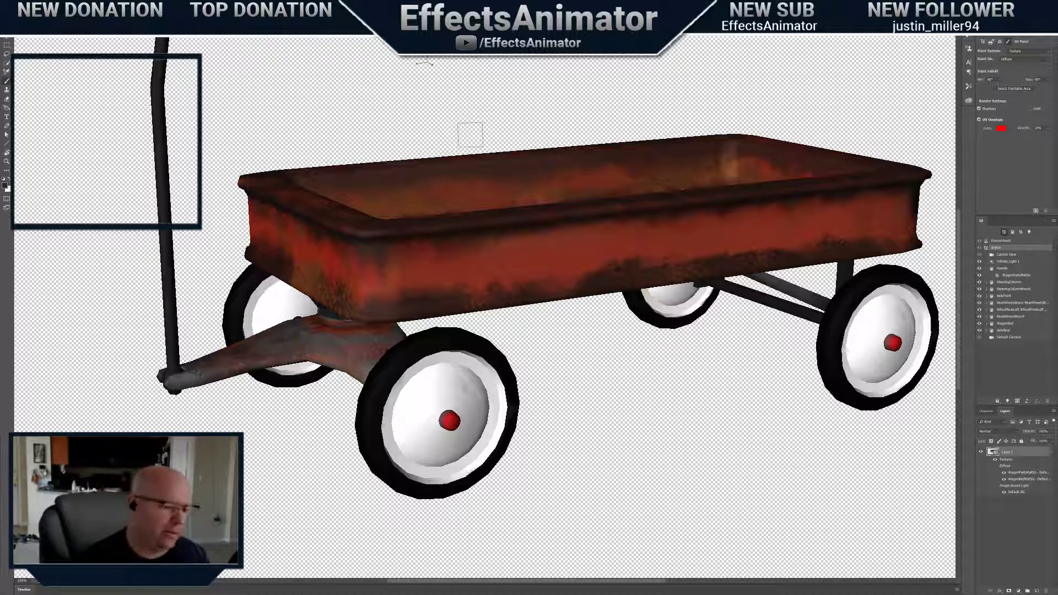
Adjust the brush and paint dark speckled rust along the lower edge of the wagon's long outer side near the rear wheel
left_click_drag(427, 67, 452, 138)
left_click_drag(427, 72, 476, 105)
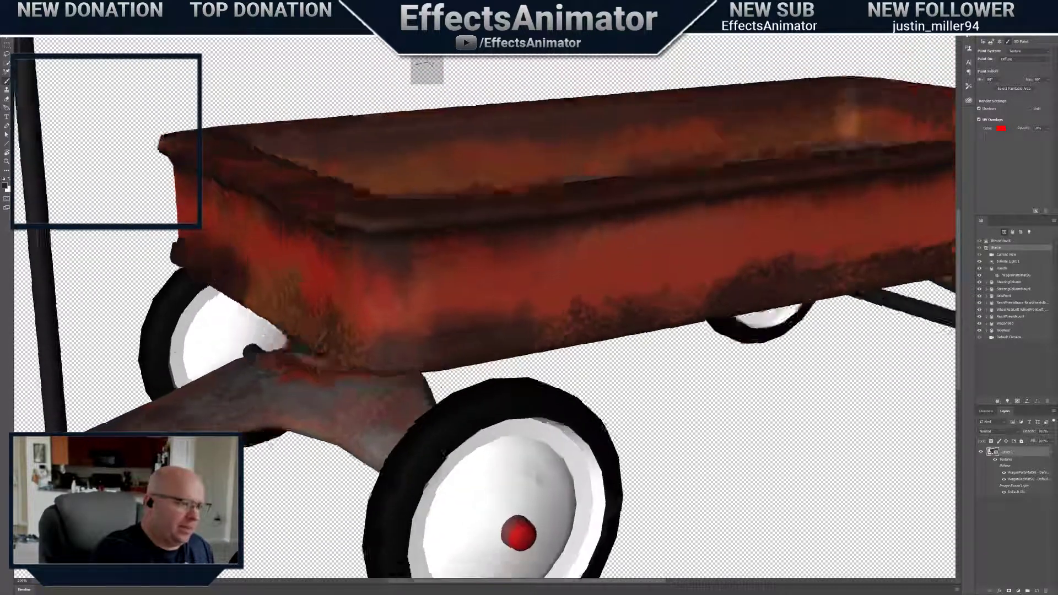
left_click_drag(441, 387, 411, 247)
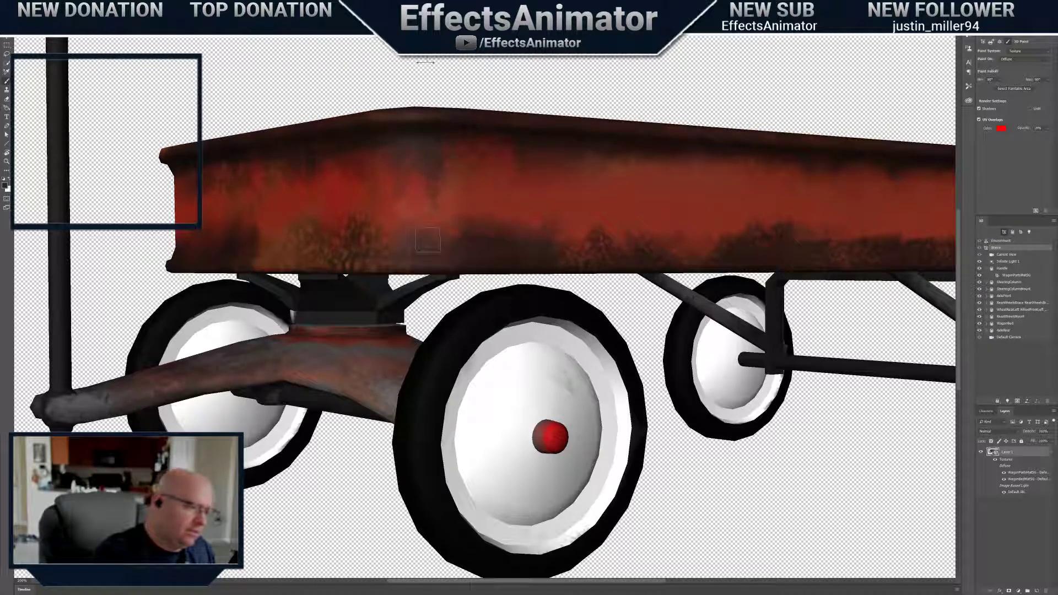
mouse_move(427, 70)
left_mouse_down()
mouse_move(427, 88)
mouse_move(475, 61)
mouse_move(380, 68)
mouse_move(392, 68)
left_mouse_up()
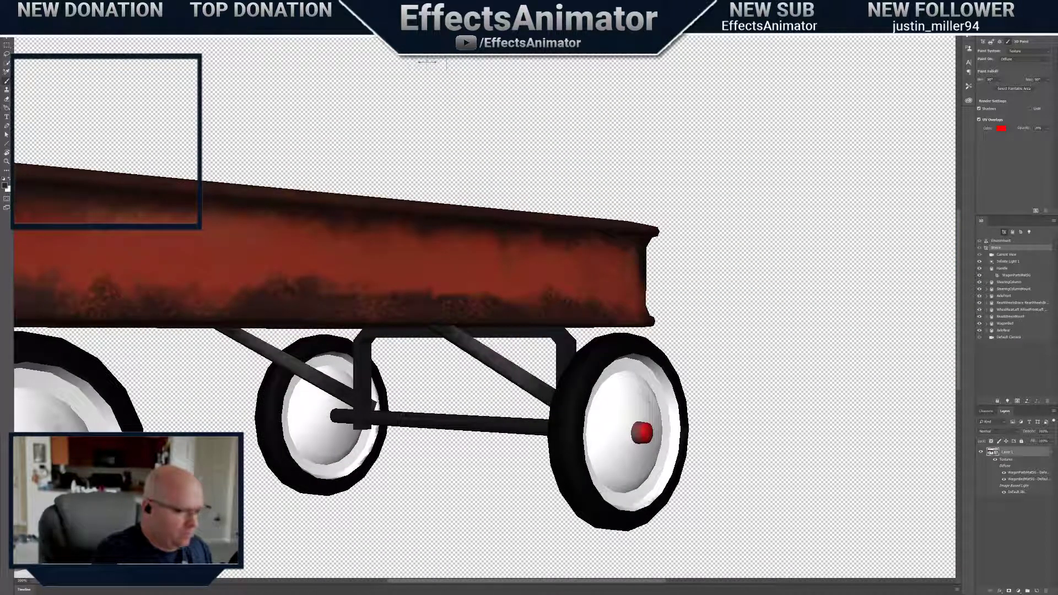
right_click(461, 292)
left_click_drag(517, 309, 524, 310)
left_click(432, 295)
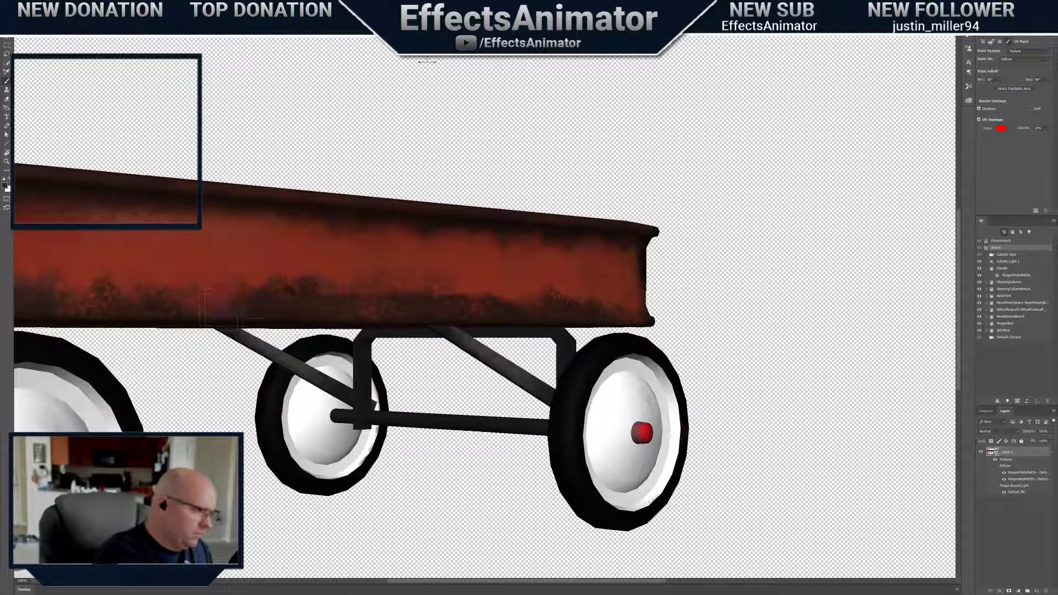
right_click(473, 303)
key("Return")
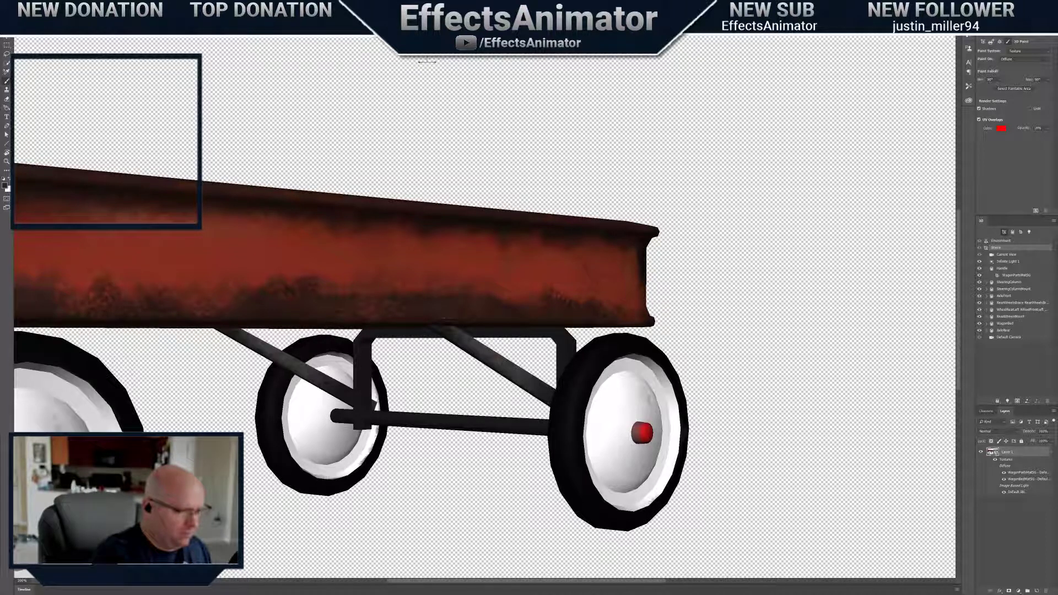
Sample red and dark rust tones from the wagon body and blend rust patches along the long side's lower edge
left_click_drag(631, 282, 849, 317)
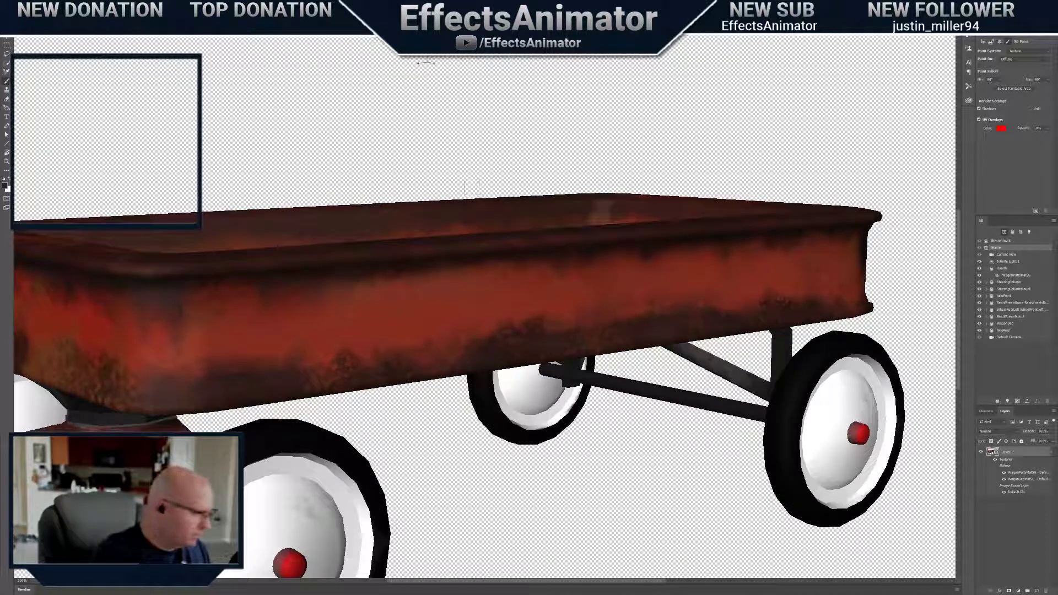
left_click(58, 349, "alt")
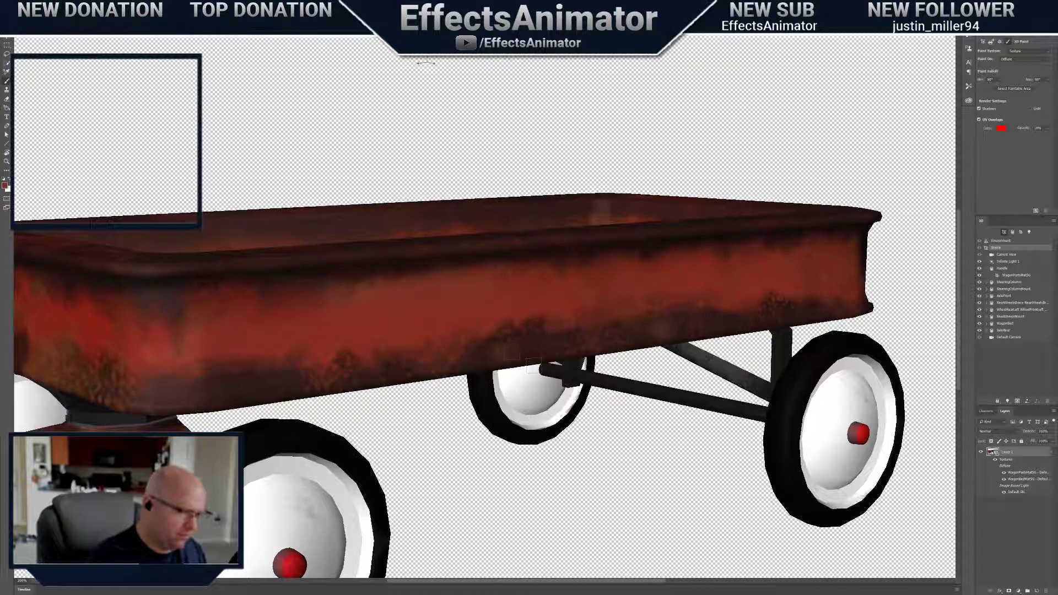
left_click_drag(427, 69, 424, 66)
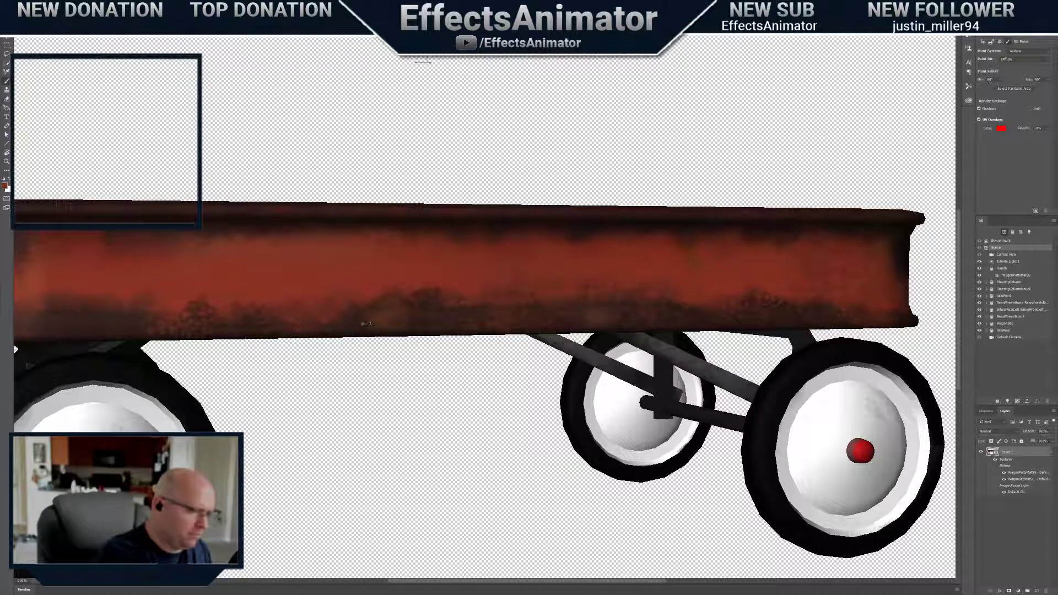
left_click(363, 323, "alt")
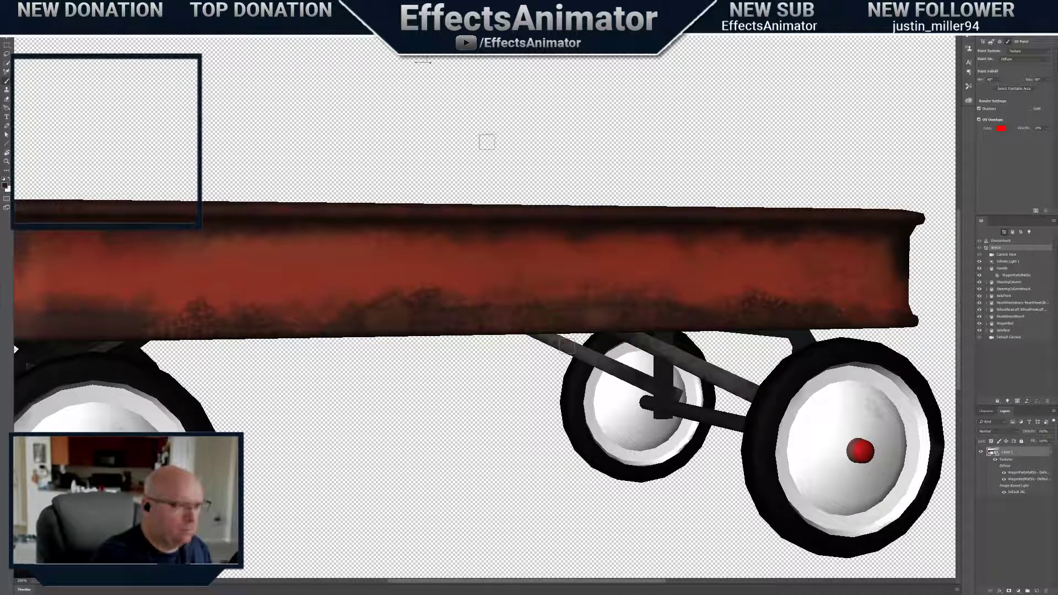
Select Infinite Light 1 and move it to a view facing the wagon's rear panel
mouse_move(427, 70)
left_mouse_down()
mouse_move(386, 94)
mouse_move(422, 68)
left_mouse_up()
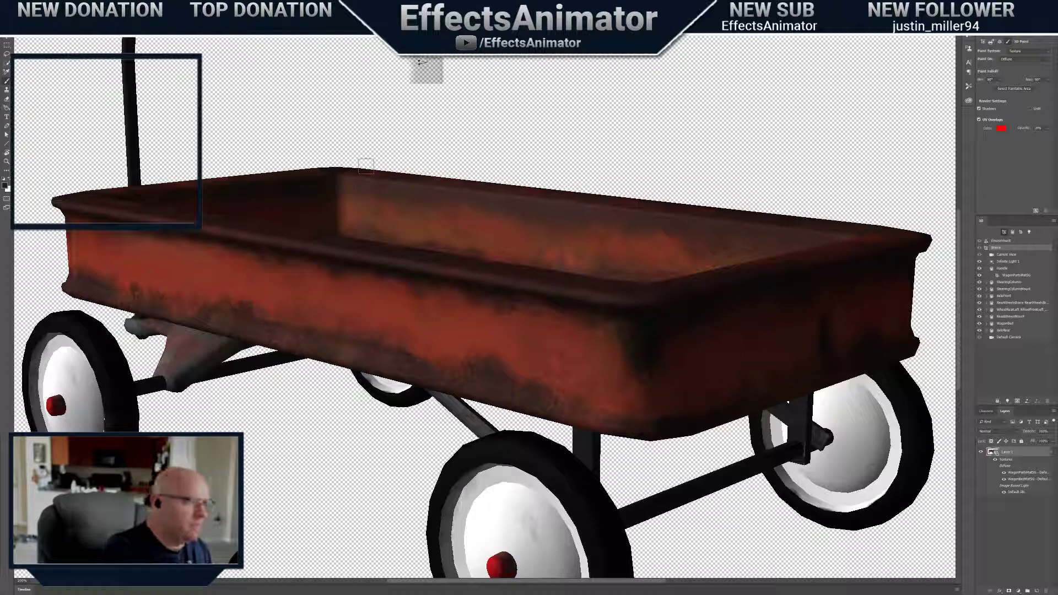
mouse_move(425, 71)
left_mouse_down()
mouse_move(453, 64)
mouse_move(412, 57)
left_mouse_up()
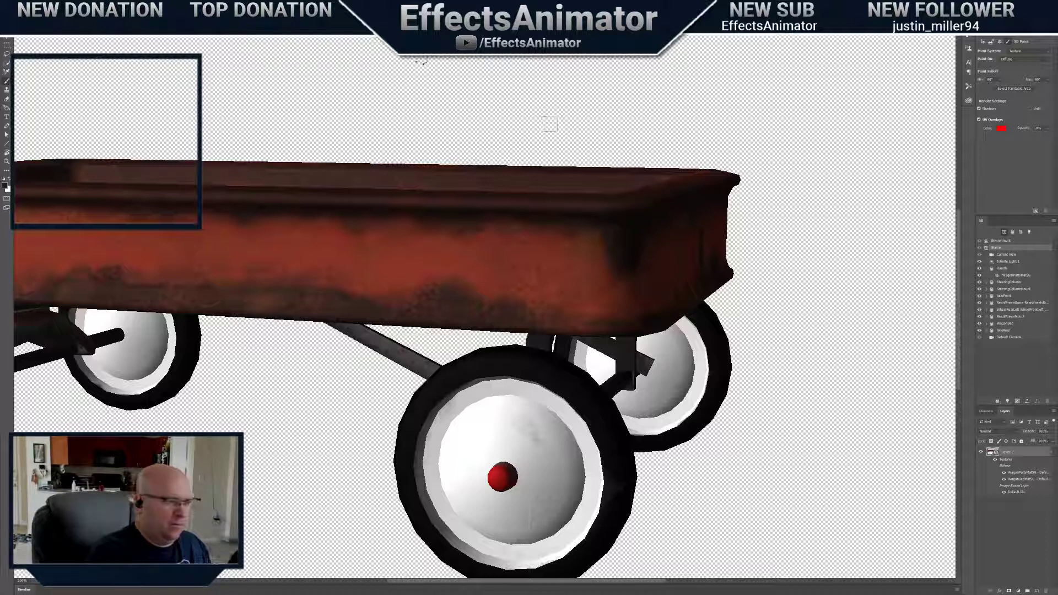
left_click_drag(427, 69, 365, 71)
left_click_drag(365, 168, 325, 182)
left_click(1008, 261)
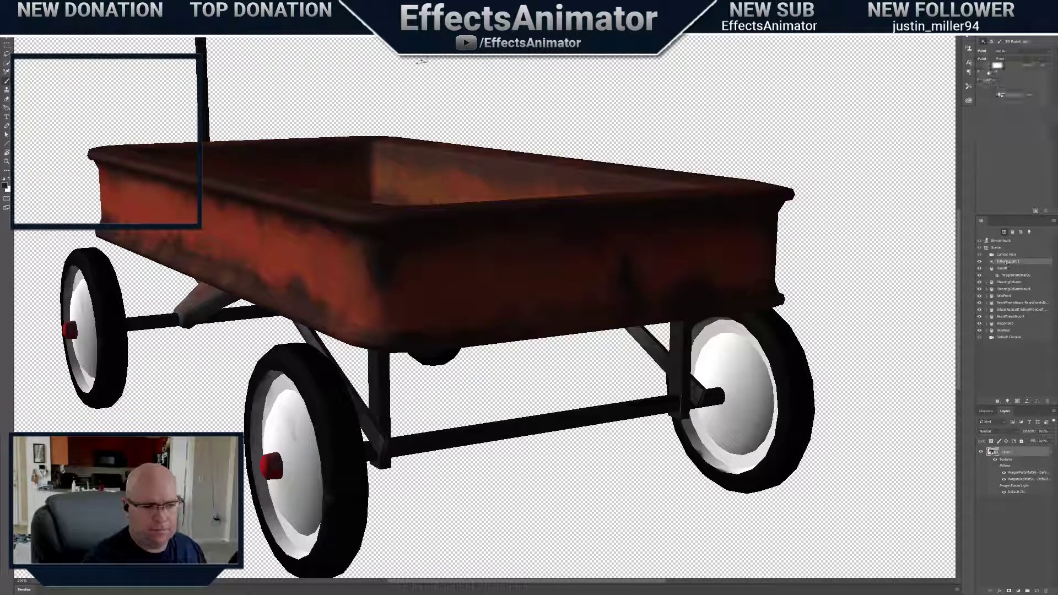
left_click(1002, 95)
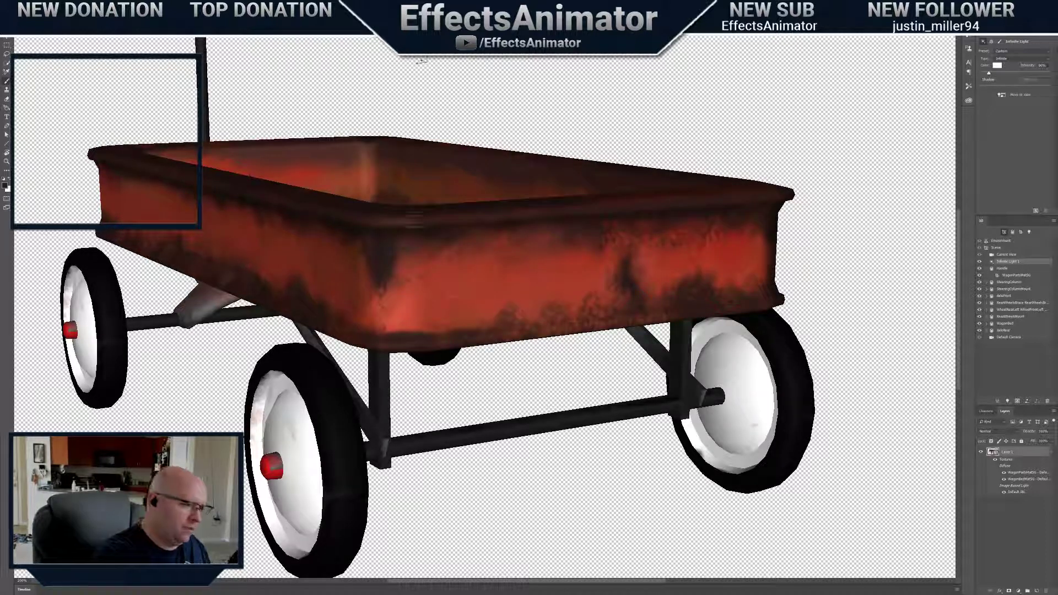
Paint dark rust on the wagon's rear corner and speckled rust along the rear panel's lower edge, adjusting the brush between strokes
left_click_drag(399, 275, 395, 289)
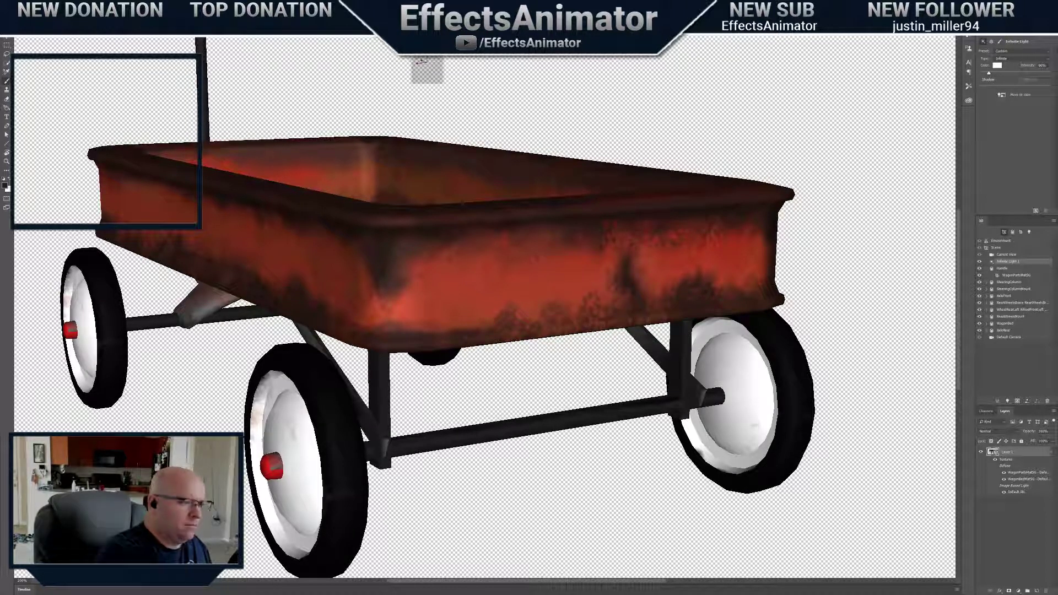
mouse_move(562, 314)
left_mouse_down("ctrl")
mouse_move(441, 253)
mouse_move(425, 279)
left_mouse_up("ctrl")
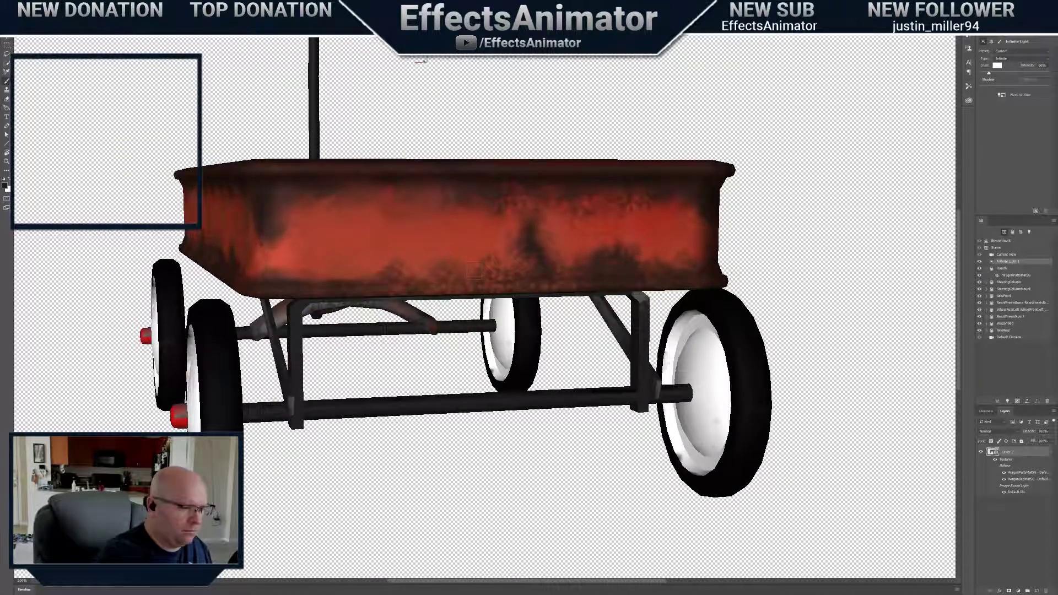
right_click(483, 272)
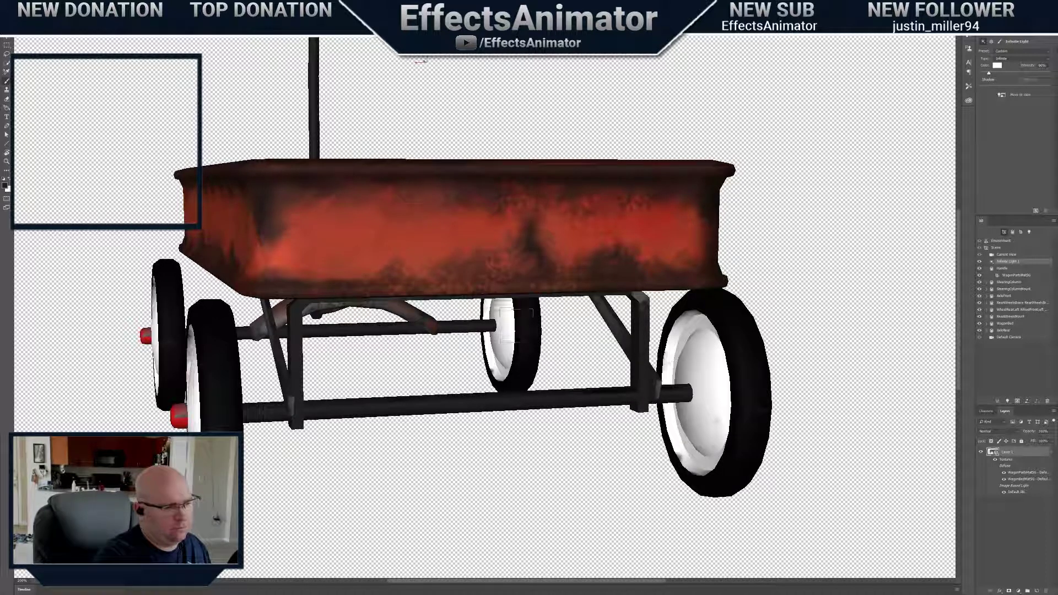
right_click(365, 273)
key("Return")
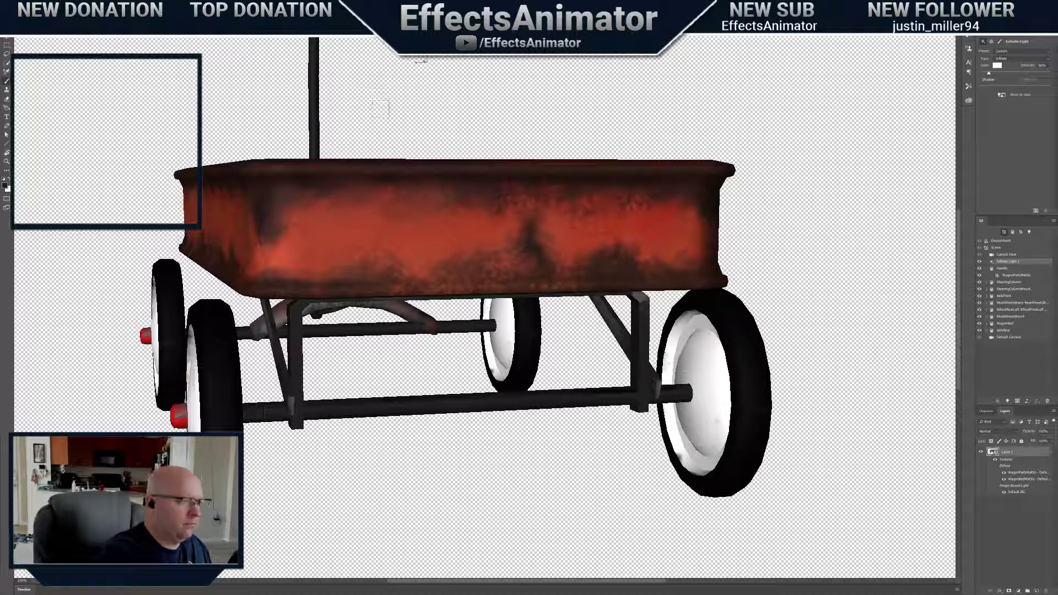
Move the infinite light to a view facing the wagon's opposite long side
left_click_drag(427, 69, 325, 75)
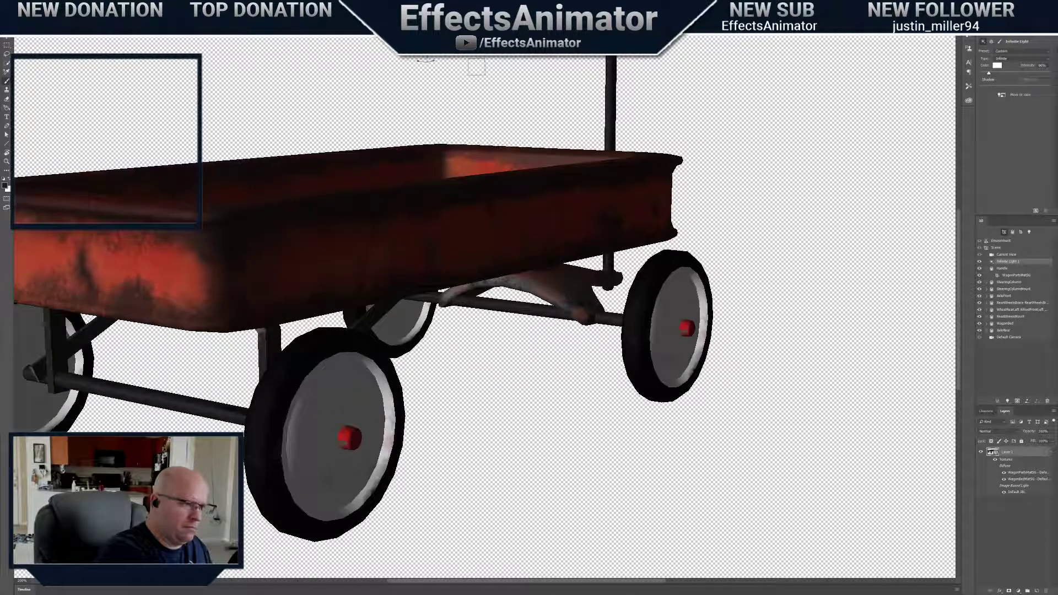
left_click(999, 95)
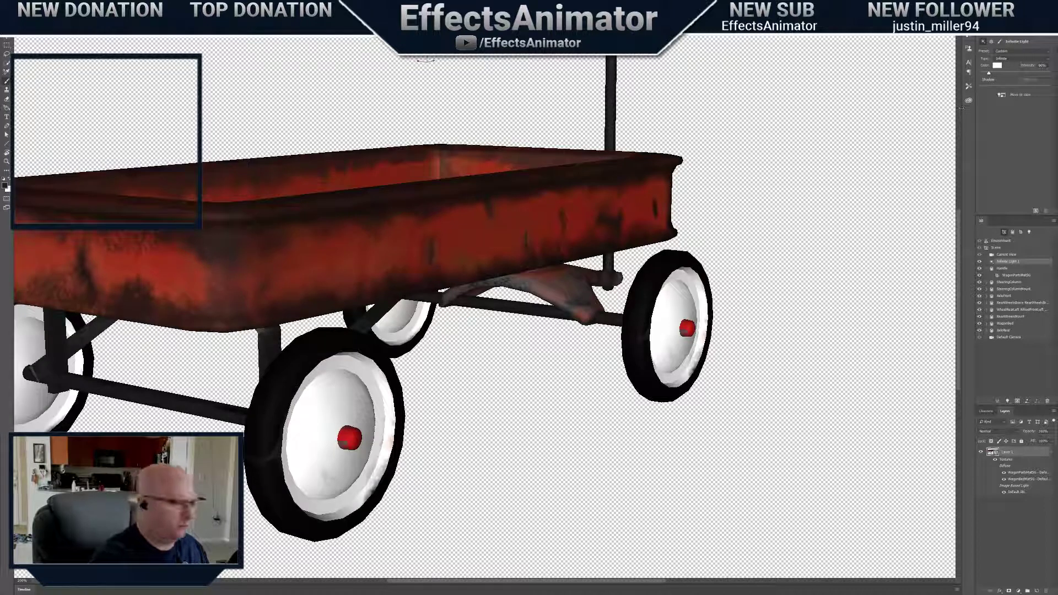
left_click_drag(427, 69, 537, 95)
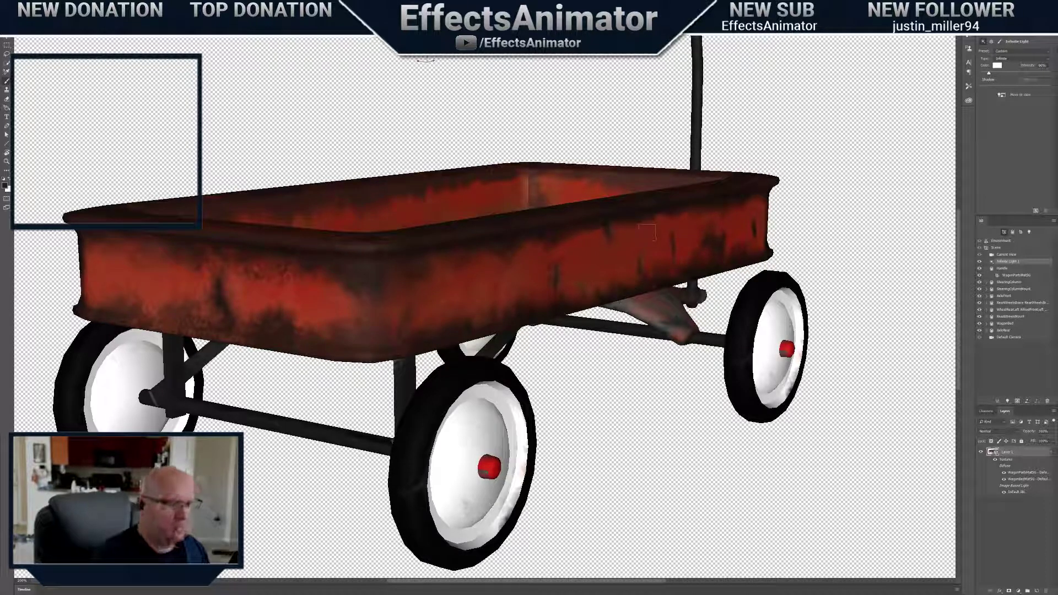
Match the light to a lower view of the opposite long side and paint worn rust texture on that panel with an adjusted brush
left_click_drag(427, 69, 385, 58)
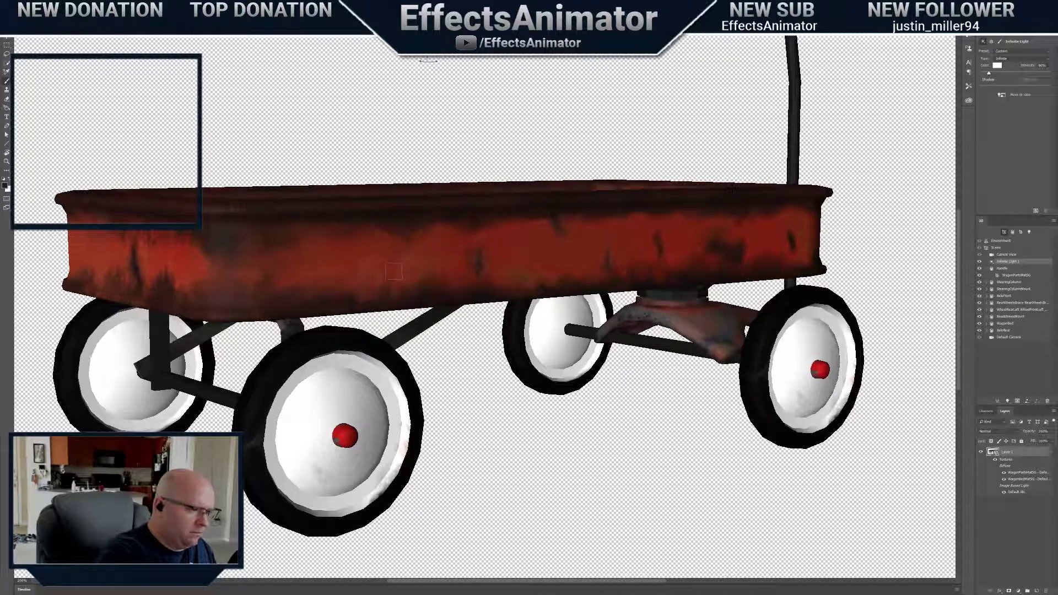
right_click(349, 277)
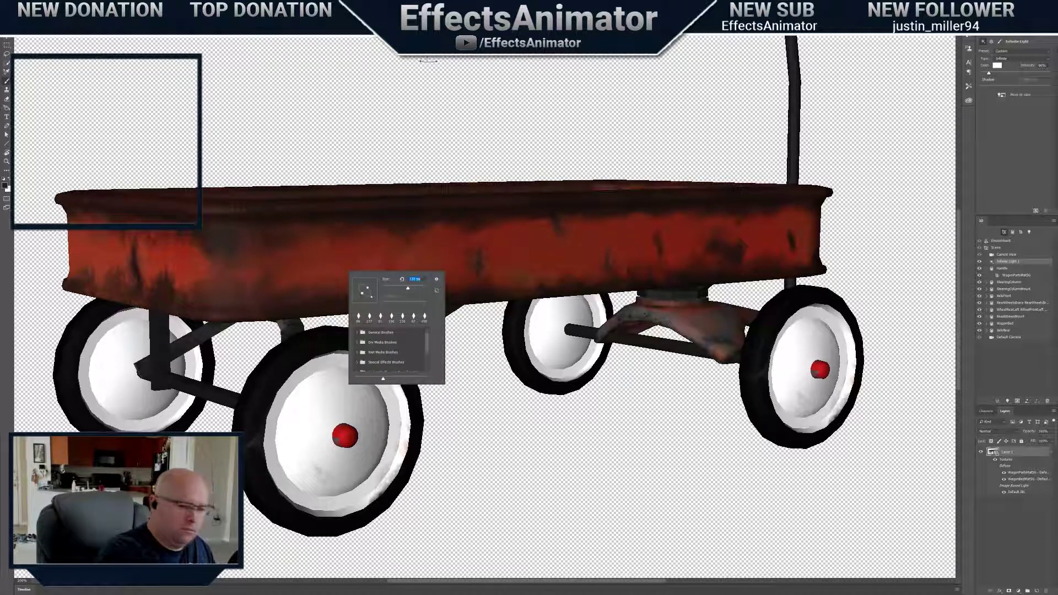
left_click(1003, 98)
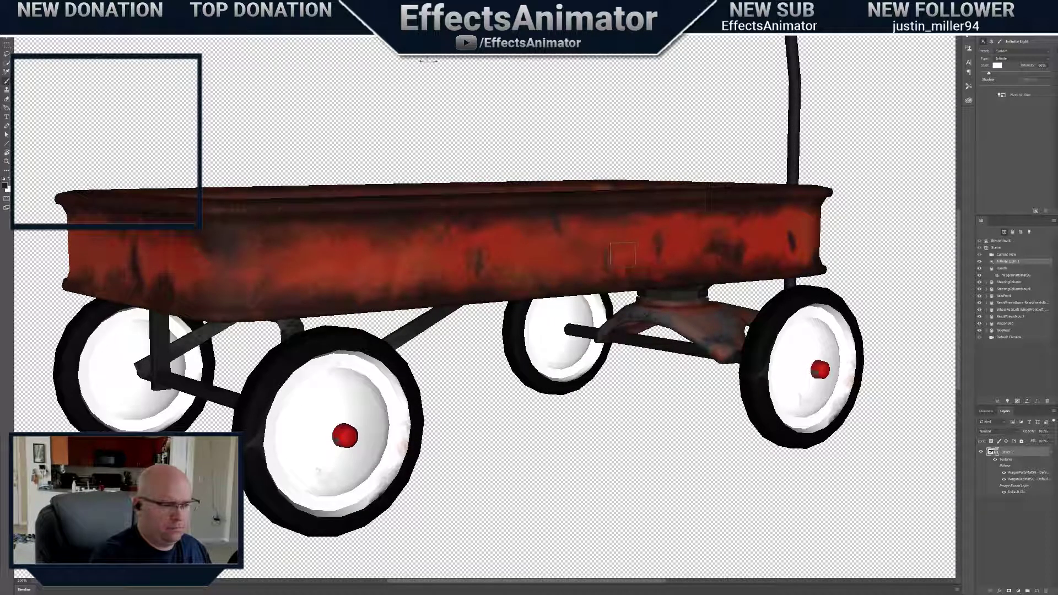
right_click(622, 251)
left_click_drag(633, 273, 639, 273)
left_click(579, 251)
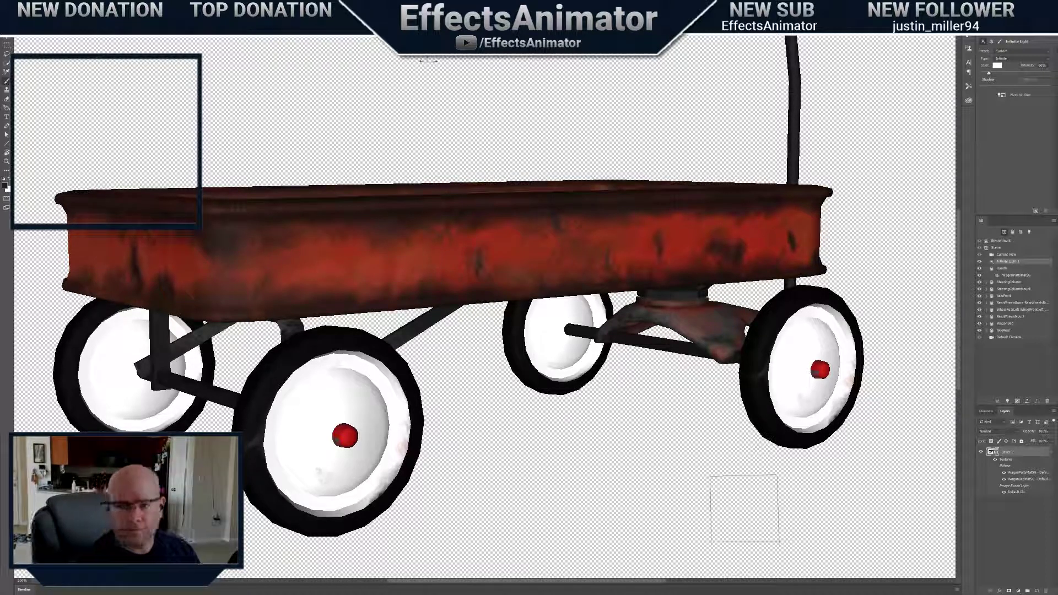
Move the infinite light to a close-up view of the long inner wall of the wagon bed
mouse_move(428, 69)
left_mouse_down()
mouse_move(301, 83)
mouse_move(279, 110)
mouse_move(418, 83)
mouse_move(408, 143)
mouse_move(353, 133)
mouse_move(331, 104)
mouse_move(403, 77)
mouse_move(367, 99)
left_mouse_up()
scroll(426, 69, "up", 5)
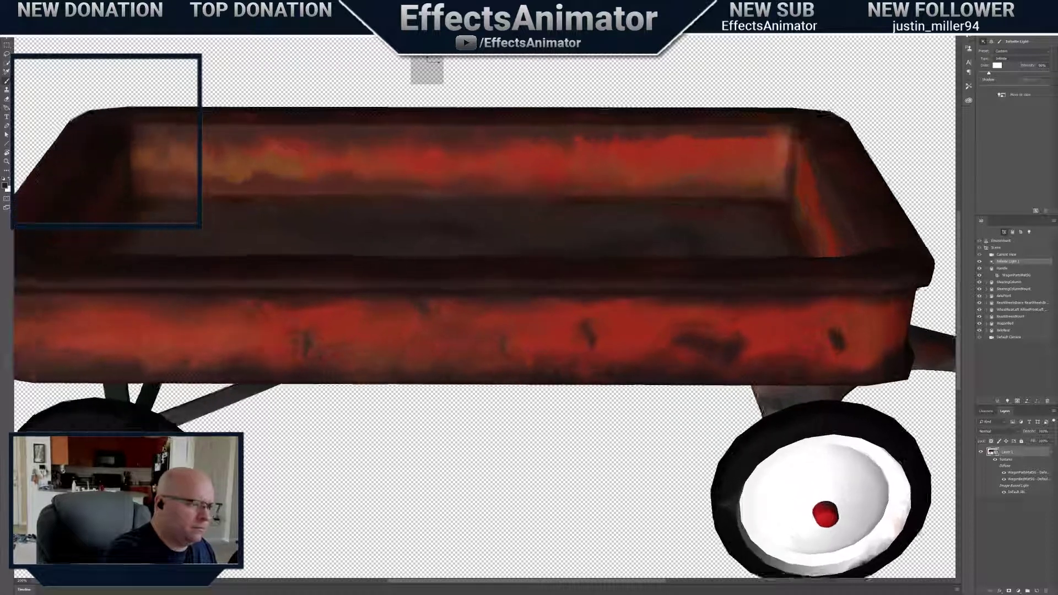
scroll(426, 69, "up", 2)
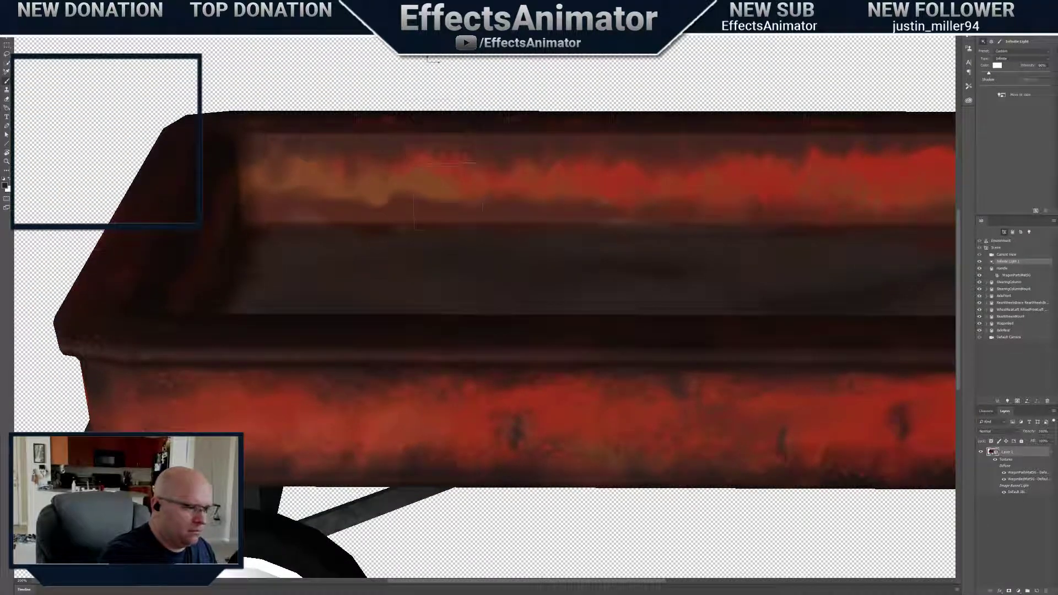
left_click(1002, 95)
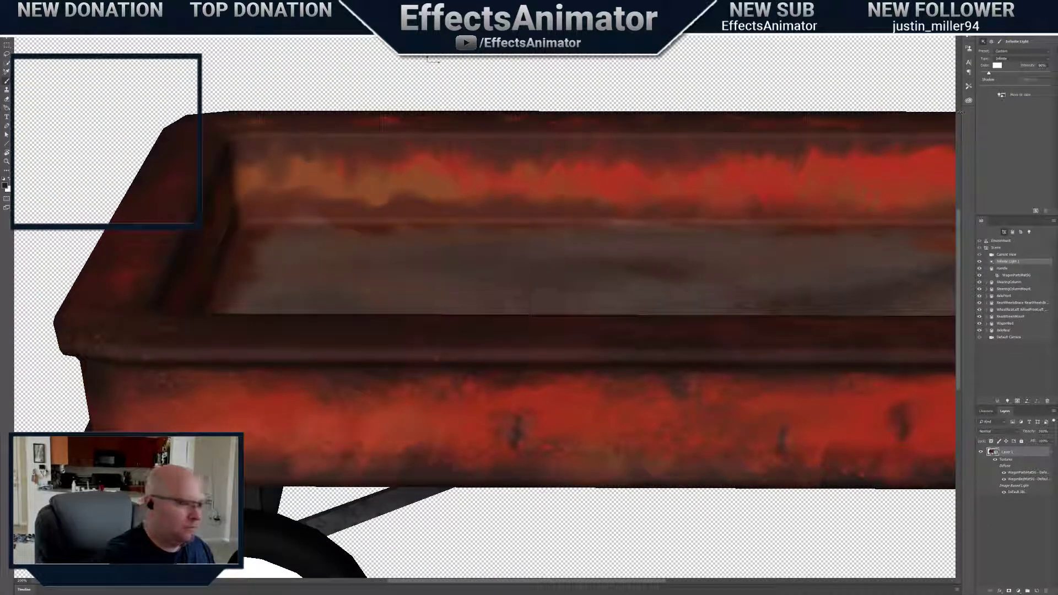
Choose a brush, sample nearby wall colors and break up the smooth orange patch on the bed's long inner wall
right_click(358, 188)
left_click(444, 199)
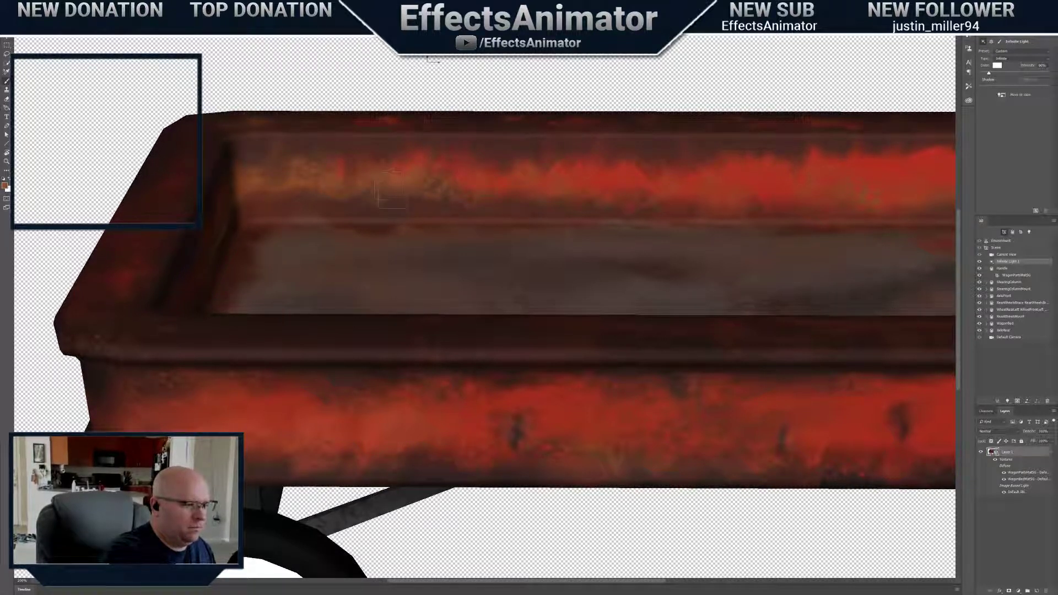
left_click(406, 198, "alt")
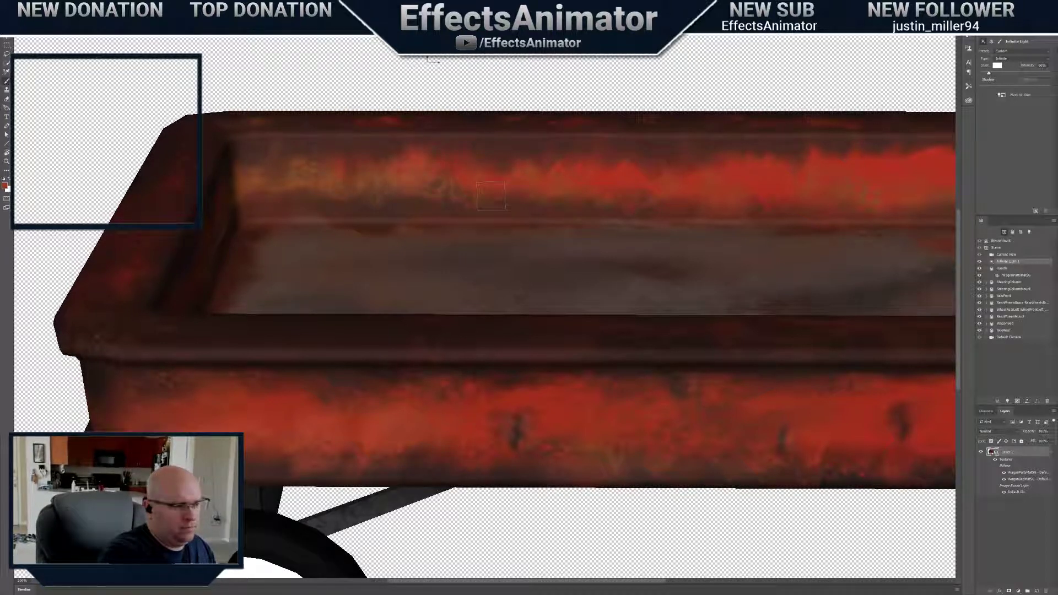
left_click(463, 177, "alt")
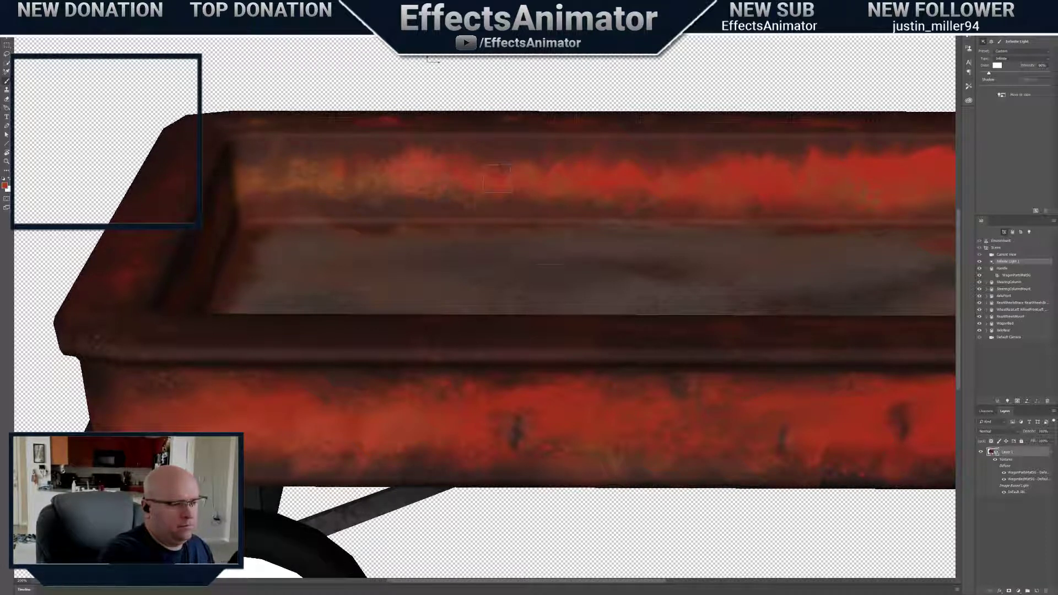
Match the infinite light to a view of the bed's inner end wall and paint rust texture over its orange patches and corner
left_click_drag(427, 68, 389, 88)
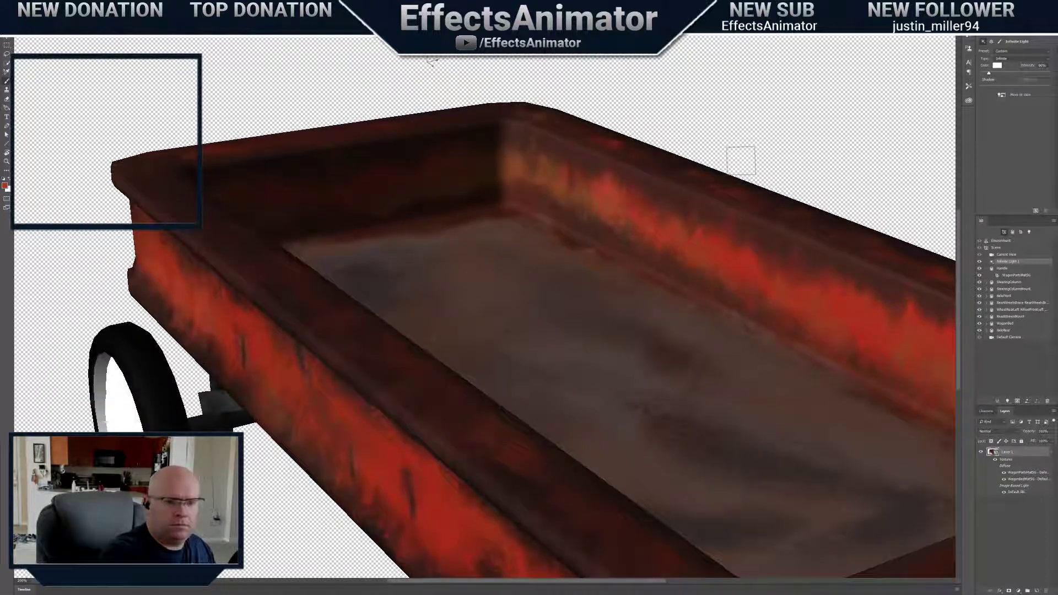
left_click(1002, 95)
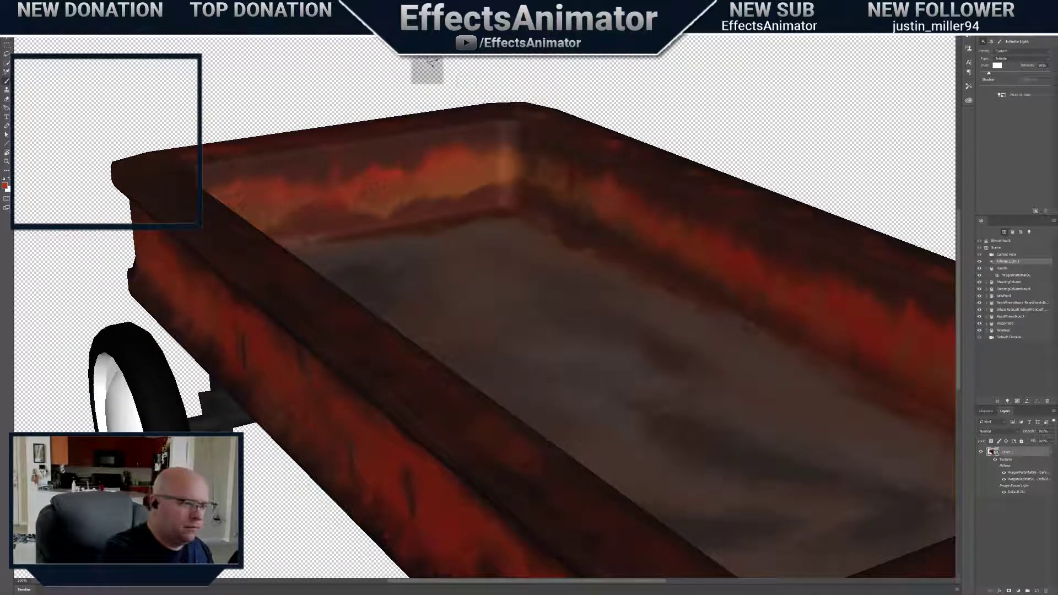
left_click_drag(427, 68, 433, 62)
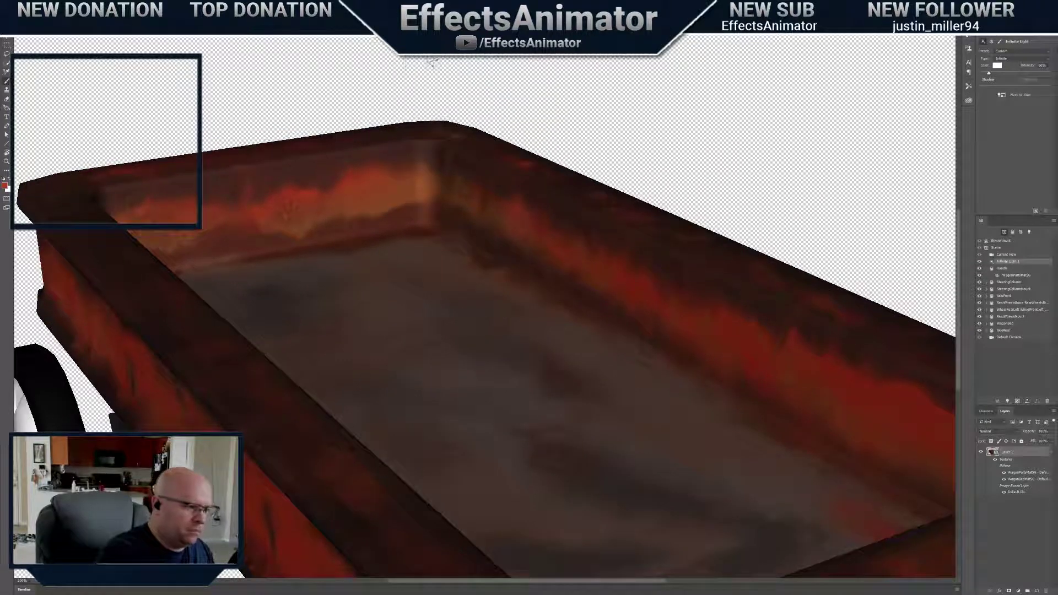
right_click(385, 217)
left_click(383, 209)
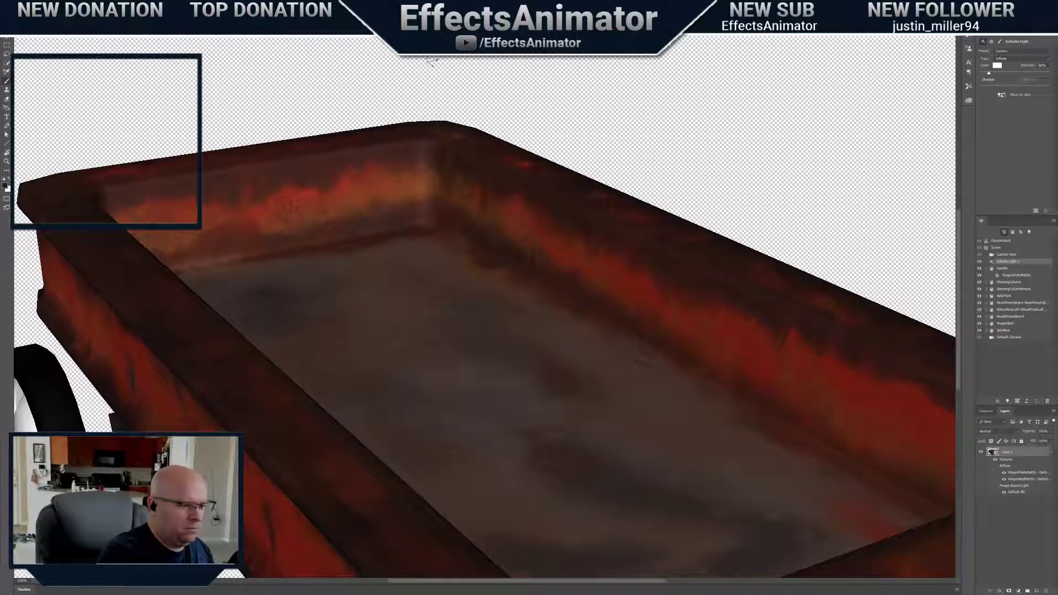
left_click_drag(427, 69, 433, 64)
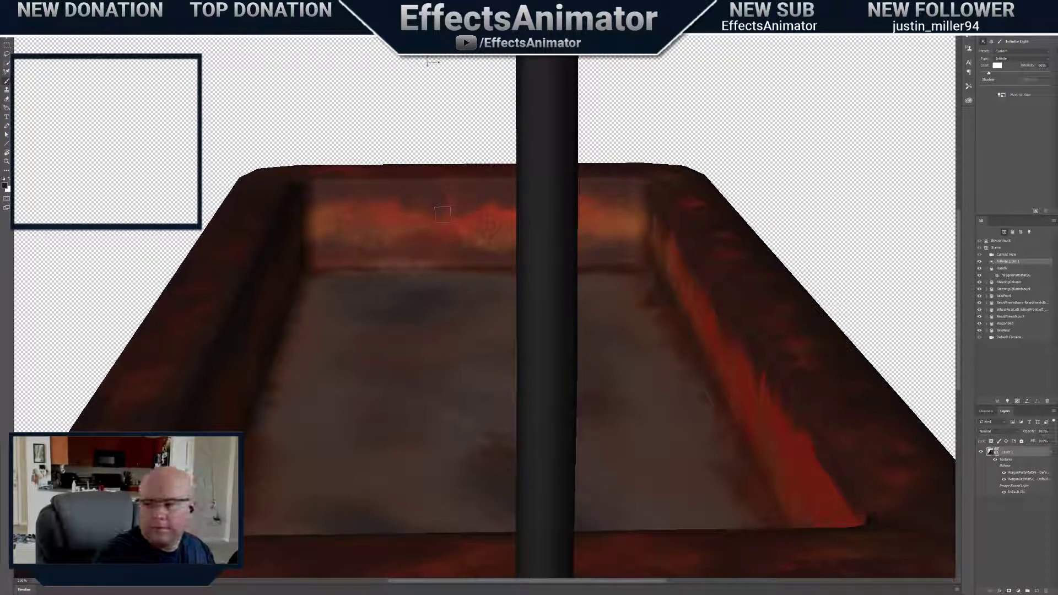
Match the infinite light to a view of the bed's long inner wall and touch up its lower edge with an adjusted brush
left_click_drag(427, 71, 470, 67)
left_click(1000, 95)
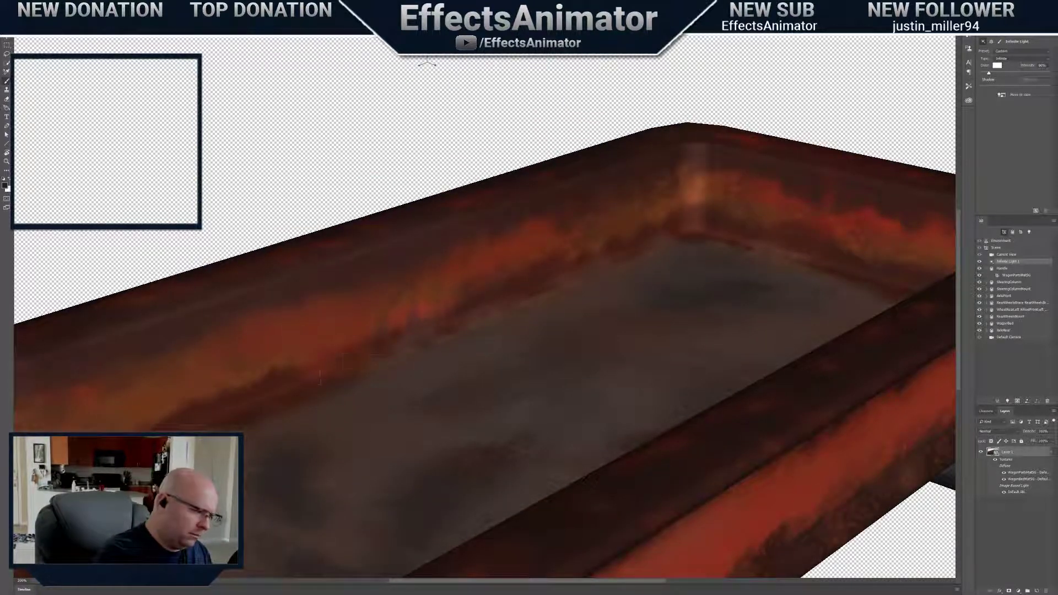
left_click_drag(426, 71, 955, 578)
right_click(388, 357)
left_click(448, 374)
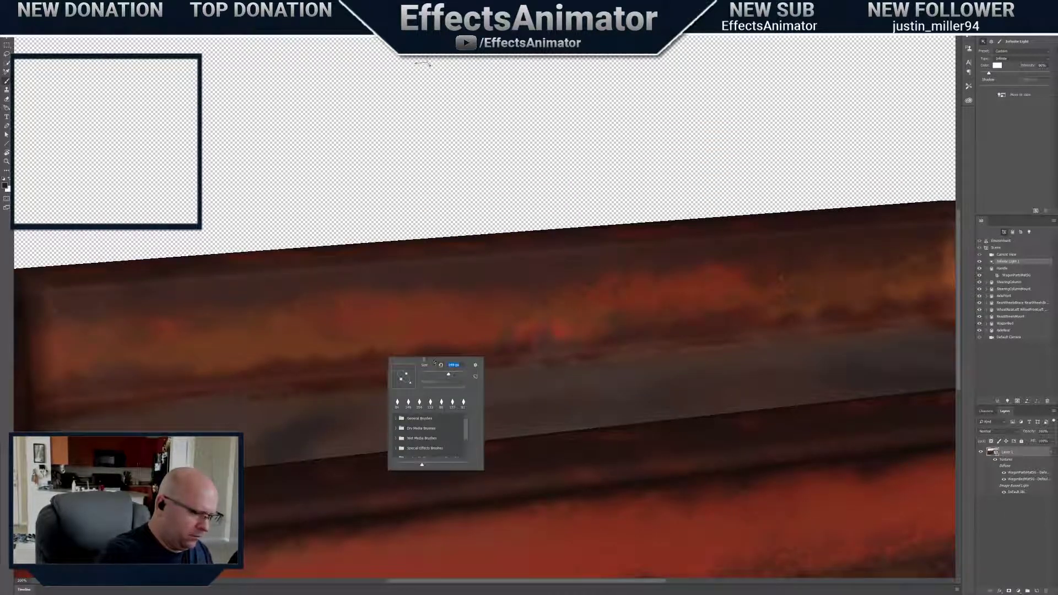
left_click(371, 358)
left_click_drag(370, 347, 395, 347)
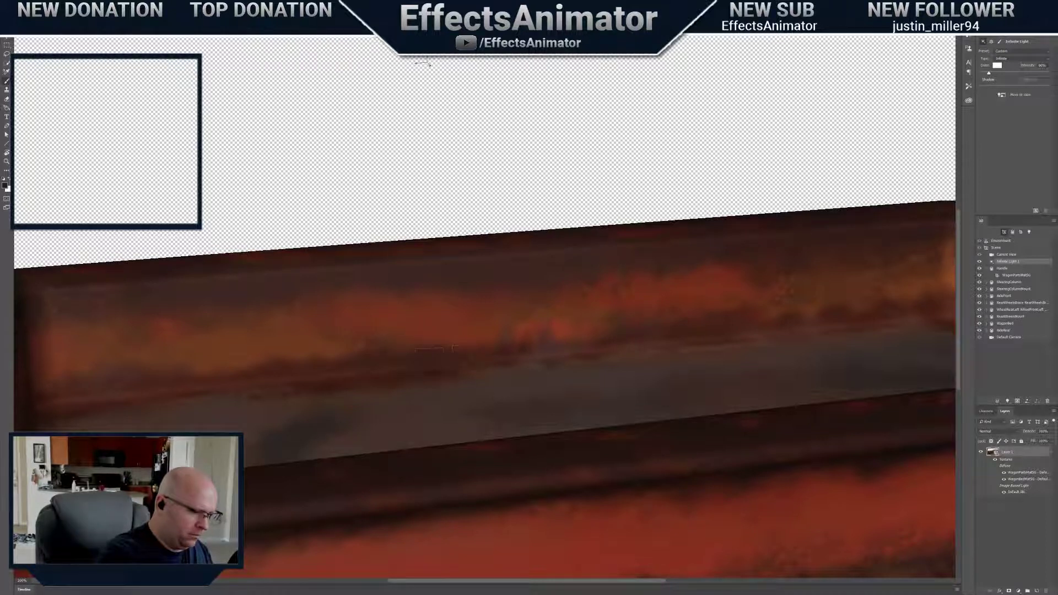
Sample colors from the long inner wall and the red outer panel and paint varied rusty red over the wall's orange band
left_click(318, 359)
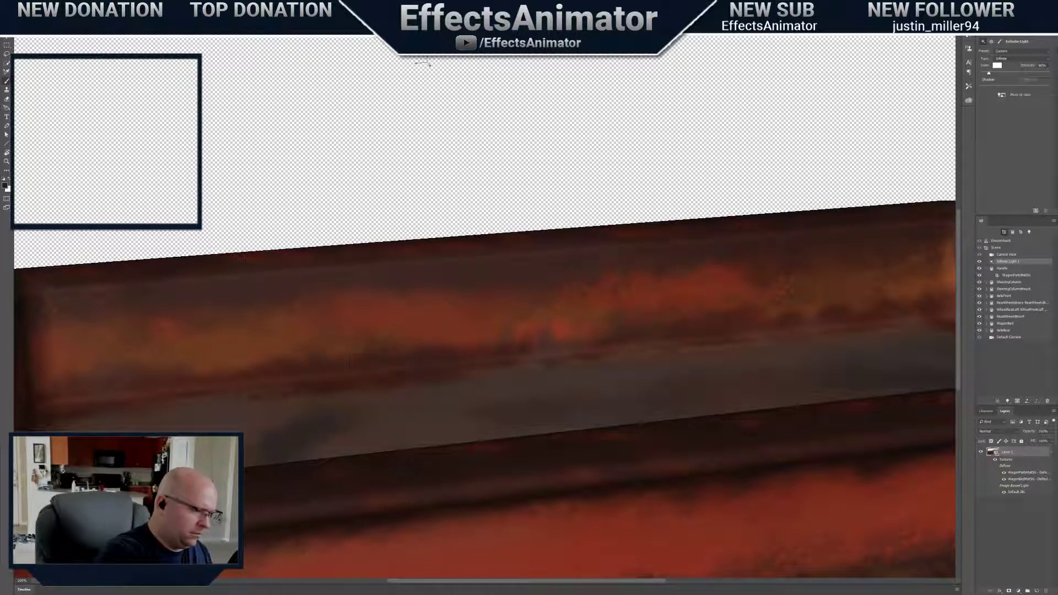
left_click(271, 342, "alt")
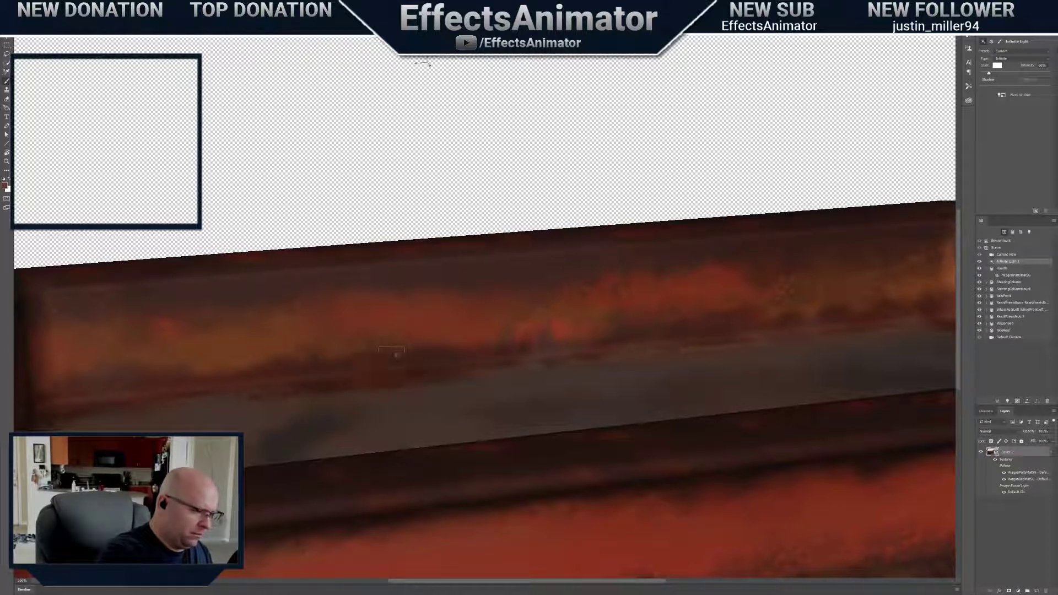
left_click(431, 322, "alt")
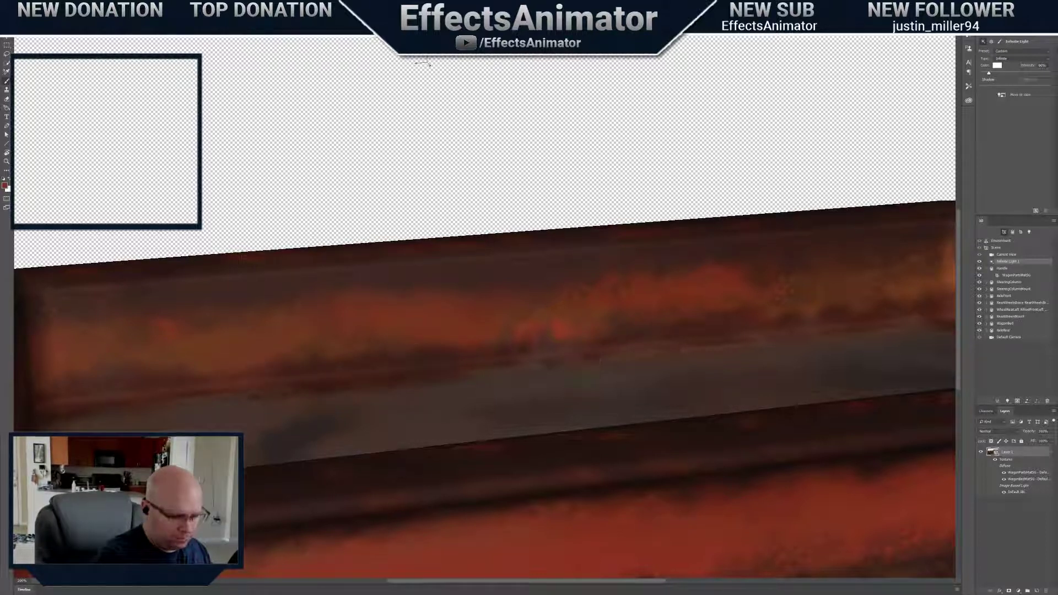
left_click(594, 549, "alt")
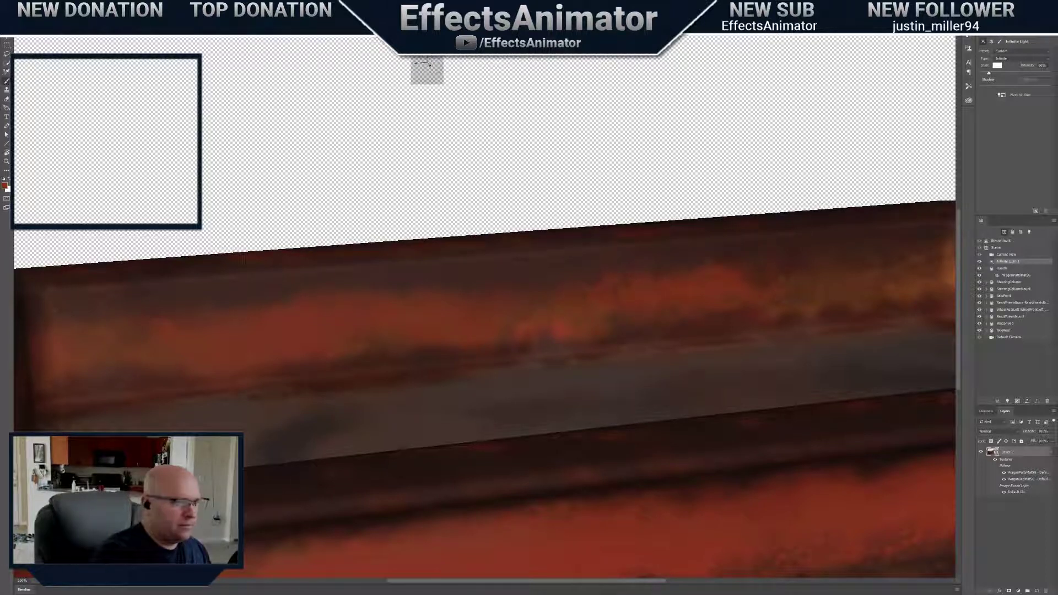
Match the infinite light to a view of the bed's opposite inner end wall and paint broken red rust over its smooth patches
mouse_move(427, 68)
left_mouse_down()
mouse_move(436, 58)
mouse_move(461, 76)
mouse_move(420, 61)
left_mouse_up()
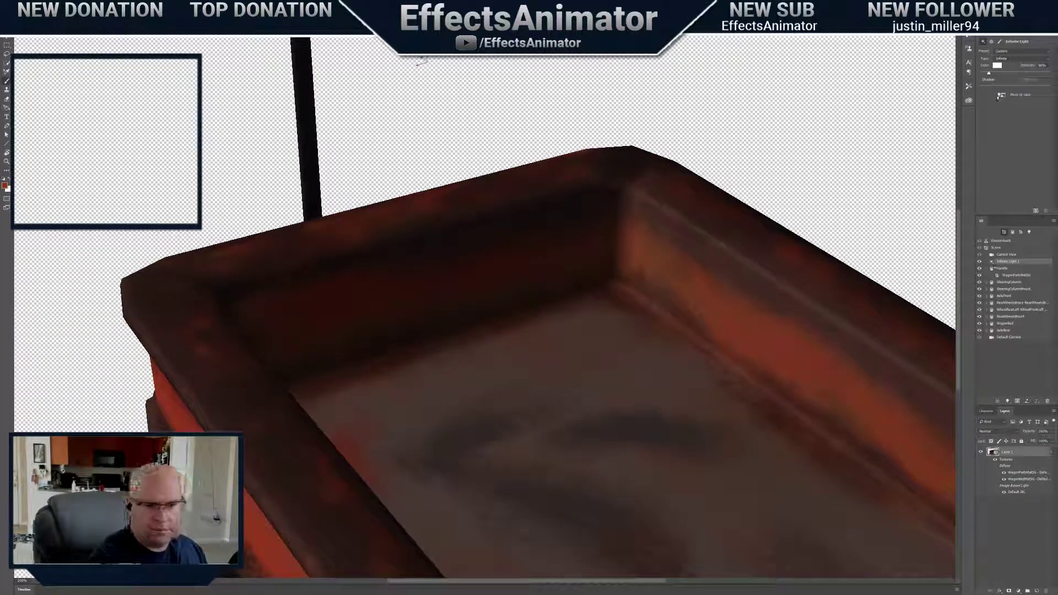
left_click(1002, 95)
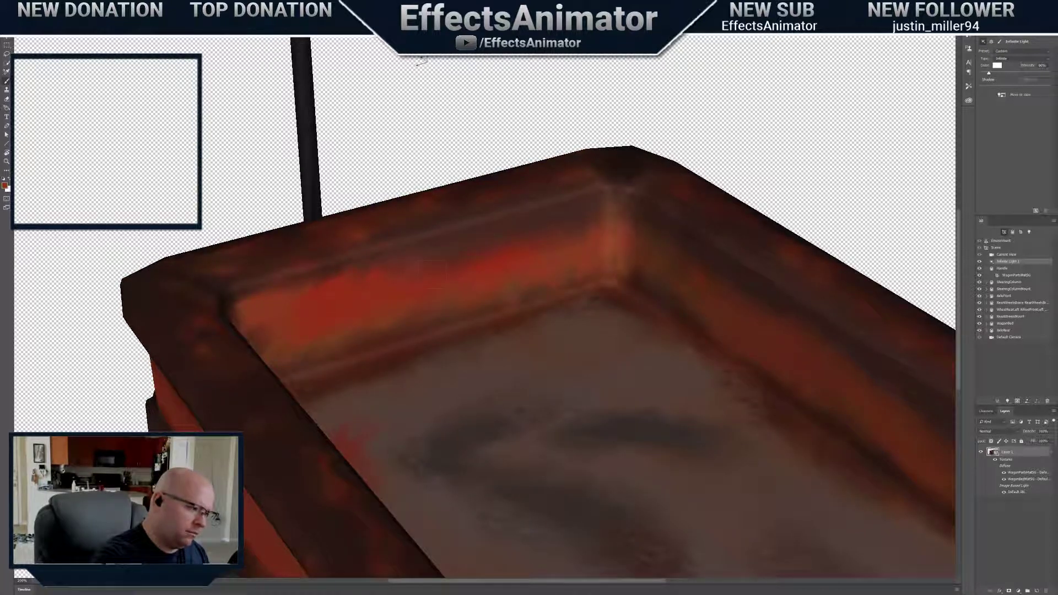
left_click_drag(427, 69, 380, 58)
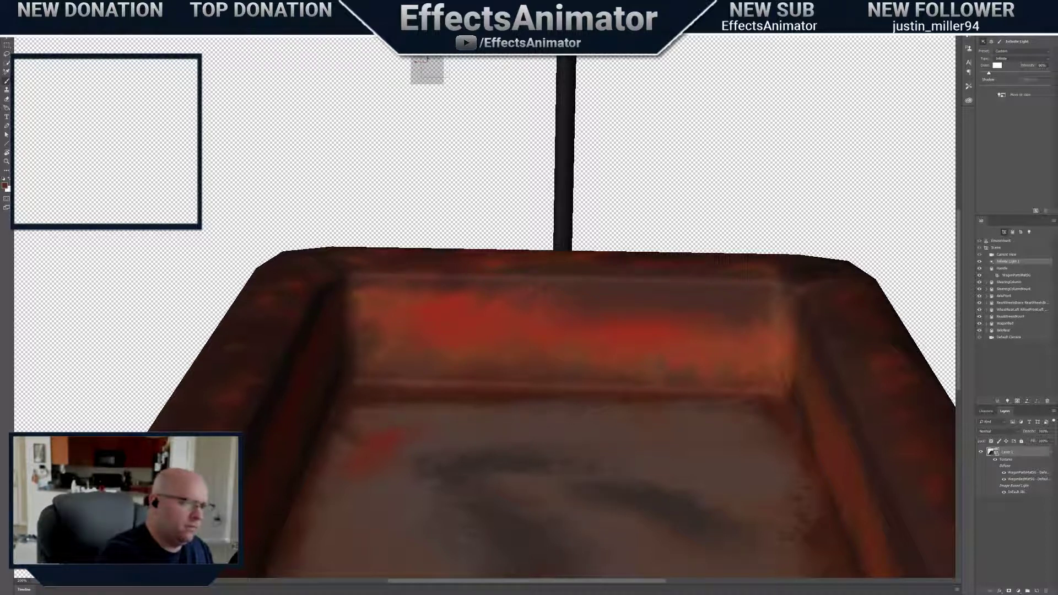
left_click_drag(428, 70, 510, 72)
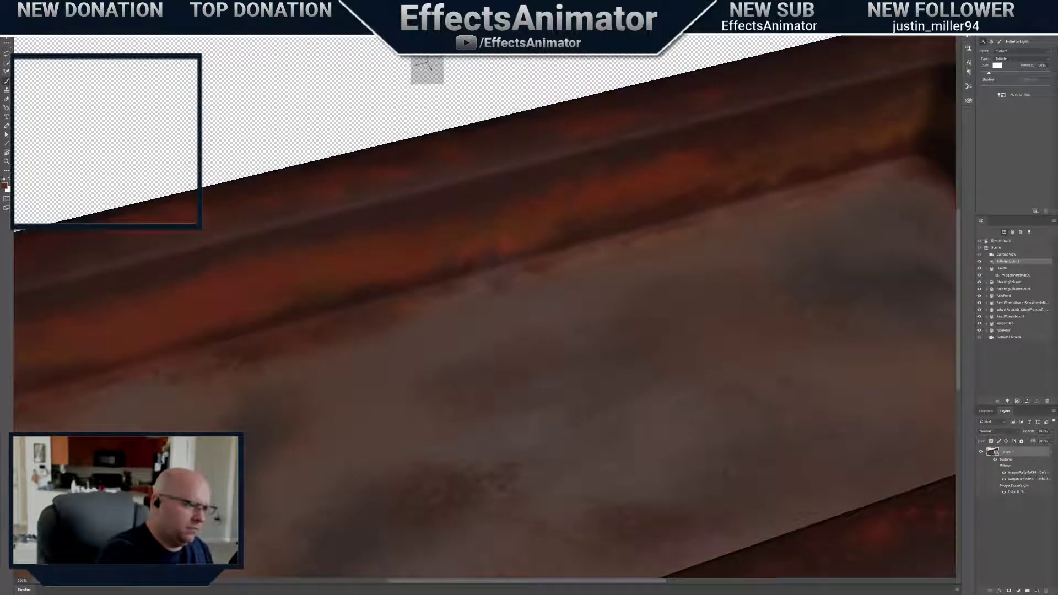
Check the painted wagon from several angles and hide the wagon bed mesh to expose the undercarriage
left_click_drag(427, 70, 468, 8)
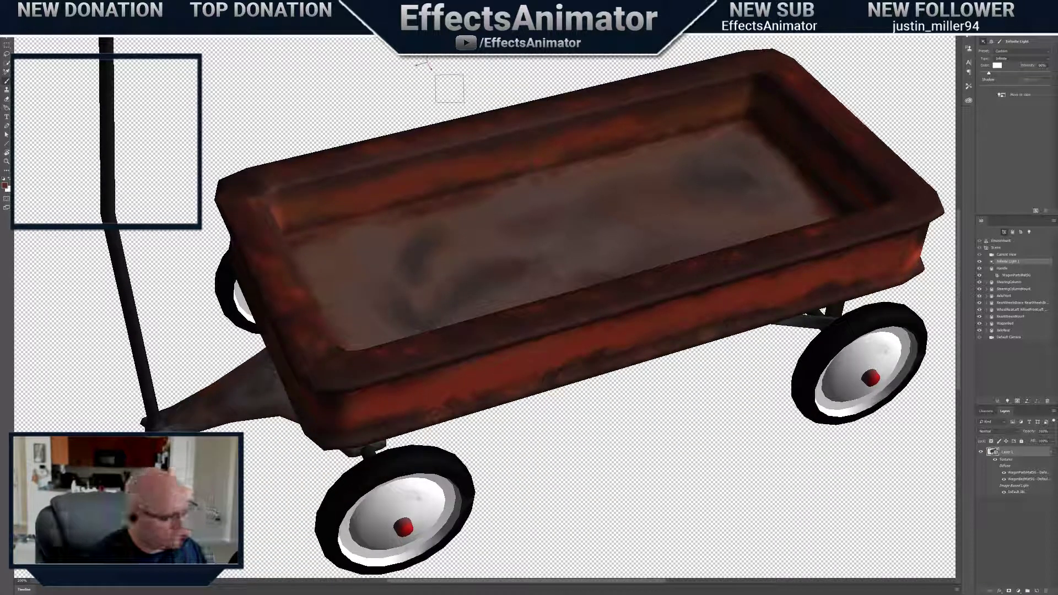
left_click_drag(427, 70, 429, 57)
left_click(418, 449, "alt")
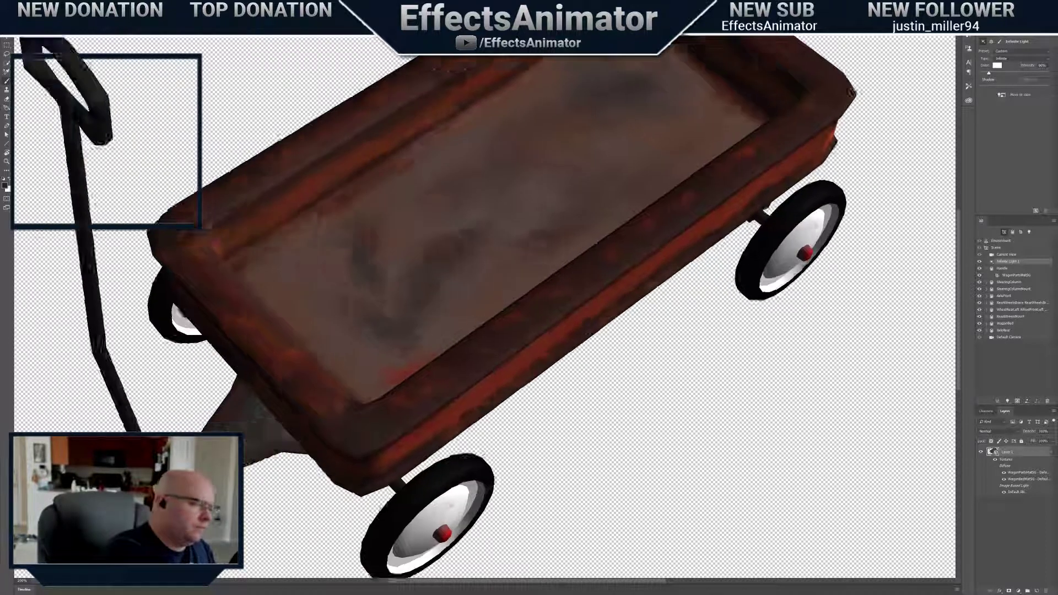
left_click_drag(426, 72, 430, 63)
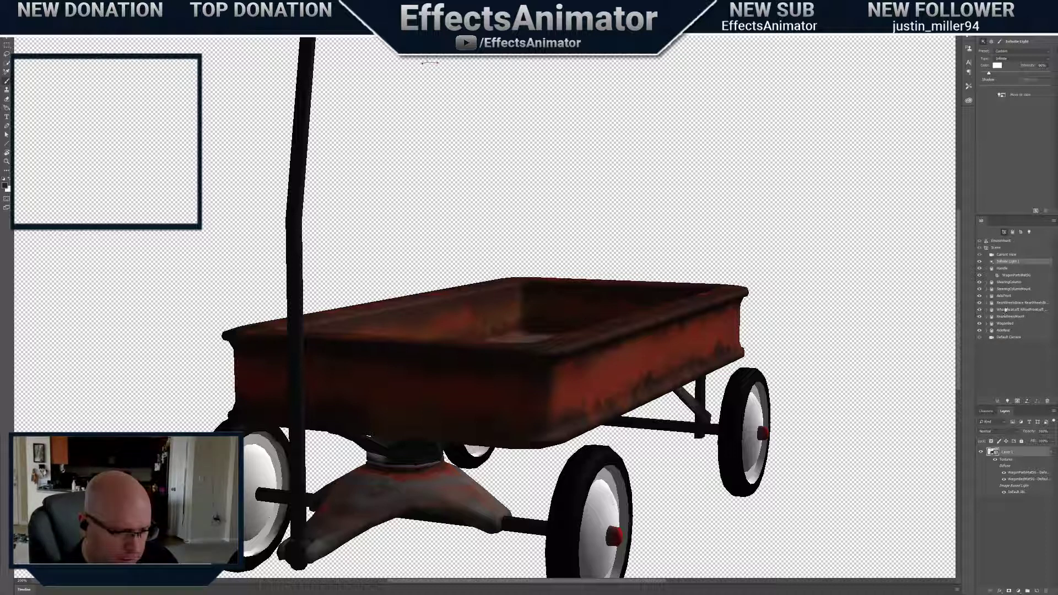
left_click(979, 323)
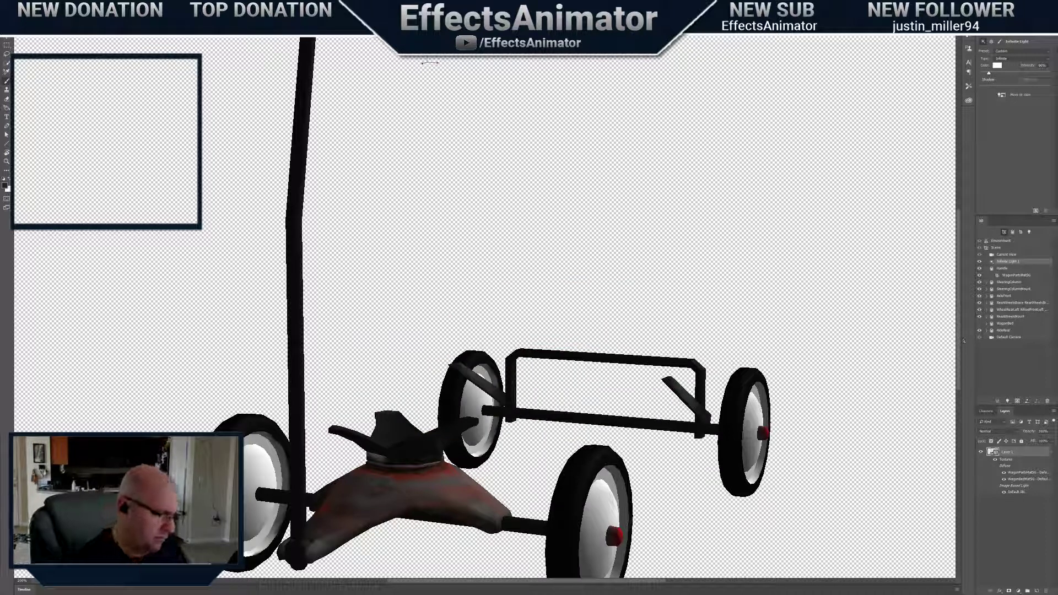
Hide the wheel meshes so only the handle, axles, braces and steering parts are shown
left_click_drag(427, 70, 444, 22)
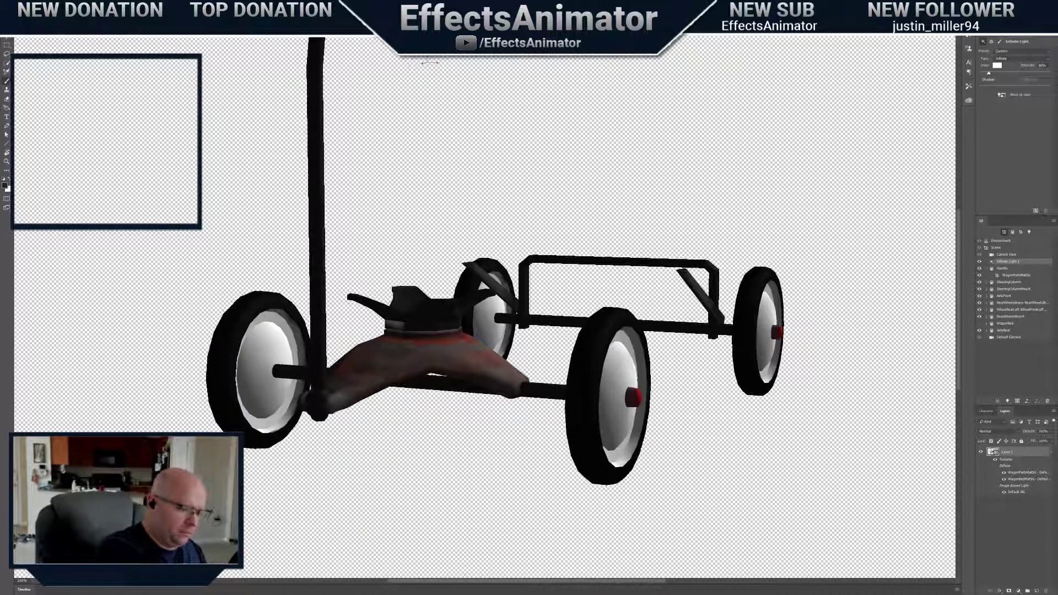
left_click_drag(427, 70, 413, 113)
left_click_drag(427, 70, 449, 24)
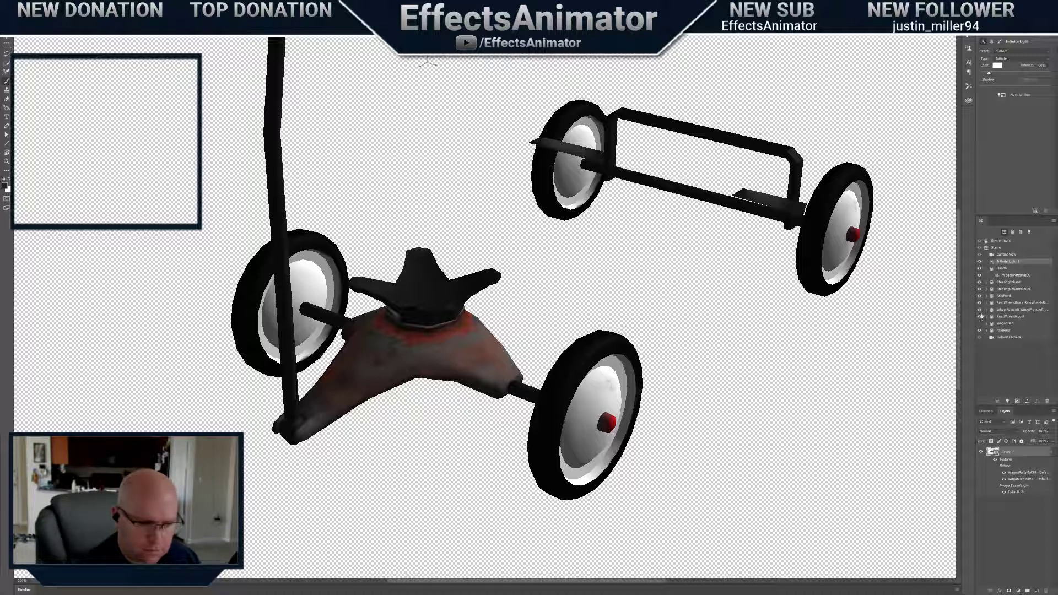
left_click(979, 302)
left_click(979, 304)
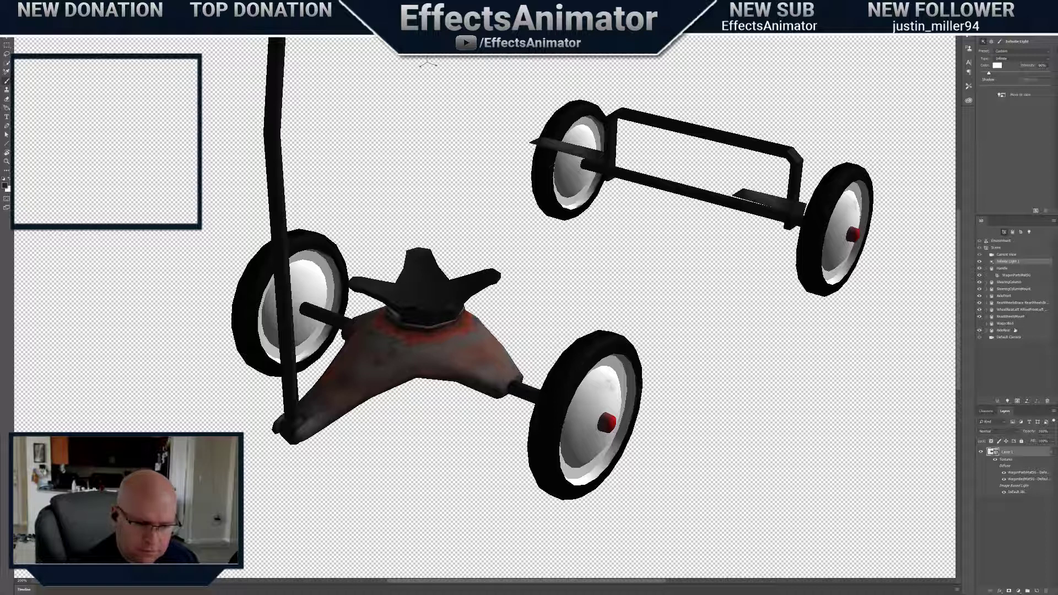
left_click(980, 309)
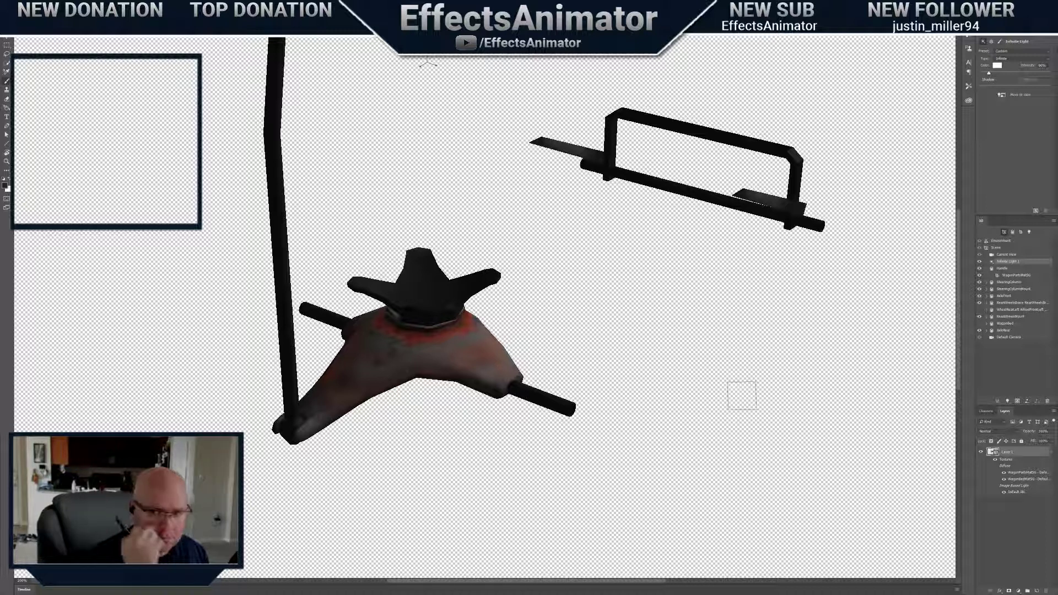
Hide the steering column and paint a light, worn metal texture in white over the front axle and the steering column mount's top
mouse_move(427, 65)
left_mouse_down()
mouse_move(446, 79)
mouse_move(428, 65)
left_mouse_up()
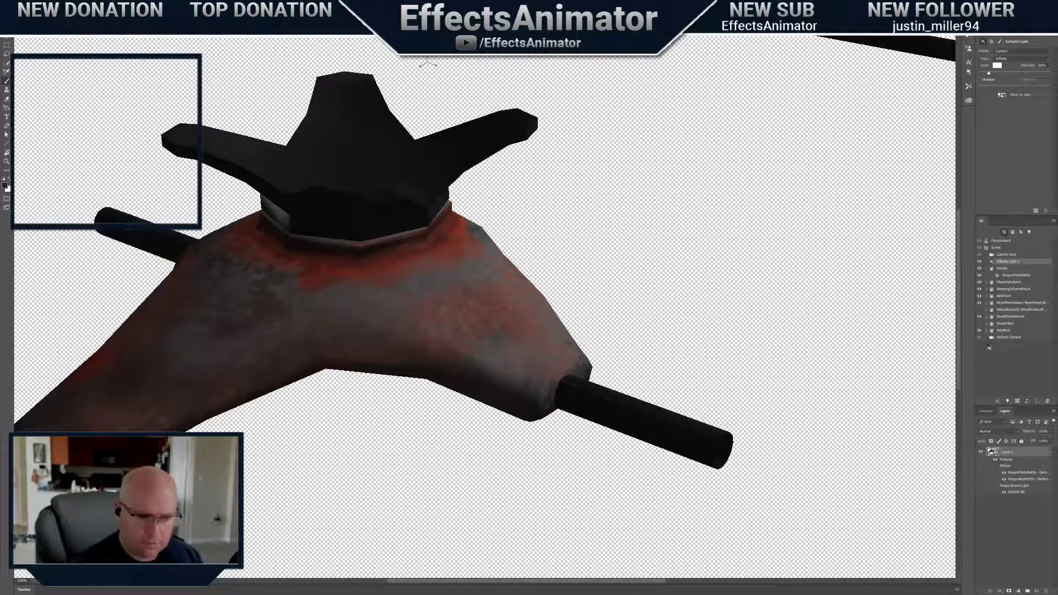
left_click(980, 289)
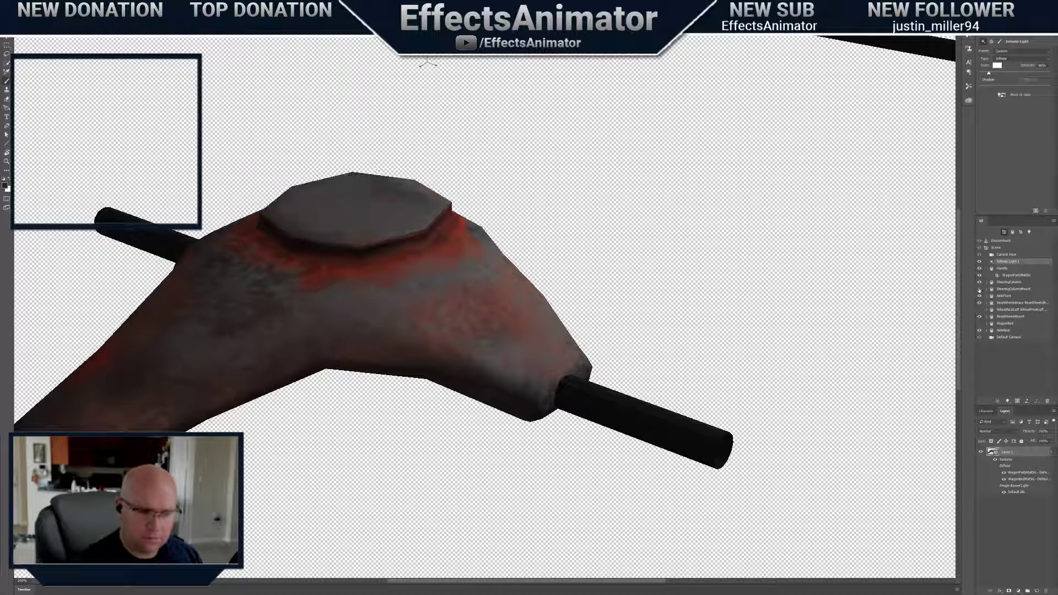
left_click(980, 289)
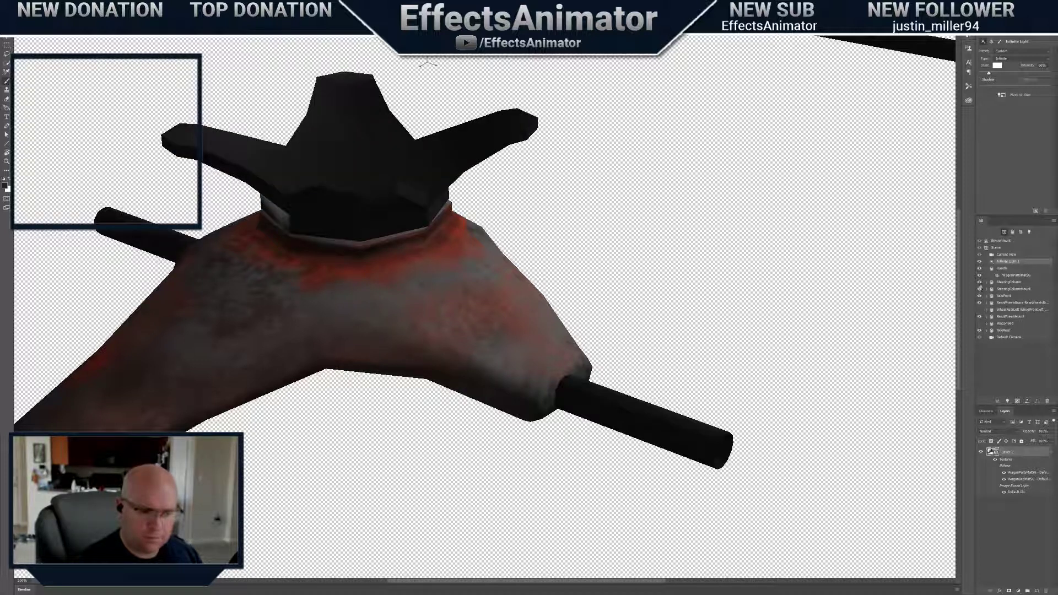
left_click(980, 288)
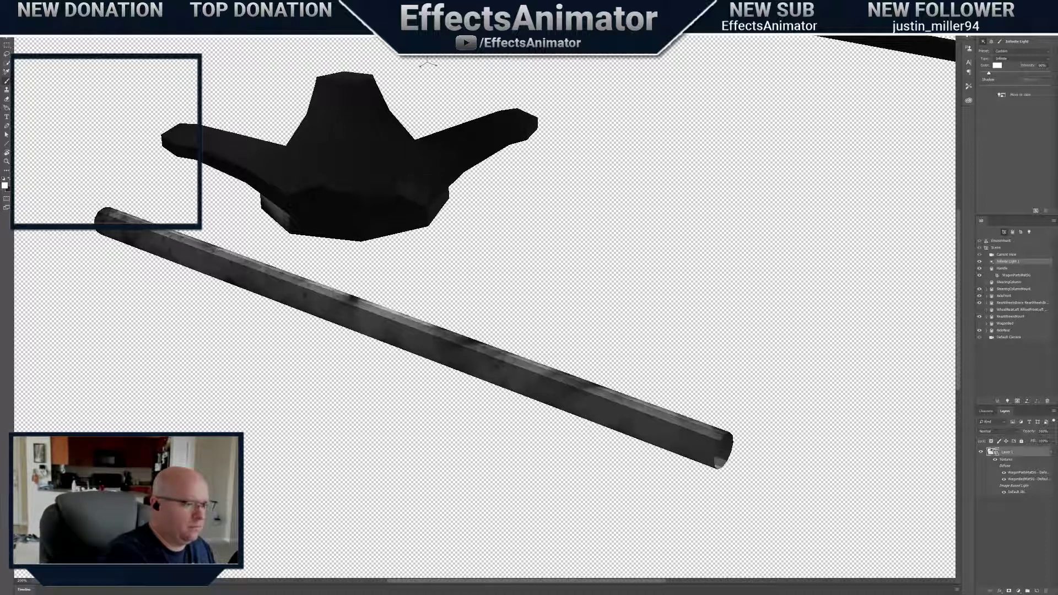
right_click(384, 164)
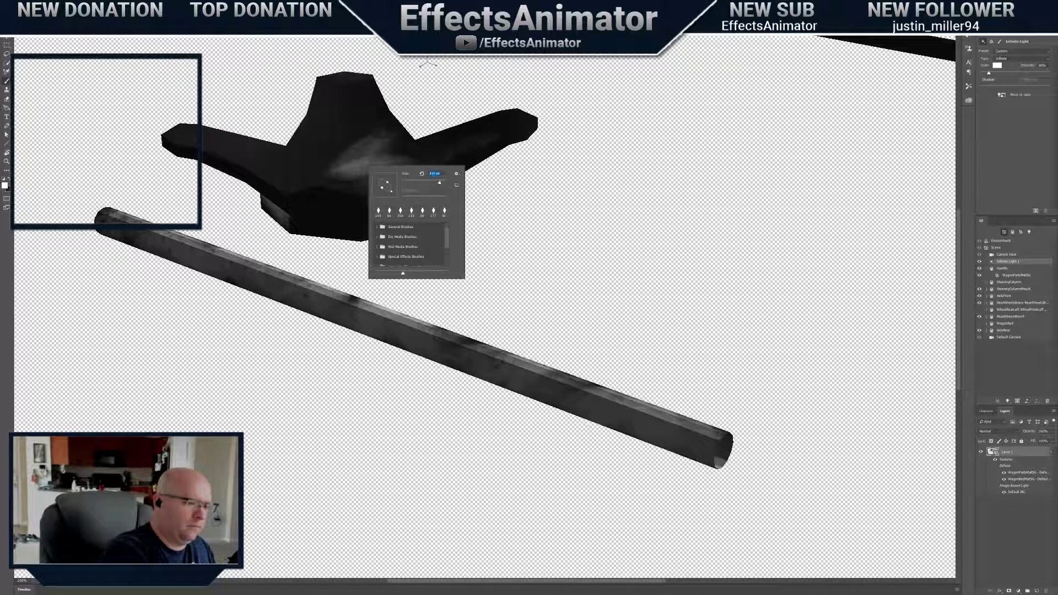
key("Escape")
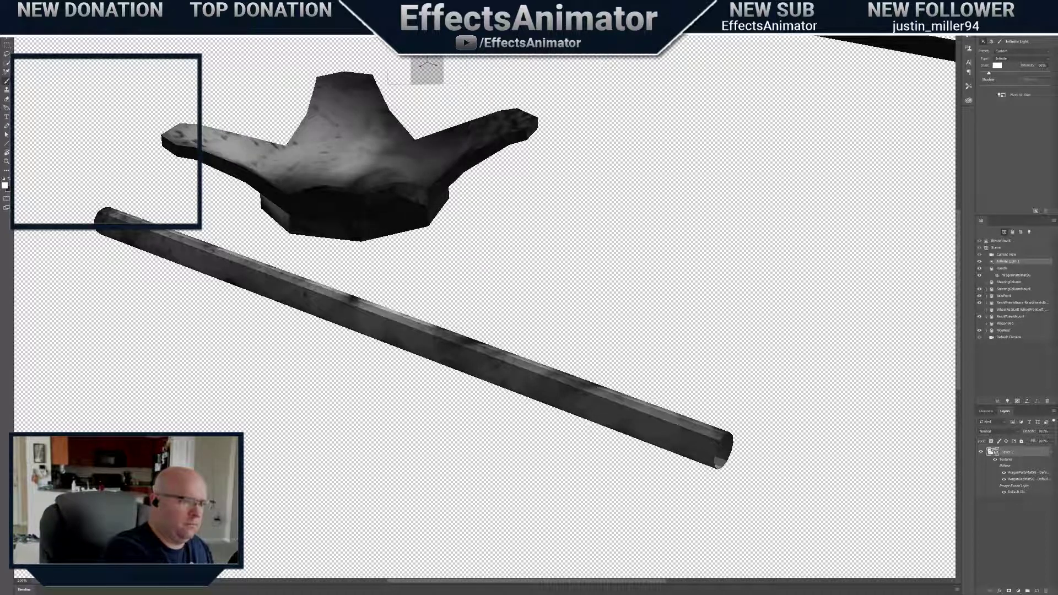
Match the infinite light to a view from below and paint speckled gray texture over the steering mount's underside and the front axle
left_click_drag(385, 163, 322, 253)
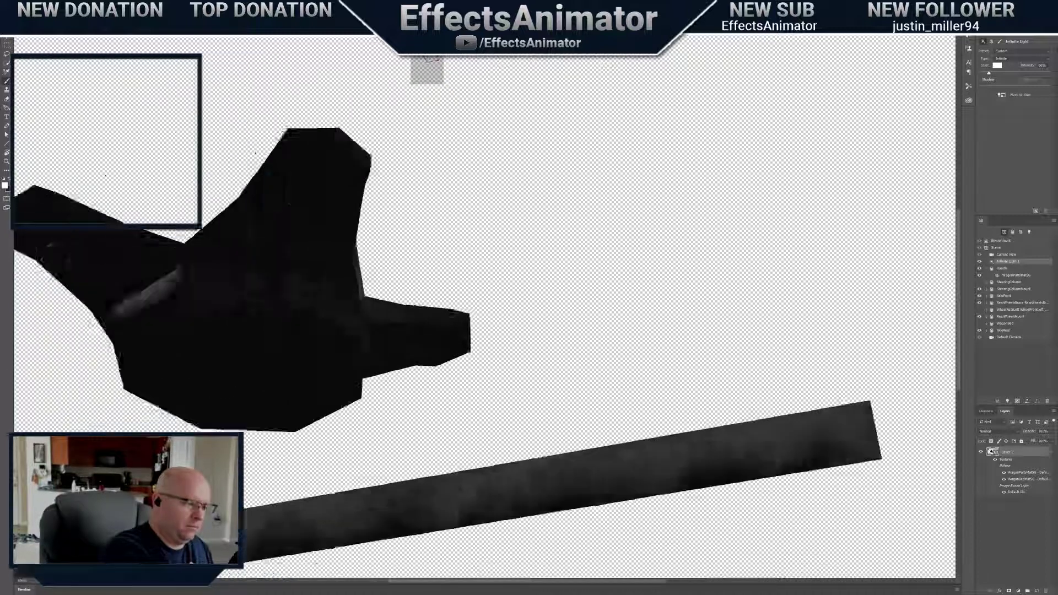
key("ctrl+z")
left_click(1002, 95)
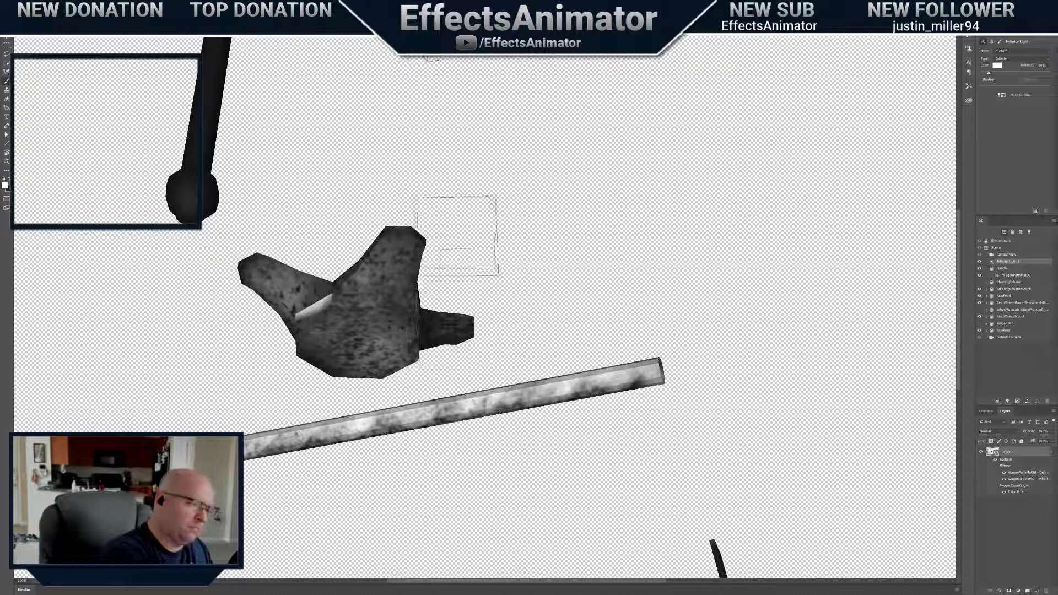
mouse_move(485, 309)
left_mouse_down()
mouse_move(485, 220)
mouse_move(496, 226)
mouse_move(485, 396)
mouse_move(485, 311)
left_mouse_up()
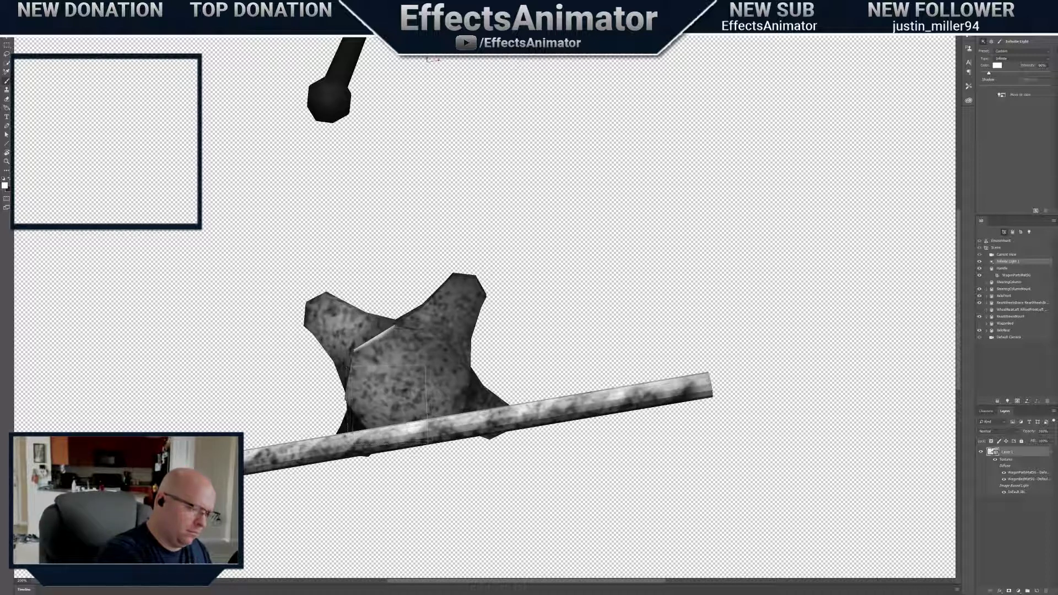
left_click_drag(485, 312, 666, 320)
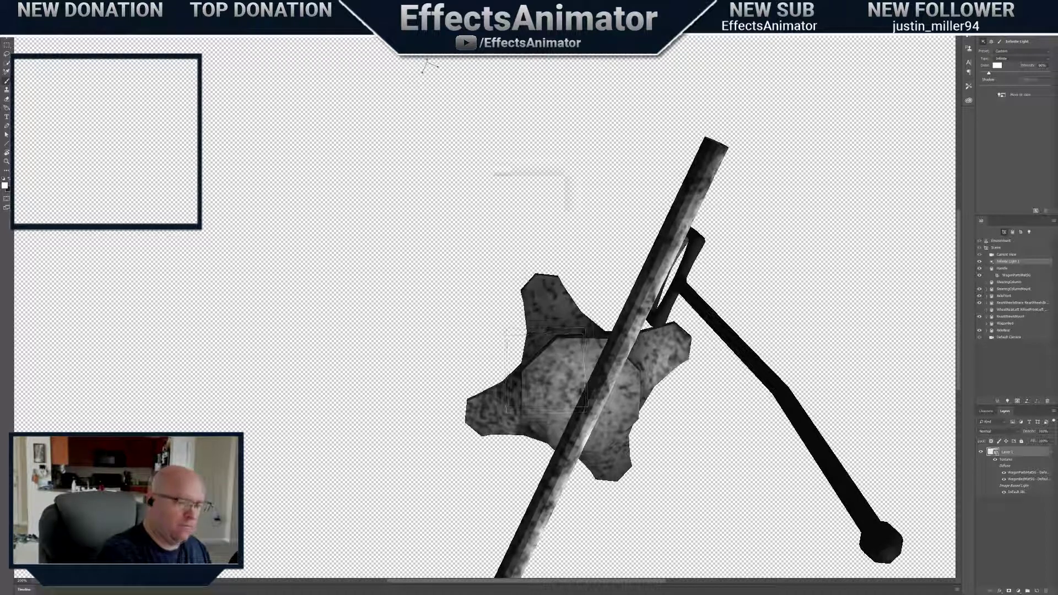
mouse_move(425, 72)
left_mouse_down()
mouse_move(412, 82)
mouse_move(428, 59)
left_mouse_up()
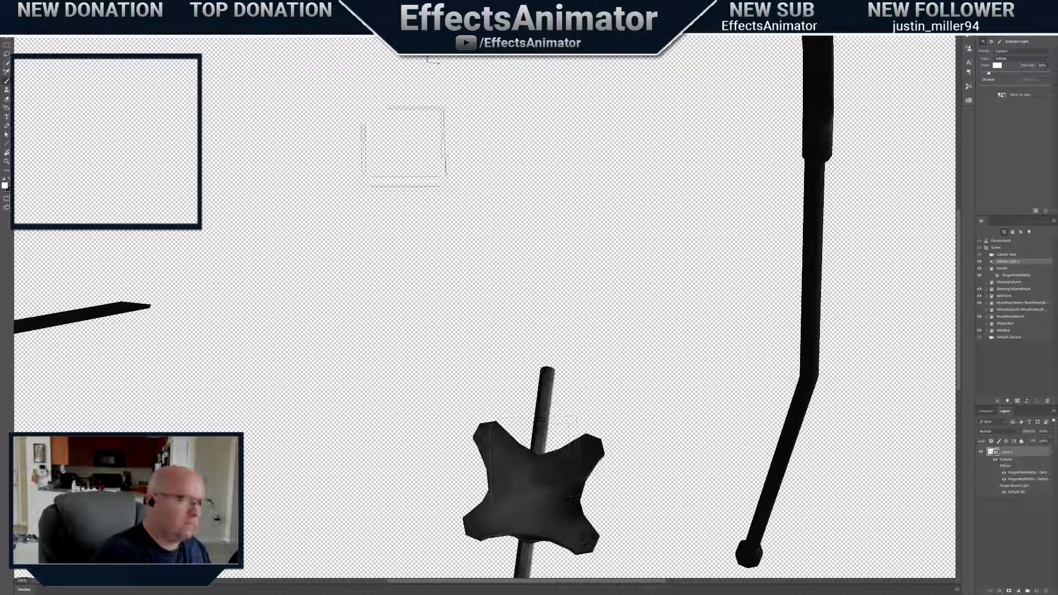
left_click_drag(427, 71, 417, 54)
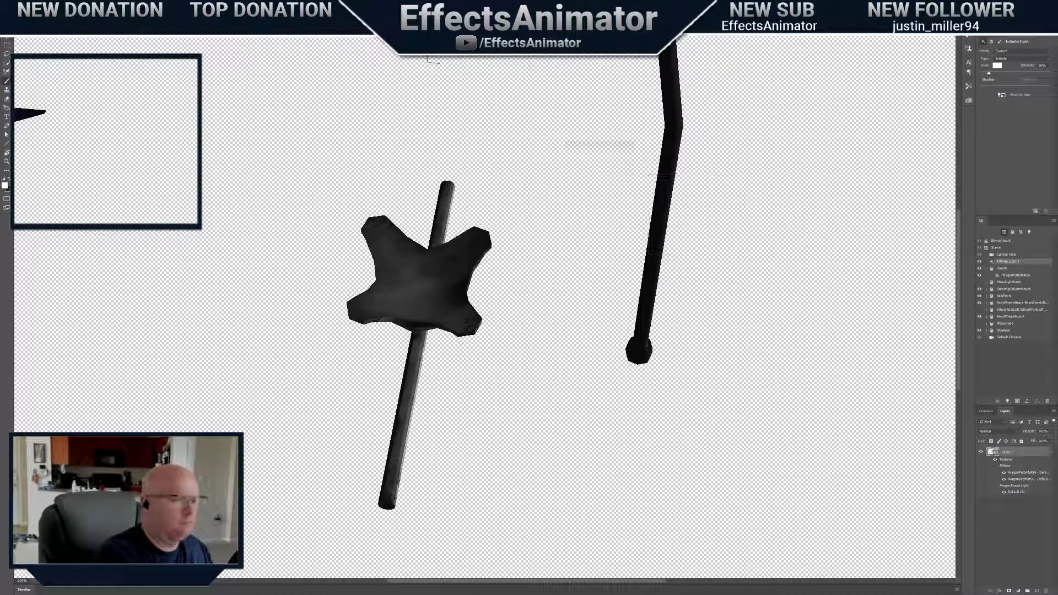
Paint a subtle worn gray texture along the pull handle's shaft and over its grip
left_click_drag(433, 80, 342, 345)
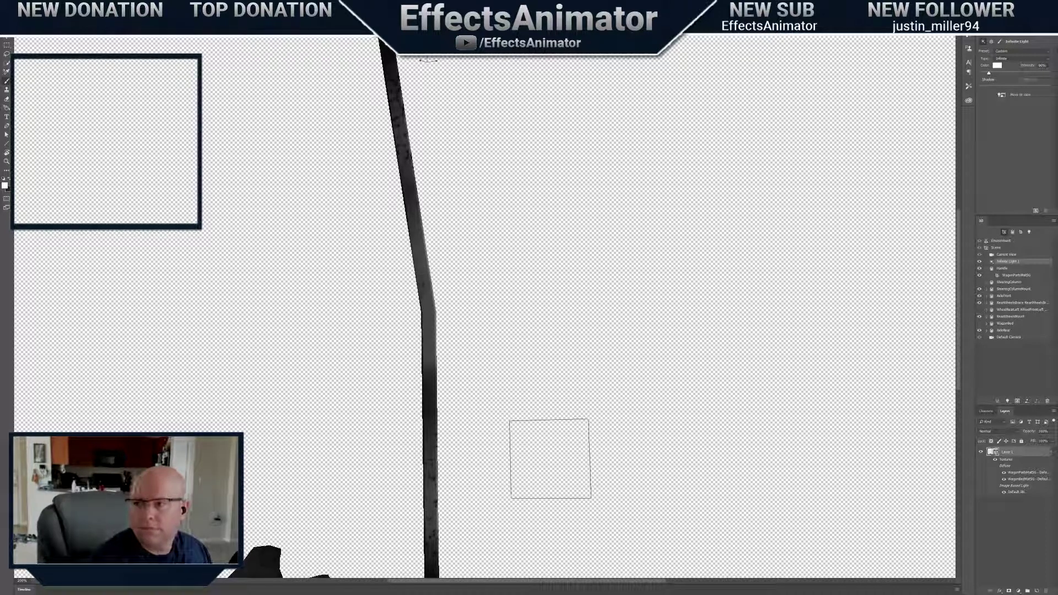
left_click_drag(427, 60, 429, 61)
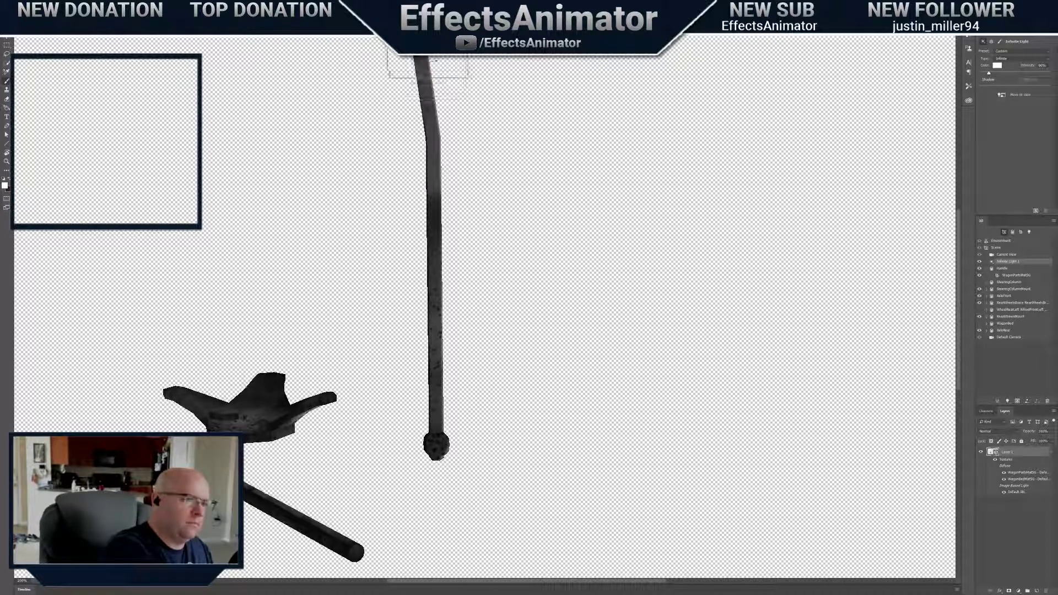
left_click_drag(428, 61, 473, 418)
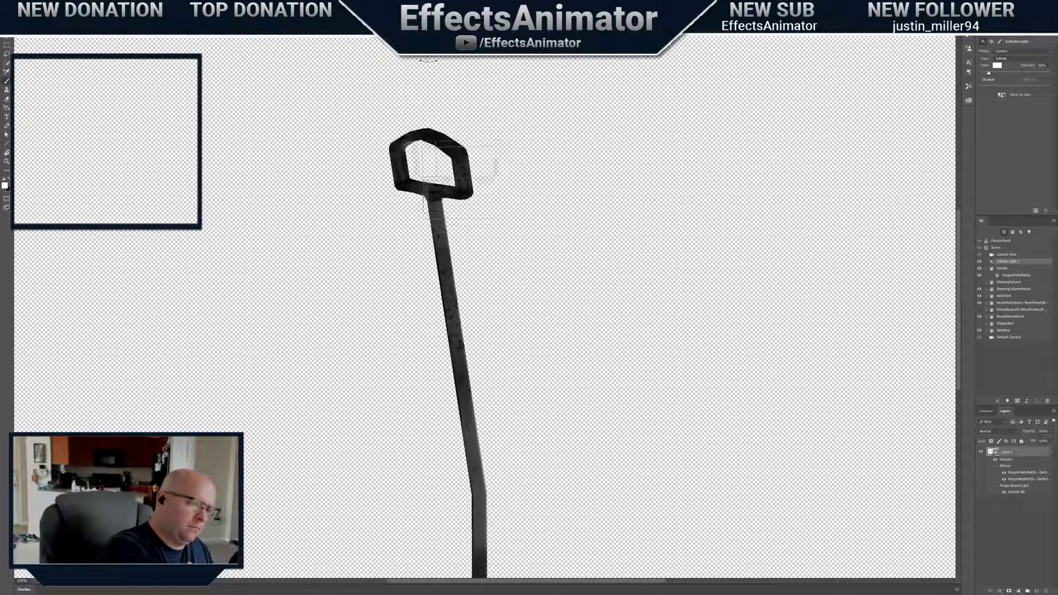
left_click_drag(473, 417, 394, 423)
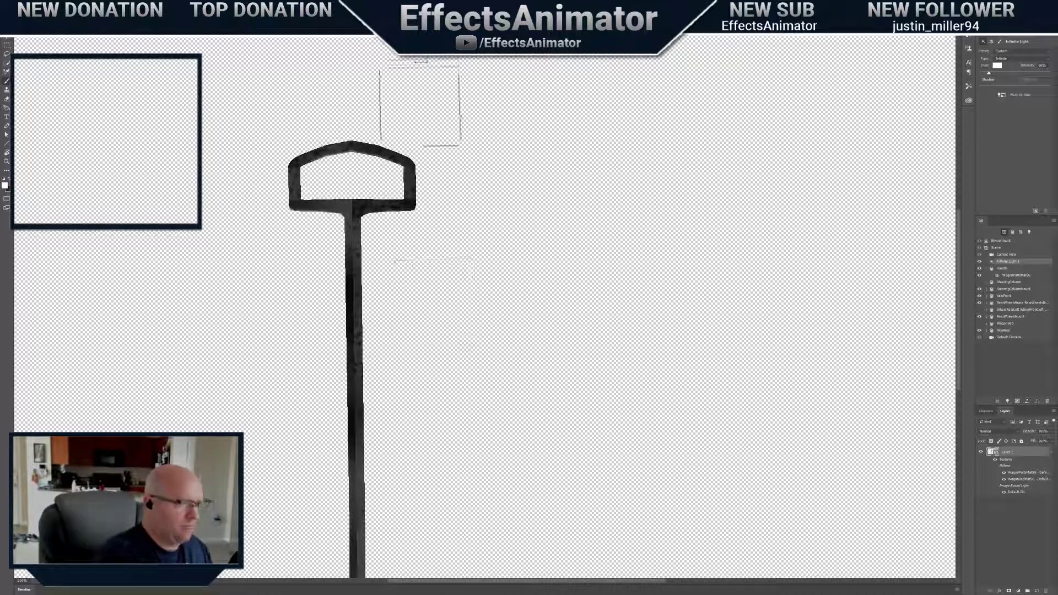
Match the infinite light to an angled view of the steering mount, front axle and lower end of the handle
left_click_drag(395, 423, 419, 410)
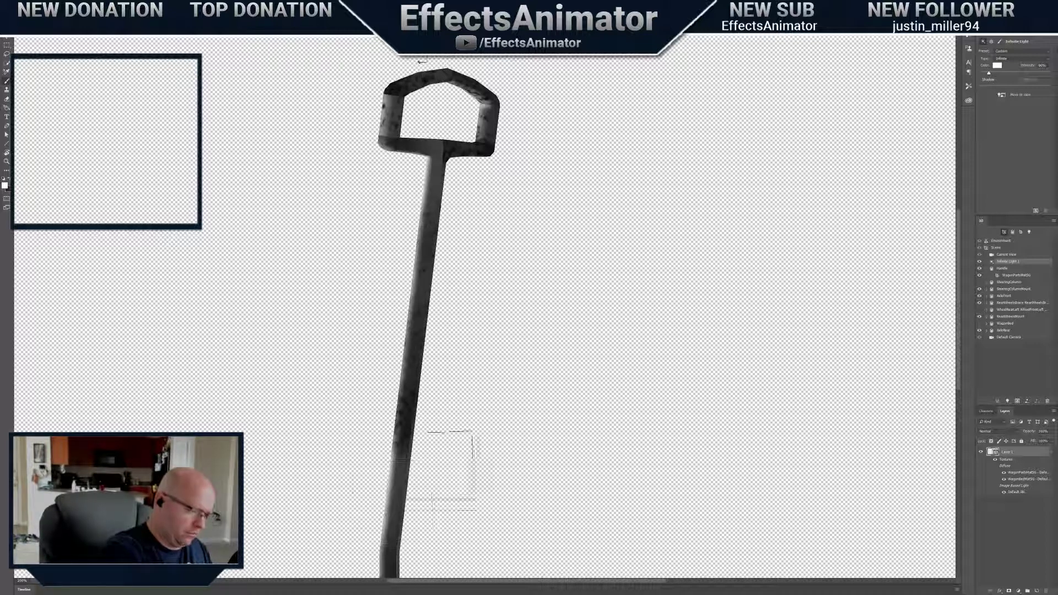
left_click_drag(419, 411, 461, 271)
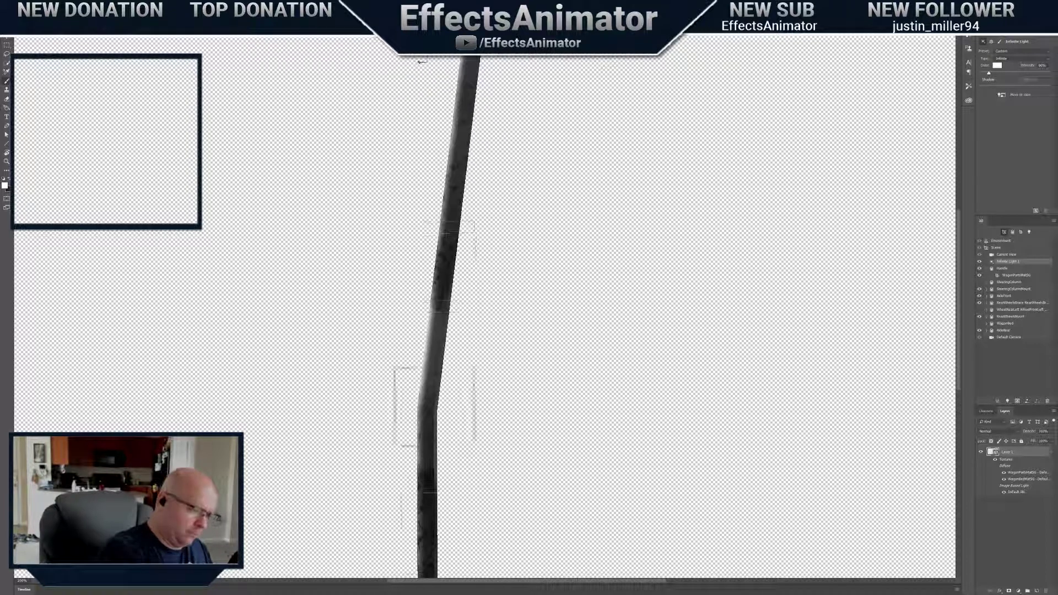
left_click_drag(441, 386, 445, 113)
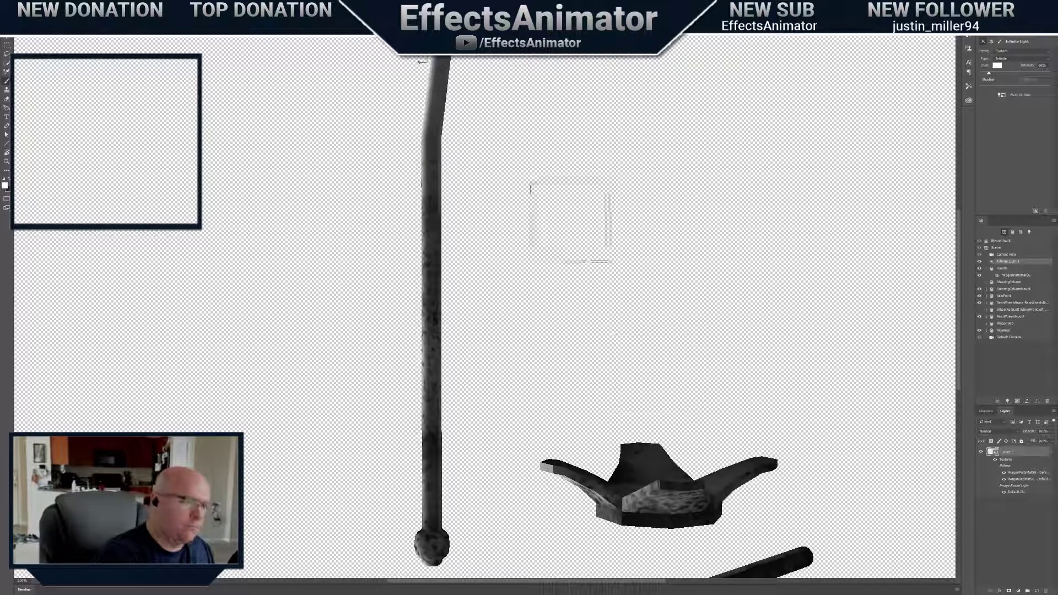
scroll(421, 62, "down", 5)
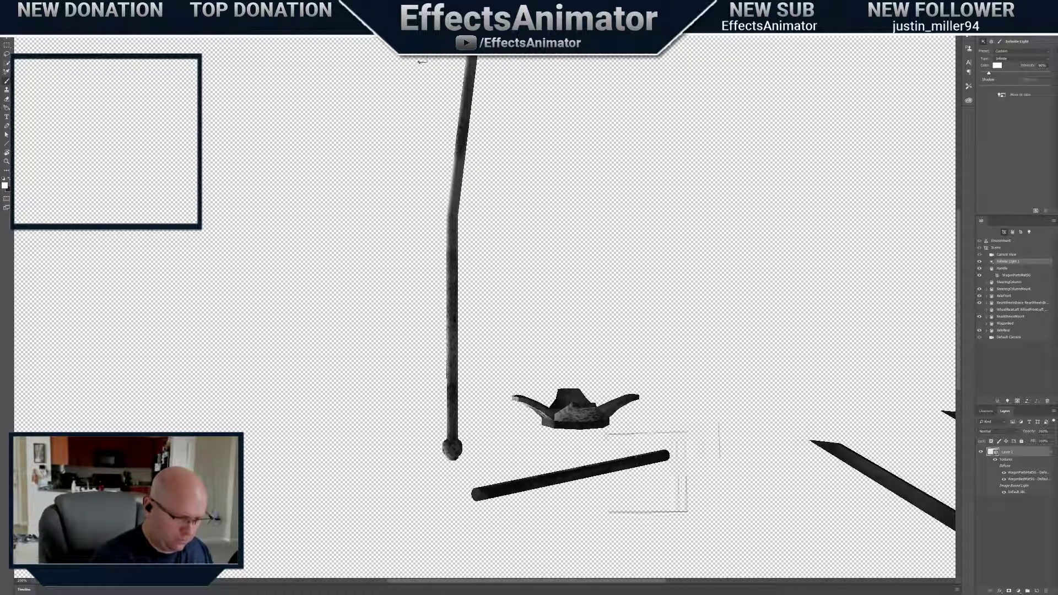
scroll(484, 307, "up", 3)
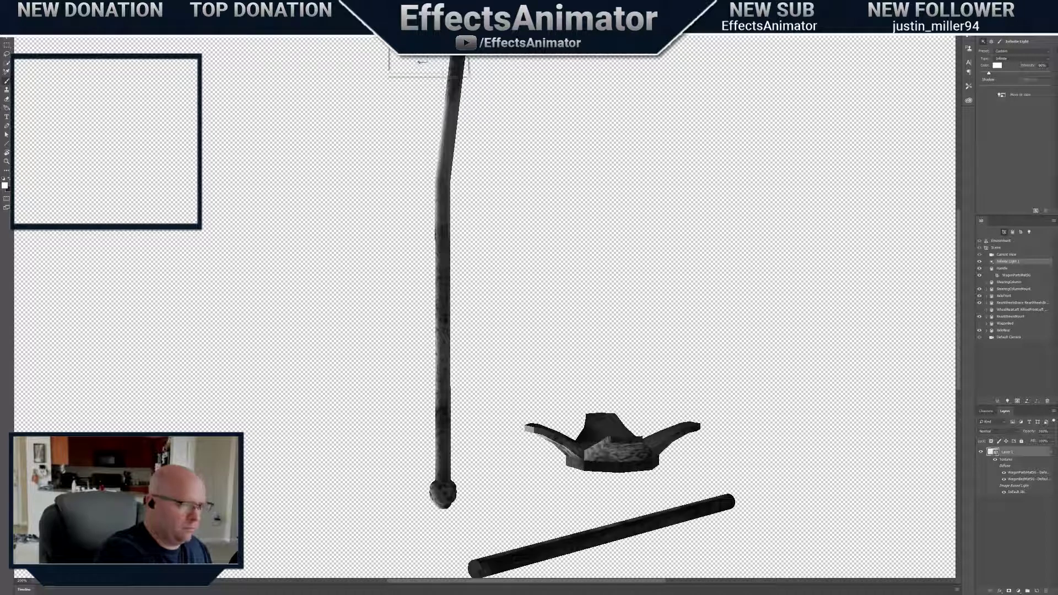
left_click_drag(485, 307, 485, 193)
scroll(421, 62, "up", 3)
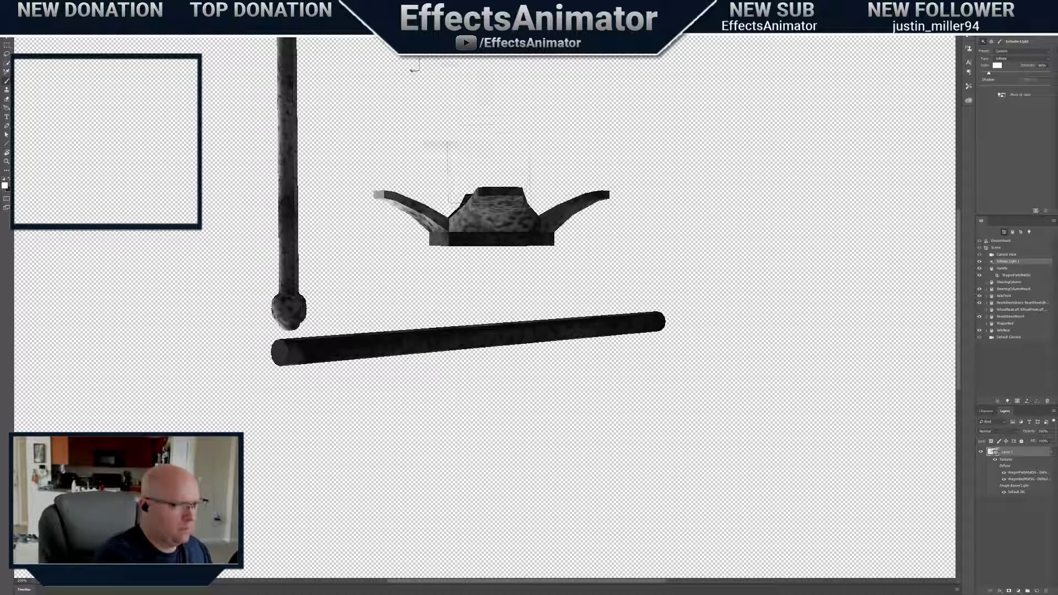
left_click_drag(415, 70, 409, 72)
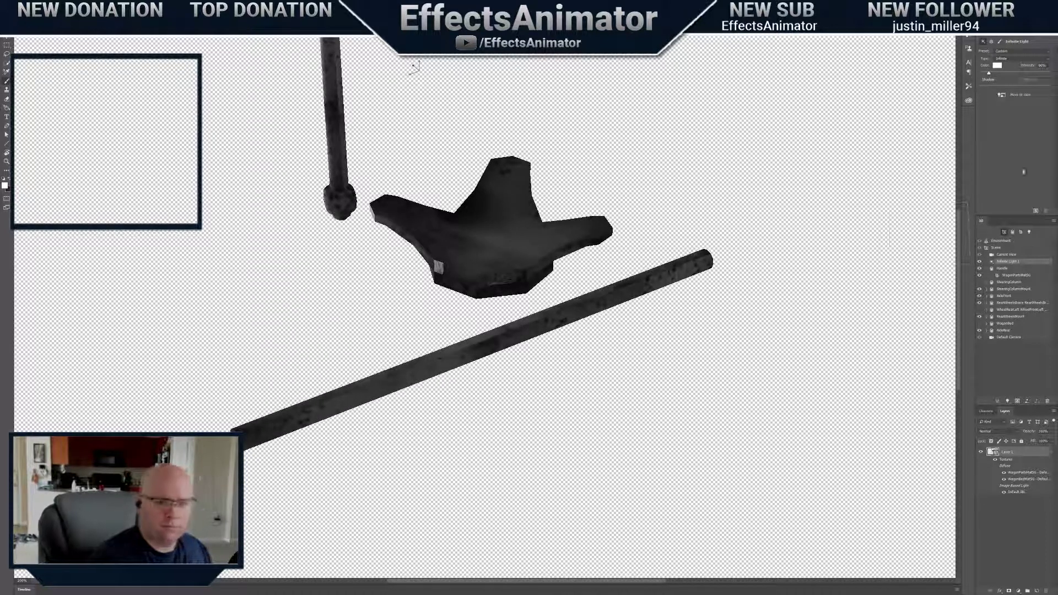
left_click(988, 94)
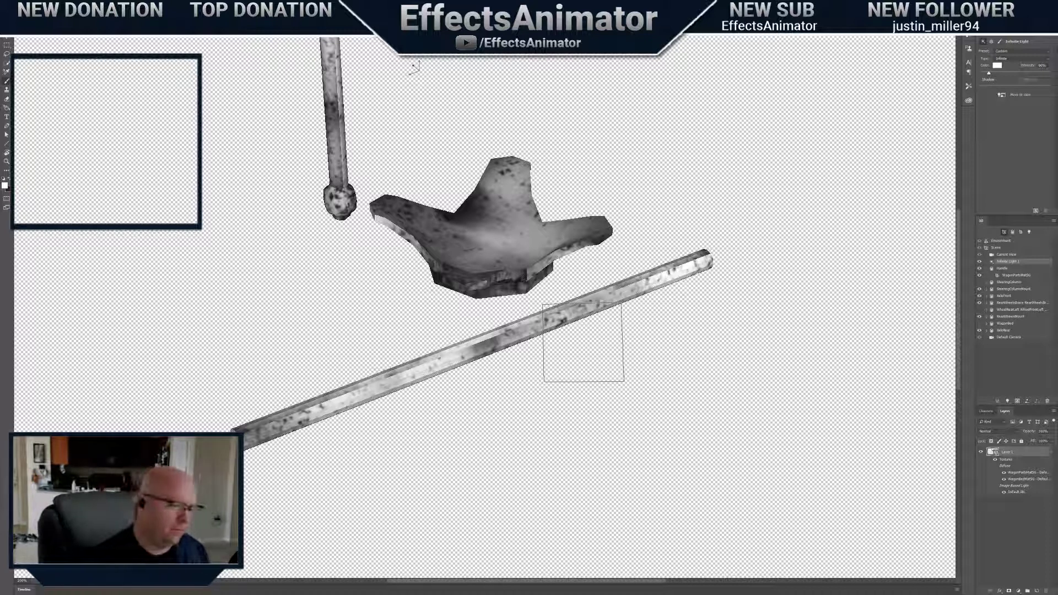
Paint speckled worn gray texture over the back of the rear brace and the rear axle
left_click_drag(413, 74, 386, 209)
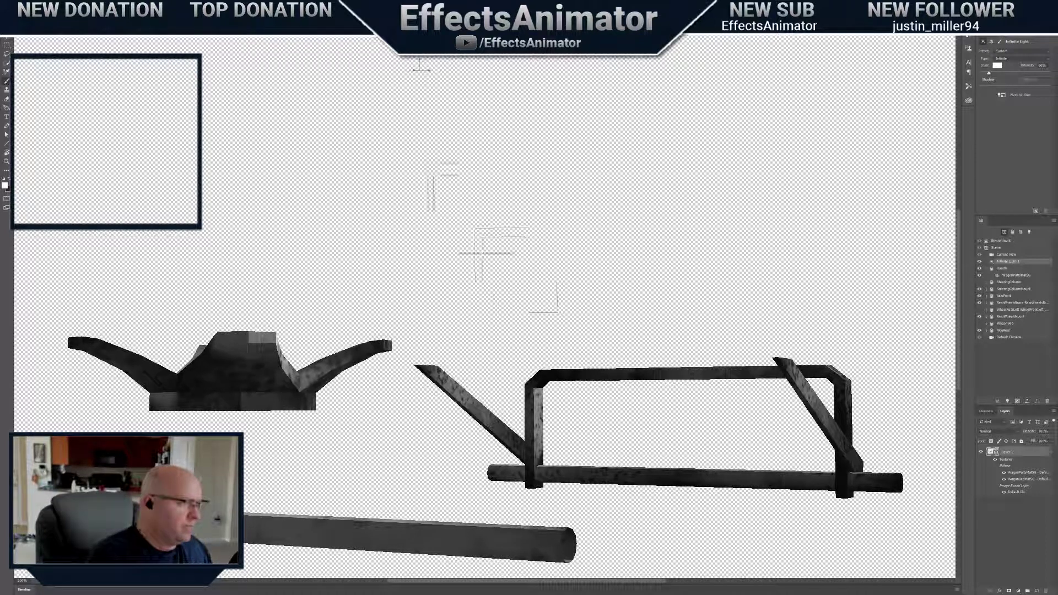
left_click_drag(496, 253, 710, 253)
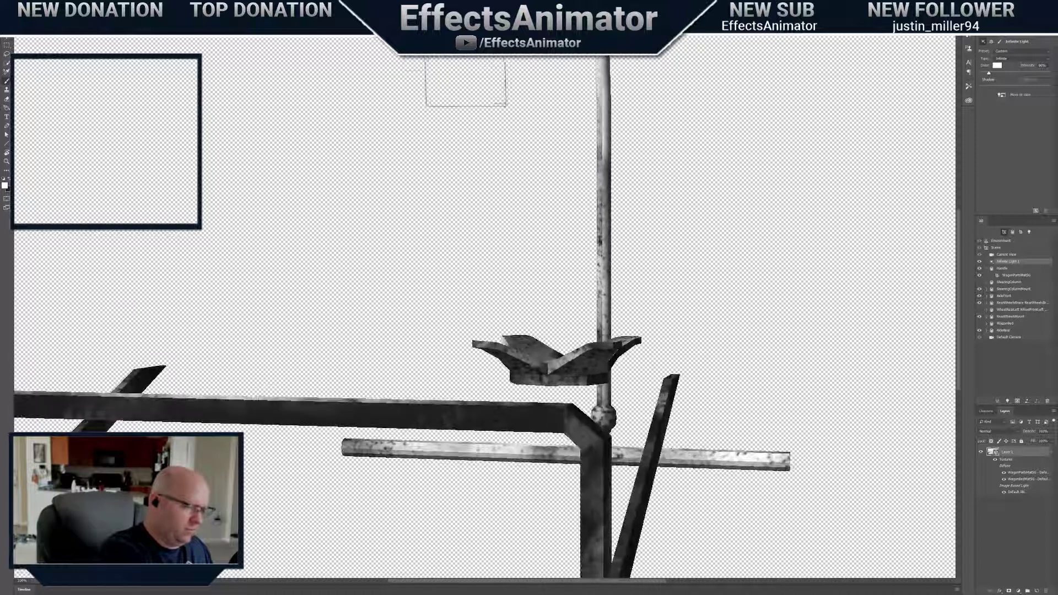
scroll(439, 61, "down", 3)
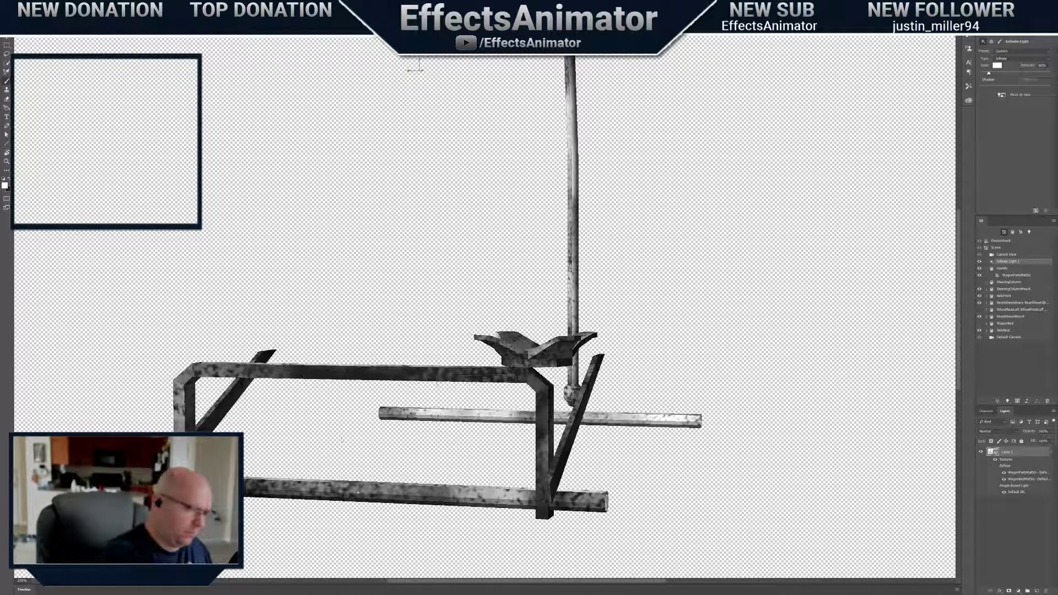
right_click(464, 376)
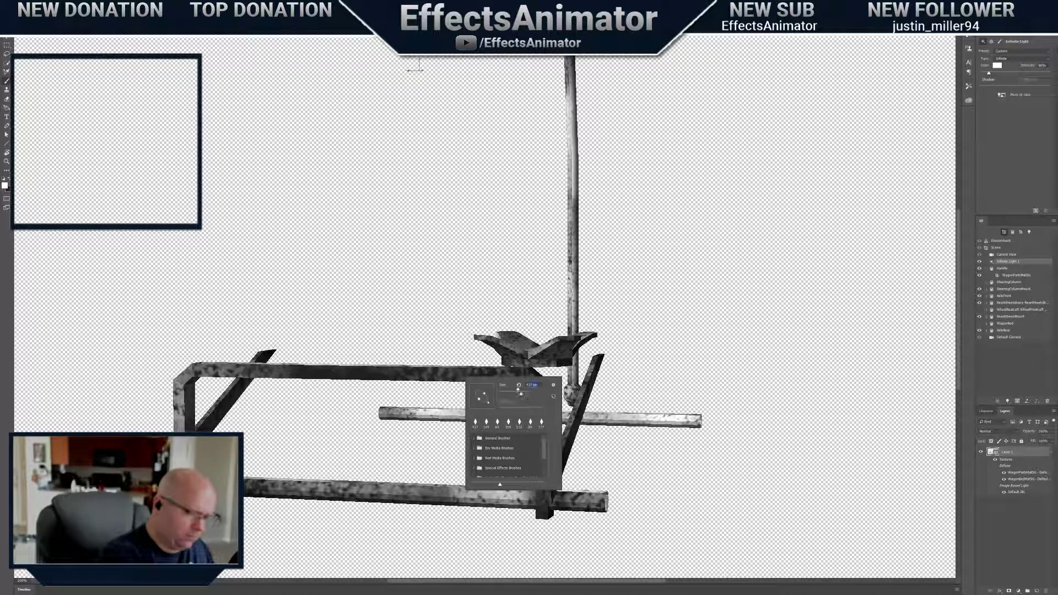
mouse_move(463, 373)
left_mouse_down()
mouse_move(520, 381)
mouse_move(327, 377)
left_mouse_up()
left_click_drag(409, 497, 370, 494)
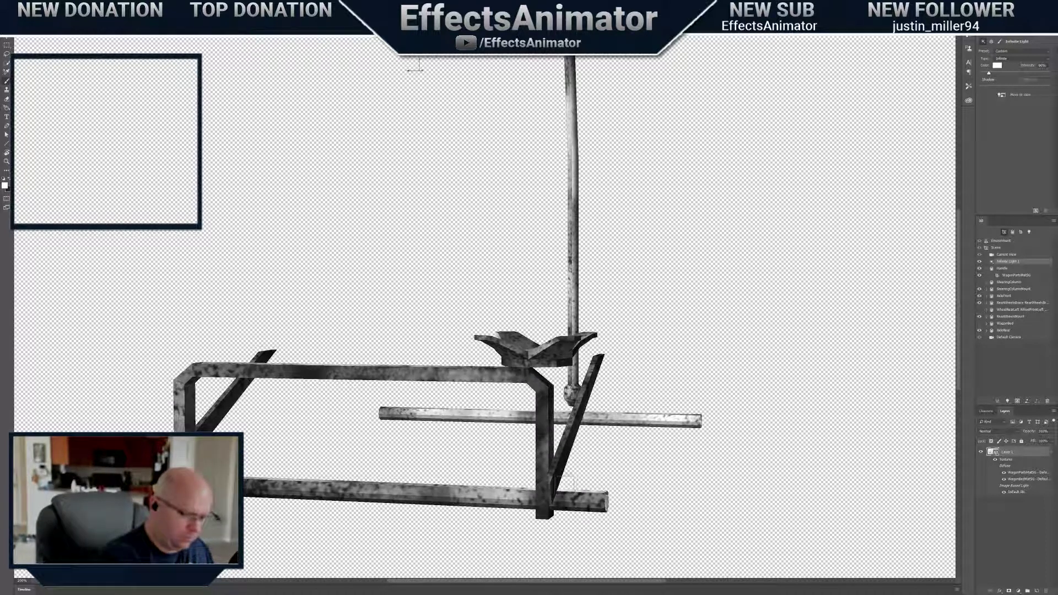
left_click_drag(564, 477, 543, 408)
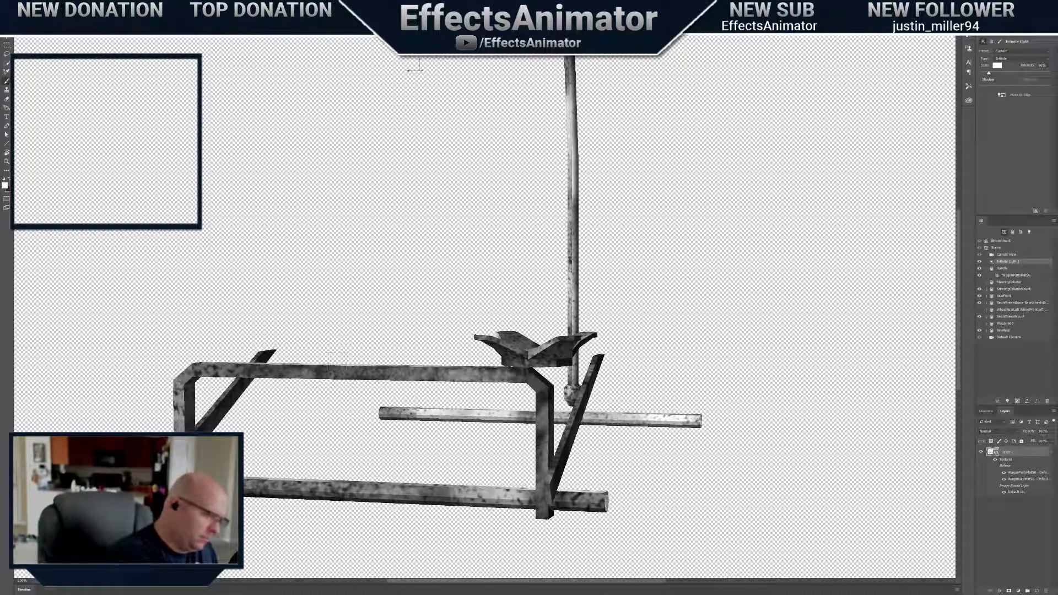
Paint worn gray over the rear axle's diagonal struts and crossbar, and match the infinite light to a view of the frame's front side
mouse_move(419, 74)
left_mouse_down()
mouse_move(485, 69)
mouse_move(415, 69)
left_mouse_up()
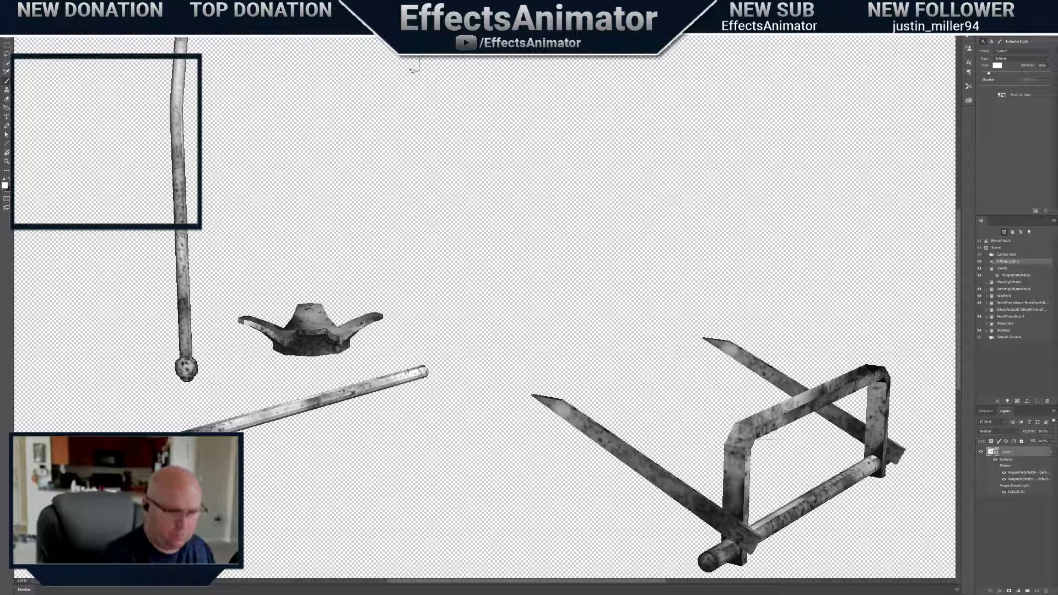
middle_click_drag(720, 392, 417, 237)
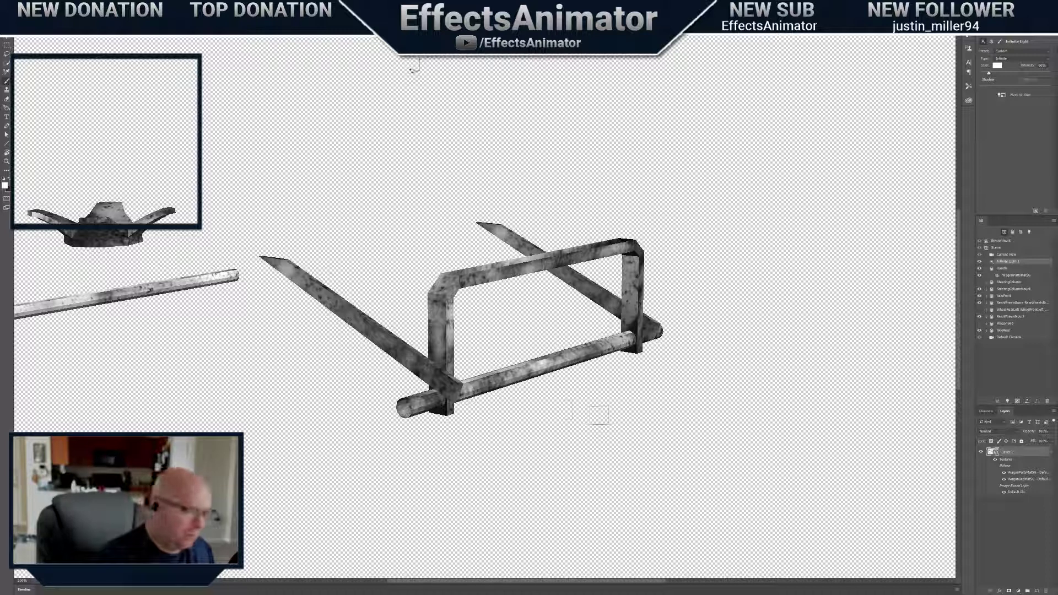
mouse_move(419, 72)
left_mouse_down()
mouse_move(437, 58)
mouse_move(420, 65)
left_mouse_up()
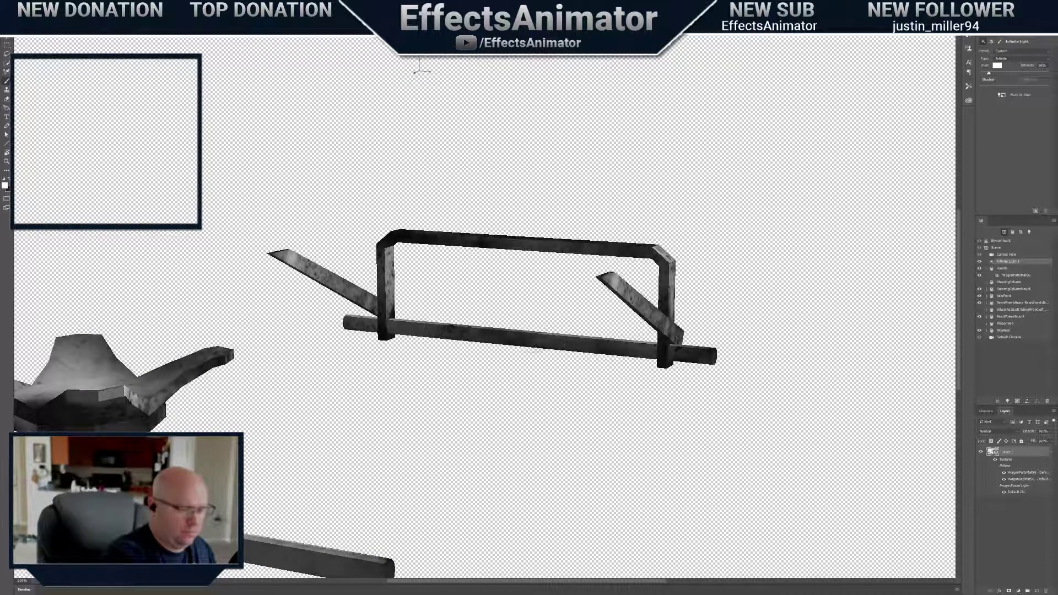
left_click(1003, 96)
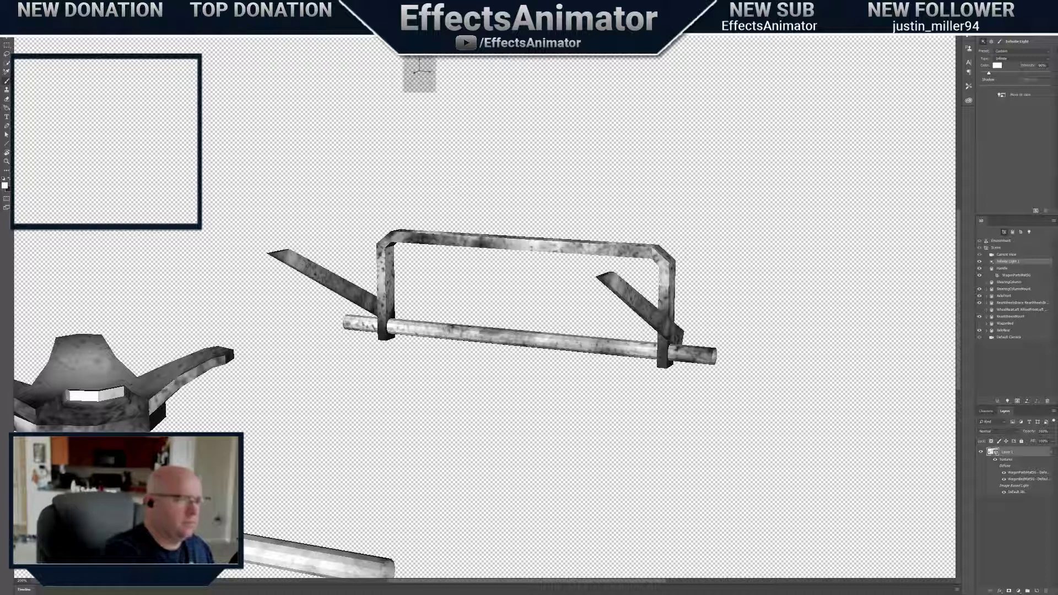
Paint bright worn gray texture over the front axle, the handle shaft and its ball end
left_click_drag(419, 74, 423, 120)
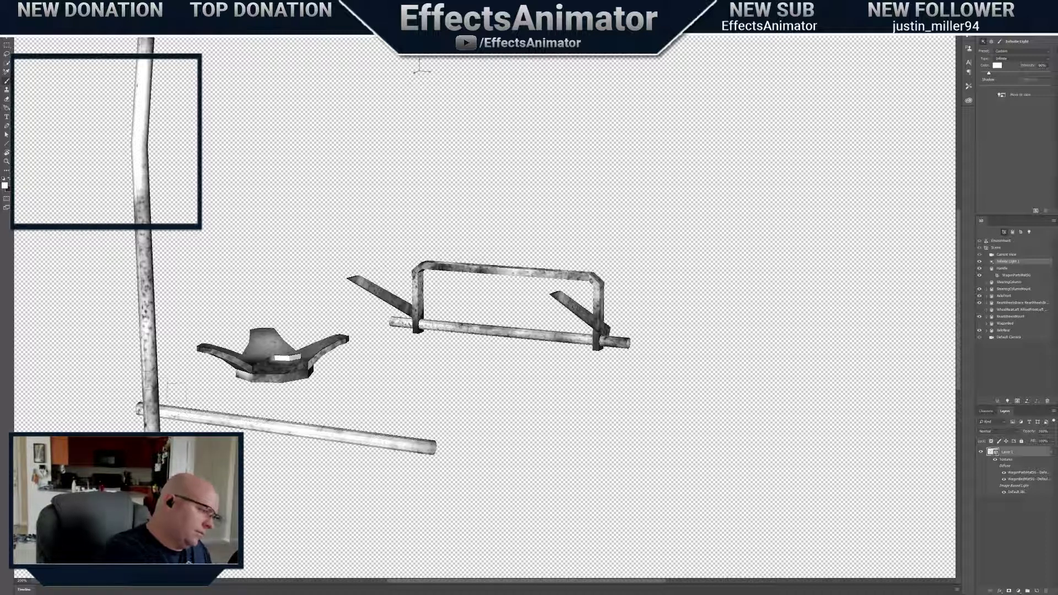
left_click_drag(419, 82, 633, 120)
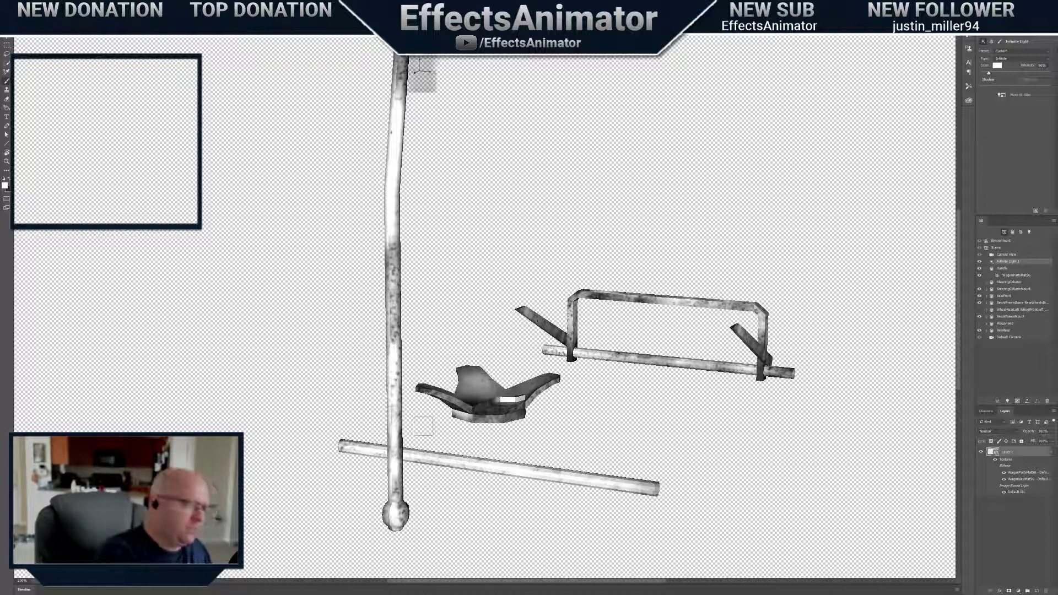
left_click_drag(419, 73, 430, 74)
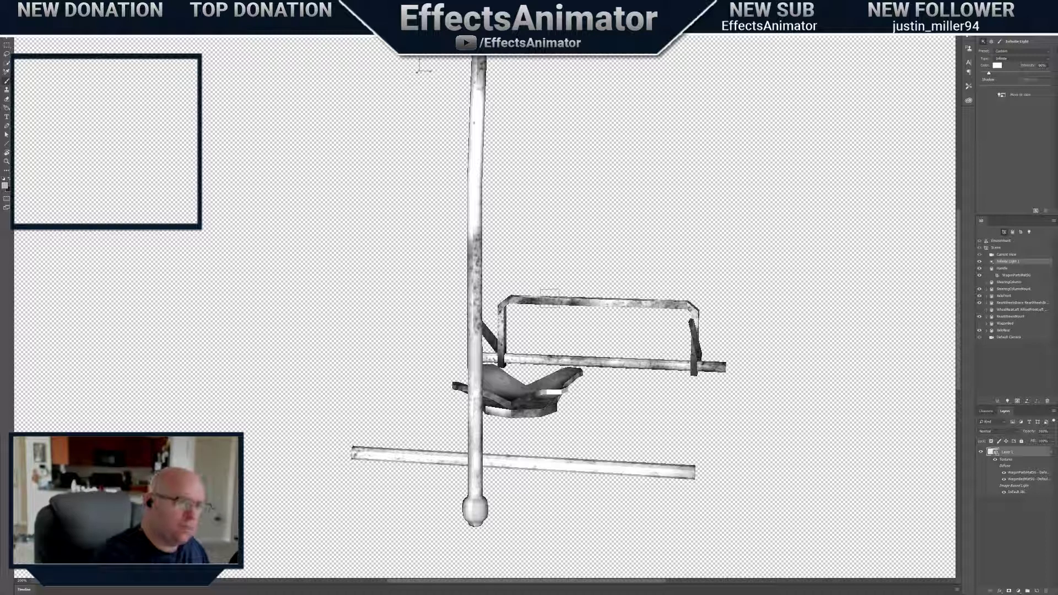
left_click_drag(549, 292, 686, 309, "ctrl")
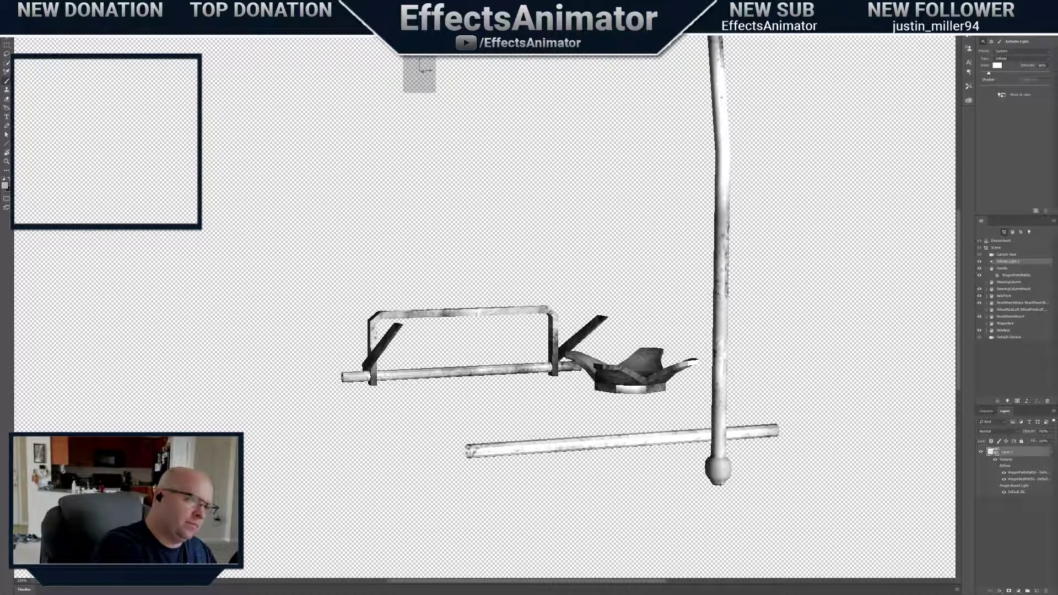
left_click_drag(421, 73, 708, 163)
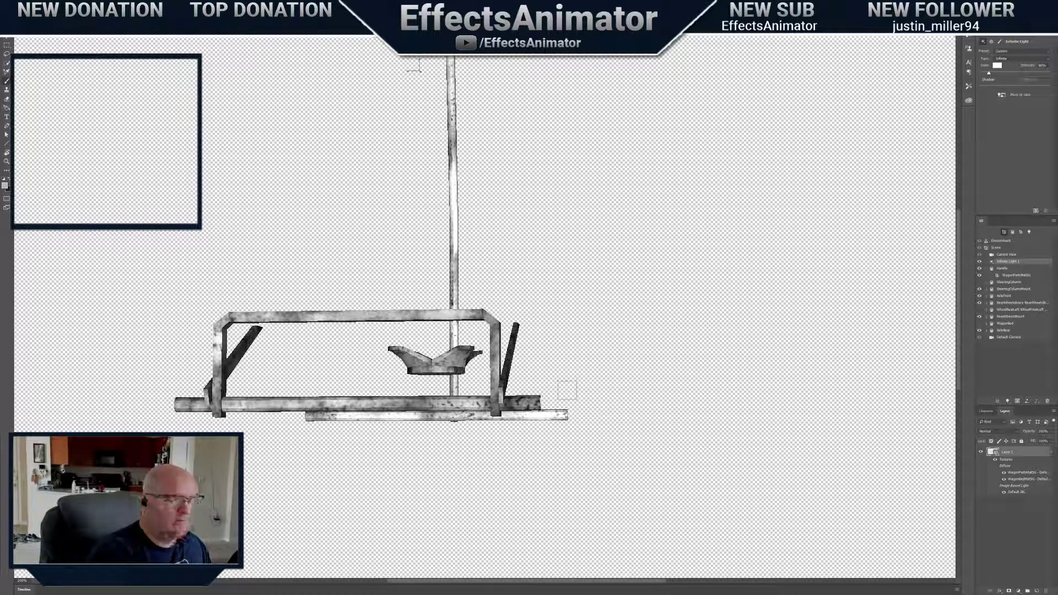
left_click_drag(420, 75, 443, 63)
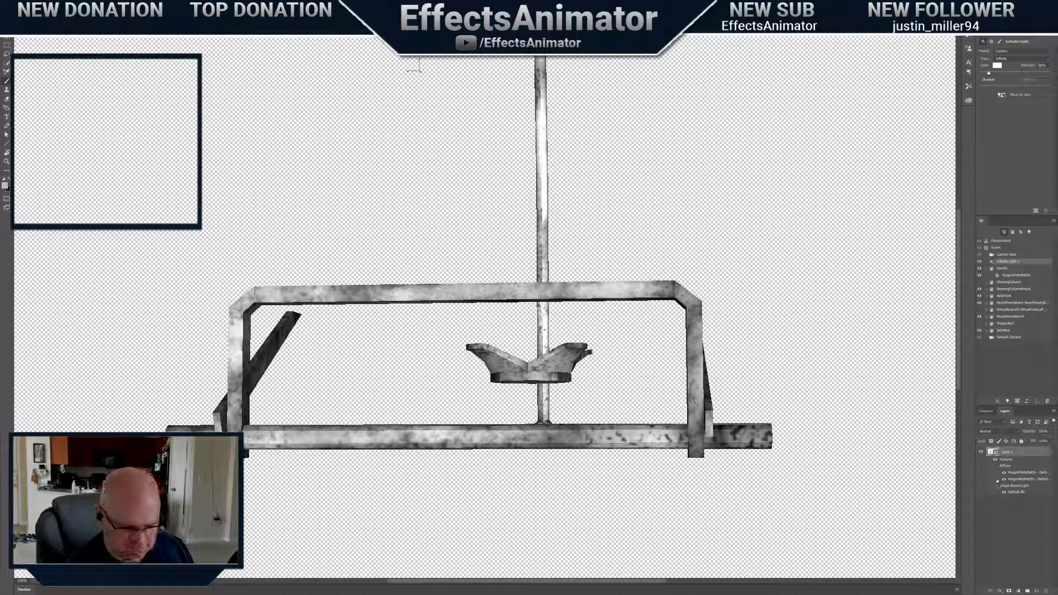
Show the wagon bed, paint rust patches on the rear brace's posts and axle joint using the bed's color, and resample the metal's light gray
left_click(980, 323)
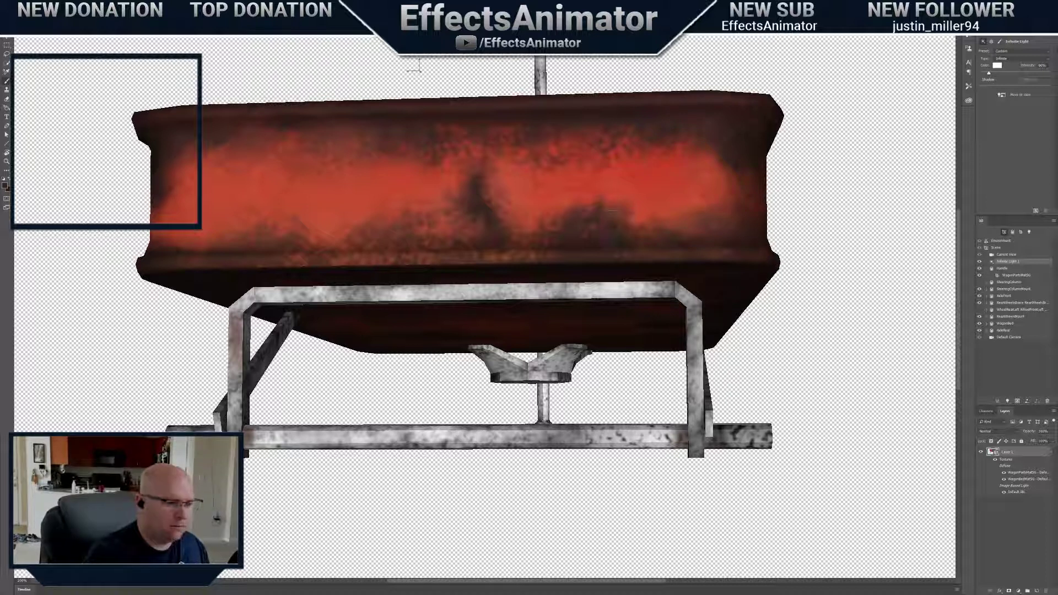
left_click(647, 200, "alt")
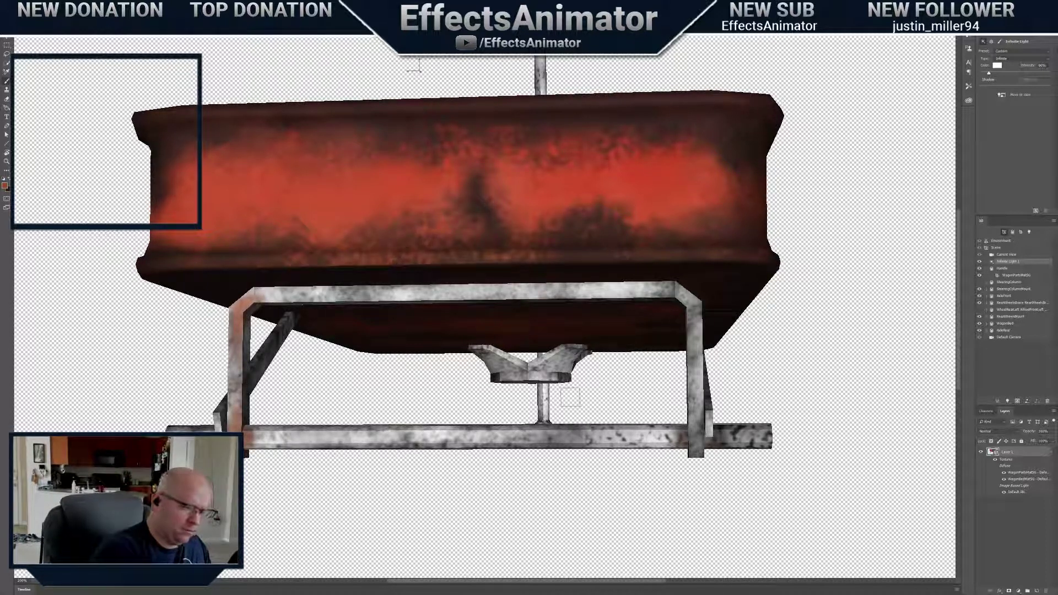
left_click(680, 435)
left_click(713, 445)
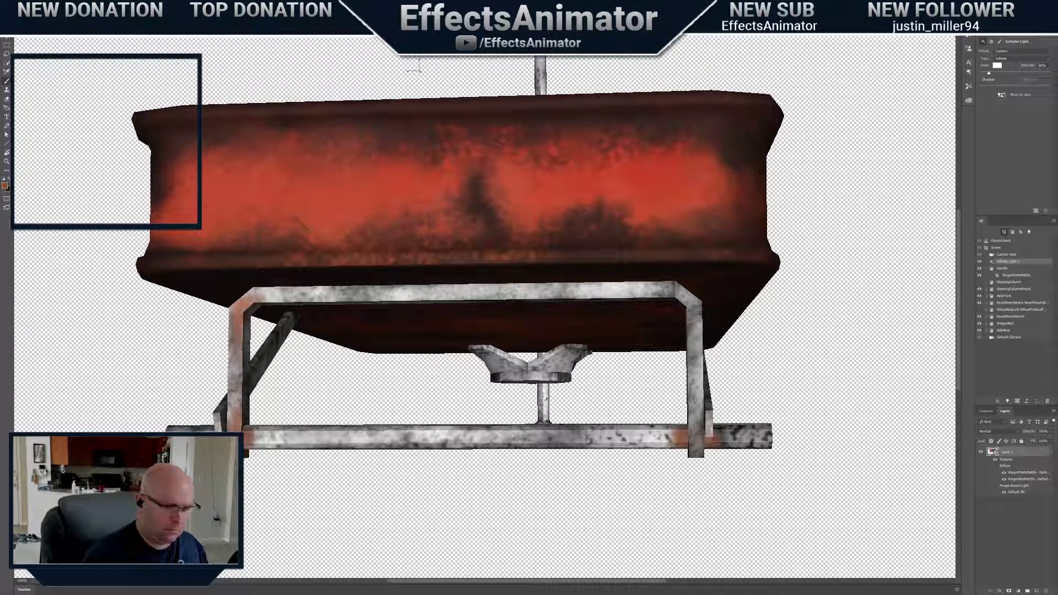
left_click(667, 439, "alt")
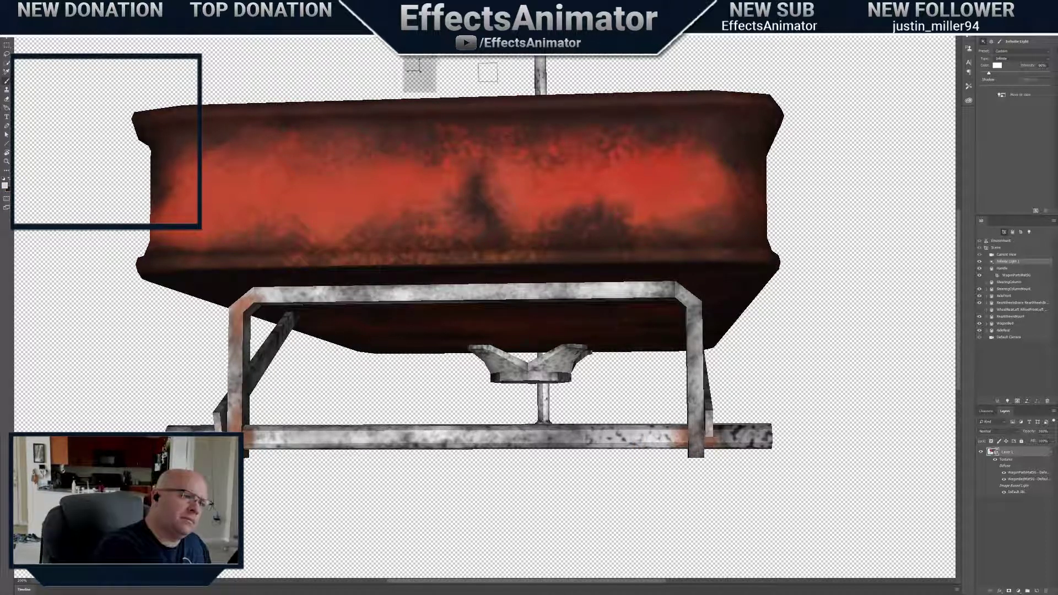
Match the infinite light to the wagon's front and paint a rust patch on the handle shaft with a color sampled from the bed
left_click_drag(419, 74, 588, 101)
left_click(1012, 96)
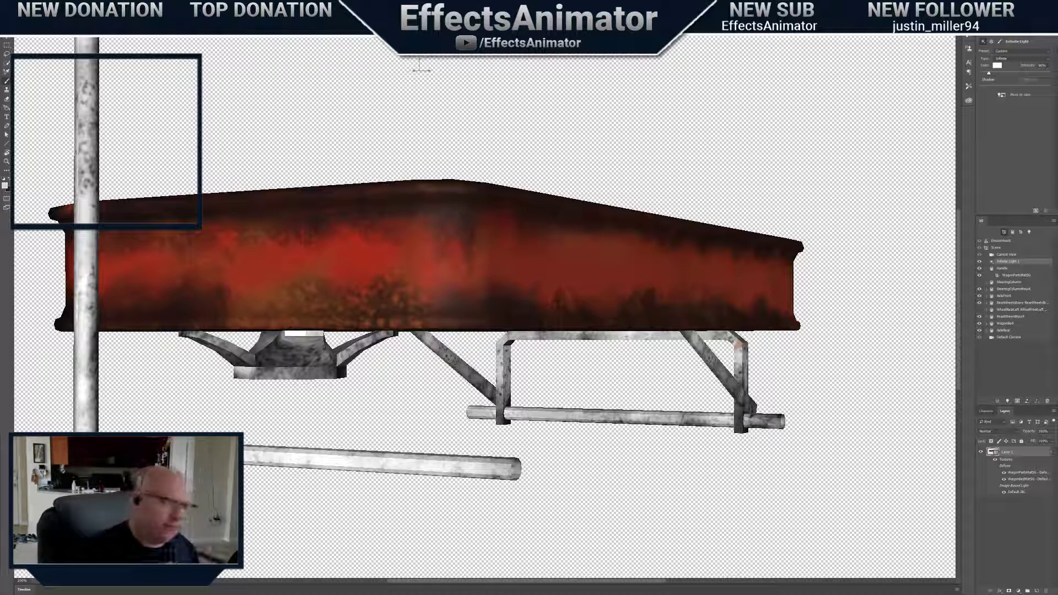
mouse_move(419, 74)
left_mouse_down()
mouse_move(661, 104)
mouse_move(645, 48)
left_mouse_up()
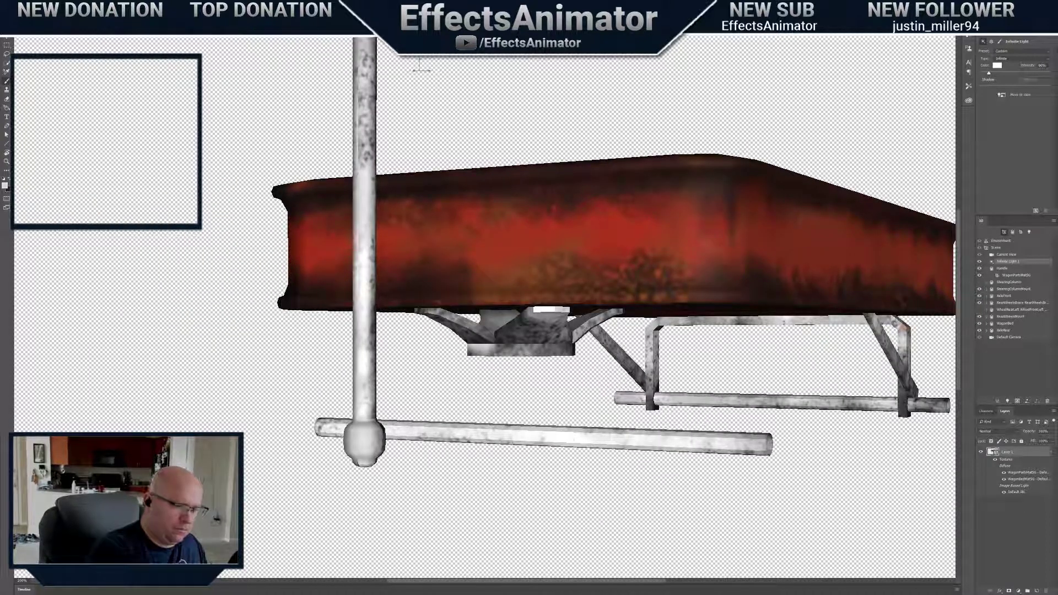
left_click(522, 278, "alt")
mouse_move(364, 273)
left_mouse_down()
mouse_move(363, 287)
mouse_move(355, 275)
left_mouse_up()
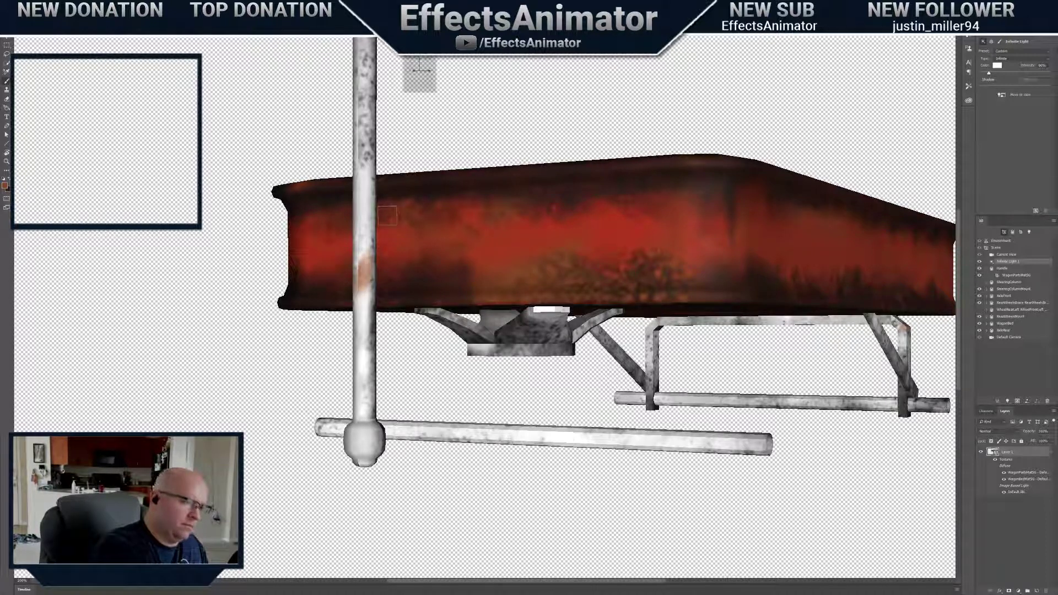
mouse_move(421, 72)
left_mouse_down()
mouse_move(460, 62)
mouse_move(468, 76)
left_mouse_up()
left_click_drag(461, 287, 471, 264)
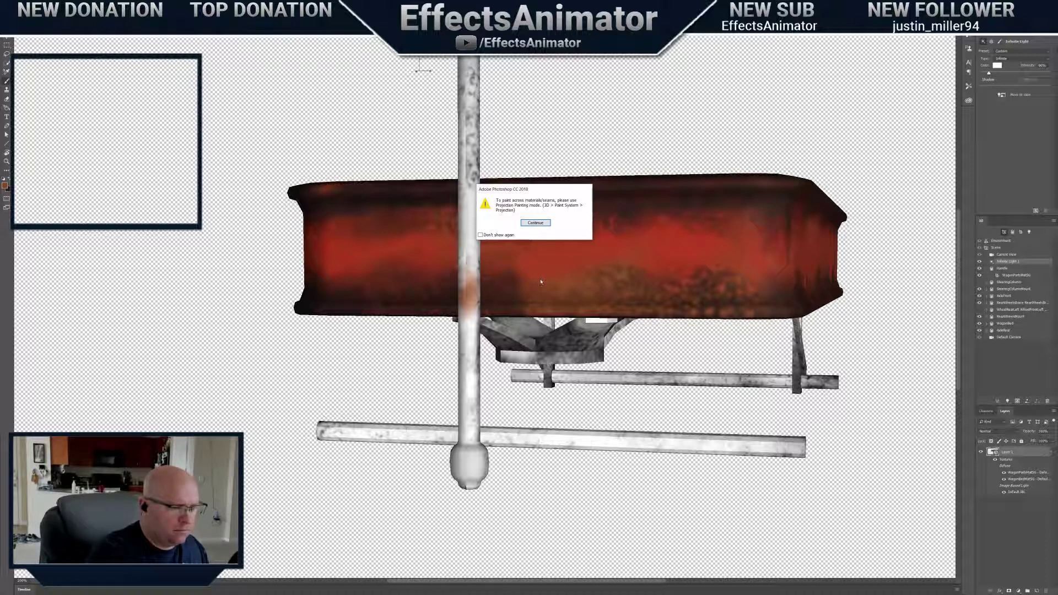
Dismiss the seam-painting warning and set the handle material's 3D paint system to Projection
left_click(535, 222)
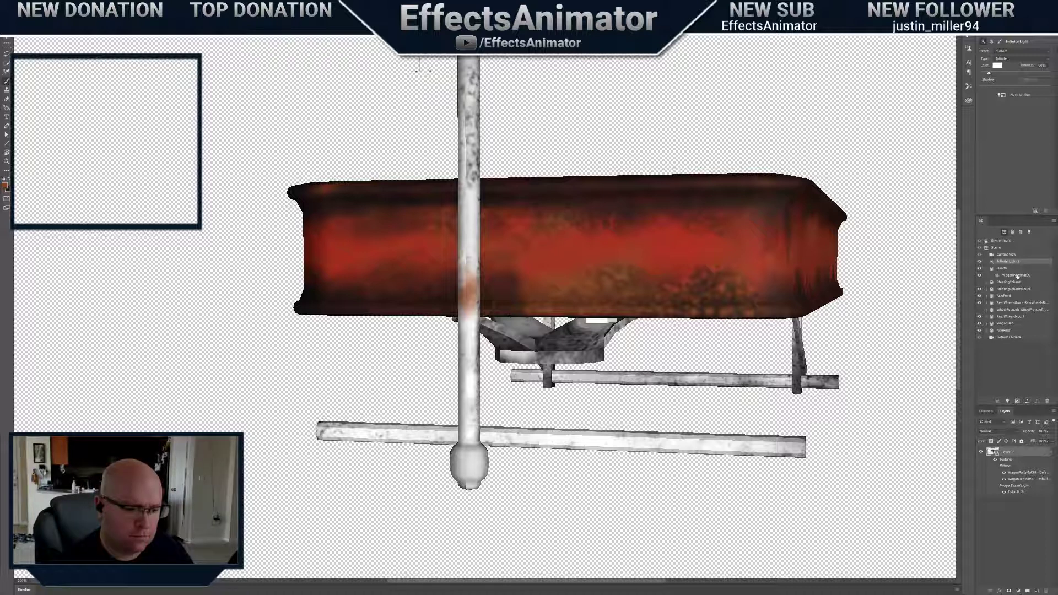
left_click(1017, 275)
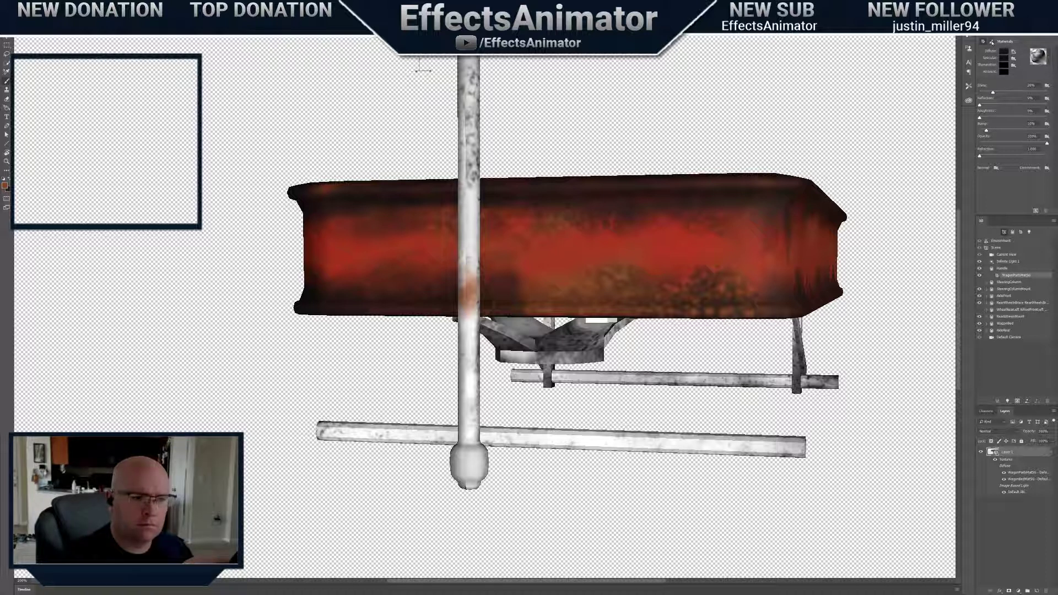
left_click(992, 41)
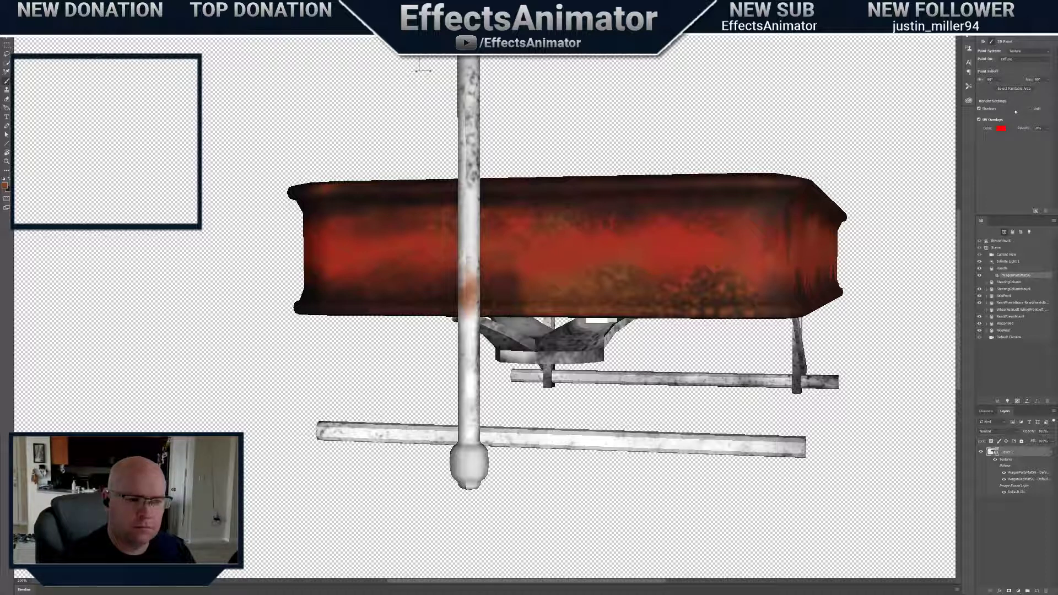
left_click(1021, 52)
left_click(1018, 63)
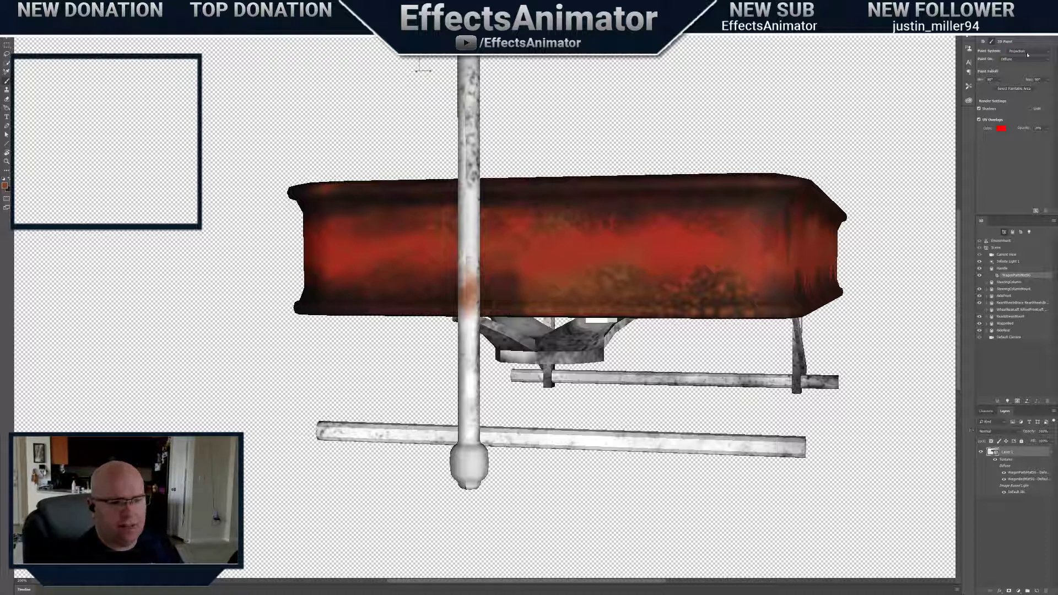
left_click(1006, 50)
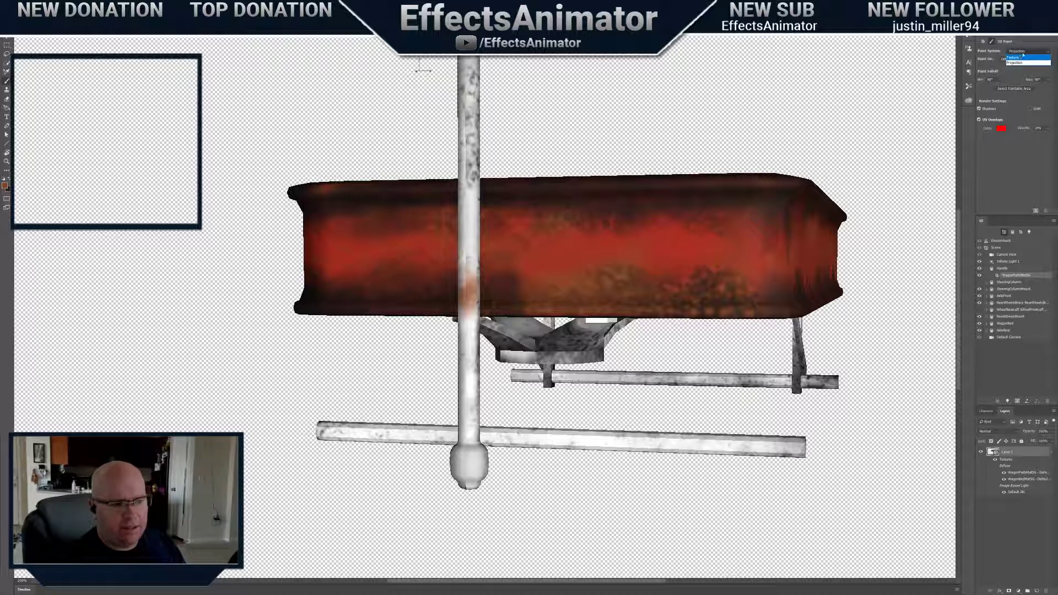
left_click(1020, 62)
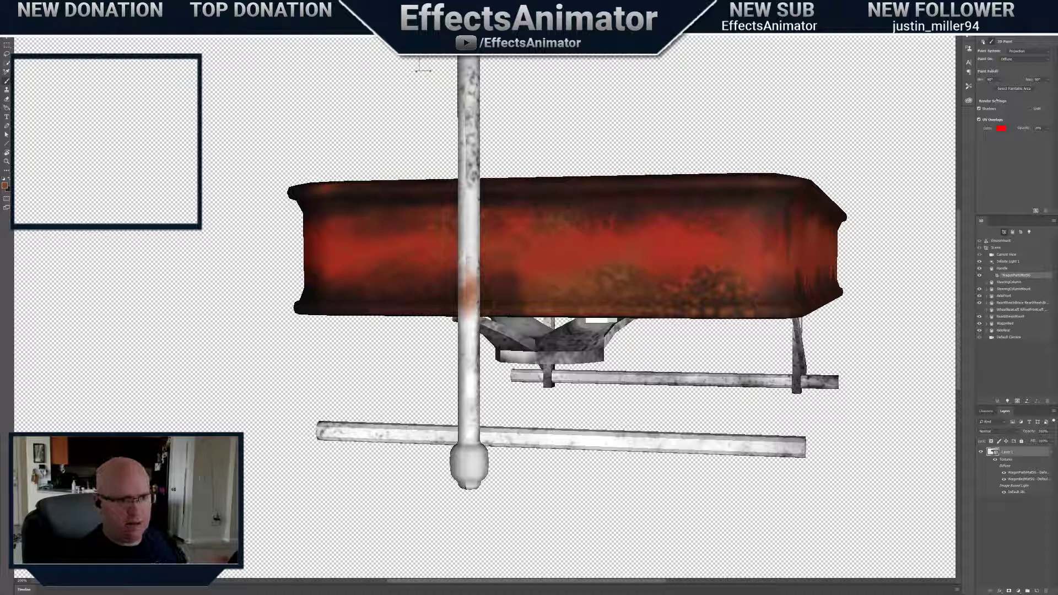
Examine the handle material's properties and the texture types available as paint targets, keeping Diffuse selected
left_click(983, 41)
left_click(991, 42)
left_click(983, 42)
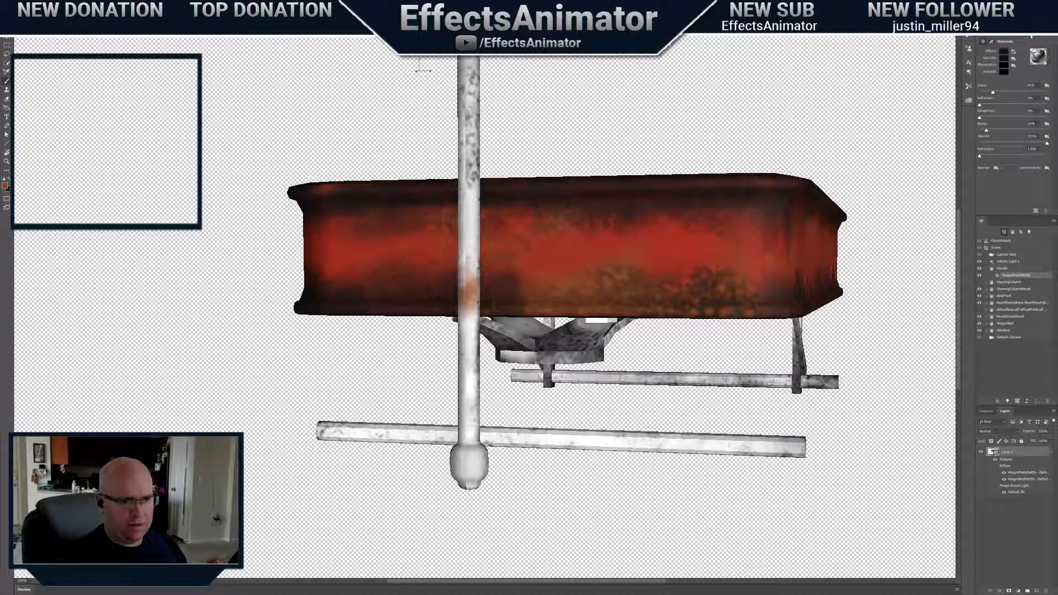
left_click(983, 41)
left_click(984, 42)
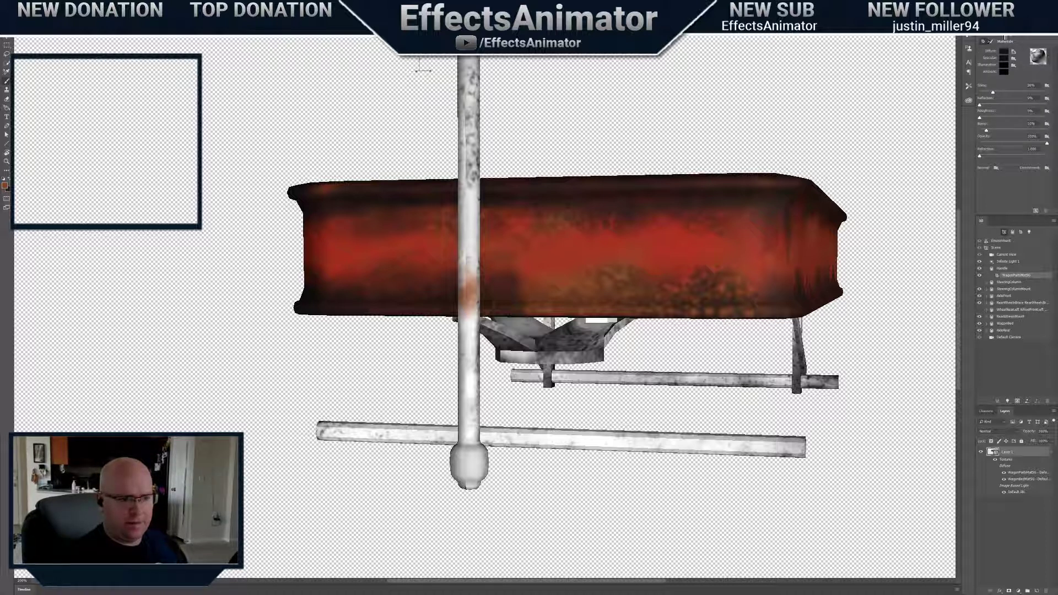
left_click(992, 42)
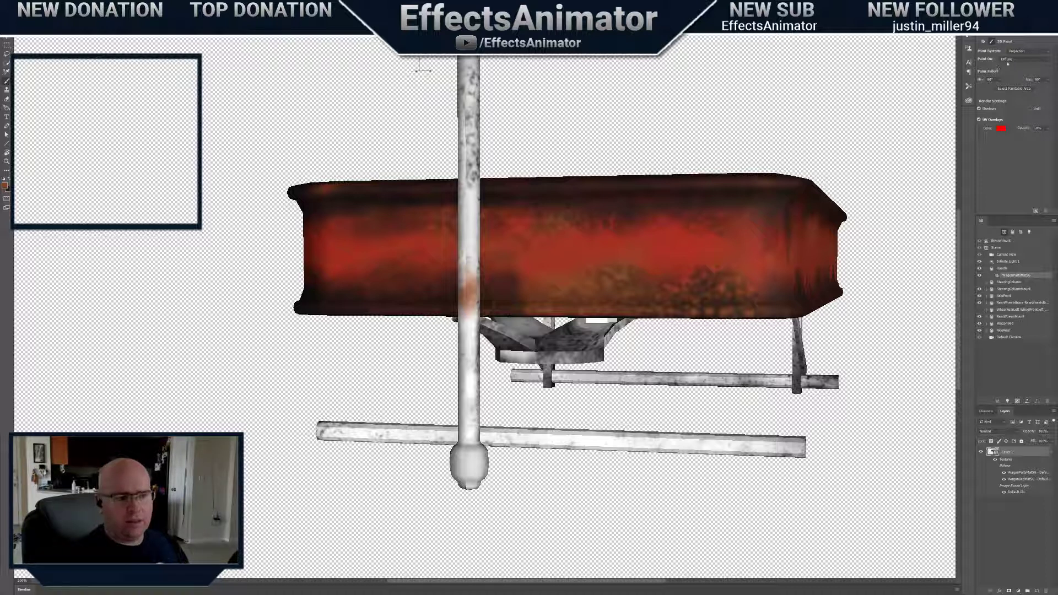
left_click(1013, 60)
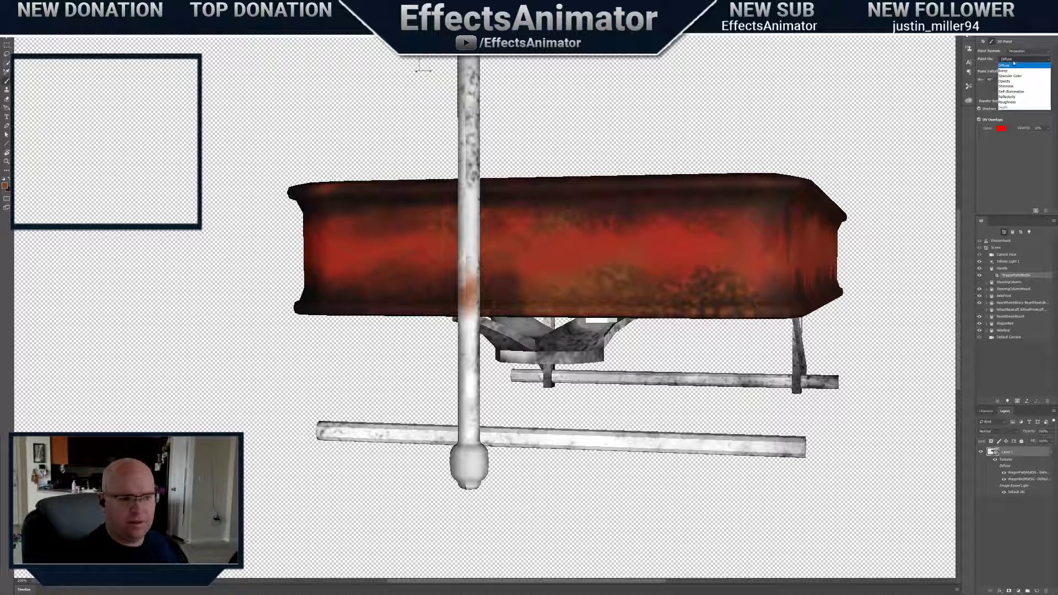
left_click(1005, 149)
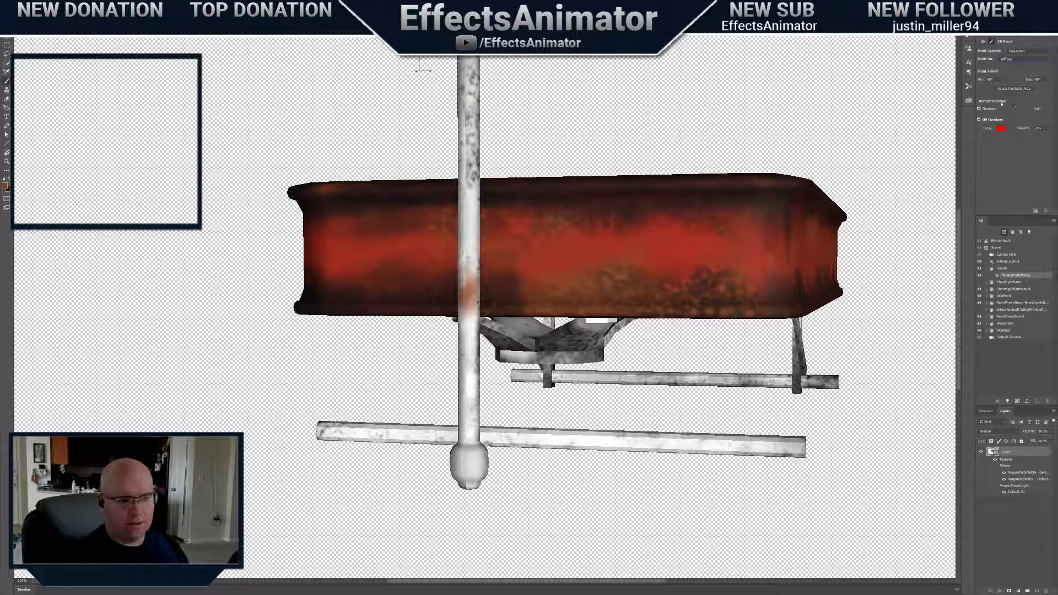
left_click(1012, 60)
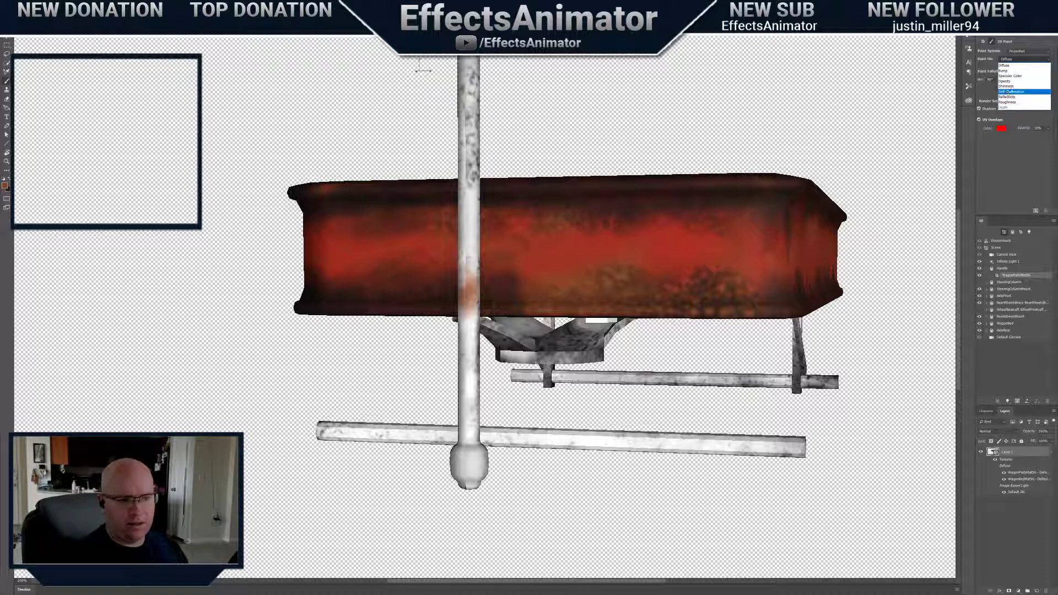
left_click(1016, 67)
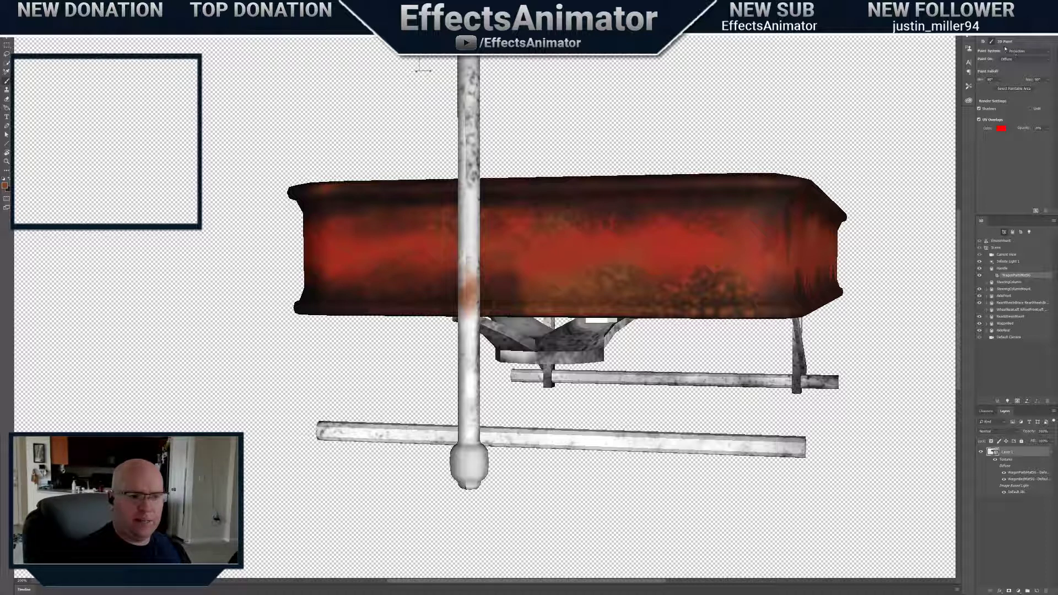
Paint more rust patches along the handle shaft in front of the wagon bed, adjusting the brush tip between strokes
left_click_drag(462, 287, 465, 269)
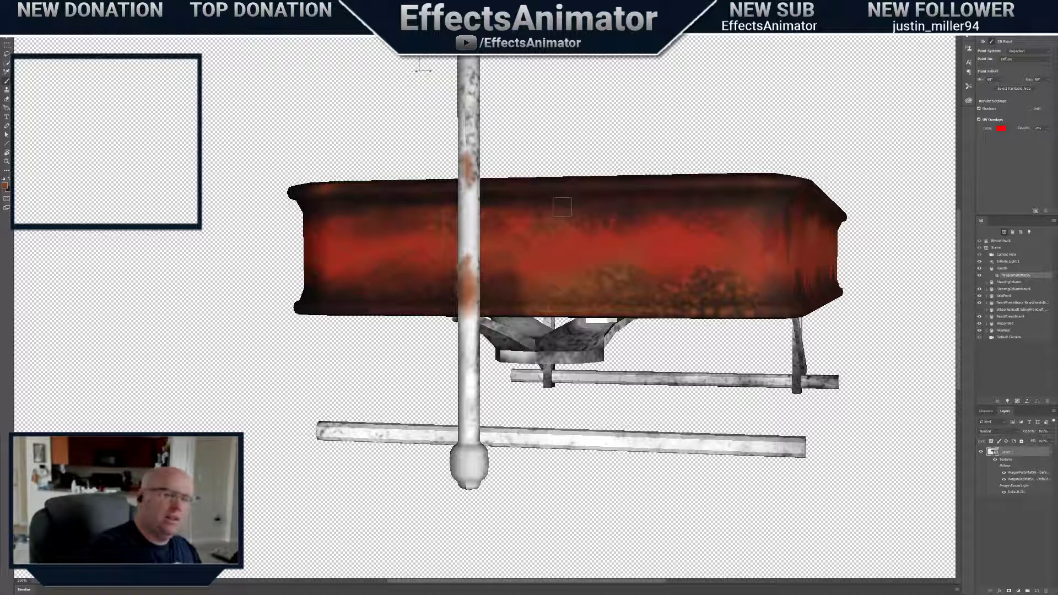
left_click(1030, 52)
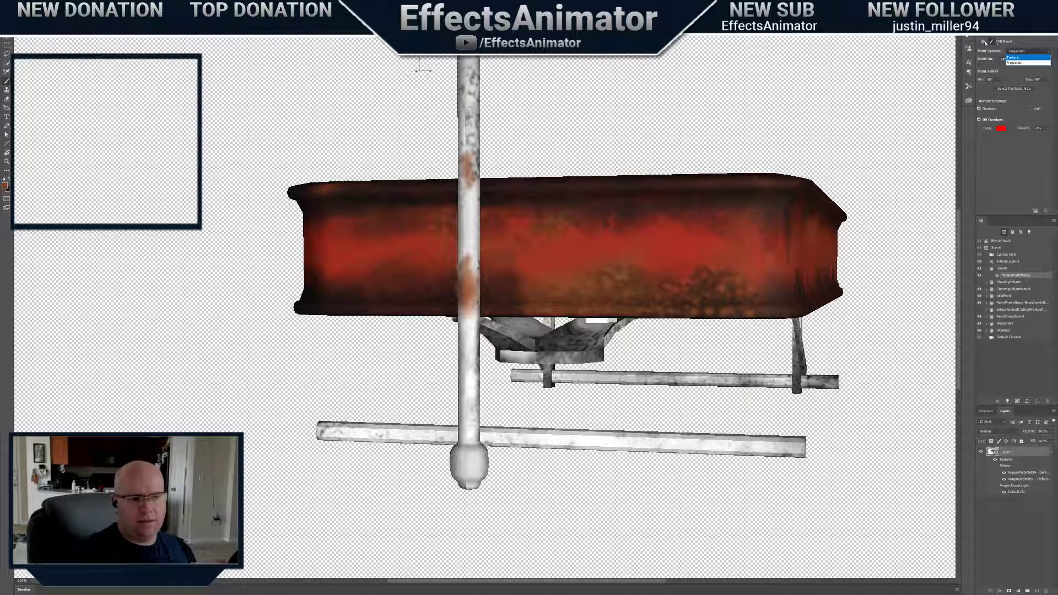
left_click(991, 43)
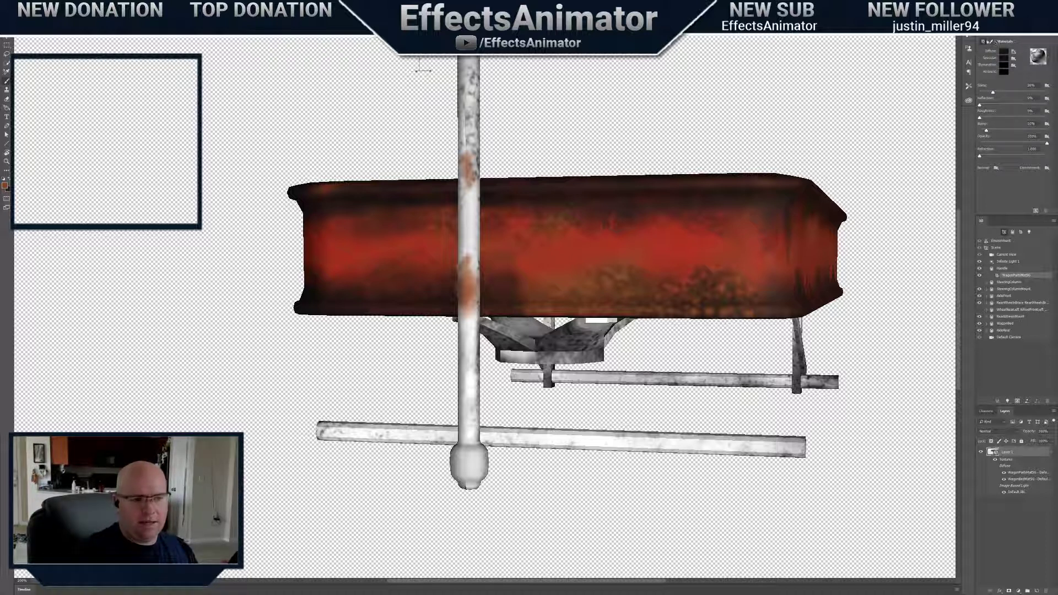
left_click(993, 42)
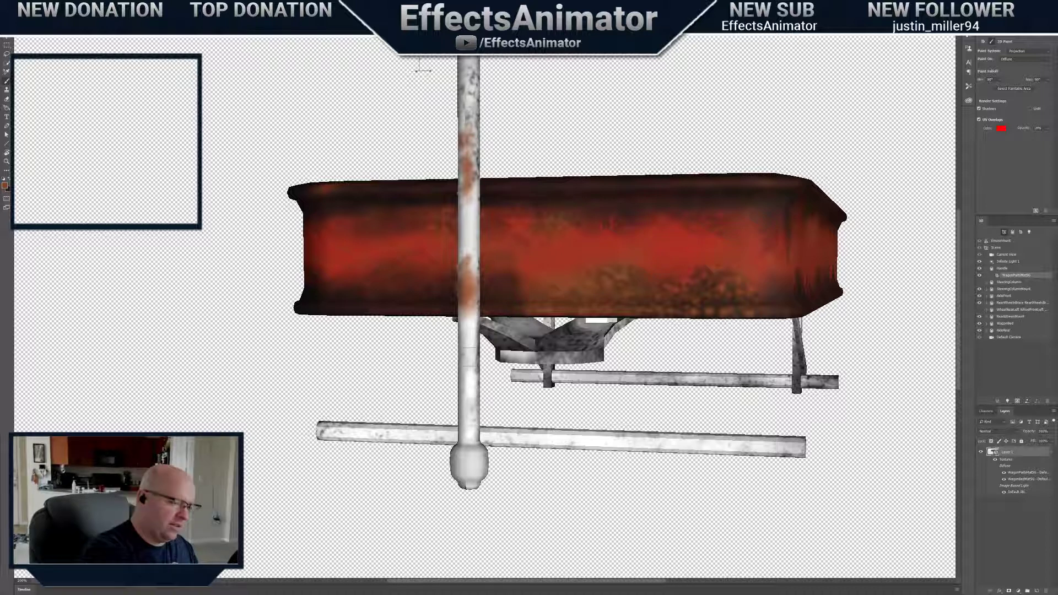
right_click(464, 219)
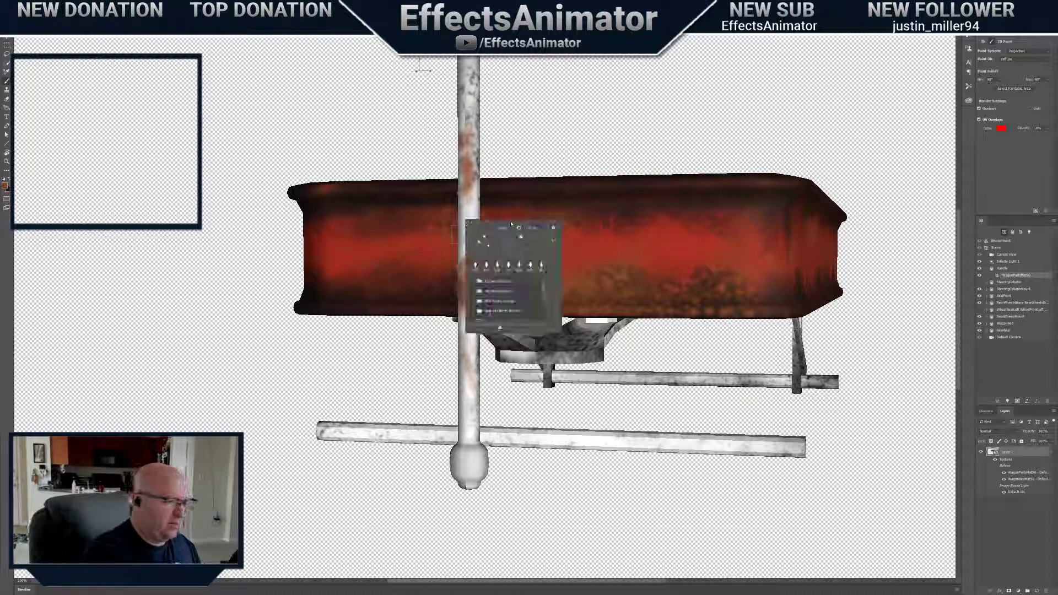
left_click_drag(518, 236, 527, 236)
left_click(465, 210)
left_click_drag(466, 219, 467, 249)
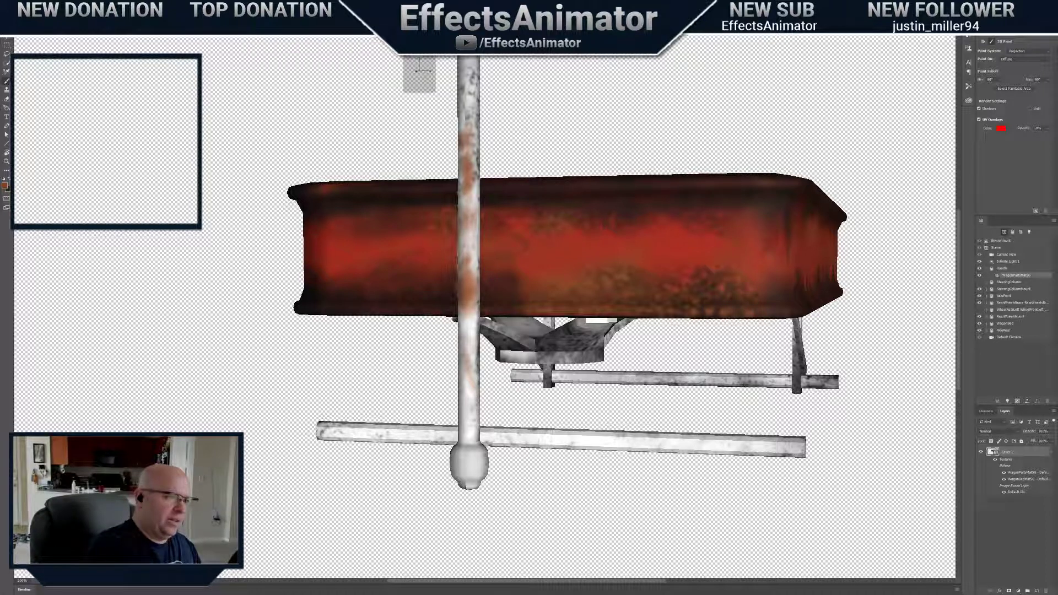
Paint light rust patches along the full length of the front axle
left_click_drag(419, 72, 361, 74)
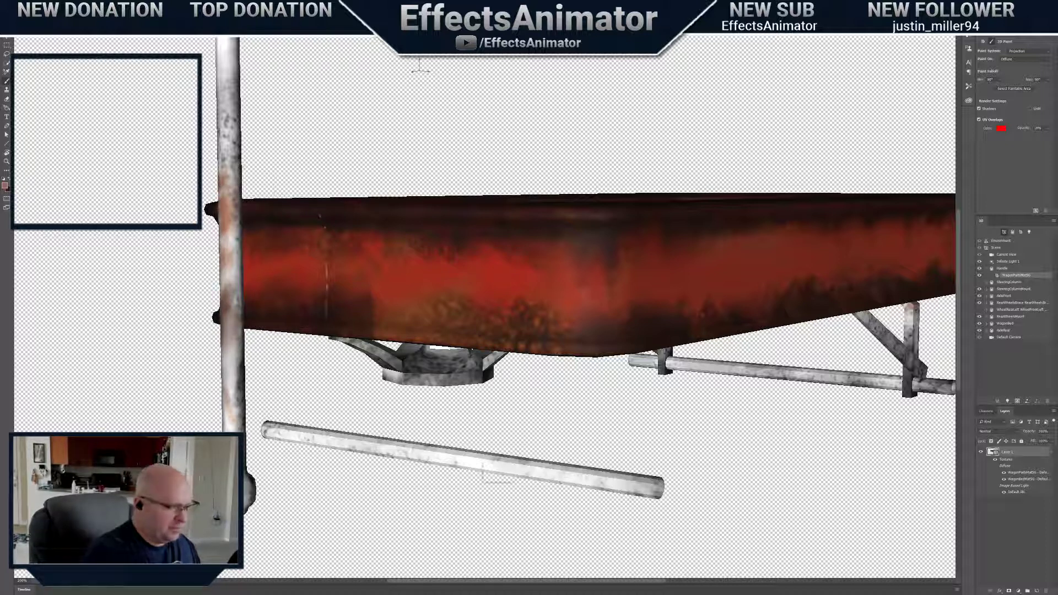
mouse_move(596, 479)
left_mouse_down()
mouse_move(664, 485)
mouse_move(573, 489)
left_mouse_up()
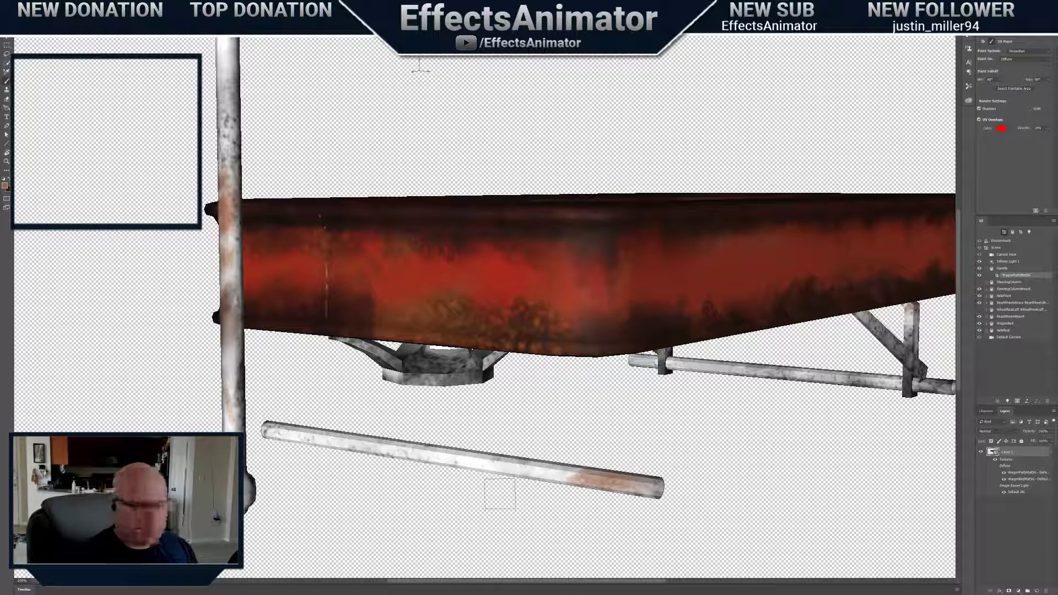
left_click_drag(574, 481, 566, 480)
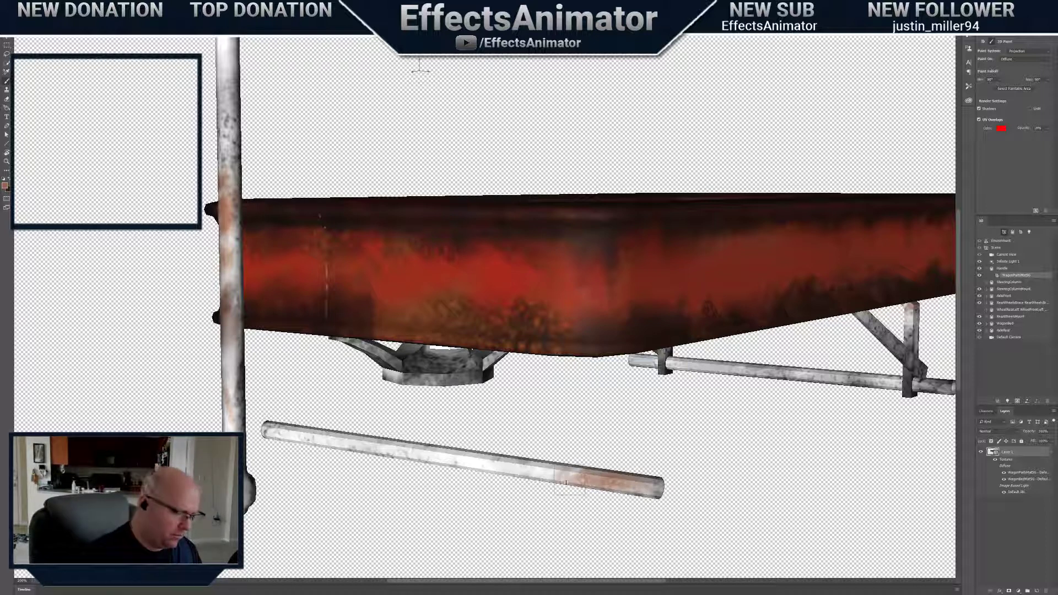
left_click_drag(475, 470, 459, 465)
left_click_drag(309, 436, 326, 435)
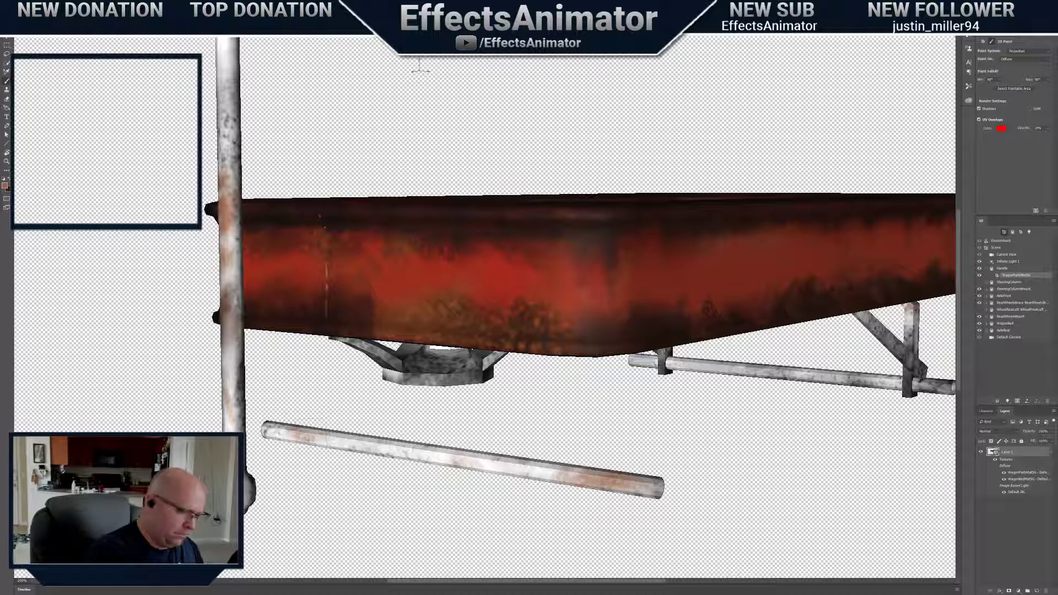
left_click_drag(524, 468, 342, 441)
Sample a dark color from the bed's lower edge and paint darker weathering on the front axle, steering mount and rear axle
left_click(529, 339, "alt")
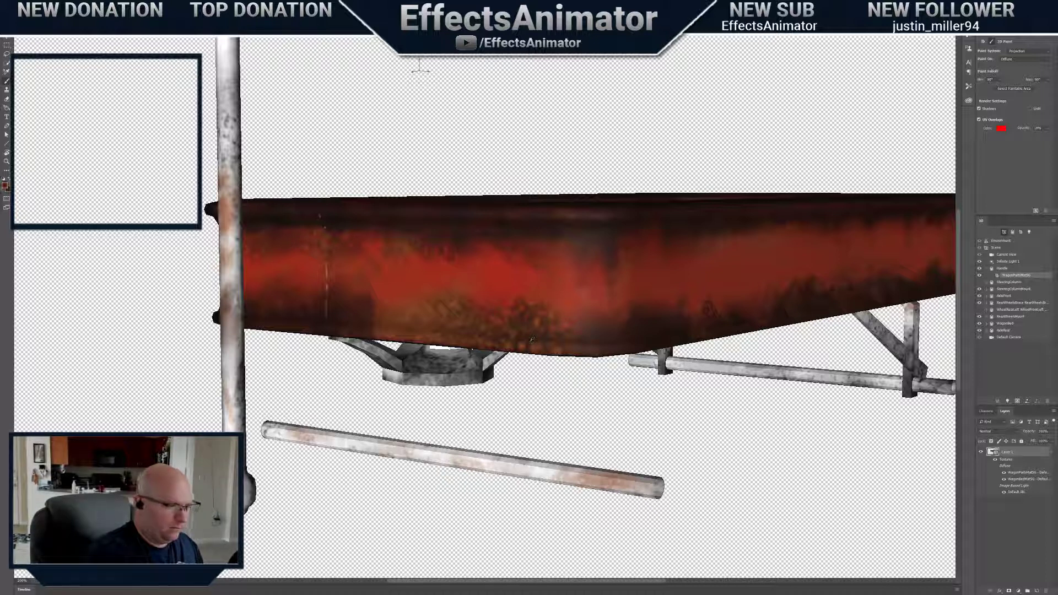
mouse_move(507, 464)
left_mouse_down()
mouse_move(625, 490)
mouse_move(537, 485)
mouse_move(557, 480)
mouse_move(504, 464)
mouse_move(416, 469)
mouse_move(469, 460)
mouse_move(424, 455)
mouse_move(485, 484)
left_mouse_up()
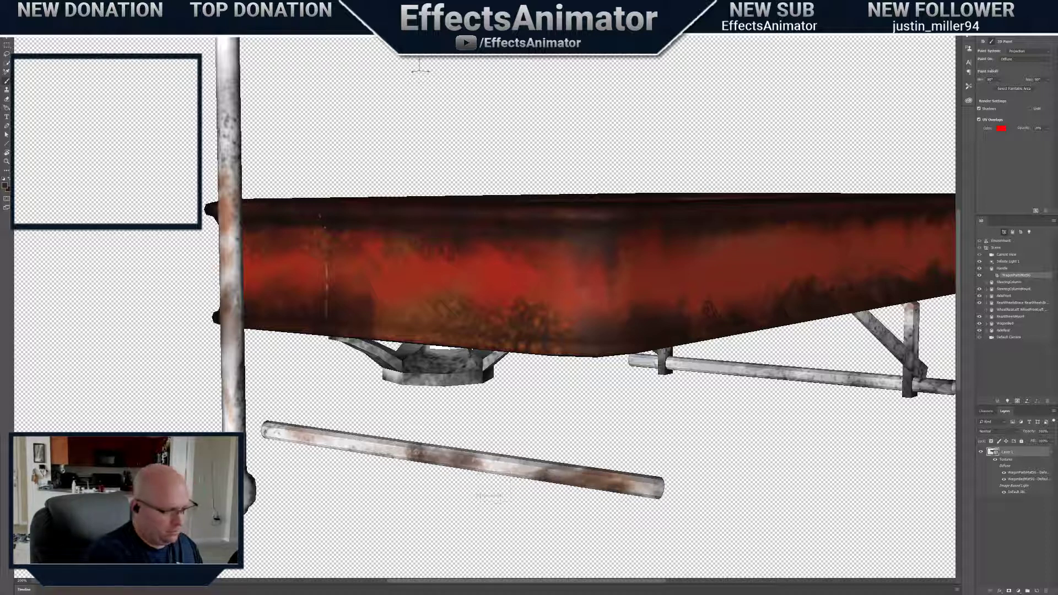
mouse_move(413, 369)
left_mouse_down()
mouse_move(460, 369)
mouse_move(379, 356)
mouse_move(415, 361)
left_mouse_up()
left_click_drag(479, 357, 487, 365)
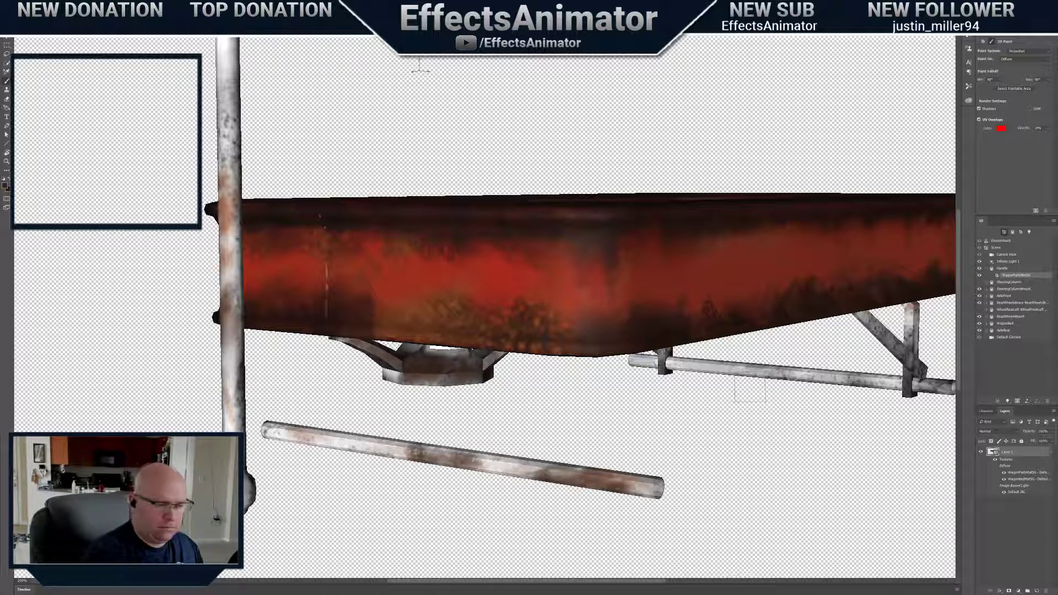
left_click_drag(700, 367, 900, 389)
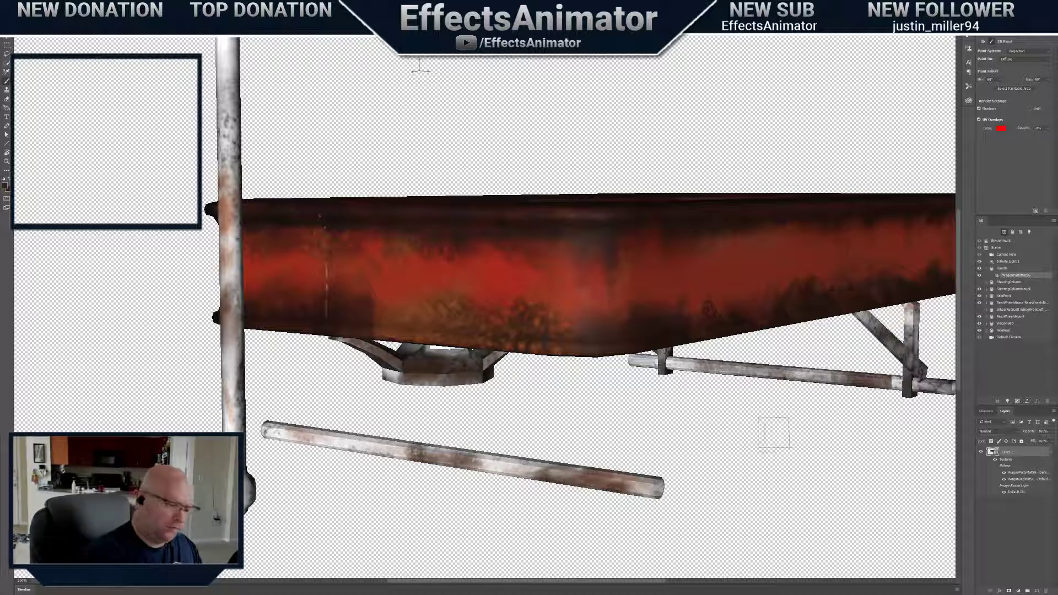
left_click(500, 466)
left_click_drag(370, 446, 276, 435)
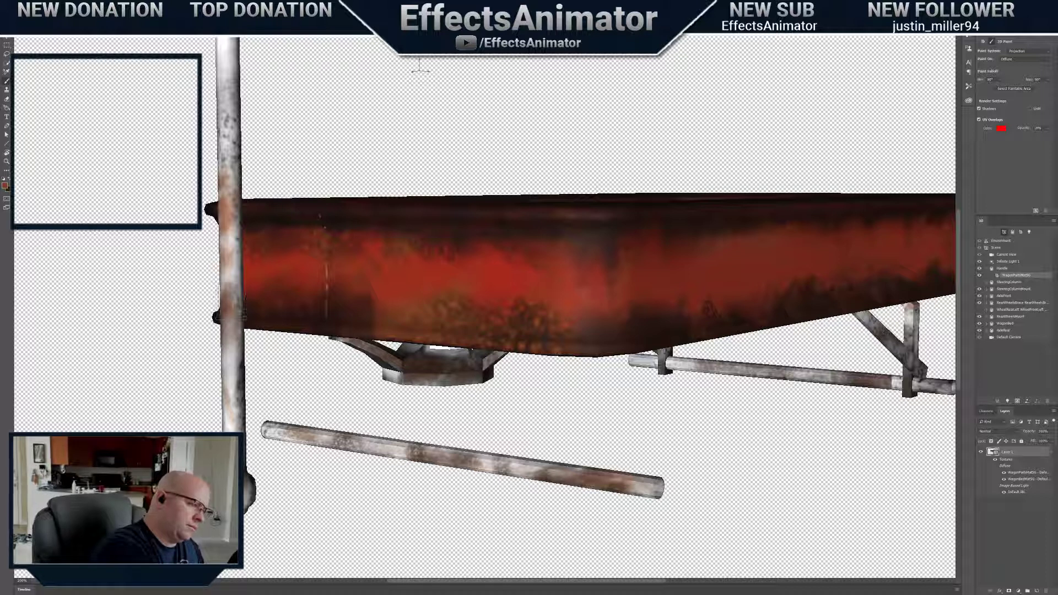
From the wagon's opposite side, sample the steering mount's dark color and darken the front axle toward its near end
mouse_move(420, 71)
left_mouse_down()
mouse_move(444, 66)
mouse_move(756, 418)
left_mouse_up()
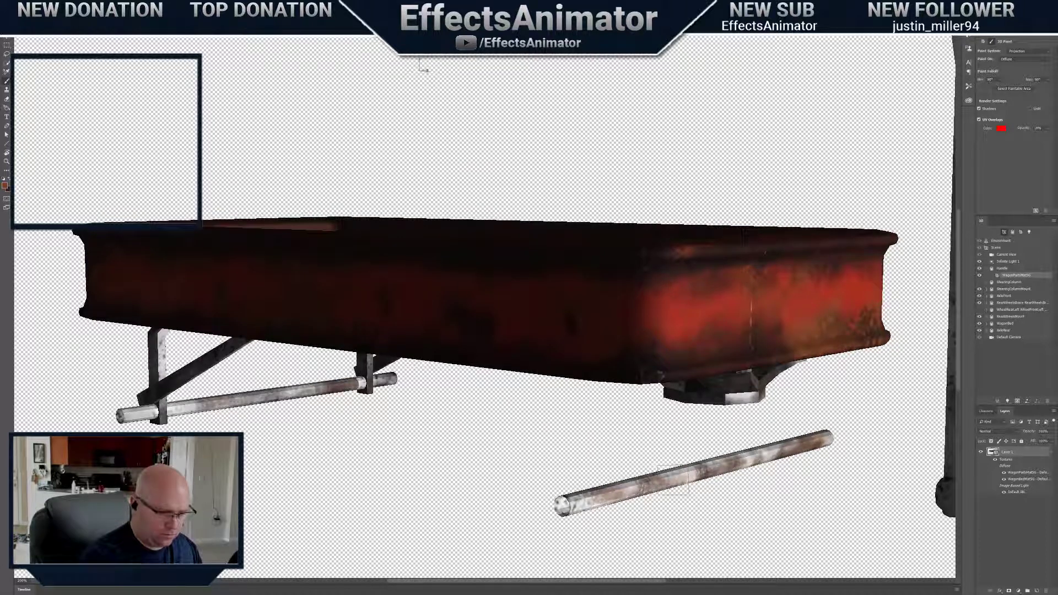
left_click(688, 401, "alt")
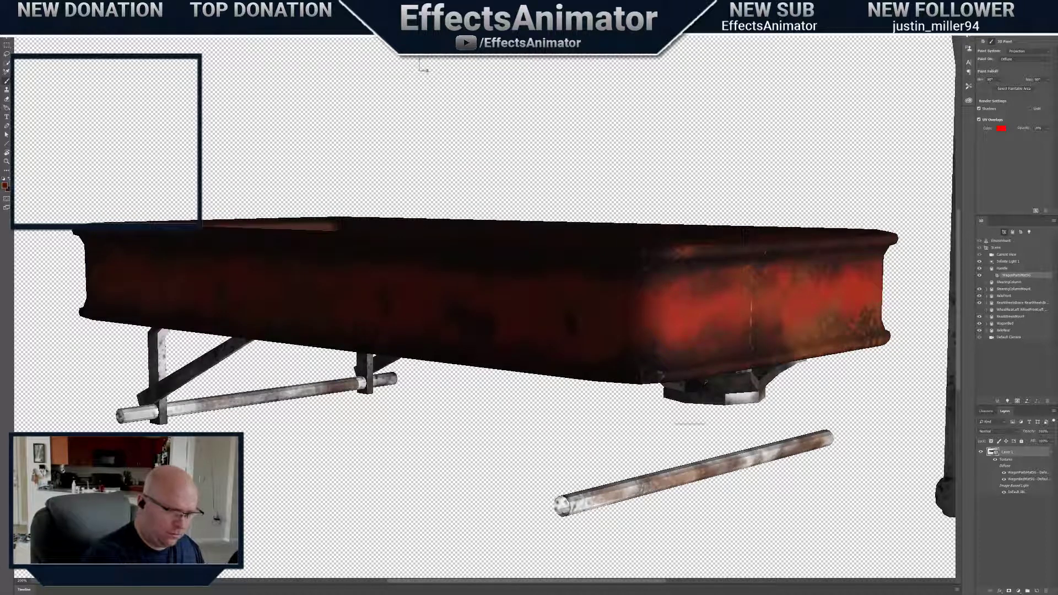
left_click_drag(662, 484, 593, 503)
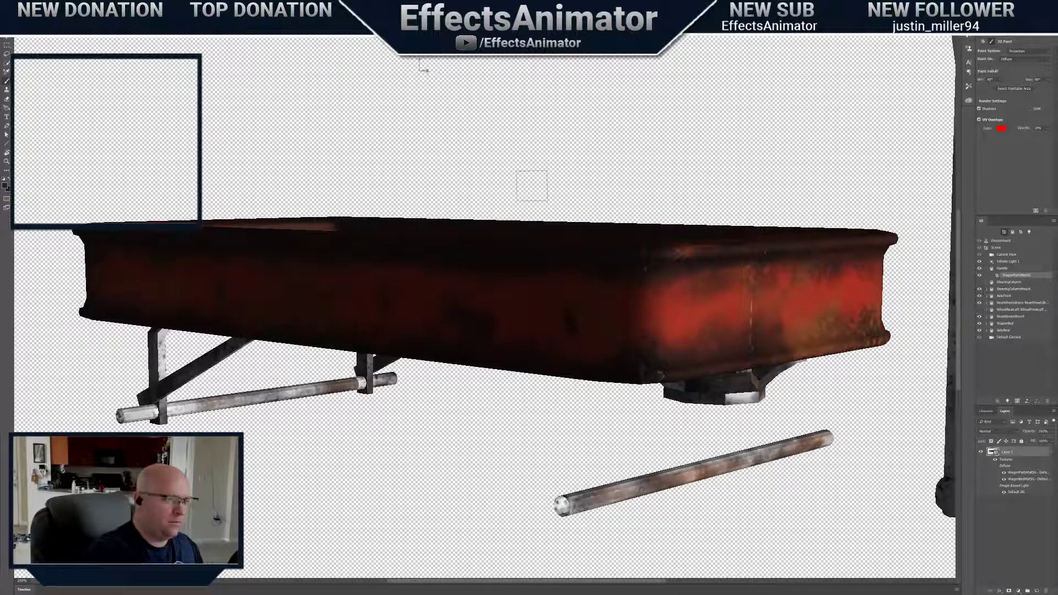
Match the infinite light to a view of the handle and the bed's front corner, and bring the handle's upper bend into view
left_click_drag(420, 73, 429, 11)
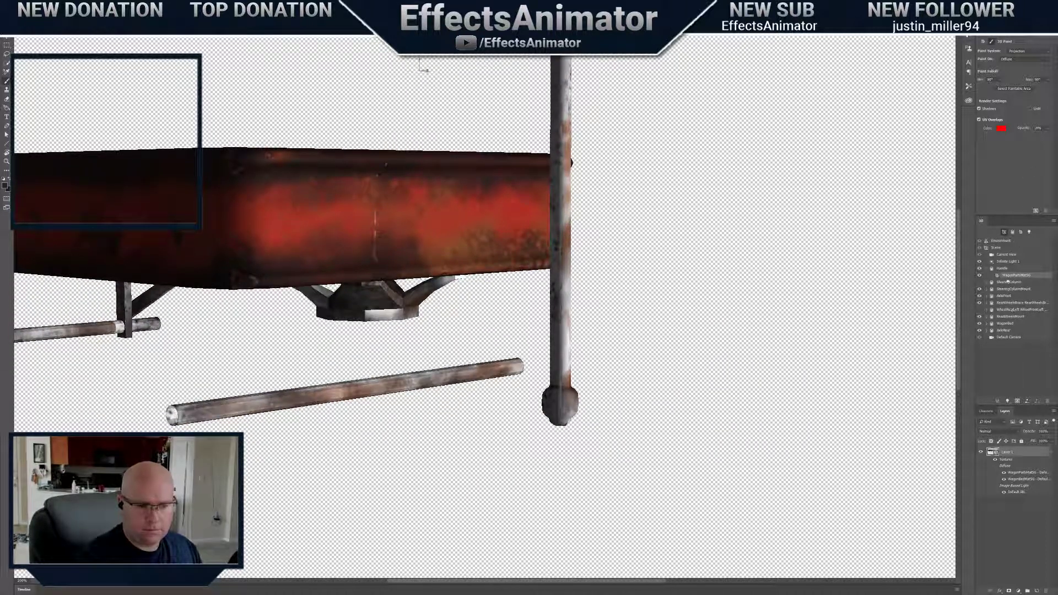
left_click(1009, 262)
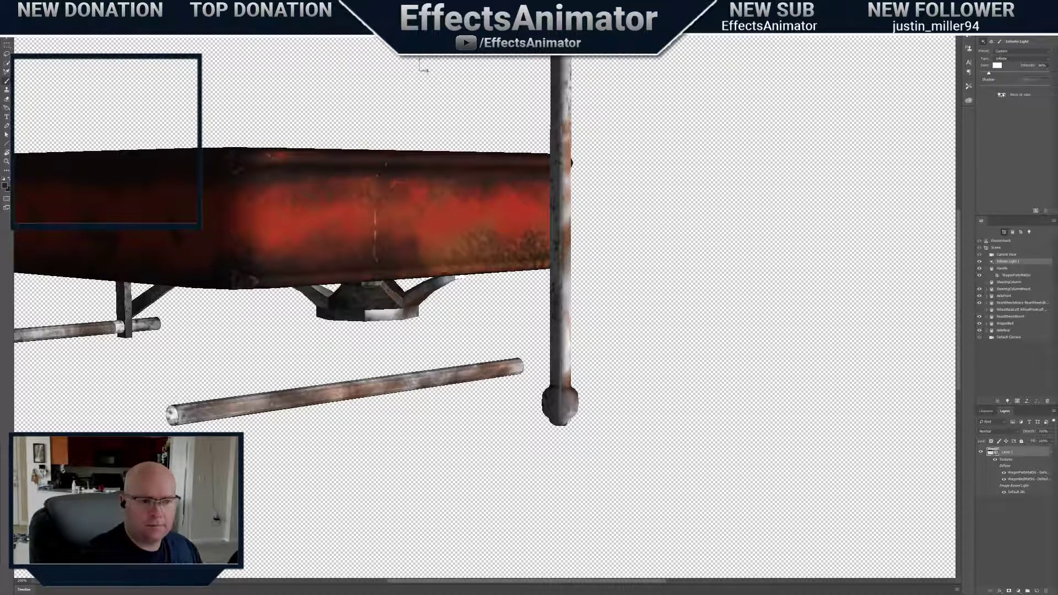
left_click(1002, 95)
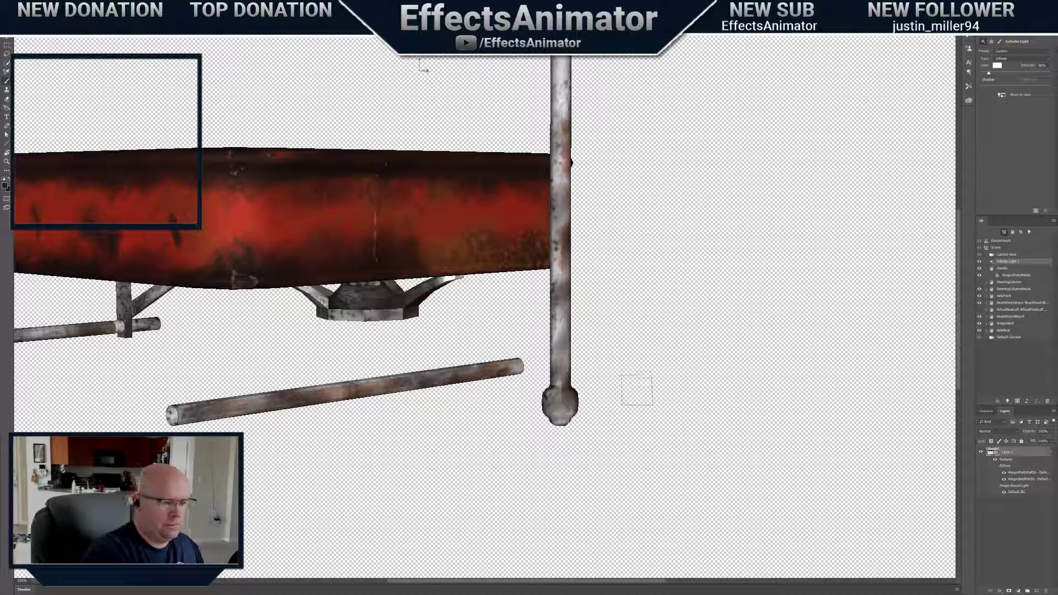
mouse_move(422, 69)
left_mouse_down()
mouse_move(424, 58)
mouse_move(422, 67)
left_mouse_up()
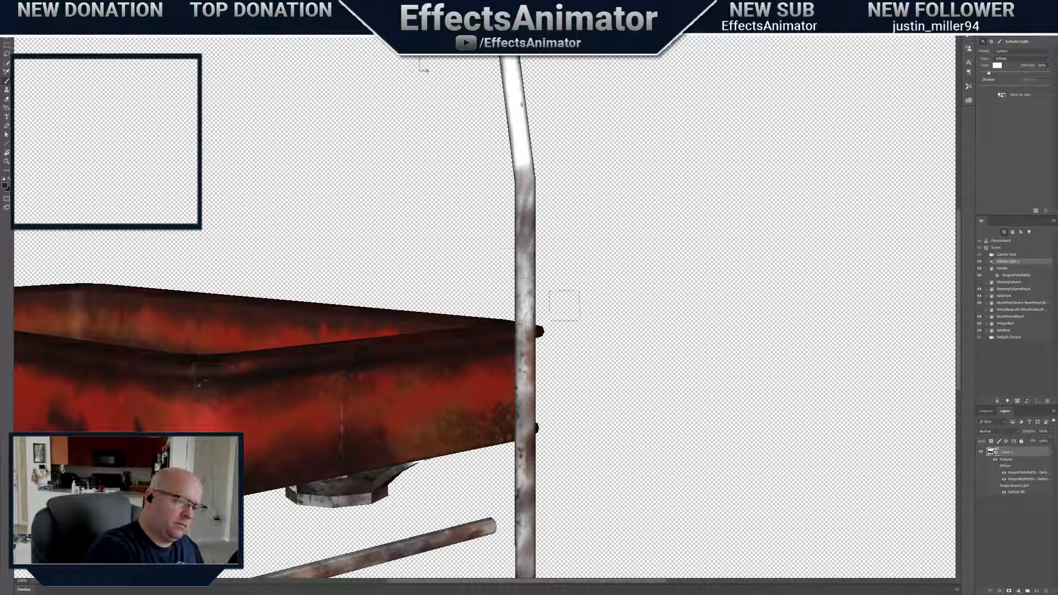
Match the infinite light to a view from behind the bed and paint rust and dark grime along the handle's rear side
left_click_drag(420, 71, 419, 67)
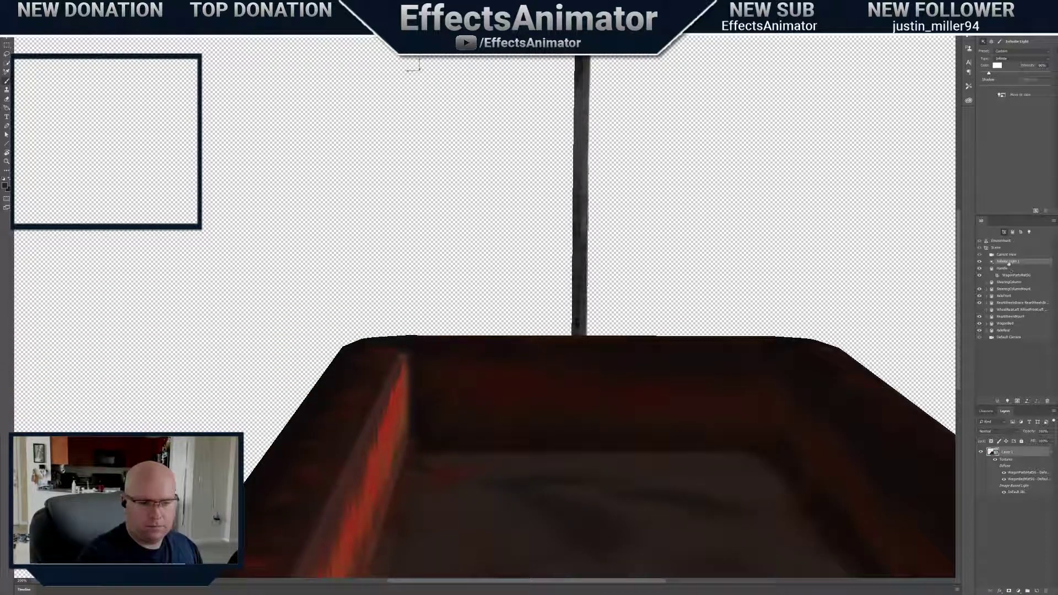
left_click(1002, 94)
mouse_move(592, 218)
left_mouse_down()
mouse_move(573, 121)
mouse_move(583, 328)
left_mouse_up()
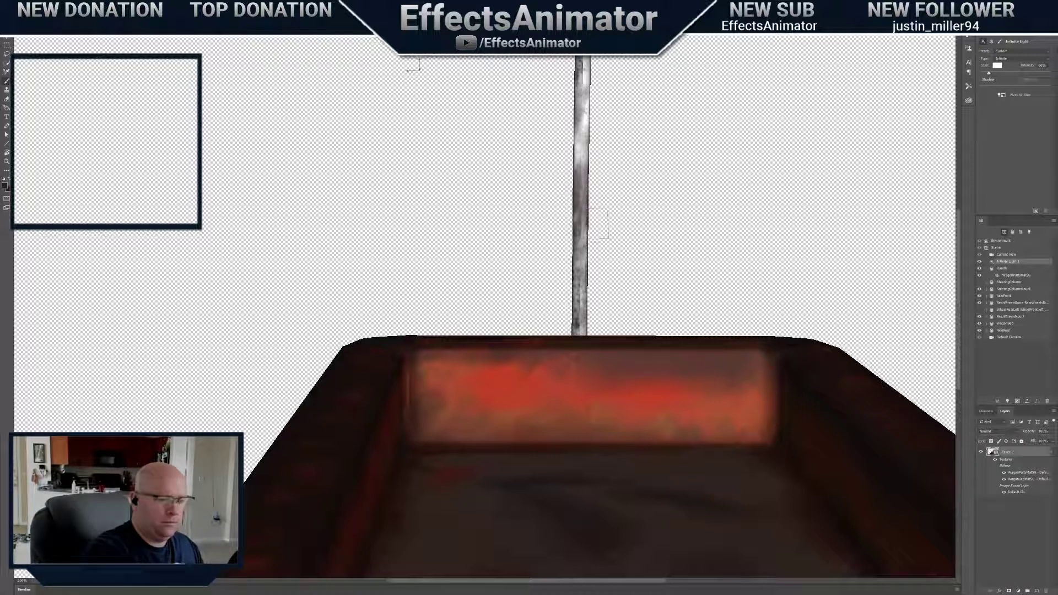
left_click_drag(419, 74, 300, 298)
left_click_drag(461, 201, 461, 398)
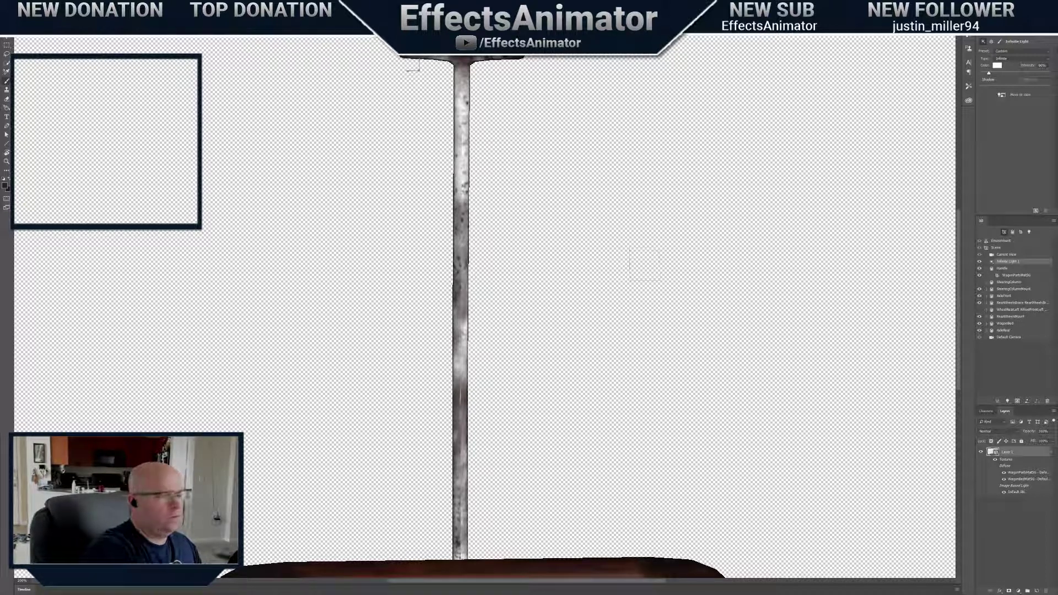
scroll(419, 71, "down", 5)
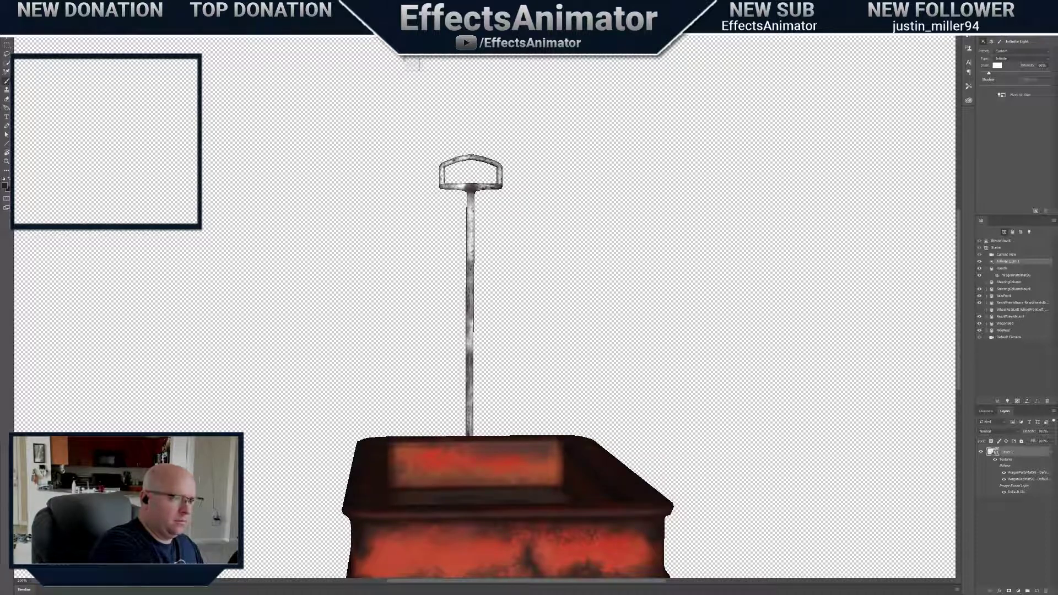
Match the infinite light to a front-corner view, sample the bed's red, and paint over the pale seam lines on its front panel
mouse_move(419, 74)
left_mouse_down()
mouse_move(568, 73)
mouse_move(431, 11)
mouse_move(474, 47)
left_mouse_up()
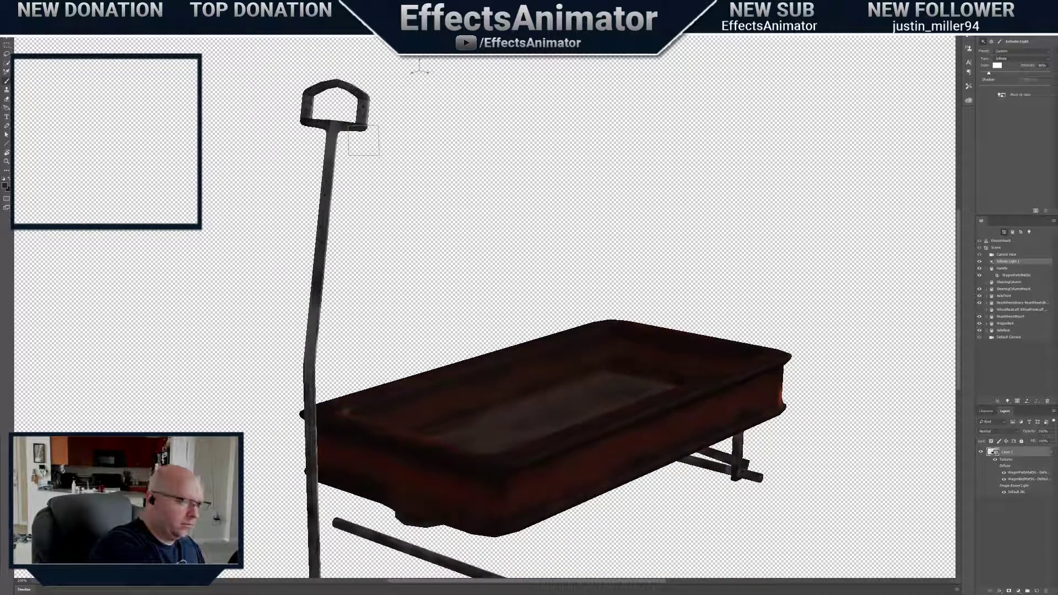
left_click(1002, 95)
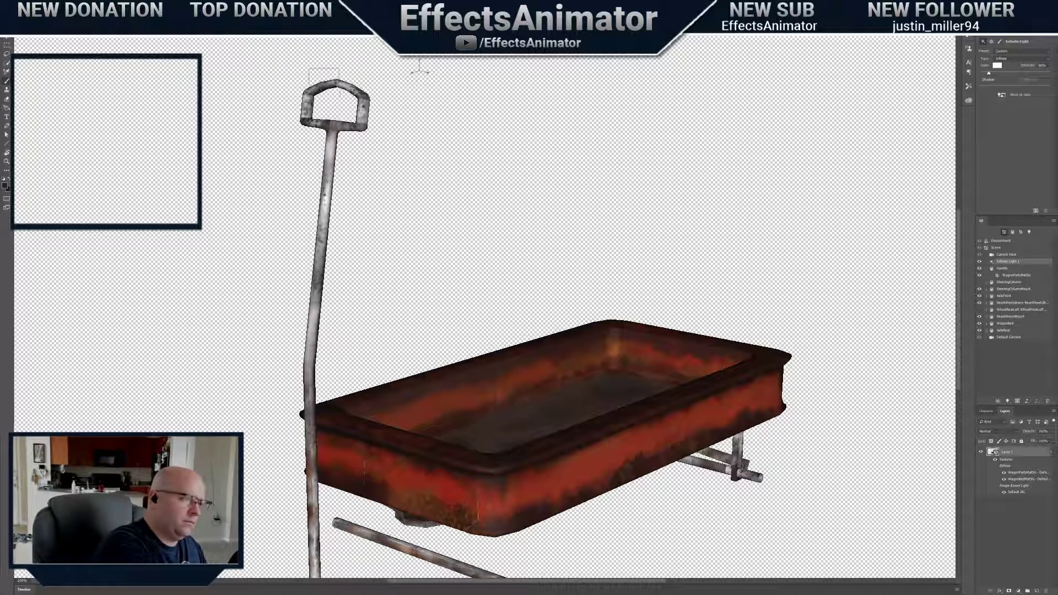
left_click_drag(420, 70, 472, 84)
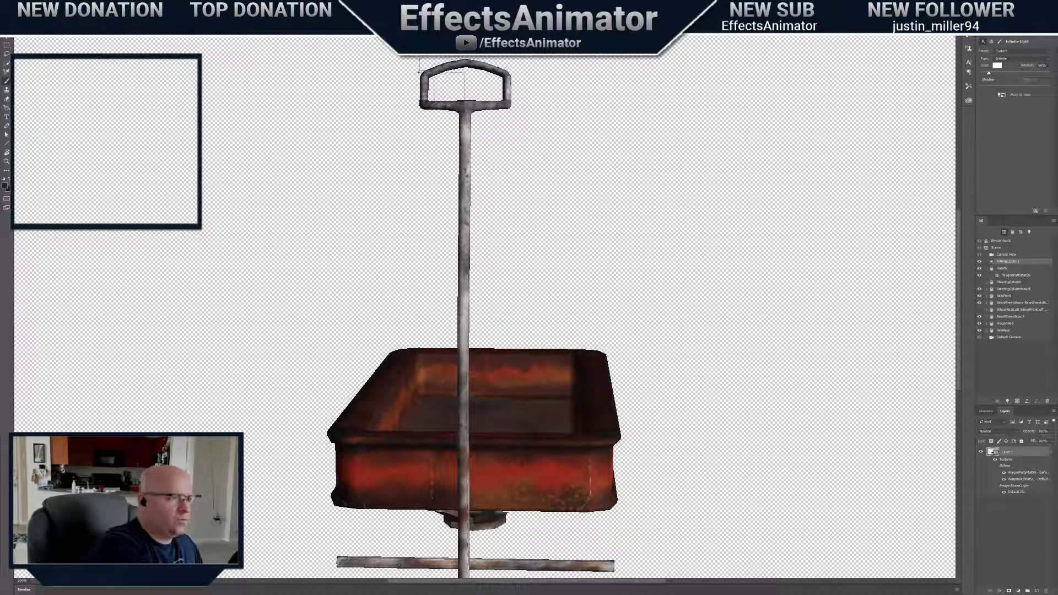
mouse_move(385, 60)
left_mouse_down()
mouse_move(337, 78)
mouse_move(420, 325)
left_mouse_up()
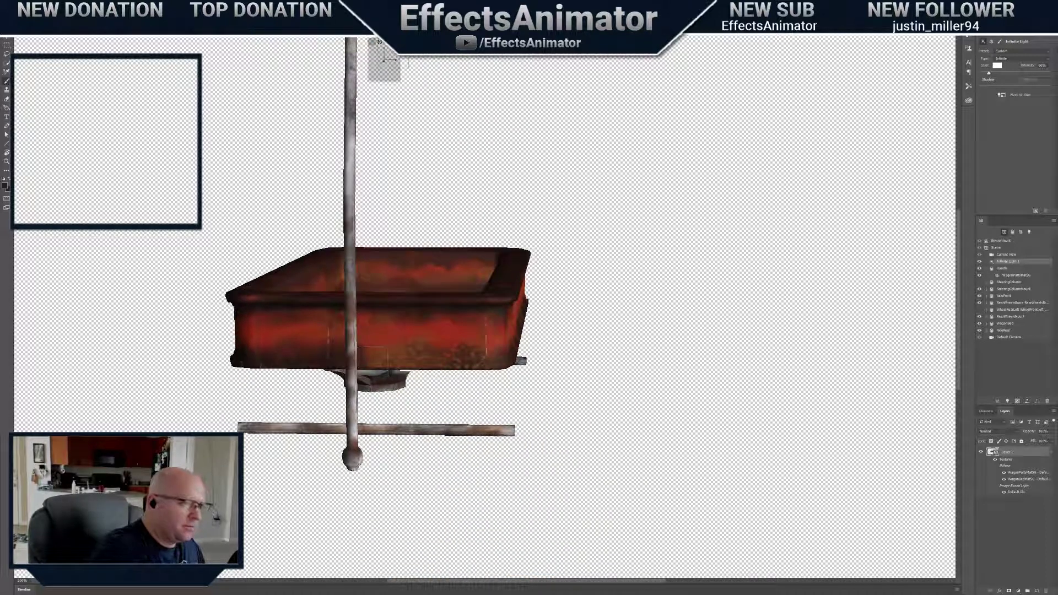
left_click_drag(380, 42, 441, 55)
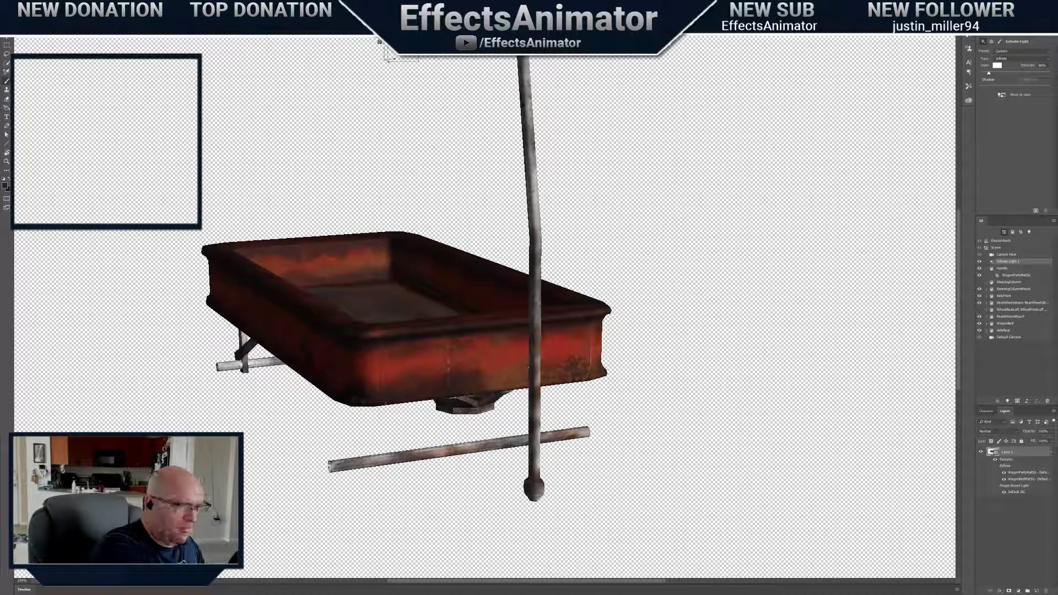
scroll(386, 54, "up", 5)
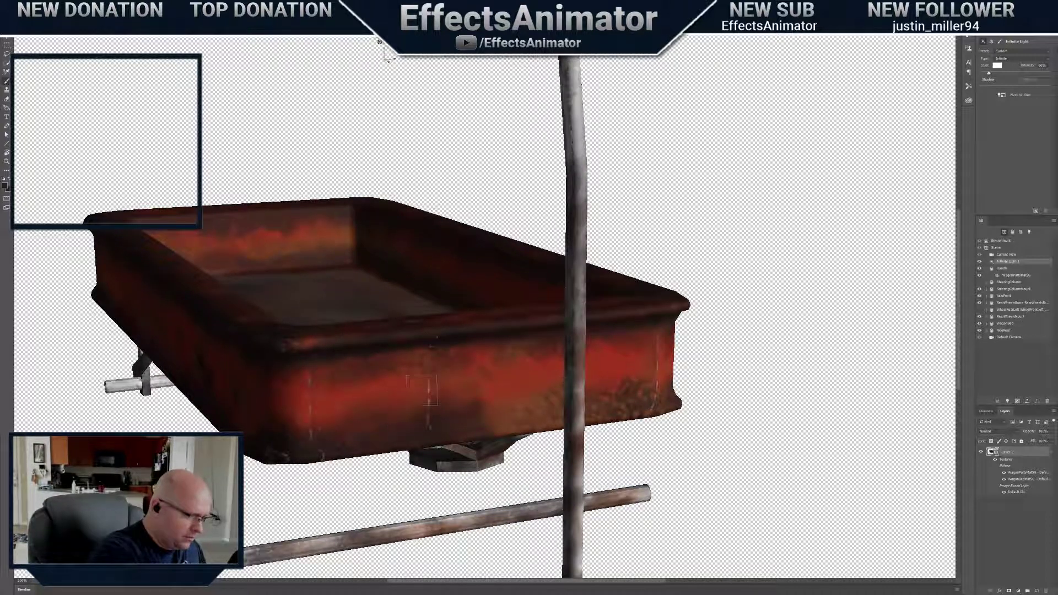
left_click(399, 390, "alt")
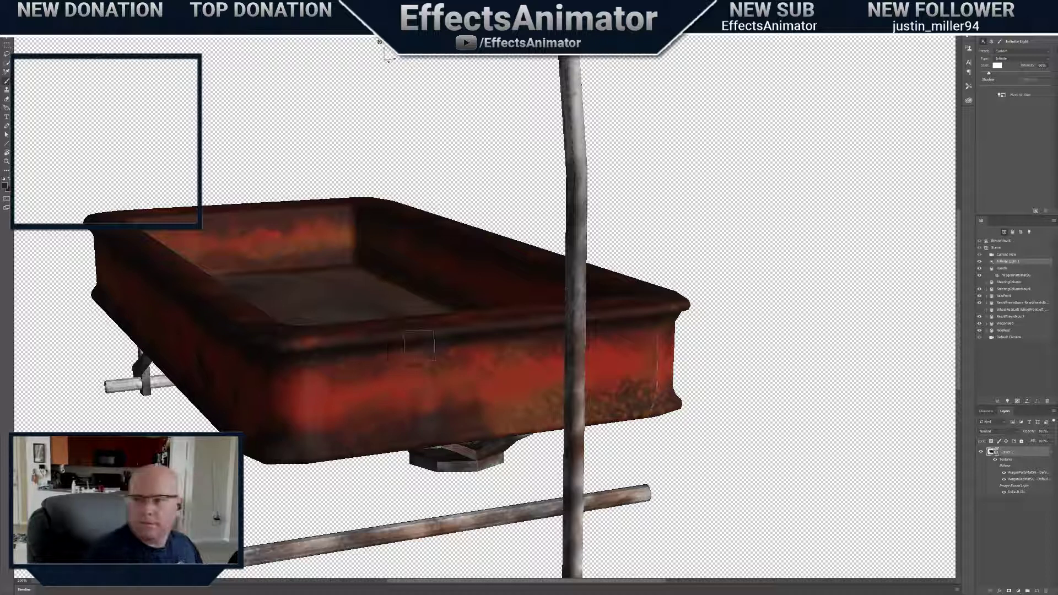
Match the infinite light to the bed's front corner, sample the rim's dark color, and darken the rim around that corner
left_click_drag(419, 346, 911, 112)
left_click(1001, 96)
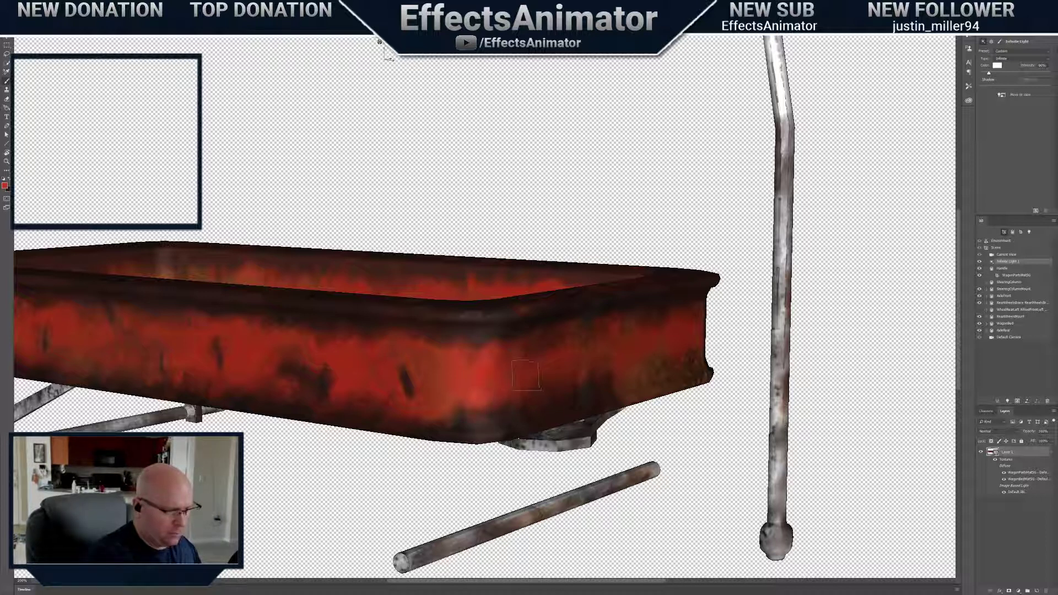
left_click_drag(379, 44, 379, 43)
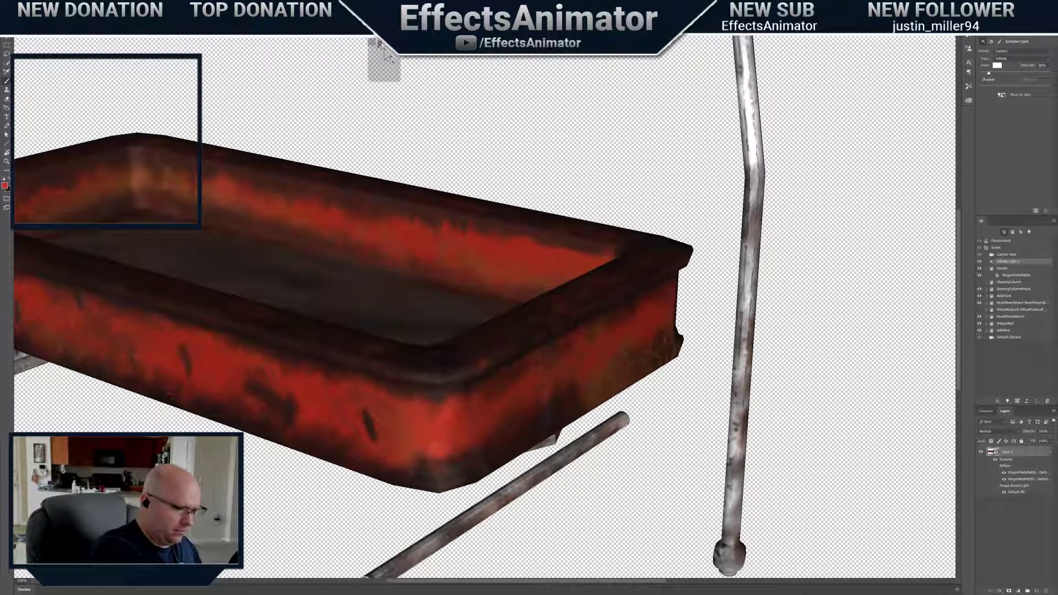
left_click(413, 372, "alt")
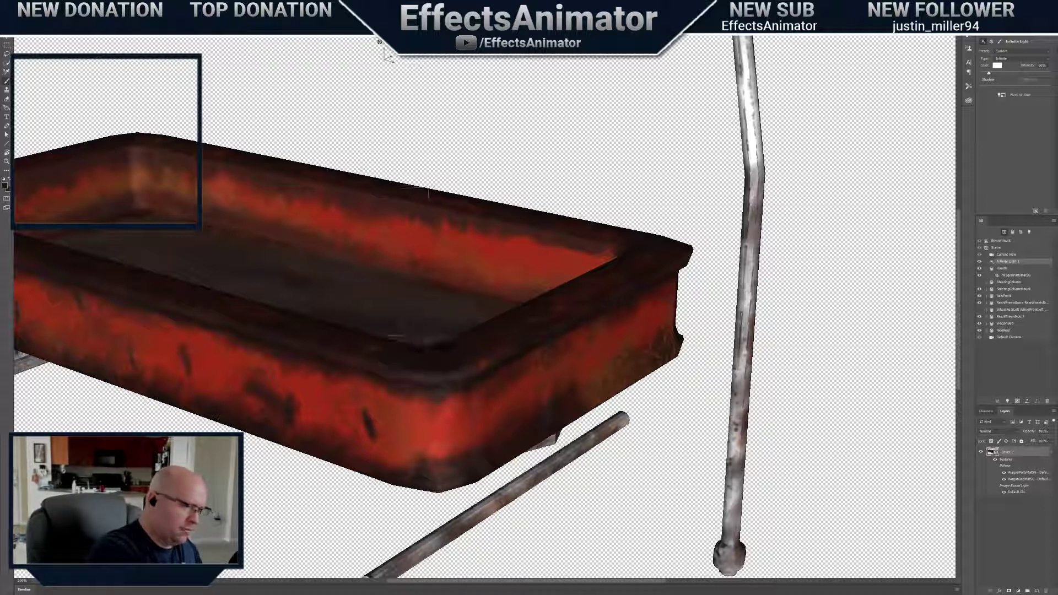
left_click_drag(380, 45, 380, 47)
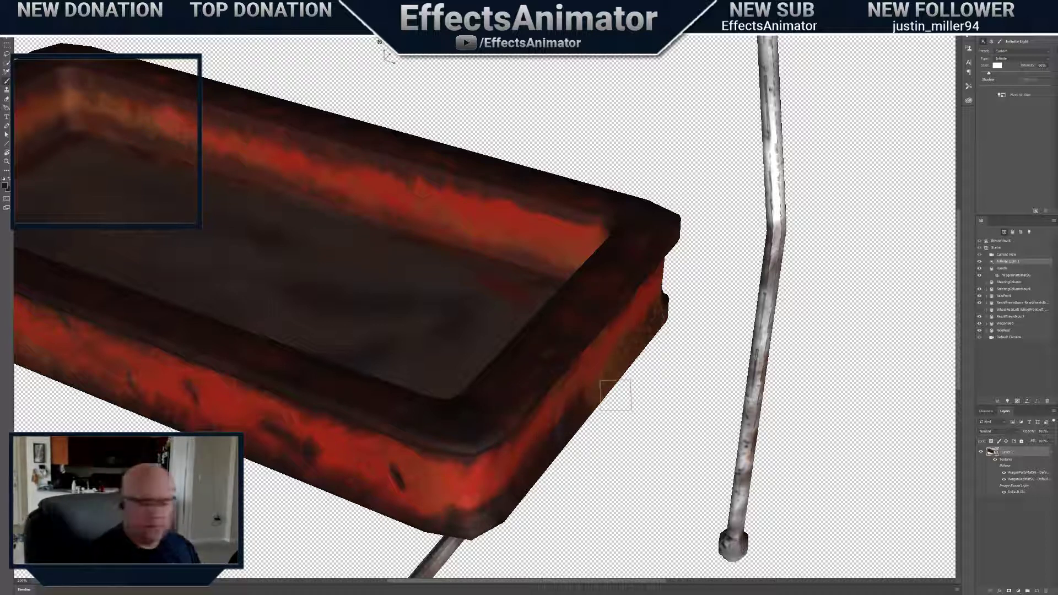
From below the bed's rear end, sample the rust tone on the rear bracket's outer leg and dab it near the leg's upper end
left_click_drag(380, 42, 457, 11)
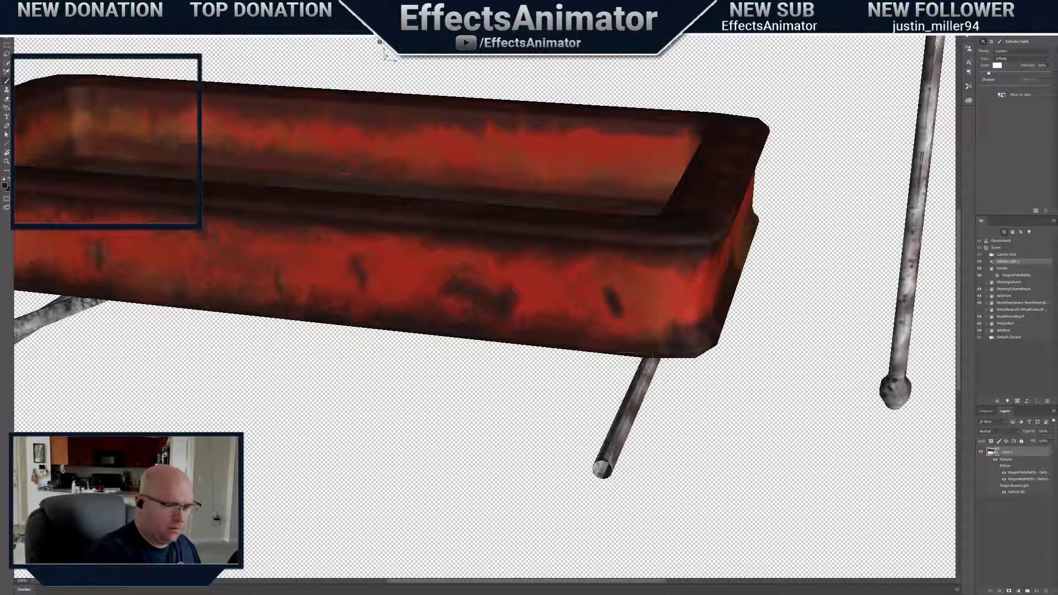
mouse_move(379, 42)
left_mouse_down()
mouse_move(397, 21)
mouse_move(621, 71)
mouse_move(805, 153)
mouse_move(367, 38)
left_mouse_up()
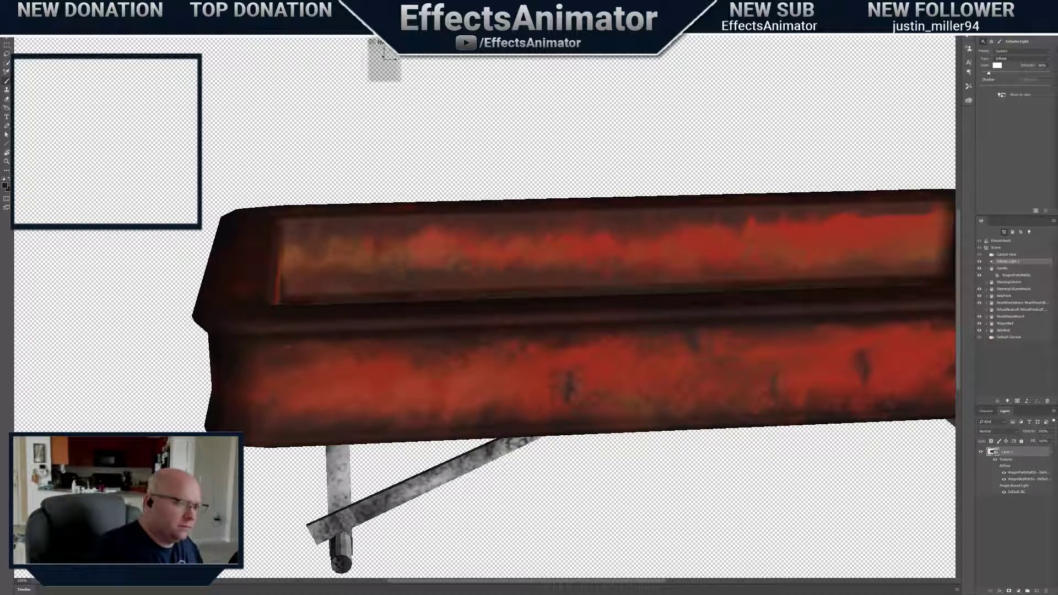
mouse_move(379, 42)
left_mouse_down()
mouse_move(403, 26)
mouse_move(366, 22)
mouse_move(379, 19)
left_mouse_up()
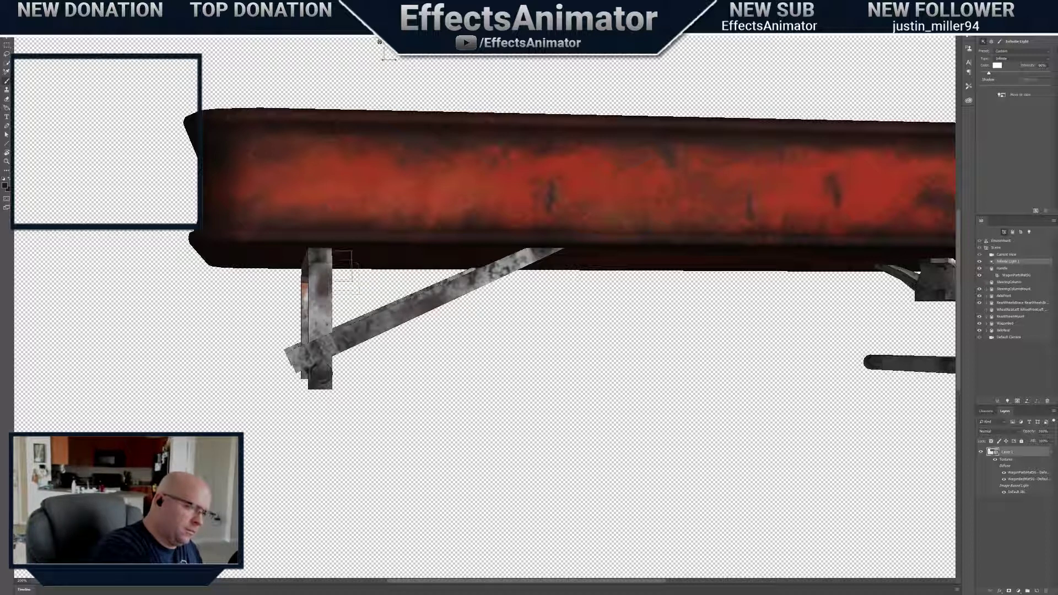
left_click_drag(379, 42, 413, 22)
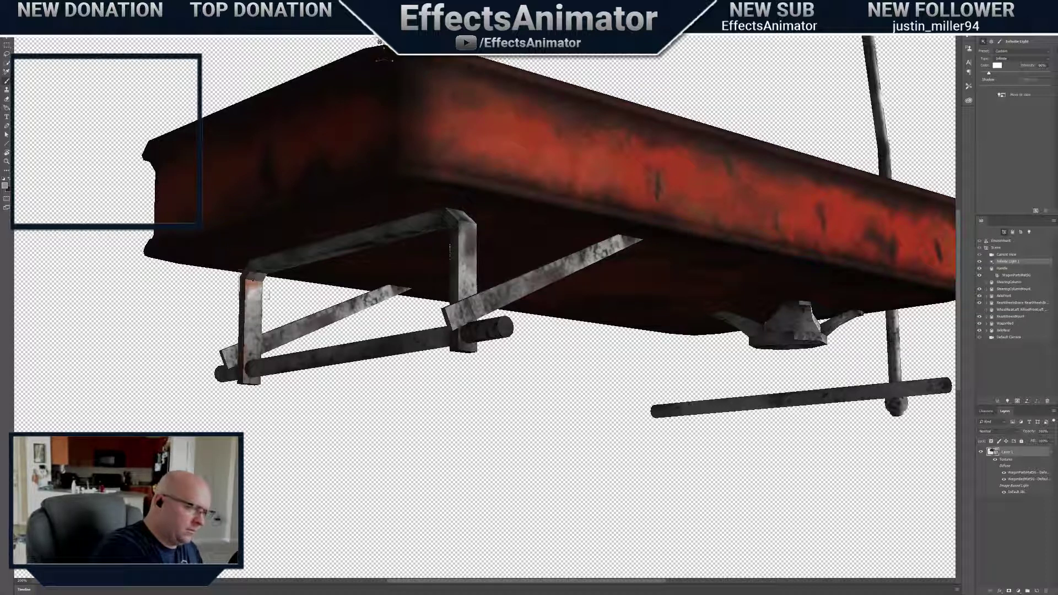
left_click(253, 280, "alt")
left_click(254, 282)
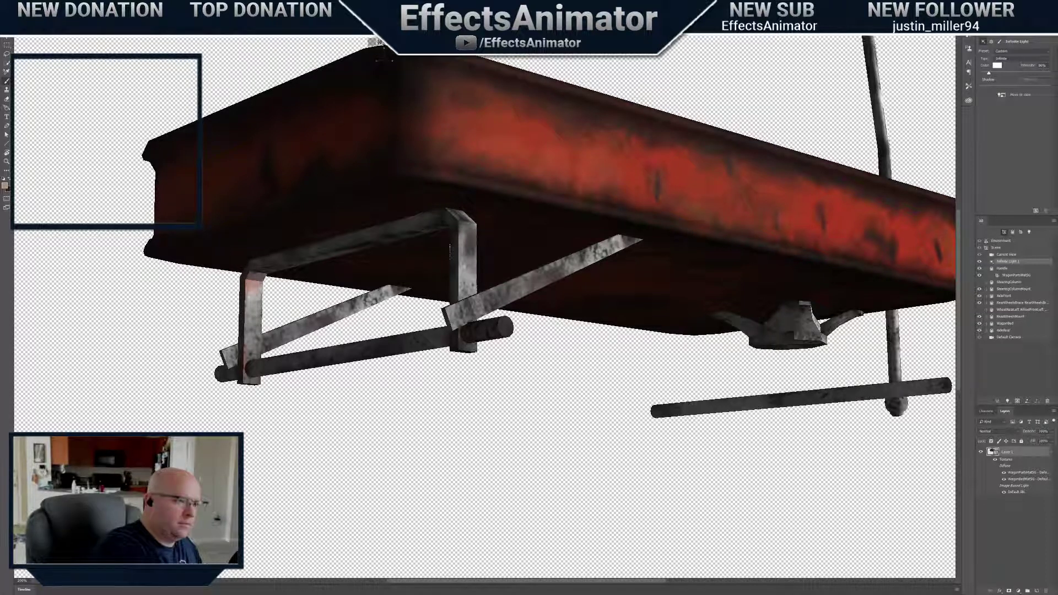
Match the infinite light to the wagon's opposite side and paint rust patches on the rear bracket legs, diagonal braces and rear axle
left_click_drag(380, 42, 680, 141)
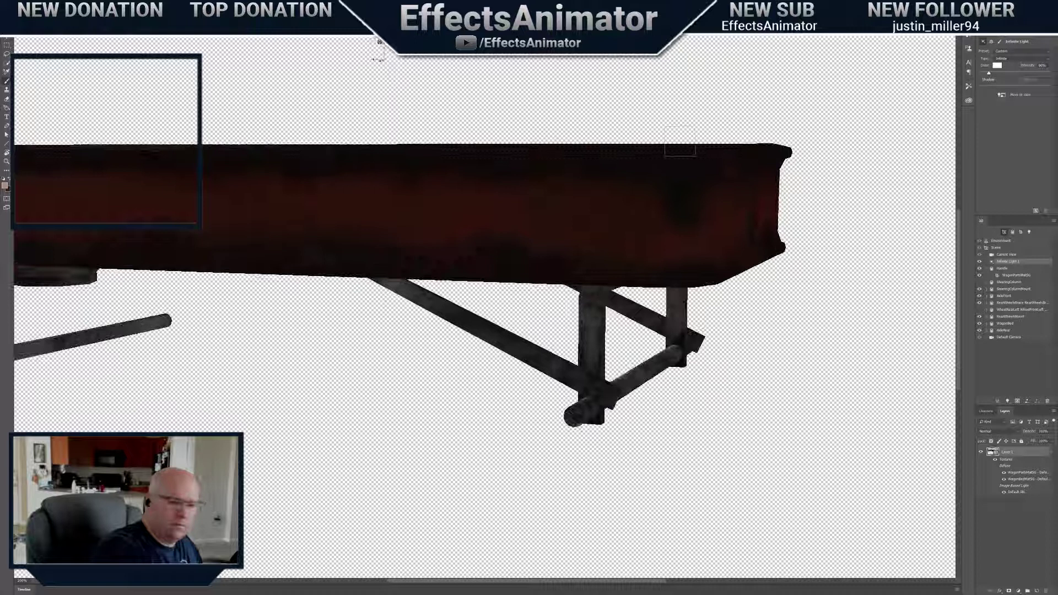
left_click(1002, 95)
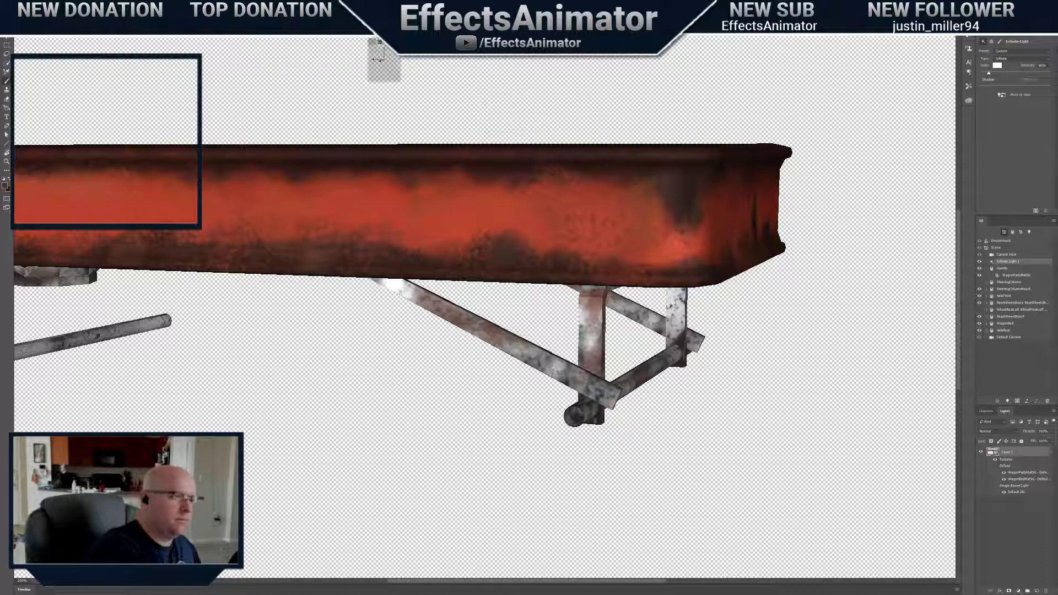
left_click_drag(379, 42, 364, 22)
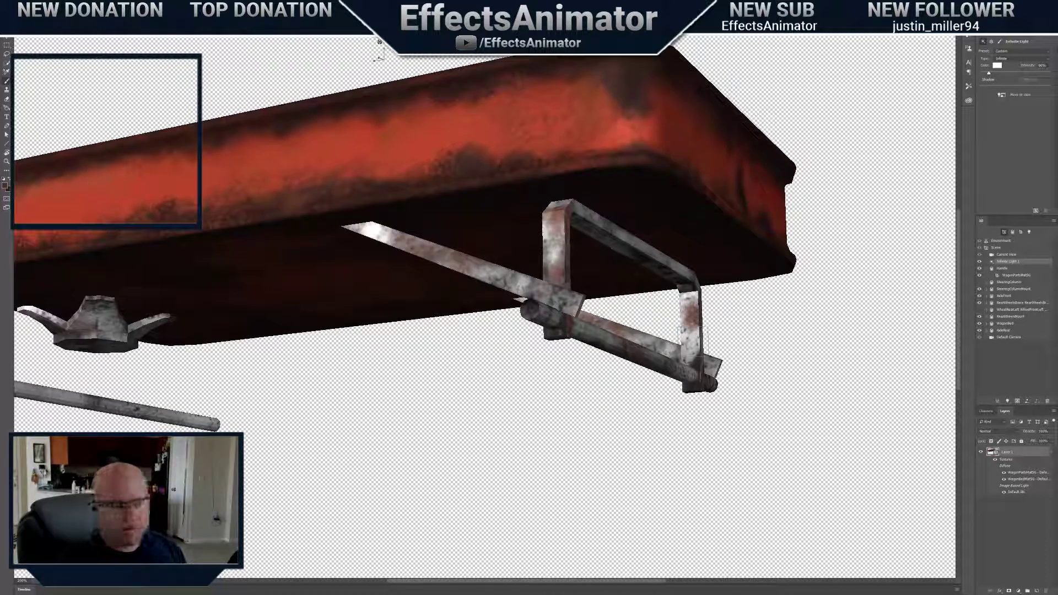
left_click_drag(379, 42, 352, 42)
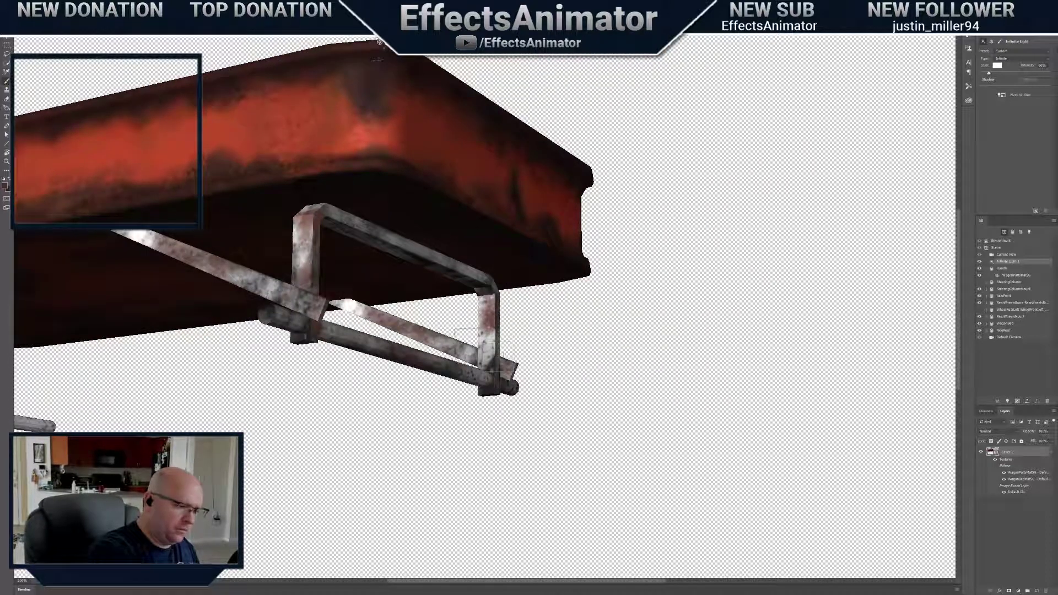
left_click_drag(373, 44, 378, 65)
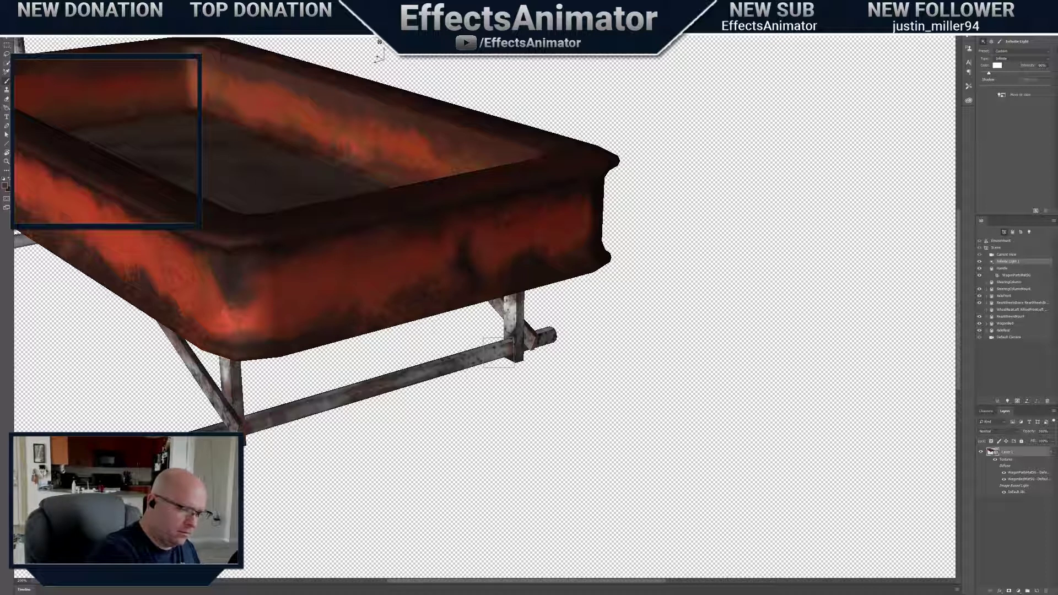
left_click_drag(380, 57, 379, 42)
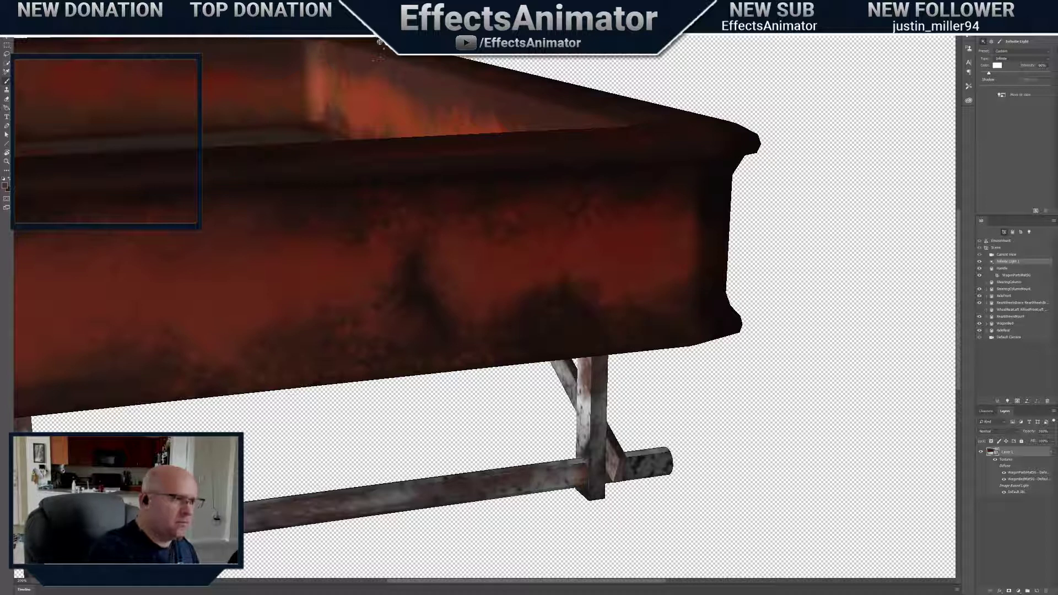
left_click_drag(429, 419, 518, 353)
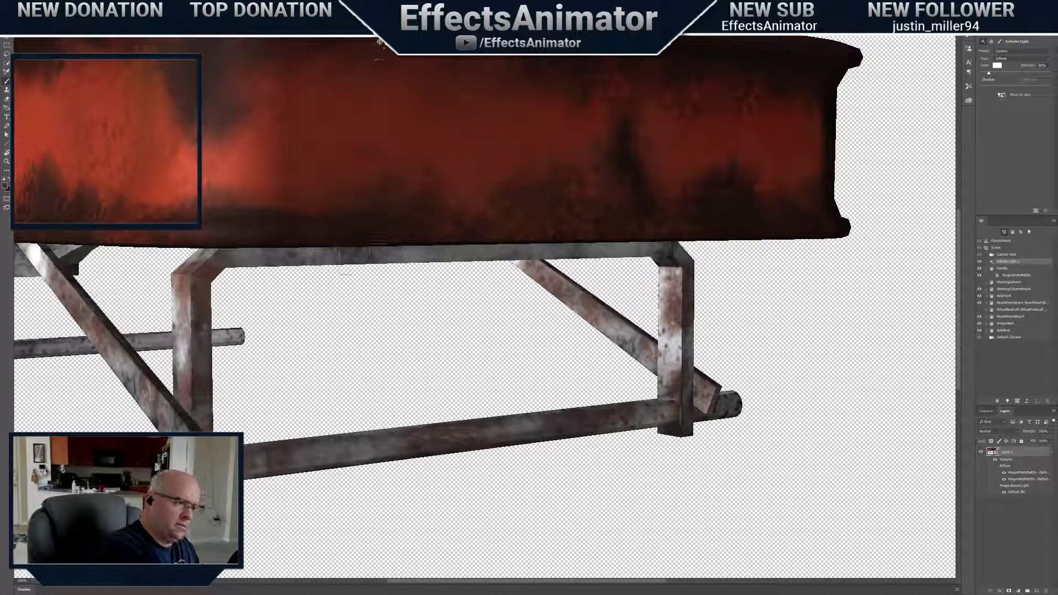
Paint dark grime along the upper edge and corner joints of the rear bracket's crossbar beneath the bed
left_click_drag(496, 274, 755, 441)
left_click_drag(395, 45, 414, 83)
left_click(407, 204)
left_click_drag(407, 205, 410, 214)
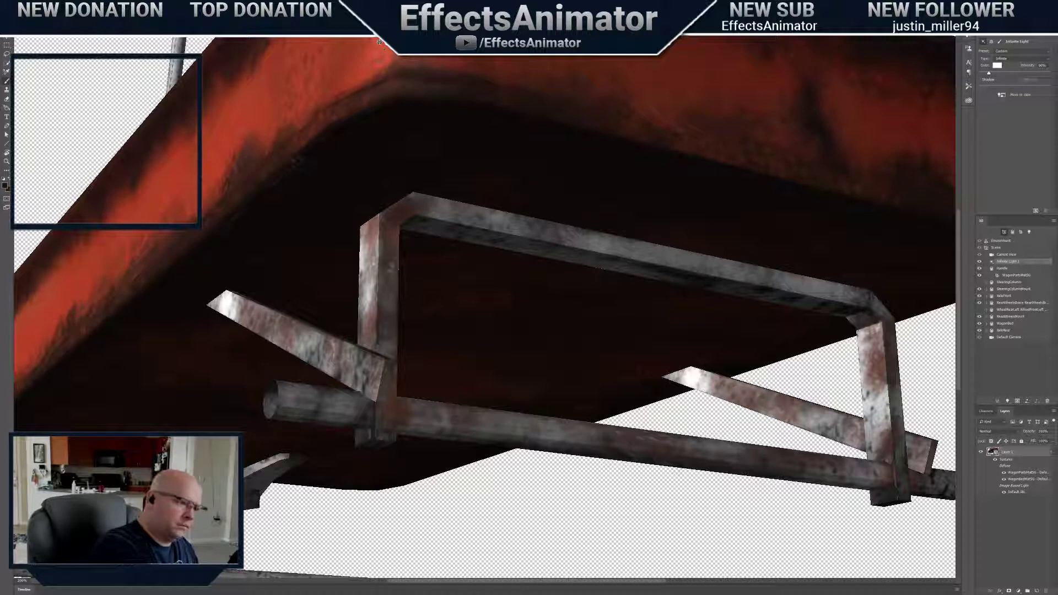
mouse_move(407, 205)
left_mouse_down()
mouse_move(470, 202)
mouse_move(458, 203)
left_mouse_up()
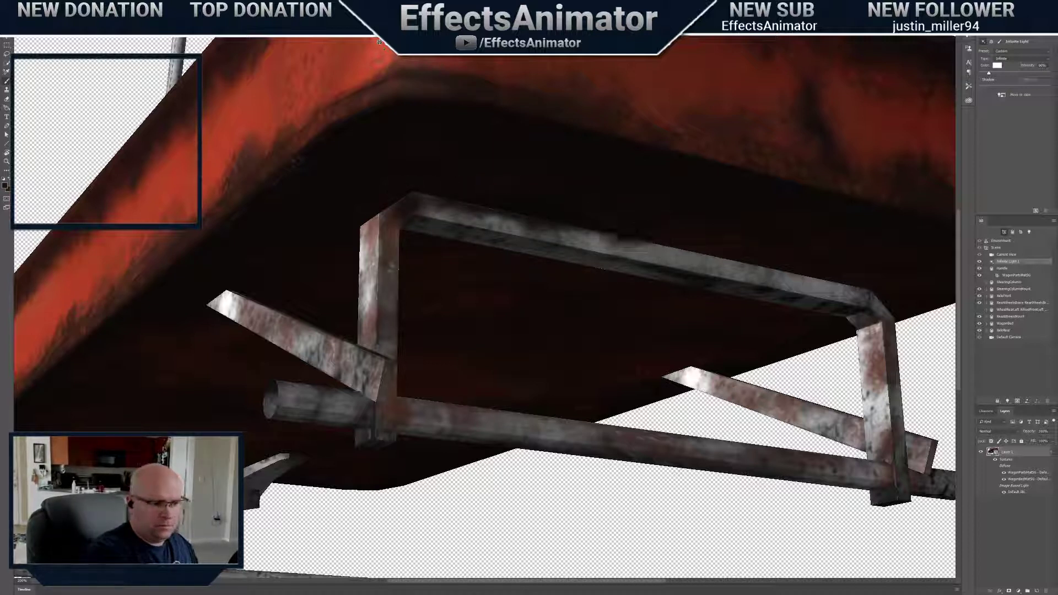
mouse_move(629, 248)
left_mouse_down()
mouse_move(838, 286)
mouse_move(808, 269)
mouse_move(646, 243)
left_mouse_up()
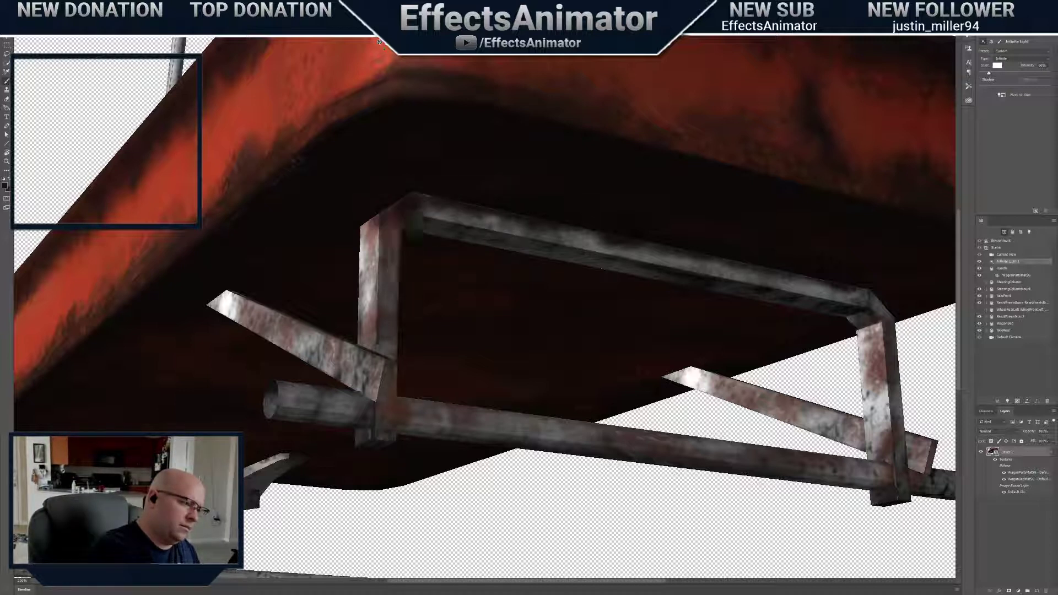
right_click(419, 205)
left_click(594, 242)
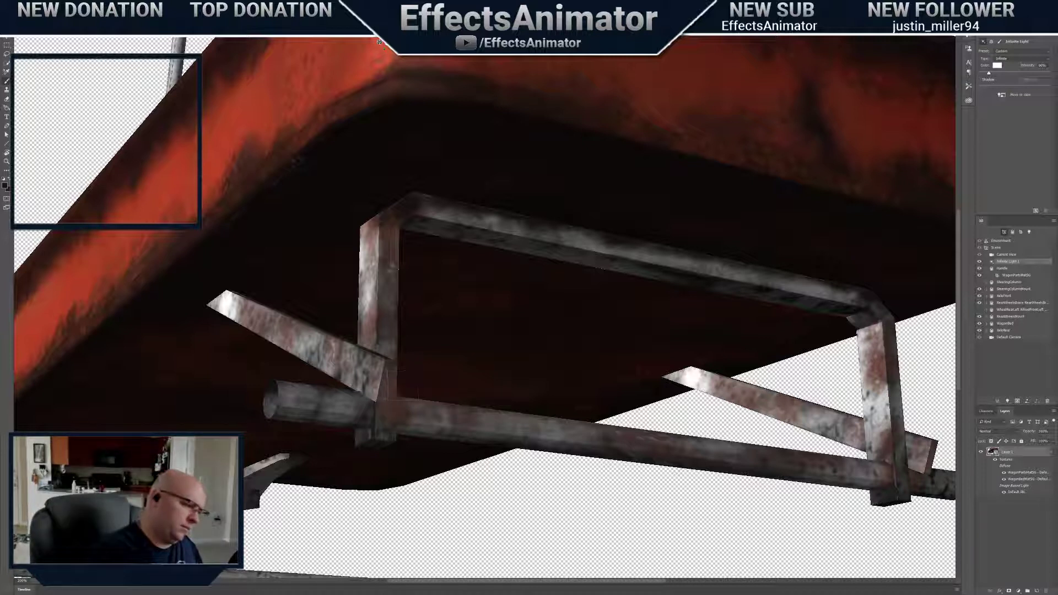
Sample a gray rust tone and paint over the bright front end of the near diagonal rear brace
left_click_drag(380, 42, 490, 110)
mouse_move(393, 307)
left_mouse_down()
mouse_move(354, 313)
mouse_move(433, 311)
mouse_move(411, 338)
mouse_move(354, 295)
mouse_move(465, 330)
left_mouse_up()
left_click(392, 315, "alt")
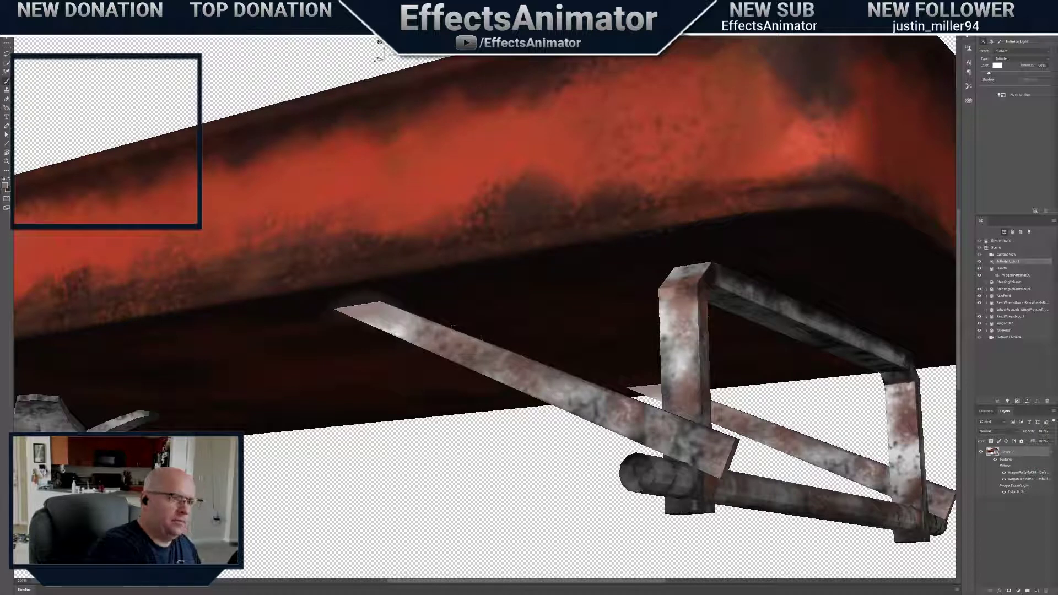
Match the infinite light to a view of the bed's underside and paint dark grime over the pale patch at the near rear brace's front end
mouse_move(379, 42)
left_mouse_down()
mouse_move(397, 68)
mouse_move(384, 44)
left_mouse_up()
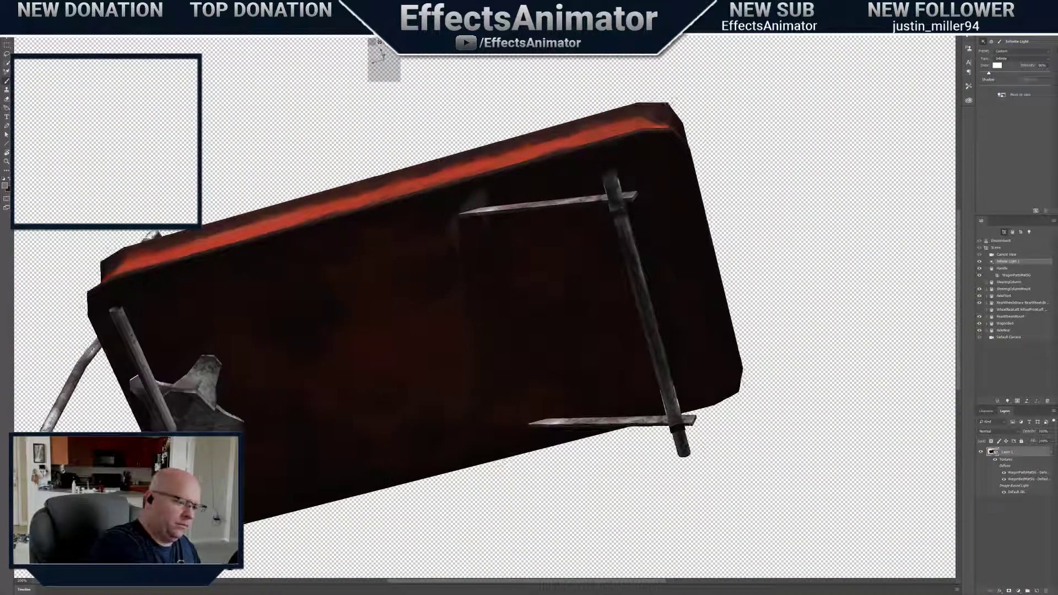
left_click(1002, 95)
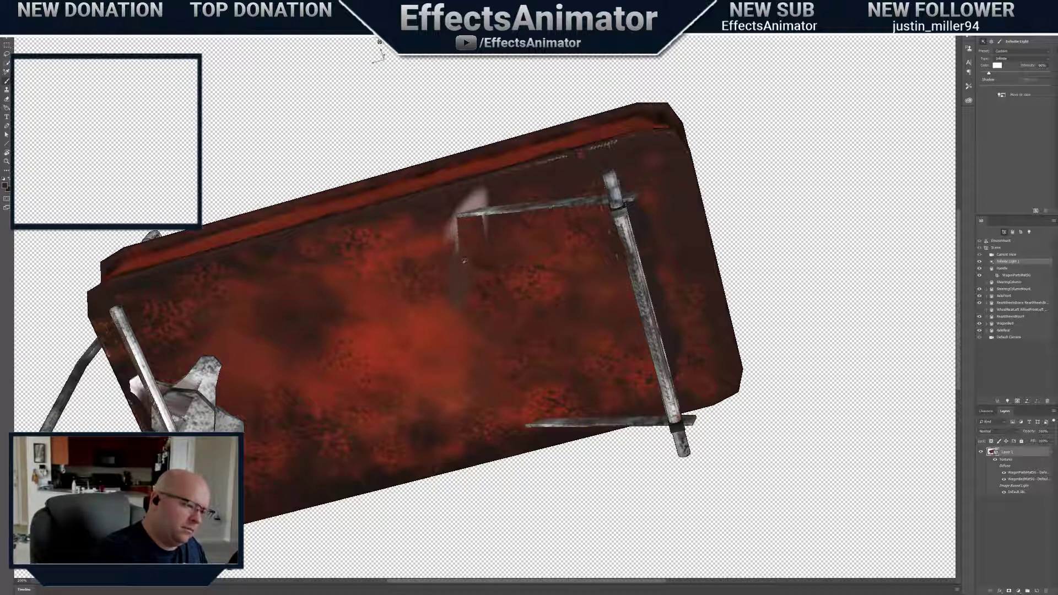
right_click(456, 276)
left_click(454, 244)
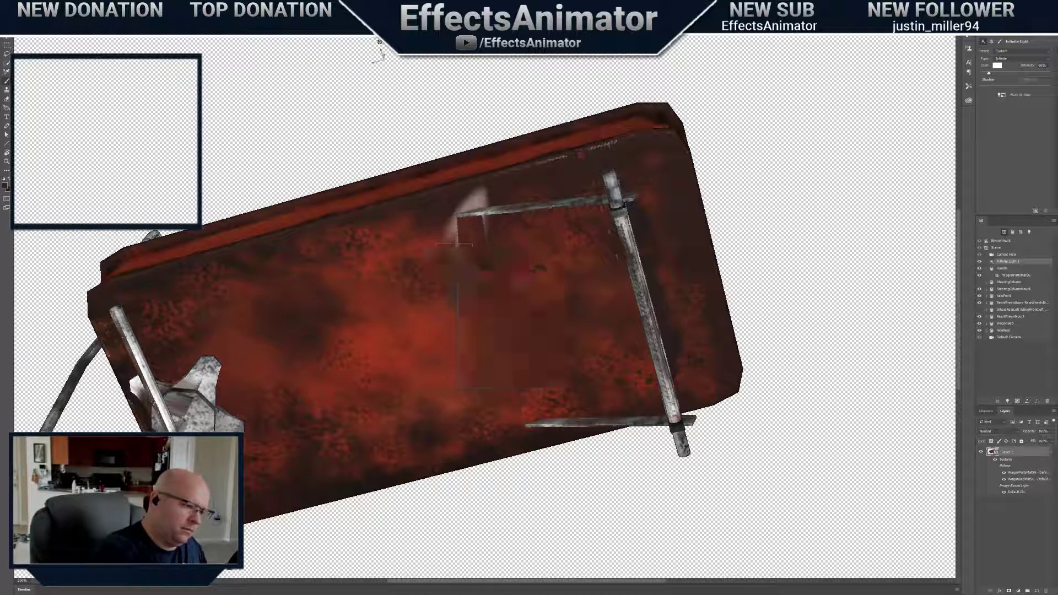
mouse_move(421, 289)
left_mouse_down()
mouse_move(473, 288)
mouse_move(452, 237)
mouse_move(486, 193)
mouse_move(488, 229)
mouse_move(477, 182)
mouse_move(459, 258)
left_mouse_up()
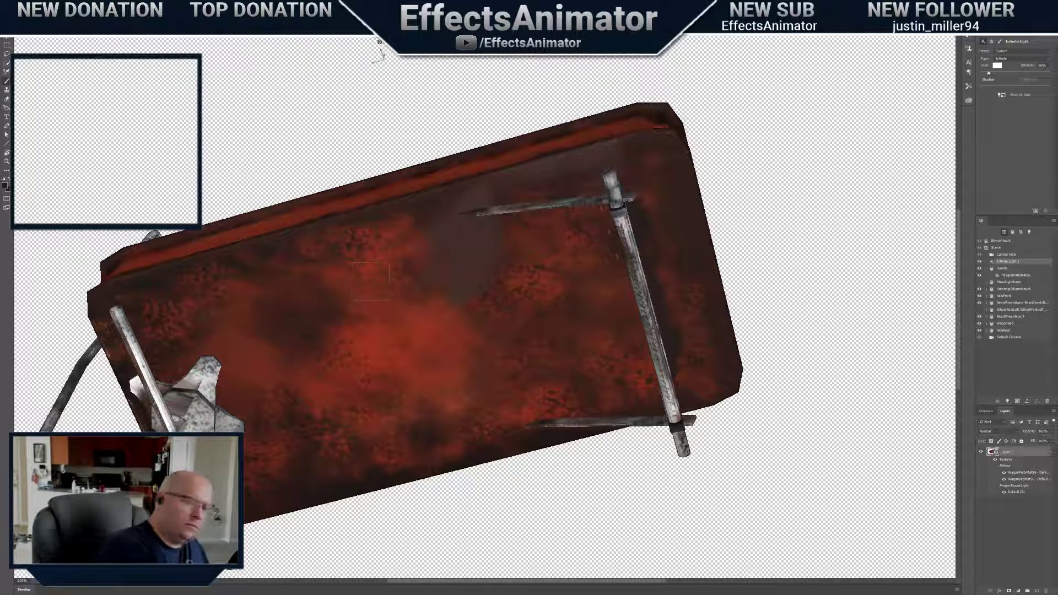
Choose a darker foreground color and paint more grime on the underside around the near brace and toward the bed's side edge
left_click(4, 186)
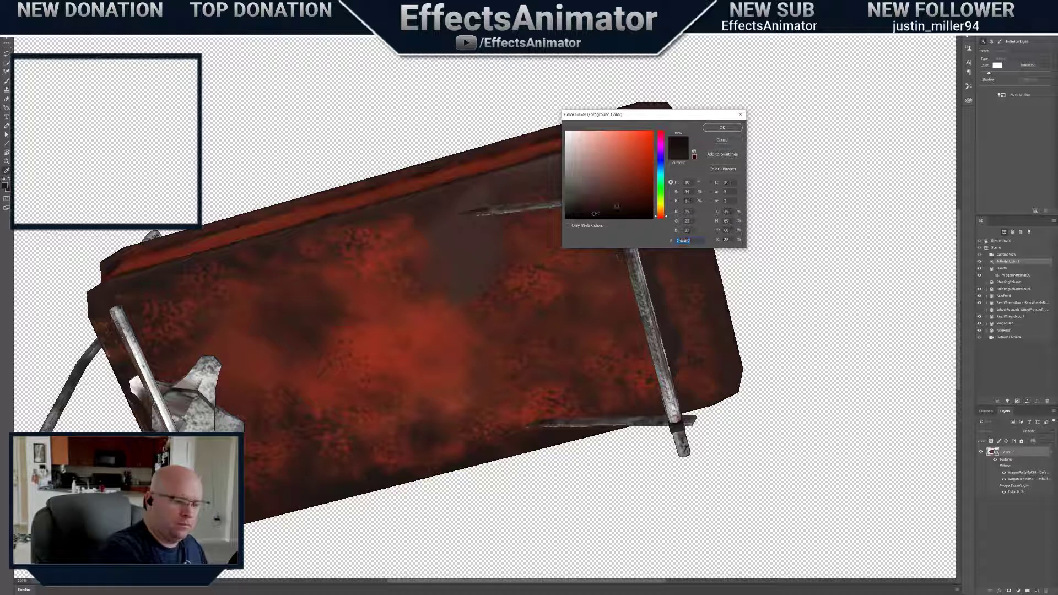
left_click(722, 127)
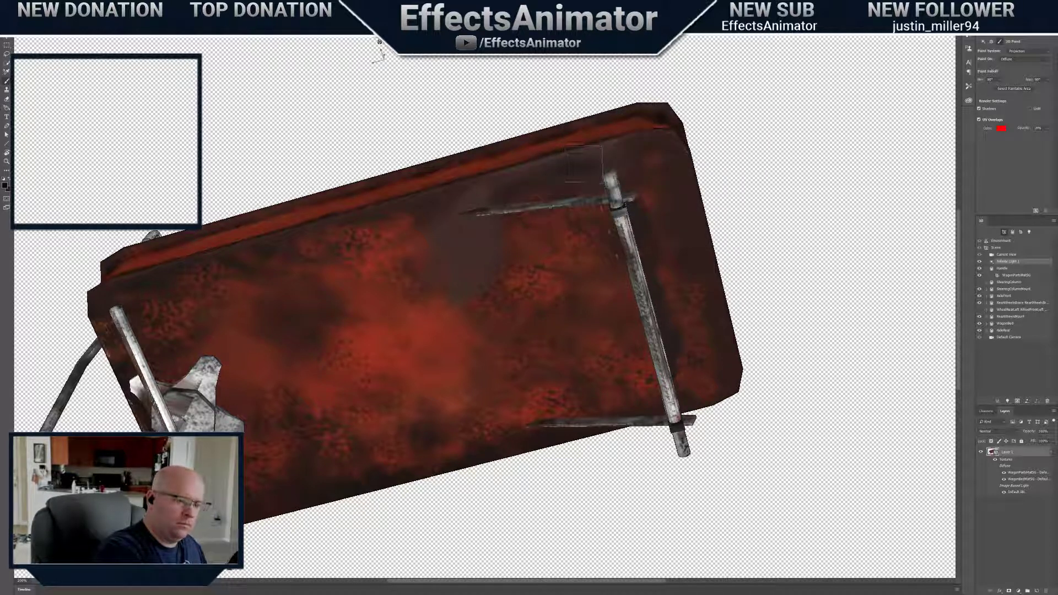
right_click(495, 261)
mouse_move(482, 244)
left_mouse_down()
mouse_move(455, 268)
mouse_move(448, 233)
mouse_move(486, 201)
left_mouse_up()
mouse_move(394, 250)
left_mouse_down()
mouse_move(574, 230)
mouse_move(623, 203)
mouse_move(636, 169)
mouse_move(543, 193)
mouse_move(574, 183)
left_mouse_up()
With a smaller brush, paint irregular dark grime patches along the lower part of the bed's side panel toward the rear corner
left_click_drag(380, 43, 391, 44)
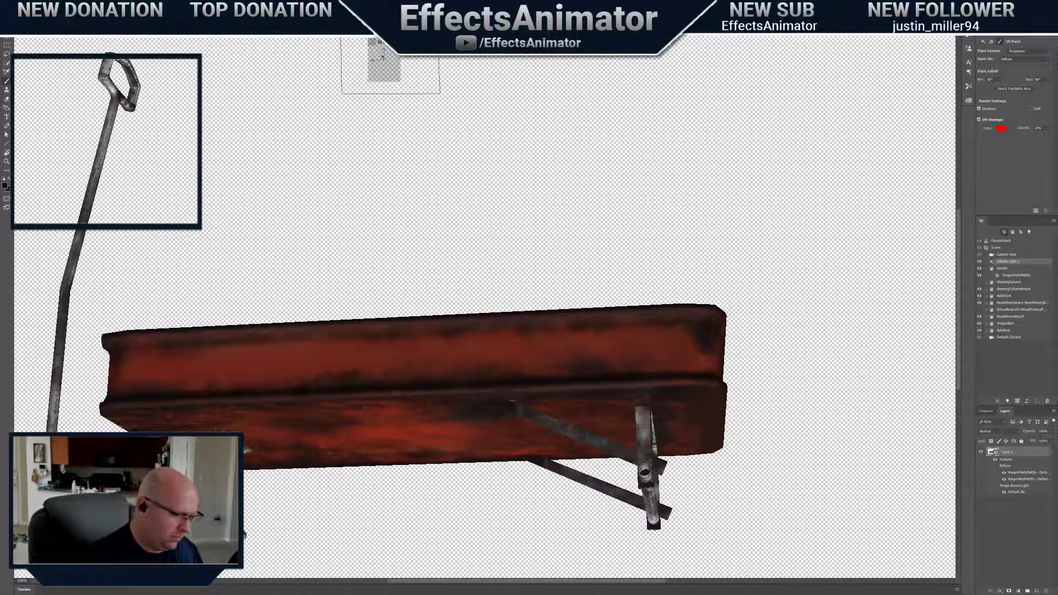
left_click_drag(403, 45, 402, 82)
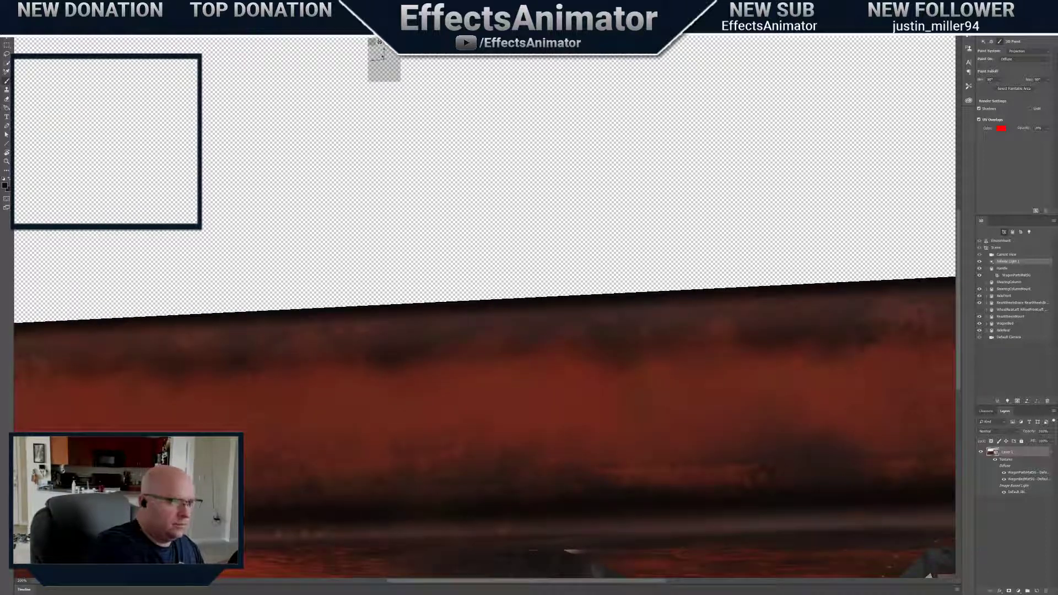
left_click_drag(380, 42, 389, 47)
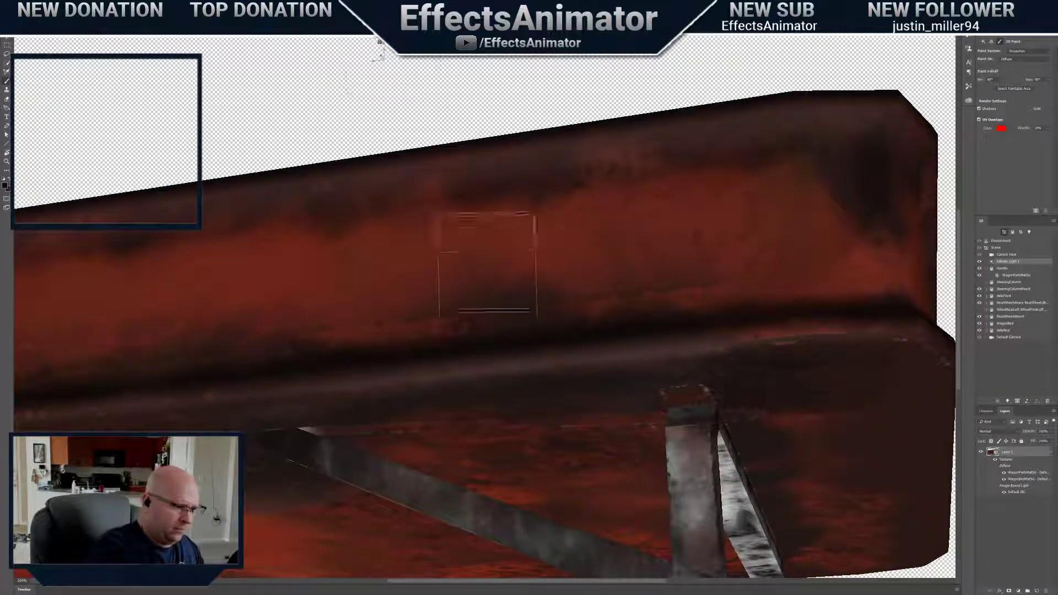
key("bracketleft")
key("bracketleft")
key("bracketleft")
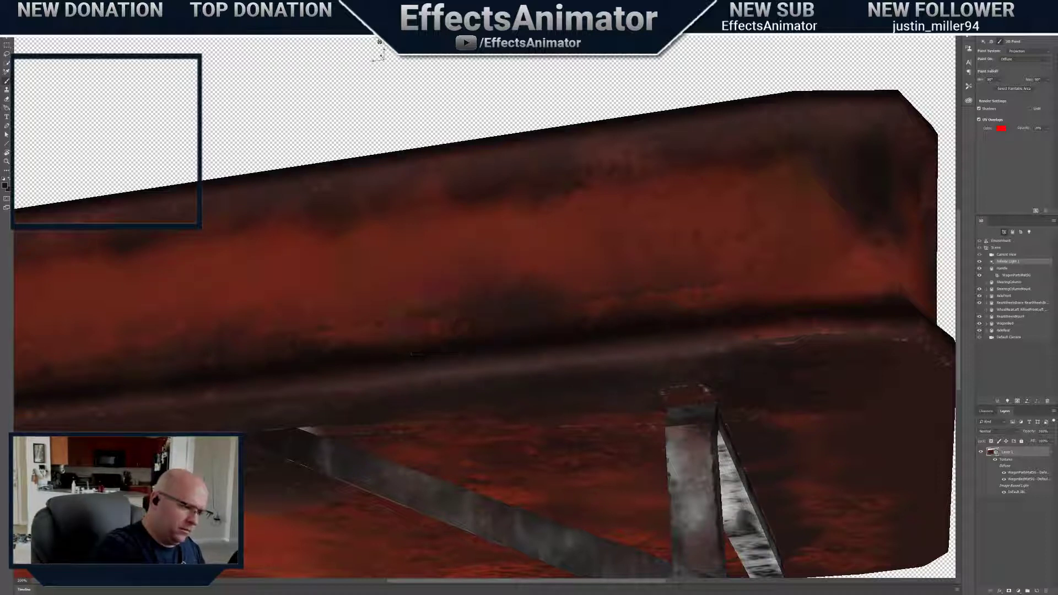
left_click_drag(435, 329, 388, 325)
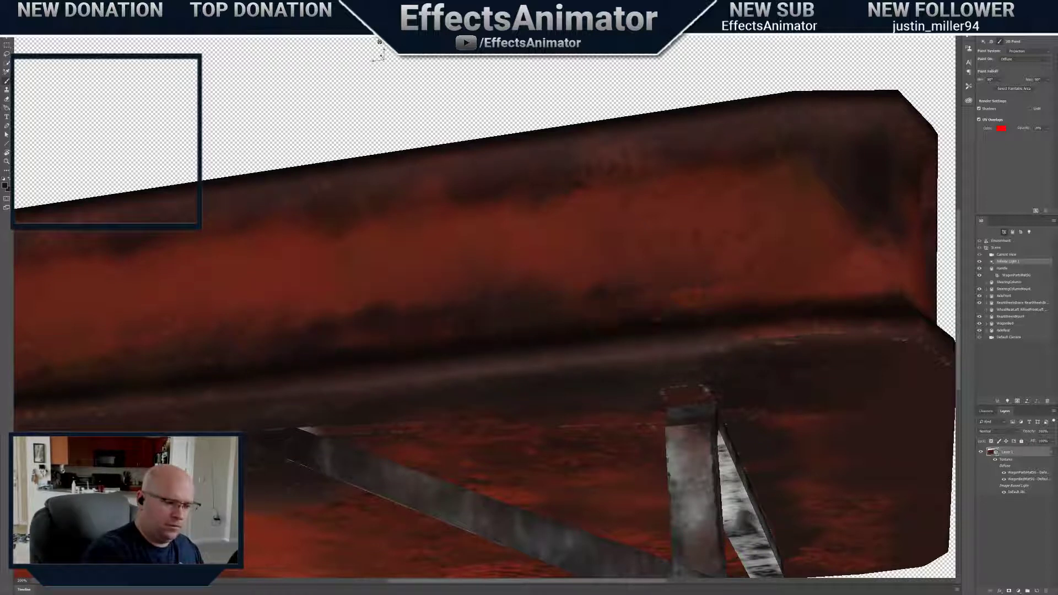
mouse_move(649, 292)
left_mouse_down()
mouse_move(683, 289)
mouse_move(694, 306)
left_mouse_up()
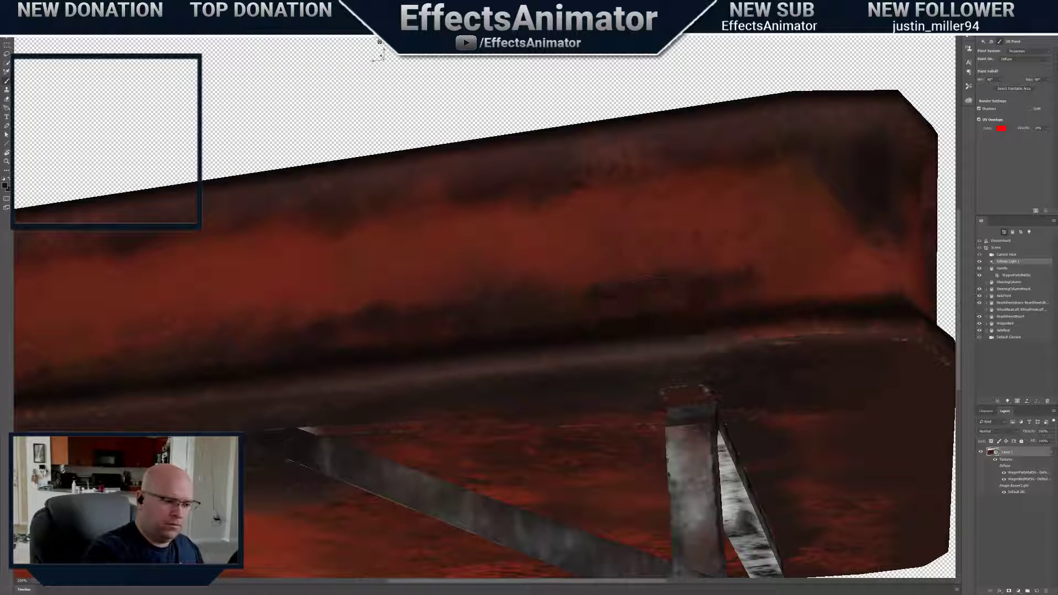
left_click_drag(752, 262, 736, 244)
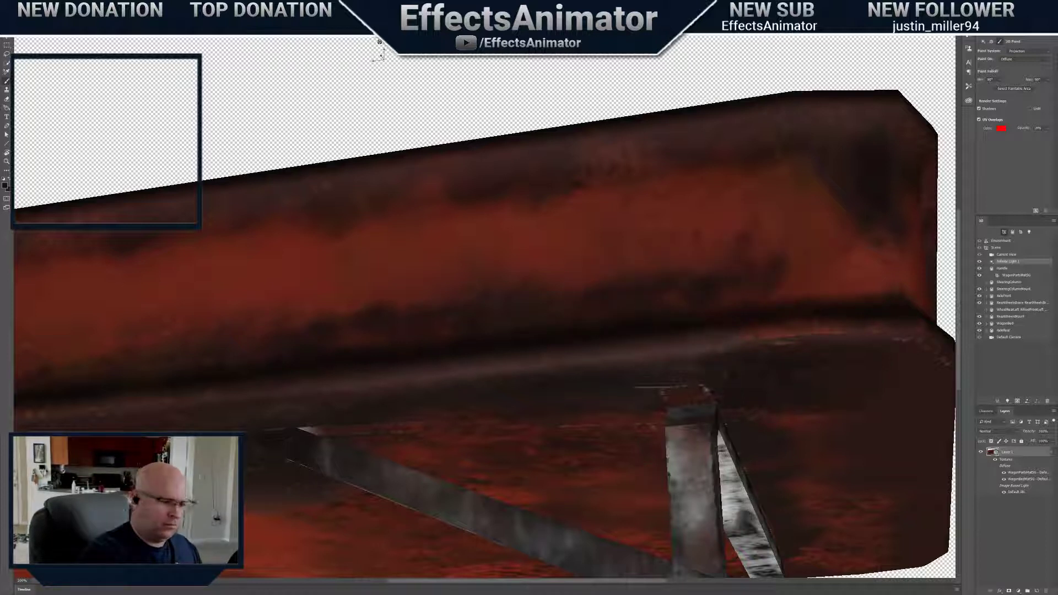
Hide the axle, bracket, brace, steering and handle meshes, leaving only the wagon bed shown
mouse_move(390, 47)
left_mouse_down()
mouse_move(378, 52)
mouse_move(379, 43)
mouse_move(377, 55)
left_mouse_up()
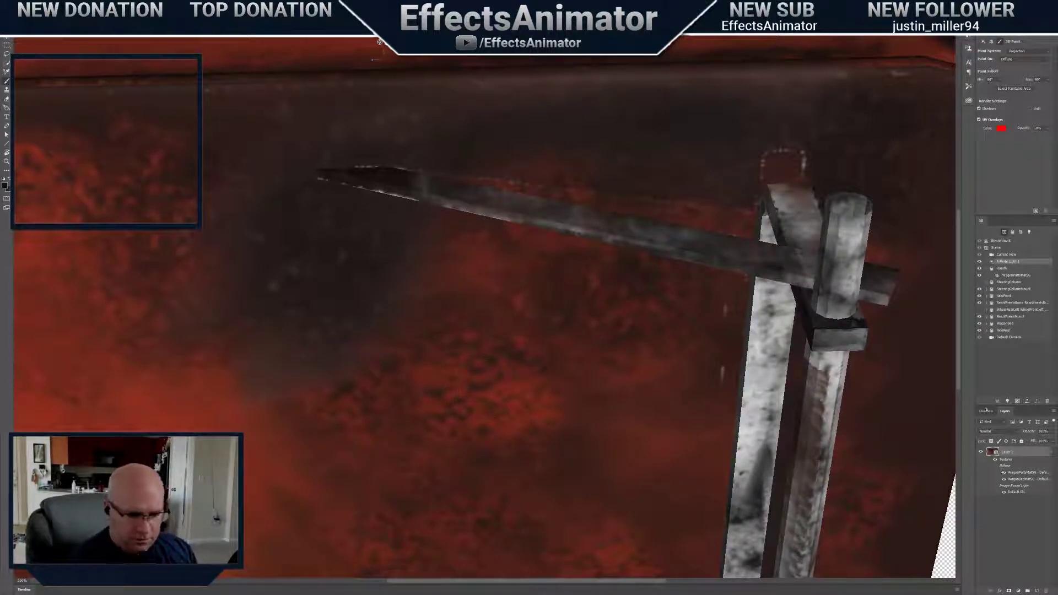
left_click(979, 330)
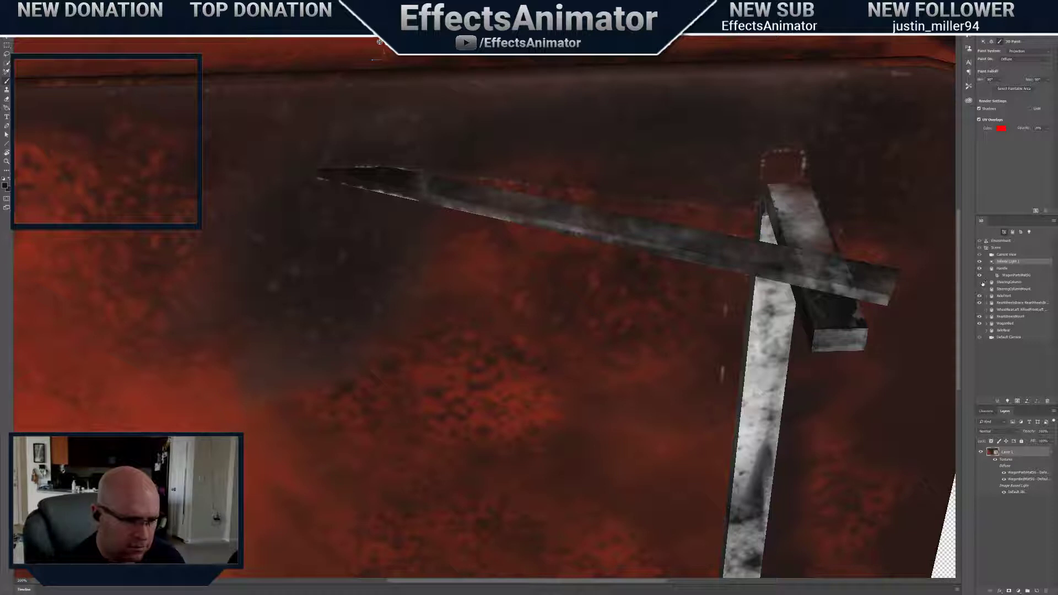
left_click_drag(979, 317, 978, 276)
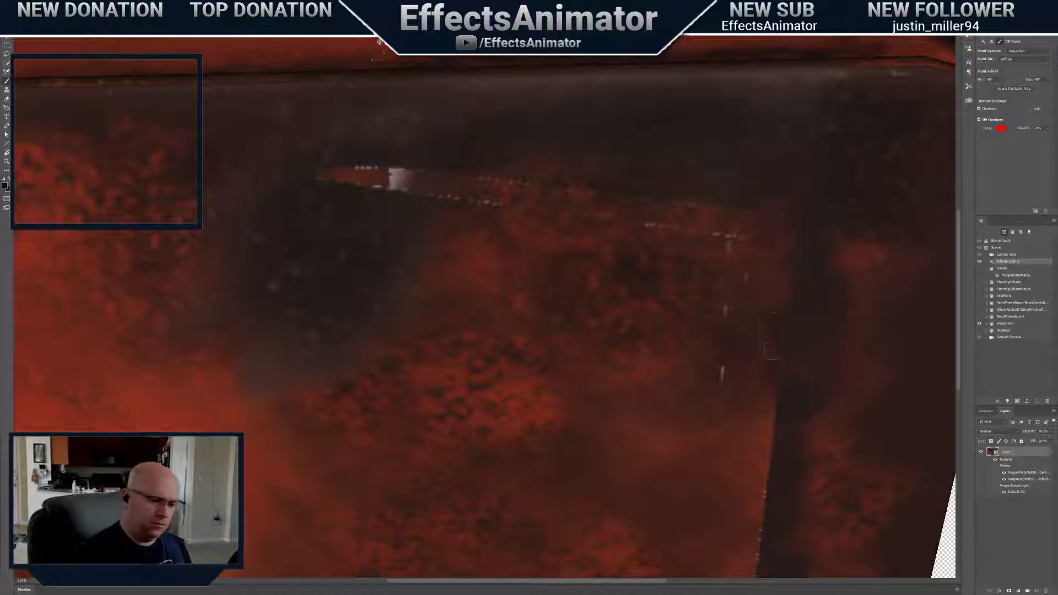
Paint dark grime over the speckled seams and pale marks where the rear bracket and brace meet the bed's underside
mouse_move(739, 406)
left_mouse_down()
mouse_move(721, 242)
mouse_move(683, 228)
left_mouse_up()
right_click(553, 212)
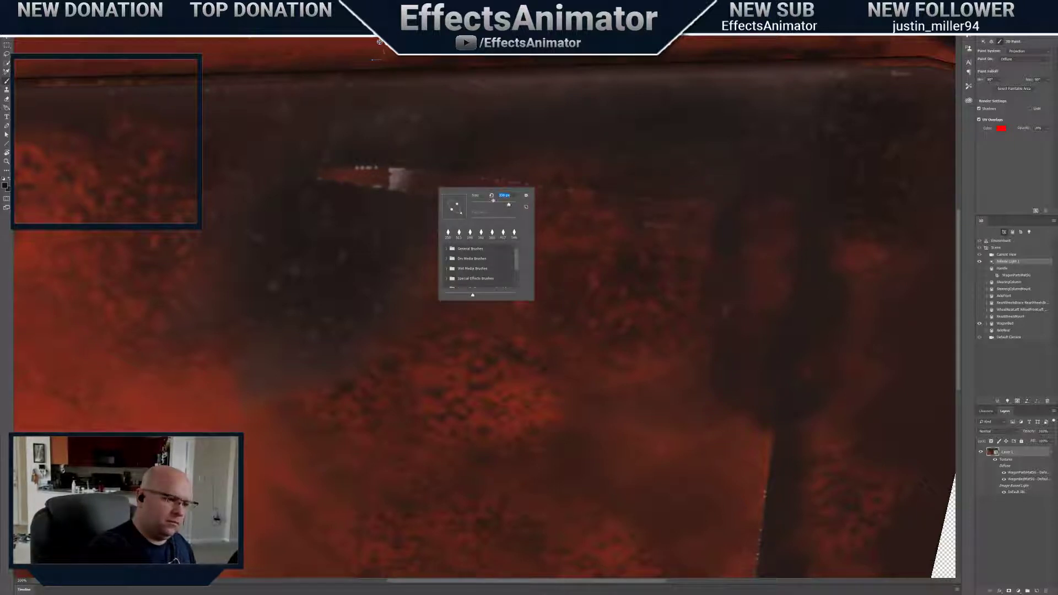
key("Return")
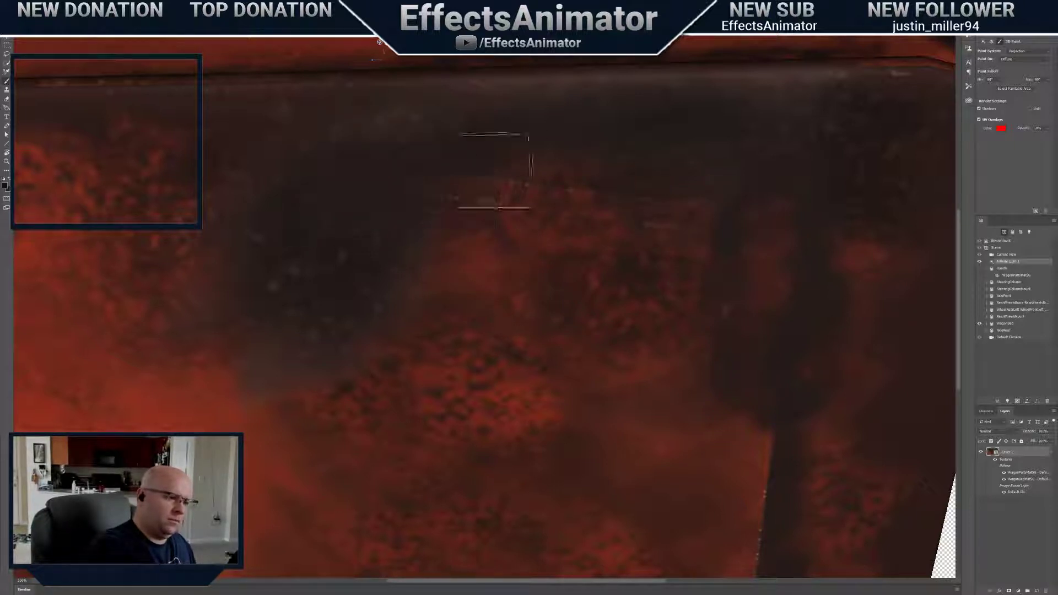
left_click_drag(494, 171, 596, 189)
Sample red and dark rust tones from the underside and blend them over the dark strokes and the remaining seam near the rear end
left_click(551, 232, "alt")
mouse_move(506, 257)
left_mouse_down()
mouse_move(477, 238)
mouse_move(581, 204)
mouse_move(594, 220)
mouse_move(596, 210)
mouse_move(777, 242)
mouse_move(810, 259)
mouse_move(739, 196)
left_mouse_up()
left_click(619, 283, "alt")
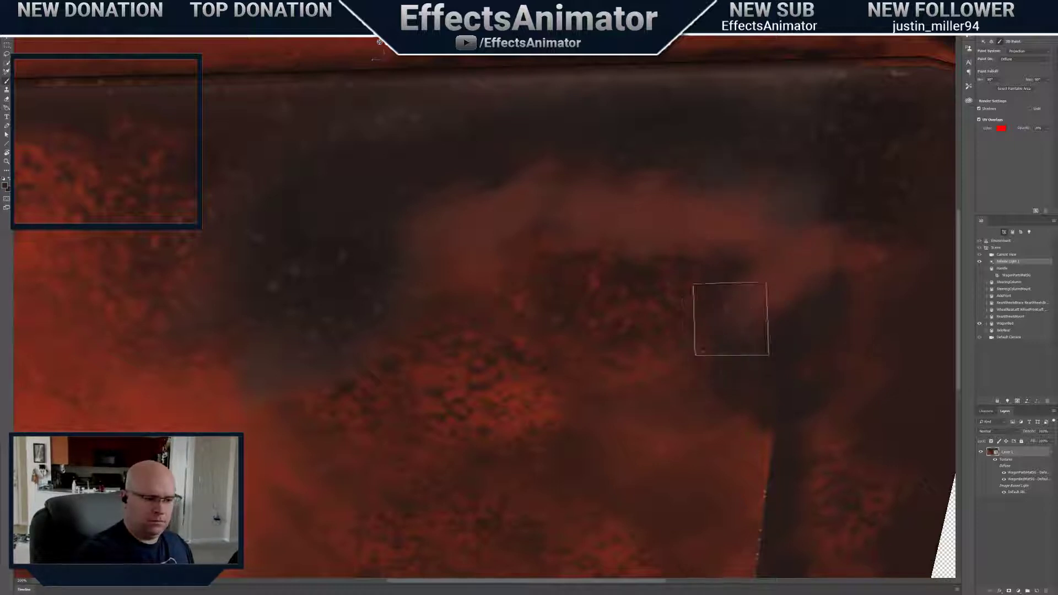
left_click(715, 347, "alt")
left_click(716, 315, "alt")
left_click_drag(745, 376, 774, 389)
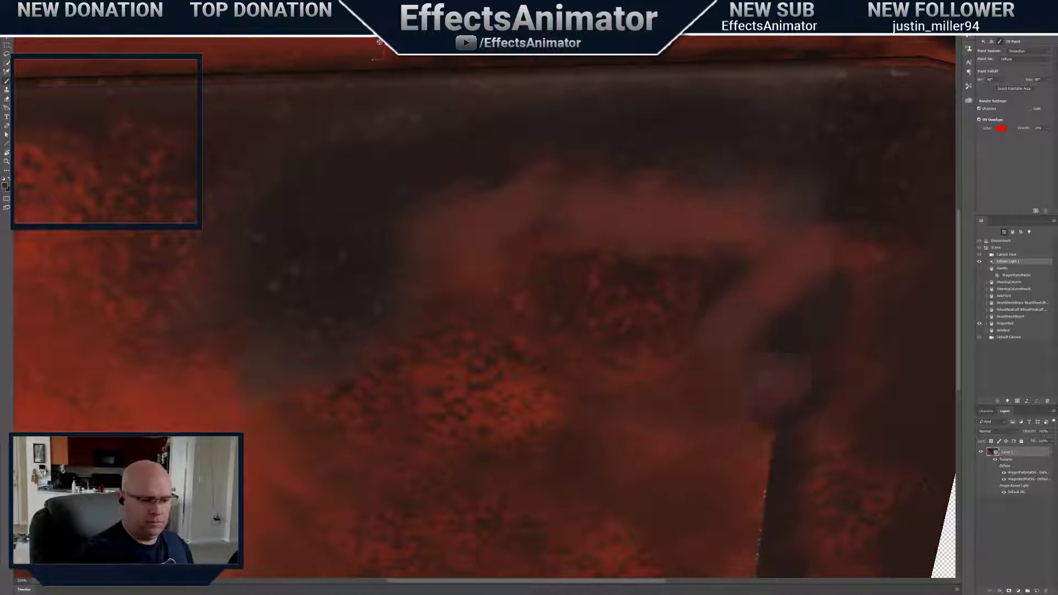
left_click(774, 427)
mouse_move(781, 478)
left_mouse_down()
mouse_move(667, 375)
mouse_move(645, 370)
mouse_move(725, 461)
mouse_move(706, 491)
mouse_move(677, 502)
left_mouse_up()
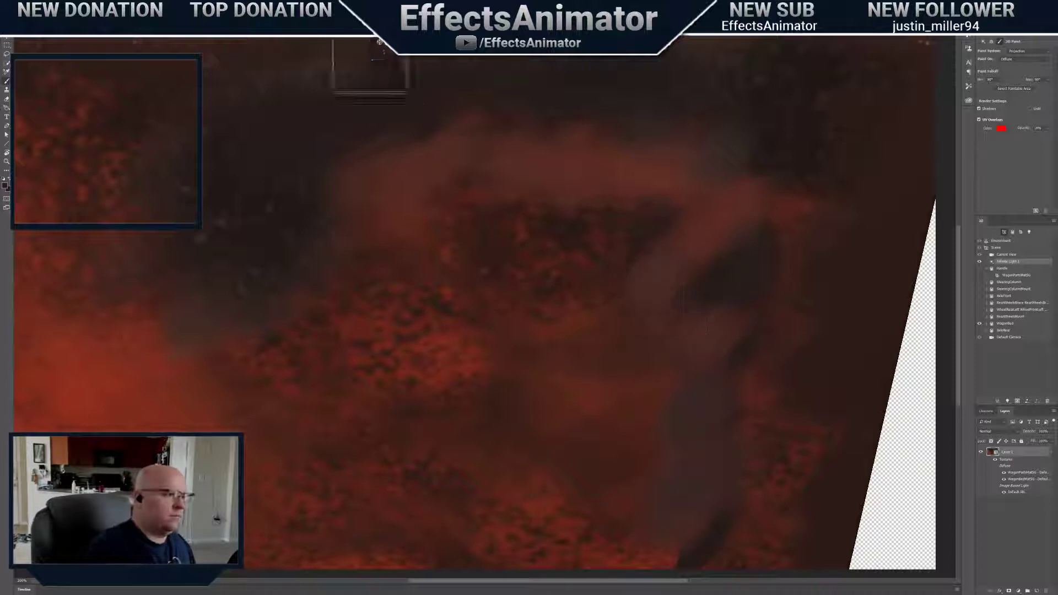
Adjust the brush, paint a broad dark patch near the underside's rear end, and soften it with a sampled red rust tone
left_click_drag(370, 56, 629, 342)
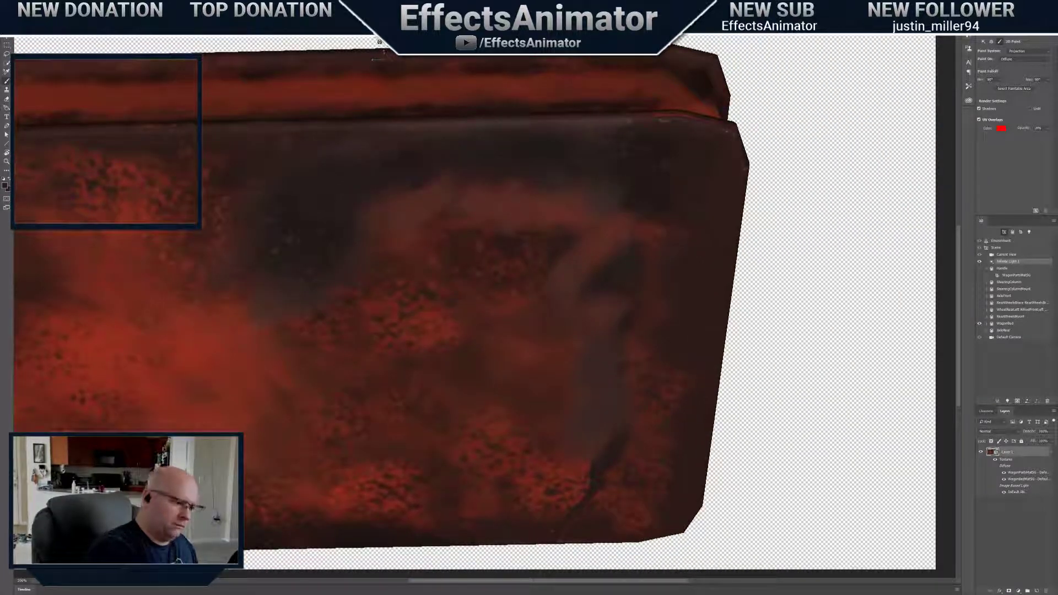
right_click(591, 418)
left_click(610, 389)
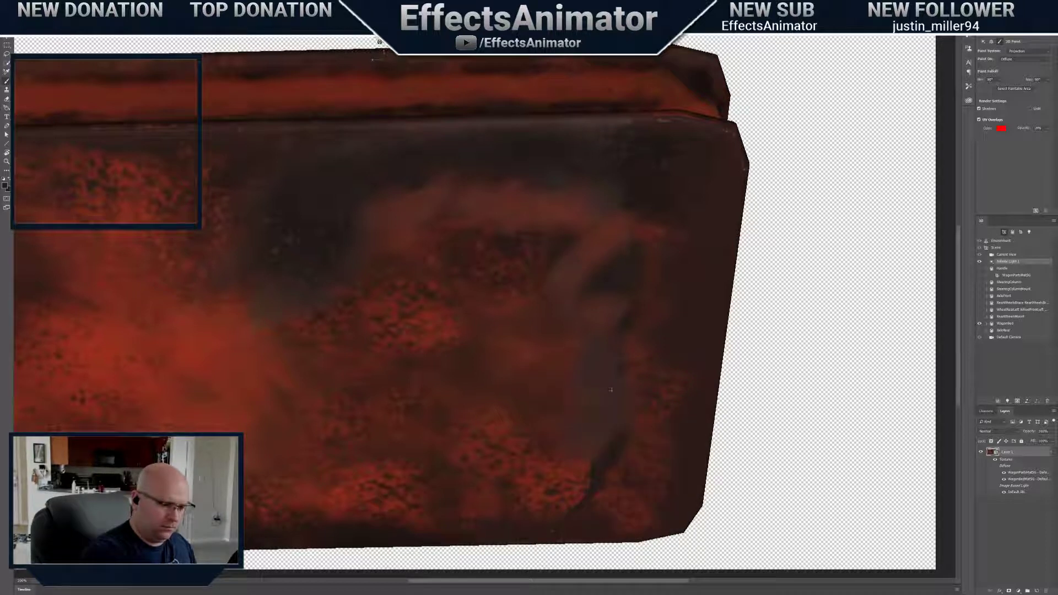
right_click(640, 414)
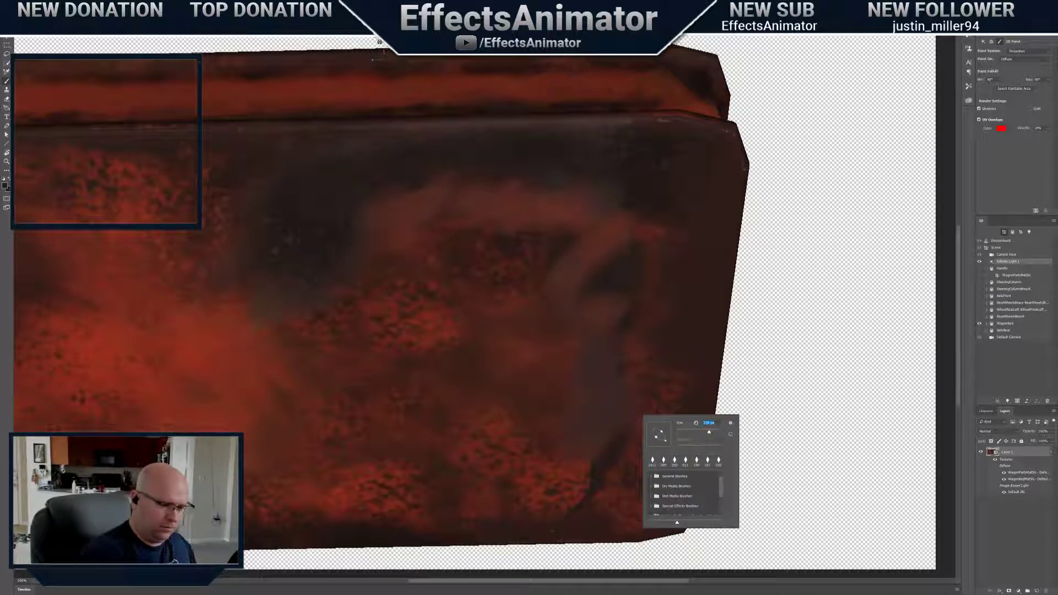
right_click(607, 384)
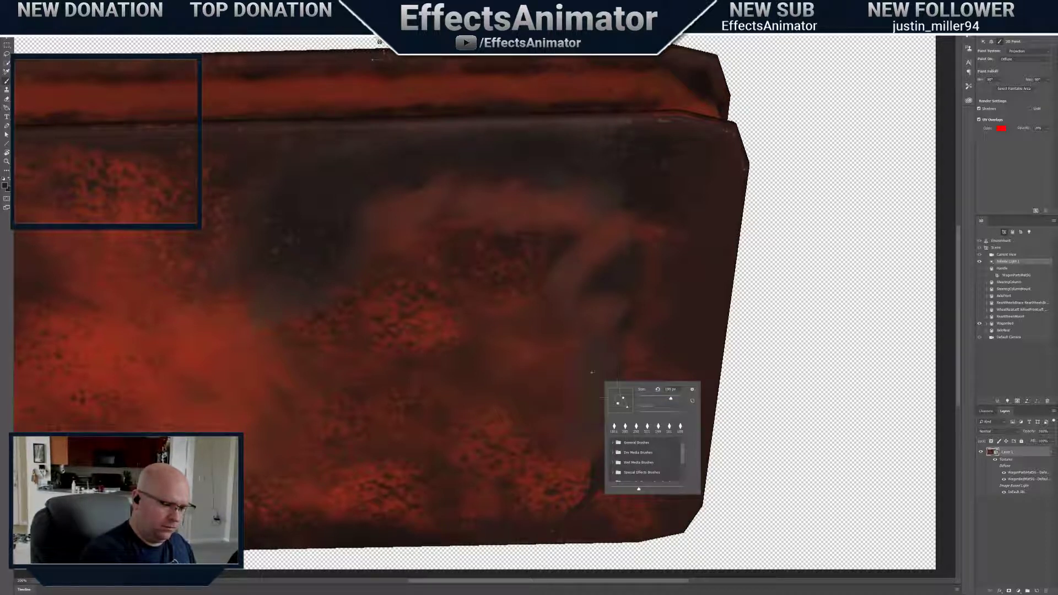
right_click_drag(592, 373, 628, 386, "alt")
mouse_move(627, 386)
left_mouse_down()
mouse_move(596, 385)
mouse_move(612, 413)
mouse_move(609, 404)
left_mouse_up()
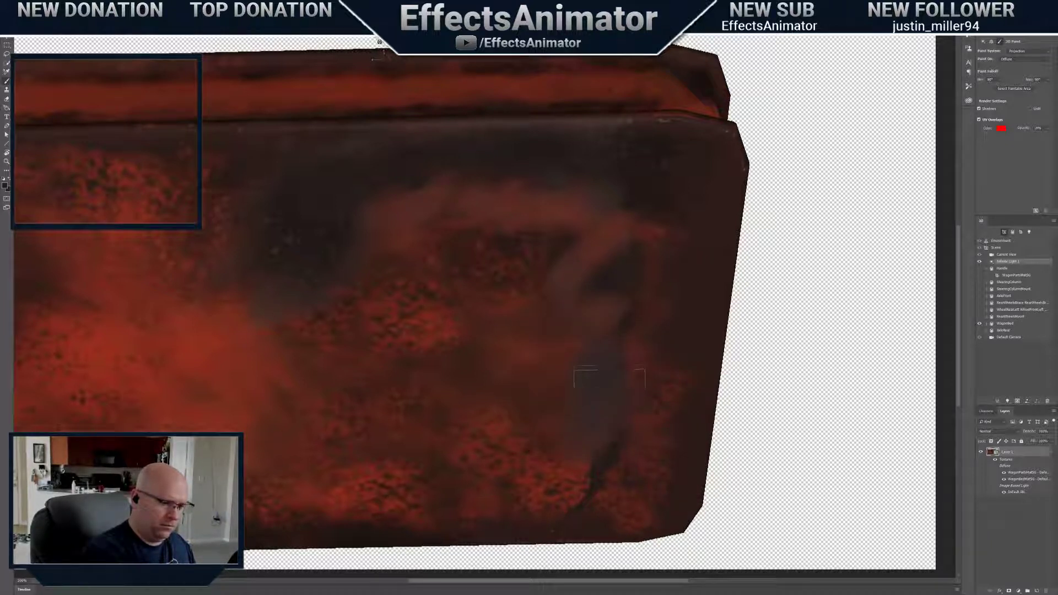
mouse_move(603, 341)
left_mouse_down()
mouse_move(604, 311)
mouse_move(620, 328)
mouse_move(608, 242)
mouse_move(570, 349)
mouse_move(569, 332)
left_mouse_up()
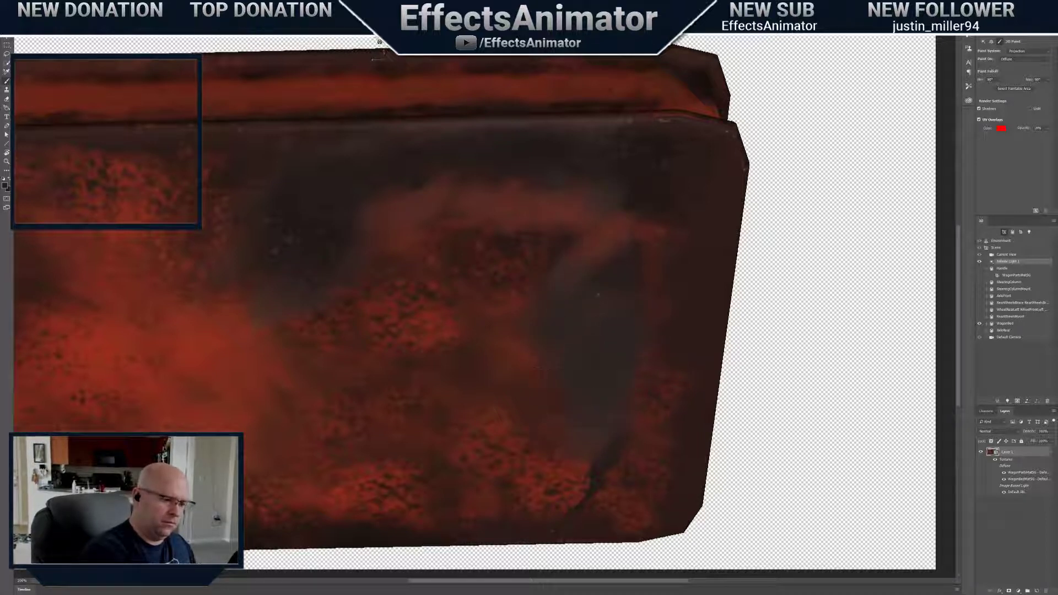
left_click(457, 325, "alt")
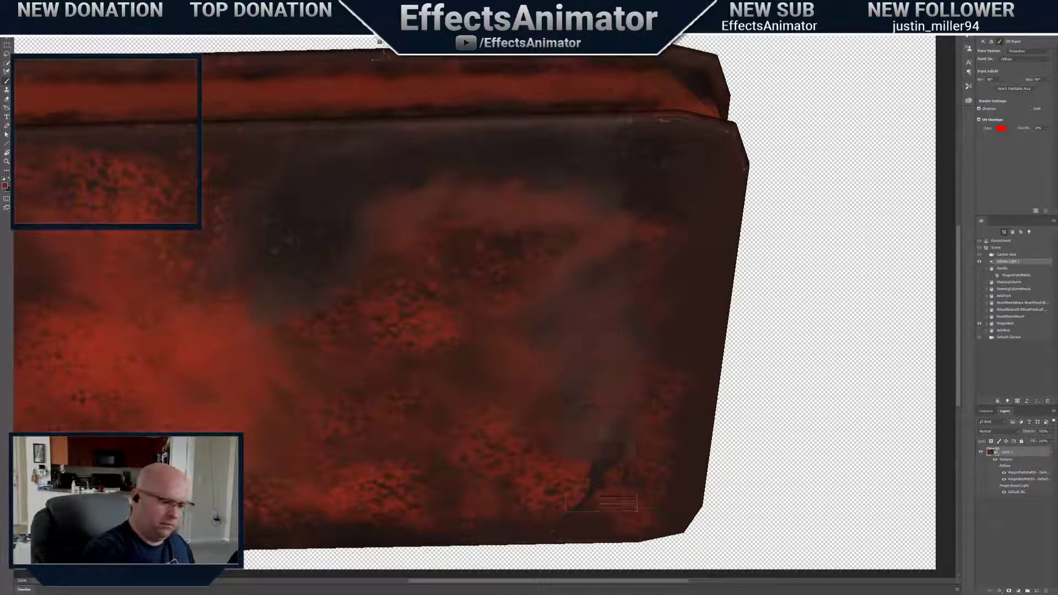
mouse_move(602, 476)
left_mouse_down()
mouse_move(618, 463)
mouse_move(604, 486)
left_mouse_up()
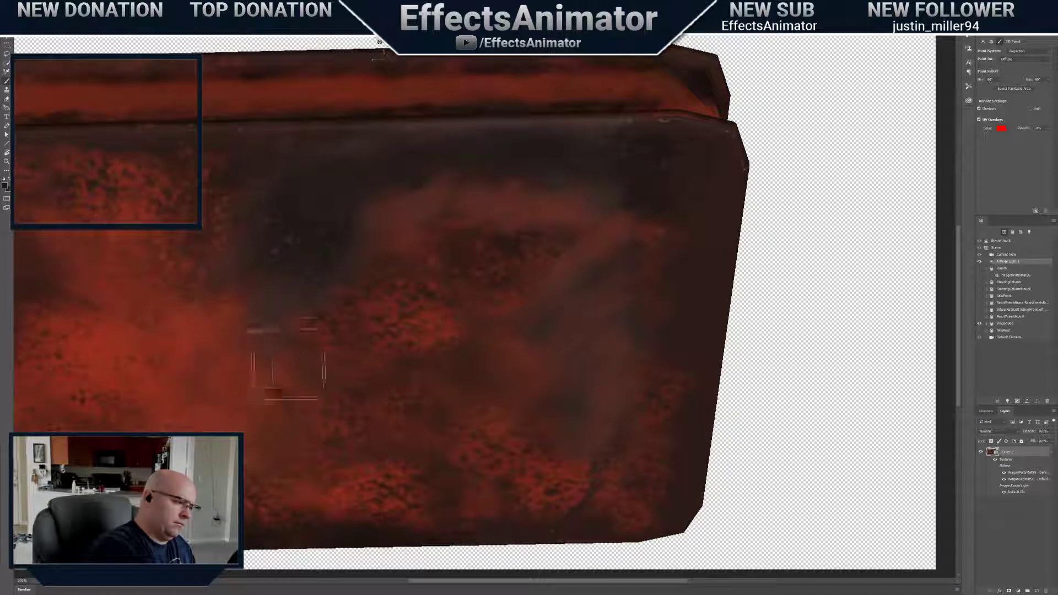
Paint dark grime over the pale speckled seam along the front edge of the bed's underside
mouse_move(386, 47)
left_mouse_down()
mouse_move(579, 31)
mouse_move(443, 4)
left_mouse_up()
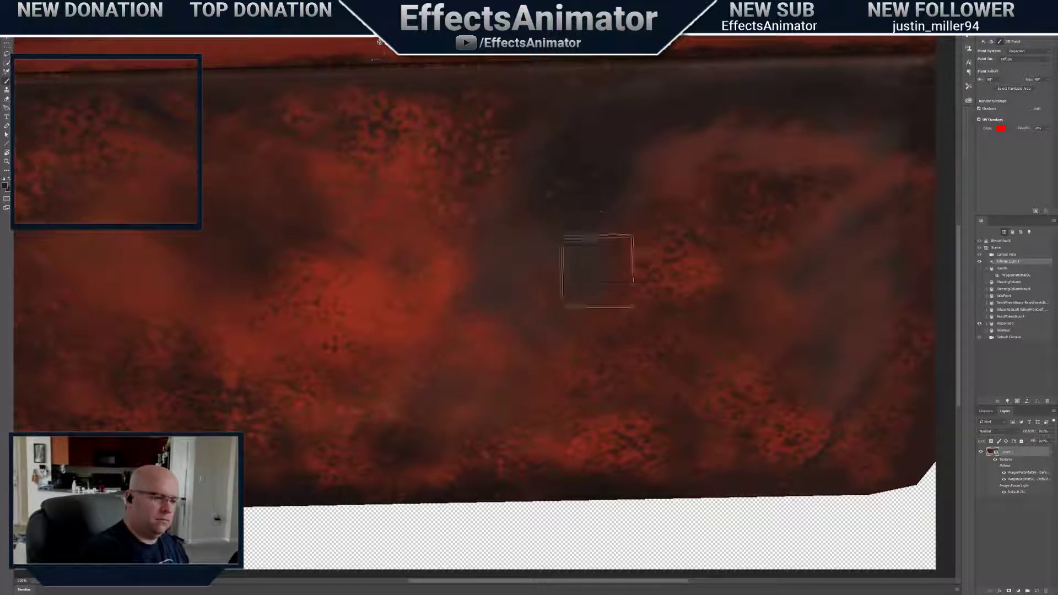
left_click_drag(406, 82, 626, 77)
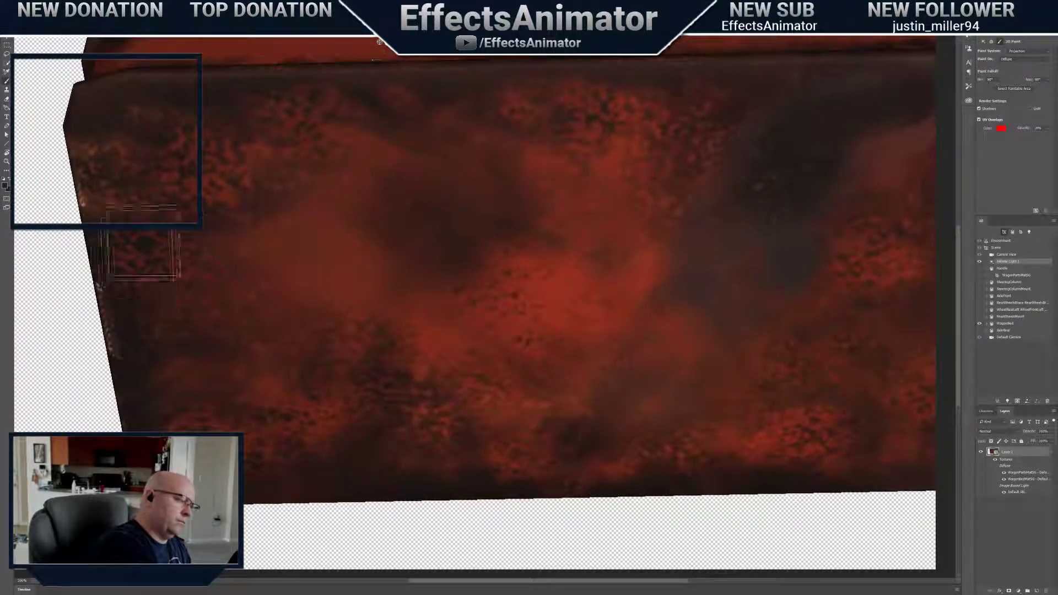
left_click_drag(378, 42, 404, 75)
left_click_drag(376, 193, 290, 220)
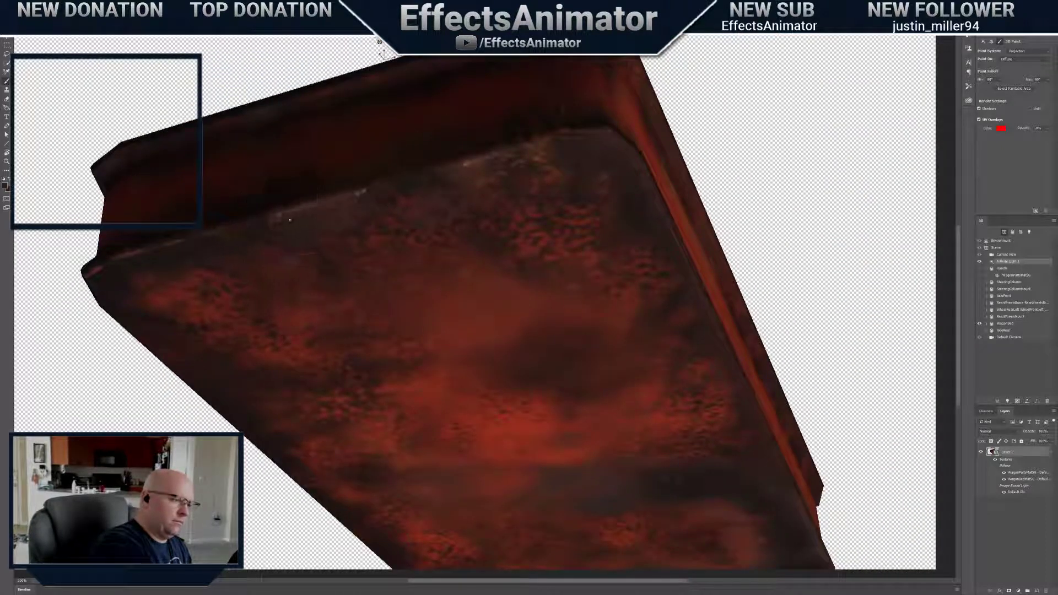
mouse_move(458, 180)
left_mouse_down()
mouse_move(342, 201)
mouse_move(297, 224)
mouse_move(483, 161)
mouse_move(328, 220)
mouse_move(238, 228)
mouse_move(368, 206)
left_mouse_up()
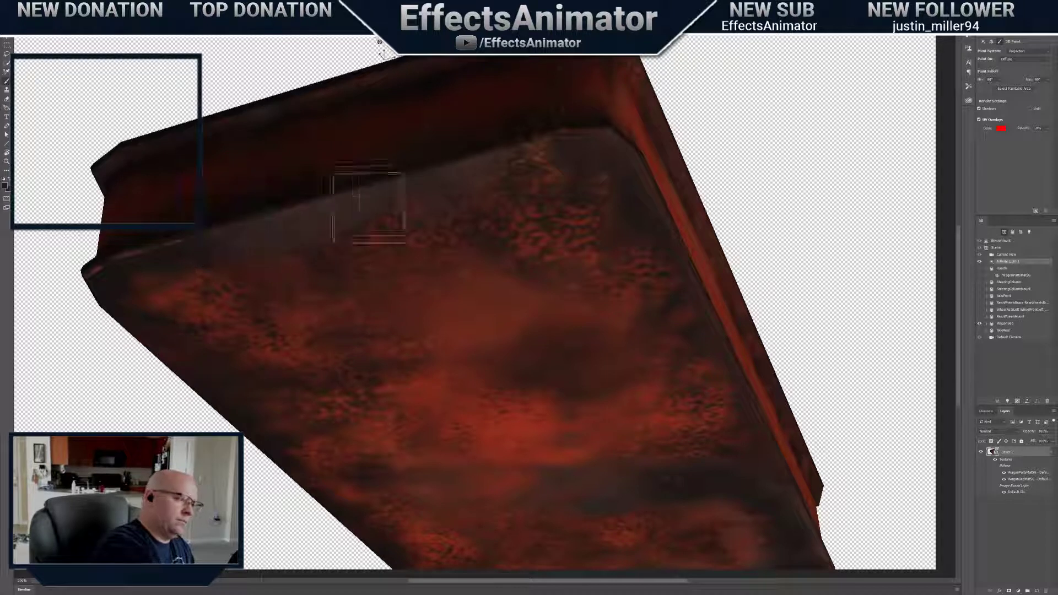
Face the bed's front panel from below and match the infinite light to that view
left_click_drag(379, 43, 409, 78)
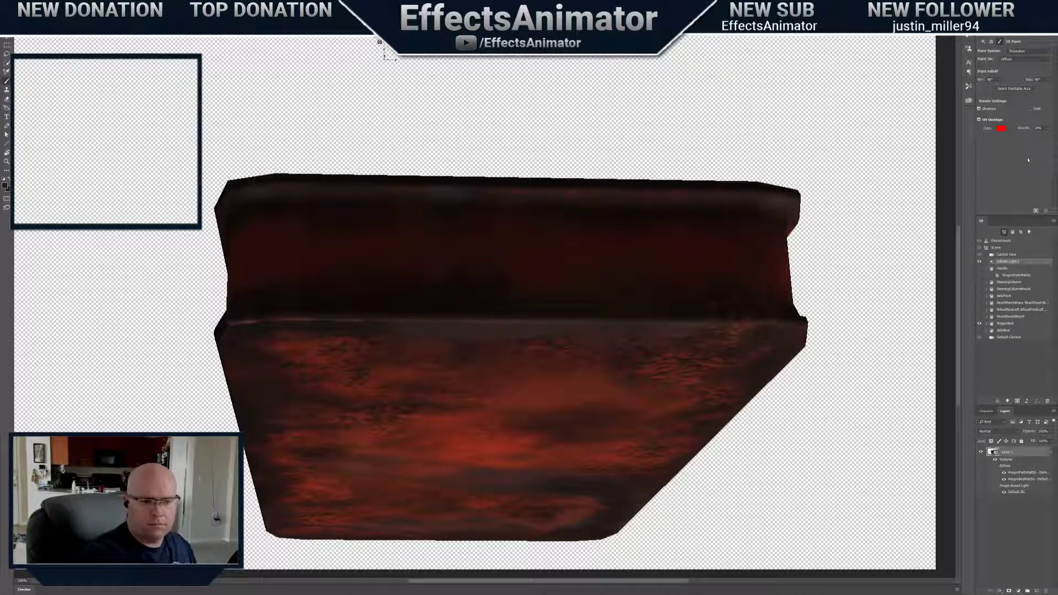
left_click(1008, 261)
left_click(1002, 96)
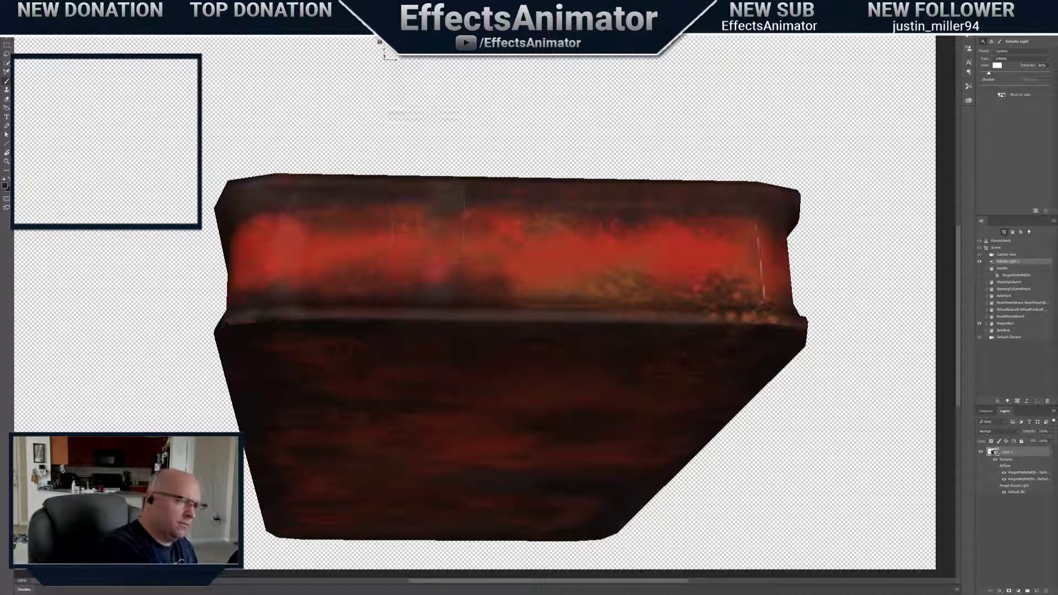
Inspect the bed's front corner and top side, and match the infinite light to the view from above
mouse_move(380, 43)
left_mouse_down()
mouse_move(441, 66)
mouse_move(449, 58)
left_mouse_up()
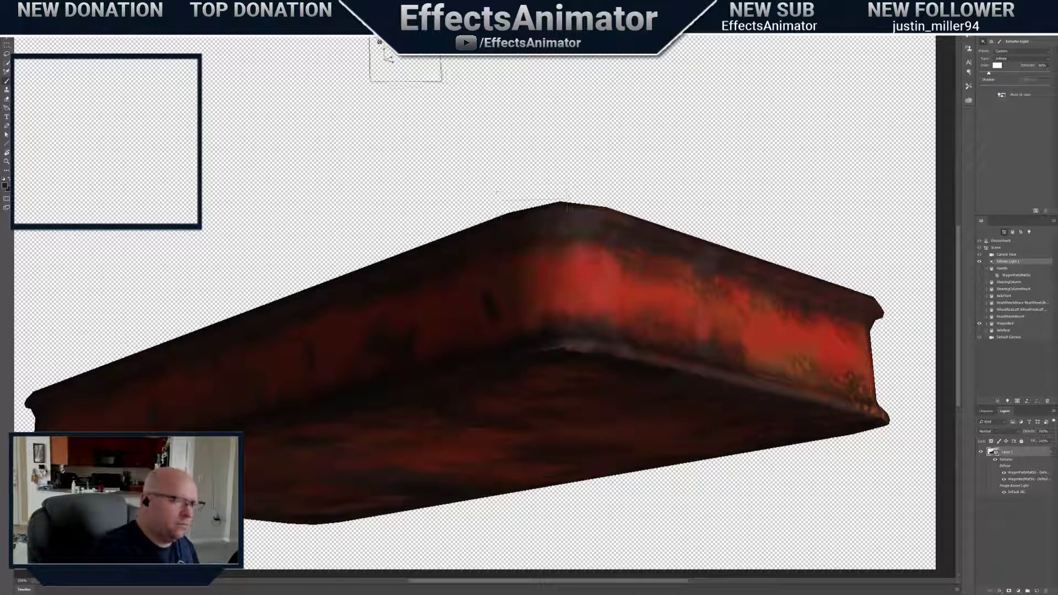
left_click_drag(404, 43, 380, 42)
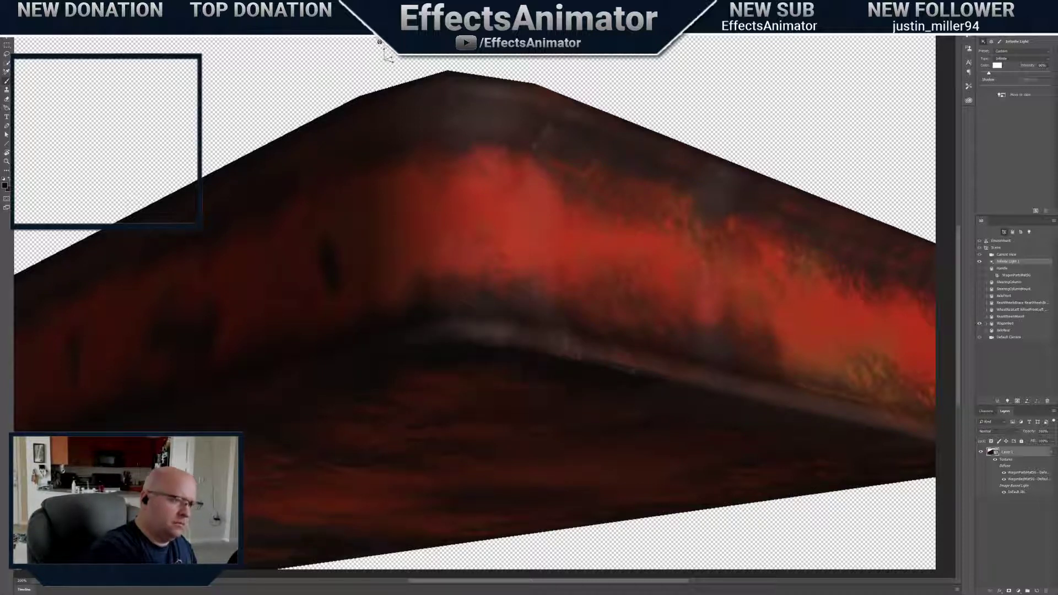
left_click_drag(380, 42, 389, 54)
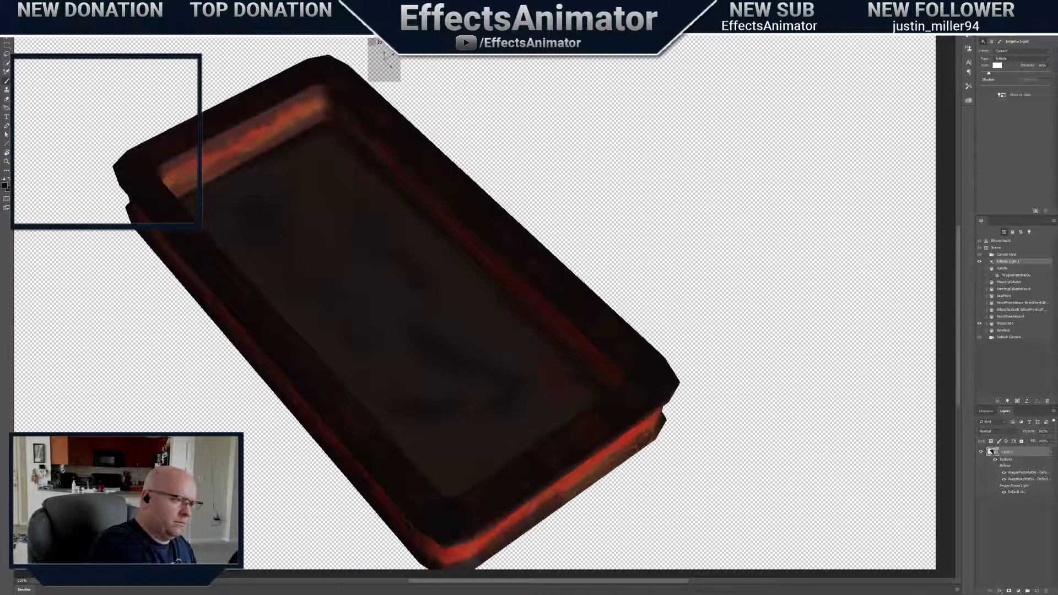
left_click(1000, 96)
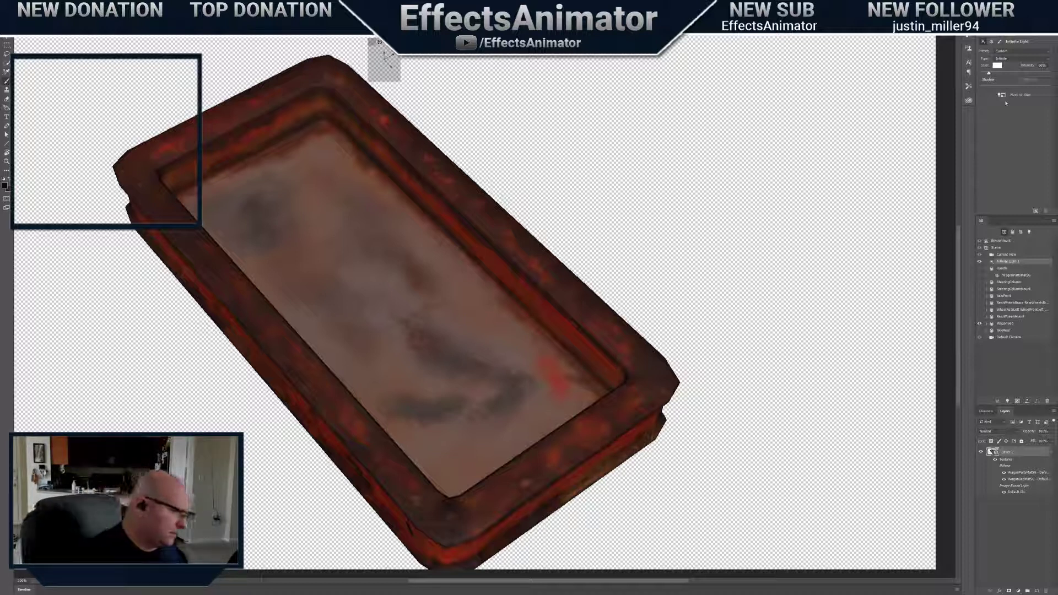
left_click_drag(379, 41, 434, 2)
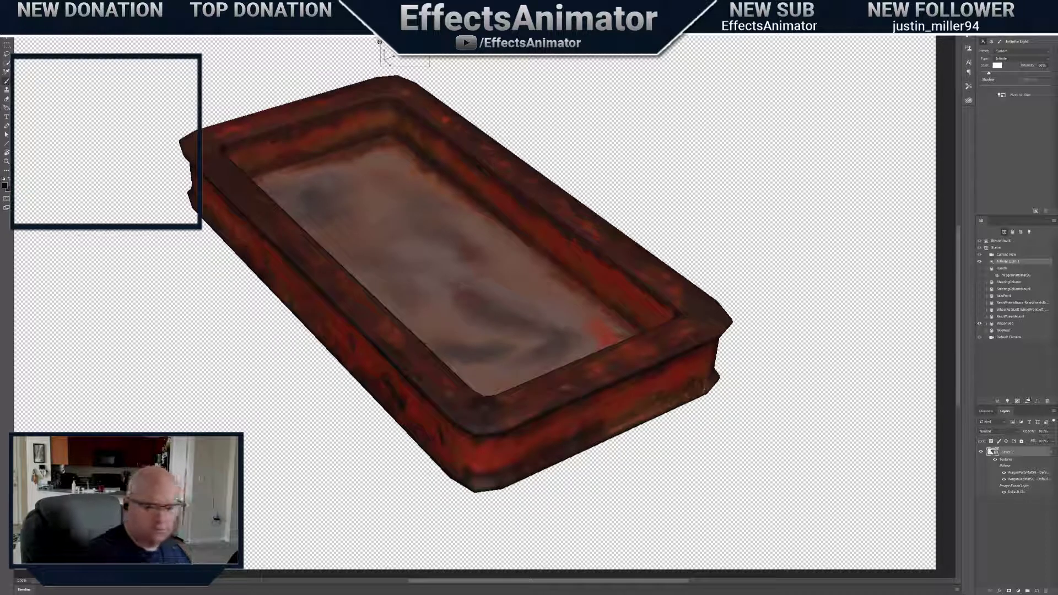
Hide the wagon bed and show the rear axle, rear wheel mount and rear braces, leaving the wheels hidden
left_click(979, 330)
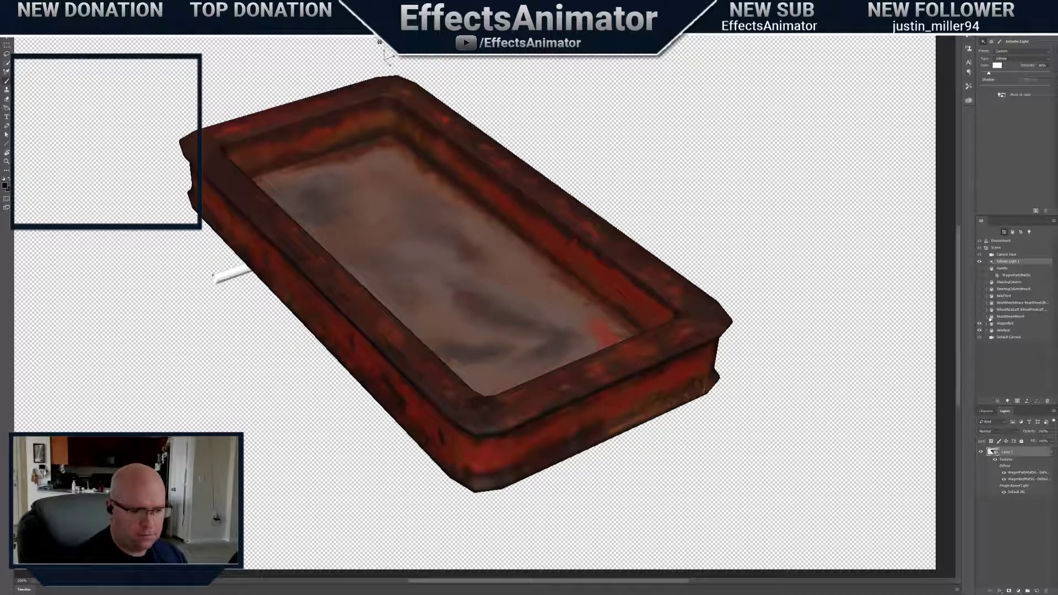
left_click(979, 324)
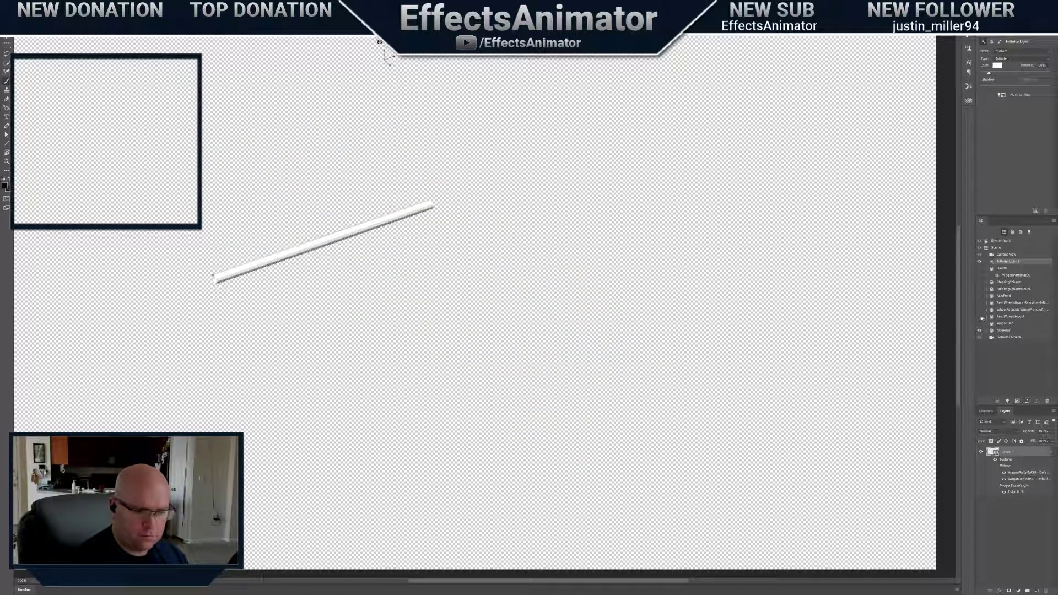
left_click(980, 317)
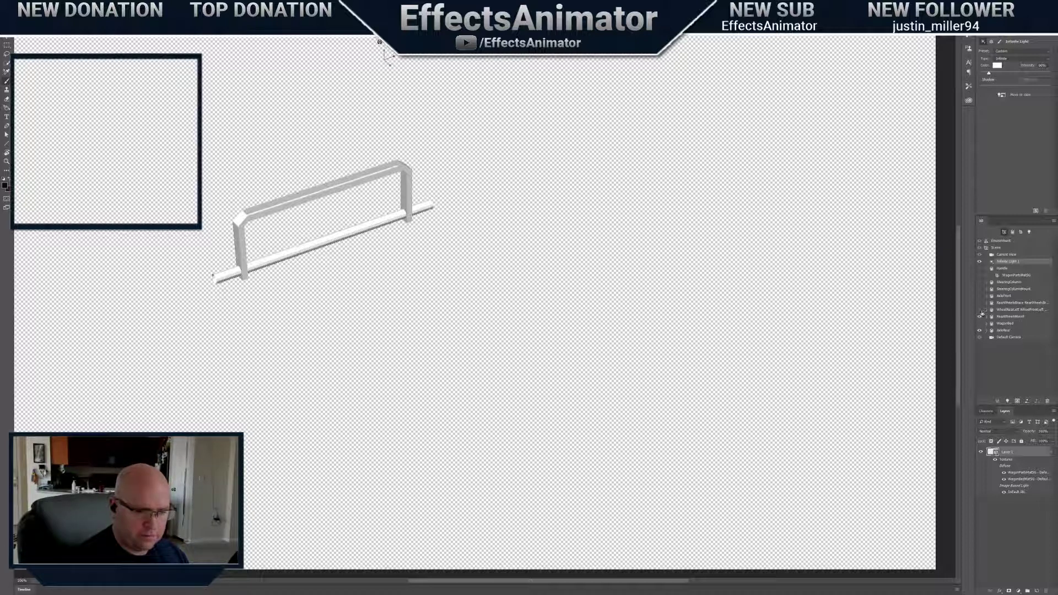
left_click(980, 310)
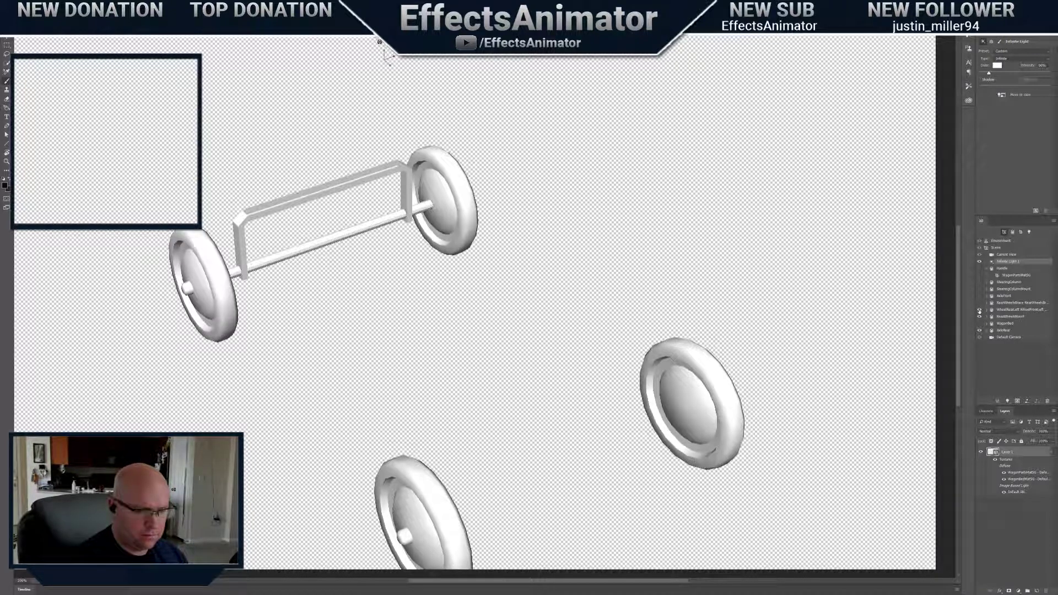
left_click(979, 310)
left_click(979, 302)
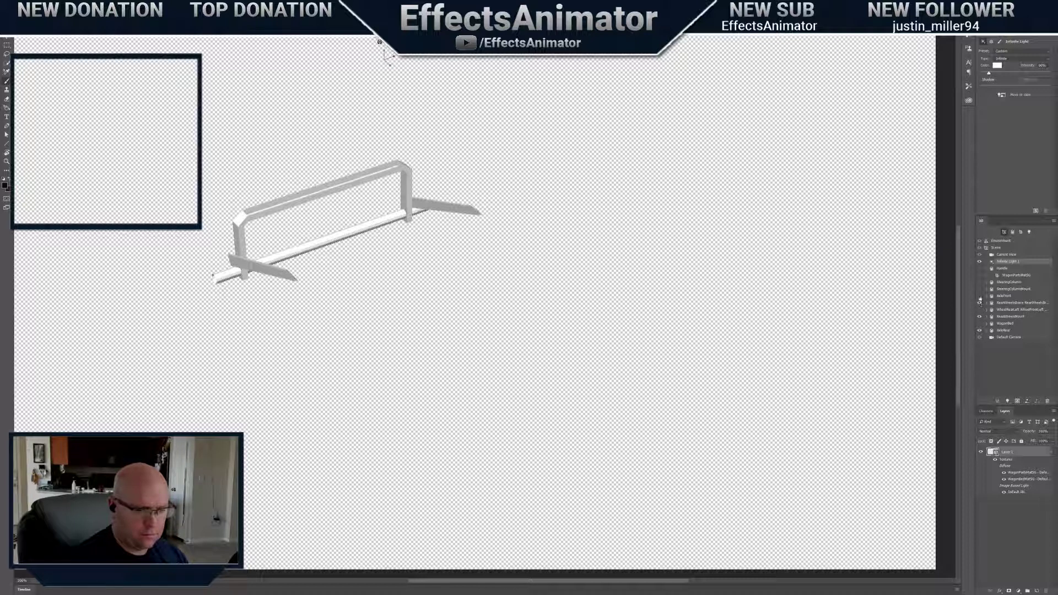
Show the front axle, steering column, steering column mount, handle and the wagon parts material
left_click(980, 296)
left_click(980, 288)
left_click(980, 282)
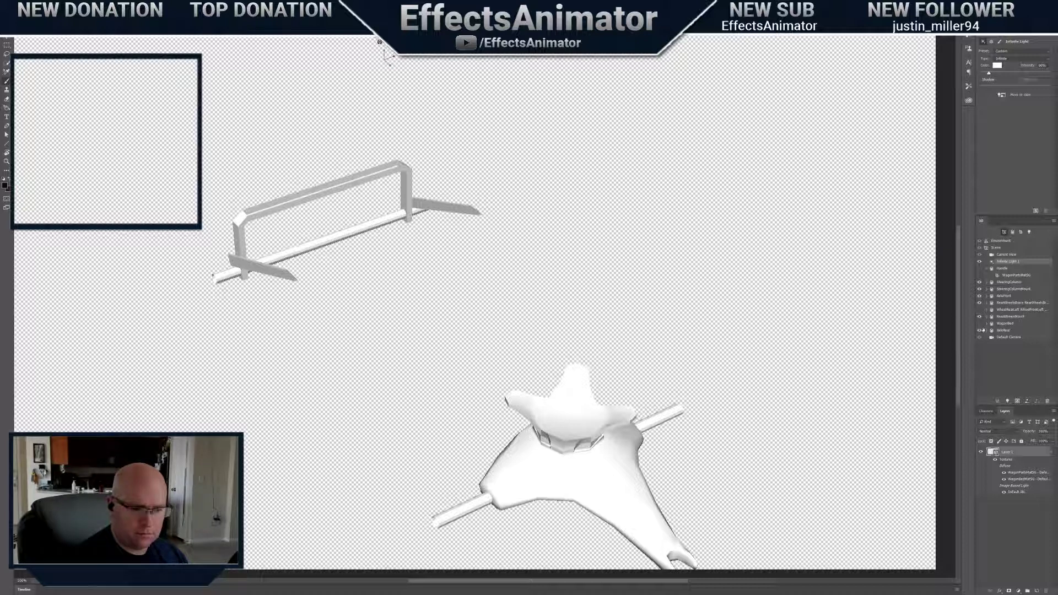
left_click(980, 276)
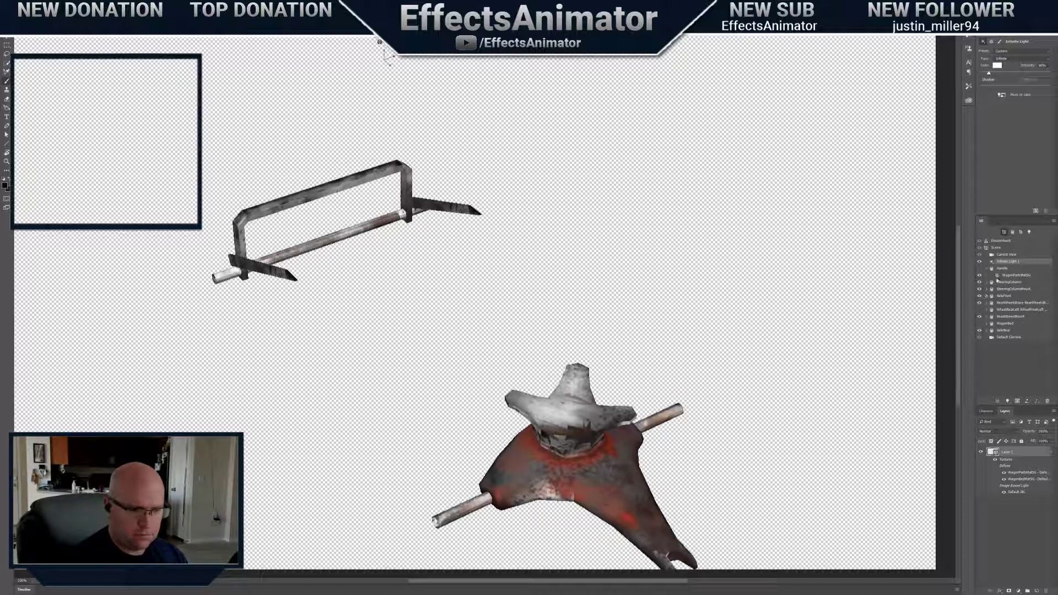
left_click(987, 269)
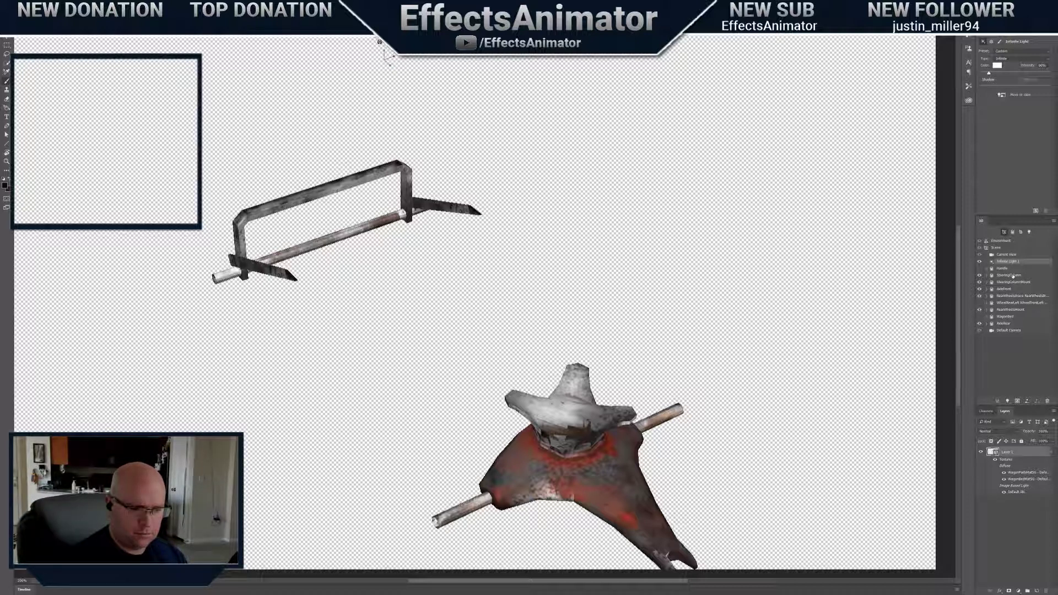
left_click(979, 269)
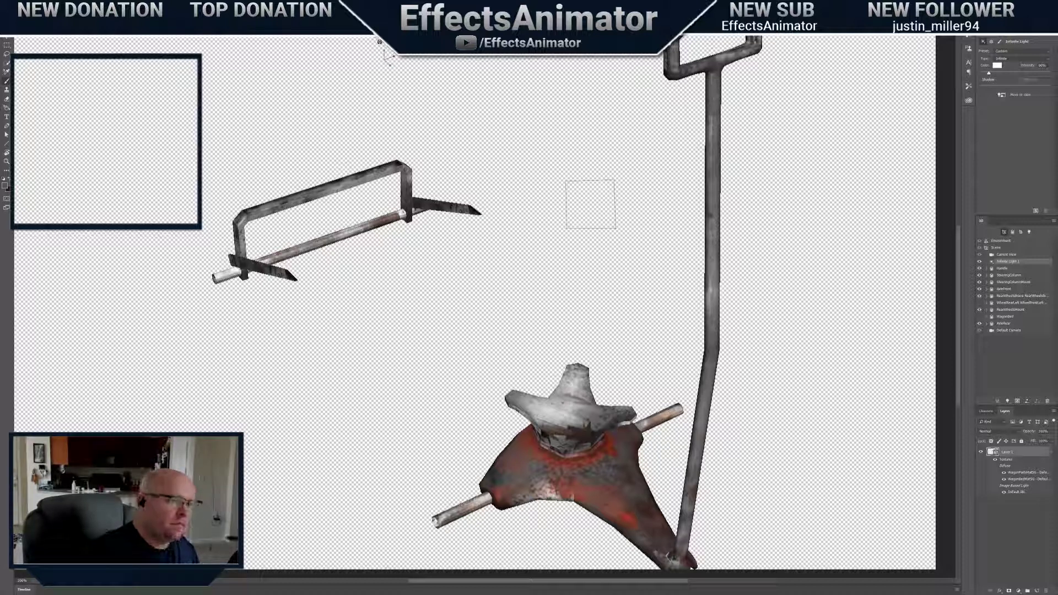
Sample rust and gray tones and touch up the steering column's red surface beneath the gray mount
left_click_drag(379, 41, 386, 69)
mouse_move(568, 430)
left_mouse_down()
mouse_move(562, 438)
mouse_move(583, 440)
mouse_move(524, 421)
mouse_move(581, 418)
left_mouse_up()
left_click(595, 438, "alt")
left_click(542, 422, "alt")
left_click(596, 479, "alt")
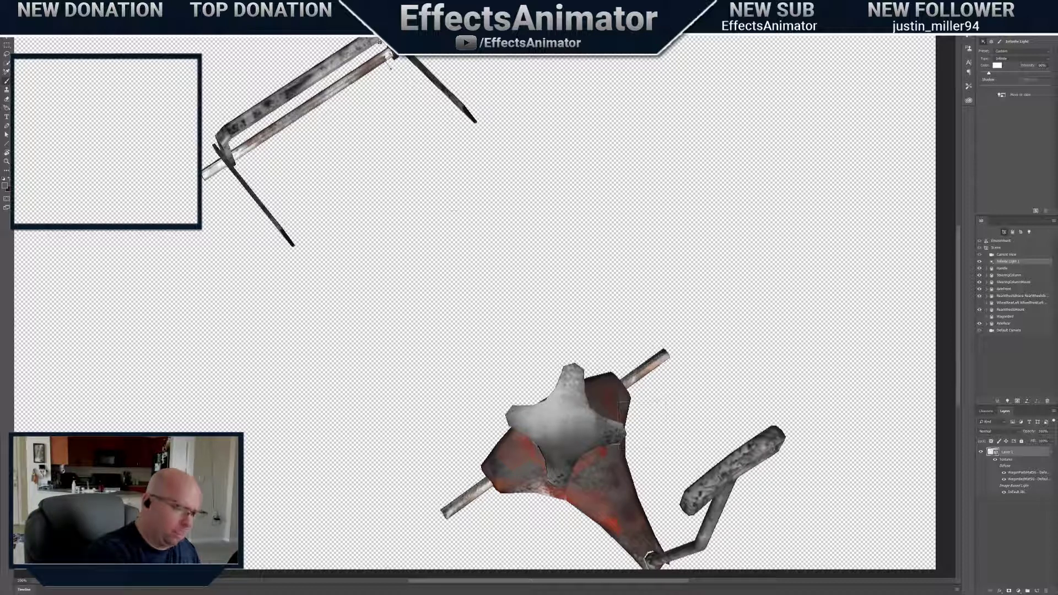
Paint over the pale specks along the seam in the middle of the steering column and sample its red
left_click_drag(379, 43, 394, 11)
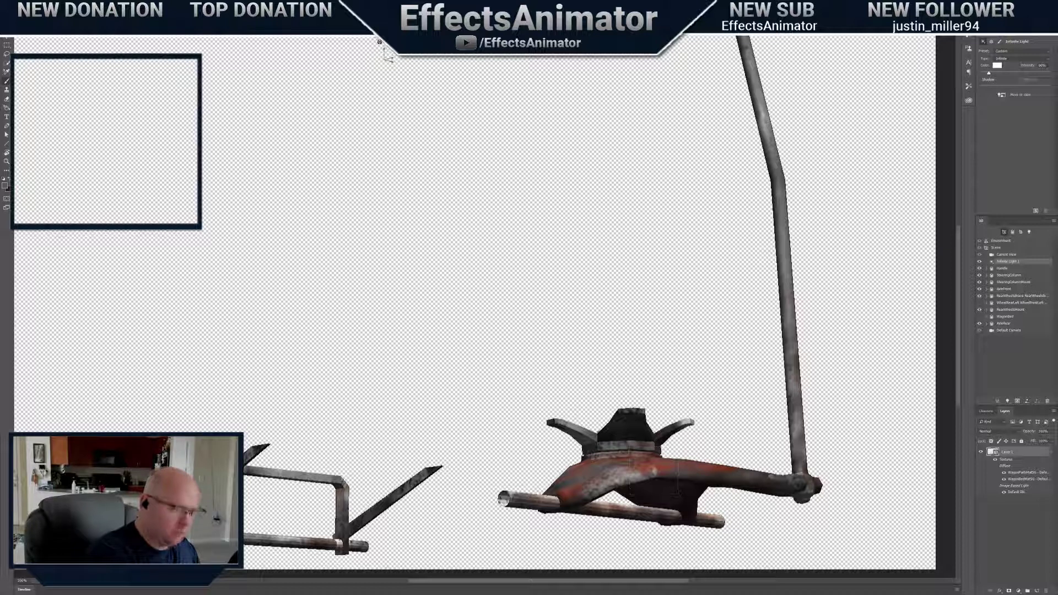
mouse_move(388, 43)
left_mouse_down()
mouse_move(392, 62)
mouse_move(366, 38)
mouse_move(264, 11)
mouse_move(386, 11)
mouse_move(388, 57)
left_mouse_up()
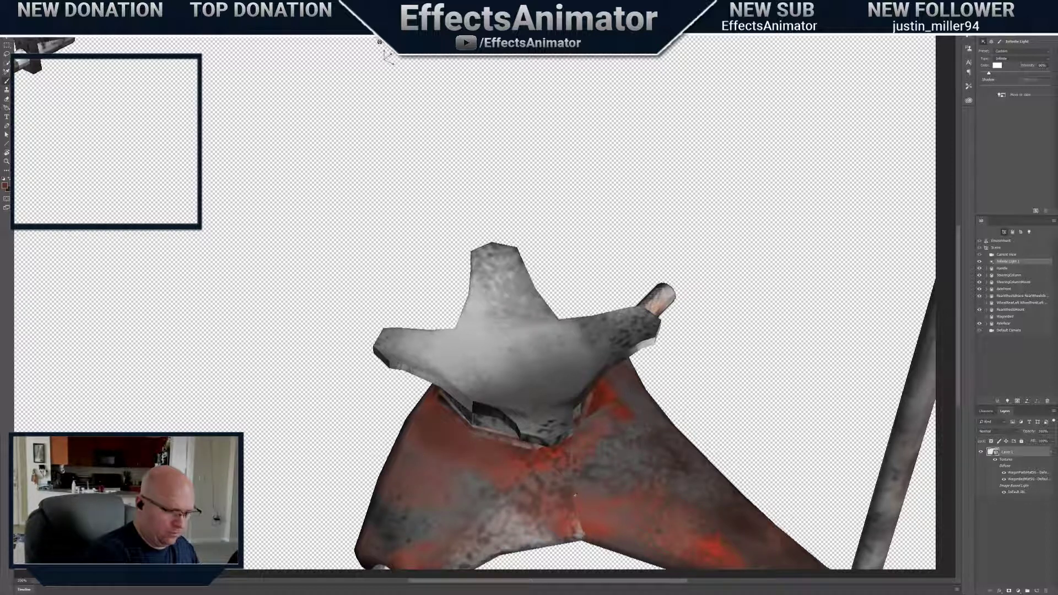
left_click_drag(575, 503, 584, 507)
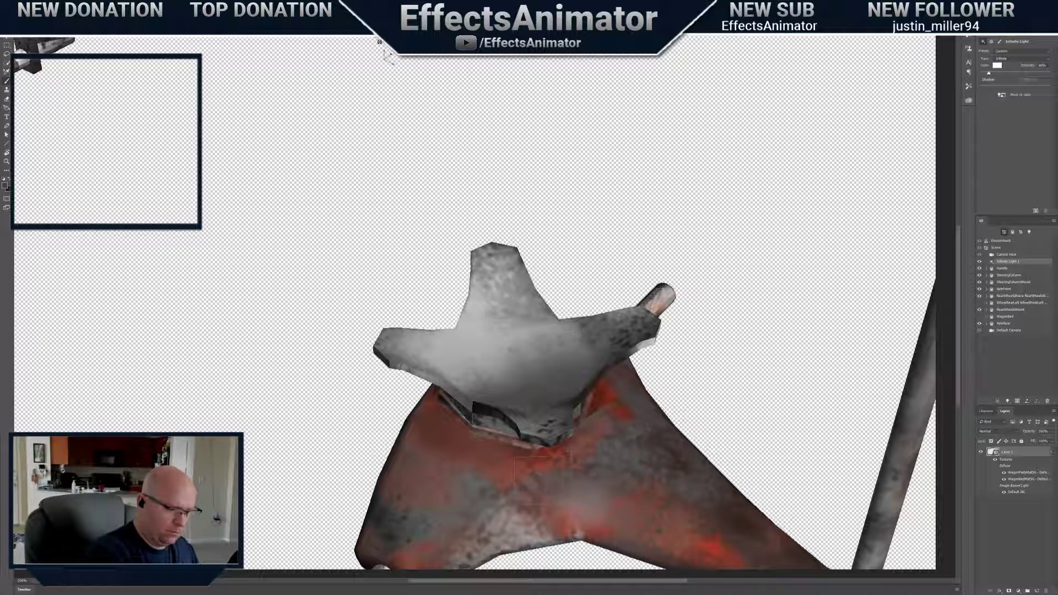
left_click(566, 456, "alt")
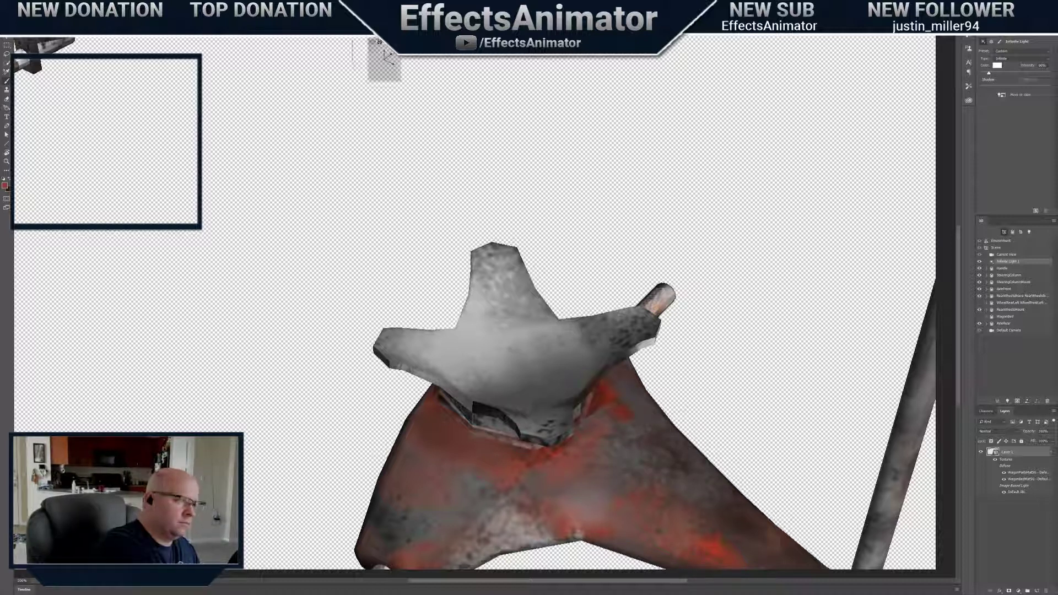
Adjust the brush and blend gray grime over the bright red patch on the steering column's side below the mount
mouse_move(379, 42)
left_mouse_down()
mouse_move(394, 55)
mouse_move(387, 48)
left_mouse_up()
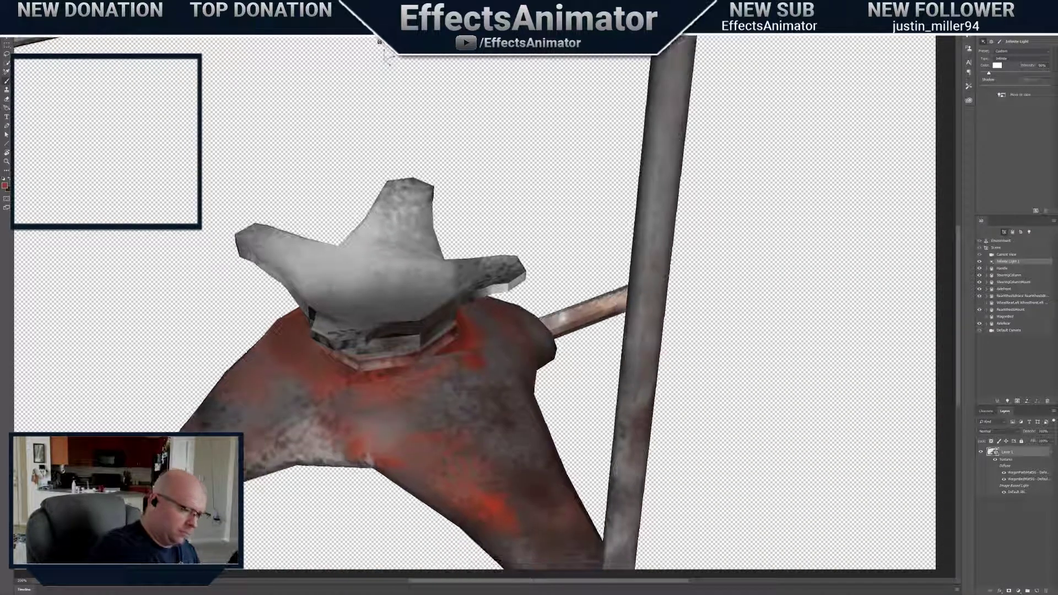
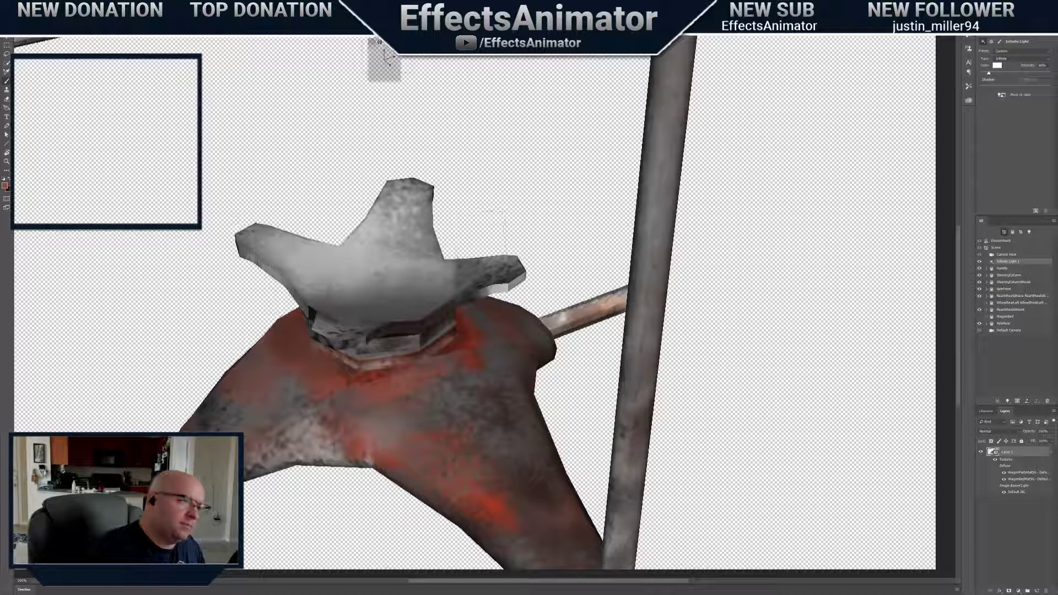
left_click_drag(380, 42, 379, 41)
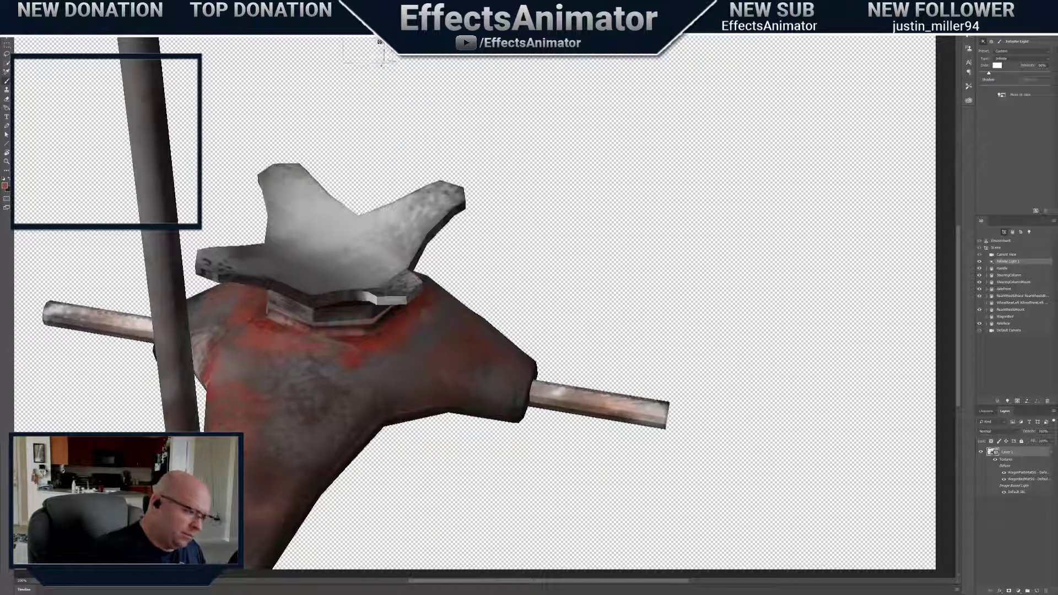
right_click(368, 361)
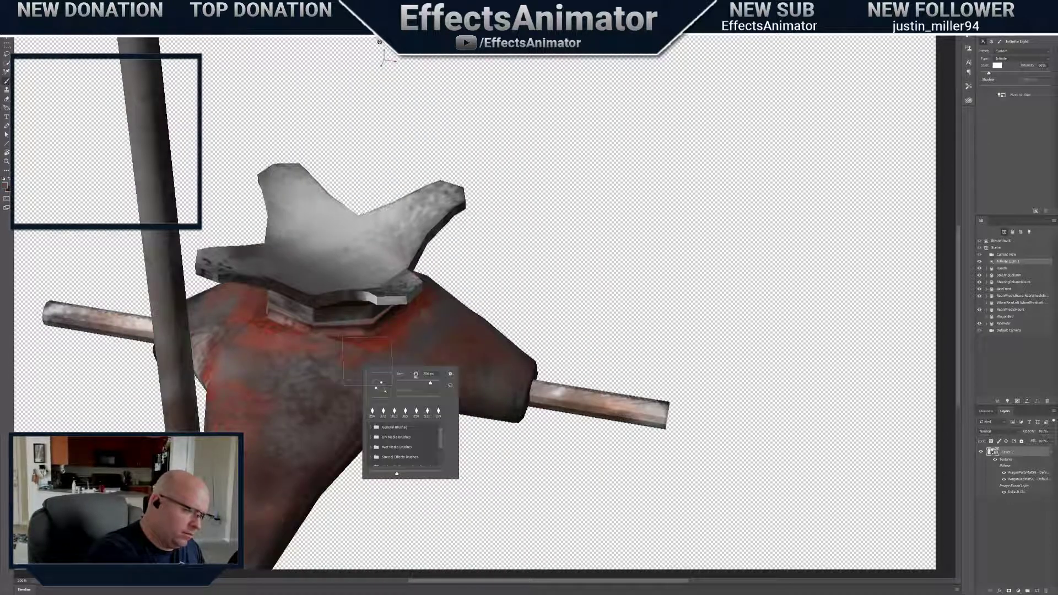
left_click_drag(381, 348, 303, 351)
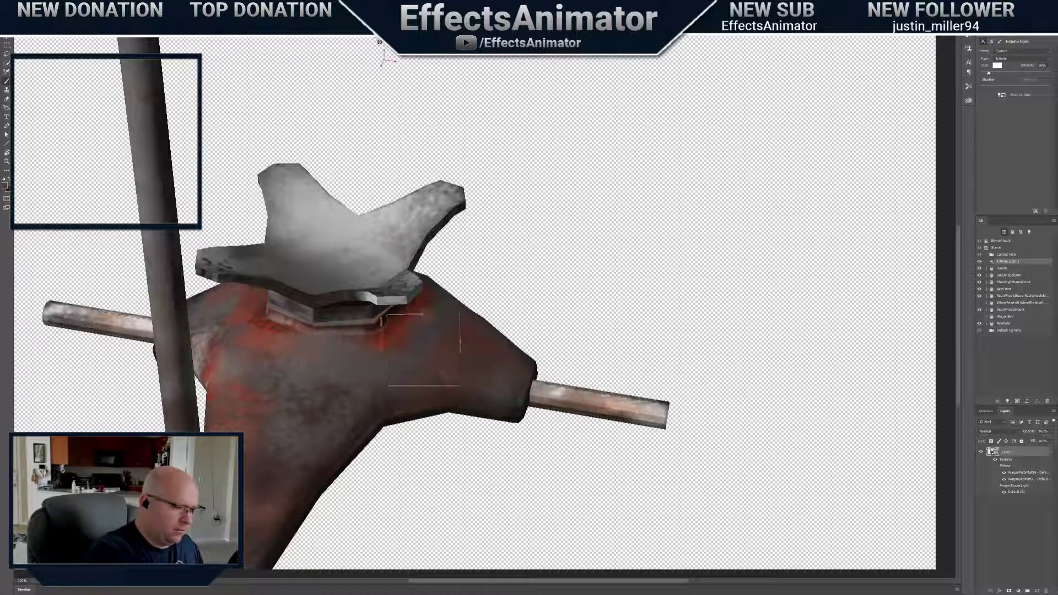
Relight the steering column from behind, reduce the brush size, and paint sampled dark red tones over its pale patch
left_click_drag(380, 42, 509, 82)
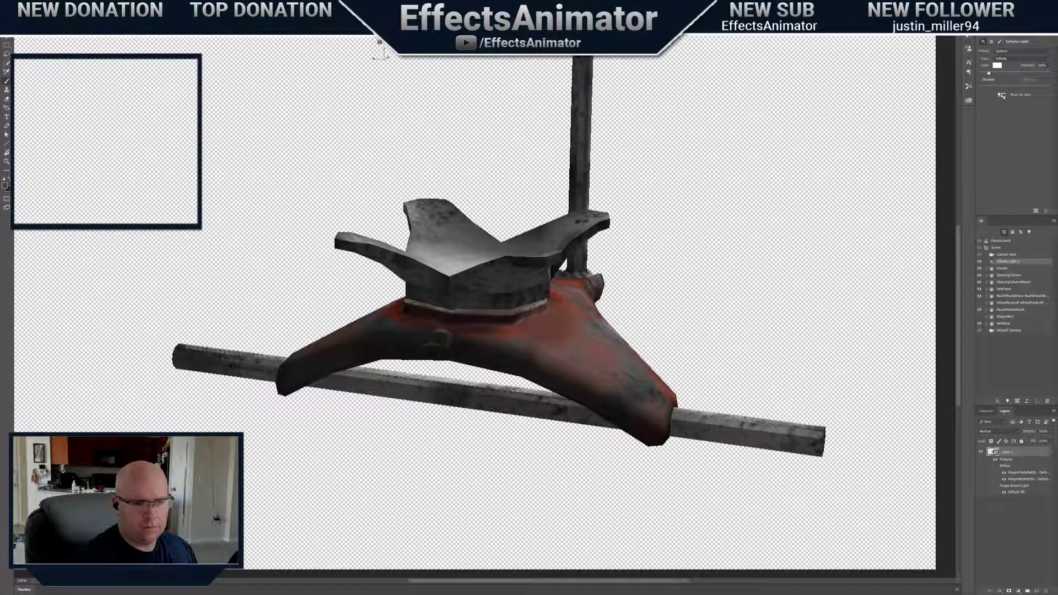
left_click(1002, 96)
right_click(458, 346)
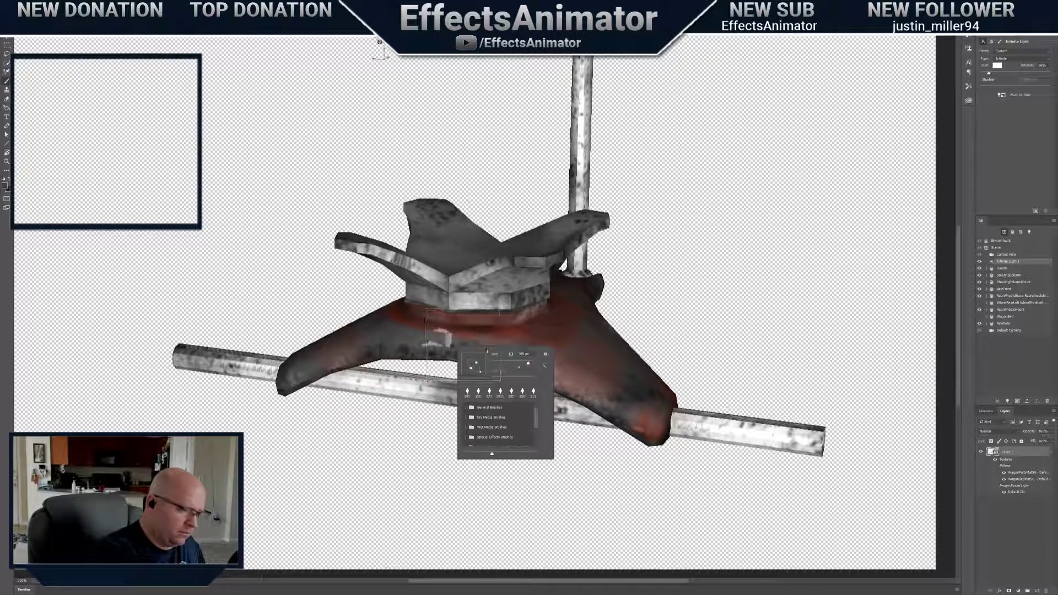
left_click_drag(528, 363, 515, 364)
left_click(482, 333)
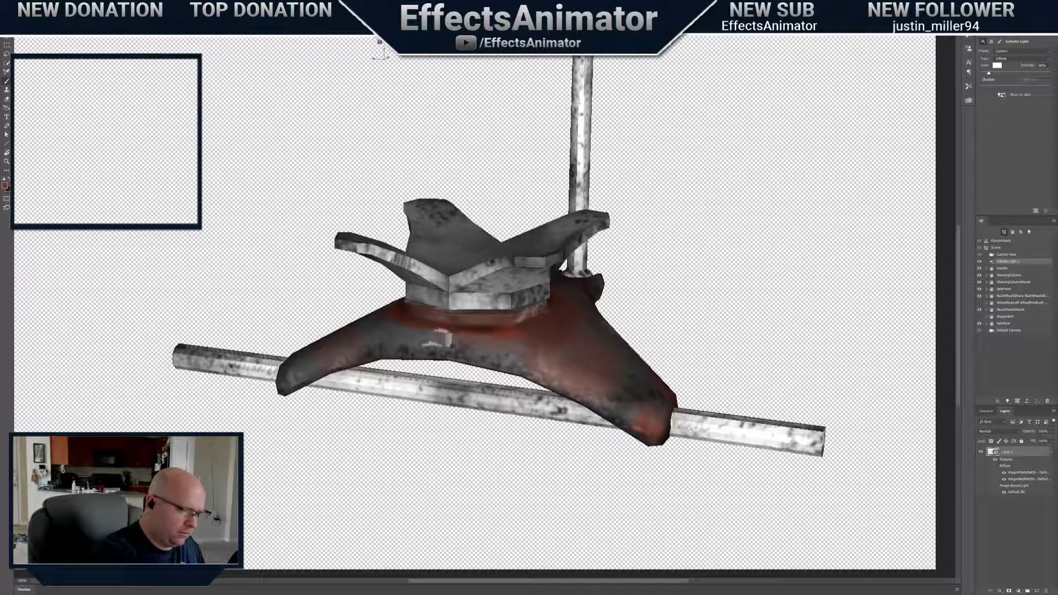
mouse_move(444, 337)
left_mouse_down()
mouse_move(433, 343)
mouse_move(475, 338)
mouse_move(423, 339)
mouse_move(469, 344)
left_mouse_up()
left_click(493, 339, "alt")
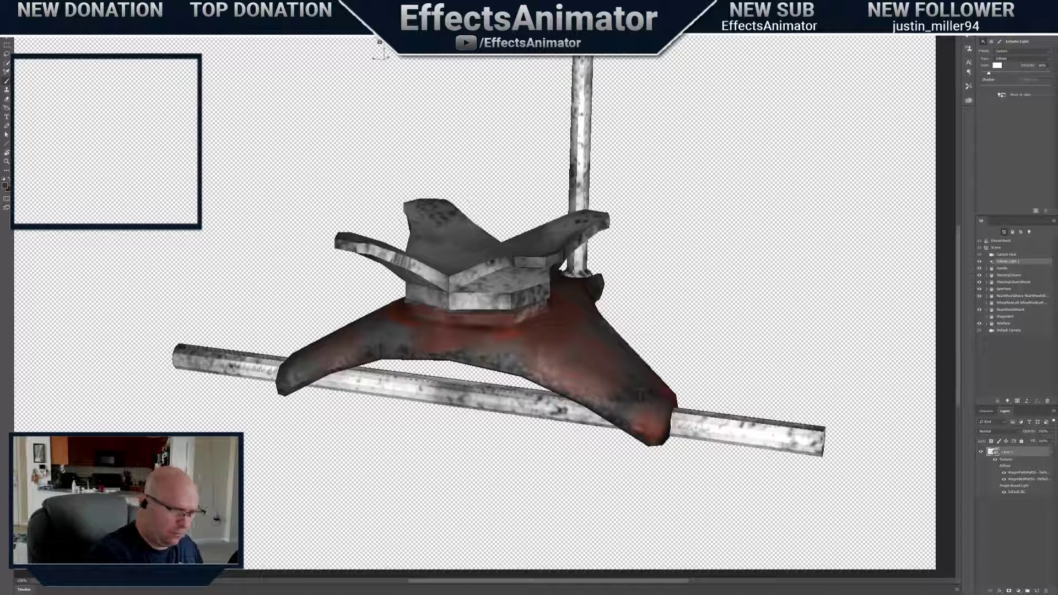
Touch up the steering column's opposite side with sampled dark red below the mount, and match the infinite light to that view
left_click_drag(379, 42, 469, 45)
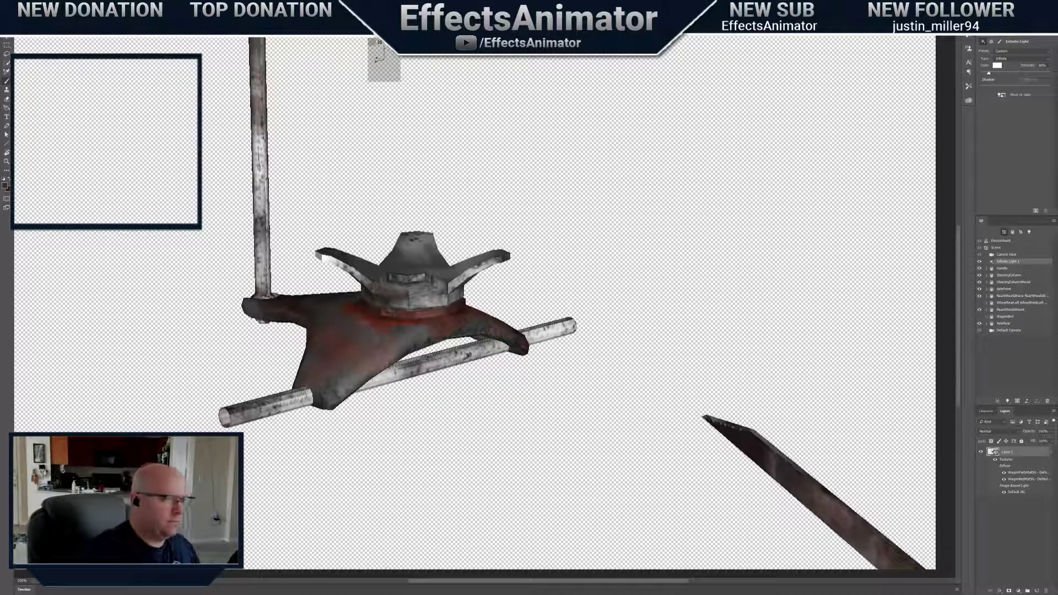
left_click_drag(380, 60, 394, 88)
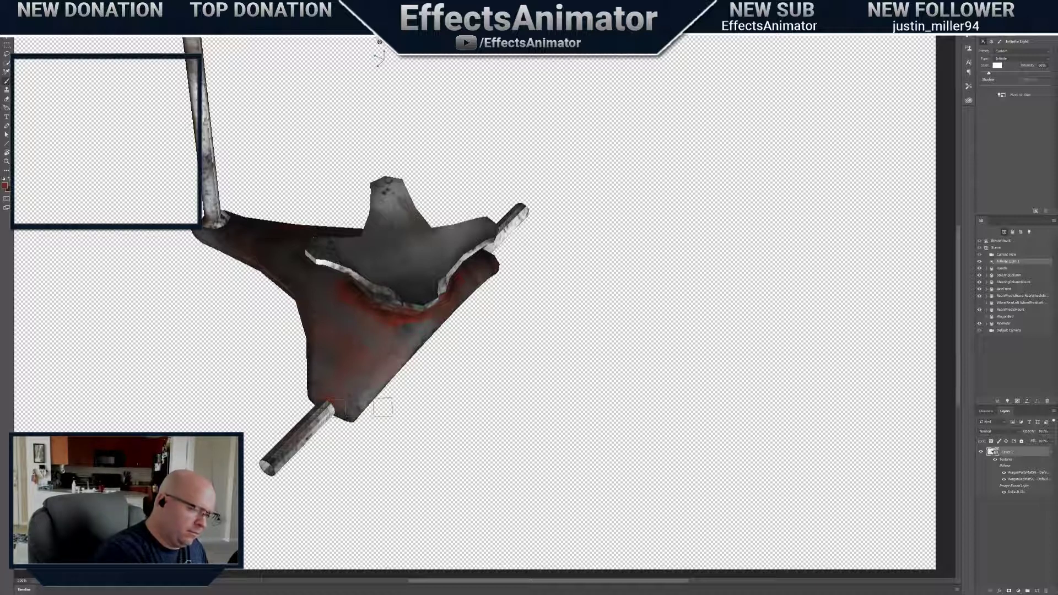
left_click_drag(379, 42, 414, 25)
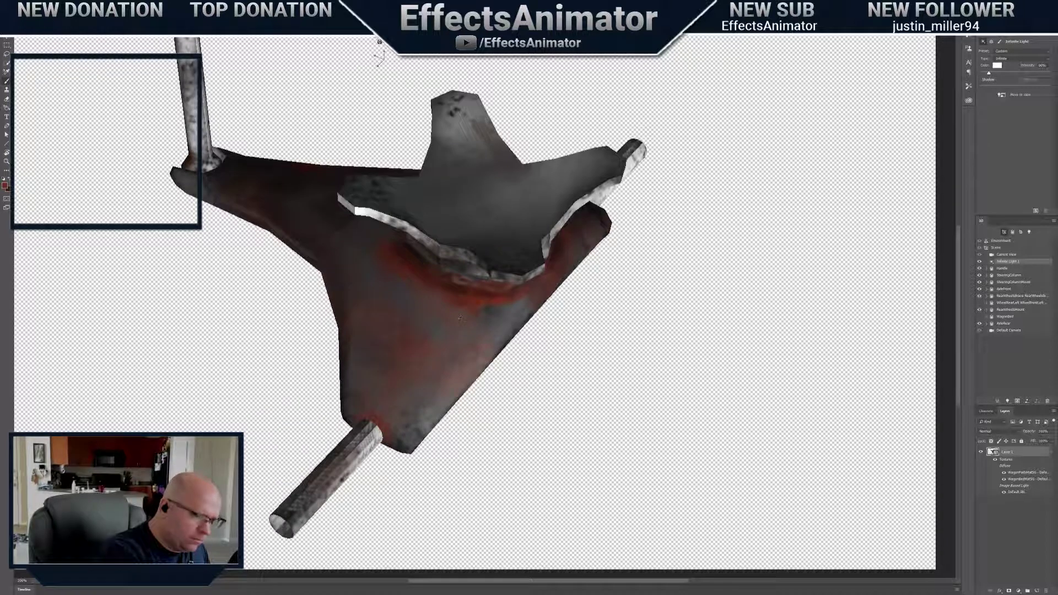
left_click(470, 292, "alt")
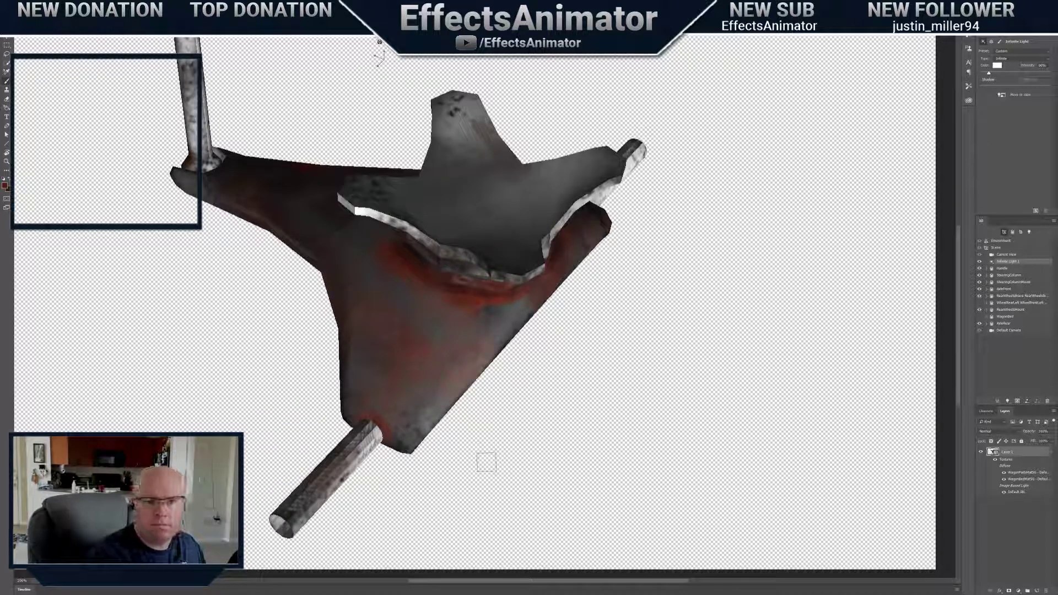
left_click(1014, 95)
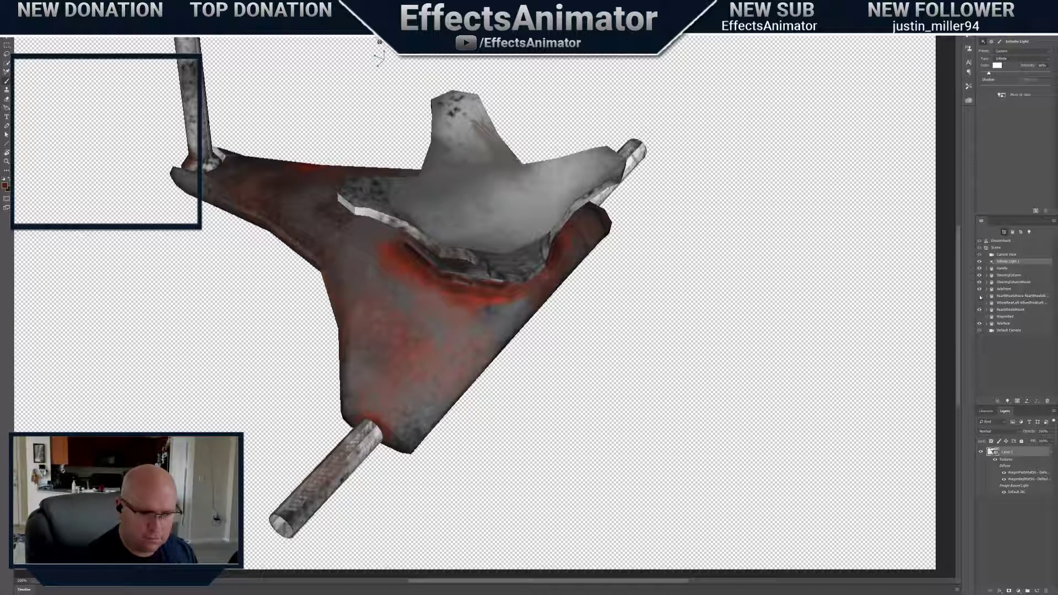
Hide the red steering column to expose the full front axle and the underside of the gray mount
left_click(980, 288)
left_click(980, 289)
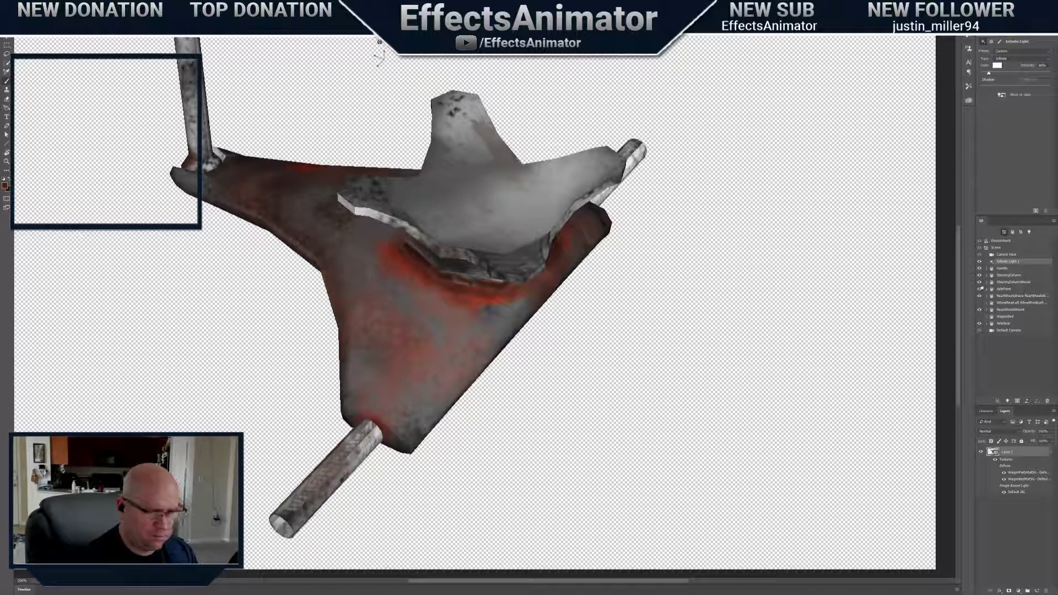
left_click(979, 282)
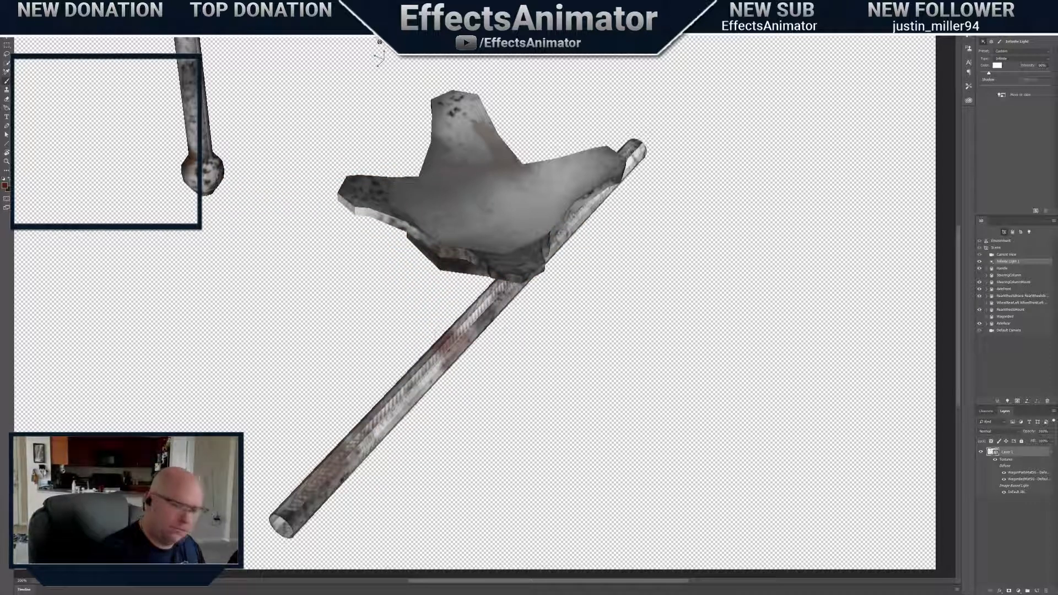
Adjust the brush, blend dark red rust along the middle of the bare front axle, and compare it with the steering column's position
right_click(433, 361)
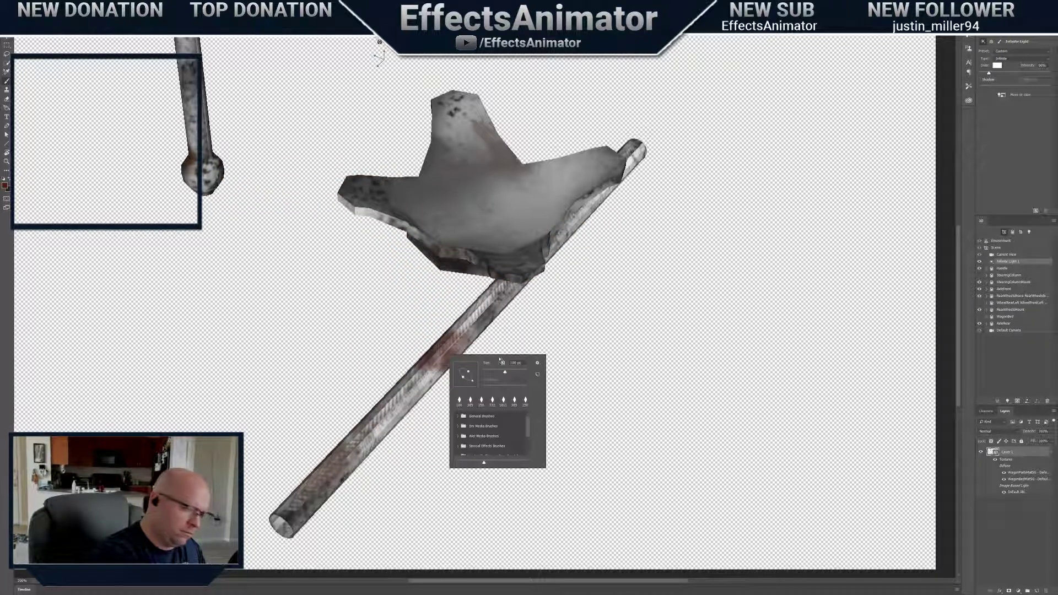
mouse_move(479, 316)
left_mouse_down()
mouse_move(433, 382)
mouse_move(360, 441)
left_mouse_up()
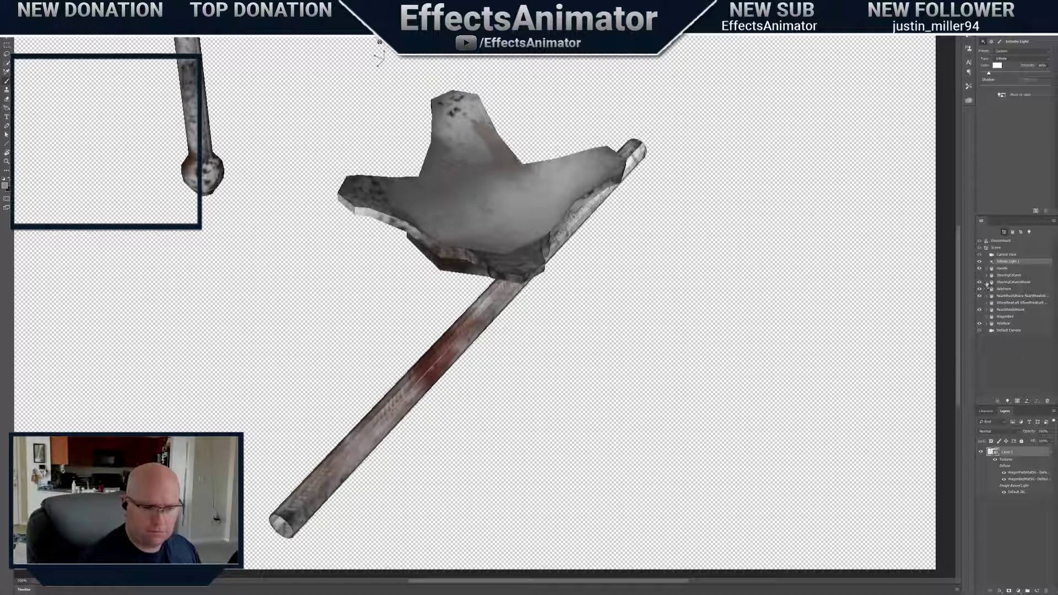
left_click(980, 275)
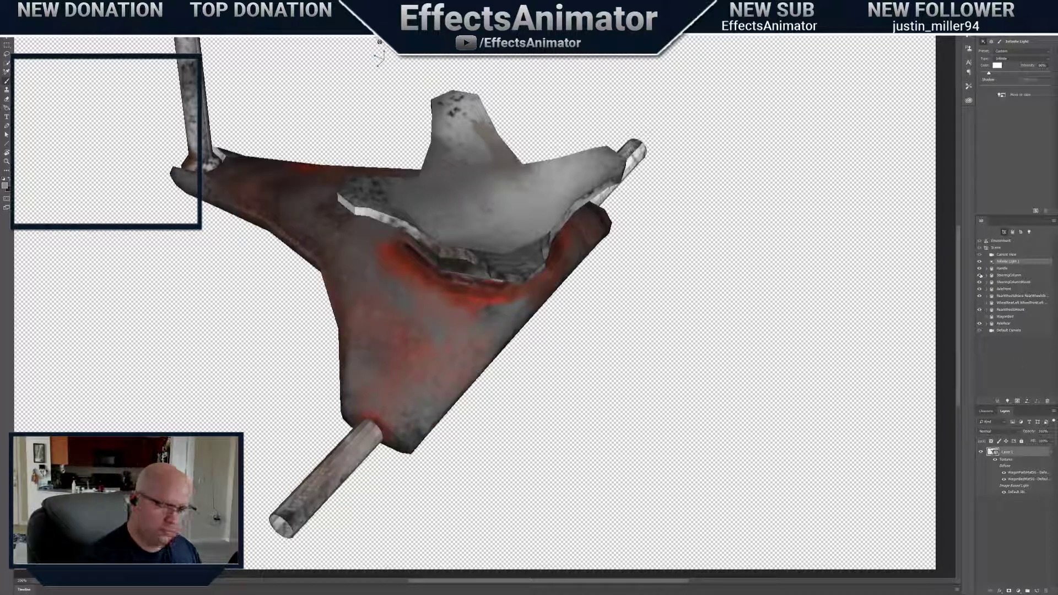
left_click(980, 282)
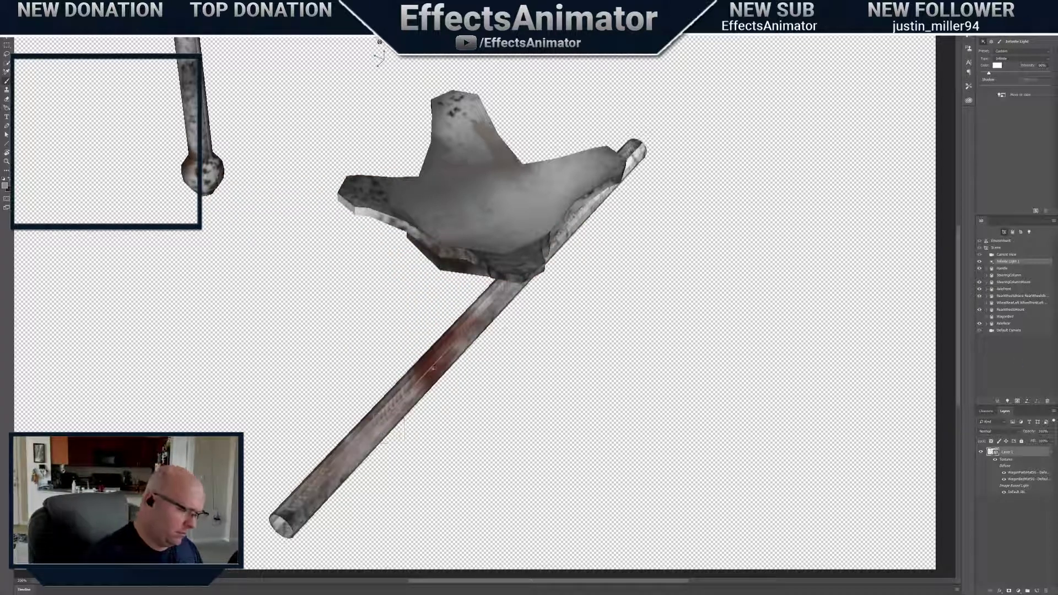
Paint sampled dark red onto the axle where it exits the steering column, and show the column to check the joint
left_click(425, 374, "alt")
mouse_move(355, 445)
left_mouse_down()
mouse_move(345, 459)
mouse_move(355, 463)
left_mouse_up()
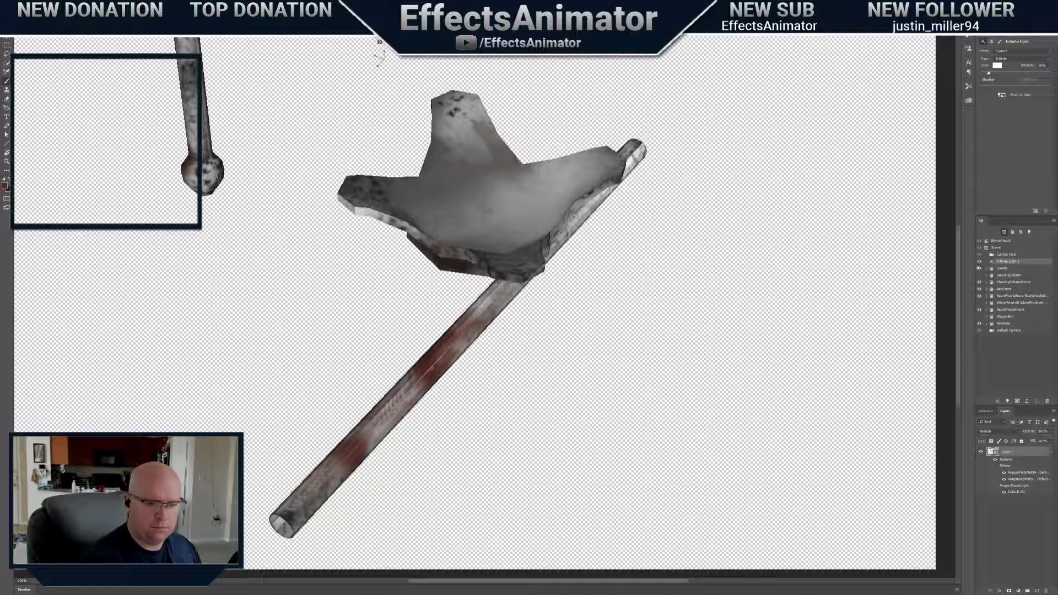
left_click(979, 275)
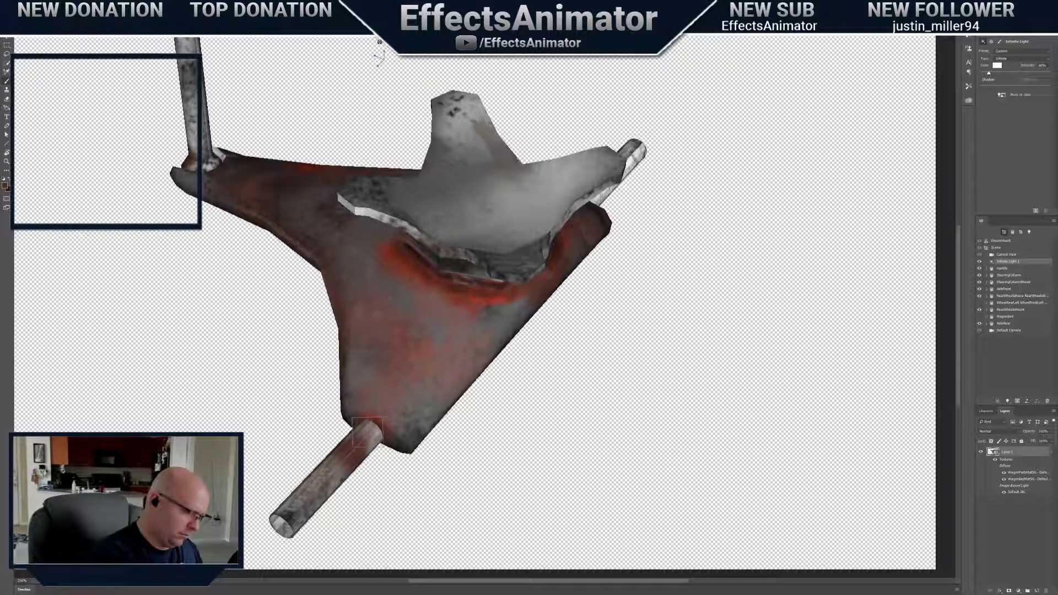
scroll(362, 345, "up", 2, "alt")
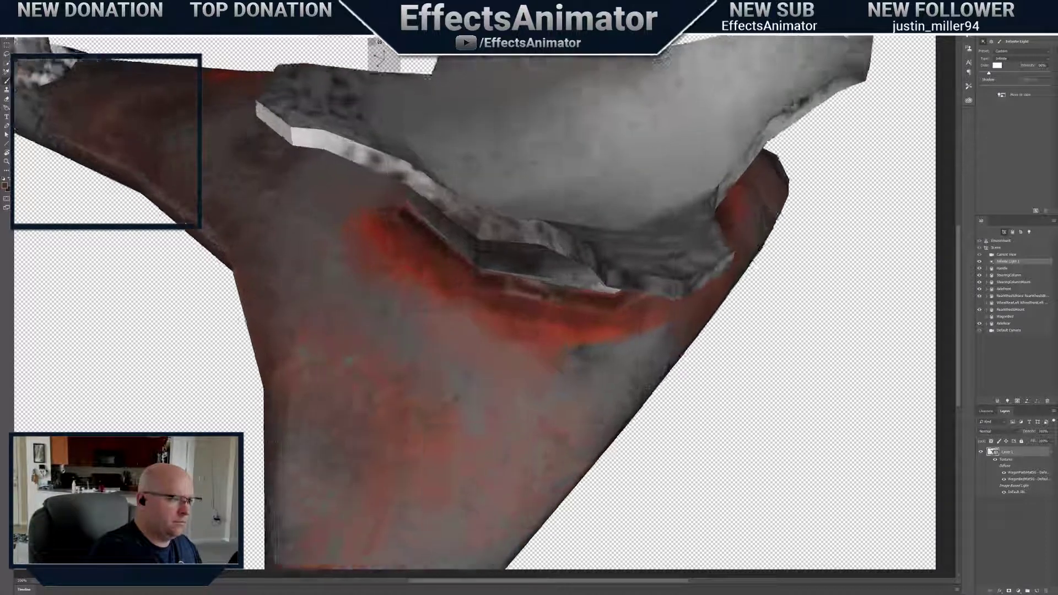
scroll(379, 42, "down", 3, "alt")
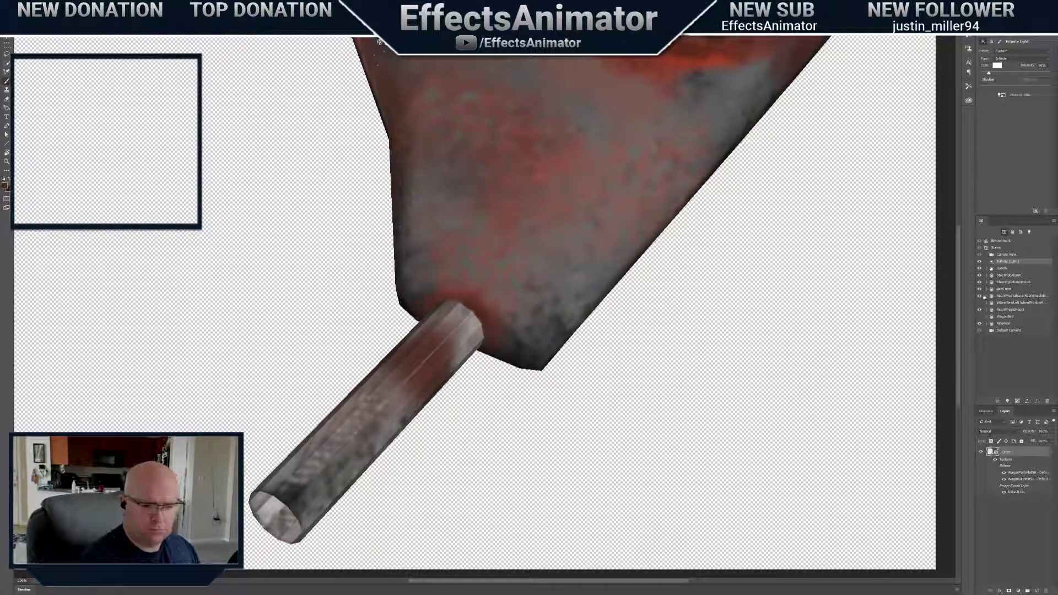
Hide the steering column, soften the axle's lower rust patch with the swapped gray color, and show the column again
left_click(980, 281)
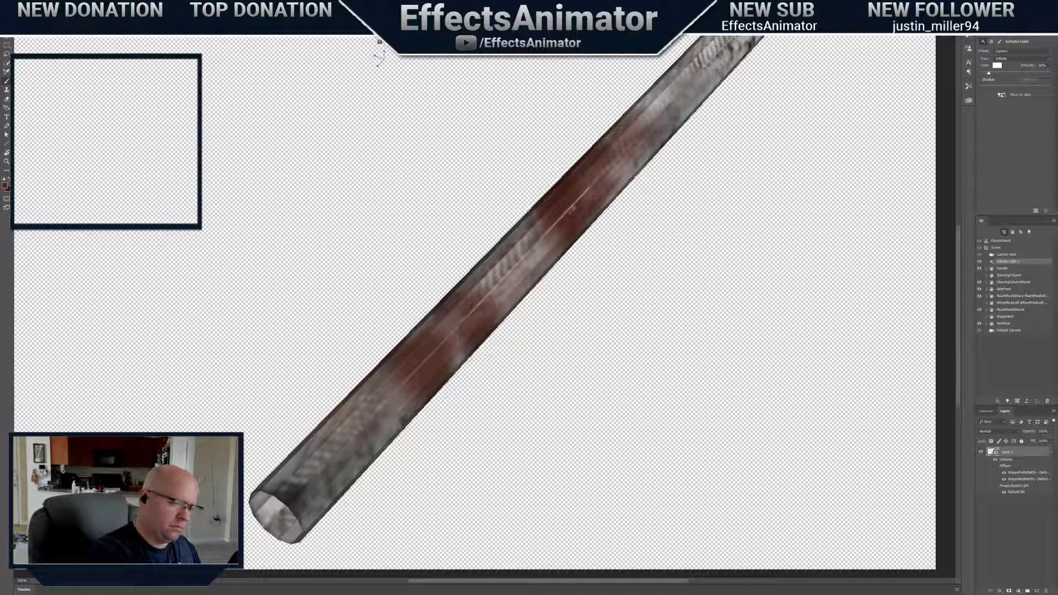
key("x")
right_click(467, 379)
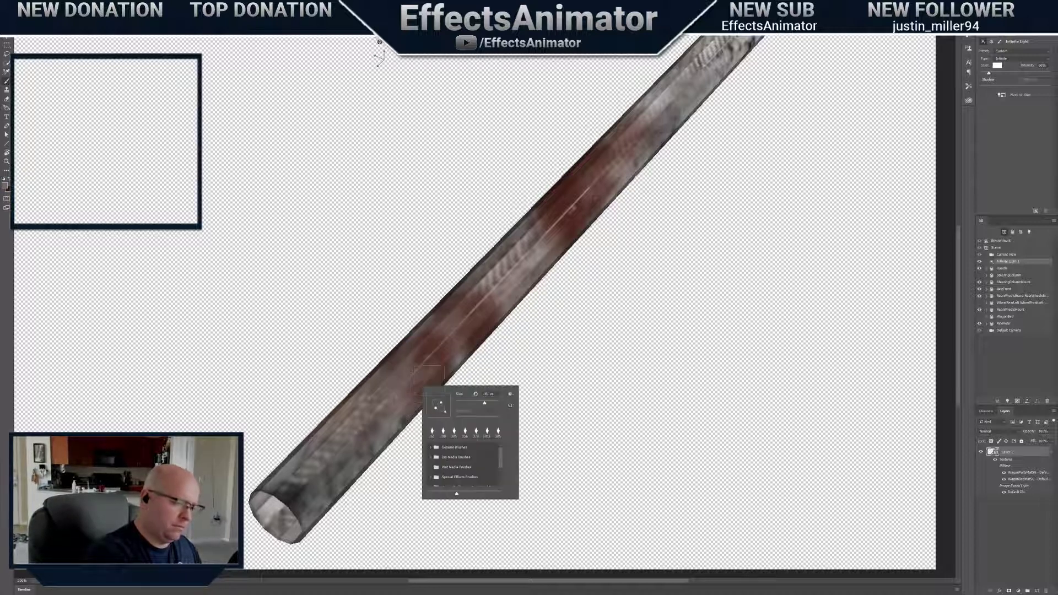
key("Escape")
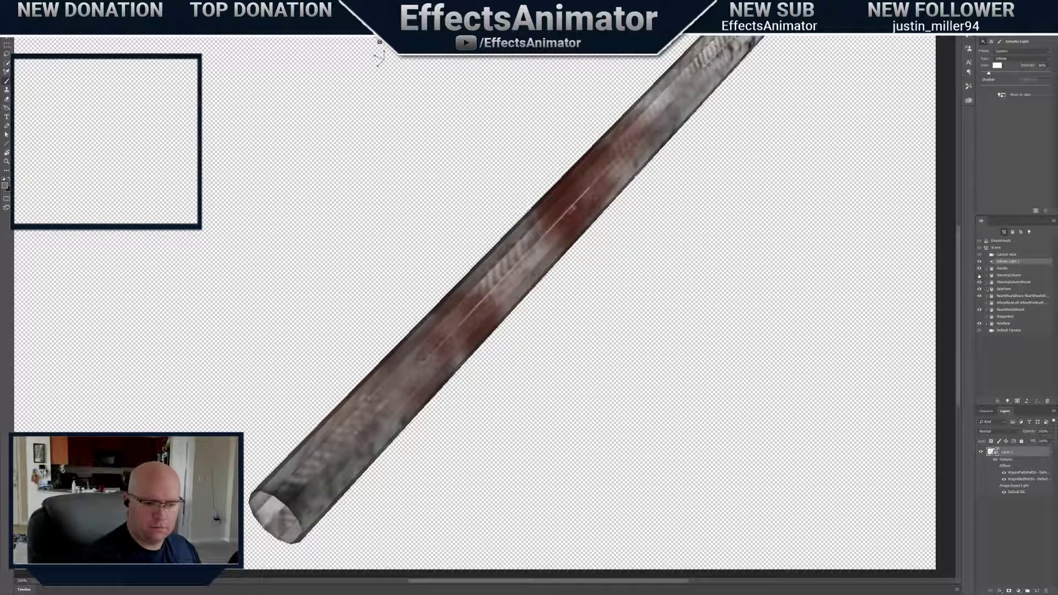
left_click(980, 275)
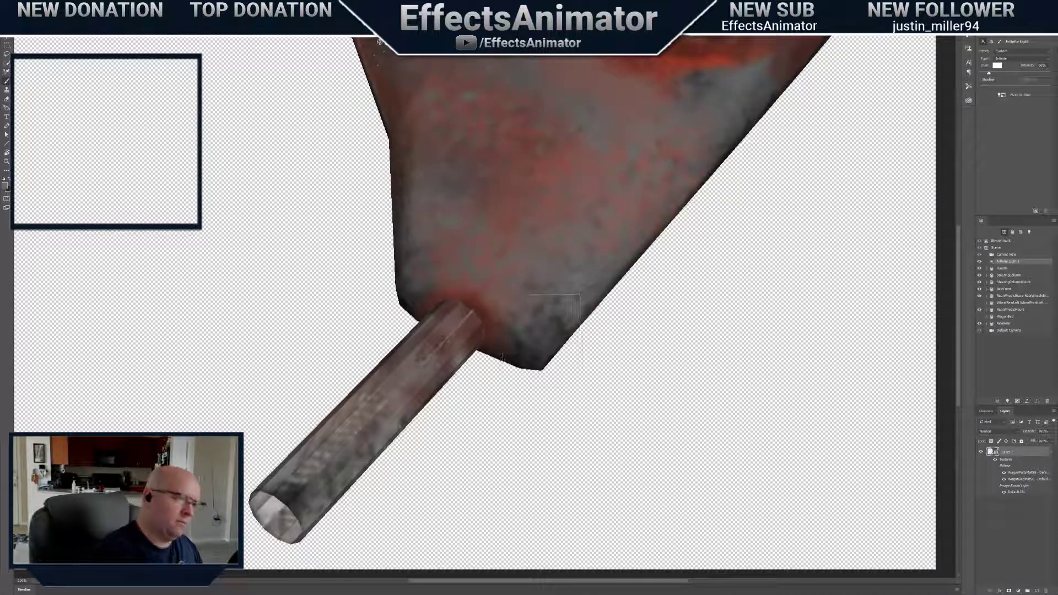
Blend the axle's other side with the steering column hidden, and touch up the restored column around the axle joint with sampled red
mouse_move(355, 77)
left_mouse_down()
mouse_move(172, 145)
mouse_move(353, 93)
mouse_move(314, 119)
mouse_move(347, 83)
mouse_move(408, 83)
mouse_move(366, 86)
left_mouse_up()
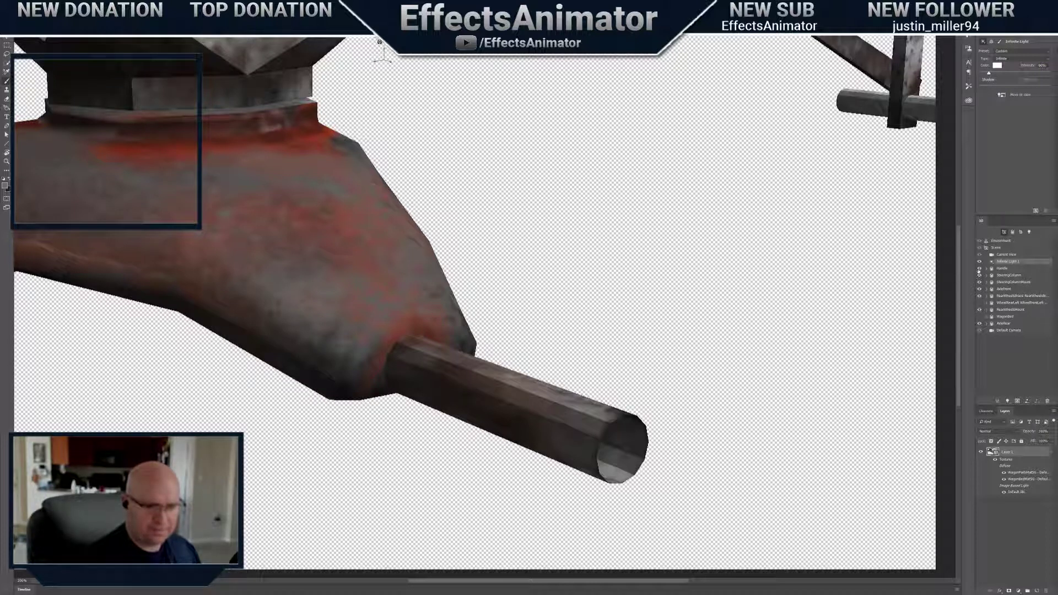
left_click(980, 281)
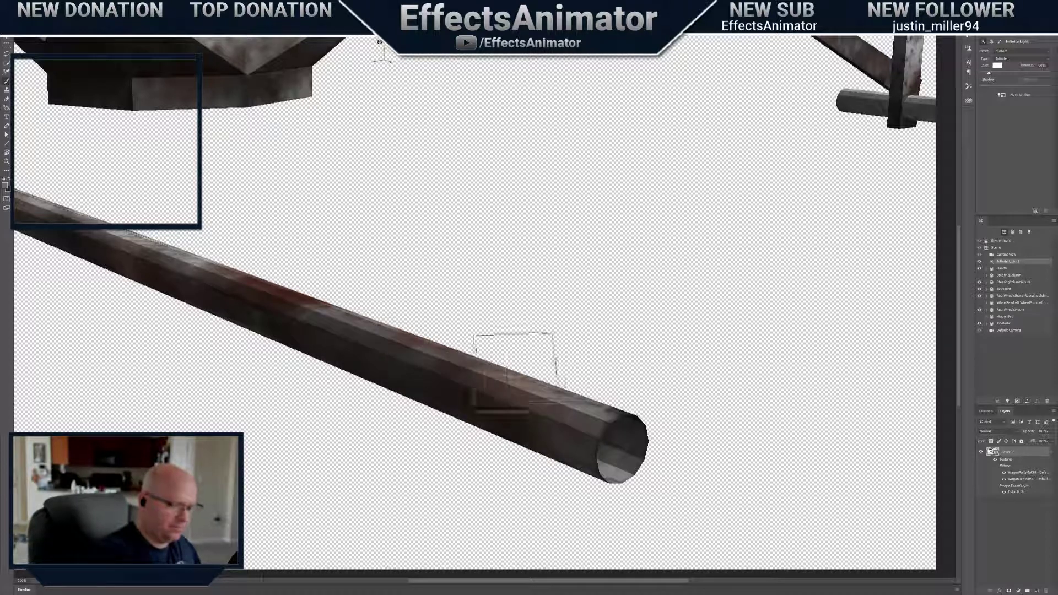
left_click(979, 281)
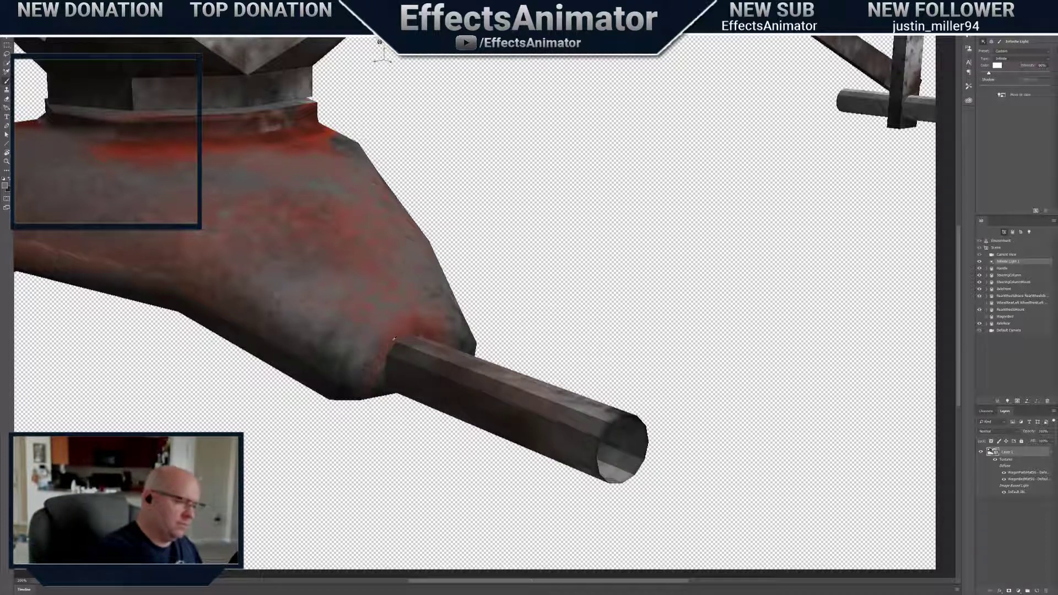
left_click(385, 361, "alt")
left_click_drag(375, 379, 372, 372)
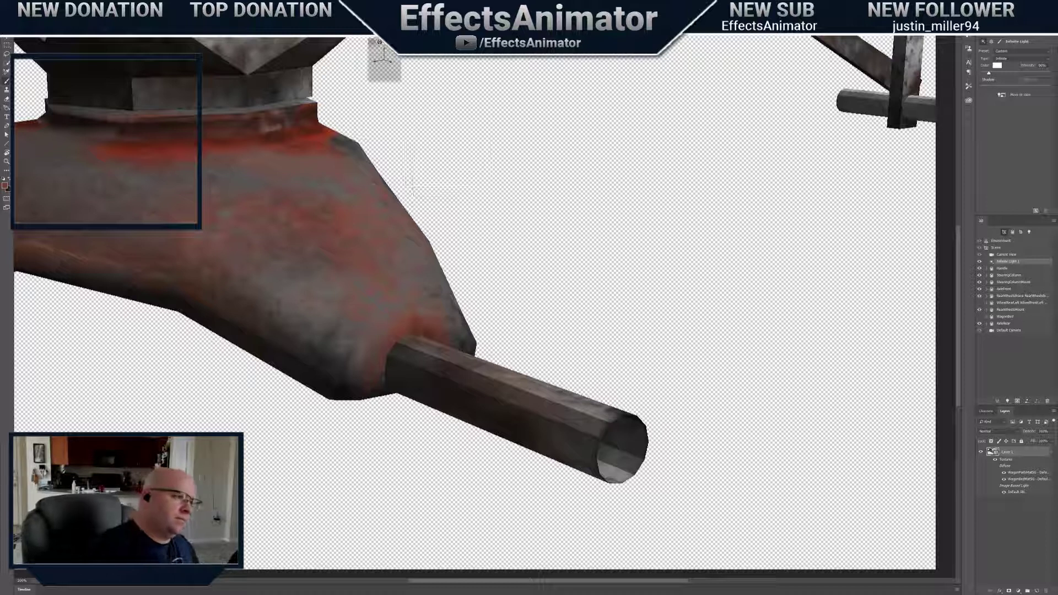
Match the infinite light to a view of the handle shaft, adjust the brush, and paint sampled rust red along its lower section
left_click_drag(395, 44, 430, 57)
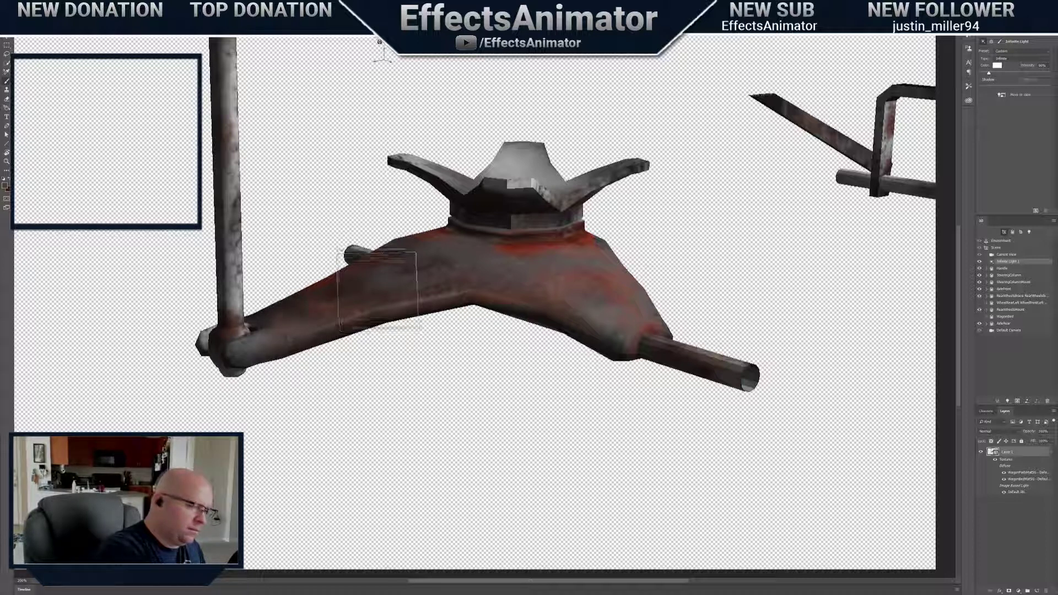
left_click_drag(380, 42, 375, 88)
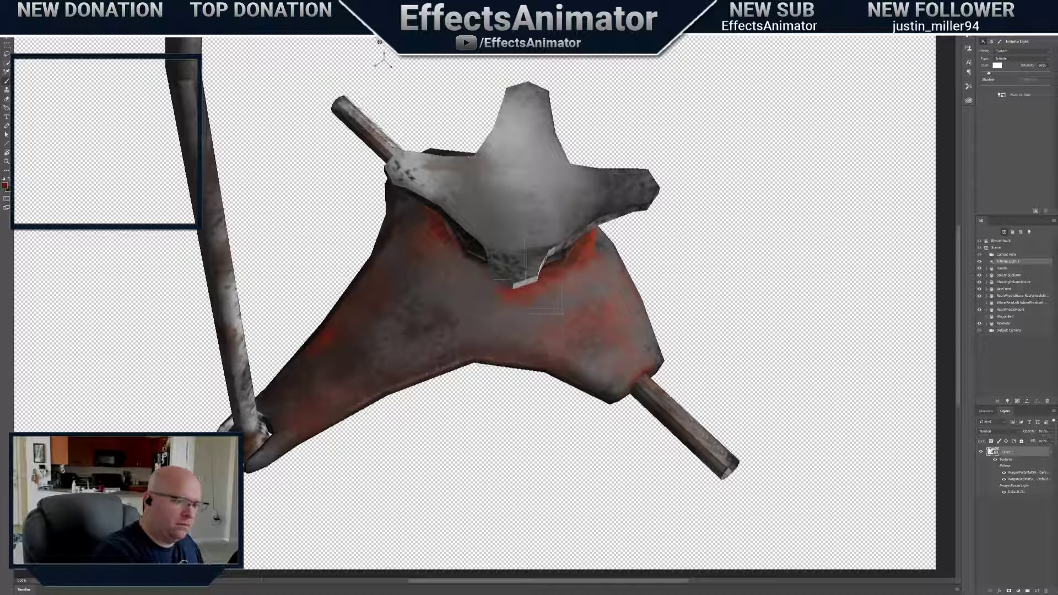
left_click_drag(379, 42, 402, 107)
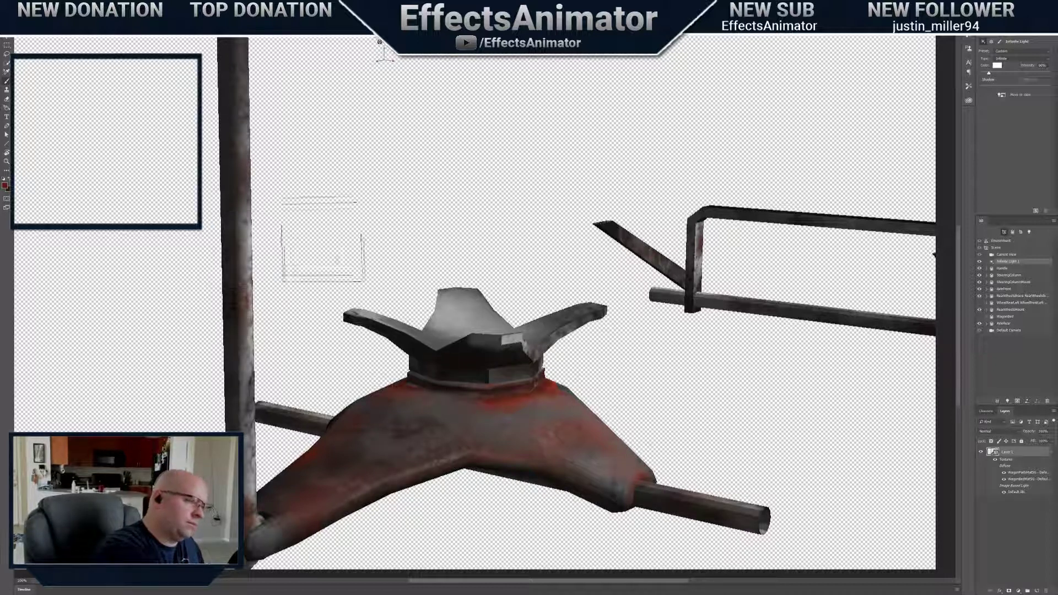
left_click(1014, 94)
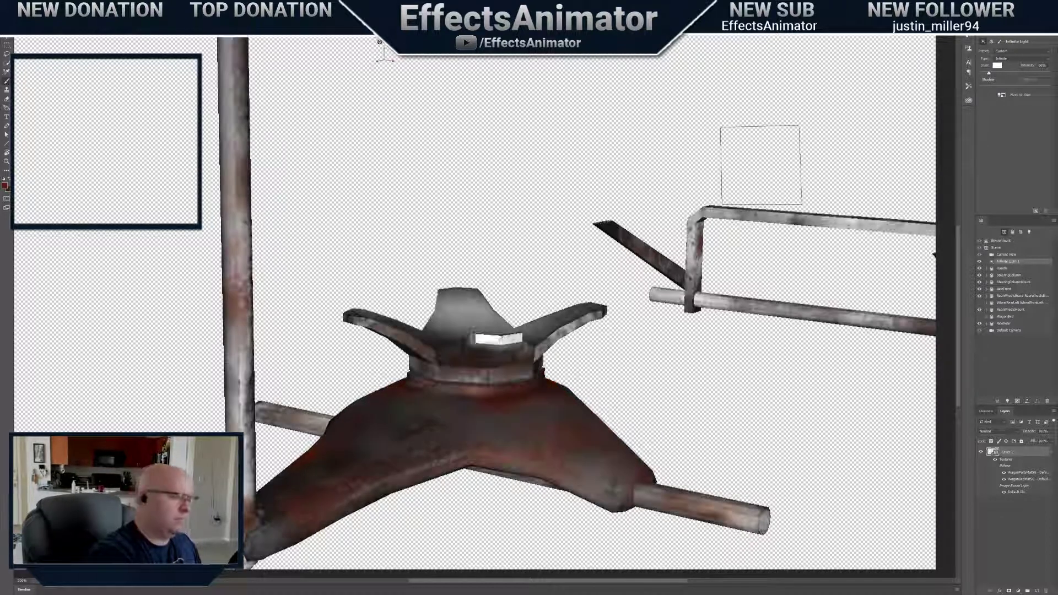
right_click(263, 325)
key("Return")
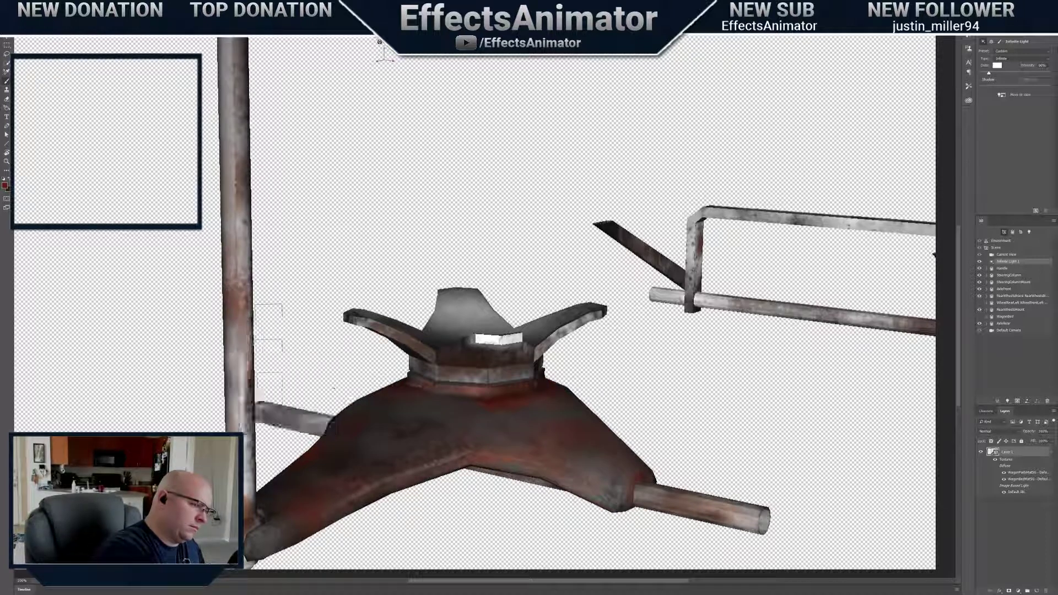
mouse_move(241, 330)
left_mouse_down()
mouse_move(235, 378)
mouse_move(245, 373)
mouse_move(236, 372)
left_mouse_up()
left_click(237, 388, "alt")
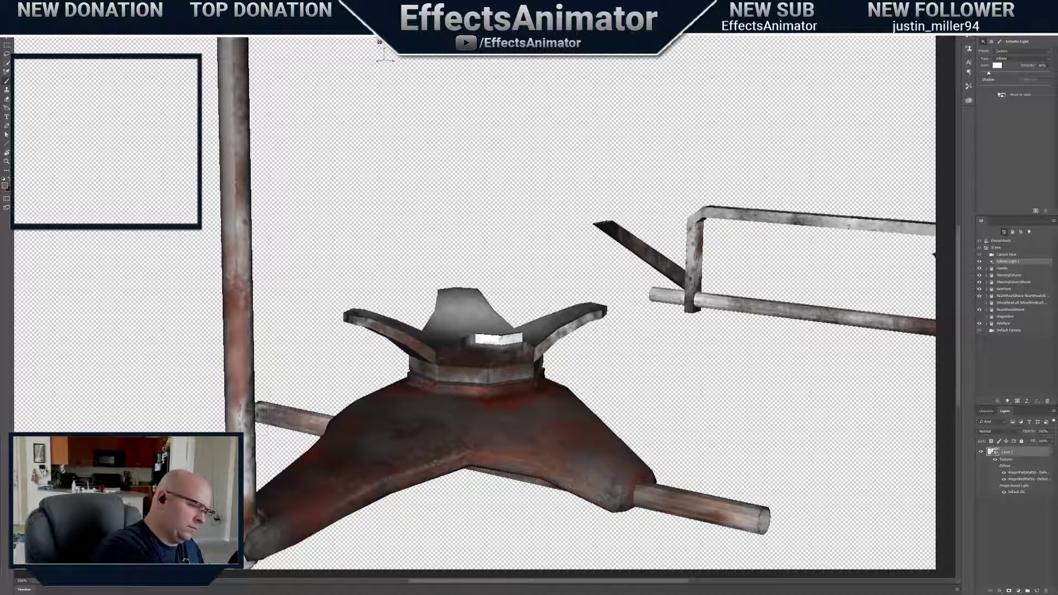
left_click(236, 389, "alt")
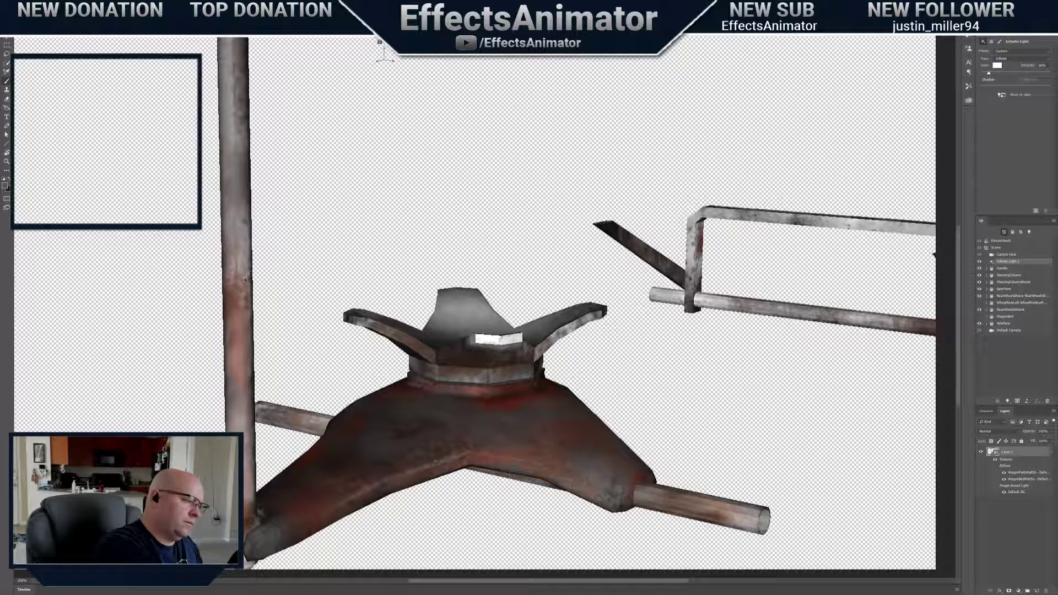
Adjust the brush and blend muted rust tones up the handle shaft to just below the grip
right_click(255, 223)
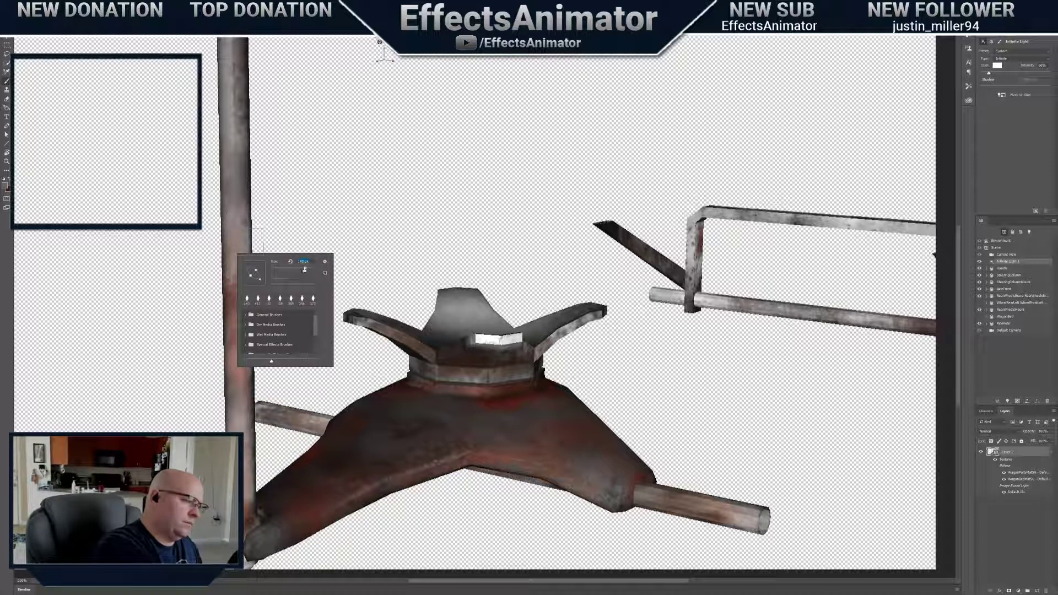
key("Return")
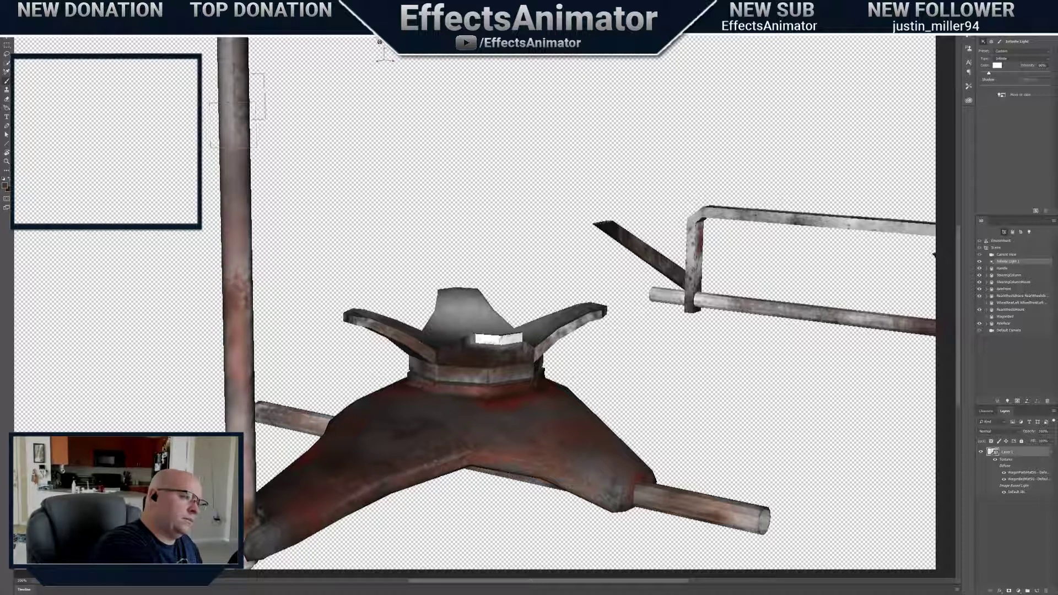
left_click_drag(380, 42, 380, 42)
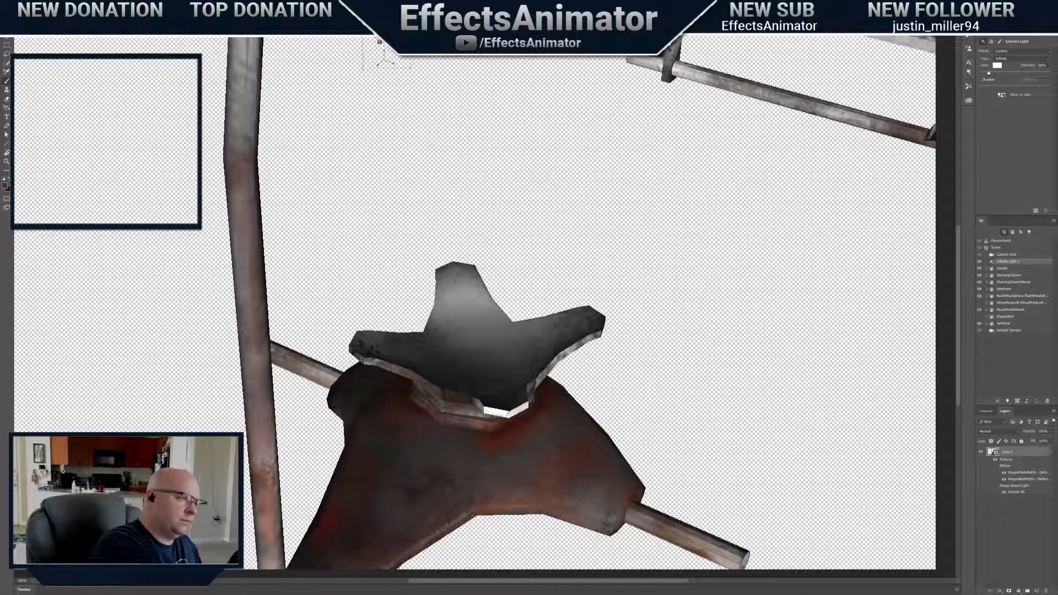
left_click_drag(380, 42, 380, 41)
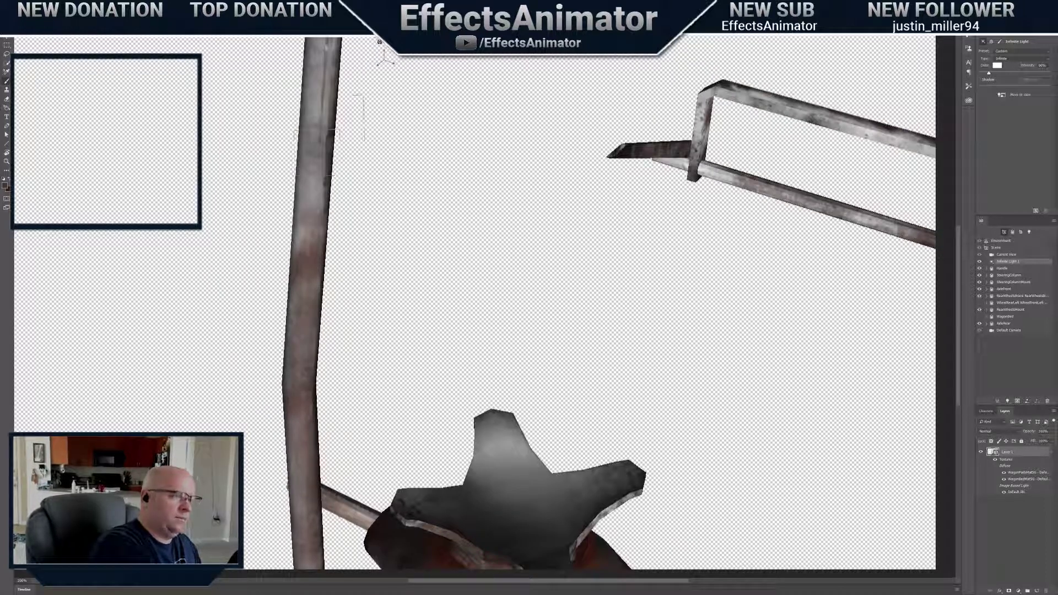
left_click_drag(380, 42, 378, 46)
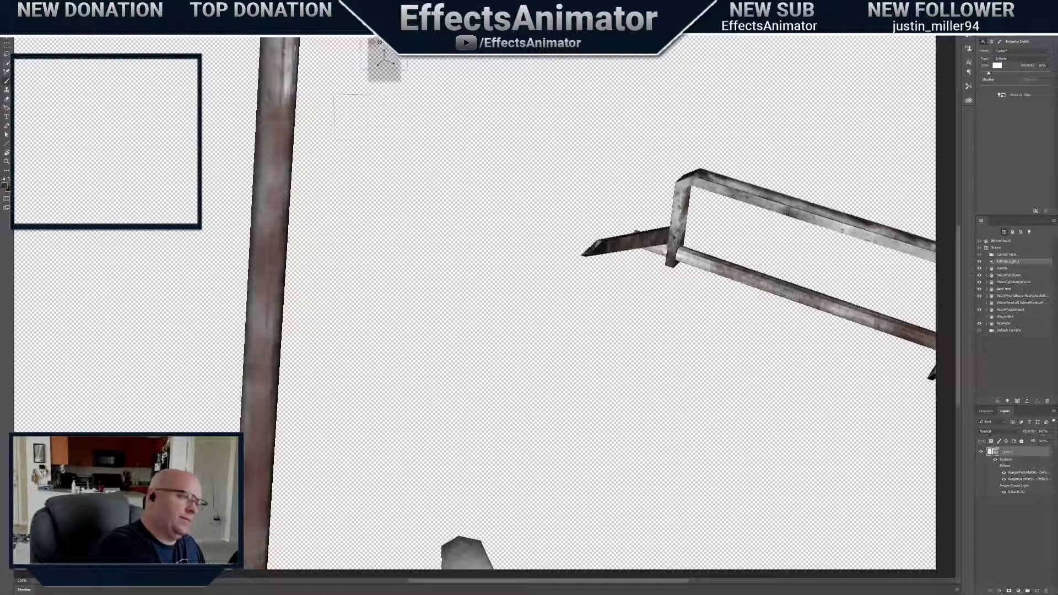
mouse_move(379, 43)
left_mouse_down()
mouse_move(348, 133)
mouse_move(390, 103)
left_mouse_up()
left_click(308, 245)
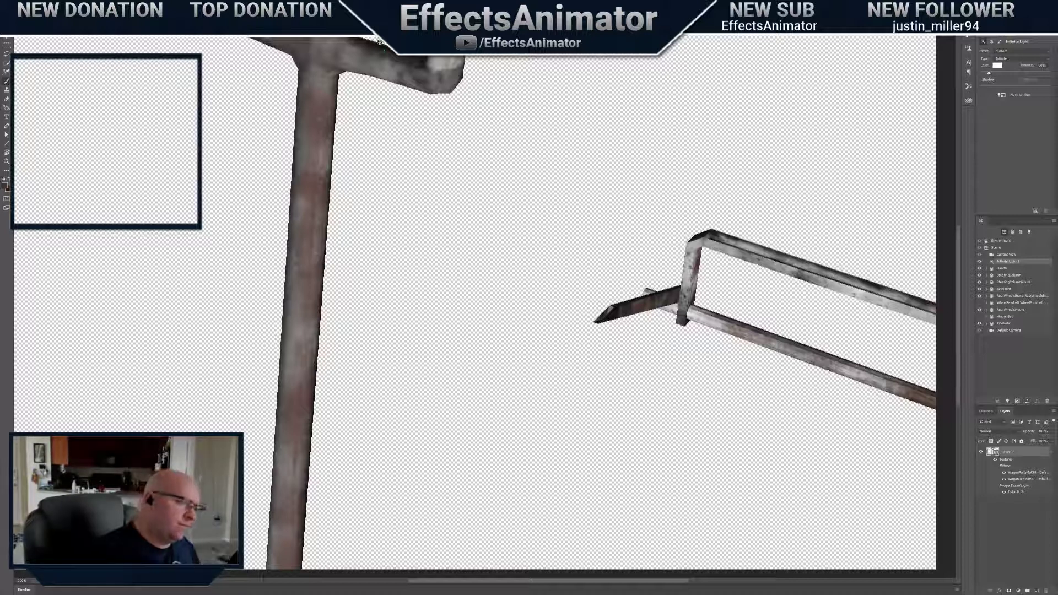
Paint rust tones on the handle grip's inner side, far upright, and curved top bar
left_click_drag(388, 43, 403, 113)
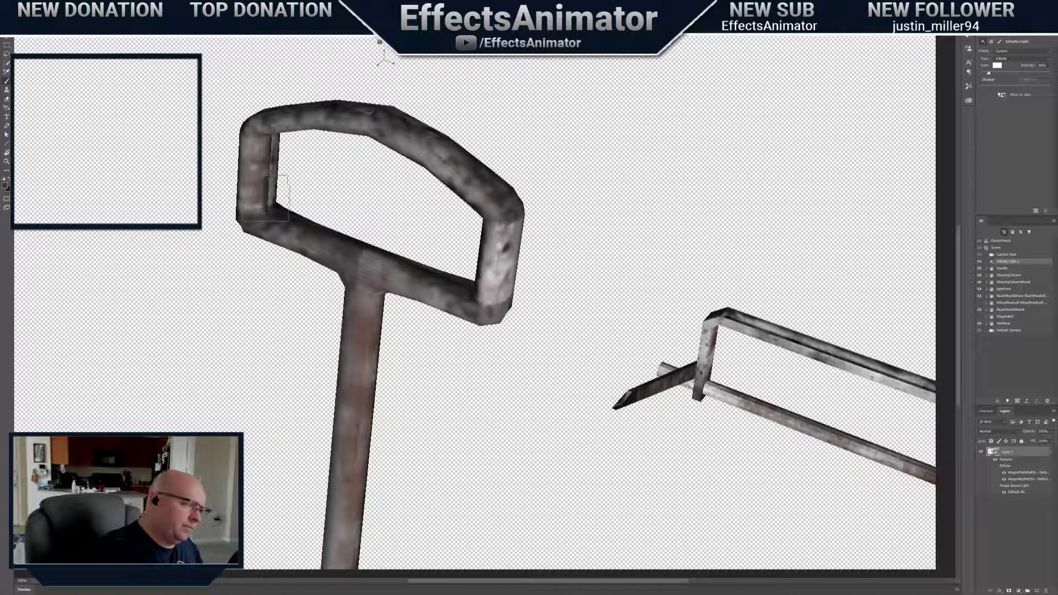
mouse_move(276, 197)
left_mouse_down()
mouse_move(284, 151)
mouse_move(278, 201)
left_mouse_up()
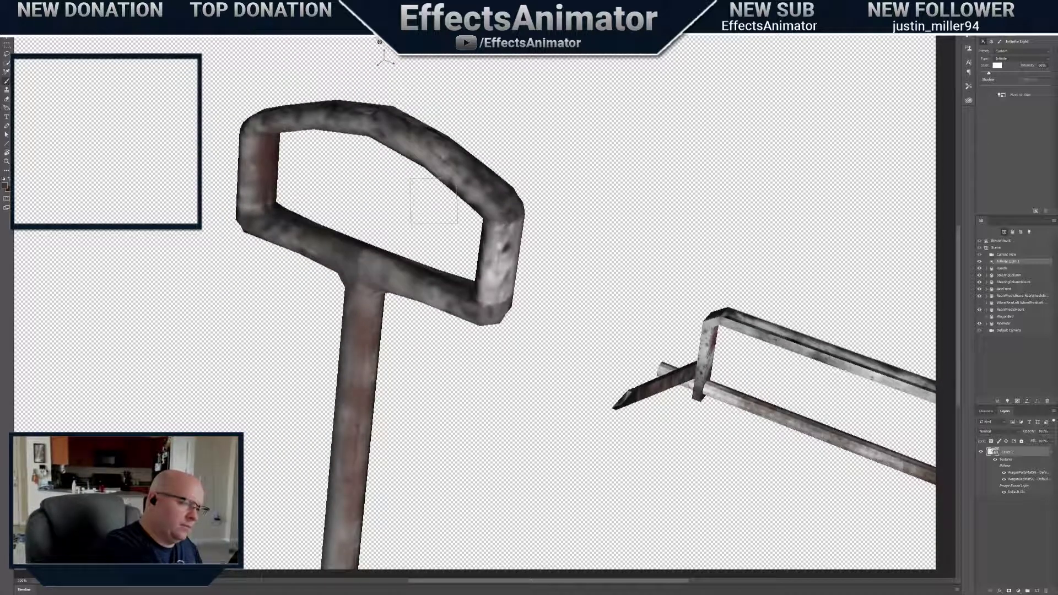
mouse_move(497, 293)
left_mouse_down()
mouse_move(510, 219)
mouse_move(510, 232)
mouse_move(444, 150)
mouse_move(486, 213)
left_mouse_up()
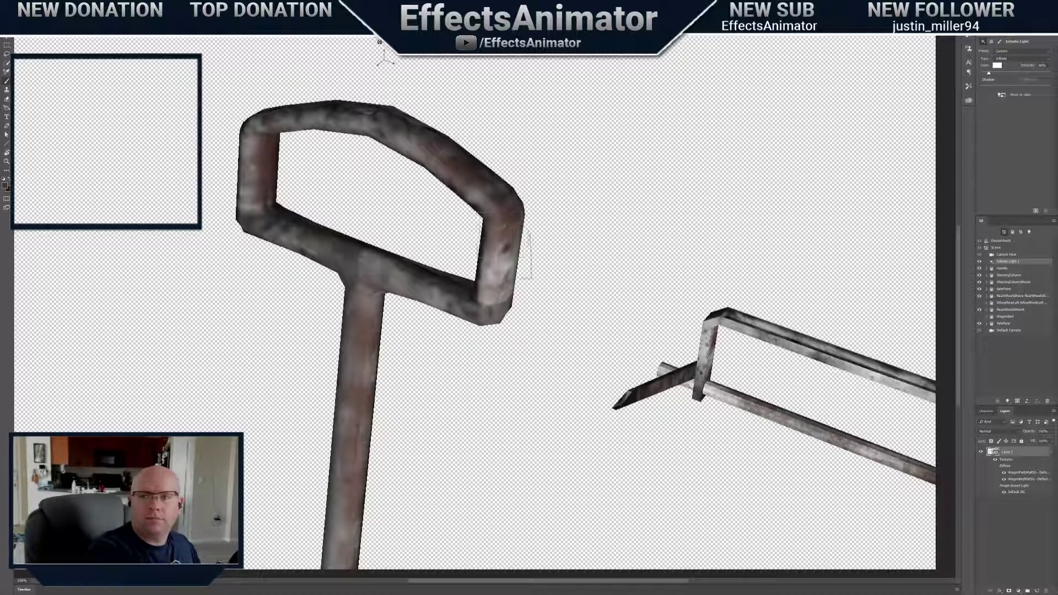
mouse_move(368, 115)
left_mouse_down()
mouse_move(328, 115)
mouse_move(434, 120)
mouse_move(475, 186)
left_mouse_up()
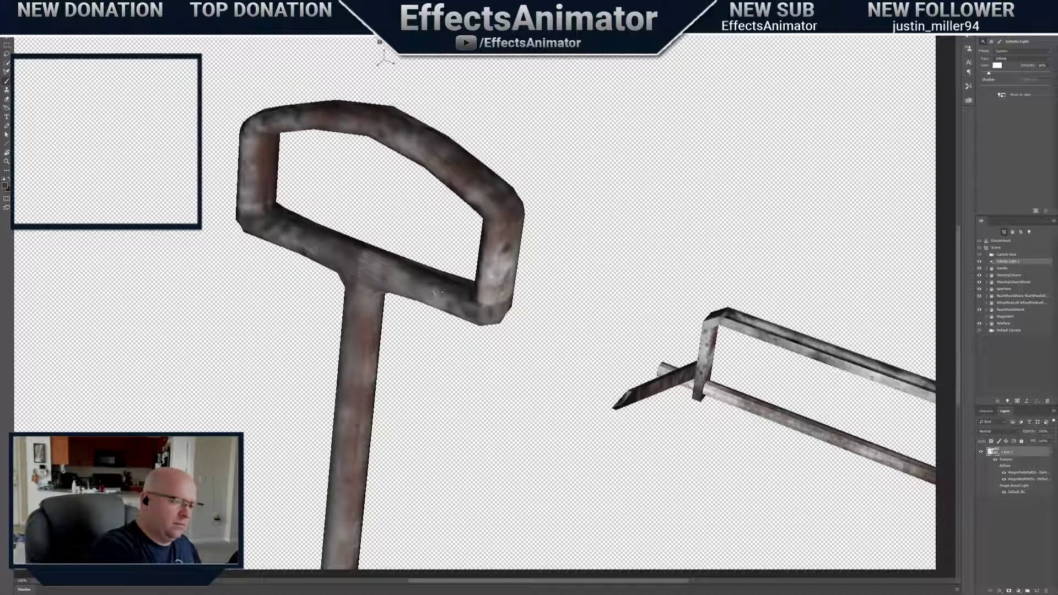
Blend grime over the rust around the grip's curved bar and upright, and turn to the grip's opposite side
right_click(493, 274)
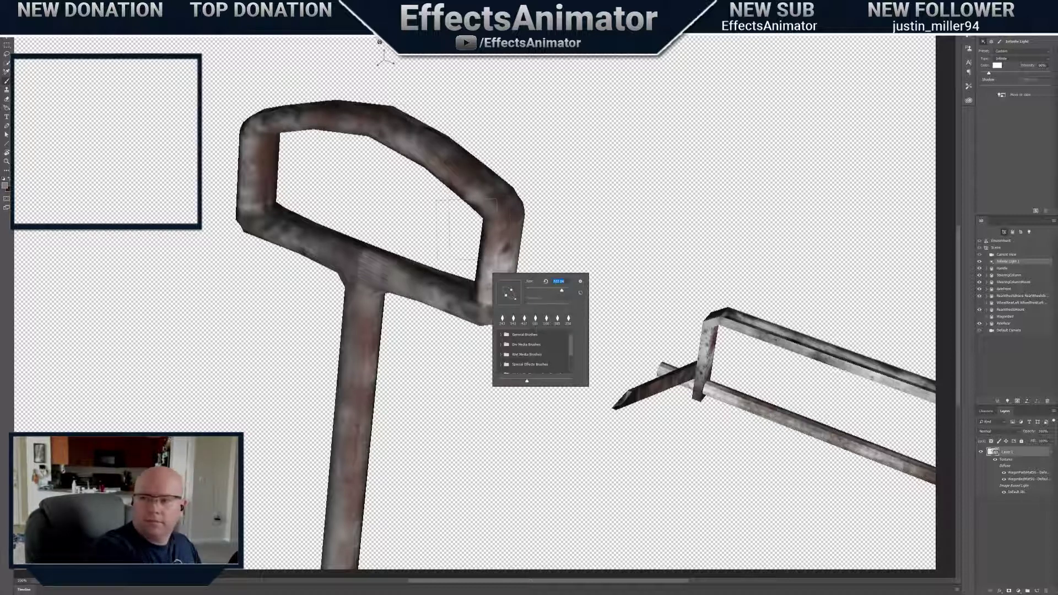
key("Escape")
mouse_move(504, 251)
left_mouse_down()
mouse_move(485, 190)
mouse_move(482, 315)
mouse_move(405, 275)
mouse_move(314, 264)
mouse_move(298, 208)
mouse_move(298, 223)
mouse_move(281, 224)
mouse_move(278, 188)
mouse_move(254, 148)
mouse_move(259, 134)
left_mouse_up()
left_click_drag(380, 42, 389, 49)
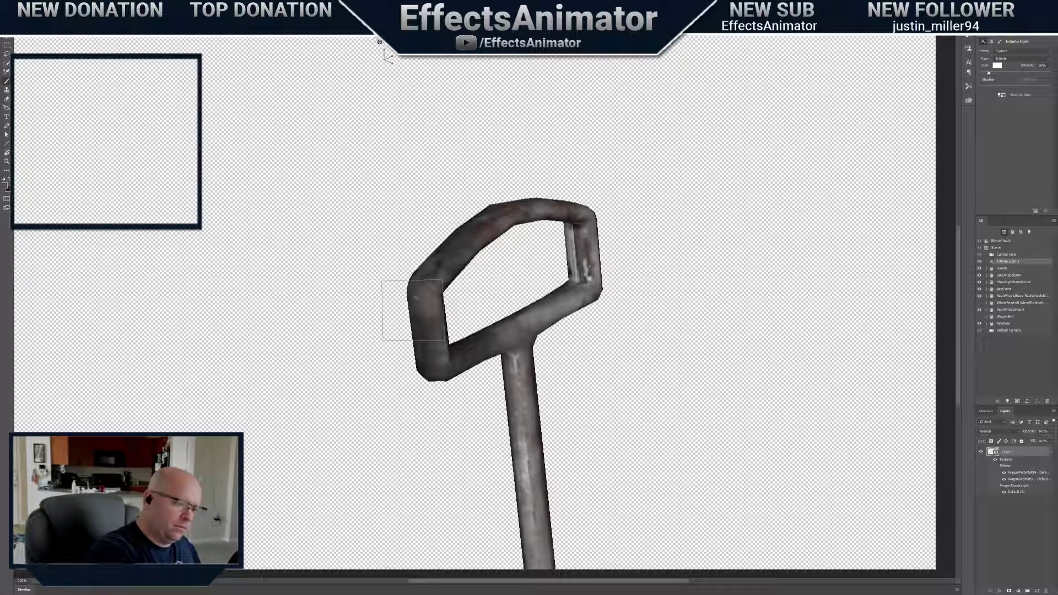
Adjust the brush and cover the light streaks on the inside of the handle grip's far upright with muted rust tones
left_click_drag(380, 43, 419, 44)
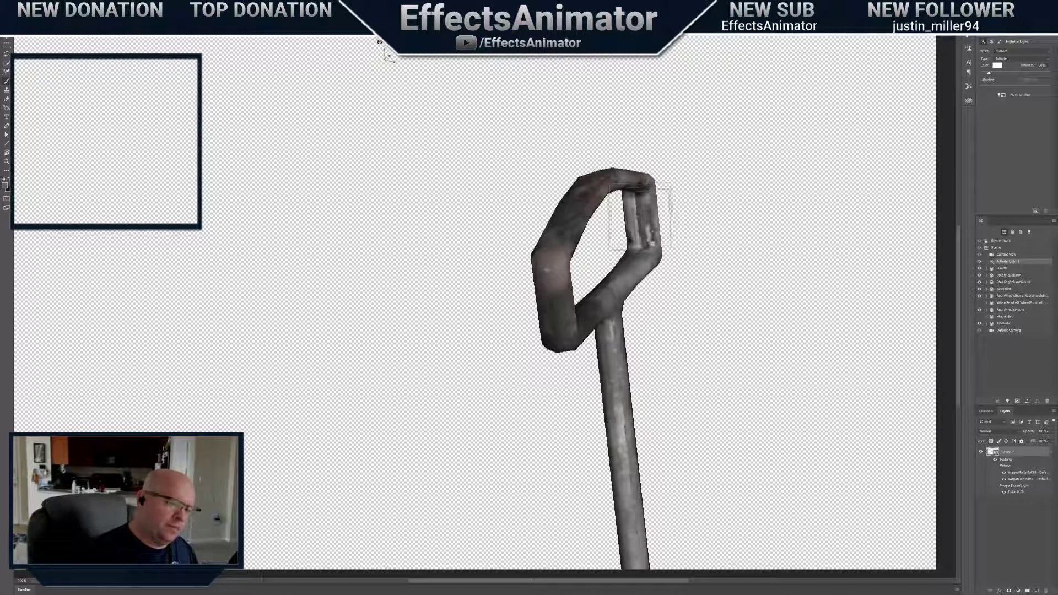
right_click(650, 227)
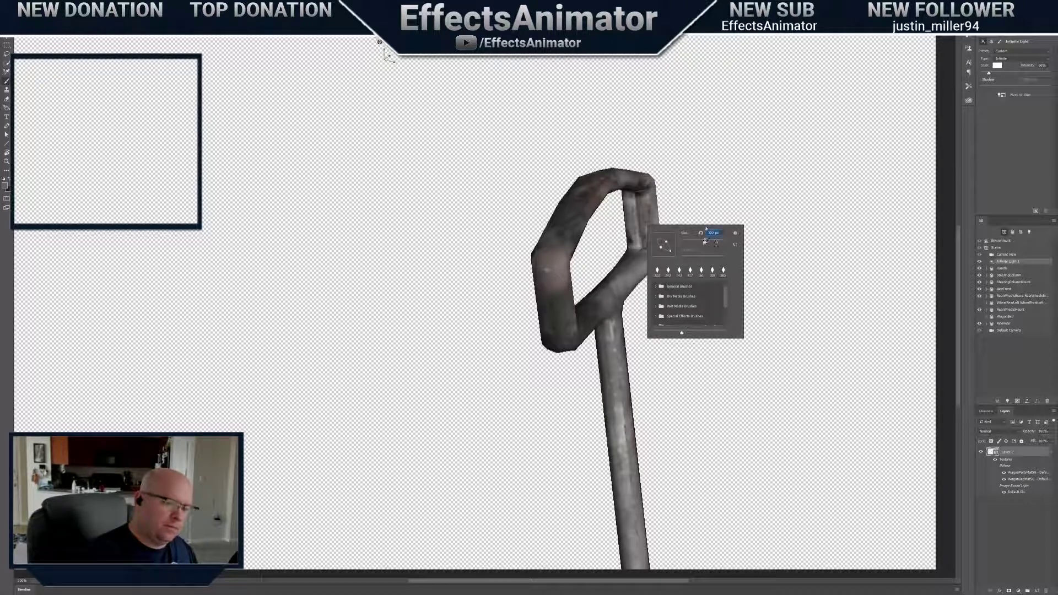
key("Escape")
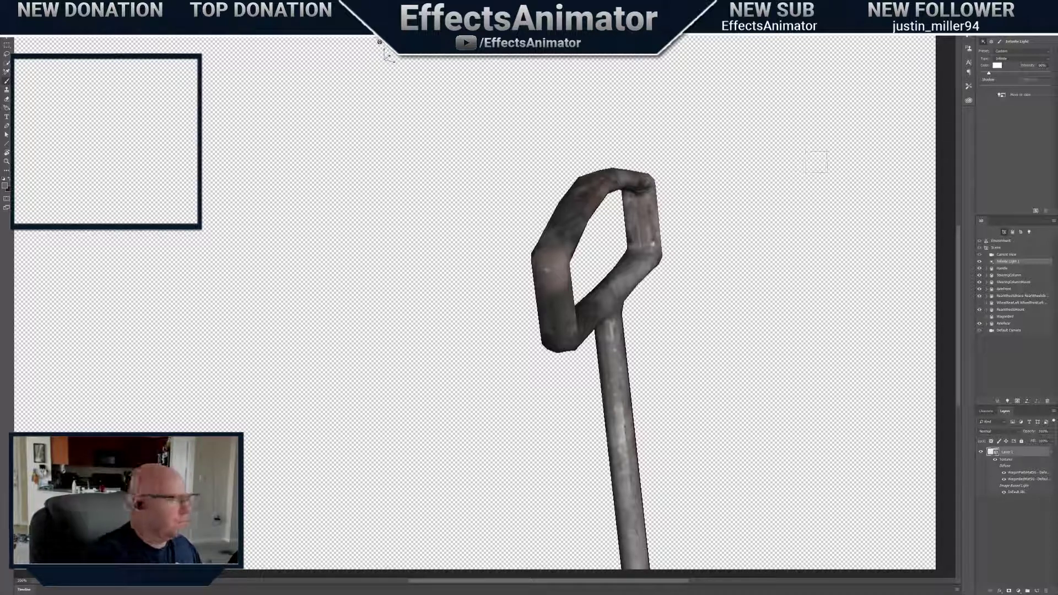
mouse_move(379, 42)
left_mouse_down()
mouse_move(331, 36)
mouse_move(385, 71)
mouse_move(347, 77)
mouse_move(389, 62)
mouse_move(386, 52)
left_mouse_up()
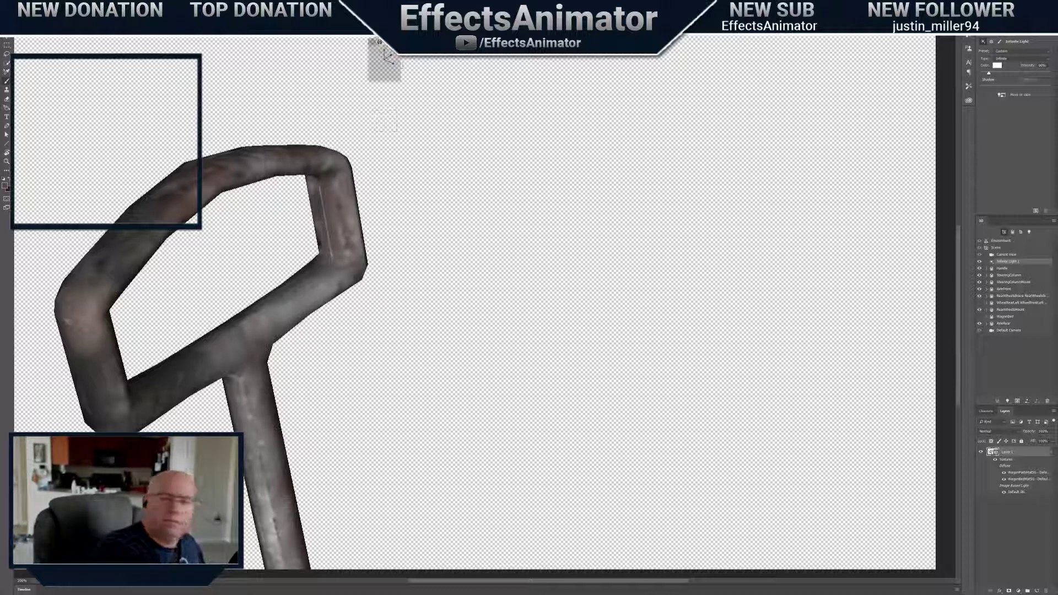
Sample a rust red, adjust the brush size, and paint rust patches along the handle shaft above and below its bend
mouse_move(392, 58)
left_mouse_down()
mouse_move(424, 58)
mouse_move(425, 75)
left_mouse_up()
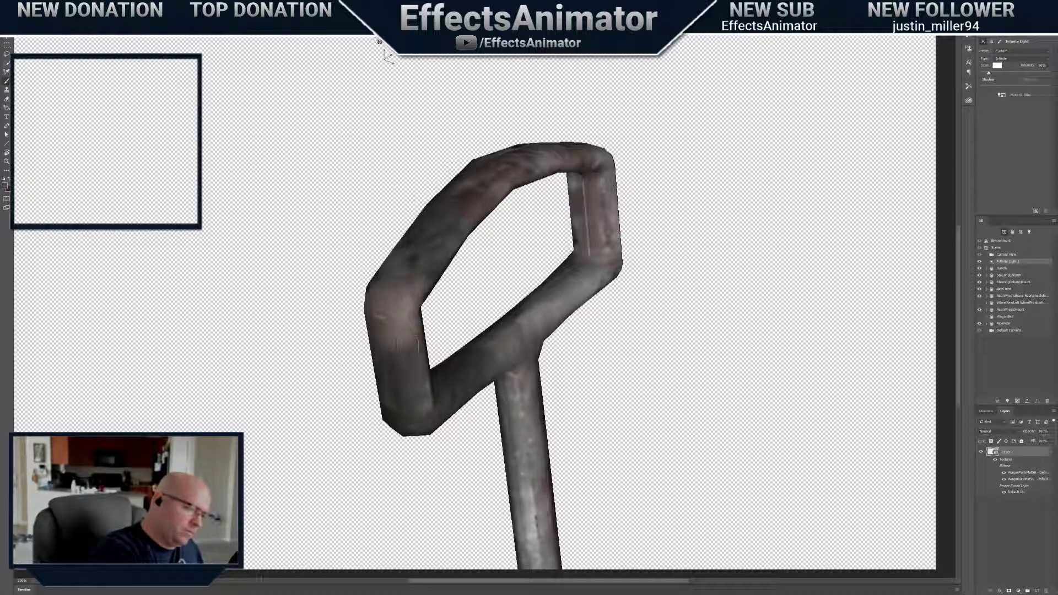
left_click_drag(385, 55, 385, 69)
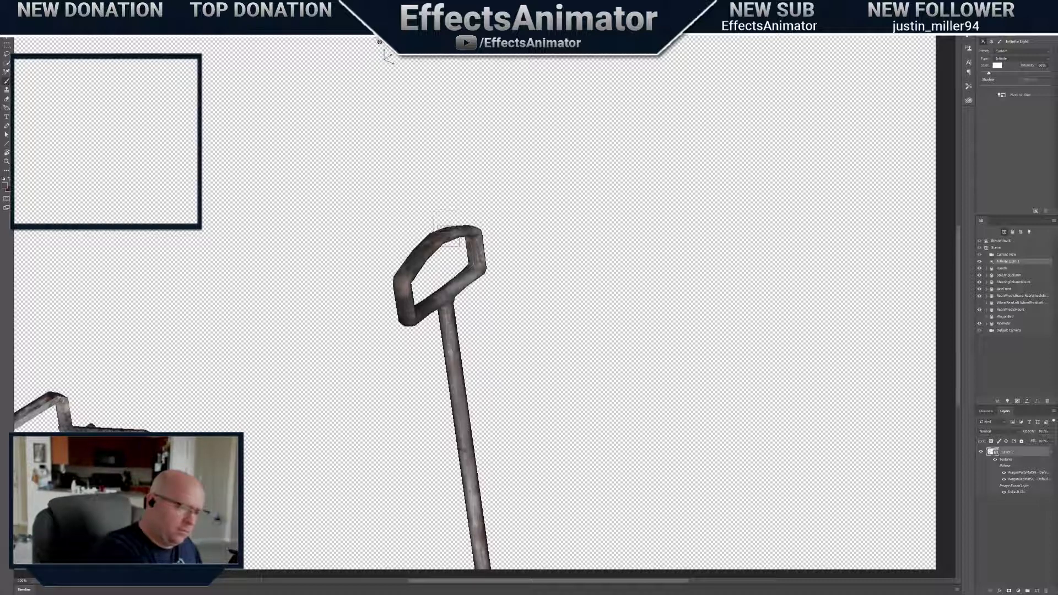
left_click_drag(385, 58, 369, 97)
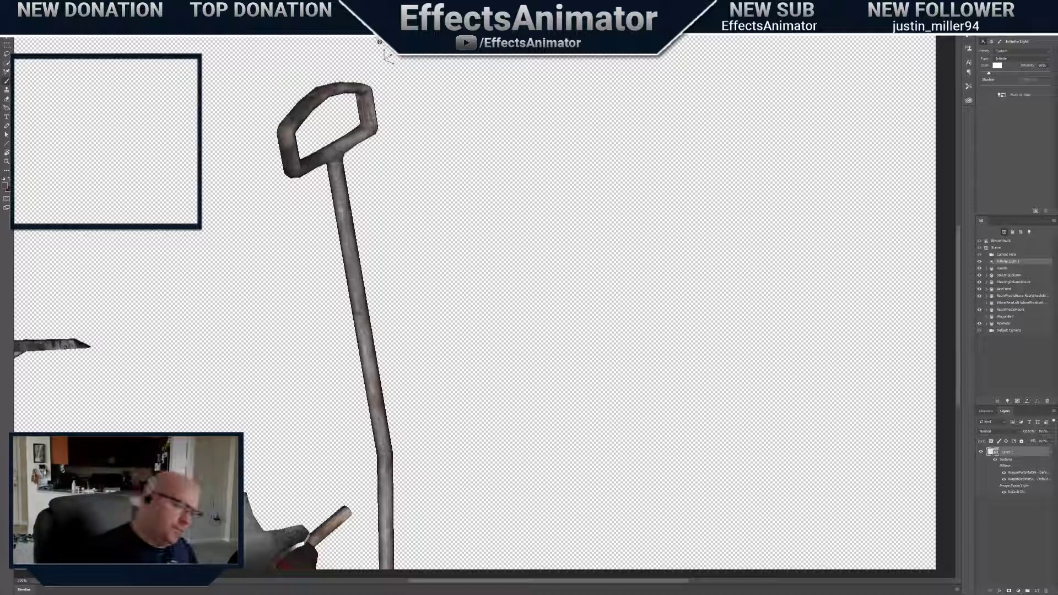
left_click_drag(386, 58, 387, 45)
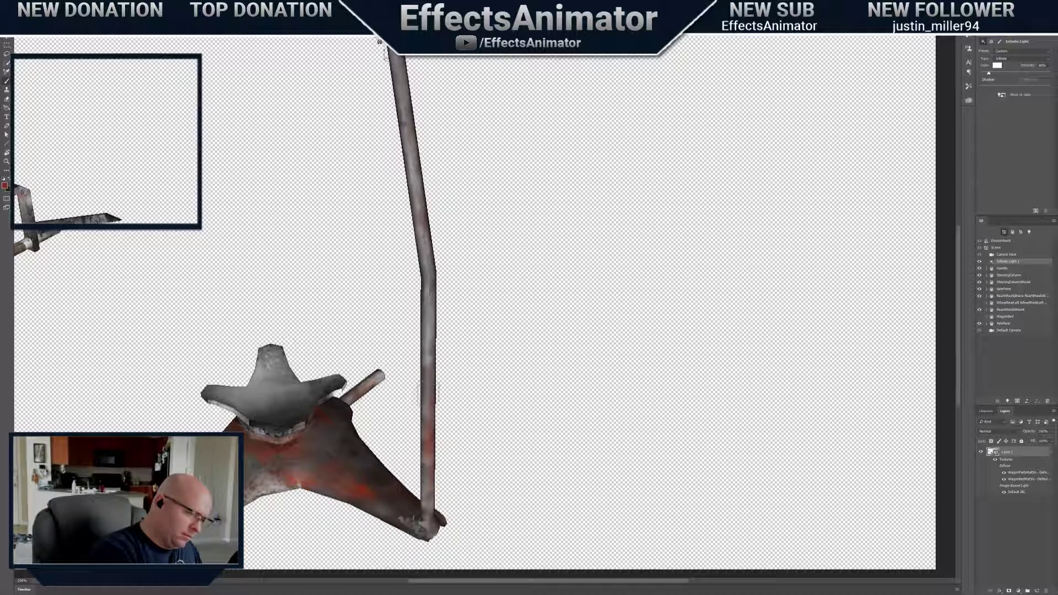
right_click(430, 286)
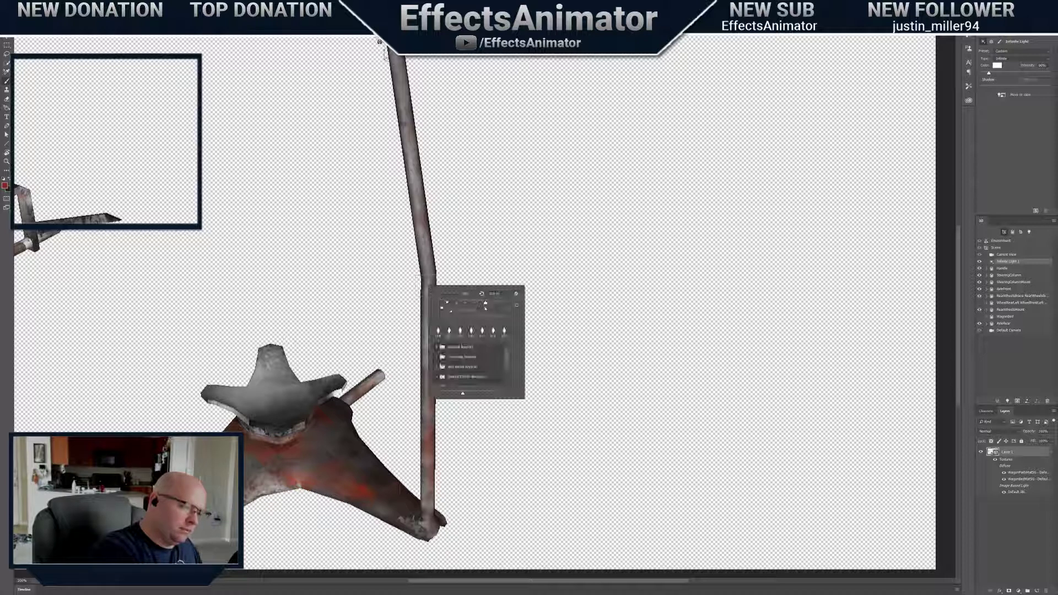
left_click_drag(484, 303, 491, 302)
left_click(428, 257)
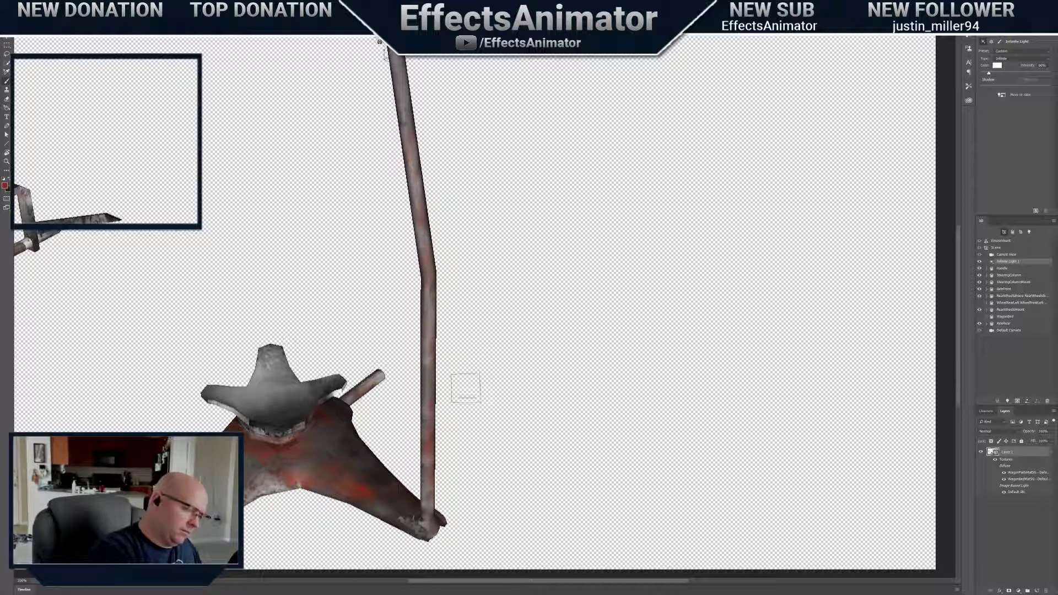
Paint rust red patches over the gray top and arms of the star-shaped steering bracket from several angles
left_click(267, 396)
mouse_move(275, 396)
left_mouse_down()
mouse_move(273, 361)
mouse_move(292, 391)
mouse_move(329, 377)
mouse_move(306, 396)
mouse_move(239, 394)
mouse_move(243, 404)
left_mouse_up()
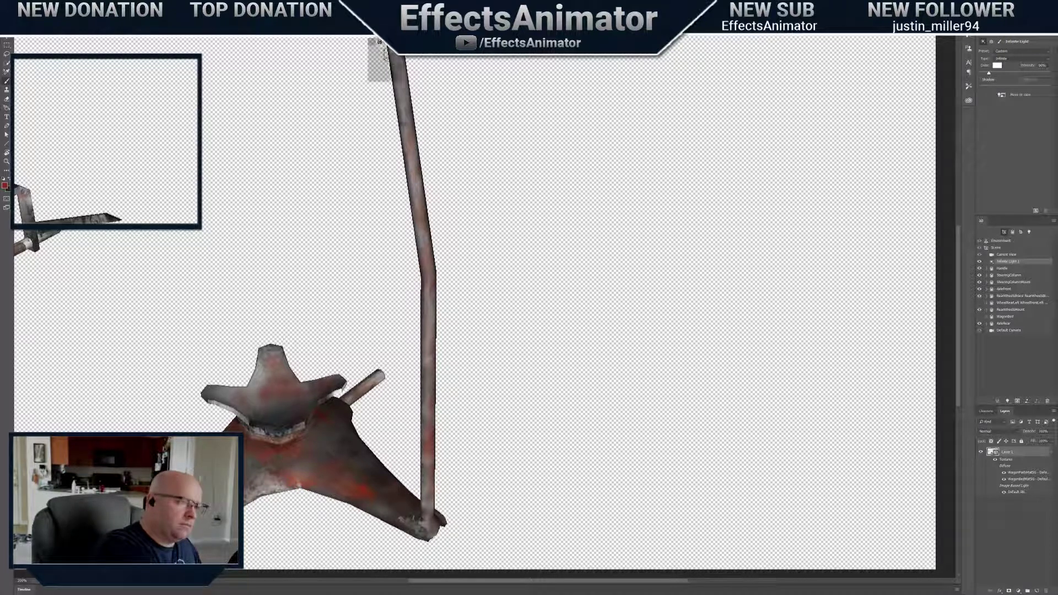
left_click_drag(379, 42, 390, 404)
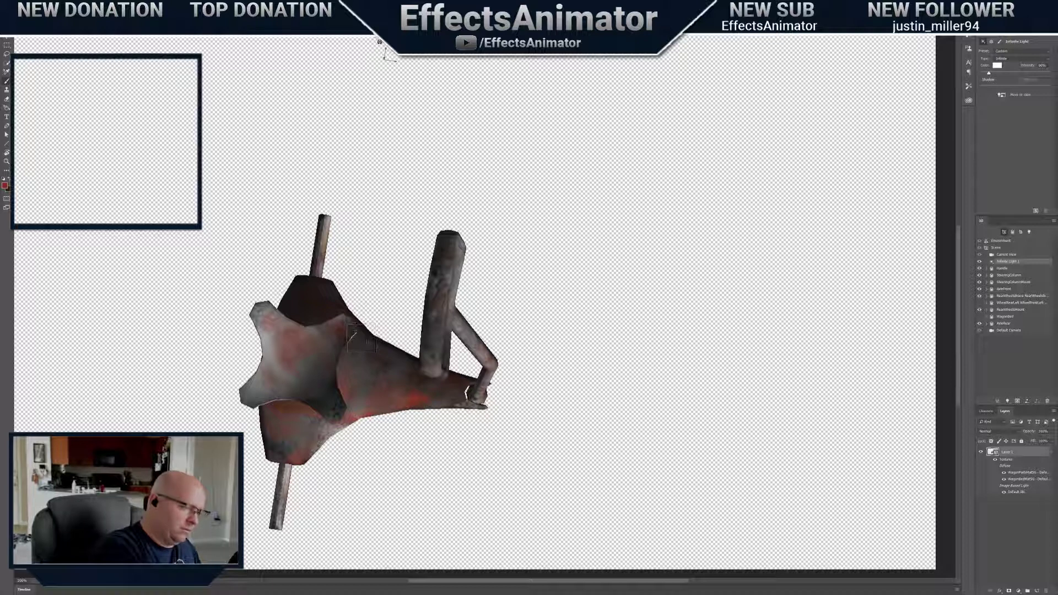
mouse_move(379, 42)
left_mouse_down()
mouse_move(368, 45)
mouse_move(381, 154)
mouse_move(393, 45)
mouse_move(412, 71)
mouse_move(368, 26)
left_mouse_up()
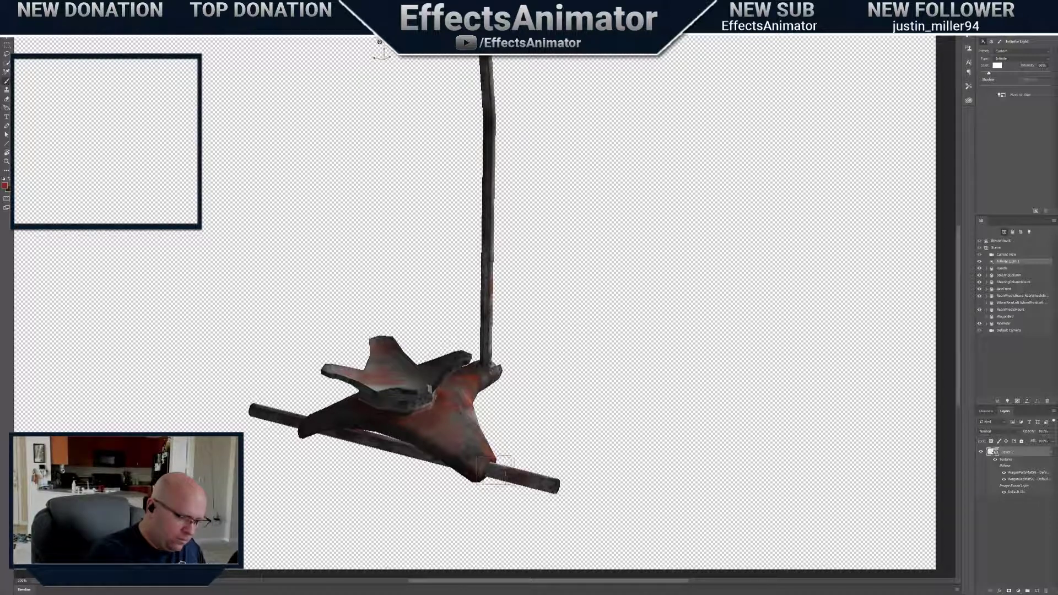
Match the infinite light to a close view of the front axle and dab rust red where it meets the steering column
left_click_drag(396, 59, 394, 58)
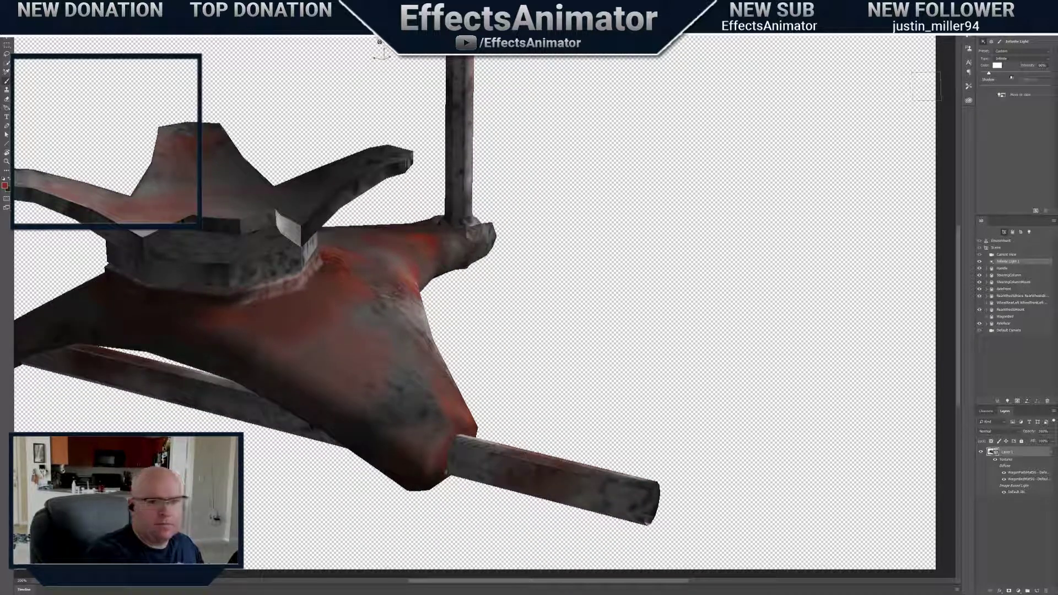
left_click(1001, 95)
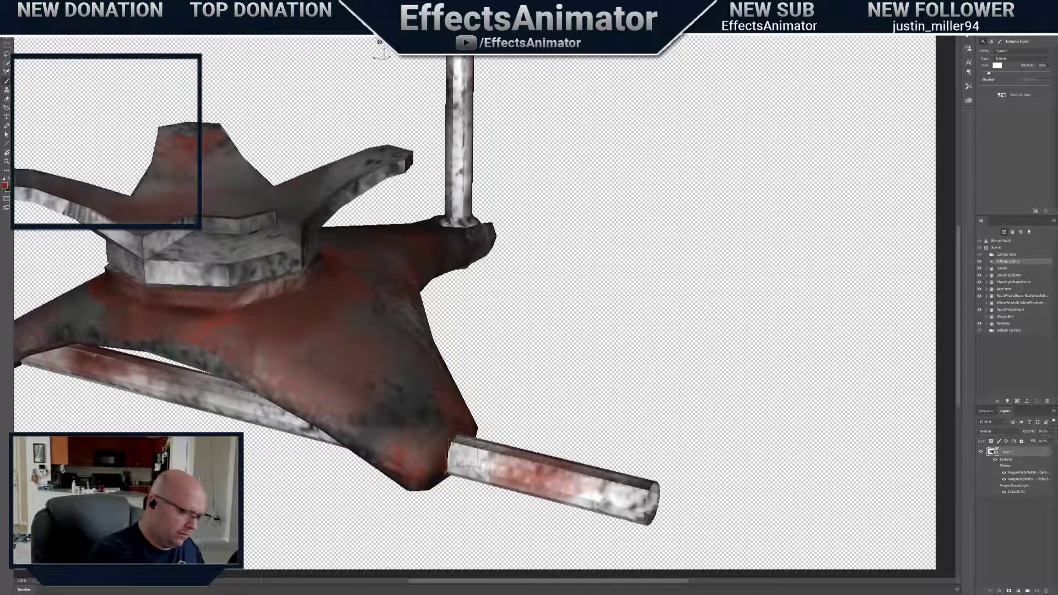
left_click(464, 458)
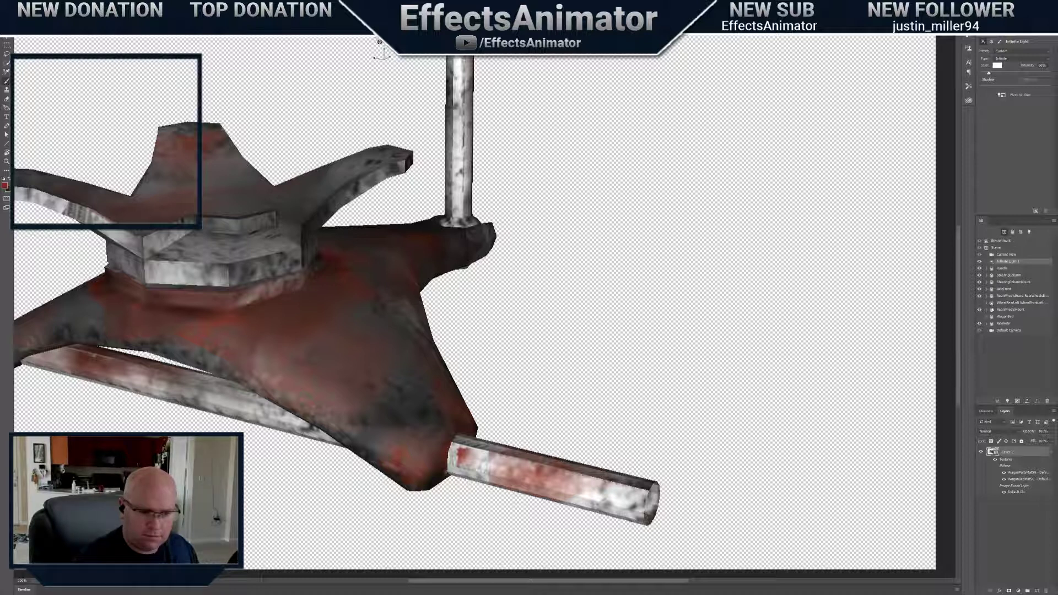
Hide the steering column, adjust the brush, and paint rust red along the exposed middle of the front axle
left_click(979, 276)
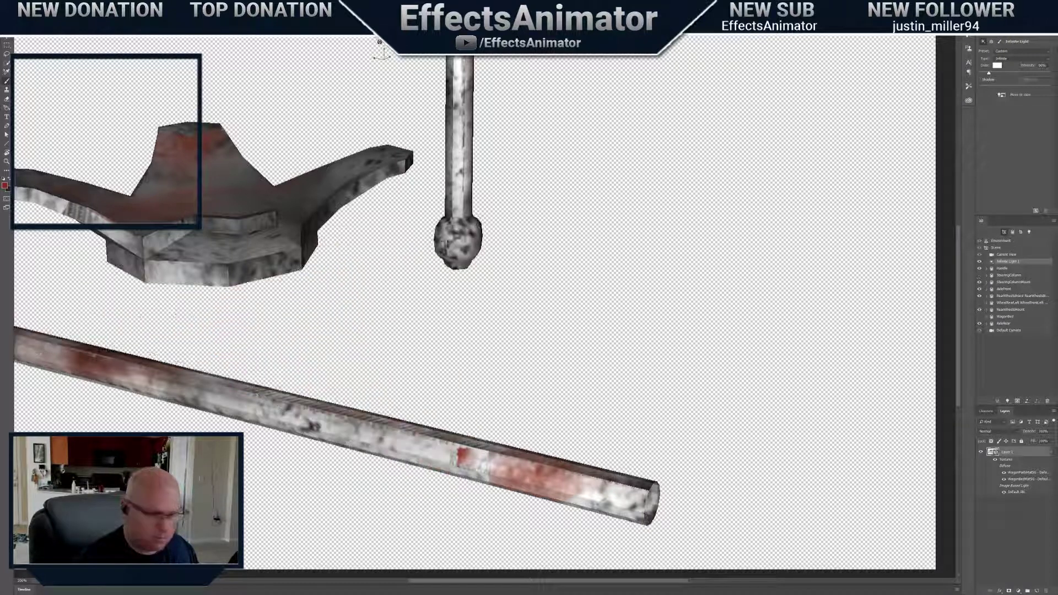
right_click(401, 431)
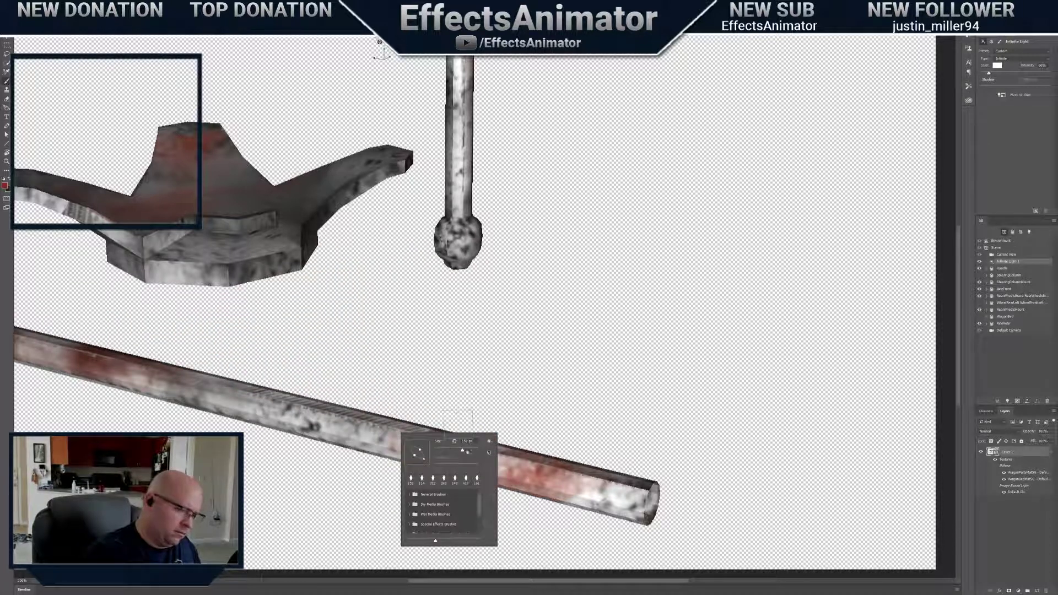
left_click(466, 450)
left_click_drag(347, 423, 416, 437)
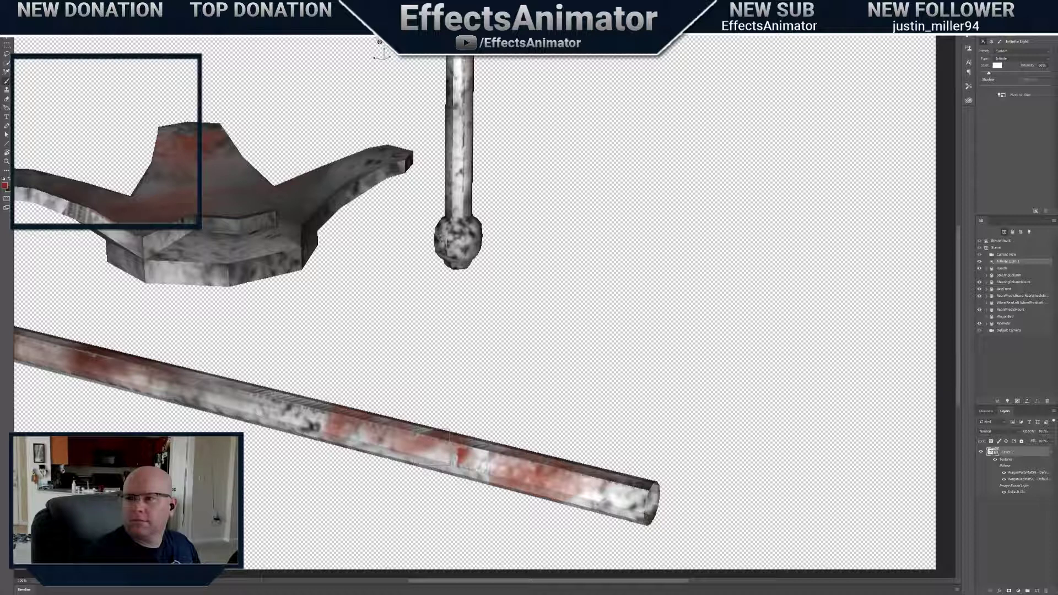
mouse_move(471, 452)
left_mouse_down()
mouse_move(457, 475)
mouse_move(499, 462)
mouse_move(463, 473)
left_mouse_up()
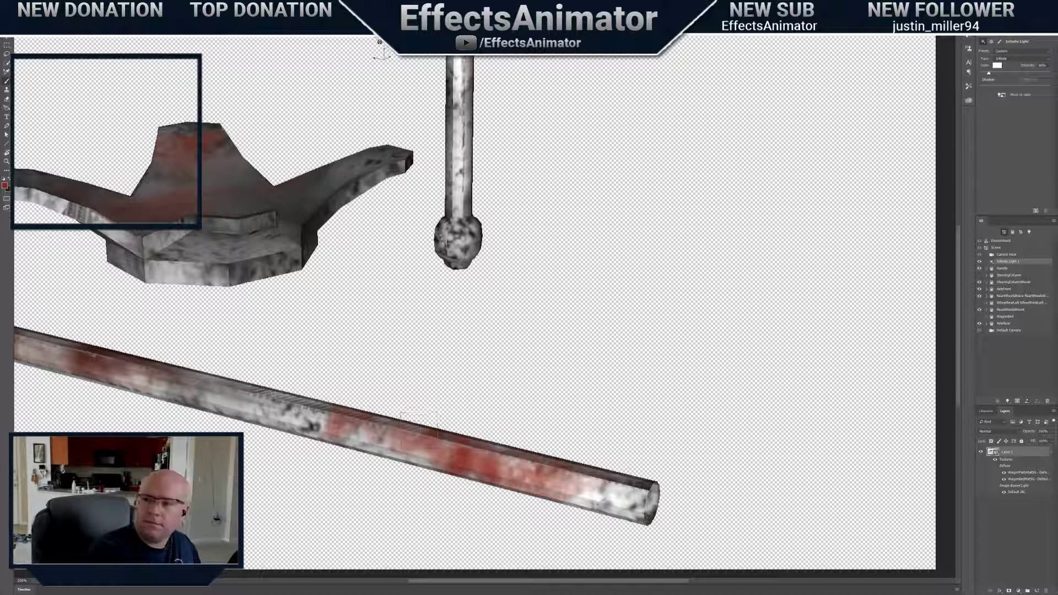
mouse_move(331, 428)
left_mouse_down()
mouse_move(300, 416)
mouse_move(317, 405)
mouse_move(256, 402)
mouse_move(301, 388)
left_mouse_up()
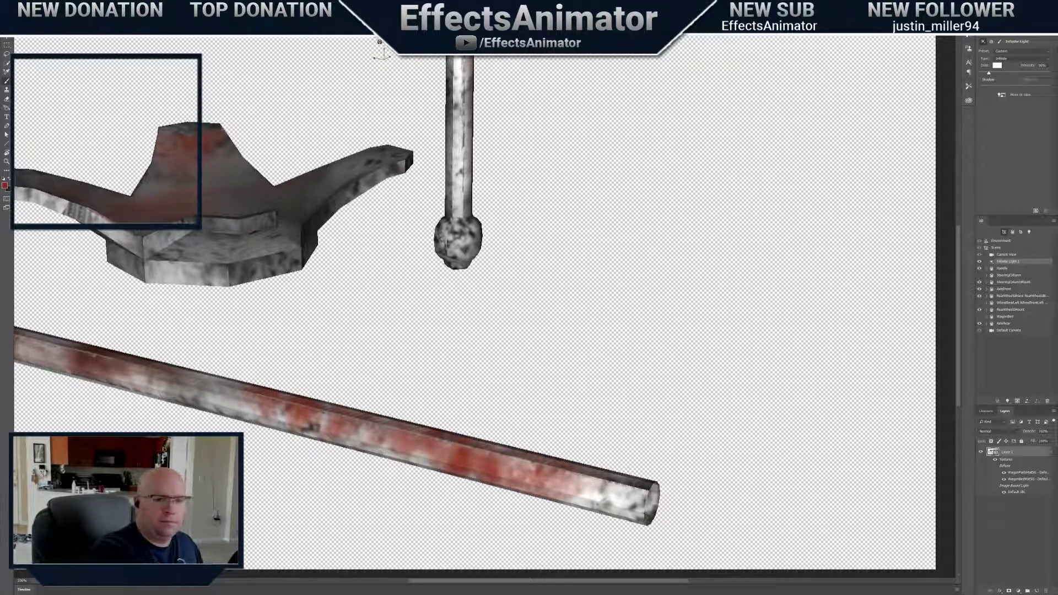
Show the wagon bed, steering column, and hidden wheel again
left_click(980, 316)
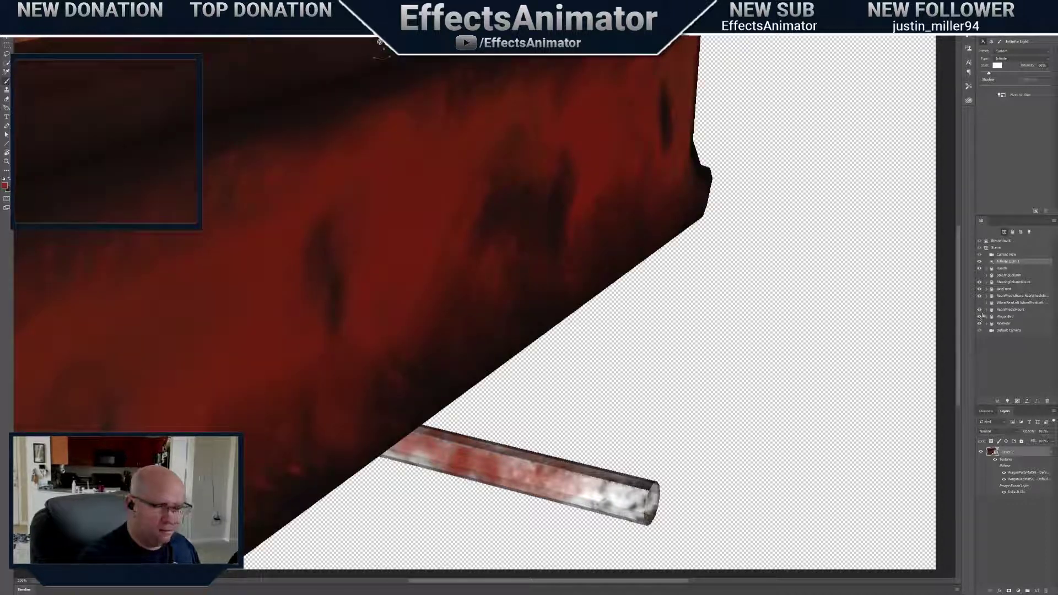
left_click(979, 289)
left_click(979, 302)
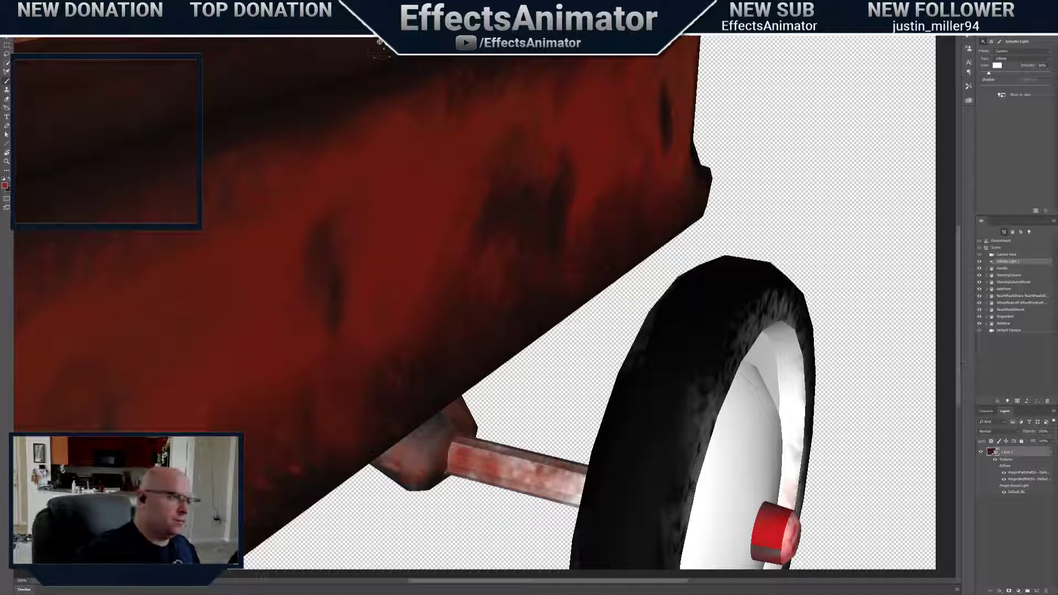
Adjust the brush and paint bright red over the gray patch on the wheel's axle cap and the pale blotches on its end
left_click_drag(379, 42, 187, 212)
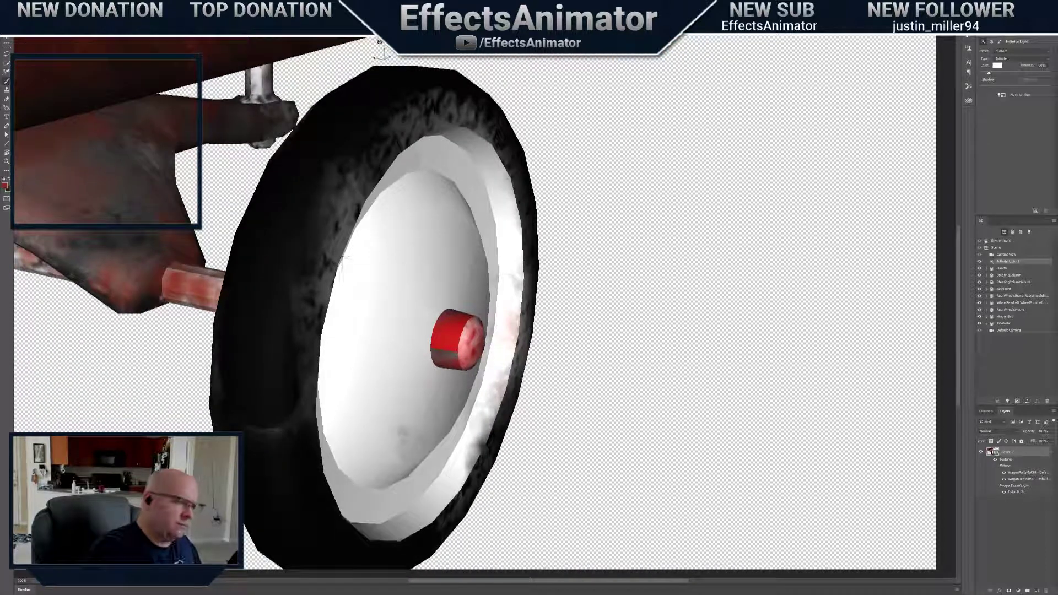
mouse_move(379, 43)
left_mouse_down()
mouse_move(407, 72)
mouse_move(382, 55)
left_mouse_up()
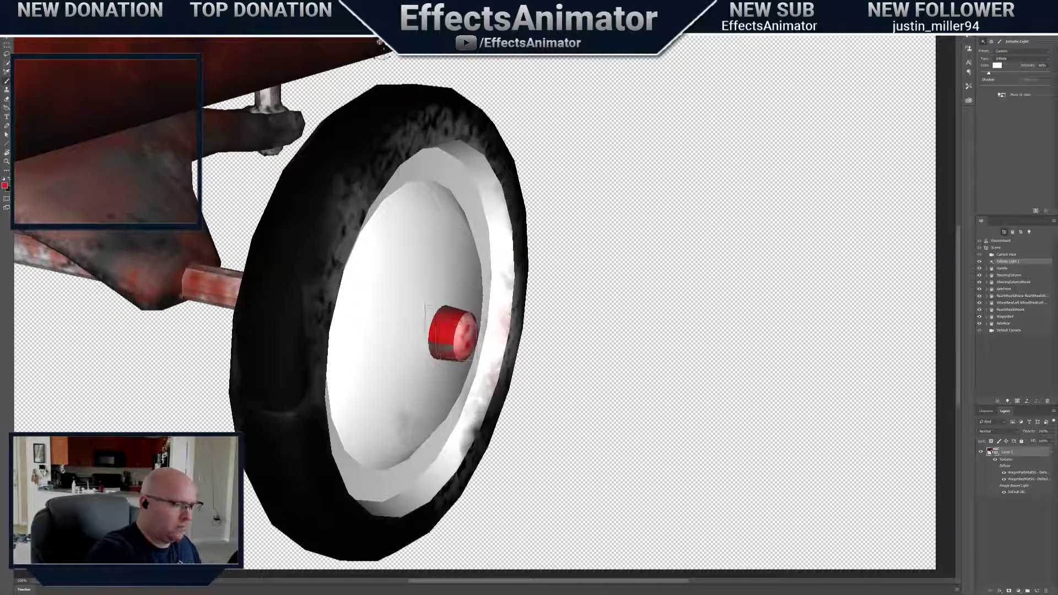
right_click(452, 334)
key("Return")
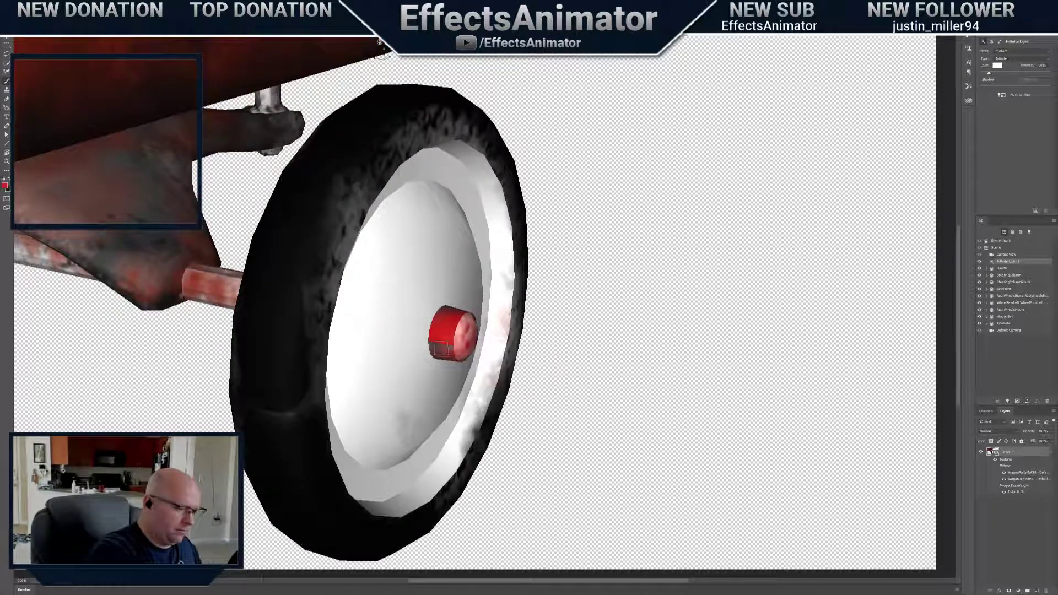
left_click(449, 339)
left_click_drag(390, 42, 358, 3)
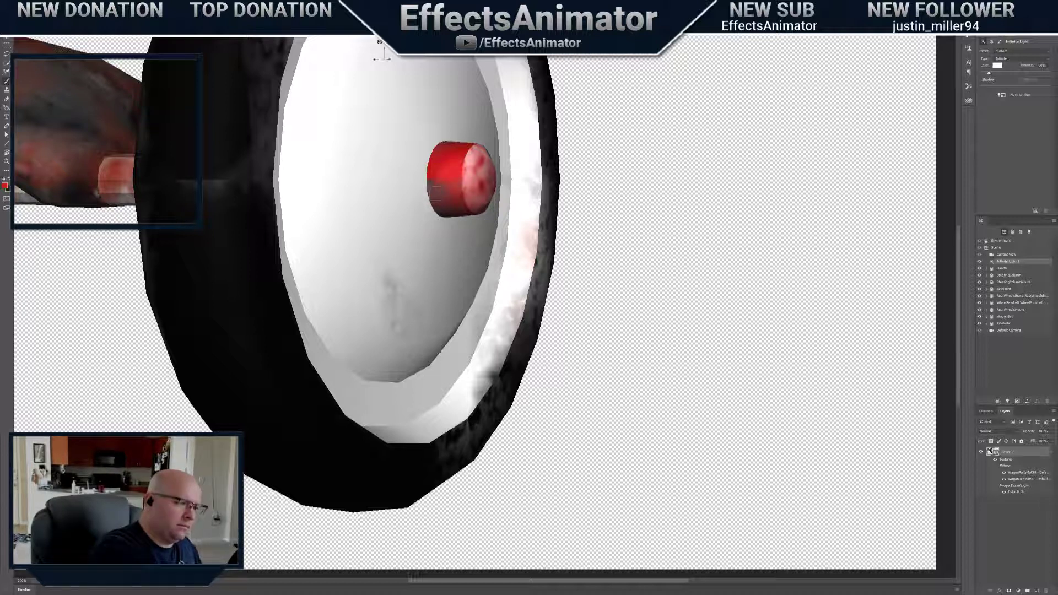
left_click_drag(463, 160, 485, 174)
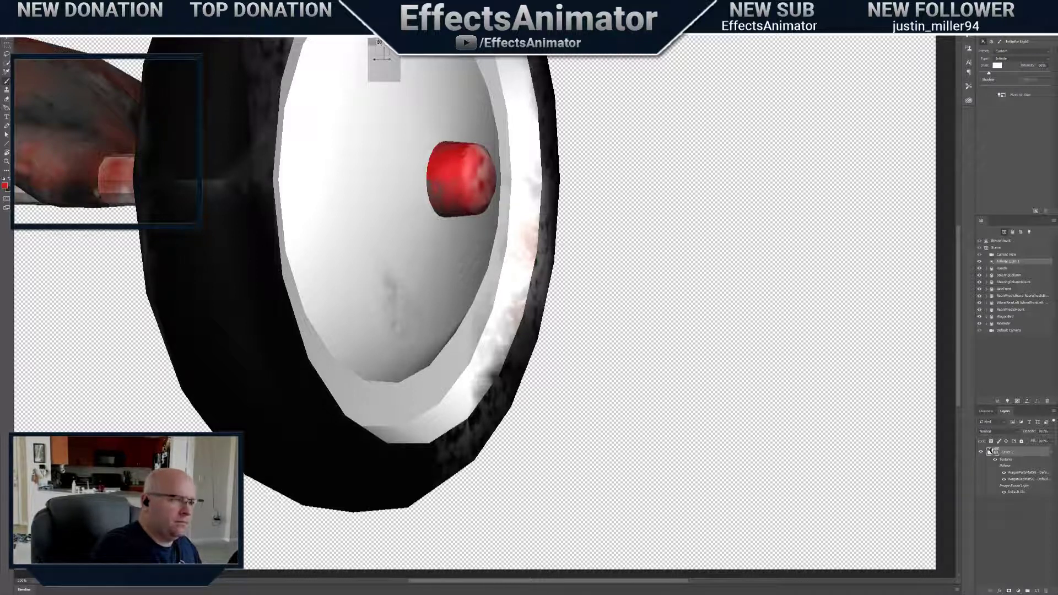
Paint bright red over the pale blotches on the end of the opposite wheel's axle cap
mouse_move(379, 43)
left_mouse_down()
mouse_move(358, 64)
mouse_move(381, 55)
left_mouse_up()
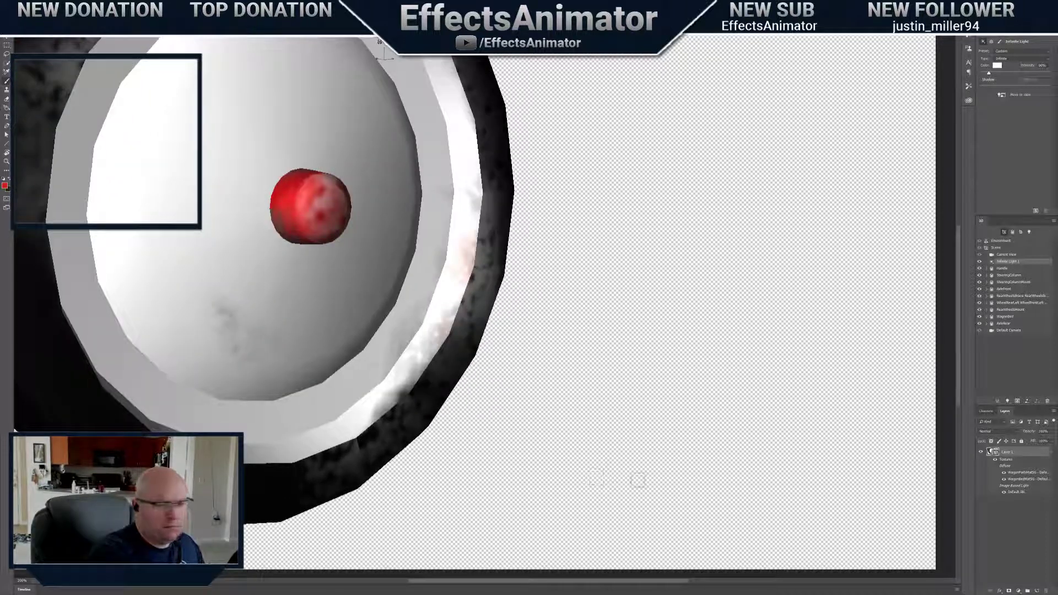
mouse_move(380, 43)
left_mouse_down()
mouse_move(348, 47)
mouse_move(441, 48)
mouse_move(358, 45)
mouse_move(380, 42)
left_mouse_up()
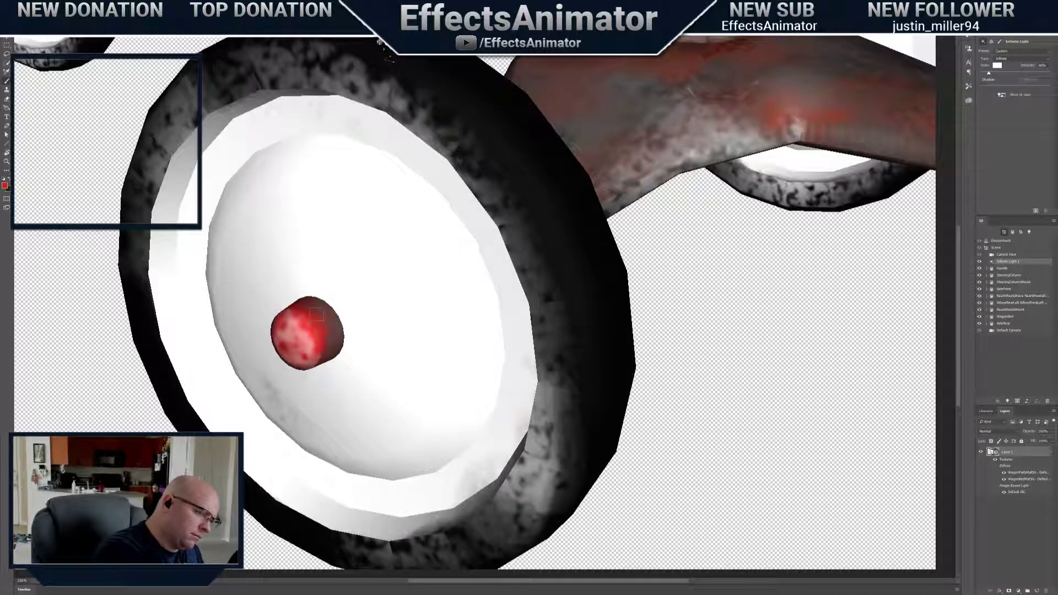
mouse_move(314, 346)
left_mouse_down()
mouse_move(290, 327)
mouse_move(311, 353)
mouse_move(325, 351)
left_mouse_up()
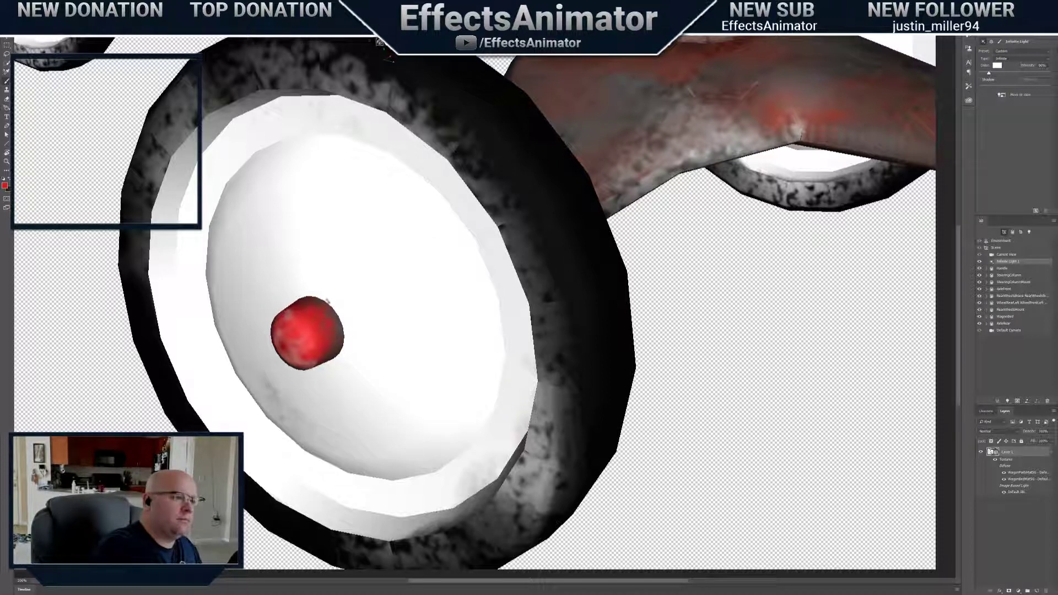
Fill the remaining pale patches around that axle cap's face and edge with red from several angles
left_click_drag(380, 42, 381, 11)
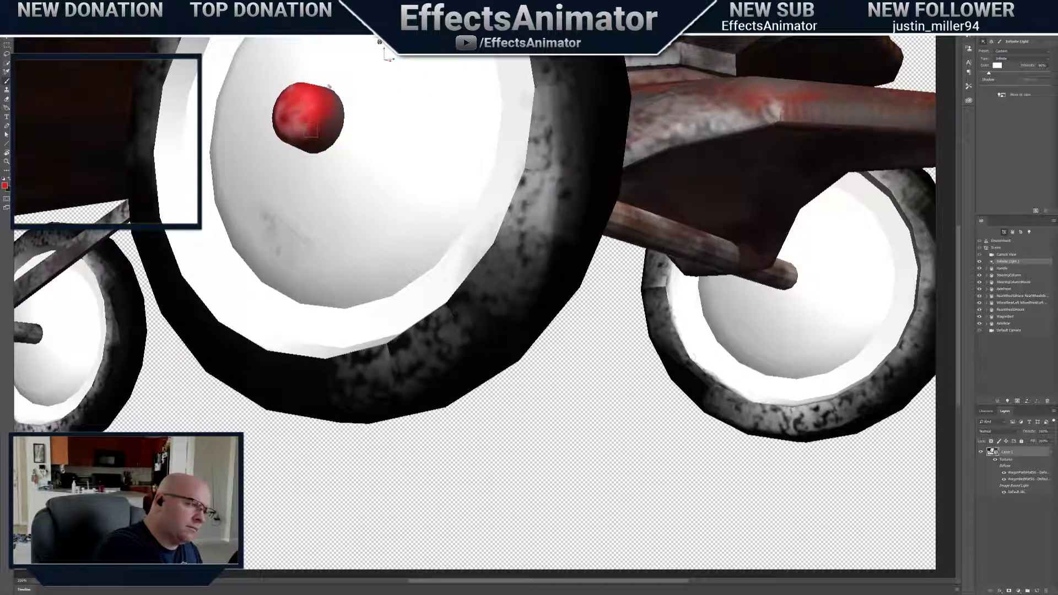
mouse_move(378, 42)
left_mouse_down()
mouse_move(380, 24)
mouse_move(364, 61)
mouse_move(380, 42)
left_mouse_up()
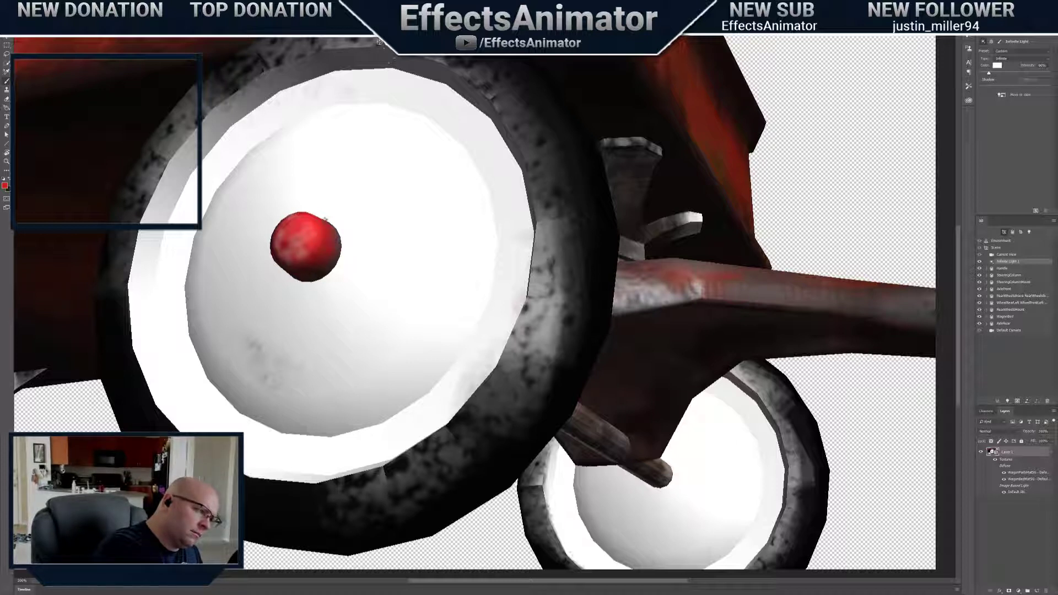
mouse_move(379, 42)
left_mouse_down()
mouse_move(388, 22)
mouse_move(379, 62)
left_mouse_up()
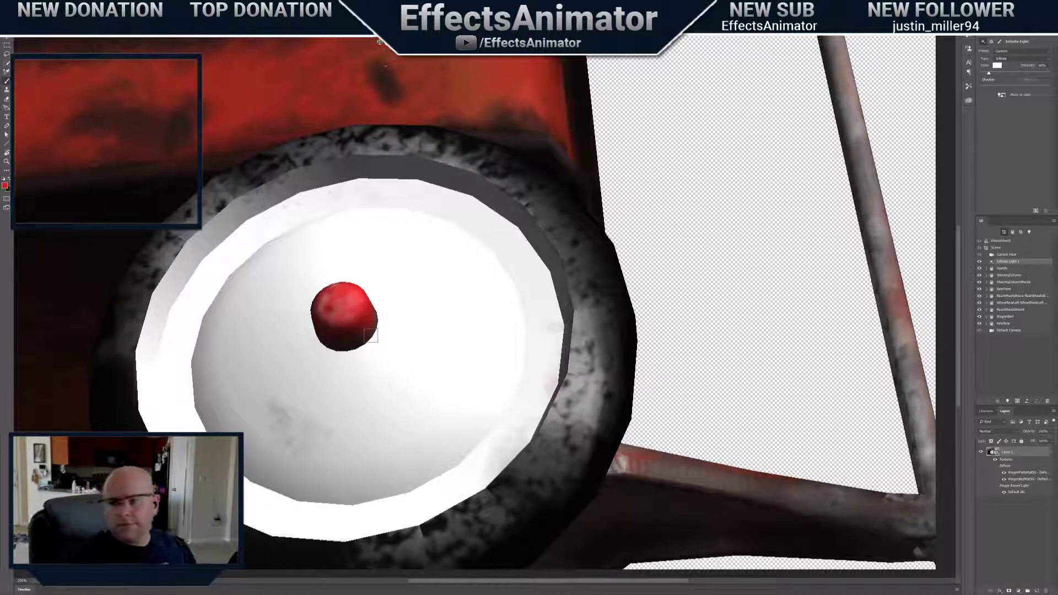
mouse_move(379, 42)
left_mouse_down()
mouse_move(557, 110)
mouse_move(557, 177)
left_mouse_up()
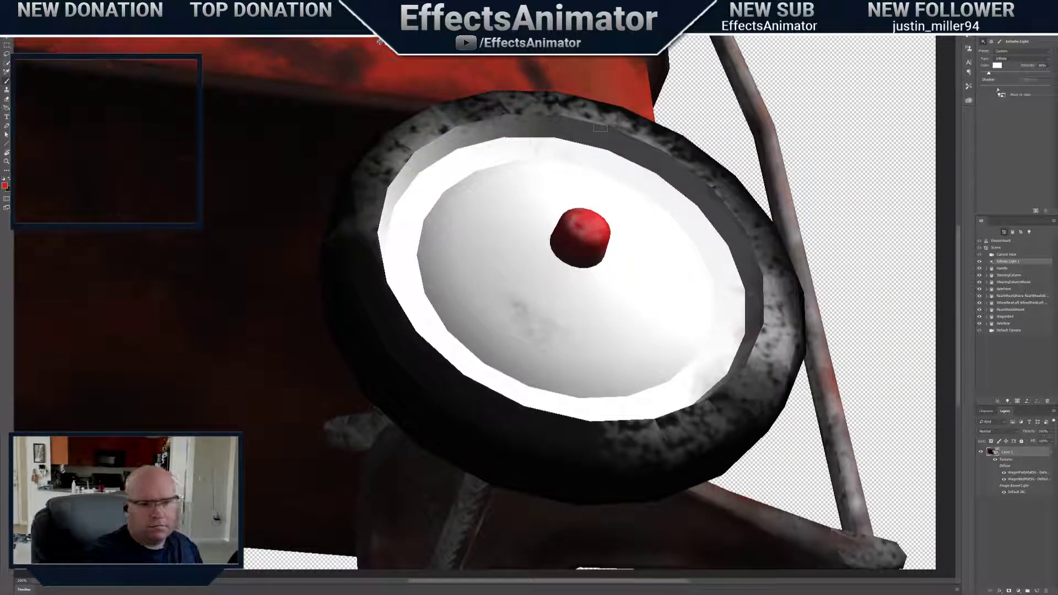
Align the infinite light with the current view and dab dark grime onto the upper-right edge of the white wheel hub with a resized brush
left_click(1001, 95)
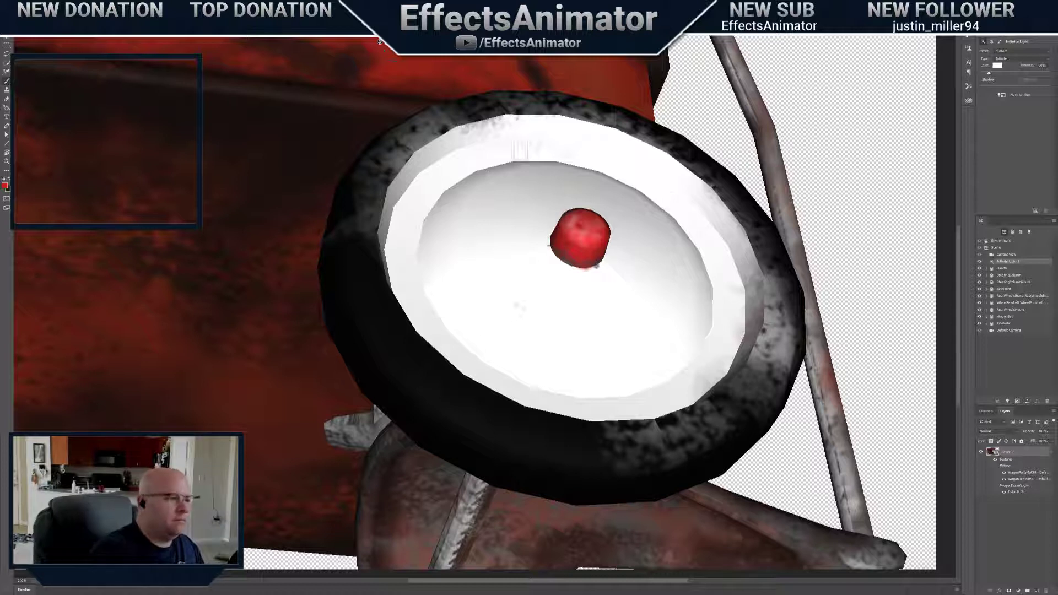
mouse_move(380, 42)
left_mouse_down()
mouse_move(382, 58)
mouse_move(384, 27)
left_mouse_up()
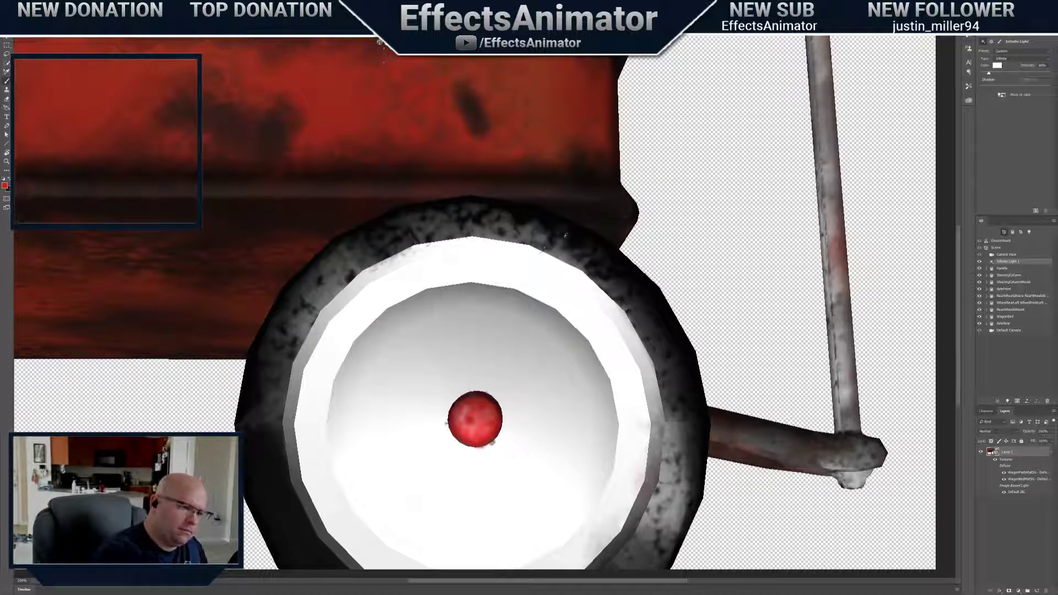
right_click(601, 348)
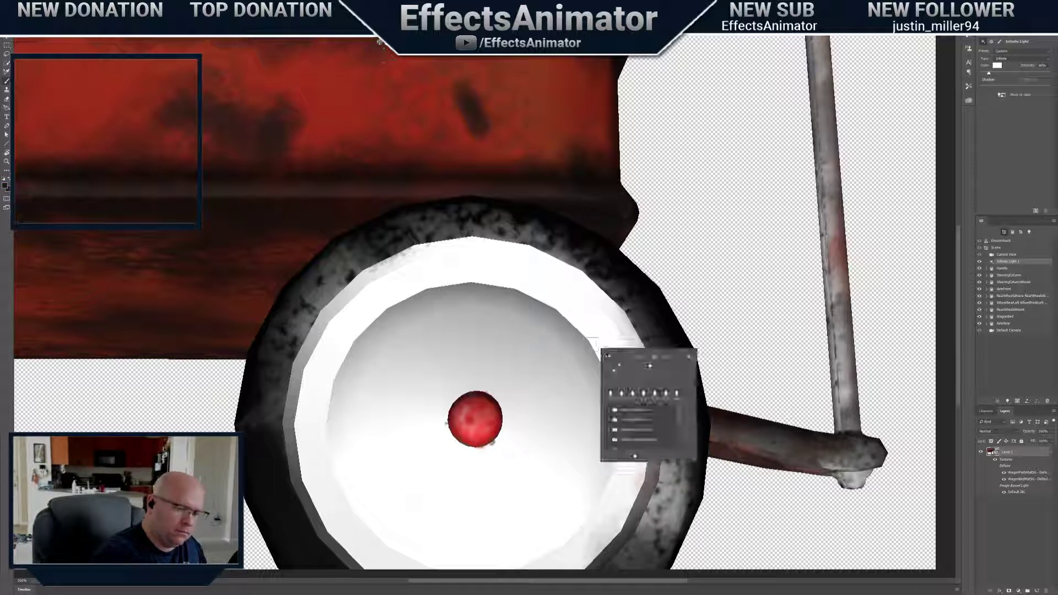
mouse_move(593, 346)
left_mouse_down()
mouse_move(608, 375)
mouse_move(583, 343)
mouse_move(590, 338)
left_mouse_up()
right_click(610, 370)
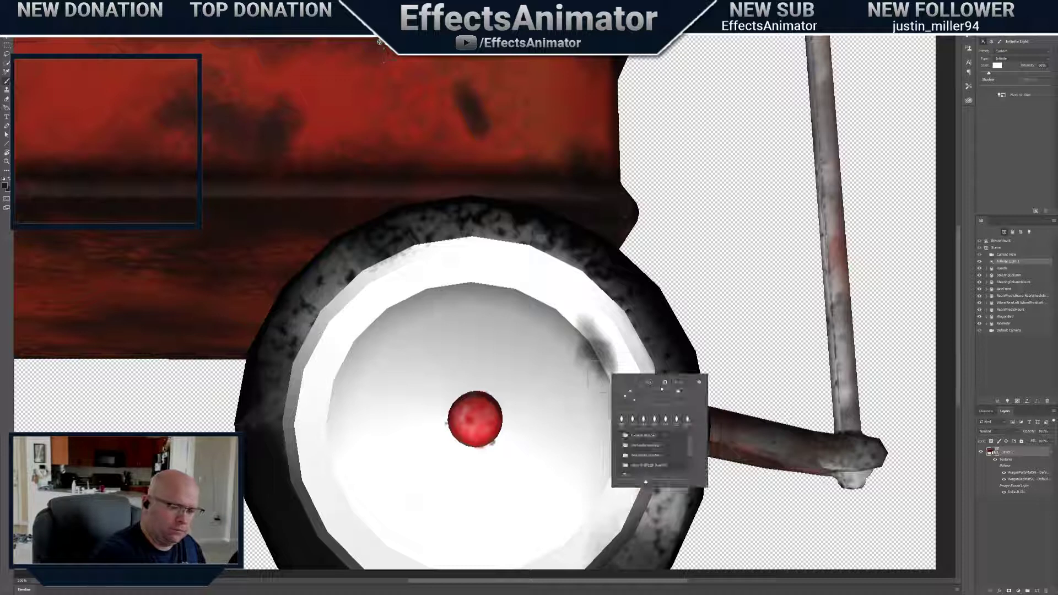
left_click_drag(673, 391, 681, 391)
key("Return")
mouse_move(585, 357)
left_mouse_down()
mouse_move(581, 340)
mouse_move(611, 385)
mouse_move(601, 366)
left_mouse_up()
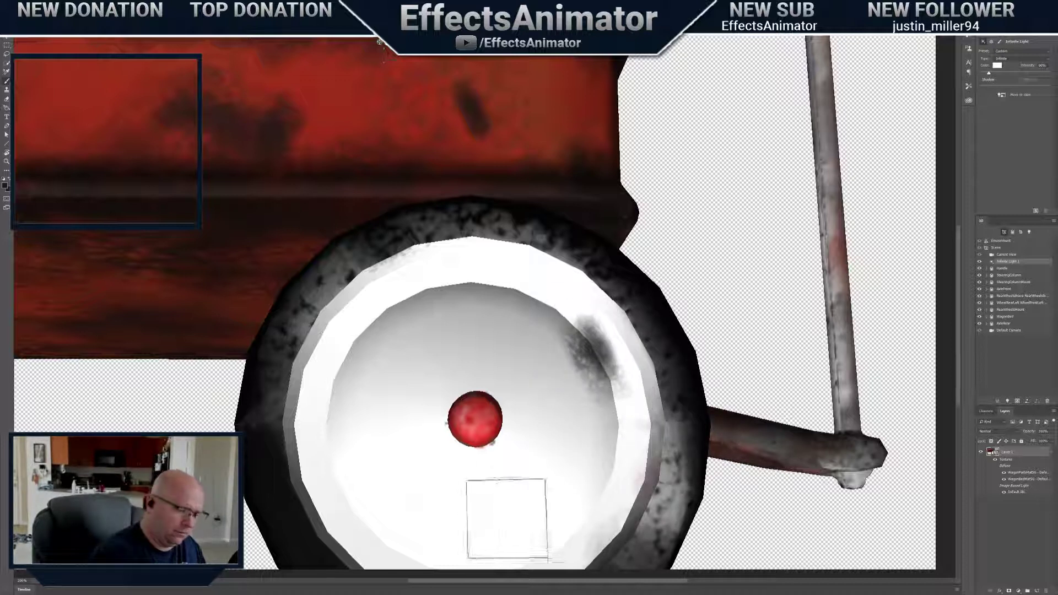
Add speckled grime at the hub's lower right and soften the dark patches with a sampled lighter gray
mouse_move(535, 526)
left_mouse_down()
mouse_move(582, 508)
mouse_move(606, 463)
mouse_move(579, 511)
mouse_move(604, 487)
mouse_move(574, 525)
mouse_move(602, 511)
mouse_move(589, 518)
mouse_move(609, 486)
left_mouse_up()
right_click(595, 492)
left_click(652, 498)
left_click(570, 513, "alt")
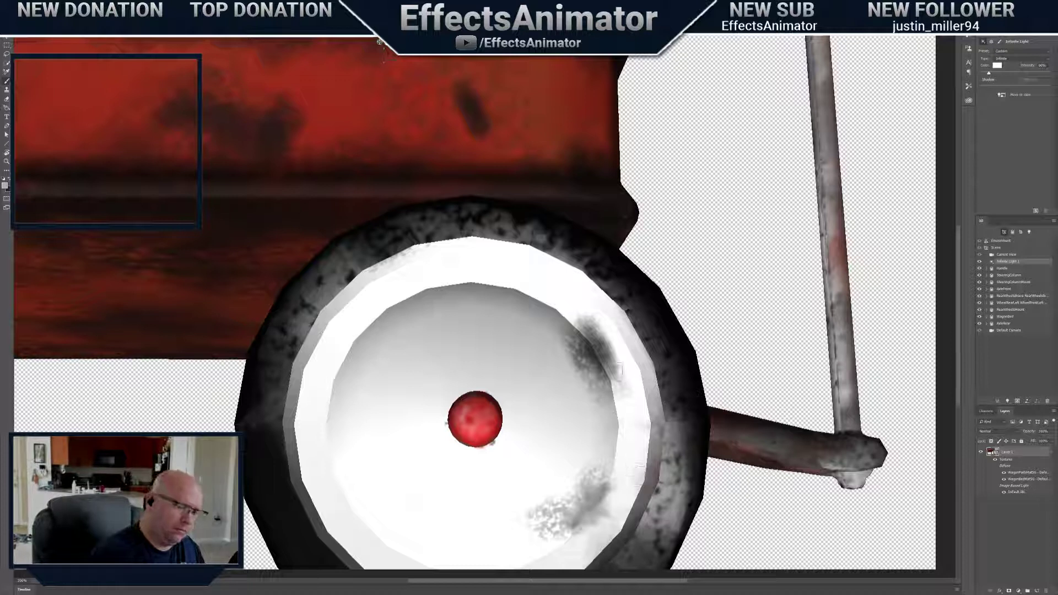
left_click_drag(613, 380, 598, 318)
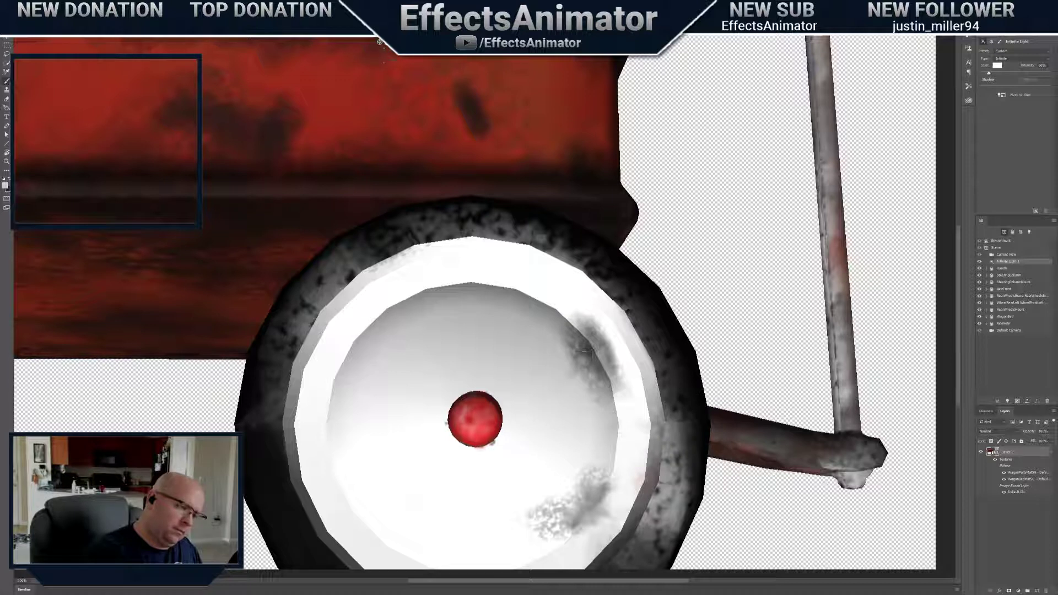
mouse_move(583, 349)
left_mouse_down()
mouse_move(593, 355)
mouse_move(592, 328)
mouse_move(578, 312)
left_mouse_up()
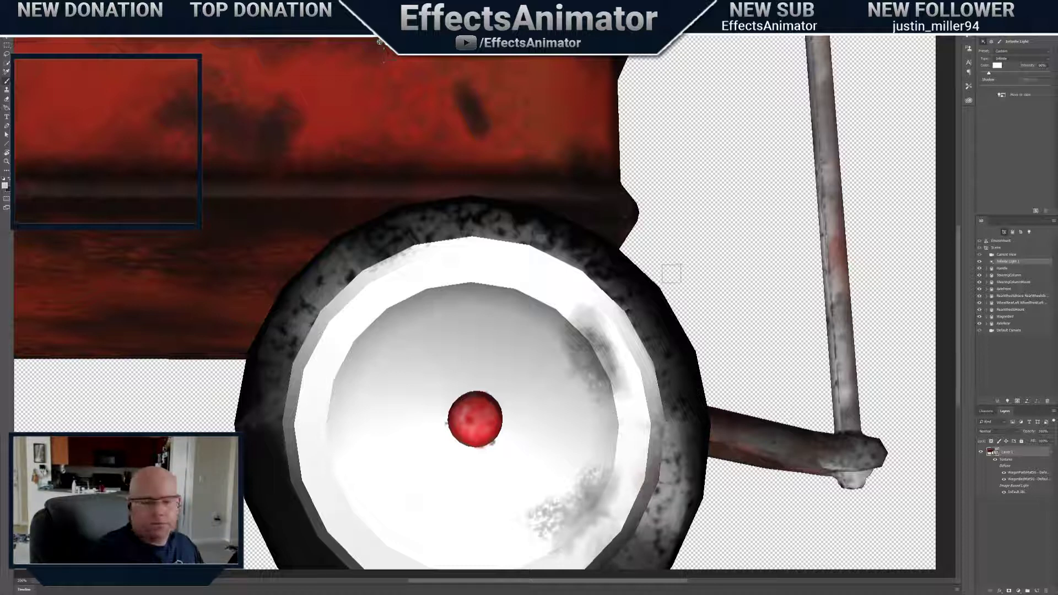
Resize the brush and paint dark grime around the base of the red axle cap, undoing a stray stroke
left_click_drag(402, 215, 402, 71)
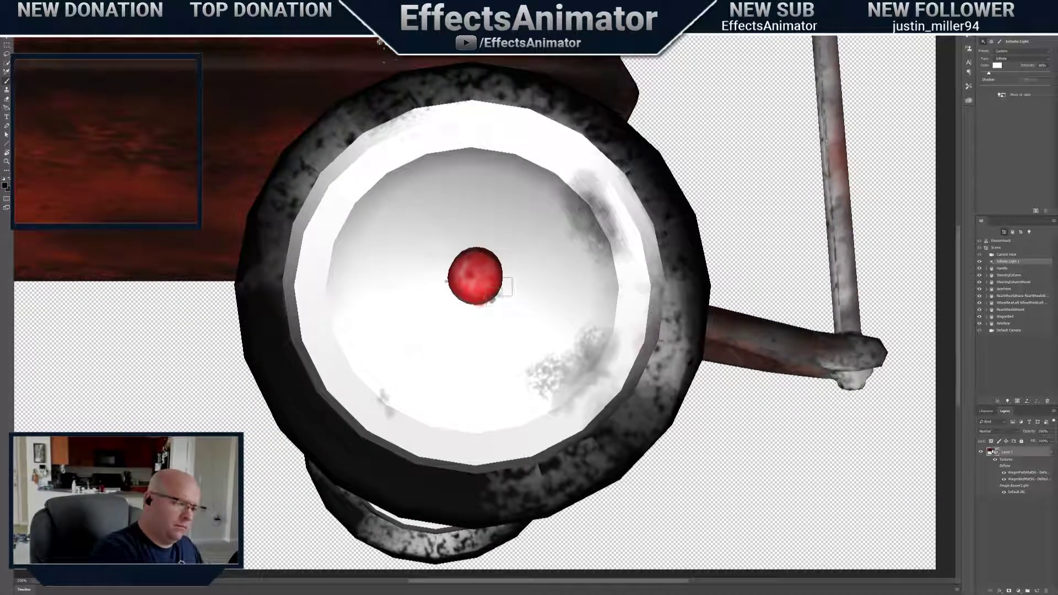
right_click(489, 308)
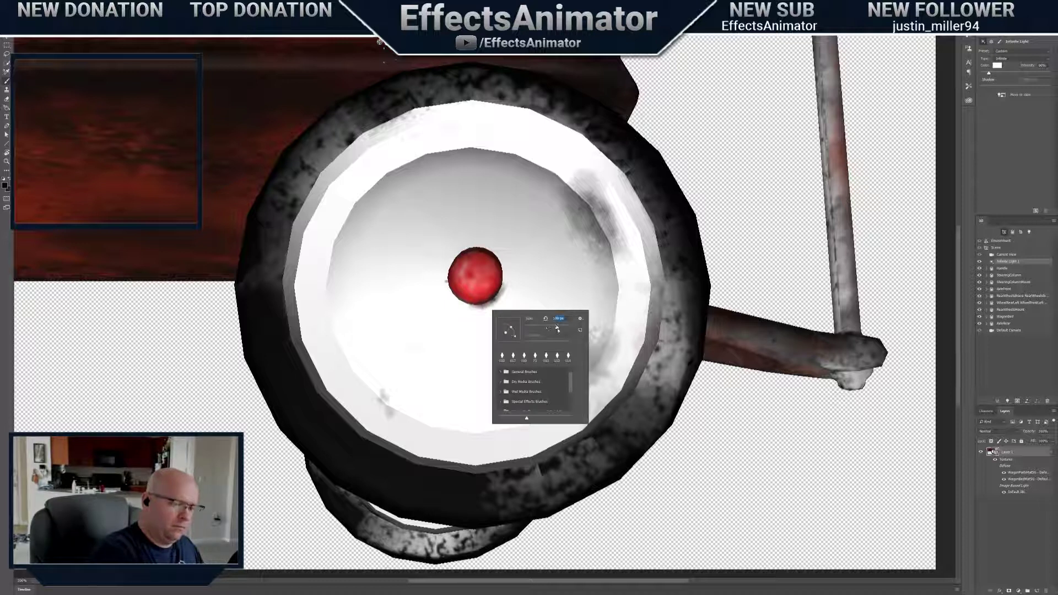
left_click_drag(494, 308, 469, 313)
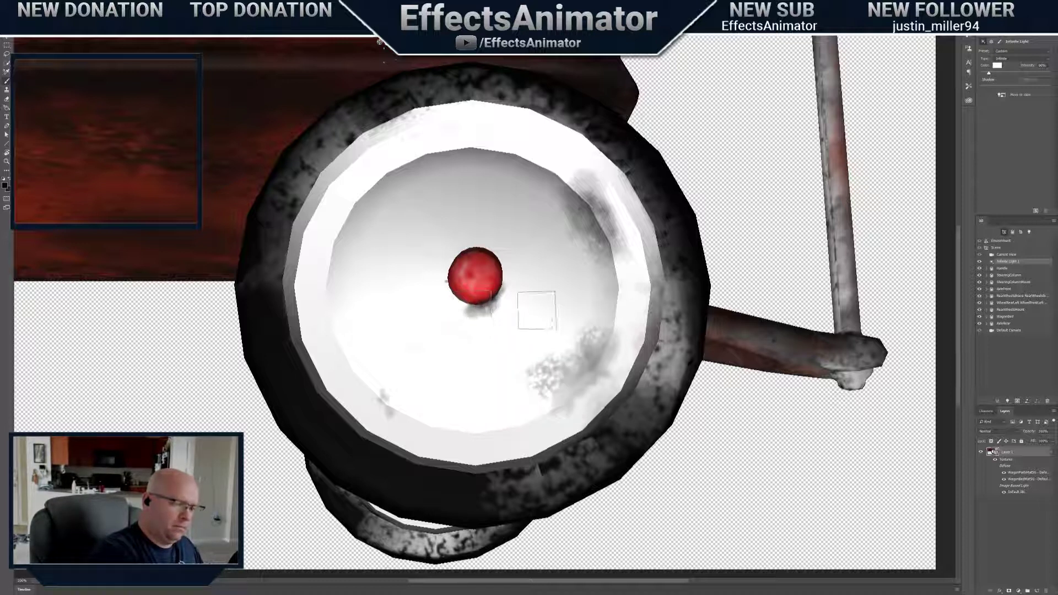
left_click_drag(381, 60, 385, 43)
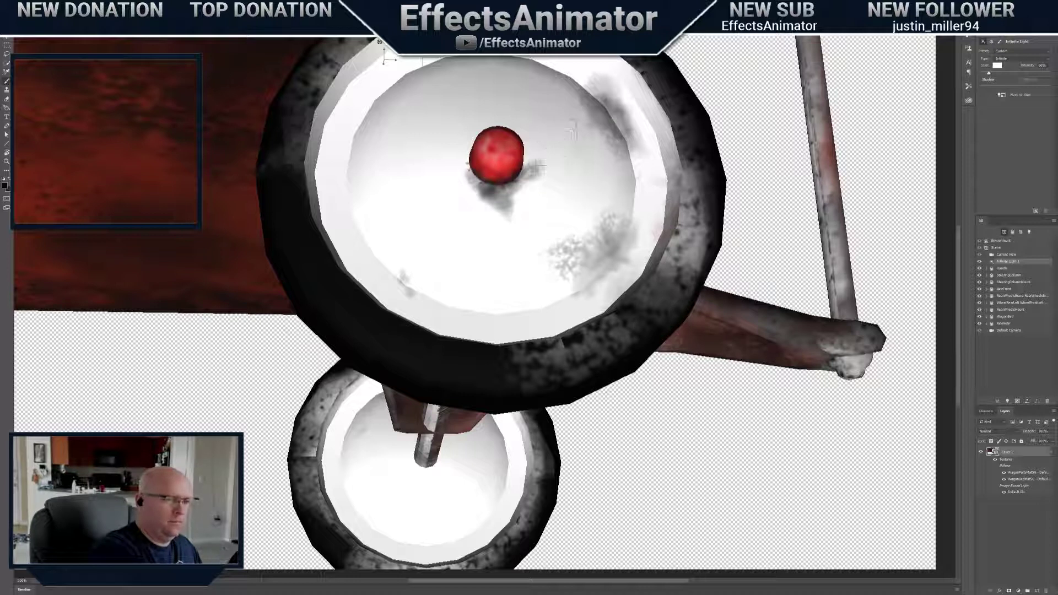
key("ctrl+z")
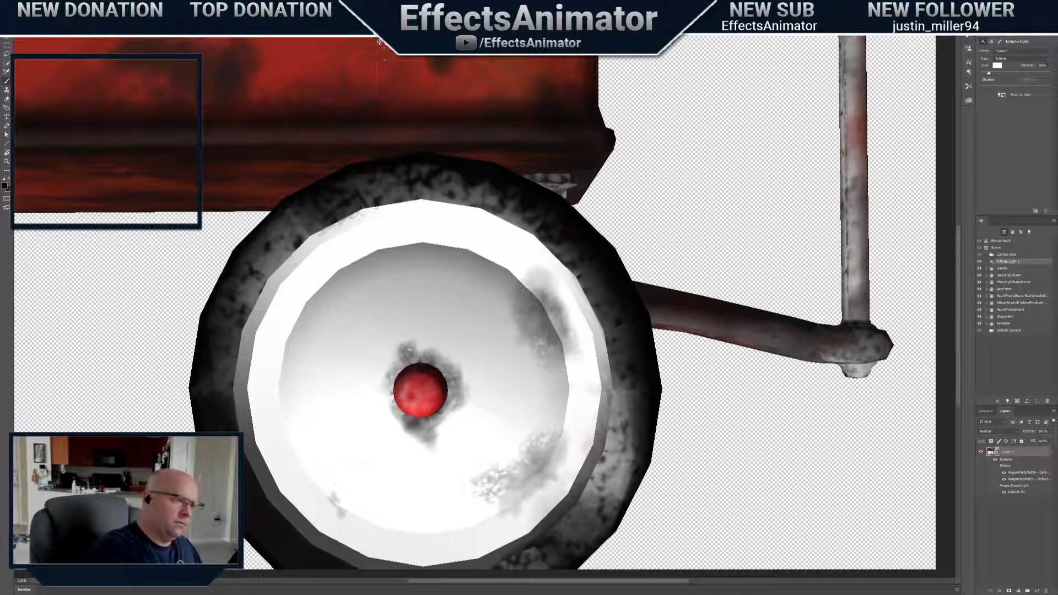
left_click_drag(379, 42, 549, 72)
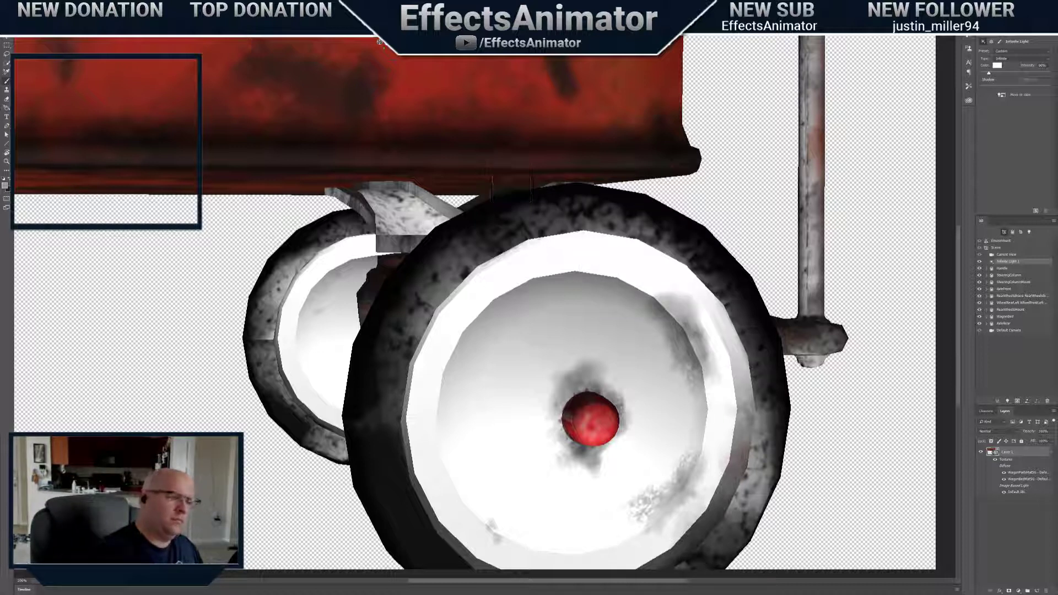
Paint soft gray smudges around the wheel's white rim and the hub's left side with an enlarged brush
left_click_drag(512, 189, 405, 165)
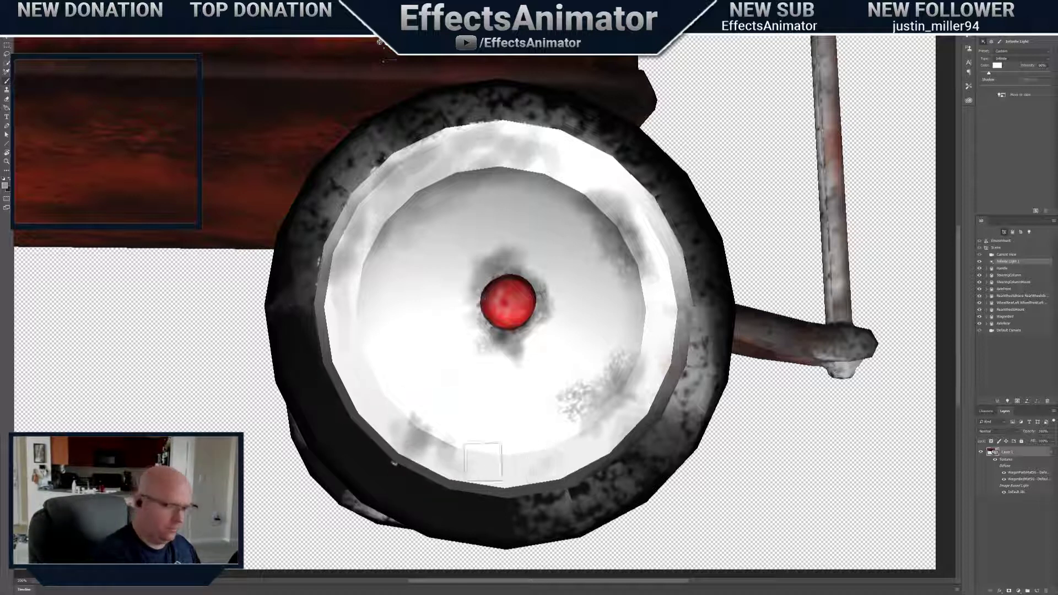
right_click(414, 405)
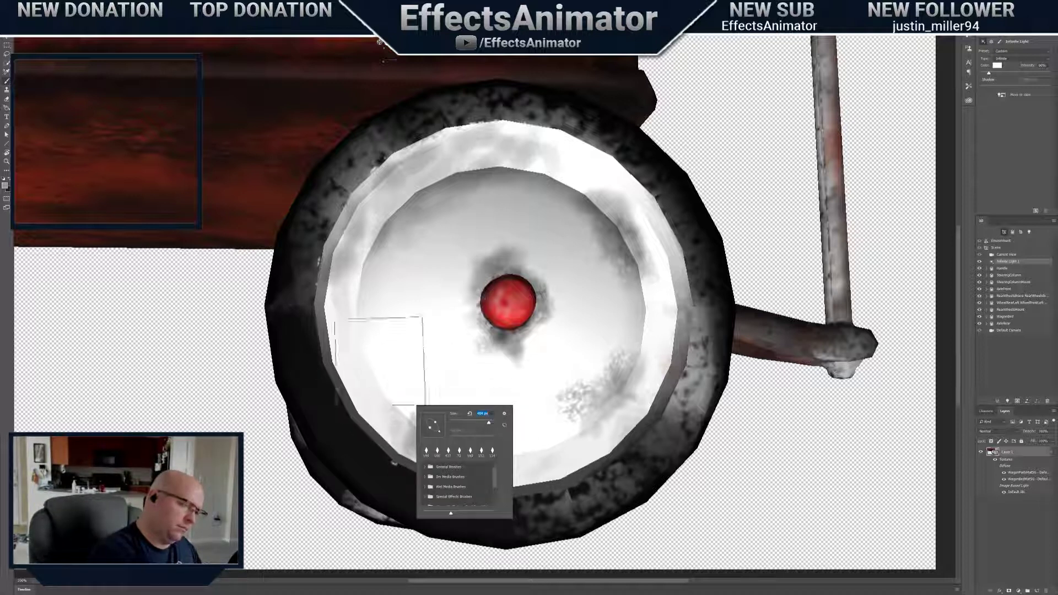
mouse_move(369, 334)
left_mouse_down()
mouse_move(367, 286)
mouse_move(367, 334)
left_mouse_up()
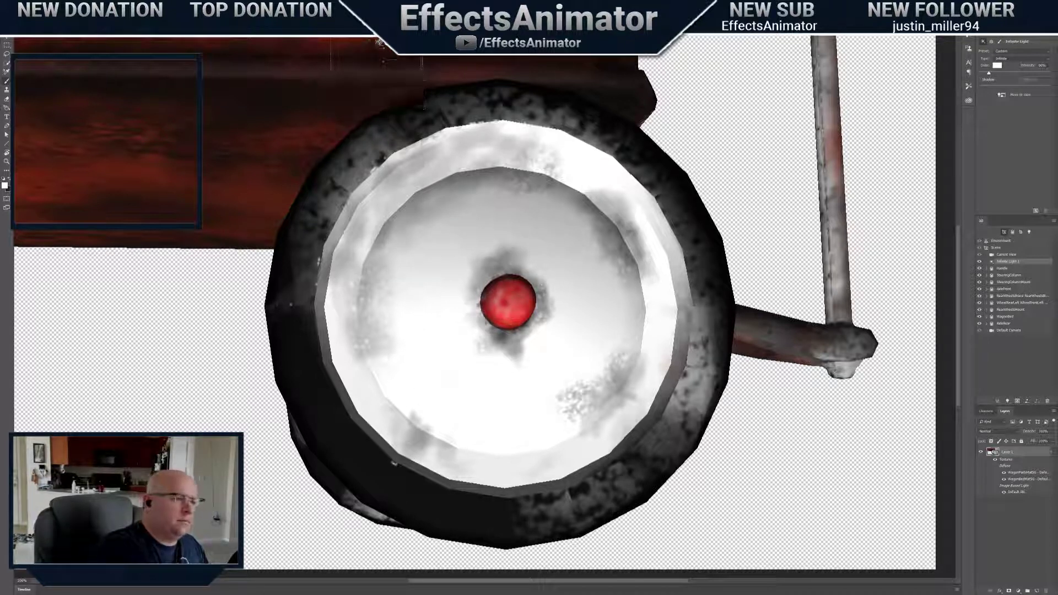
mouse_move(379, 42)
left_mouse_down()
mouse_move(407, 51)
mouse_move(408, 42)
left_mouse_up()
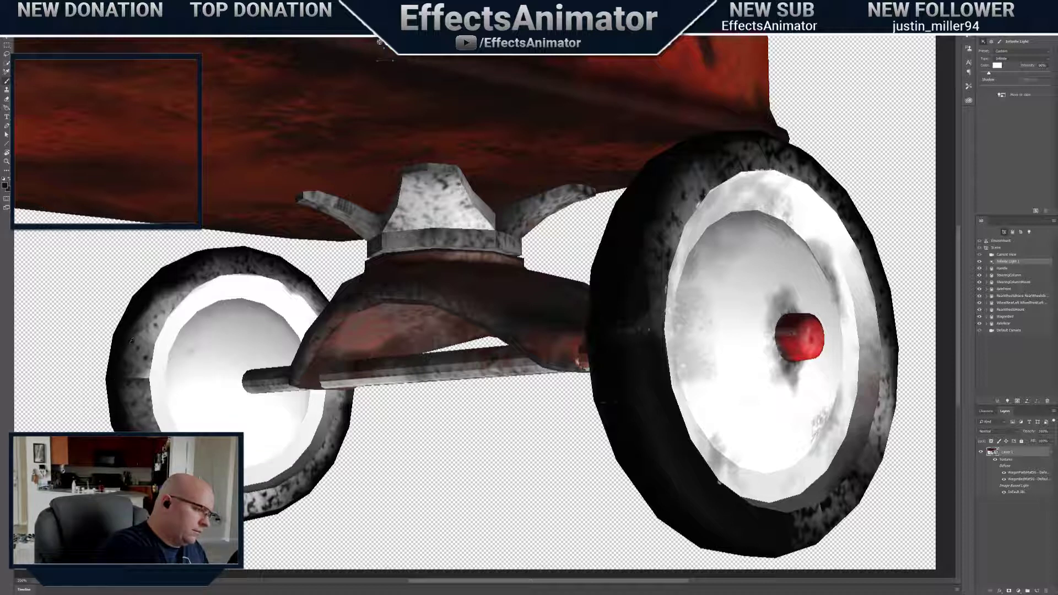
Choose a black paint color and try to darken the gray sidewall of the opposite wheel's tire
left_click(6, 182)
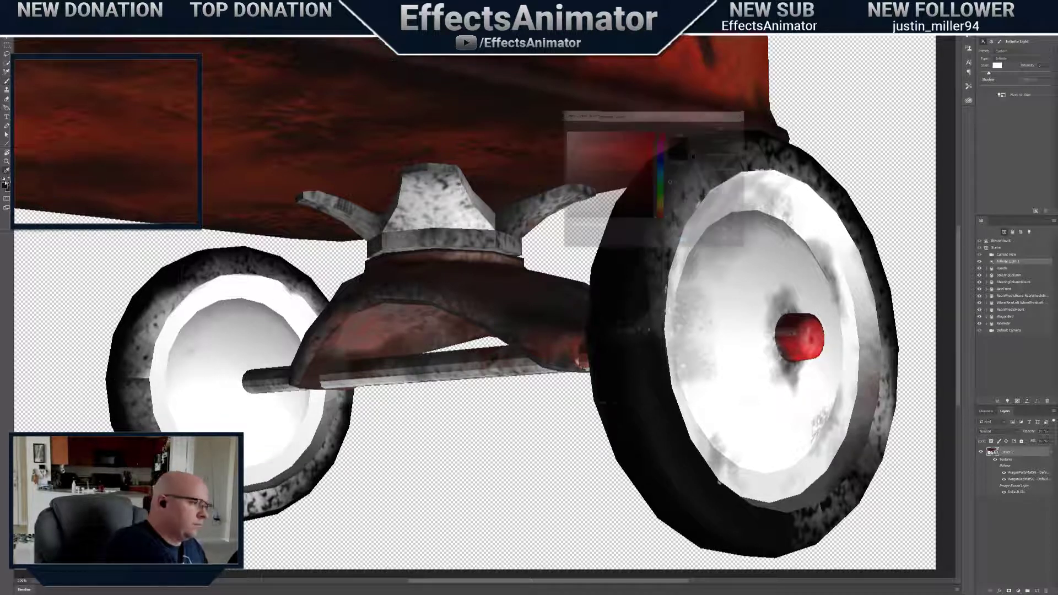
left_click(723, 128)
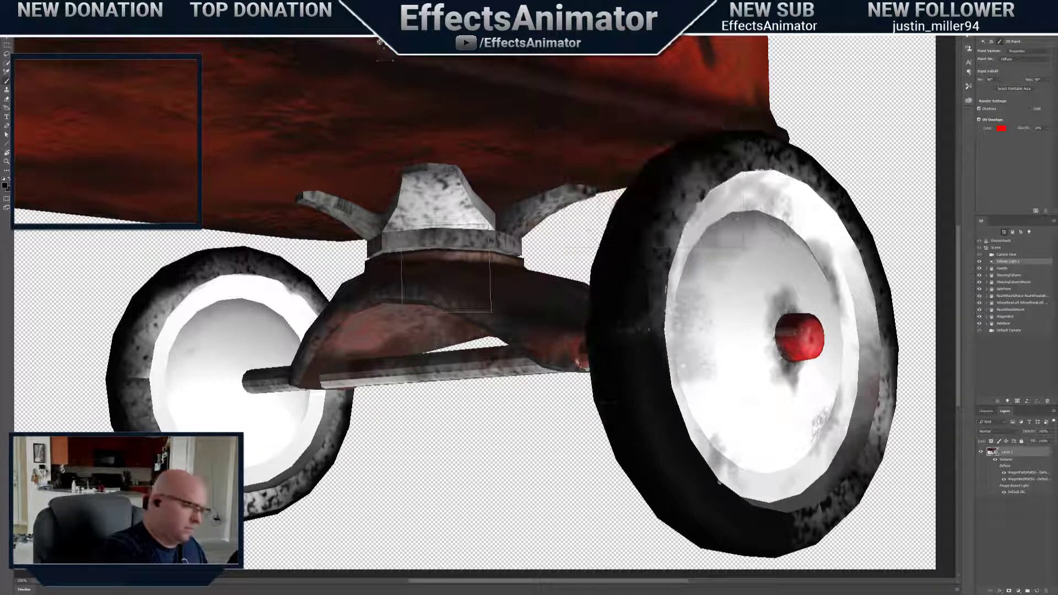
right_click(151, 355)
left_click_drag(141, 319, 137, 338)
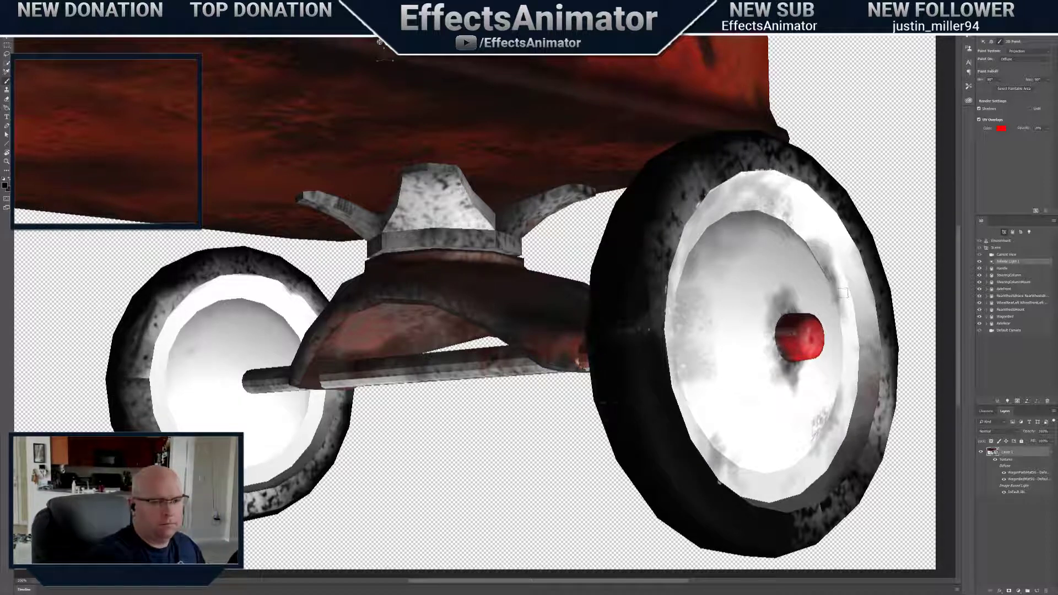
scroll(379, 42, "up", 5)
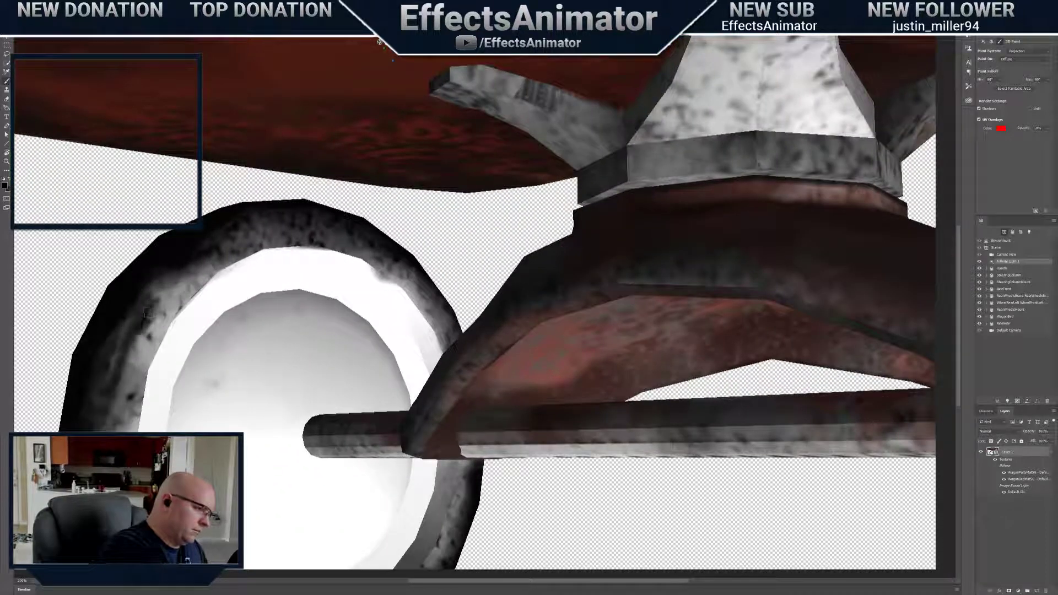
right_click(151, 318)
mouse_move(179, 307)
left_mouse_down()
mouse_move(123, 334)
mouse_move(264, 231)
mouse_move(242, 243)
mouse_move(218, 236)
mouse_move(200, 283)
mouse_move(152, 345)
mouse_move(150, 404)
left_mouse_up()
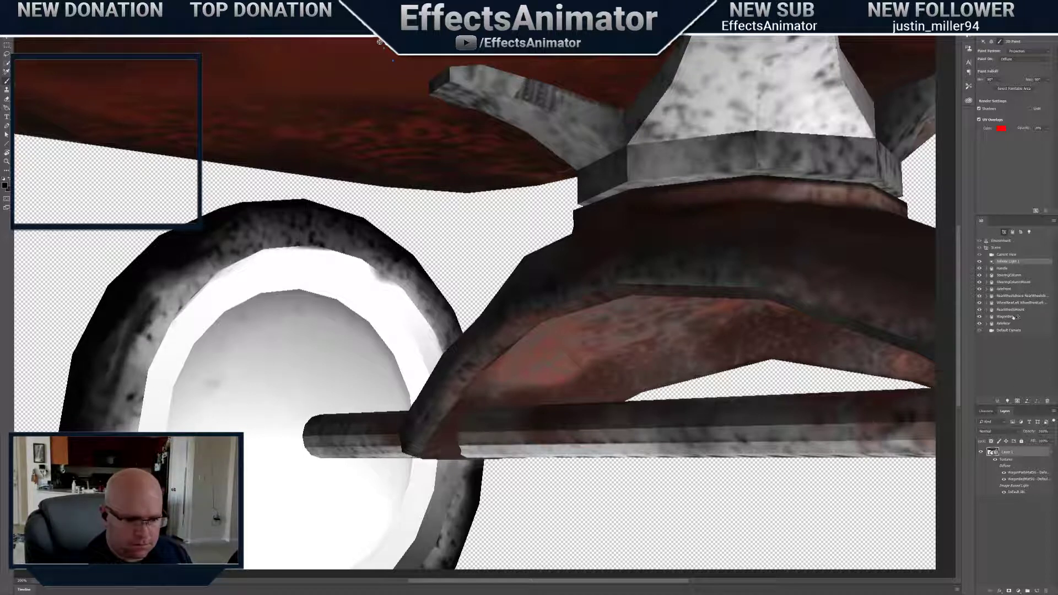
Toggle the steering parts' visibility to identify them, and open the steering column material's diffuse texture for editing
left_click(980, 282)
left_click(979, 282)
left_click(980, 281)
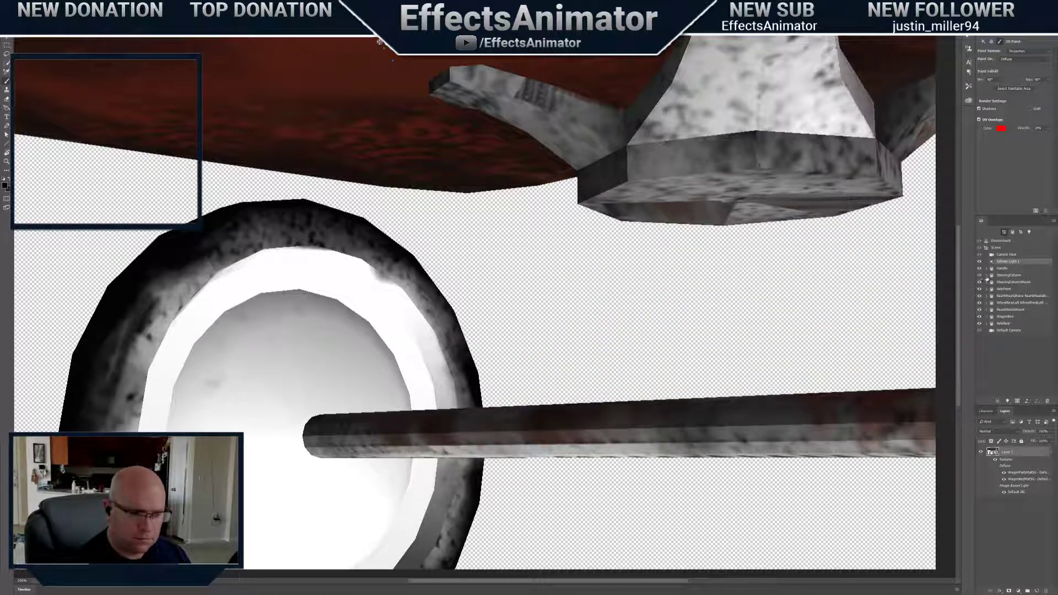
left_click(986, 276)
left_click(980, 275)
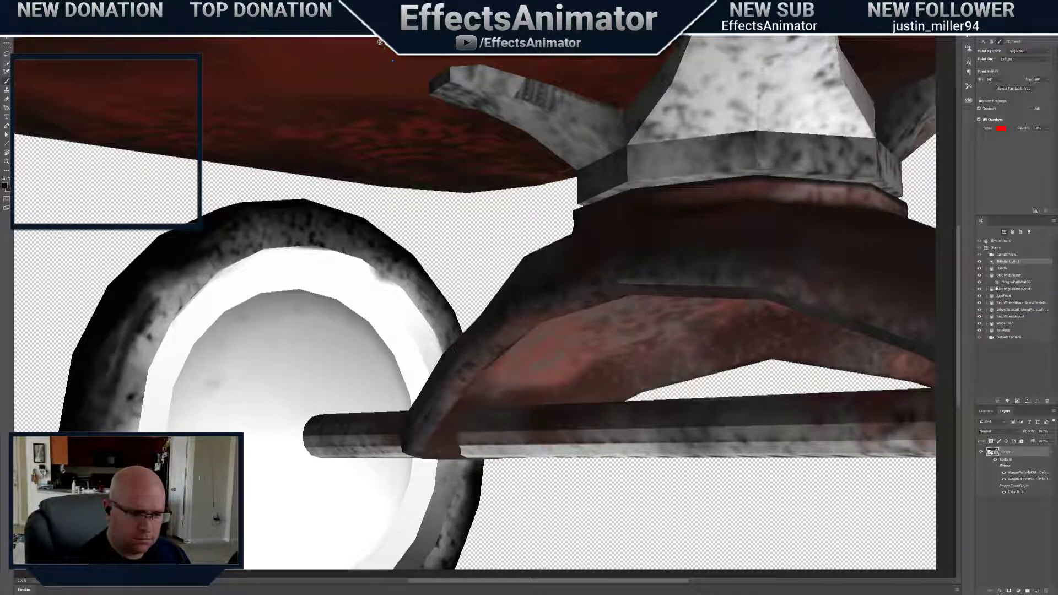
left_click(996, 283)
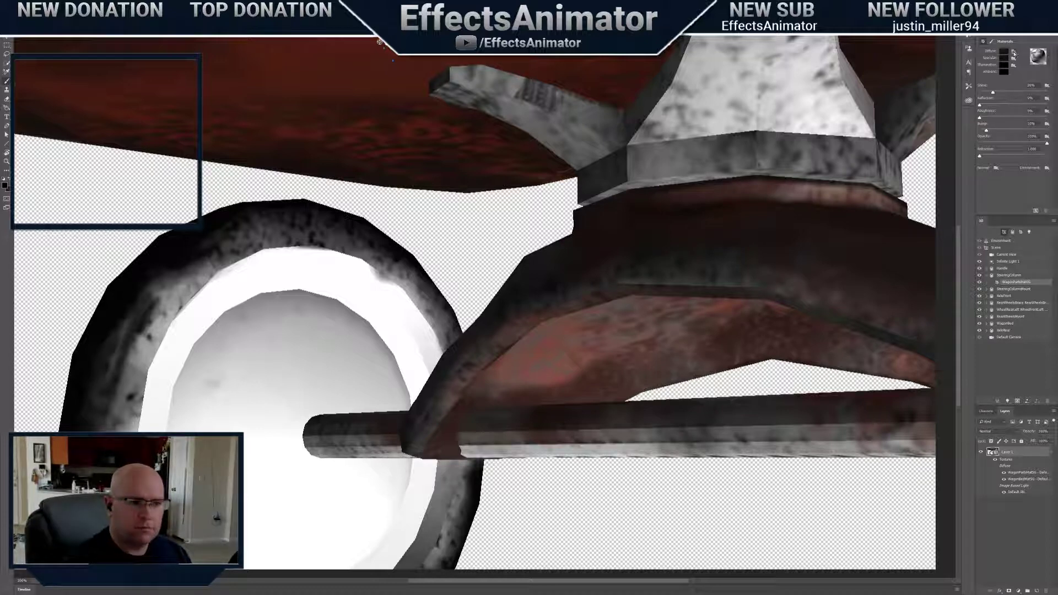
left_click(1014, 54)
left_click(1020, 58)
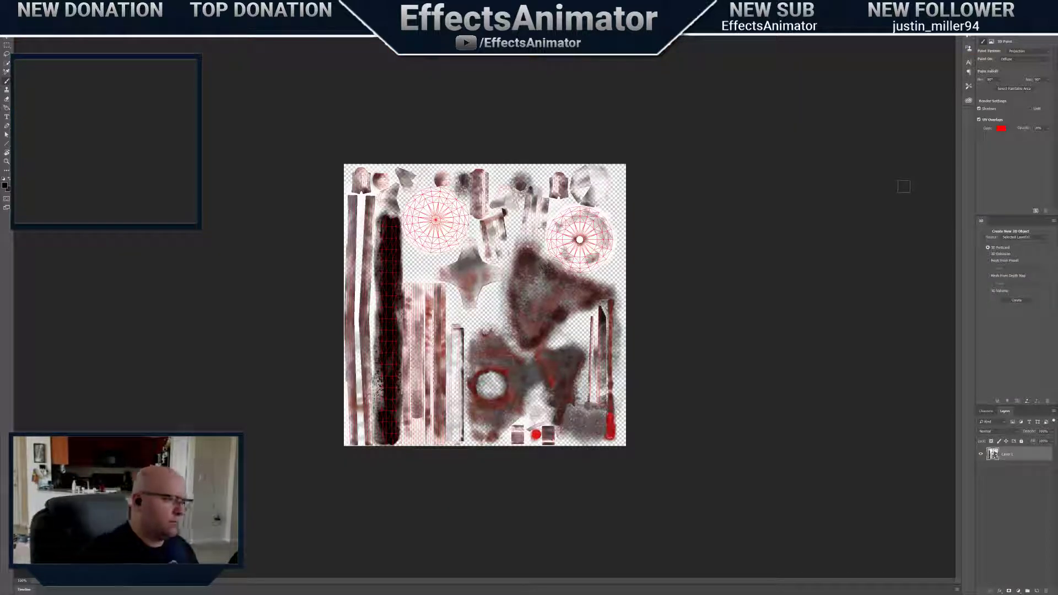
Paint black over the mottled left side of the tire strip's lower section in the flat texture
scroll(353, 408, "up", 3, "alt")
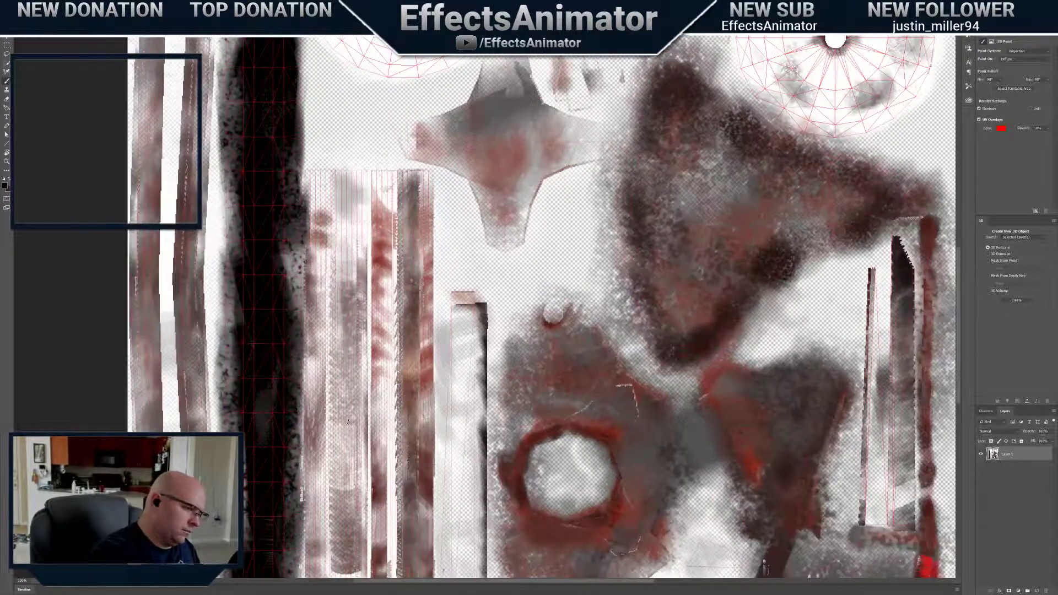
scroll(322, 382, "up", 2, "alt")
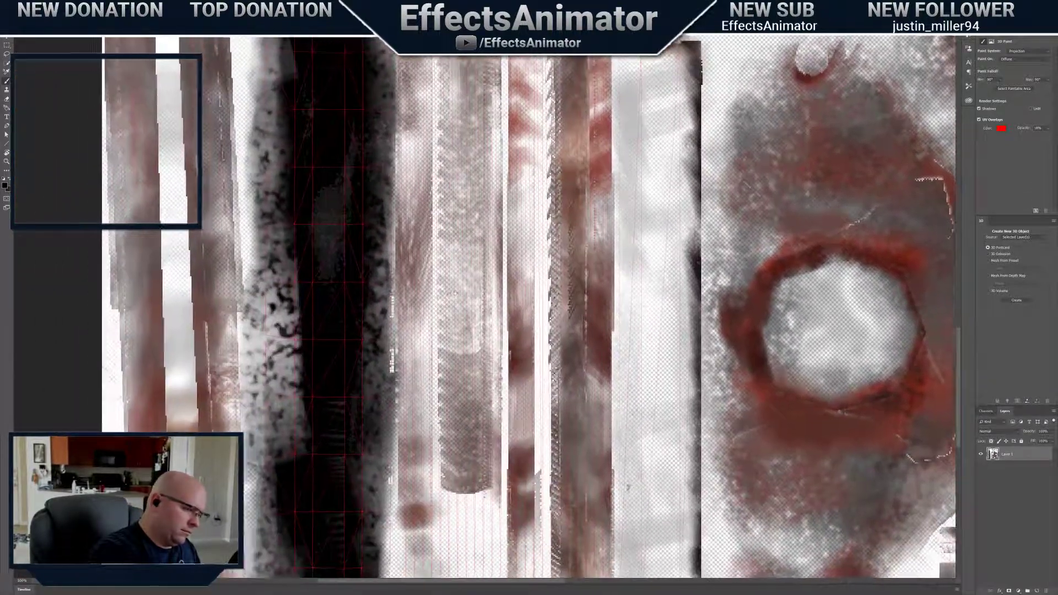
left_click_drag(319, 386, 295, 409)
mouse_move(291, 325)
left_mouse_down()
mouse_move(280, 231)
mouse_move(298, 122)
mouse_move(279, 143)
left_mouse_up()
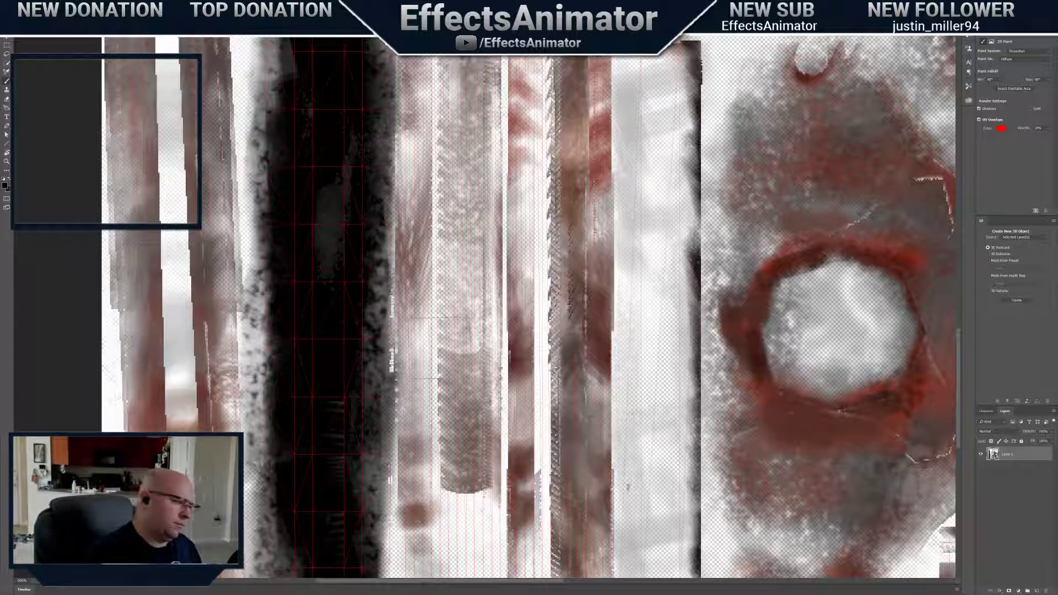
Fill the mottled edges and gray patches along the middle of the tire strip with black
mouse_move(365, 307)
left_mouse_down()
mouse_move(359, 431)
mouse_move(335, 478)
left_mouse_up()
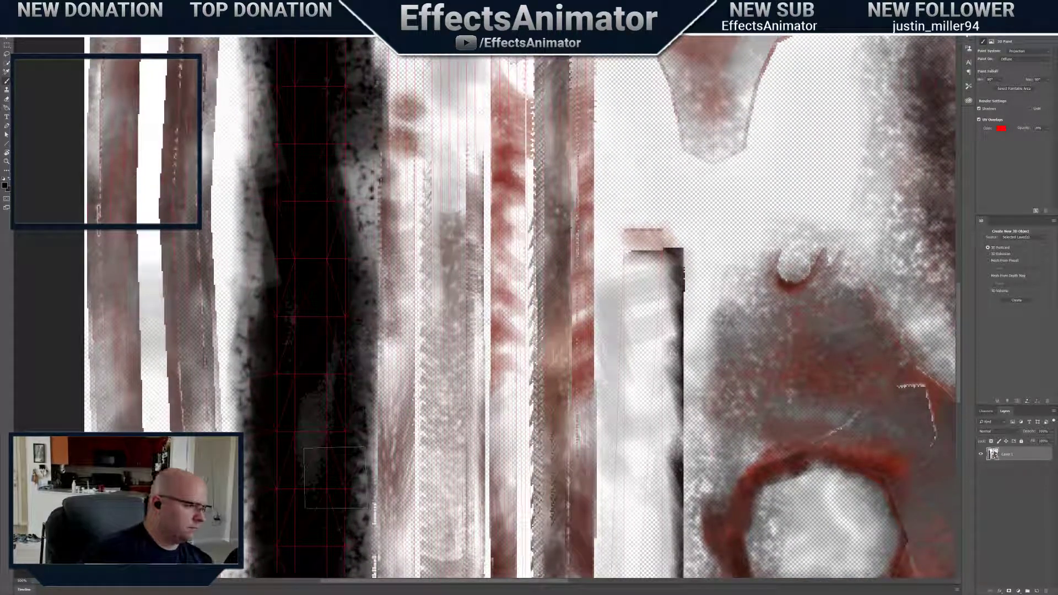
mouse_move(284, 267)
left_mouse_down()
mouse_move(281, 309)
mouse_move(265, 331)
mouse_move(253, 209)
mouse_move(341, 232)
mouse_move(353, 264)
mouse_move(346, 193)
mouse_move(336, 308)
mouse_move(356, 314)
mouse_move(358, 526)
mouse_move(354, 515)
left_mouse_up()
right_click(353, 314)
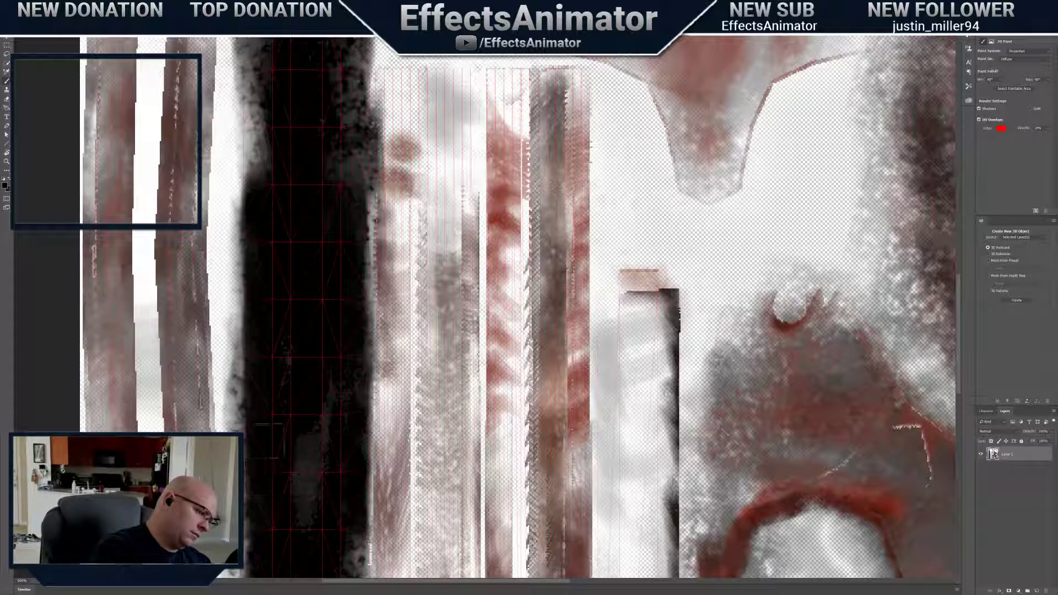
left_click_drag(324, 458, 325, 505)
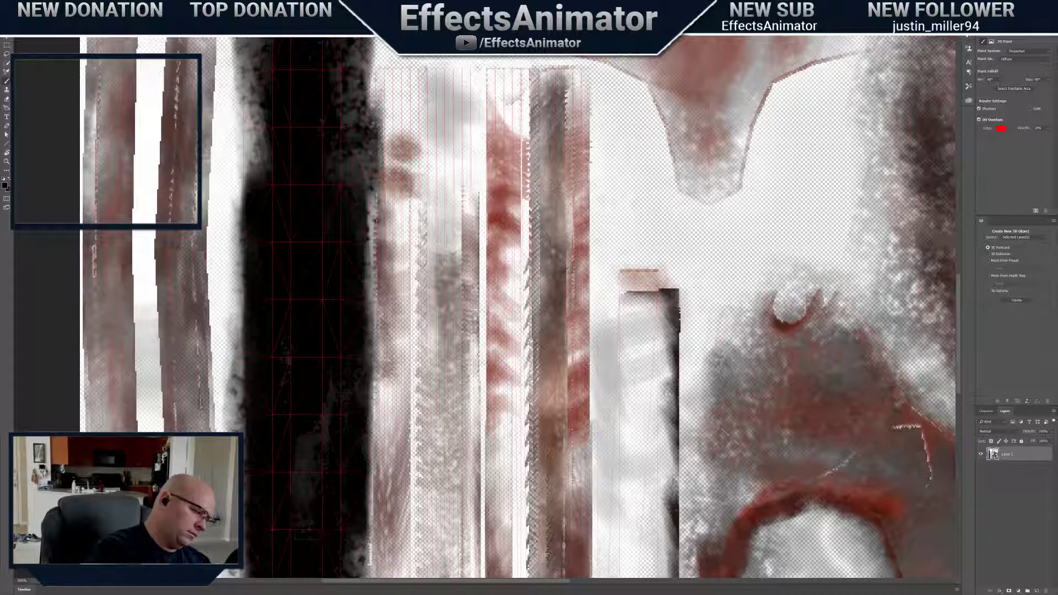
left_click_drag(349, 559, 359, 542)
mouse_move(354, 390)
left_mouse_down()
mouse_move(353, 127)
mouse_move(337, 166)
left_mouse_up()
left_click_drag(257, 168, 254, 121)
Cover the speckled edges of the tire strip's upper section with black
left_click_drag(302, 166, 306, 381)
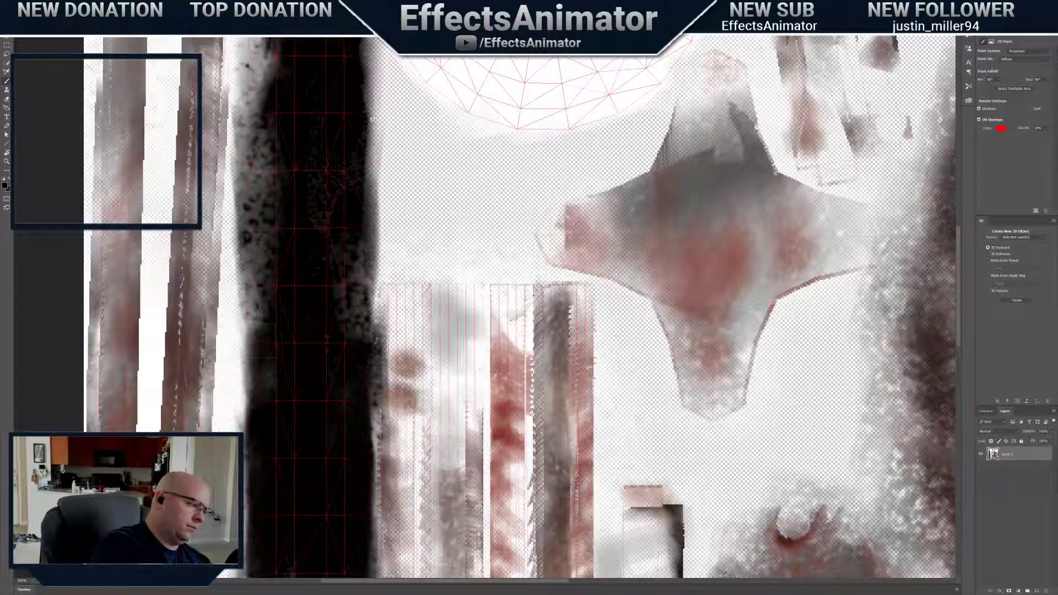
mouse_move(259, 339)
left_mouse_down()
mouse_move(258, 262)
mouse_move(267, 394)
mouse_move(298, 403)
left_mouse_up()
left_click_drag(356, 317, 370, 166)
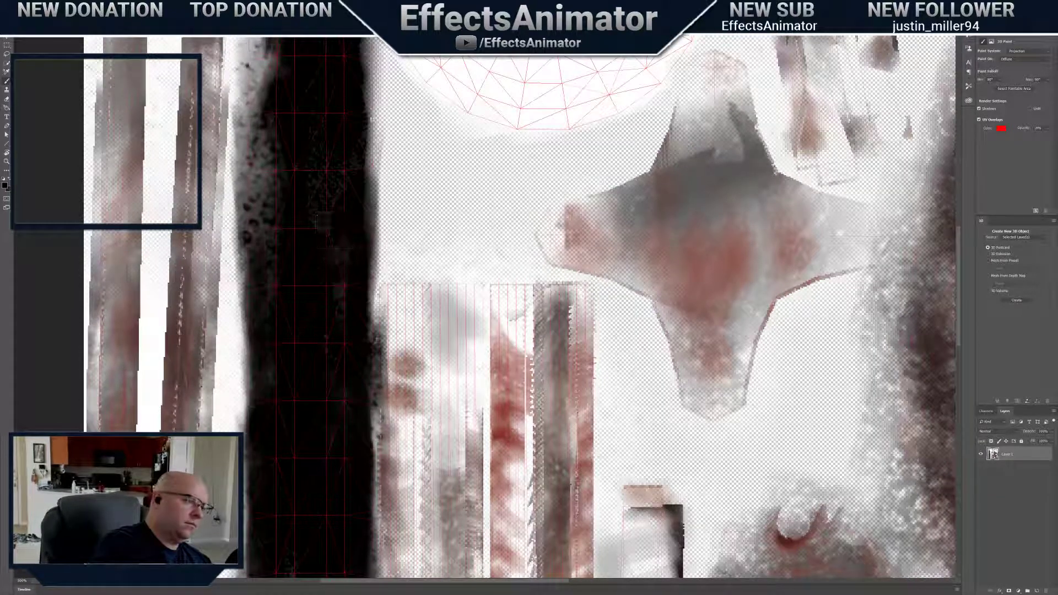
Paint black over the mottled left edge and gray patches at the upper end of the tire strip in the flat texture
mouse_move(259, 266)
left_mouse_down()
mouse_move(255, 138)
mouse_move(267, 213)
left_mouse_up()
left_click_drag(330, 198, 318, 374)
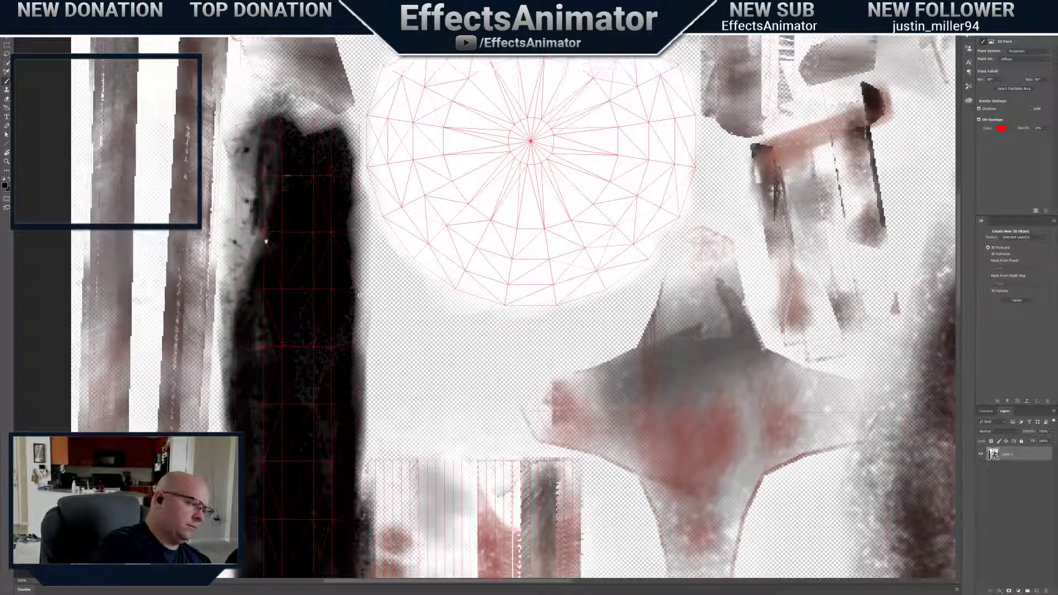
mouse_move(266, 241)
left_mouse_down()
mouse_move(243, 339)
mouse_move(259, 350)
mouse_move(264, 154)
mouse_move(245, 160)
mouse_move(242, 174)
mouse_move(314, 122)
mouse_move(342, 126)
mouse_move(294, 132)
mouse_move(339, 135)
mouse_move(359, 170)
mouse_move(351, 144)
mouse_move(364, 396)
mouse_move(345, 336)
left_mouse_up()
mouse_move(236, 292)
left_mouse_down()
mouse_move(261, 243)
mouse_move(241, 331)
left_mouse_up()
Fill the remaining faint patches along both edges of the tire strip's middle section with black
left_click_drag(313, 444, 289, 248)
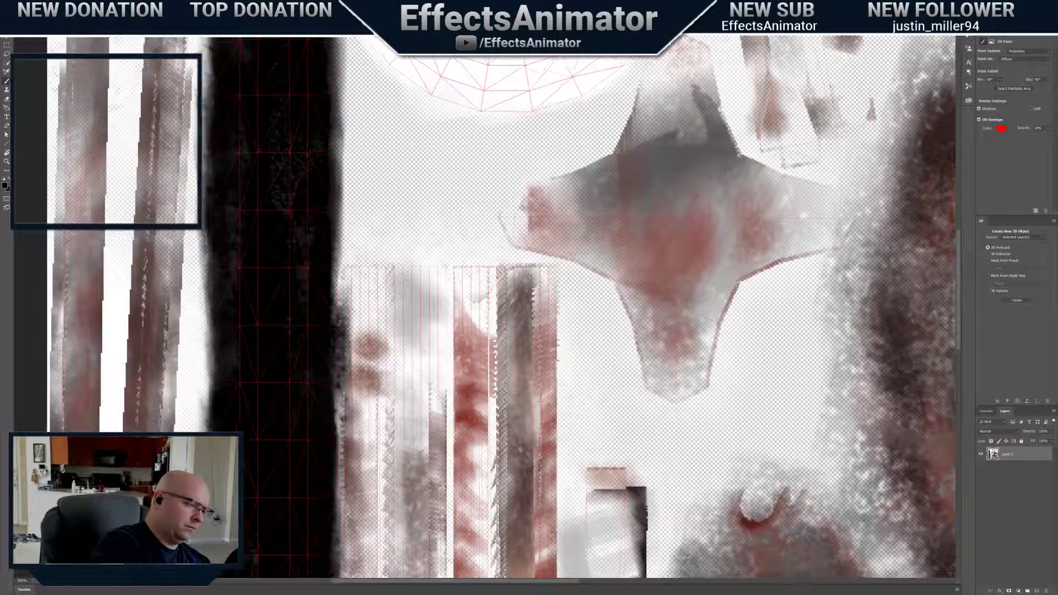
left_click_drag(221, 314, 220, 379)
left_click_drag(328, 348, 329, 397)
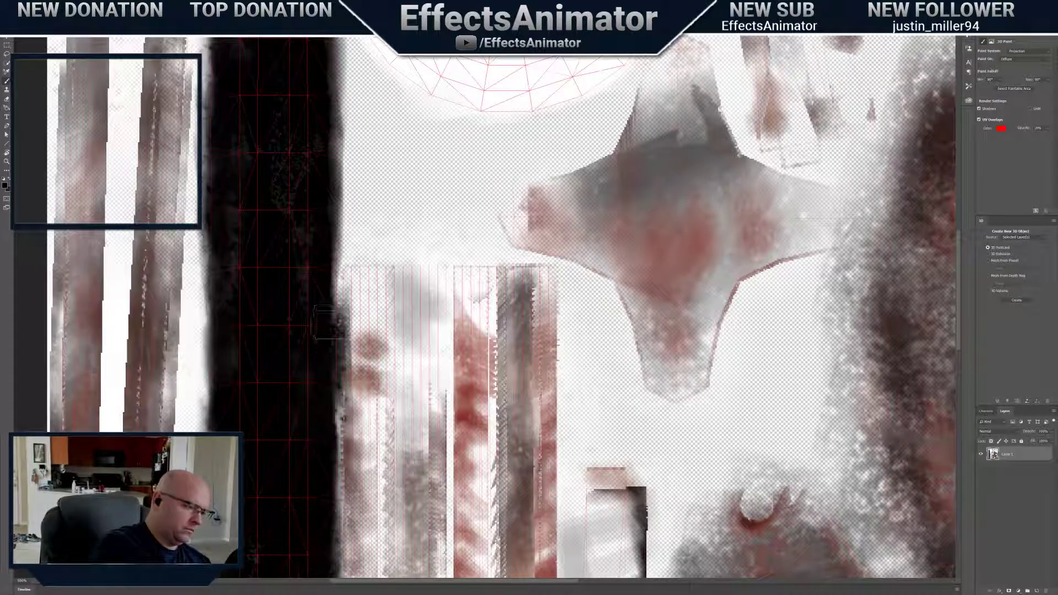
Darken the speckled right edge of the tire strip's lower section with black
left_click_drag(312, 503, 329, 368)
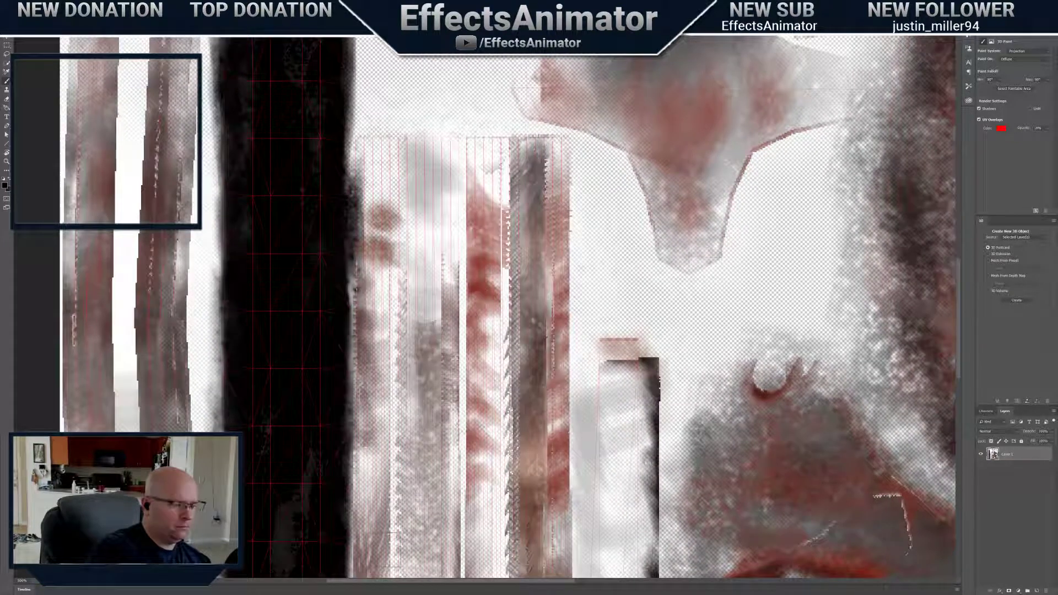
left_click_drag(307, 463, 327, 355)
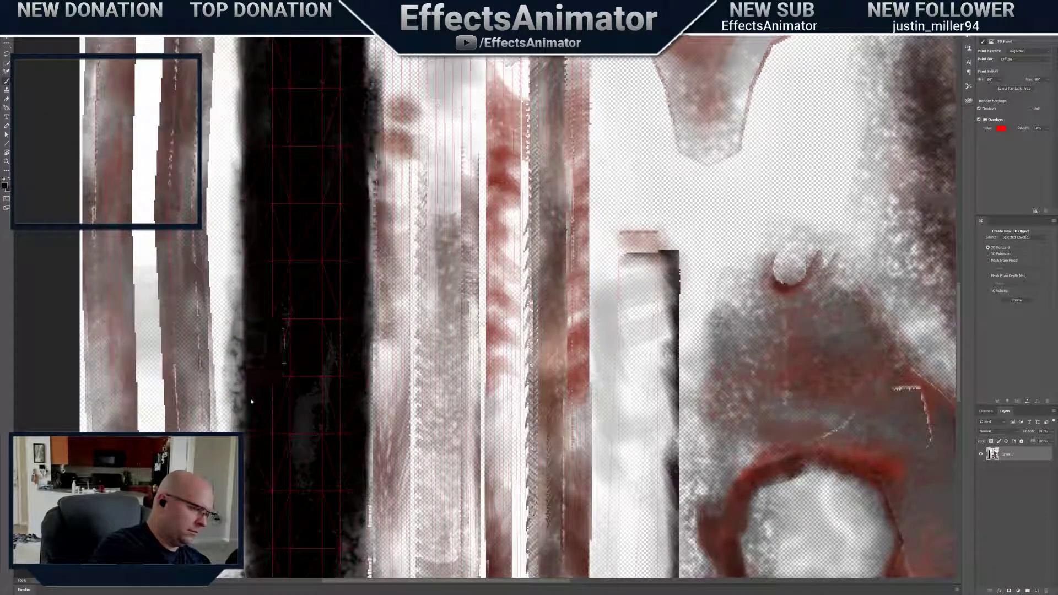
left_click_drag(315, 453, 304, 341)
mouse_move(335, 419)
left_mouse_down()
mouse_move(334, 385)
mouse_move(343, 397)
mouse_move(351, 381)
mouse_move(353, 529)
mouse_move(373, 376)
left_mouse_up()
mouse_move(358, 353)
left_mouse_down()
mouse_move(361, 411)
mouse_move(370, 405)
mouse_move(364, 518)
mouse_move(386, 515)
mouse_move(380, 424)
mouse_move(375, 513)
mouse_move(382, 386)
left_mouse_up()
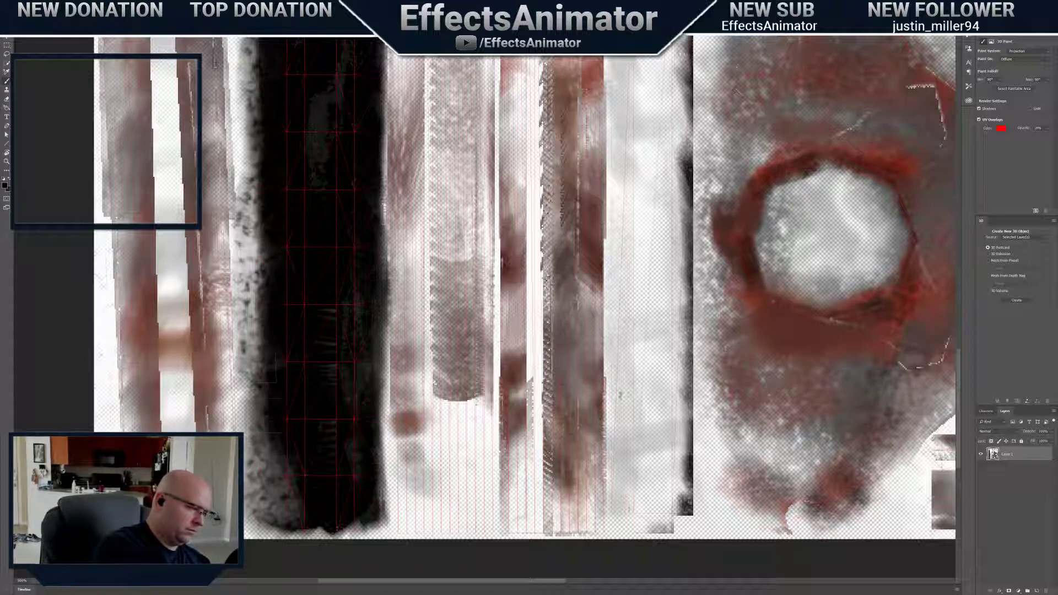
Cover the gray left edge and ragged bottom end of the tire strip with black
mouse_move(258, 447)
left_mouse_down()
mouse_move(283, 286)
mouse_move(259, 242)
mouse_move(264, 513)
mouse_move(293, 500)
mouse_move(266, 441)
left_mouse_up()
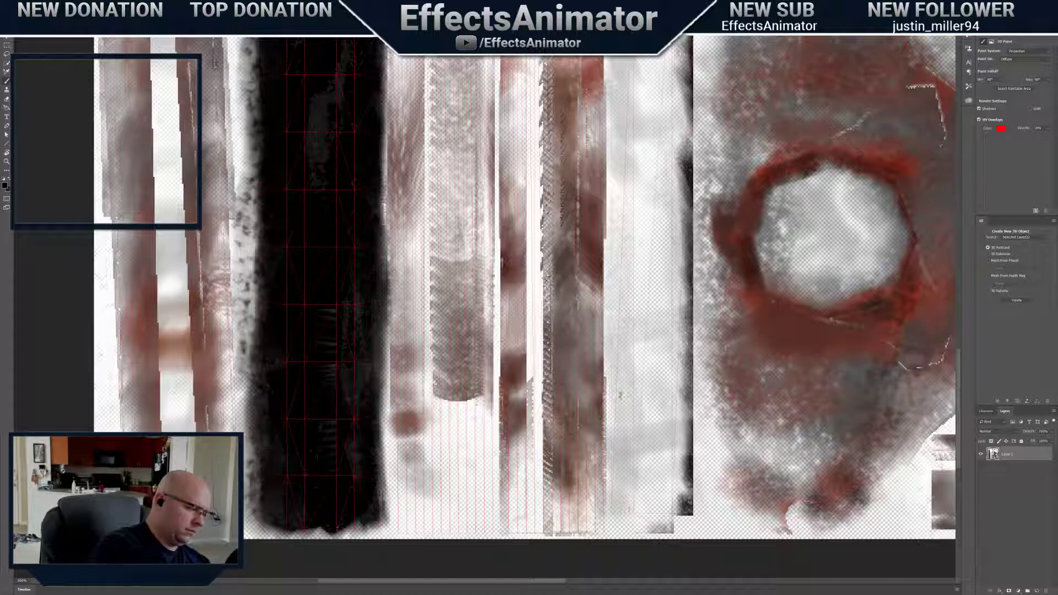
mouse_move(317, 524)
left_mouse_down()
mouse_move(303, 528)
mouse_move(372, 527)
mouse_move(353, 522)
mouse_move(365, 523)
mouse_move(385, 458)
left_mouse_up()
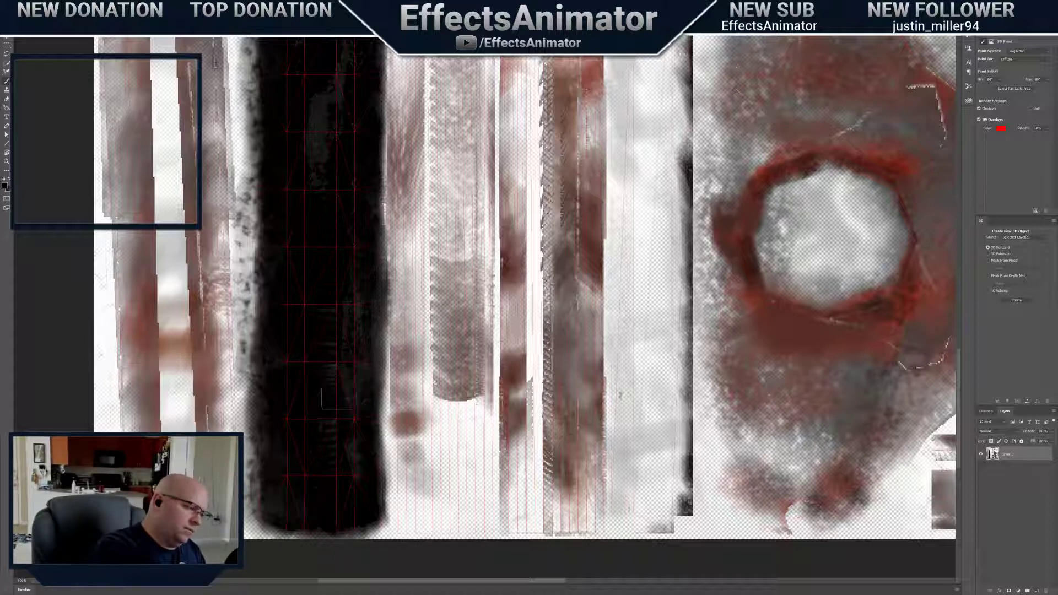
left_click_drag(431, 188, 419, 370)
scroll(422, 359, "down", 4, "alt")
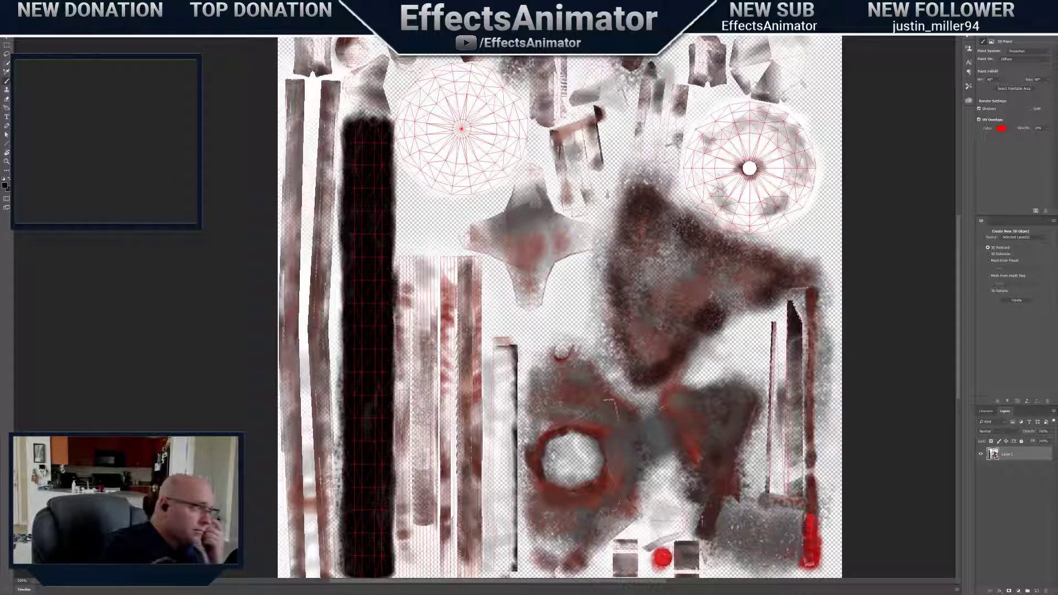
Return to the 3D wagon and dab dark grime around the axle on the far front wheel's inner hub
key("ctrl+Tab")
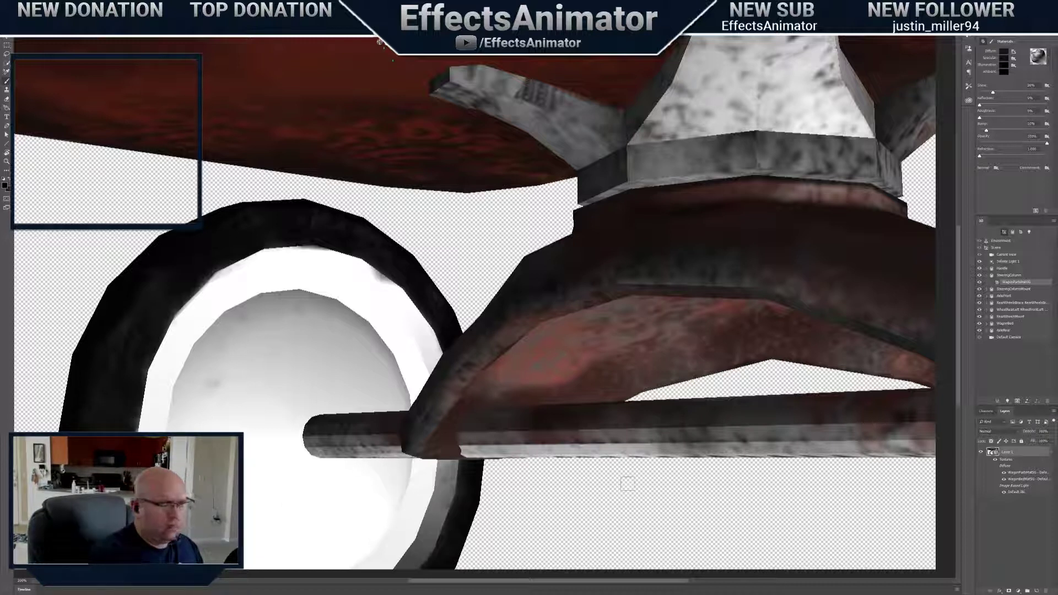
scroll(588, 328, "down", 5)
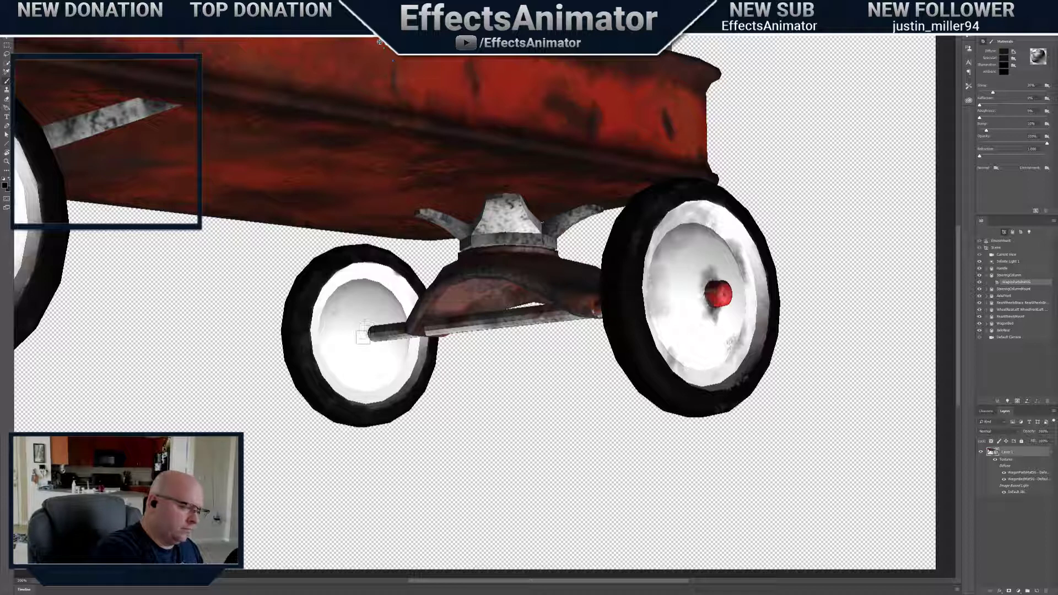
left_click_drag(380, 42, 379, 124)
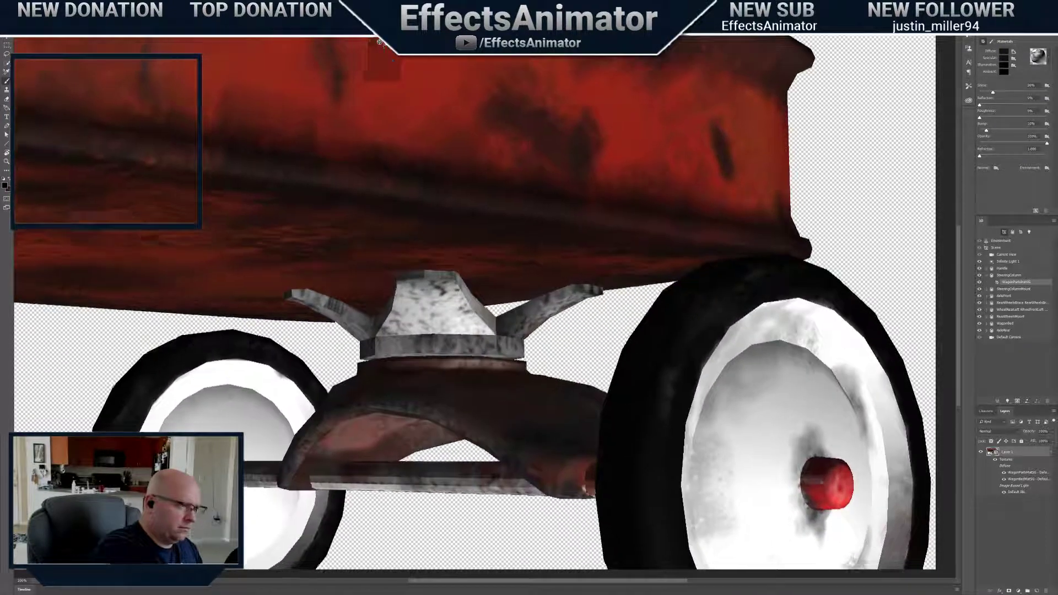
left_click_drag(441, 317, 573, 157)
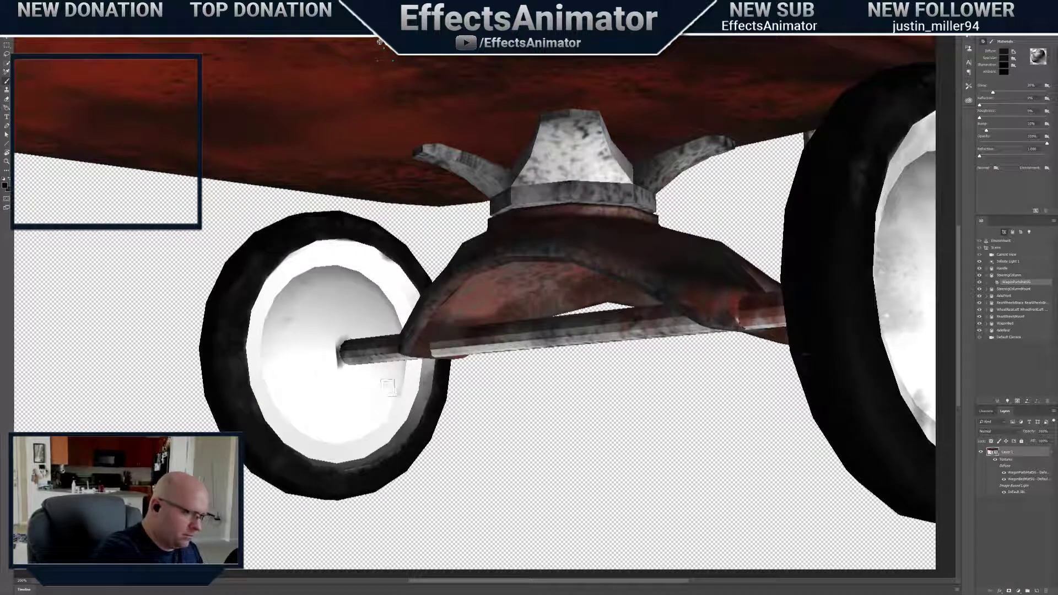
right_click(349, 386)
left_click(336, 368)
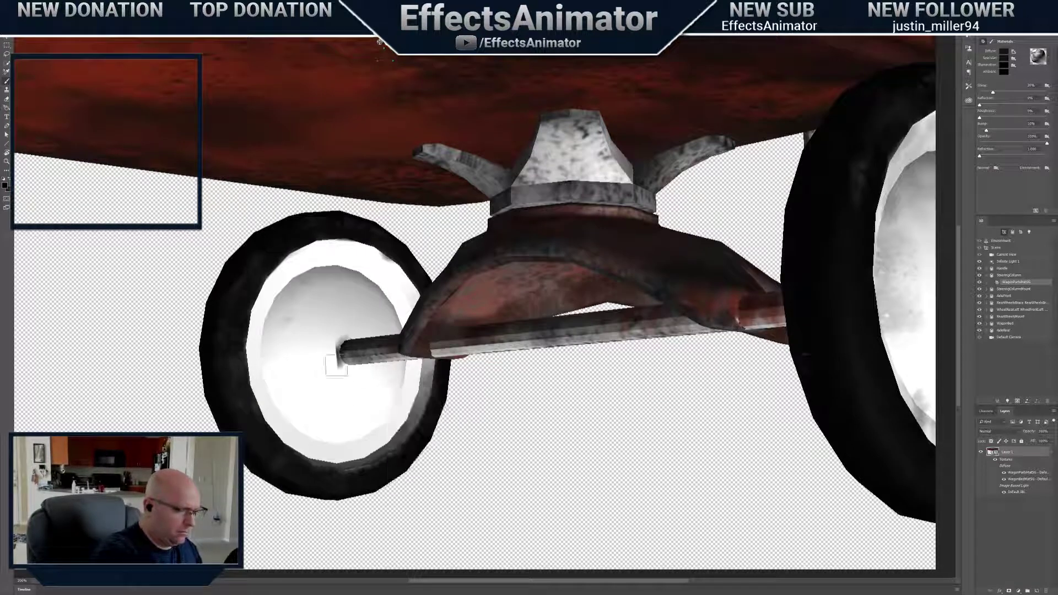
Dab dark grime around the axle hole on the inner face of the smaller visible wheel
left_click(329, 356)
left_click(346, 379)
left_click(345, 375)
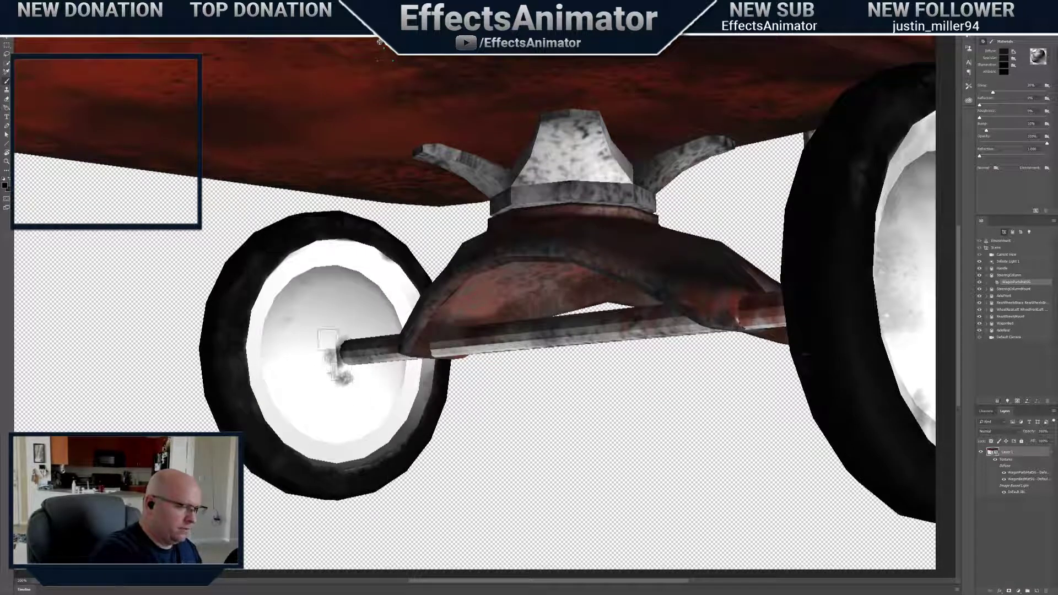
Paint dark brown and red rust with a soft grimy edge over the hub of the clean wheel disc in the texture document
left_click(380, 42)
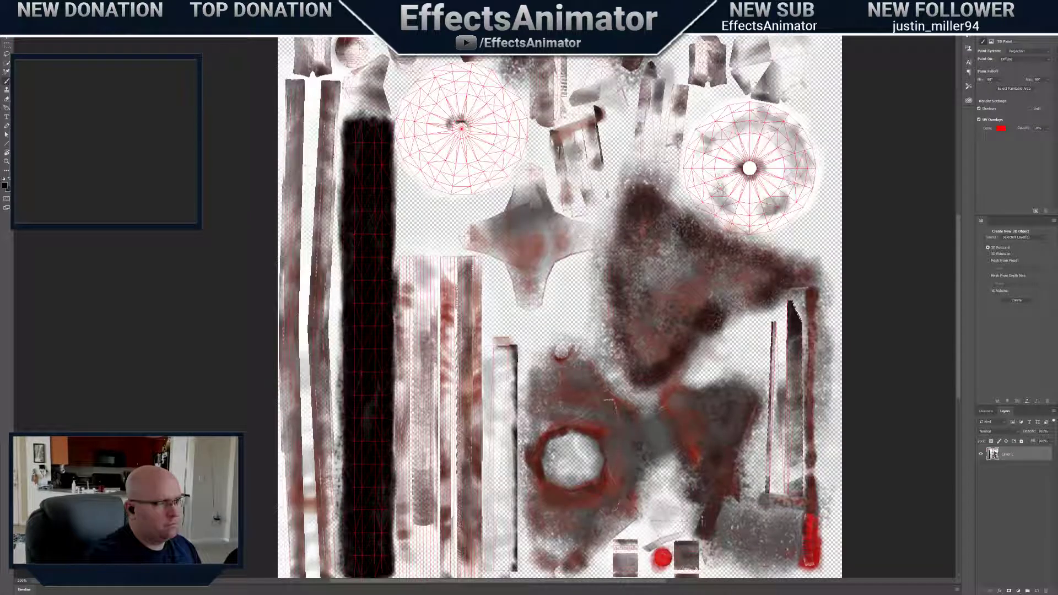
left_click_drag(462, 132, 456, 312)
scroll(456, 311, "up", 2, "alt")
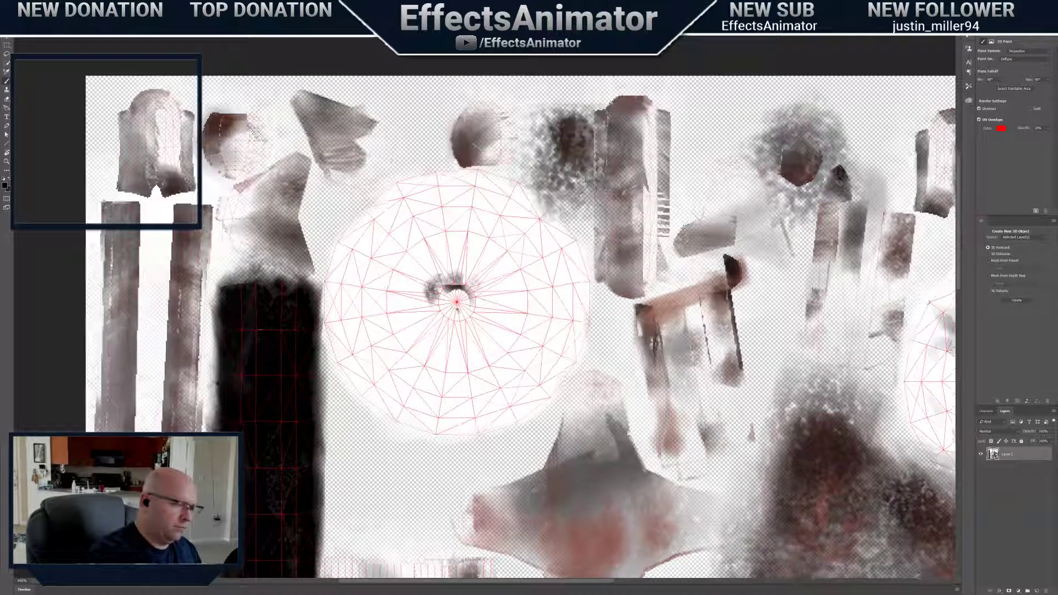
scroll(457, 311, "up", 1, "alt")
mouse_move(441, 274)
left_mouse_down()
mouse_move(457, 308)
mouse_move(435, 300)
mouse_move(471, 292)
mouse_move(479, 311)
mouse_move(460, 259)
mouse_move(443, 314)
mouse_move(457, 301)
mouse_move(433, 295)
mouse_move(473, 286)
mouse_move(479, 315)
left_mouse_up()
left_click(652, 564, "alt")
left_click(911, 552, "alt")
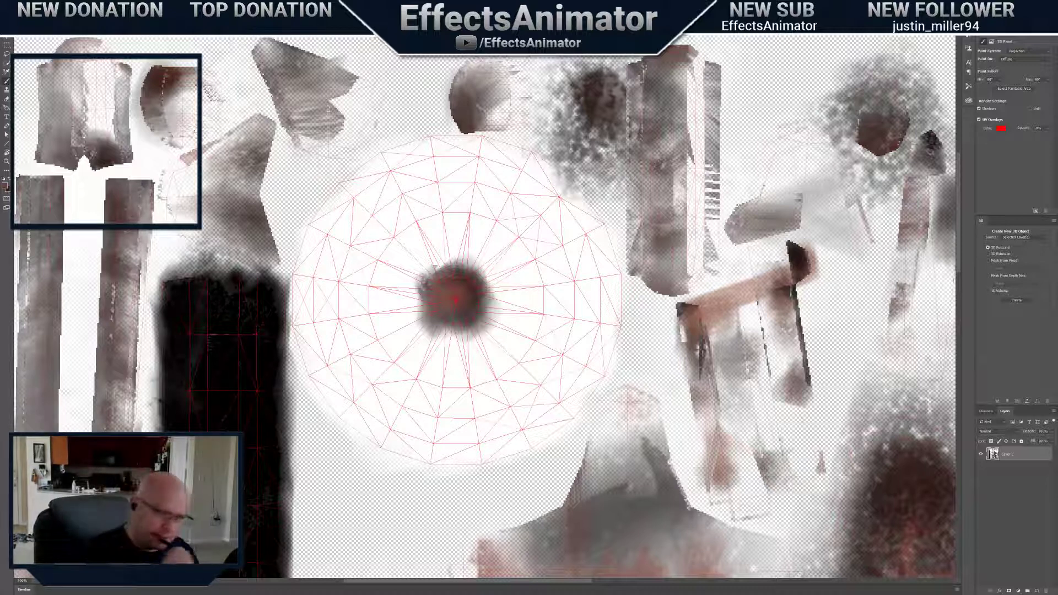
left_click_drag(919, 555, 715, 338)
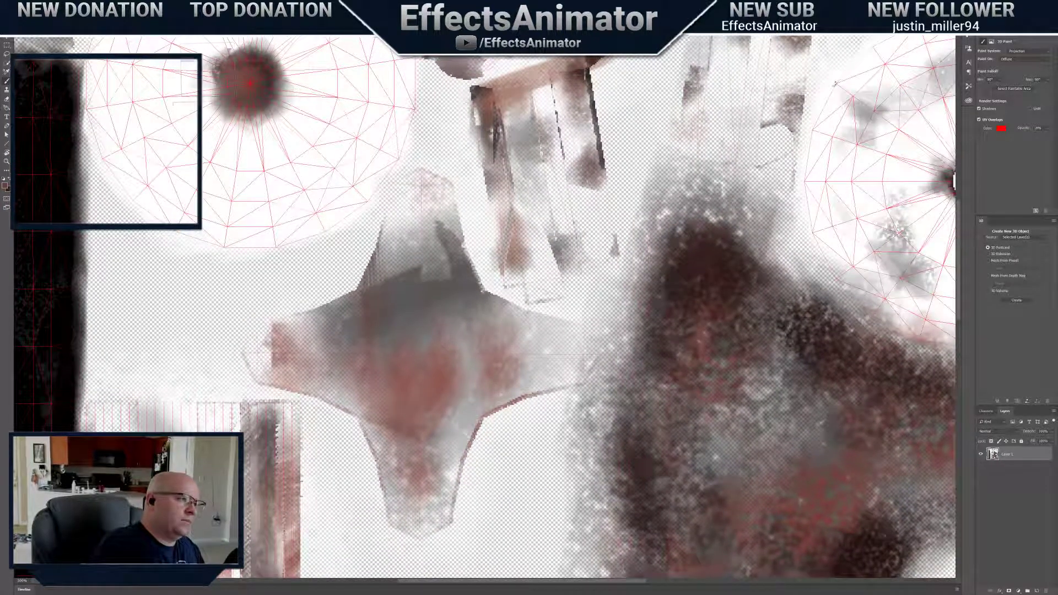
mouse_move(213, 82)
left_mouse_down()
mouse_move(242, 113)
mouse_move(278, 107)
left_mouse_up()
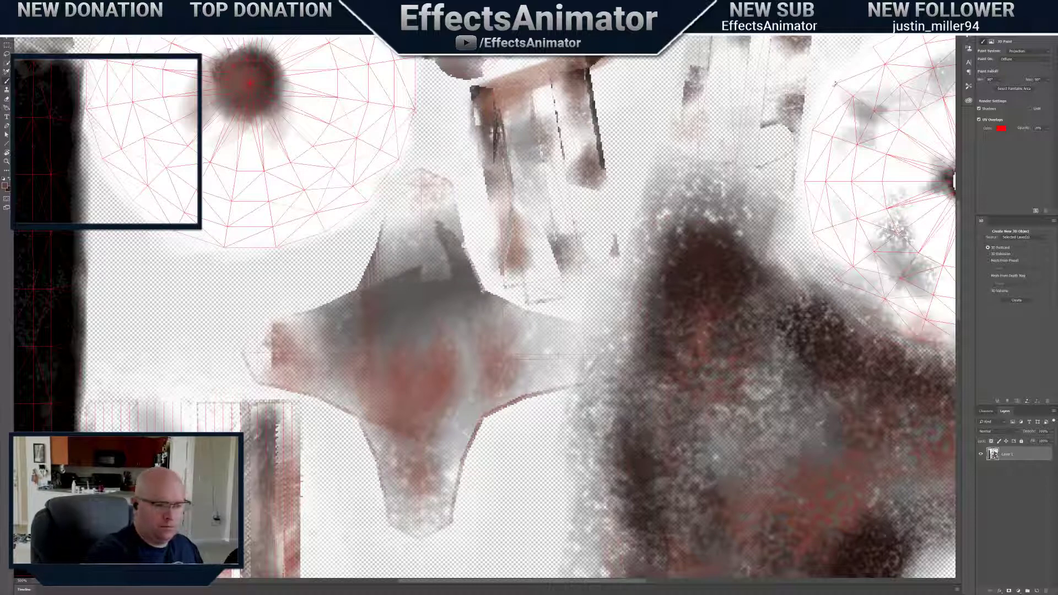
Sample dark brown from the large rusty patch and paint speckled grime on the disc's upper-left area and lower edge
left_click(709, 251, "alt")
mouse_move(270, 113)
left_mouse_down()
mouse_move(220, 118)
mouse_move(368, 249)
left_mouse_up()
scroll(441, 334, "down", 1, "alt")
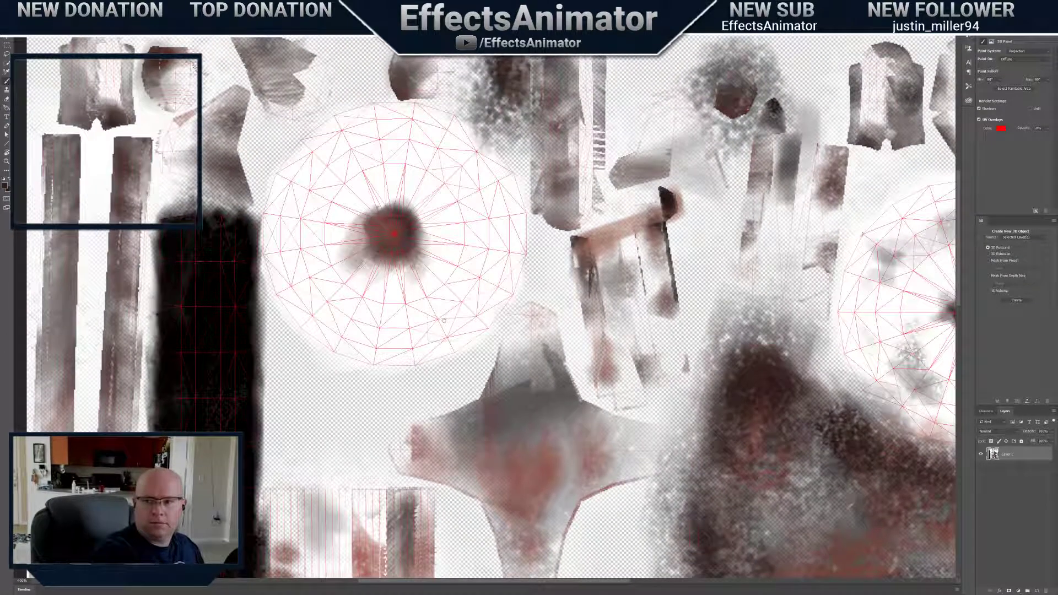
mouse_move(408, 171)
left_mouse_down()
mouse_move(325, 185)
mouse_move(355, 264)
mouse_move(364, 217)
mouse_move(343, 212)
mouse_move(301, 240)
left_mouse_up()
right_click(395, 236)
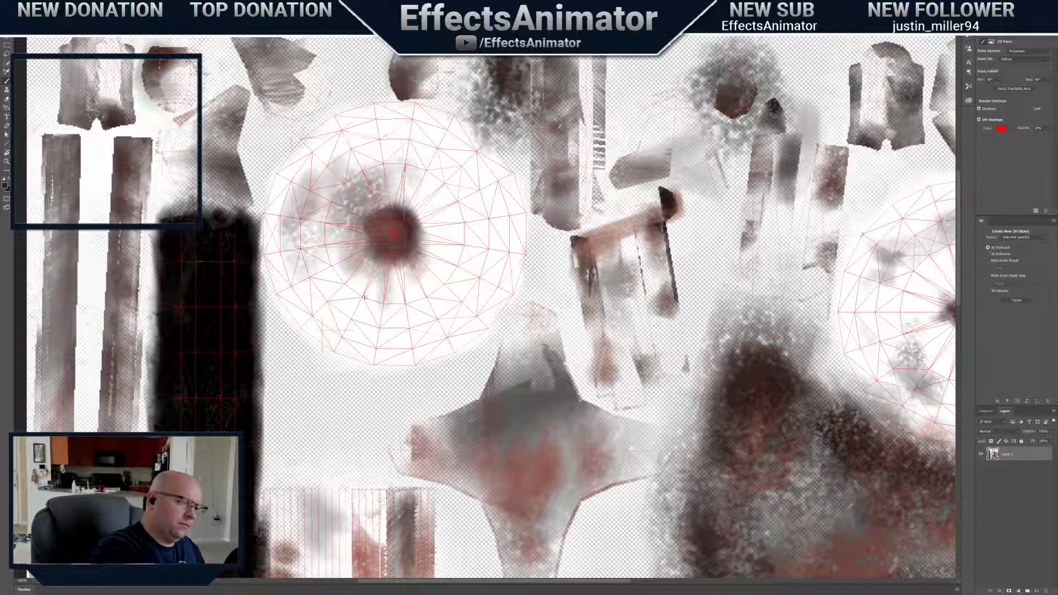
mouse_move(402, 337)
left_mouse_down()
mouse_move(311, 308)
mouse_move(464, 326)
left_mouse_up()
Reduce the brush size and paint darker grime along the lower and left rim of the wheel disc
right_click(481, 324)
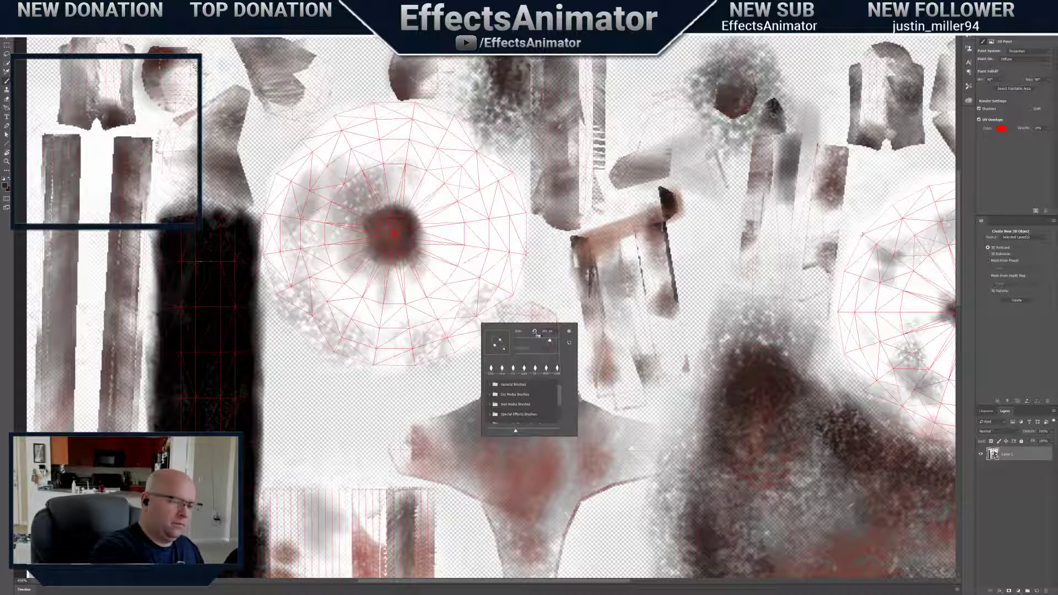
left_click_drag(550, 340, 536, 341)
mouse_move(465, 342)
left_mouse_down()
mouse_move(432, 363)
mouse_move(463, 344)
mouse_move(353, 356)
left_mouse_up()
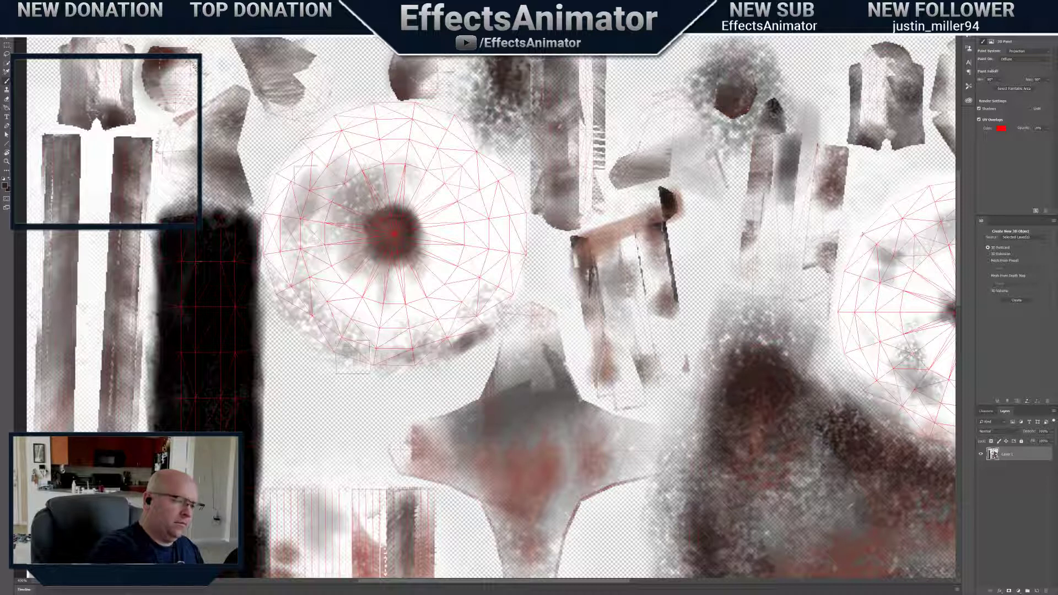
mouse_move(285, 176)
left_mouse_down()
mouse_move(268, 229)
mouse_move(288, 287)
left_mouse_up()
mouse_move(297, 158)
left_mouse_down()
mouse_move(280, 176)
mouse_move(325, 132)
left_mouse_up()
Enlarge the brush slightly and paint speckled grime along the upper and right rim of the wheel disc
right_click(333, 128)
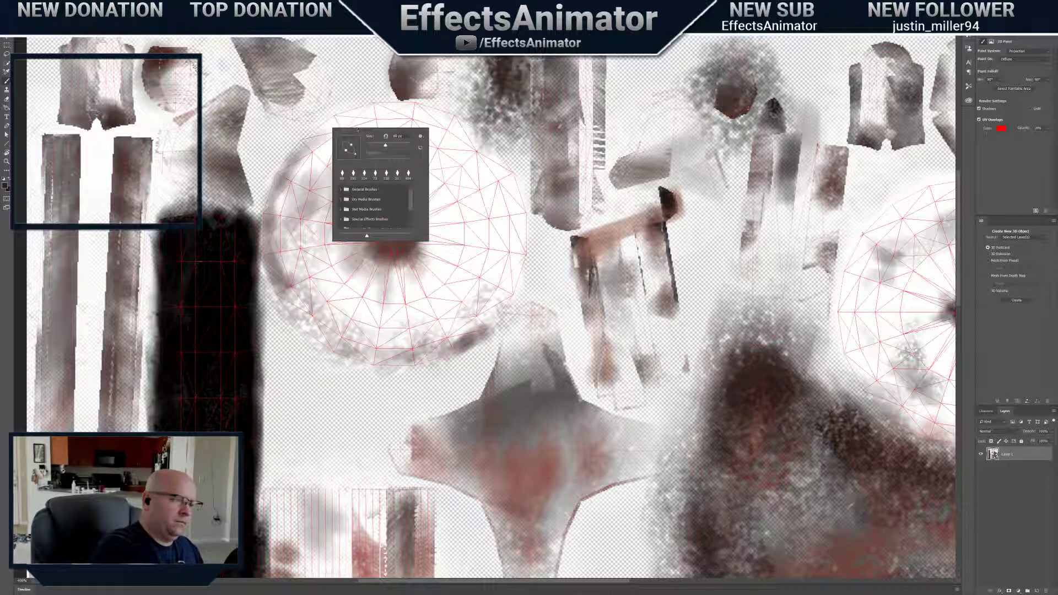
left_click_drag(392, 145, 397, 145)
mouse_move(331, 124)
left_mouse_down()
mouse_move(317, 149)
mouse_move(389, 114)
mouse_move(476, 132)
mouse_move(504, 170)
mouse_move(521, 279)
left_mouse_up()
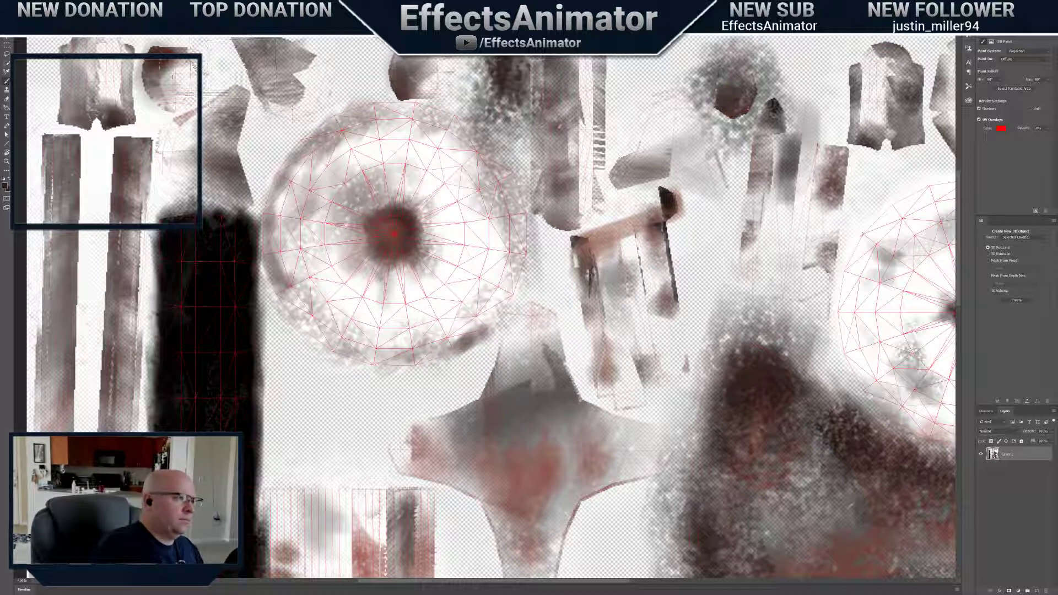
In the 3D wagon document, sample rust colours from the axle bracket and paint them onto the left side of the wheel face
key("ctrl+Tab")
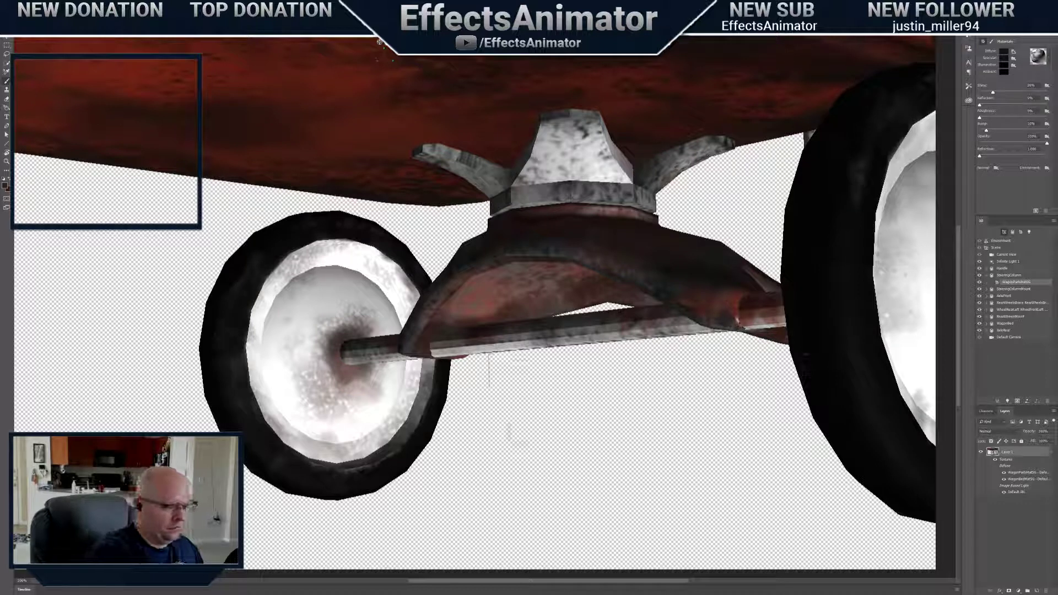
mouse_move(379, 42)
left_mouse_down()
mouse_move(309, 60)
mouse_move(379, 42)
left_mouse_up()
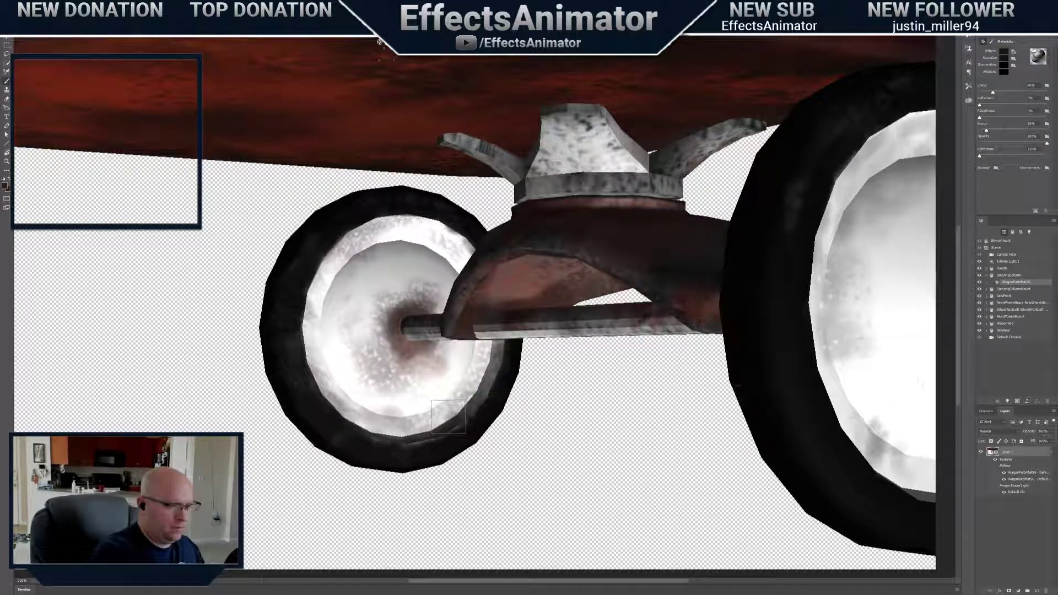
left_click(515, 287, "alt")
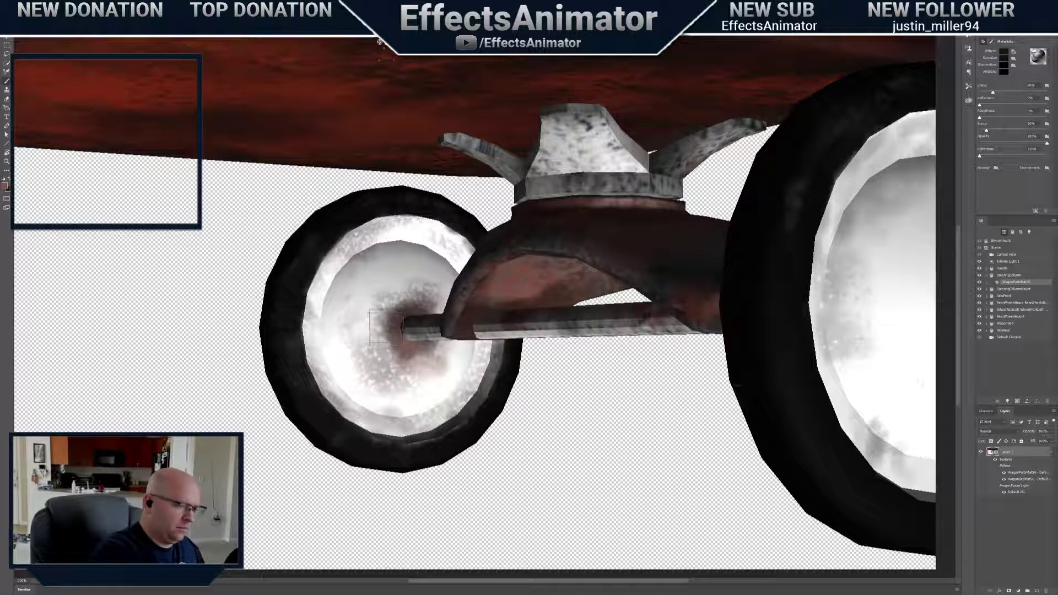
mouse_move(375, 368)
left_mouse_down()
mouse_move(331, 347)
mouse_move(322, 331)
mouse_move(338, 268)
mouse_move(324, 329)
left_mouse_up()
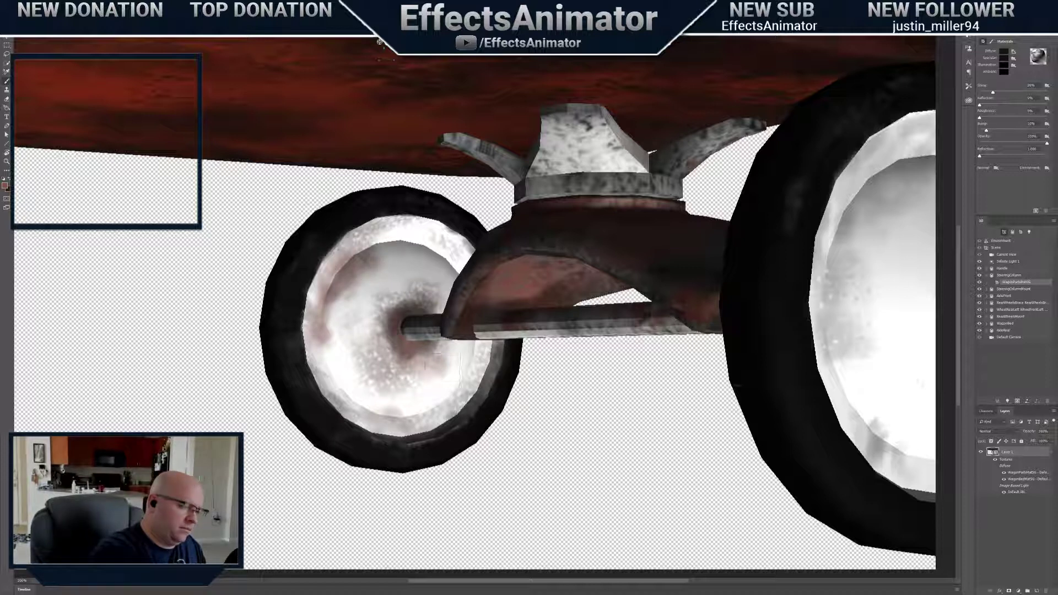
left_click(556, 290, "alt")
mouse_move(334, 294)
left_mouse_down()
mouse_move(346, 310)
mouse_move(336, 312)
left_mouse_up()
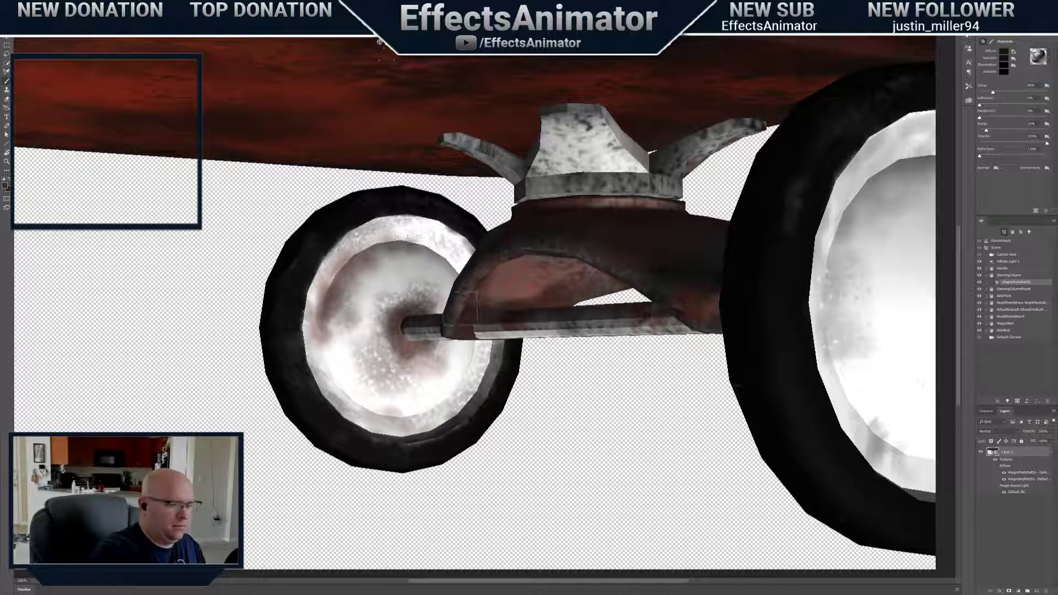
Add rust blotches to the lower wheel face, then enlarge the brush and paint speckled grime below the hub
mouse_move(350, 388)
left_mouse_down()
mouse_move(329, 364)
mouse_move(361, 397)
left_mouse_up()
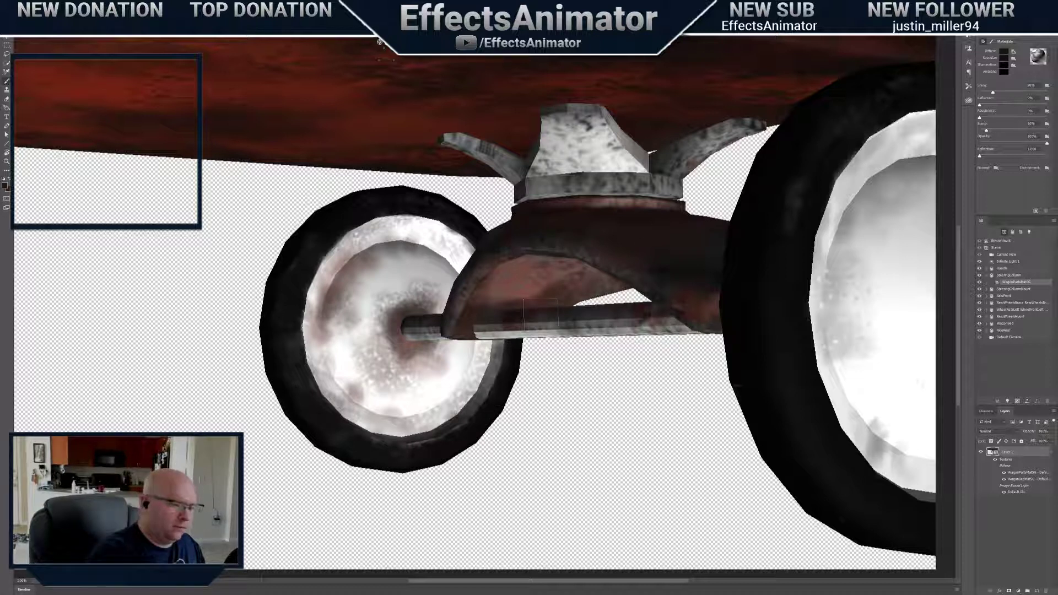
left_click_drag(429, 396, 390, 415)
right_click(424, 391)
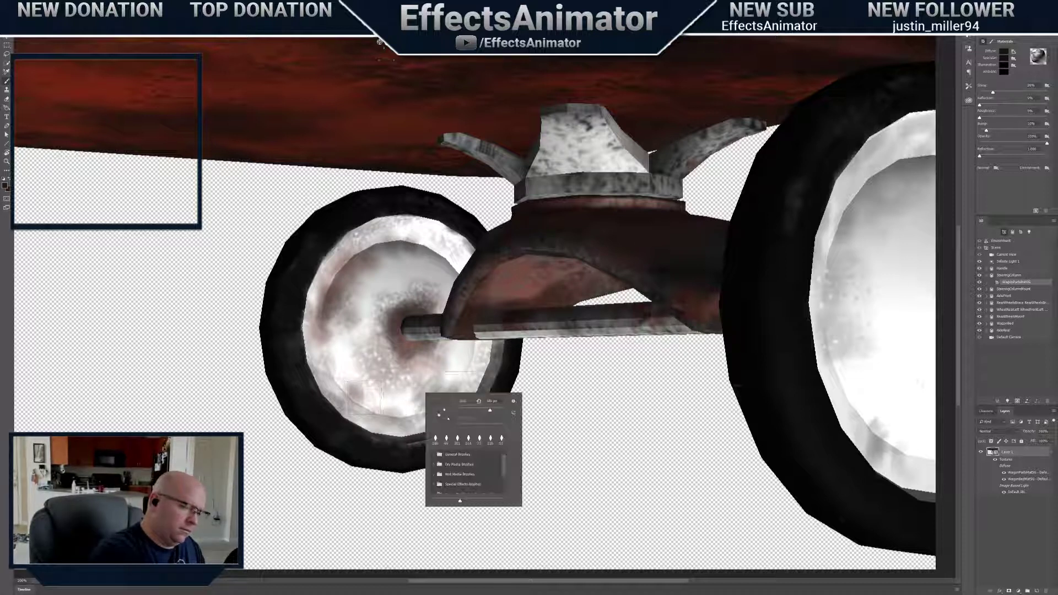
left_click_drag(470, 407, 494, 407)
left_click(395, 397)
mouse_move(390, 392)
left_mouse_down()
mouse_move(342, 366)
mouse_move(369, 368)
left_mouse_up()
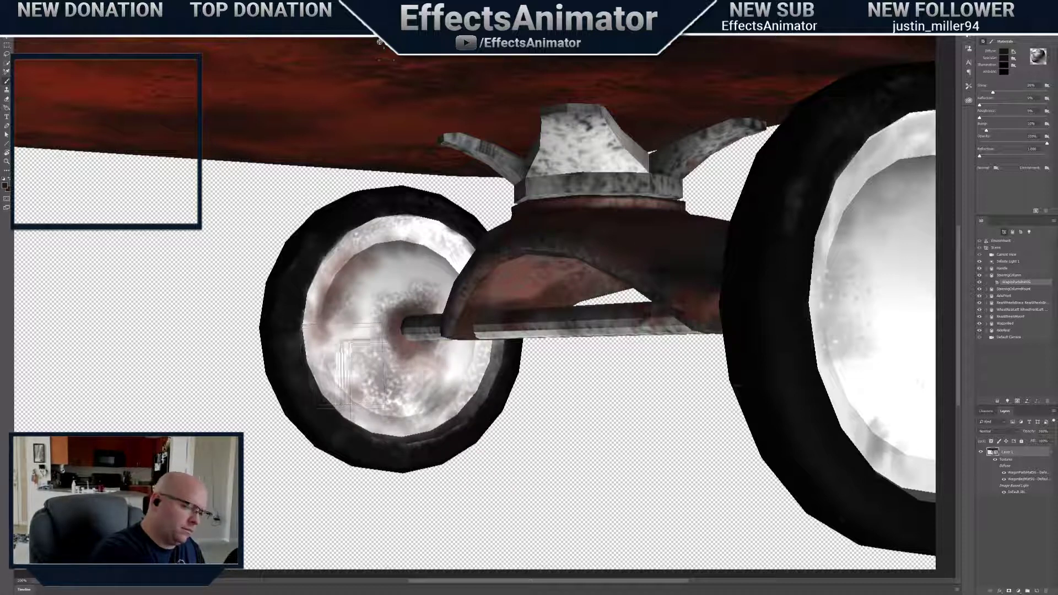
Reduce the brush size and dab grime along the upper rim of the wheel face
right_click(429, 249)
left_click_drag(513, 269, 504, 268)
left_click(428, 250)
mouse_move(428, 243)
left_mouse_down()
mouse_move(430, 251)
mouse_move(412, 234)
mouse_move(397, 243)
mouse_move(431, 222)
left_mouse_up()
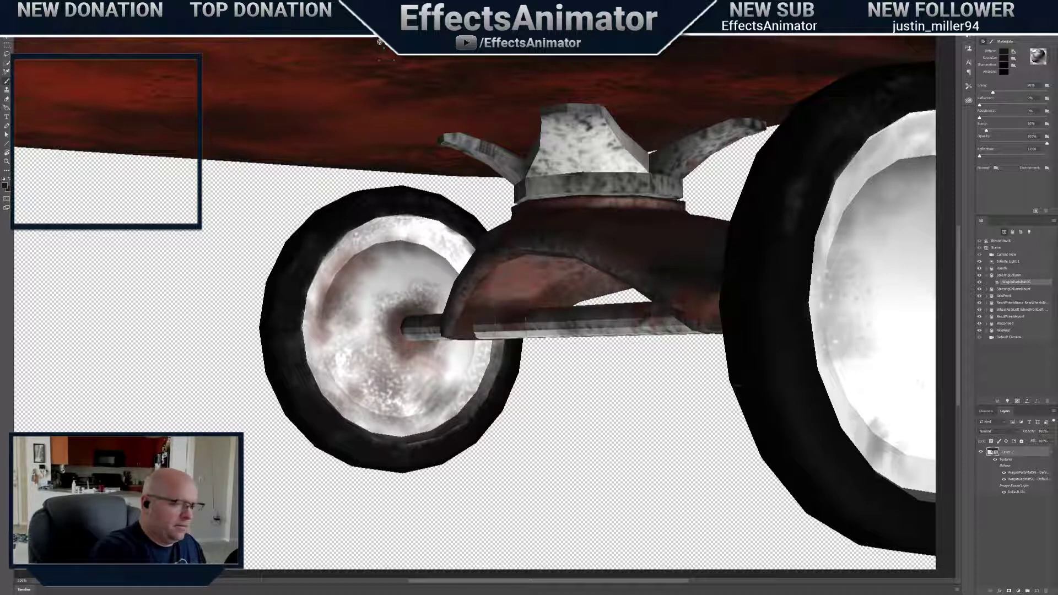
In the texture document, resize the brush and paint grime over the striped artefact at the wheel disc's top edge
left_click(233, 34)
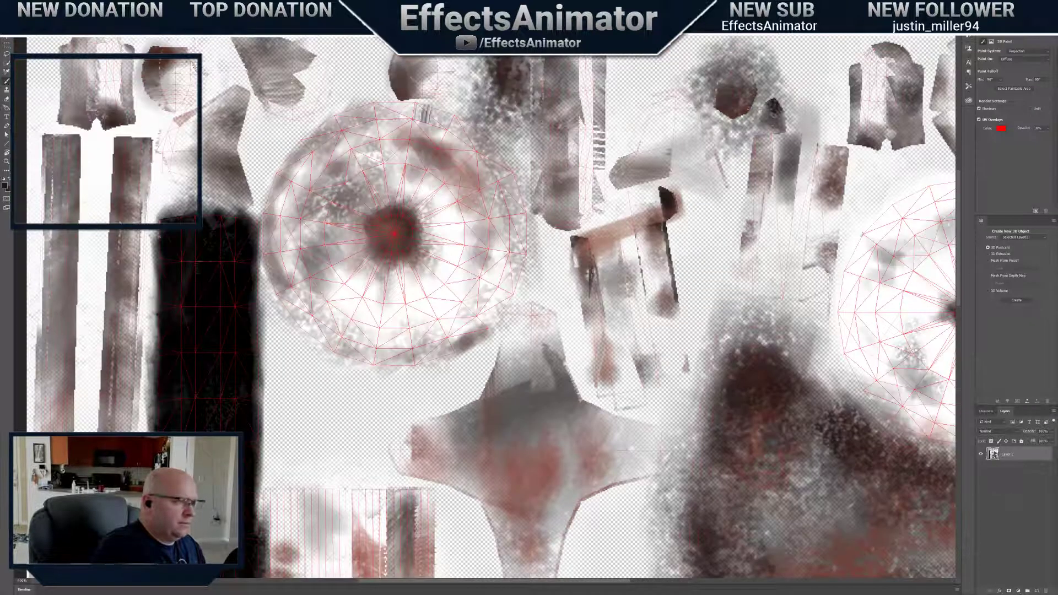
scroll(441, 168, "up", 2, "alt")
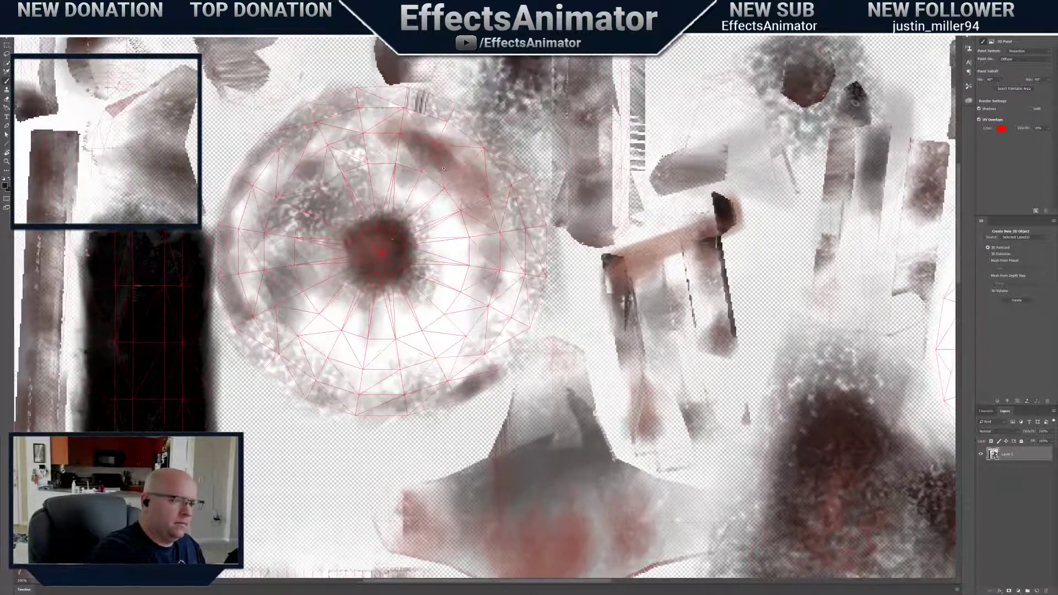
scroll(440, 168, "up", 2)
right_click(427, 170)
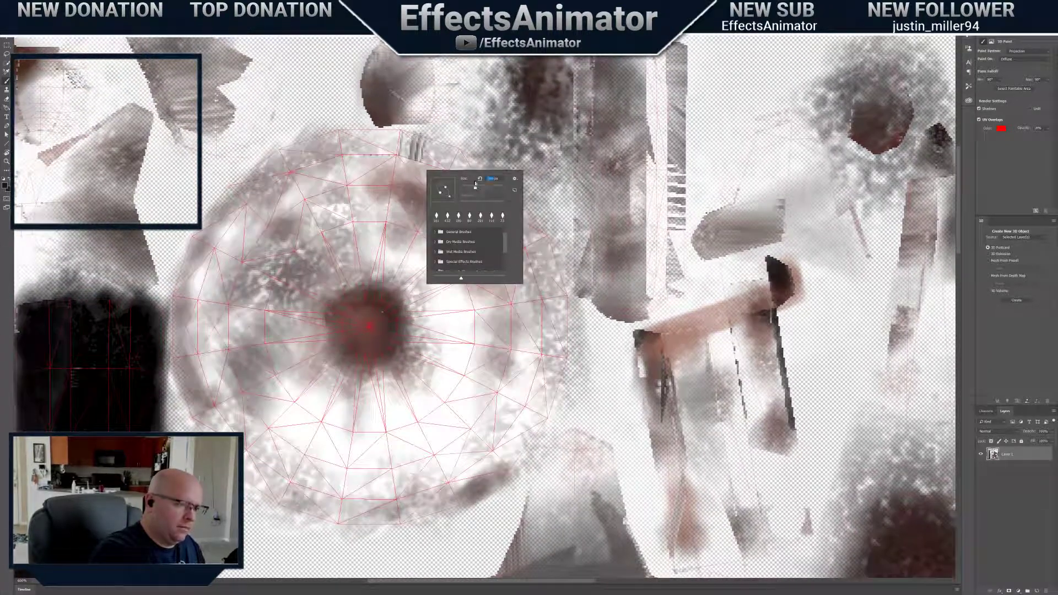
left_click(474, 187)
left_click(417, 142)
mouse_move(417, 142)
left_mouse_down()
mouse_move(441, 144)
mouse_move(401, 154)
mouse_move(428, 146)
mouse_move(415, 160)
mouse_move(436, 179)
mouse_move(402, 144)
left_mouse_up()
Sample colours from the wheel disc and paint over its upper-left area to blend the grime
left_click(440, 184, "alt")
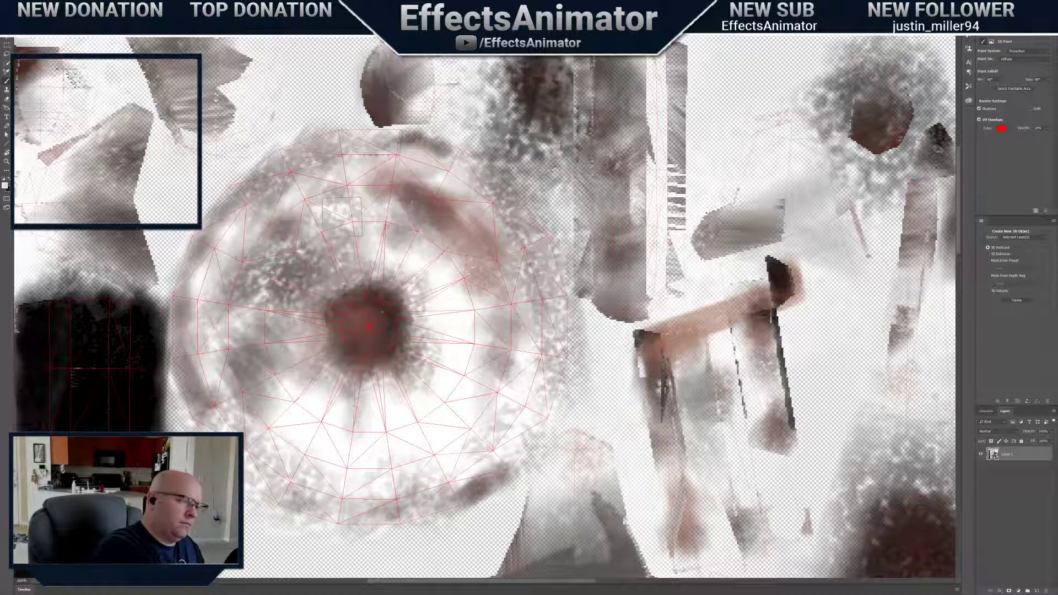
left_click(339, 220, "alt")
mouse_move(333, 219)
left_mouse_down()
mouse_move(326, 214)
mouse_move(337, 223)
mouse_move(293, 261)
mouse_move(274, 259)
mouse_move(295, 266)
left_mouse_up()
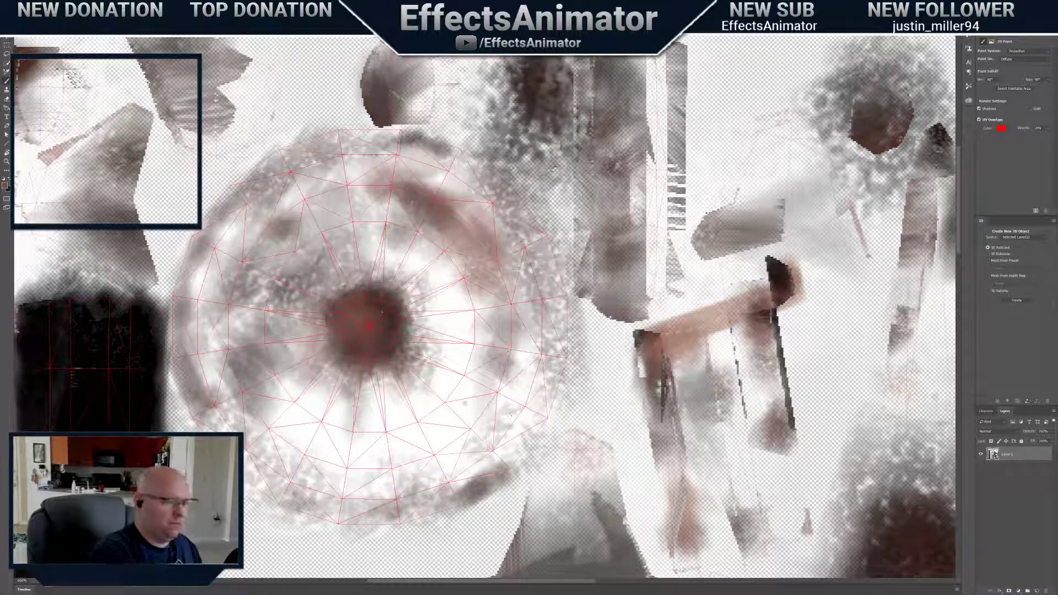
Sample a near-white tone from the wheel disc and lighten the grime along its right rim
scroll(466, 403, "down", 3, "alt")
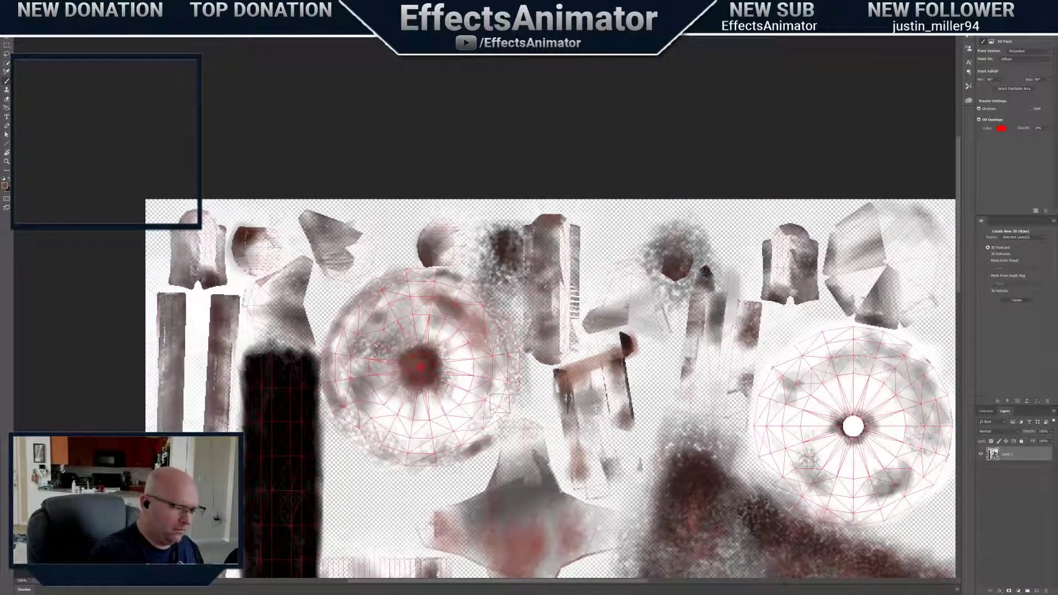
left_click(498, 403, "alt")
left_click_drag(503, 346, 485, 302)
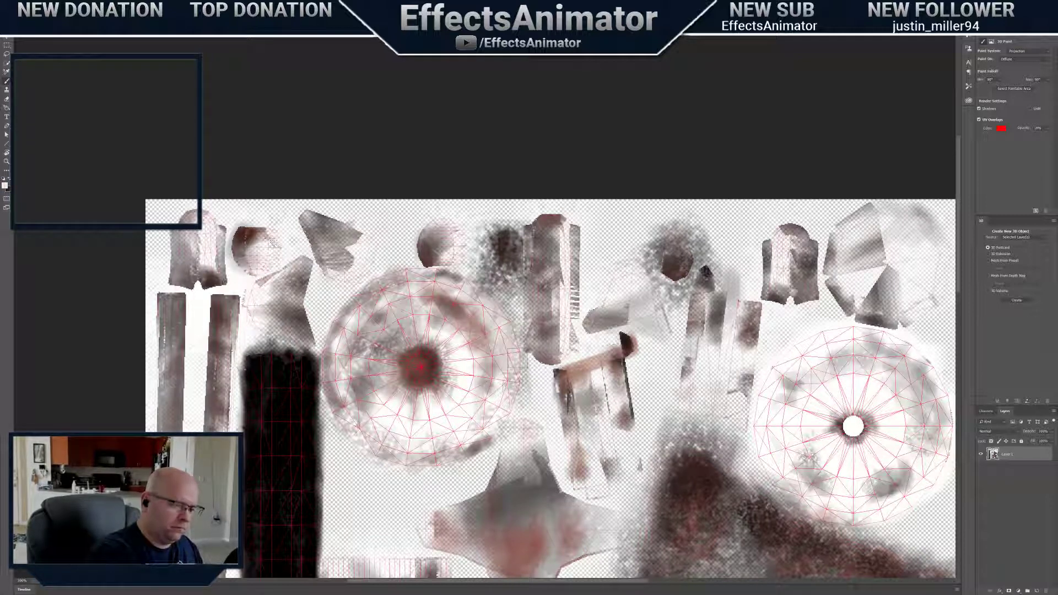
mouse_move(511, 385)
left_mouse_down()
mouse_move(496, 385)
mouse_move(507, 402)
mouse_move(493, 424)
left_mouse_up()
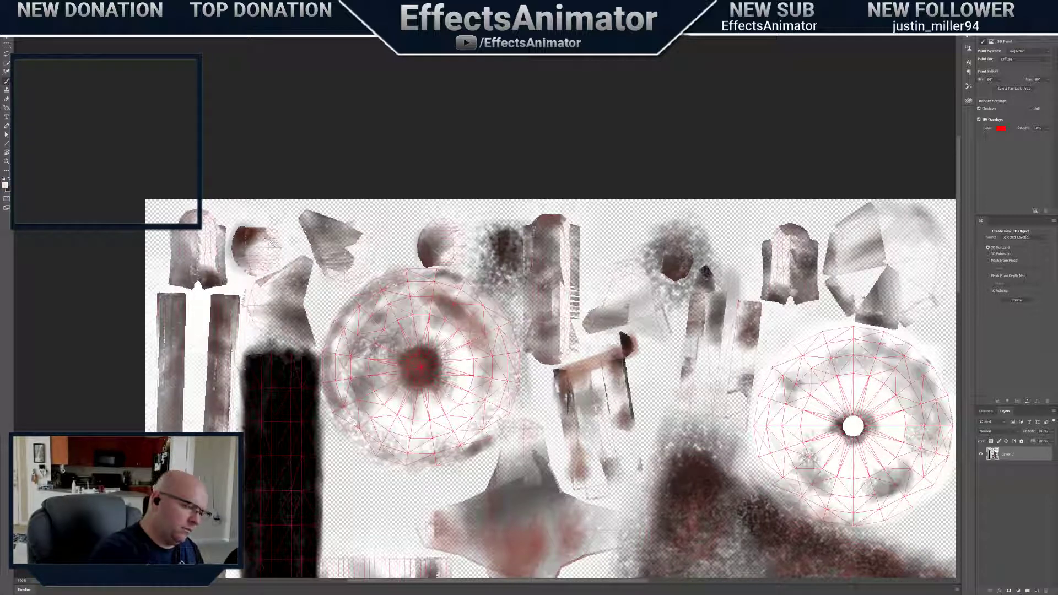
Sample tones from the wheel disc and blend them into its upper-left area and beside the rusty hub
left_click(384, 348, "alt")
mouse_move(384, 348)
left_mouse_down()
mouse_move(360, 359)
mouse_move(358, 331)
mouse_move(345, 337)
left_mouse_up()
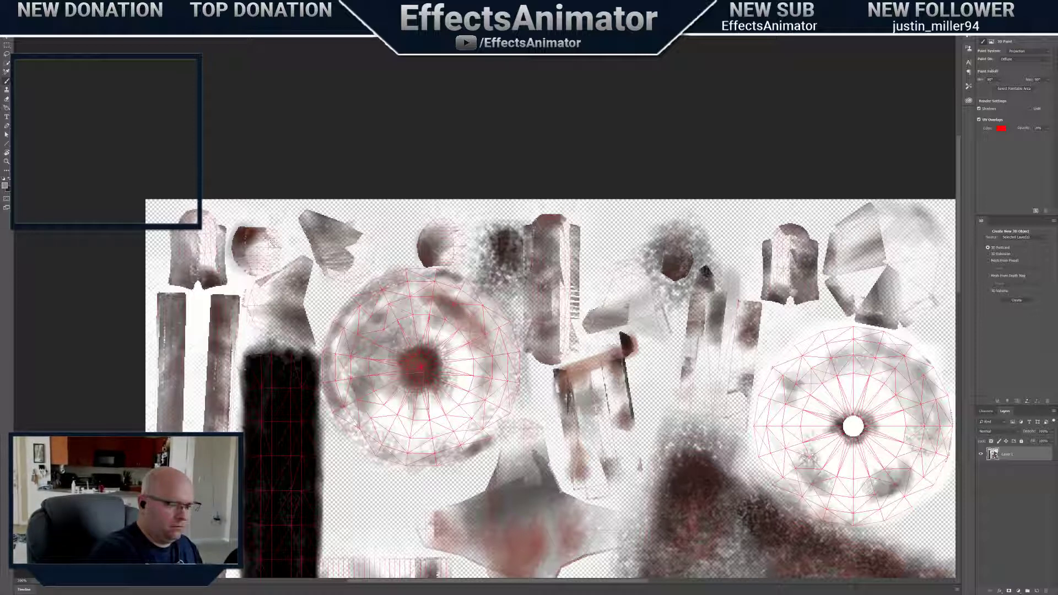
left_click(448, 370, "alt")
mouse_move(448, 370)
left_mouse_down()
mouse_move(472, 368)
mouse_move(452, 347)
mouse_move(453, 386)
left_mouse_up()
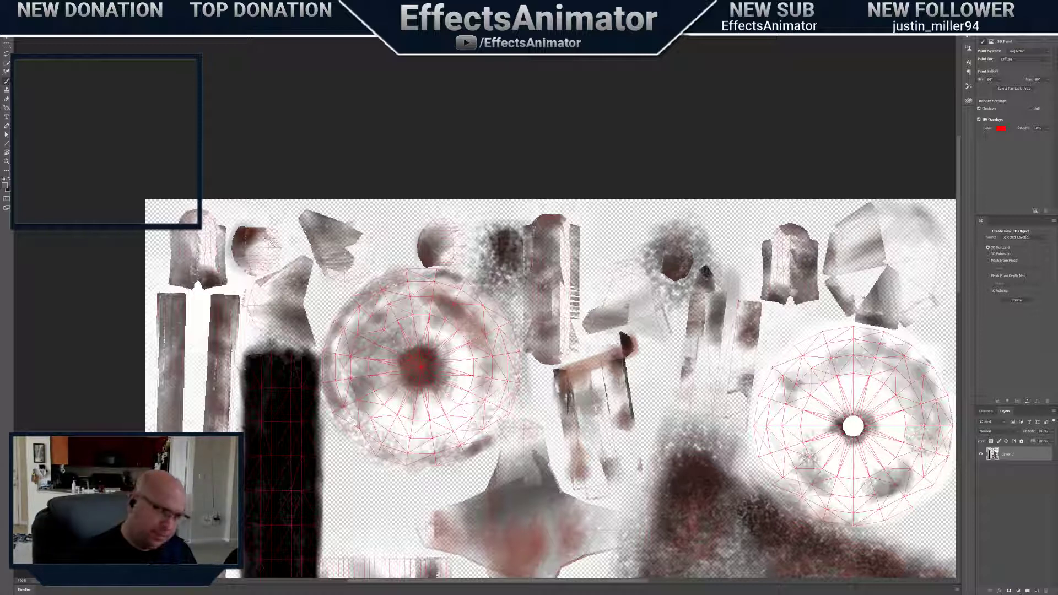
Swap the foreground and background colours and bring up the brush settings over the wheel disc
scroll(372, 424, "up", 1, "alt")
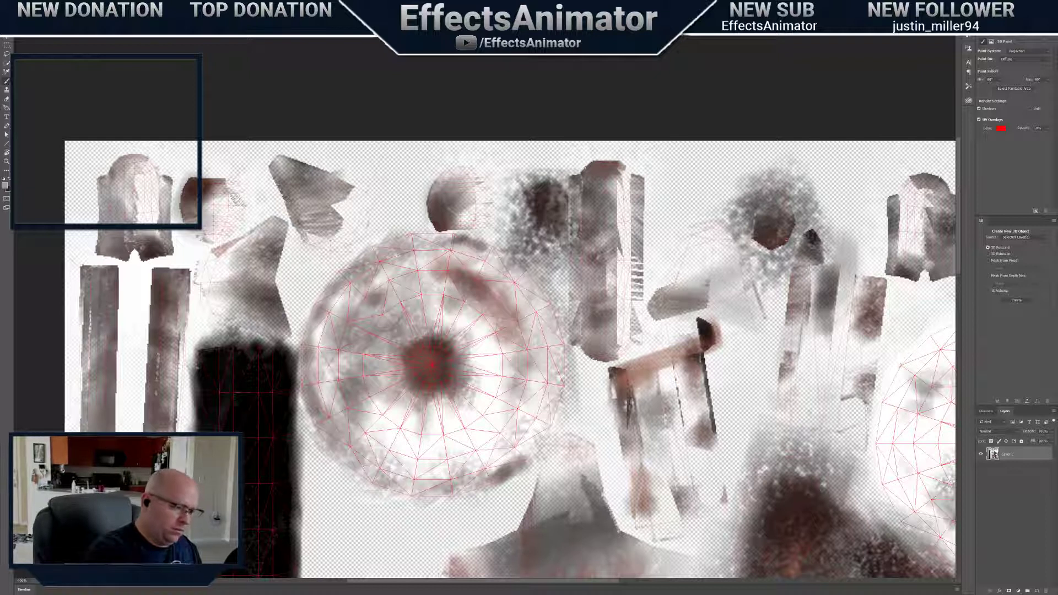
key("x")
right_click(366, 407)
left_click(353, 417)
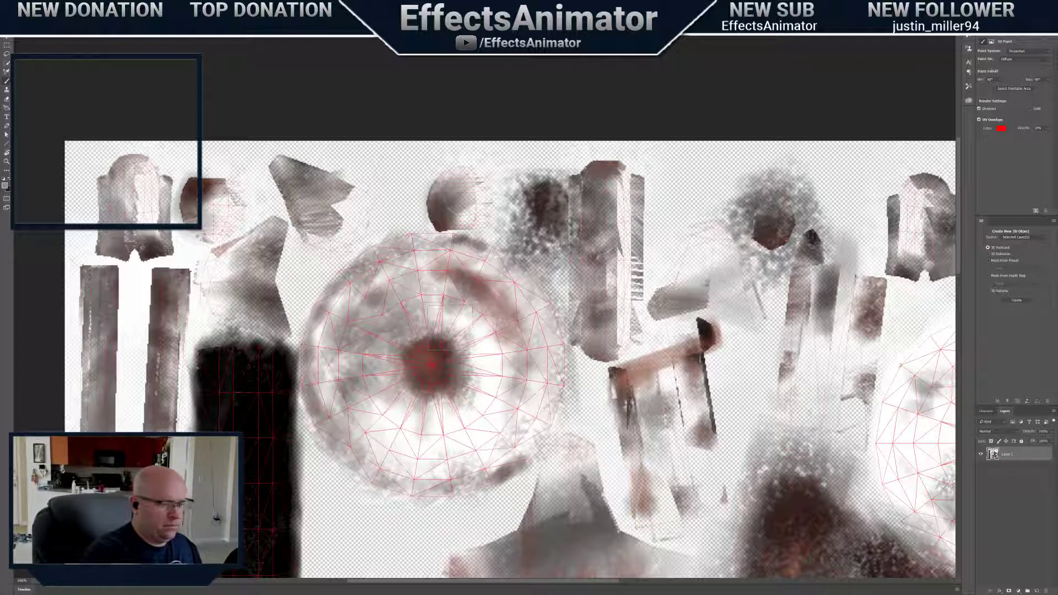
scroll(612, 474, "down", 3, "alt")
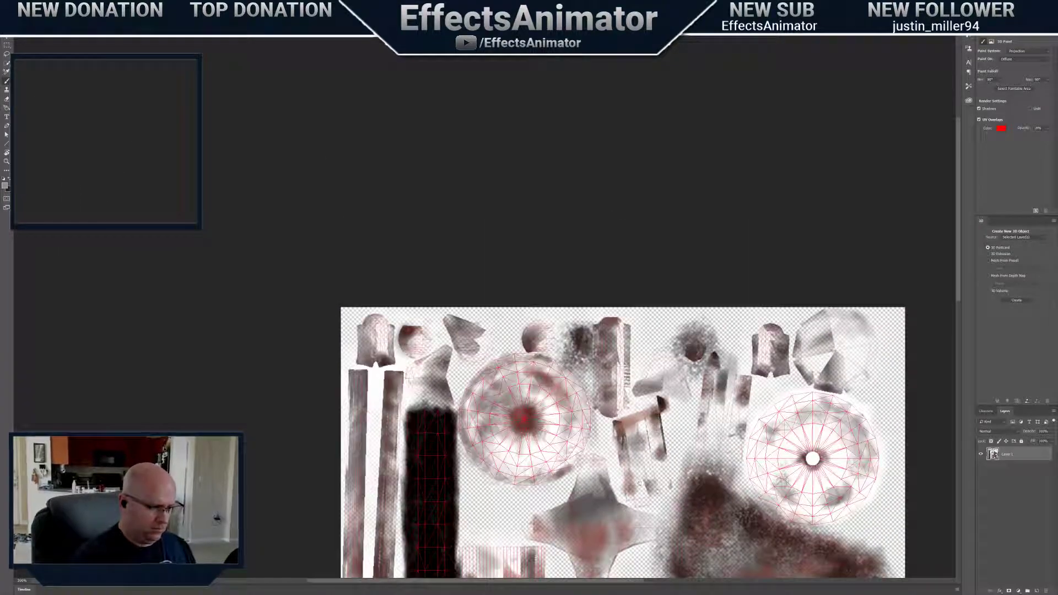
left_click_drag(640, 483, 551, 263)
scroll(732, 272, "up", 3, "alt")
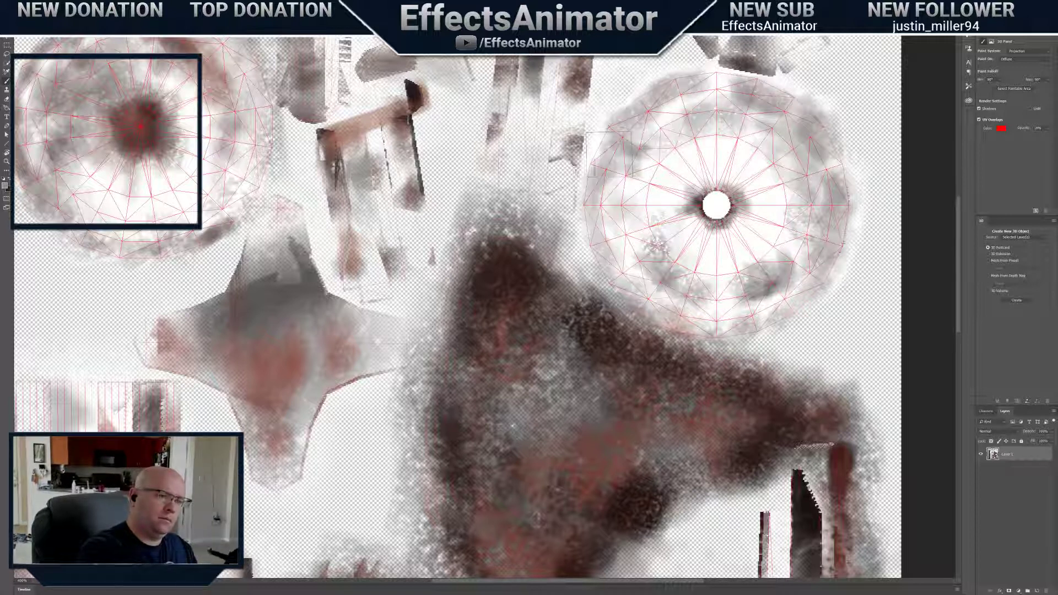
Paint dark grime and reddish rust around the hub hole of the second wheel disc in the UV texture
mouse_move(698, 212)
left_mouse_down()
mouse_move(716, 193)
mouse_move(708, 238)
left_mouse_up()
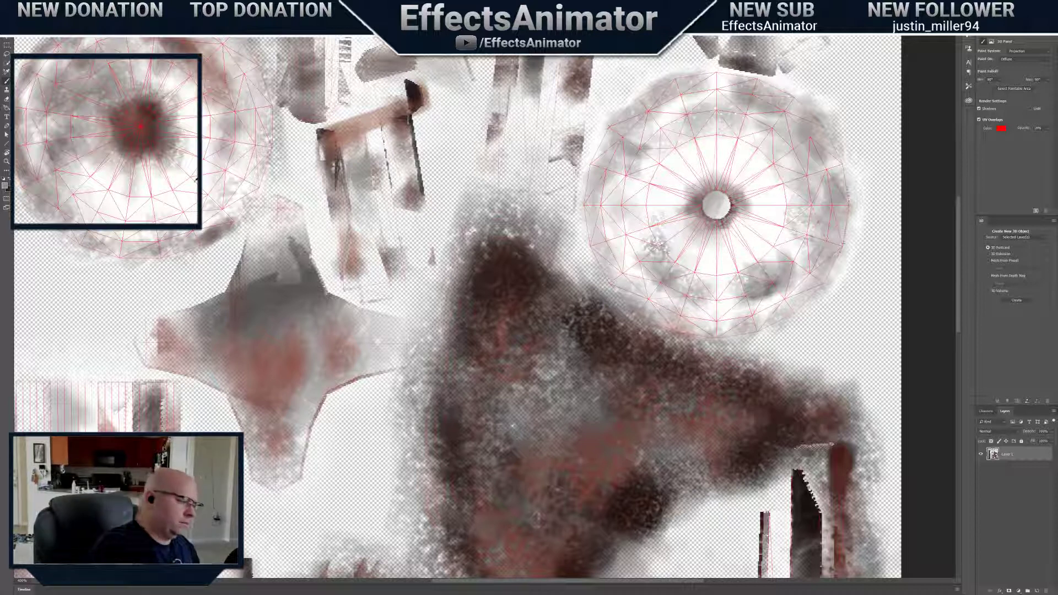
mouse_move(691, 217)
left_mouse_down()
mouse_move(716, 204)
mouse_move(704, 200)
mouse_move(718, 228)
mouse_move(747, 218)
mouse_move(716, 177)
mouse_move(733, 177)
mouse_move(718, 189)
left_mouse_up()
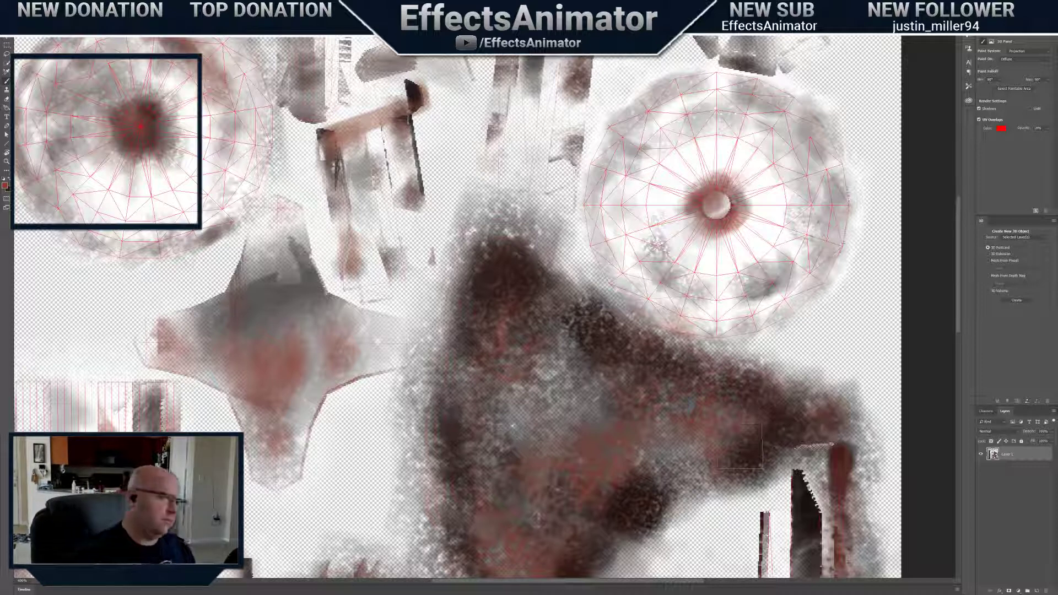
scroll(554, 314, "down", 6, "alt")
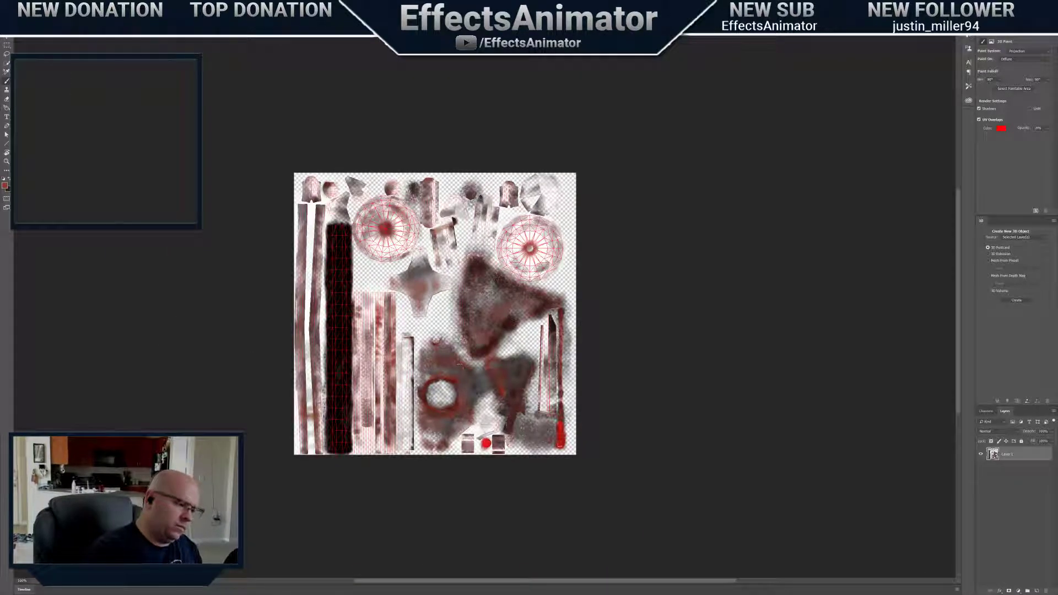
scroll(459, 364, "up", 2, "alt")
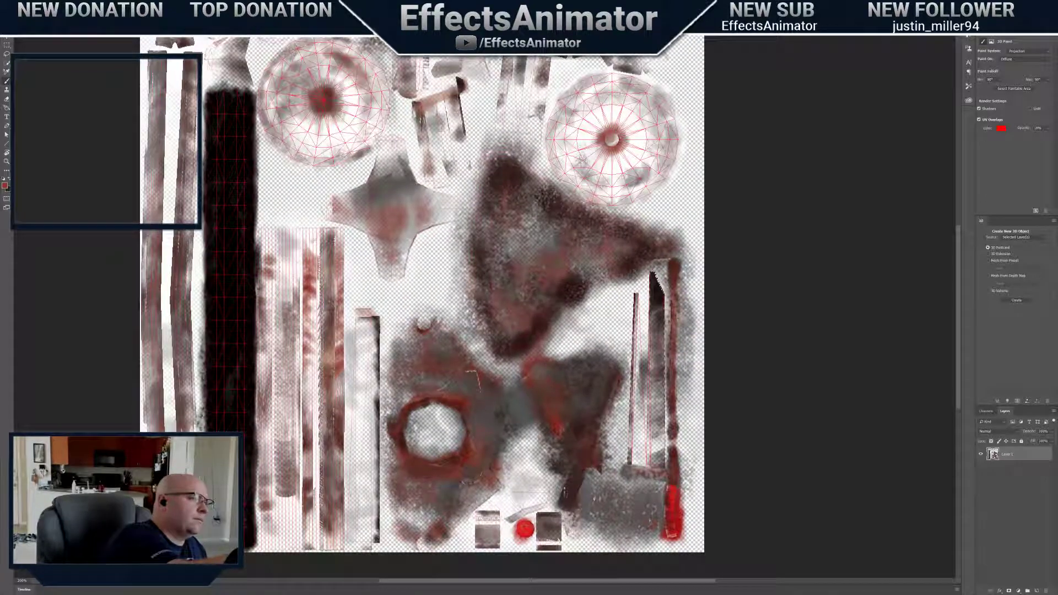
Switch to the 3D wagon view and aim Infinite Light 1 at the wagon's rear corner to brighten its shaded end
key("ctrl+Tab")
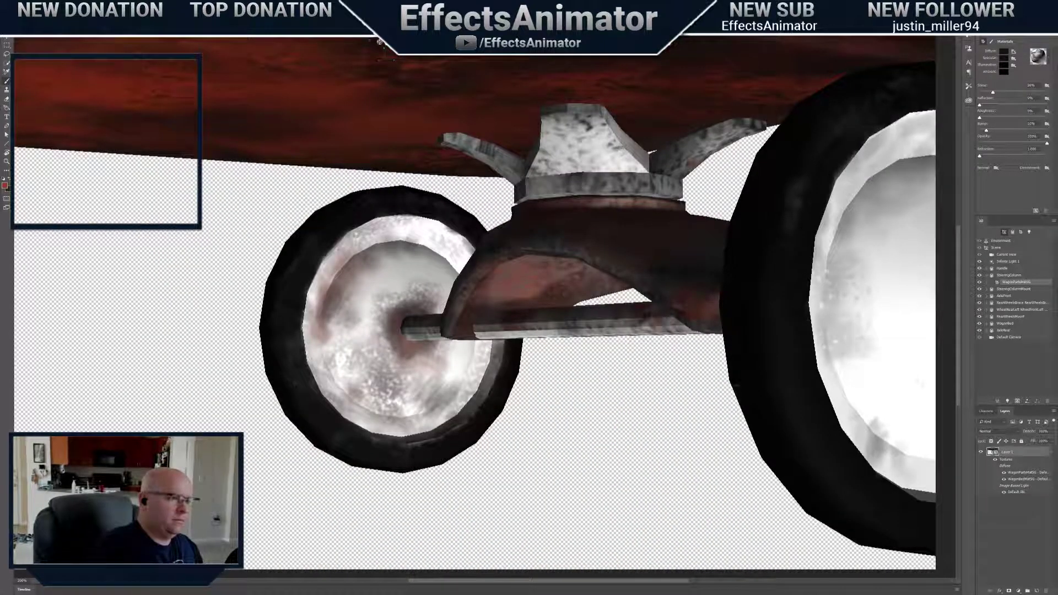
scroll(411, 309, "down", 5)
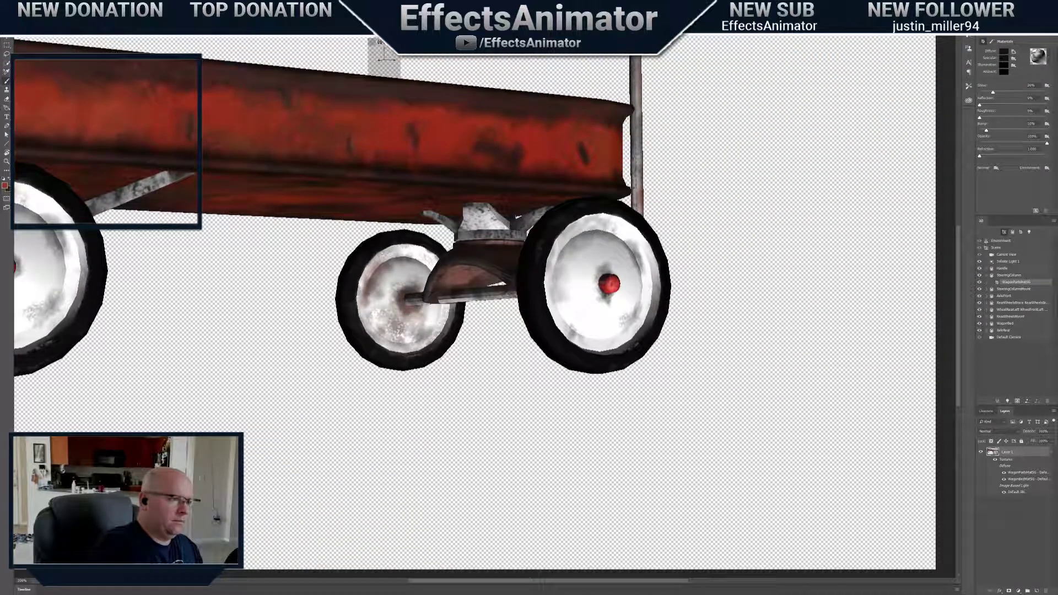
left_click_drag(411, 309, 518, 286)
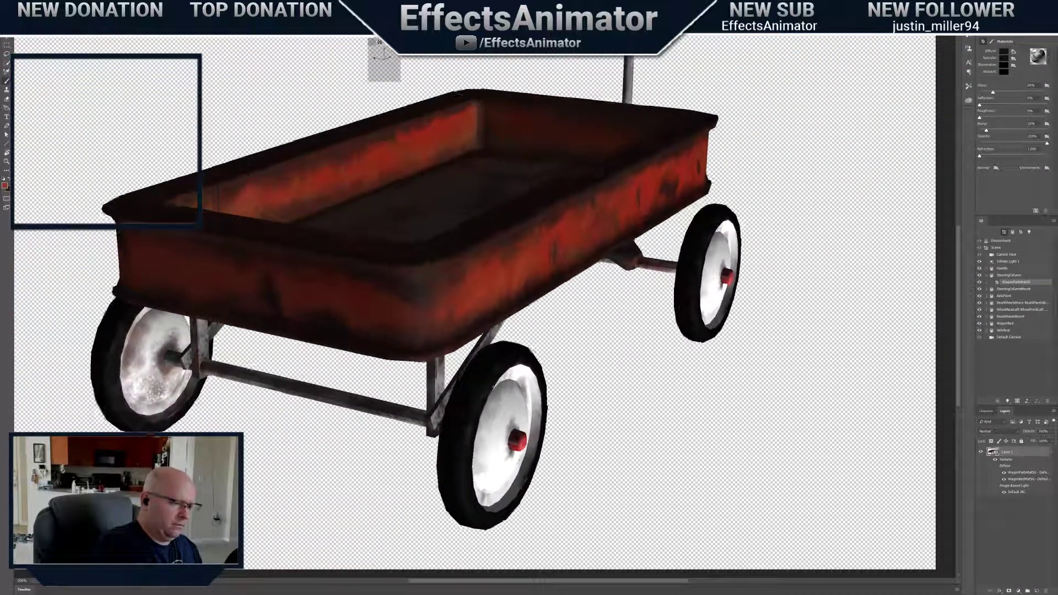
left_click_drag(458, 94, 490, 87)
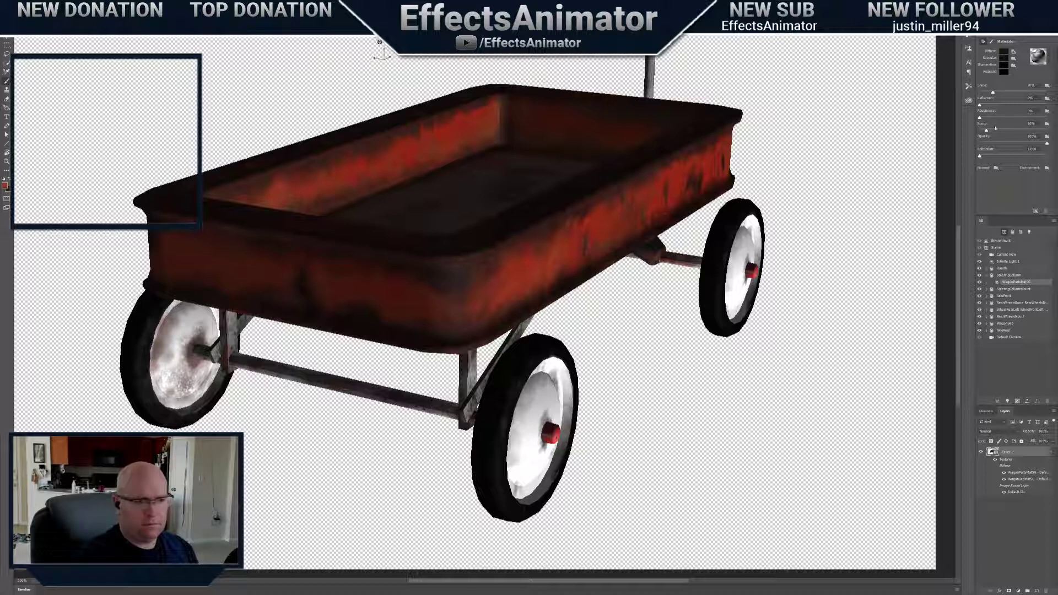
left_click(1005, 262)
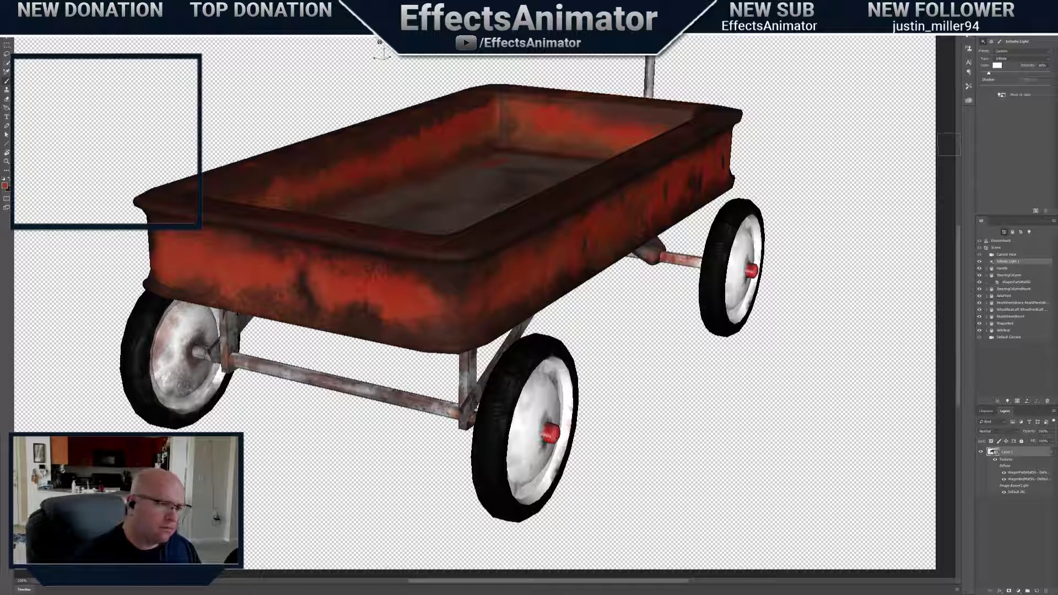
Move the infinite light to match a front three-quarter view of the wagon with its handle
left_click_drag(380, 42, 265, 72)
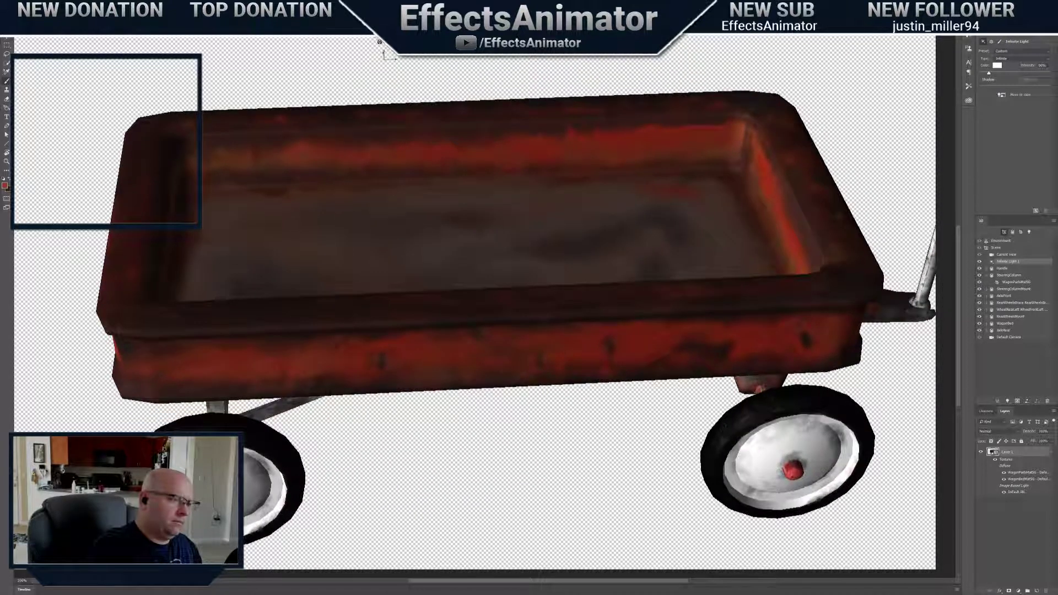
left_click_drag(394, 42, 393, 65)
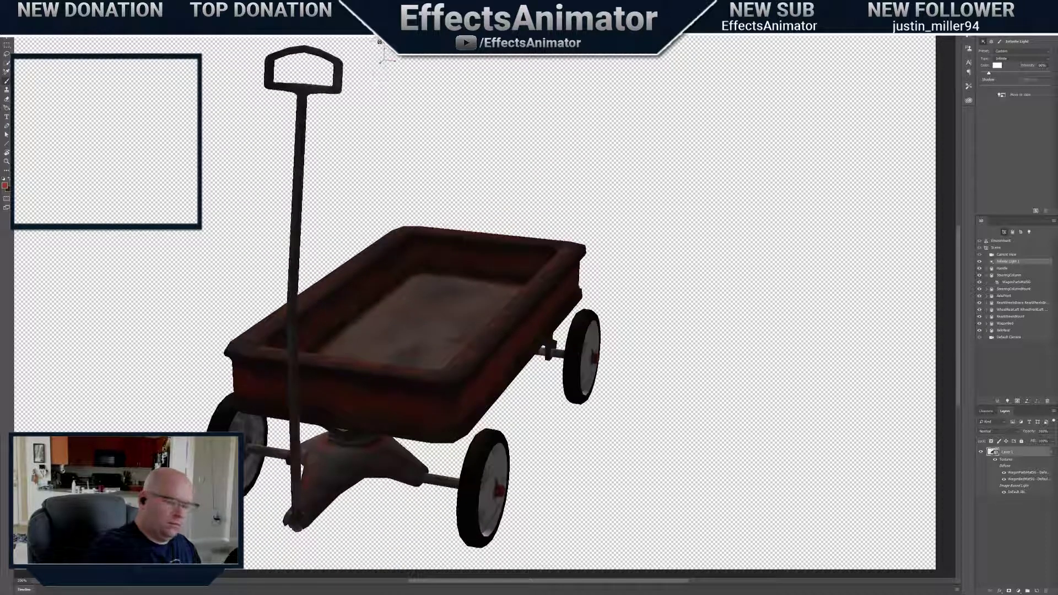
left_click(1002, 94)
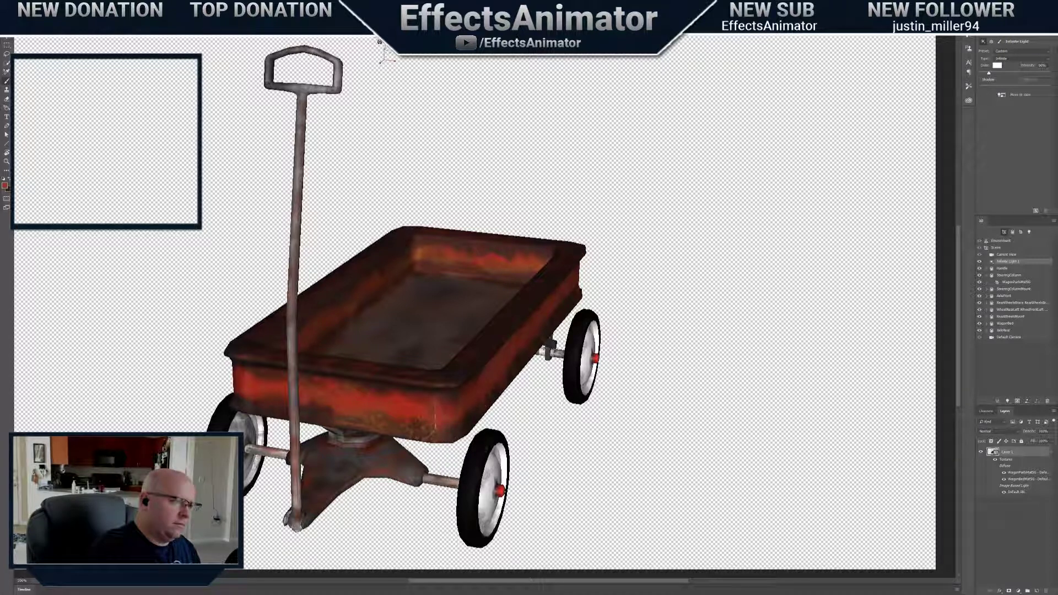
Paint over the pale vertical seam line on the wagon bed's front corner
mouse_move(394, 42)
left_mouse_down()
mouse_move(394, 14)
mouse_move(387, 24)
mouse_move(378, 10)
mouse_move(395, 29)
mouse_move(379, 21)
mouse_move(387, 58)
left_mouse_up()
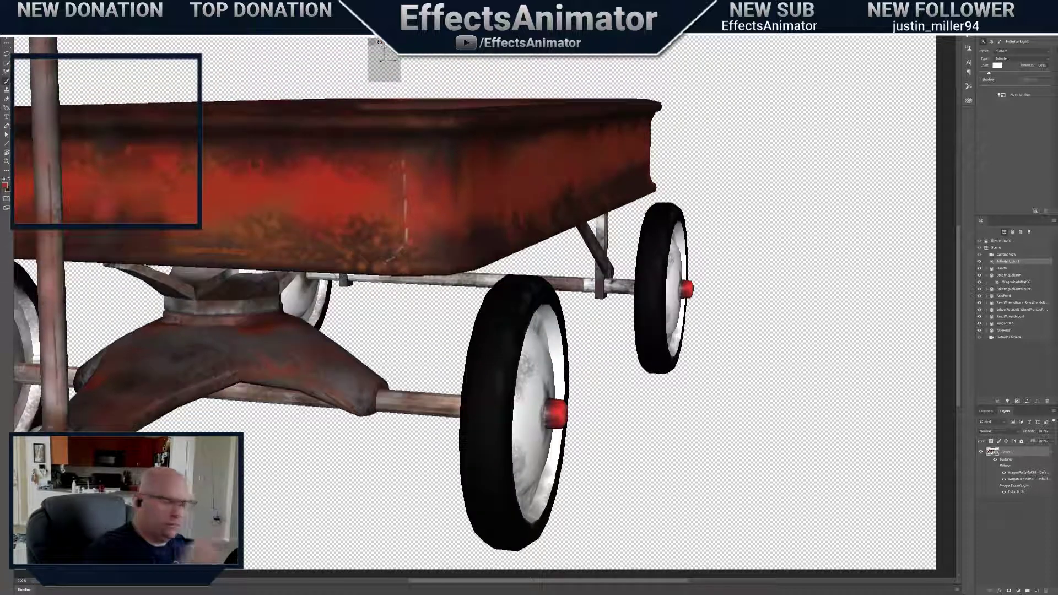
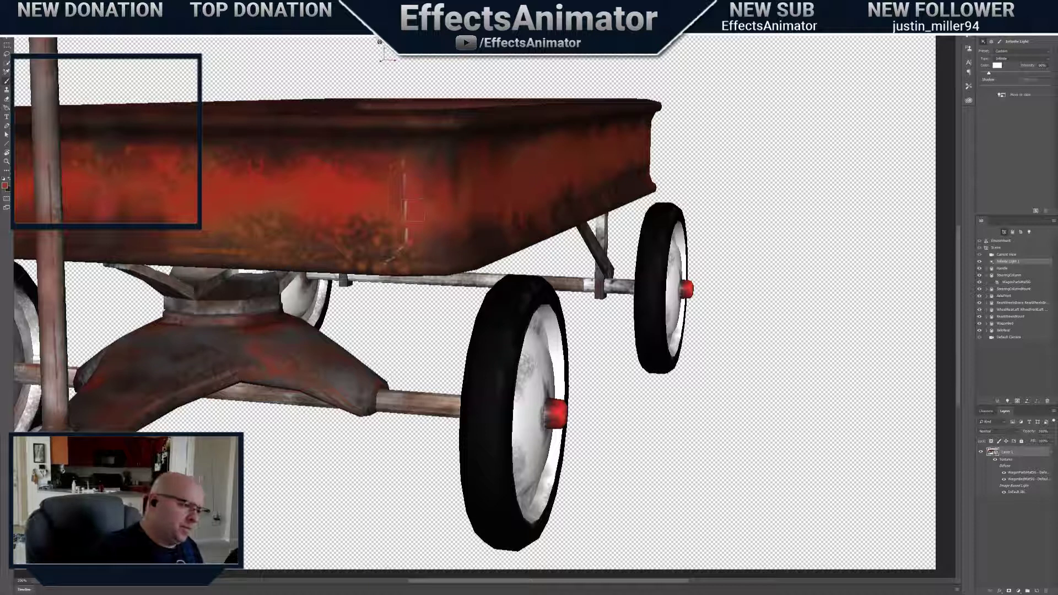
left_click_drag(408, 212, 408, 160)
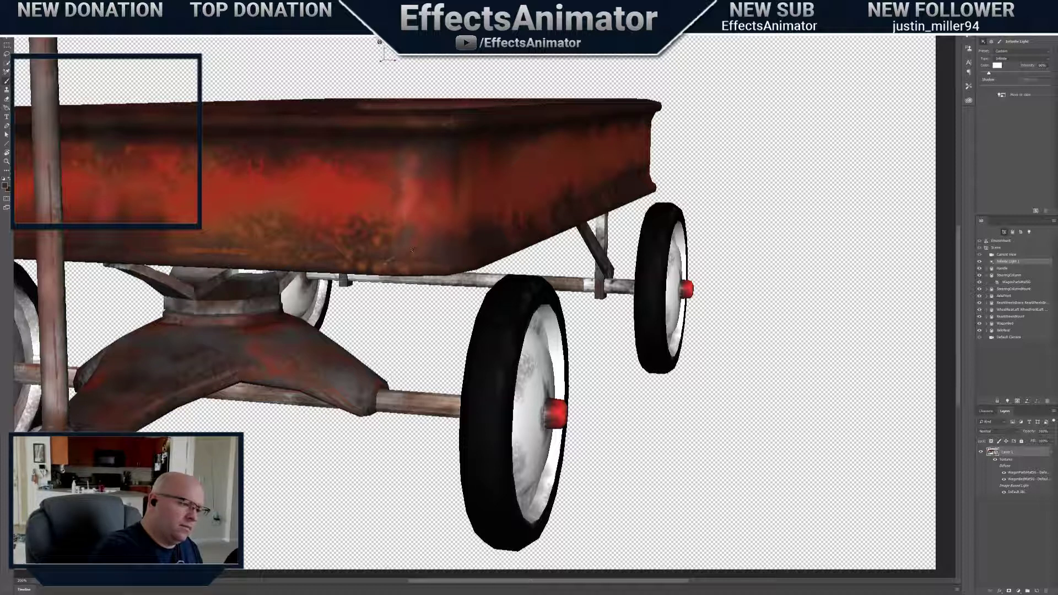
right_click(413, 251)
left_click(388, 251)
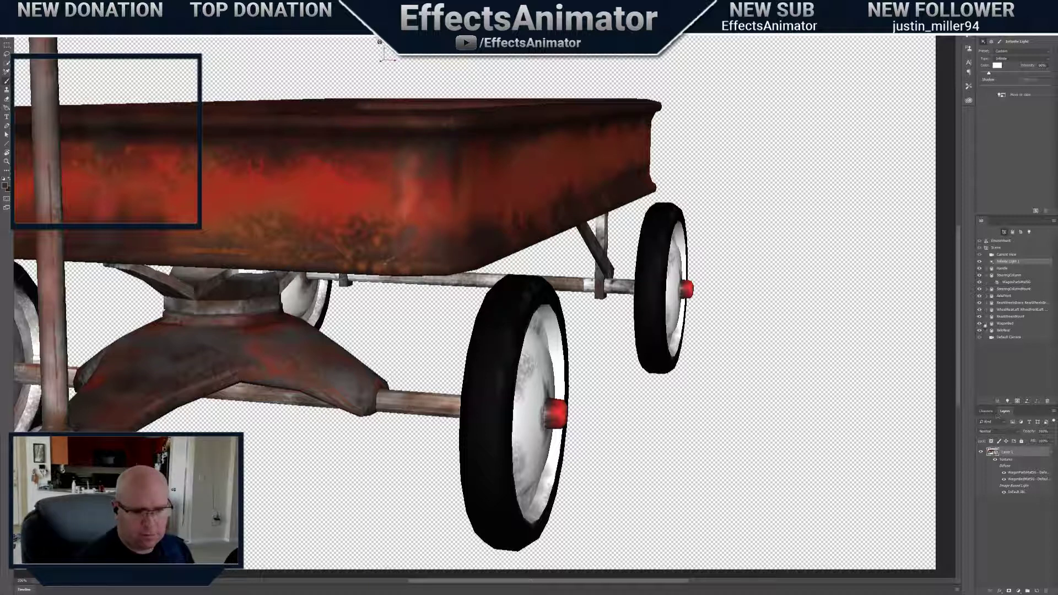
Hide the handle, steering column, steering column mount and front axle in the 3D scene
left_click(980, 269)
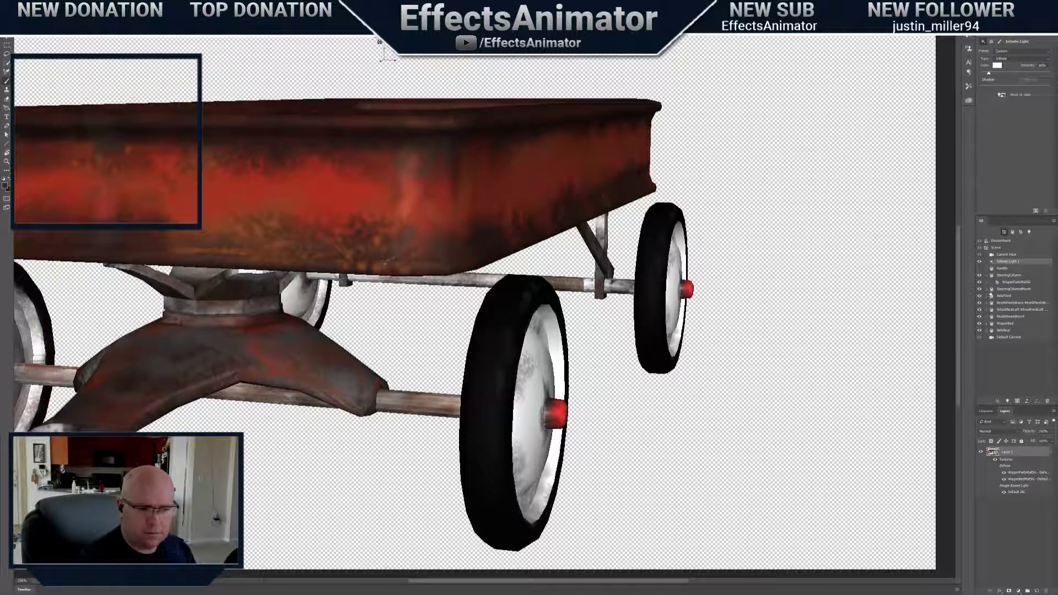
left_click(979, 275)
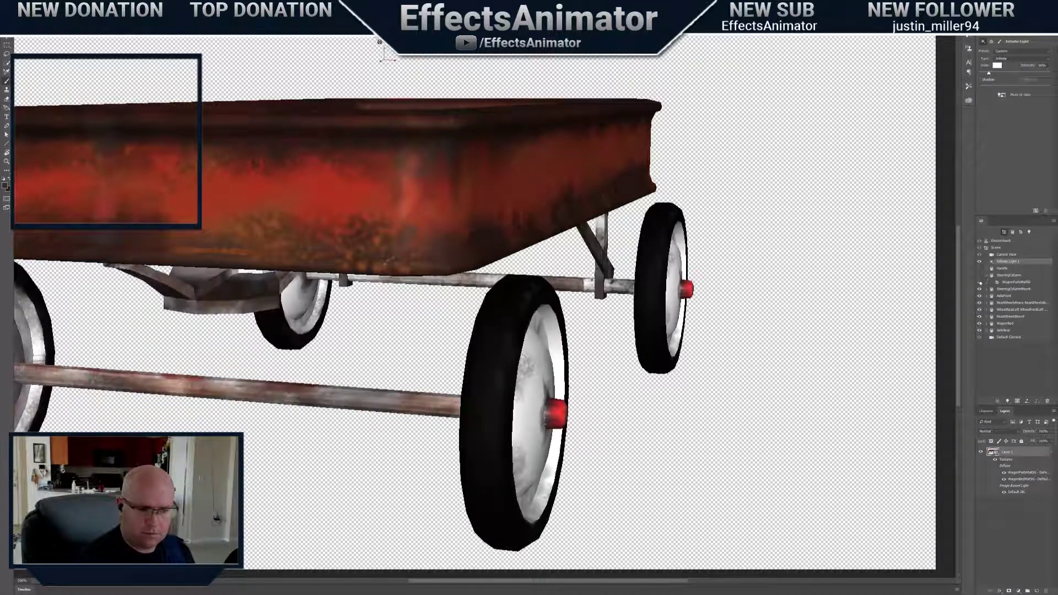
left_click(980, 275)
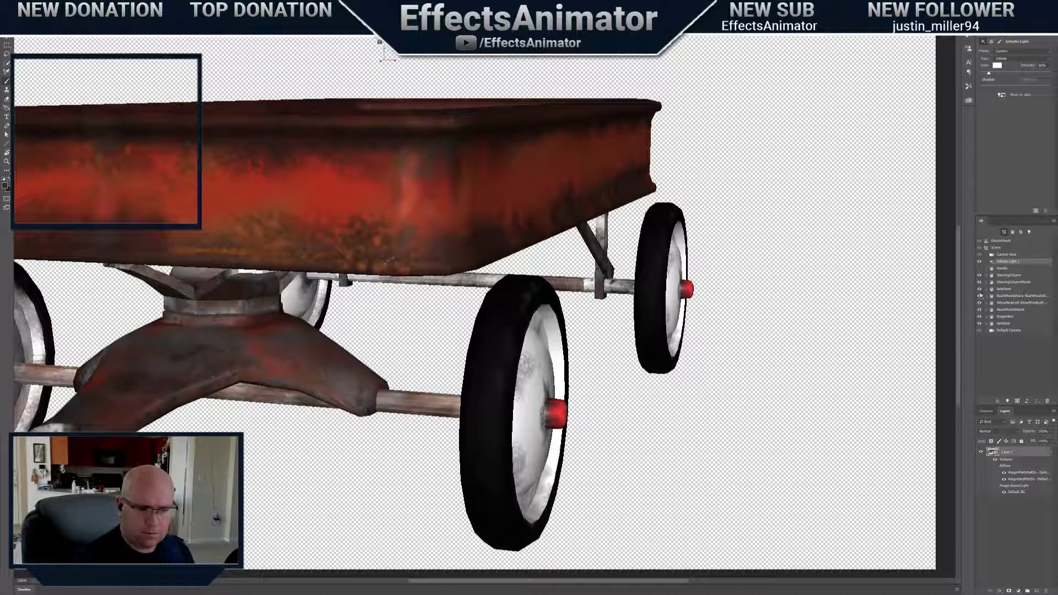
left_click(979, 275)
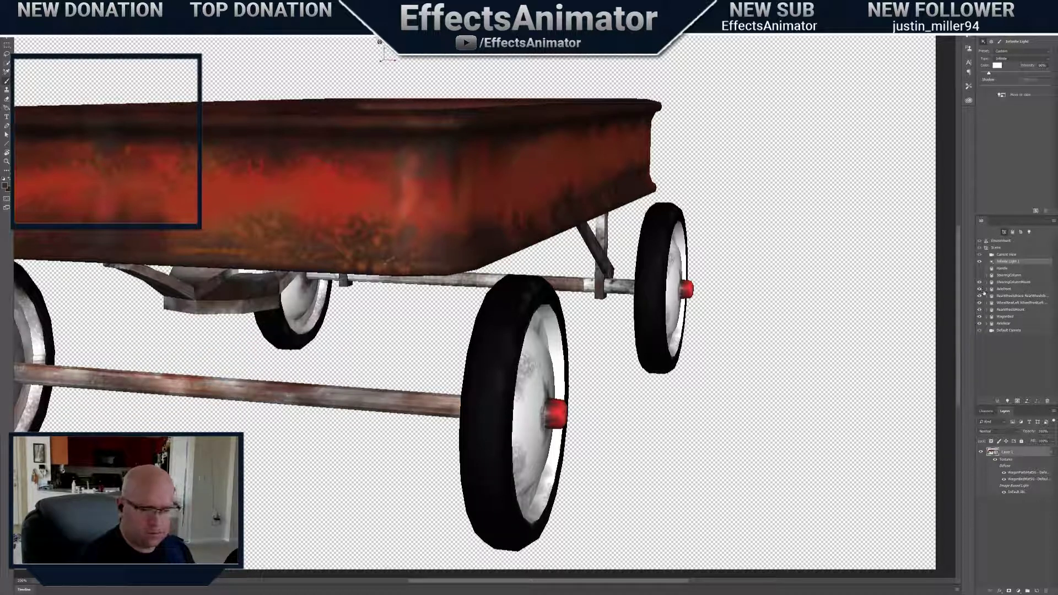
left_click(979, 282)
left_click(979, 289)
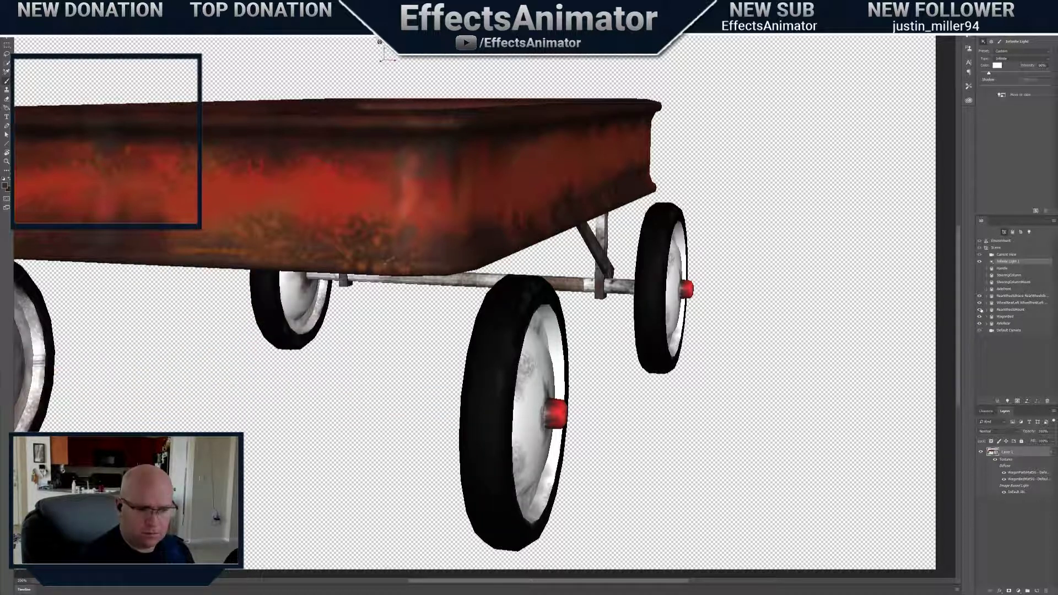
Hide the wheels, rear wheel mount and rear axle, leaving only the wagon bed displayed
left_click(979, 296)
left_click(979, 303)
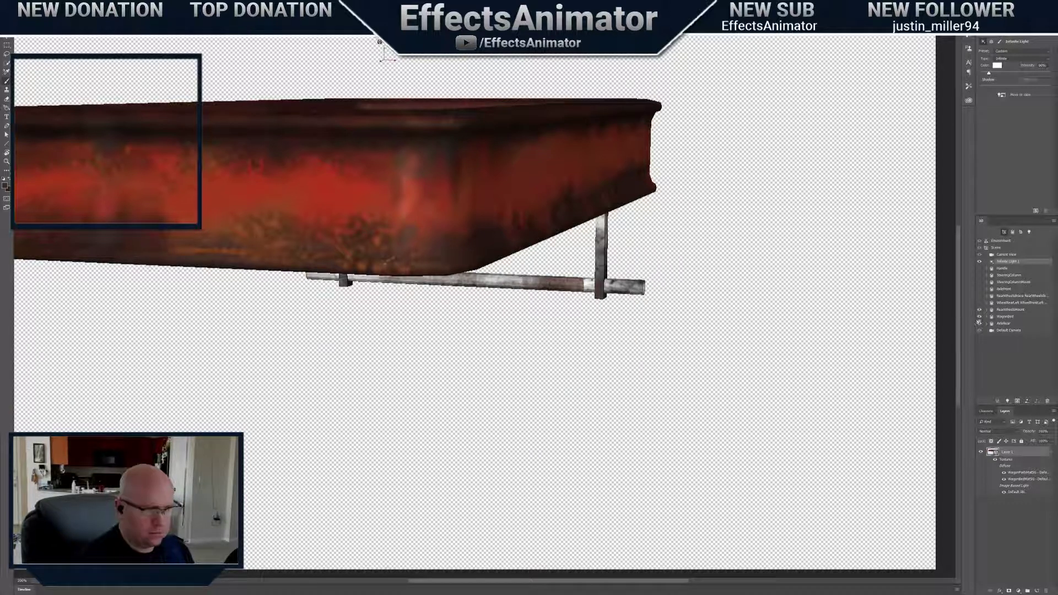
left_click(980, 309)
left_click(979, 316)
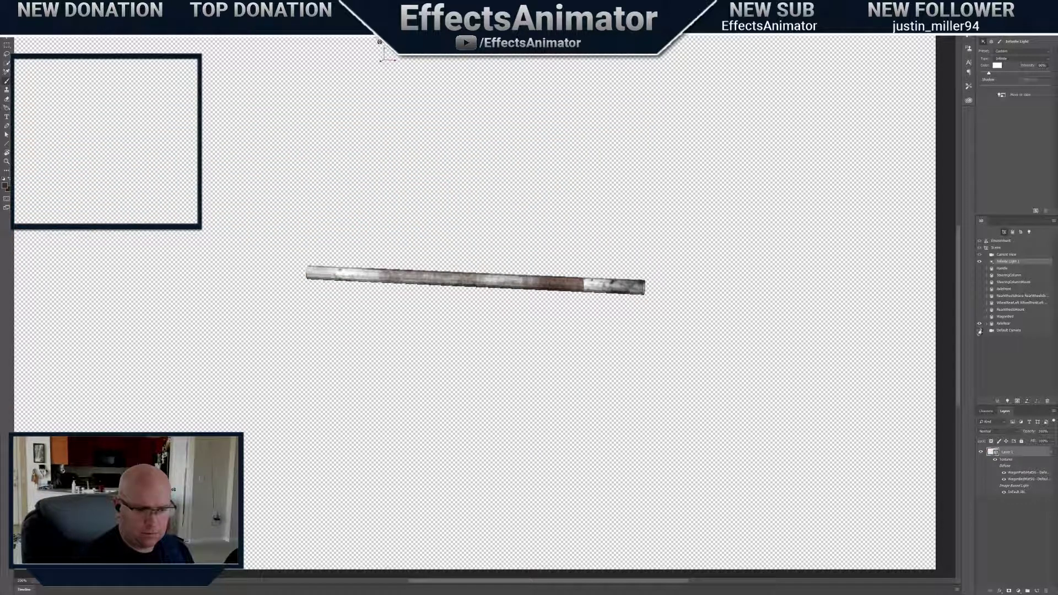
left_click(980, 317)
left_click(980, 323)
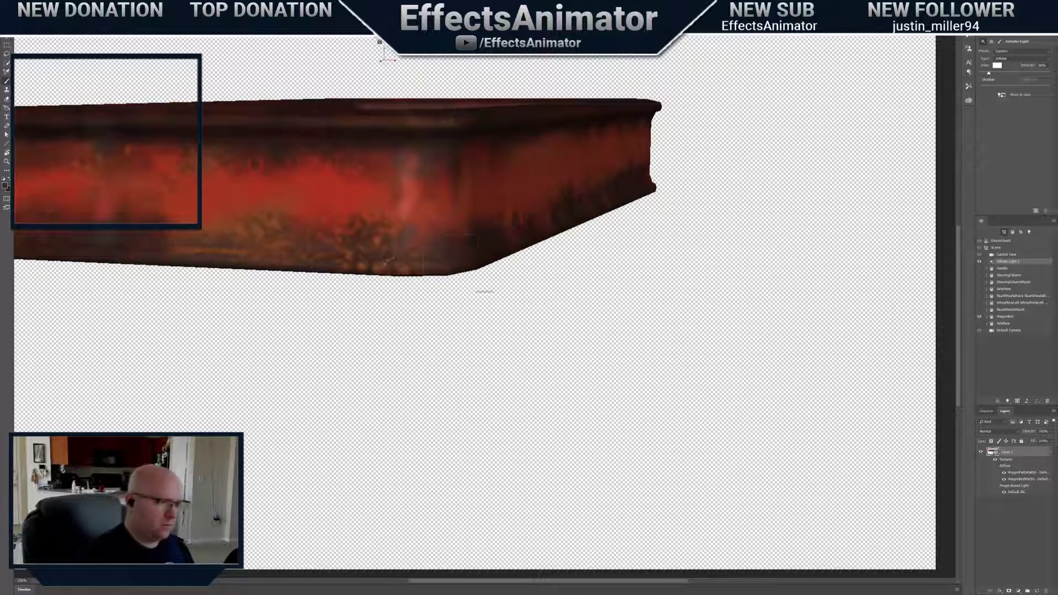
Sample red and dark grime tones from the wagon bed's front end and blend them over the corner seam
left_click(352, 198, "alt")
mouse_move(413, 204)
left_mouse_down()
mouse_move(399, 208)
mouse_move(421, 162)
mouse_move(423, 187)
left_mouse_up()
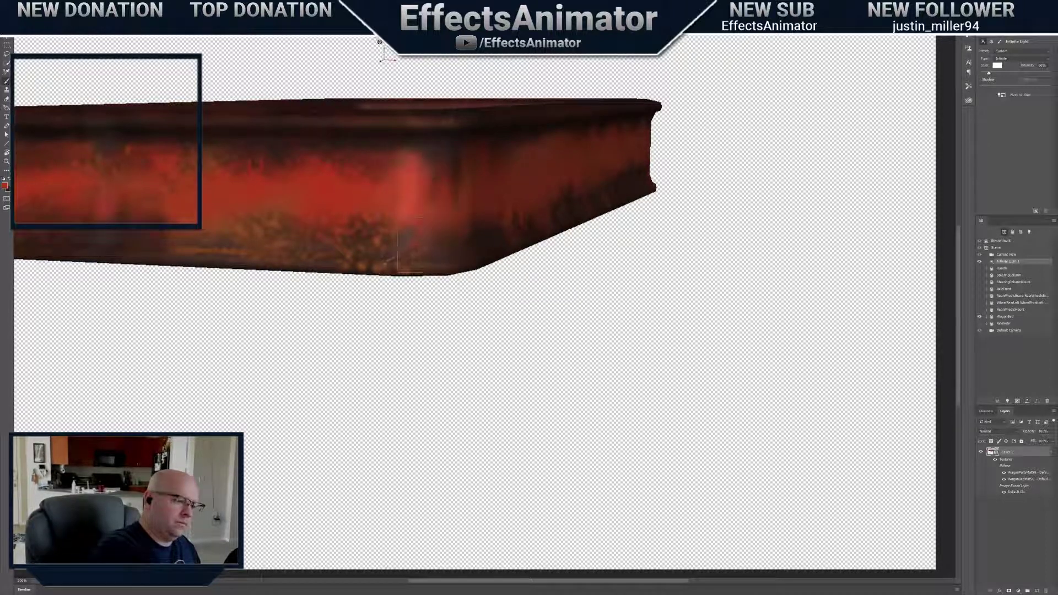
left_click(366, 233, "alt")
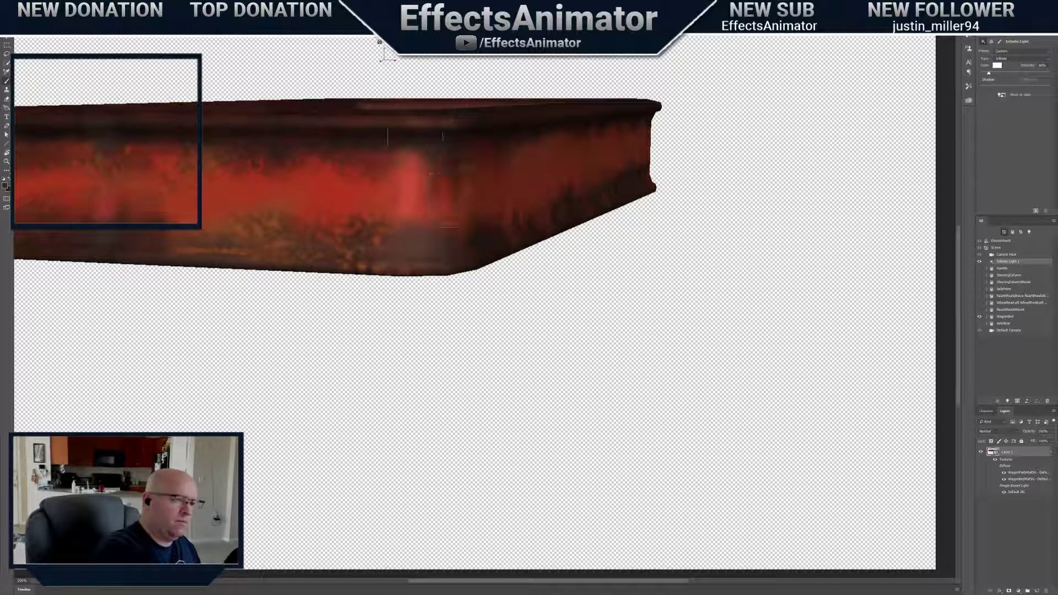
left_click(417, 136, "alt")
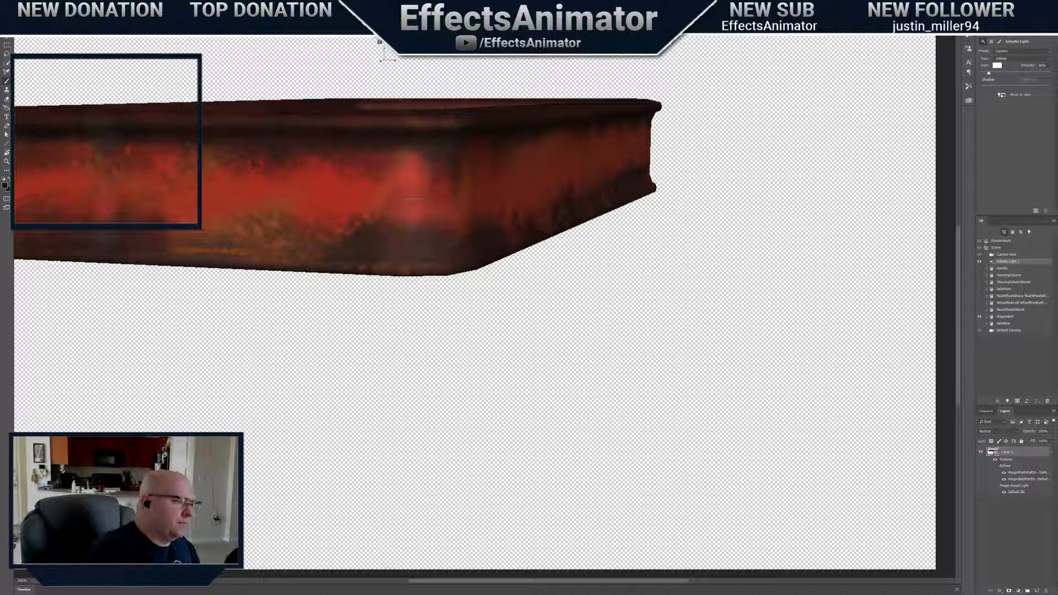
Sample dark and rusty orange tones from the bed's front end and blend the rust patch along its lower edge
left_click_drag(380, 42, 375, 137)
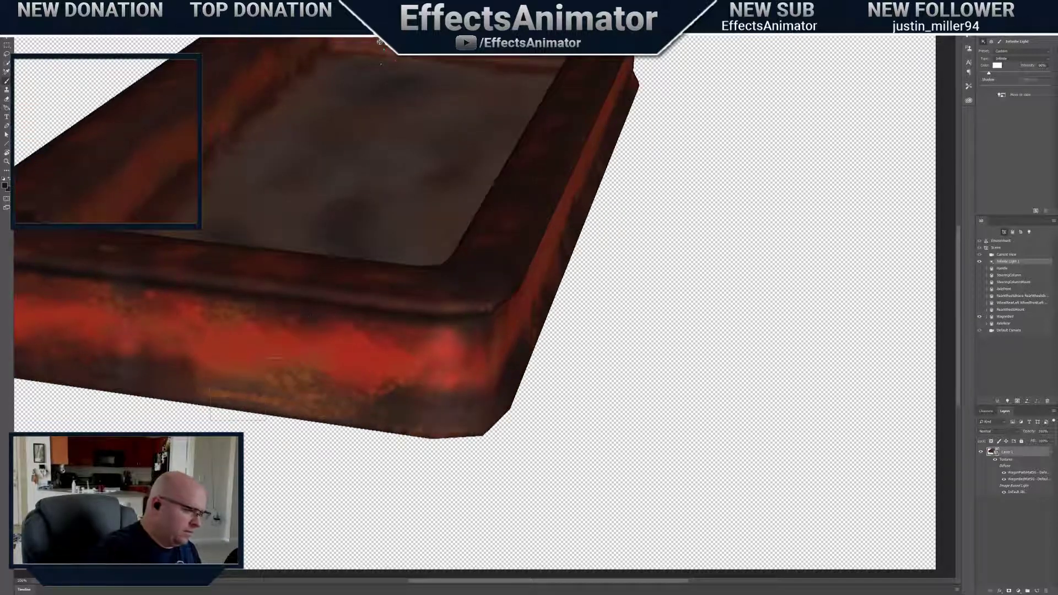
left_click(242, 365, "alt")
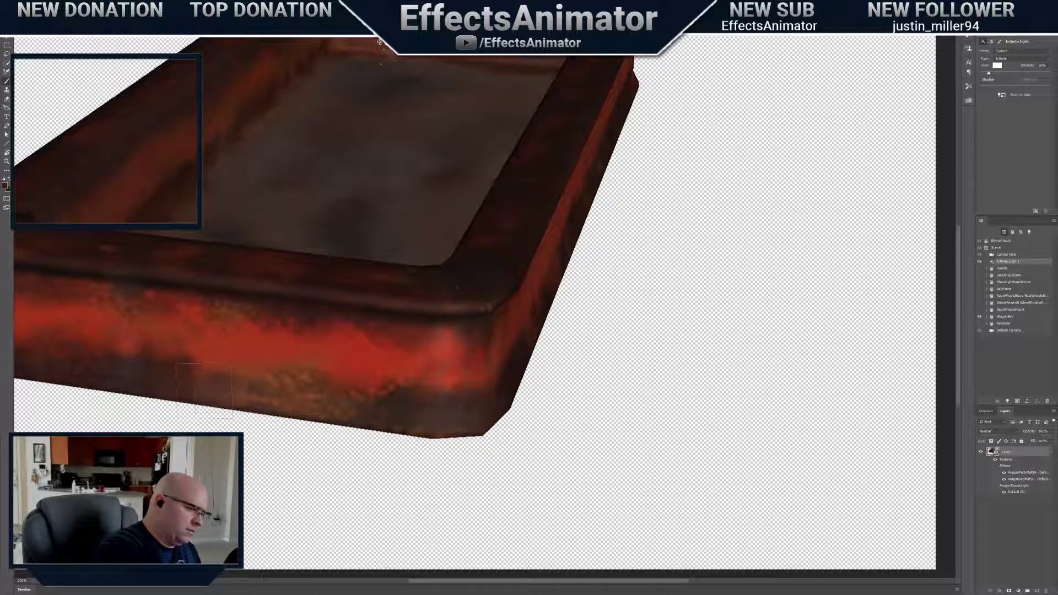
mouse_move(233, 377)
left_mouse_down()
mouse_move(300, 383)
mouse_move(333, 351)
left_mouse_up()
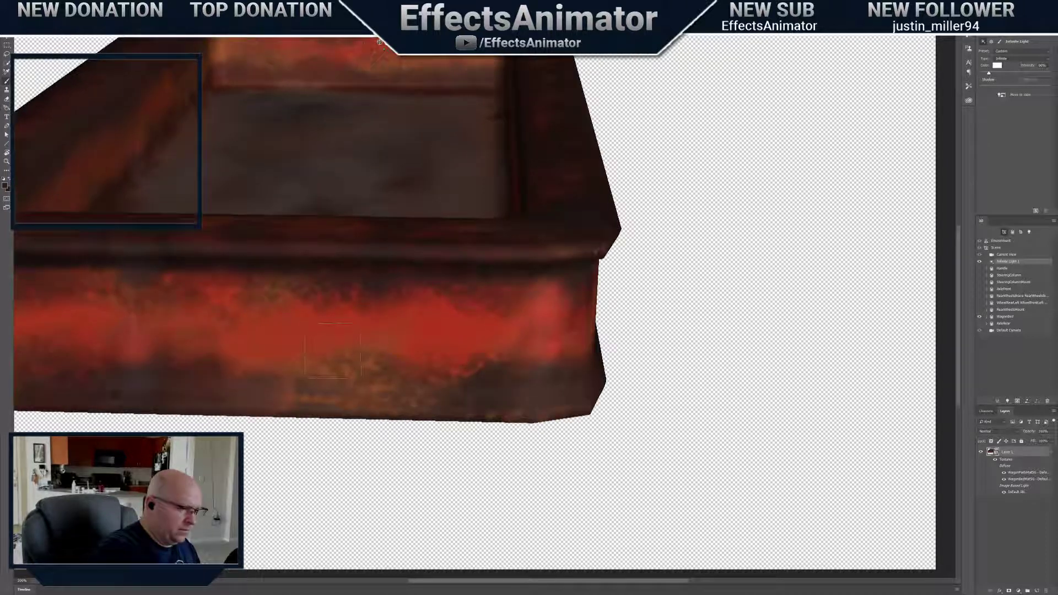
left_click(321, 367, "alt")
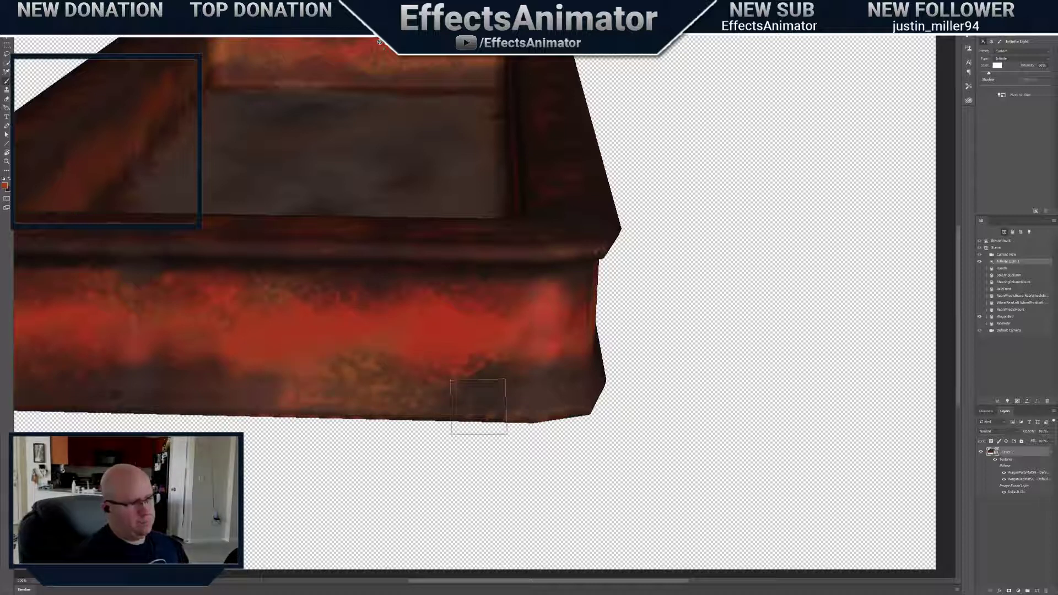
Sample a dark grime tone beneath the wagon bed's front rim and adjust the brush size for touching up the lower corner
mouse_move(478, 407)
left_mouse_down("ctrl")
mouse_move(529, 397)
mouse_move(617, 422)
mouse_move(622, 413)
left_mouse_up("ctrl")
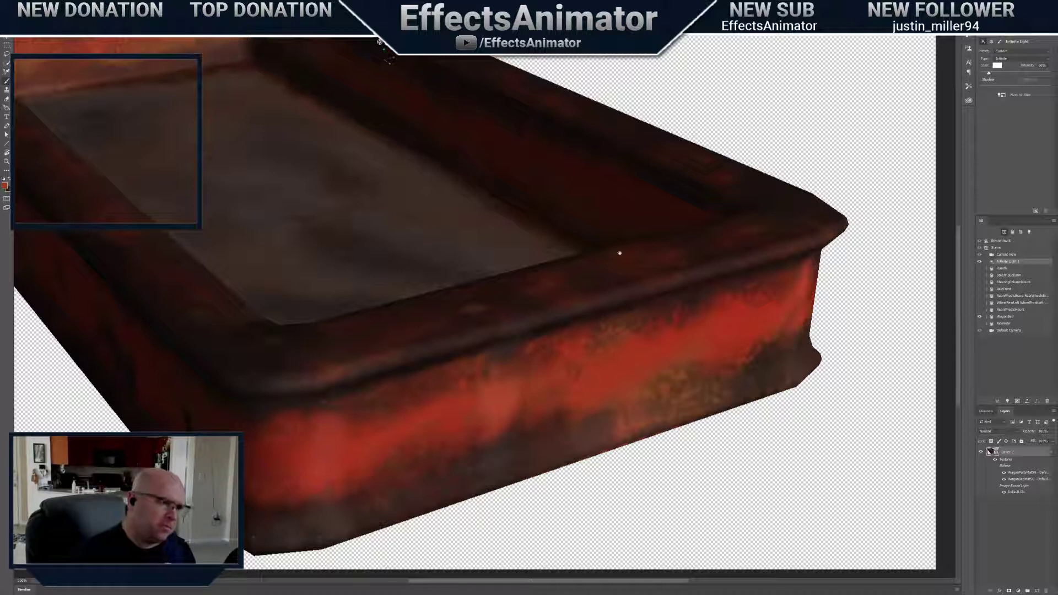
mouse_move(379, 42)
left_mouse_down()
mouse_move(380, 22)
mouse_move(389, 59)
left_mouse_up()
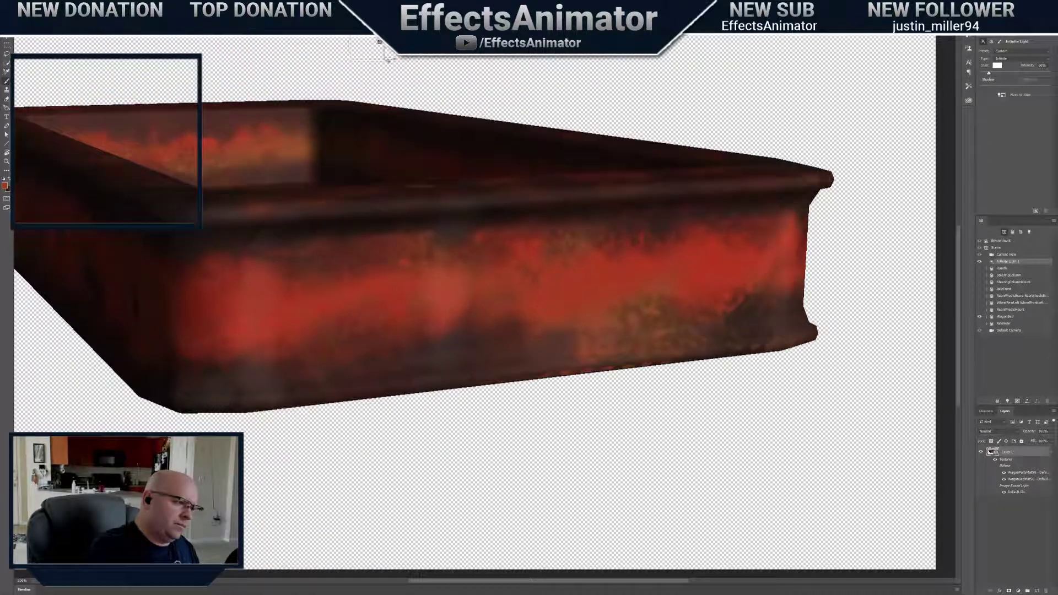
left_click(237, 245, "alt")
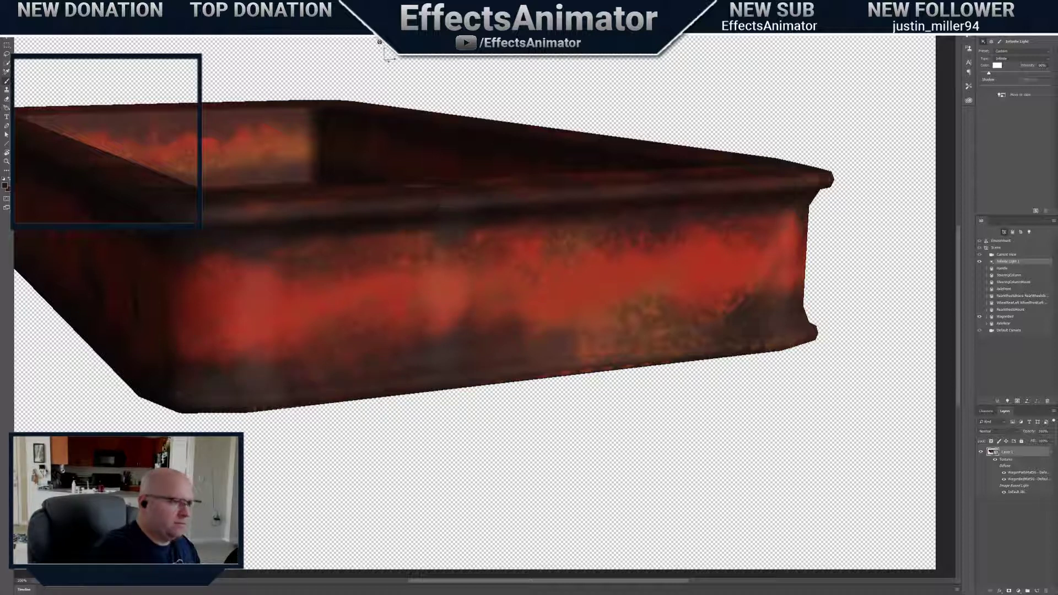
left_click_drag(385, 56, 388, 57)
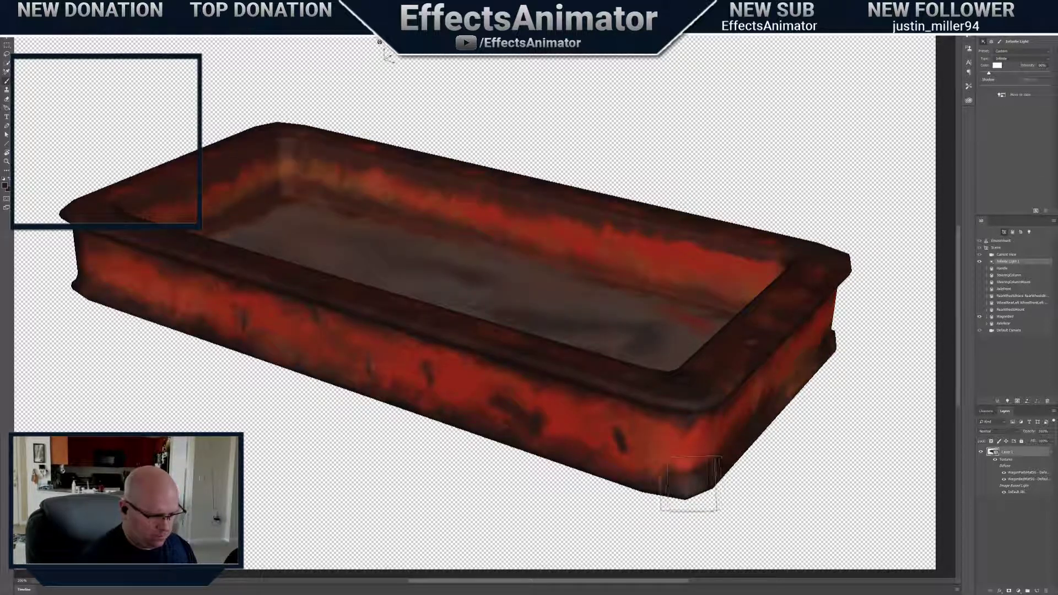
right_click(689, 481)
left_click_drag(736, 499, 729, 499)
key("Return")
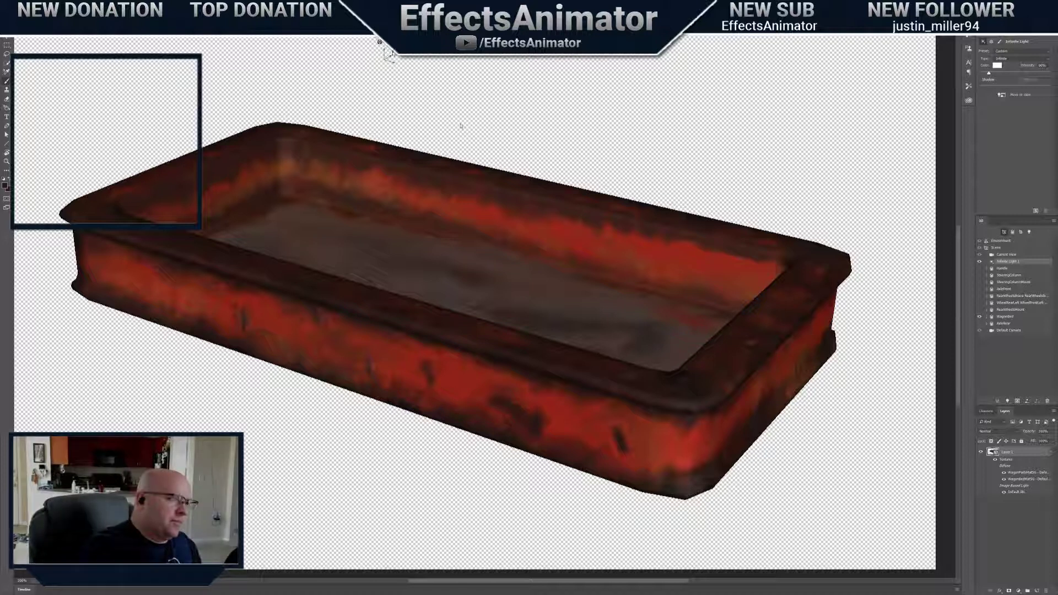
Inspect the underside of the wagon bed and move the infinite light to that view to illuminate it
mouse_move(385, 54)
left_mouse_down()
mouse_move(408, 59)
mouse_move(389, 83)
mouse_move(380, 22)
mouse_move(394, 71)
left_mouse_up()
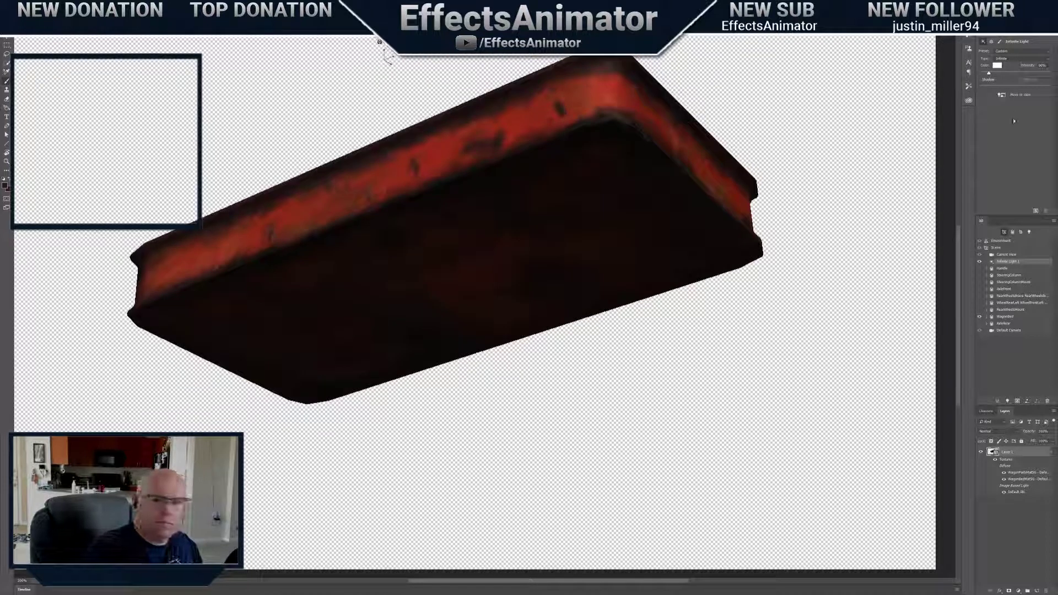
left_click(1000, 97)
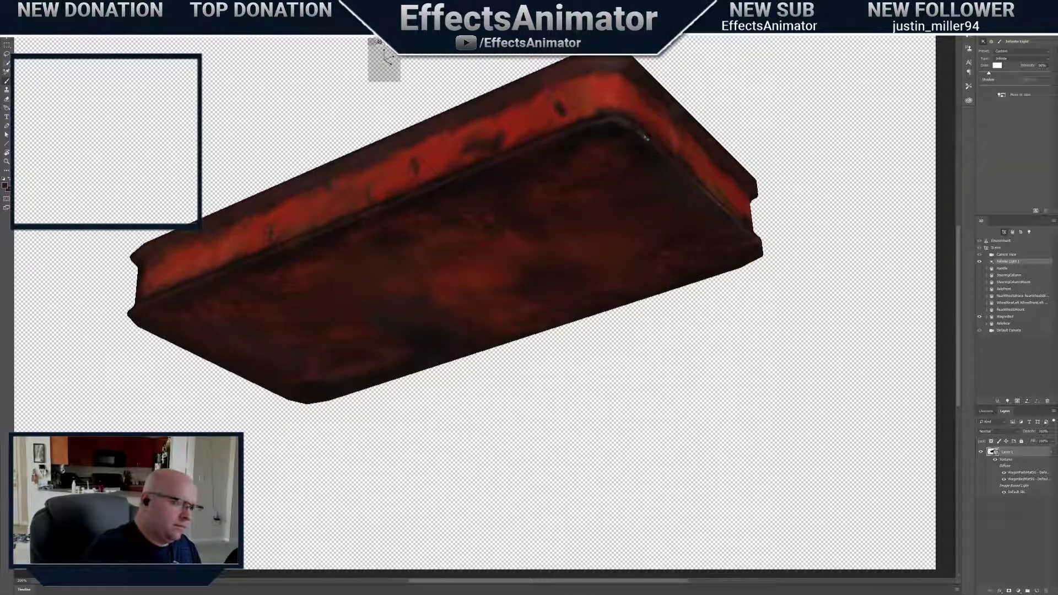
mouse_move(385, 55)
left_mouse_down()
mouse_move(384, 77)
mouse_move(397, 61)
mouse_move(386, 63)
left_mouse_up()
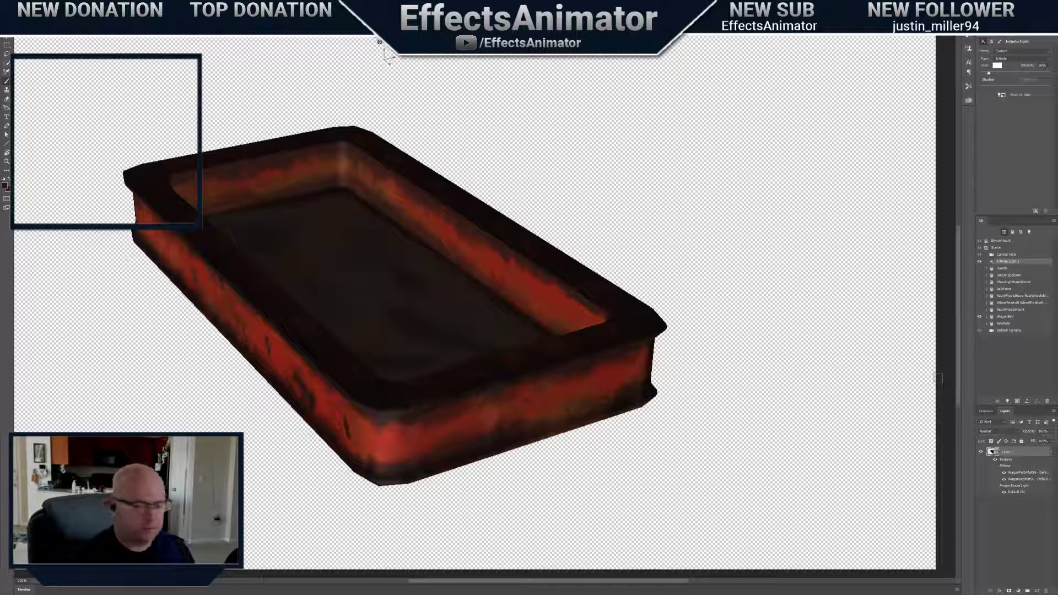
Show the handle, steering column and its mount, both axles, wheels and rear wheel mount again and view the complete wagon
left_click(980, 275)
left_click(979, 268)
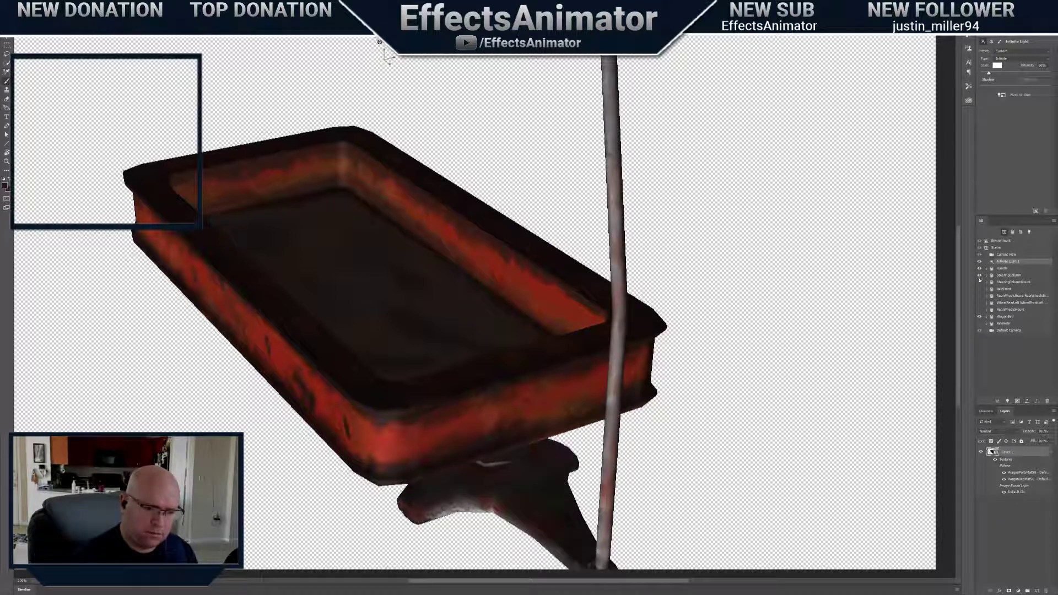
left_click(979, 283)
left_click(979, 289)
left_click(979, 296)
left_click(980, 303)
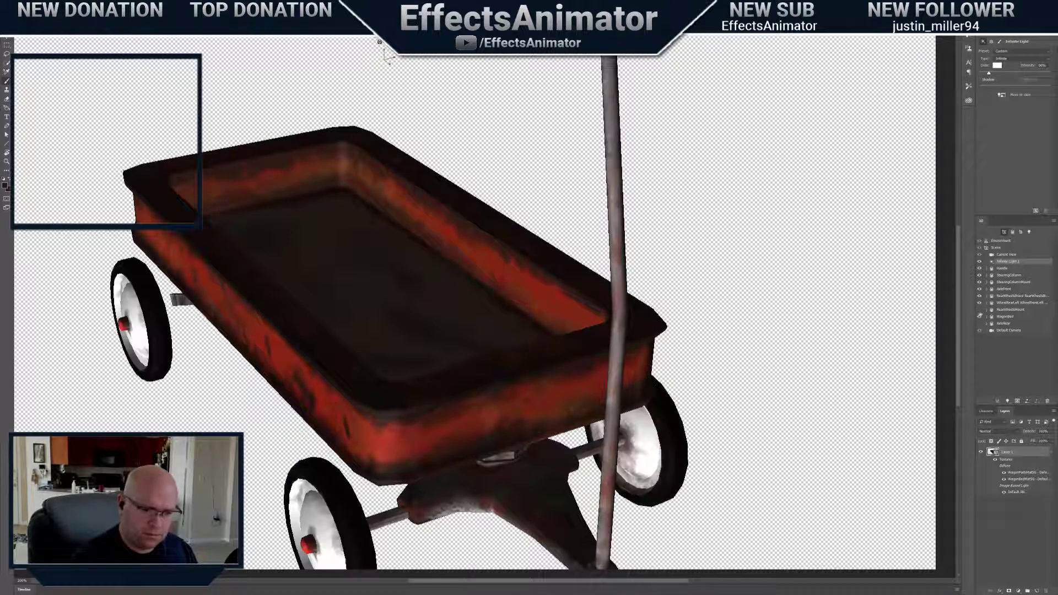
left_click(979, 310)
left_click(979, 323)
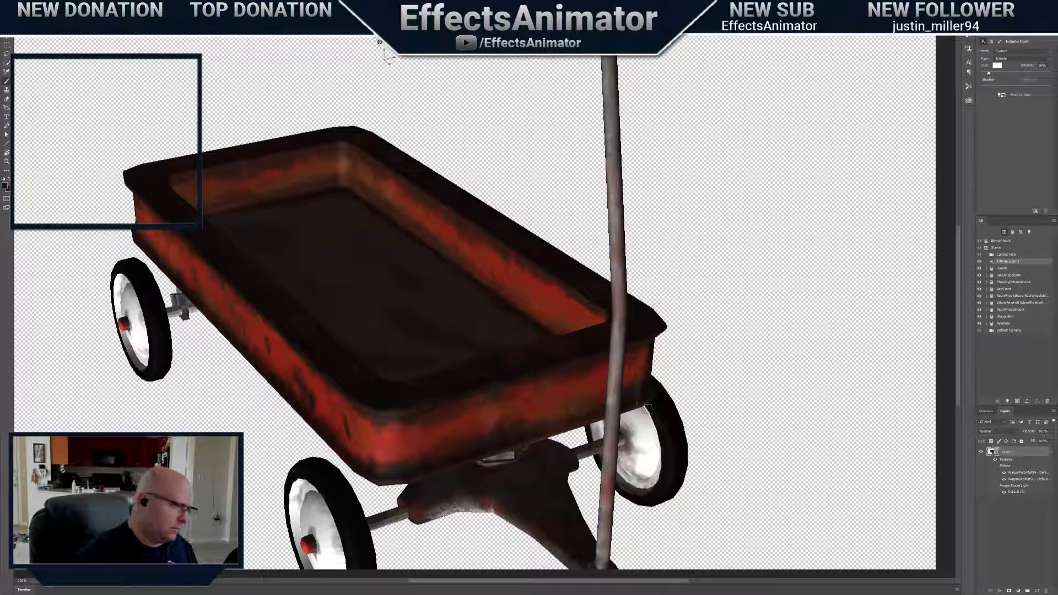
mouse_move(379, 42)
left_mouse_down()
mouse_move(496, 16)
mouse_move(435, 47)
mouse_move(391, 28)
left_mouse_up()
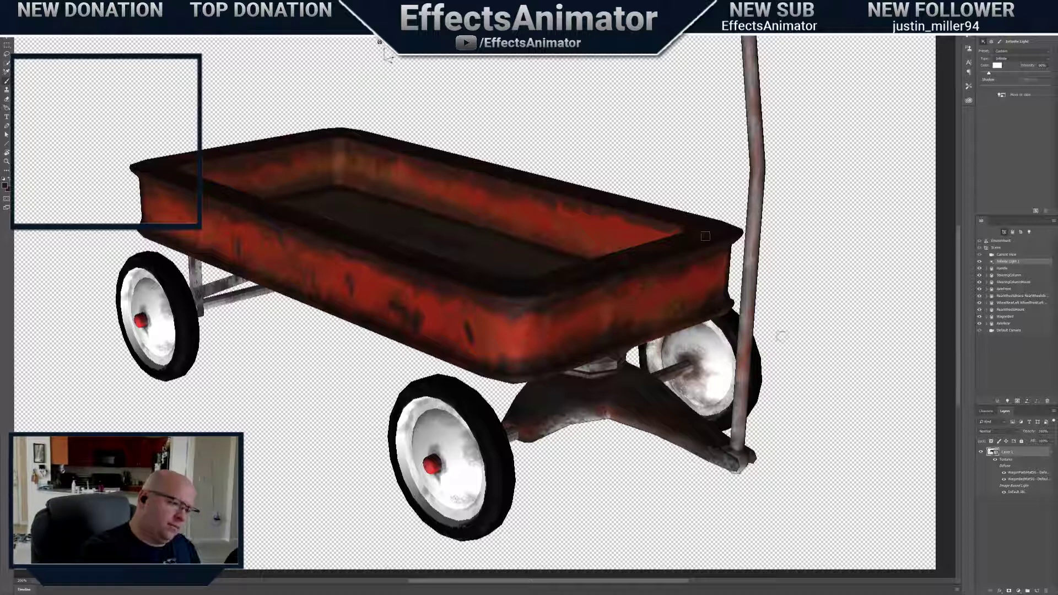
left_click_drag(395, 42, 300, 34)
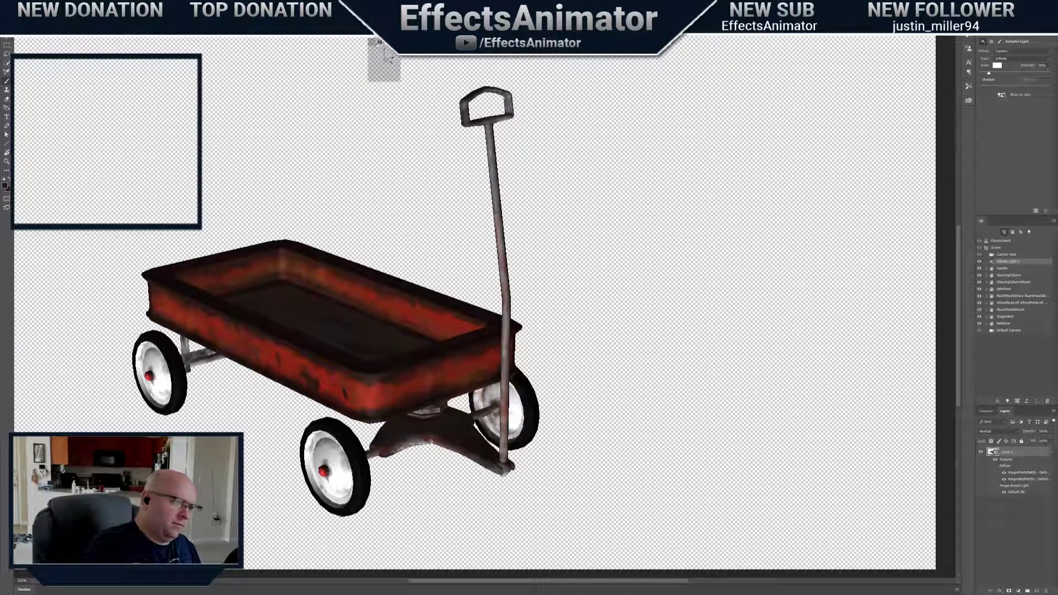
left_click_drag(389, 43, 415, 49)
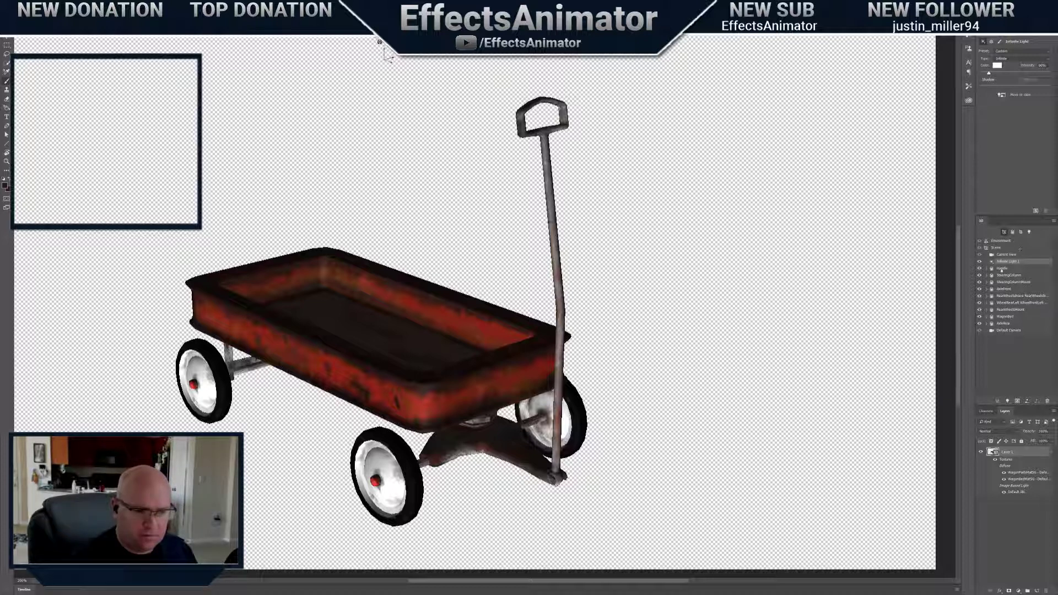
Create a new specular texture for the wagon bed's material at 1024 x 1024 pixels
left_click(987, 317)
left_click(1014, 323)
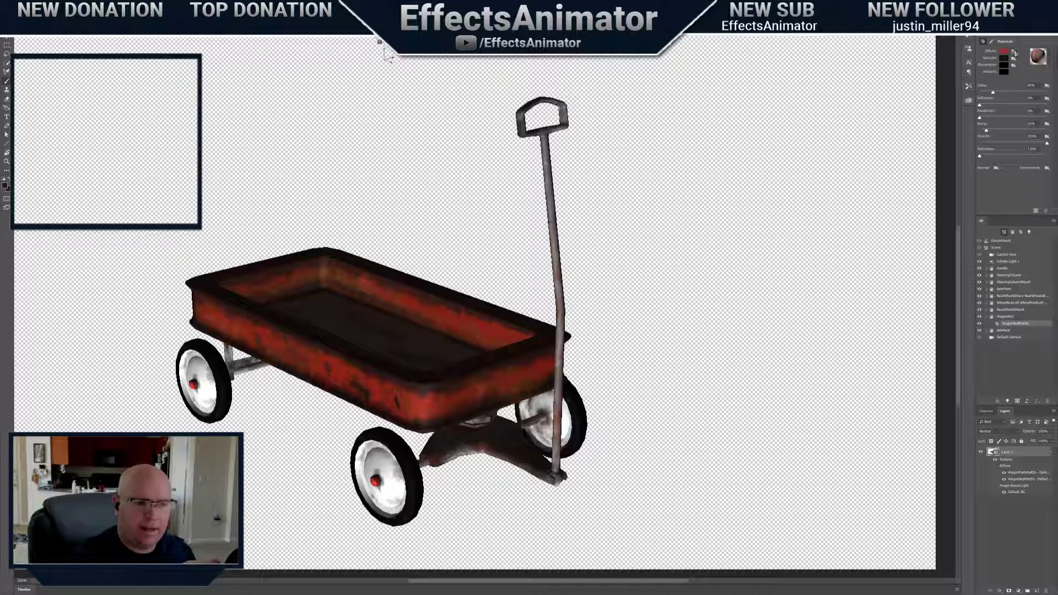
left_click(1014, 59)
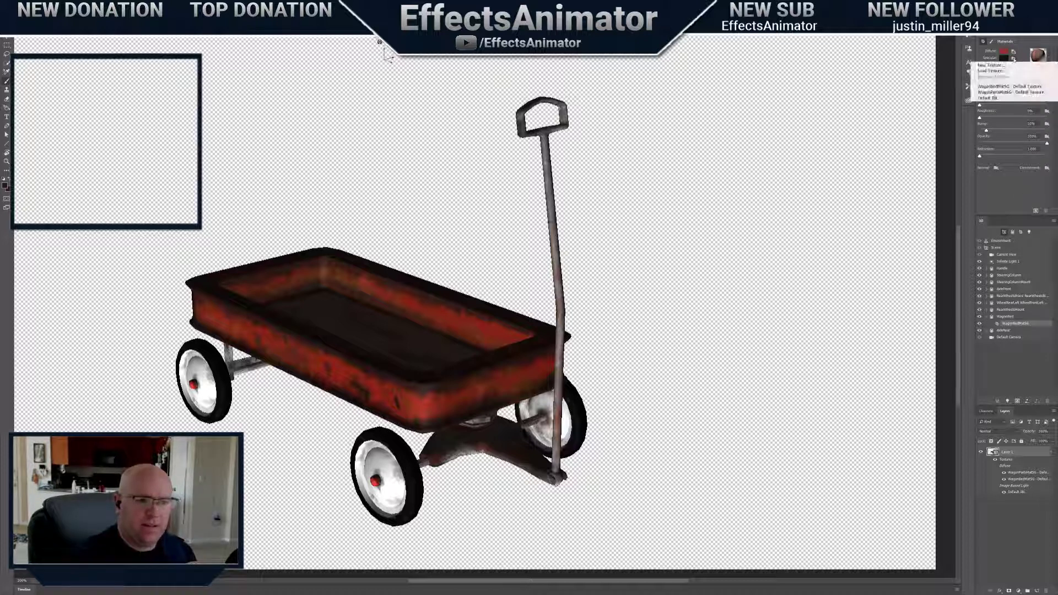
left_click(998, 66)
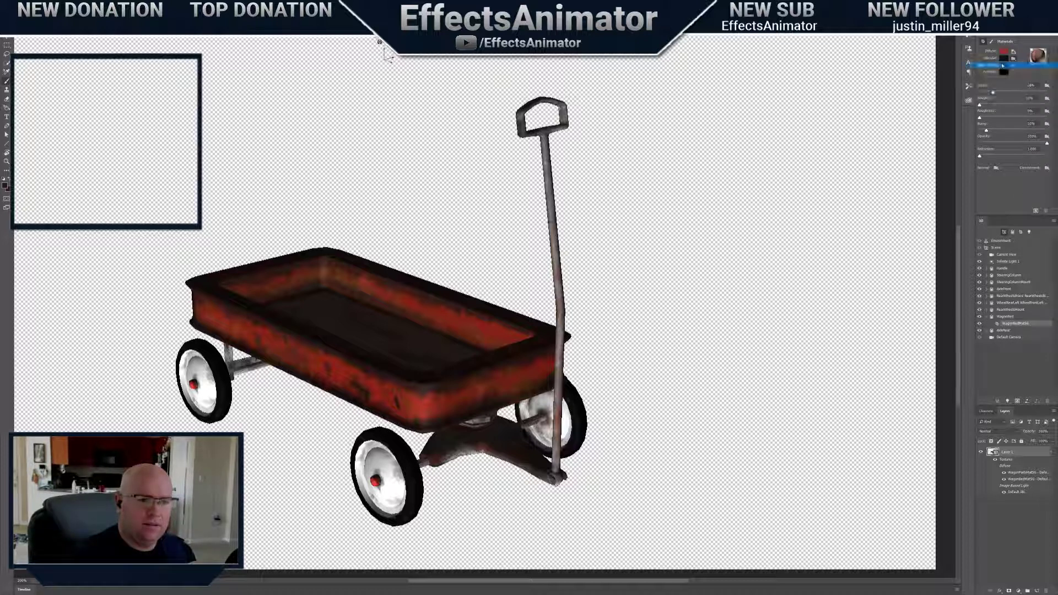
left_click(544, 189)
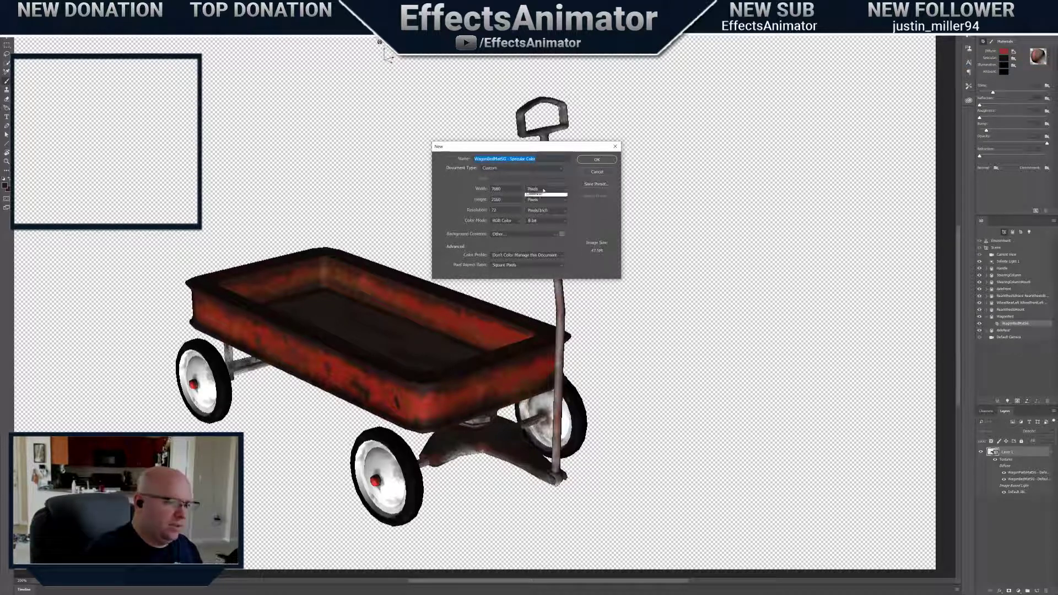
left_click(536, 196)
left_click_drag(514, 189, 428, 287)
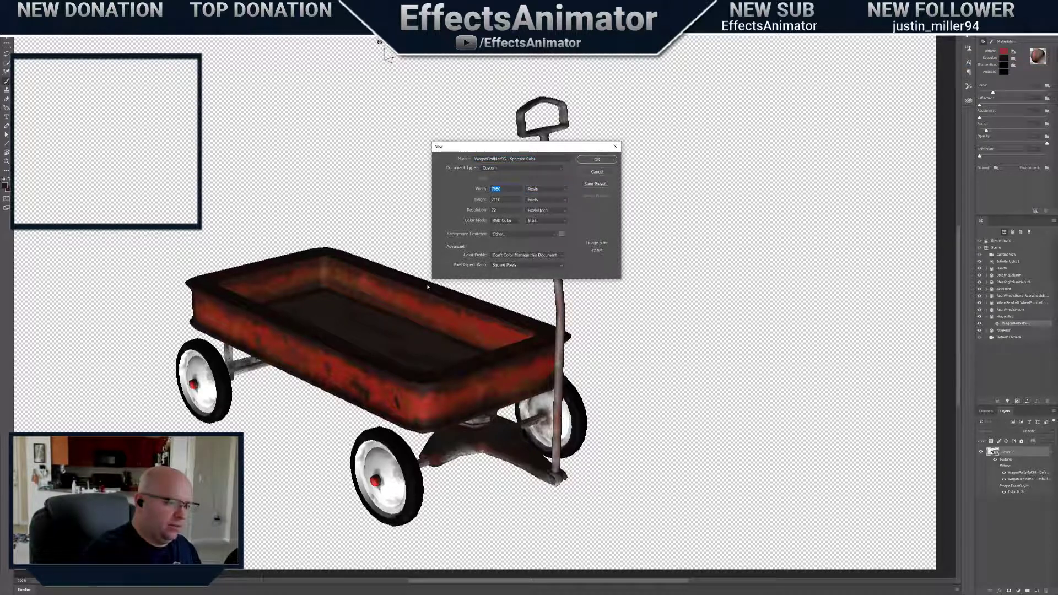
type("20")
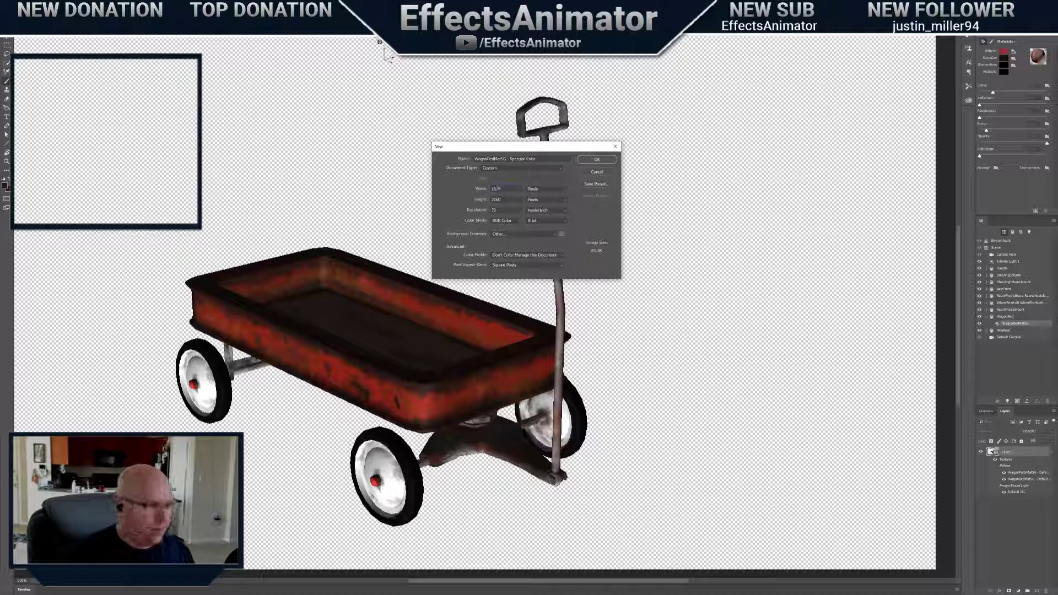
type("24")
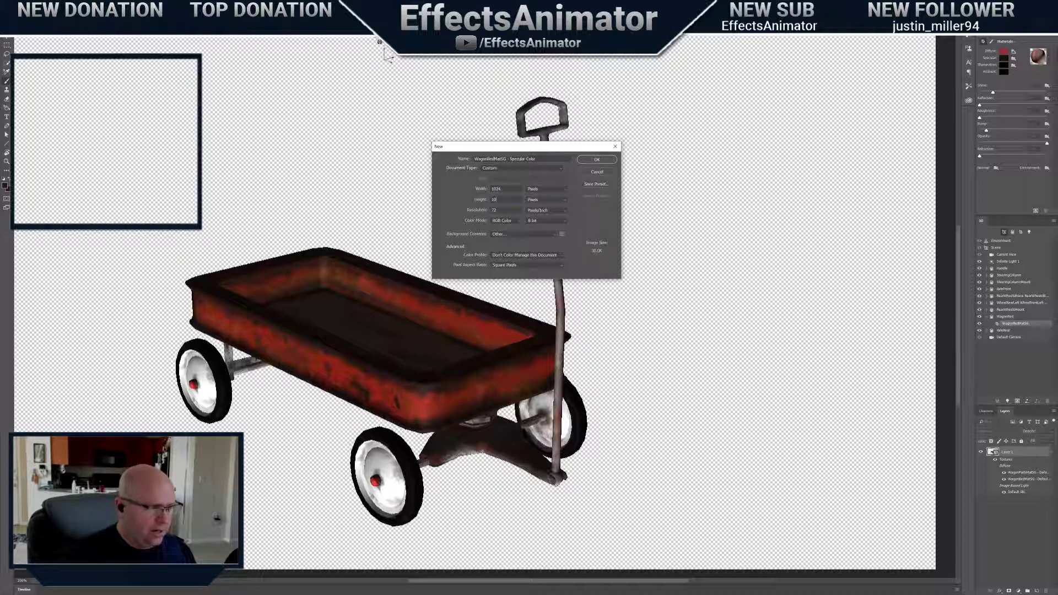
type("24")
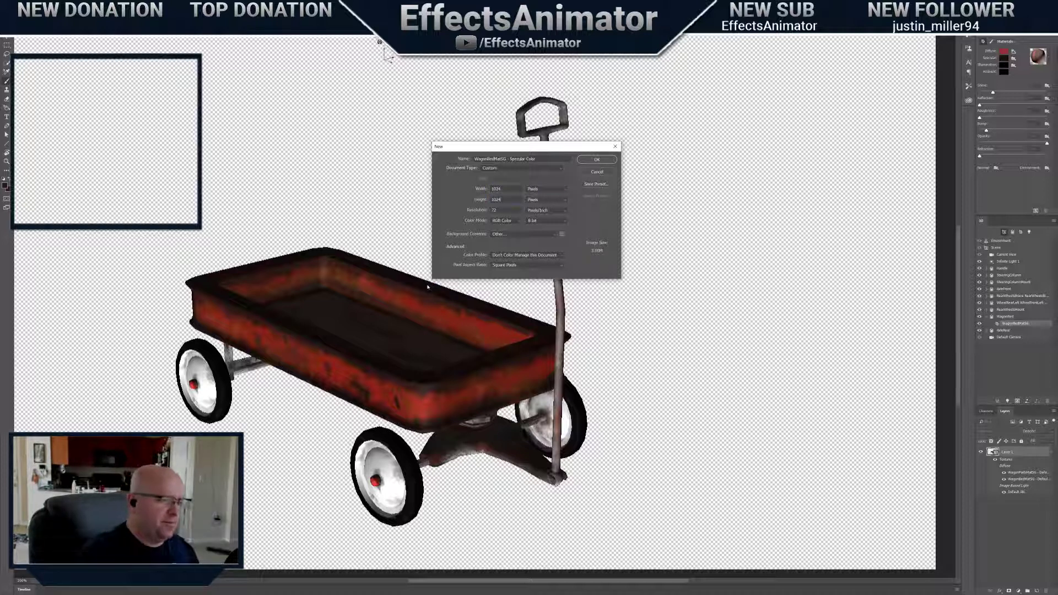
left_click(596, 160)
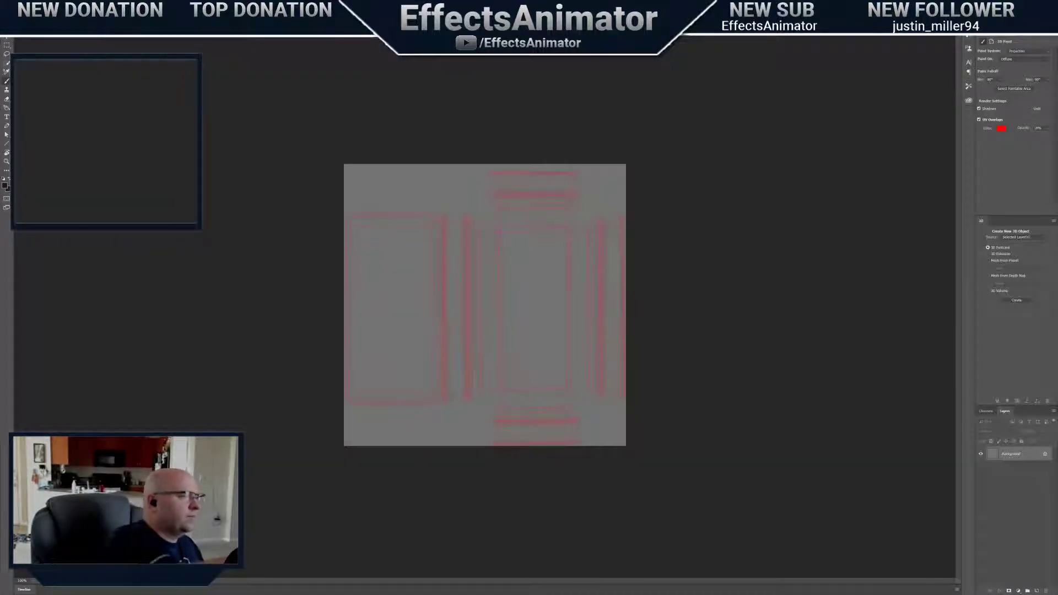
Compare the bed's shine with its specular texture and set the foreground colour to dark grey 292929 in the texture document
key("ctrl+w")
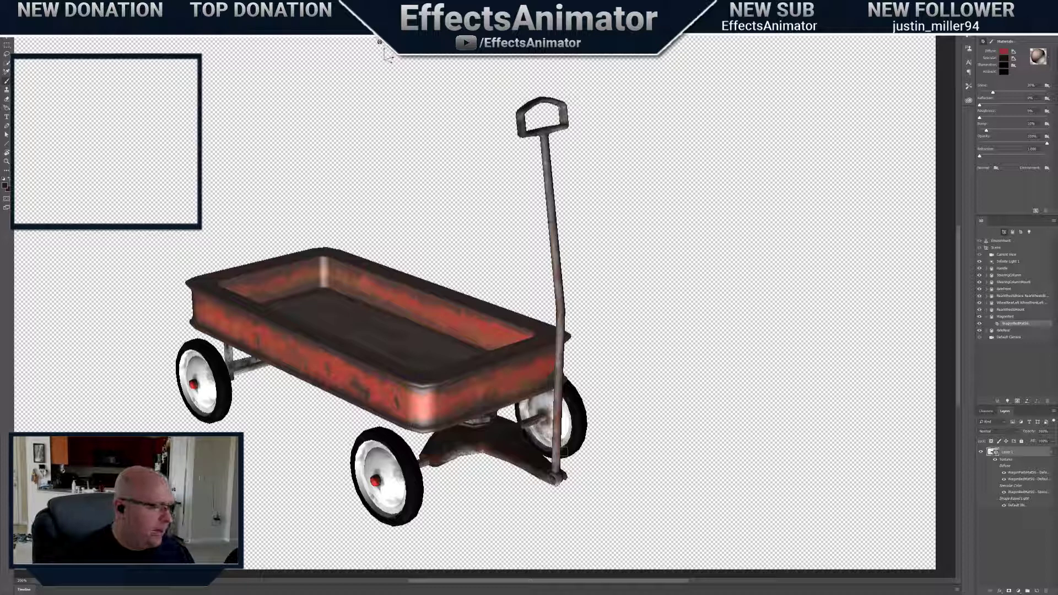
key("ctrl+Tab")
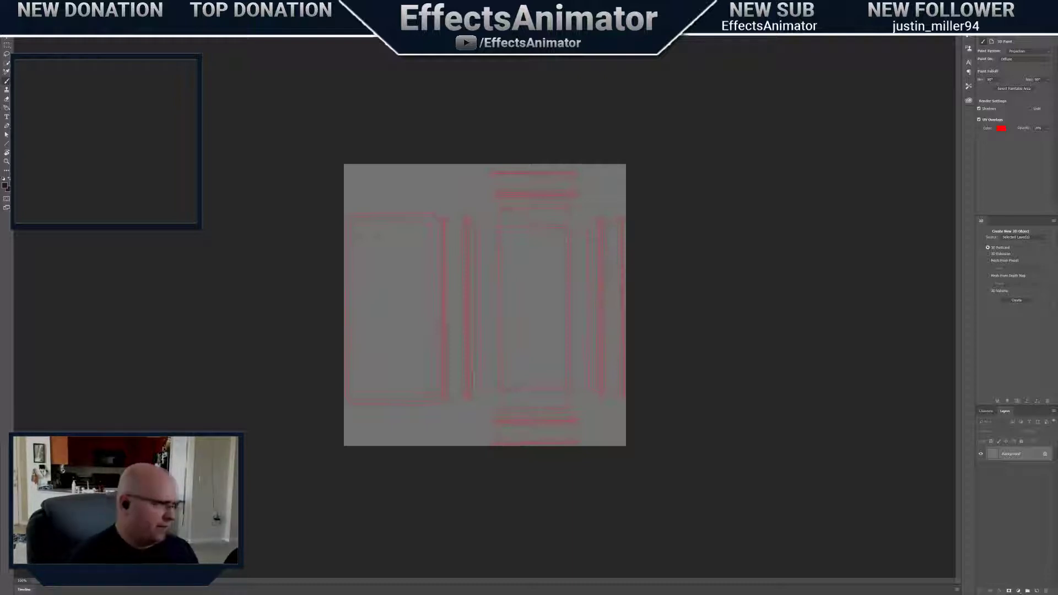
key("ctrl+Tab")
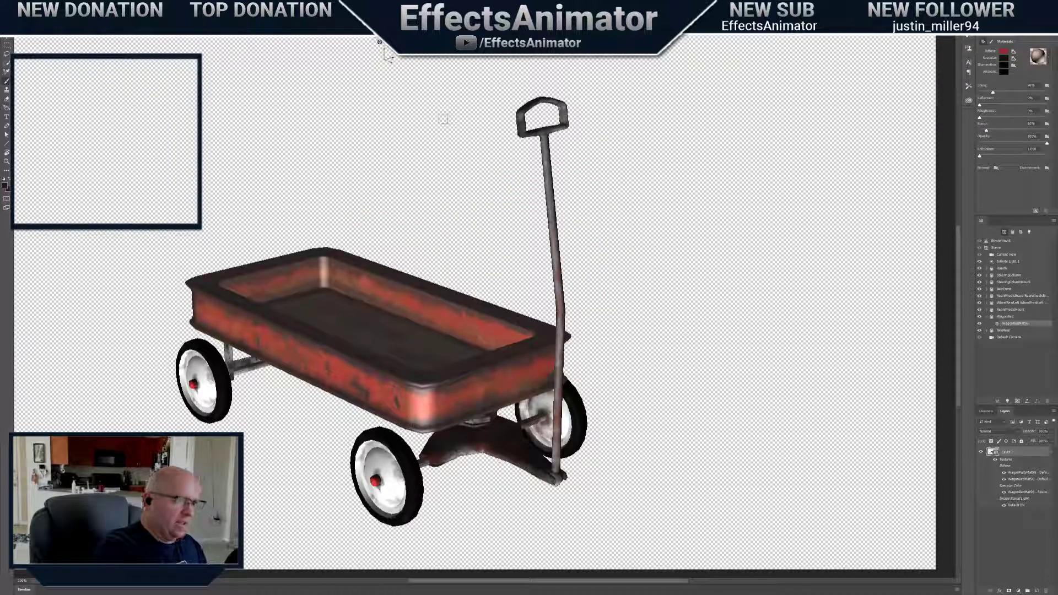
left_click_drag(379, 42, 427, 3)
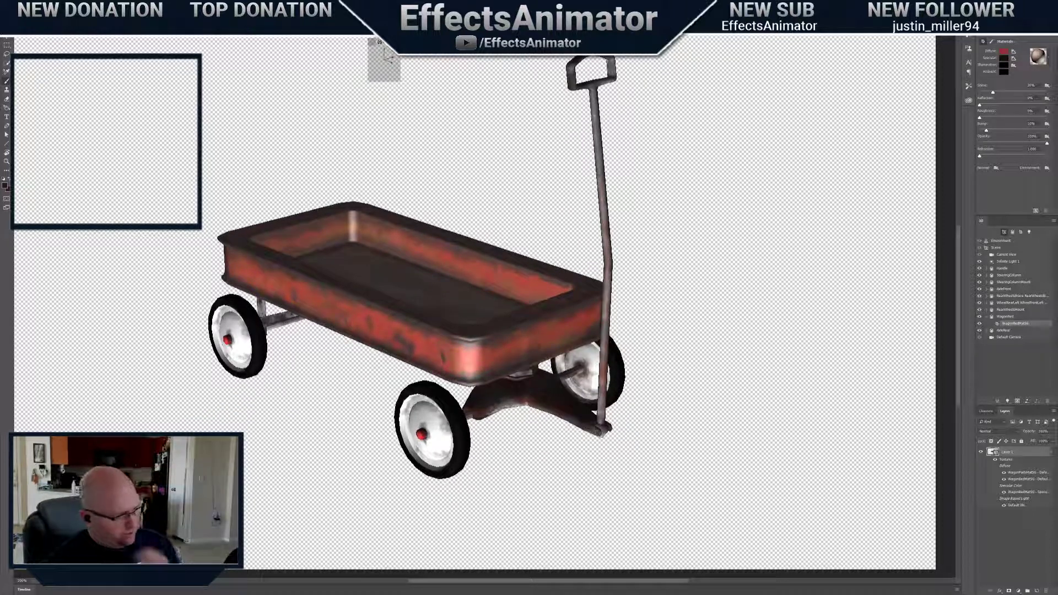
key("ctrl+Tab")
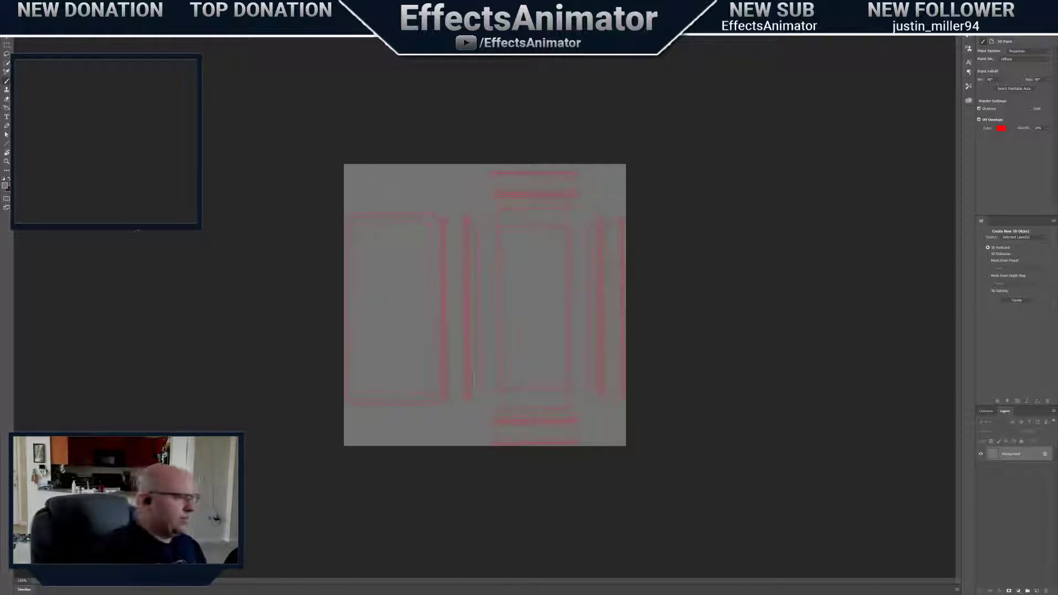
left_click(6, 185)
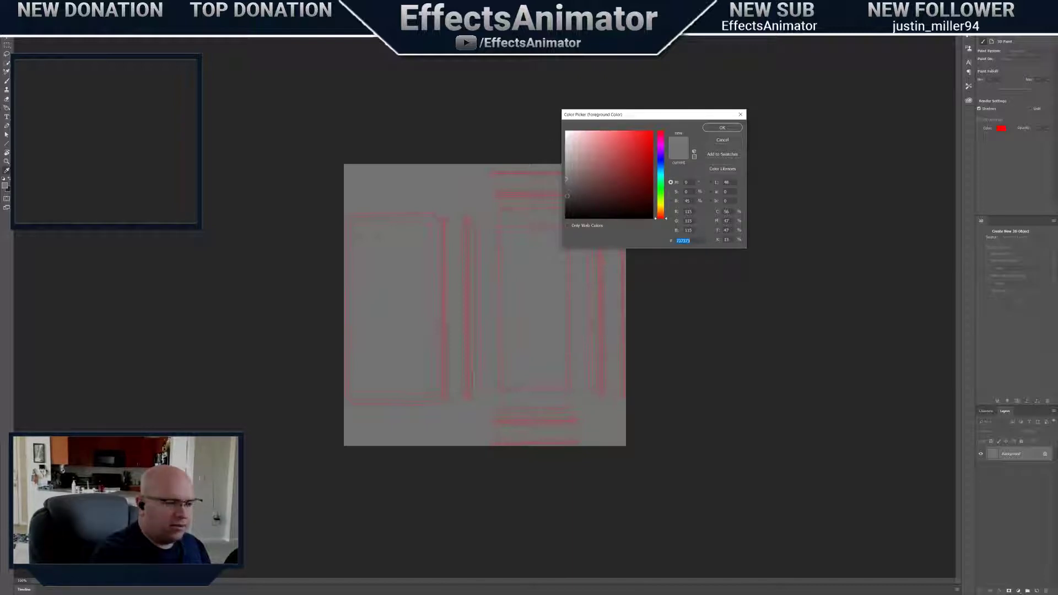
left_click(565, 201)
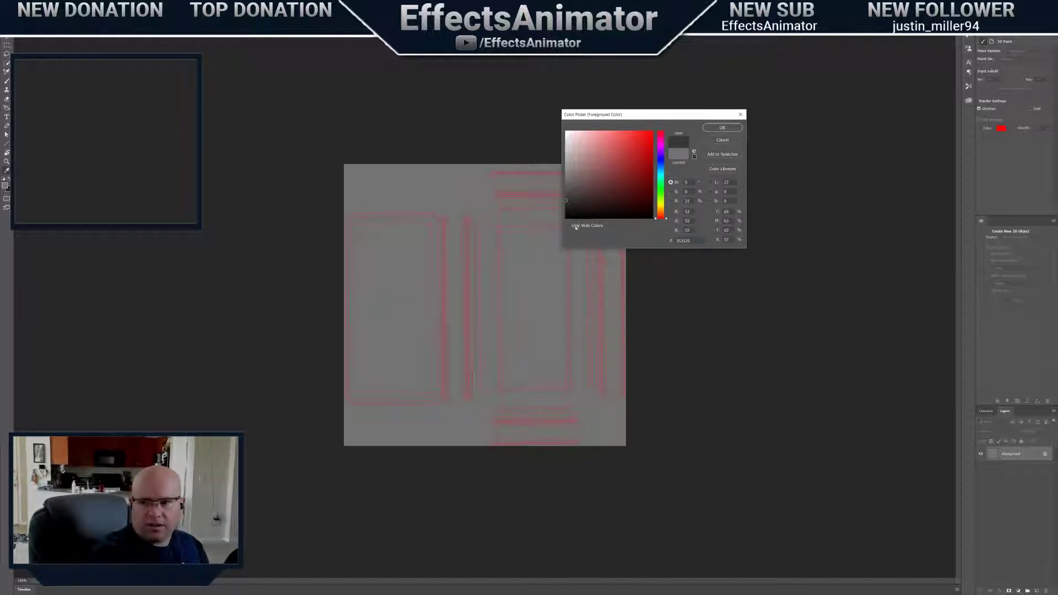
left_click(566, 205)
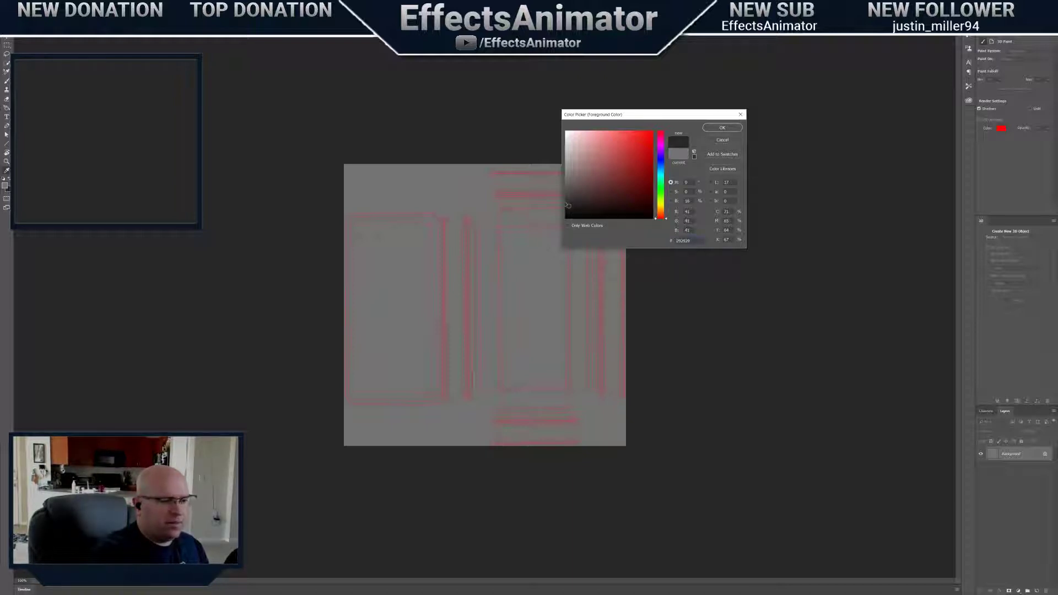
left_click(721, 126)
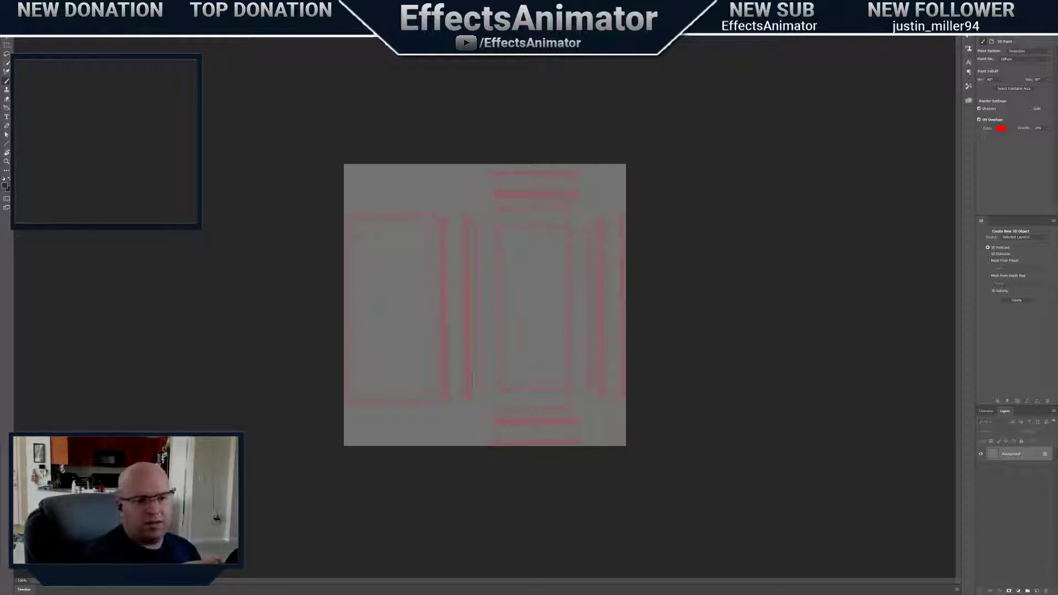
Change the workspace layout, fill the whole specular texture with the dark grey using the Paint Bucket and return to the wagon
left_click(1046, 16)
left_click(1020, 40)
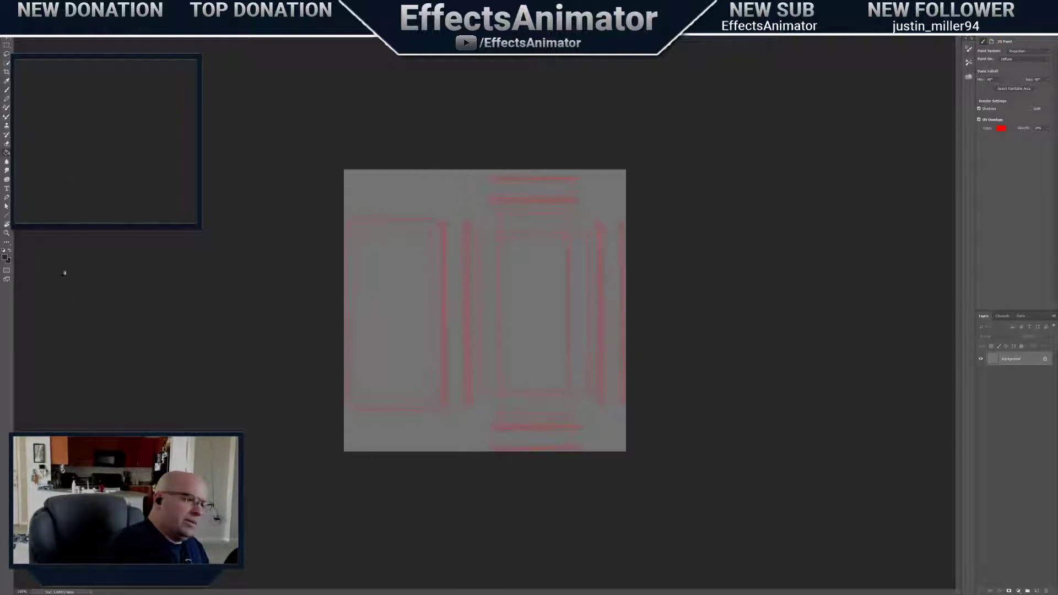
left_click(424, 186)
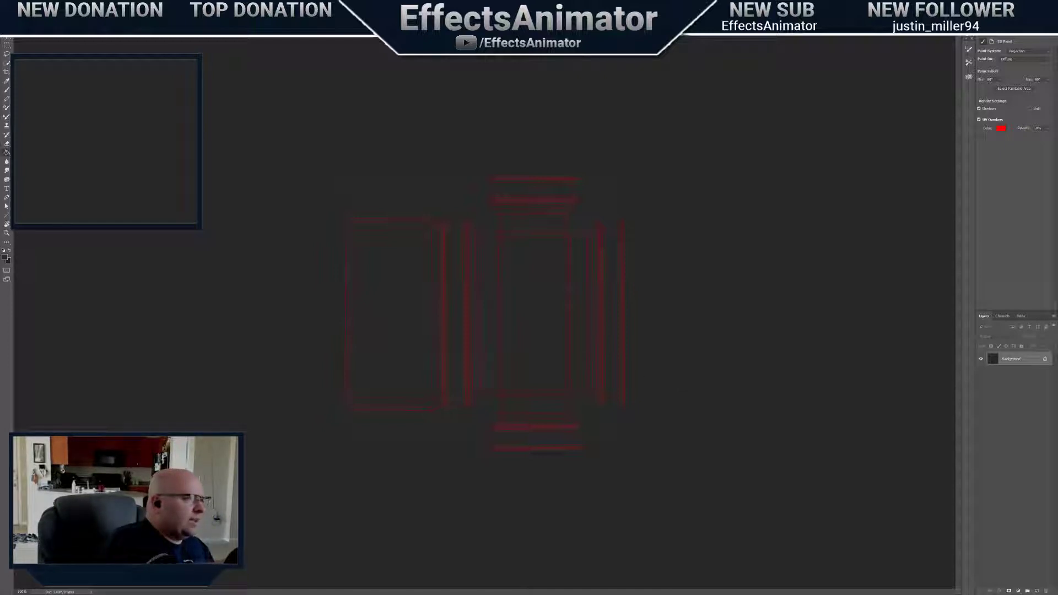
key("ctrl+Tab")
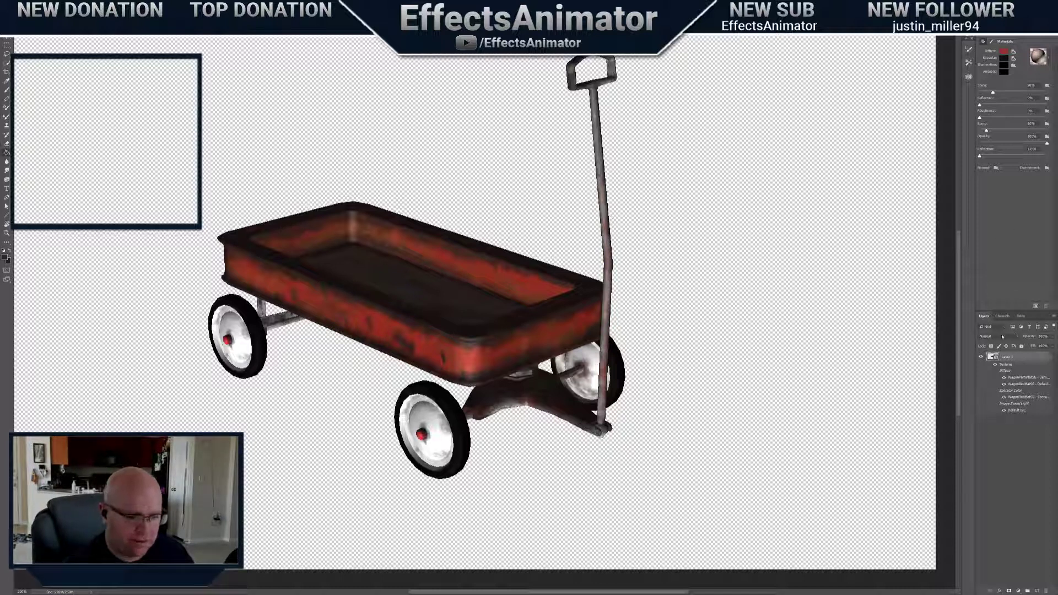
Change the workspace layout to show the 3D scene objects and select the material of the wagon parts under the rear axle
left_click(1048, 31)
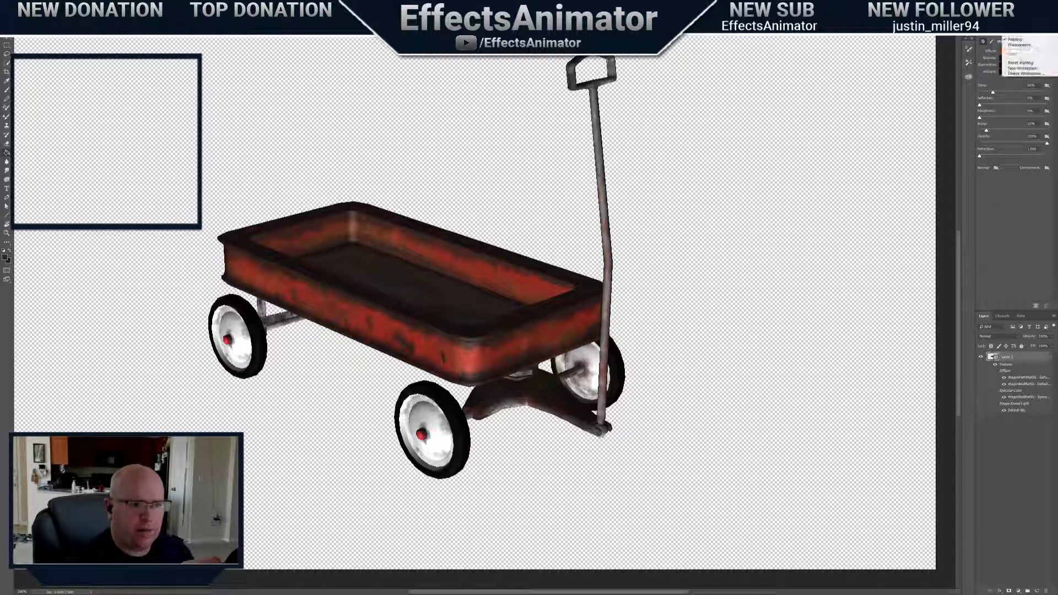
left_click(1013, 62)
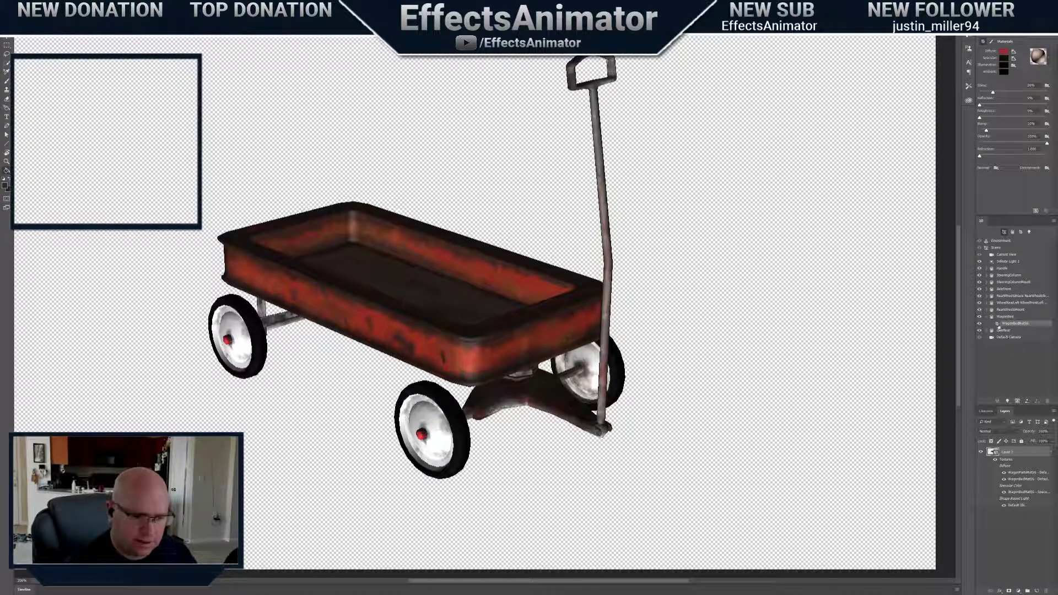
left_click(986, 331)
left_click(1015, 337)
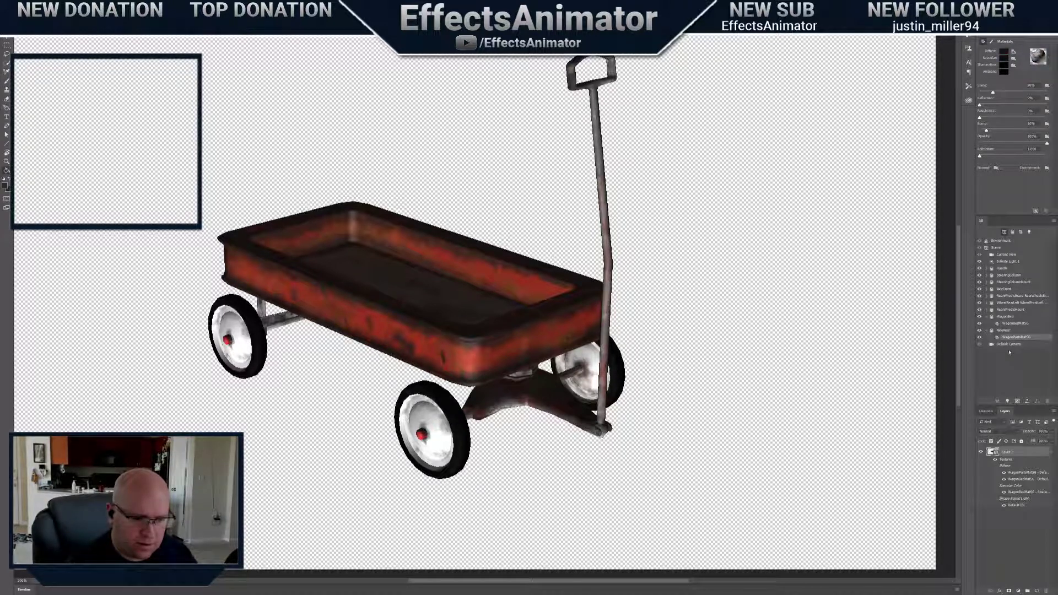
Create a new specular texture for the wagon parts material at 1024 x 1024 pixels
left_click(1012, 59)
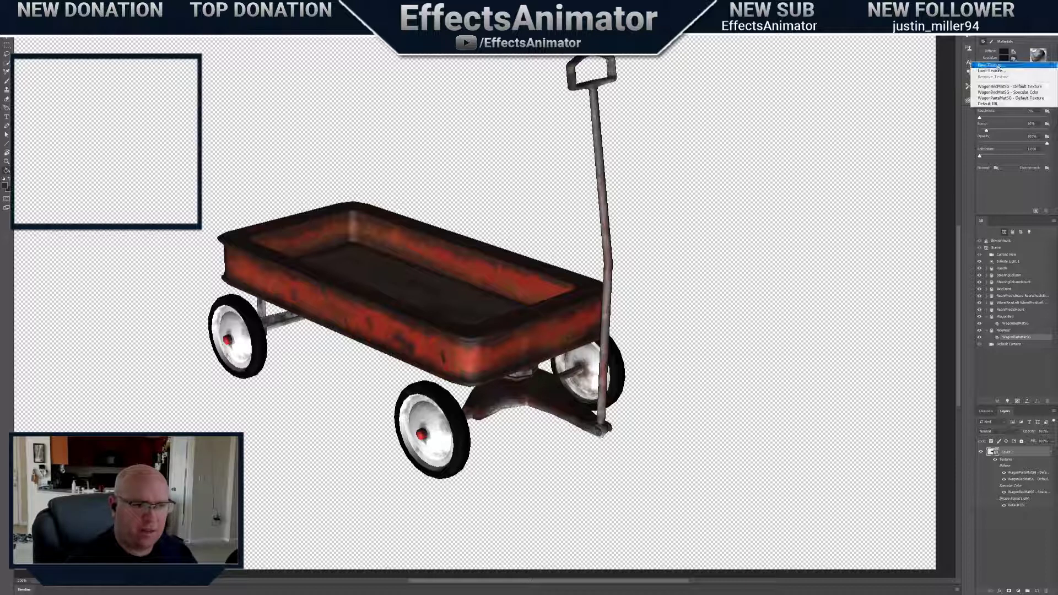
left_click(1023, 65)
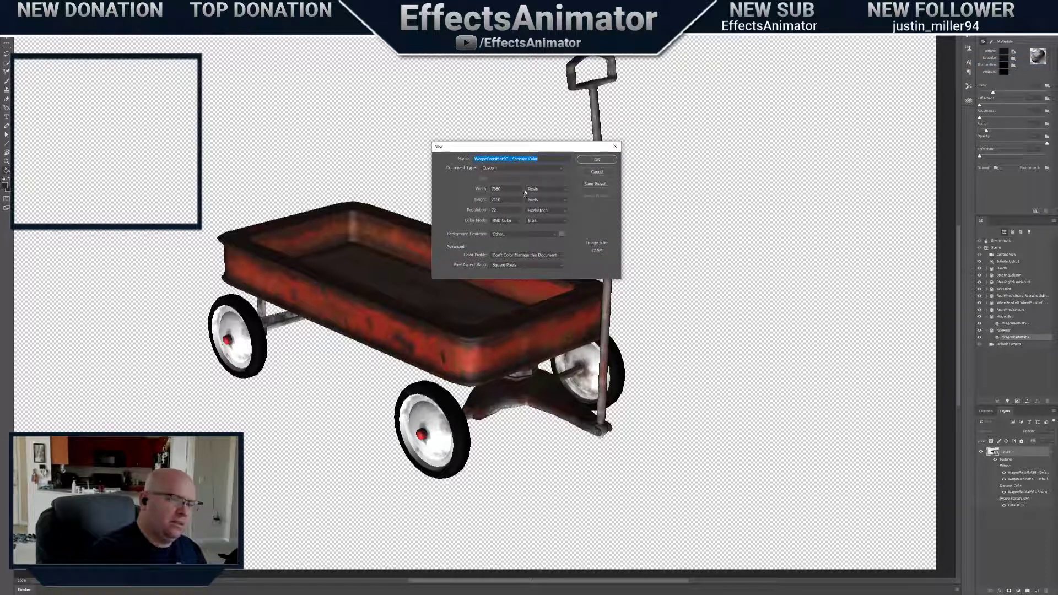
key("Tab")
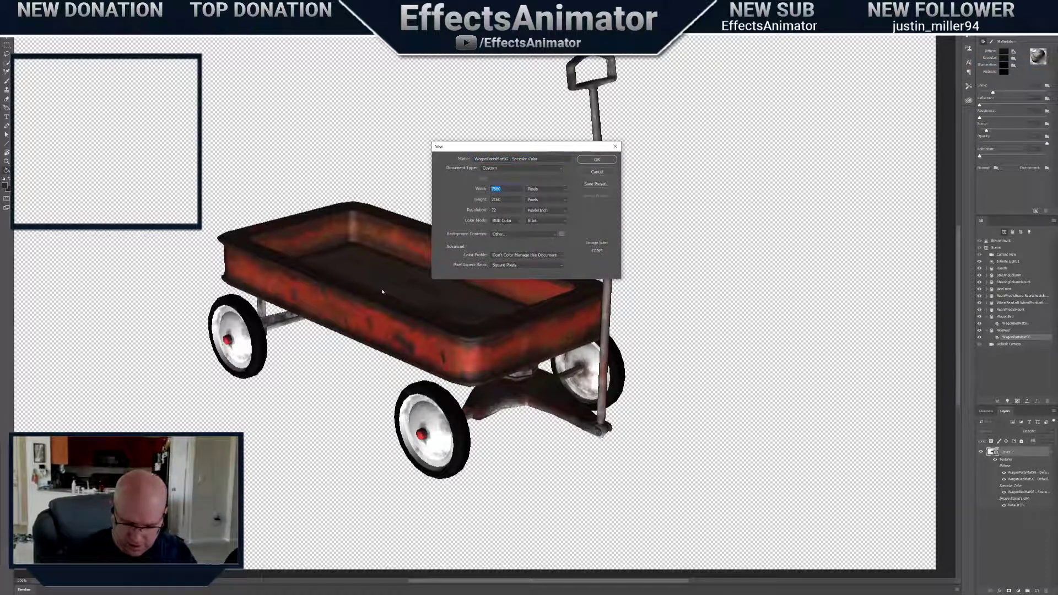
type("1024")
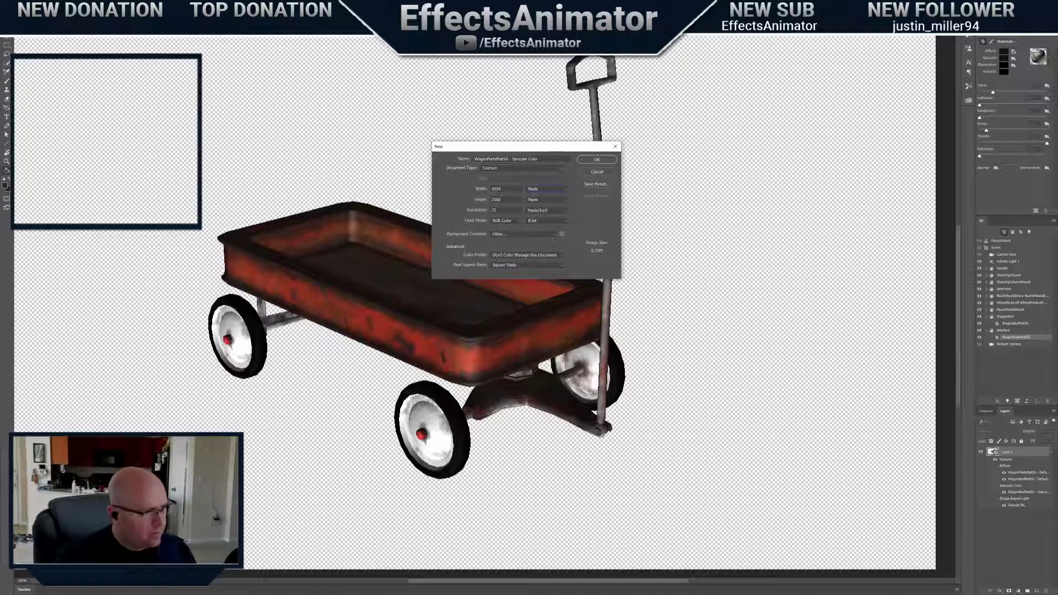
key("Tab")
type("10")
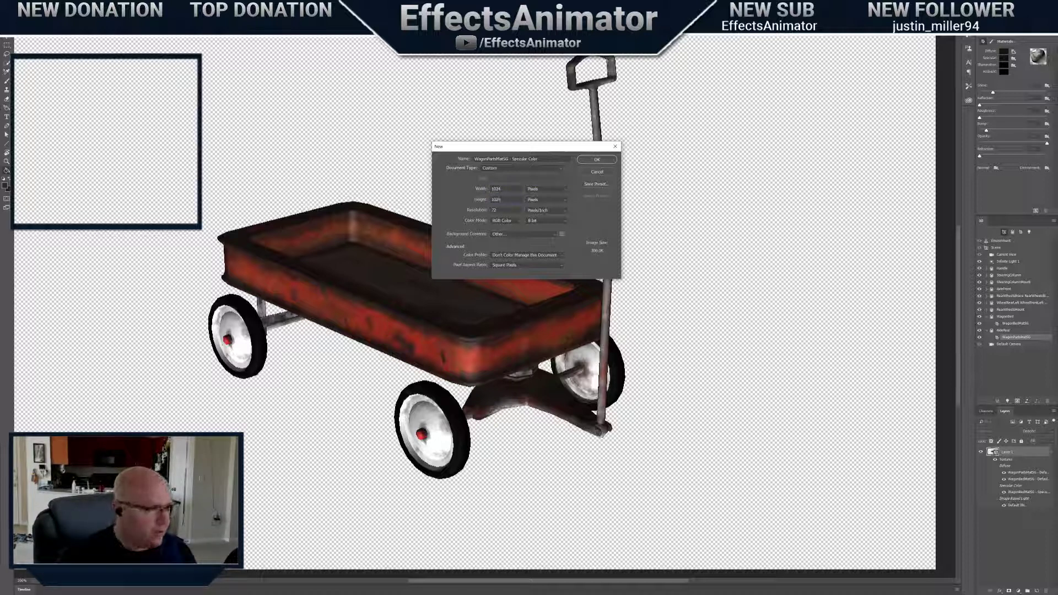
key("Return")
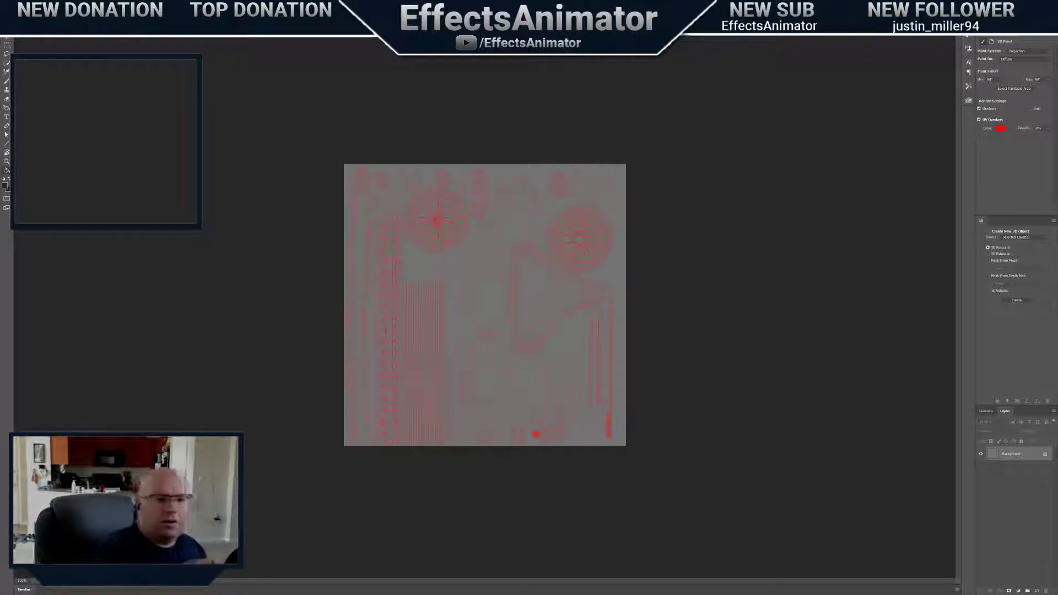
Change to the Painting workspace, fill the parts' specular texture with the dark grey foreground colour and return to the wagon
left_click(1043, 15)
left_click(1018, 43)
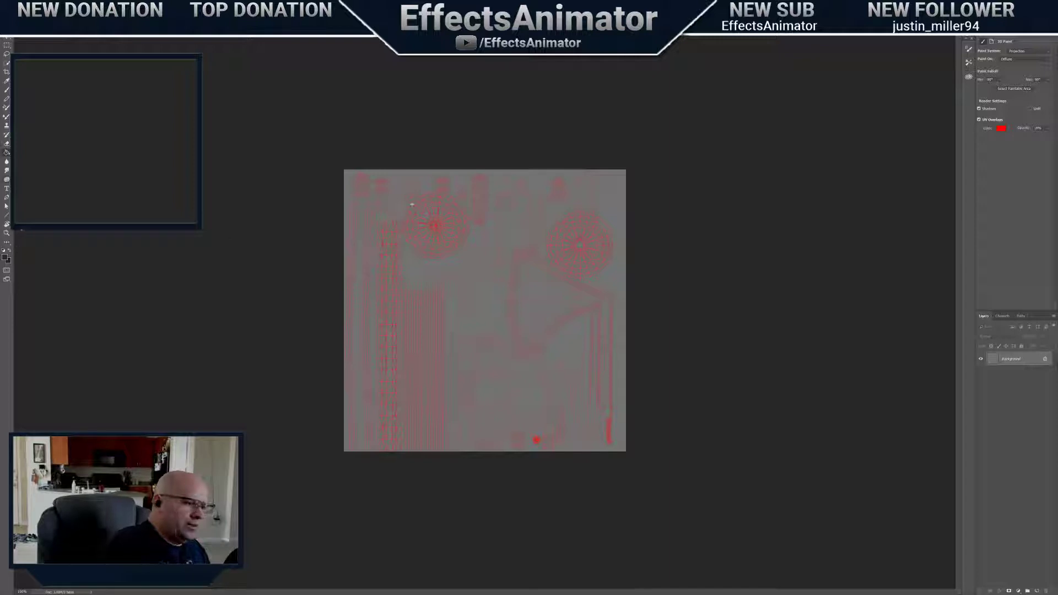
key("alt+BackSpace")
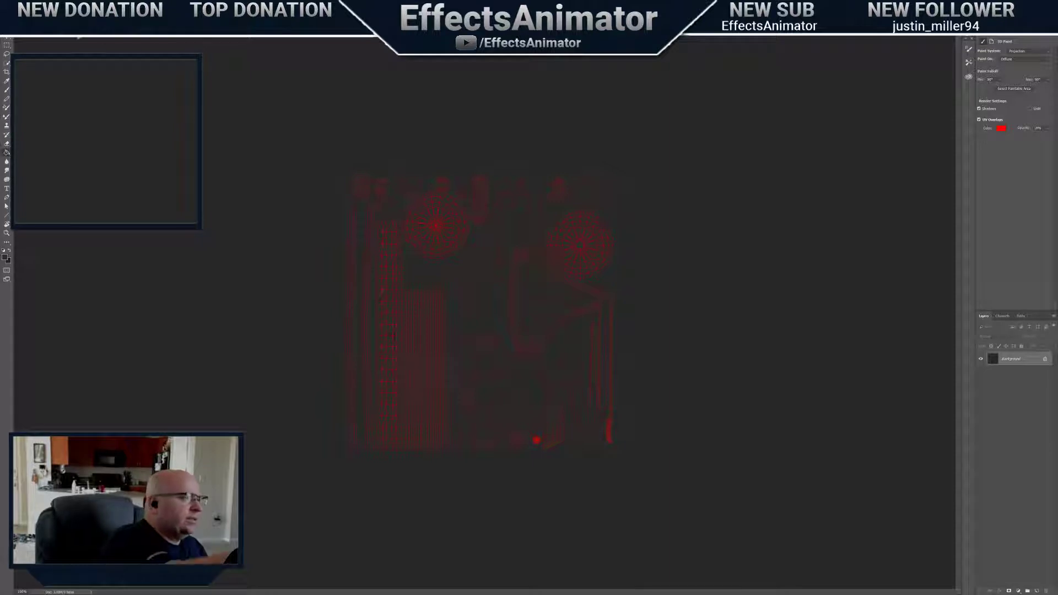
left_click(71, 38)
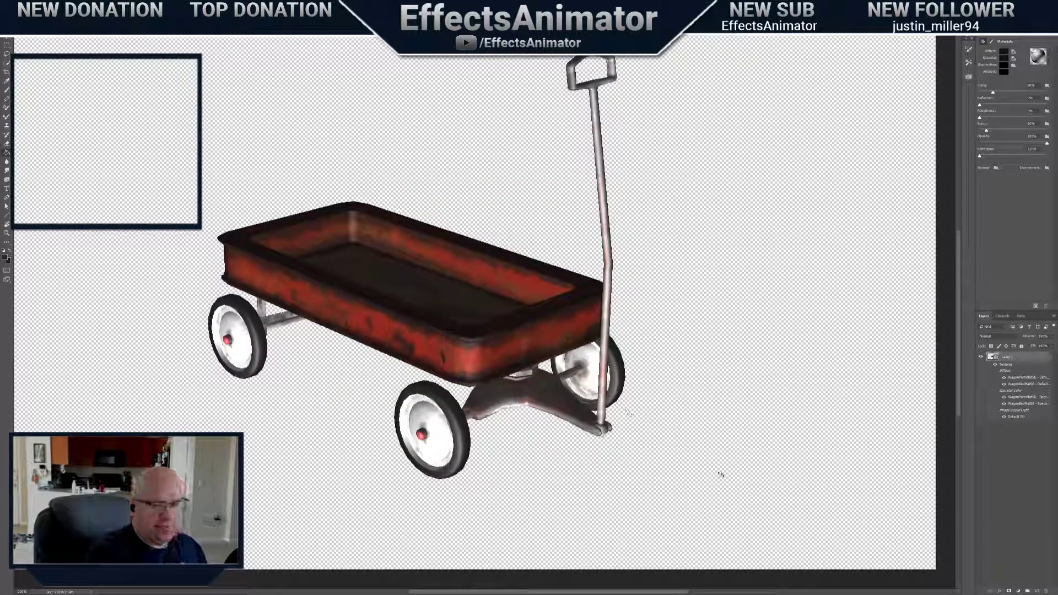
Bring back the 3D scene layout, collapse the bed and rear axle entries, and set the Brush to paint on Specular Color
left_click(1033, 31)
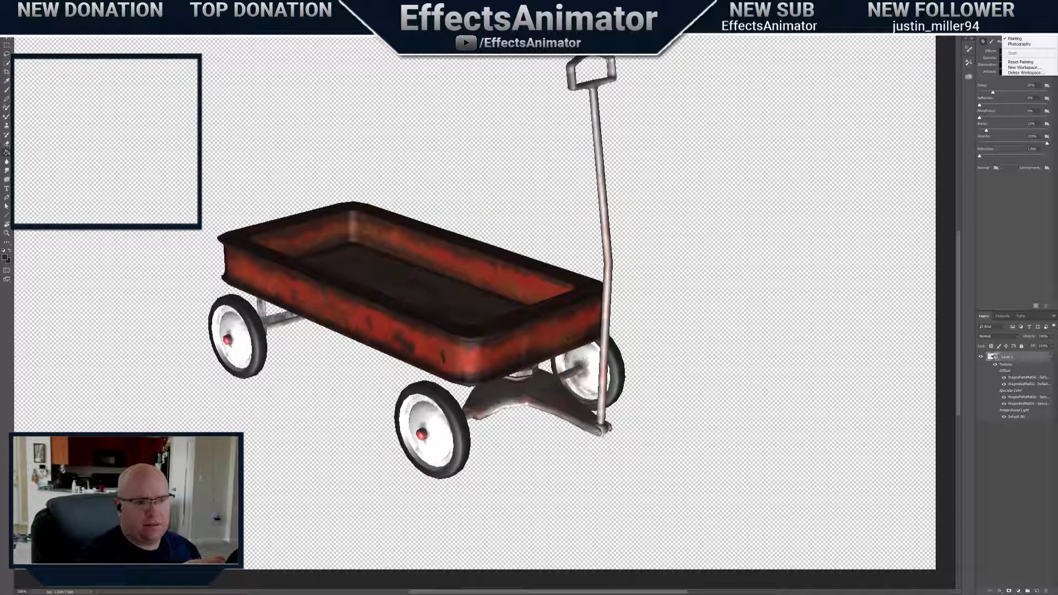
left_click(1019, 69)
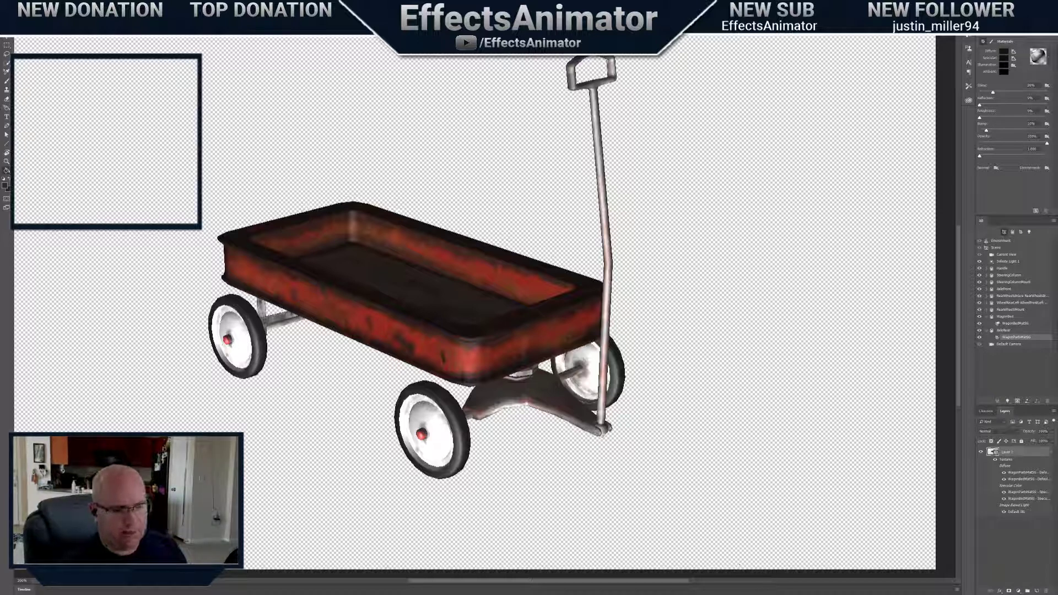
left_click(986, 317)
left_click(986, 323)
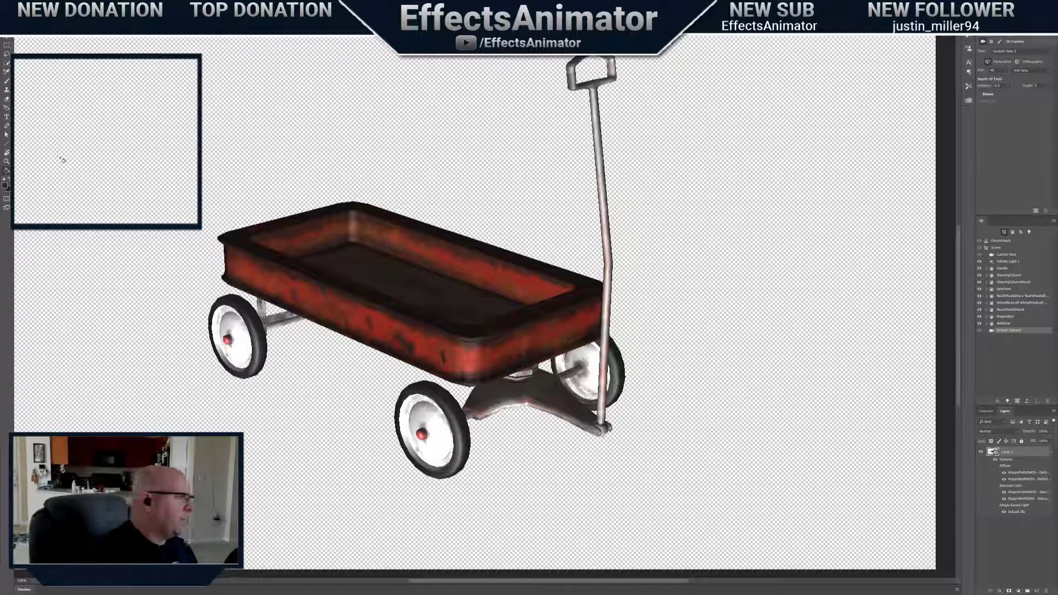
key("b")
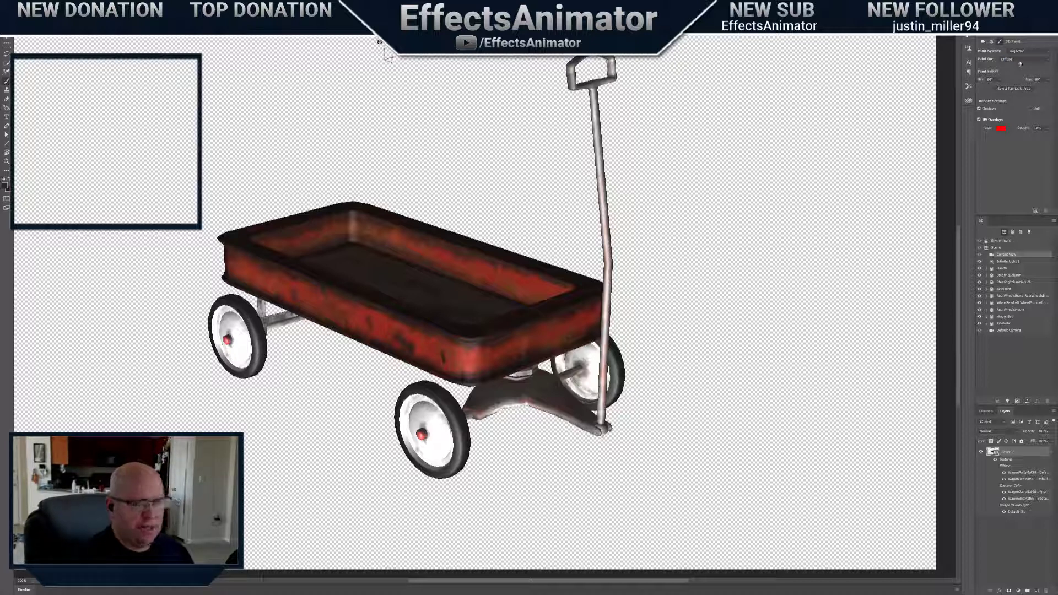
left_click(1011, 60)
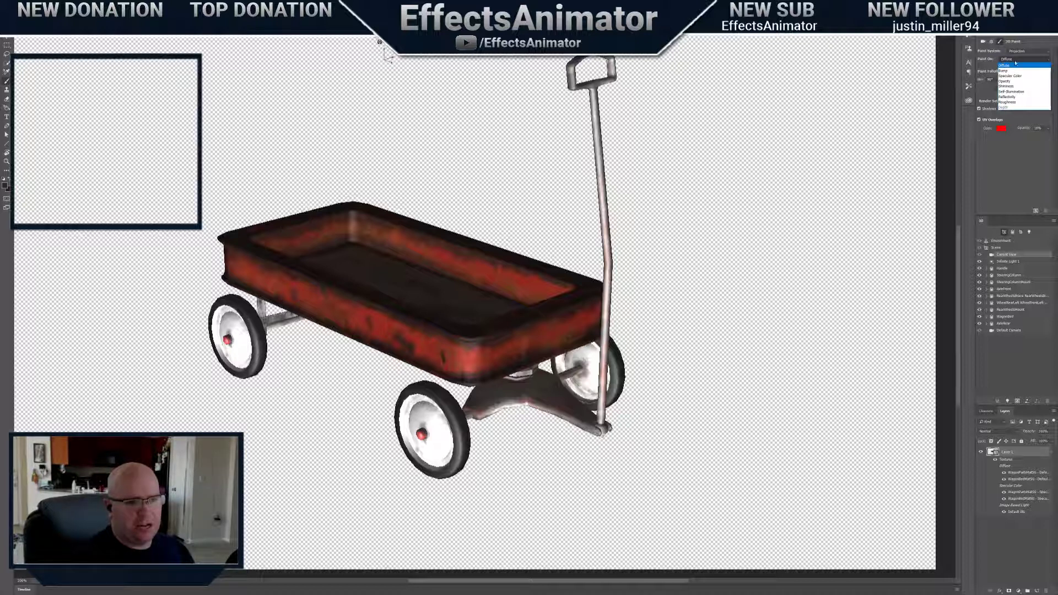
left_click(1012, 76)
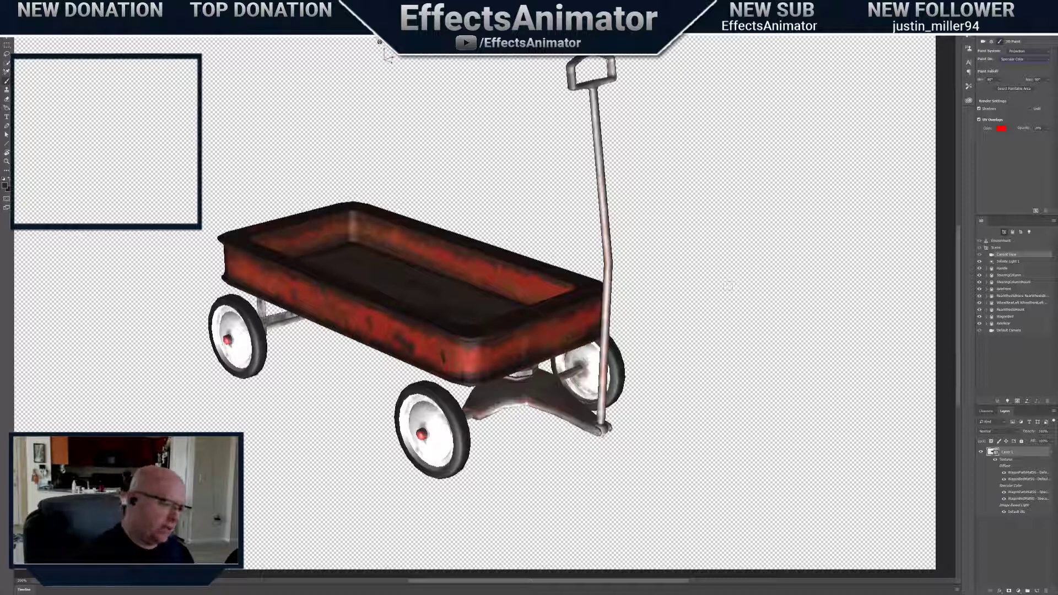
Frame the front corner of the wagon bed and set the foreground colour to a light grey
scroll(512, 389, "up", 5)
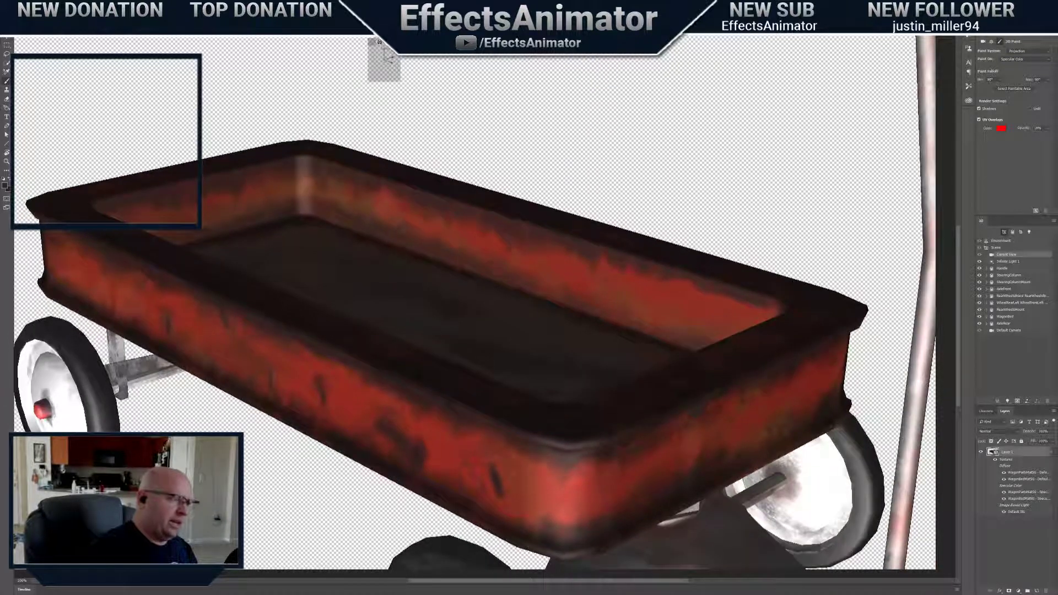
left_click_drag(384, 42, 322, 3)
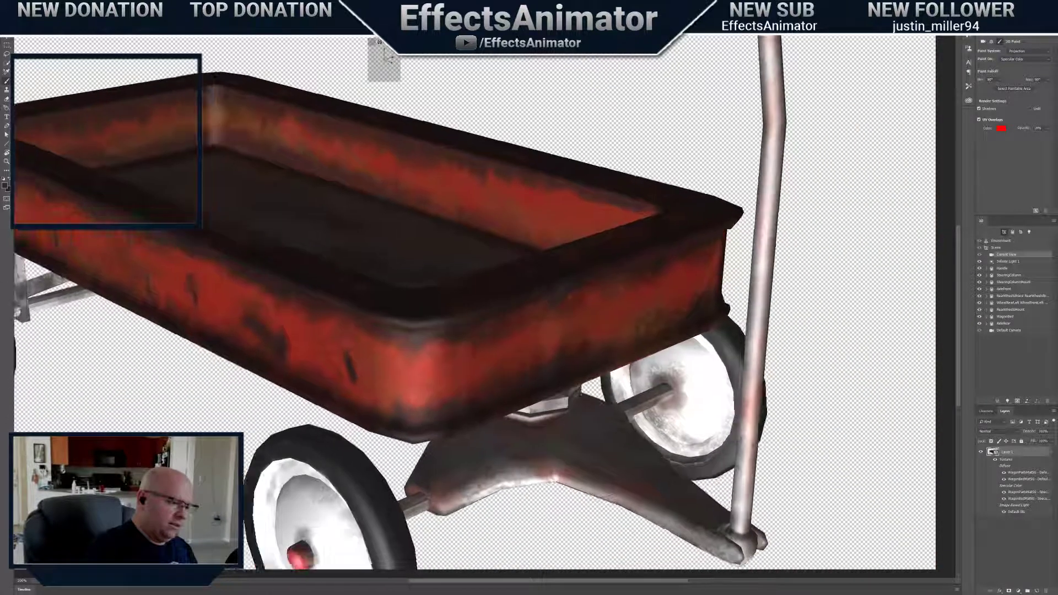
left_click_drag(379, 42, 379, 12)
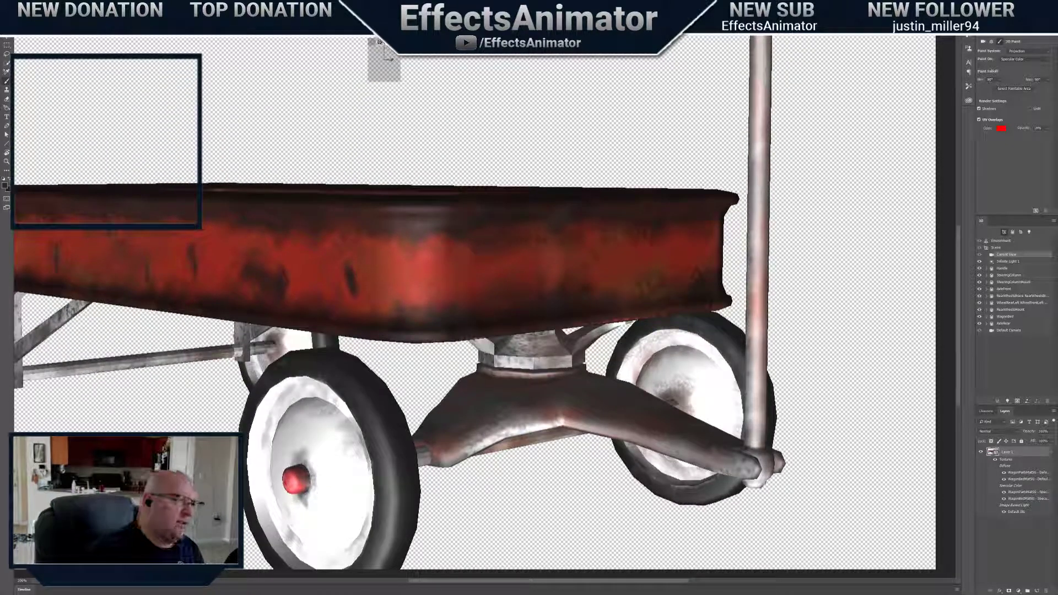
left_click_drag(391, 59, 389, 93)
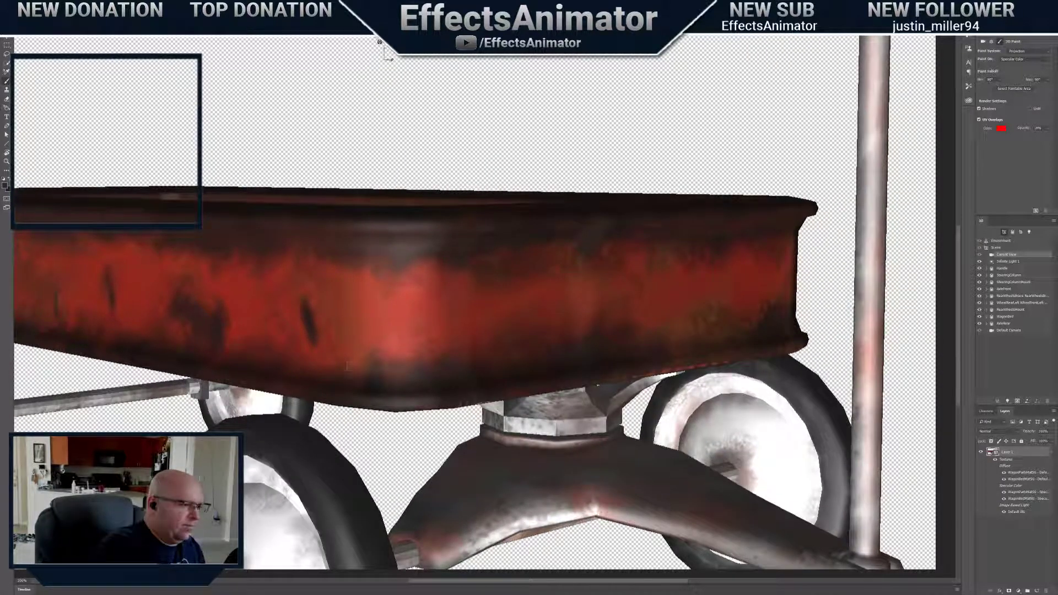
left_click(5, 185)
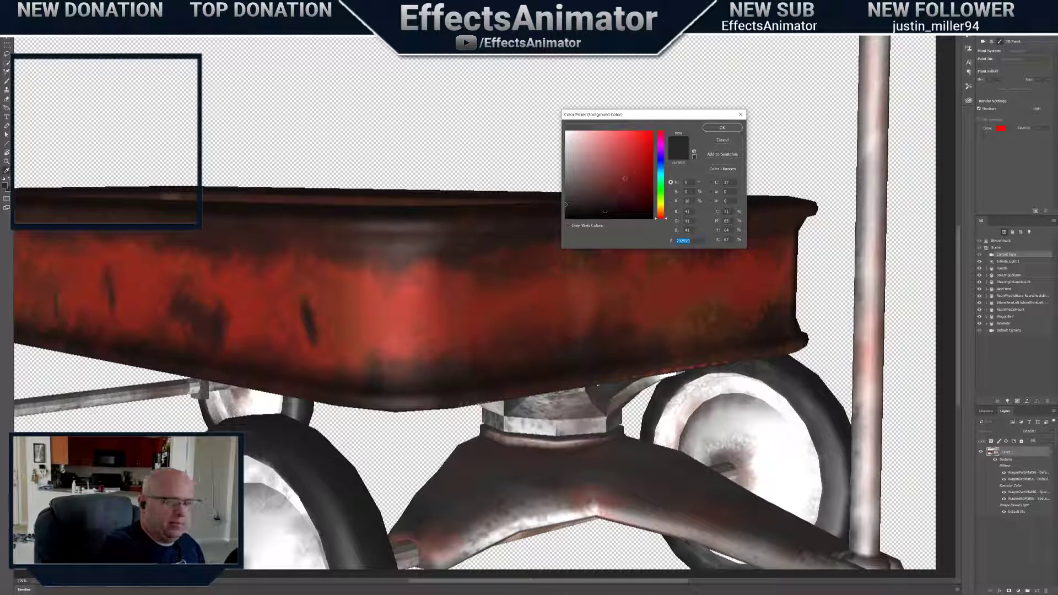
type("b0b0b0")
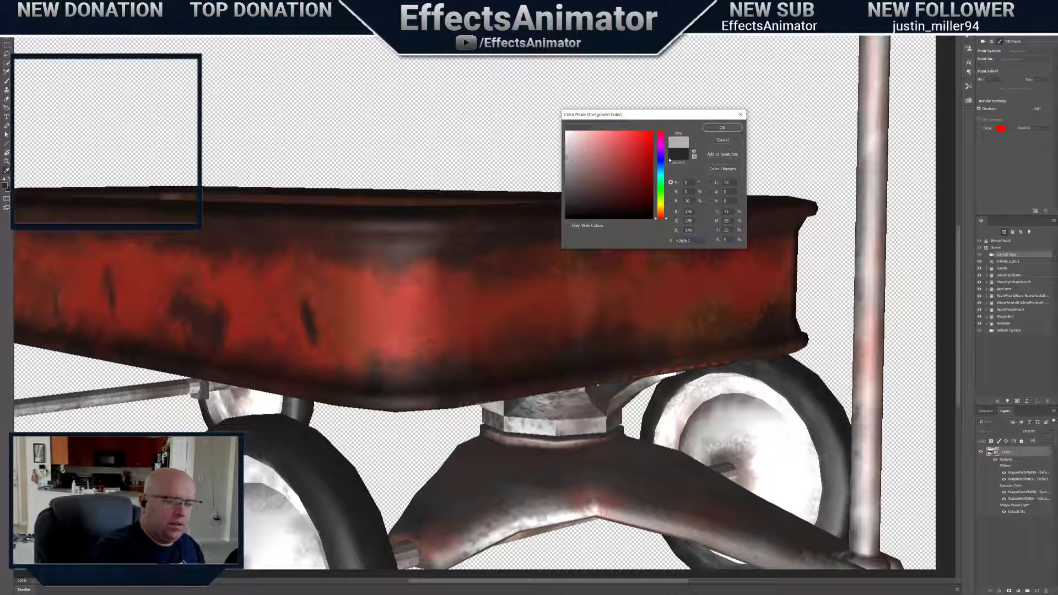
left_click(567, 176)
left_click(721, 127)
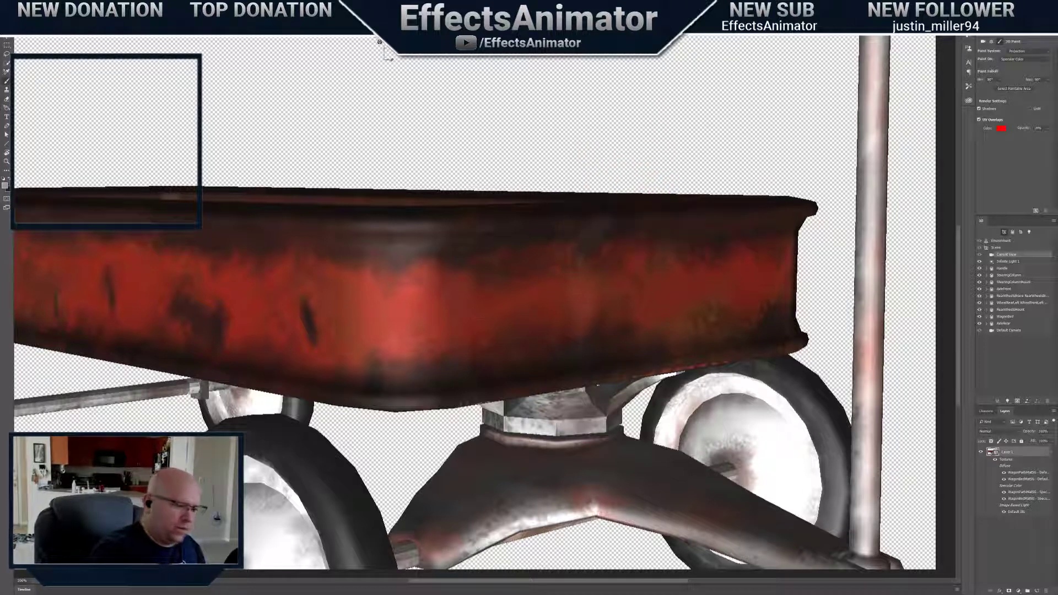
Paint a light grey specular spot on the red side of the bed's front corner and check its shine from another angle
mouse_move(427, 289)
left_mouse_down()
mouse_move(416, 325)
mouse_move(428, 315)
mouse_move(397, 330)
mouse_move(426, 321)
mouse_move(398, 325)
mouse_move(419, 330)
left_mouse_up()
right_click(461, 319)
left_click(517, 332)
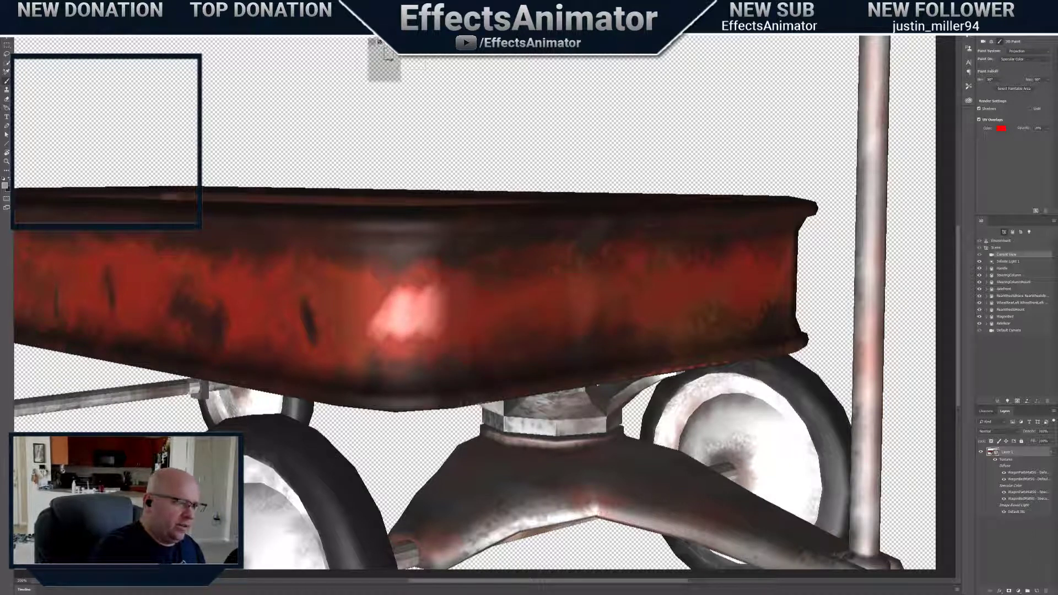
mouse_move(379, 42)
left_mouse_down()
mouse_move(359, 52)
mouse_move(386, 53)
left_mouse_up()
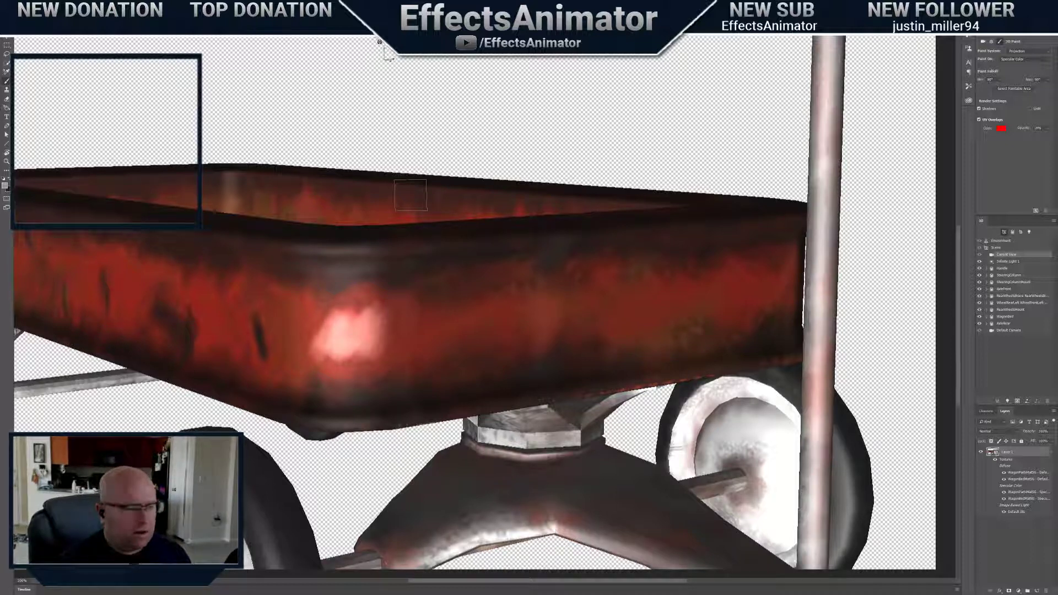
Hide the handle, steering column and its mount, both axles, all wheels and the rear wheel mount, leaving only the bed
left_click(979, 269)
left_click(979, 275)
left_click(979, 282)
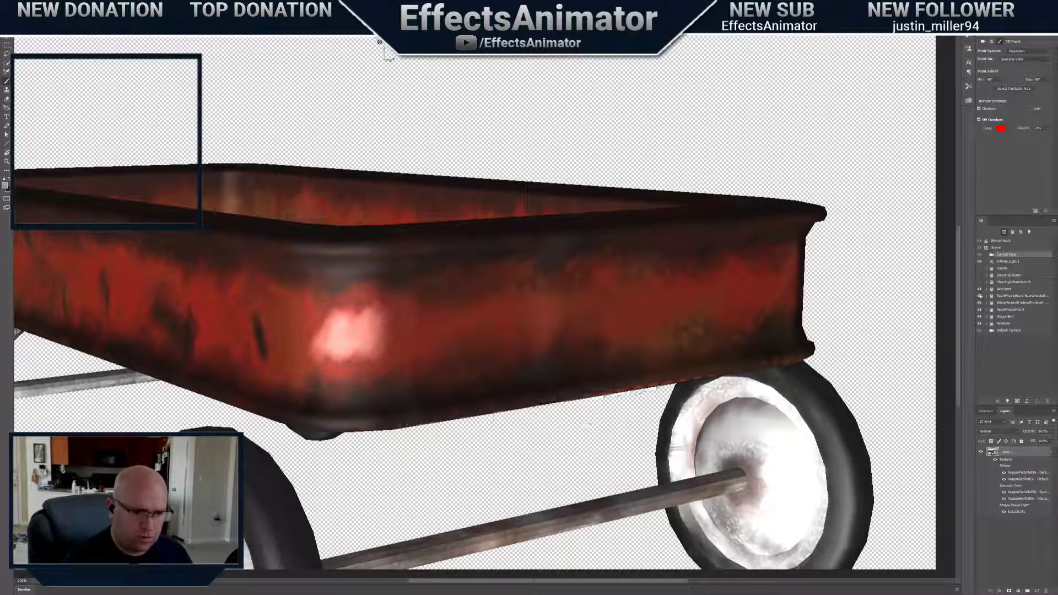
left_click(979, 323)
left_click(979, 310)
left_click(979, 303)
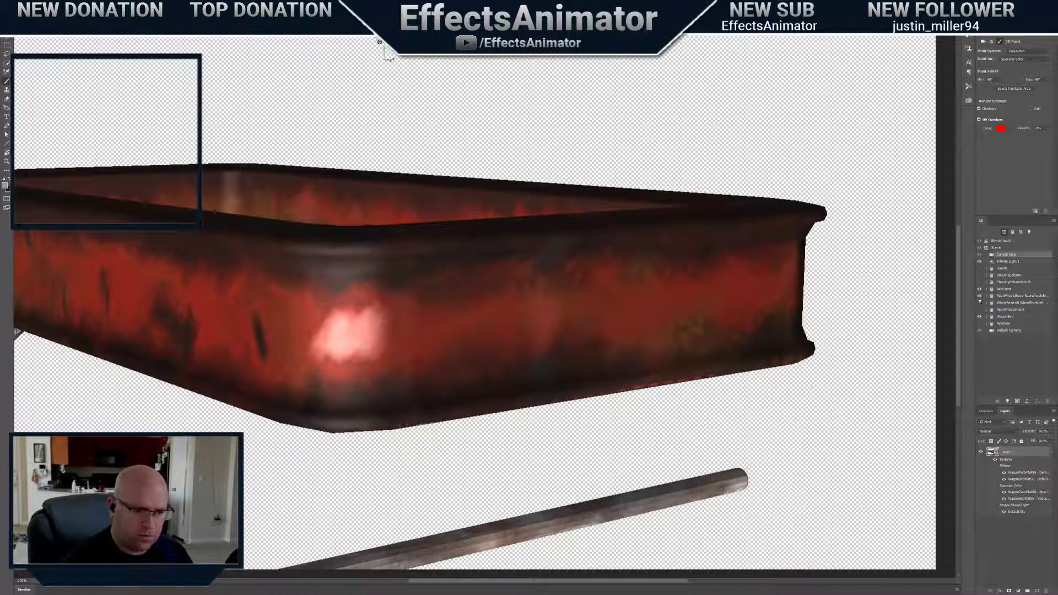
left_click(979, 296)
left_click(979, 289)
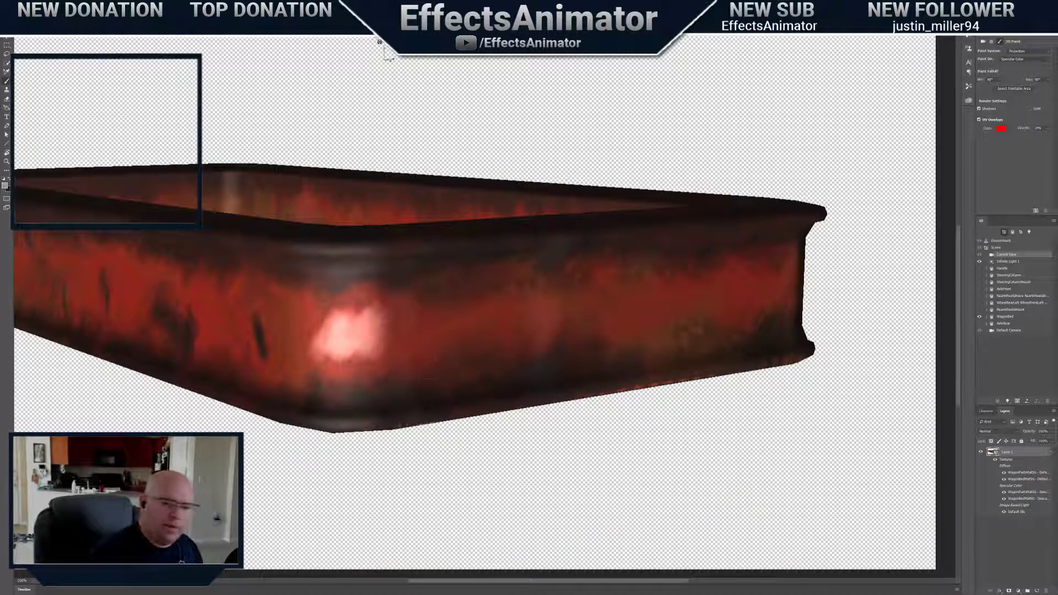
Adjust the brush size and widen the light grey specular area around the bed's front corner, checking the shine from several angles
left_click_drag(386, 54, 413, 64)
right_click(484, 380)
left_click_drag(546, 399, 554, 399)
left_click(399, 382)
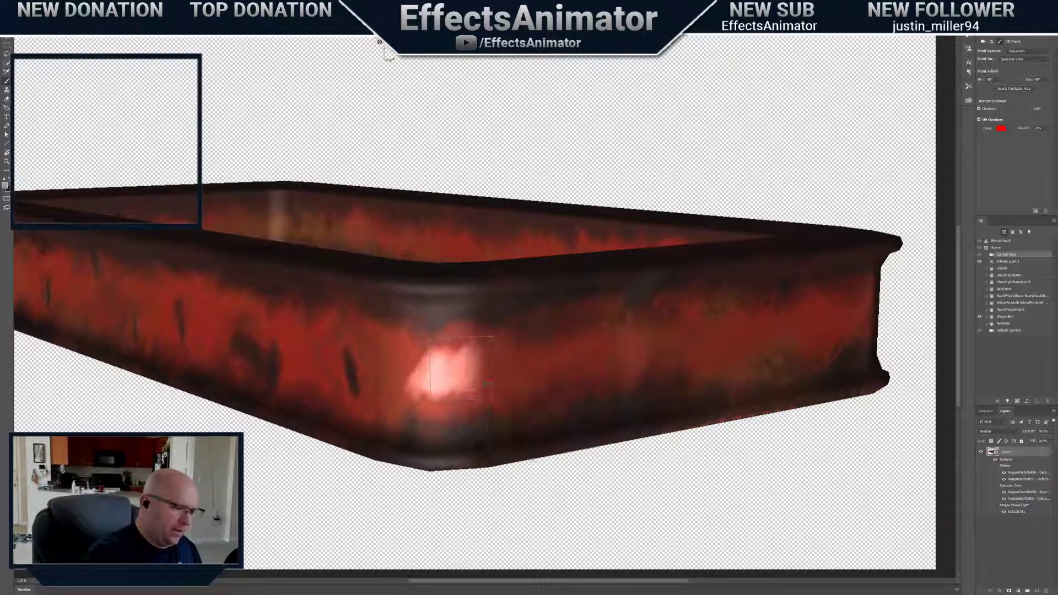
left_click_drag(405, 368, 395, 386)
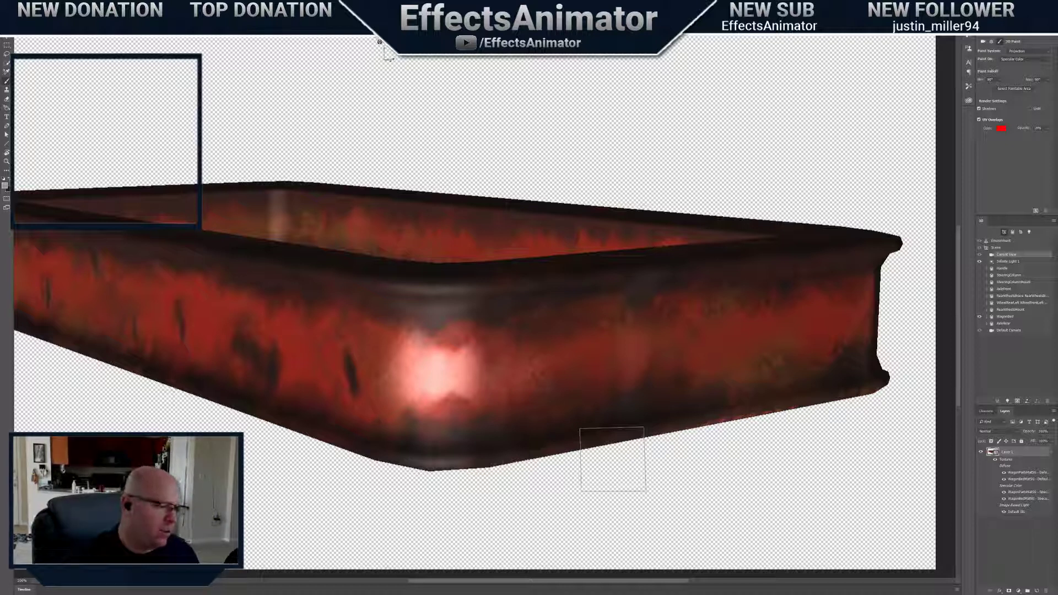
left_click_drag(385, 52, 408, 32)
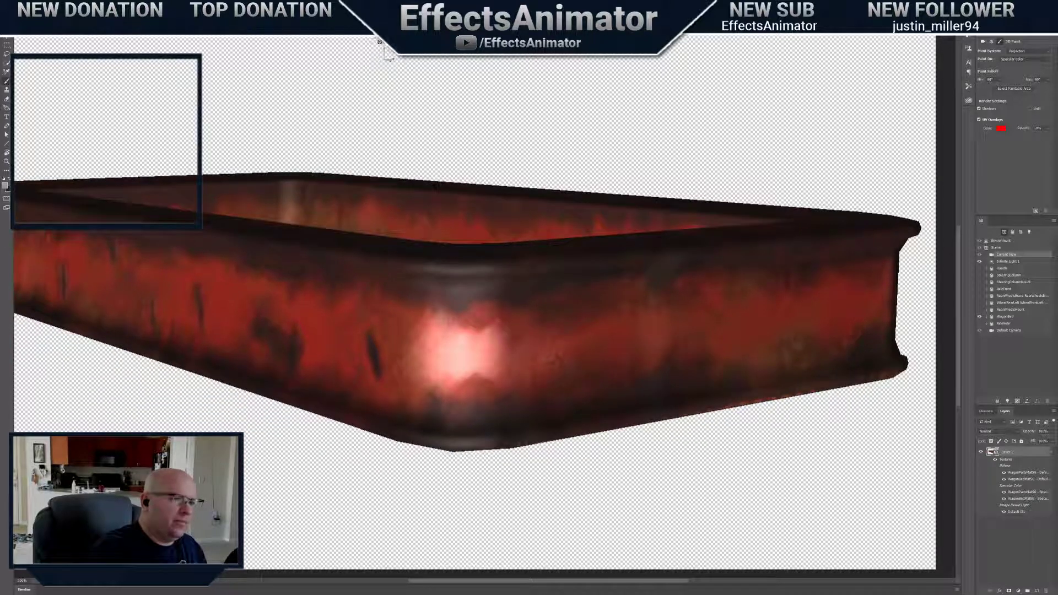
mouse_move(502, 347)
left_mouse_down()
mouse_move(466, 334)
mouse_move(496, 381)
mouse_move(509, 374)
mouse_move(444, 329)
left_mouse_up()
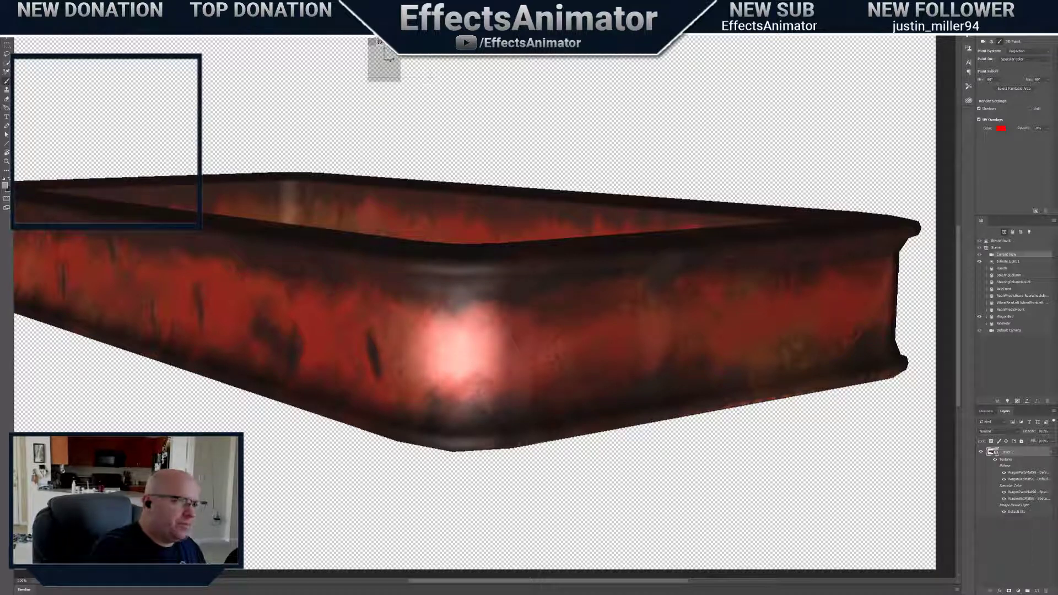
left_click_drag(384, 55, 387, 55)
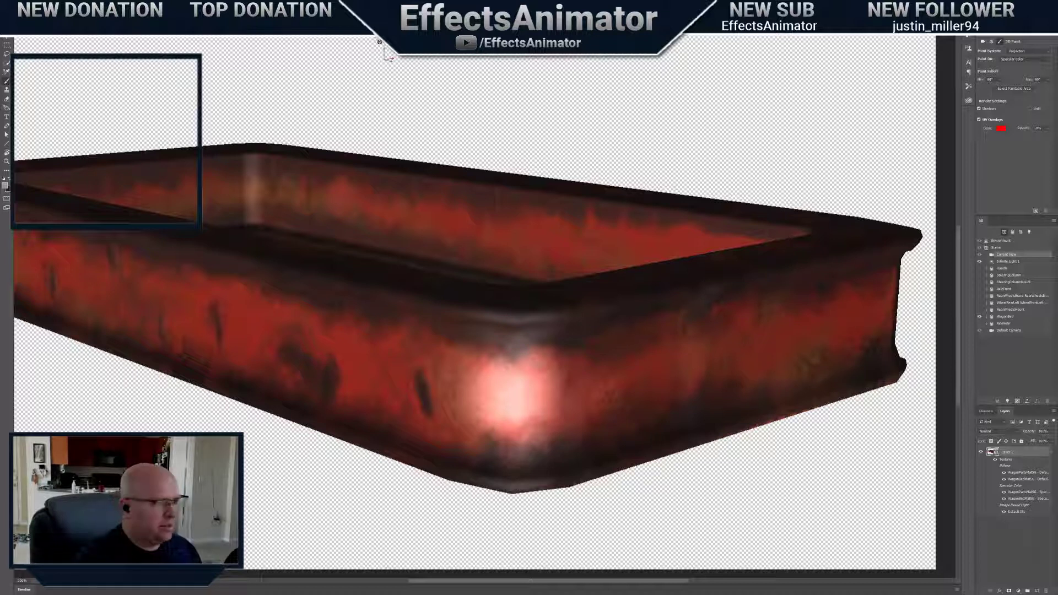
Move Infinite Light 1 to the current view, realign it from another angle and check the shine on the bed's front corner
left_click_drag(386, 54, 387, 56)
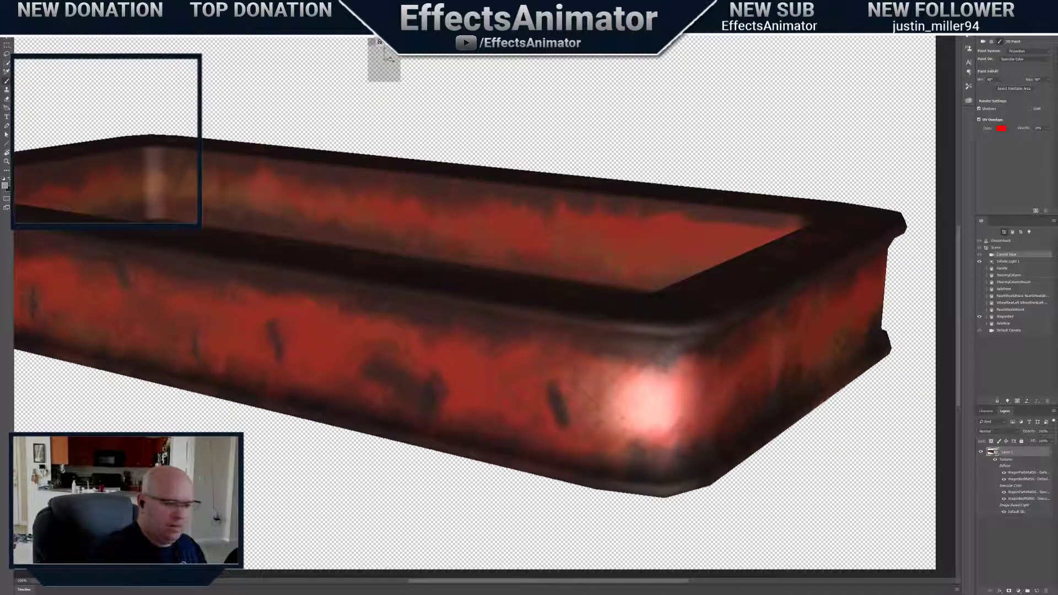
left_click(1016, 261)
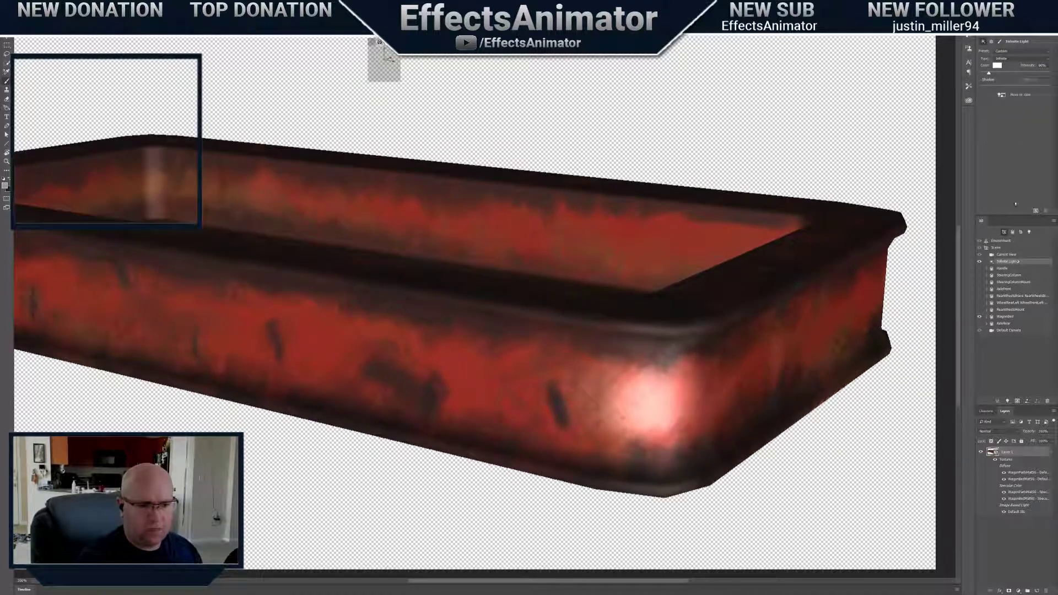
left_click(1003, 95)
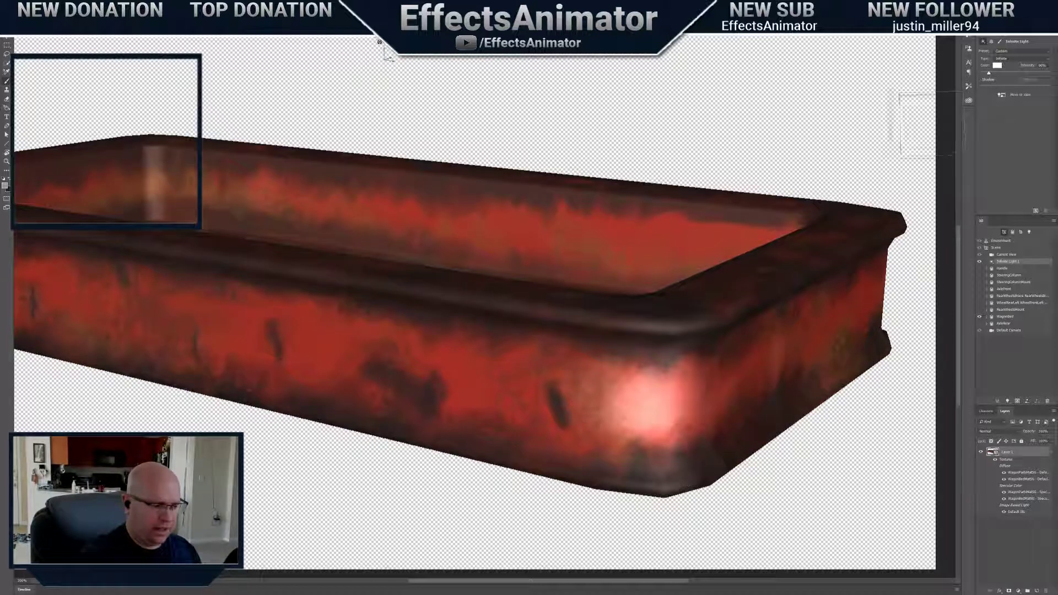
left_click_drag(379, 41, 286, 17)
left_click_drag(380, 42, 443, 77)
left_click_drag(380, 42, 485, 50)
left_click(1005, 98)
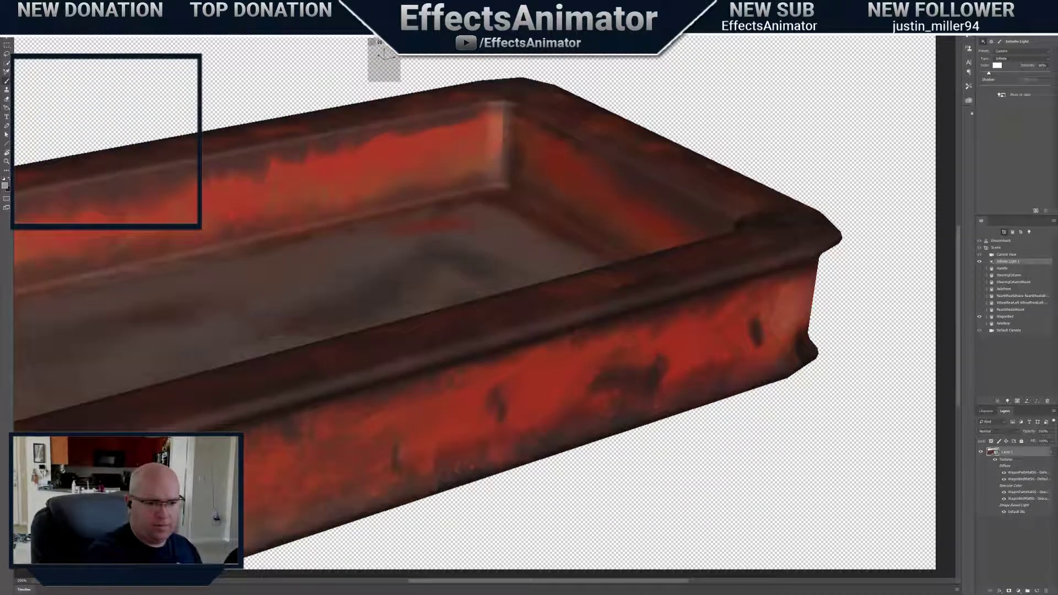
mouse_move(379, 42)
left_mouse_down()
mouse_move(370, 41)
mouse_move(387, 57)
left_mouse_up()
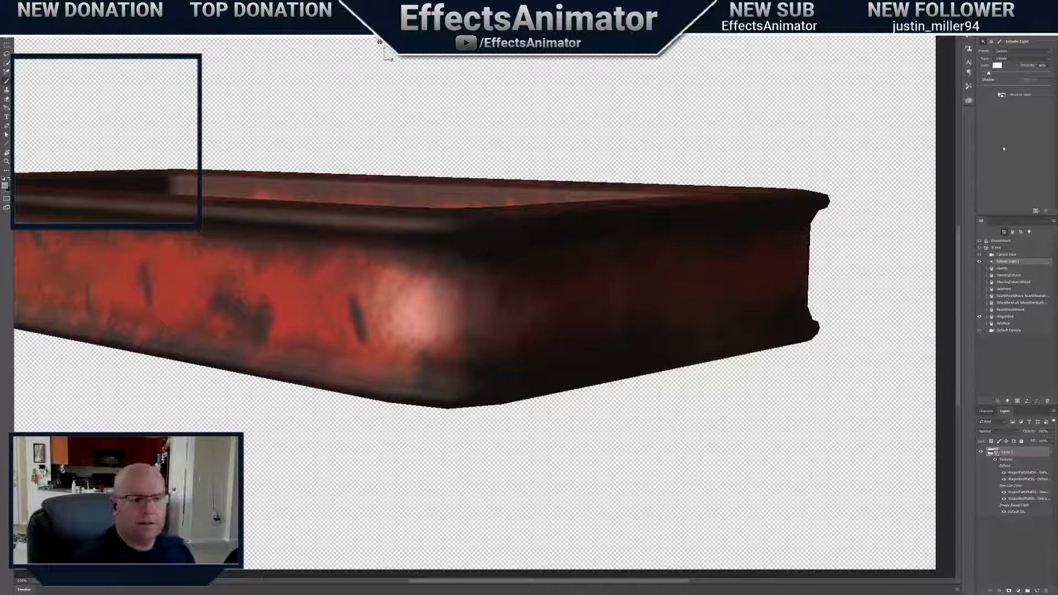
left_click(999, 41)
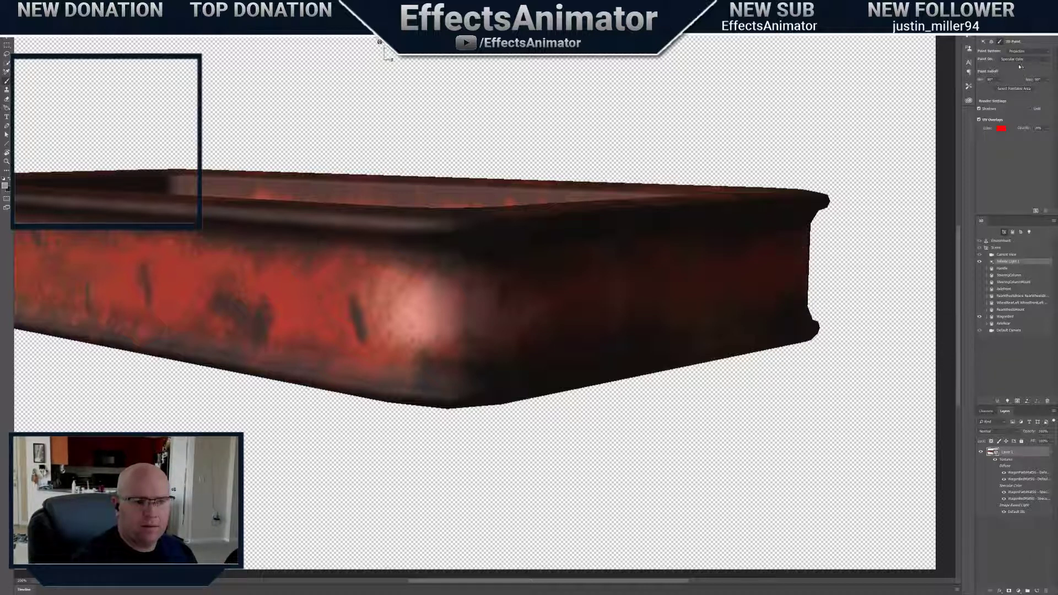
left_click(1022, 59)
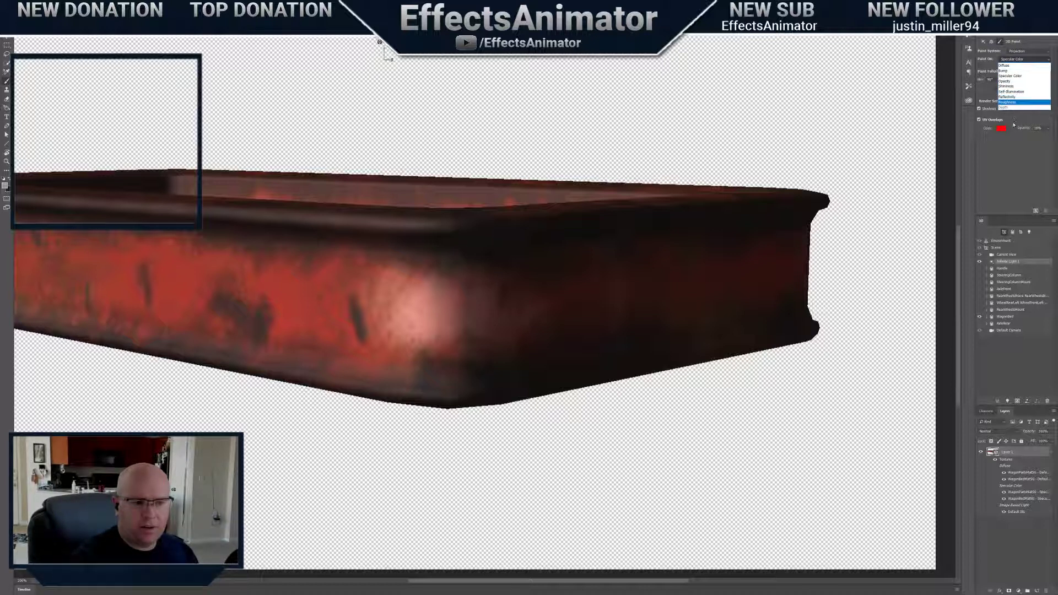
left_click(1002, 162)
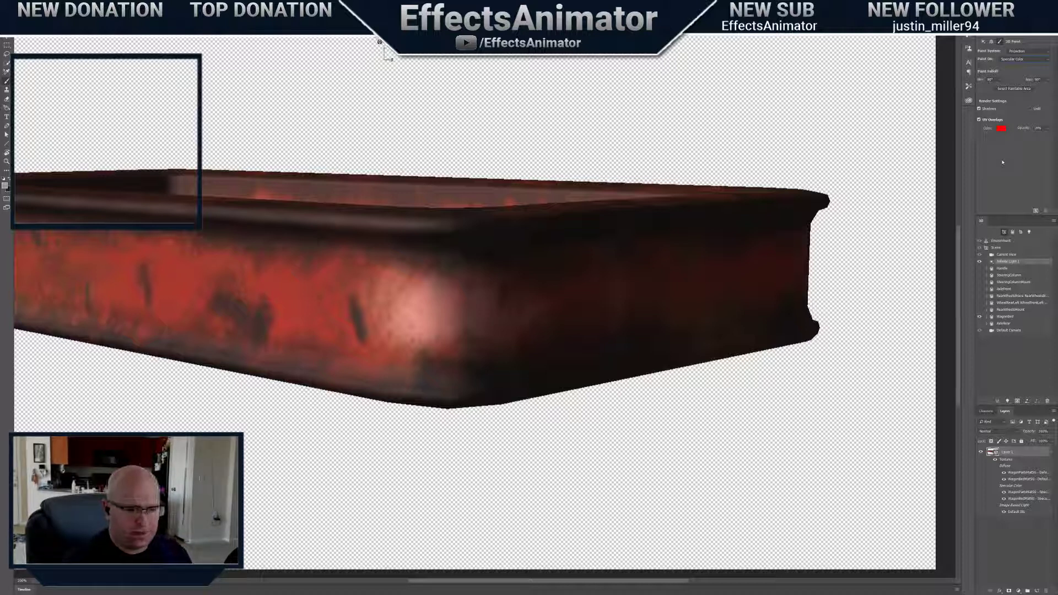
Open the specular texture of the wagon bed's material and examine the painted areas on its UV layout
left_click(987, 317)
left_click(1014, 323)
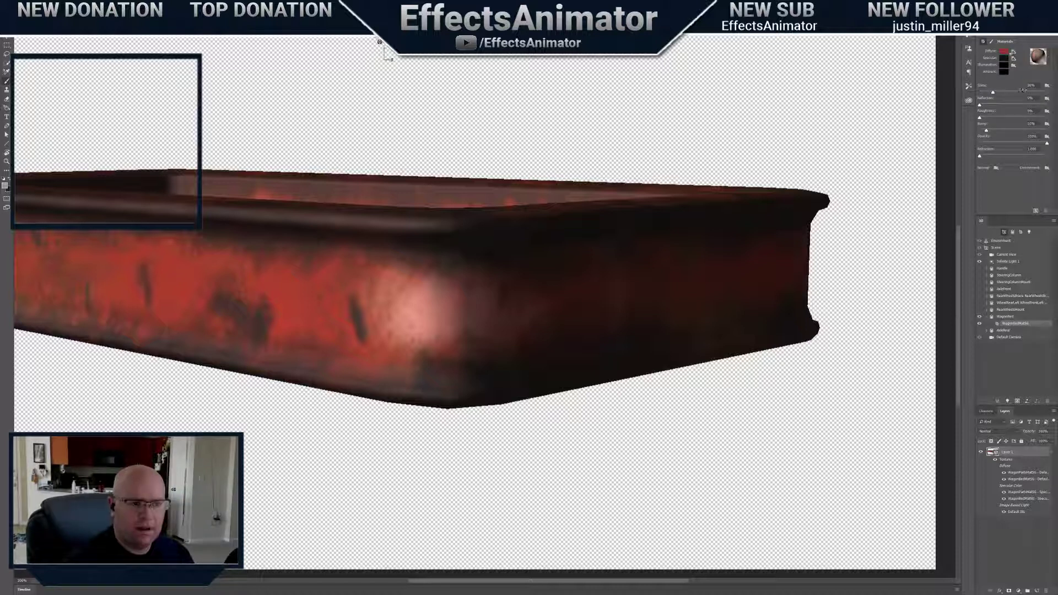
left_click(1013, 51)
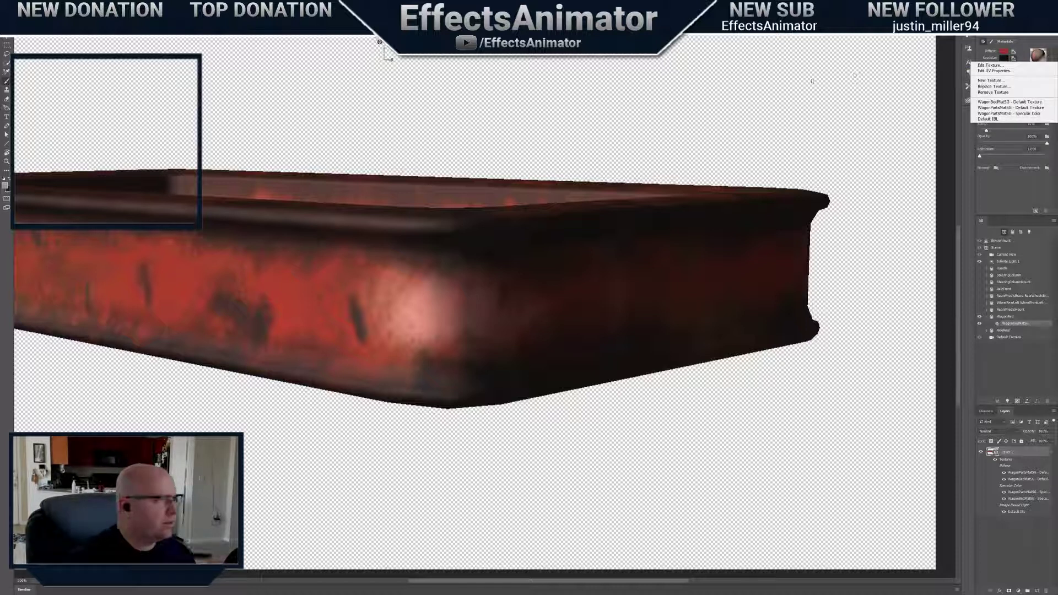
left_click(990, 65)
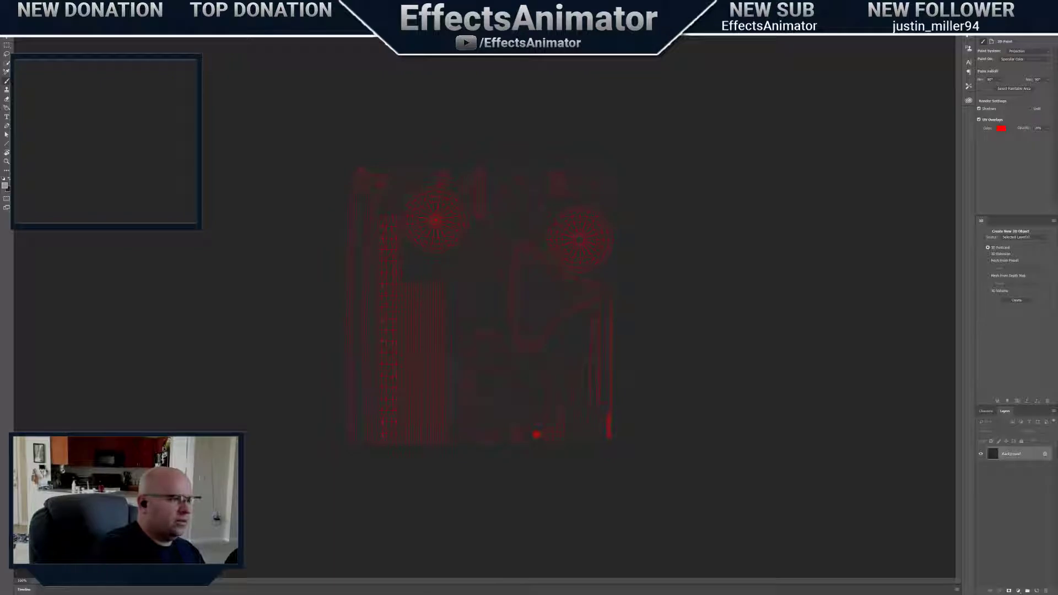
left_click(358, 34)
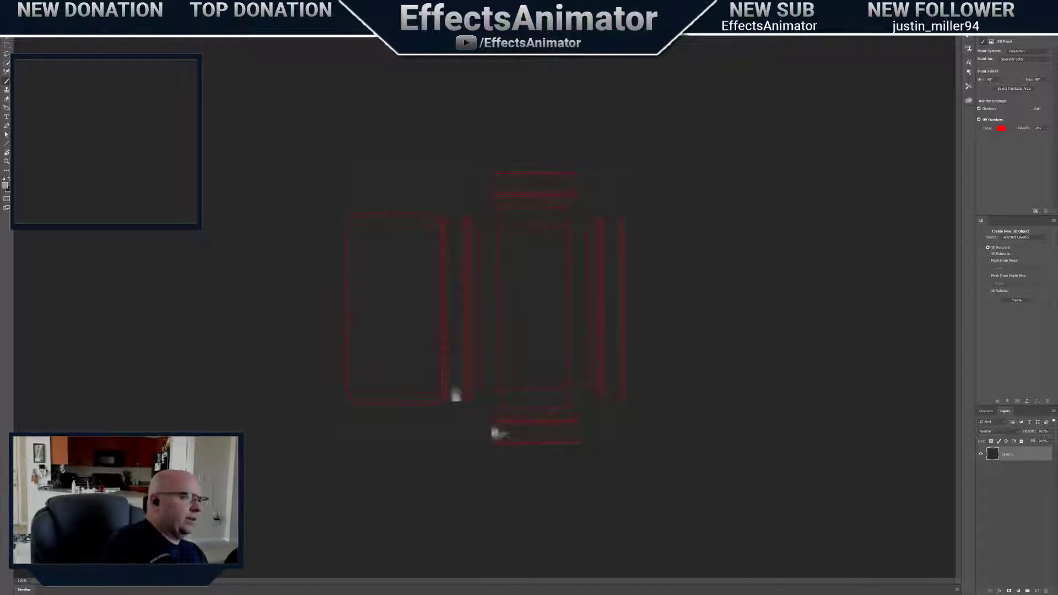
Close the texture document and save the wagon document with Maximum Compatibility enabled
key("ctrl+w")
key("ctrl+s")
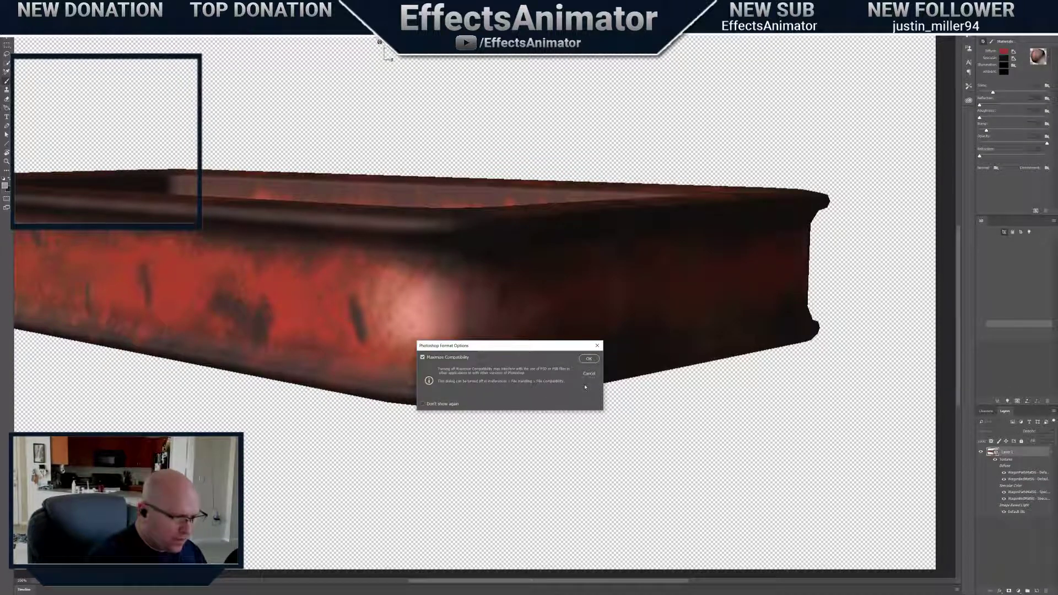
key("Return")
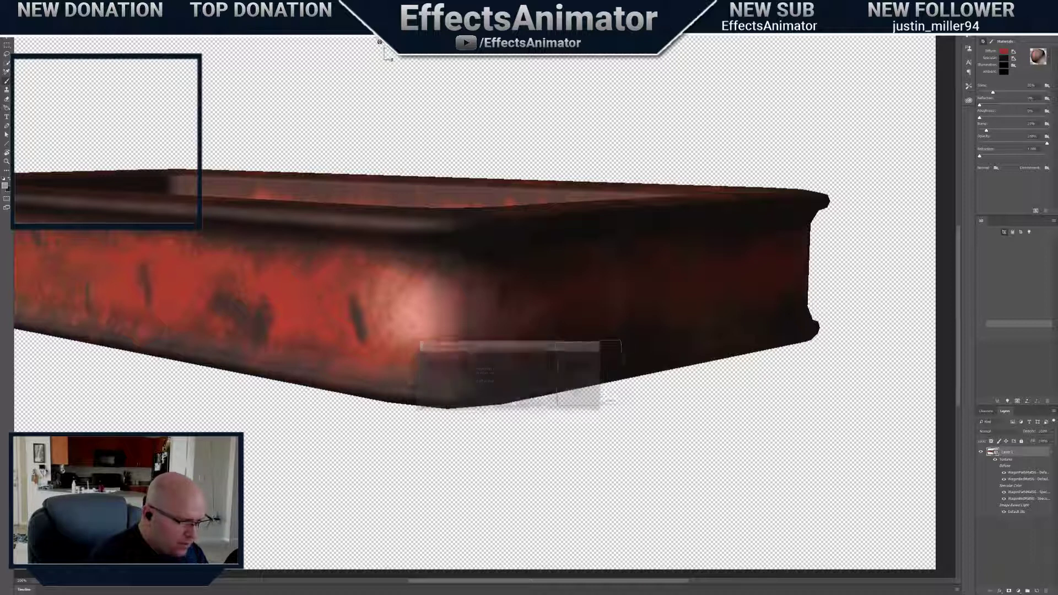
Paint light grey specular strokes around the narrow dark chip beside the bed's front corner, extending them over the red side
mouse_move(372, 323)
left_mouse_down()
mouse_move(343, 317)
mouse_move(364, 312)
left_mouse_up()
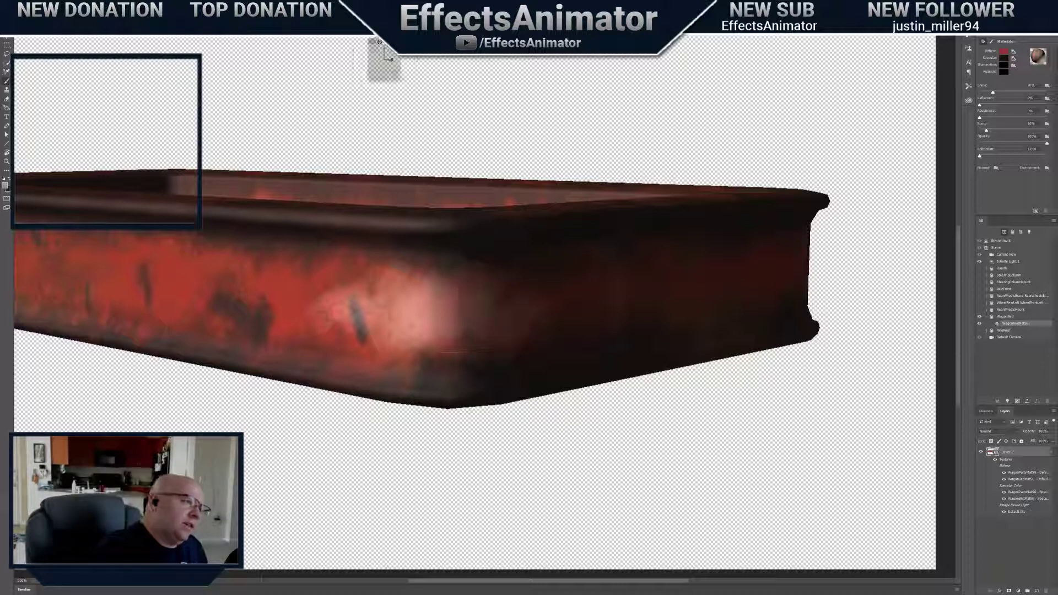
left_click_drag(380, 43, 419, 58)
mouse_move(469, 340)
left_mouse_down()
mouse_move(438, 331)
mouse_move(480, 320)
mouse_move(441, 335)
mouse_move(552, 365)
left_mouse_up()
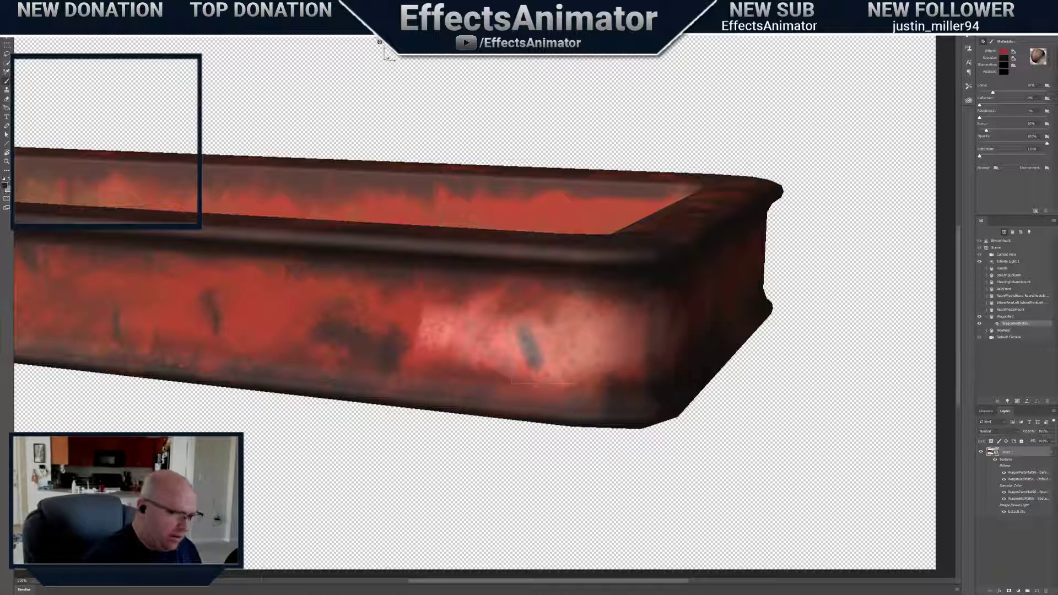
Set the foreground colour to black (000000) and paint out the specular on the narrow dark chip near the front corner
right_click(584, 368)
left_click_drag(579, 364, 572, 363)
left_click(428, 130)
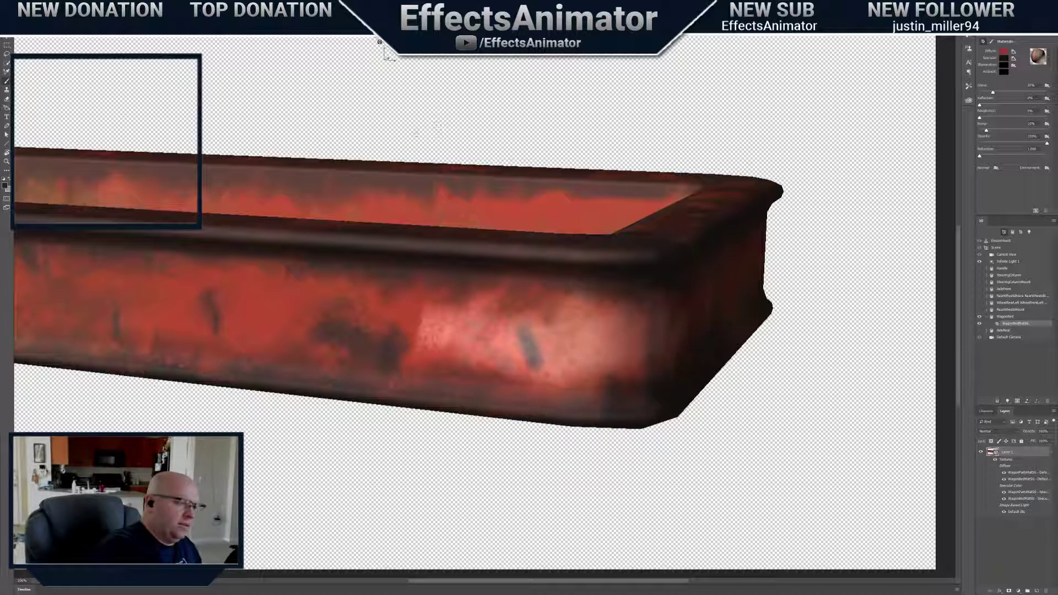
left_click(4, 185)
type("000000")
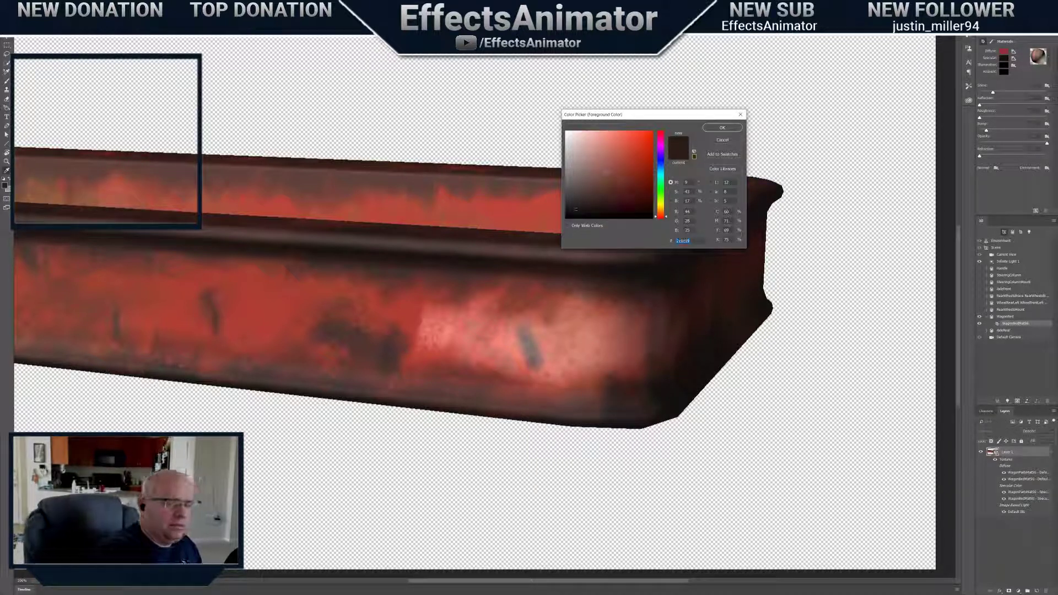
key("Return")
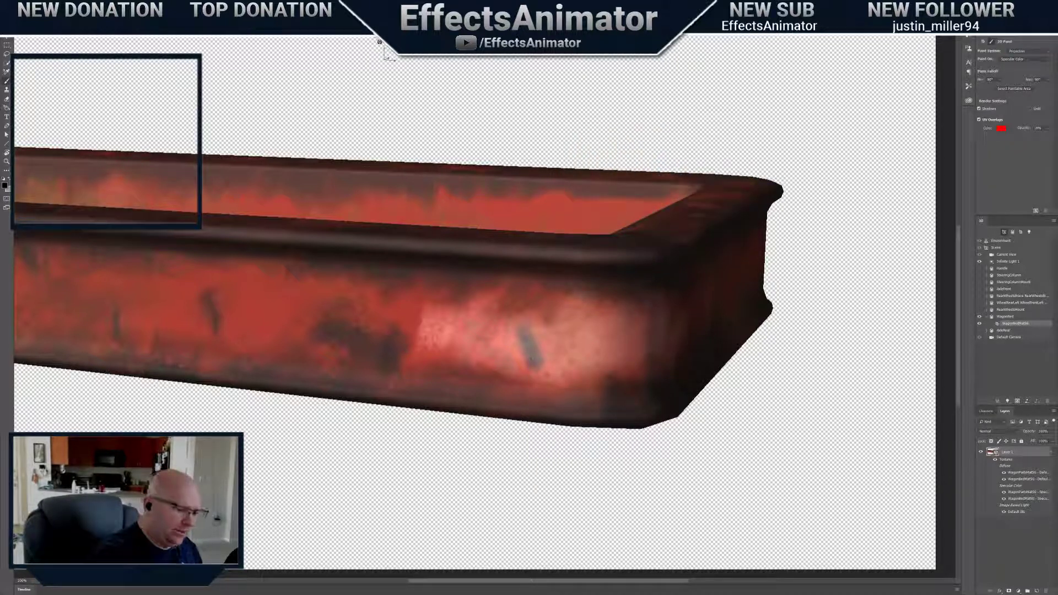
left_click_drag(531, 359, 520, 342)
right_click(531, 342)
key("Escape")
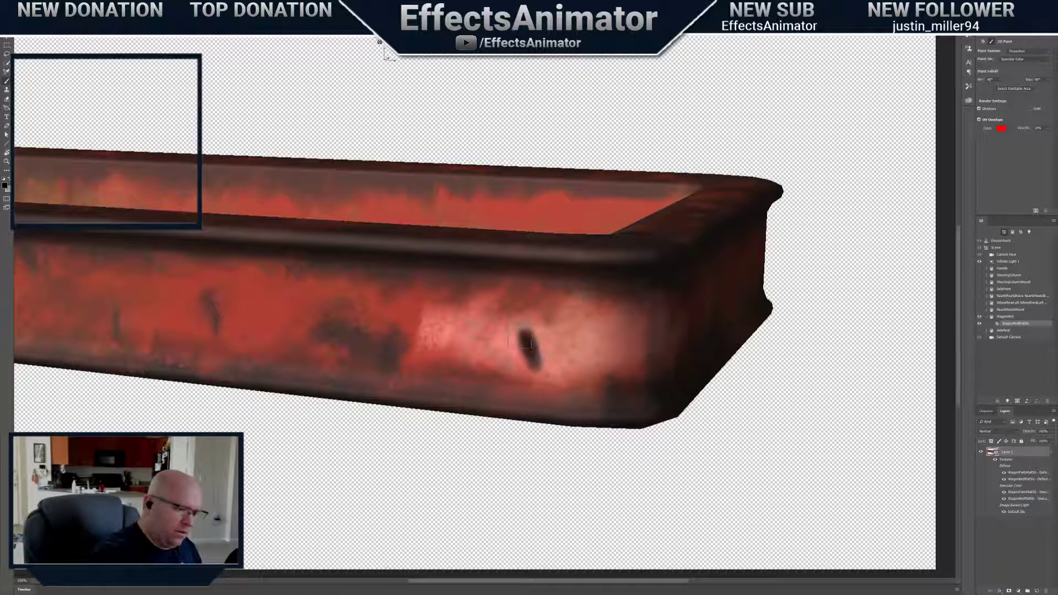
Adjust the brush and paint black specular over the larger rust patch and the rusty lower edge of the bed's side
right_click(531, 341)
key("Return")
left_click(534, 346)
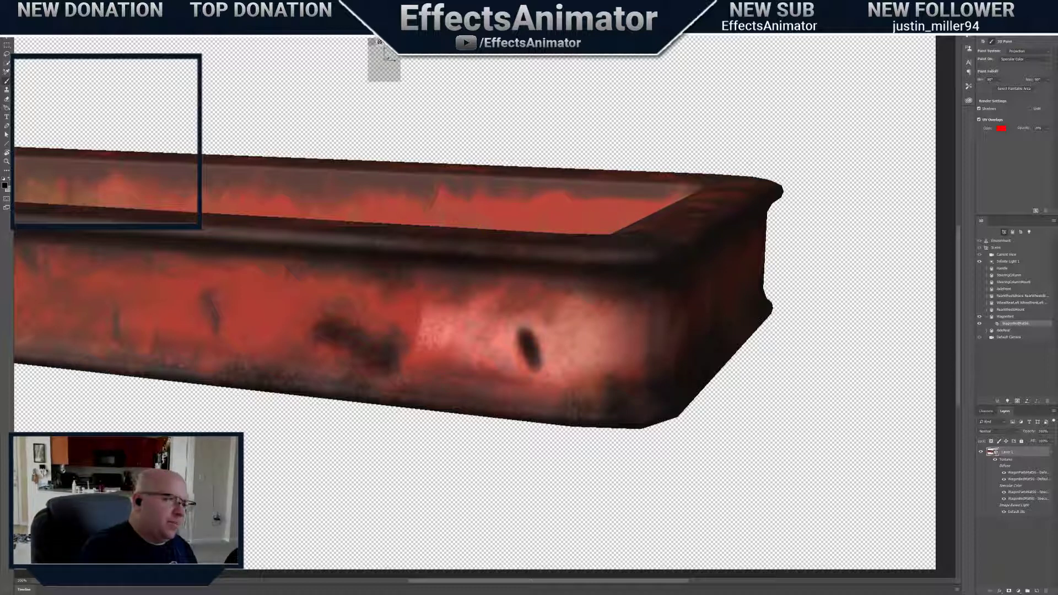
View the bed from above, adjust the brush and paint black specular along the outer edge of the rim above the red side
mouse_move(379, 43)
left_mouse_down()
mouse_move(381, 60)
mouse_move(381, 39)
left_mouse_up()
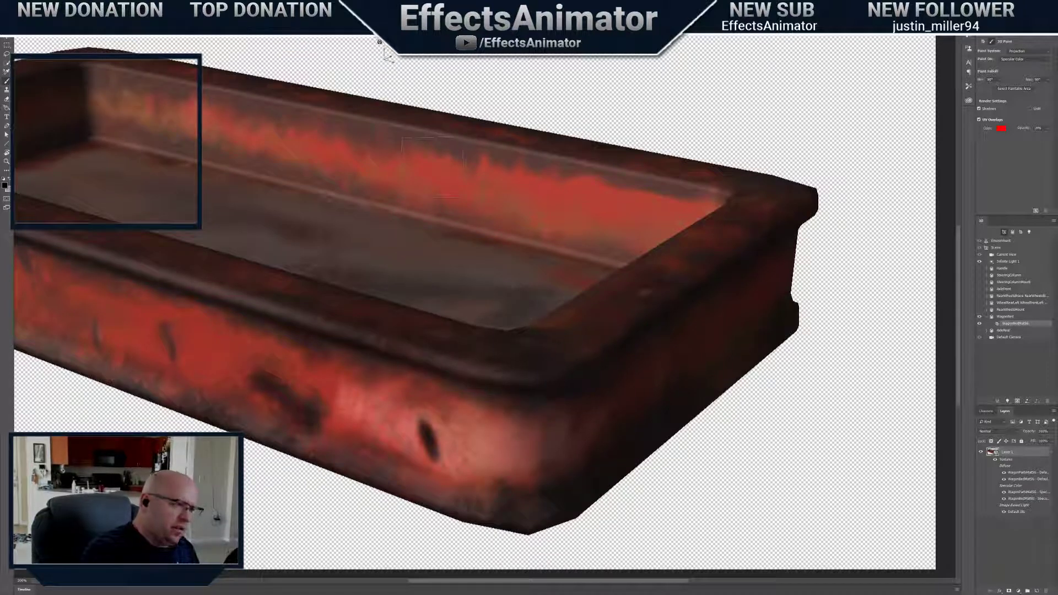
left_click_drag(379, 43, 382, 69)
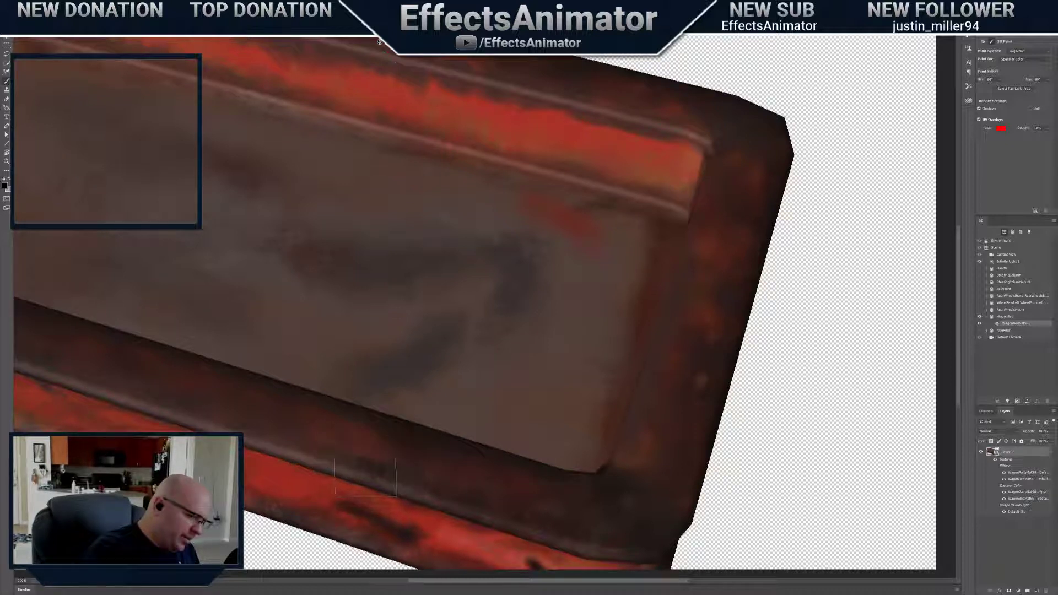
right_click(362, 469)
left_click(489, 526)
mouse_move(370, 481)
left_mouse_down()
mouse_move(317, 465)
mouse_move(276, 430)
mouse_move(255, 431)
left_mouse_up()
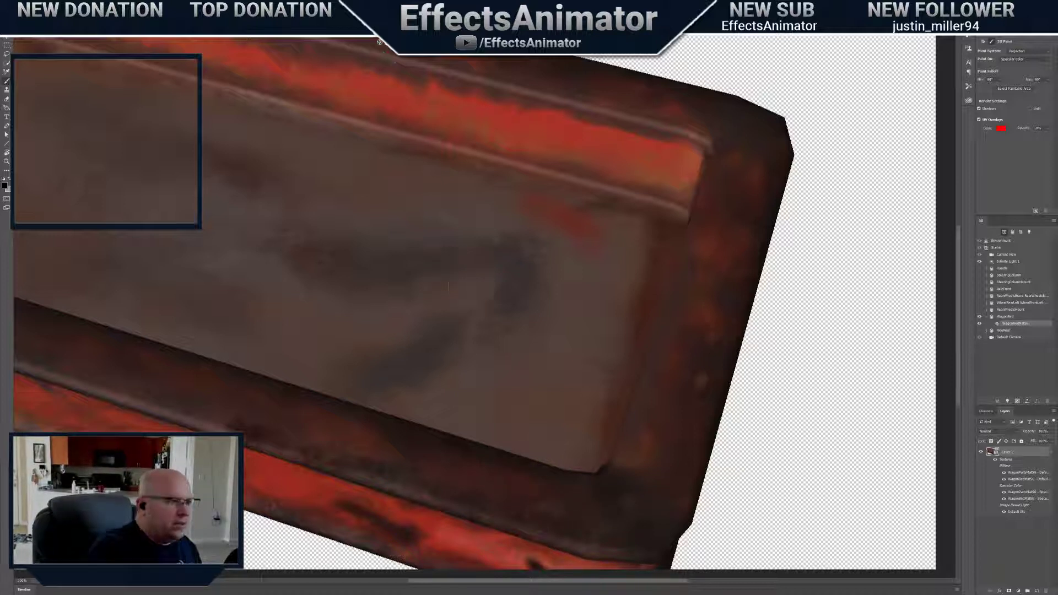
left_click_drag(449, 286, 457, 193)
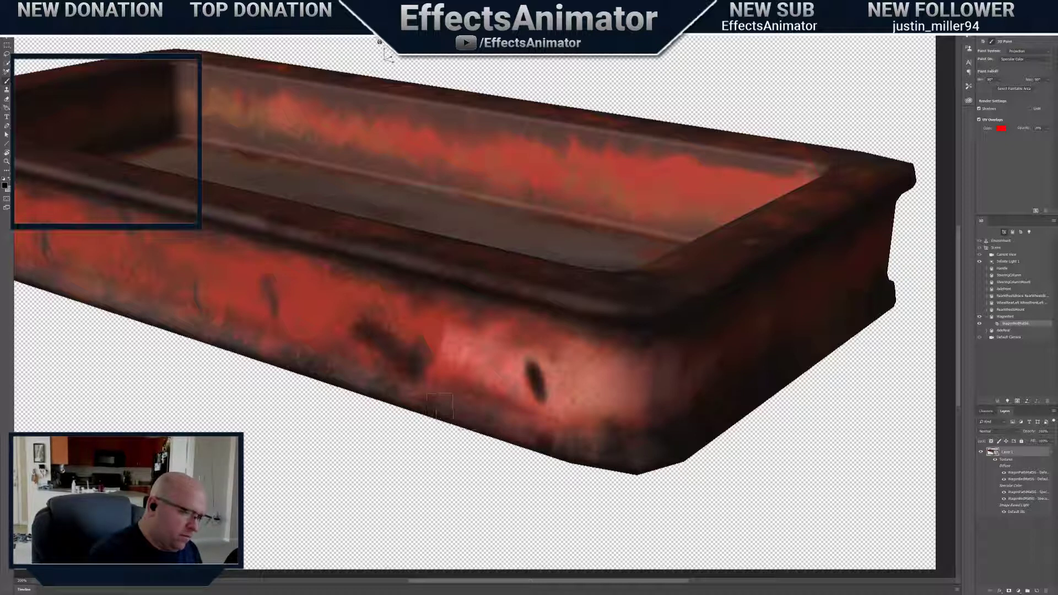
Switch back to light grey, adjust the brush and widen the specular on the red paint between the narrow chip and the rust patch
key("x")
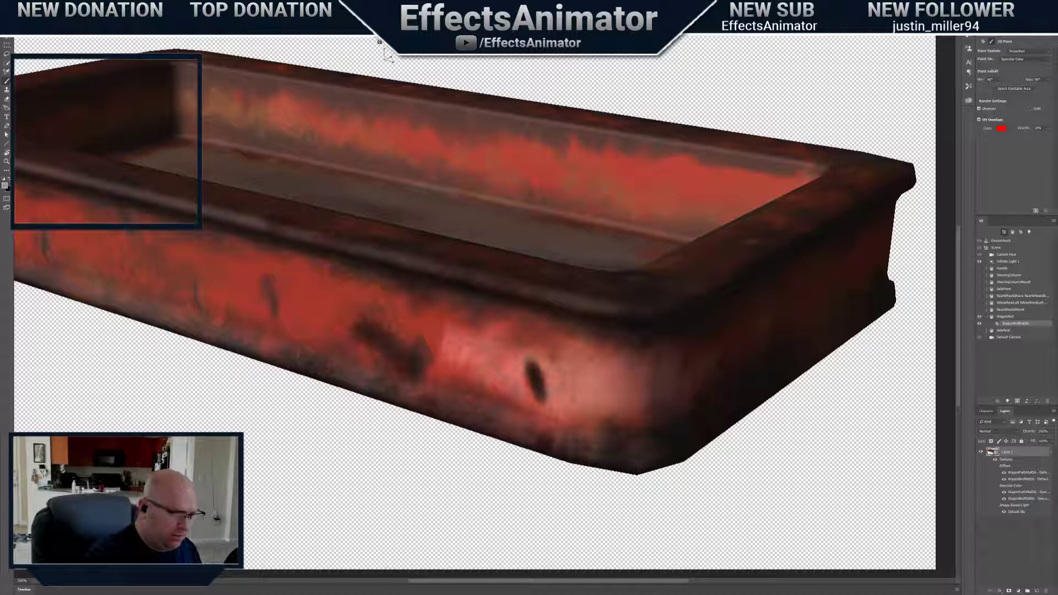
right_click(603, 386)
left_click(606, 389)
key("Return")
mouse_move(570, 358)
left_mouse_down()
mouse_move(524, 349)
mouse_move(515, 330)
mouse_move(548, 336)
mouse_move(441, 323)
mouse_move(456, 348)
mouse_move(425, 325)
mouse_move(437, 357)
mouse_move(421, 330)
mouse_move(461, 370)
left_mouse_up()
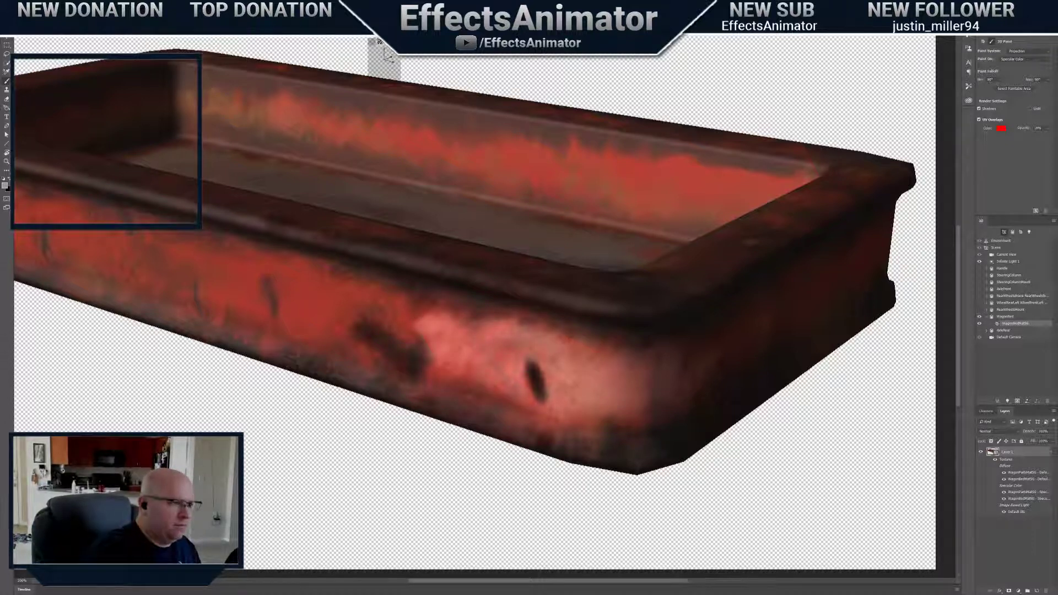
View the bed side-on and paint light grey specular on the red paint around the large rust patch, using a smaller brush below it
left_click_drag(379, 42, 369, 78)
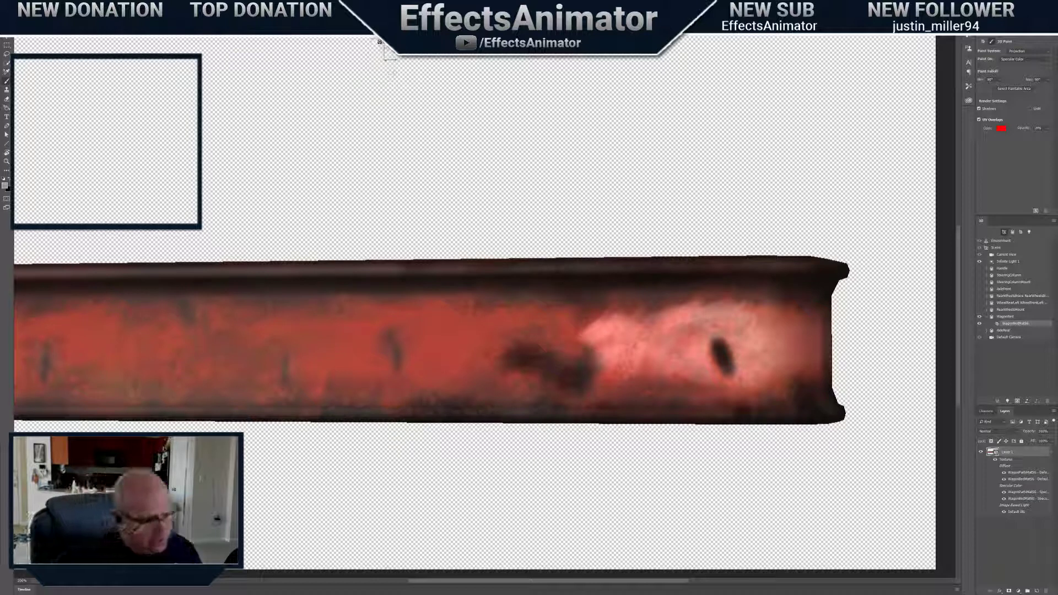
left_click_drag(616, 368, 609, 377)
mouse_move(577, 334)
left_mouse_down()
mouse_move(585, 313)
mouse_move(587, 322)
mouse_move(559, 333)
mouse_move(526, 328)
mouse_move(557, 337)
mouse_move(562, 329)
mouse_move(474, 323)
mouse_move(460, 310)
mouse_move(479, 342)
mouse_move(459, 352)
mouse_move(433, 336)
mouse_move(452, 335)
mouse_move(435, 366)
mouse_move(516, 346)
left_mouse_up()
right_click(476, 346)
left_click(547, 364)
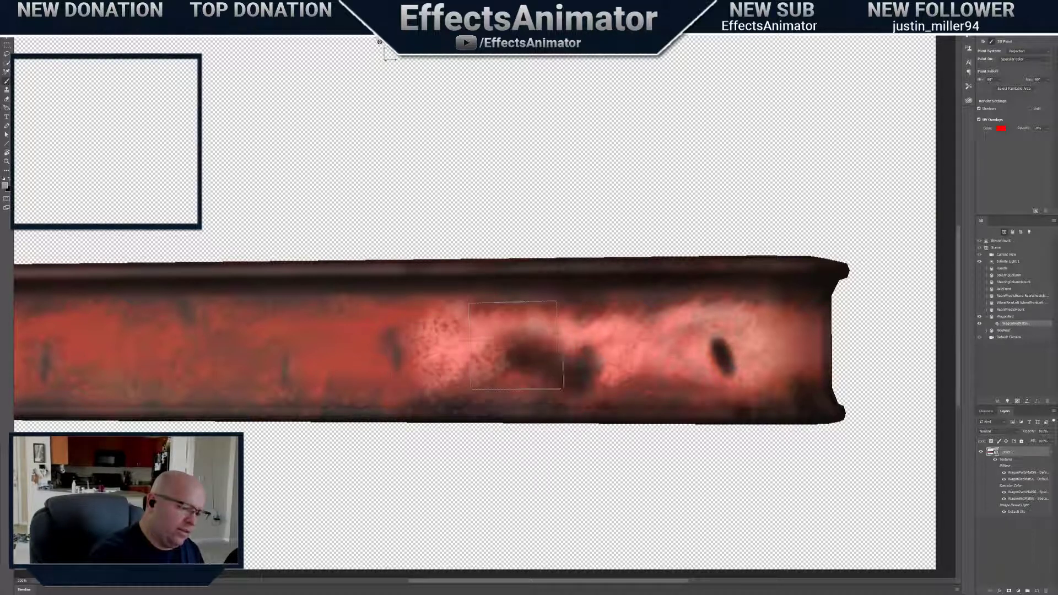
right_click(519, 386)
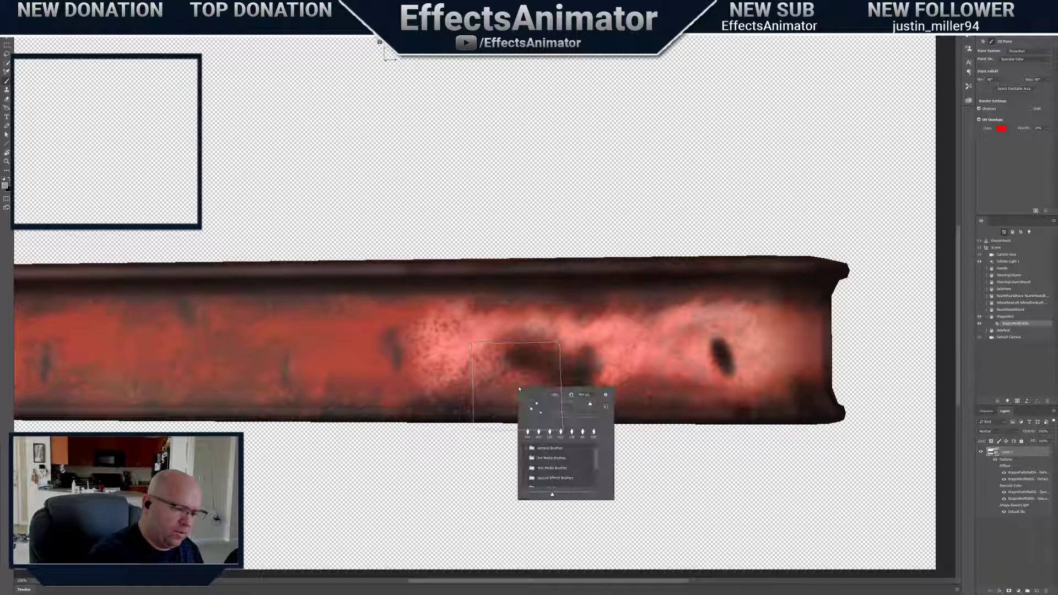
left_click(574, 404)
mouse_move(508, 378)
left_mouse_down()
mouse_move(526, 392)
mouse_move(512, 380)
mouse_move(471, 387)
left_mouse_up()
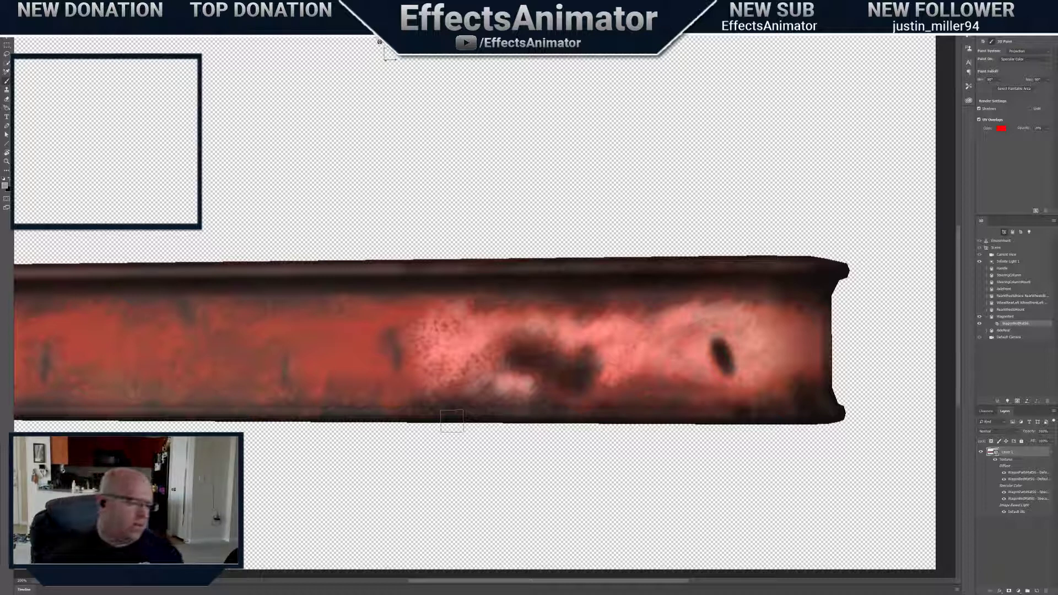
Adjust the brush size and continue the light grey specular along the red side, around the next two small dark marks
right_click(452, 421)
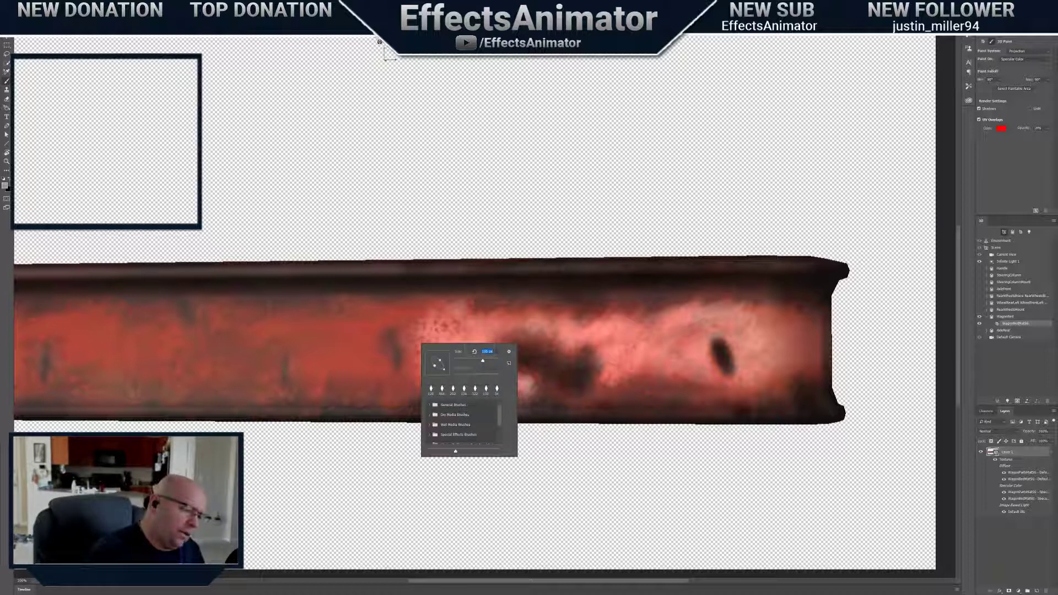
left_click(482, 359)
mouse_move(413, 322)
left_mouse_down()
mouse_move(425, 320)
mouse_move(380, 325)
mouse_move(398, 322)
mouse_move(413, 367)
mouse_move(375, 358)
mouse_move(452, 326)
mouse_move(435, 361)
mouse_move(430, 344)
mouse_move(463, 383)
mouse_move(485, 352)
mouse_move(437, 329)
mouse_move(344, 343)
mouse_move(351, 334)
mouse_move(337, 350)
mouse_move(322, 328)
mouse_move(356, 372)
mouse_move(306, 374)
mouse_move(276, 331)
mouse_move(308, 337)
mouse_move(254, 353)
mouse_move(284, 355)
left_mouse_up()
right_click(446, 348)
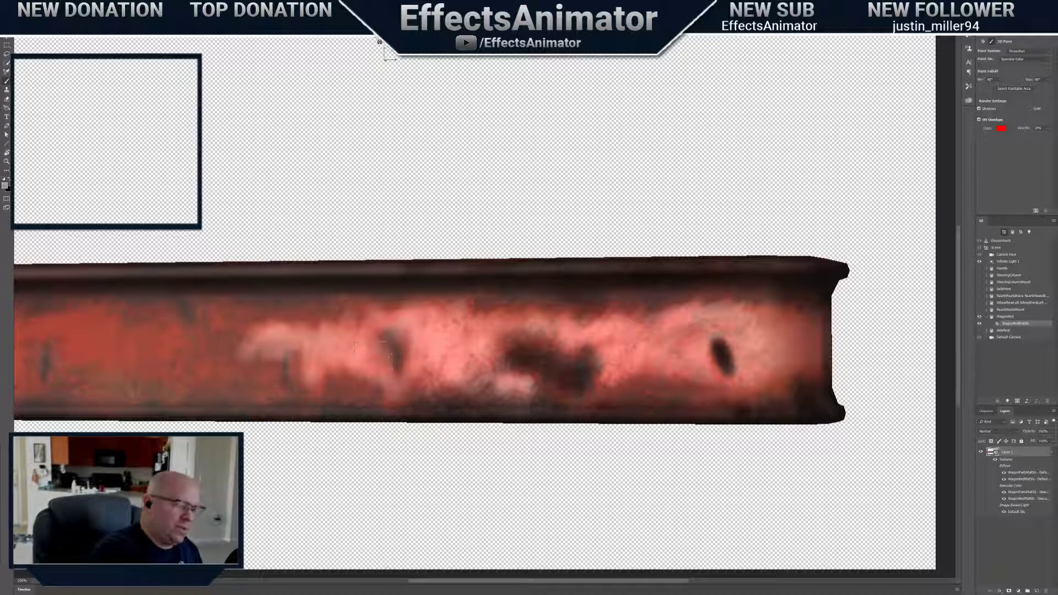
Adjust the brush and extend the light grey specular along the middle of the red side, up to and around the next narrow chip
key("v")
mouse_move(479, 208)
left_mouse_down()
mouse_move(659, 259)
mouse_move(730, 236)
left_mouse_up()
key("b")
right_click(376, 386)
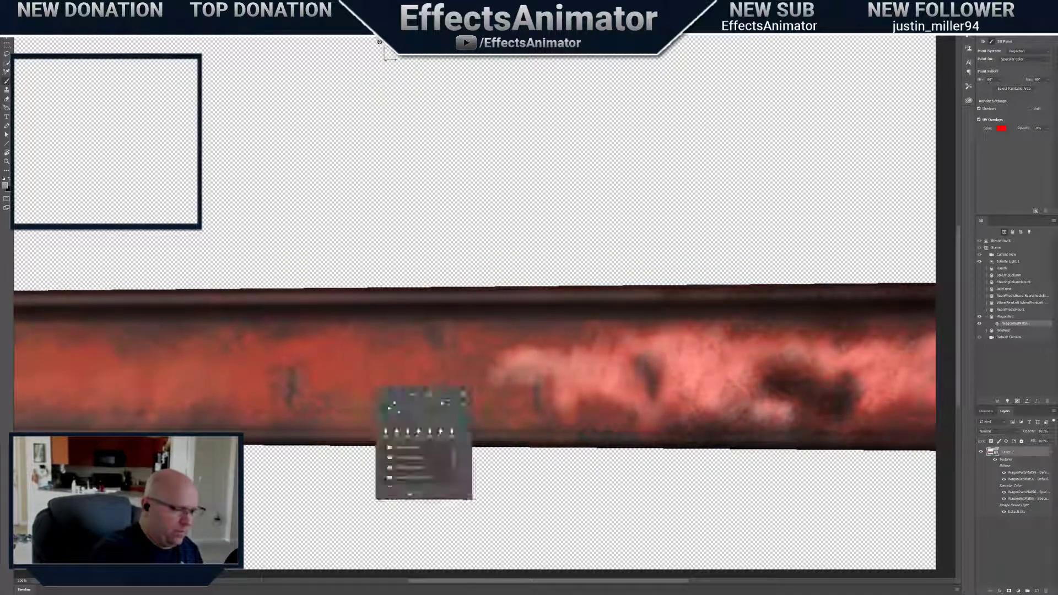
mouse_move(438, 374)
left_mouse_down()
mouse_move(421, 379)
mouse_move(623, 371)
left_mouse_up()
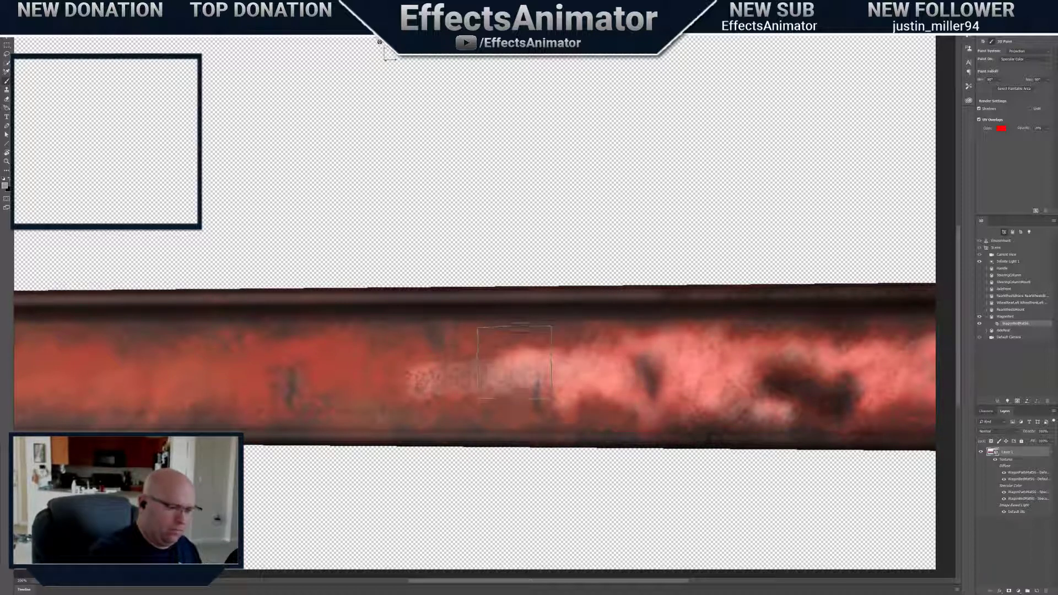
mouse_move(515, 362)
left_mouse_down()
mouse_move(288, 378)
mouse_move(397, 369)
left_mouse_up()
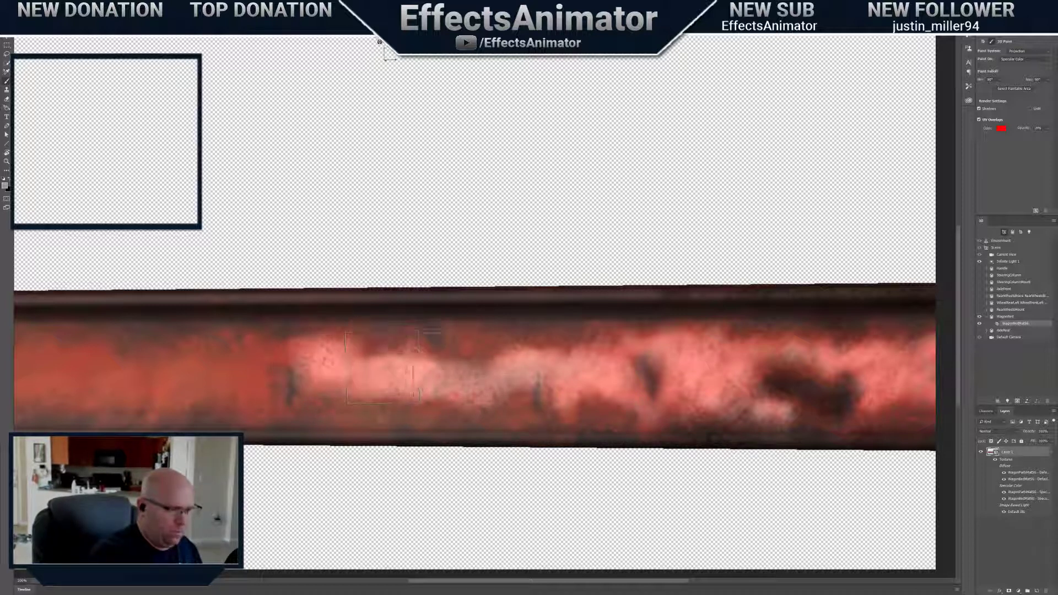
left_click_drag(466, 364, 478, 357)
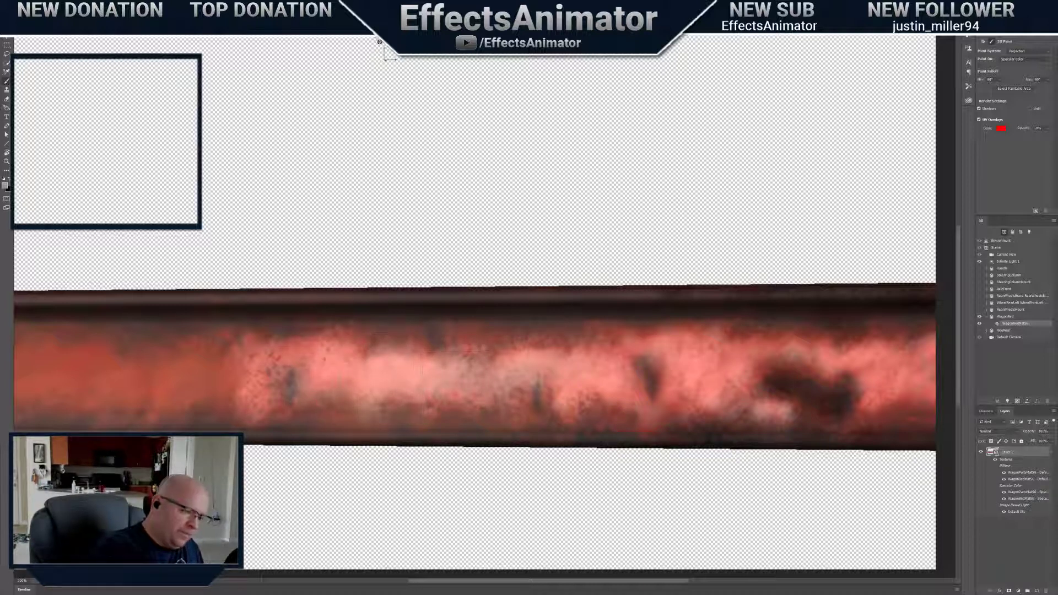
Paint the narrow chip with black specular using a smaller brush, then switch back to light grey and touch up the red paint around it
key("x")
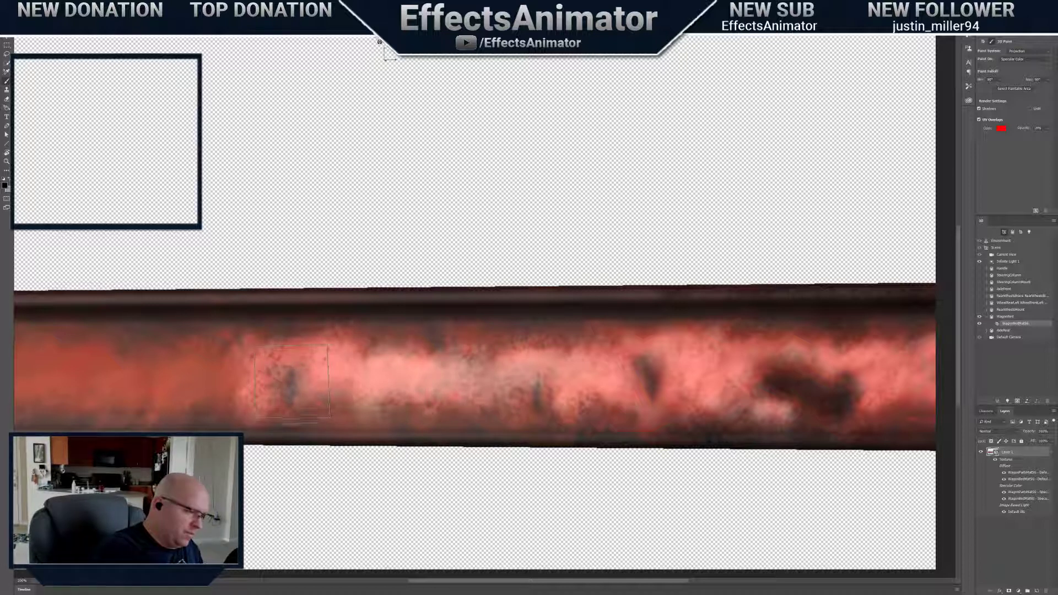
right_click(293, 384)
key("Return")
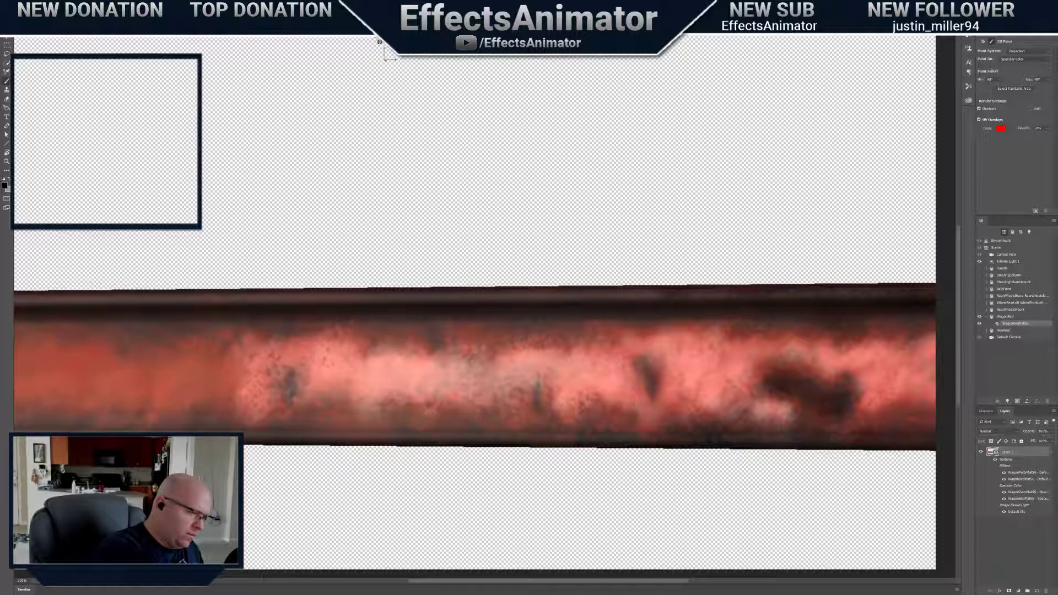
left_click_drag(290, 366, 287, 394)
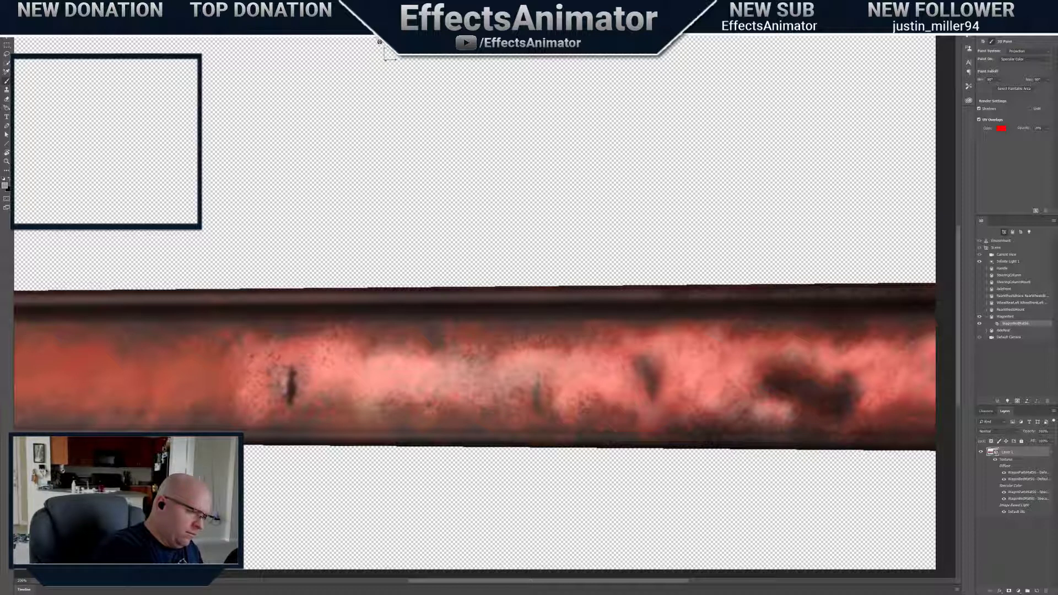
right_click(290, 386)
key("Return")
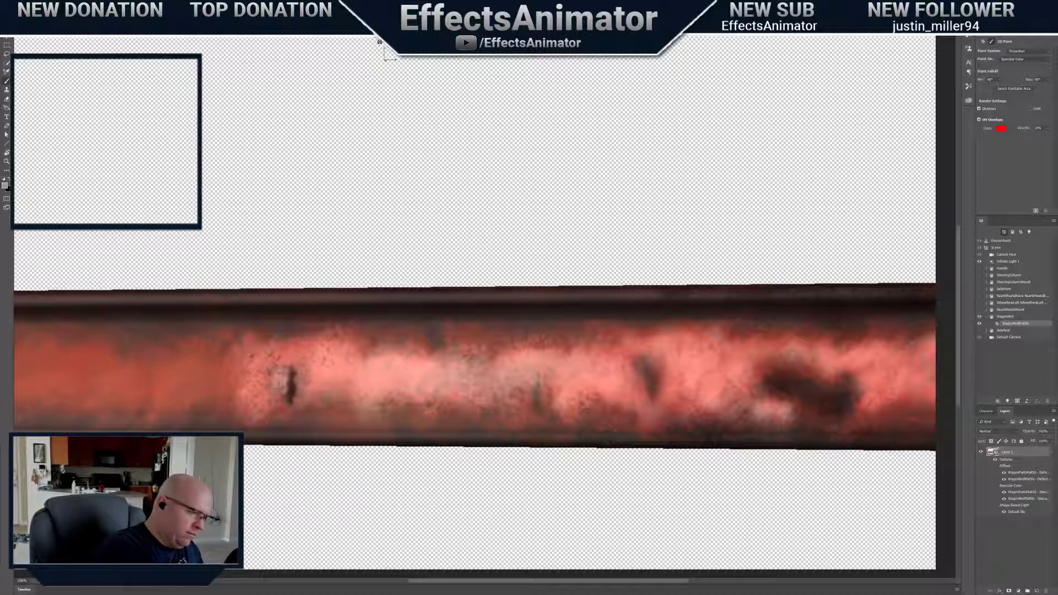
mouse_move(285, 359)
left_mouse_down()
mouse_move(308, 350)
mouse_move(270, 361)
mouse_move(263, 383)
left_mouse_up()
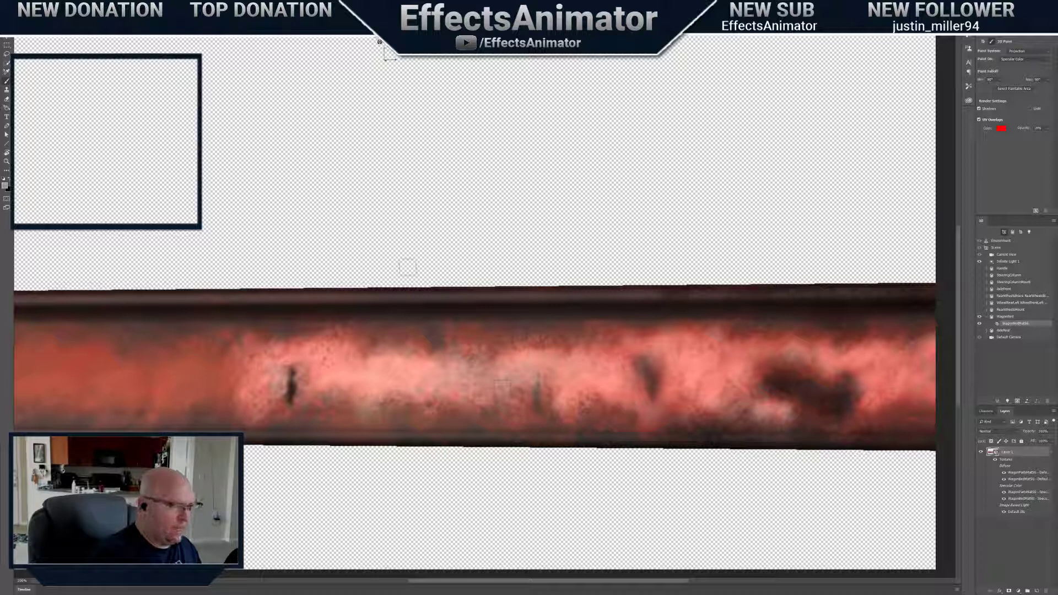
Adjust the brush and paint light grey specular over the remaining red paint out to the far end of the long side
mouse_move(384, 45)
left_mouse_down()
mouse_move(611, 70)
mouse_move(582, 53)
left_mouse_up()
right_click(384, 384)
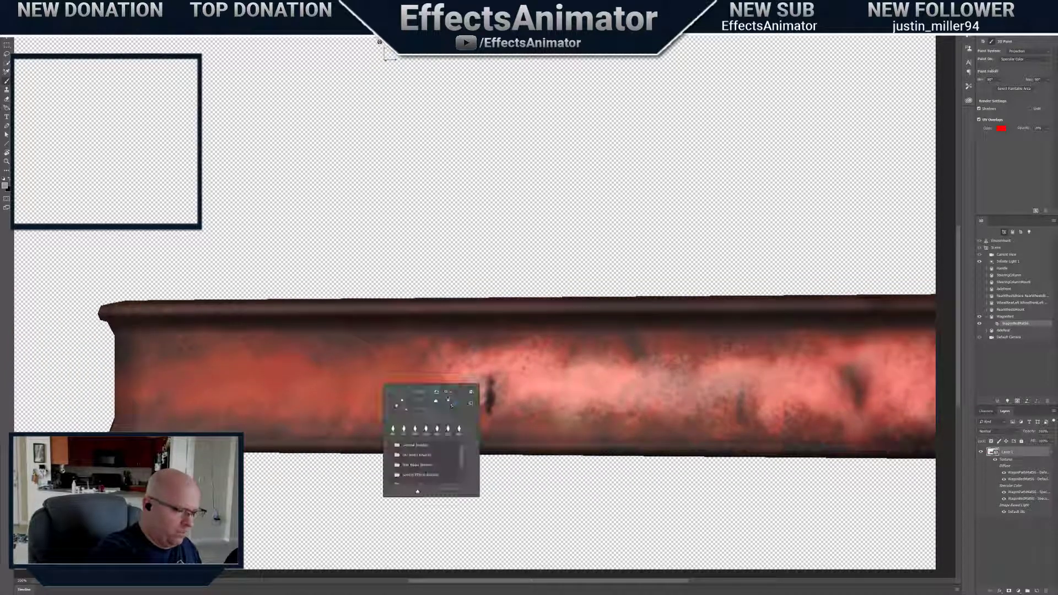
key("Return")
mouse_move(407, 385)
left_mouse_down()
mouse_move(426, 393)
mouse_move(433, 368)
left_mouse_up()
mouse_move(368, 398)
left_mouse_down()
mouse_move(359, 377)
mouse_move(405, 376)
mouse_move(431, 401)
mouse_move(390, 375)
mouse_move(421, 354)
mouse_move(441, 357)
mouse_move(409, 387)
mouse_move(420, 412)
mouse_move(406, 396)
mouse_move(348, 386)
mouse_move(366, 369)
mouse_move(325, 385)
mouse_move(302, 348)
mouse_move(333, 406)
mouse_move(258, 367)
mouse_move(286, 380)
mouse_move(257, 460)
mouse_move(220, 370)
mouse_move(229, 400)
mouse_move(285, 395)
mouse_move(182, 364)
mouse_move(162, 372)
mouse_move(204, 393)
mouse_move(177, 375)
mouse_move(148, 380)
mouse_move(190, 396)
left_mouse_up()
Switch to black, adjust the brush and paint black specular along the rim and the dark edges of the long side
right_click(429, 392)
key("Return")
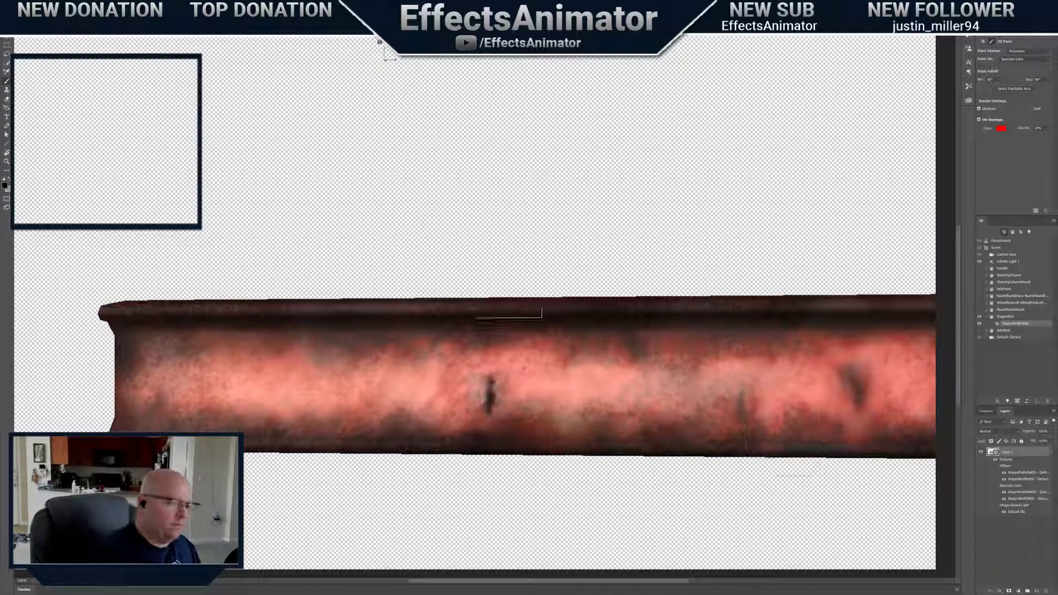
left_click_drag(385, 46, 381, 47)
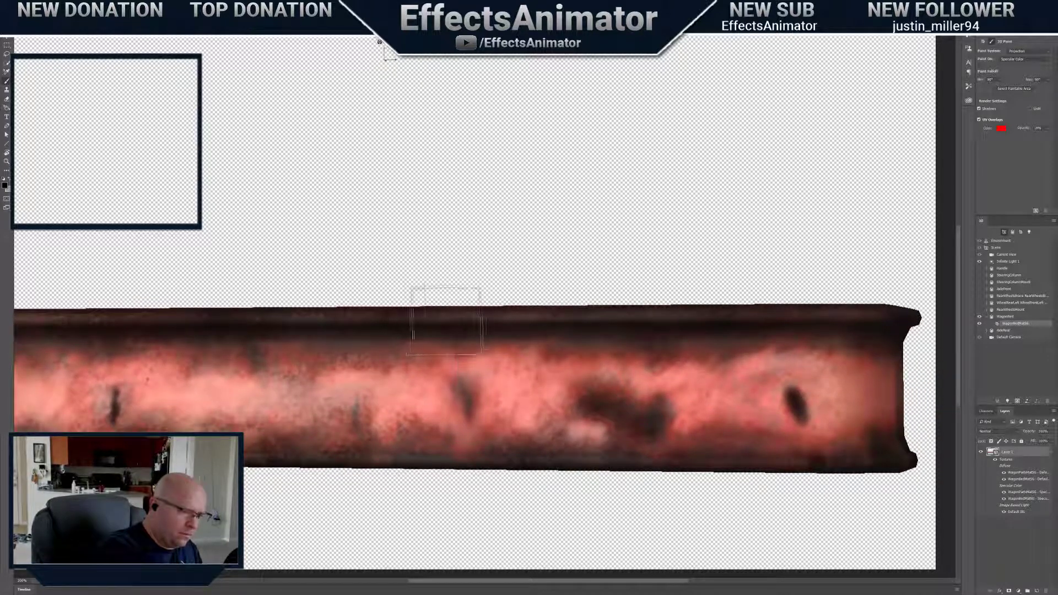
right_click(454, 321)
left_click(474, 313)
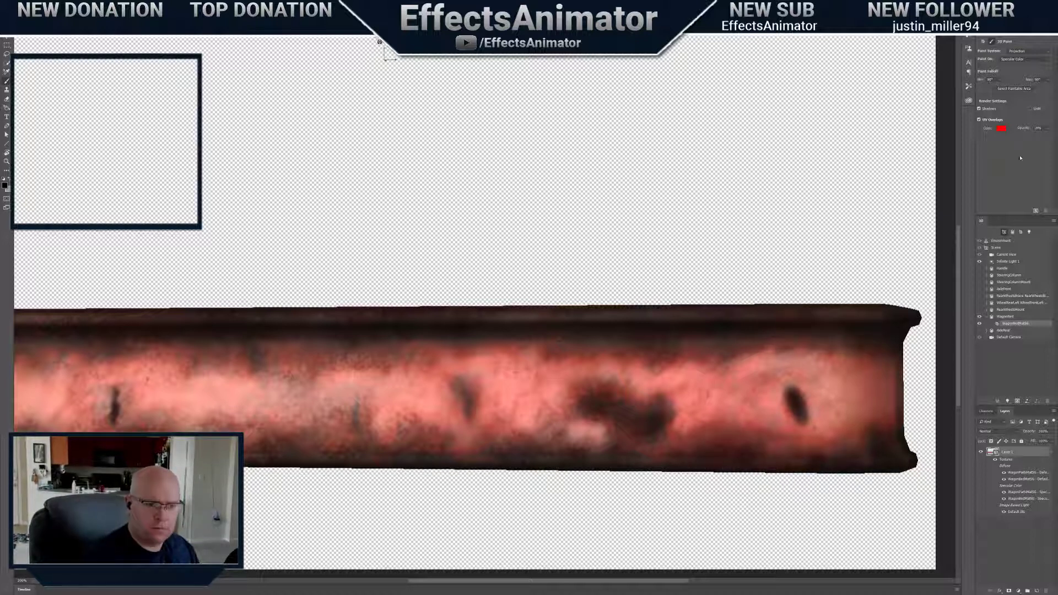
Select Infinite Light 1 in the scene and move it to the current view
left_click(1010, 268)
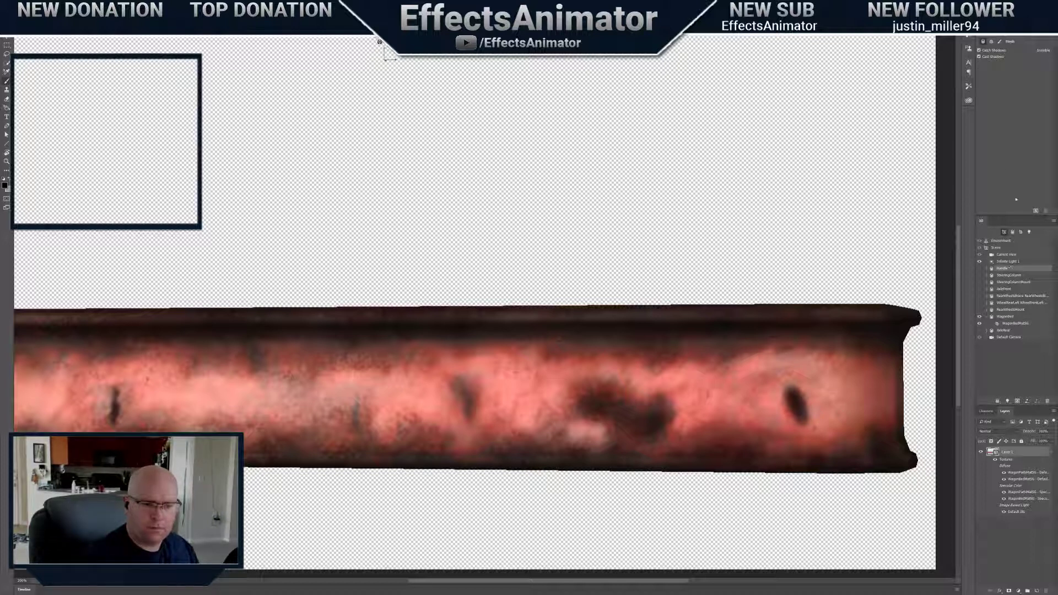
left_click(1005, 42)
left_click(999, 41)
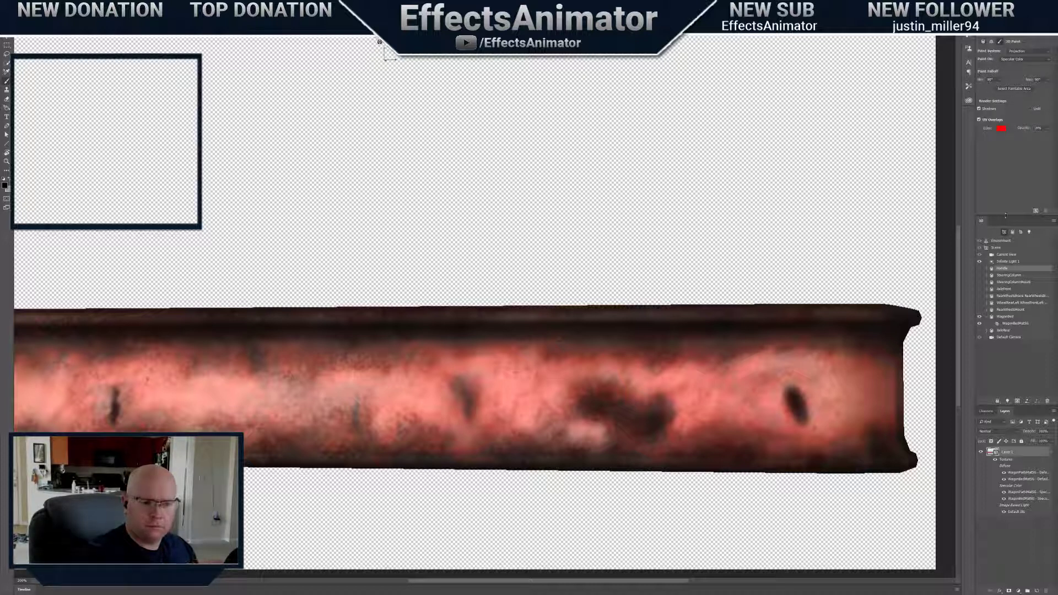
left_click(1009, 262)
left_click(1012, 94)
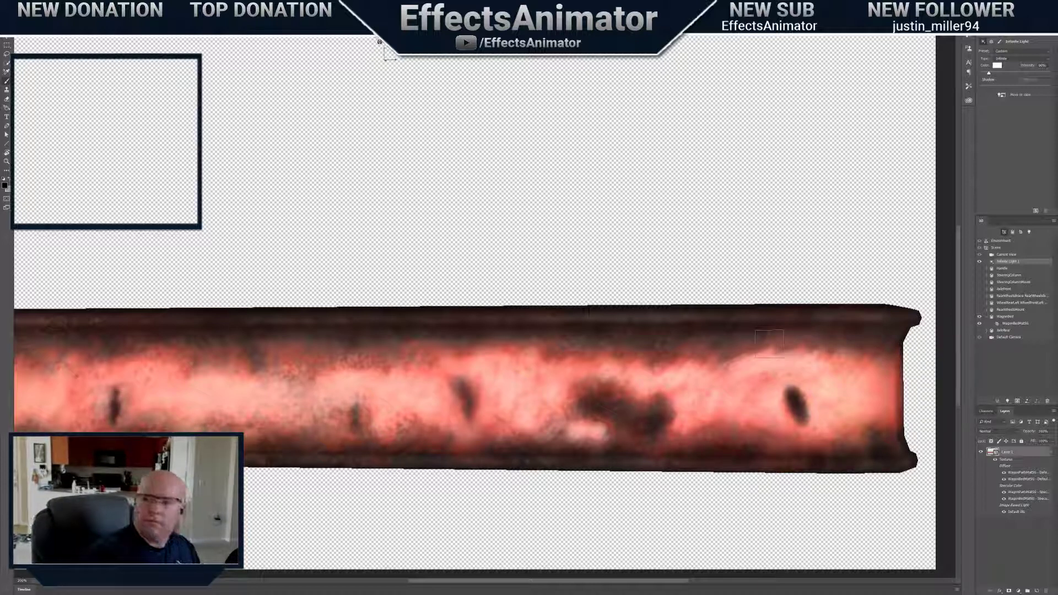
Orbit to the corner between the long side and the short end, adjust the brush and paint black specular on the rim there
left_click_drag(380, 43, 363, 43)
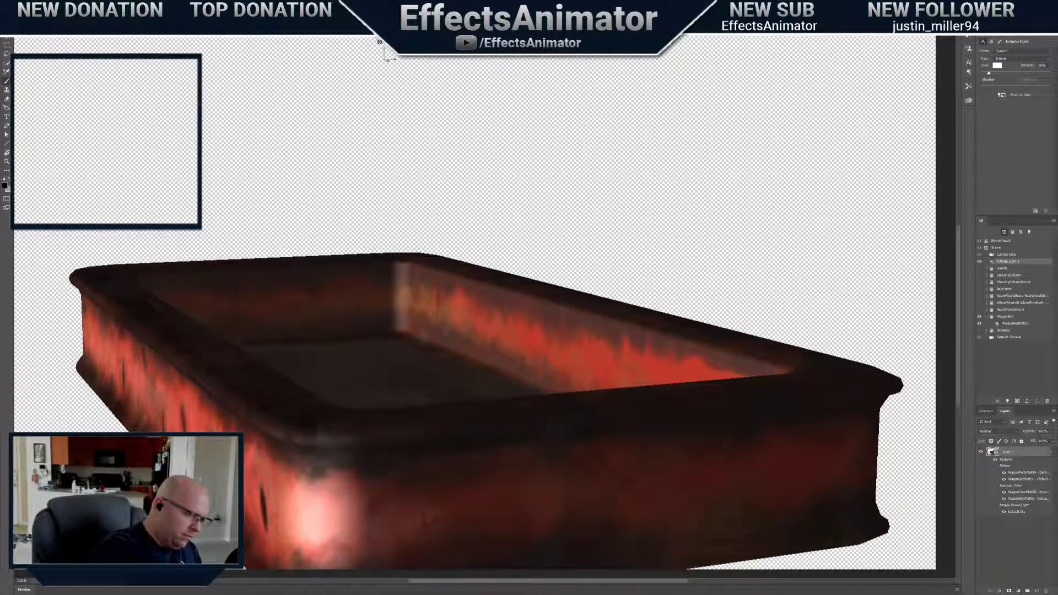
right_click(376, 433)
left_click(331, 433)
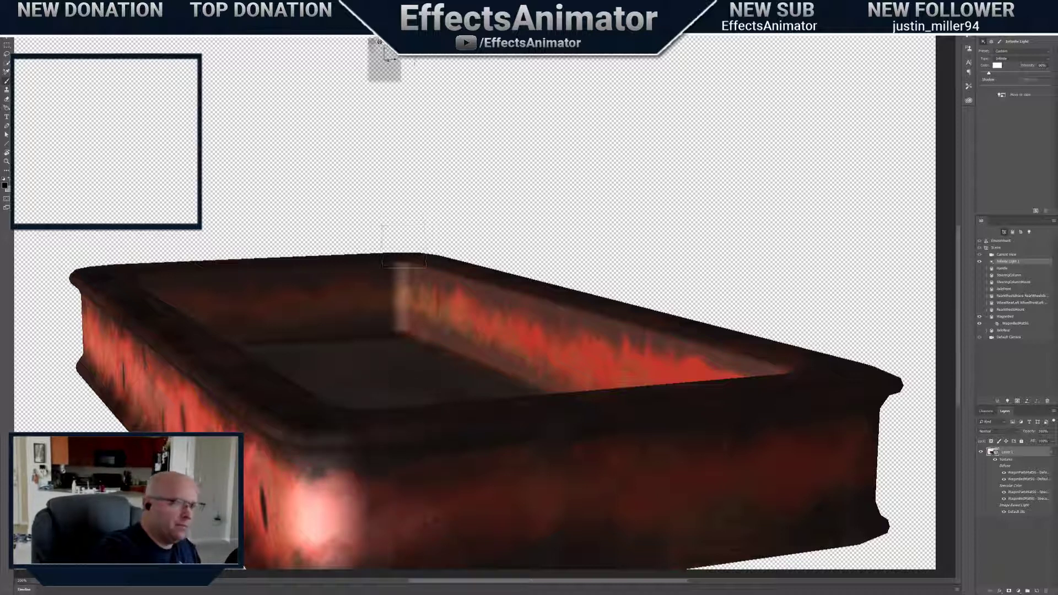
Move the infinite light to the current view and paint black specular over the short end's rim and the rust along its lower edge
left_click_drag(374, 48, 374, 38)
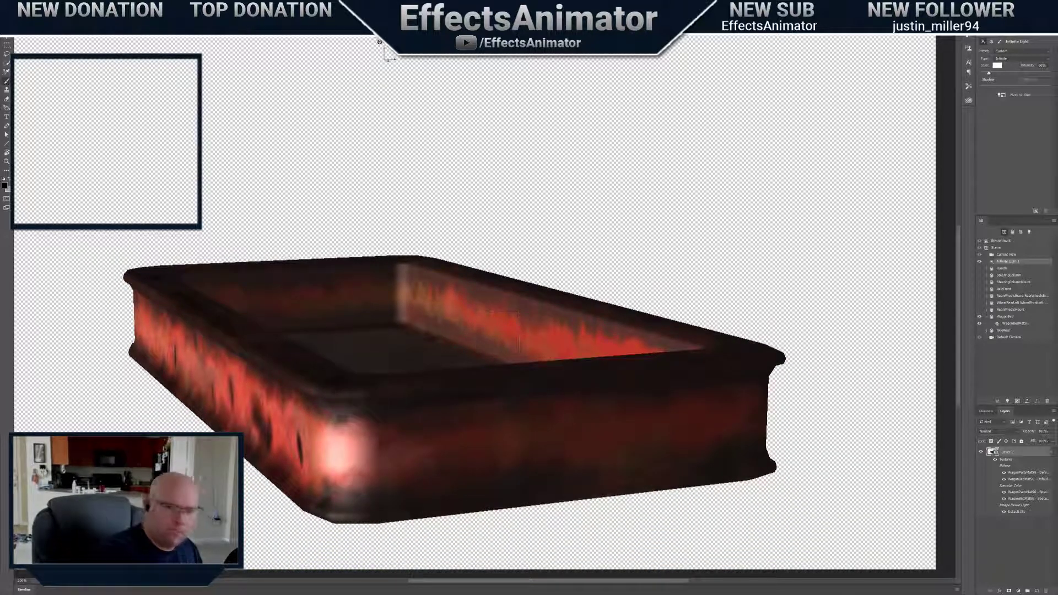
left_click(1002, 94)
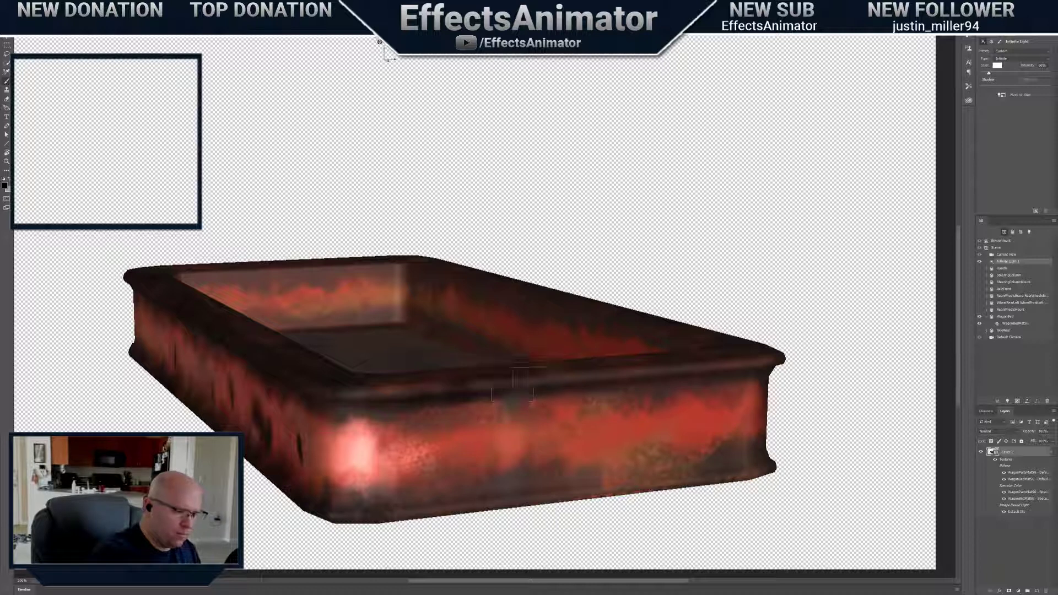
left_click_drag(379, 42, 361, 82)
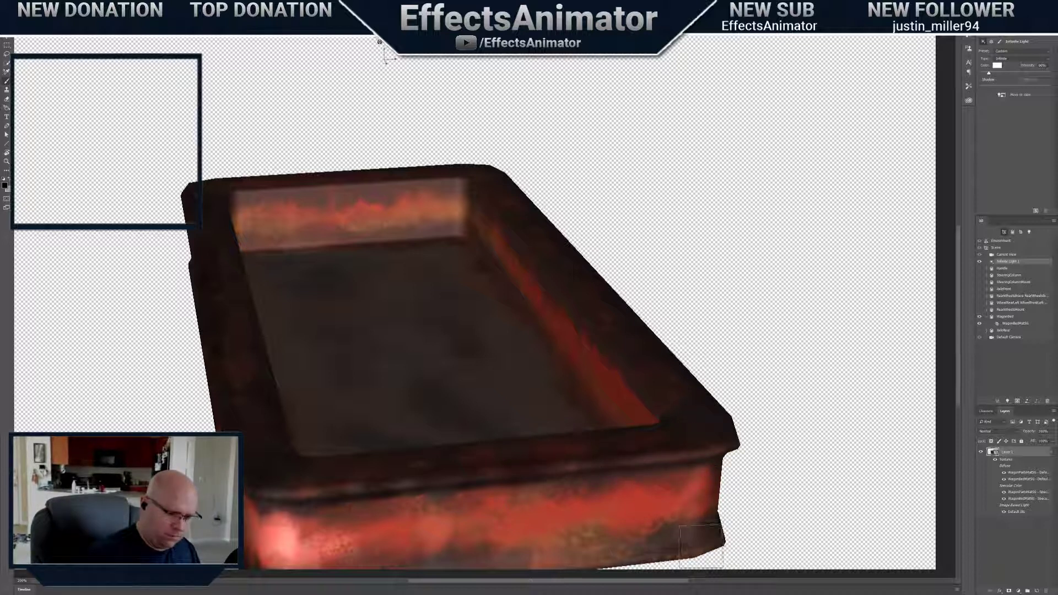
left_click_drag(380, 42, 380, 132)
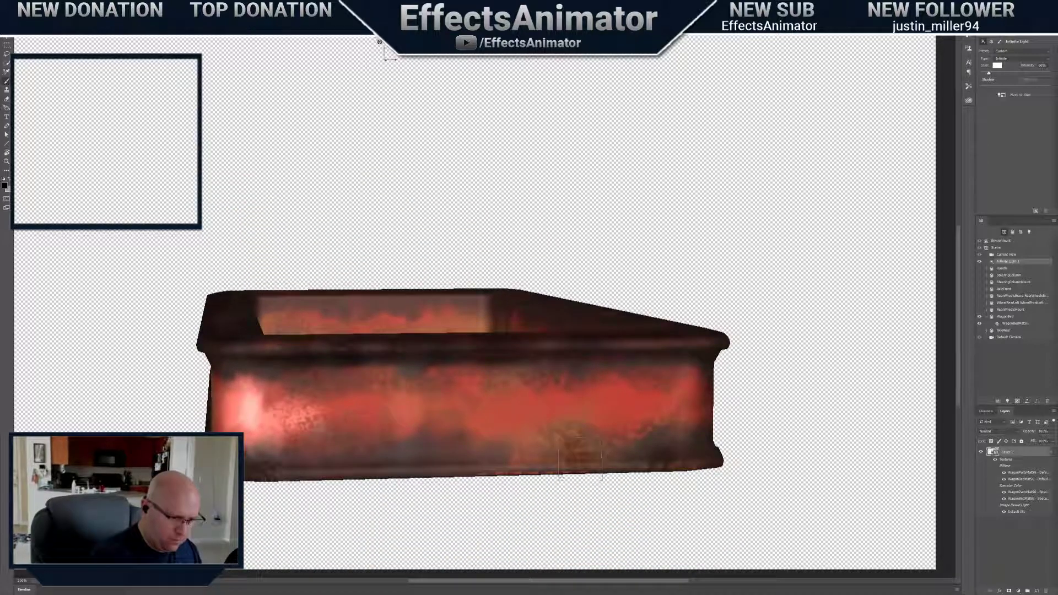
mouse_move(566, 444)
left_mouse_down()
mouse_move(634, 450)
mouse_move(679, 435)
left_mouse_up()
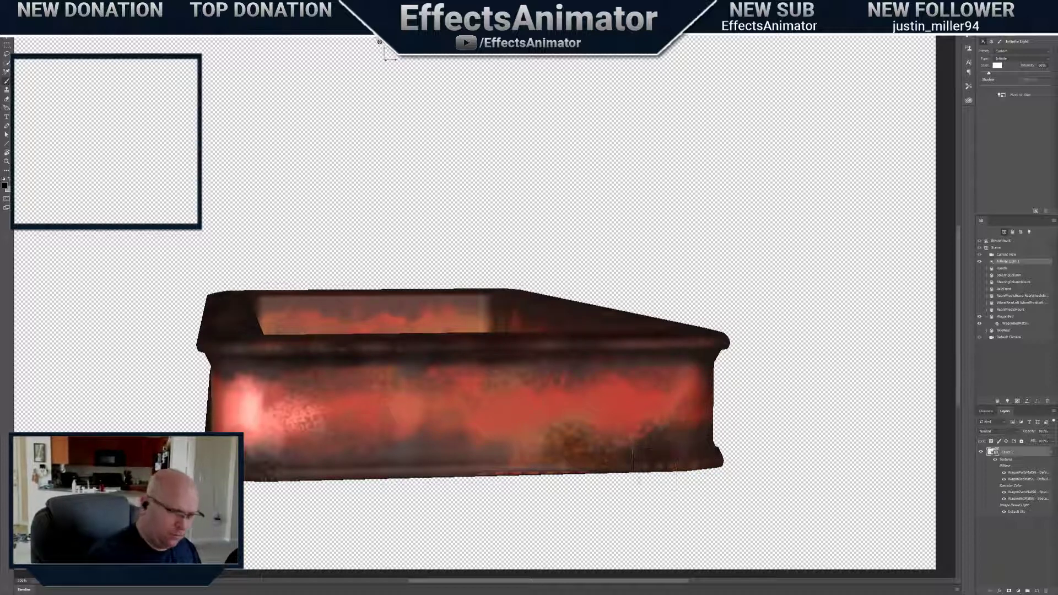
mouse_move(557, 468)
left_mouse_down()
mouse_move(409, 462)
mouse_move(499, 466)
mouse_move(480, 465)
left_mouse_up()
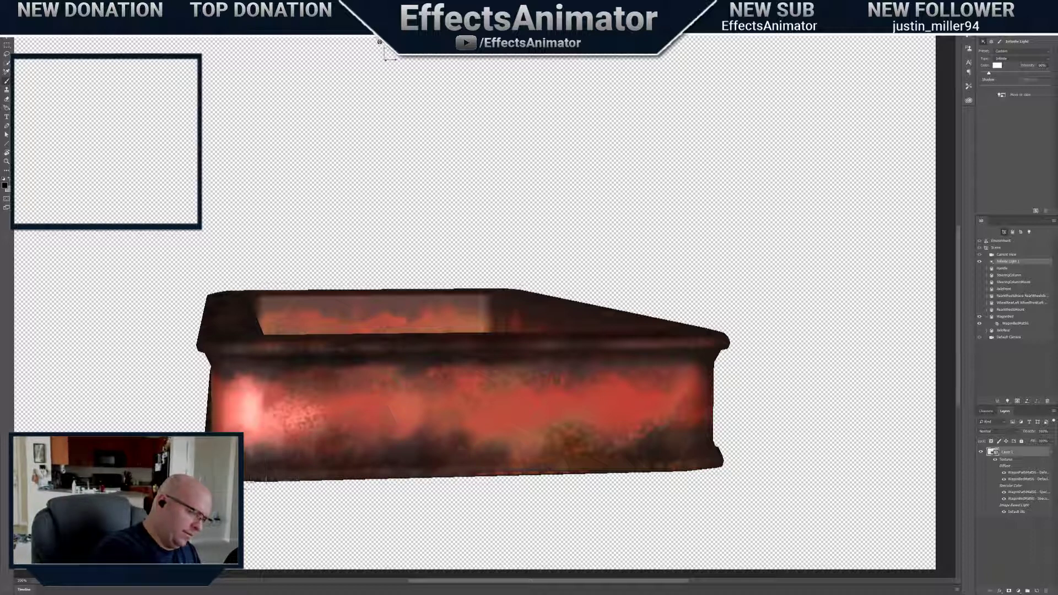
Paint black specular around the corner and over the rust below the rim of the short end, checking it from both sides
left_click_drag(379, 42, 435, 42)
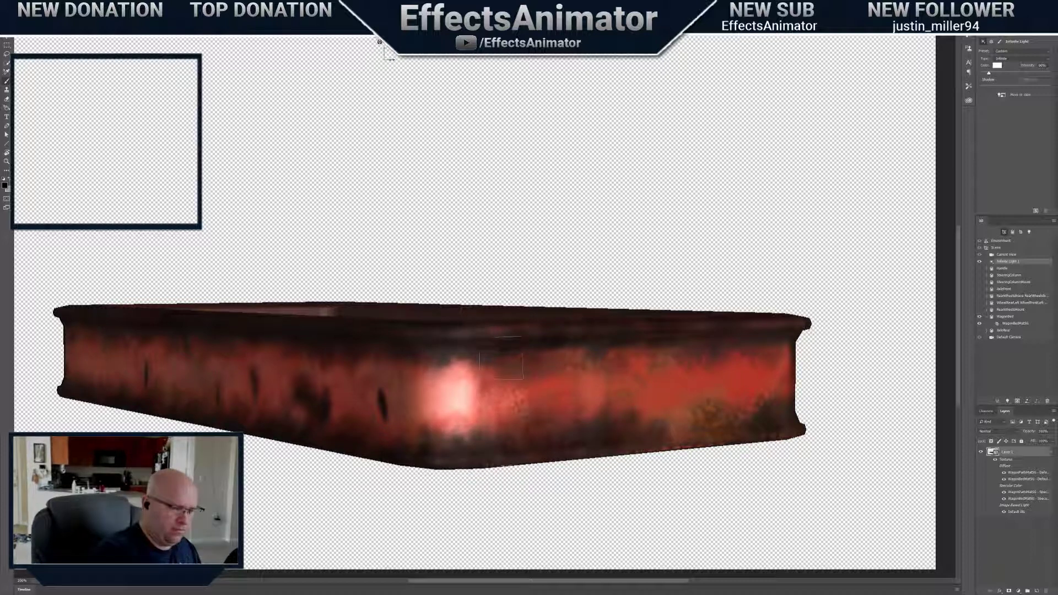
left_click_drag(379, 42, 325, 42)
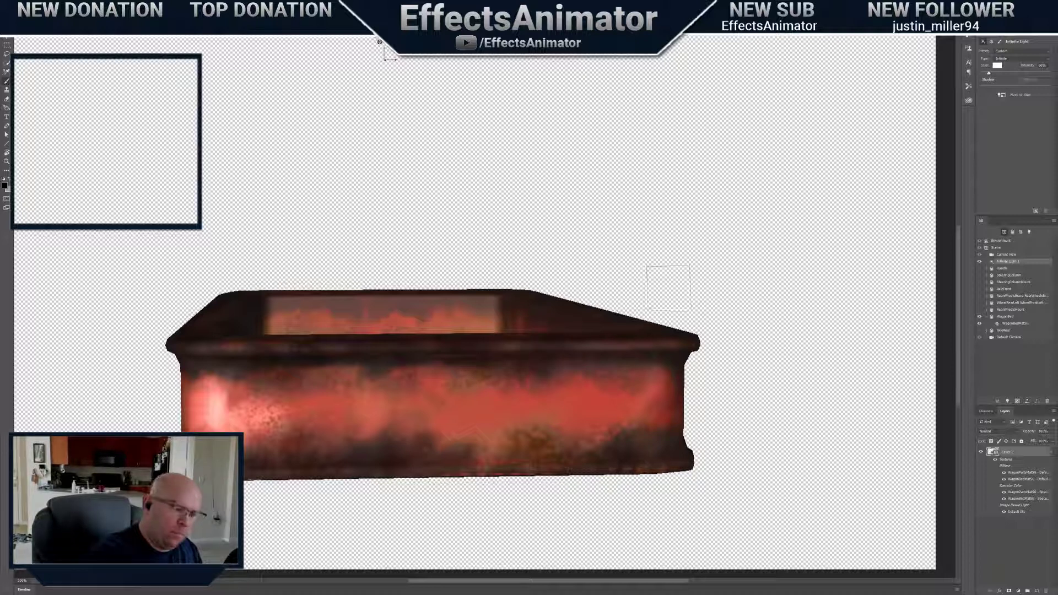
mouse_move(496, 259)
left_mouse_down()
mouse_move(485, 182)
mouse_move(493, 176)
left_mouse_up()
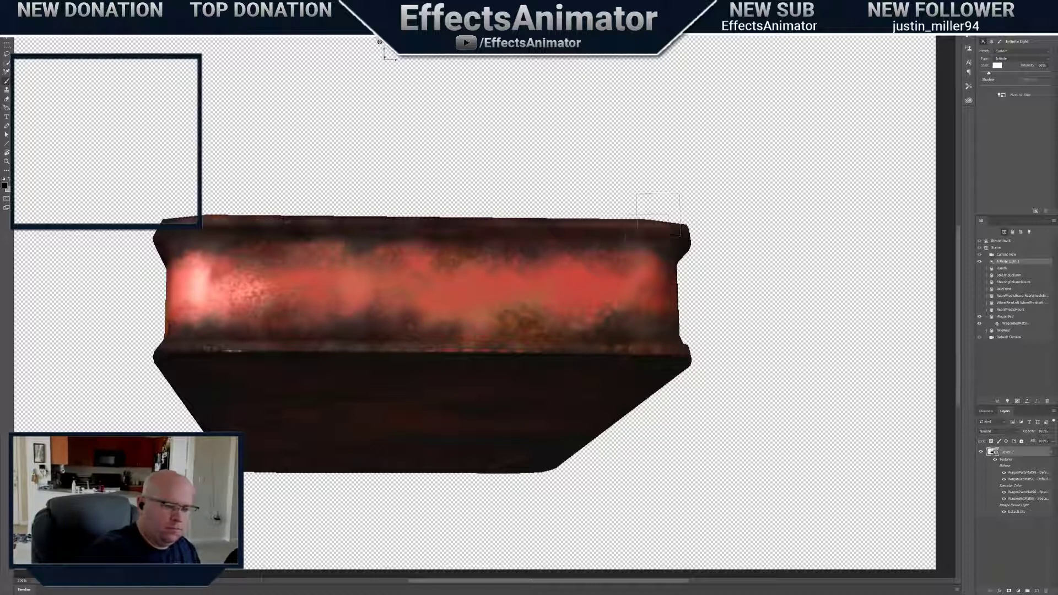
Orbit to the opposite corner from below, move the infinite light to that view and paint black specular on the rusty edges
left_click_drag(385, 54, 352, 55)
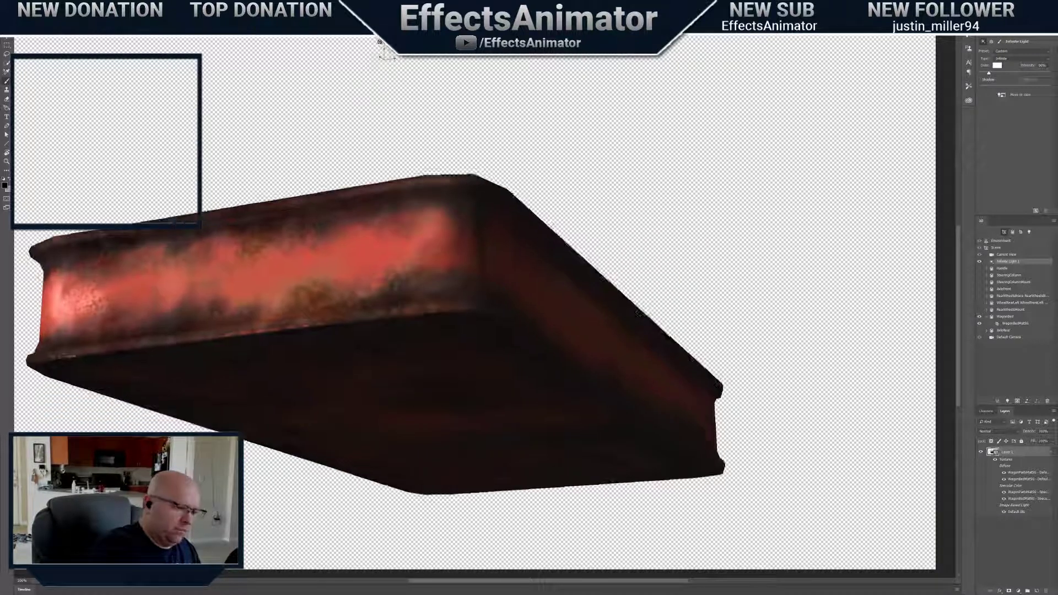
left_click(1000, 94)
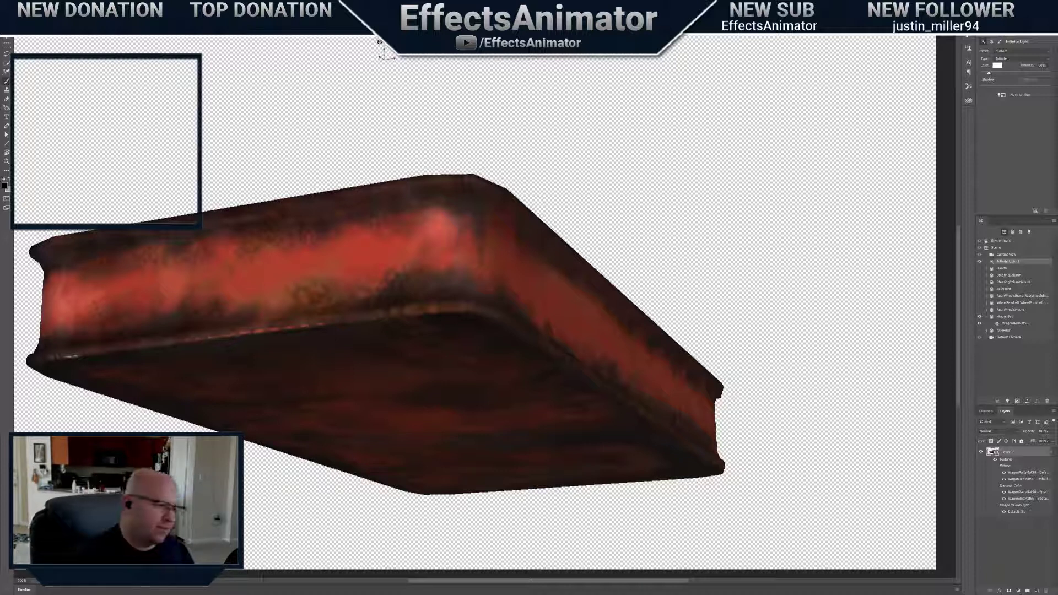
left_click_drag(380, 42, 378, 43)
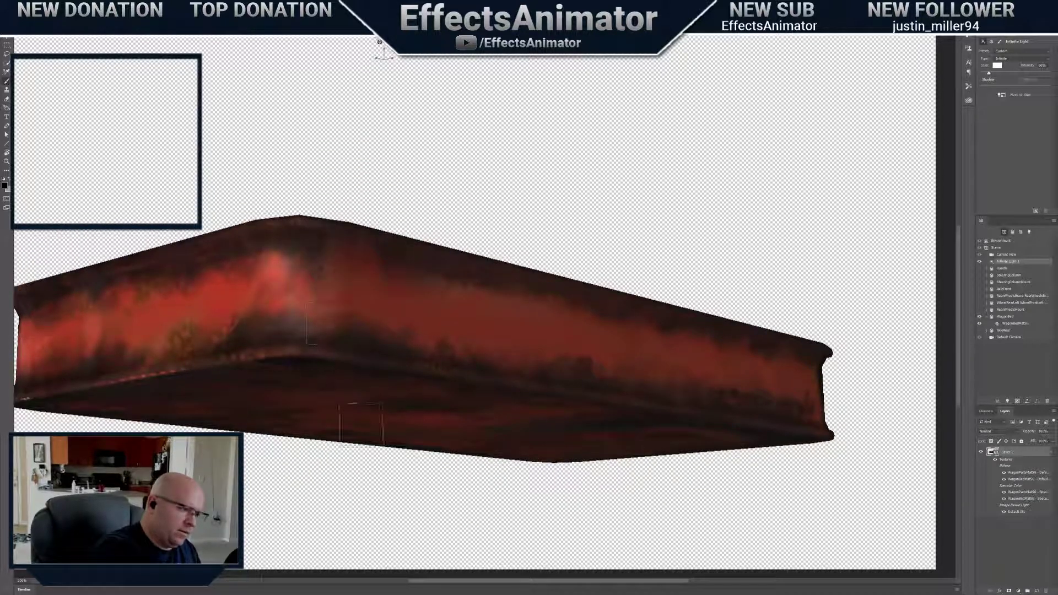
left_click_drag(380, 43, 380, 43)
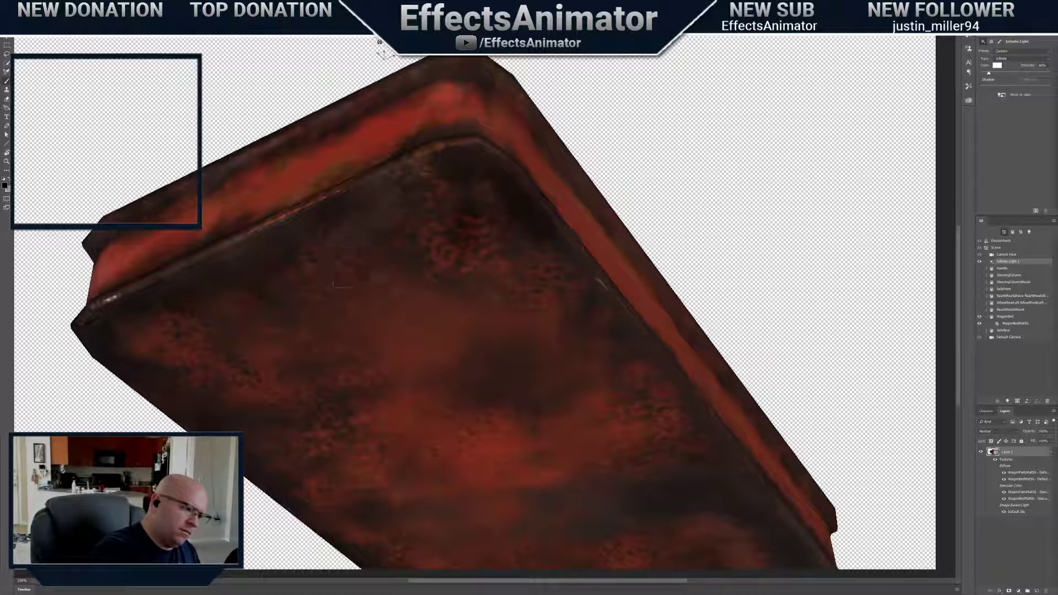
View the bed's underside, adjust the brush and paint black specular over its dark rust patches and outer edges
left_click_drag(380, 42, 211, 174)
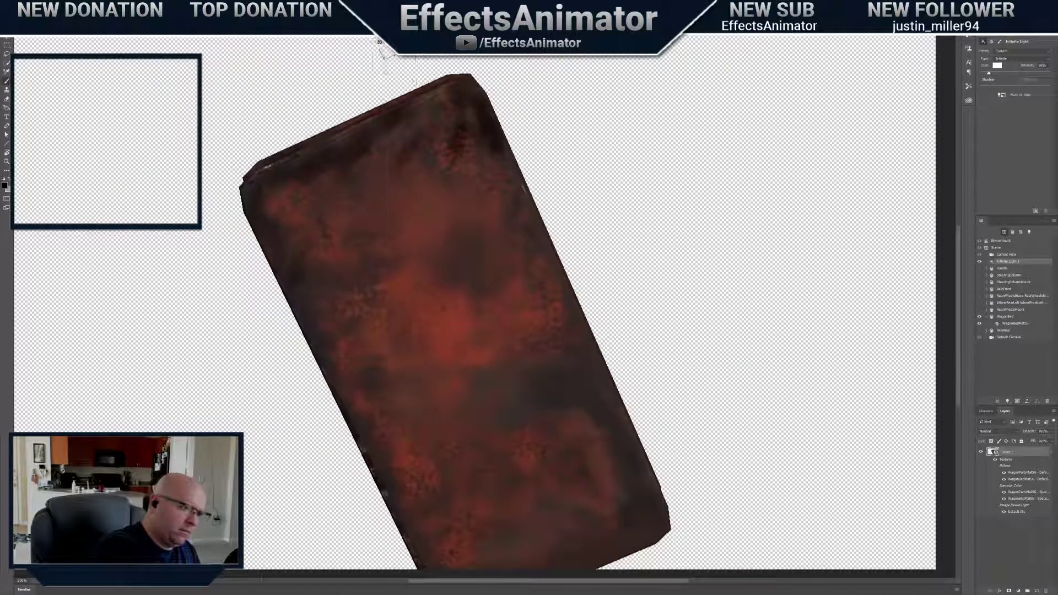
right_click(426, 148)
key("Return")
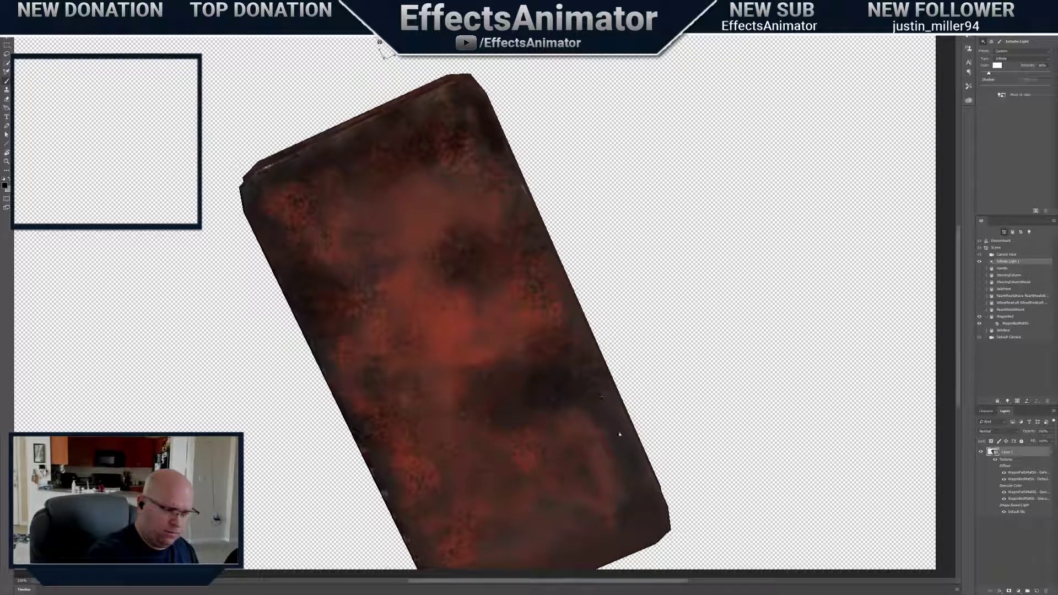
left_click_drag(479, 152, 449, 68)
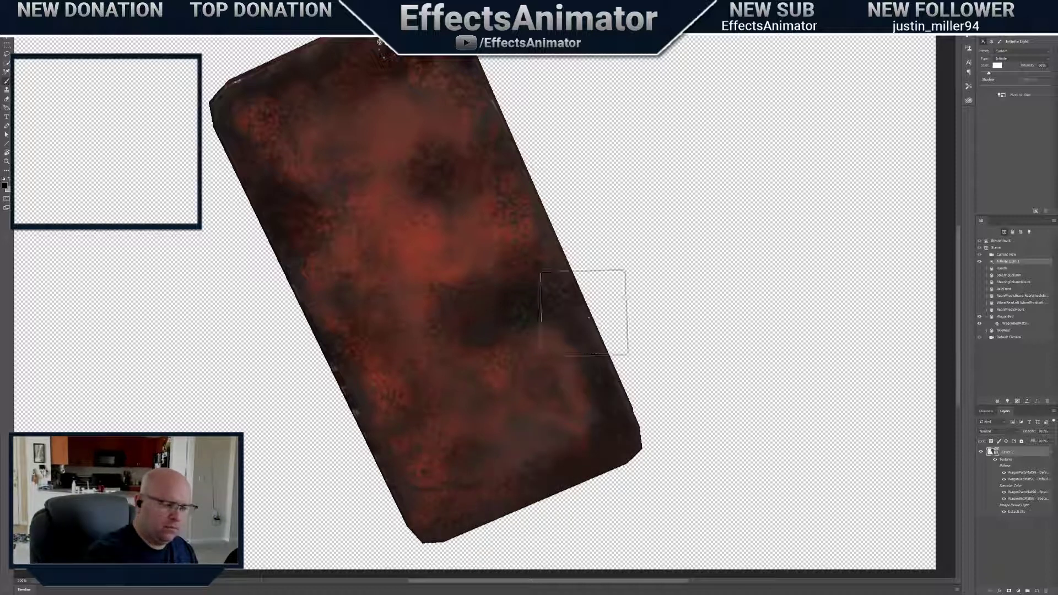
Reduce the brush size and continue the black specular on the smaller rust areas near the underside's far end
right_click(563, 291)
left_click_drag(634, 311, 628, 311)
key("Return")
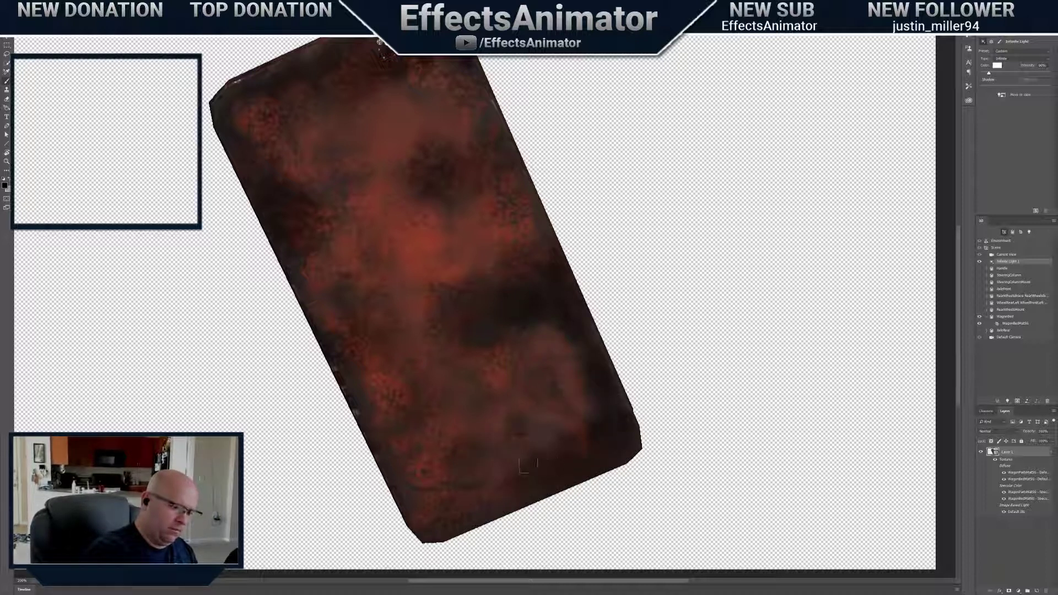
Touch up the black specular on the underside and inspect the bed's side and lower corner from several angles
left_click(477, 404)
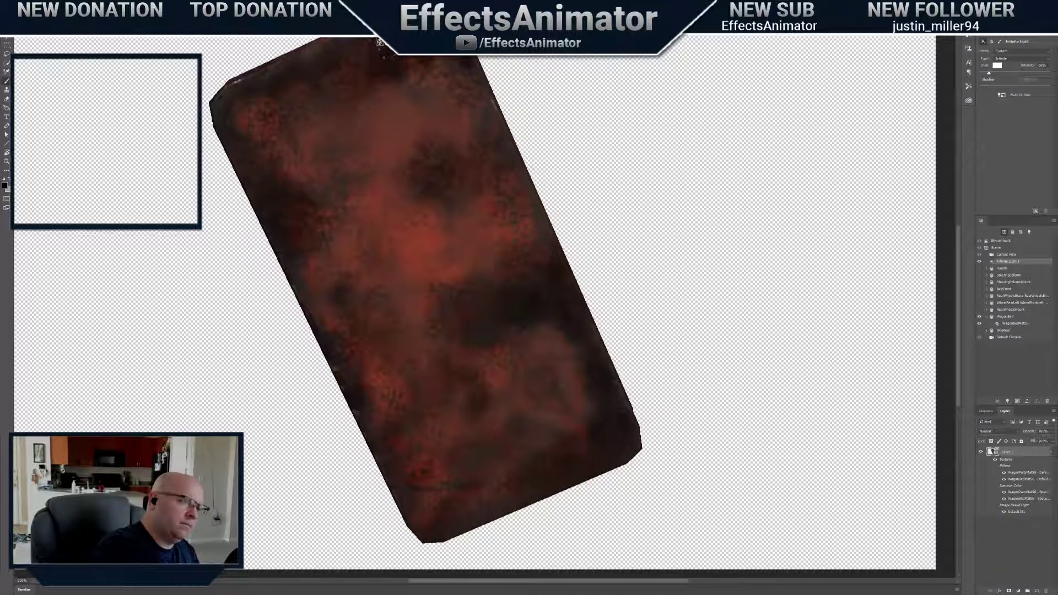
left_click_drag(380, 42, 412, 84)
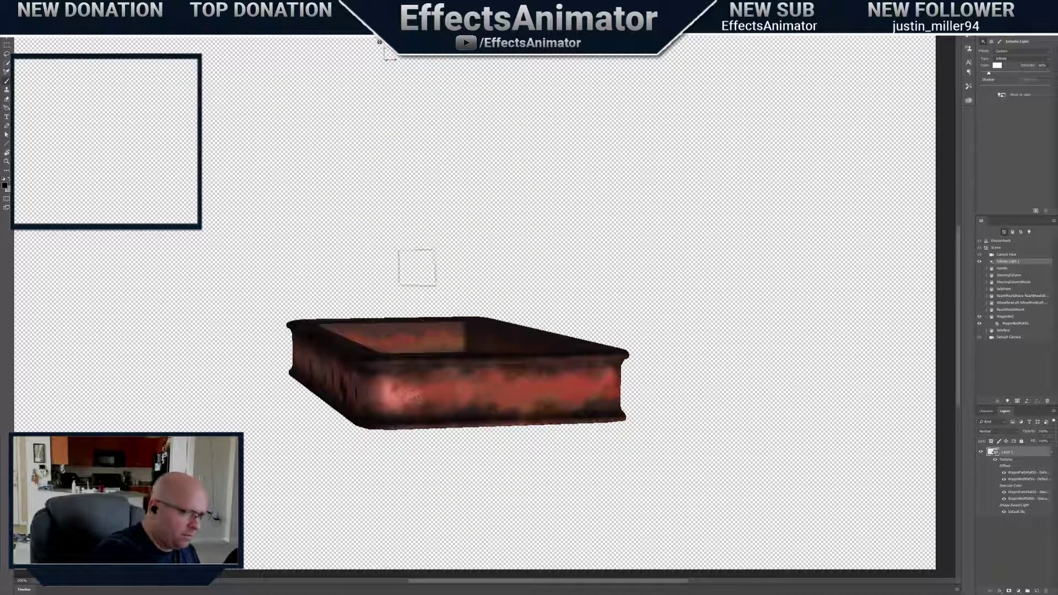
left_click_drag(380, 42, 380, 15)
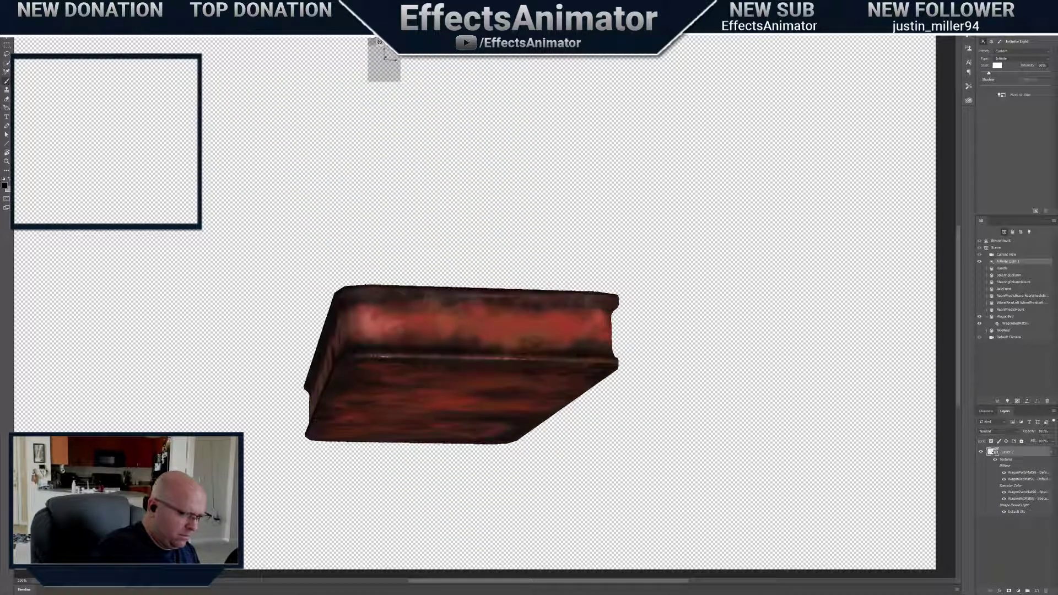
left_click_drag(399, 50, 395, 83)
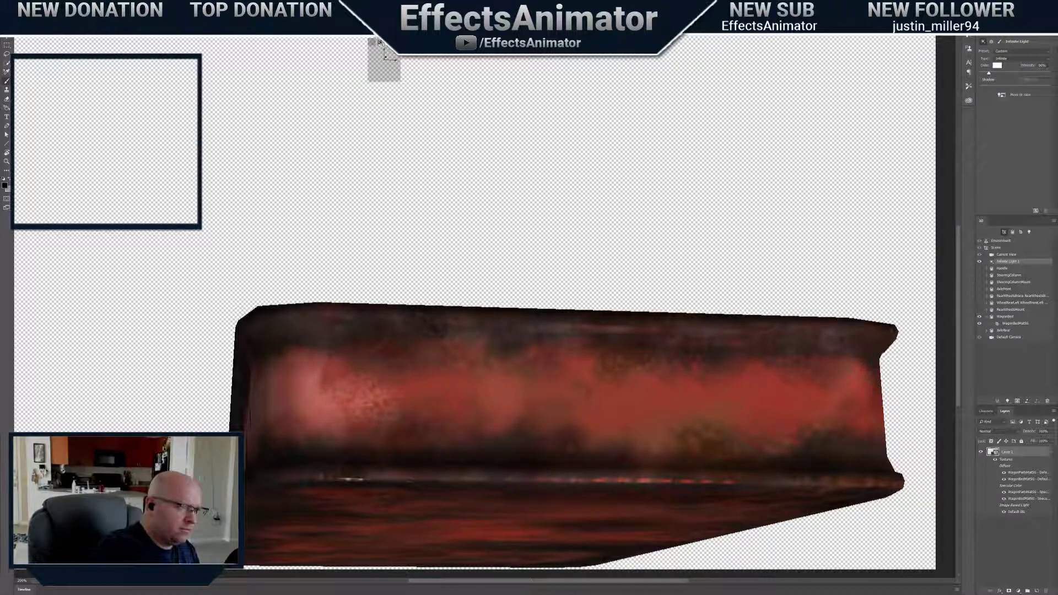
left_click_drag(380, 42, 401, 58)
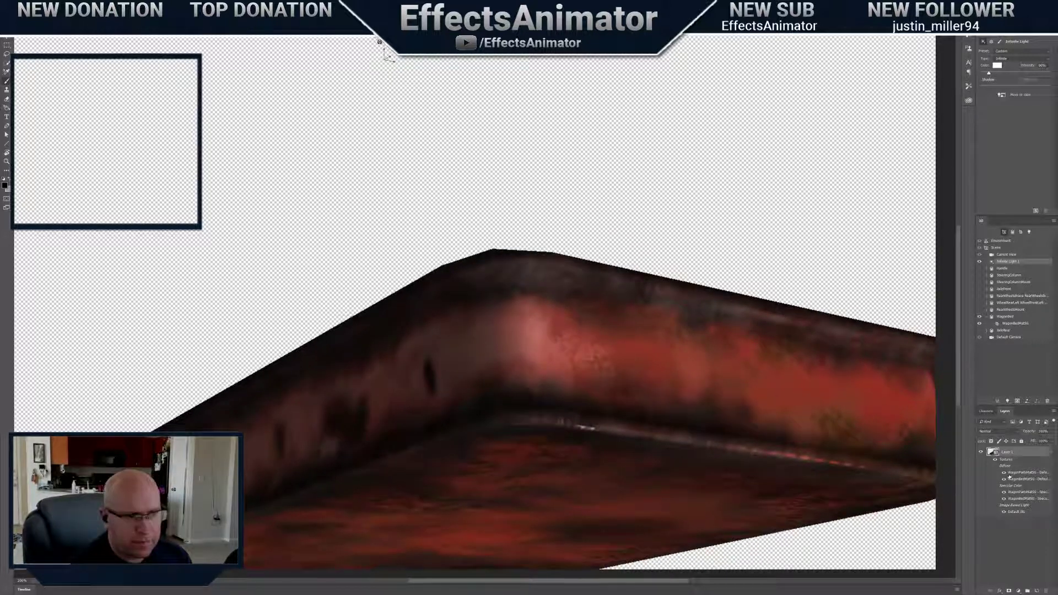
Set the bed material's paint target to Diffuse, cover the light marks on the lower corner seam, and return the target to Specular Color
left_click(980, 269)
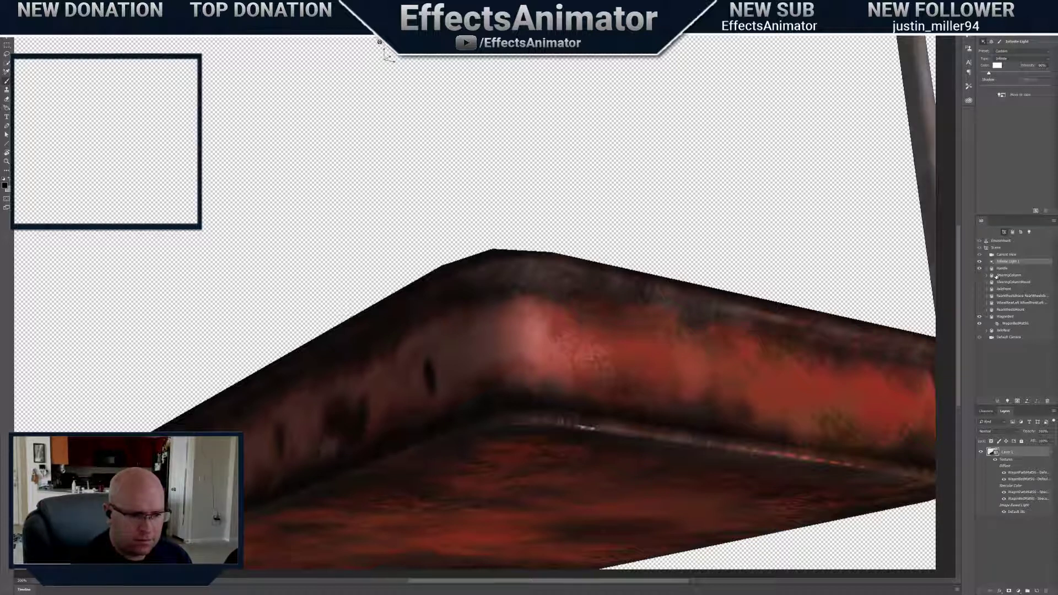
left_click(980, 268)
left_click(999, 324)
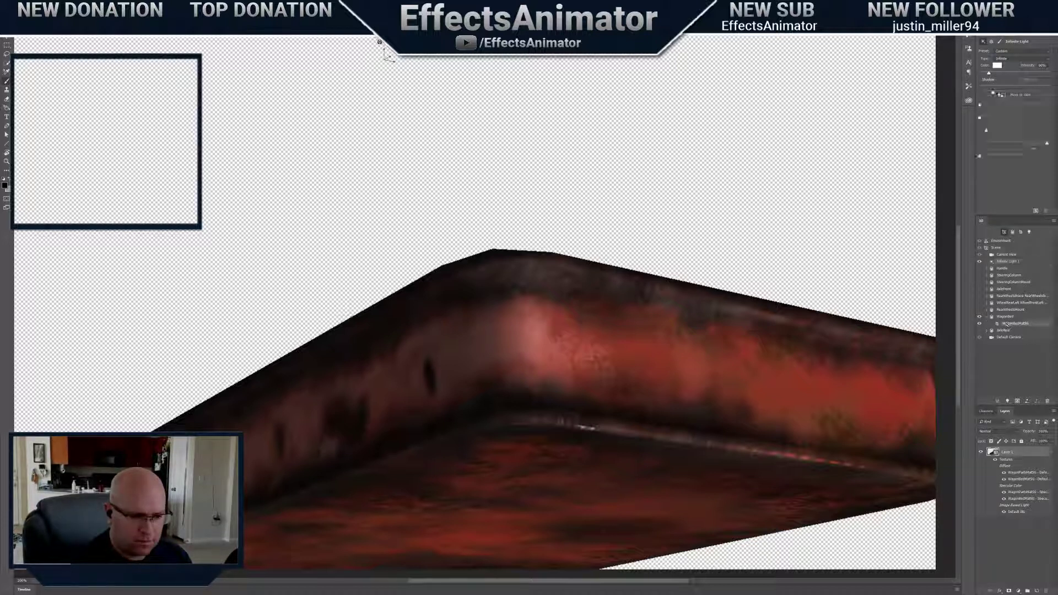
left_click(991, 43)
left_click(1025, 59)
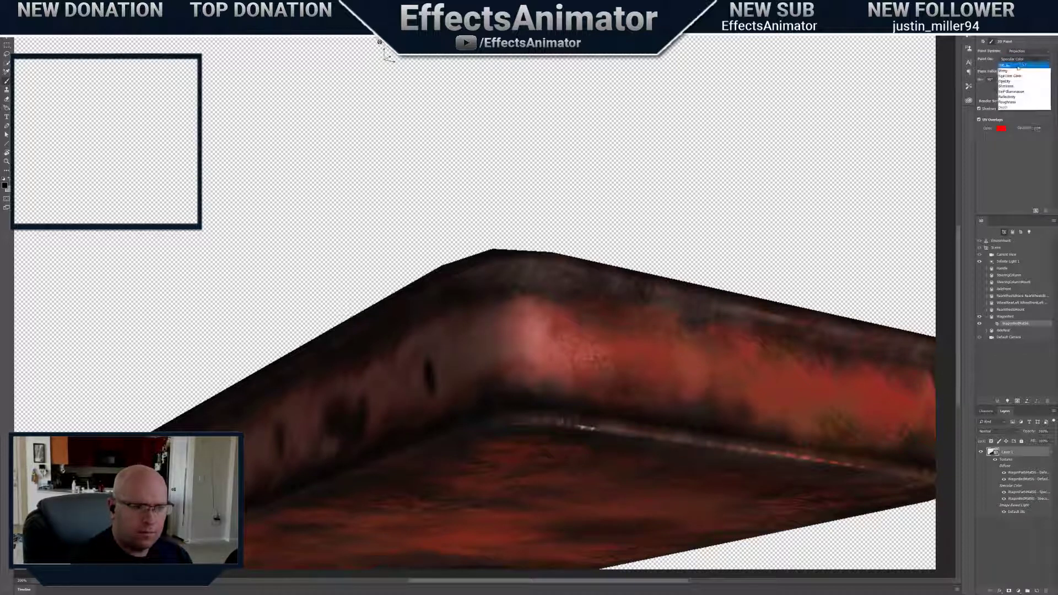
left_click(1018, 66)
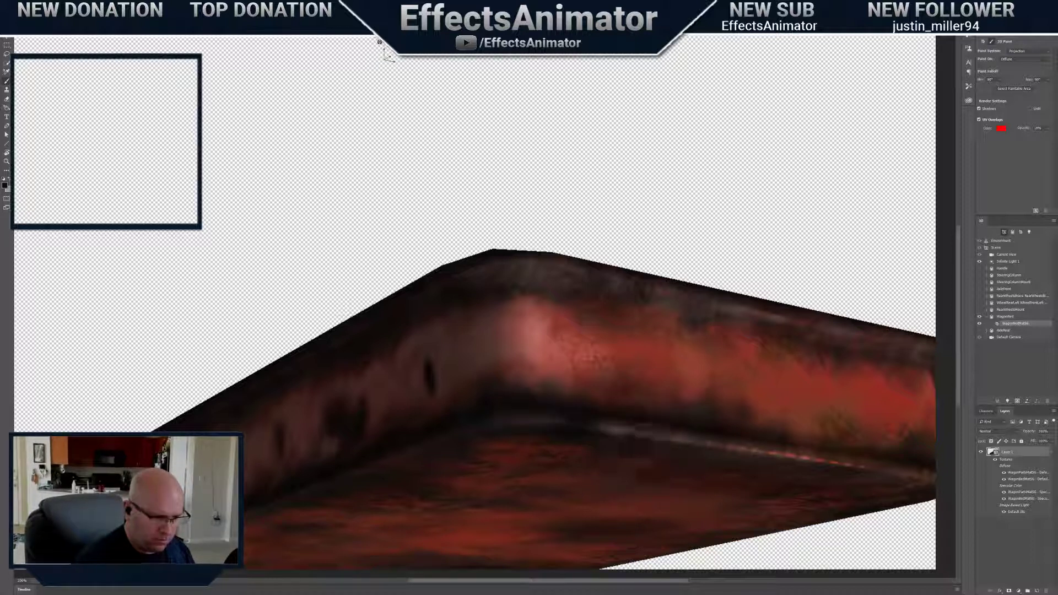
left_click(1023, 59)
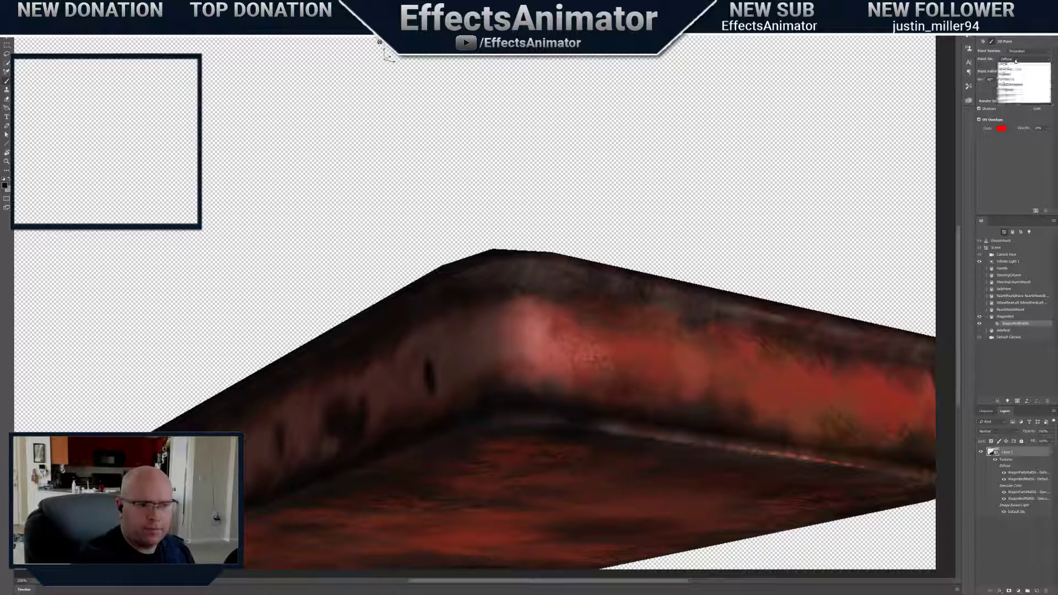
left_click(1010, 76)
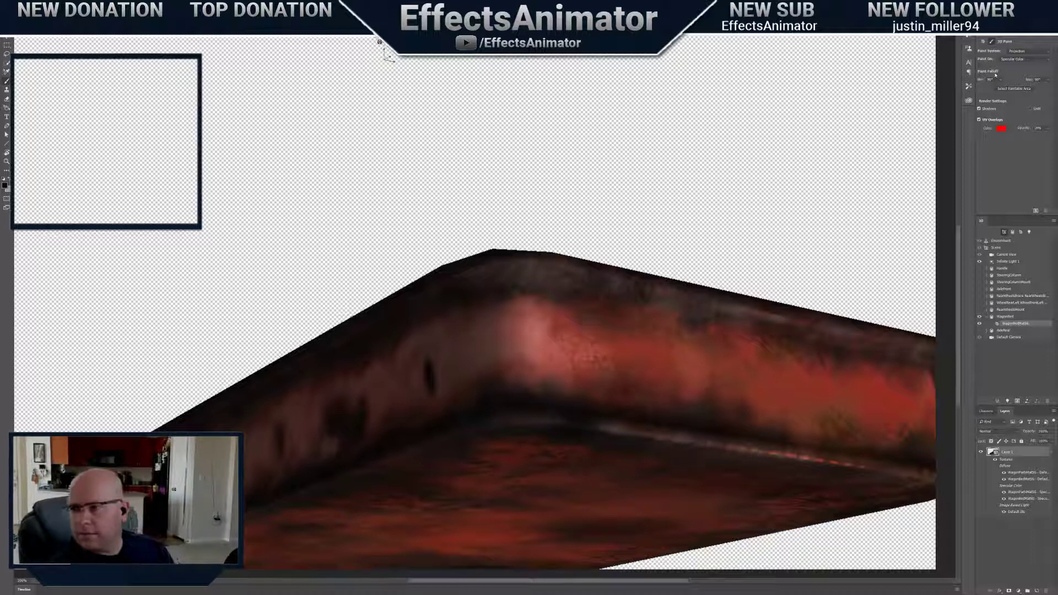
Orbit to the bed's interior, move the infinite light to that view and adjust the brush for the floor
left_click_drag(379, 42, 386, 53)
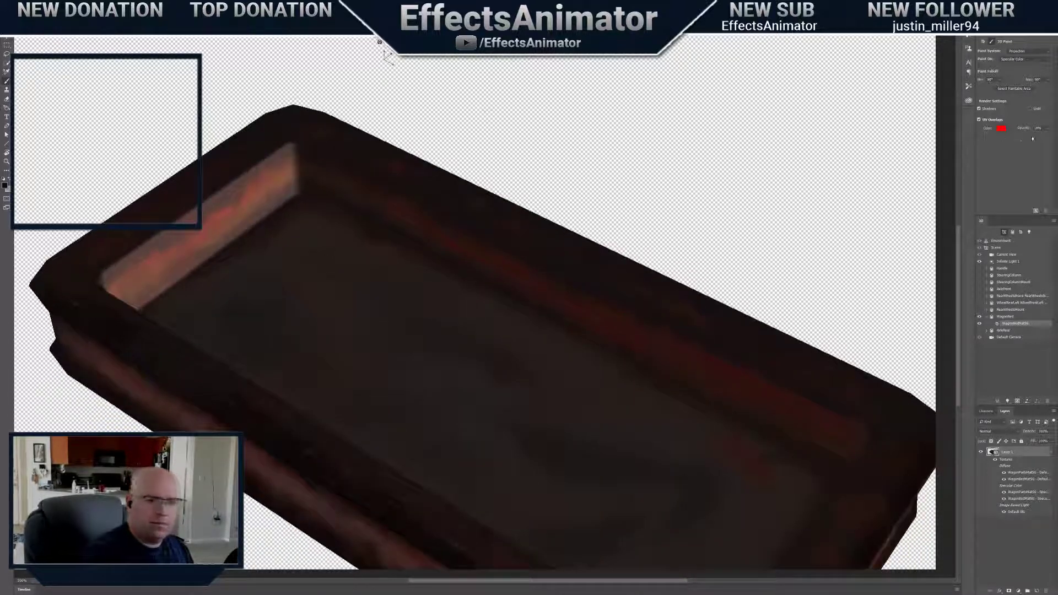
left_click(1008, 262)
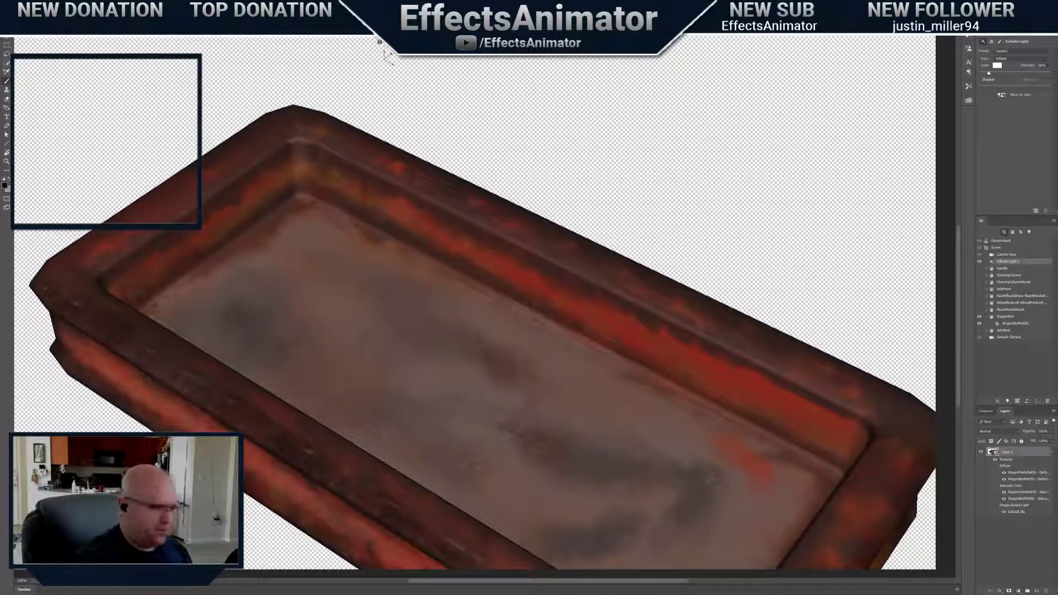
left_click_drag(385, 52, 353, 72)
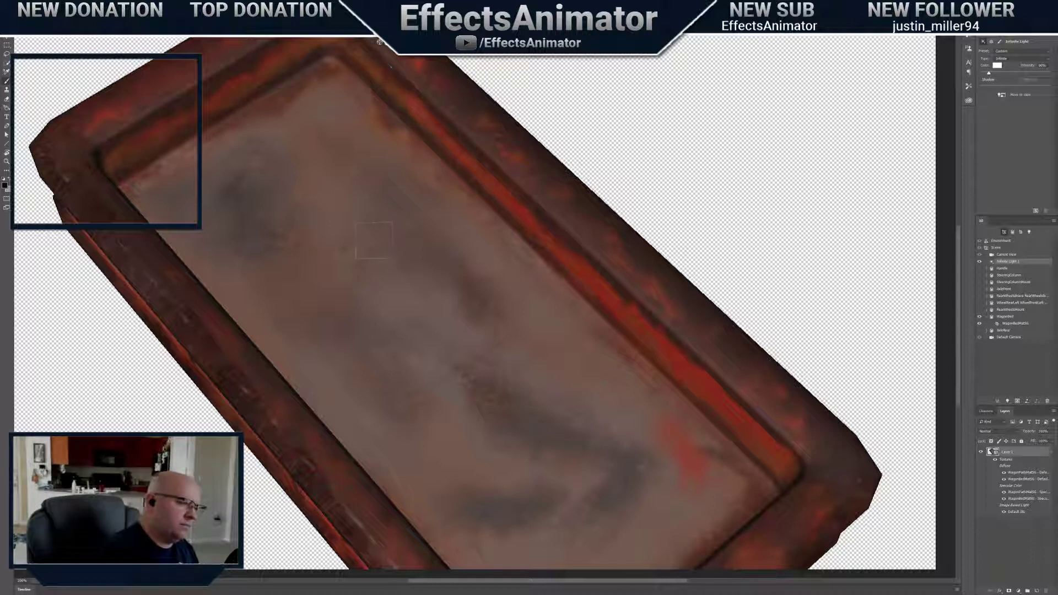
right_click(432, 317)
left_click(492, 366)
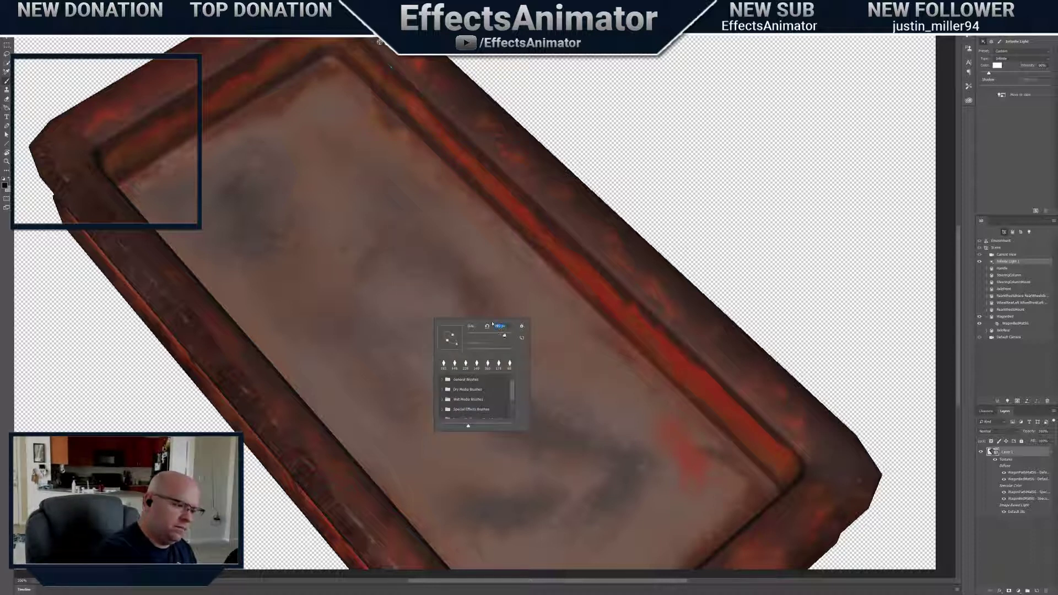
key("Return")
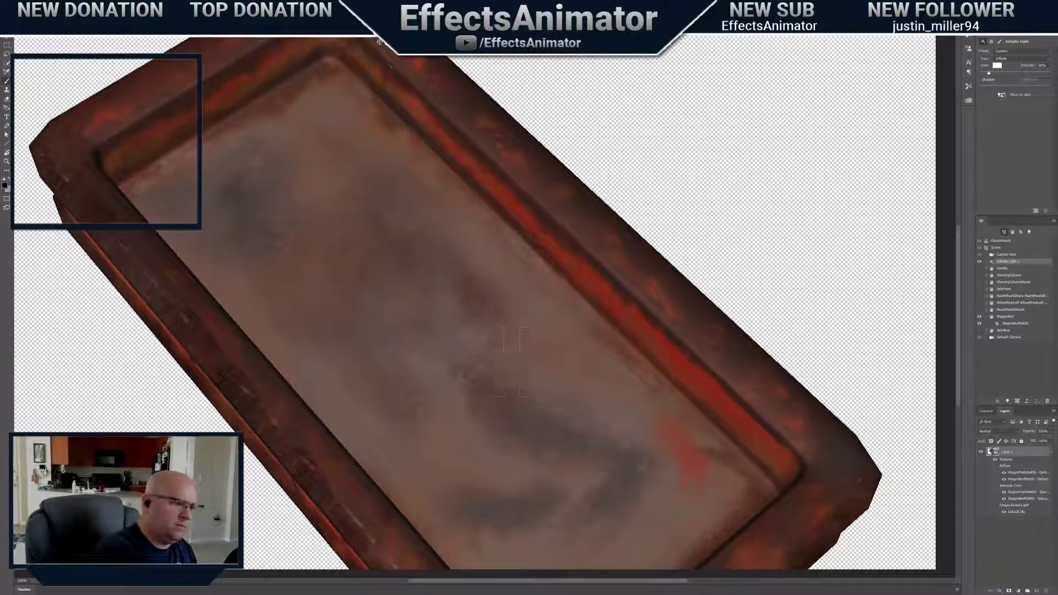
left_click_drag(569, 315, 559, 285, "ctrl")
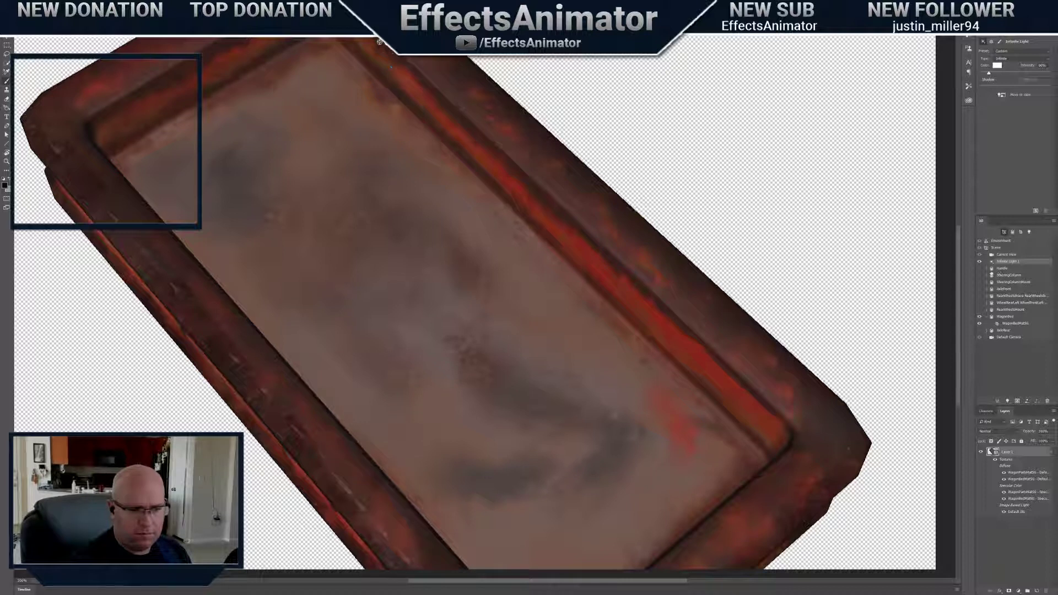
Paint black specular on the bed material over the rusty patches in the middle of the floor, adjusting the brush size
left_click(1014, 324)
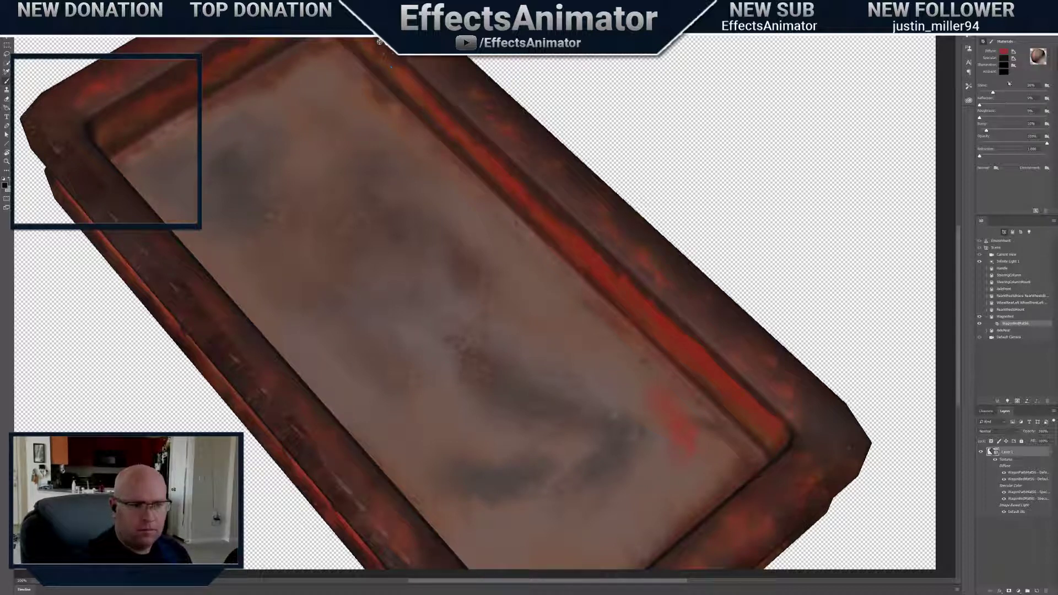
left_click(991, 41)
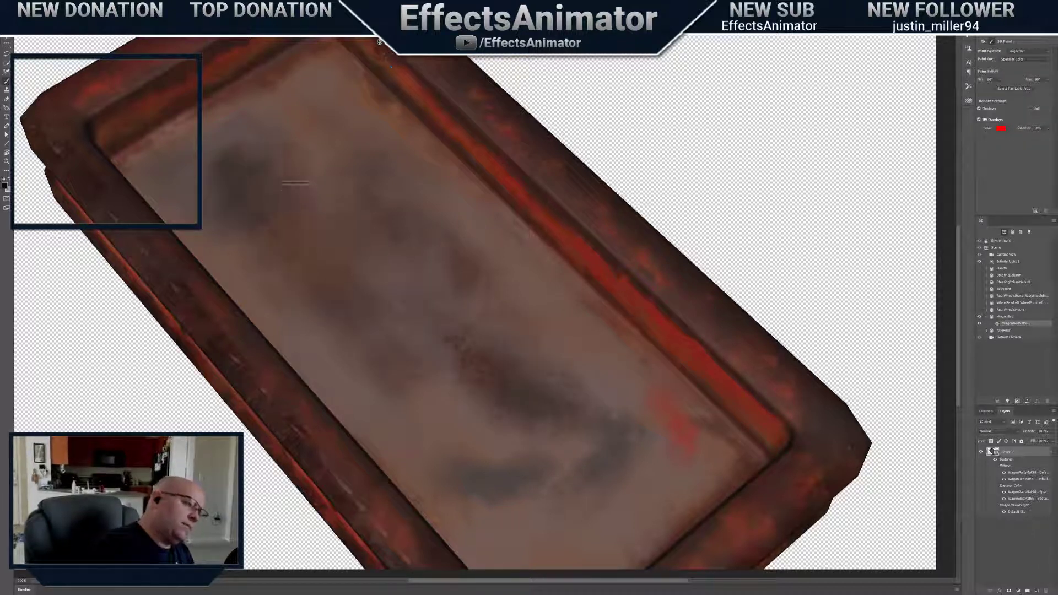
left_click_drag(379, 42, 386, 60)
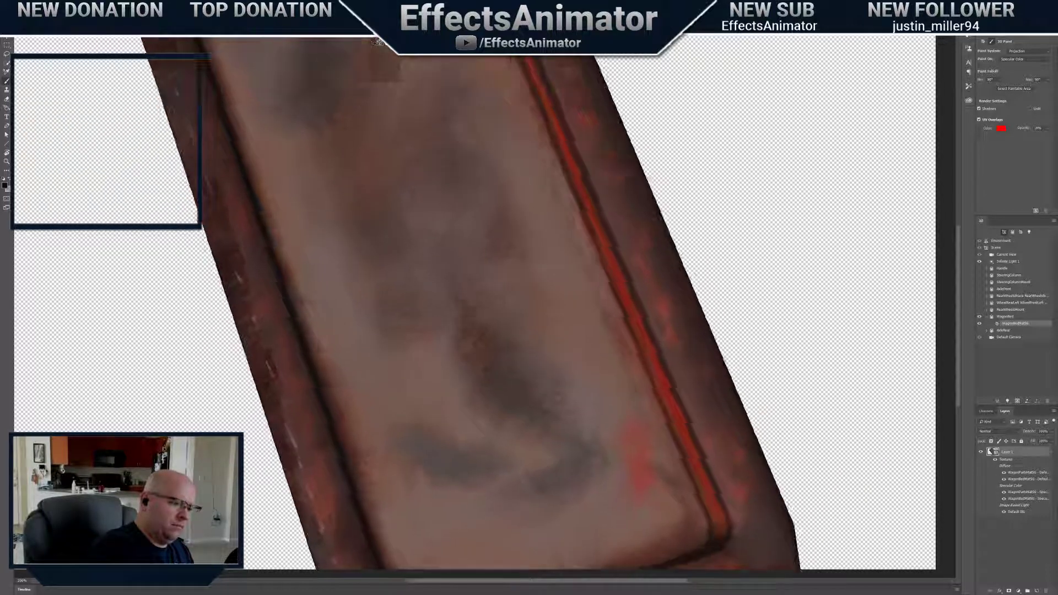
mouse_move(441, 443)
left_mouse_down()
mouse_move(455, 463)
mouse_move(504, 470)
left_mouse_up()
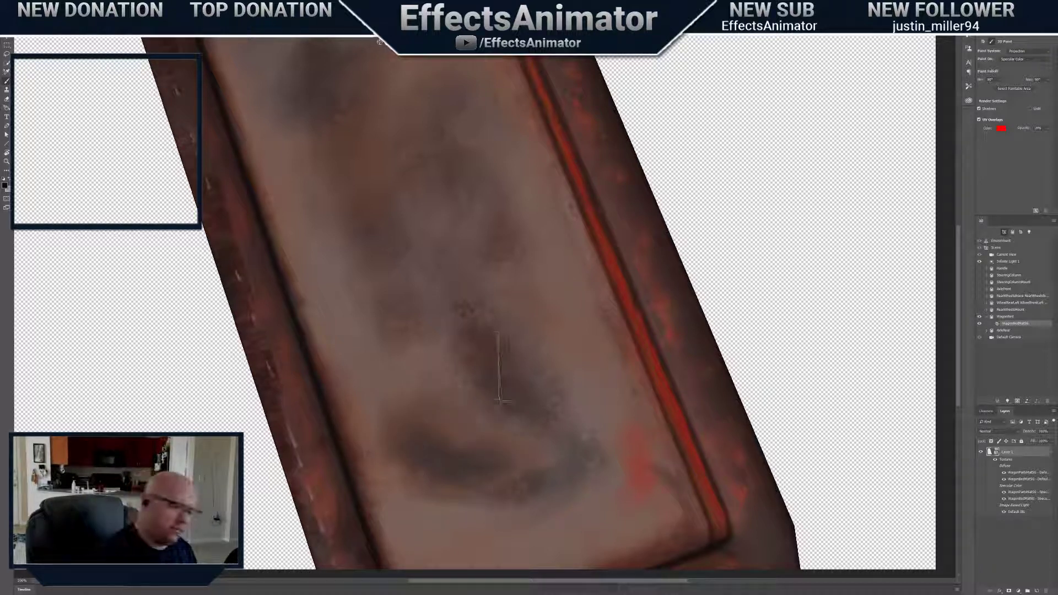
right_click(467, 324)
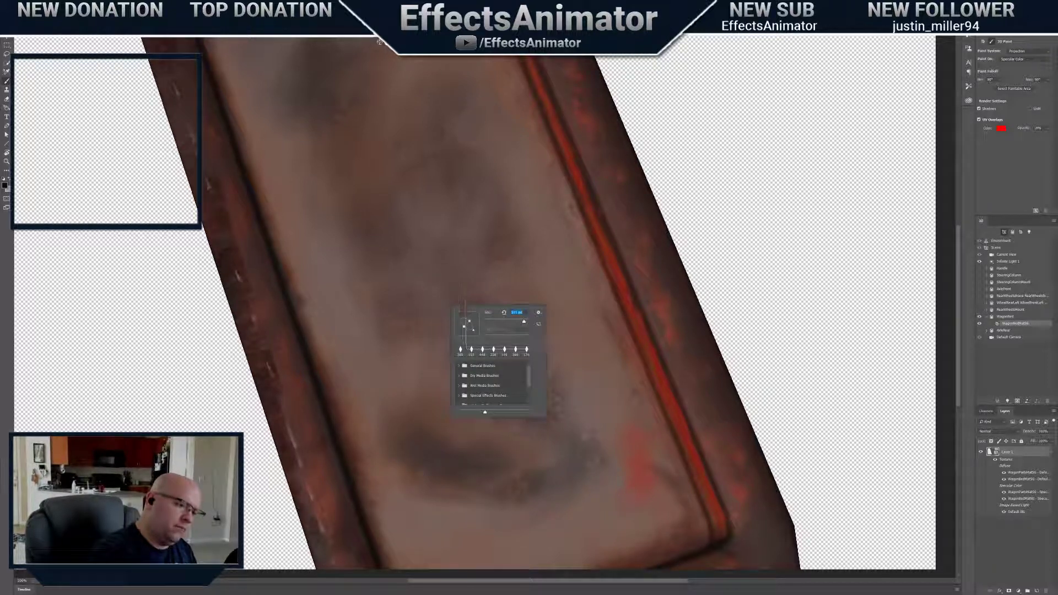
key("Return")
left_click_drag(371, 270, 388, 303)
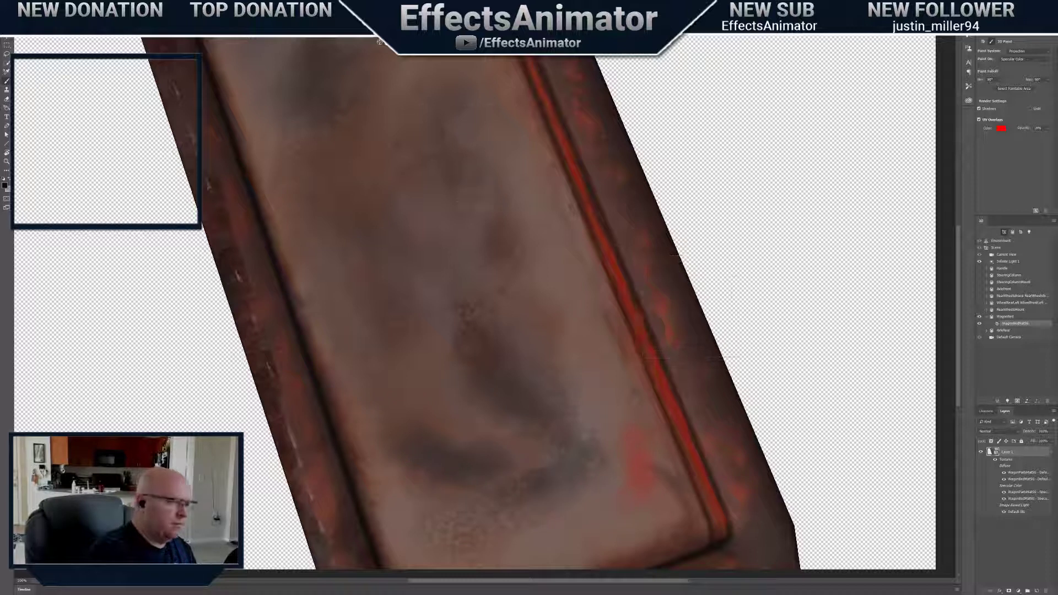
Continue the black specular over the near end of the bed's floor, around its dark stains
left_click_drag(379, 42, 369, 3)
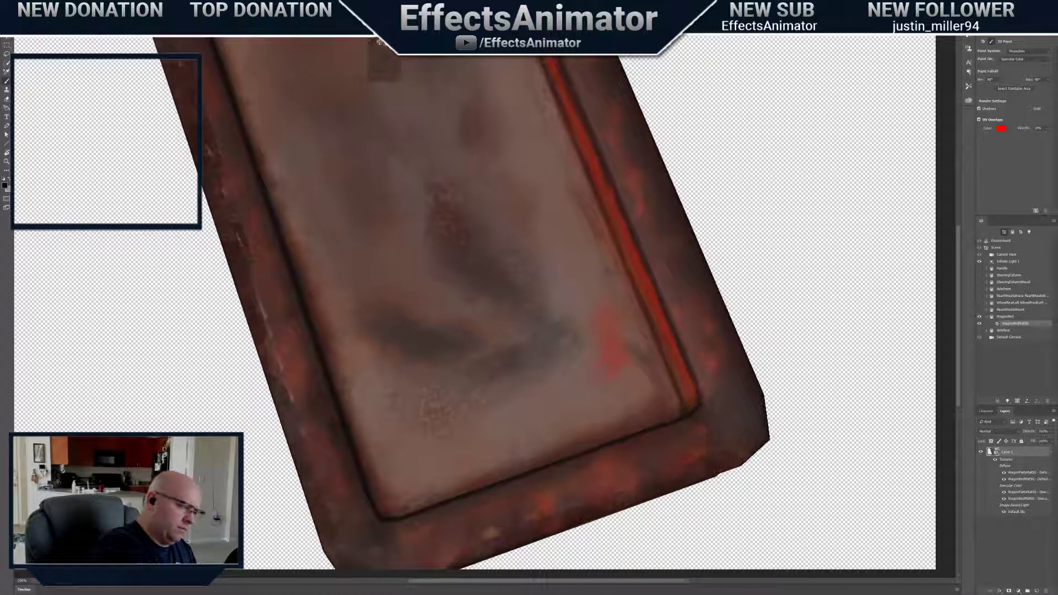
left_click_drag(440, 420, 380, 373)
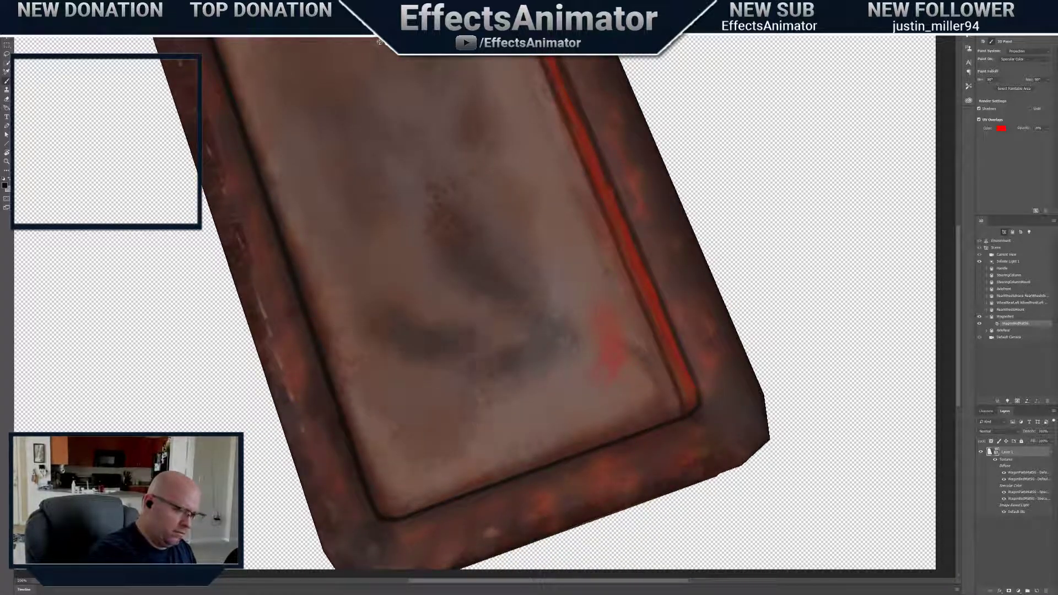
mouse_move(503, 410)
left_mouse_down()
mouse_move(561, 384)
mouse_move(579, 309)
mouse_move(554, 320)
left_mouse_up()
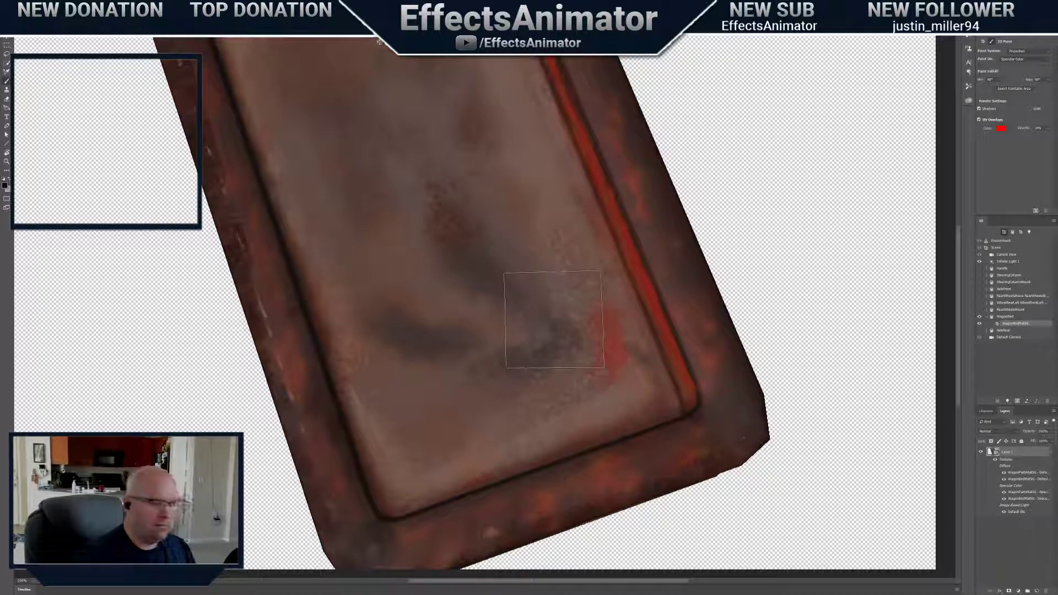
Switch the paint system to Texture, paint black specular over the rest of the floor and its edges, and check the interior at an angle
left_click(1026, 51)
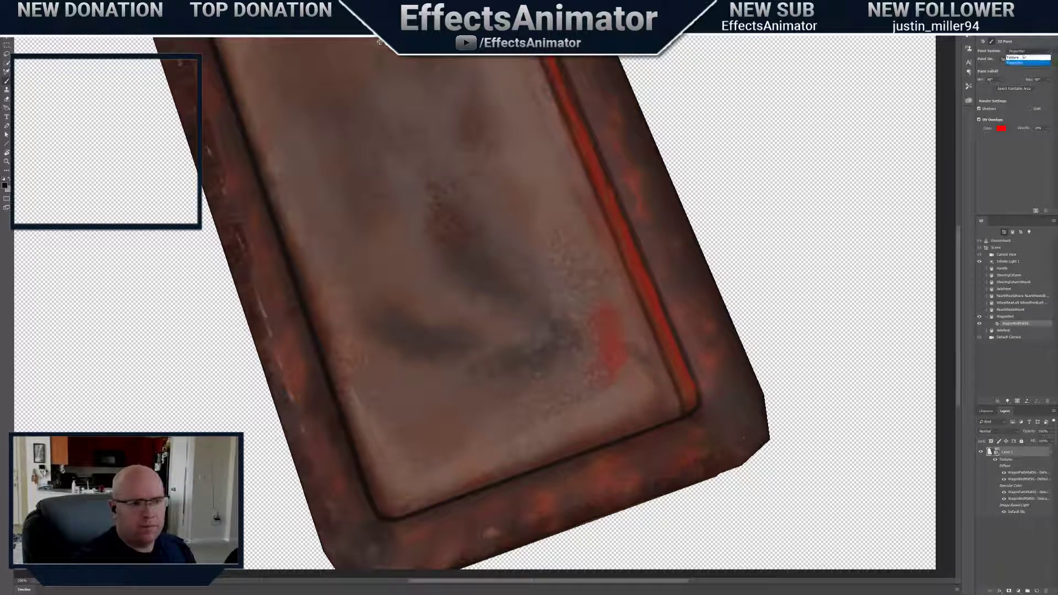
left_click(1019, 63)
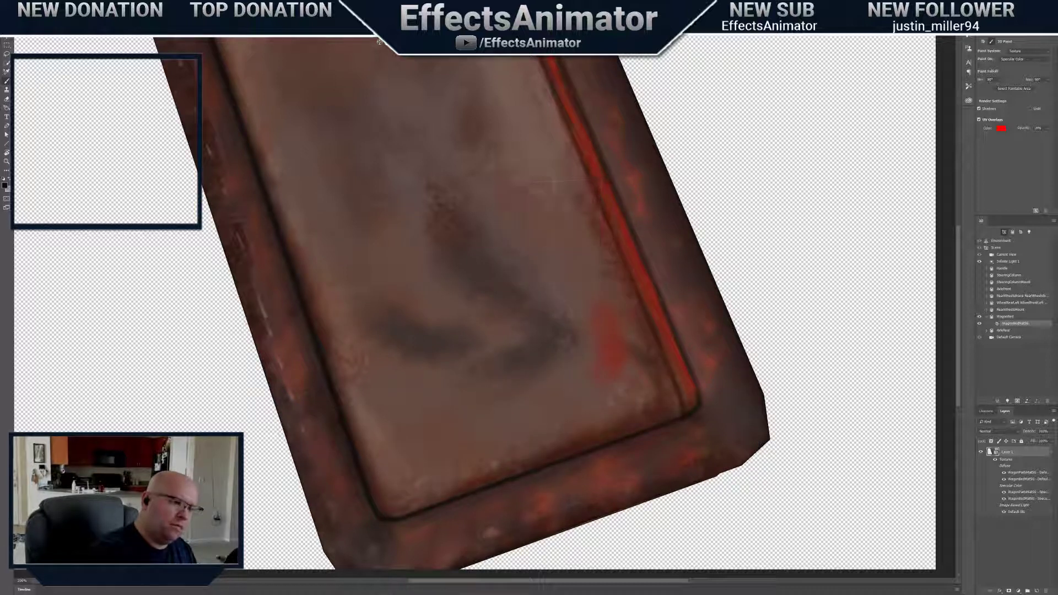
left_click_drag(393, 42, 429, 193)
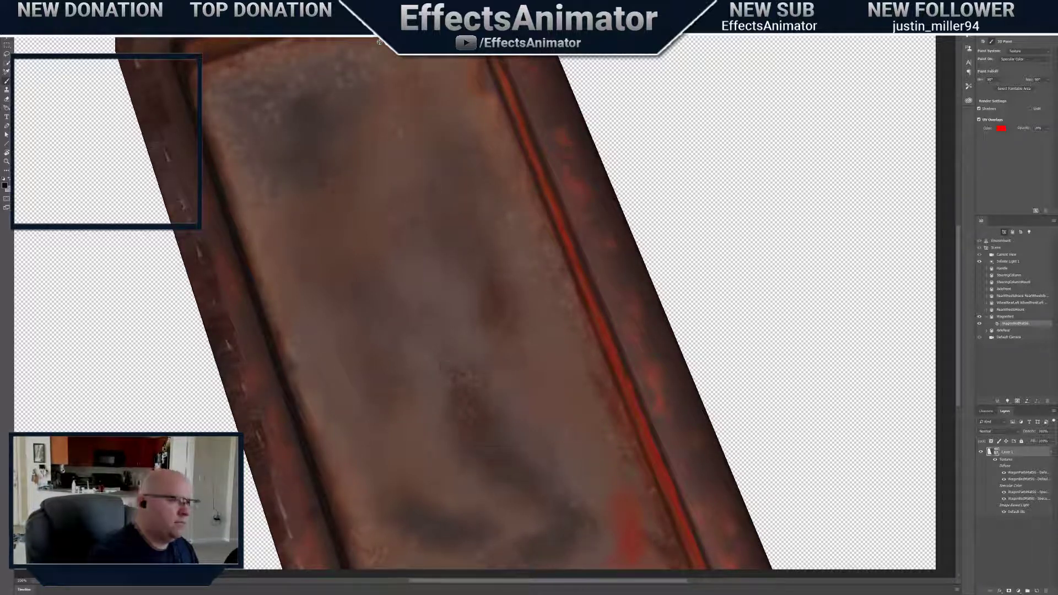
left_click_drag(380, 42, 385, 61)
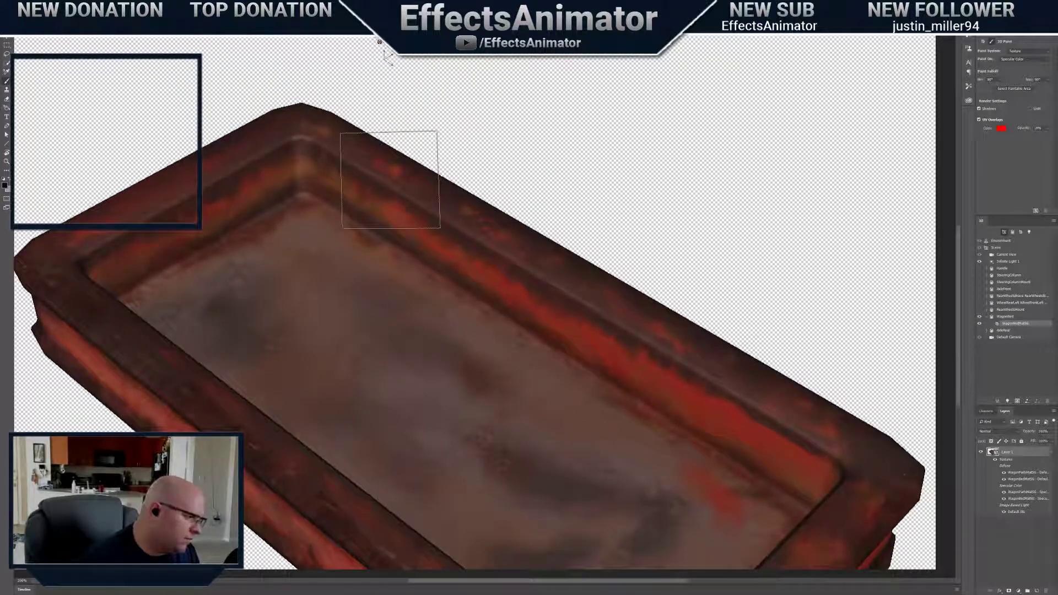
left_click_drag(384, 56, 386, 60)
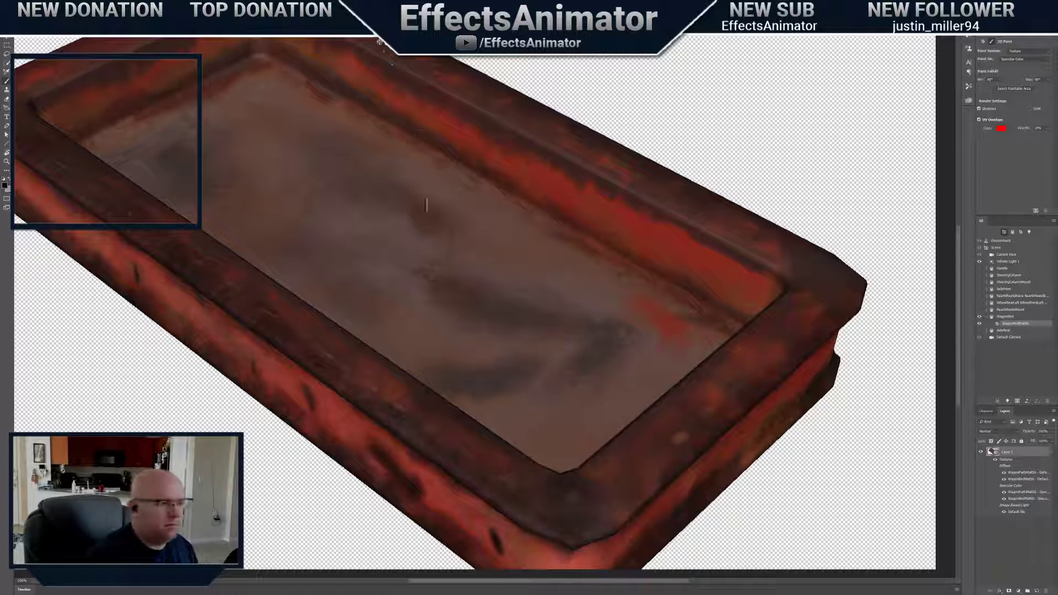
Set the paint target to Diffuse, adjust the brush and paint a sampled rust-red over the worn patch on the bed's near rim
left_click_drag(390, 64, 391, 68)
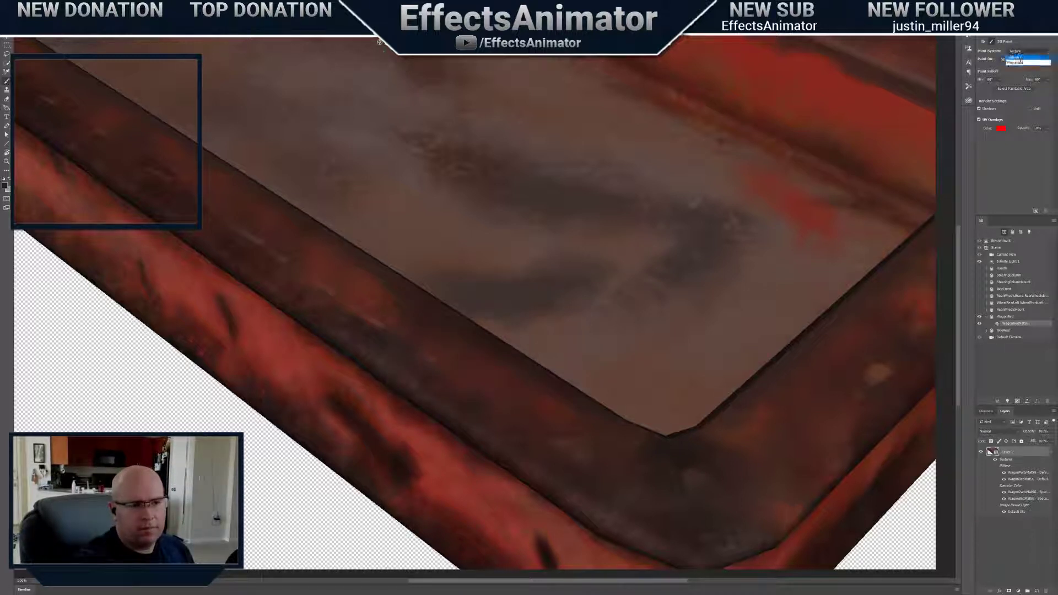
left_click(1003, 59)
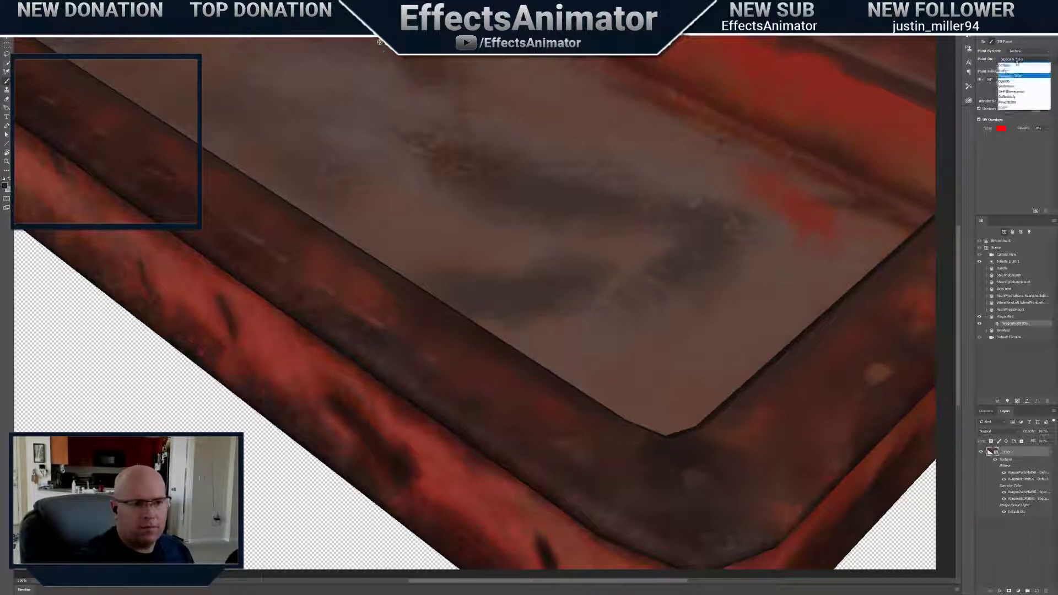
left_click(1008, 61)
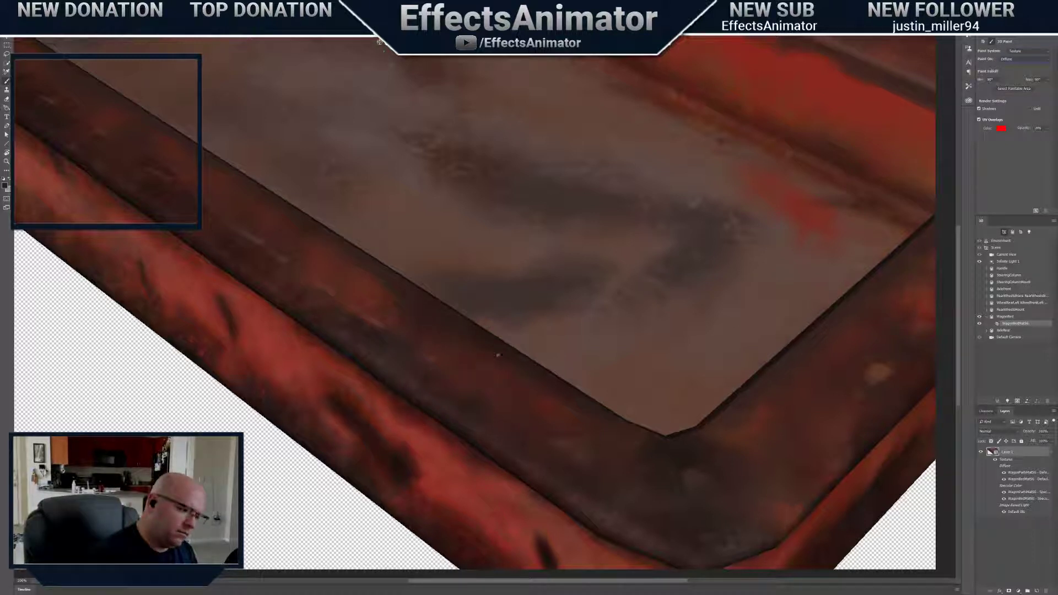
right_click(430, 367)
key("Return")
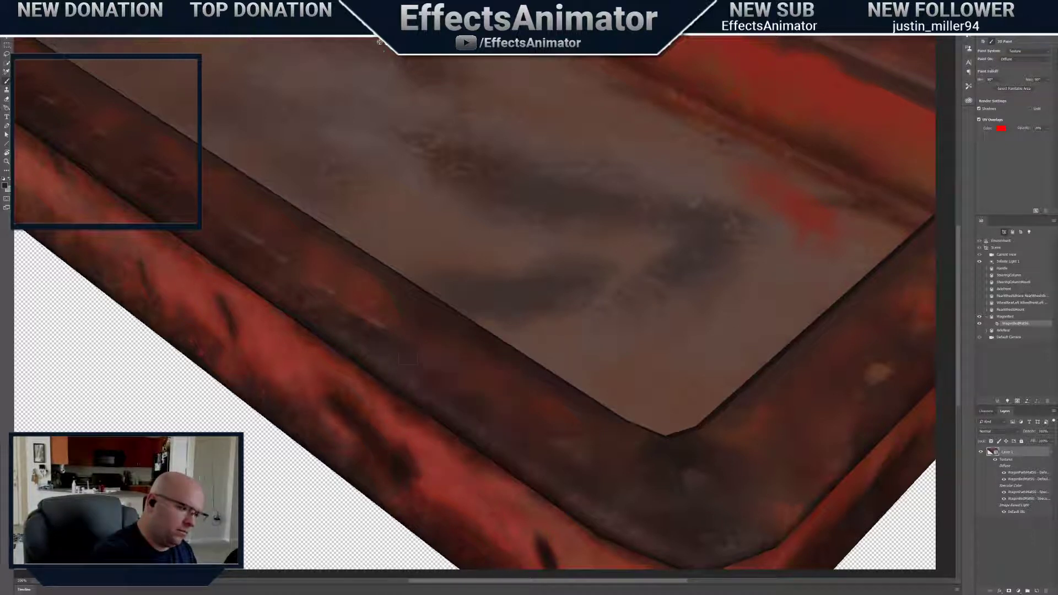
right_click(495, 386)
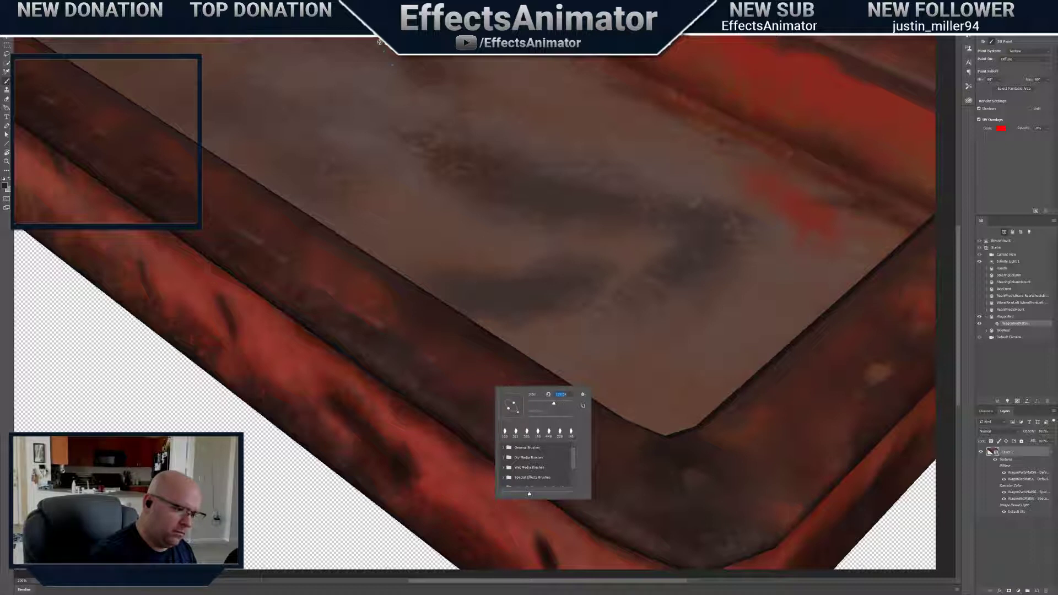
key("Return")
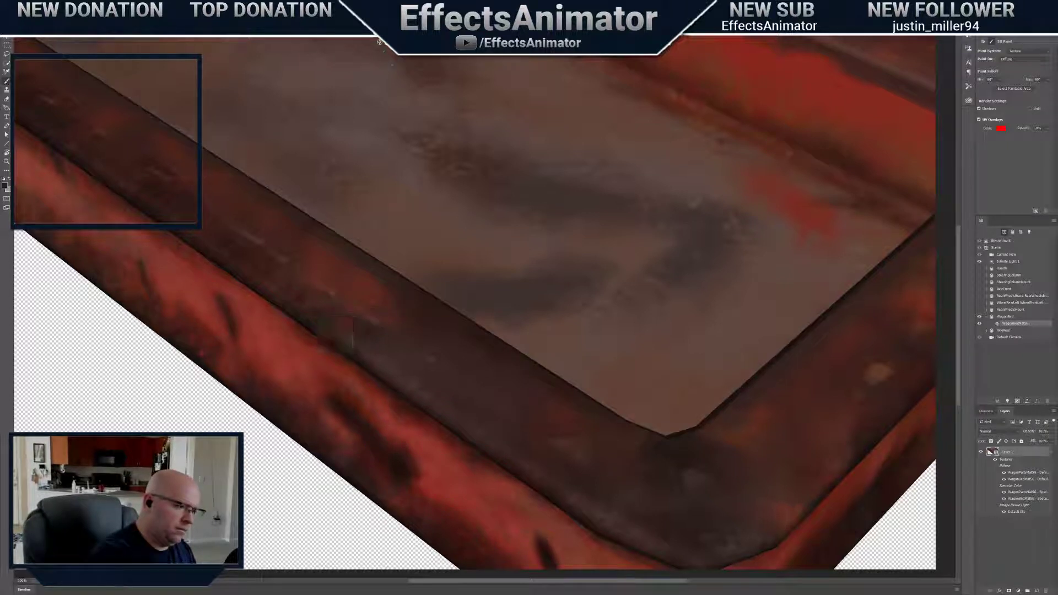
left_click(362, 289, "alt")
mouse_move(352, 317)
left_mouse_down()
mouse_move(358, 337)
mouse_move(372, 333)
left_mouse_up()
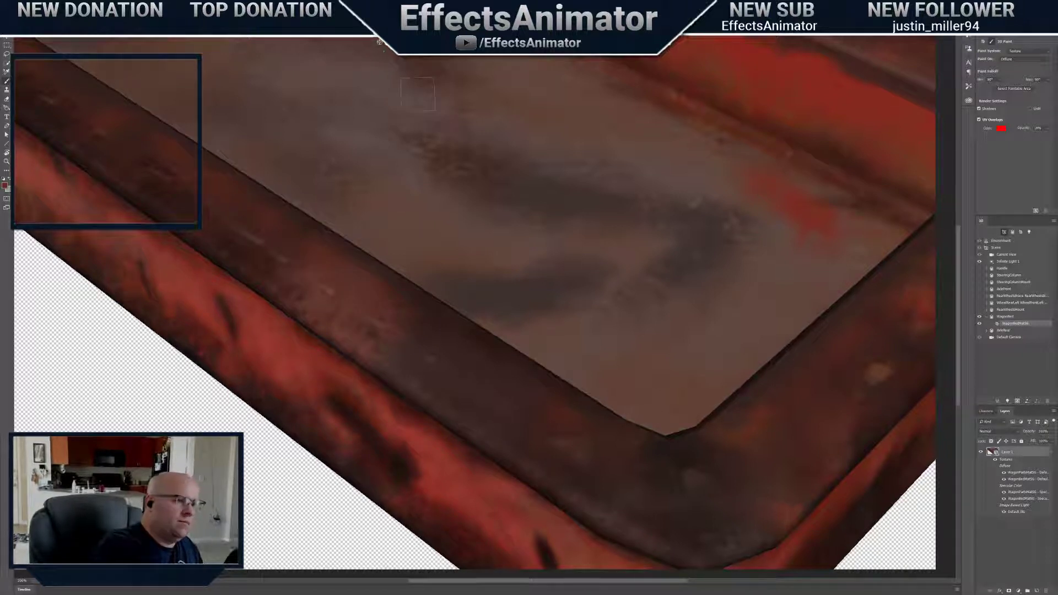
Undo the last few changes and inspect the light scratch marks along the bed's near rim from several angles
left_click_drag(405, 87, 386, 144)
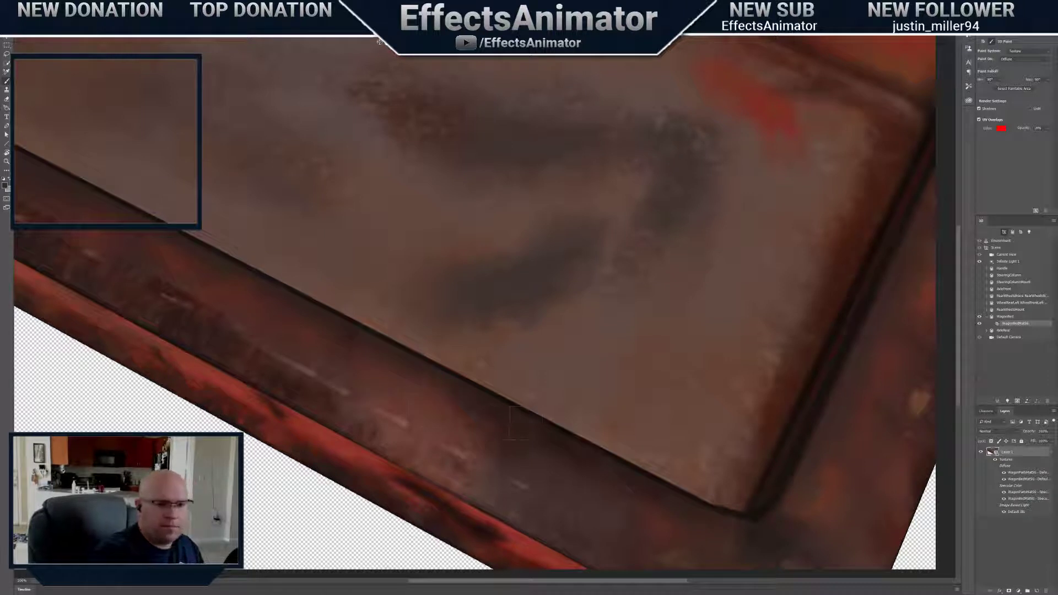
left_click_drag(540, 428, 632, 396)
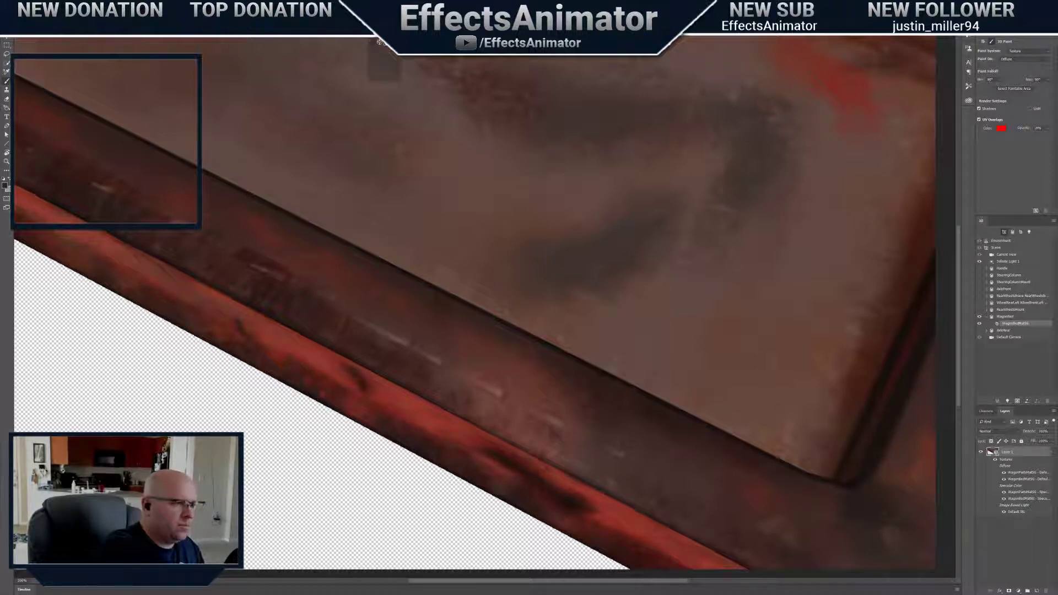
key("ctrl+z")
key("ctrl+z")
key("ctrl+z")
key("ctrl+z")
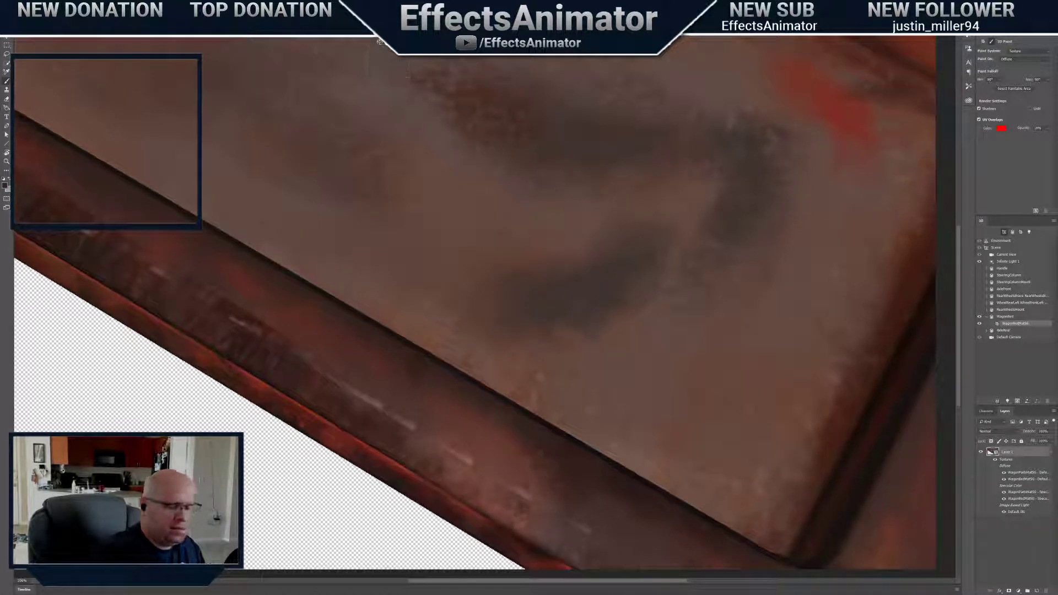
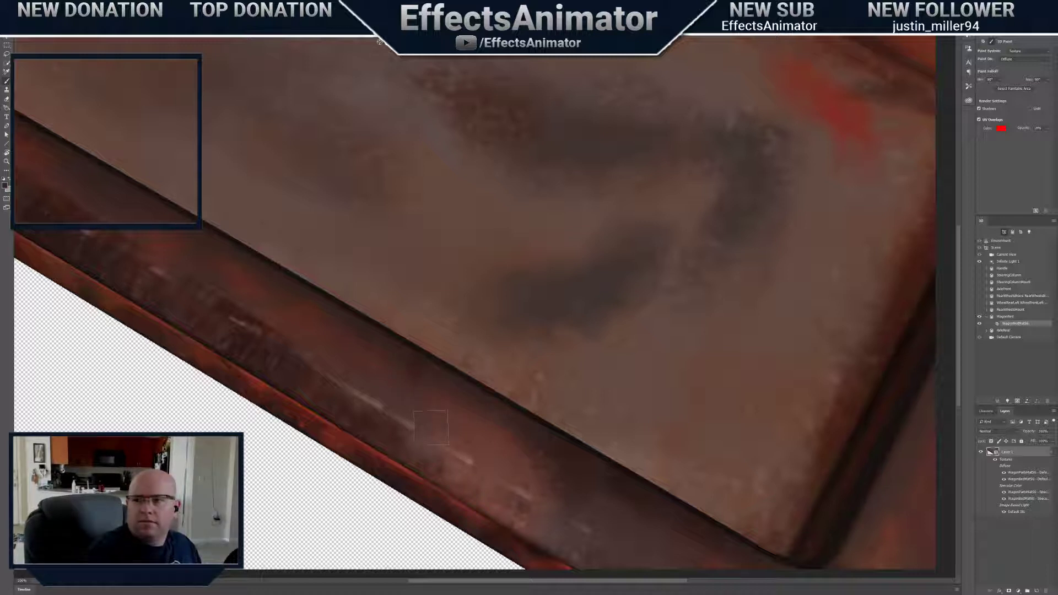
left_click_drag(440, 419, 442, 441)
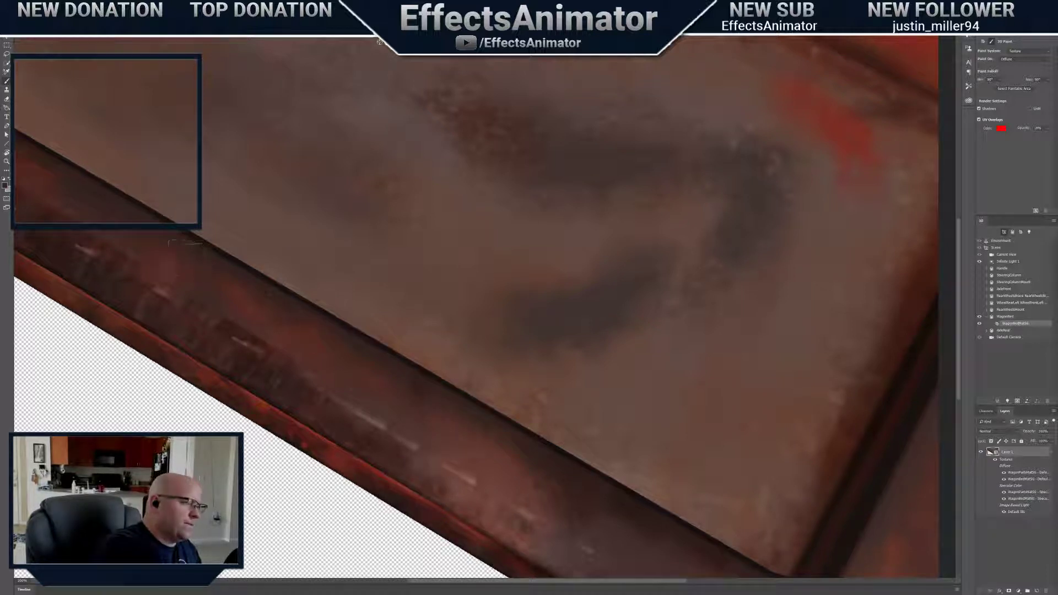
left_click_drag(349, 280, 437, 339)
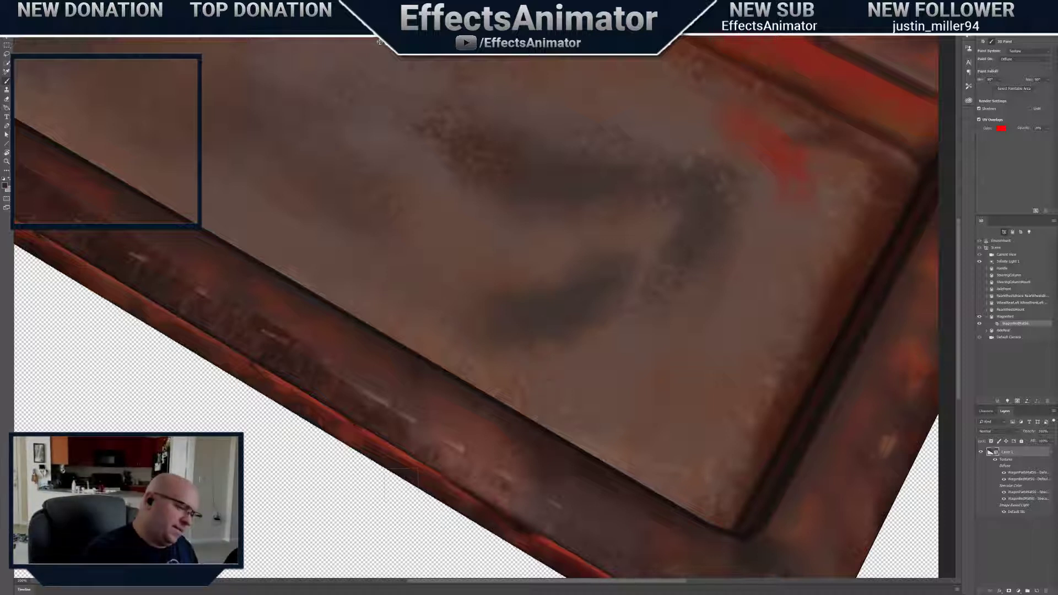
scroll(379, 42, "down", 2)
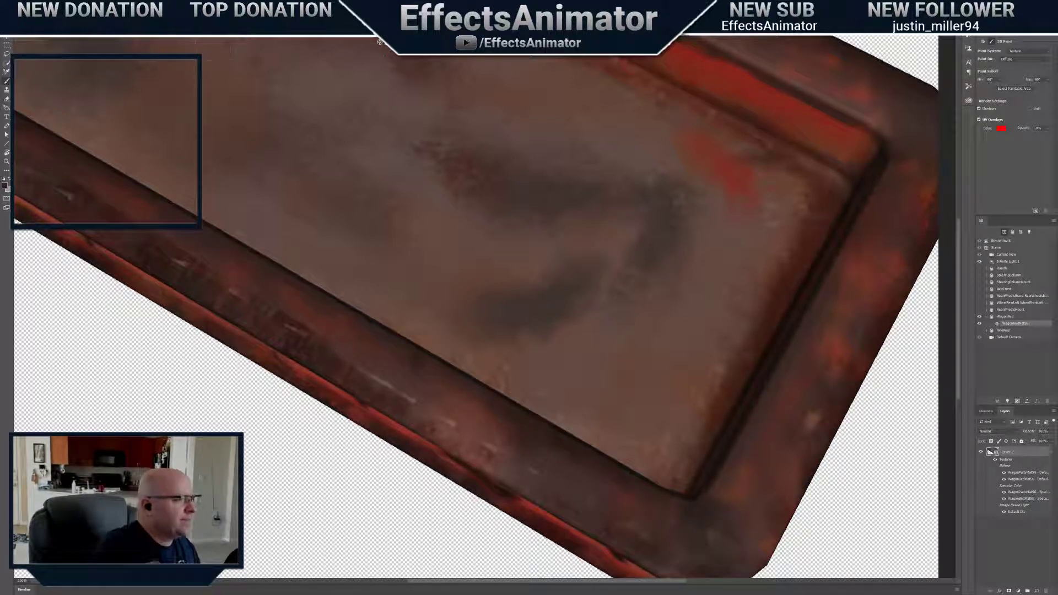
Look through the open texture documents and examine the scratch marks along the rim strip in the bed's specular map
left_click(379, 33)
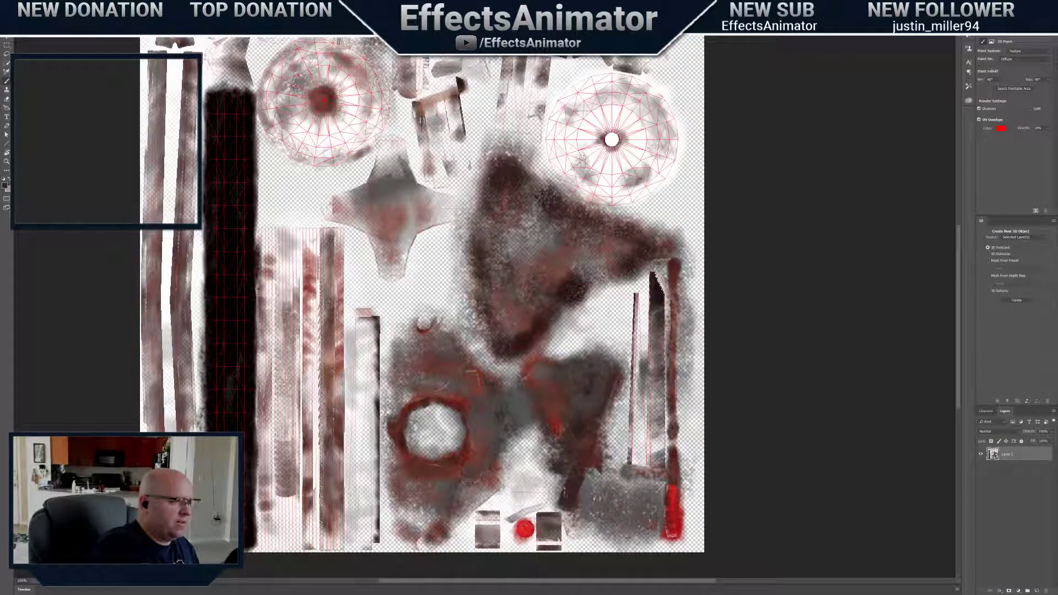
left_click(348, 35)
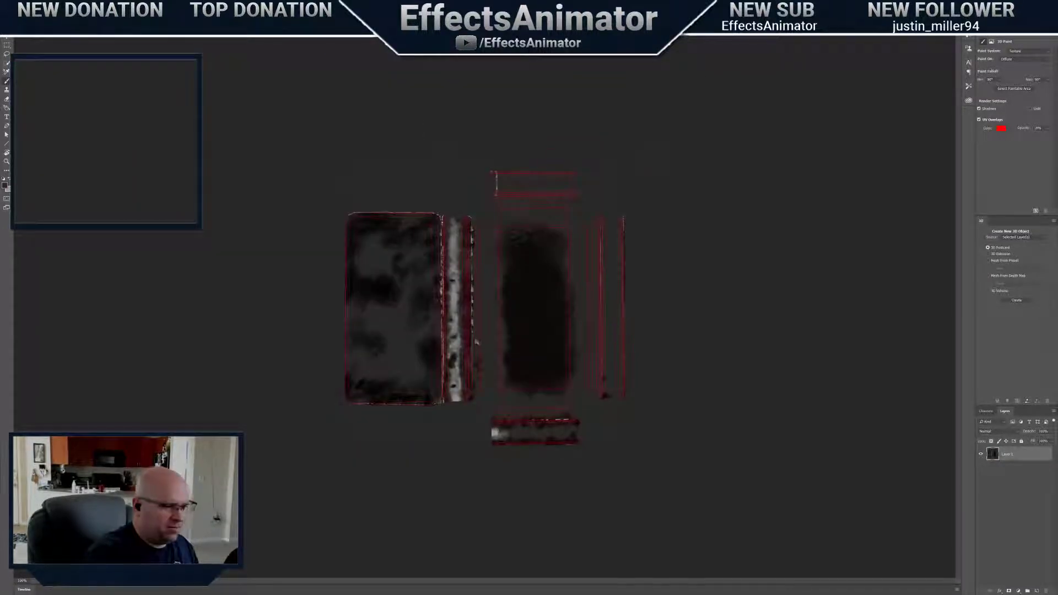
scroll(475, 341, "up", 3, "alt")
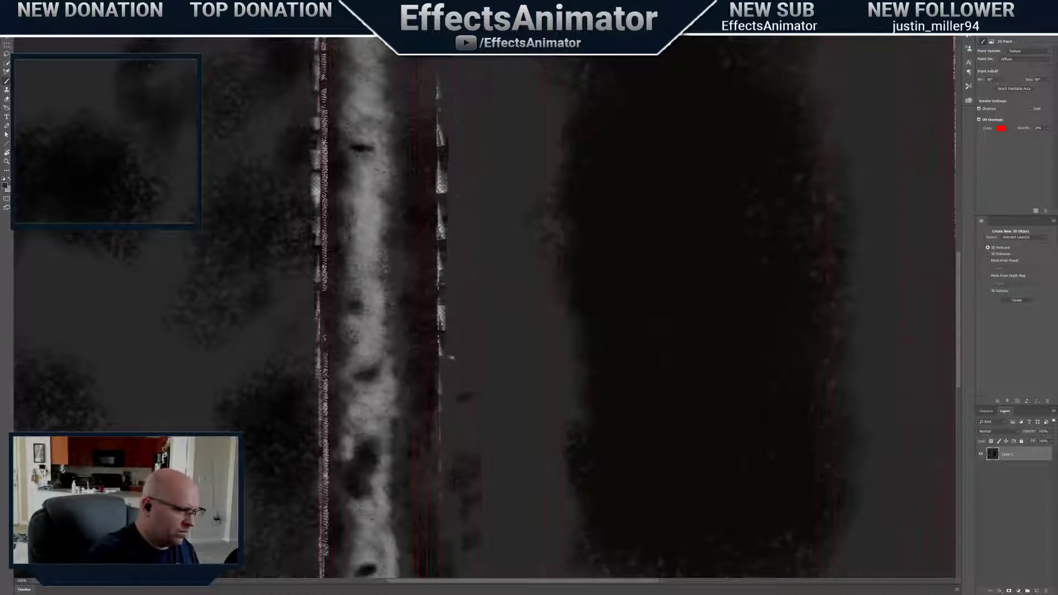
left_click(451, 358, "ctrl")
left_click_drag(486, 374, 622, 530)
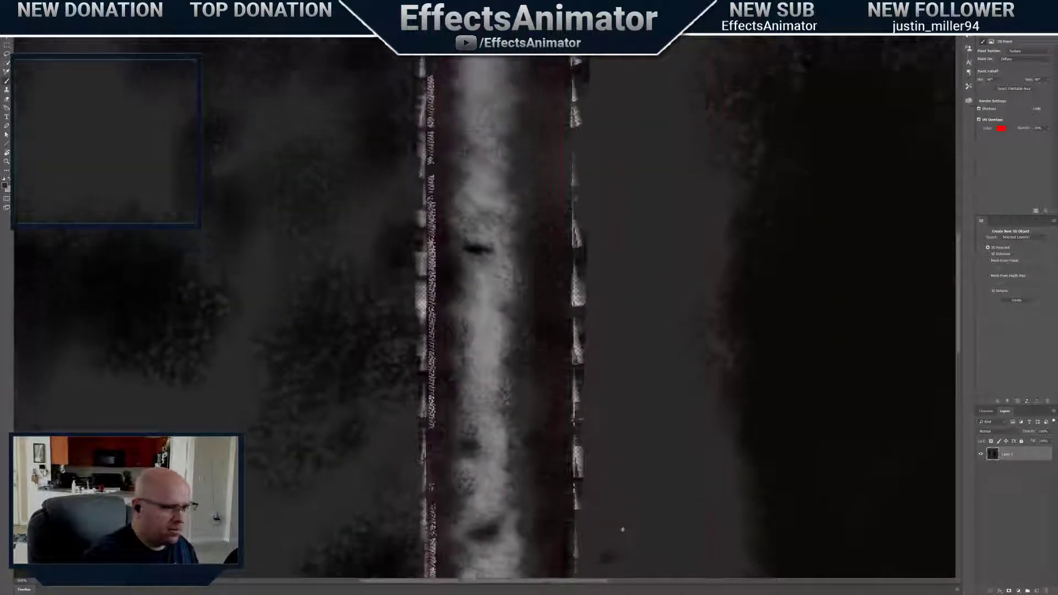
scroll(601, 468, "up", 3)
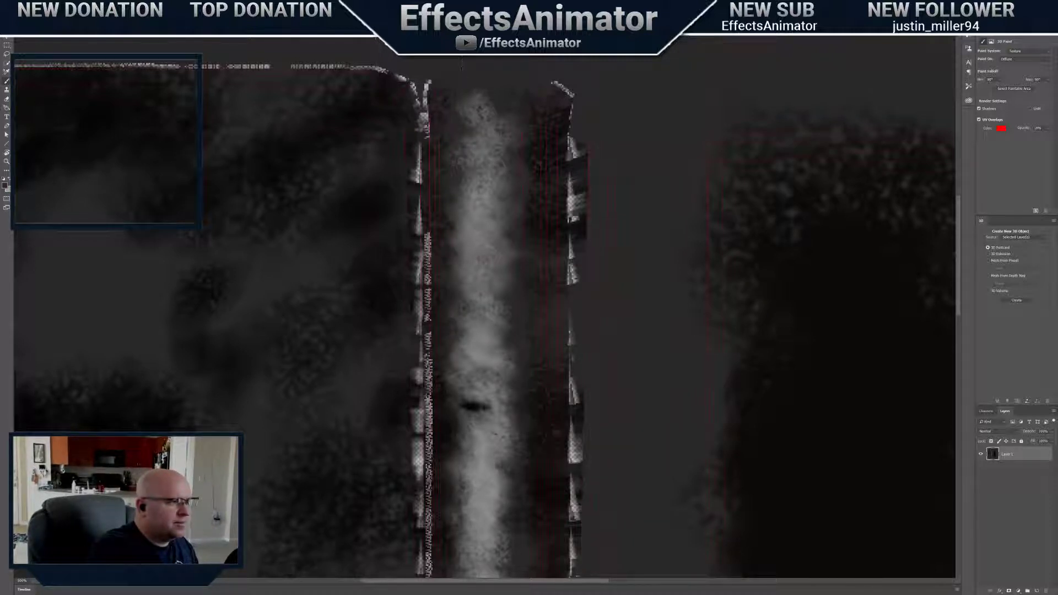
key("ctrl+Tab")
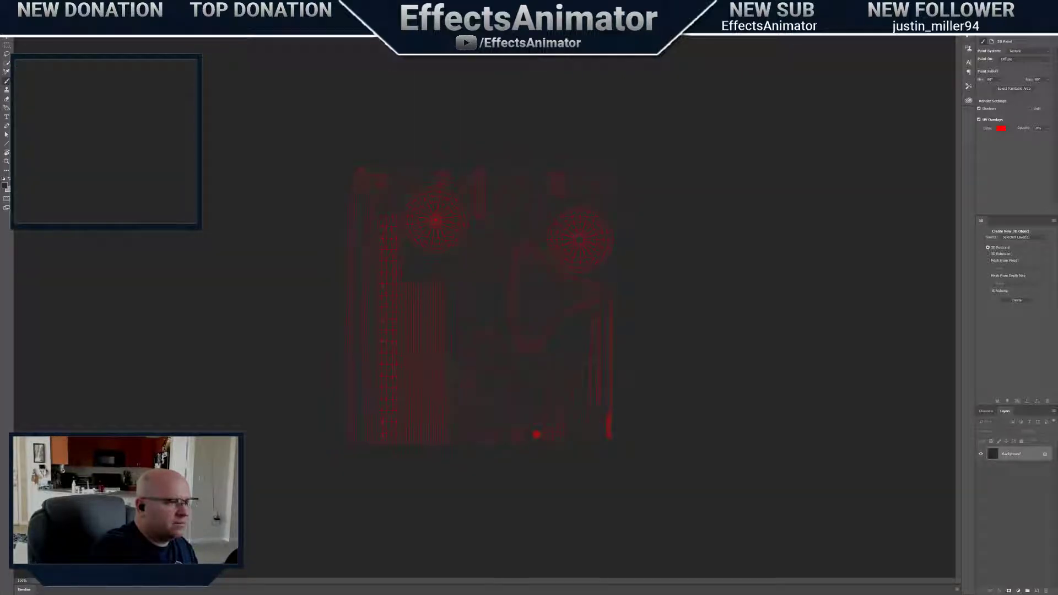
key("ctrl+Tab")
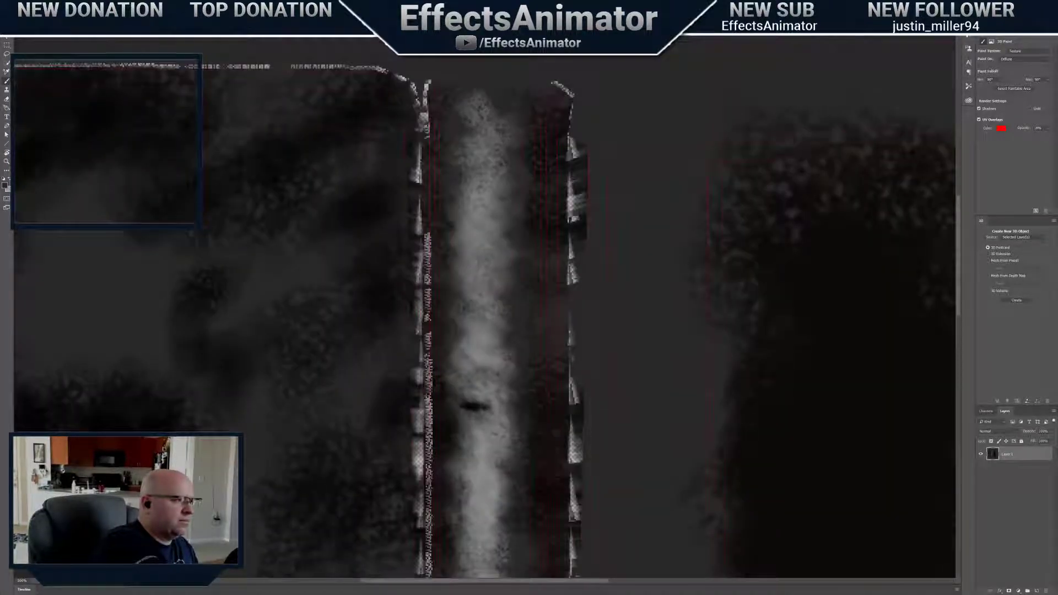
key("ctrl+Tab")
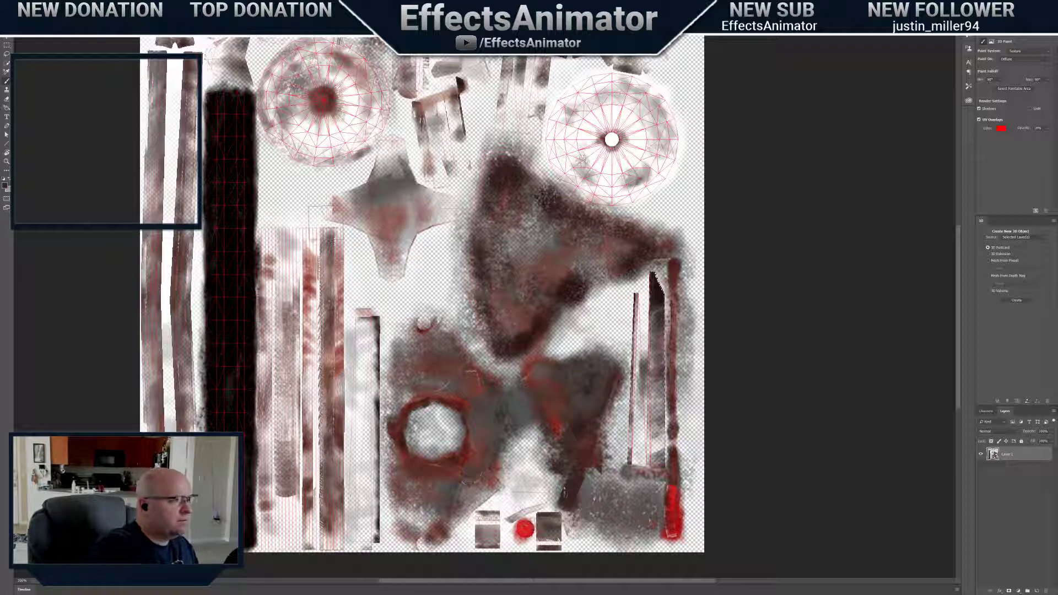
Return to the 3D wagon document and save it with Maximum Compatibility
key("ctrl+Tab")
key("ctrl+s")
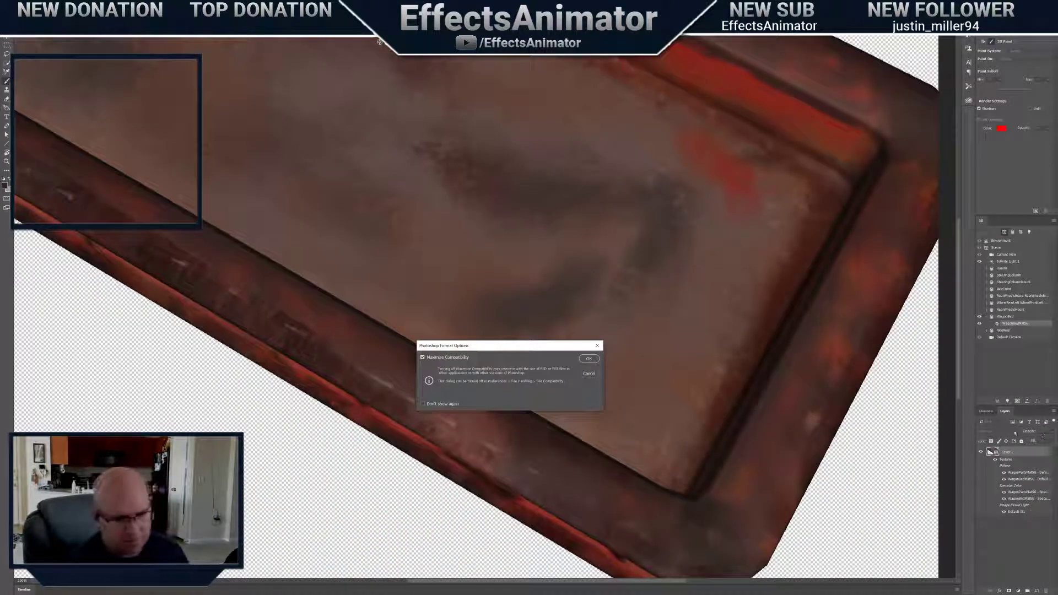
left_click(588, 359)
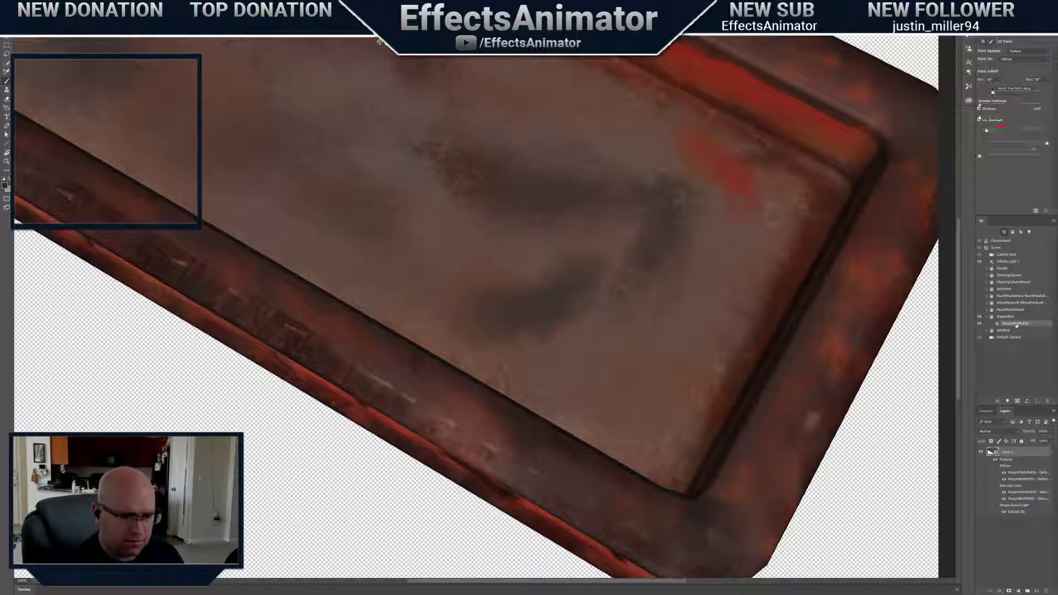
Open the diffuse texture of the wagon bed's material for flat editing and turn off its UV overlay
left_click(1003, 323)
left_click(1013, 52)
left_click(1004, 58)
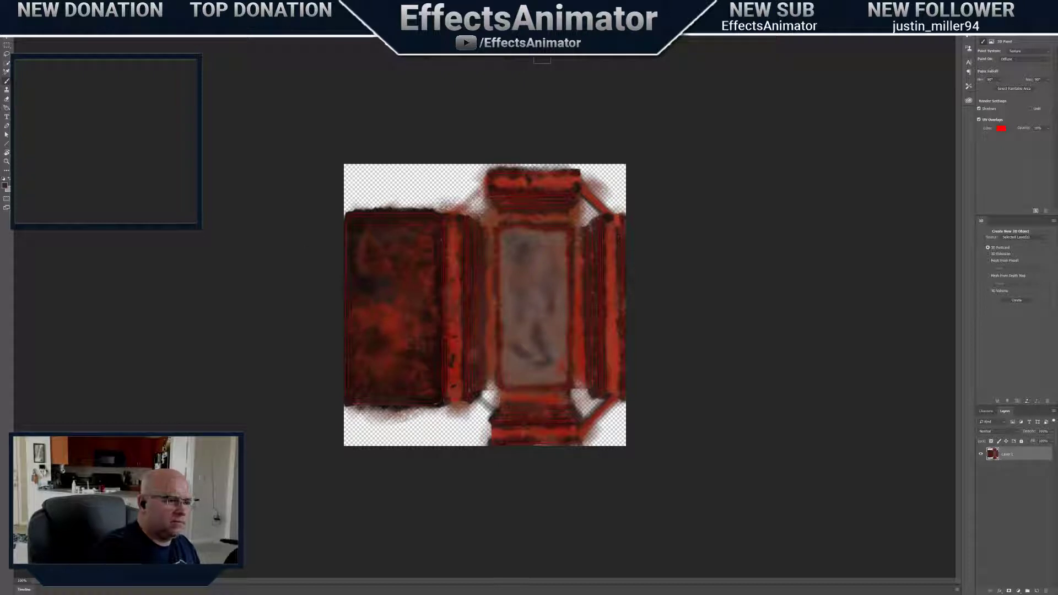
key("shift+Tab")
key("shift+Tab")
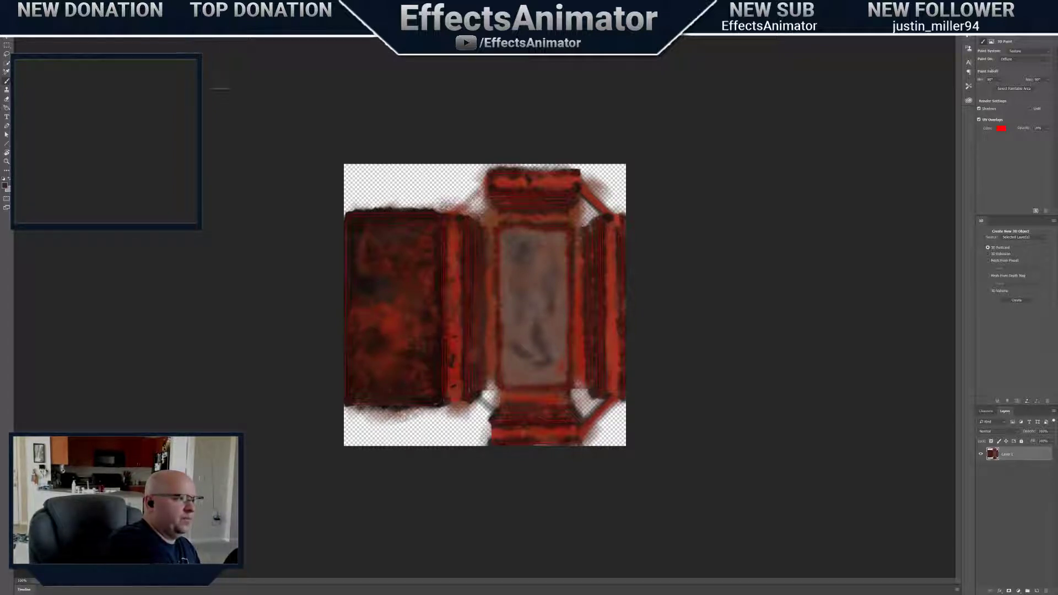
key("ctrl+plus")
key("ctrl+plus")
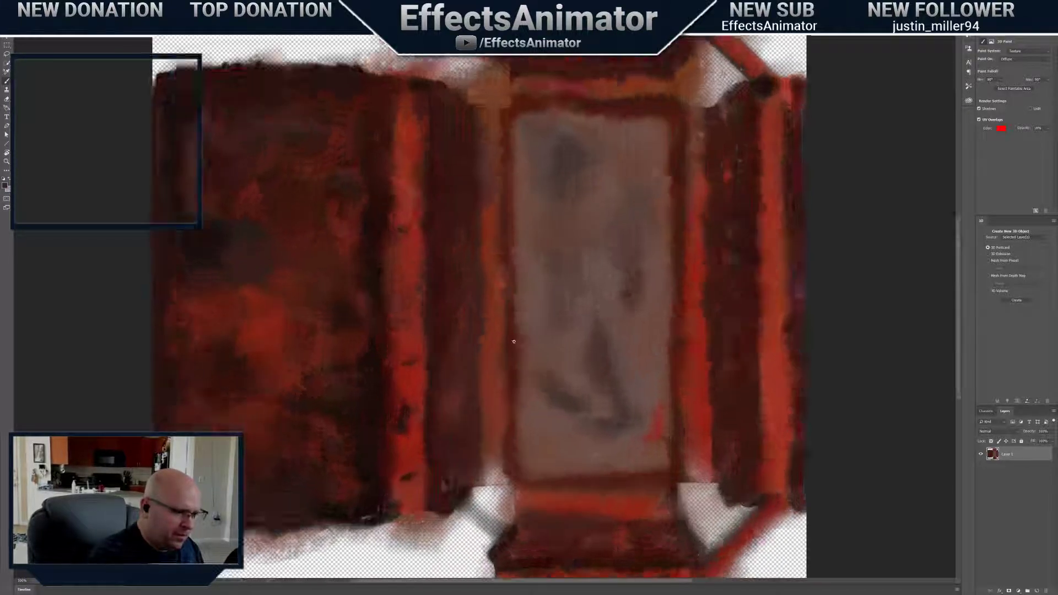
left_click(979, 120)
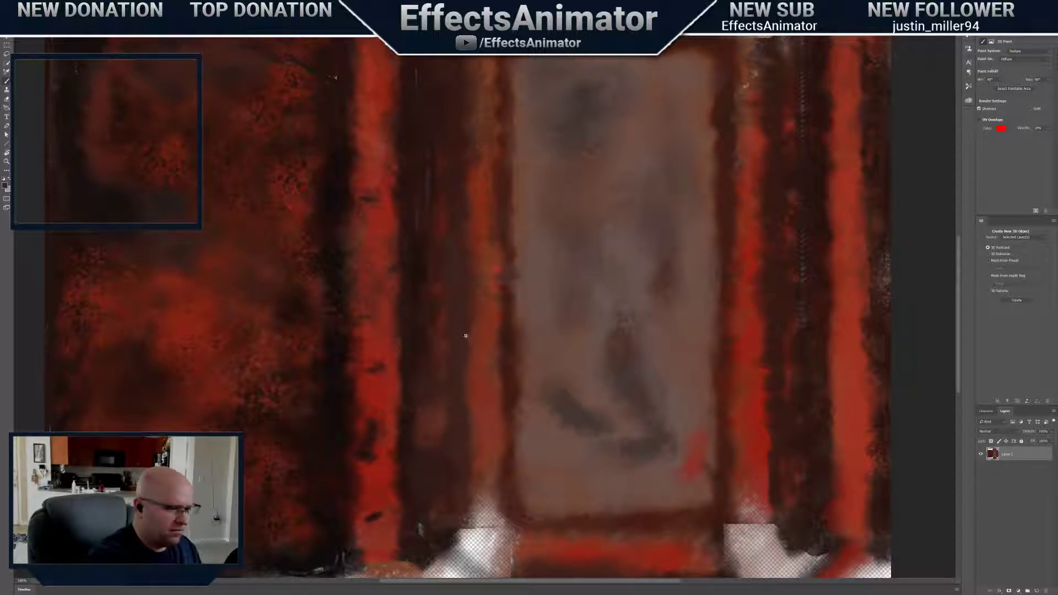
Adjust the brush and paint dark brown over the thin light scratches on the rim strip and the specks beside the underside panel
key("ctrl+plus")
key("ctrl+plus")
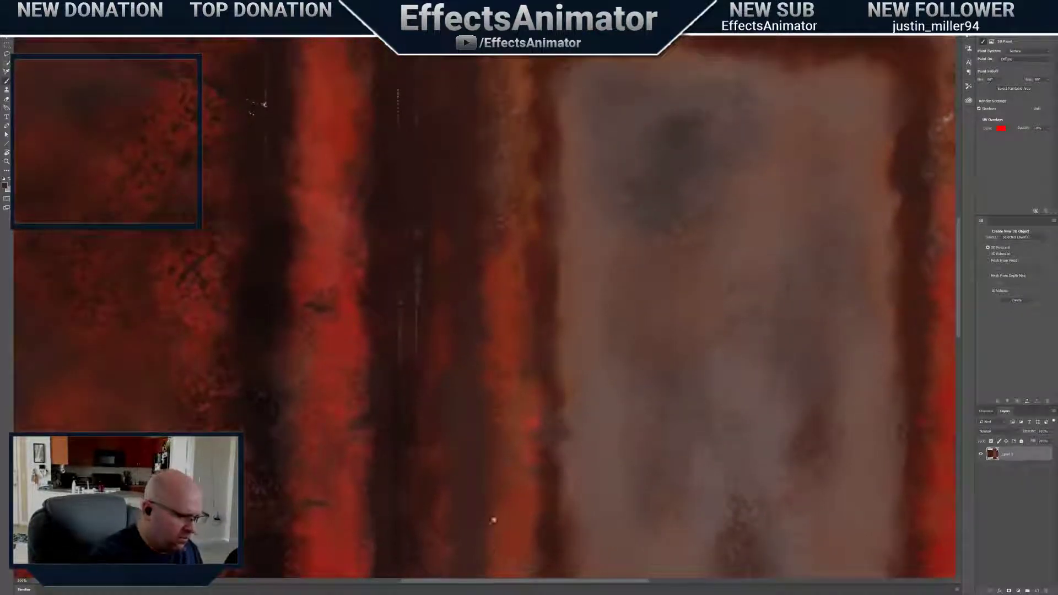
right_click(408, 348)
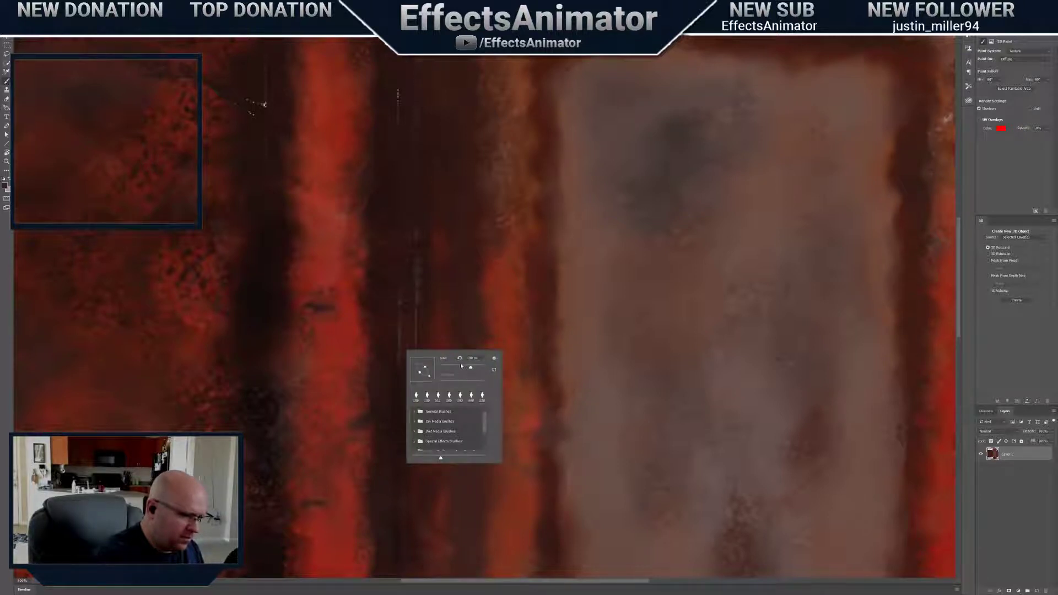
key("Return")
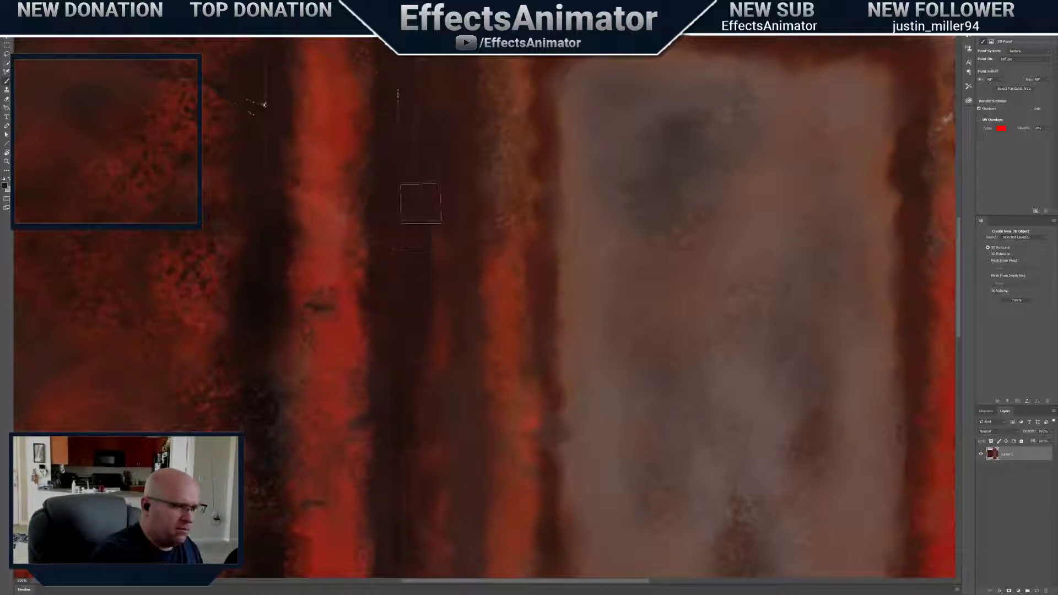
left_click_drag(435, 210, 456, 378)
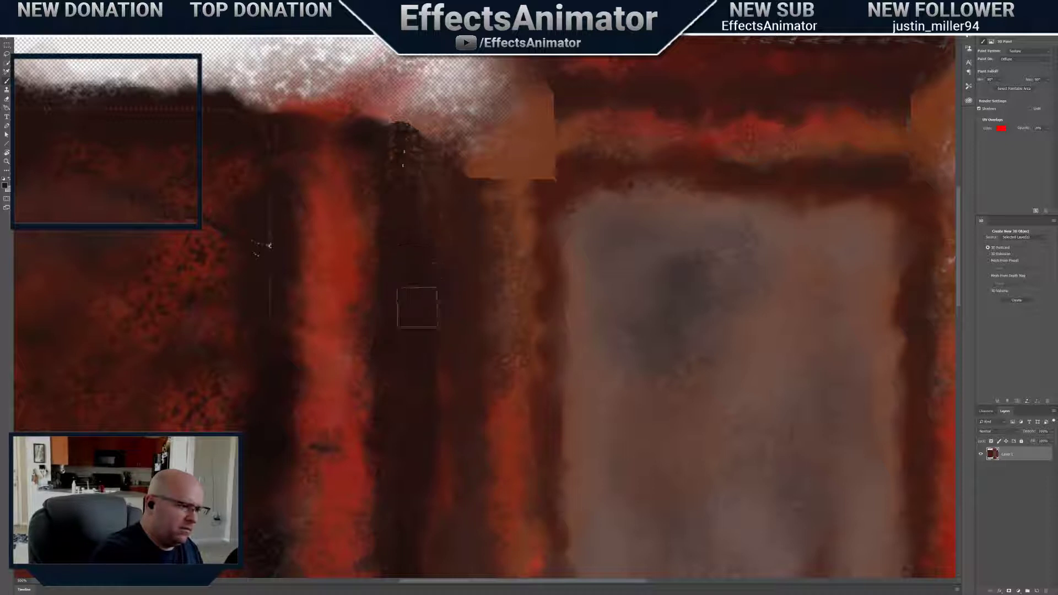
mouse_move(267, 248)
left_mouse_down()
mouse_move(276, 281)
mouse_move(435, 343)
left_mouse_up()
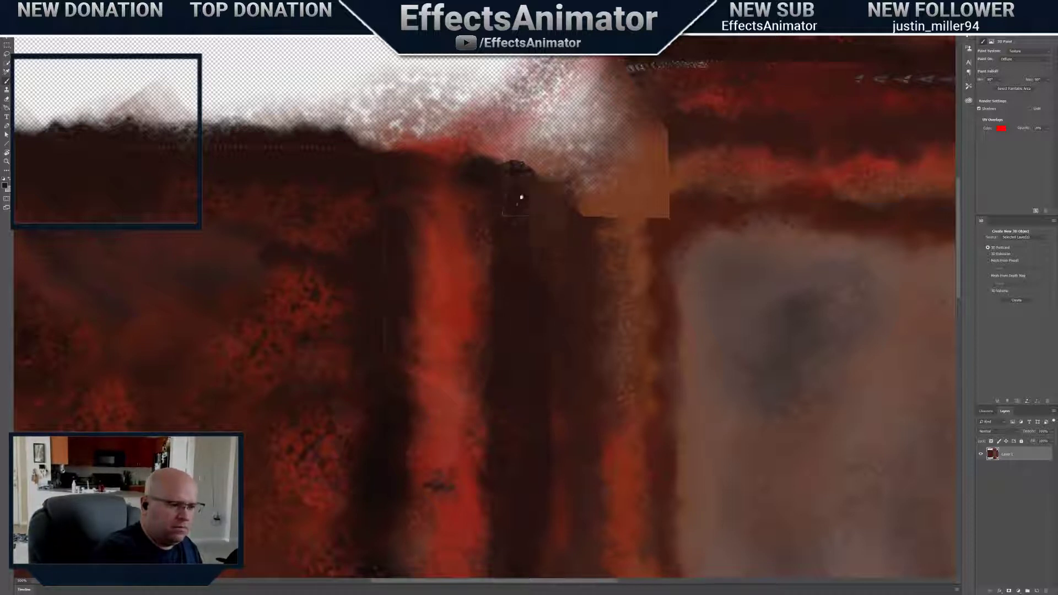
Cover the remaining light specks at the dark rim strip's upper end and continue the dark brown down its length
scroll(520, 194, "up", 1, "alt")
right_click(523, 193)
key("Escape")
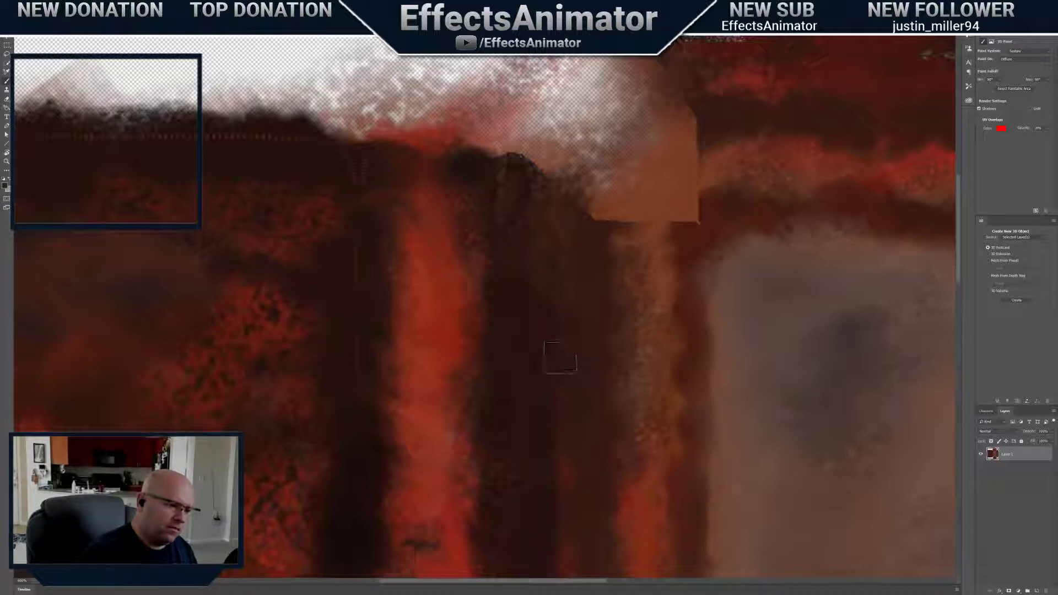
left_click_drag(563, 439, 573, 161)
left_click_drag(580, 472, 596, 209)
left_click_drag(590, 422, 586, 331)
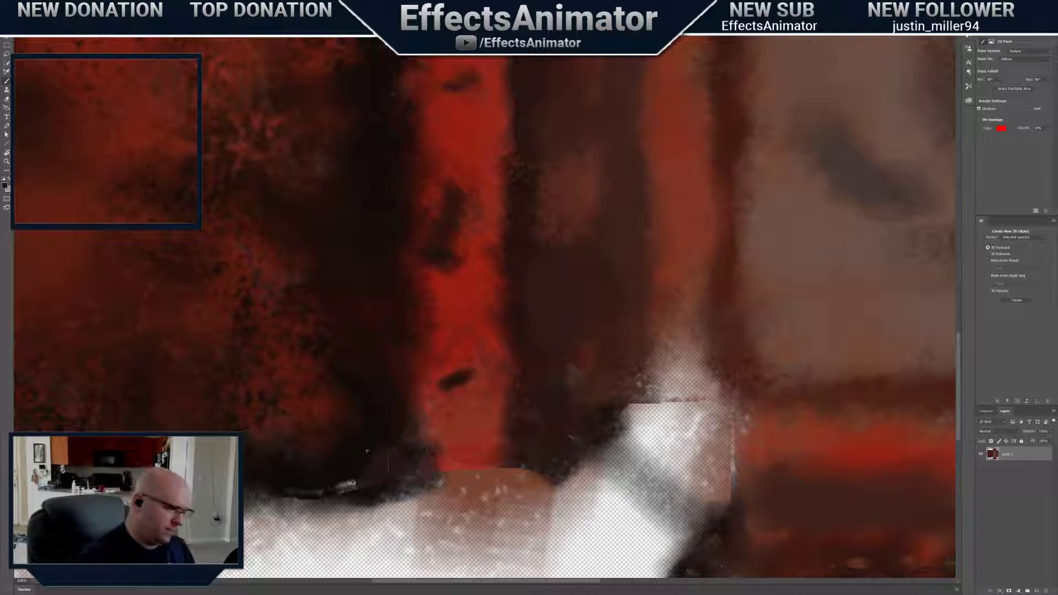
Resize the brush and paint dark brown over the light scratches along the underside panel's lower edge
right_click(386, 462)
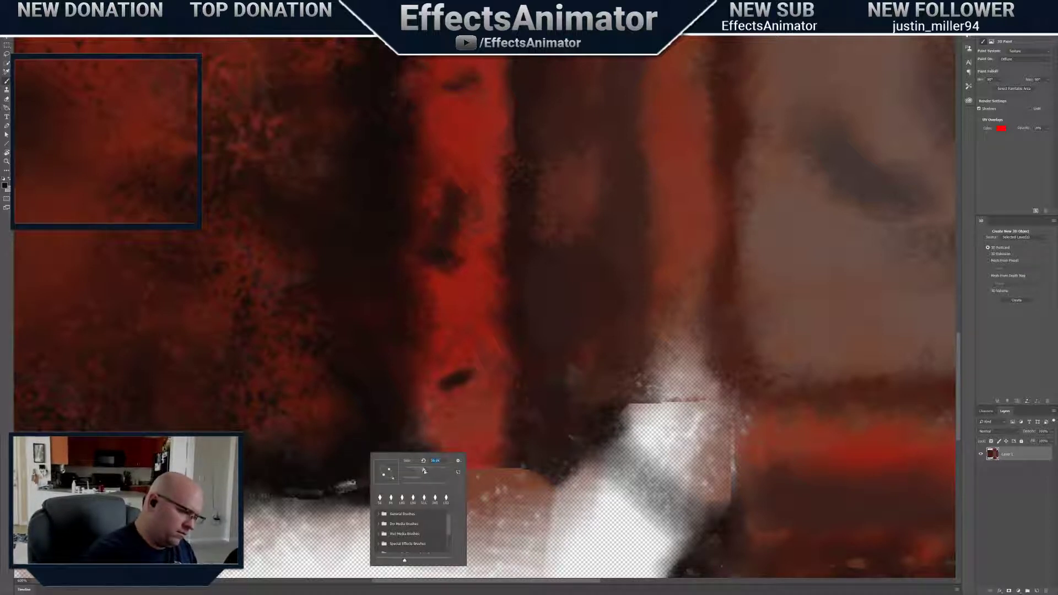
key("Return")
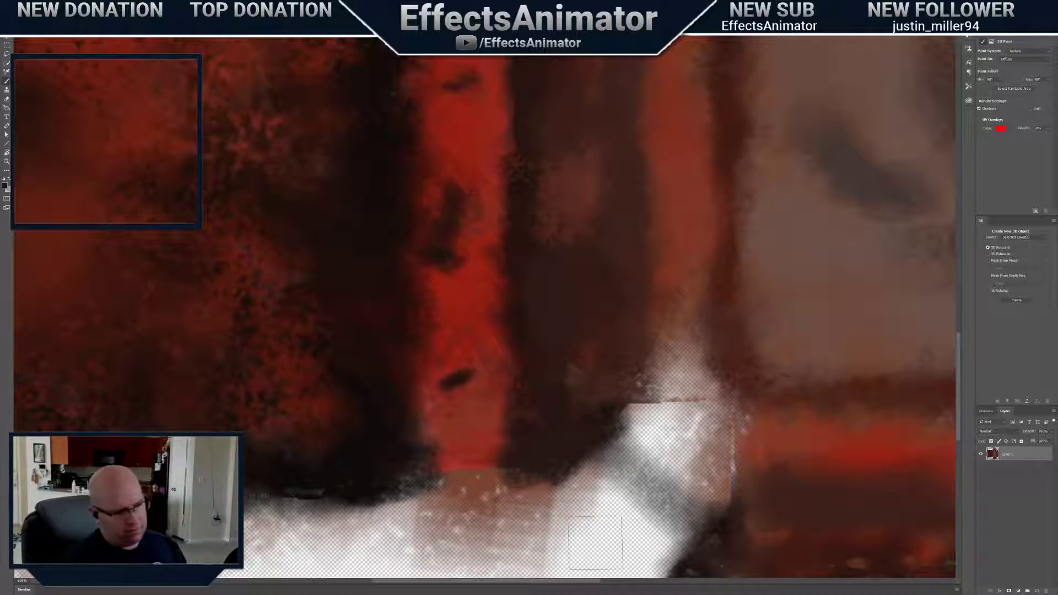
scroll(595, 543, "down", 4, "alt")
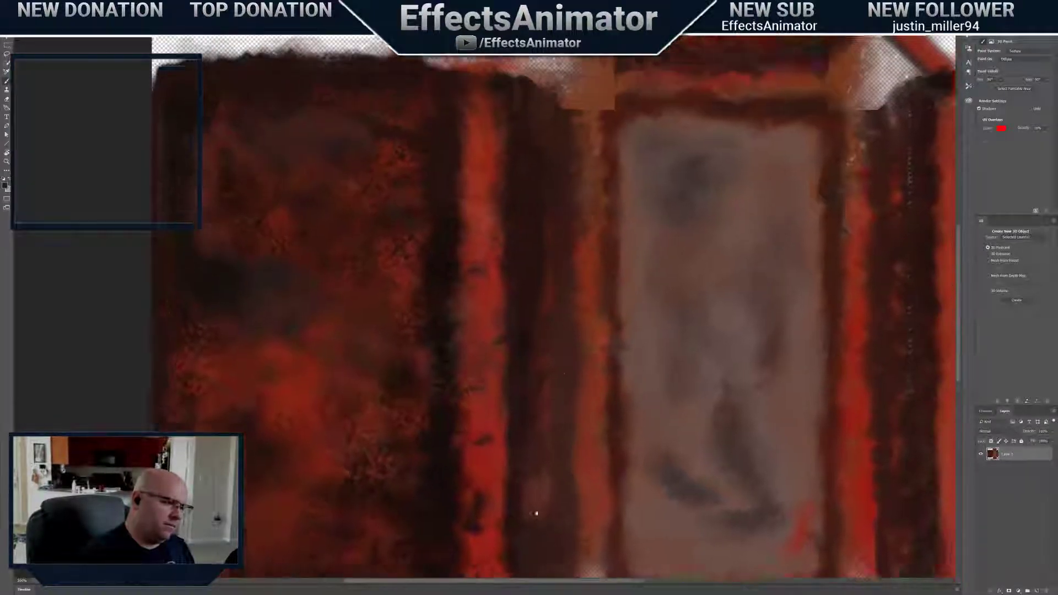
Adjust the brush size and darken the grey patch in the upper half of the underside panel
left_click_drag(580, 322, 545, 437)
left_click_drag(428, 340, 482, 418)
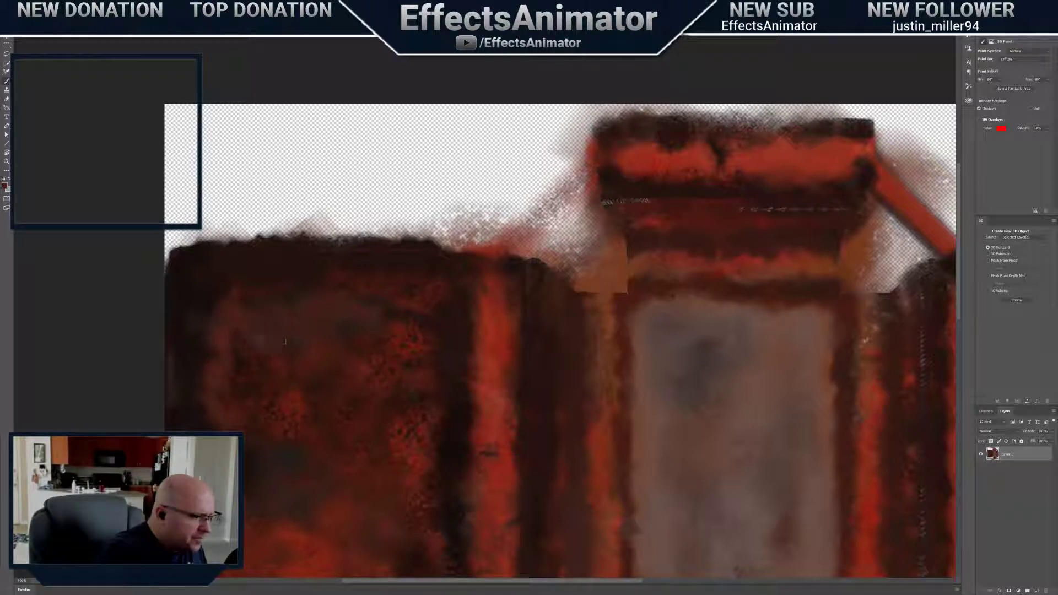
left_click_drag(459, 497, 462, 426)
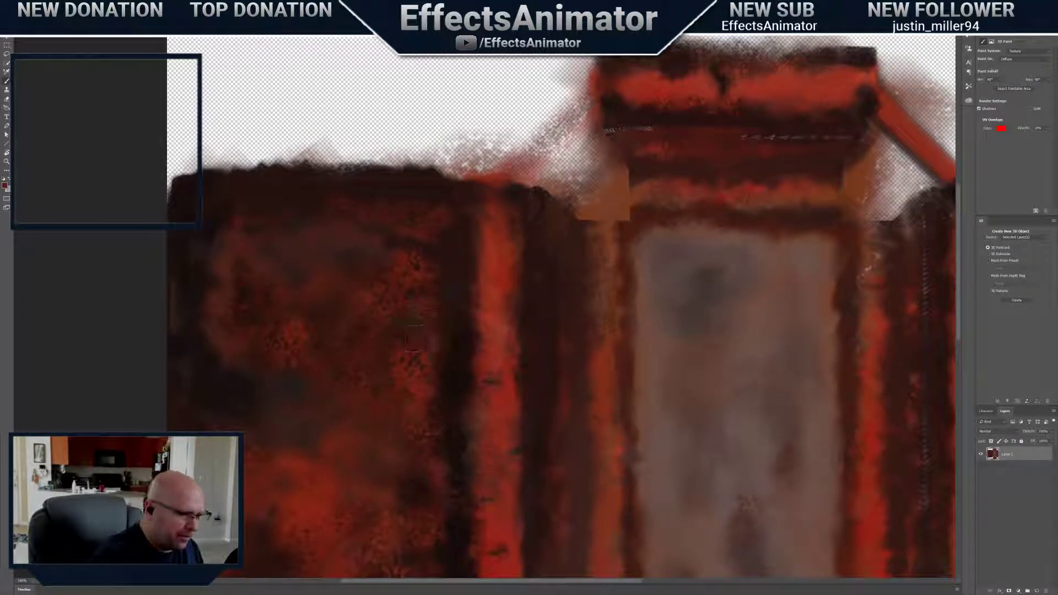
right_click(374, 406)
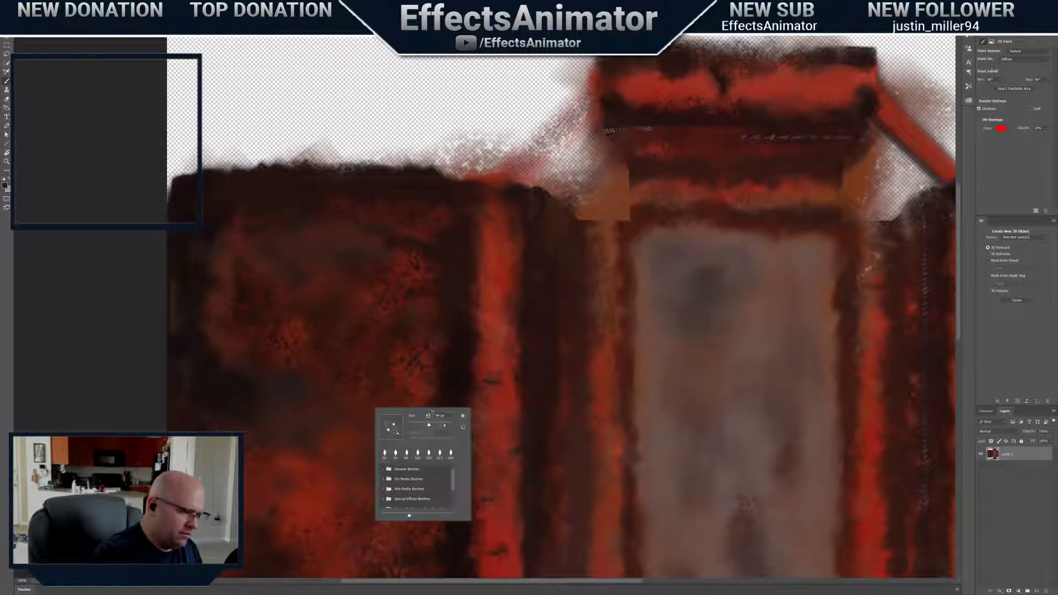
left_click(330, 385)
left_click_drag(331, 386, 273, 386)
left_click(301, 393, "alt")
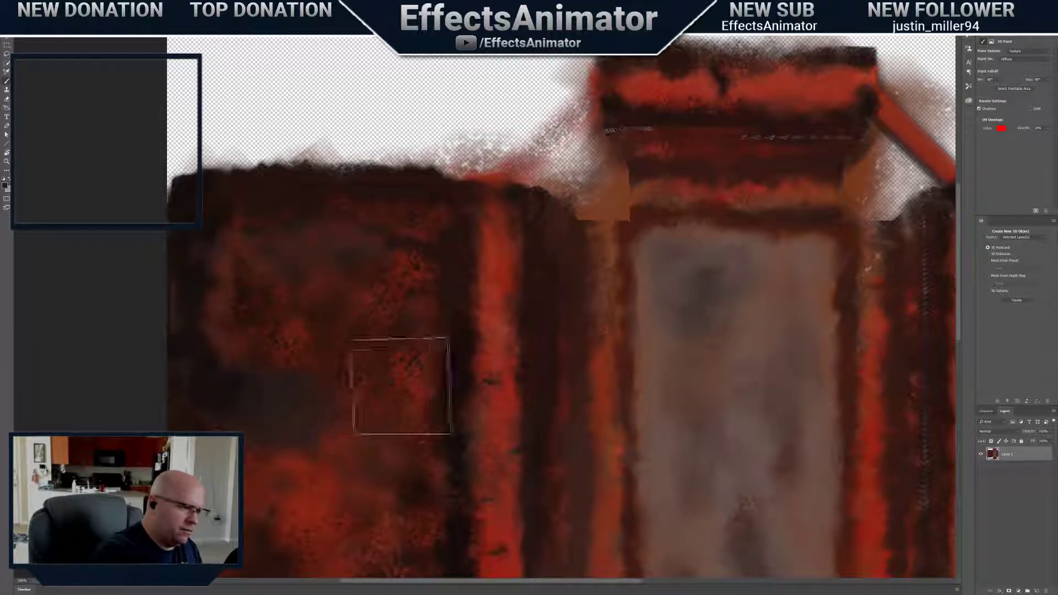
Reduce the brush size and touch up the underside panel's upper corner beside the red strip with sampled dark brown
left_click_drag(513, 333, 479, 432)
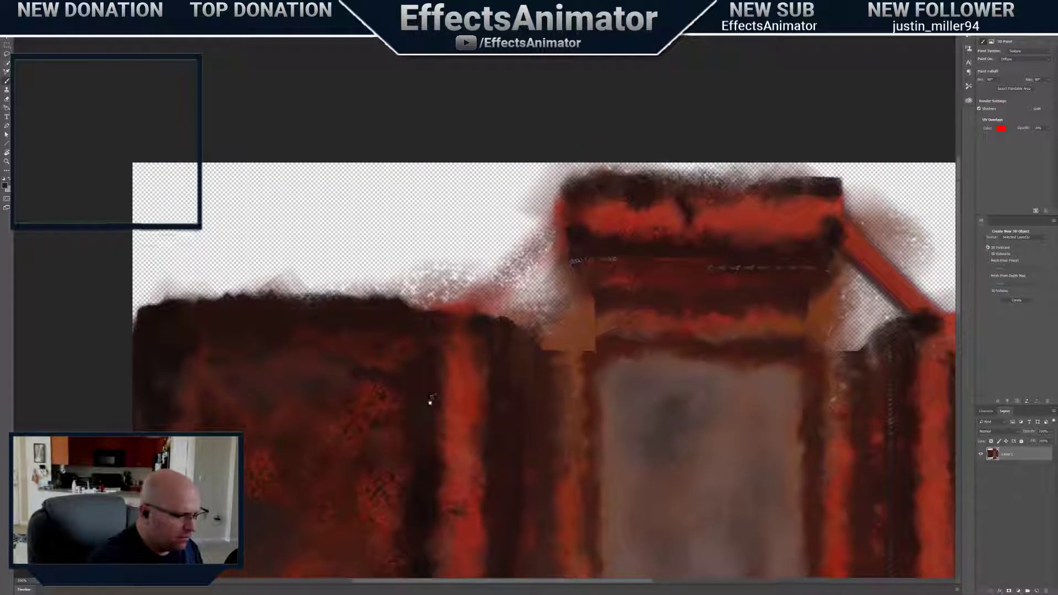
scroll(429, 399, "up", 2, "alt")
right_click(431, 368)
left_click_drag(480, 385, 477, 385)
left_click(421, 353)
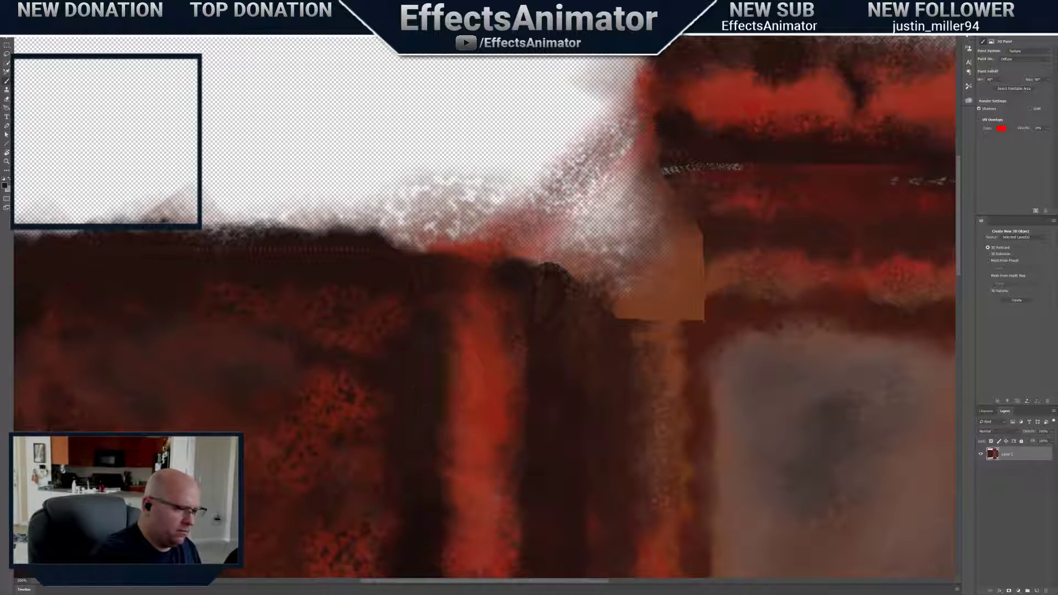
left_click(395, 326, "alt")
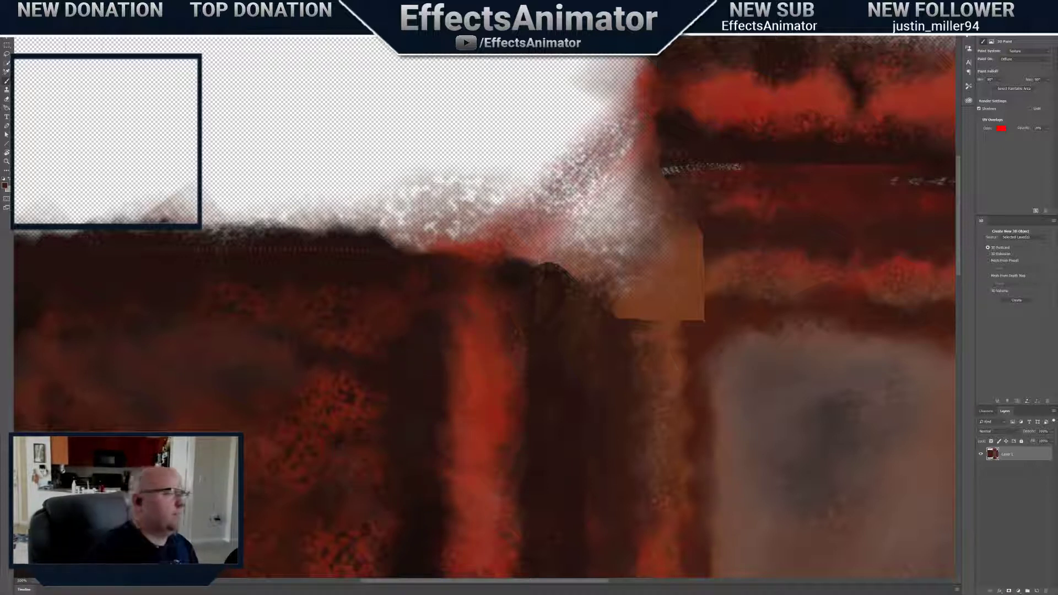
Inspect the wagon bed's rim and floor from several angles in the 3D document, and return to the diffuse texture
left_click(379, 34)
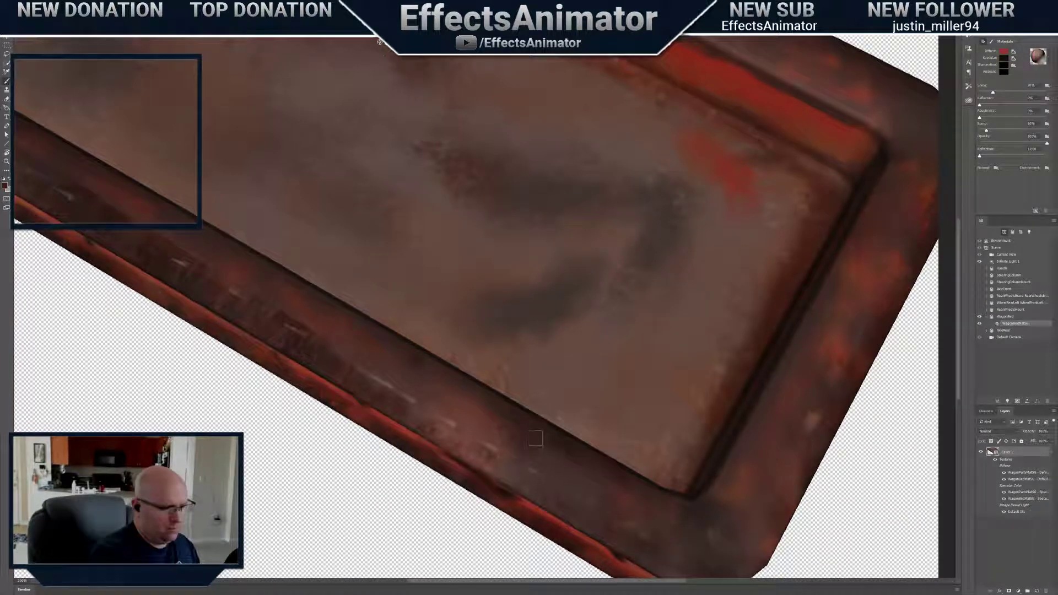
left_click_drag(446, 514, 398, 546, "ctrl")
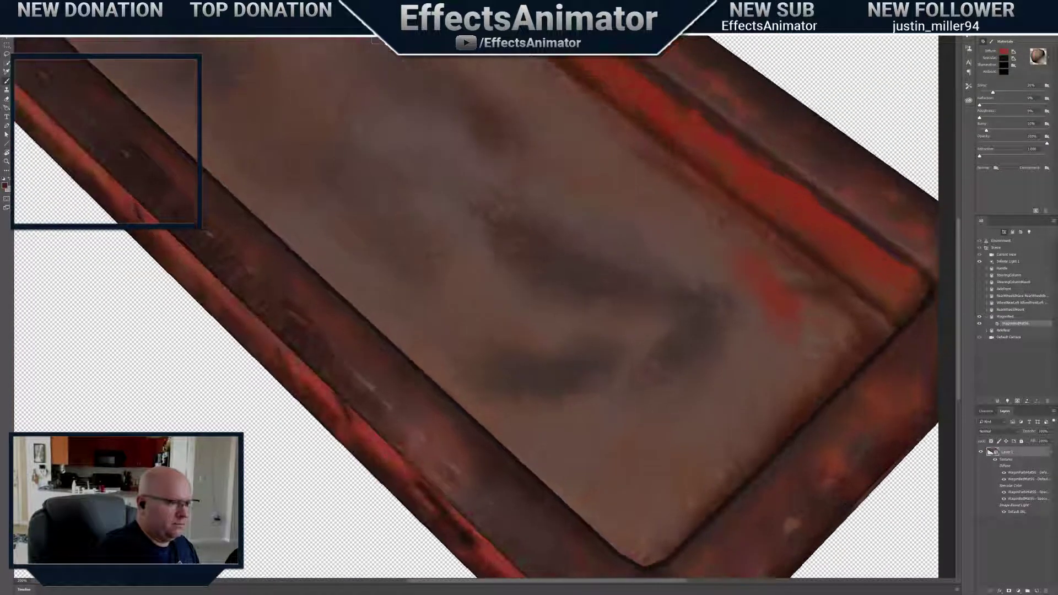
scroll(380, 42, "down", 5)
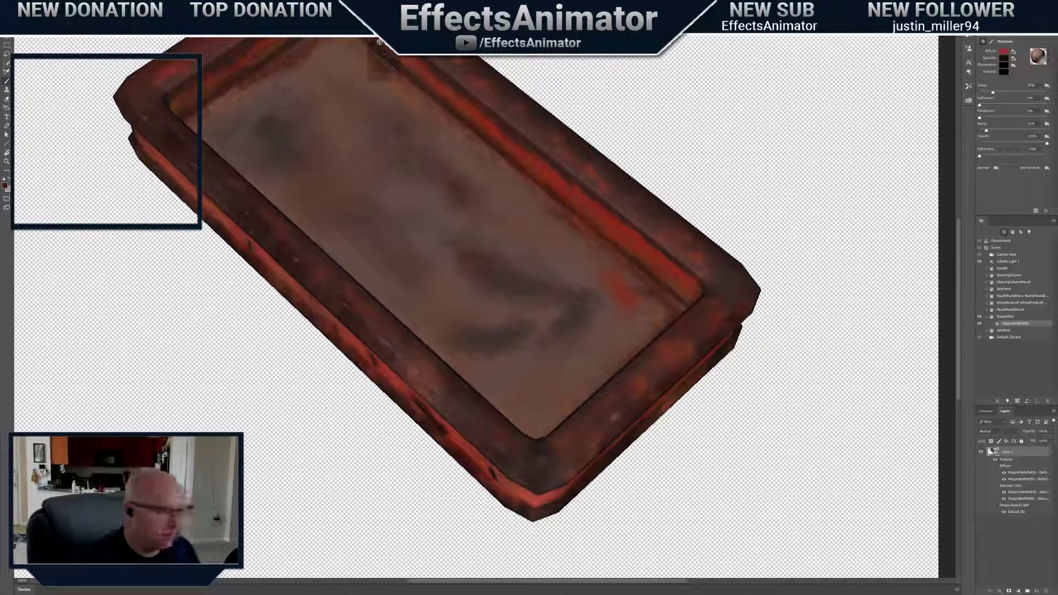
scroll(379, 42, "up", 2)
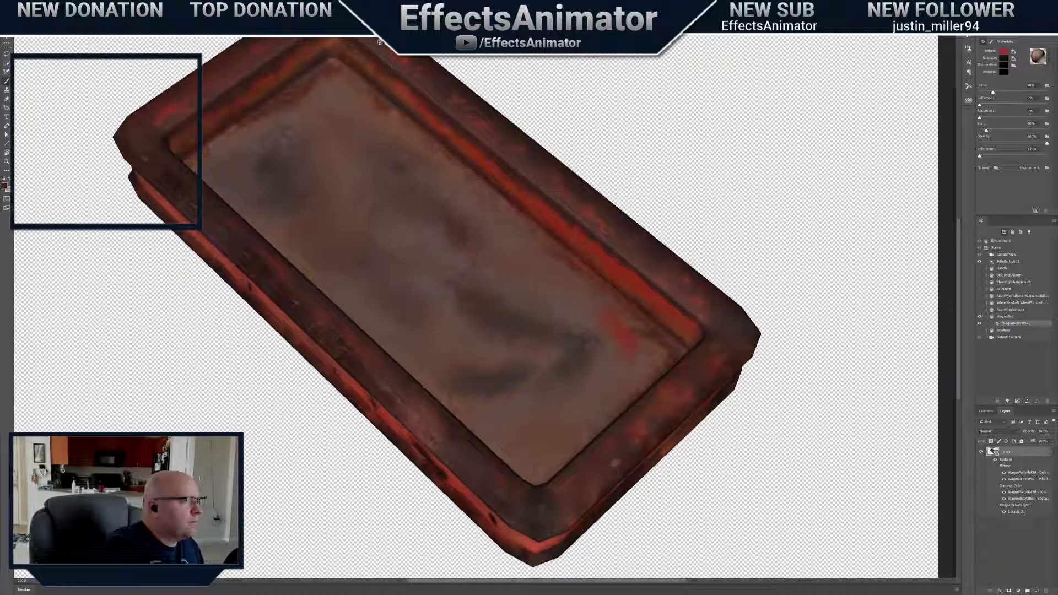
key("ctrl+Tab")
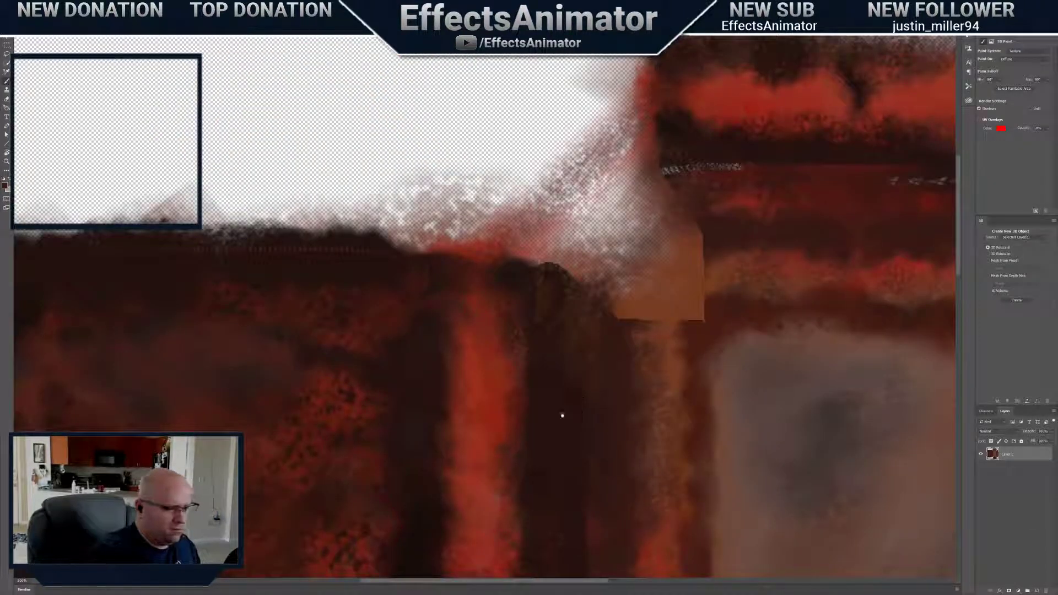
Resize the brush and paint dark brown over the light scratches on the upper end flap and the upper part of the opposite rim strip
scroll(572, 414, "down", 5, "alt")
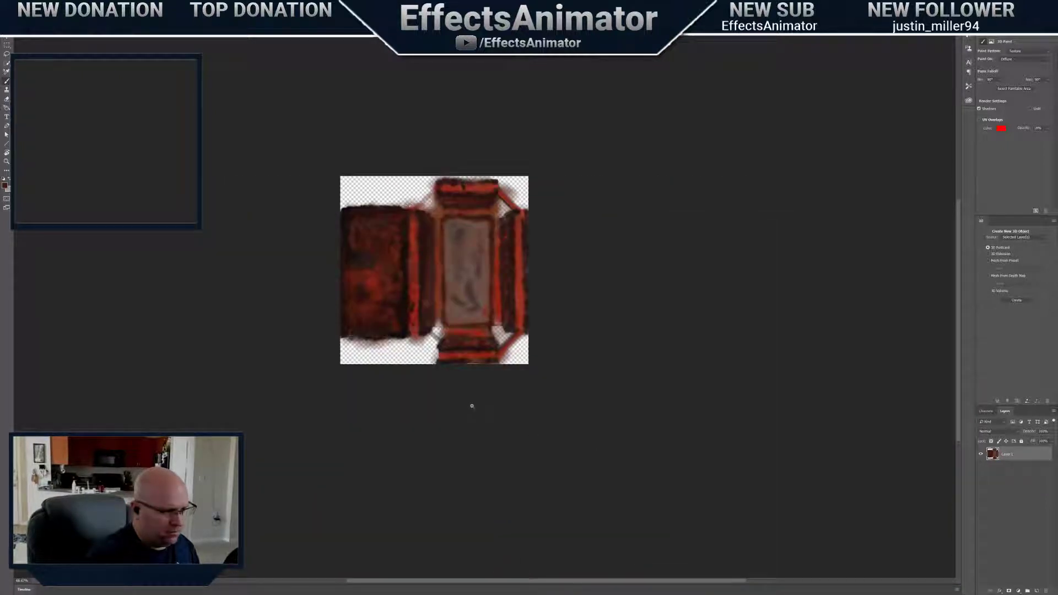
scroll(472, 406, "up", 2, "alt")
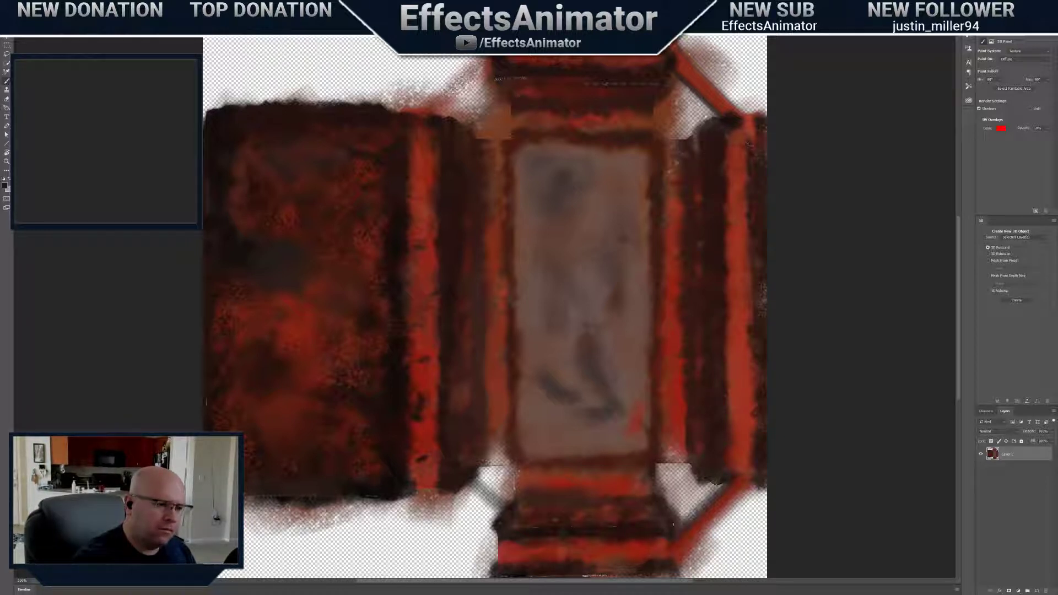
left_click_drag(678, 305, 607, 362)
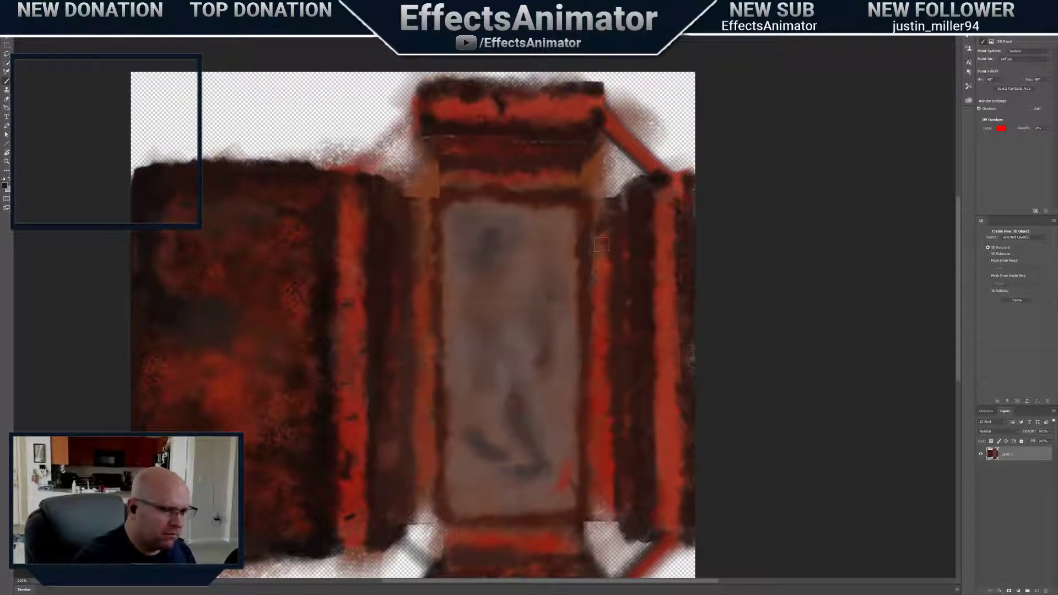
right_click(602, 244)
key("Return")
mouse_move(603, 228)
left_mouse_down()
mouse_move(605, 214)
mouse_move(612, 240)
mouse_move(606, 233)
left_mouse_up()
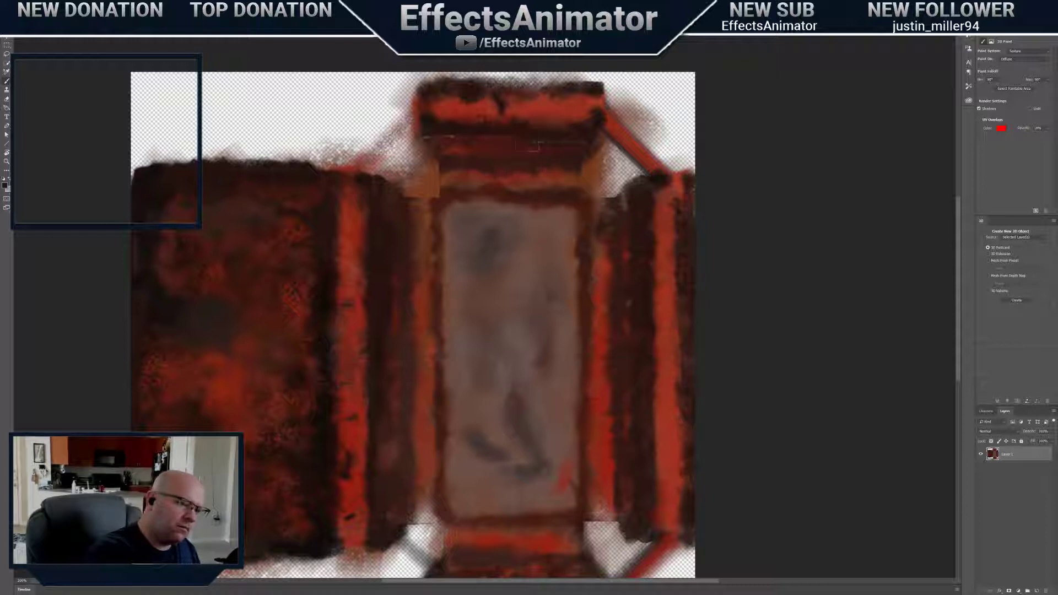
scroll(546, 179, "up", 1, "alt")
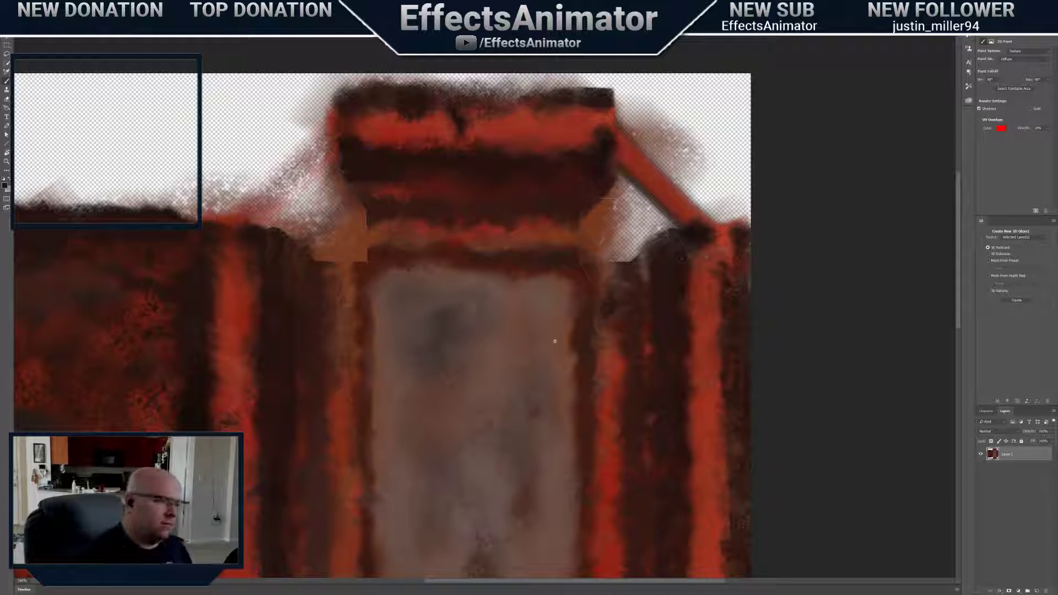
key("ctrl+1")
Look through the open texture documents and examine the repainted wagon bed in the 3D document from a lower angle
left_click(379, 34)
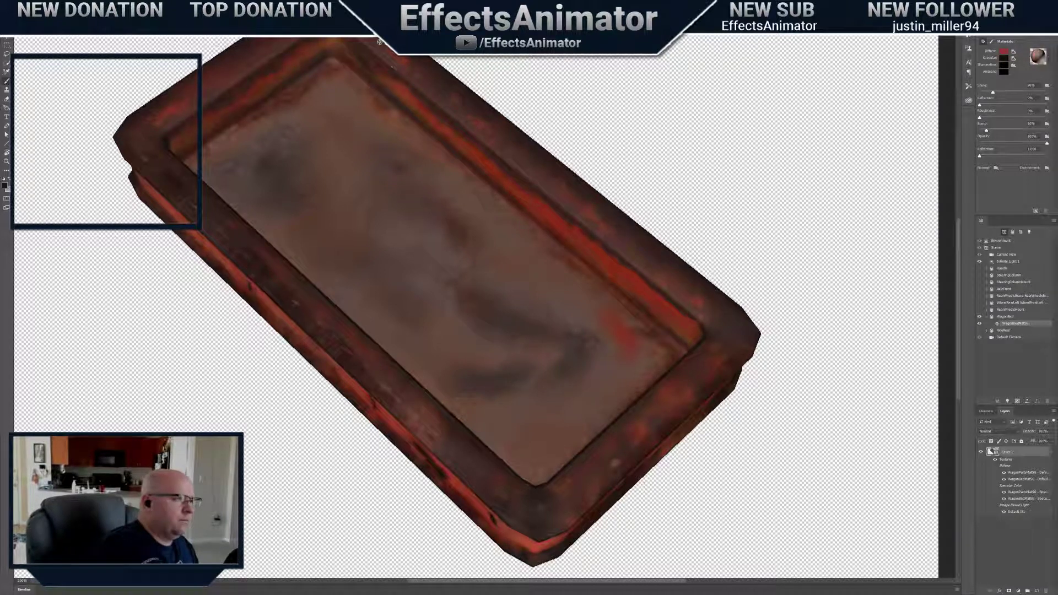
left_click(380, 34)
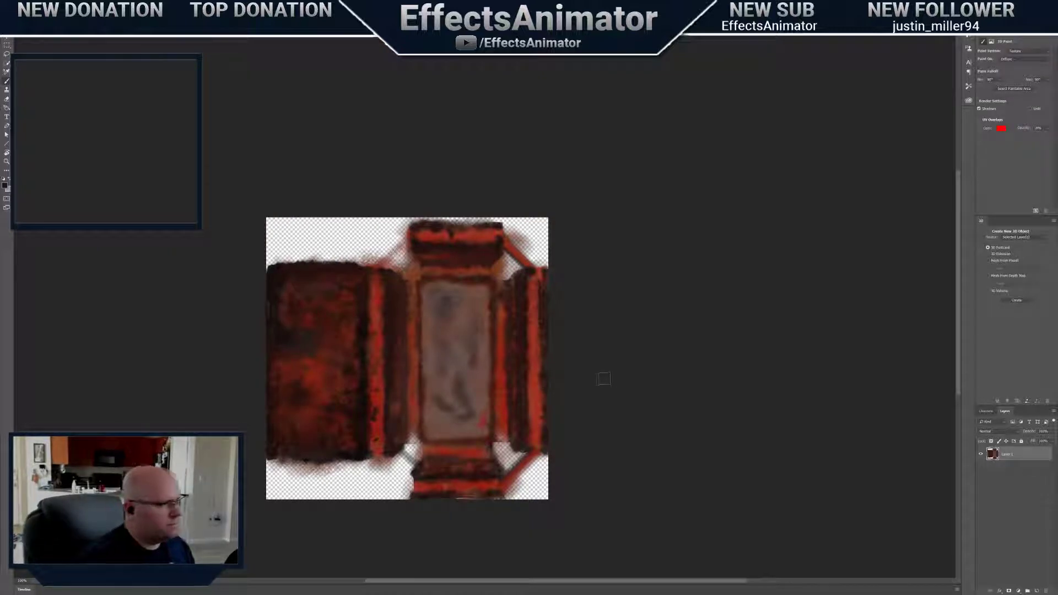
key("ctrl+Tab")
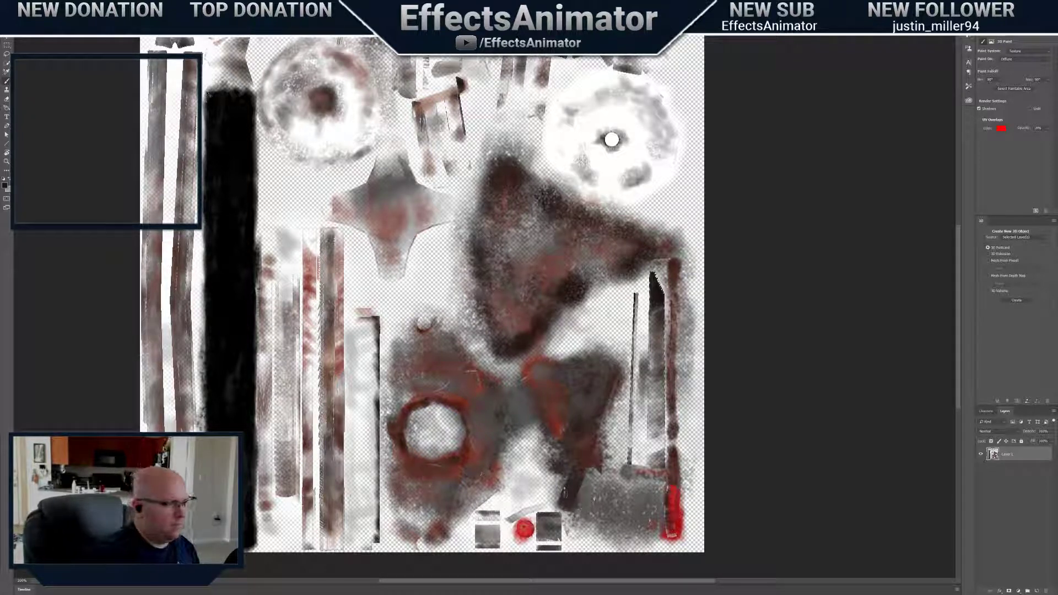
left_click(379, 38)
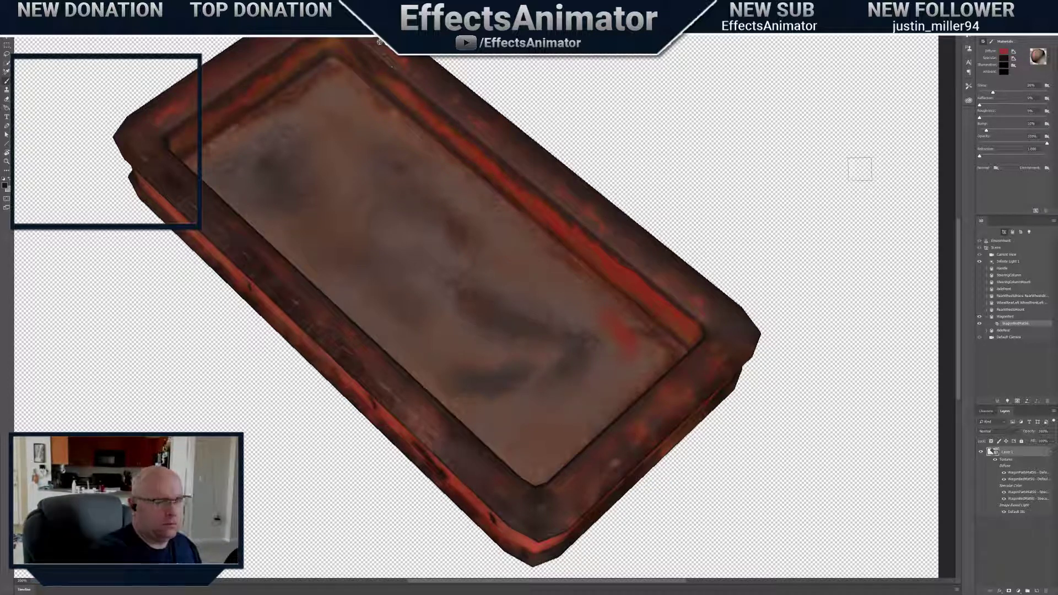
left_click_drag(380, 42, 380, 42)
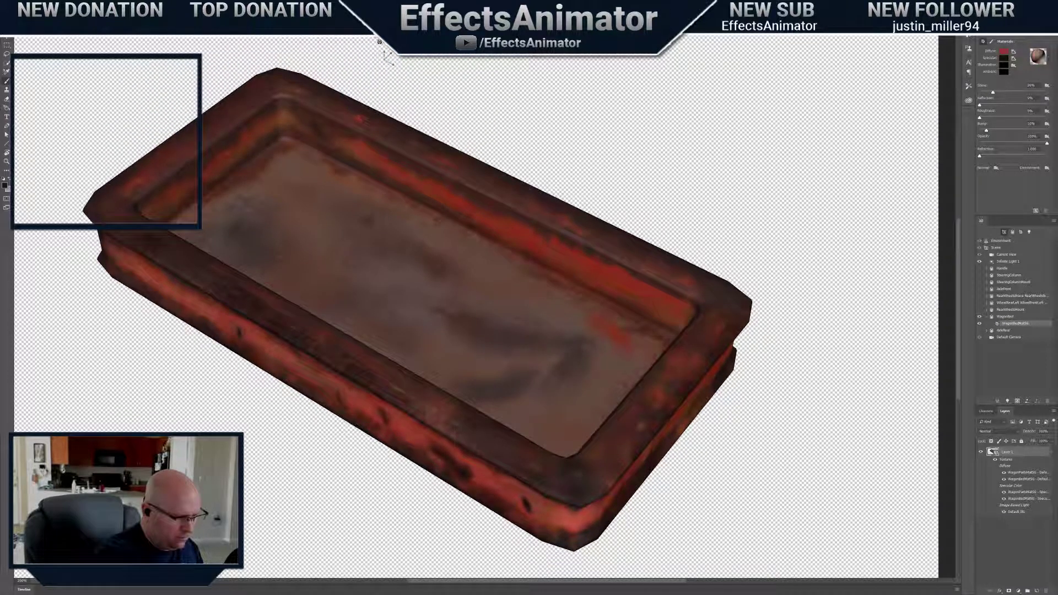
left_click_drag(387, 48, 388, 63)
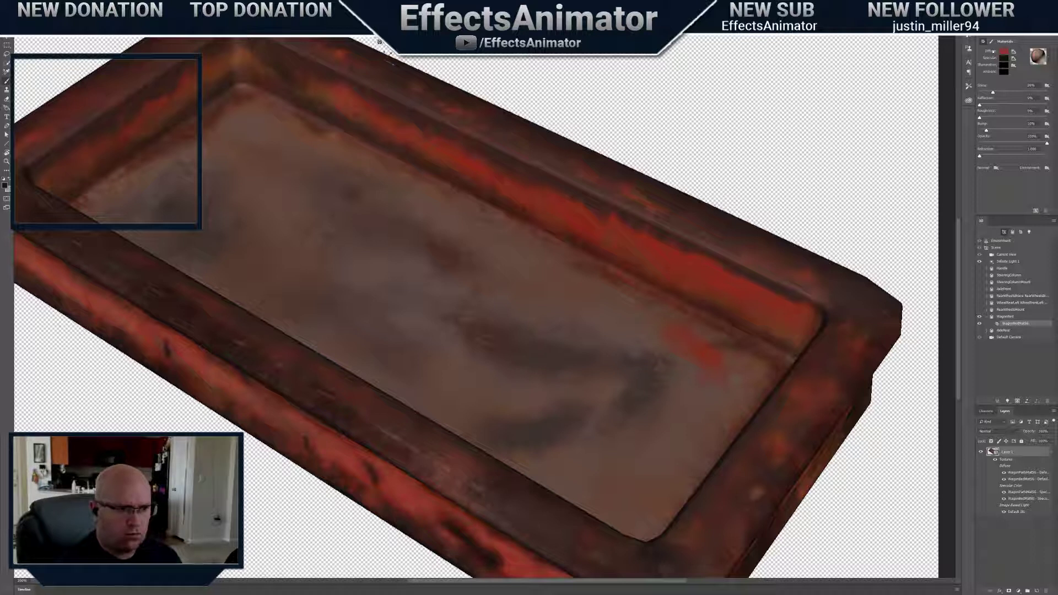
Set 3D painting to the Specular Color texture and choose a near-black foreground color
left_click(992, 43)
left_click(1023, 60)
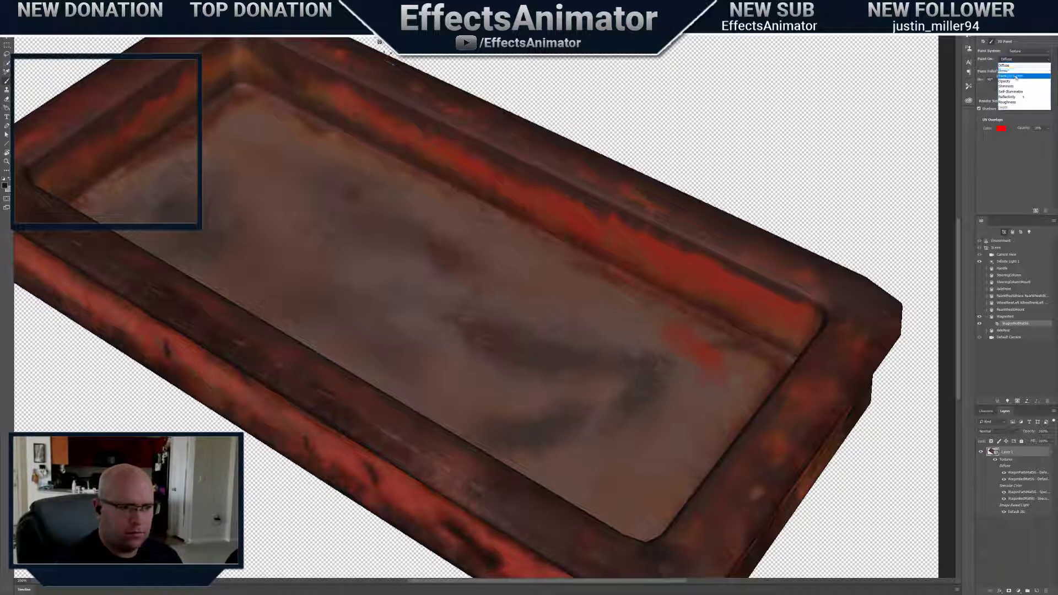
left_click(1004, 67)
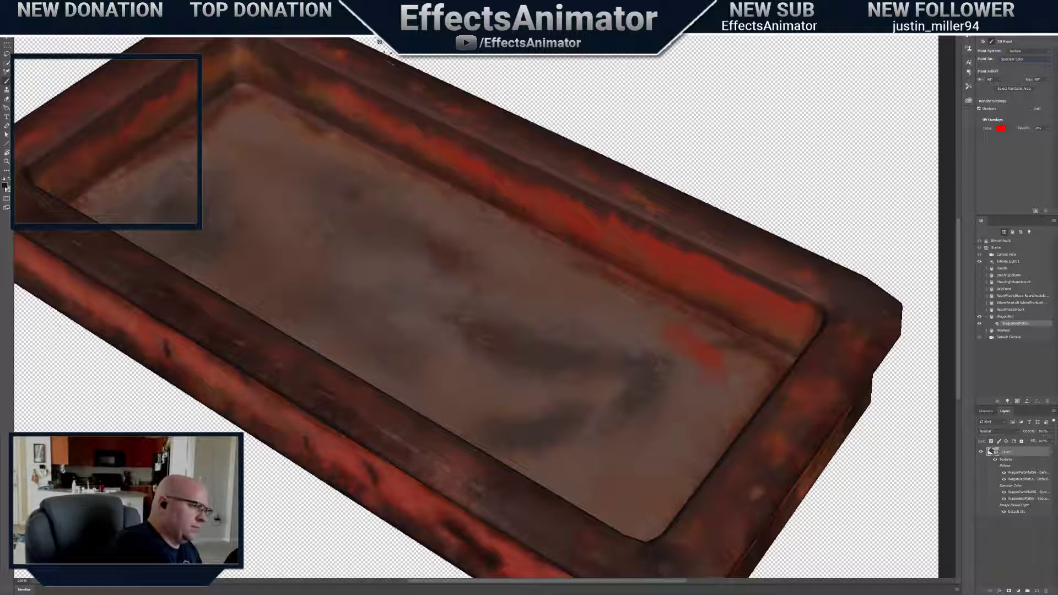
left_click(5, 185)
left_click(586, 216)
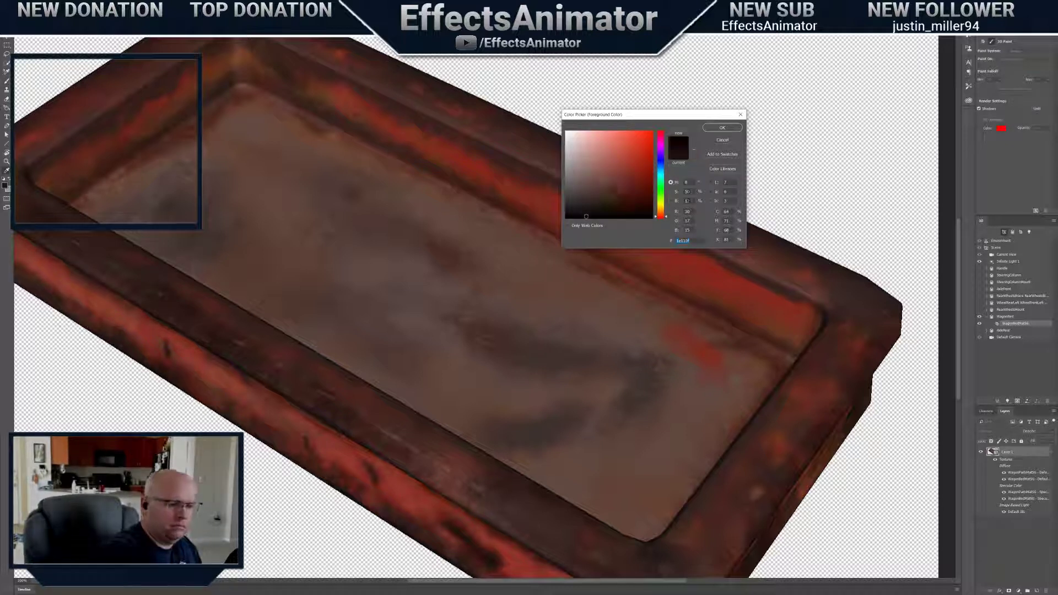
left_click(711, 129)
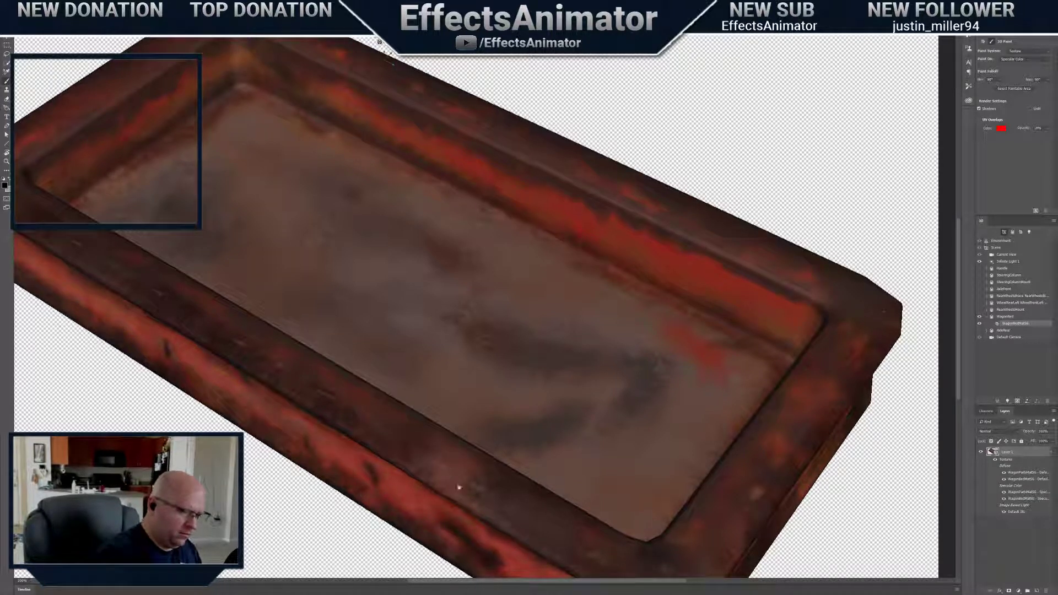
Resize the brush and paint near-black over the shiny light scratches along the wagon bed's near rim
mouse_move(469, 441)
left_mouse_down()
mouse_move(466, 406)
mouse_move(488, 435)
left_mouse_up()
right_click(487, 434)
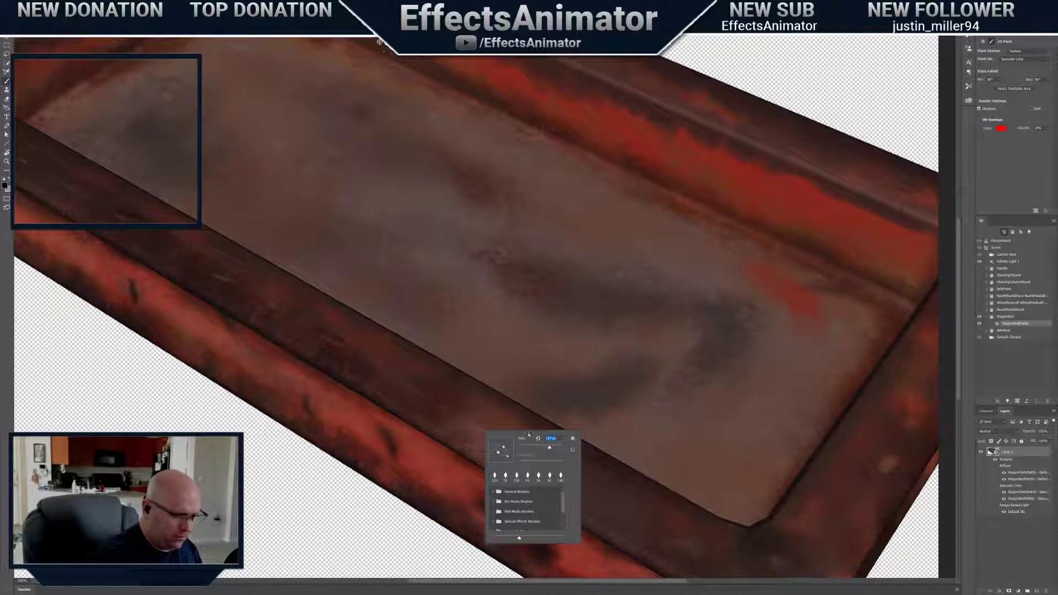
key("Return")
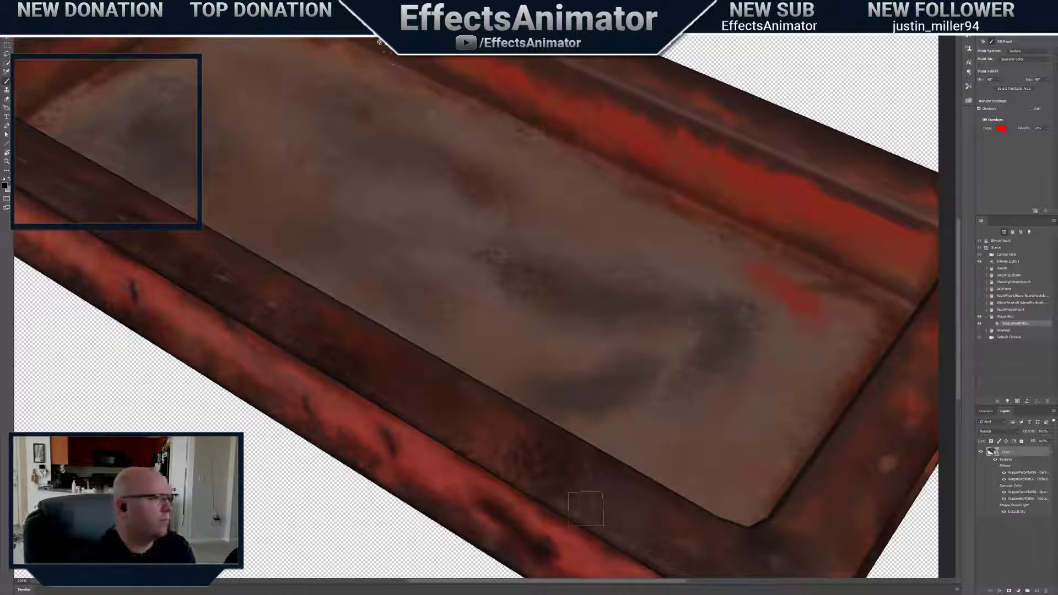
Switch to the bed's specular map document, resize the brush and paint near-black over the upper part of the bright seam left of the light strip
left_click(380, 36)
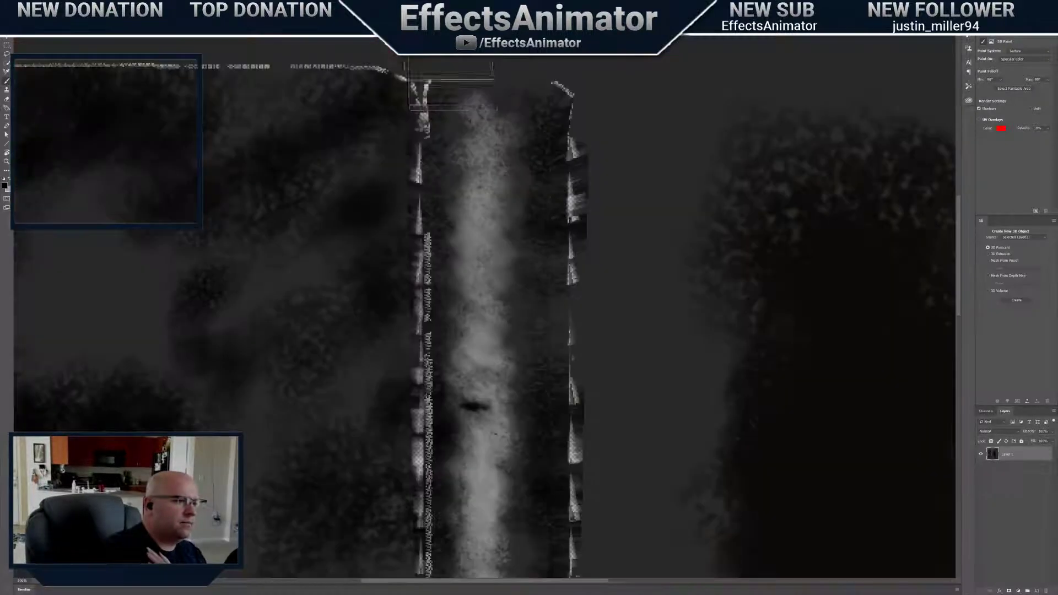
left_click_drag(503, 461, 526, 362)
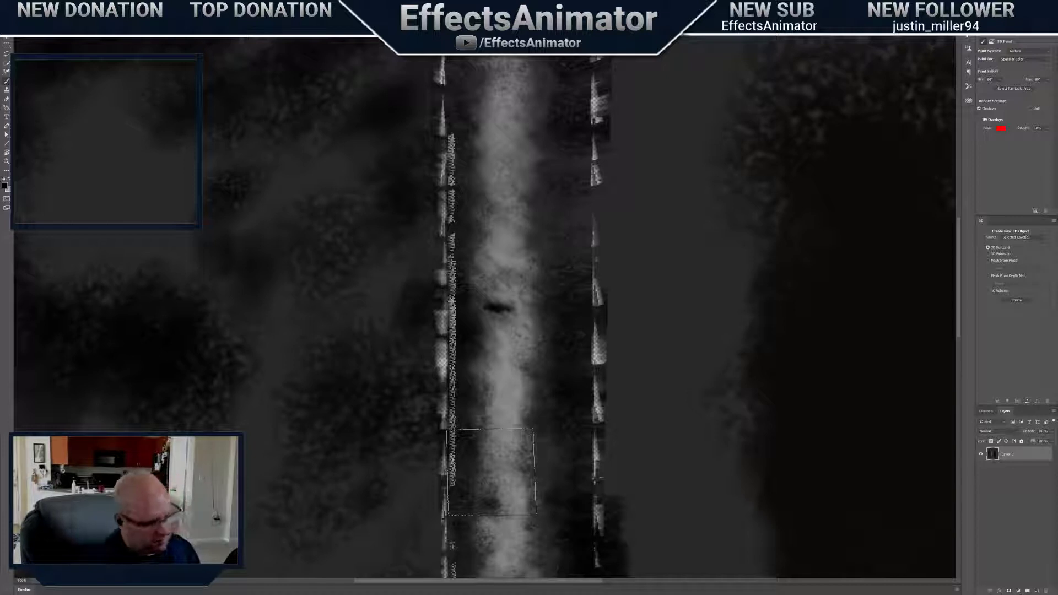
mouse_move(443, 358)
left_mouse_down()
mouse_move(448, 273)
mouse_move(447, 290)
left_mouse_up()
left_click_drag(524, 439, 531, 557)
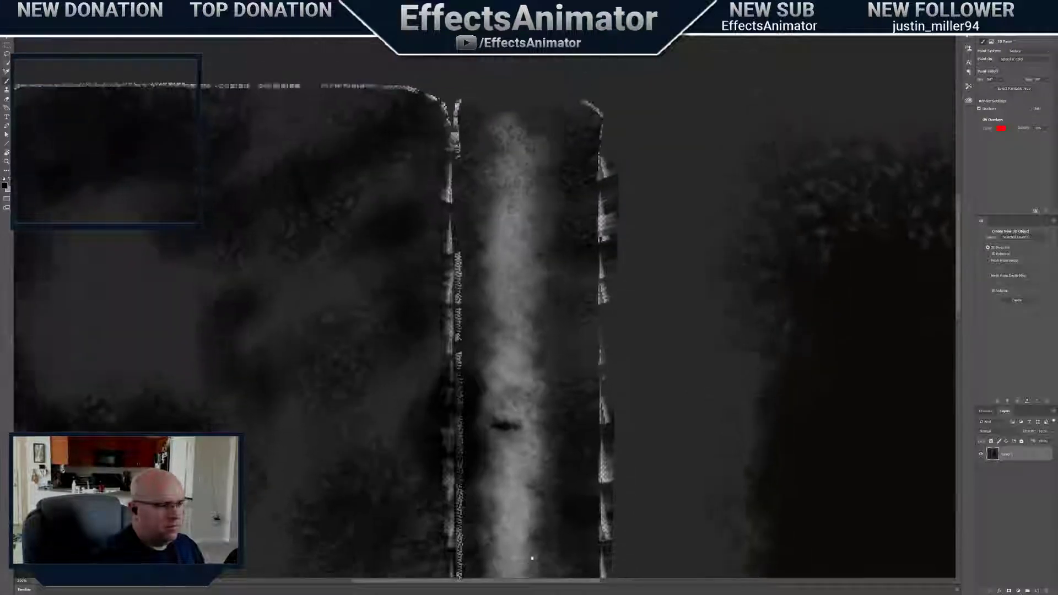
mouse_move(531, 290)
left_mouse_down()
mouse_move(540, 396)
mouse_move(532, 373)
left_mouse_up()
right_click(499, 383)
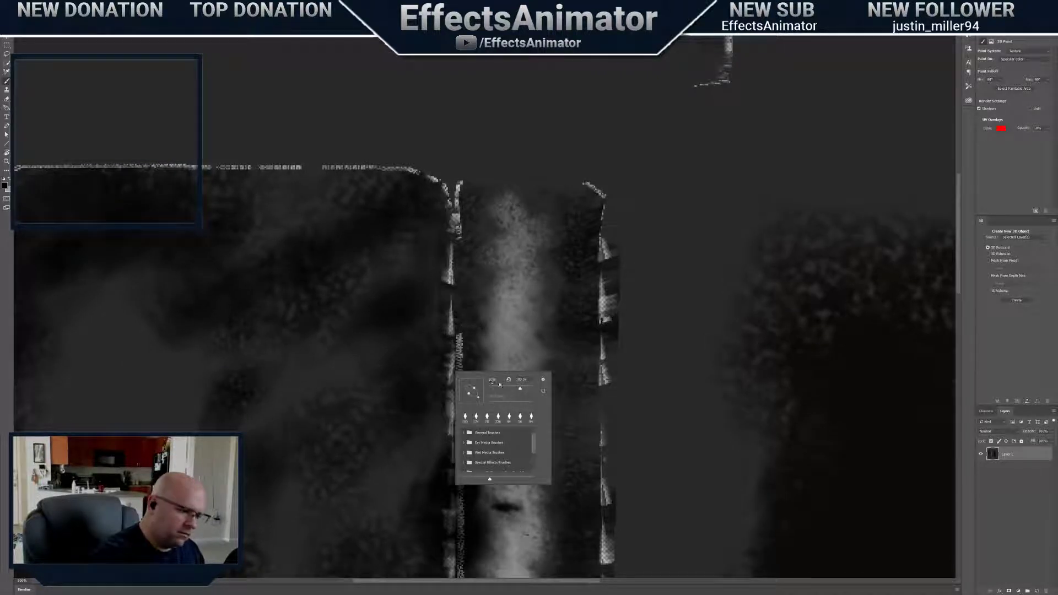
left_click_drag(453, 362, 453, 210)
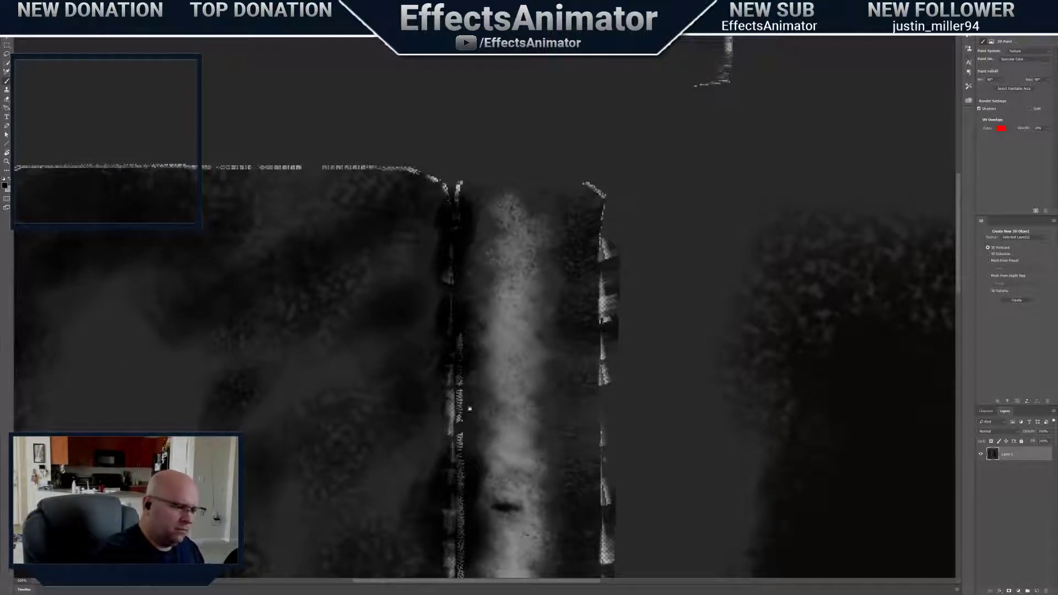
left_click_drag(469, 409, 464, 351)
mouse_move(452, 291)
left_mouse_down()
mouse_move(444, 218)
mouse_move(454, 423)
left_mouse_up()
left_click_drag(461, 500, 463, 378)
mouse_move(452, 337)
left_mouse_down()
mouse_move(448, 318)
mouse_move(448, 458)
left_mouse_up()
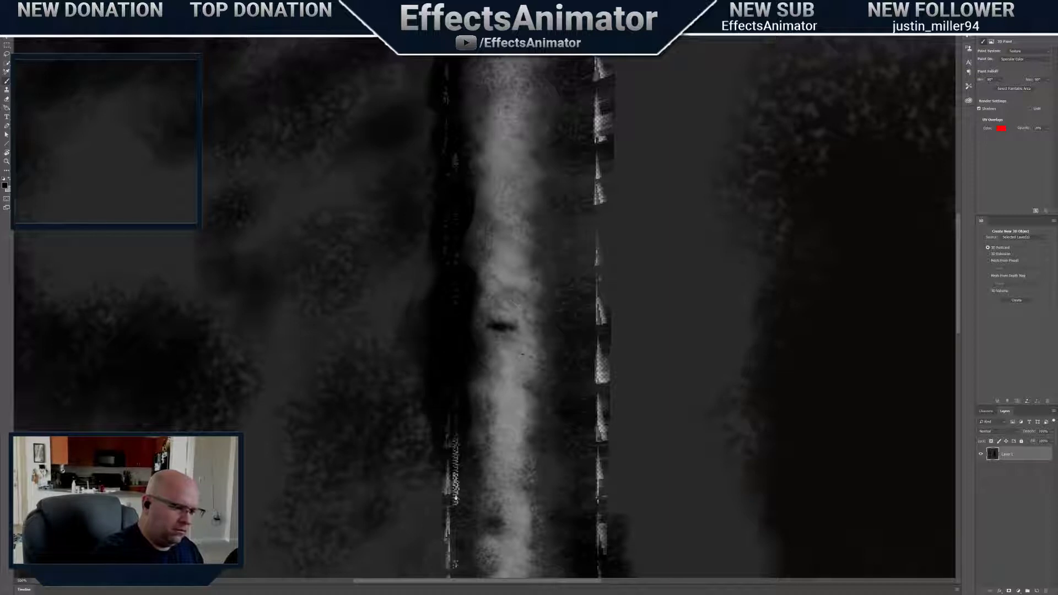
Paint near-black down the lower part of the seam left of the light strip to the panel's bottom corner
mouse_move(456, 499)
left_mouse_down()
mouse_move(447, 309)
mouse_move(446, 489)
mouse_move(463, 371)
mouse_move(448, 389)
mouse_move(451, 510)
left_mouse_up()
left_click_drag(450, 438, 449, 370)
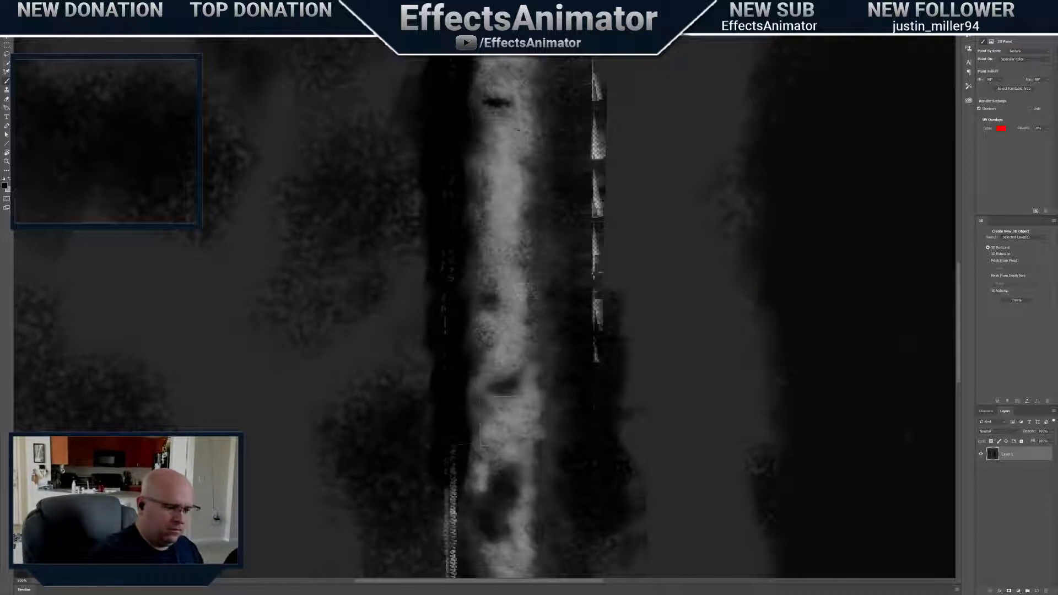
mouse_move(456, 507)
left_mouse_down()
mouse_move(451, 489)
mouse_move(456, 499)
left_mouse_up()
mouse_move(462, 501)
left_mouse_down()
mouse_move(468, 391)
mouse_move(451, 441)
mouse_move(456, 385)
left_mouse_up()
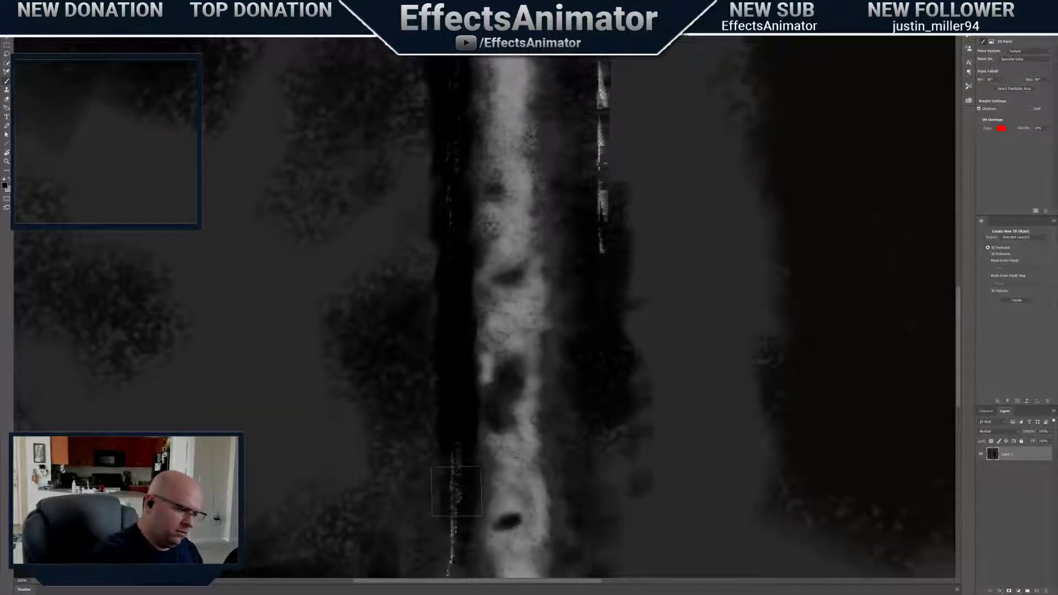
left_click_drag(457, 491, 454, 474)
mouse_move(468, 545)
left_mouse_down()
mouse_move(468, 426)
mouse_move(456, 425)
mouse_move(445, 489)
mouse_move(442, 439)
left_mouse_up()
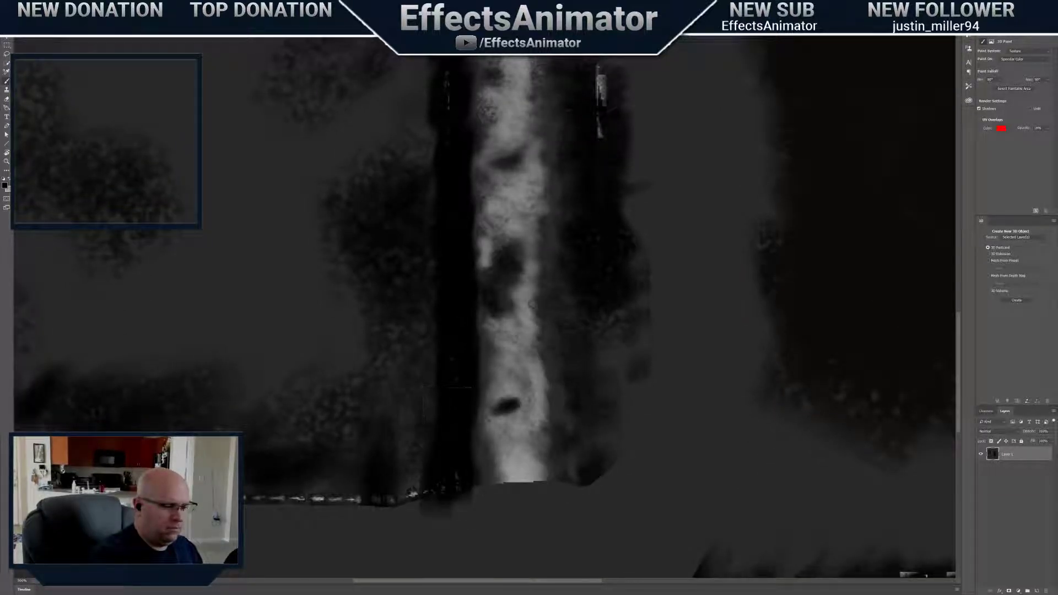
left_click_drag(483, 374, 478, 484)
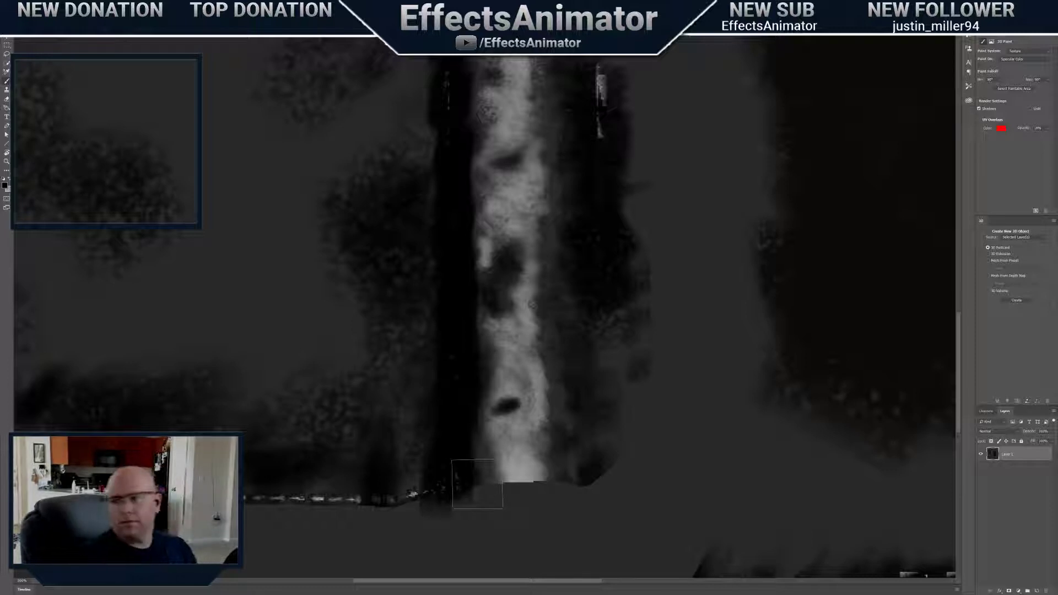
Paint near-black over the bright seam right of the light strip and along the large panel's top edge
left_click_drag(599, 259, 553, 535)
mouse_move(555, 368)
left_mouse_down()
mouse_move(558, 385)
mouse_move(556, 141)
left_mouse_up()
left_click_drag(563, 229, 553, 365)
mouse_move(543, 280)
left_mouse_down()
mouse_move(542, 213)
mouse_move(540, 358)
mouse_move(532, 105)
mouse_move(546, 290)
left_mouse_up()
mouse_move(394, 121)
left_mouse_down()
mouse_move(433, 147)
mouse_move(555, 177)
mouse_move(593, 178)
mouse_move(601, 164)
mouse_move(565, 154)
mouse_move(593, 152)
mouse_move(524, 148)
mouse_move(488, 188)
mouse_move(413, 146)
mouse_move(215, 138)
mouse_move(328, 127)
left_mouse_up()
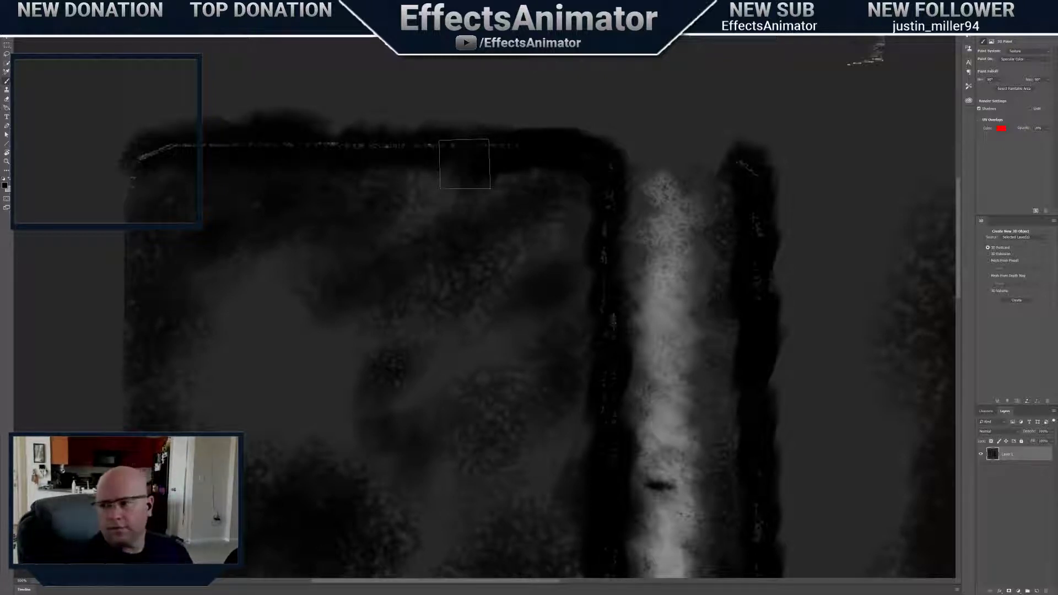
Inspect the remaining parts of the specular map and paint near-black over the small bright bracket-shaped fragment above the panels
left_click_drag(482, 465, 447, 222)
scroll(571, 473, "down", 3)
scroll(567, 479, "up", 1, "alt")
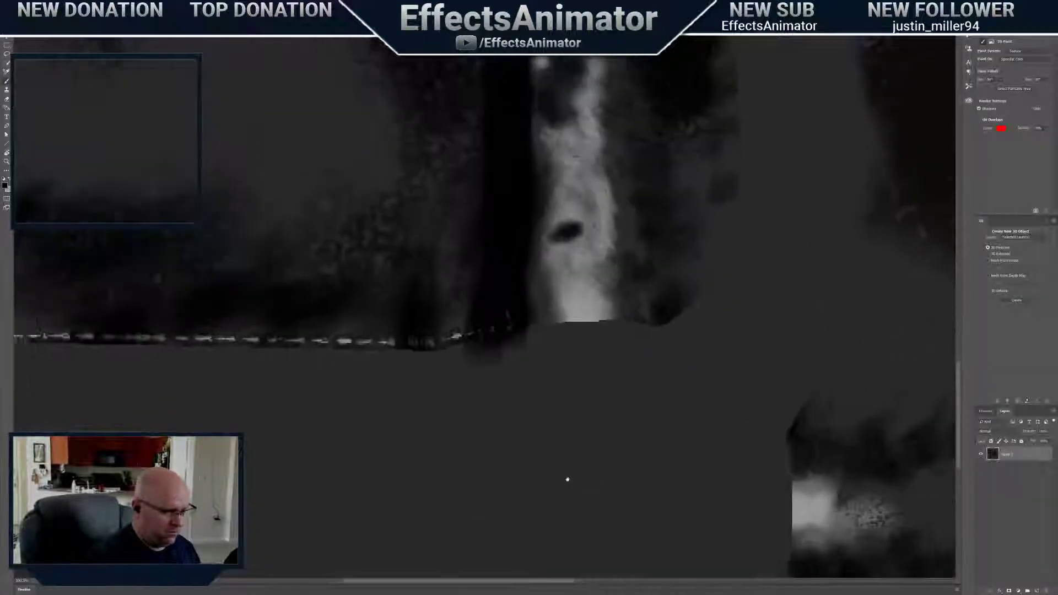
left_click_drag(707, 501, 419, 518, "ctrl")
scroll(697, 502, "down", 1, "alt")
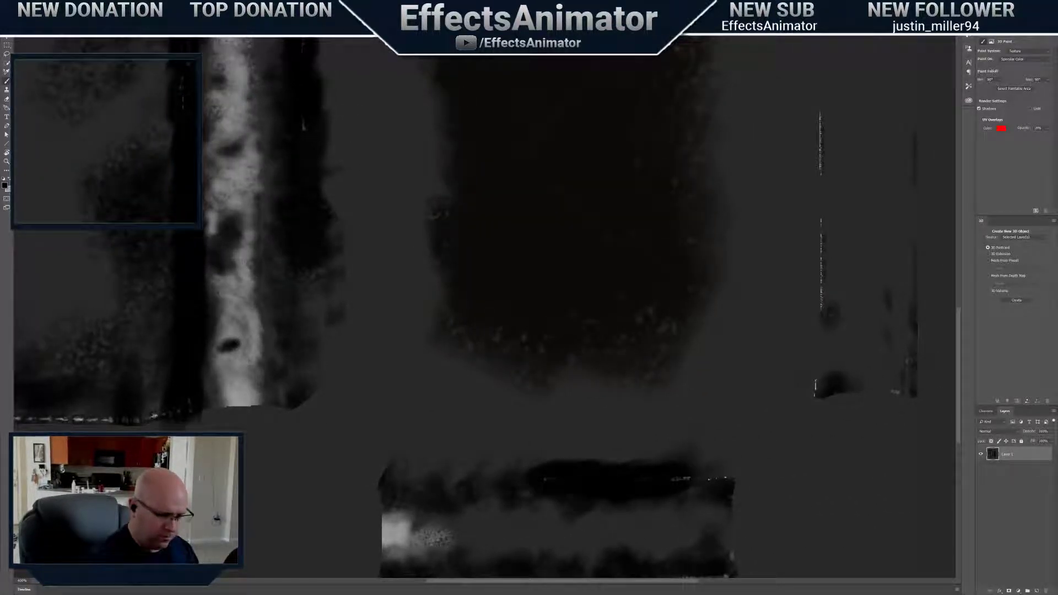
left_click_drag(720, 455, 689, 551)
scroll(689, 550, "down", 3, "alt")
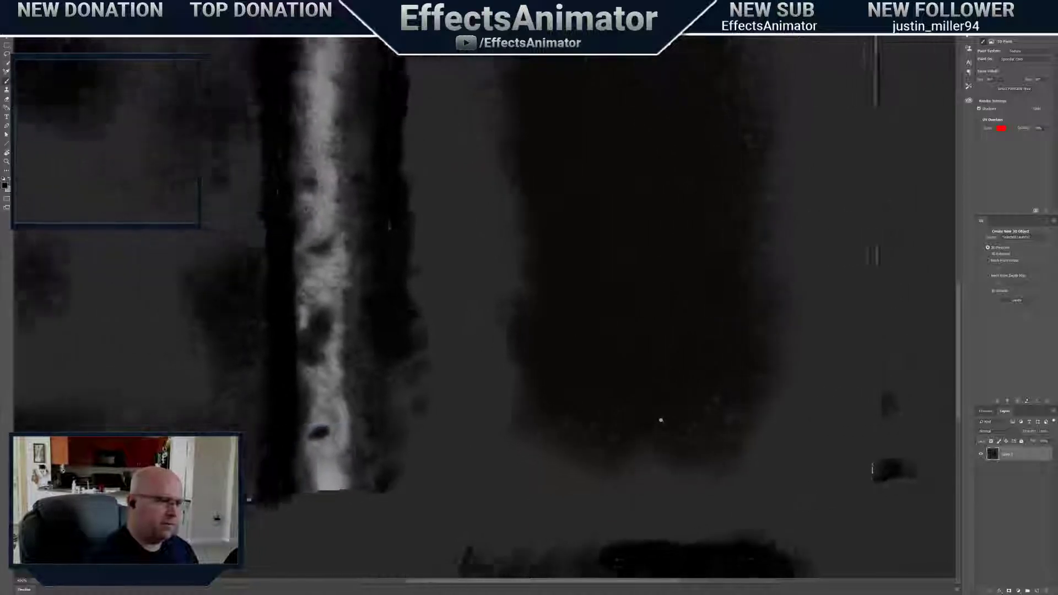
scroll(518, 337, "up", 3, "alt")
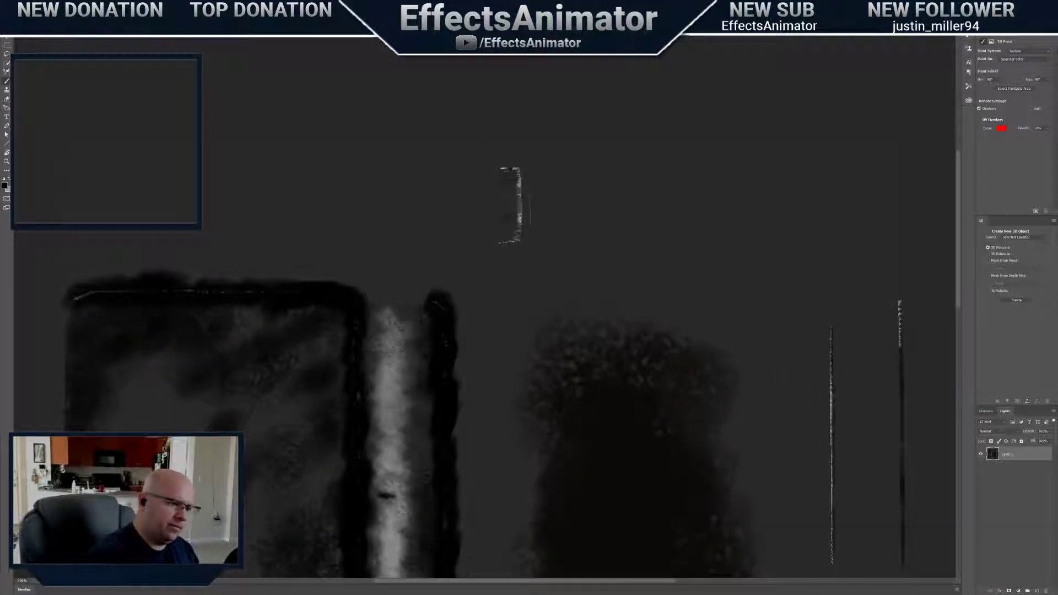
left_click_drag(518, 200, 516, 241)
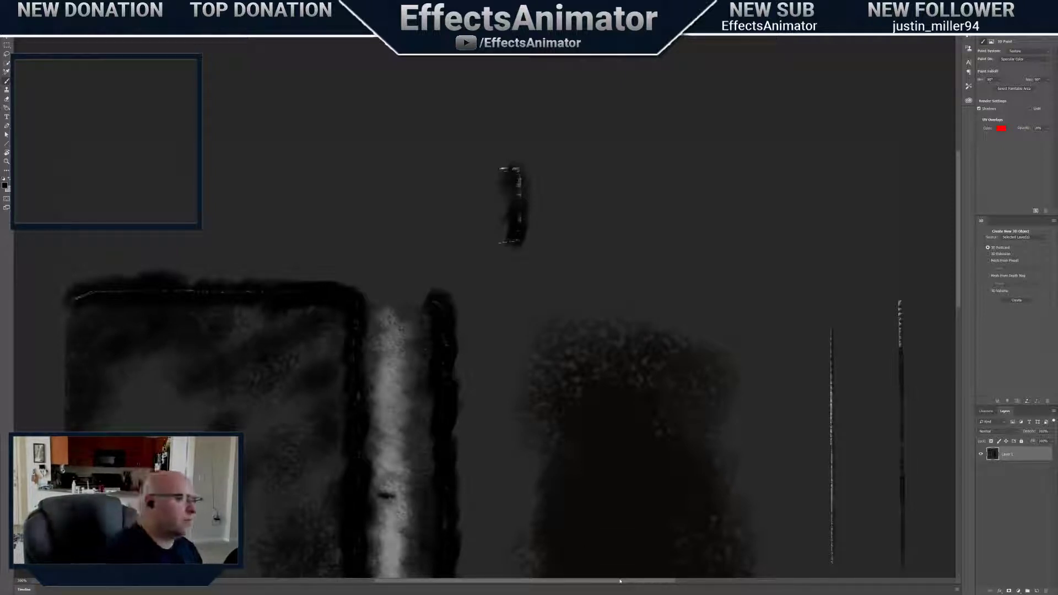
Return to the 3D wagon document and paint near-black specular over the shiny streaks along the bed's far rim
key("ctrl+Tab")
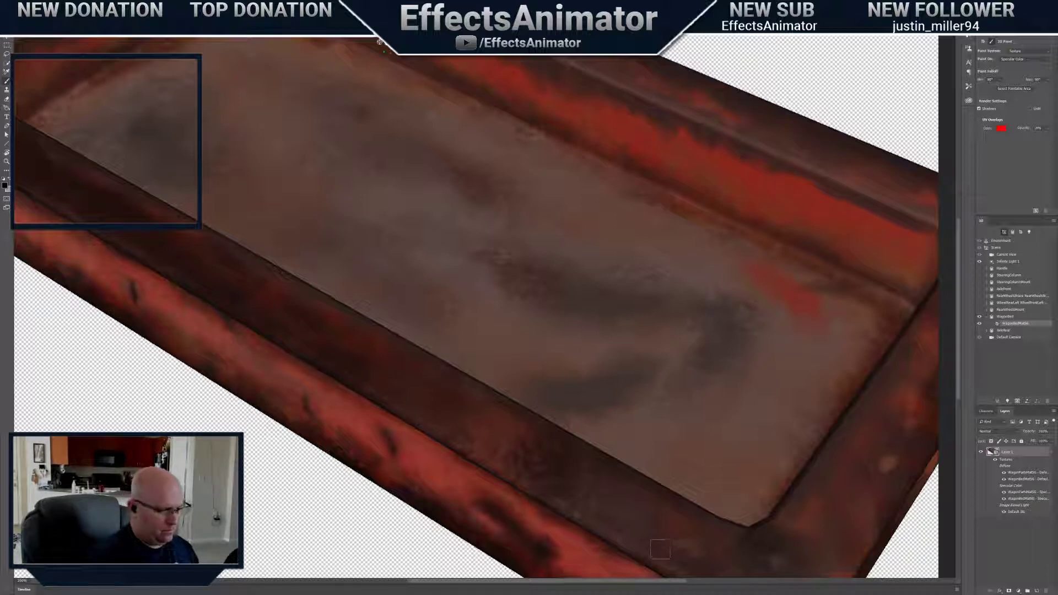
scroll(380, 42, "up", 2)
scroll(380, 42, "down", 5)
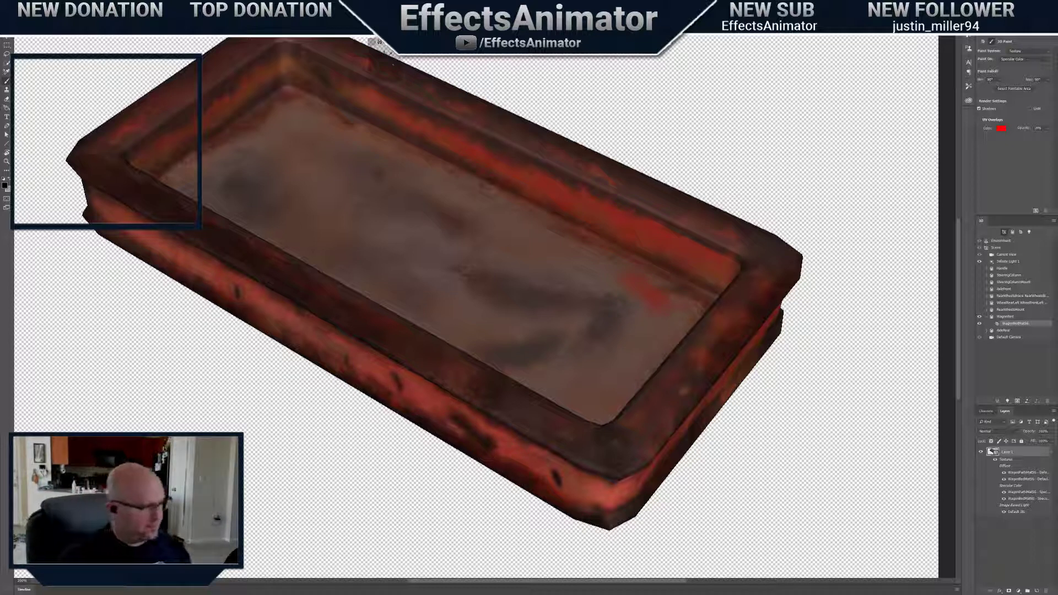
mouse_move(380, 42)
left_mouse_down()
mouse_move(383, 75)
mouse_move(379, 55)
left_mouse_up()
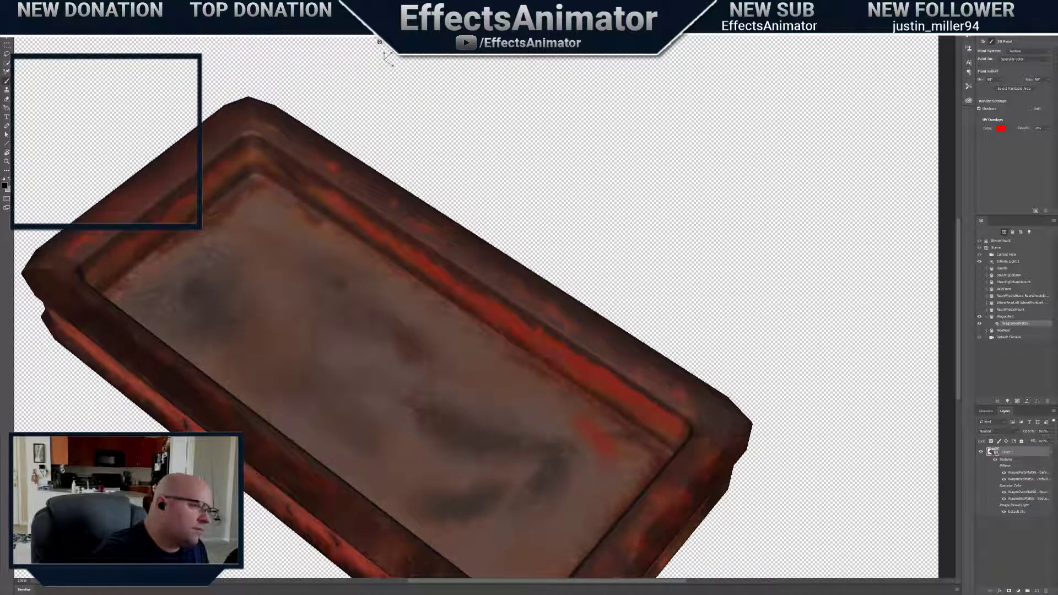
left_click_drag(256, 142, 256, 125)
left_click_drag(392, 51, 392, 65)
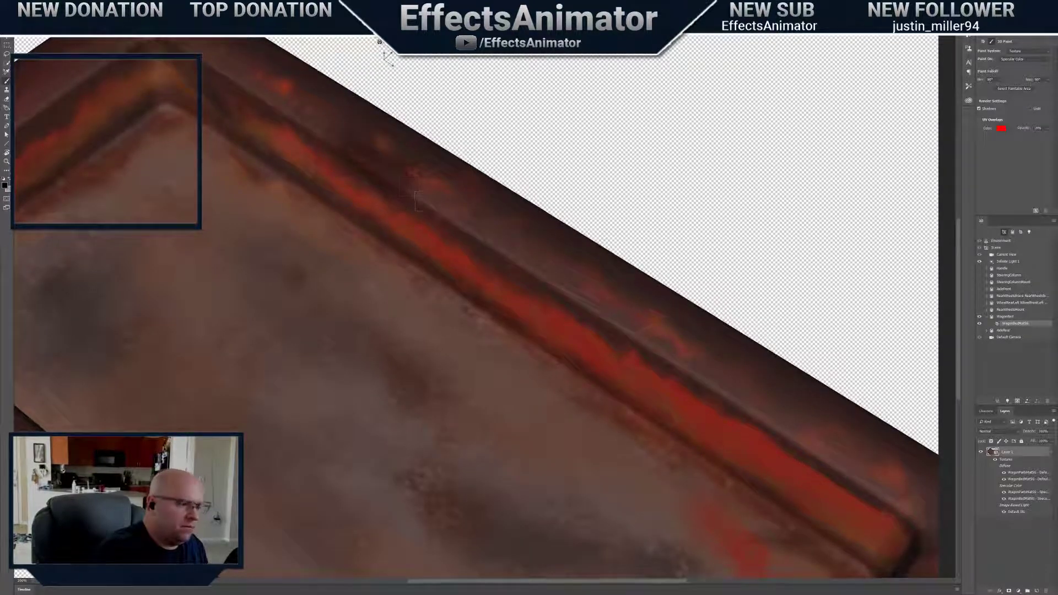
mouse_move(417, 199)
left_mouse_down()
mouse_move(486, 247)
mouse_move(533, 253)
left_mouse_up()
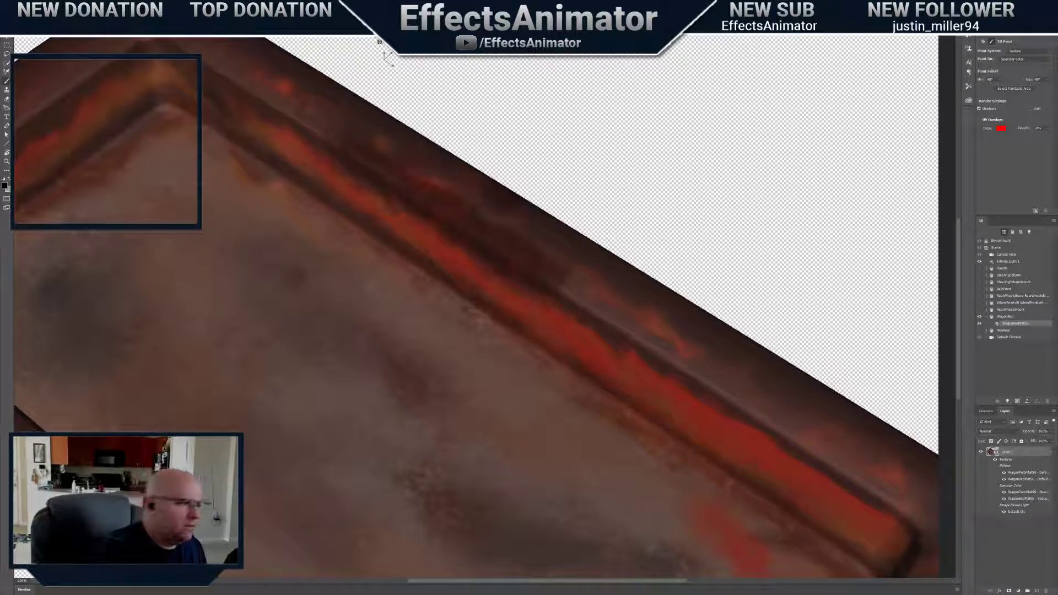
mouse_move(324, 136)
left_mouse_down()
mouse_move(242, 71)
mouse_move(196, 52)
left_mouse_up()
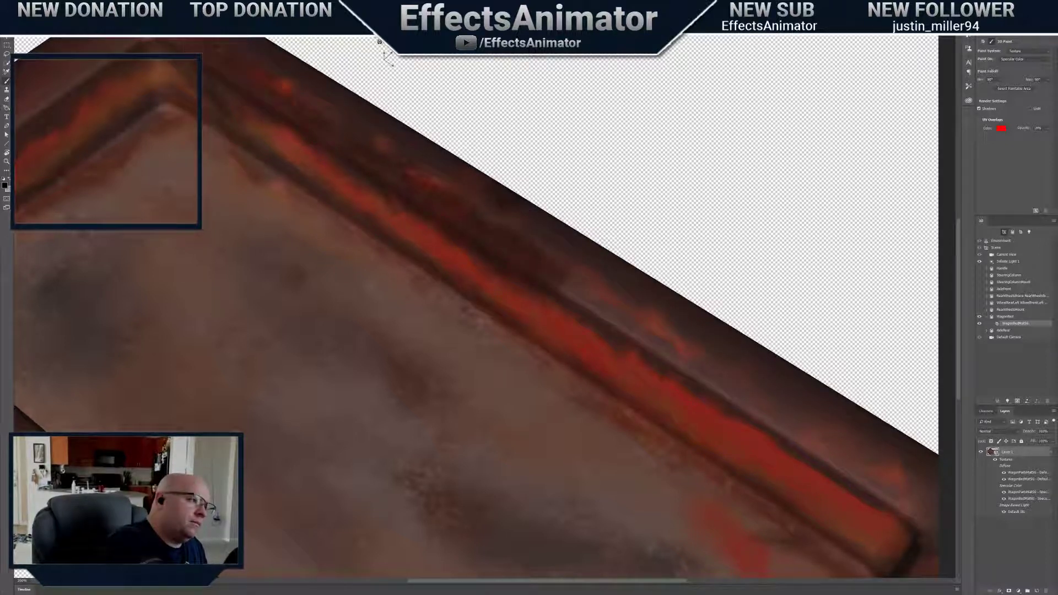
mouse_move(565, 281)
left_mouse_down()
mouse_move(699, 379)
mouse_move(642, 302)
mouse_move(675, 317)
mouse_move(708, 339)
mouse_move(723, 387)
mouse_move(763, 381)
mouse_move(783, 427)
mouse_move(815, 448)
left_mouse_up()
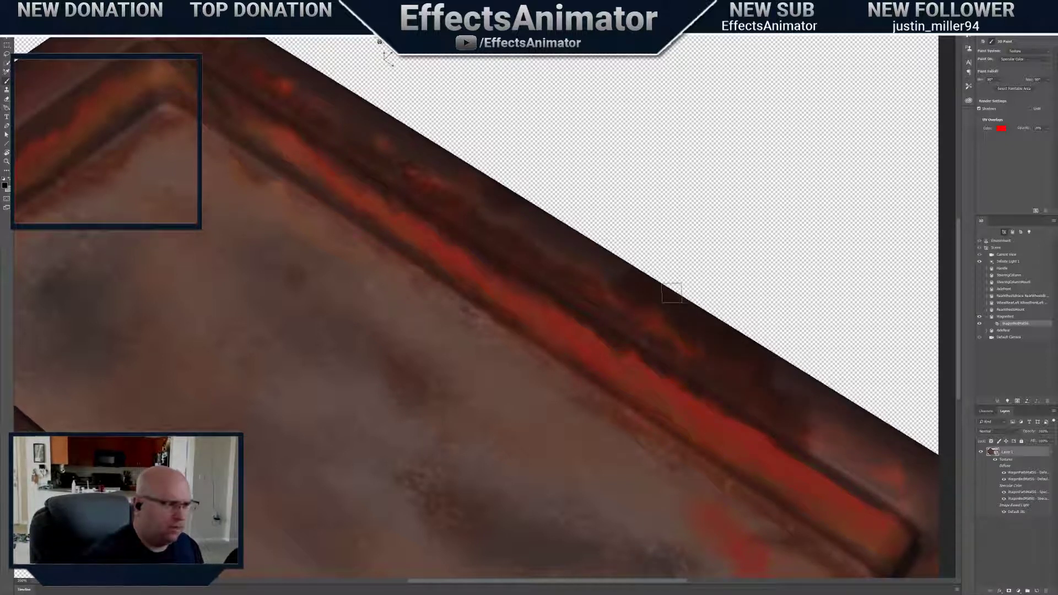
Paint near-black specular over the remaining shiny patch where the far rim meets the end rim
left_click_drag(388, 57, 352, 39)
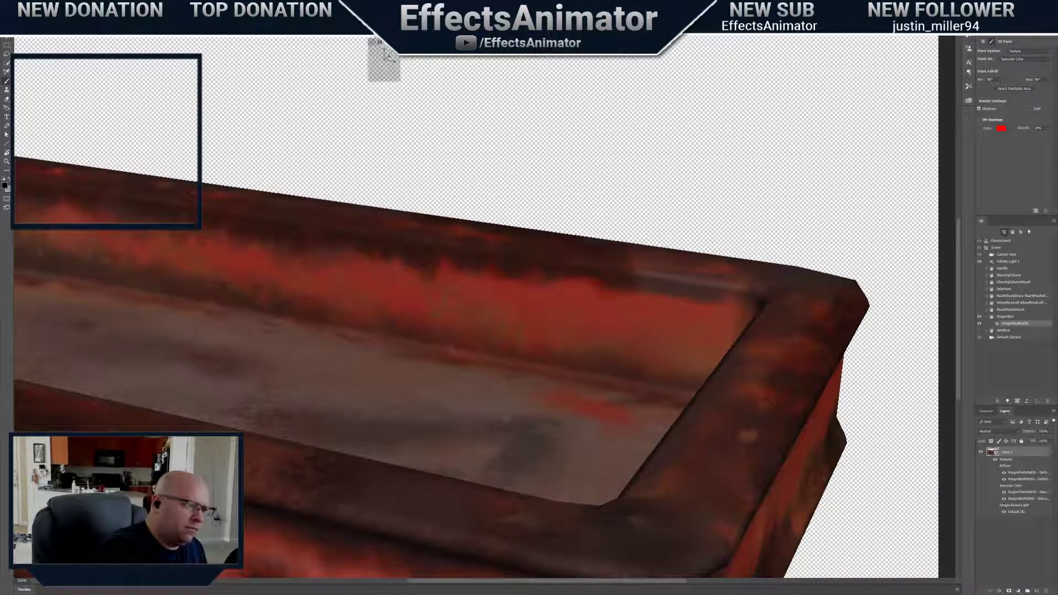
left_click_drag(386, 52, 384, 62)
left_click_drag(604, 341, 732, 321)
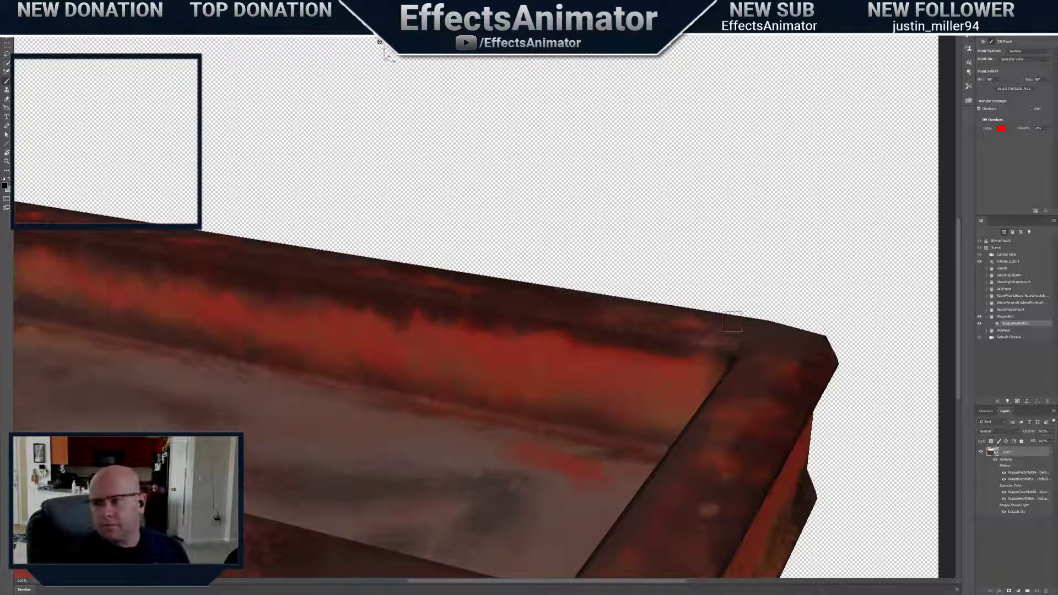
Resize the brush and paint near-black specular over the shiny rim corner and the adjoining start of the end rim
mouse_move(385, 52)
left_mouse_down()
mouse_move(379, 42)
mouse_move(393, 43)
left_mouse_up()
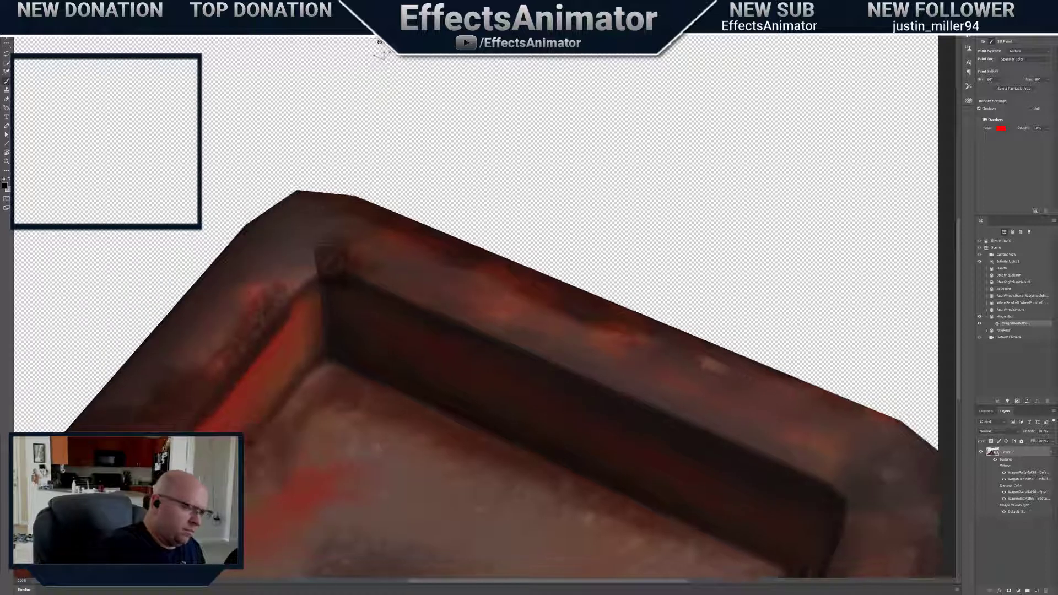
mouse_move(298, 268)
left_mouse_down()
mouse_move(314, 256)
mouse_move(324, 279)
mouse_move(268, 281)
mouse_move(292, 239)
mouse_move(273, 221)
mouse_move(291, 209)
left_mouse_up()
right_click(294, 239)
left_click(361, 253)
key("Return")
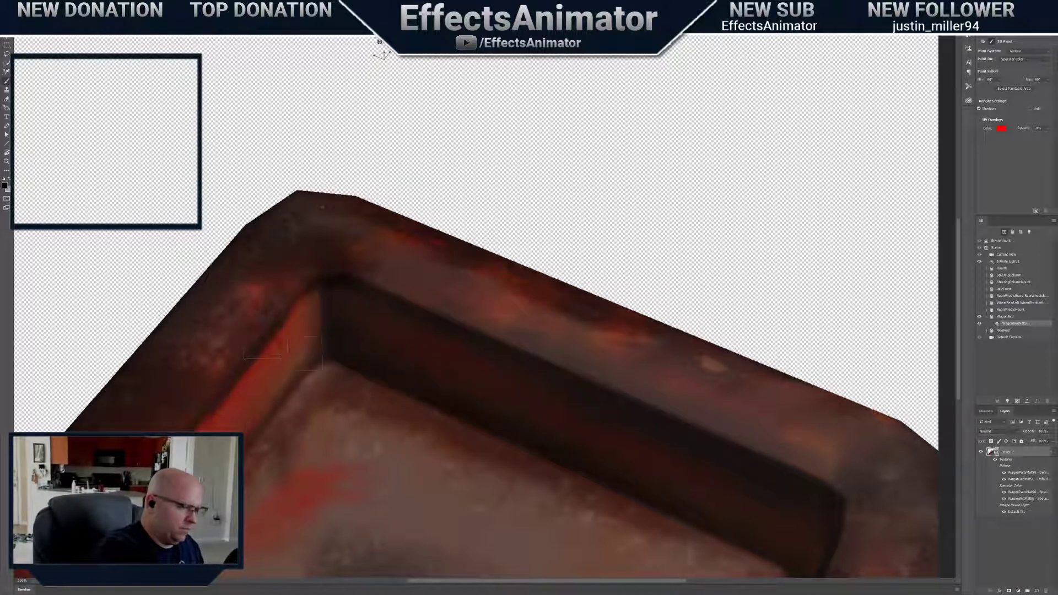
mouse_move(373, 280)
left_mouse_down()
mouse_move(406, 265)
mouse_move(444, 293)
left_mouse_up()
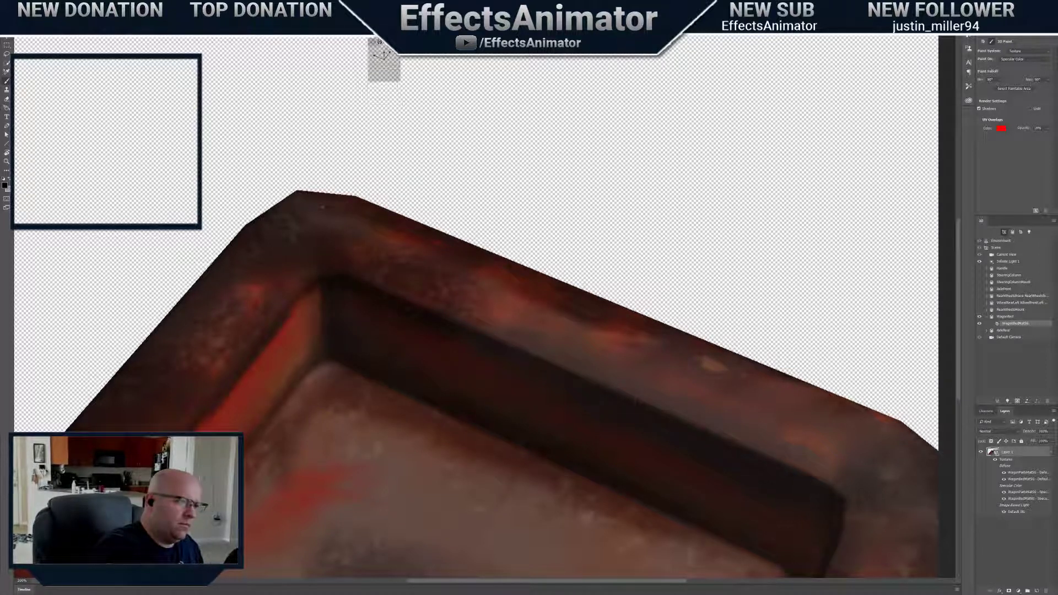
Select Infinite Light 1 and redirect it so that it illuminates the bed's dark inner end wall
left_click_drag(380, 42, 348, 17)
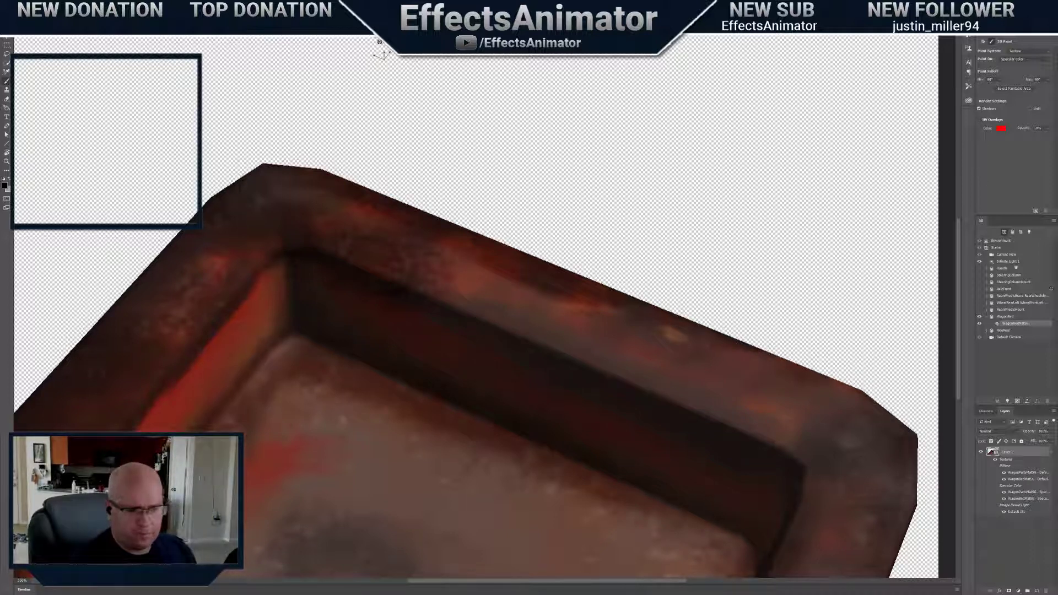
left_click(1009, 261)
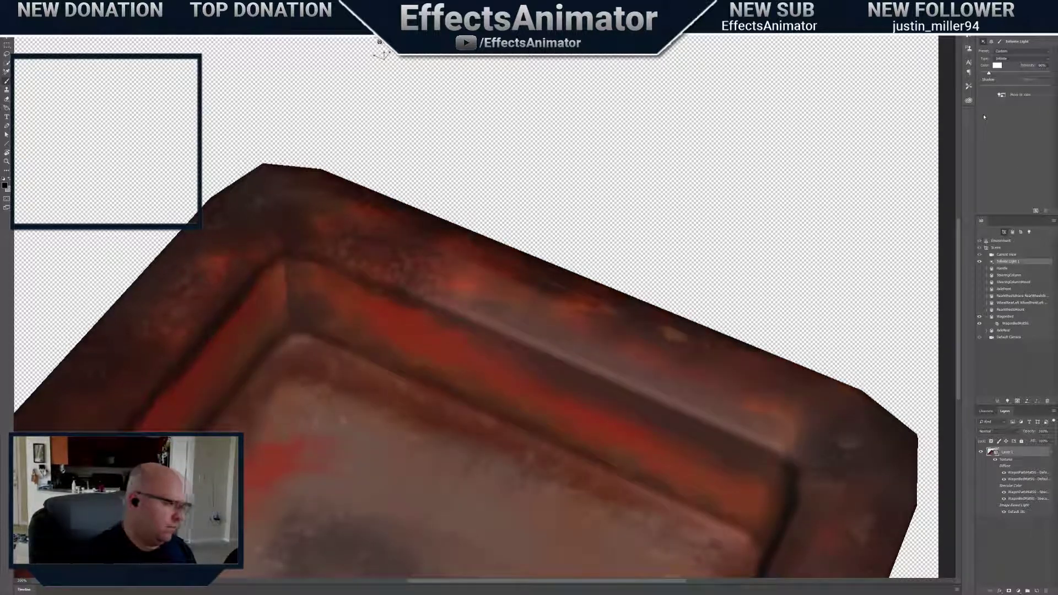
mouse_move(379, 42)
left_mouse_down()
mouse_move(401, 102)
mouse_move(379, 42)
left_mouse_up()
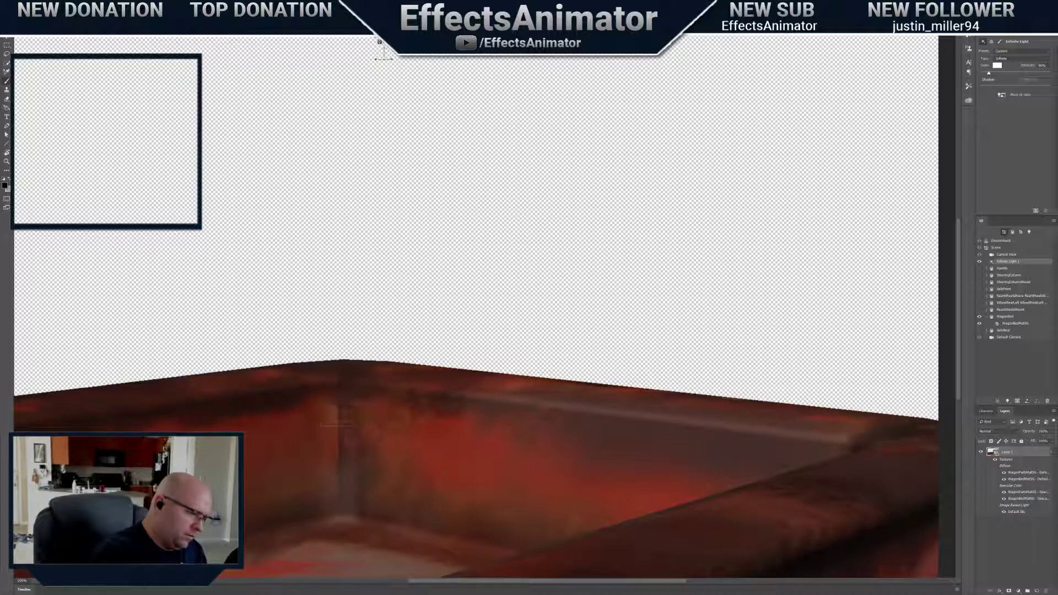
Resize the brush, paint near-black specular down the vertical inner corner seam of the bed, and check the corner from higher angles
right_click(374, 443)
left_click(394, 457)
key("Return")
left_click_drag(347, 445, 339, 477)
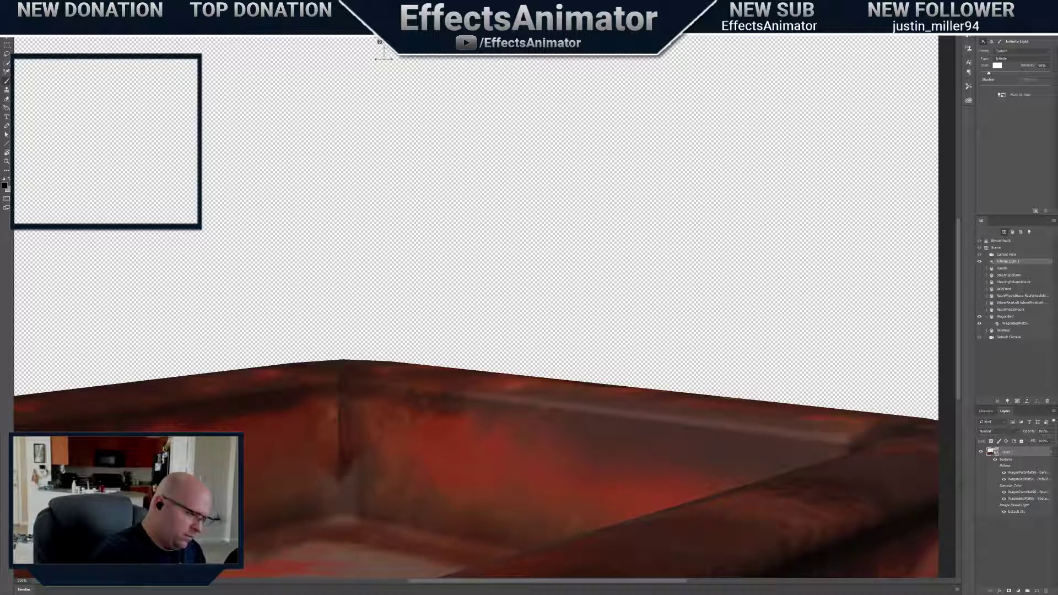
left_click_drag(334, 403, 333, 418)
left_click_drag(348, 475, 342, 512)
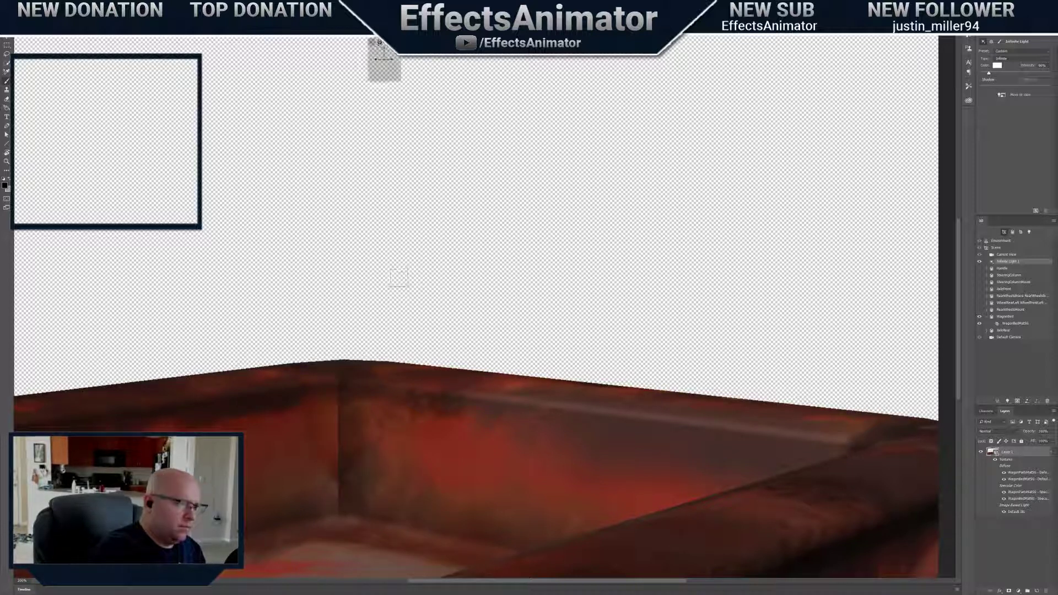
left_click_drag(400, 279, 400, 331)
left_click_drag(379, 42, 378, 45)
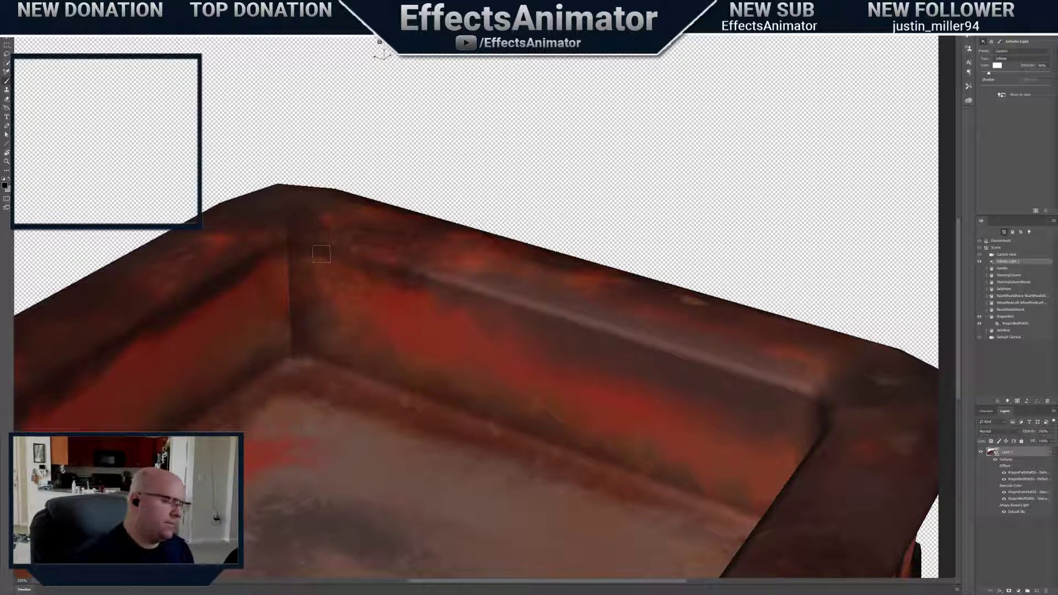
left_click_drag(379, 42, 379, 41)
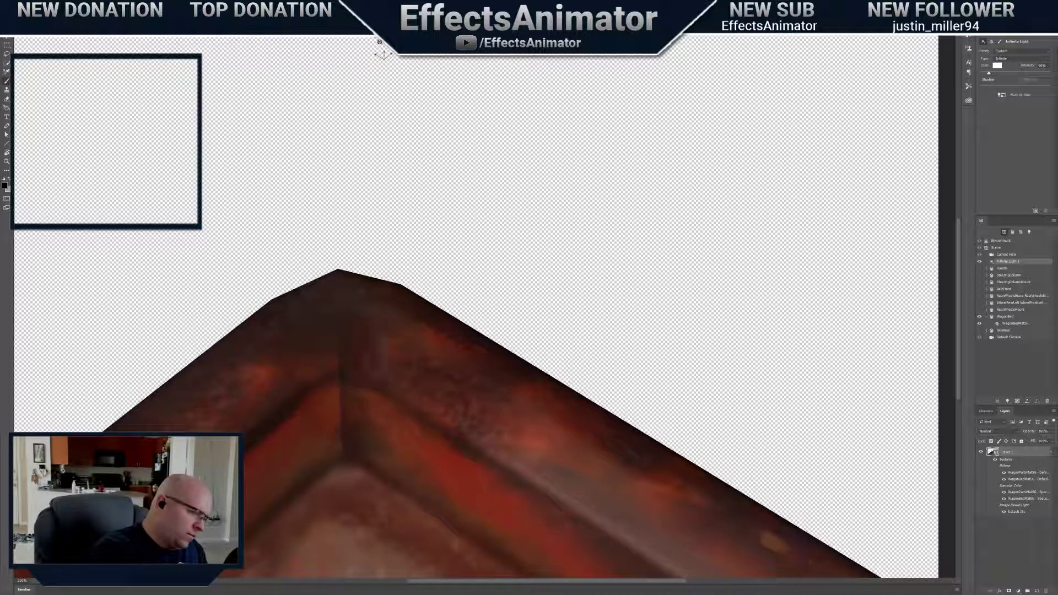
Redirect Infinite Light 1 to match the current view so that it illuminates the bed's inner corner
left_click_drag(379, 43, 420, 1)
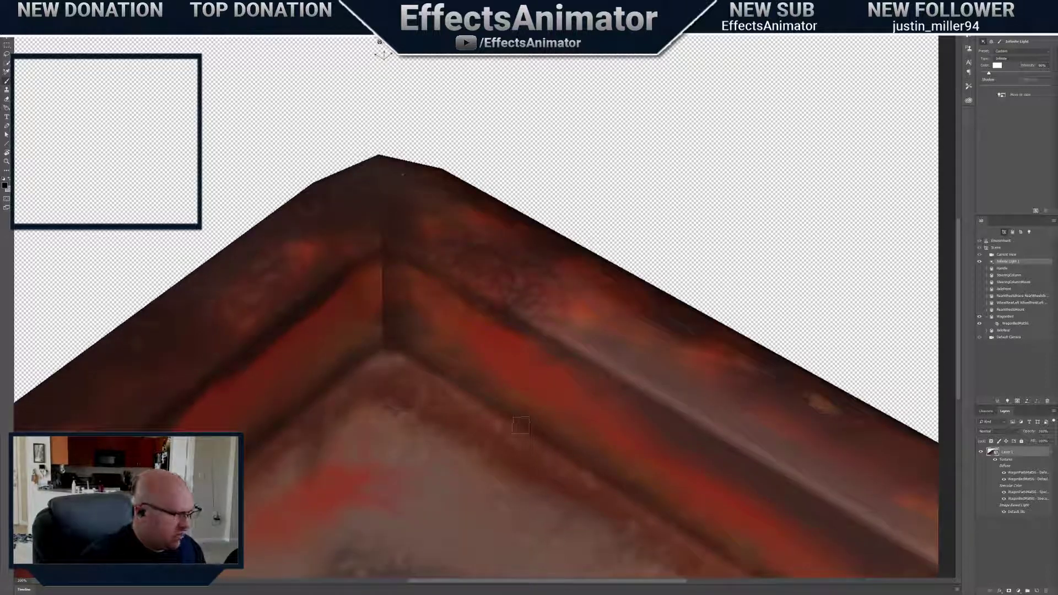
mouse_move(380, 42)
left_mouse_down()
mouse_move(367, 5)
mouse_move(380, 42)
left_mouse_up()
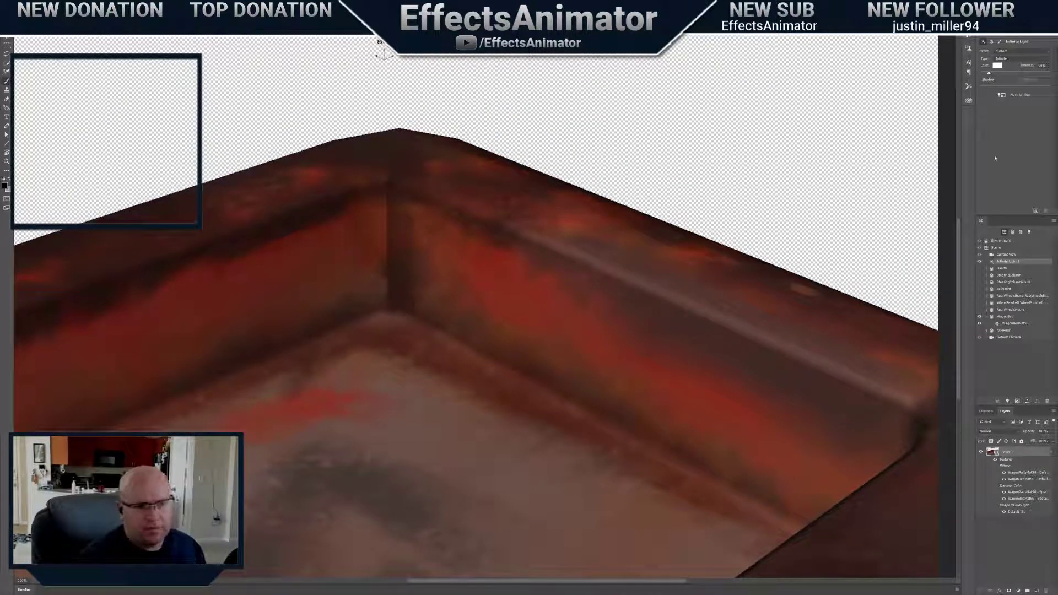
left_click(1002, 95)
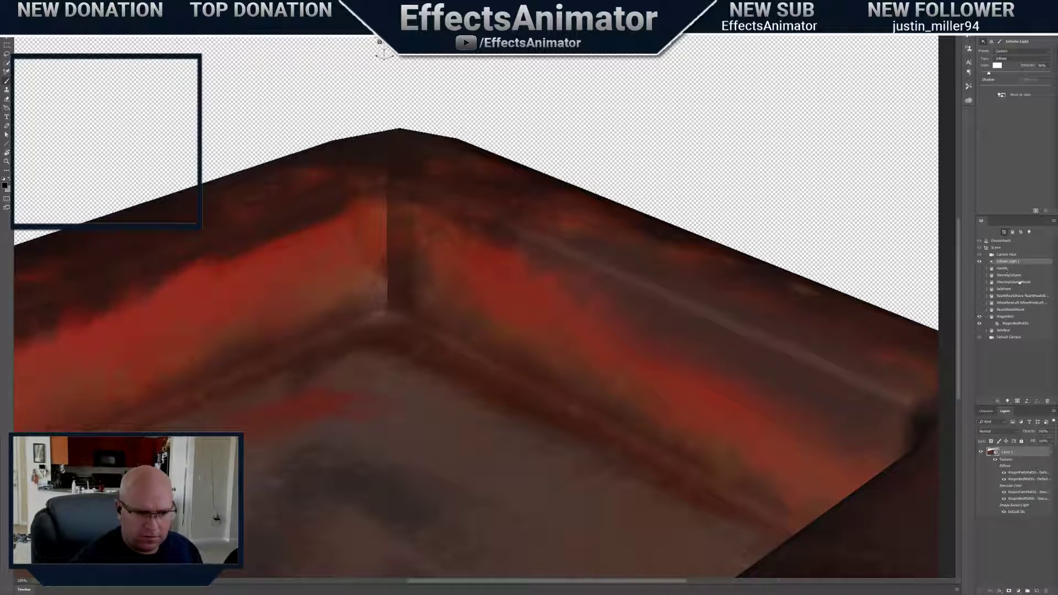
Target the bed material's Diffuse map and paint sampled rust orange over the upper part of the hard inner corner seam
left_click(1014, 323)
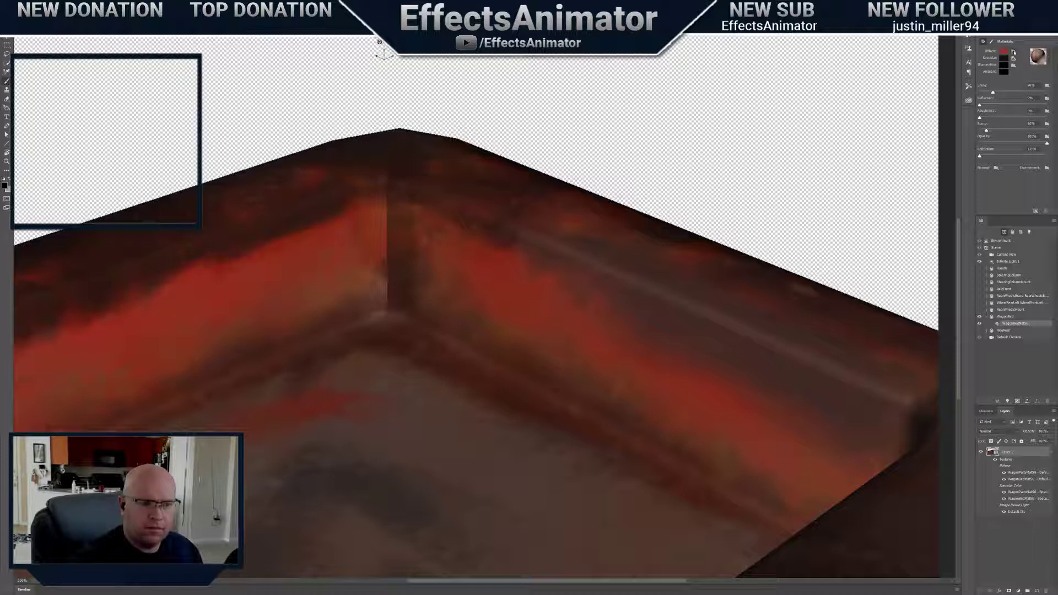
left_click(992, 40)
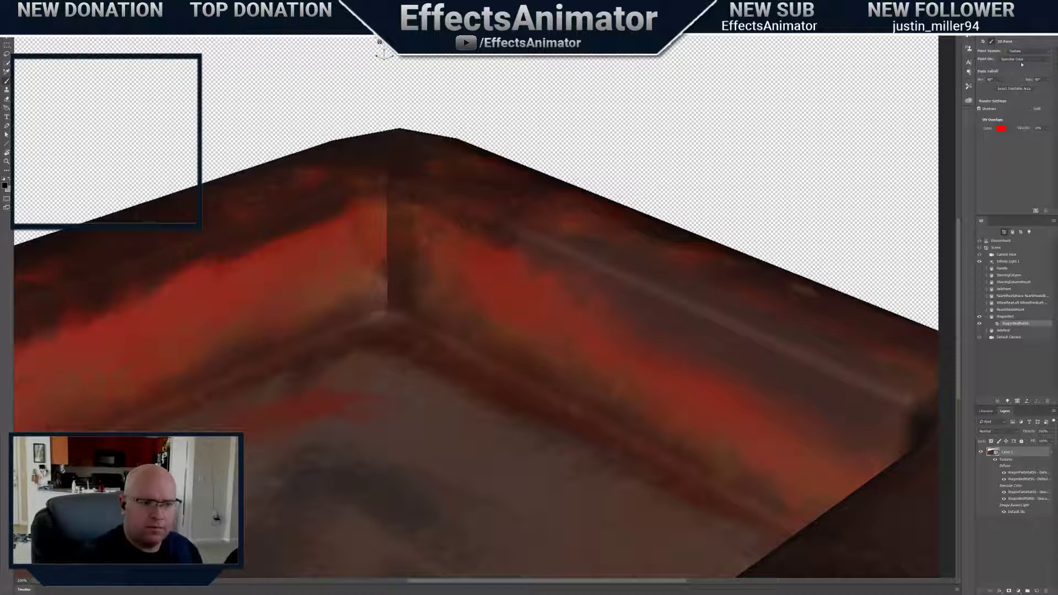
left_click(1020, 59)
left_click(1017, 66)
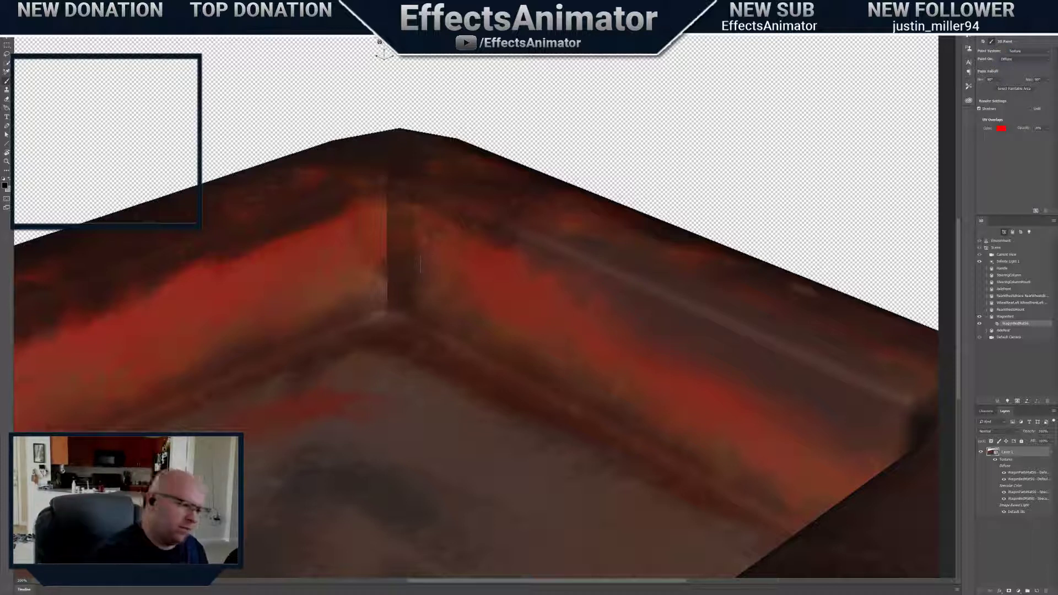
left_click(375, 234, "alt")
left_click_drag(380, 221, 382, 243)
Sample the dark brown beside the corner's base, resize the brush, and paint along the vertical seam up to the rim
left_click(399, 312, "alt")
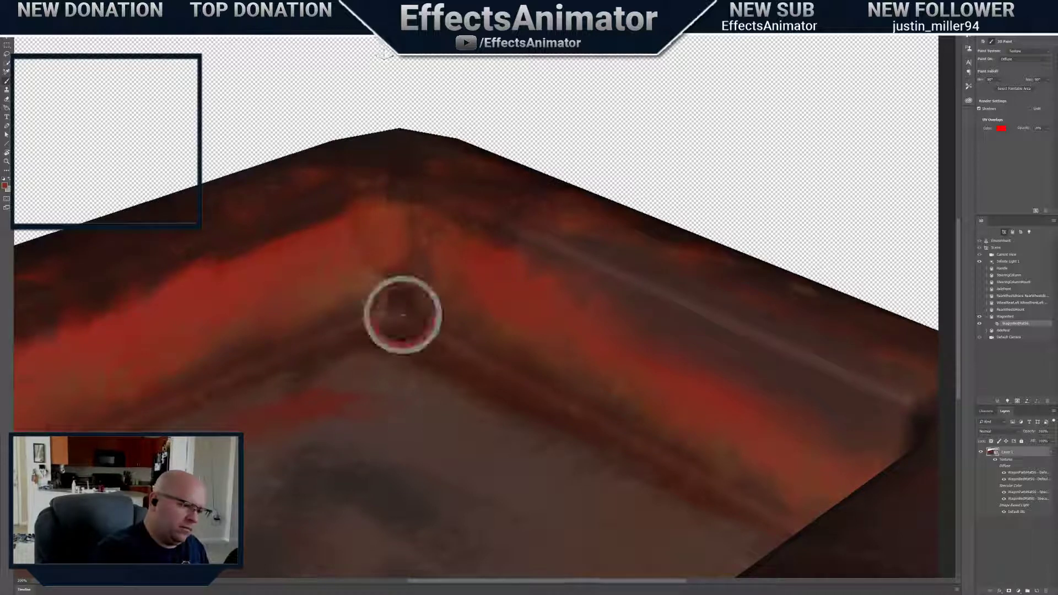
right_click(391, 307)
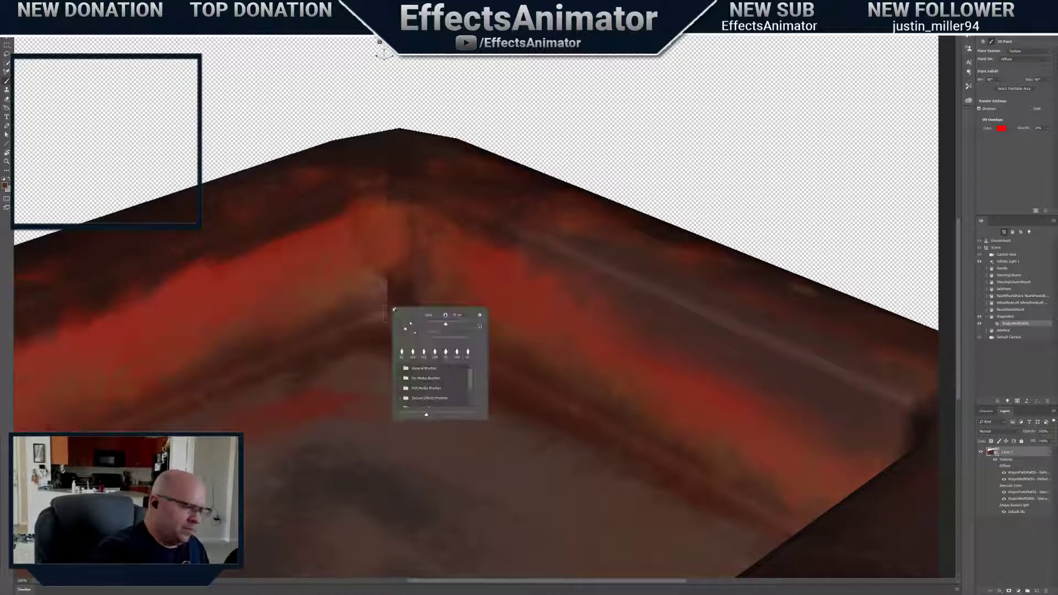
left_click_drag(444, 323, 452, 323)
left_click(380, 306)
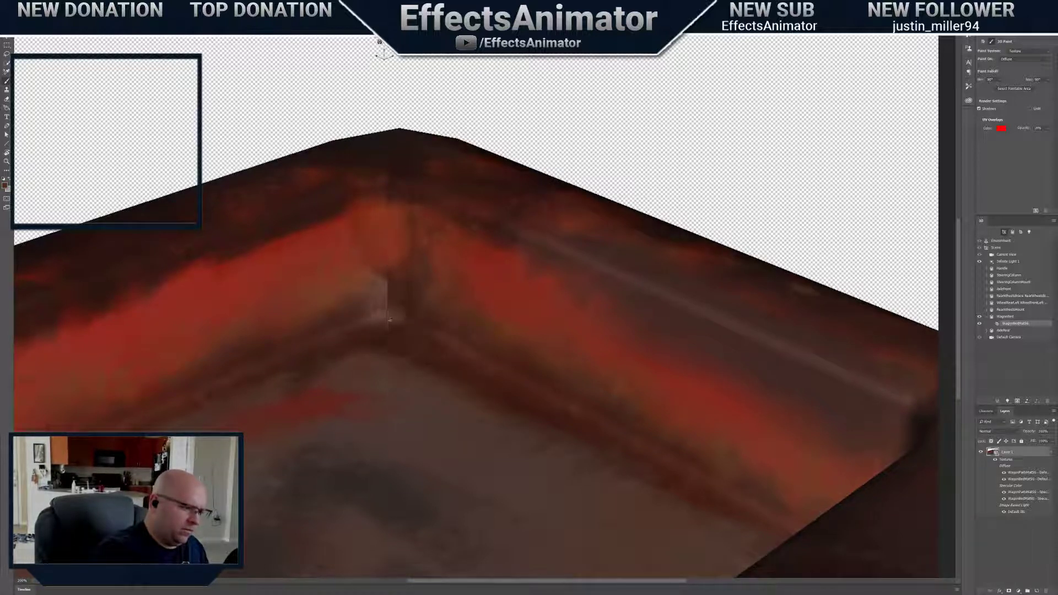
mouse_move(404, 320)
left_mouse_down()
mouse_move(402, 304)
mouse_move(372, 284)
mouse_move(396, 253)
mouse_move(389, 194)
mouse_move(382, 211)
mouse_move(397, 197)
left_mouse_up()
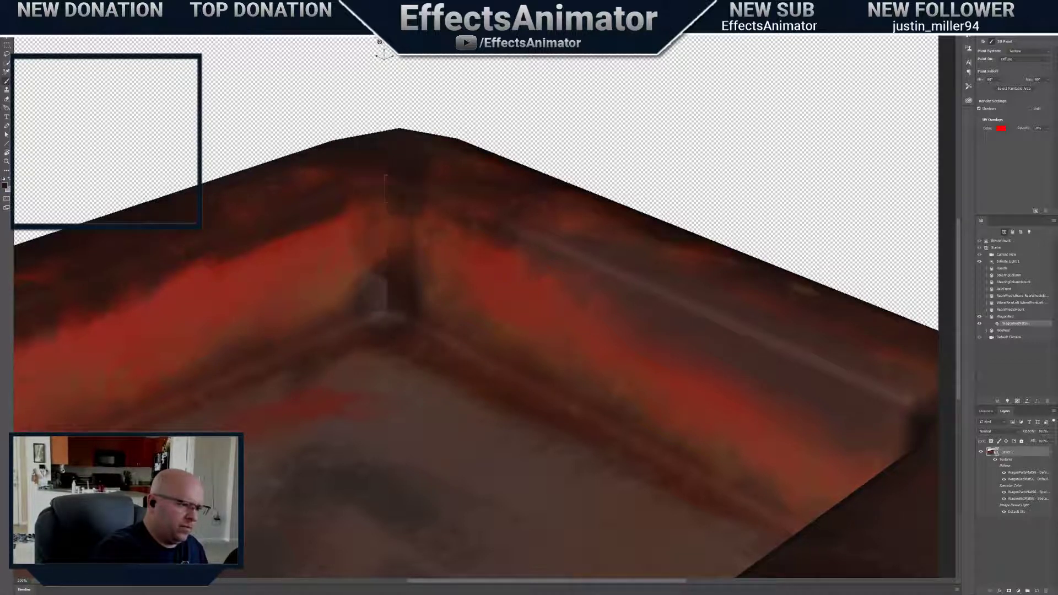
Switch the paint system to Projection and paint dark brown diffuse over the remaining hard edge of the corner seam
left_click(1028, 51)
left_click(1016, 63)
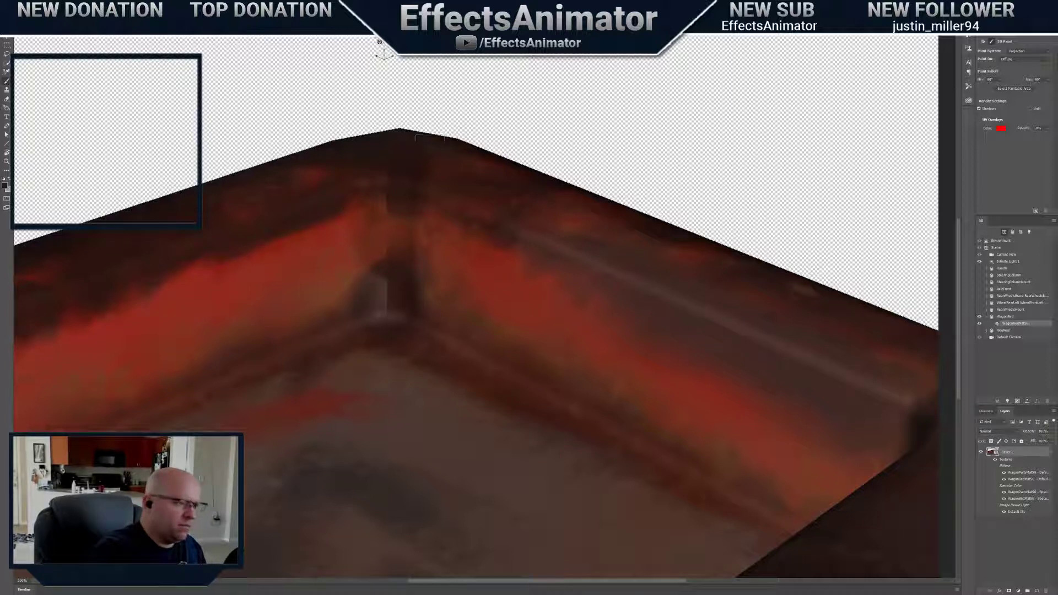
left_click_drag(379, 42, 375, 70)
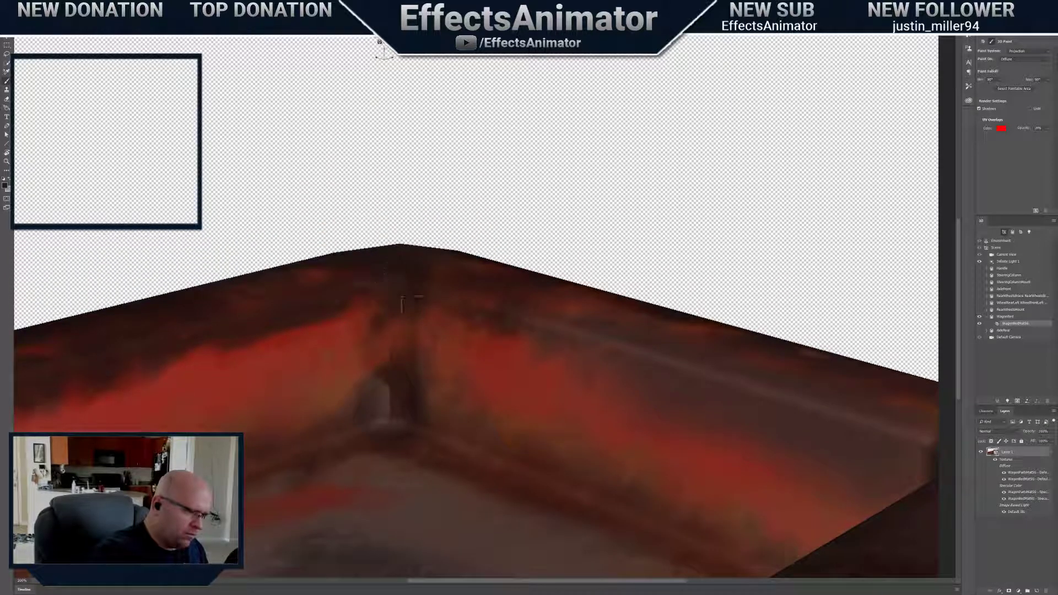
left_click_drag(388, 368, 391, 400)
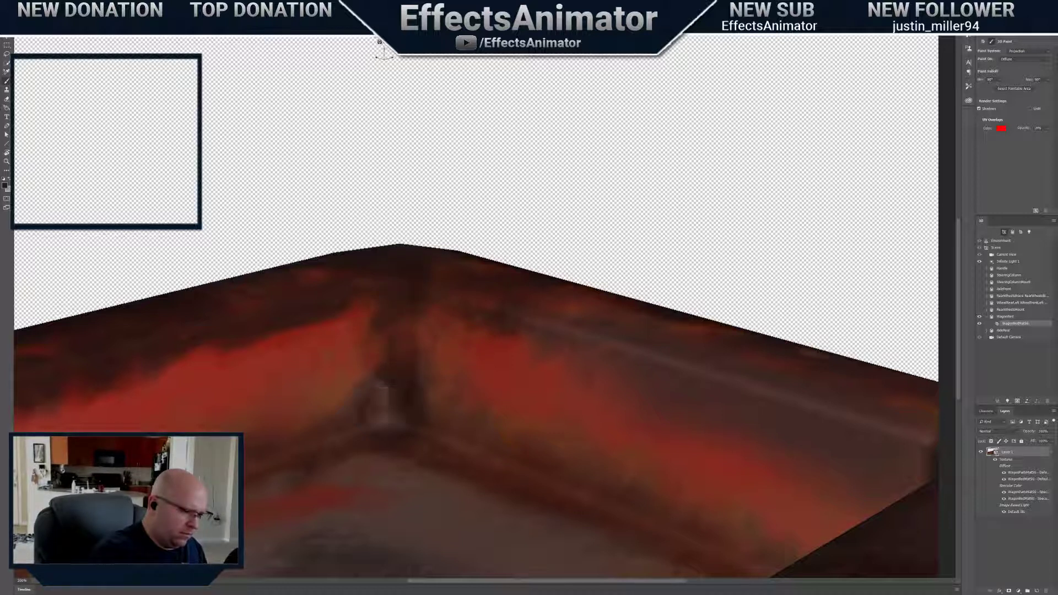
Target the Specular Color map, set the foreground to black (000000), and paint over the shiny spot at the seam's foot
left_click(1020, 59)
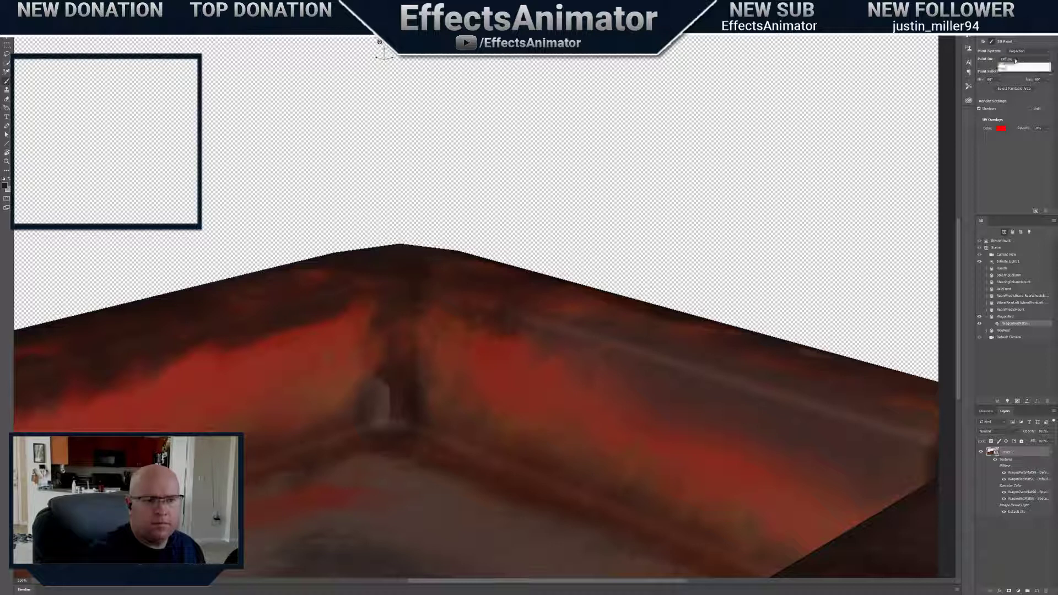
left_click(1017, 70)
left_click(1018, 59)
left_click(1017, 75)
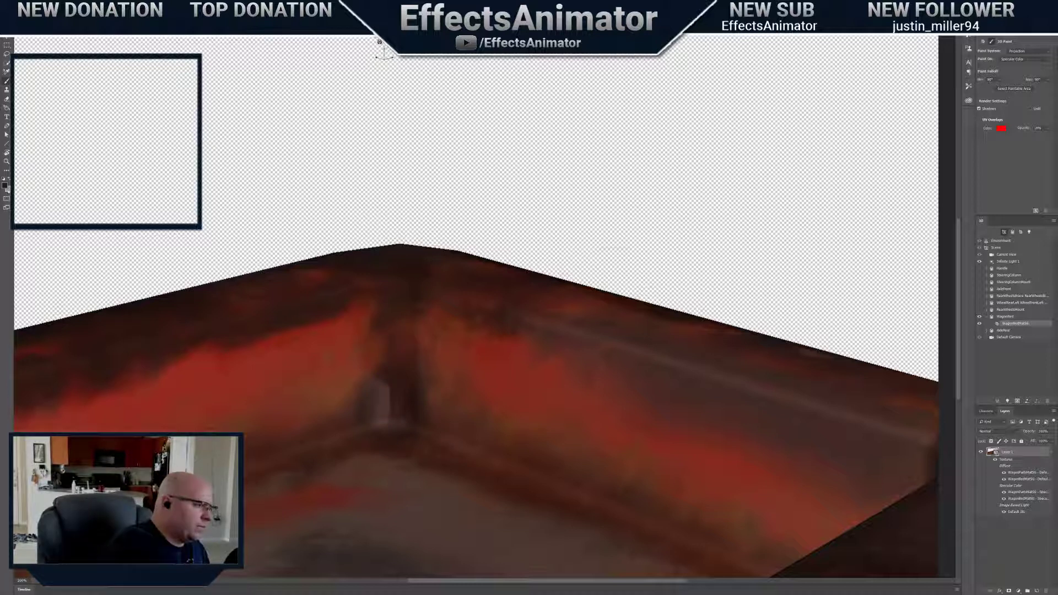
left_click(4, 185)
type("000000")
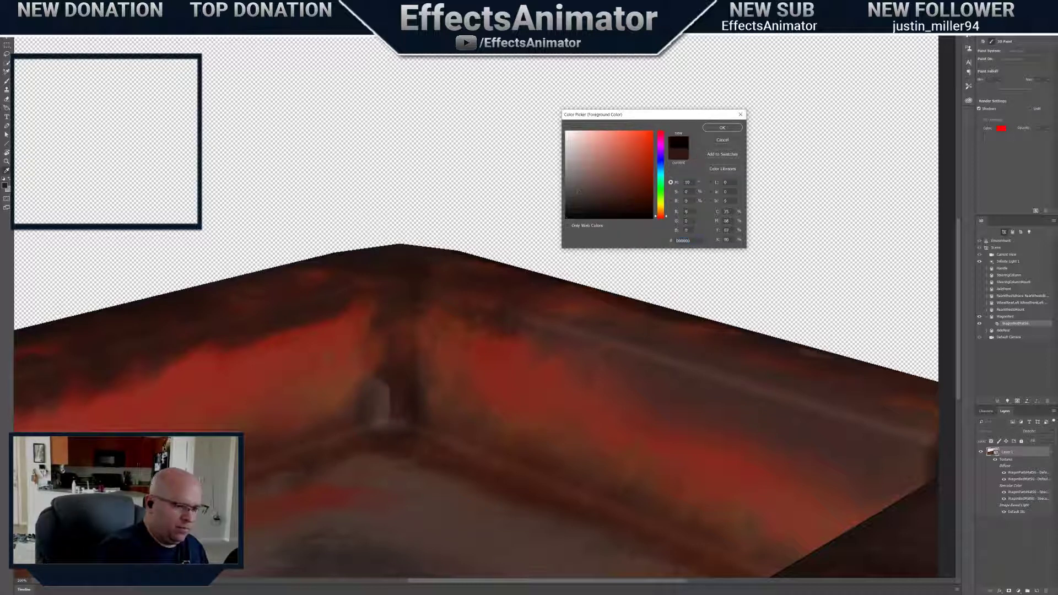
key("Return")
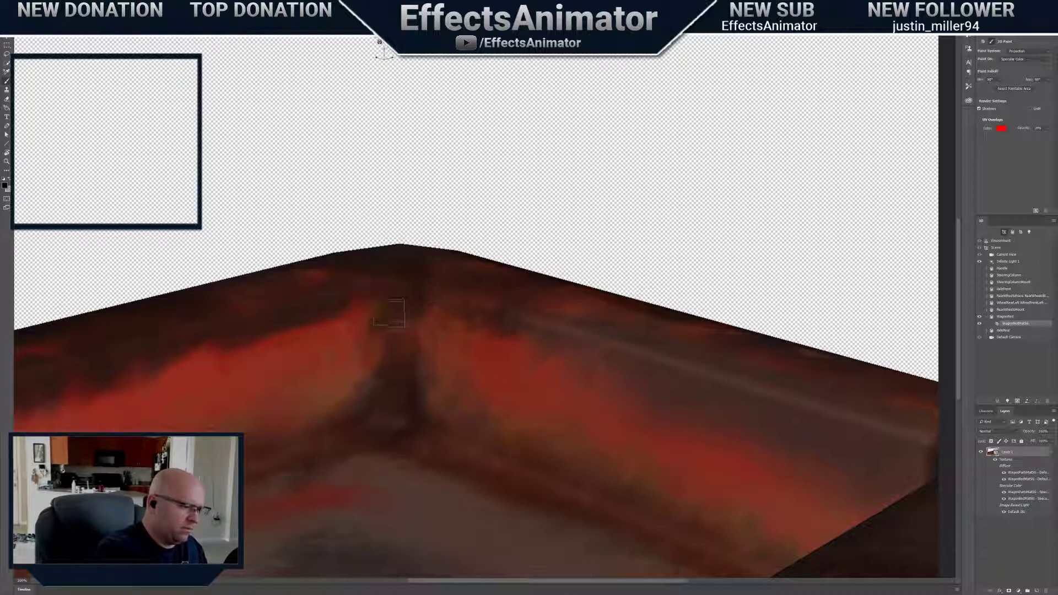
Redirect Infinite Light 1 so that it illuminates the bed's other inner corner, and reselect the bed's material
left_click_drag(379, 42, 388, 64)
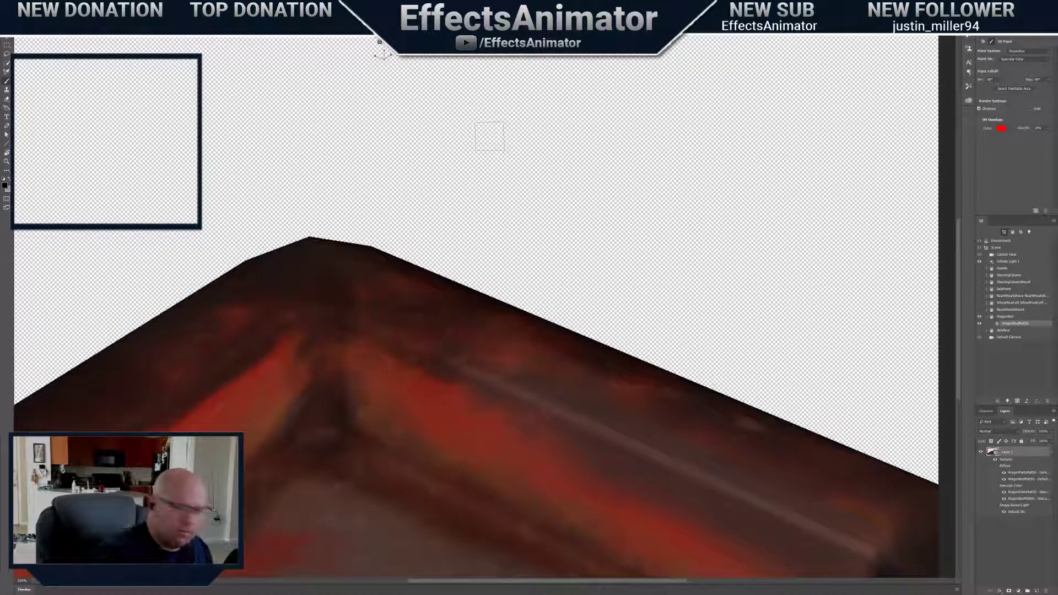
left_click(1007, 261)
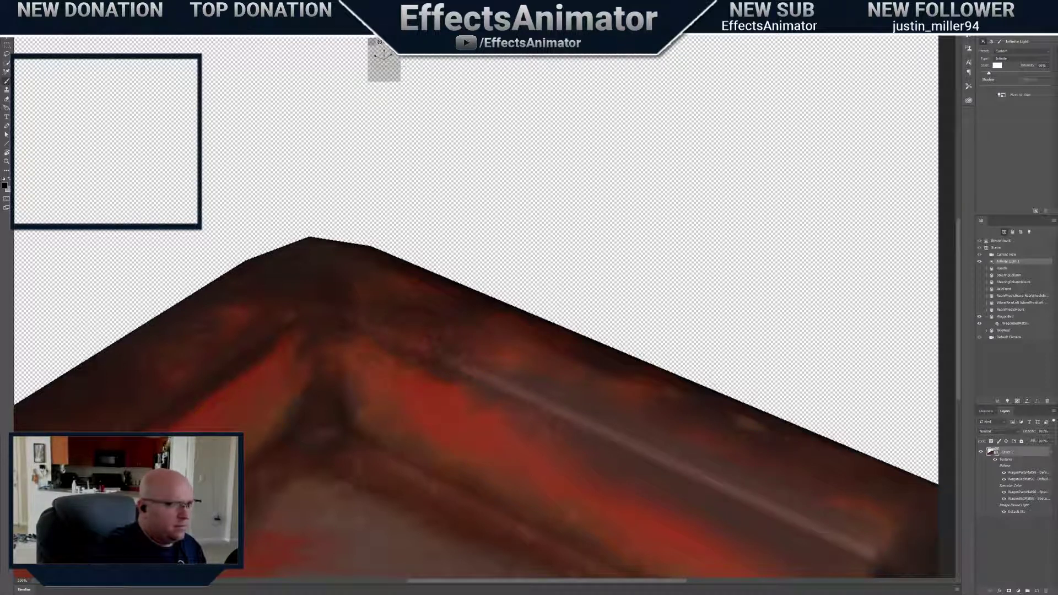
left_click_drag(380, 42, 463, 48)
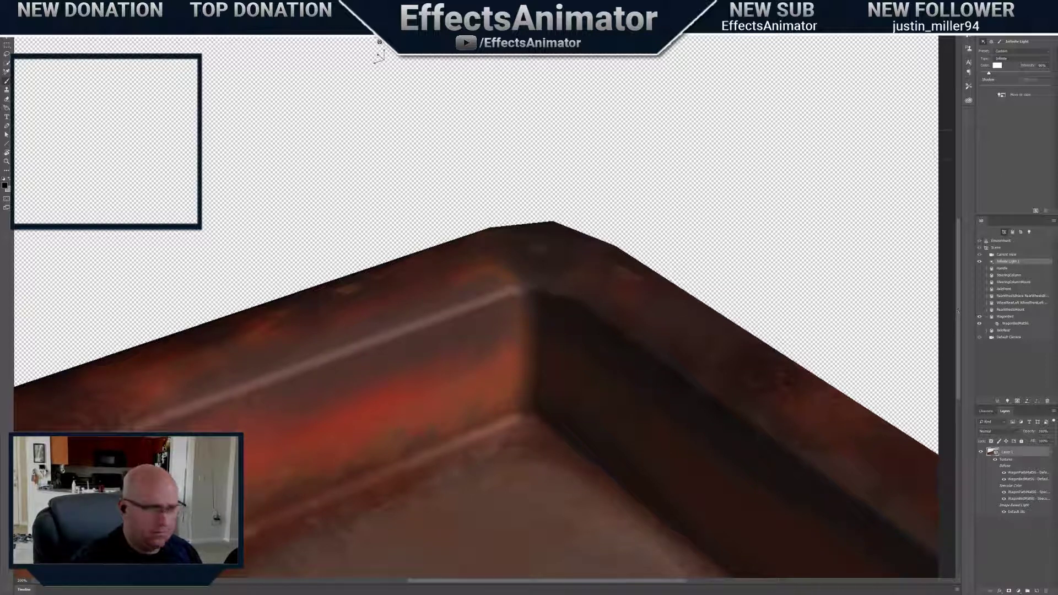
left_click(1002, 94)
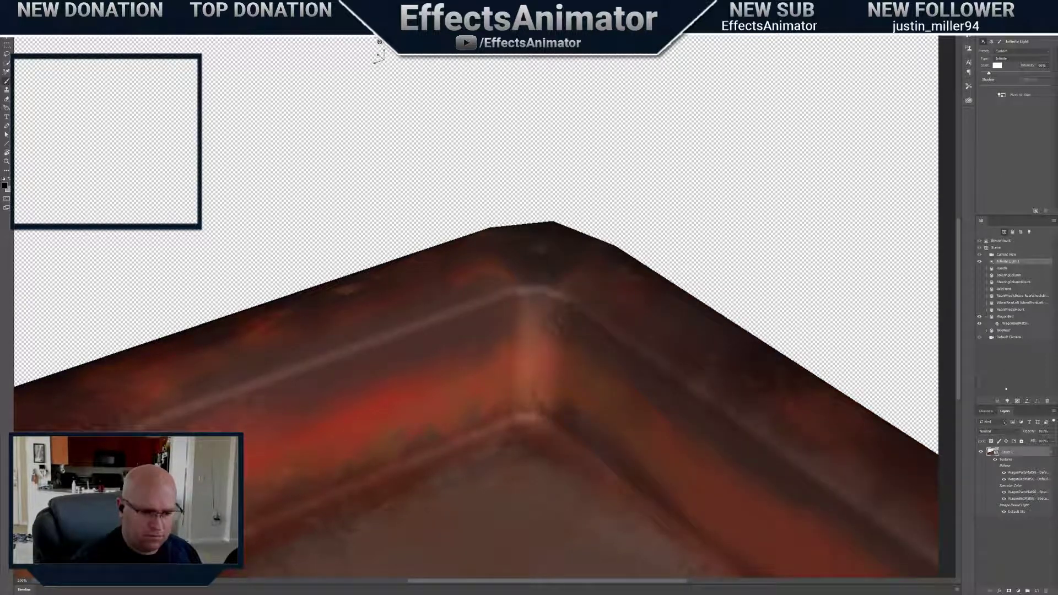
left_click(1012, 323)
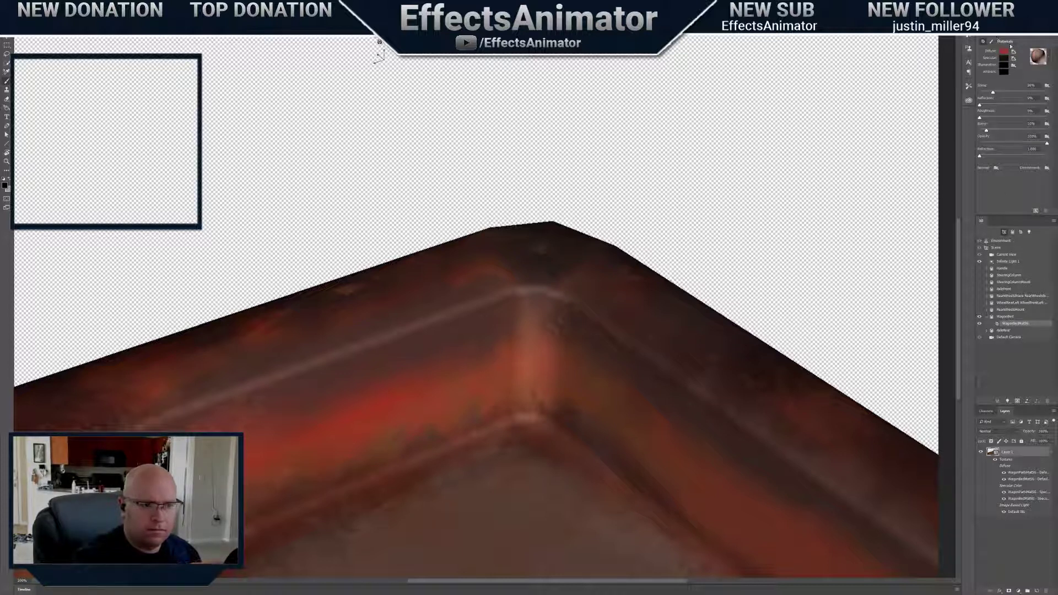
Set the 3D paint target to Specular Color and enlarge the brush for painting on the wagon bed
left_click(991, 42)
left_click(1024, 59)
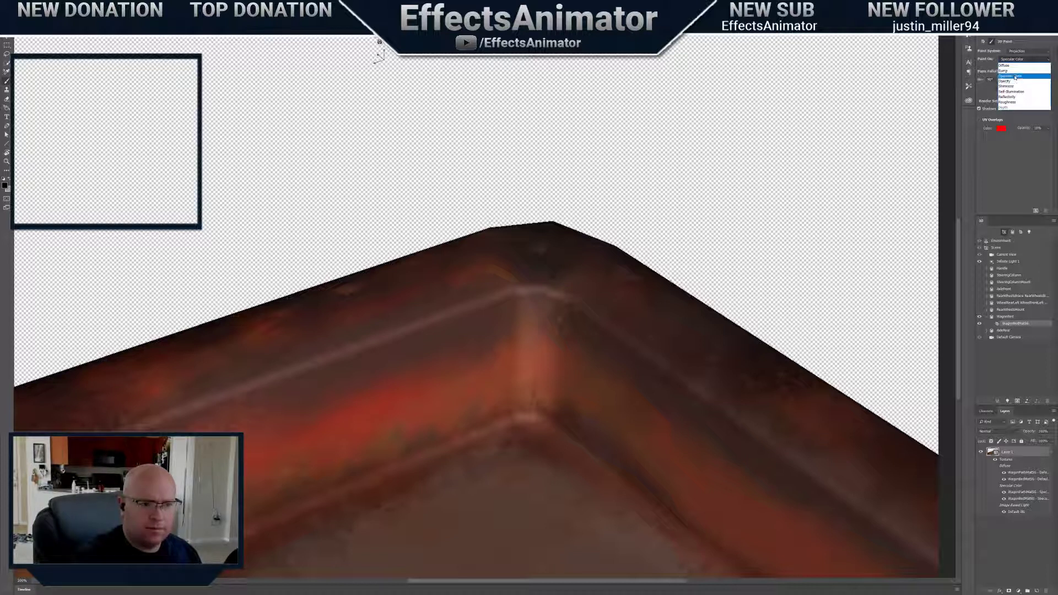
left_click(1013, 76)
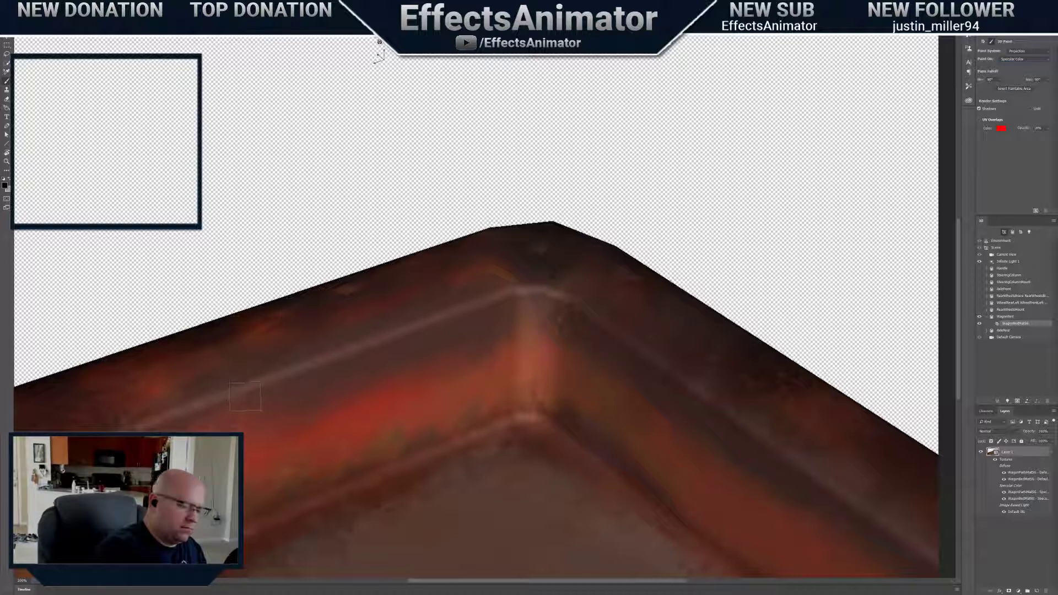
right_click(532, 359)
key("Return")
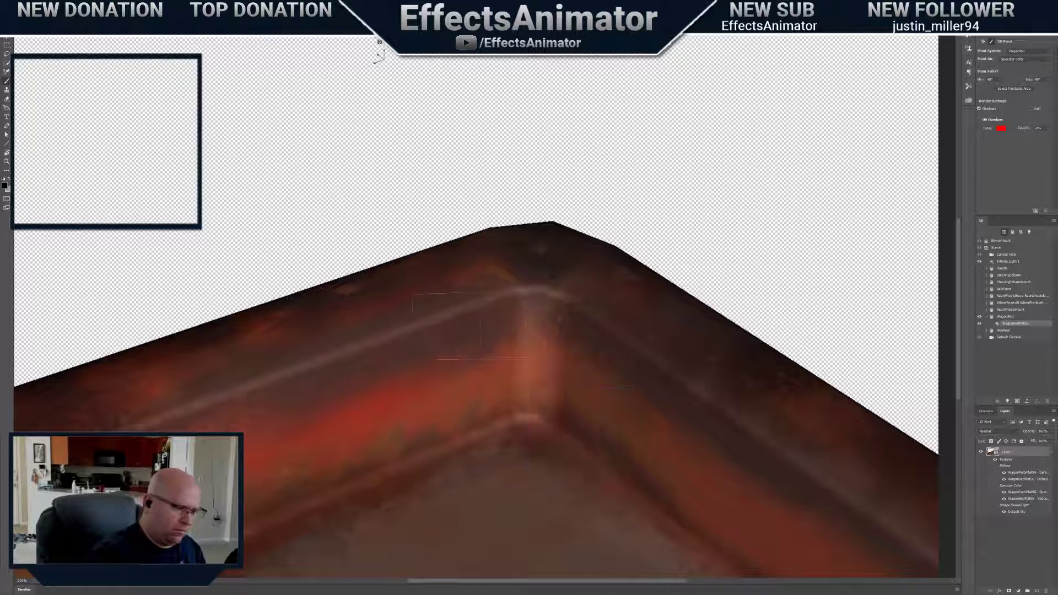
Paint black over the specular highlight lines on the upper ridge and inner floor edge around the wagon bed's corner
mouse_move(463, 313)
left_mouse_down()
mouse_move(193, 416)
mouse_move(268, 374)
left_mouse_up()
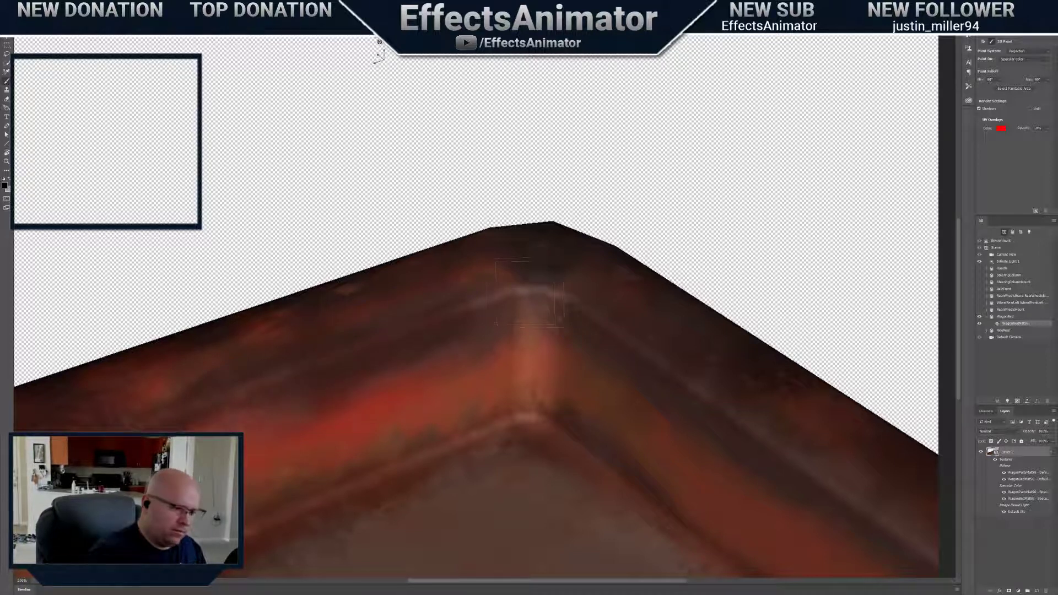
left_click_drag(546, 293, 512, 306)
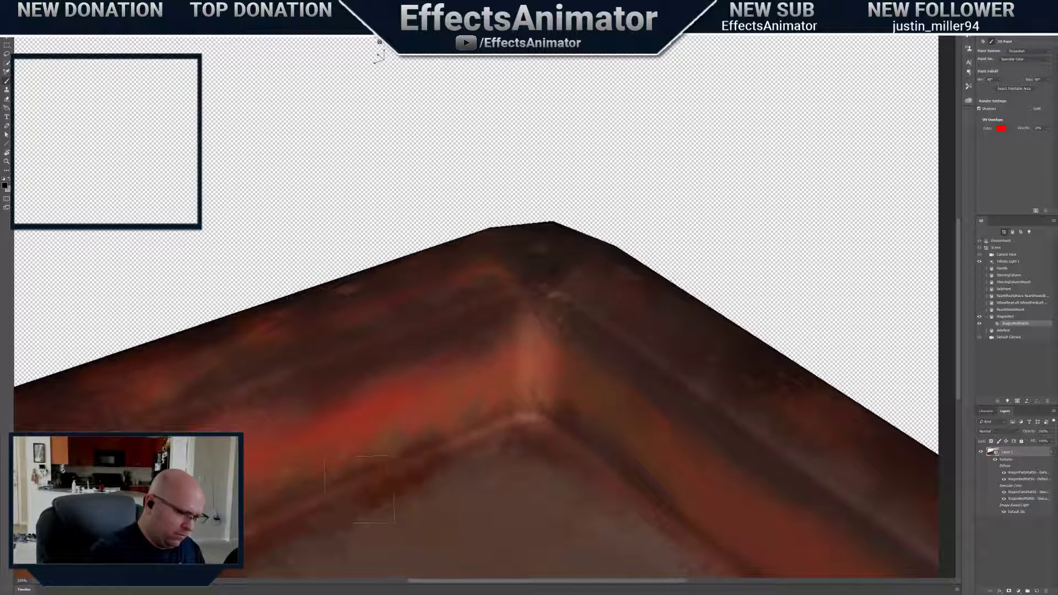
mouse_move(564, 414)
left_mouse_down()
mouse_move(533, 426)
mouse_move(518, 410)
mouse_move(465, 441)
left_mouse_up()
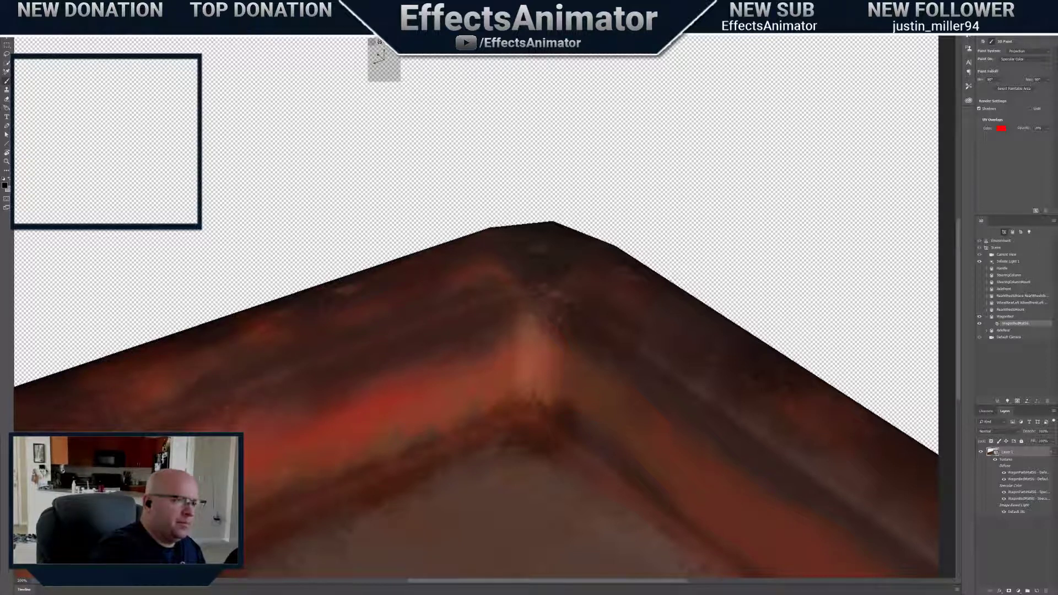
Paint out the specular highlights along the adjoining long wall's upper ridge and the edge where it meets the floor
left_click_drag(396, 42, 395, 75)
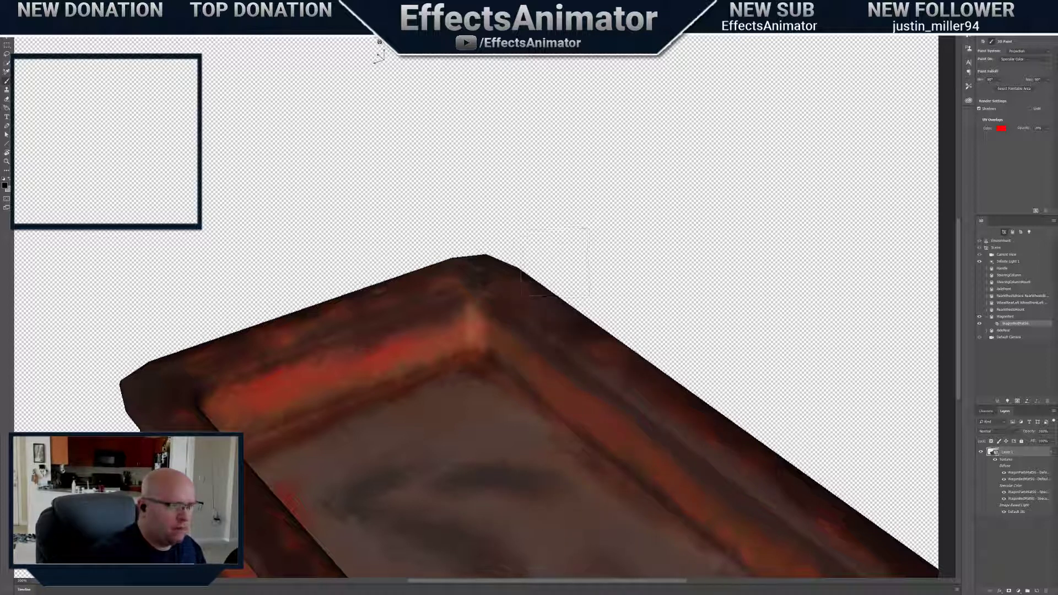
mouse_move(380, 42)
left_mouse_down()
mouse_move(408, 44)
mouse_move(388, 105)
mouse_move(394, 170)
left_mouse_up()
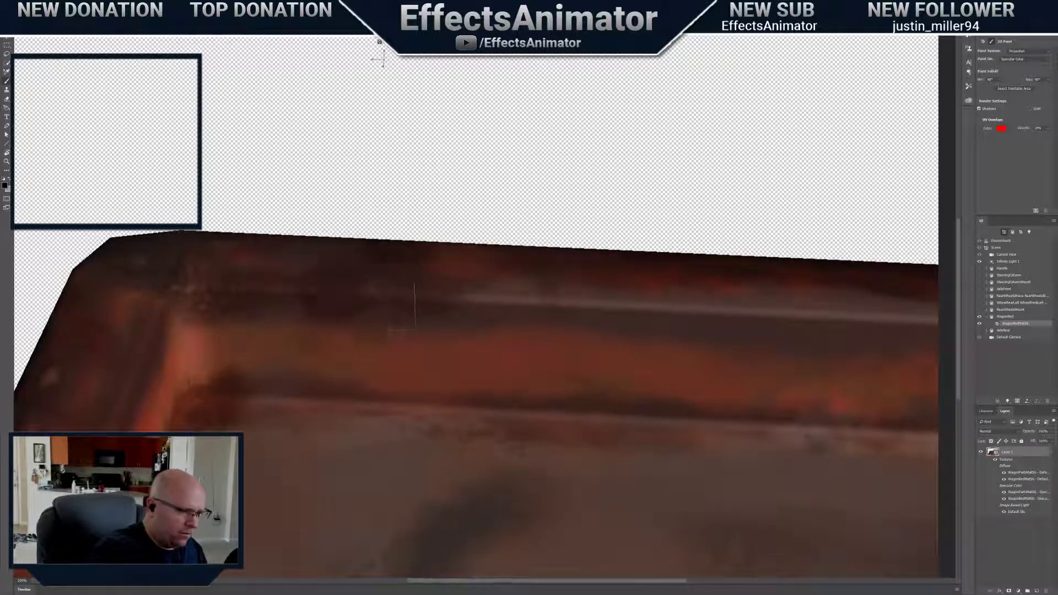
left_click_drag(429, 296, 852, 319)
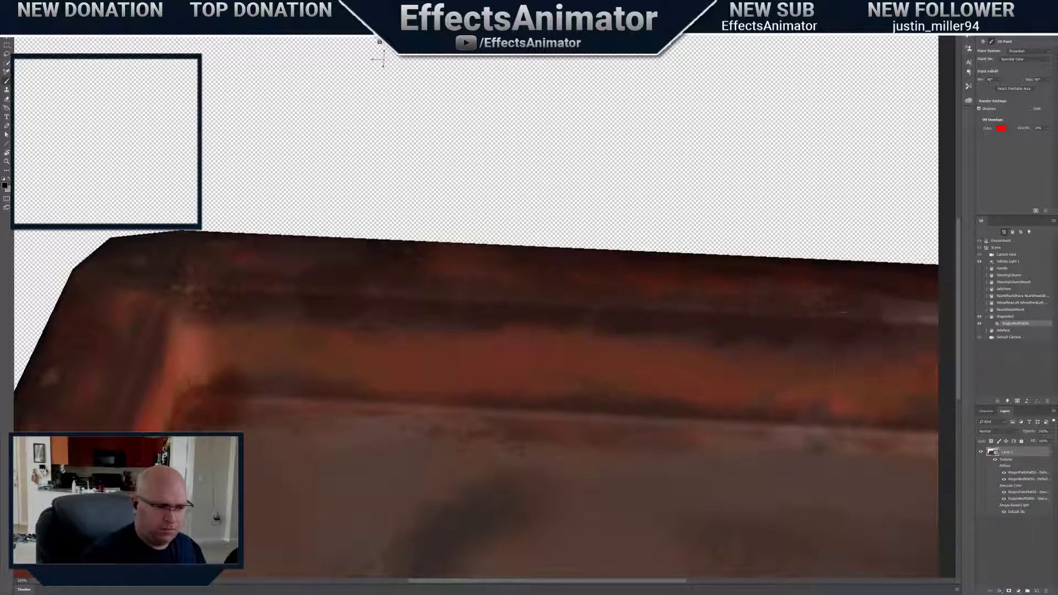
left_click_drag(626, 414, 675, 417)
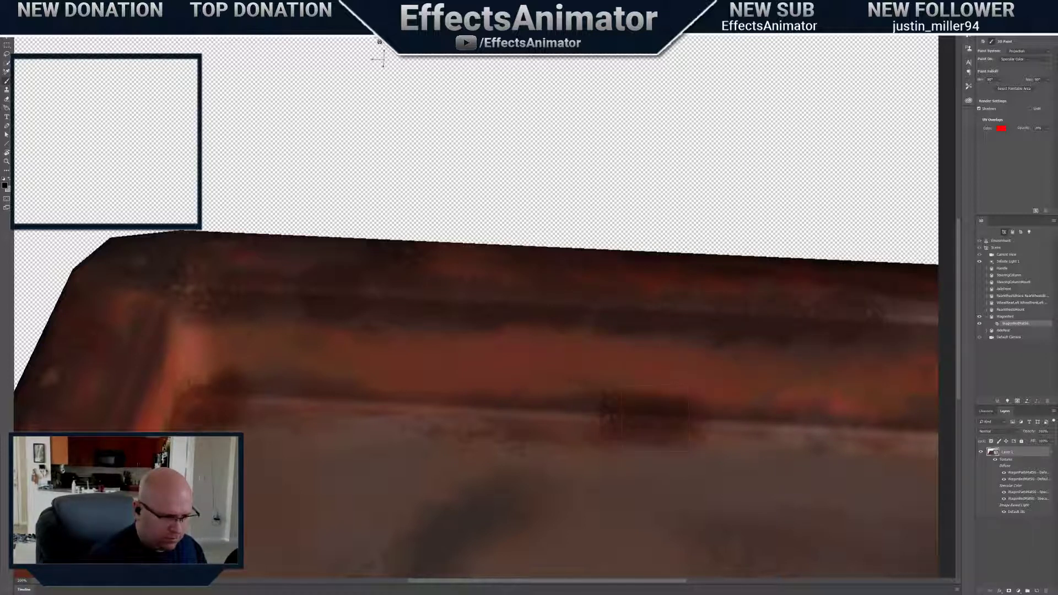
left_click_drag(559, 416, 500, 414)
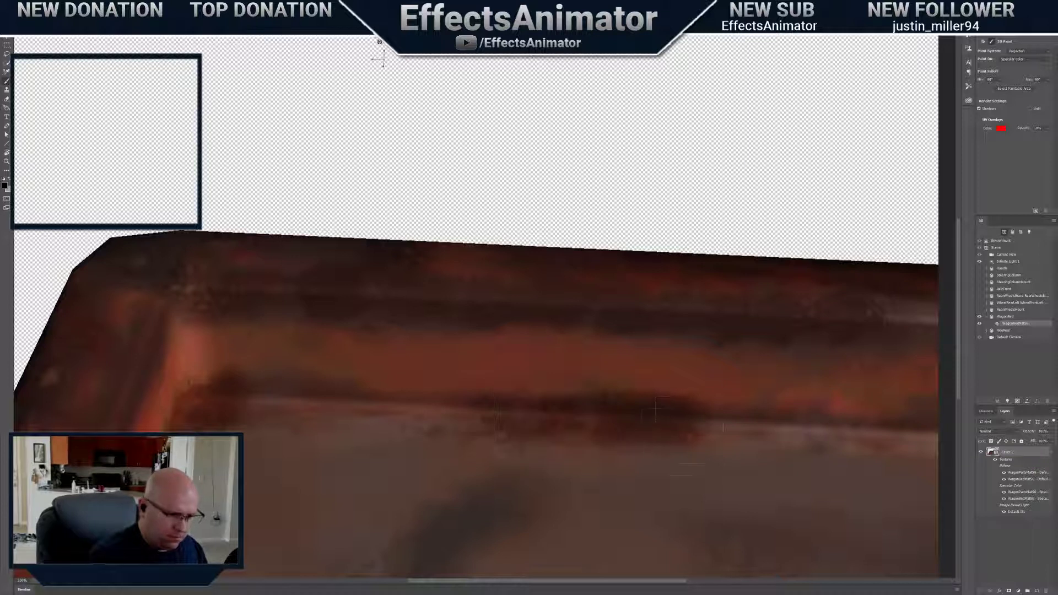
mouse_move(705, 427)
left_mouse_down()
mouse_move(815, 429)
mouse_move(807, 423)
left_mouse_up()
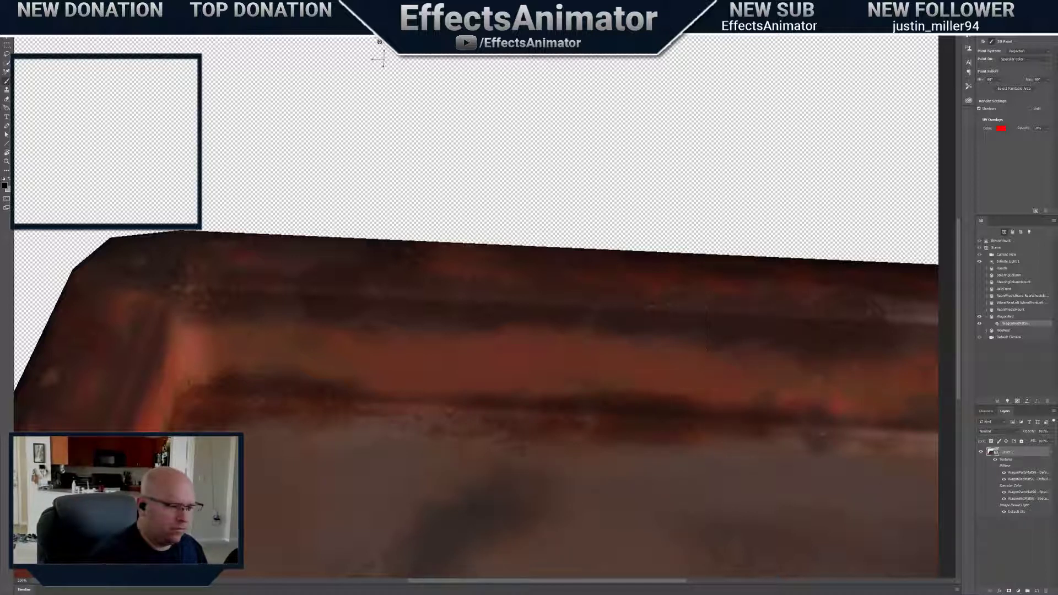
Darken the specular sheen on the long side's rim and upper ridge towards the far corner of the wagon bed
scroll(380, 44, "down", 5)
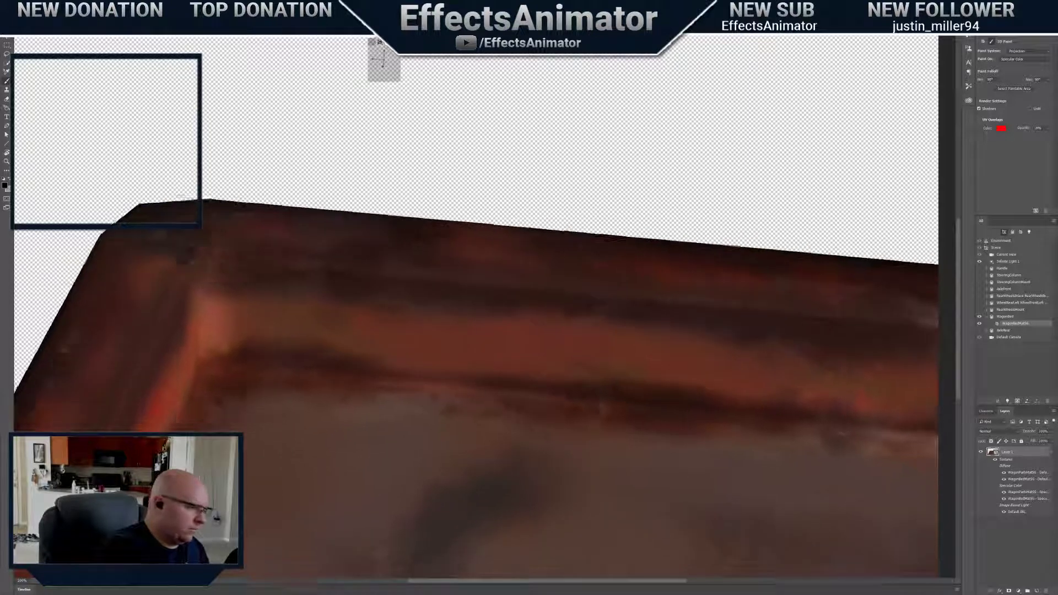
scroll(380, 44, "down", 3)
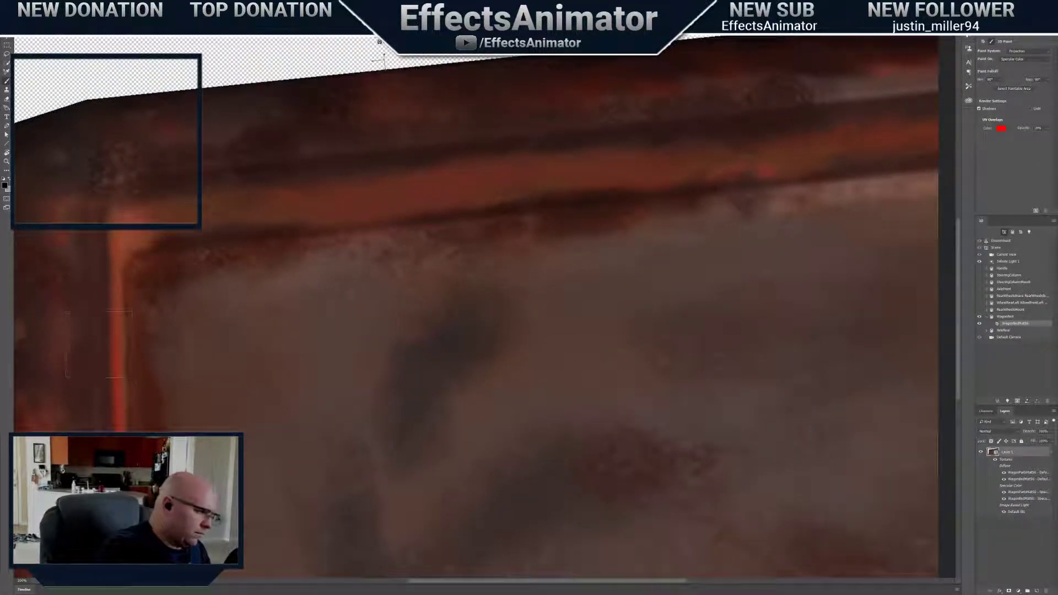
left_click_drag(380, 42, 342, 61)
left_click(393, 237)
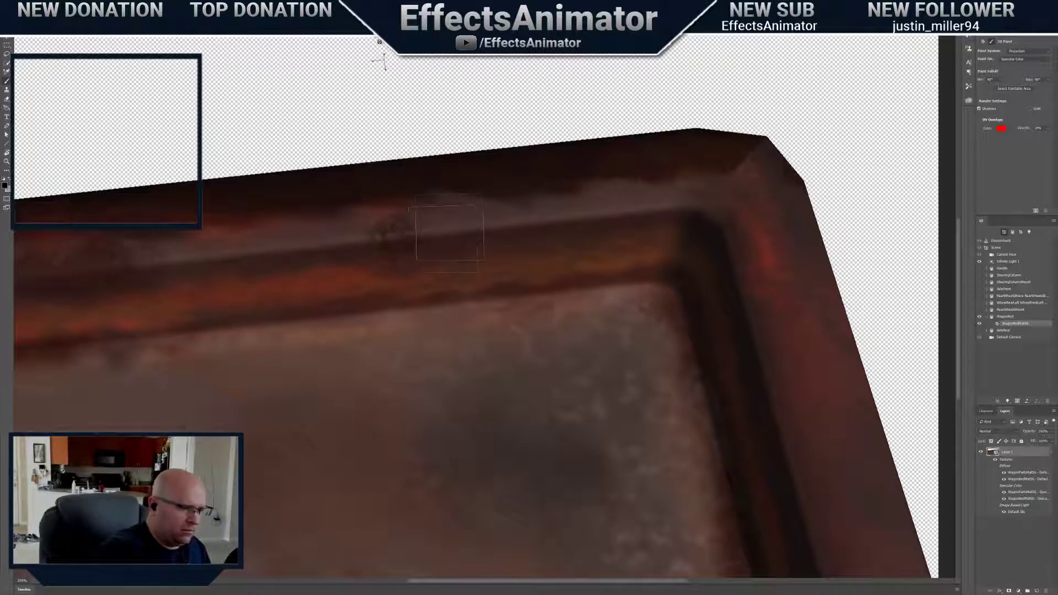
left_click(444, 233)
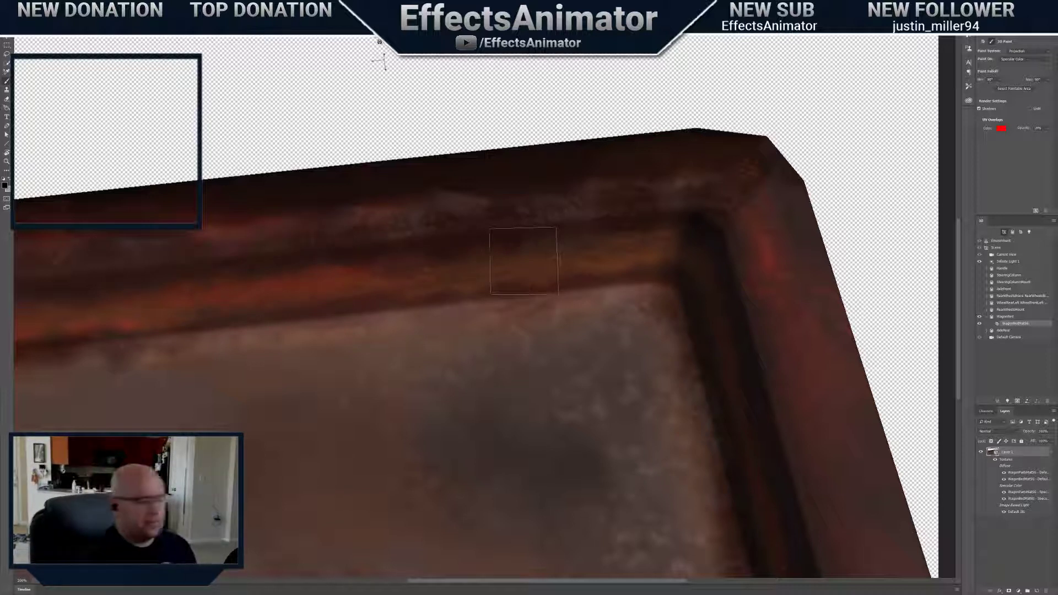
Reduce the brush size and paint out the highlight line where the long inner wall meets the floor
mouse_move(379, 42)
left_mouse_down()
mouse_move(414, 245)
mouse_move(421, 126)
left_mouse_up()
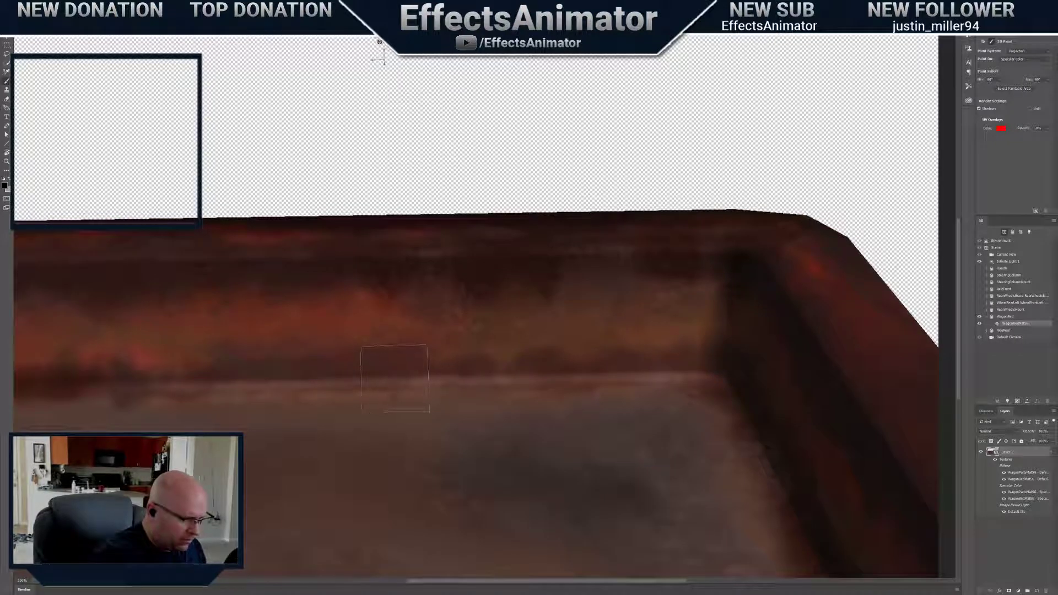
right_click(403, 386)
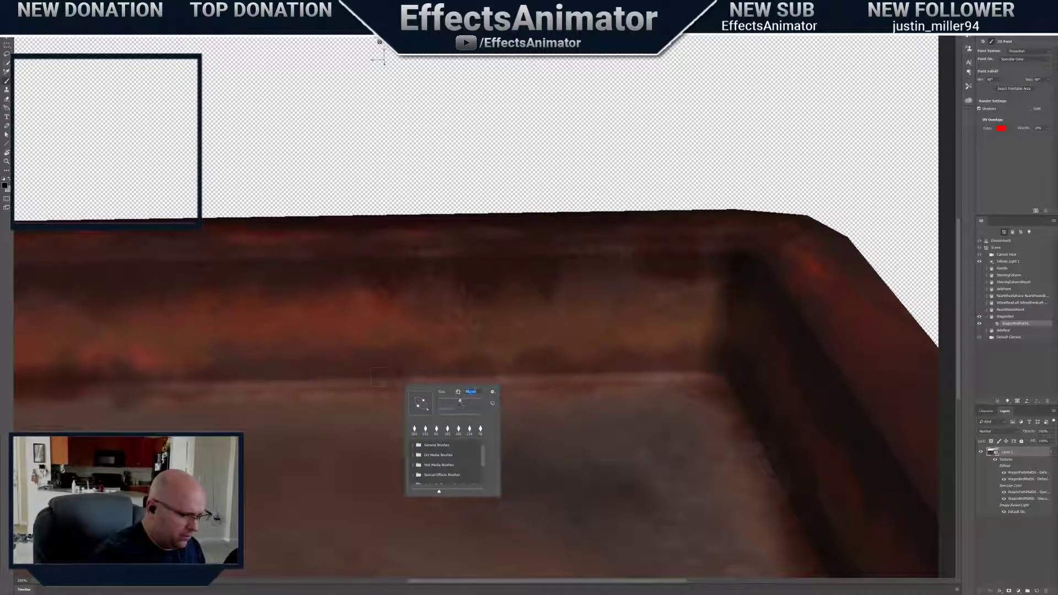
left_click_drag(372, 382, 256, 383)
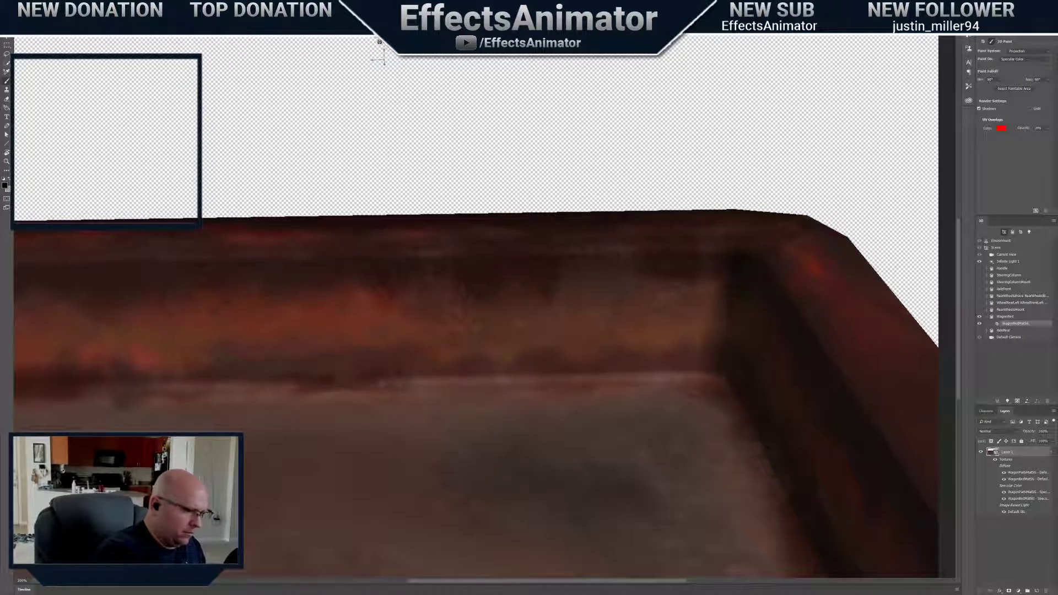
right_click(399, 393)
left_click_drag(352, 381, 171, 387)
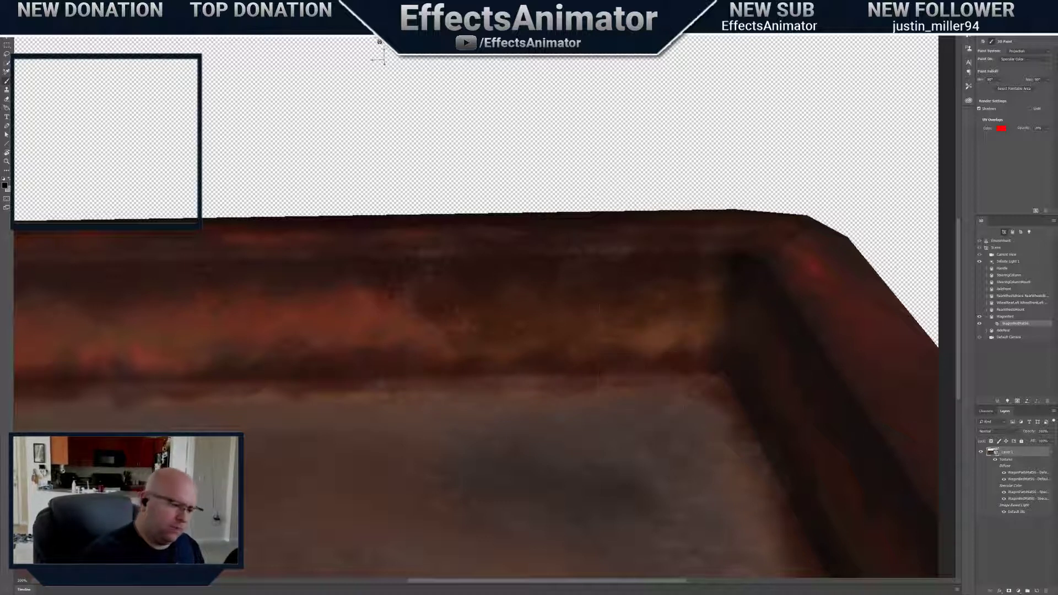
Enlarge the brush and darken the speckled specular highlights on the floor beside the shadowed end wall
left_click_drag(380, 42, 453, 40)
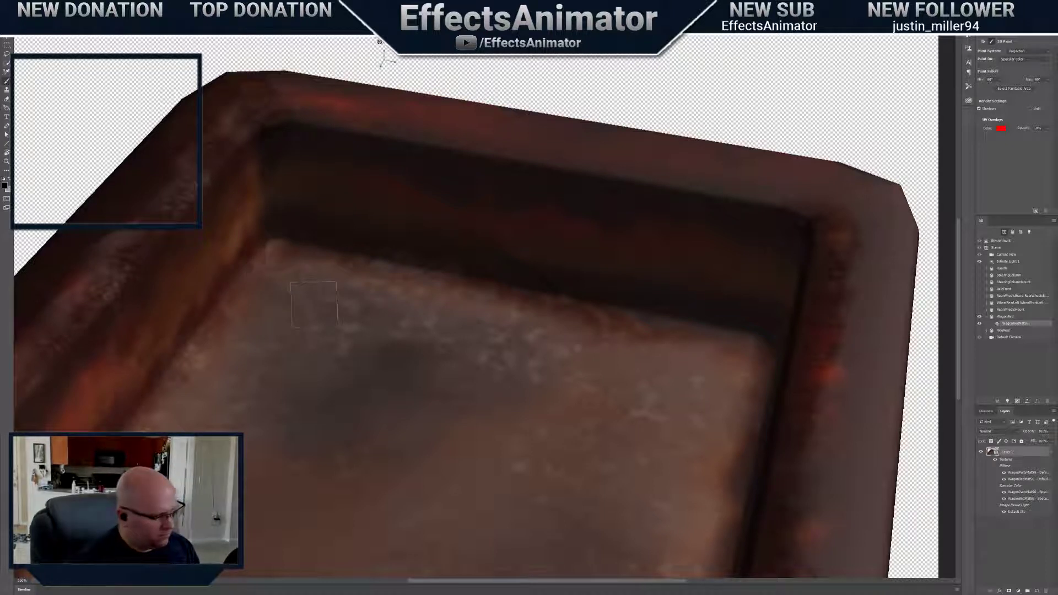
right_click(554, 522)
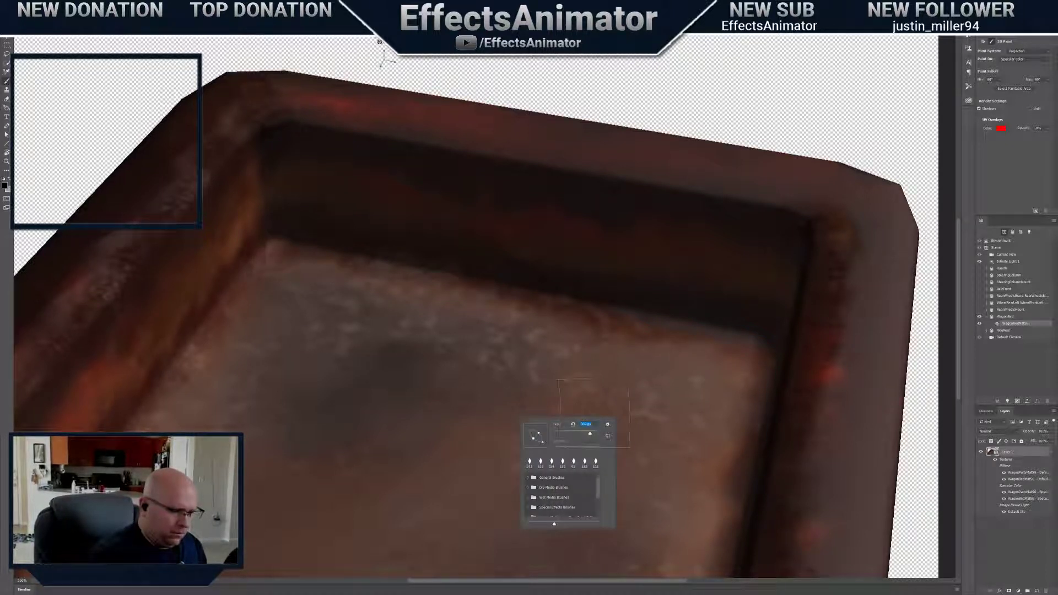
key("Return")
mouse_move(637, 347)
left_mouse_down()
mouse_move(357, 269)
mouse_move(270, 292)
mouse_move(280, 305)
left_mouse_up()
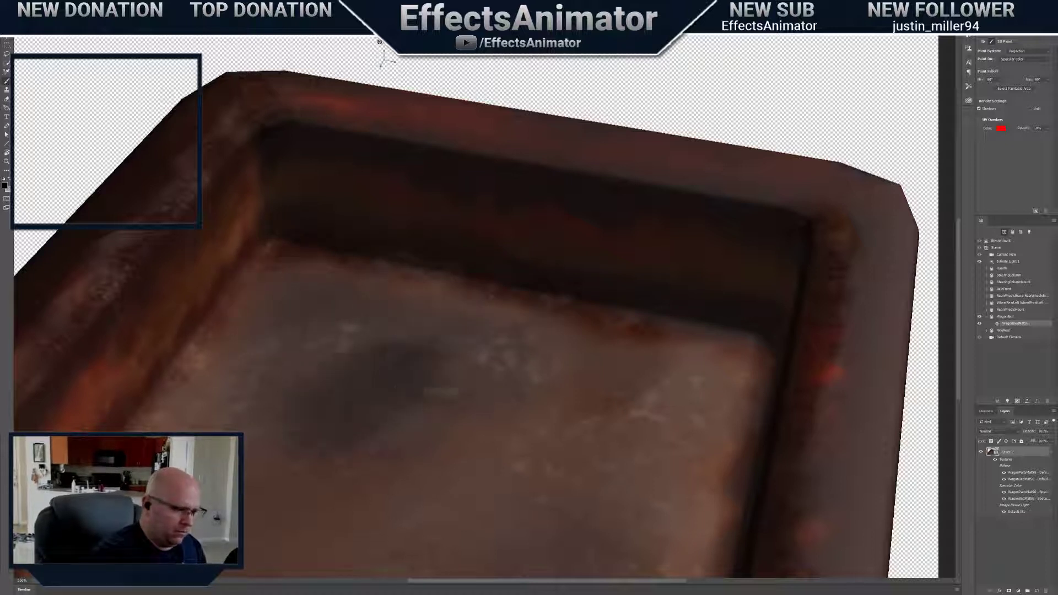
left_click_drag(365, 362, 355, 376)
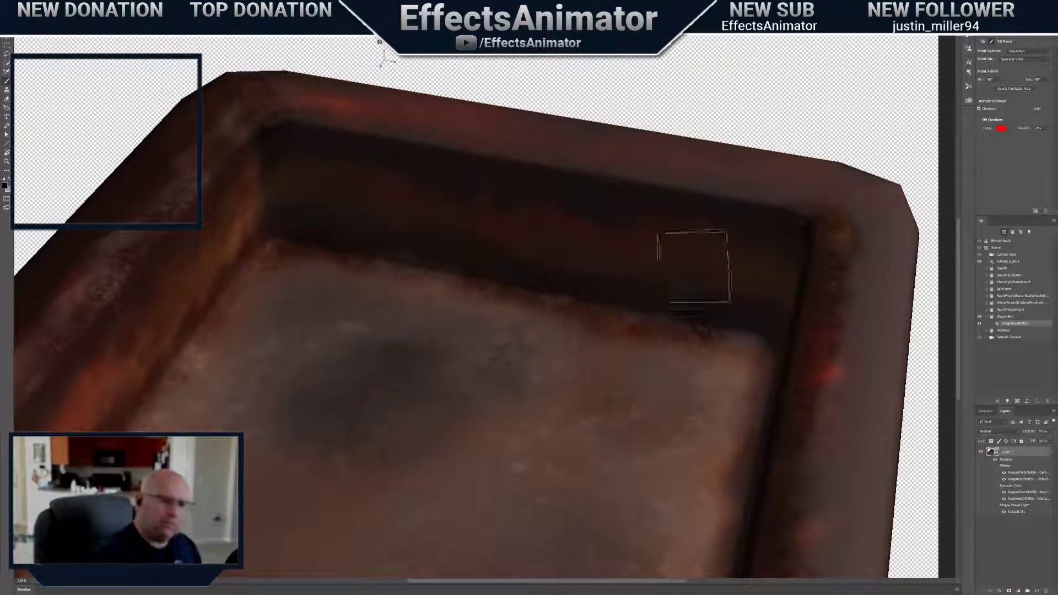
Move Infinite Light 1 to the current view and paint out the highlight line along the end wall's upper edge
left_click(1012, 263)
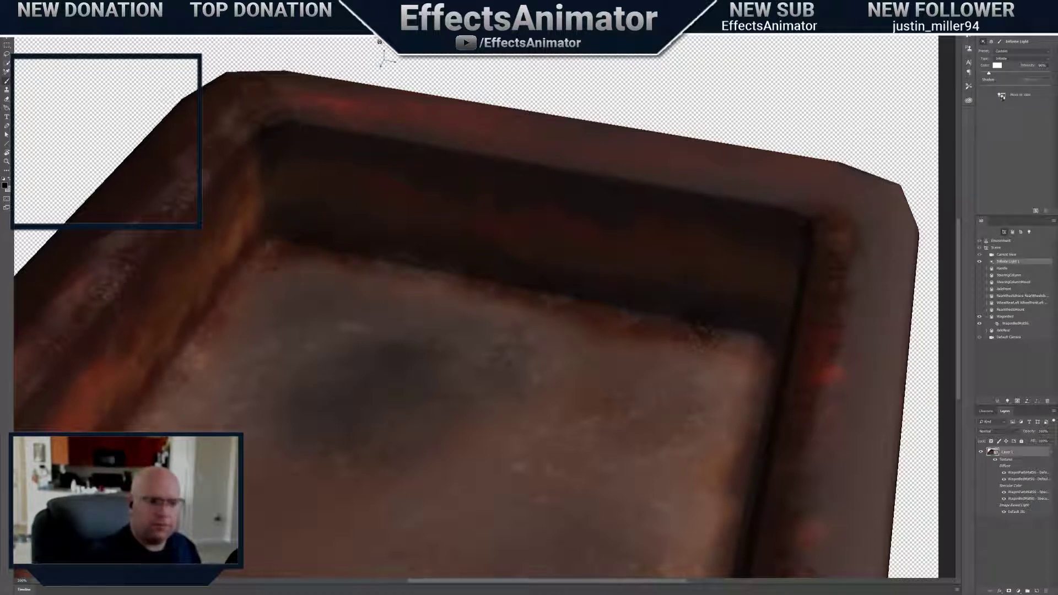
left_click(1002, 96)
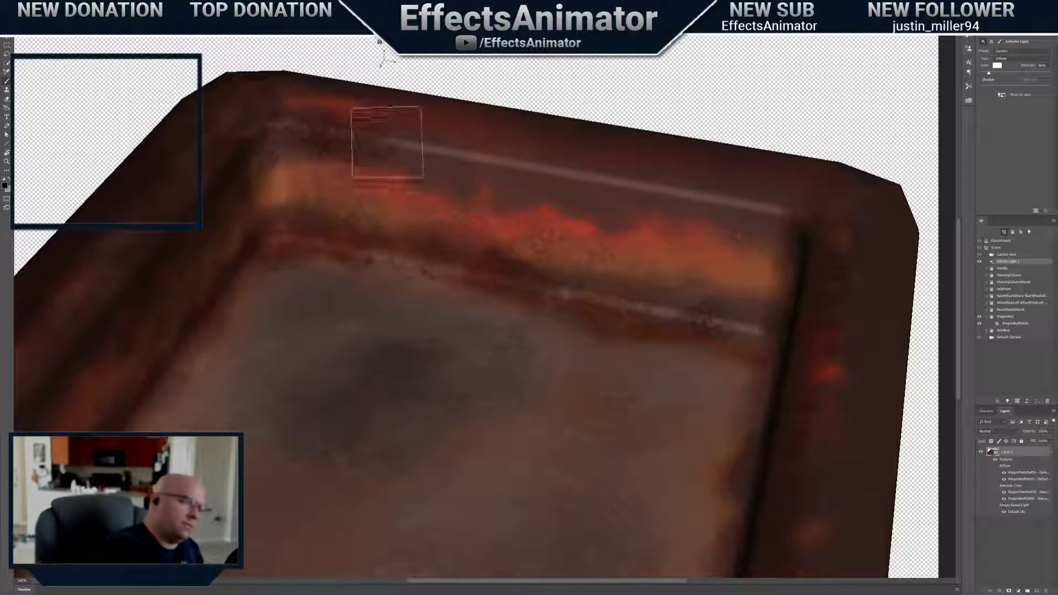
mouse_move(435, 154)
left_mouse_down()
mouse_move(446, 165)
mouse_move(515, 165)
mouse_move(584, 185)
mouse_move(685, 177)
mouse_move(800, 211)
left_mouse_up()
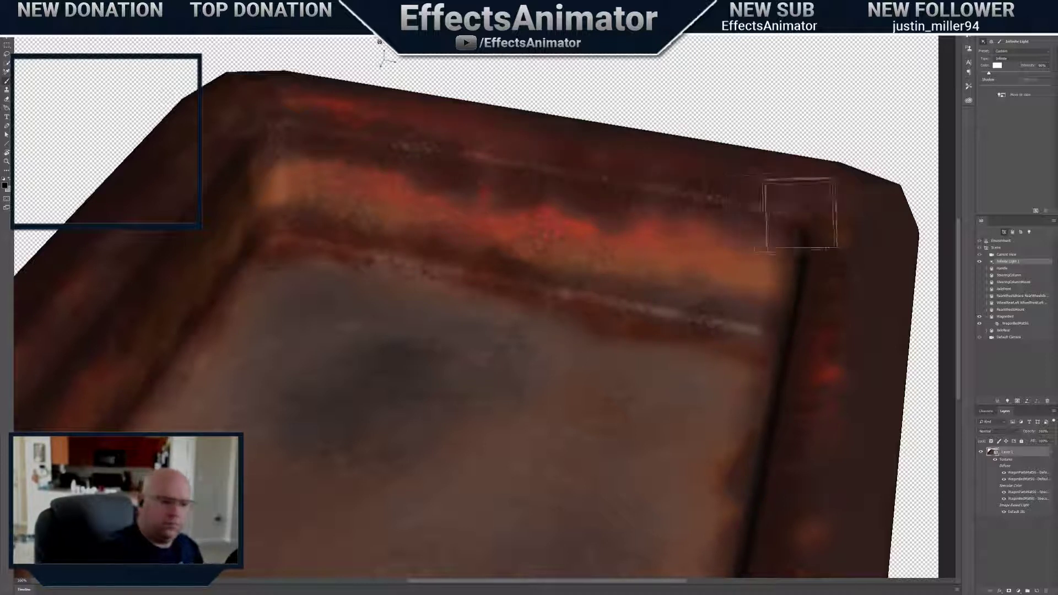
Paint down the specular sheen on the end rim and around its outer corner
left_click_drag(380, 44, 385, 55)
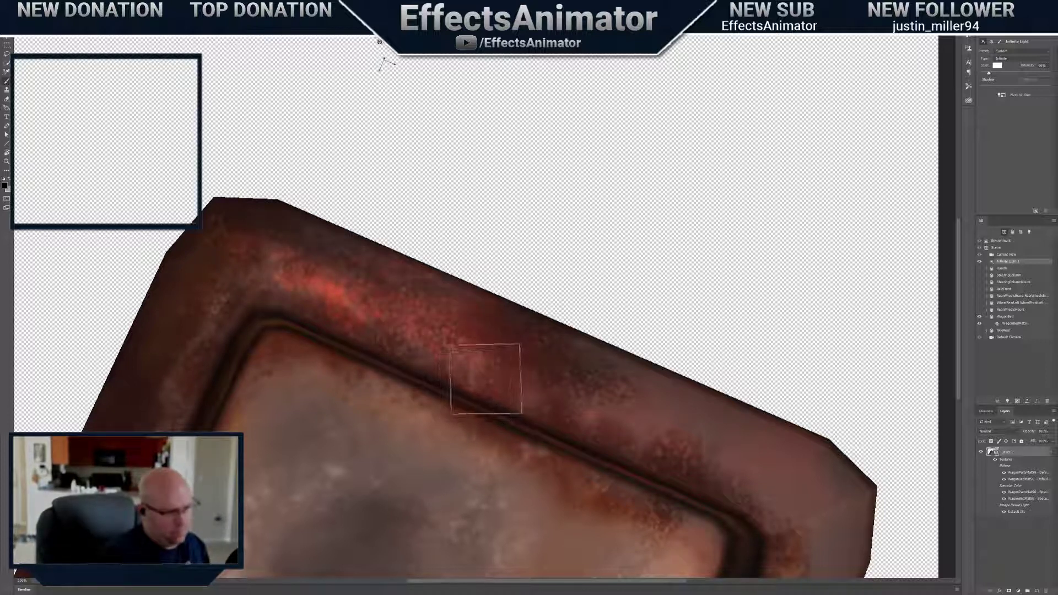
mouse_move(567, 397)
left_mouse_down()
mouse_move(662, 405)
mouse_move(719, 424)
mouse_move(600, 431)
mouse_move(769, 453)
mouse_move(743, 450)
mouse_move(673, 403)
mouse_move(707, 466)
mouse_move(827, 437)
mouse_move(827, 499)
left_mouse_up()
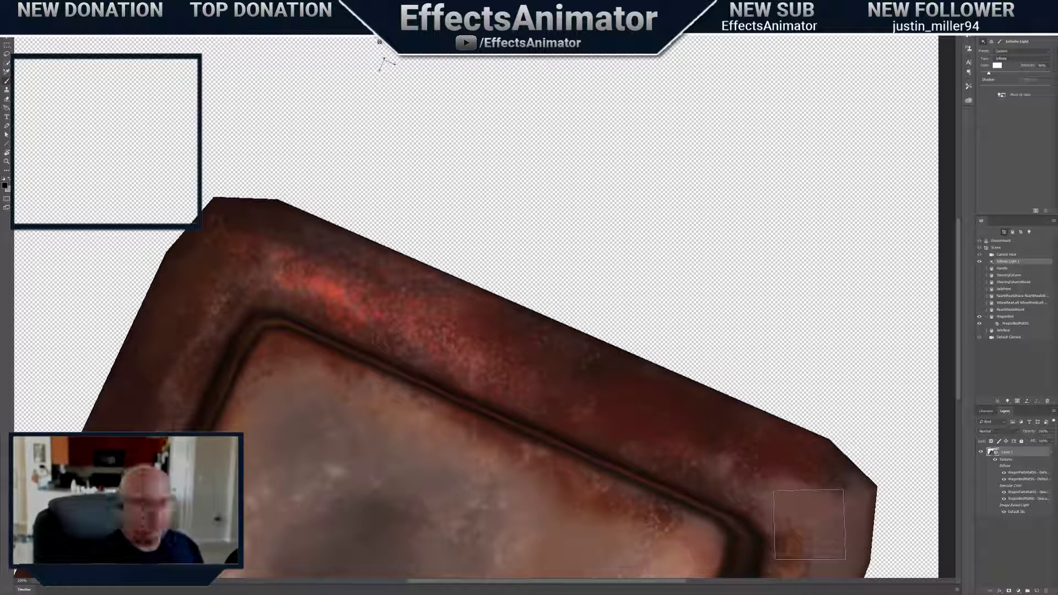
left_click_drag(656, 304, 446, 137)
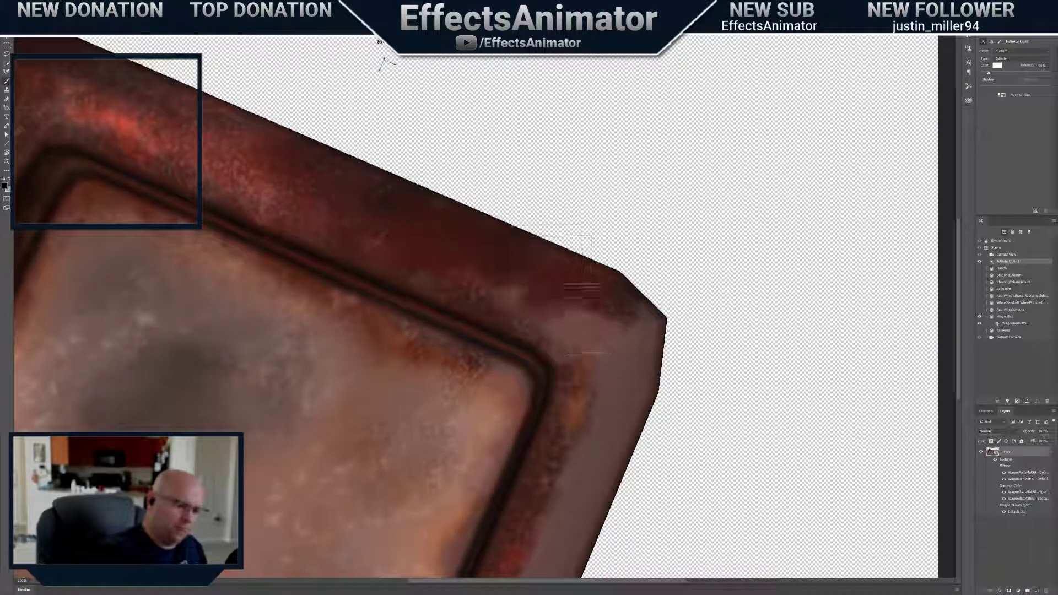
mouse_move(560, 259)
left_mouse_down()
mouse_move(587, 349)
mouse_move(656, 342)
mouse_move(606, 408)
mouse_move(598, 403)
mouse_move(598, 471)
mouse_move(581, 469)
mouse_move(600, 436)
mouse_move(590, 455)
mouse_move(571, 371)
mouse_move(556, 380)
mouse_move(567, 430)
left_mouse_up()
mouse_move(425, 255)
left_mouse_down()
mouse_move(435, 246)
mouse_move(448, 279)
left_mouse_up()
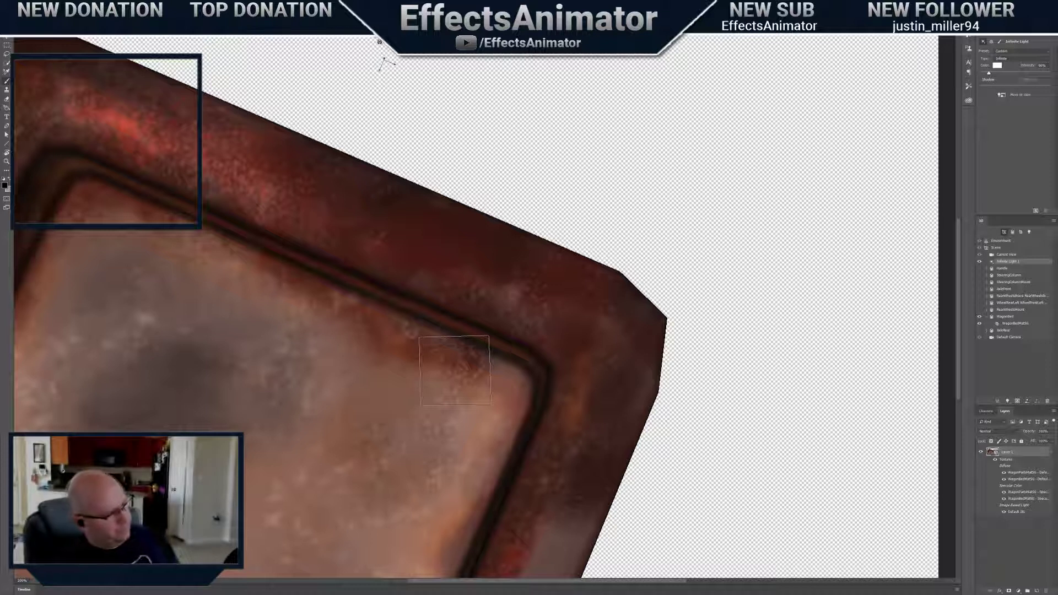
Paint down the specular sheen on the floor corner, the inner groove and the adjoining rim
mouse_move(455, 371)
left_mouse_down()
mouse_move(507, 378)
mouse_move(501, 355)
mouse_move(515, 387)
mouse_move(522, 424)
mouse_move(513, 438)
mouse_move(499, 390)
mouse_move(507, 463)
mouse_move(474, 504)
mouse_move(472, 425)
mouse_move(485, 496)
left_mouse_up()
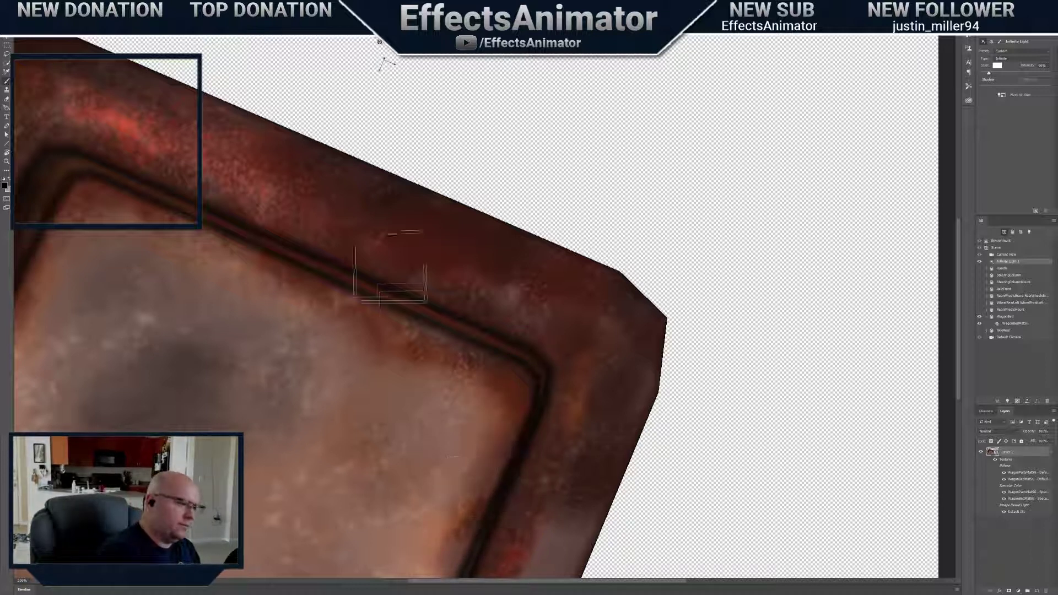
left_click_drag(390, 267, 346, 290)
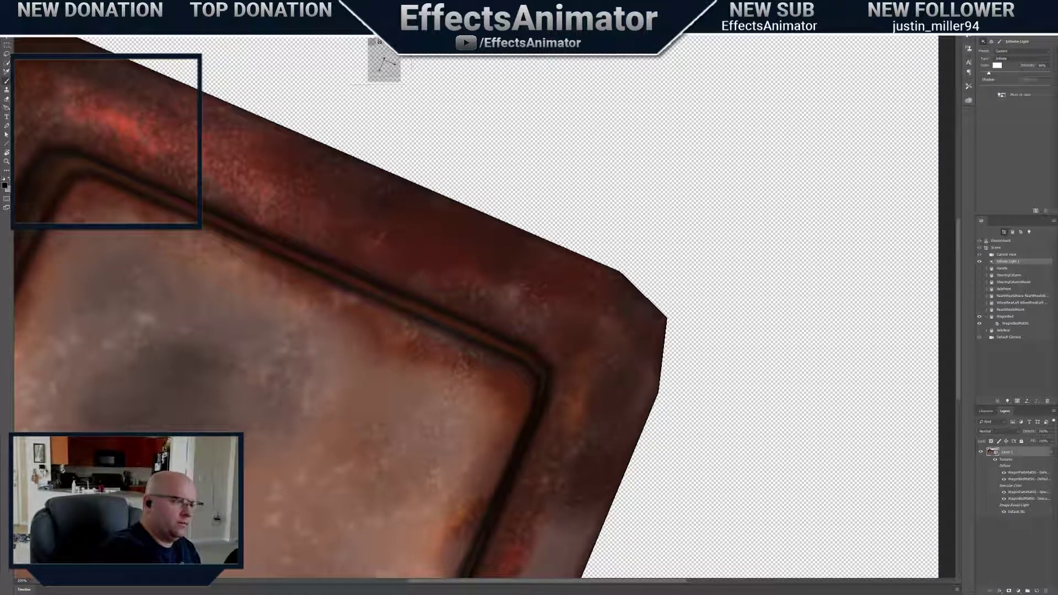
left_click_drag(390, 44, 370, 11)
mouse_move(477, 362)
left_mouse_down()
mouse_move(496, 340)
mouse_move(491, 331)
mouse_move(398, 453)
mouse_move(437, 454)
mouse_move(436, 419)
mouse_move(470, 397)
mouse_move(386, 446)
mouse_move(399, 437)
mouse_move(429, 505)
mouse_move(386, 499)
mouse_move(421, 501)
left_mouse_up()
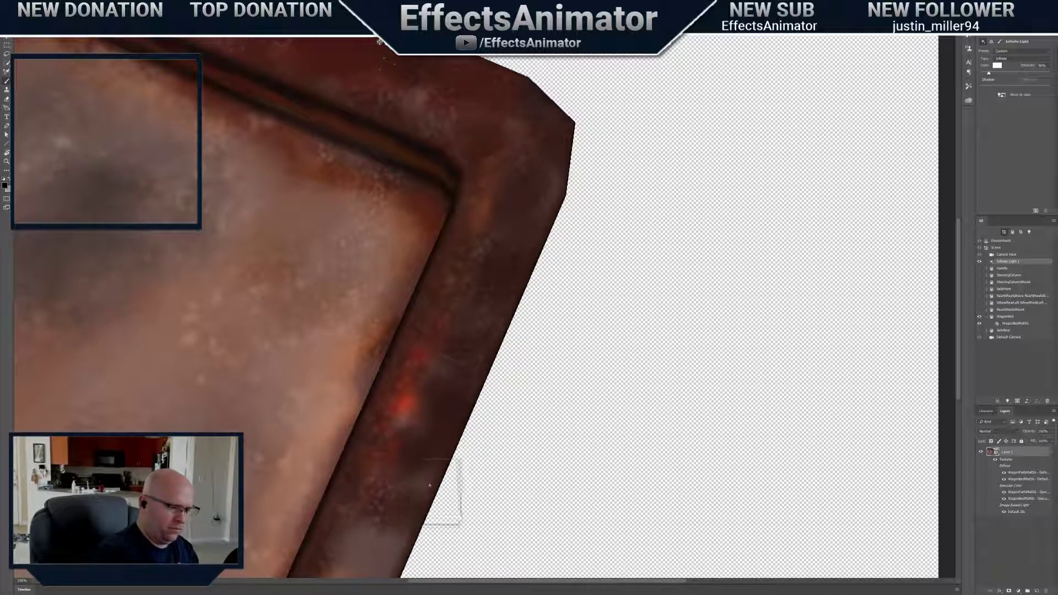
Switch to a lighter paint color, adjust the brush size and dab specular shine onto the bright red patch of the rim
scroll(415, 401, "up", 2, "alt")
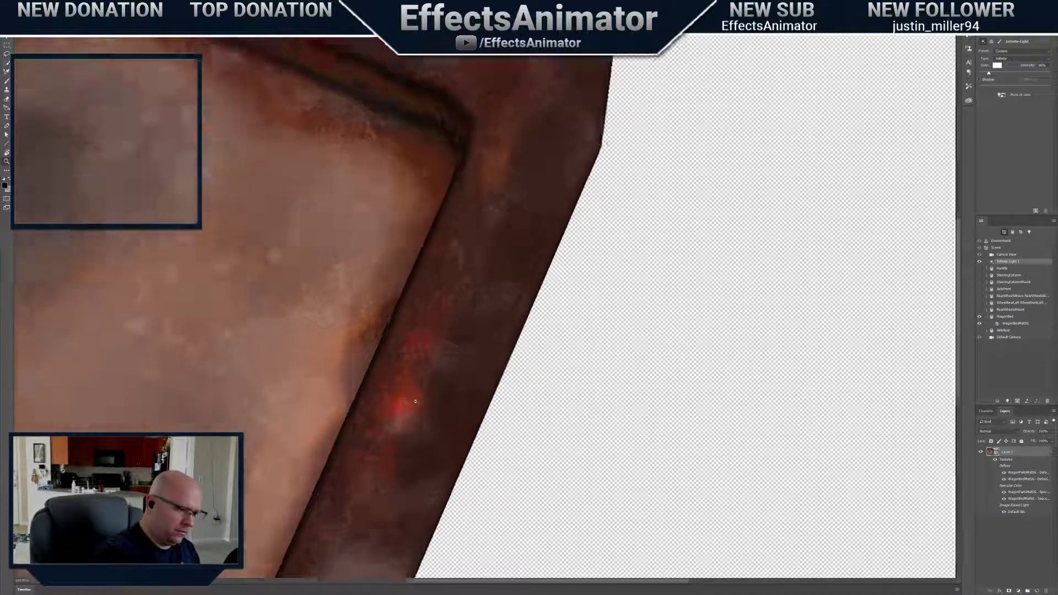
scroll(415, 401, "down", 4, "alt")
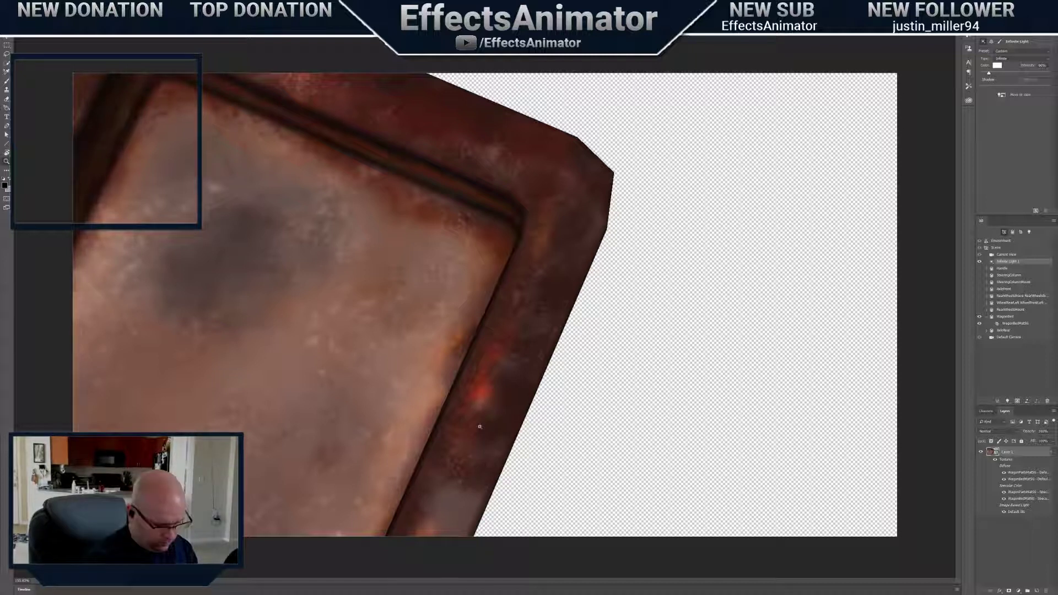
key("b")
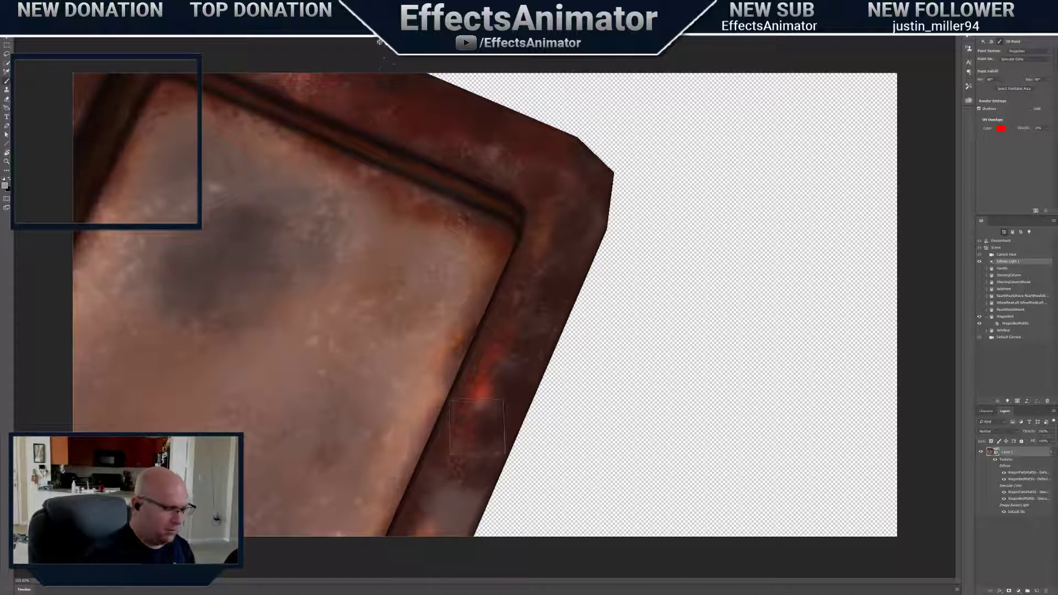
left_click(483, 393)
key("ctrl+z")
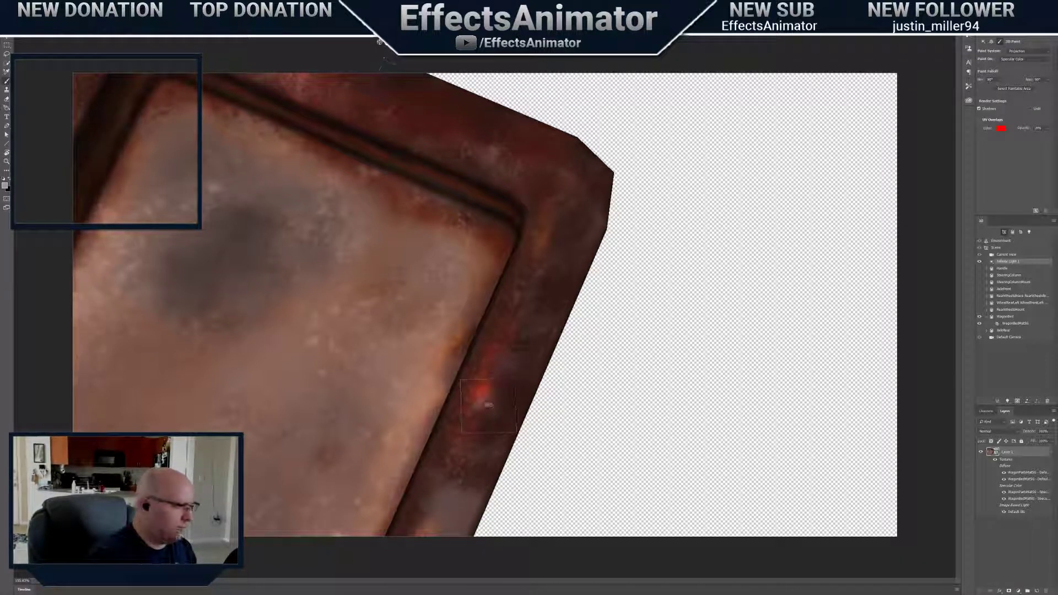
scroll(488, 405, "up", 1, "alt")
right_click(488, 406)
left_click(480, 410)
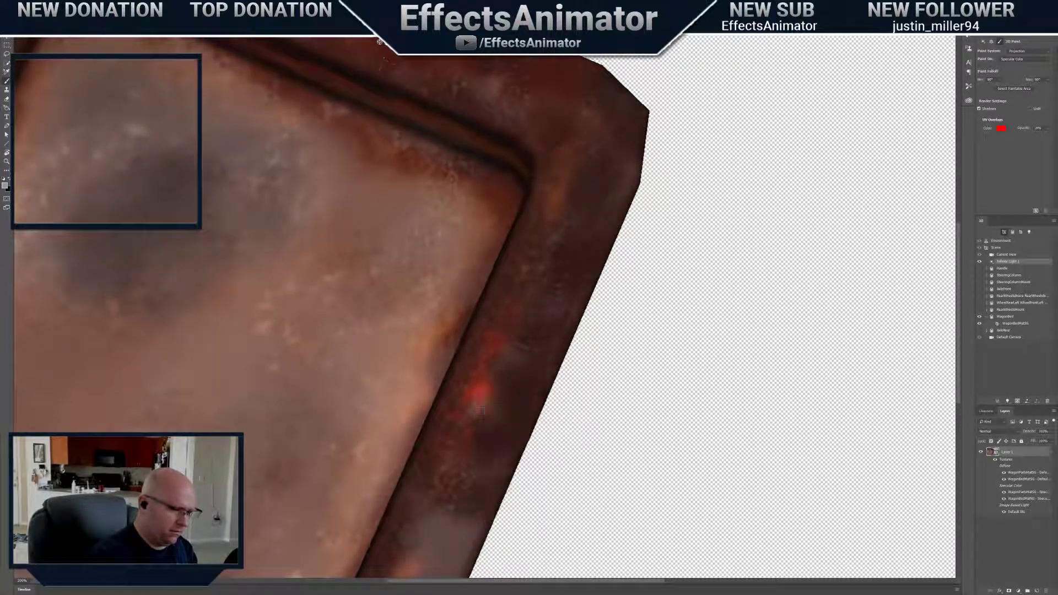
right_click(524, 395)
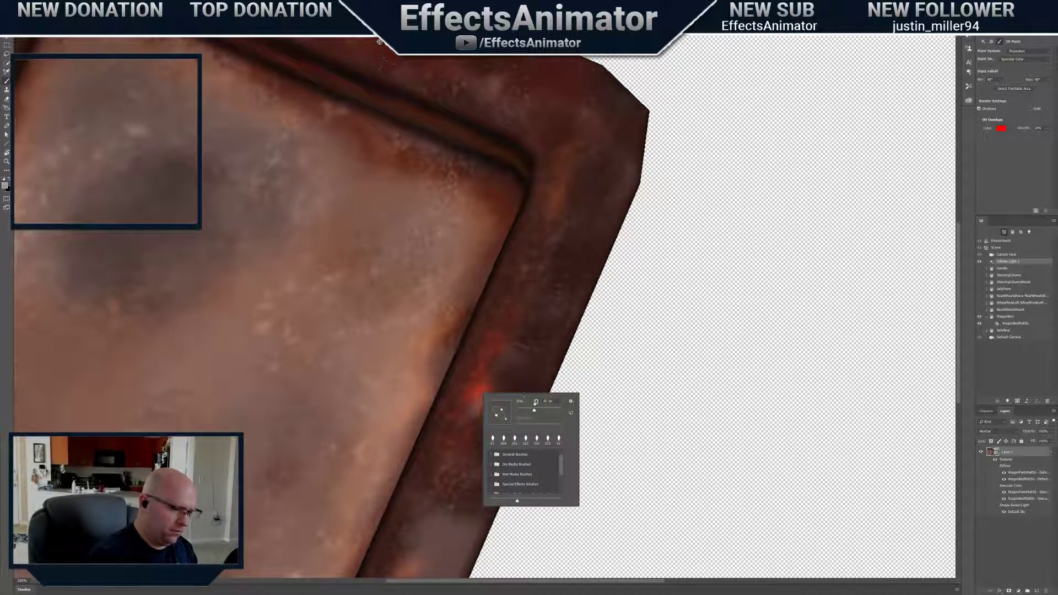
left_click(477, 392)
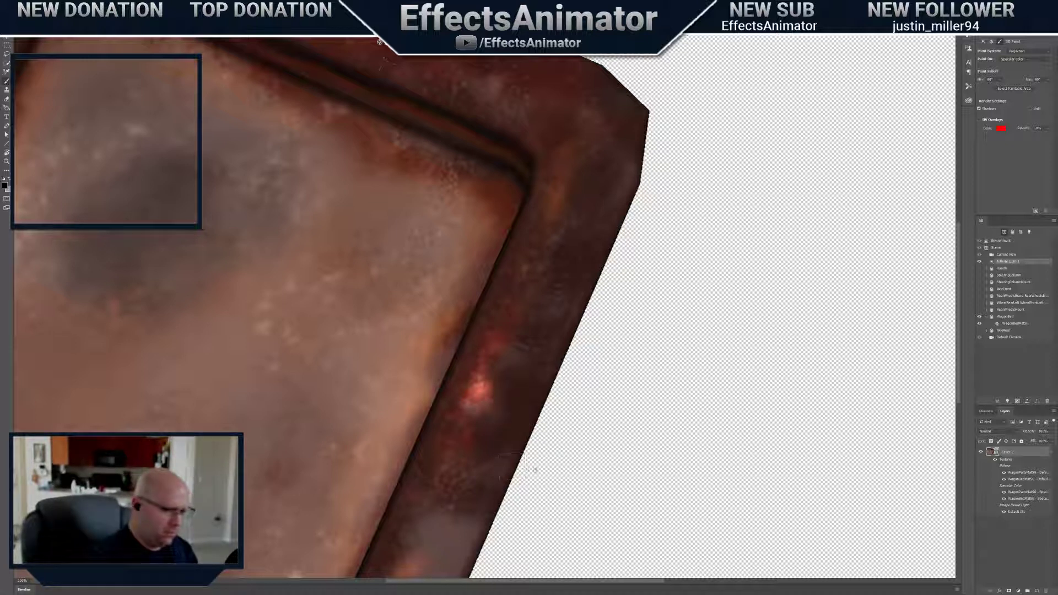
Resize the brush and paint the long rim's grey and rusty areas black to darken their specular sheen
mouse_move(441, 538)
left_mouse_down()
mouse_move(507, 323)
mouse_move(479, 308)
mouse_move(500, 309)
mouse_move(481, 359)
mouse_move(442, 393)
left_mouse_up()
right_click(480, 308)
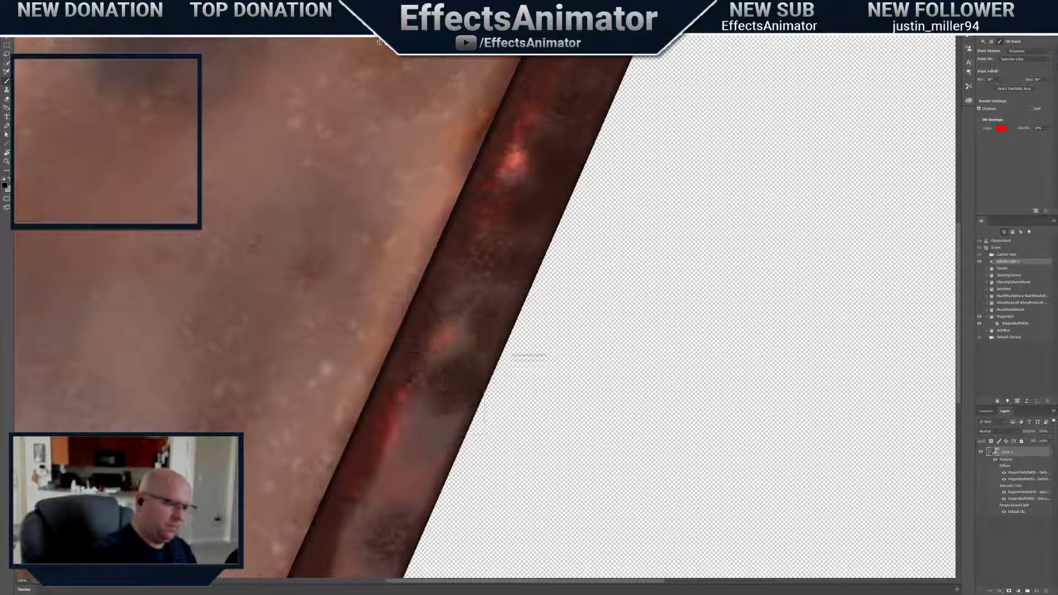
mouse_move(508, 295)
left_mouse_down()
mouse_move(419, 396)
mouse_move(427, 441)
mouse_move(395, 495)
mouse_move(447, 429)
mouse_move(459, 449)
left_mouse_up()
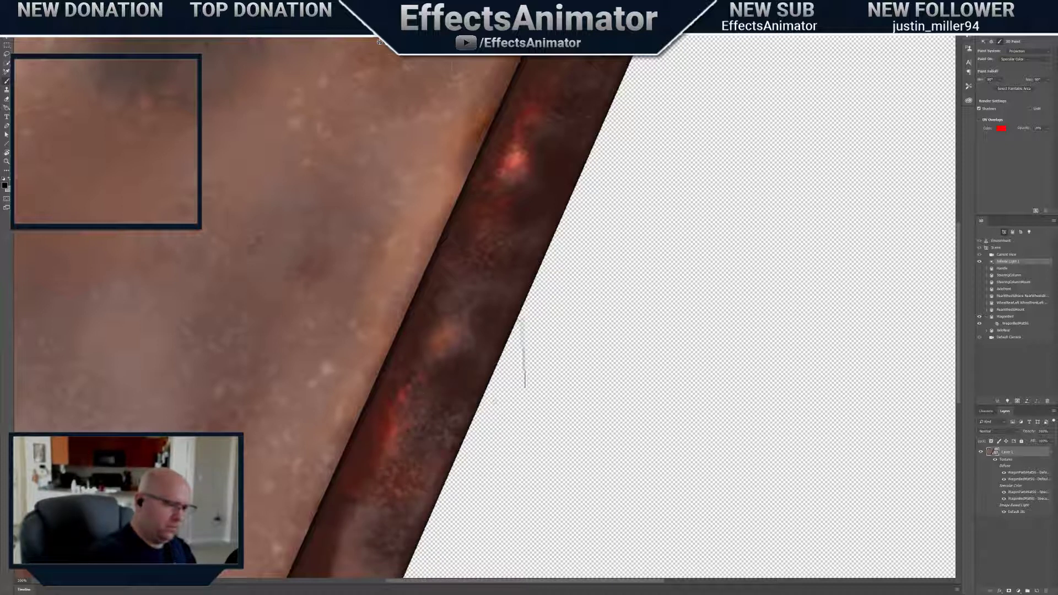
mouse_move(378, 510)
left_mouse_down()
mouse_move(502, 380)
mouse_move(491, 364)
mouse_move(463, 445)
mouse_move(487, 459)
mouse_move(472, 378)
mouse_move(490, 399)
left_mouse_up()
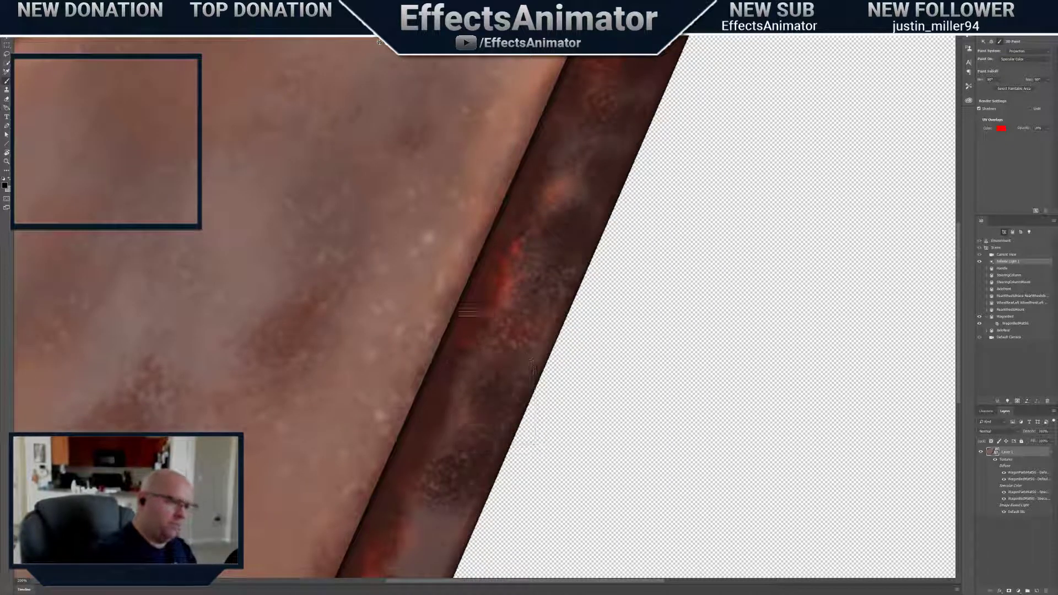
mouse_move(440, 526)
left_mouse_down()
mouse_move(463, 378)
mouse_move(497, 334)
mouse_move(476, 375)
mouse_move(487, 313)
mouse_move(461, 372)
mouse_move(515, 317)
mouse_move(432, 439)
mouse_move(455, 458)
mouse_move(444, 428)
mouse_move(477, 437)
mouse_move(453, 453)
left_mouse_up()
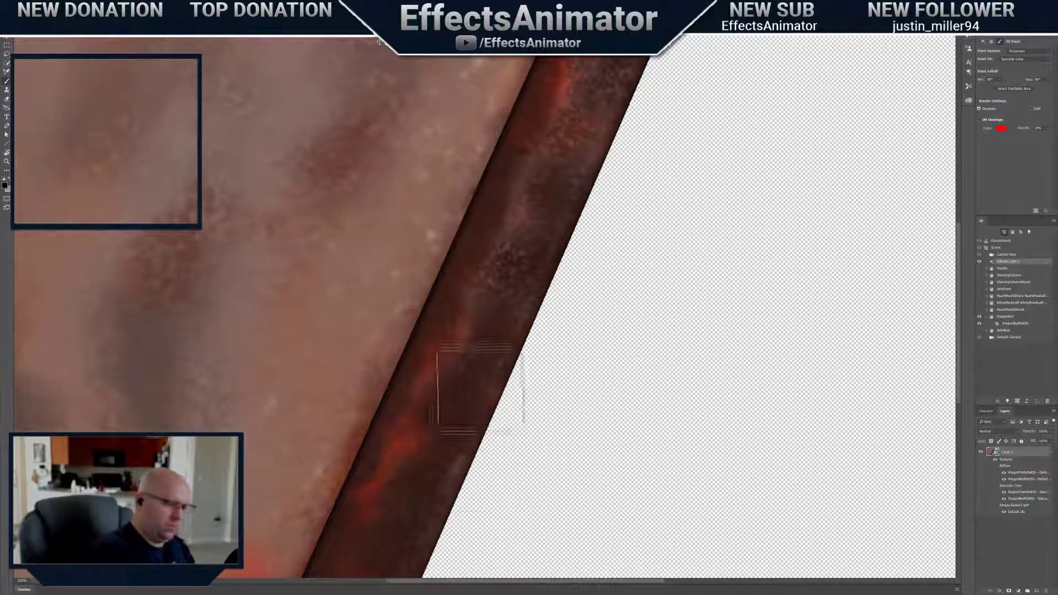
mouse_move(479, 389)
left_mouse_down()
mouse_move(397, 201)
mouse_move(480, 136)
left_mouse_up()
Continue darkening the specular sheen around the opposite end rim and both of its corners
mouse_move(326, 478)
left_mouse_down()
mouse_move(326, 499)
mouse_move(343, 416)
left_mouse_up()
mouse_move(307, 548)
left_mouse_down()
mouse_move(412, 380)
mouse_move(473, 337)
left_mouse_up()
mouse_move(413, 416)
left_mouse_down()
mouse_move(390, 432)
mouse_move(484, 323)
mouse_move(490, 344)
left_mouse_up()
mouse_move(320, 418)
left_mouse_down()
mouse_move(268, 406)
mouse_move(275, 376)
mouse_move(108, 283)
mouse_move(476, 376)
left_mouse_up()
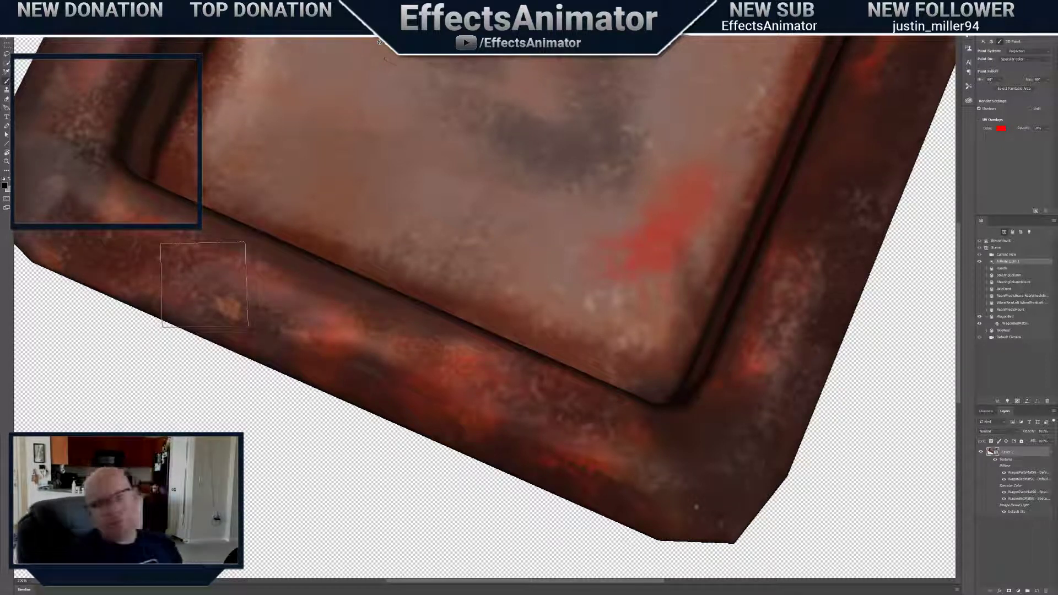
mouse_move(386, 61)
left_mouse_down()
mouse_move(681, 116)
mouse_move(597, 127)
left_mouse_up()
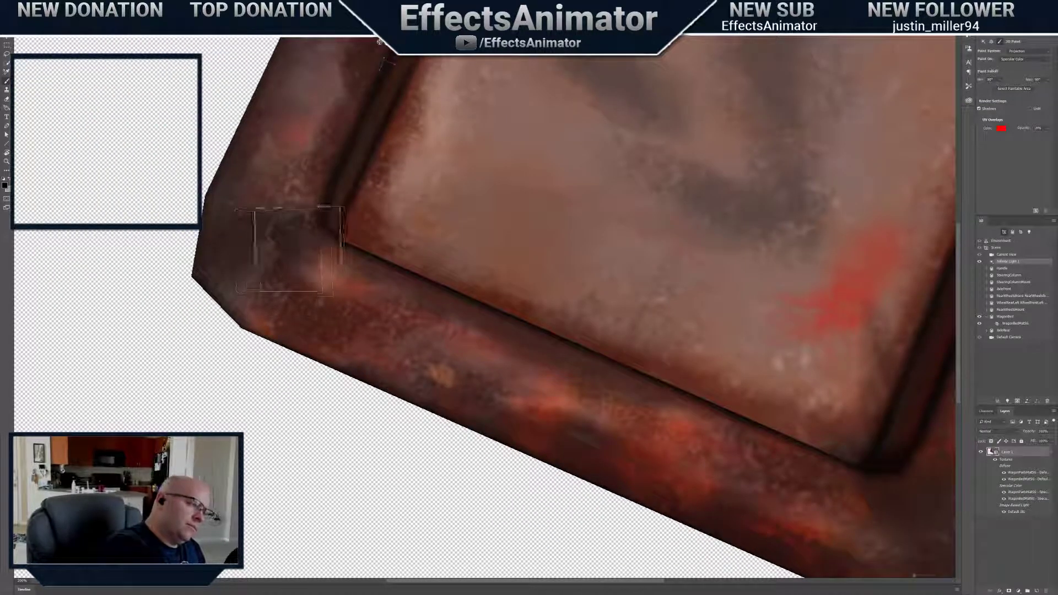
left_click_drag(386, 63, 309, 110)
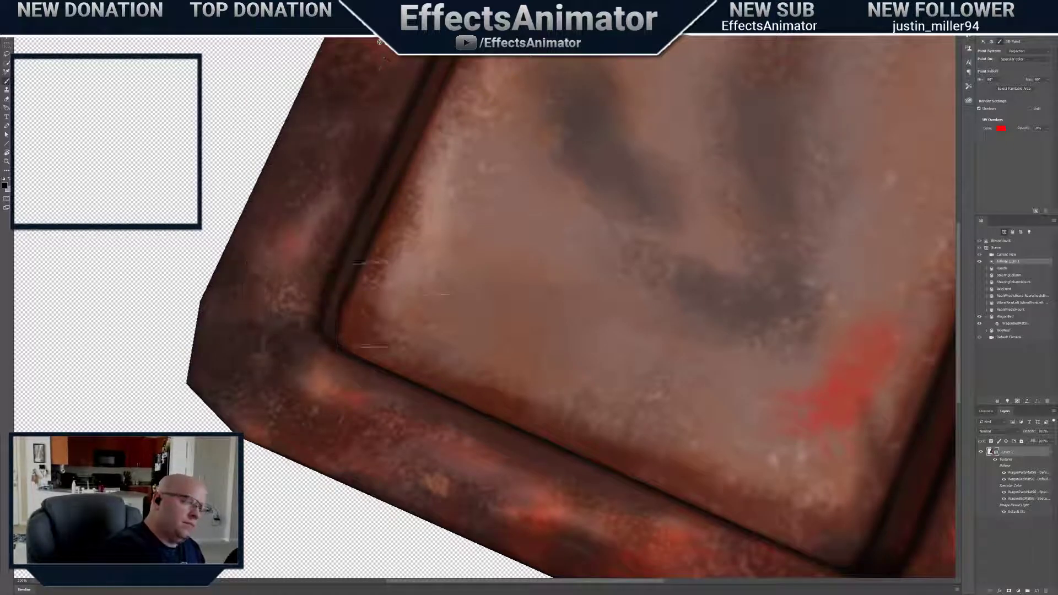
left_click_drag(386, 43, 386, 17)
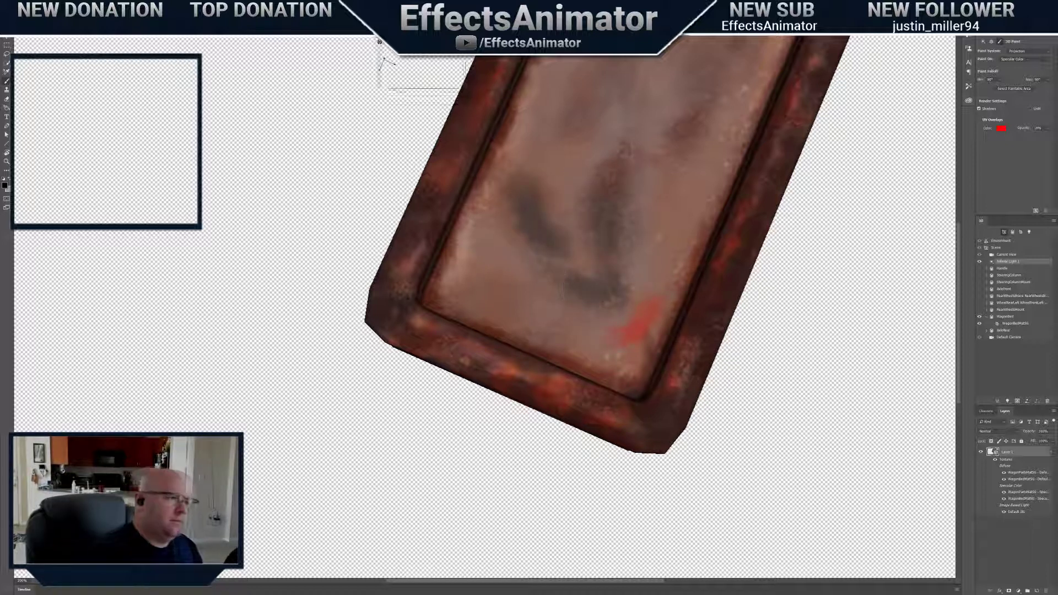
Orbit to a low view of the outer end wall and move Infinite Light 1 to that view
mouse_move(384, 59)
left_mouse_down()
mouse_move(393, 28)
mouse_move(390, 57)
mouse_move(429, 35)
mouse_move(394, 59)
mouse_move(414, 61)
left_mouse_up()
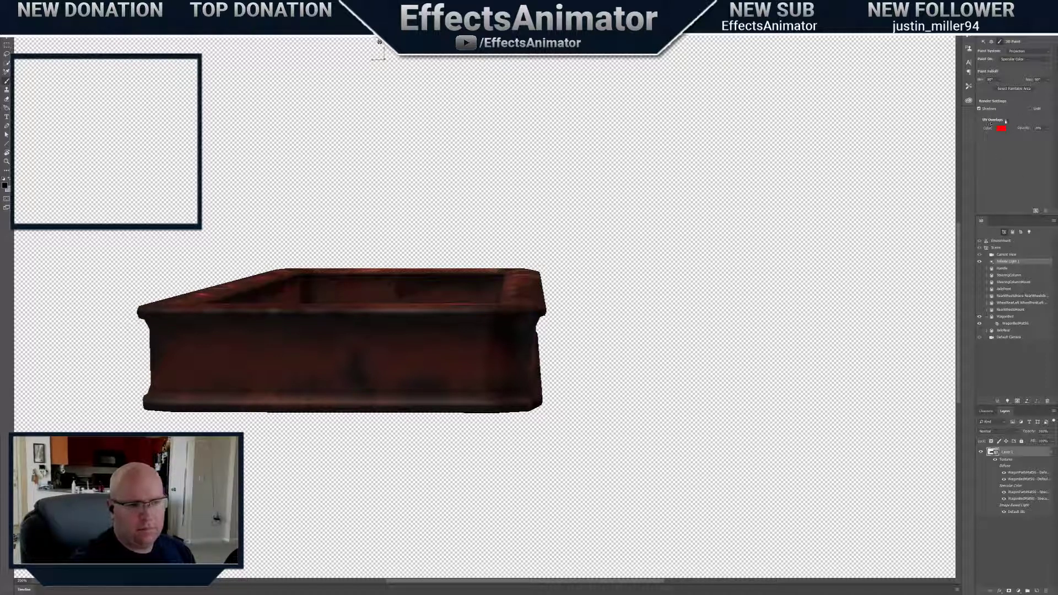
left_click(1015, 263)
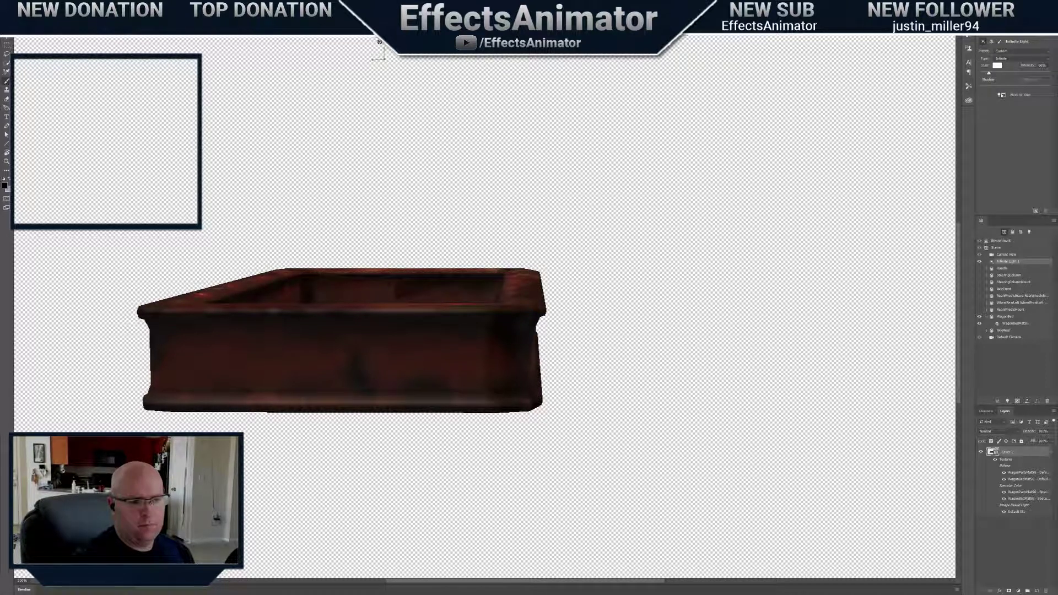
left_click(1001, 95)
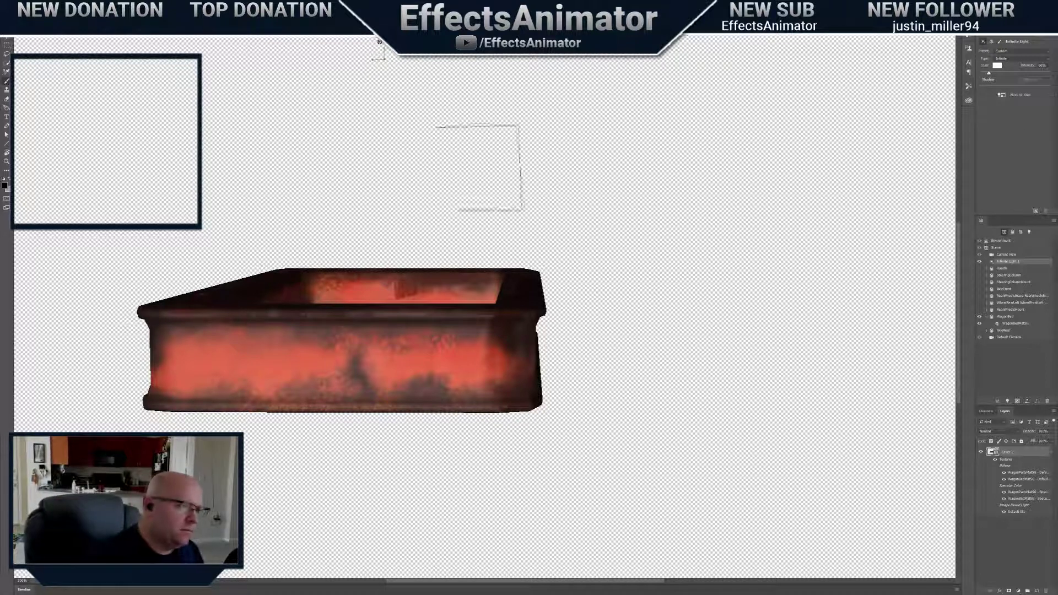
Reduce the brush size and darken the specular patch at the outer corner between the end and side walls
left_click_drag(380, 43, 325, 43)
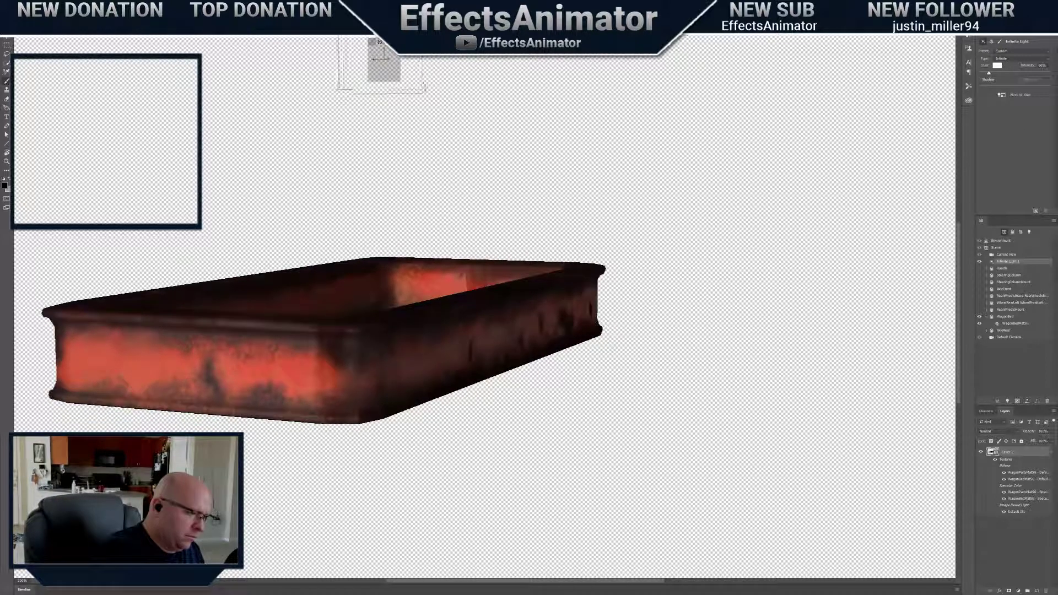
scroll(379, 42, "up", 5)
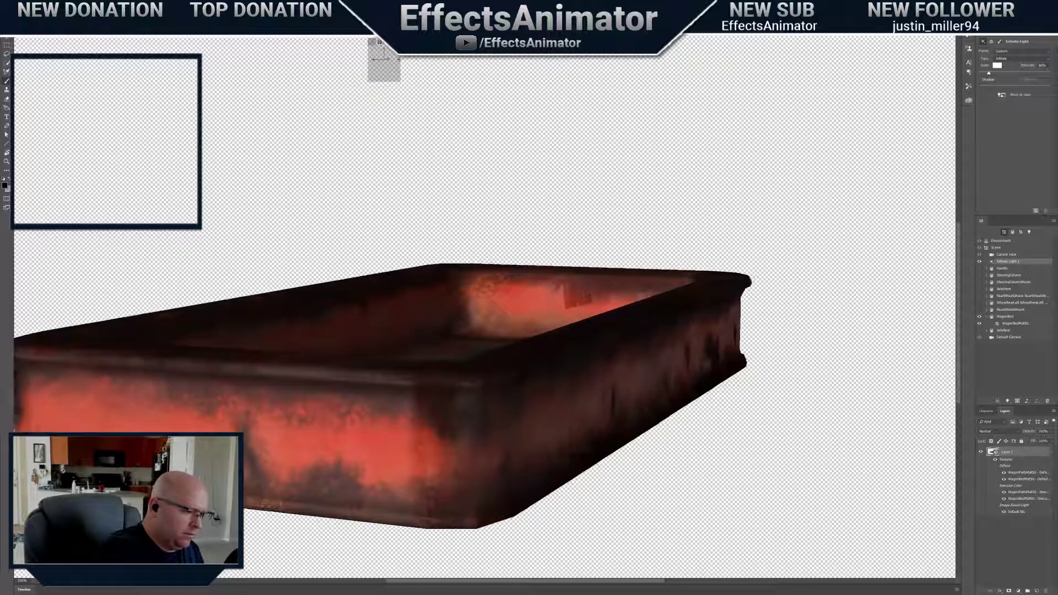
mouse_move(394, 44)
left_mouse_down()
mouse_move(413, 39)
mouse_move(405, 49)
left_mouse_up()
right_click(523, 361)
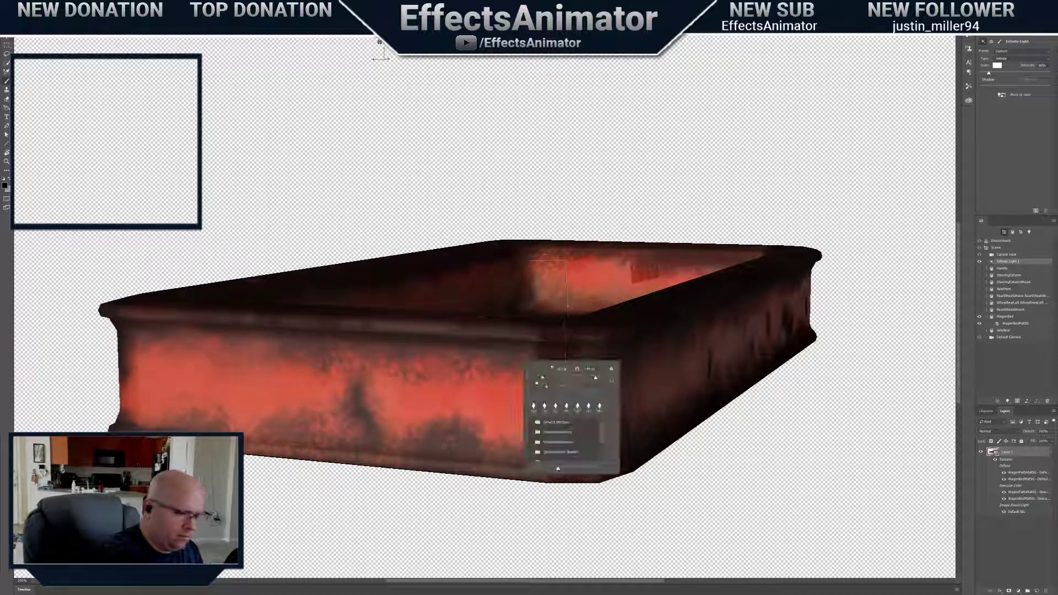
key("Return")
right_click(565, 352)
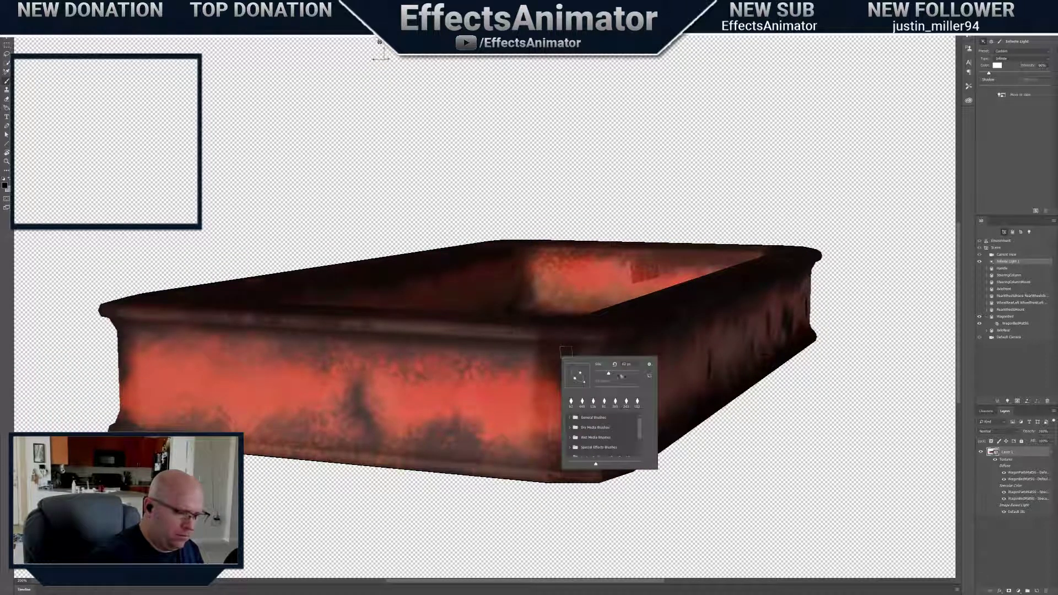
key("Return")
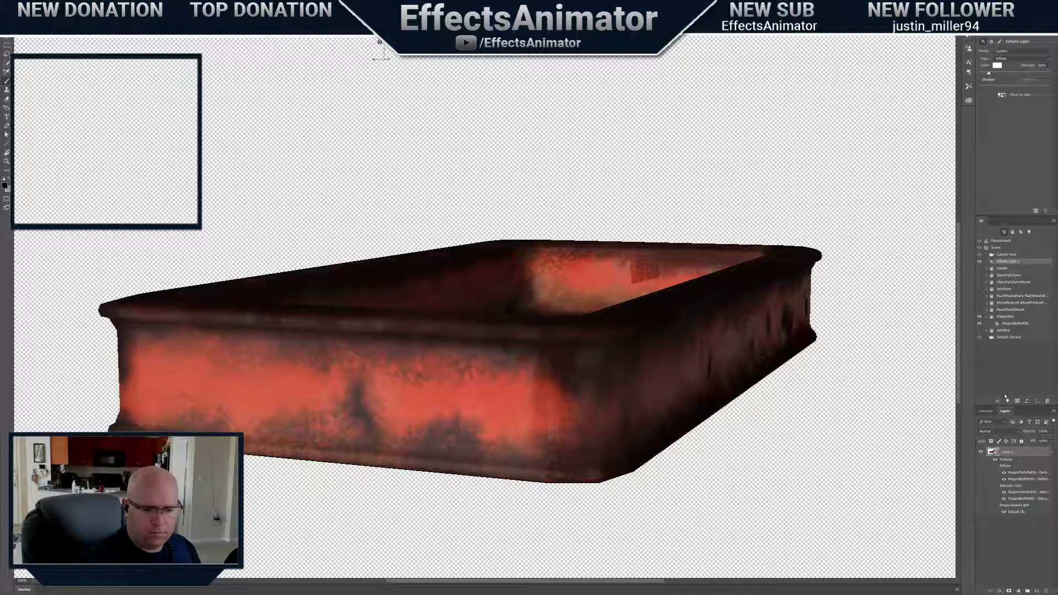
Move Infinite Light 1 to an elevated view of the bed, then to a low view of the outer corner
left_click_drag(380, 43, 383, 55)
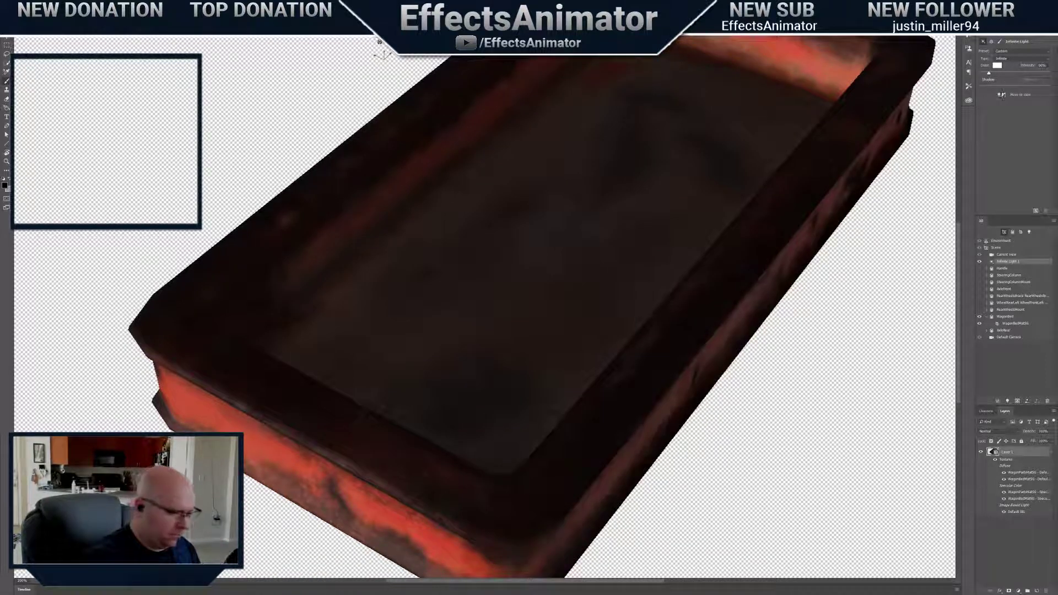
left_click(1002, 94)
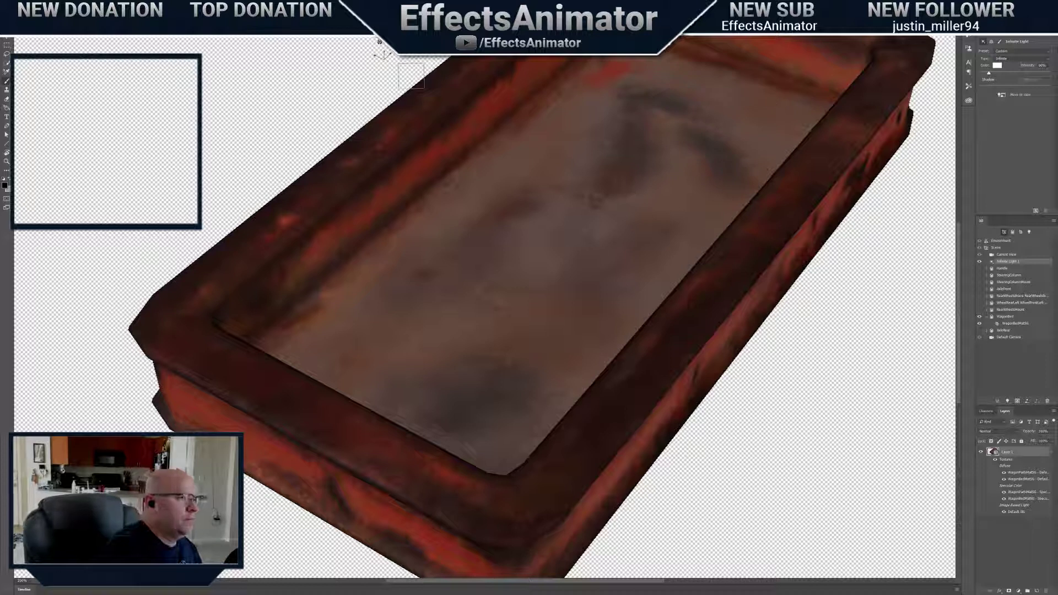
left_click_drag(379, 41, 379, 14)
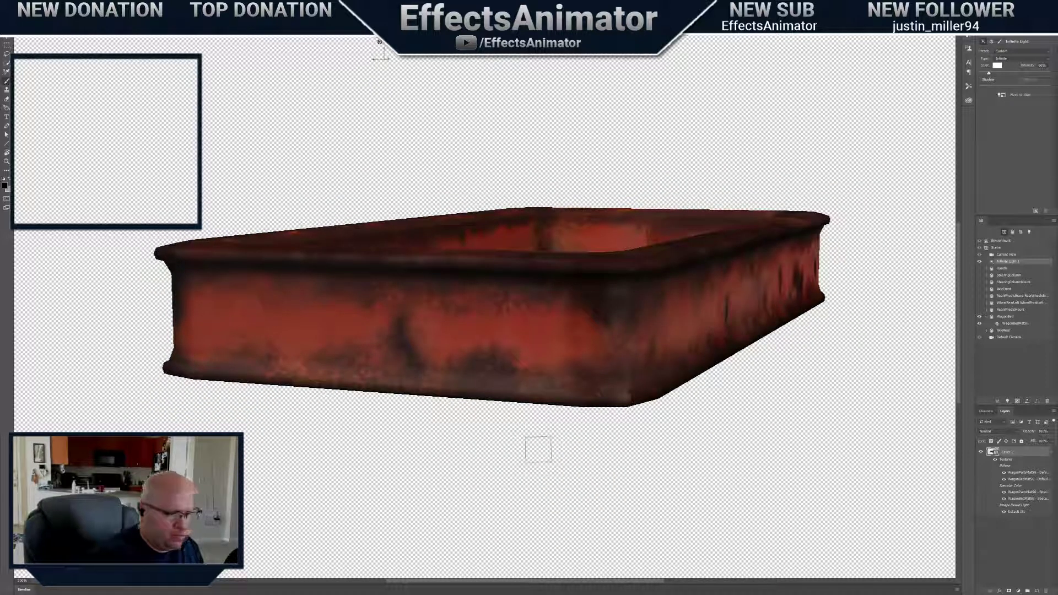
left_click(1001, 95)
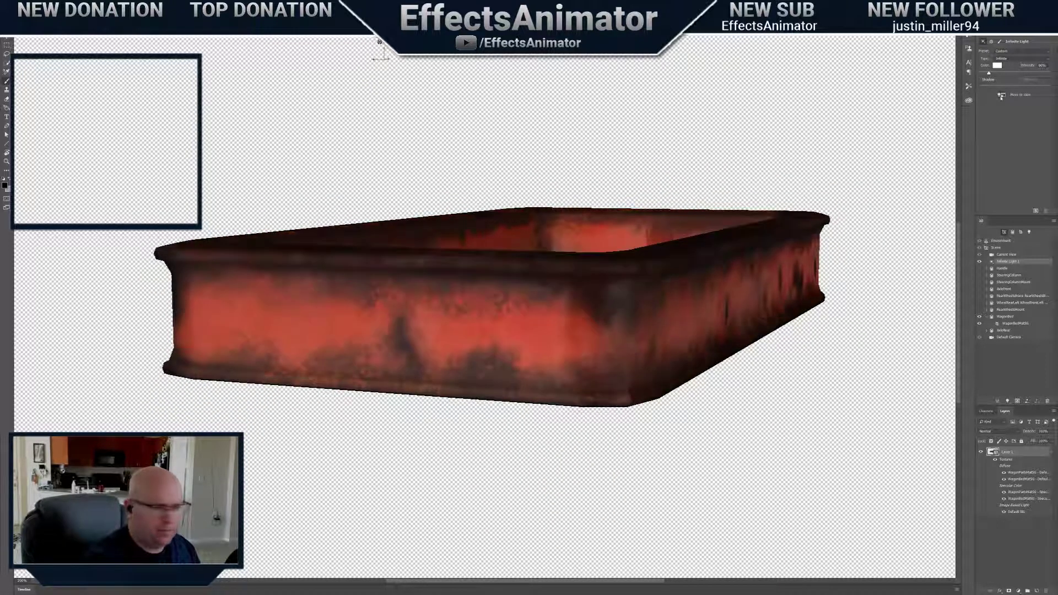
Darken the central rust streak on the outer end wall, then resize the brush and darken the wall's remaining rust patches
mouse_move(402, 351)
left_mouse_down()
mouse_move(405, 359)
mouse_move(401, 328)
mouse_move(409, 358)
left_mouse_up()
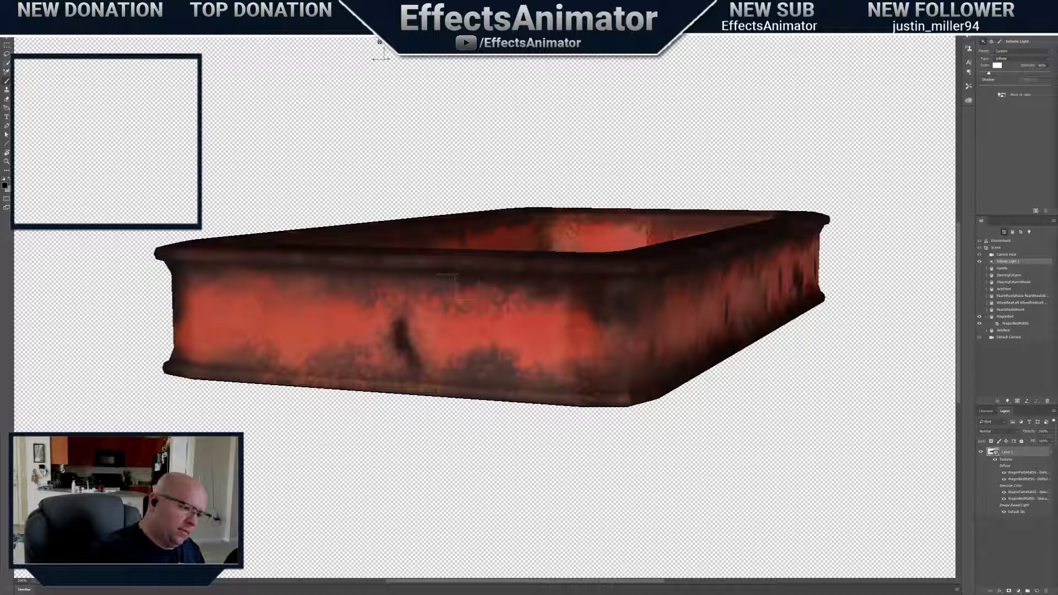
right_click(390, 285)
left_click_drag(425, 296, 428, 297)
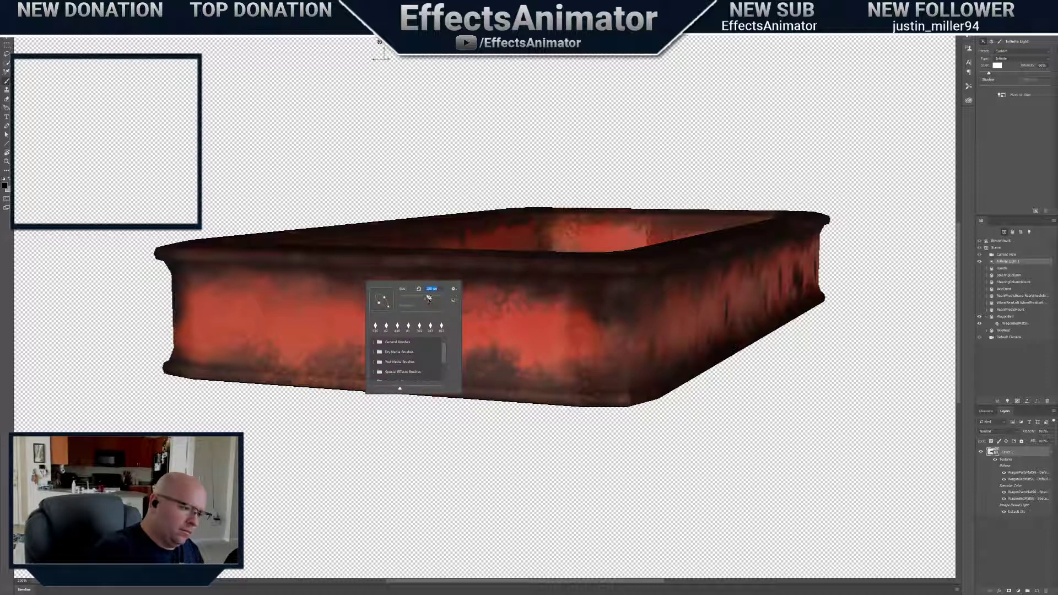
left_click(346, 278)
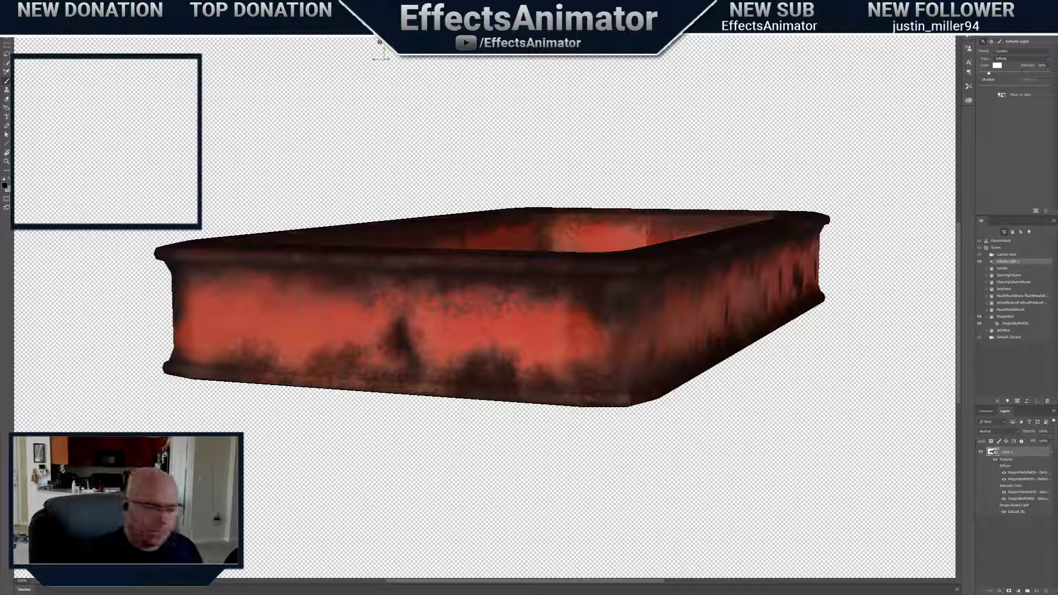
Move Infinite Light 1 to a low view of the outer corner and darken the rust patch and lower edge there
left_click_drag(379, 42, 378, 40)
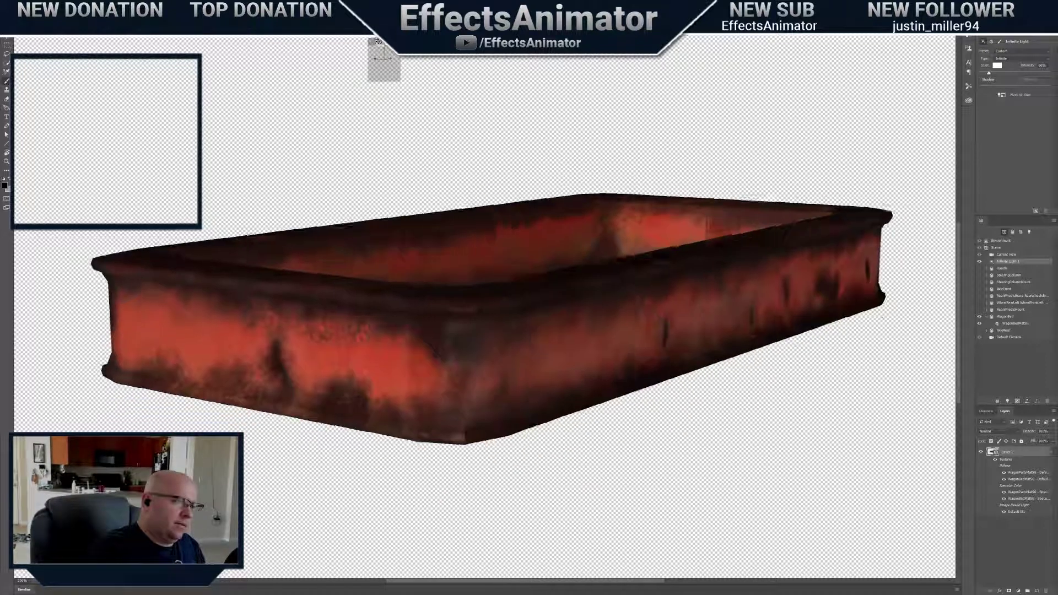
left_click(378, 41)
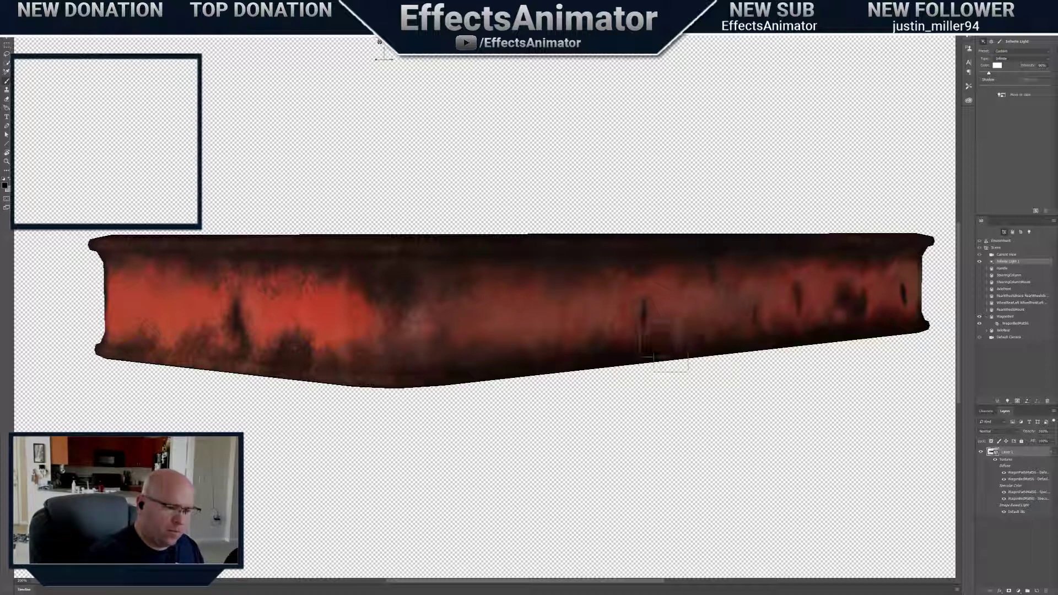
left_click_drag(380, 42, 550, 366)
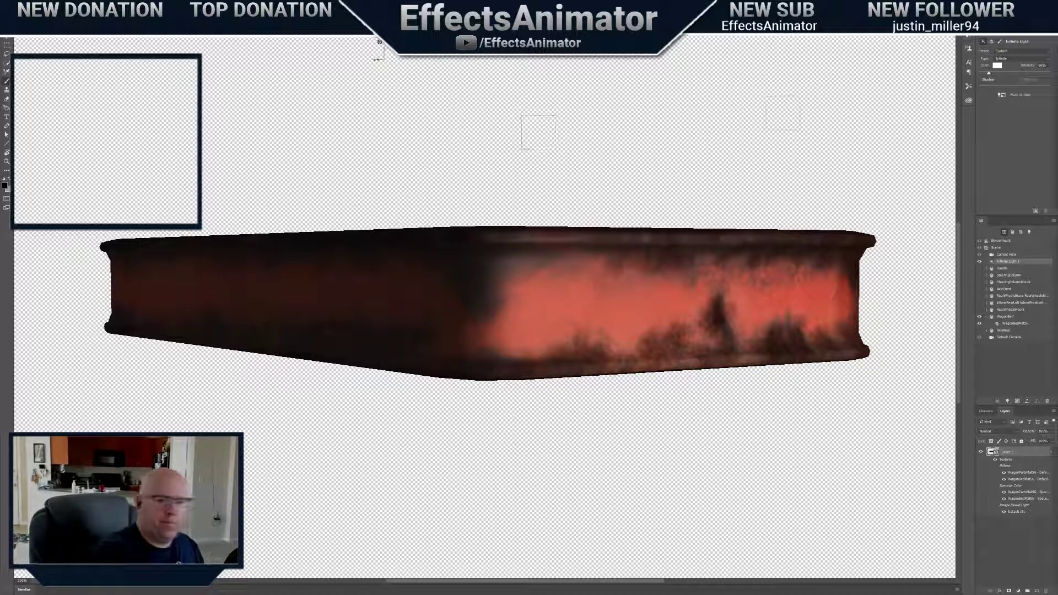
left_click(1002, 94)
mouse_move(481, 270)
left_mouse_down()
mouse_move(481, 289)
mouse_move(479, 273)
mouse_move(510, 258)
mouse_move(483, 289)
mouse_move(512, 262)
mouse_move(476, 288)
mouse_move(511, 267)
mouse_move(488, 238)
mouse_move(511, 234)
mouse_move(518, 247)
left_mouse_up()
left_click_drag(501, 314, 489, 300)
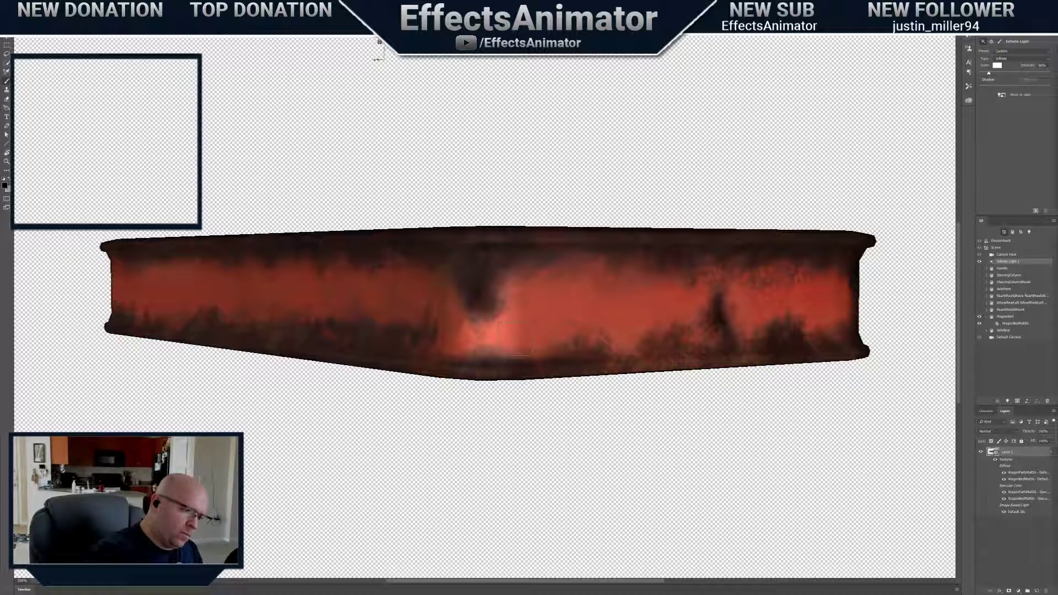
left_click_drag(481, 363, 499, 368)
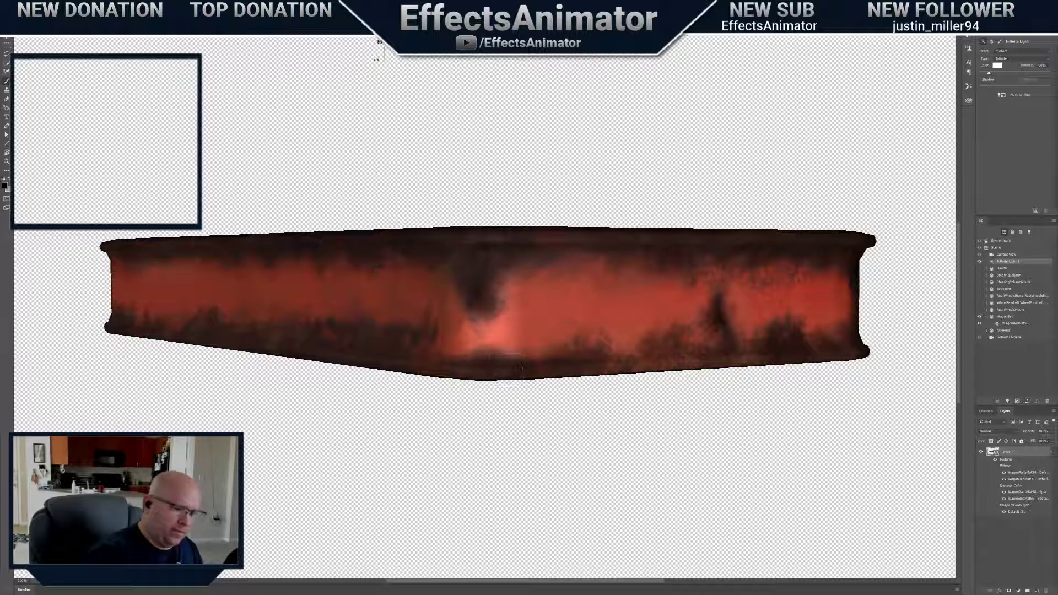
Enlarge the brush and darken the specular map over the rust patches along the lower edge of the long outer side wall
left_click_drag(380, 42, 419, 55)
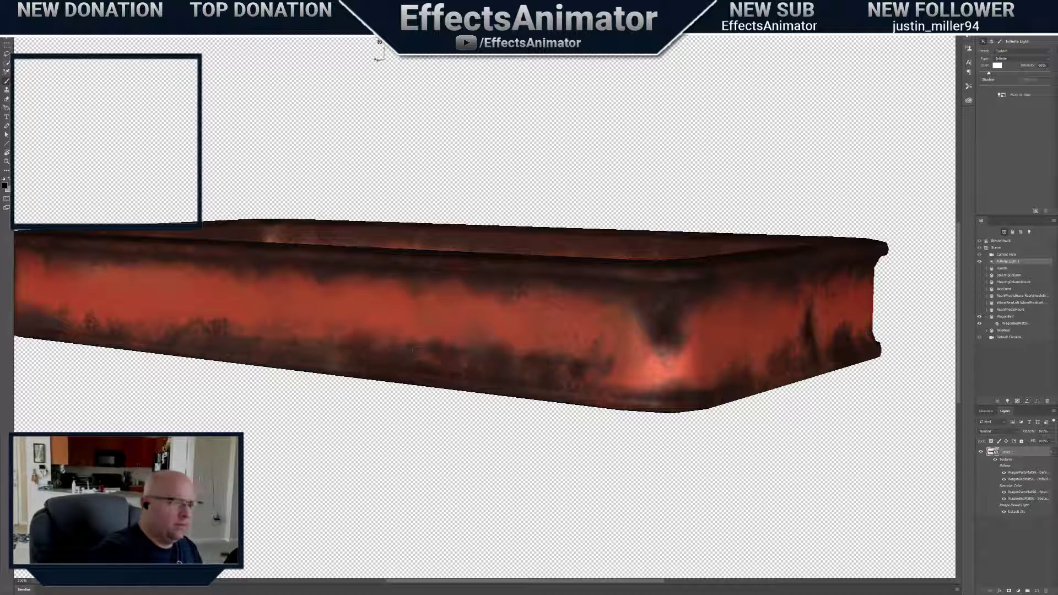
left_click_drag(379, 42, 401, 22)
right_click(483, 303)
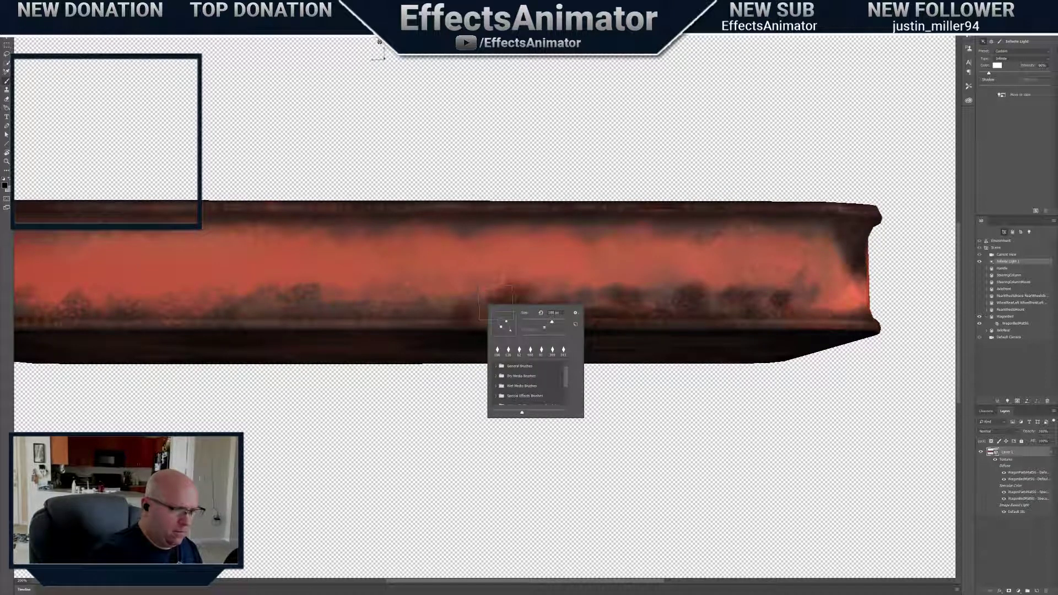
left_click_drag(551, 323, 560, 323)
left_click(437, 331)
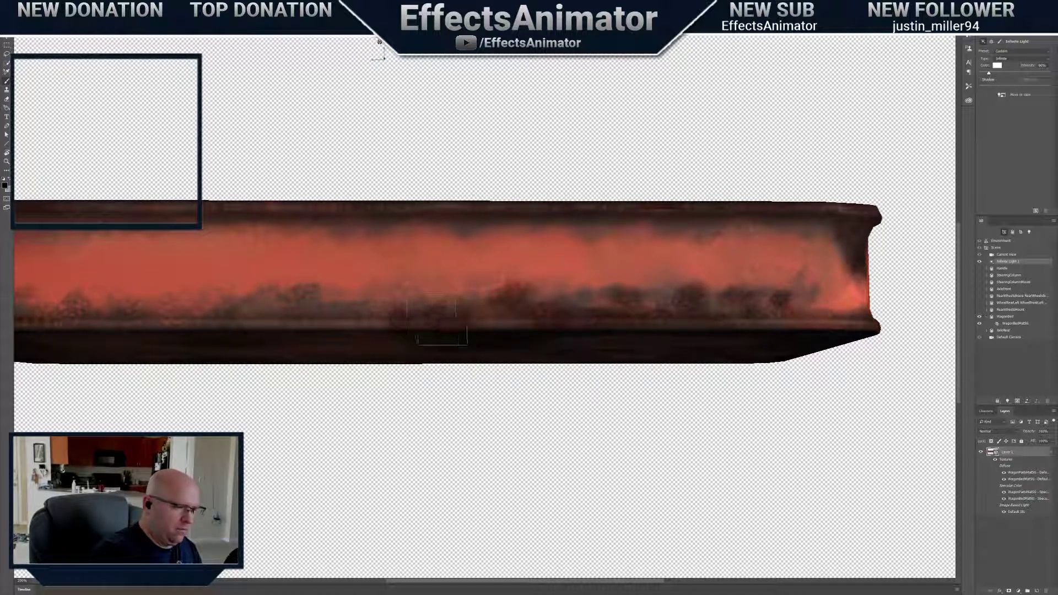
left_click(553, 296)
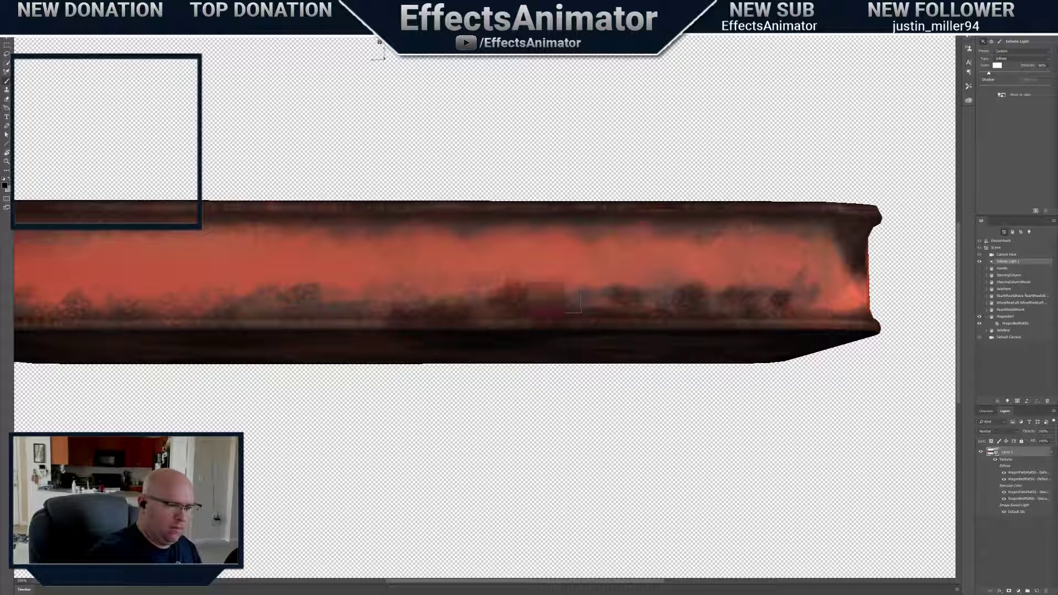
left_click(486, 297)
left_click(399, 298)
left_click_drag(376, 315, 273, 322)
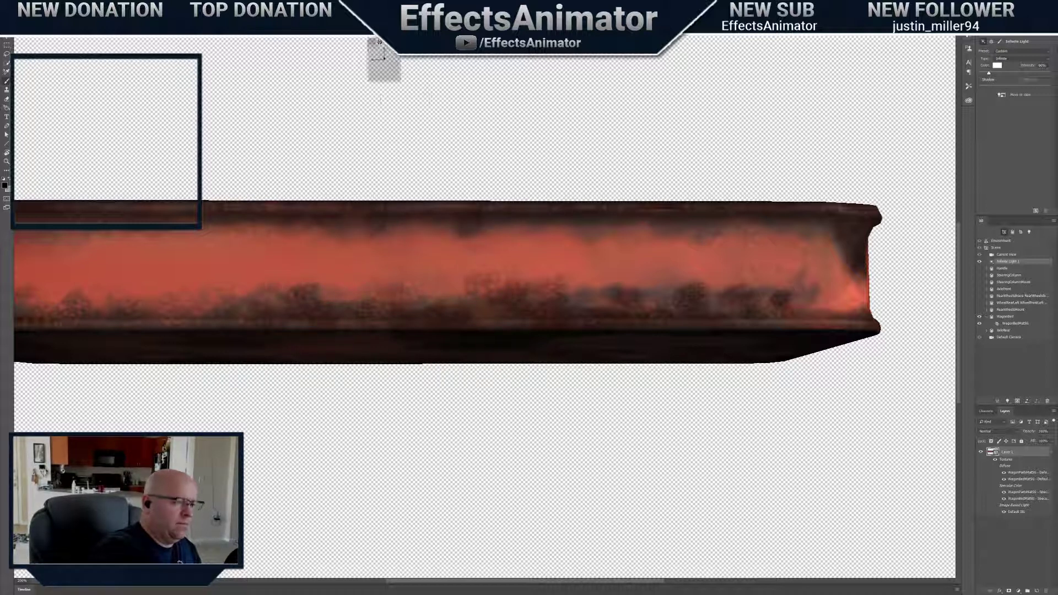
Orbit past the long side wall to the other outer end wall and move Infinite Light 1 to that view
left_click_drag(380, 43, 420, 89)
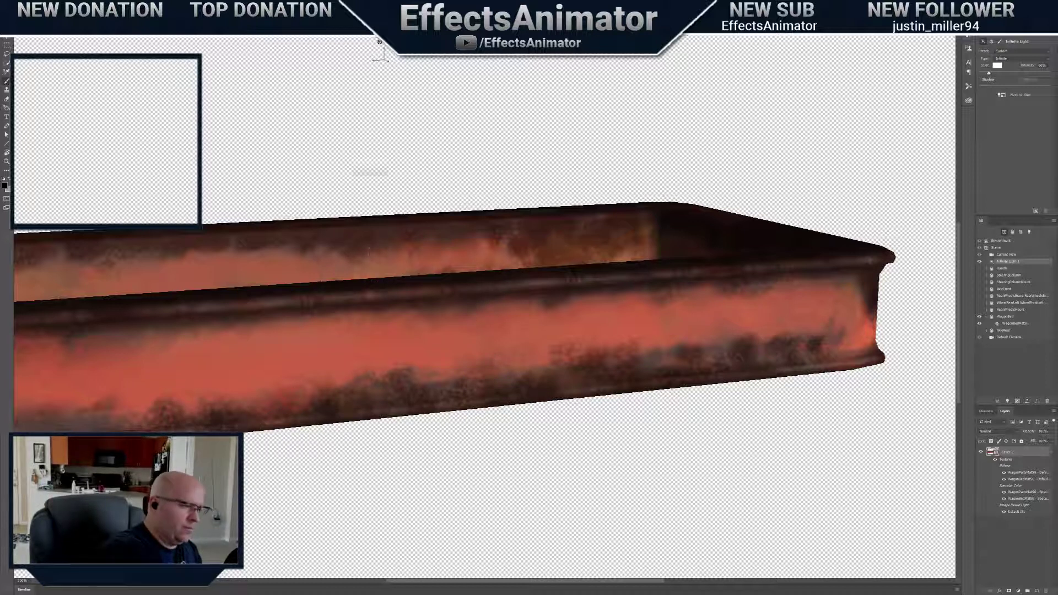
left_click_drag(389, 44, 578, 28)
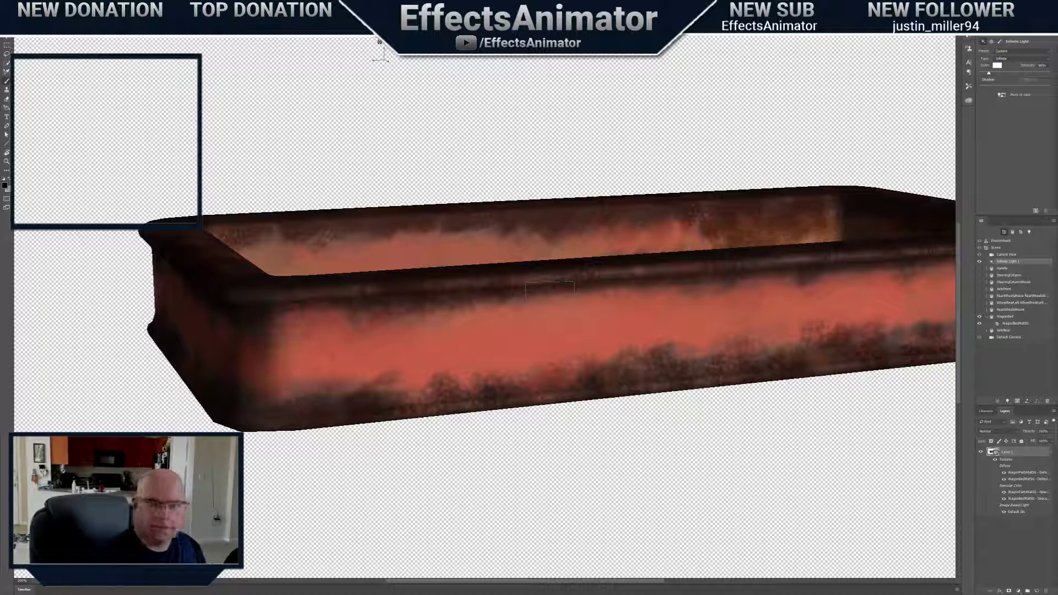
left_click_drag(379, 42, 407, 49)
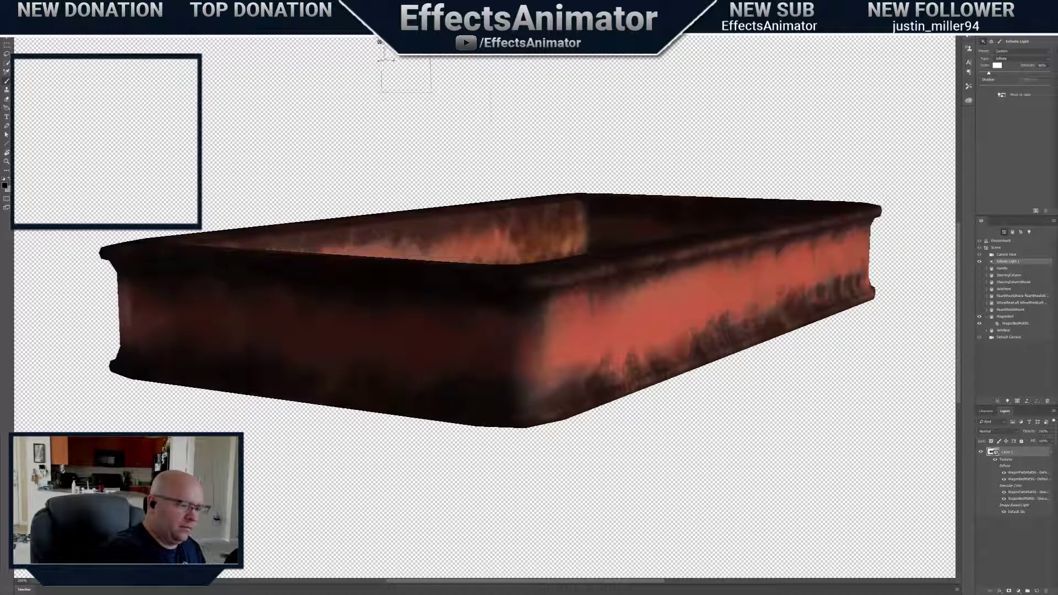
left_click(1000, 95)
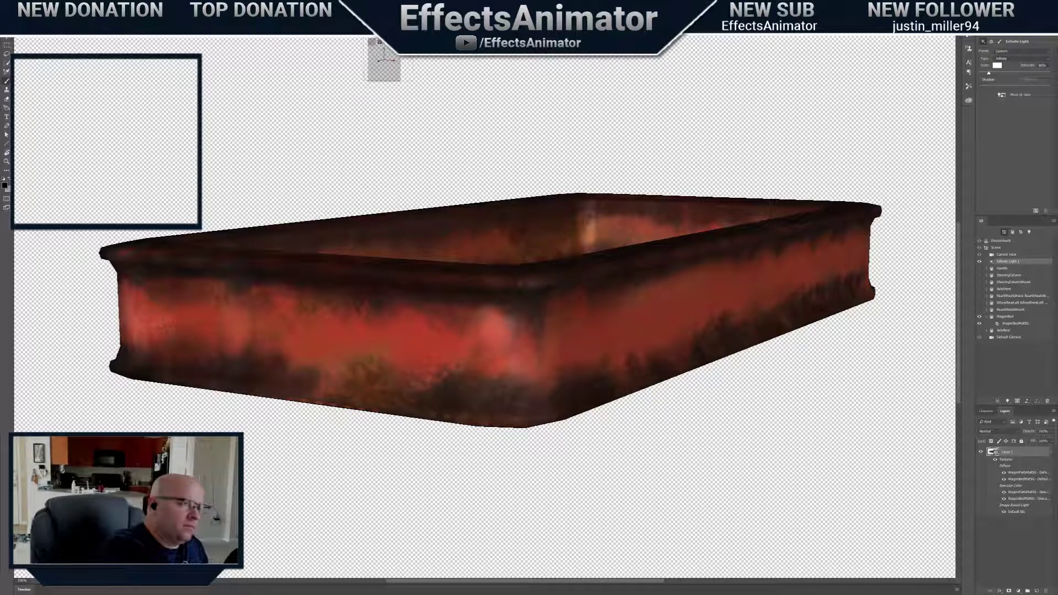
Swap to the light specular color and brighten the red paint across the full width of the outer end wall
mouse_move(384, 59)
left_mouse_down()
mouse_move(325, 75)
mouse_move(317, 55)
left_mouse_up()
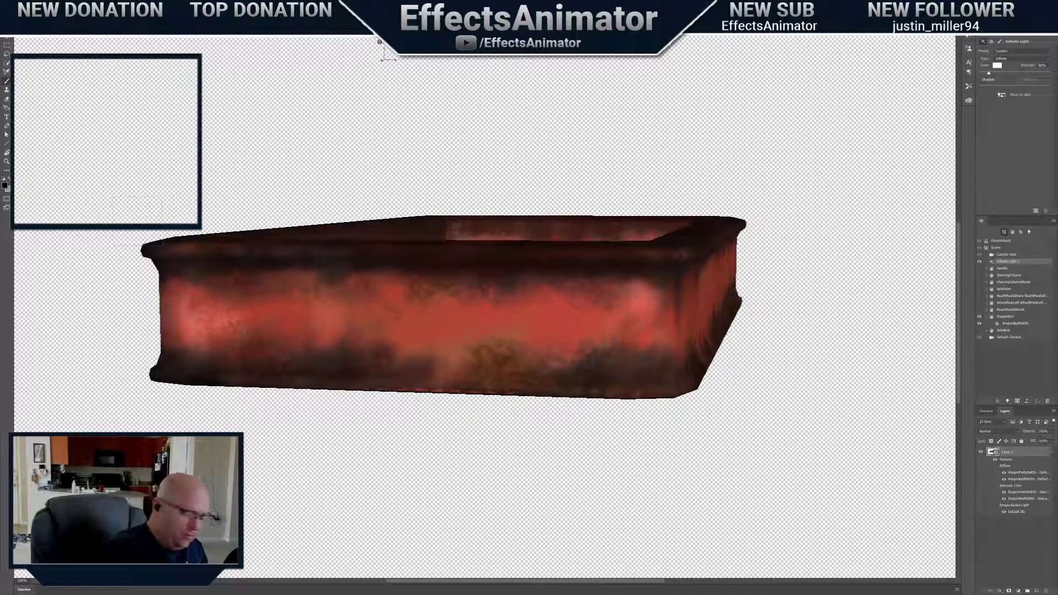
key("x")
mouse_move(267, 313)
left_mouse_down()
mouse_move(301, 315)
mouse_move(297, 333)
left_mouse_up()
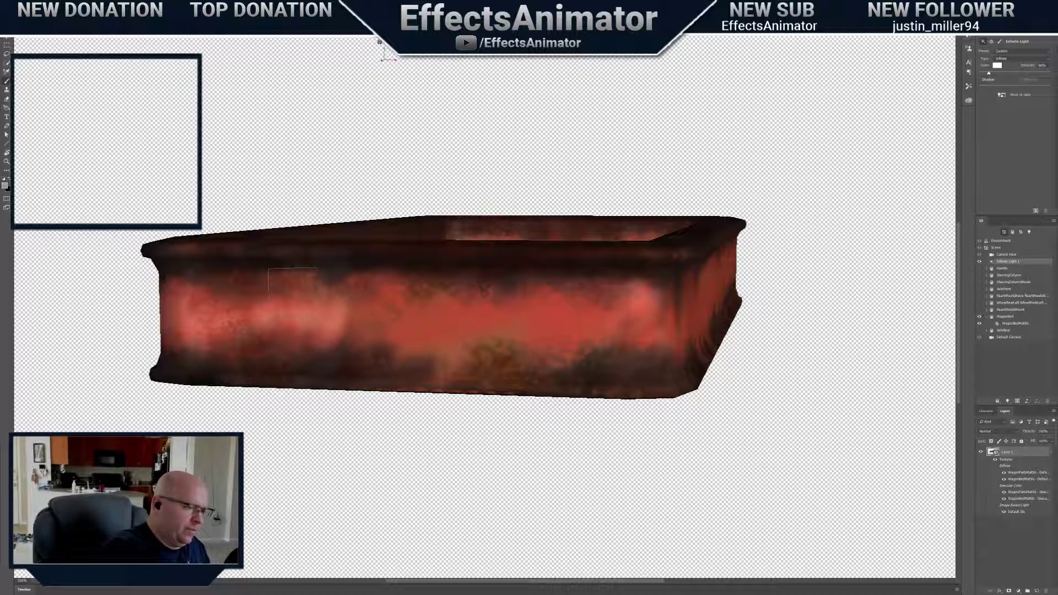
mouse_move(403, 332)
left_mouse_down()
mouse_move(359, 334)
mouse_move(373, 306)
mouse_move(399, 296)
mouse_move(393, 325)
mouse_move(461, 330)
mouse_move(476, 314)
mouse_move(584, 331)
mouse_move(540, 330)
left_mouse_up()
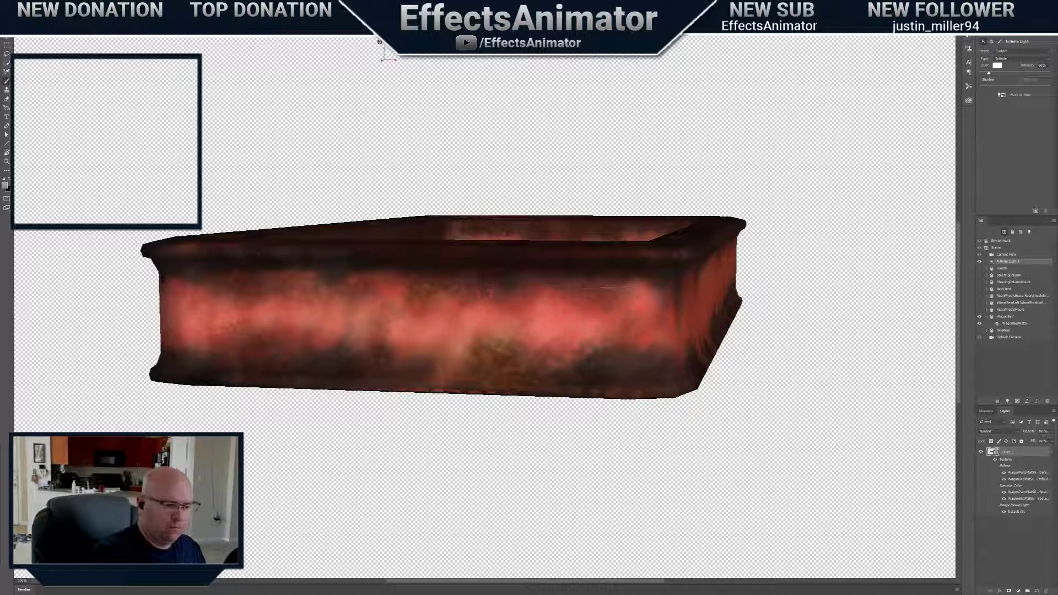
left_click_drag(607, 310, 603, 320)
left_click_drag(660, 336, 658, 330)
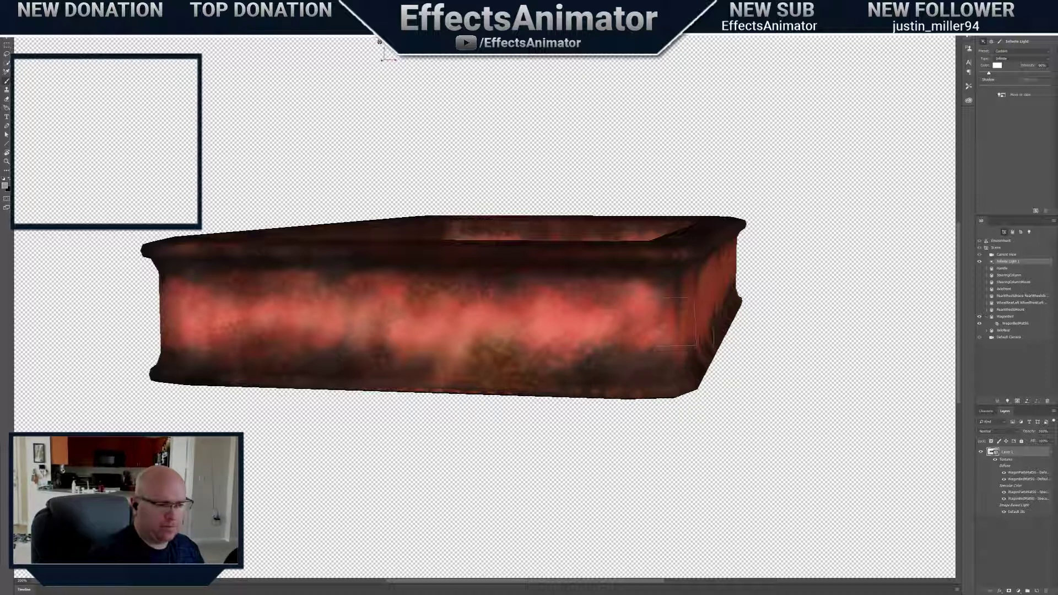
Brighten the paint around the outer corner and the near part of the long side wall, moving Infinite Light 1 to this view
mouse_move(380, 42)
left_mouse_down()
mouse_move(353, 72)
mouse_move(317, 47)
left_mouse_up()
left_click_drag(289, 339, 321, 343)
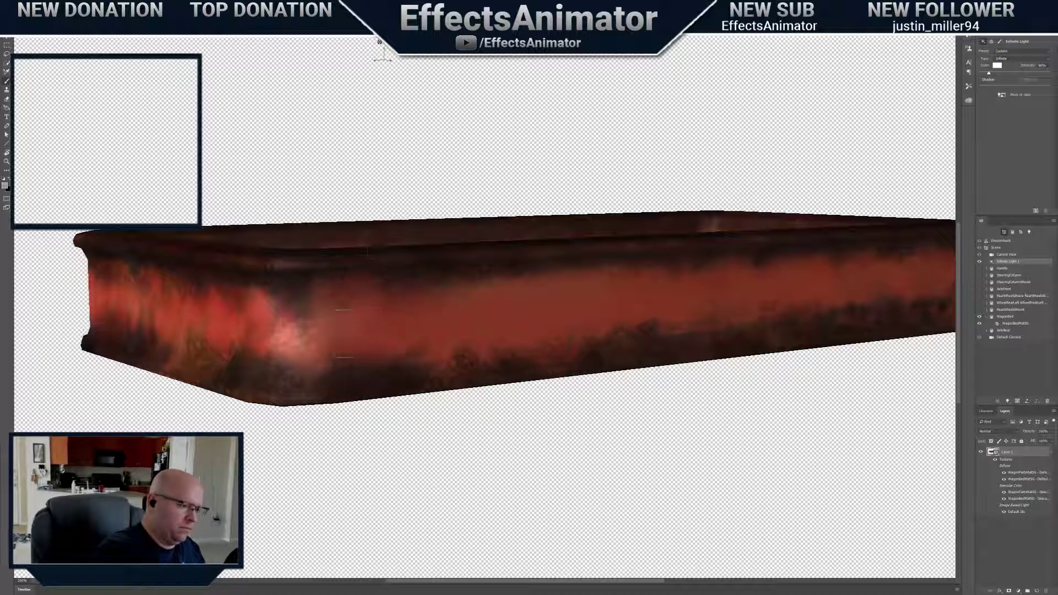
left_click(1002, 96)
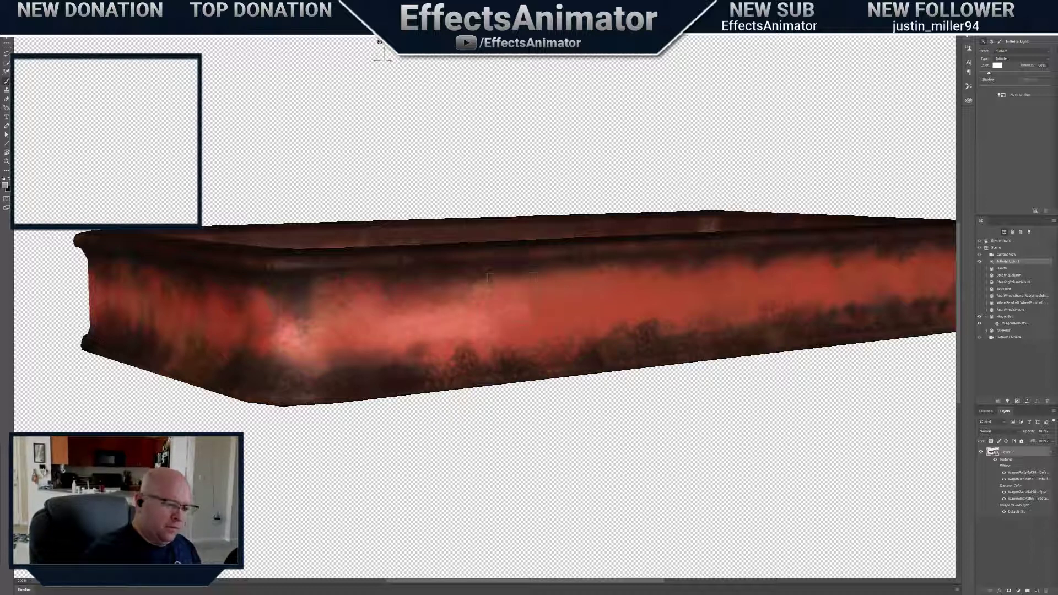
mouse_move(518, 329)
left_mouse_down()
mouse_move(545, 338)
mouse_move(538, 295)
mouse_move(542, 330)
mouse_move(565, 302)
mouse_move(573, 330)
left_mouse_up()
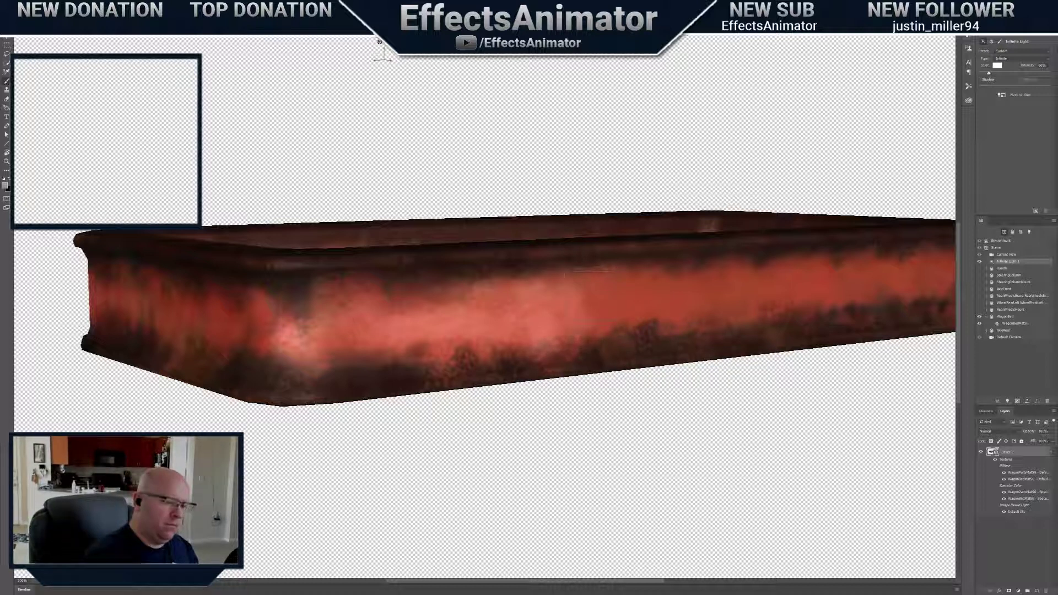
left_click_drag(603, 315, 594, 282)
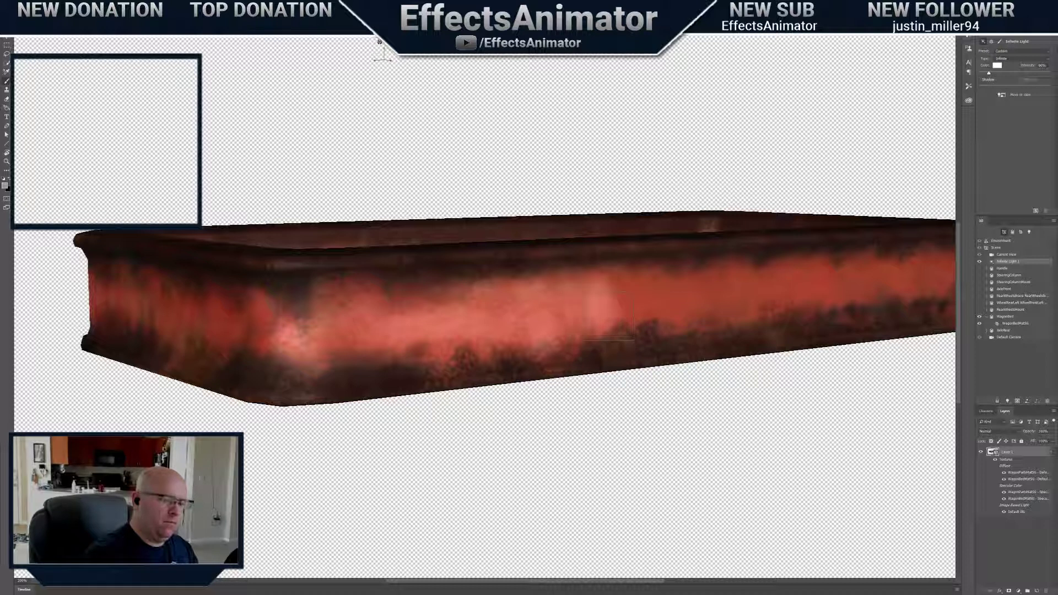
Brighten the red paint along the middle of the long side wall and touch up the adjoining rust with the dark color
left_click_drag(379, 43, 363, 45)
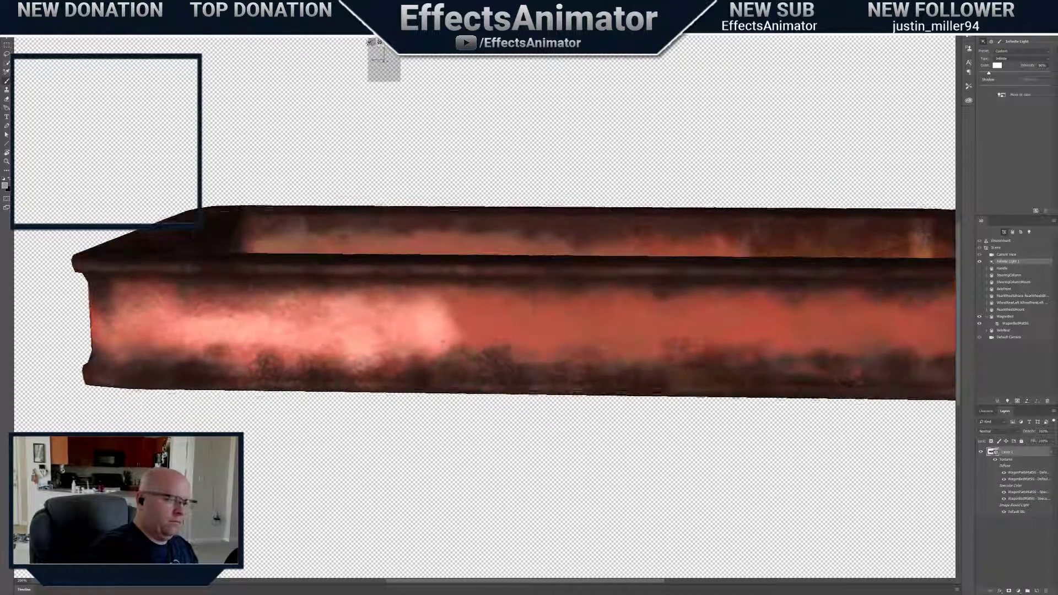
mouse_move(482, 324)
left_mouse_down()
mouse_move(470, 310)
mouse_move(517, 324)
mouse_move(457, 326)
mouse_move(448, 308)
mouse_move(517, 317)
mouse_move(483, 339)
mouse_move(538, 338)
mouse_move(551, 315)
mouse_move(586, 332)
mouse_move(573, 342)
mouse_move(662, 323)
left_mouse_up()
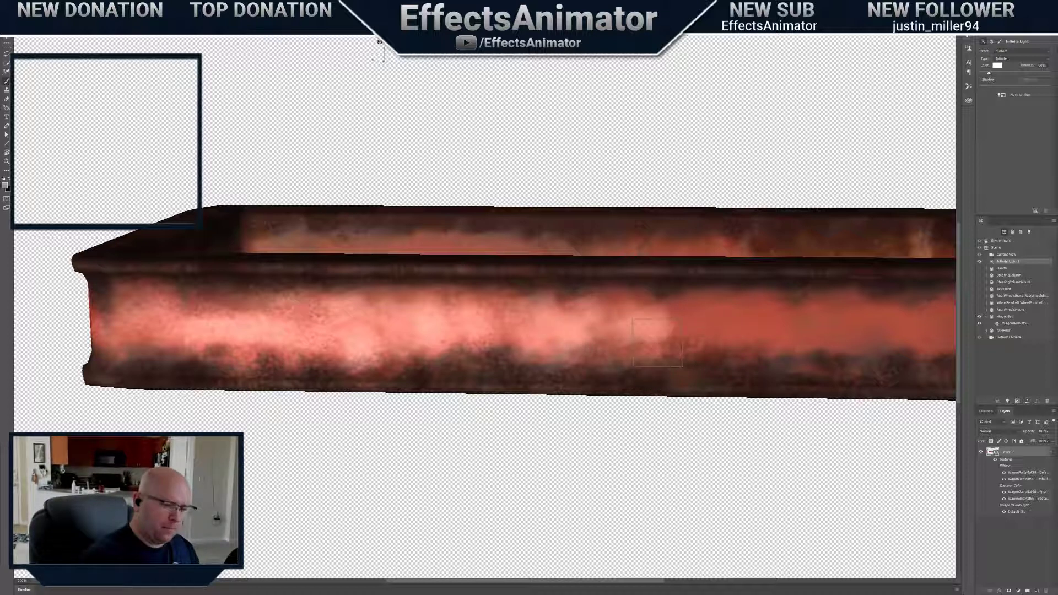
key("x")
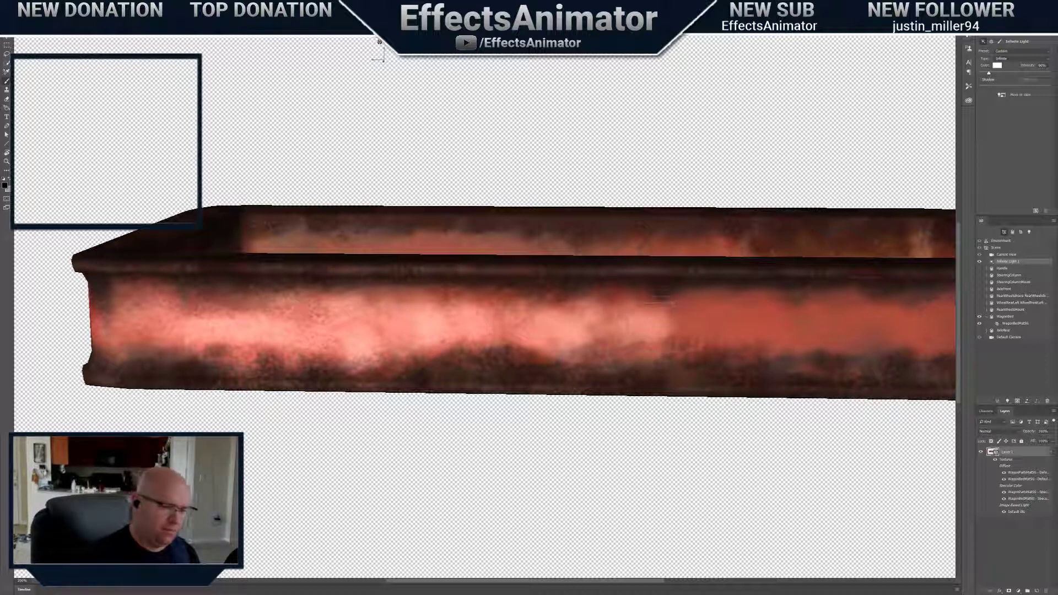
mouse_move(664, 317)
left_mouse_down()
mouse_move(723, 333)
mouse_move(689, 325)
mouse_move(612, 343)
left_mouse_up()
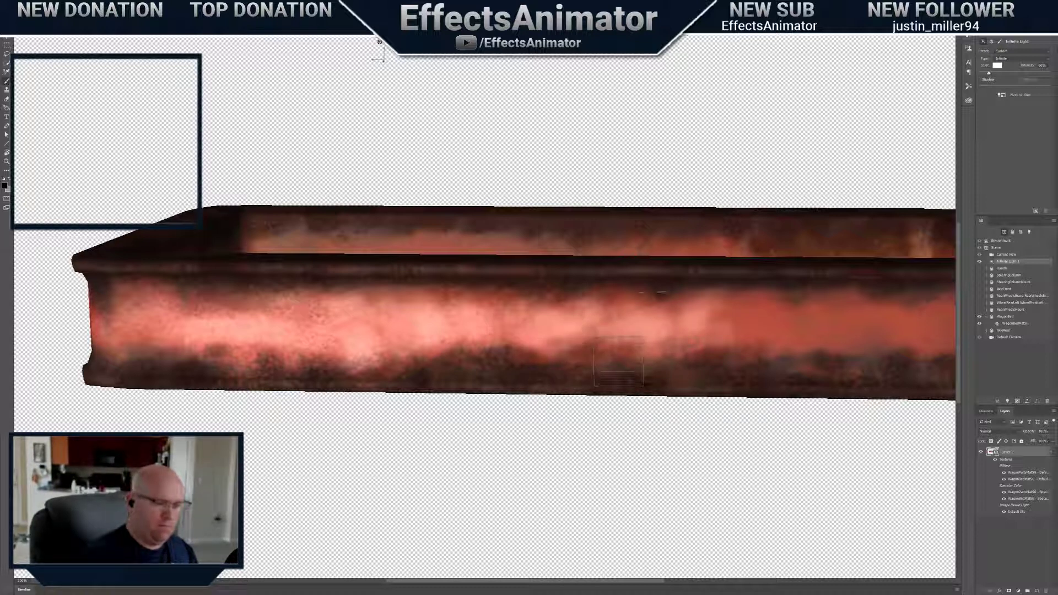
key("x")
mouse_move(652, 307)
left_mouse_down()
mouse_move(793, 327)
mouse_move(759, 309)
mouse_move(739, 333)
mouse_move(826, 337)
mouse_move(840, 309)
mouse_move(889, 331)
mouse_move(872, 323)
left_mouse_up()
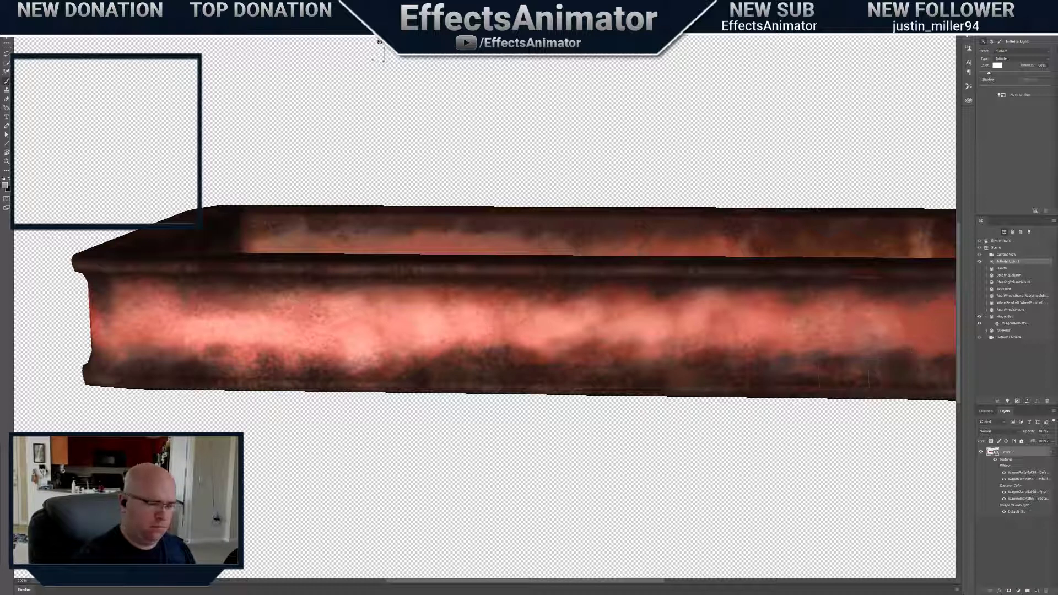
Brighten the paint at the far end of the long side wall and darken the rust around its outer corner
mouse_move(384, 58)
left_mouse_down()
mouse_move(165, 65)
mouse_move(188, 67)
left_mouse_up()
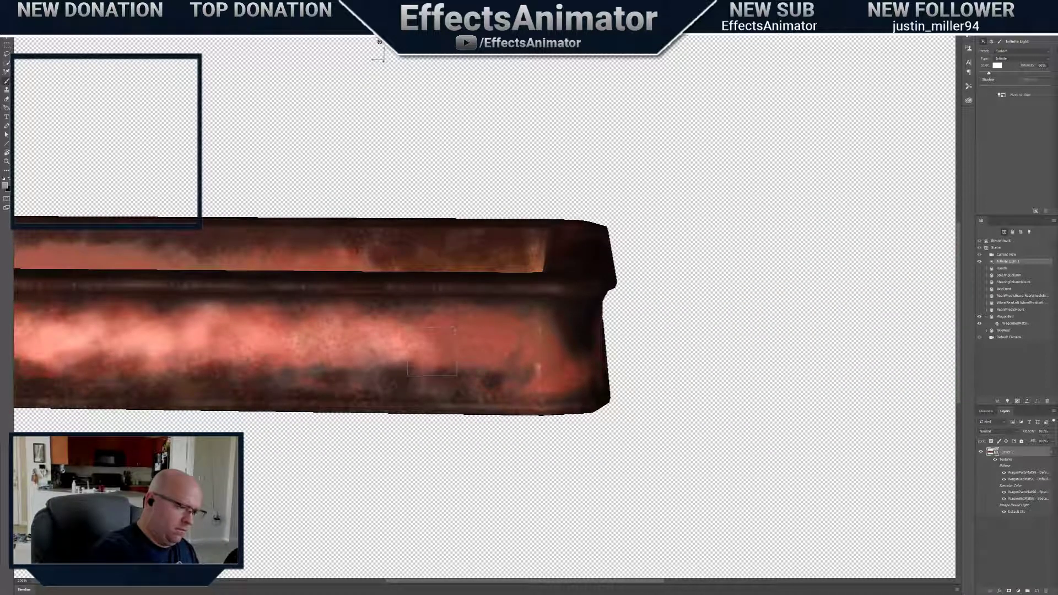
mouse_move(457, 374)
left_mouse_down()
mouse_move(474, 323)
mouse_move(496, 339)
mouse_move(496, 361)
mouse_move(540, 356)
left_mouse_up()
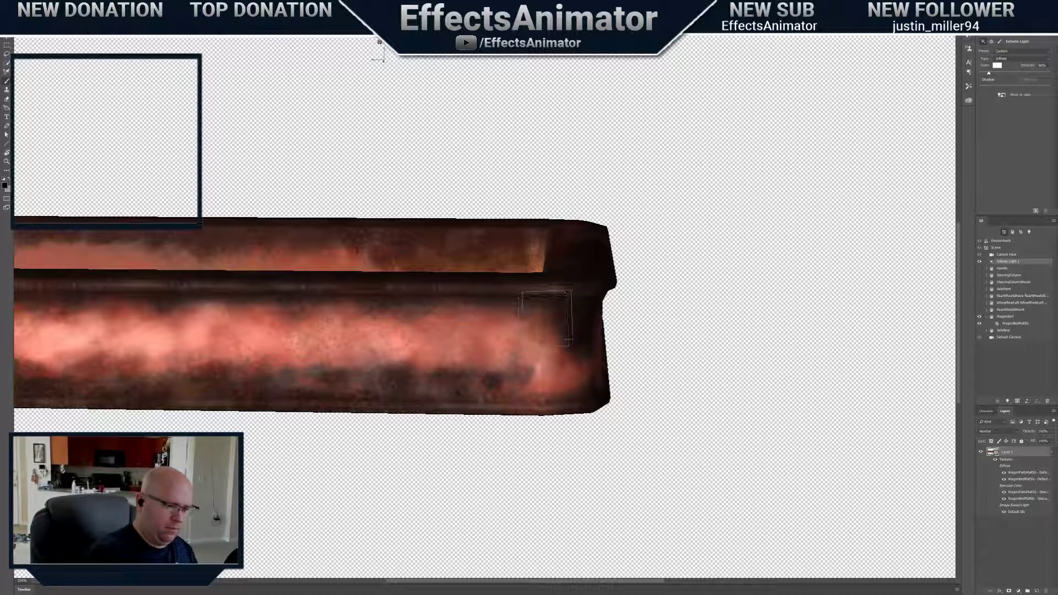
left_click_drag(567, 342, 533, 394)
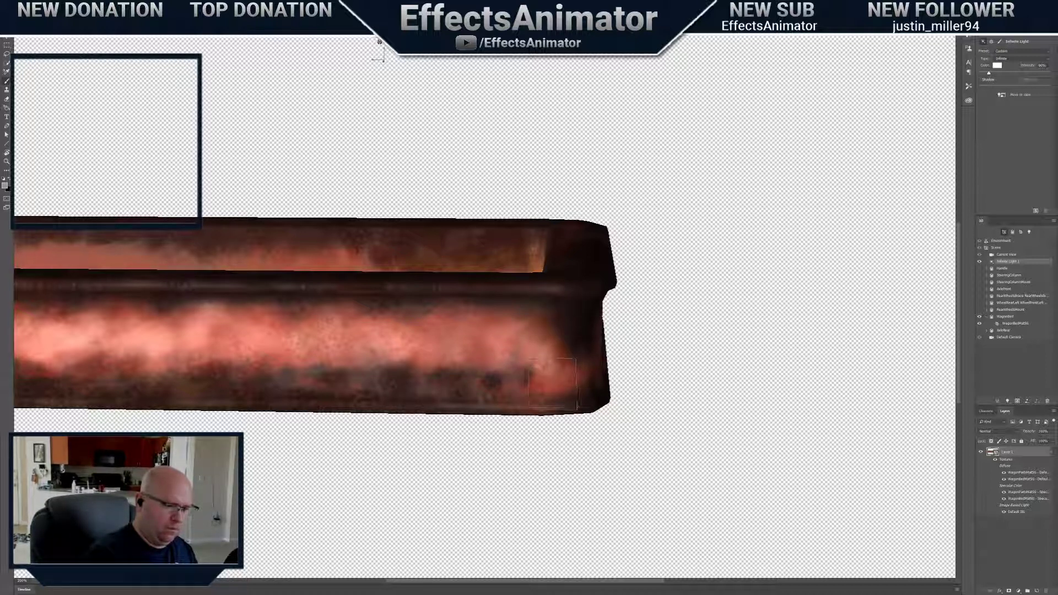
key("x")
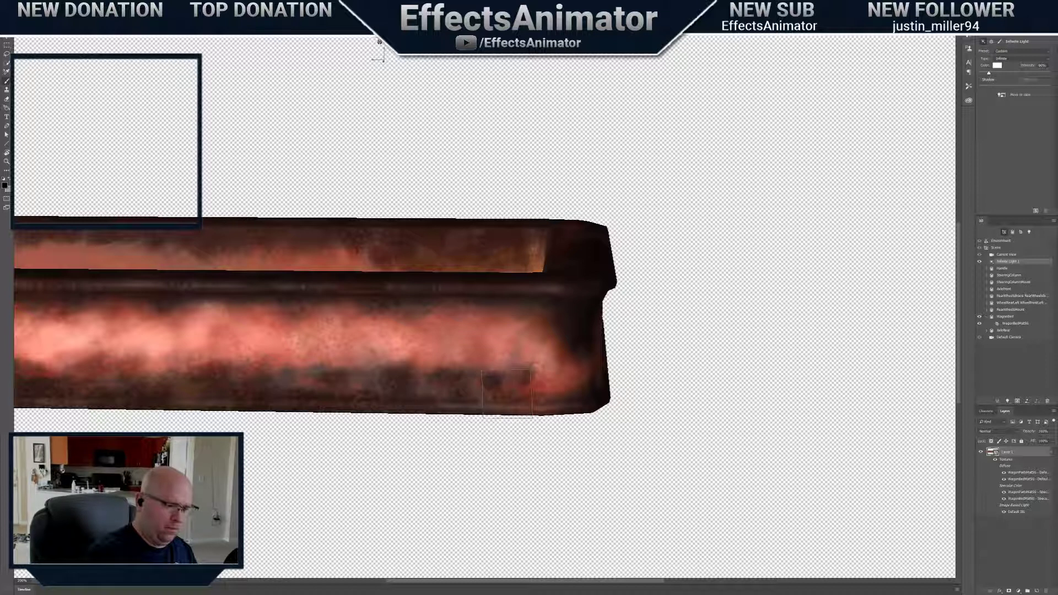
mouse_move(518, 393)
left_mouse_down()
mouse_move(499, 370)
mouse_move(426, 394)
mouse_move(447, 388)
left_mouse_up()
mouse_move(545, 327)
left_mouse_down()
mouse_move(543, 317)
mouse_move(585, 333)
mouse_move(582, 394)
left_mouse_up()
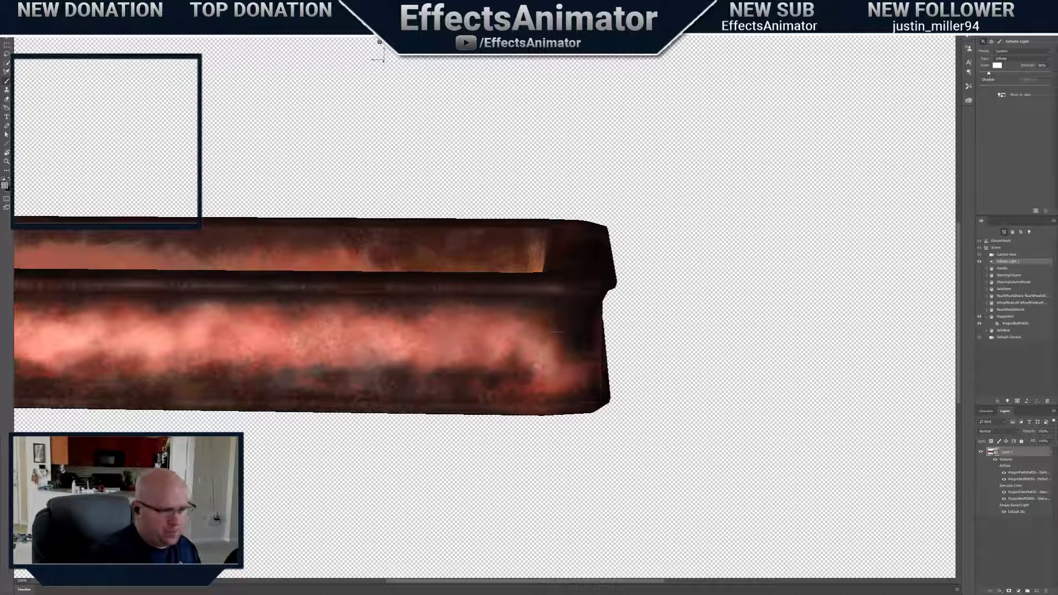
Orbit to an elevated view of the first outer end wall and move Infinite Light 1 to that view
mouse_move(379, 44)
left_mouse_down()
mouse_move(368, 45)
mouse_move(380, 41)
left_mouse_up()
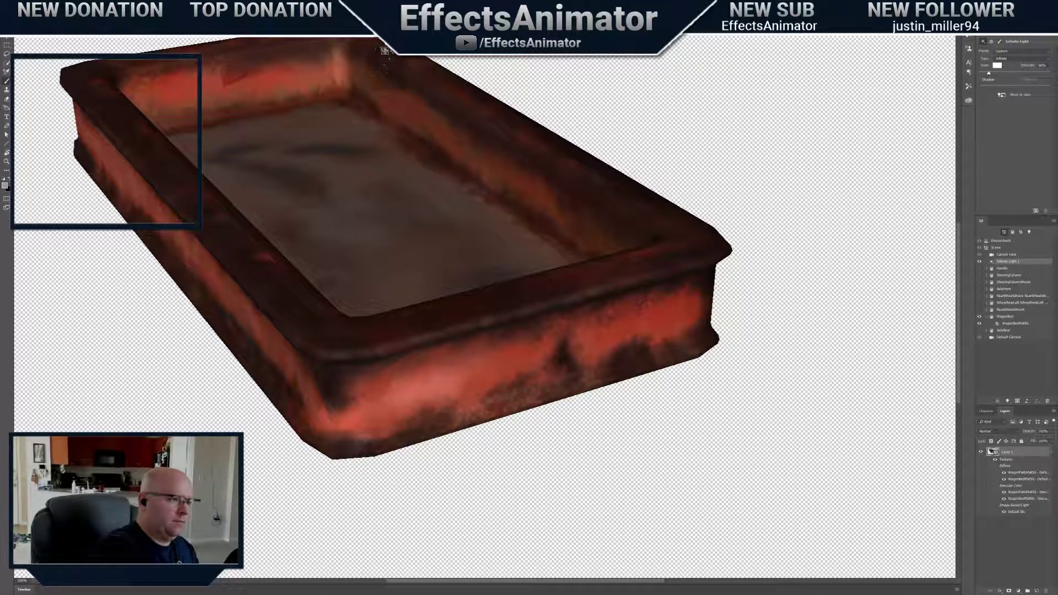
left_click_drag(387, 51, 385, 65)
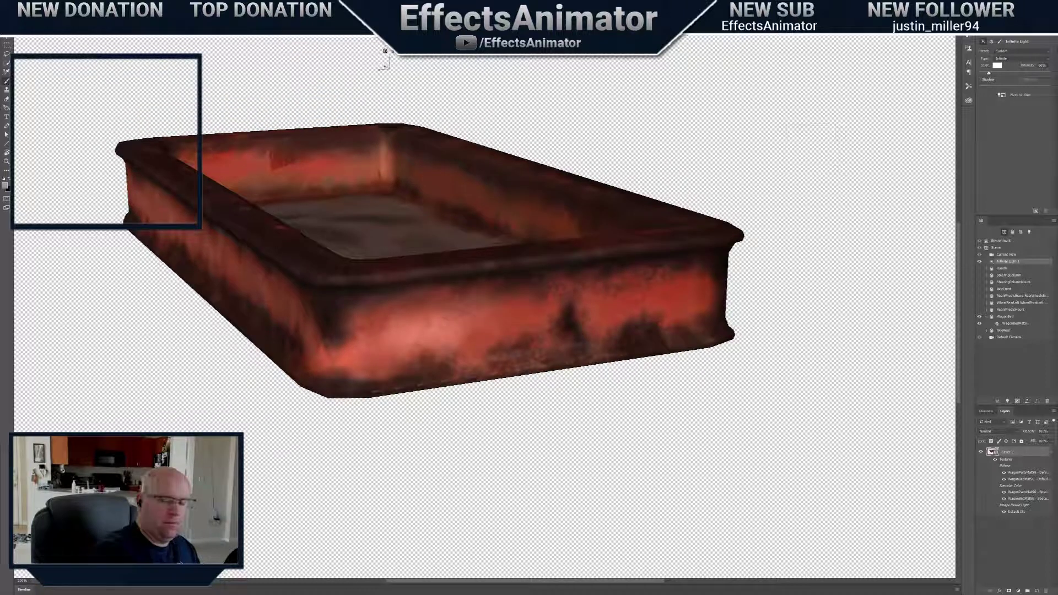
left_click(1001, 96)
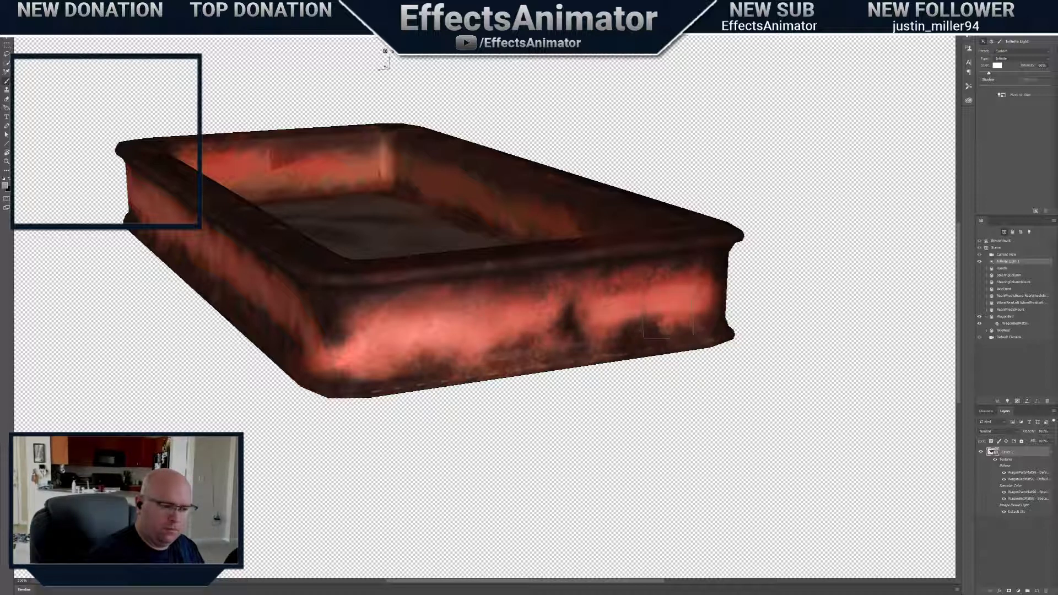
Touch up the red paint and the rust along the lower edge of the first outer end wall, swapping brush colors
mouse_move(392, 51)
left_mouse_down()
mouse_move(392, 72)
mouse_move(386, 52)
left_mouse_up()
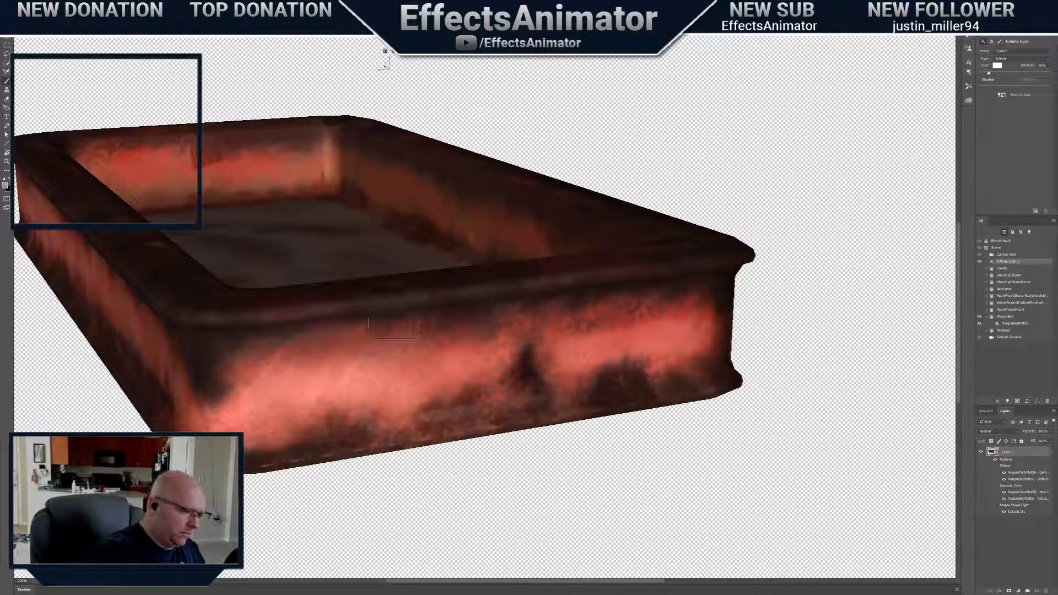
key("x")
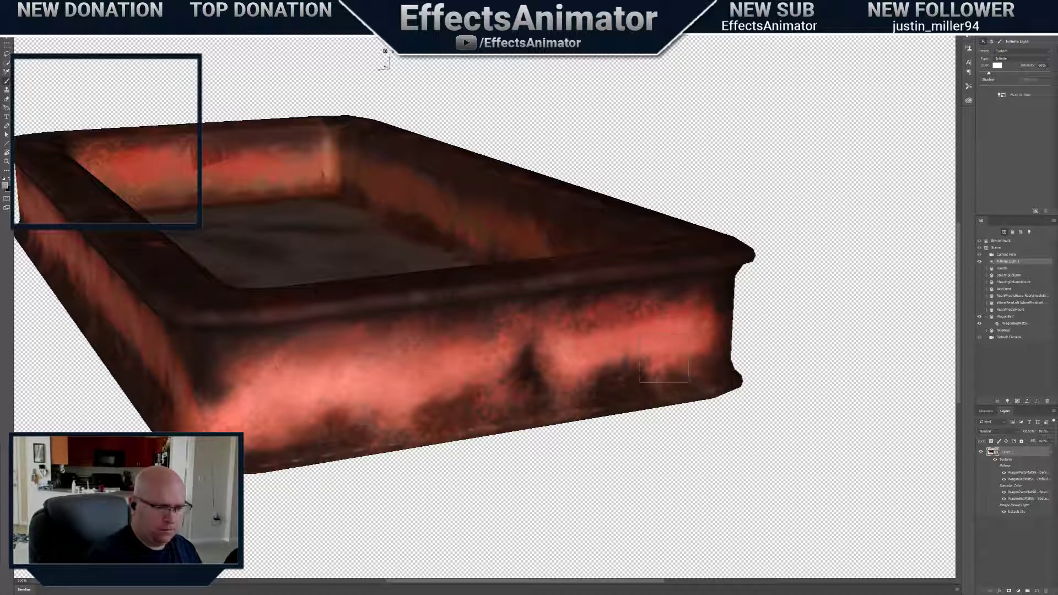
Paint over the bright dashed seam on the outer corner between the end wall and the long side wall with the dark color
mouse_move(385, 51)
left_mouse_down()
mouse_move(360, 53)
mouse_move(390, 51)
left_mouse_up()
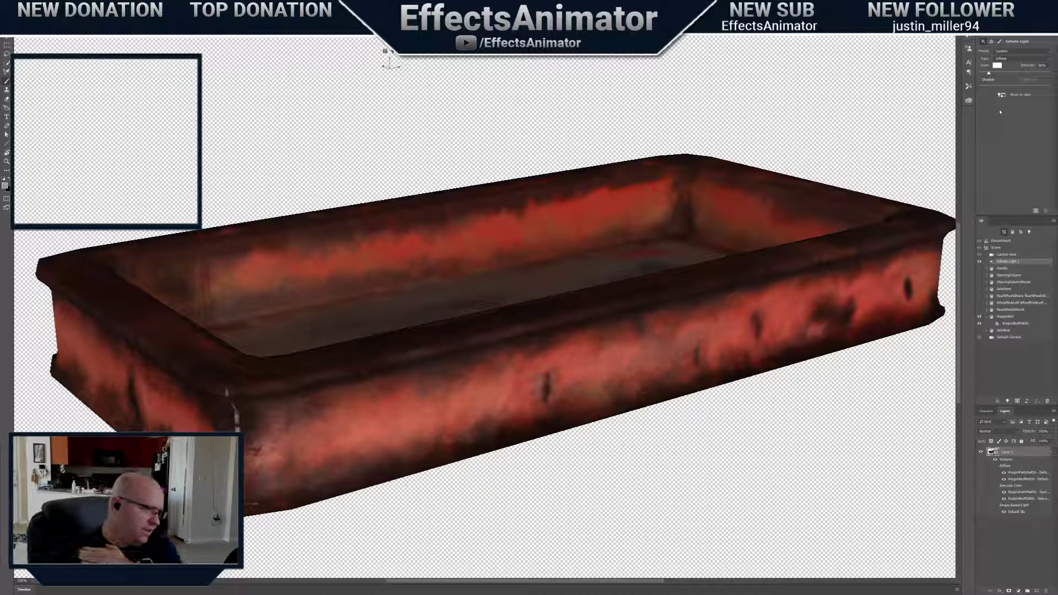
mouse_move(385, 51)
left_mouse_down()
mouse_move(363, 72)
mouse_move(357, 58)
mouse_move(386, 69)
mouse_move(380, 49)
mouse_move(385, 67)
mouse_move(413, 7)
left_mouse_up()
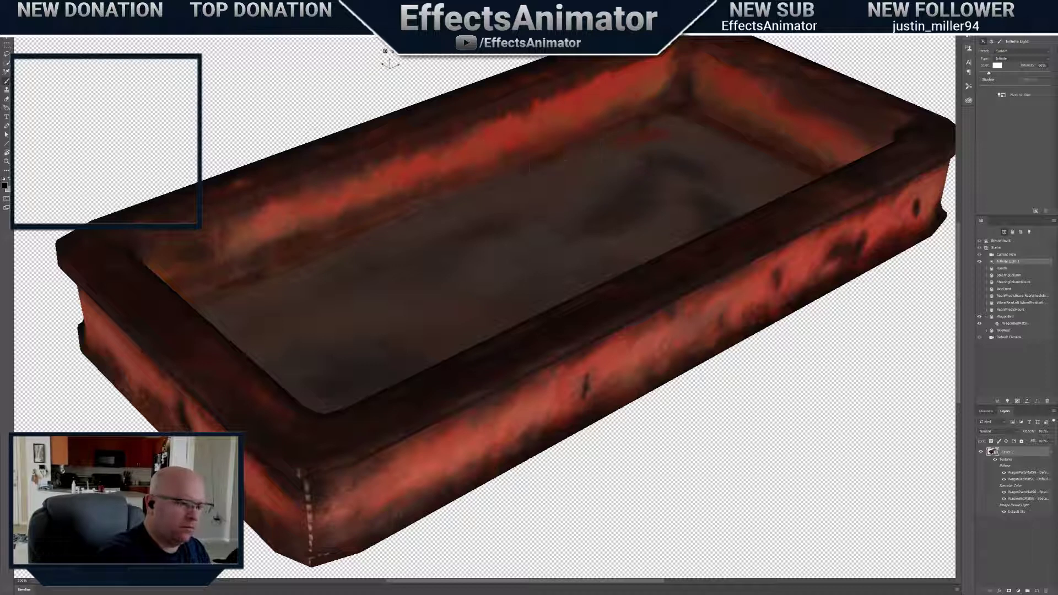
left_click_drag(385, 51, 348, 187)
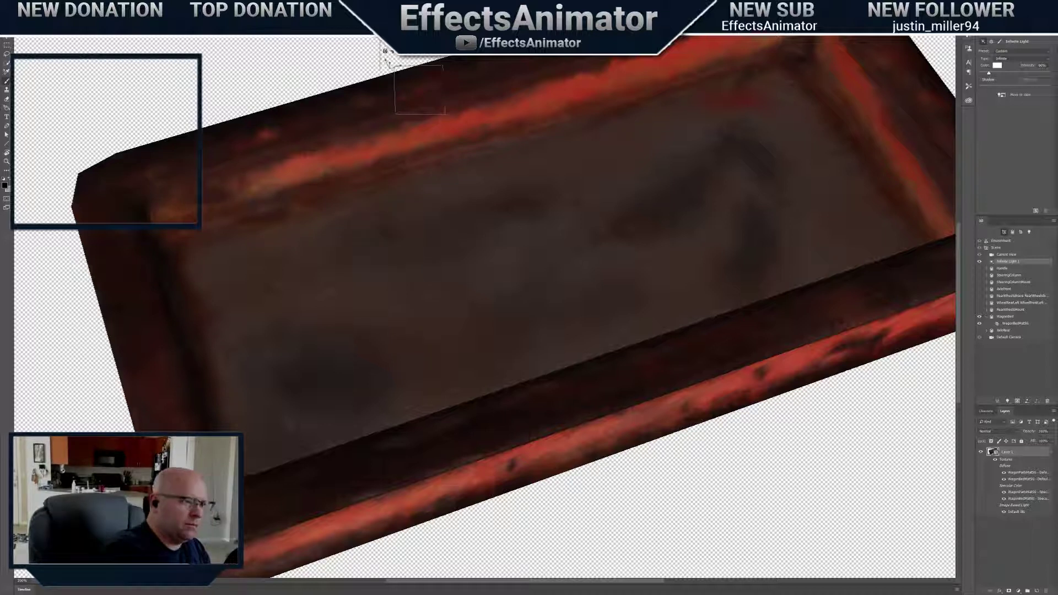
left_click_drag(386, 51, 414, 14)
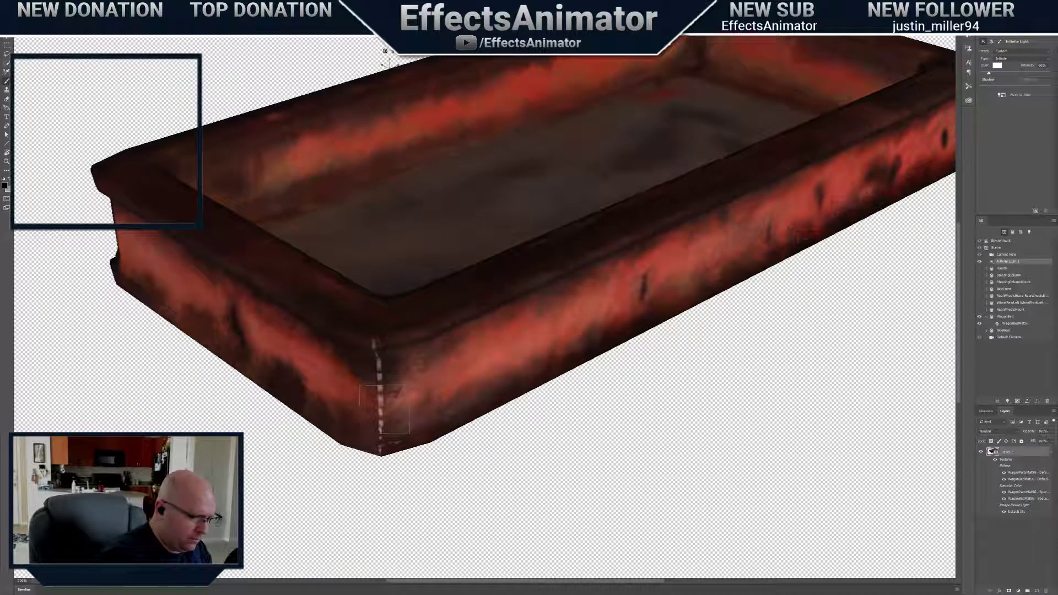
mouse_move(378, 374)
left_mouse_down()
mouse_move(375, 349)
mouse_move(385, 449)
mouse_move(384, 427)
mouse_move(387, 441)
left_mouse_up()
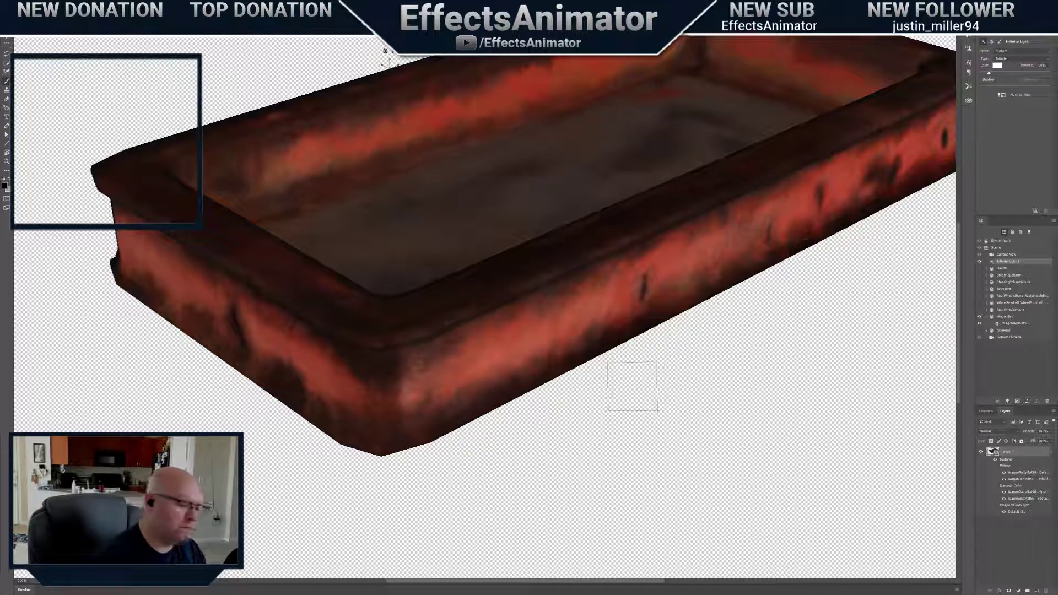
left_click_drag(393, 61, 309, 129)
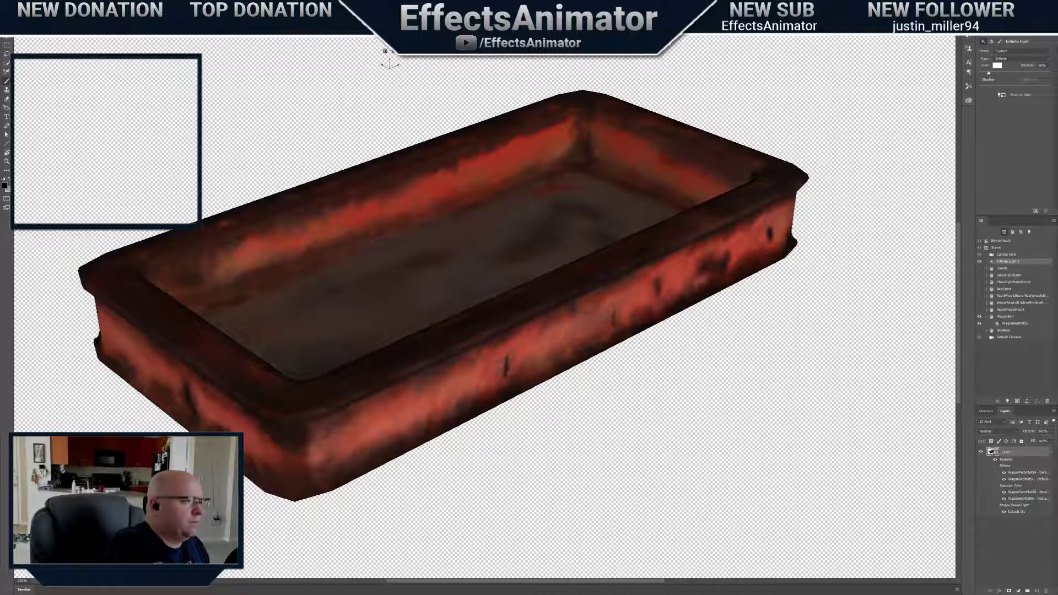
Close the open WagonBed and WagonParts diffuse and specular texture documents without saving them again
key("ctrl+w")
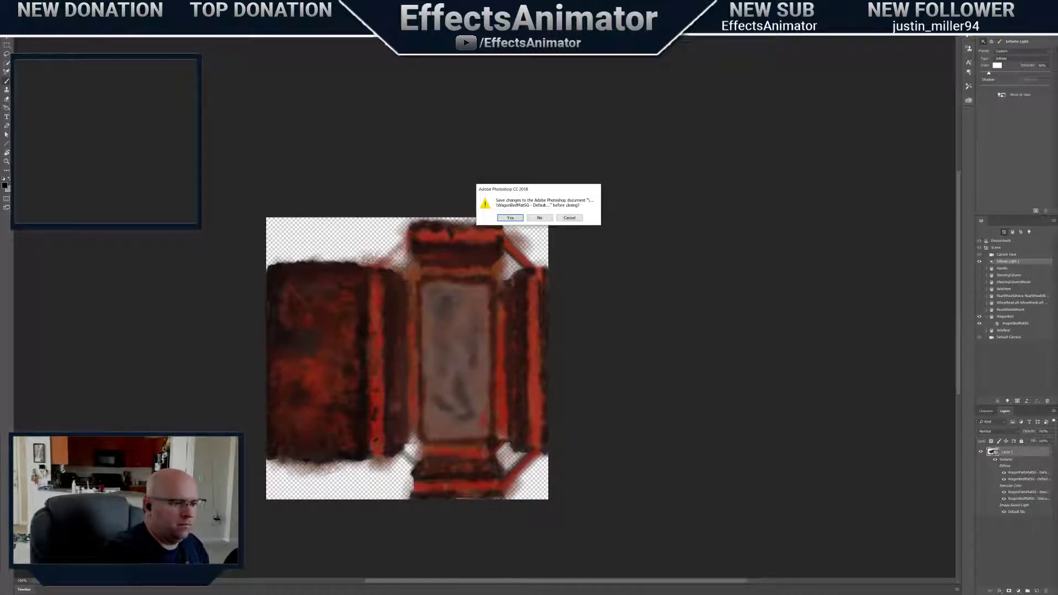
left_click(540, 220)
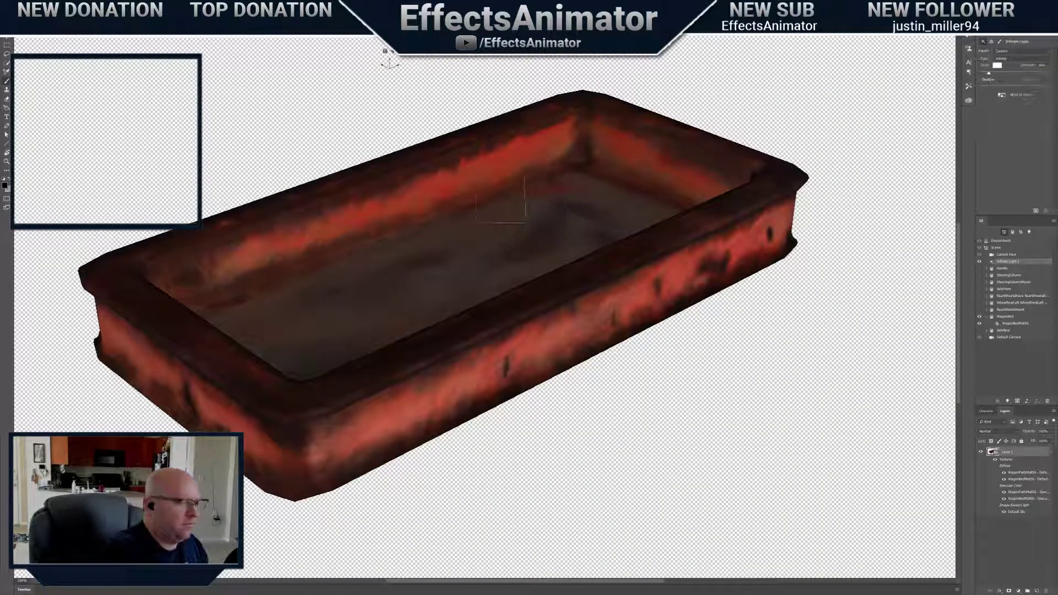
key("ctrl+w")
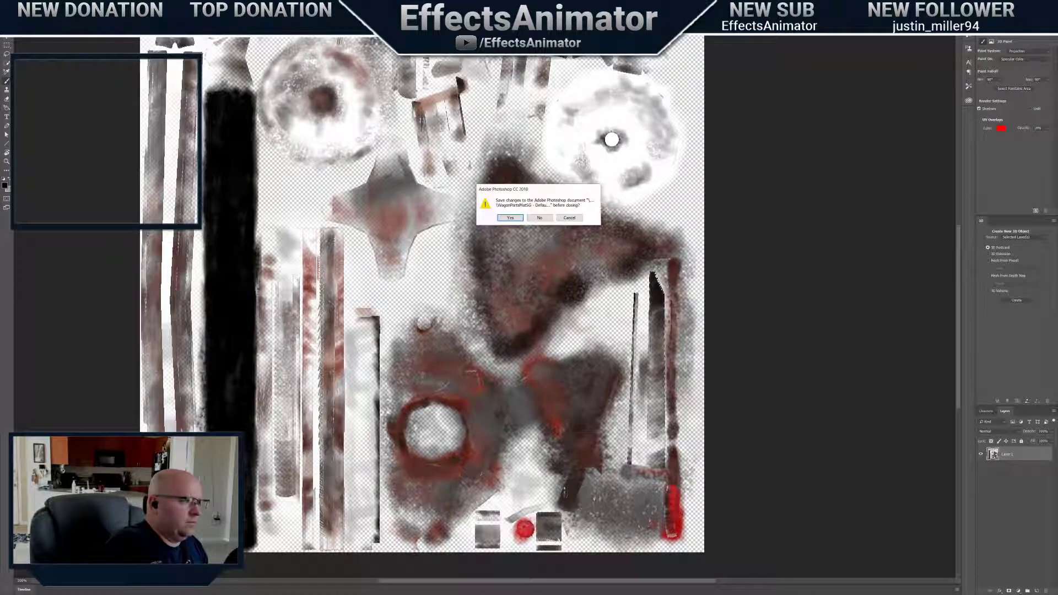
left_click(540, 218)
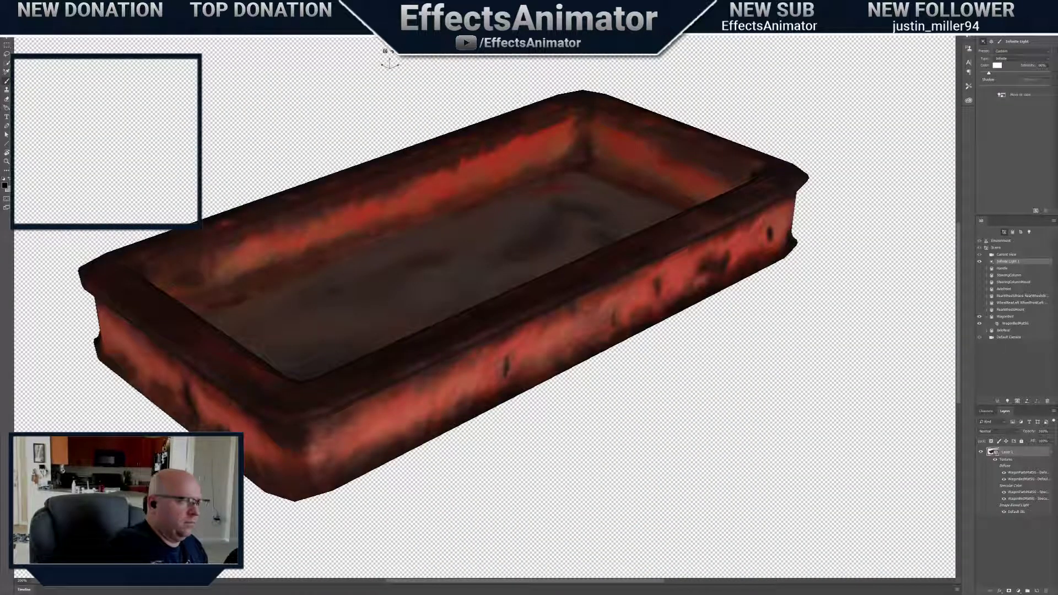
left_click(247, 30)
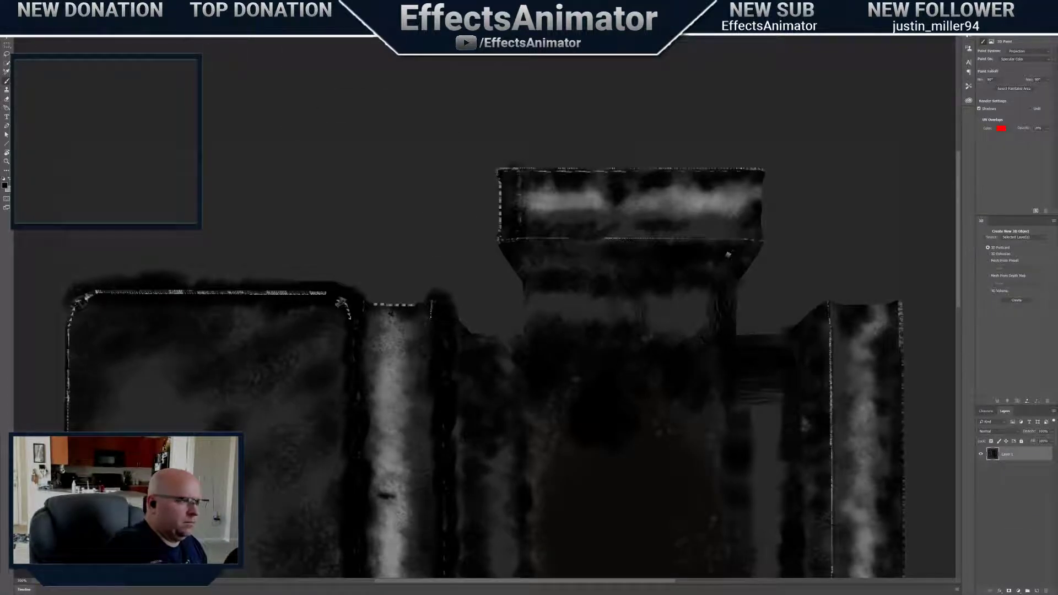
key("ctrl+w")
left_click(540, 218)
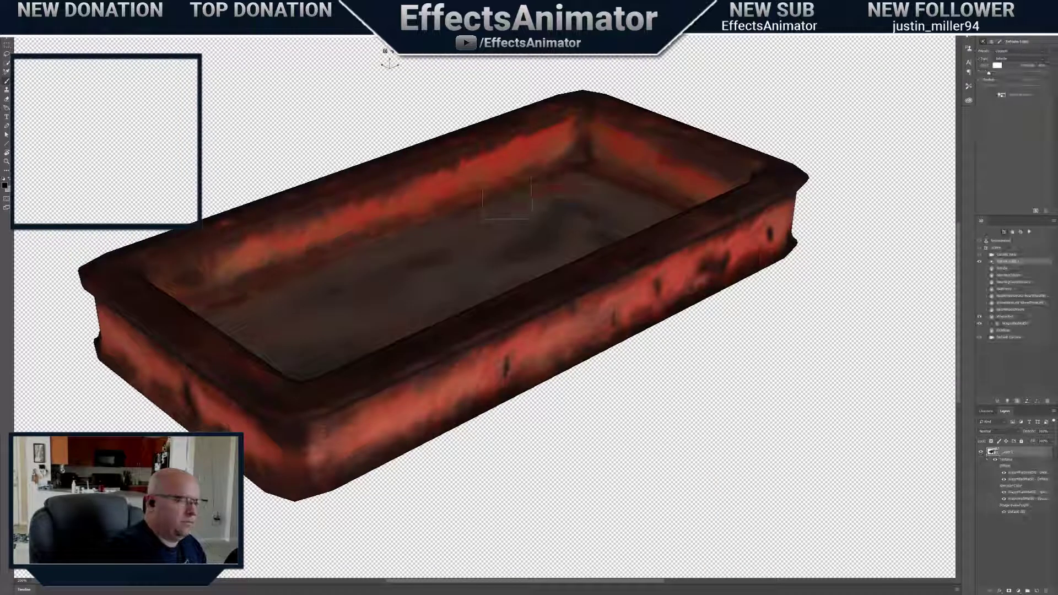
left_click(276, 30)
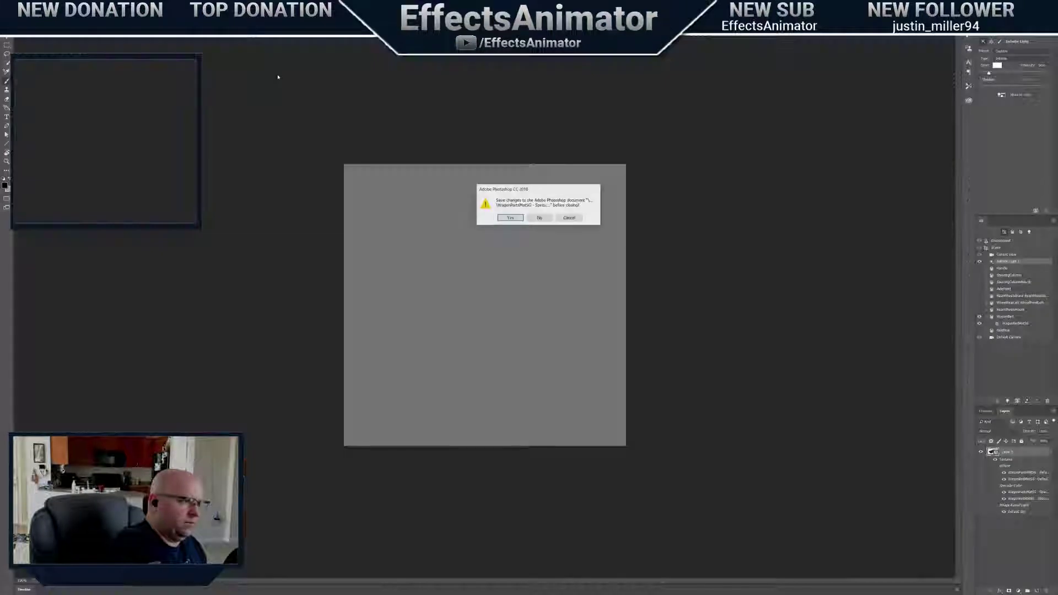
left_click(540, 218)
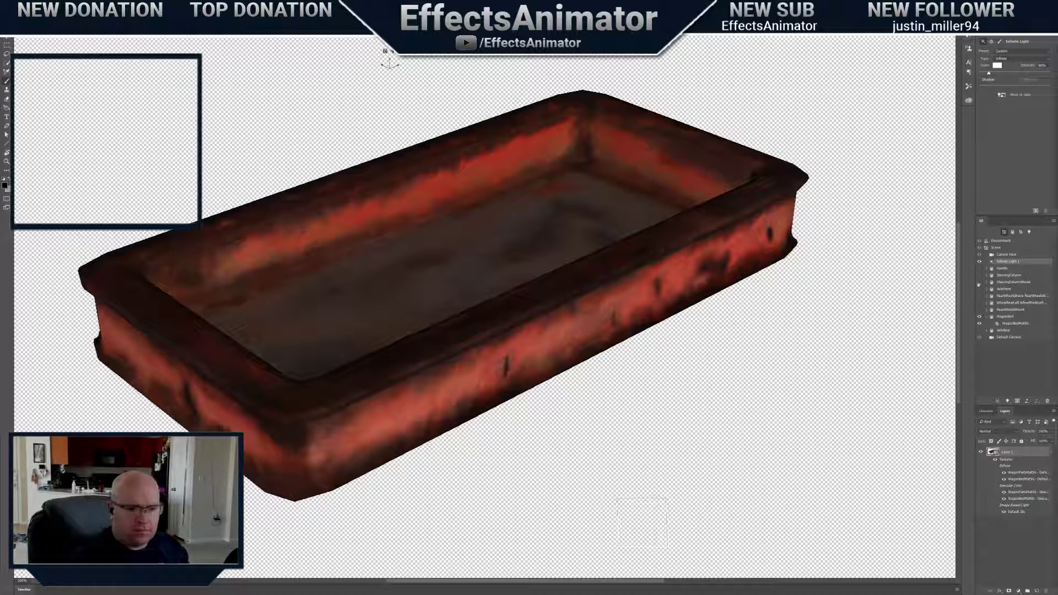
Show the hidden wagon parts in the 3D scene: handle, steering column, axles and all wheels
left_click(979, 275)
left_click(979, 282)
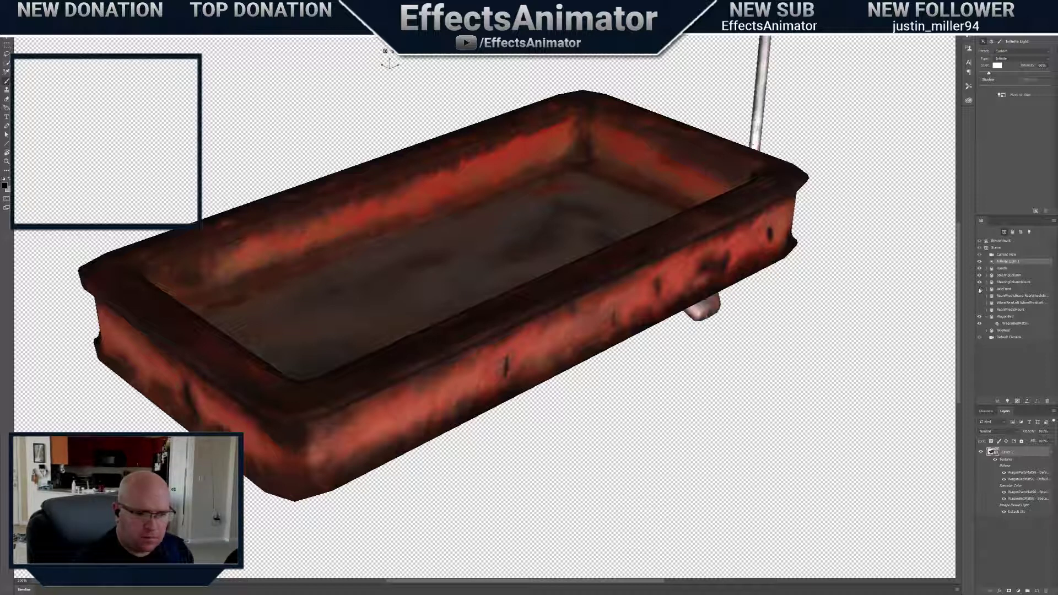
left_click(979, 289)
left_click(980, 295)
left_click(980, 303)
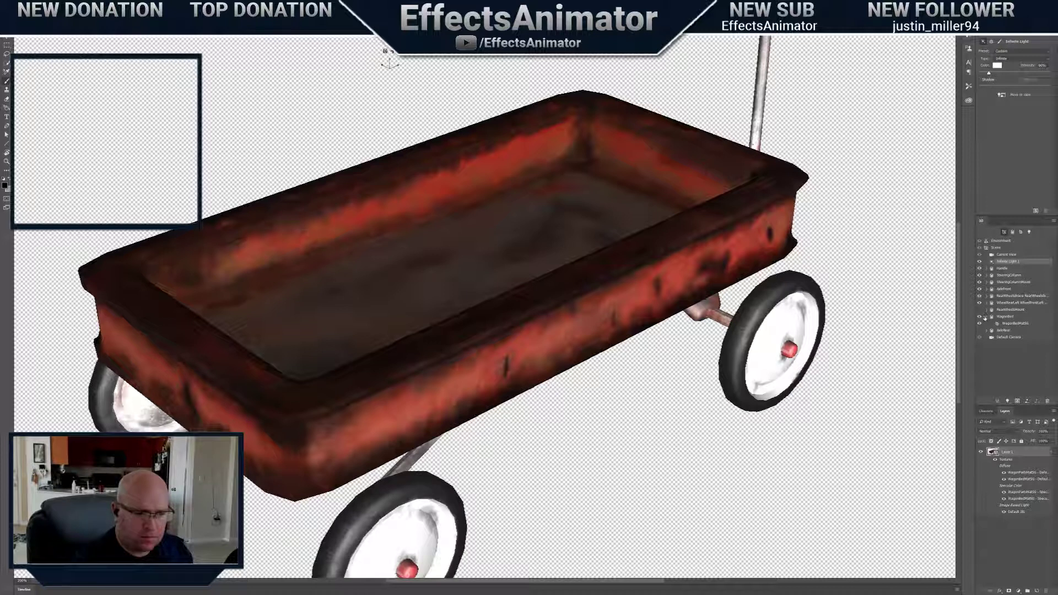
left_click(980, 309)
left_click(980, 330)
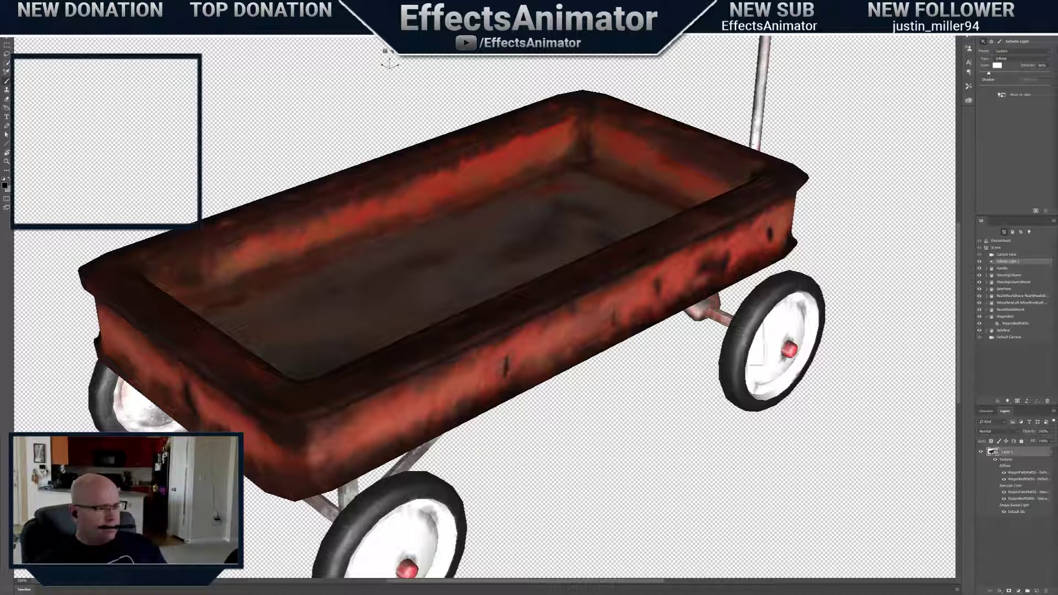
Frame the complete wagon from an elevated angle and move Infinite Light 1 to that view
scroll(389, 65, "down", 3)
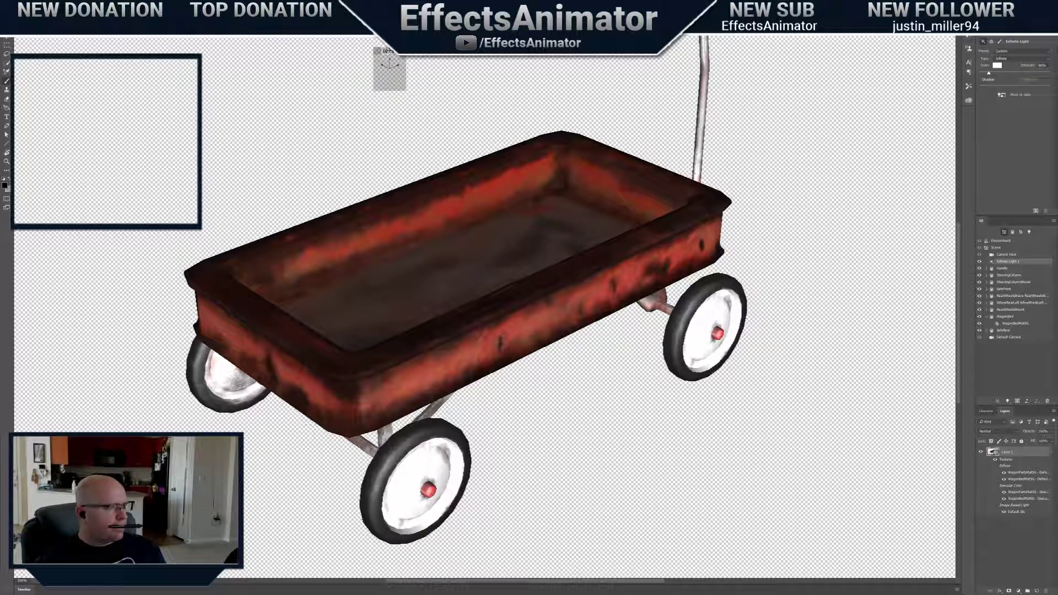
mouse_move(389, 65)
left_mouse_down()
mouse_move(353, 45)
mouse_move(388, 54)
left_mouse_up()
left_click(1001, 96)
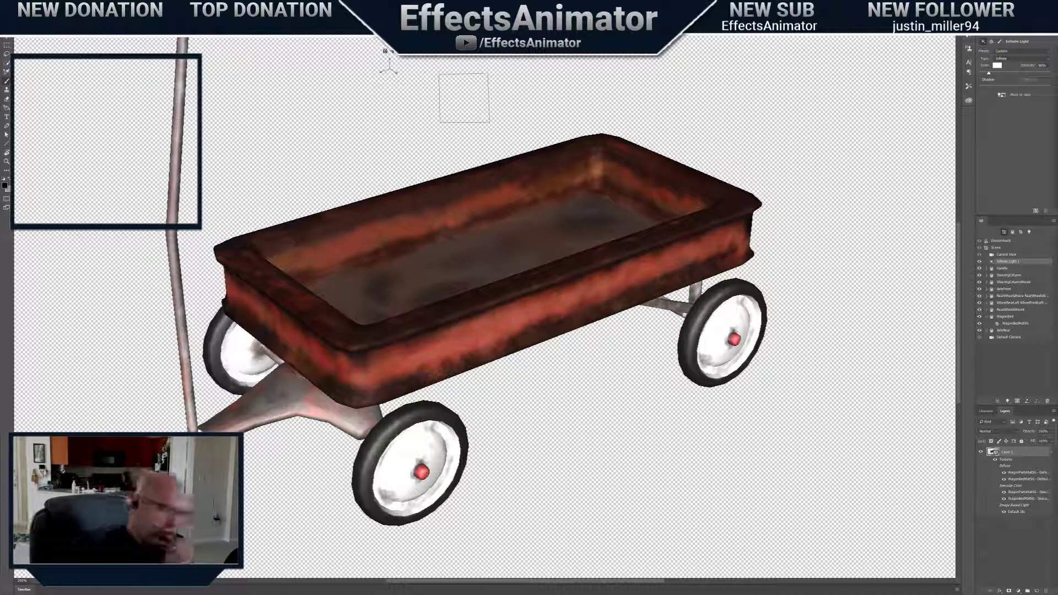
Orbit to a close, elevated view of the inner end wall by the handle and move Infinite Light 1 to it
left_click_drag(392, 51, 353, 52)
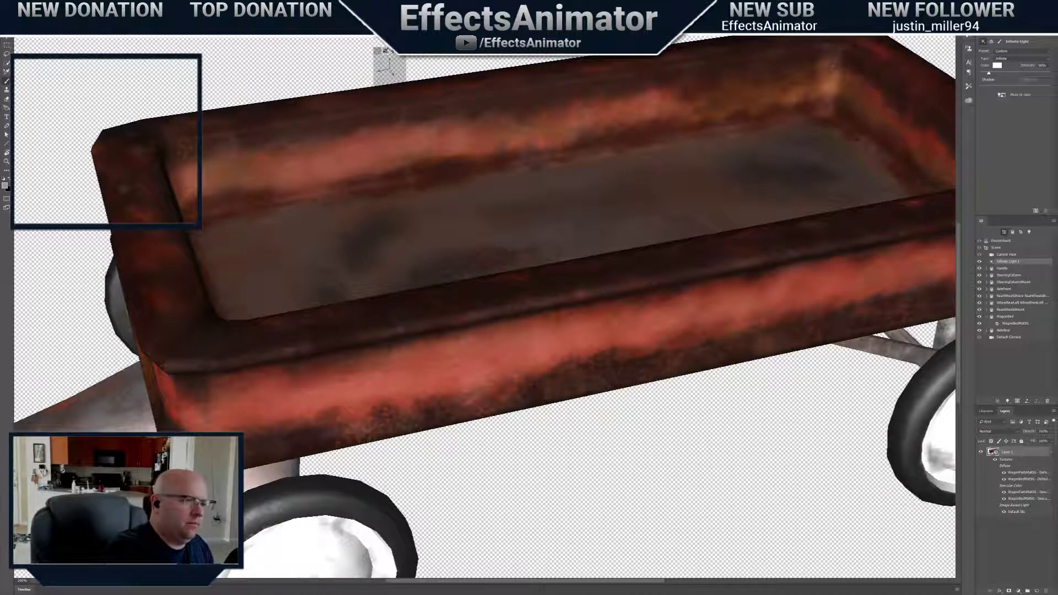
left_click_drag(385, 51, 716, 155)
left_click_drag(385, 50, 276, 157)
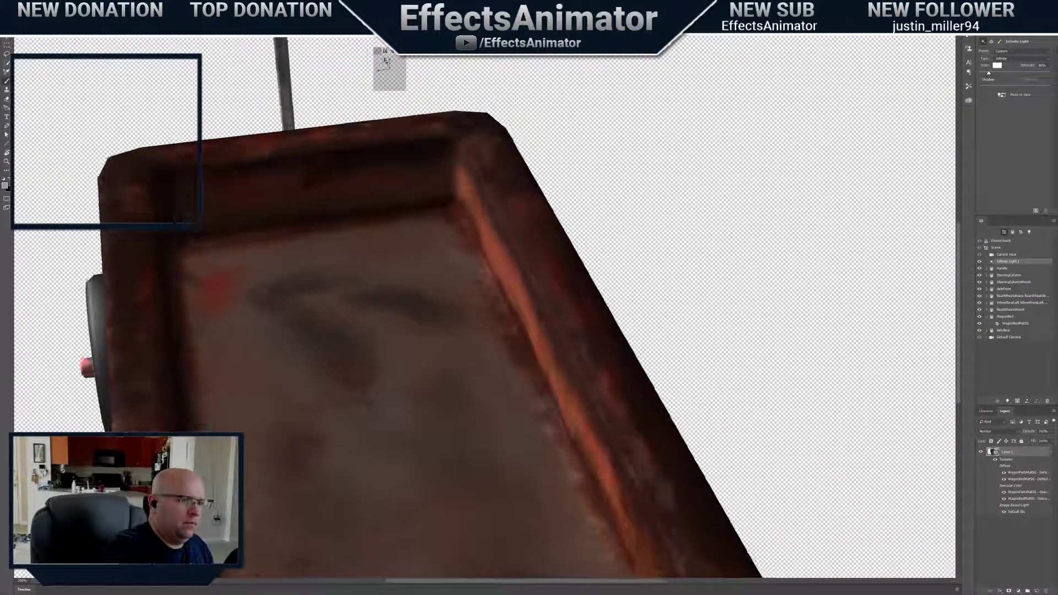
left_click(1010, 97)
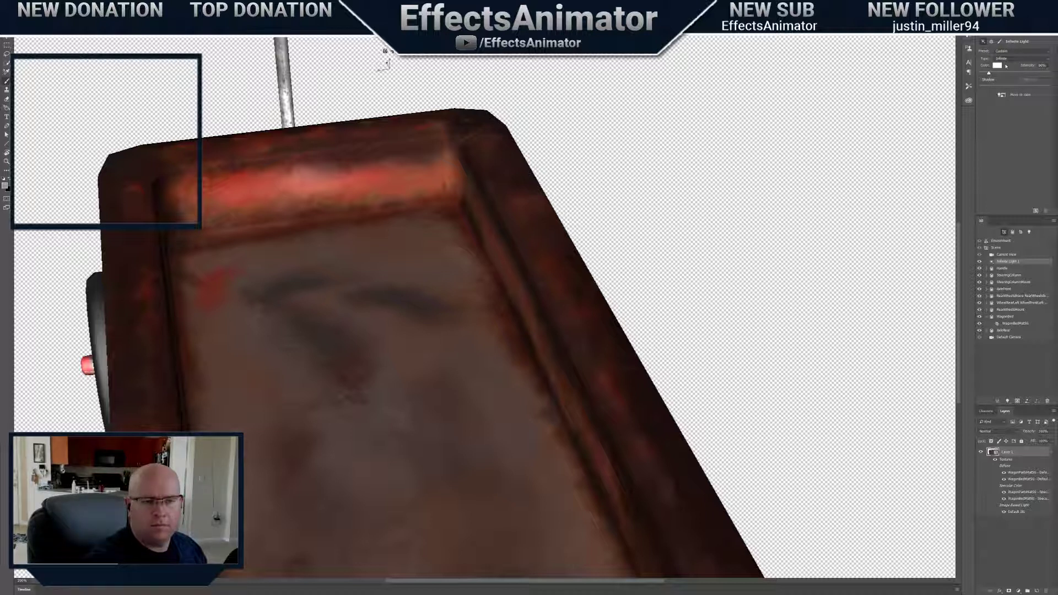
Switch the 3D paint system from Projection to Texture and brighten the red paint on the inner end wall
left_click(999, 42)
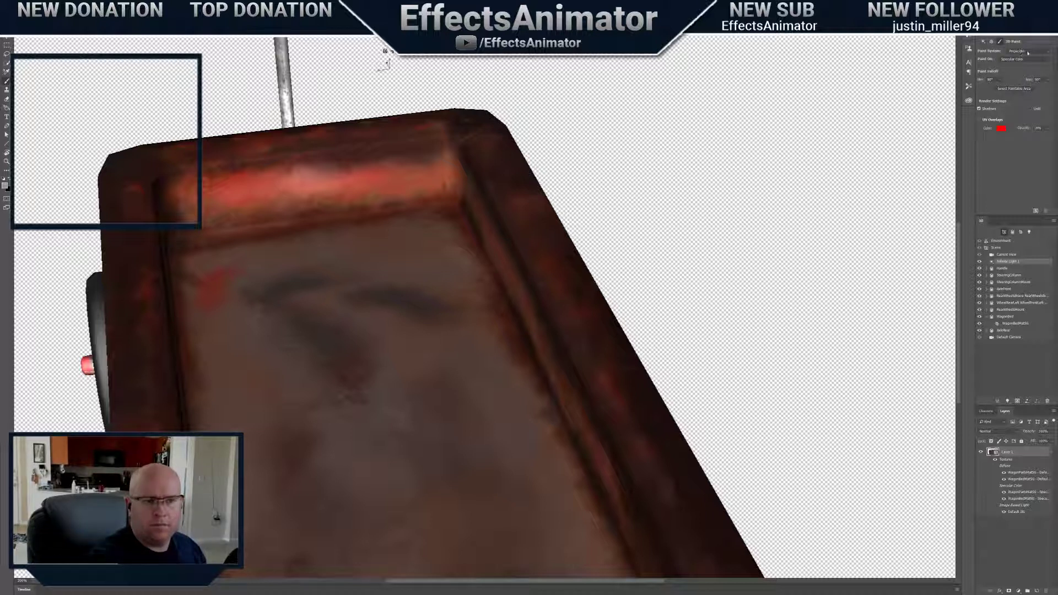
left_click(1028, 52)
left_click(1019, 60)
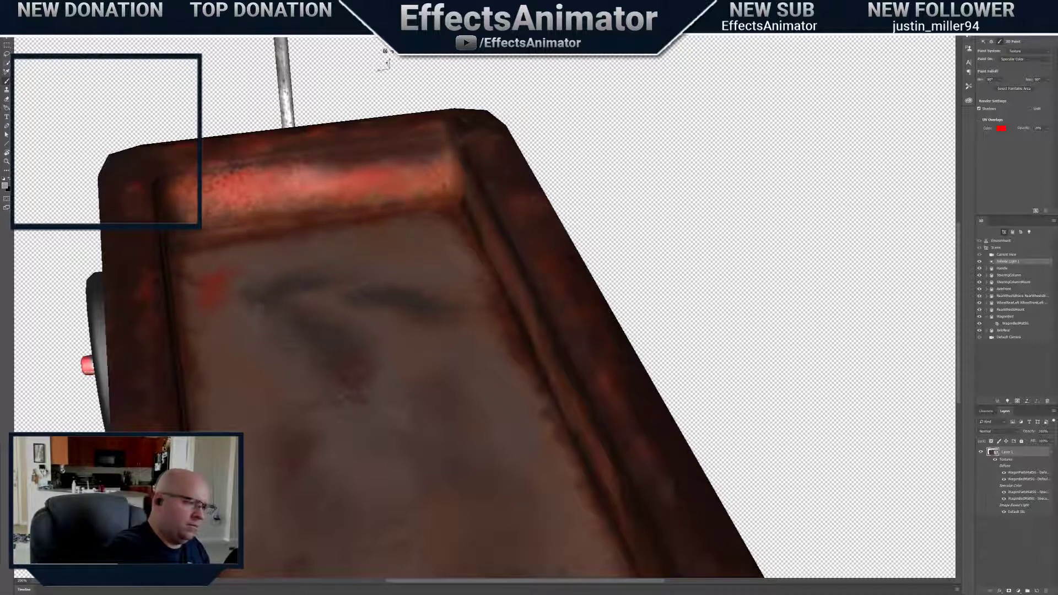
Light a close view of the inner long side wall, brighten the paint near its corner and adjust the brush settings
left_click_drag(385, 50, 281, 41)
left_click(984, 42)
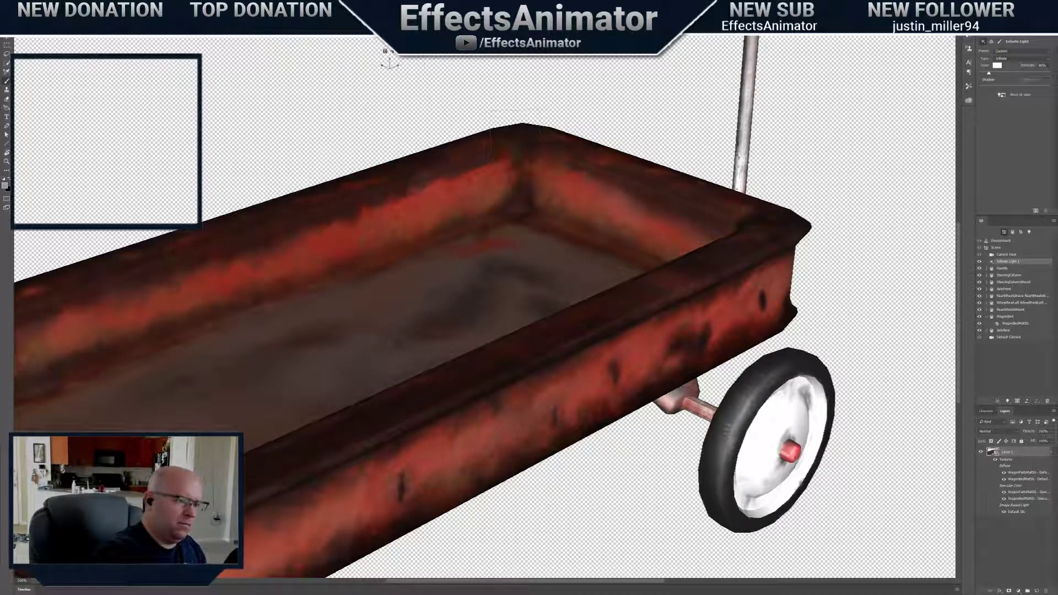
left_click_drag(385, 51, 413, 19)
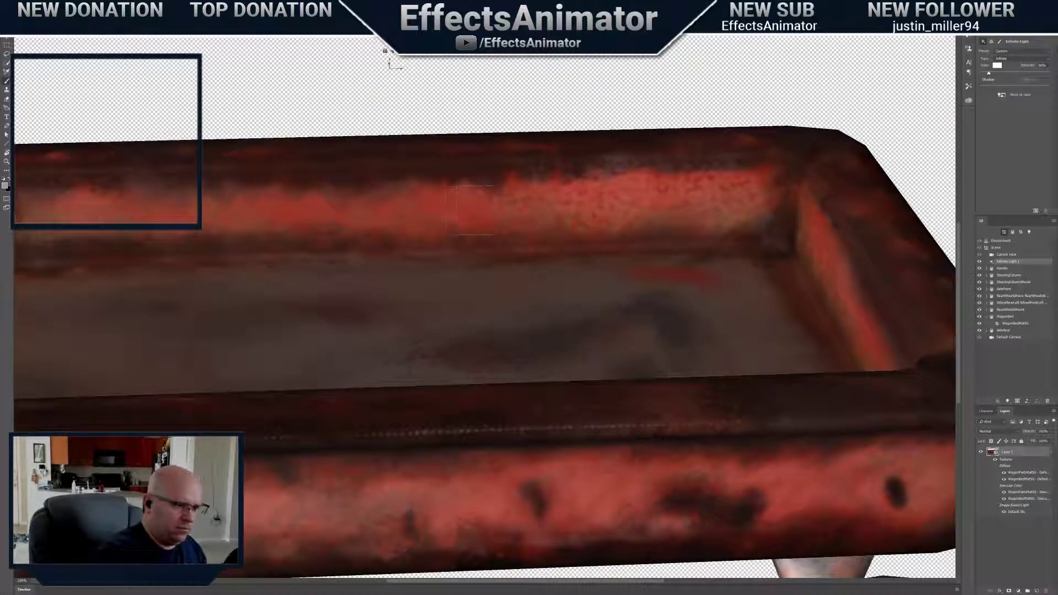
right_click(468, 219)
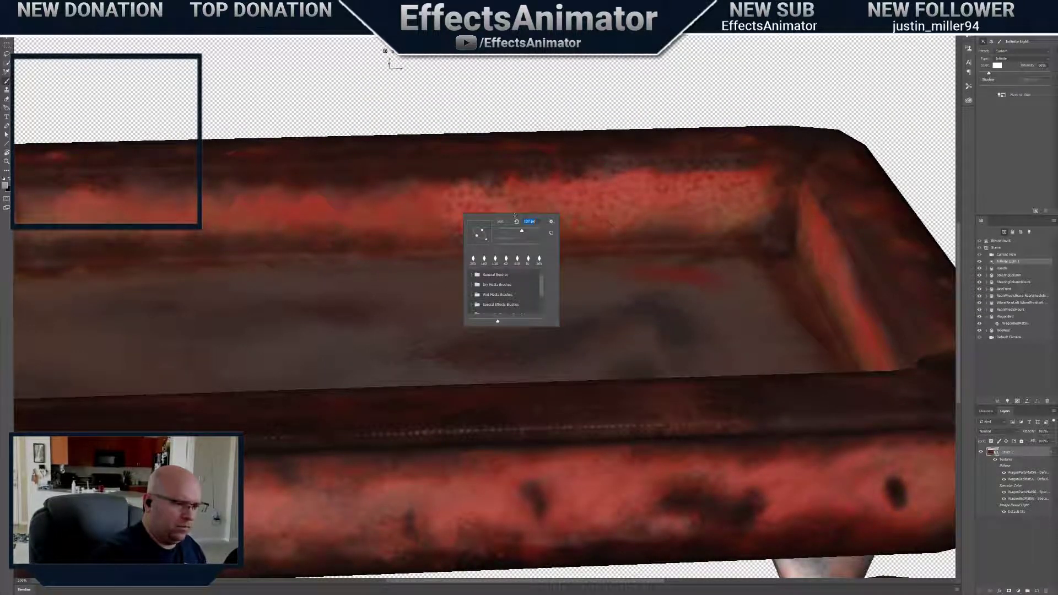
key("Return")
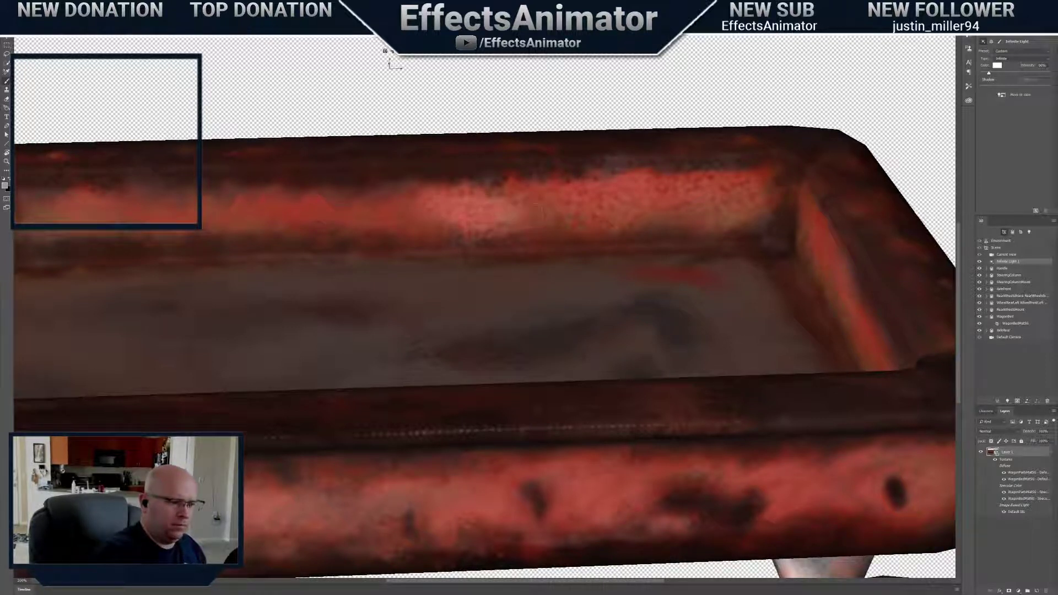
Even out the brightened red paint near the corner and extend it along the rest of the inner long side wall
left_click(601, 204)
left_click(574, 206)
left_click(695, 197)
left_click(660, 193)
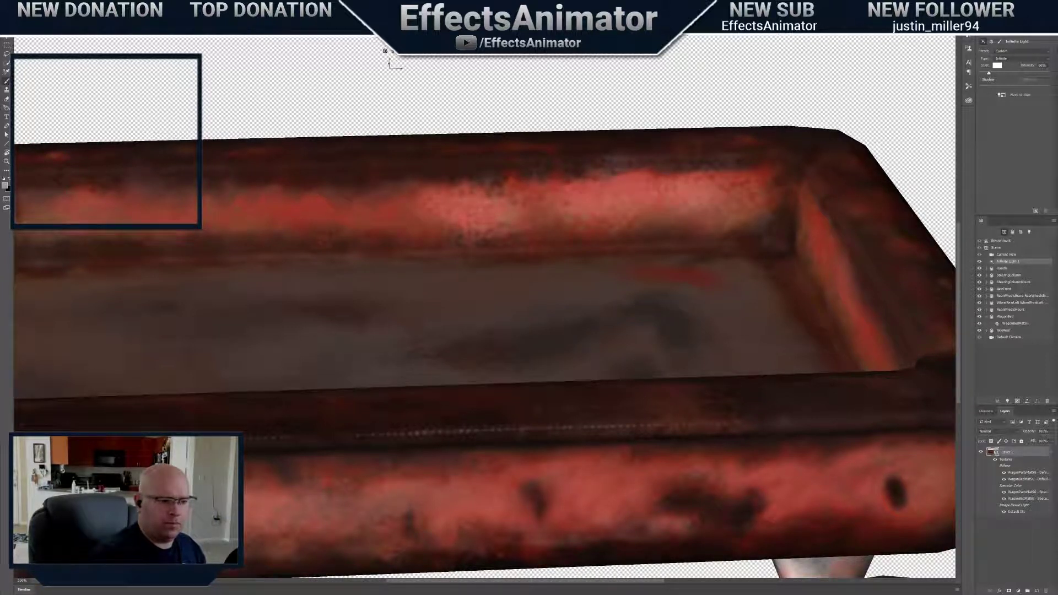
left_click(736, 190)
mouse_move(418, 207)
left_mouse_down()
mouse_move(221, 215)
mouse_move(299, 213)
left_mouse_up()
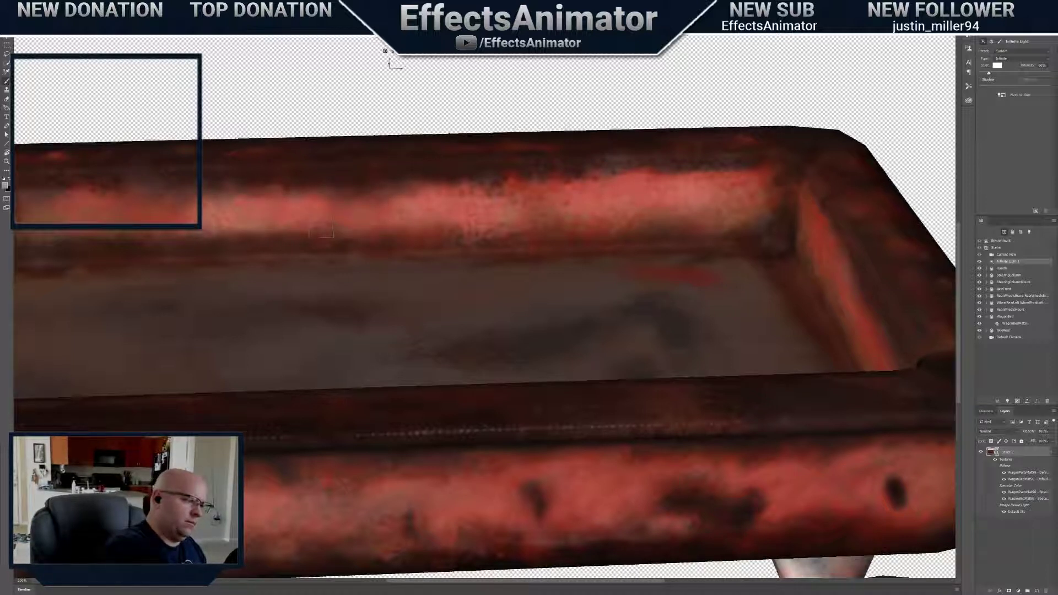
left_click_drag(159, 213, 96, 213)
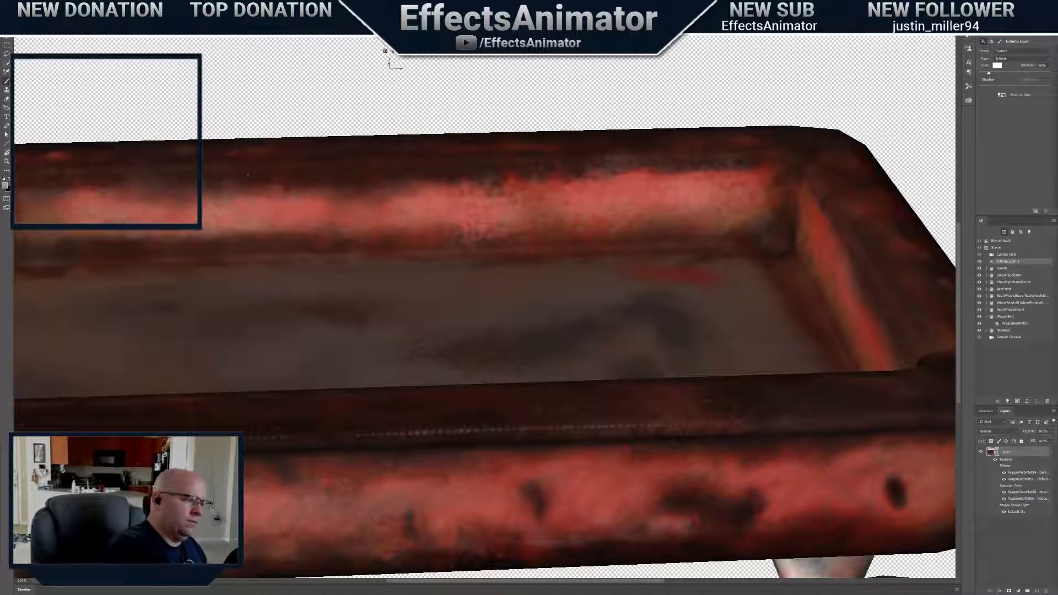
Set the paint color to a neutral gray, and swap the foreground and background colors to paint with the darker one
left_click(247, 172, "alt")
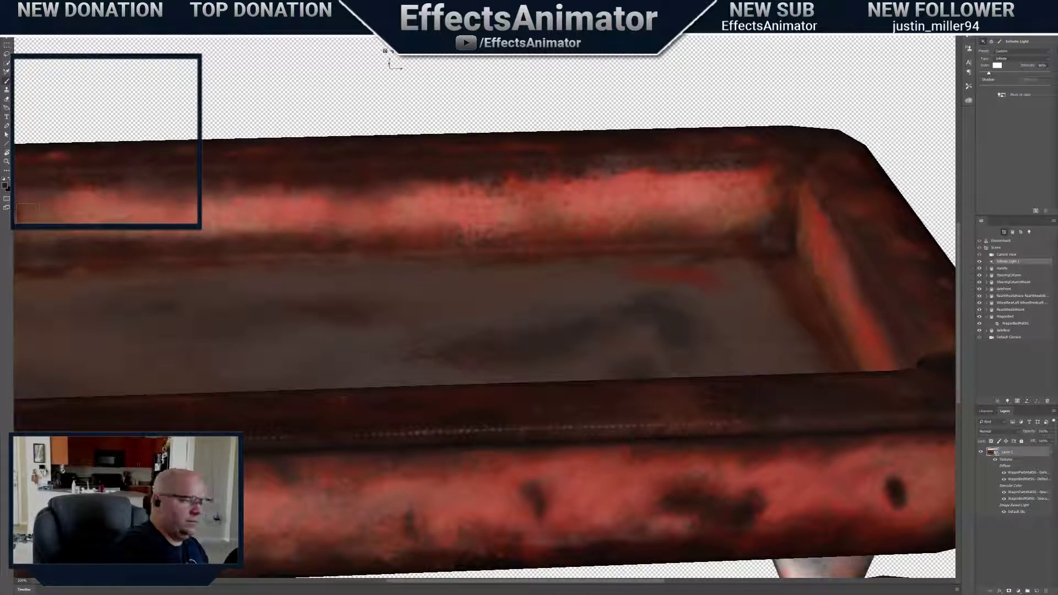
left_click(5, 185)
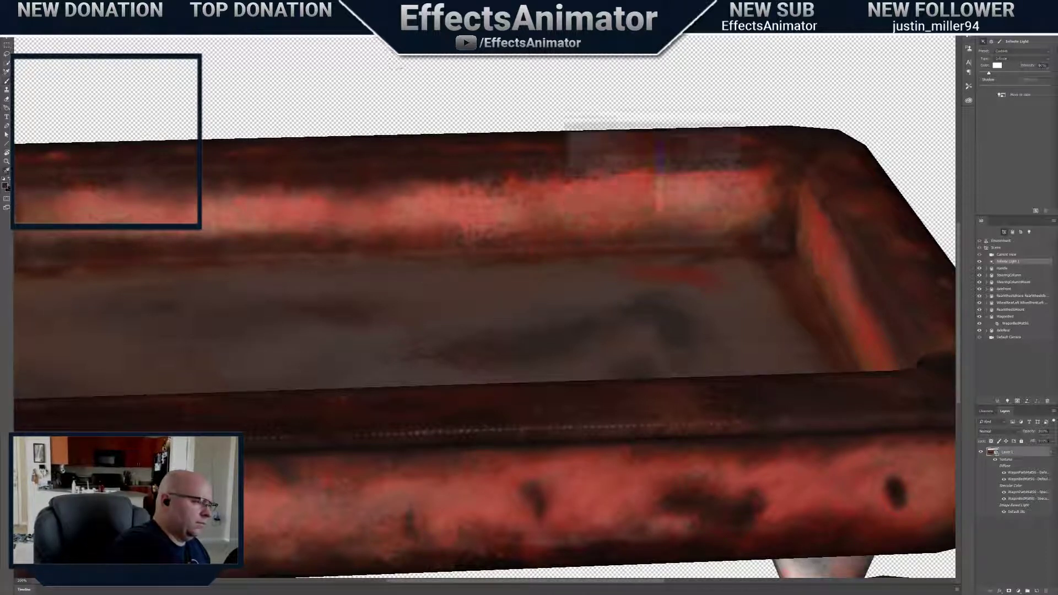
left_click(566, 165)
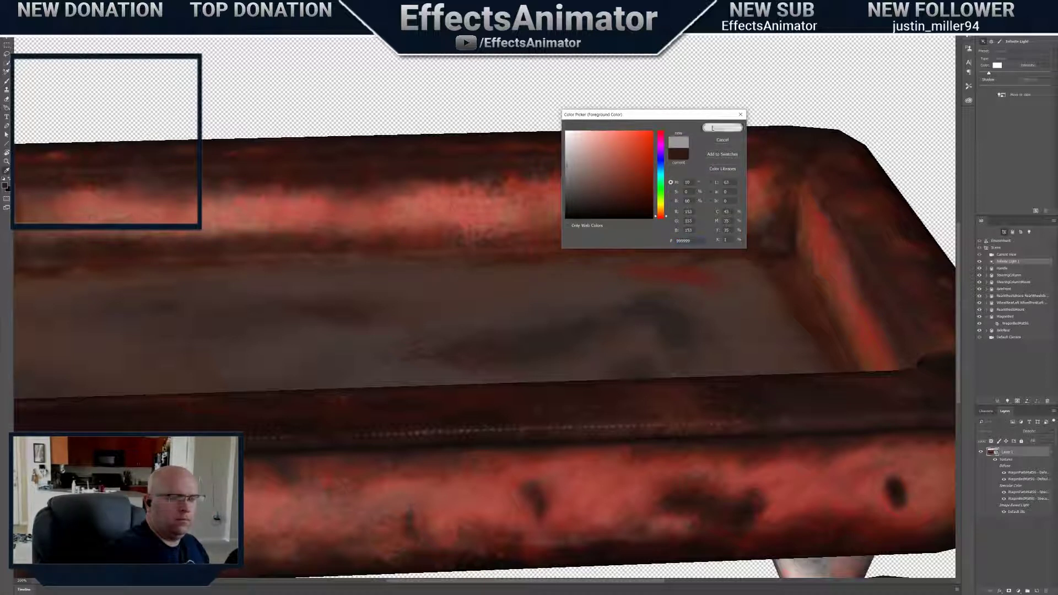
left_click(722, 127)
key("x")
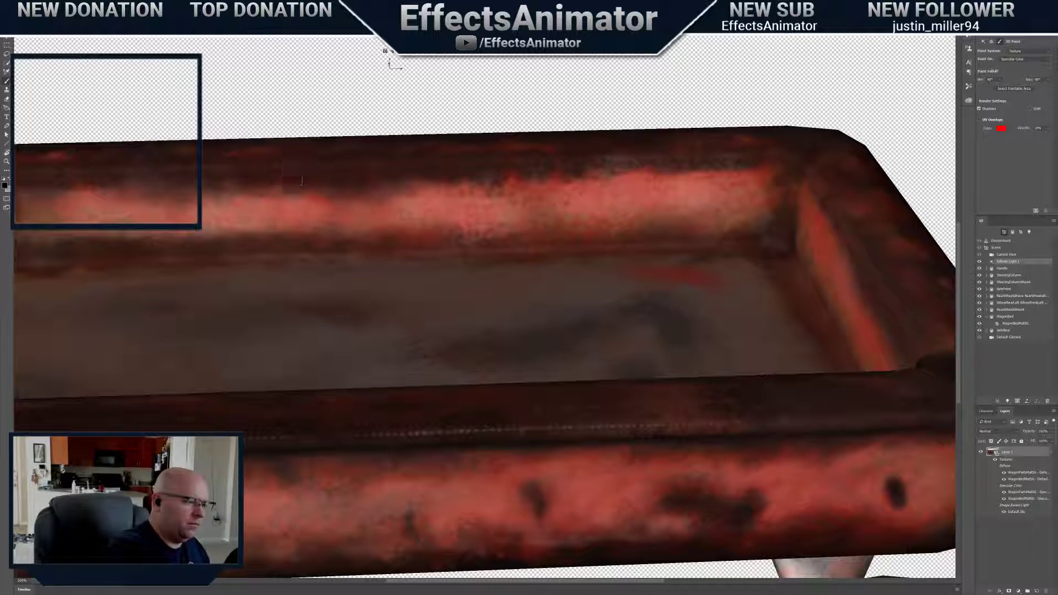
Adjust the brush size and mottle the shine along the bright red paint of the inner long side wall
right_click(492, 181)
left_click_drag(543, 207, 546, 207)
key("Return")
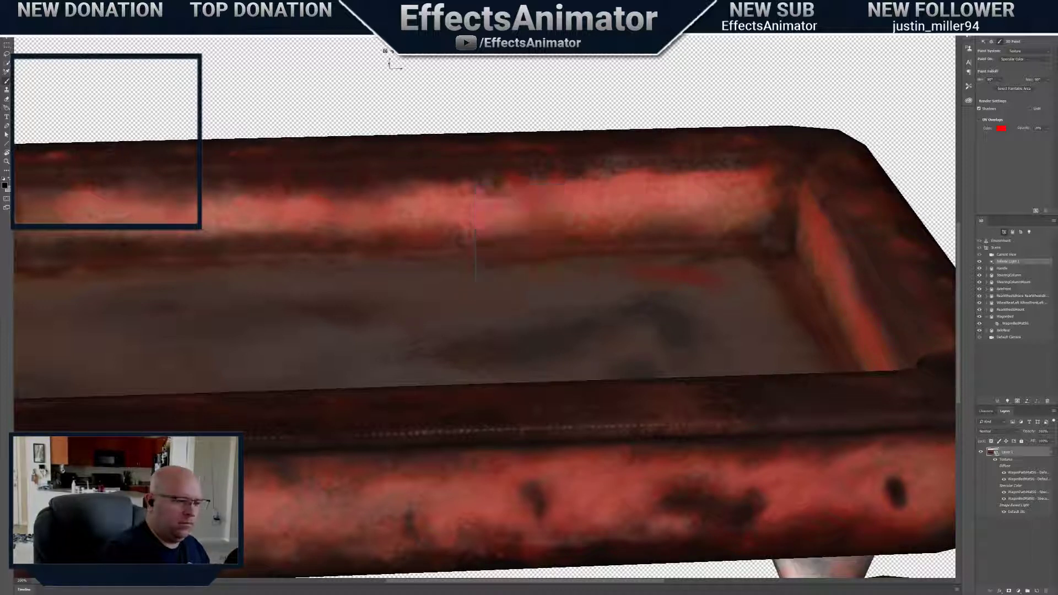
left_click_drag(430, 188, 408, 193)
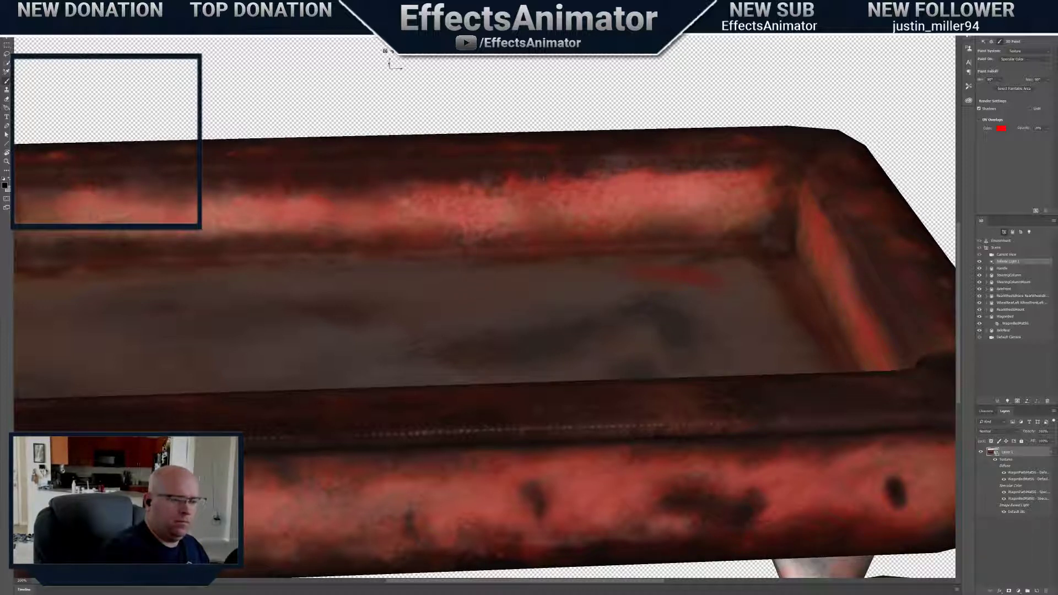
right_click(705, 171)
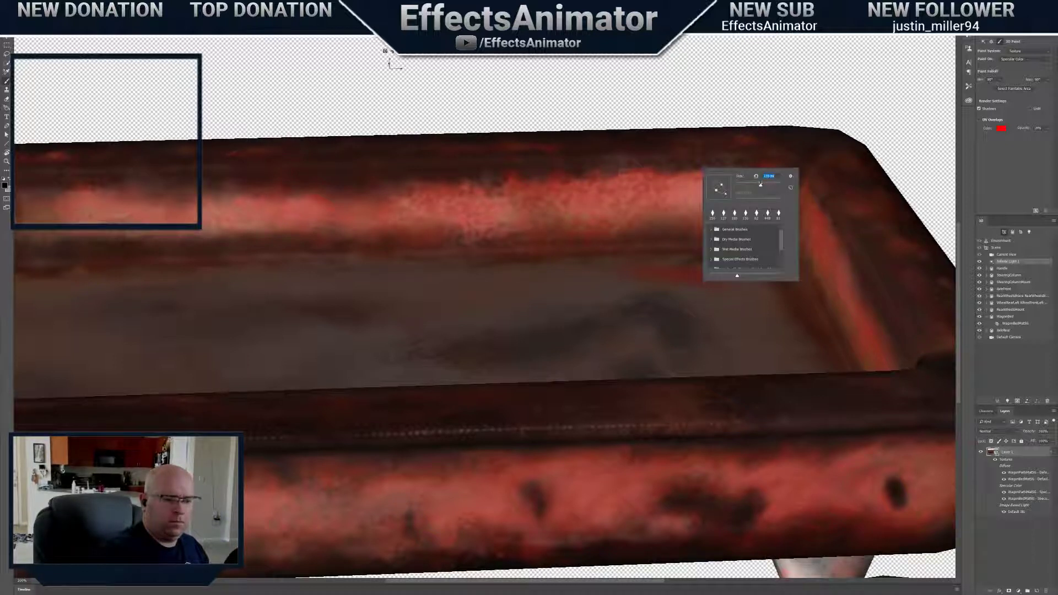
key("Return")
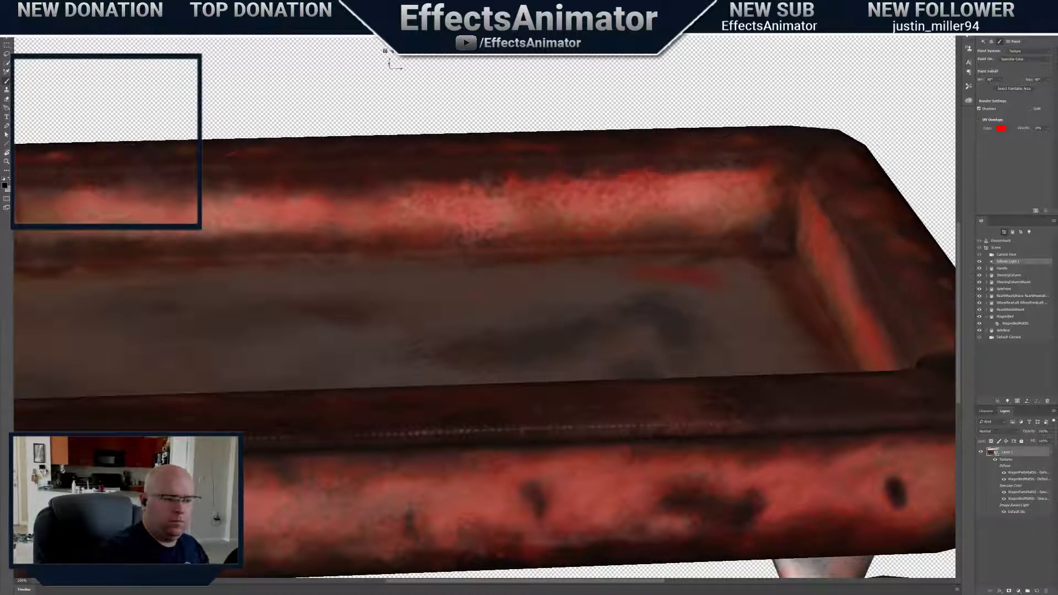
mouse_move(684, 171)
left_mouse_down()
mouse_move(711, 172)
mouse_move(730, 157)
left_mouse_up()
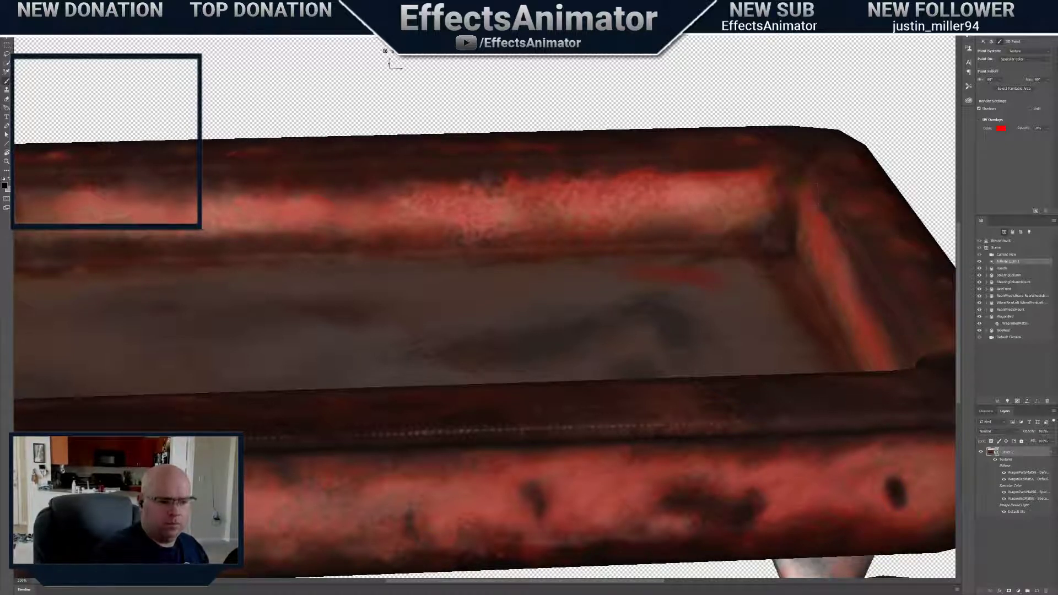
Move Infinite Light 1 to a view of the far inner end wall and brighten its red paint with the gray color
key("x")
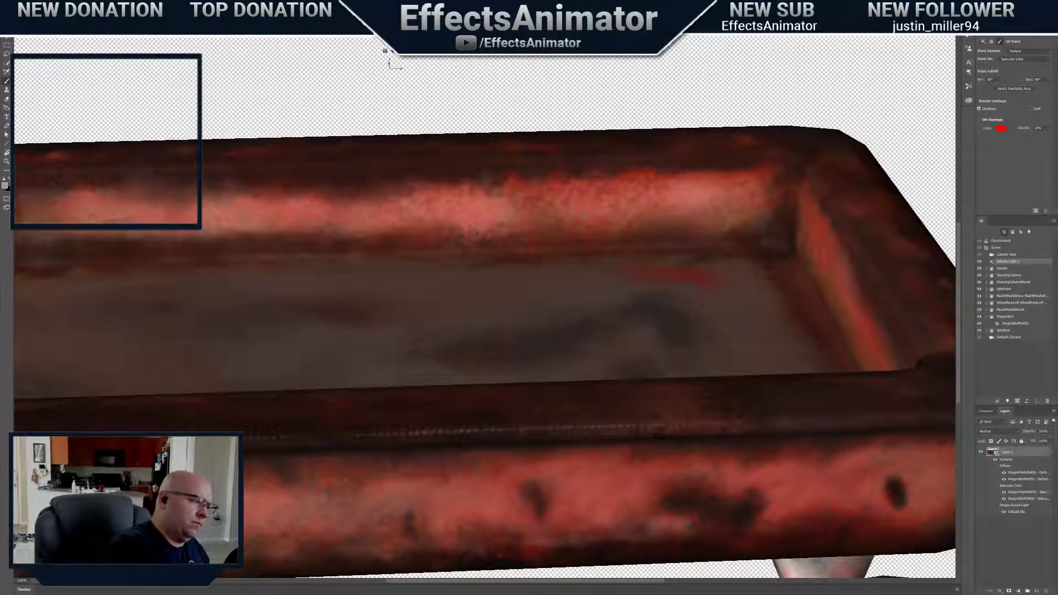
left_click_drag(392, 52, 738, 7)
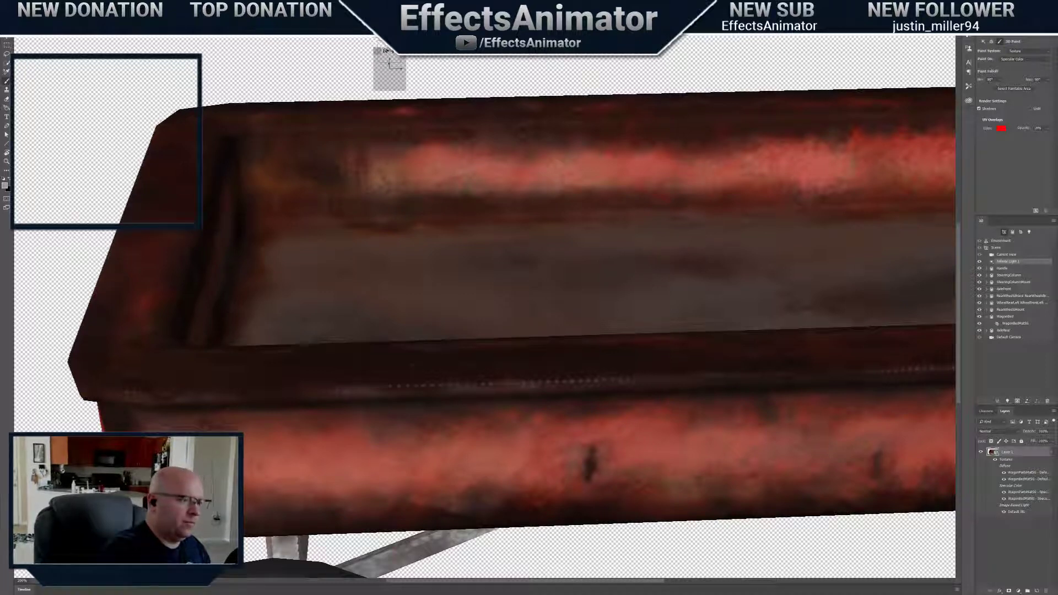
left_click_drag(388, 51, 470, 61)
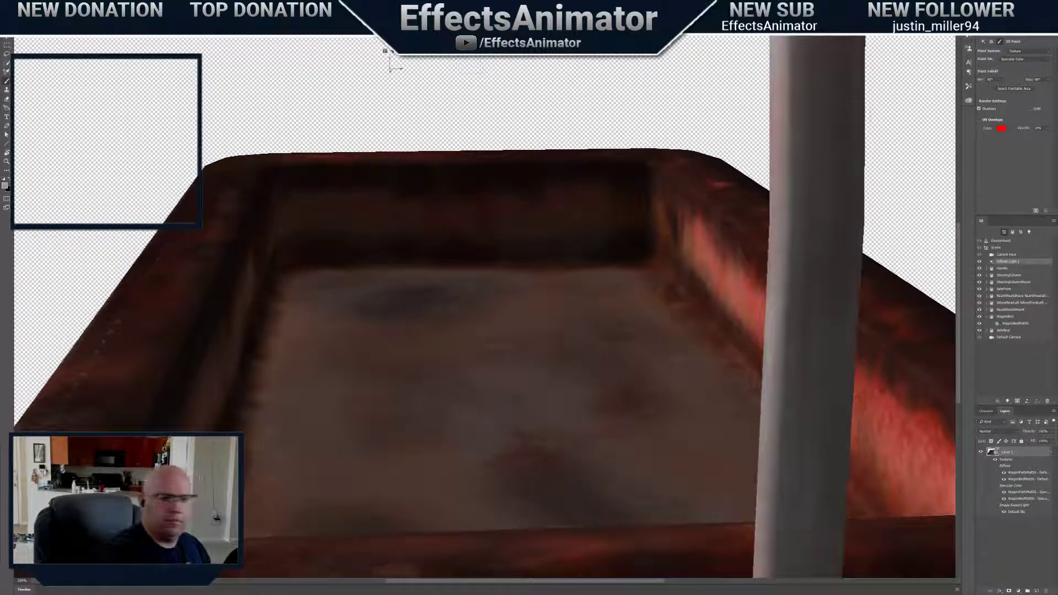
left_click(1009, 261)
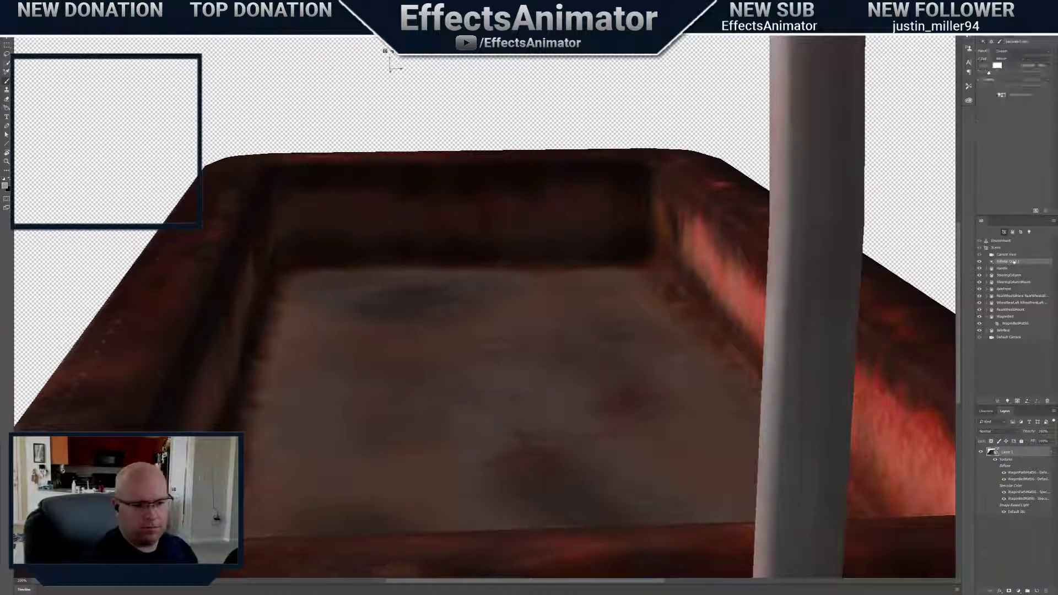
left_click(1003, 95)
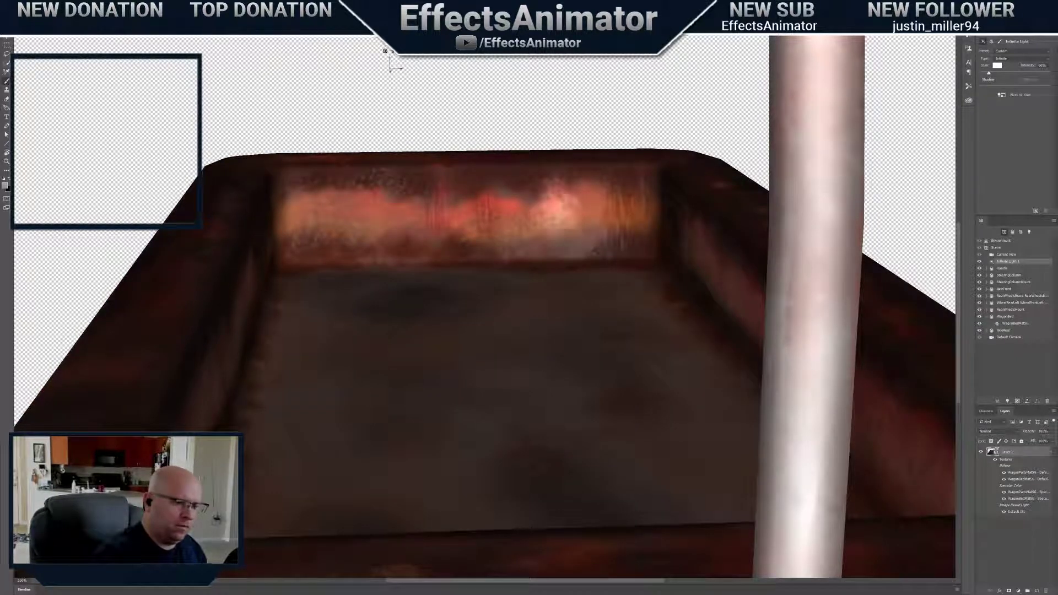
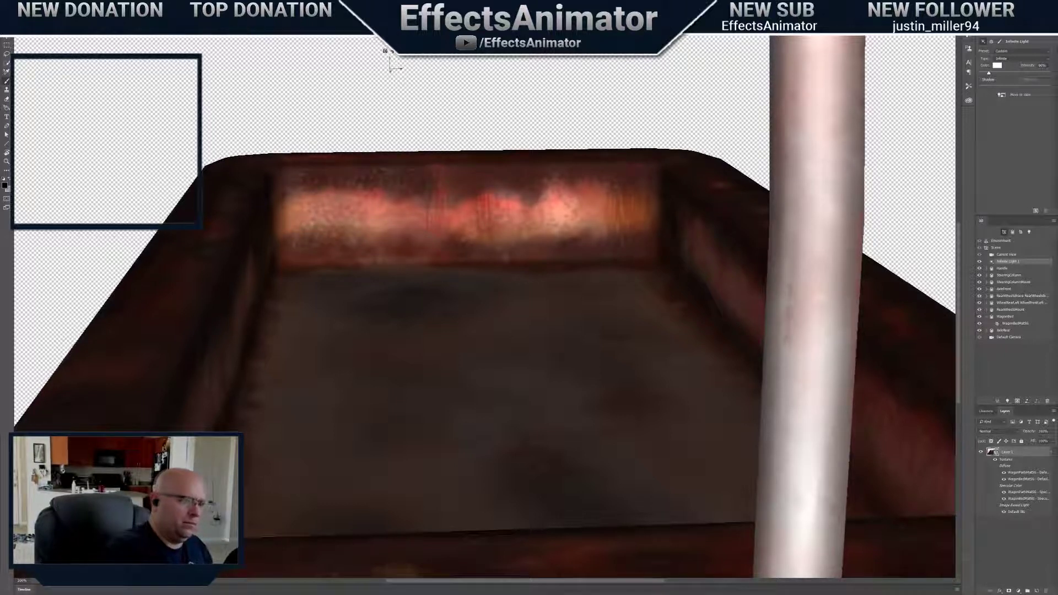
Orbit to the opposite inner long side wall and light it by moving Infinite Light 1 to the view
left_click_drag(385, 50, 425, 78)
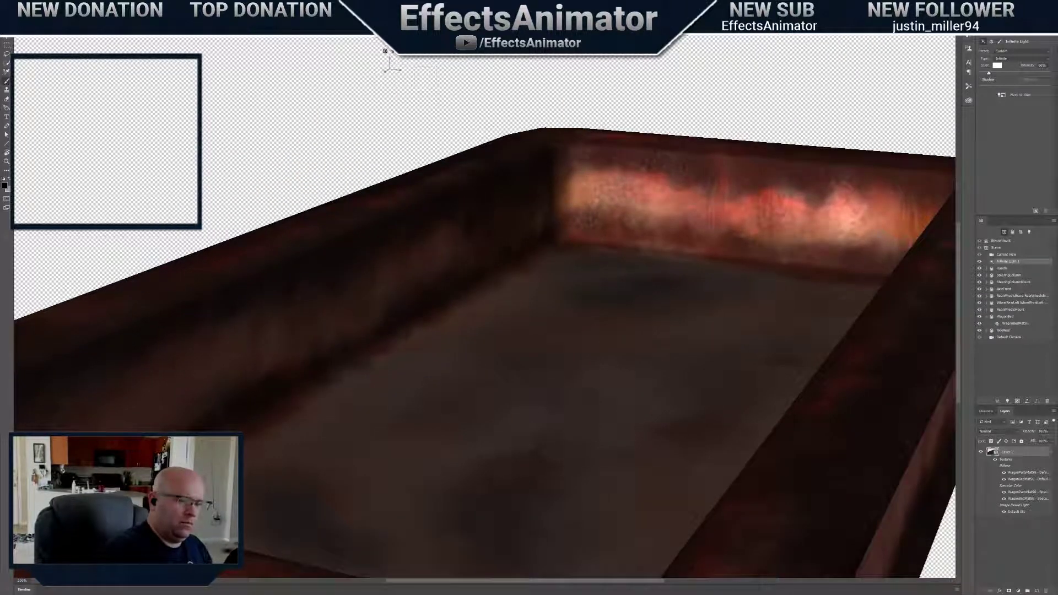
left_click(999, 96)
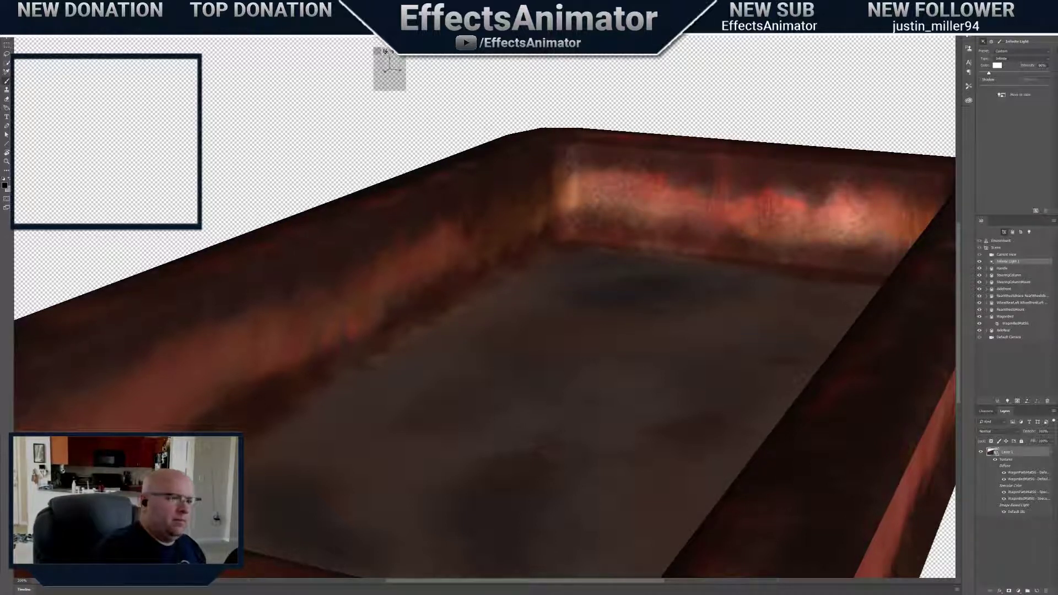
left_click_drag(385, 52, 378, 53)
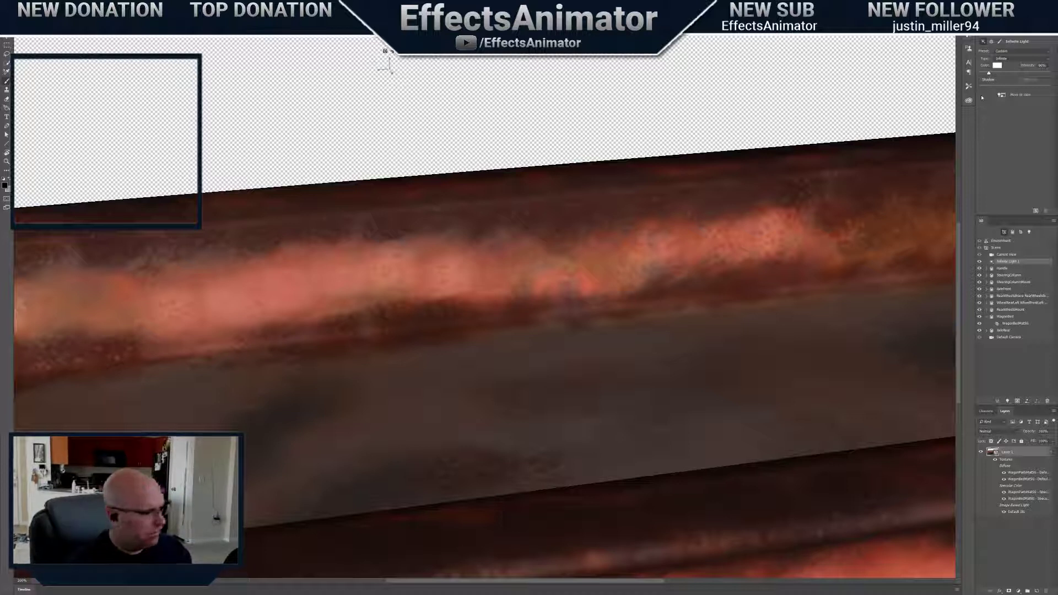
Frame the front axle yoke beneath the wagon bed, select its material and display the 3D paint settings
mouse_move(392, 51)
left_mouse_down()
mouse_move(386, 45)
mouse_move(406, 70)
mouse_move(383, 42)
left_mouse_up()
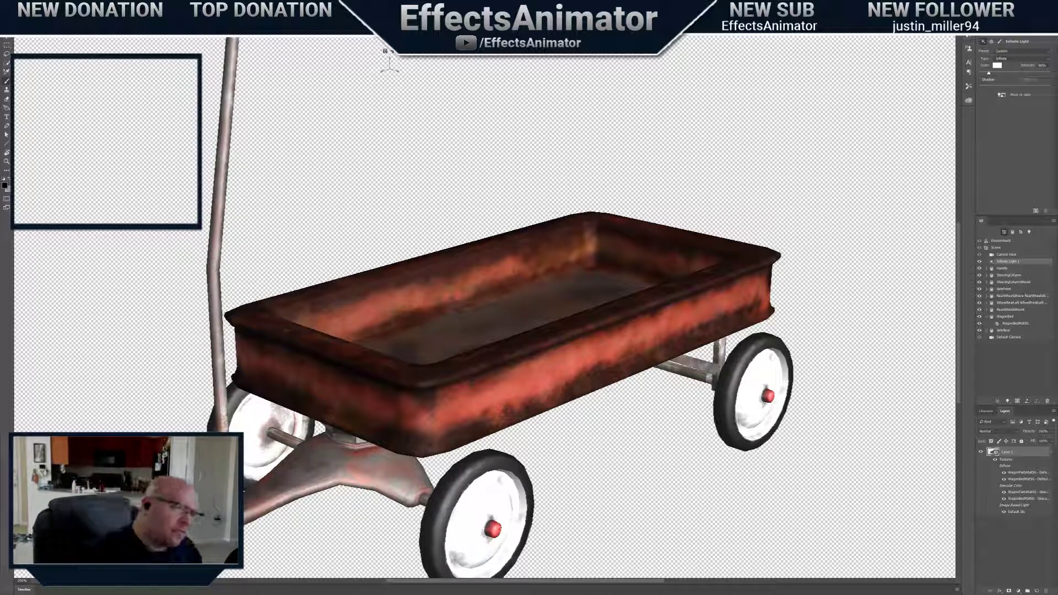
left_click_drag(392, 51, 403, 16)
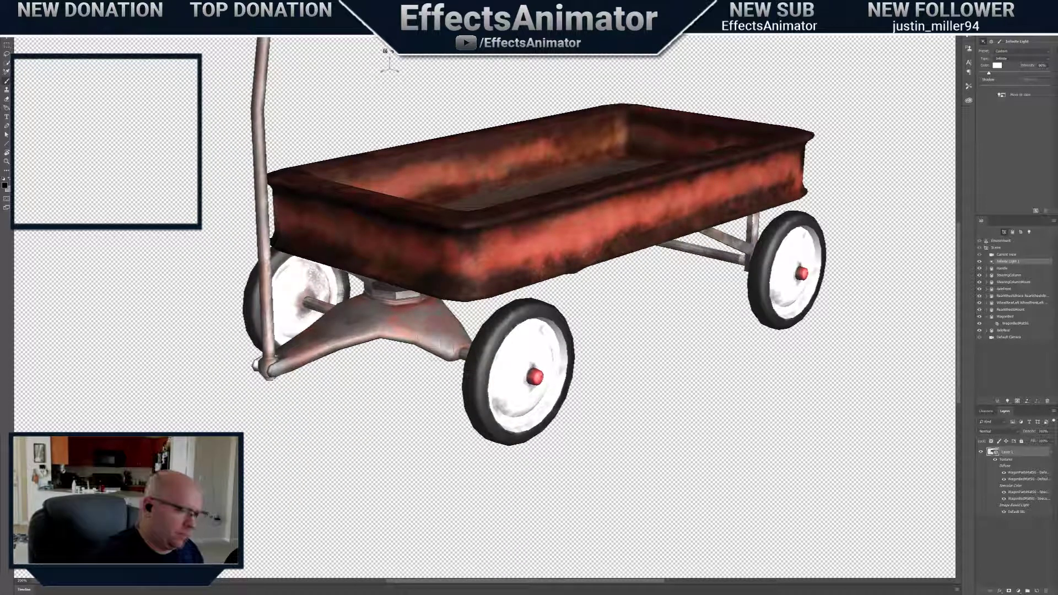
left_click_drag(396, 51, 394, 79)
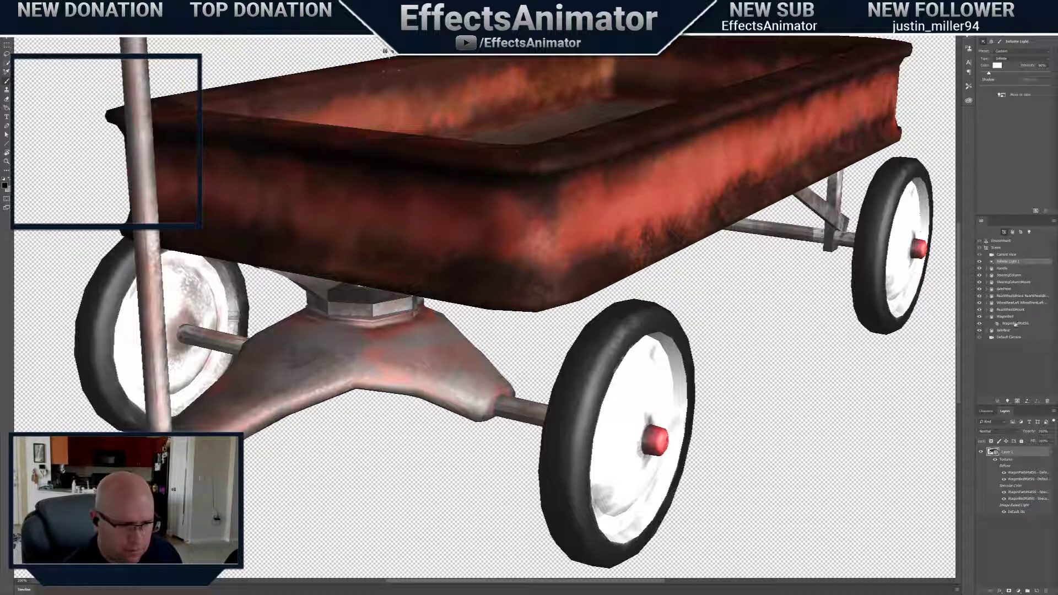
left_click(986, 330)
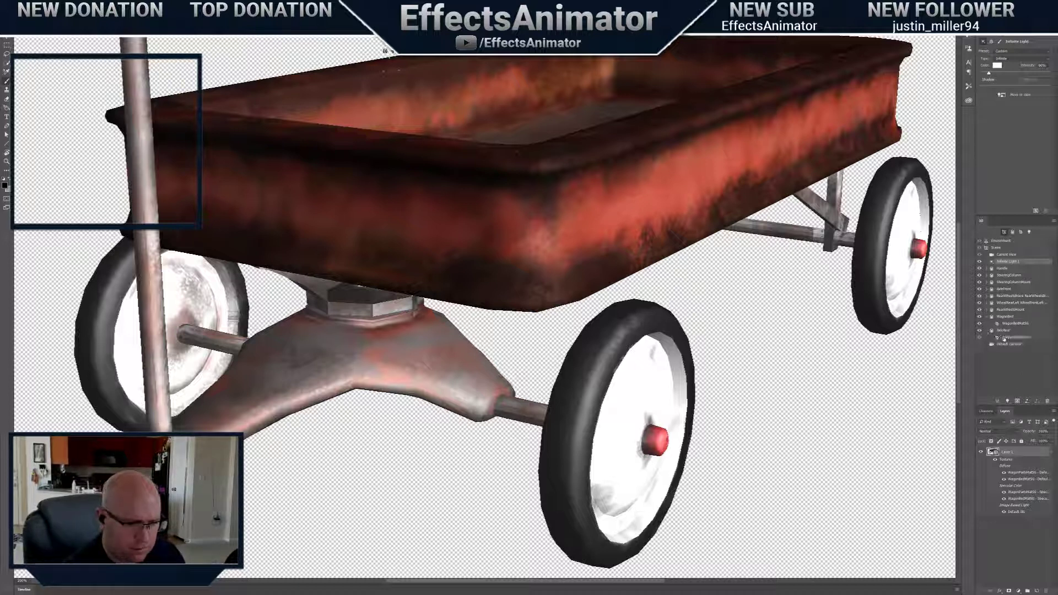
left_click(1015, 336)
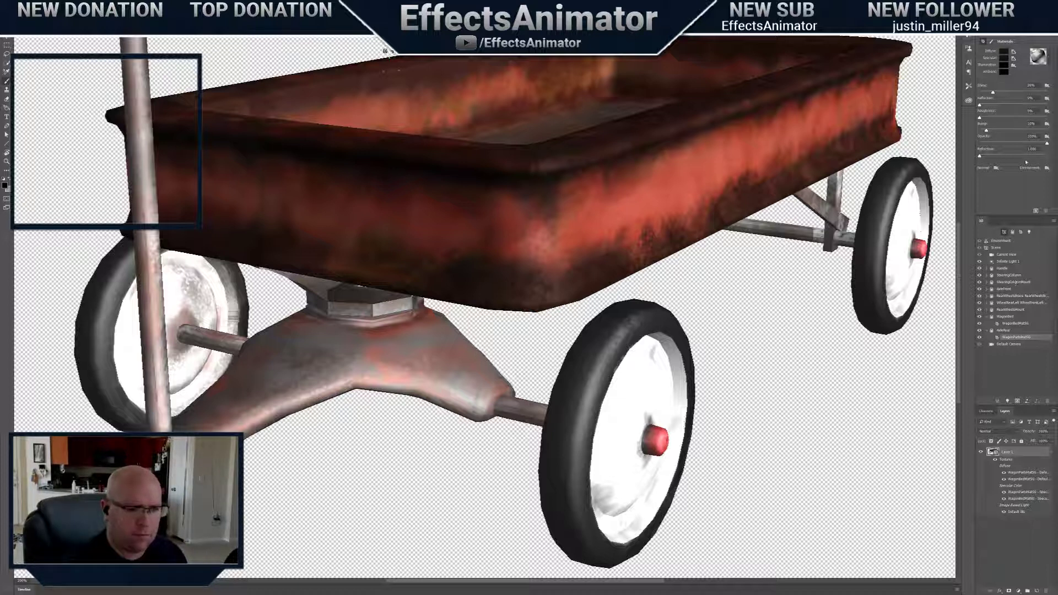
left_click(993, 42)
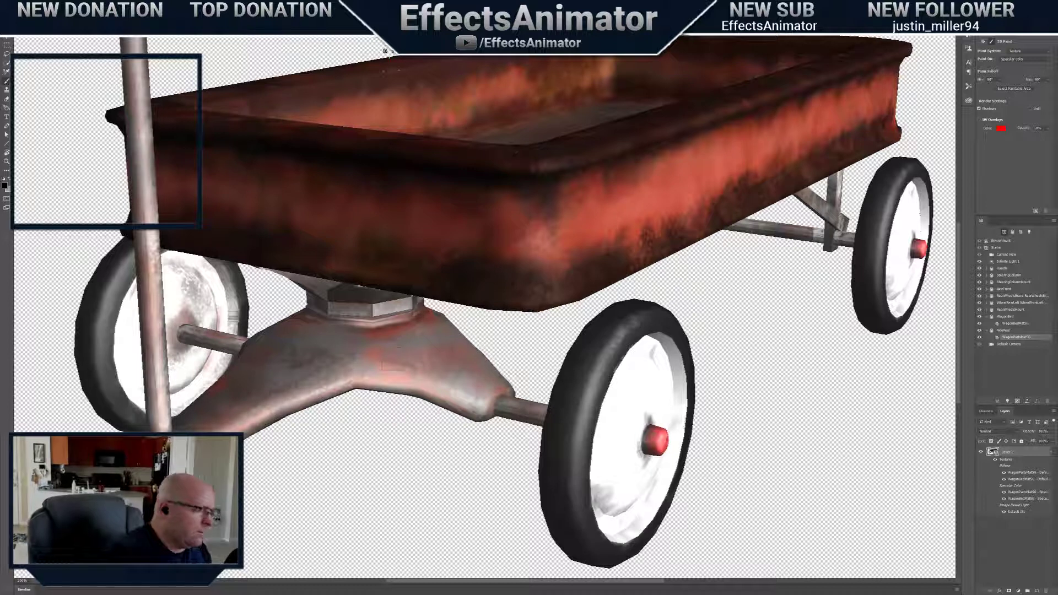
Hide the wagon bed and darken the specular on the rusty patches around the front axle yoke's center
right_click(402, 364)
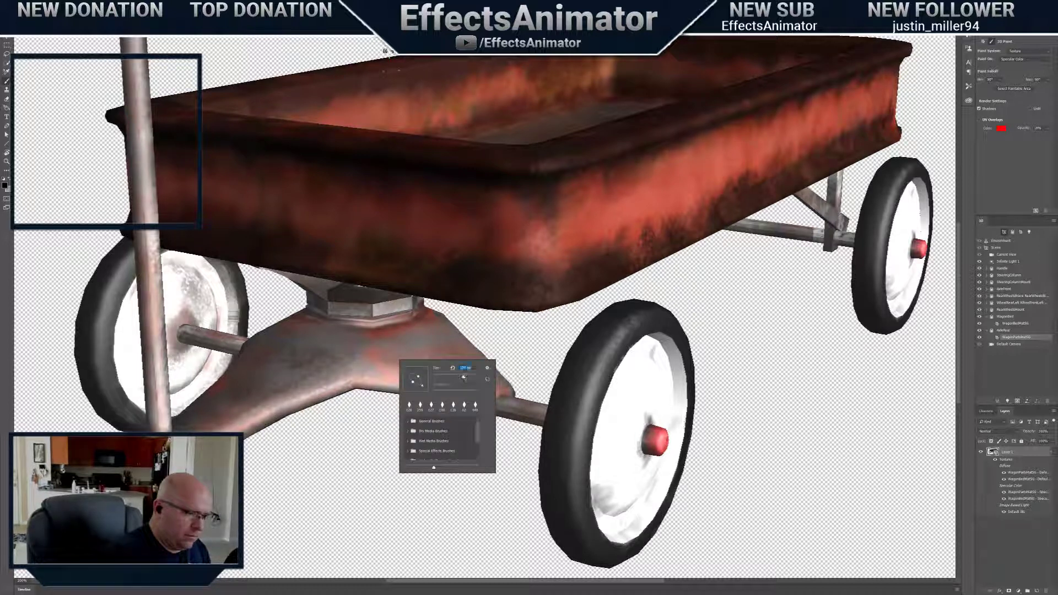
key("Return")
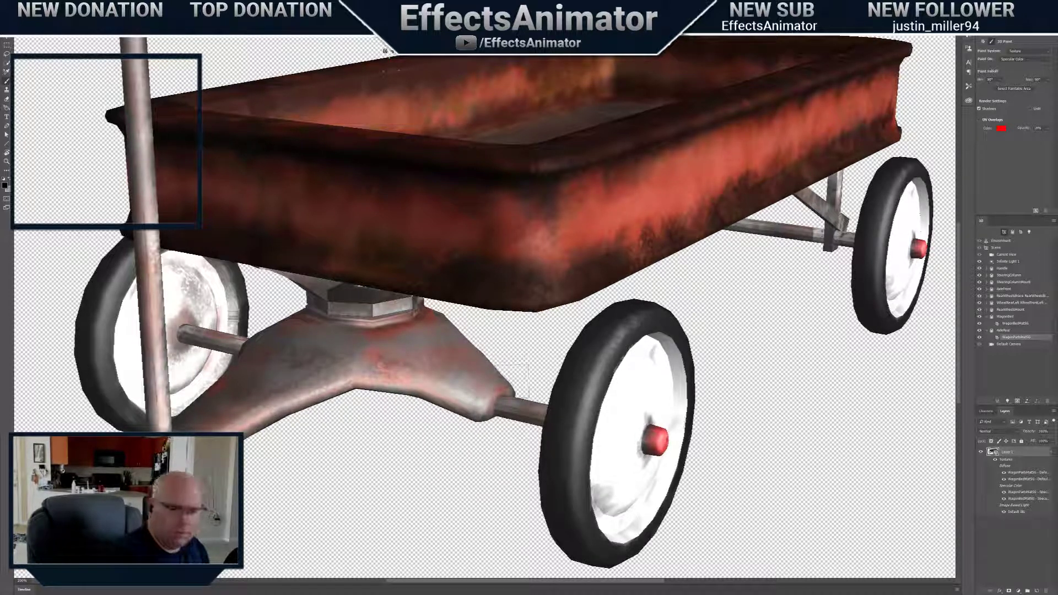
left_click(979, 317)
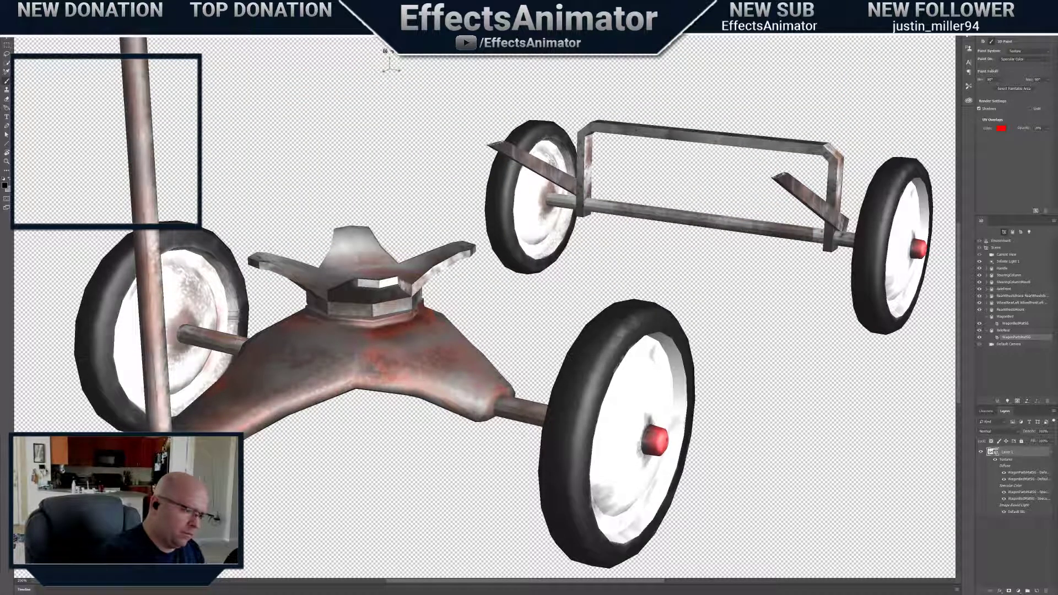
left_click_drag(375, 366, 401, 382)
left_click_drag(386, 51, 390, 65)
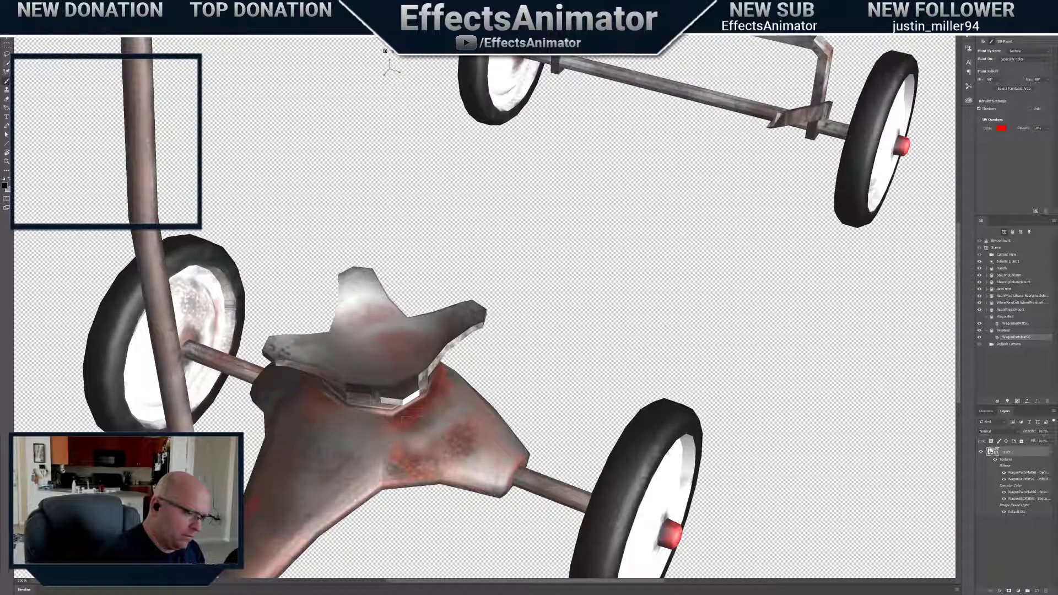
left_click_drag(389, 431, 375, 477)
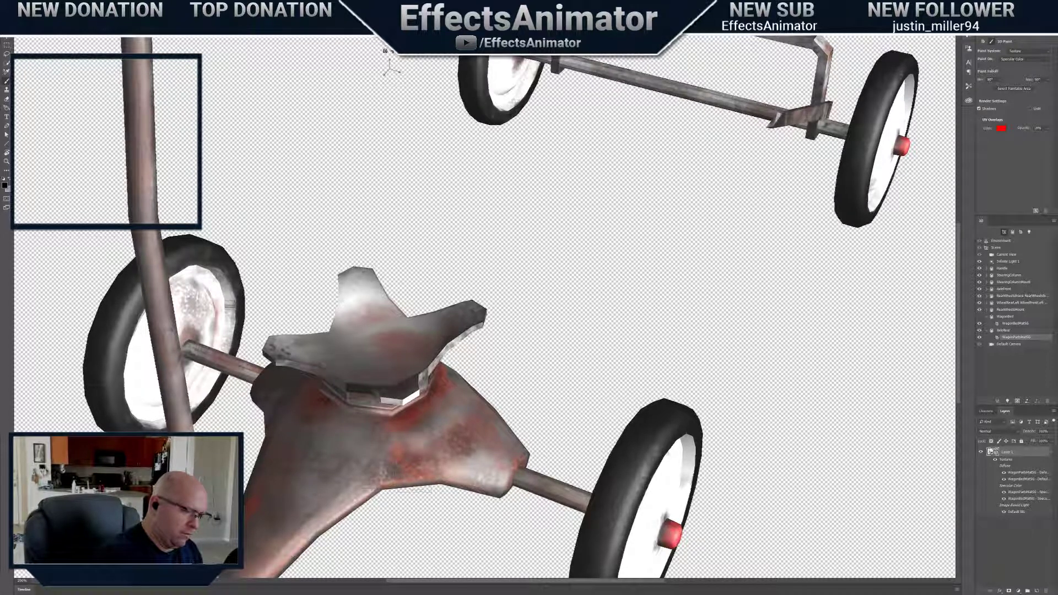
Dull the rust on the yoke's arm toward the handle joint and adjust the brush settings
left_click_drag(387, 65, 392, 69)
mouse_move(364, 413)
left_mouse_down()
mouse_move(336, 446)
mouse_move(339, 433)
mouse_move(389, 420)
left_mouse_up()
right_click(387, 416)
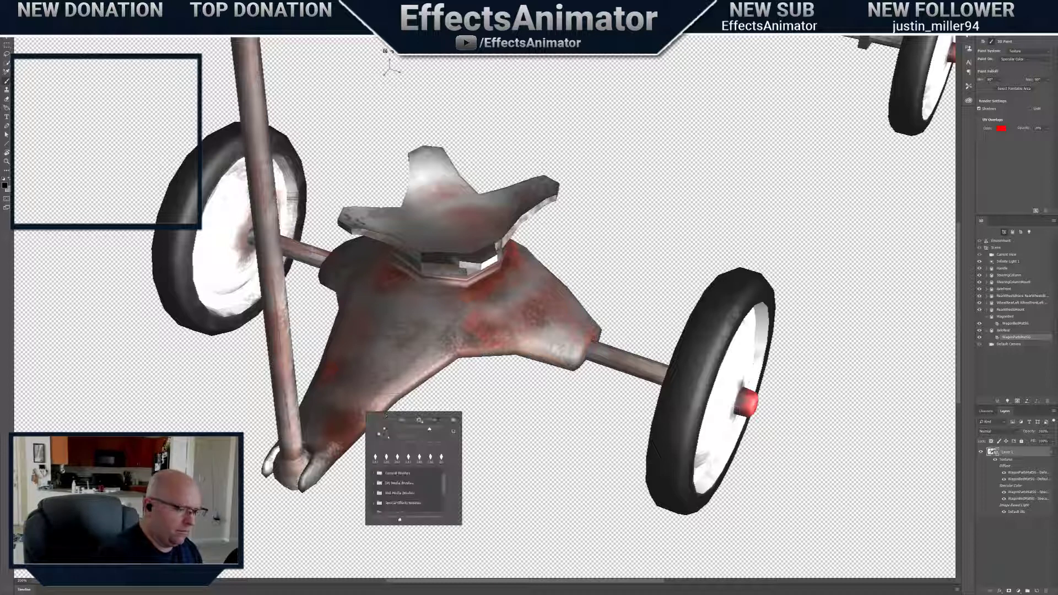
key("Return")
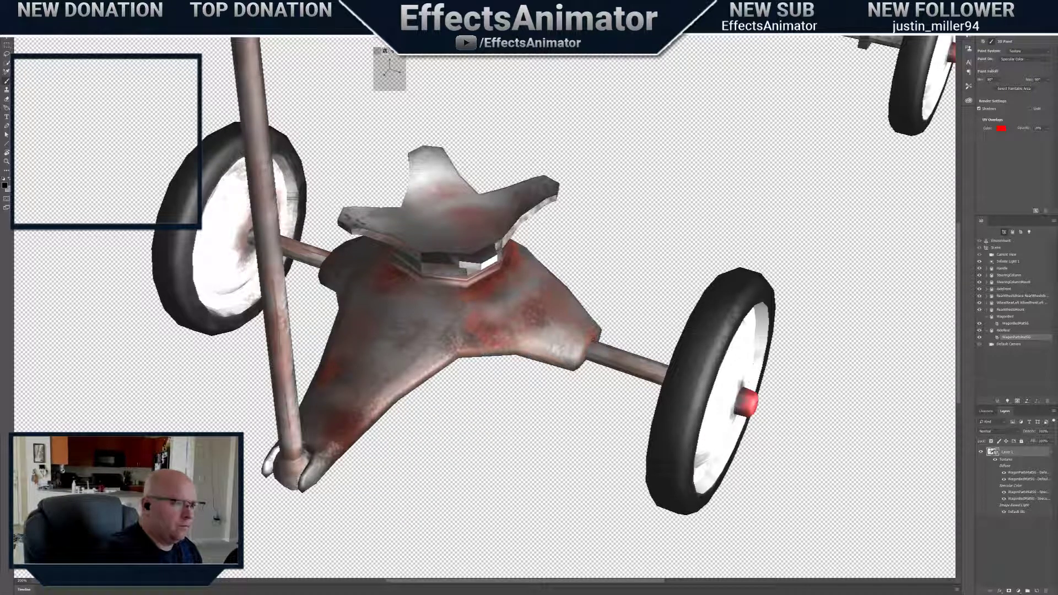
Dull the rust on the opposite side of the front axle yoke and move Infinite Light 1 to that view
left_click_drag(385, 52, 425, 74)
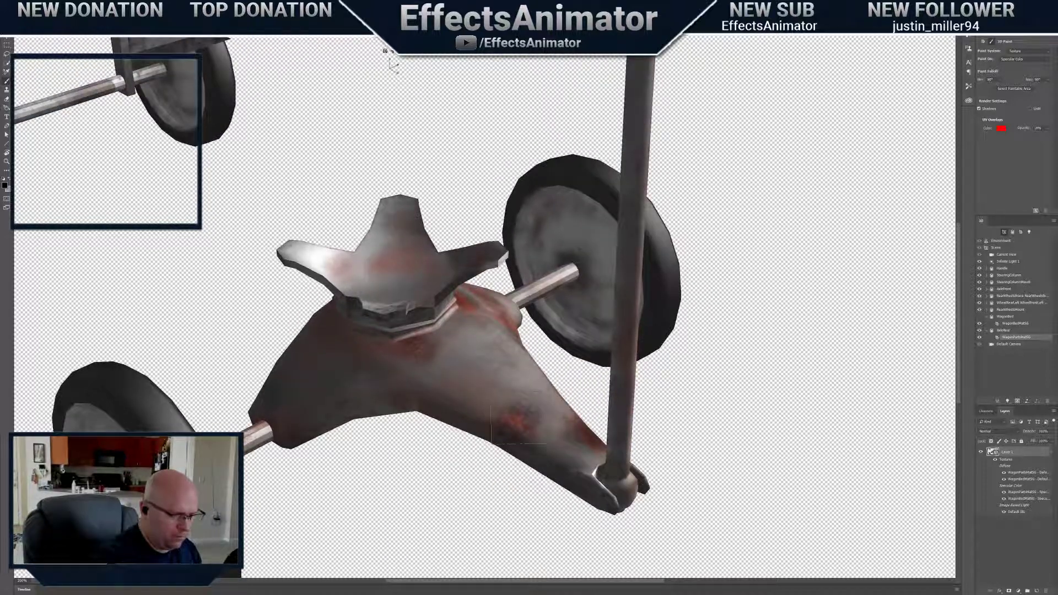
mouse_move(517, 417)
left_mouse_down()
mouse_move(509, 432)
mouse_move(514, 425)
left_mouse_up()
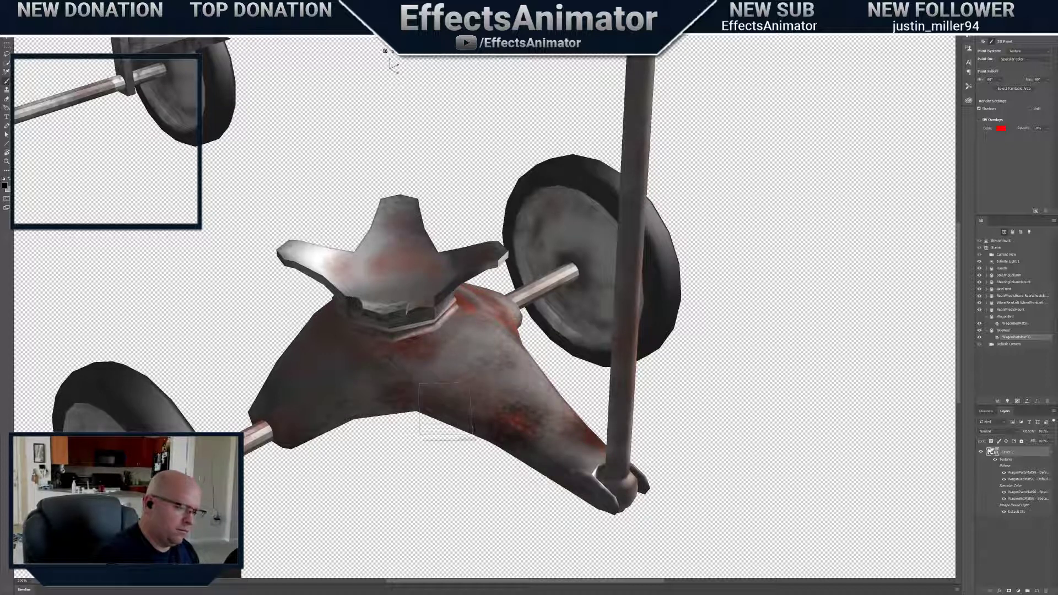
left_click_drag(386, 51, 477, 108)
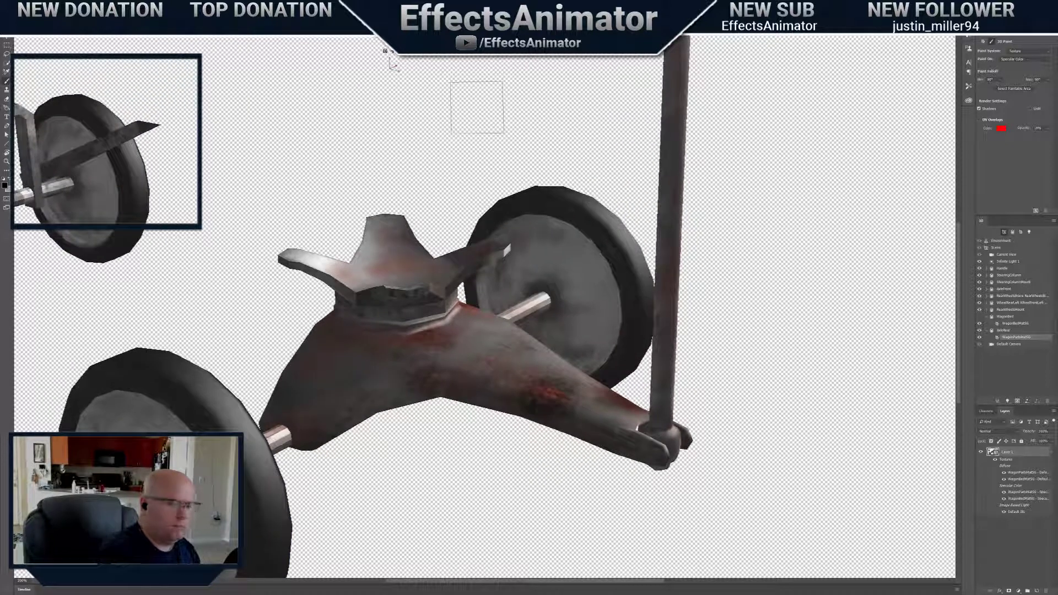
left_click(1008, 262)
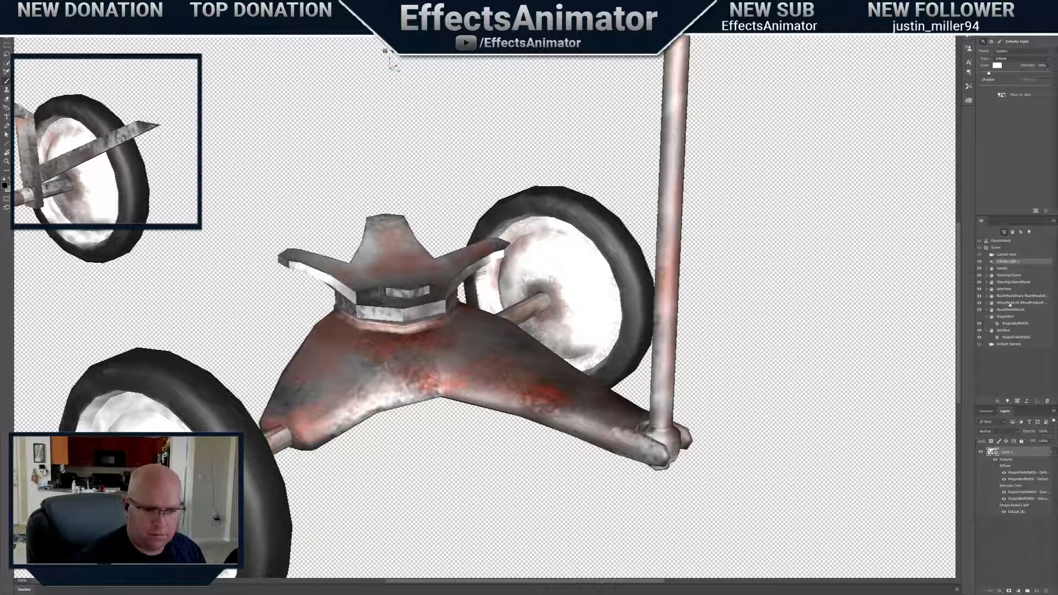
Select the metal parts' material, display its 3D paint settings and darken the specular on the rust at the yoke's axle end
left_click(1013, 323)
left_click(1014, 336)
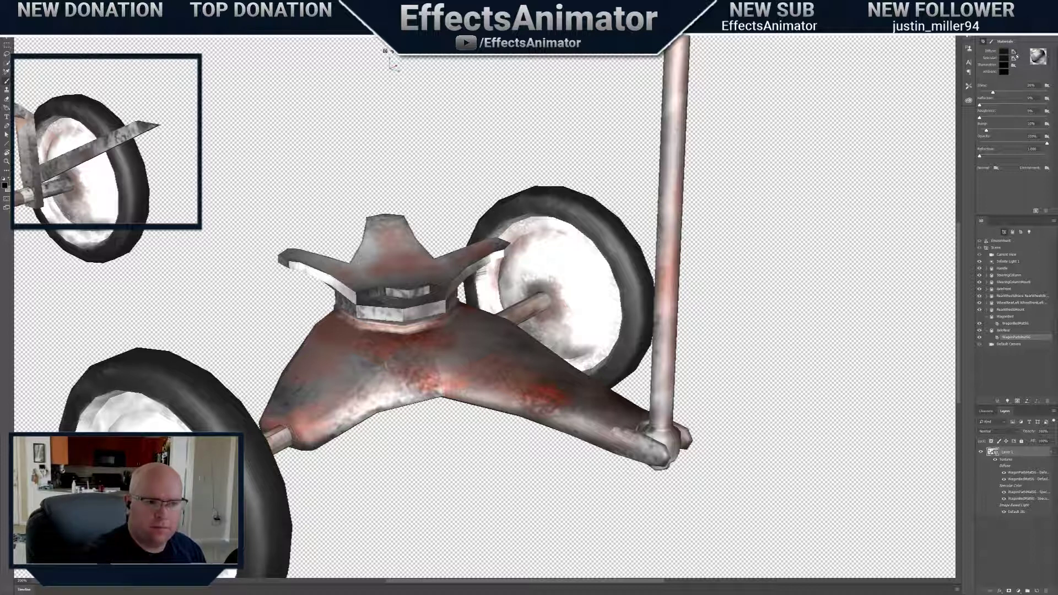
left_click(992, 42)
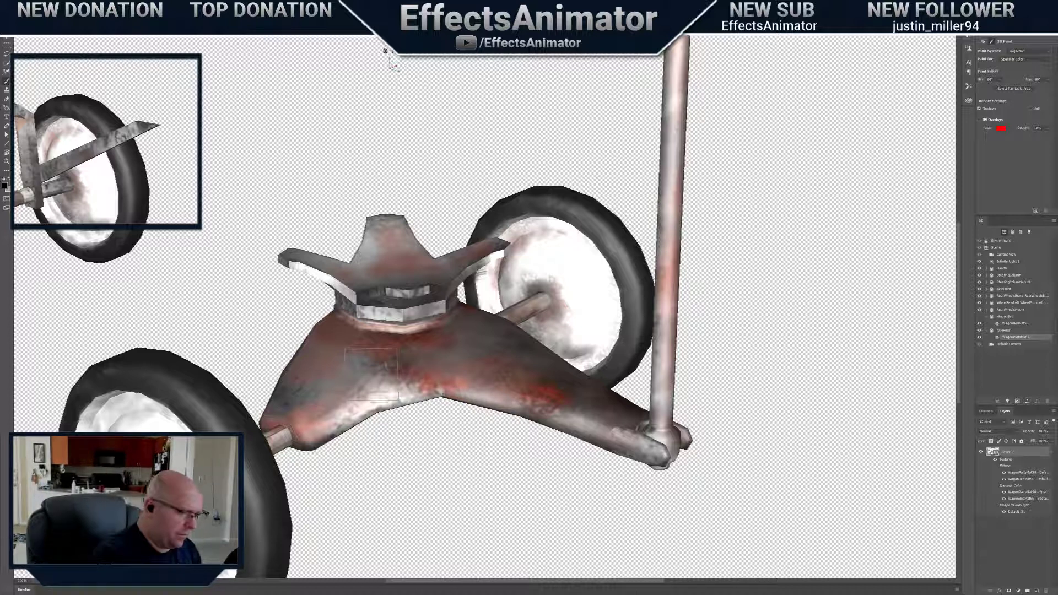
left_click_drag(315, 430, 298, 426)
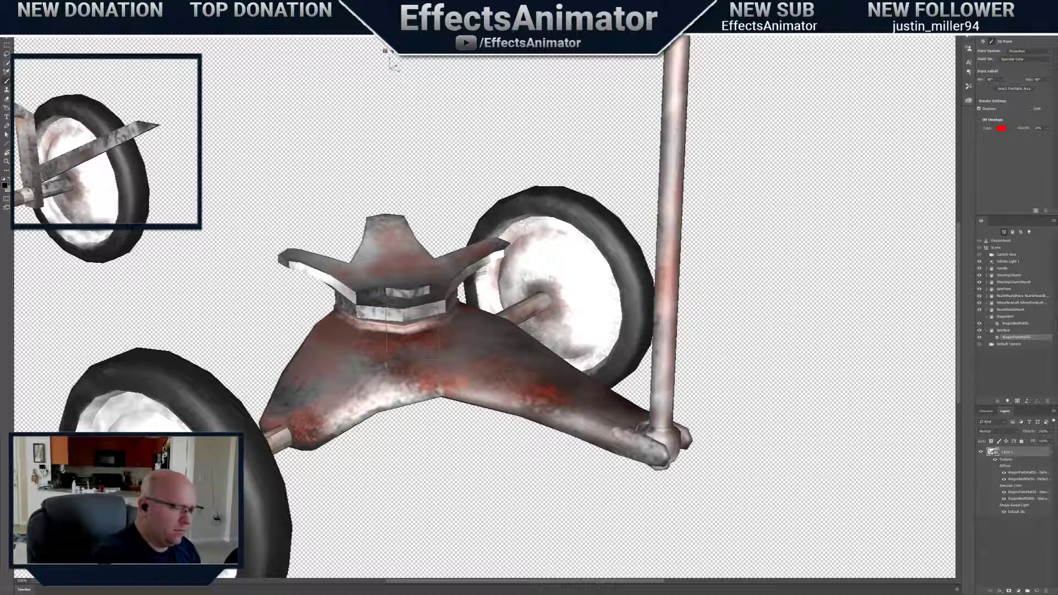
Move Infinite Light 1 to the view behind the front axle yoke, and again to a view of its opposite side
left_click_drag(389, 60, 393, 65)
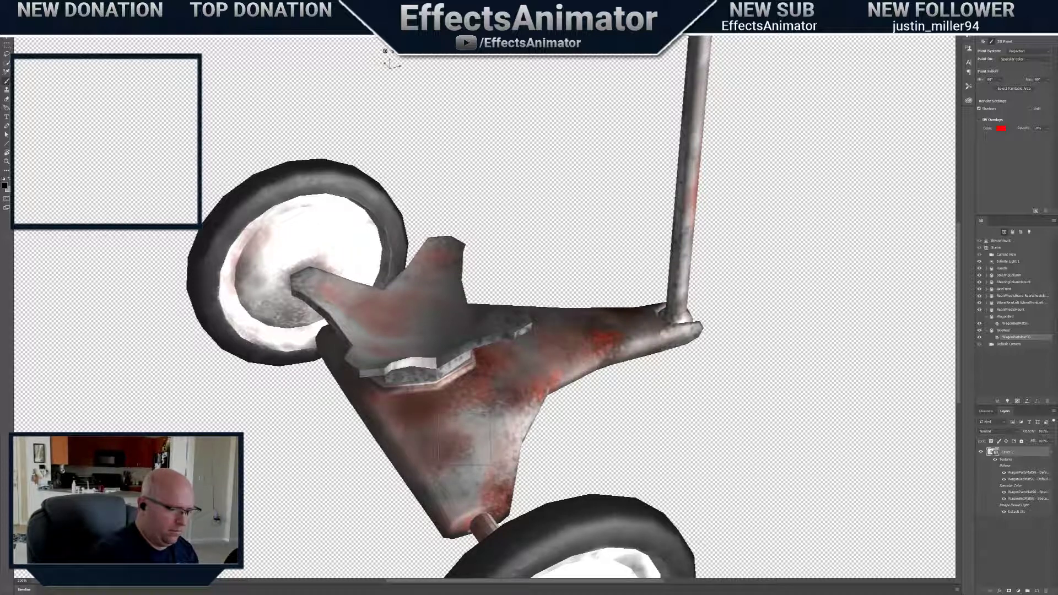
left_click(386, 51)
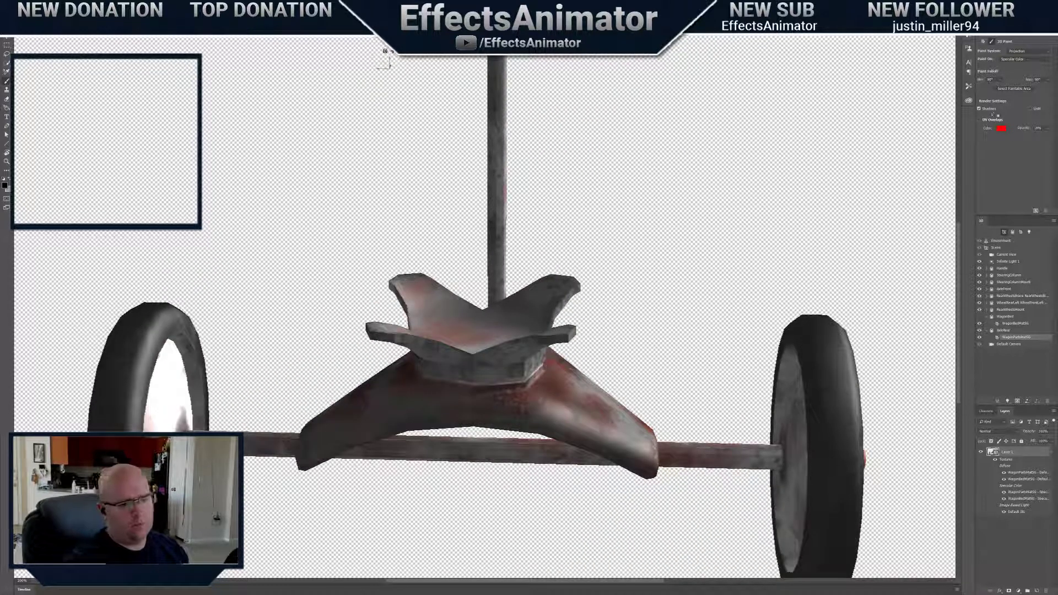
left_click(1008, 261)
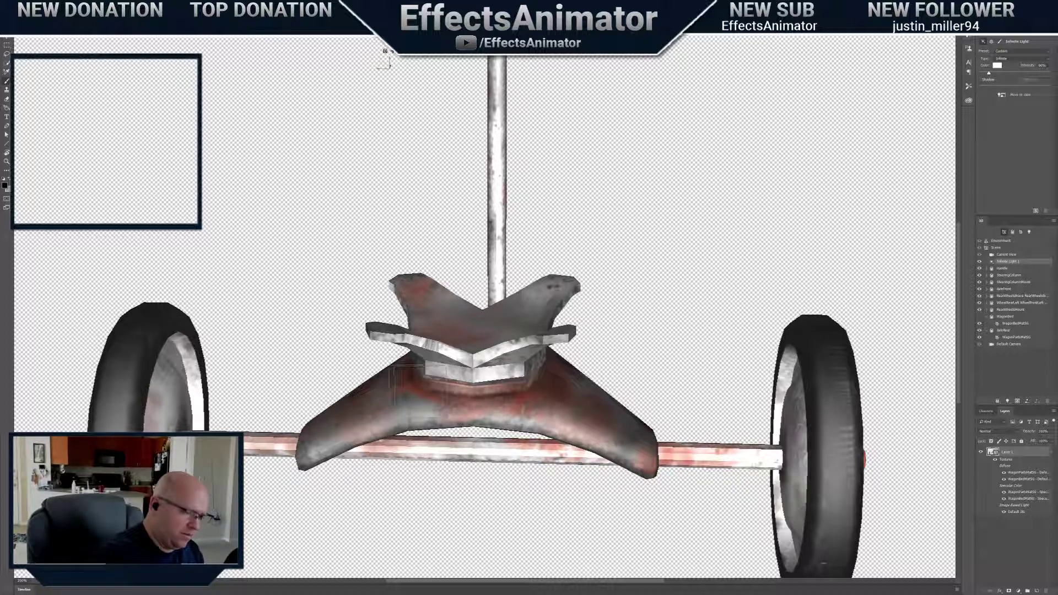
left_click_drag(385, 51, 381, 46)
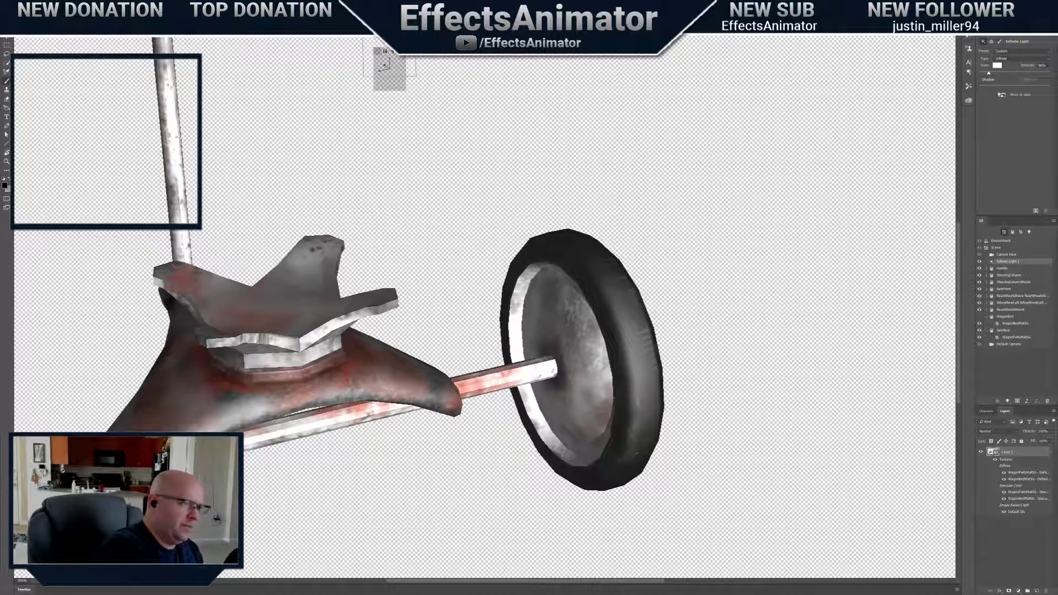
left_click_drag(389, 49, 427, 93)
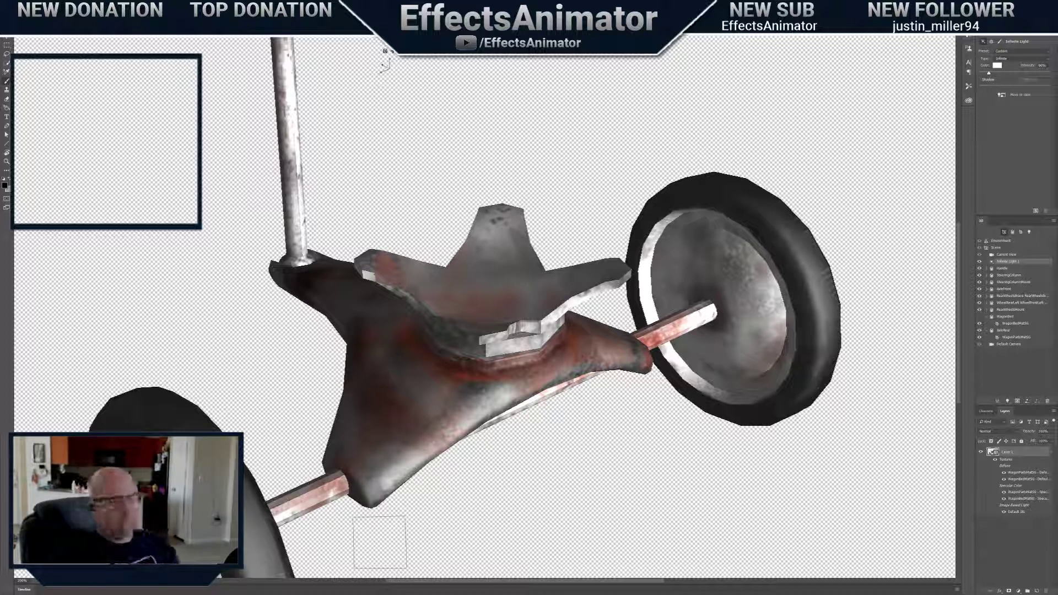
mouse_move(386, 52)
left_mouse_down()
mouse_move(408, 60)
mouse_move(396, 50)
left_mouse_up()
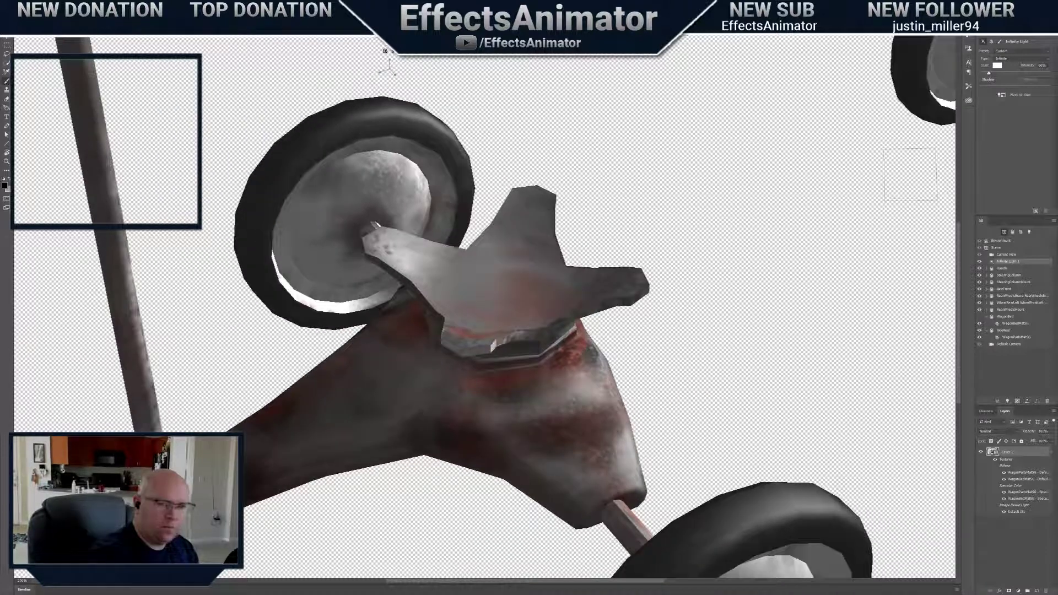
left_click(1002, 95)
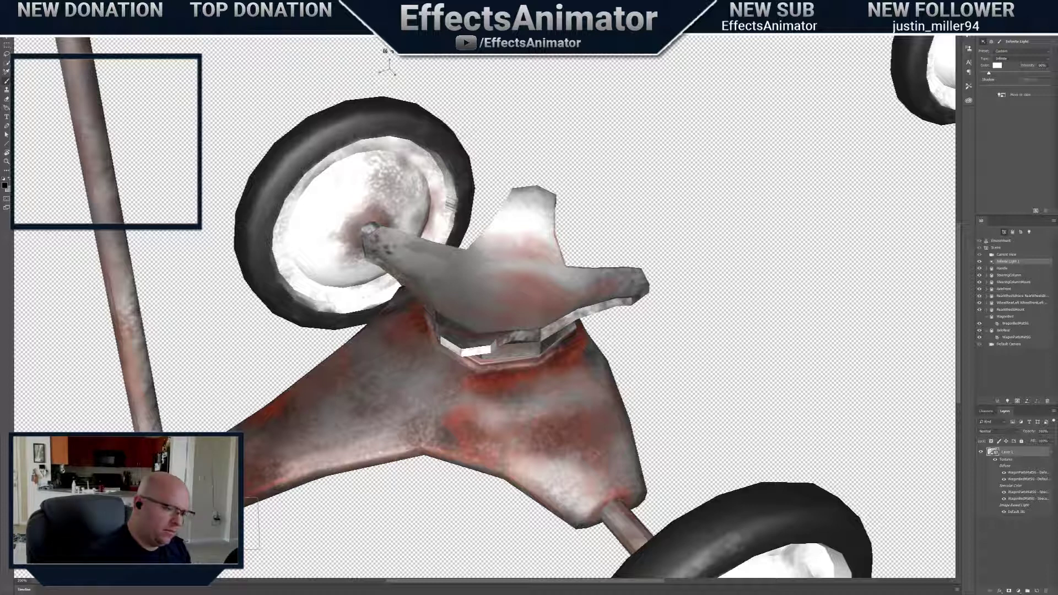
Examine the handle, steering column, rear axle frame and front wheel for rust that still looks shiny
left_click_drag(399, 51, 399, 87)
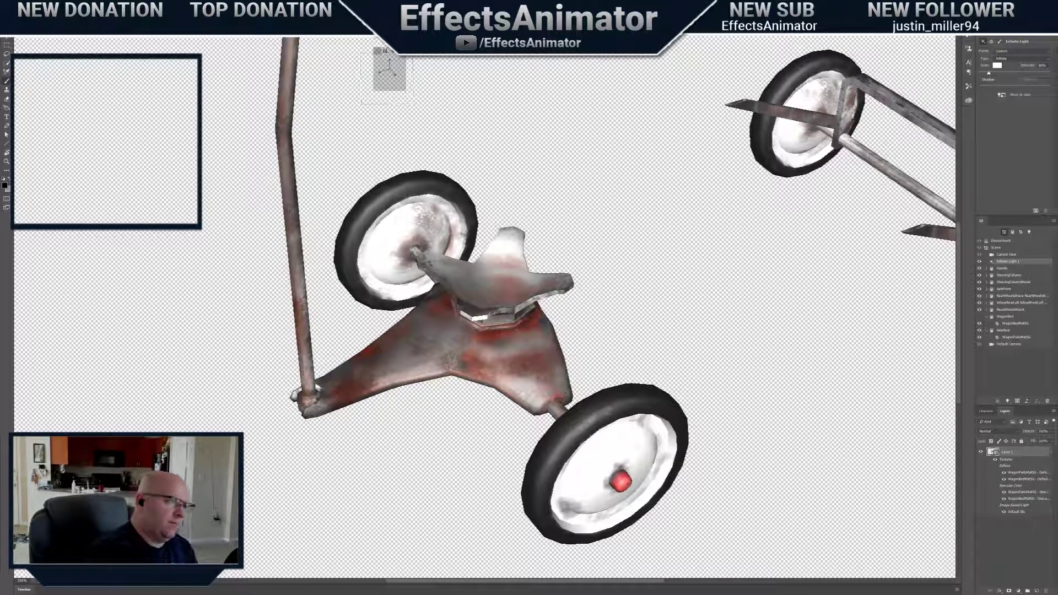
left_click_drag(392, 51, 410, 194)
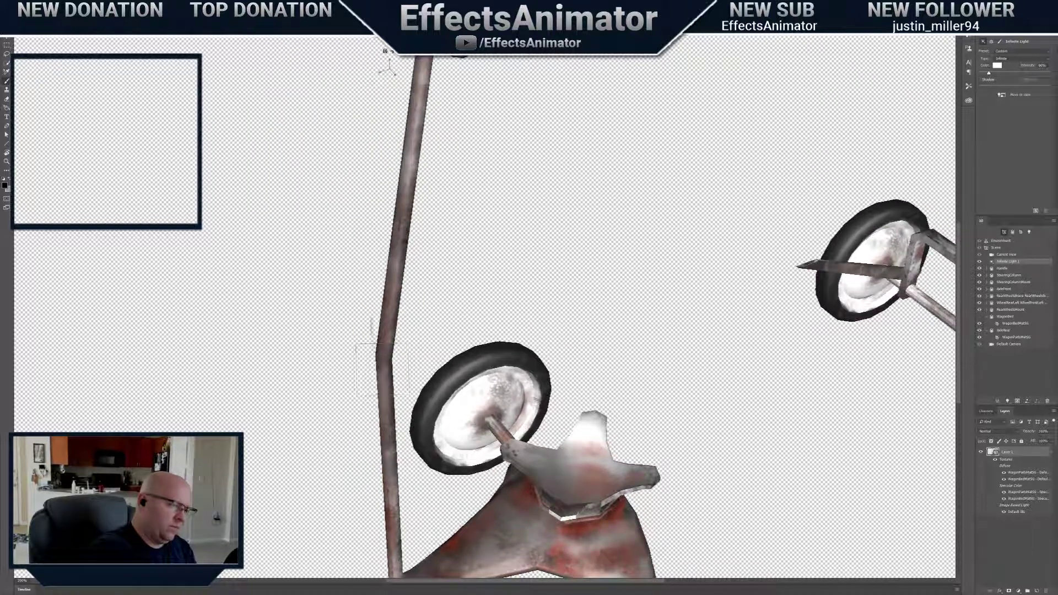
left_click_drag(392, 52, 389, 227)
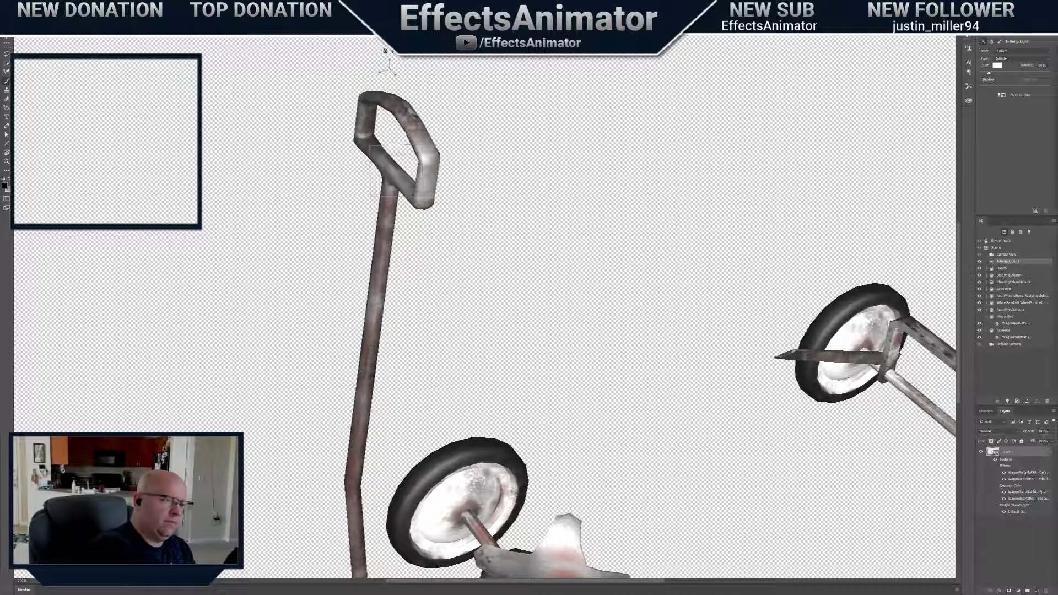
left_click_drag(398, 51, 462, 212)
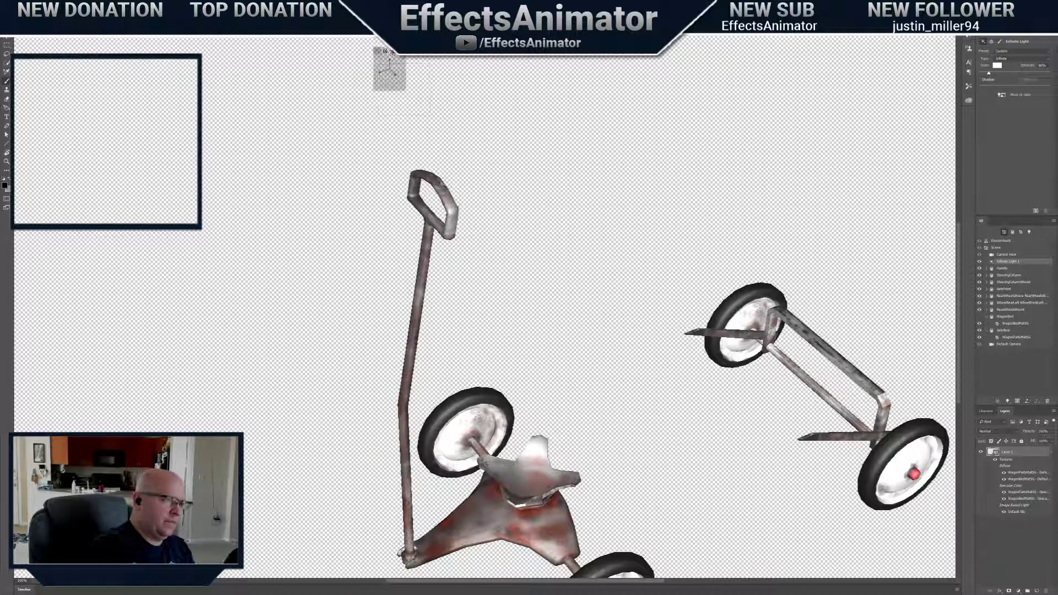
left_click_drag(392, 52, 345, 17)
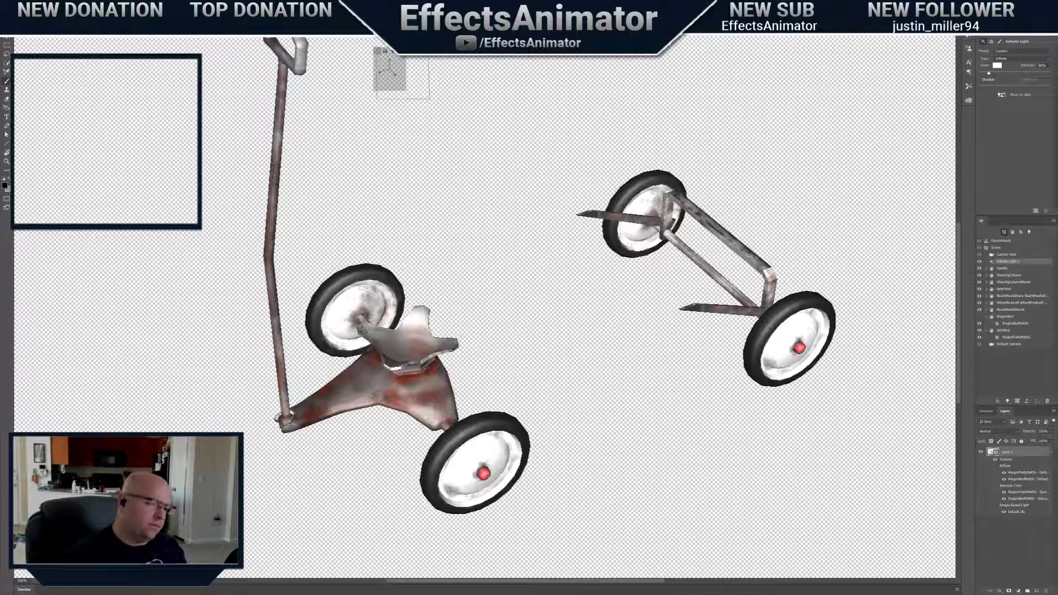
left_click_drag(391, 51, 373, 6)
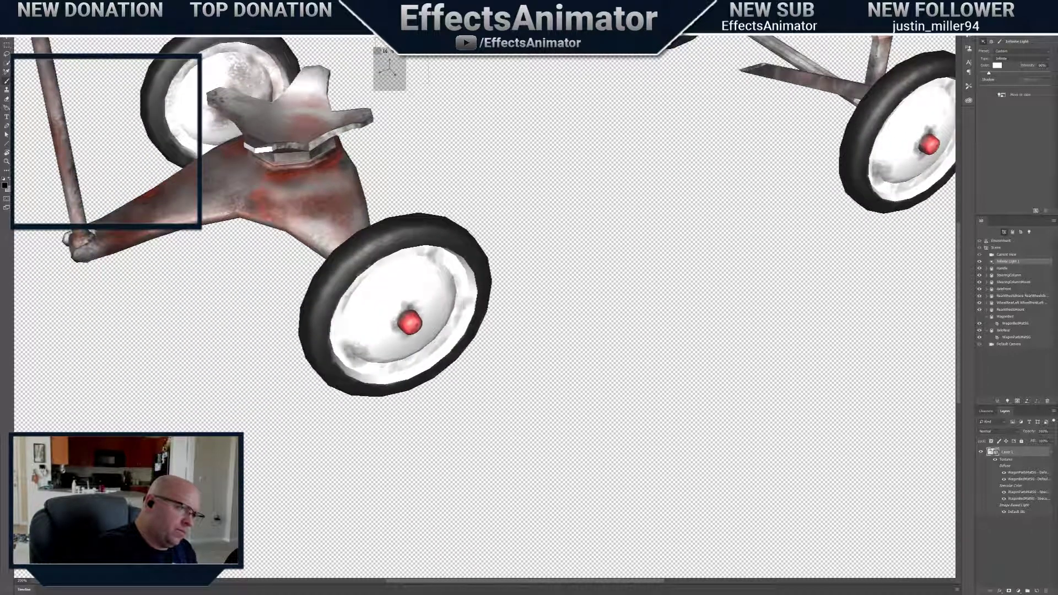
left_click_drag(392, 51, 504, 15)
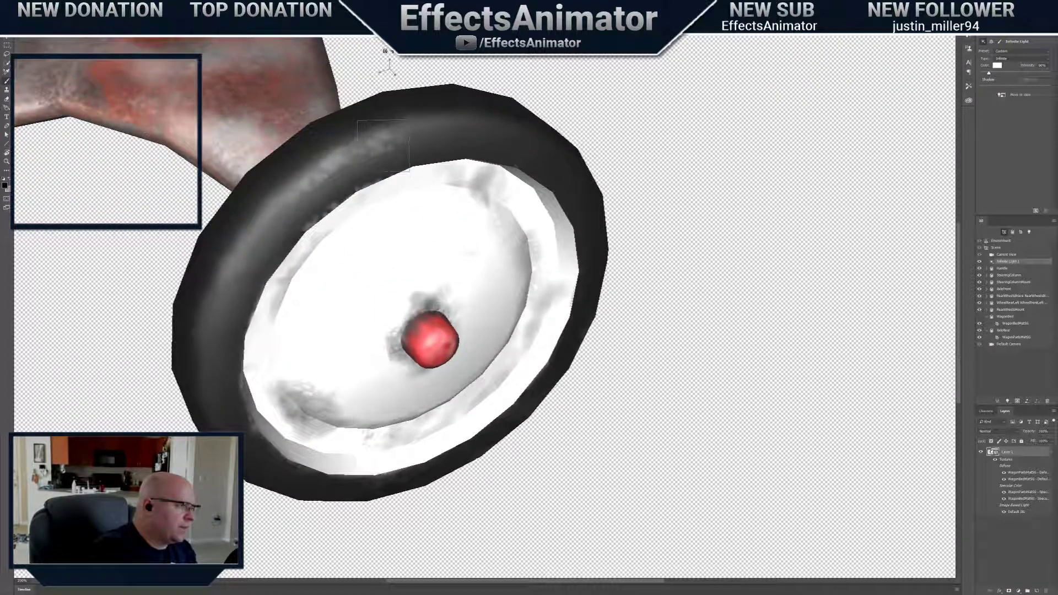
left_click_drag(385, 51, 370, 10)
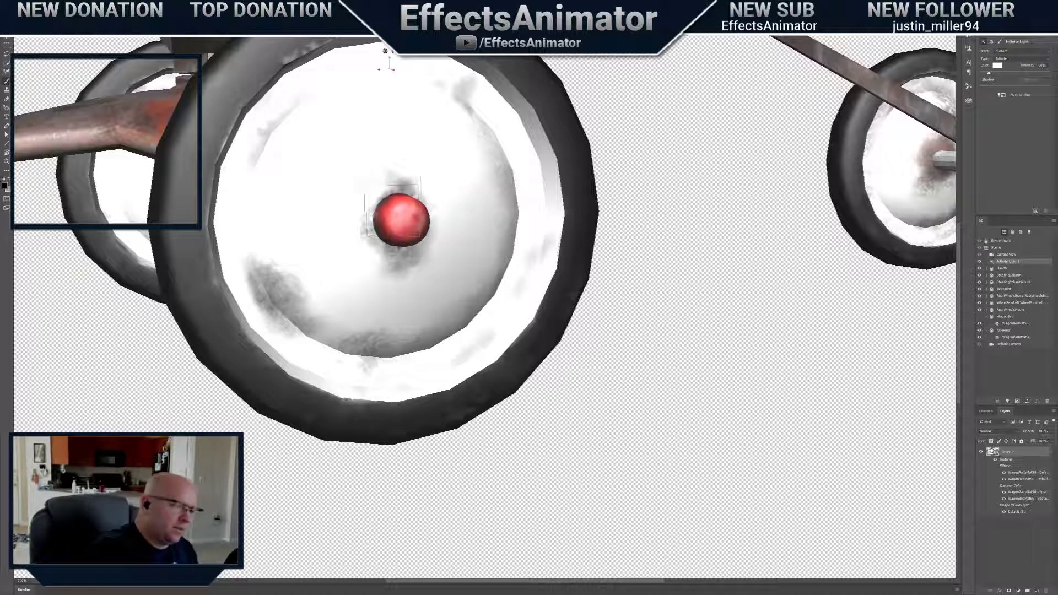
Shrink the brush and darken the specular on the rust around the front wheel's hub and the outer edge of its disc
right_click(407, 177)
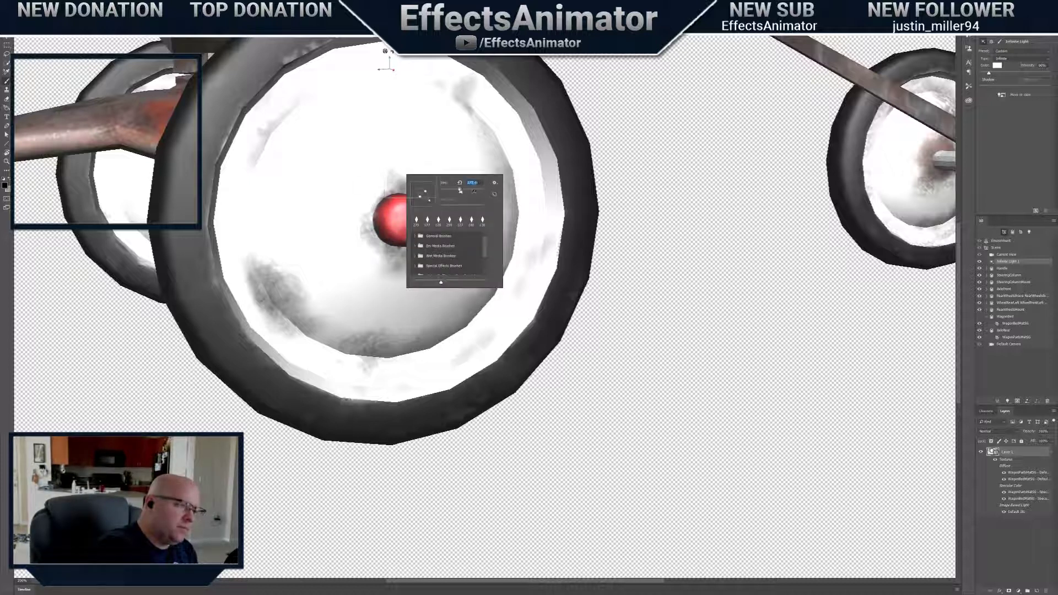
left_click(401, 183)
left_click(405, 187)
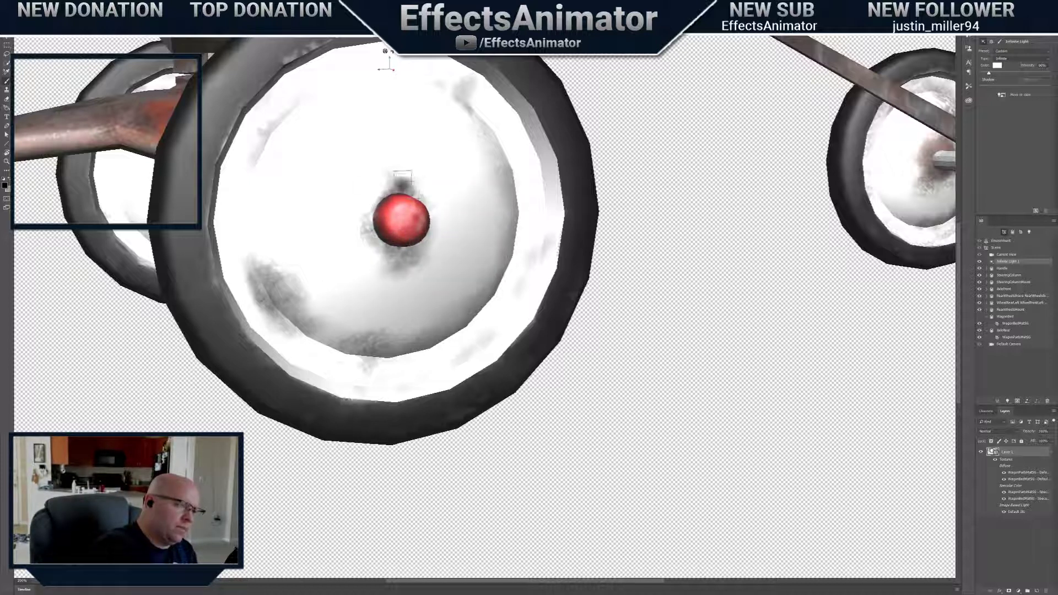
left_click_drag(468, 89, 469, 89)
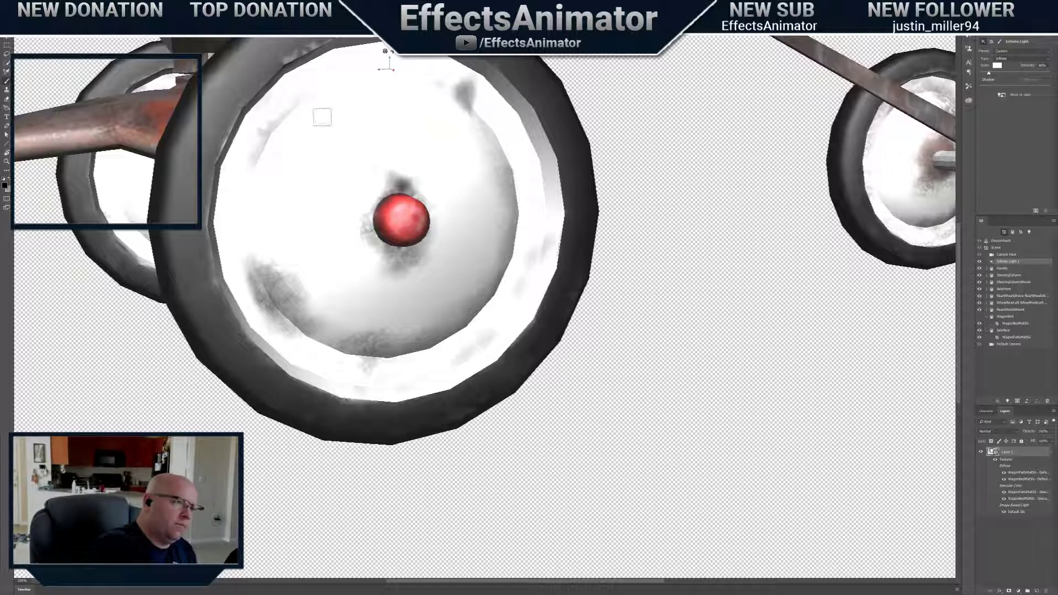
mouse_move(265, 137)
left_mouse_down()
mouse_move(279, 128)
mouse_move(274, 143)
left_mouse_up()
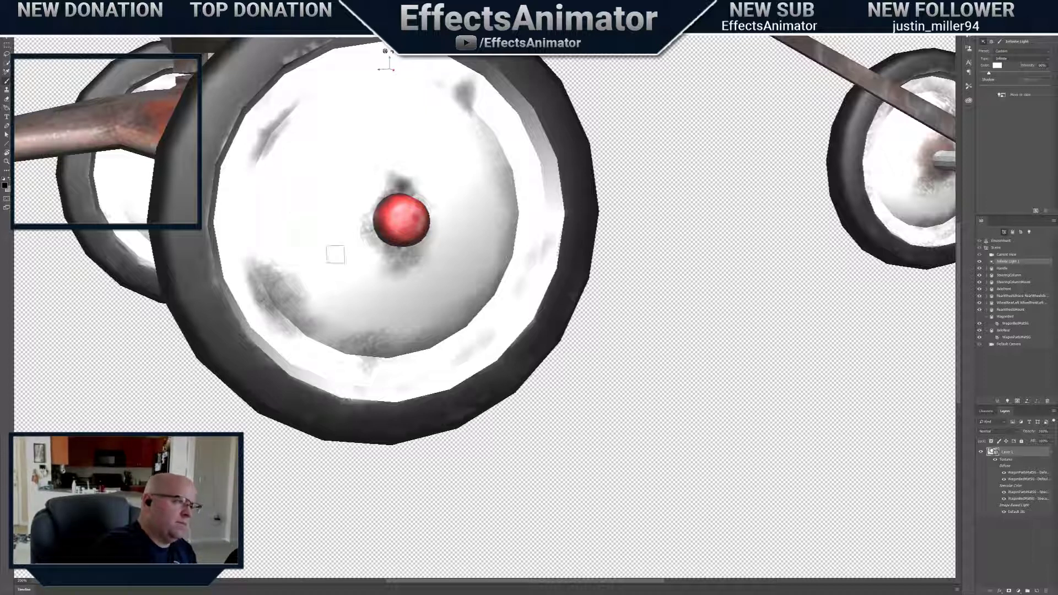
mouse_move(403, 263)
left_mouse_down()
mouse_move(371, 234)
mouse_move(385, 261)
left_mouse_up()
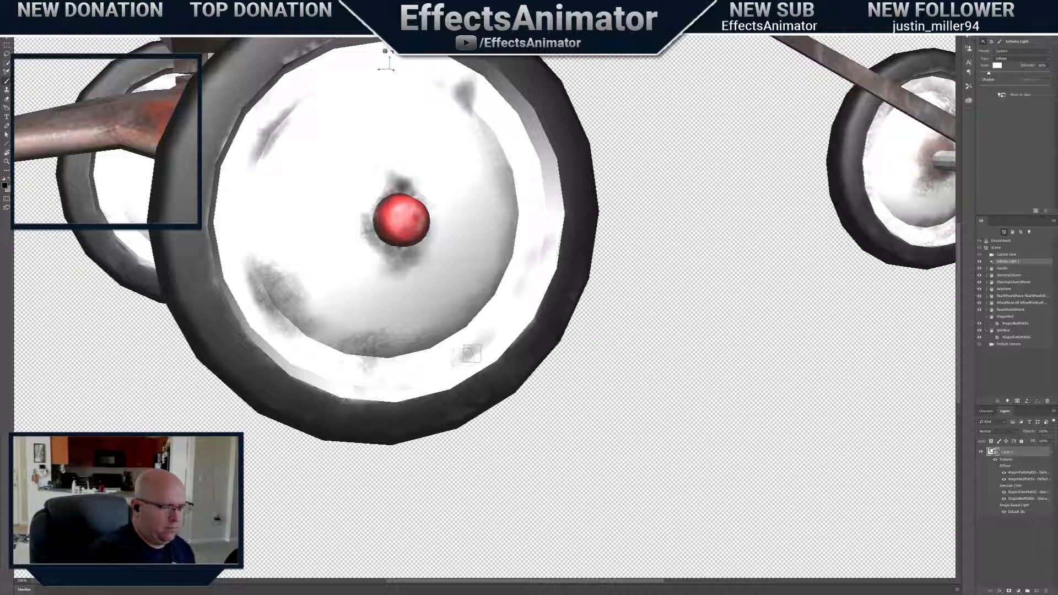
Enlarge the brush slightly for dulling the rust patches along the front wheel's rim
right_click(480, 348)
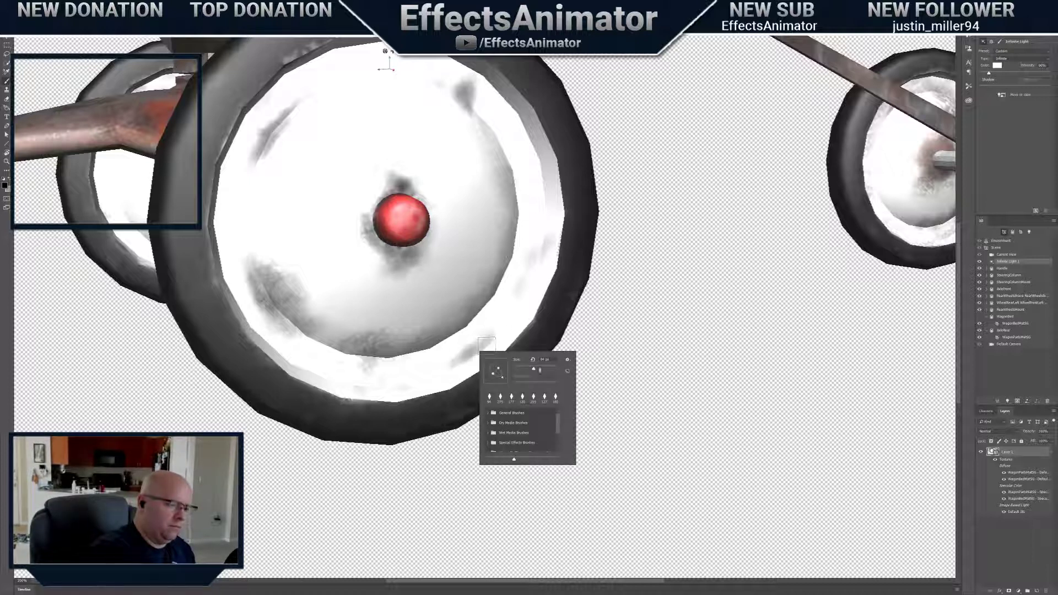
left_click_drag(541, 371, 542, 369)
key("Return")
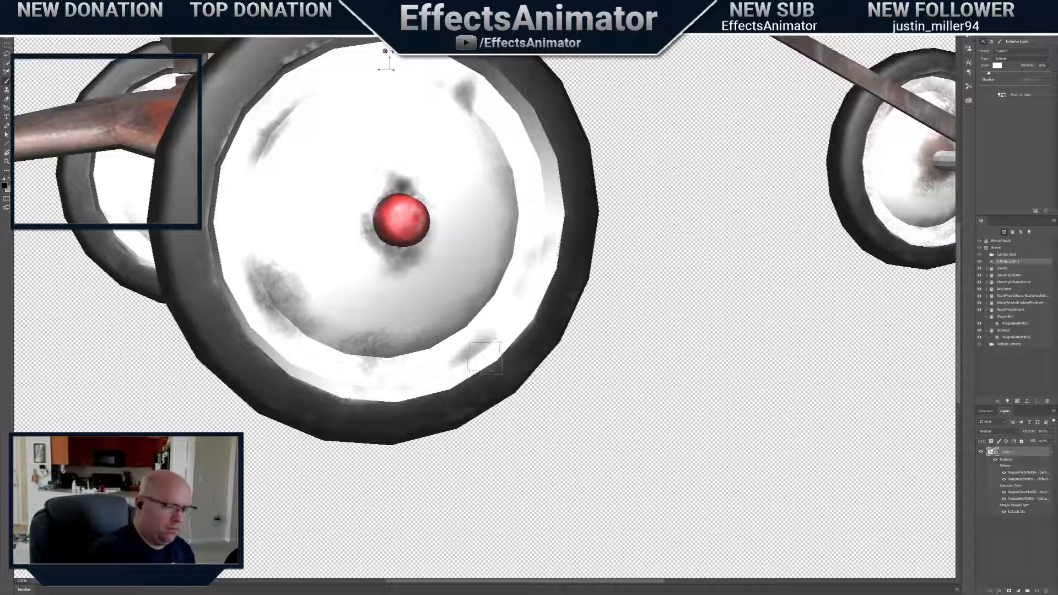
Display the 3D paint settings and paint the front wheel's red hub cap with a lighter gray specular
left_click_drag(385, 52, 393, 71)
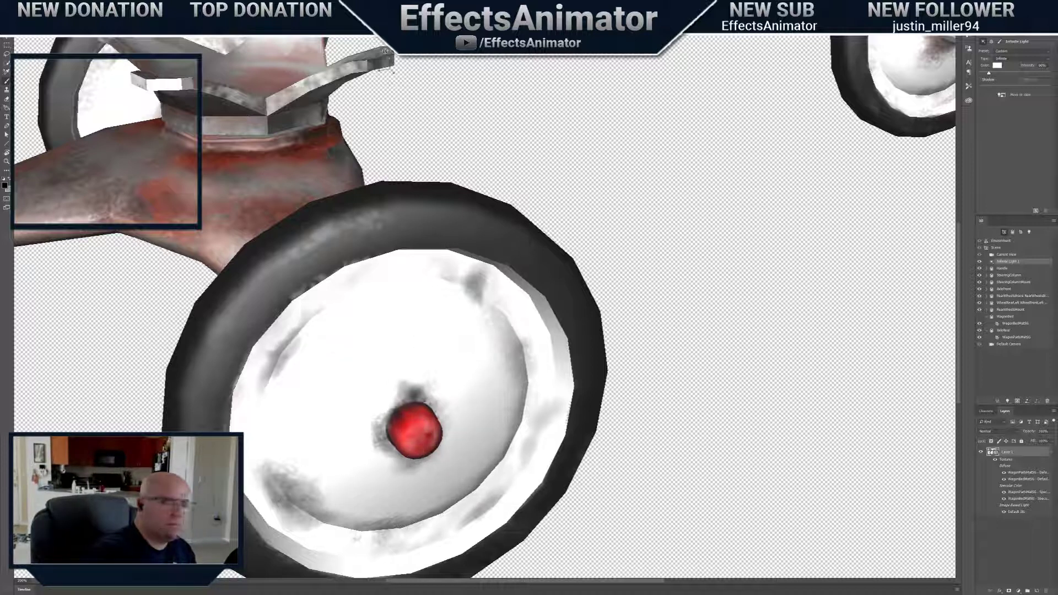
left_click(1000, 43)
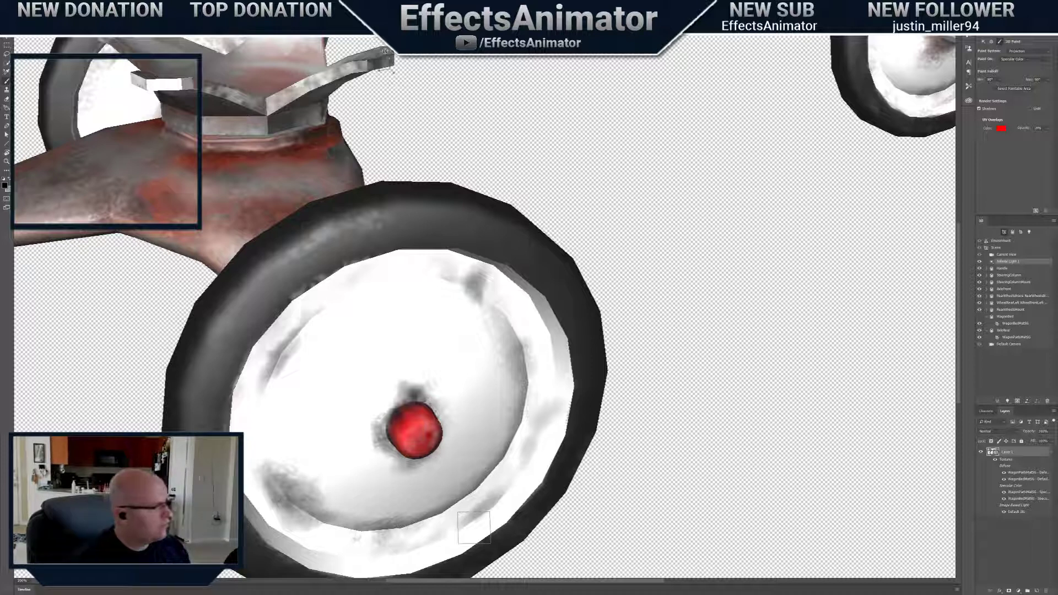
mouse_move(420, 426)
left_mouse_down()
mouse_move(412, 418)
mouse_move(436, 429)
mouse_move(434, 457)
mouse_move(423, 447)
left_mouse_up()
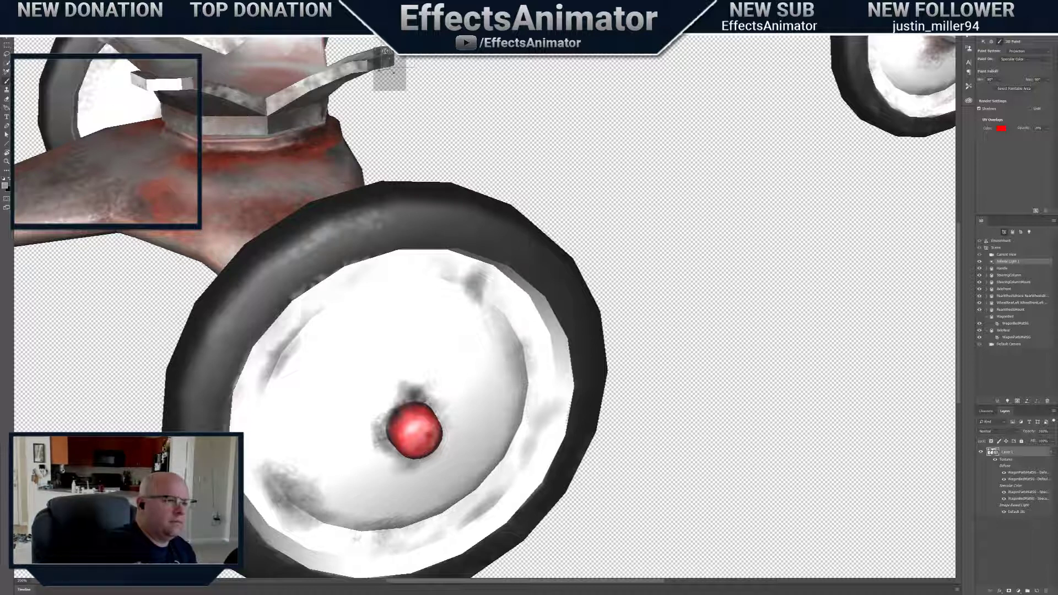
Examine the shine on the wheels, front axle yoke, handle and rear frame from farther away
scroll(386, 51, "down", 5)
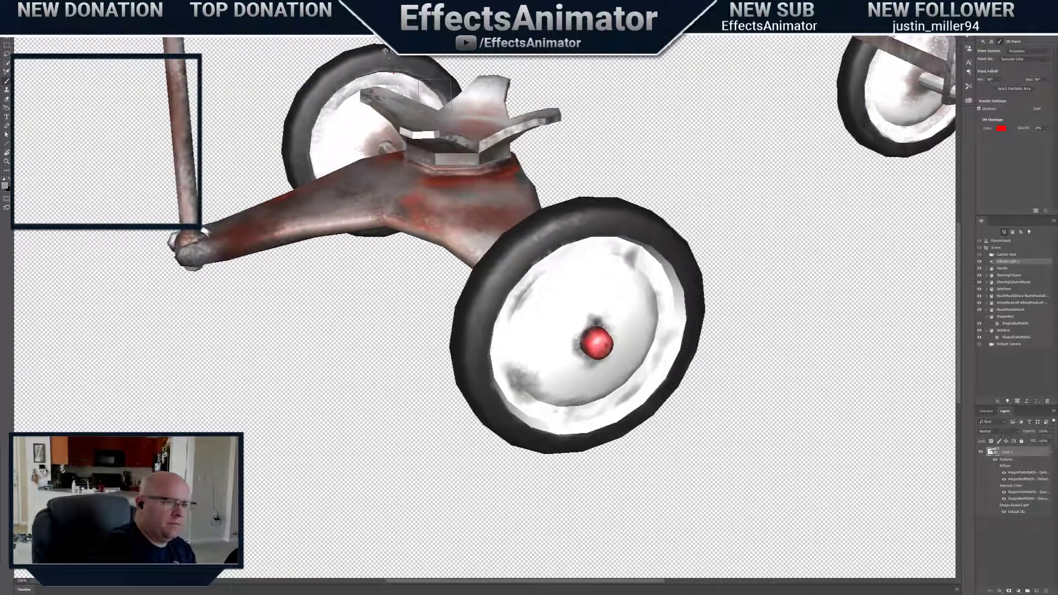
left_click_drag(392, 51, 383, 55)
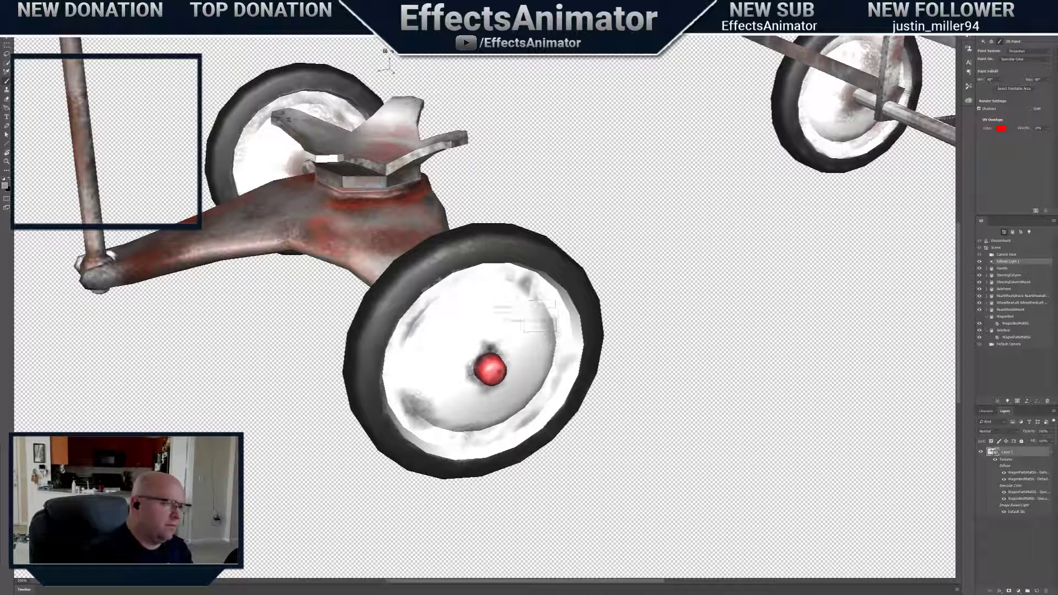
left_click_drag(394, 51, 257, 138)
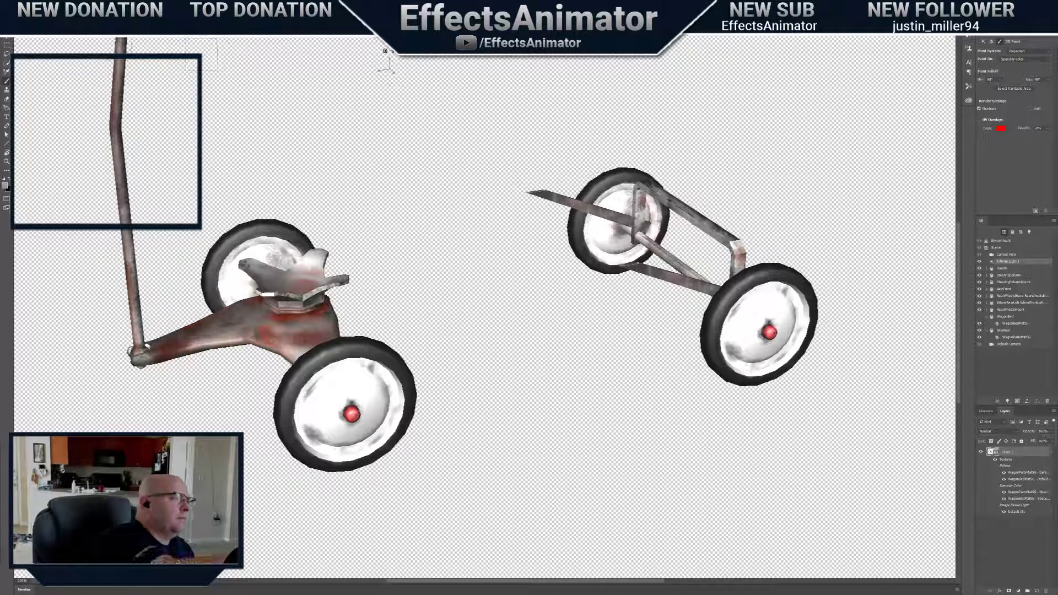
left_click_drag(392, 52, 398, 111)
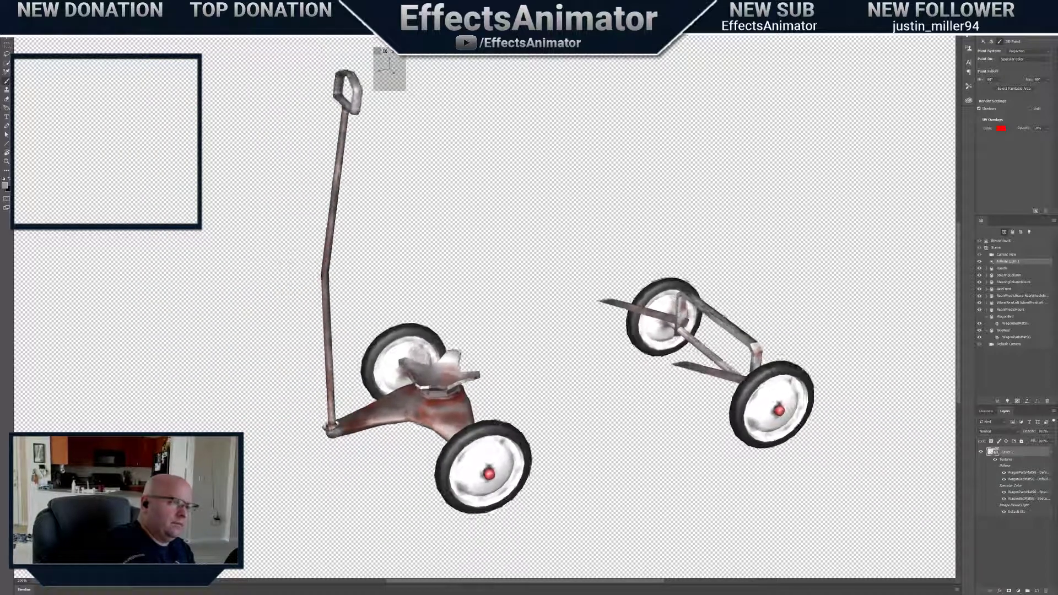
Check the wagon model in Maya and, back in Photoshop, show the wagon bed and select its material
left_click_drag(393, 51, 282, 55)
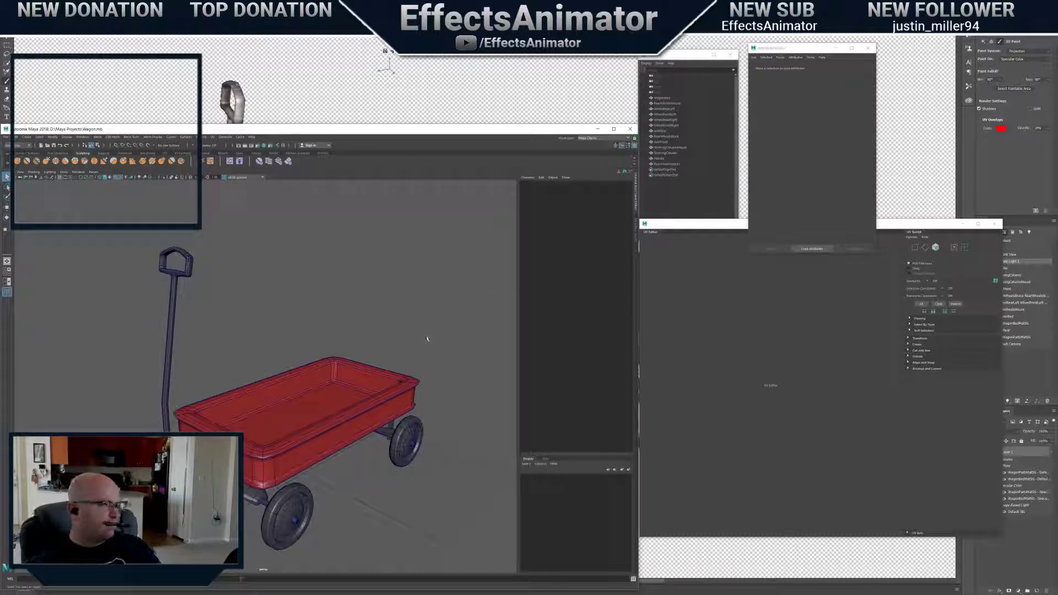
middle_click_drag(427, 339, 439, 292, "alt")
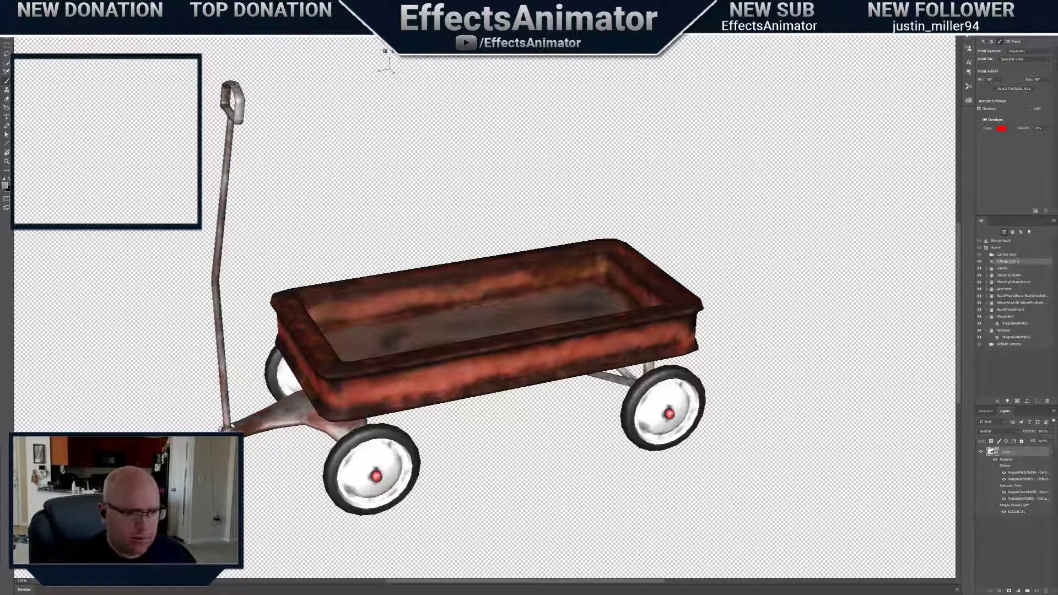
left_click(1015, 323)
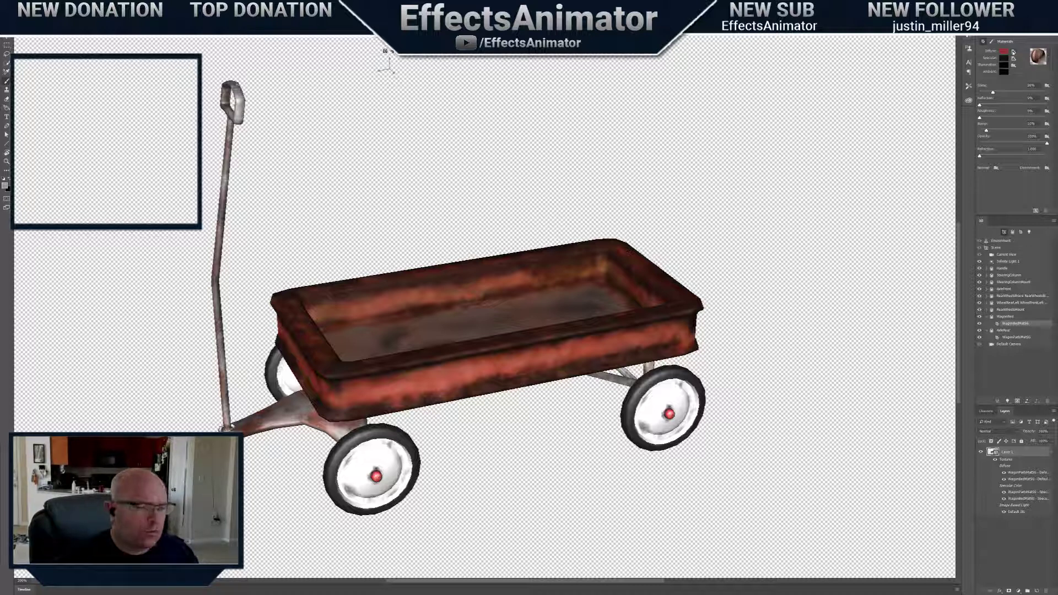
Open the diffuse texture of the wagon bed material for editing
mouse_move(1013, 52)
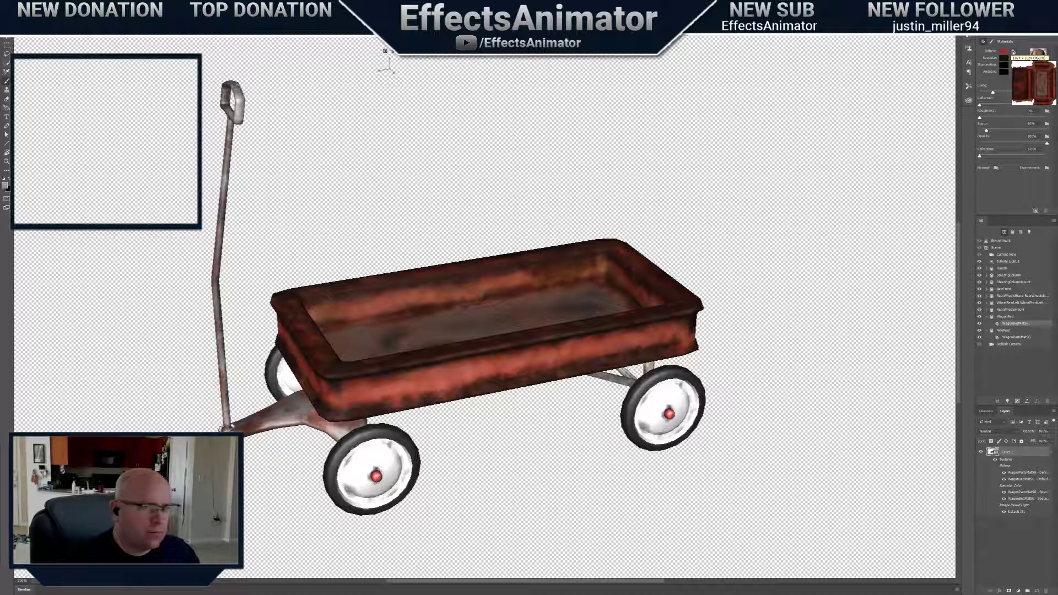
left_click(1013, 52)
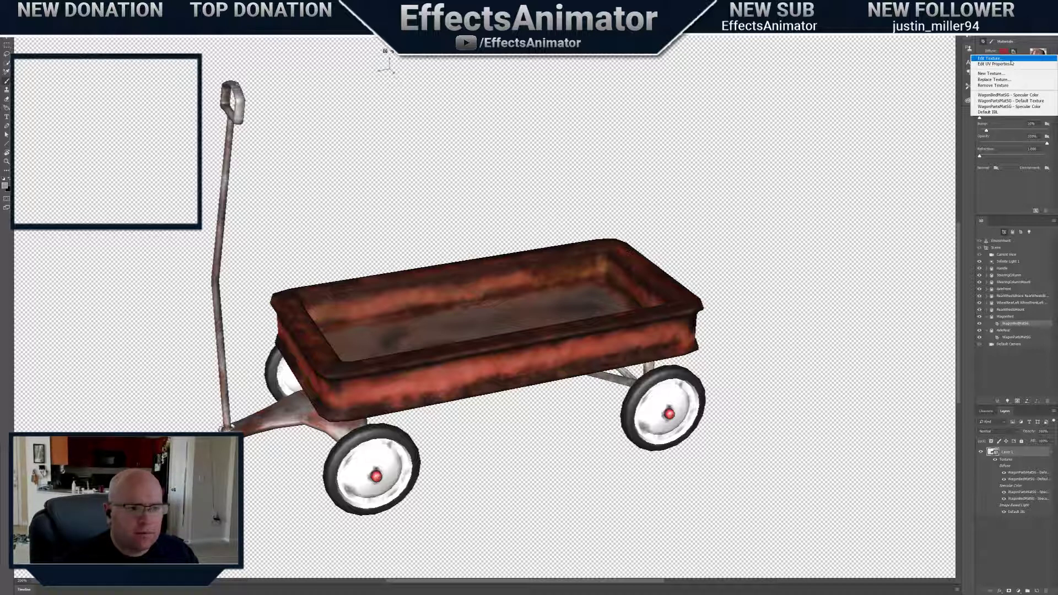
left_click(1011, 59)
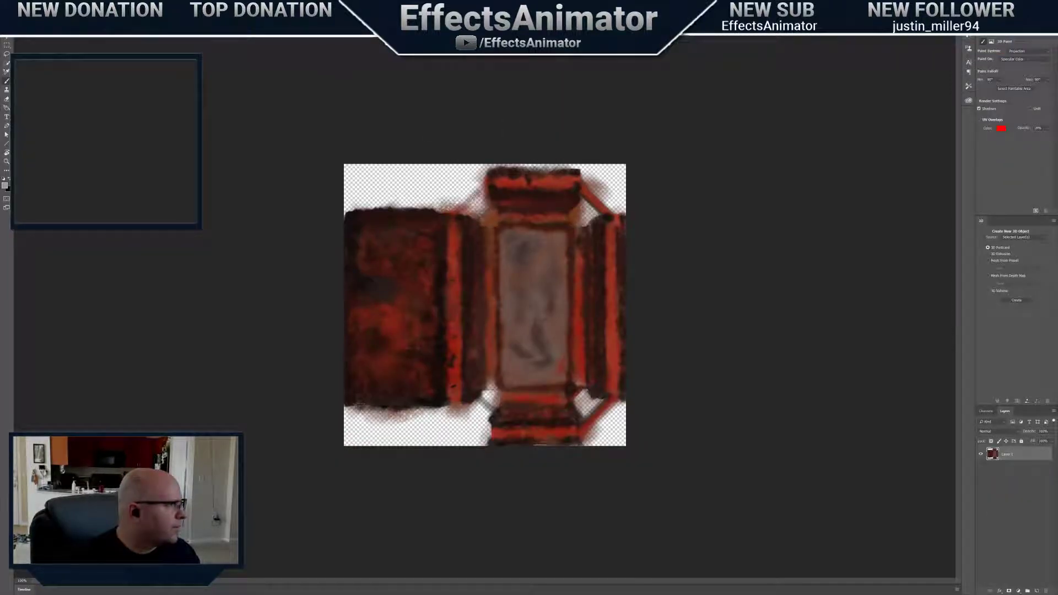
Start saving the bed's diffuse texture as a new file in the Maya Projects\Wagon folder on the WorkingFiles (D:) drive
left_click(18, 4)
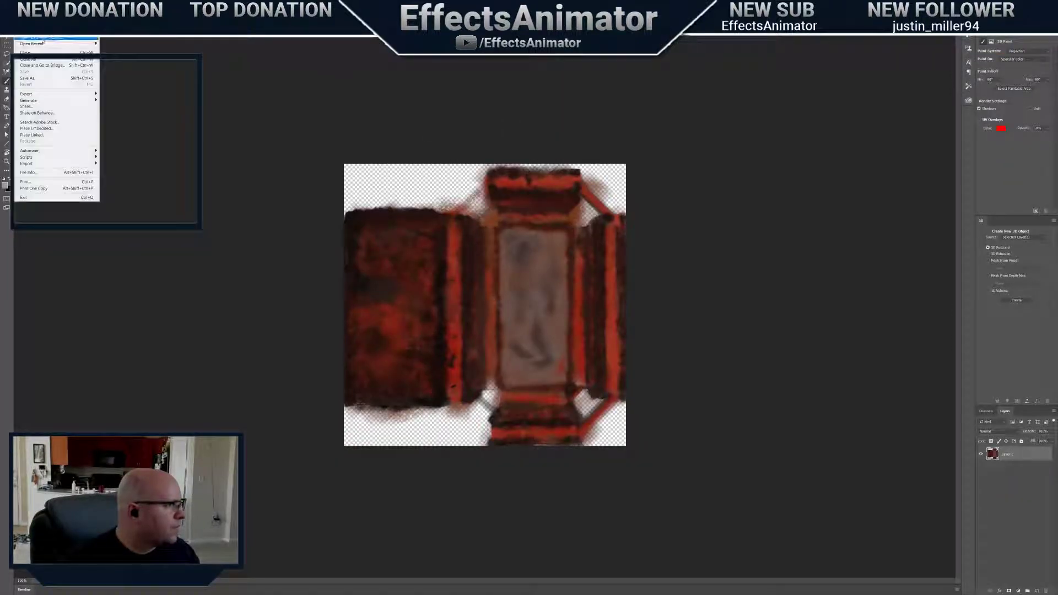
left_click(56, 78)
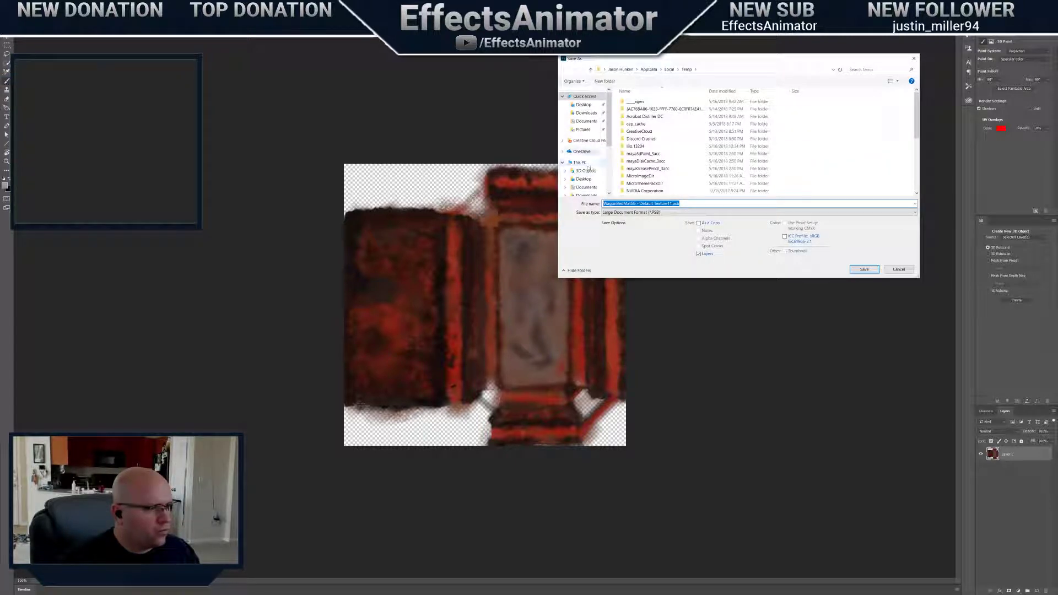
scroll(597, 121, "down", 3)
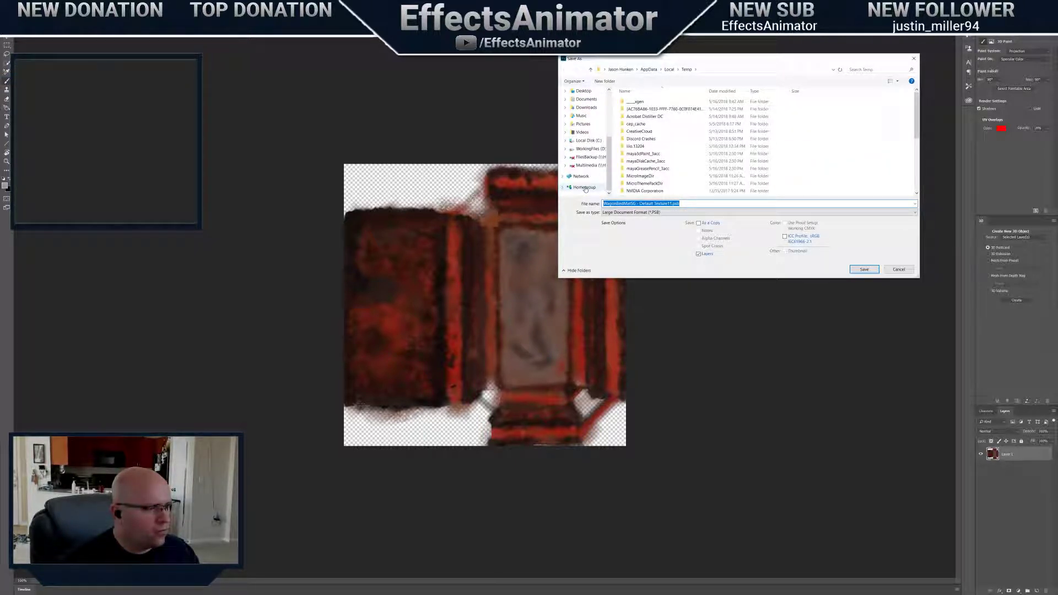
left_click(598, 166)
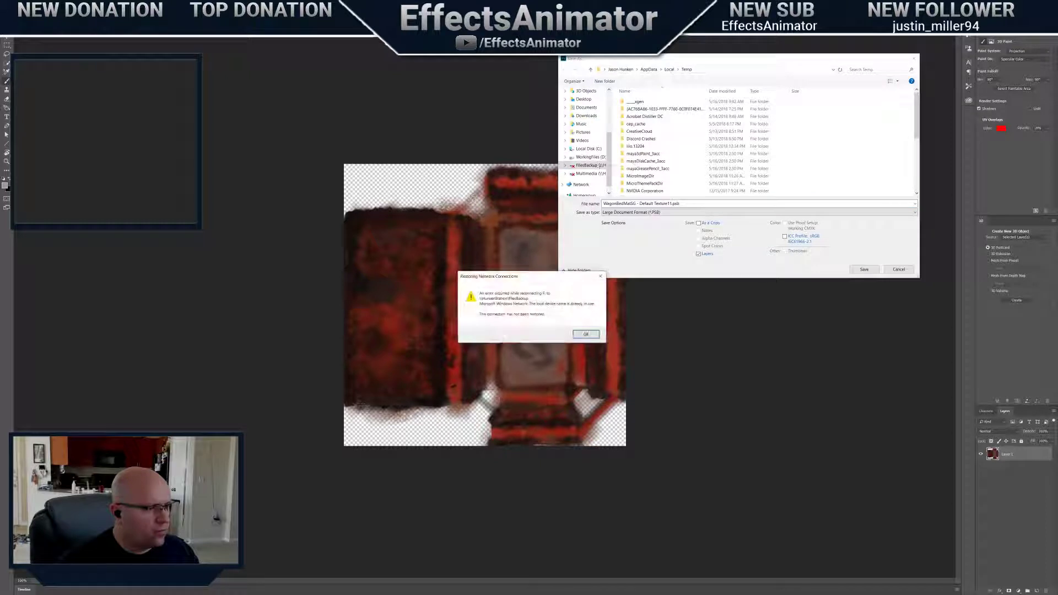
key("Return")
left_click(589, 157)
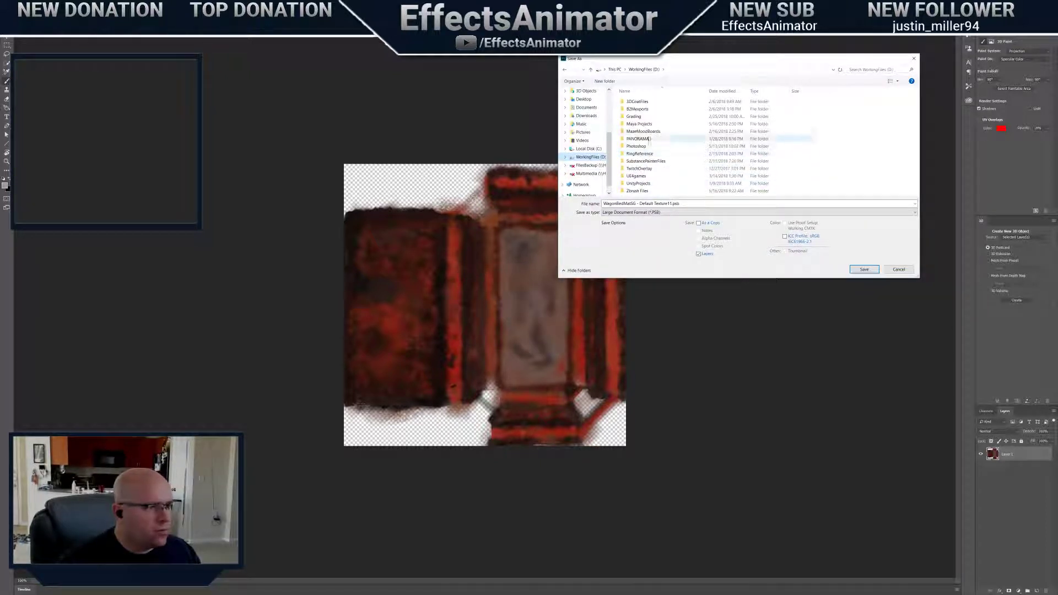
double_click(648, 124)
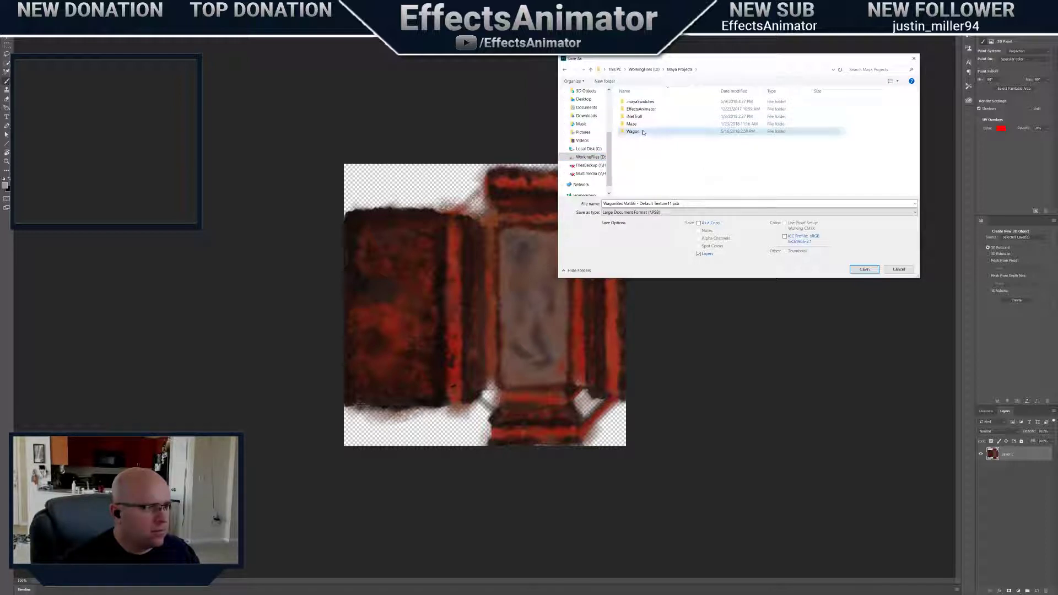
double_click(634, 131)
Save the bed's diffuse texture as a maximum-quality JPEG named WagonBedColor
left_click(671, 212)
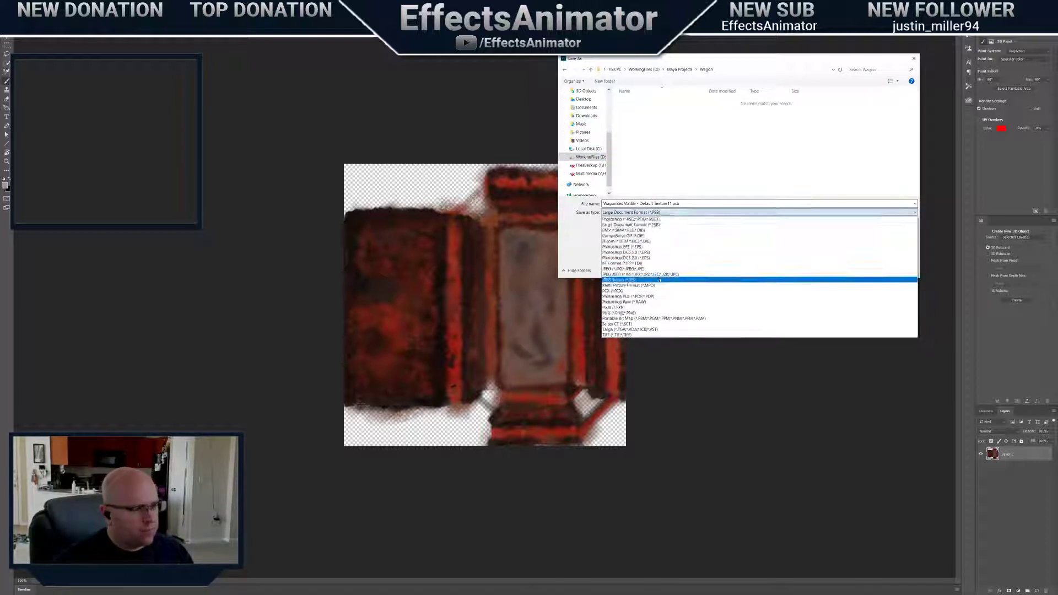
left_click(689, 268)
left_click(673, 203)
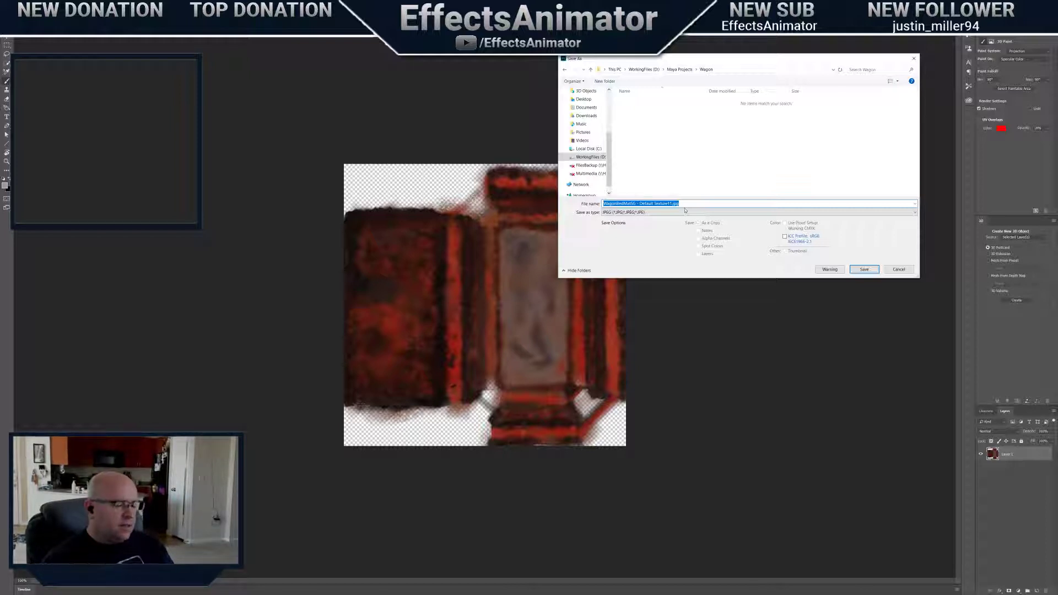
type("Wag")
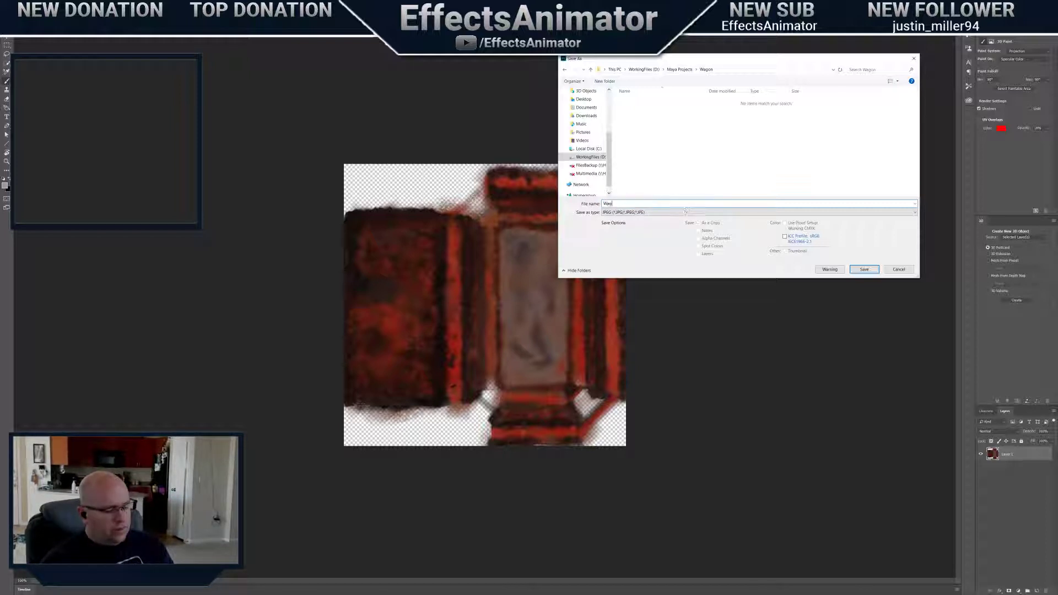
type("onBedD")
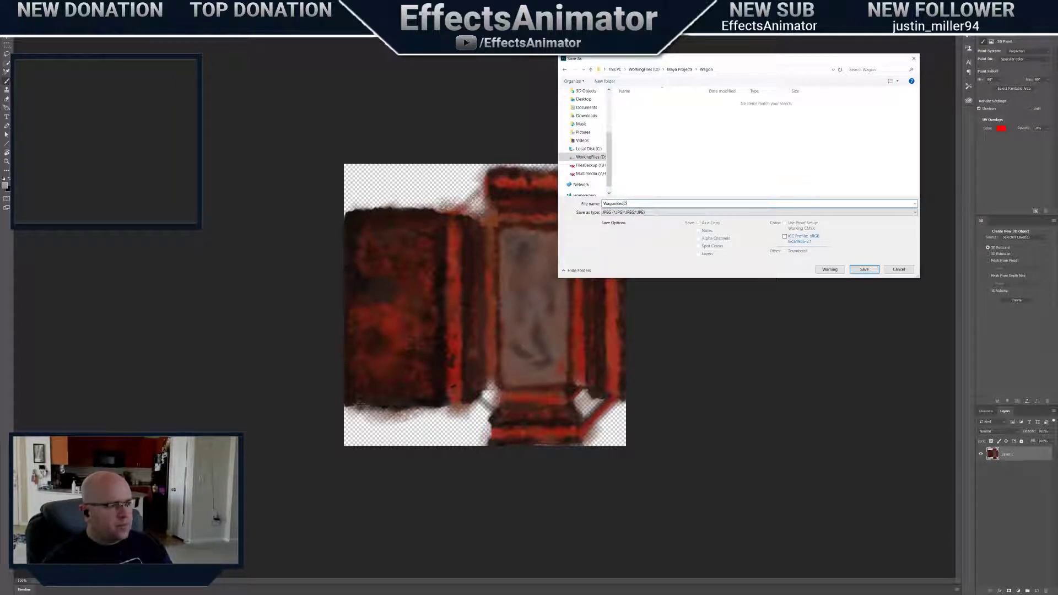
key("BackSpace")
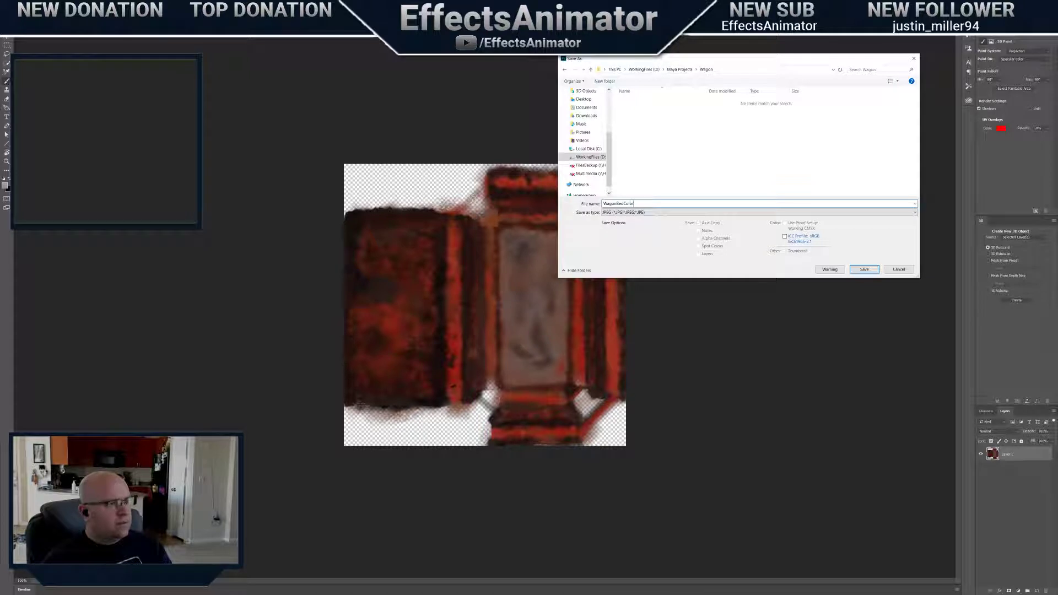
type("Color")
key("Return")
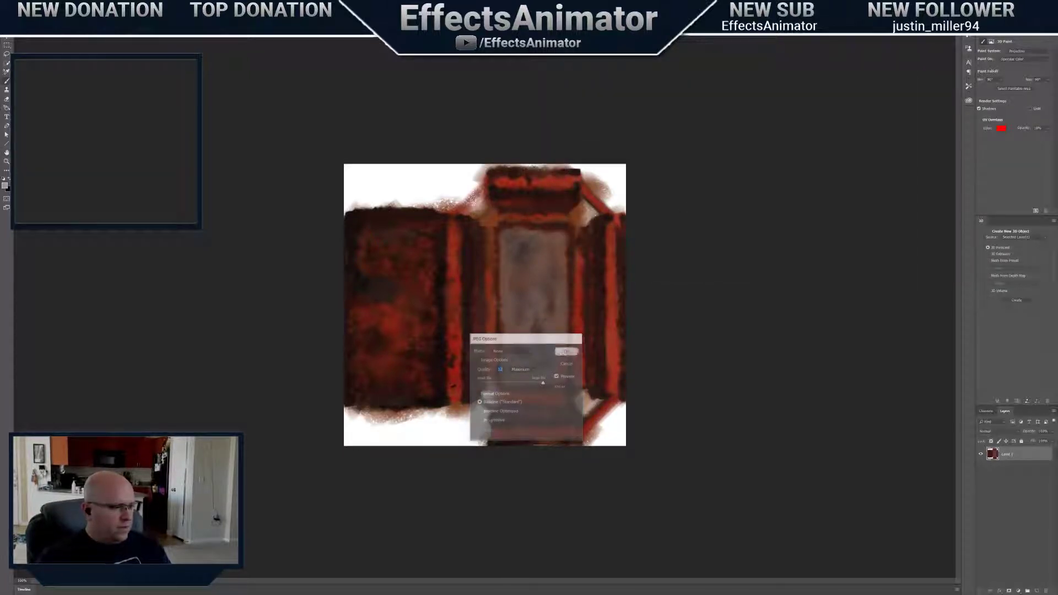
left_click(566, 351)
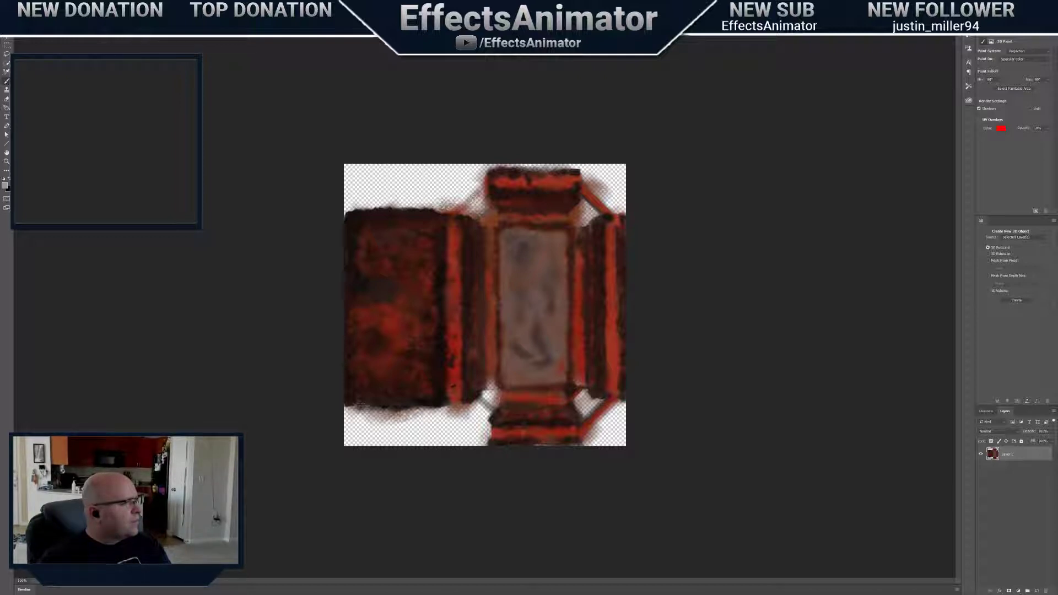
Return to the wagon document and open the specular texture of the wagon bed material
key("ctrl+Tab")
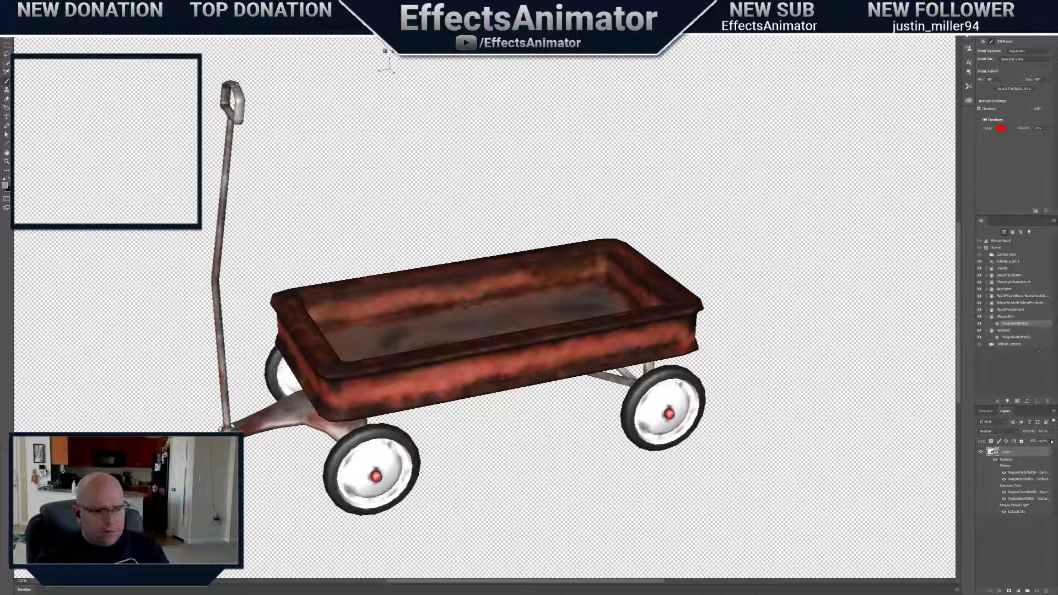
left_click(1012, 324)
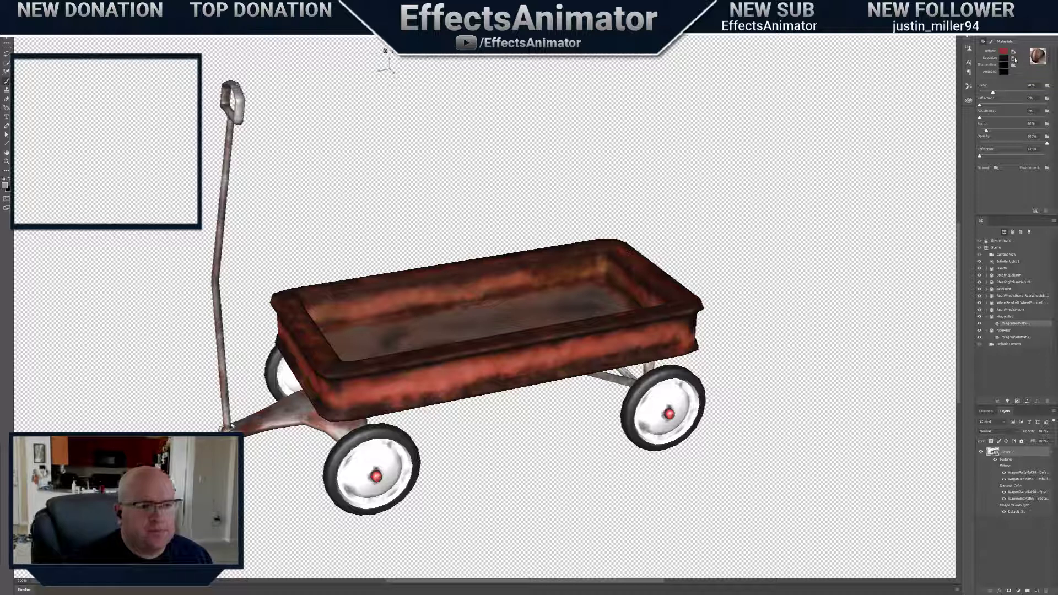
left_click(1014, 58)
left_click(992, 65)
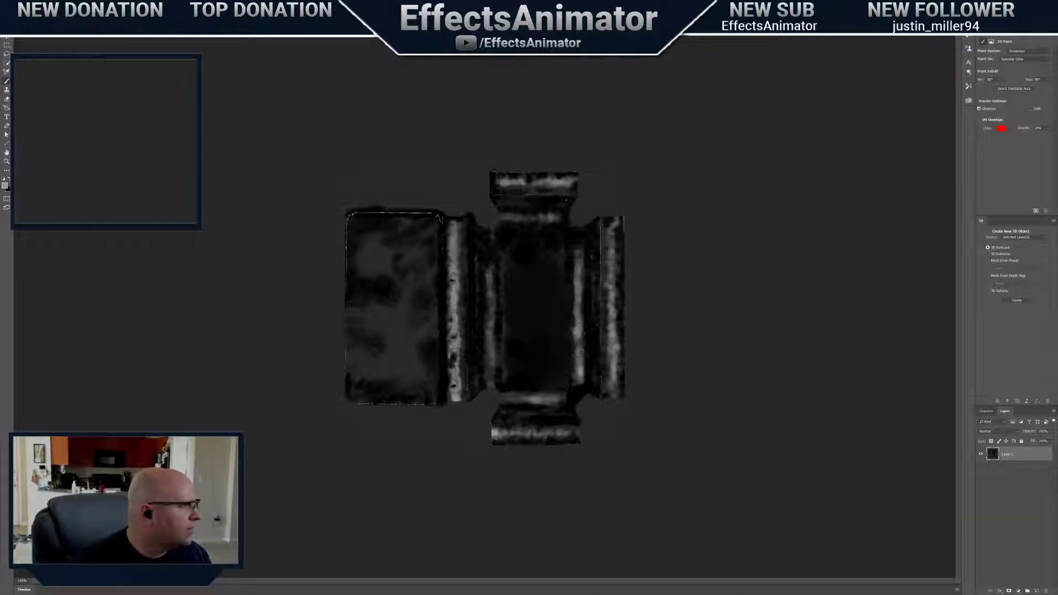
Start saving the bed's specular texture as a new file in the Maya Projects\Wagon folder on the WorkingFiles (D:) drive
left_click(23, 5)
left_click(45, 78)
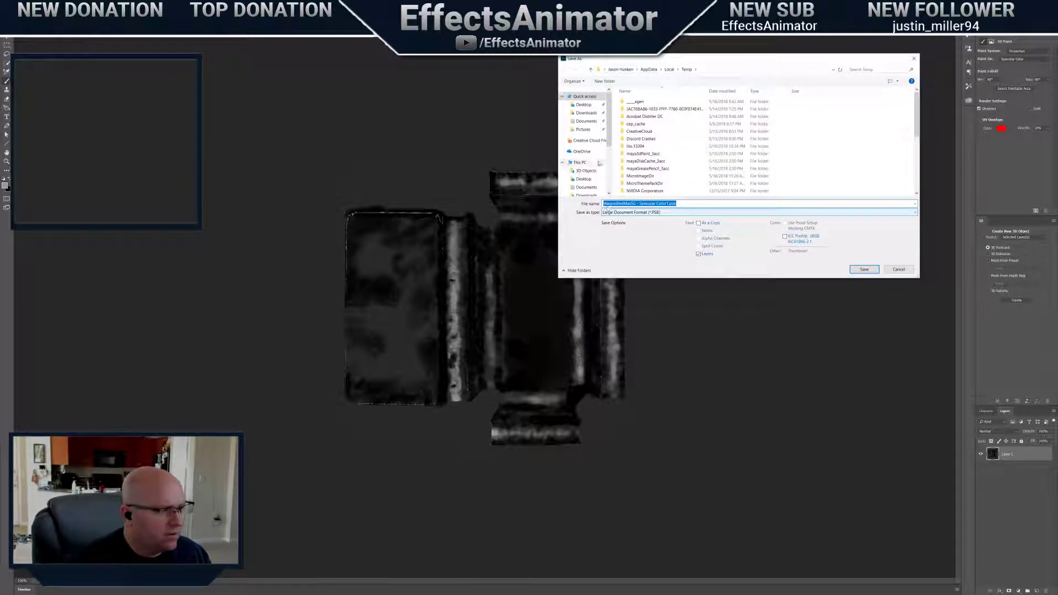
scroll(612, 147, "down", 3)
scroll(612, 147, "down", 2)
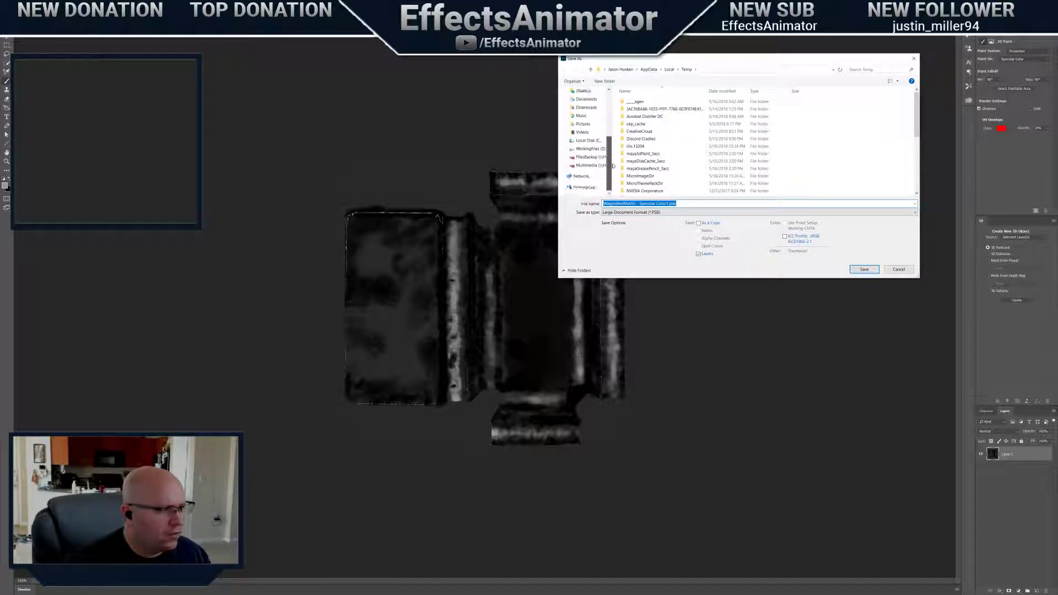
left_click(588, 148)
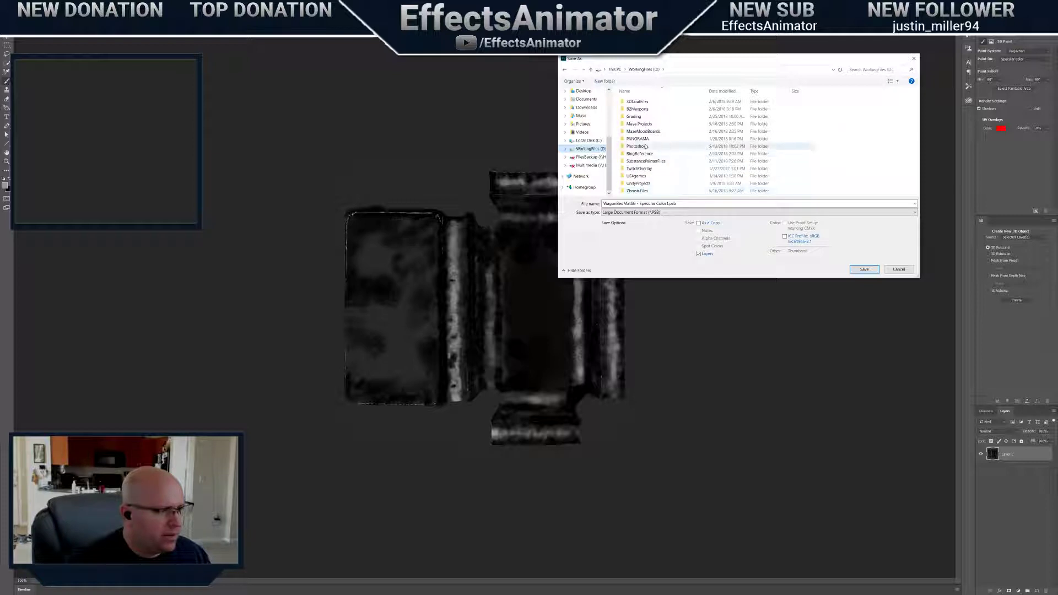
double_click(646, 123)
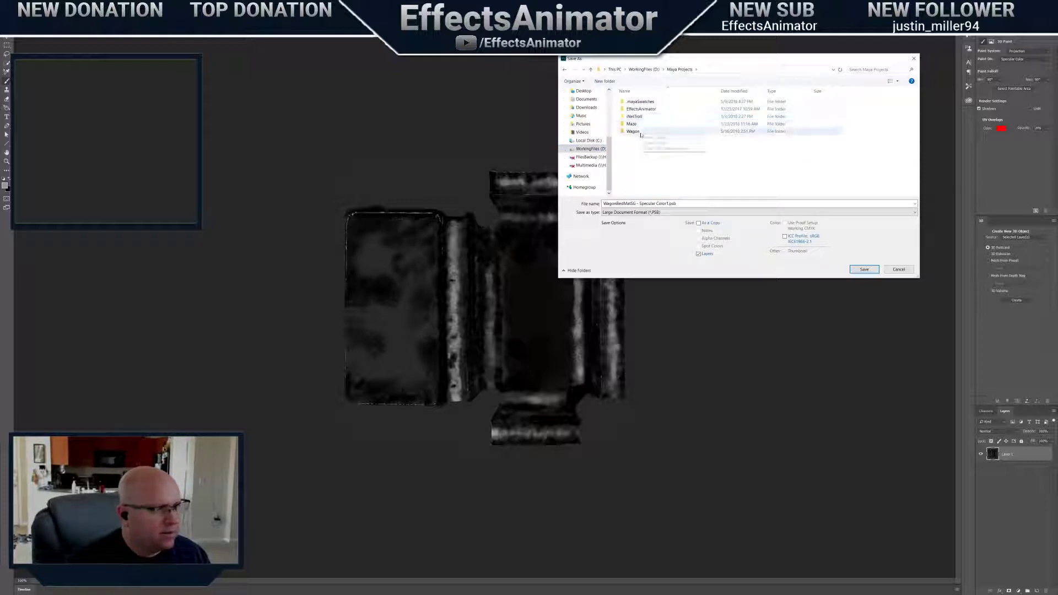
double_click(634, 131)
Save the bed's specular texture as a maximum-quality JPEG named WagonBedSpec.jpg
left_click(659, 212)
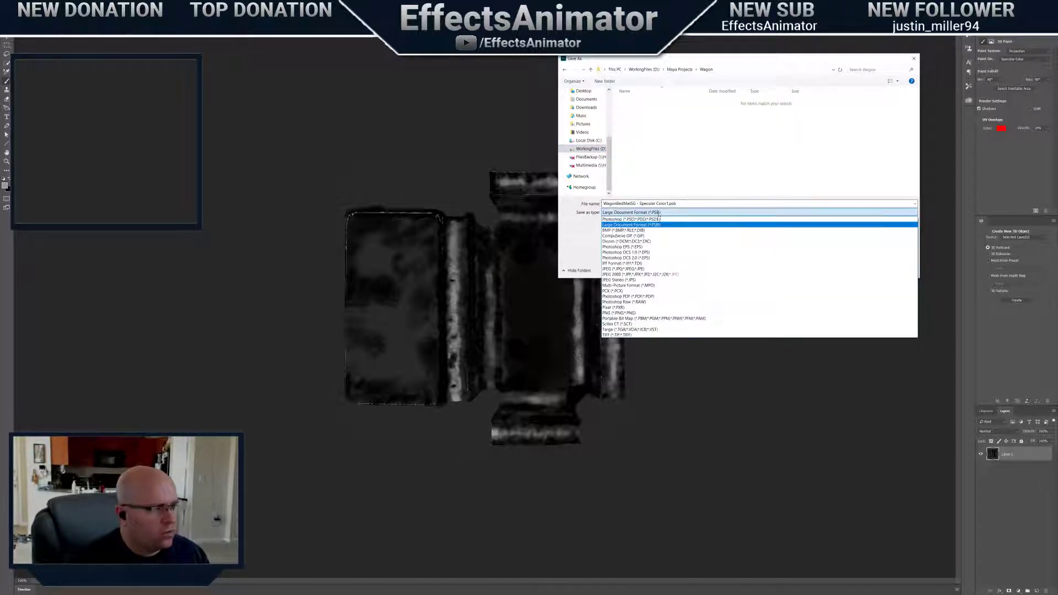
left_click(646, 268)
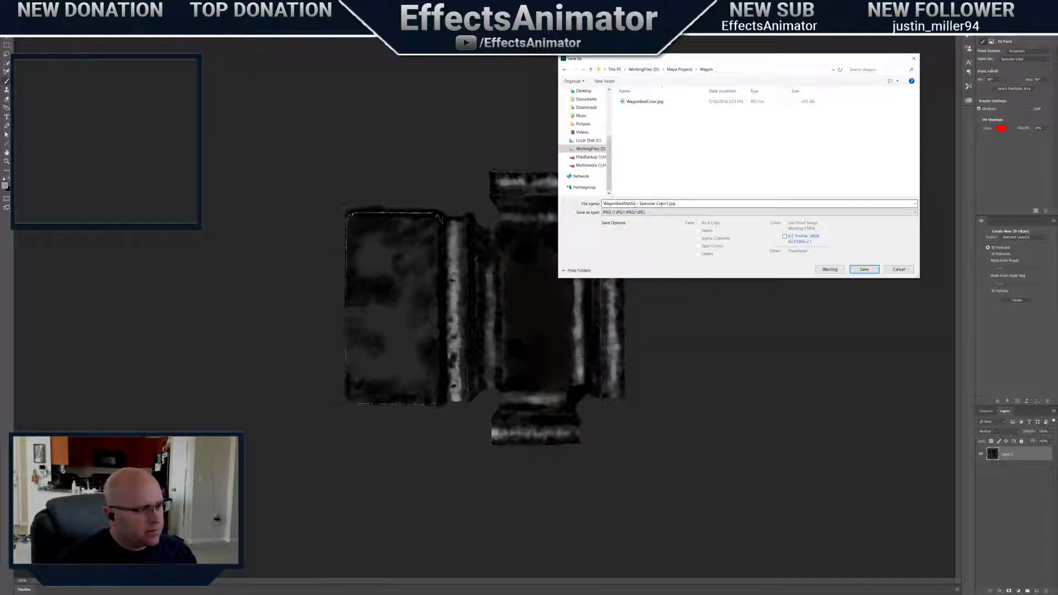
left_click(654, 102)
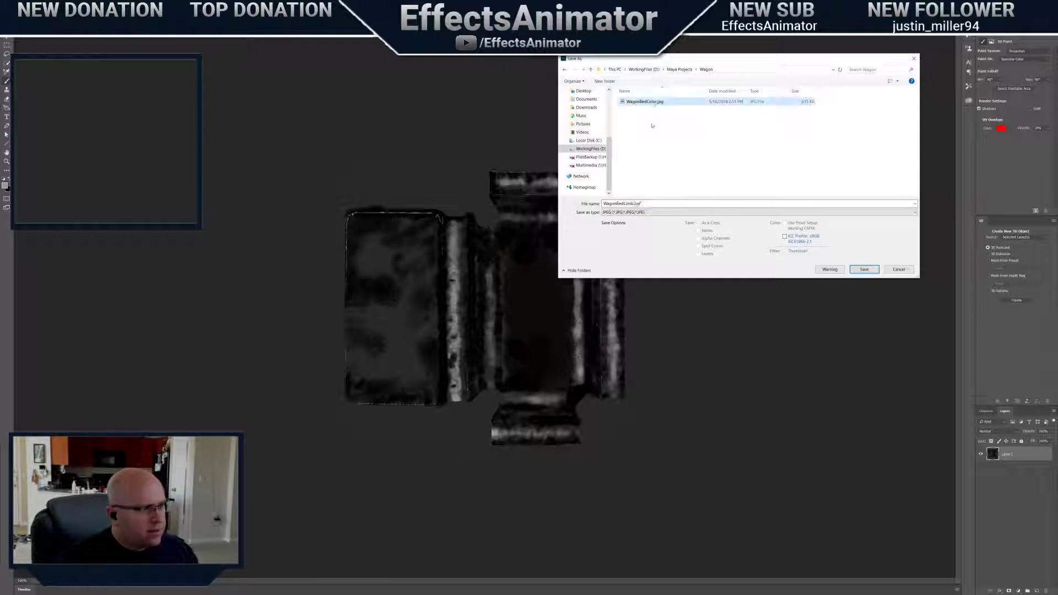
left_click(633, 205)
left_click(633, 205)
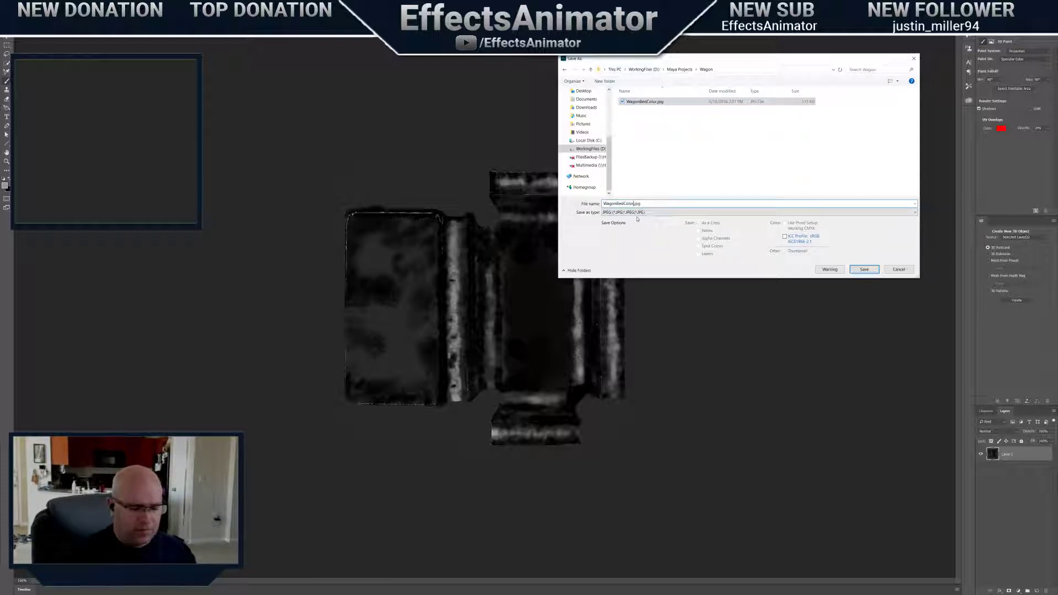
key("BackSpace")
key("BackSpace")
key("BackSpace")
key("BackSpace")
key("BackSpace")
type("Spec")
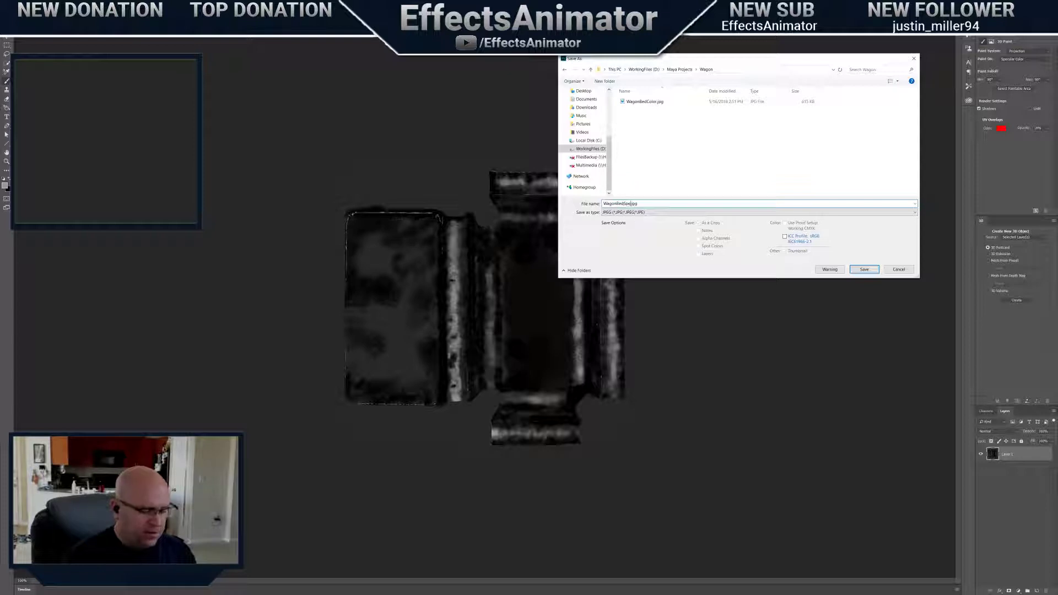
key("Return")
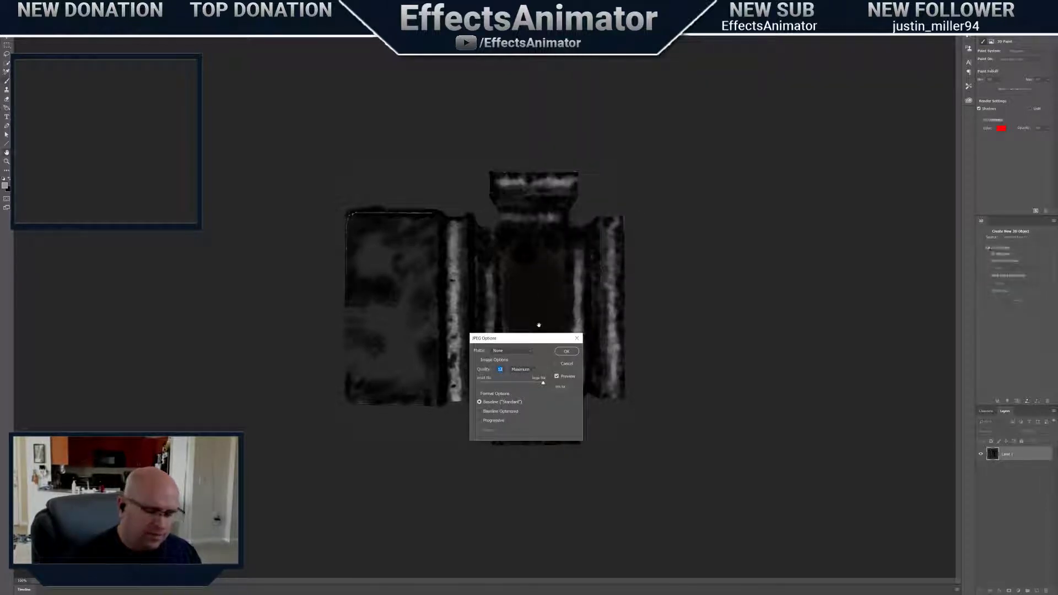
key("Return")
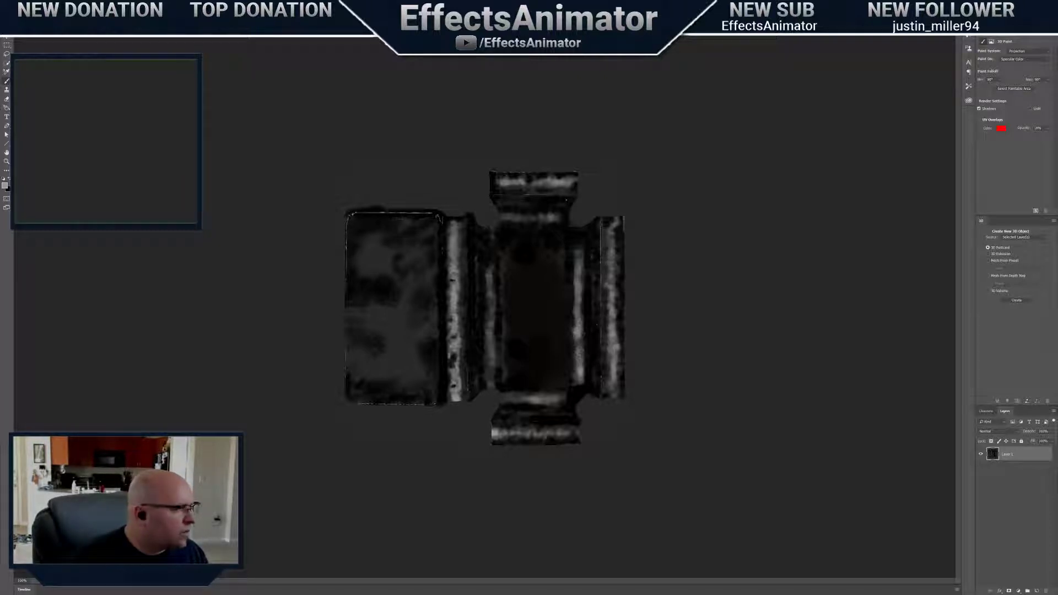
Return to the wagon document and open the diffuse texture of the wagon parts material
left_click(238, 33)
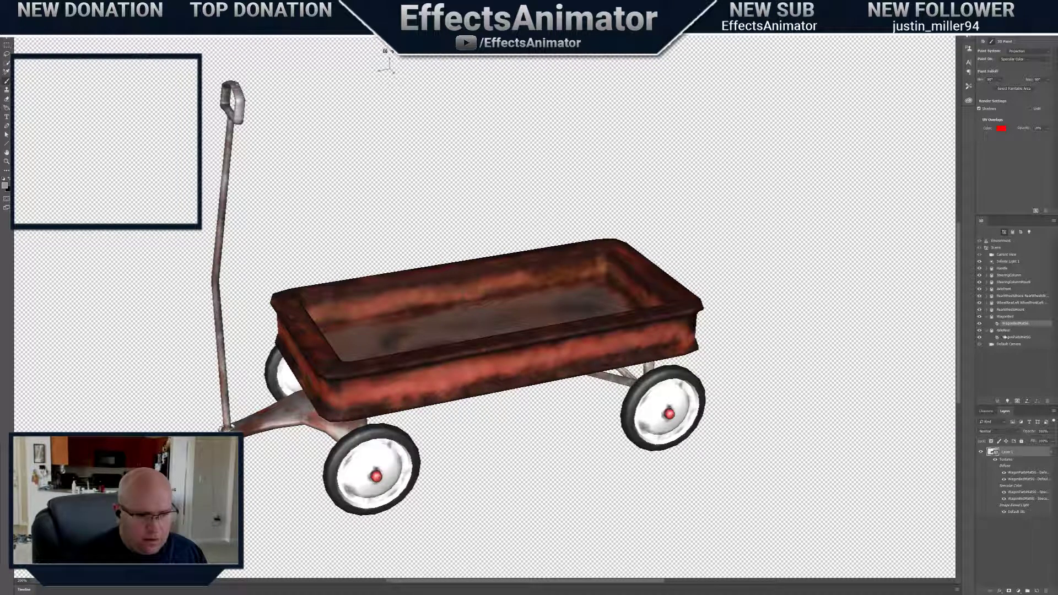
left_click(1015, 337)
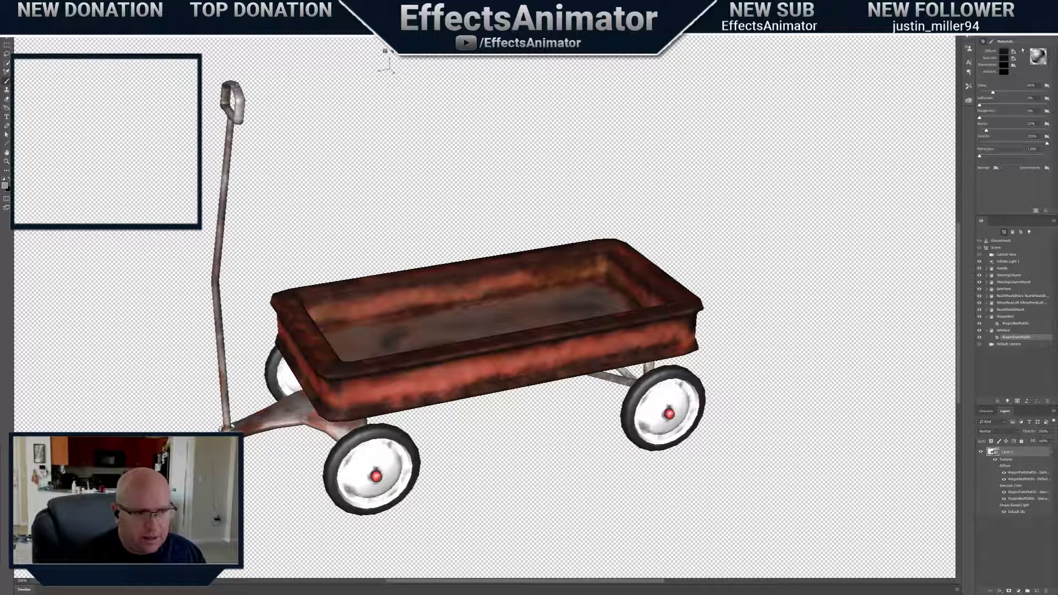
left_click(1014, 53)
left_click(1012, 59)
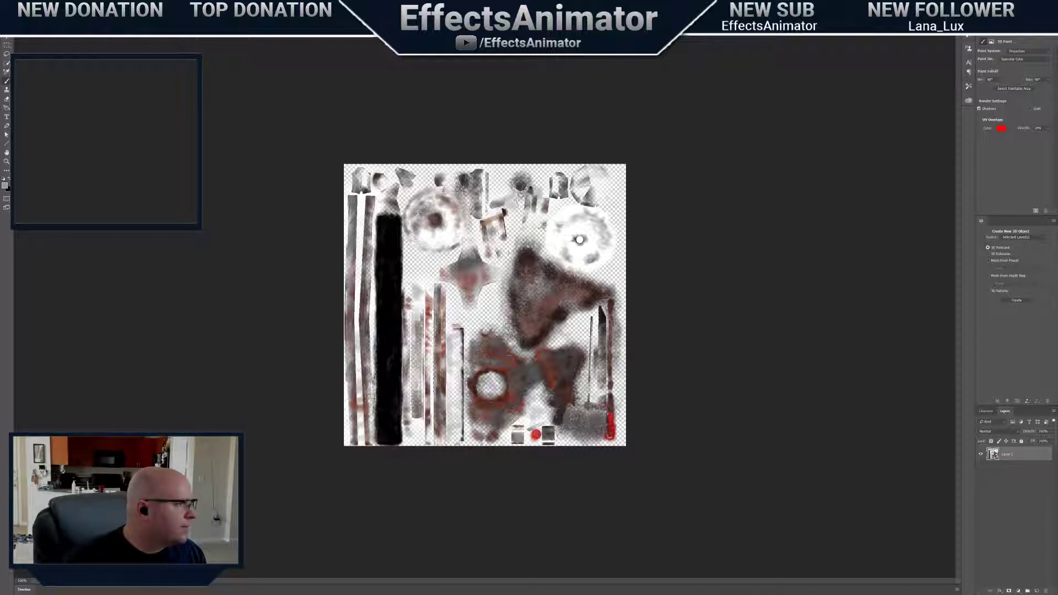
Start saving the parts' diffuse texture as a JPEG in the Maya Projects\Wagon folder on the WorkingFiles (D:) drive
left_click(17, 4)
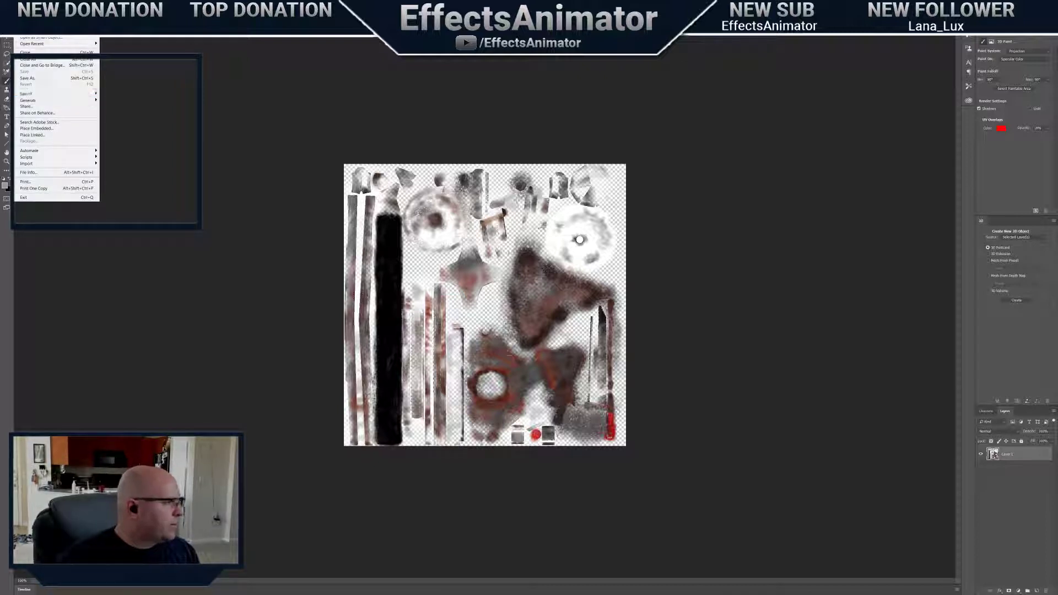
left_click(48, 79)
left_click(650, 212)
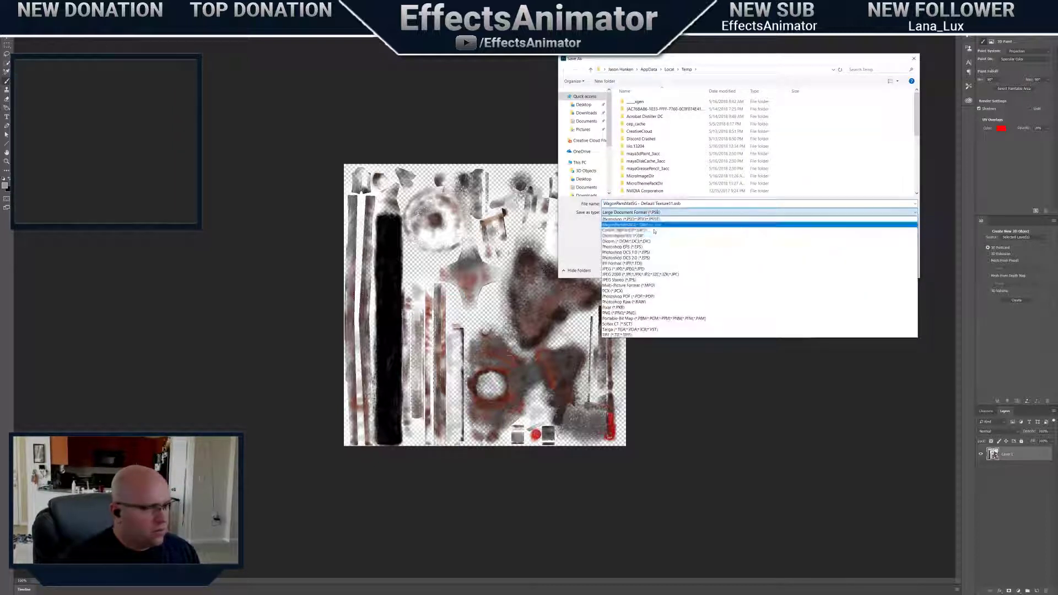
left_click(623, 269)
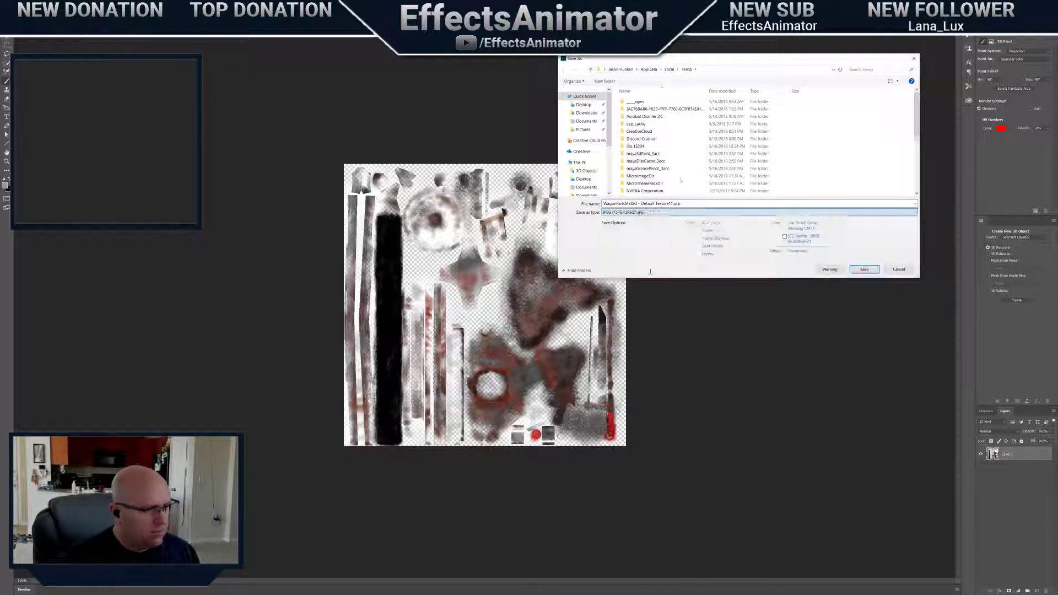
scroll(597, 171, "down", 3)
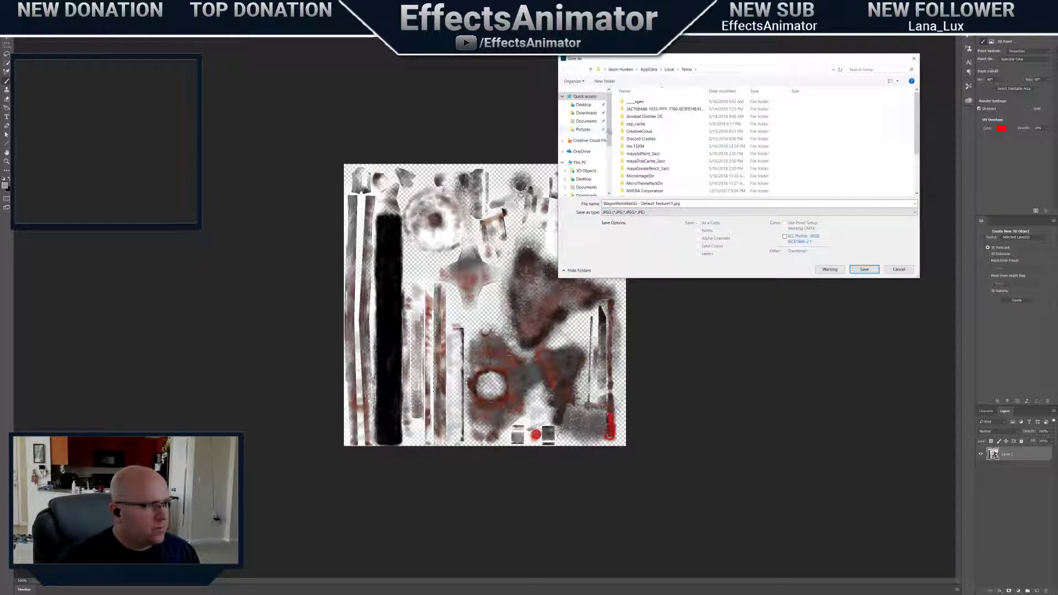
left_click(594, 178)
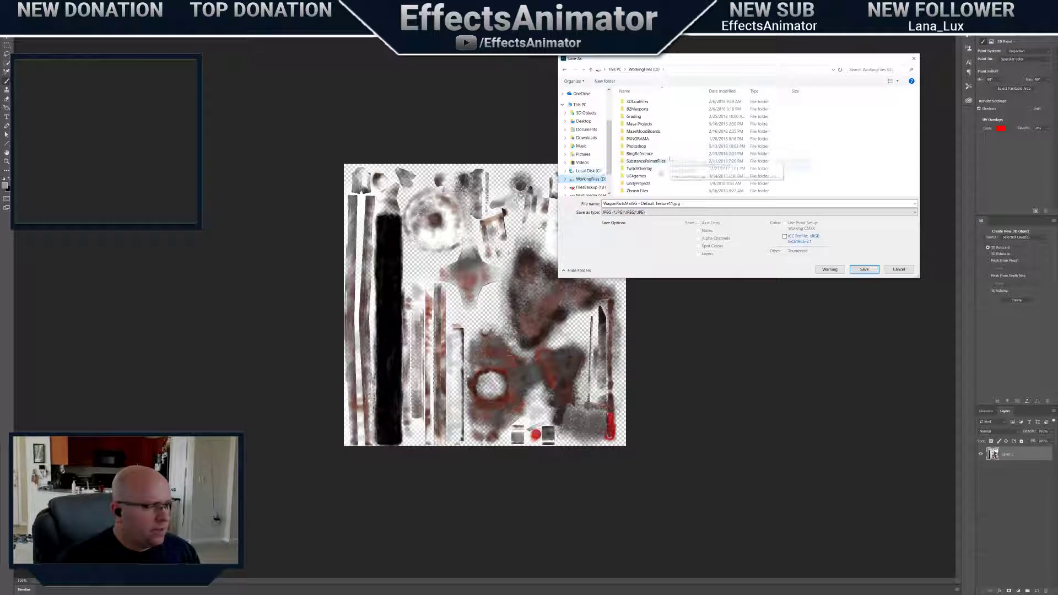
double_click(639, 123)
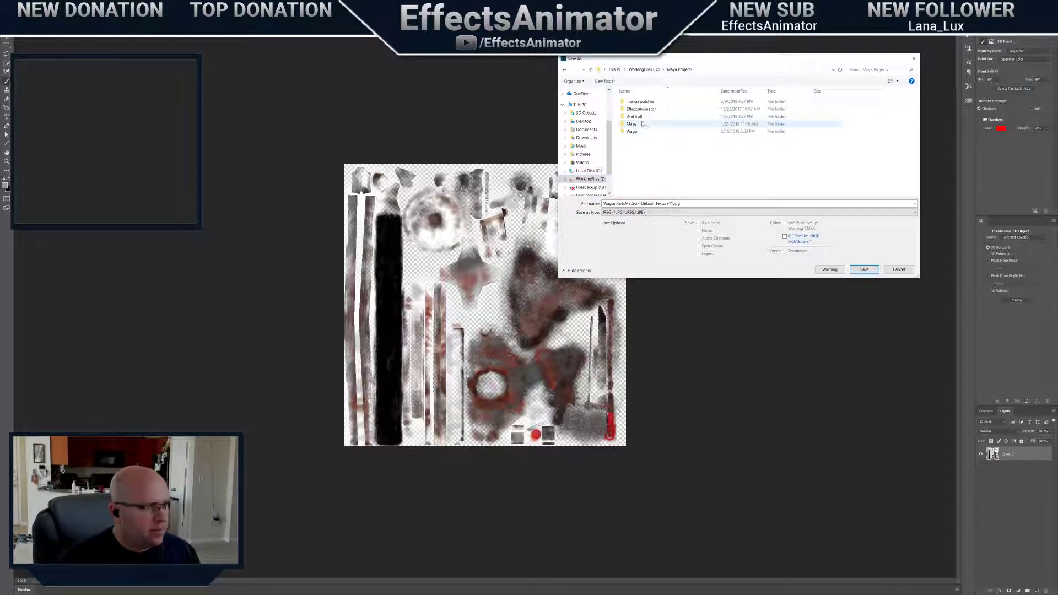
double_click(651, 128)
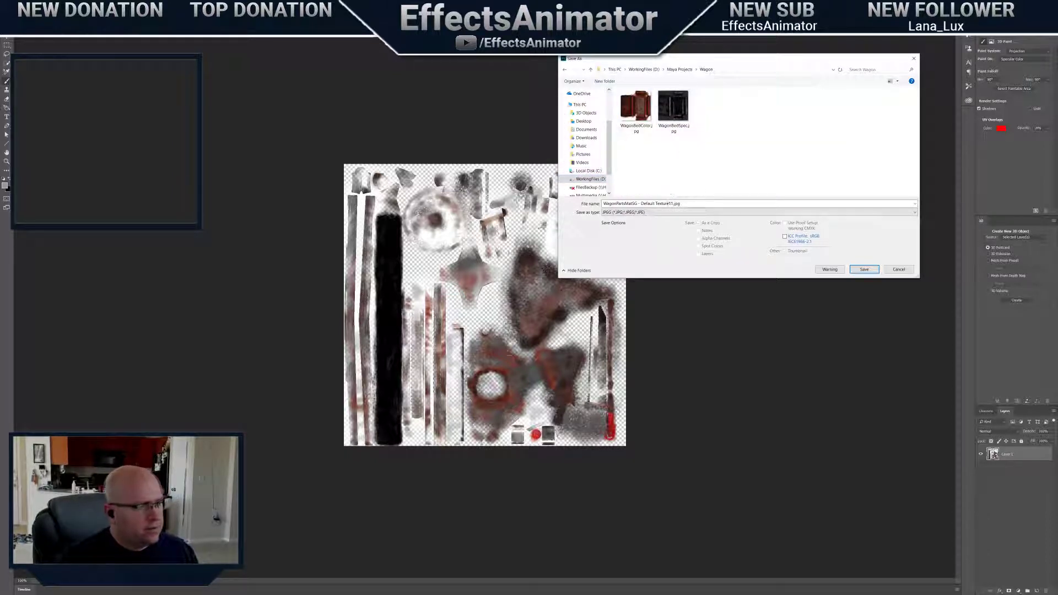
Name the file WagonPartsColor and save it with the offered JPEG options
type("Wag")
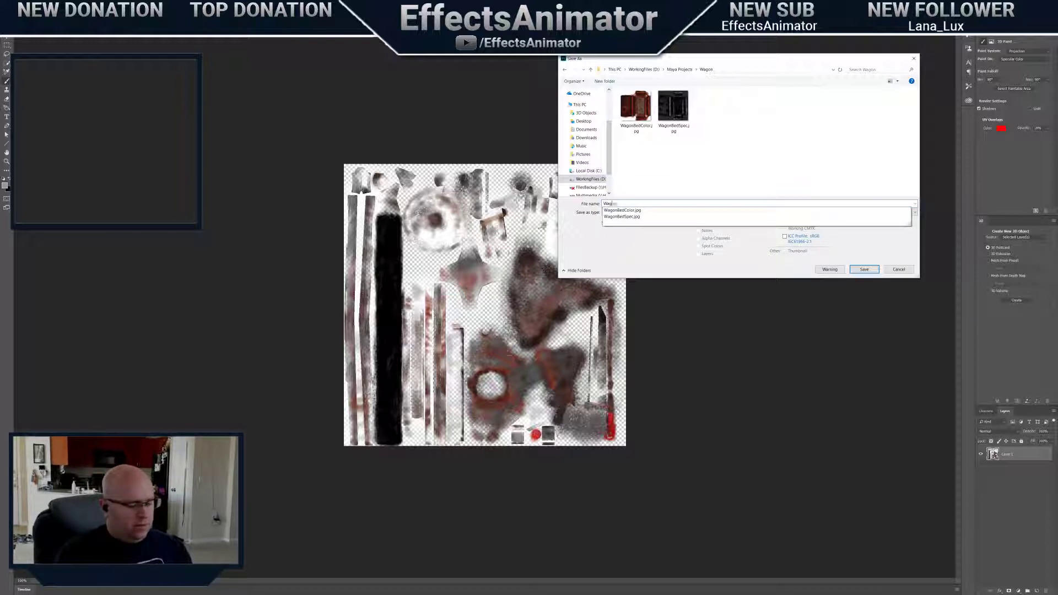
type("onBa")
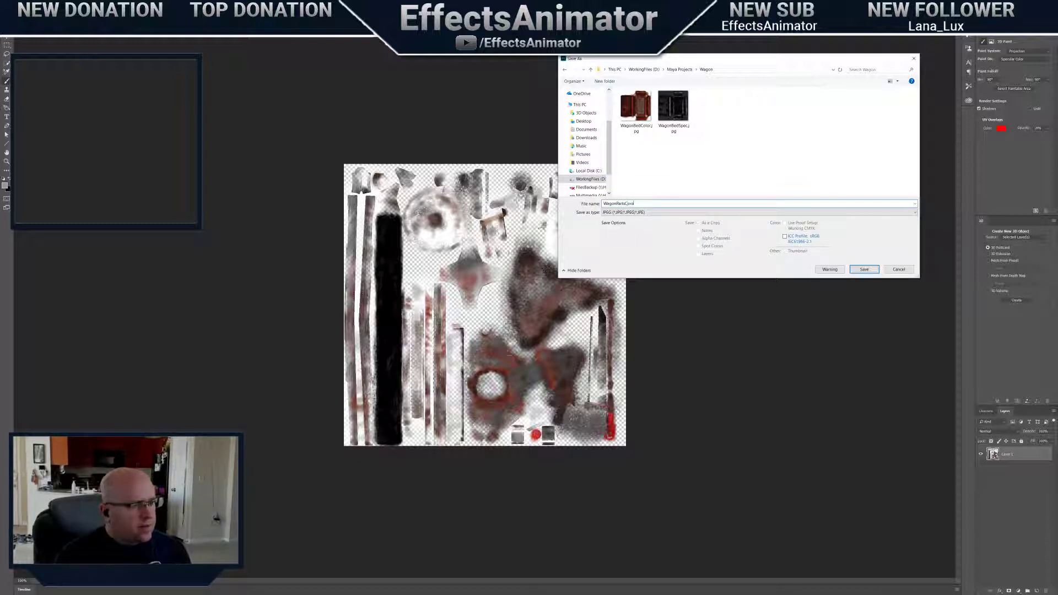
type("rtsColor")
key("Return")
key("Return")
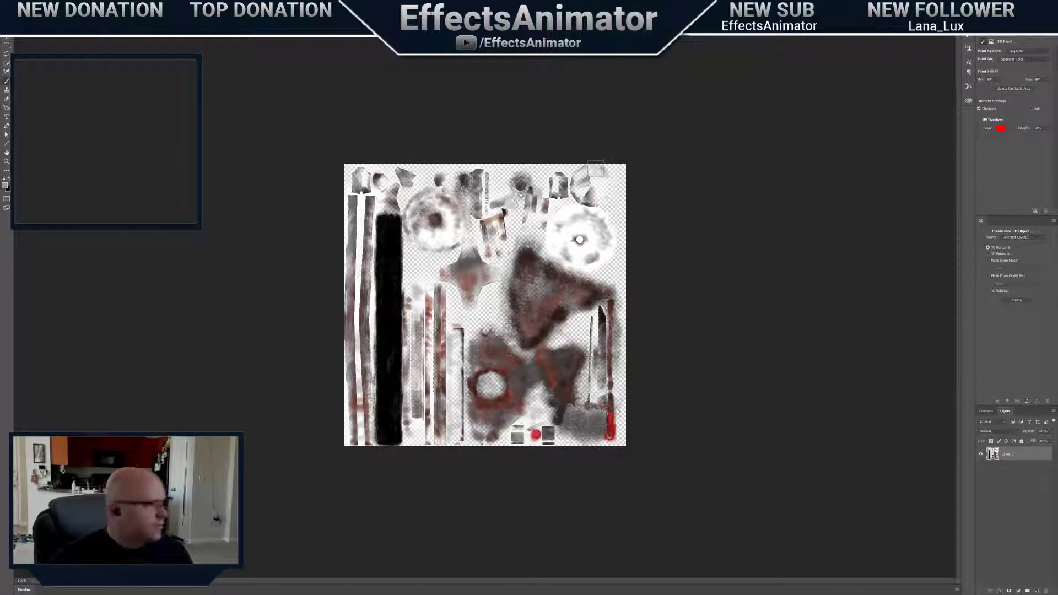
Return to the wagon document and open the specular texture of the wagon parts material
key("ctrl+w")
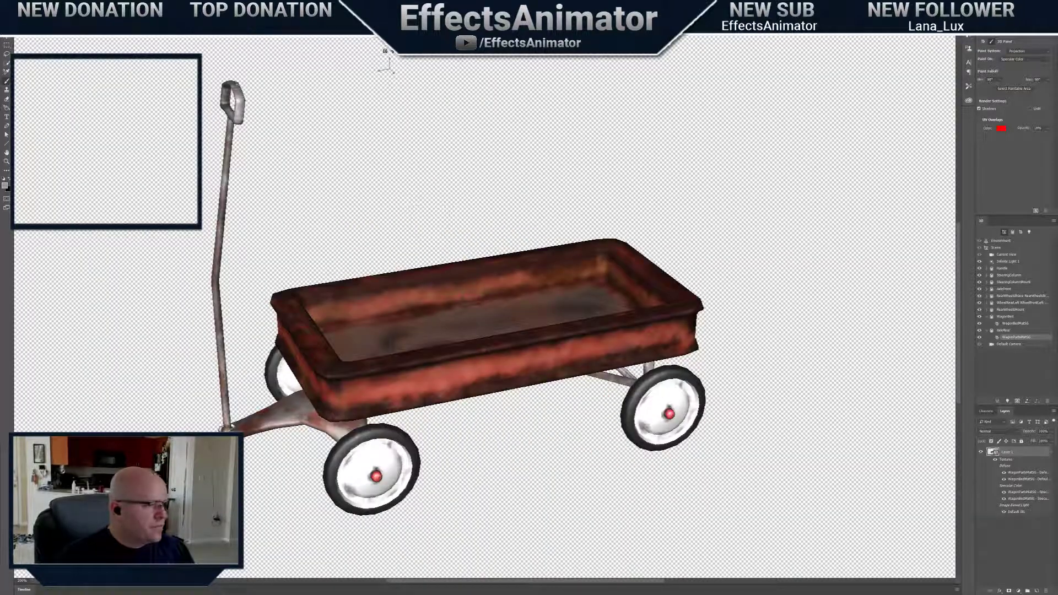
left_click(1006, 338)
left_click(1012, 50)
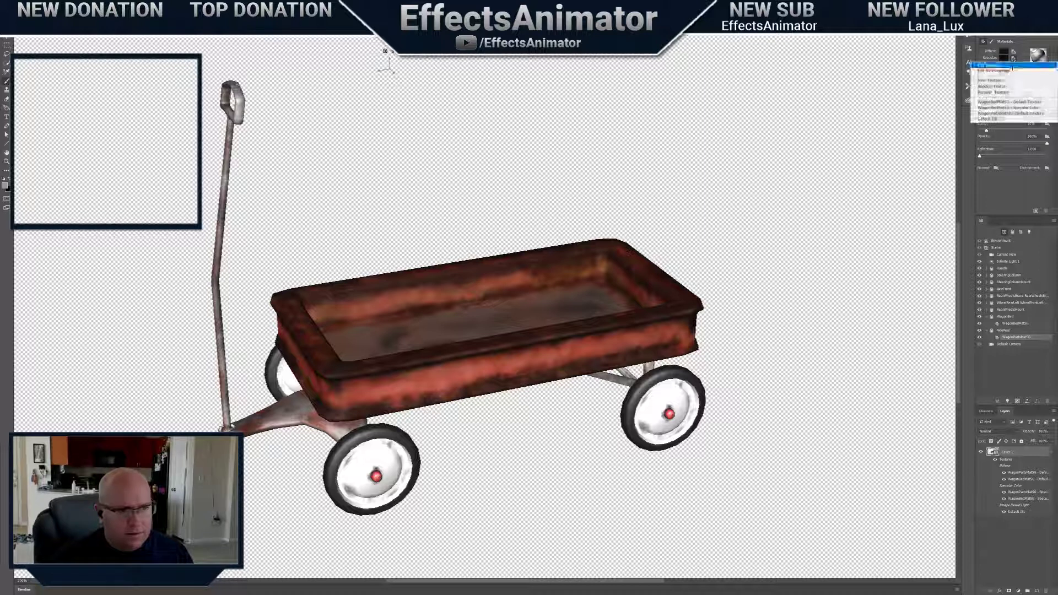
left_click(1019, 68)
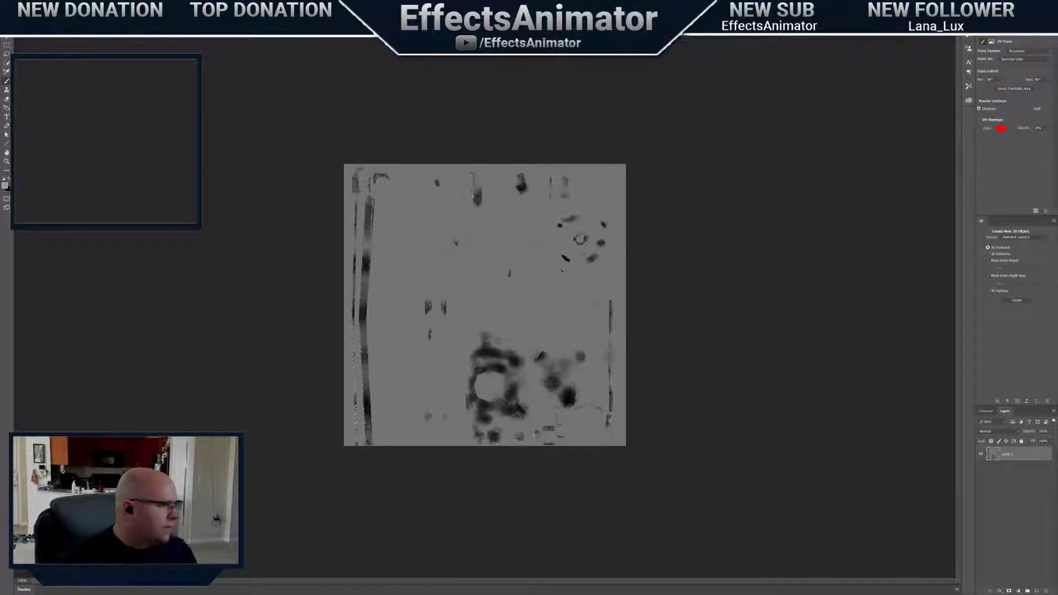
Start saving the parts' specular texture as a JPEG in the Maya Projects\Wagon folder on the WorkingFiles (D:) drive
left_click(18, 5)
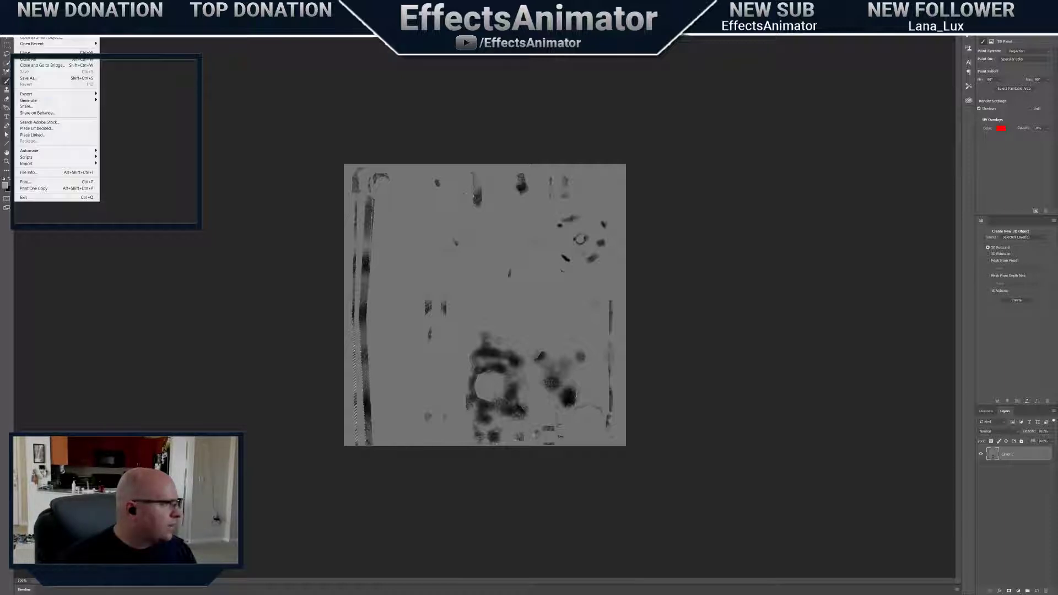
left_click(67, 79)
left_click(631, 212)
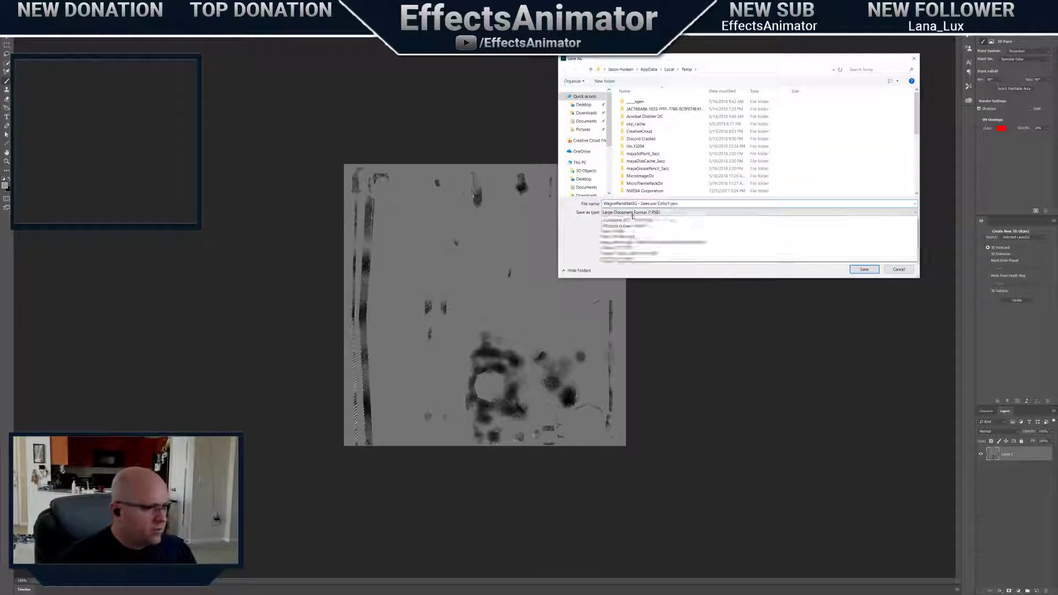
left_click(627, 269)
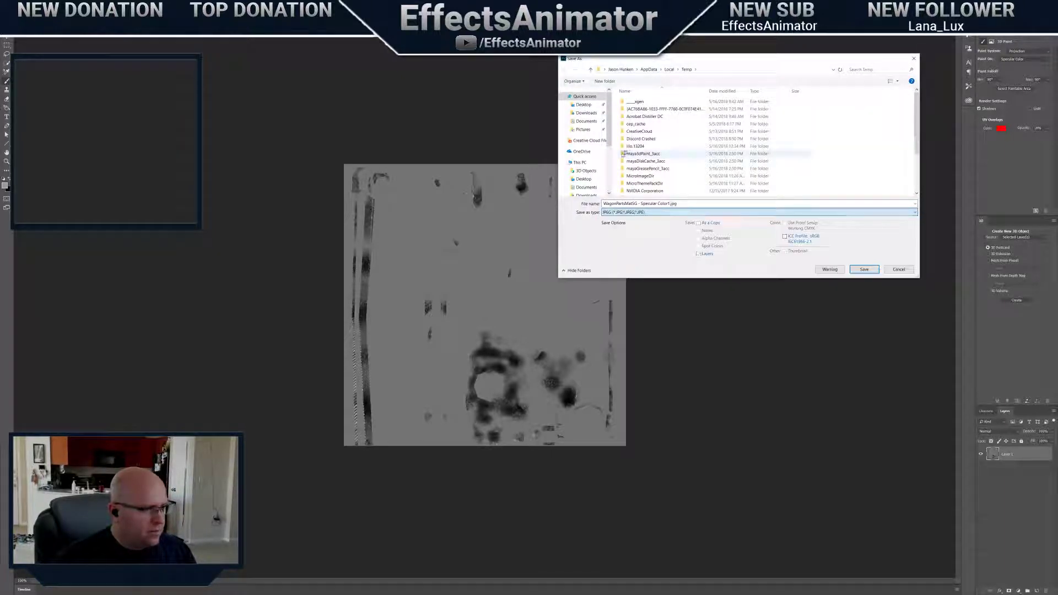
scroll(602, 116, "down", 3)
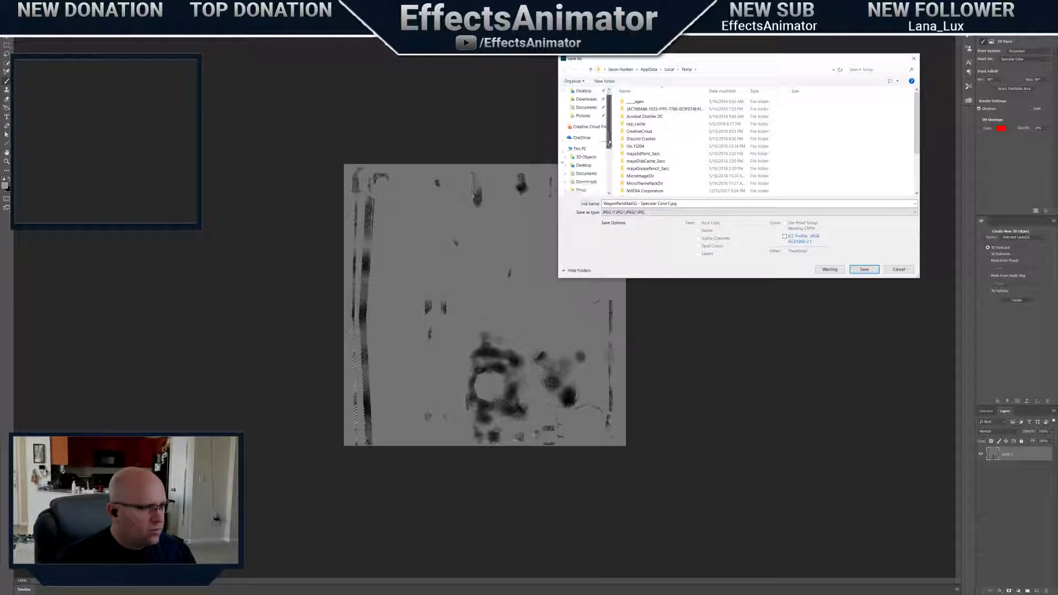
left_click(588, 168)
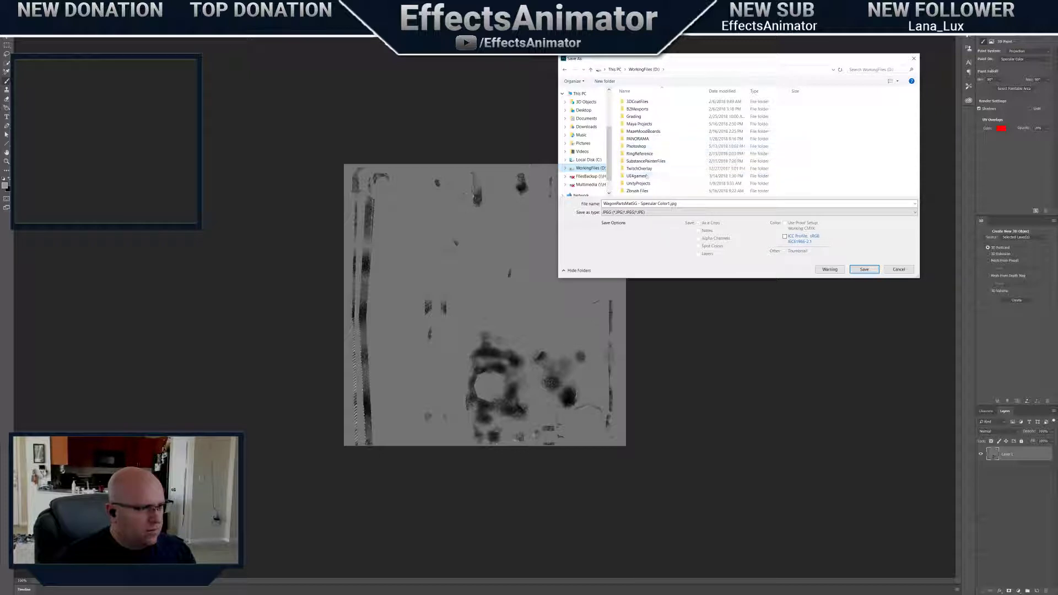
double_click(639, 124)
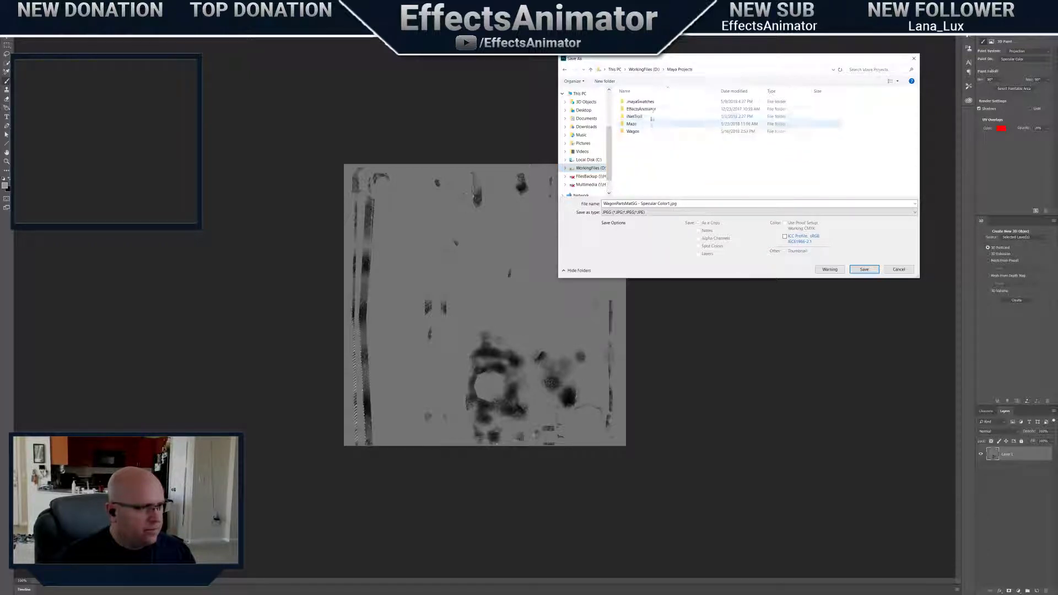
double_click(649, 129)
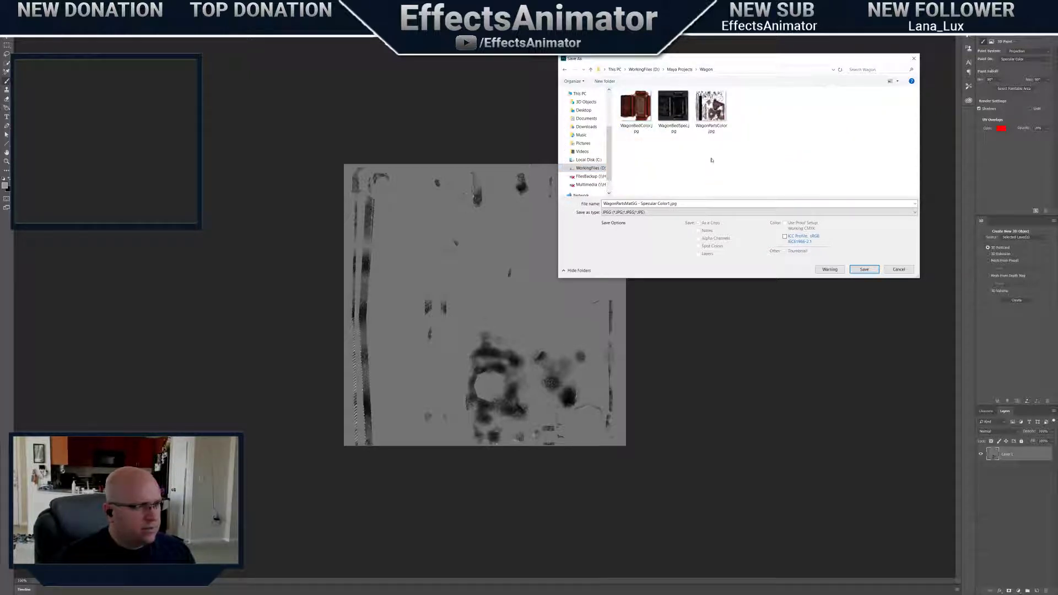
Base the file name on WagonPartsColor.jpg with a specular suffix instead of Color, save it as a maximum-quality JPEG and close the texture
left_click(711, 108)
left_click(634, 203)
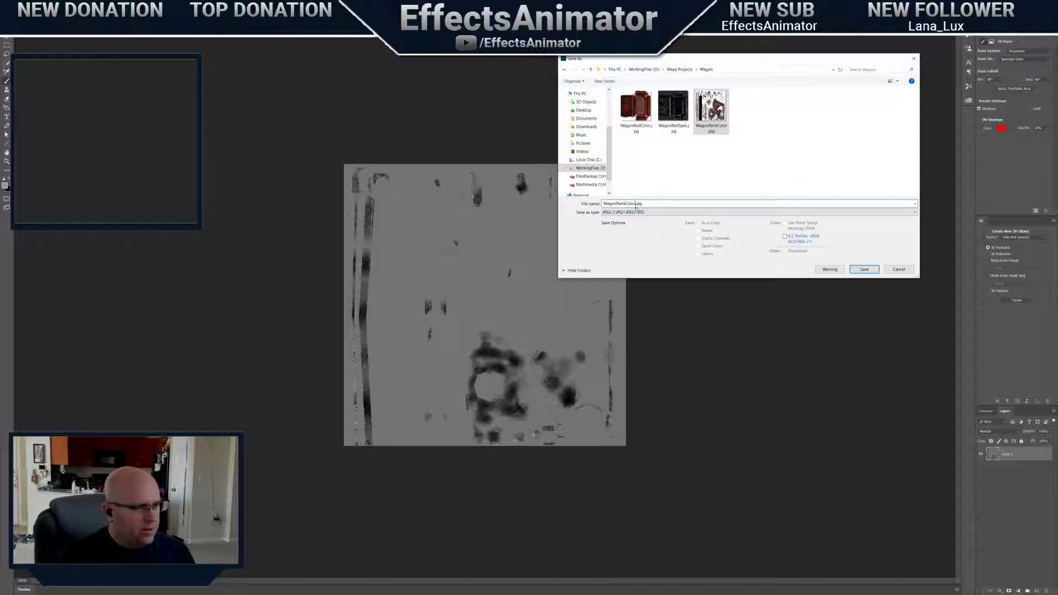
key("BackSpace")
key("BackSpace")
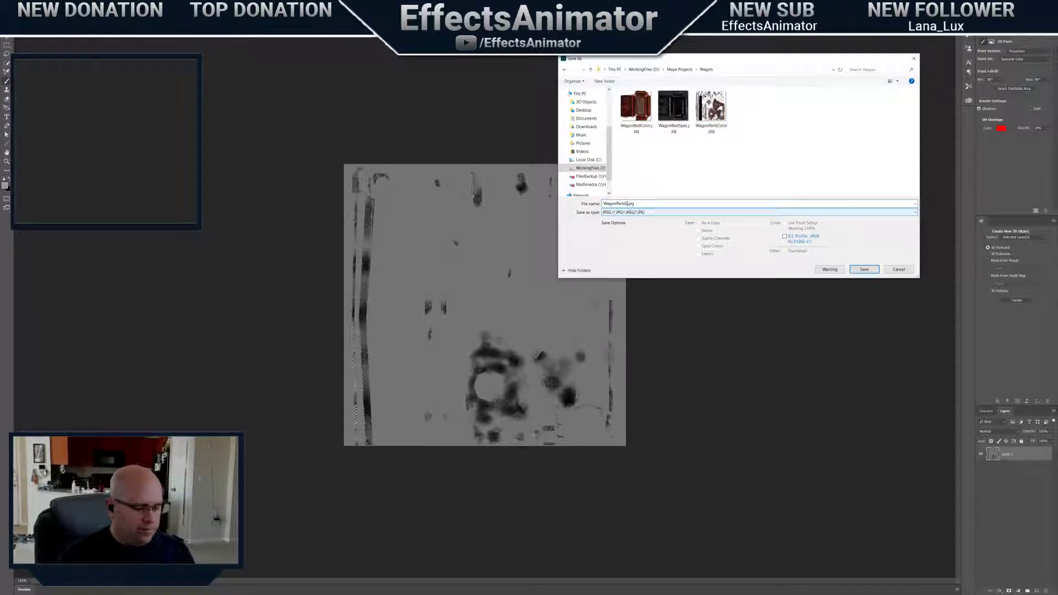
key("Return")
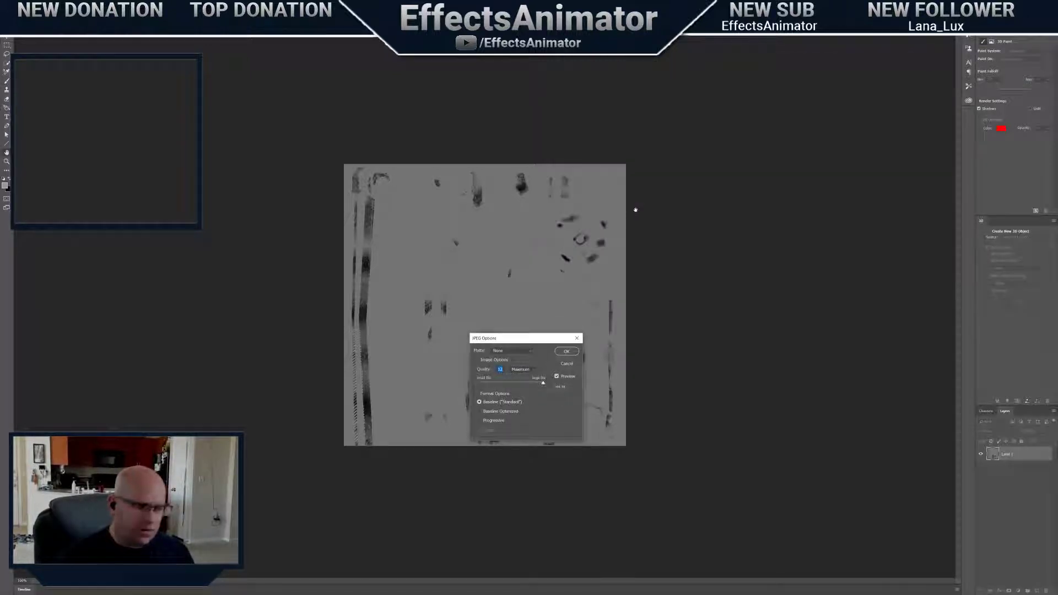
key("Return")
key("ctrl+w")
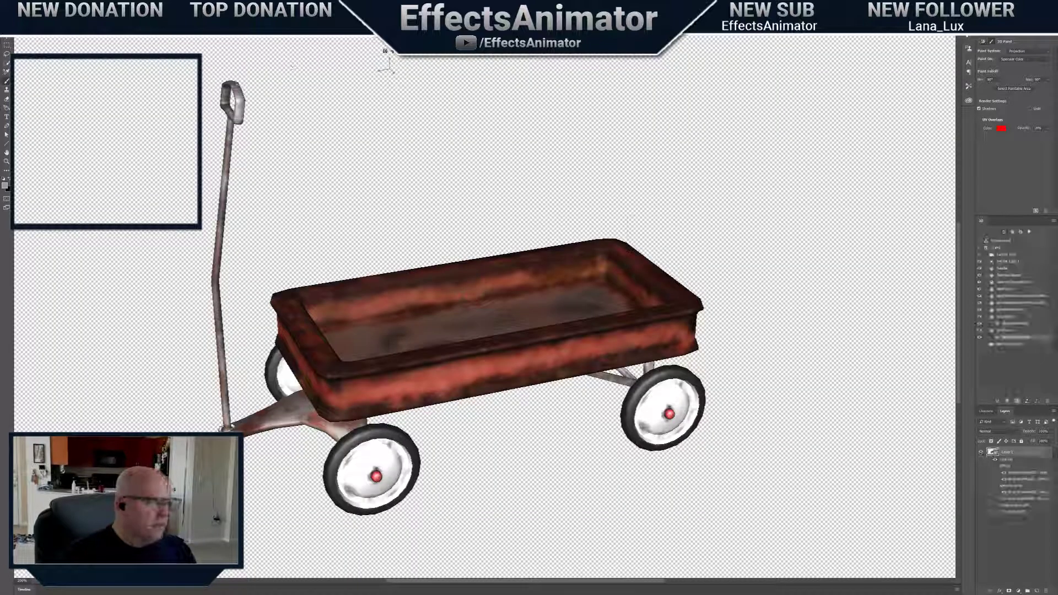
Switch to the wagon scene in Maya, close the UV Editor and move the Outliner clear of the model
left_click(1034, 6)
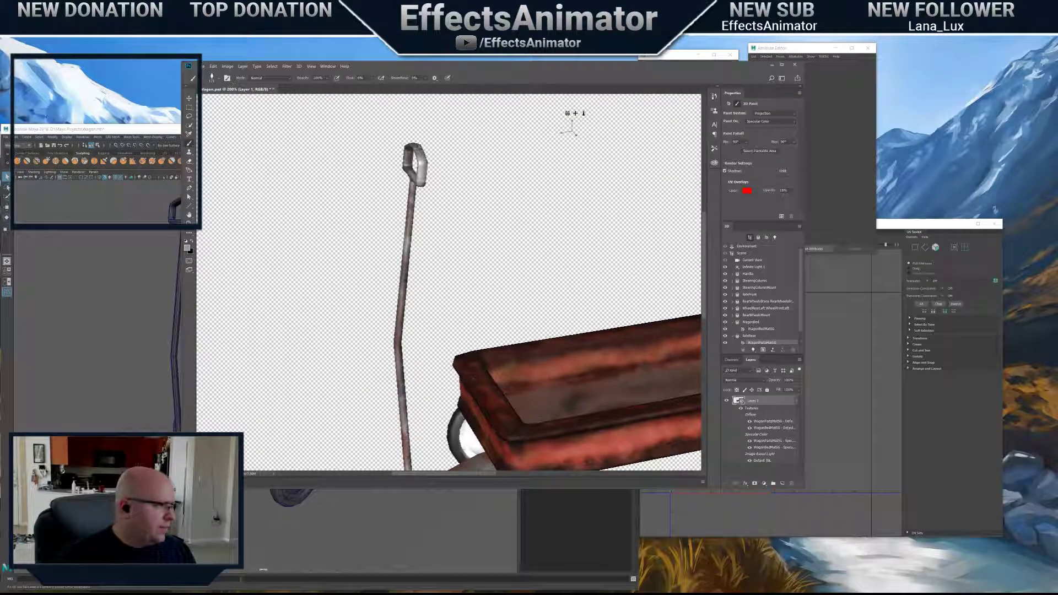
left_click(162, 130)
left_click(611, 128)
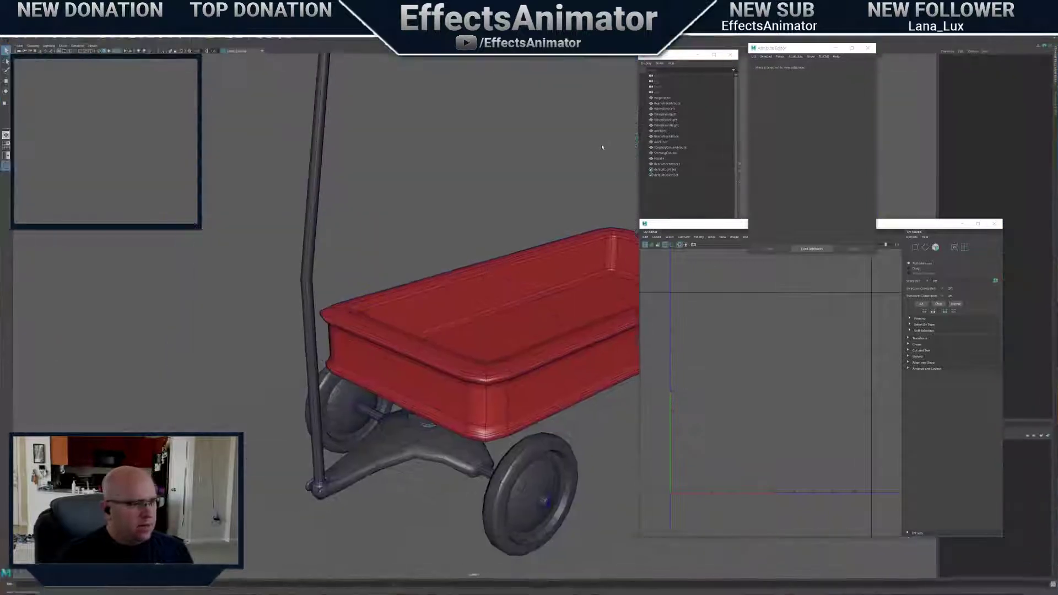
left_click_drag(966, 228, 994, 244)
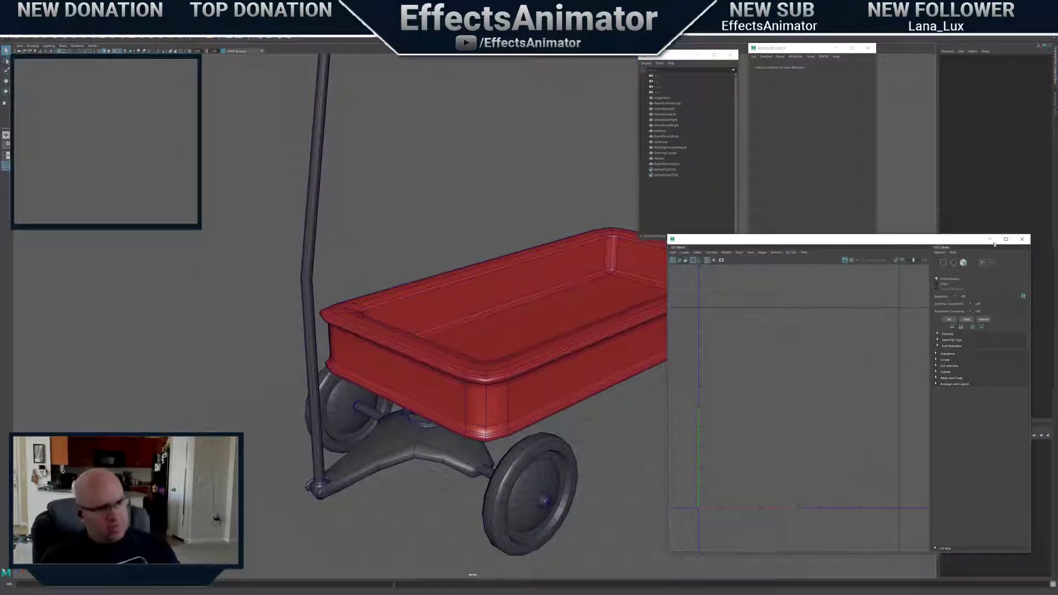
left_click(1021, 239)
right_click_drag(617, 316, 580, 332, "alt")
left_click_drag(672, 58, 53, 136)
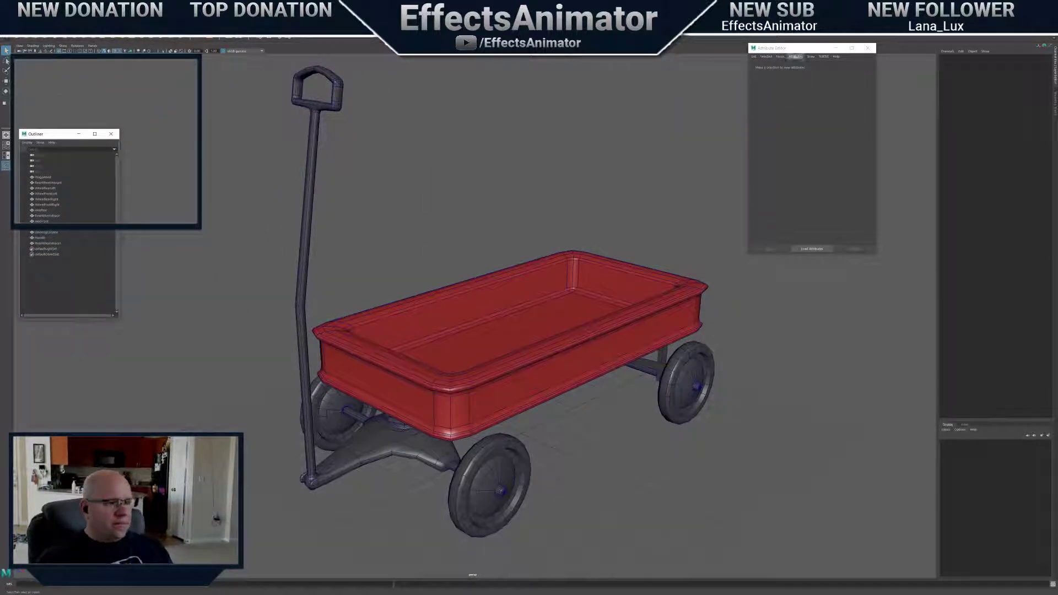
Select the wagon bed and enlarge the Attribute Editor, placing it beside the model
left_click_drag(793, 48, 836, 83)
left_click(597, 309)
left_click_drag(597, 309, 573, 292, "alt")
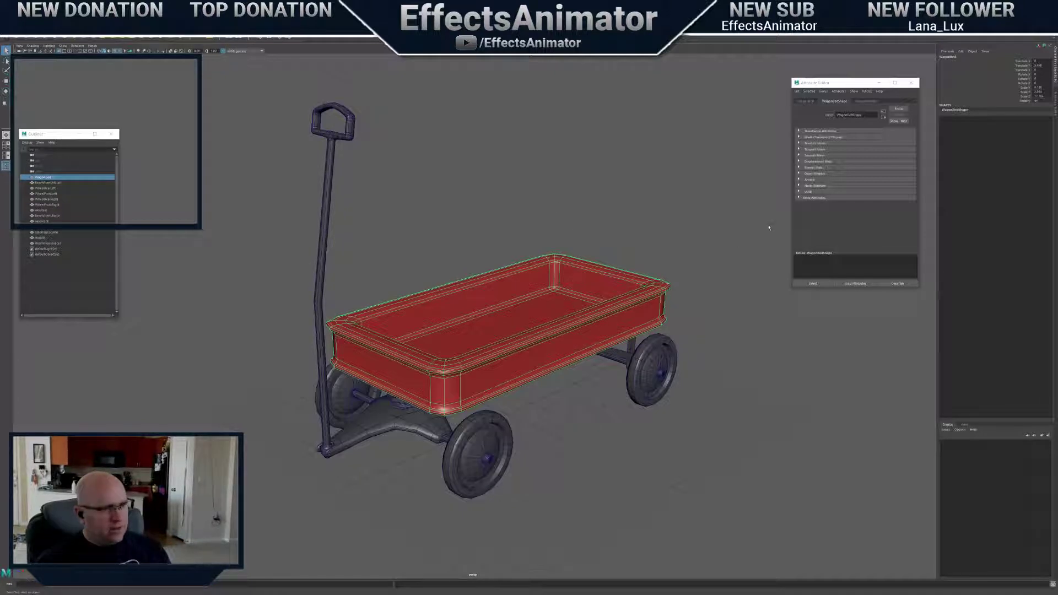
left_click_drag(864, 82, 821, 76)
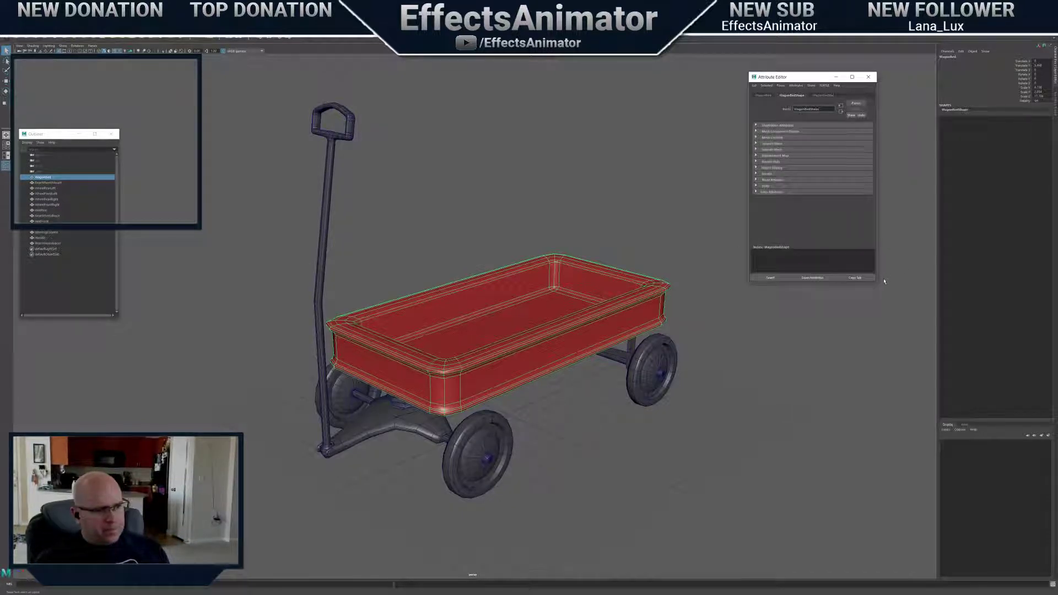
left_click_drag(878, 285, 928, 318)
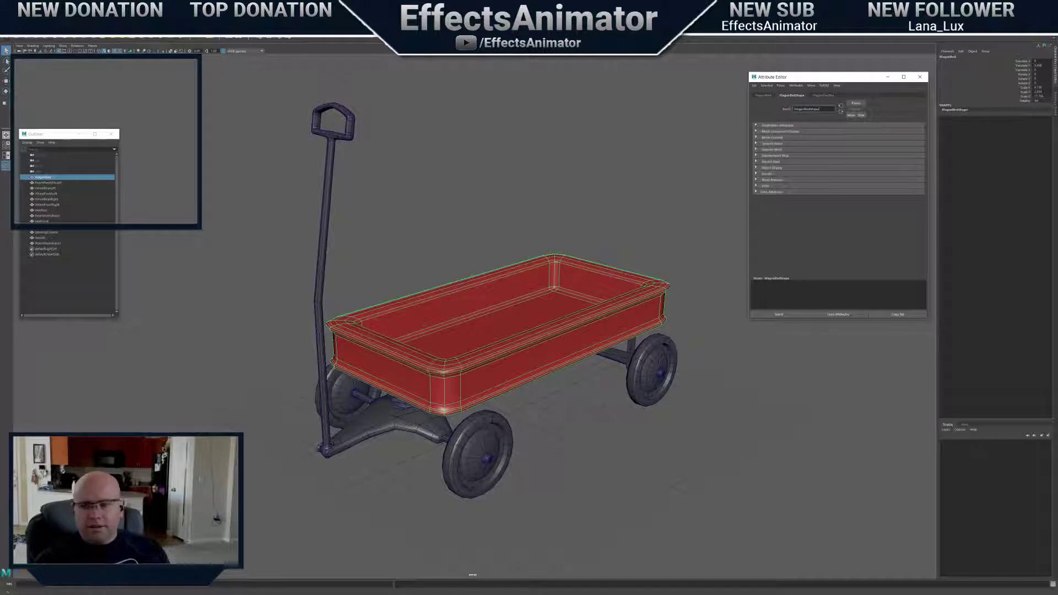
left_click_drag(816, 81, 815, 91)
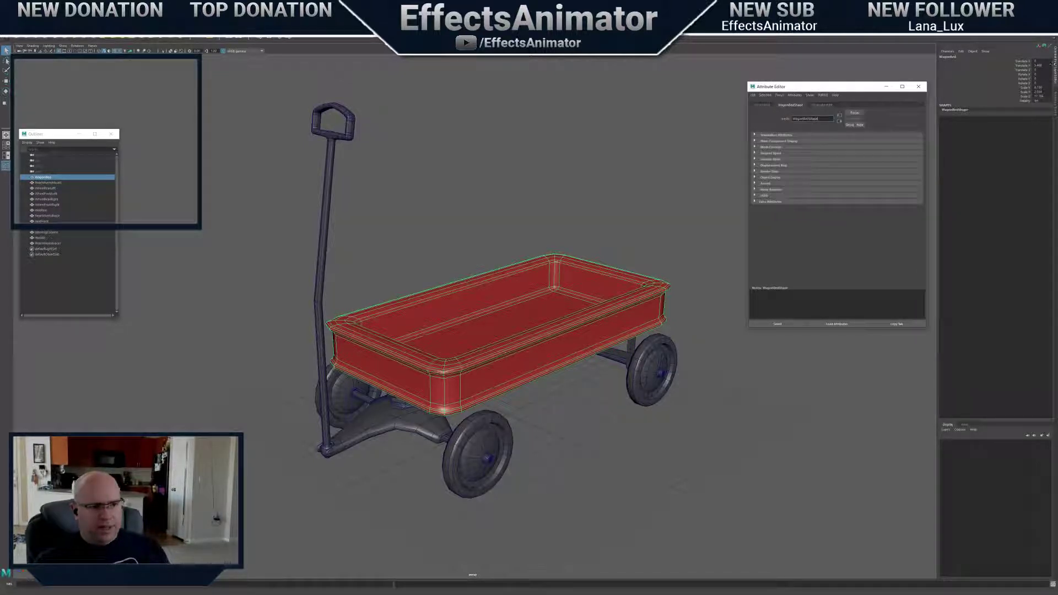
left_click_drag(849, 87, 837, 86)
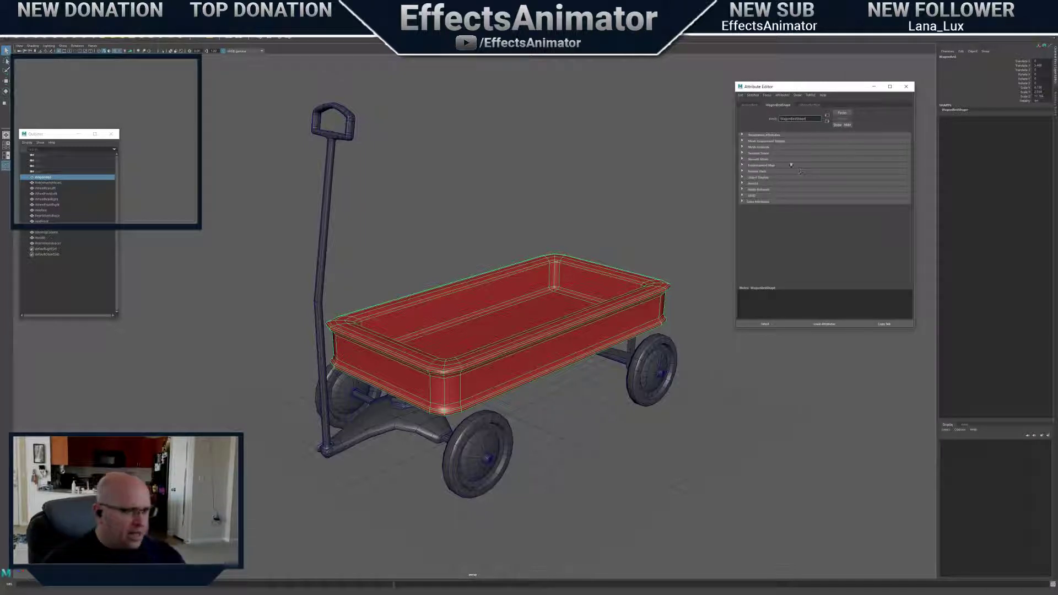
Show the wagon bed's material attributes and open the Hypershade
left_click(810, 106)
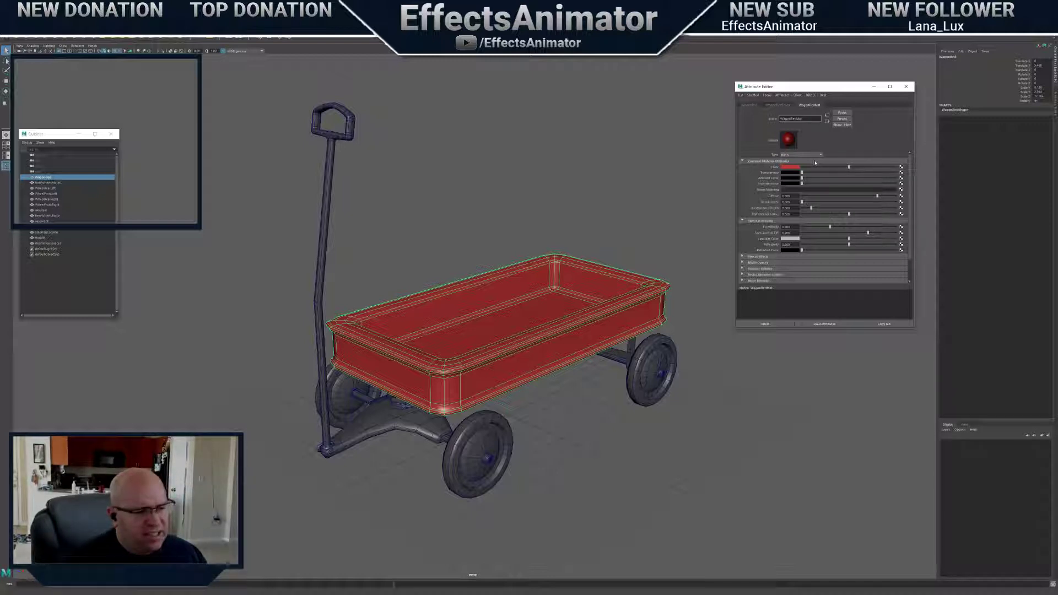
left_click(83, 12)
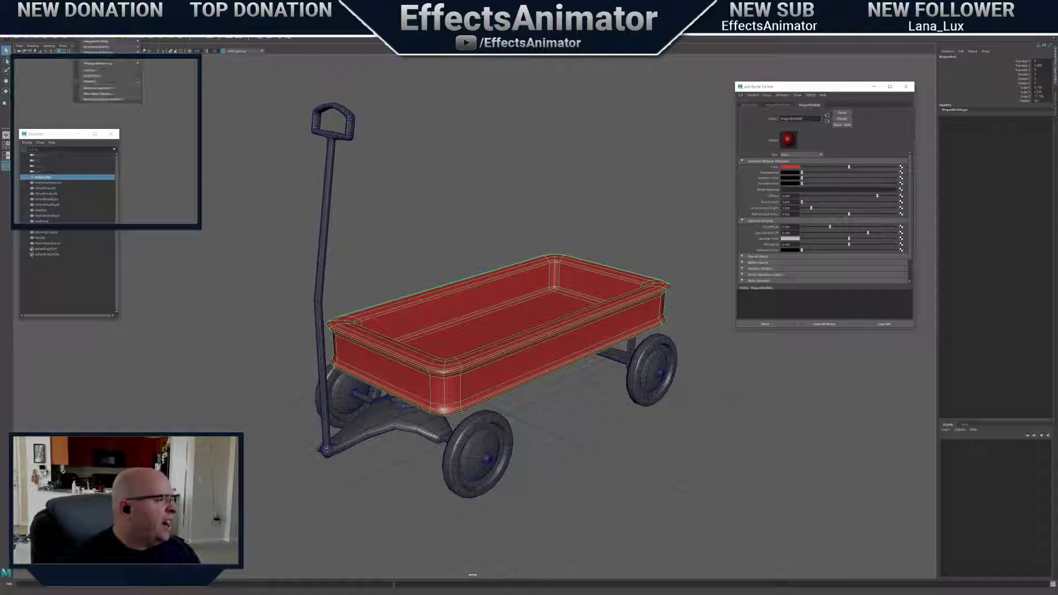
mouse_move(102, 36)
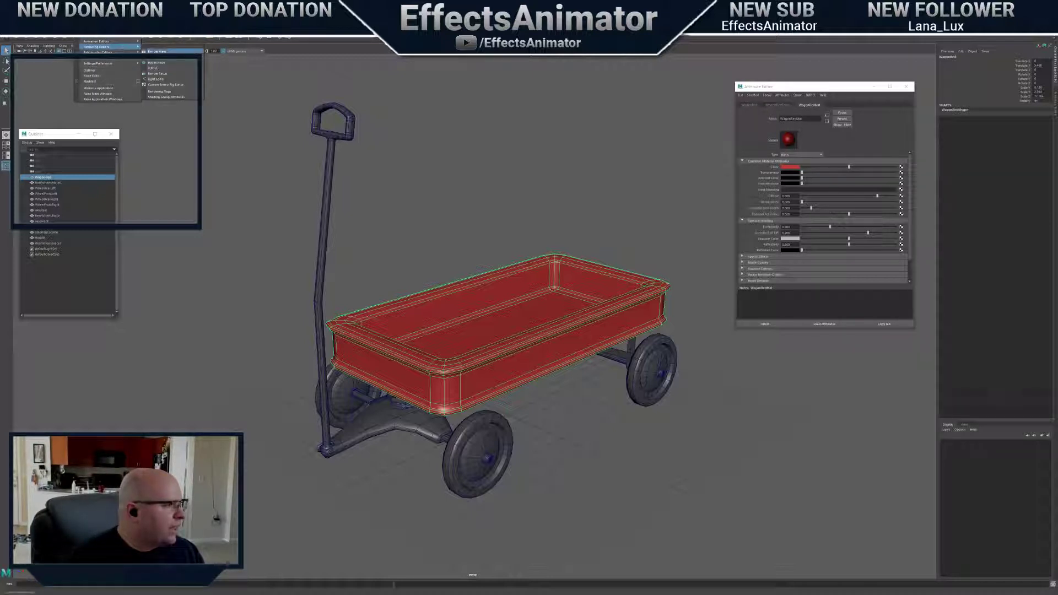
left_click(168, 64)
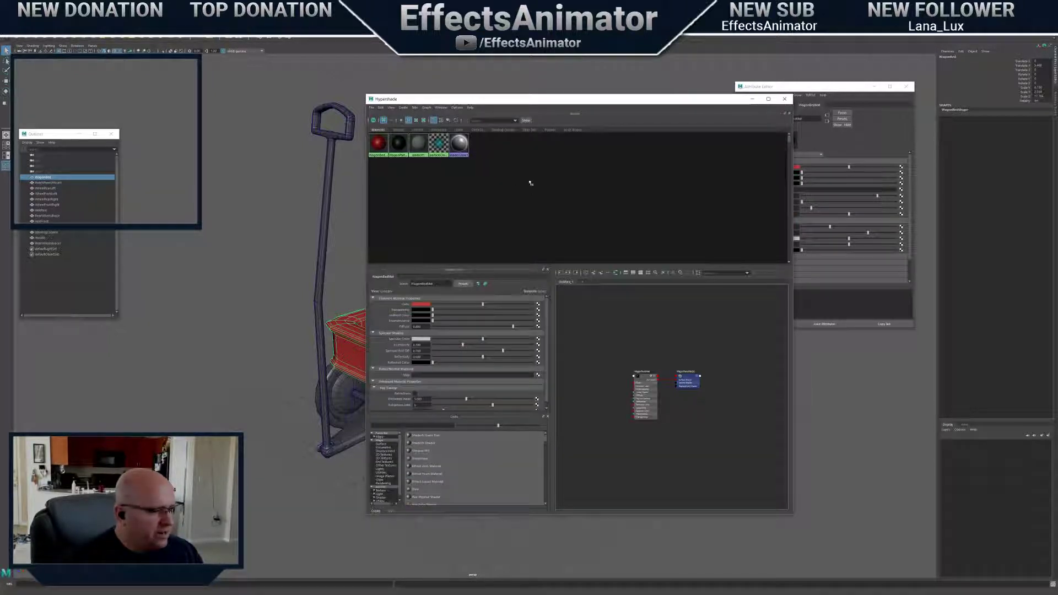
Select the WagonBedMat material, make the Hypershade shorter and resize its panes to give the node graph more room
left_click(378, 144)
left_click_drag(480, 100, 571, 86)
left_click_drag(882, 500, 875, 412)
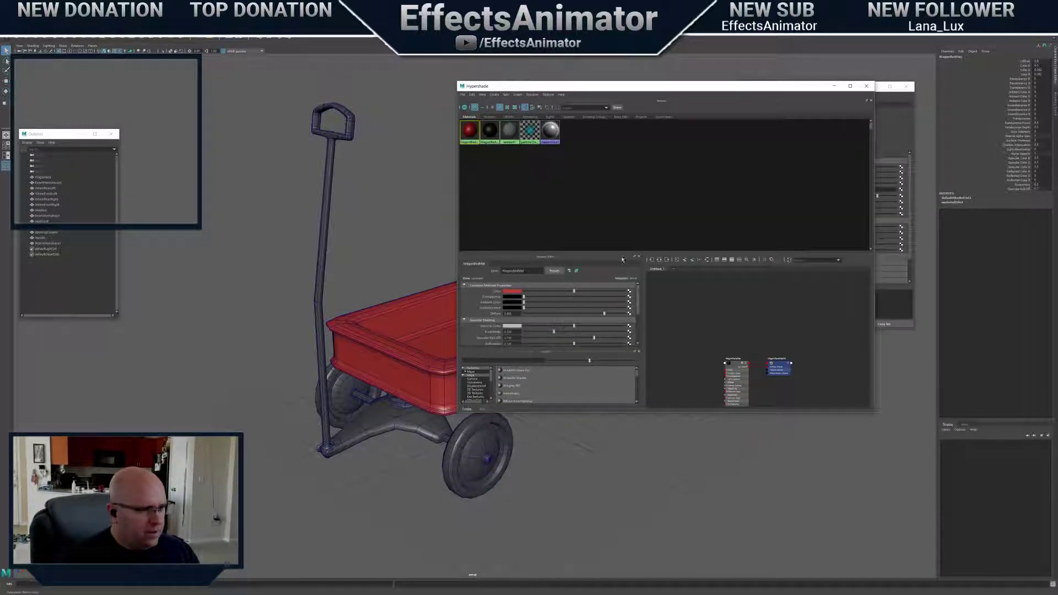
left_click_drag(621, 258, 634, 168)
left_click_drag(642, 235, 620, 233)
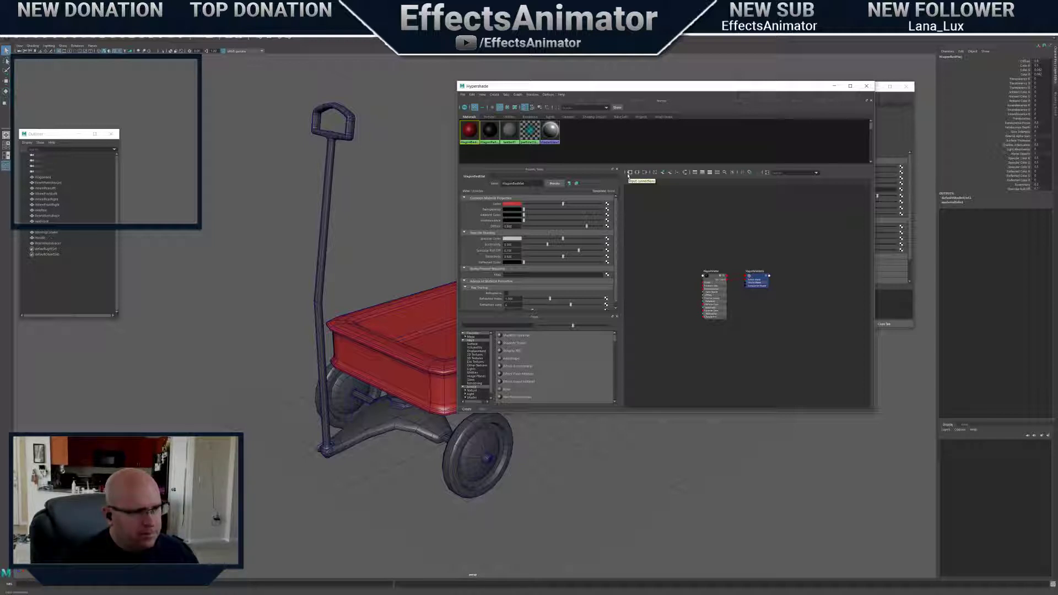
left_click_drag(693, 88, 643, 110)
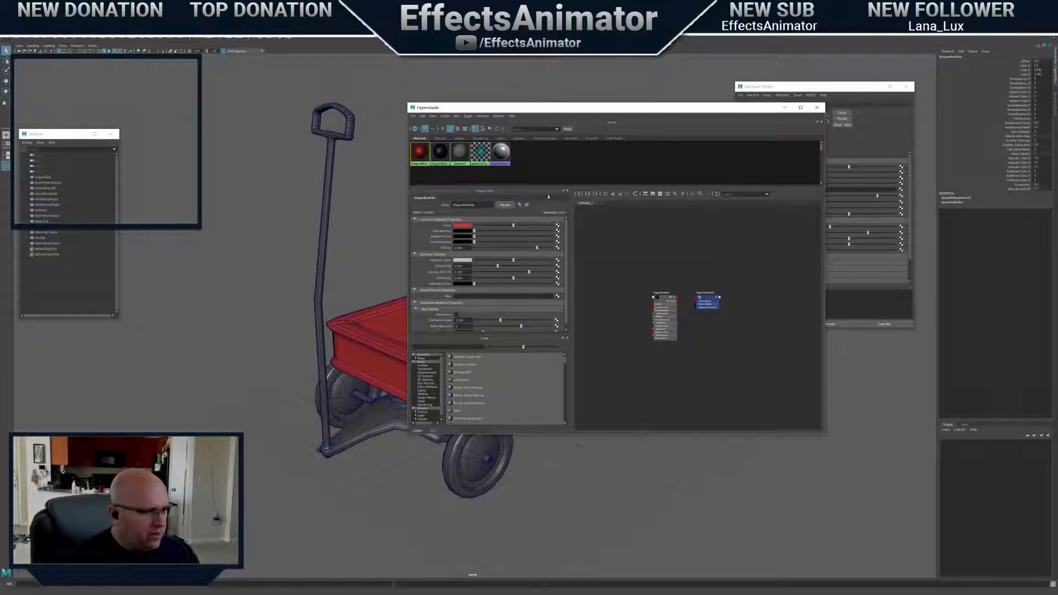
Graph the connections of WagonBedMat and arrange its node next to the WagonBedMatSG shading group
left_click(588, 195)
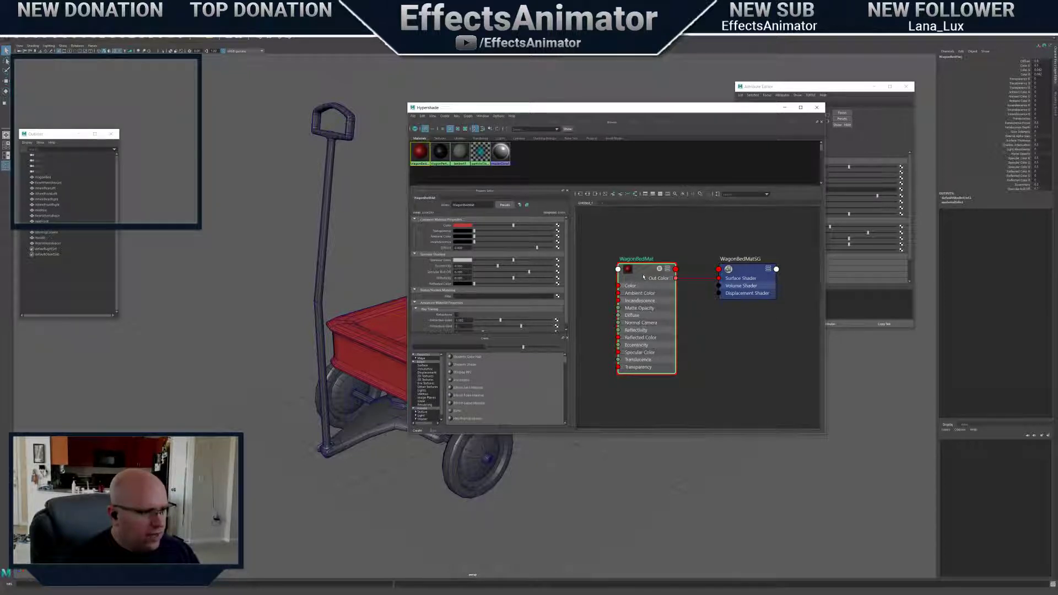
left_click_drag(647, 277, 668, 275)
left_click_drag(748, 273, 755, 262)
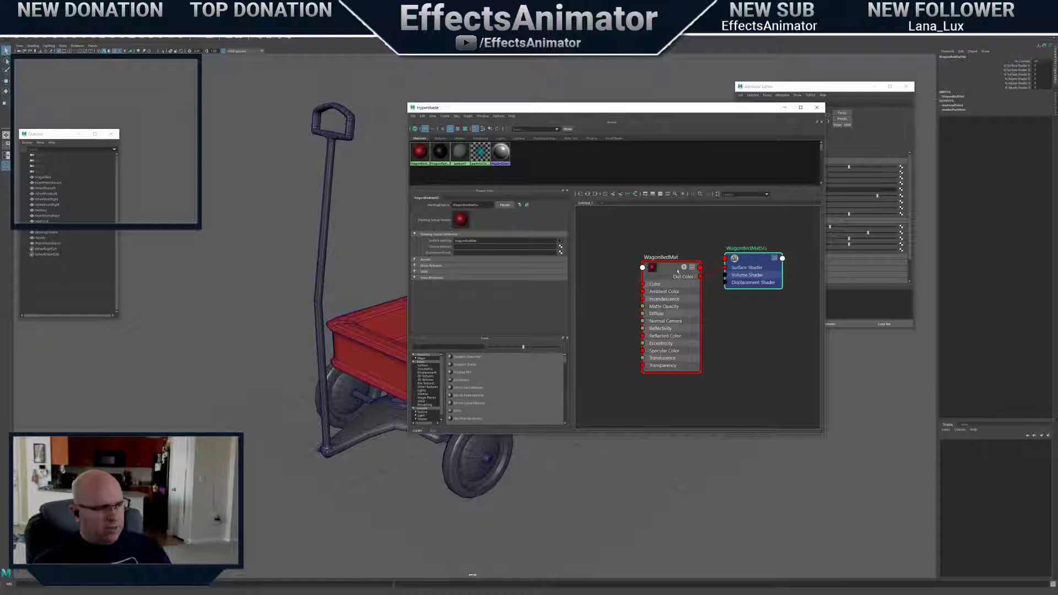
left_click_drag(677, 271, 689, 261)
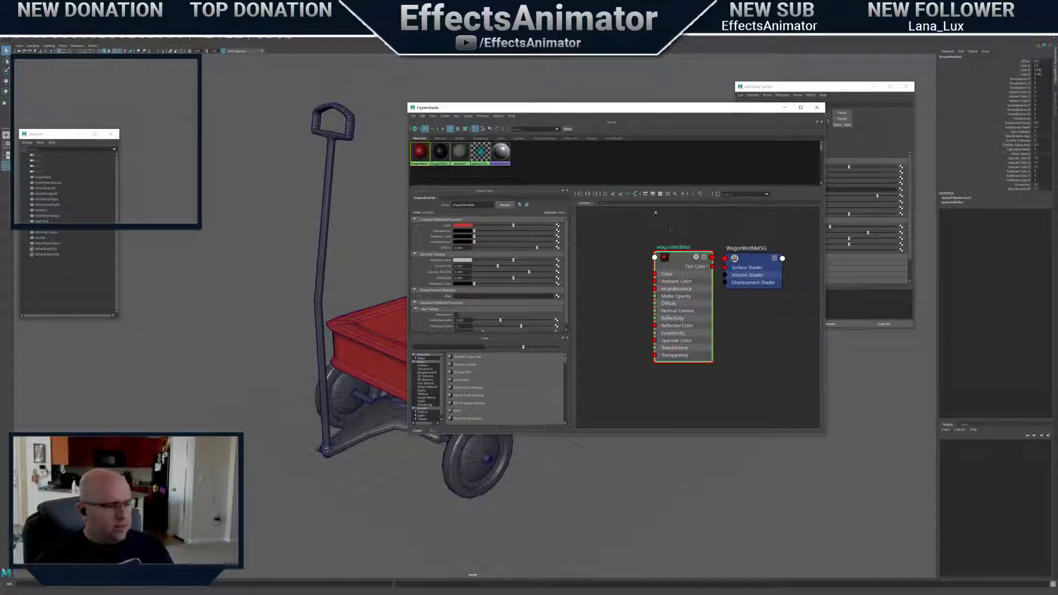
left_click_drag(682, 257, 685, 259)
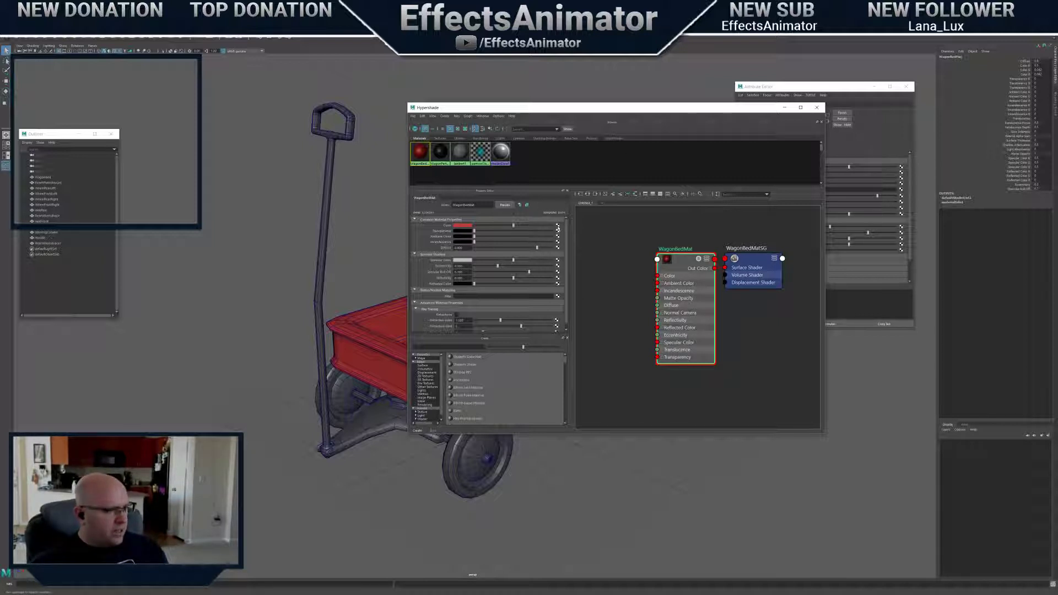
Separate the Hypershade and Attribute Editor windows and shift the node graph, leaving the front of the wagon uncovered
left_click_drag(688, 108, 549, 122)
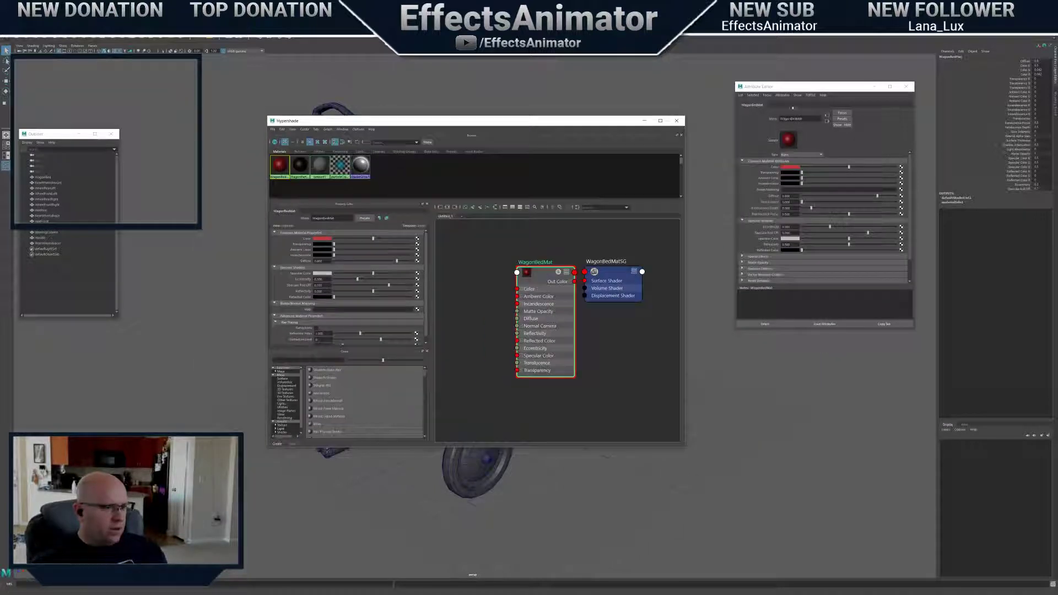
left_click_drag(804, 87, 777, 112)
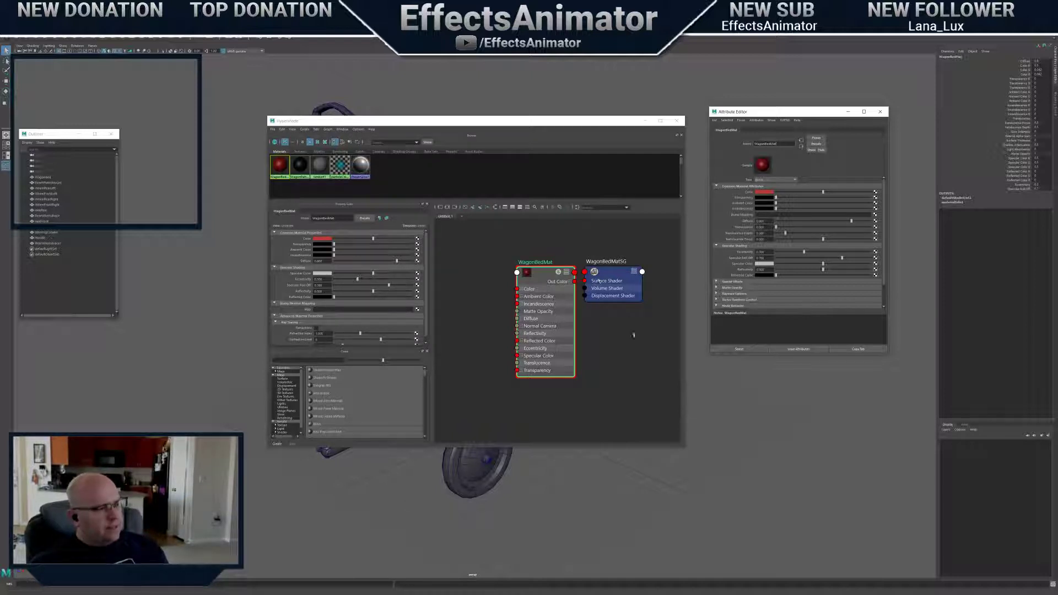
middle_click_drag(498, 283, 493, 299)
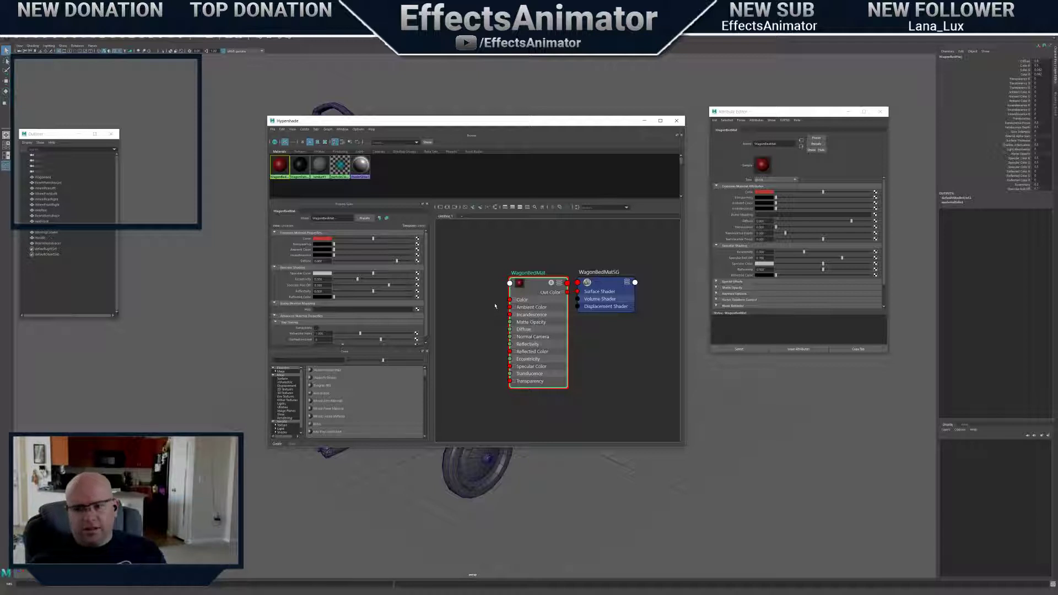
left_click_drag(386, 121, 539, 181)
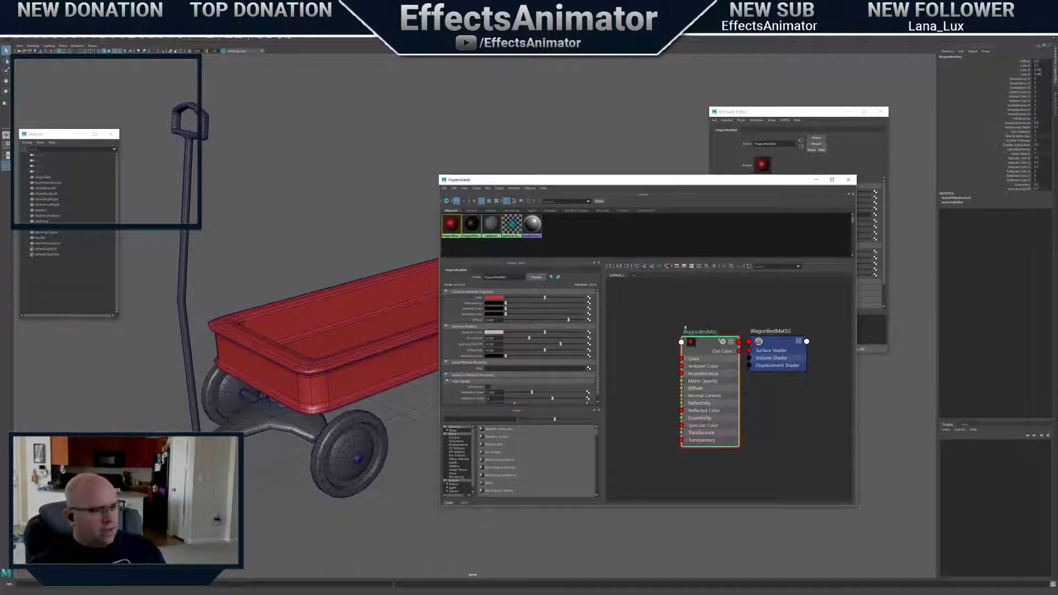
Compare the properties of the wagon bed and wagon parts materials, ending with WagonBedMat selected
left_click(452, 225)
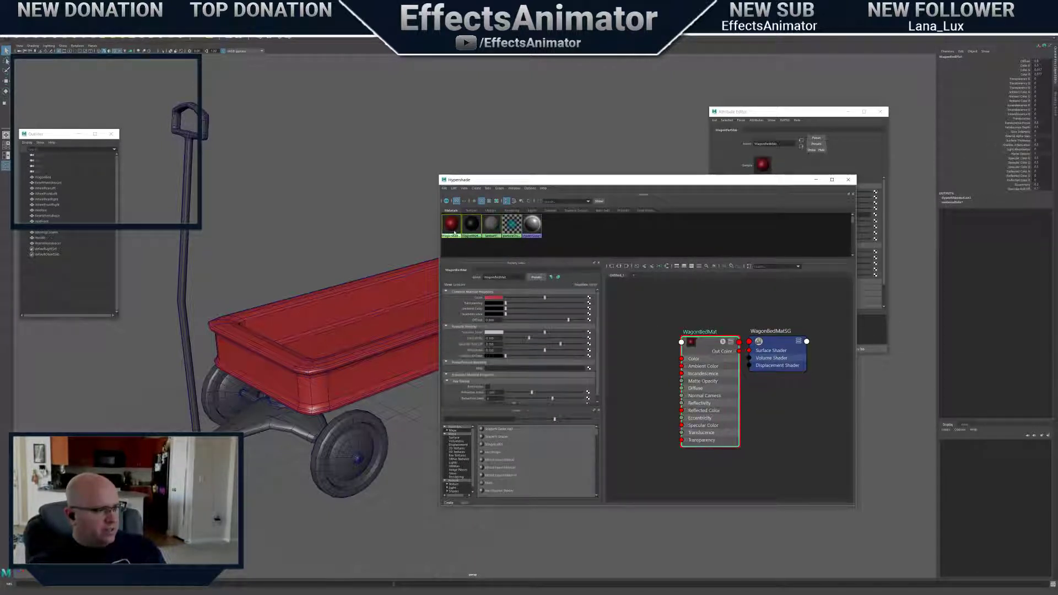
left_click(472, 223)
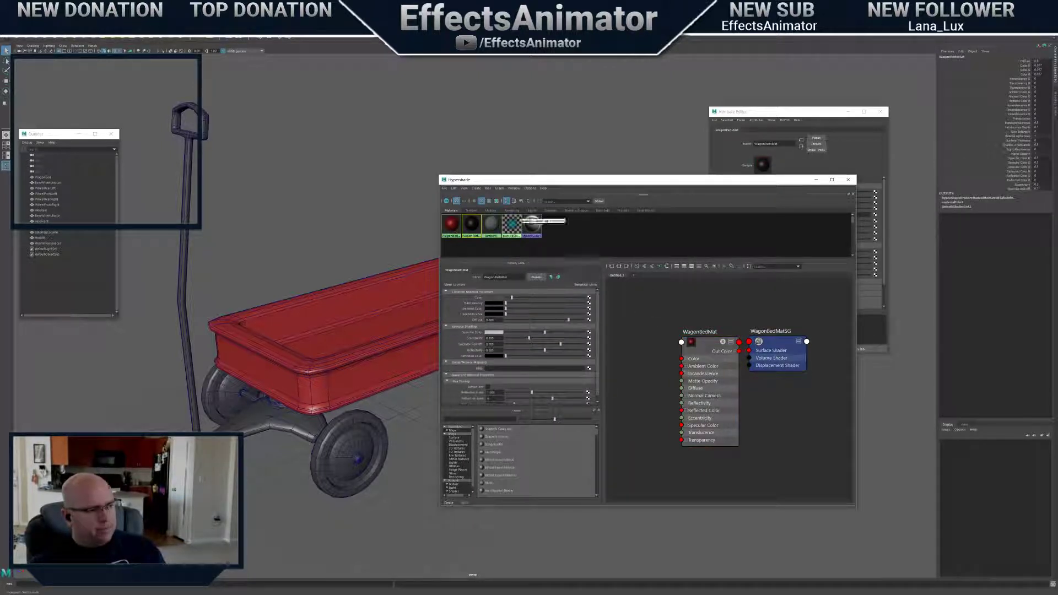
left_click(452, 225)
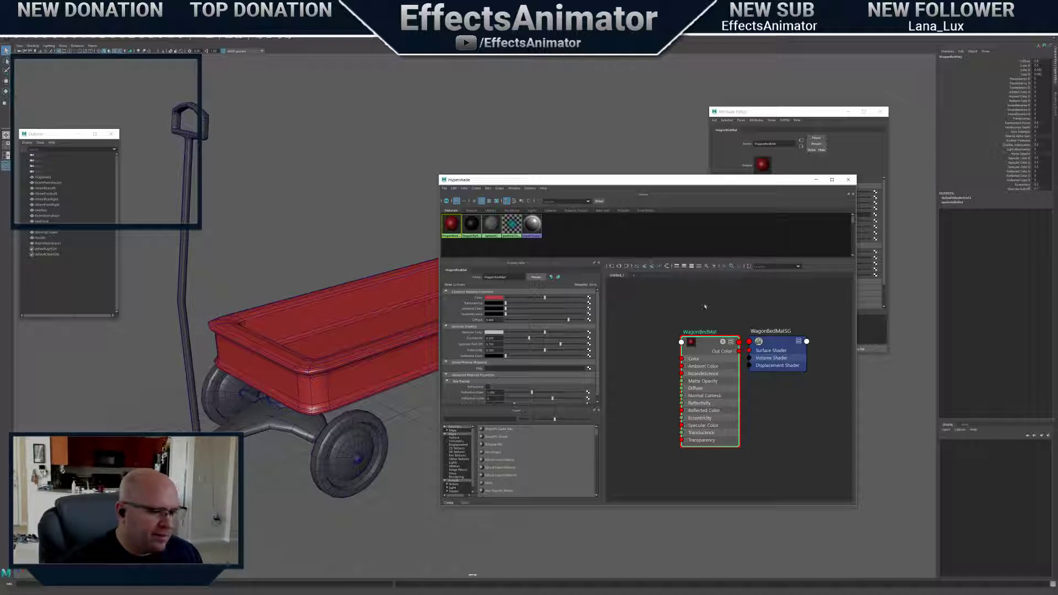
Move the Attribute Editor up and away from the node graph and place the Hypershade in front below it
left_click(818, 55)
left_click_drag(814, 114, 855, 96)
left_click(702, 338)
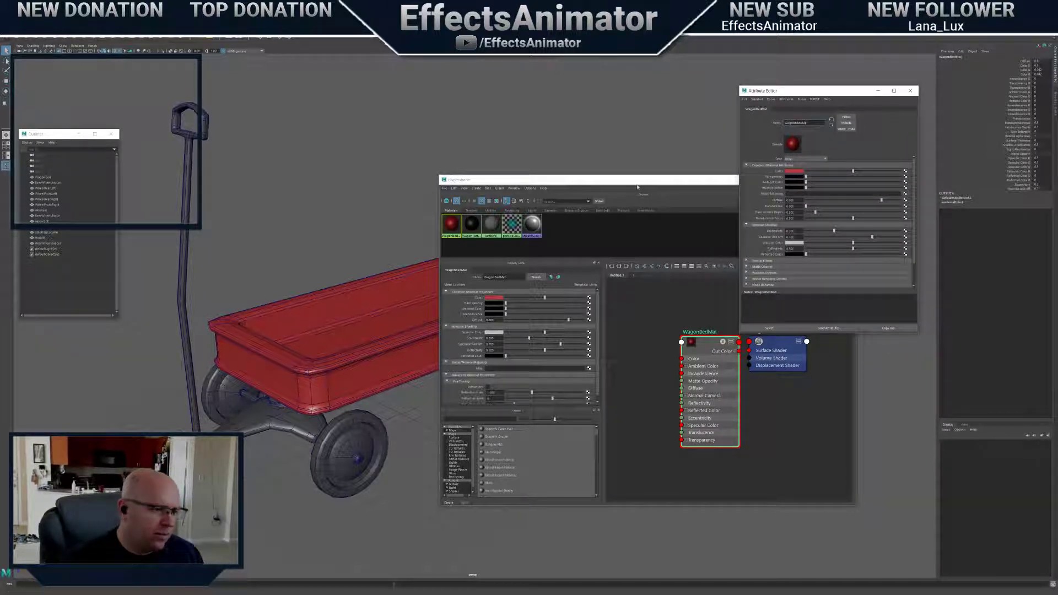
left_click_drag(638, 187, 626, 194)
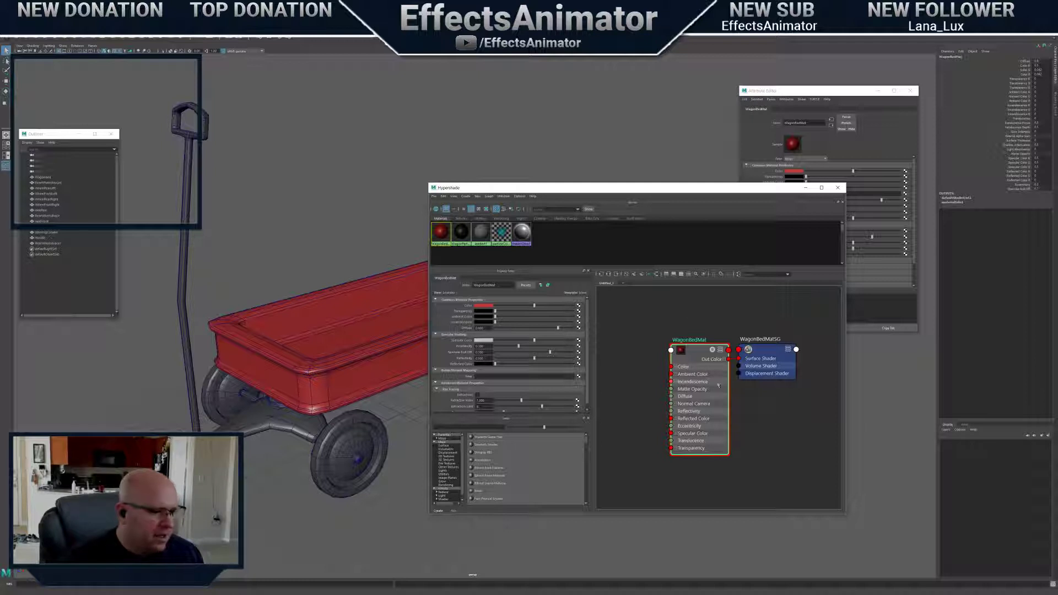
left_click_drag(838, 91, 860, 63)
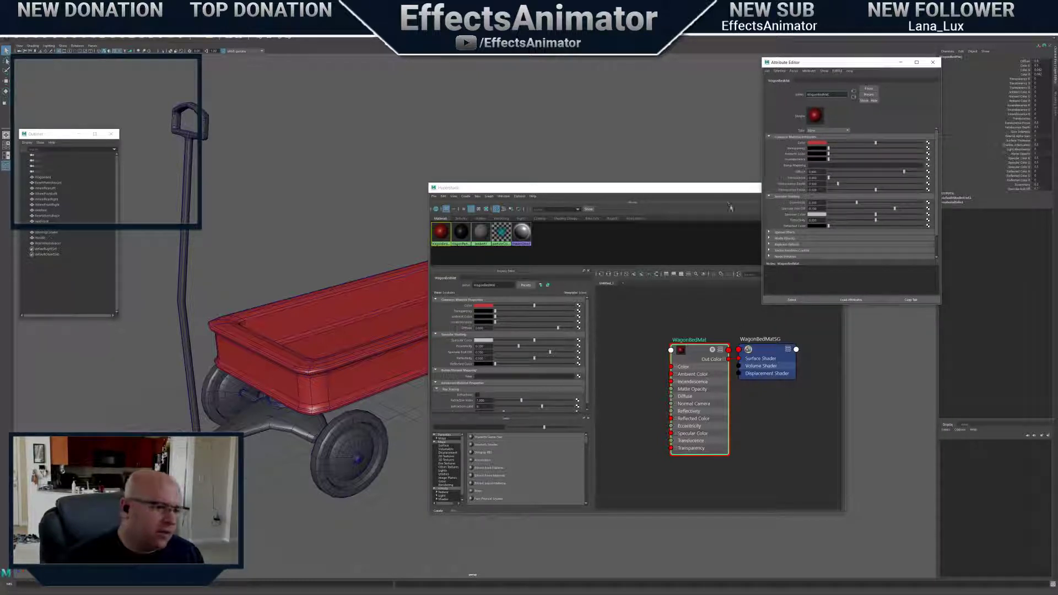
left_click_drag(732, 190, 723, 193)
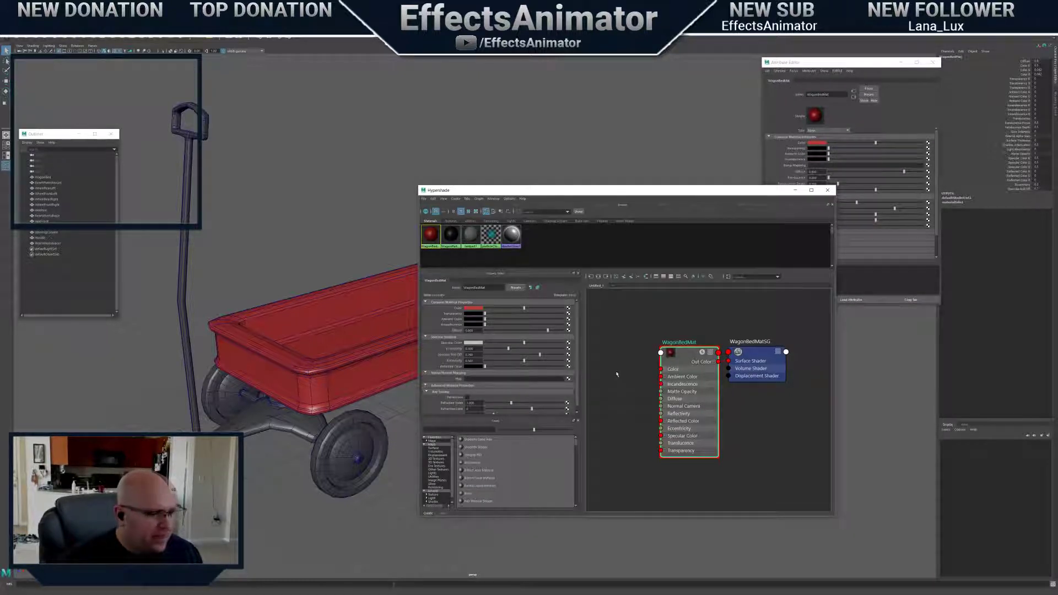
Try to pull a connection from WagonBedMat's Color input, and look through the available node types for a texture
left_click(655, 374)
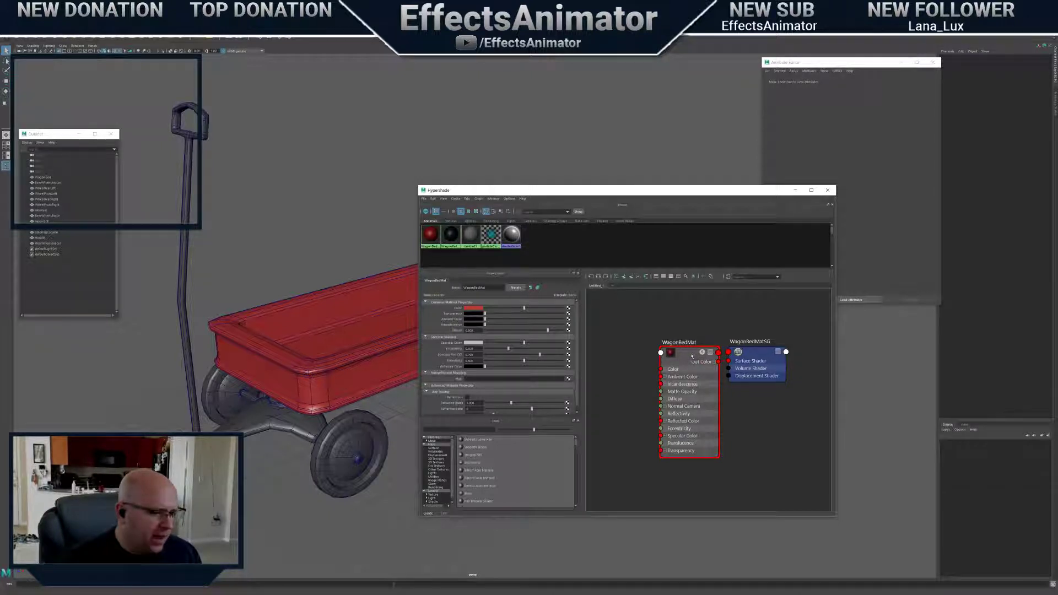
left_click_drag(690, 357, 689, 356)
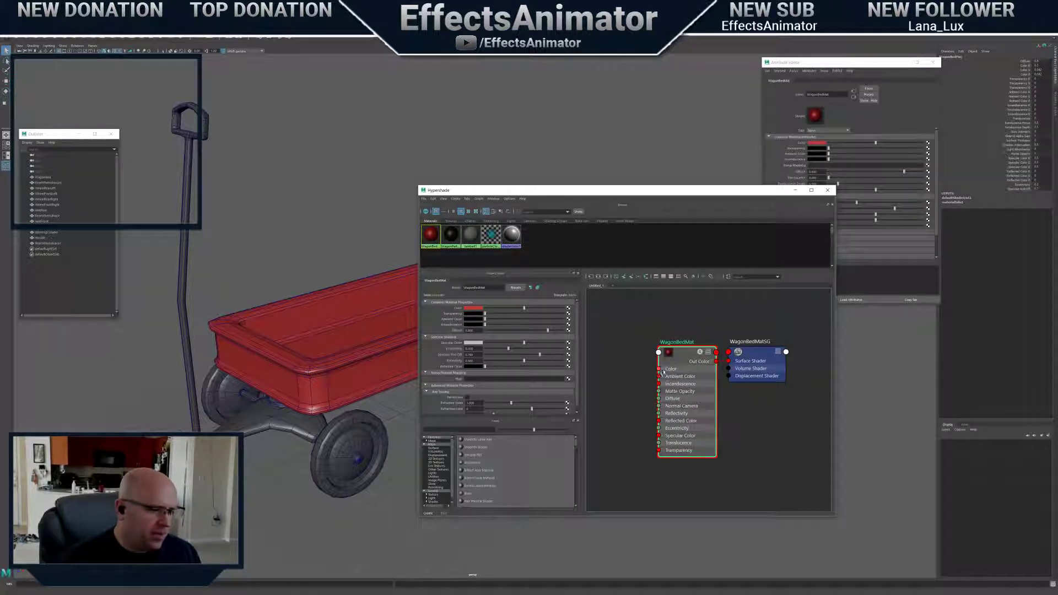
left_click_drag(662, 369, 614, 351)
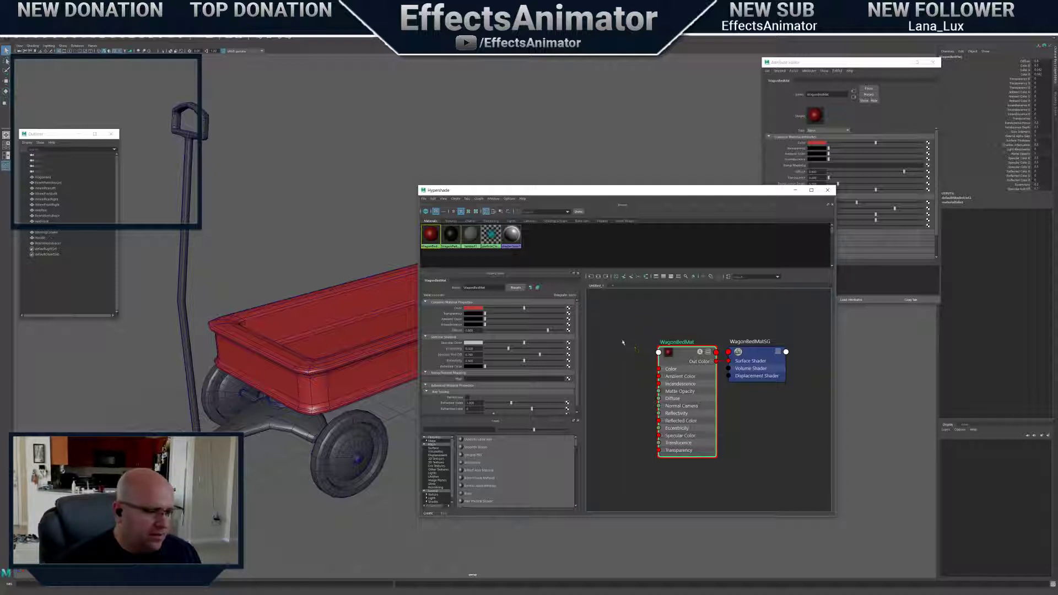
left_click_drag(685, 190, 664, 221)
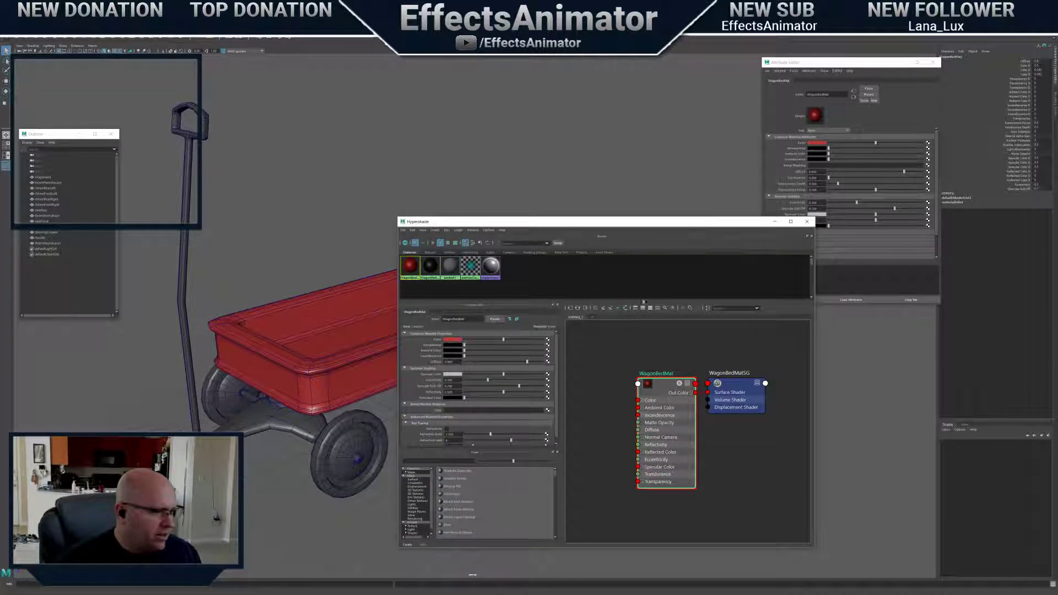
scroll(500, 493, "down", 3)
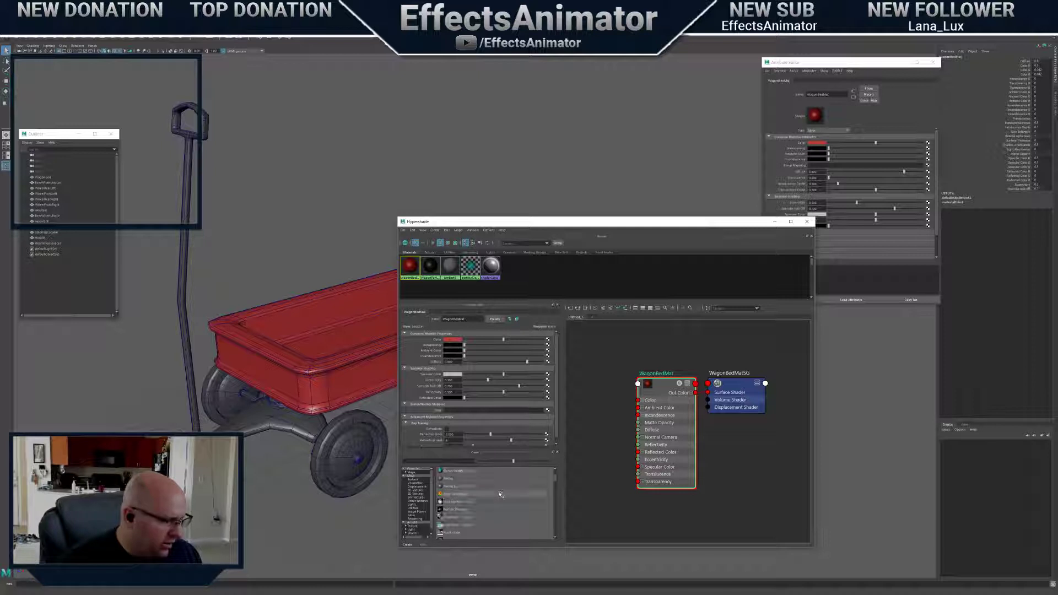
scroll(485, 513, "down", 3)
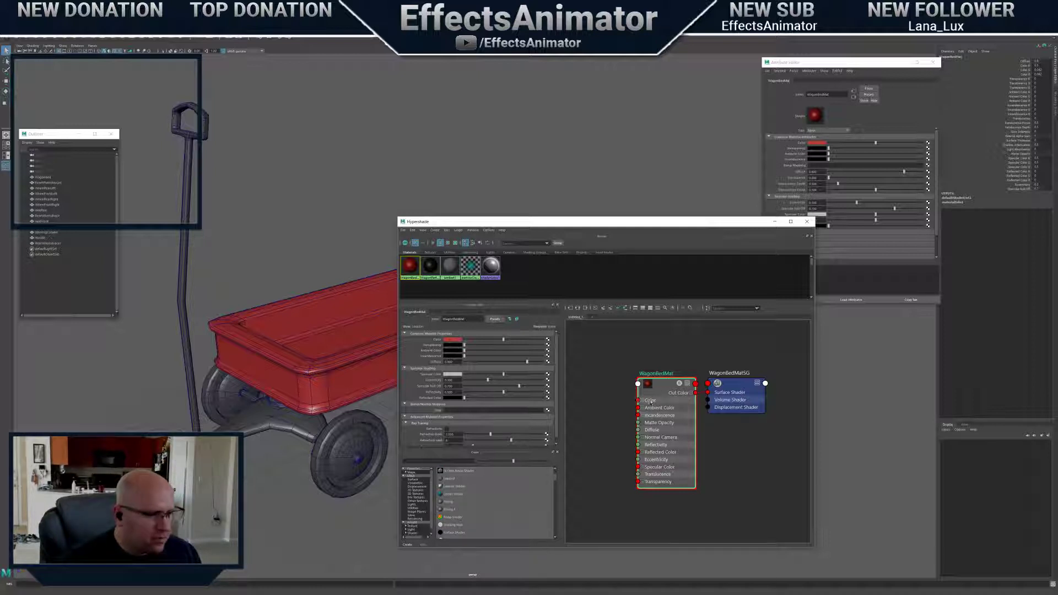
Map a File texture to WagonBedMat's Color and reposition the new file node and the Attribute Editor
left_click(548, 340)
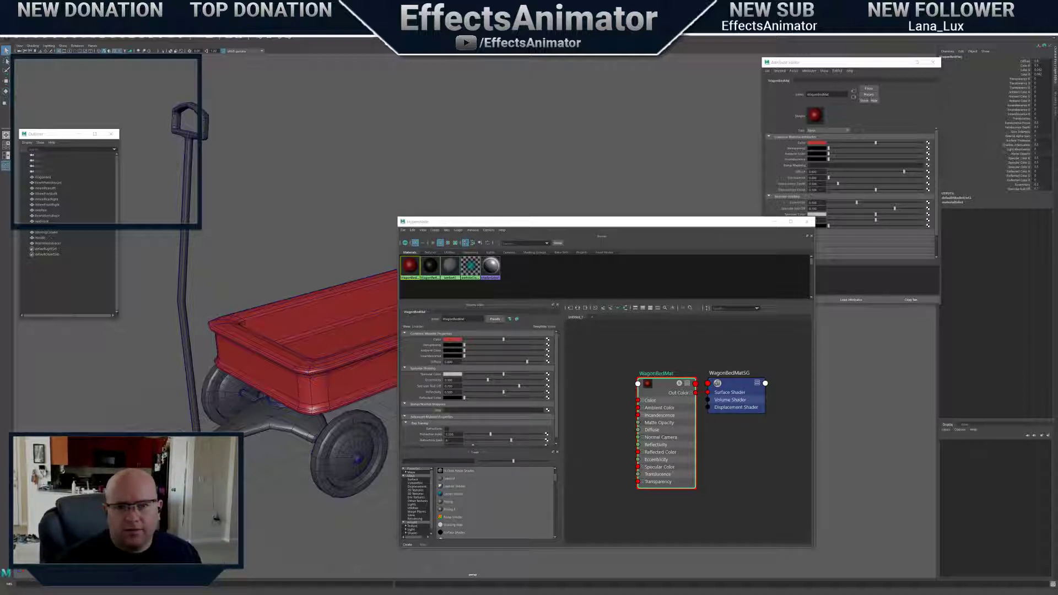
left_click(627, 180)
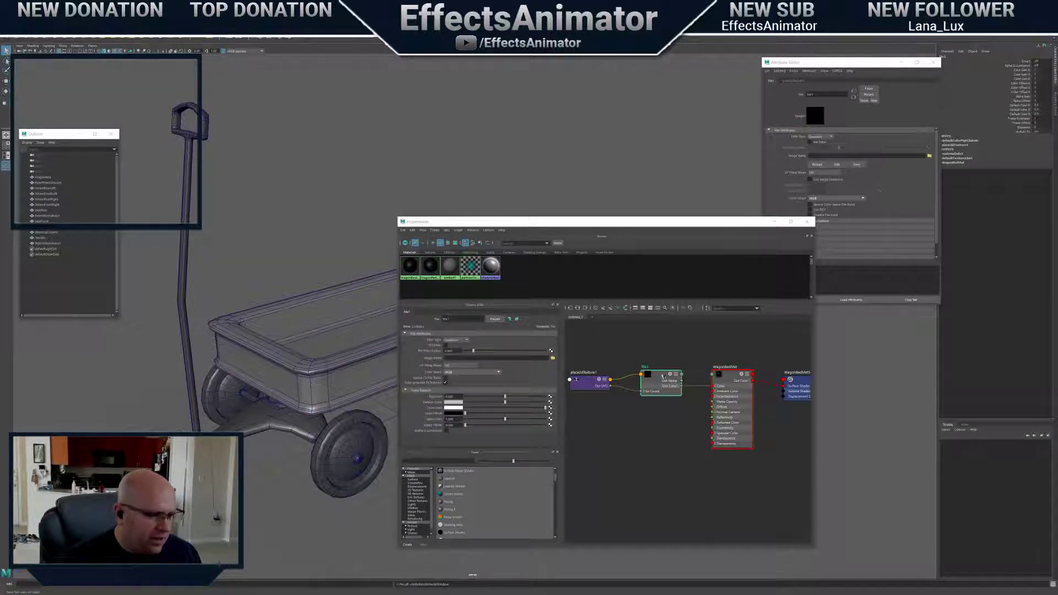
left_click_drag(663, 377, 670, 372)
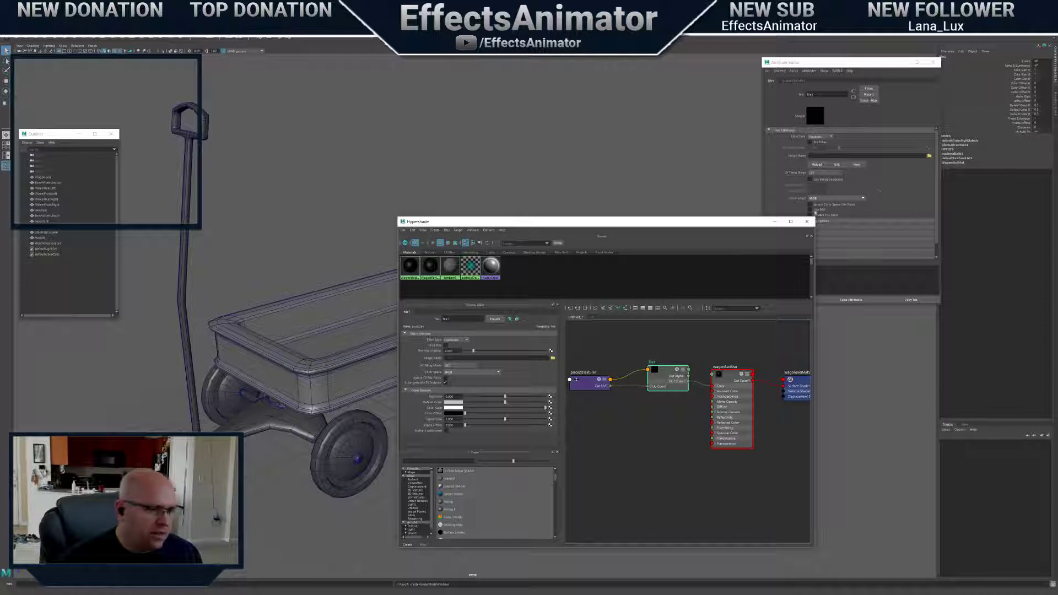
left_click_drag(856, 62, 833, 68)
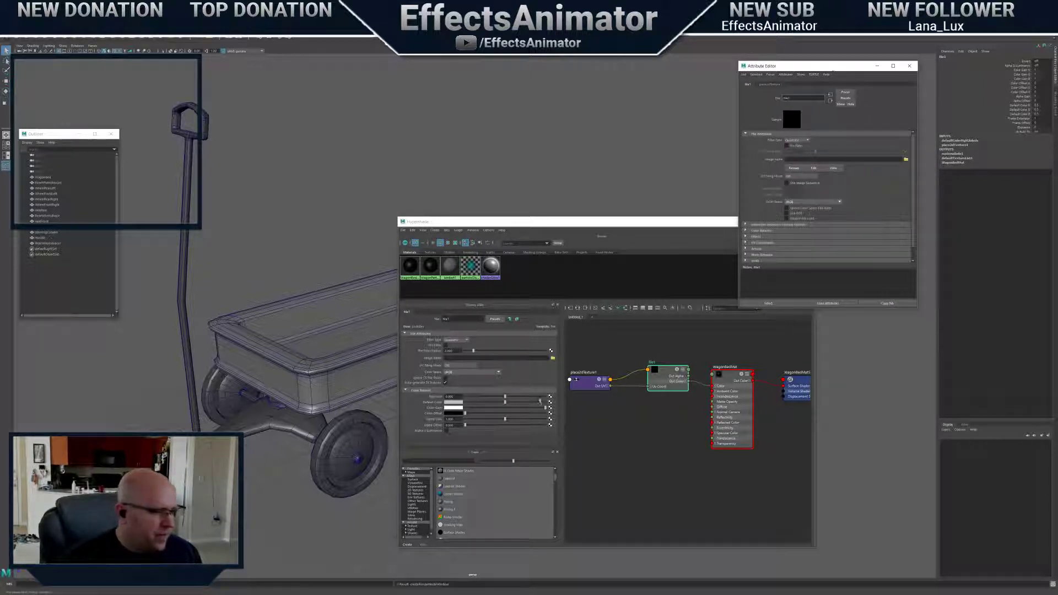
Load WagonBedColor.jpg as the image of the file texture mapped to WagonBedMat's Color
left_click(553, 360)
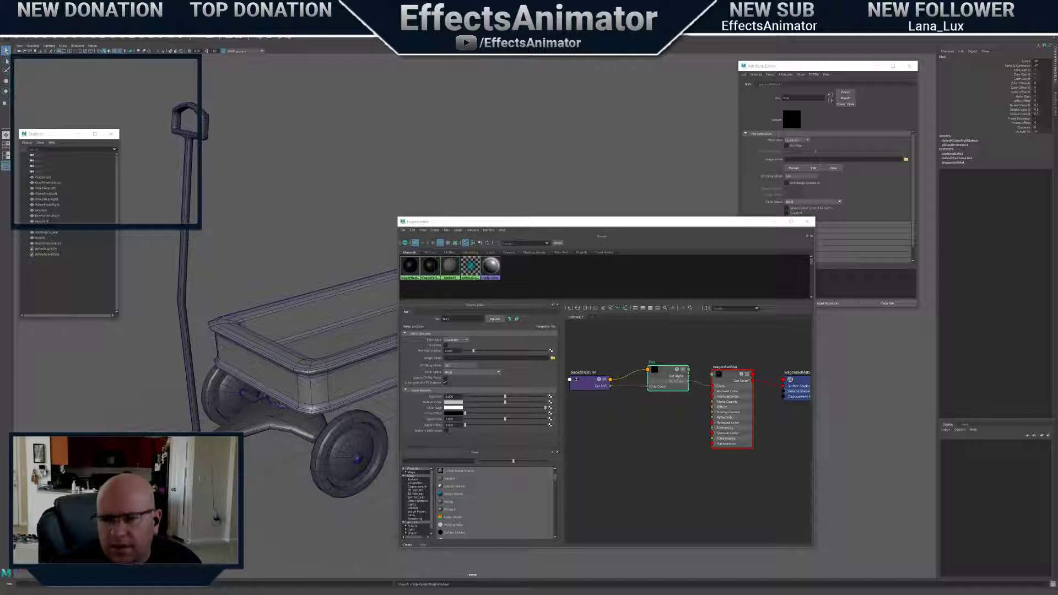
left_click_drag(718, 295, 579, 169)
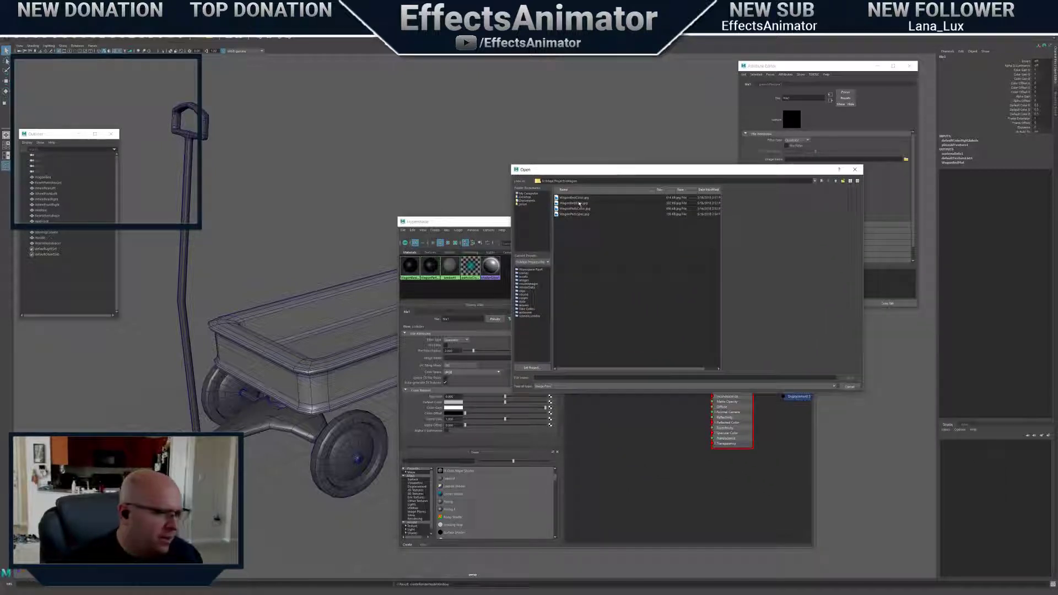
left_click(580, 198)
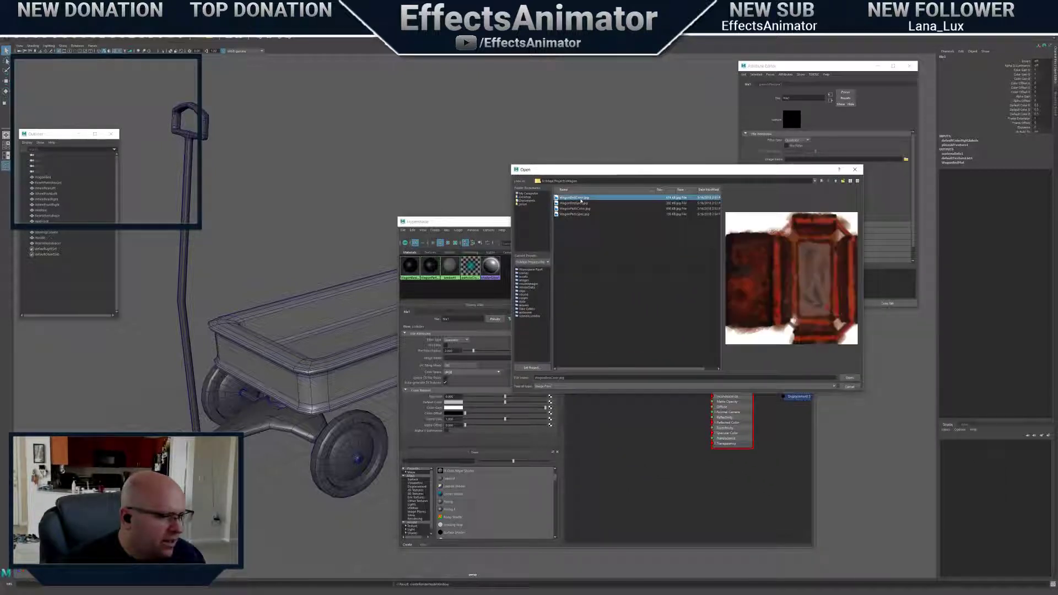
left_click_drag(760, 173, 509, 183)
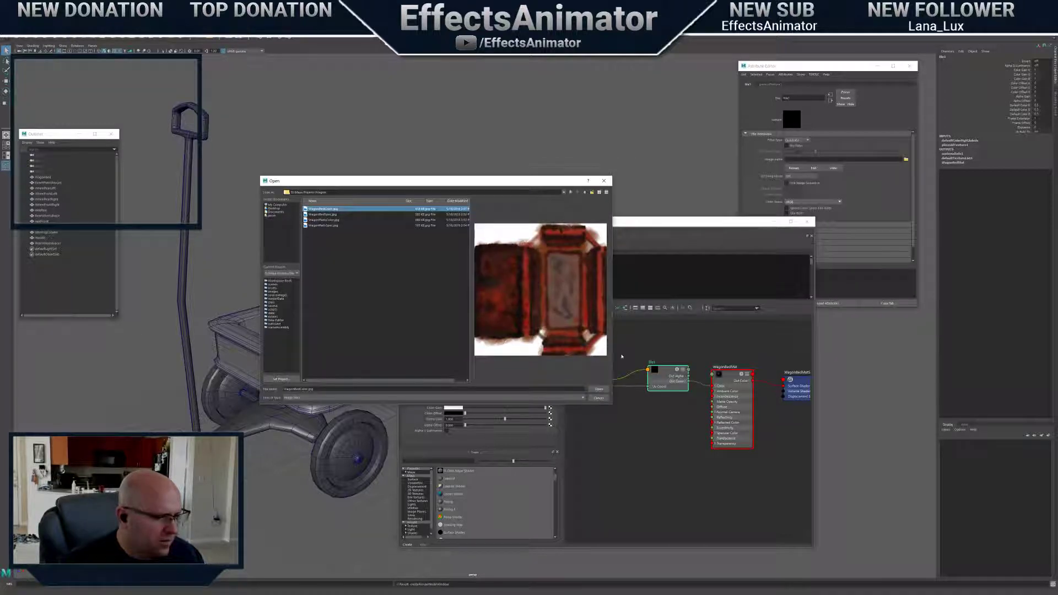
left_click(599, 389)
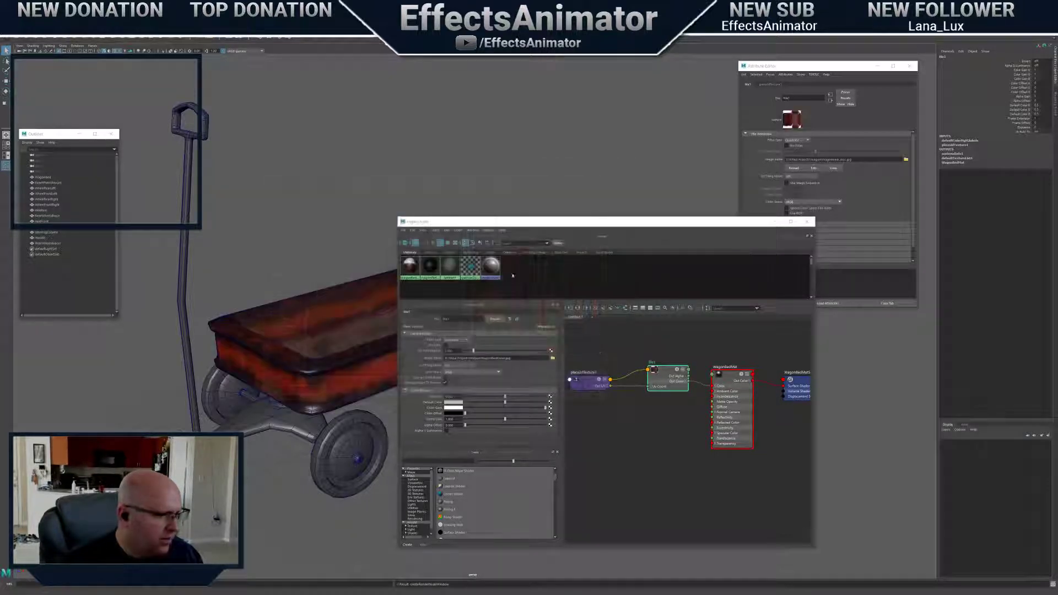
Move the Hypershade away from the wagon and compare the bed in shaded, textured and lit display, ending in textured display
left_click_drag(475, 226, 510, 190)
mouse_move(331, 341)
left_mouse_down("alt")
mouse_move(298, 353)
mouse_move(319, 363)
mouse_move(339, 329)
mouse_move(357, 360)
left_mouse_up("alt")
key("5")
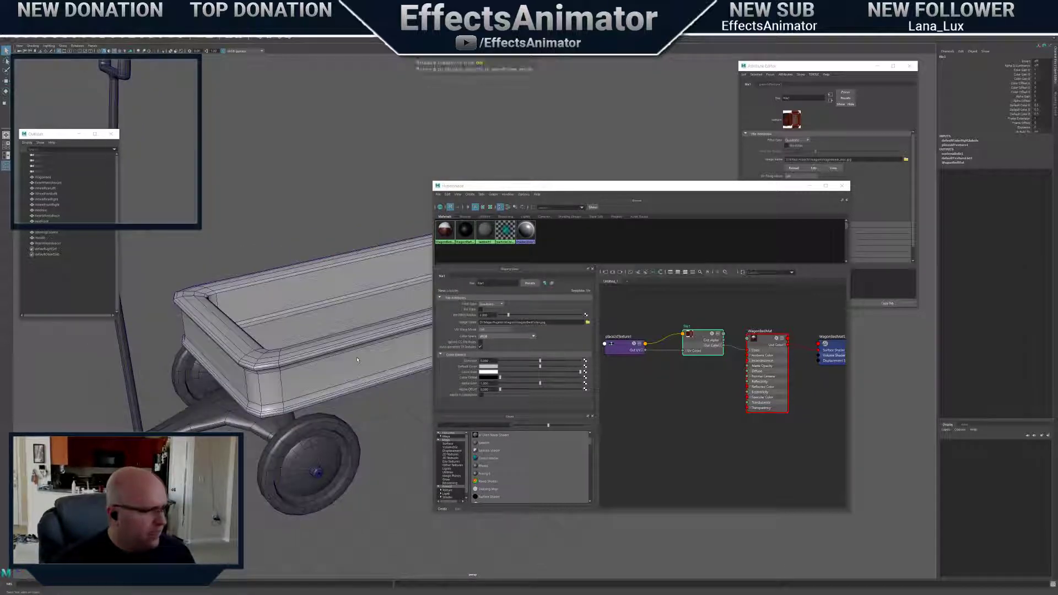
key("6")
key("5")
key("6")
key("5")
key("6")
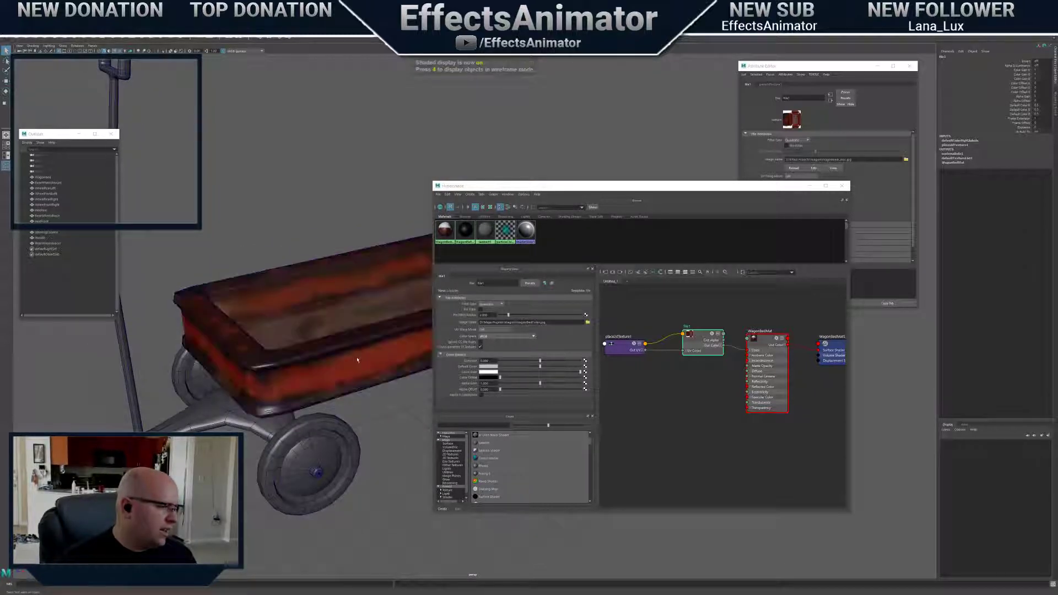
key("5")
key("6")
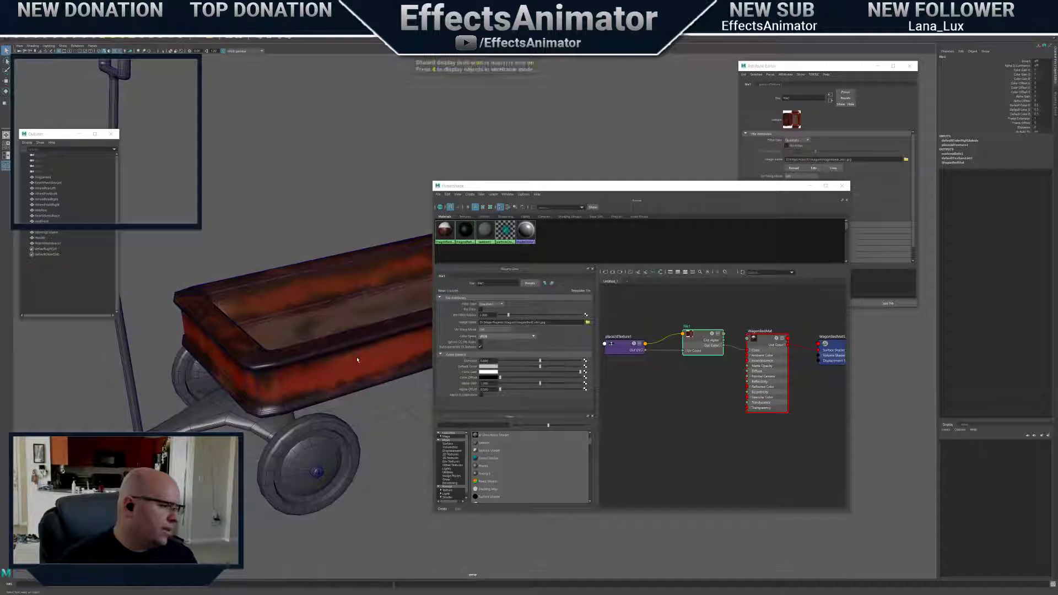
key("5")
key("6")
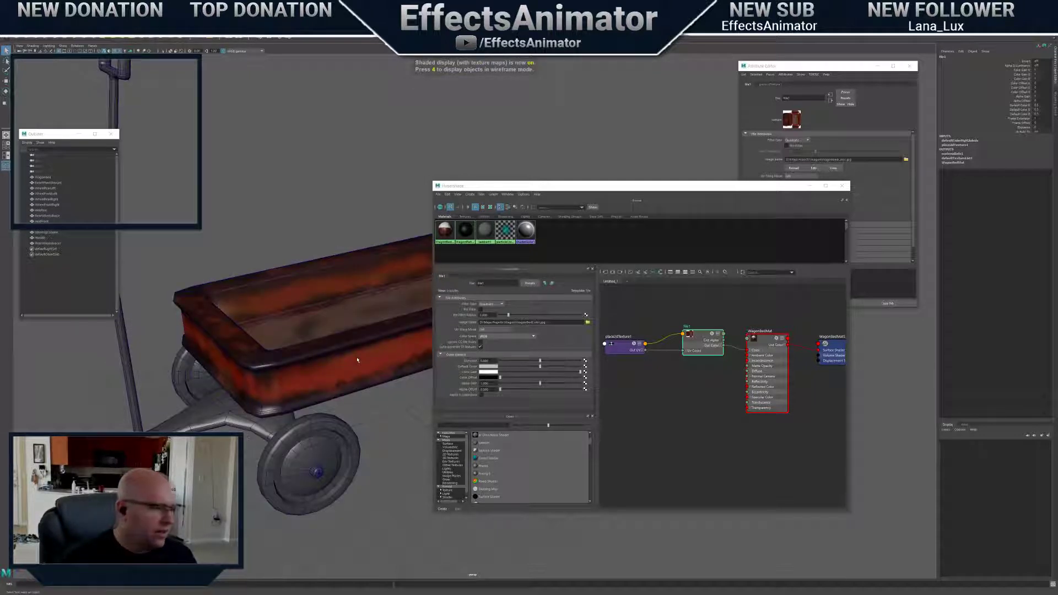
key("7")
key("6")
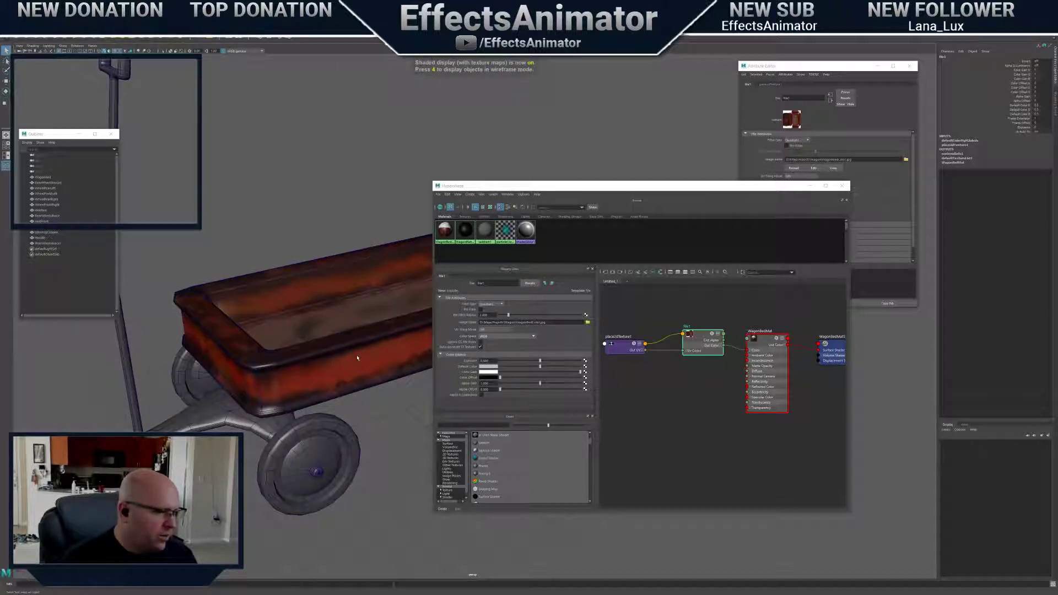
left_click_drag(342, 299, 382, 346, "alt")
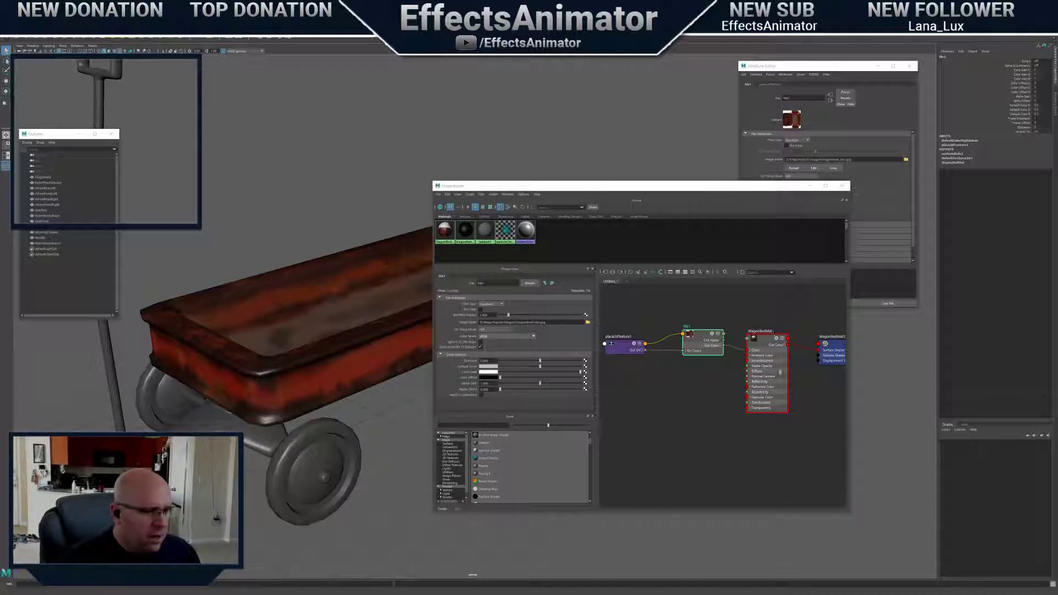
Graph the wheel's WagonPartsMat material on its own and map a File texture to its Color
scroll(677, 353, "down", 3)
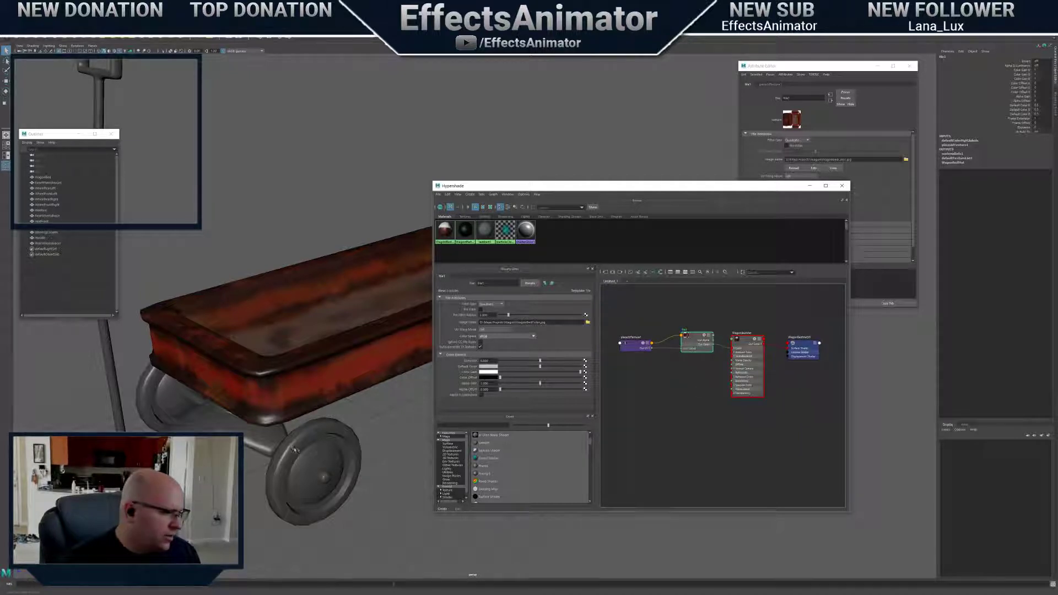
left_click(295, 449)
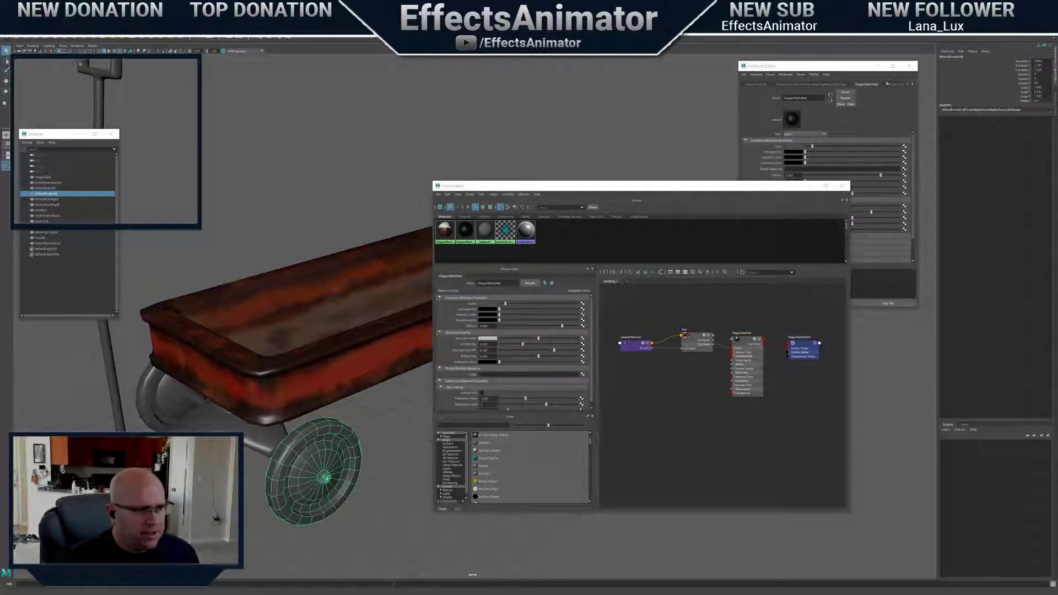
left_click(463, 234)
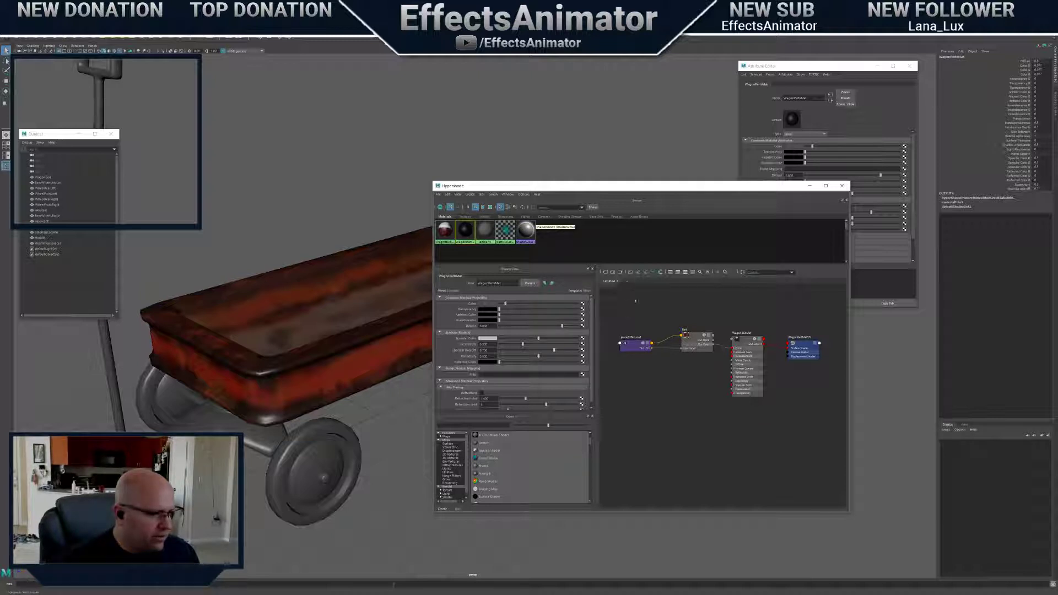
key("f")
left_click_drag(689, 355, 714, 345)
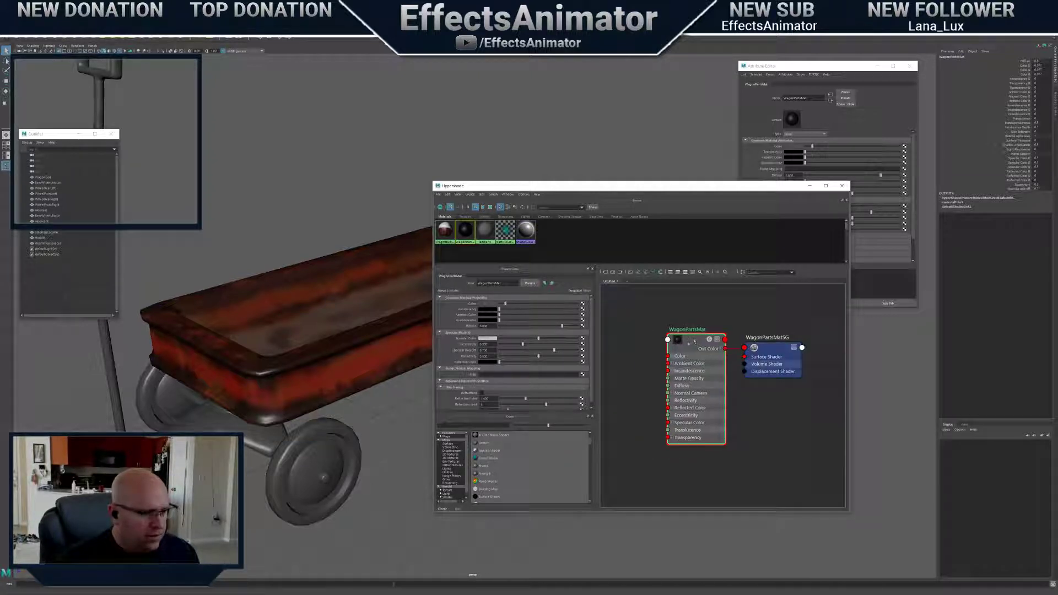
left_click(583, 304)
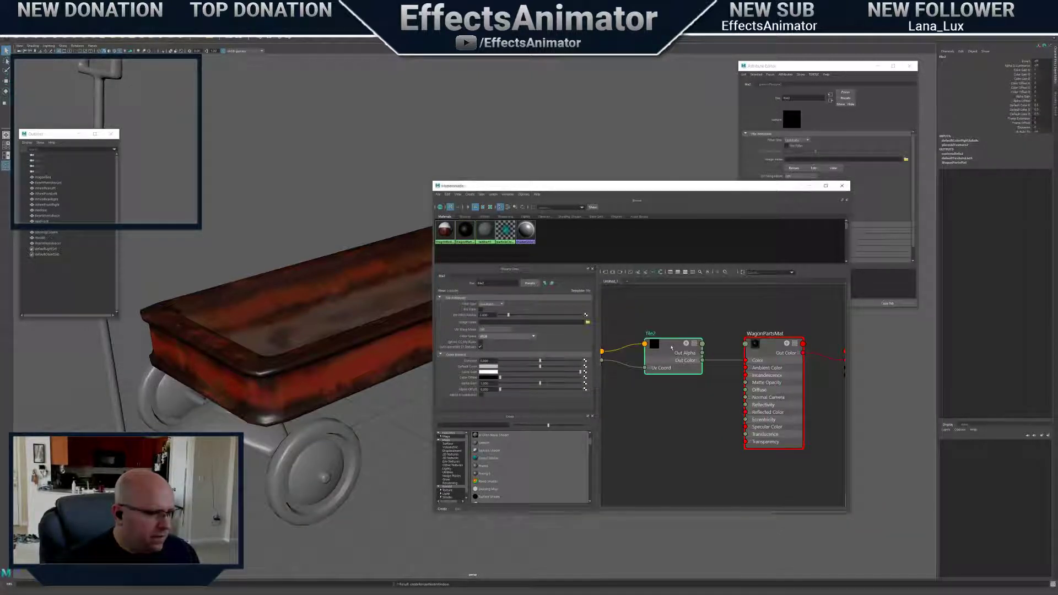
Load WagonPartsColor.jpg into the new file texture and inspect the textured wheels and undercarriage up close
left_click(843, 121)
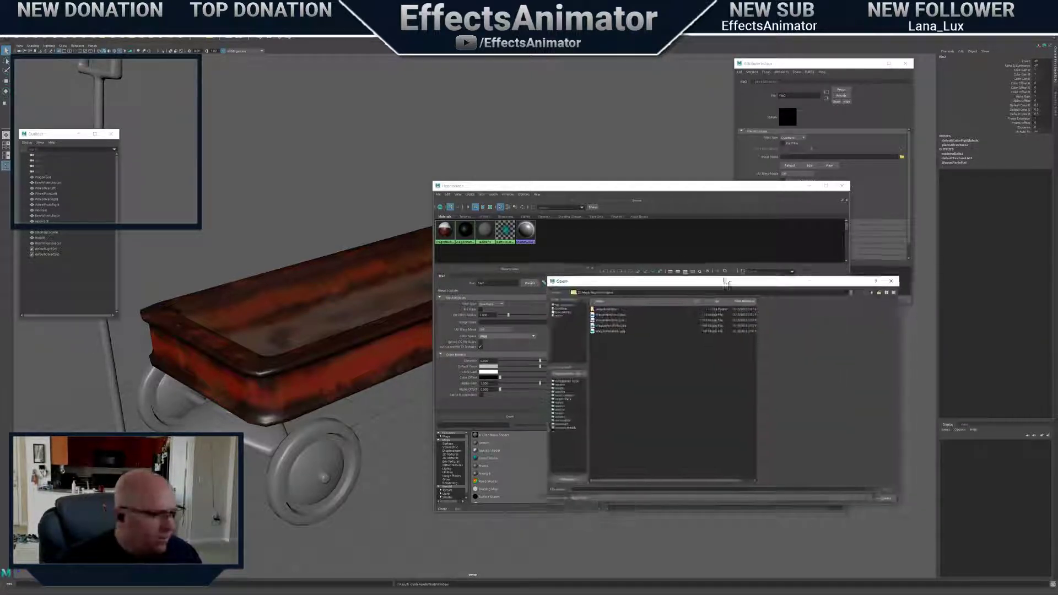
left_click_drag(725, 280, 682, 248)
left_click(570, 295)
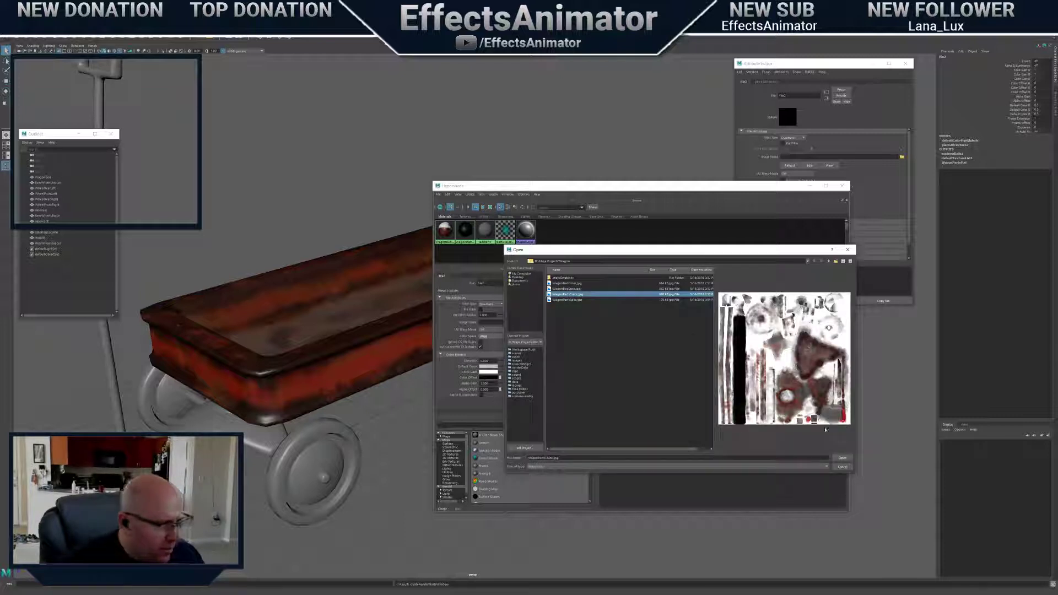
left_click(842, 458)
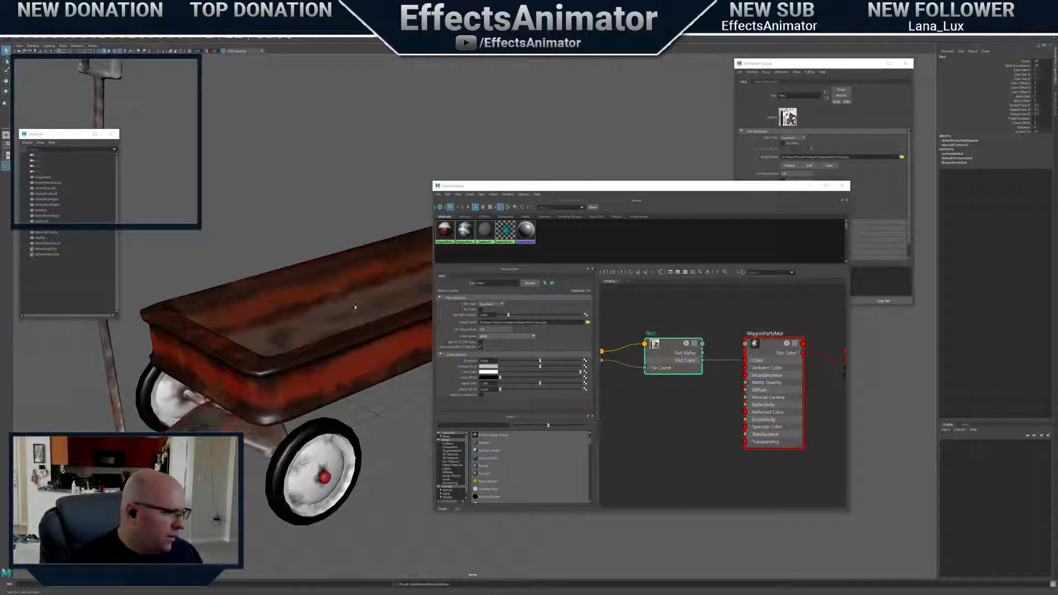
left_click_drag(355, 307, 401, 334, "alt")
scroll(358, 315, "up", 5)
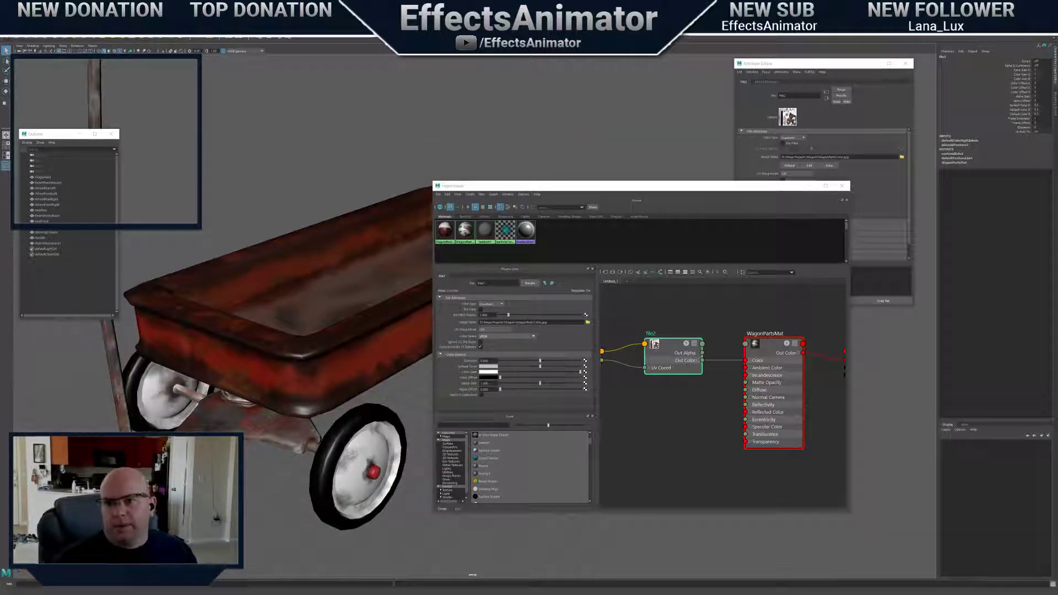
Reveal the Hypershade's material viewer and adjust the panel widths to give the node graph more room
left_click_drag(792, 137, 817, 243)
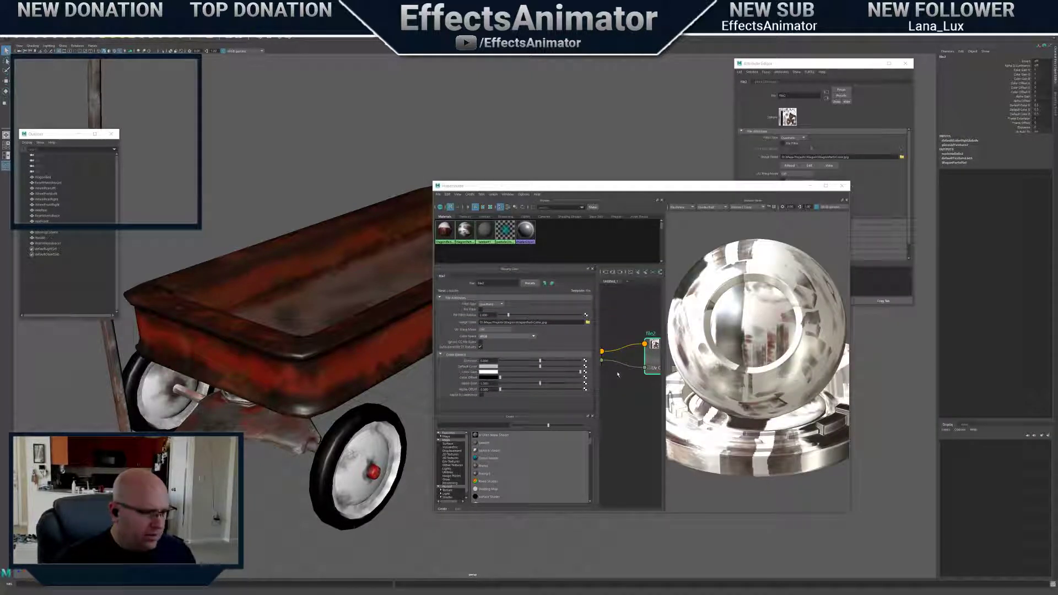
left_click_drag(664, 287, 727, 316)
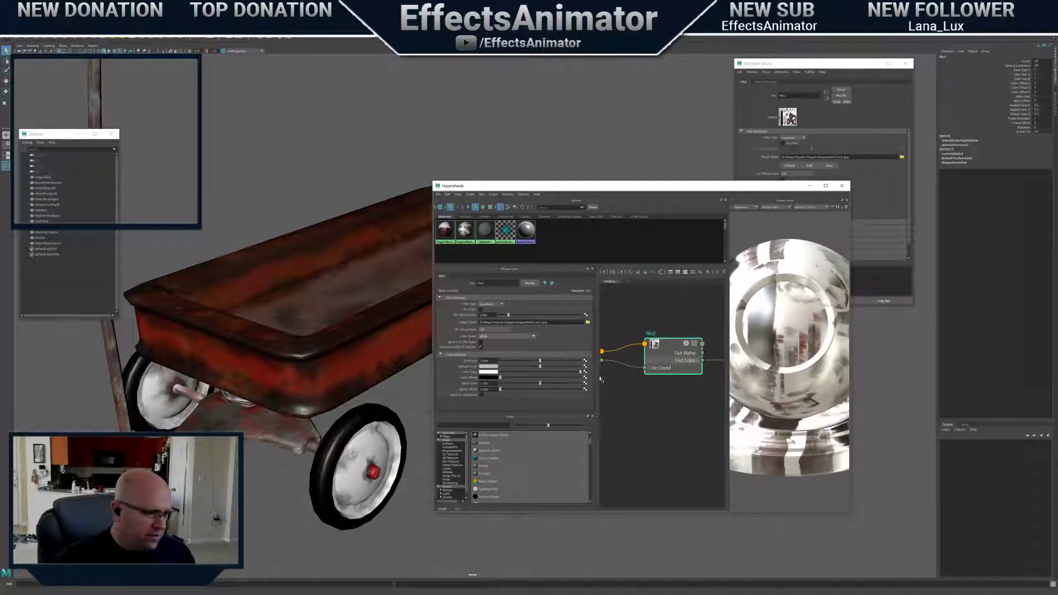
left_click_drag(600, 378, 583, 378)
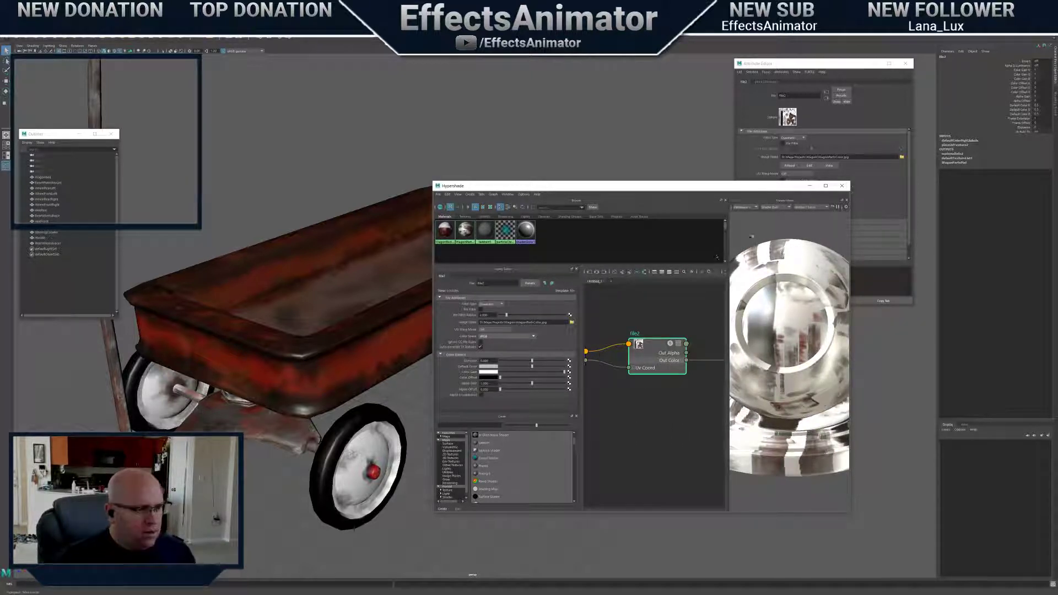
left_click_drag(759, 202, 558, 224)
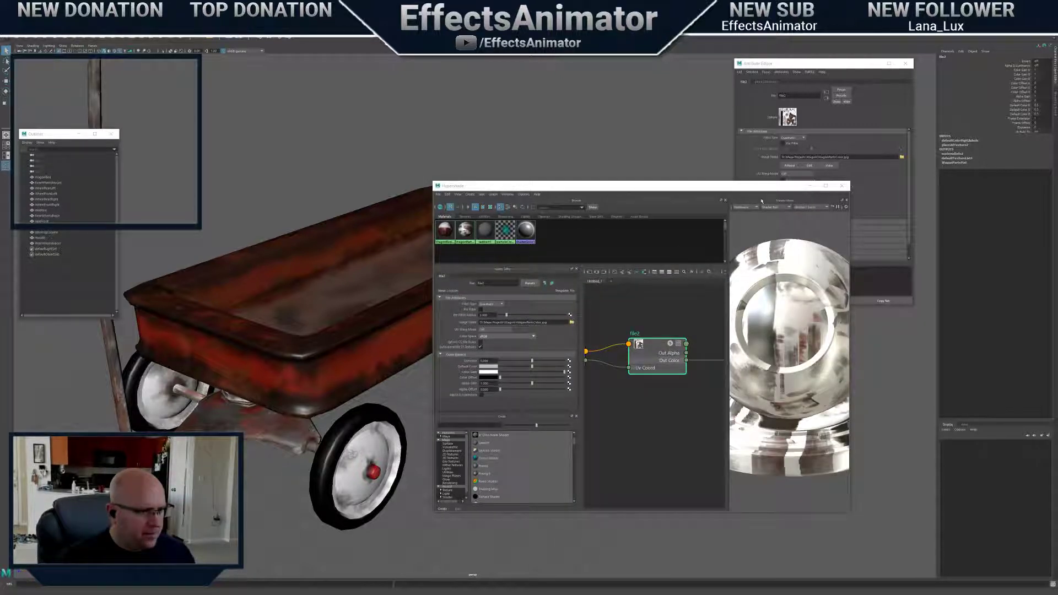
left_click_drag(761, 200, 793, 232)
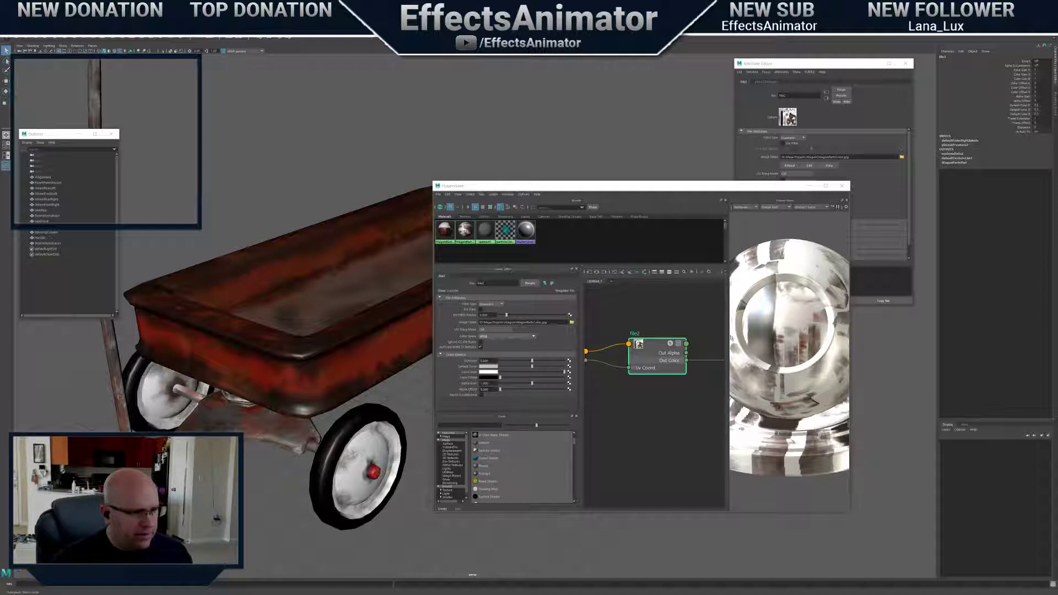
left_click_drag(731, 338, 777, 338)
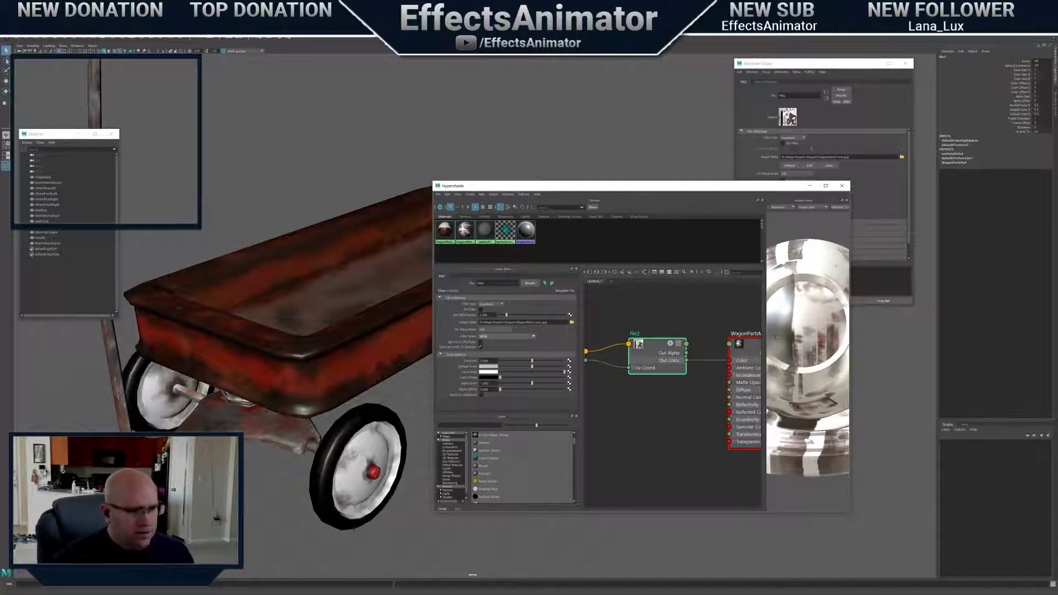
Widen the Hypershade window and its material viewer, and reframe the preview so the whole shader ball fits
mouse_move(850, 334)
left_mouse_down()
mouse_move(921, 334)
mouse_move(857, 347)
left_mouse_up()
left_click(896, 333)
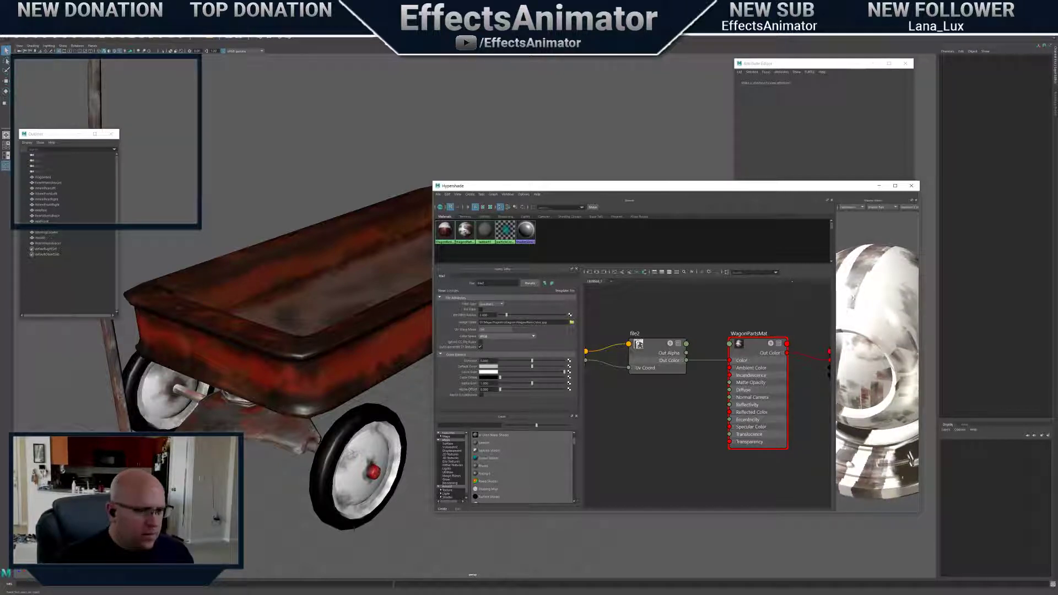
left_click_drag(853, 297, 912, 284, "alt")
scroll(876, 298, "down", 3)
left_click_drag(849, 297, 797, 313, "alt")
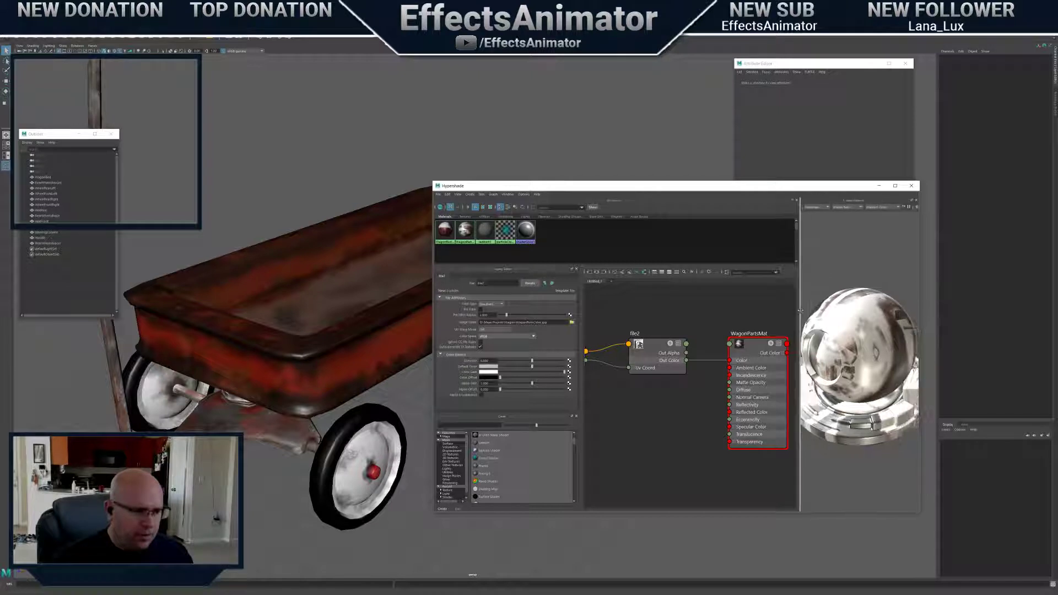
Graph the WagonPartsMat and WagonBedMat networks together in the Hypershade
mouse_move(741, 304)
middle_mouse_down("alt")
mouse_move(674, 299)
mouse_move(740, 319)
middle_mouse_up("alt")
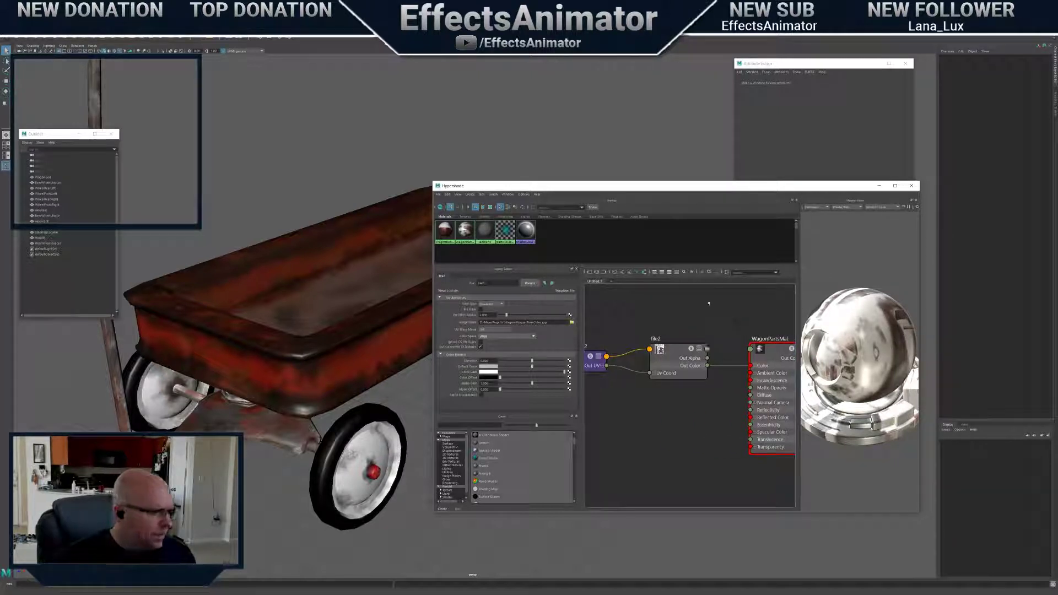
left_click(777, 351)
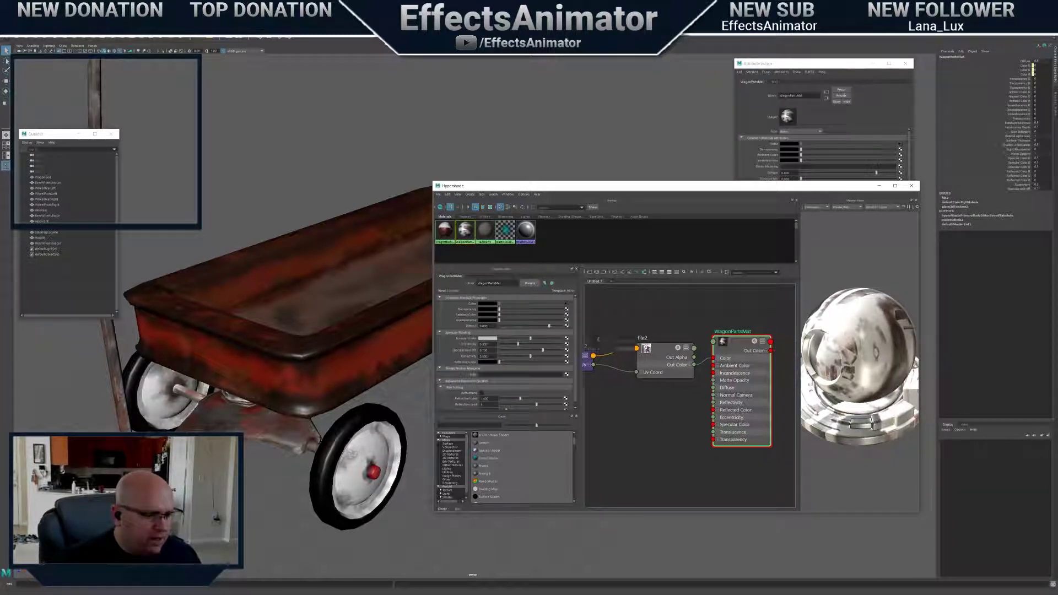
left_click(445, 230)
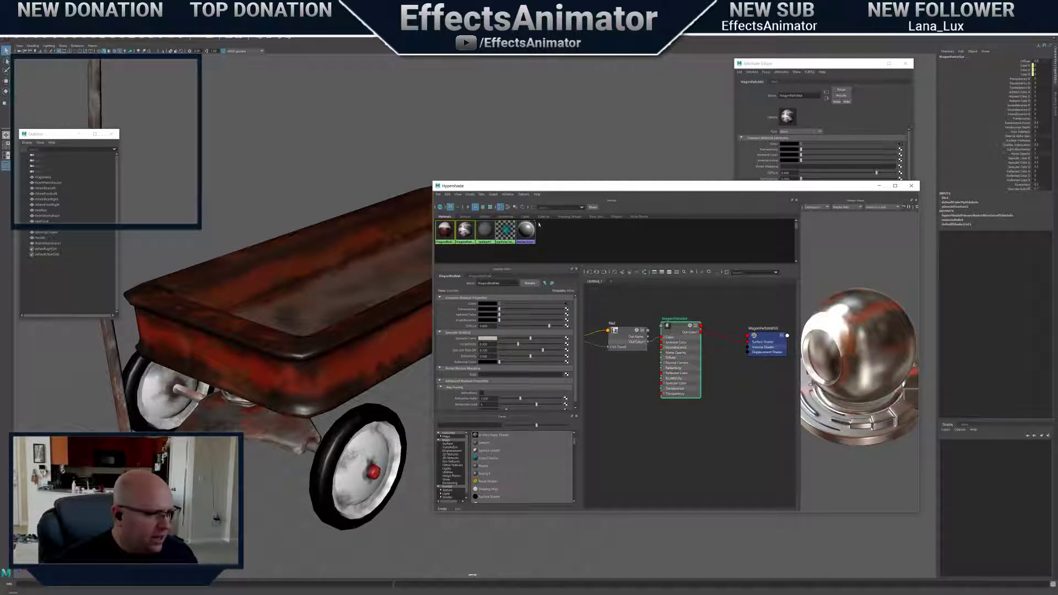
left_click(589, 273)
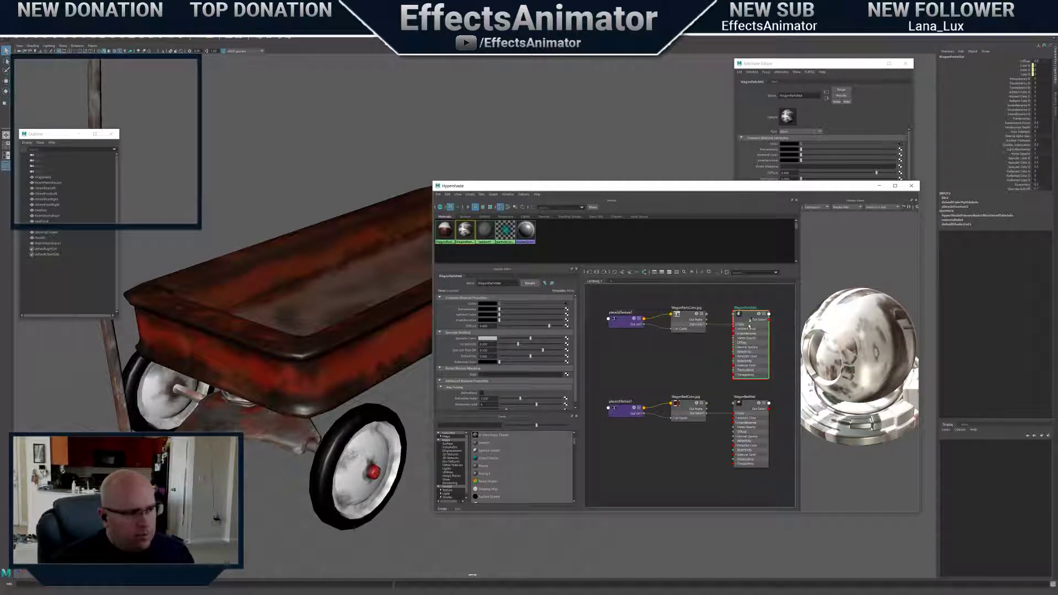
Move the WagonPartsMat and WagonBedMat nodes apart from their textures and shift each network's texture nodes closer to its material
left_click_drag(749, 326, 759, 312)
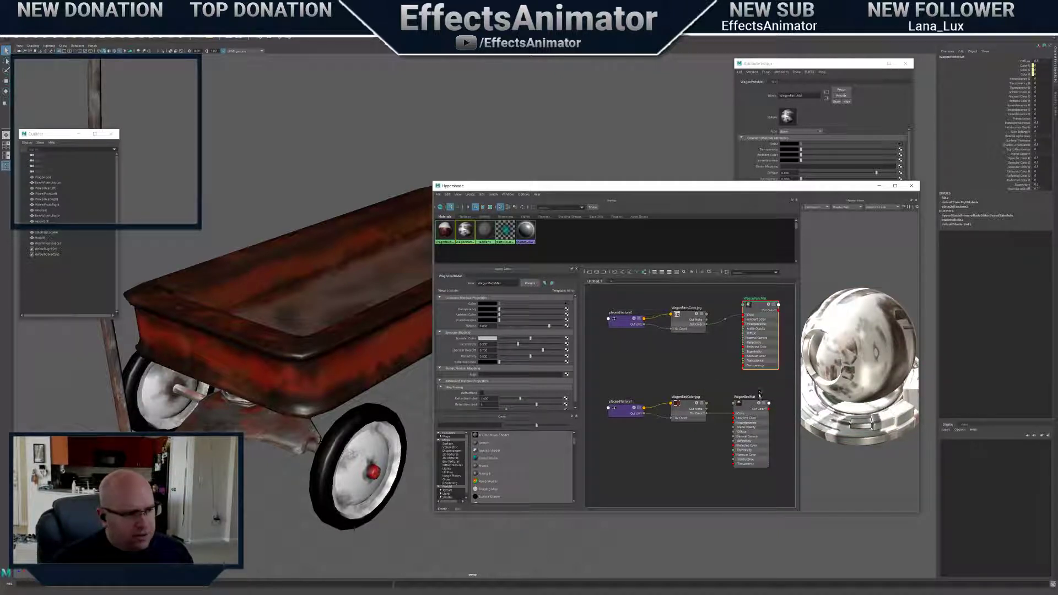
left_click_drag(752, 411, 762, 408)
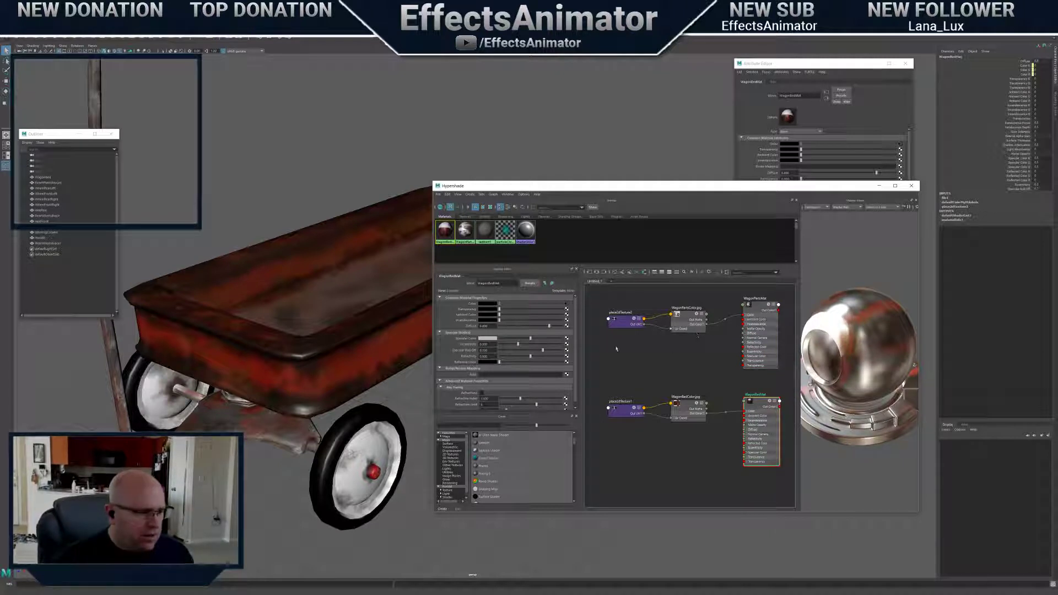
left_click_drag(616, 348, 713, 303)
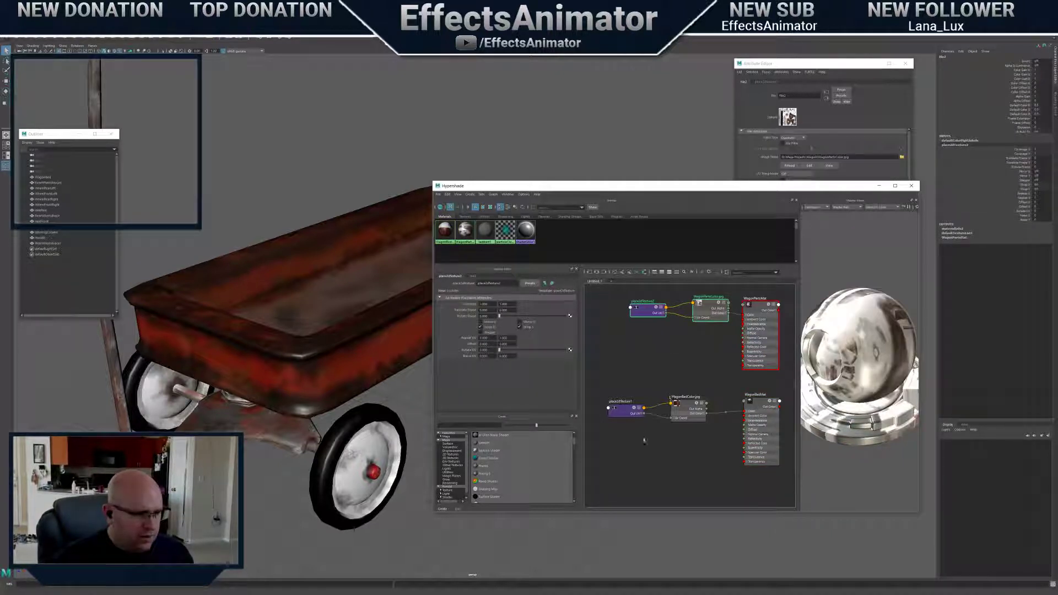
left_click_drag(626, 441, 701, 400)
left_click(726, 445)
scroll(723, 452, "up", 3)
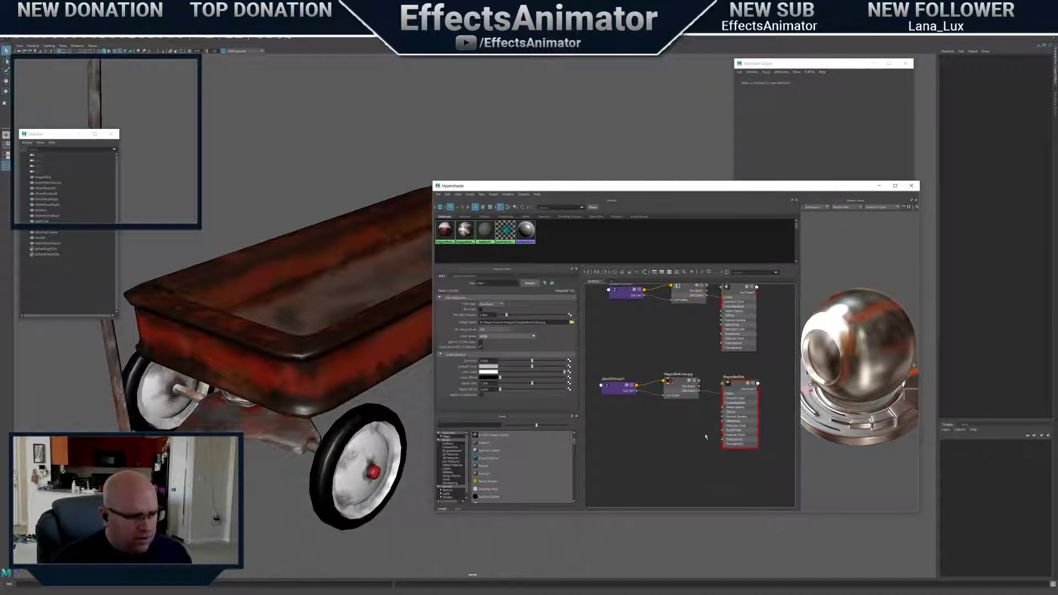
scroll(721, 456, "down", 5)
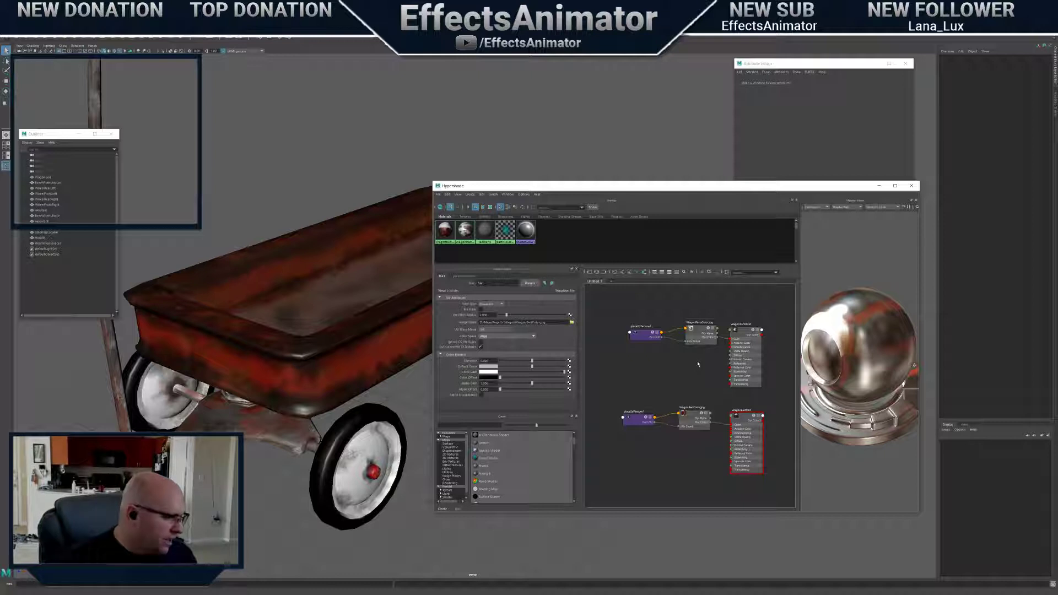
middle_click_drag(707, 385, 711, 367, "alt")
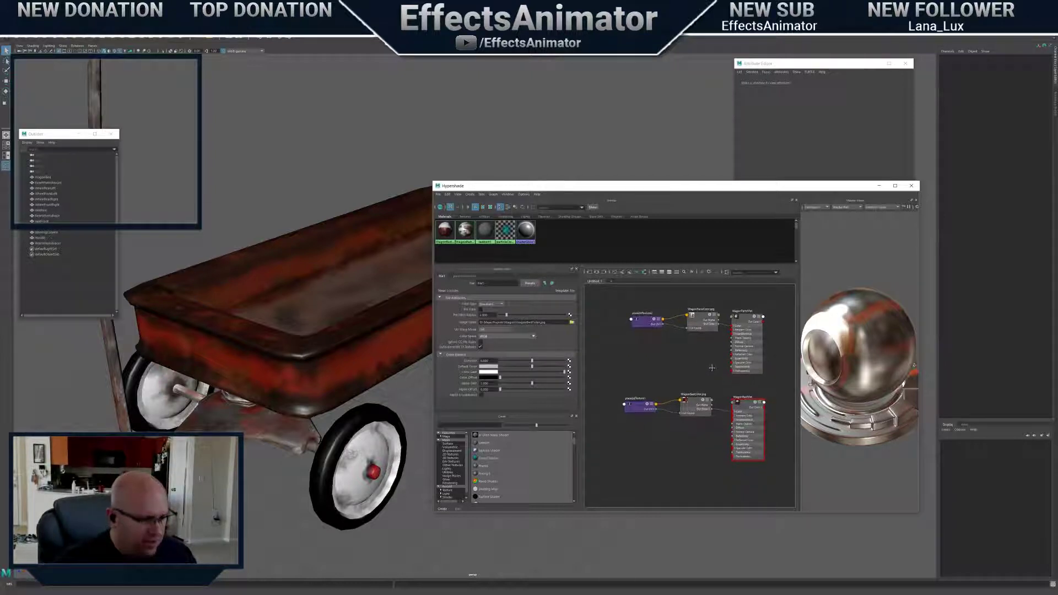
scroll(709, 365, "down", 2)
scroll(710, 366, "up", 4)
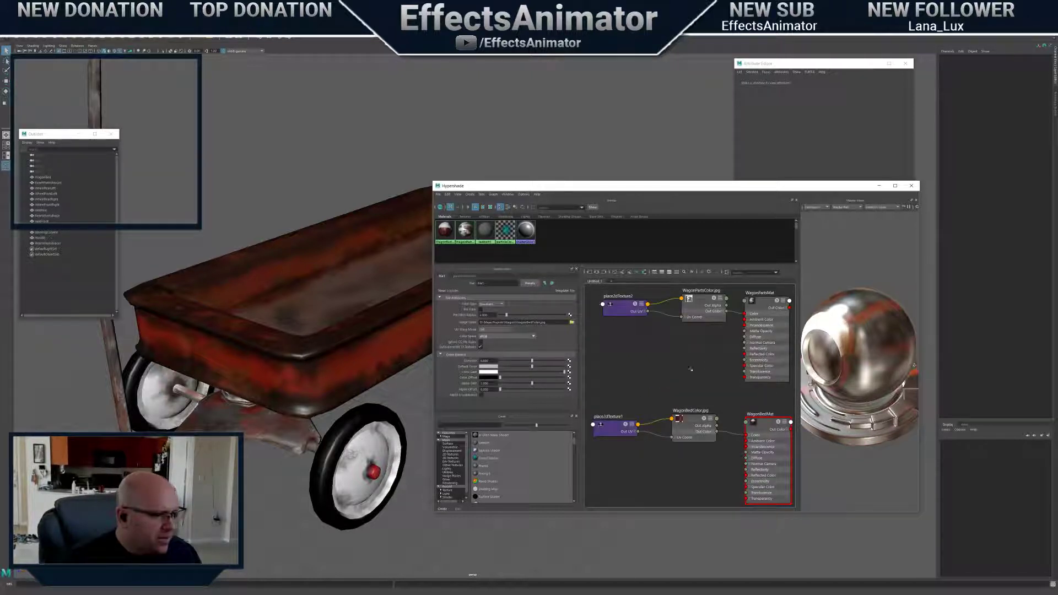
scroll(691, 369, "down", 2)
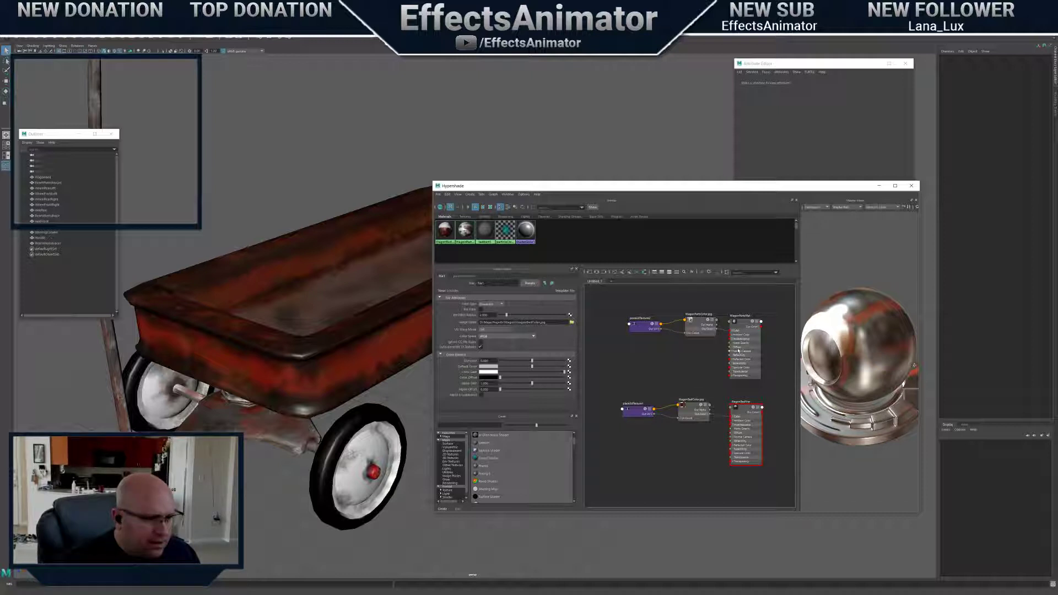
Map a new File texture to the Specular Color of WagonPartsMat
left_click(741, 325)
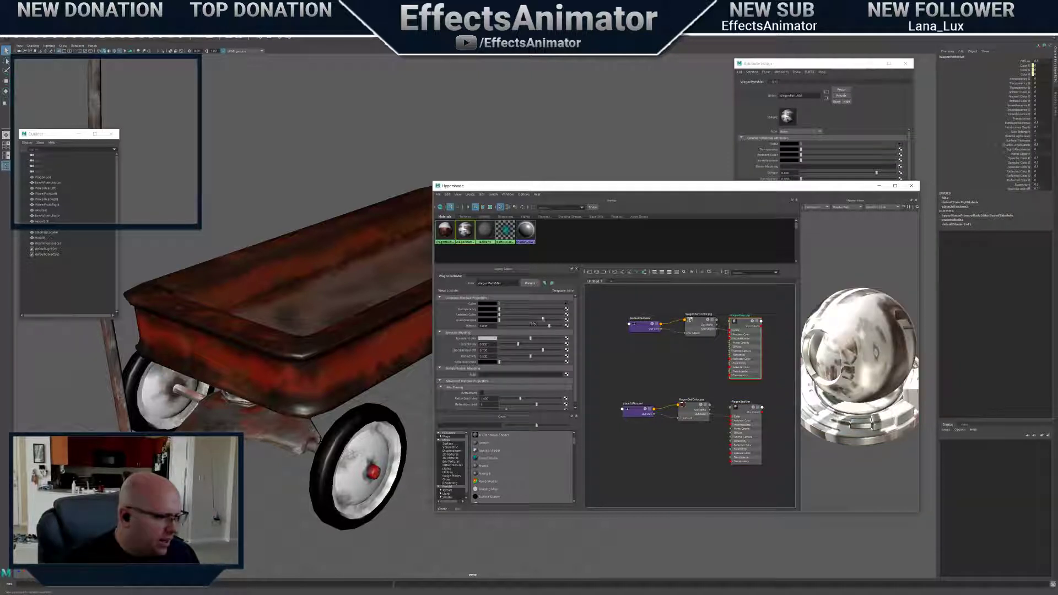
left_click(567, 339)
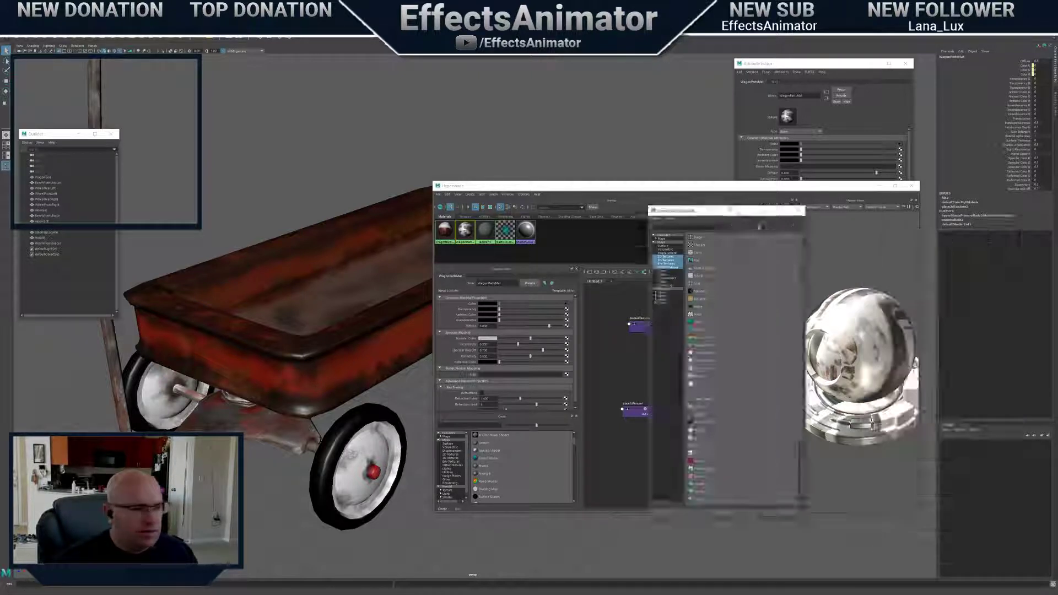
left_click_drag(738, 209, 644, 109)
left_click(611, 159)
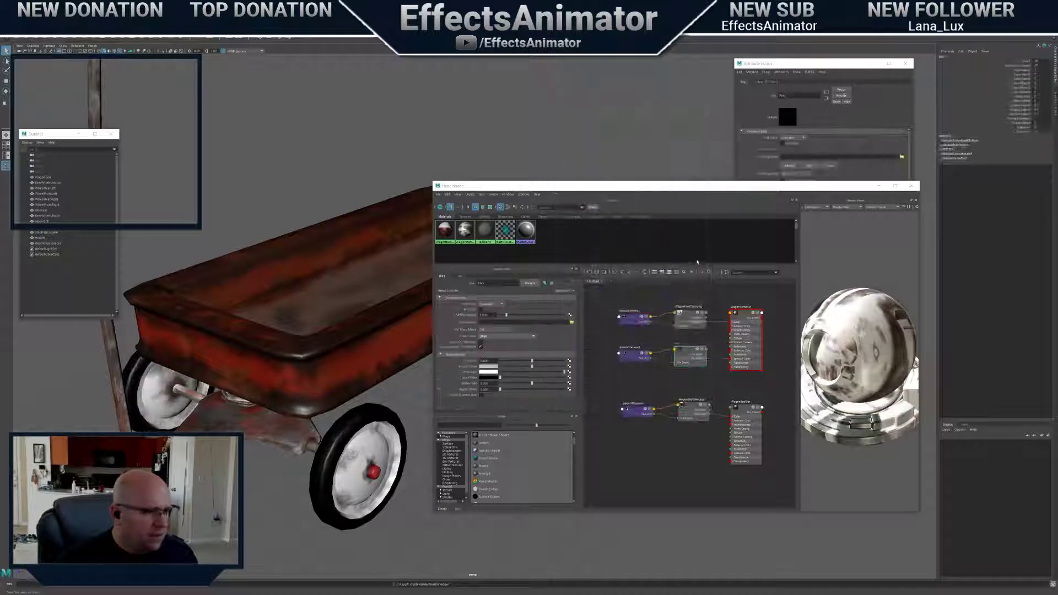
Load WagonBedSpec.jpg as the image of the new file texture
left_click(894, 143)
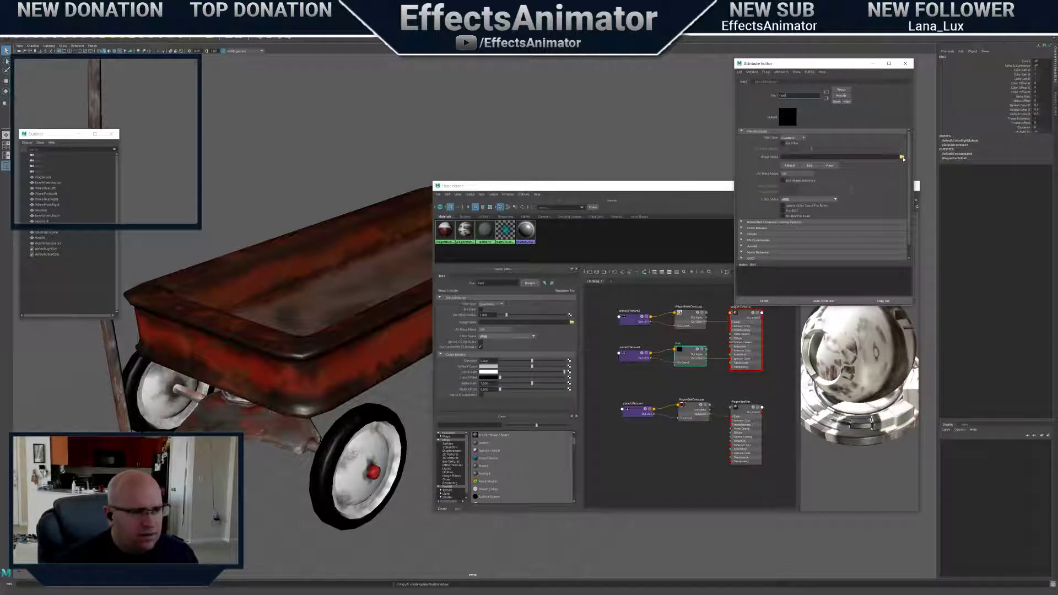
left_click(902, 158)
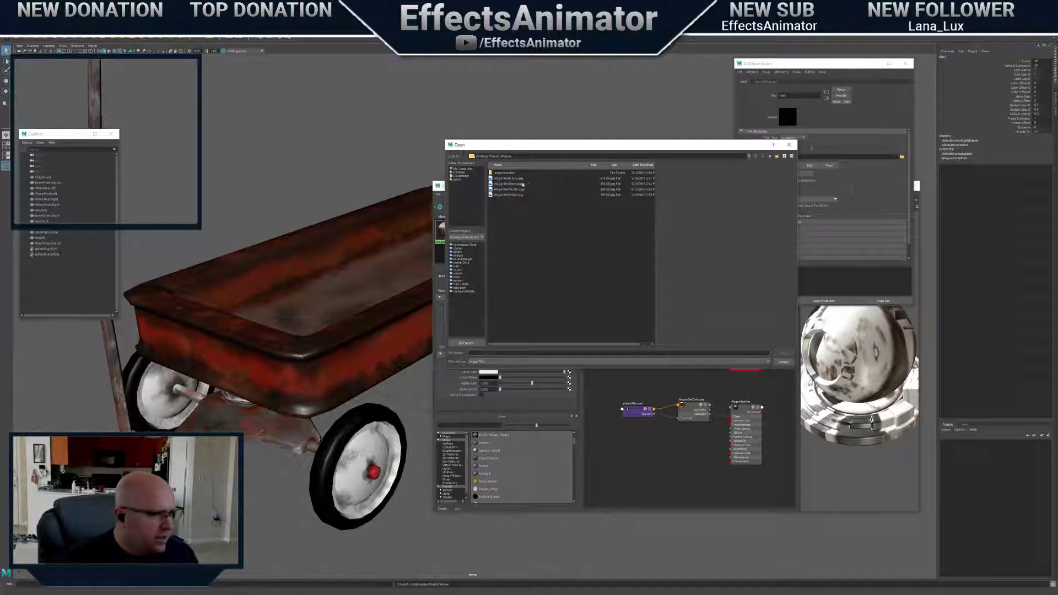
left_click(515, 185)
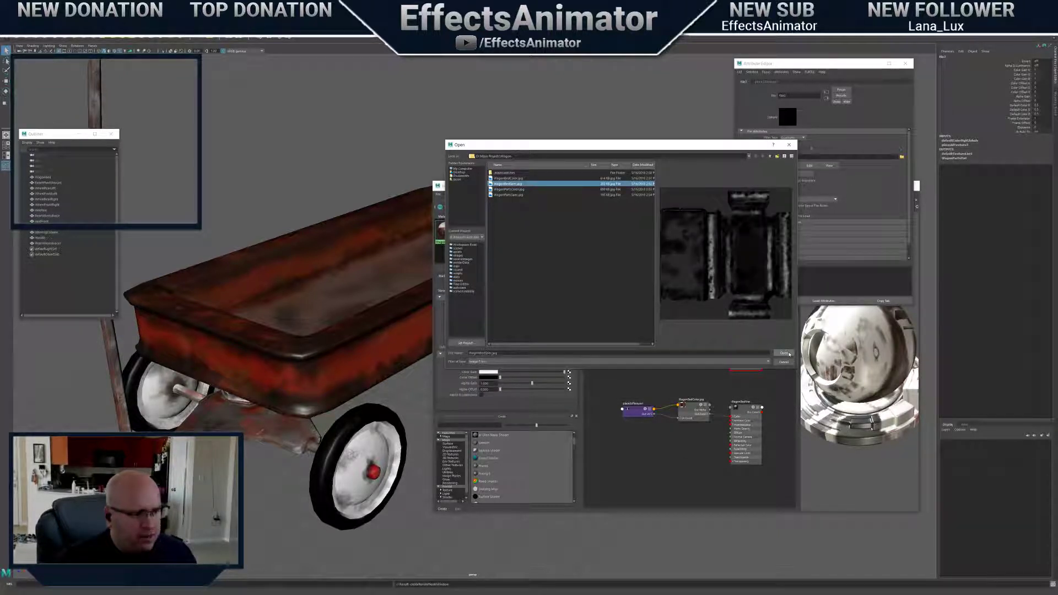
left_click(785, 353)
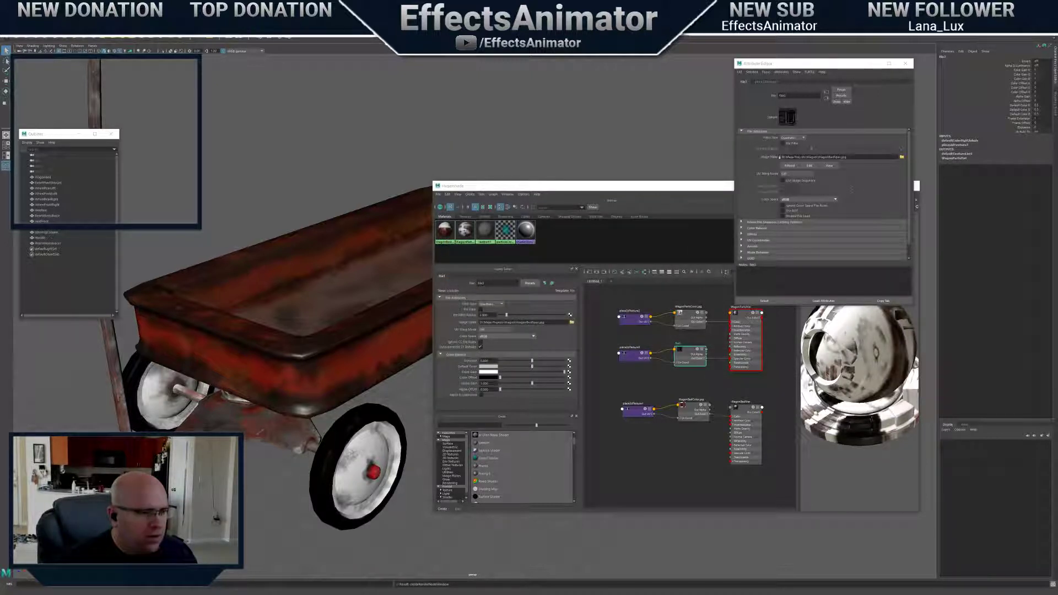
Close the Attribute Editor and move the Hypershade window aside to uncover more of the wagon
left_click(905, 63)
left_click_drag(717, 187, 760, 188)
left_click_drag(342, 309, 400, 353, "alt")
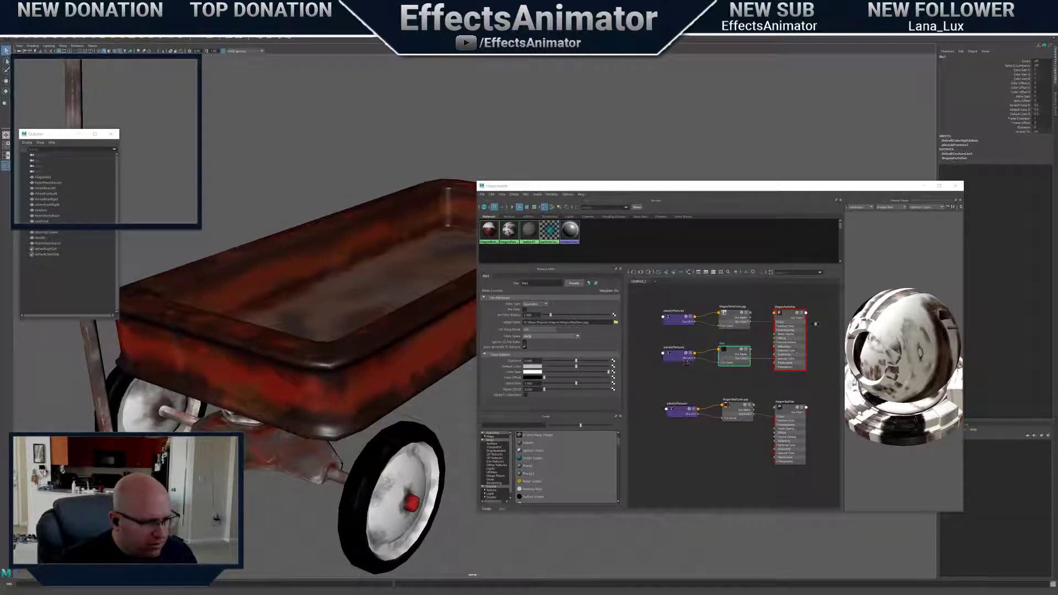
Disconnect the file3 texture's Out Color from the Specular Color of WagonPartsMat in the node graph
left_click(792, 316)
left_click_drag(371, 236, 402, 315, "alt")
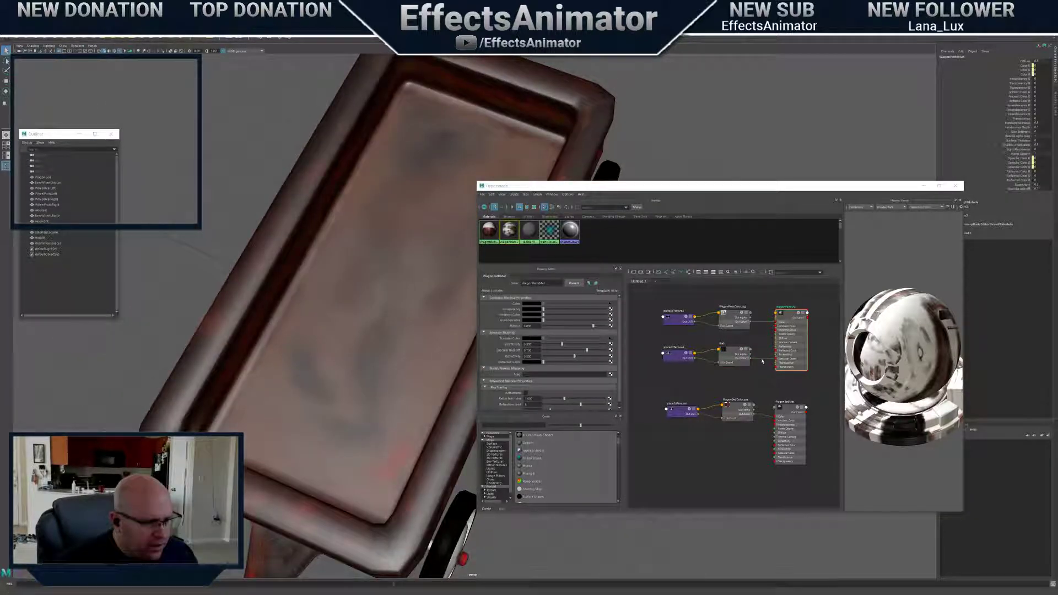
scroll(761, 362, "up", 3)
scroll(762, 365, "down", 3)
scroll(763, 368, "up", 3)
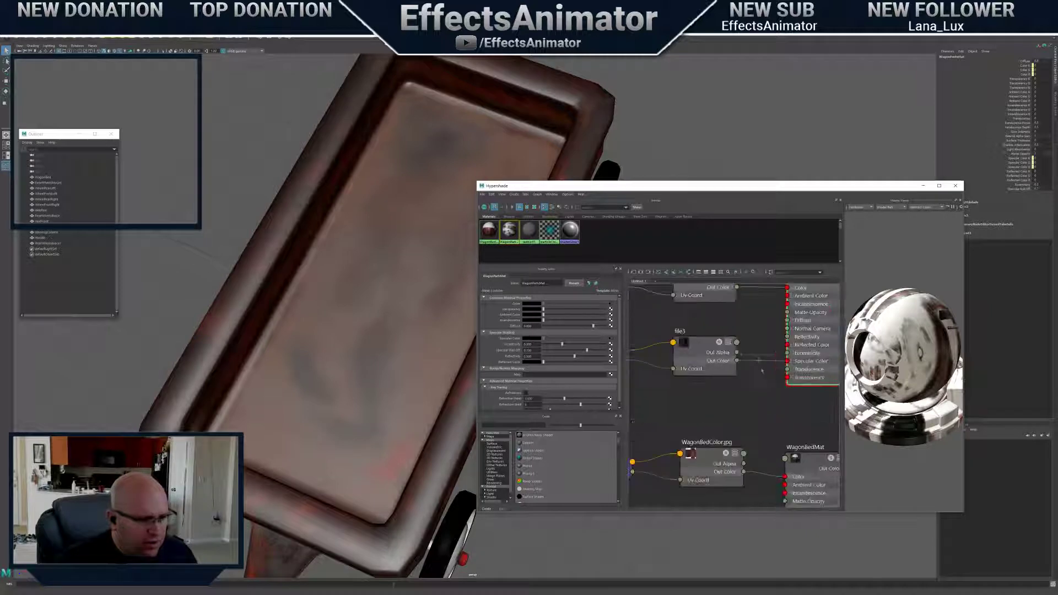
middle_click_drag(763, 371, 756, 381, "alt")
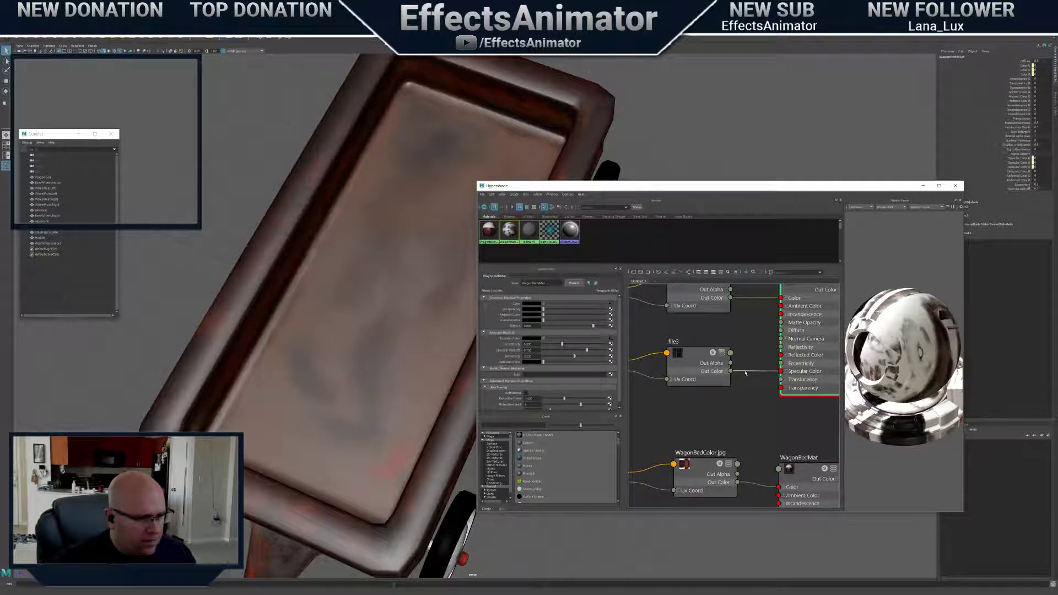
left_click(746, 373)
right_click(746, 374)
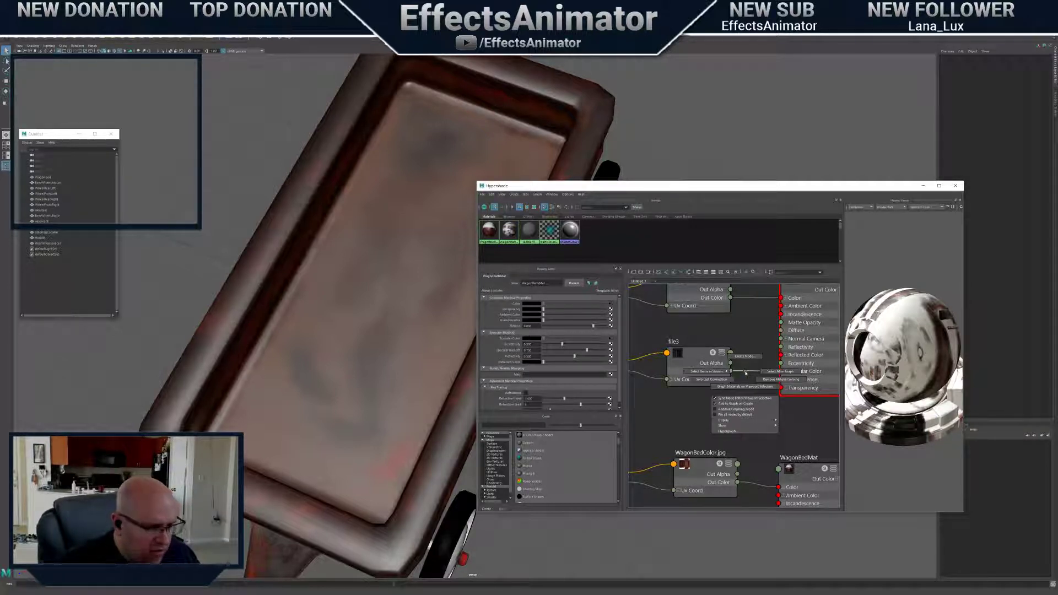
mouse_move(755, 372)
left_mouse_down()
mouse_move(790, 367)
mouse_move(755, 374)
mouse_move(767, 358)
left_mouse_up()
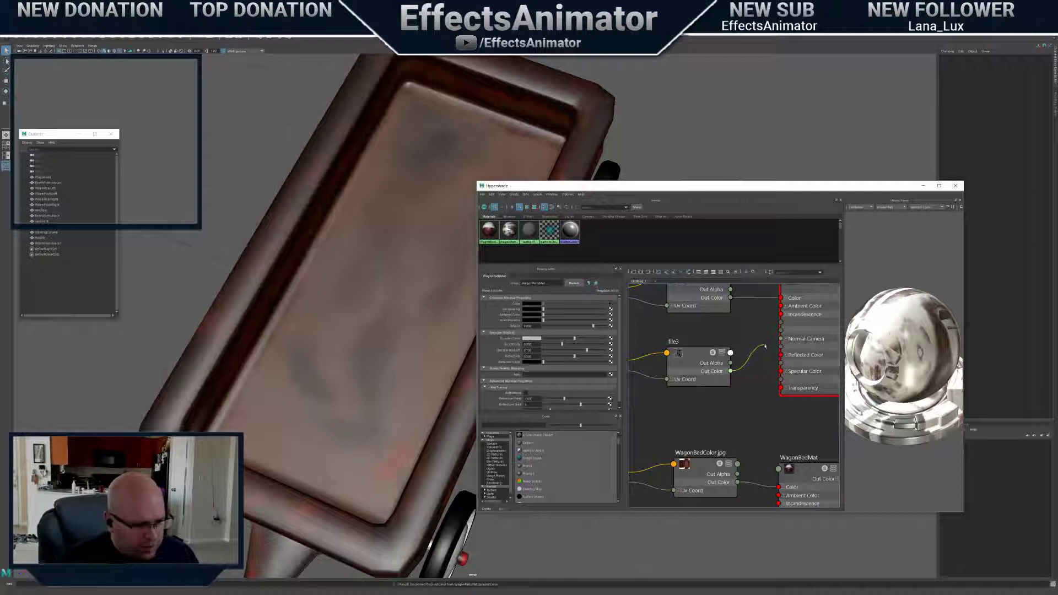
Try reconnecting file3's Out Color to WagonPartsMat's Specular Color, check the wagon, and undo that connection
left_click_drag(765, 346, 763, 354)
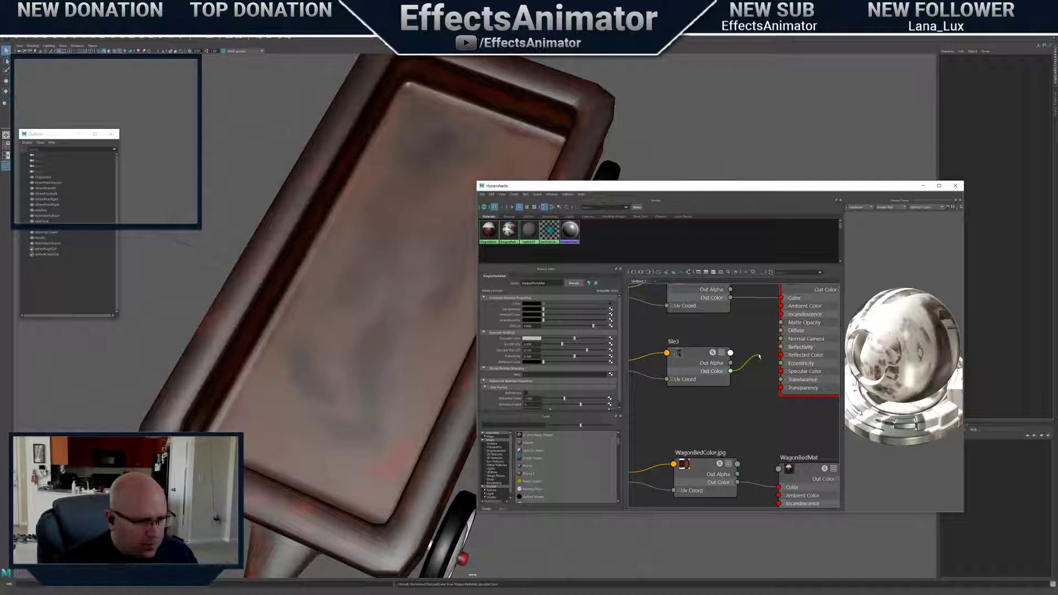
left_click_drag(760, 357, 781, 371)
left_click_drag(414, 419, 392, 412, "alt")
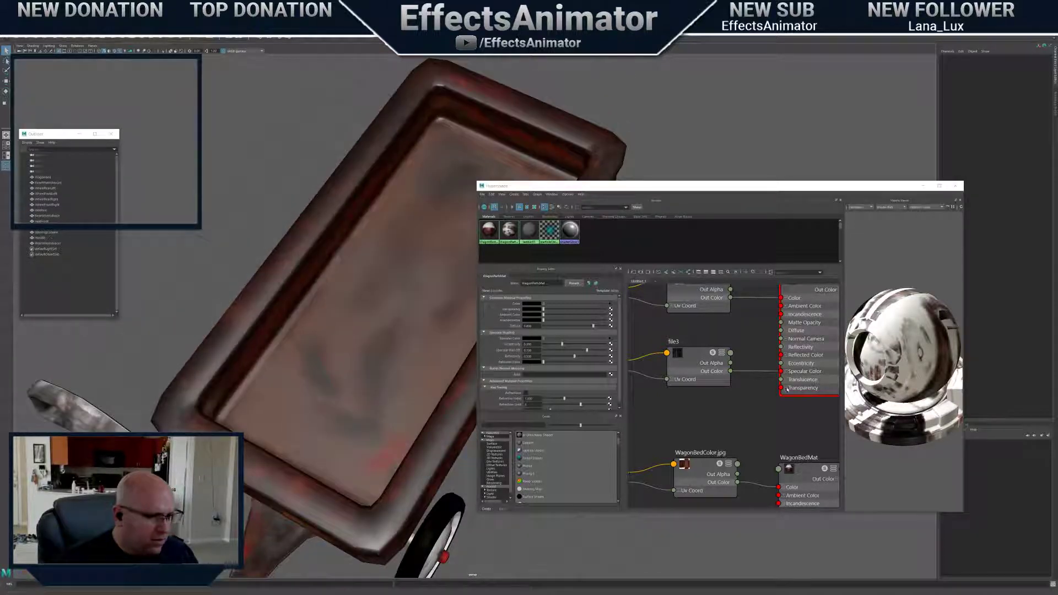
scroll(788, 391, "down", 2)
left_click(798, 413)
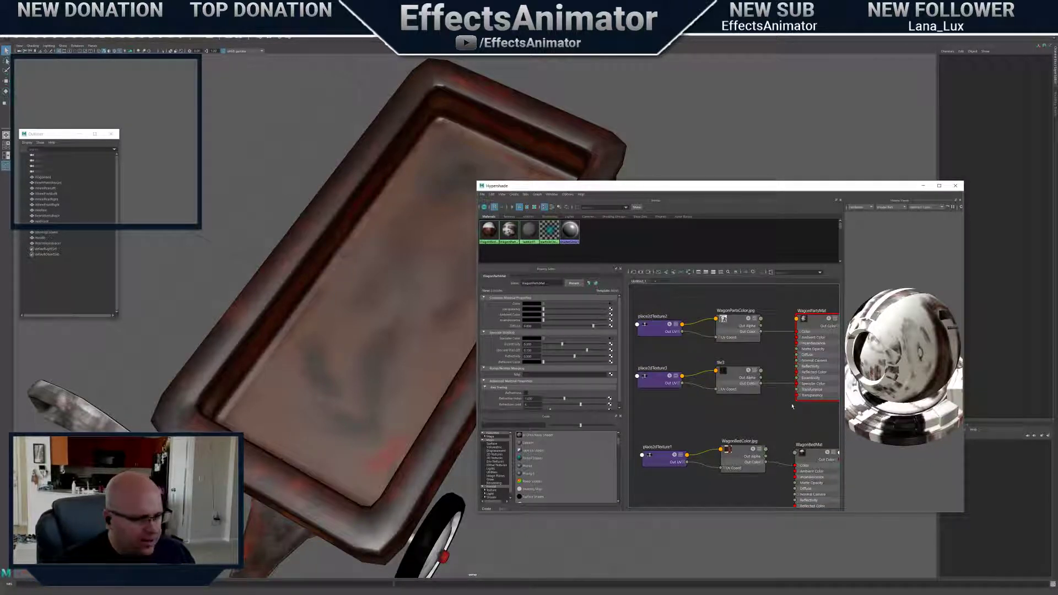
key("ctrl+z")
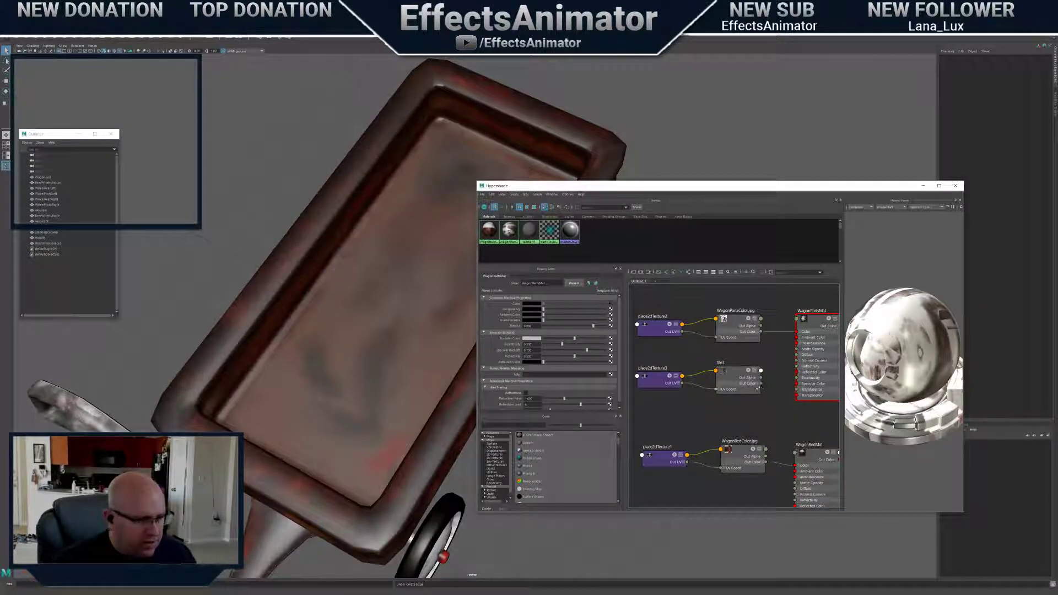
Select the file3 texture together with its placement node in the graph
scroll(764, 387, "down", 3)
scroll(764, 388, "up", 1)
left_click_drag(670, 421, 742, 372)
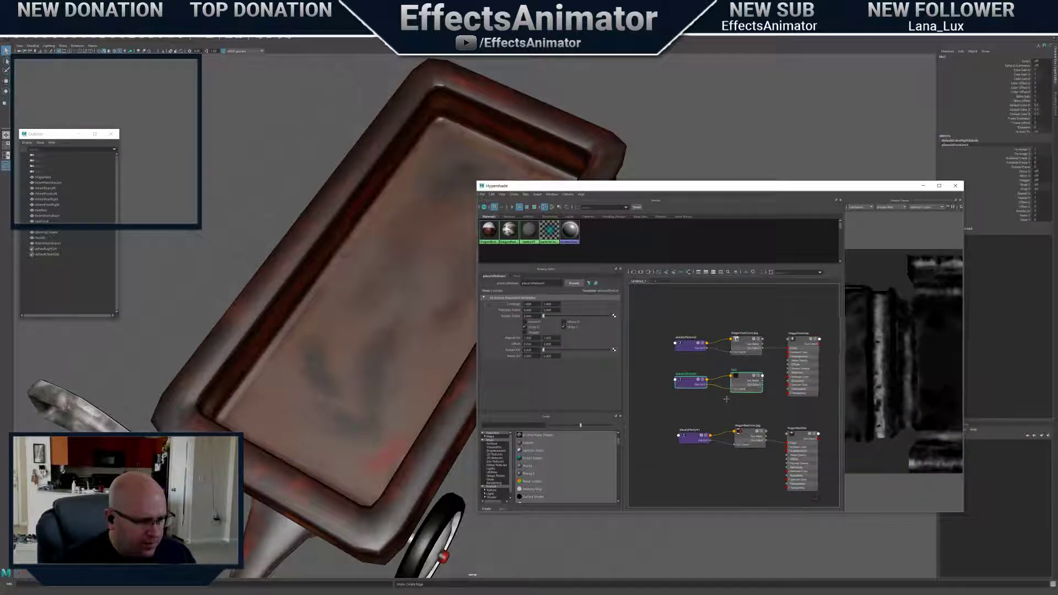
Move the specular file texture node beside WagonBedMat and connect its Out Color to the material's Specular Color
middle_click_drag(726, 399, 728, 384, "alt")
left_click_drag(748, 370, 753, 461)
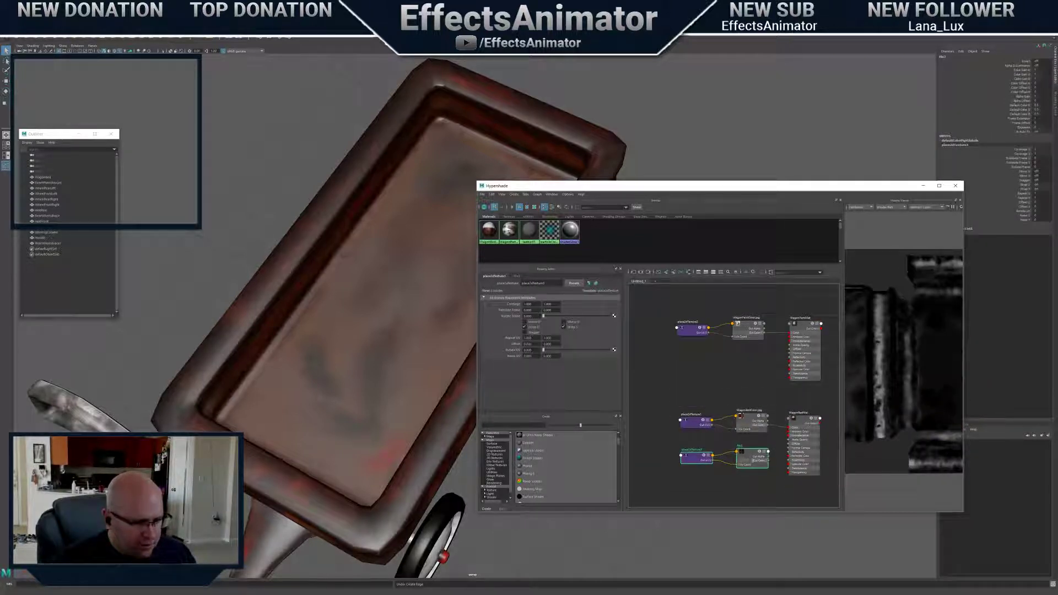
scroll(769, 404, "up", 3)
scroll(770, 404, "down", 3)
scroll(770, 404, "up", 2)
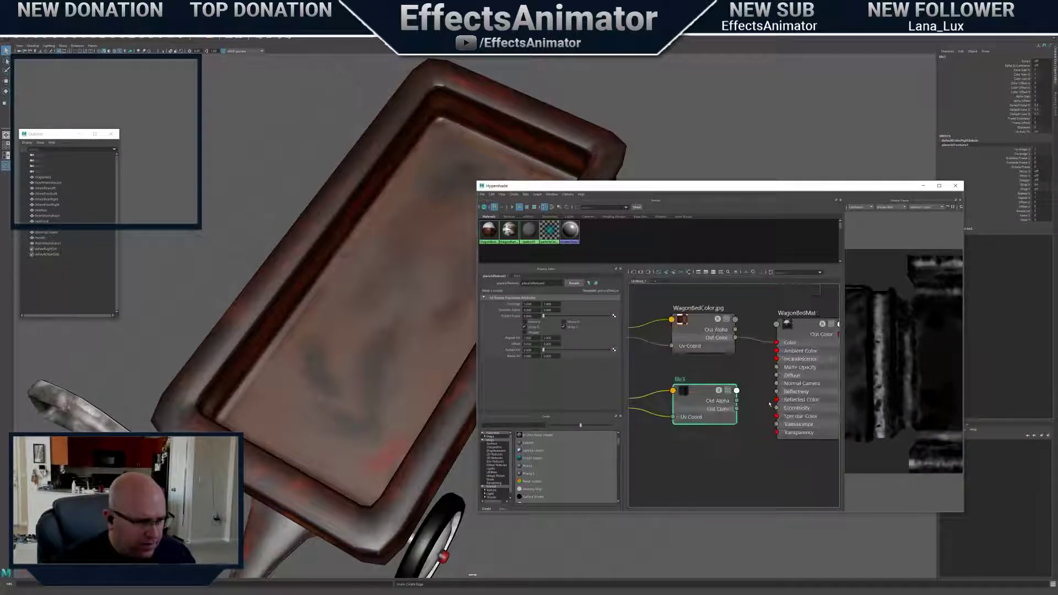
mouse_move(738, 411)
left_mouse_down()
mouse_move(788, 416)
mouse_move(740, 411)
mouse_move(778, 416)
left_mouse_up()
Inspect the specular highlights on the wagon bed from above, the side and the front
mouse_move(437, 359)
left_mouse_down("alt")
mouse_move(383, 349)
mouse_move(372, 367)
mouse_move(402, 378)
mouse_move(408, 354)
mouse_move(458, 357)
mouse_move(305, 363)
mouse_move(366, 350)
mouse_move(390, 420)
mouse_move(449, 391)
mouse_move(412, 363)
left_mouse_up("alt")
scroll(412, 363, "up", 3)
middle_click_drag(412, 363, 412, 331, "alt")
left_click_drag(432, 370, 155, 428, "alt")
left_click_drag(423, 378, 385, 291, "alt")
left_click_drag(407, 347, 433, 330, "alt")
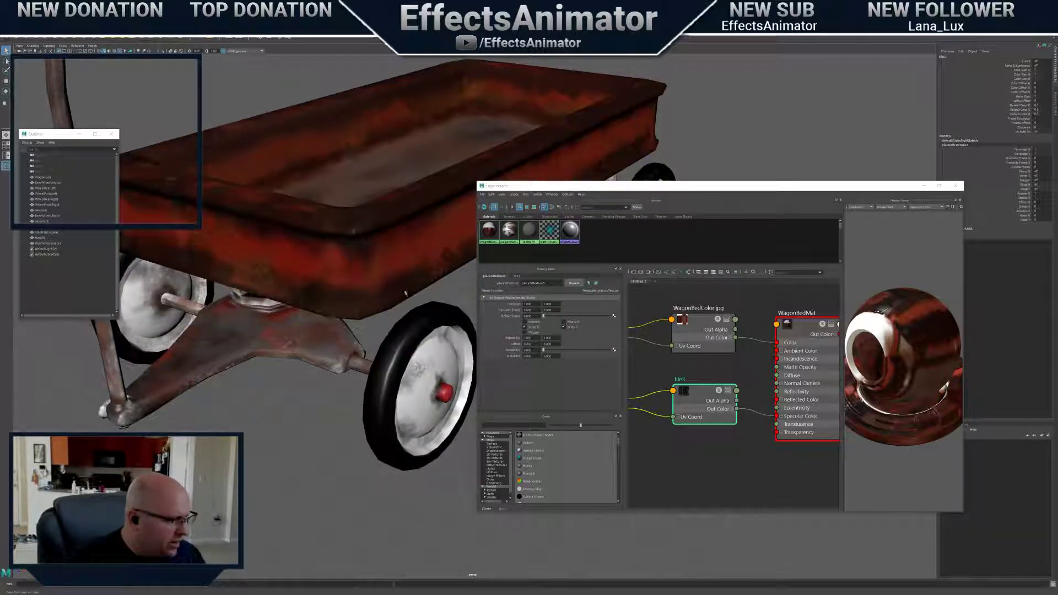
left_click_drag(406, 293, 380, 323, "alt")
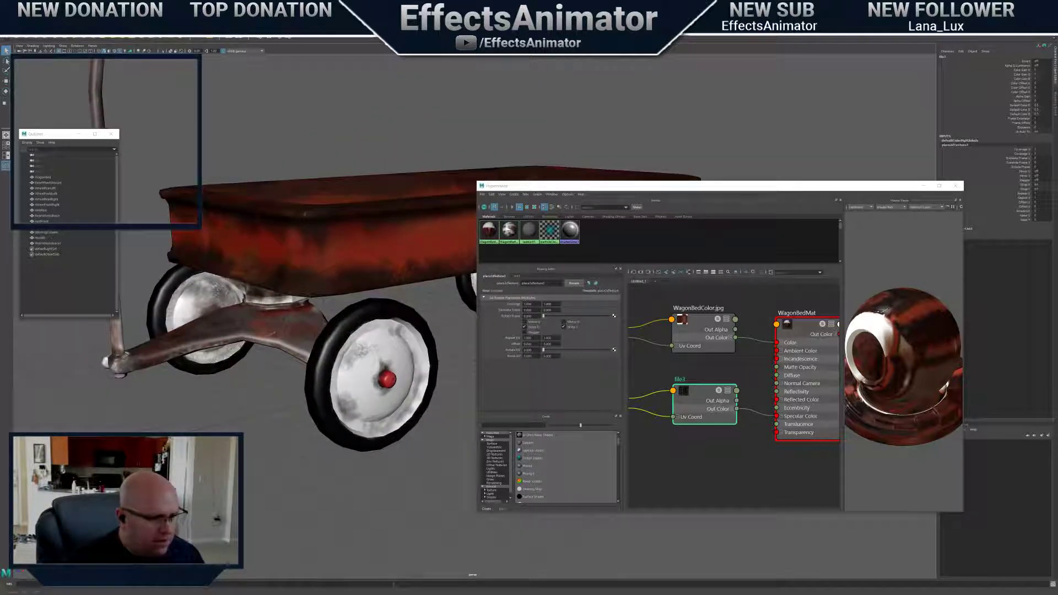
Add a file texture to the Specular Color of WagonPartsMat
left_click(758, 380)
scroll(754, 372, "down", 3)
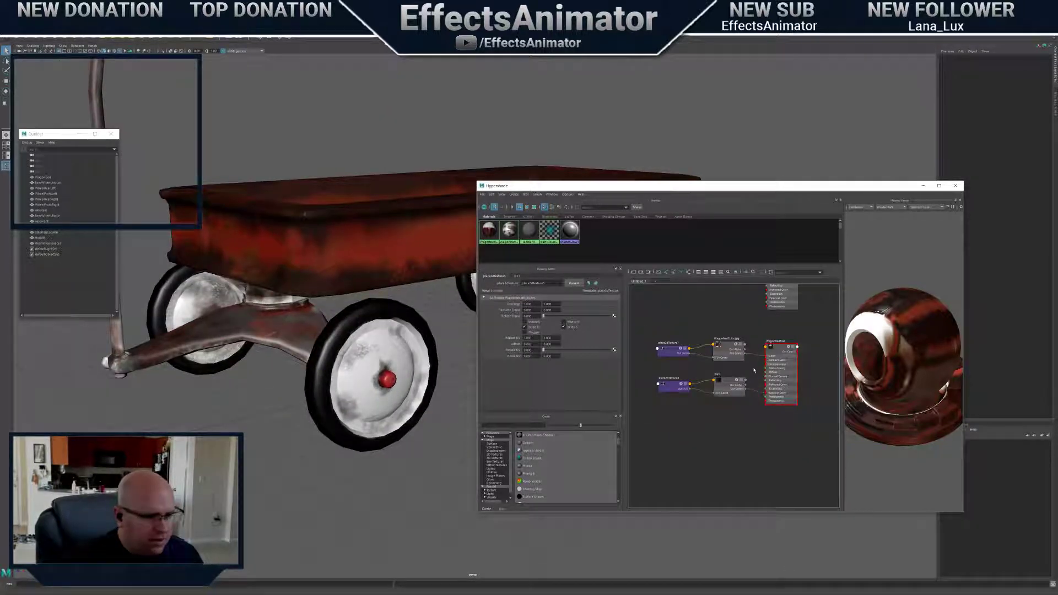
middle_click_drag(754, 371, 744, 431, "alt")
middle_click_drag(740, 350, 739, 392, "alt")
scroll(739, 392, "up", 3)
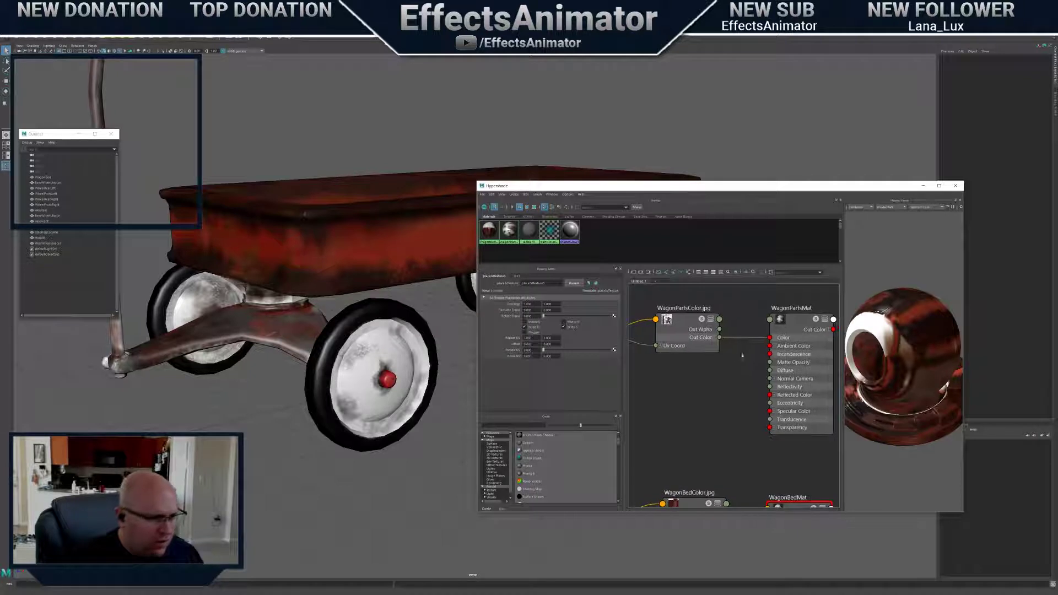
left_click(790, 328)
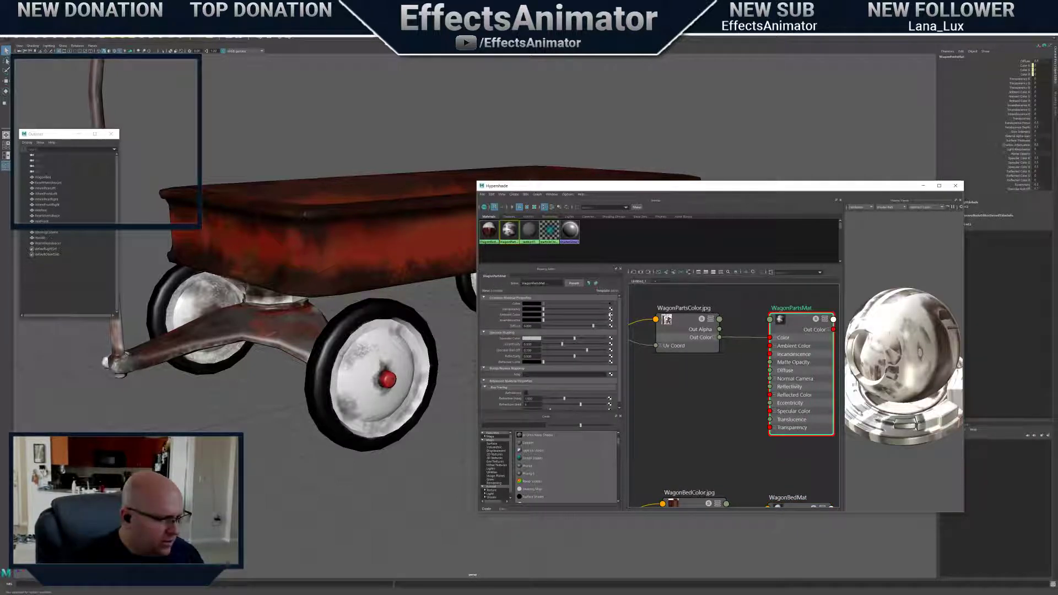
left_click(610, 338)
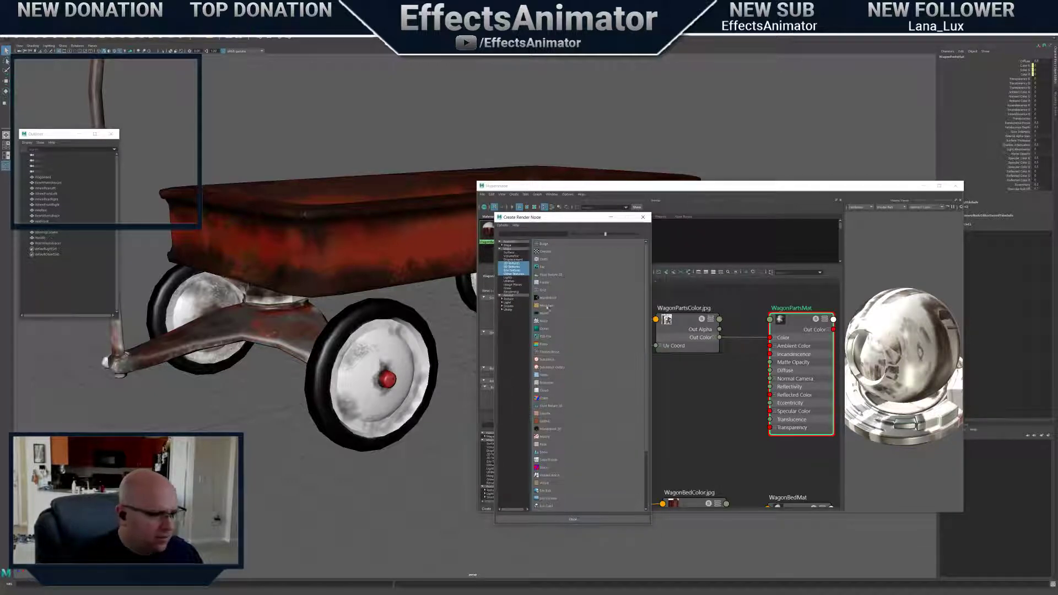
left_click(550, 267)
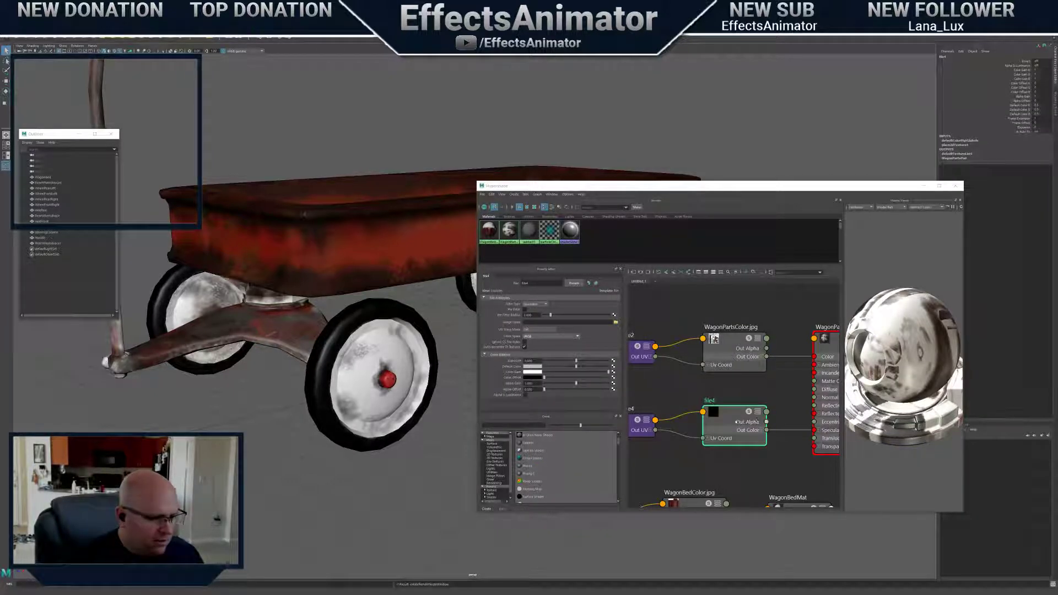
Load the wagon parts specular image into the new file texture and check the wheels and handle on the model
left_click(615, 322)
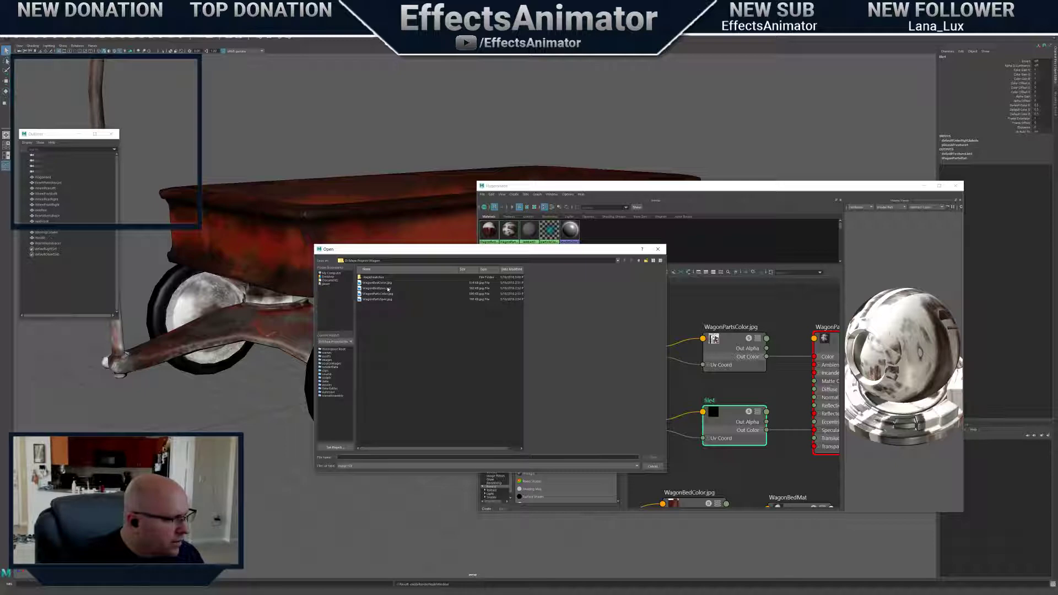
double_click(388, 299)
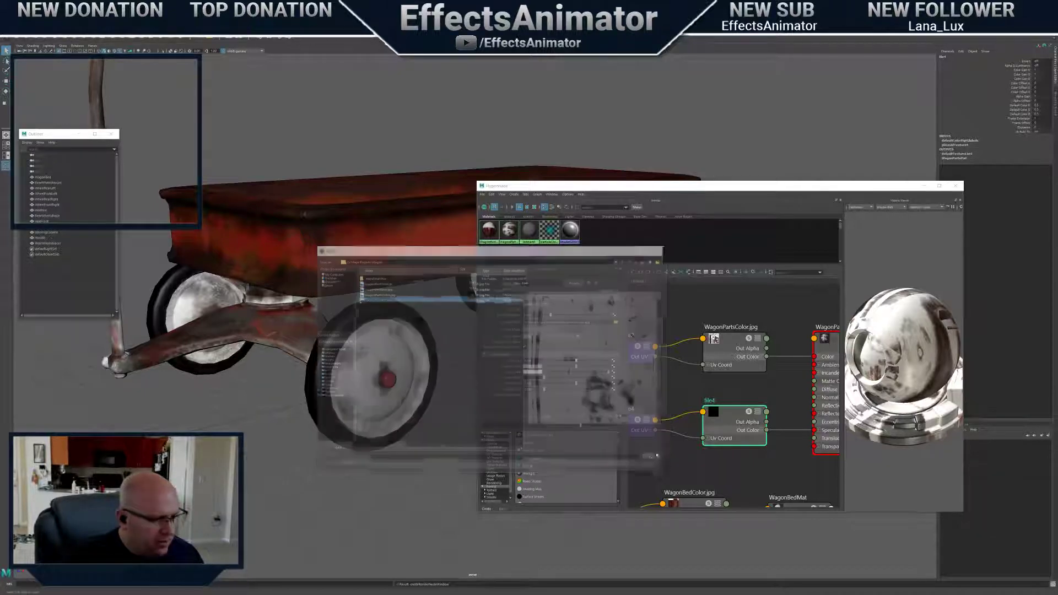
left_click_drag(386, 331, 309, 347, "alt")
scroll(409, 353, "up", 2)
scroll(761, 365, "down", 4)
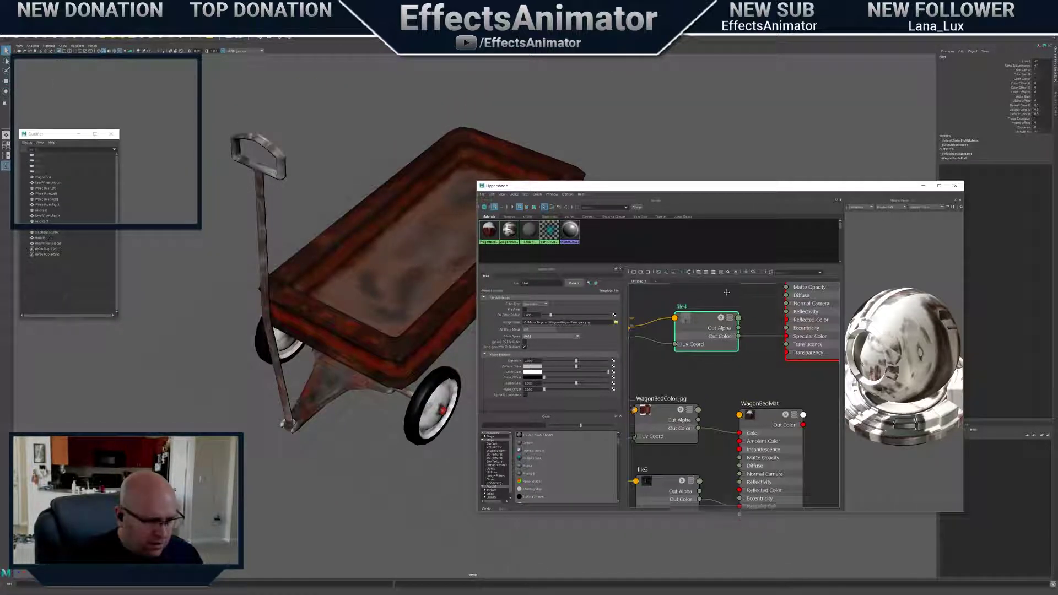
Review the complete shader network and the textured wagon, and save the scene
scroll(760, 364, "up", 3)
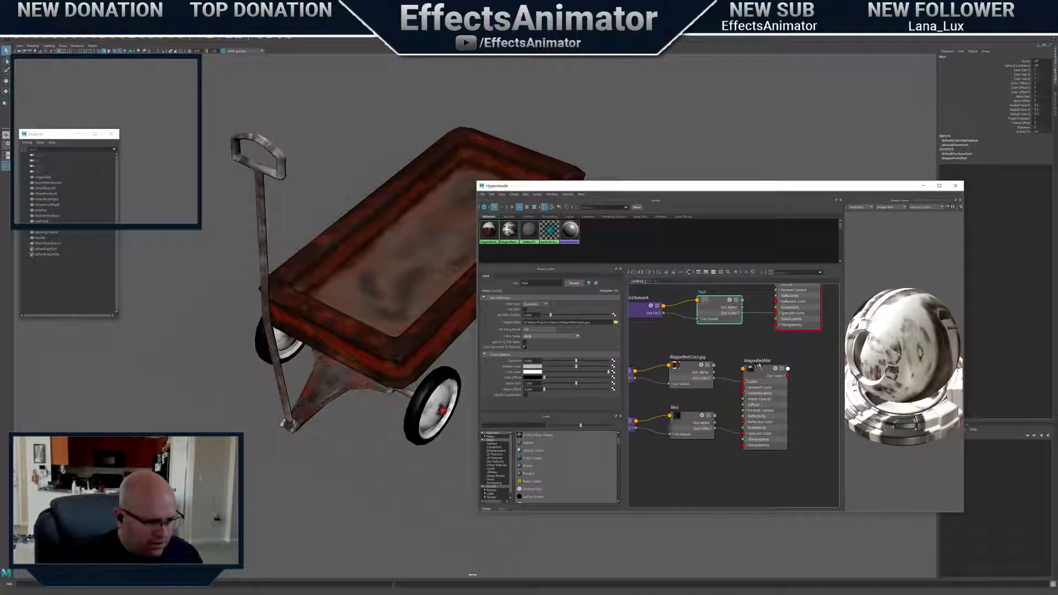
key("a")
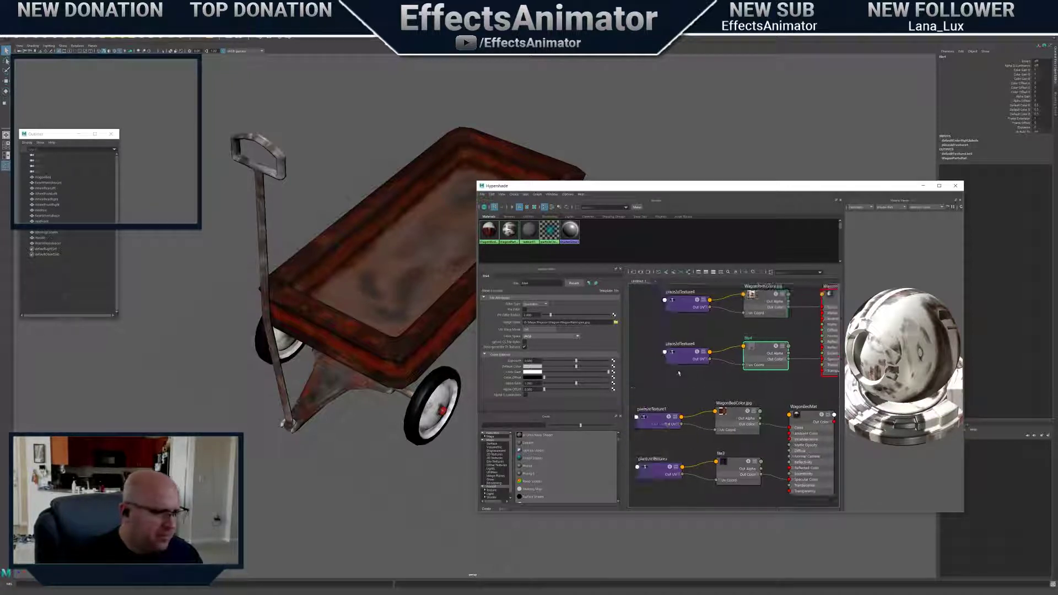
left_click_drag(366, 386, 388, 343, "alt")
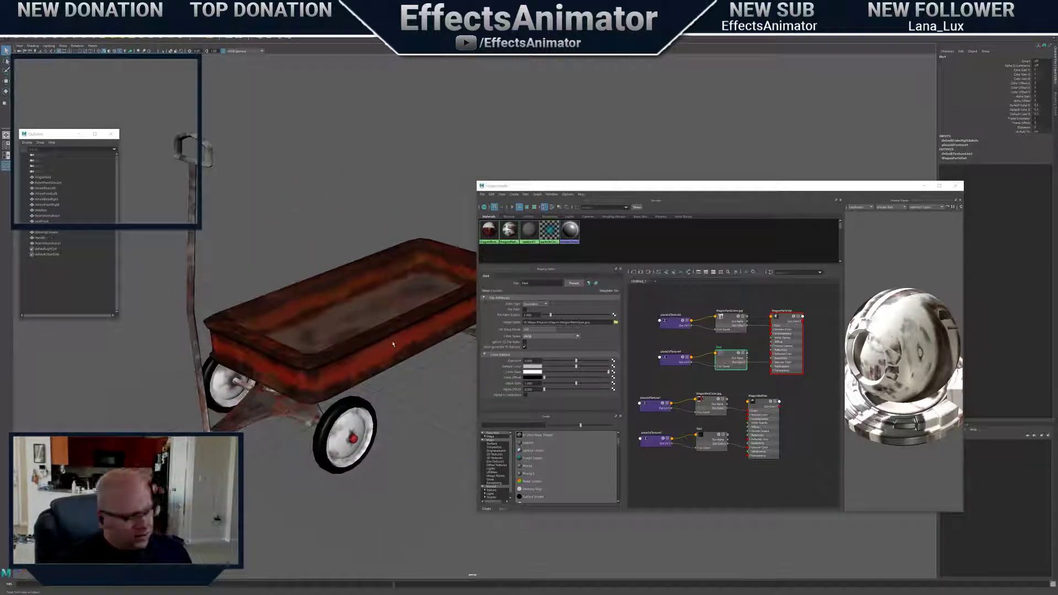
key("ctrl+s")
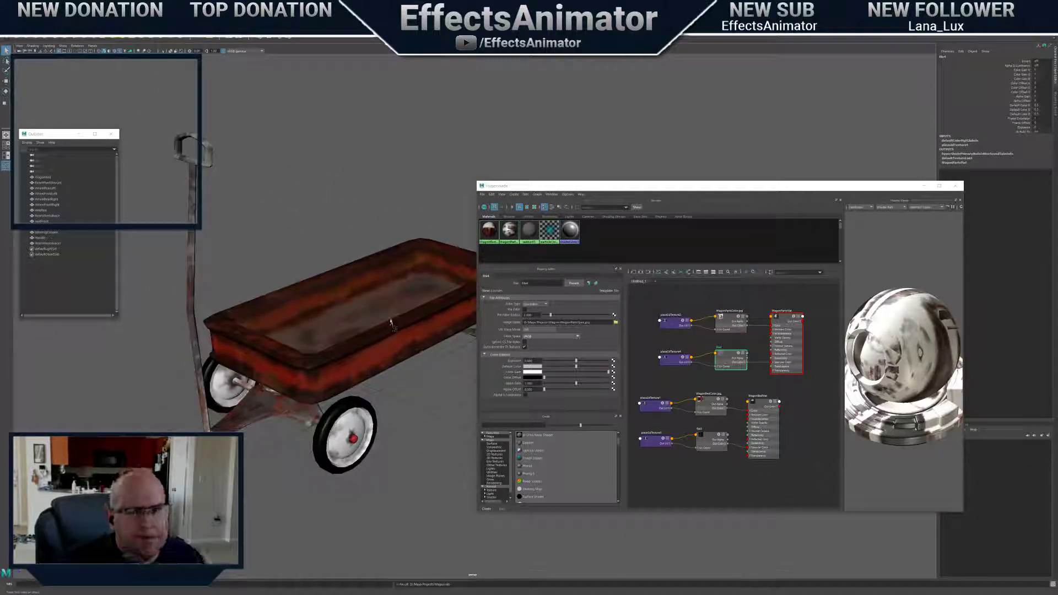
Check the finished wagon in the viewport and close the Hypershade window
middle_click_drag(396, 298, 390, 325, "alt")
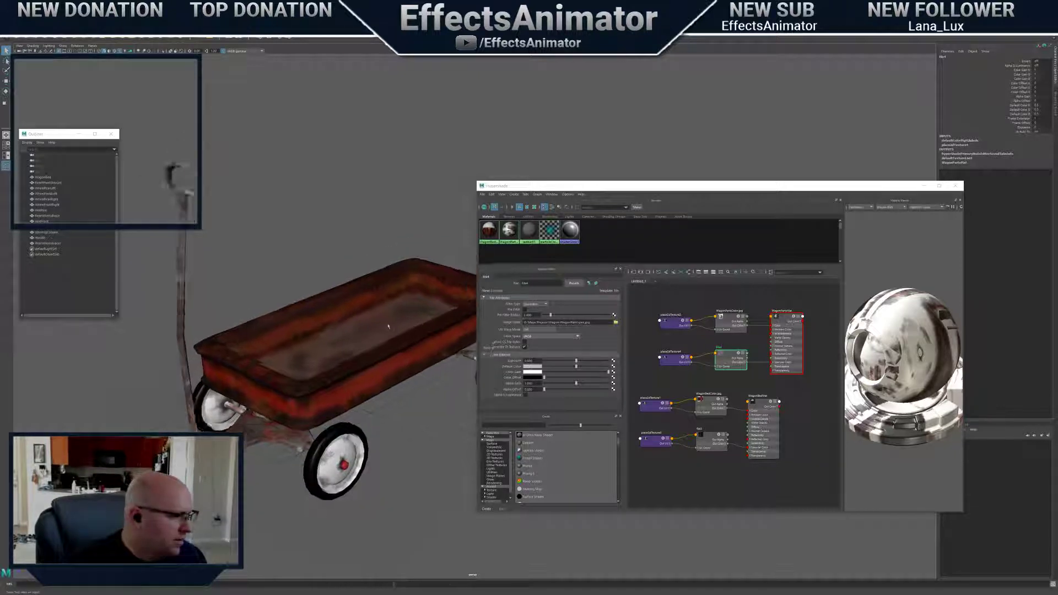
scroll(392, 325, "up", 1)
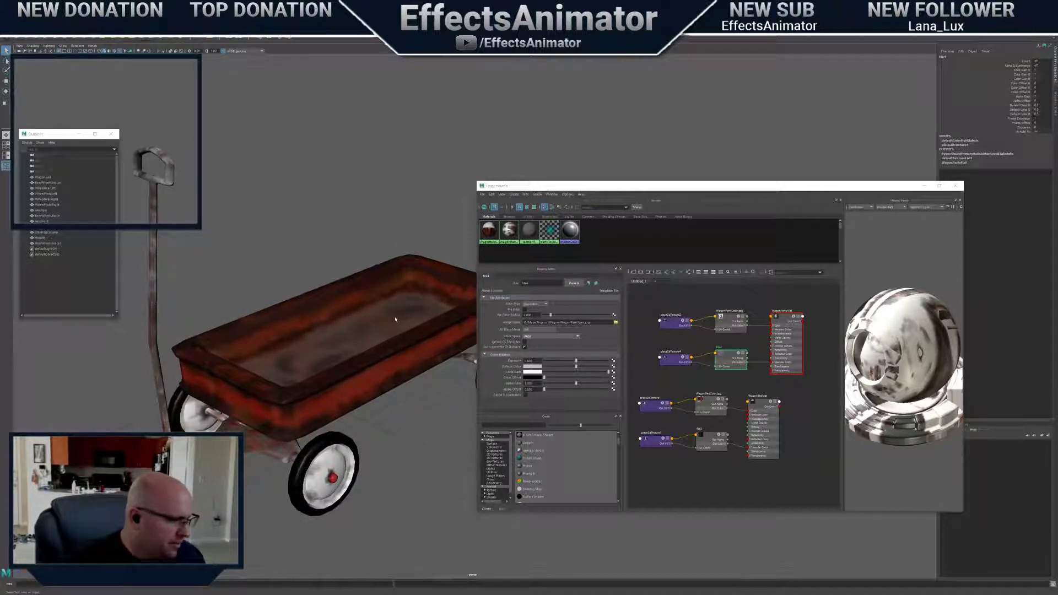
left_click_drag(395, 320, 397, 323, "alt")
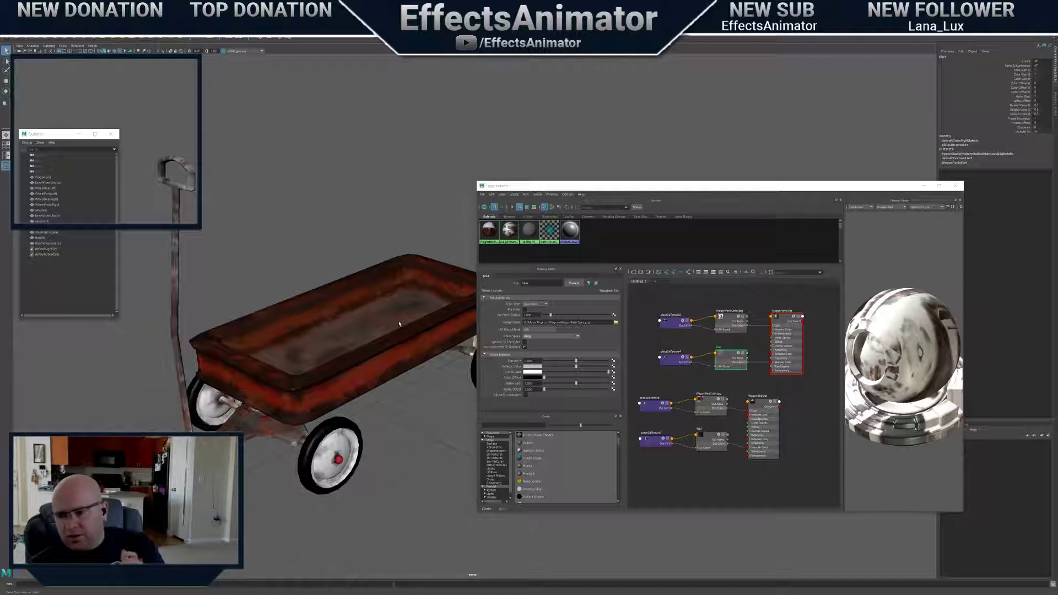
middle_click_drag(387, 284, 391, 321, "alt")
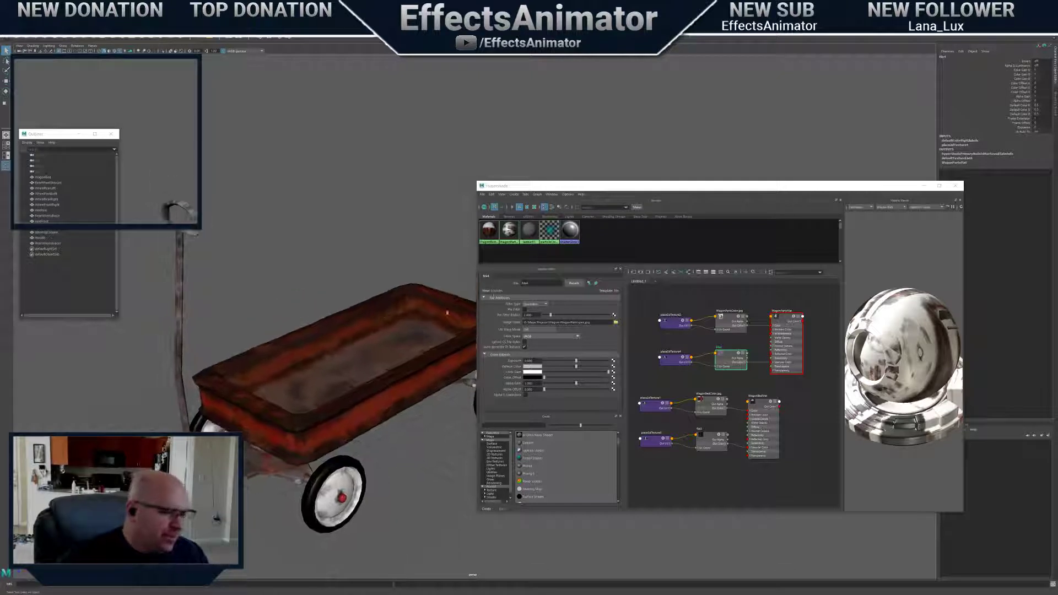
left_click_drag(656, 190, 648, 184)
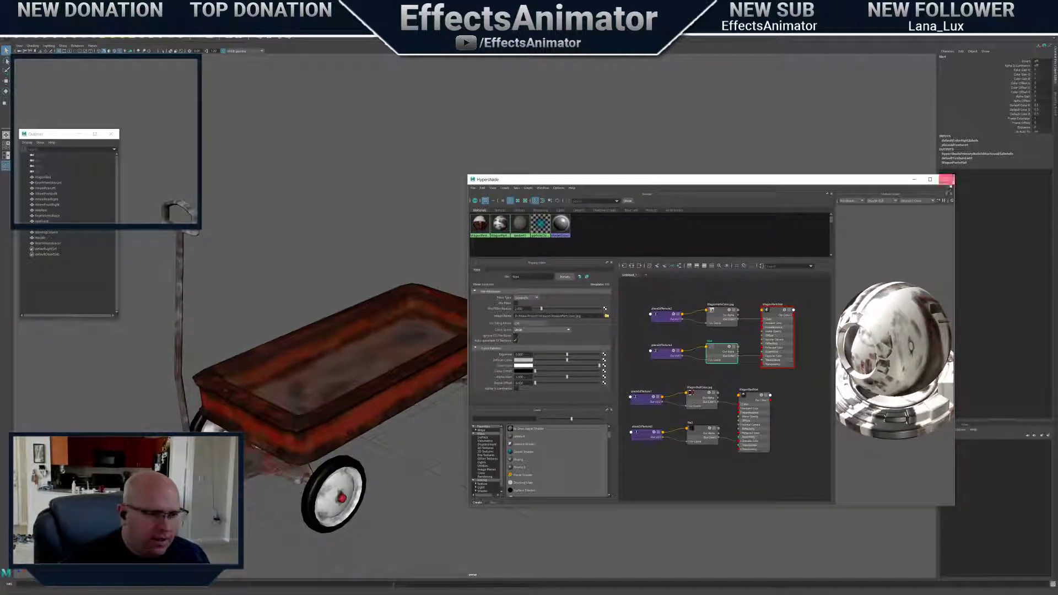
left_click(946, 179)
middle_click_drag(507, 230, 603, 206, "alt")
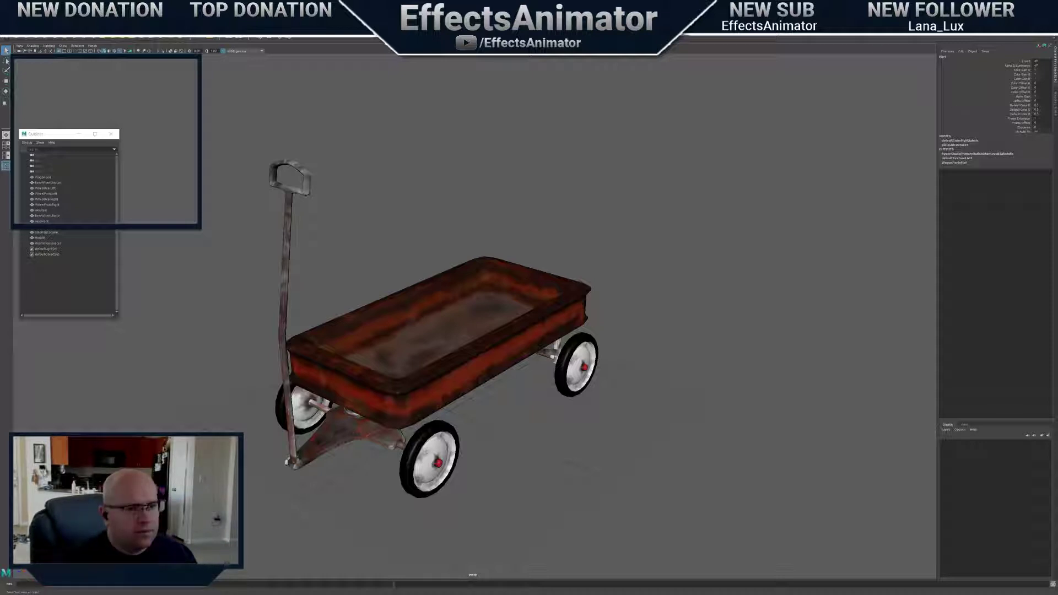
Cancel quitting Maya, switch to Photoshop and close it, saving the changes to Wagon.psd
key("ctrl+q")
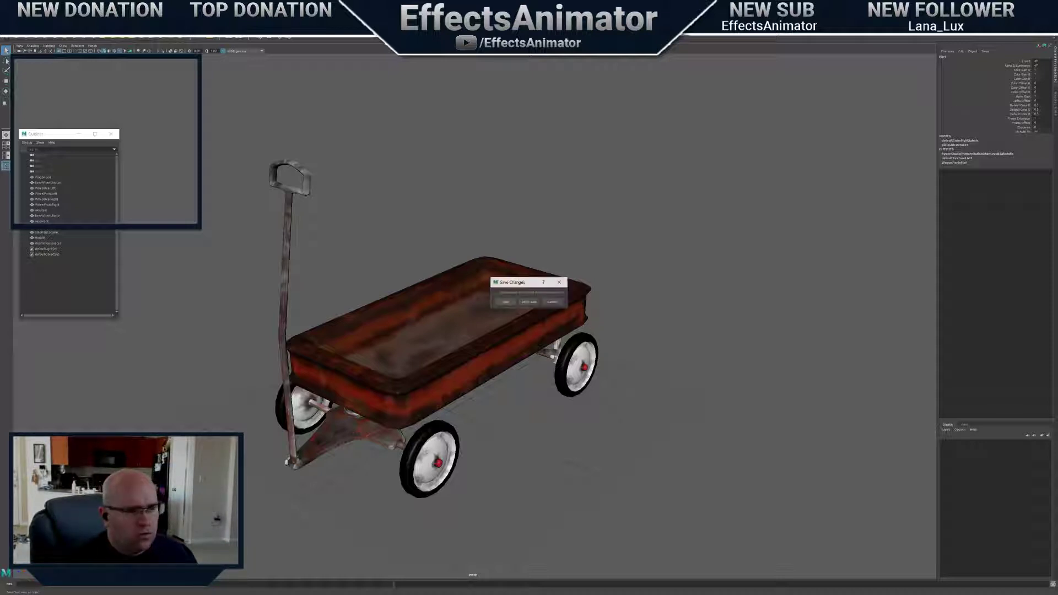
left_click(555, 304)
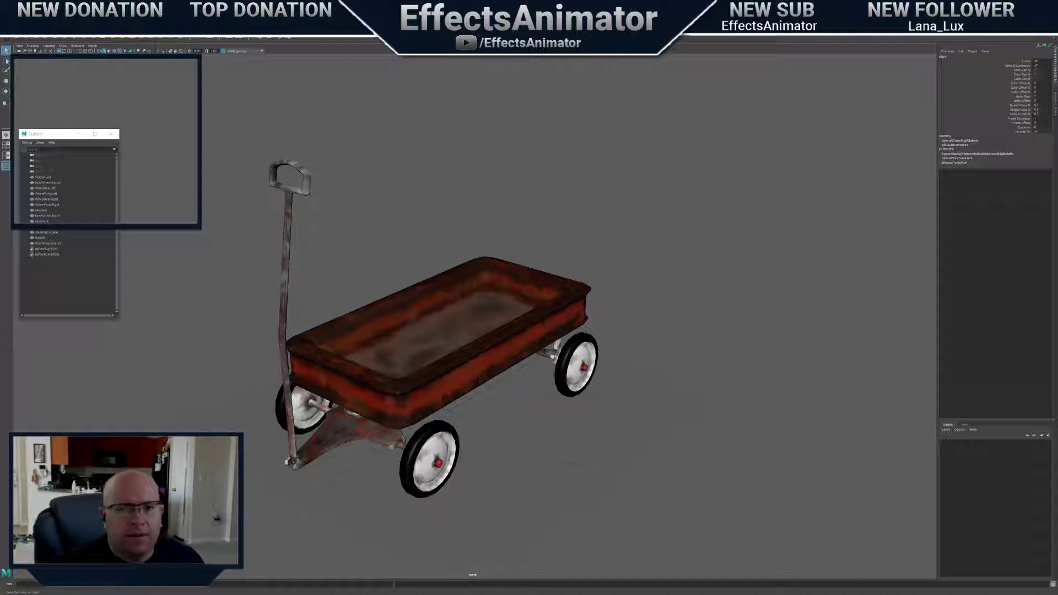
left_click_drag(1007, 4, 753, 136)
left_click(795, 65)
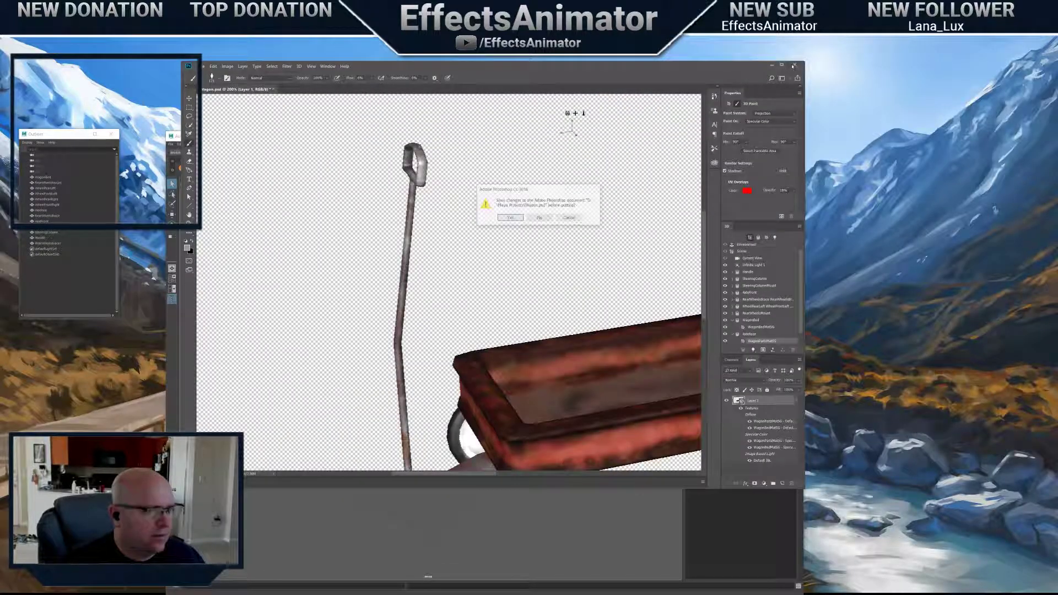
left_click(510, 218)
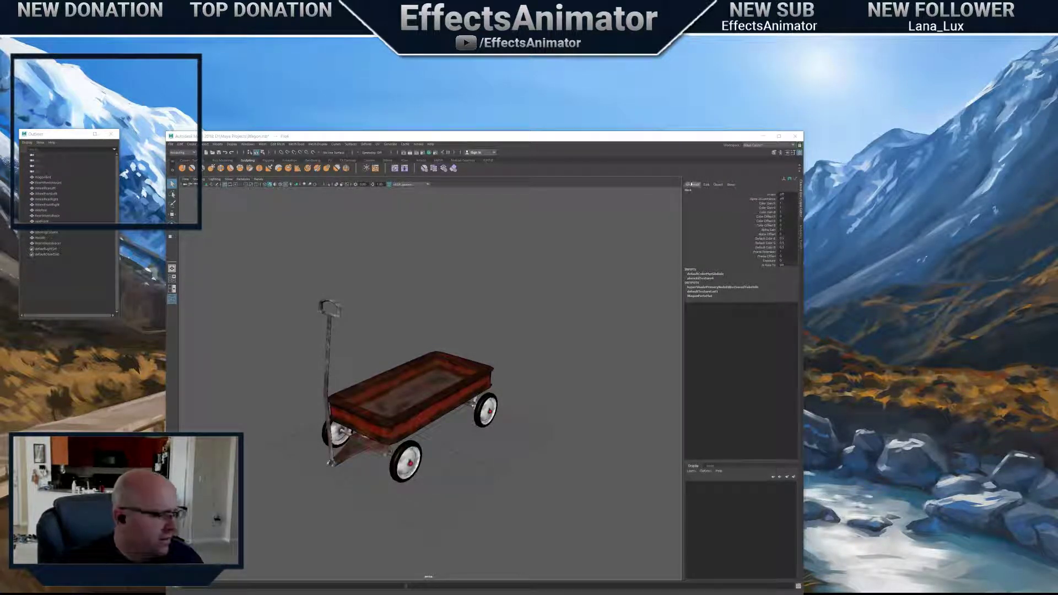
Start closing Maya with the wagon scene open and cancel the save request
left_click(795, 138)
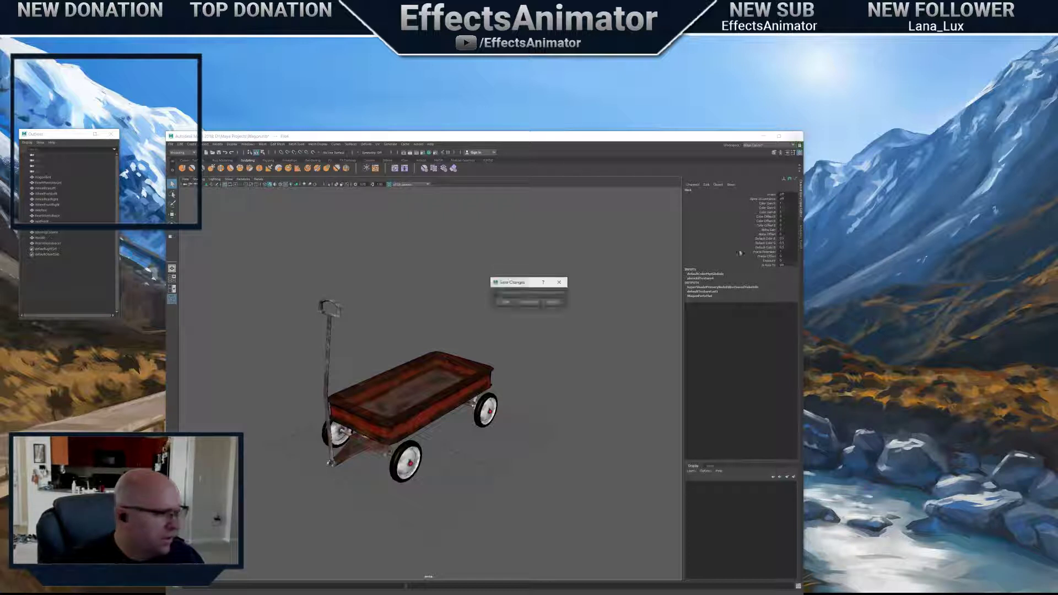
key("Escape")
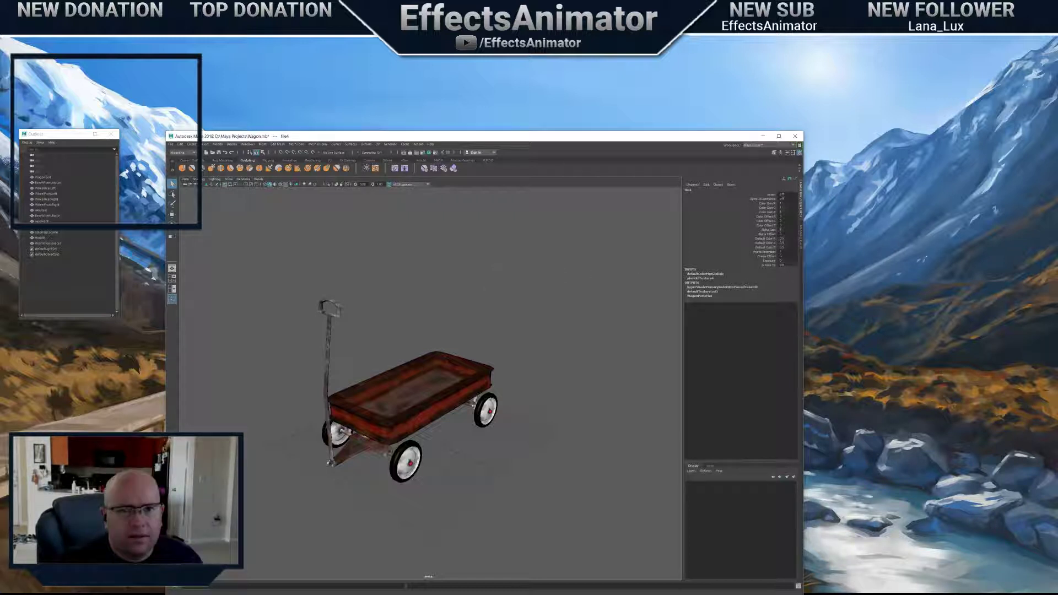
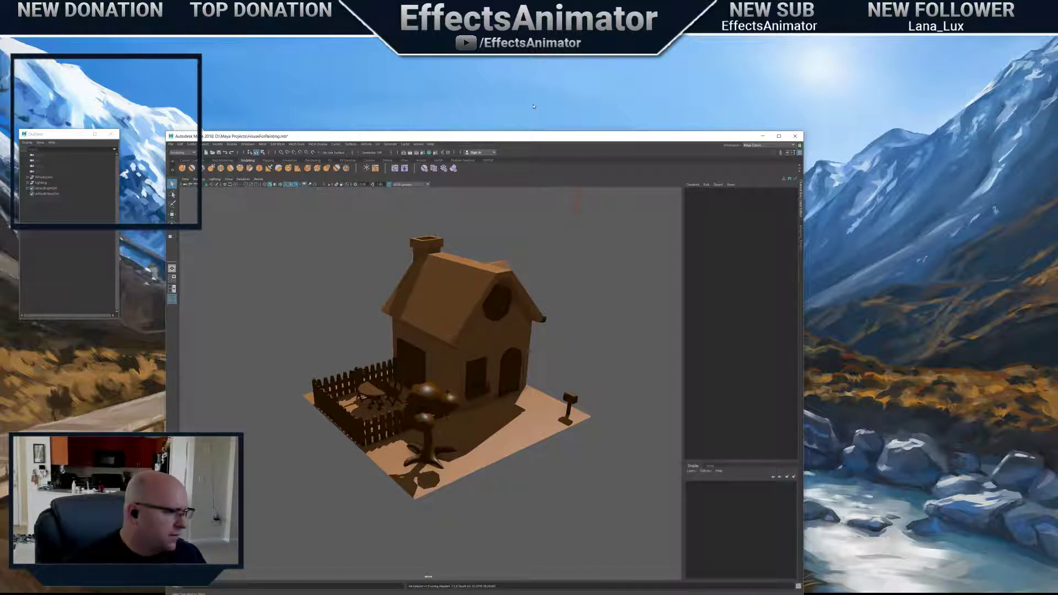
Close the Maya session containing the house scene without saving its changes
left_click_drag(537, 139, 534, 105)
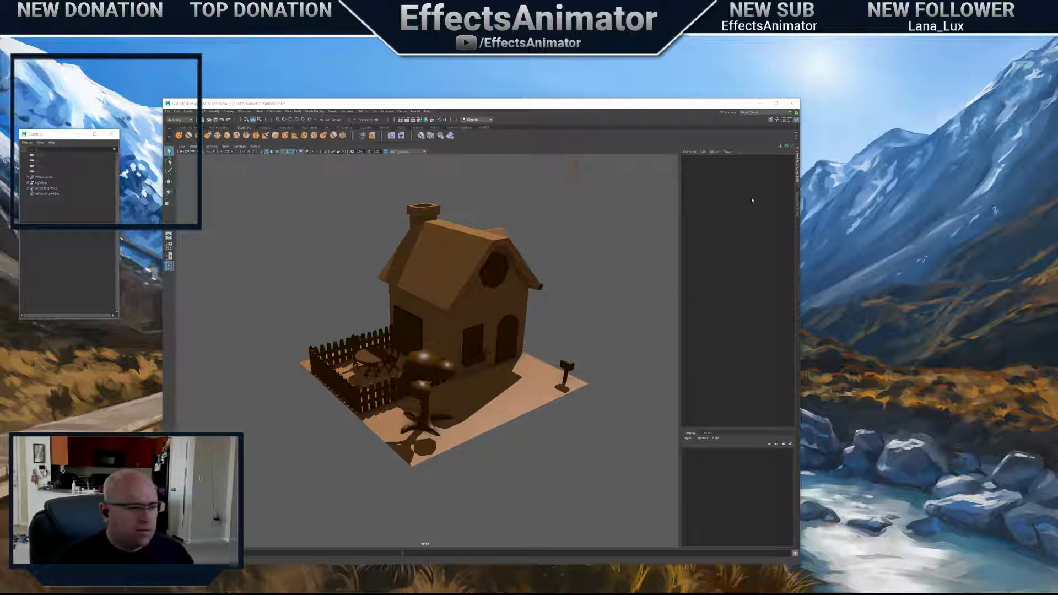
left_click(791, 104)
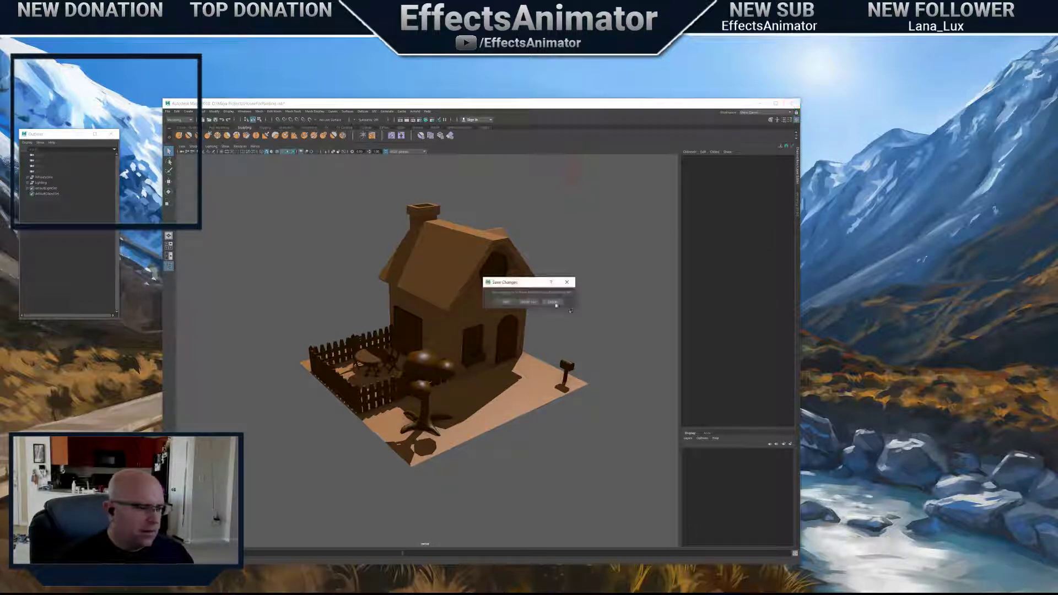
left_click(530, 302)
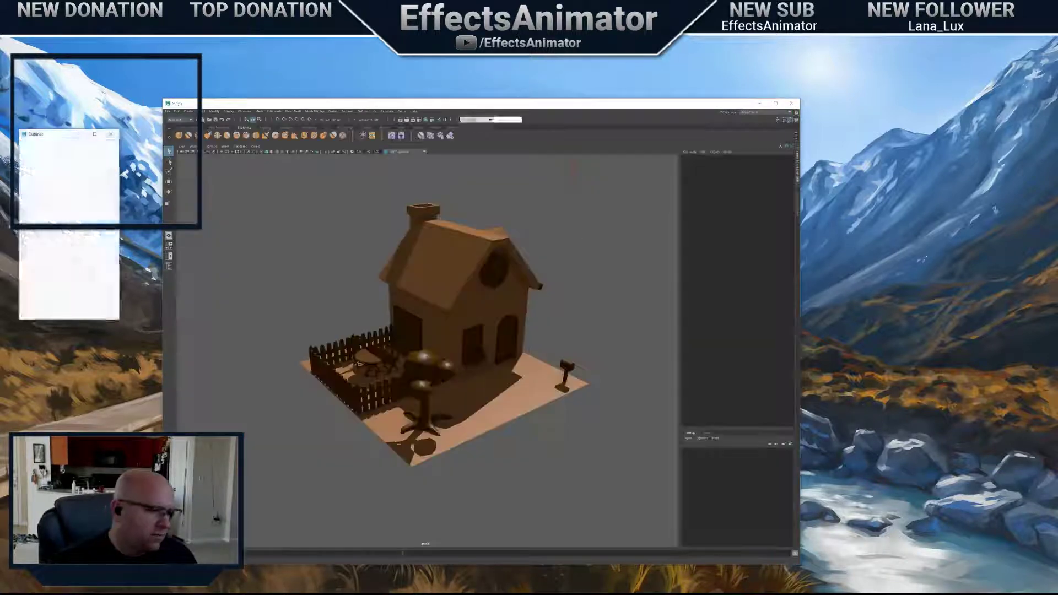
Maximize the Maya window and import the wagon's Maya binary file into the house scene
left_click(776, 103)
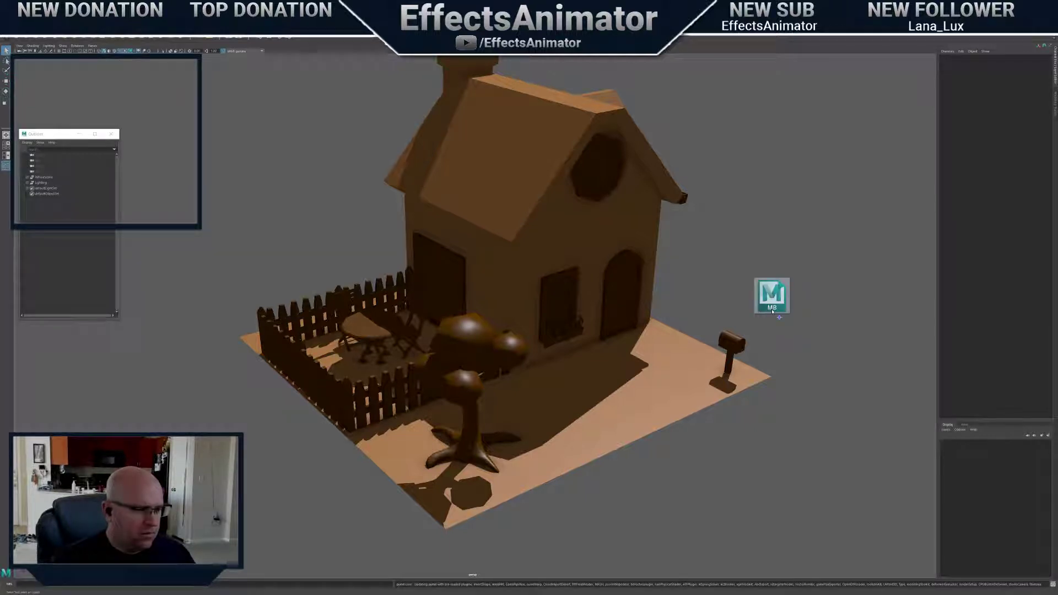
left_click_drag(772, 311, 772, 312)
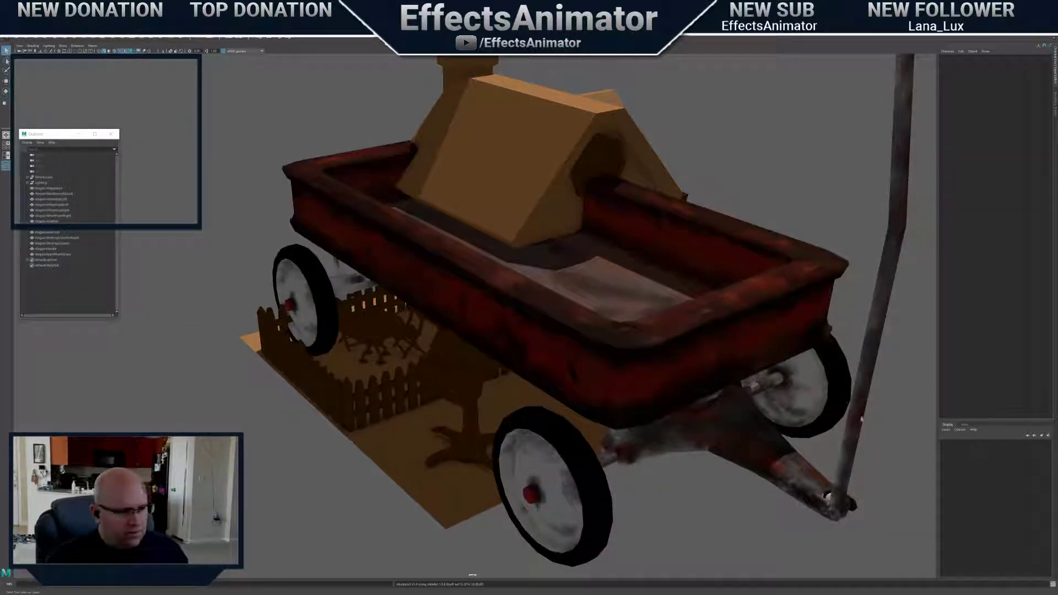
left_click_drag(881, 435, 838, 429, "alt")
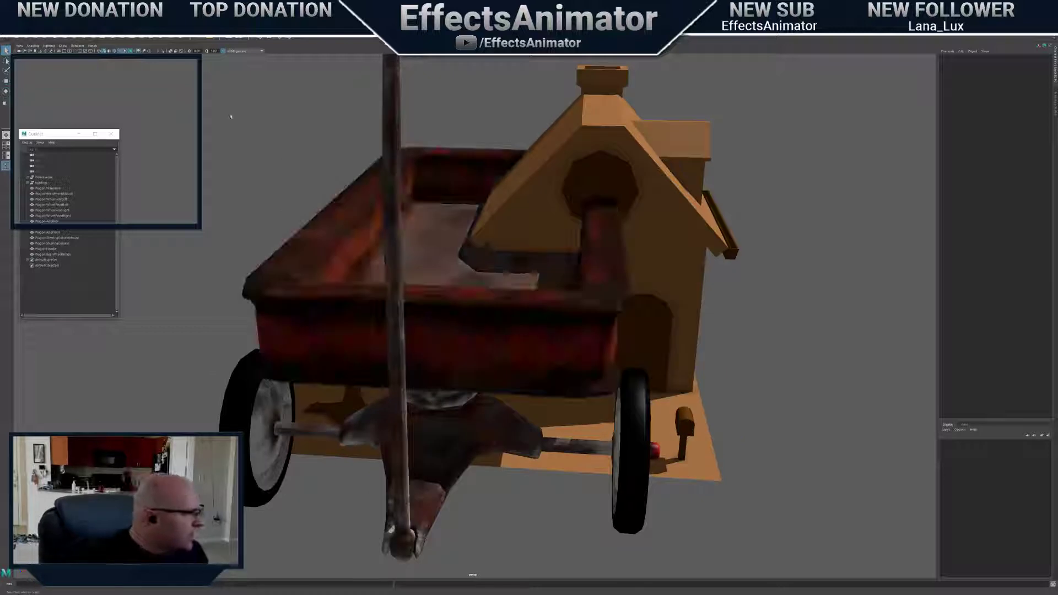
Group all the imported wagon parts and name the group WagonGRP
left_click(66, 189)
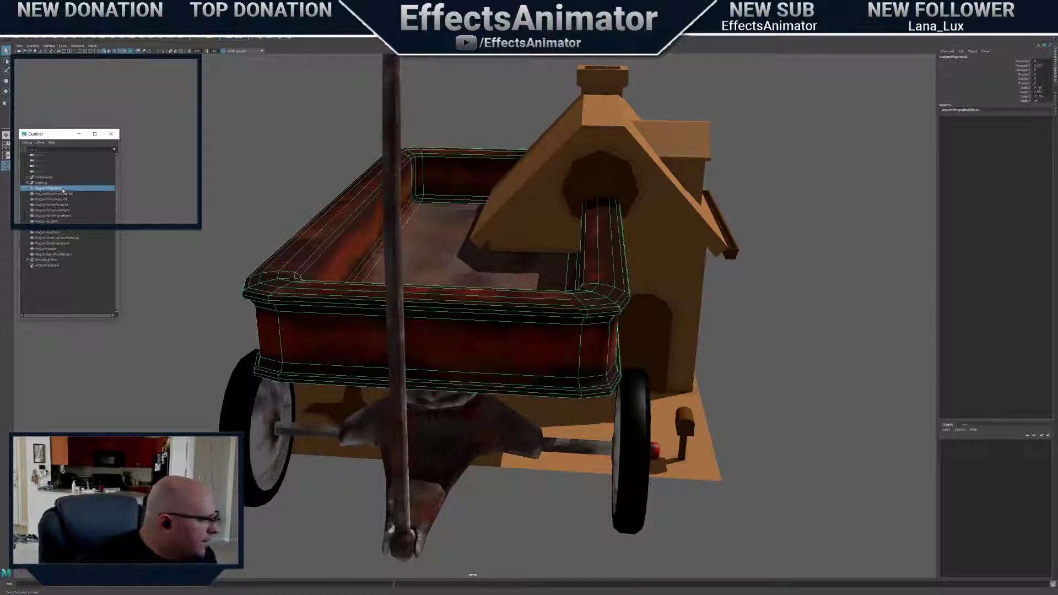
left_click(57, 255, "shift")
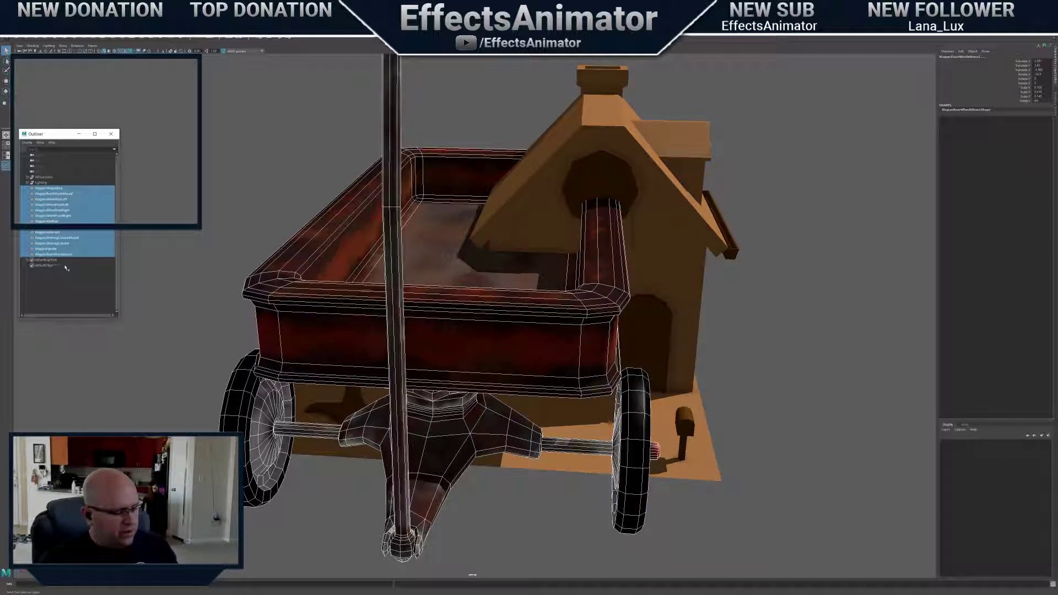
key("ctrl+g")
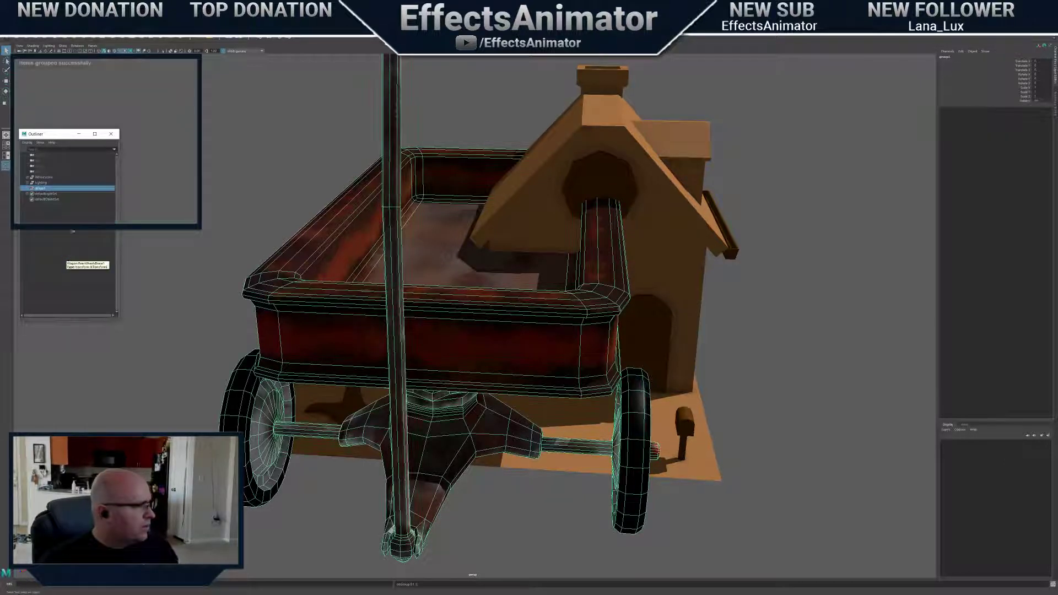
double_click(39, 188)
type("W")
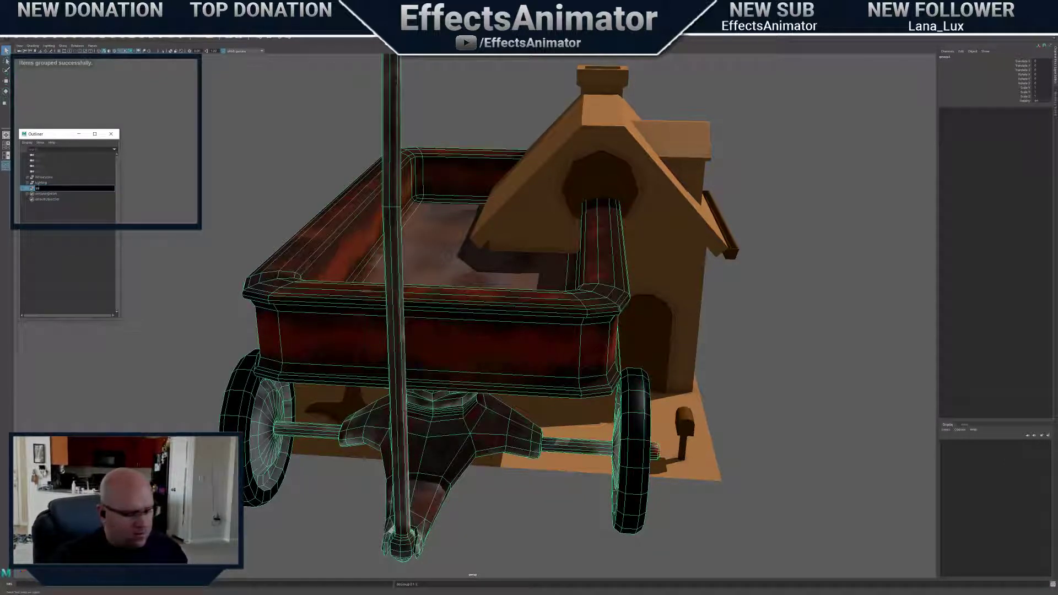
type("agonGRP")
key("Return")
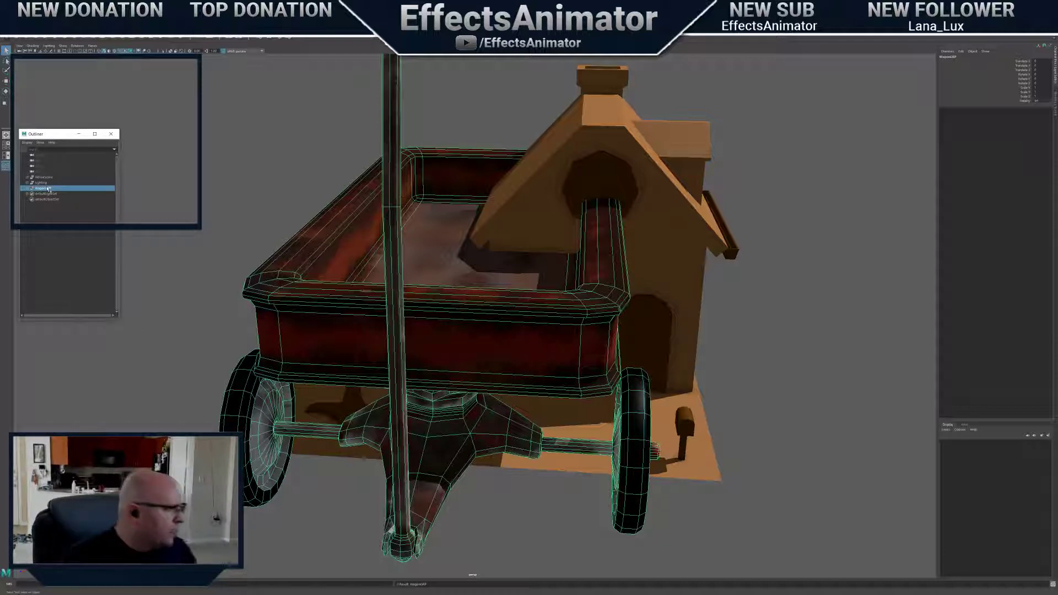
Scale the wagon group down to toy size and place it in the front yard between the tree and the house
left_click(45, 183)
left_click(46, 188)
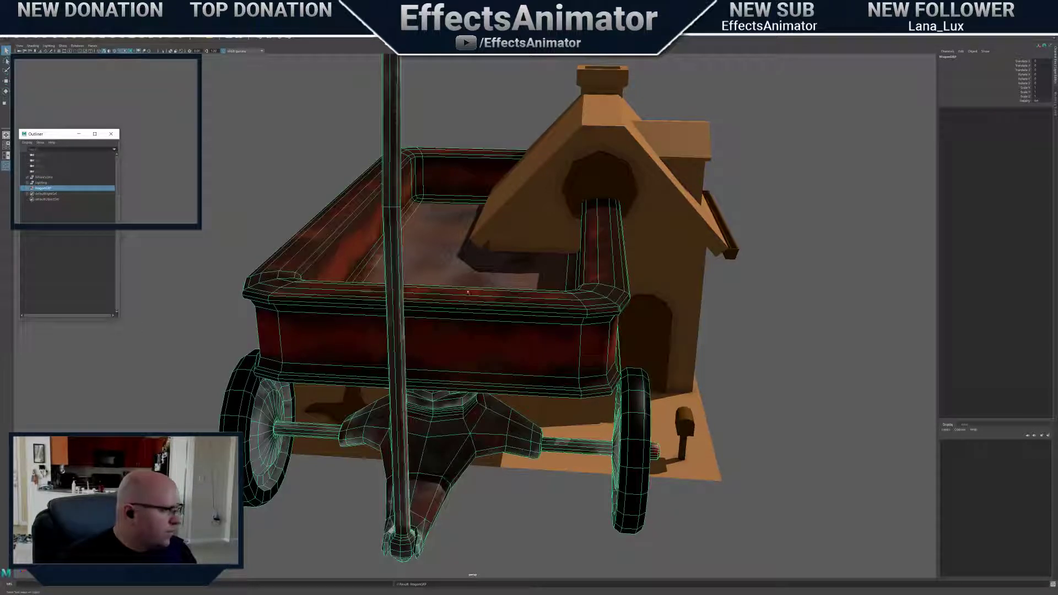
scroll(315, 245, "down", 3)
left_click_drag(325, 251, 512, 305, "alt")
key("w")
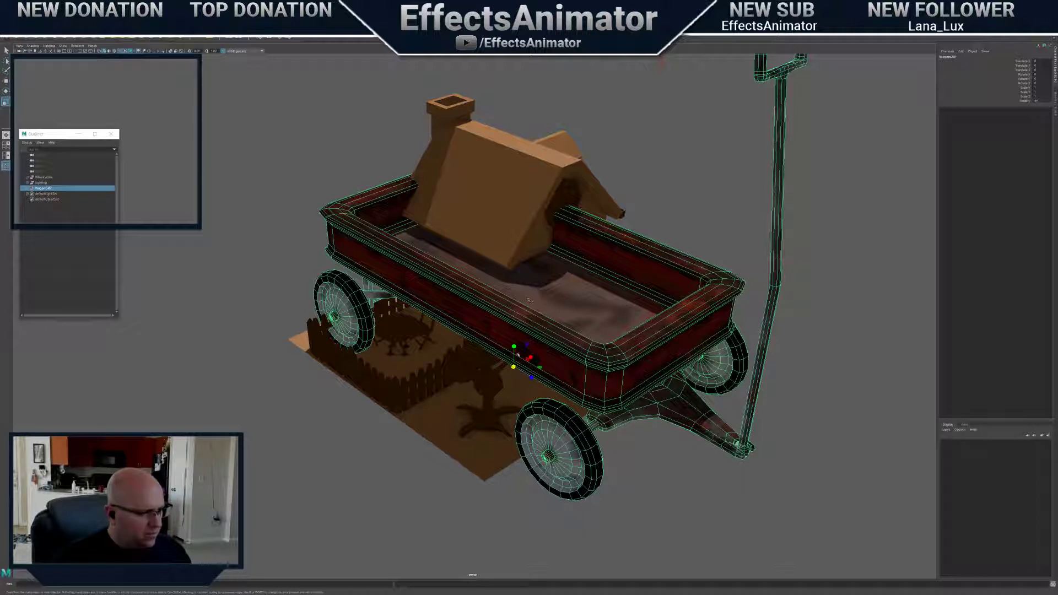
left_click_drag(514, 367, 413, 427)
key("w")
key("ctrl+z")
key("e")
key("r")
right_click_drag(420, 425, 470, 425, "alt")
left_click_drag(469, 425, 545, 400, "alt")
right_click_drag(440, 417, 476, 417, "alt")
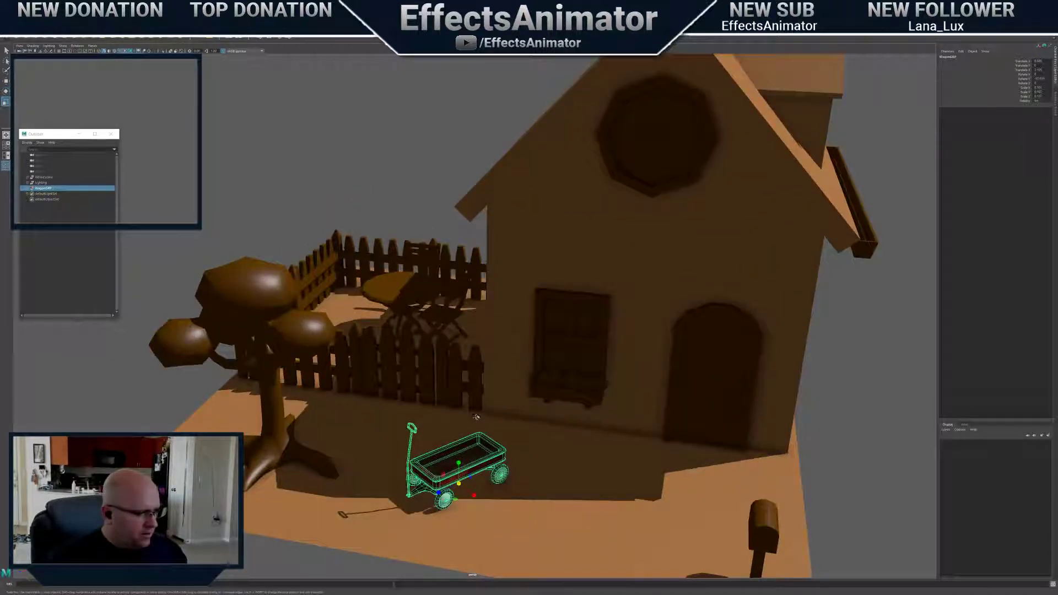
Move the wagon group next to the mailbox and scale it down further to suit the mailbox's size
left_click_drag(476, 417, 485, 481, "alt")
key("w")
right_click_drag(485, 481, 460, 481, "alt")
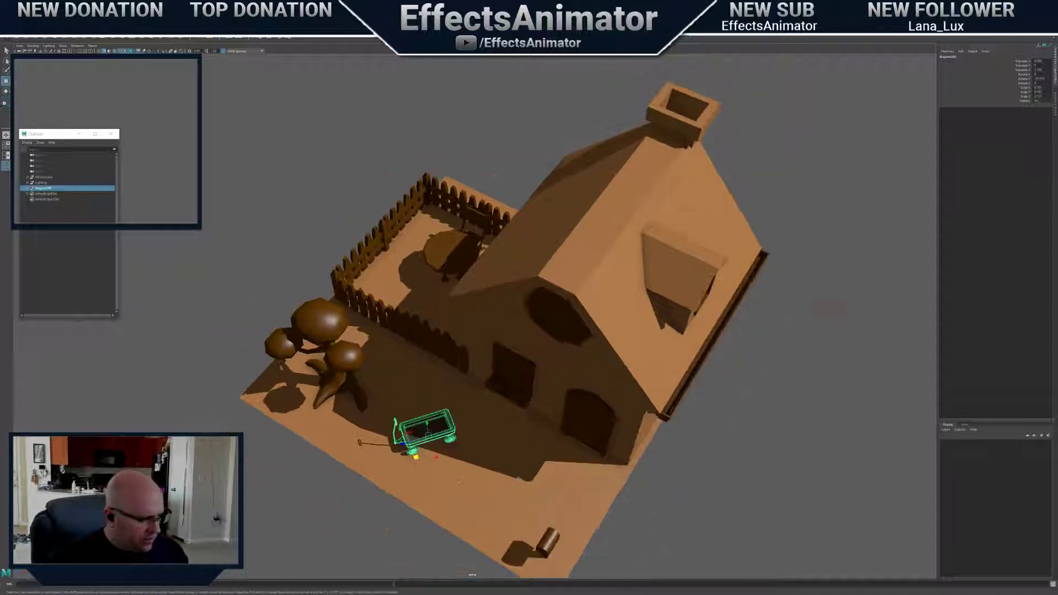
left_click_drag(415, 458, 522, 507)
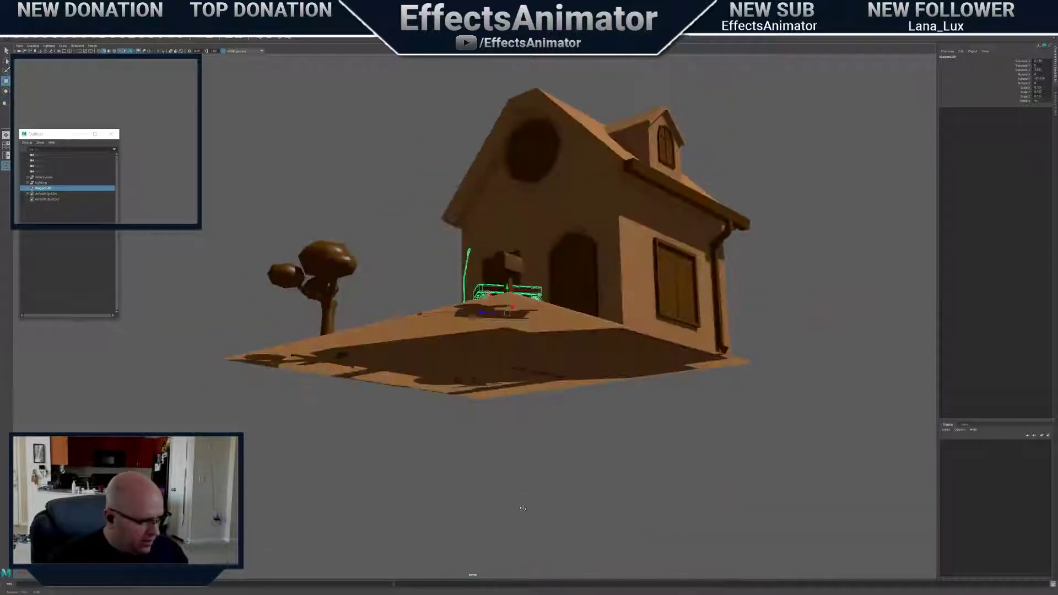
key("f")
right_click_drag(521, 418, 491, 419, "alt")
left_click_drag(490, 419, 517, 403, "alt")
middle_click_drag(517, 403, 519, 401)
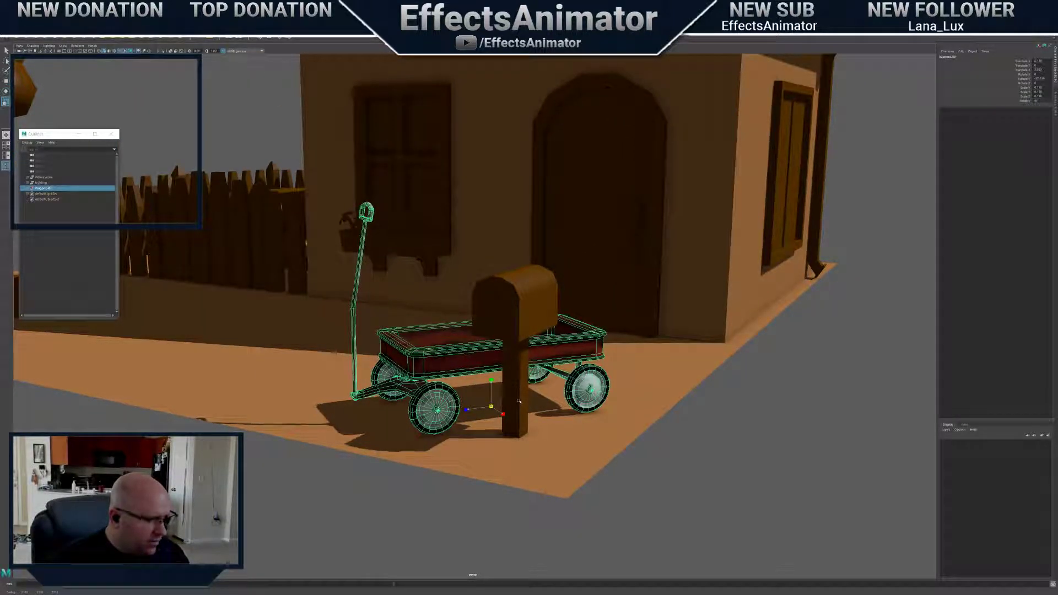
mouse_move(525, 395)
left_mouse_down("alt")
mouse_move(623, 398)
mouse_move(611, 313)
mouse_move(538, 405)
mouse_move(520, 395)
left_mouse_up("alt")
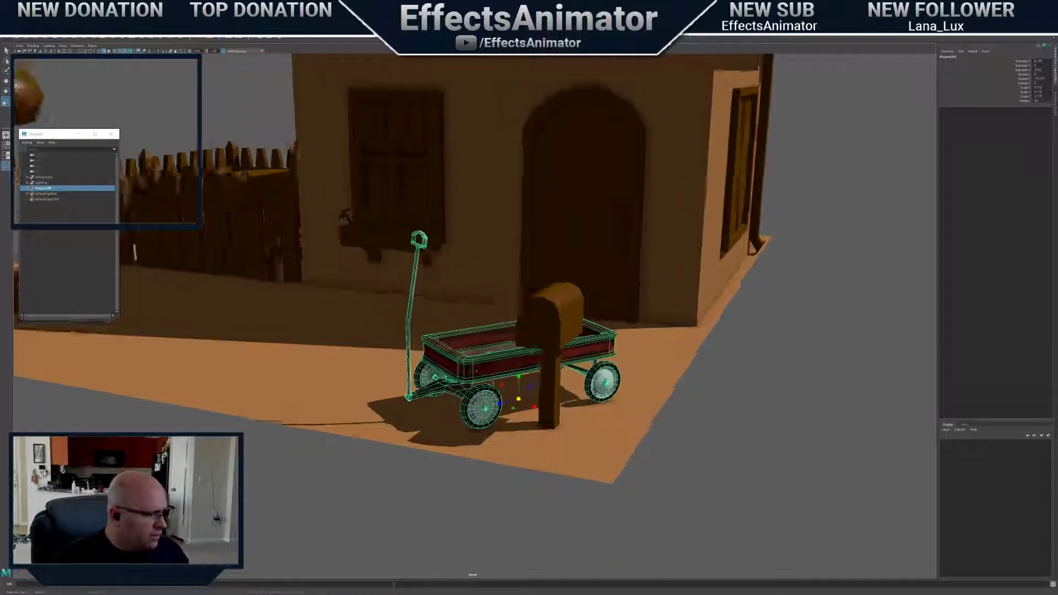
Move the wagon group beside the tree in the front yard, deselect it and check its placement
right_click_drag(521, 395, 494, 372, "alt")
key("w")
left_click_drag(494, 373, 406, 381, "alt")
left_click_drag(405, 380, 400, 347, "alt")
left_click(419, 165)
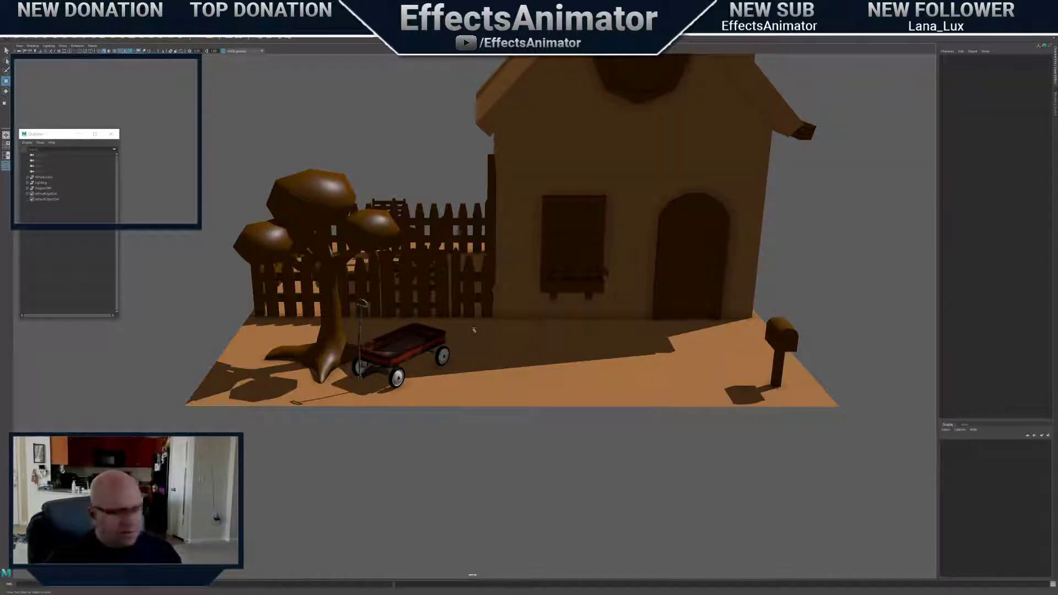
left_click_drag(392, 318, 408, 334, "alt")
right_click_drag(408, 334, 452, 358, "alt")
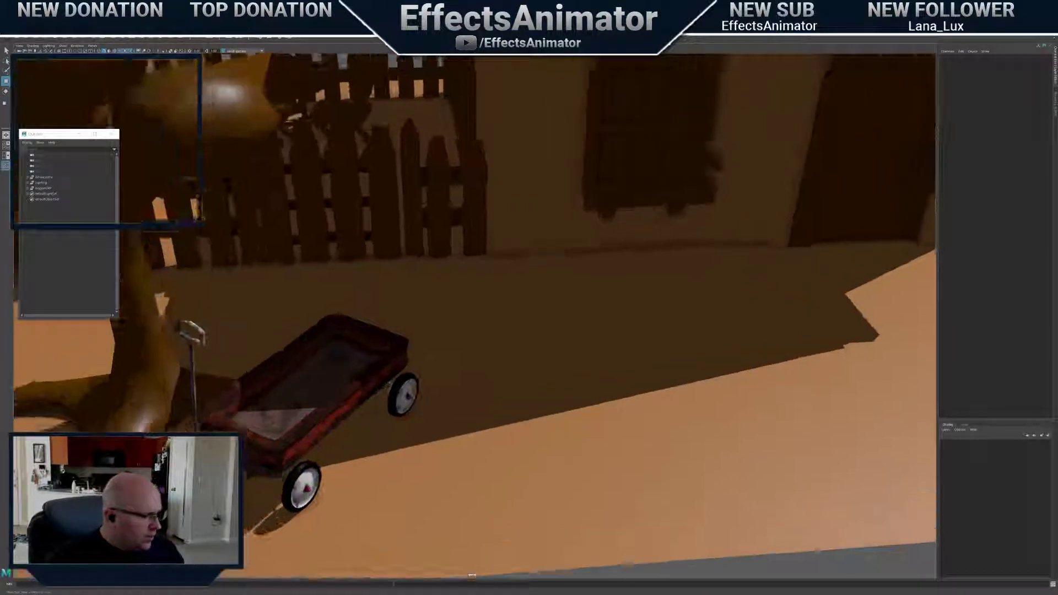
left_click_drag(452, 359, 472, 333, "alt")
right_click_drag(472, 333, 461, 306, "alt")
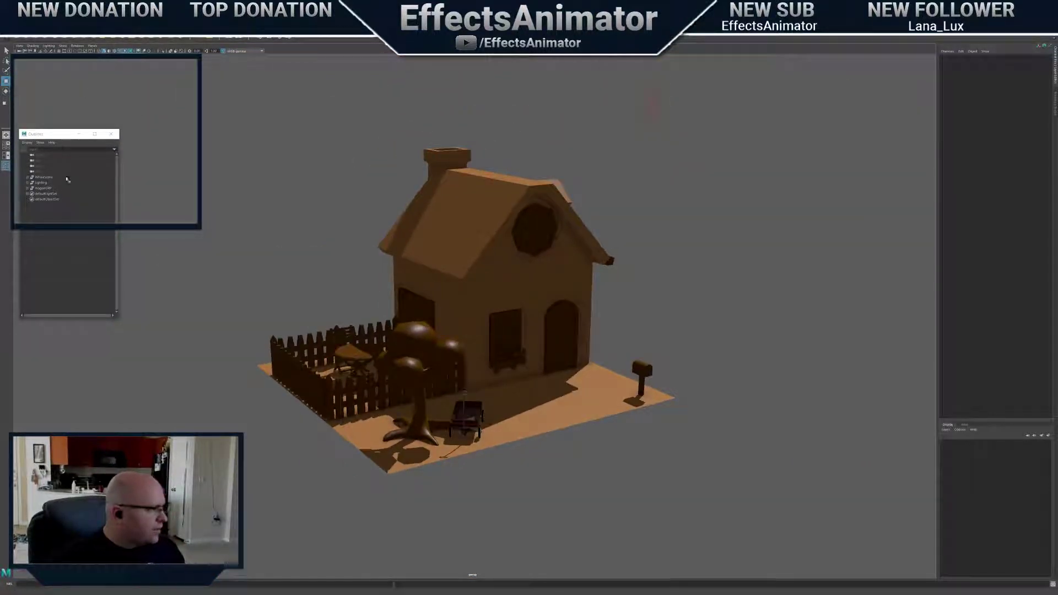
Delete the Lighting group and display the scene textured with default lighting
left_click(43, 183)
left_click_drag(440, 235, 419, 236, "alt")
right_click_drag(419, 236, 383, 236, "alt")
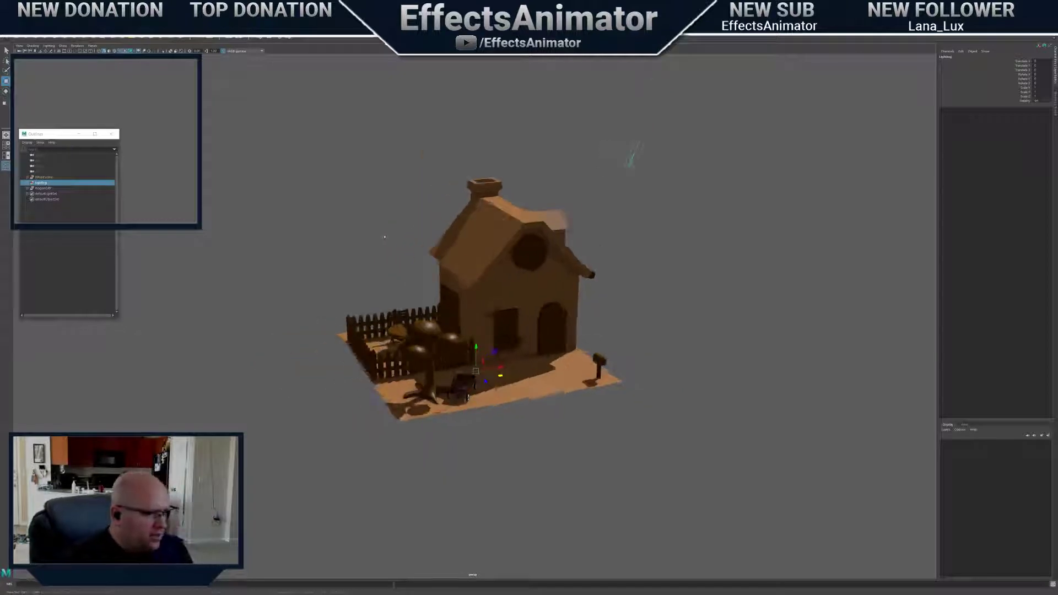
key("Delete")
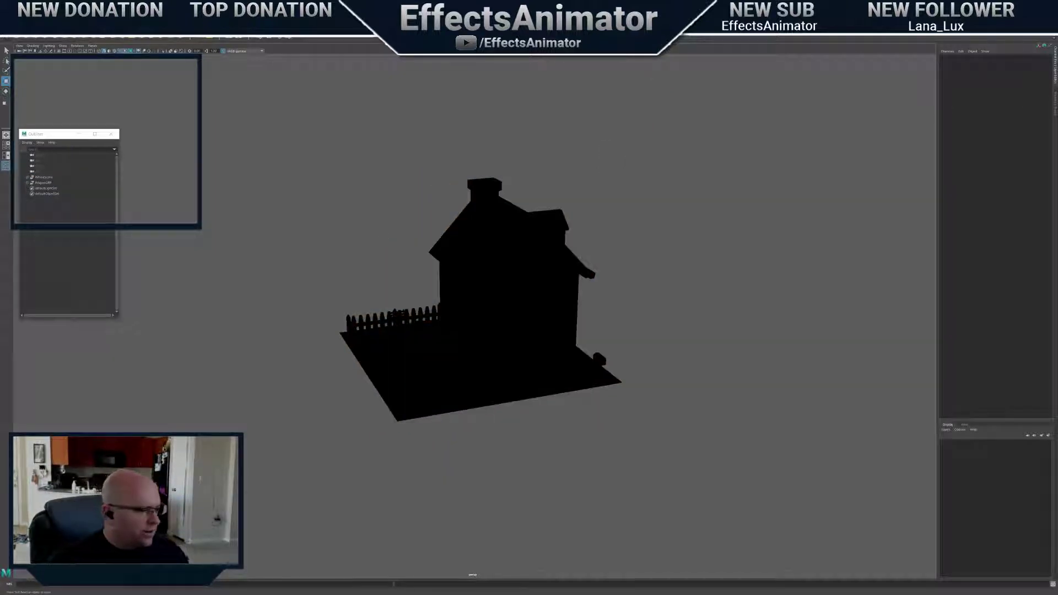
left_click_drag(392, 239, 392, 252, "alt")
key("6")
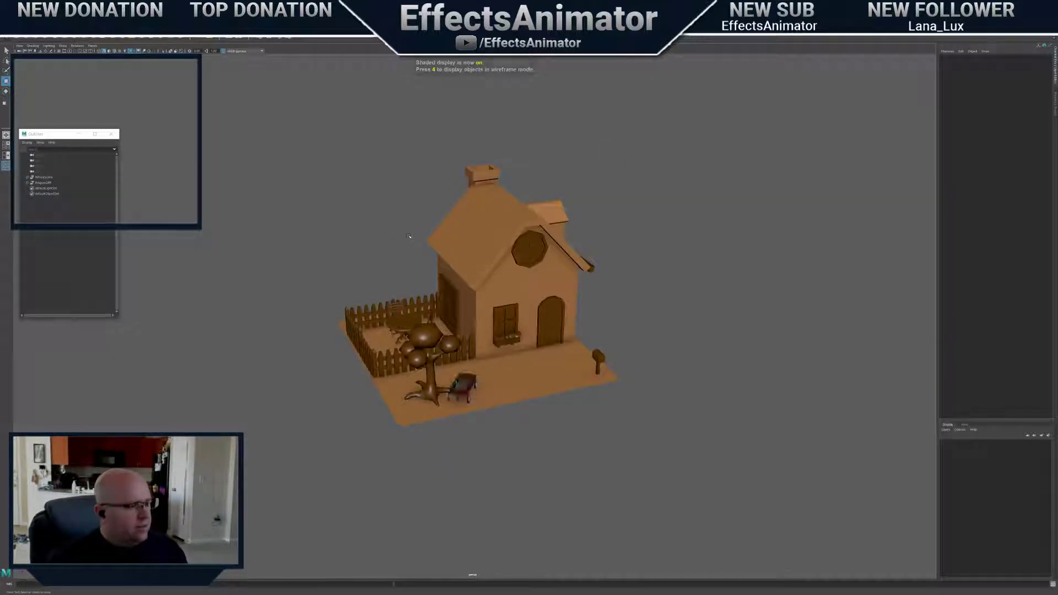
Create a directional light and move it up beside the house's roof on the mailbox side
scroll(386, 262, "up", 5)
left_click_drag(386, 262, 432, 302, "alt")
scroll(486, 333, "up", 3)
left_click_drag(487, 332, 496, 272, "alt")
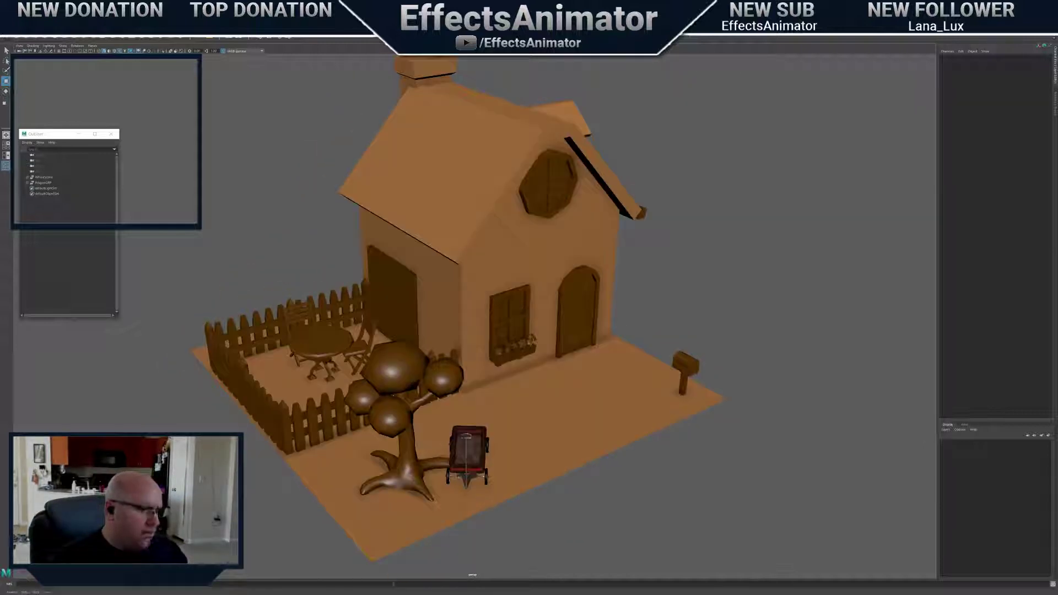
middle_click_drag(605, 315, 638, 313, "alt")
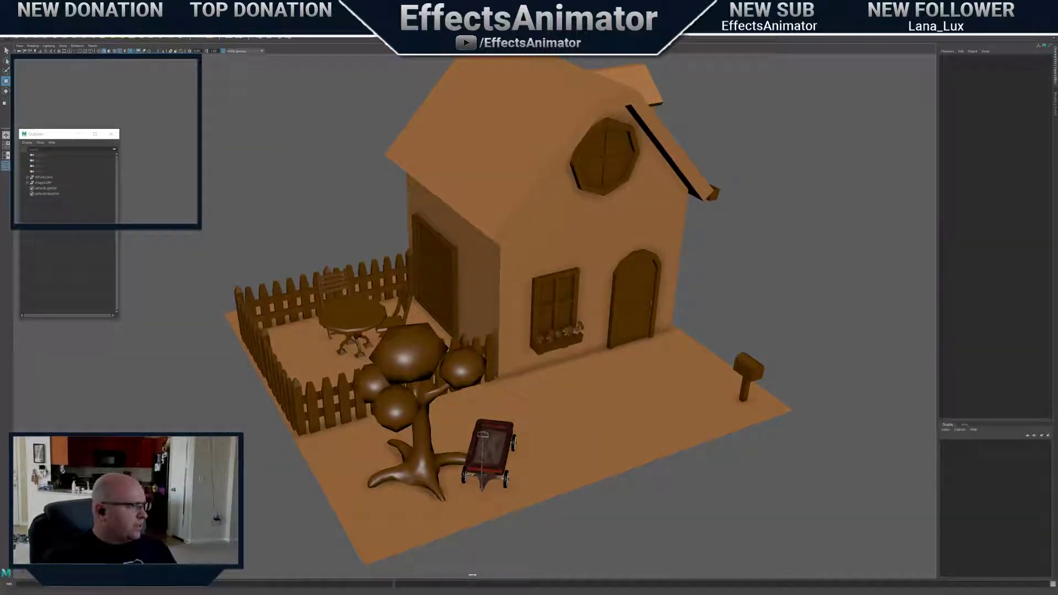
mouse_move(34, 41)
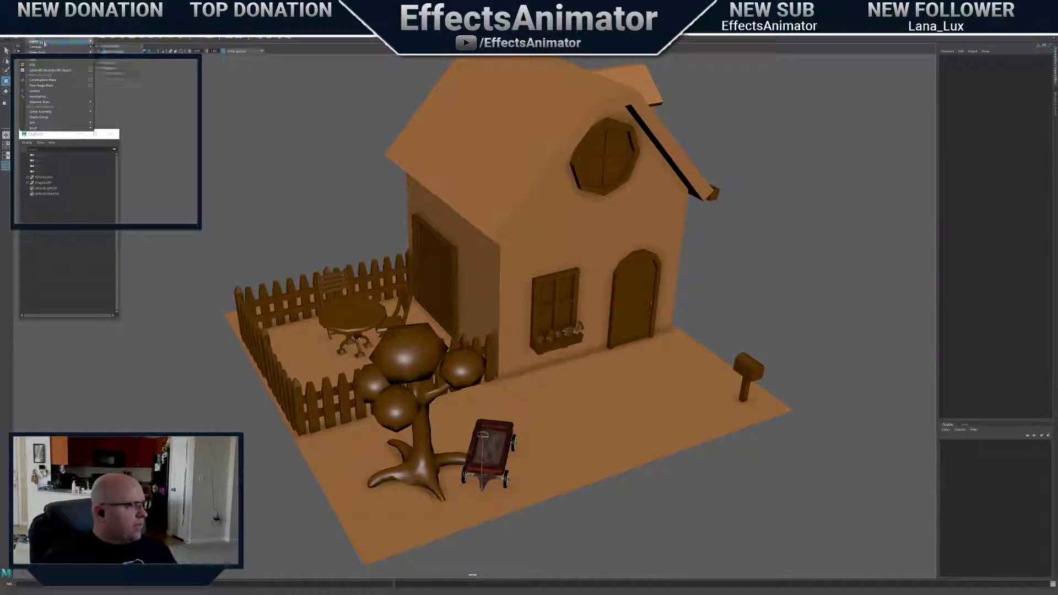
left_click(113, 51)
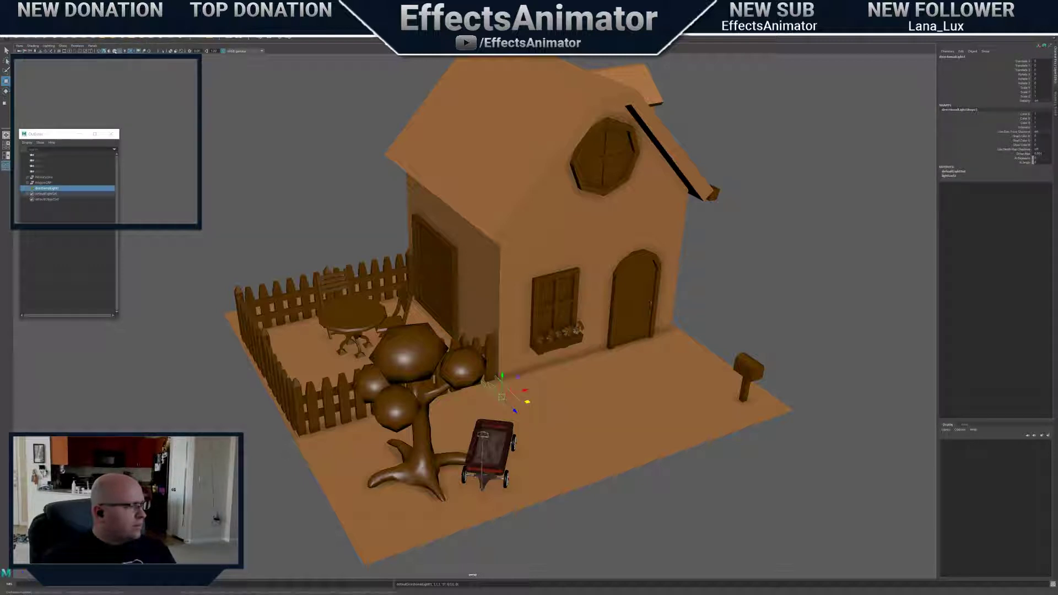
left_click_drag(485, 367, 760, 111, "alt")
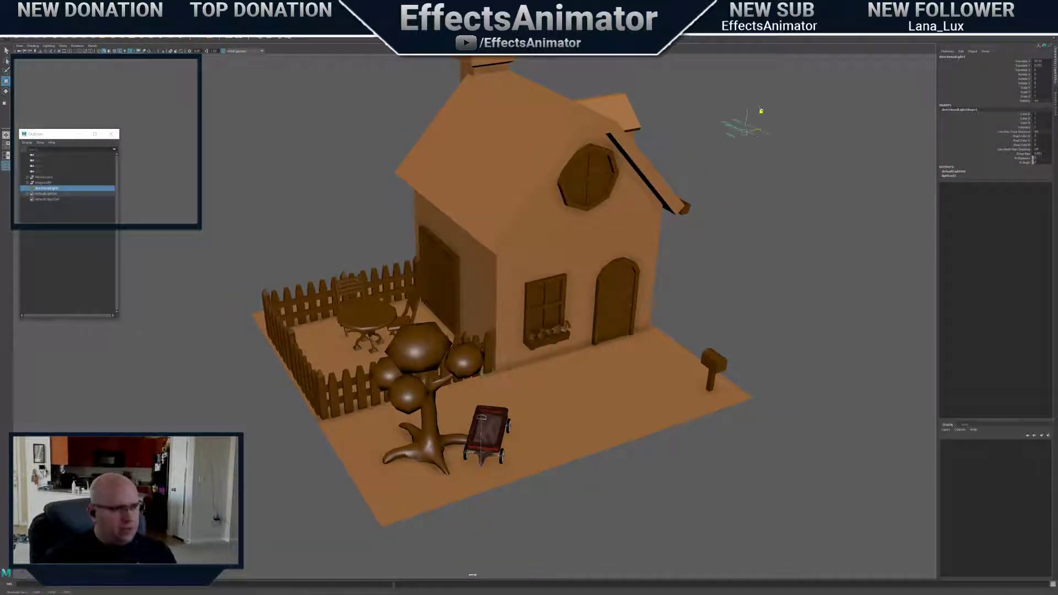
Enlarge the directional light's icon and raise the light above the dormer side of the roof
key("e")
middle_click_drag(764, 132, 733, 165, "alt")
right_click_drag(733, 166, 726, 191, "alt")
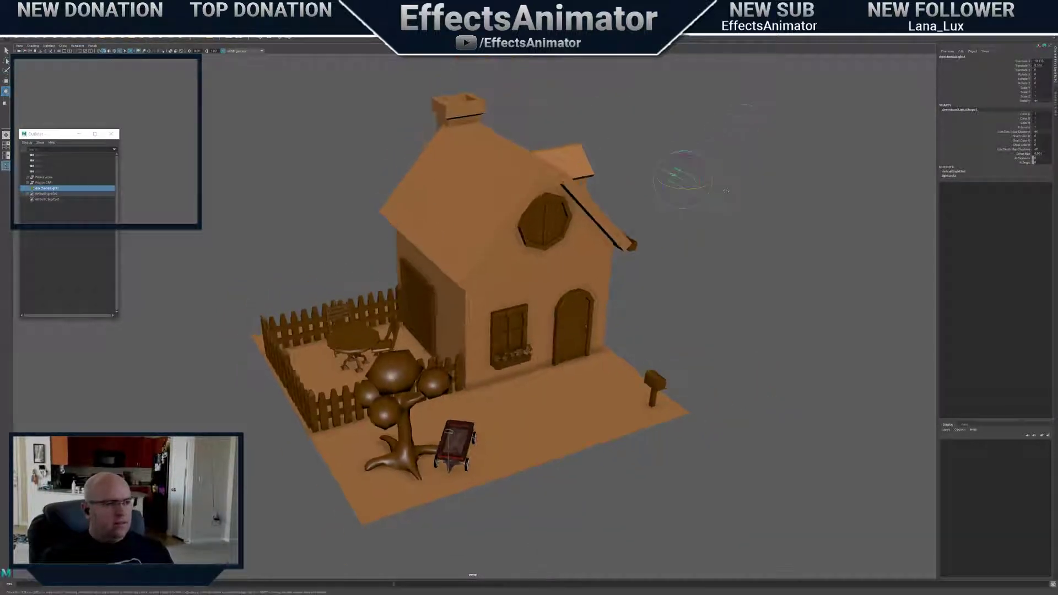
left_click_drag(726, 191, 784, 241, "alt")
key("r")
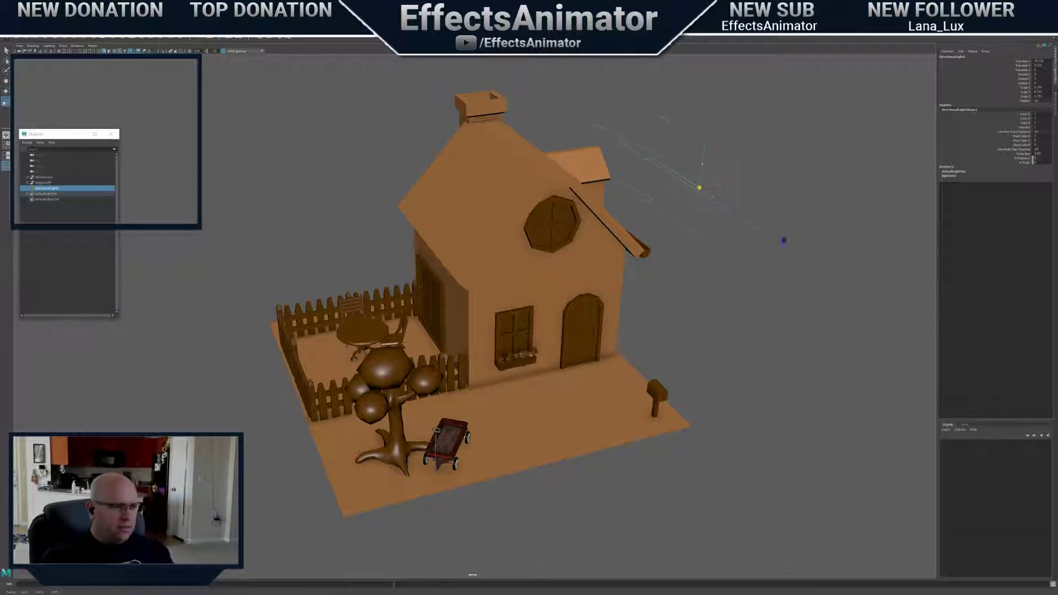
left_click_drag(709, 199, 744, 141, "alt")
key("w")
left_click_drag(747, 216, 736, 184, "alt")
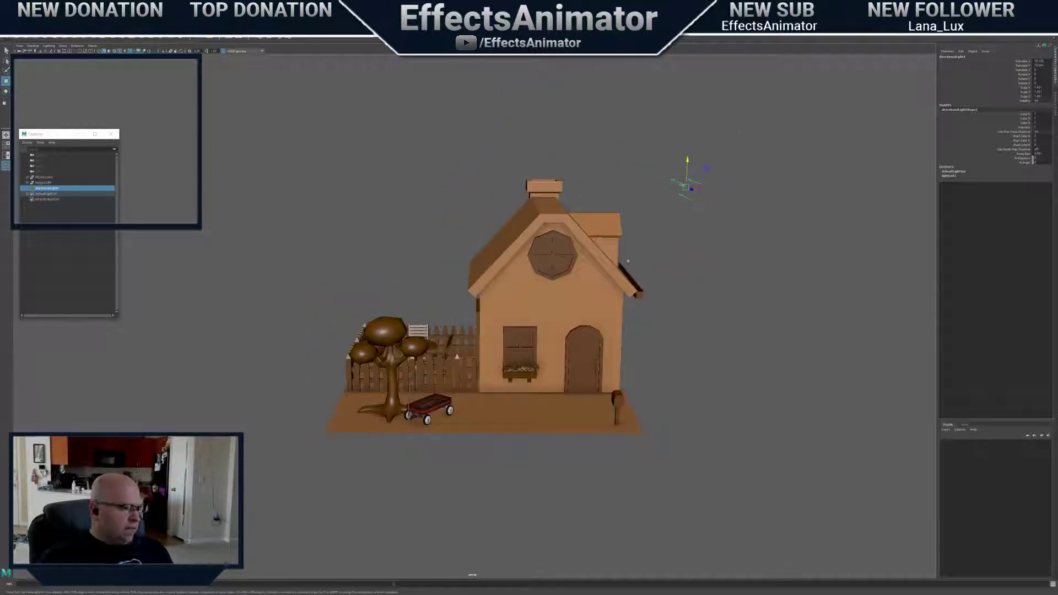
Move the directional light farther up and away from the house and scale its icon up again
left_click_drag(628, 261, 683, 282, "alt")
left_click_drag(716, 150, 739, 126)
left_click_drag(738, 126, 717, 179, "alt")
key("e")
key("r")
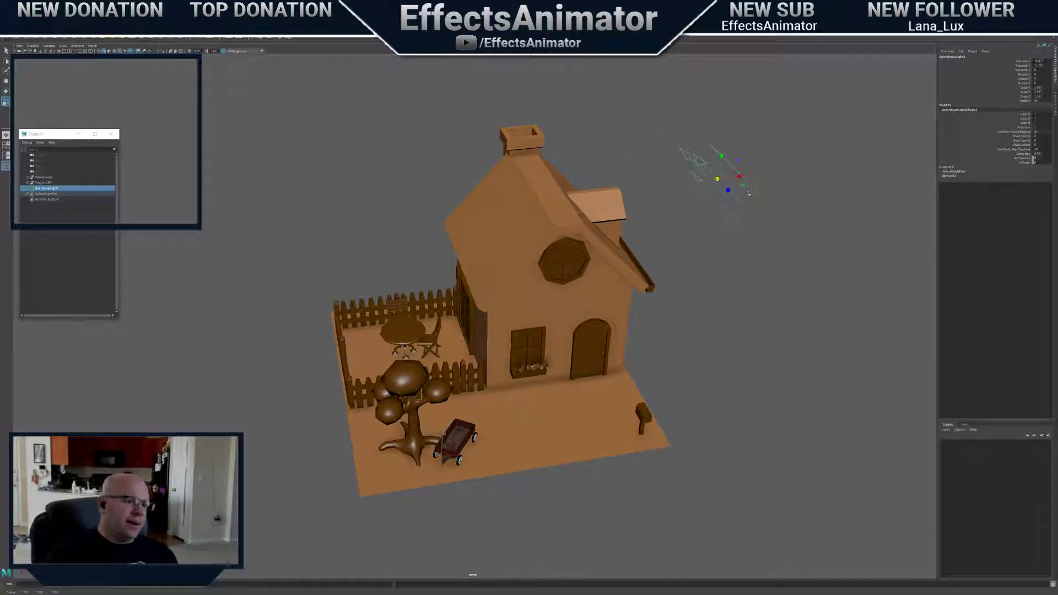
Rotate the directional light to shine steeply down toward the house and front yard
key("e")
left_click_drag(719, 178, 733, 213)
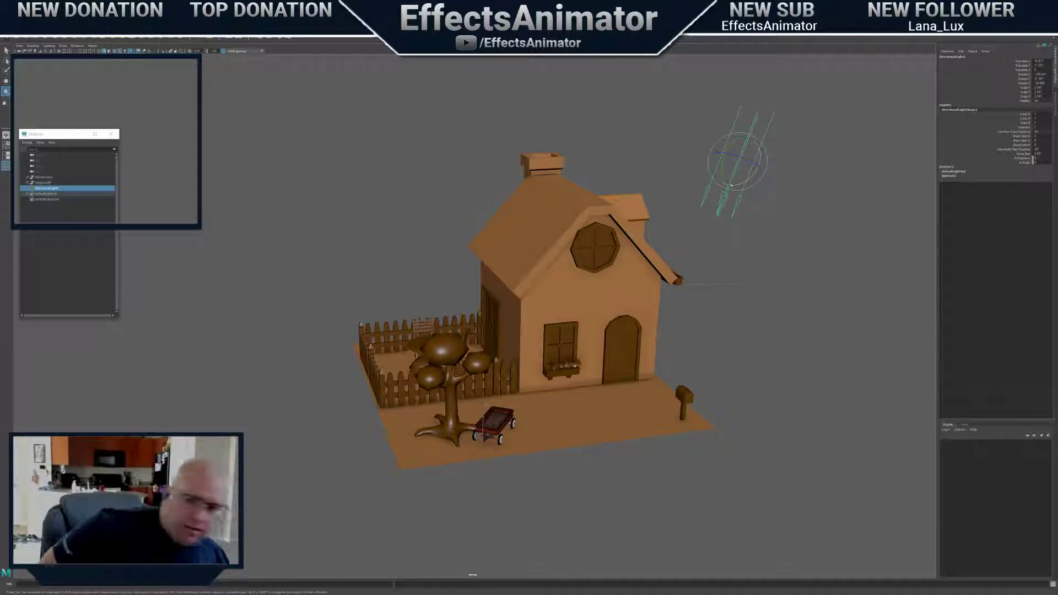
left_click_drag(700, 224, 691, 235, "alt")
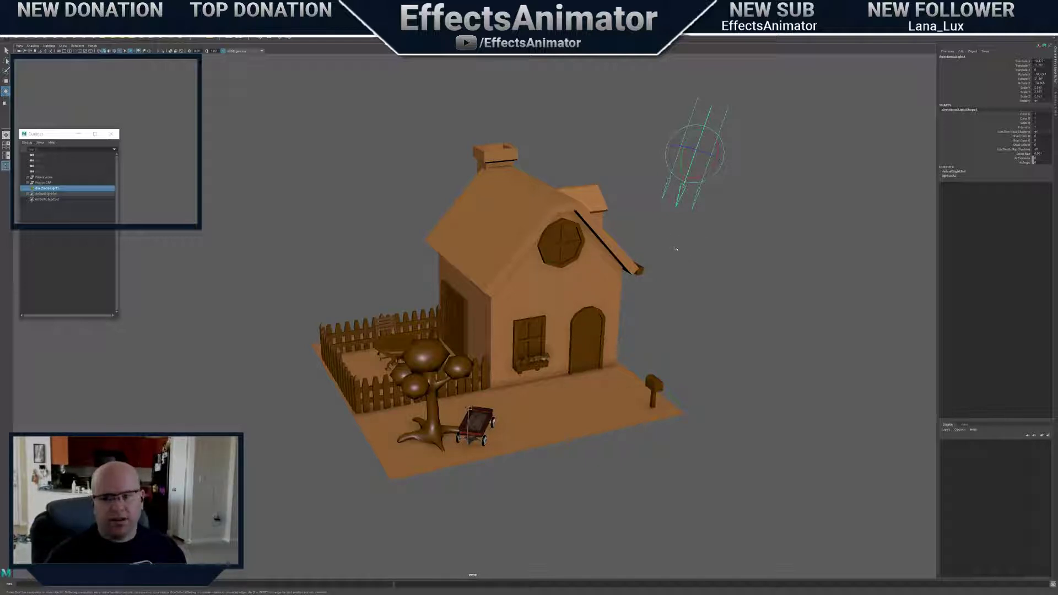
left_click_drag(686, 242, 694, 308, "alt")
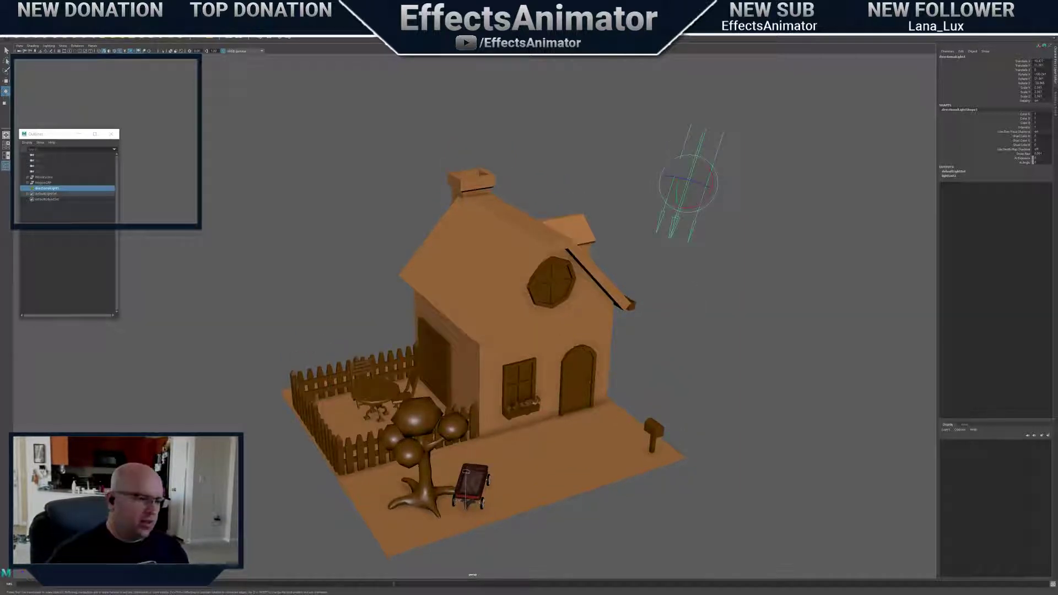
left_click_drag(693, 169, 707, 221)
middle_click_drag(707, 220, 705, 206, "alt")
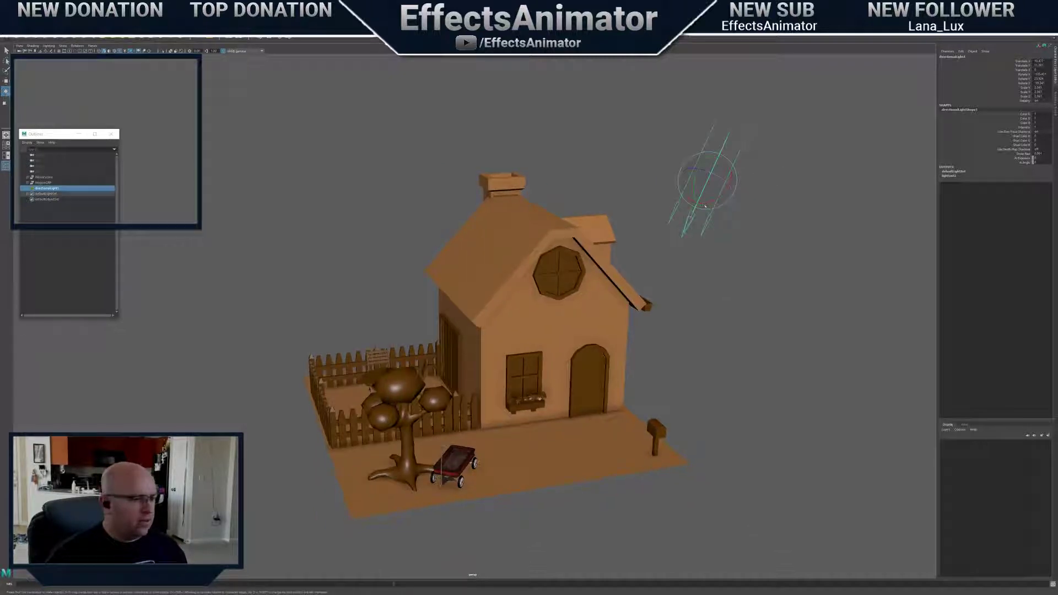
Display the scene using all lights to check the directional light's effect on the house and wagon
left_click_drag(611, 260, 490, 178, "alt")
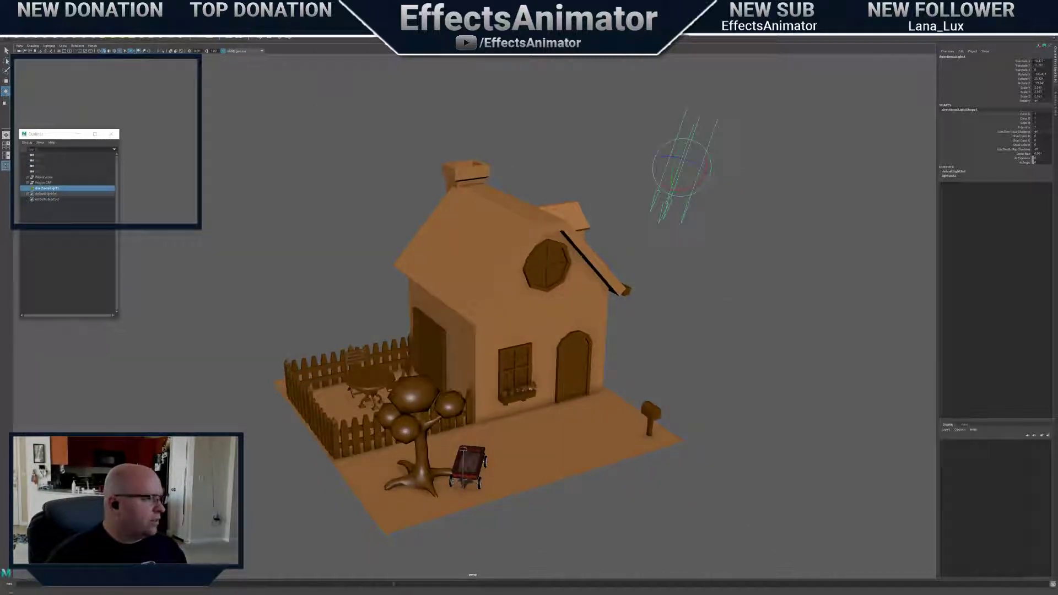
middle_click_drag(142, 72, 152, 92, "alt")
right_click_drag(151, 92, 220, 144, "alt")
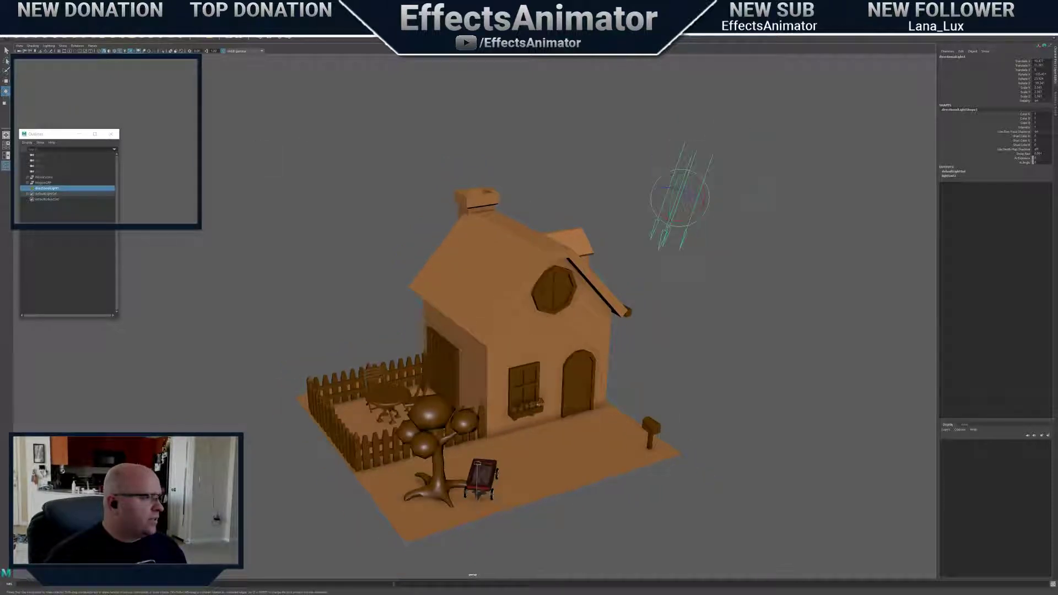
left_click_drag(485, 449, 511, 459, "alt")
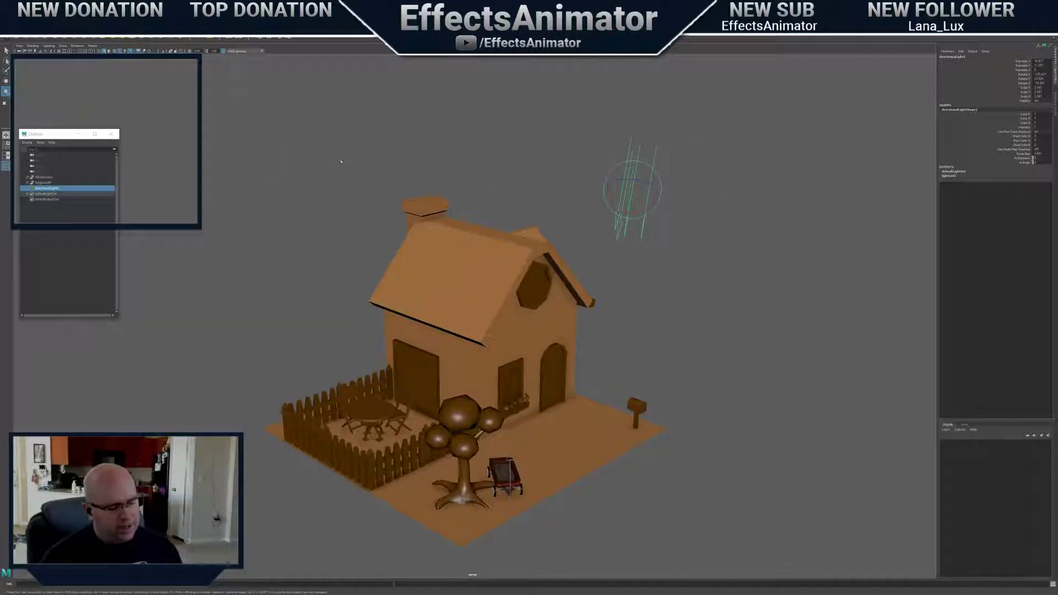
key("7")
scroll(256, 144, "up", 2)
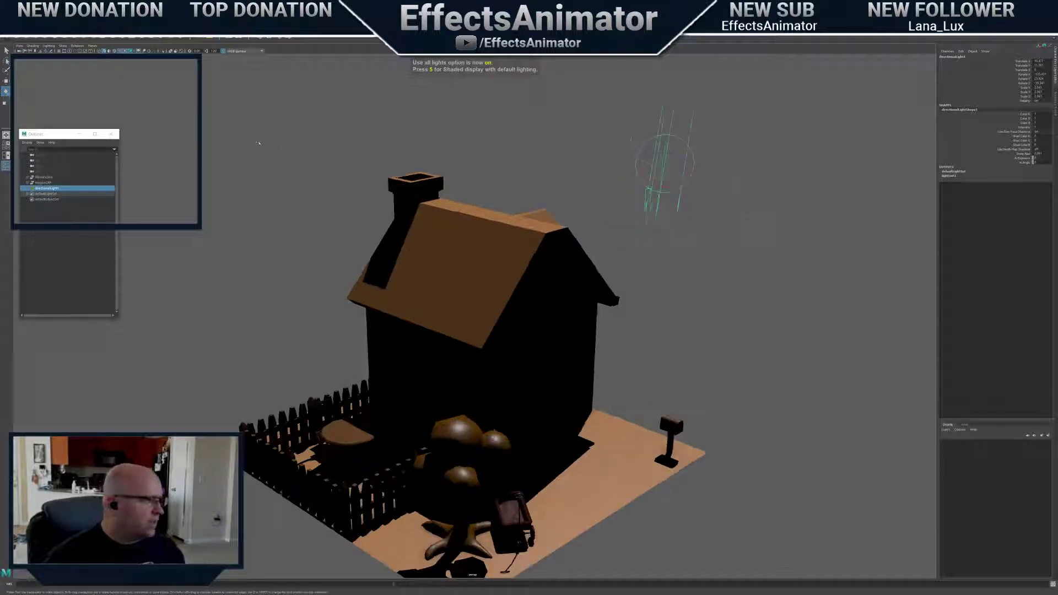
Compare the house scene under default lighting with the all-lights display of the directional light
middle_click_drag(255, 144, 347, 168, "alt")
left_click_drag(554, 535, 519, 537, "alt")
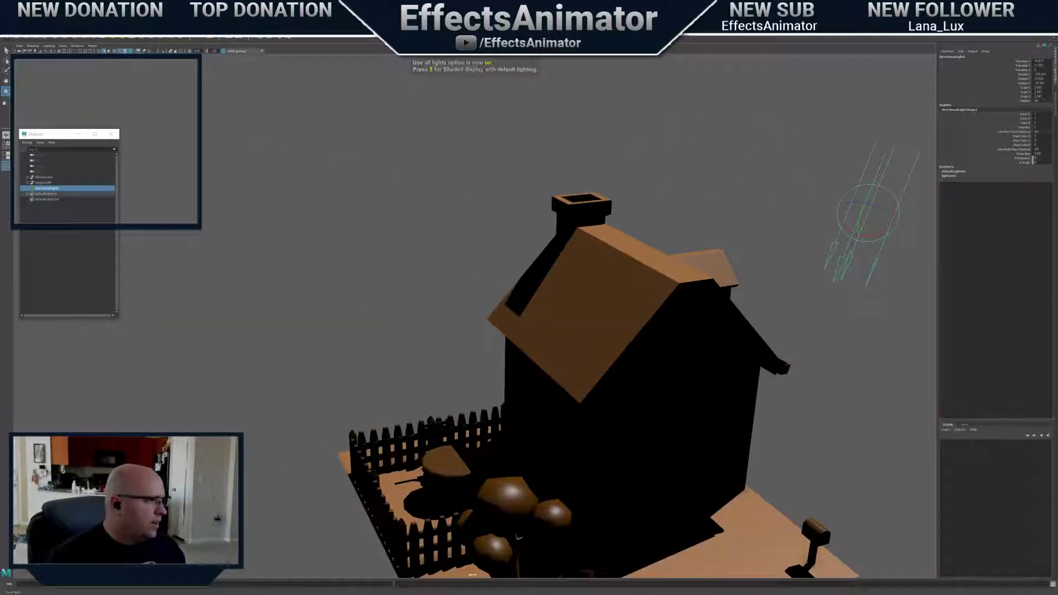
key("5")
key("7")
key("5")
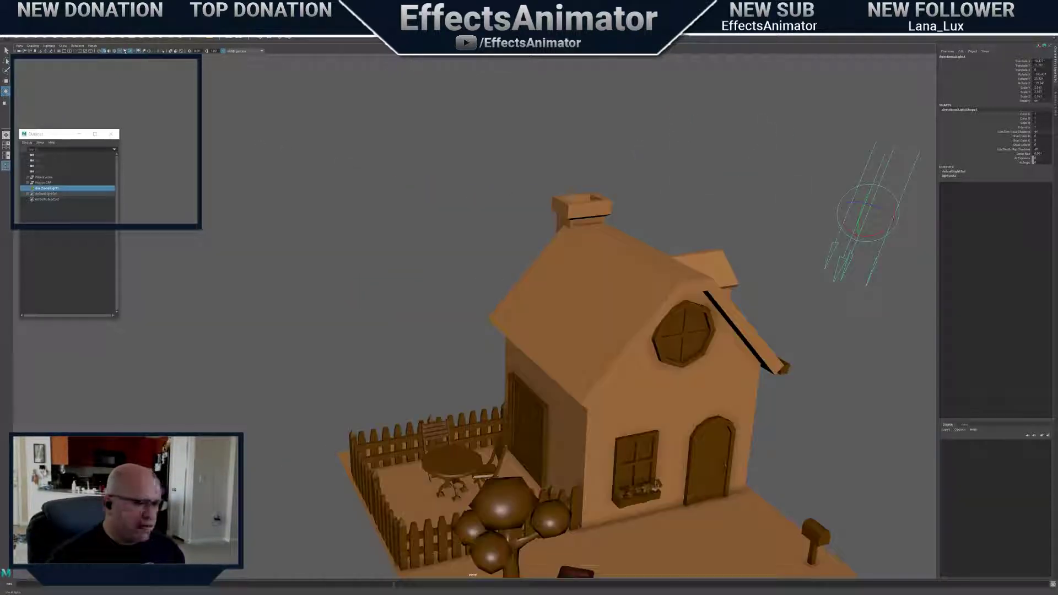
key("7")
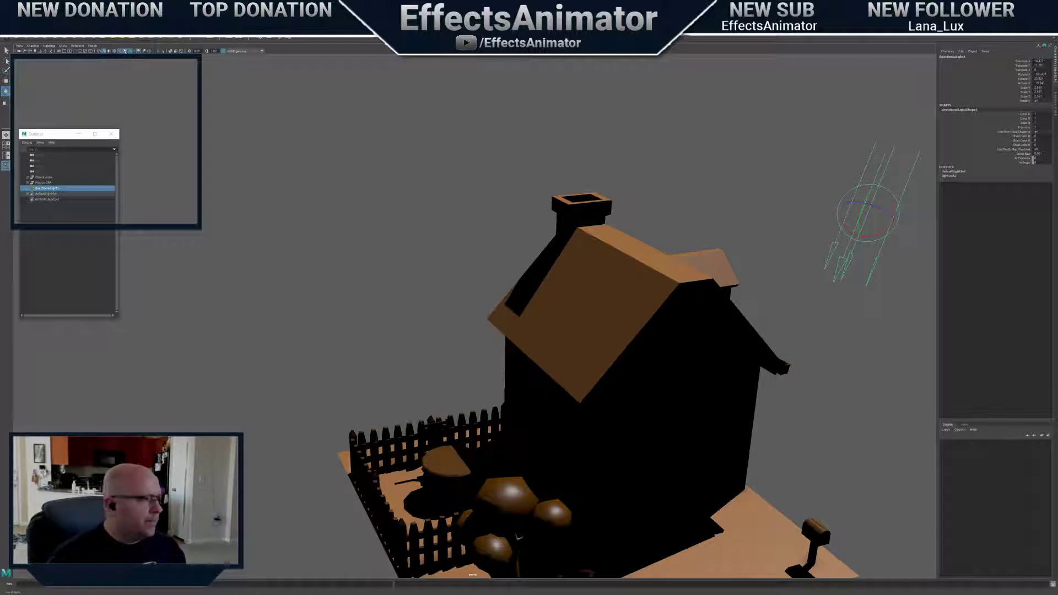
key("5")
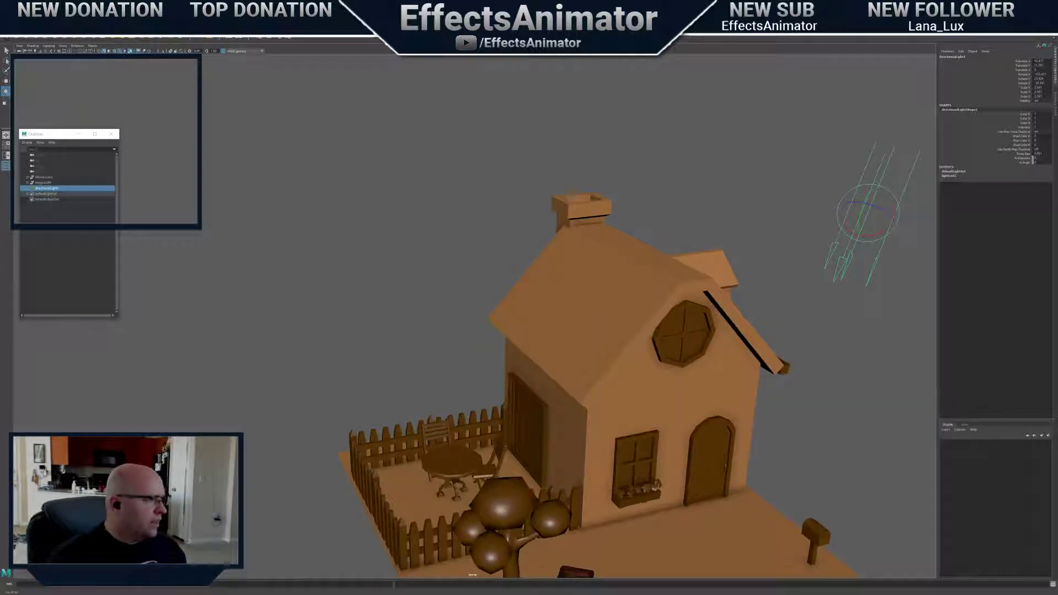
Turn off viewport shadows and display the scene with all lights, framing the whole house and yard
left_click(137, 51)
middle_click_drag(347, 223, 325, 121, "alt")
left_click_drag(364, 182, 366, 157, "alt")
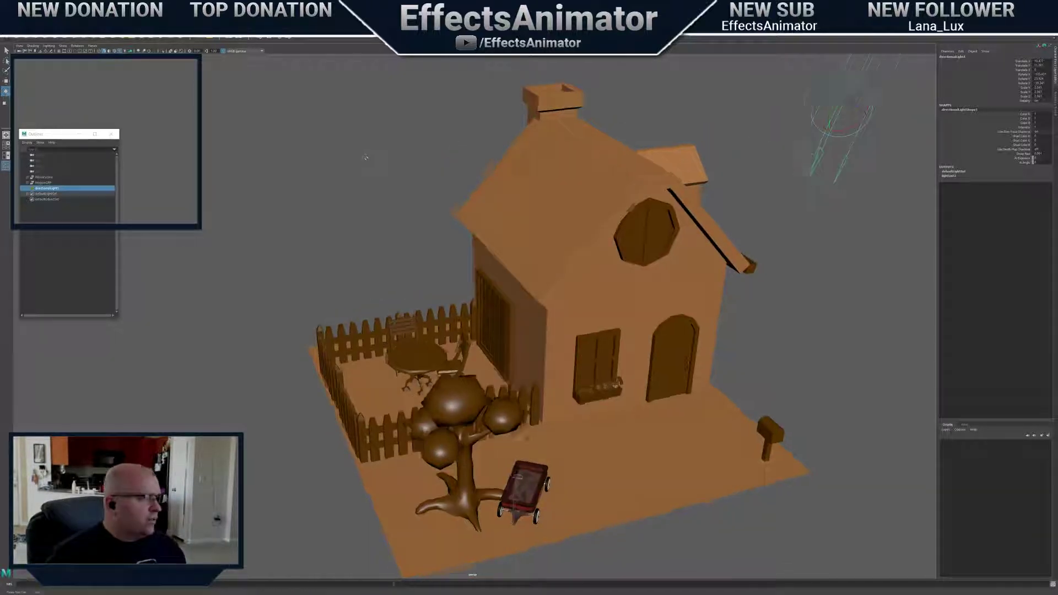
key("7")
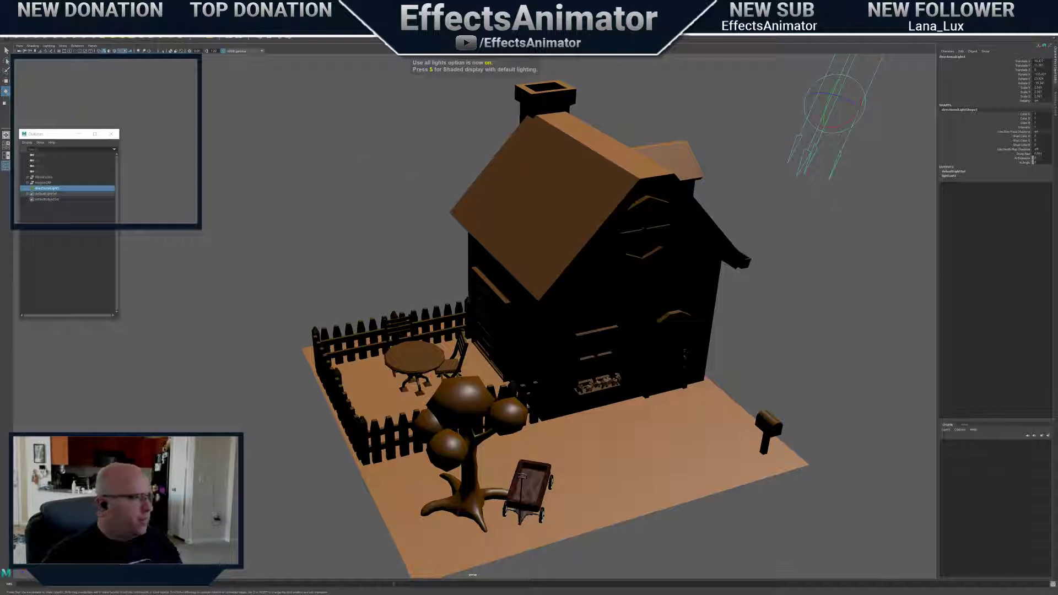
scroll(490, 225, "down", 1)
middle_click_drag(561, 267, 548, 267, "alt")
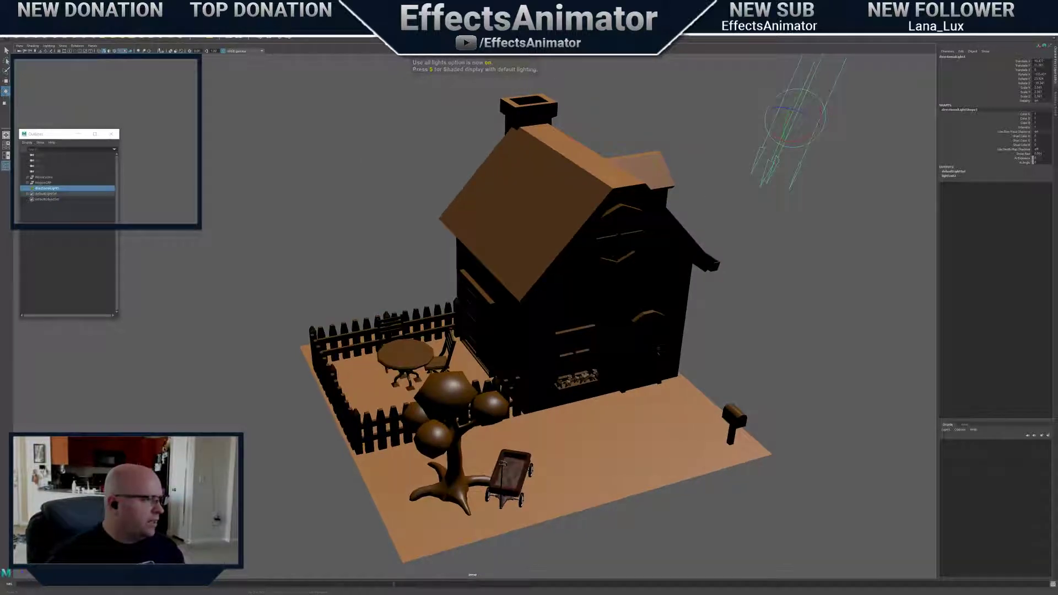
scroll(484, 331, "down", 1)
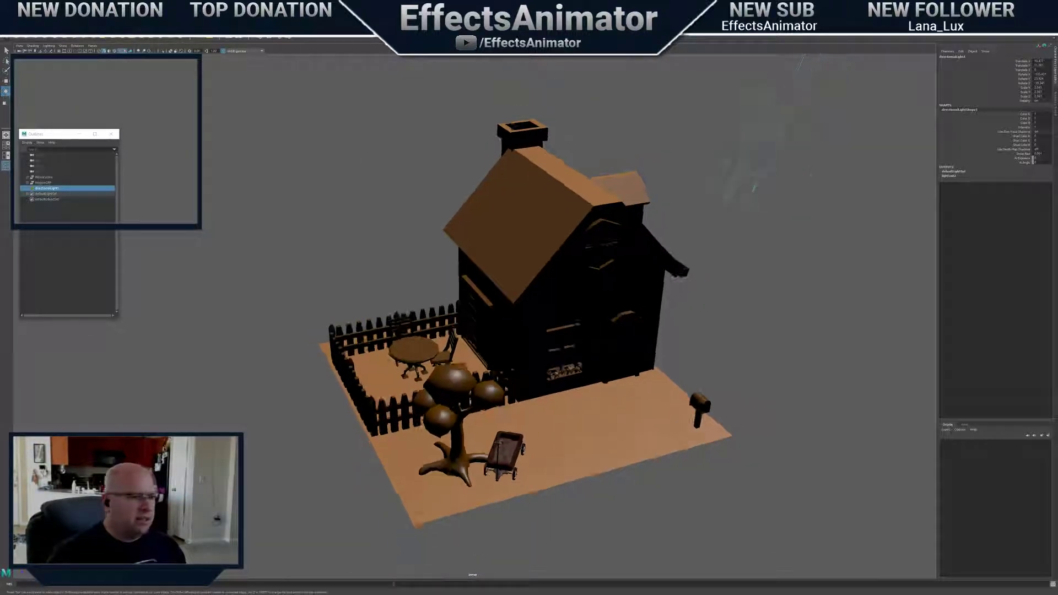
Rotate the directional light slightly to change the angle at which it strikes the house
mouse_move(755, 132)
left_mouse_down()
mouse_move(763, 147)
mouse_move(756, 134)
left_mouse_up()
left_click_drag(769, 153, 743, 123)
left_click_drag(705, 224, 666, 250, "alt")
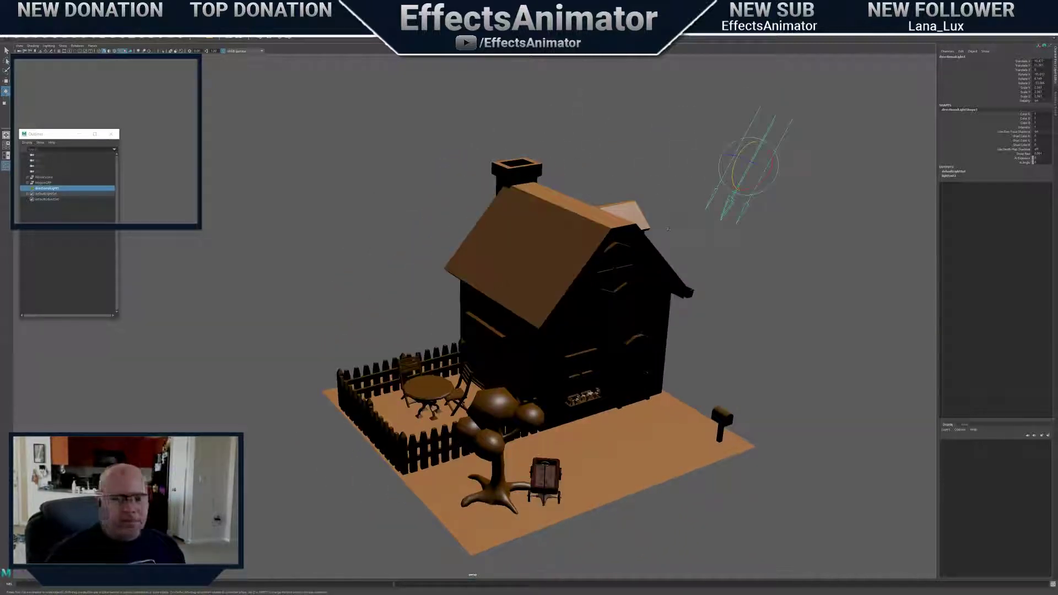
Move the directional light to a new position in the air above the dormer side of the house
middle_click_drag(668, 228, 683, 243, "alt")
key("w")
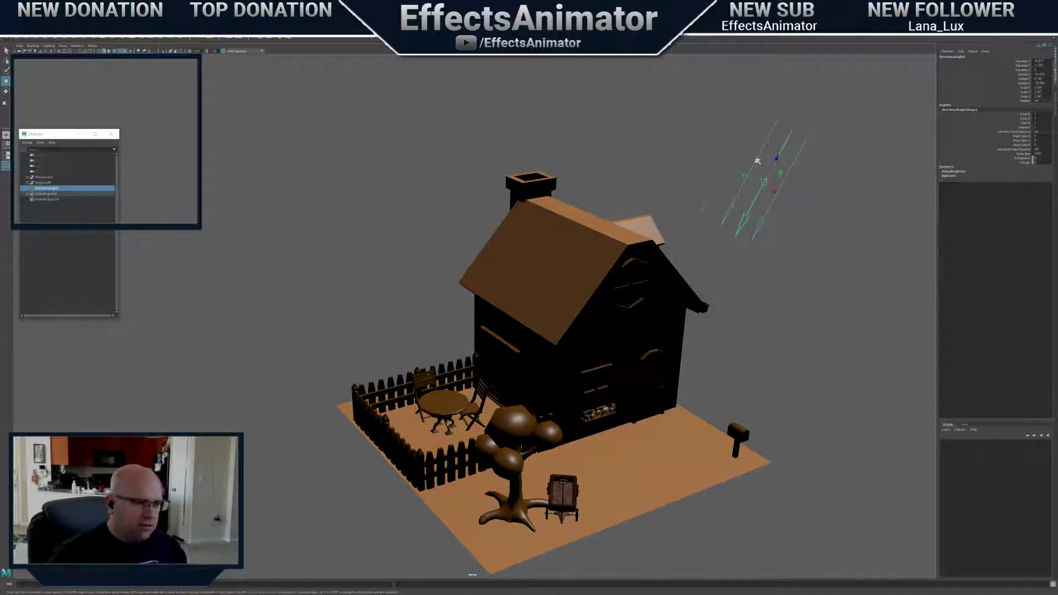
left_click_drag(758, 161, 735, 147)
left_click_drag(832, 248, 725, 164, "alt")
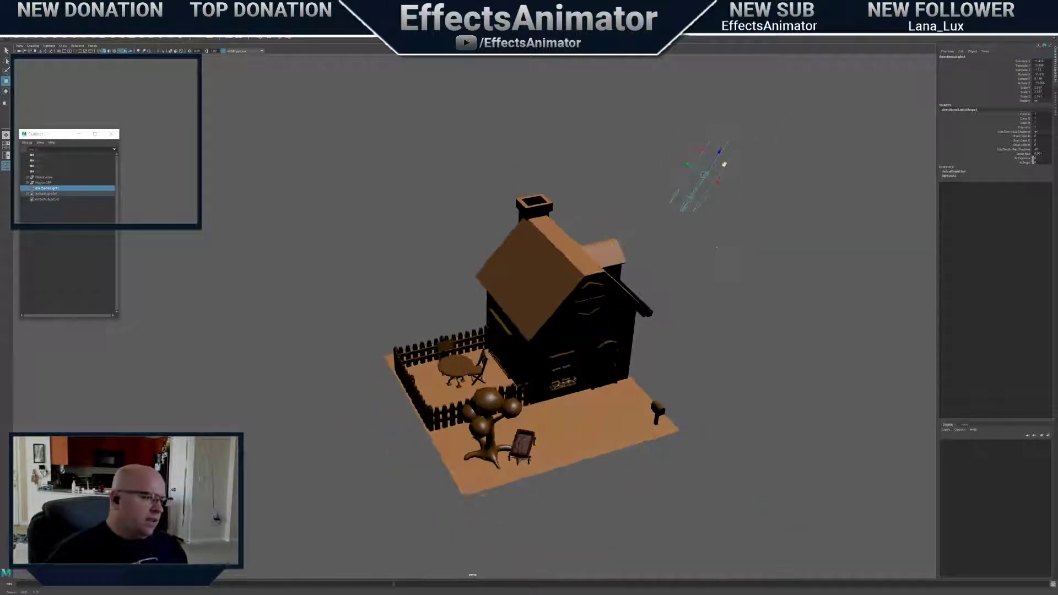
Turn viewport shadows back on to display the shadows cast by the house, tree, wagon and mailbox
middle_click_drag(696, 232, 688, 250, "alt")
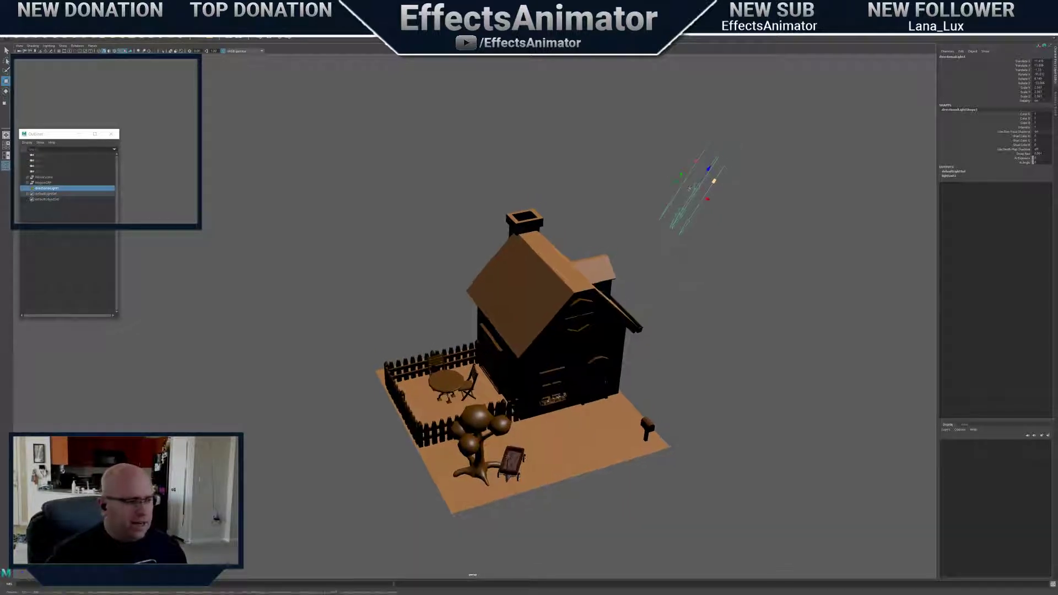
left_click_drag(766, 279, 681, 267, "alt")
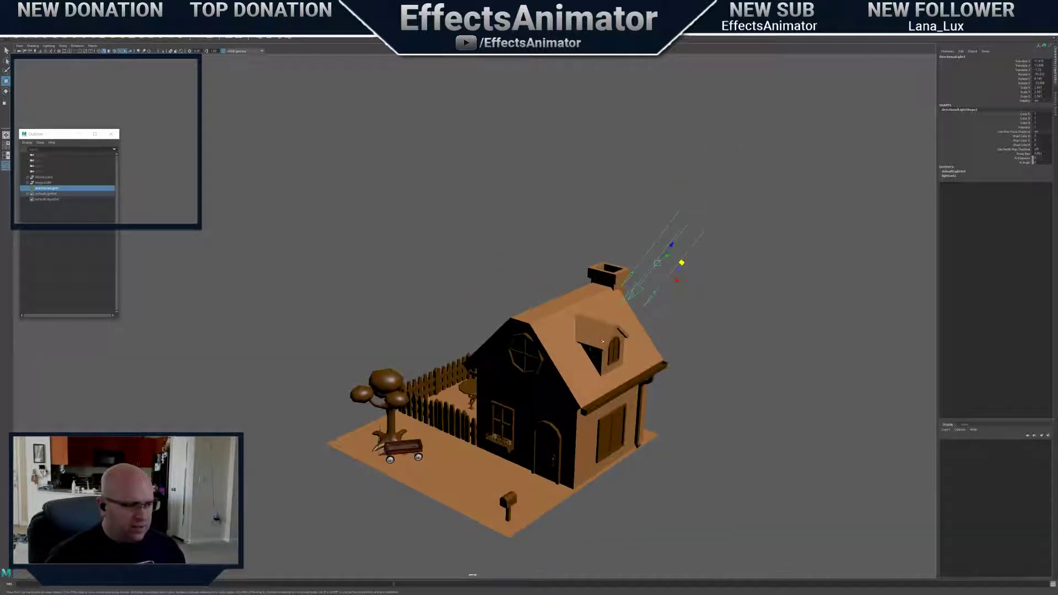
left_click_drag(485, 368, 596, 346, "alt")
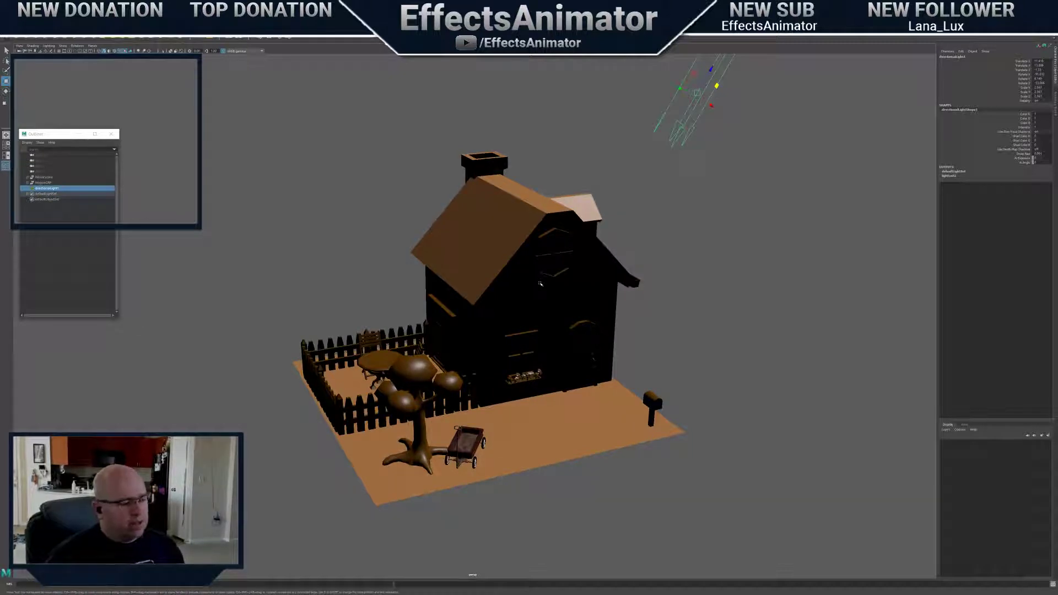
left_click_drag(540, 284, 578, 308, "alt")
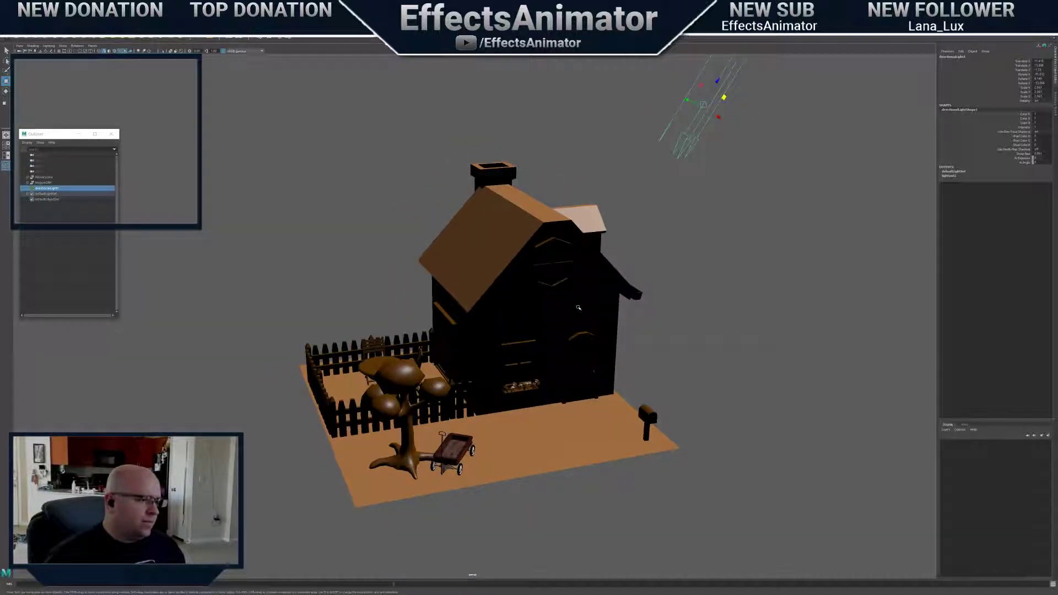
middle_click_drag(512, 222, 513, 219, "alt")
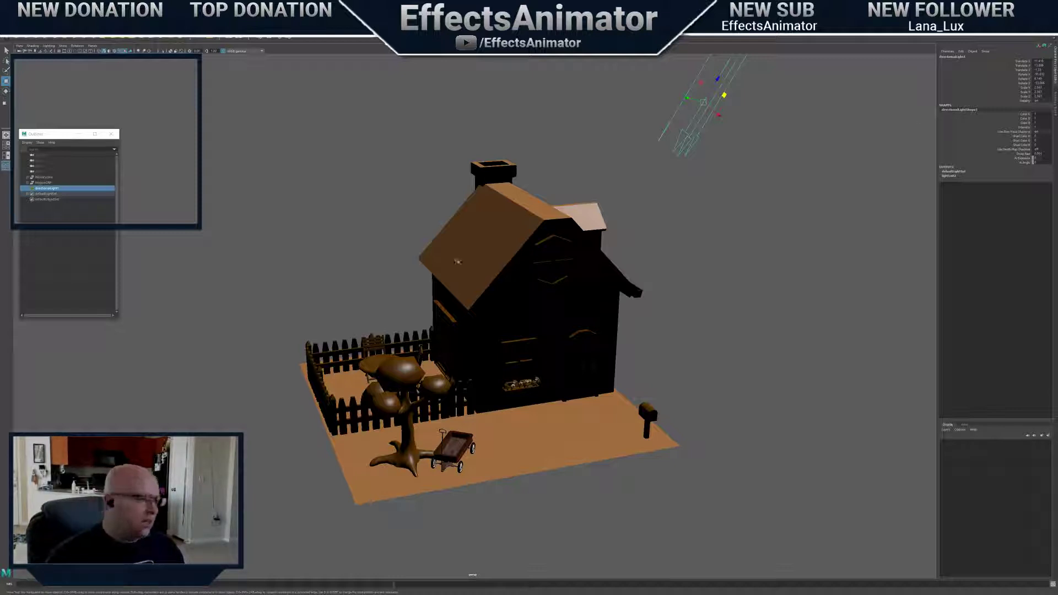
left_click_drag(457, 261, 474, 266, "alt")
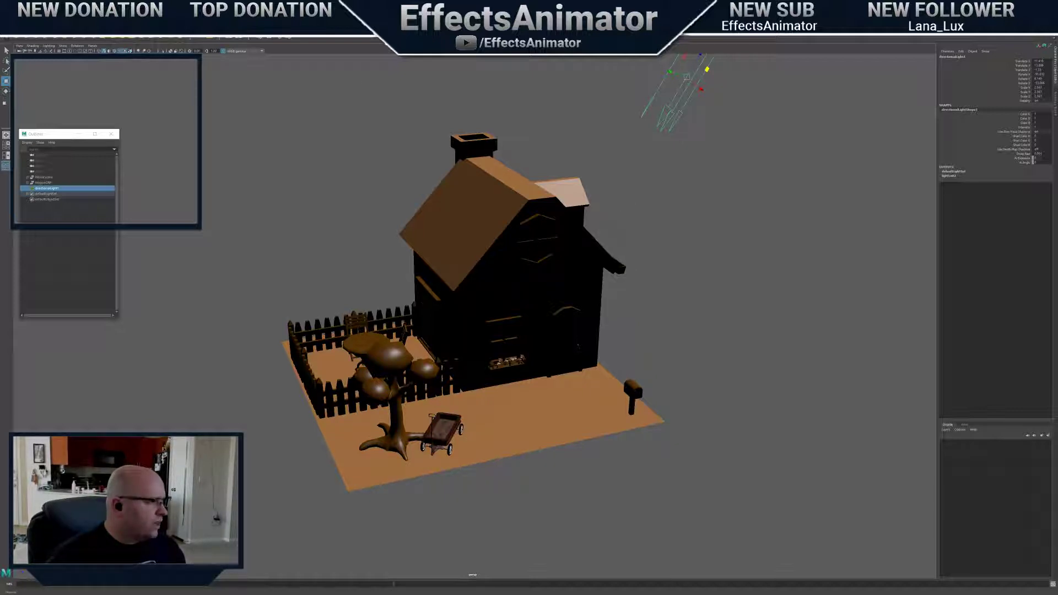
left_click(131, 51)
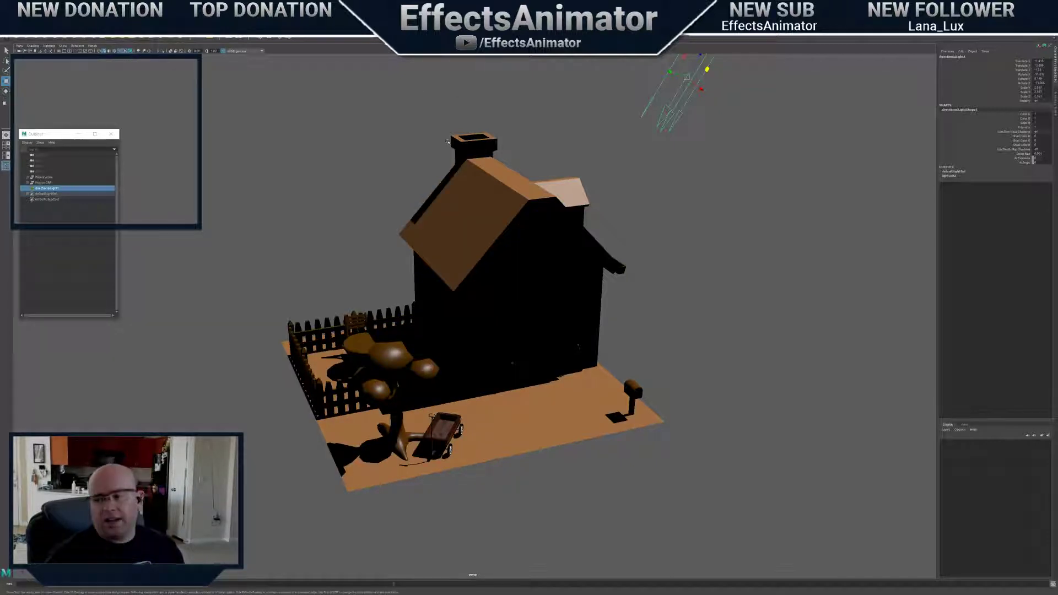
left_click_drag(447, 141, 615, 242, "alt")
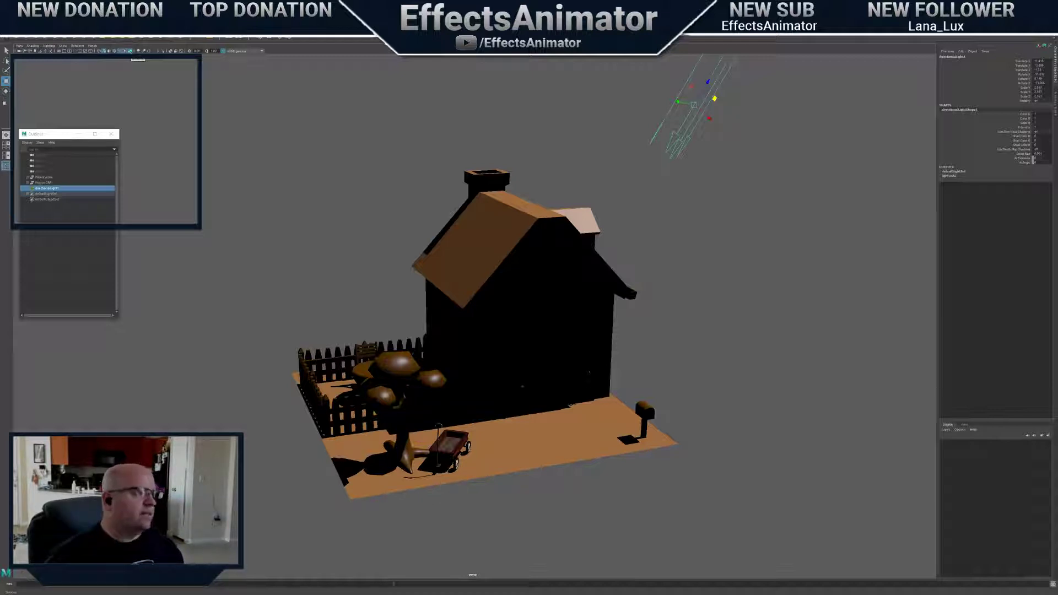
Rotate the directional light to shine diagonally onto the front wall, lighting the door, windows and front yard
mouse_move(517, 236)
left_mouse_down("alt")
mouse_move(536, 251)
mouse_move(523, 240)
left_mouse_up("alt")
key("e")
mouse_move(661, 120)
left_mouse_down()
mouse_move(640, 134)
mouse_move(652, 146)
mouse_move(681, 136)
mouse_move(665, 139)
mouse_move(633, 291)
mouse_move(660, 137)
left_mouse_up()
middle_click_drag(660, 138, 644, 207, "alt")
left_click_drag(644, 206, 631, 210, "alt")
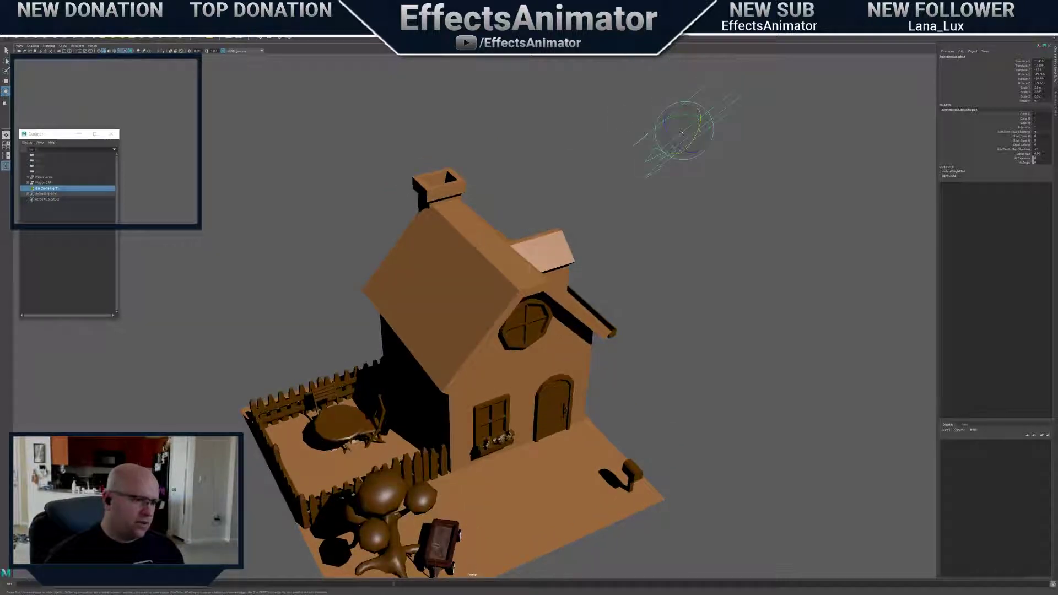
left_click_drag(700, 124, 501, 245)
middle_click_drag(502, 245, 401, 245, "alt")
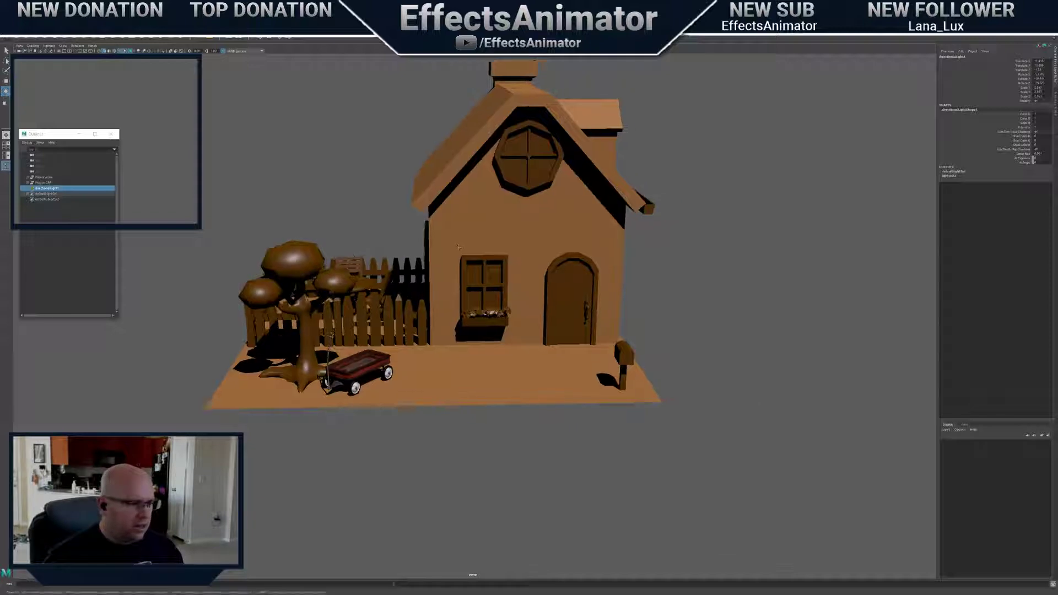
Examine the shadows on the house front, under the roof overhang, below the flower box and around the wagon
scroll(474, 316, "up", 4)
mouse_move(628, 296)
left_mouse_down("alt")
mouse_move(578, 297)
mouse_move(640, 298)
left_mouse_up("alt")
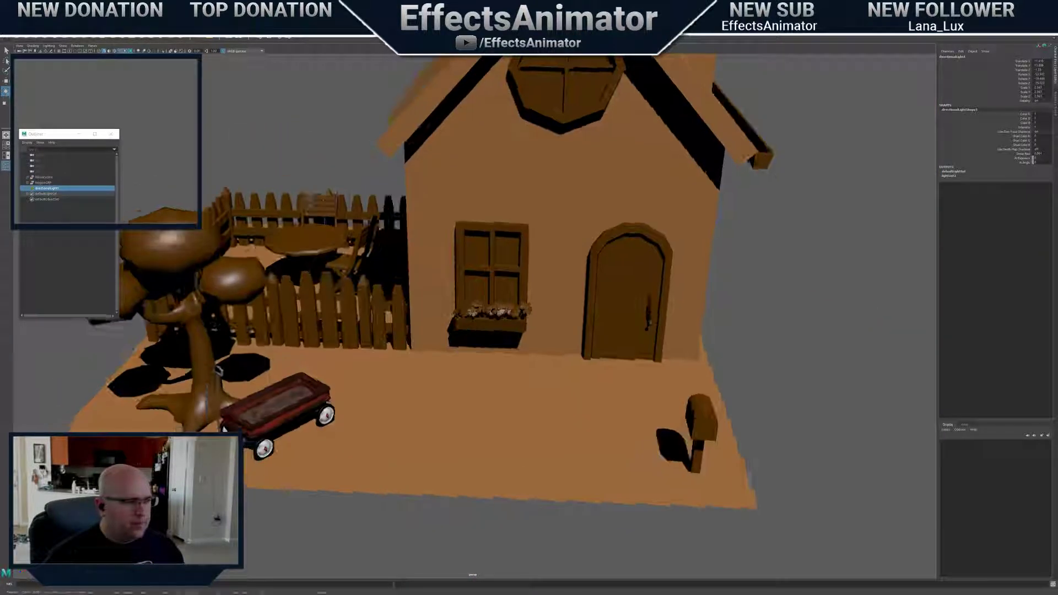
middle_click_drag(598, 127, 565, 281, "alt")
left_click_drag(565, 281, 562, 179, "alt")
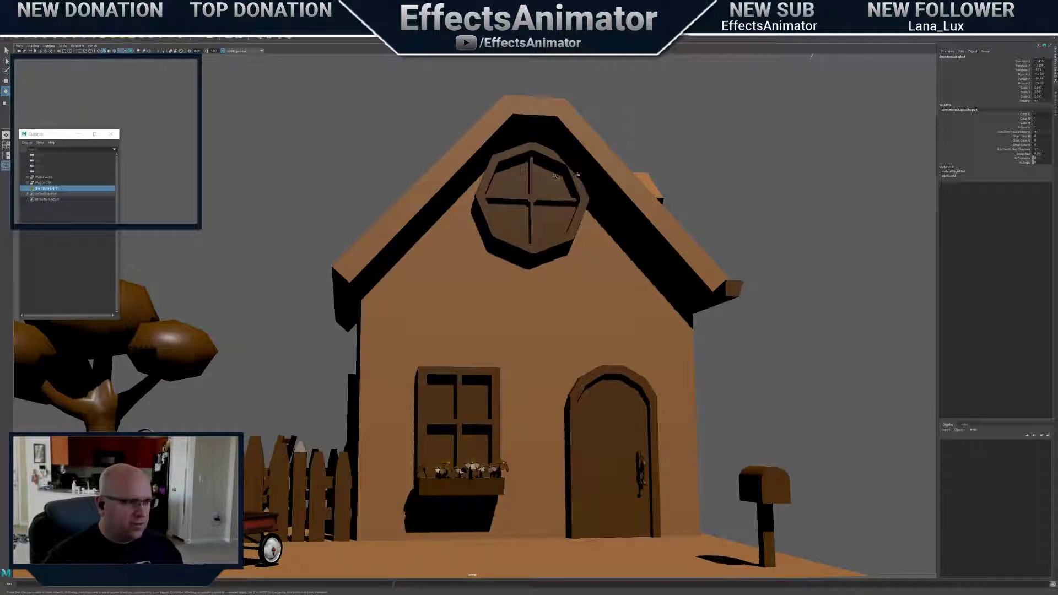
right_click_drag(557, 212, 468, 204, "alt")
left_click_drag(469, 204, 491, 223, "alt")
middle_click_drag(490, 198, 565, 117, "alt")
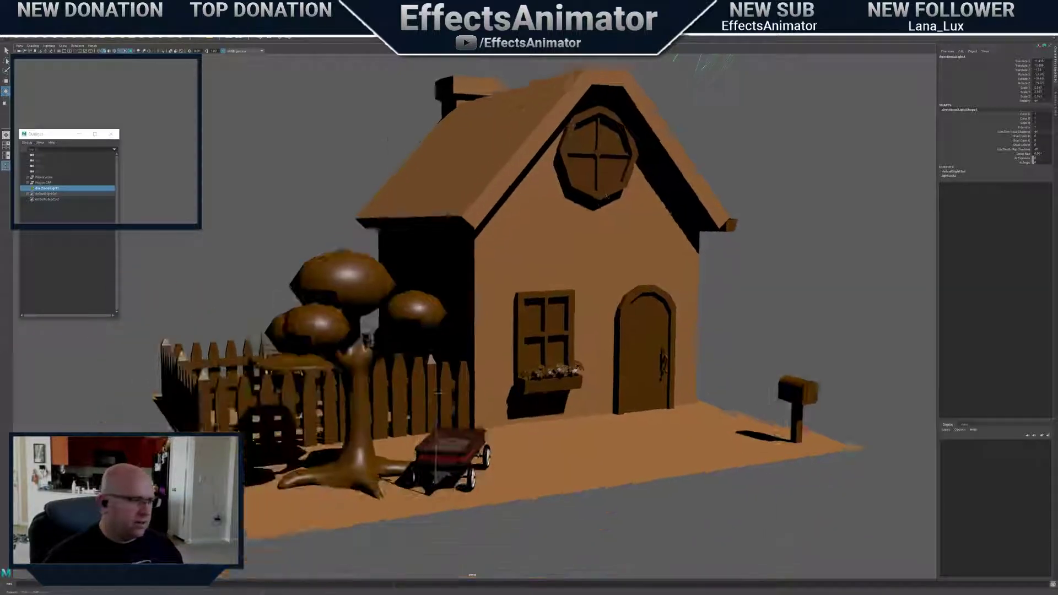
left_click_drag(565, 117, 570, 153, "alt")
middle_click_drag(569, 152, 536, 63, "alt")
right_click_drag(474, 341, 527, 312, "alt")
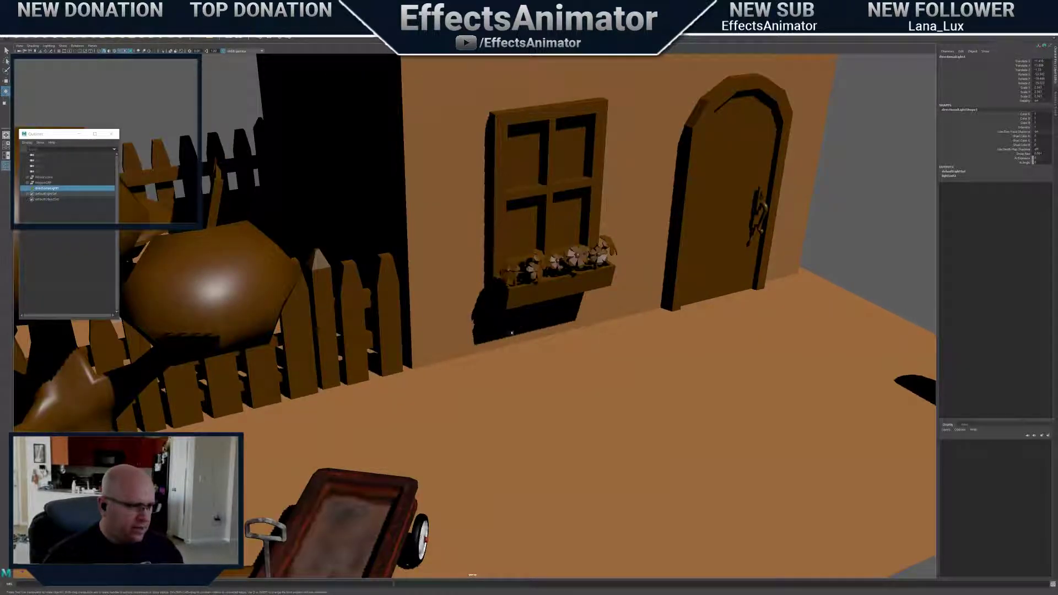
middle_click_drag(579, 288, 644, 188, "alt")
right_click_drag(645, 188, 601, 189, "alt")
middle_click_drag(601, 188, 617, 123, "alt")
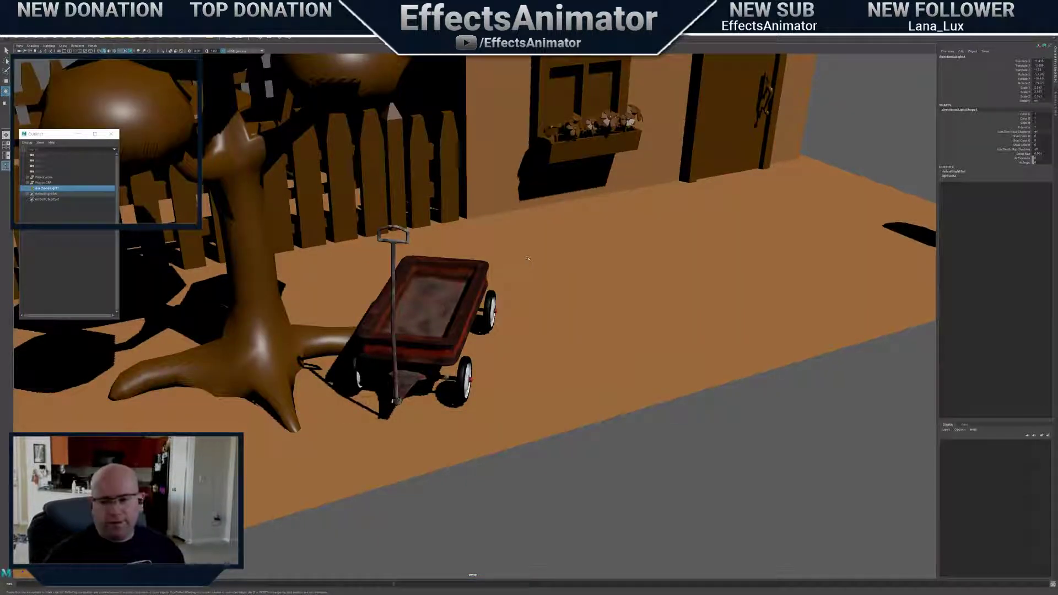
left_click_drag(532, 249, 511, 256, "alt")
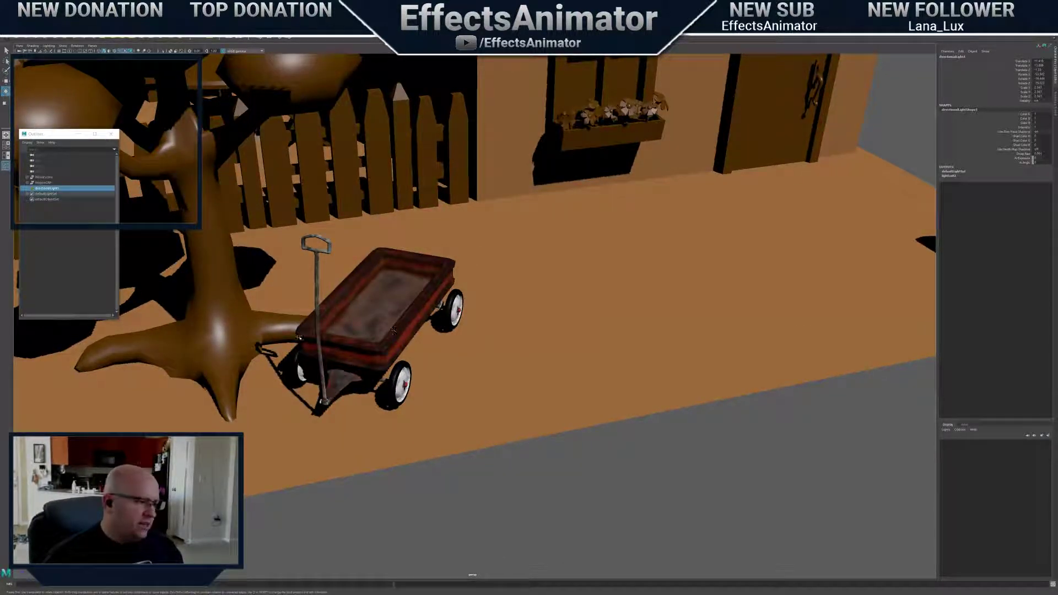
Examine the shadows cast by the tree, picket fence, patio furniture and mailbox from several angles
left_click_drag(292, 282, 276, 266, "alt")
middle_click_drag(276, 266, 370, 272, "alt")
left_click_drag(370, 273, 471, 320, "alt")
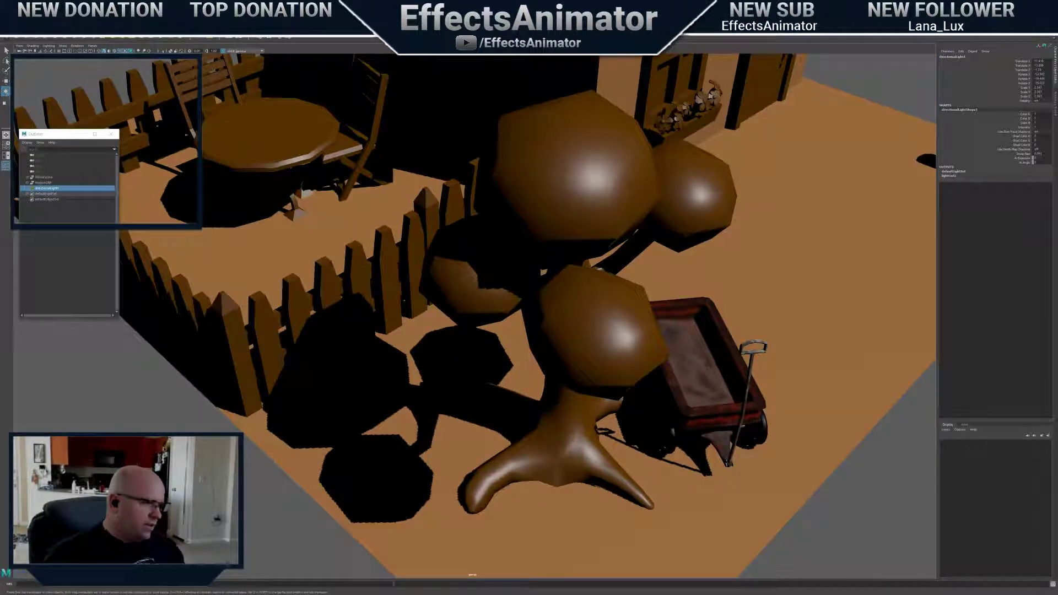
left_click_drag(502, 413, 575, 376, "alt")
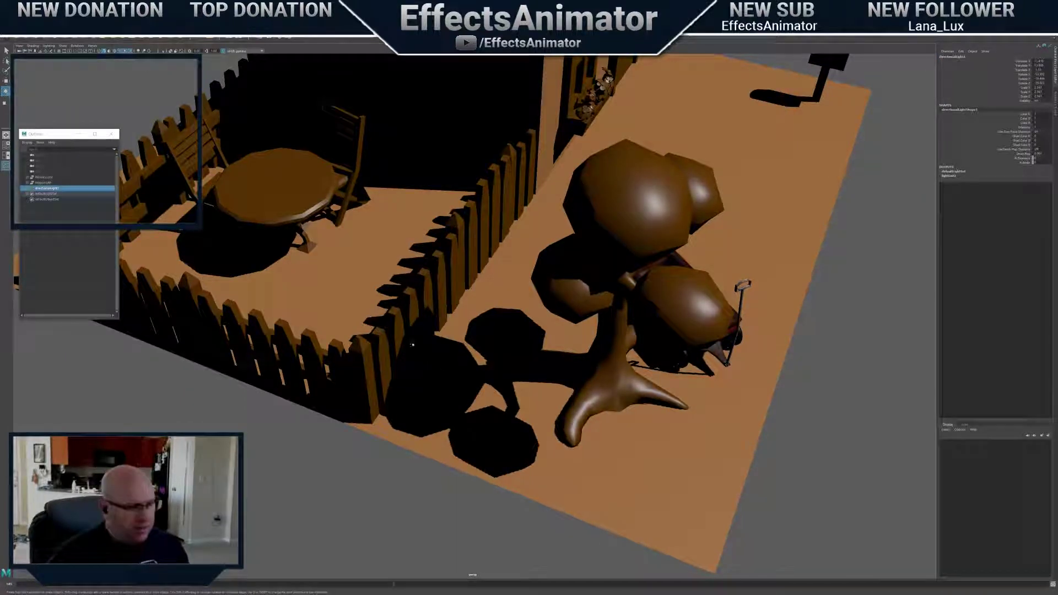
left_click_drag(366, 359, 429, 349, "alt")
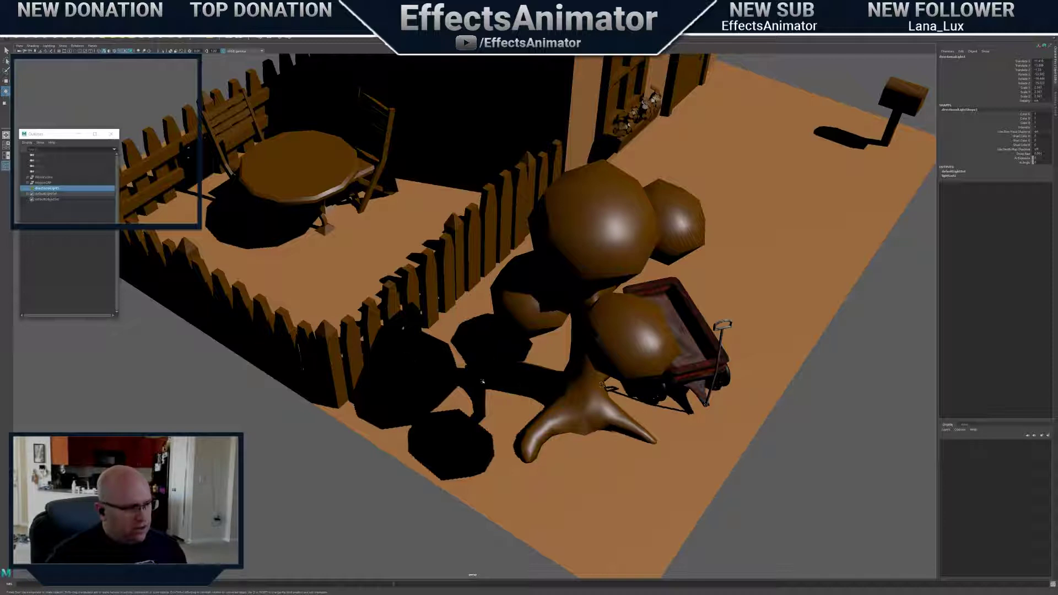
left_click_drag(364, 332, 496, 375, "alt")
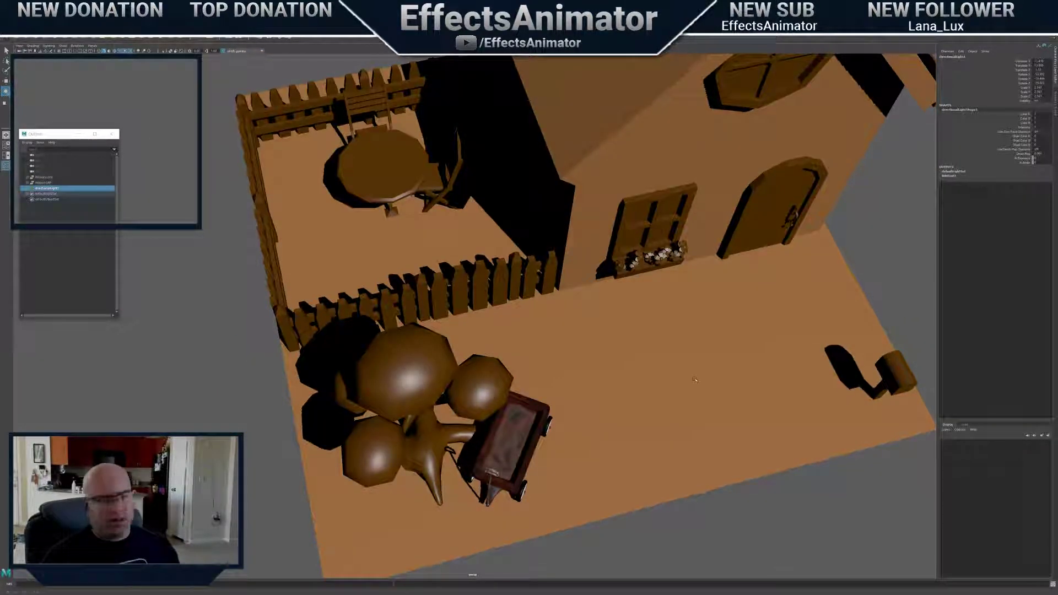
left_click_drag(733, 381, 615, 380, "alt")
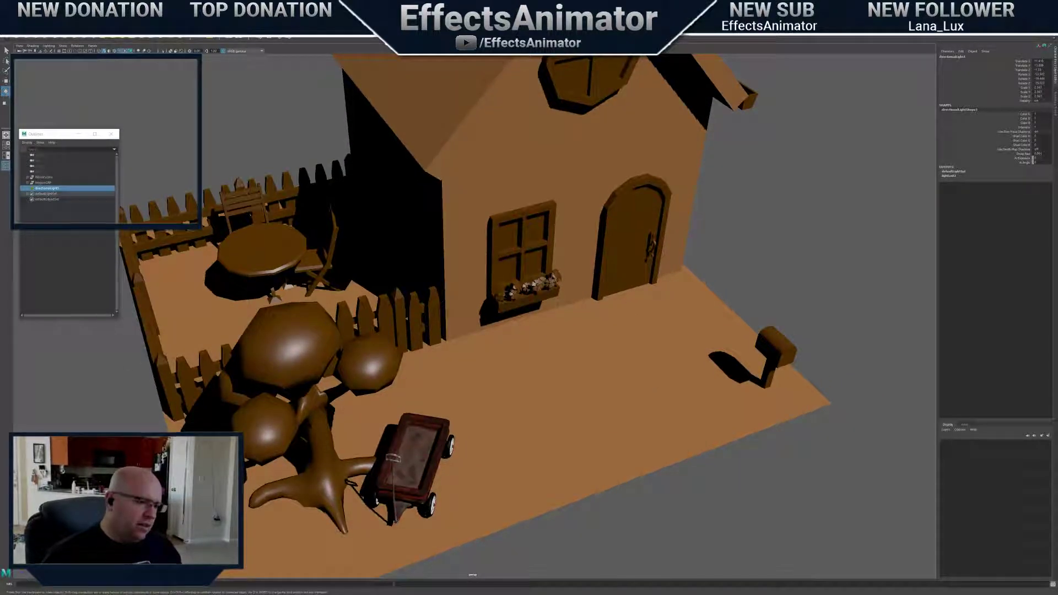
left_click_drag(615, 380, 460, 243, "alt")
scroll(437, 388, "up", 3)
scroll(496, 339, "up", 5)
scroll(491, 312, "down", 4)
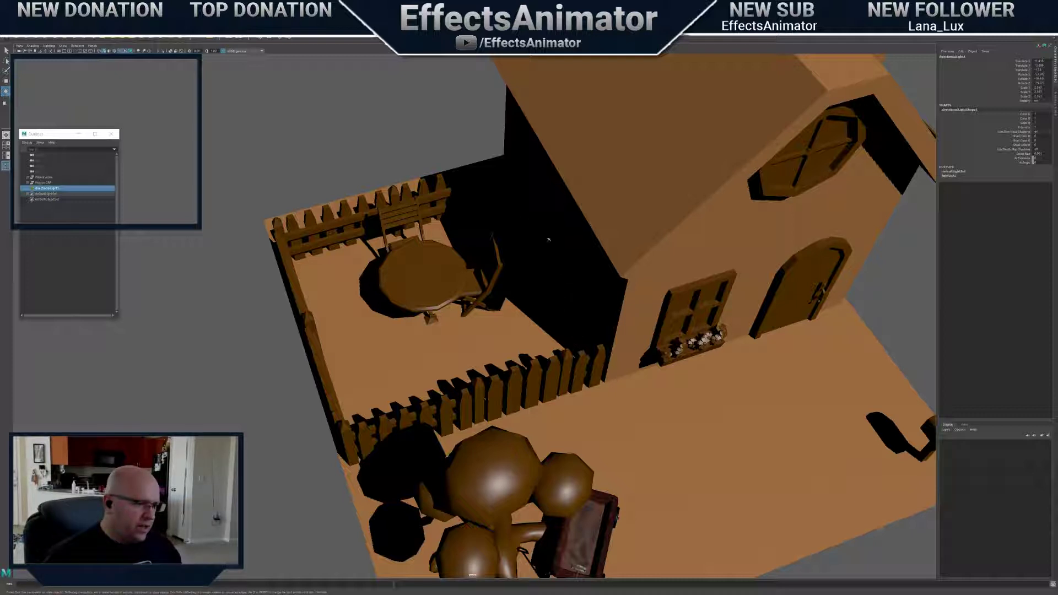
left_click_drag(548, 240, 494, 294, "alt")
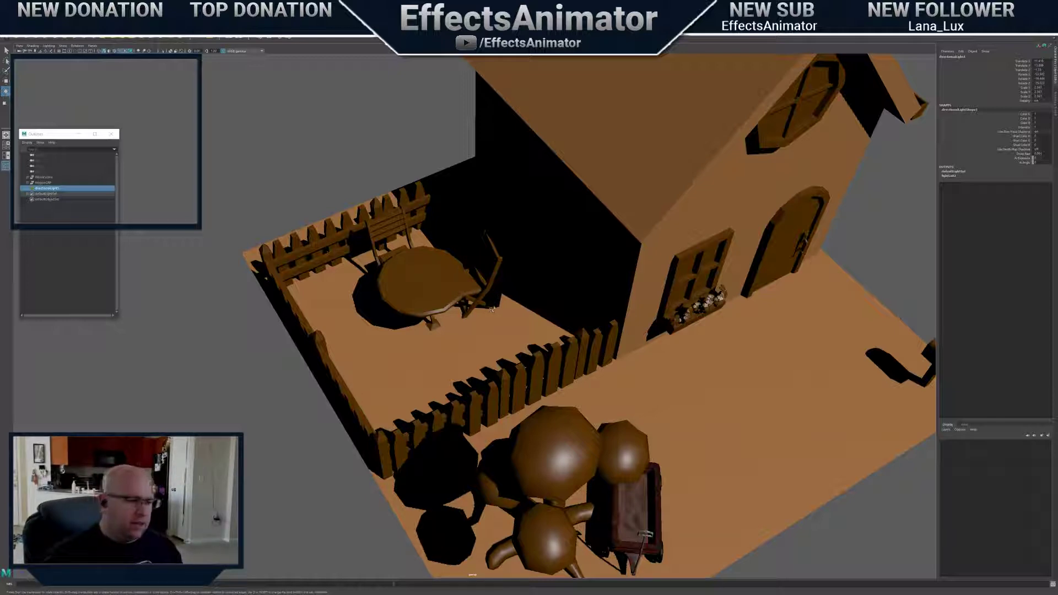
left_click_drag(493, 309, 547, 303, "alt")
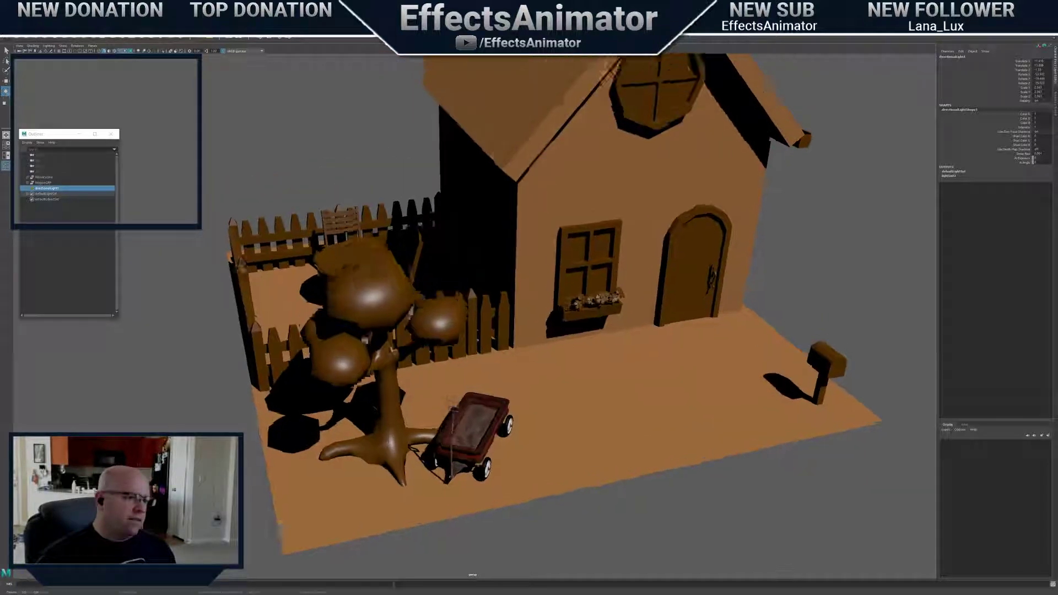
Turn on screen-space ambient occlusion in the viewport for the whole house scene
right_click_drag(546, 303, 518, 304, "alt")
left_click_drag(573, 325, 579, 306, "alt")
middle_click_drag(585, 304, 586, 325, "alt")
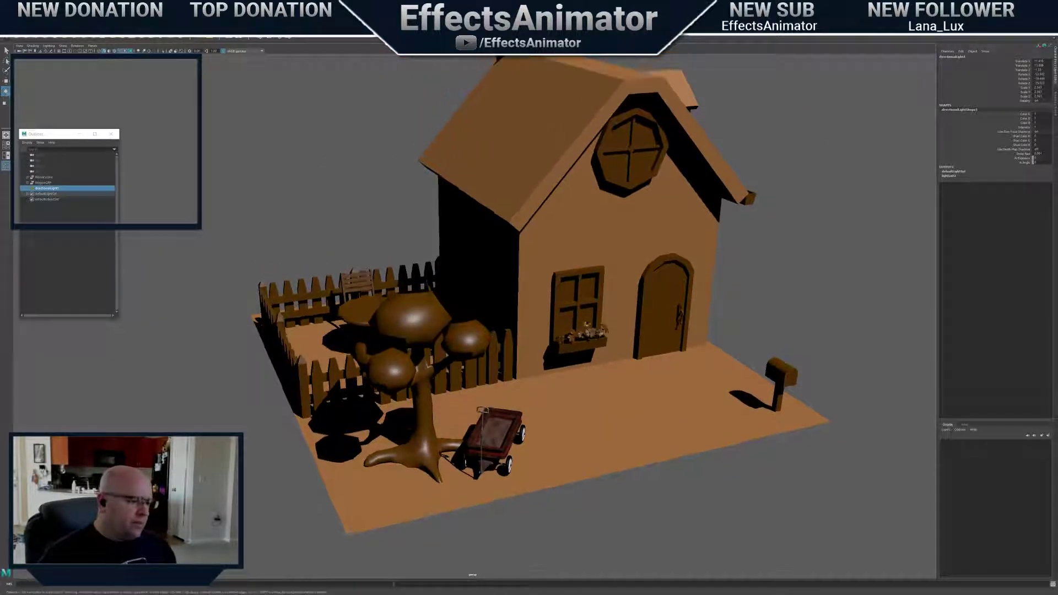
mouse_move(594, 365)
left_mouse_down("alt")
mouse_move(570, 364)
mouse_move(578, 322)
mouse_move(606, 363)
left_mouse_up("alt")
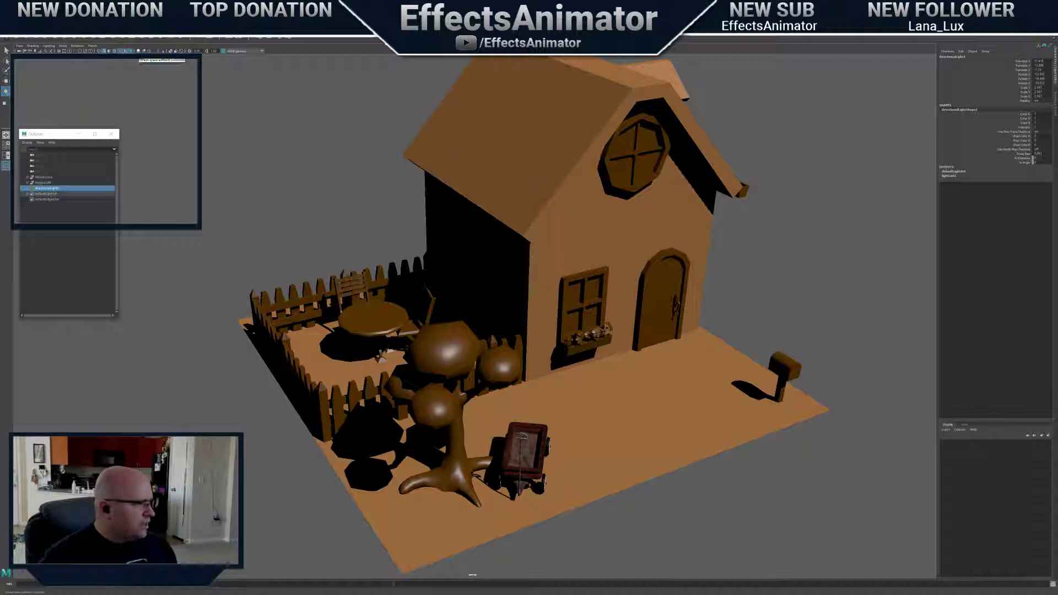
left_click(138, 50)
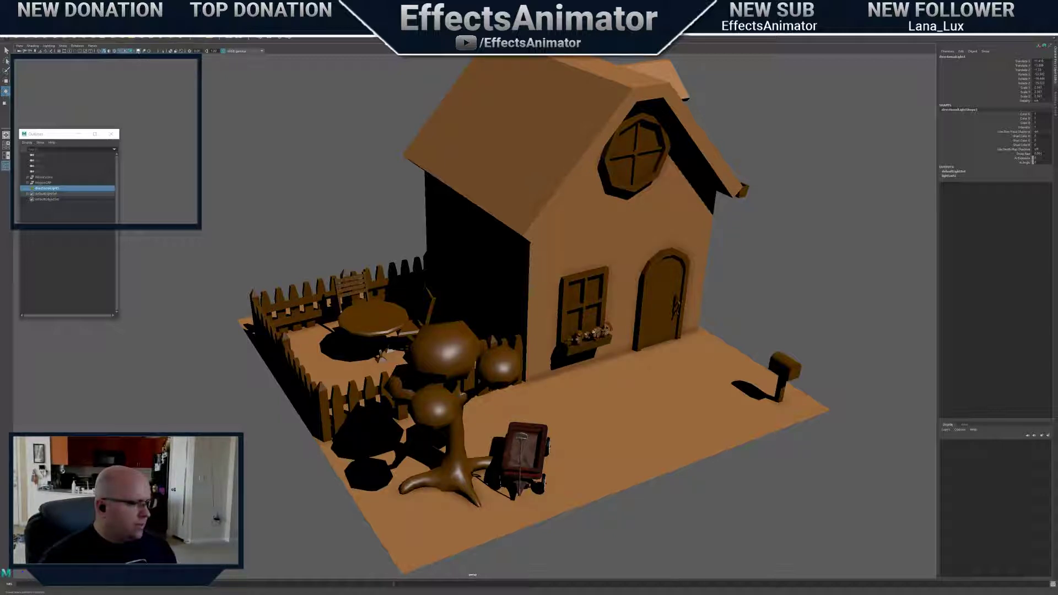
left_click(138, 50)
left_click(139, 51)
Examine the ambient occlusion shading around the window, door, flower box and base of the front wall
scroll(588, 377, "up", 3)
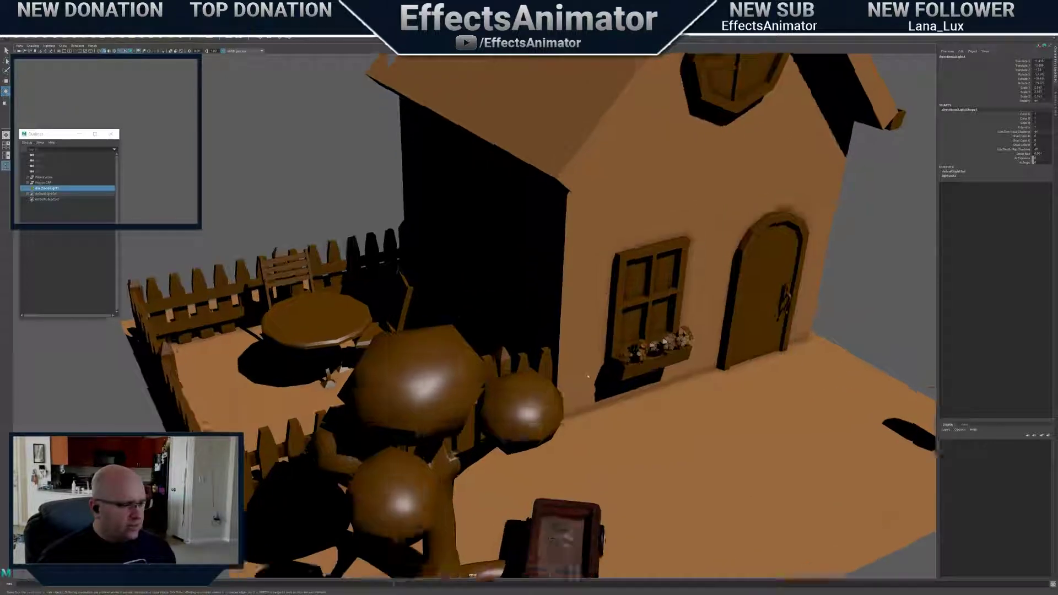
scroll(588, 377, "down", 5)
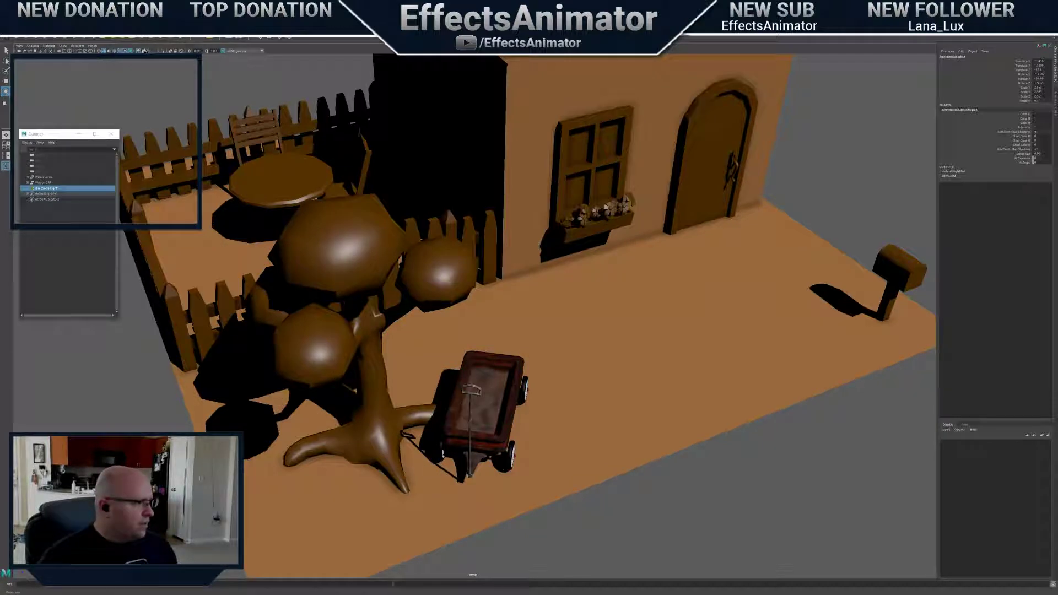
scroll(614, 331, "up", 3)
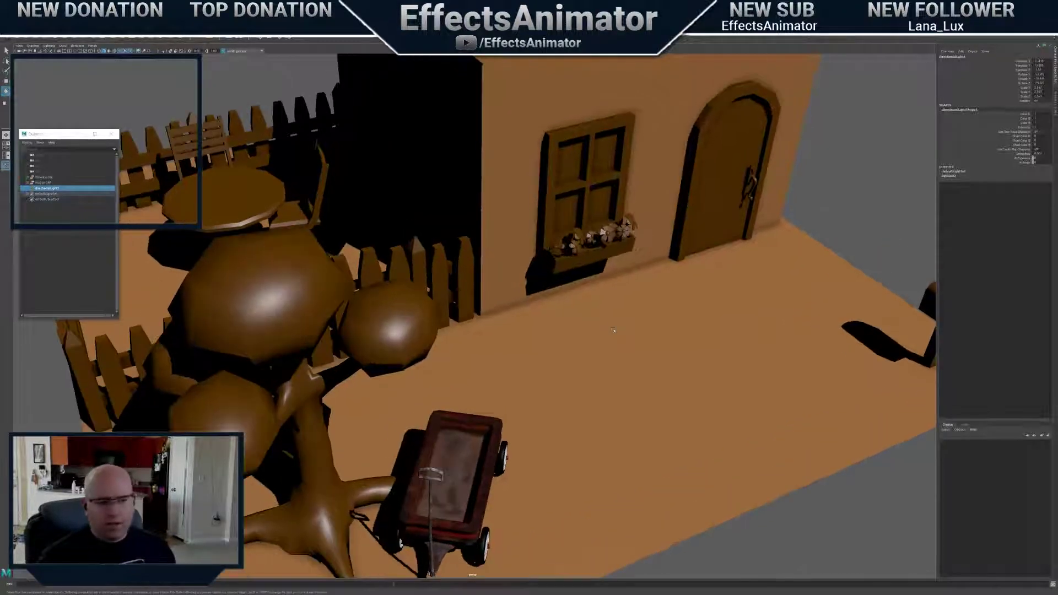
left_click_drag(612, 325, 496, 308, "alt")
left_click_drag(588, 330, 573, 308, "alt")
middle_click_drag(584, 215, 554, 403, "alt")
scroll(555, 406, "down", 1)
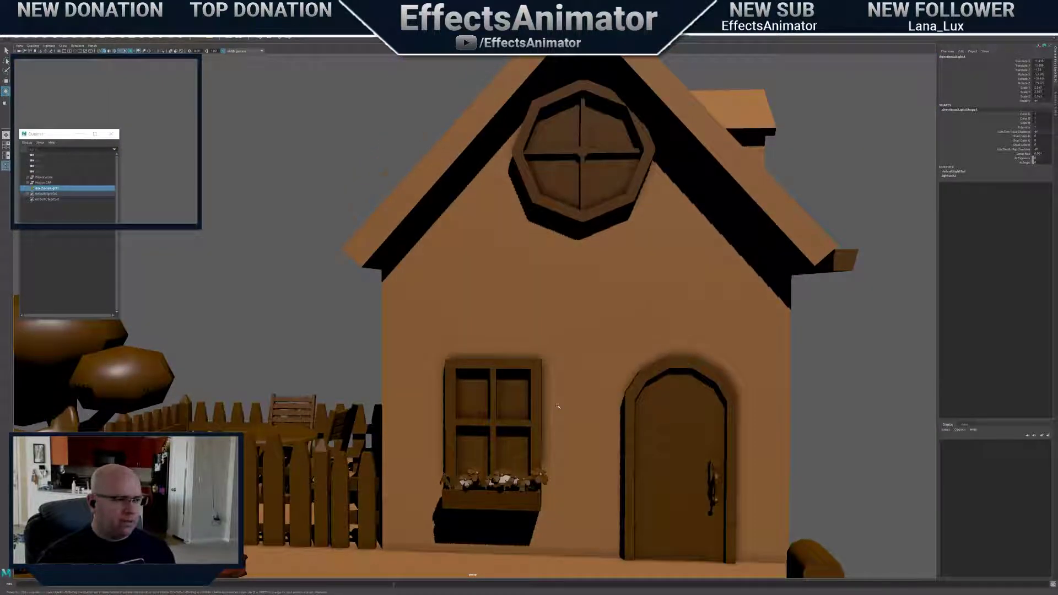
left_click_drag(555, 394, 578, 363, "alt")
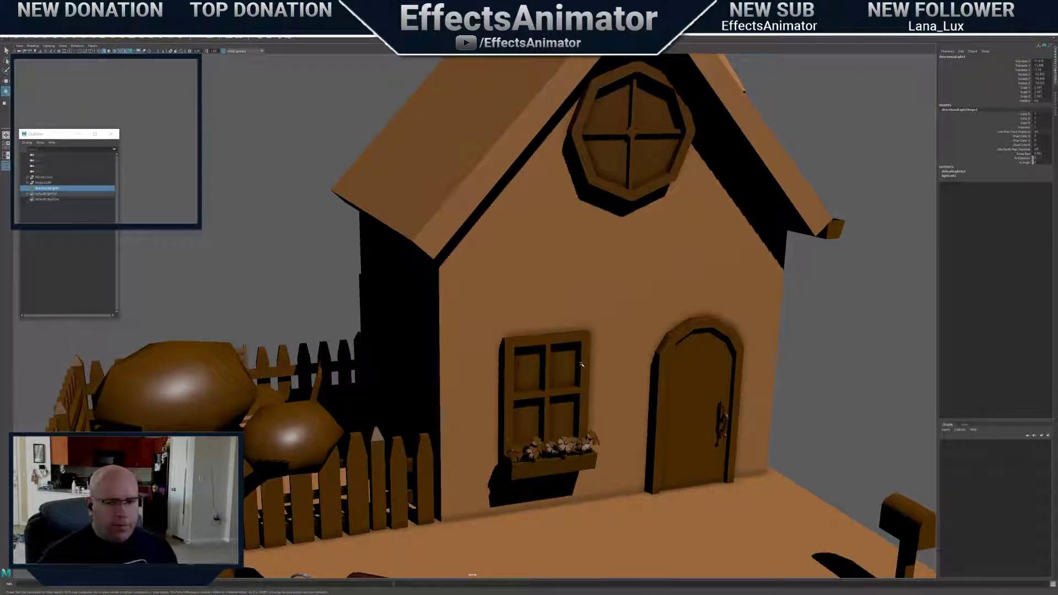
right_click_drag(606, 362, 616, 347, "alt")
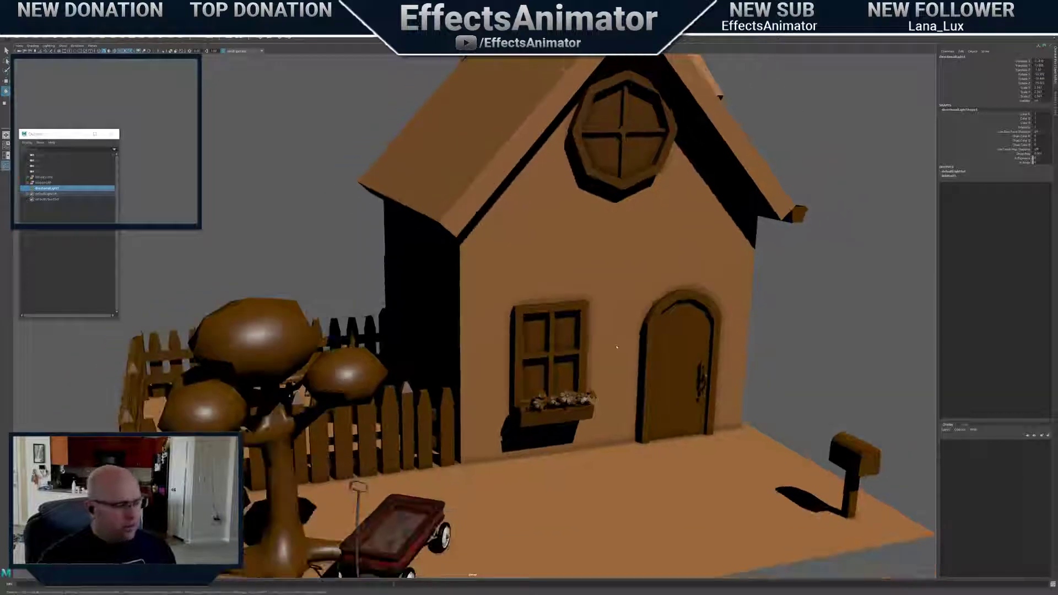
left_click_drag(617, 348, 618, 362, "alt")
middle_click_drag(617, 362, 649, 318, "alt")
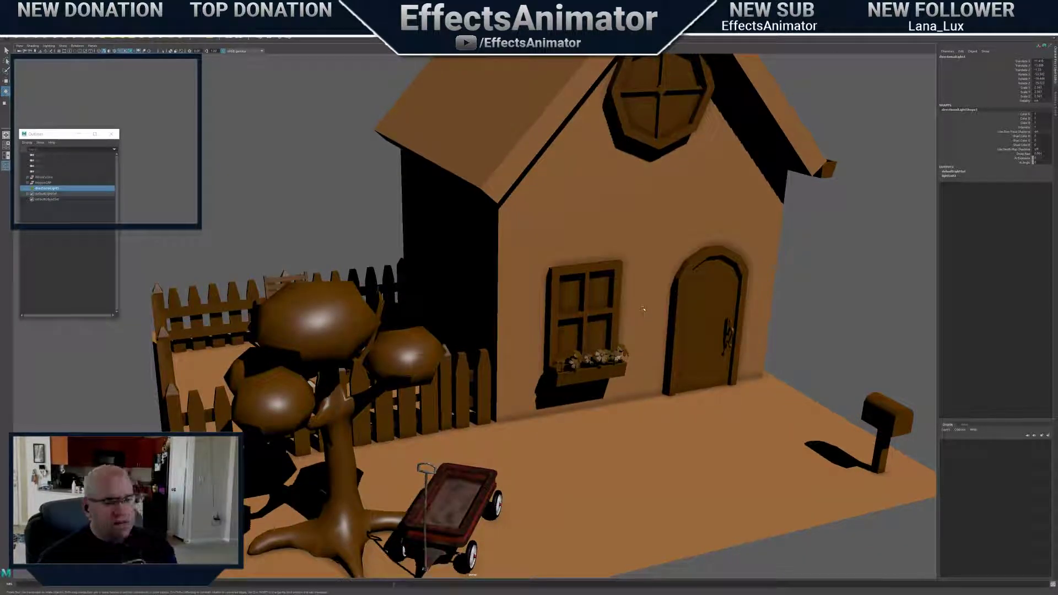
middle_click_drag(657, 322, 647, 295, "alt")
left_click_drag(647, 294, 629, 315, "alt")
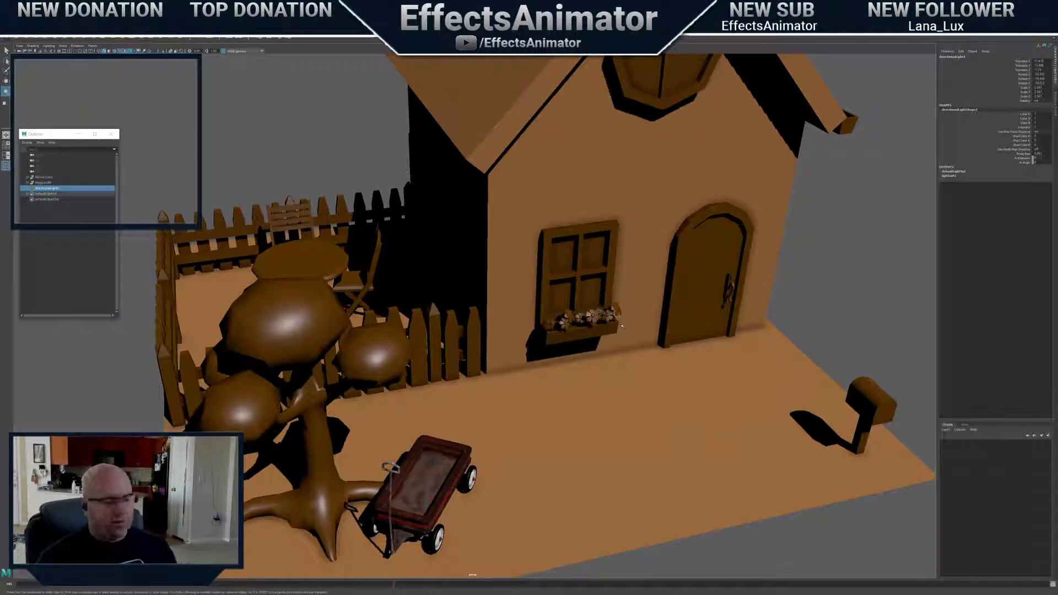
mouse_move(622, 326)
left_mouse_down("alt")
mouse_move(631, 332)
mouse_move(623, 340)
mouse_move(629, 329)
left_mouse_up("alt")
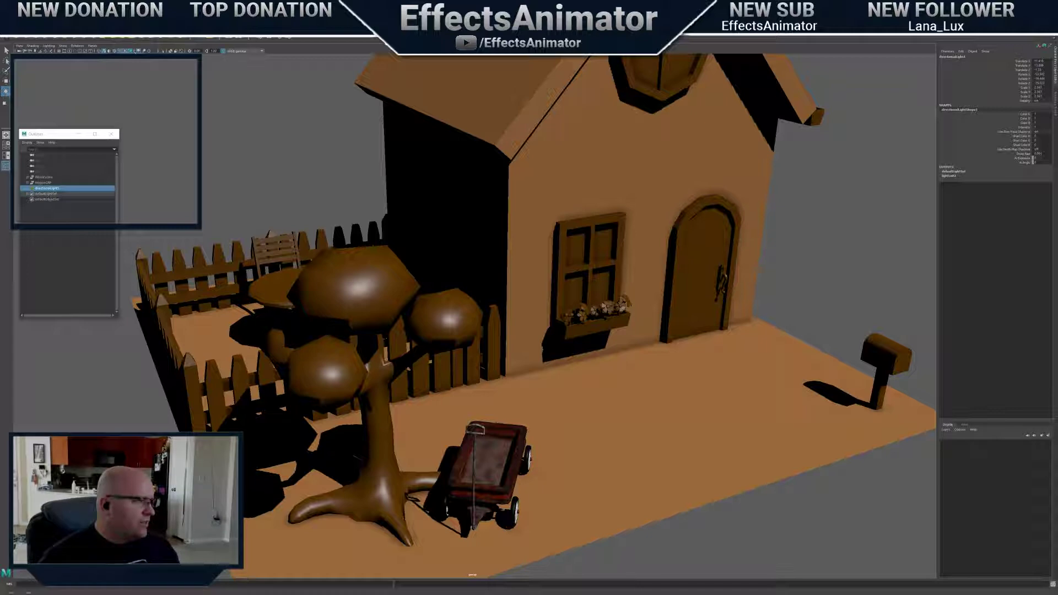
Examine the contact shading under the wagon, around its wheels and at the tree roots up close
right_click_drag(353, 232, 430, 276, "alt")
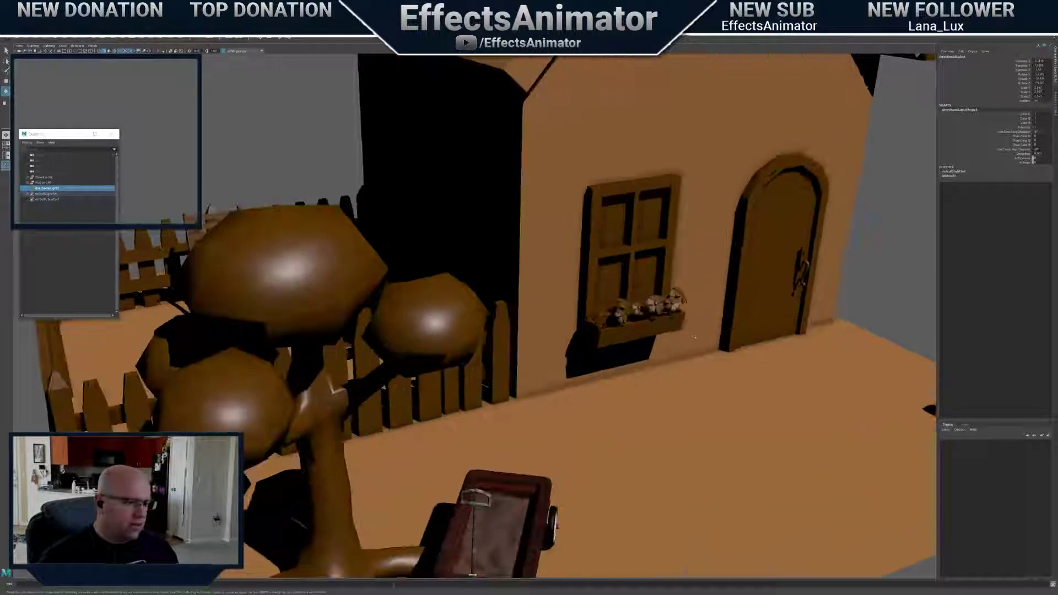
left_click_drag(430, 275, 386, 352, "alt")
middle_click_drag(374, 518, 385, 378, "alt")
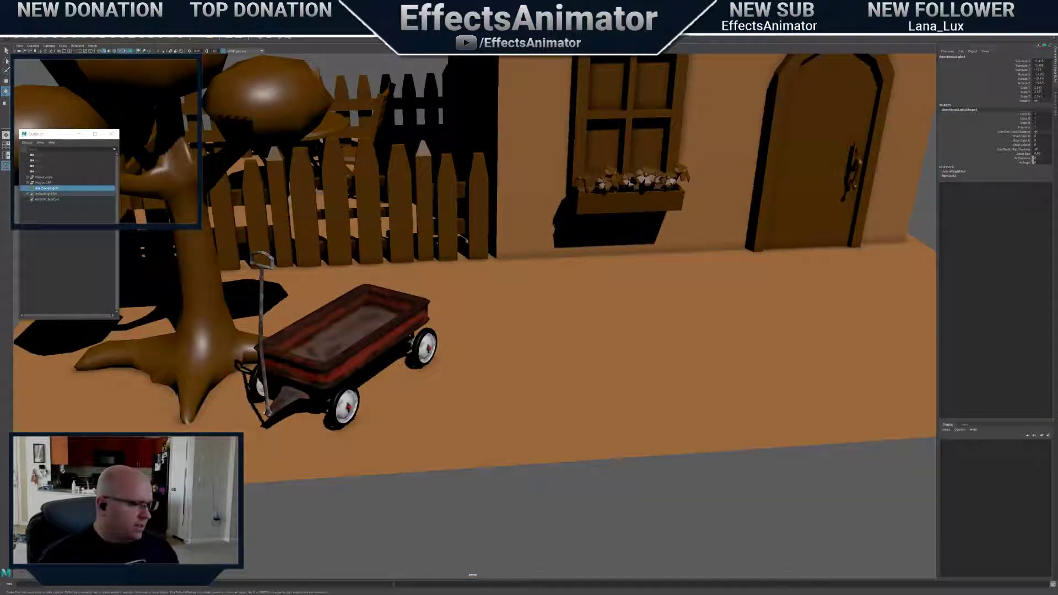
right_click_drag(259, 370, 309, 370, "alt")
middle_click_drag(309, 370, 334, 300, "alt")
right_click_drag(334, 299, 363, 299, "alt")
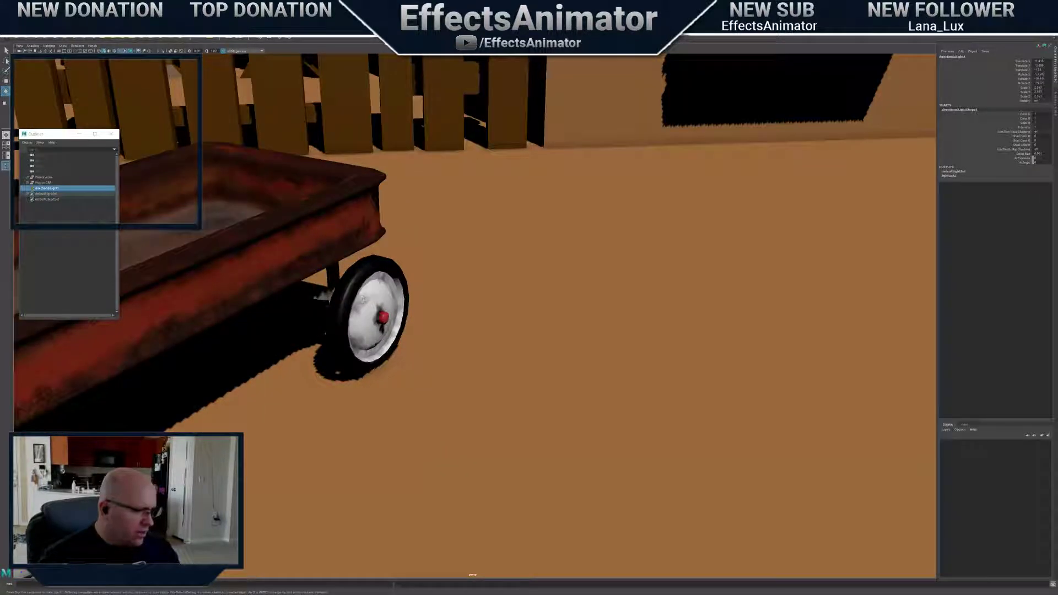
right_click_drag(382, 374, 306, 374, "alt")
mouse_move(306, 374)
left_mouse_down("alt")
mouse_move(386, 337)
mouse_move(315, 389)
left_mouse_up("alt")
right_click_drag(314, 388, 275, 389, "alt")
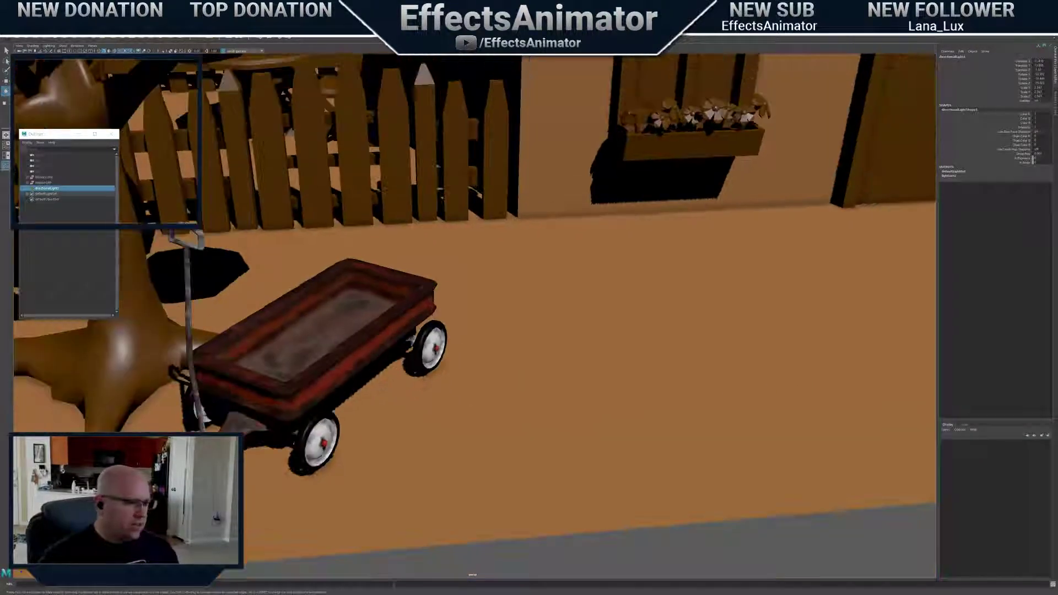
middle_click_drag(689, 168, 716, 331, "alt")
scroll(522, 273, "up", 1)
scroll(522, 273, "down", 2)
right_click_drag(717, 330, 662, 331, "alt")
middle_click_drag(464, 468, 492, 347, "alt")
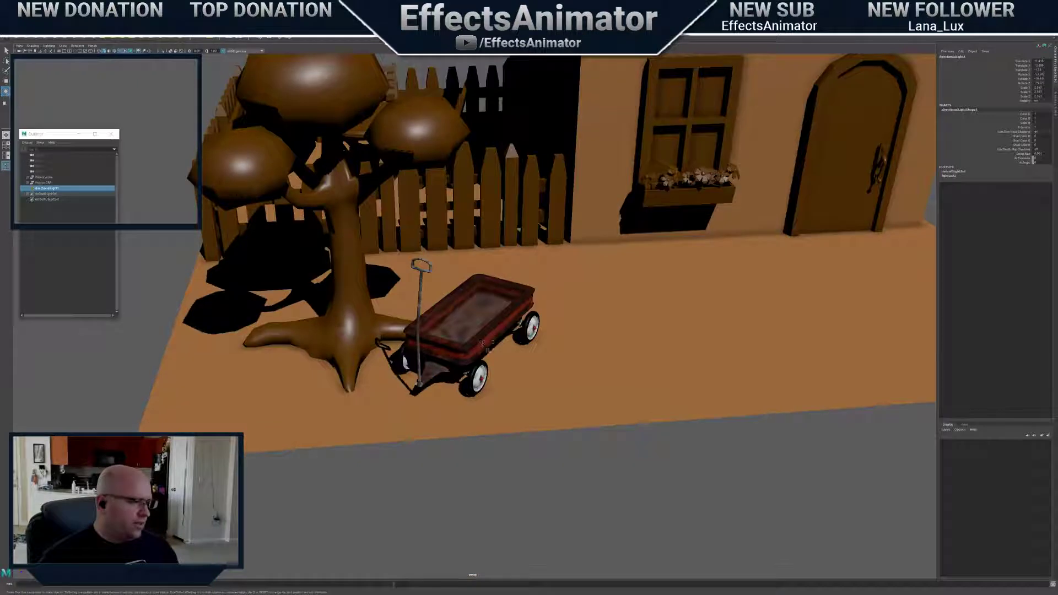
right_click_drag(492, 347, 528, 346, "alt")
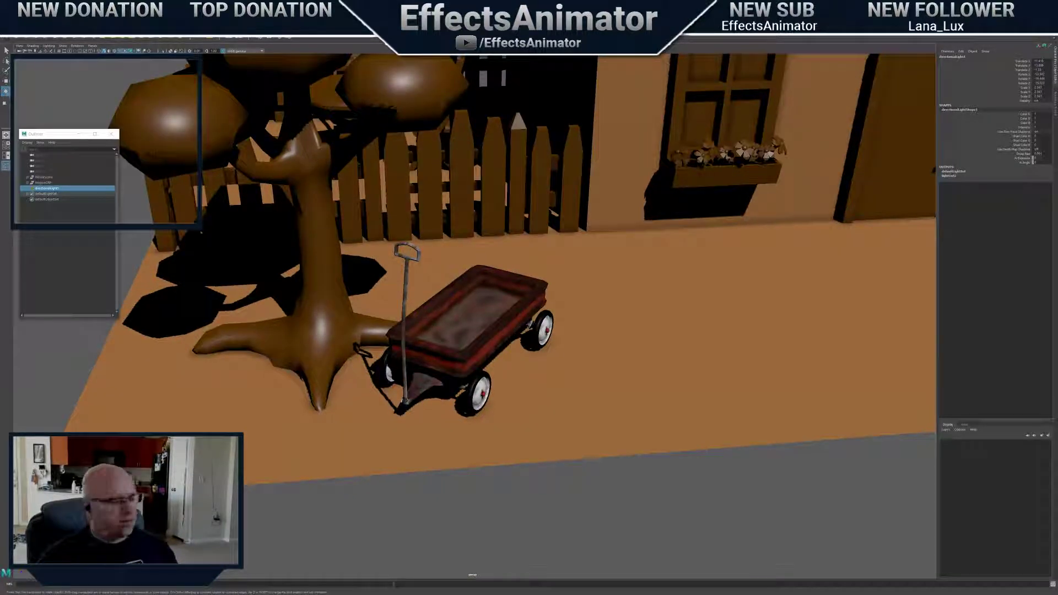
Examine the shading of the whole yard, including the patio, fence, tree, wagon and mailbox, from several angles
middle_click_drag(551, 287, 521, 334, "alt")
right_click_drag(521, 333, 468, 325, "alt")
left_click_drag(485, 220, 601, 265, "alt")
middle_click_drag(601, 265, 571, 312, "alt")
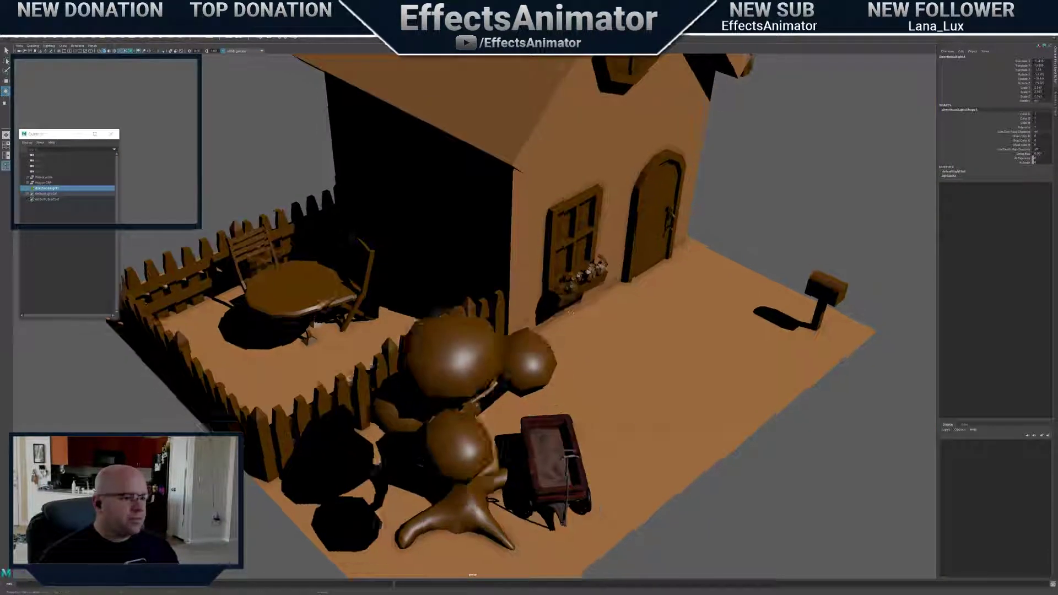
mouse_move(570, 312)
left_mouse_down("alt")
mouse_move(524, 265)
mouse_move(546, 270)
mouse_move(526, 265)
mouse_move(584, 327)
left_mouse_up("alt")
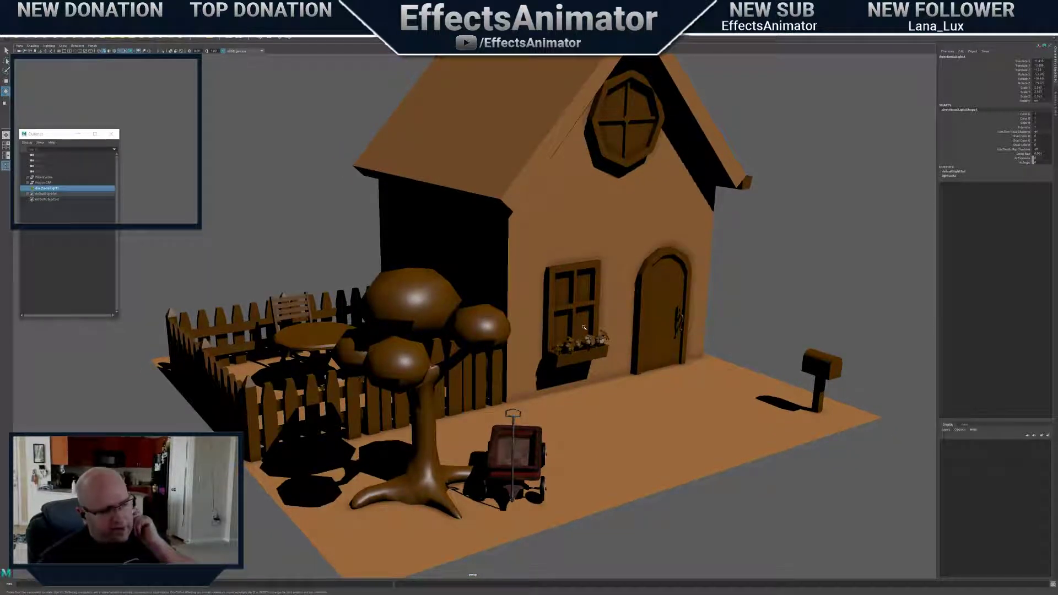
left_click_drag(587, 317, 571, 350, "alt")
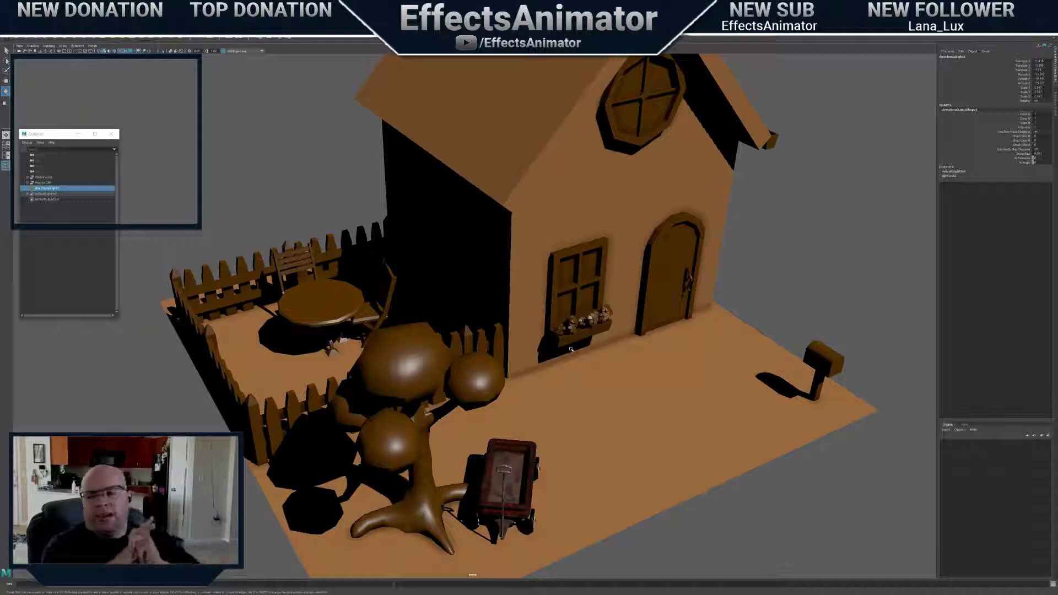
scroll(571, 349, "up", 3)
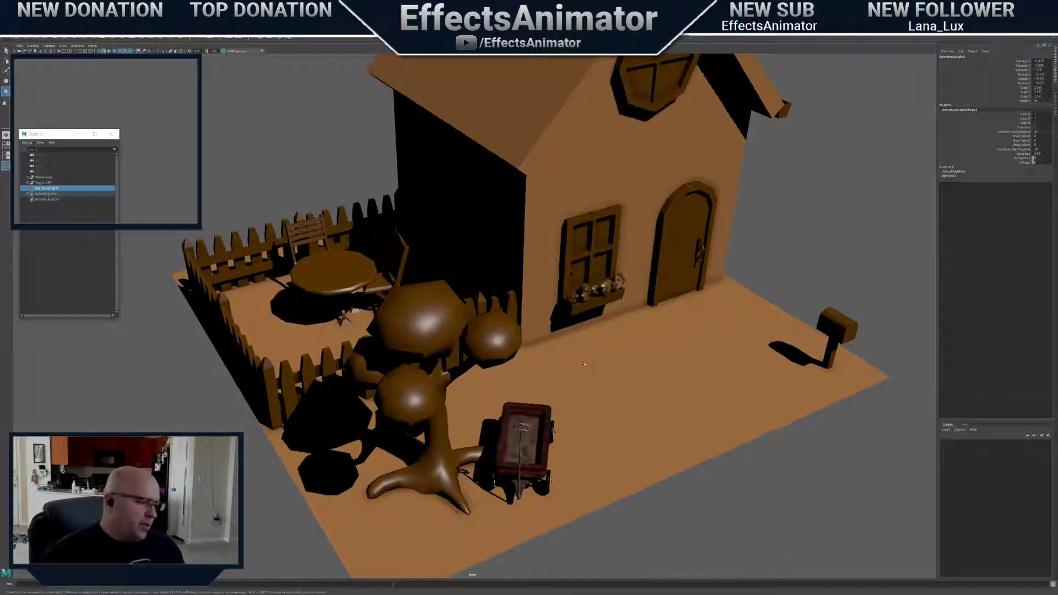
left_click_drag(571, 349, 537, 330, "alt")
scroll(624, 353, "up", 1)
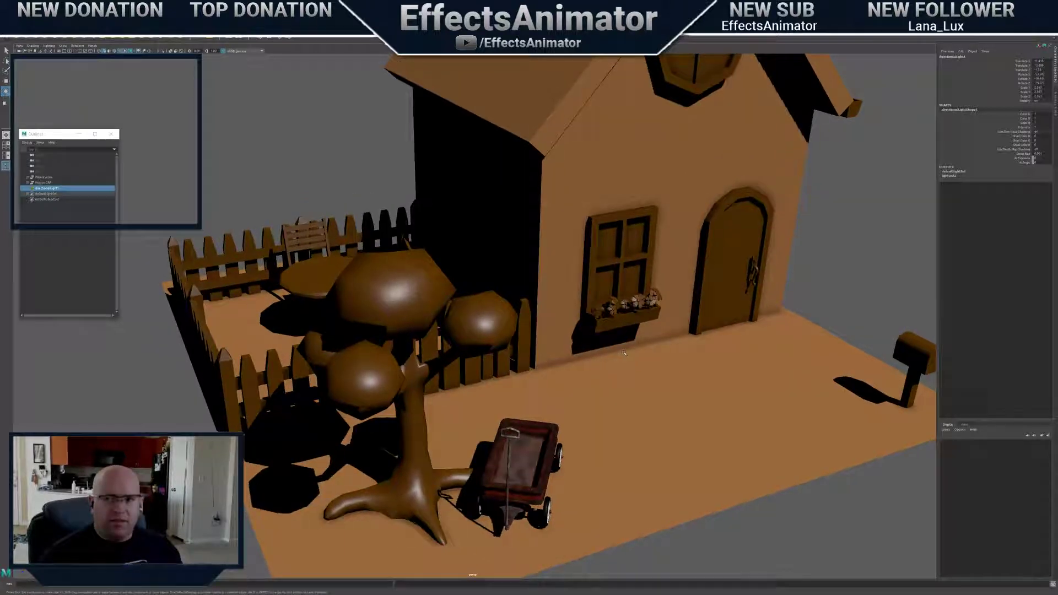
mouse_move(577, 340)
left_mouse_down("alt")
mouse_move(609, 368)
mouse_move(698, 301)
mouse_move(567, 328)
mouse_move(628, 292)
mouse_move(571, 343)
mouse_move(592, 349)
left_mouse_up("alt")
scroll(585, 352, "down", 4)
scroll(571, 342, "up", 3)
scroll(571, 343, "down", 2)
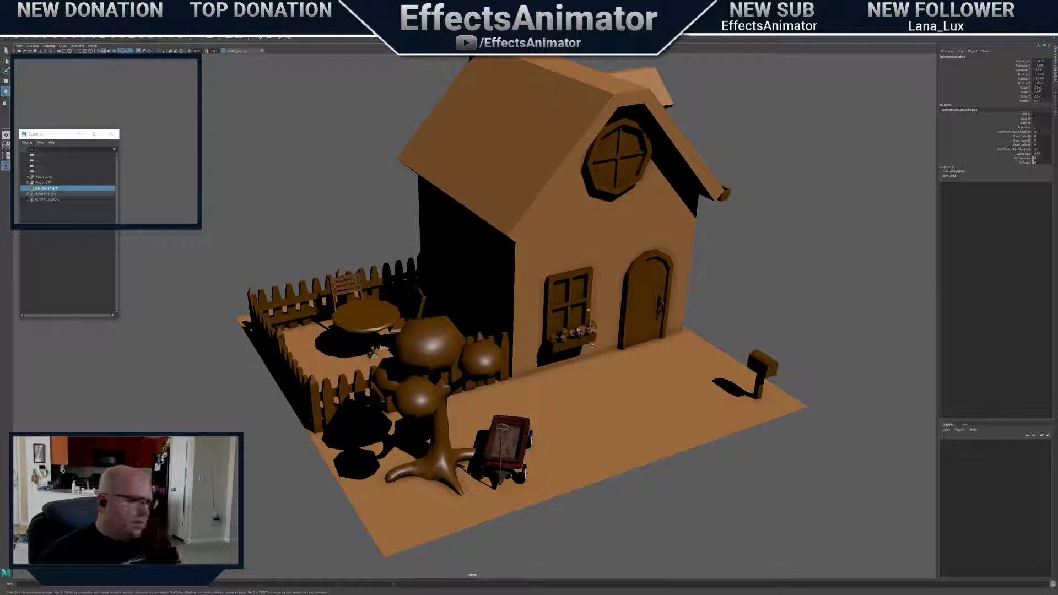
Frame the house front with the chimney, tree, wagon and mailbox, and render the view
left_click_drag(592, 344, 488, 398, "alt")
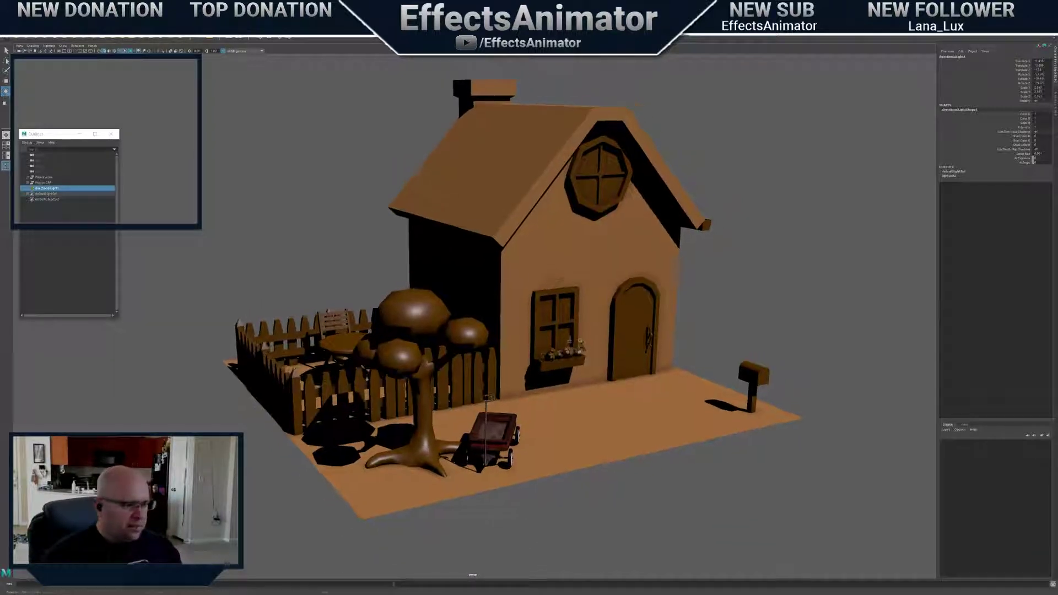
scroll(611, 373, "up", 1)
left_click_drag(610, 374, 583, 373, "alt")
scroll(583, 373, "up", 3)
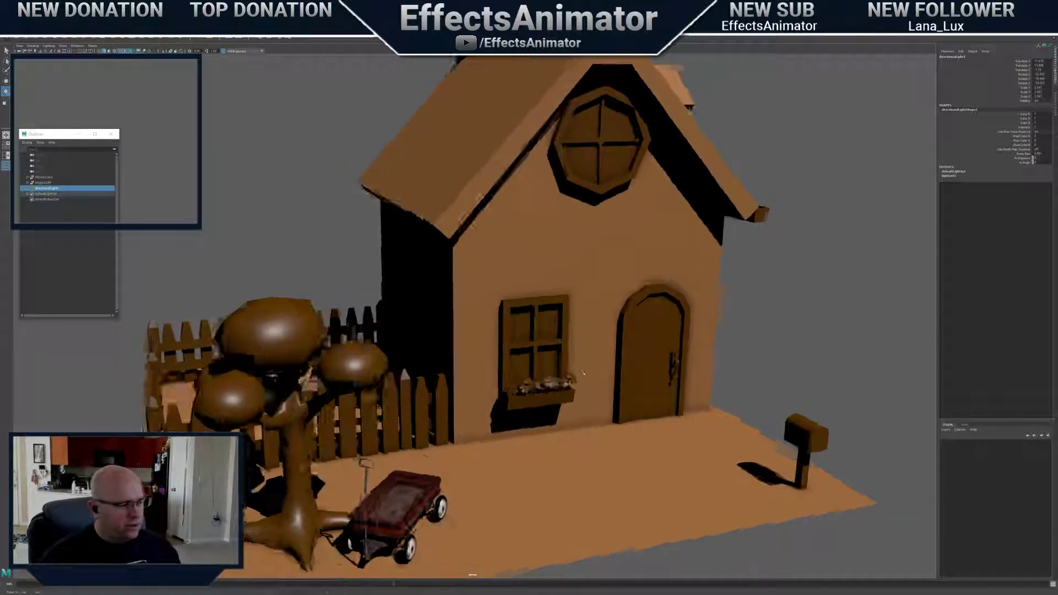
middle_click_drag(584, 374, 590, 402, "alt")
scroll(586, 325, "down", 1)
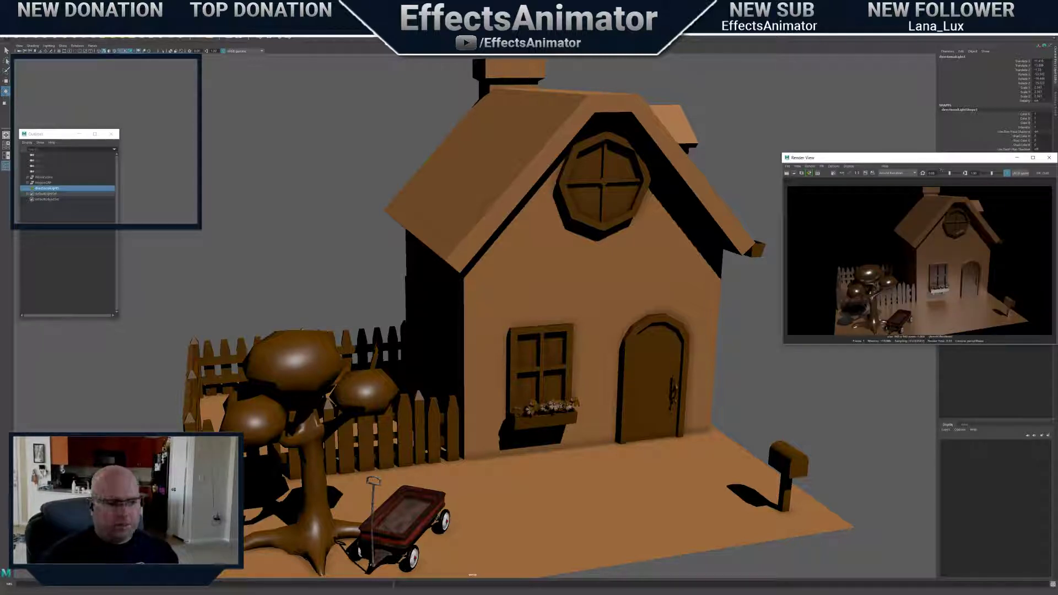
Move the Render View over the house and inspect the rendered tree, wagon and front wall enlarged
left_click_drag(936, 165, 737, 128)
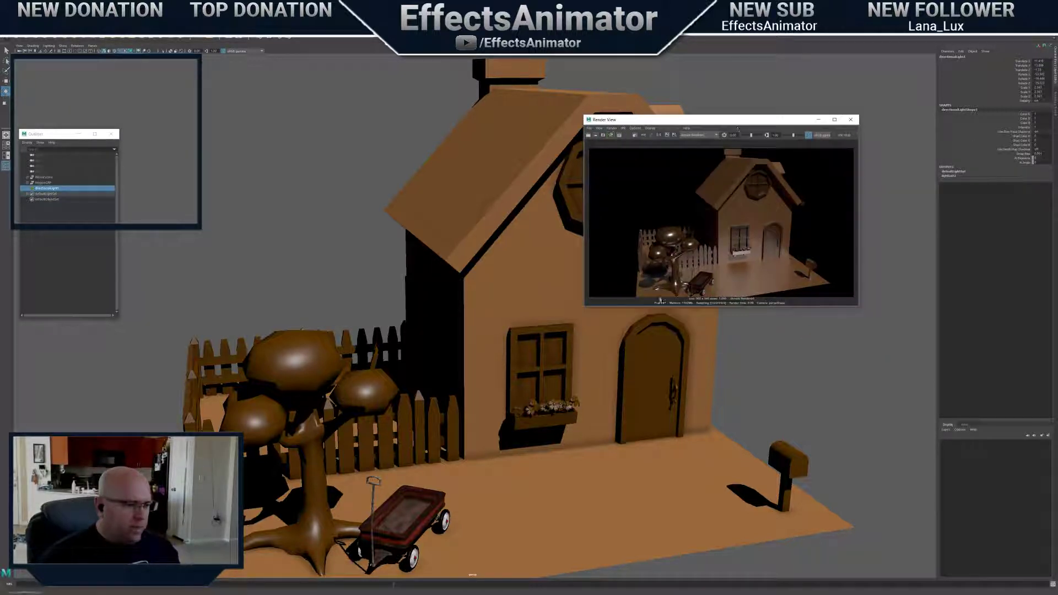
scroll(549, 395, "down", 1)
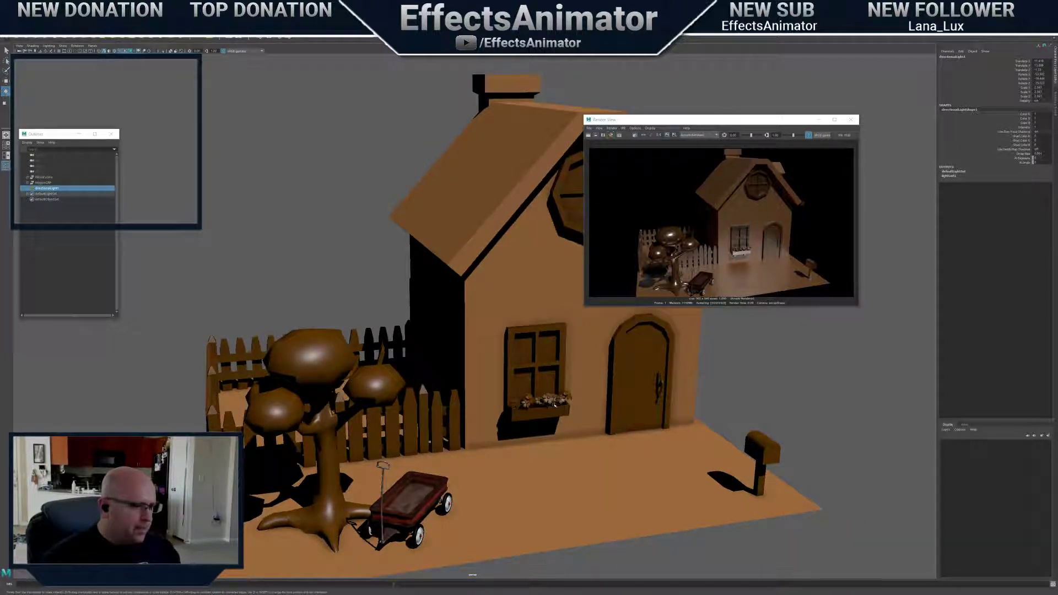
left_click_drag(555, 404, 586, 360, "alt")
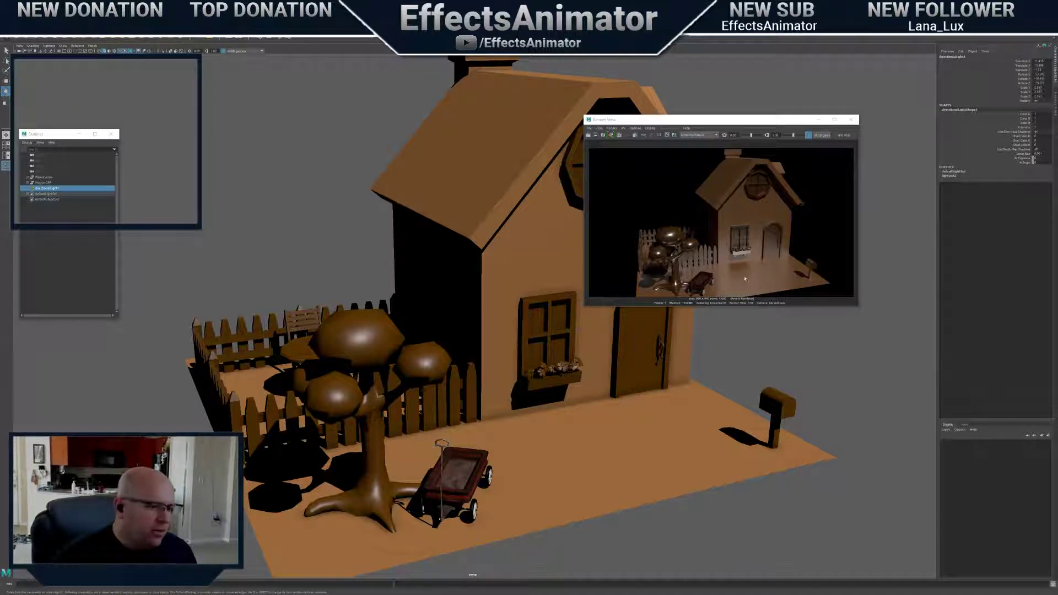
mouse_move(723, 234)
right_mouse_down("alt")
mouse_move(748, 270)
mouse_move(706, 241)
right_mouse_up("alt")
middle_click_drag(706, 242, 744, 241, "alt")
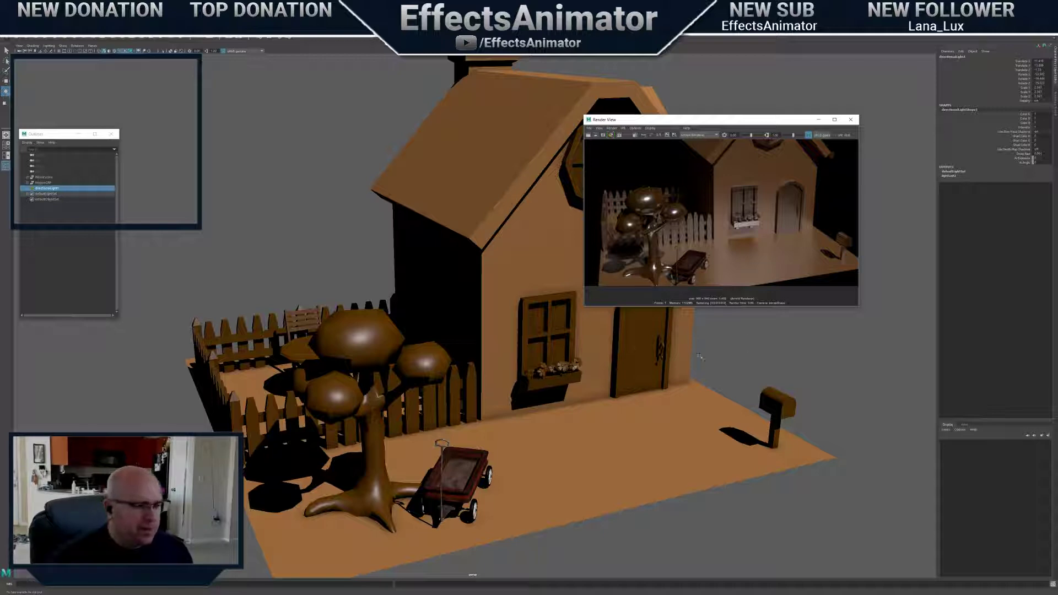
Compare the wagon and its shadows in the viewport with the rendered wagon up close
left_click_drag(633, 385, 544, 438, "alt")
scroll(544, 438, "up", 10)
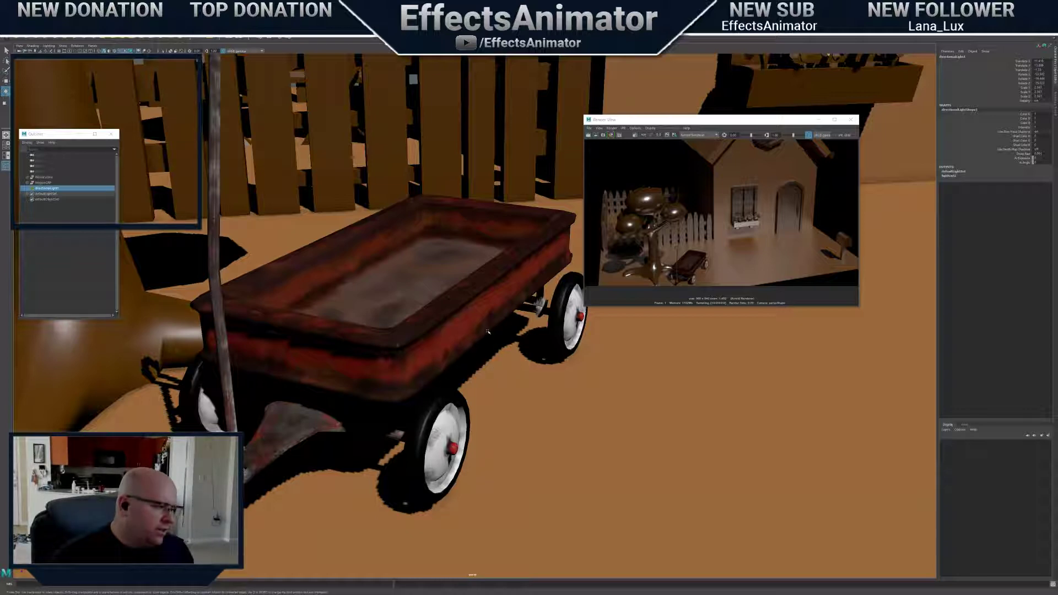
scroll(490, 358, "down", 8)
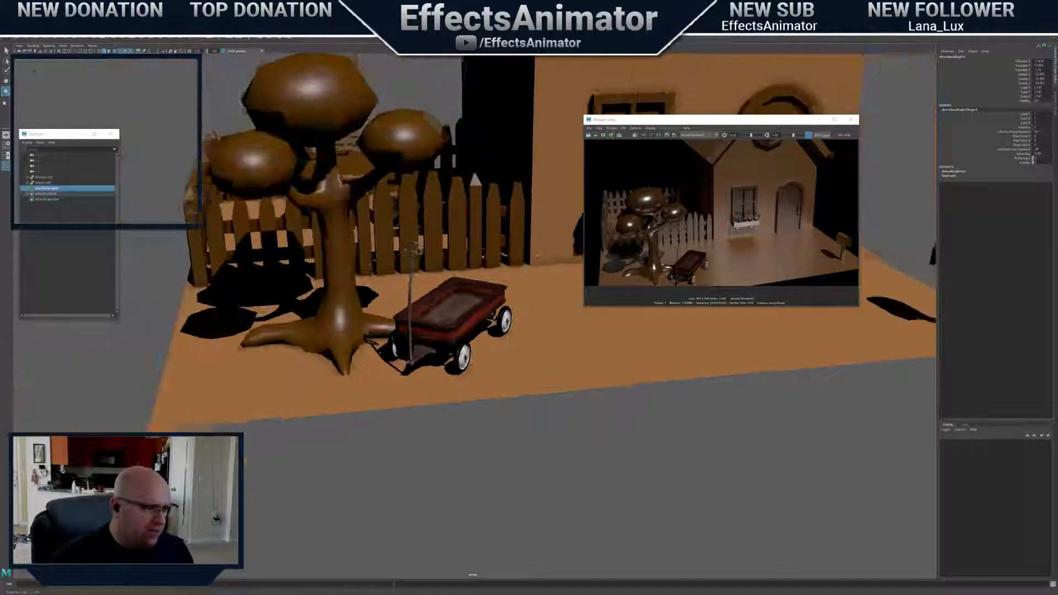
mouse_move(538, 255)
left_mouse_down("alt")
mouse_move(545, 342)
mouse_move(551, 259)
left_mouse_up("alt")
right_click_drag(551, 259, 667, 238, "alt")
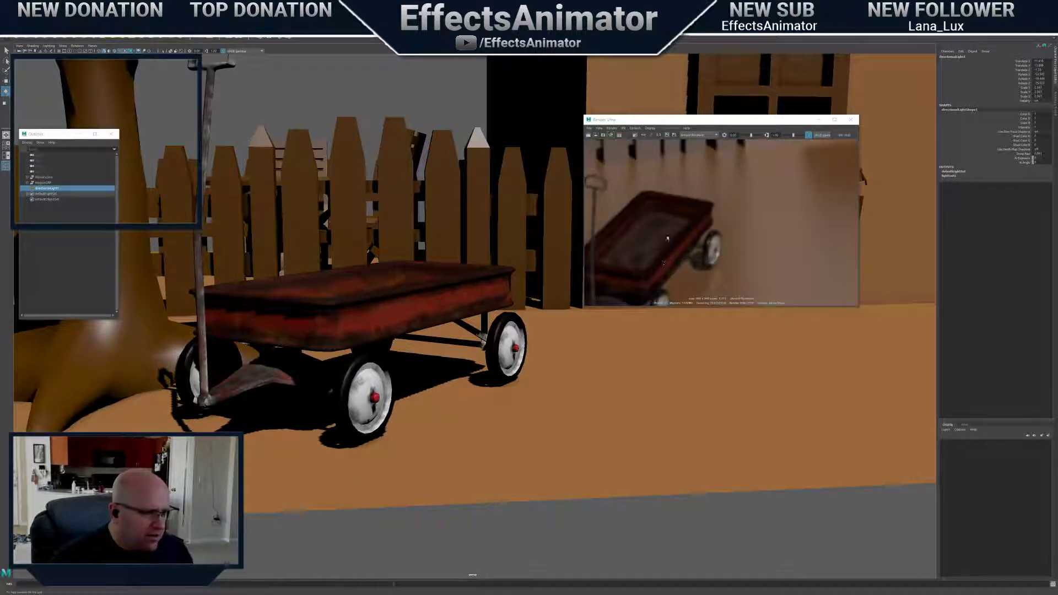
scroll(745, 234, "down", 6)
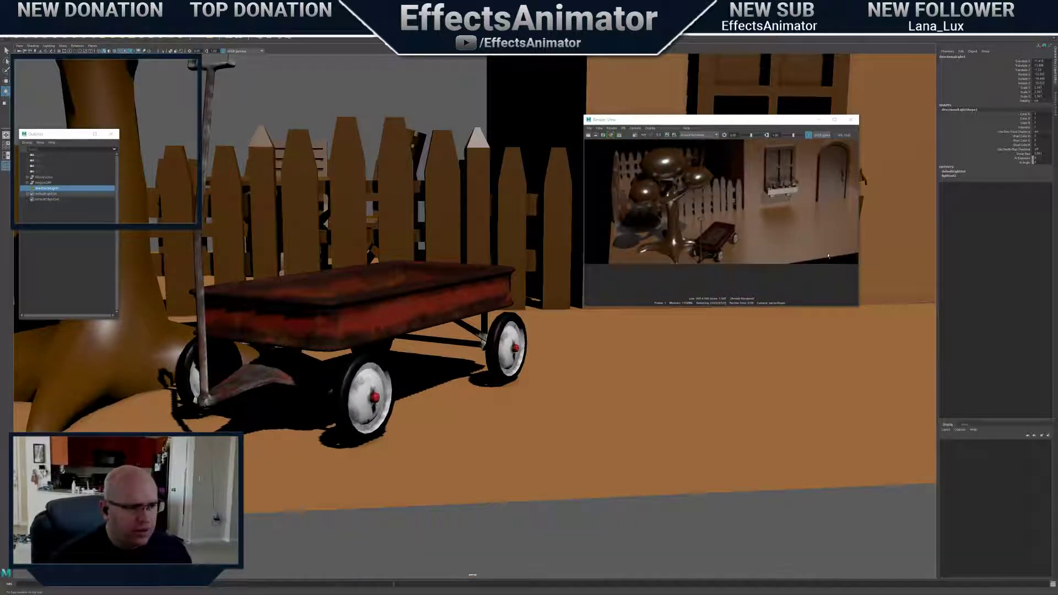
Frame the whole house front, move the Render View aside and fit the entire rendered image in it for comparison
mouse_move(529, 400)
left_mouse_down("alt")
mouse_move(537, 468)
mouse_move(551, 484)
mouse_move(543, 425)
mouse_move(532, 436)
mouse_move(523, 394)
mouse_move(538, 388)
mouse_move(532, 402)
left_mouse_up("alt")
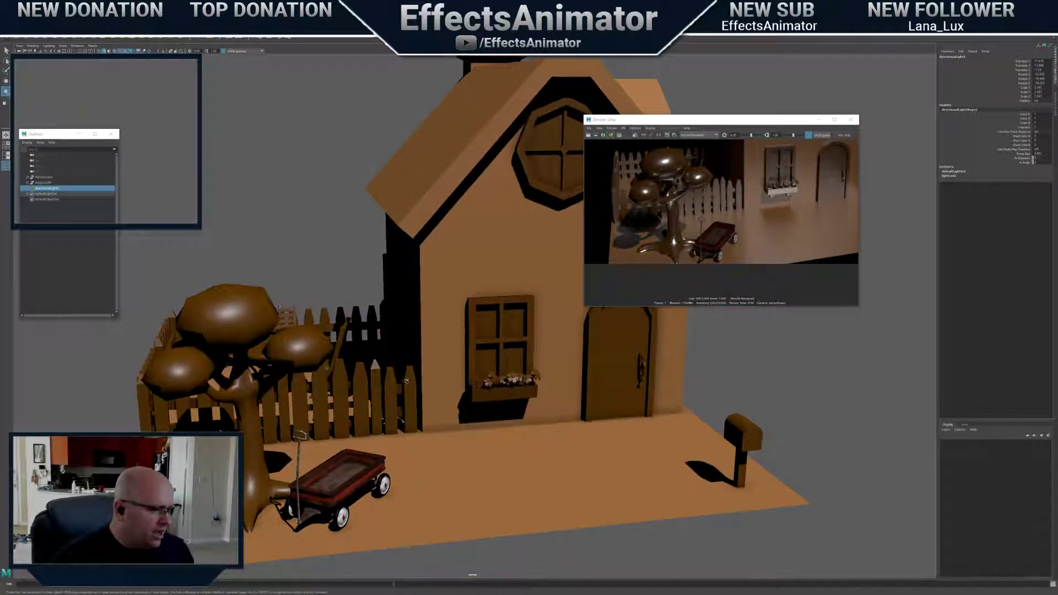
left_click_drag(554, 364, 605, 383, "alt")
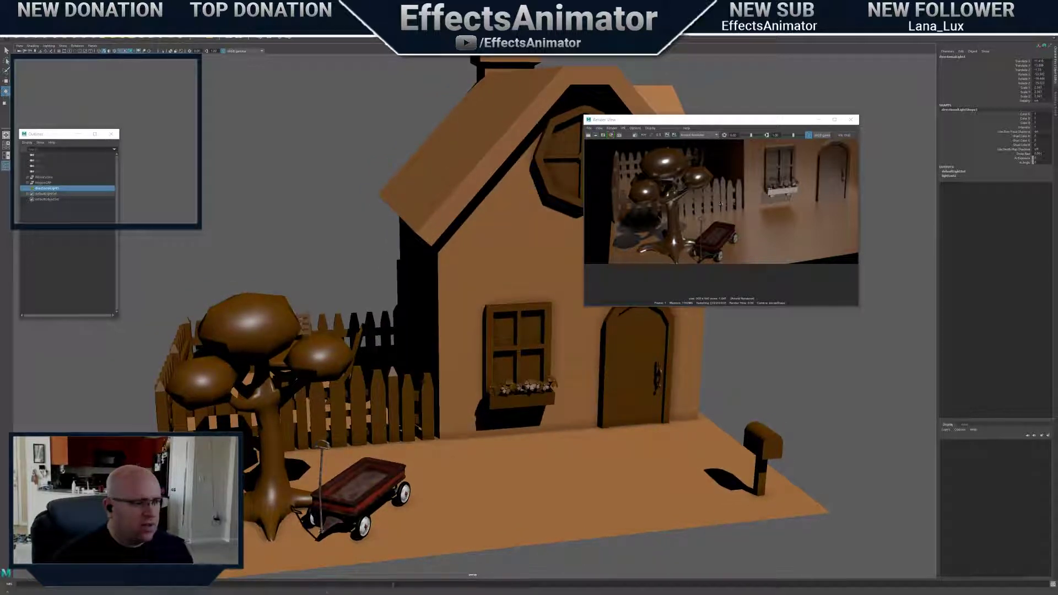
left_click_drag(717, 119, 767, 116)
scroll(798, 223, "down", 4)
middle_click_drag(797, 219, 769, 260, "alt")
scroll(795, 268, "down", 2)
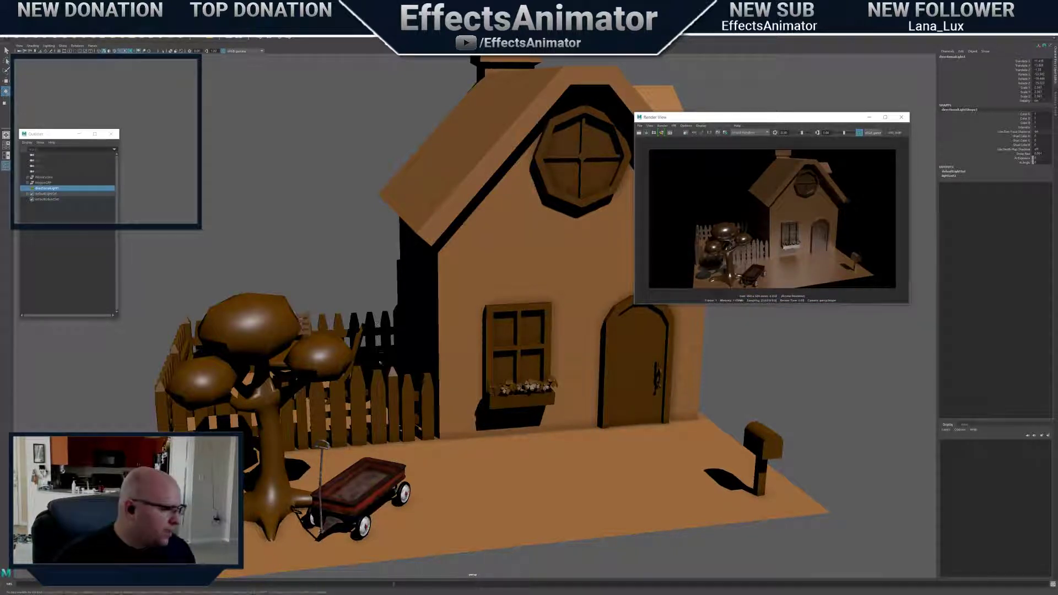
Select the house walls, bring up their Blinn material's attributes, and lower the specular roll off and reflectivity
left_click_drag(455, 289, 454, 281, "alt")
left_click(454, 281)
key("ctrl+a")
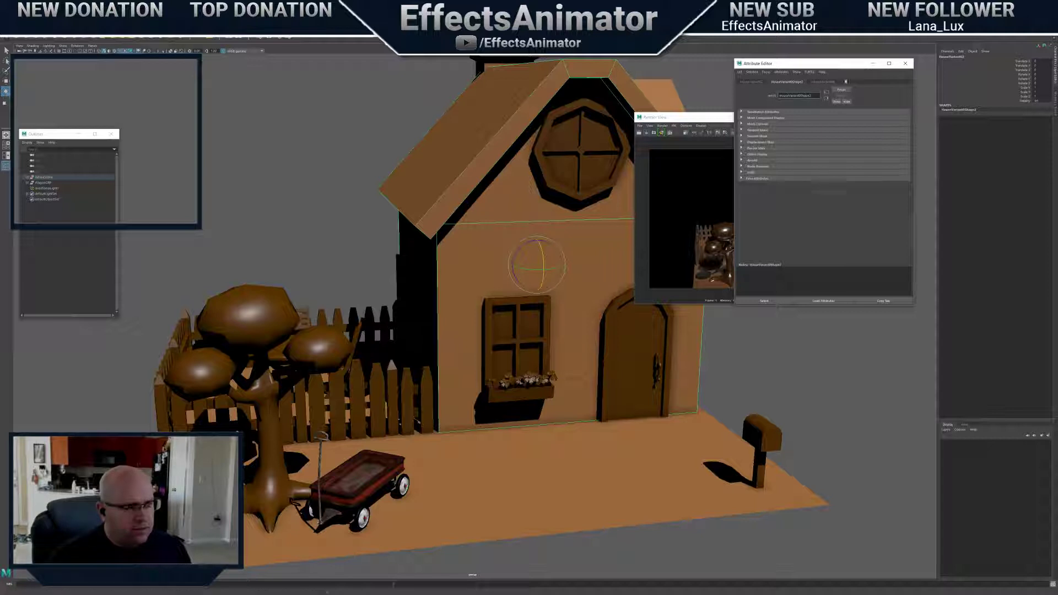
left_click_drag(831, 63, 801, 187)
left_click(822, 159)
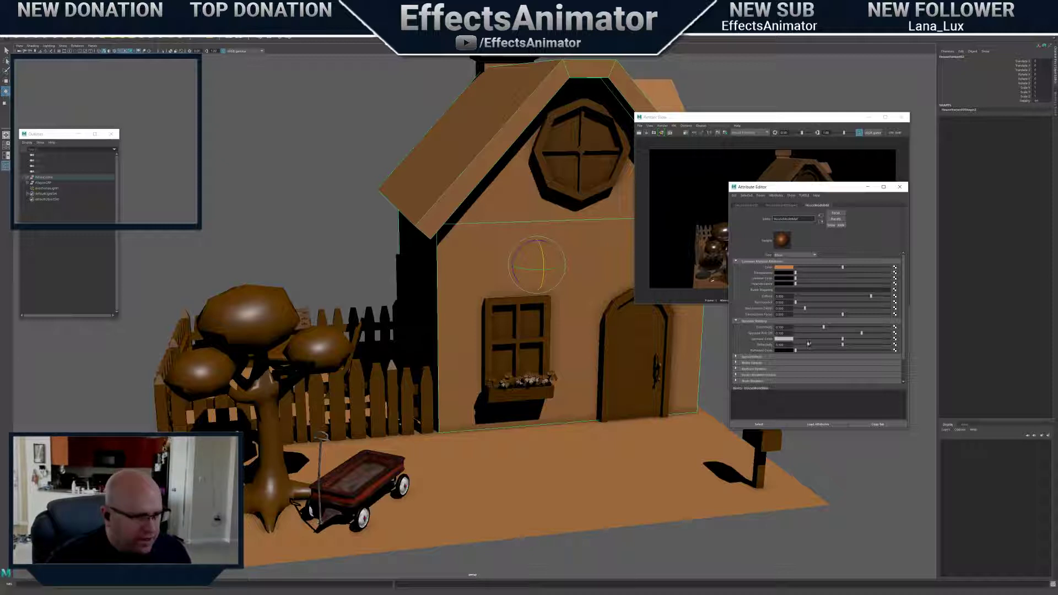
mouse_move(812, 334)
left_mouse_down()
mouse_move(828, 333)
mouse_move(809, 334)
left_mouse_up()
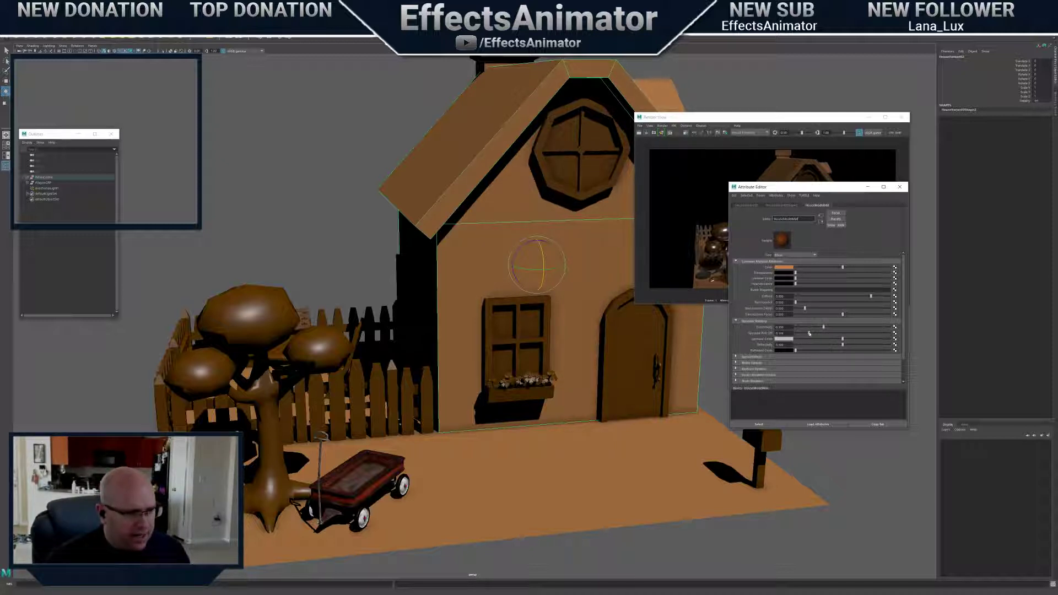
scroll(805, 331, "down", 1)
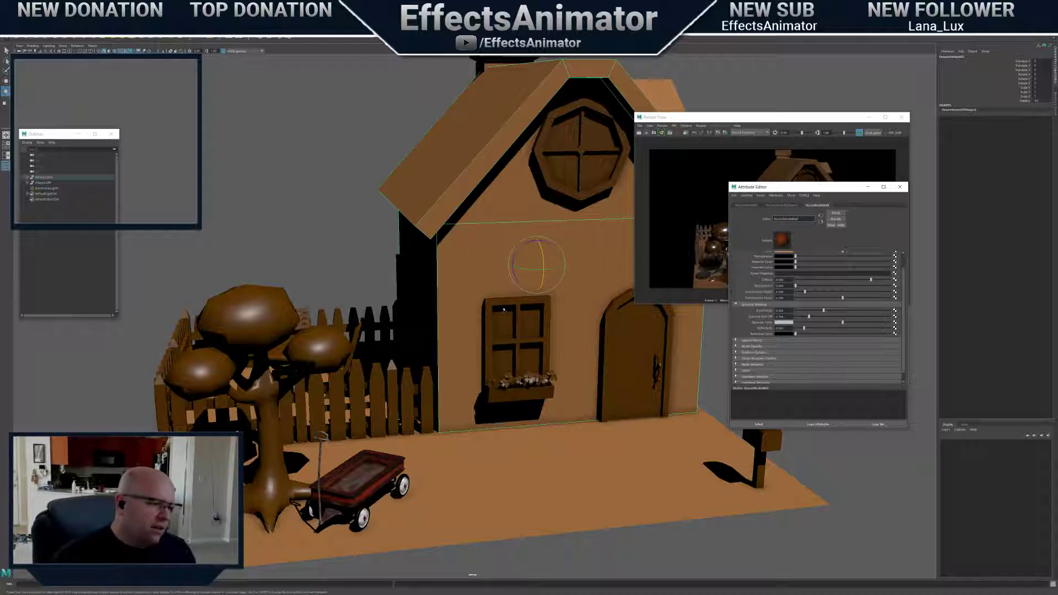
Examine the shading of the house walls, roof, tree and yard from several angles with the material attributes in view
left_click_drag(419, 330, 441, 315, "alt")
left_click_drag(403, 353, 598, 358, "alt")
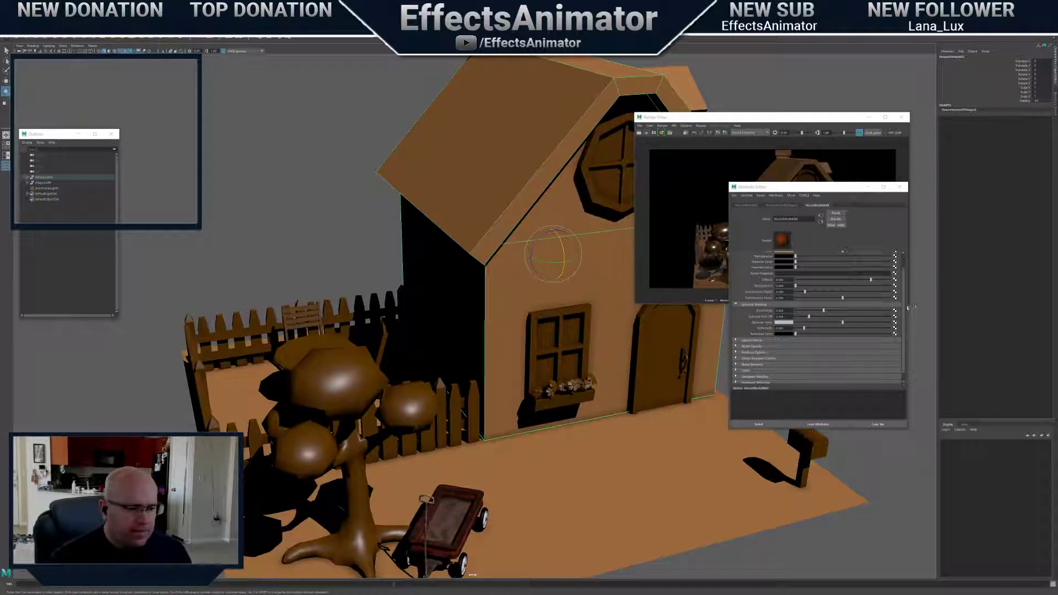
left_click_drag(906, 308, 906, 294)
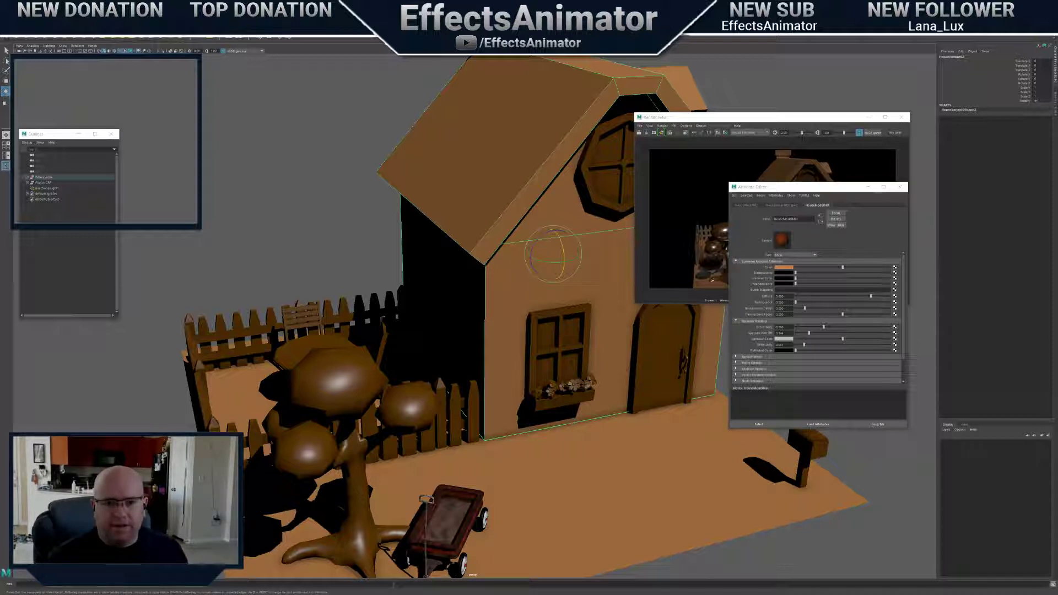
left_click_drag(646, 411, 669, 418, "alt")
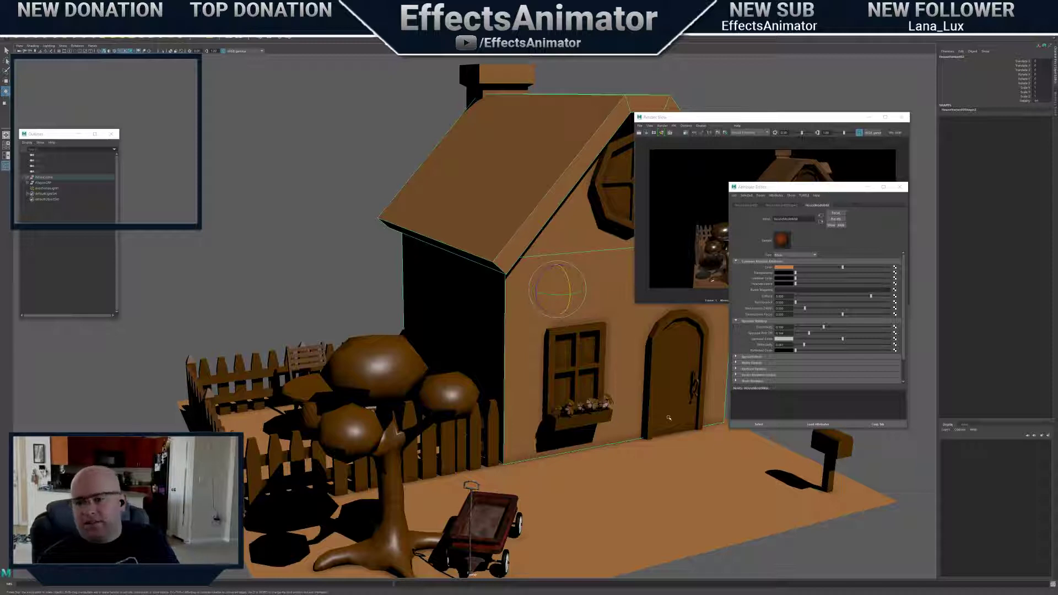
left_click_drag(669, 417, 665, 388, "alt")
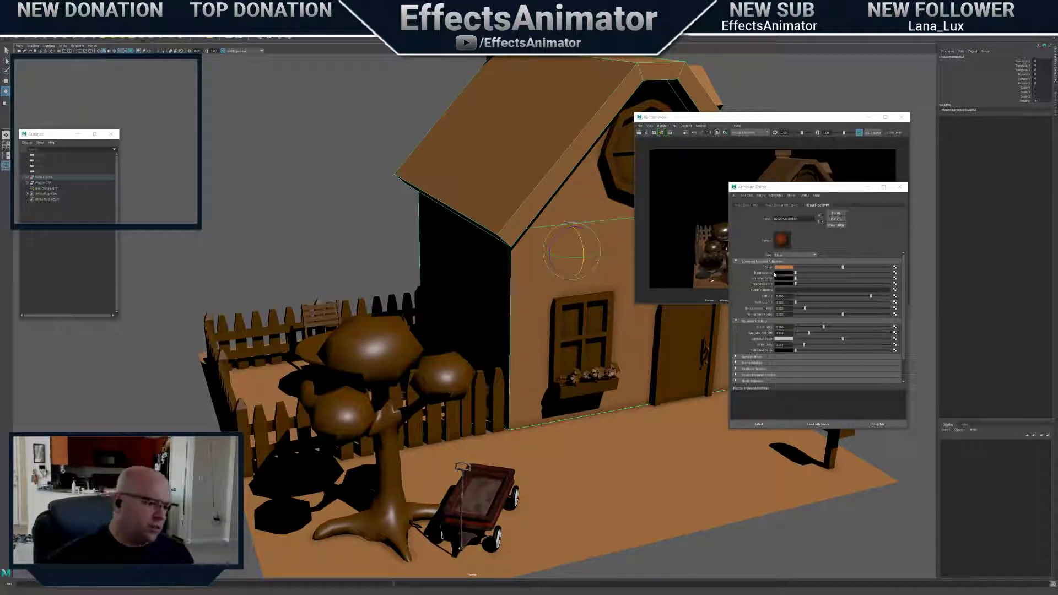
middle_click_drag(668, 364, 632, 395, "alt")
left_click_drag(632, 394, 638, 394, "alt")
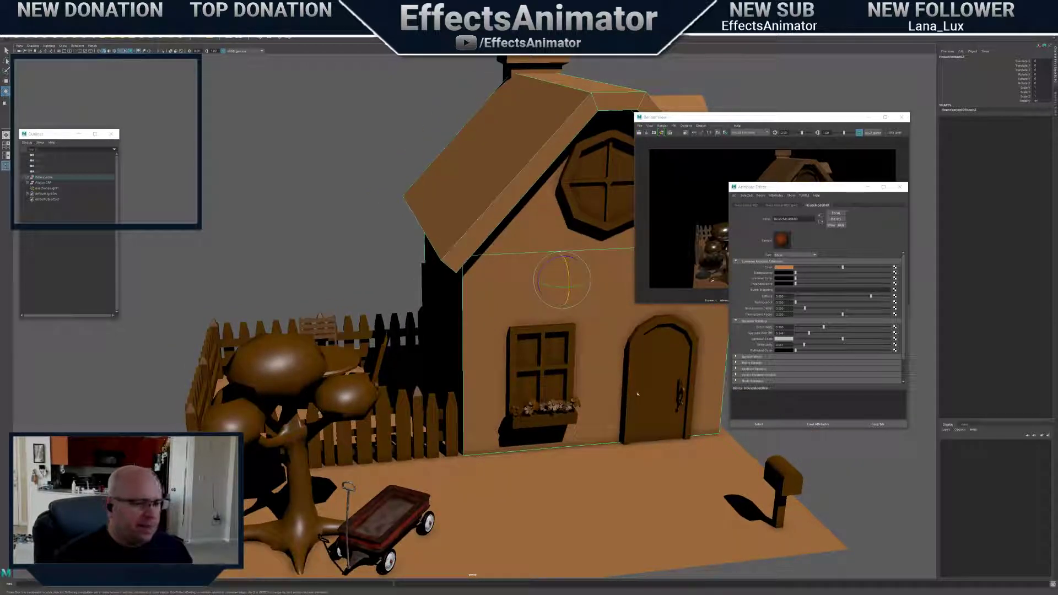
left_click_drag(598, 361, 622, 362, "alt")
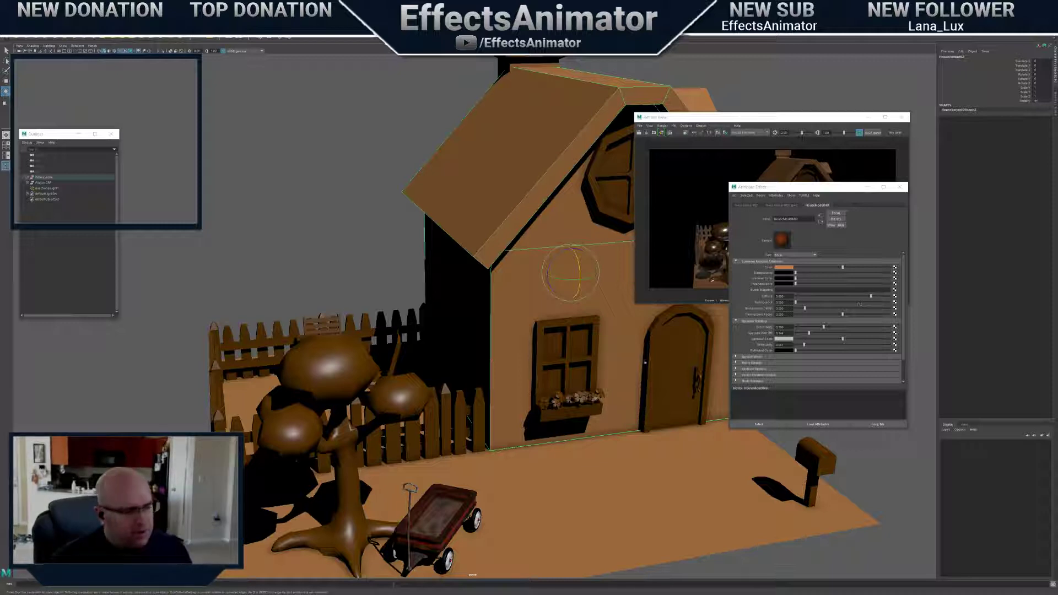
left_click_drag(645, 362, 655, 381, "alt")
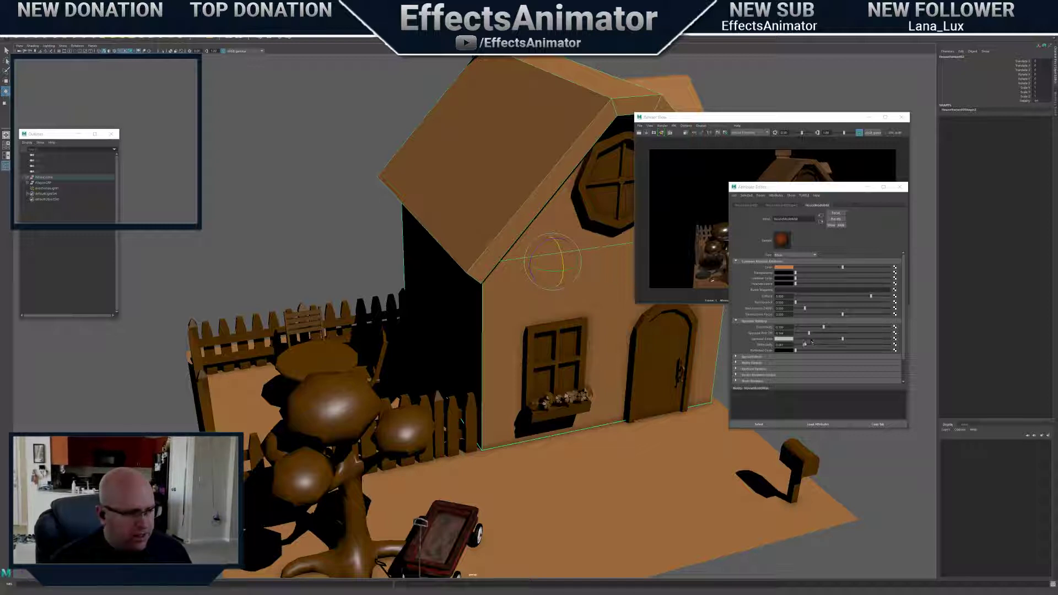
Adjust the house material's highlights by raising the eccentricity, darkening the specular color and setting a low specular roll off
mouse_move(804, 345)
left_mouse_down()
mouse_move(808, 334)
mouse_move(823, 342)
left_mouse_up()
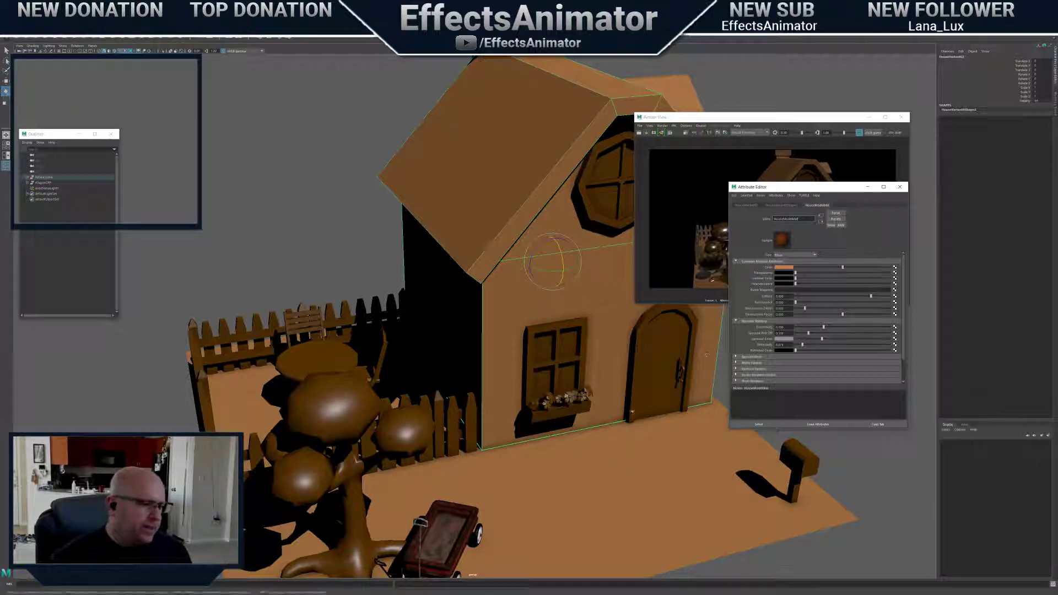
scroll(631, 412, "down", 2)
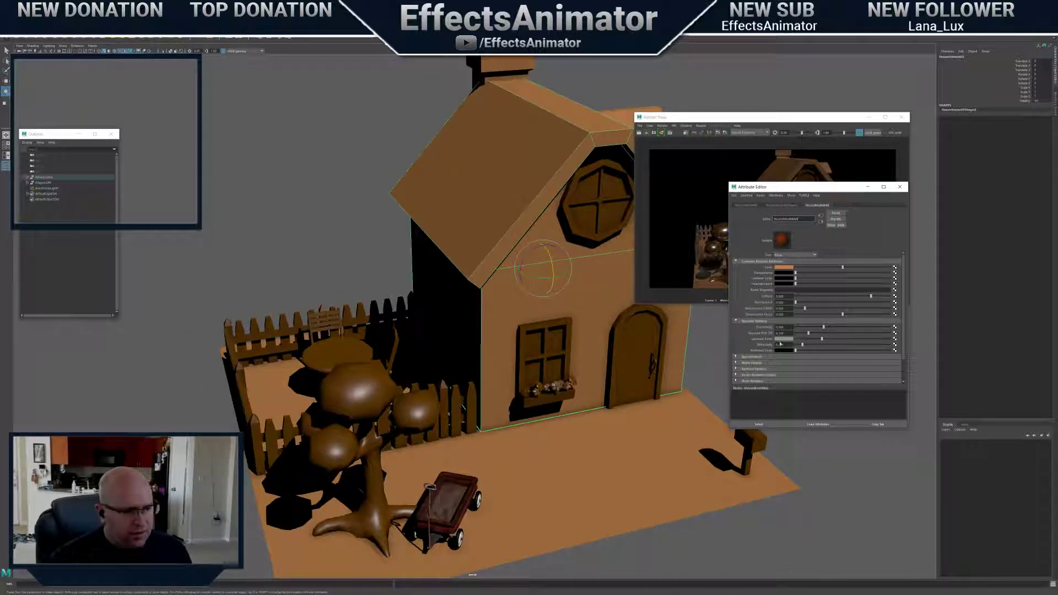
mouse_move(820, 326)
left_mouse_down()
mouse_move(872, 339)
mouse_move(833, 328)
mouse_move(855, 327)
left_mouse_up()
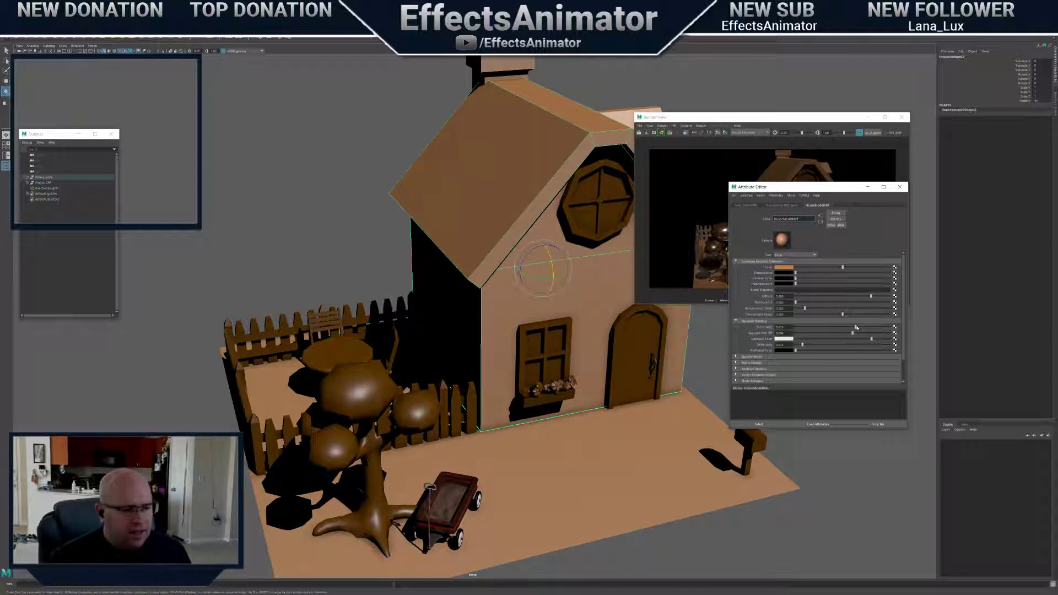
left_click_drag(856, 327, 811, 331)
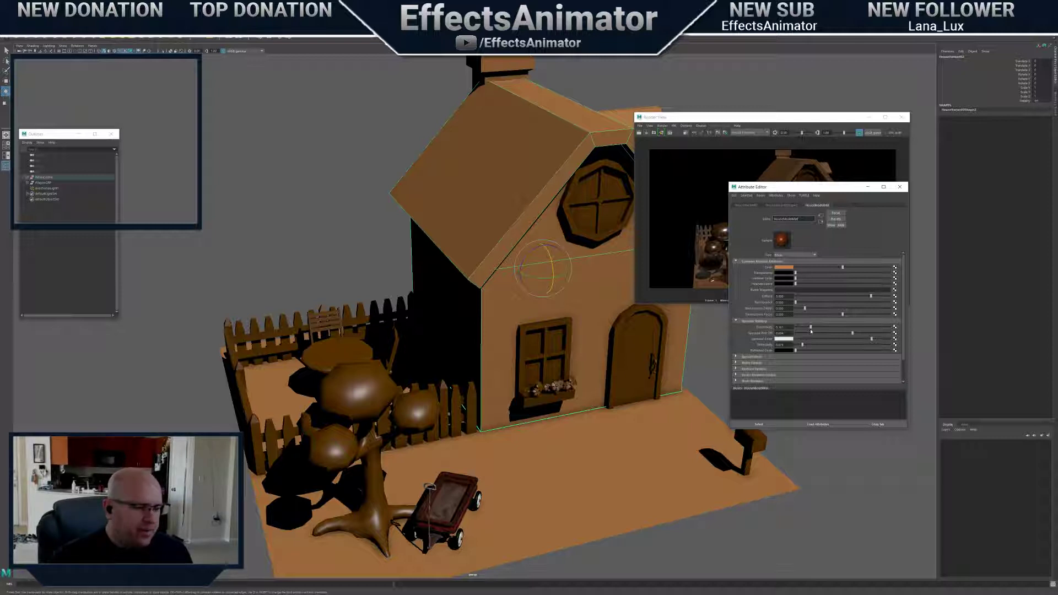
left_click_drag(811, 330, 817, 329)
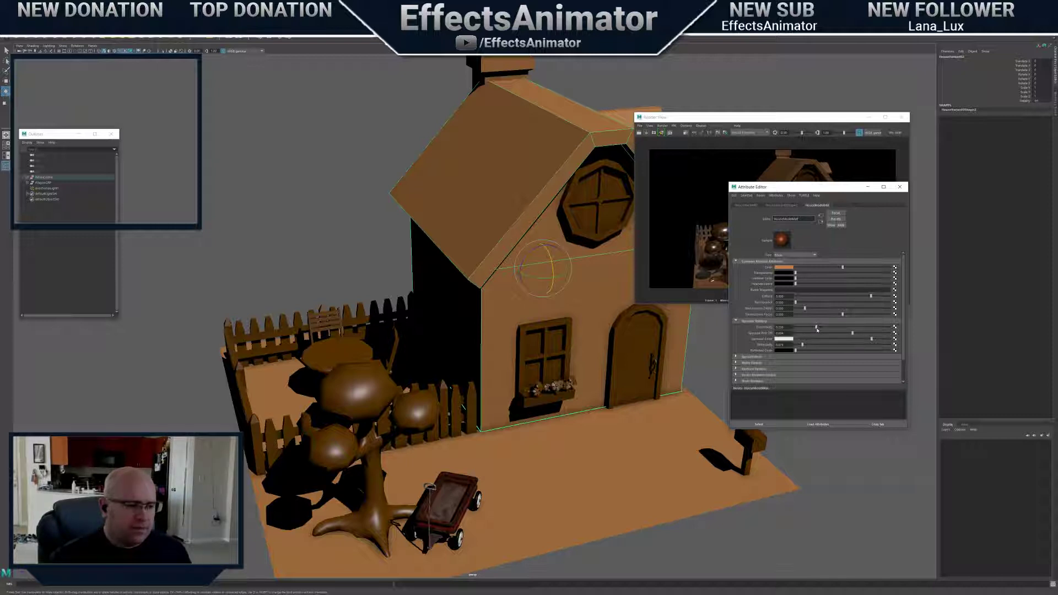
left_click_drag(817, 330, 847, 328)
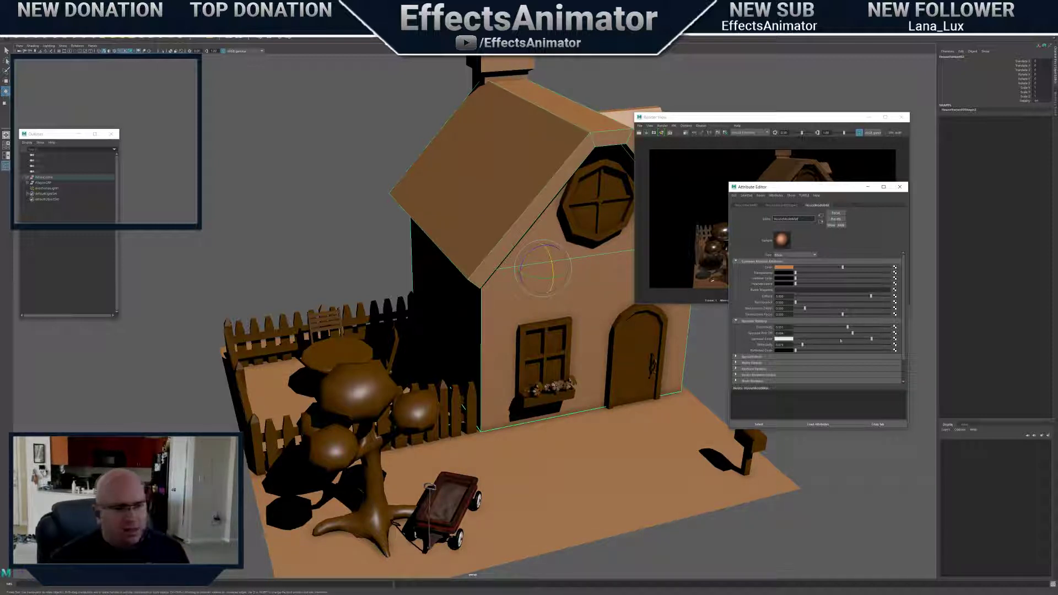
mouse_move(853, 333)
left_mouse_down()
mouse_move(814, 334)
mouse_move(855, 339)
mouse_move(831, 342)
left_mouse_up()
left_click_drag(715, 407, 726, 406, "alt")
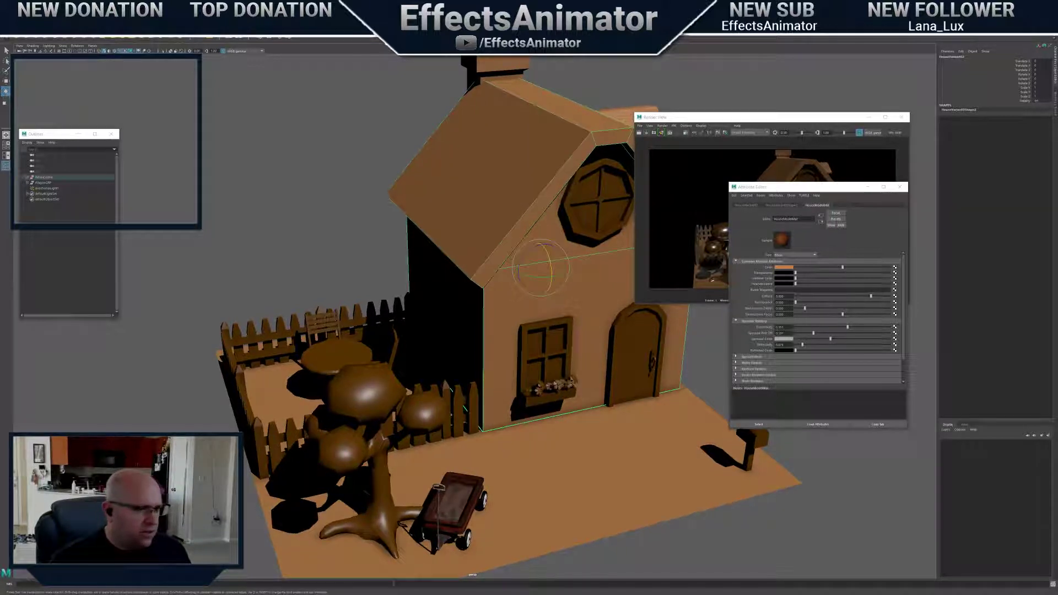
Enlarge the Render View to show the full rendered image and place it over the house front
left_click_drag(768, 118, 753, 101)
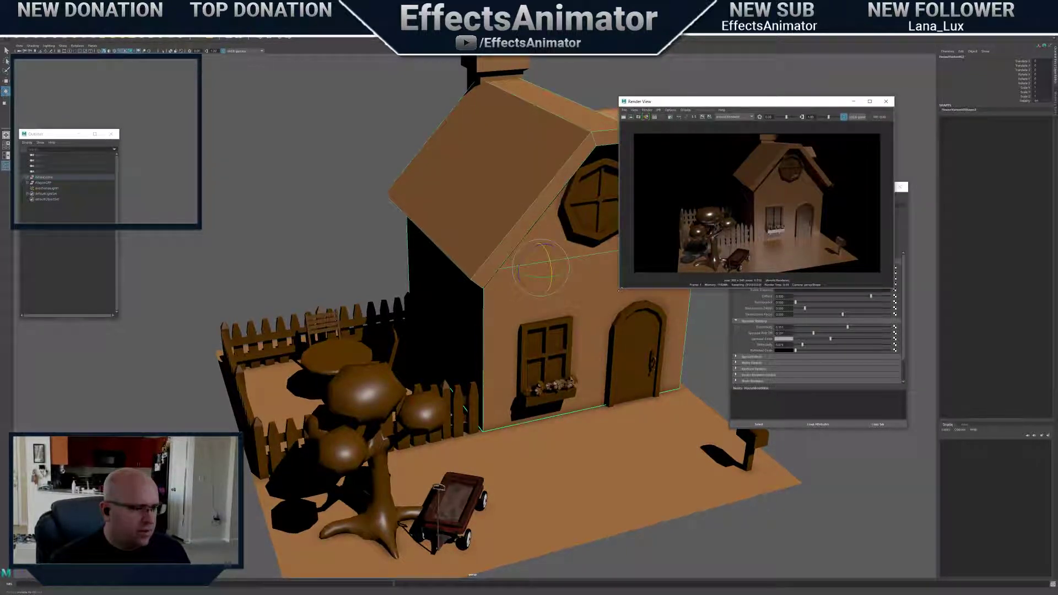
left_click_drag(620, 287, 423, 430)
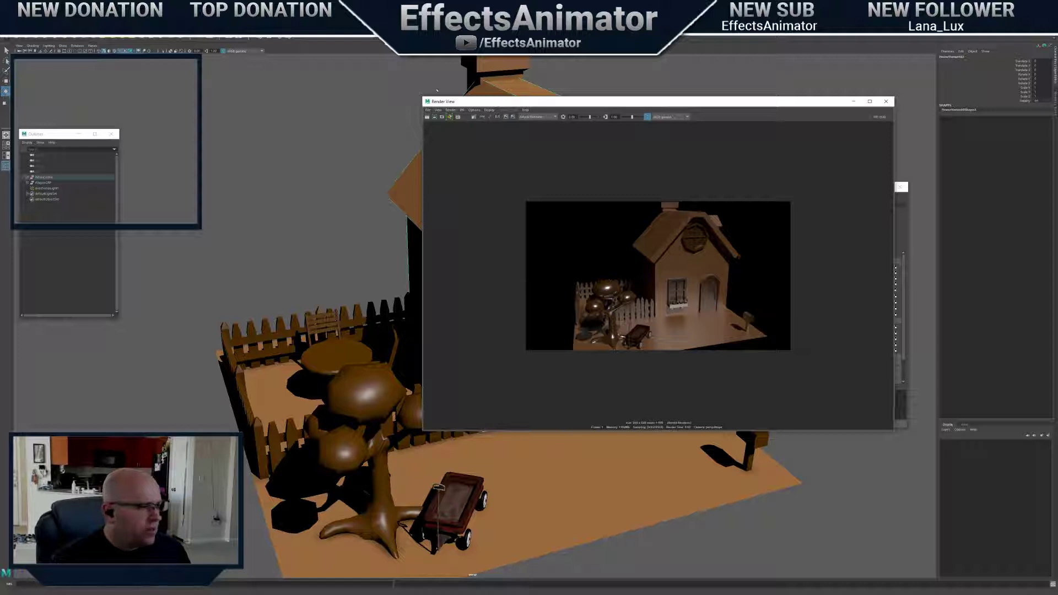
left_click_drag(422, 97, 598, 188)
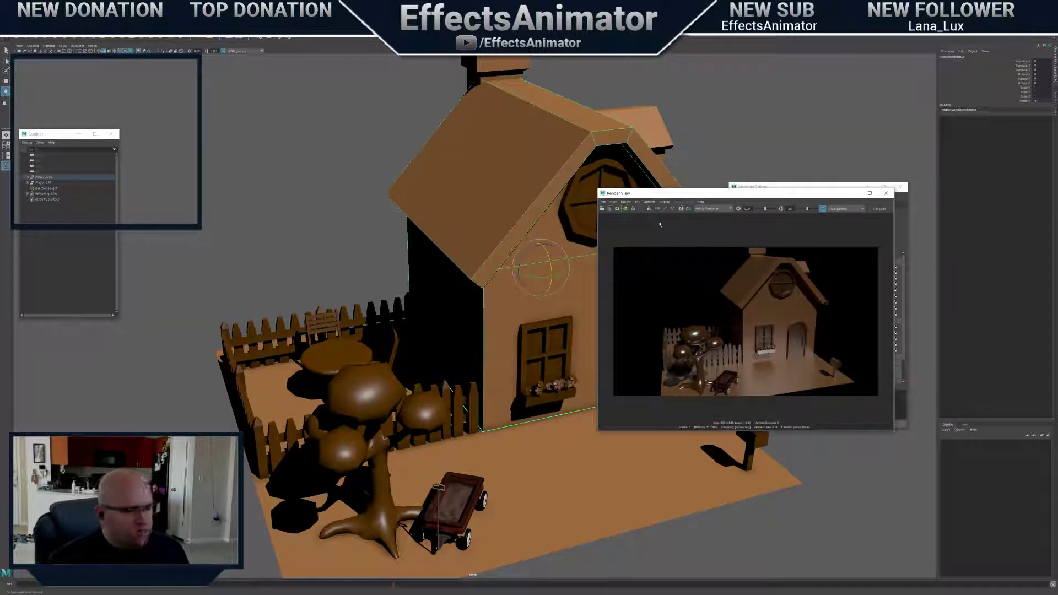
left_click_drag(713, 194, 675, 218)
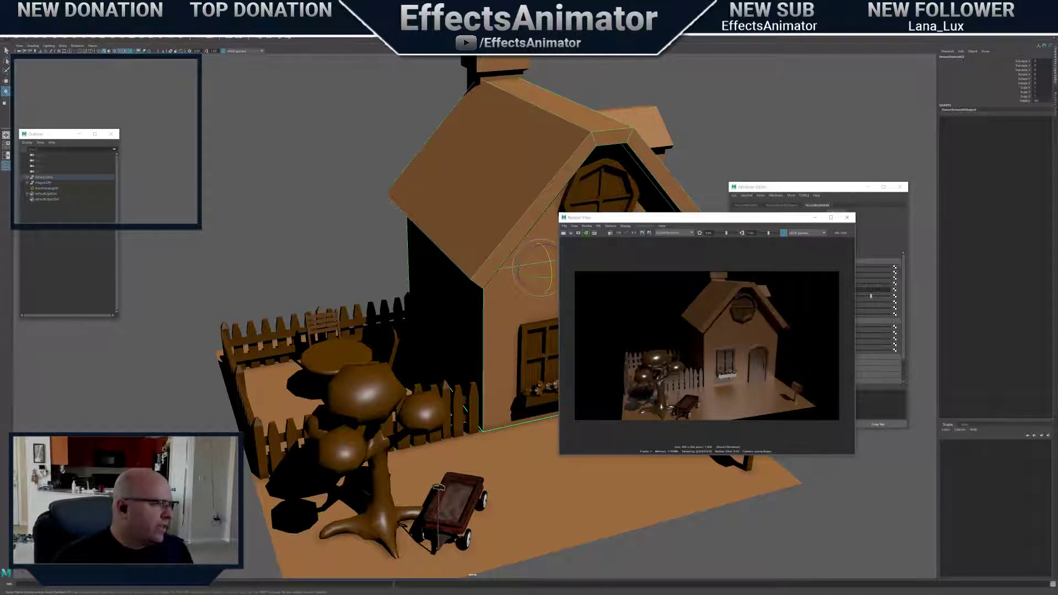
left_click(454, 130)
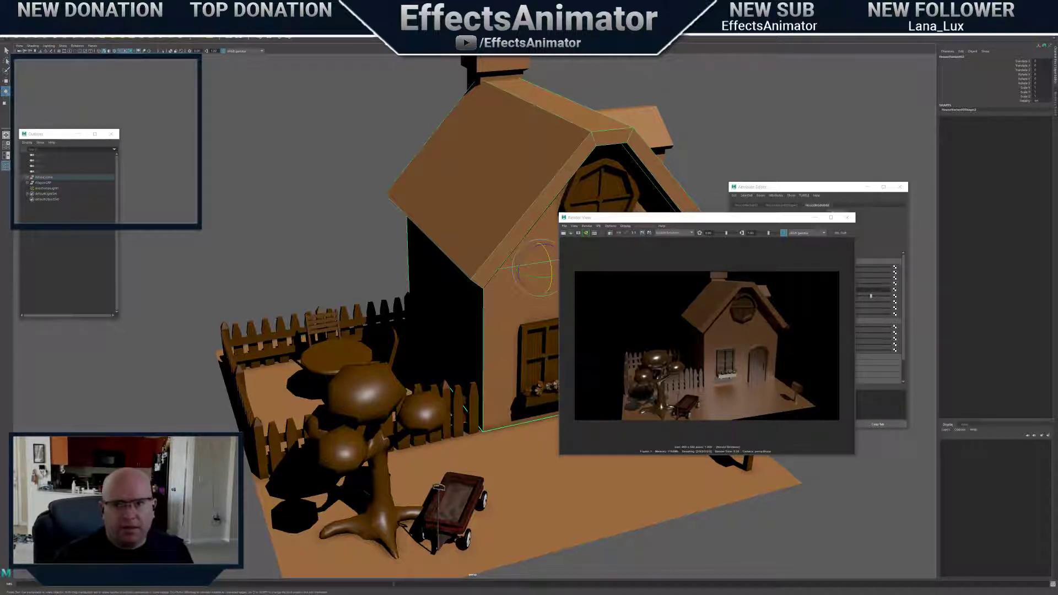
Open the render settings beside the render and check the image size and renderable camera choices
left_click(594, 233)
left_click_drag(660, 218, 363, 115)
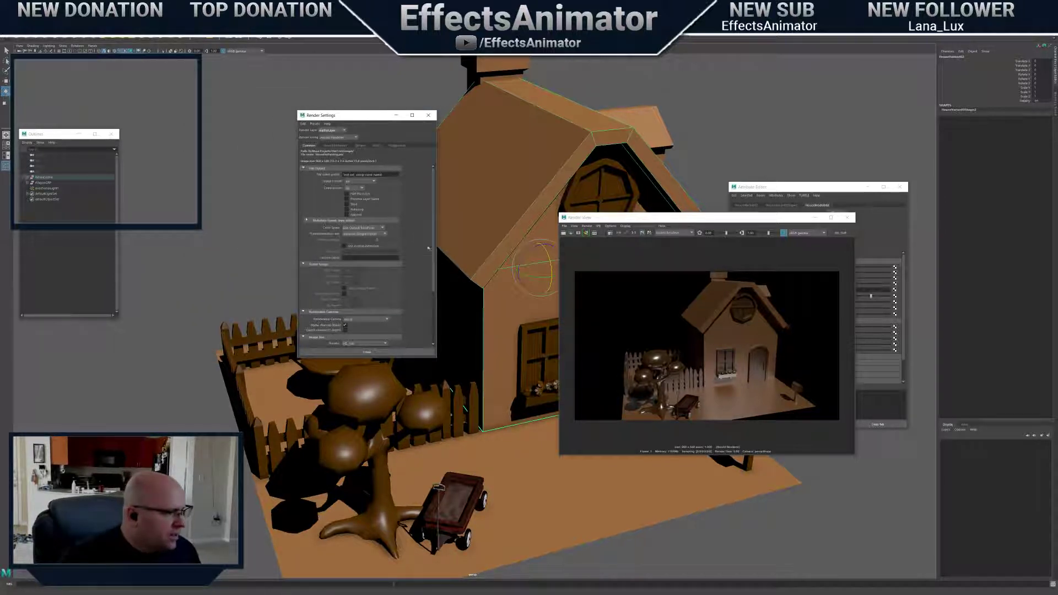
scroll(398, 268, "down", 4)
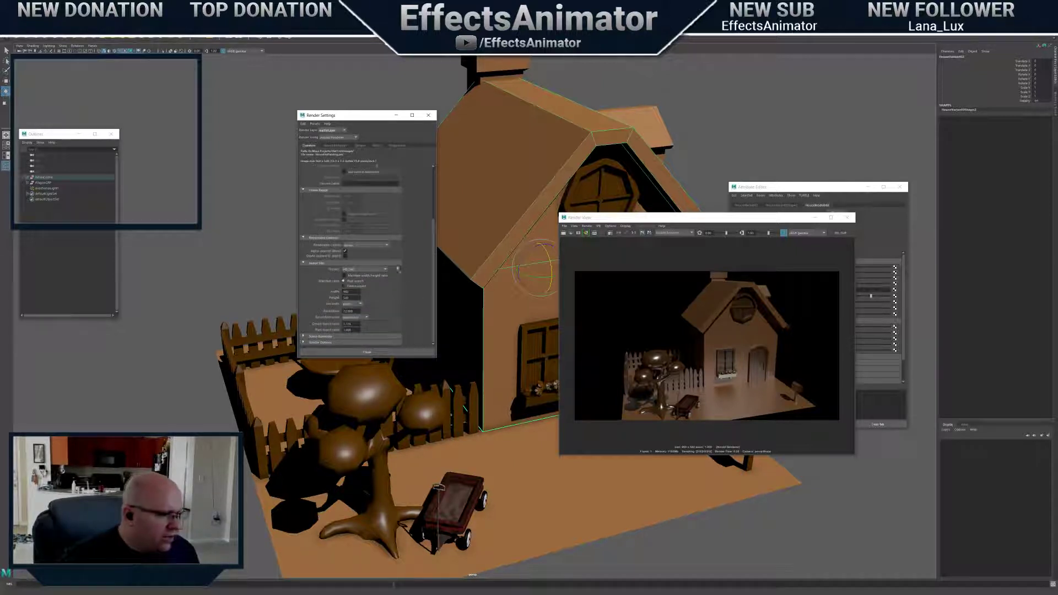
left_click(377, 245)
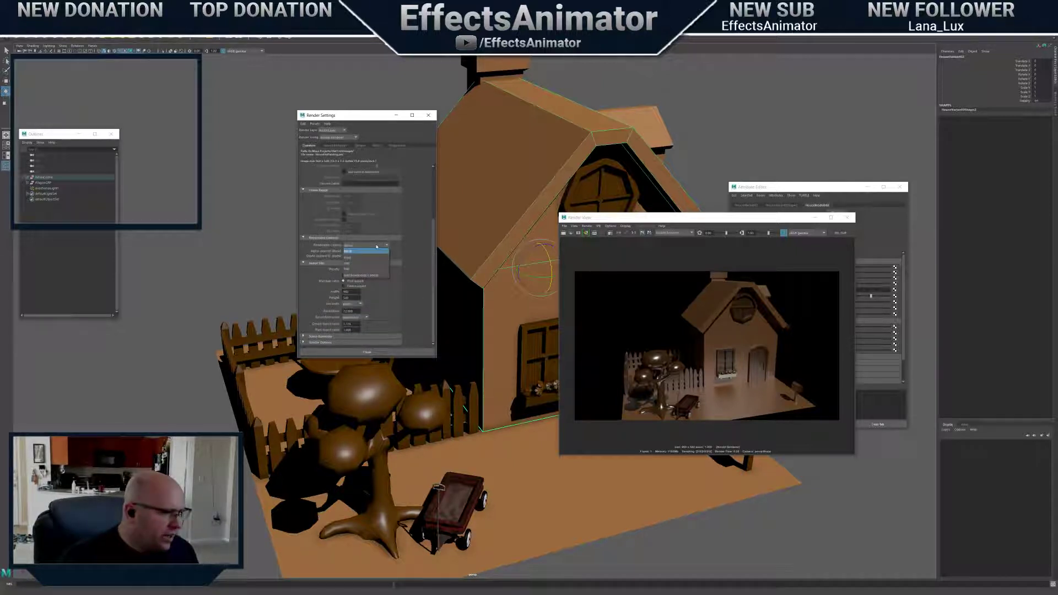
left_click(376, 250)
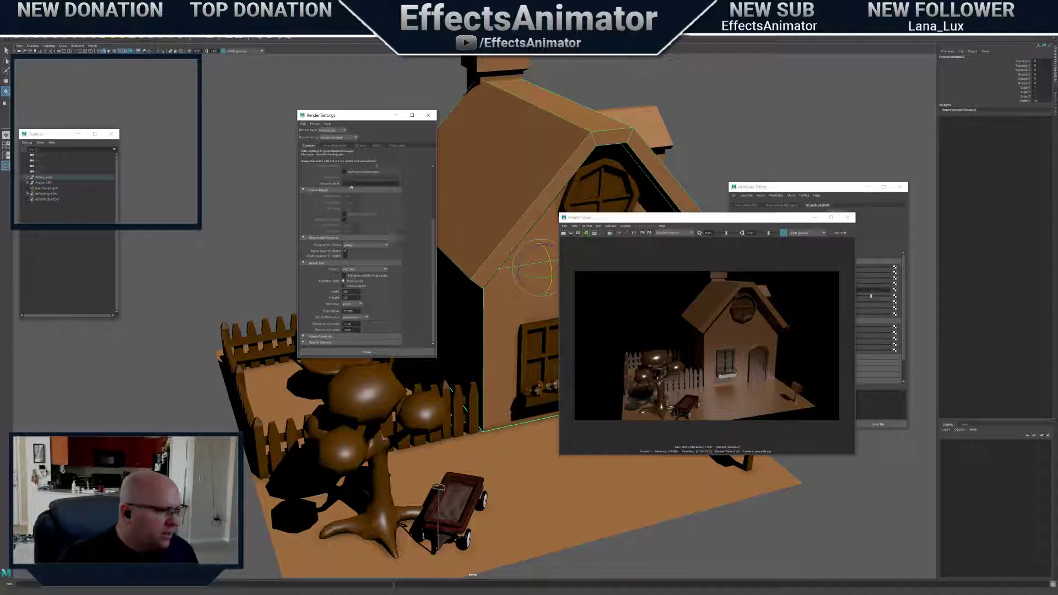
Create a new camera in the scene and view it together with the whole house
left_click(27, 13)
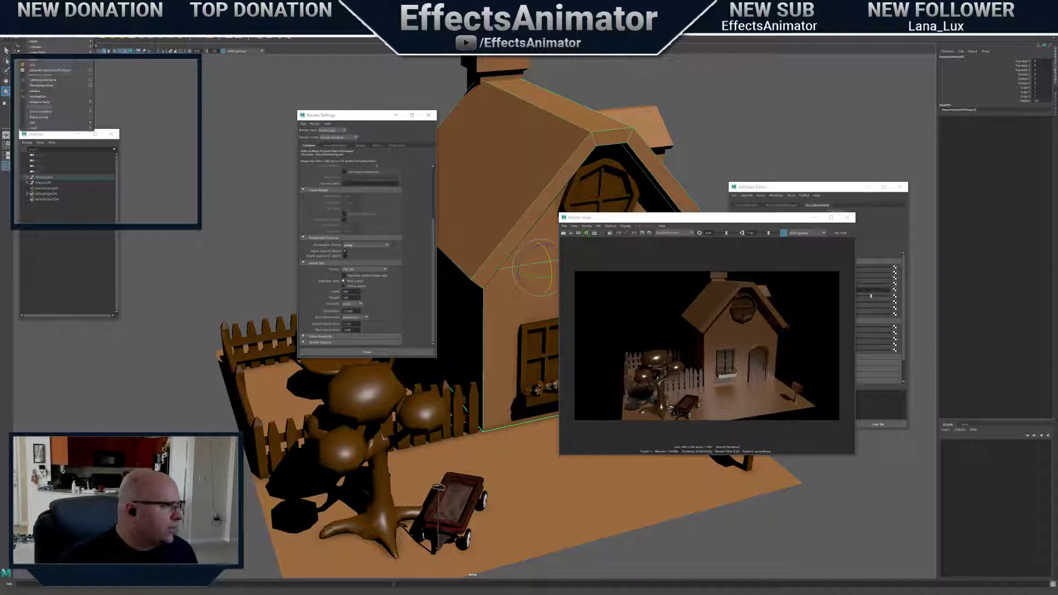
mouse_move(73, 46)
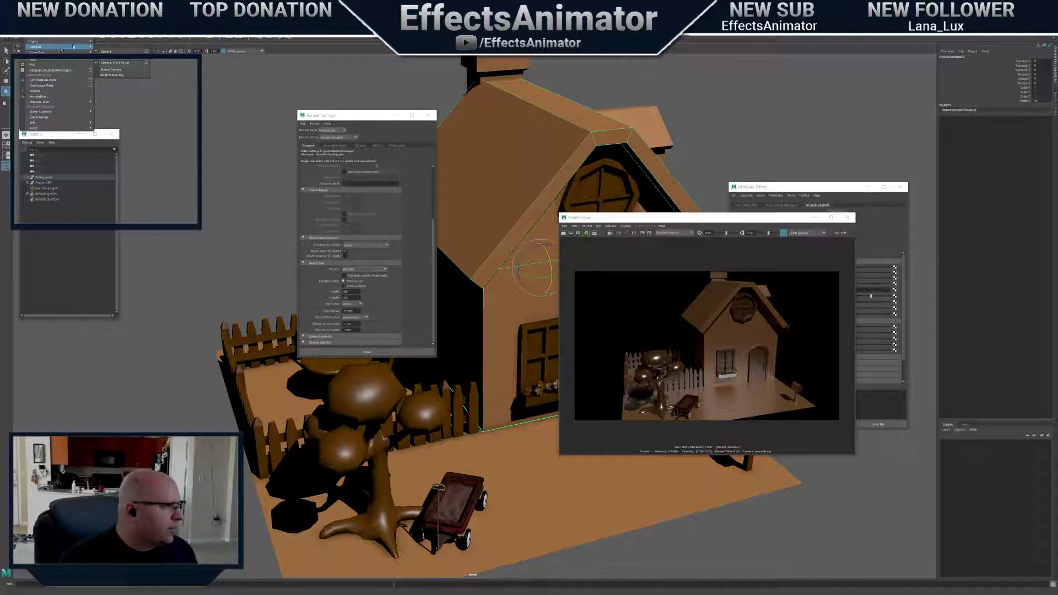
left_click(111, 48)
right_click_drag(501, 443, 489, 401, "alt")
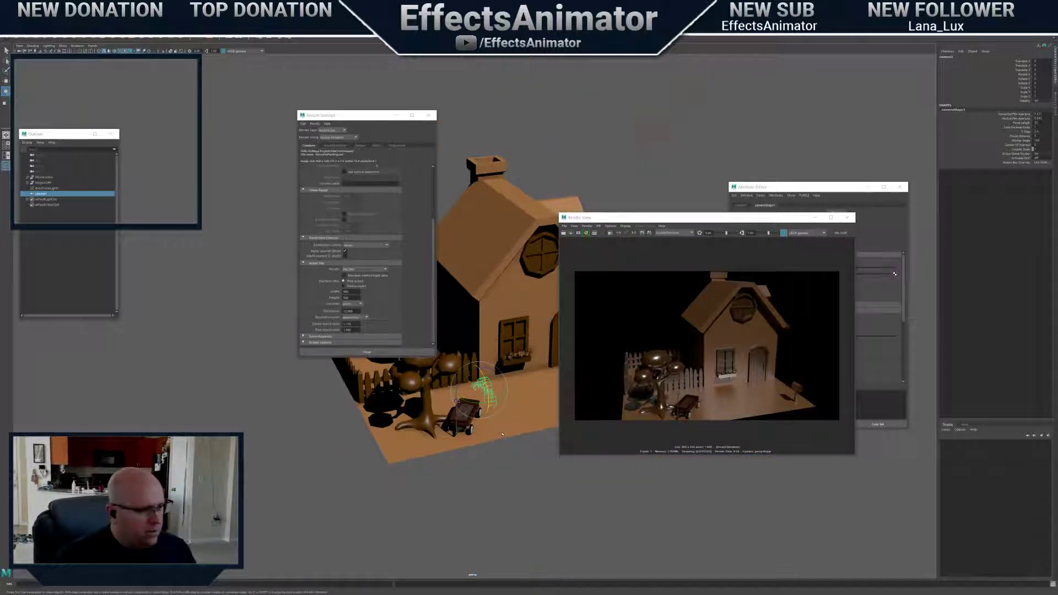
Move the new camera away from its starting point and raise it in front of the house, near the wagon
key("w")
left_click_drag(481, 365, 463, 358, "alt")
left_click_drag(481, 402, 535, 481)
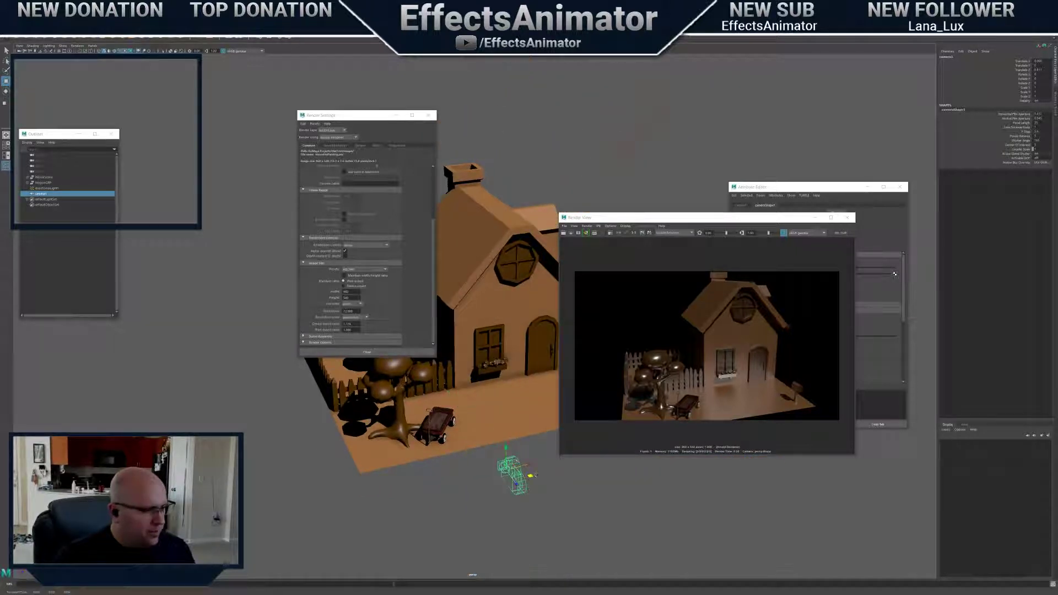
left_click_drag(500, 439, 500, 327)
scroll(500, 334, "down", 2)
left_click_drag(531, 365, 537, 382)
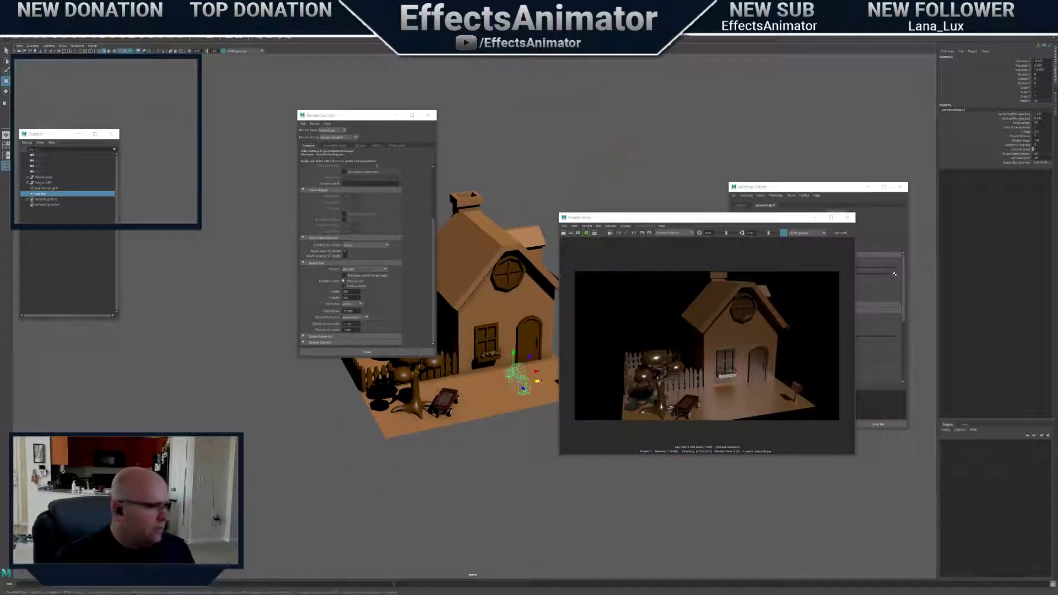
Look through camera1, frame the house, fence, tree and wagon from the front corner, and move the Render Settings window clear of the view
left_click(93, 46)
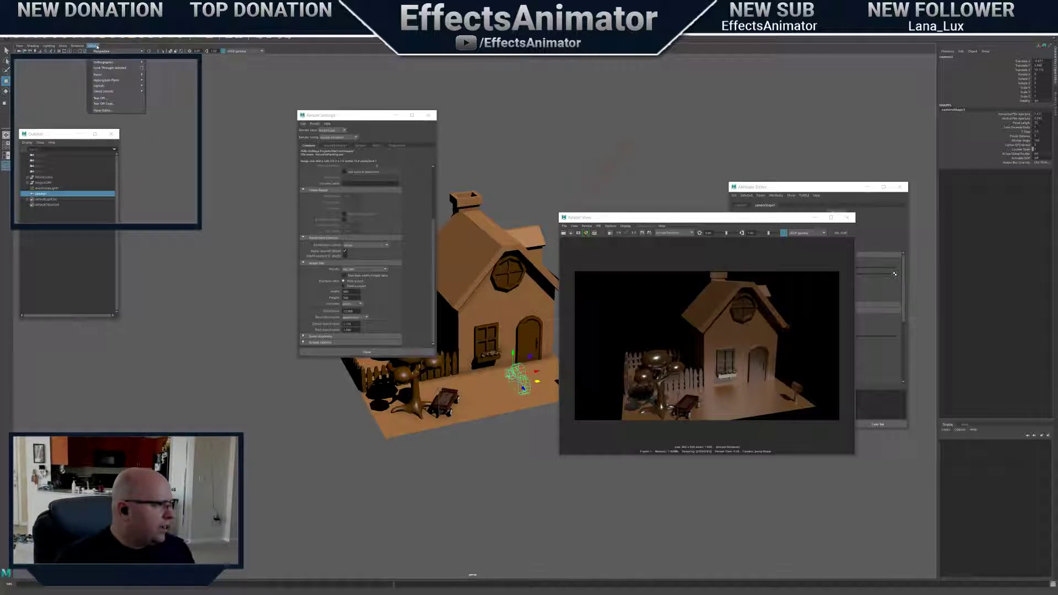
mouse_move(121, 51)
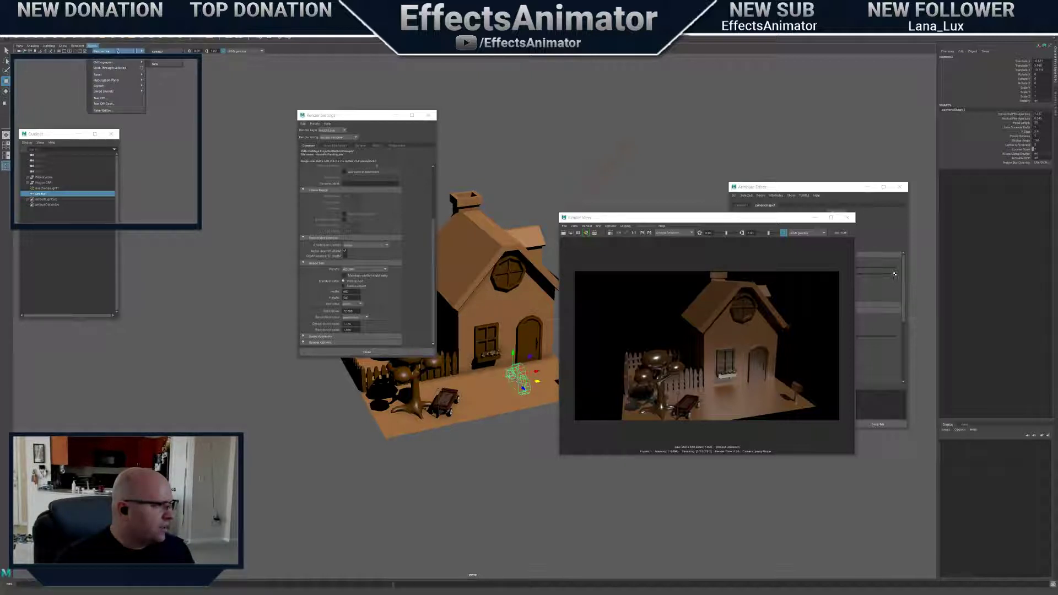
left_click(160, 51)
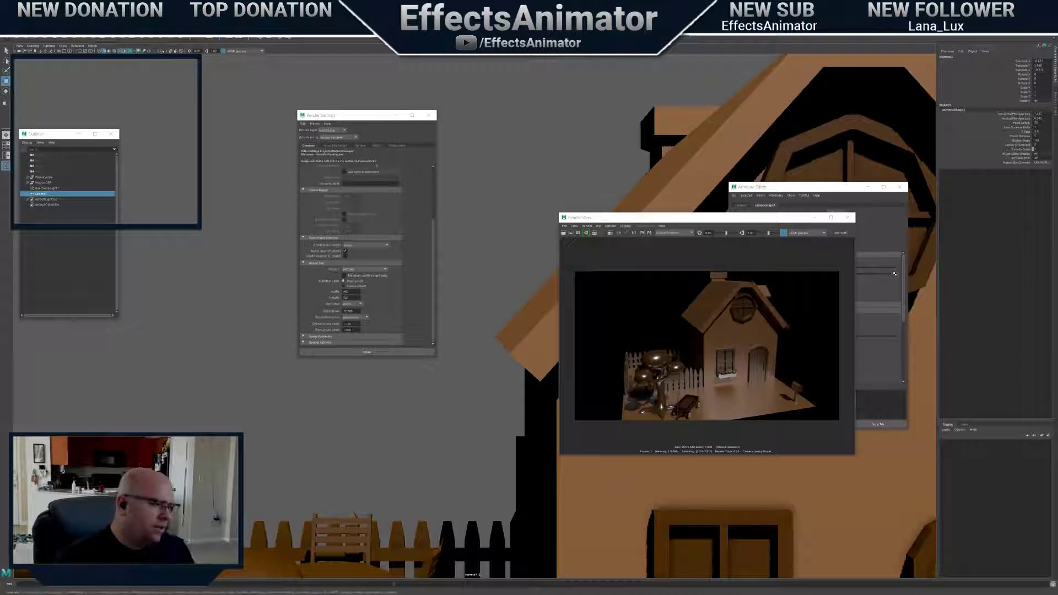
right_click_drag(650, 463, 501, 454, "alt")
left_click_drag(500, 453, 562, 479, "alt")
right_click_drag(430, 457, 512, 445, "alt")
middle_click_drag(511, 446, 543, 425, "alt")
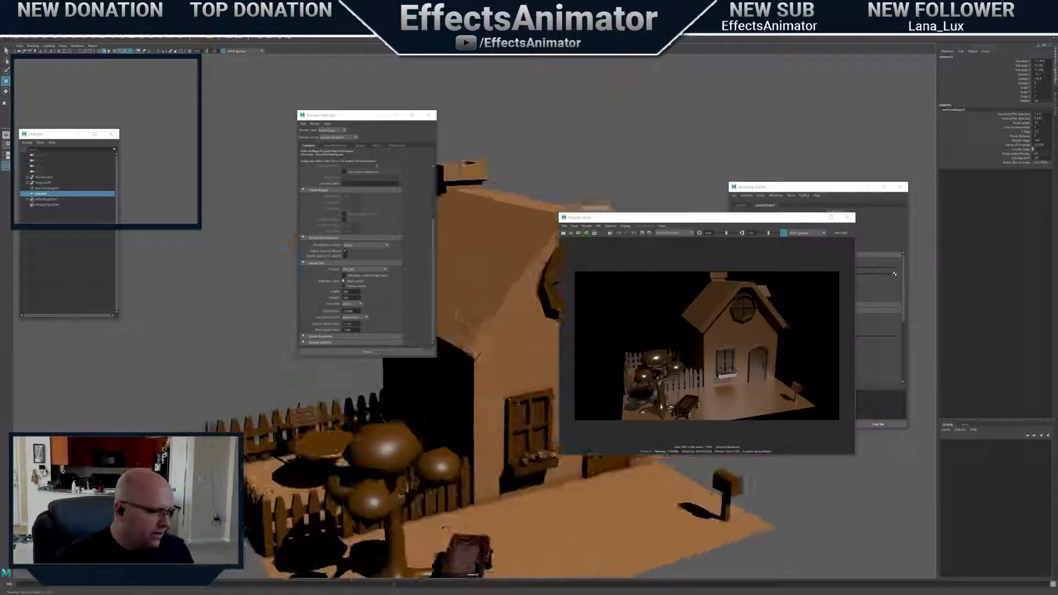
left_click_drag(543, 425, 515, 399, "alt")
middle_click_drag(515, 399, 500, 353, "alt")
right_click_drag(500, 353, 485, 354, "alt")
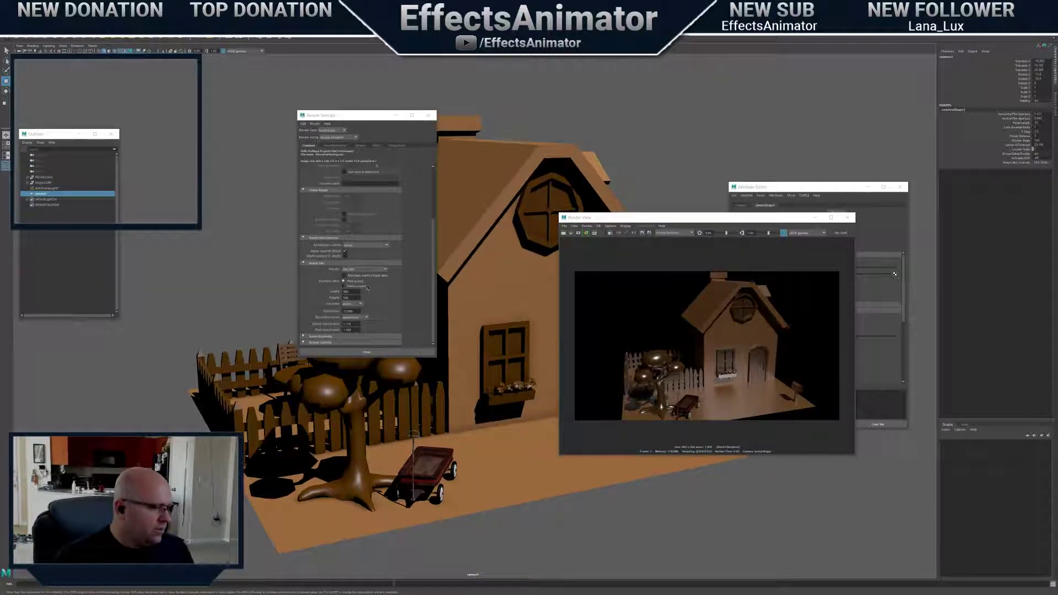
left_click_drag(362, 118, 84, 327)
right_click_drag(331, 275, 374, 275, "alt")
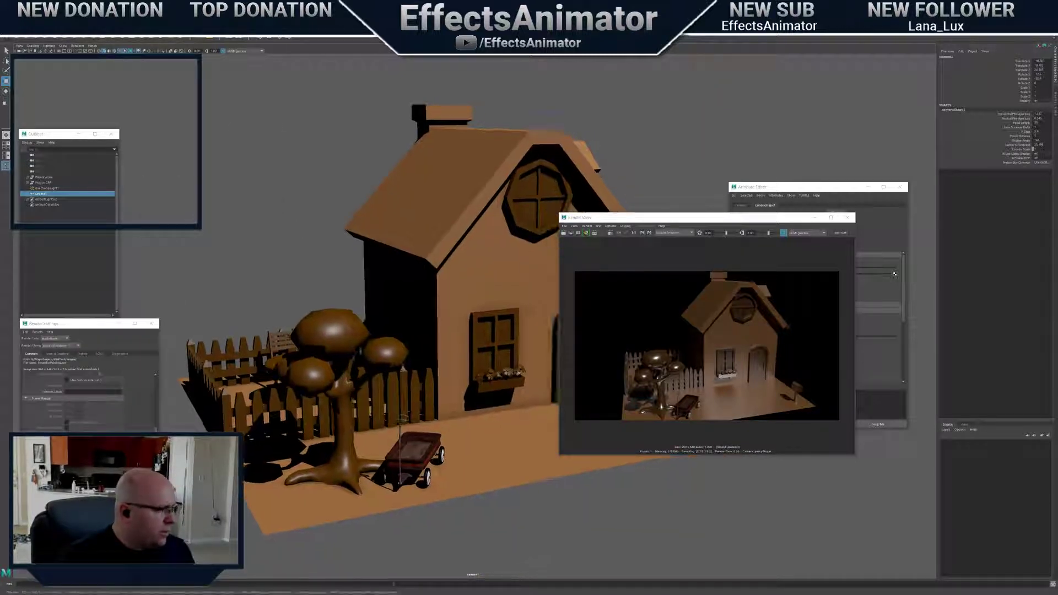
Display the resolution gate for camera1 and reposition the house within it
left_click(94, 45)
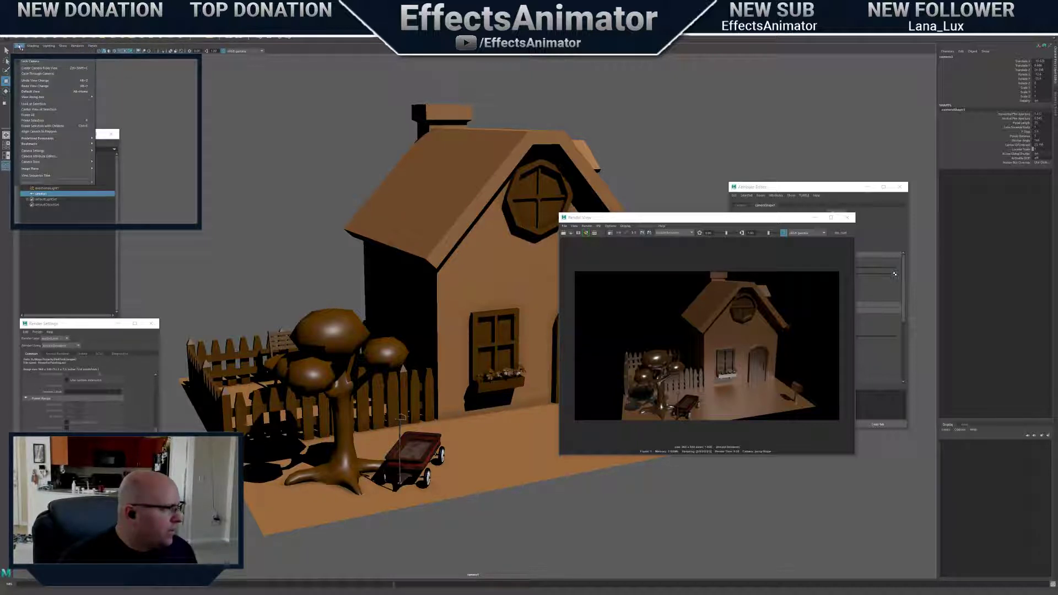
mouse_move(61, 150)
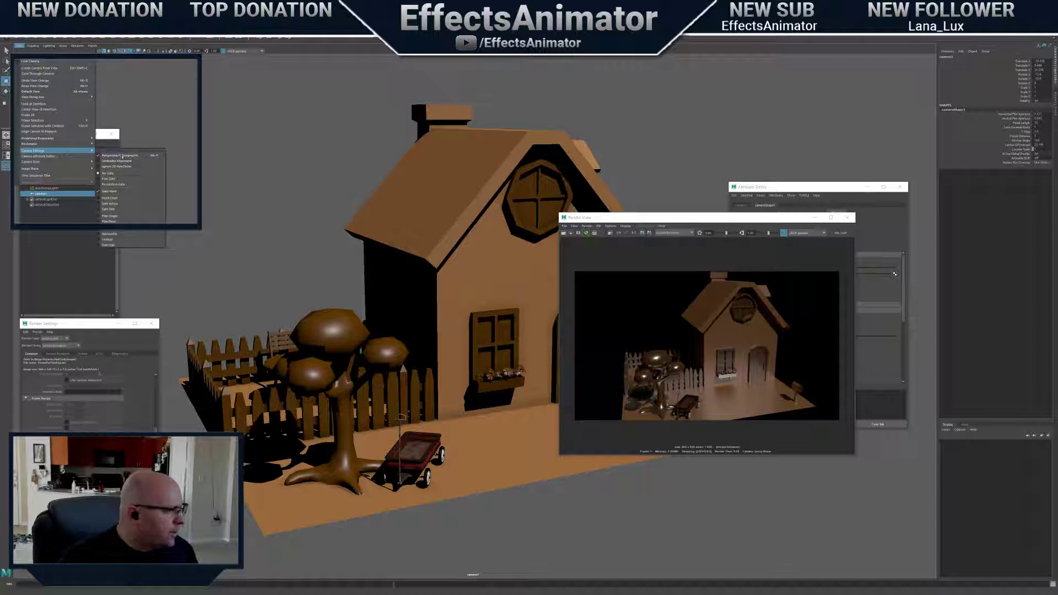
left_click(130, 186)
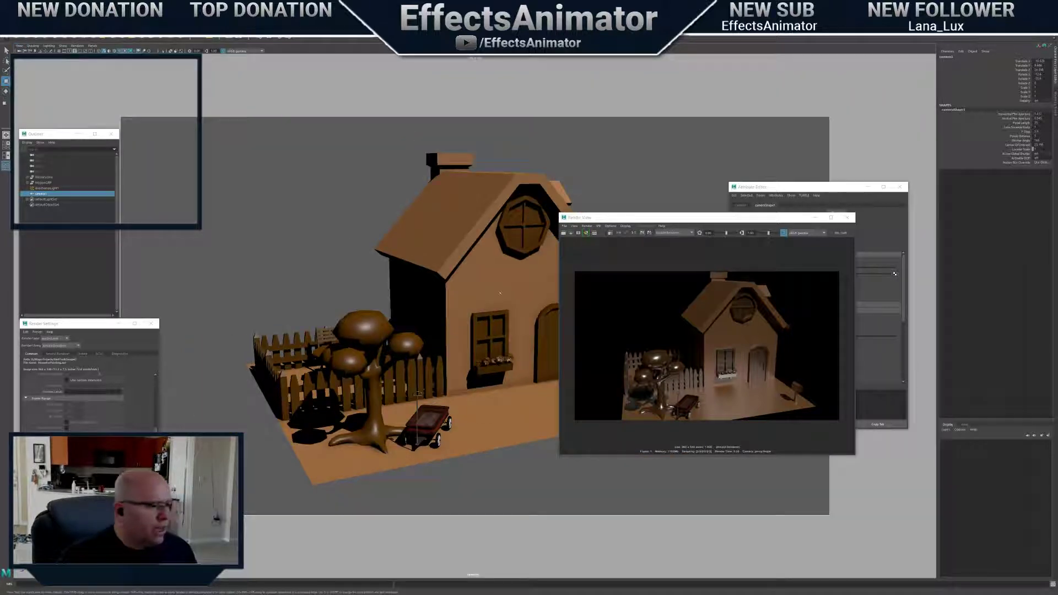
middle_click_drag(500, 298, 490, 315, "alt")
right_click_drag(489, 315, 471, 301, "alt")
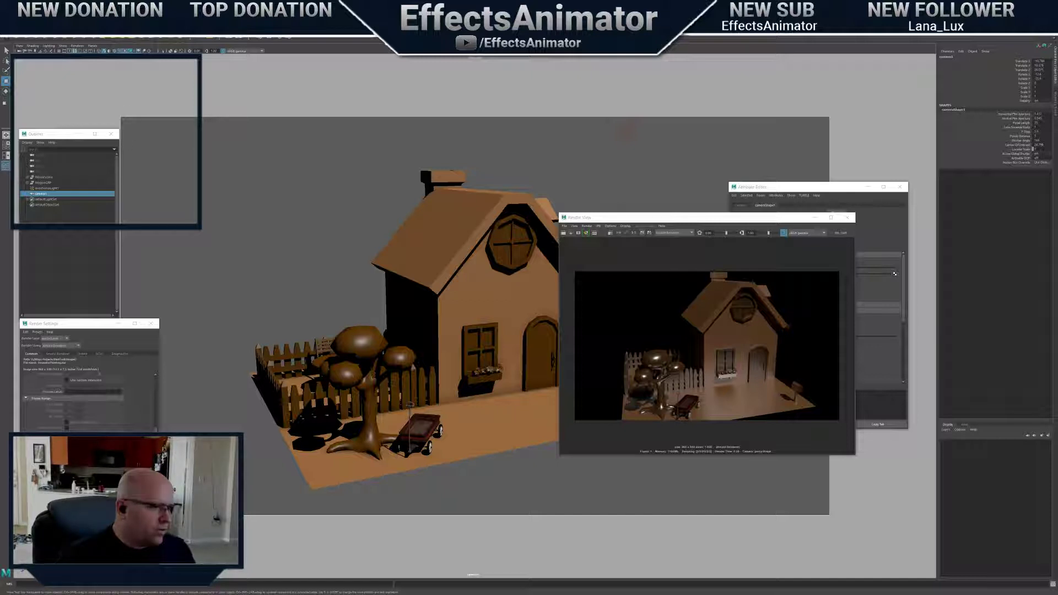
mouse_move(503, 339)
middle_mouse_down("alt")
mouse_move(475, 318)
mouse_move(488, 326)
middle_mouse_up("alt")
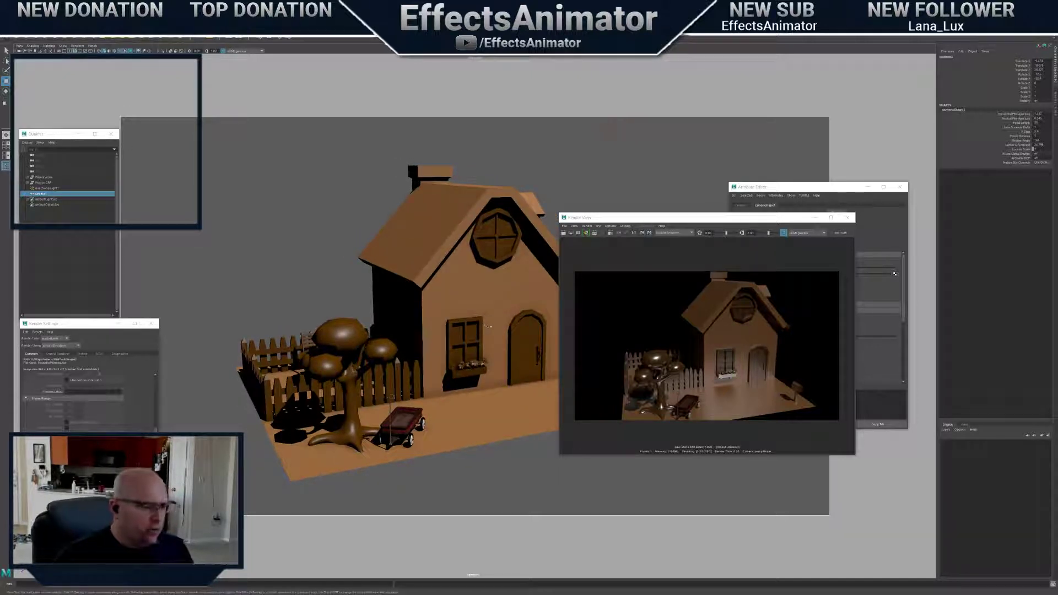
Swing camera1 around the house front and bring it low and close to the red wagon, with the picket fence behind
left_click_drag(487, 326, 526, 335, "alt")
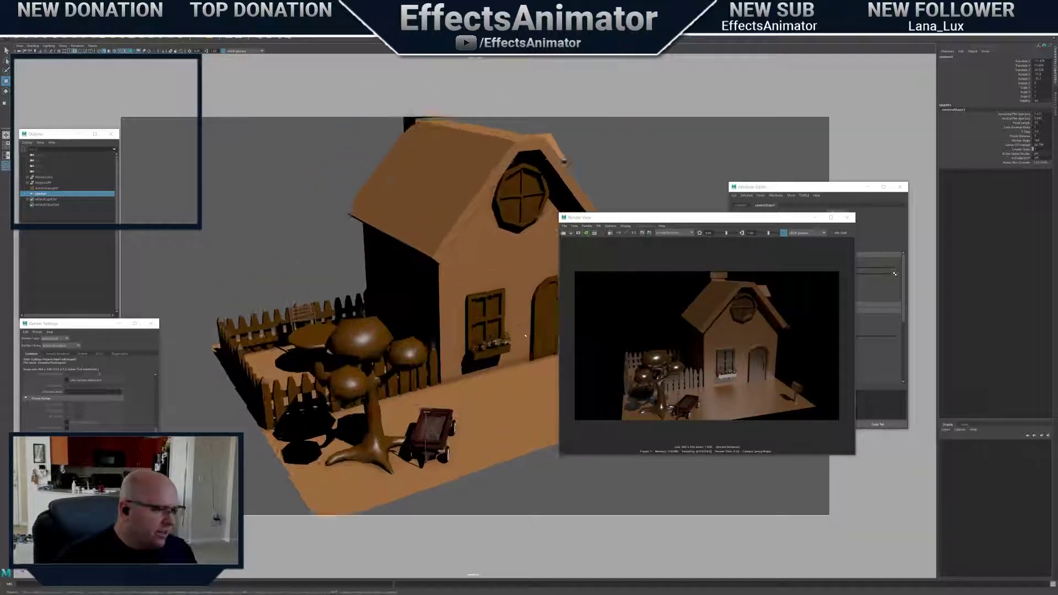
right_click_drag(526, 336, 555, 340, "alt")
left_click_drag(556, 341, 420, 322, "alt")
middle_click_drag(420, 322, 395, 318, "alt")
mouse_move(395, 318)
left_mouse_down("alt")
mouse_move(421, 330)
mouse_move(402, 323)
left_mouse_up("alt")
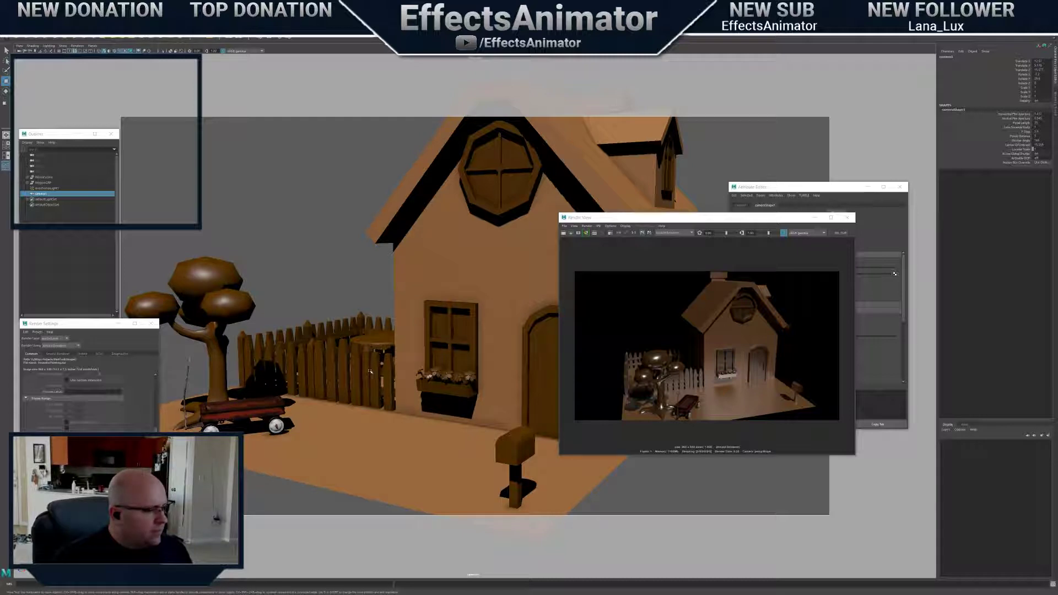
left_click_drag(370, 371, 292, 167, "alt")
right_click_drag(292, 168, 330, 171, "alt")
middle_click_drag(331, 171, 381, 199, "alt")
left_click_drag(380, 198, 394, 209, "alt")
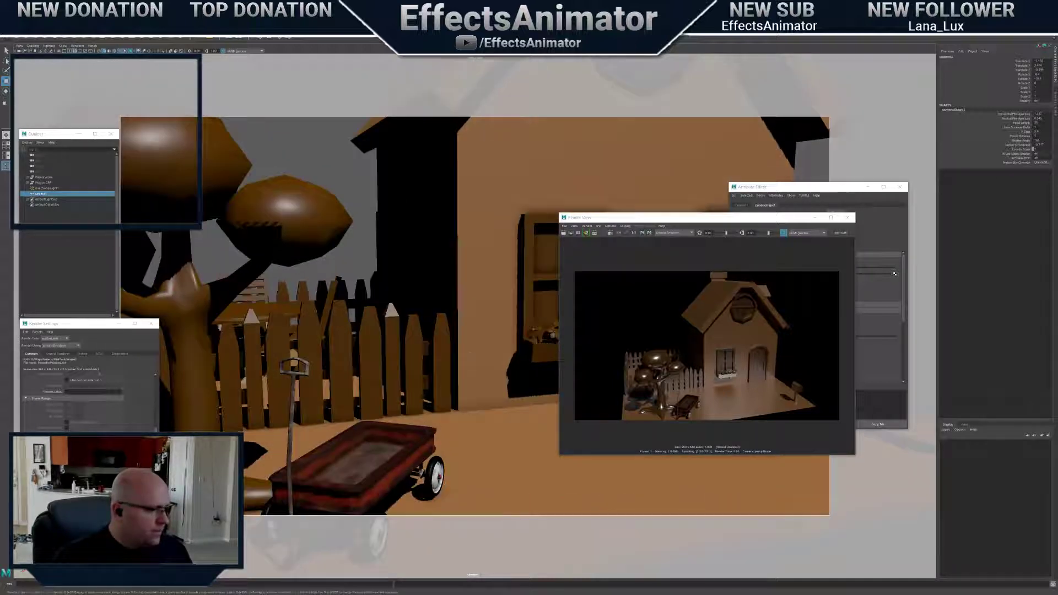
Fit the whole wagon and the tree trunk inside the resolution gate, keeping the Render Settings window within reach
left_click_drag(470, 352, 491, 325, "alt")
middle_click_drag(491, 325, 490, 287, "alt")
left_click_drag(491, 286, 511, 285, "alt")
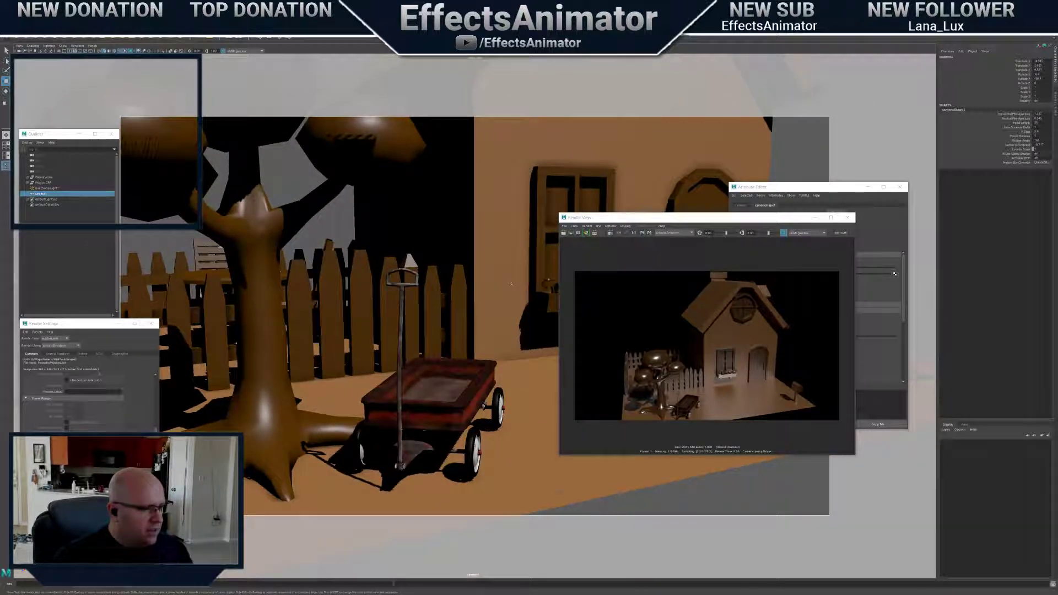
middle_click_drag(510, 284, 507, 276, "alt")
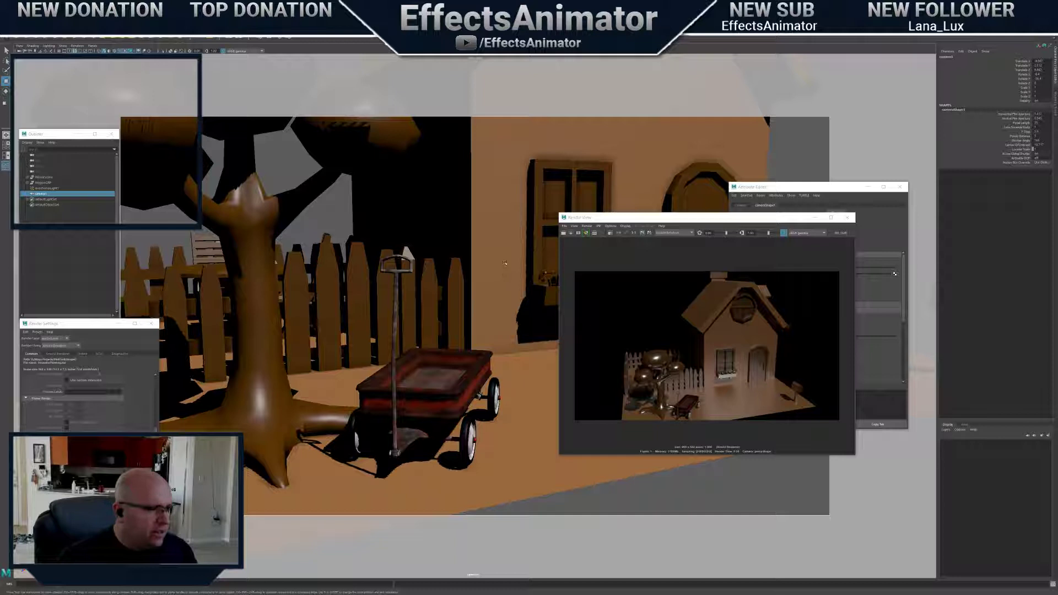
left_click_drag(505, 263, 507, 269, "alt")
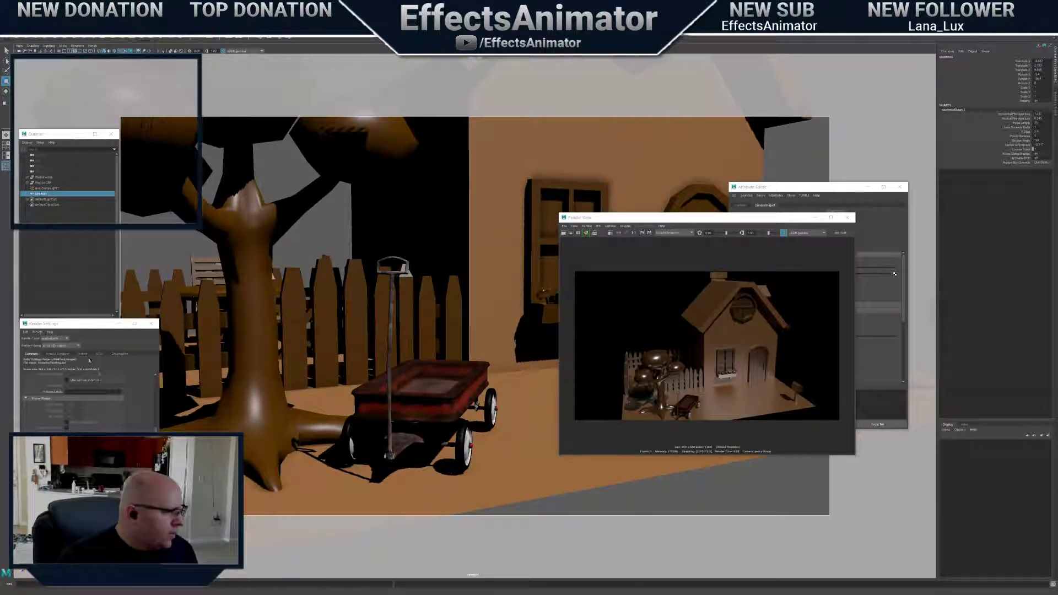
left_click_drag(83, 325, 126, 308)
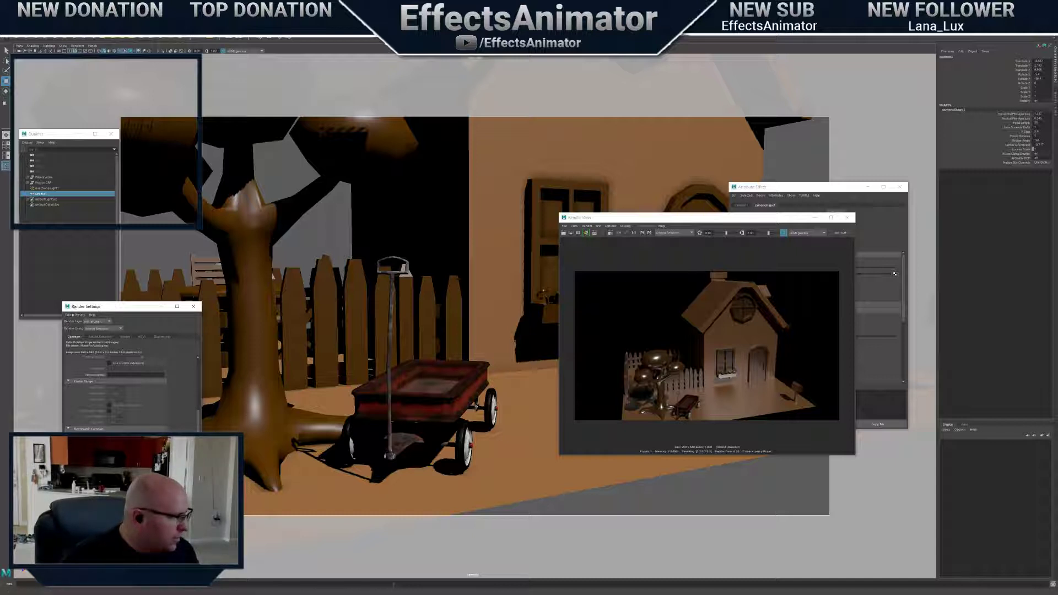
left_click(95, 337)
left_click(77, 338)
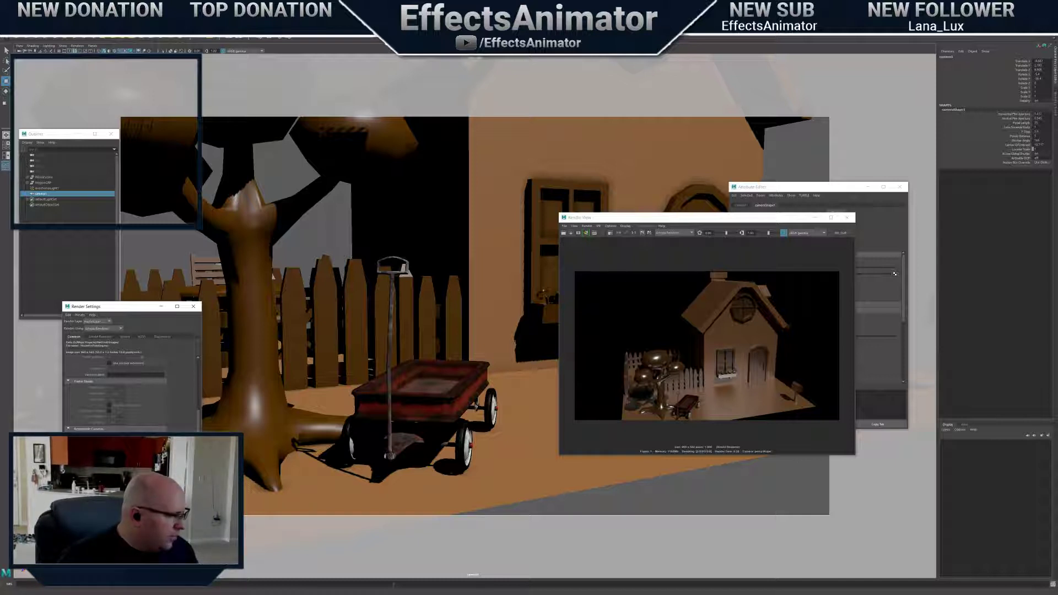
middle_click_drag(359, 386, 384, 388, "alt")
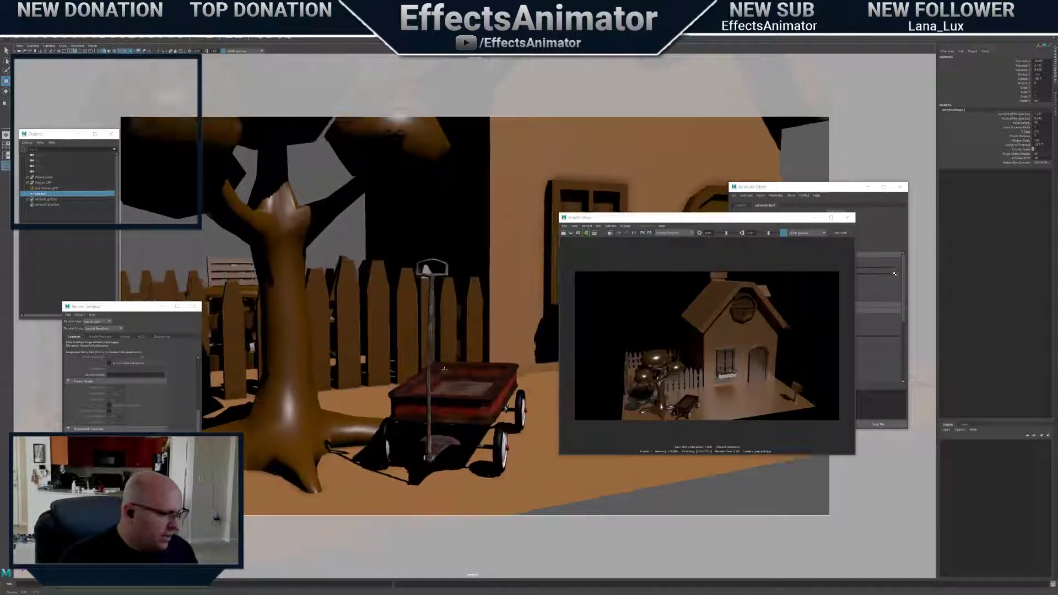
left_click_drag(384, 388, 377, 388, "alt")
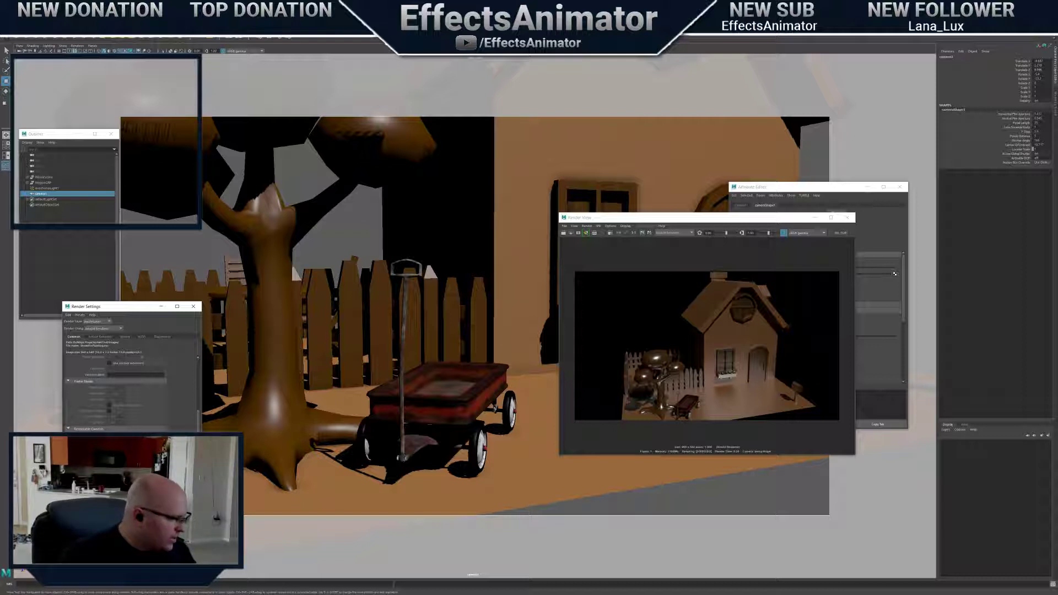
Apply a larger image size in the render settings and review the file output and frame range options
key("Return")
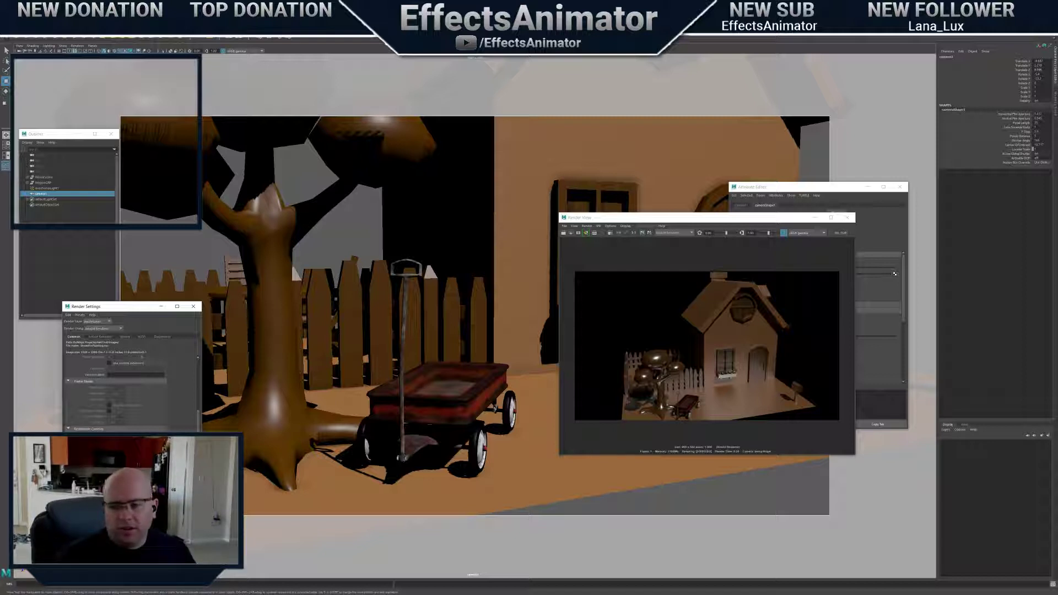
scroll(168, 420, "up", 3)
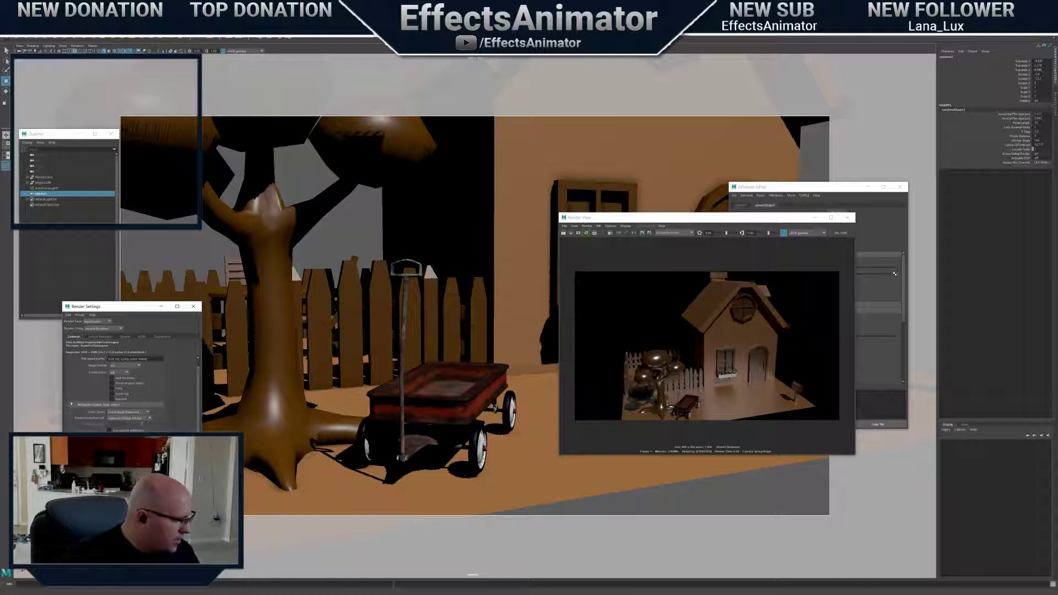
scroll(131, 386, "down", 4)
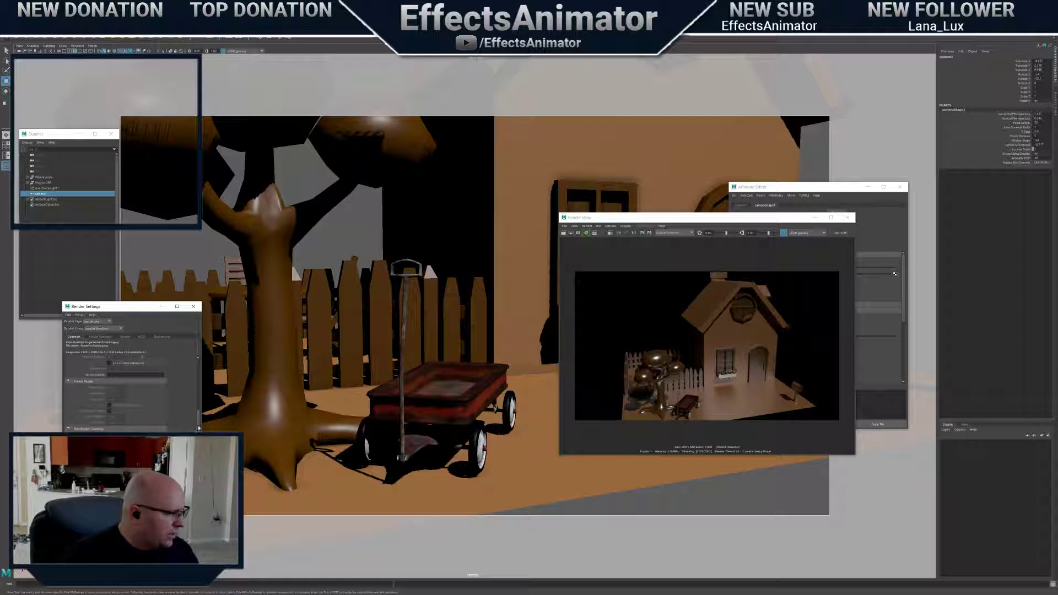
left_click_drag(199, 428, 197, 398)
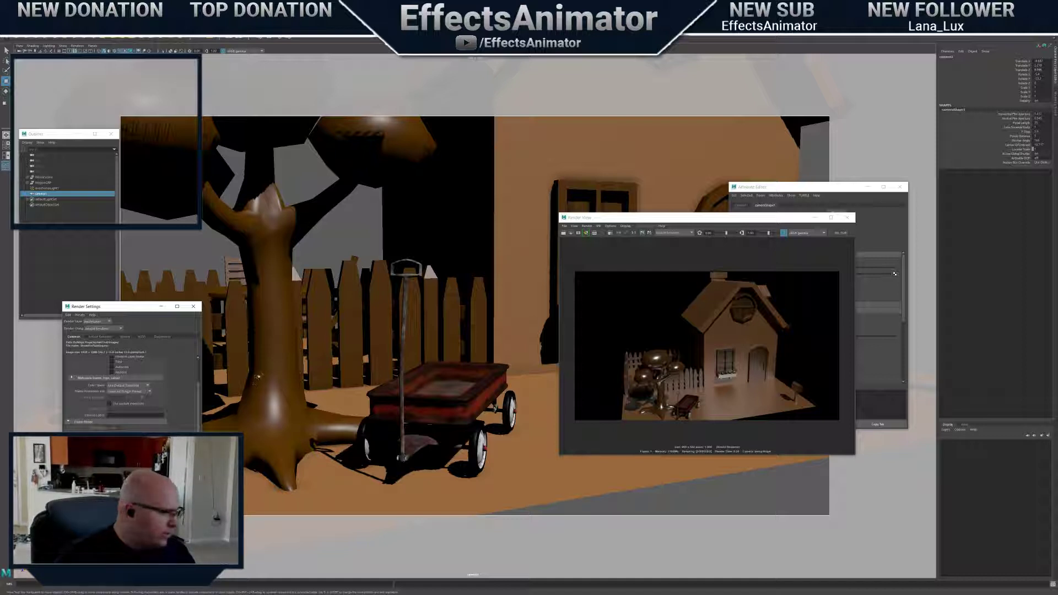
Render the wagon shot from camera1 in the Render View and check the list of available renderers
left_click_drag(626, 221, 610, 225)
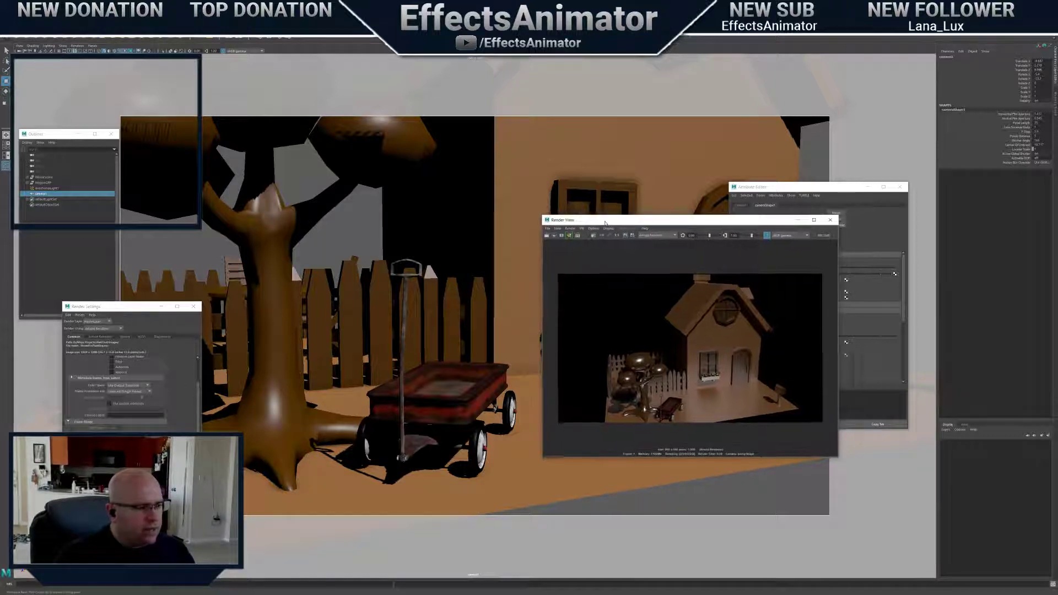
left_click(571, 229)
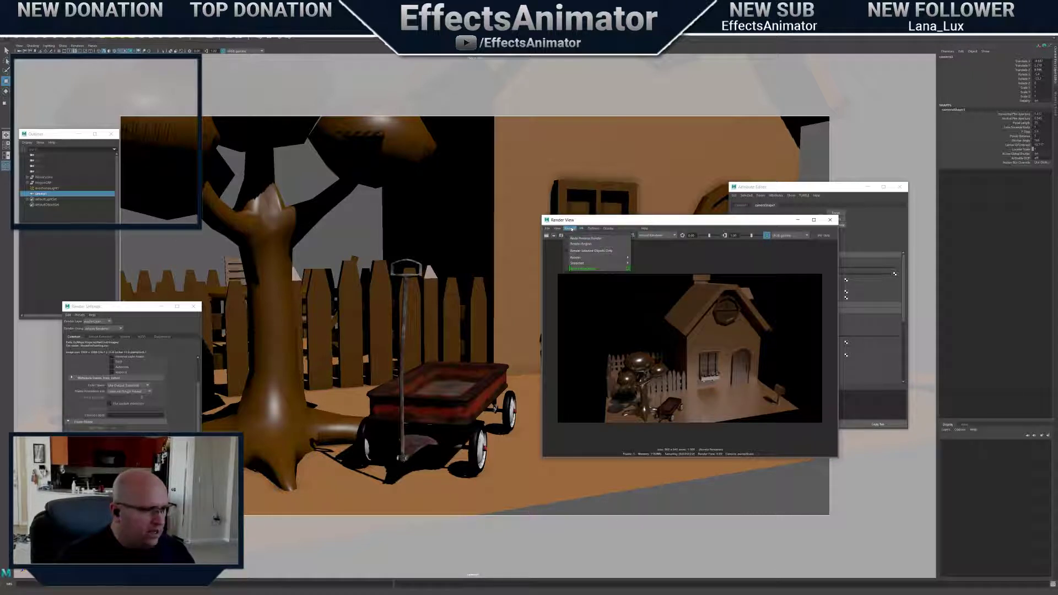
mouse_move(606, 258)
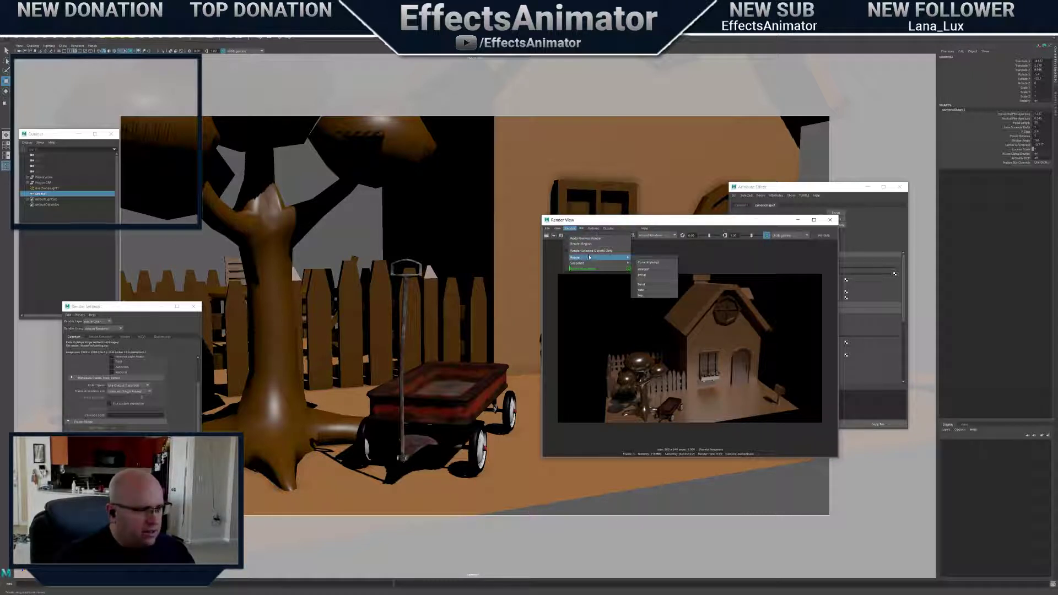
left_click(648, 270)
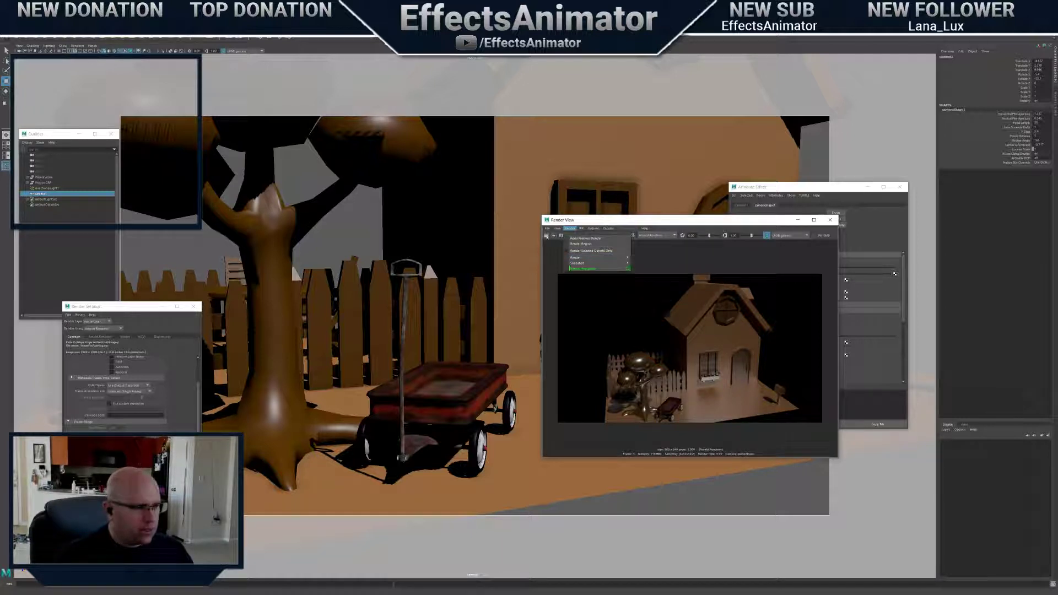
mouse_move(585, 257)
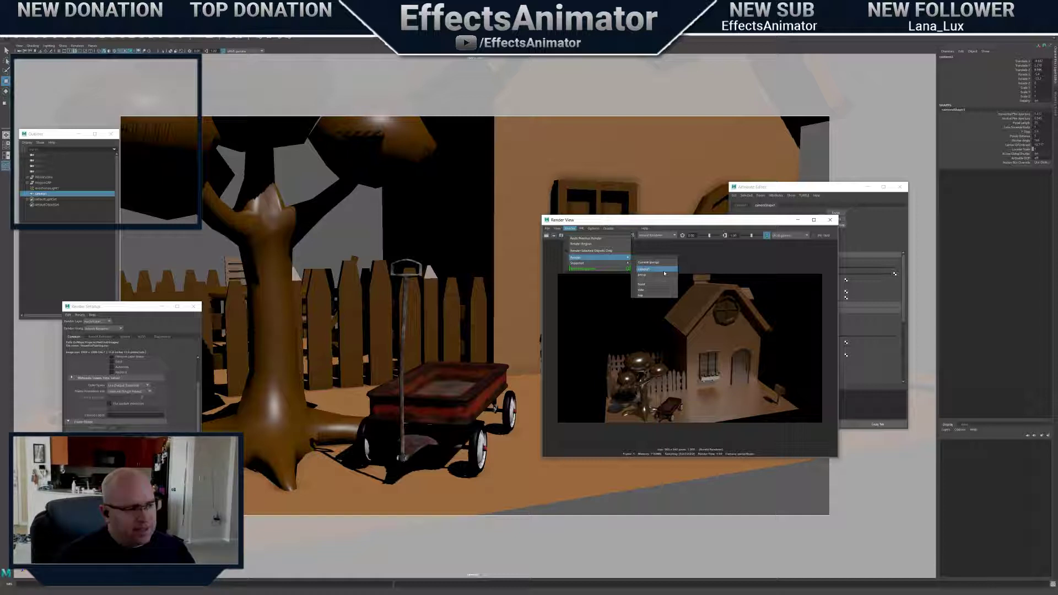
left_click(665, 271)
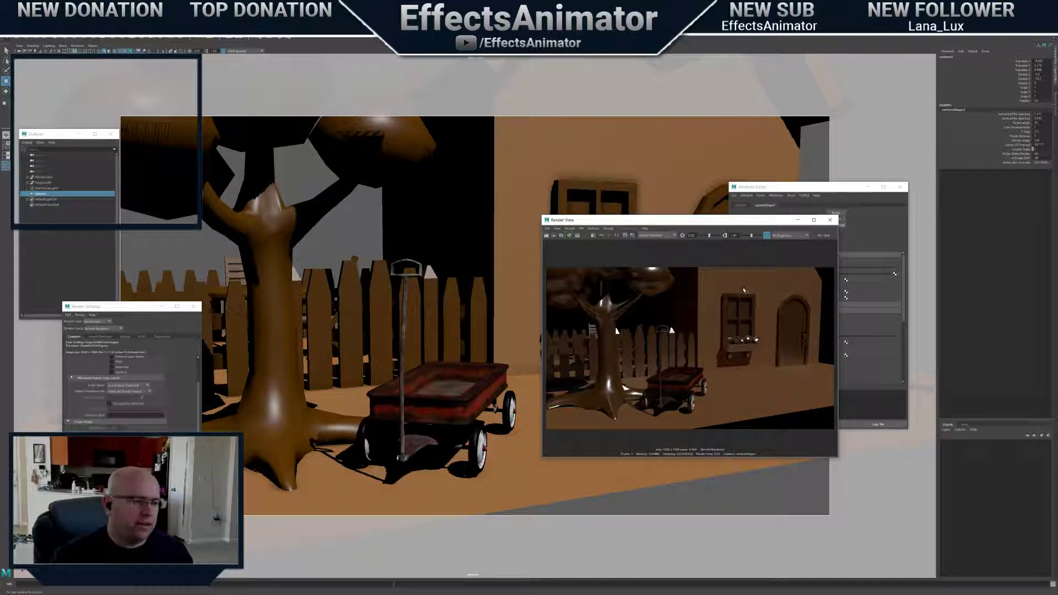
left_click(664, 235)
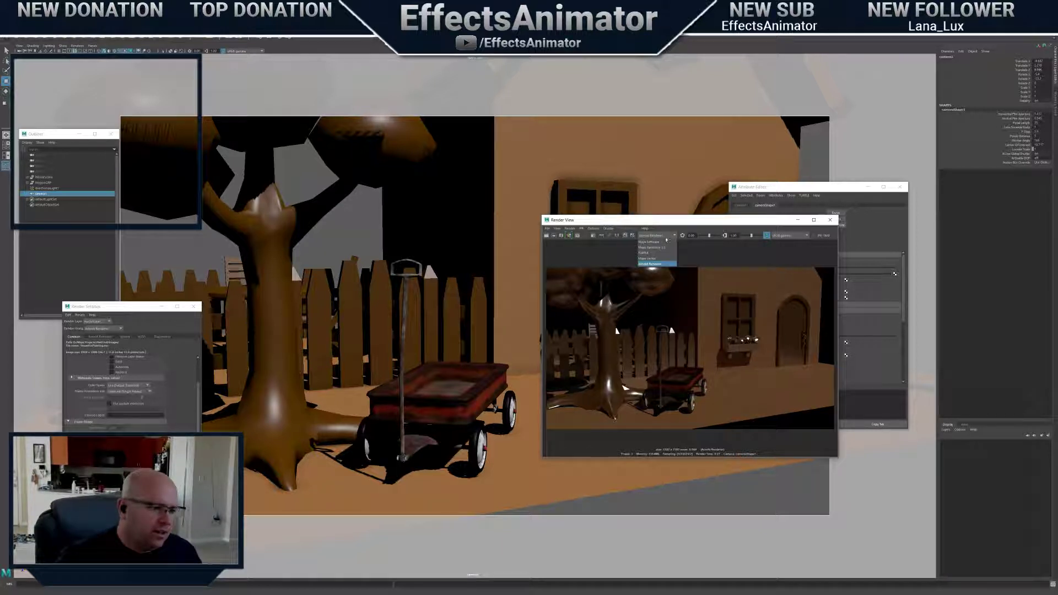
left_click(666, 239)
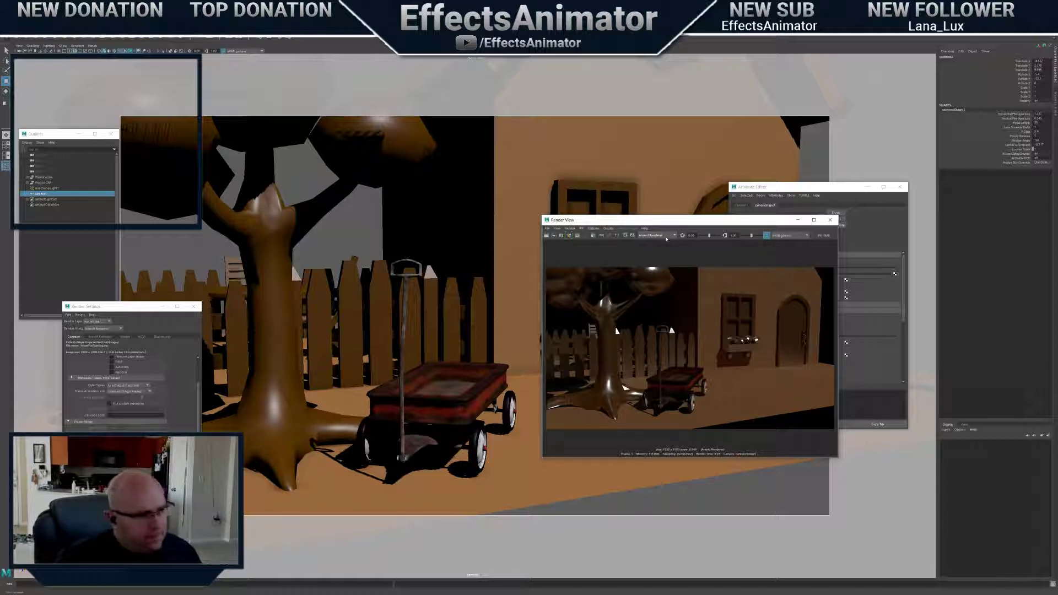
Review the renderers available in the Render View, leaving Arnold Renderer as the choice
left_click(666, 238)
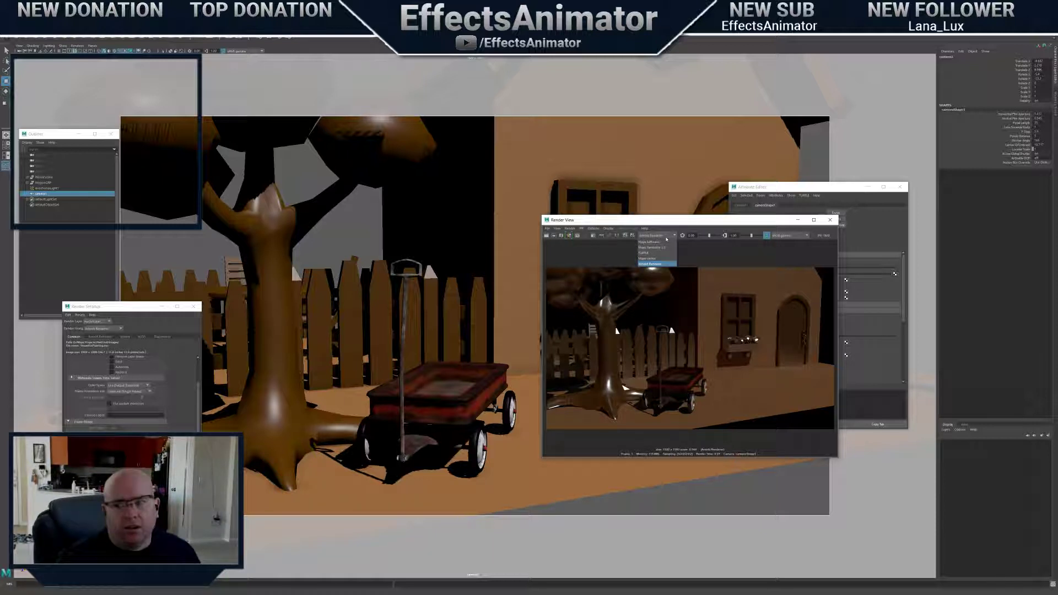
left_click(667, 239)
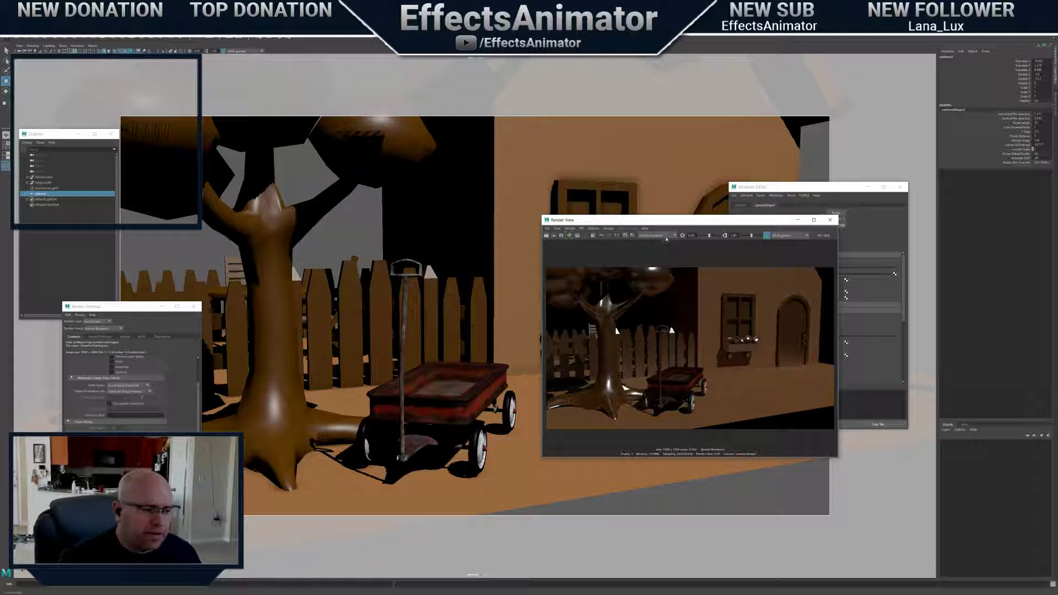
left_click(666, 239)
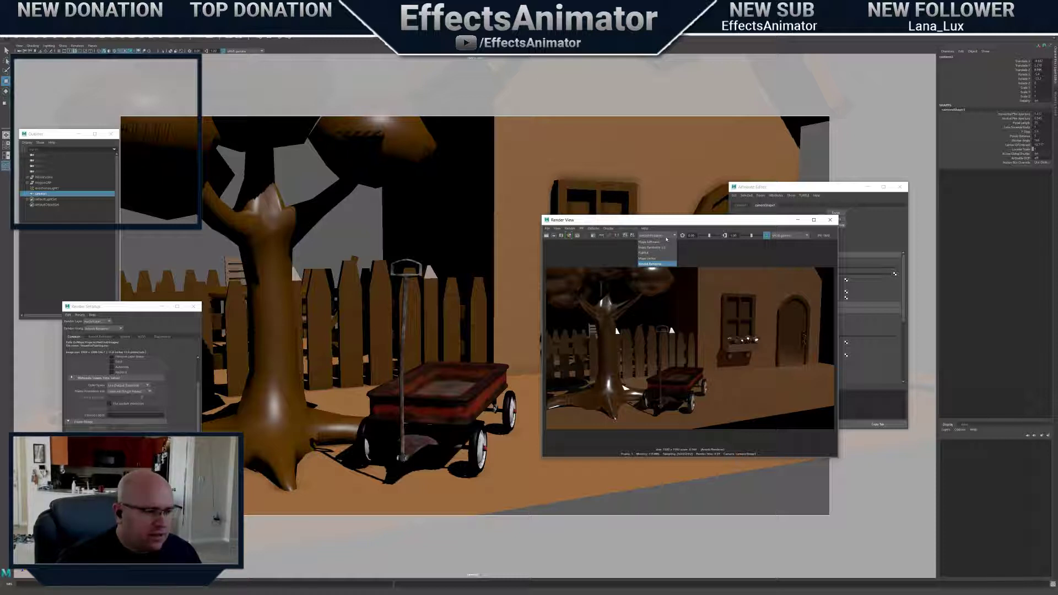
left_click(664, 265)
left_click(664, 236)
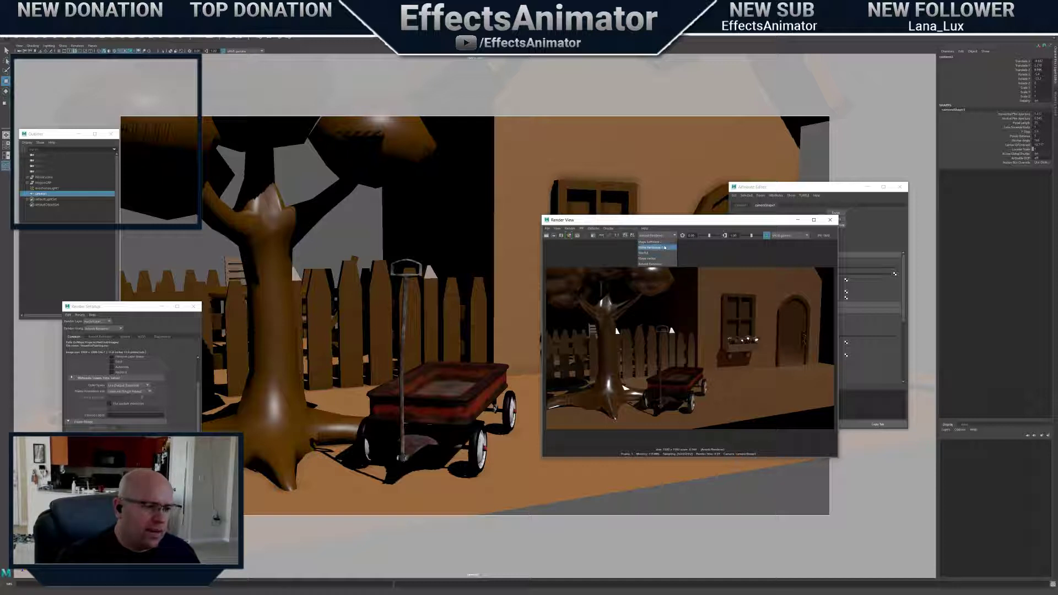
left_click(689, 251)
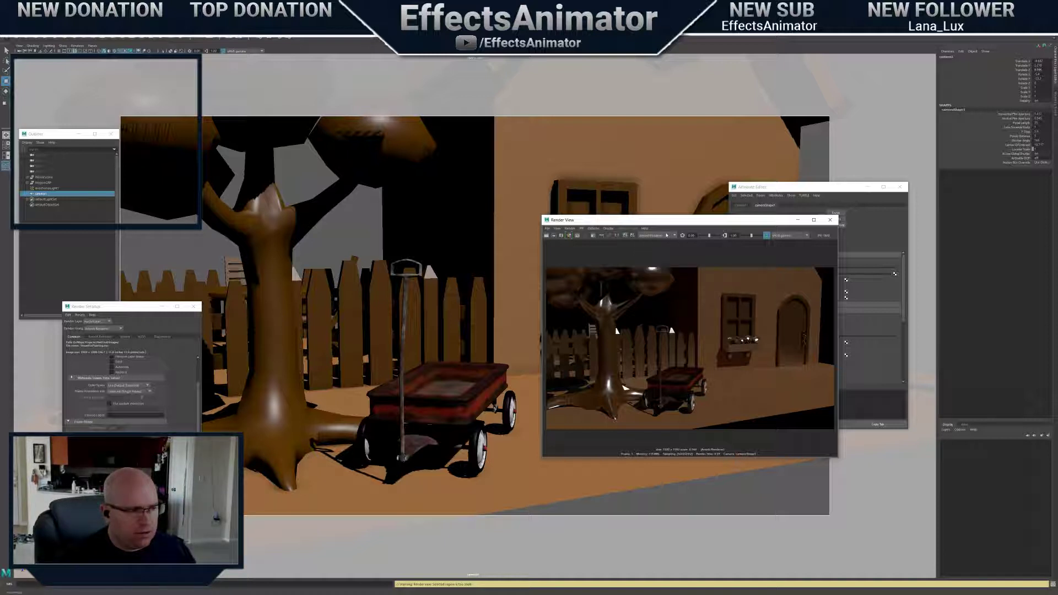
left_click(656, 235)
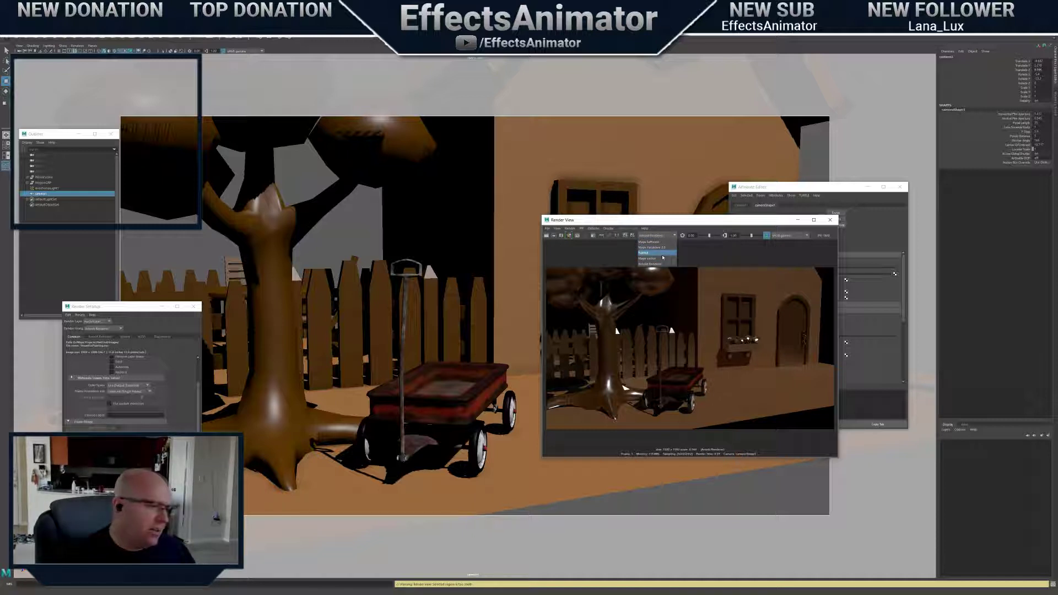
left_click(681, 229)
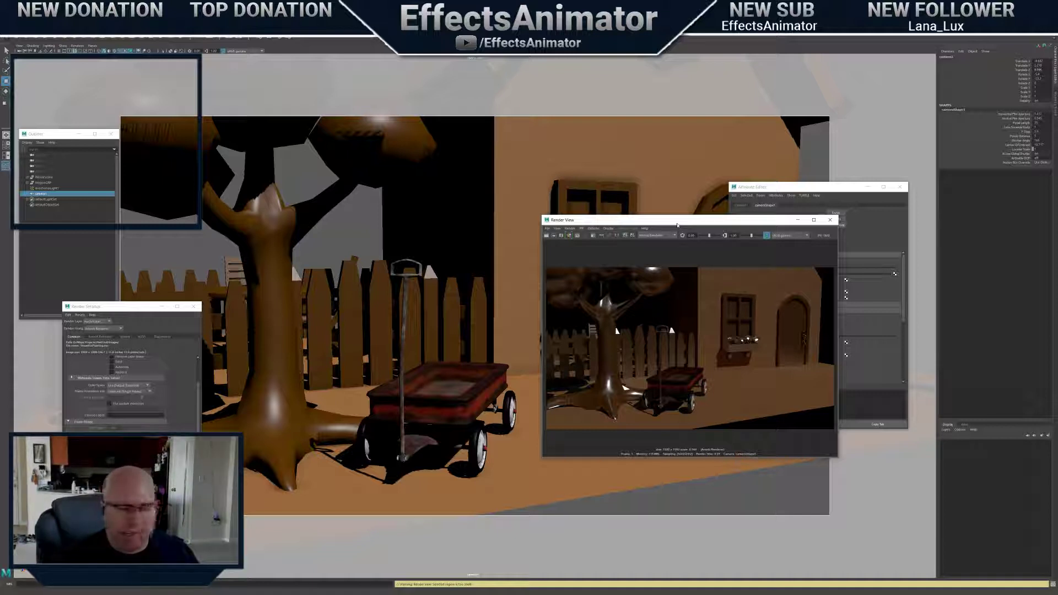
left_click(666, 235)
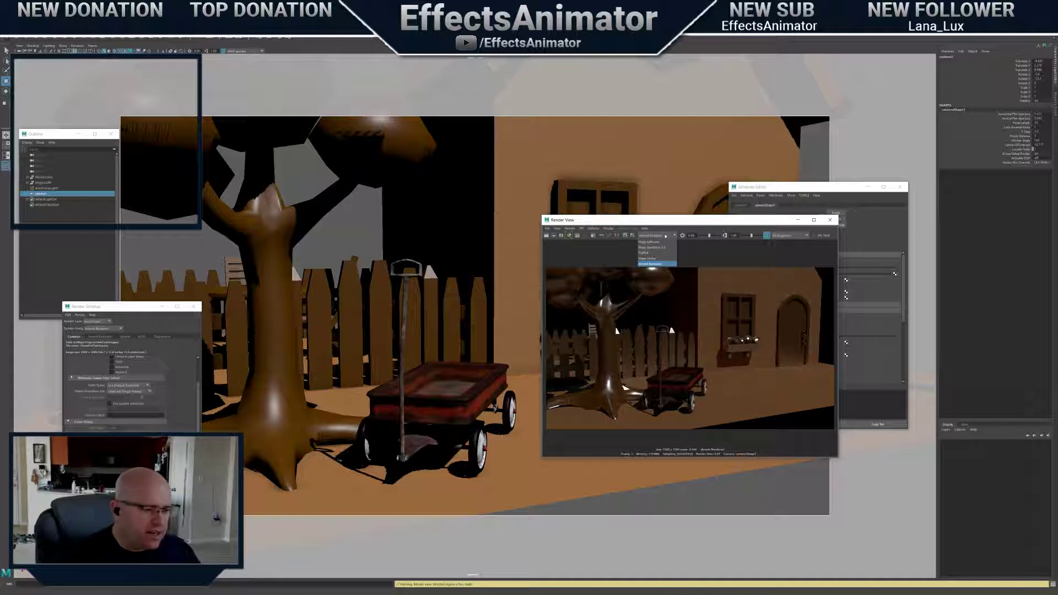
left_click(672, 232)
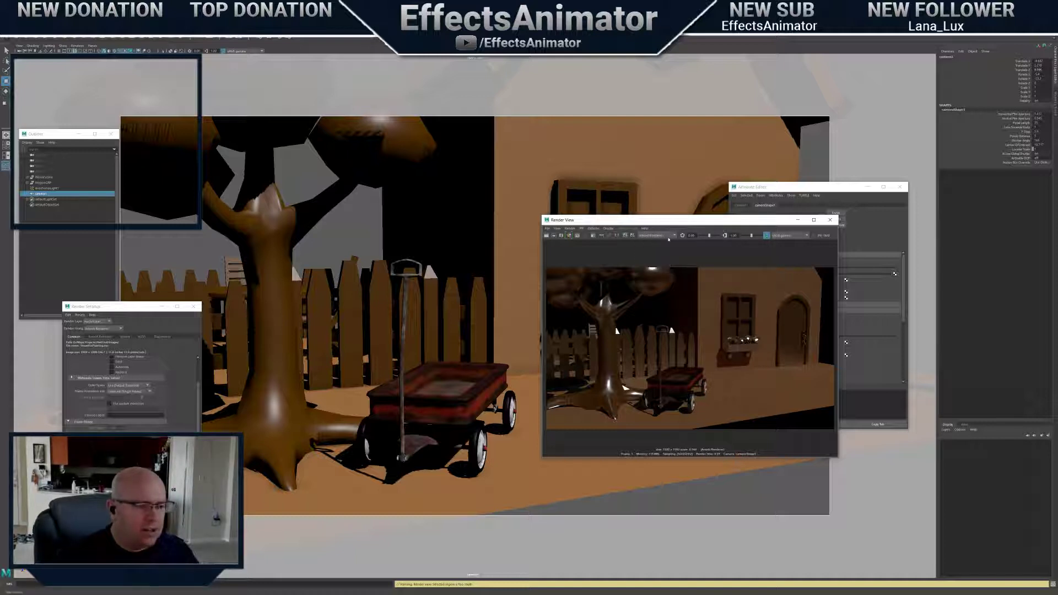
left_click(674, 234)
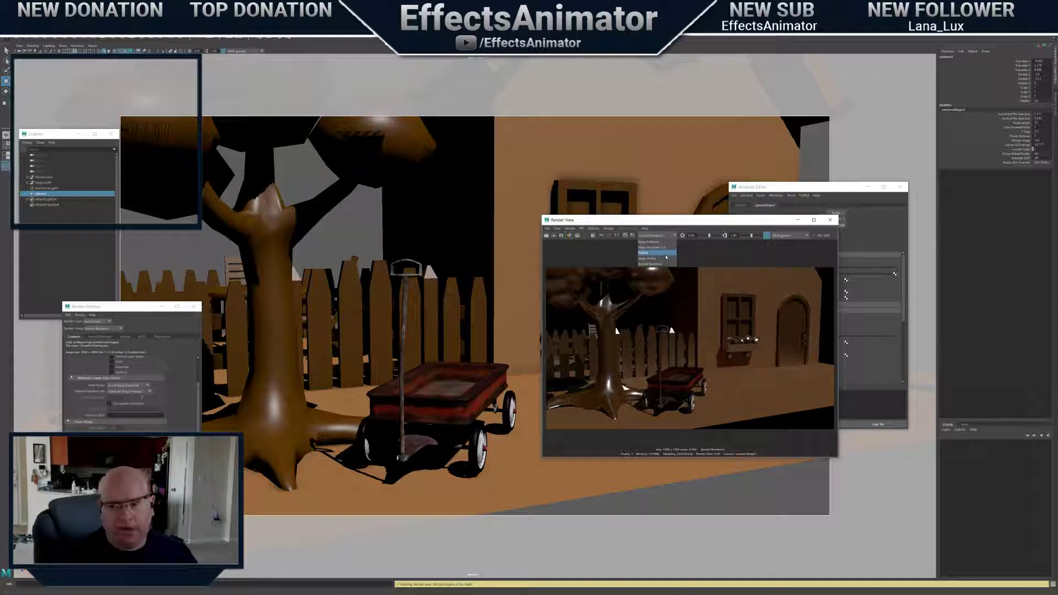
left_click(683, 223)
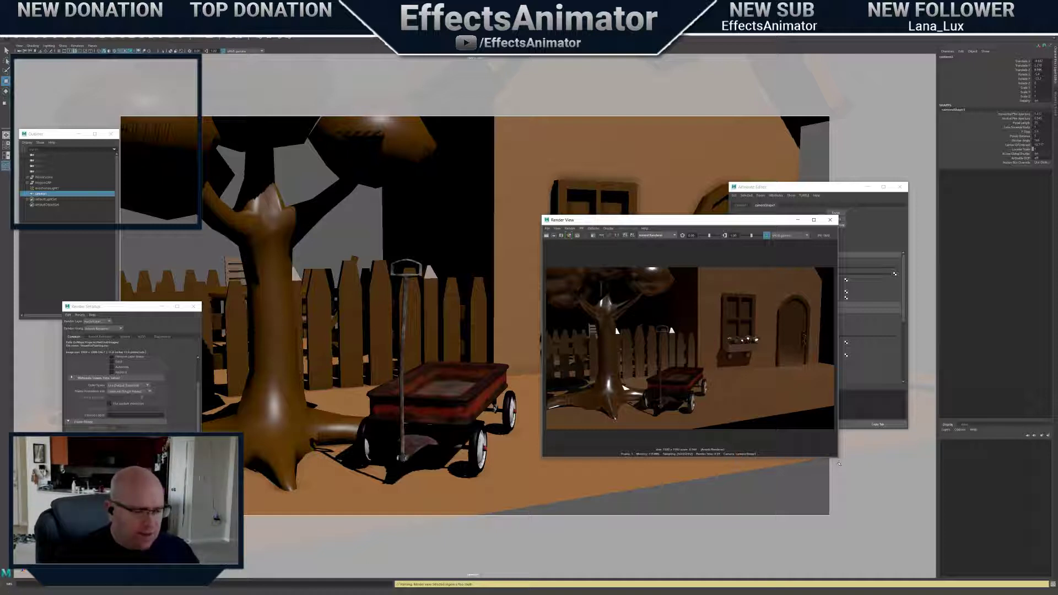
Enlarge the Render View window and place the Attribute Editor beside the Render Settings window, clear of the tree
left_click_drag(839, 460, 994, 553)
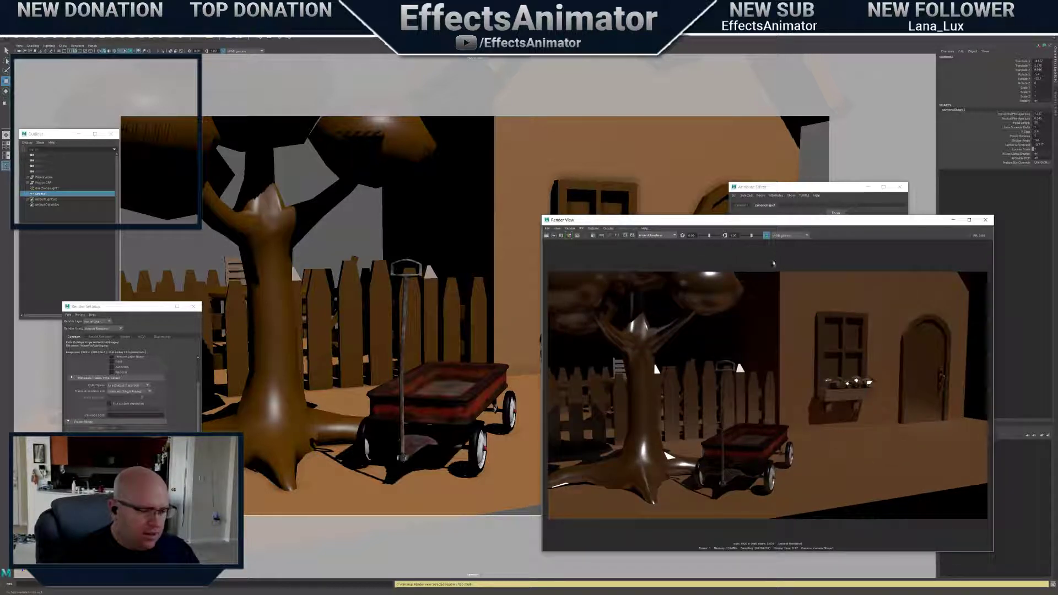
left_click_drag(782, 223, 780, 206)
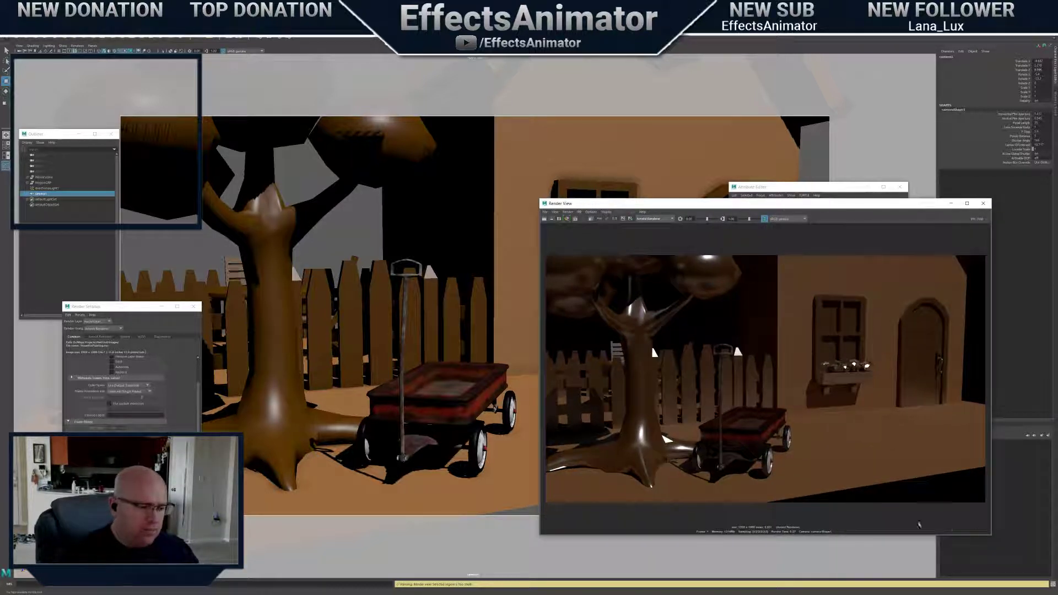
left_click_drag(993, 540, 1025, 520)
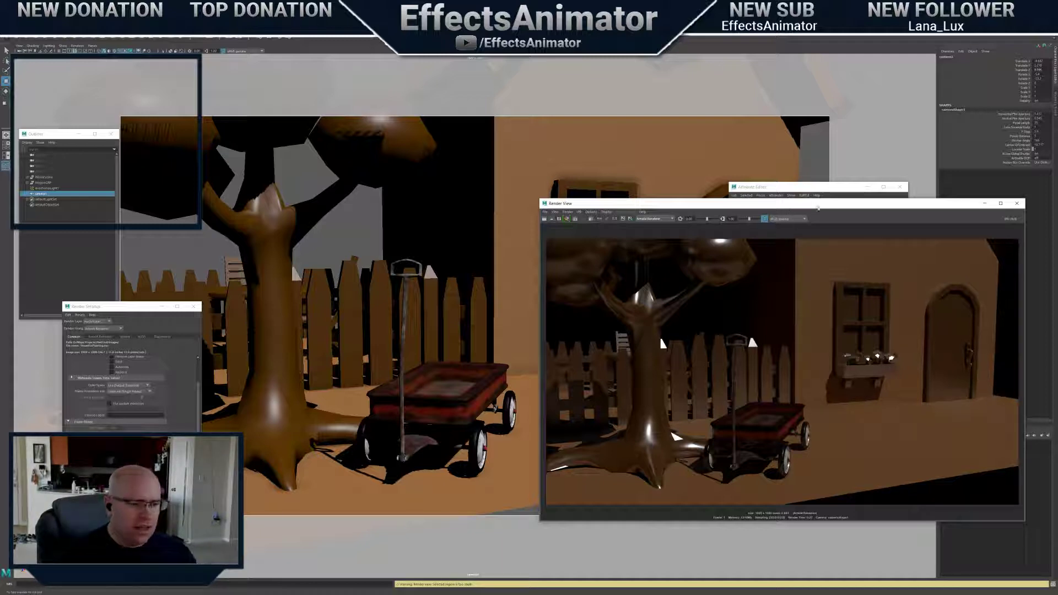
left_click_drag(816, 203, 309, 308)
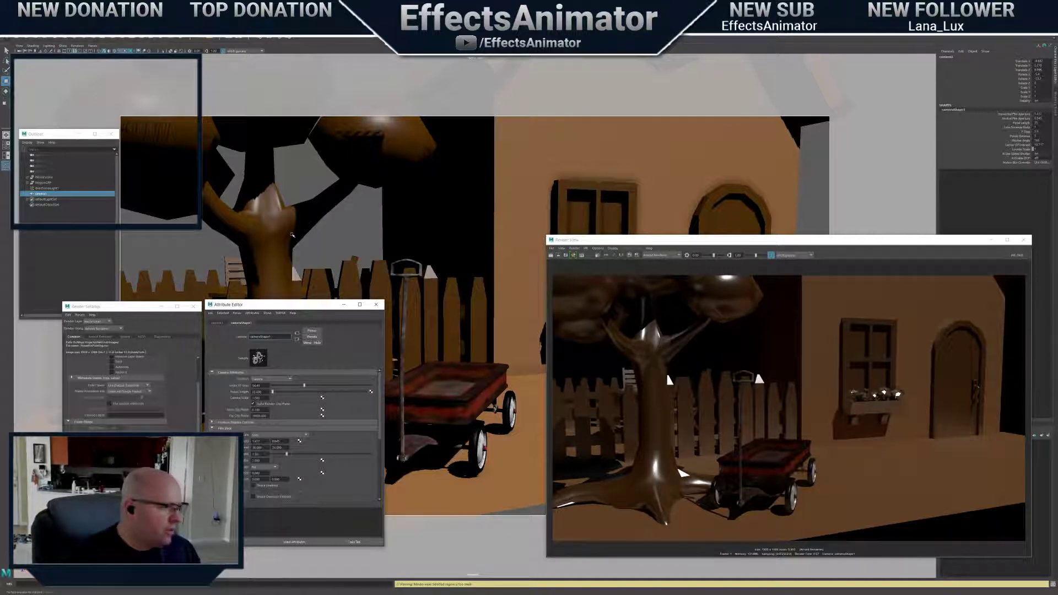
Soften the tree trunk material's highlight by raising its eccentricity and lowering its specular roll off, and render the shot again
left_click(267, 248)
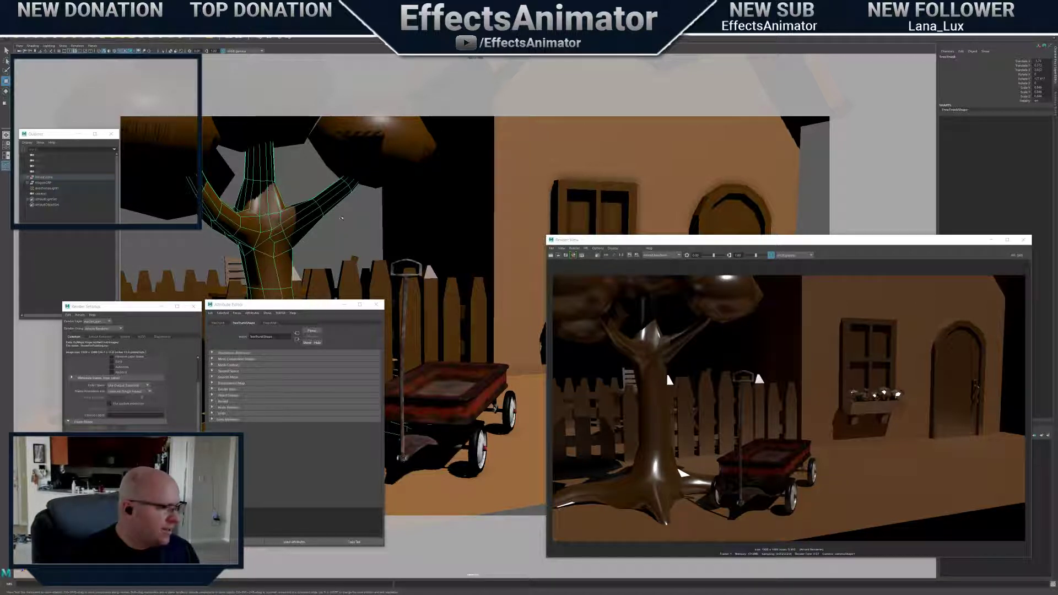
left_click(269, 323)
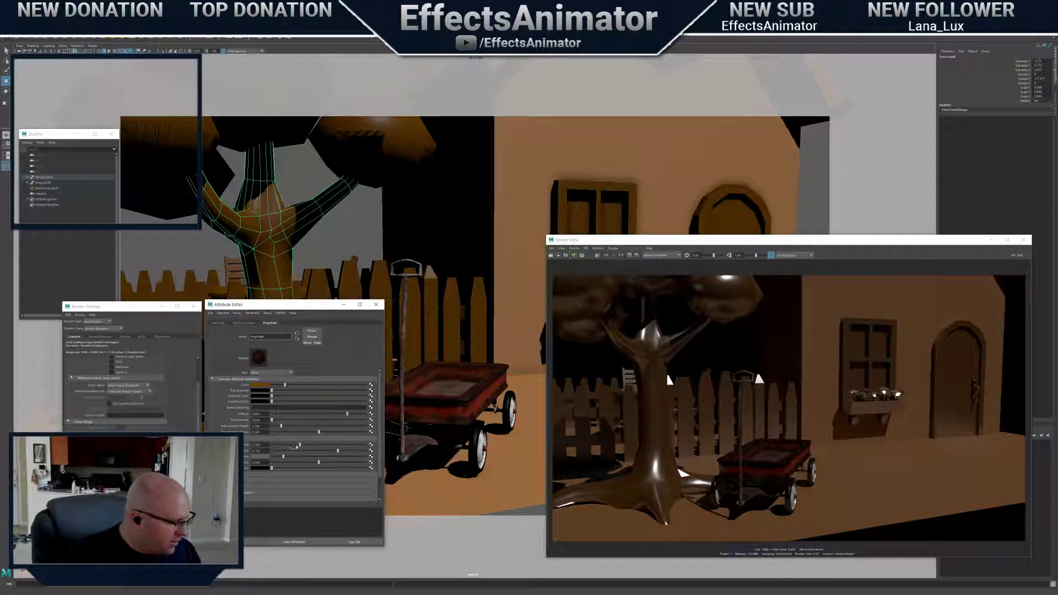
left_click_drag(299, 445, 321, 445)
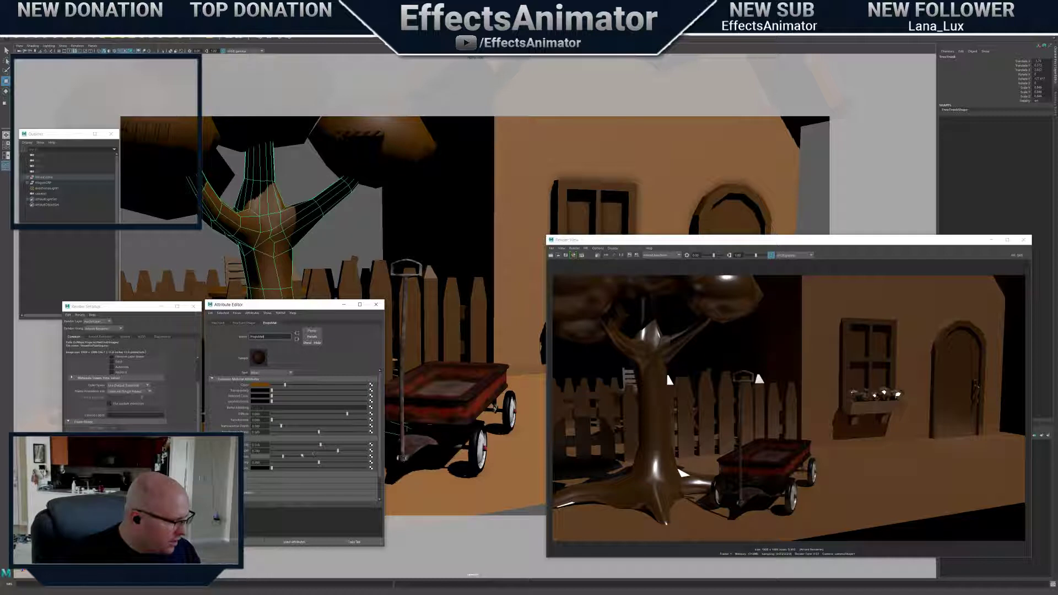
left_click(302, 450)
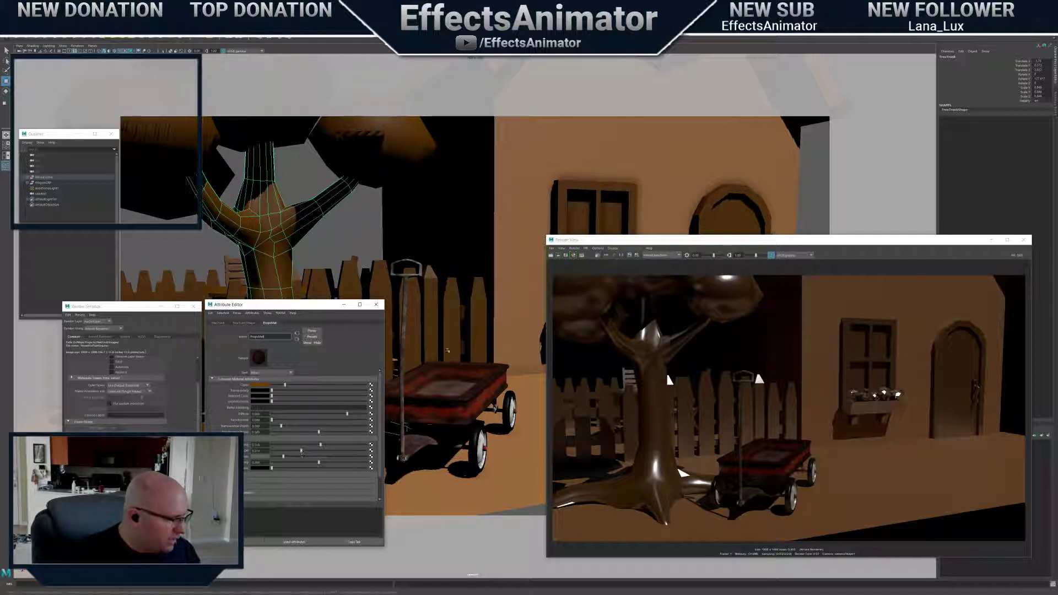
left_click(572, 255)
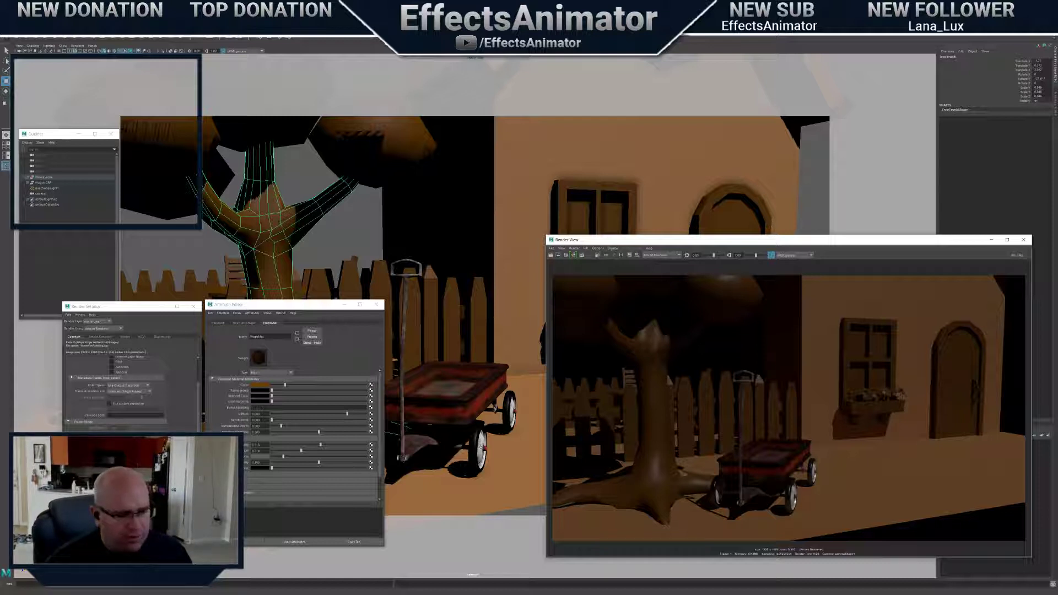
Shift the settings windows aside and examine the new render of the tree, wagon and house front at several magnifications
left_click_drag(219, 308, 223, 313)
left_click_drag(122, 307, 101, 312)
left_click_drag(227, 307, 204, 309)
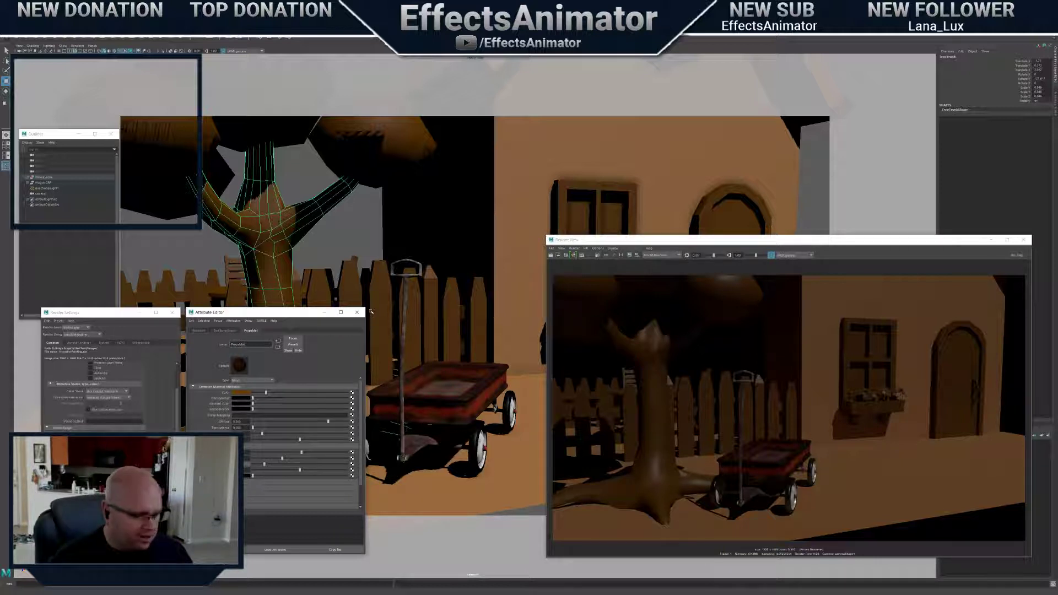
scroll(857, 452, "up", 2)
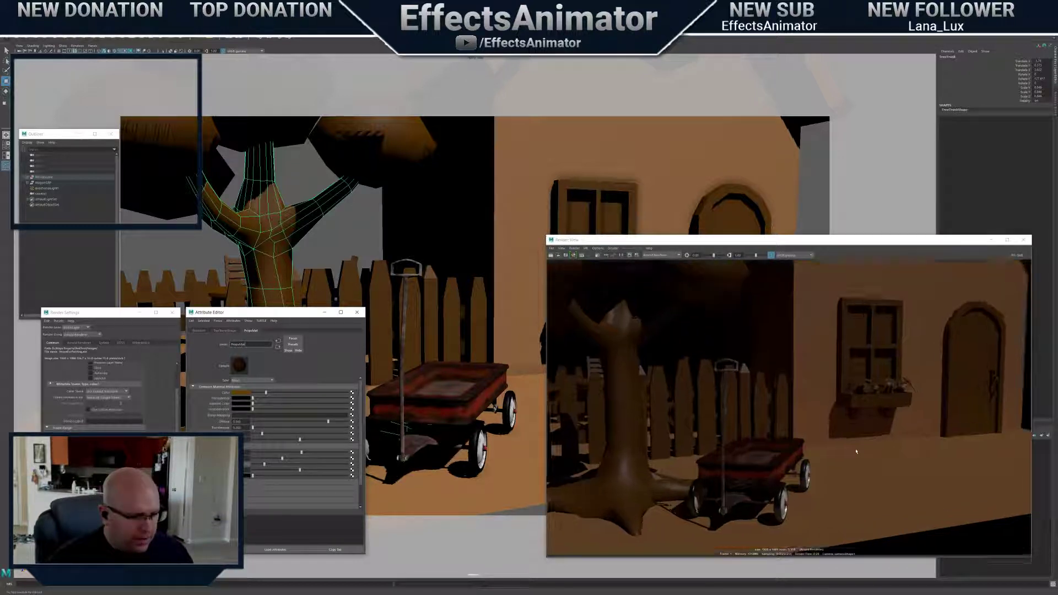
scroll(849, 451, "down", 1)
scroll(818, 447, "down", 1)
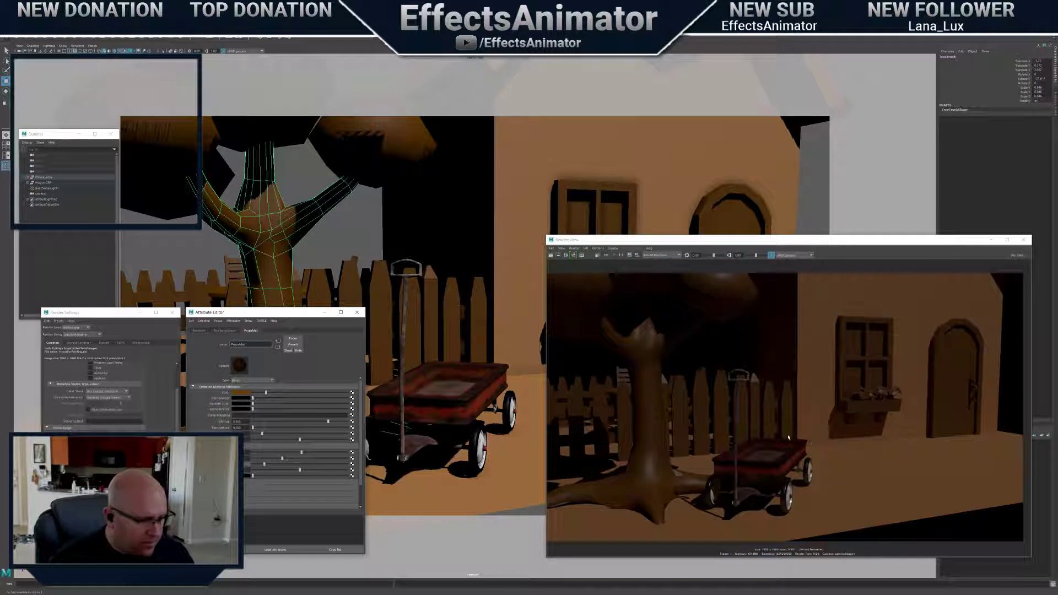
scroll(769, 415, "down", 2)
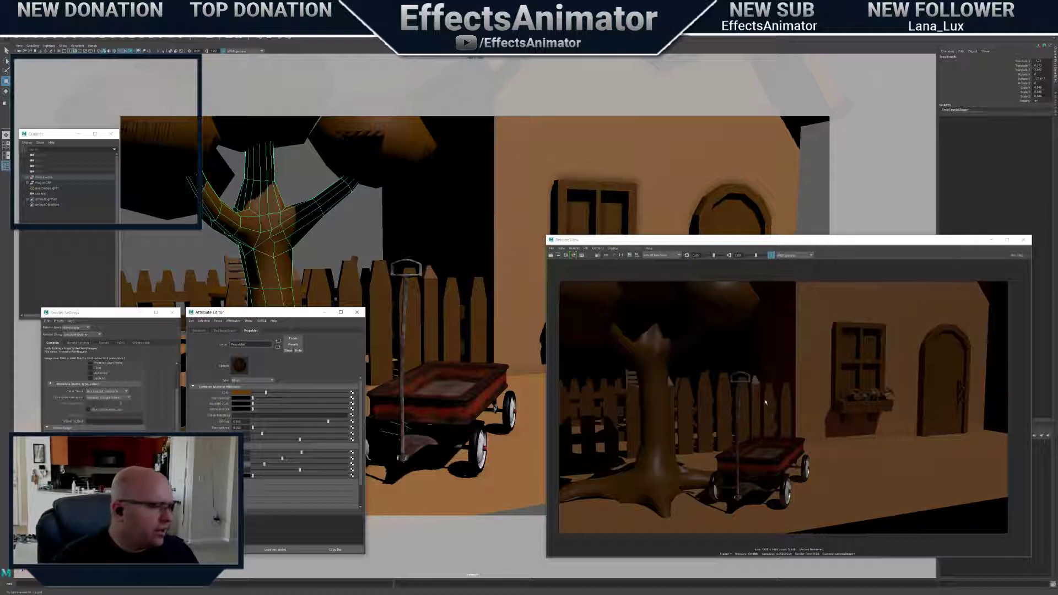
scroll(766, 405, "down", 3)
scroll(772, 411, "up", 2)
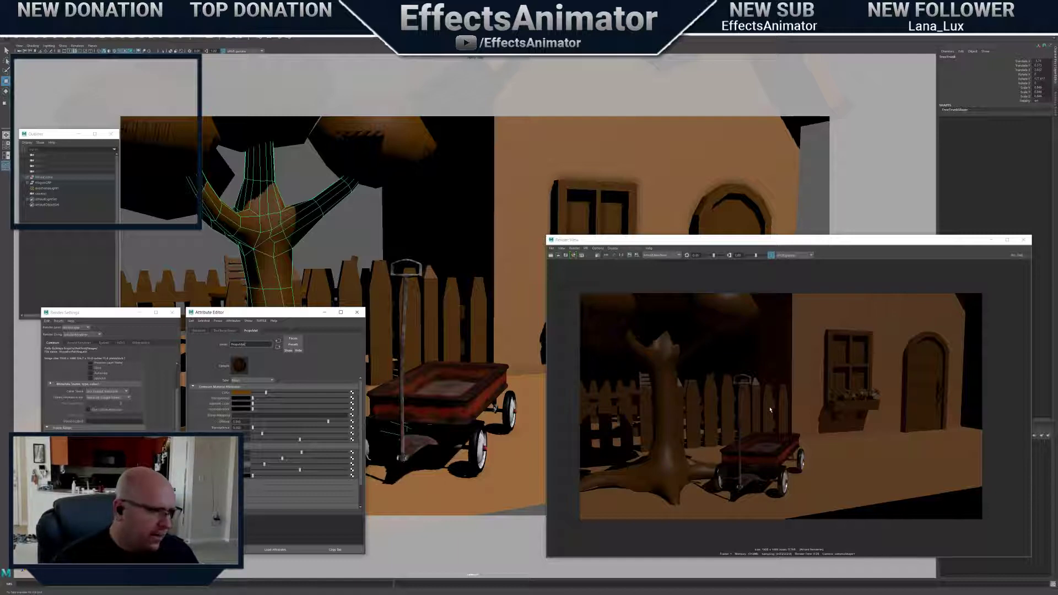
Close the Render Settings, move the Attribute Editor to the viewport's edge and shrink the Render View to a small preview
middle_click_drag(394, 240, 443, 235, "alt")
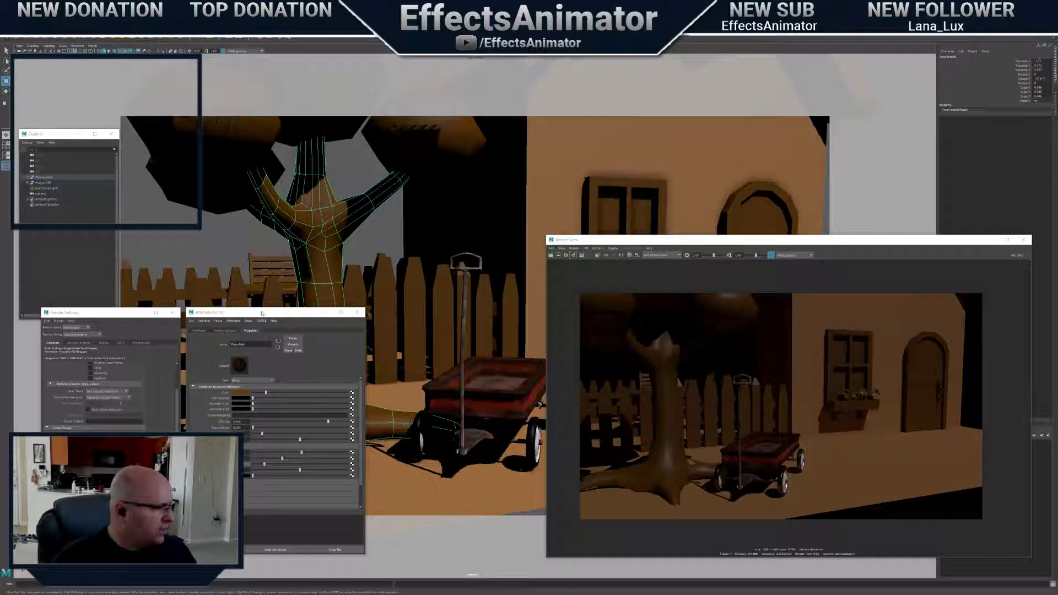
left_click_drag(259, 312, 254, 317)
left_click_drag(121, 313, 104, 317)
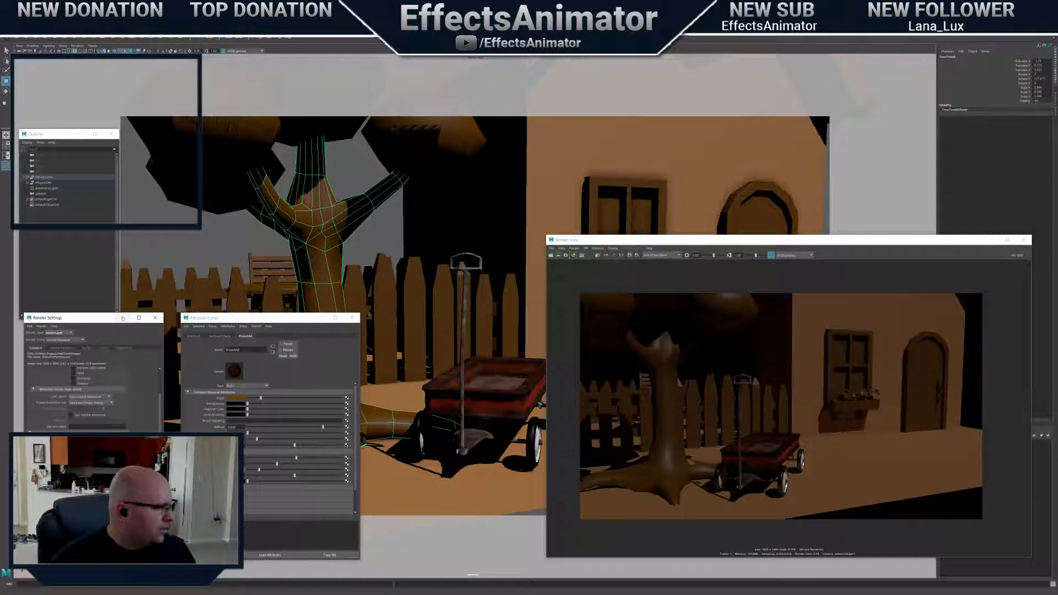
left_click(157, 317)
left_click_drag(320, 319, 164, 326)
middle_click_drag(416, 328, 411, 320, "alt")
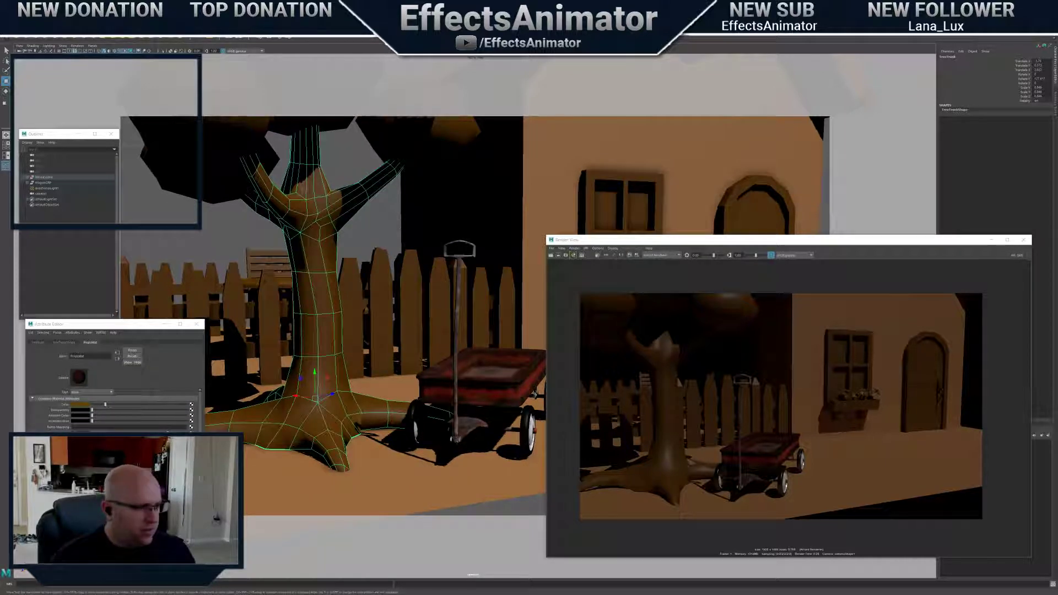
left_click_drag(546, 236, 753, 386)
Pull the camera back from the wagon to frame the whole house and yard, and deselect the tree trunk
middle_click_drag(661, 364, 699, 368, "alt")
left_click_drag(699, 368, 617, 370, "alt")
right_click_drag(617, 370, 519, 380, "alt")
left_click_drag(518, 380, 542, 380, "alt")
middle_click_drag(543, 380, 592, 416, "alt")
left_click_drag(593, 416, 621, 418, "alt")
key("alt+d")
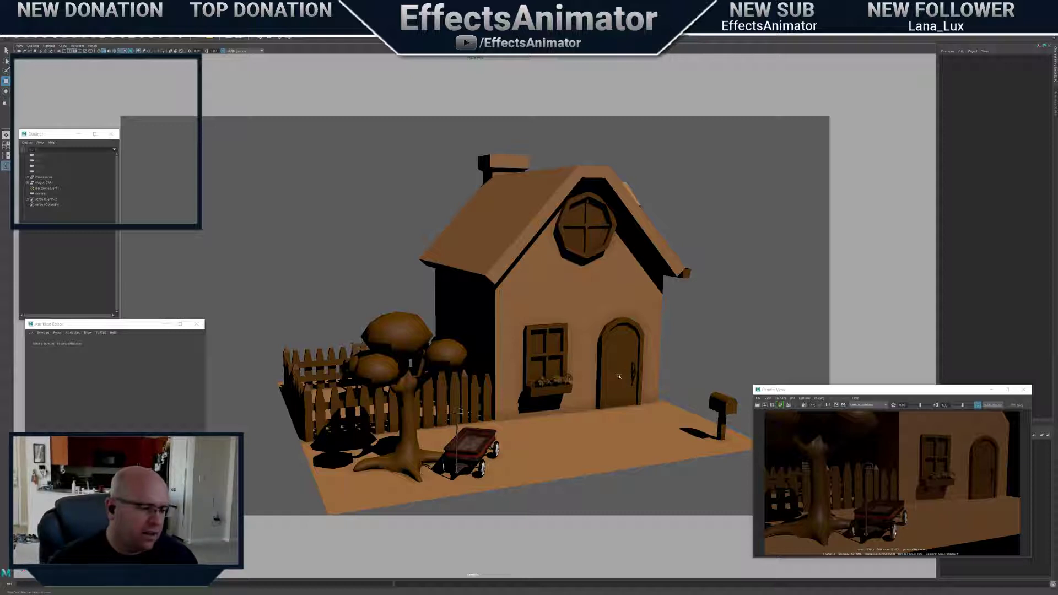
Orbit over the fenced side yard and settle on a raised three-quarter view with the whole house, wagon and mailbox in the gate
left_click_drag(577, 370, 551, 360, "alt")
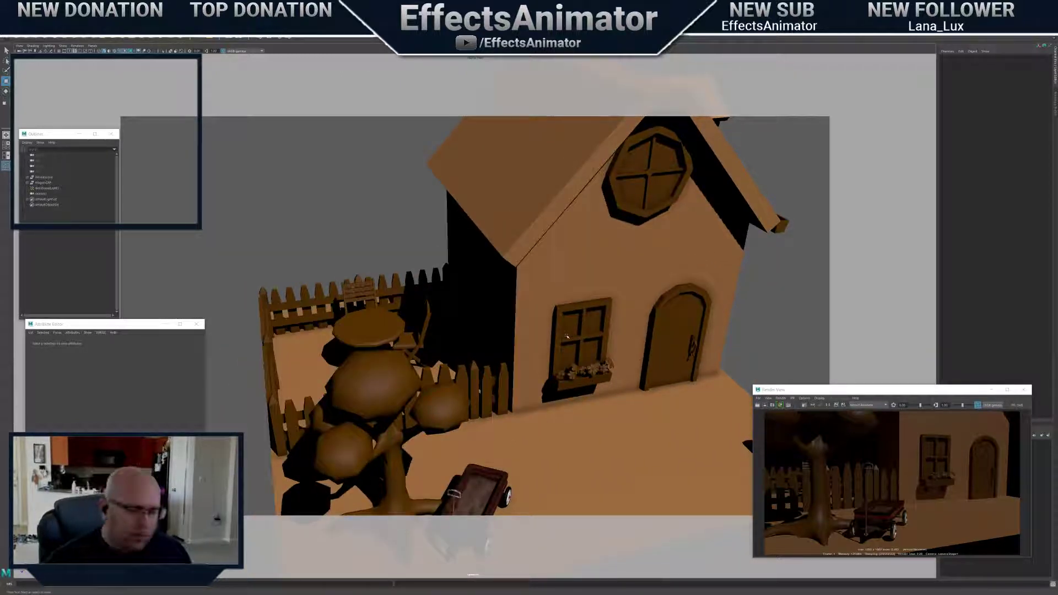
left_click_drag(567, 336, 464, 318, "alt")
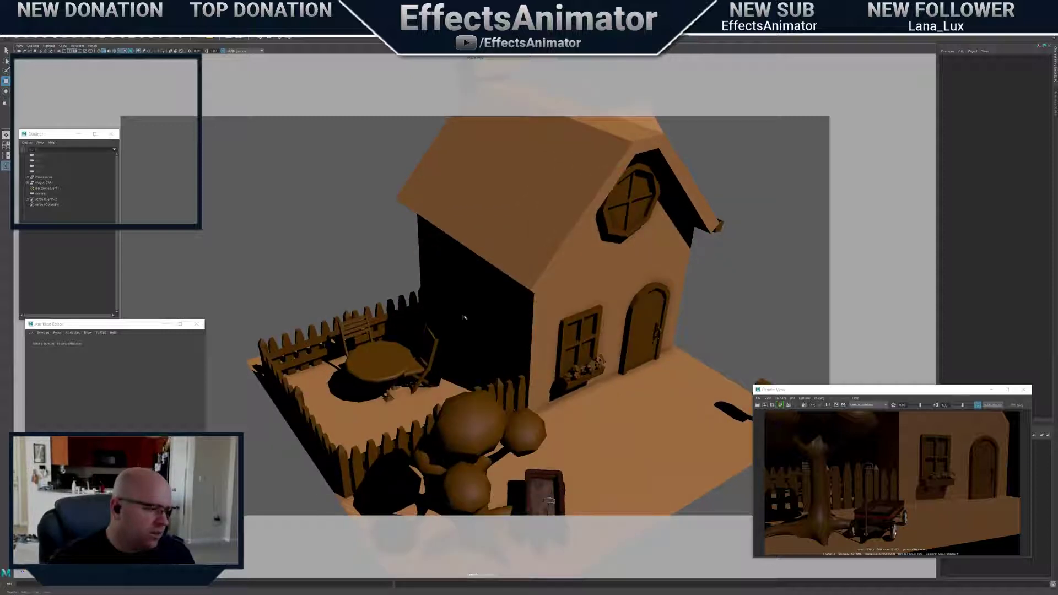
left_click_drag(540, 341, 612, 387, "alt")
right_click_drag(525, 232, 539, 285, "alt")
middle_click_drag(283, 139, 273, 140, "alt")
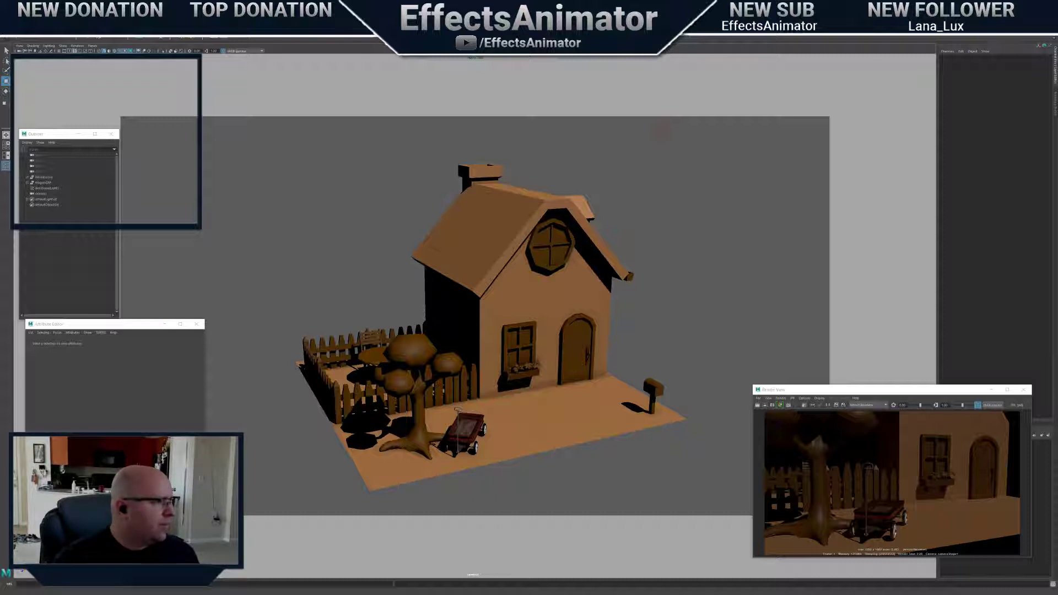
Switch to the Rendering tool set and browse the Arnold light options
left_click(16, 17)
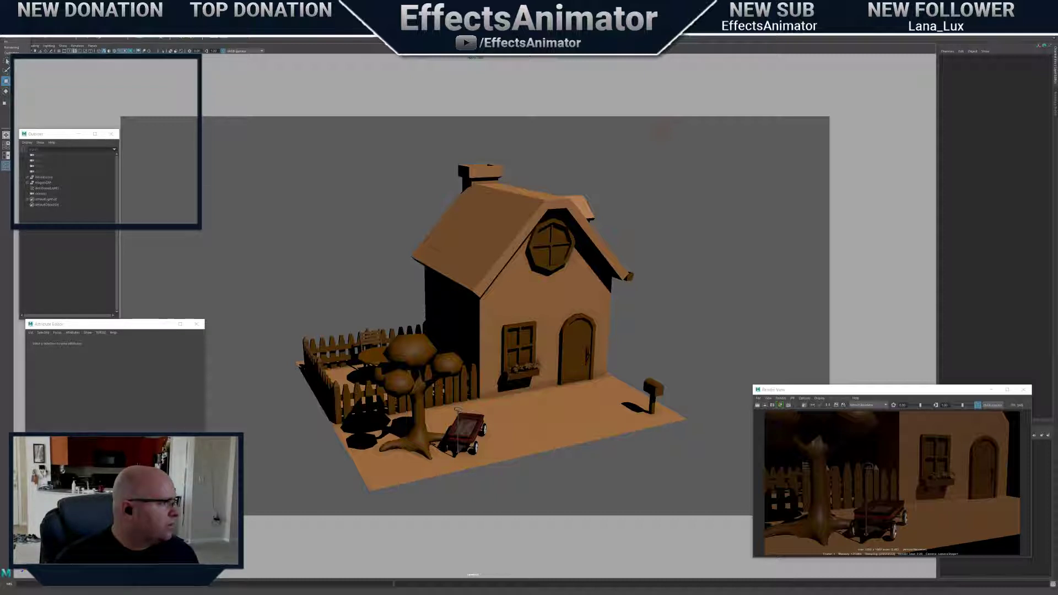
left_click(12, 47)
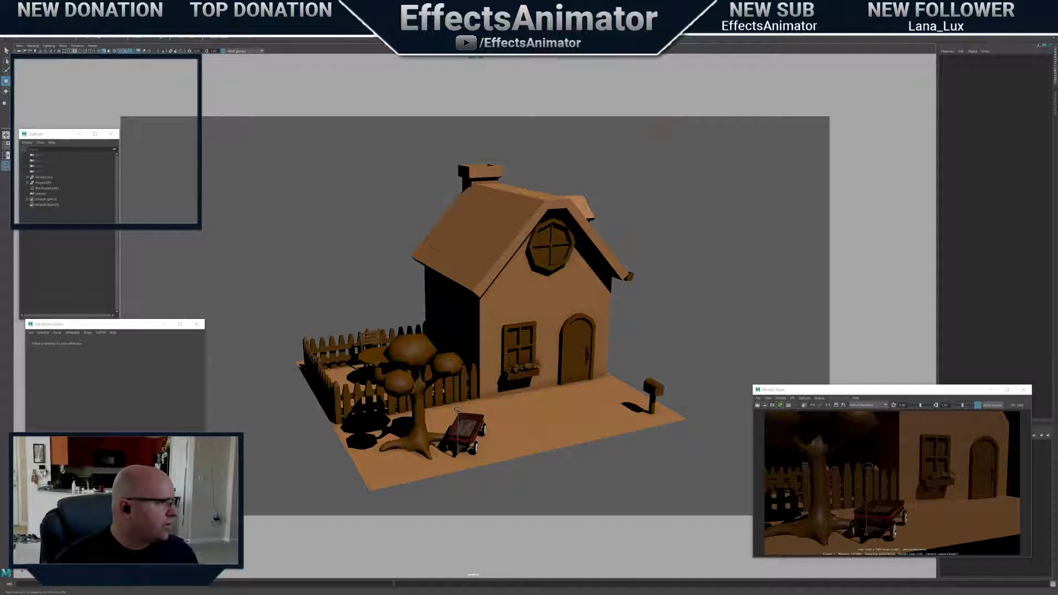
left_click(16, 17)
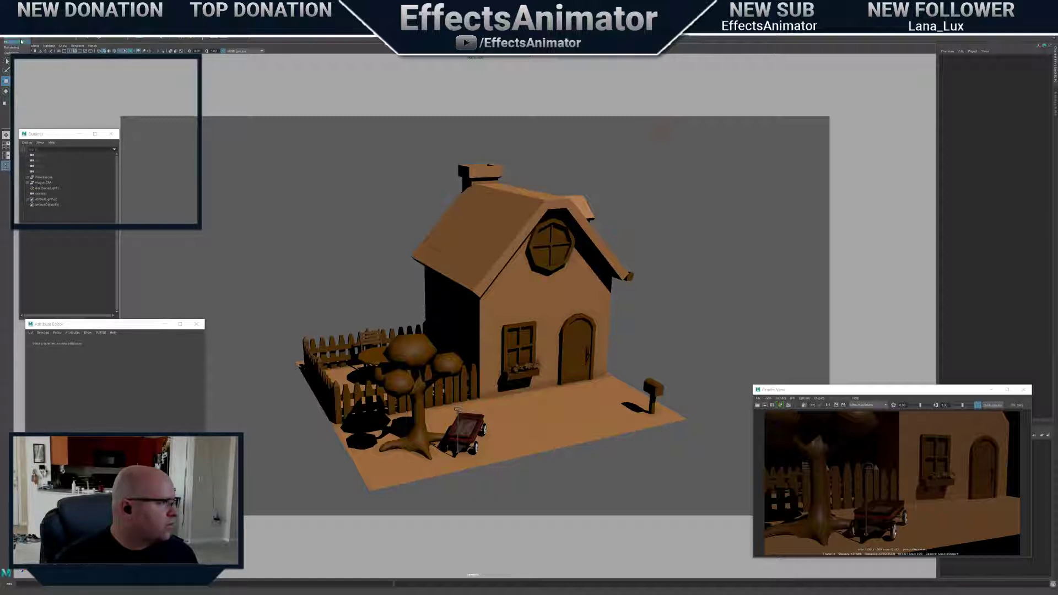
left_click(12, 47)
left_click(198, 12)
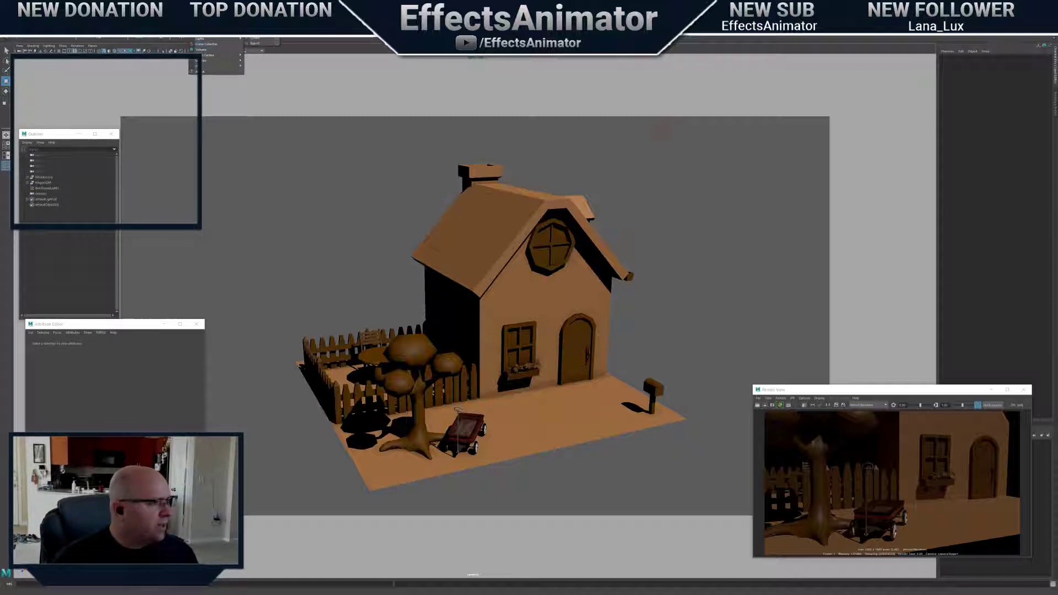
left_click(209, 22)
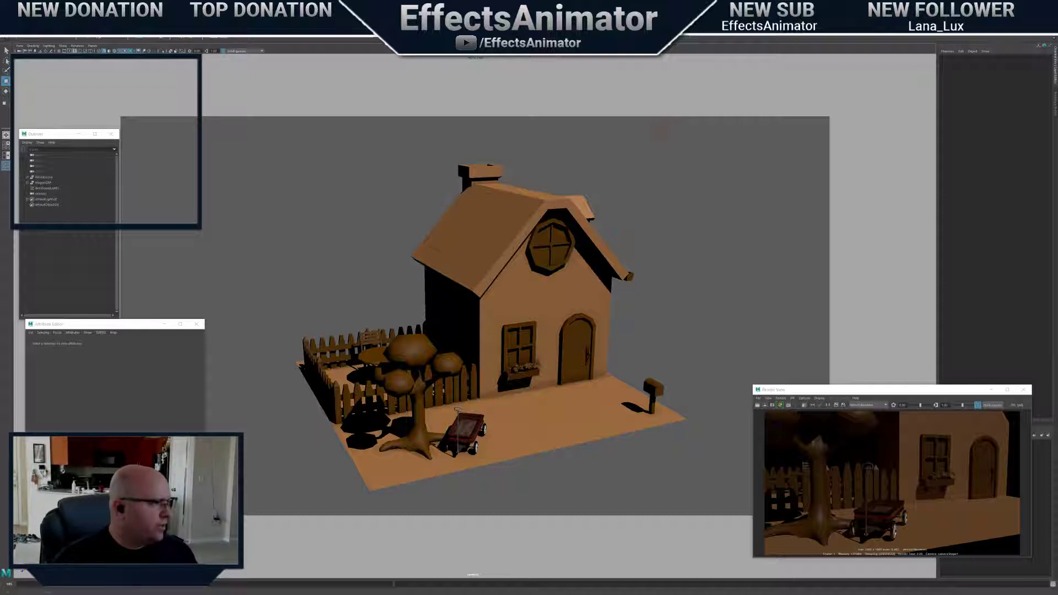
left_click(197, 12)
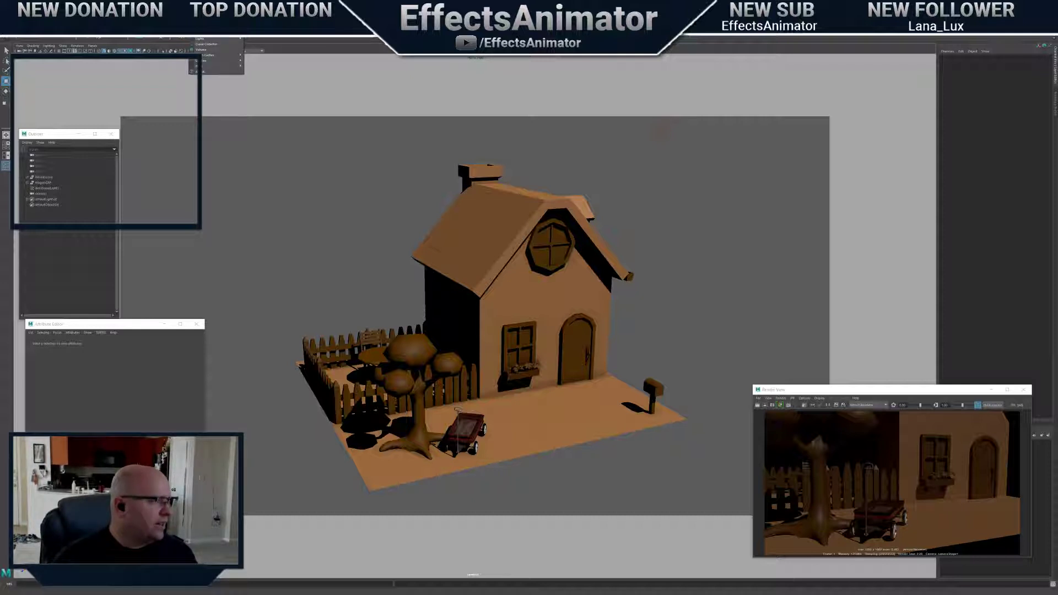
key("Escape")
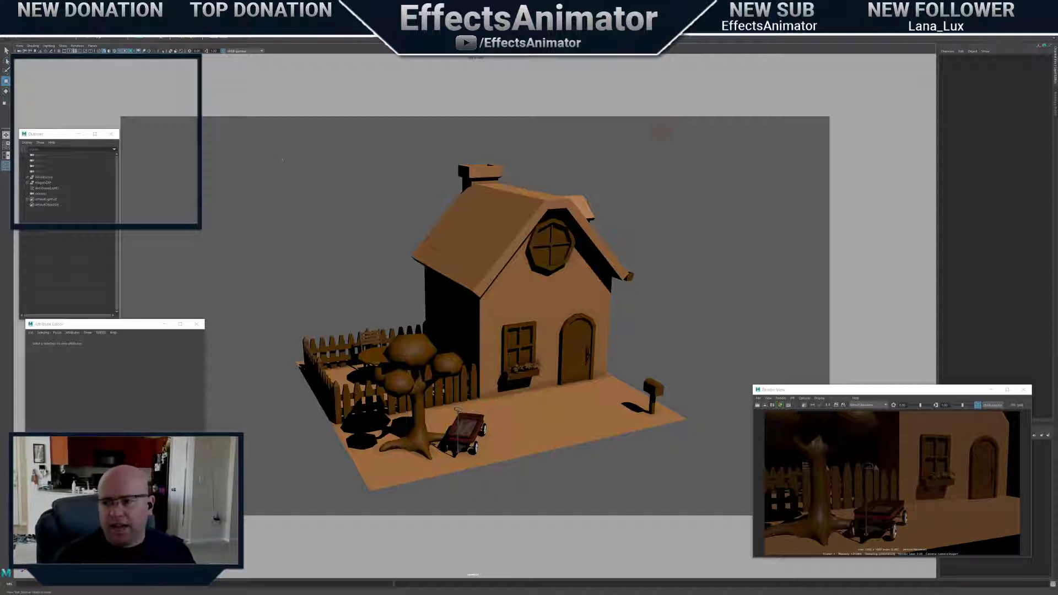
Frame the whole house and yard from a raised three-quarter angle and add an Arnold SkyDome light to the scene
right_click_drag(302, 198, 479, 321, "alt")
middle_click_drag(478, 320, 471, 264, "alt")
left_click_drag(472, 263, 537, 299, "alt")
right_click_drag(537, 299, 524, 300, "alt")
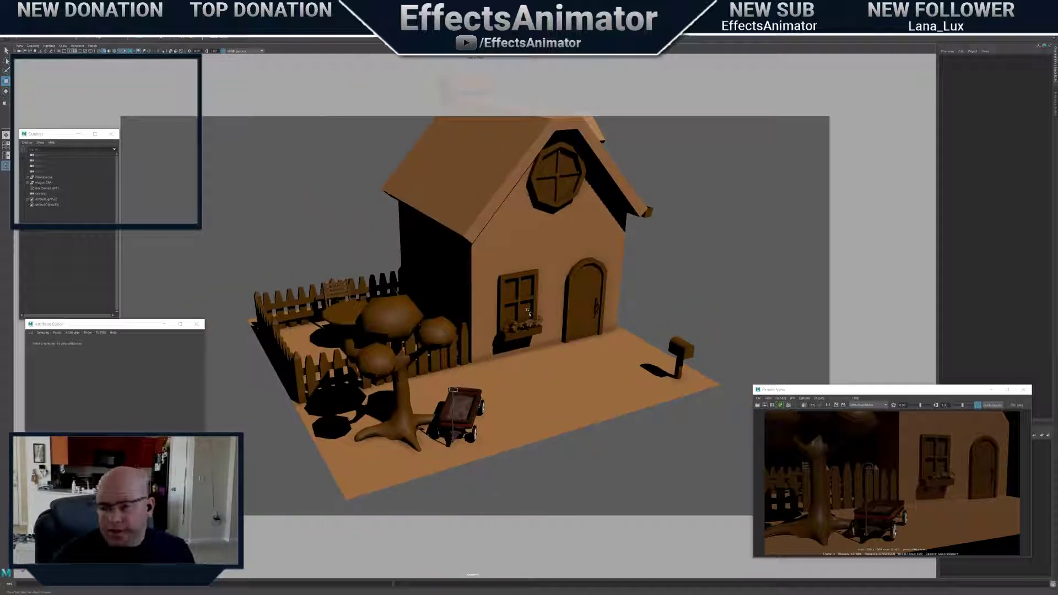
middle_click_drag(500, 300, 490, 324, "alt")
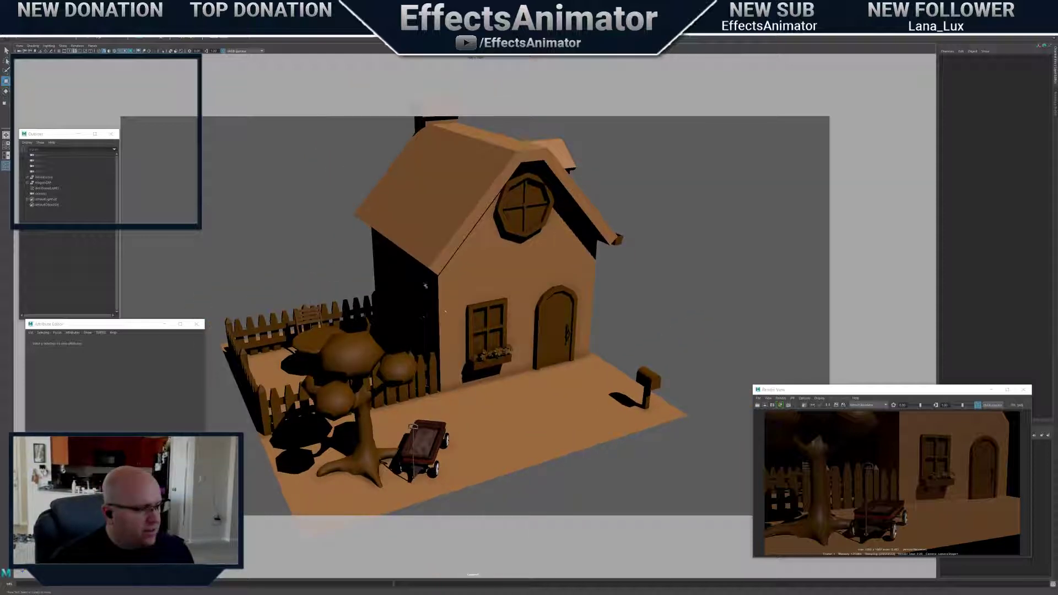
right_click_drag(425, 285, 435, 289, "alt")
left_click_drag(435, 289, 504, 322, "alt")
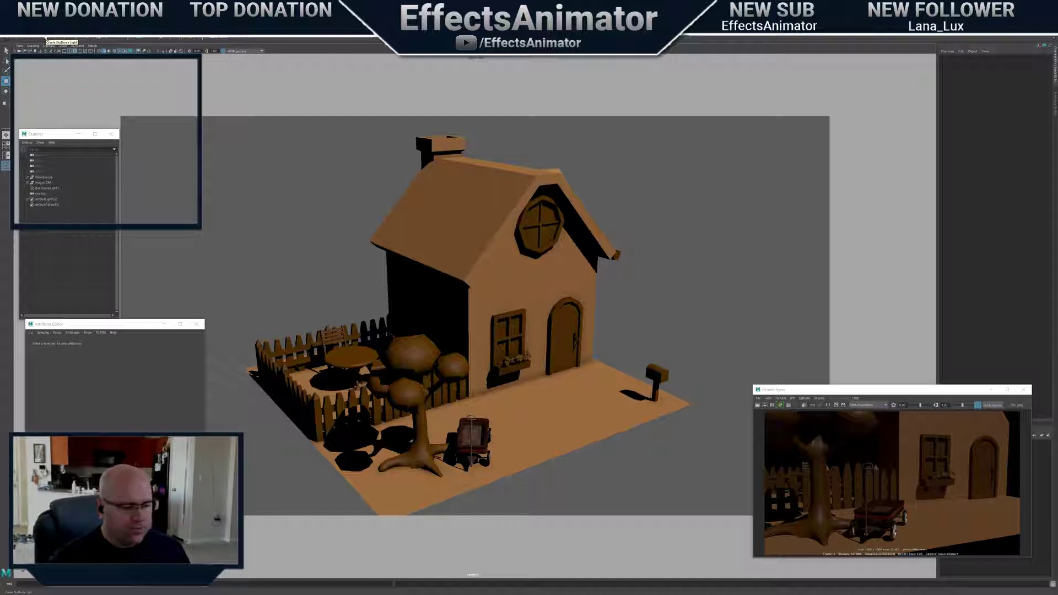
left_click(46, 39)
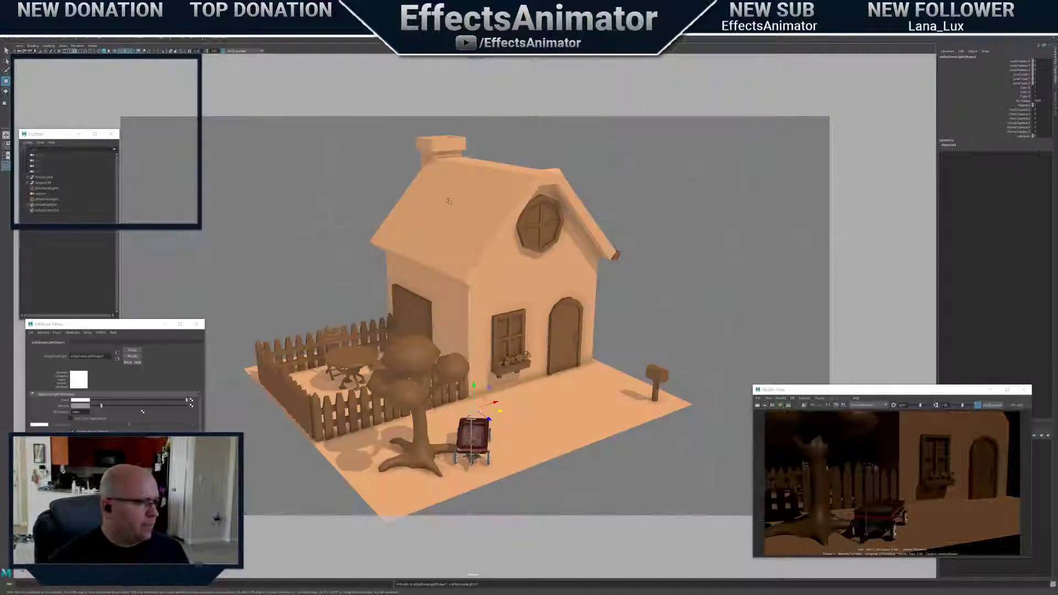
Examine the skydome-lit house, side yard, tree and wagon from several angles and distances
scroll(522, 334, "up", 3)
left_click_drag(522, 334, 532, 380, "alt")
scroll(532, 375, "up", 3)
scroll(532, 380, "down", 6)
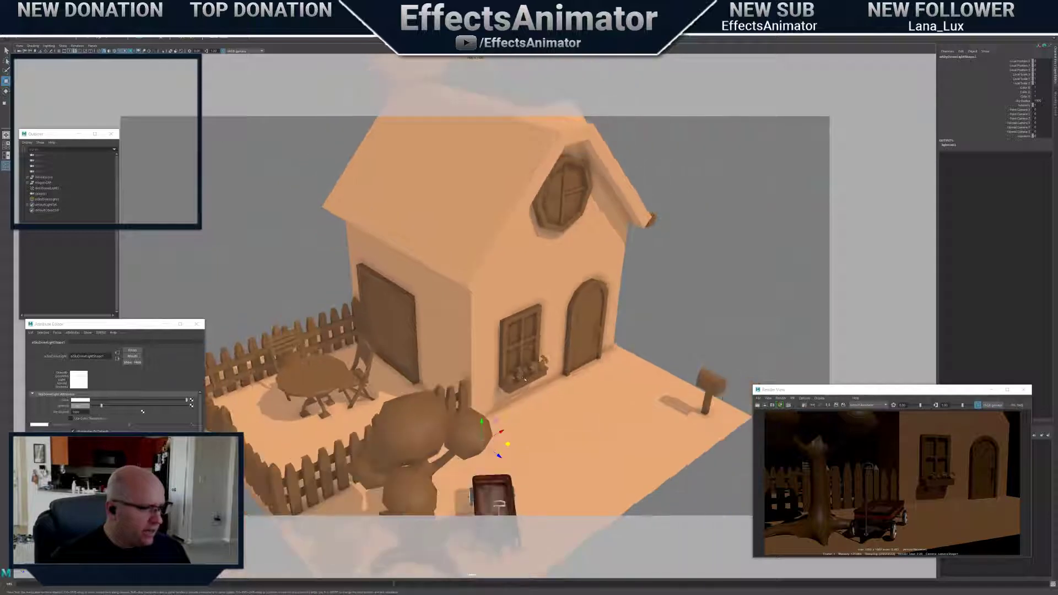
scroll(510, 359, "up", 3)
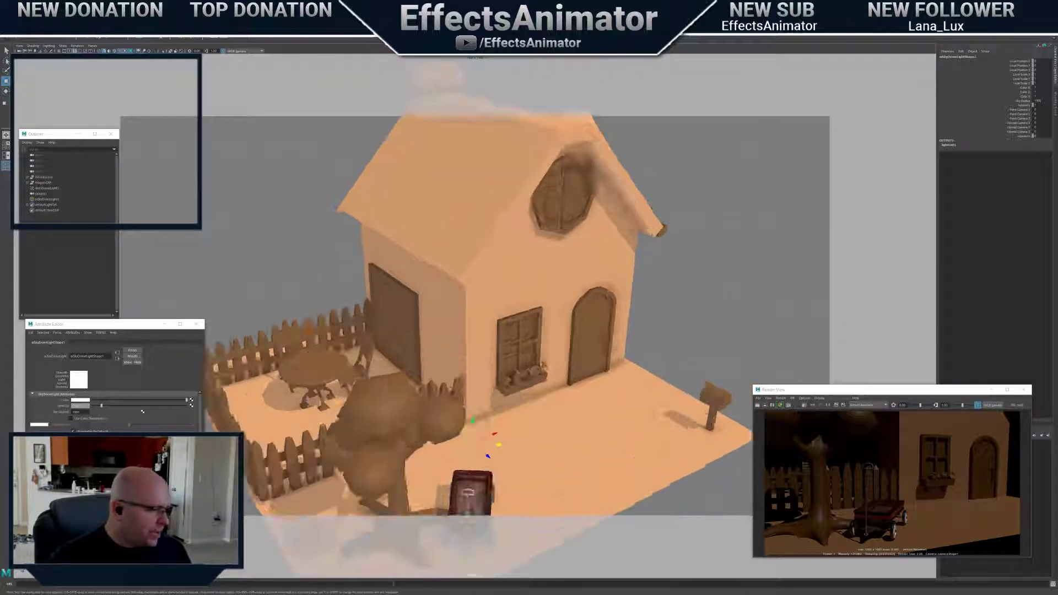
mouse_move(510, 358)
left_mouse_down("alt")
mouse_move(462, 354)
mouse_move(513, 342)
left_mouse_up("alt")
scroll(507, 350, "up", 5)
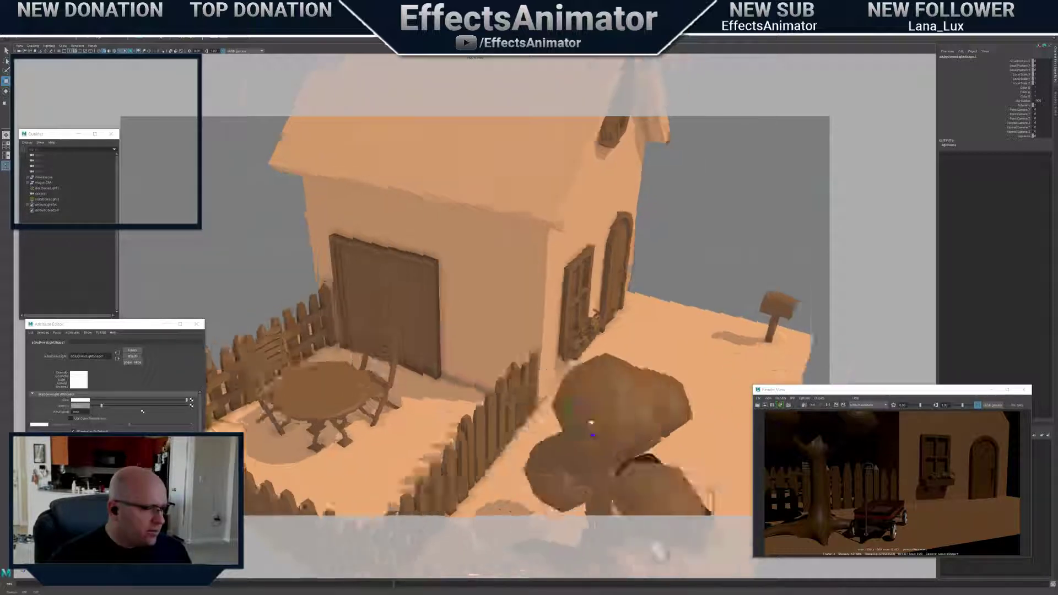
scroll(500, 359, "down", 6)
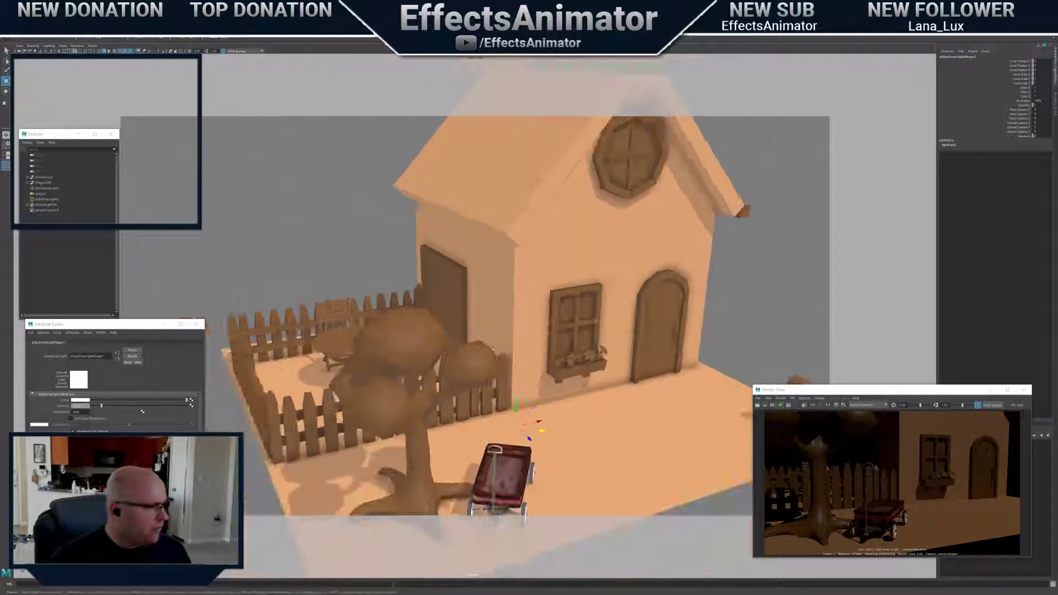
scroll(489, 313, "down", 4)
scroll(463, 294, "up", 6)
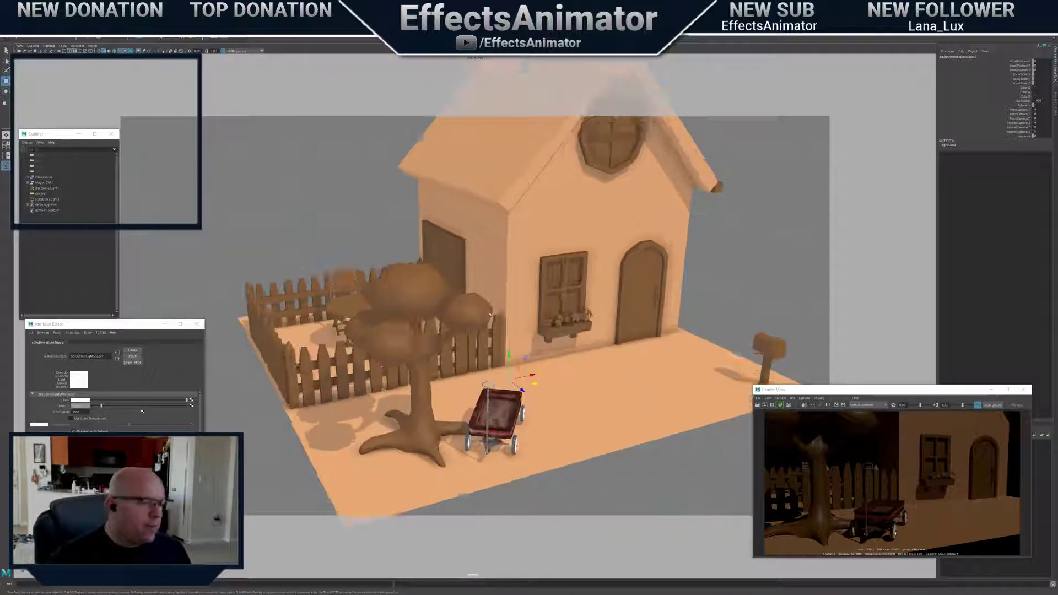
scroll(437, 276, "up", 4)
left_click_drag(468, 298, 518, 275, "alt")
scroll(519, 325, "down", 4)
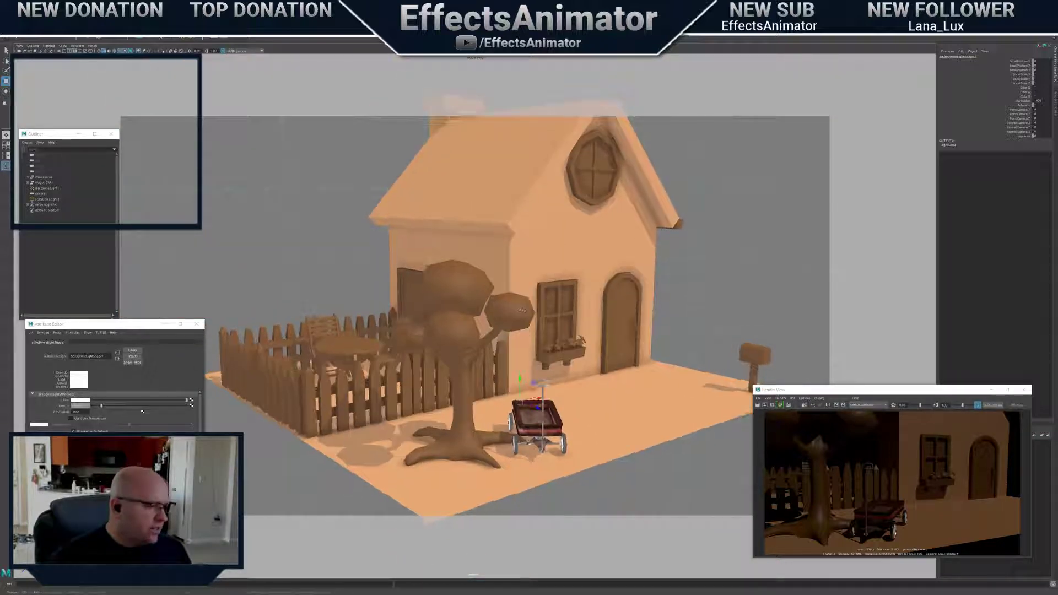
Pull the Attribute Editor out over the viewport and reframe the house from a side-yard corner view with the wagon in front
left_click_drag(125, 326, 221, 212)
scroll(545, 320, "down", 15)
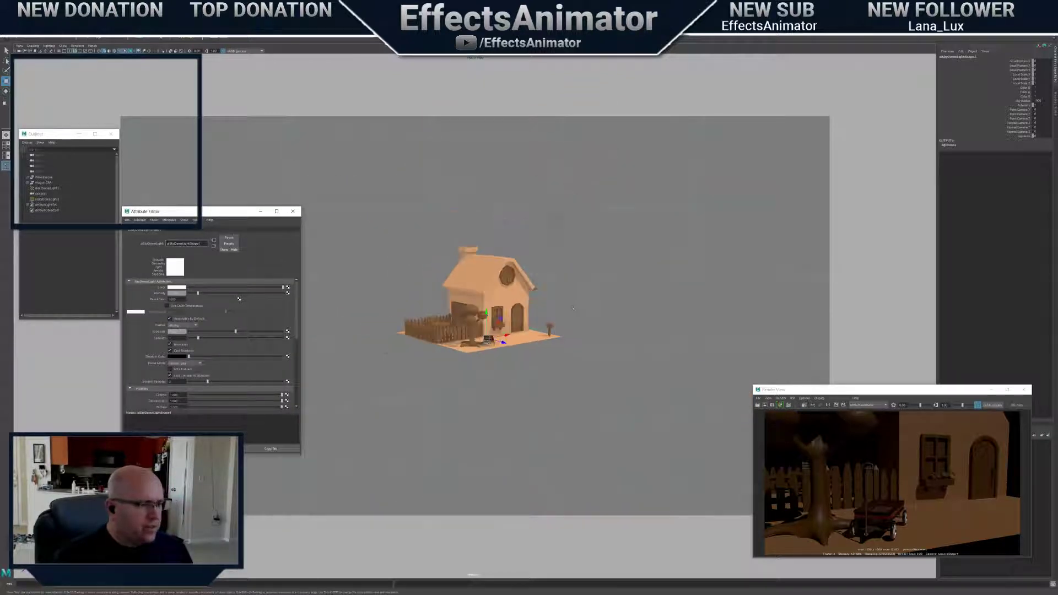
mouse_move(545, 320)
left_mouse_down("alt")
mouse_move(546, 375)
mouse_move(543, 331)
mouse_move(557, 309)
left_mouse_up("alt")
left_click_drag(528, 348, 647, 296, "alt")
scroll(528, 340, "up", 5)
scroll(528, 340, "up", 10)
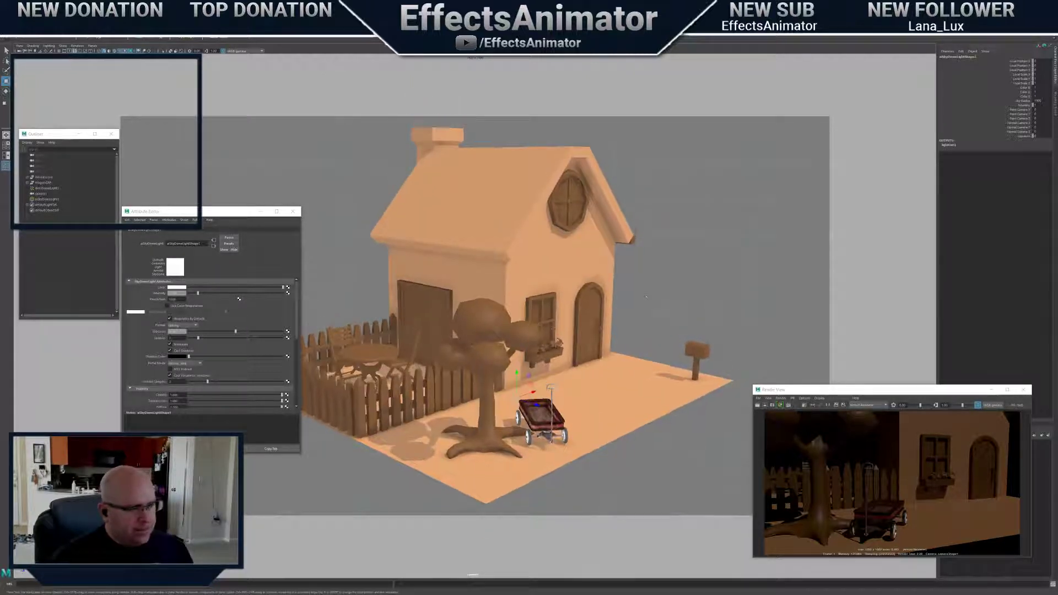
Select the skydome light in the viewport and move the Render View preview clear of the layer list
left_click(686, 288)
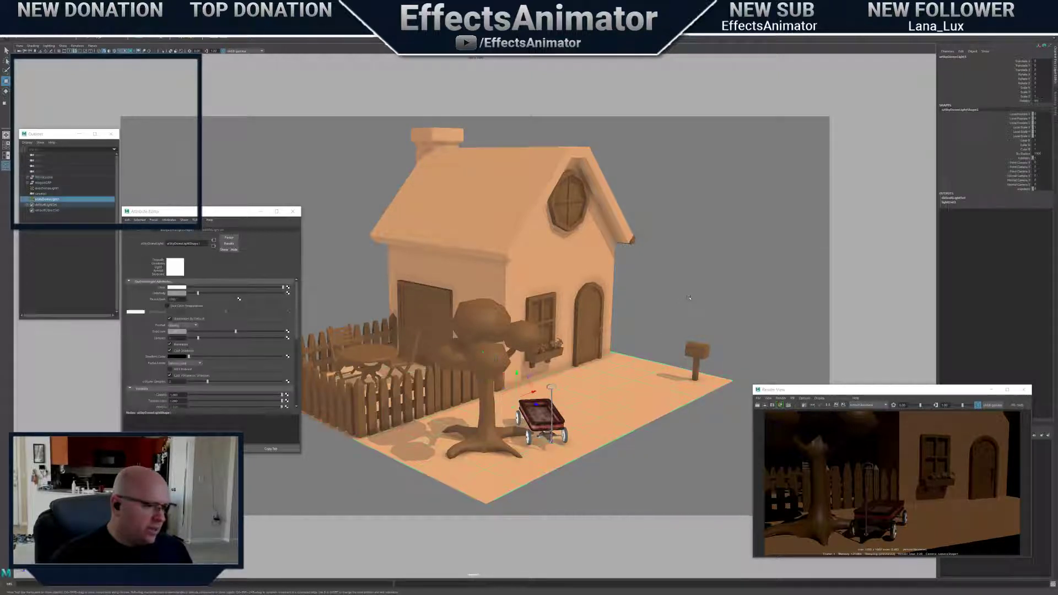
key("ctrl+z")
left_click(681, 303)
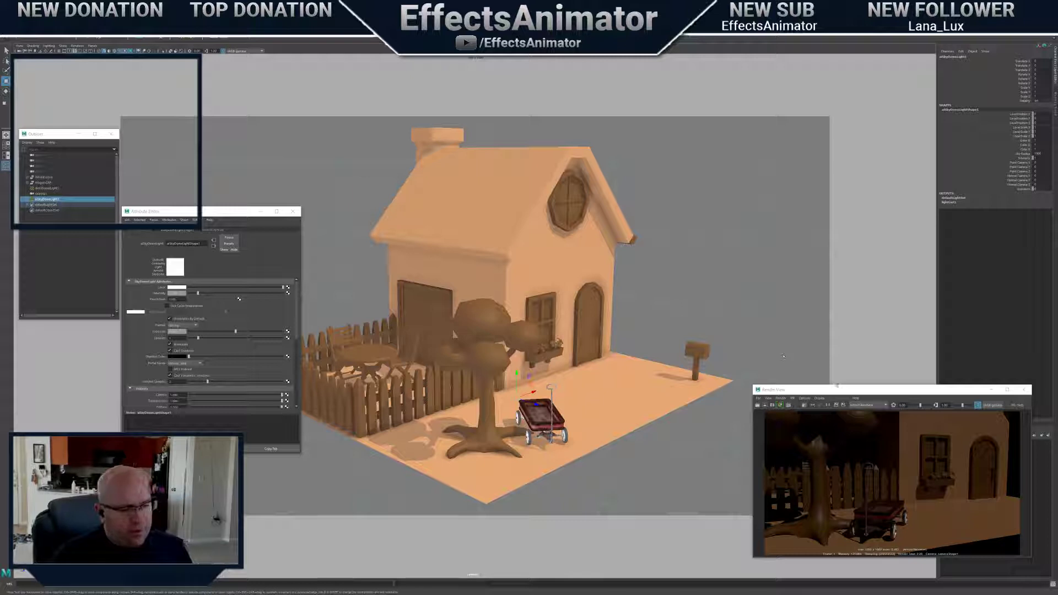
left_click_drag(881, 390, 772, 397)
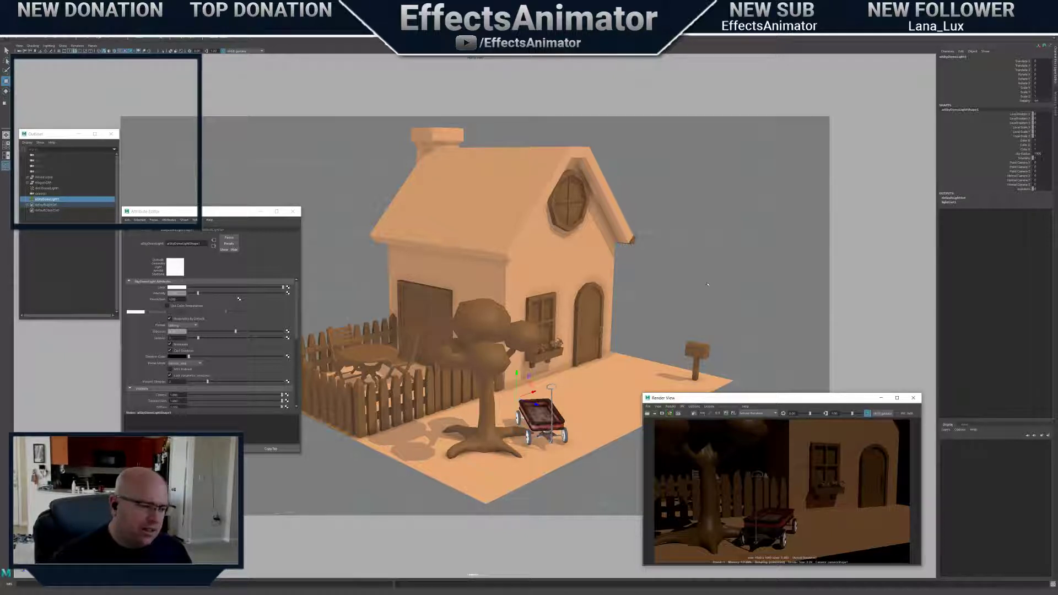
Create a new display layer and add the selected skydome light to it
left_click(1043, 435)
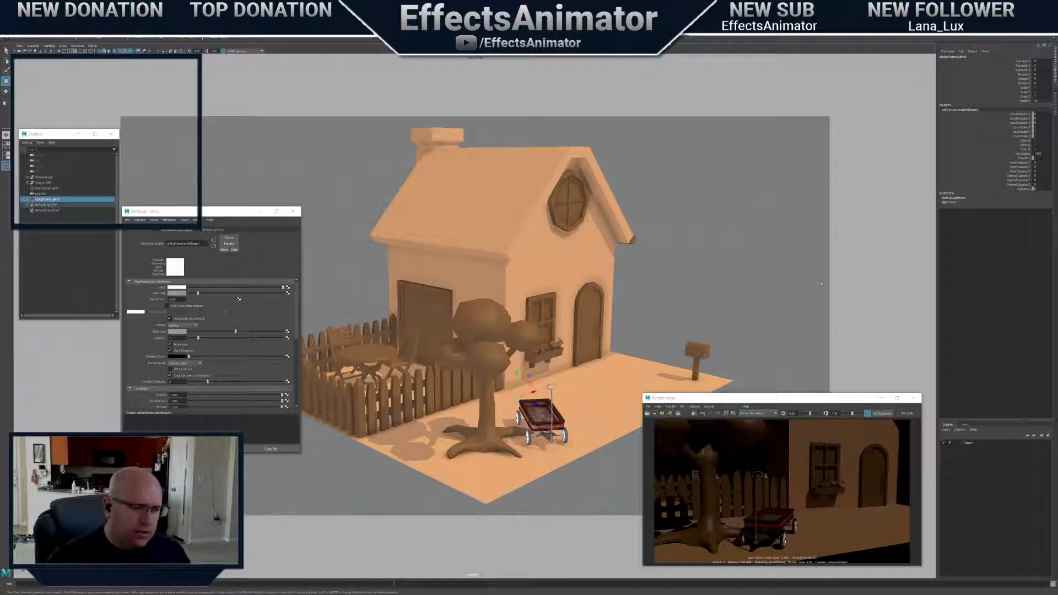
left_click(976, 444)
right_click(976, 443)
left_click(995, 448)
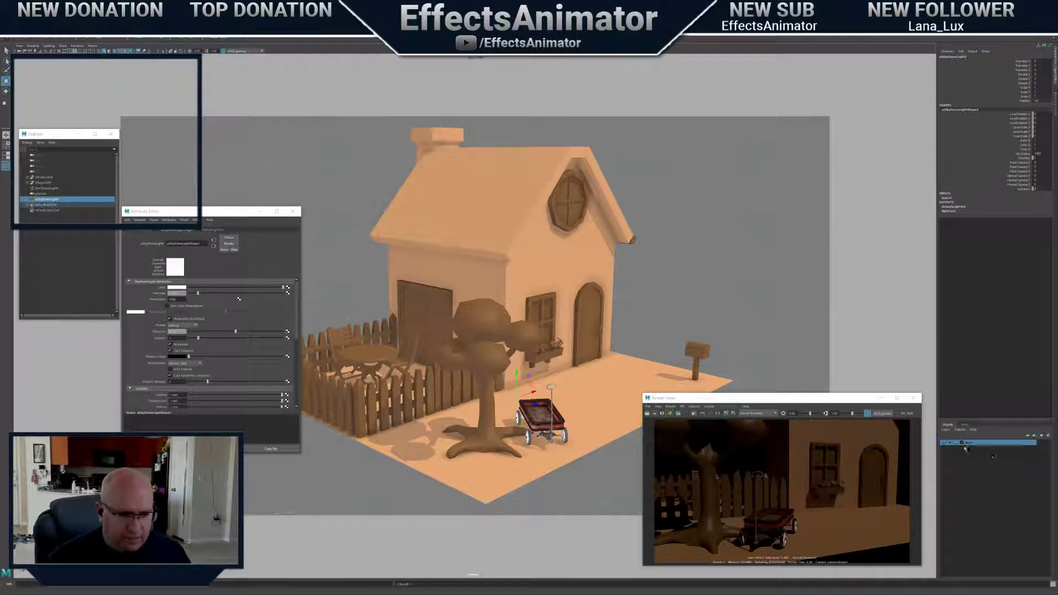
Toggle the skydome light's display layer on and off repeatedly and test picking the light in the viewport
left_click(944, 444)
left_click(944, 444)
left_click(944, 444)
left_click(944, 444)
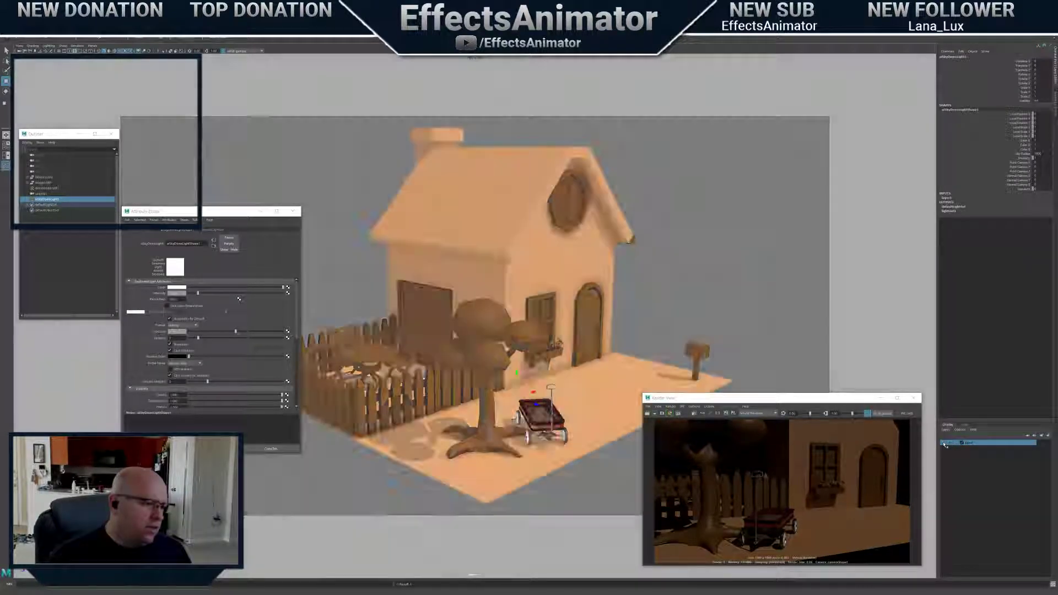
left_click(944, 444)
left_click(945, 444)
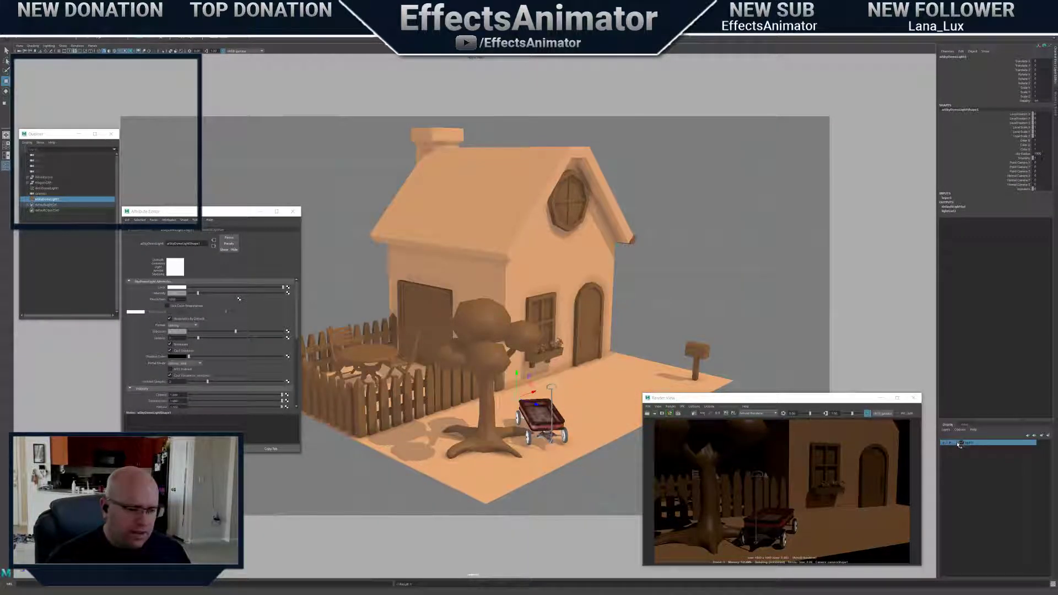
left_click(775, 310)
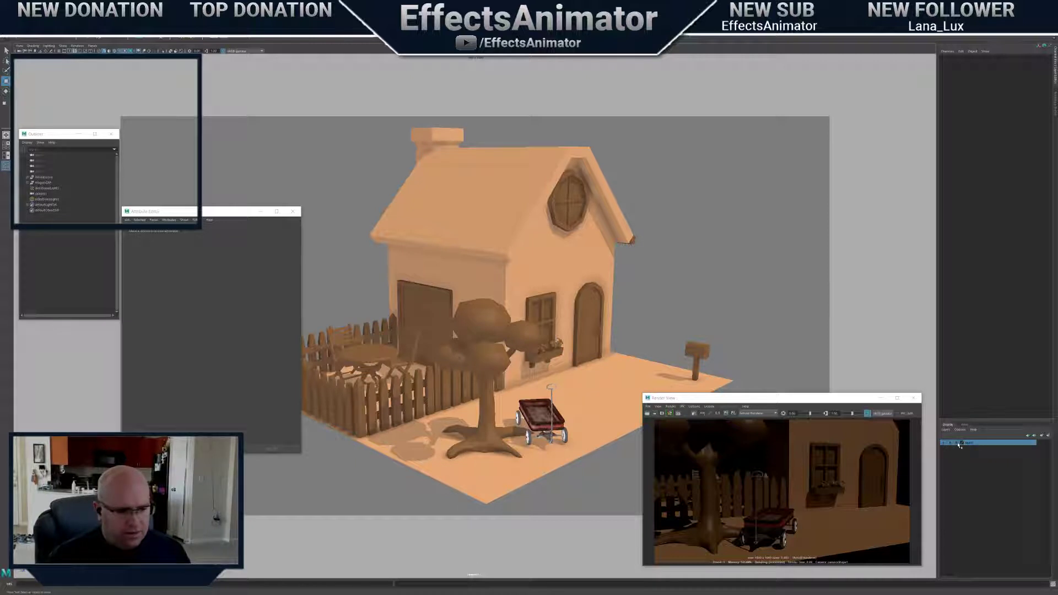
left_click(836, 314)
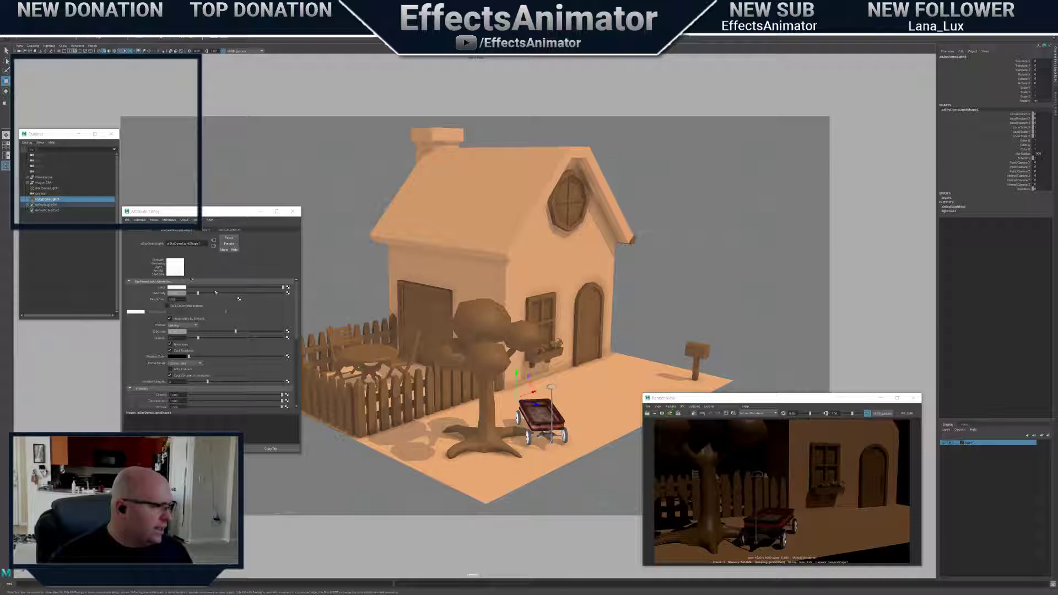
Lower the camera to a flatter three-quarter view of the house, enlarge the Render View and render the skydome-lit frame
left_click_drag(166, 211, 140, 236)
left_click_drag(550, 386, 524, 348, "alt")
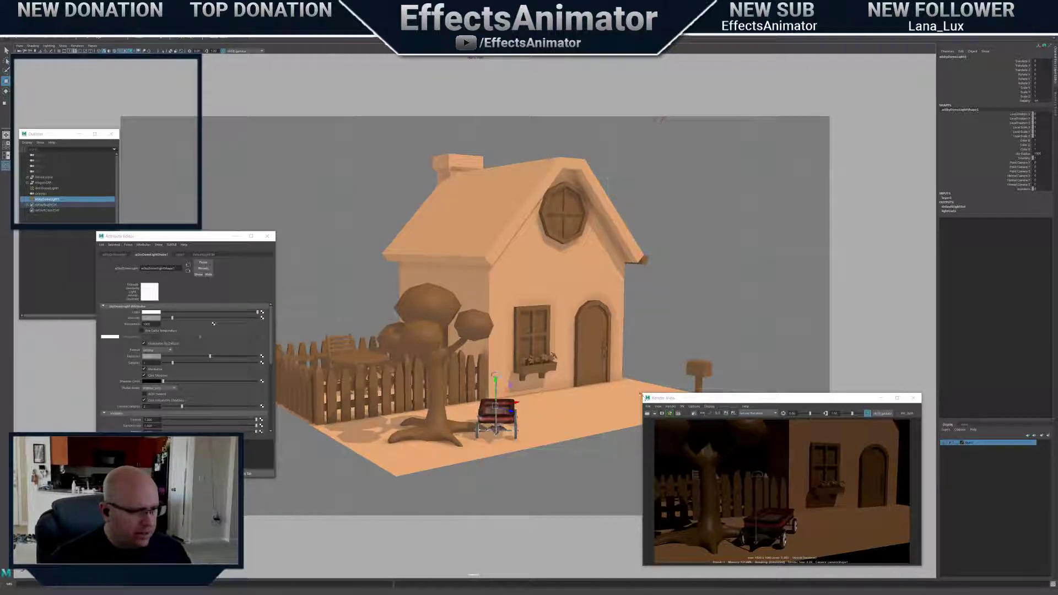
left_click_drag(642, 394, 463, 147)
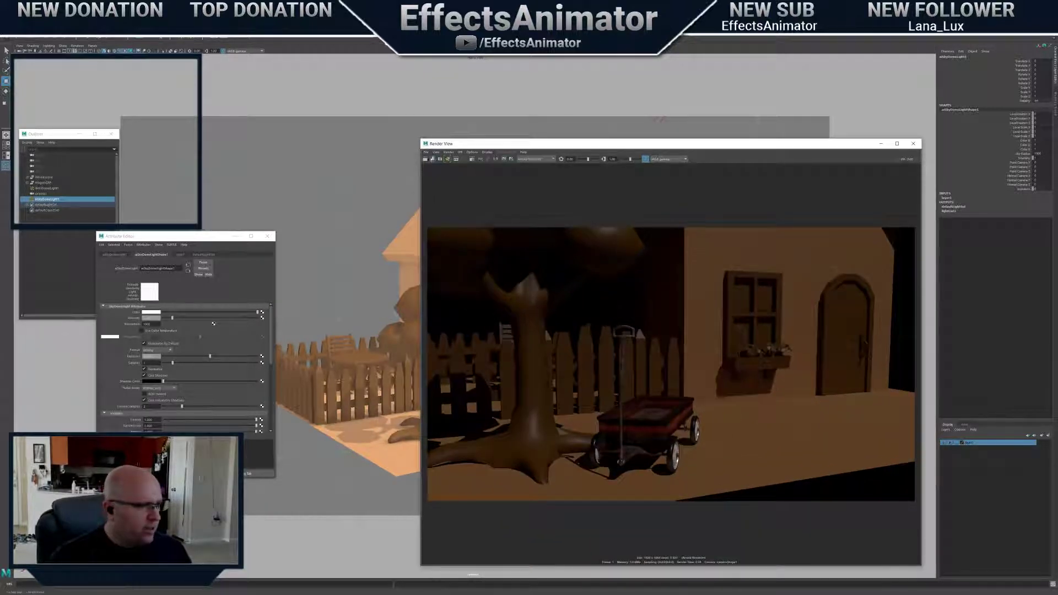
left_click(426, 159)
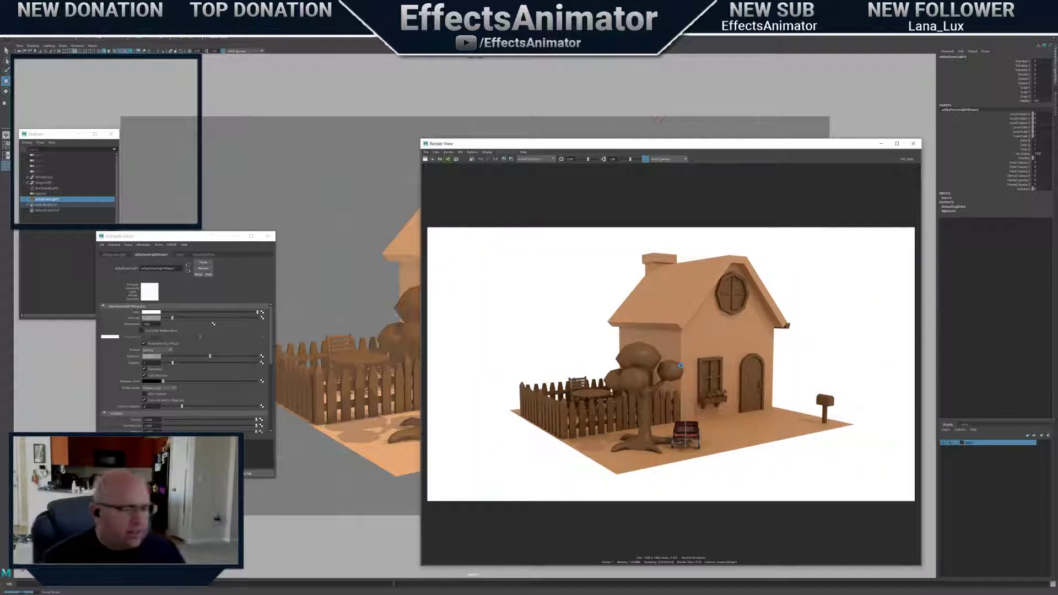
Zoom in on the new render to examine the tree, wagon and house front, and shrink the Render View to uncover the viewport
scroll(681, 365, "up", 4)
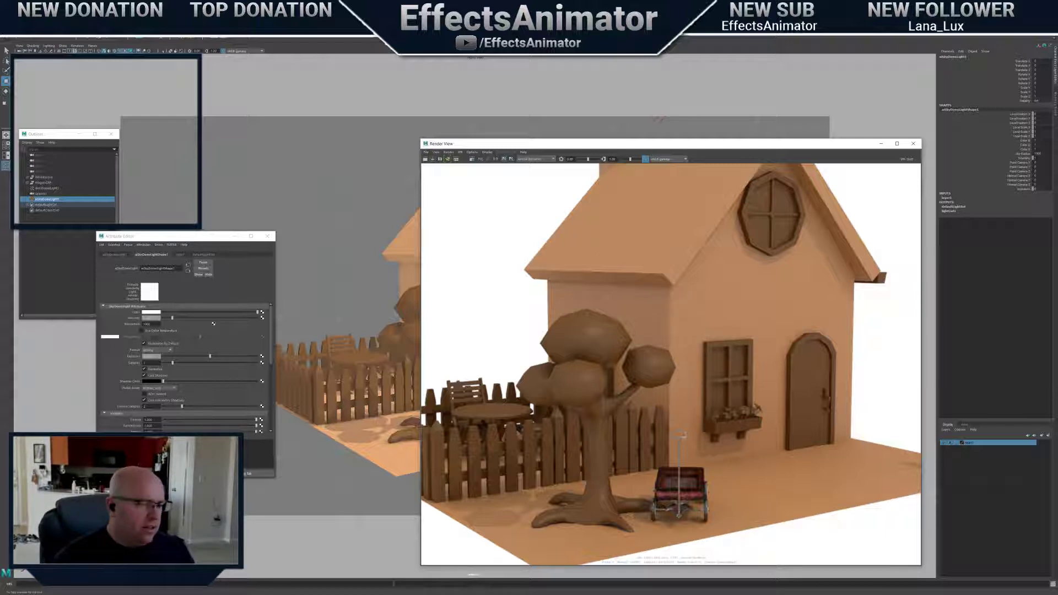
right_click_drag(661, 288, 584, 259, "alt")
middle_click_drag(653, 249, 669, 272, "alt")
right_click_drag(669, 272, 701, 331, "alt")
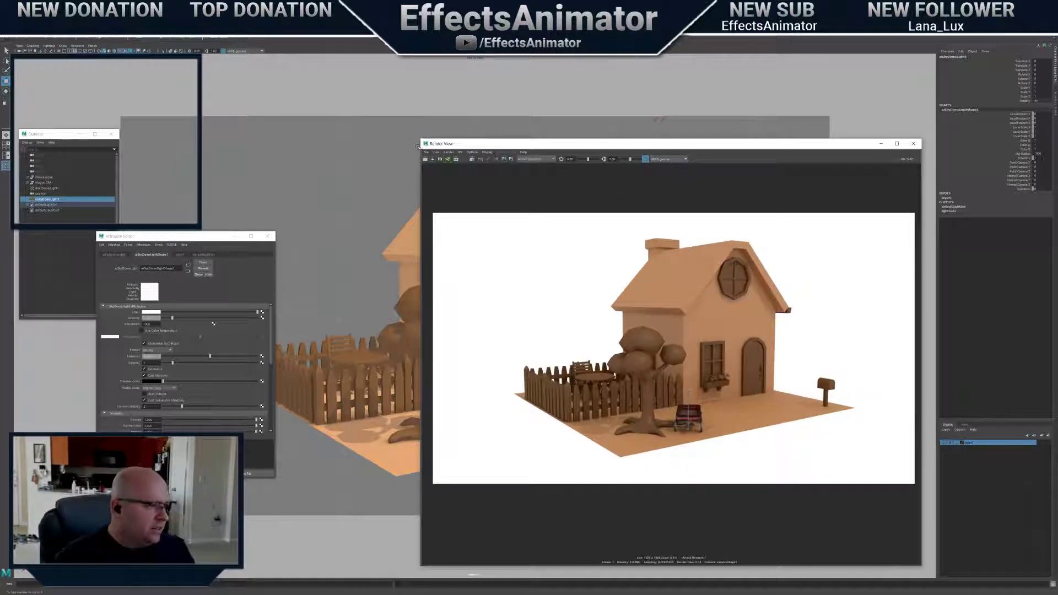
left_click_drag(421, 139, 476, 286)
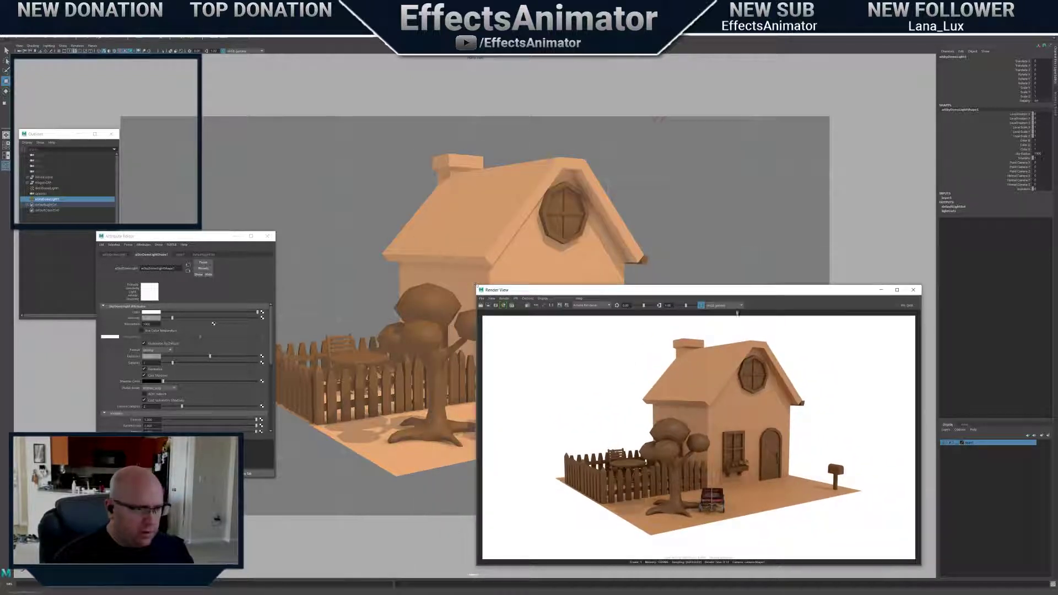
left_click_drag(770, 295, 888, 301)
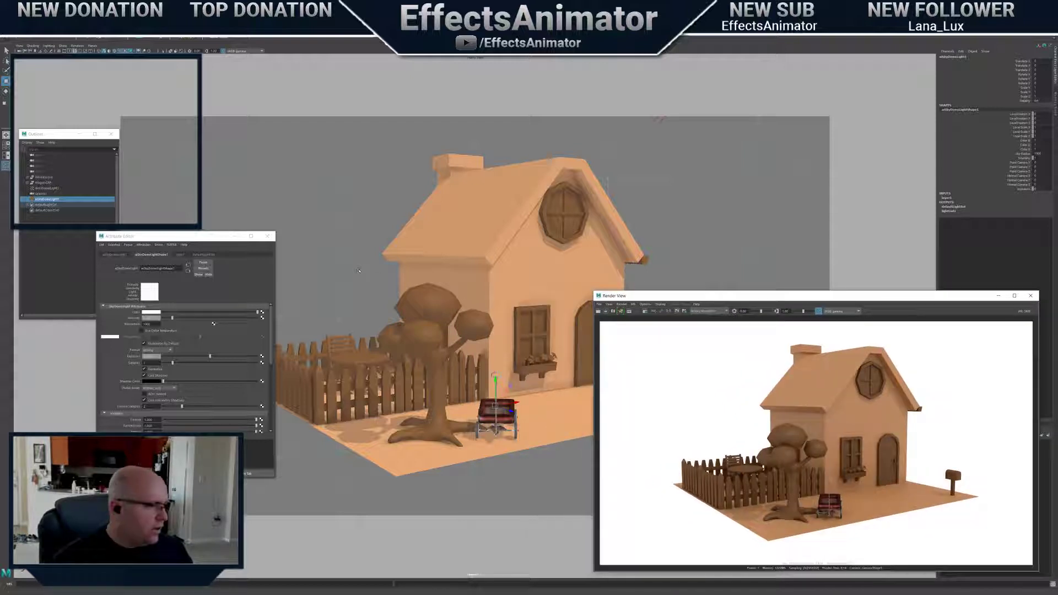
Change the skydome light's colour from the colour picker to a light sky blue
left_click(160, 313)
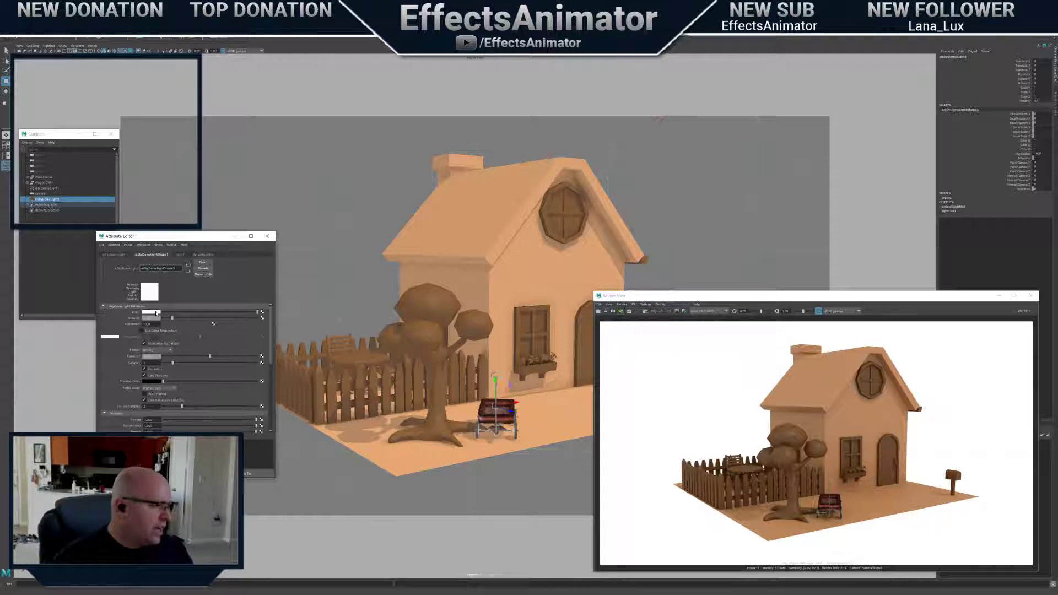
left_click(157, 313)
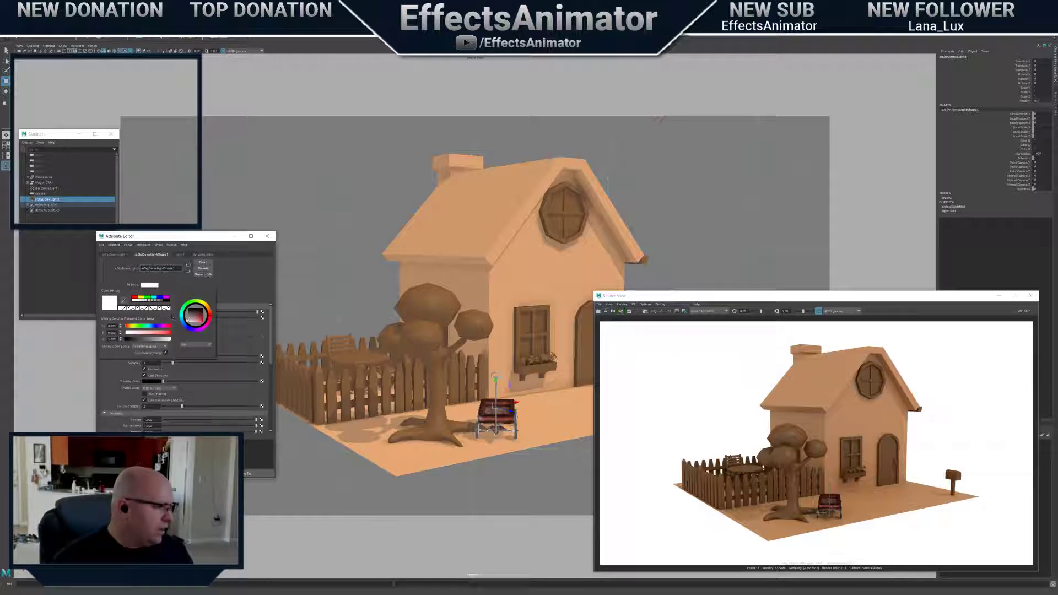
left_click(182, 318)
left_click(196, 320)
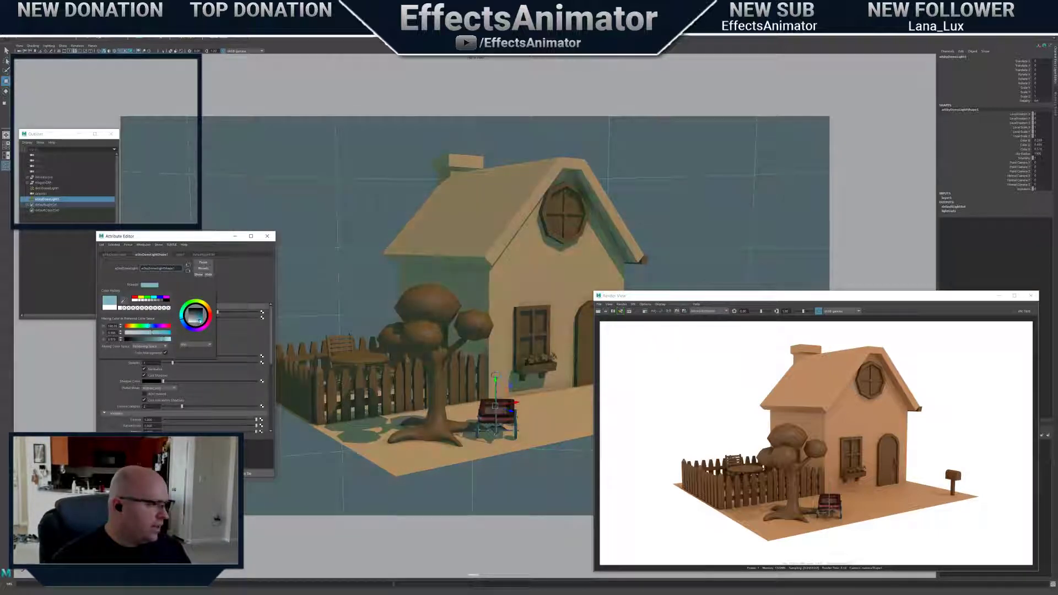
left_click(199, 318)
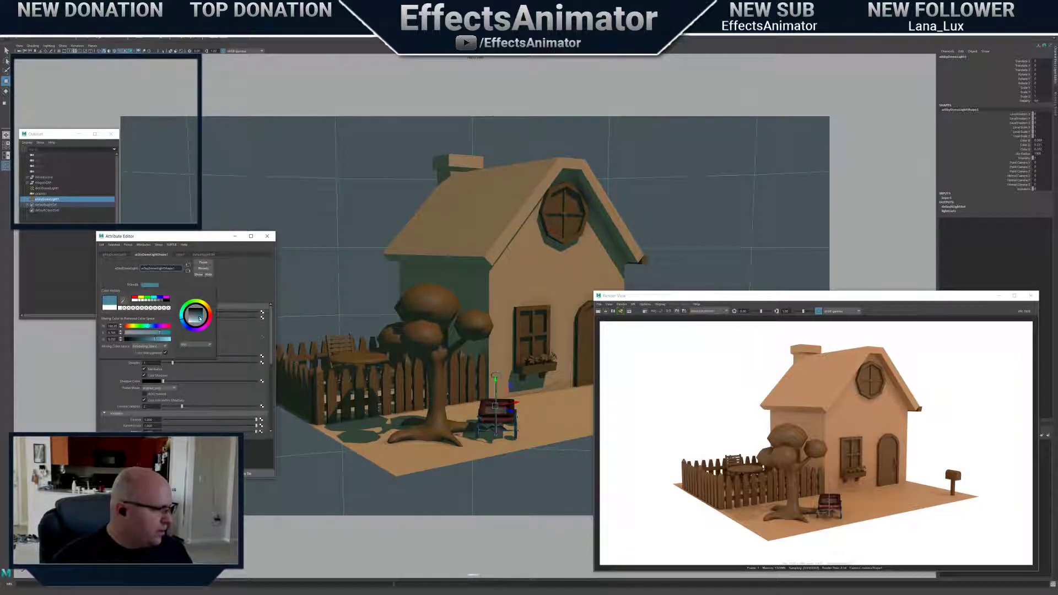
left_click_drag(203, 320, 198, 325)
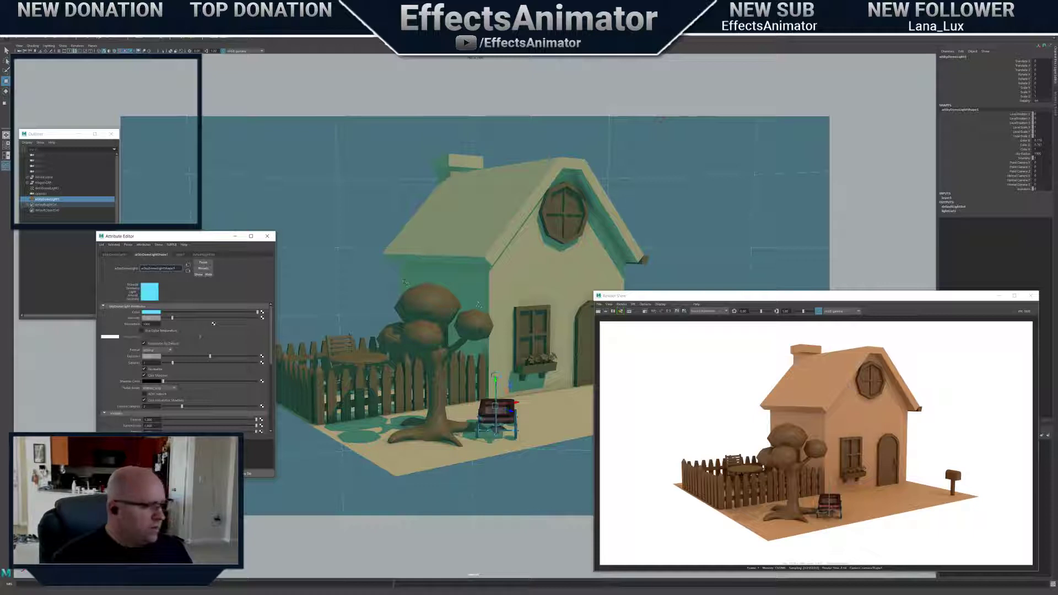
Raise the camera to a higher three-quarter view of the house and render the frame with the blue skydome
left_click_drag(479, 304, 491, 334, "alt")
middle_click_drag(517, 339, 491, 329, "alt")
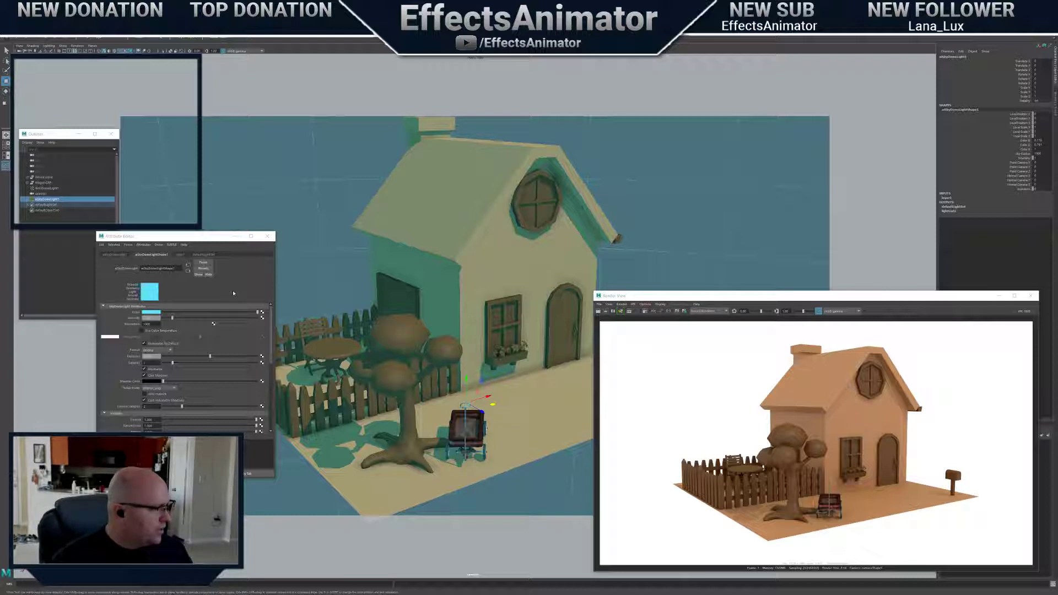
middle_click_drag(419, 309, 422, 319, "alt")
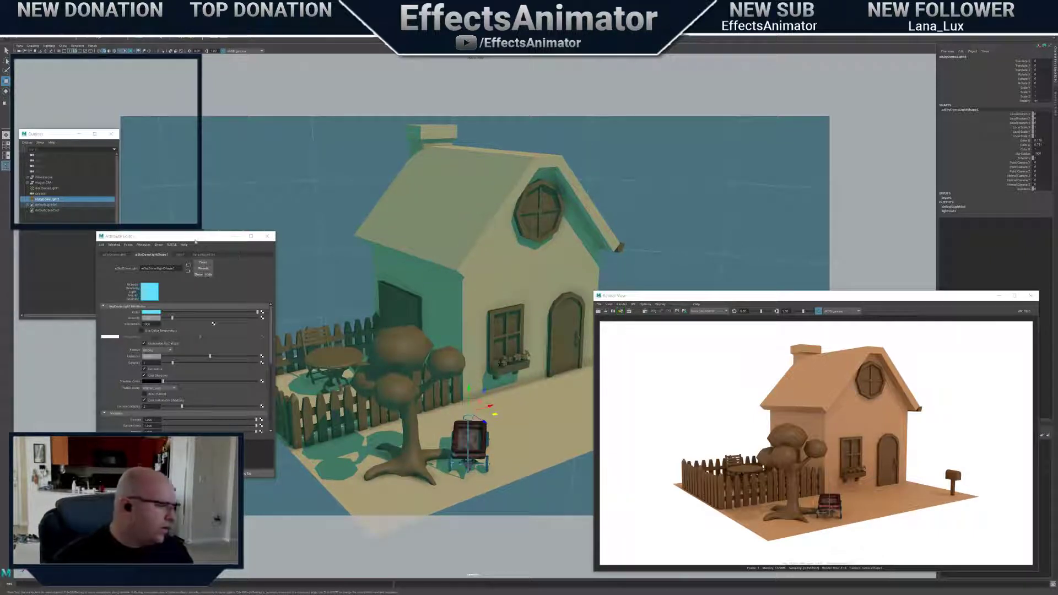
left_click_drag(242, 236, 198, 276)
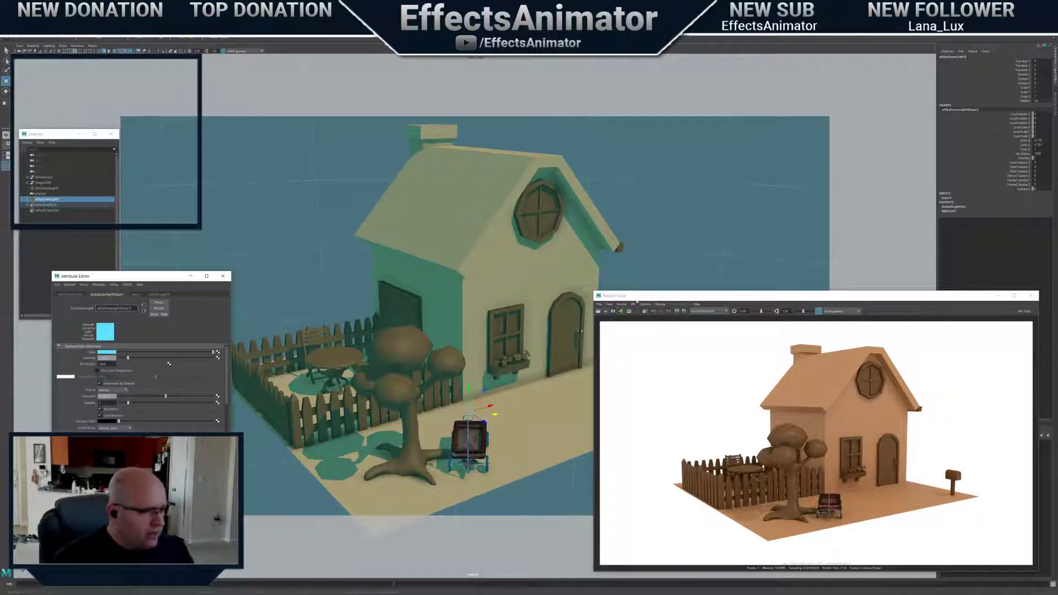
left_click(598, 311)
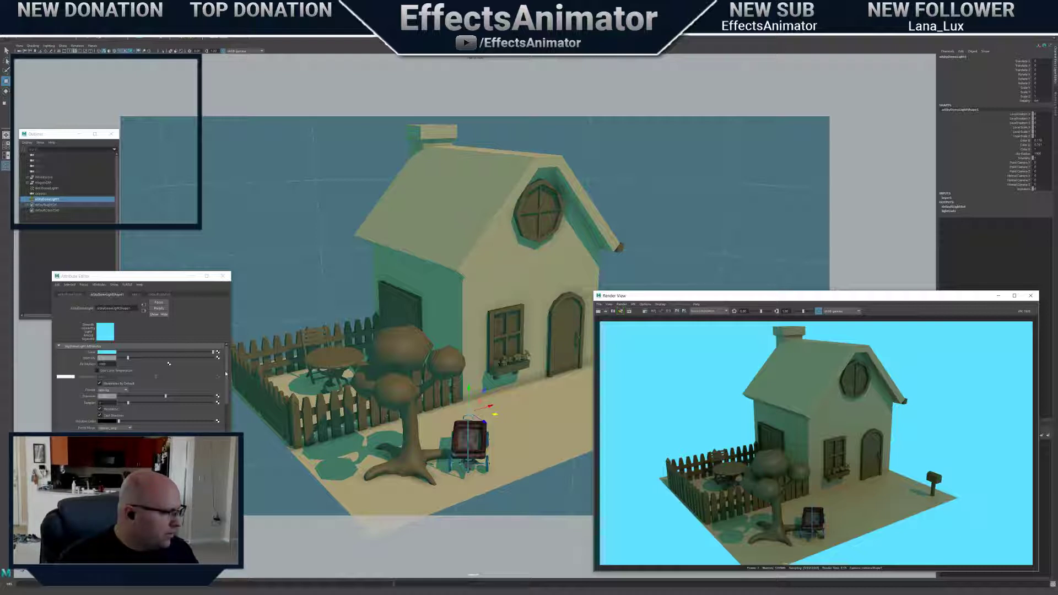
Pull the camera back until the directional light above the house can be selected and set its intensity to 2
left_click_drag(154, 278, 150, 295)
scroll(576, 178, "down", 4)
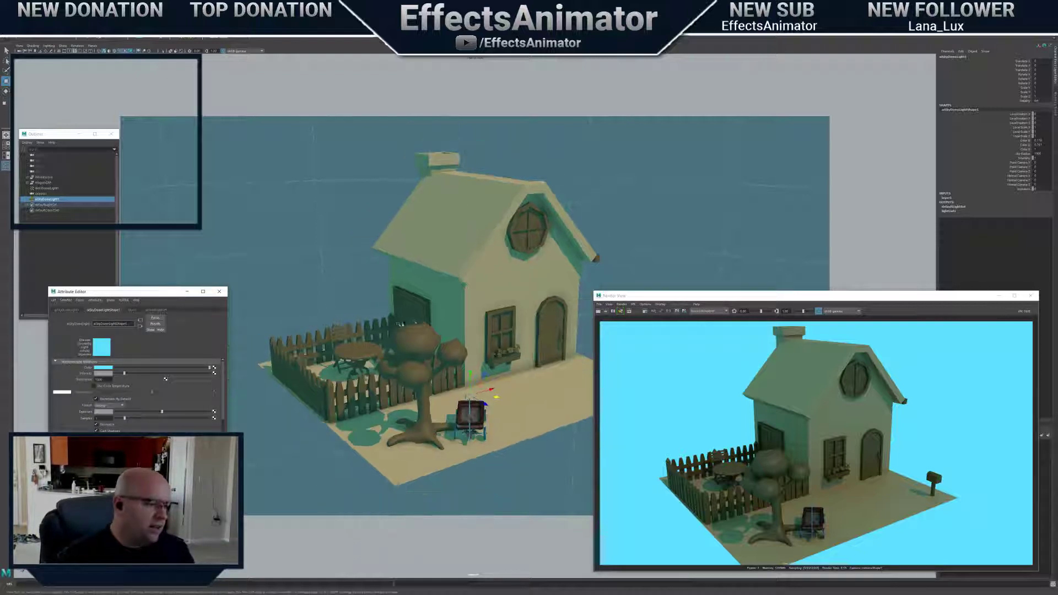
left_click(618, 126)
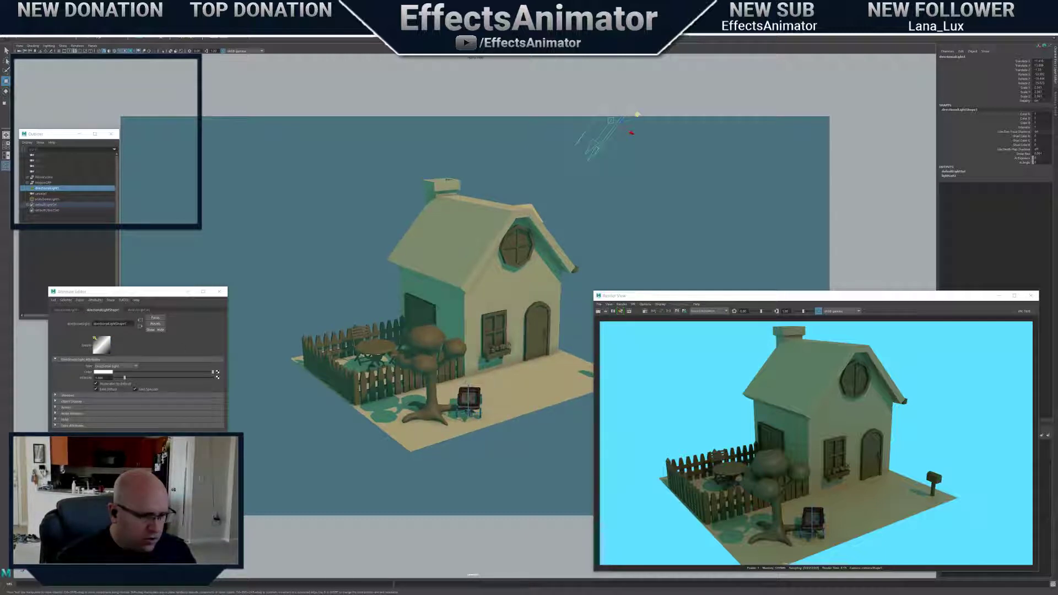
left_click_drag(112, 378, 72, 394)
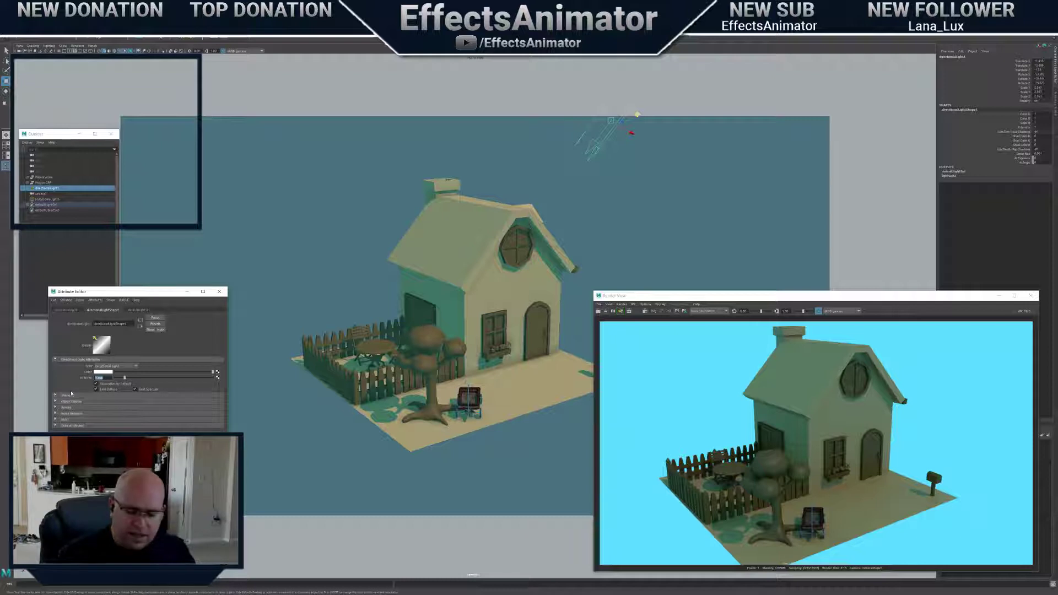
type("2")
key("Return")
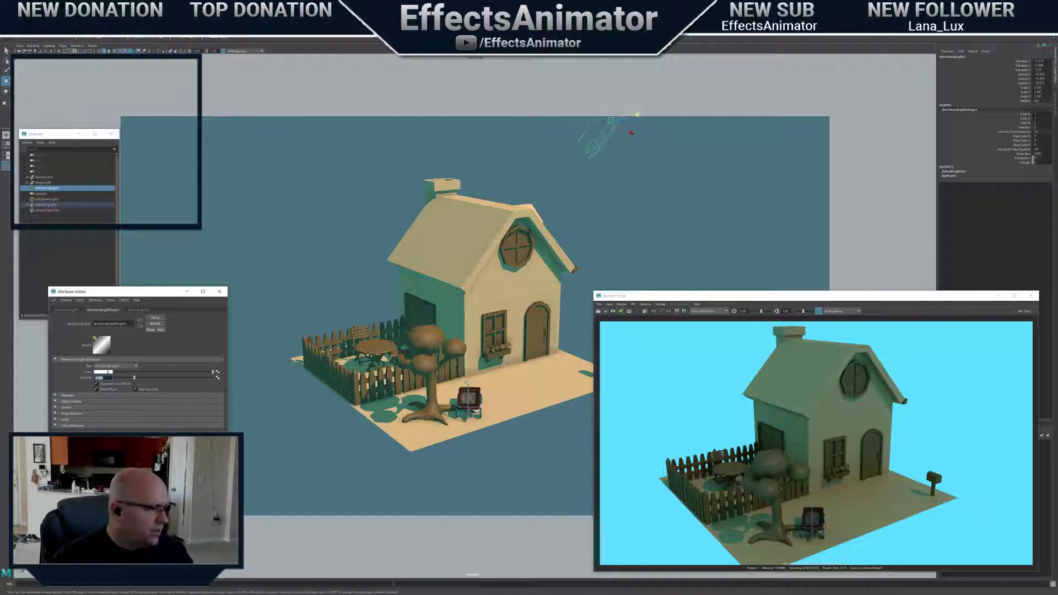
Tint the directional light's colour pale yellow and render the frame
left_click(107, 372)
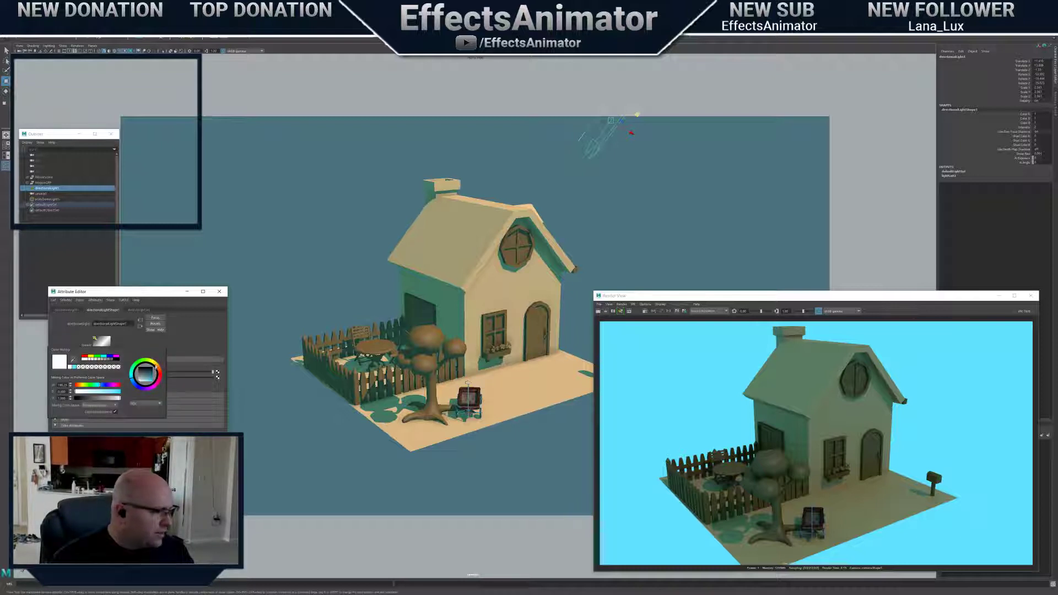
left_click(150, 386)
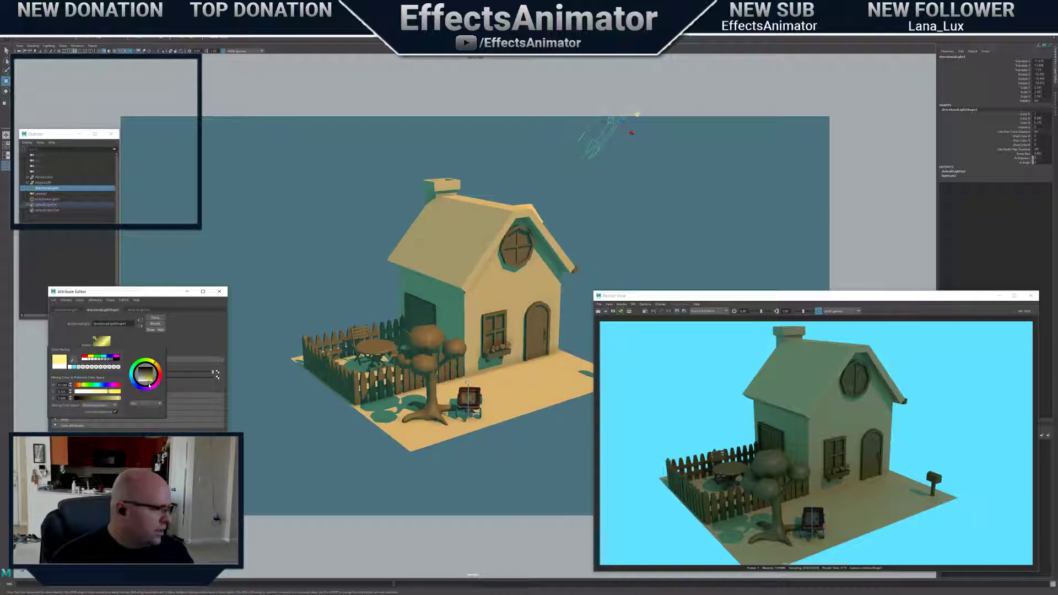
left_click(146, 384)
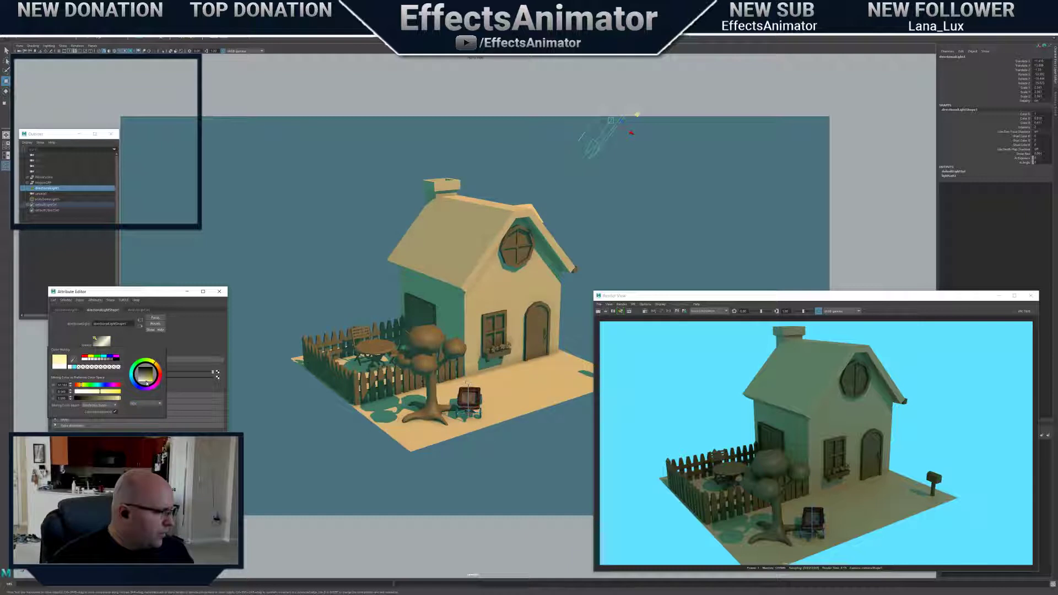
left_click_drag(147, 383, 148, 385)
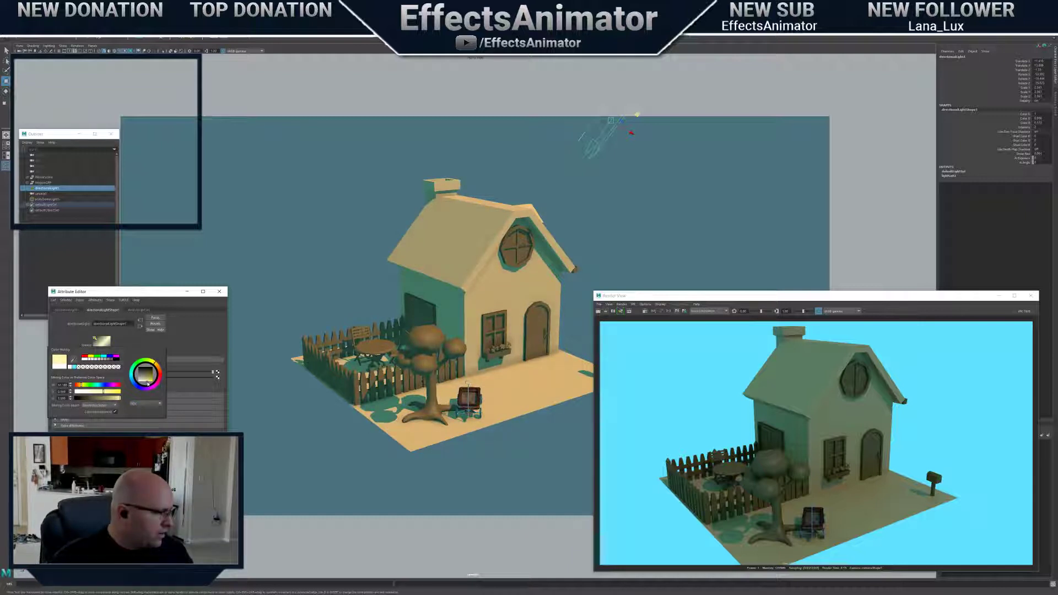
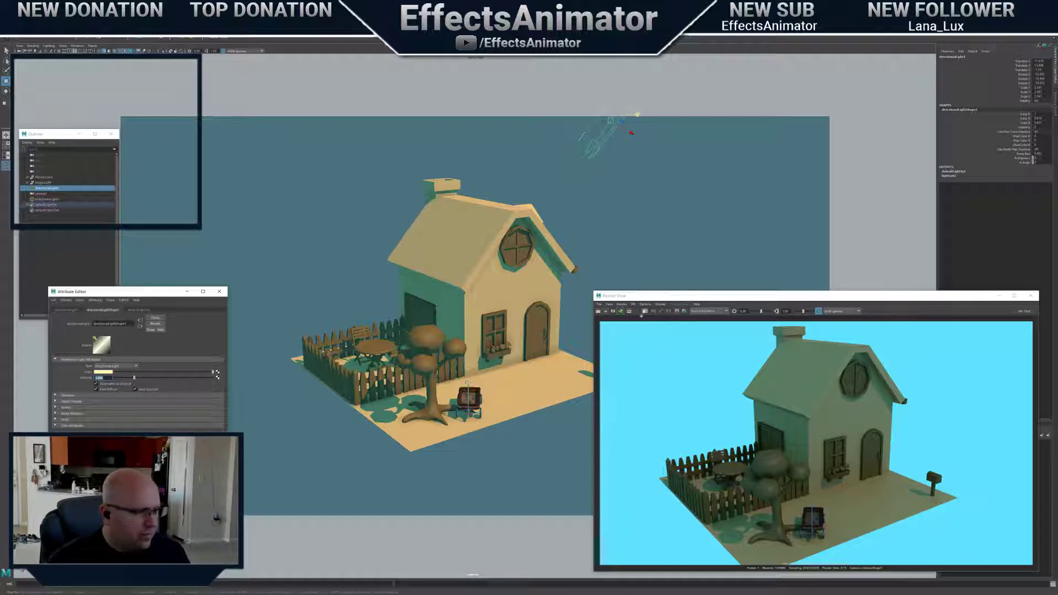
left_click(598, 311)
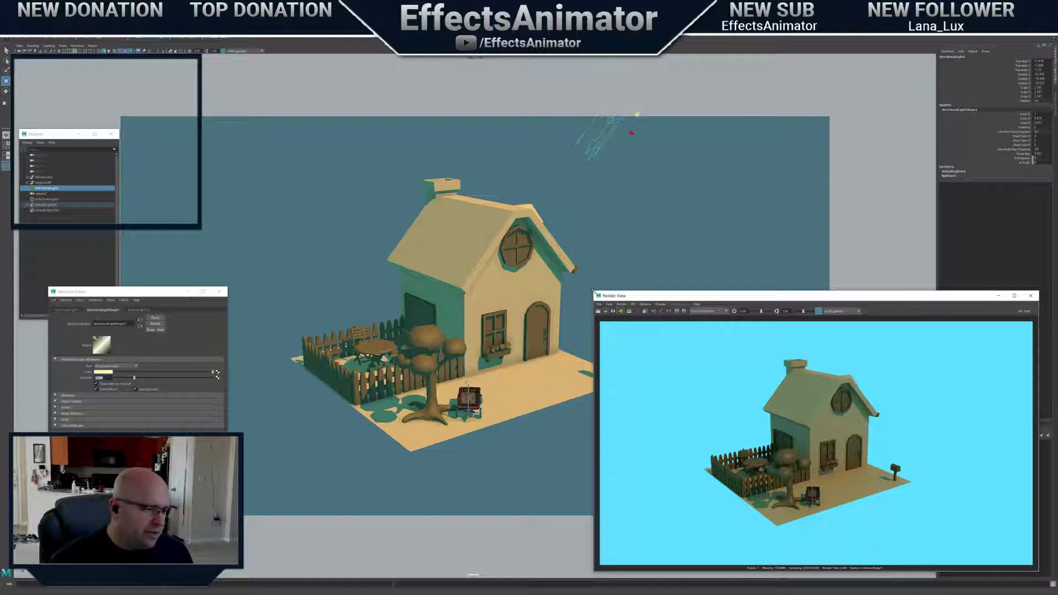
Move the camera closer to the house, re-render it in a slightly larger Render View and keep the image for comparison
left_click_drag(593, 291, 569, 272)
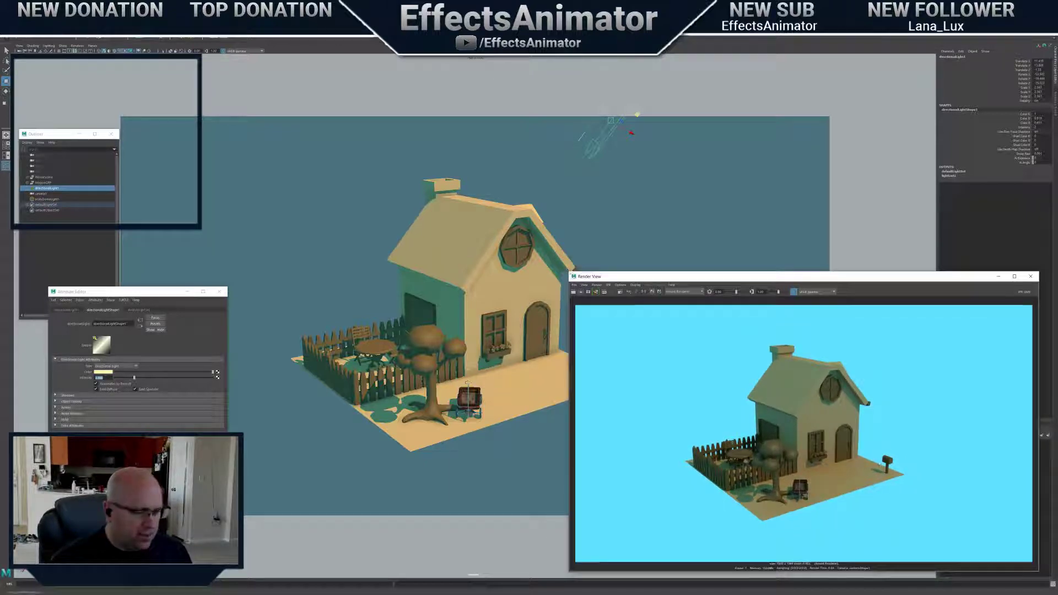
scroll(854, 462, "up", 2)
scroll(854, 462, "down", 3)
scroll(413, 348, "up", 3)
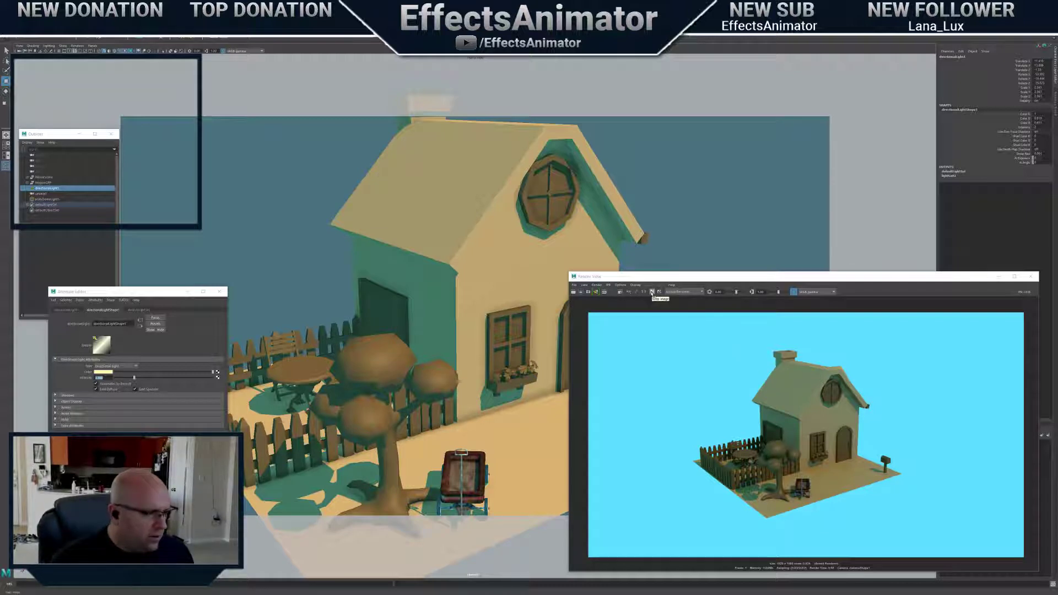
left_click(574, 292)
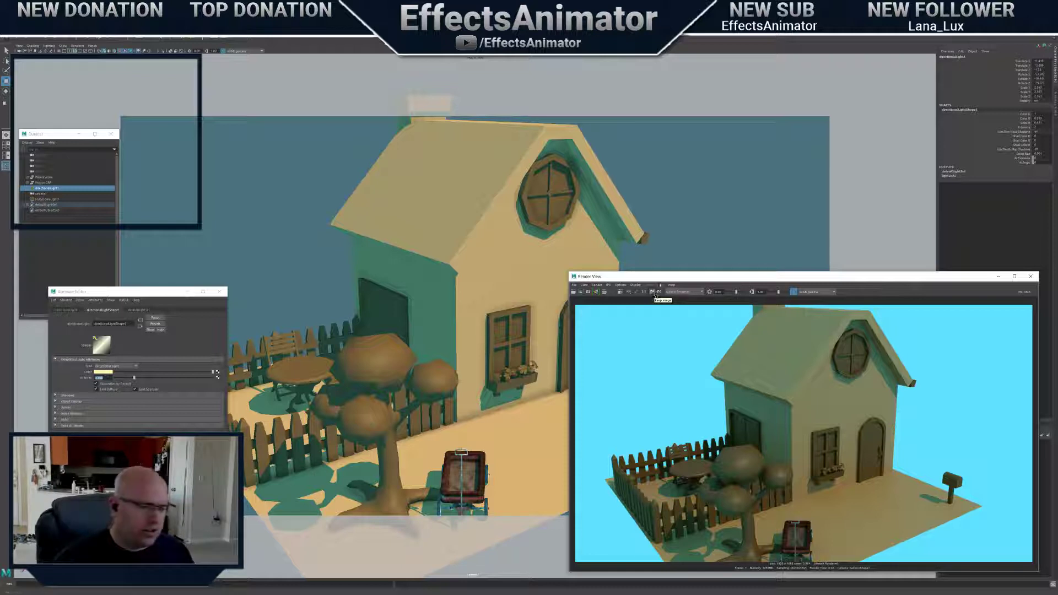
left_click(652, 292)
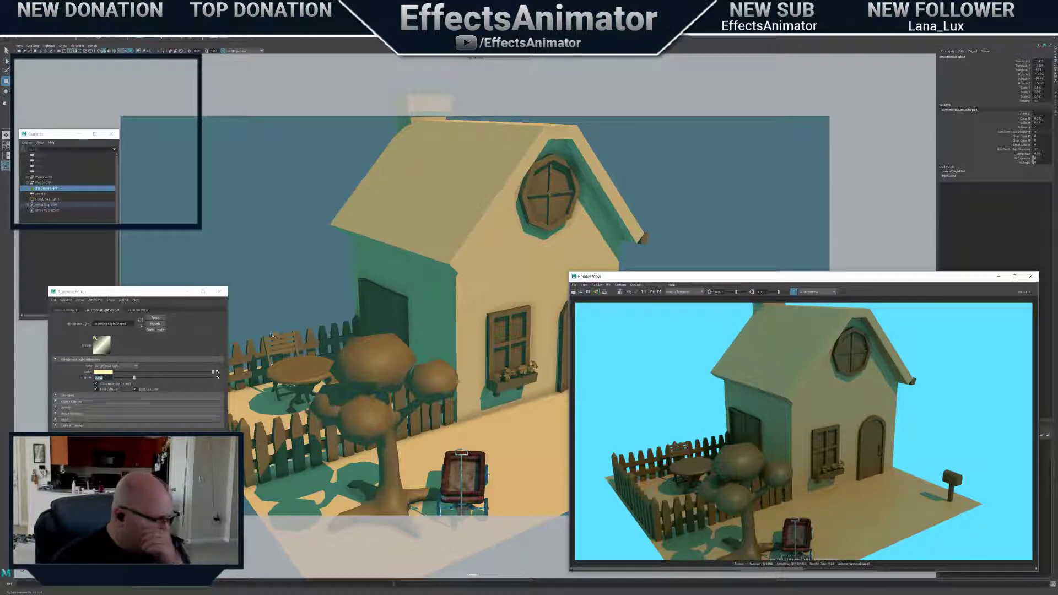
Set the directional light's intensity to 5 and render the house again
left_click(103, 377)
left_click_drag(104, 377, 75, 385)
type("5")
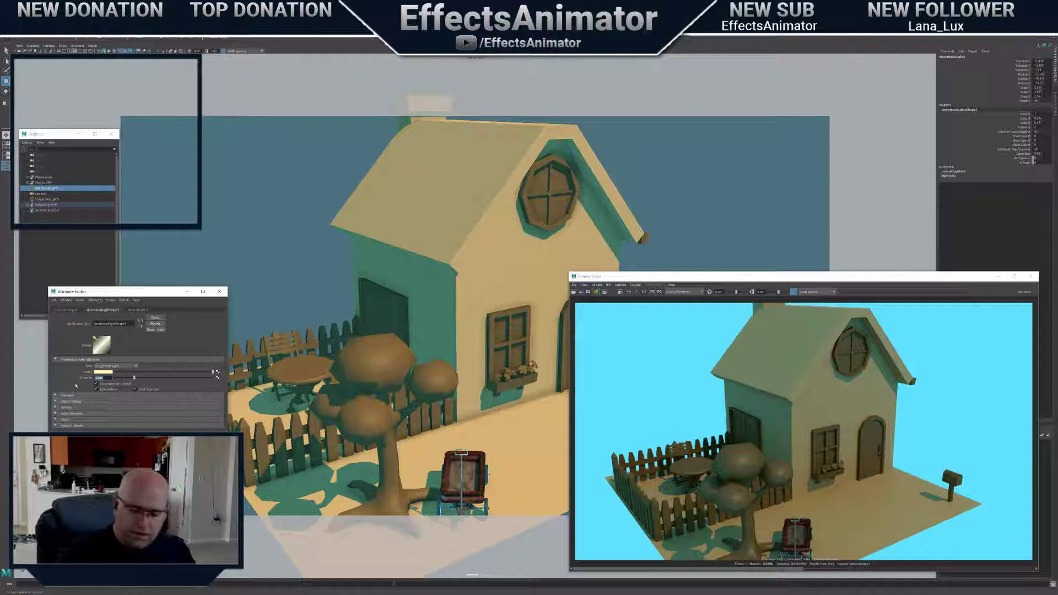
key("Return")
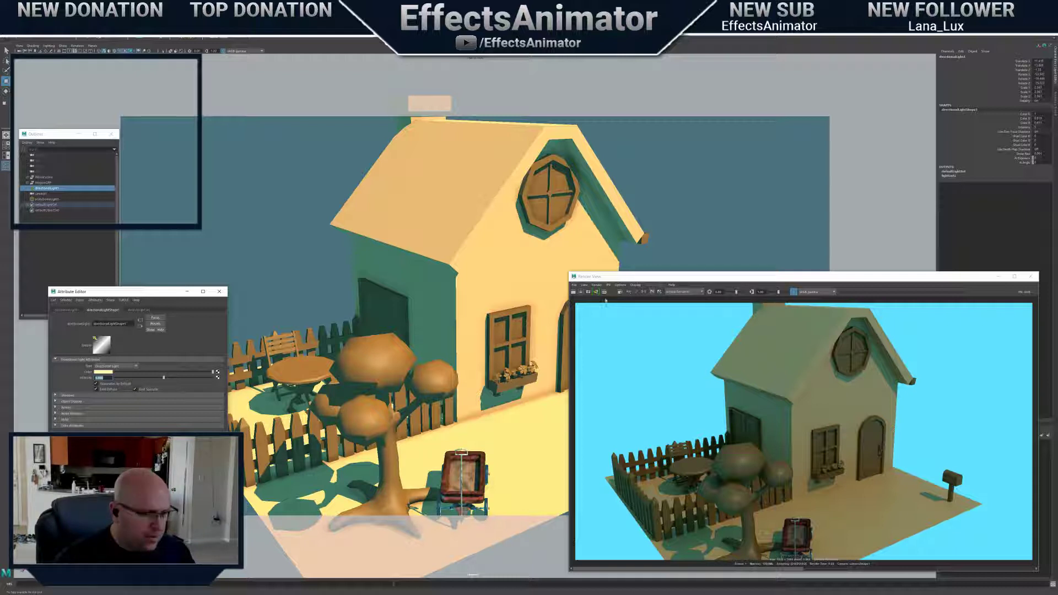
left_click(574, 294)
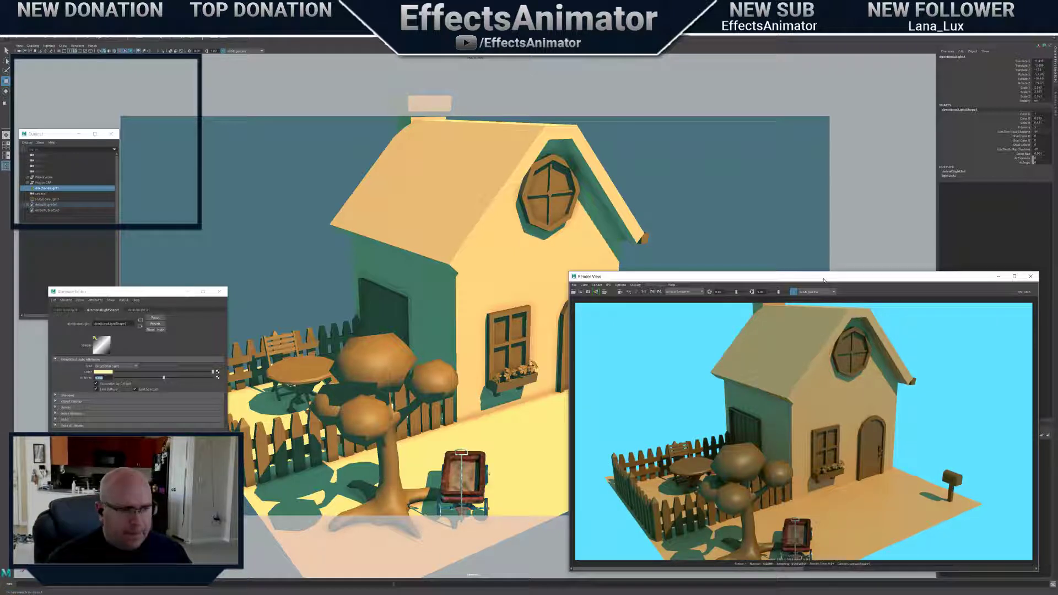
Enlarge the Render View and switch back and forth between the kept and new renders to compare the lighting
left_click_drag(570, 275, 419, 124)
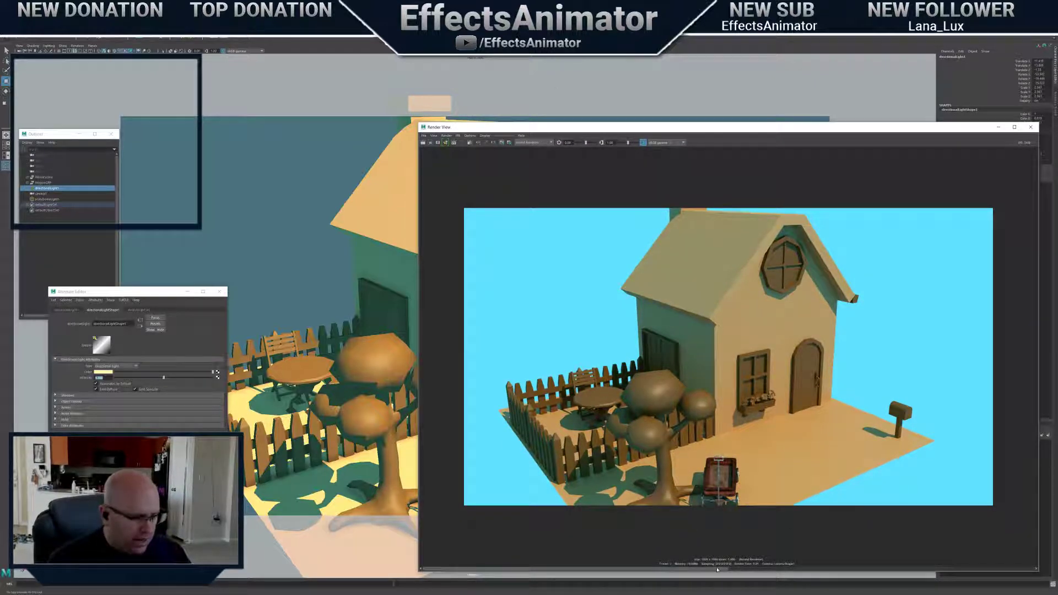
left_click_drag(574, 569, 639, 592)
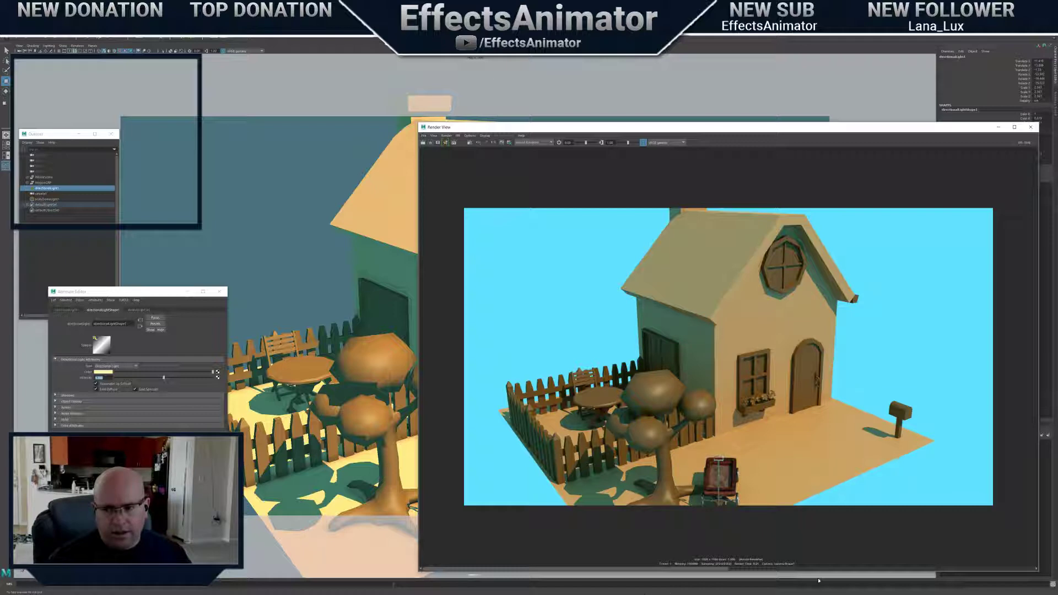
left_click_drag(819, 581, 711, 573)
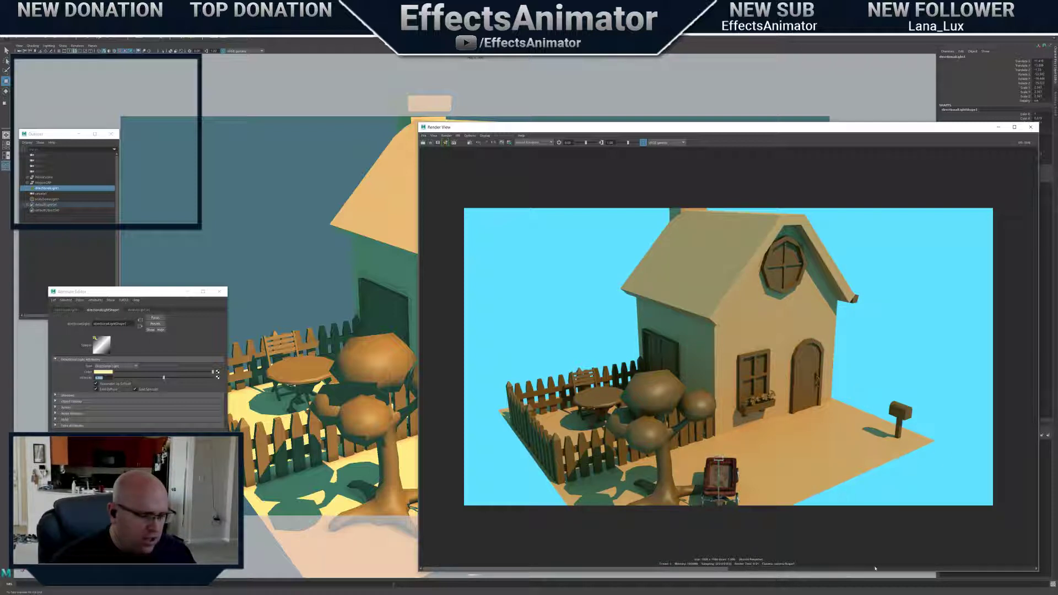
left_click_drag(875, 568, 668, 576)
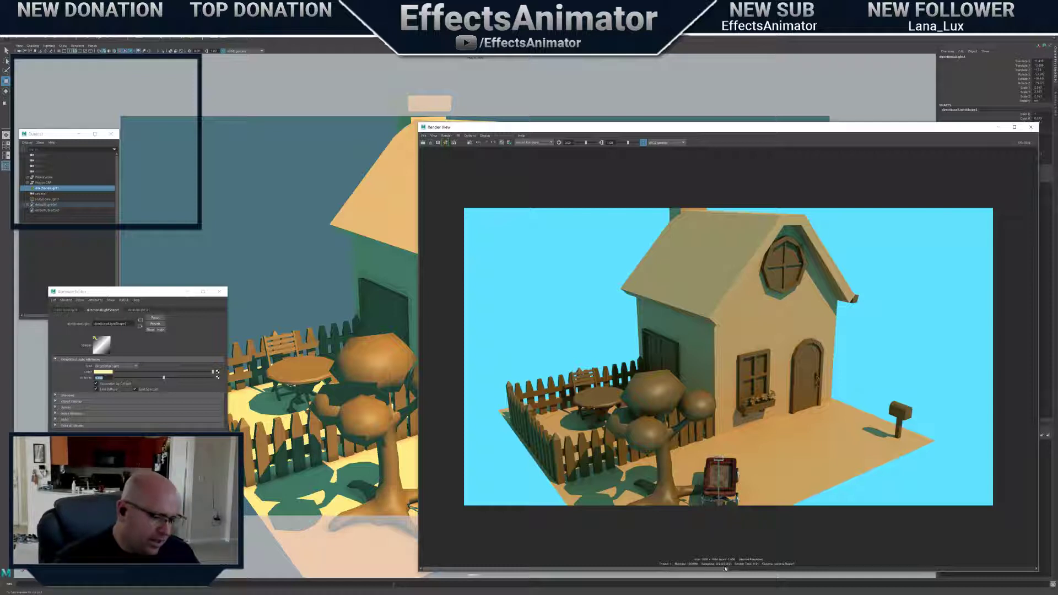
left_click_drag(817, 580, 708, 589)
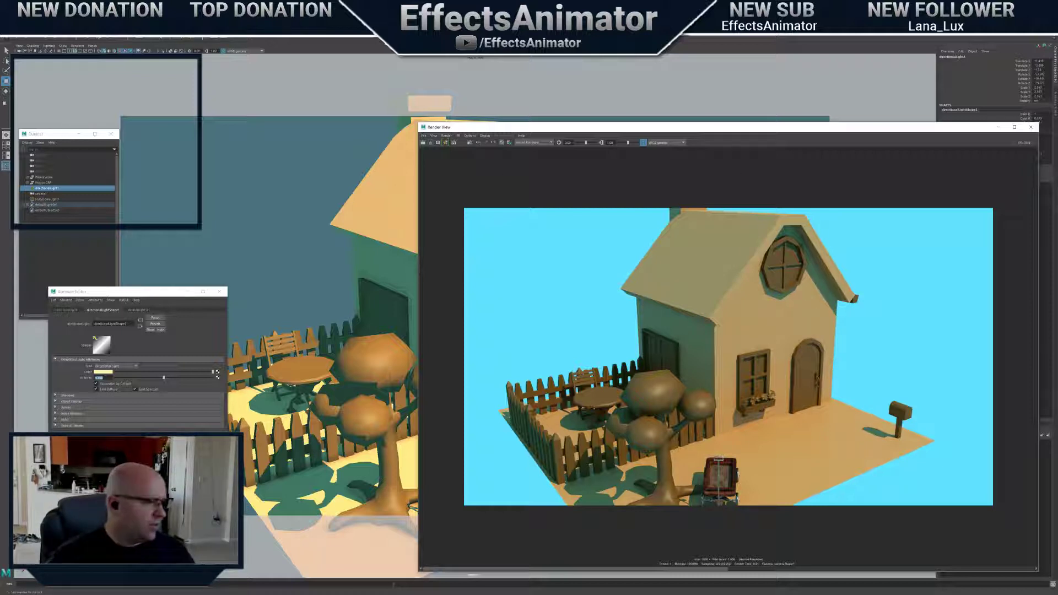
Set the skydome light's Camera visibility to 0 and move the Attribute Editor clear of the Render View
left_click(48, 199)
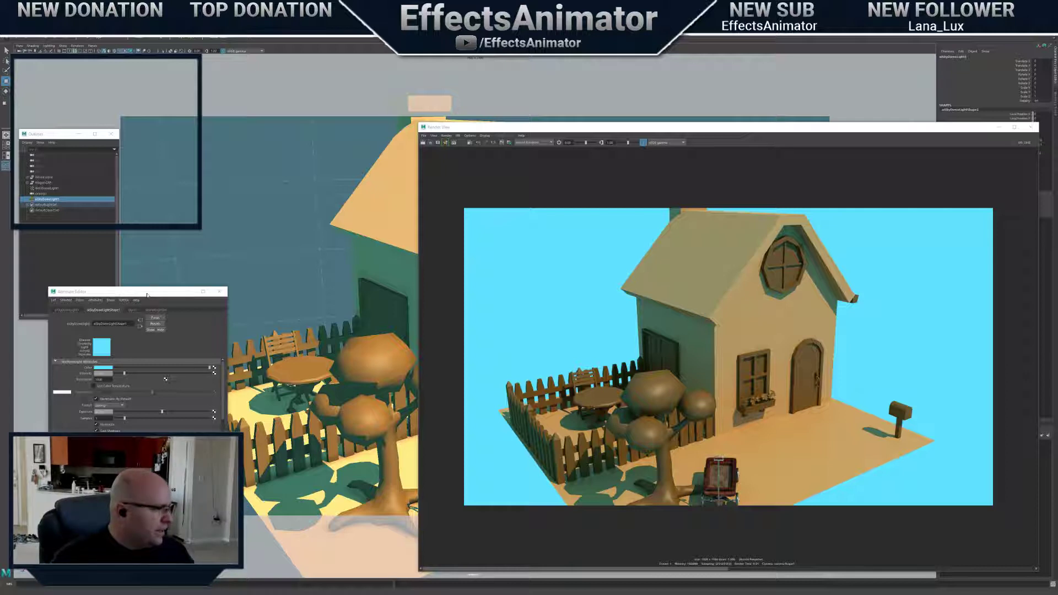
left_click_drag(147, 296, 491, 182)
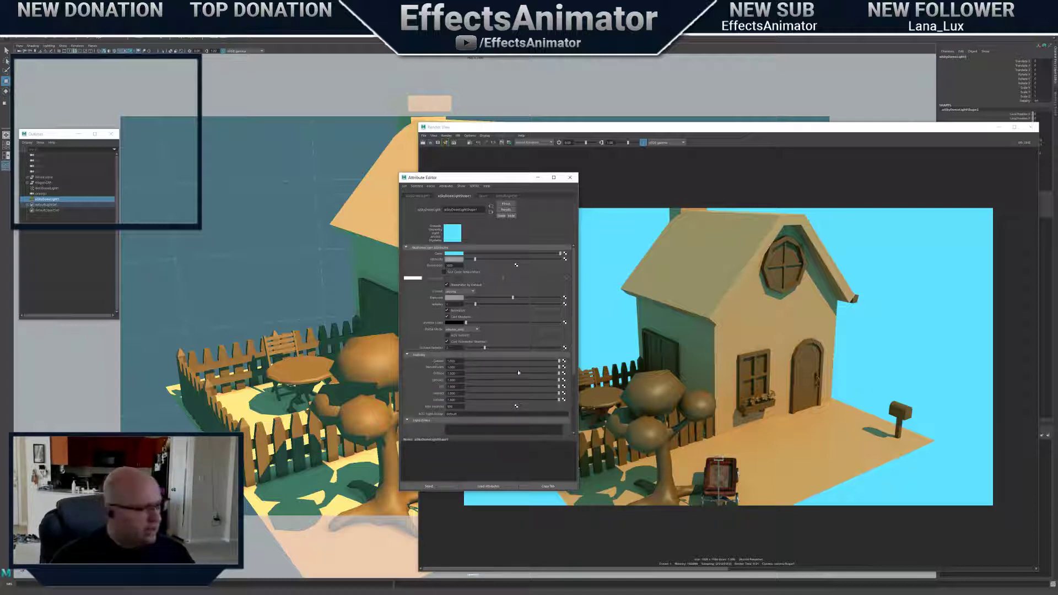
left_click(454, 361)
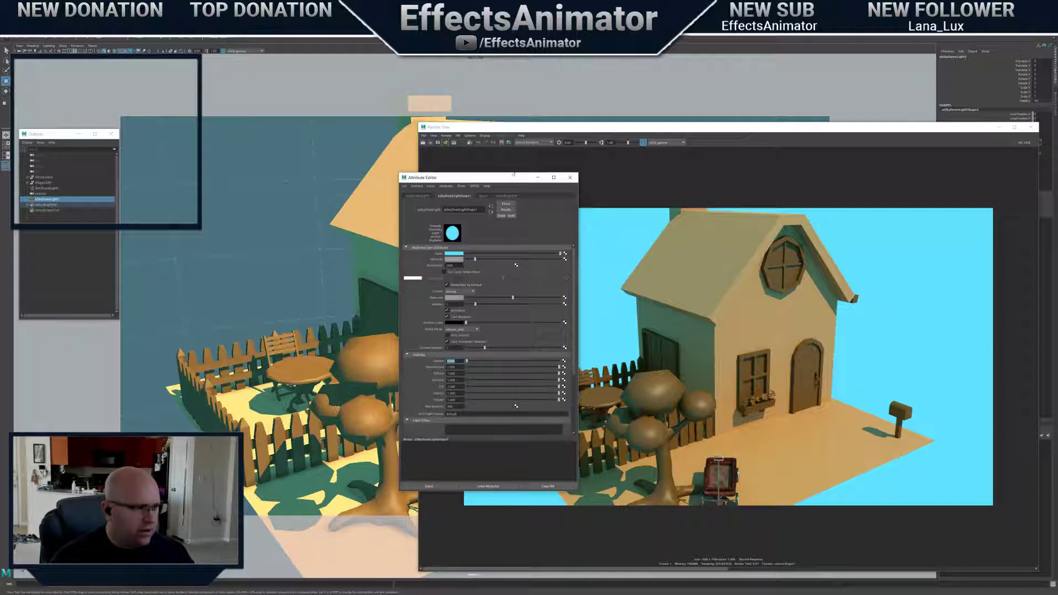
left_click_drag(514, 175, 293, 201)
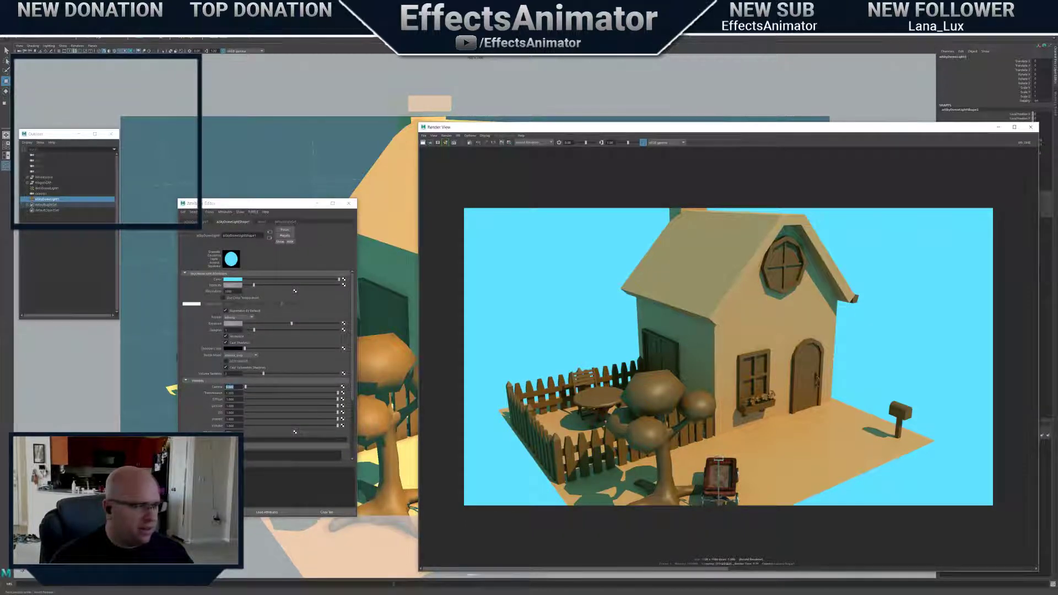
Render the house again with the skydome hidden from the camera and check the new image's alpha channel
left_click(423, 142)
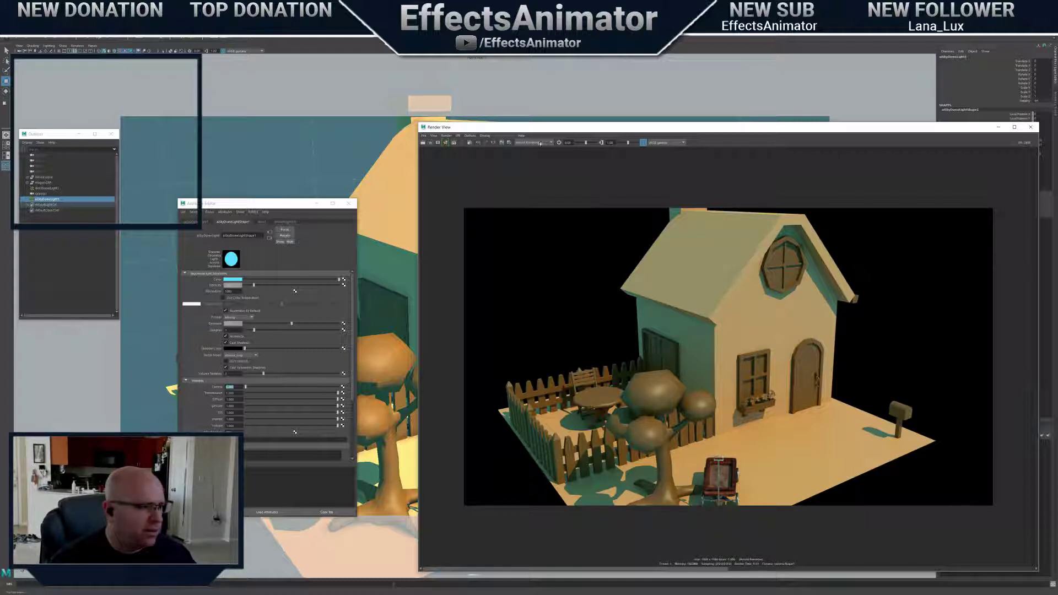
left_click(486, 144)
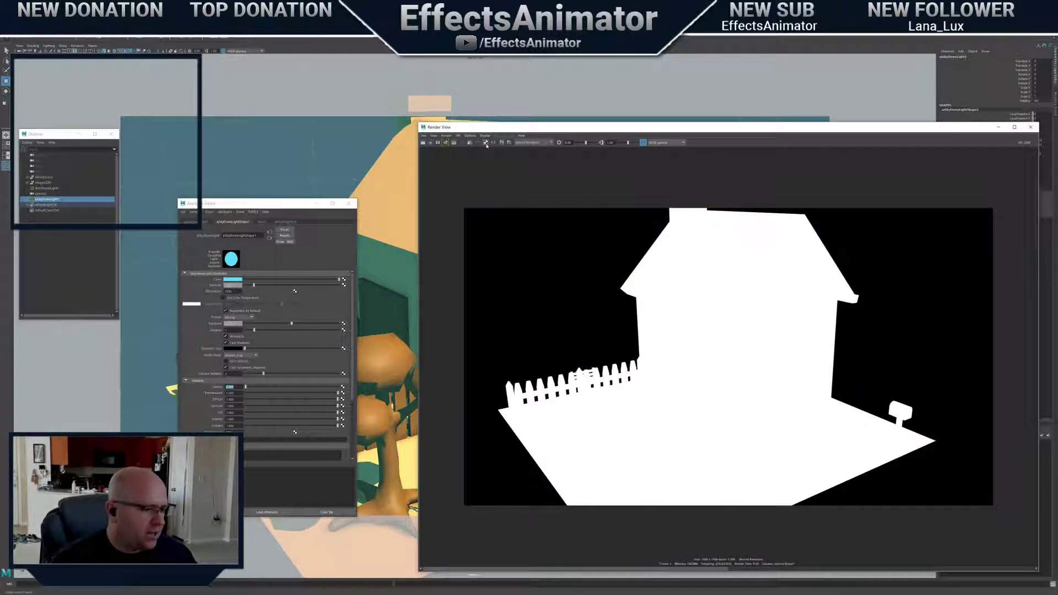
left_click(487, 144)
left_click(486, 144)
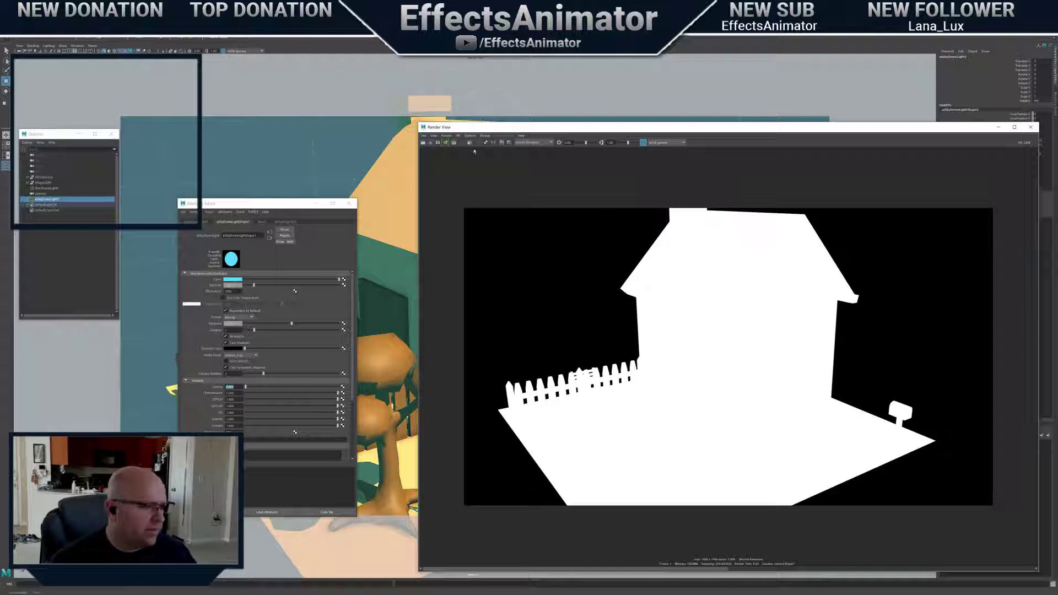
left_click(484, 145)
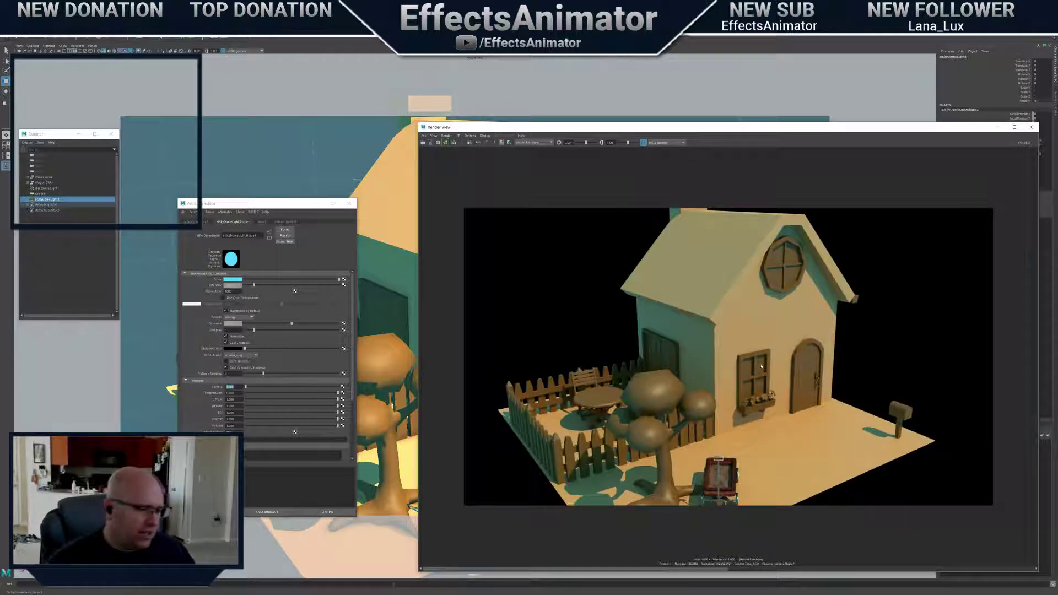
Switch the Render View repeatedly between alpha and RGB display to examine the house's mask against the background
left_click(486, 143)
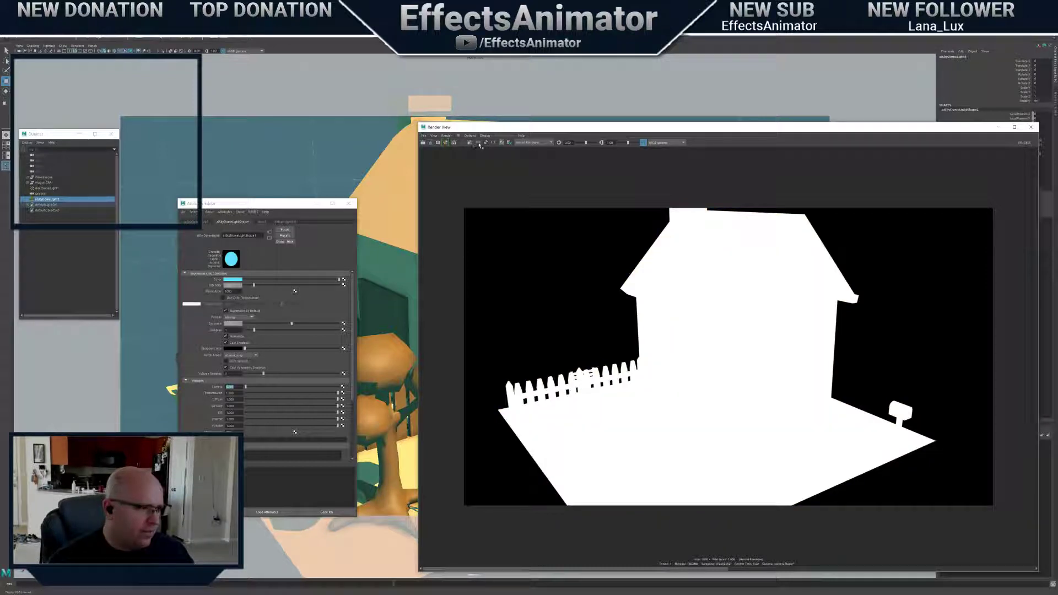
left_click(478, 142)
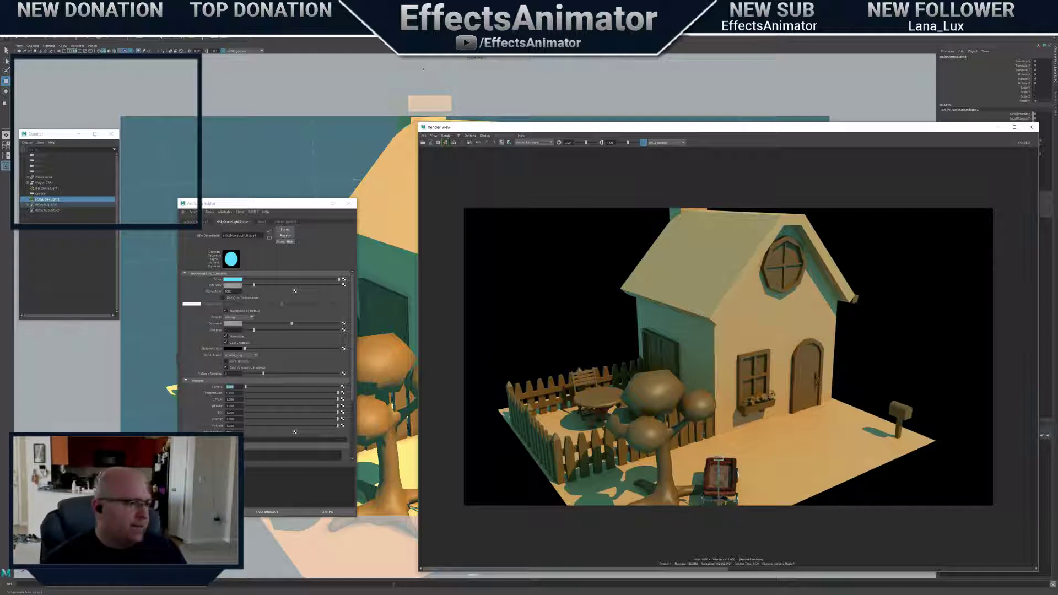
left_click(479, 143)
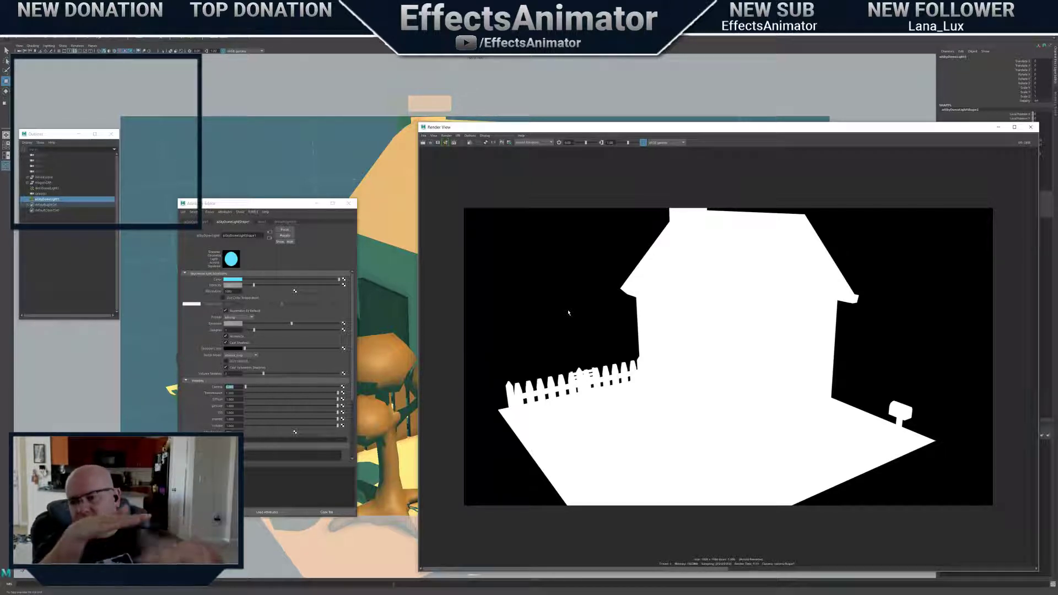
left_click(479, 144)
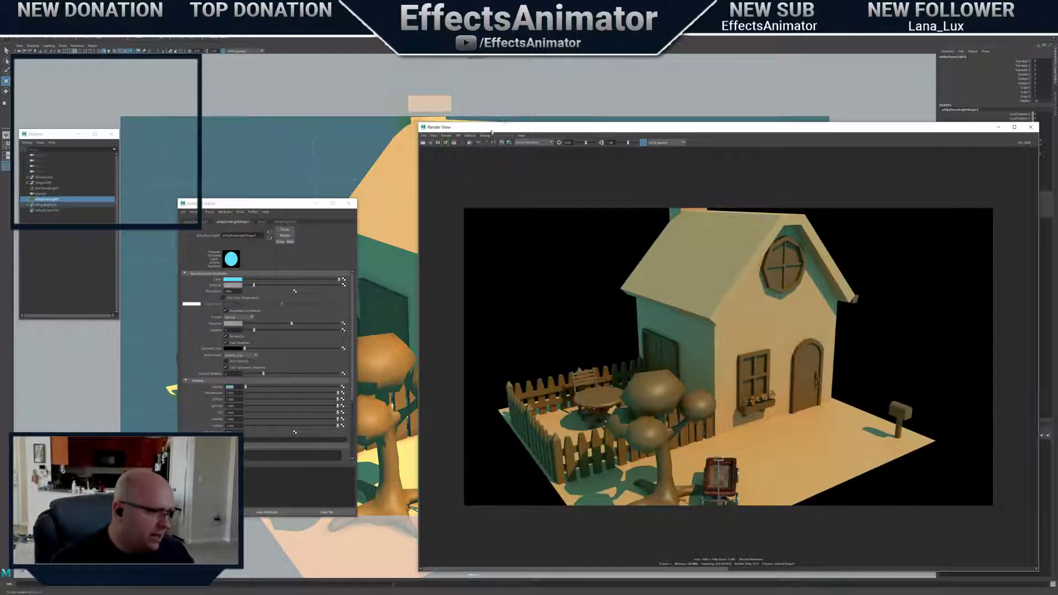
left_click(484, 144)
left_click(484, 144)
left_click(485, 144)
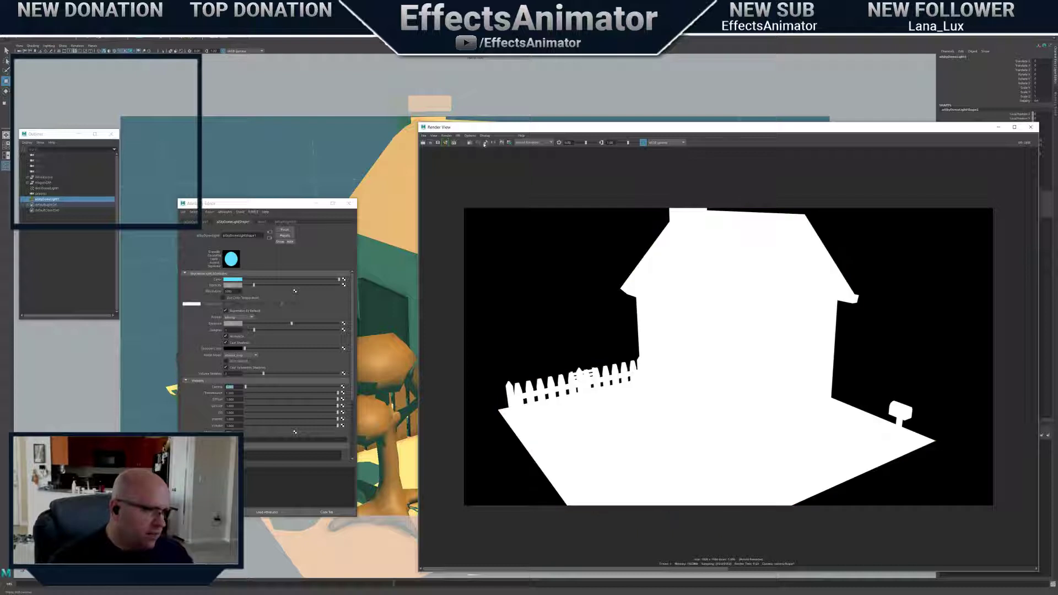
left_click(485, 144)
left_click(485, 144)
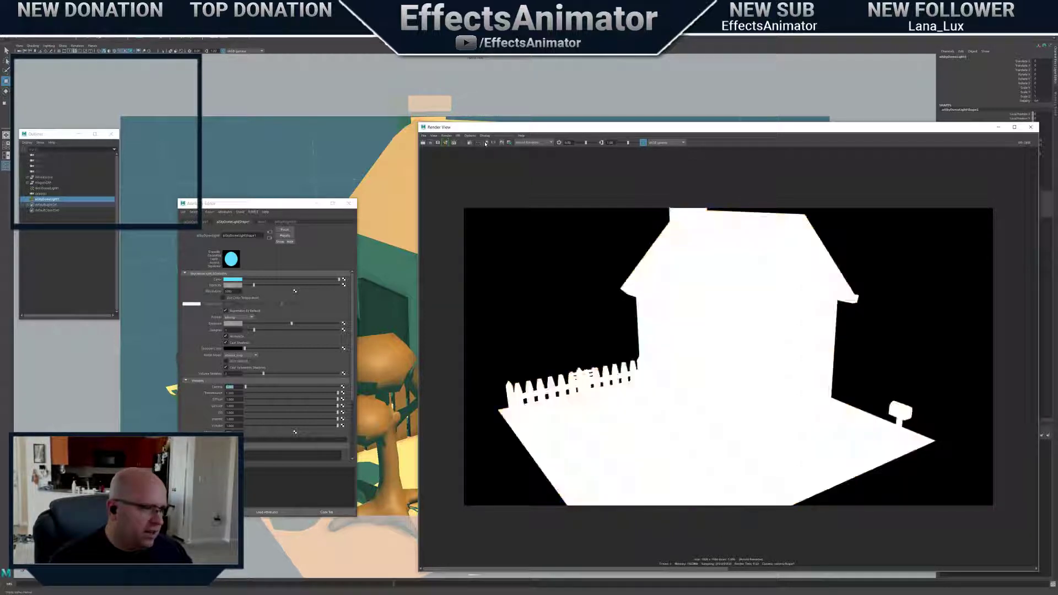
left_click(480, 144)
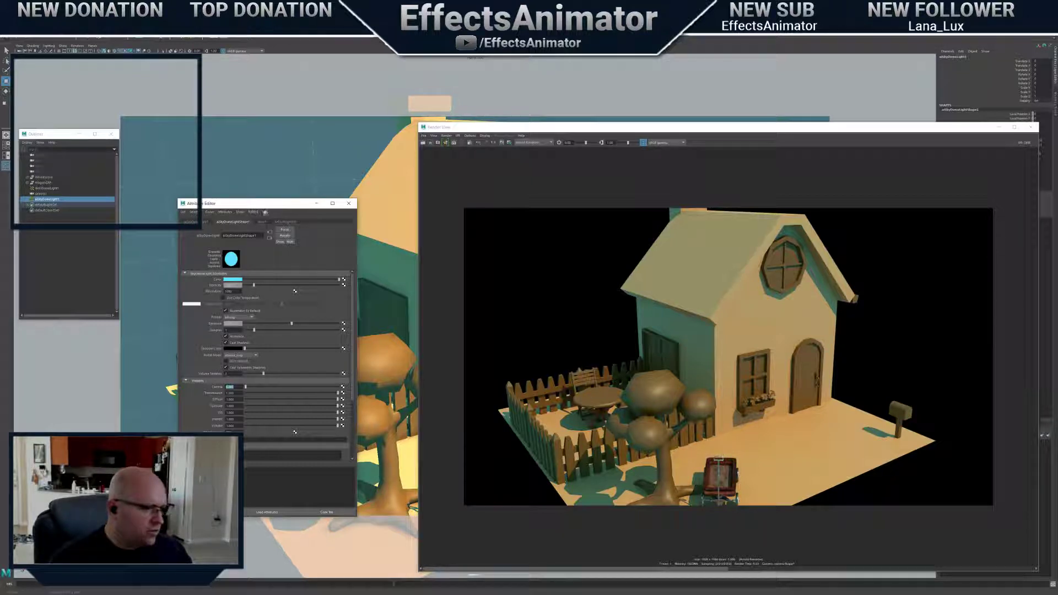
left_click_drag(267, 206, 239, 234)
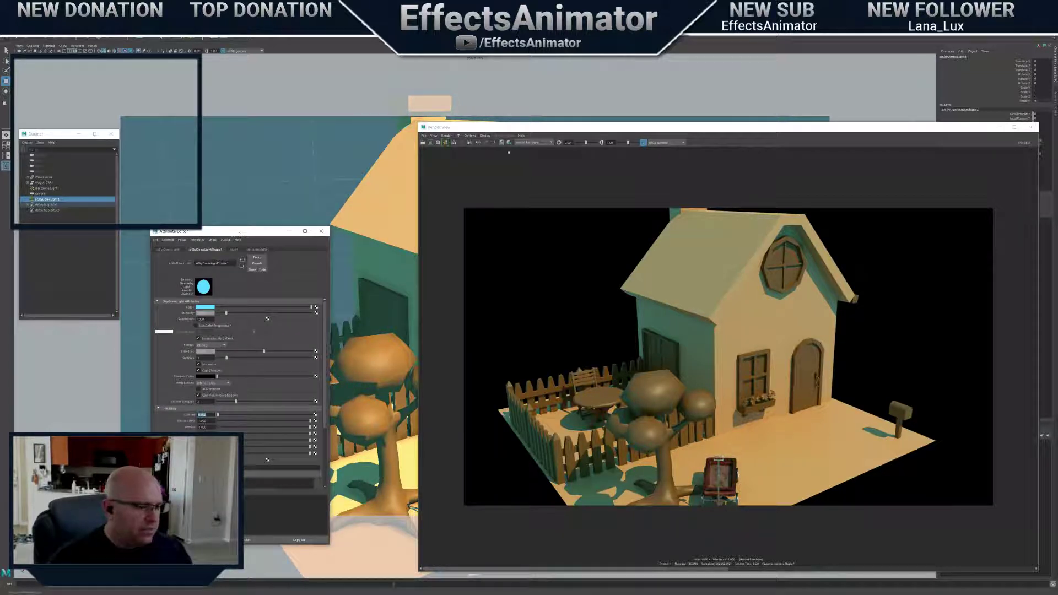
left_click(486, 143)
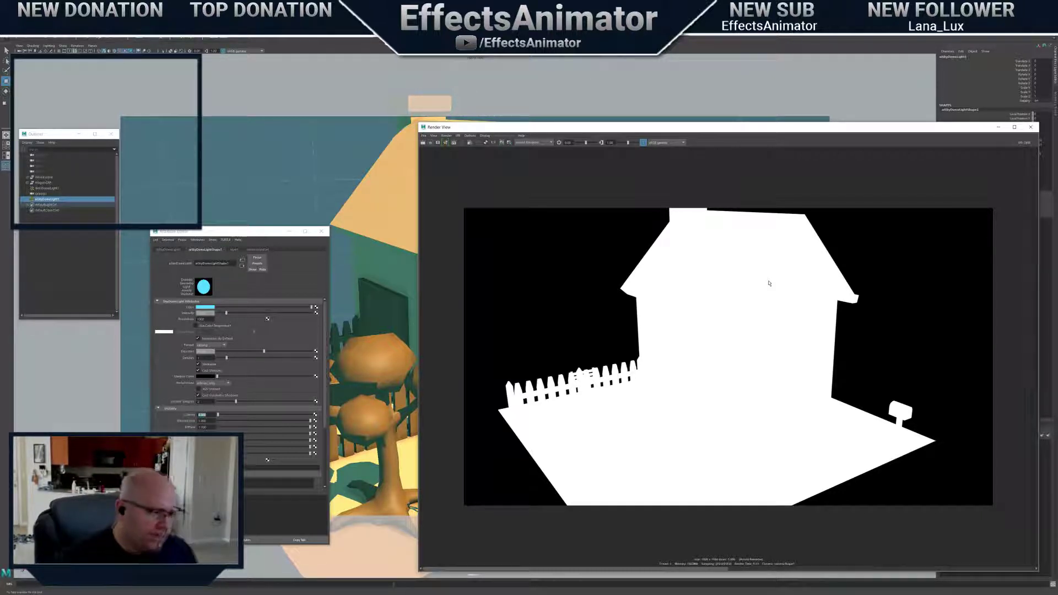
left_click(478, 142)
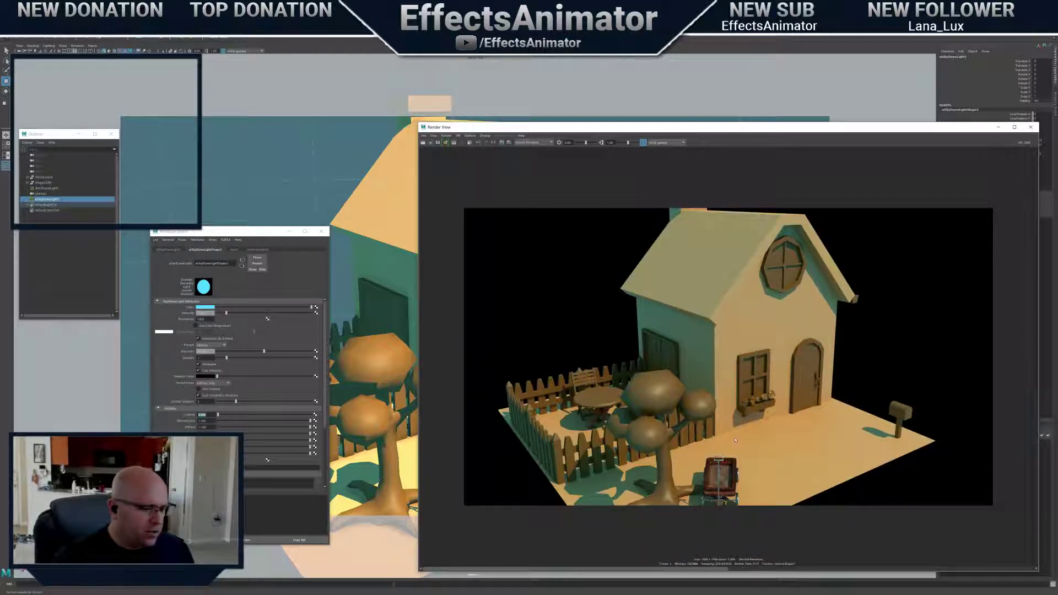
Leave the skydome's Camera visibility field and move the Attribute Editor clear of the house in the viewport
left_click_drag(250, 231, 262, 225)
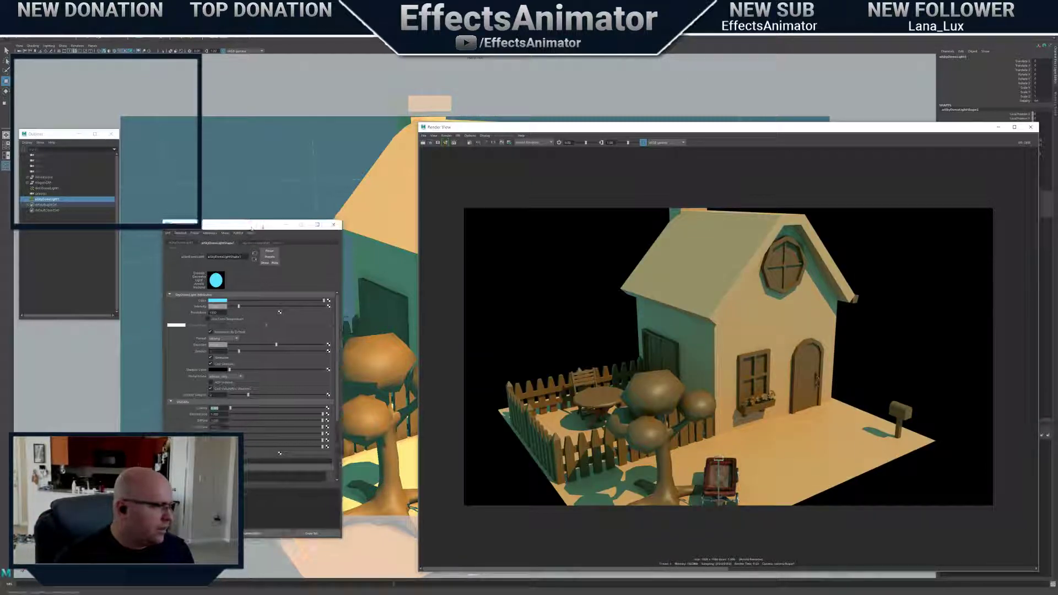
left_click(231, 409)
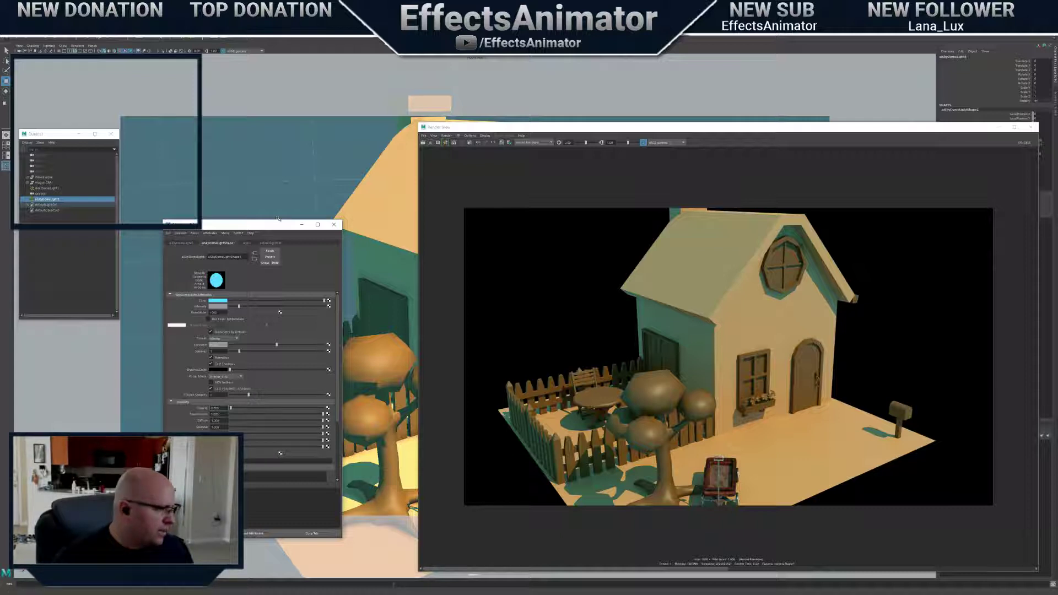
left_click_drag(280, 224, 155, 253)
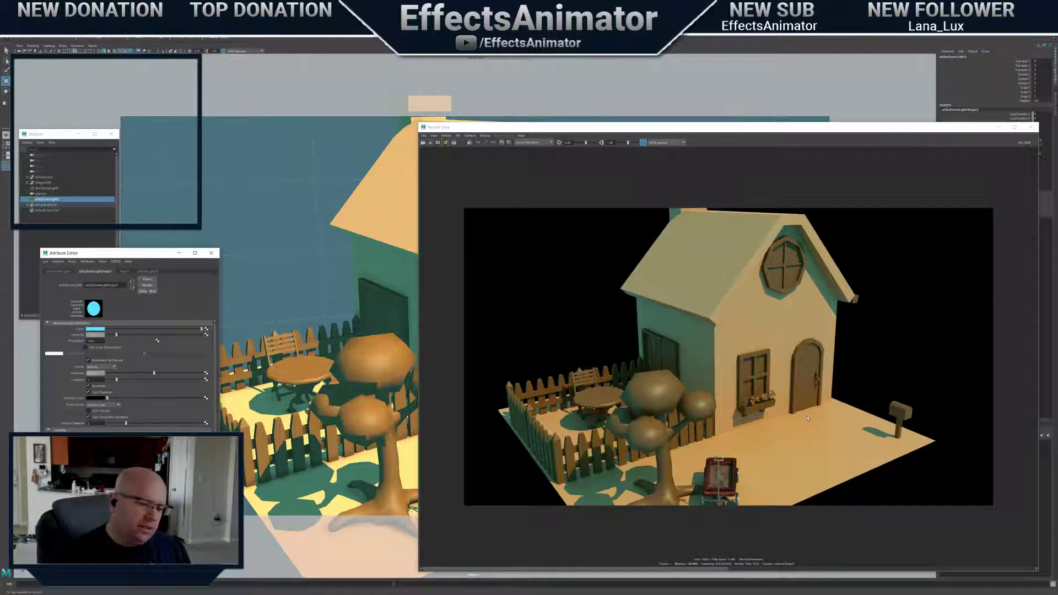
Shrink the Render View to uncover the viewport and reframe the camera on the house, tree and wagon
scroll(808, 418, "down", 2)
scroll(808, 418, "up", 3)
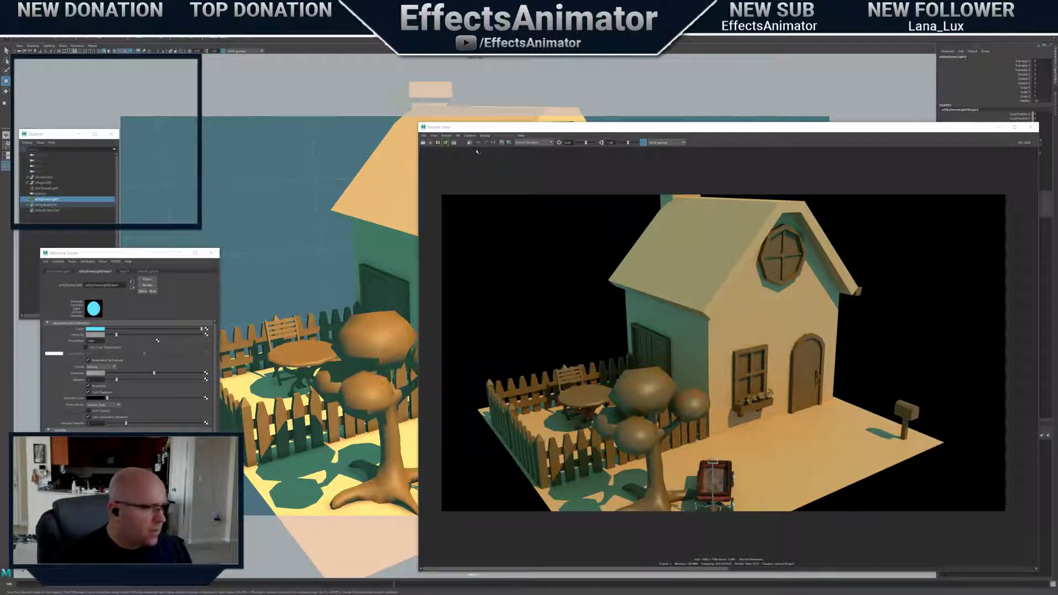
left_click_drag(420, 123, 709, 353)
left_click_drag(611, 353, 592, 355, "alt")
right_click_drag(593, 355, 572, 355, "alt")
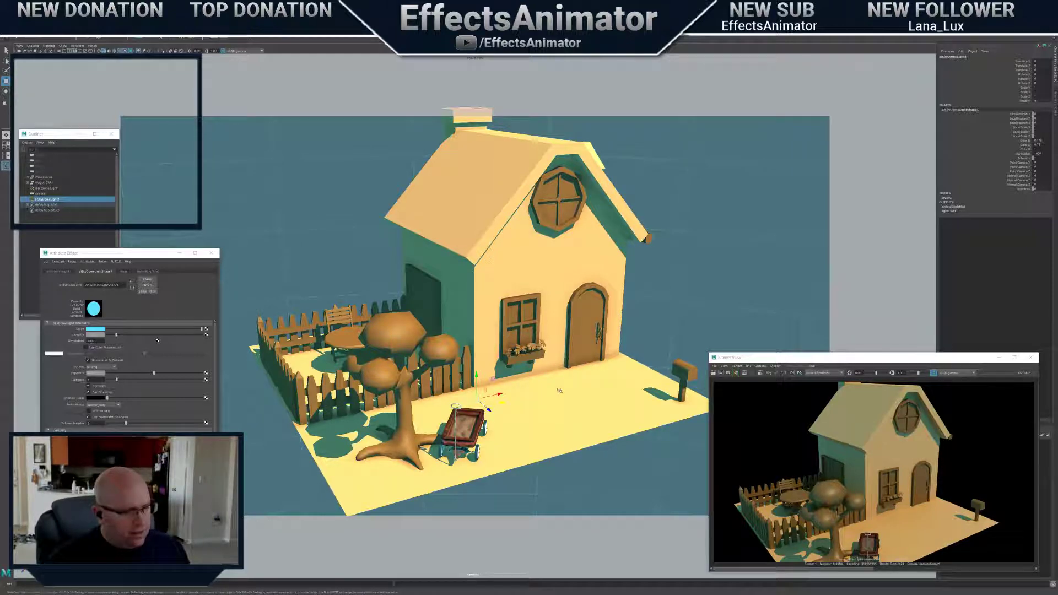
right_click_drag(557, 394, 585, 415, "alt")
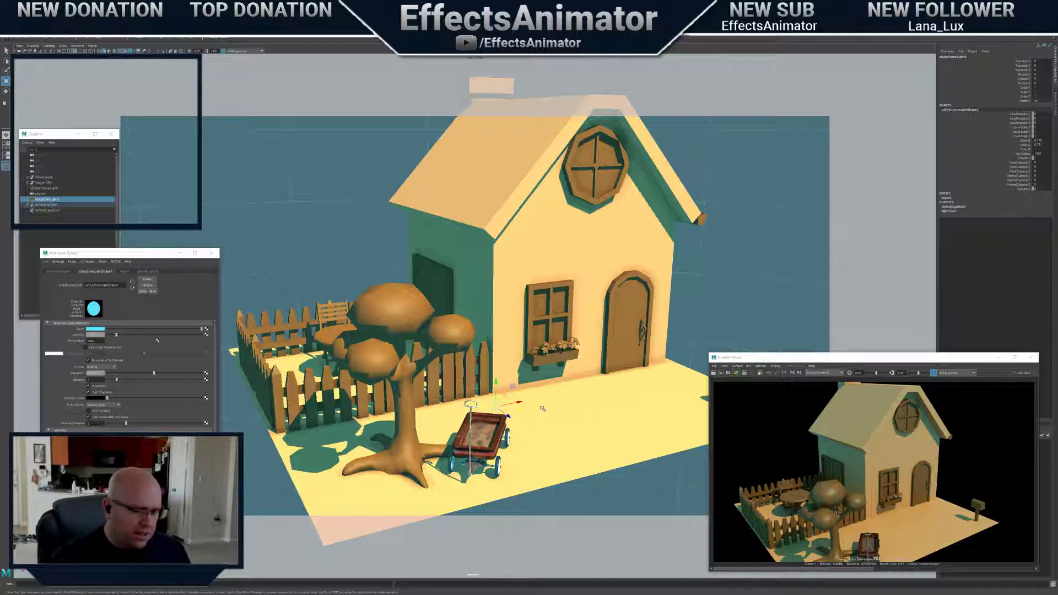
Enlarge the Render View and examine the rendered tree, fence, wagon and house both close up and as a whole
scroll(874, 472, "up", 3)
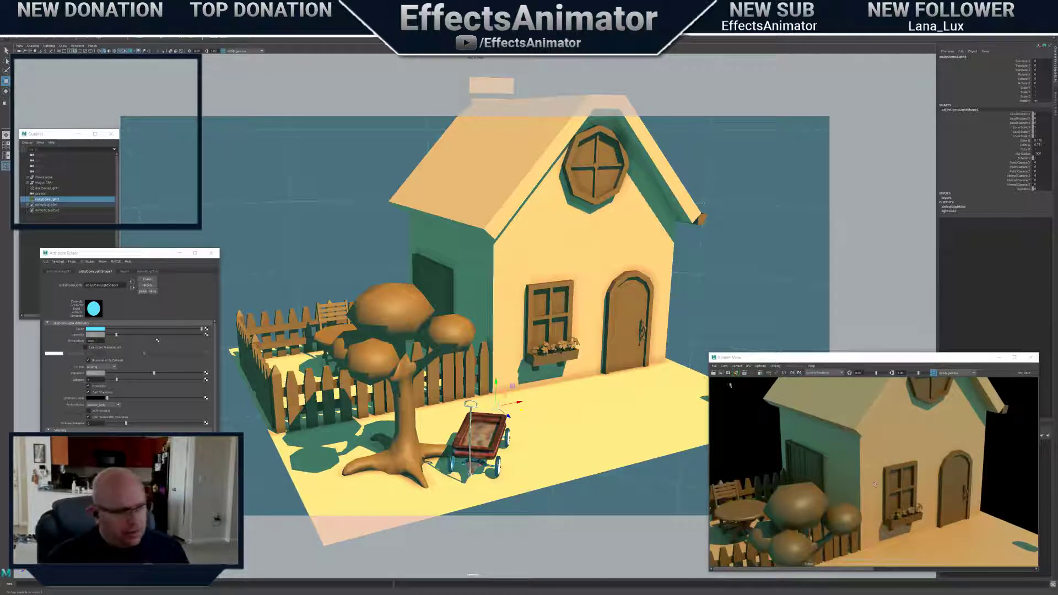
left_click_drag(711, 356, 469, 48)
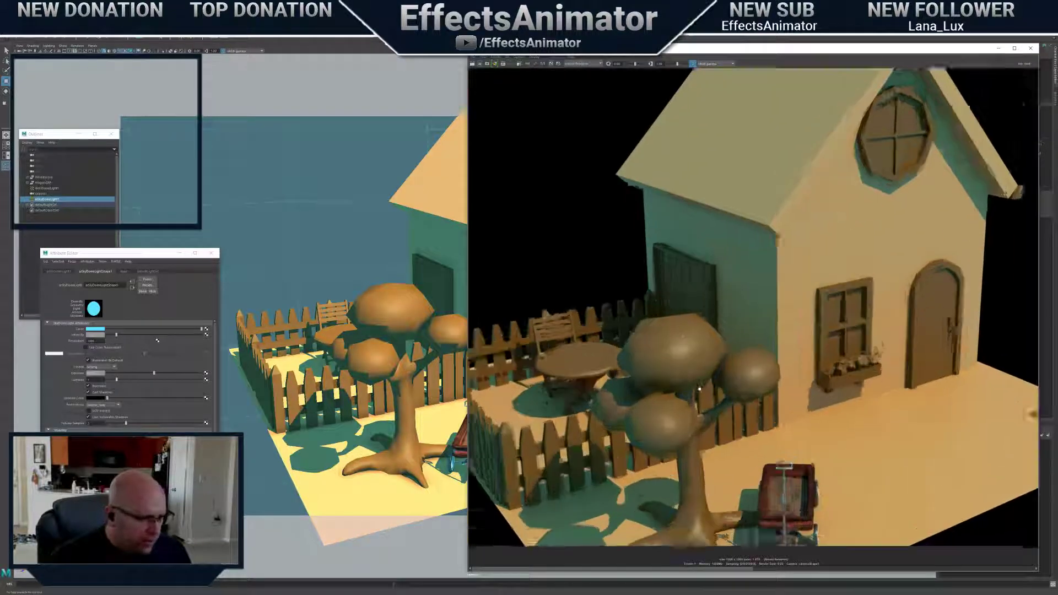
middle_click_drag(631, 503, 677, 399, "alt")
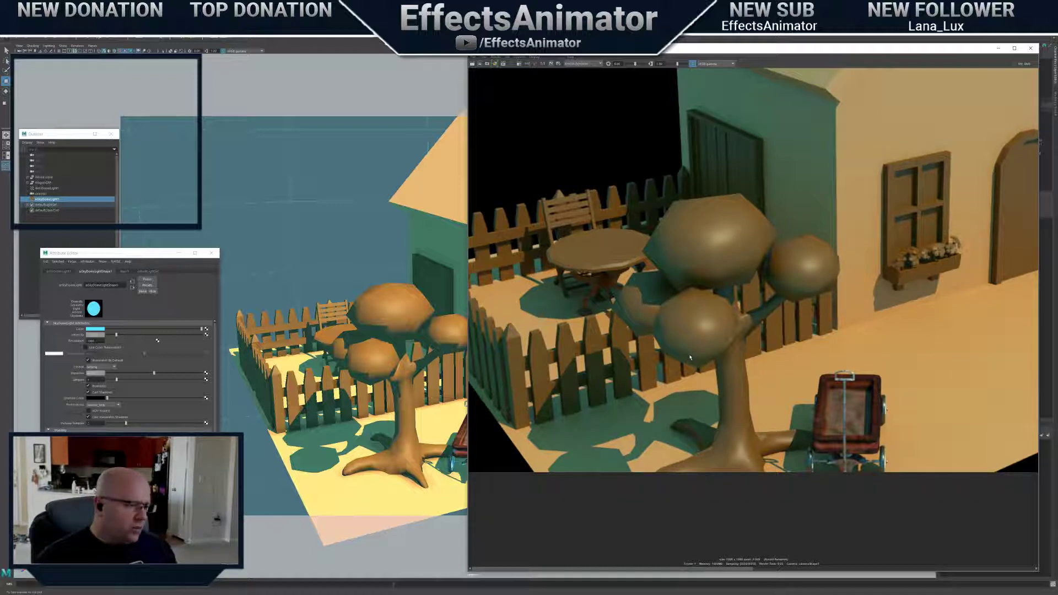
scroll(699, 351, "down", 1)
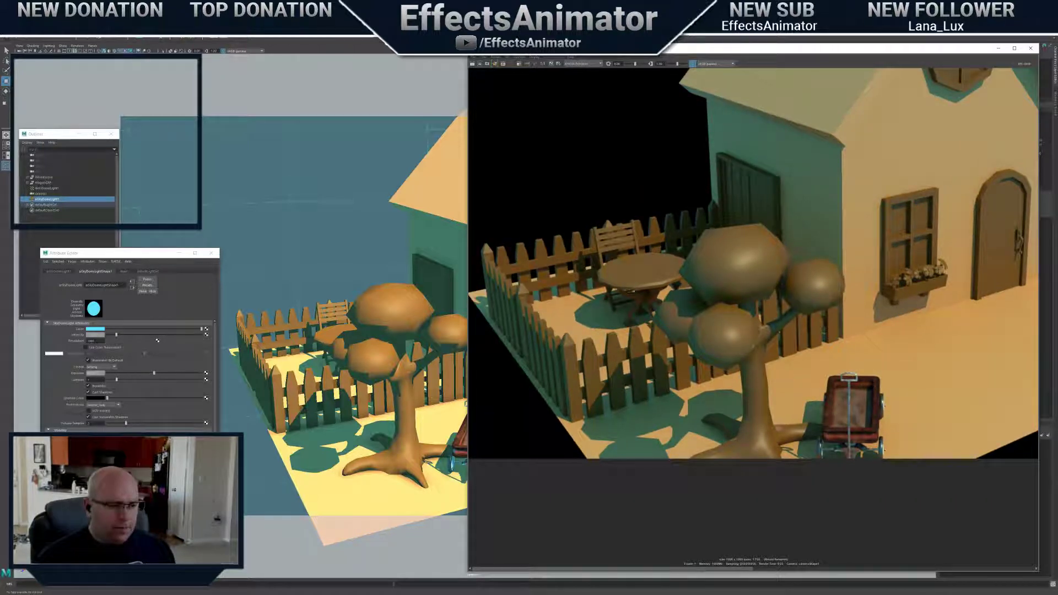
middle_click_drag(891, 362, 822, 406, "alt")
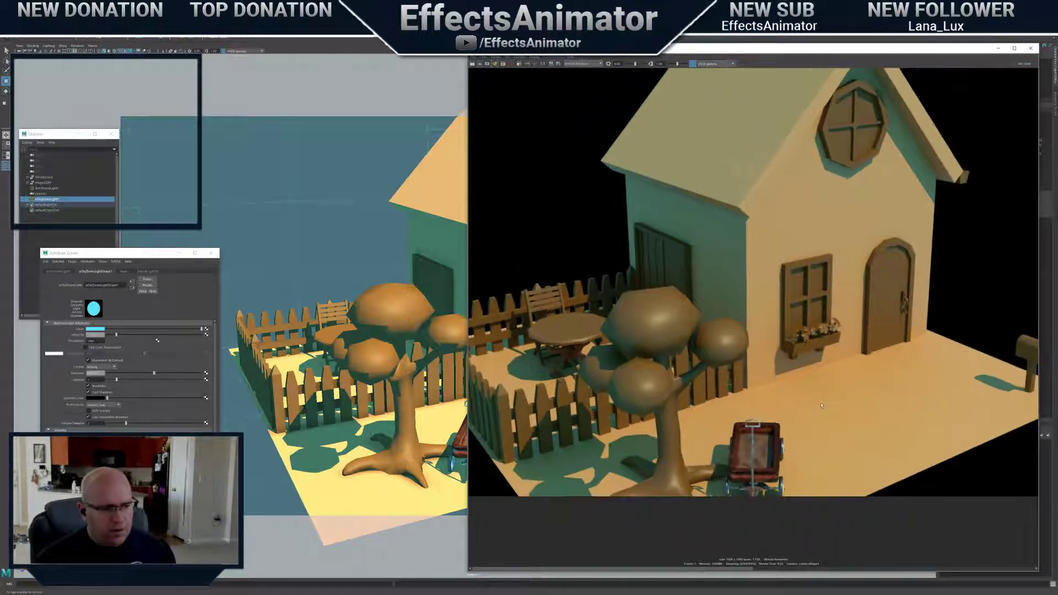
scroll(791, 368, "down", 1)
middle_click_drag(791, 360, 817, 380, "alt")
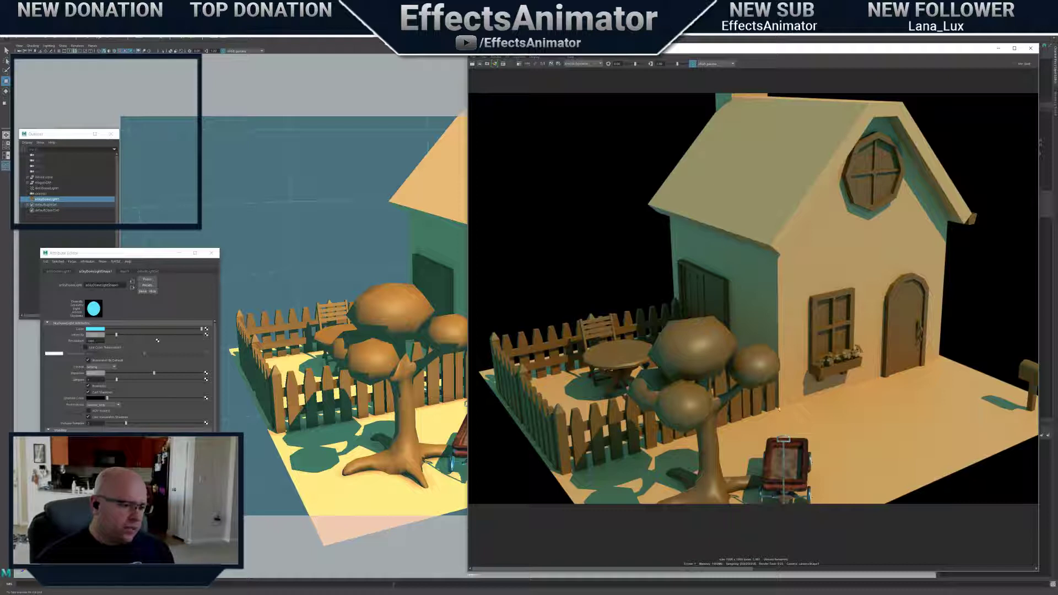
scroll(779, 409, "down", 1)
middle_click_drag(779, 408, 763, 422, "alt")
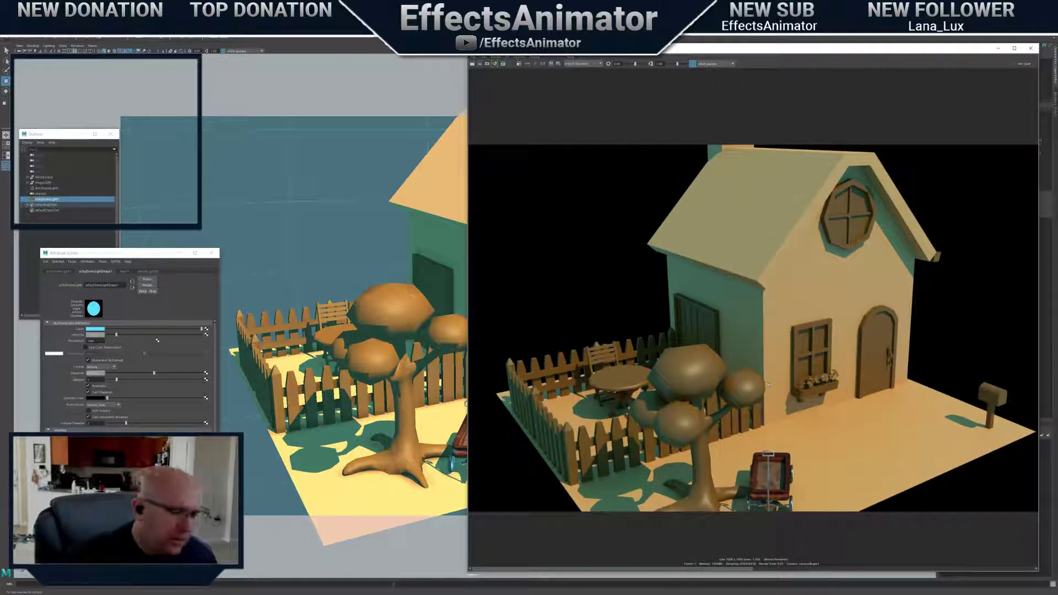
middle_click_drag(769, 372, 771, 378, "alt")
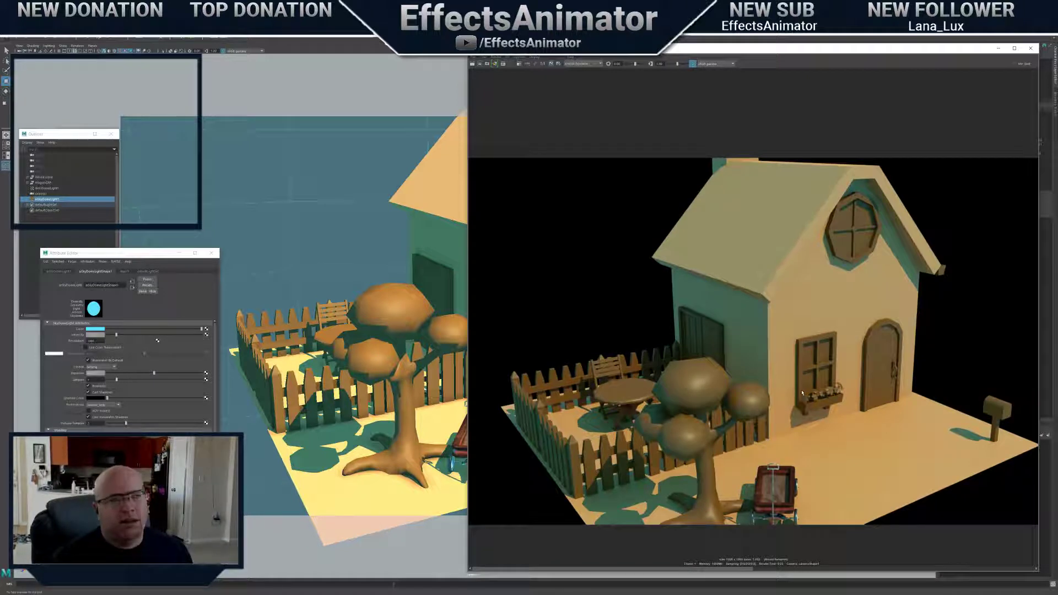
middle_click_drag(791, 399, 805, 395, "alt")
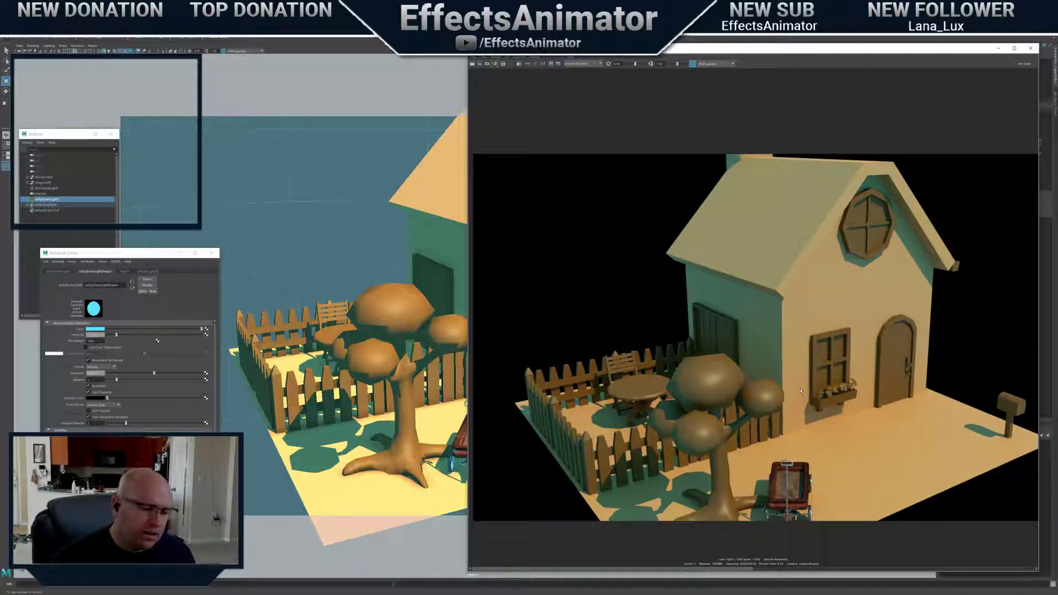
middle_click_drag(801, 391, 801, 371, "alt")
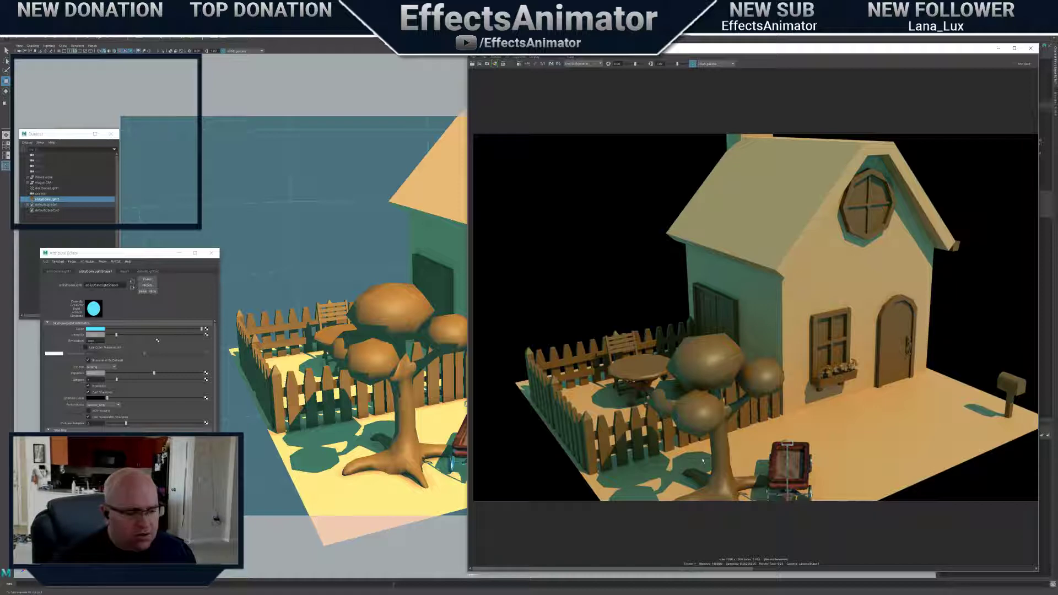
scroll(742, 450, "up", 1)
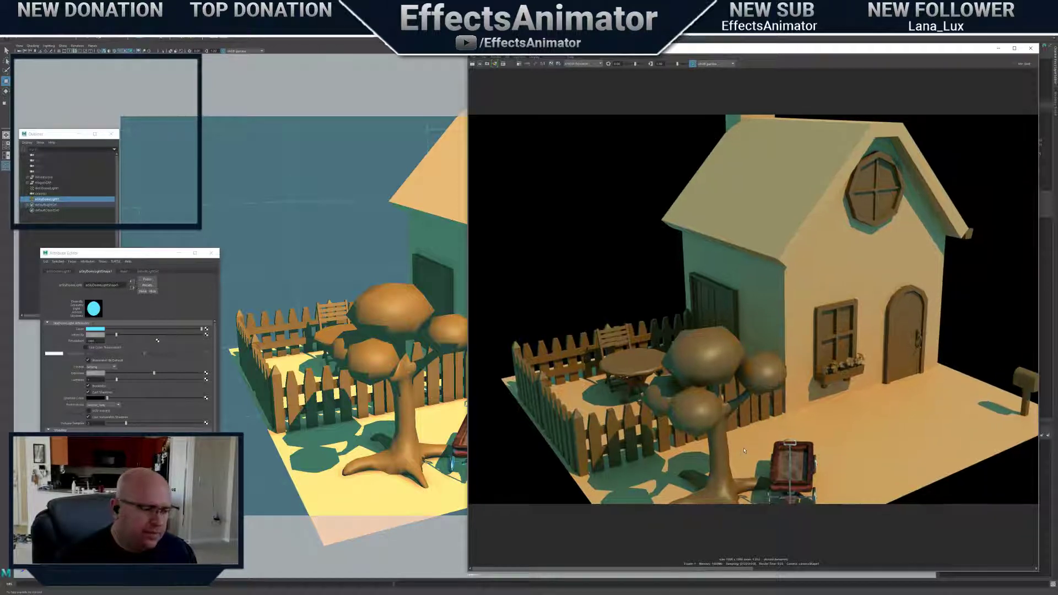
scroll(744, 451, "down", 4)
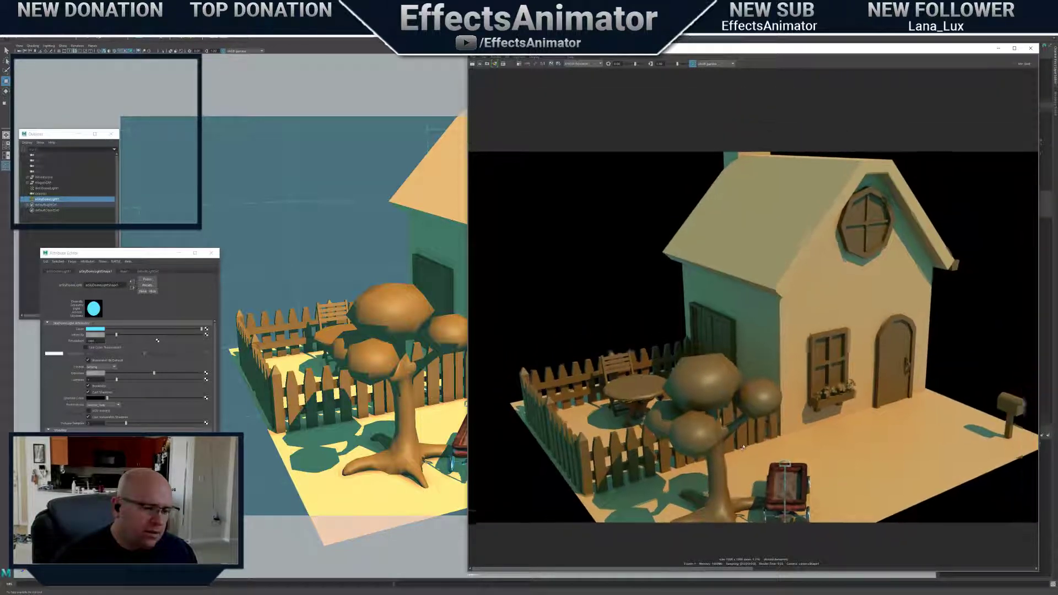
scroll(726, 456, "up", 5)
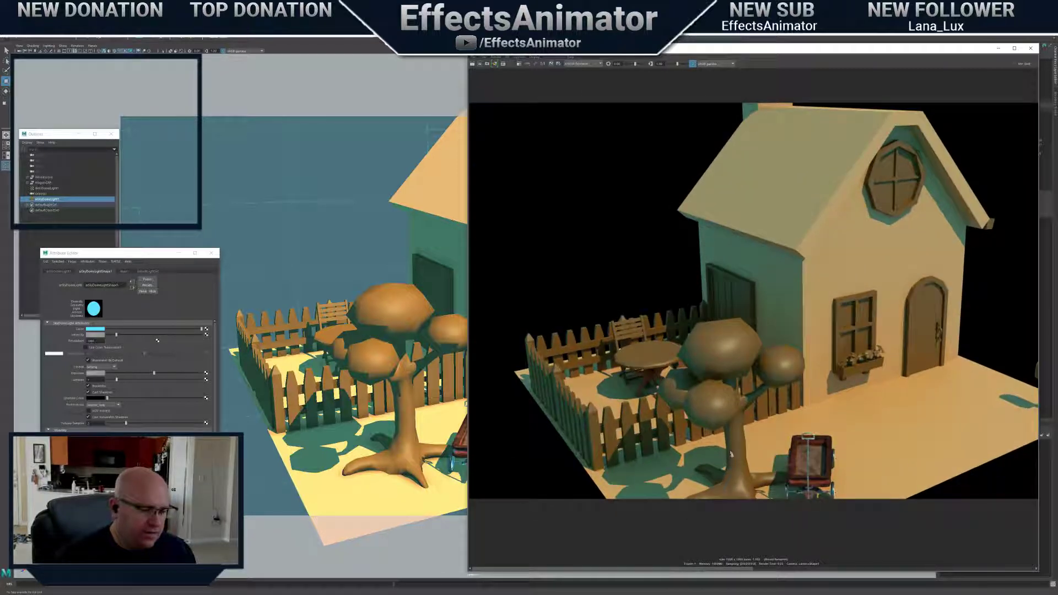
scroll(739, 468, "down", 2)
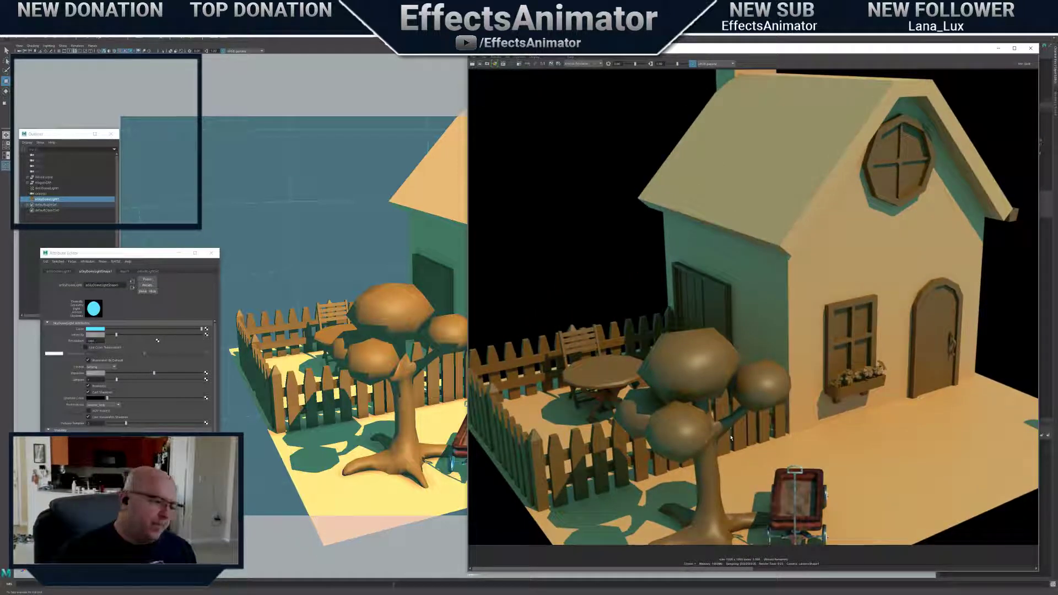
scroll(731, 438, "down", 3)
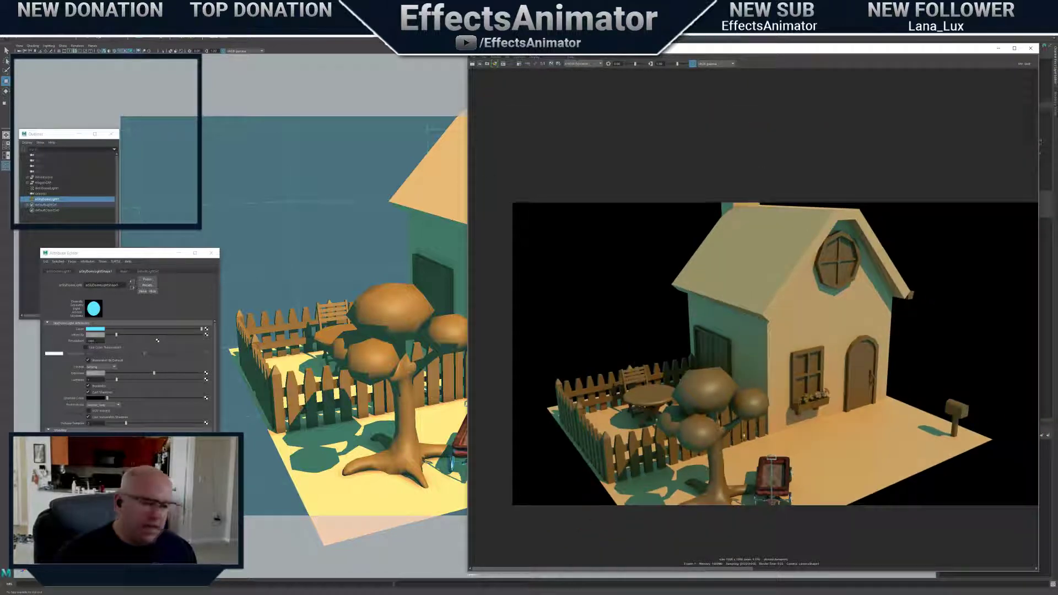
Shrink the Render View to a small window clear of the house and reframe the viewport on the whole scene
scroll(733, 437, "up", 1)
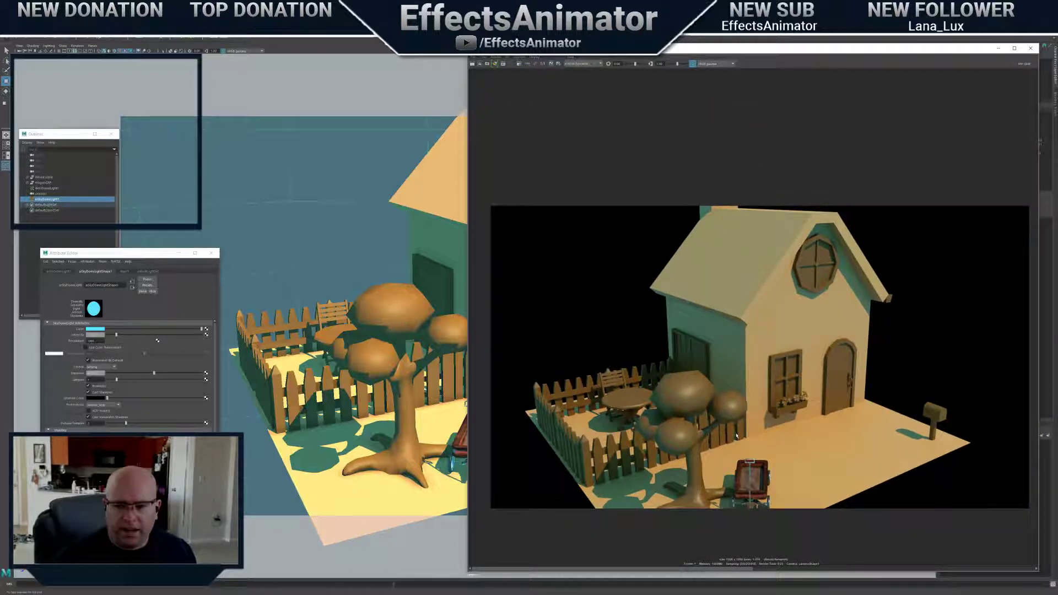
middle_click_drag(684, 433, 717, 439, "alt")
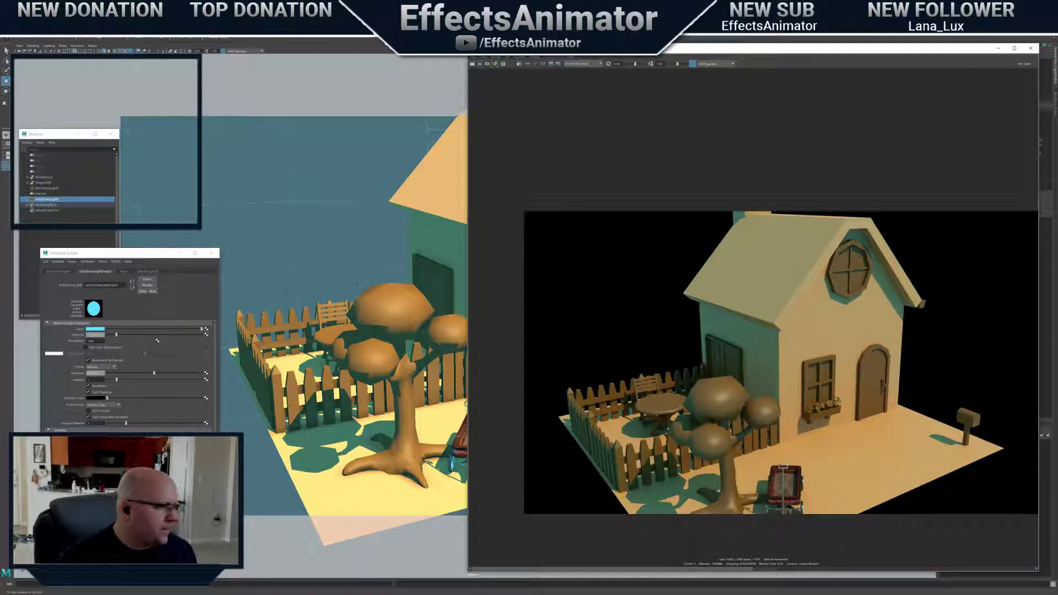
middle_click_drag(413, 331, 378, 355, "alt")
mouse_move(377, 355)
left_mouse_down("alt")
mouse_move(408, 377)
mouse_move(381, 351)
left_mouse_up("alt")
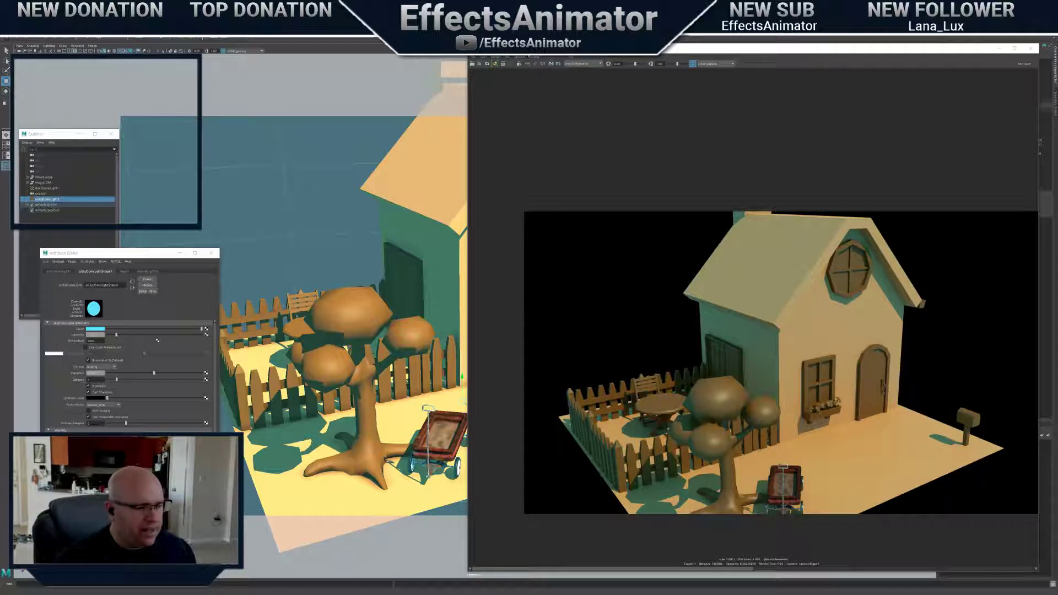
left_click_drag(468, 46, 551, 261)
right_click_drag(557, 217, 507, 326, "alt")
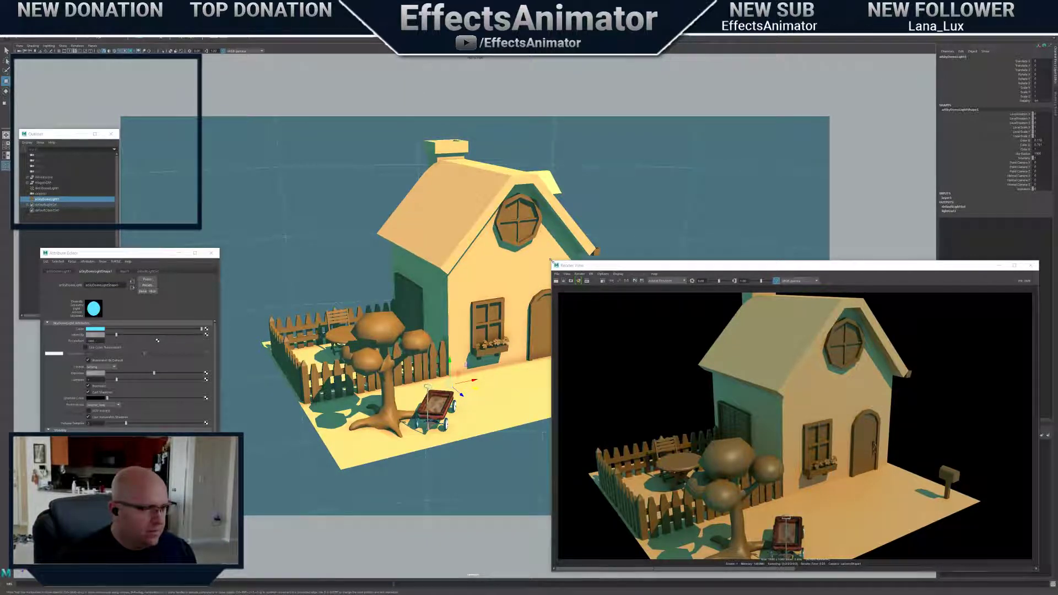
left_click_drag(551, 261, 682, 369)
Undo the last selection changes to return to the directional light and reveal its shadow attributes
scroll(670, 286, "down", 3)
key("ctrl+z")
key("ctrl+z")
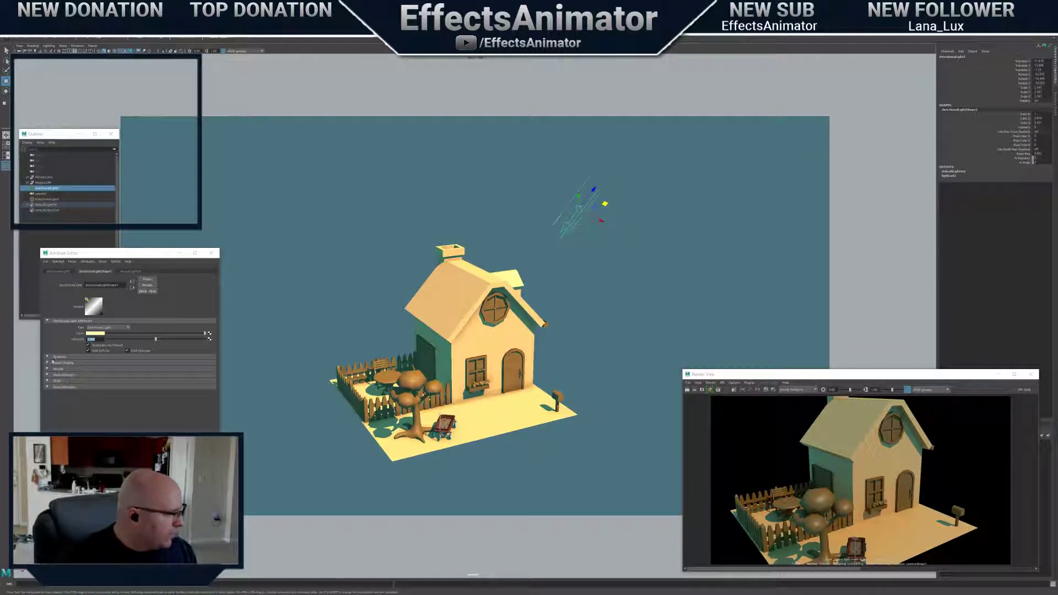
left_click(48, 357)
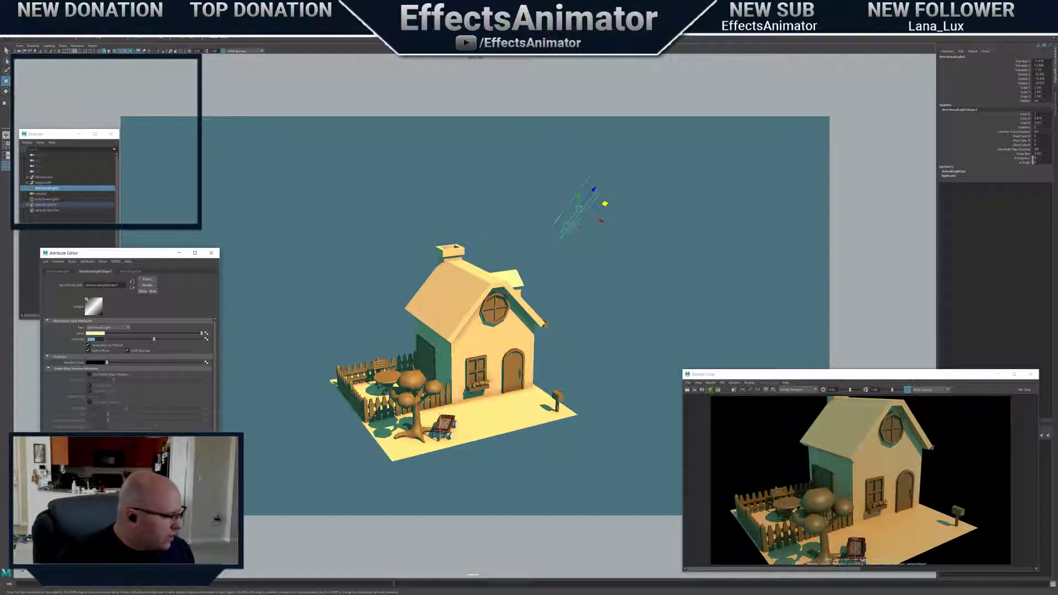
scroll(86, 299, "down", 1)
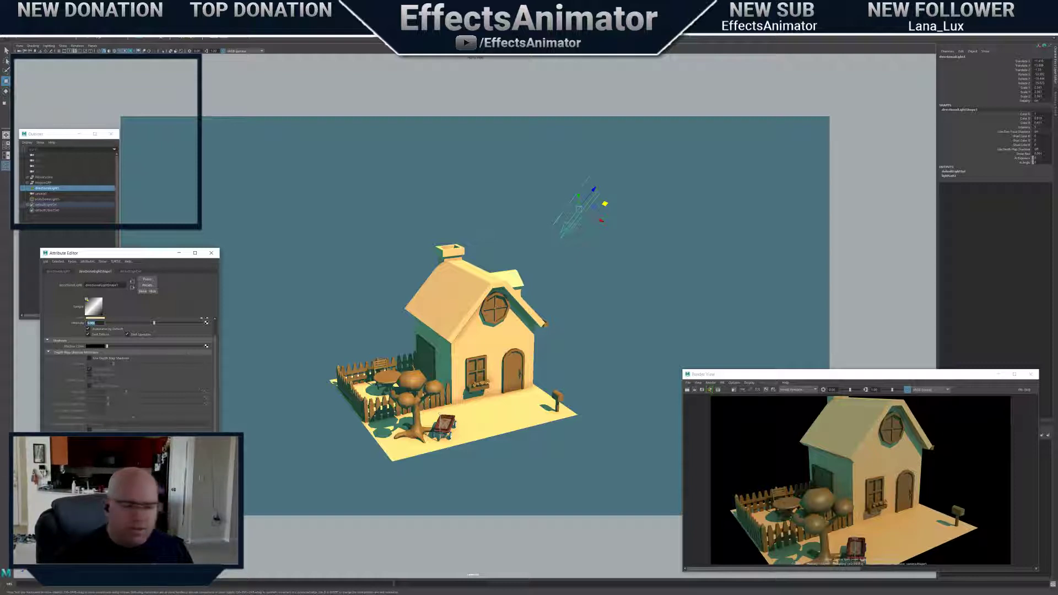
Frame the house, fence, tree and wagon closely in the viewport and clear the highlighted text in the directional light's Intensity field
right_click_drag(596, 432, 524, 446, "alt")
middle_click_drag(524, 447, 550, 394, "alt")
scroll(549, 393, "up", 1)
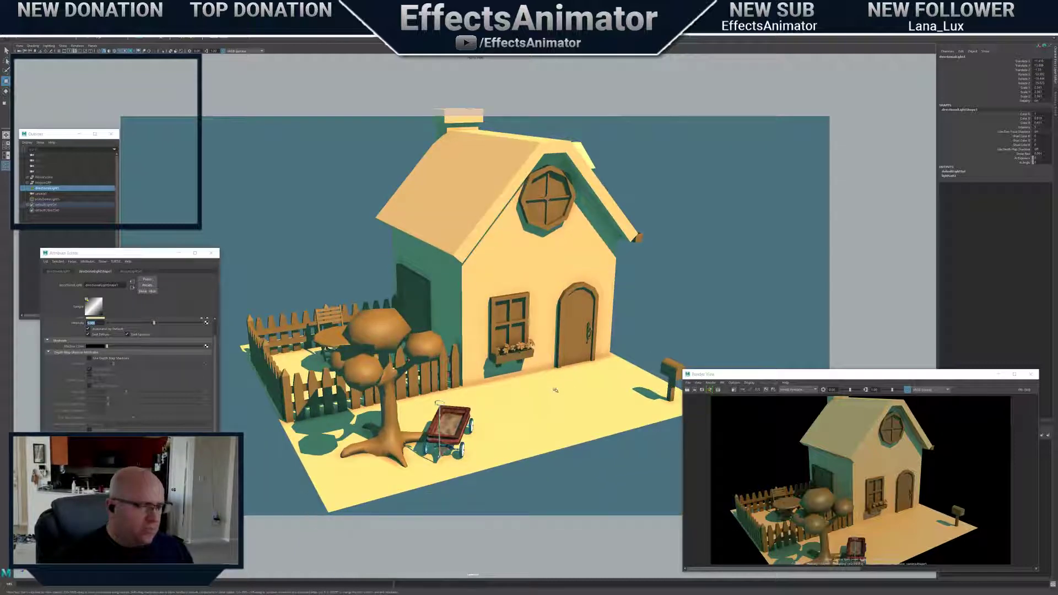
left_click_drag(550, 394, 554, 364, "alt")
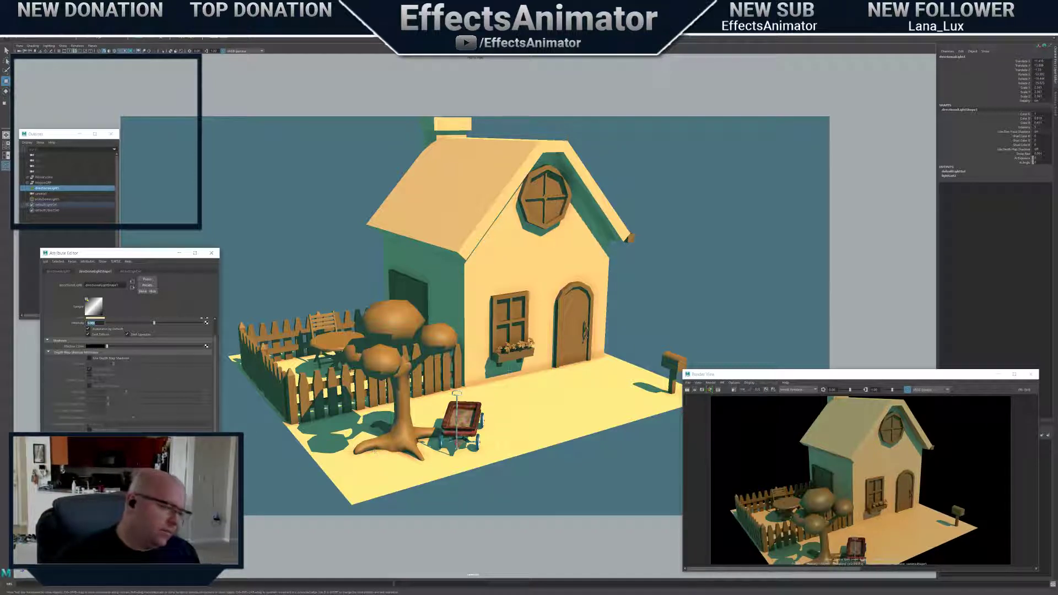
scroll(510, 379, "up", 2)
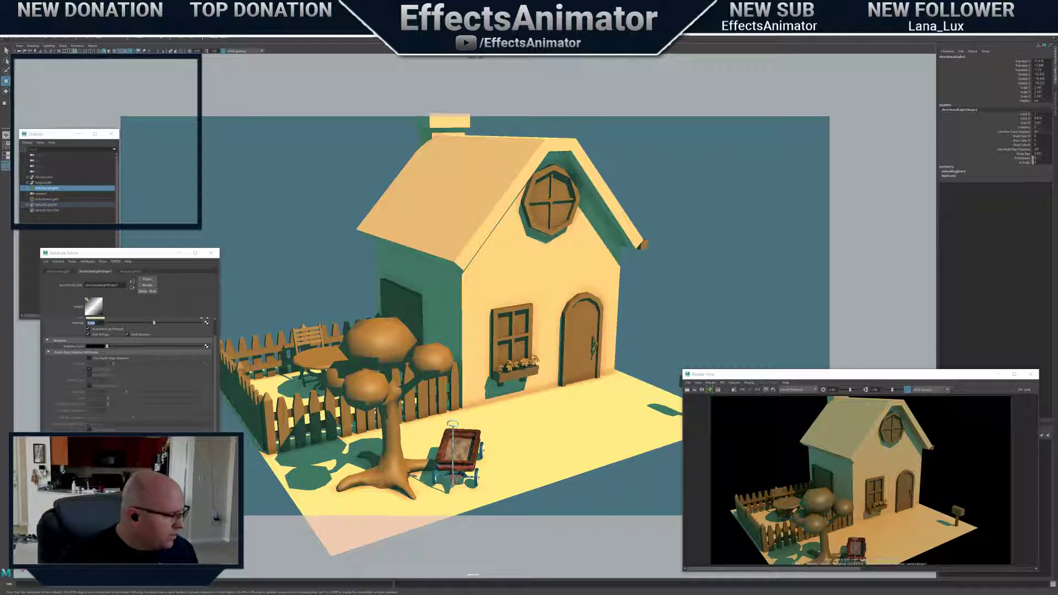
left_click(91, 323)
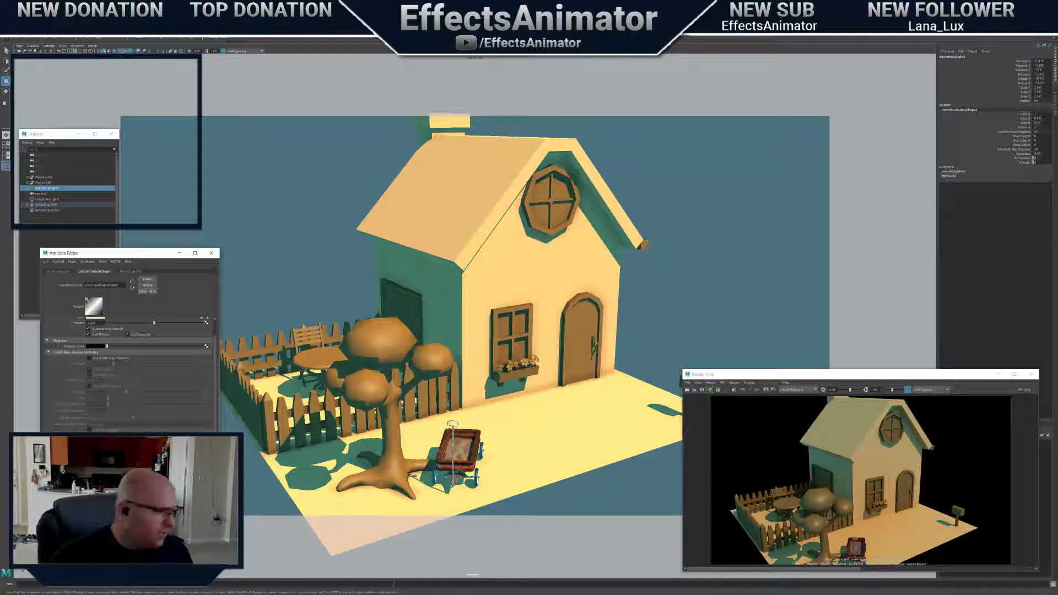
middle_click_drag(484, 296, 495, 295, "alt")
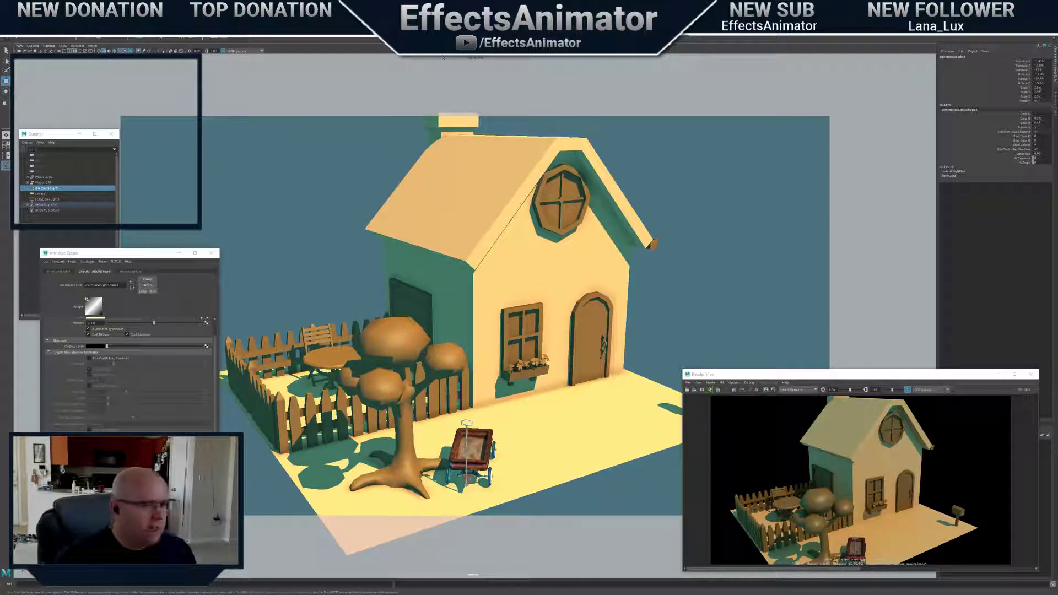
left_click(684, 369)
scroll(627, 182, "down", 3)
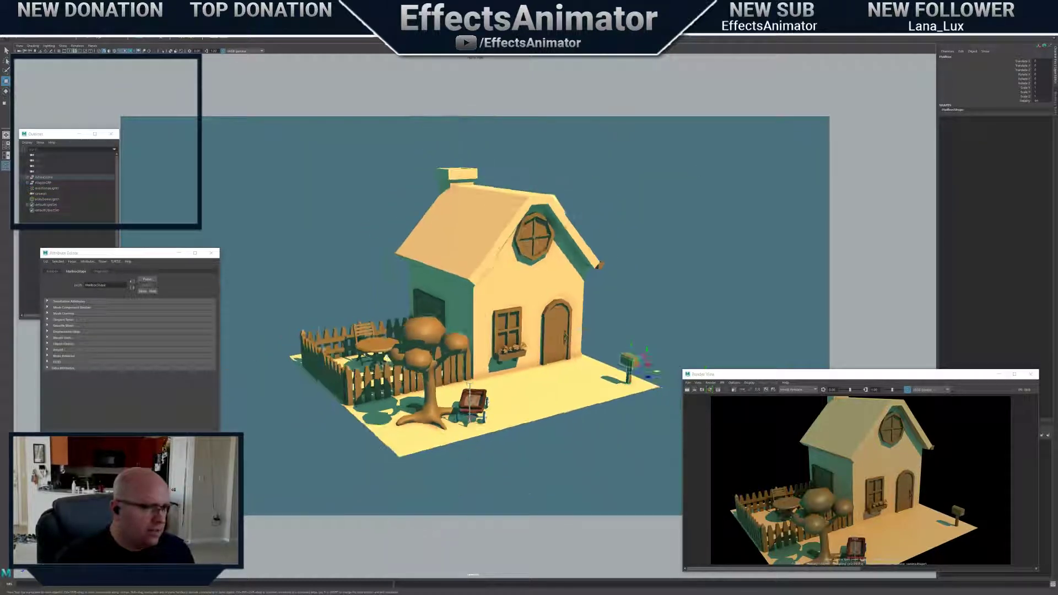
left_click(665, 98)
scroll(640, 291, "up", 4)
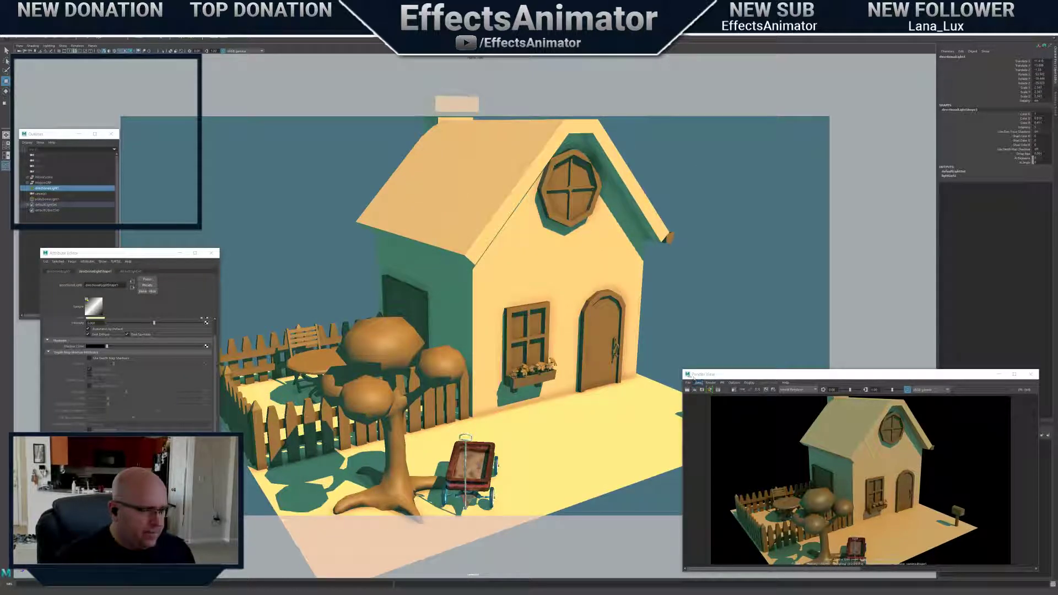
Enlarge the Render View, re-render the house scene and keep the image for comparison with a fresh render
left_click_drag(683, 369, 489, 173)
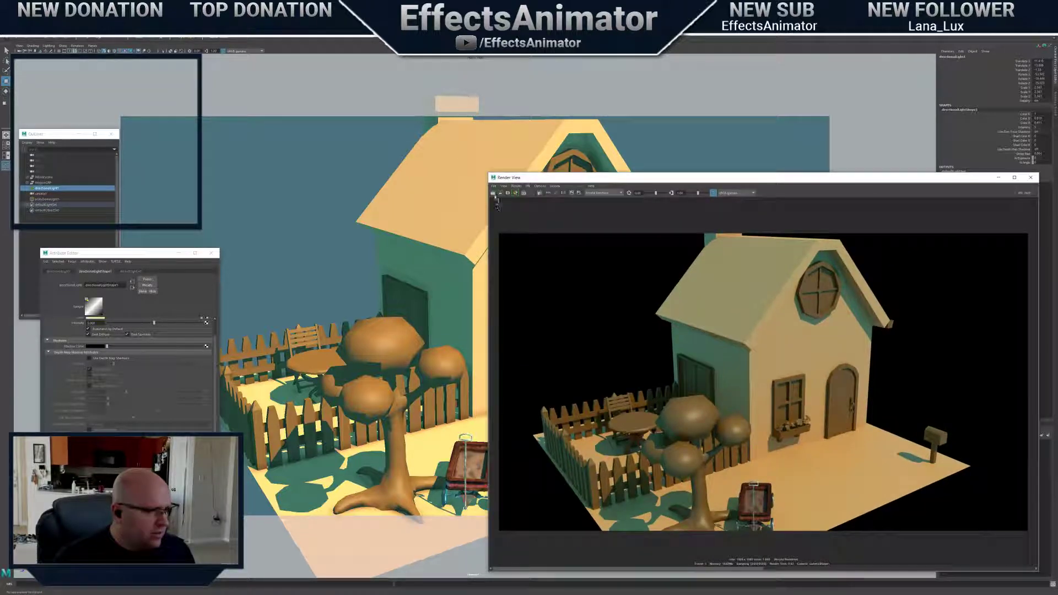
left_click(493, 192)
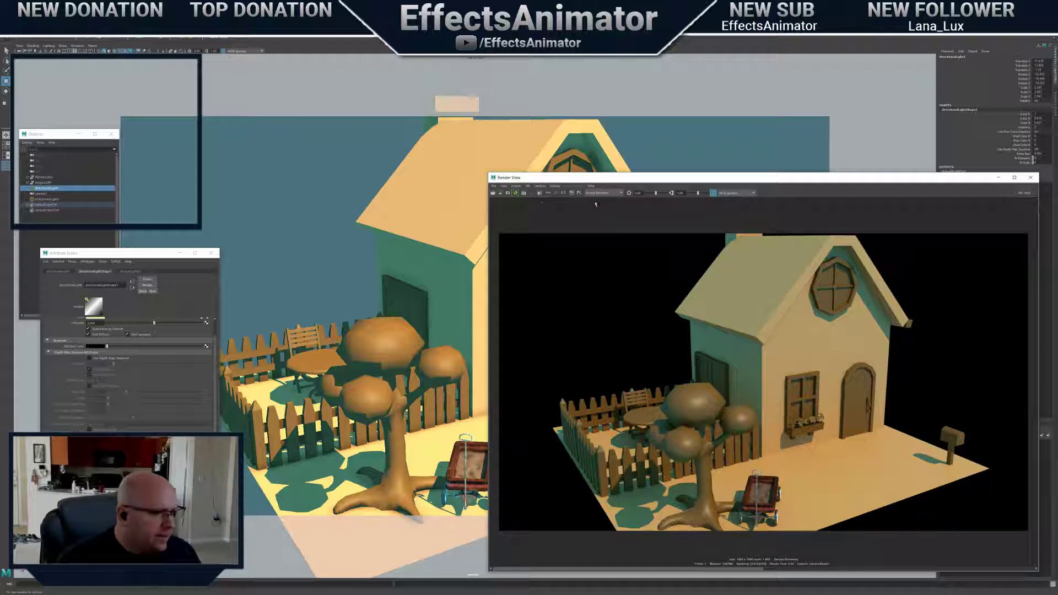
left_click(868, 568)
left_click(671, 569)
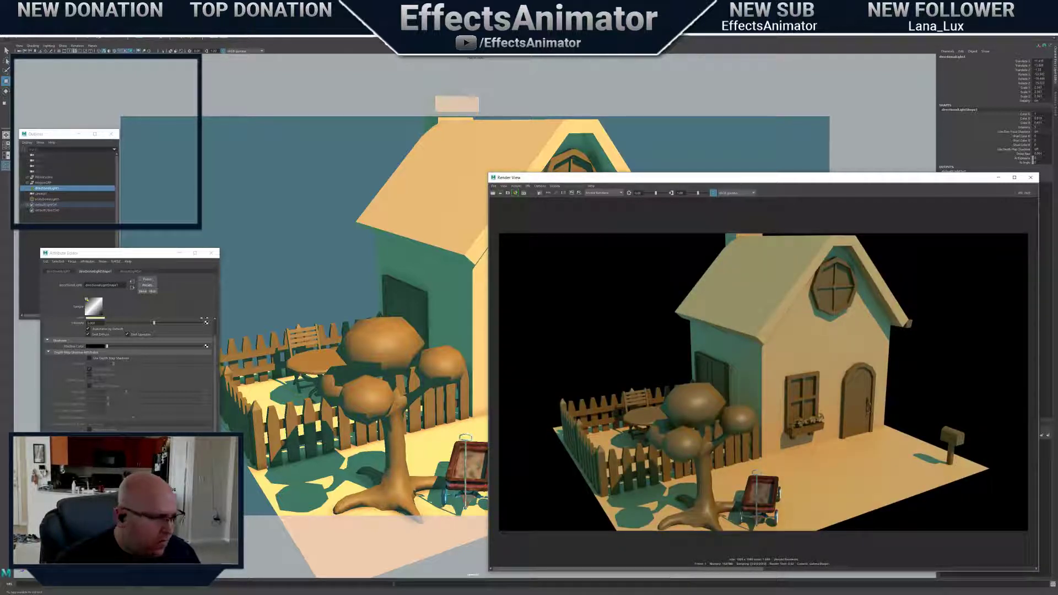
left_click(572, 193)
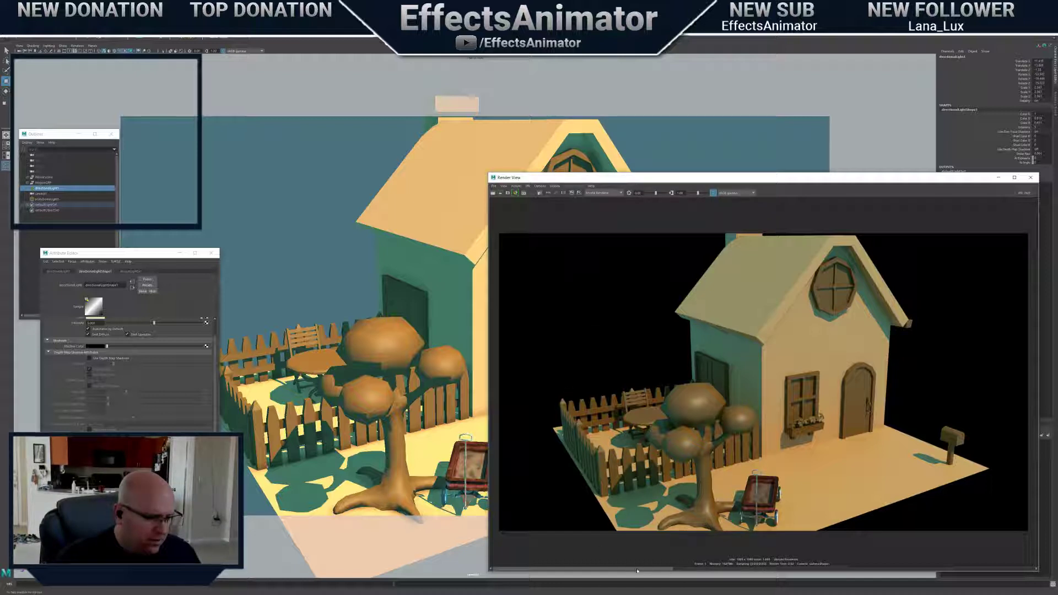
left_click(108, 251)
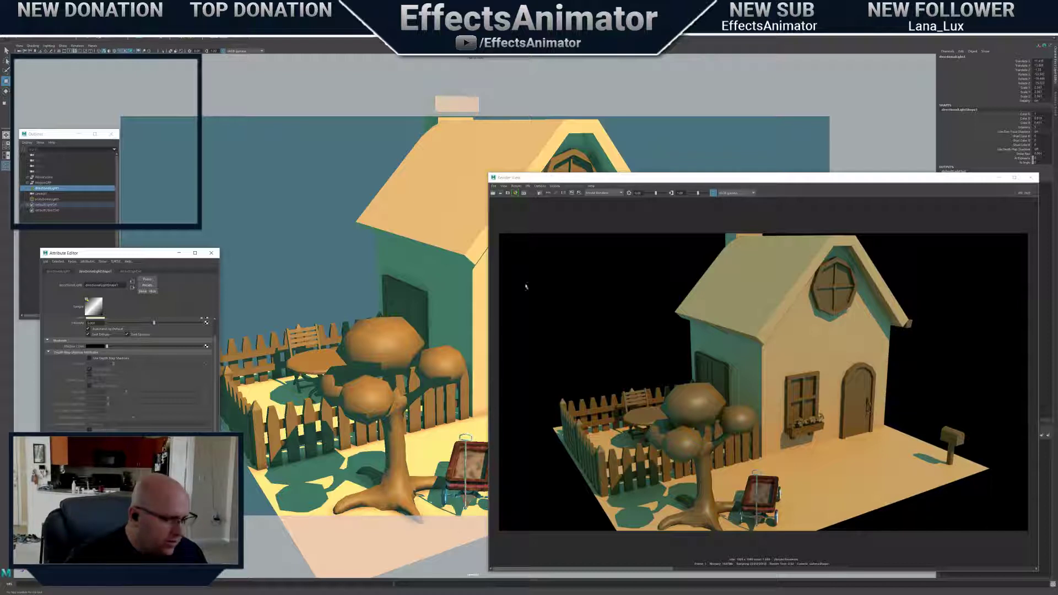
left_click(494, 193)
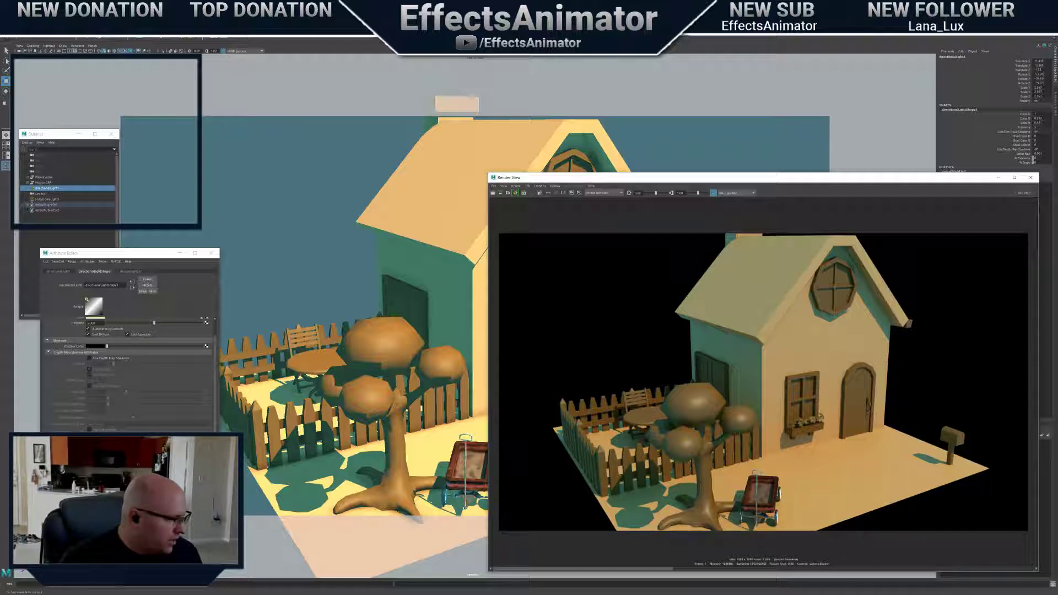
Increase the directional light's Arnold Angle and Samples, and re-render the scene to check the shadows around the tree
left_click(126, 253)
scroll(130, 375, "down", 2)
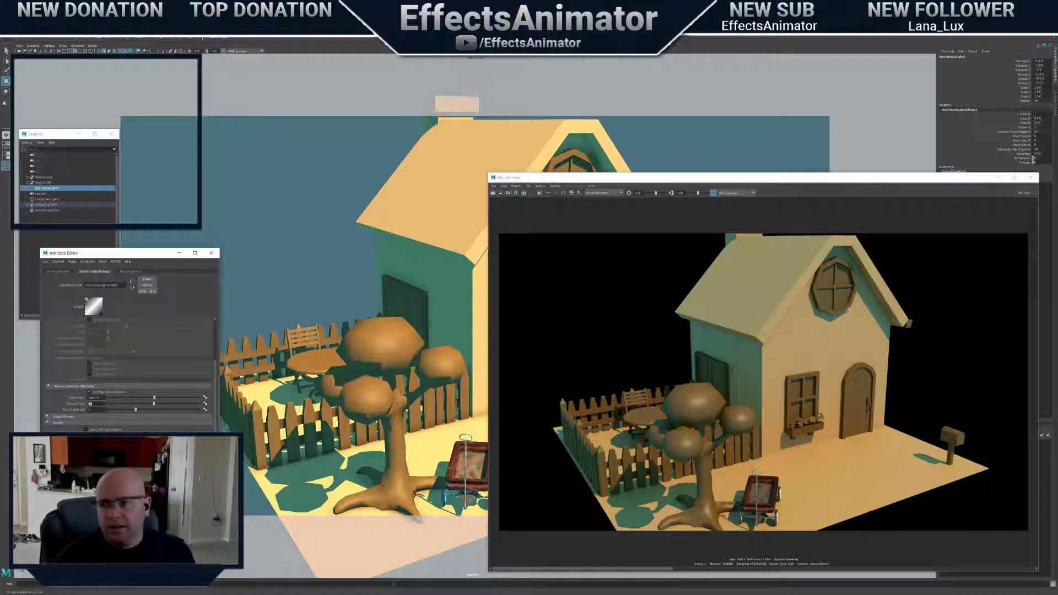
scroll(130, 375, "down", 3)
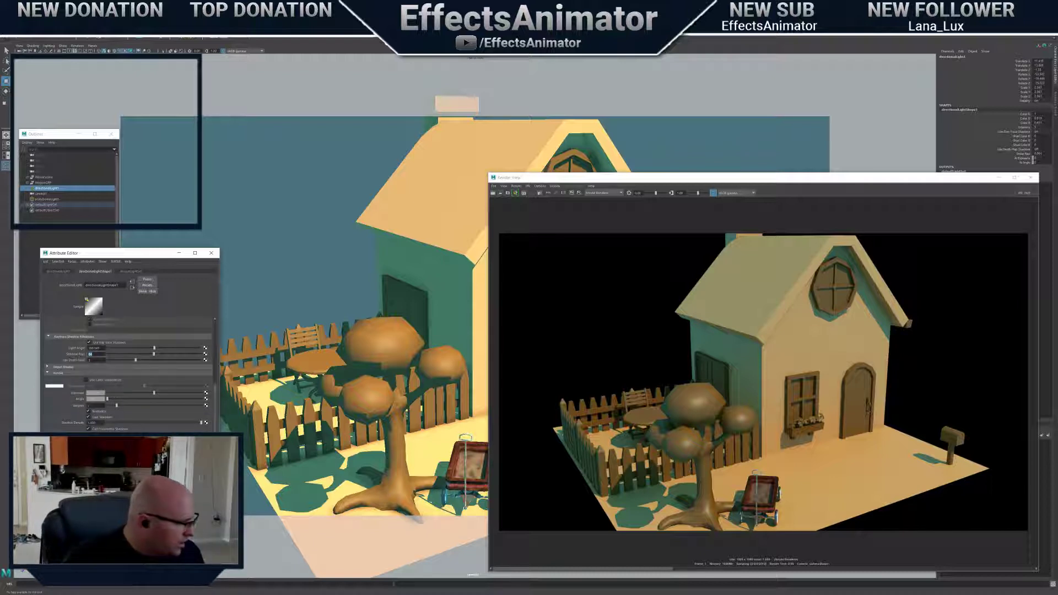
scroll(130, 375, "down", 1)
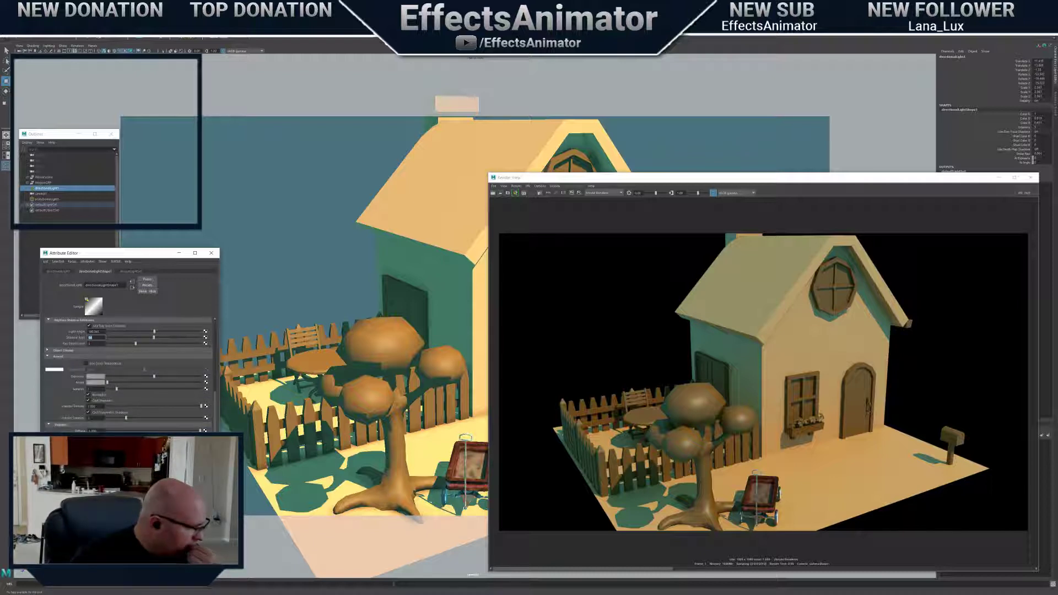
scroll(129, 374, "down", 1)
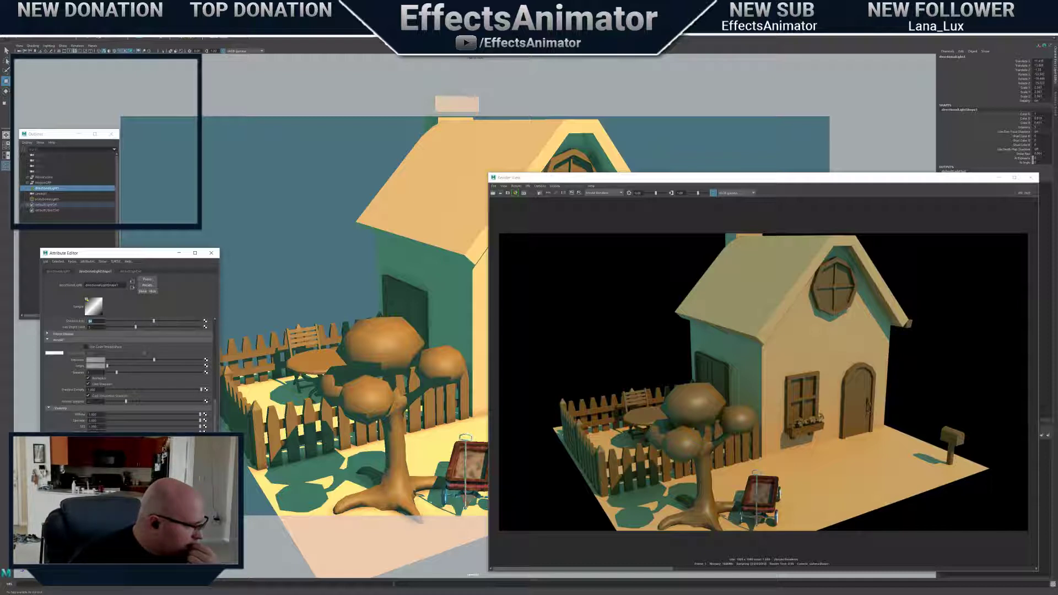
scroll(129, 375, "up", 2)
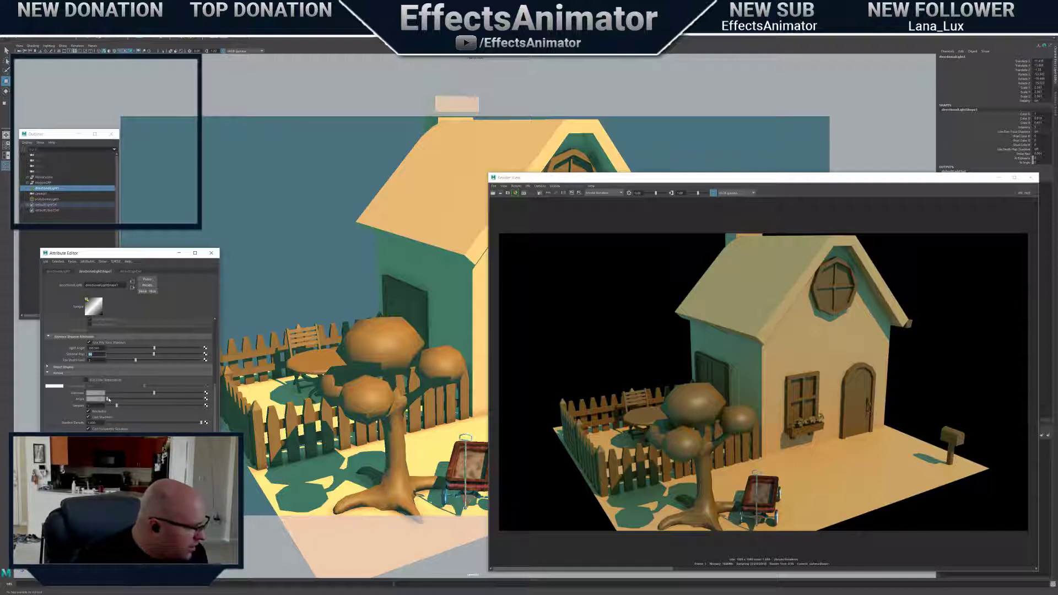
scroll(109, 399, "up", 3)
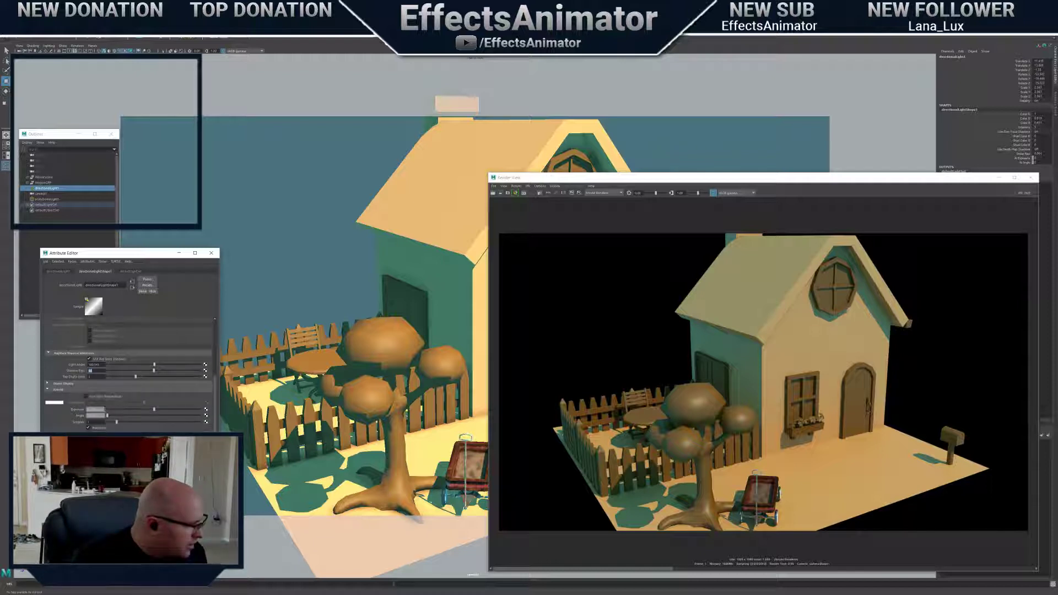
left_click(130, 415)
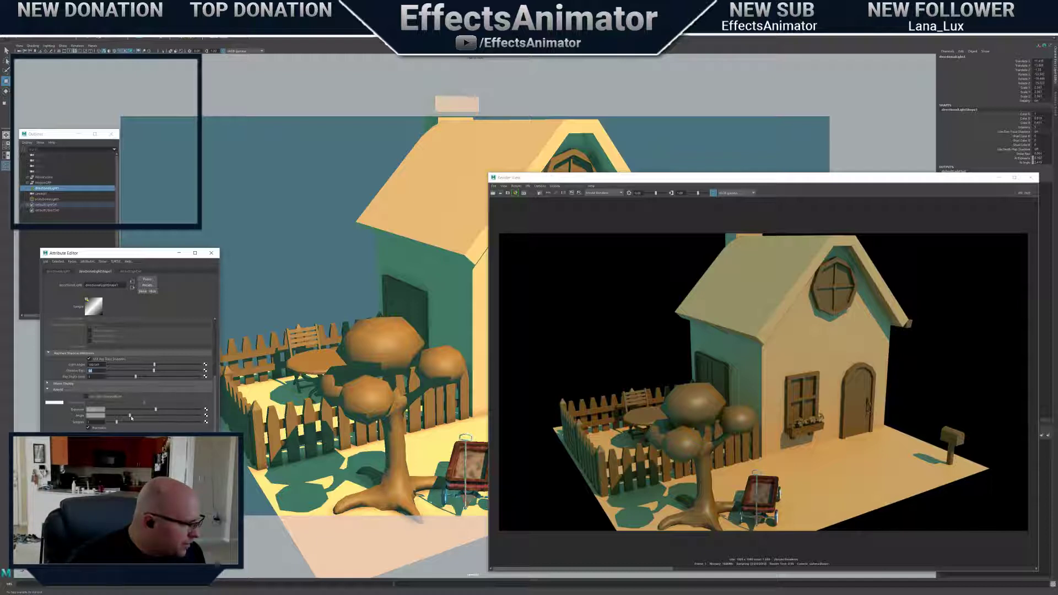
mouse_move(130, 416)
left_mouse_down()
mouse_move(159, 418)
mouse_move(140, 423)
left_mouse_up()
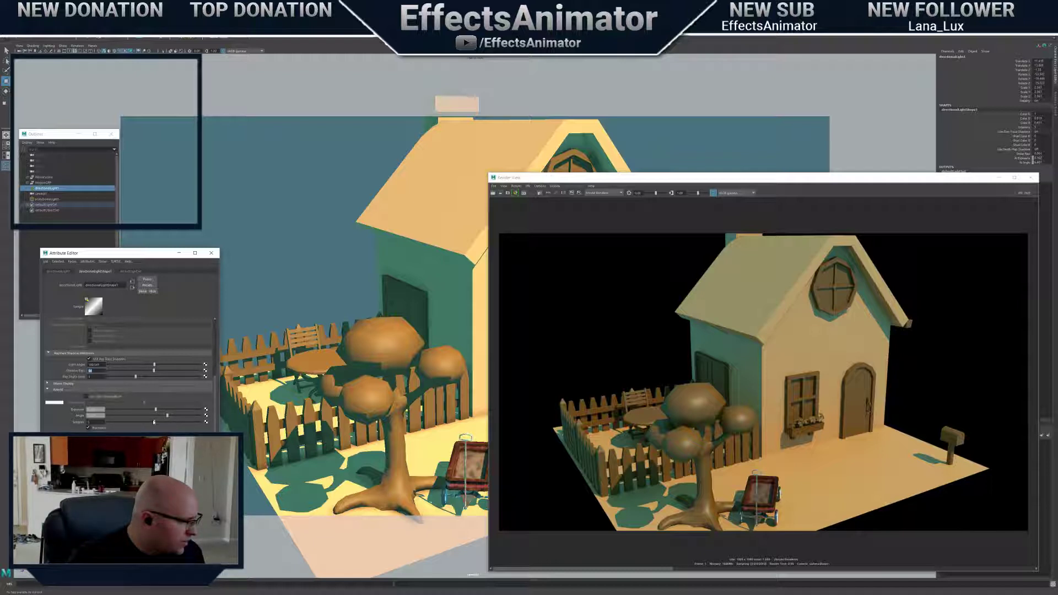
left_click(493, 193)
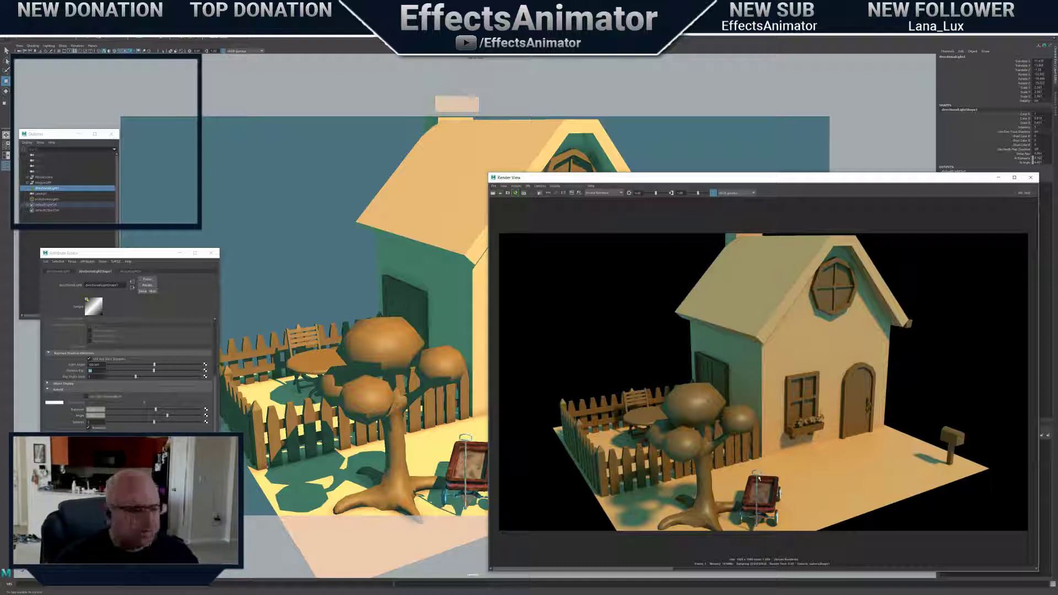
scroll(677, 512, "up", 3)
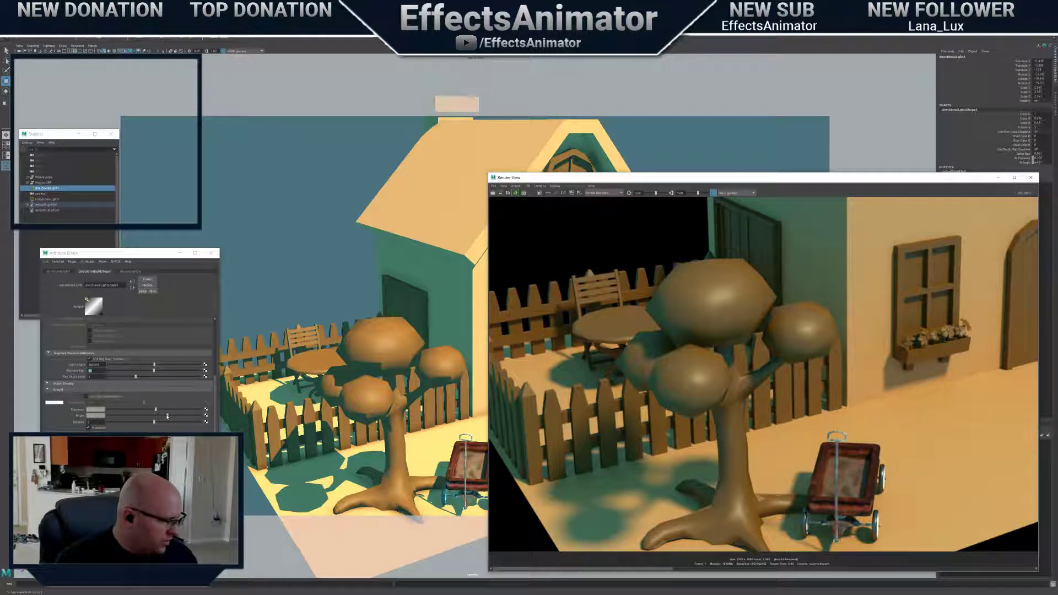
Slightly reduce the directional light's Arnold Angle, raise its Samples further, and re-render the scene
left_click_drag(167, 415, 152, 415)
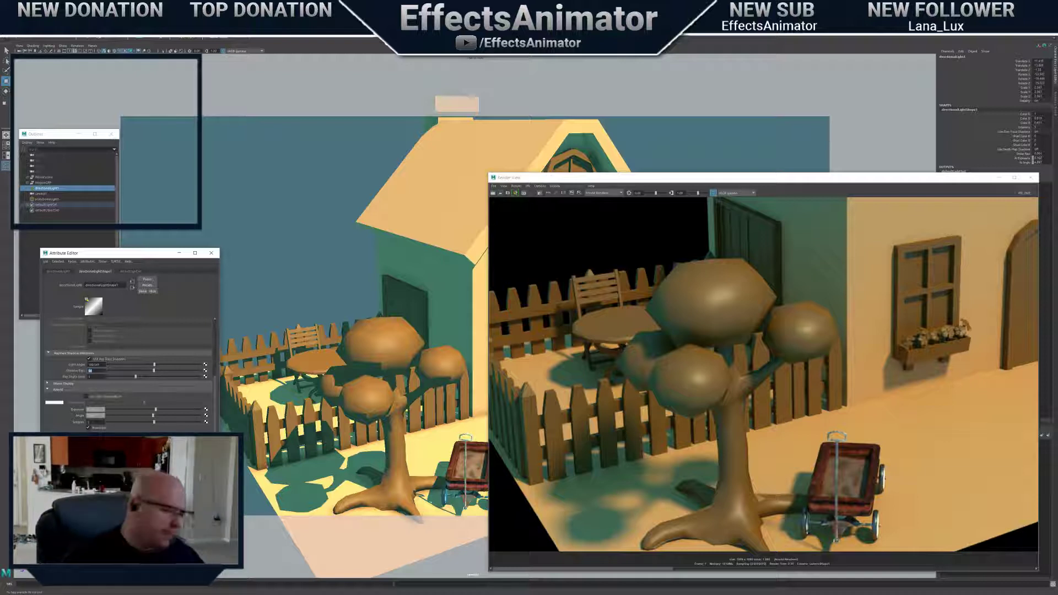
scroll(721, 407, "down", 5)
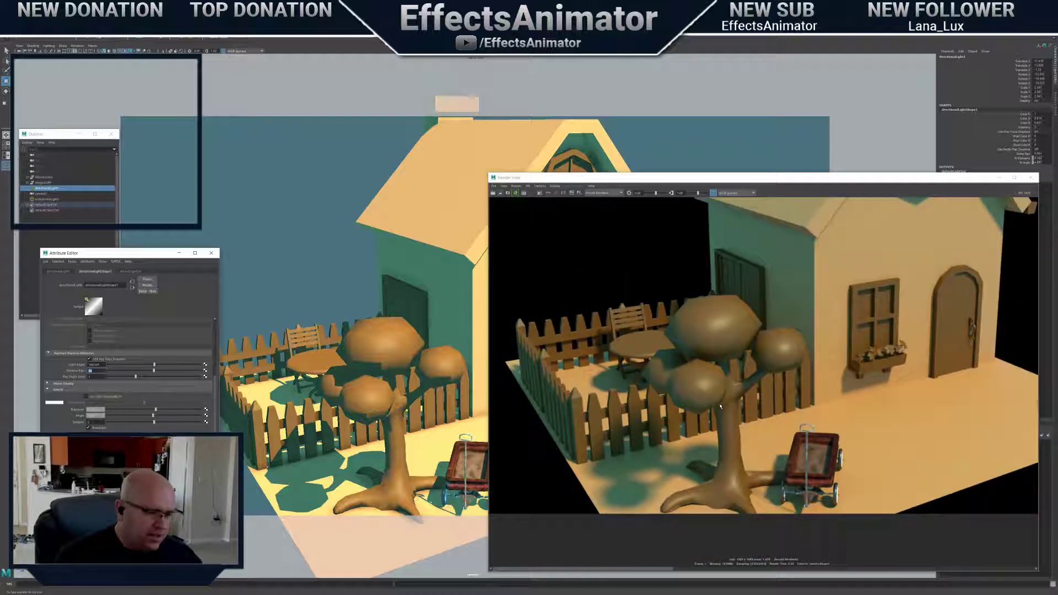
scroll(720, 406, "up", 1)
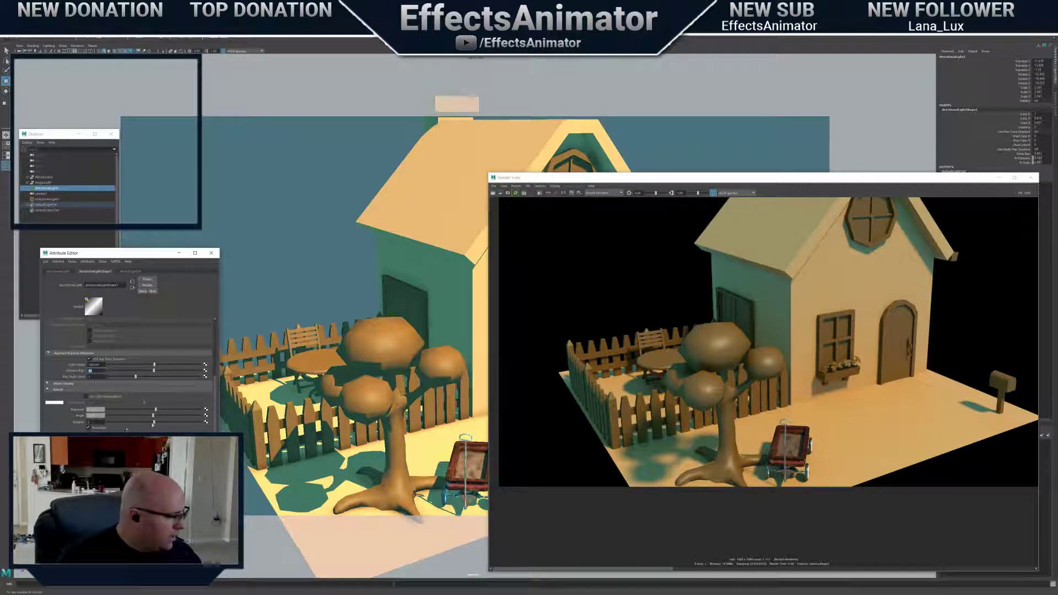
left_click_drag(95, 422, 52, 427)
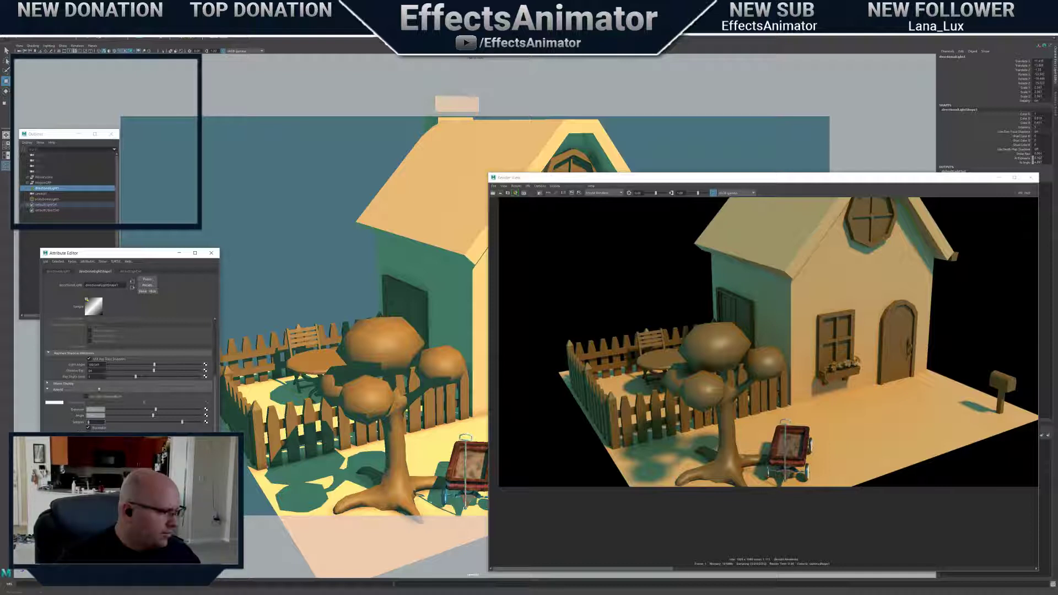
left_click(492, 194)
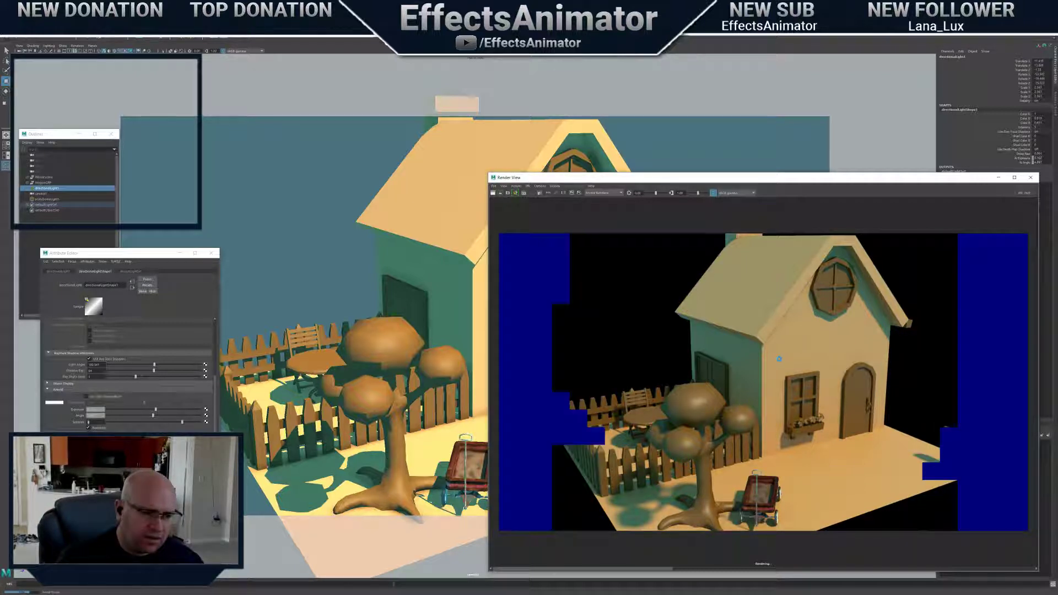
Examine the shadows on the house, tree, wagon and mailbox in the maximized render
left_click_drag(907, 179, 815, 3)
scroll(682, 255, "up", 3)
scroll(682, 255, "up", 3)
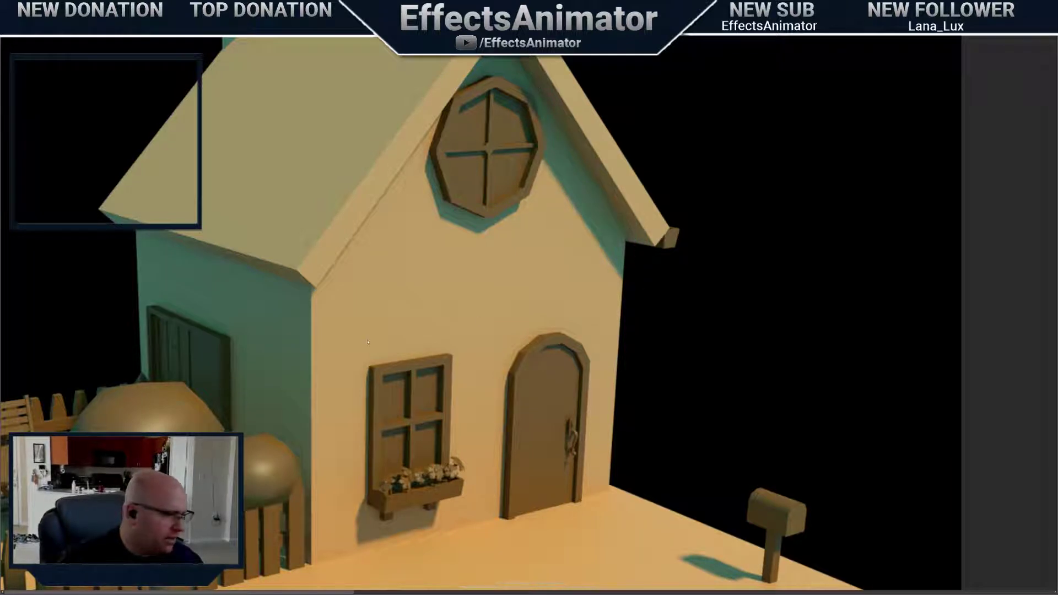
scroll(417, 500, "down", 2)
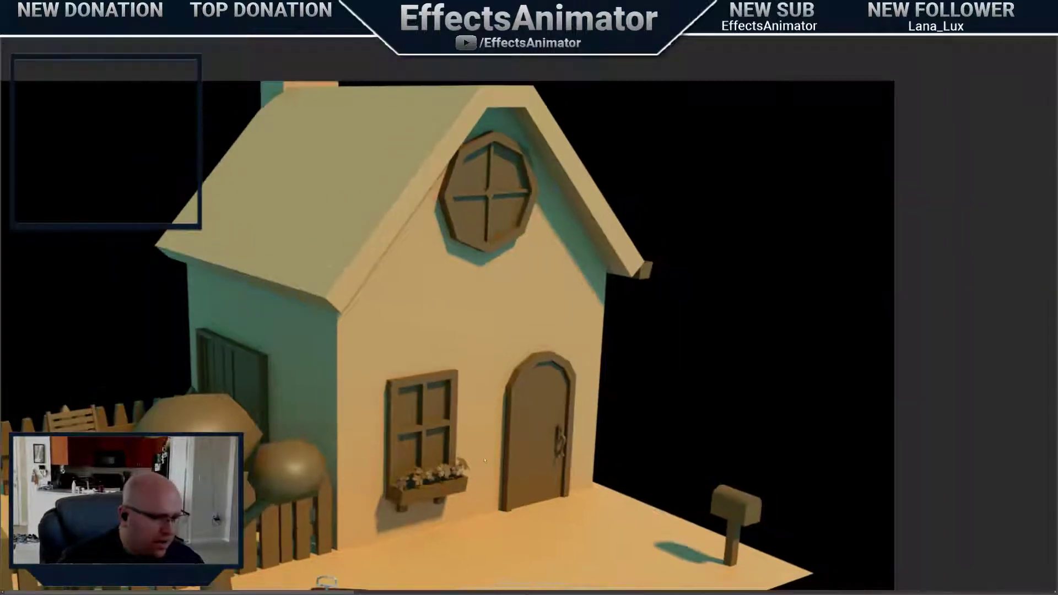
middle_click_drag(351, 493, 520, 395, "alt")
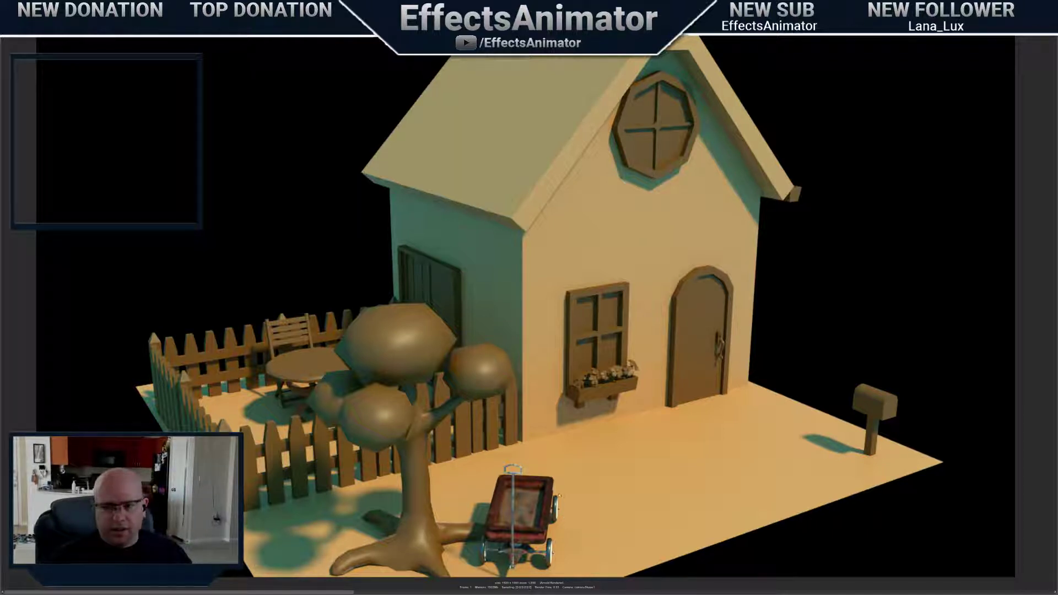
scroll(559, 397, "down", 4)
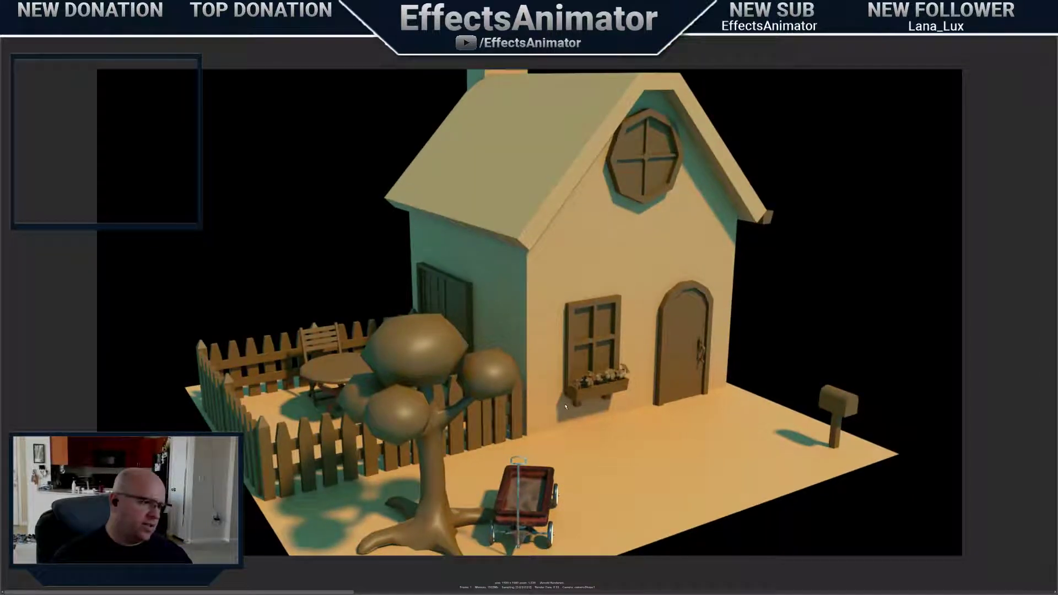
scroll(577, 421, "up", 1)
scroll(579, 420, "up", 1)
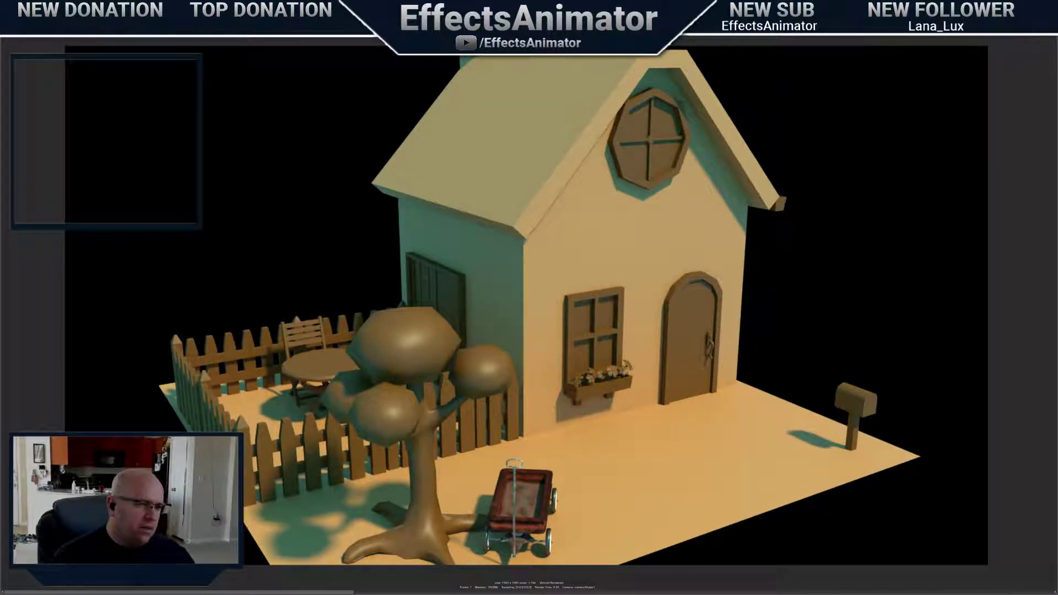
Restore and shrink the Render View, and examine the house, fence and tree from several angles in the viewport
left_click_drag(733, 6, 752, 176)
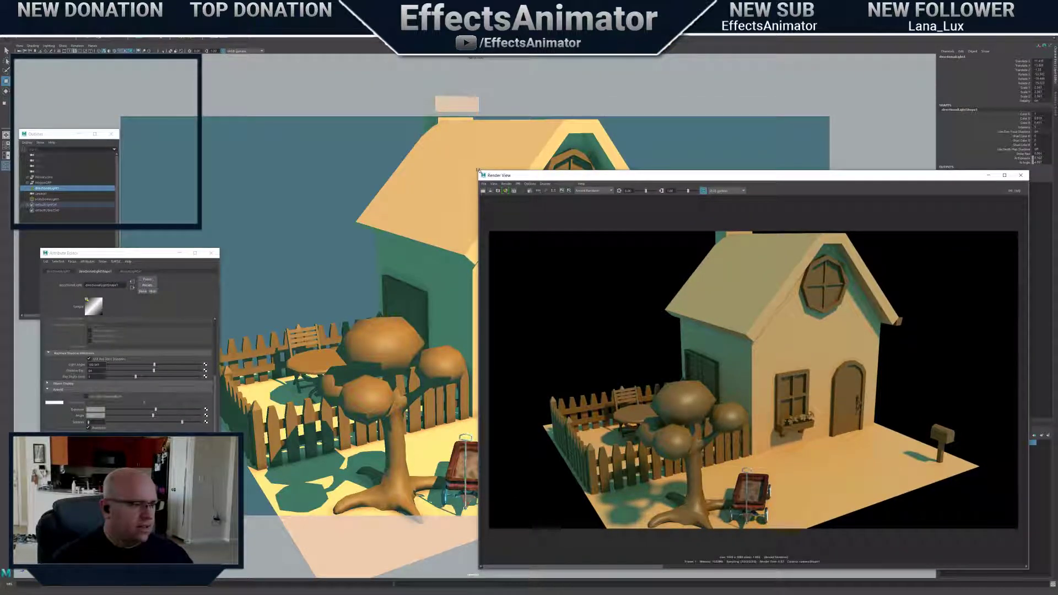
left_click_drag(479, 171, 558, 271)
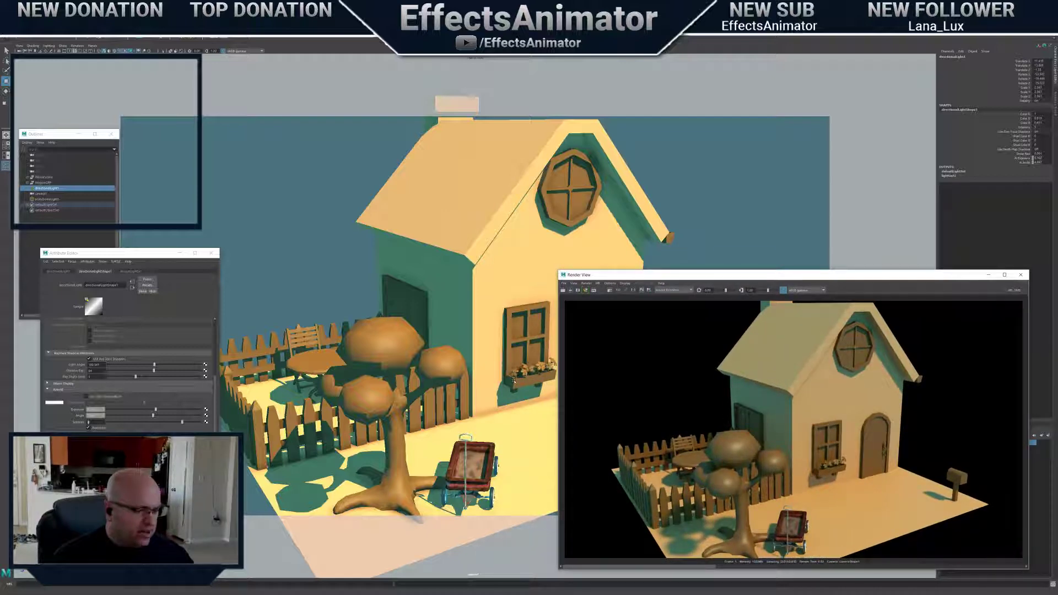
left_click_drag(513, 380, 499, 404, "alt")
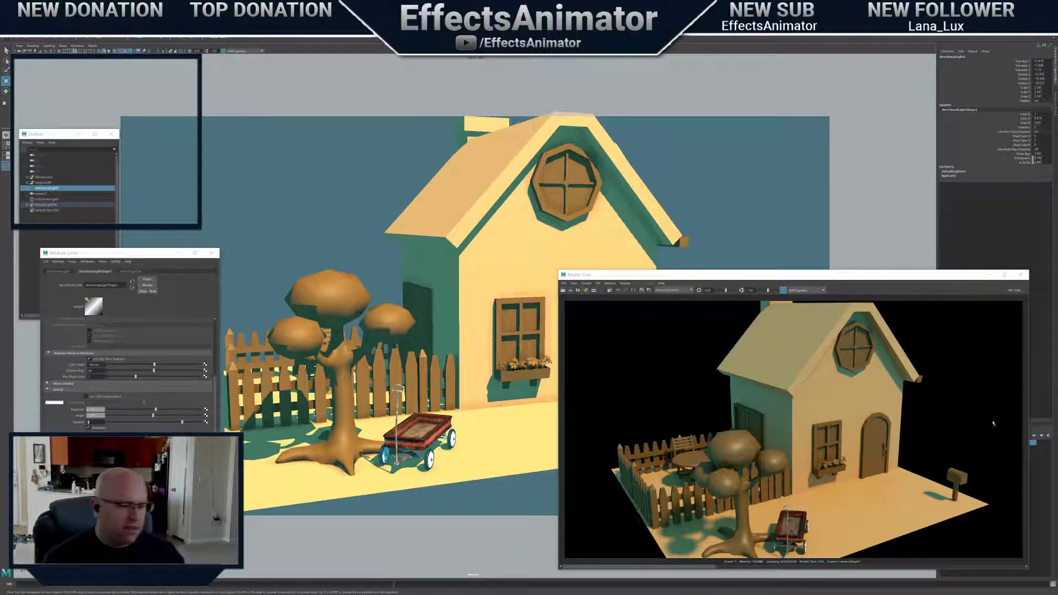
mouse_move(499, 353)
left_mouse_down("alt")
mouse_move(509, 337)
mouse_move(487, 352)
mouse_move(498, 358)
left_mouse_up("alt")
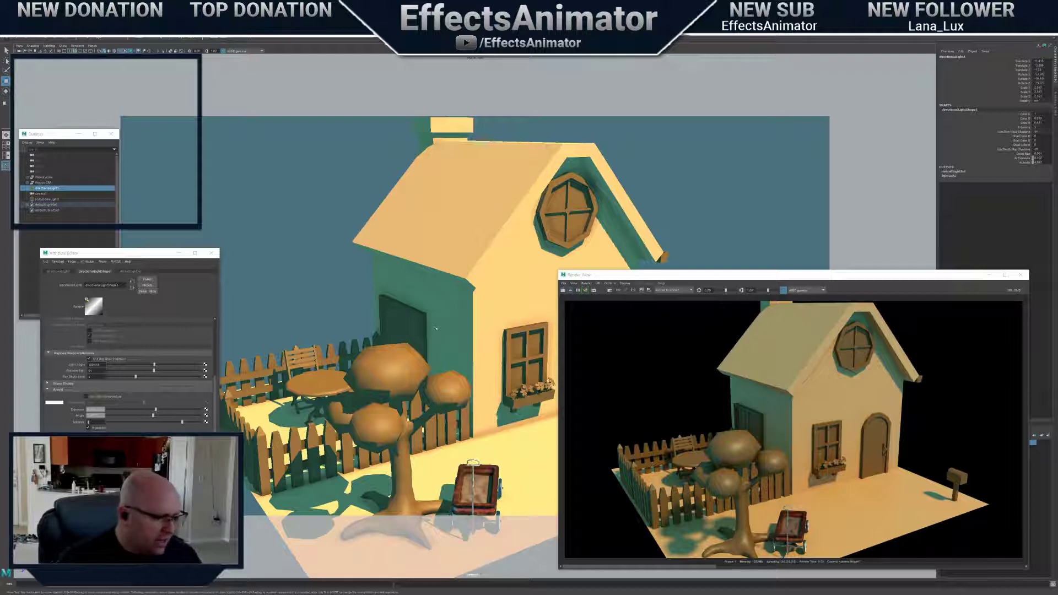
left_click_drag(466, 375, 464, 343, "alt")
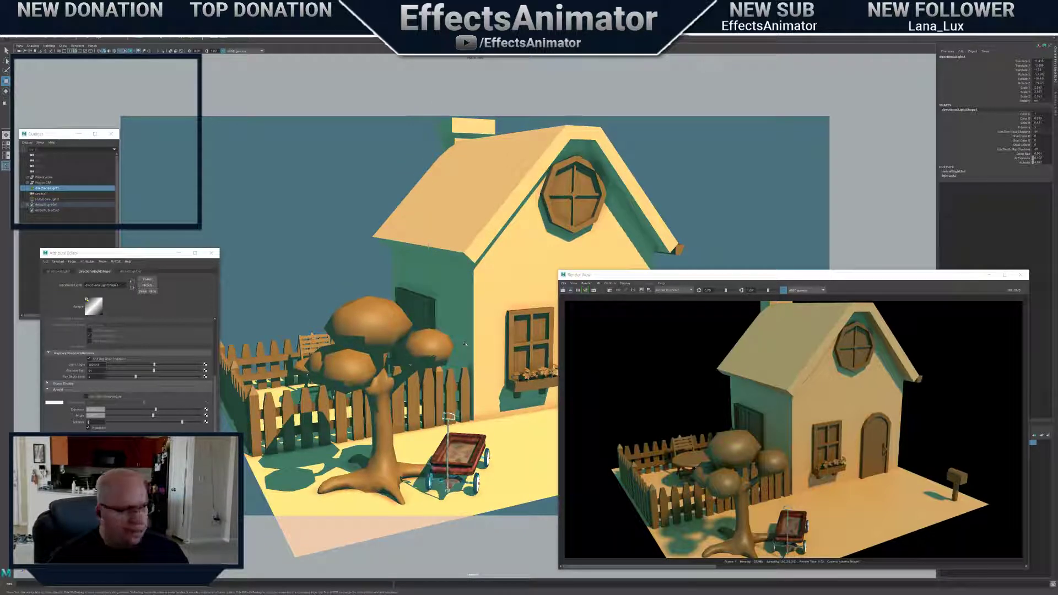
middle_click_drag(488, 354, 501, 390, "alt")
left_click_drag(501, 390, 512, 423, "alt")
scroll(512, 422, "down", 5)
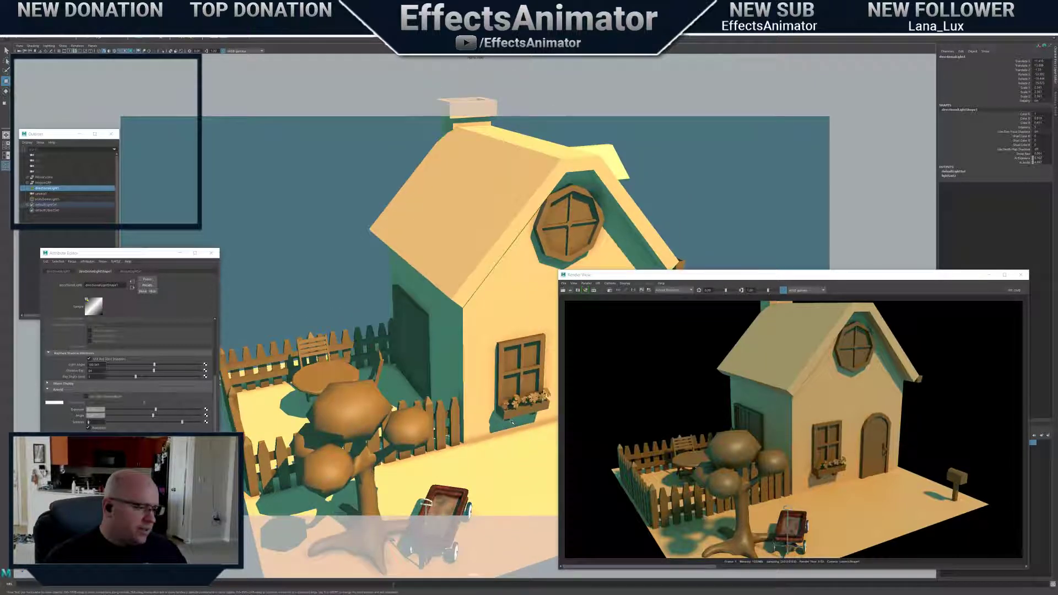
scroll(514, 420, "up", 2)
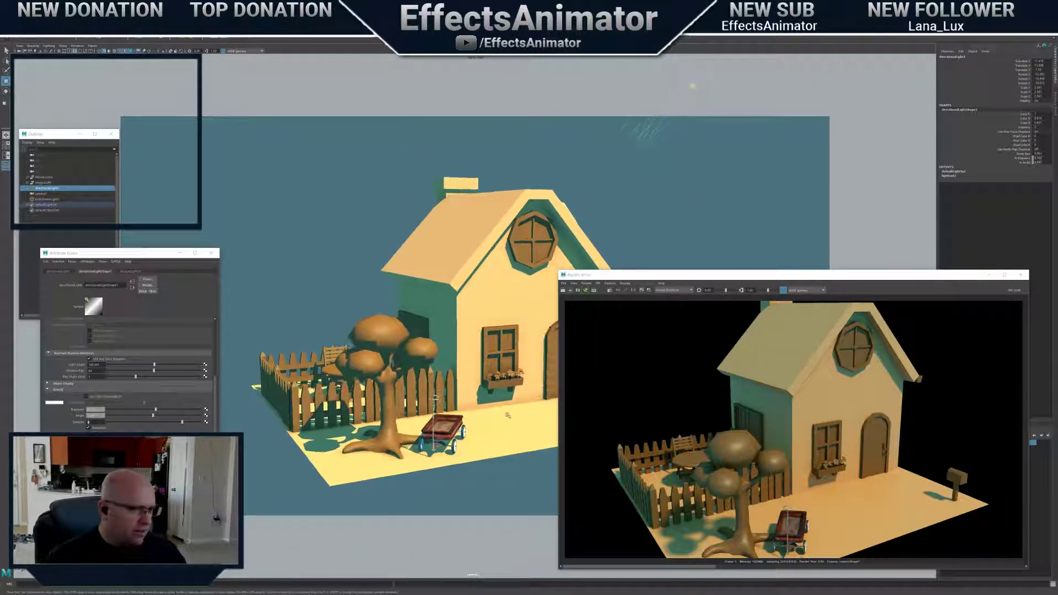
scroll(504, 425, "up", 3)
left_click_drag(495, 428, 551, 434, "alt")
scroll(521, 447, "down", 2)
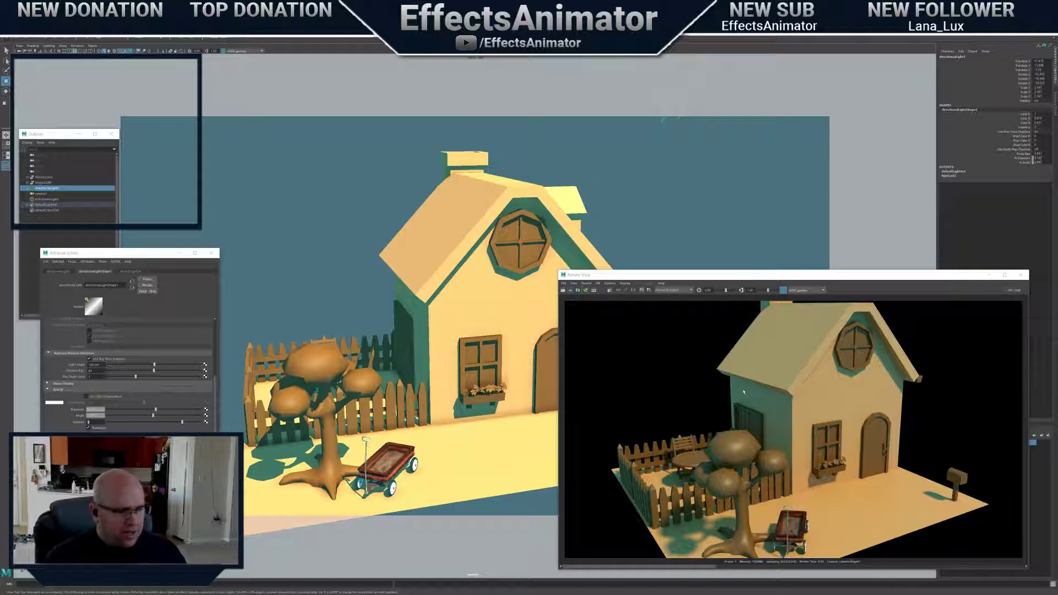
scroll(825, 457, "down", 1)
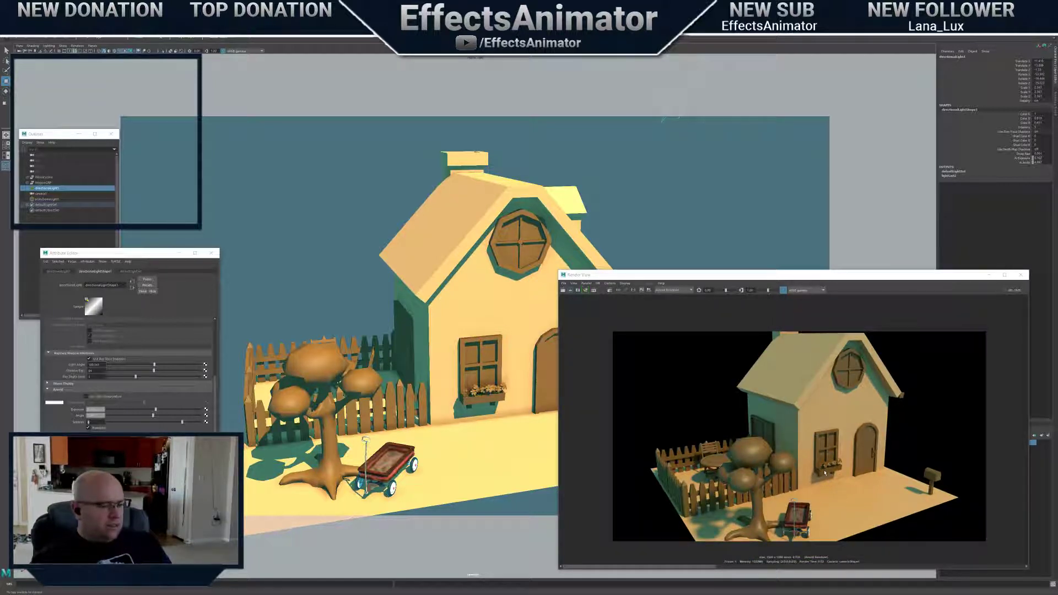
Frame the red wagon up close in front of the fence and render that view
scroll(485, 386, "up", 4)
middle_click_drag(466, 430, 520, 237, "alt")
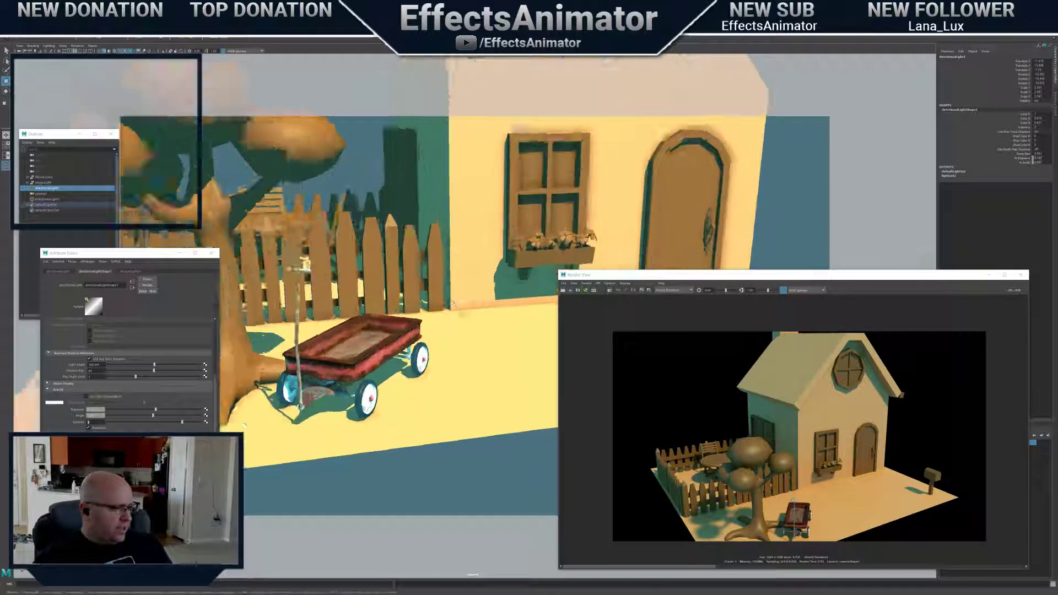
scroll(441, 345, "up", 2)
middle_click_drag(442, 345, 573, 344, "alt")
left_click_drag(425, 237, 383, 207, "alt")
middle_click_drag(458, 328, 500, 357, "alt")
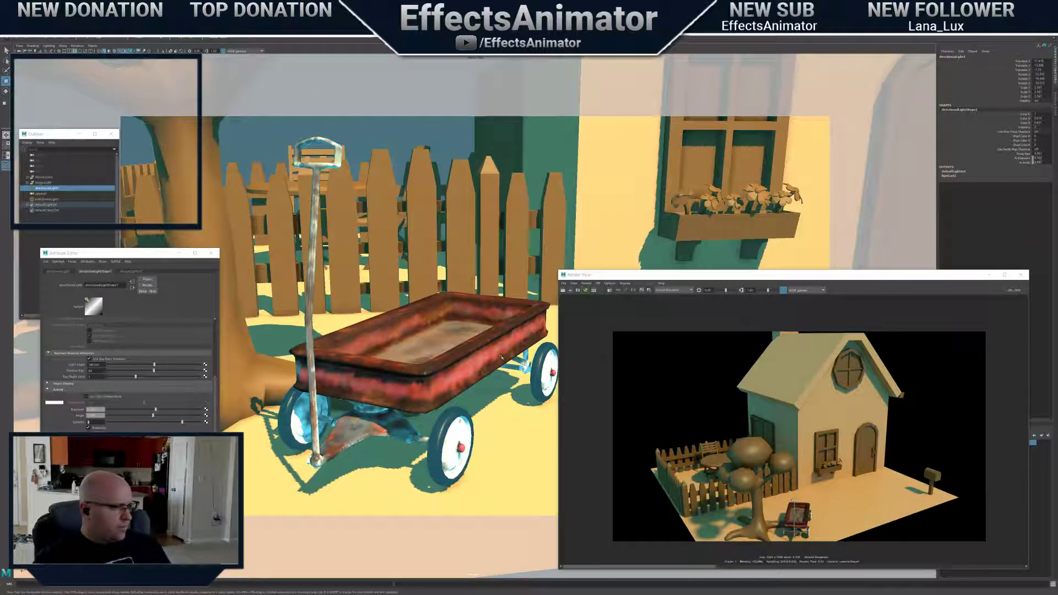
left_click_drag(499, 357, 508, 358, "alt")
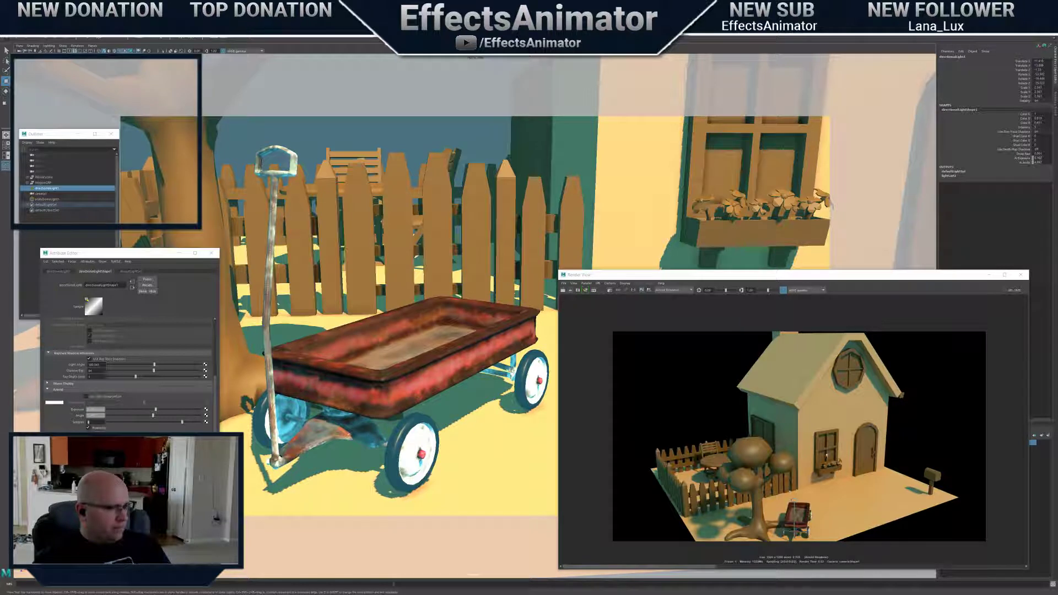
left_click(563, 291)
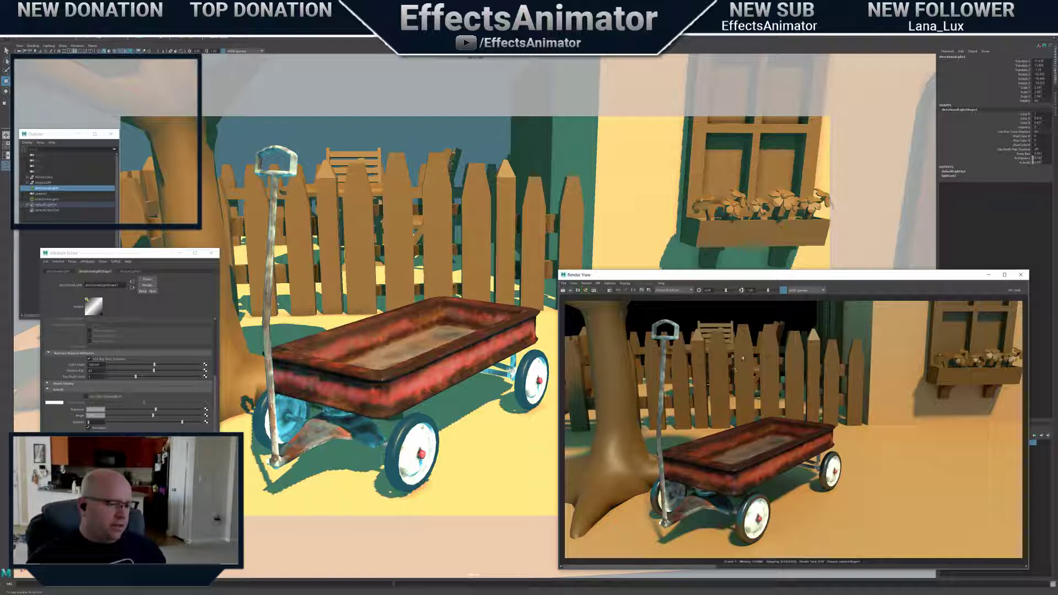
Examine the shadows around the wagon and flower box in the maximized render, and restore the Render View beside the wagon
double_click(734, 275)
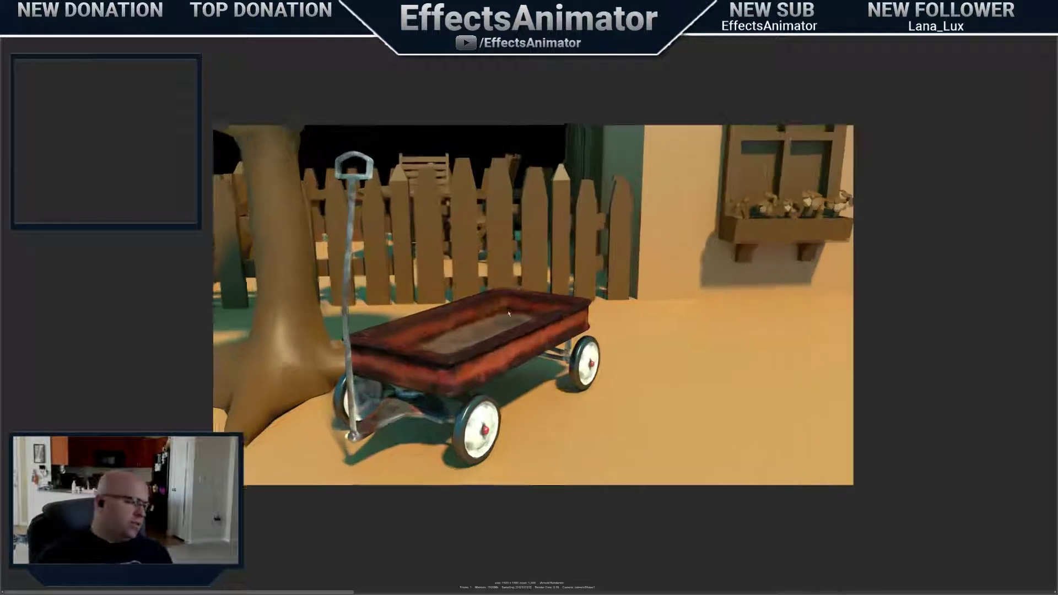
scroll(509, 313, "up", 3)
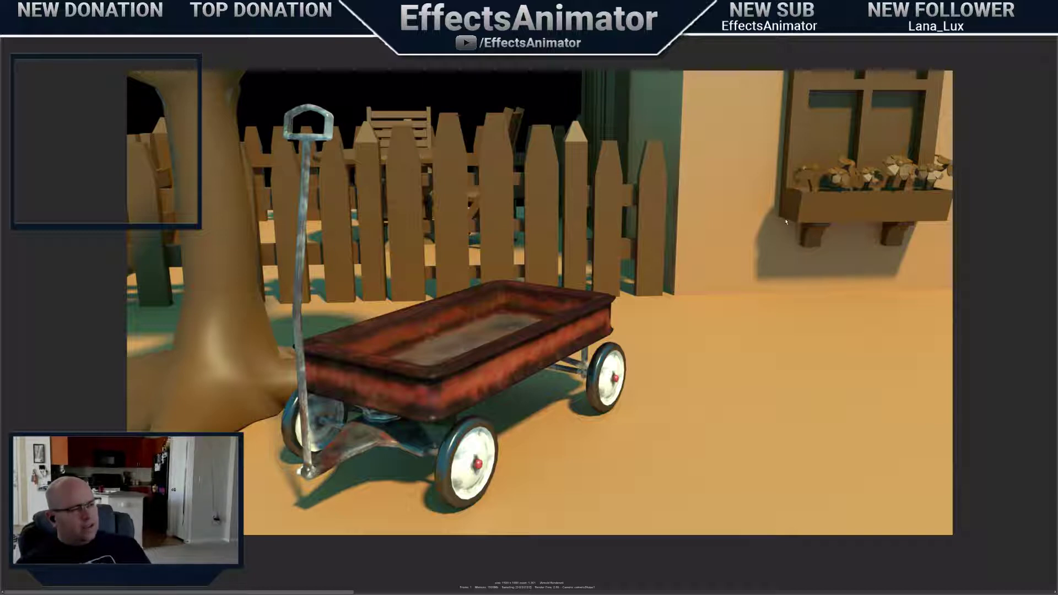
scroll(786, 222, "down", 2)
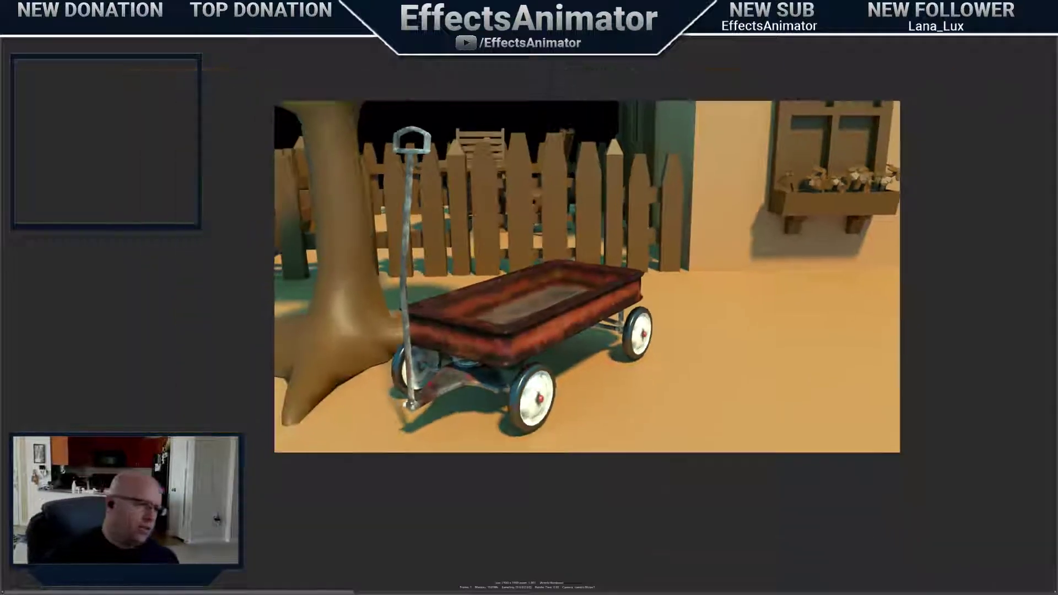
scroll(655, 229, "down", 1)
scroll(656, 228, "up", 1)
left_click_drag(623, 5, 628, 84)
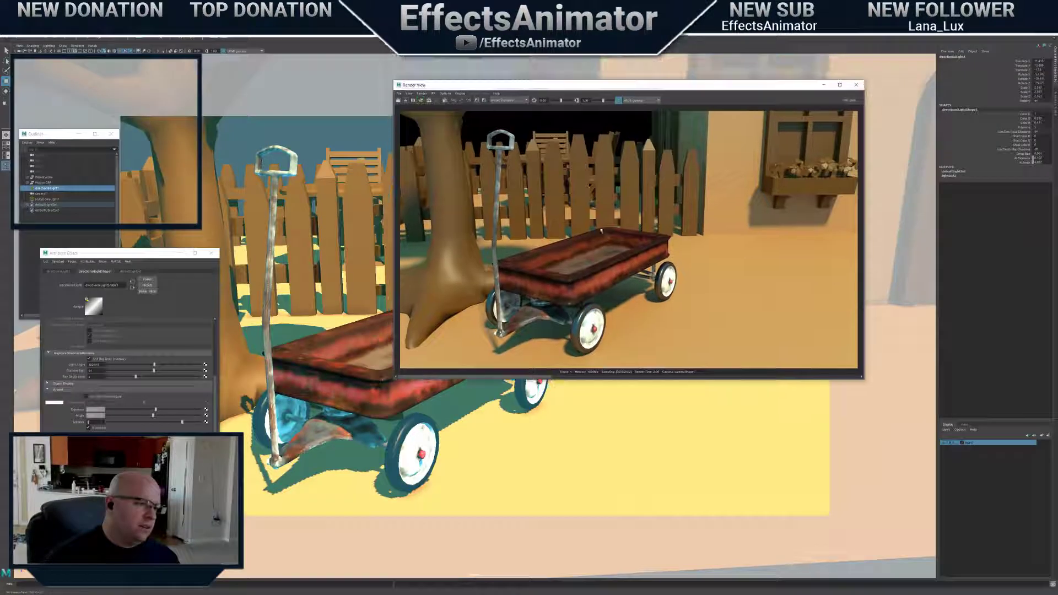
scroll(601, 232, "down", 2)
scroll(601, 231, "up", 1)
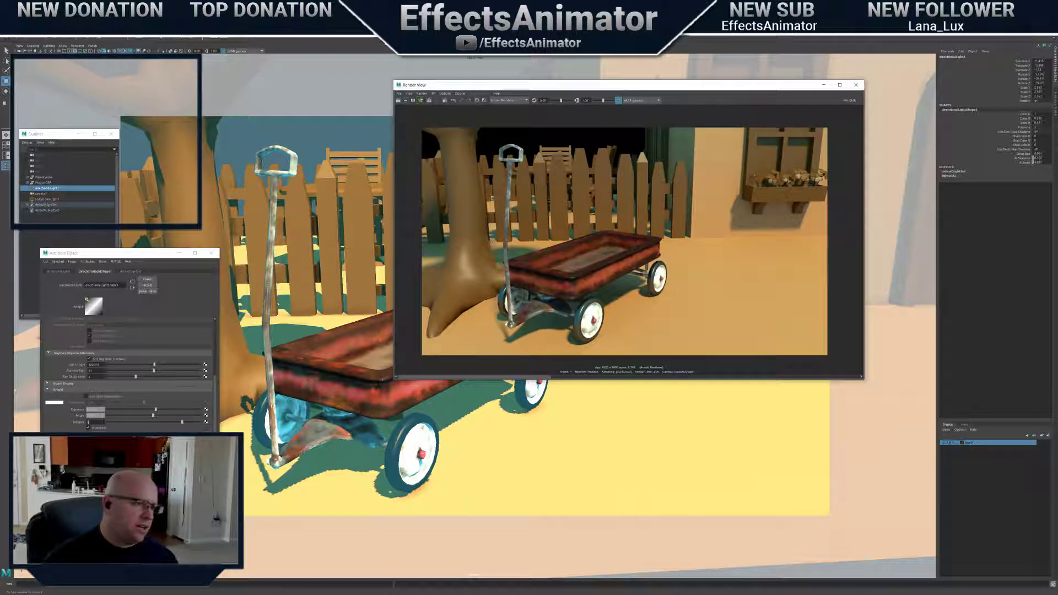
left_click_drag(663, 82, 809, 79)
Select and frame the wagon body, and examine the wagon, tree and fence from several angles and distances in the viewport
middle_click_drag(427, 311, 493, 293, "alt")
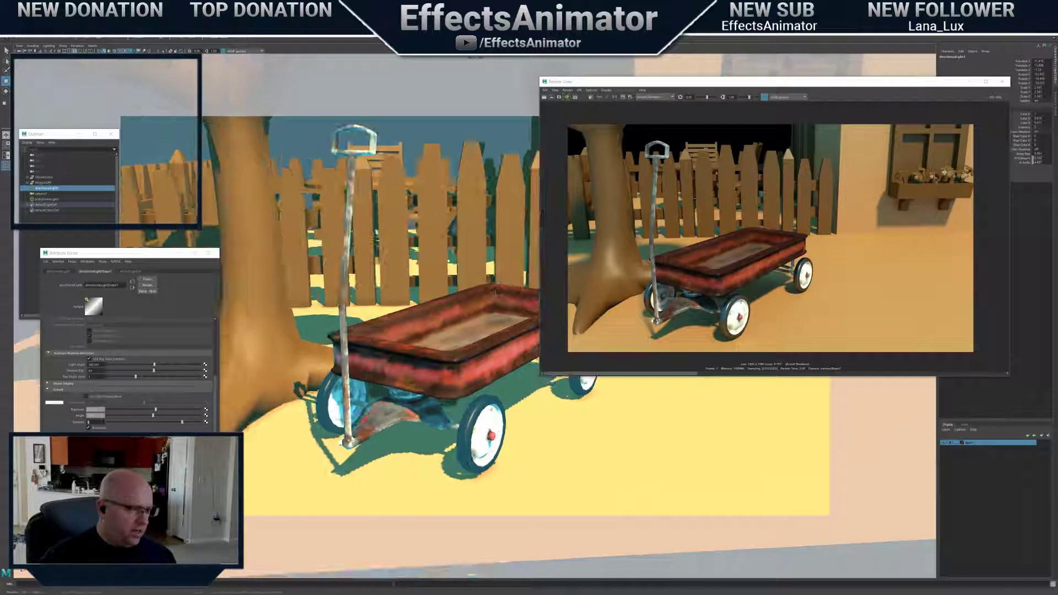
scroll(493, 293, "down", 3)
left_click_drag(493, 294, 475, 361, "alt")
scroll(476, 361, "down", 2)
scroll(476, 362, "up", 5)
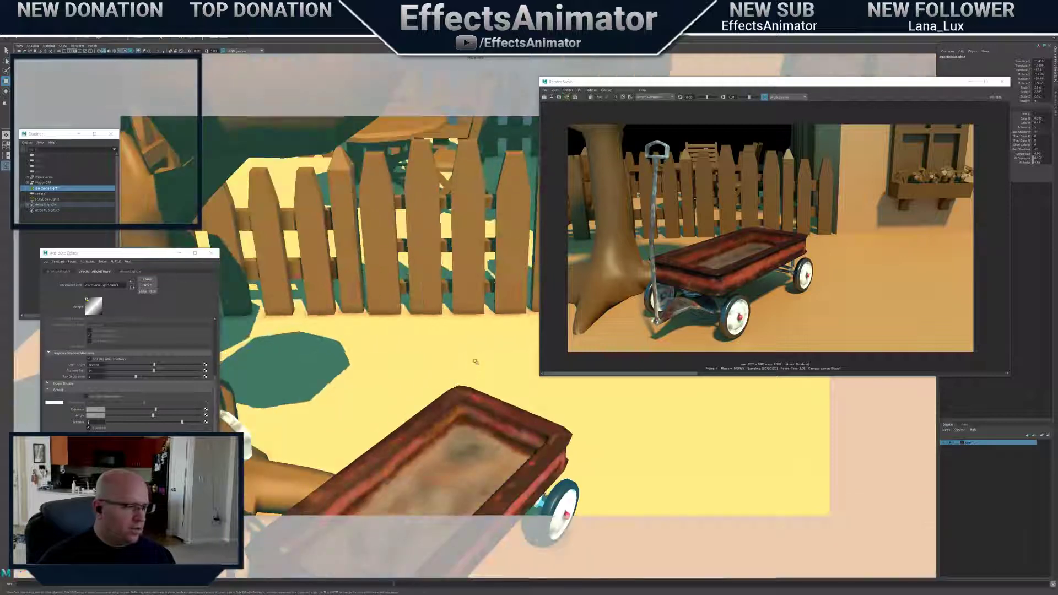
left_click(501, 409)
key("f")
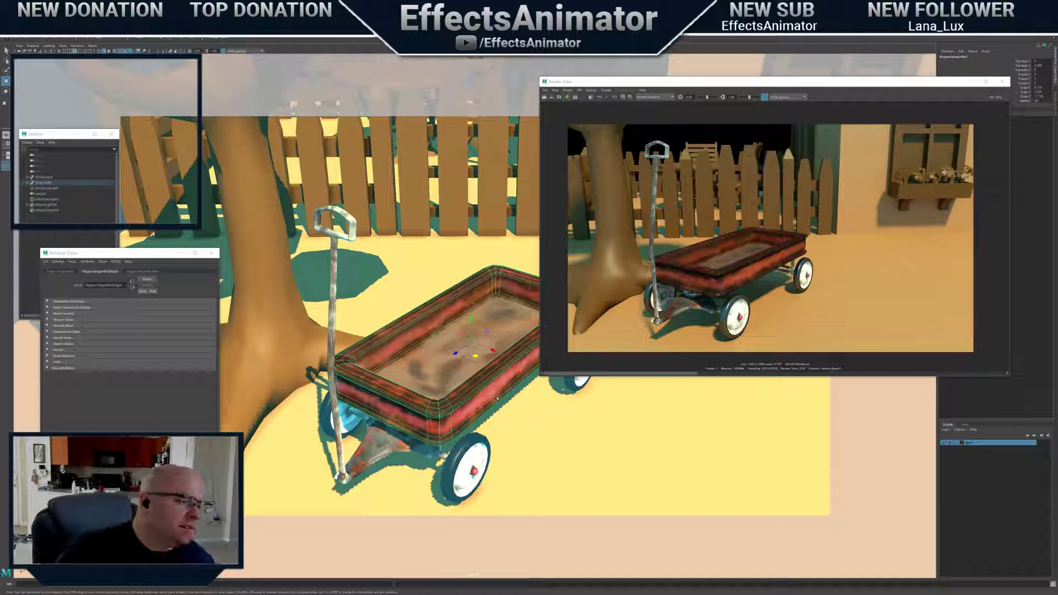
mouse_move(497, 398)
middle_mouse_down("alt")
mouse_move(501, 343)
mouse_move(485, 386)
middle_mouse_up("alt")
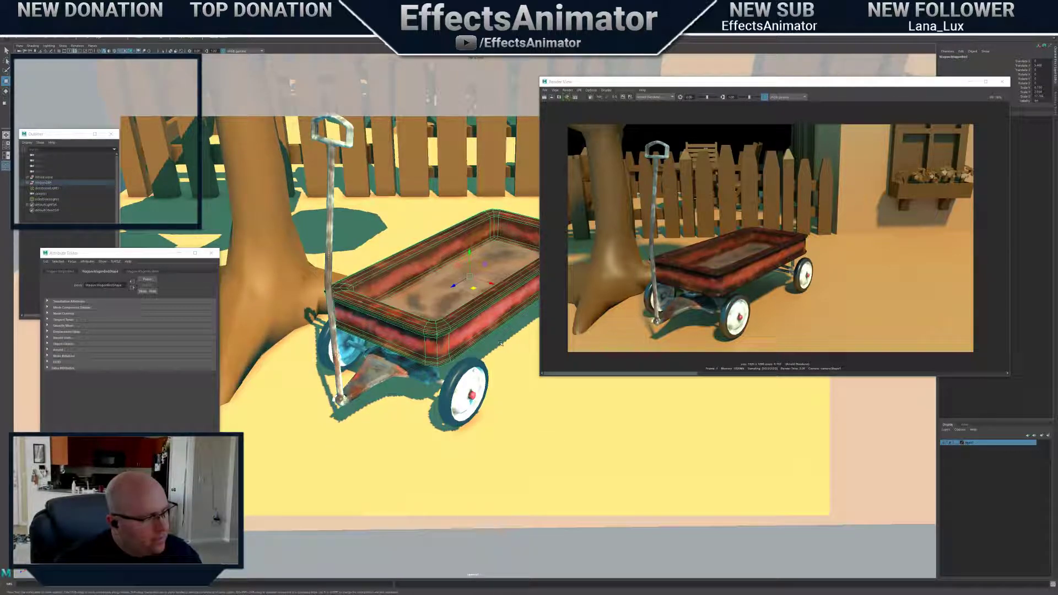
right_click_drag(485, 385, 464, 346, "alt")
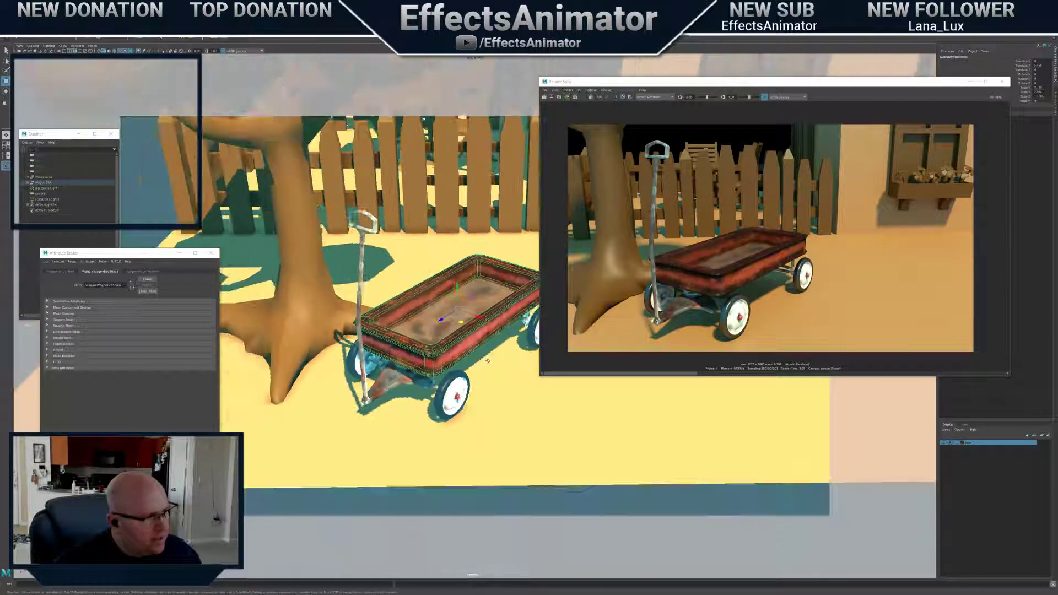
middle_click_drag(490, 336, 484, 371, "alt")
right_click_drag(484, 370, 473, 355, "alt")
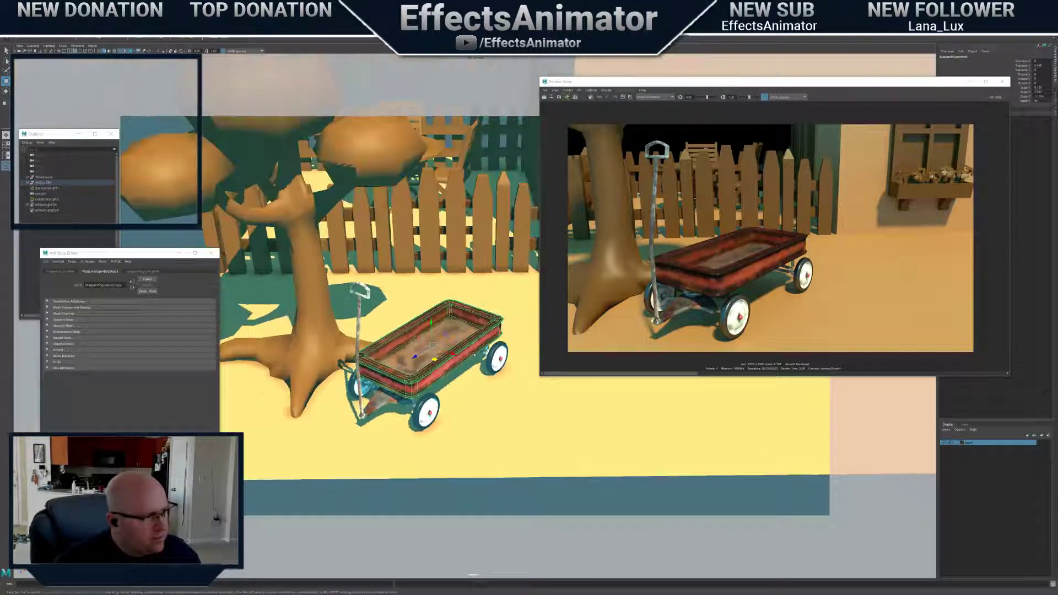
left_click_drag(474, 354, 543, 336, "alt")
middle_click_drag(542, 336, 526, 380, "alt")
right_click_drag(526, 380, 517, 355, "alt")
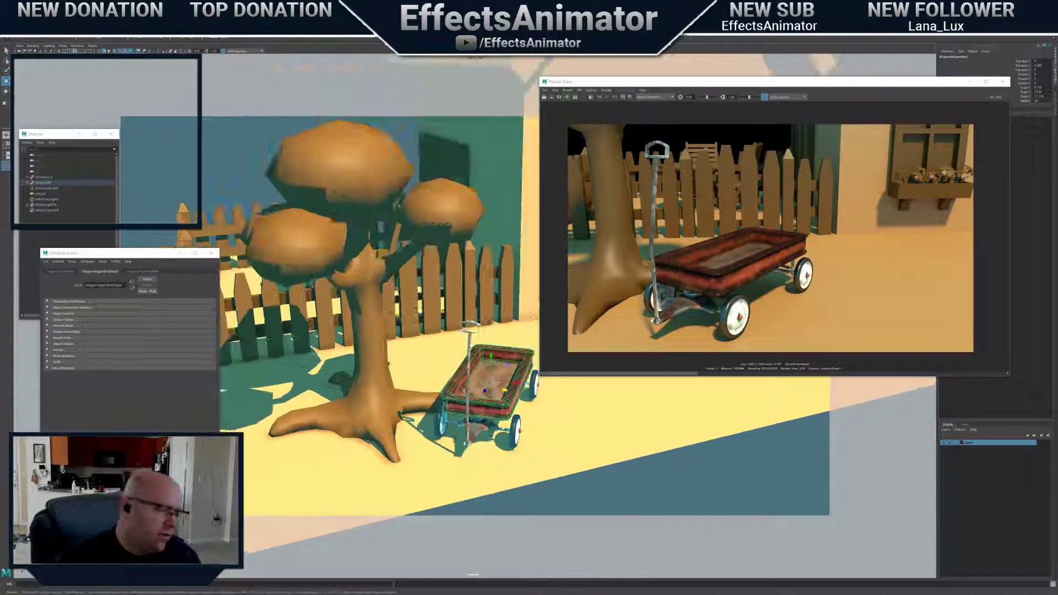
middle_click_drag(517, 355, 485, 420, "alt")
right_click_drag(485, 420, 486, 347, "alt")
middle_click_drag(486, 347, 475, 391, "alt")
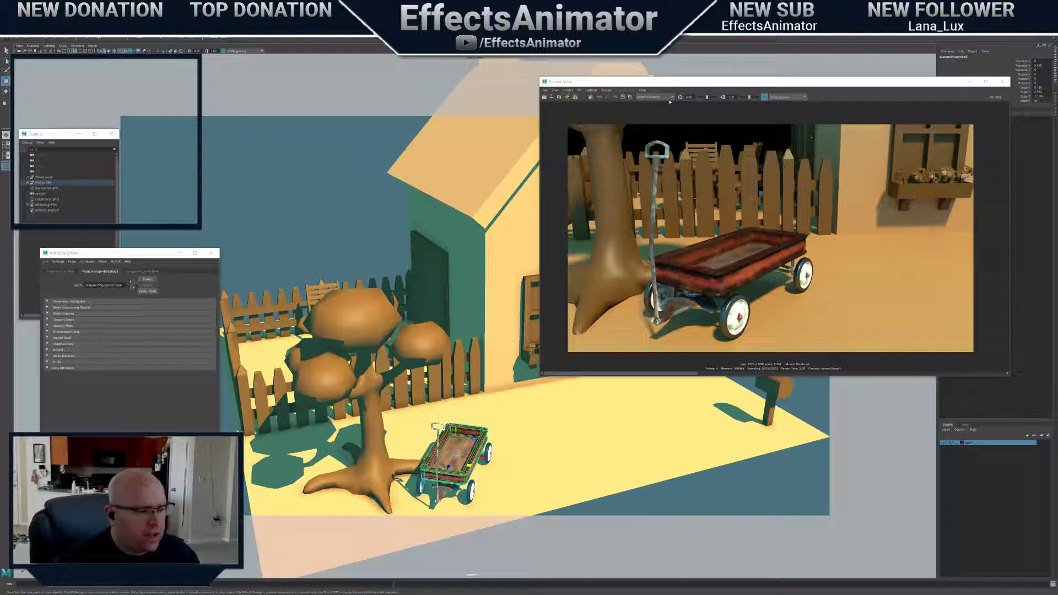
Shrink the Render View and move it clear of the model, with the whole house scene framed in the viewport
left_click_drag(540, 77, 692, 183)
left_click_drag(806, 190, 837, 380)
right_click_drag(674, 379, 582, 256, "alt")
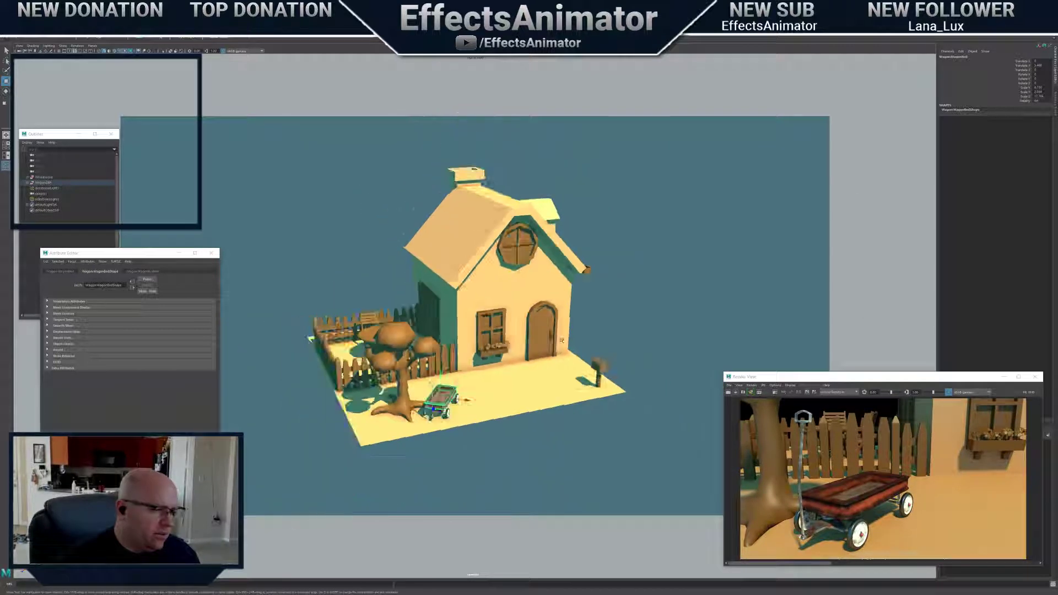
middle_click_drag(582, 255, 584, 285, "alt")
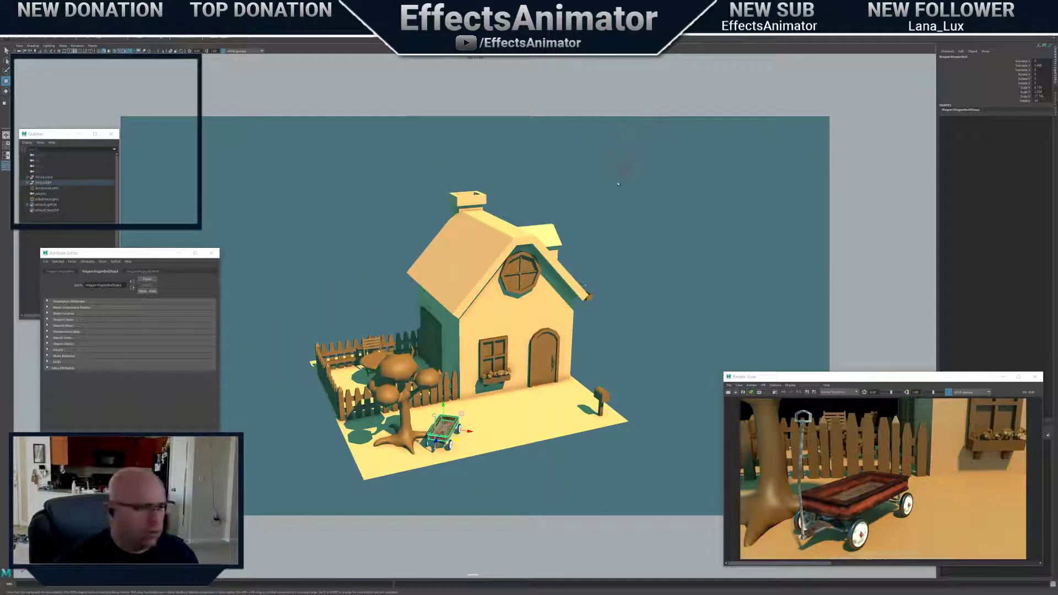
Select the directional light above the house and change its color from pale yellow to a saturated sky blue
left_click(621, 167)
scroll(579, 280, "up", 2)
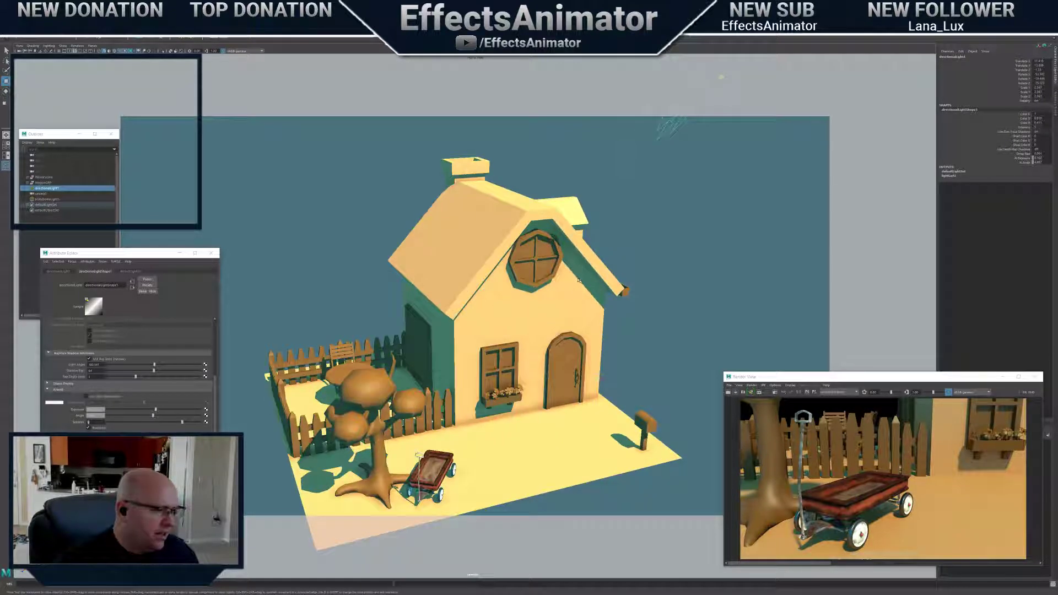
scroll(578, 280, "down", 2)
scroll(140, 354, "up", 5)
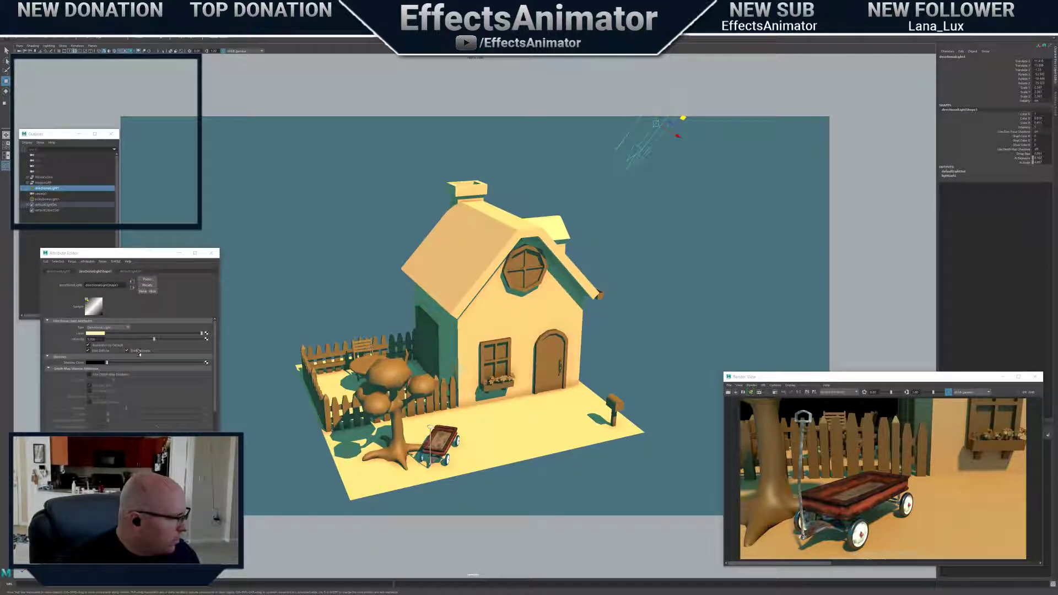
left_click(100, 335)
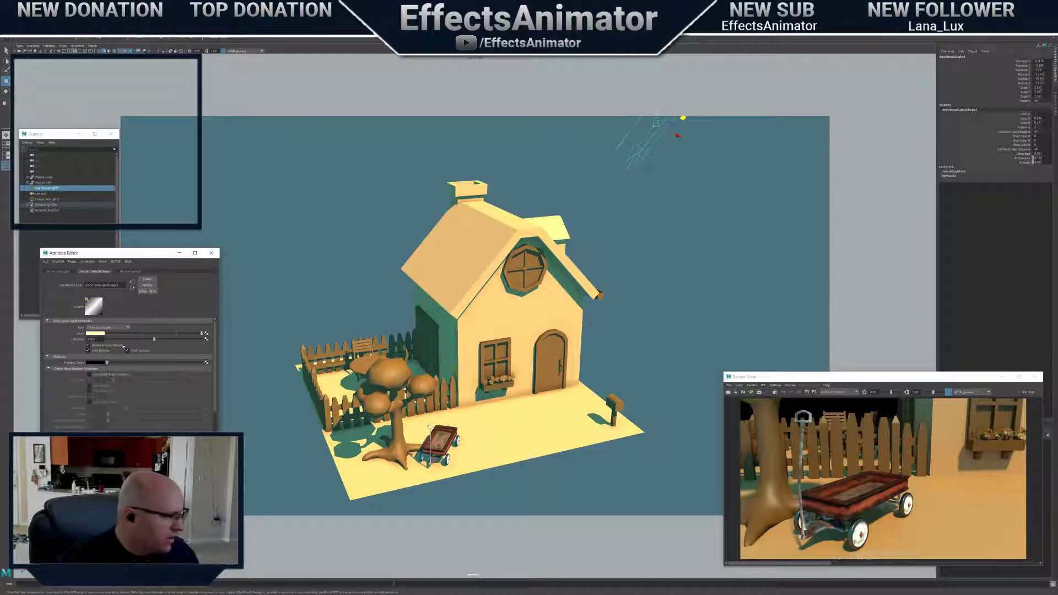
left_click(102, 334)
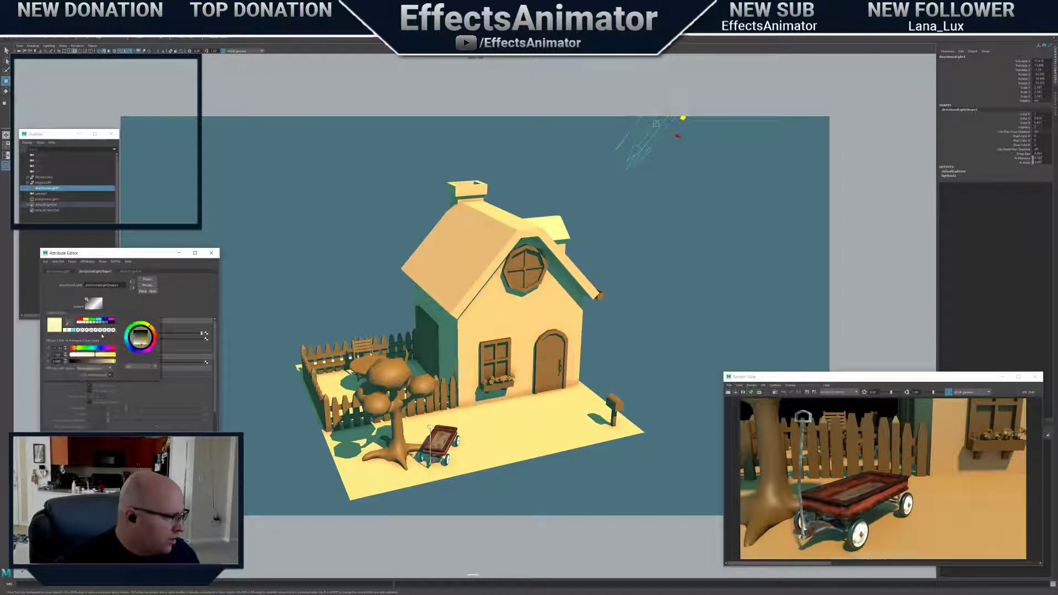
left_click(129, 344)
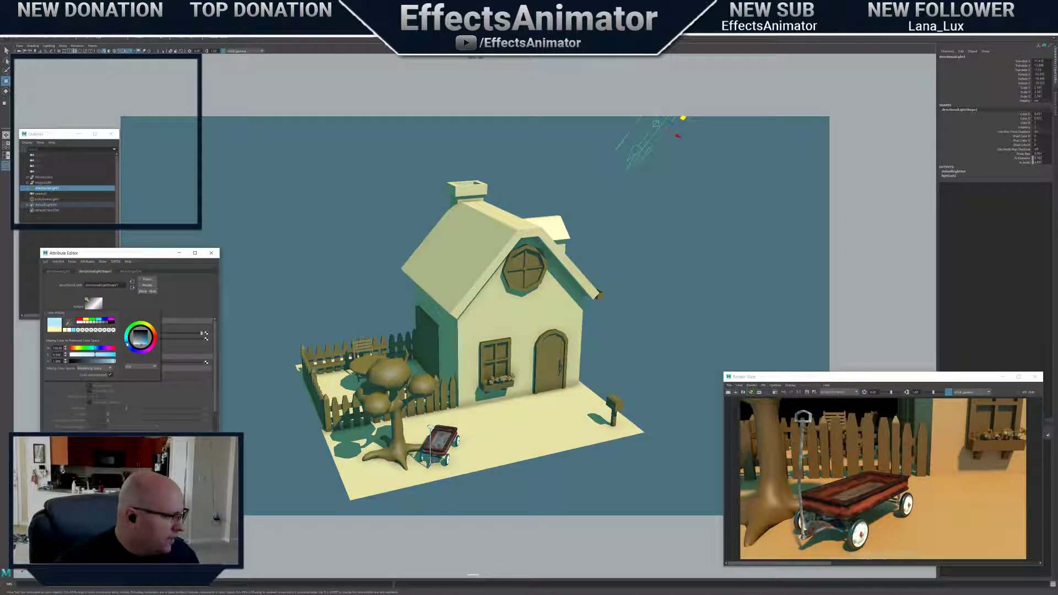
left_click(146, 346)
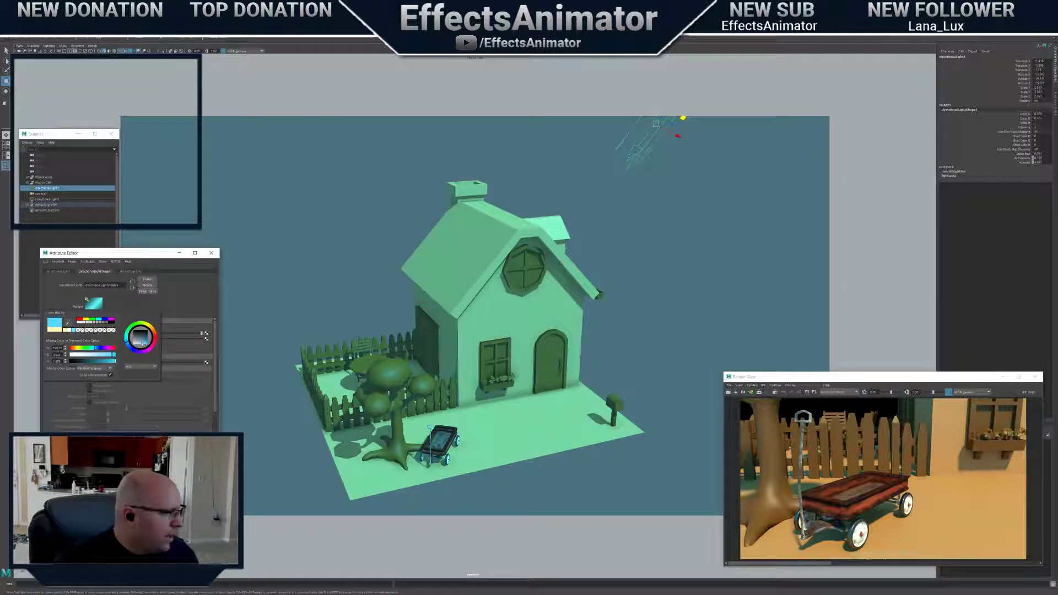
Examine how the blue directional light colors the house, yard, tree and wagon from several angles in the viewport
left_click_drag(574, 260, 604, 269, "alt")
middle_click_drag(603, 270, 603, 293, "alt")
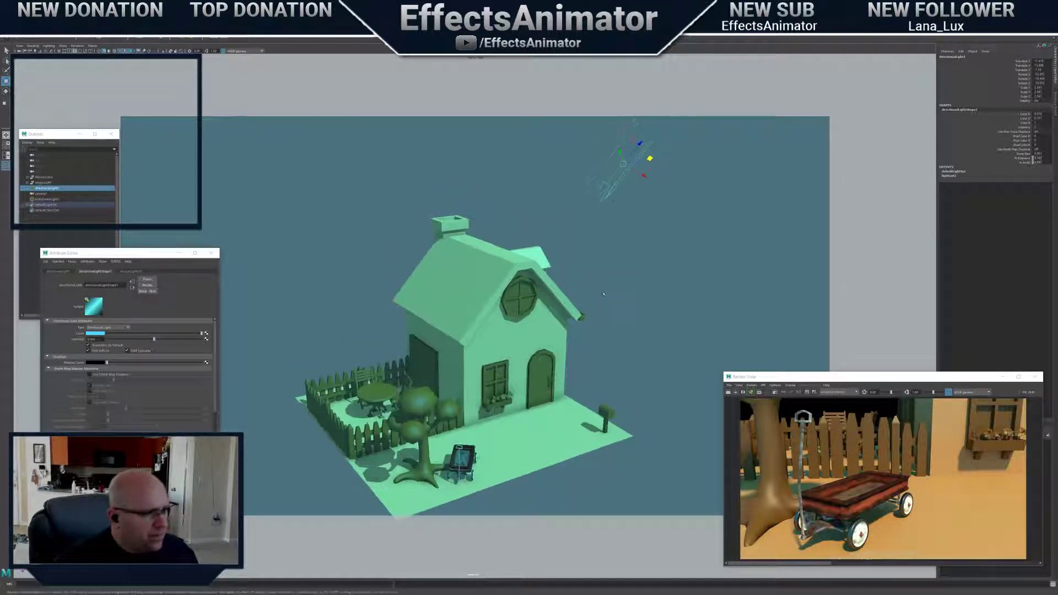
left_click_drag(604, 294, 593, 303, "alt")
middle_click_drag(593, 303, 598, 288, "alt")
right_click_drag(598, 288, 598, 360, "alt")
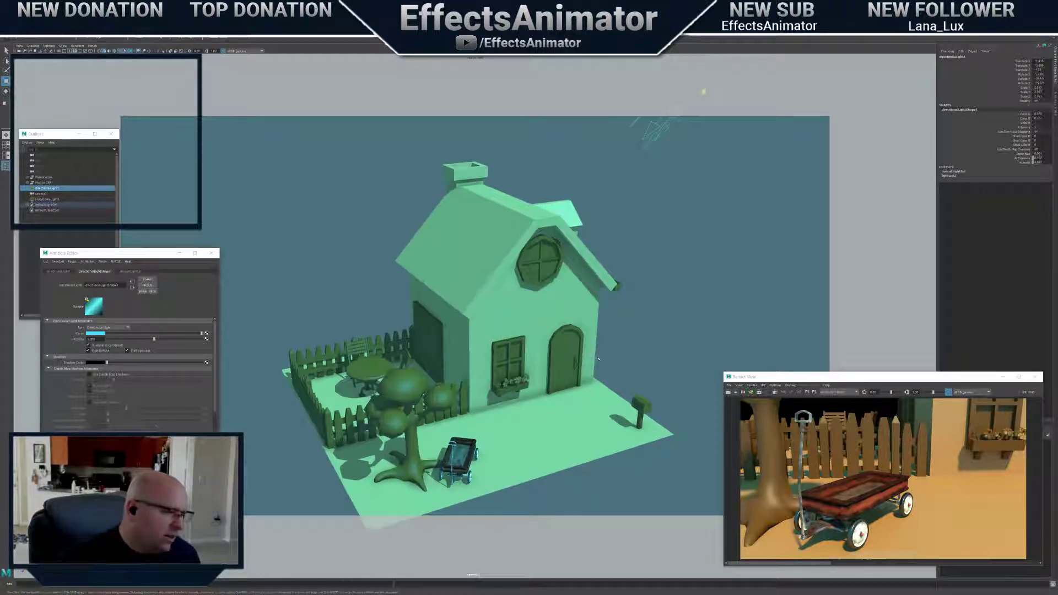
middle_click_drag(598, 359, 600, 321, "alt")
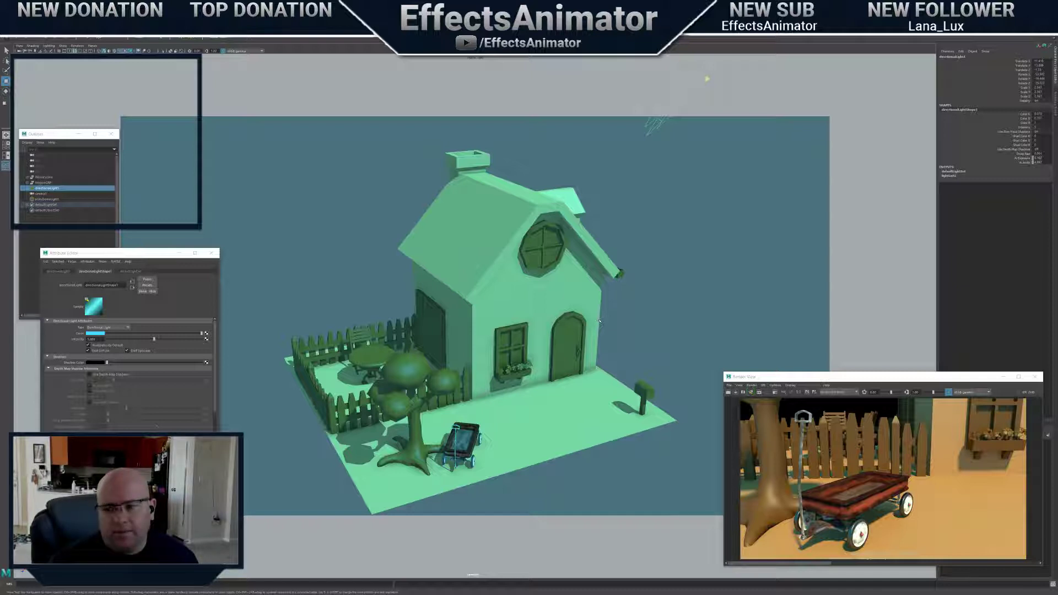
middle_click_drag(599, 308, 607, 298, "alt")
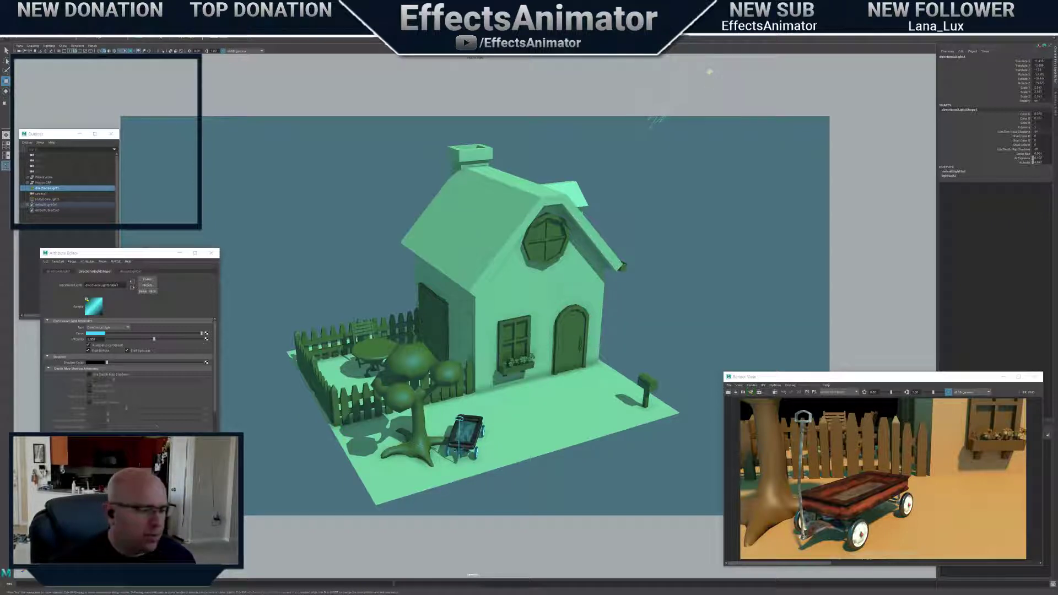
right_click_drag(607, 295, 579, 308, "alt")
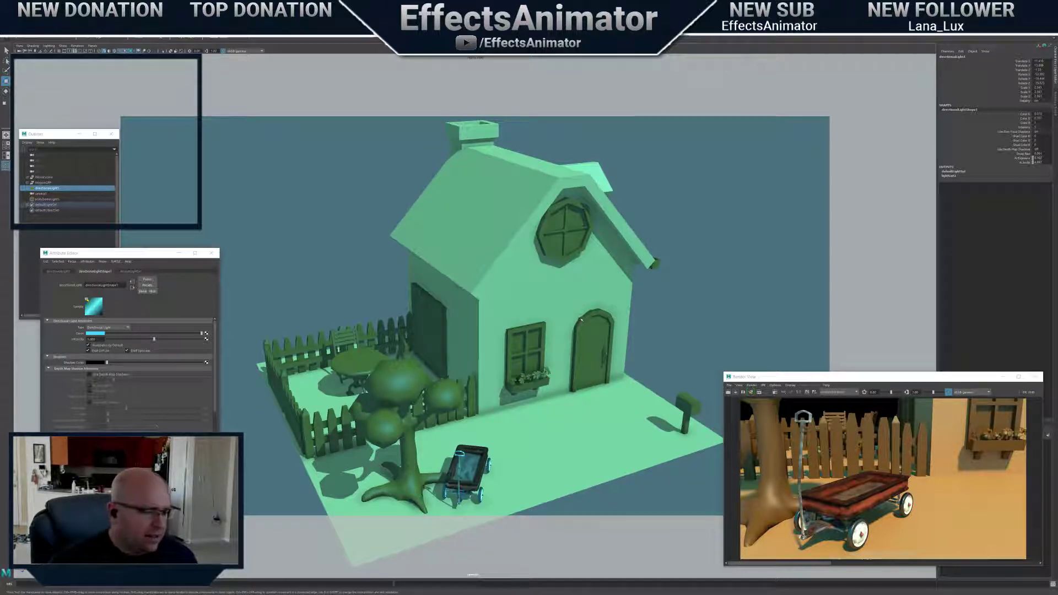
left_click_drag(573, 302, 583, 330, "alt")
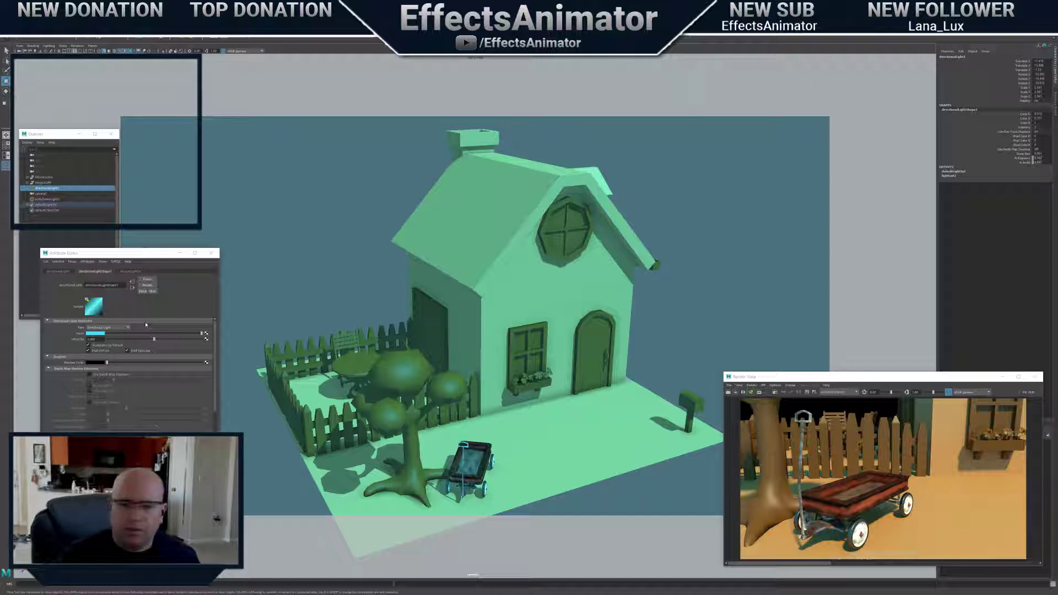
middle_click_drag(472, 382, 494, 372, "alt")
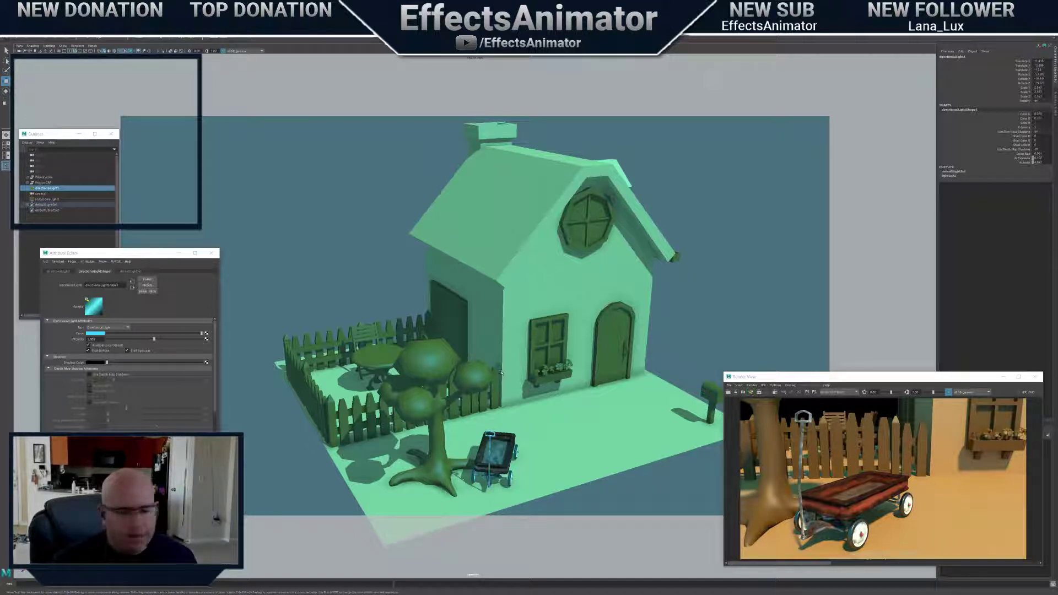
middle_click_drag(519, 317, 517, 319, "alt")
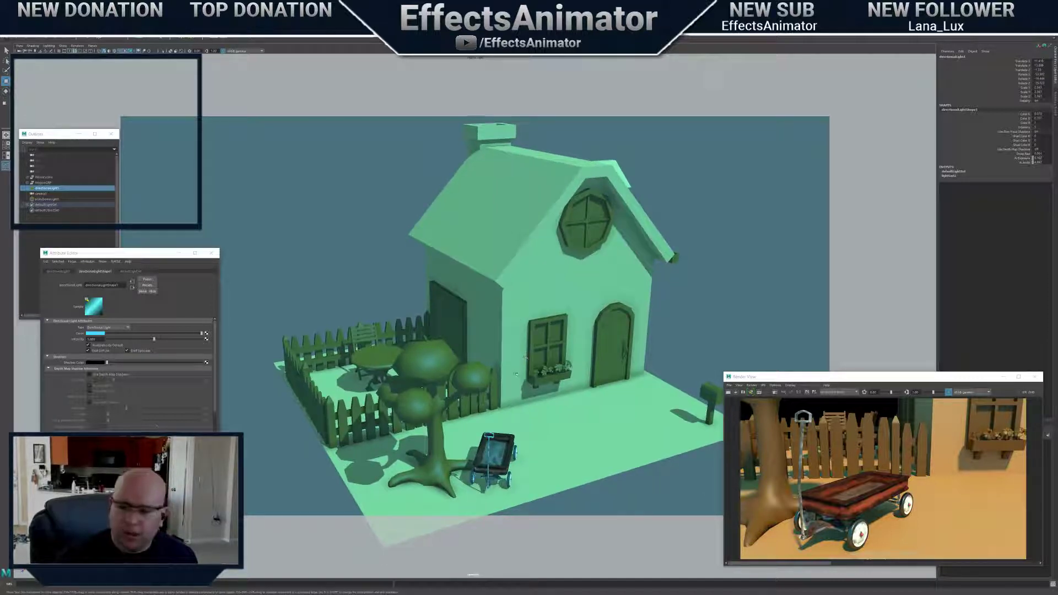
middle_click_drag(516, 374, 528, 346, "alt")
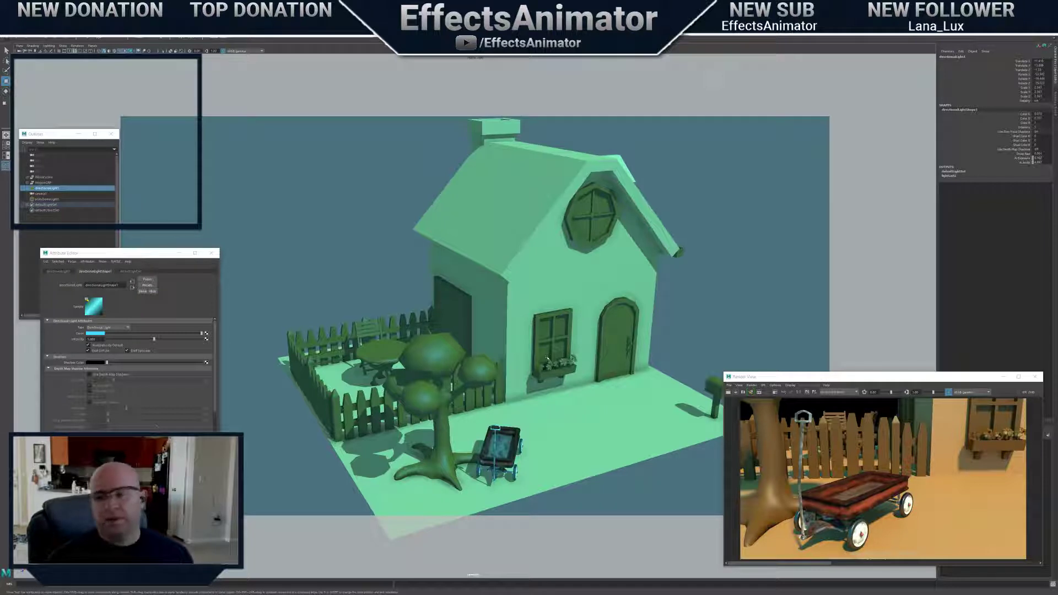
middle_click_drag(529, 316, 520, 313, "alt")
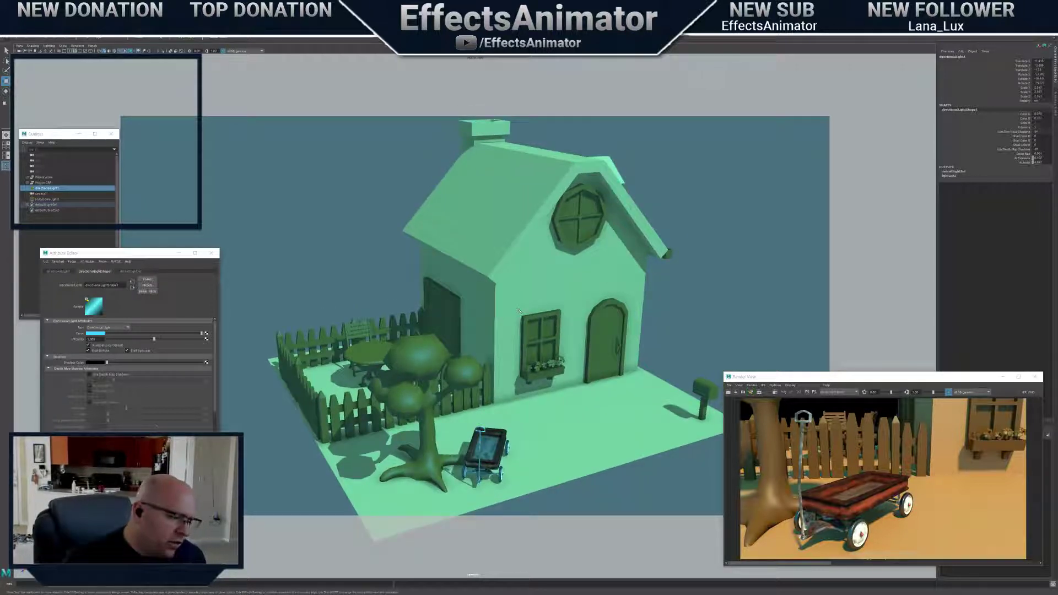
Select the sky dome light and lower its exposure so the shaded sides of the house and fence darken
left_click_drag(519, 311, 574, 359, "alt")
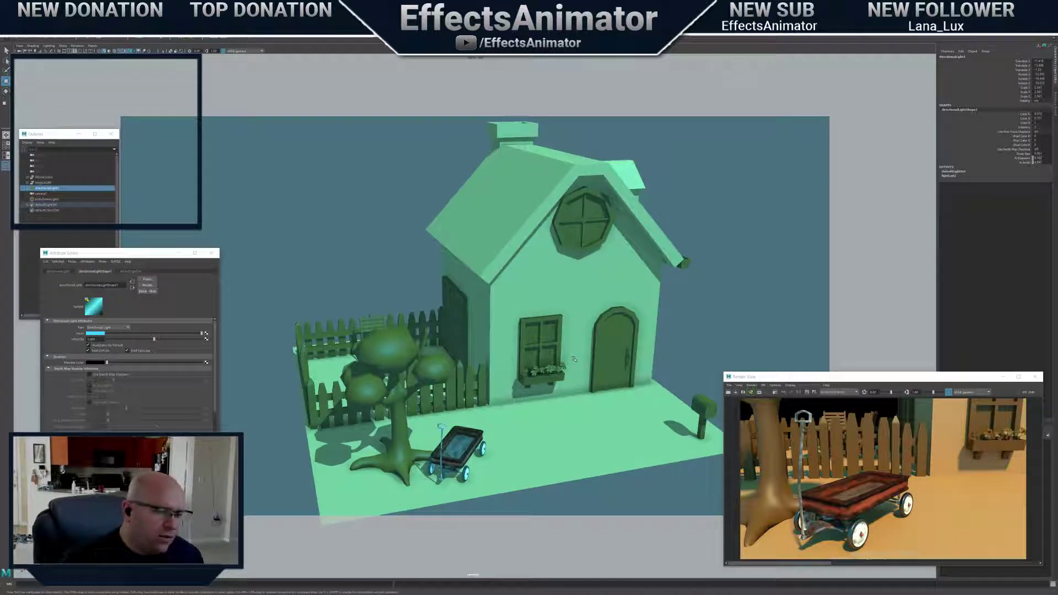
middle_click_drag(563, 347, 572, 351, "alt")
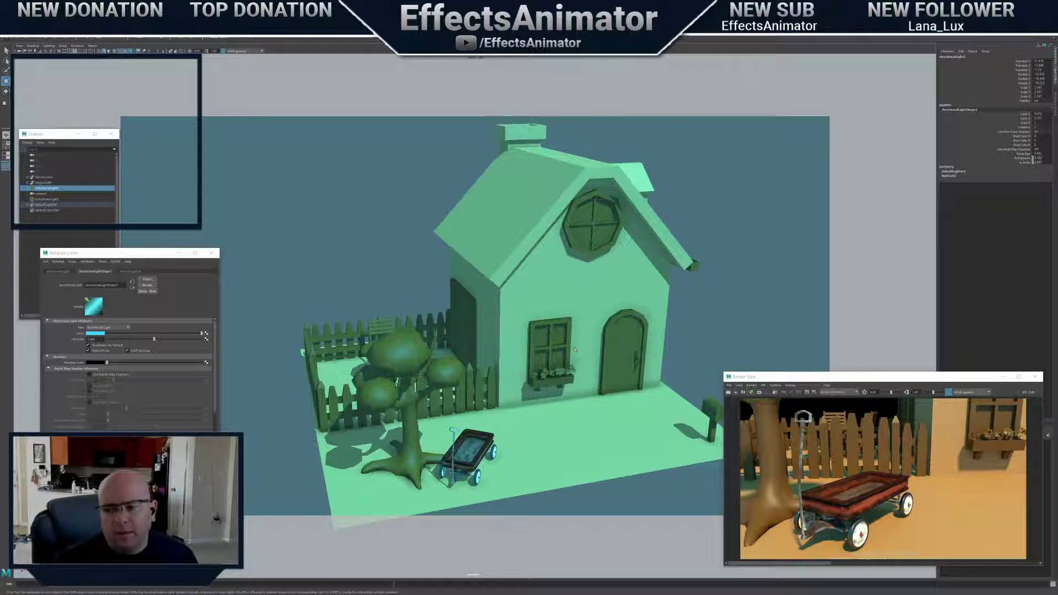
left_click_drag(574, 350, 544, 343, "alt")
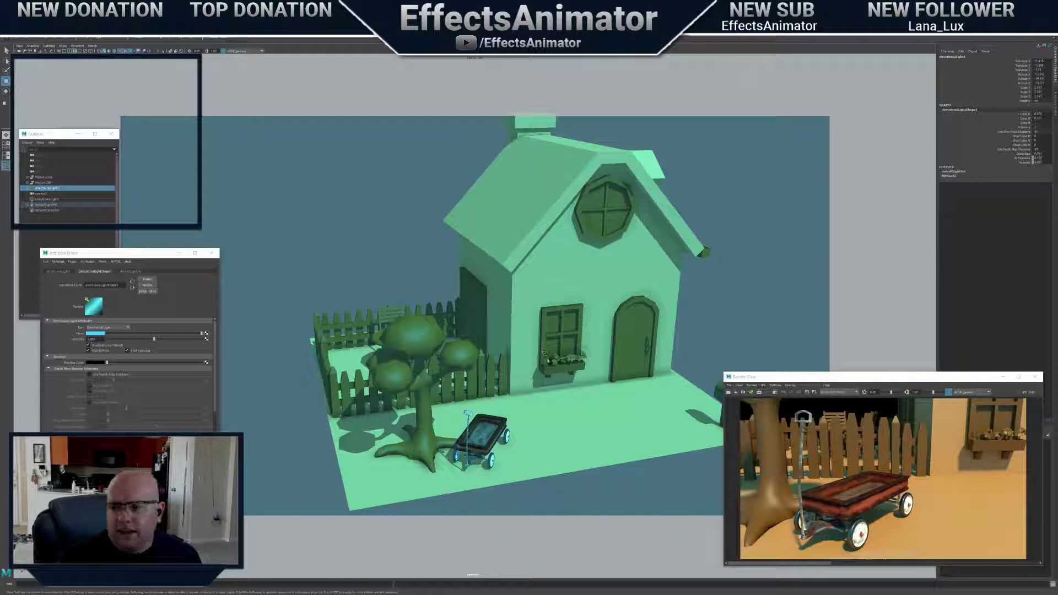
left_click_drag(499, 348, 542, 359, "alt")
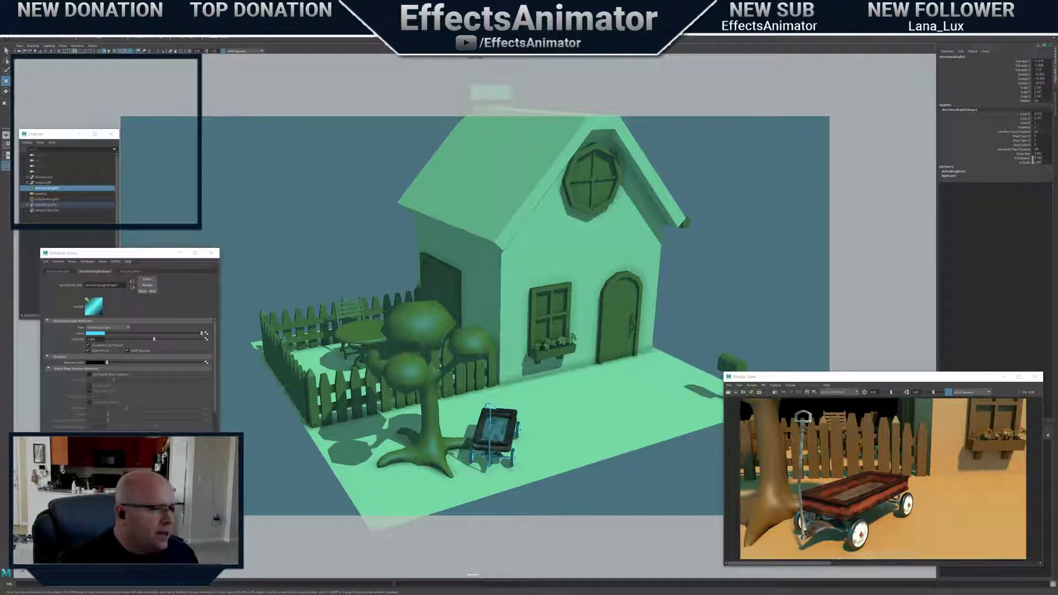
scroll(475, 316, "down", 1)
middle_click_drag(475, 316, 475, 337, "alt")
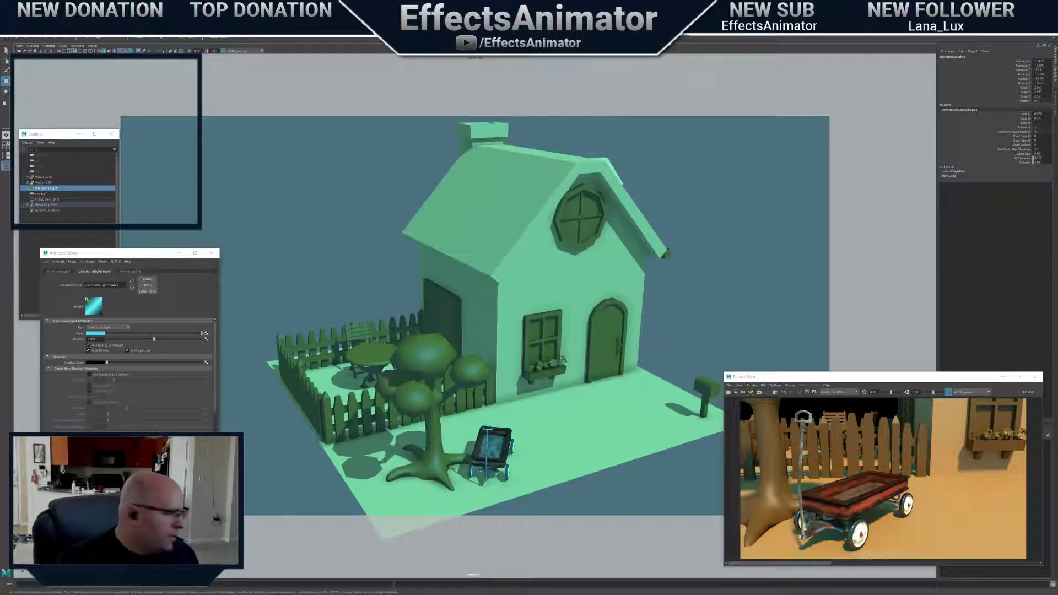
left_click(385, 232)
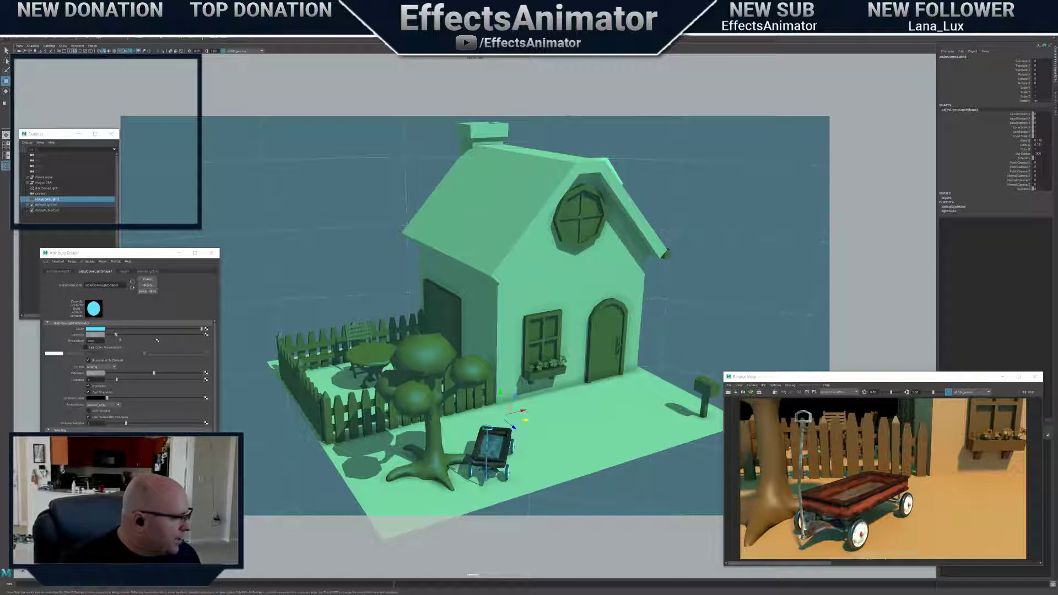
left_click(127, 374)
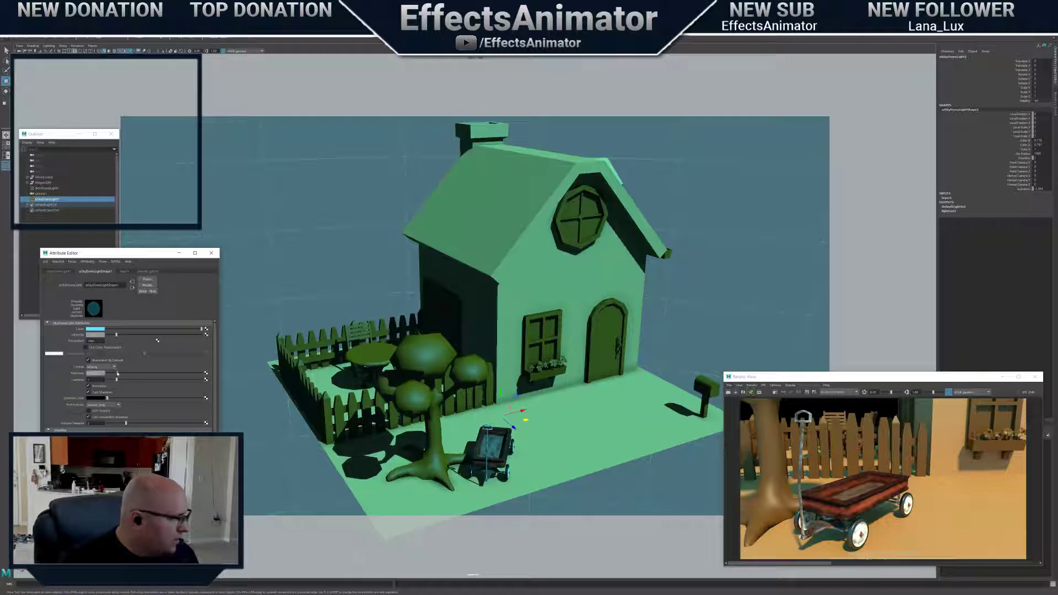
left_click_drag(121, 374, 130, 374)
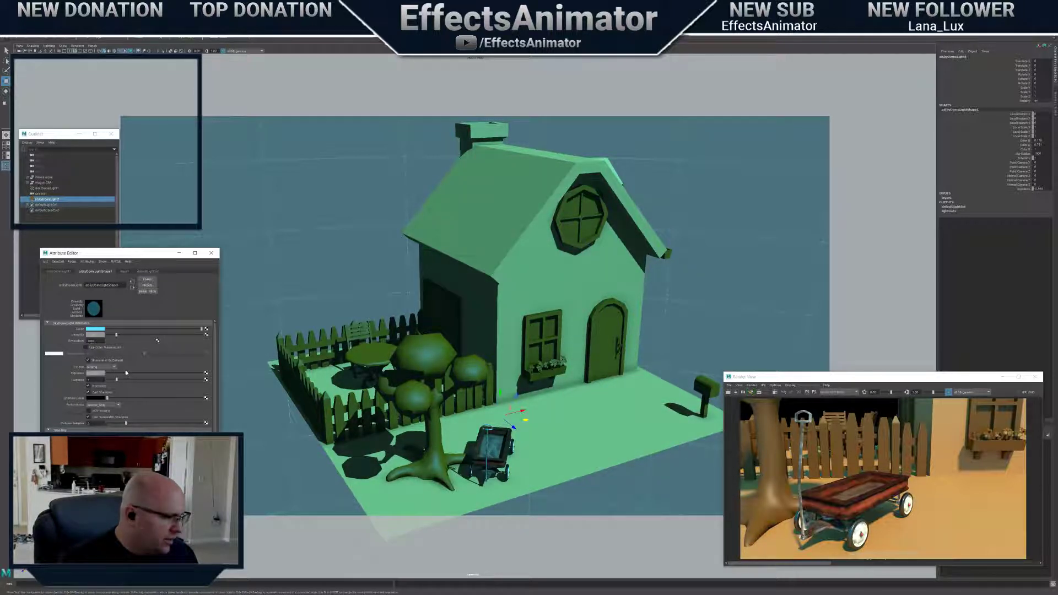
left_click_drag(504, 353, 622, 331, "alt")
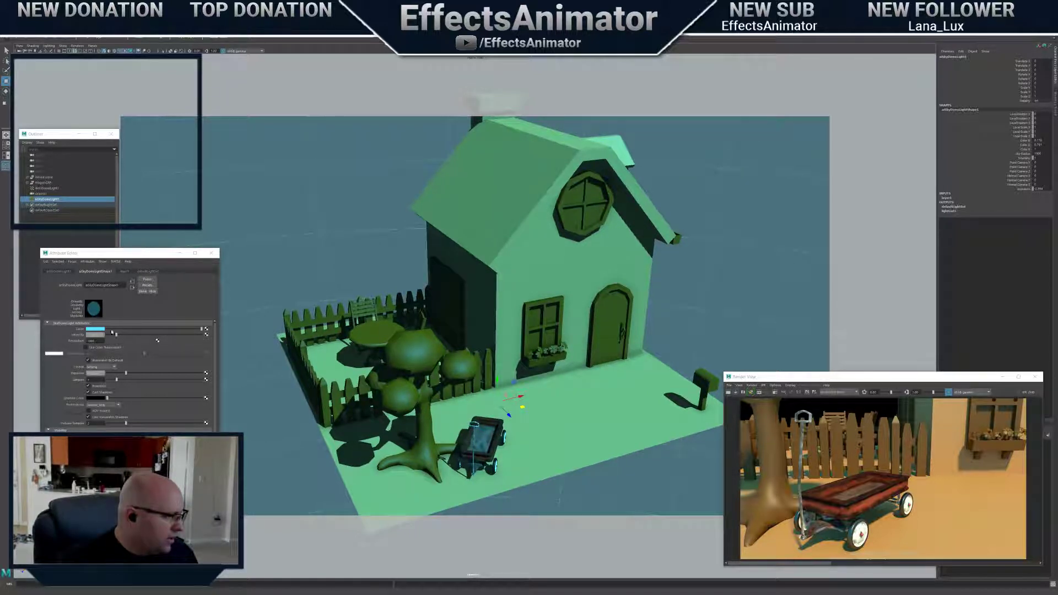
Darken the sky dome light's color and shift it to a more saturated teal blue
left_click(153, 328)
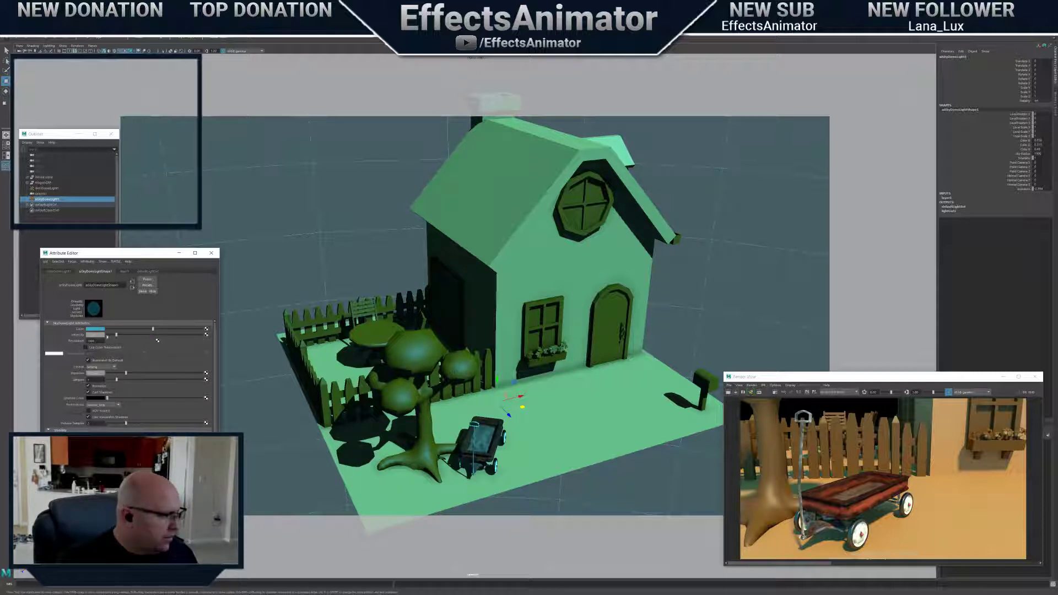
left_click(96, 330)
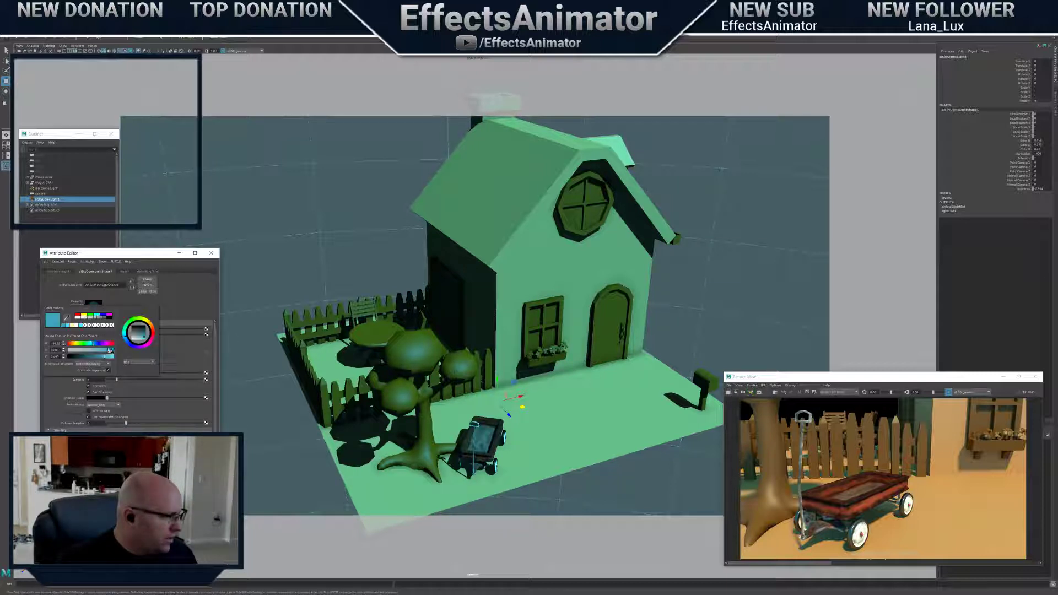
left_click_drag(110, 349, 117, 352)
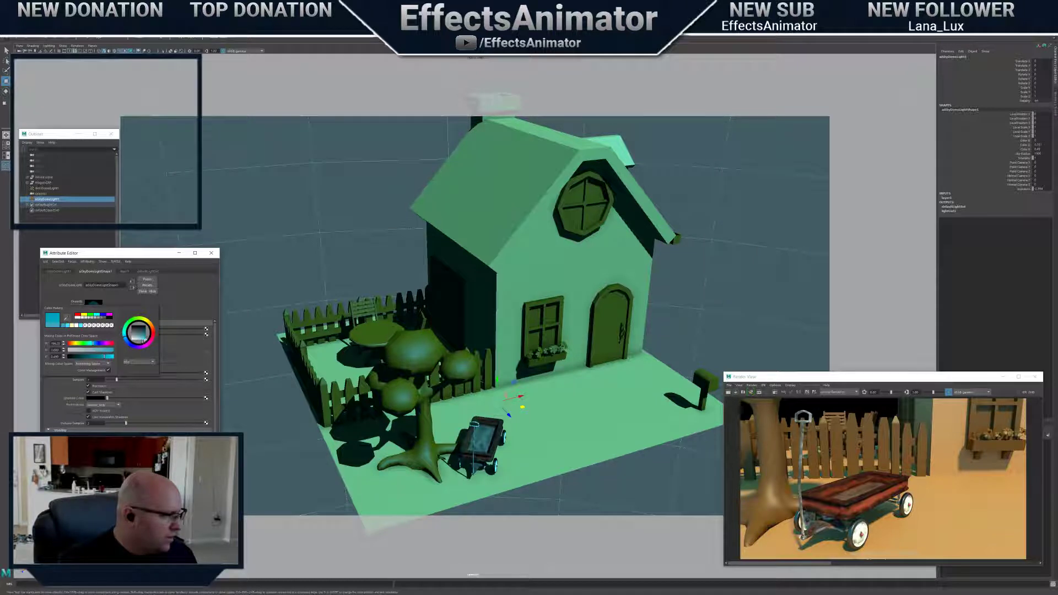
left_click_drag(146, 337, 146, 333)
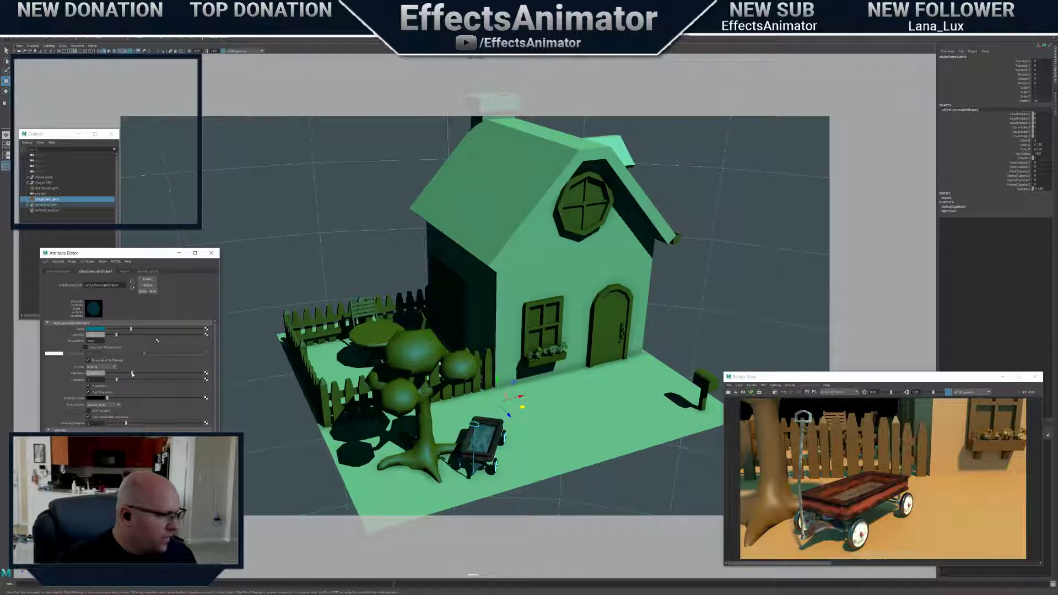
Return to the earlier camera view of the whole house and render it in the Render View
left_click_drag(496, 331, 494, 359, "alt")
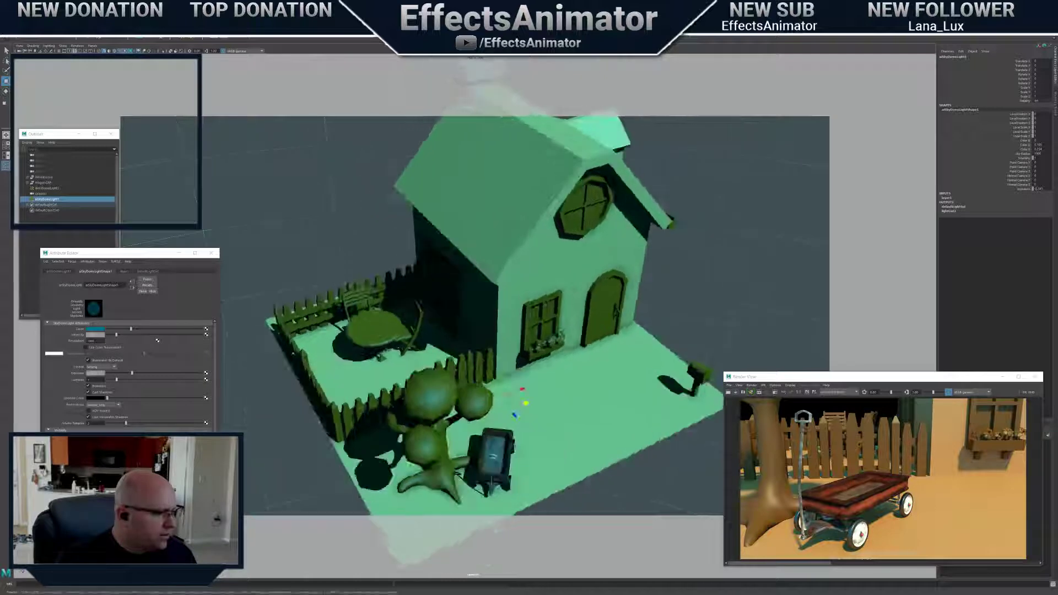
key("bracketleft")
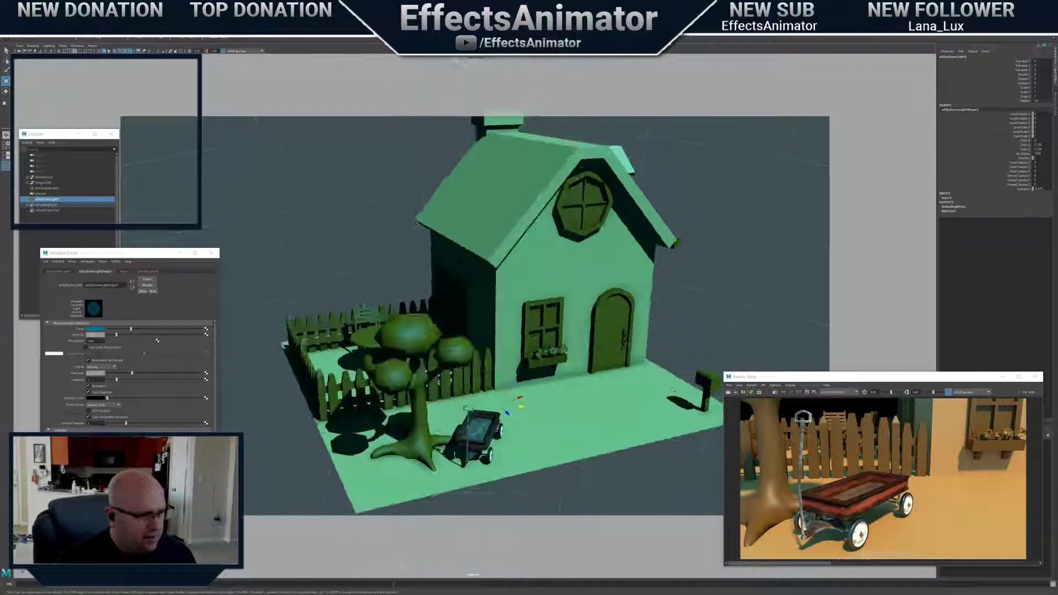
key("bracketleft")
left_click(728, 392)
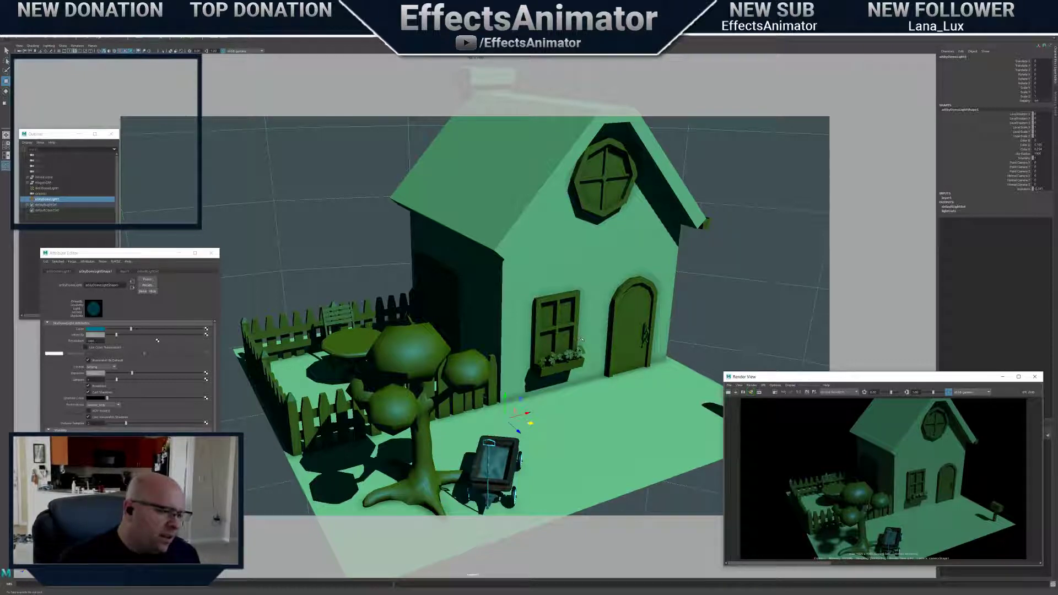
Examine the lighting and shadows on the house, tree and wagon in the viewport and the new render
middle_click_drag(582, 339, 583, 353, "alt")
left_click_drag(583, 353, 563, 332, "alt")
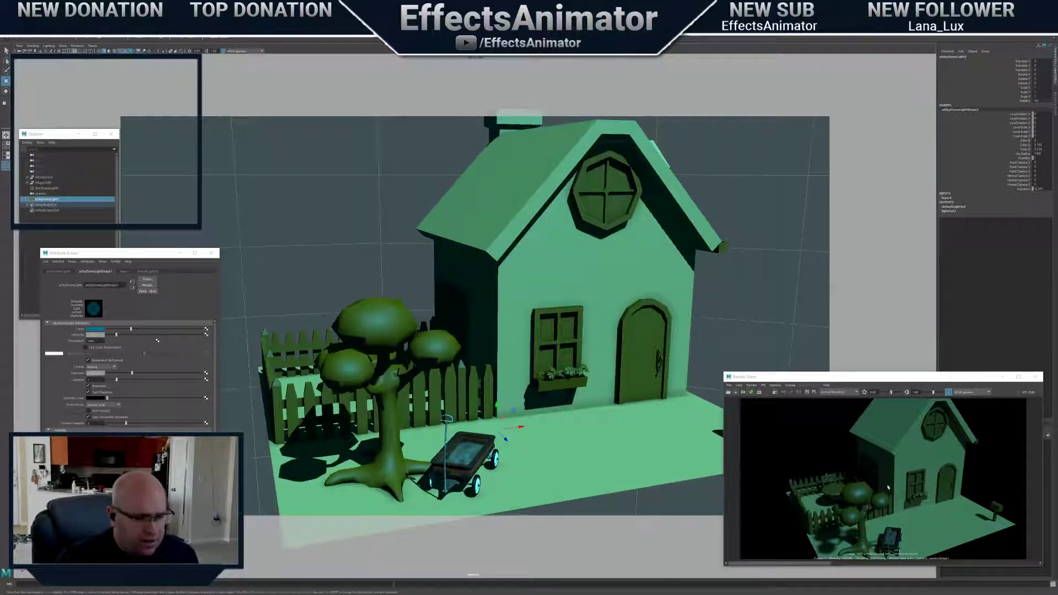
scroll(888, 494, "up", 3)
scroll(896, 502, "down", 1)
middle_click_drag(887, 536, 876, 461, "alt")
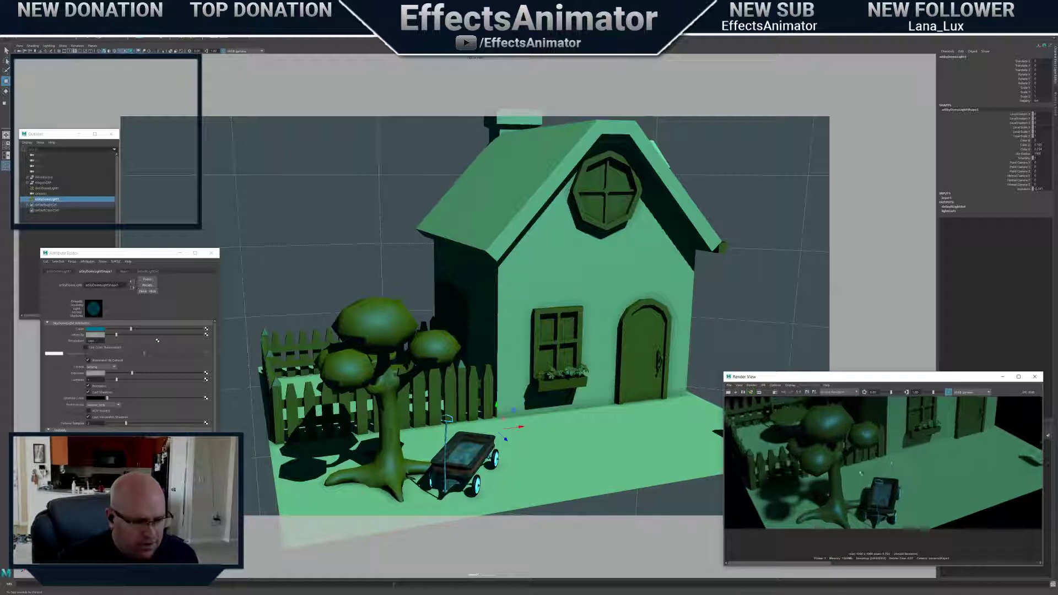
scroll(870, 477, "down", 2)
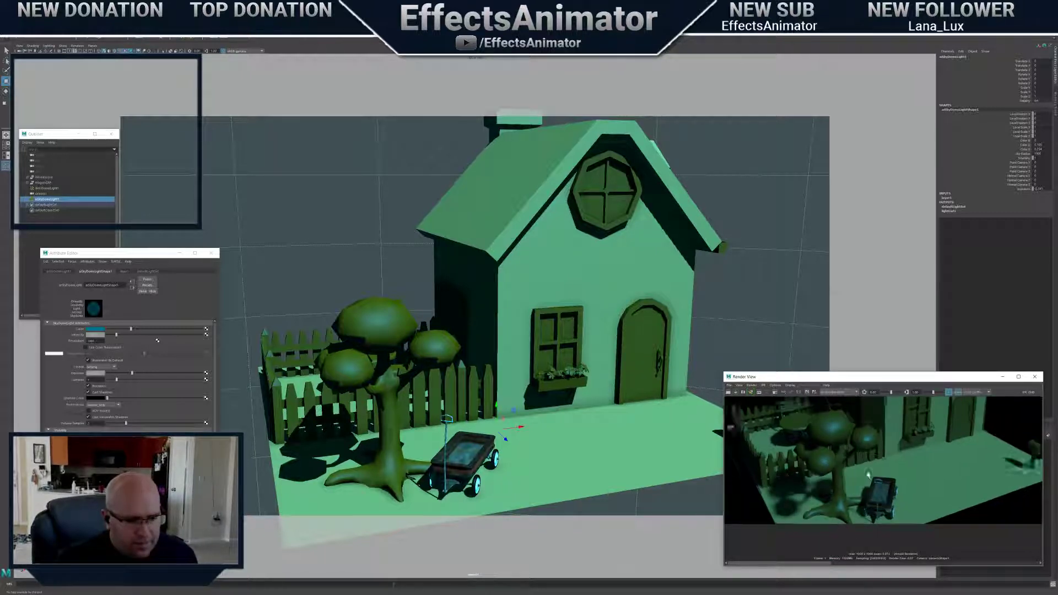
middle_click_drag(869, 477, 884, 507, "alt")
scroll(581, 376, "up", 6)
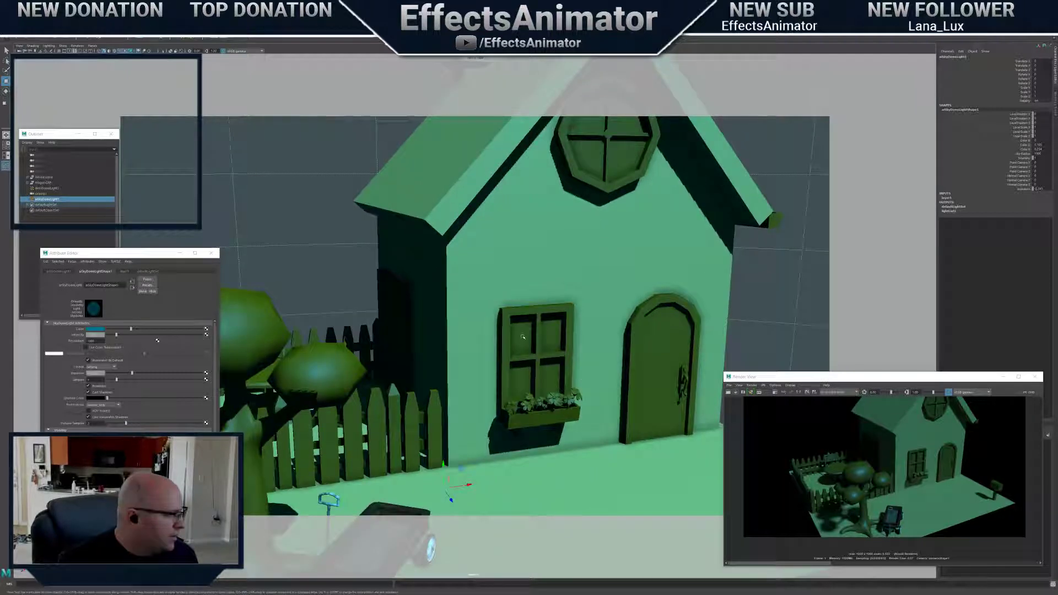
Shift the sky dome light's color from teal to a deeper blue
left_click_drag(522, 337, 578, 356, "alt")
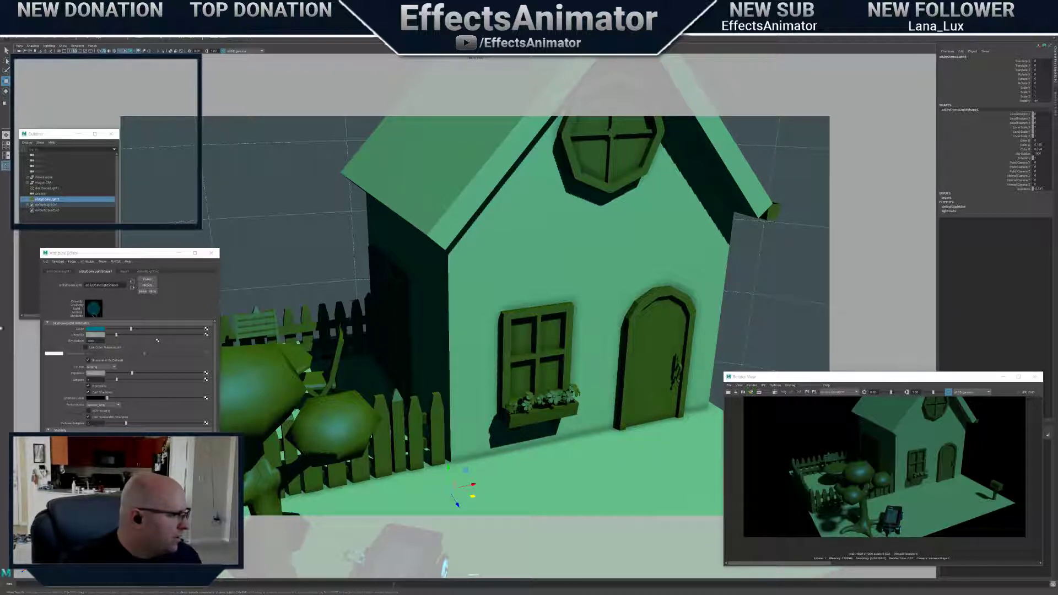
left_click(100, 334)
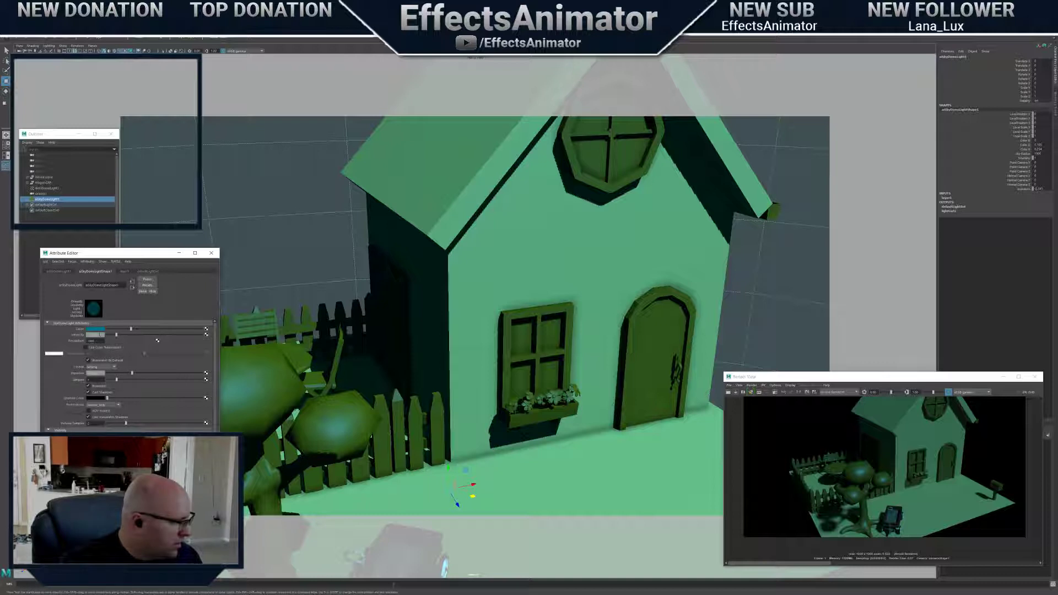
left_click(98, 329)
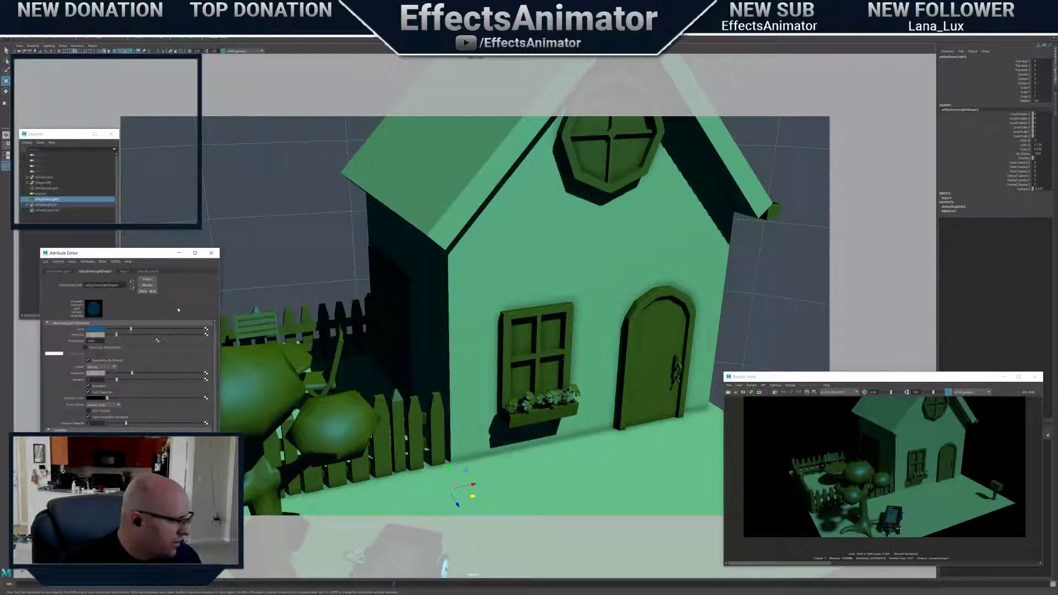
Select the directional light and shift its color to a deeper, less cyan blue
left_click(51, 188)
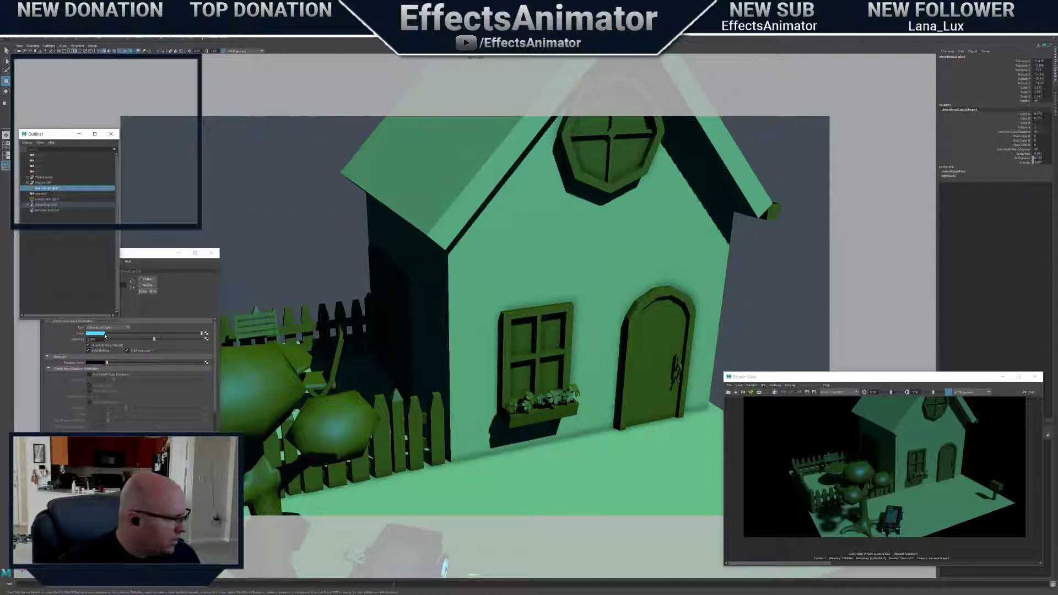
left_click(174, 313)
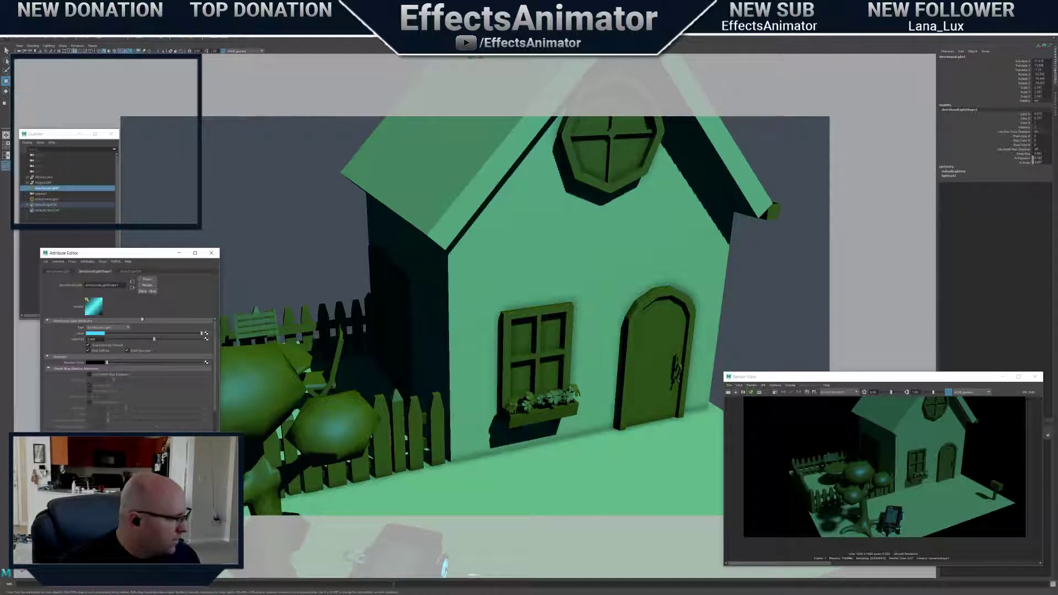
left_click(96, 333)
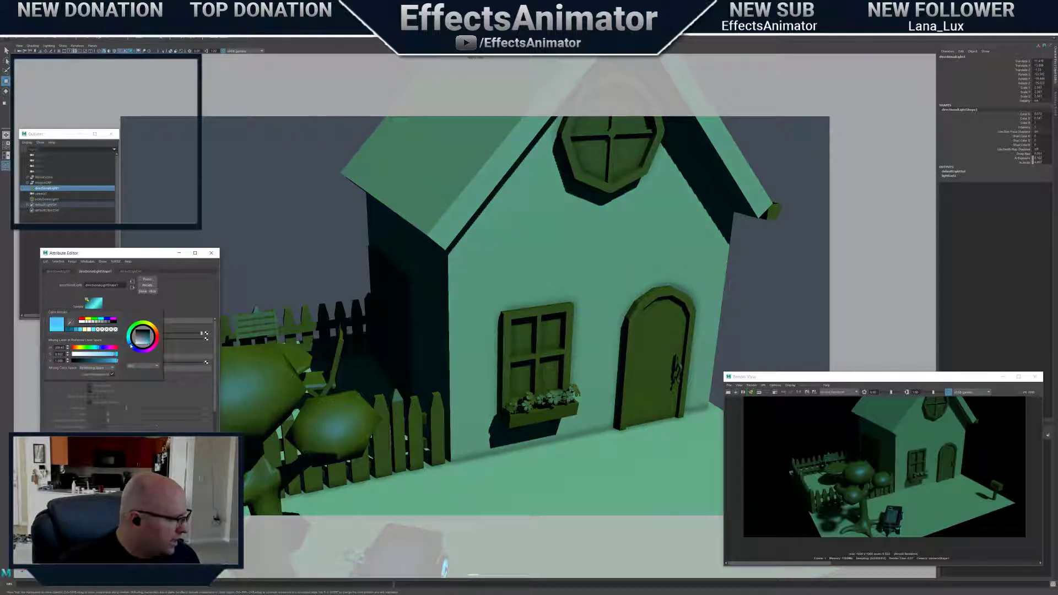
left_click_drag(131, 346, 134, 347)
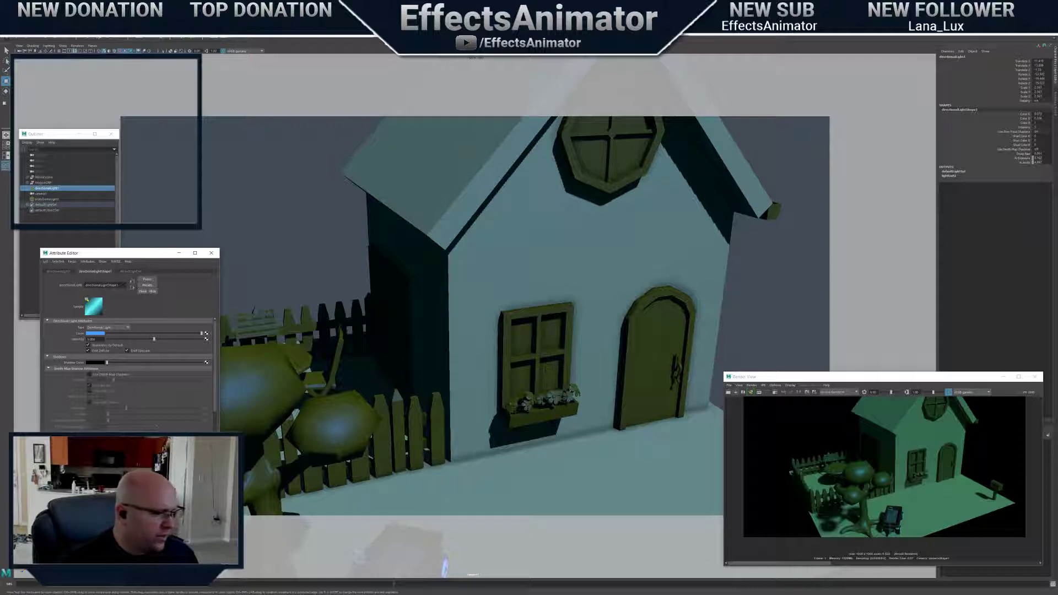
Examine how the deeper blue lighting falls on the front wall, window, door and fence, and compare it with the last render
left_click_drag(498, 355, 422, 529, "alt")
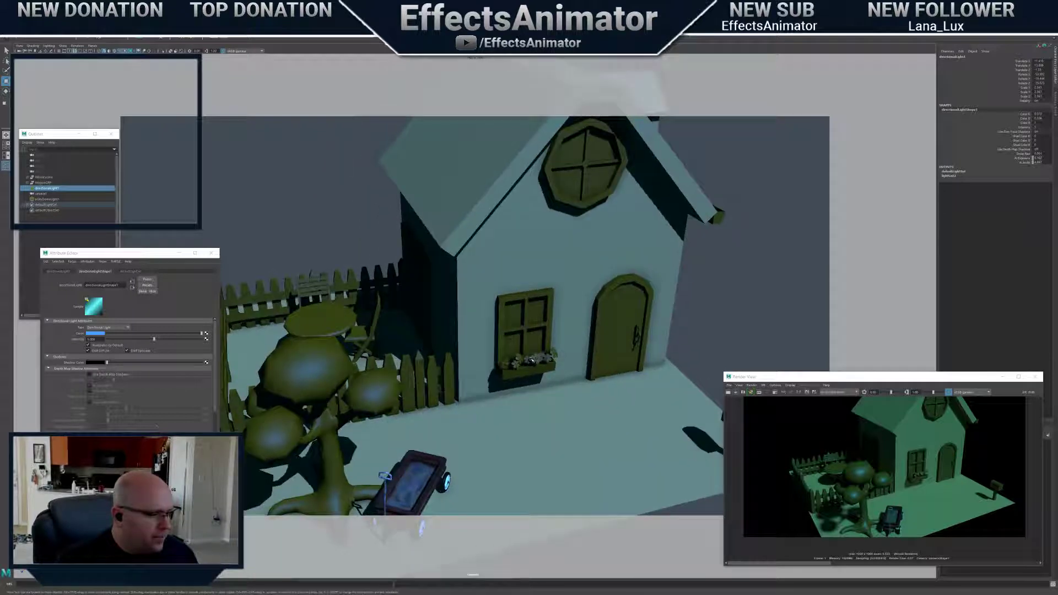
scroll(535, 360, "up", 3)
middle_click_drag(573, 378, 524, 373, "alt")
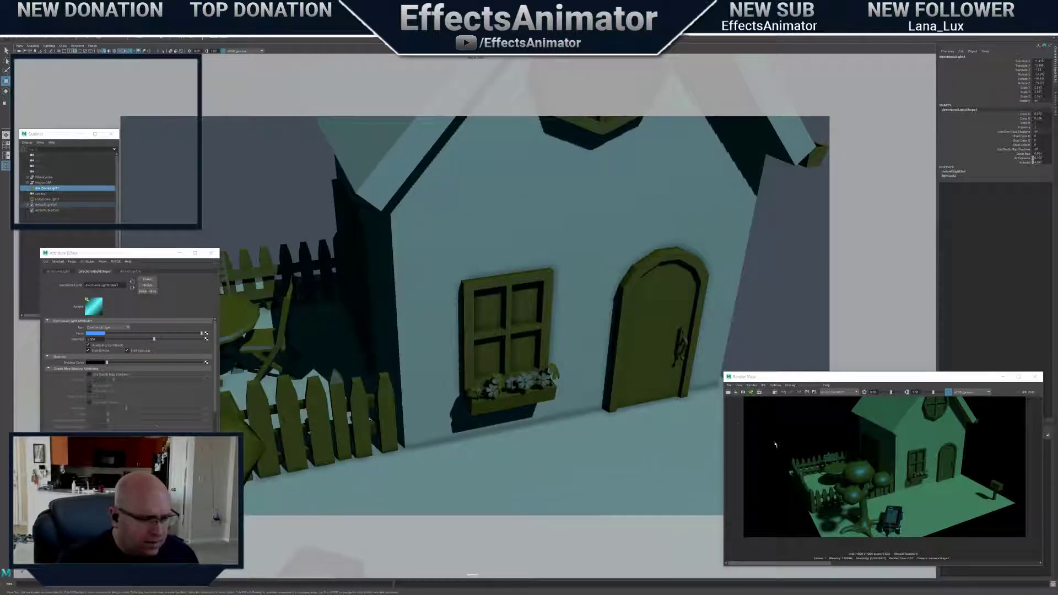
scroll(875, 481, "down", 2)
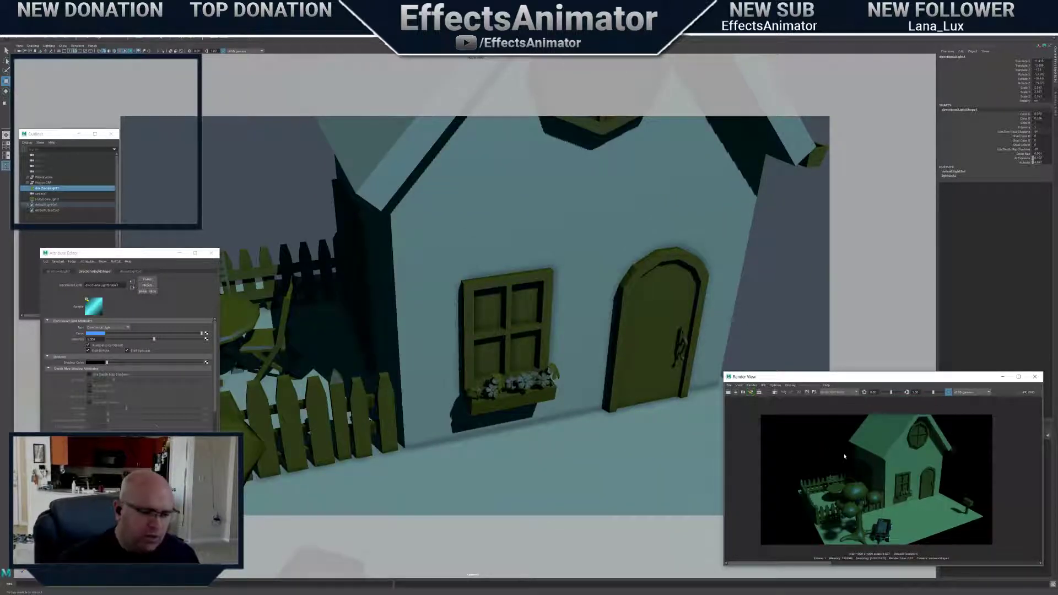
mouse_move(563, 410)
left_mouse_down("alt")
mouse_move(577, 409)
mouse_move(556, 410)
left_mouse_up("alt")
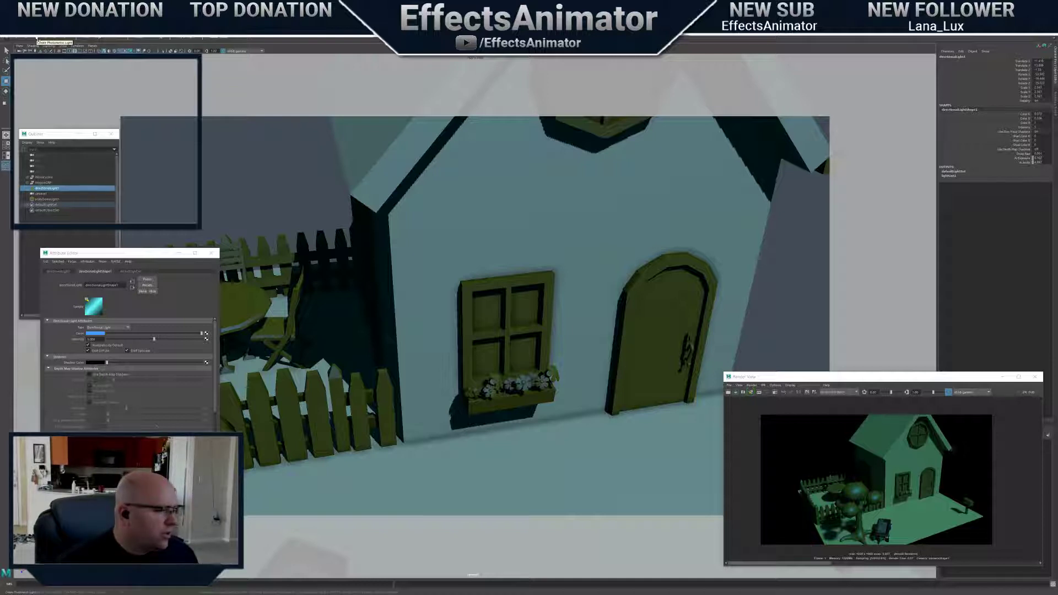
scroll(543, 397, "down", 4)
scroll(542, 397, "up", 5)
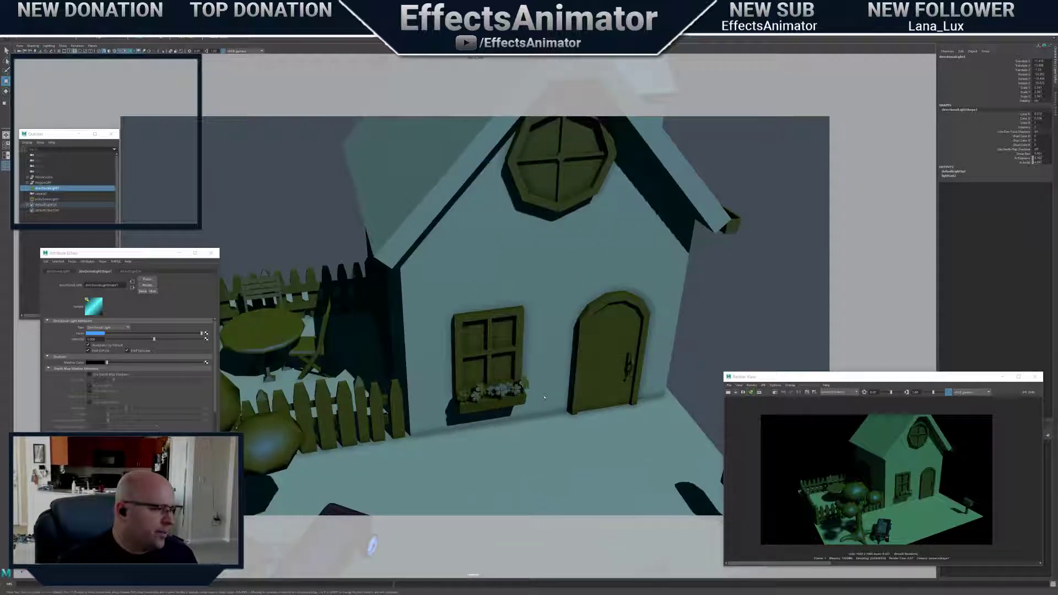
left_click_drag(564, 397, 554, 401, "alt")
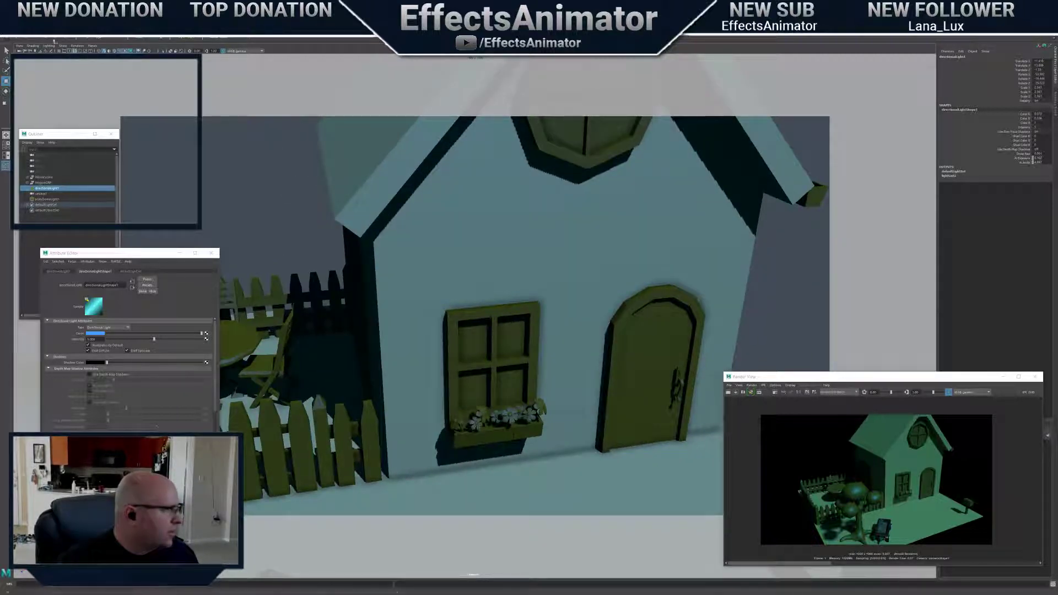
Create a point light and position it in front of the upper-left pane of the front window
left_click(27, 16)
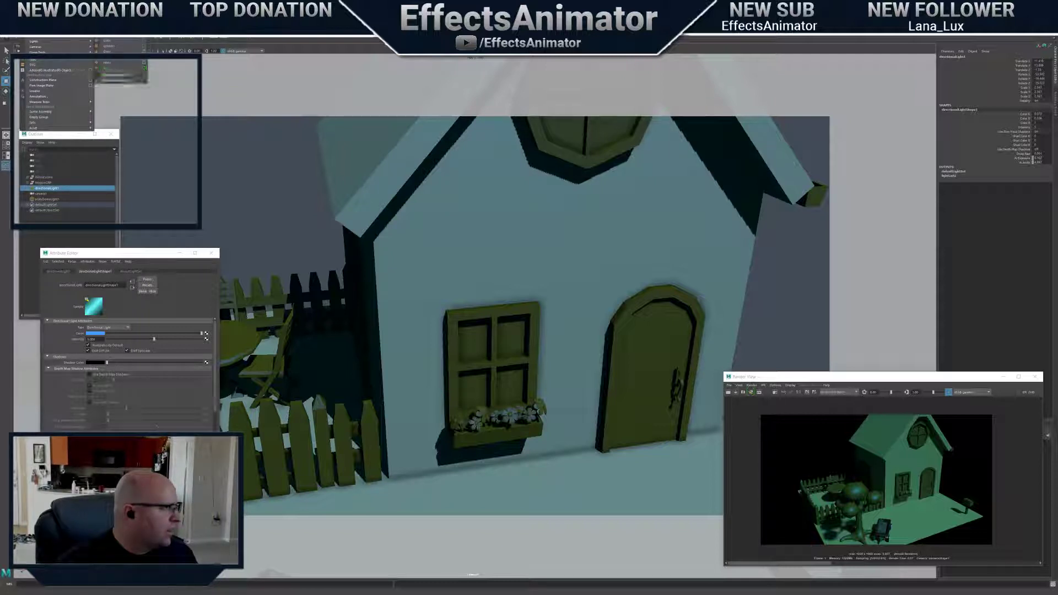
mouse_move(65, 42)
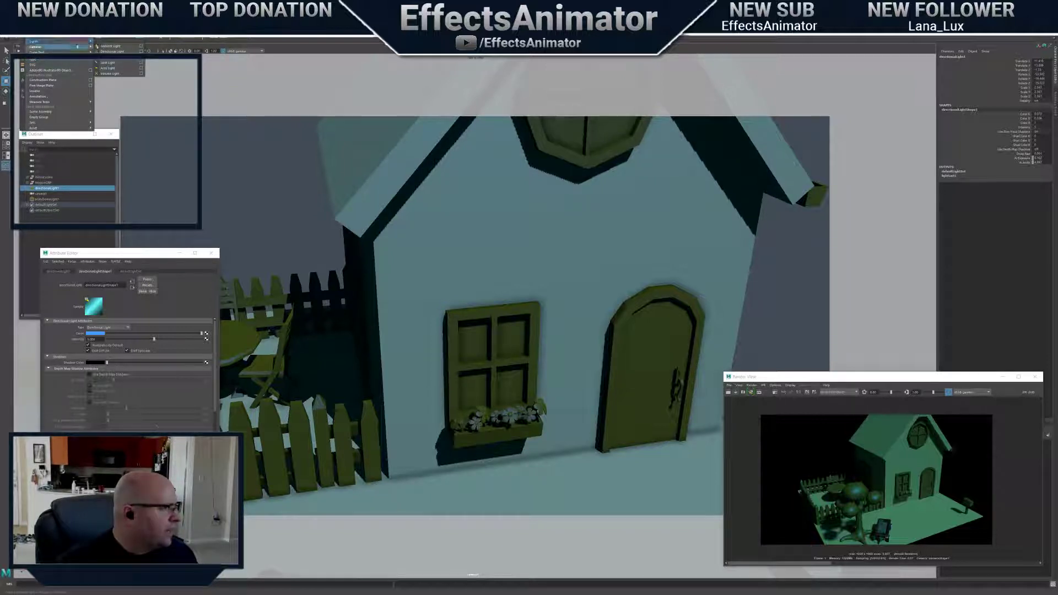
left_click(119, 58)
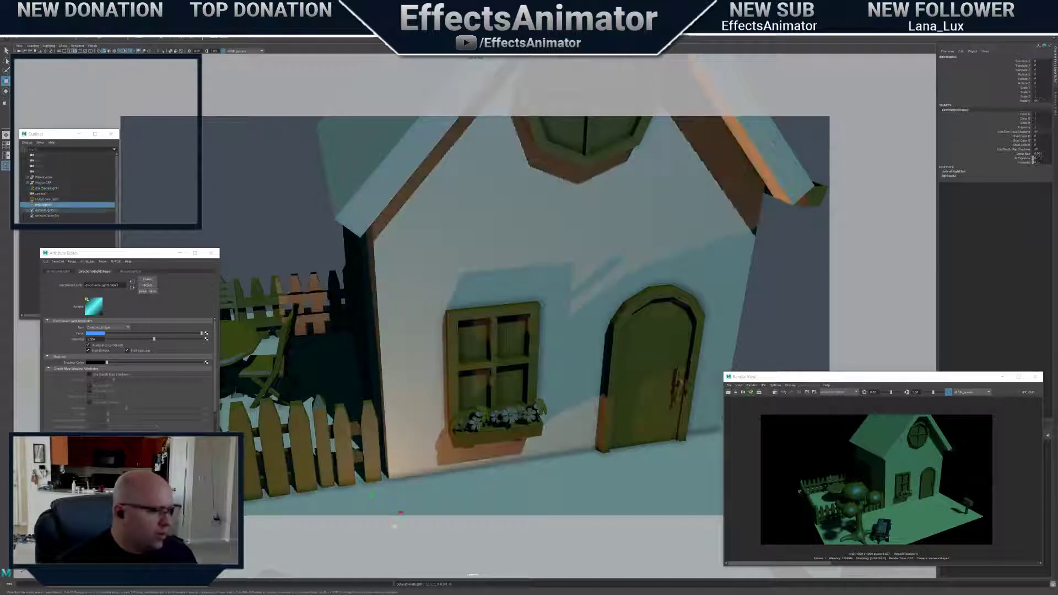
scroll(399, 515, "down", 4)
left_click_drag(432, 424, 445, 296)
scroll(496, 337, "up", 5)
left_click_drag(485, 309, 427, 315, "alt")
mouse_move(514, 322)
left_mouse_down()
mouse_move(534, 324)
mouse_move(508, 300)
mouse_move(475, 334)
mouse_move(515, 337)
left_mouse_up()
middle_click_drag(516, 338, 464, 339, "alt")
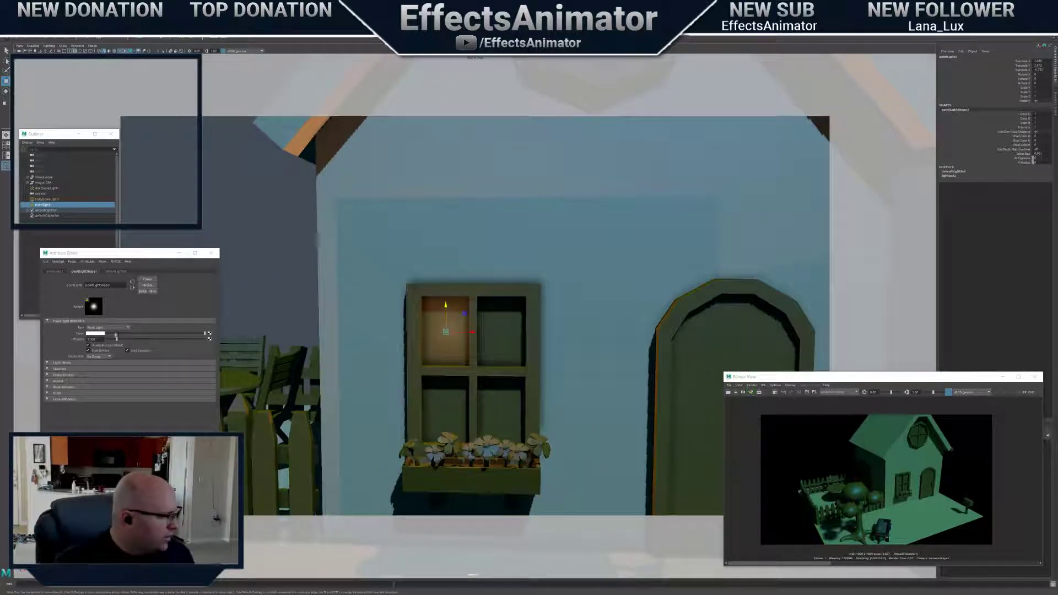
Make the point light yellow and raise its intensity, keeping its decay rate at No Decay
left_click(95, 334)
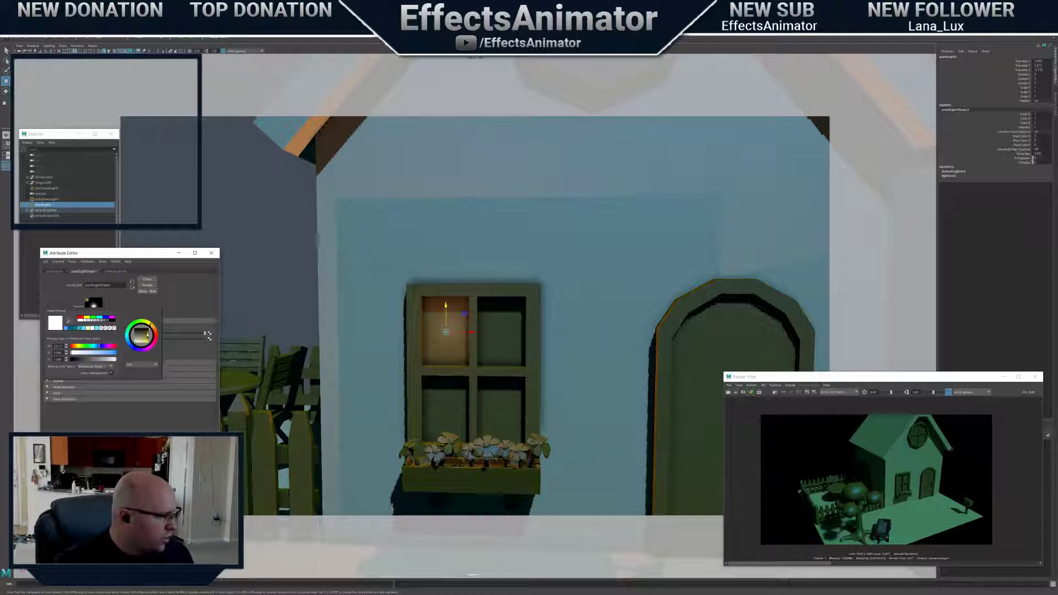
left_click_drag(147, 332, 149, 343)
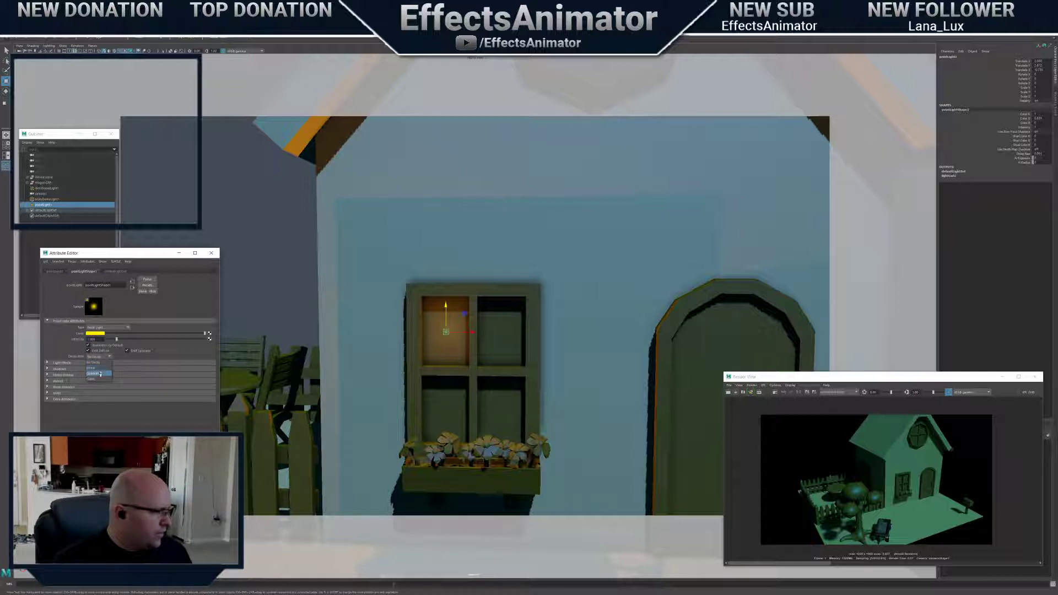
left_click(97, 364)
left_click_drag(101, 339, 64, 344)
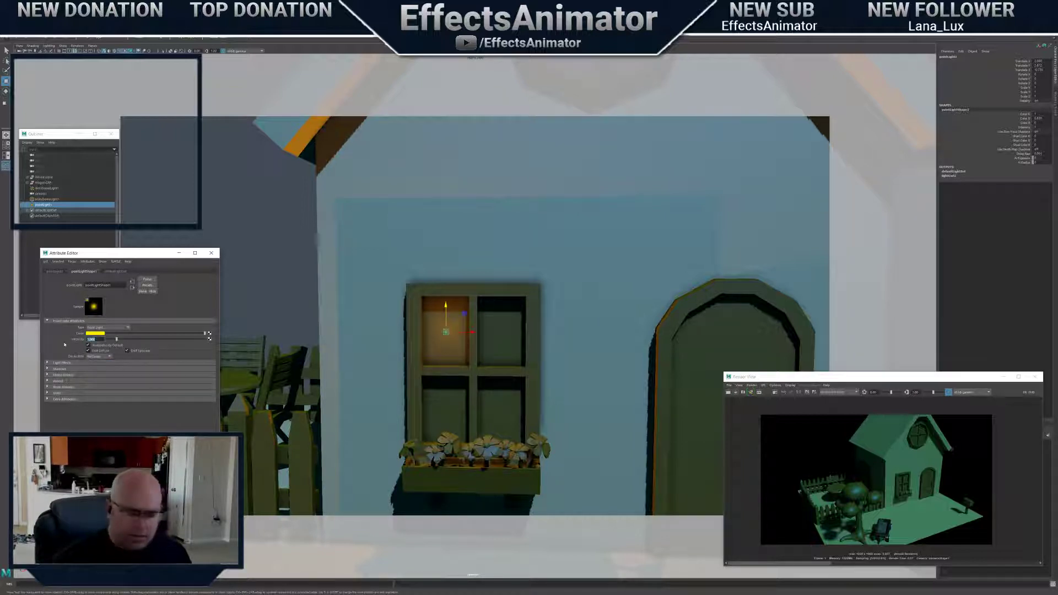
key("Return")
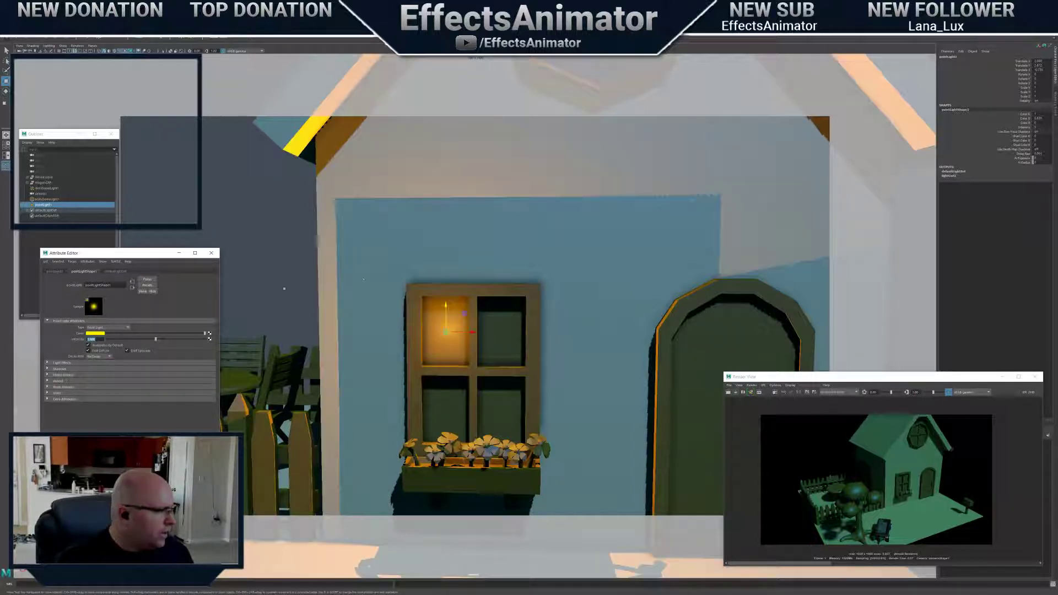
Check the yellow glow around the window and set the point light's decay rate to Quadratic
left_click_drag(363, 280, 527, 359, "alt")
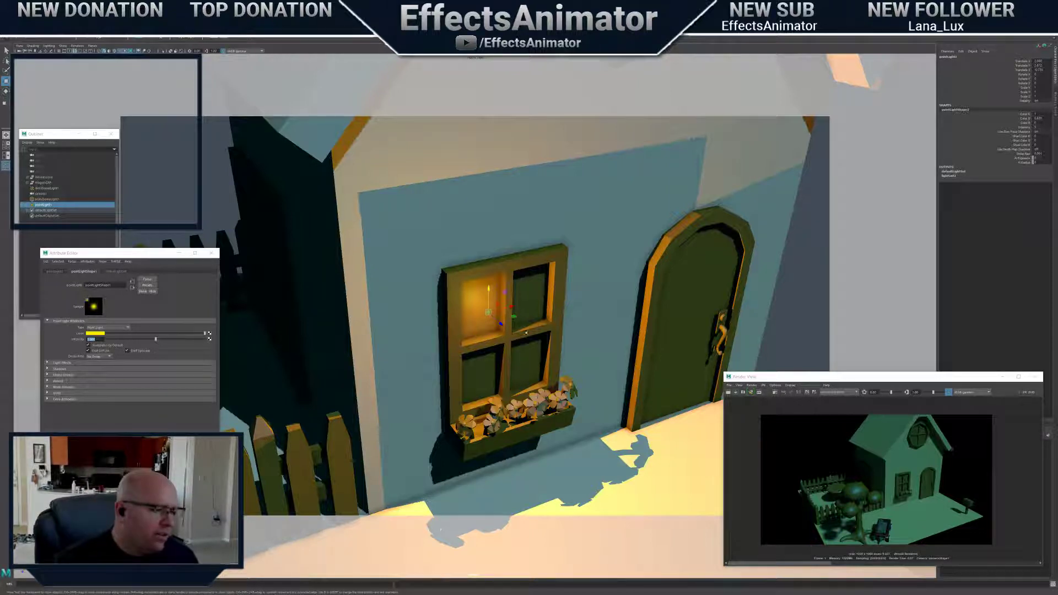
left_click_drag(526, 333, 582, 364, "alt")
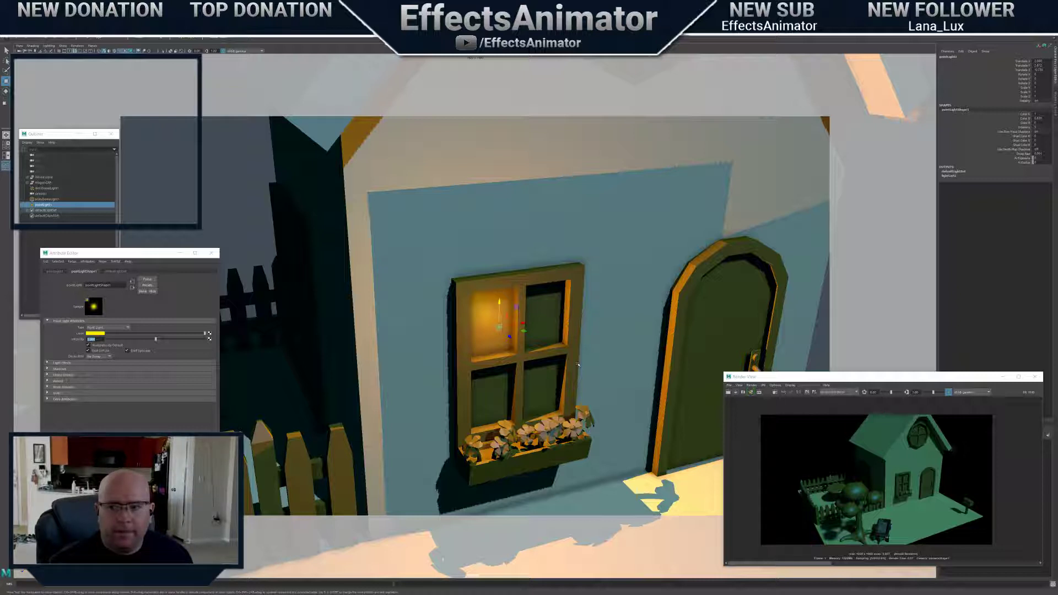
left_click_drag(526, 346, 587, 336, "alt")
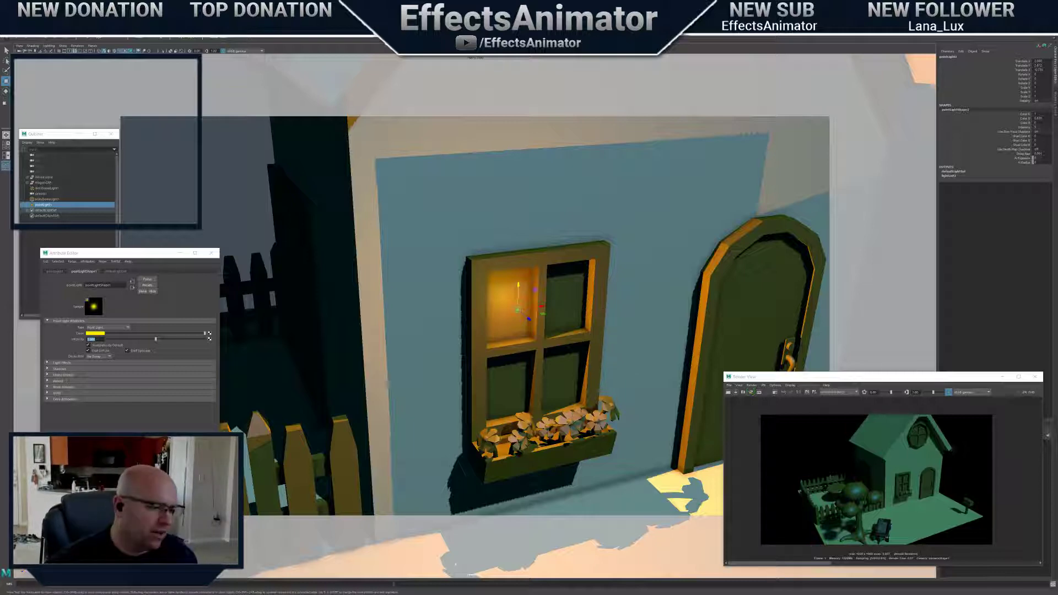
left_click_drag(529, 352, 563, 289, "alt")
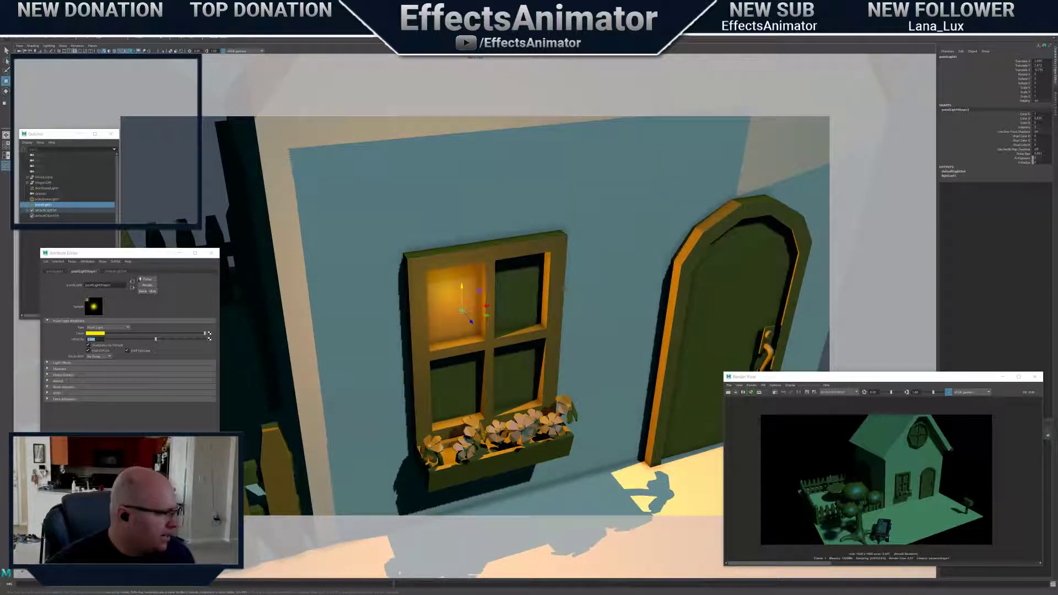
left_click_drag(149, 257, 298, 232)
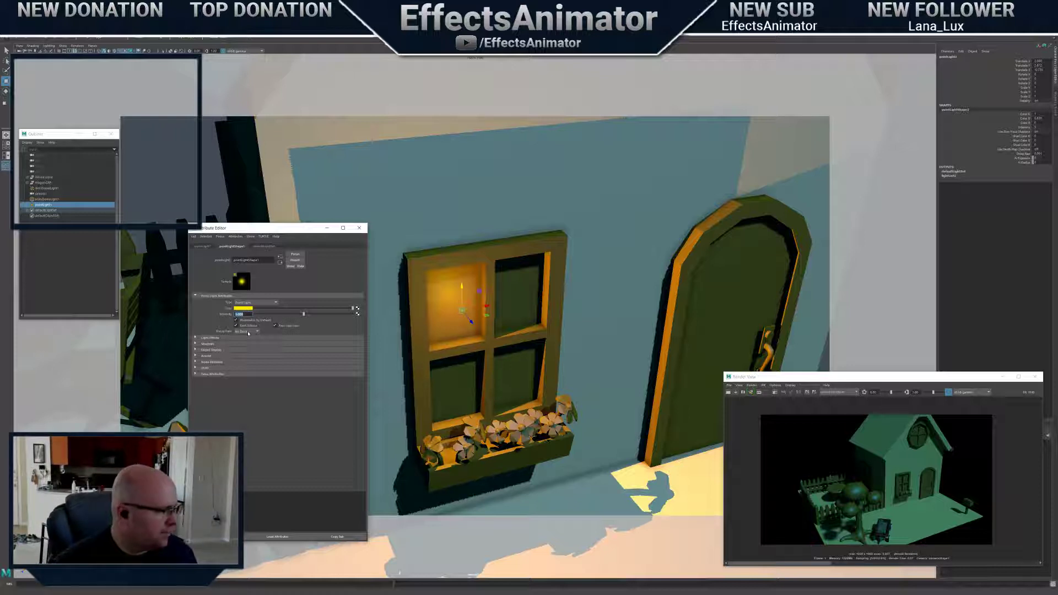
left_click(248, 333)
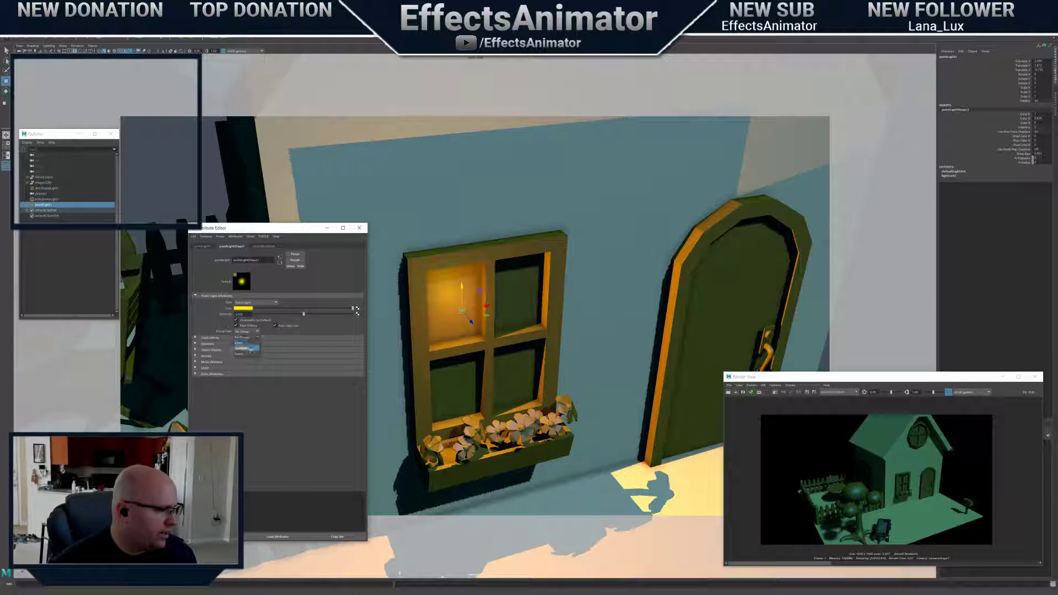
left_click(250, 349)
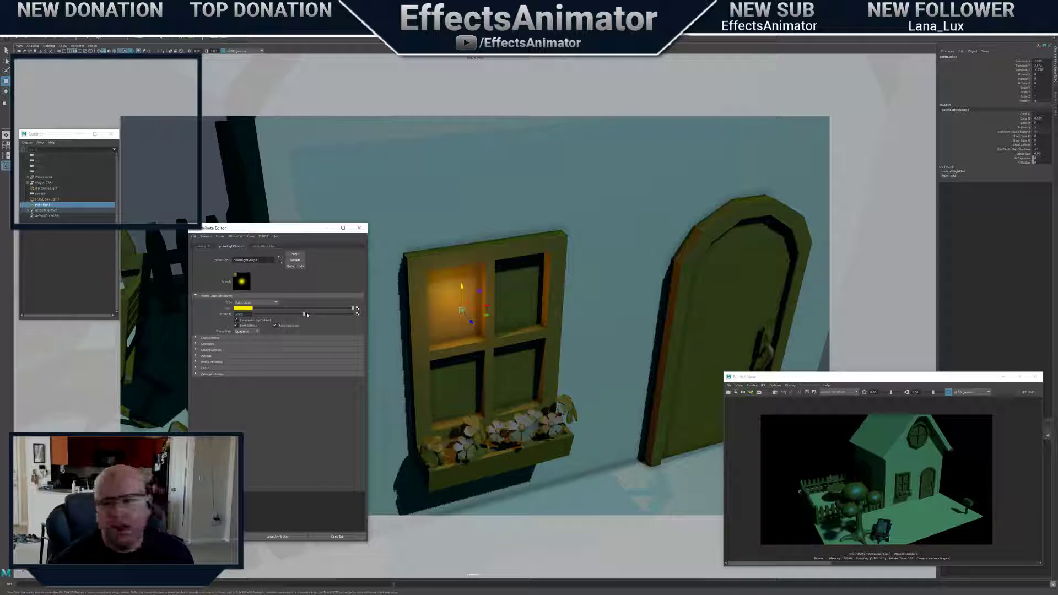
Review the light's falloff on the window from far and near, and expand its shadow and Arnold settings
scroll(481, 326, "down", 5)
mouse_move(488, 311)
left_mouse_down()
mouse_move(581, 295)
mouse_move(473, 312)
left_mouse_up()
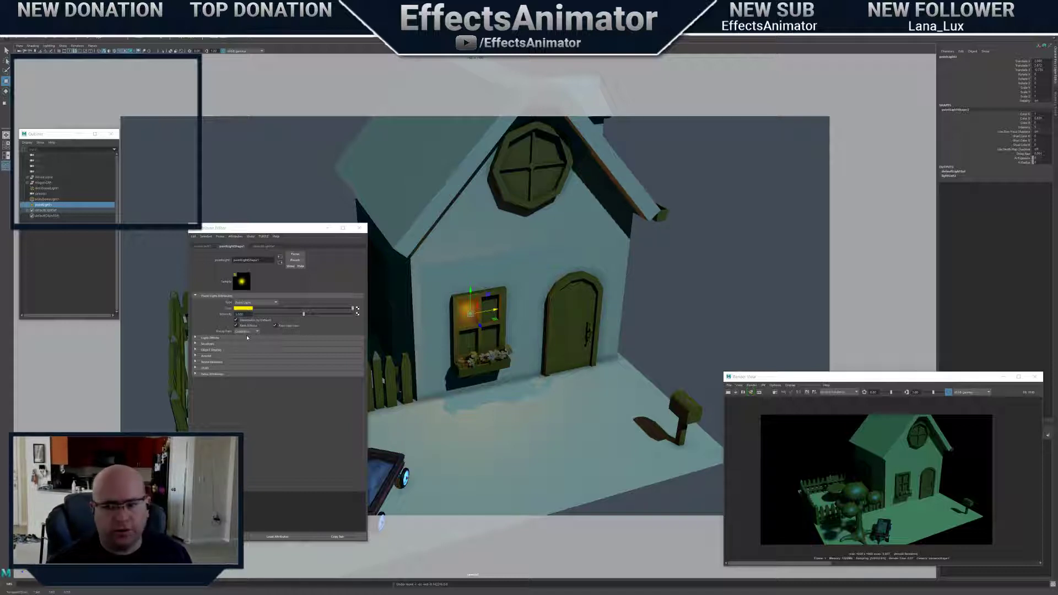
scroll(501, 364, "up", 7)
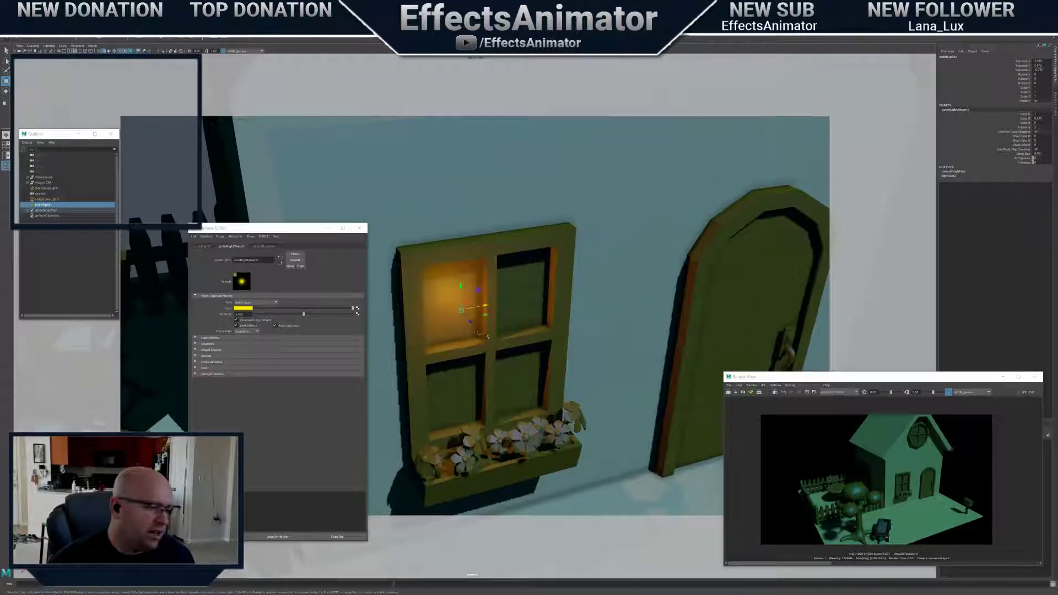
scroll(485, 335, "up", 4)
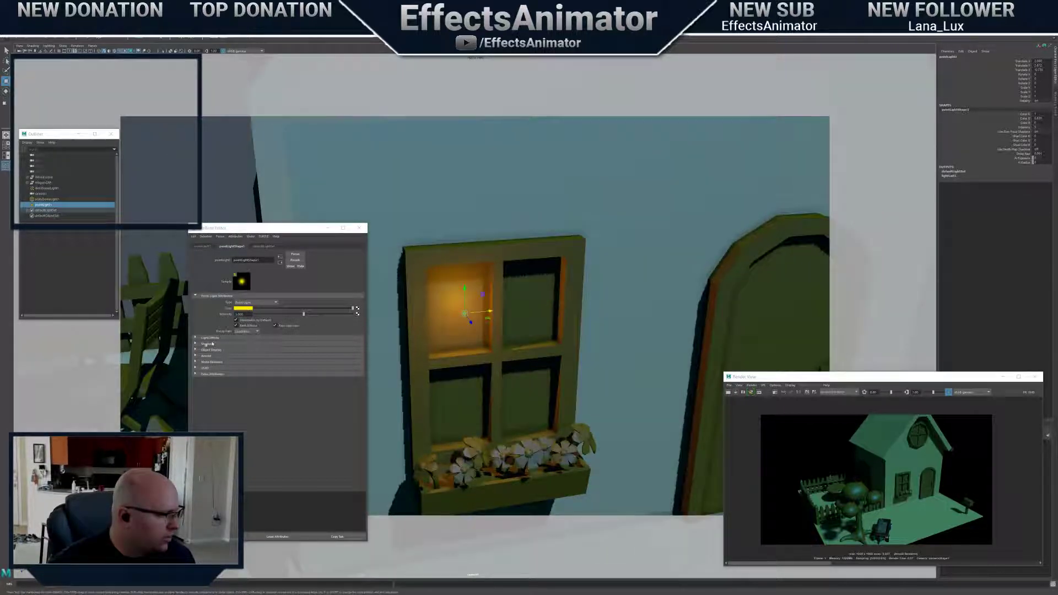
left_click(208, 344)
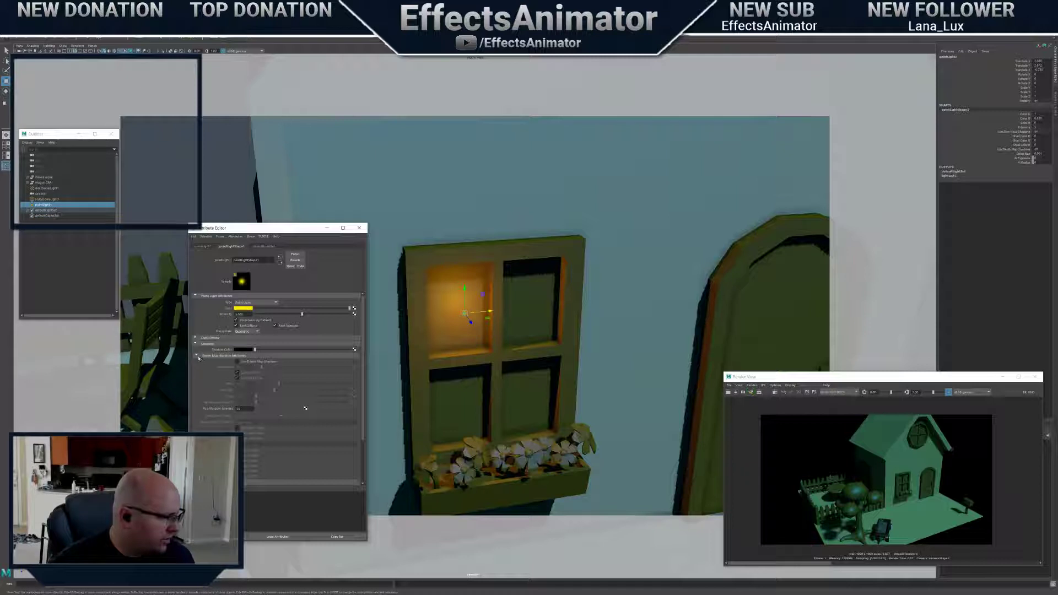
left_click(197, 356)
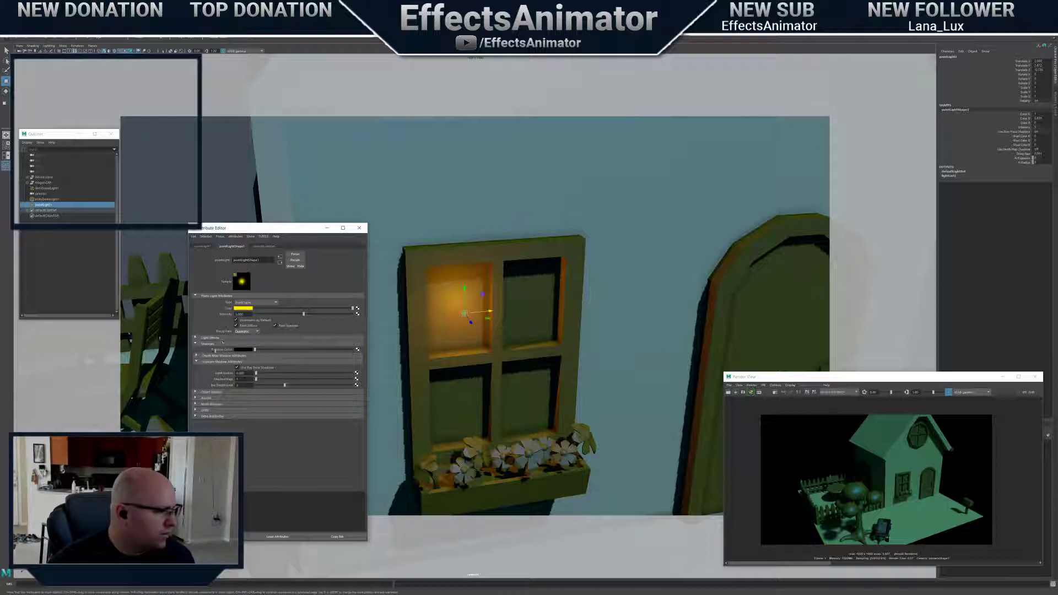
left_click(196, 397)
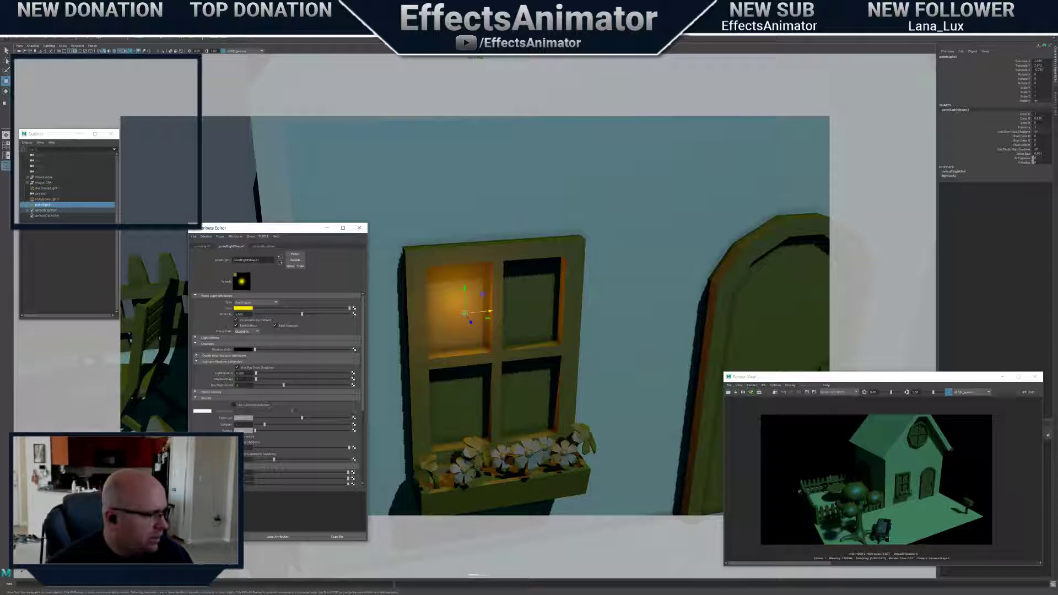
left_click_drag(245, 314, 212, 324)
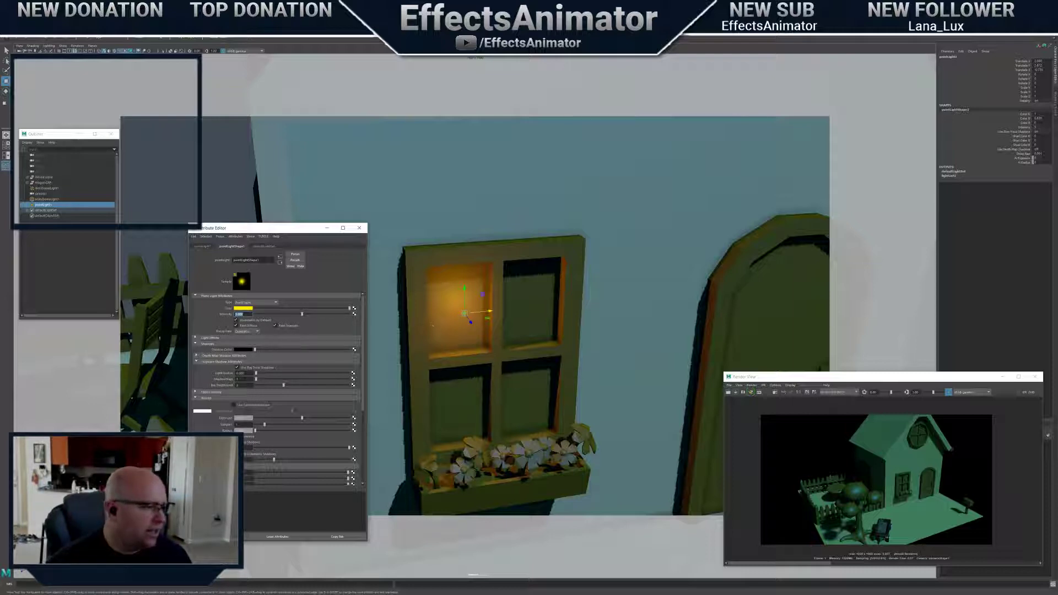
Duplicate the yellow point light three times and place one copy at each of the remaining window panes
scroll(440, 323, "down", 3)
left_click_drag(508, 342, 503, 290, "alt")
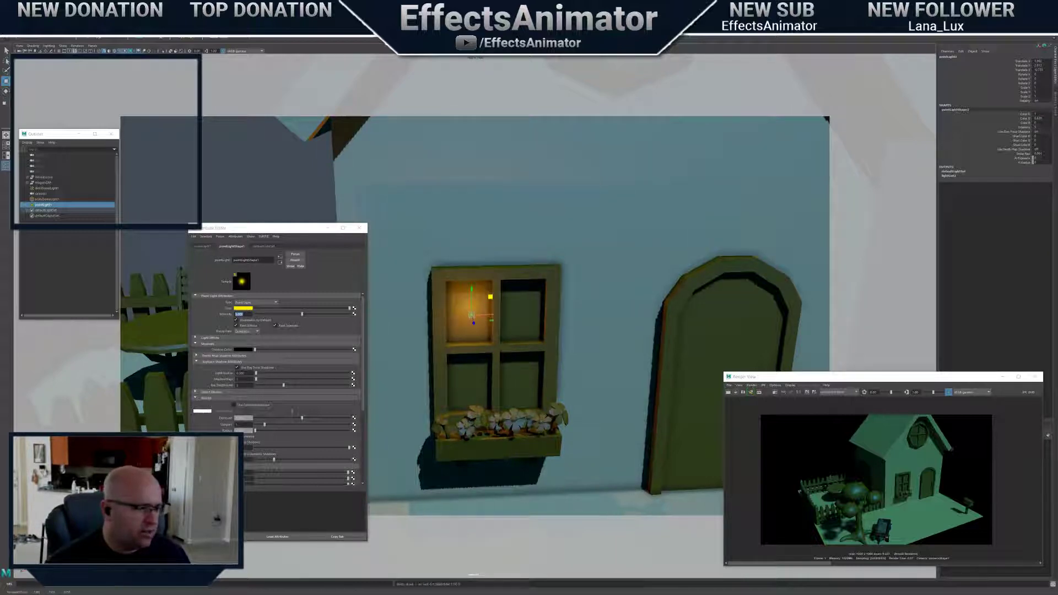
scroll(495, 349, "down", 4)
left_click_drag(496, 350, 519, 350, "alt")
scroll(495, 363, "up", 3)
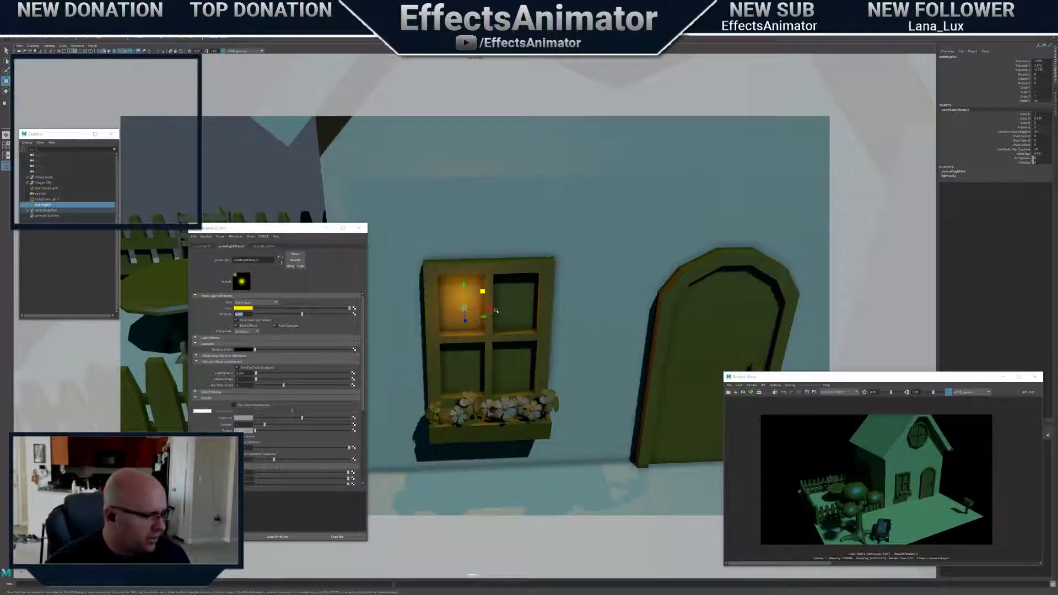
key("ctrl+d")
left_click_drag(490, 308, 548, 363)
key("ctrl+d")
key("ctrl+d")
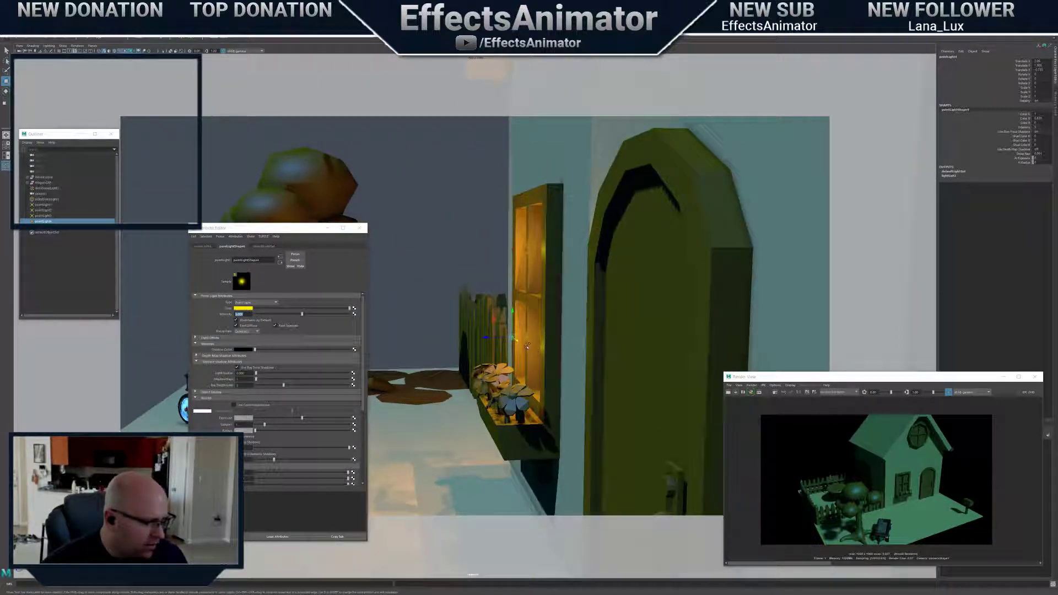
Select all four window point lights and shift them together in depth so they sit close to the panes
left_click(527, 346, "shift")
left_click(514, 248, "shift")
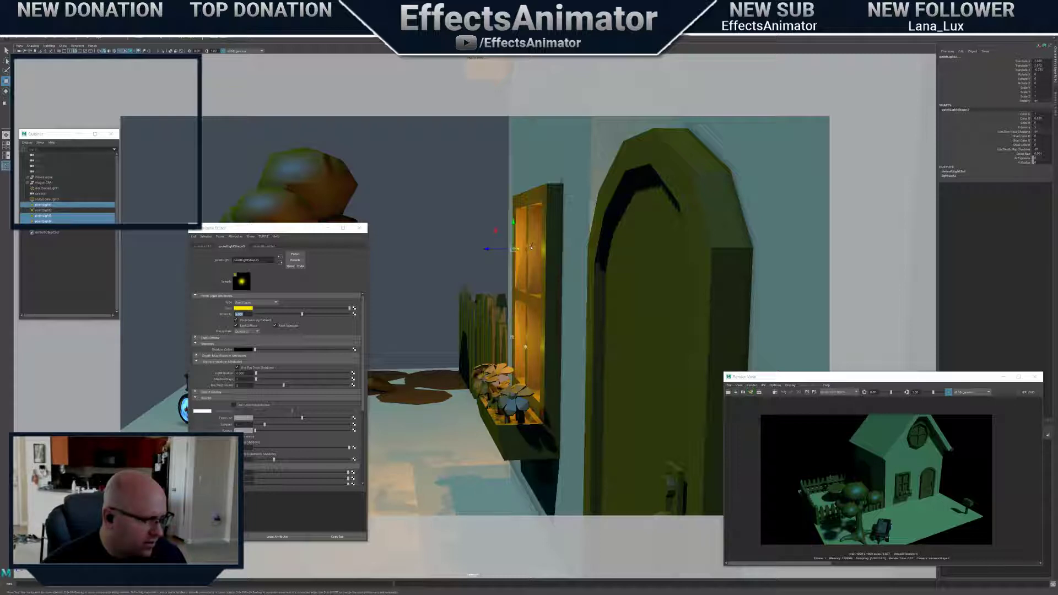
left_click(510, 251, "shift")
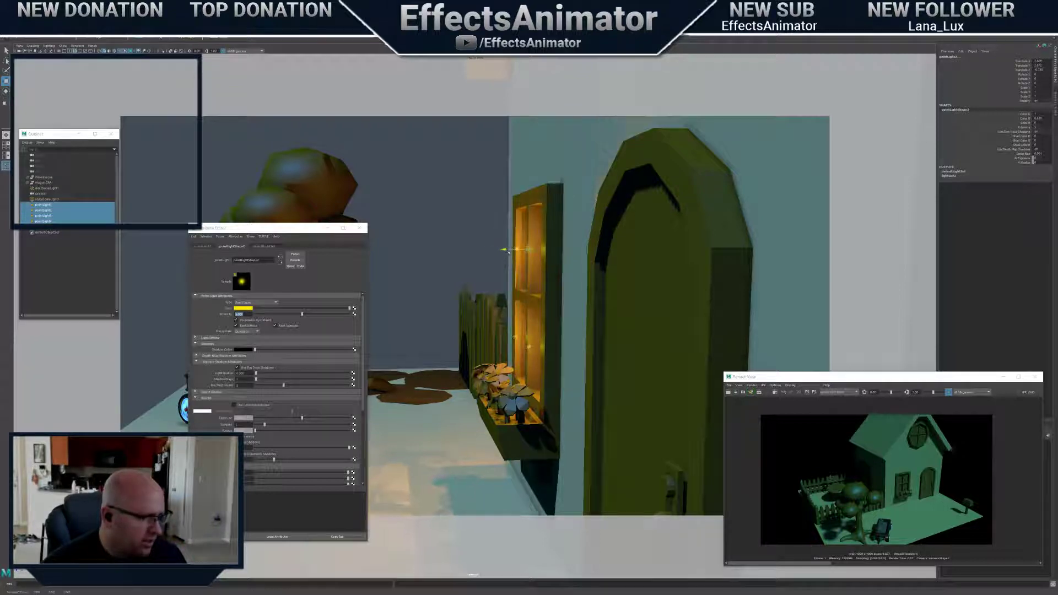
left_click_drag(510, 253, 679, 267, "alt")
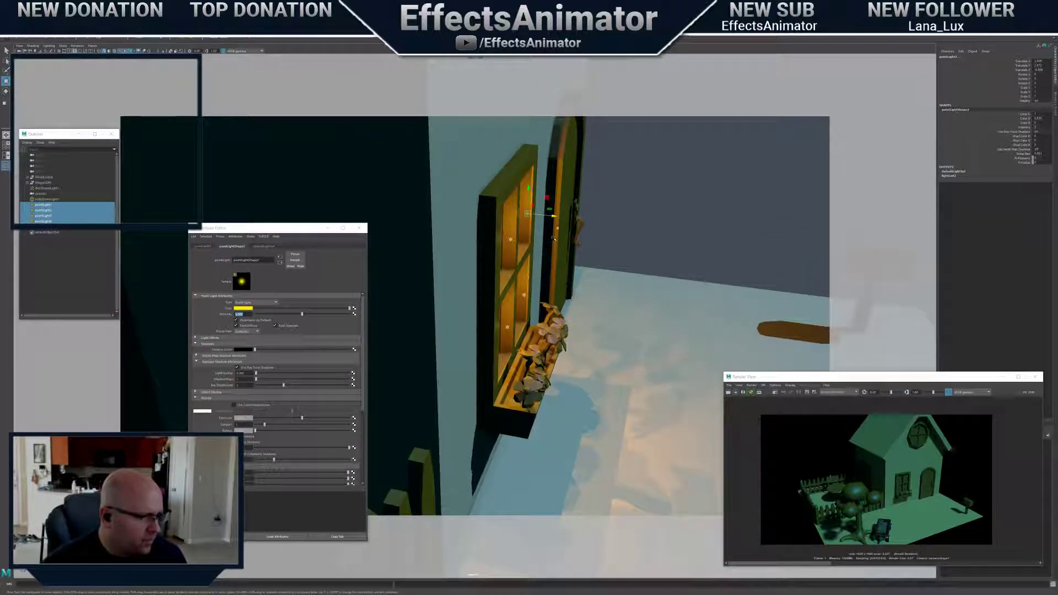
left_click_drag(559, 219, 537, 389)
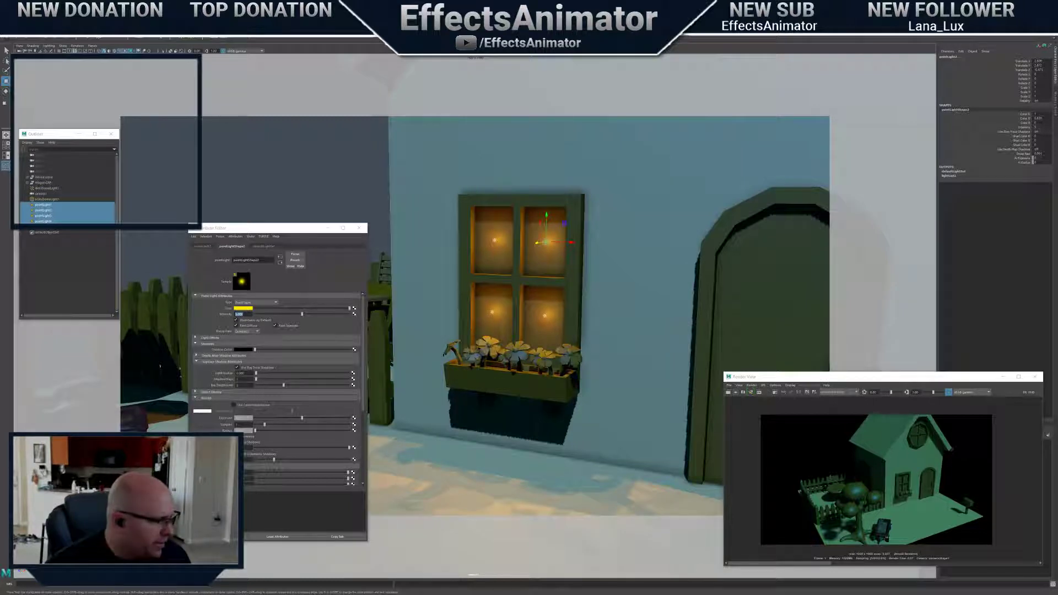
Examine from several angles how the four window lights fall on the window, ground and surrounding house
left_click_drag(596, 316, 573, 386, "alt")
right_click_drag(573, 385, 496, 386, "alt")
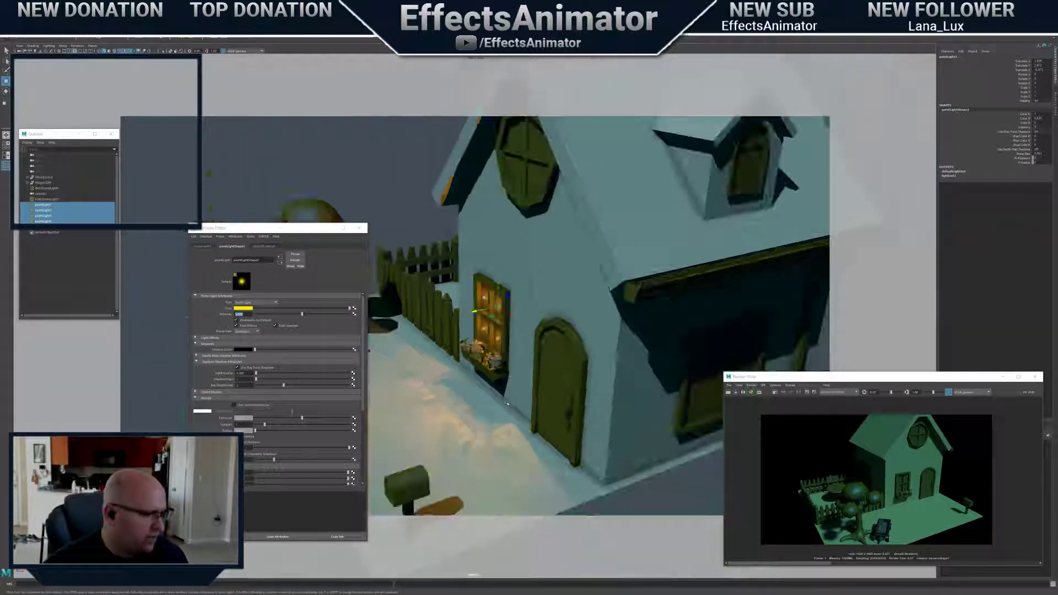
left_click_drag(496, 386, 595, 402, "alt")
left_click_drag(529, 394, 608, 391, "alt")
right_click_drag(609, 391, 656, 392, "alt")
right_click_drag(529, 380, 557, 380, "alt")
left_click_drag(557, 381, 504, 386, "alt")
left_click_drag(582, 366, 547, 385, "alt")
right_click_drag(547, 385, 457, 385, "alt")
Inspect the glowing panes up close with the lights deselected, and select the front window frame
left_click(323, 220)
left_click_drag(385, 232, 460, 265, "alt")
right_click_drag(460, 325, 522, 327, "alt")
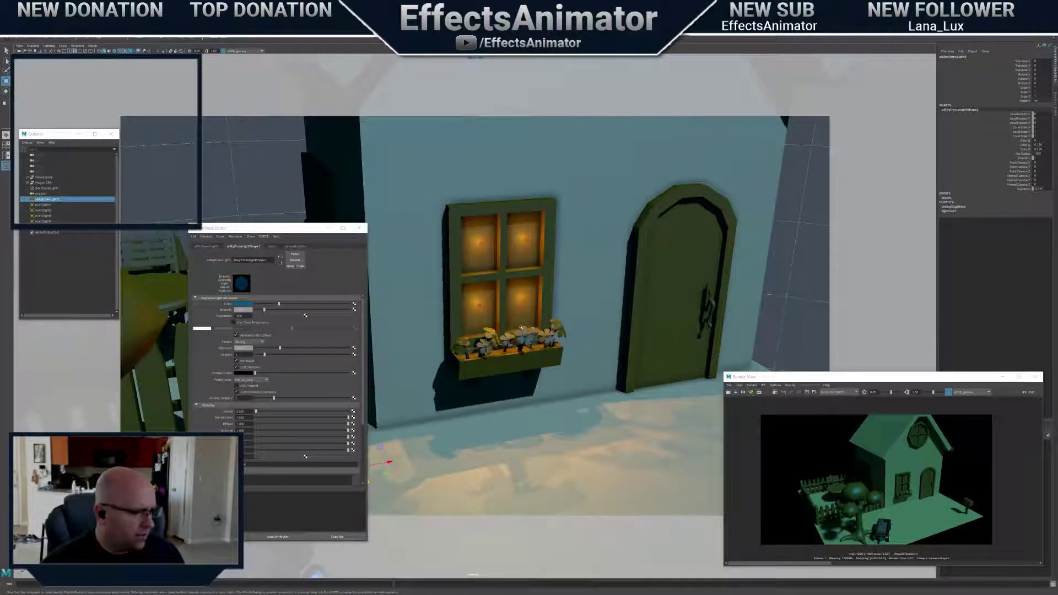
left_click_drag(520, 326, 566, 305, "alt")
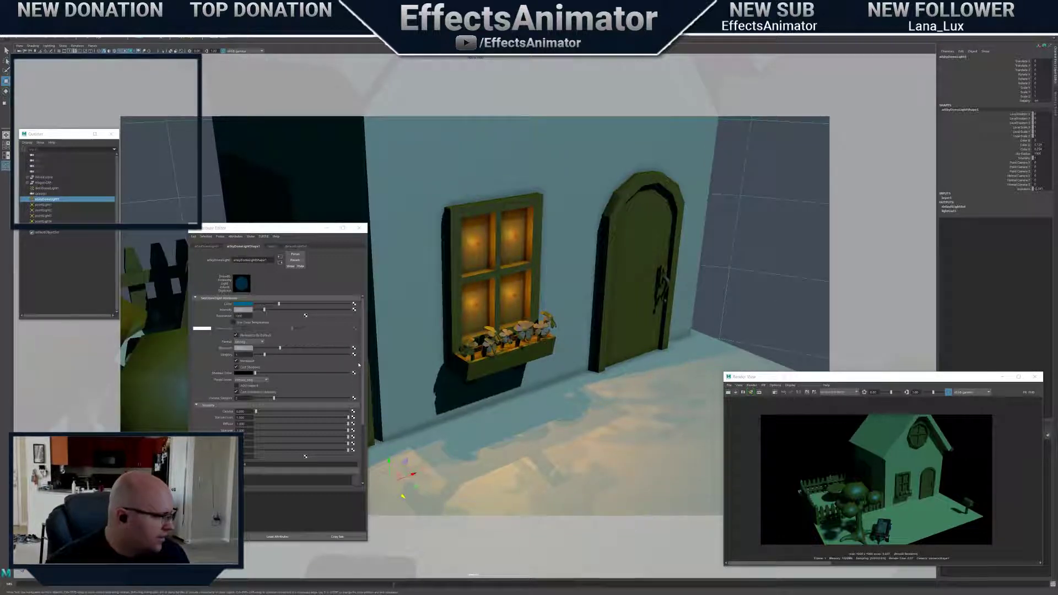
scroll(517, 386, "down", 2)
scroll(517, 386, "up", 6)
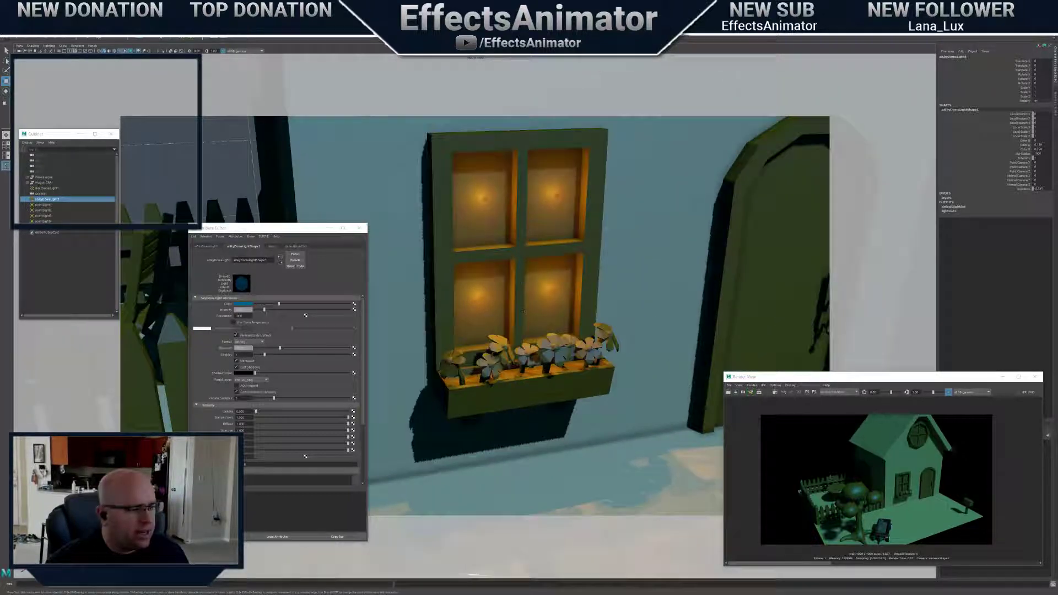
left_click(497, 283)
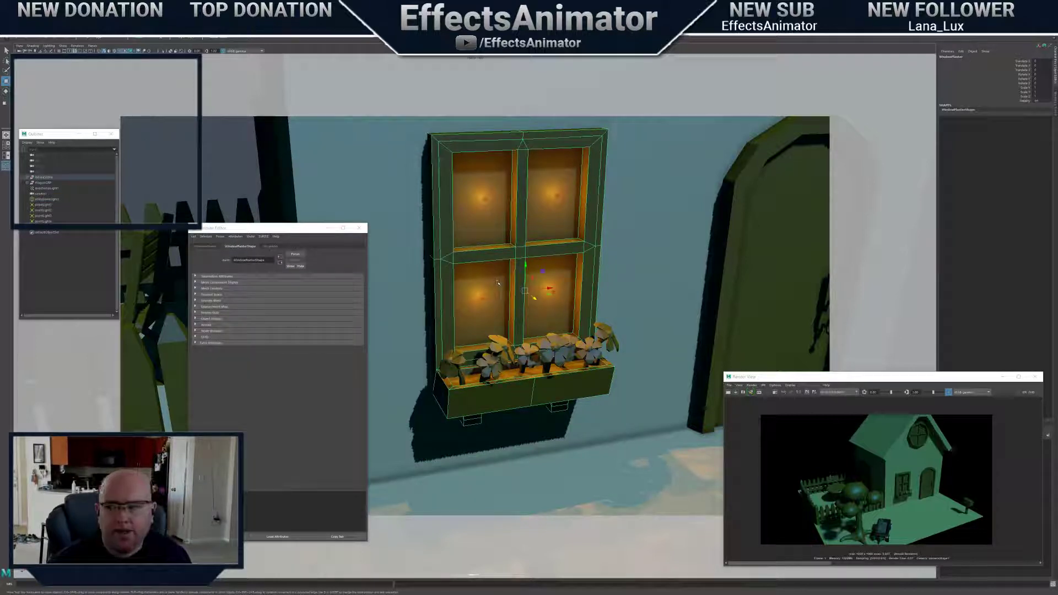
left_click_drag(534, 297, 555, 345, "alt")
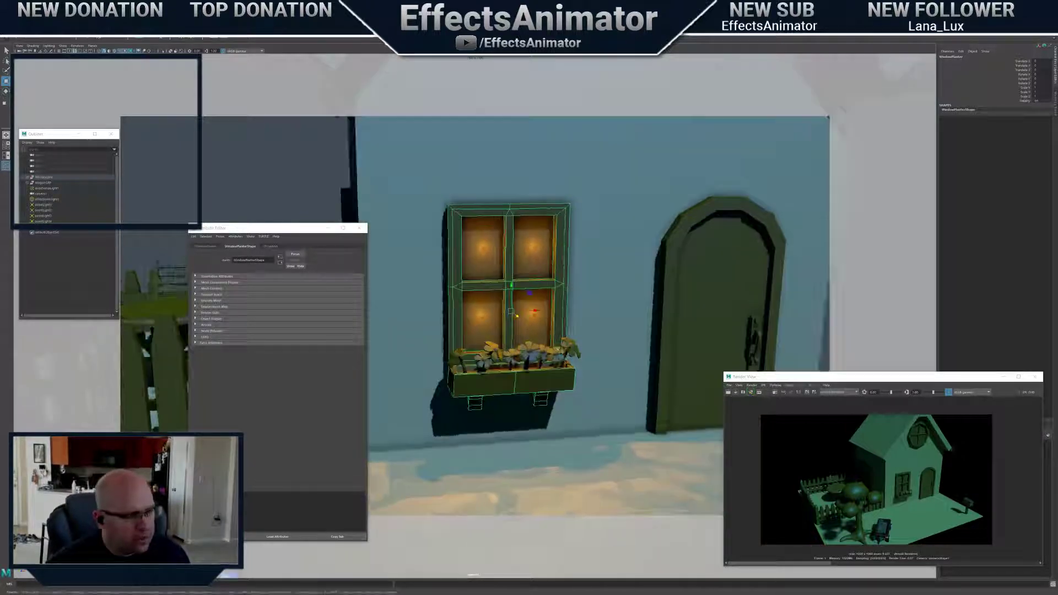
Examine up close how the lower-left window light falls on the pane, frame and flower box
left_click_drag(518, 315, 540, 323, "alt")
left_click(481, 312)
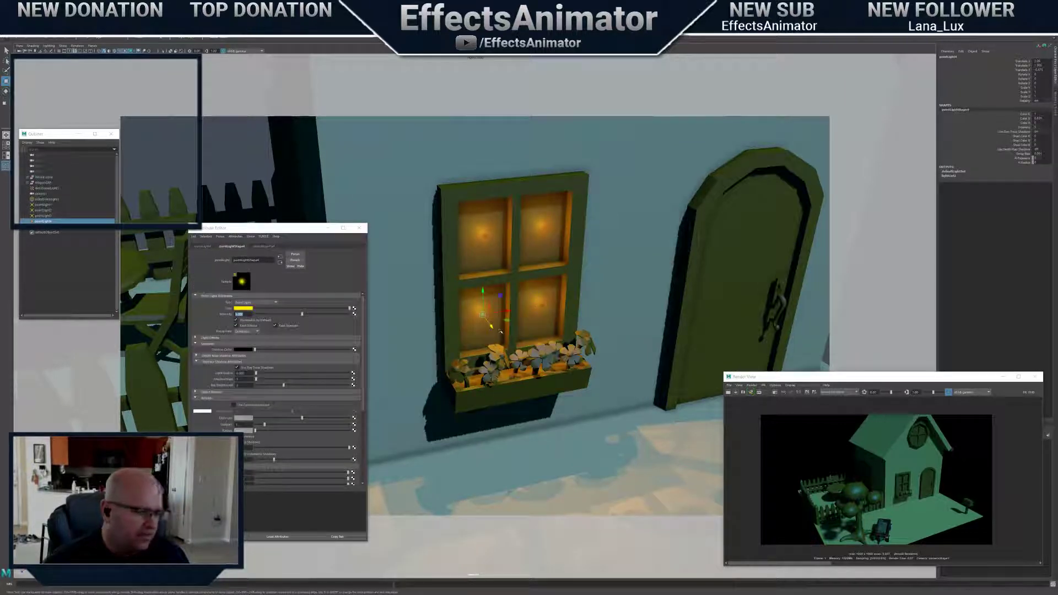
scroll(485, 326, "up", 3)
scroll(500, 331, "down", 4)
scroll(501, 331, "up", 4)
mouse_move(501, 331)
left_mouse_down("alt")
mouse_move(527, 331)
mouse_move(506, 333)
left_mouse_up("alt")
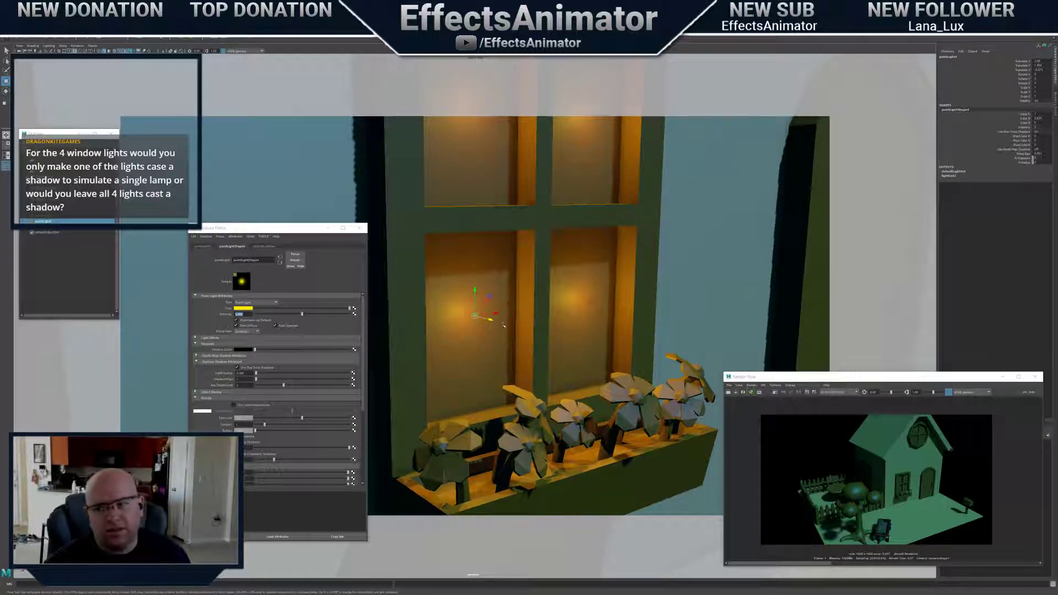
left_click_drag(527, 326, 571, 310, "alt")
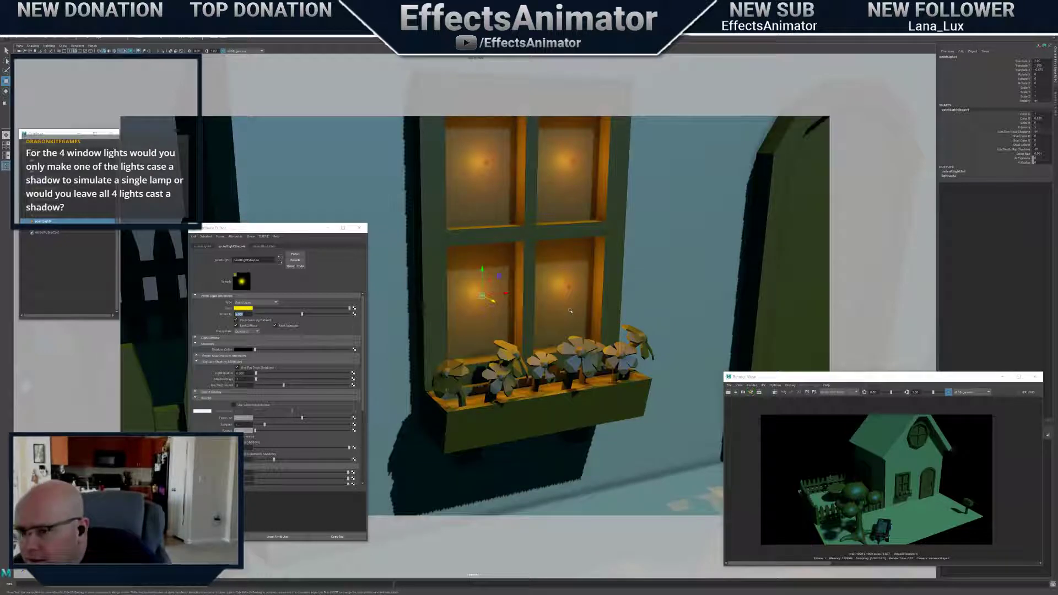
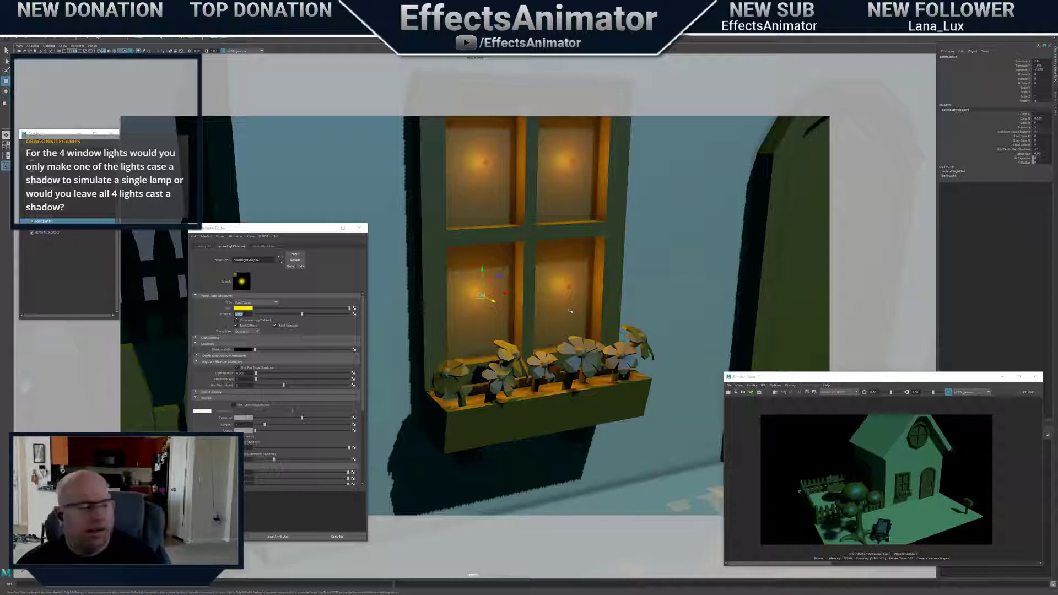
right_click_drag(570, 280, 545, 278, "alt")
mouse_move(545, 278)
left_mouse_down("alt")
mouse_move(598, 287)
mouse_move(542, 299)
left_mouse_up("alt")
left_click(579, 290)
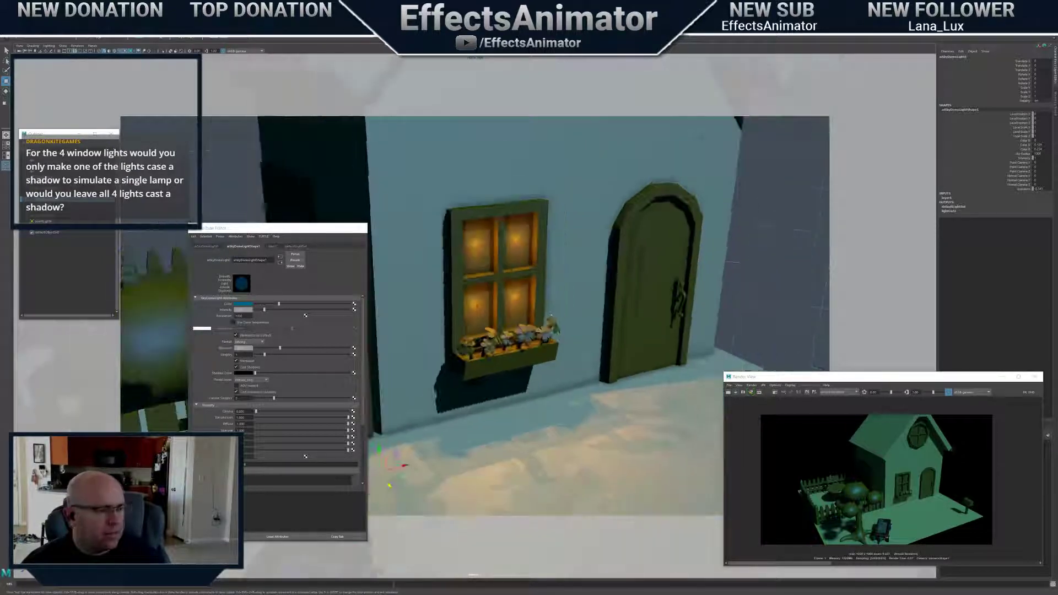
Select the four pane faces of the front window to examine them, and clear the selection
right_click_drag(553, 319, 633, 383, "alt")
right_click_drag(597, 348, 571, 355, "alt")
left_click_drag(572, 354, 518, 312, "alt")
left_click(477, 334)
left_click(457, 239, "shift")
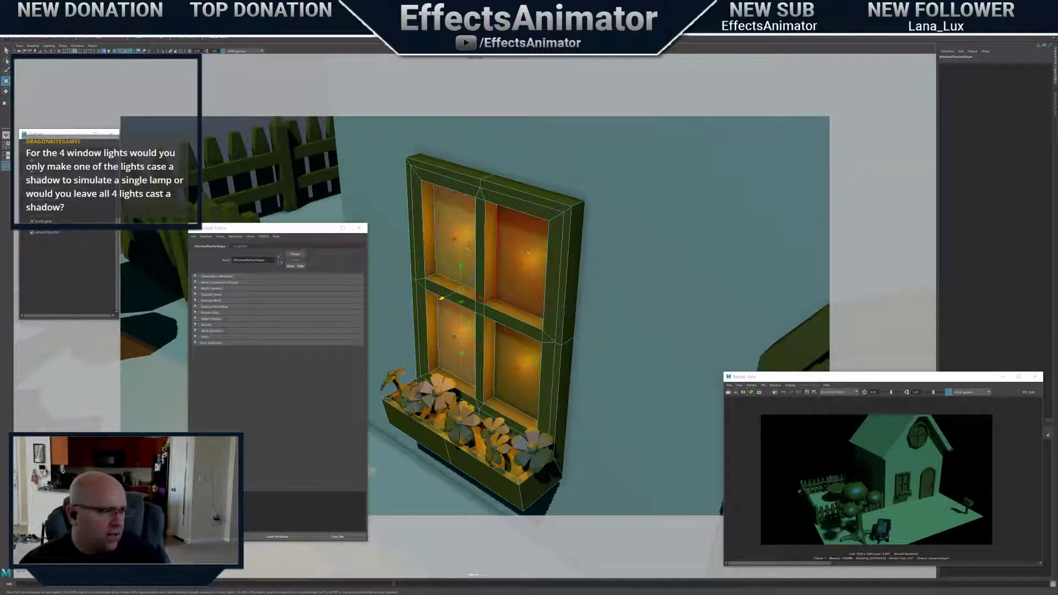
left_click(517, 259, "shift")
left_click(514, 370, "shift")
left_click_drag(507, 389, 535, 384, "alt")
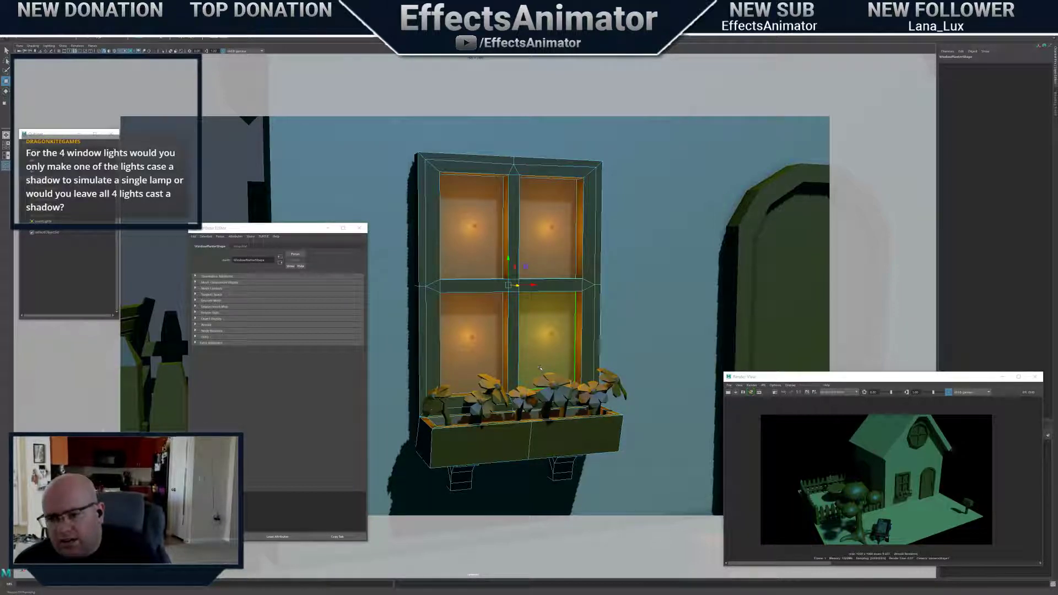
right_click_drag(526, 316, 498, 309, "alt")
left_click_drag(498, 309, 553, 349, "alt")
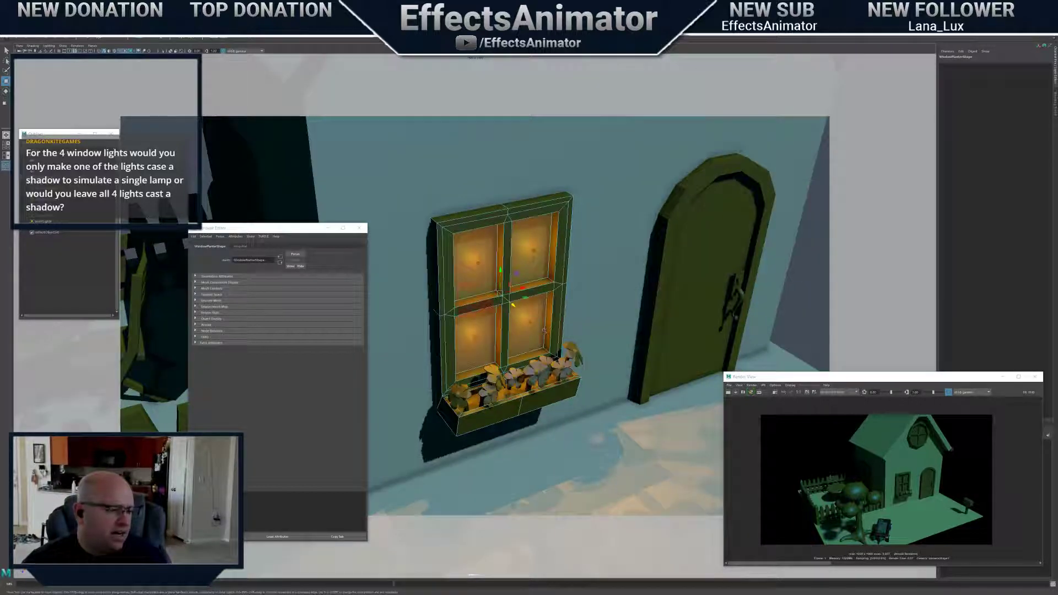
right_click_drag(553, 349, 540, 344, "alt")
middle_click_drag(539, 345, 592, 332, "alt")
right_click_drag(592, 332, 605, 331, "alt")
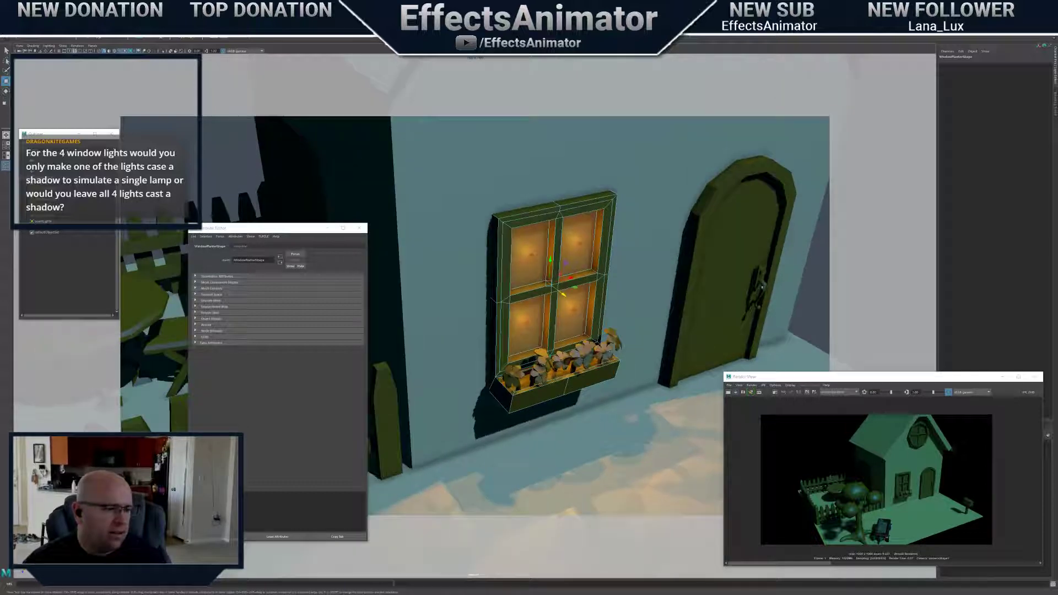
left_click(809, 310)
Examine the glowing front window from several angles and distances, including the light spilling onto the flower box
left_click_drag(809, 311, 557, 281, "alt")
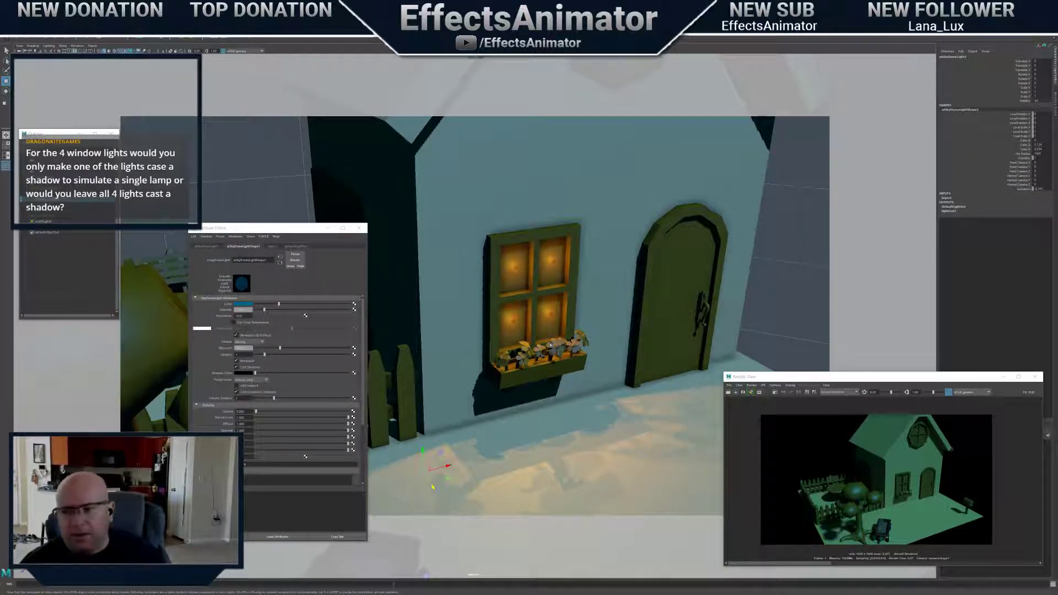
left_click_drag(550, 345, 588, 334, "alt")
right_click_drag(587, 334, 562, 341, "alt")
left_click_drag(562, 341, 588, 341, "alt")
right_click_drag(587, 339, 554, 370, "alt")
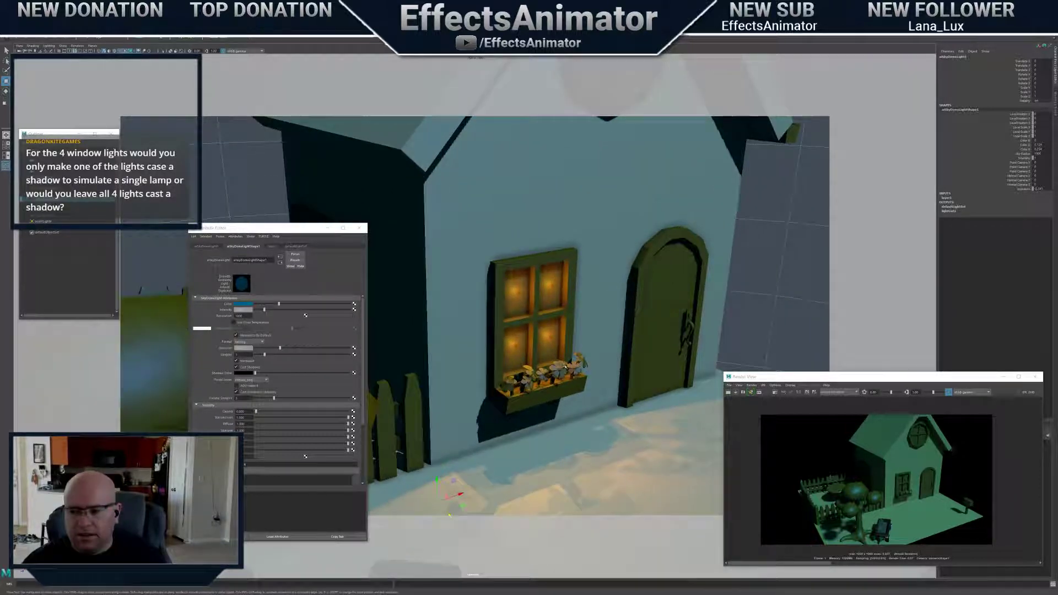
mouse_move(565, 367)
left_mouse_down("alt")
mouse_move(546, 362)
mouse_move(566, 371)
left_mouse_up("alt")
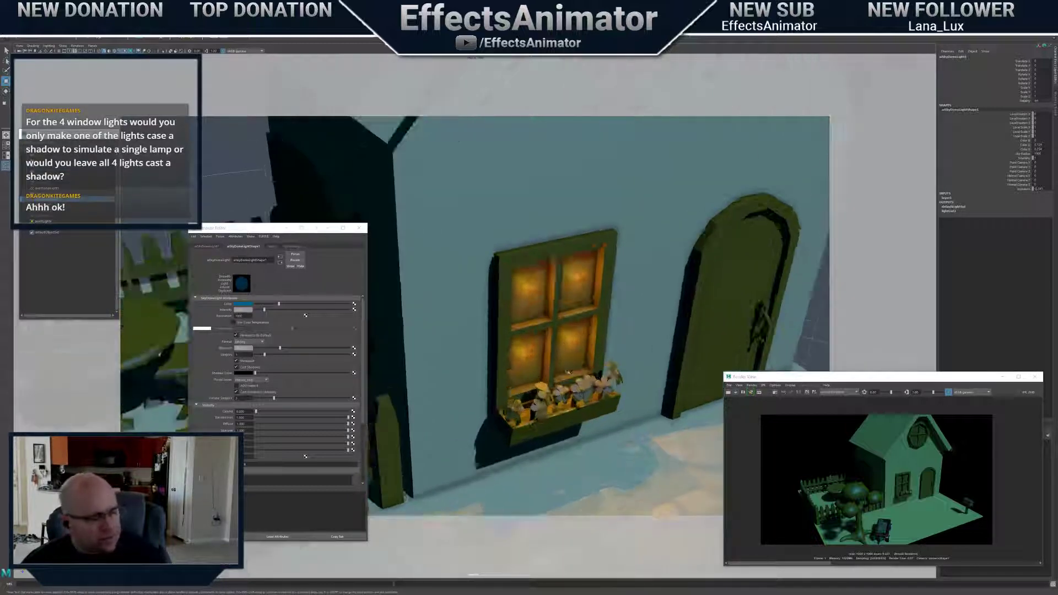
right_click_drag(568, 372, 582, 374, "alt")
left_click_drag(582, 374, 477, 320, "alt")
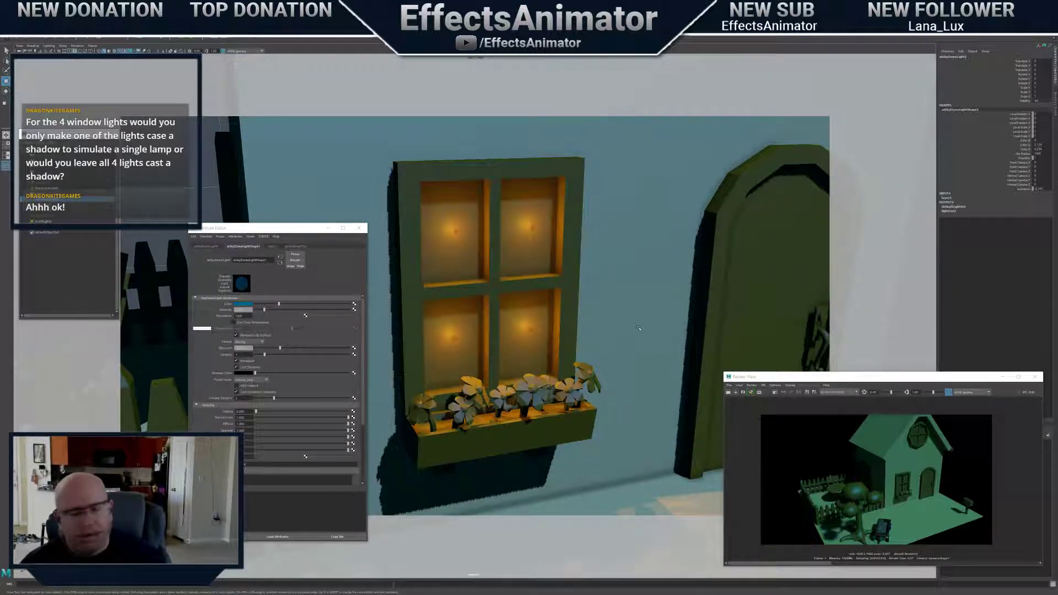
left_click_drag(639, 328, 570, 347, "alt")
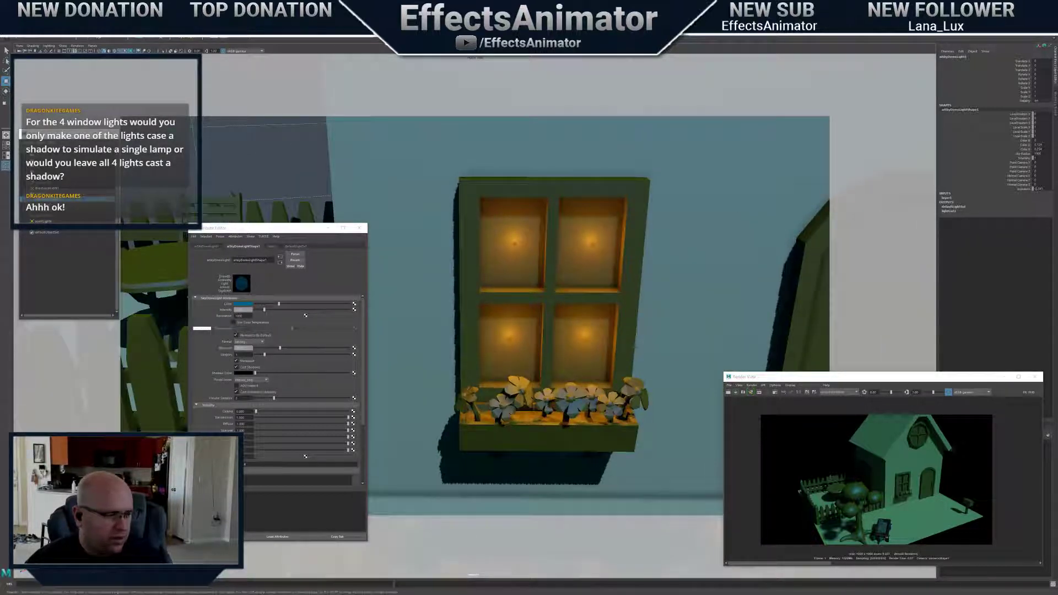
right_click_drag(565, 351, 583, 363, "alt")
left_click_drag(583, 362, 564, 313, "alt")
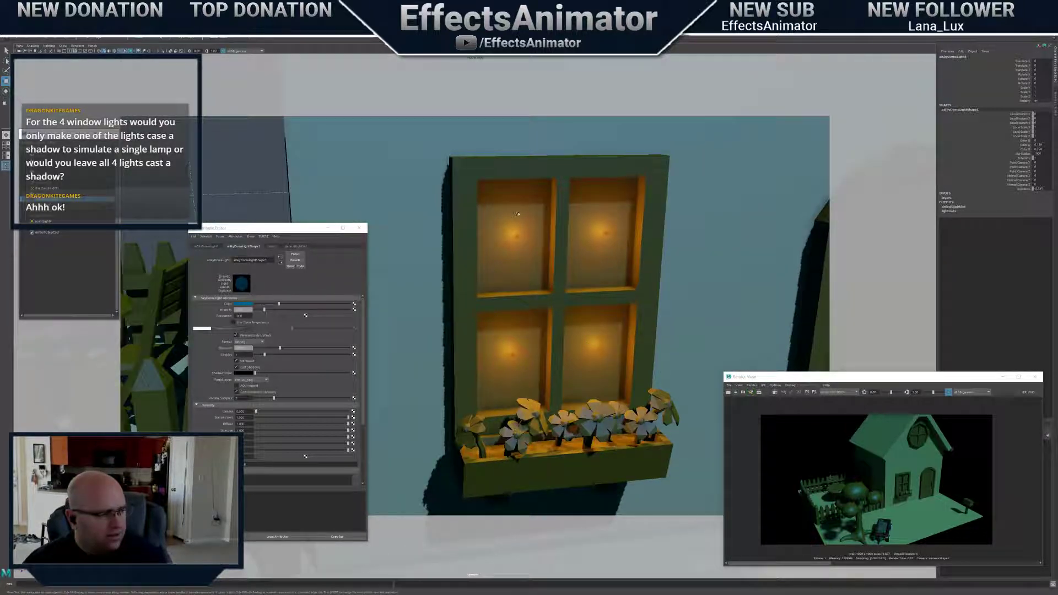
Compare the lit front window with the door, wall and unlit round gable window across the house front
scroll(592, 364, "down", 3)
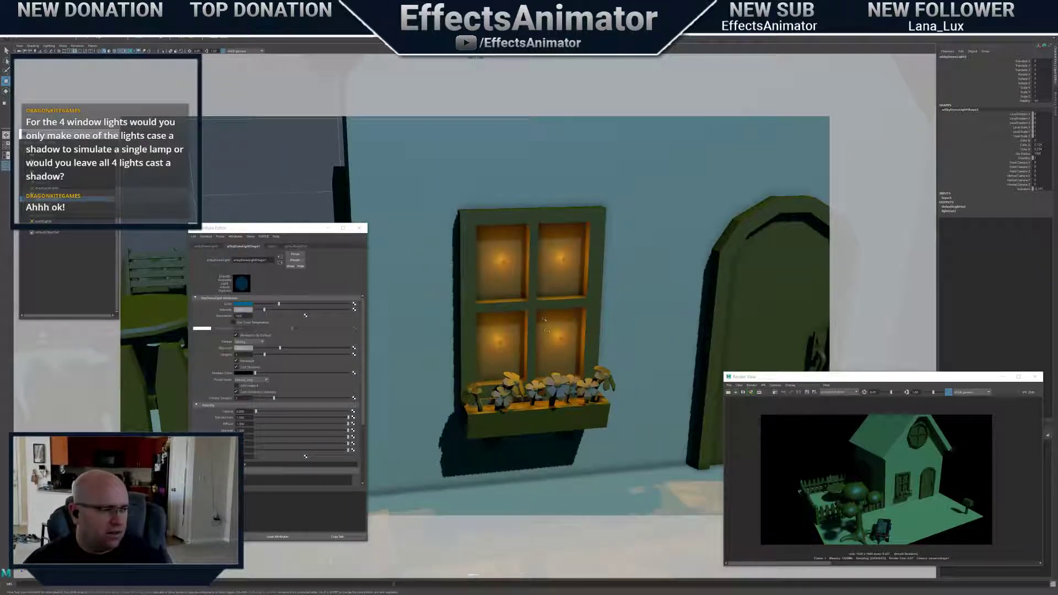
left_click_drag(544, 274, 625, 341, "alt")
scroll(626, 341, "up", 3)
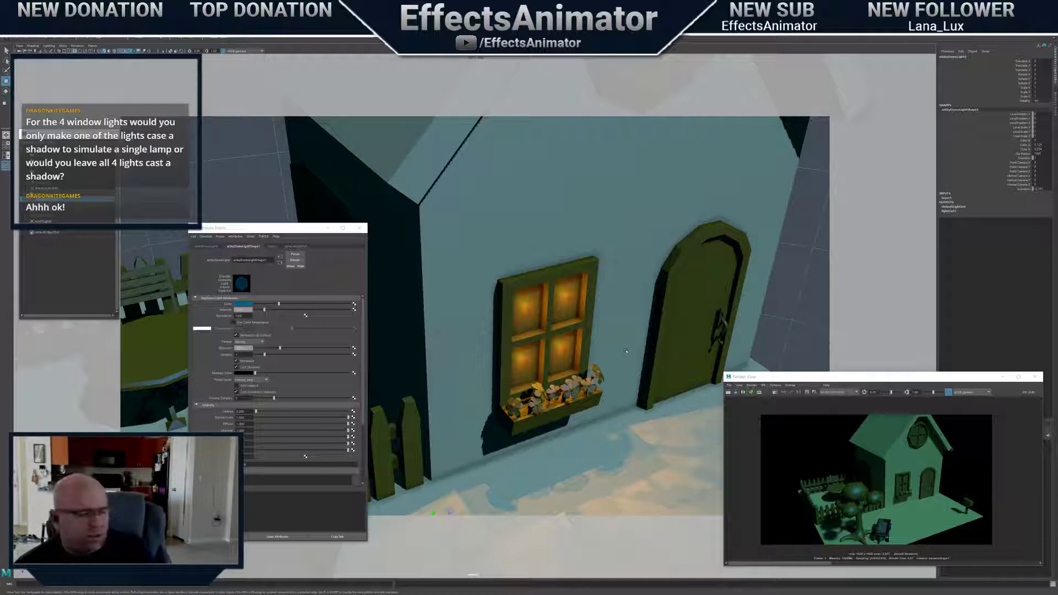
left_click_drag(643, 396, 577, 308, "alt")
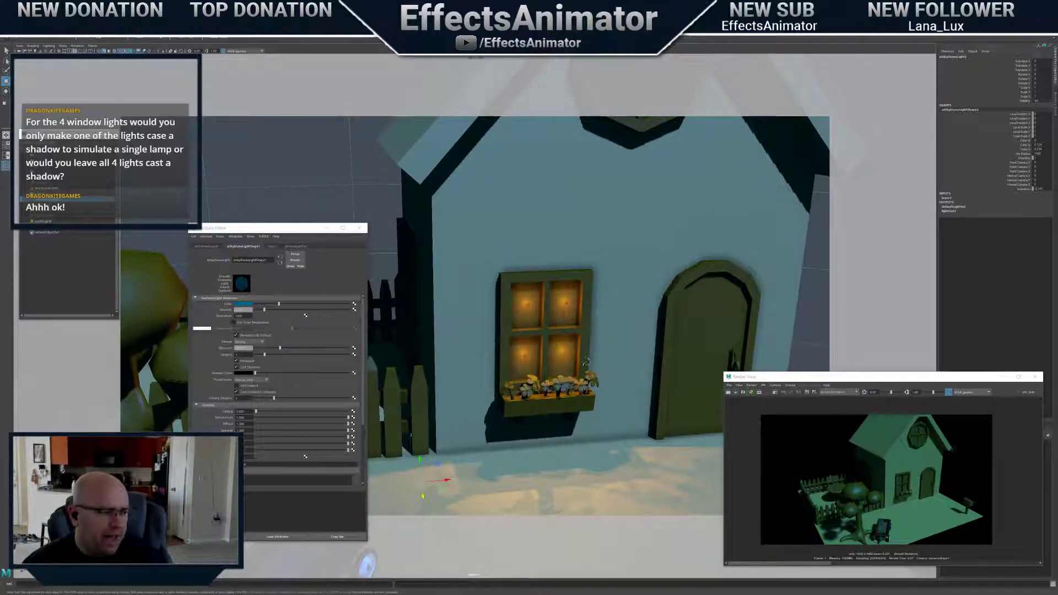
left_click_drag(586, 362, 595, 395, "alt")
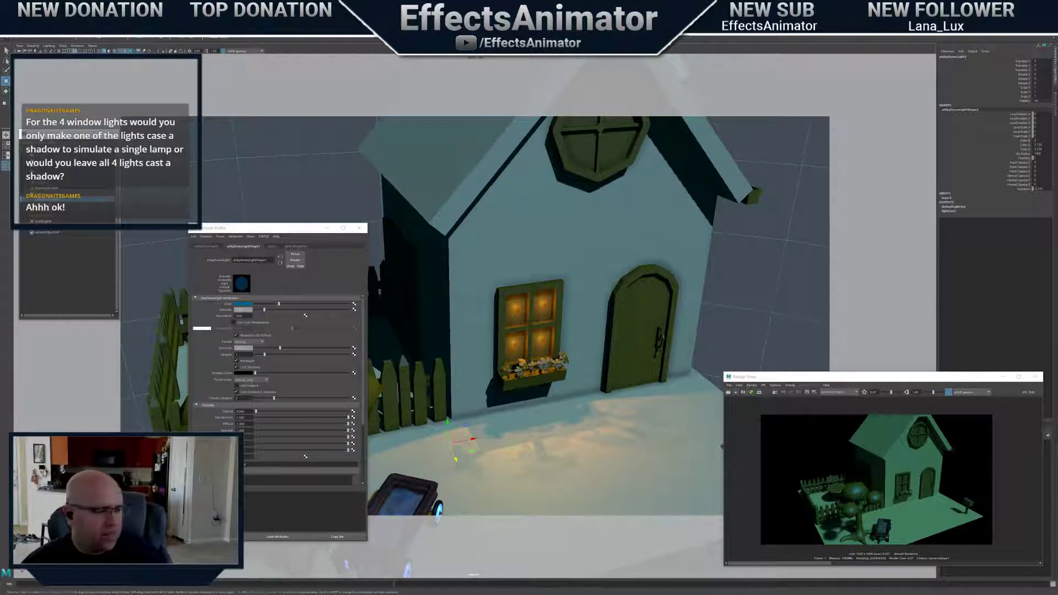
scroll(592, 385, "up", 2)
scroll(591, 386, "up", 2)
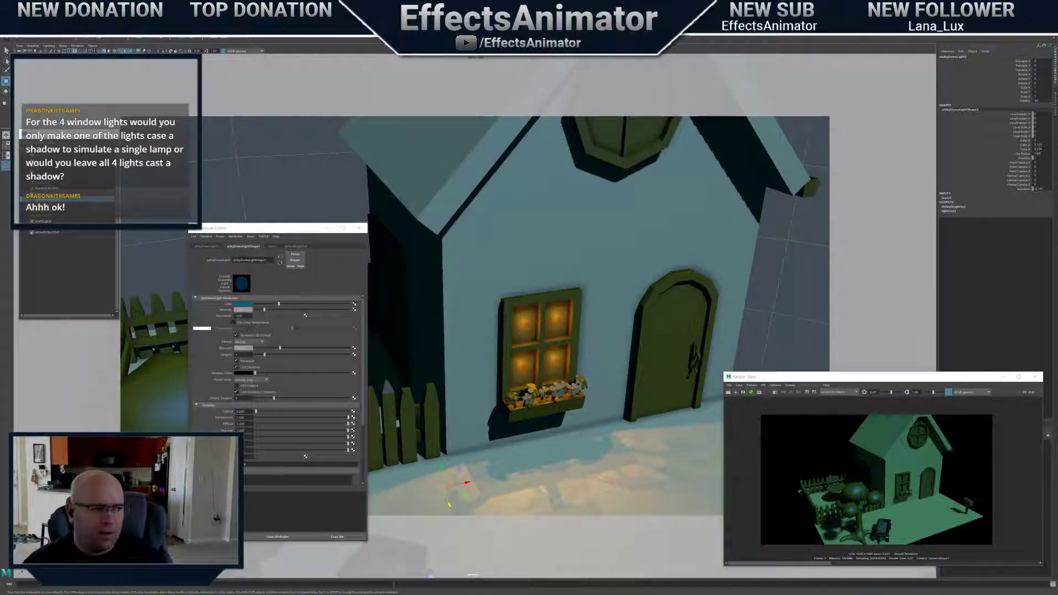
middle_click_drag(634, 337, 614, 386, "alt")
left_click_drag(634, 381, 616, 382, "alt")
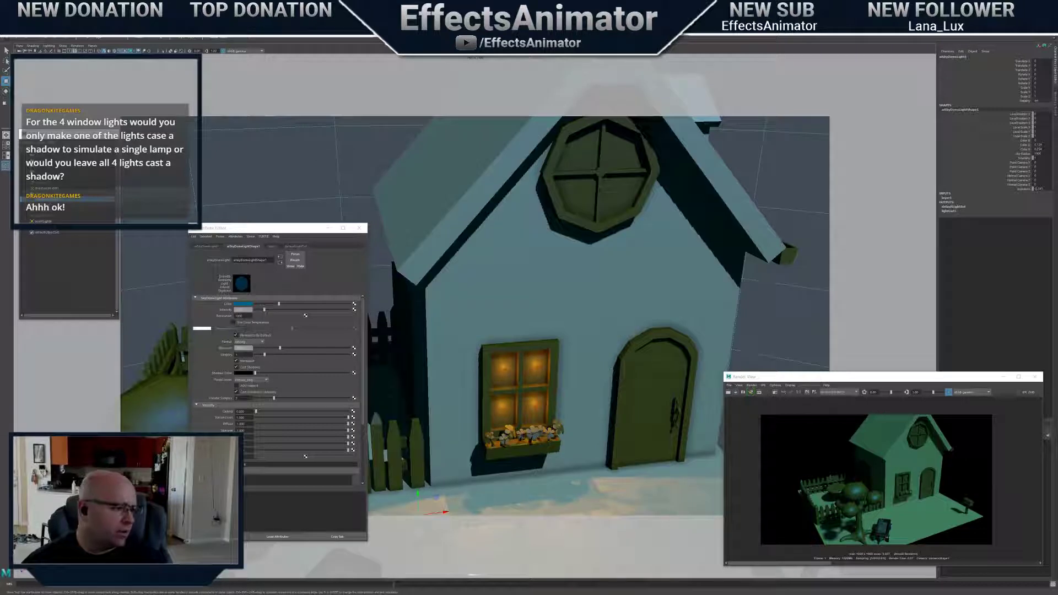
right_click_drag(496, 346, 573, 352, "alt")
middle_click_drag(596, 433, 579, 358, "alt")
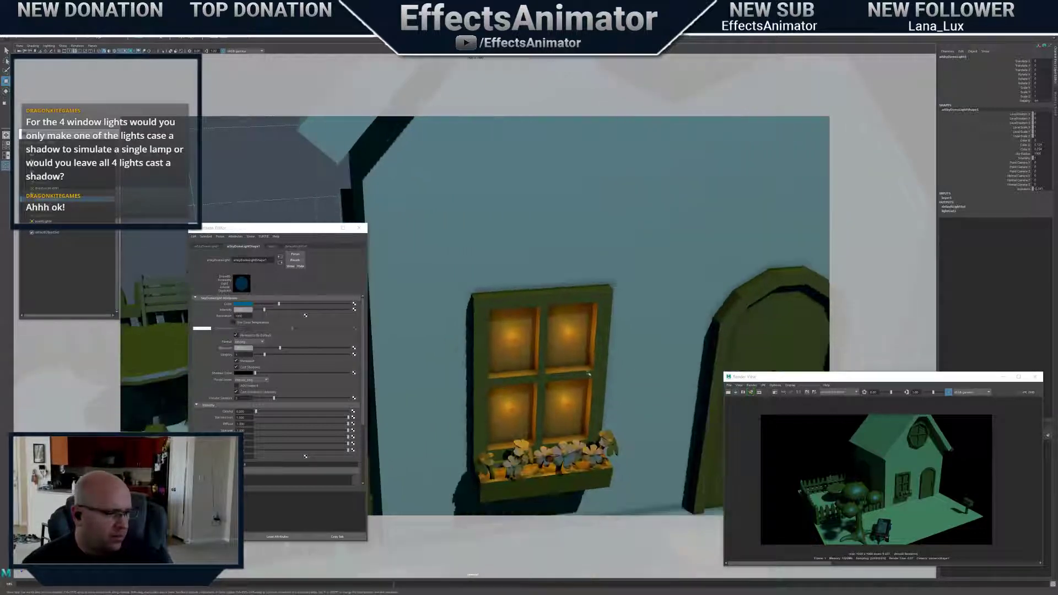
left_click_drag(592, 361, 573, 355, "alt")
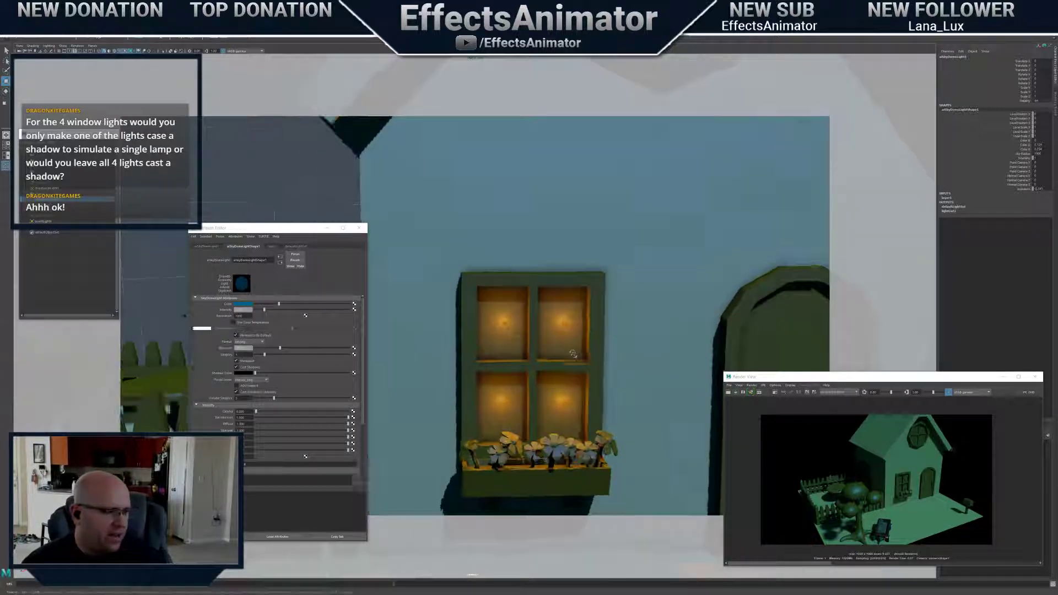
Duplicate the upper-left window point light and place the copy close to the lower-left pane of the round gable window
left_click(503, 323)
scroll(504, 323, "down", 4)
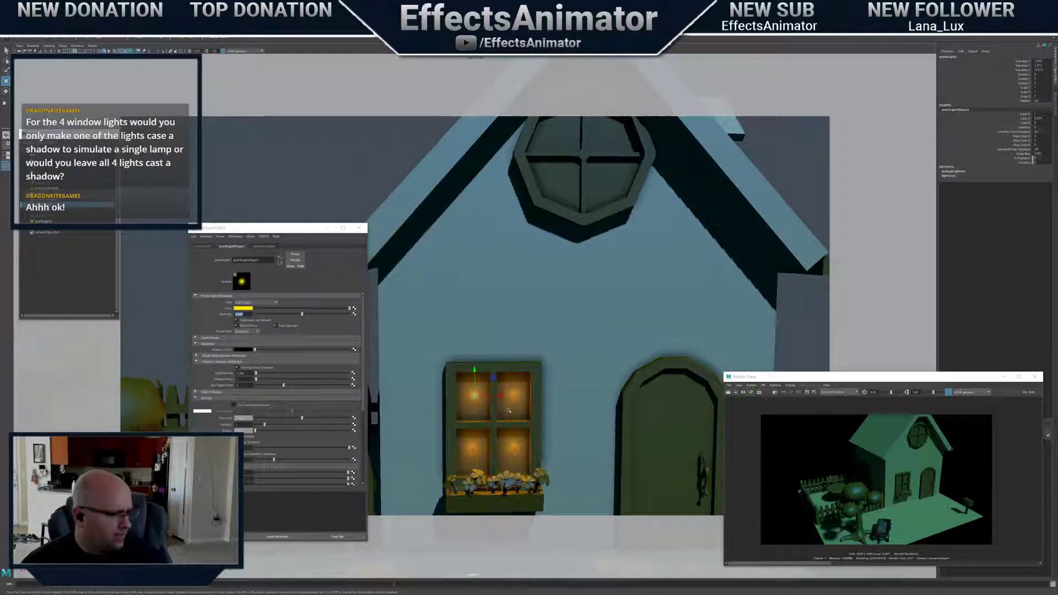
key("ctrl+d")
middle_click_drag(509, 408, 578, 173)
left_click_drag(578, 179, 573, 272, "alt")
key("f")
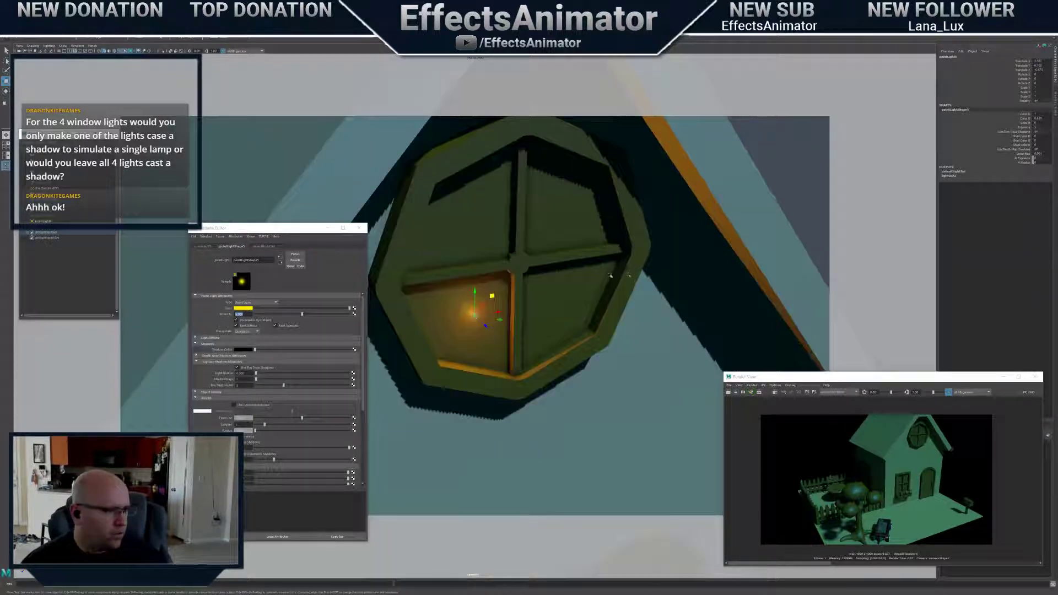
right_click_drag(637, 275, 598, 279, "alt")
left_click_drag(598, 279, 661, 279, "alt")
right_click_drag(551, 298, 601, 297, "alt")
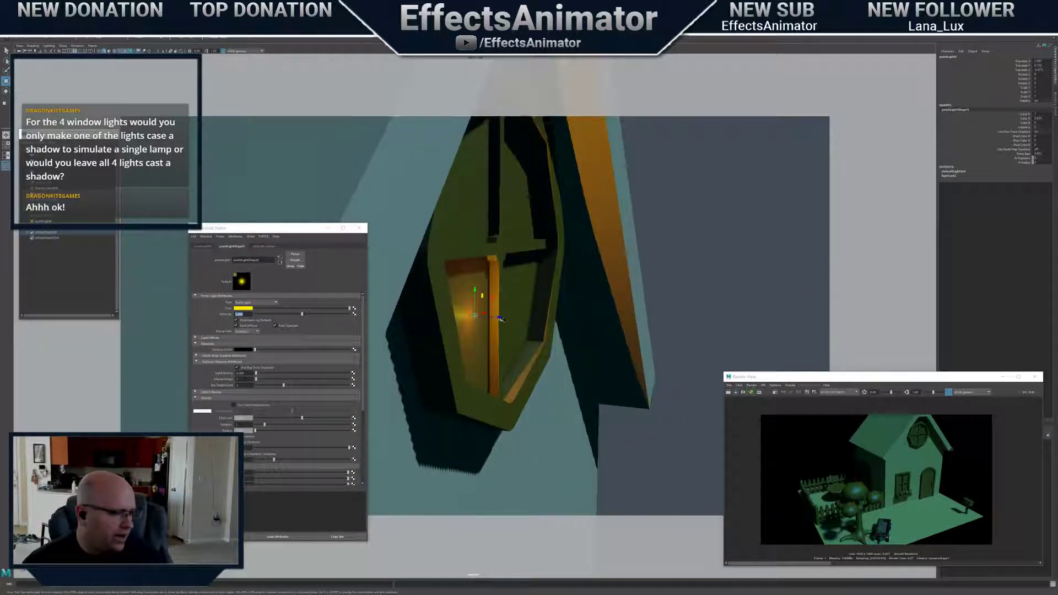
left_click_drag(499, 318, 499, 319)
Duplicate the round window's point light three times and place one copy at each of its remaining panes
left_click_drag(524, 320, 584, 303, "alt")
key("ctrl+d")
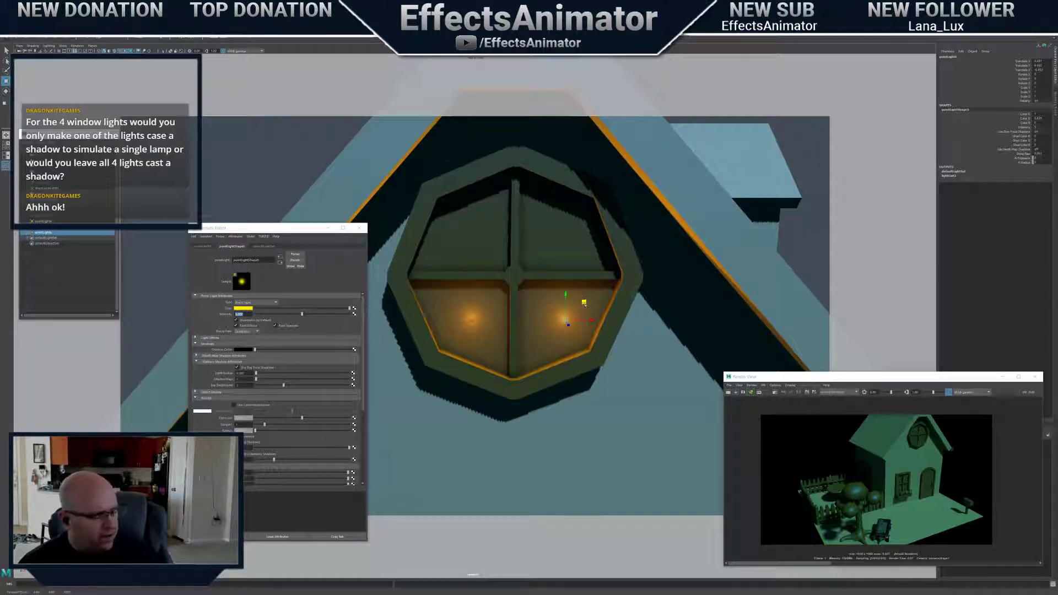
key("ctrl+d")
left_click_drag(584, 302, 510, 231)
key("ctrl+d")
Examine how the round window and front window lights look together on the whole house and yard
right_click_drag(510, 232, 505, 316, "alt")
middle_click_drag(504, 317, 566, 248, "alt")
mouse_move(565, 248)
left_mouse_down("alt")
mouse_move(617, 251)
mouse_move(563, 262)
left_mouse_up("alt")
middle_click_drag(563, 263, 563, 323, "alt")
left_click_drag(563, 323, 586, 330, "alt")
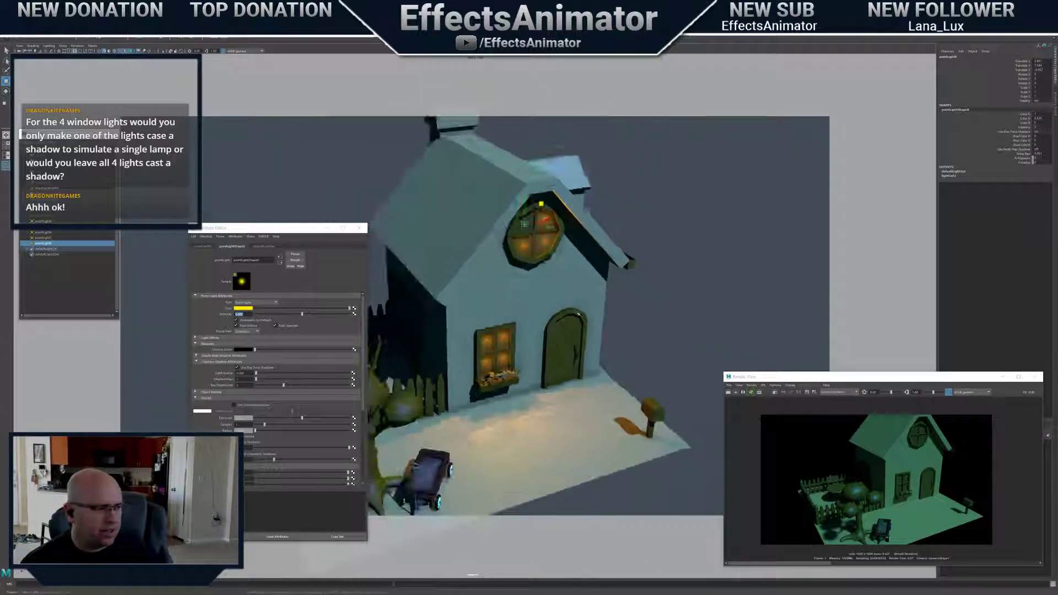
right_click_drag(586, 330, 606, 276, "alt")
middle_click_drag(607, 275, 630, 293, "alt")
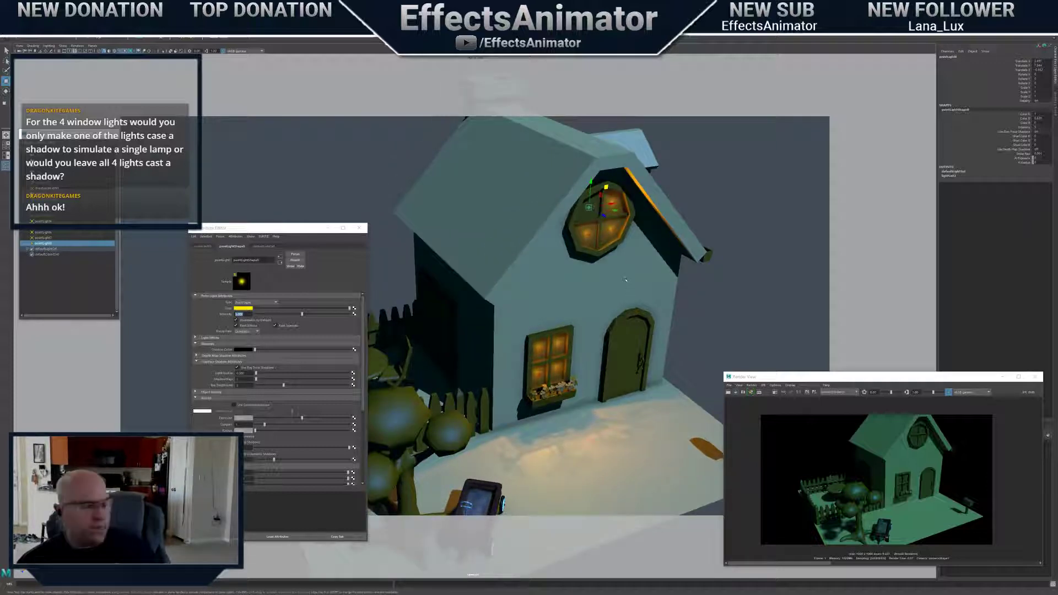
mouse_move(629, 292)
left_mouse_down("alt")
mouse_move(614, 295)
mouse_move(594, 335)
mouse_move(591, 324)
left_mouse_up("alt")
Compare the house under default shading, textured shading and all scene lights, ending with all lights on
key("5")
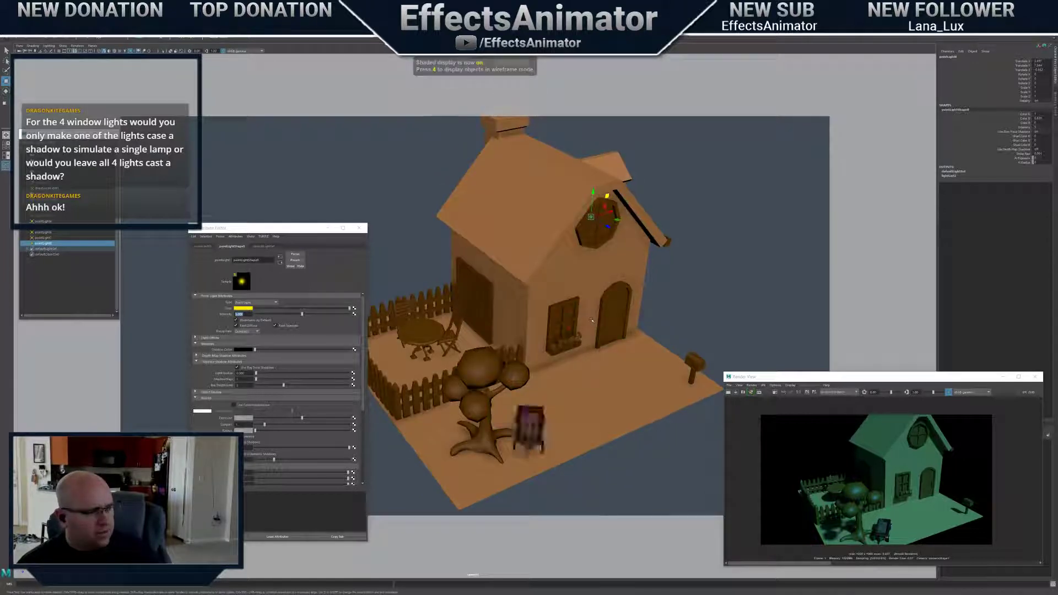
key("6")
key("7")
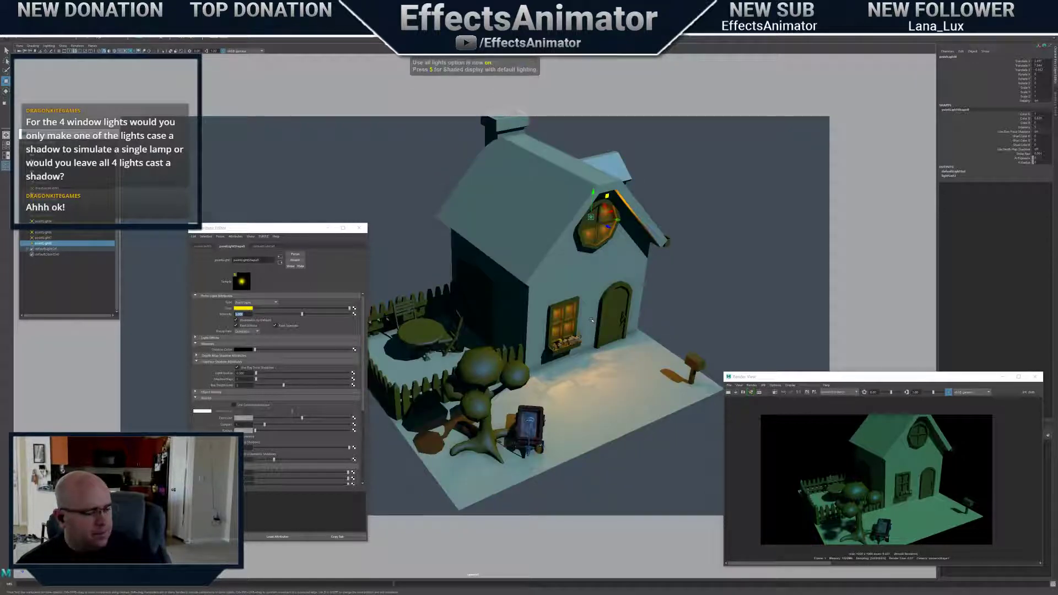
key("6")
key("7")
key("6")
key("7")
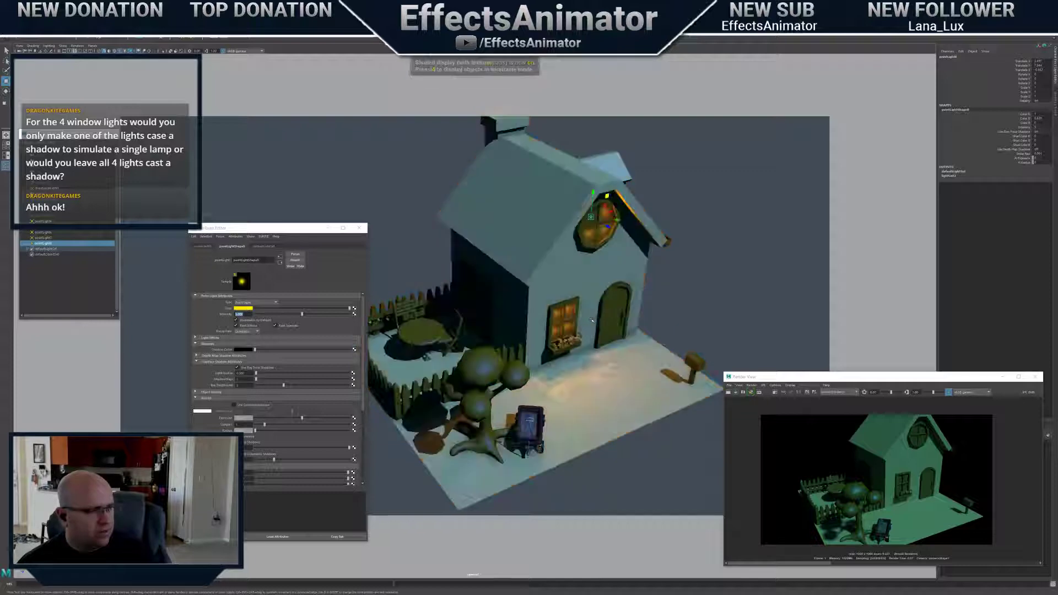
key("7")
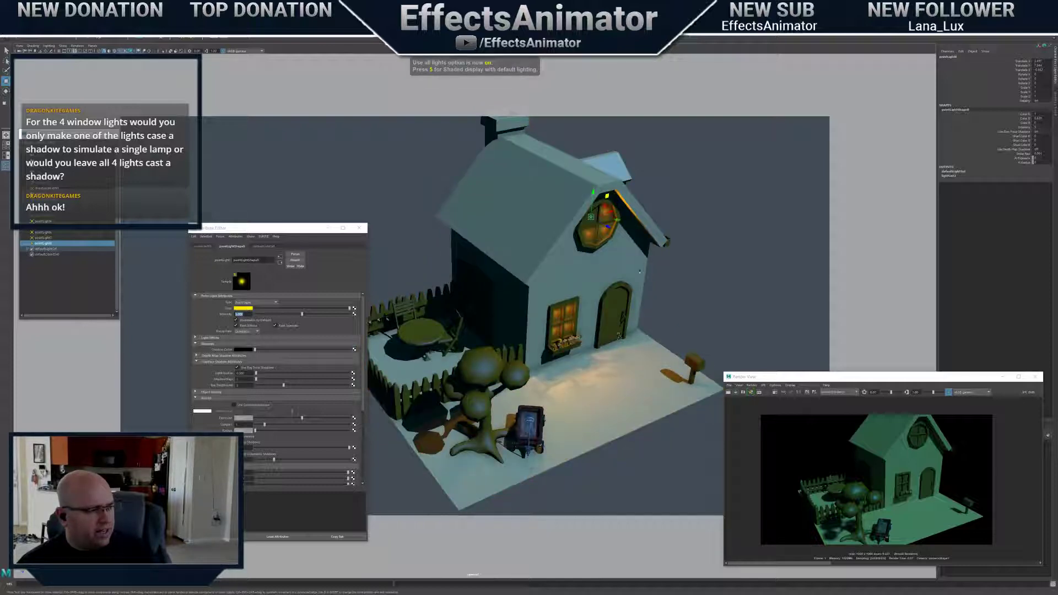
Inspect the round gable window's lights and their glow under the roof edge from the front and above
key("f")
left_click_drag(633, 260, 575, 271, "alt")
middle_click_drag(553, 345, 562, 306, "alt")
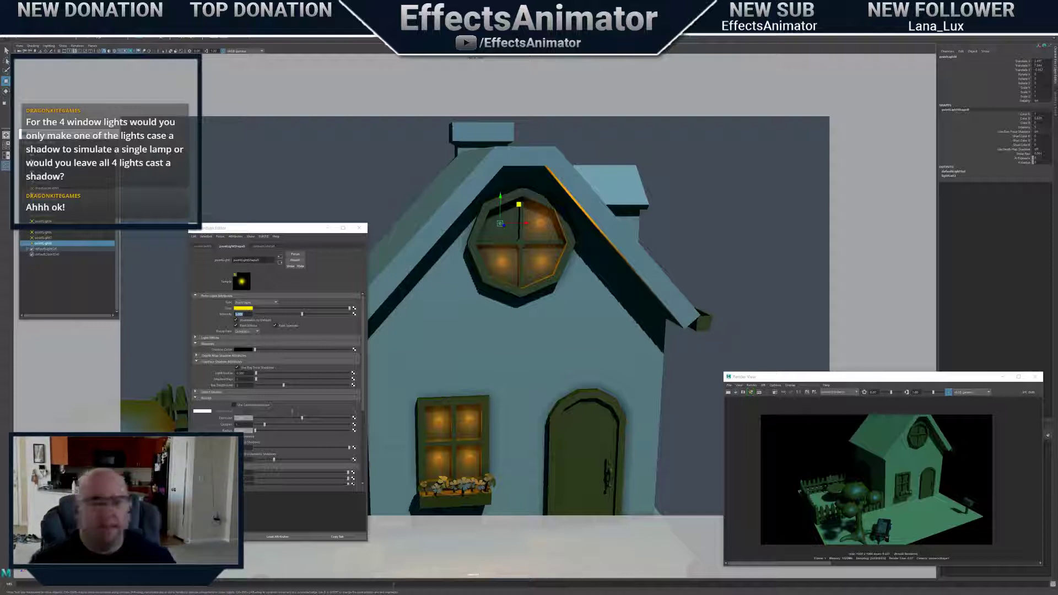
left_click_drag(611, 293, 612, 352, "alt")
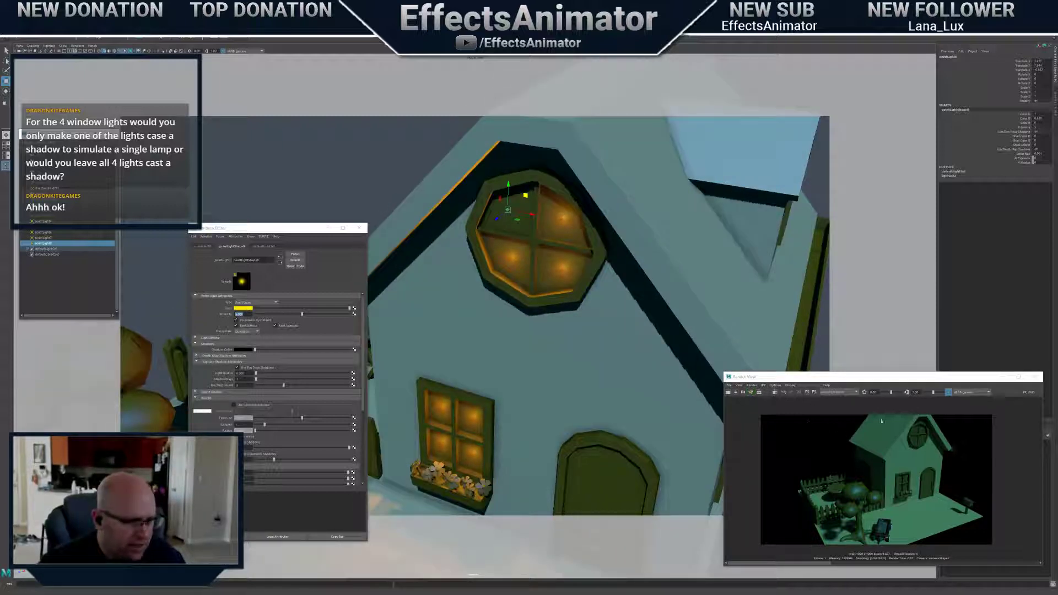
Render the gable view with the round and front windows and compare it with the house's window lighting in the viewport
left_click(728, 392)
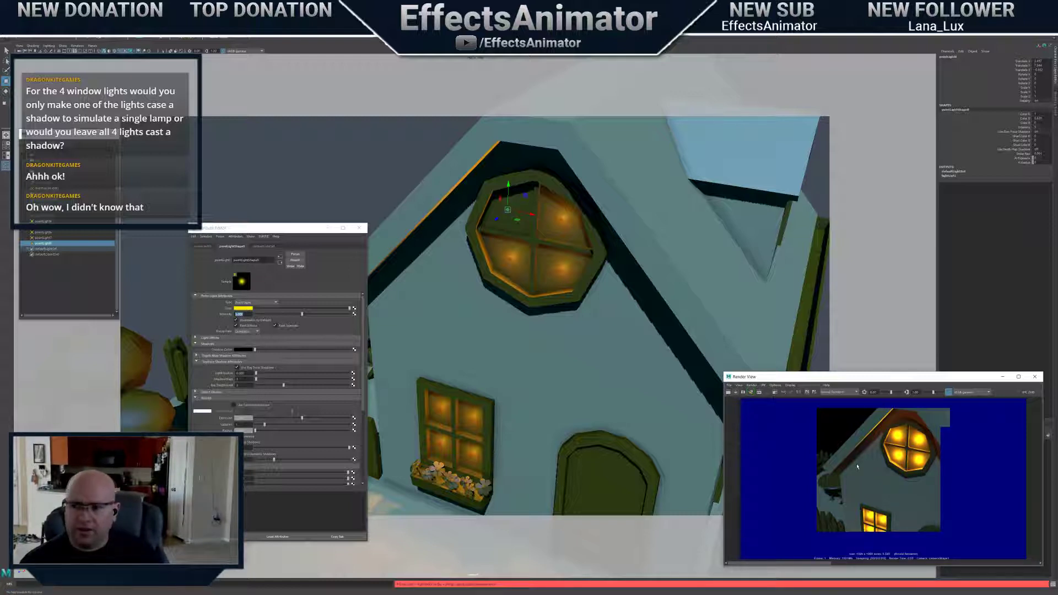
middle_click_drag(589, 309, 573, 332, "alt")
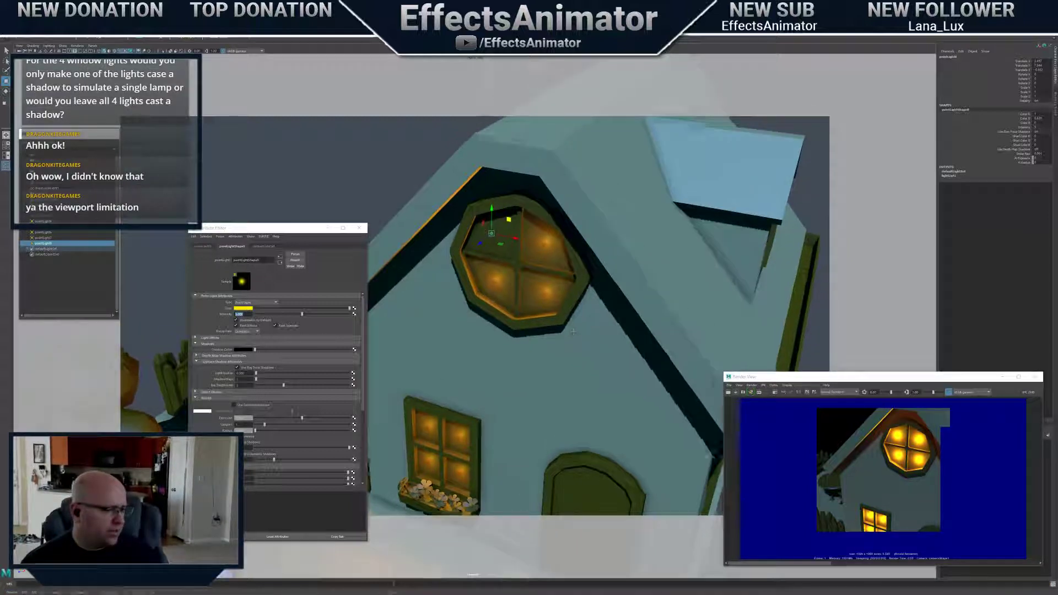
left_click_drag(573, 331, 606, 317, "alt")
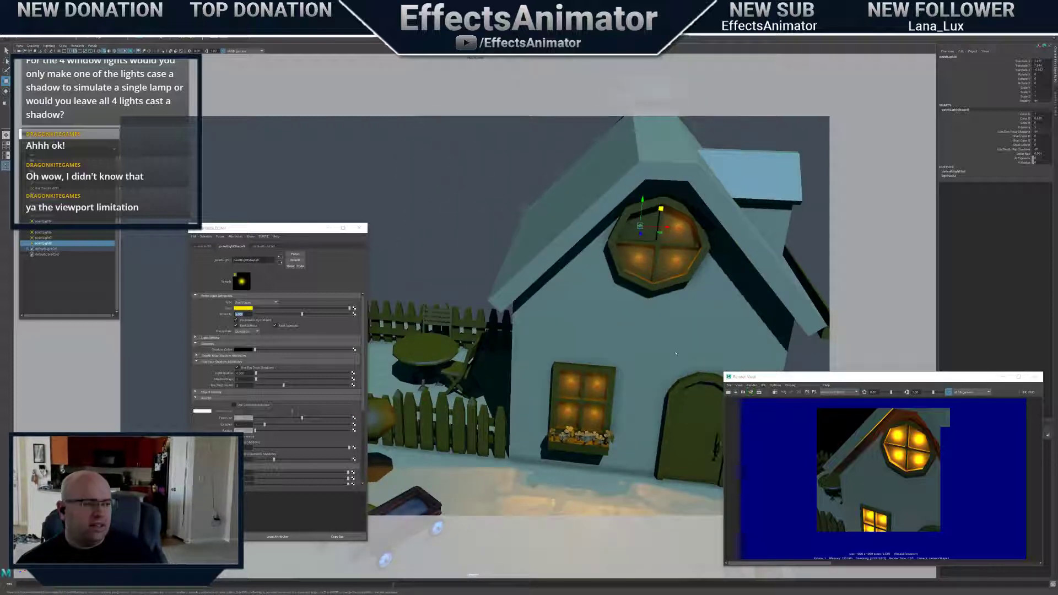
left_click_drag(675, 354, 643, 328, "alt")
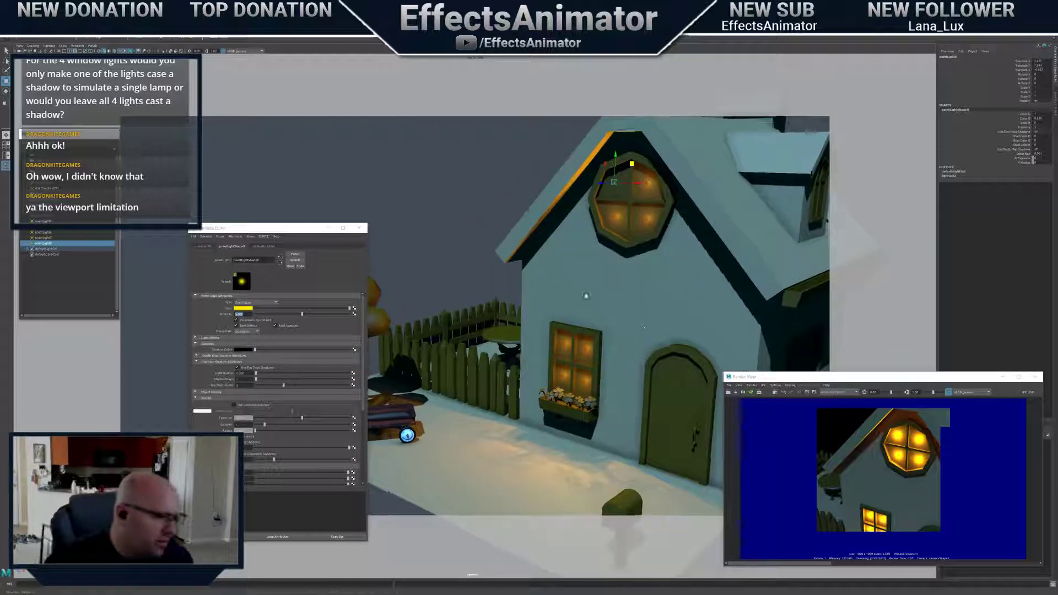
right_click_drag(644, 328, 601, 327, "alt")
middle_click_drag(601, 327, 554, 332, "alt")
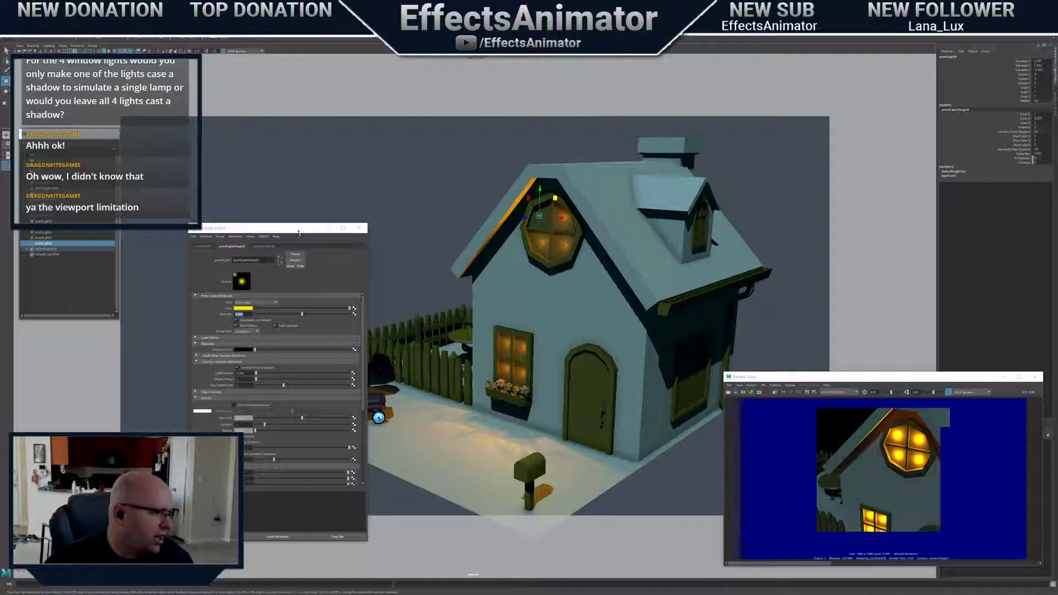
Move the light's attribute window off the house and bring up the Hardware Renderer 2.0 settings beside it
left_click_drag(297, 228, 148, 259)
middle_click_drag(169, 146, 179, 150, "alt")
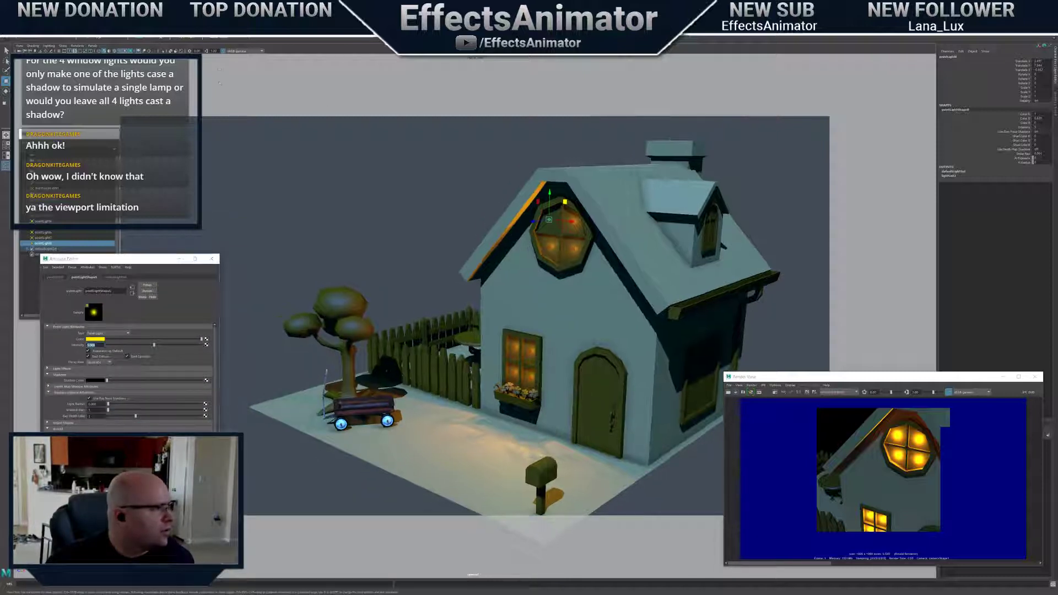
left_click(55, 46)
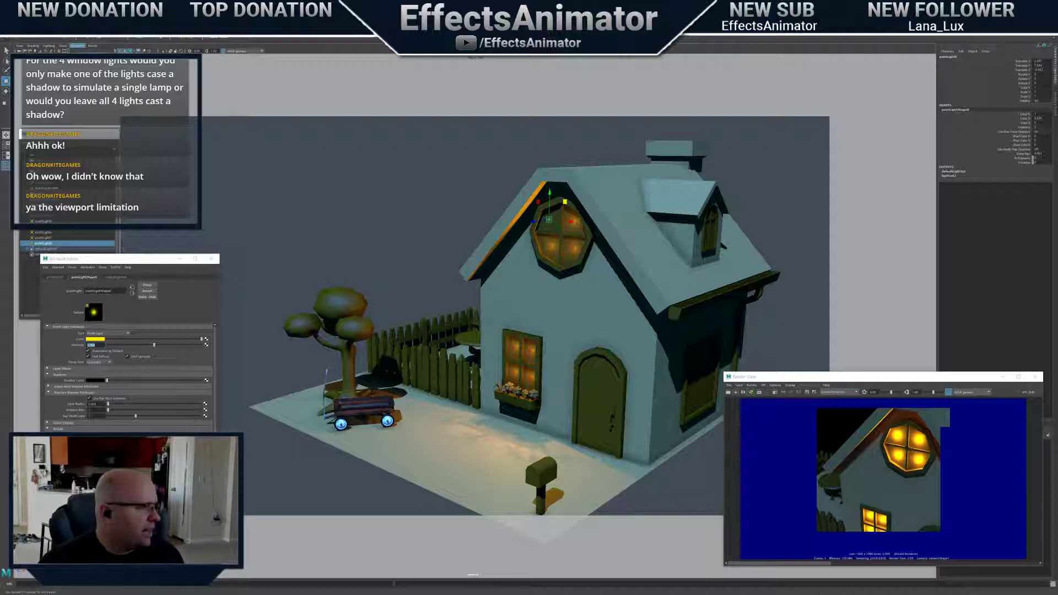
left_click(110, 51)
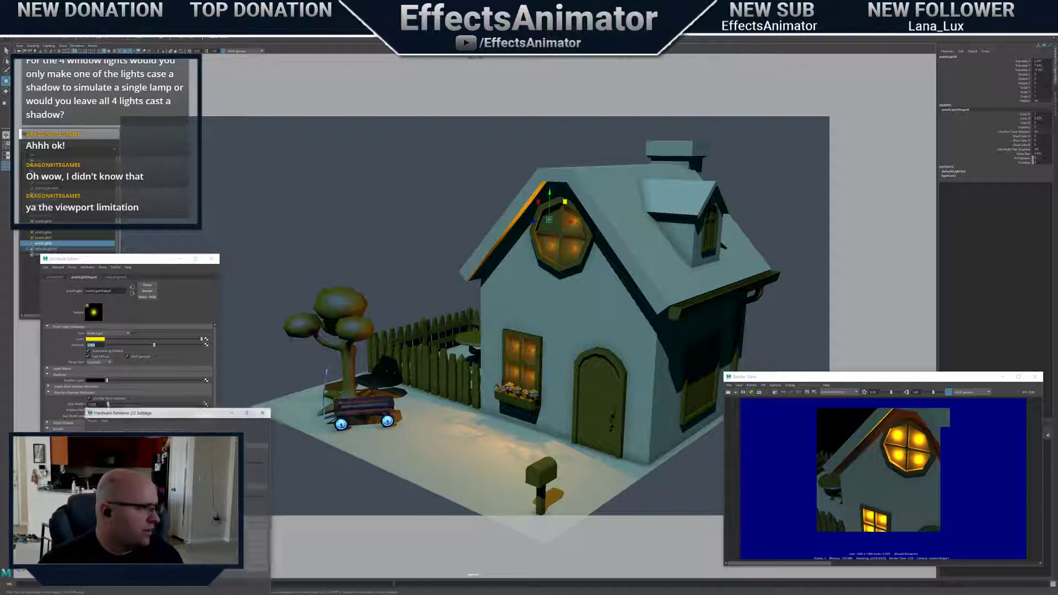
left_click_drag(158, 411, 391, 79)
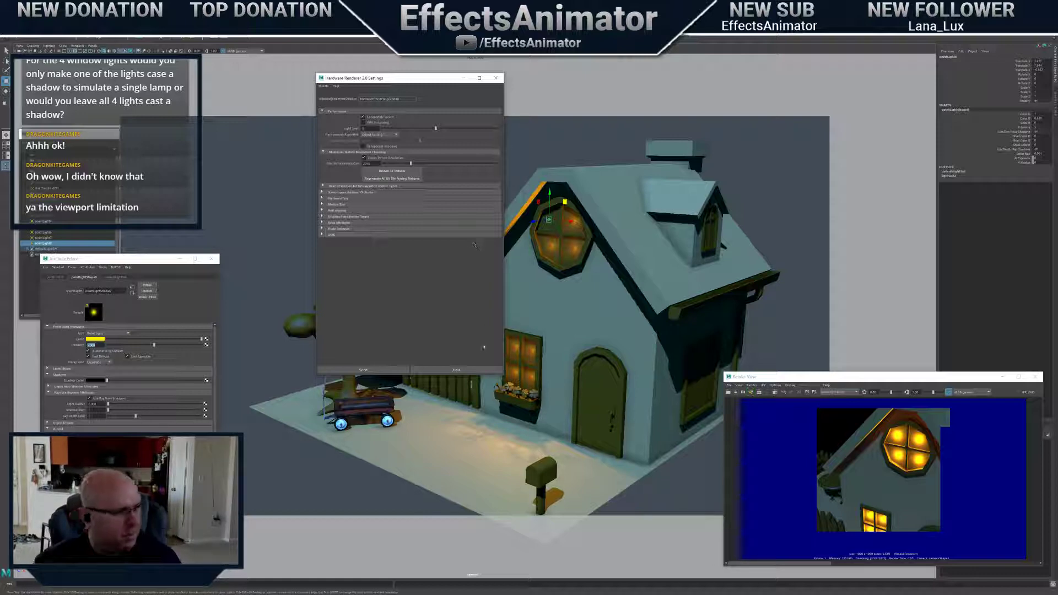
Examine the screen-space ambient occlusion and performance settings of Hardware Renderer 2.0 alongside the lit house front
left_click_drag(524, 352, 568, 338, "alt")
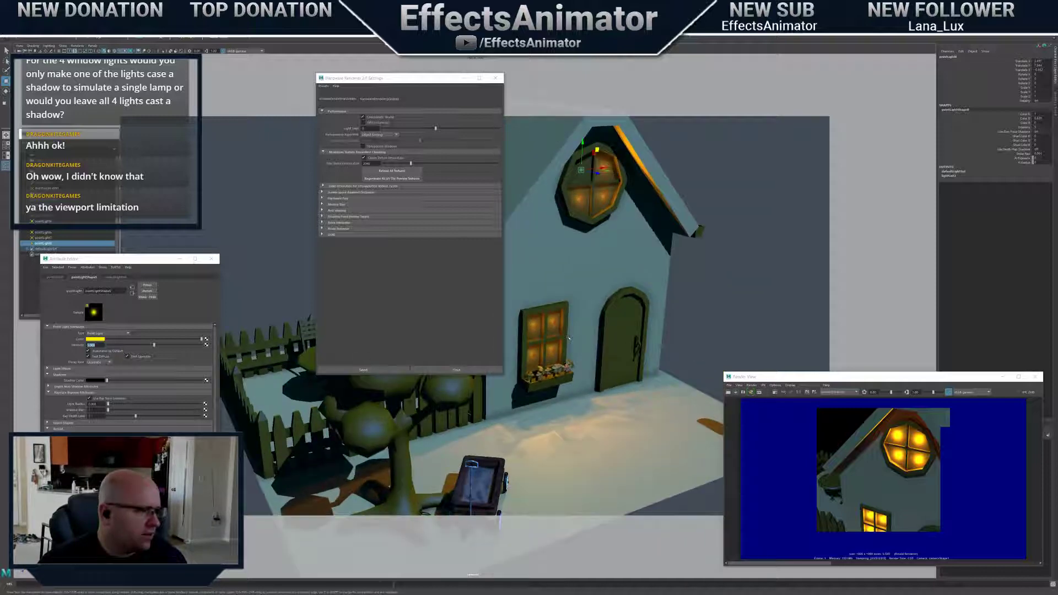
left_click(323, 192)
left_click(323, 192)
left_click(322, 193)
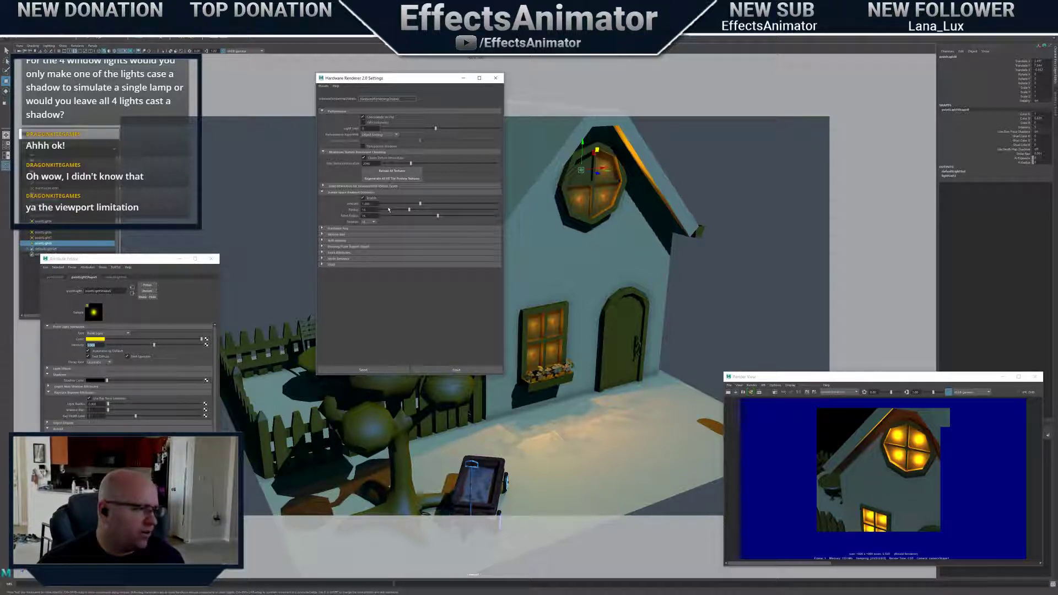
right_click_drag(552, 331, 650, 403, "alt")
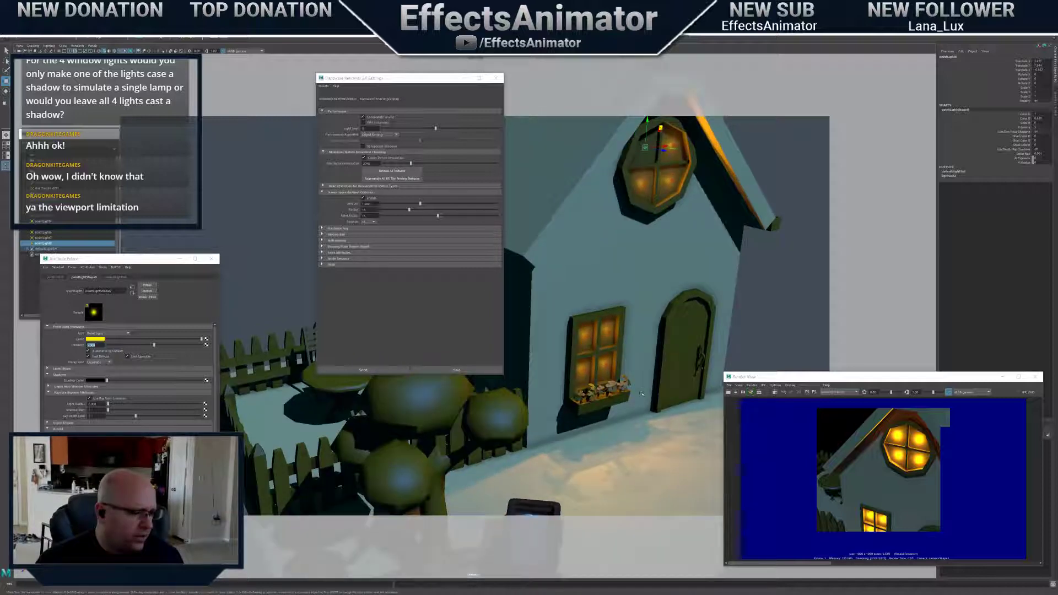
middle_click_drag(650, 402, 650, 357, "alt")
right_click_drag(650, 357, 629, 357, "alt")
left_click_drag(629, 358, 618, 369, "alt")
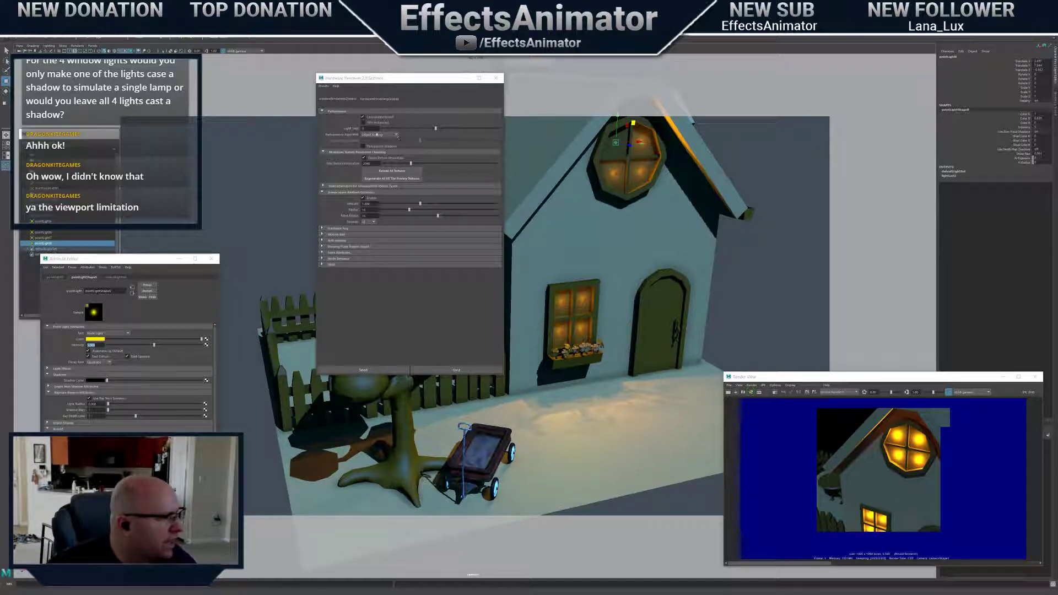
left_click(322, 112)
left_click(321, 111)
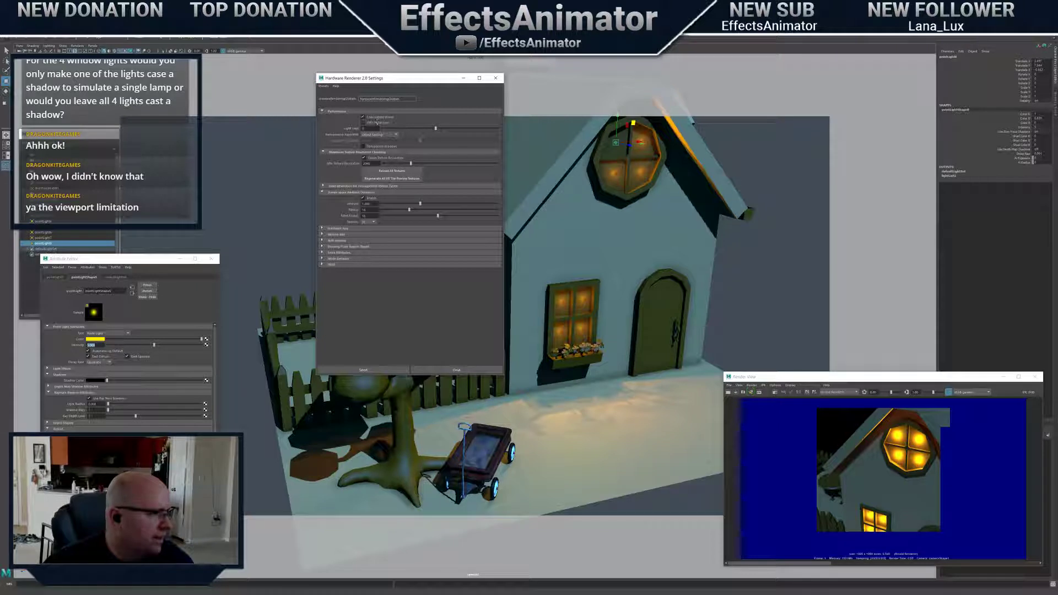
Set the viewport renderer's light limit to 9 and check the round window's panes up close and from afar
left_click_drag(370, 128, 335, 131)
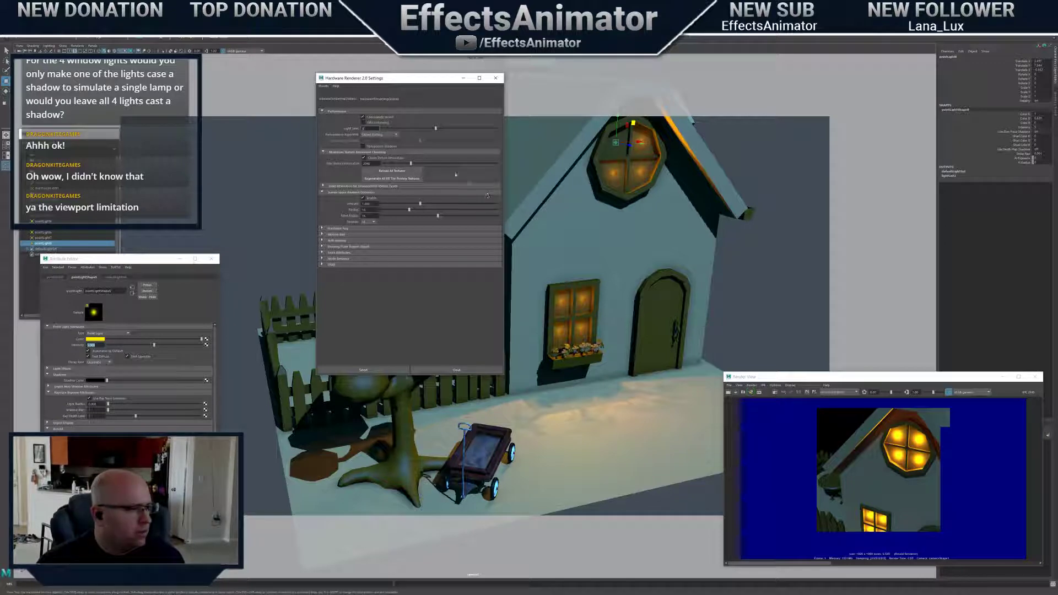
left_click_drag(630, 269, 584, 308, "alt")
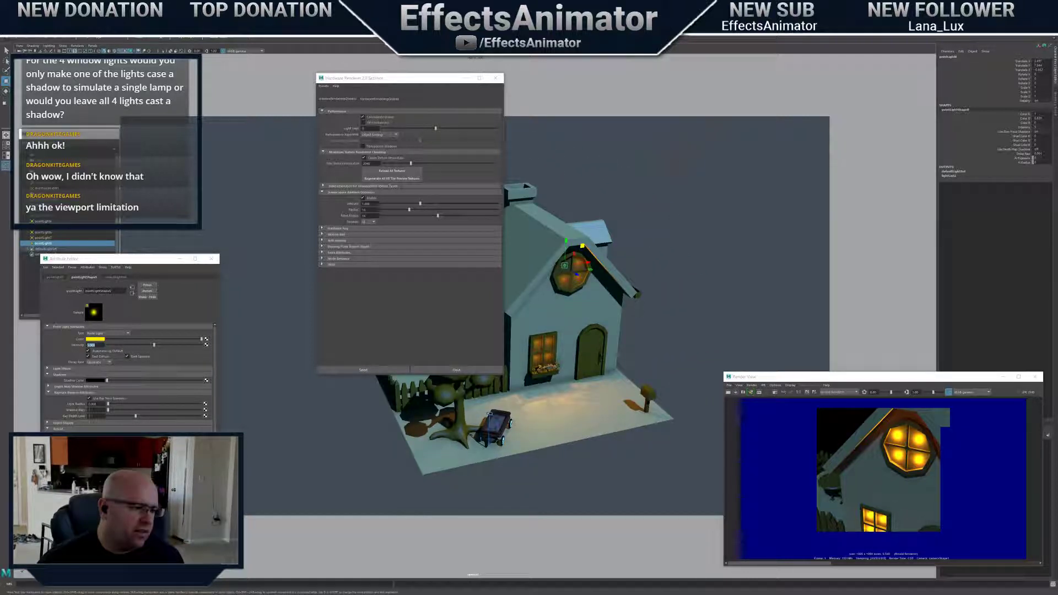
middle_click_drag(637, 303, 604, 333, "alt")
scroll(604, 333, "up", 4)
scroll(604, 333, "up", 6)
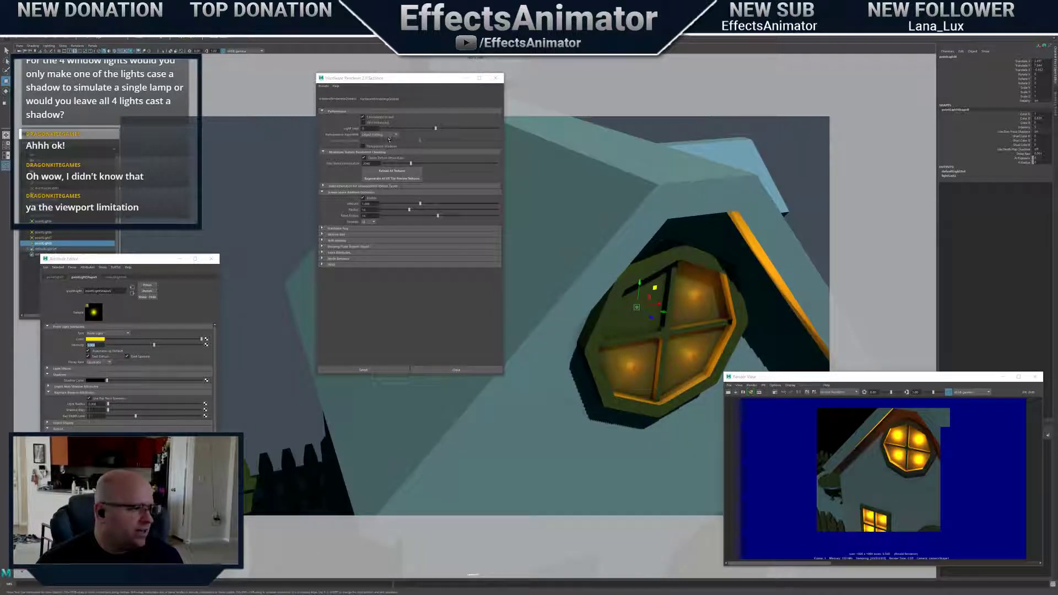
left_click_drag(370, 129, 348, 130)
type("9")
key("Return")
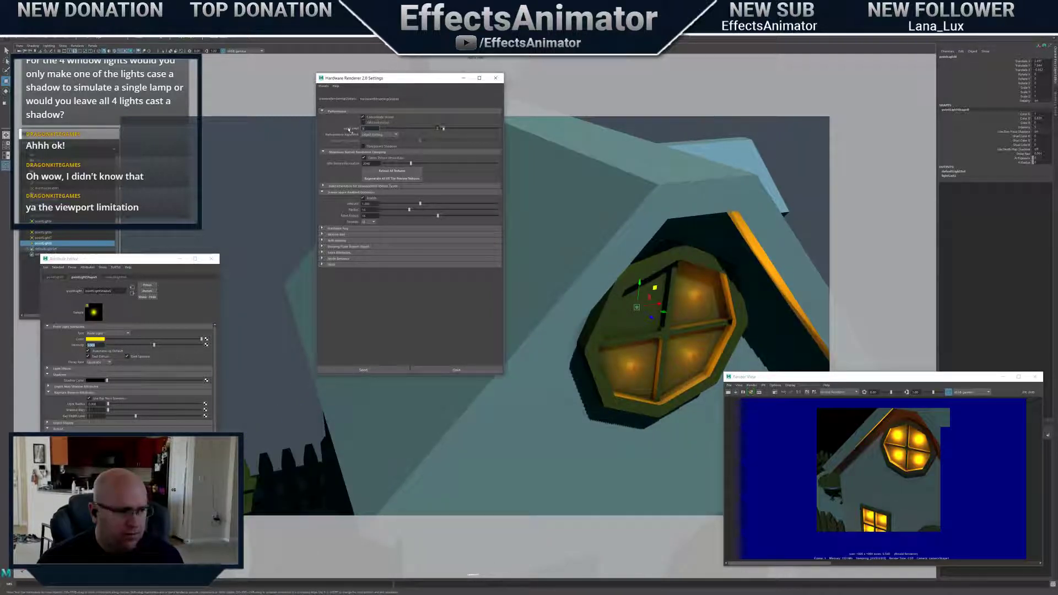
scroll(683, 335, "down", 3)
middle_click_drag(683, 335, 648, 293, "alt")
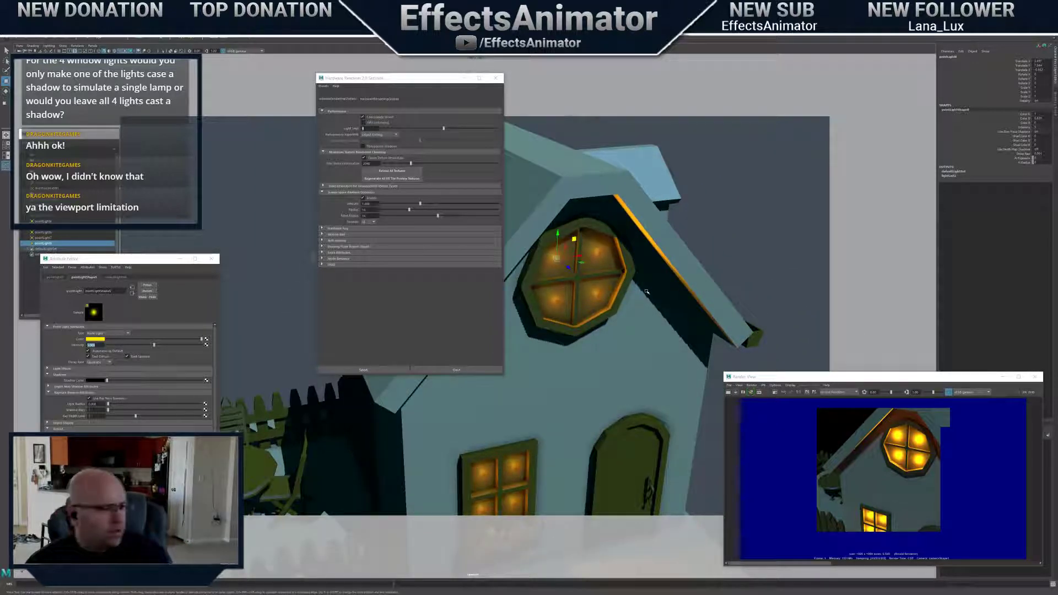
scroll(627, 333, "down", 5)
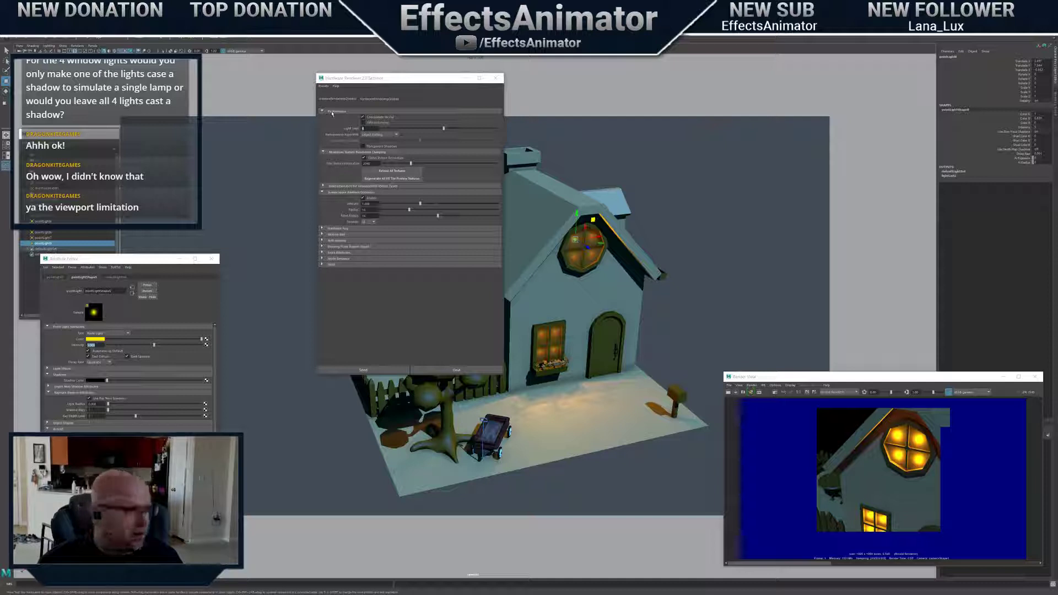
Try a light limit above 9 in the viewport renderer, restore a lower limit and recheck the round window
left_click(373, 128)
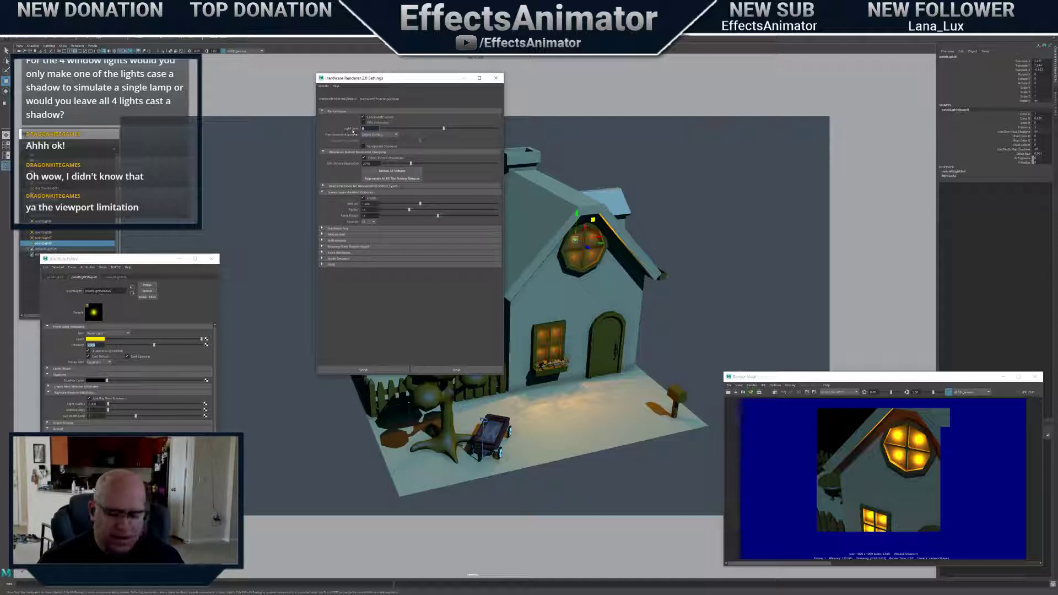
key("Return")
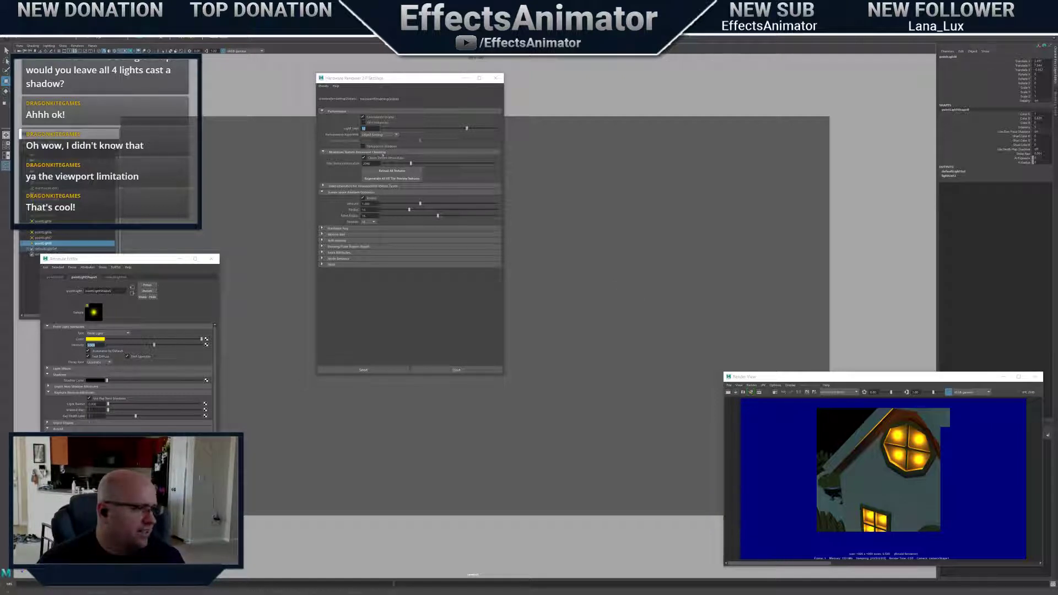
left_click(375, 125)
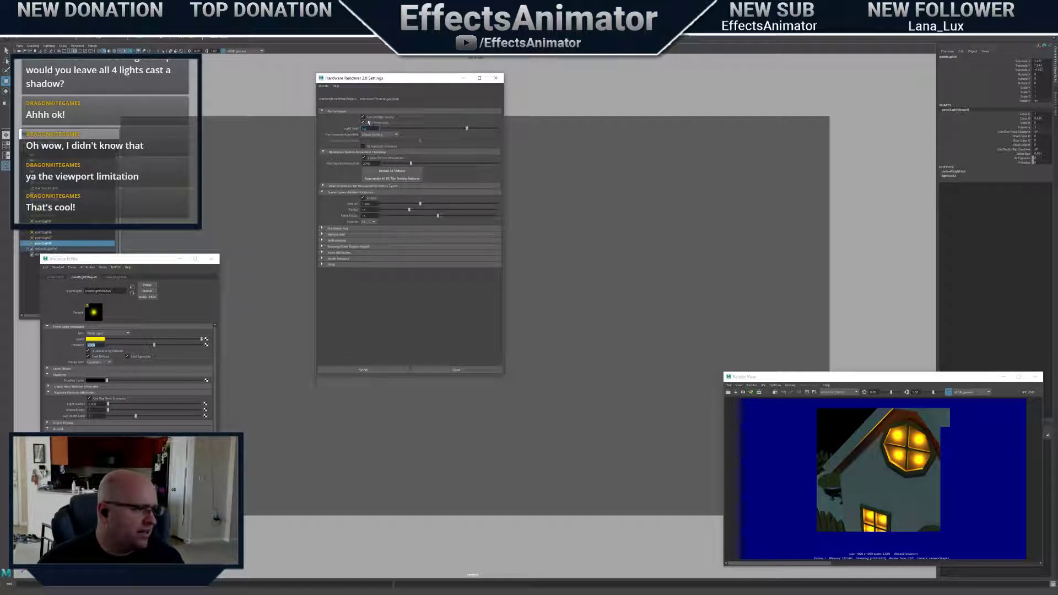
left_click(685, 238)
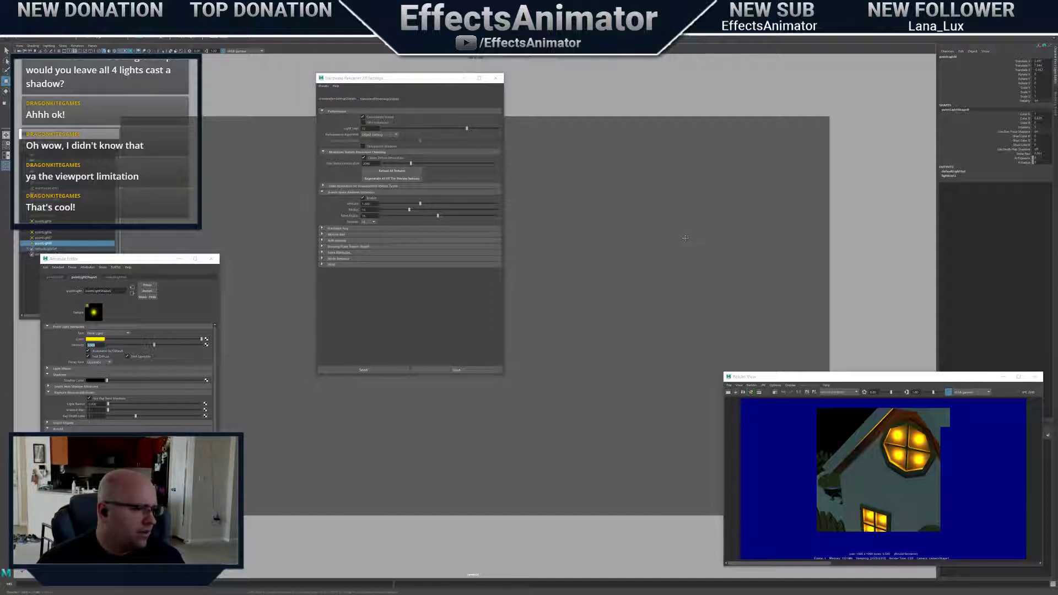
left_click(385, 161)
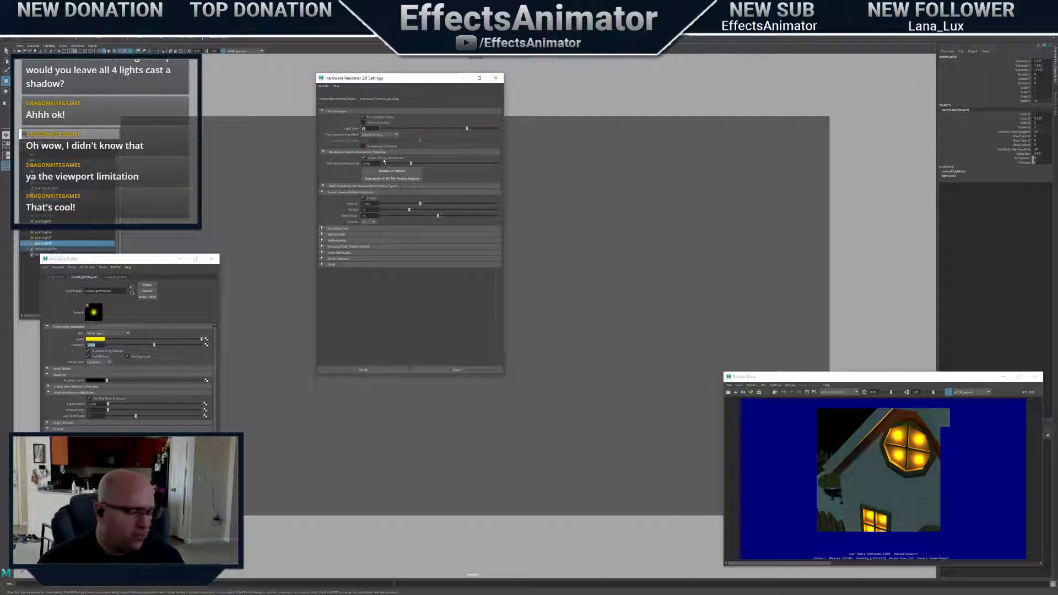
left_click(658, 313)
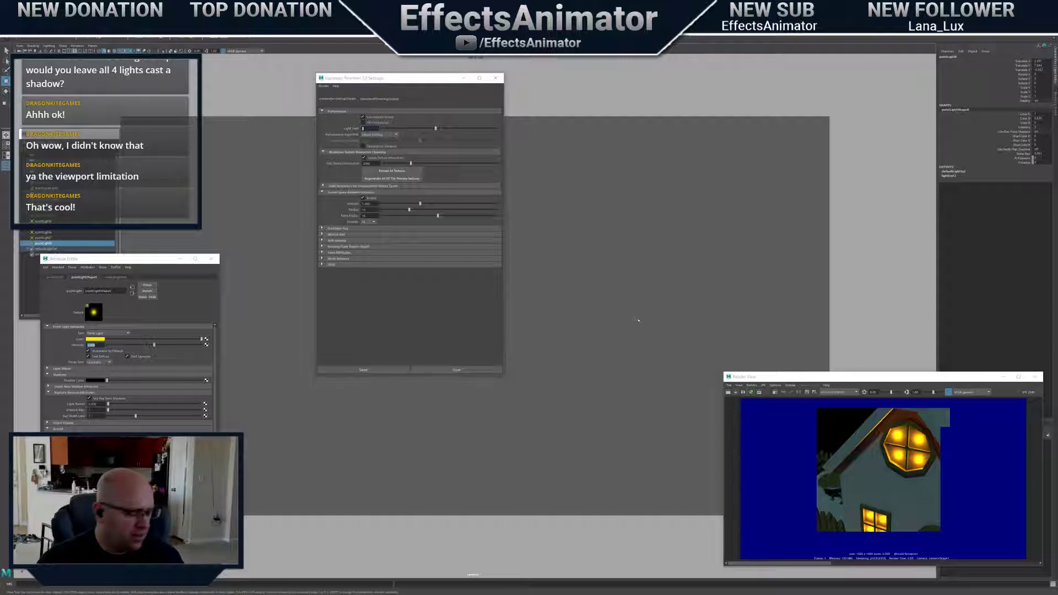
left_click_drag(640, 322, 560, 301, "alt")
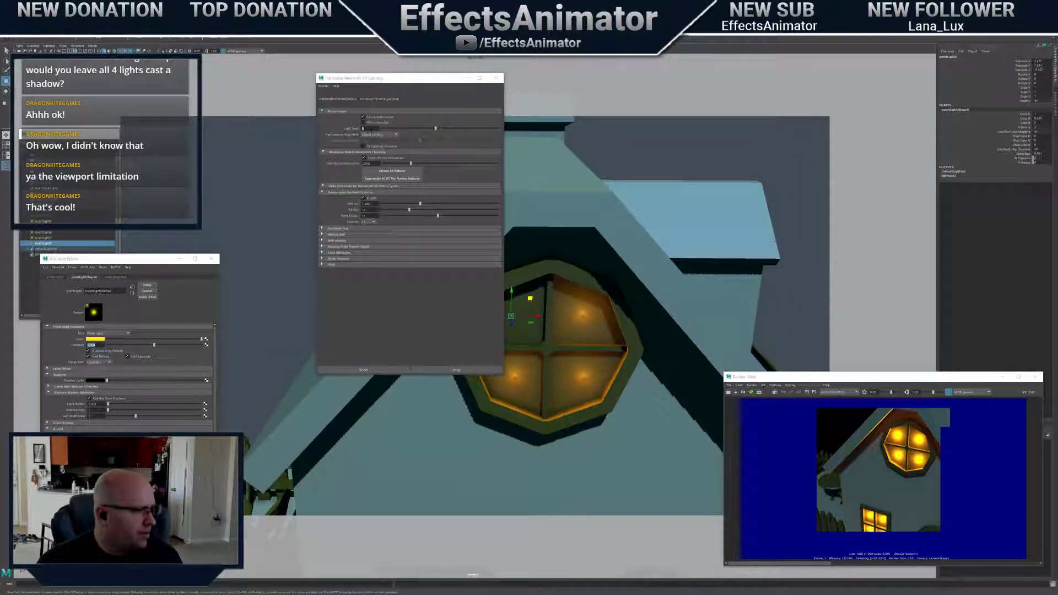
Raise the viewport renderer's light limit above 9 and check the lights around the house's front and side
left_click(363, 129)
key("Return")
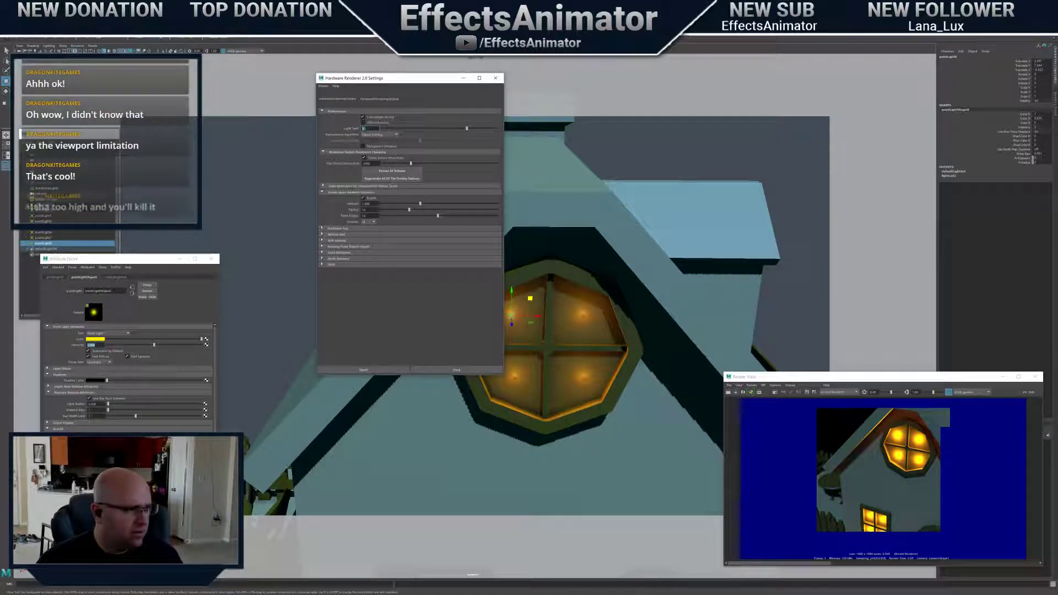
left_click_drag(678, 352, 625, 366, "alt")
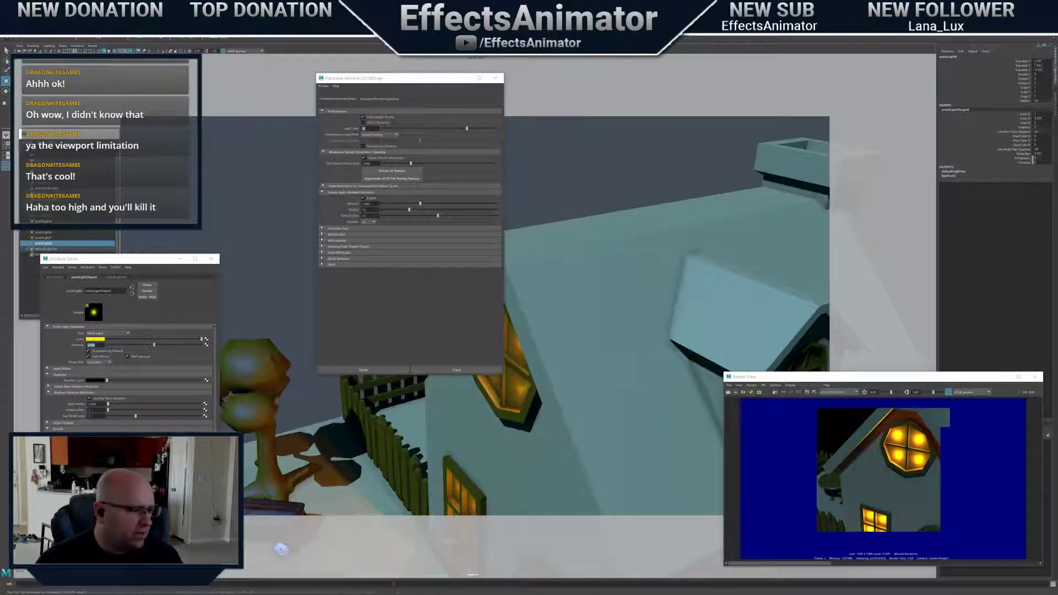
right_click_drag(689, 349, 600, 355, "alt")
middle_click_drag(601, 355, 626, 300, "alt")
left_click_drag(612, 325, 633, 329, "alt")
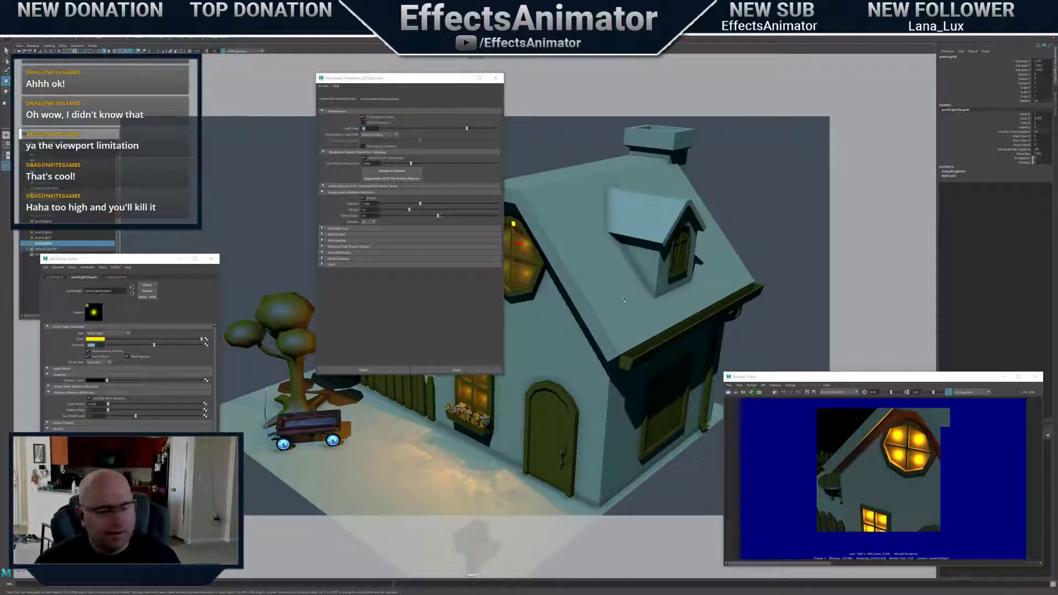
Duplicate the round window's selected point light and move the copy over to the roof's dormer window
left_click_drag(623, 300, 636, 338, "alt")
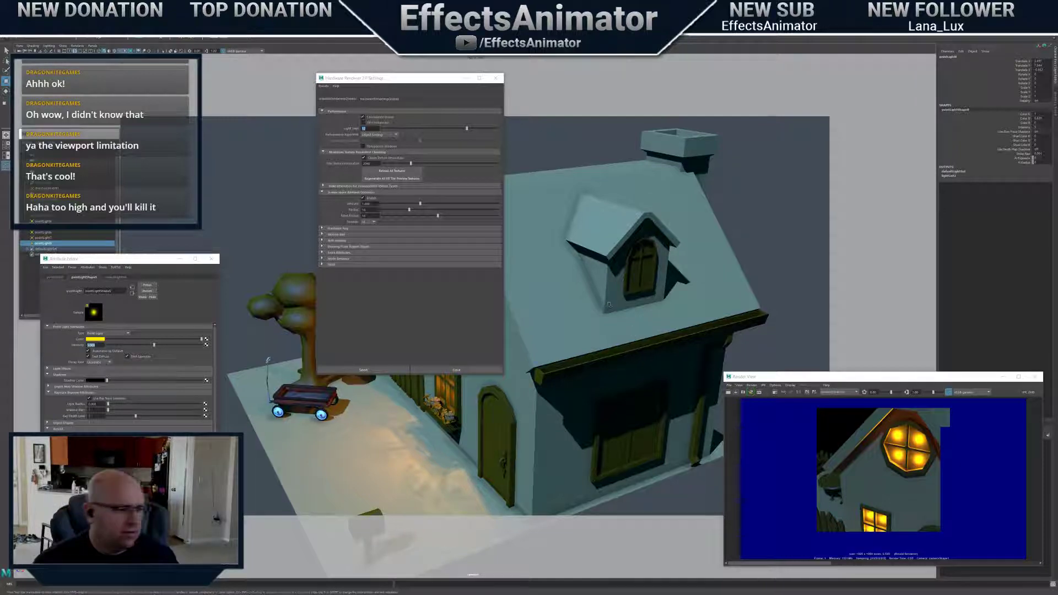
left_click_drag(634, 331, 562, 235, "alt")
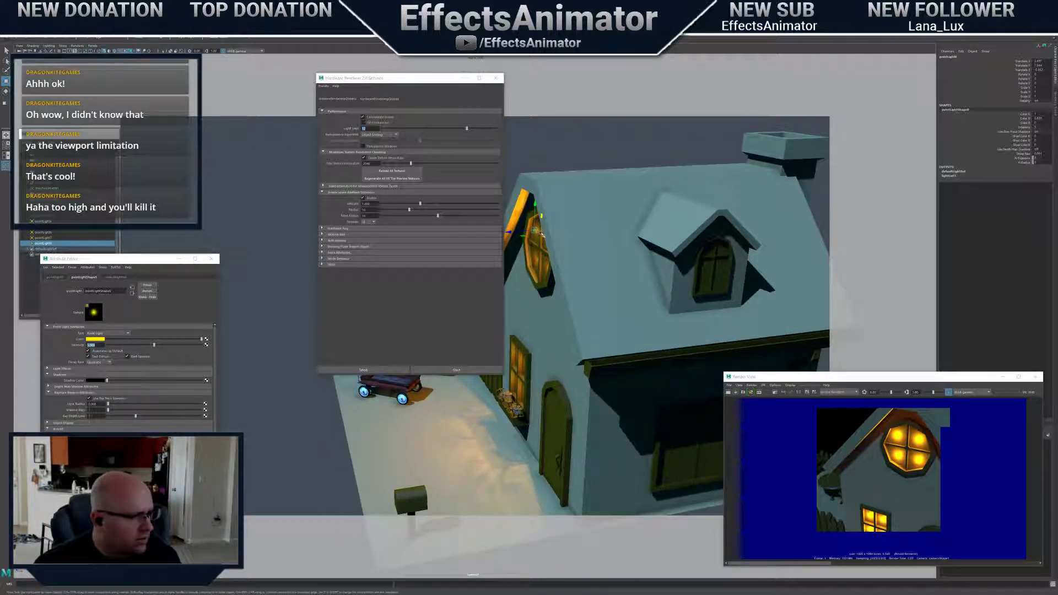
key("ctrl+d")
left_click_drag(538, 232, 652, 225)
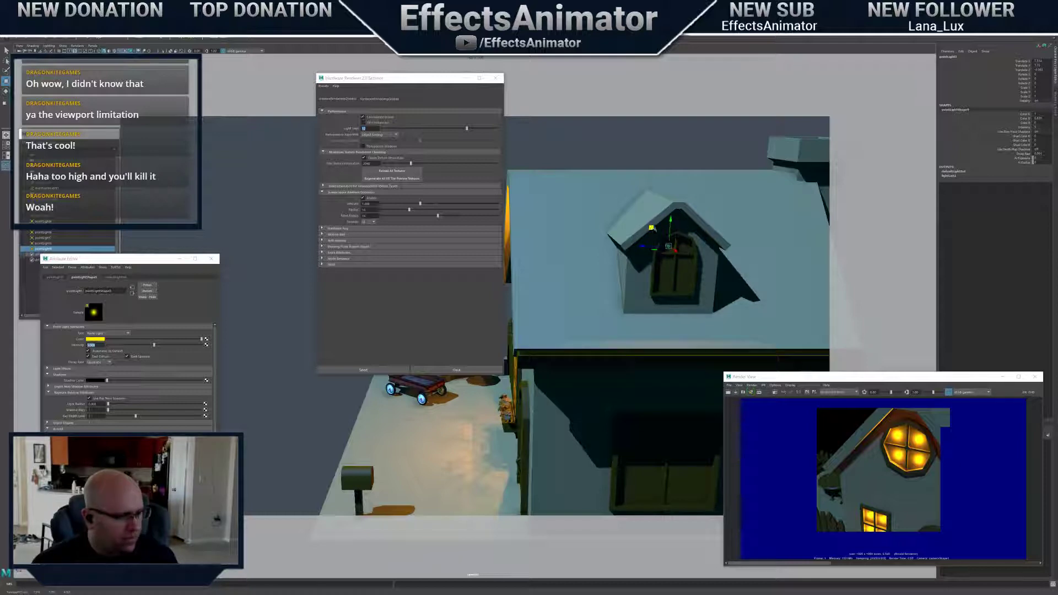
Position the copied point light at the upper-left pane of the dormer window so it lights the frame
key("f")
right_click_drag(664, 279, 602, 313, "alt")
middle_click_drag(601, 313, 693, 295, "alt")
left_click_drag(694, 294, 755, 308, "alt")
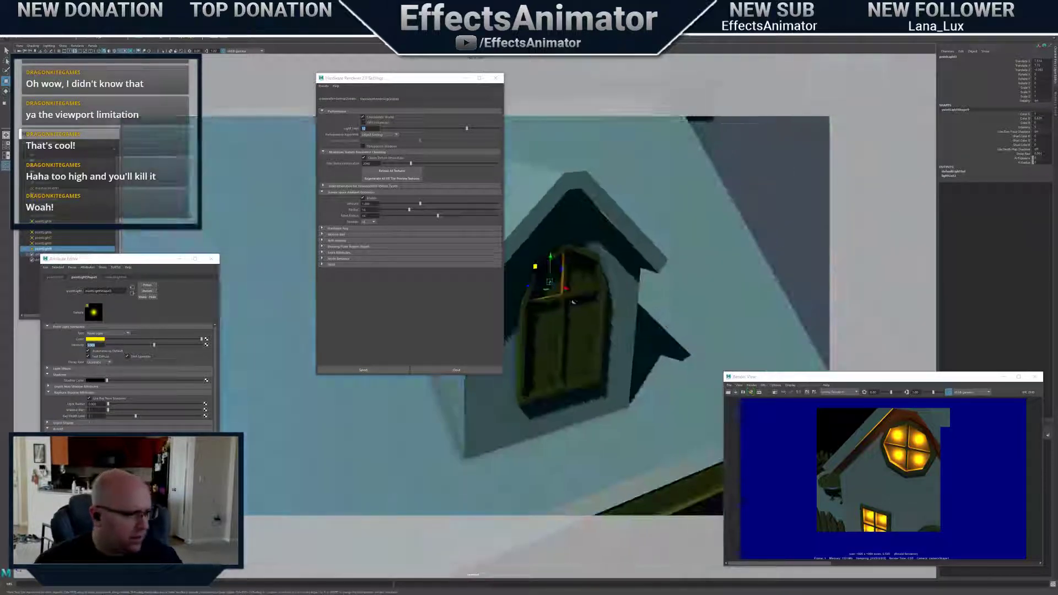
left_click_drag(561, 286, 570, 290)
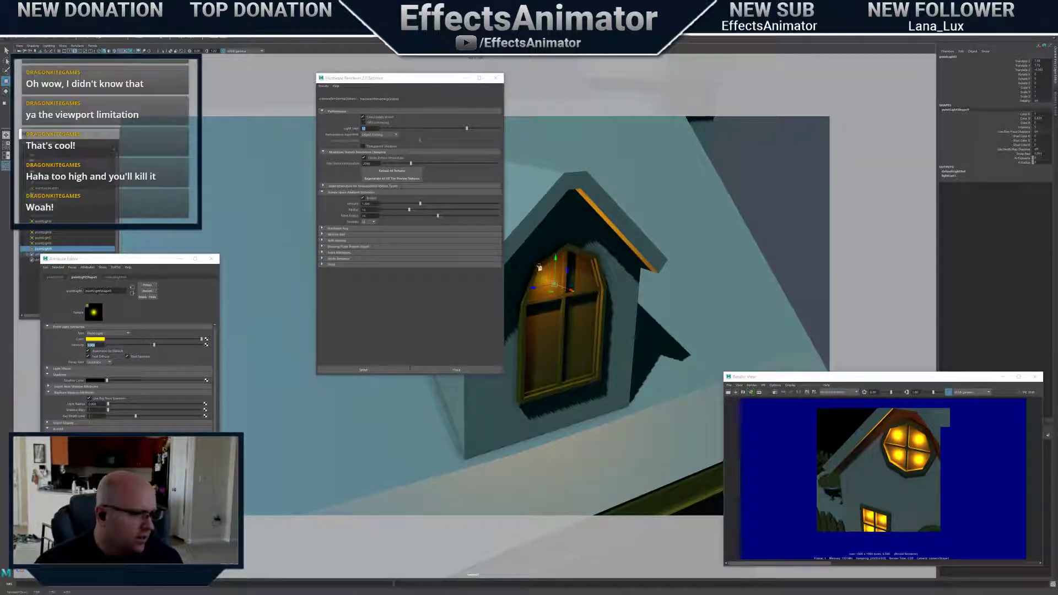
Duplicate the dormer window's upper-left point light and move the copy across to the upper-right pane
left_click_drag(571, 273, 743, 366, "alt")
left_click_drag(594, 302, 565, 292, "alt")
middle_click_drag(564, 292, 594, 277, "alt")
key("ctrl+d")
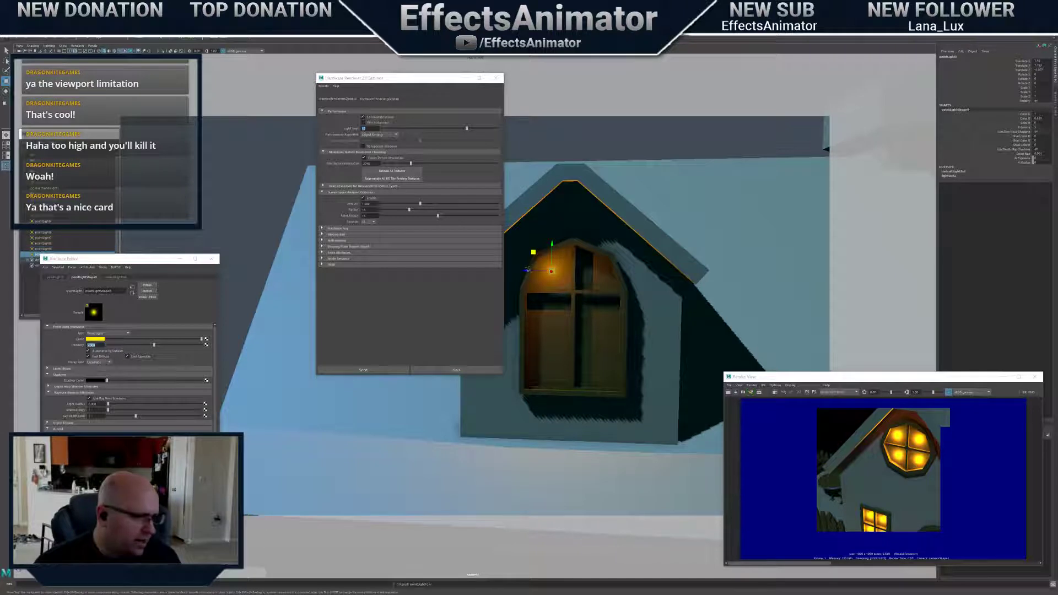
left_click_drag(526, 270, 571, 272)
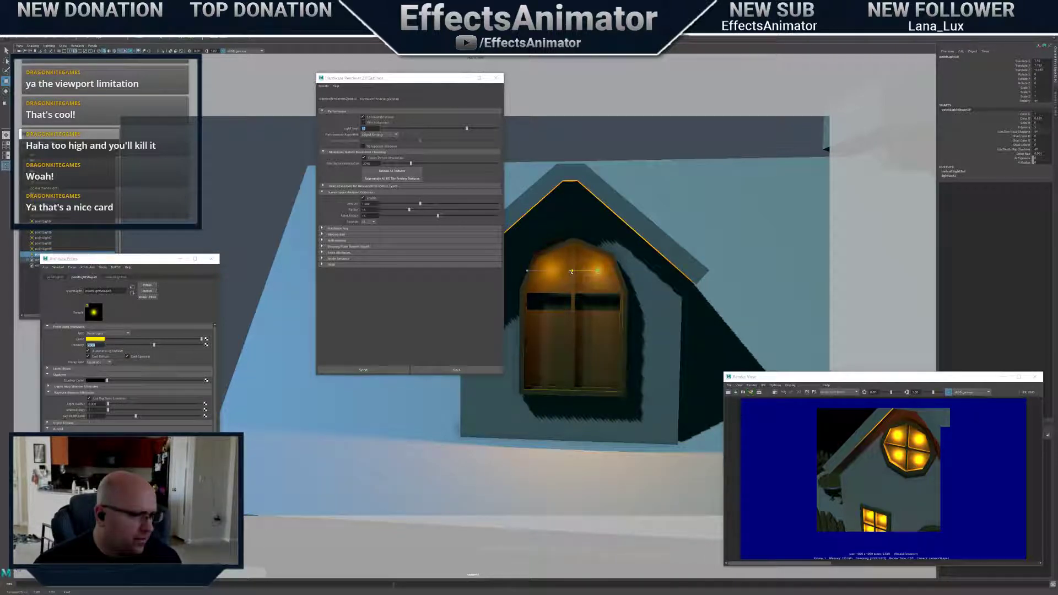
Duplicate both upper dormer window lights together and move the copies down to the two lower panes
left_click(552, 271, "shift")
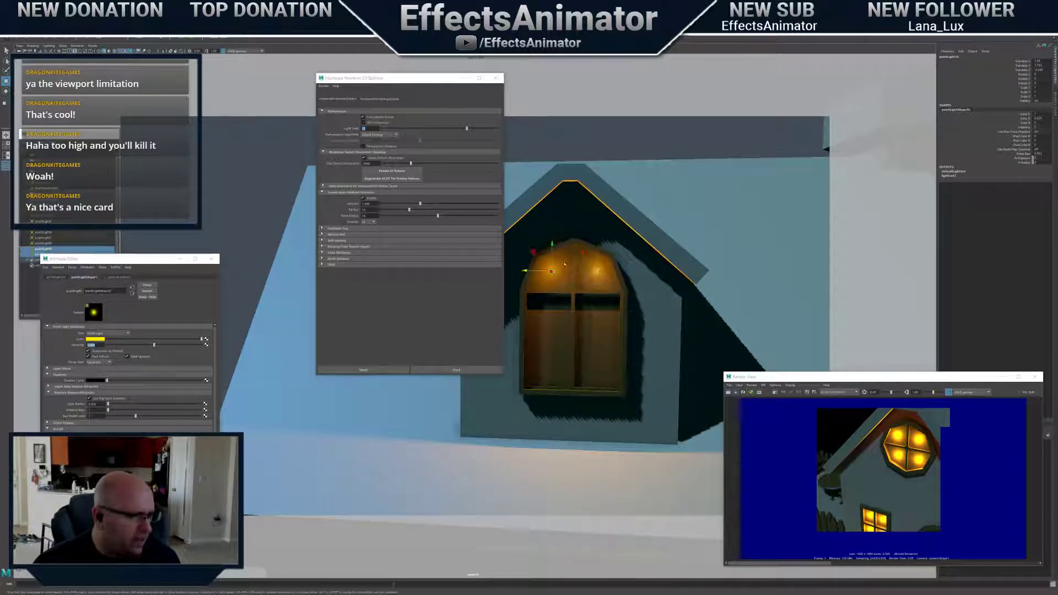
key("ctrl+d")
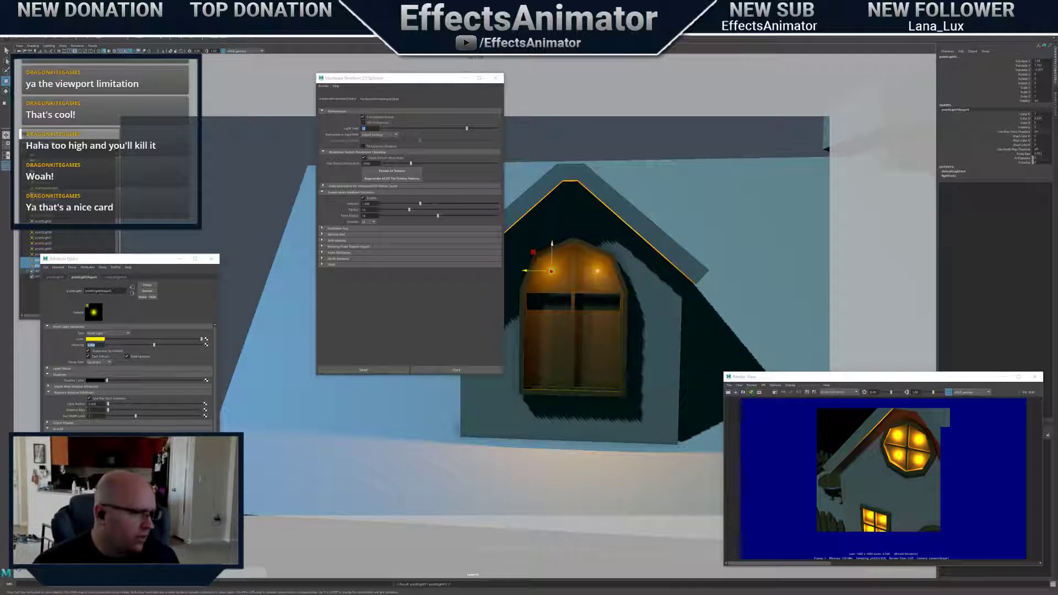
left_click_drag(552, 244, 552, 317)
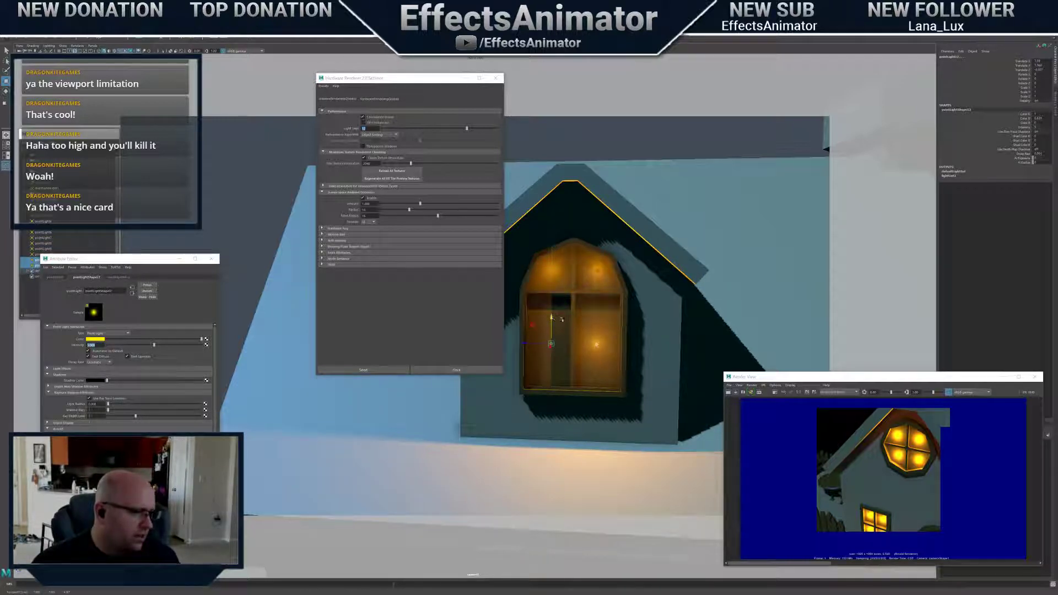
Duplicate the dormer window's two lower lights and move the copies down to the ground-floor side window
right_click_drag(582, 322, 524, 306, "alt")
left_click_drag(524, 306, 545, 322, "alt")
middle_click_drag(545, 322, 660, 330, "alt")
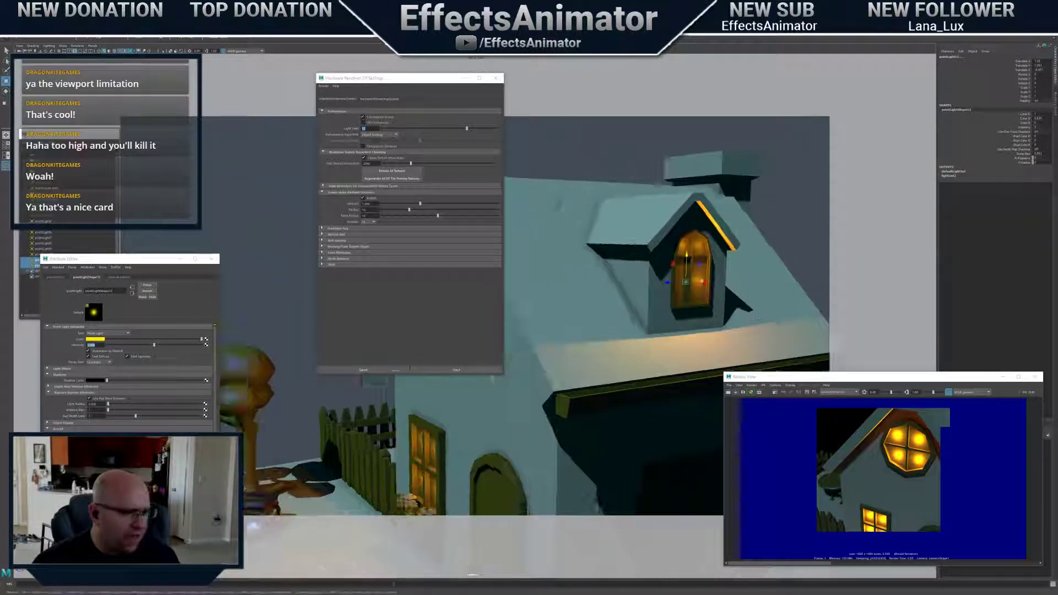
mouse_move(660, 330)
left_mouse_down("alt")
mouse_move(676, 332)
mouse_move(647, 320)
left_mouse_up("alt")
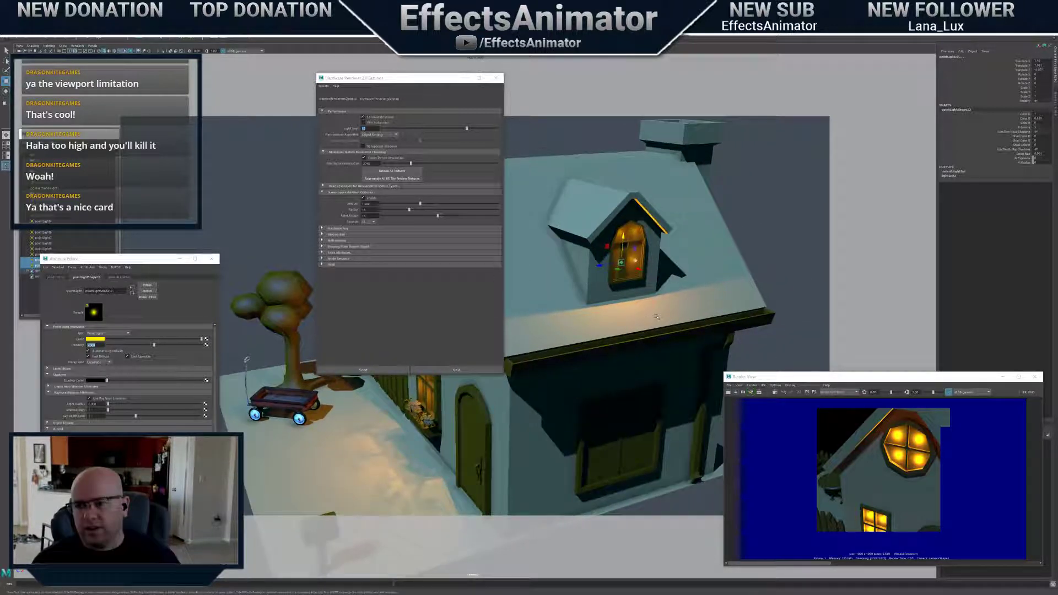
left_click_drag(665, 317, 659, 334, "alt")
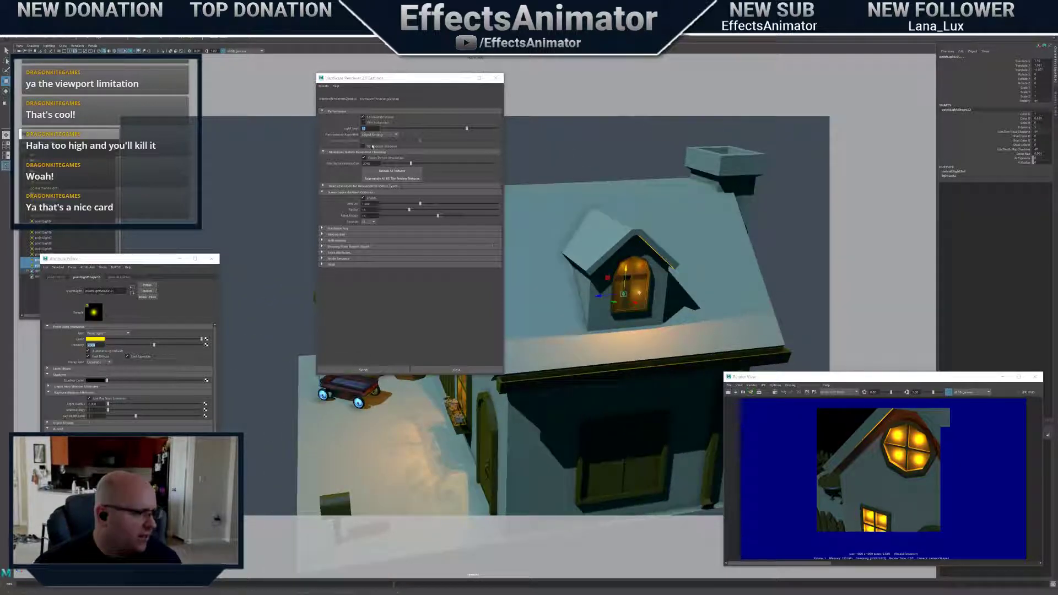
left_click_drag(665, 353, 645, 310, "alt")
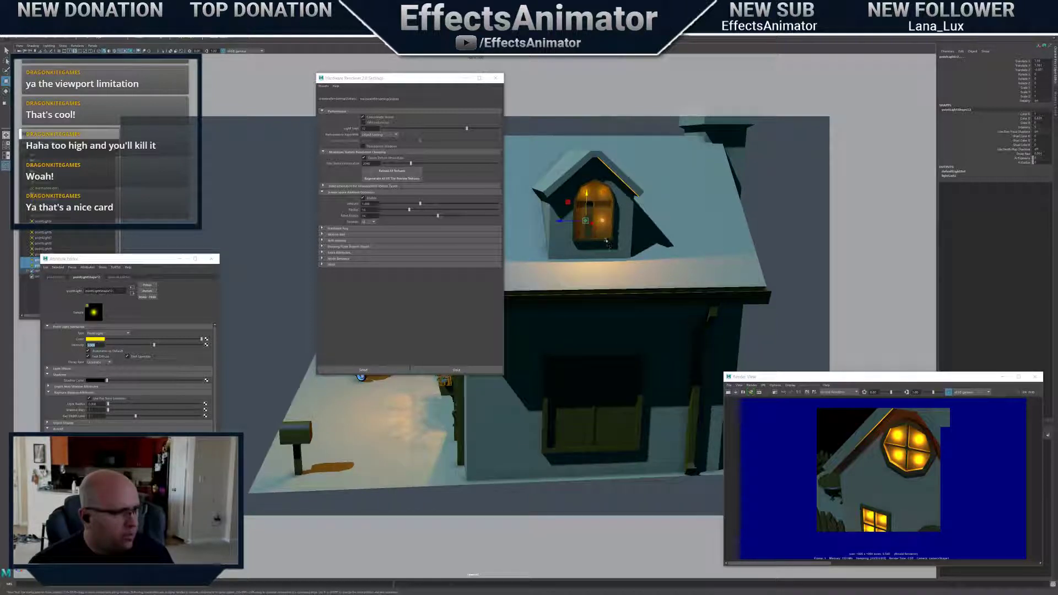
key("ctrl+d")
middle_click_drag(606, 240, 605, 383)
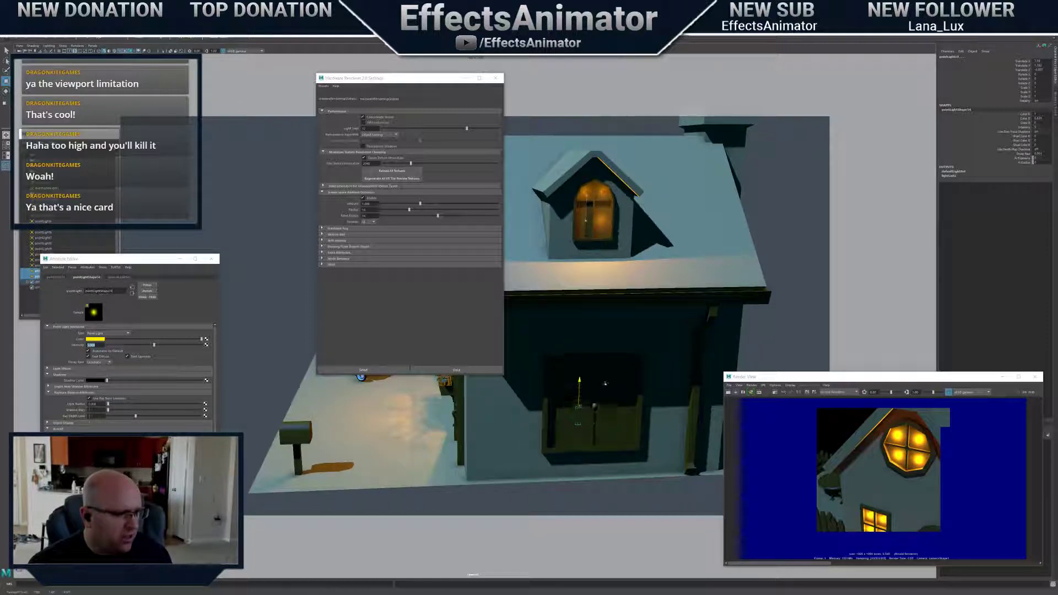
Spread the side window's two point lights to one per pane and shift them together to light the frame
left_click(595, 406)
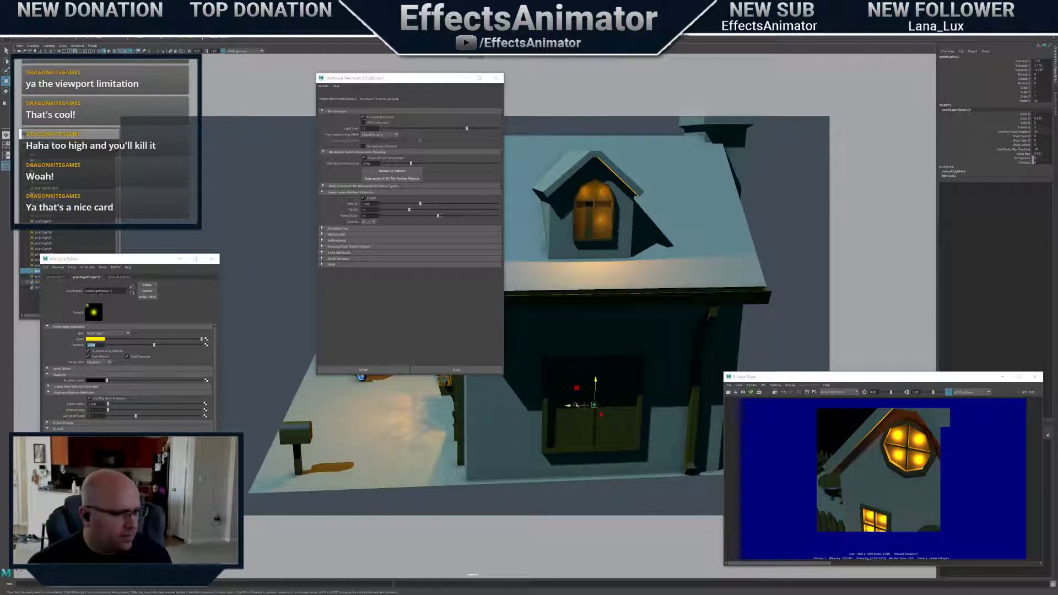
left_click_drag(578, 405, 602, 406)
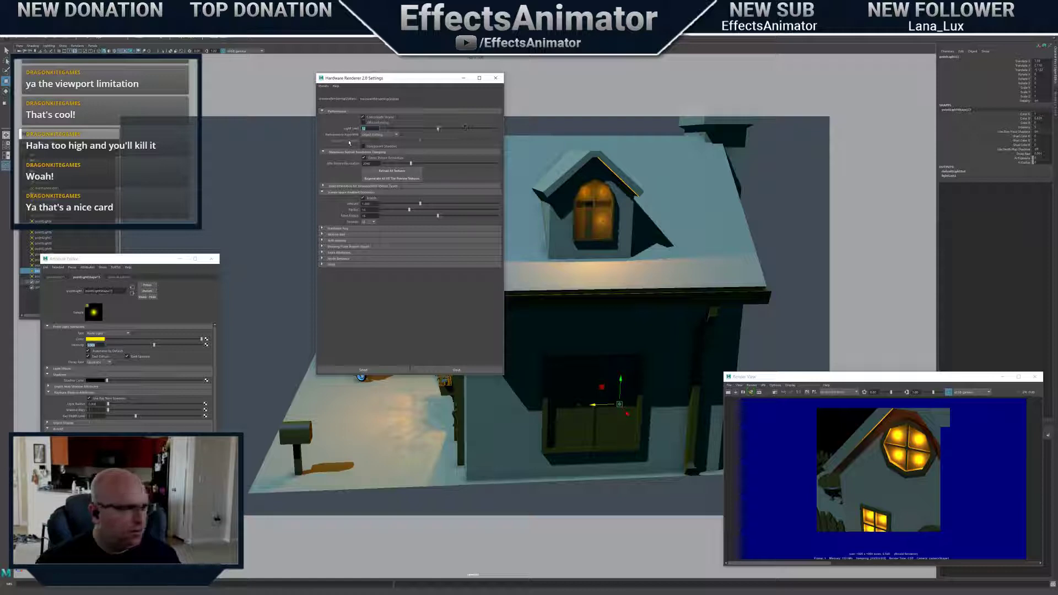
left_click_drag(589, 368, 557, 368, "alt")
right_click_drag(557, 368, 634, 394, "alt")
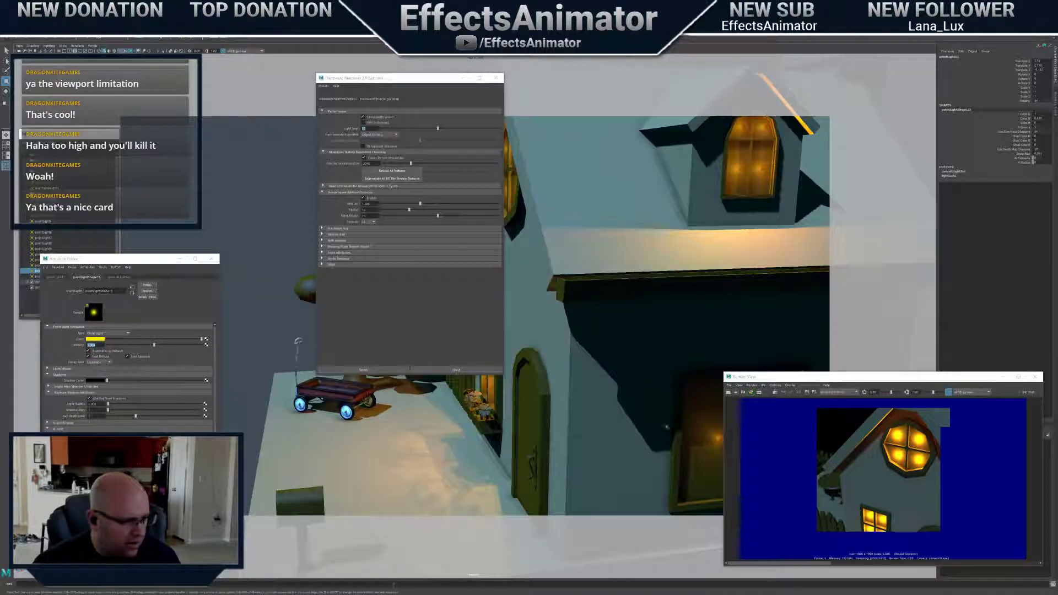
left_click_drag(634, 394, 616, 427, "alt")
left_click(616, 426)
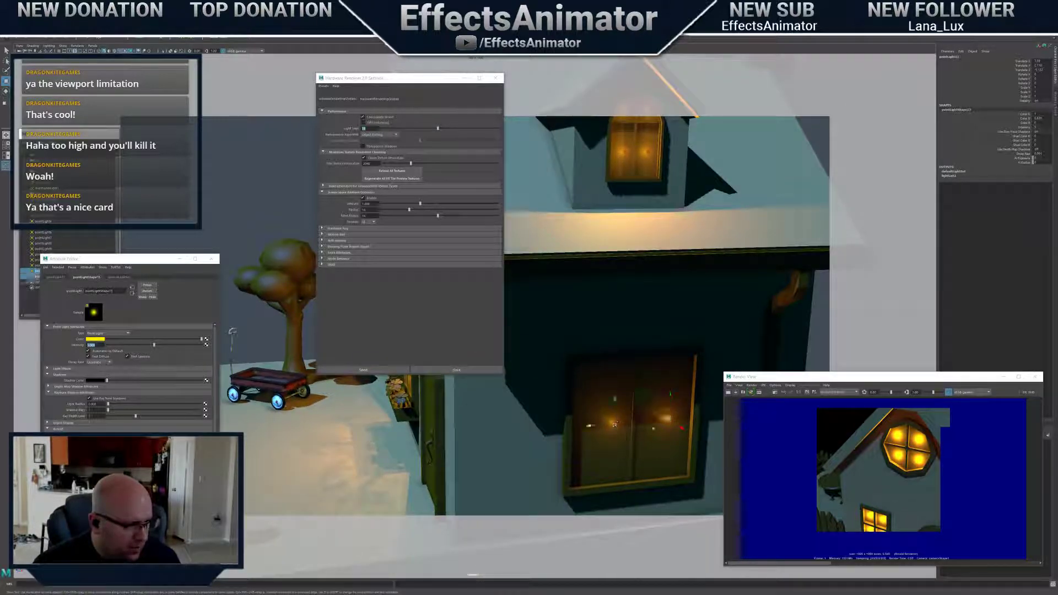
left_click_drag(632, 442, 628, 440)
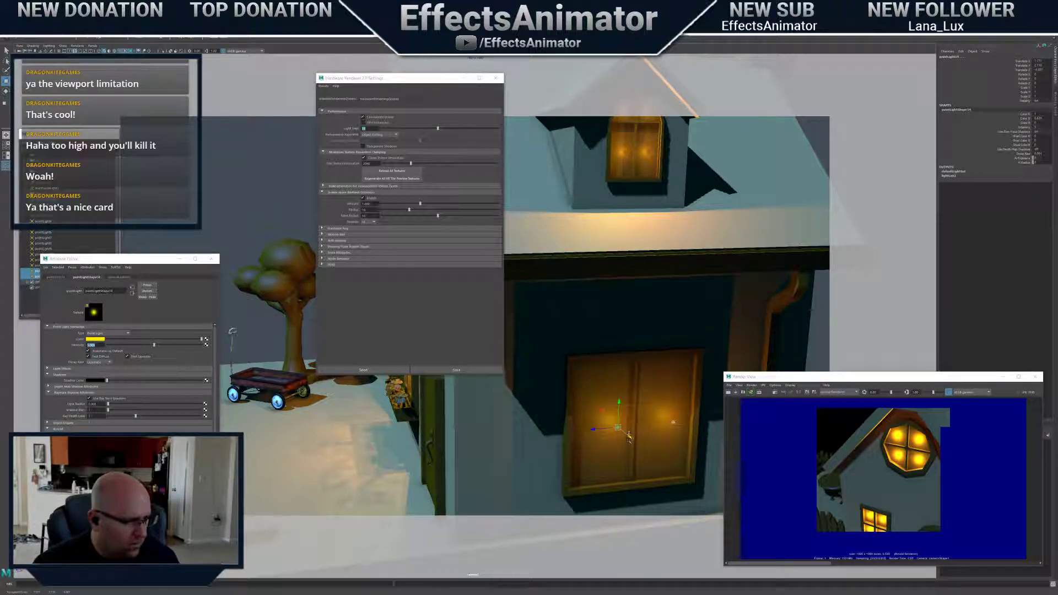
Move the viewport renderer settings window aside to uncover the view of the whole house
right_click_drag(624, 438, 588, 411, "alt")
left_click_drag(588, 410, 610, 381, "alt")
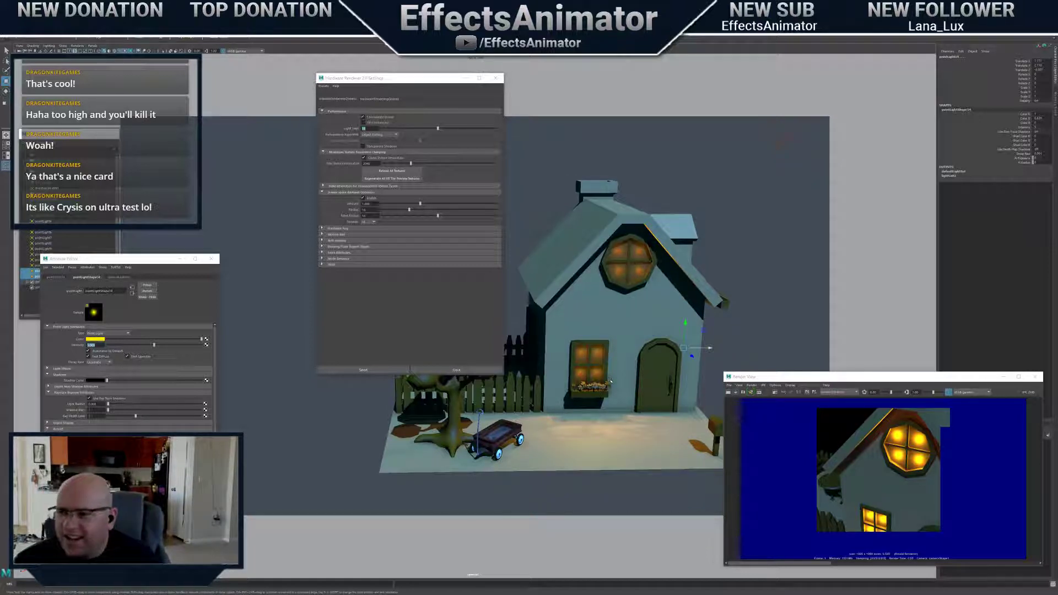
left_click_drag(594, 346, 633, 362, "alt")
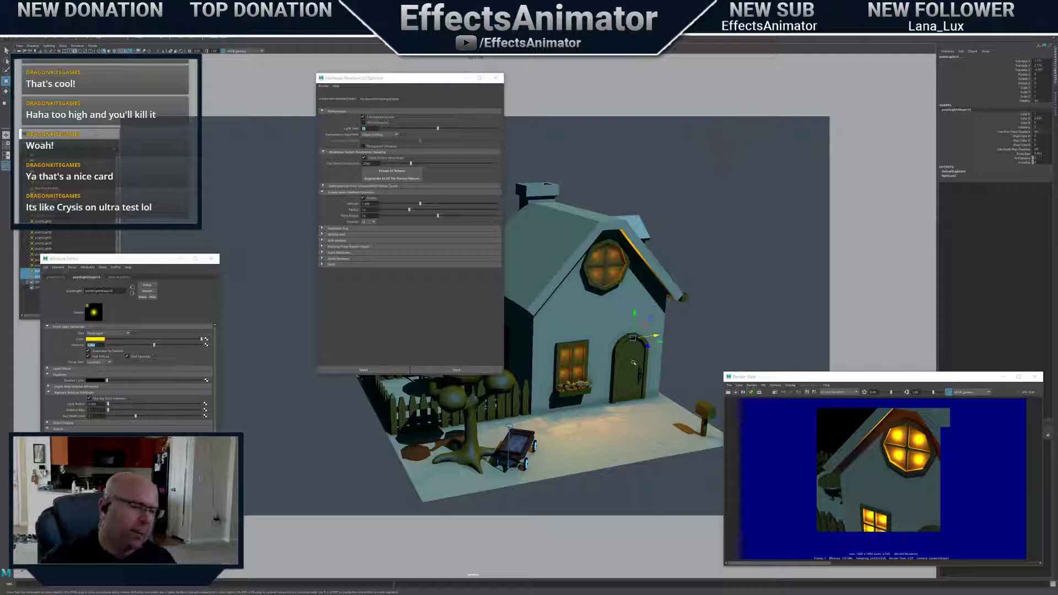
middle_click_drag(639, 355, 631, 362, "alt")
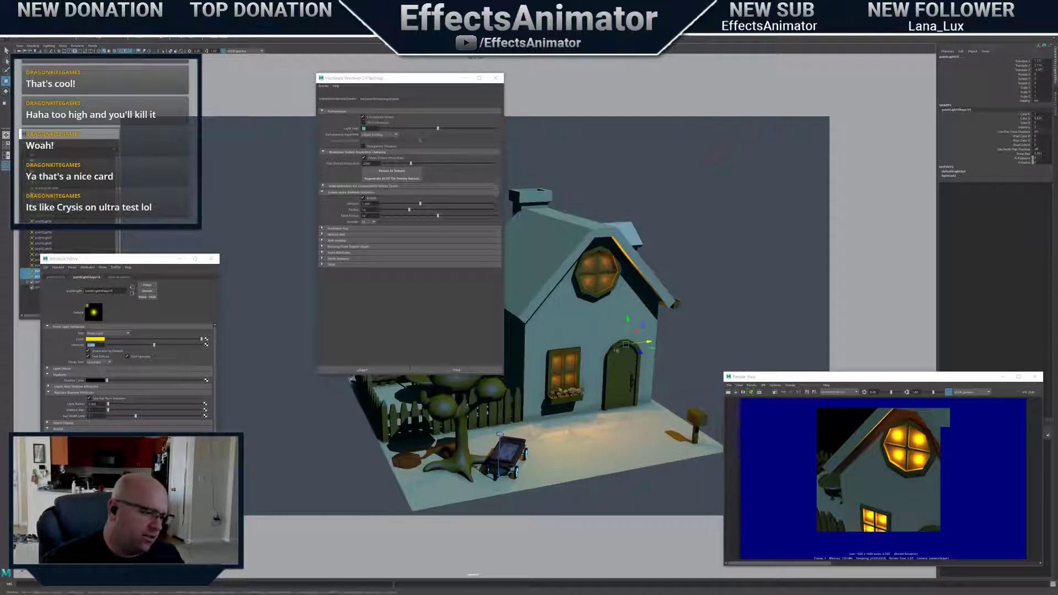
left_click_drag(420, 82, 825, 76)
Select the sky dome light and render the whole house from its front corner
left_click_drag(649, 342, 574, 375, "alt")
scroll(616, 384, "up", 3)
left_click(487, 399)
middle_click_drag(575, 375, 563, 351, "alt")
right_click_drag(563, 351, 571, 355, "alt")
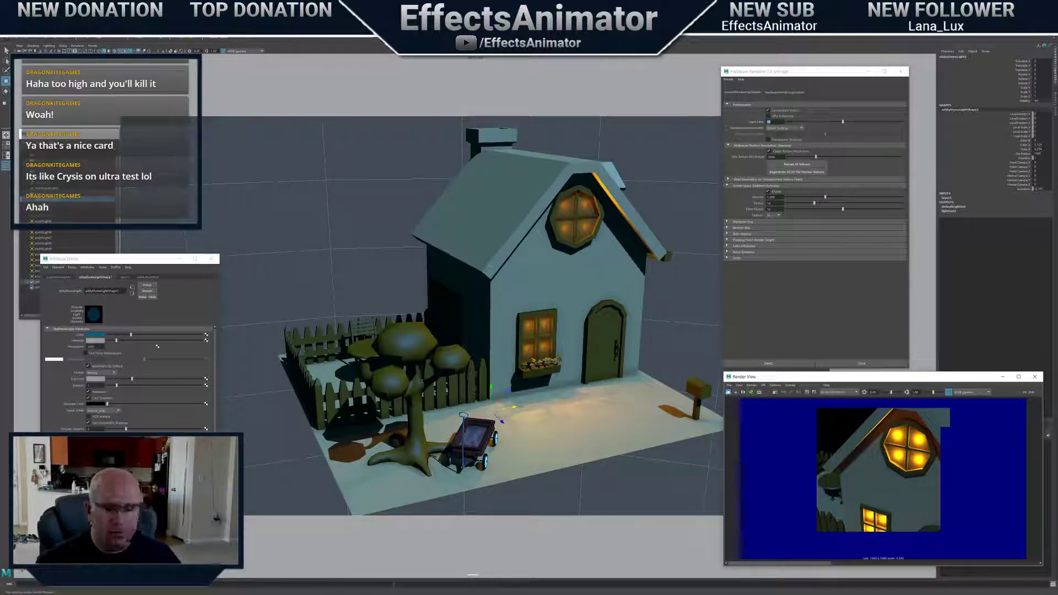
left_click(728, 391)
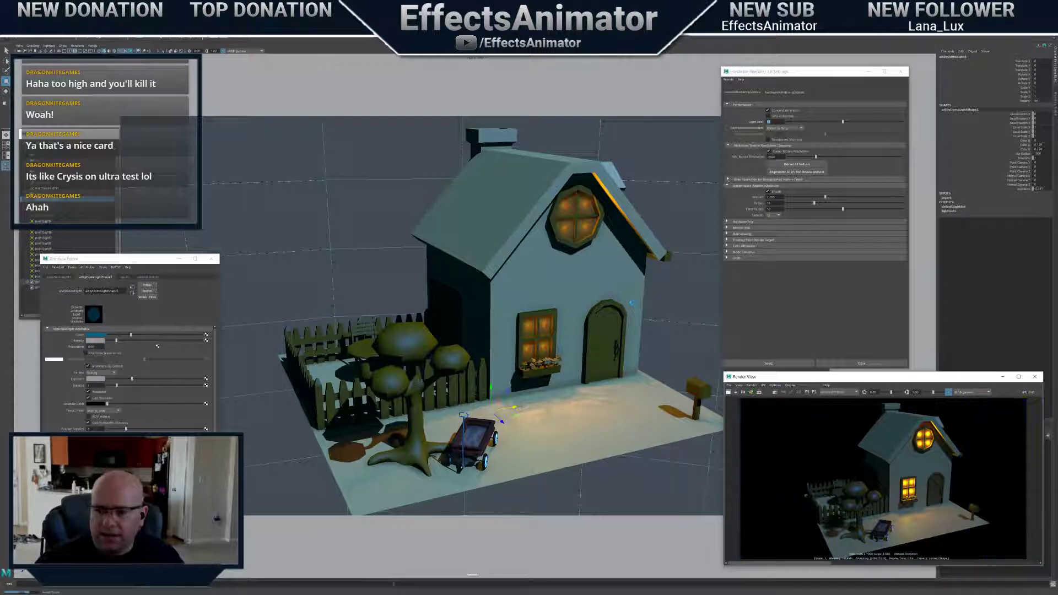
Raise the sky dome light's exposure and intensity to brighten the blue ambient lighting
left_click_drag(632, 319, 640, 325, "alt")
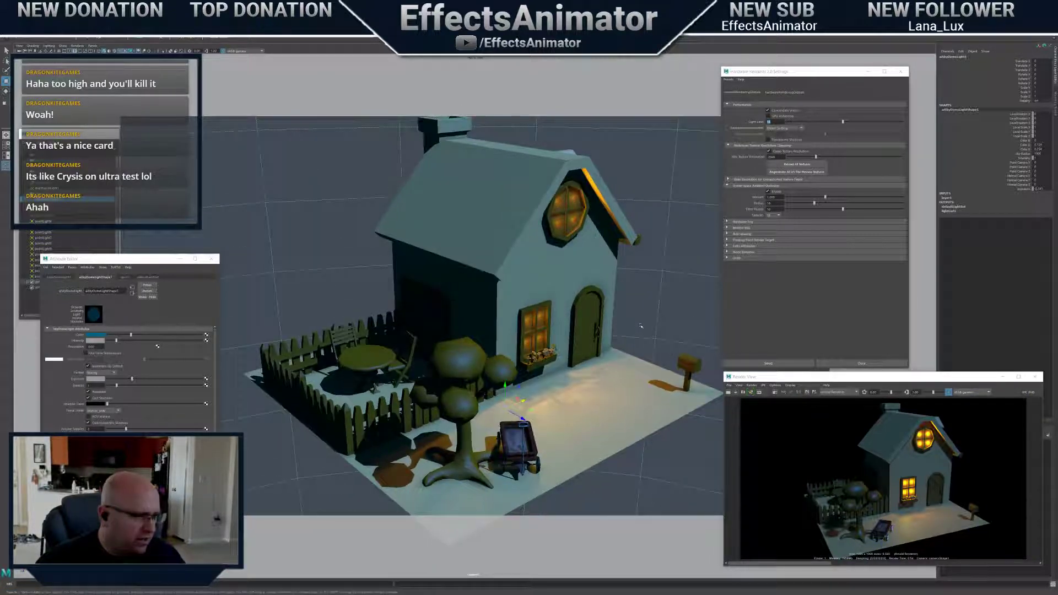
scroll(640, 325, "up", 2)
left_click(441, 303)
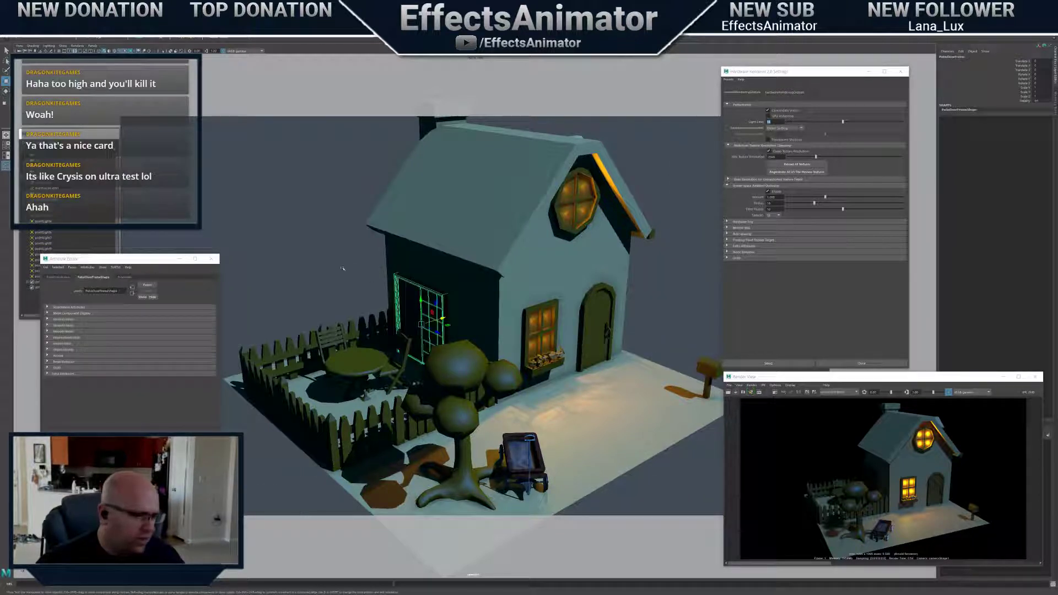
left_click(342, 284)
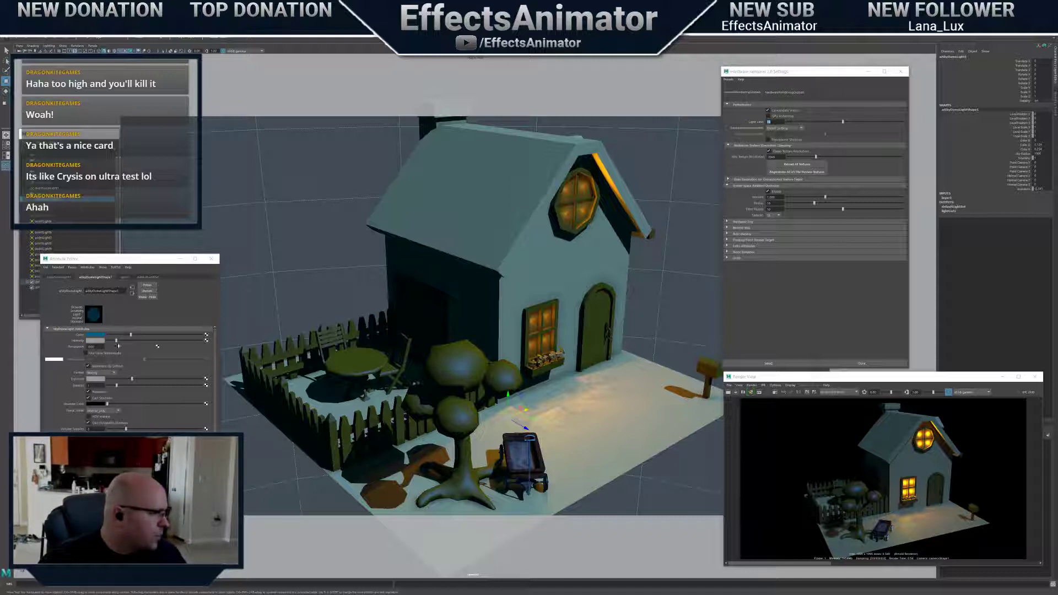
left_click_drag(133, 380, 145, 378)
left_click_drag(124, 341, 127, 340)
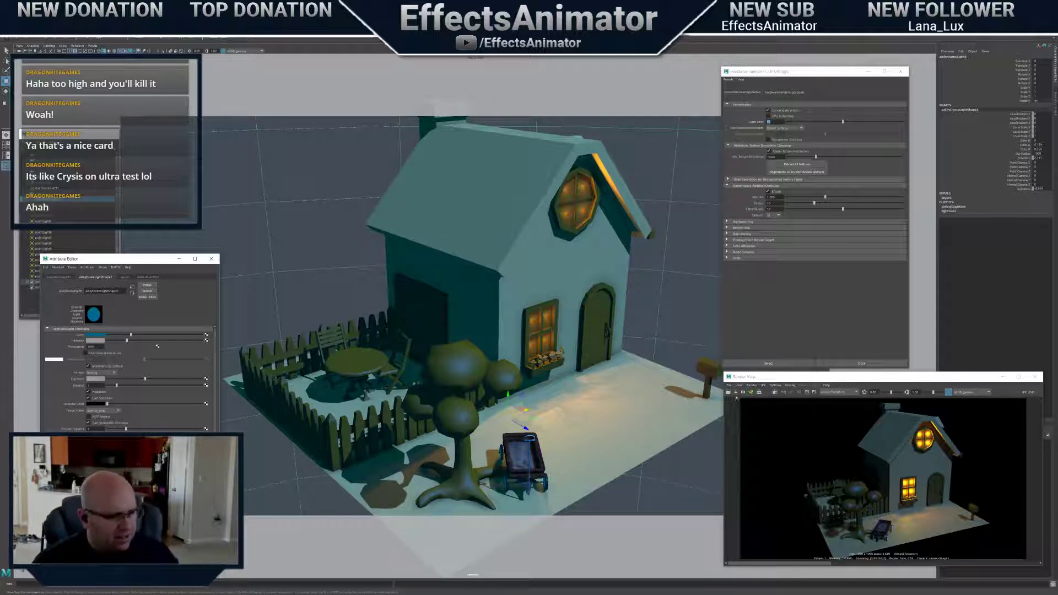
Enlarge the render window, reselect the sky dome light and render the house with the patio side in view
left_click_drag(724, 373, 531, 202)
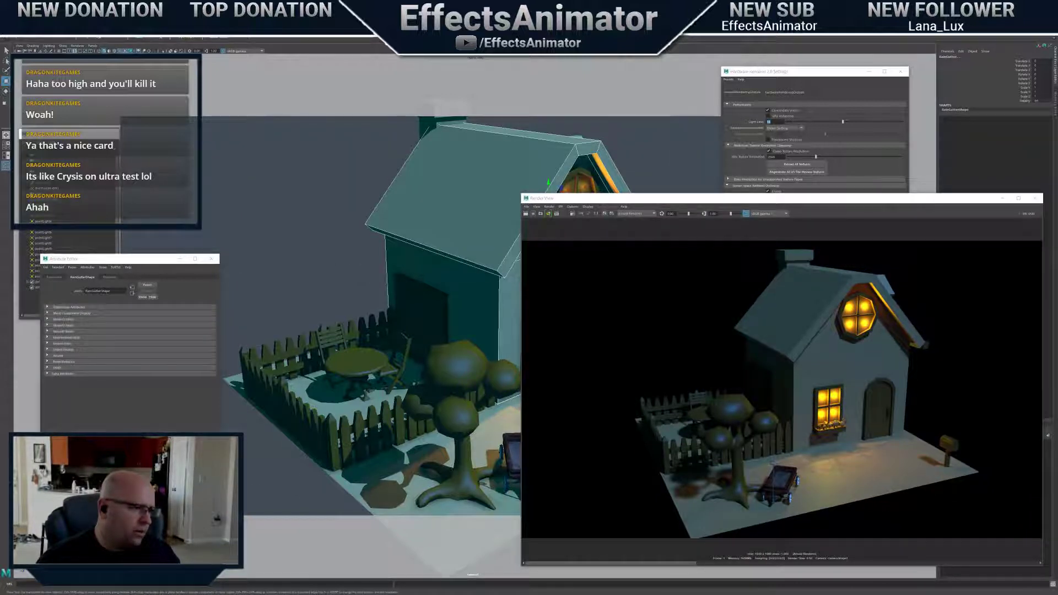
left_click(321, 244)
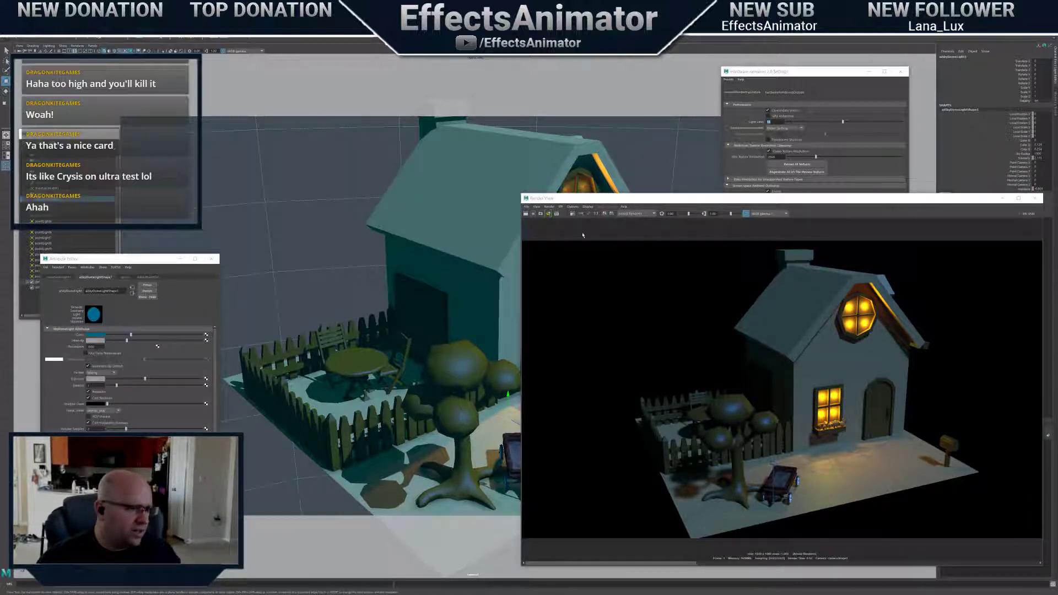
left_click(526, 214)
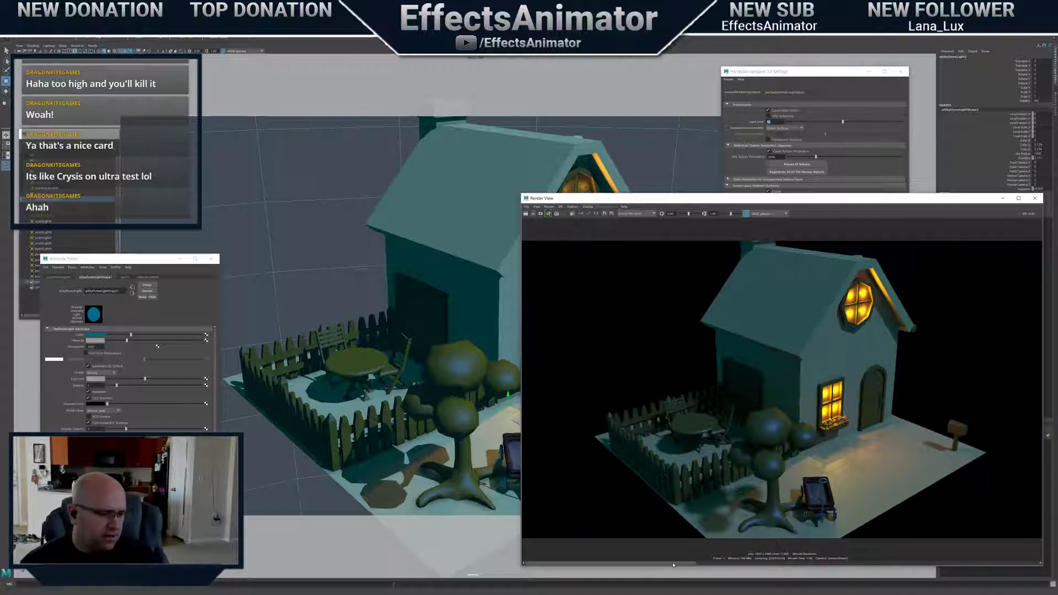
left_click_drag(672, 565, 718, 561)
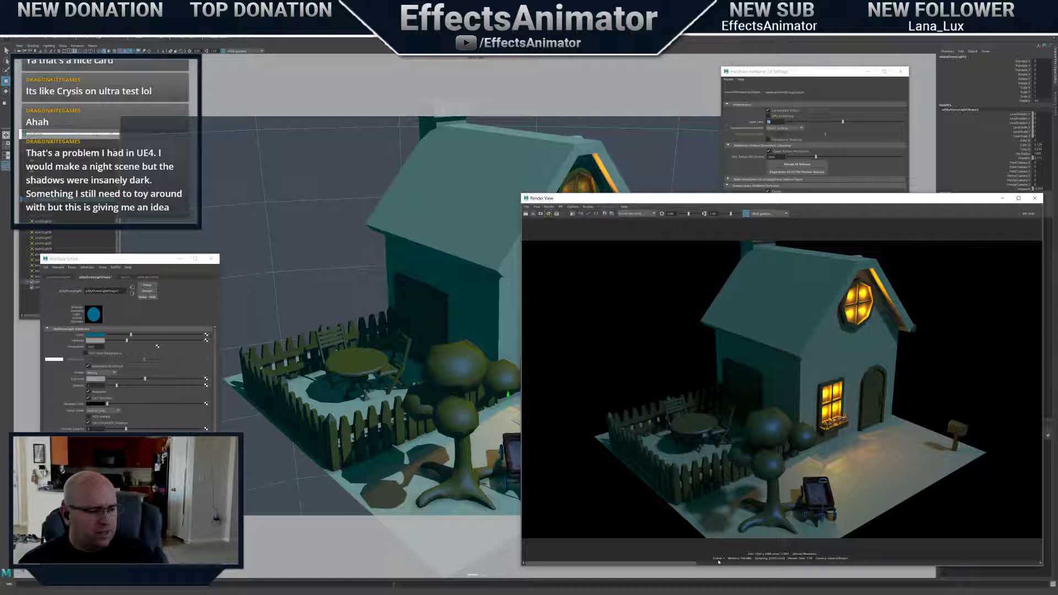
left_click_drag(727, 561, 720, 560)
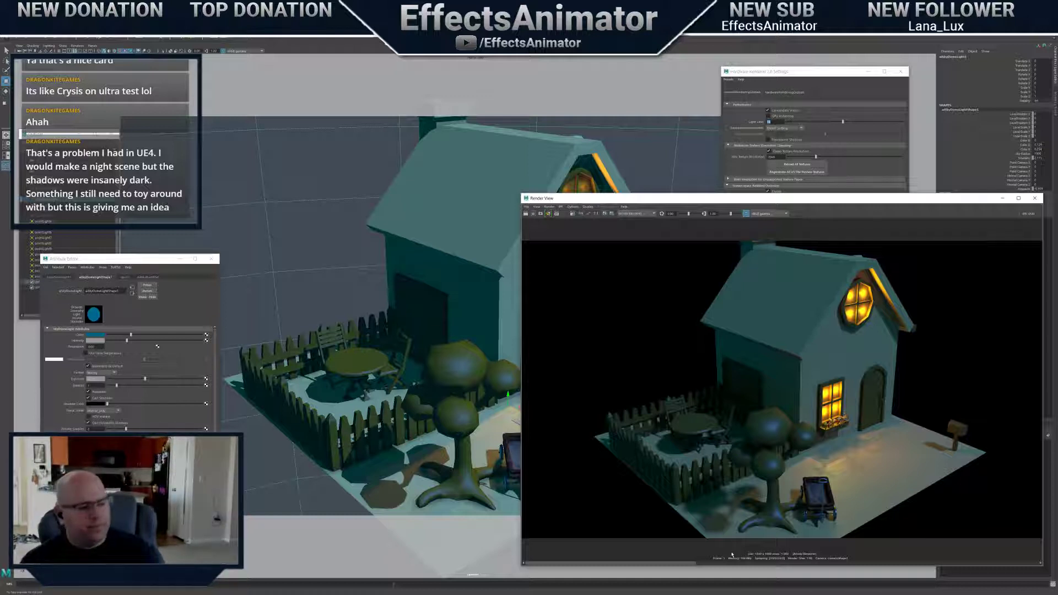
Shrink the render window and check the window lights around the house's front and side walls
left_click_drag(480, 286, 421, 232, "alt")
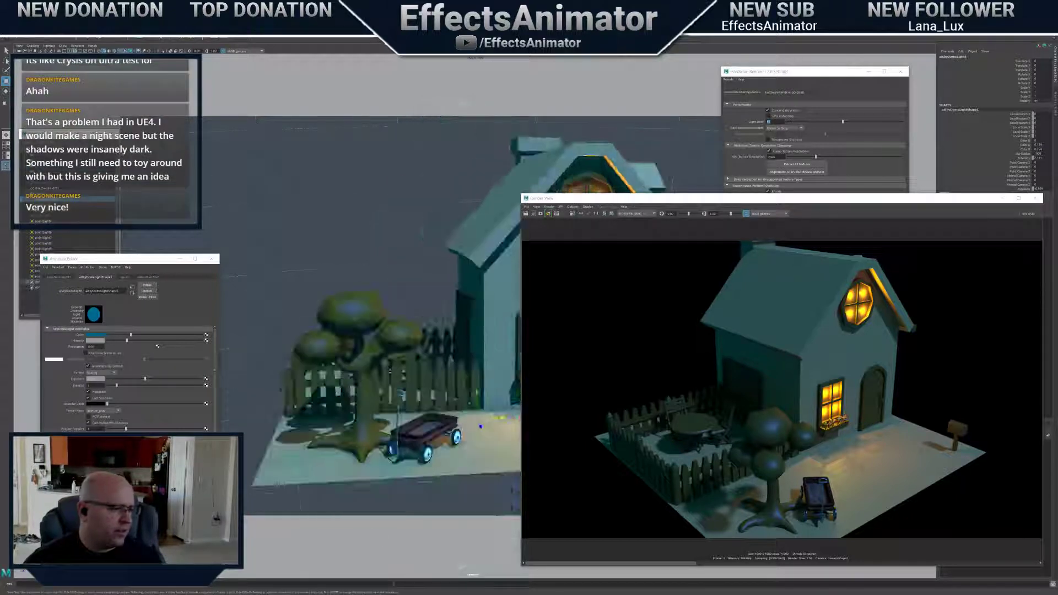
left_click_drag(522, 194, 732, 366)
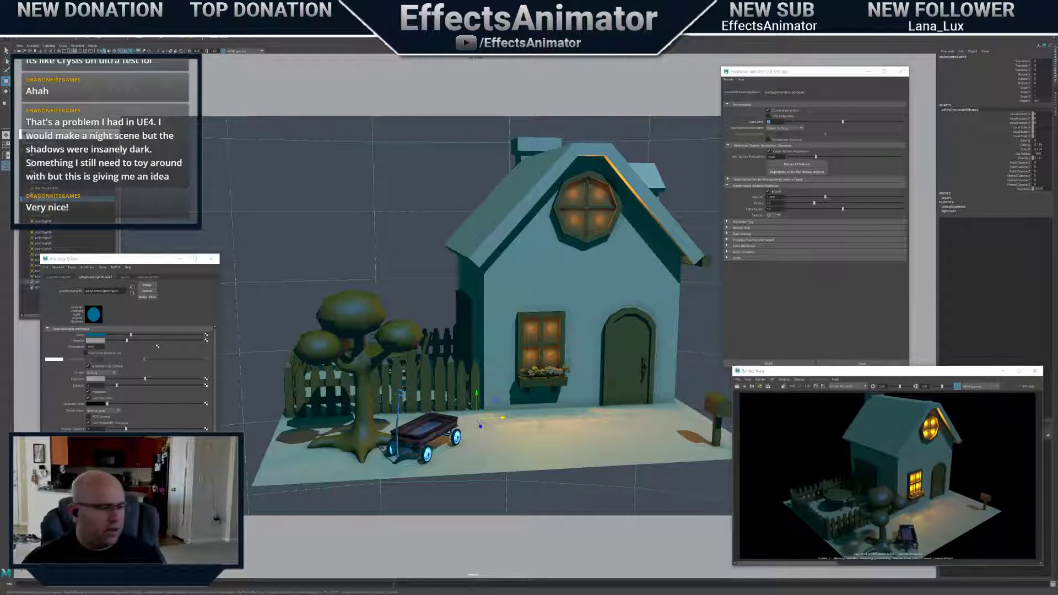
left_click_drag(623, 375, 524, 386, "alt")
right_click_drag(524, 386, 600, 408, "alt")
left_click_drag(601, 408, 573, 380, "alt")
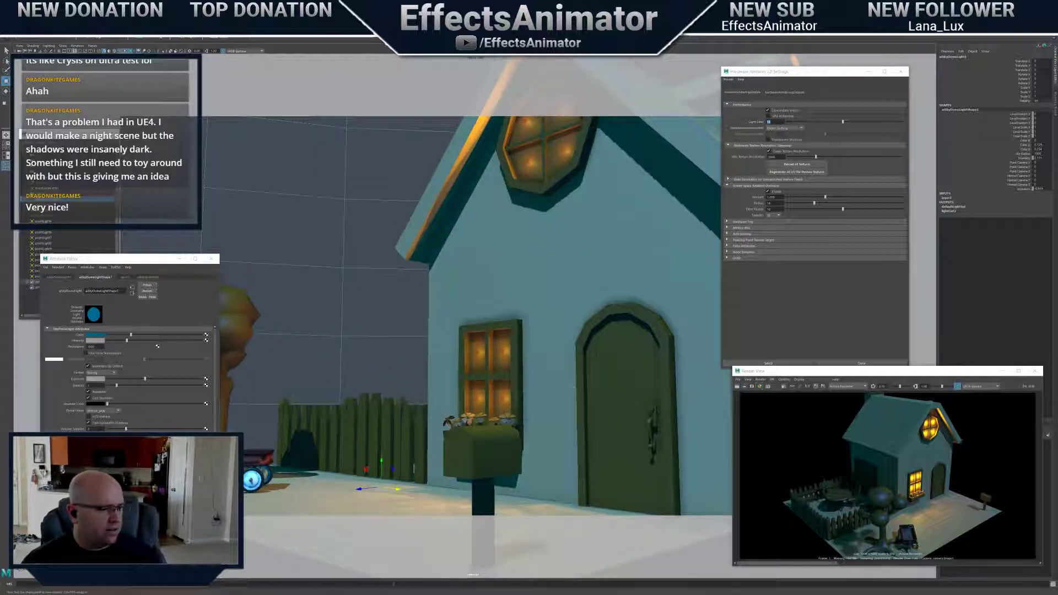
right_click_drag(573, 380, 526, 369, "alt")
left_click_drag(526, 370, 553, 375, "alt")
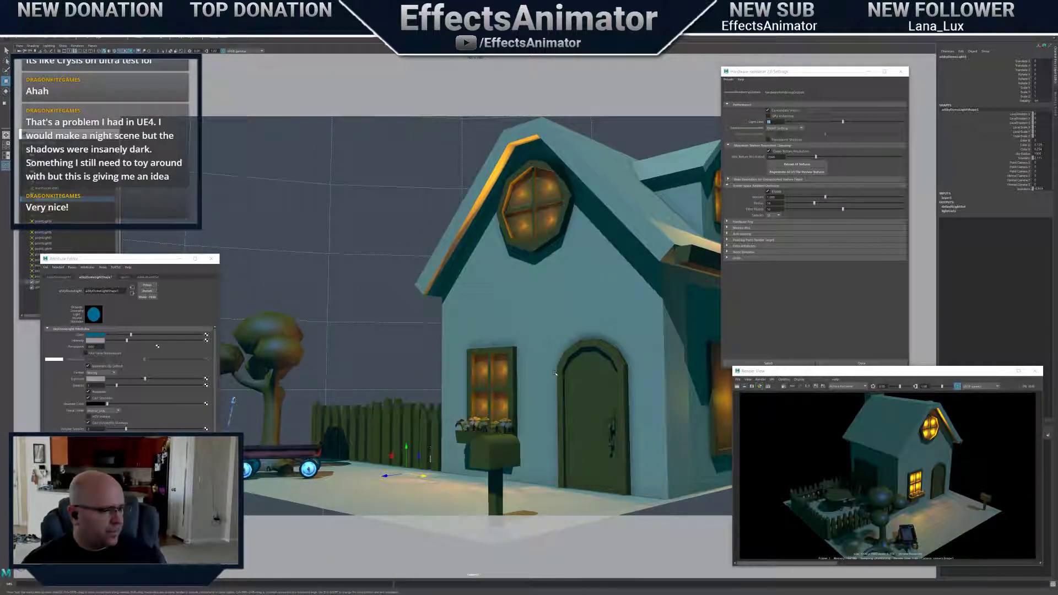
Close the viewport renderer settings and shift the render window clear of the house's side window
left_click(879, 363)
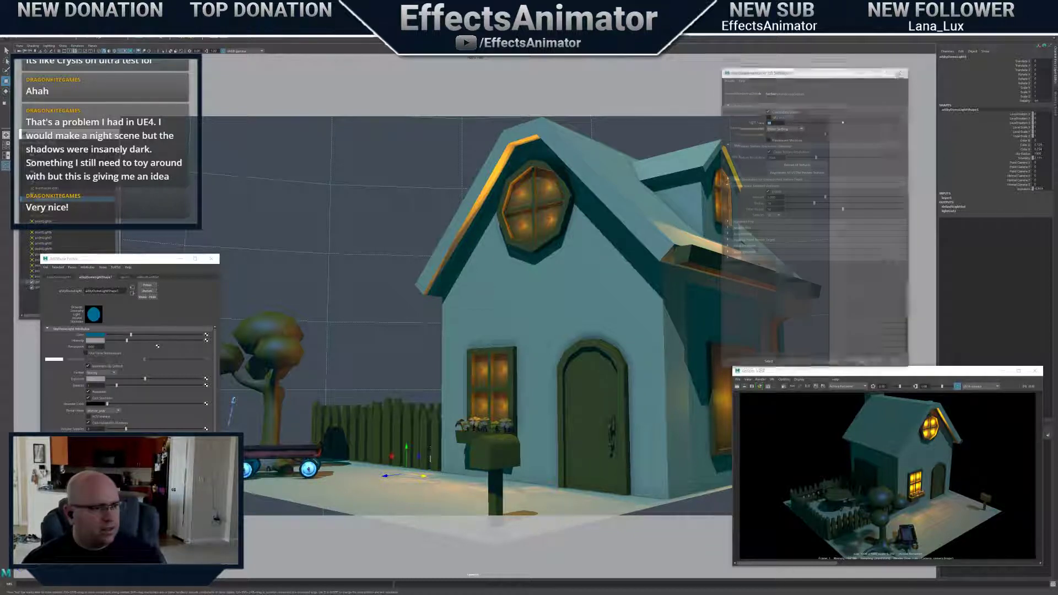
mouse_move(883, 375)
left_mouse_down()
mouse_move(895, 367)
mouse_move(892, 384)
left_mouse_up()
left_click_drag(739, 192, 766, 206, "alt")
middle_click_drag(766, 206, 719, 162, "alt")
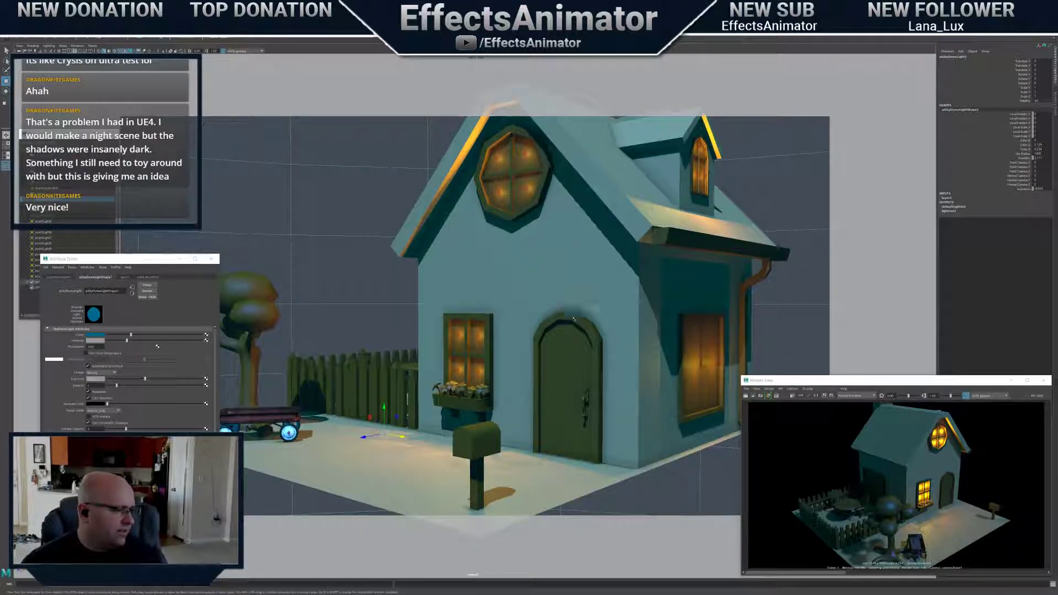
Inspect the lighting on the house's front and side walls, and on the tree, wagon and fence up close
left_click_drag(518, 326, 517, 358, "alt")
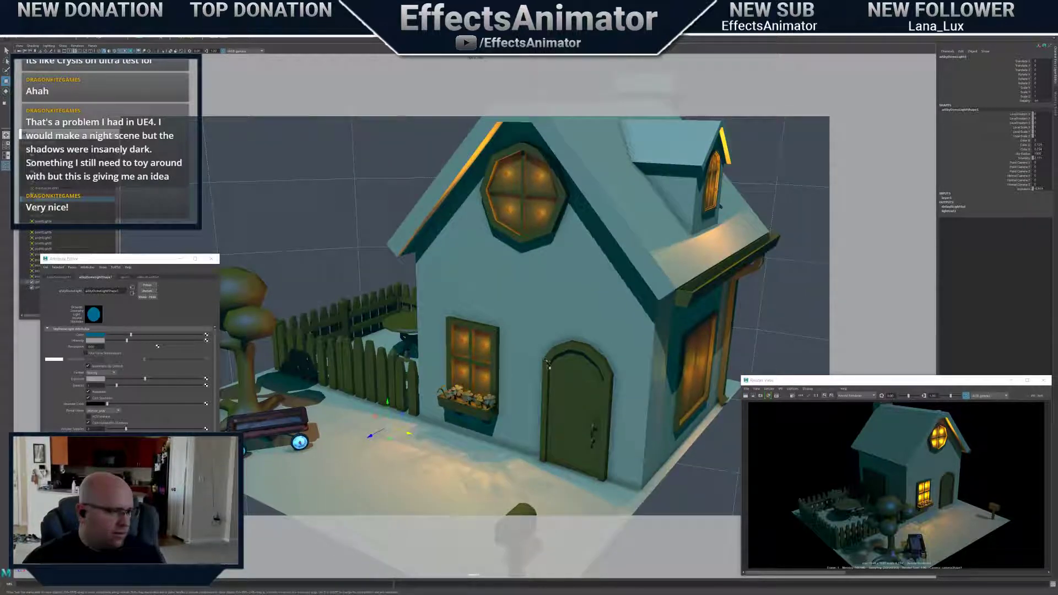
middle_click_drag(546, 363, 548, 351, "alt")
right_click_drag(554, 350, 477, 350, "alt")
mouse_move(477, 350)
middle_mouse_down("alt")
mouse_move(508, 331)
mouse_move(478, 350)
middle_mouse_up("alt")
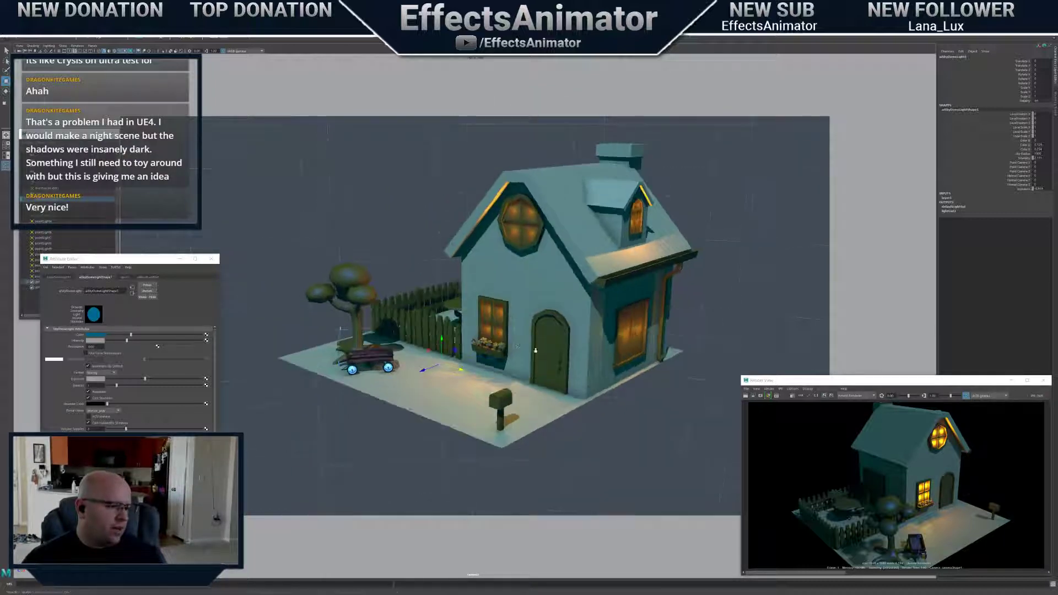
right_click_drag(477, 350, 553, 358, "alt")
left_click_drag(553, 358, 601, 354, "alt")
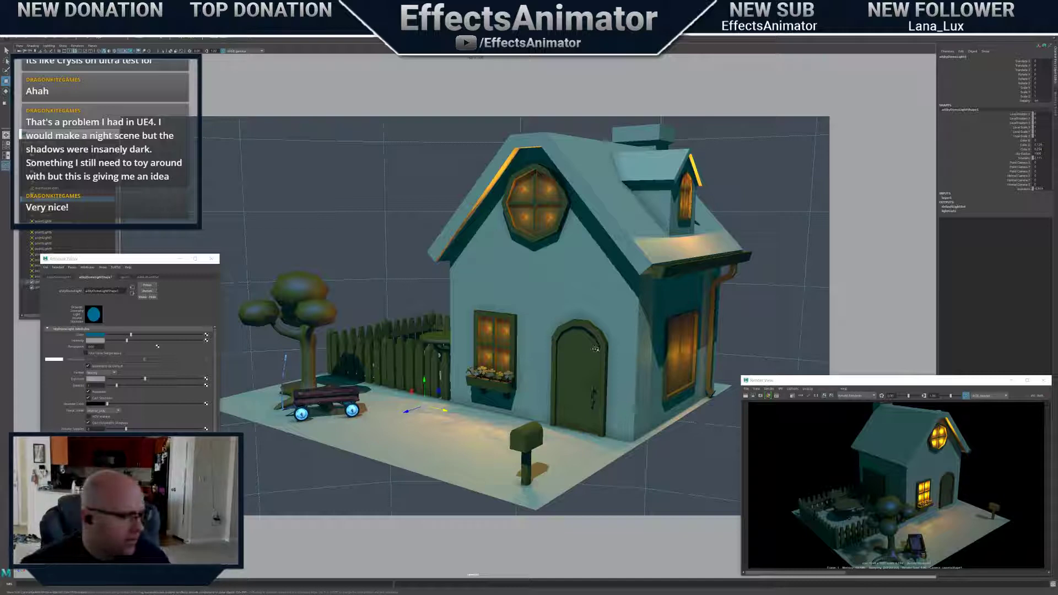
left_click_drag(597, 349, 586, 337, "alt")
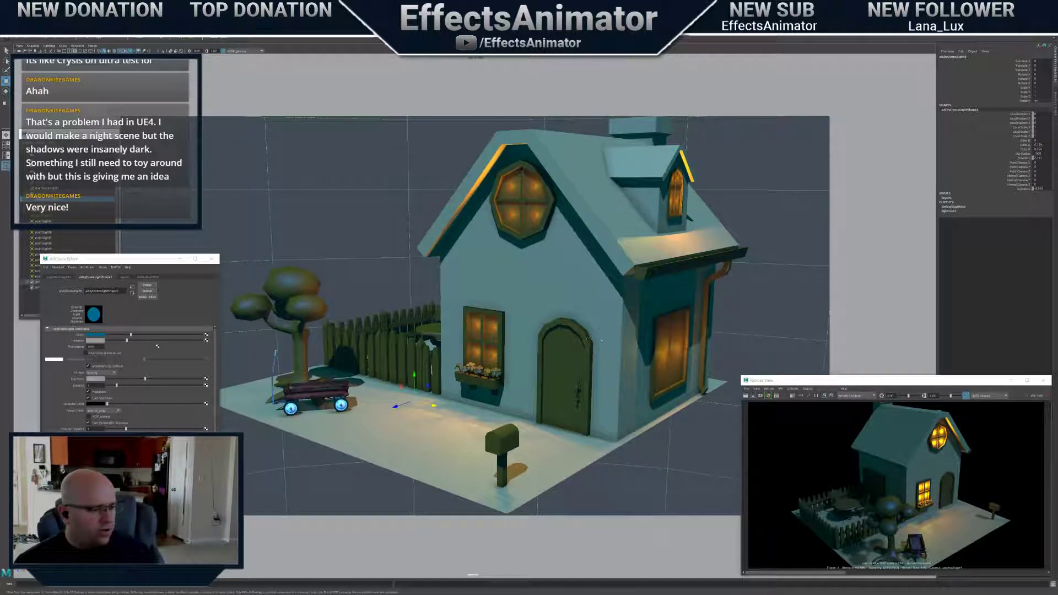
right_click_drag(594, 337, 401, 337, "alt")
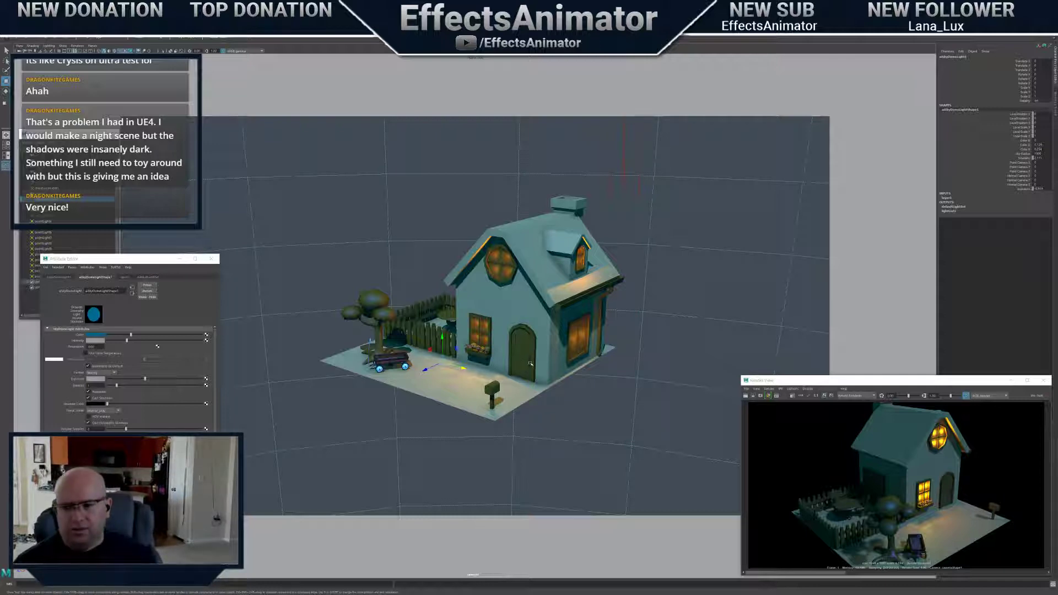
right_click_drag(521, 348, 632, 378, "alt")
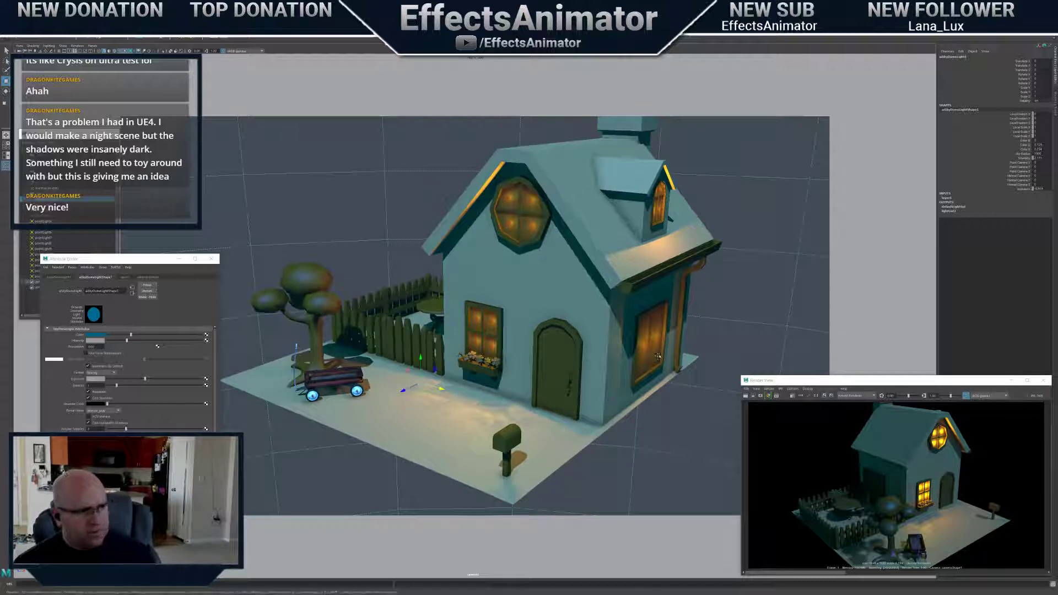
left_click_drag(657, 357, 701, 366, "alt")
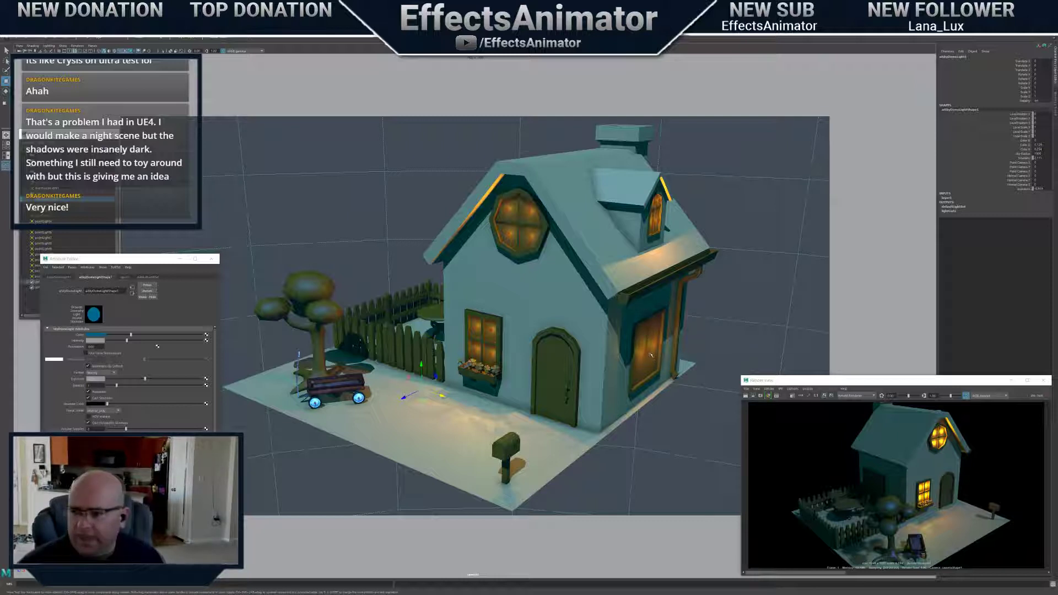
left_click_drag(650, 353, 613, 324, "alt")
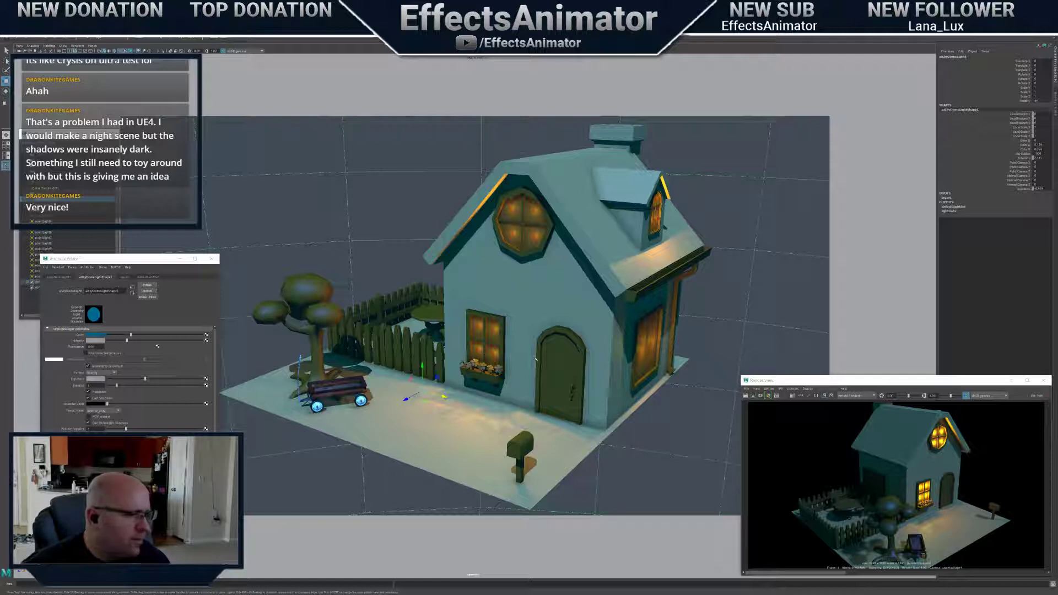
right_click_drag(545, 351, 651, 357, "alt")
left_click_drag(557, 359, 602, 386, "alt")
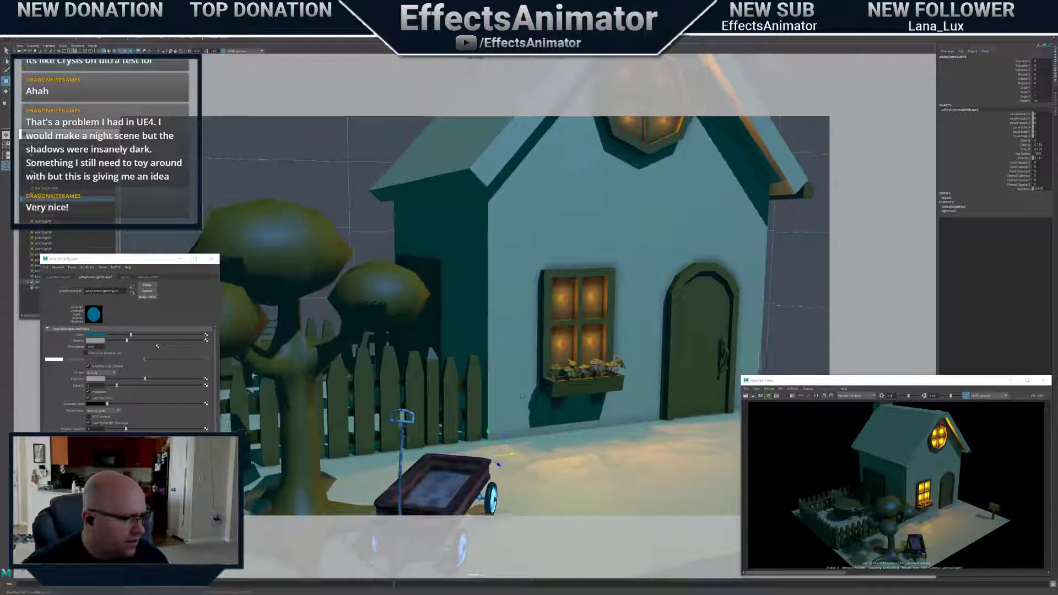
middle_click_drag(562, 413, 571, 367, "alt")
mouse_move(571, 367)
left_mouse_down("alt")
mouse_move(592, 364)
mouse_move(571, 348)
left_mouse_up("alt")
left_click_drag(408, 432, 544, 392, "alt")
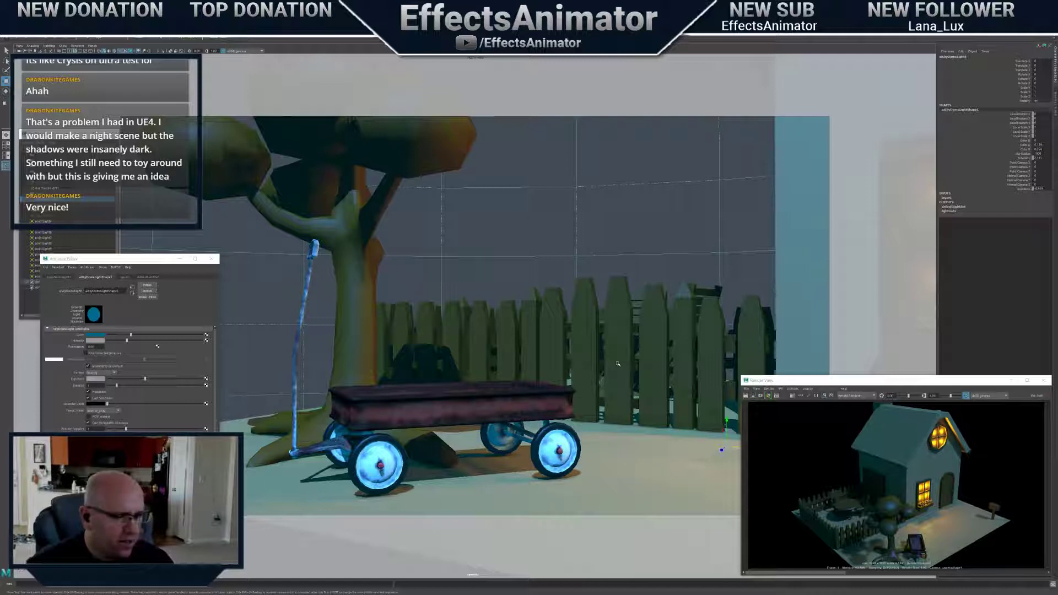
left_click_drag(623, 359, 573, 325, "alt")
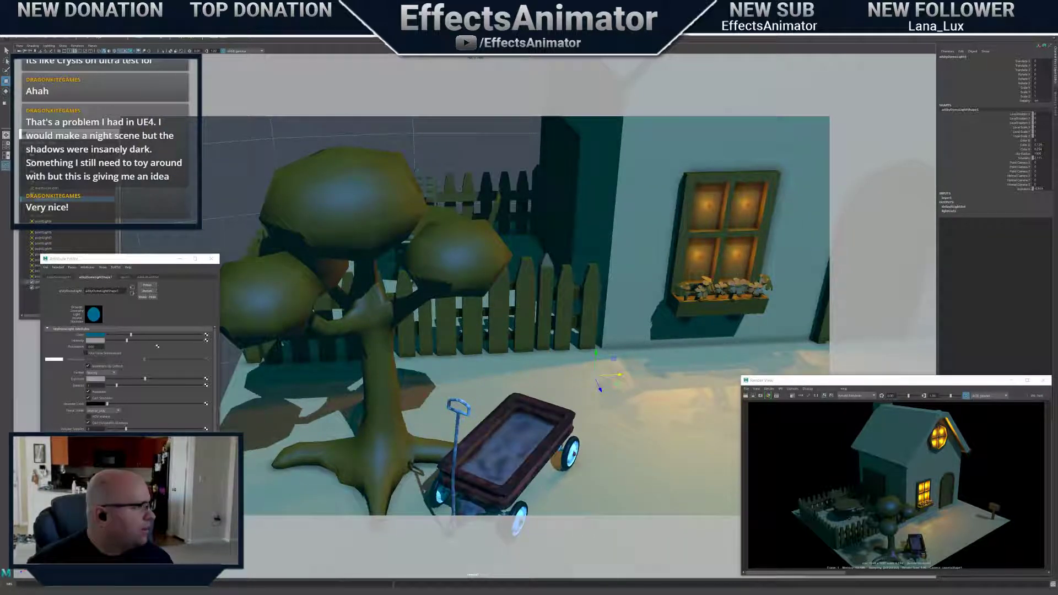
Select the view's camera and set its focal length to 12
left_click(21, 46)
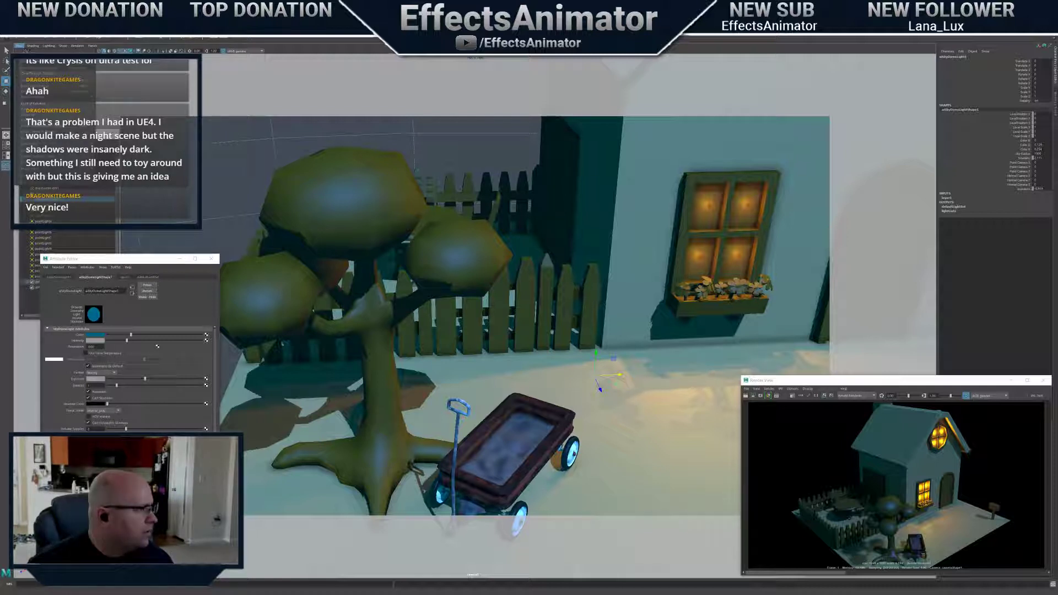
left_click(33, 53)
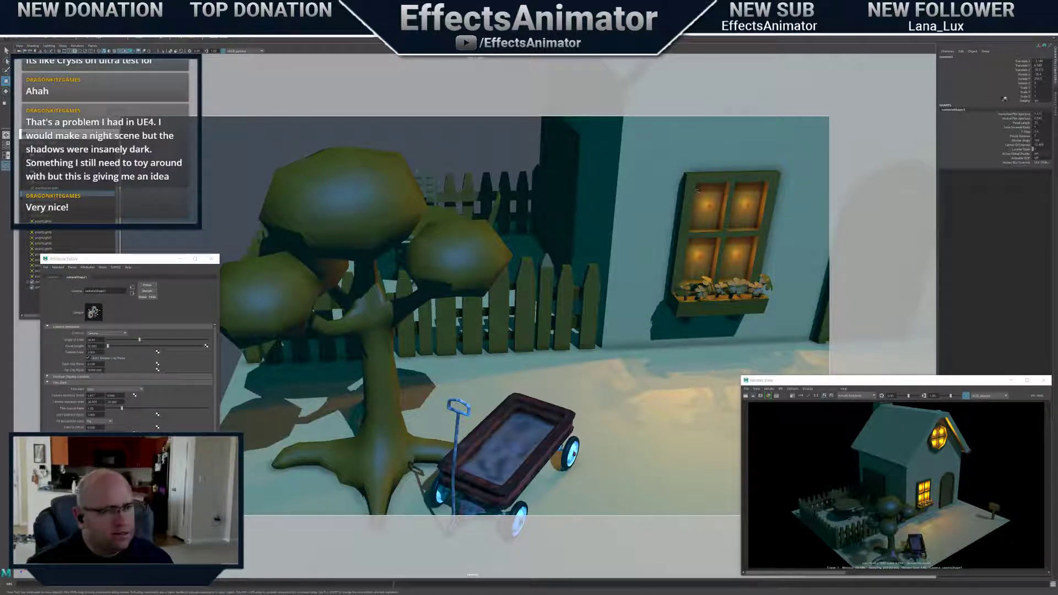
middle_click_drag(750, 295, 696, 268, "alt")
left_click_drag(696, 267, 675, 291, "alt")
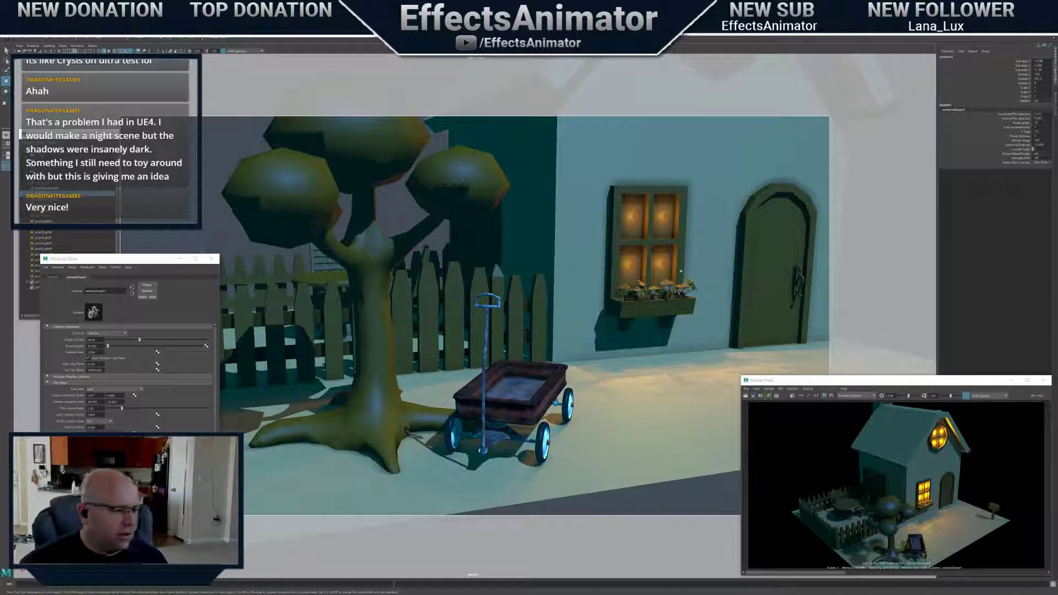
left_click(1037, 123)
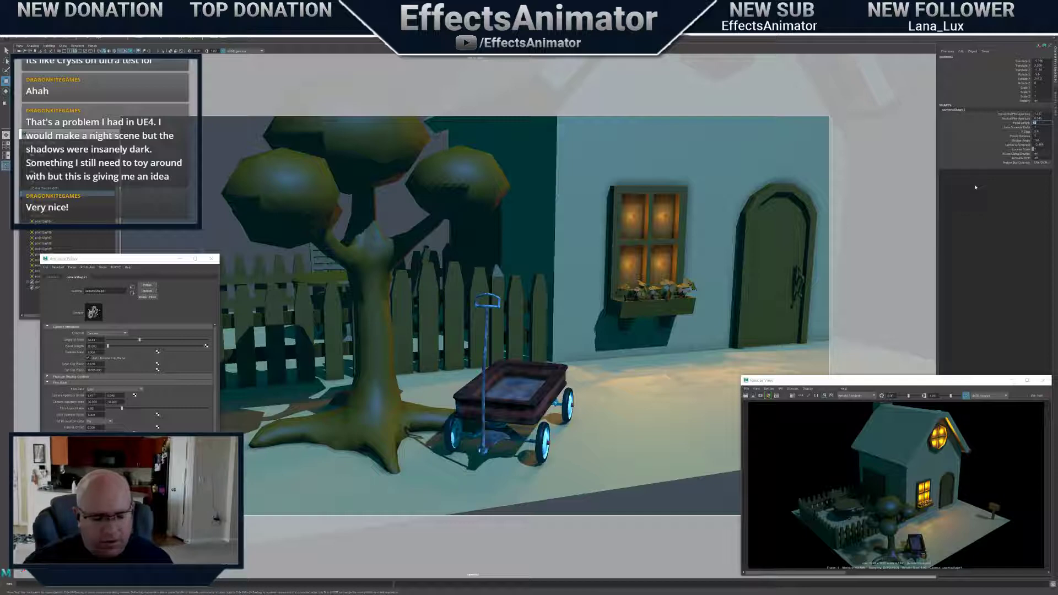
type("12")
key("Return")
Compose a low, close wide-angle shot with the tree and wagon in front of the house
right_click_drag(353, 165, 464, 164, "alt")
left_click_drag(463, 164, 430, 157, "alt")
right_click_drag(430, 157, 560, 383, "alt")
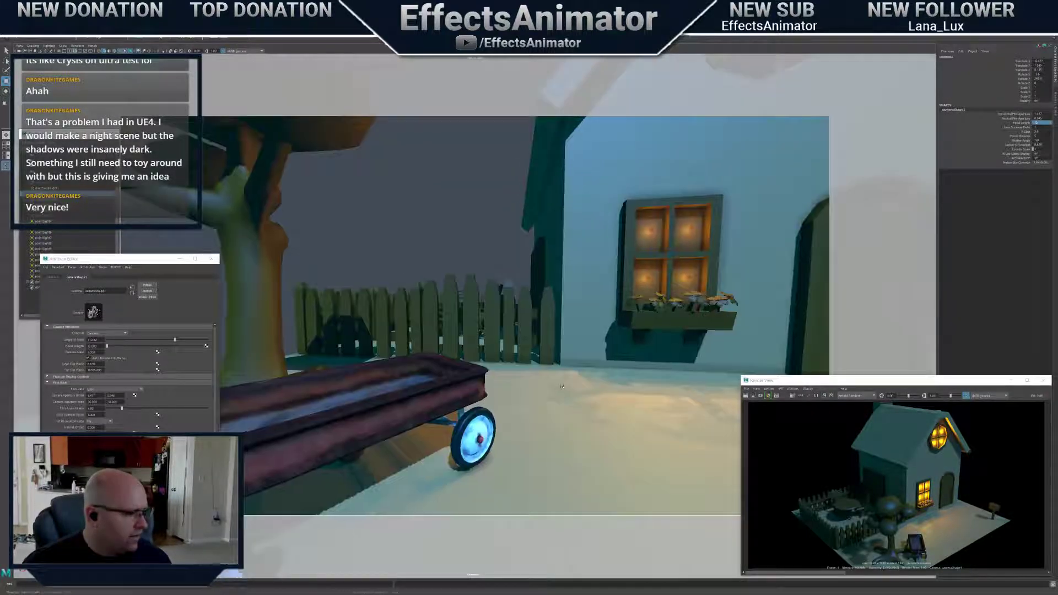
middle_click_drag(560, 382, 604, 350, "alt")
right_click_drag(604, 350, 585, 351, "alt")
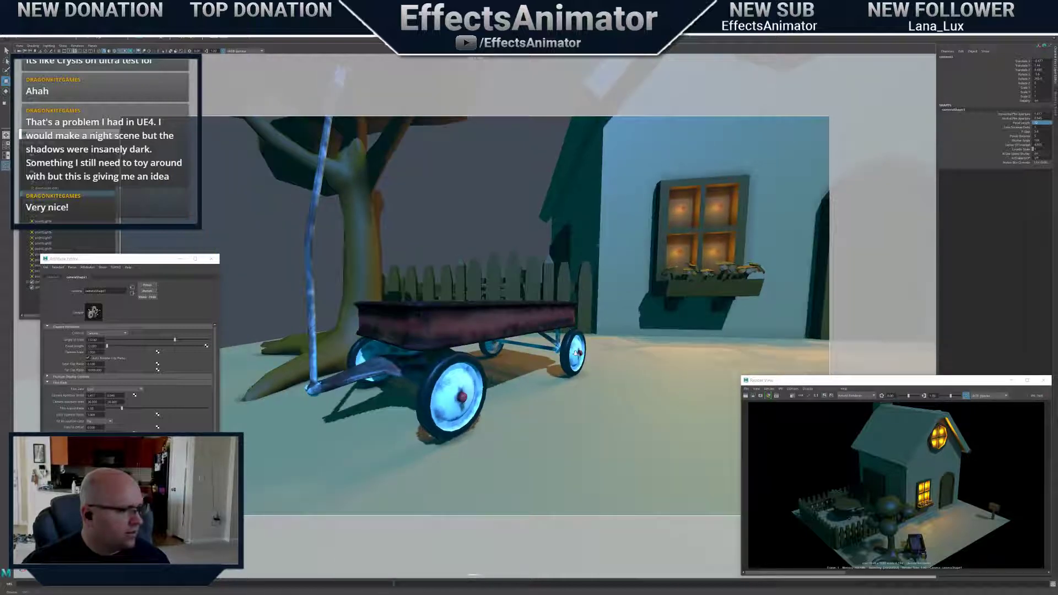
left_click_drag(585, 352, 604, 336, "alt")
Select the whole wagon group, rotate it so its handle end faces away from the tree, and render the view
left_click(597, 367)
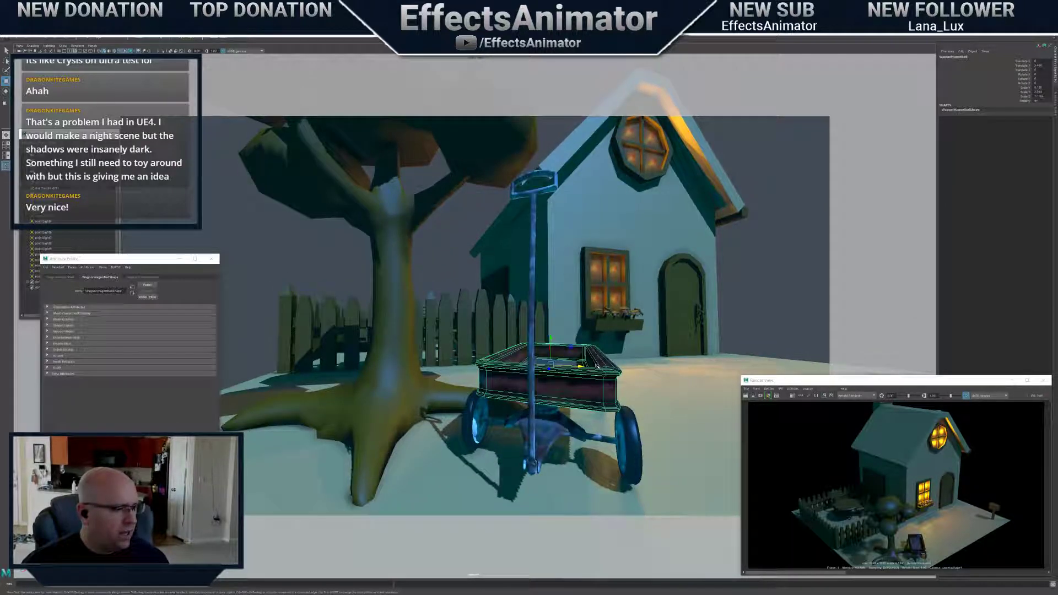
key("Up")
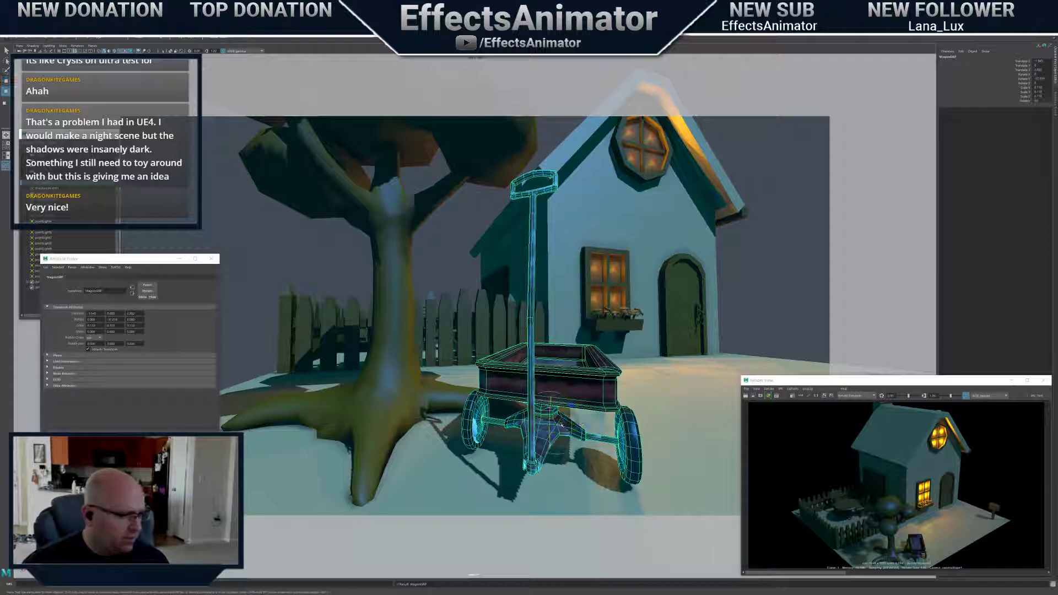
left_click_drag(543, 429, 640, 354)
key("w")
key("e")
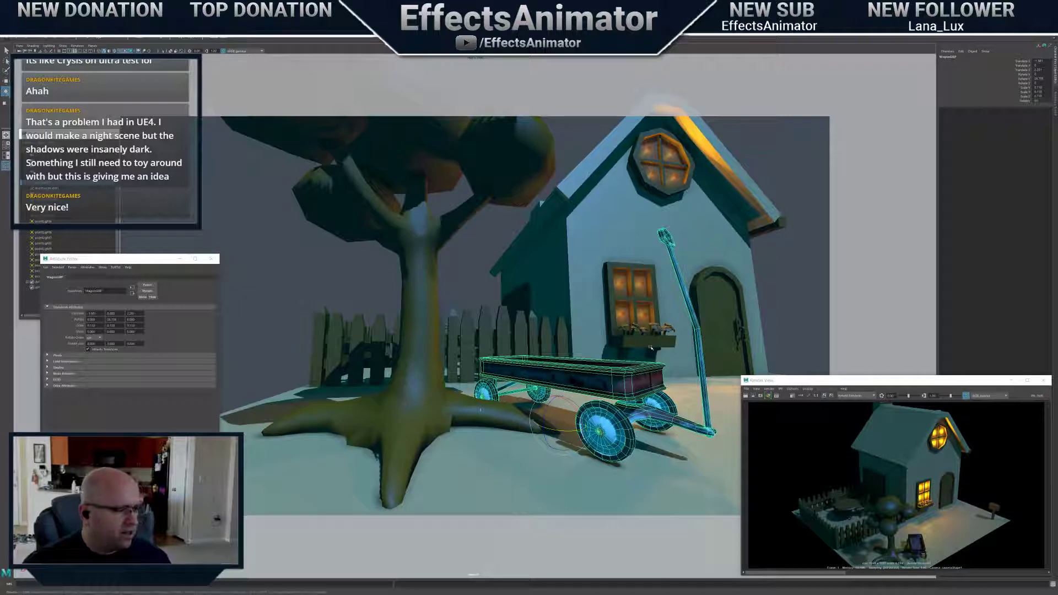
left_click(746, 396)
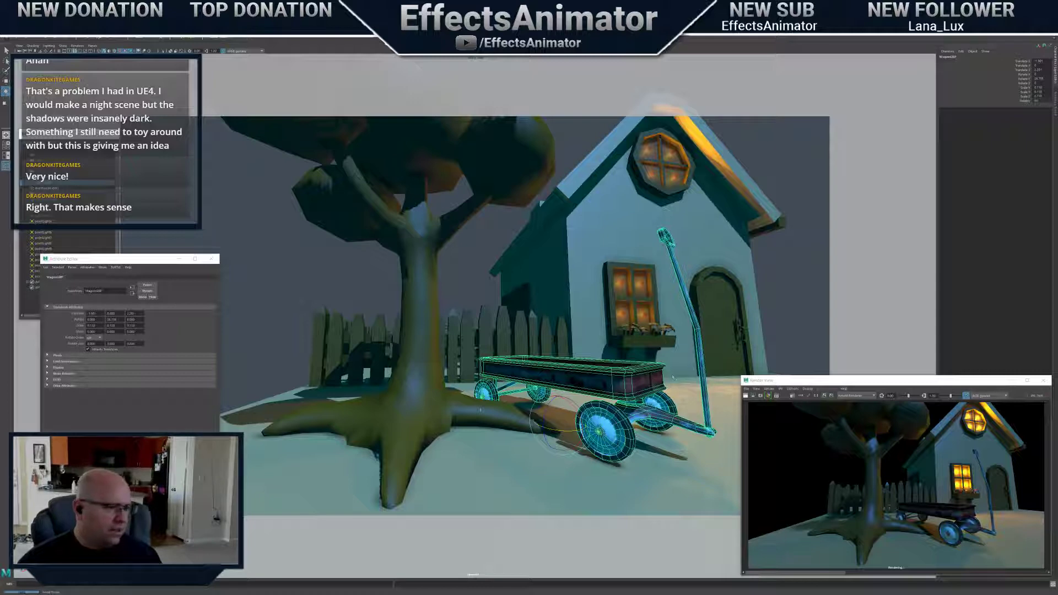
Select the sky dome light with the whole house scene in view and switch to the Move tool
left_click(670, 335)
right_click_drag(670, 336, 633, 308, "alt")
left_click_drag(634, 309, 574, 355, "alt")
key("w")
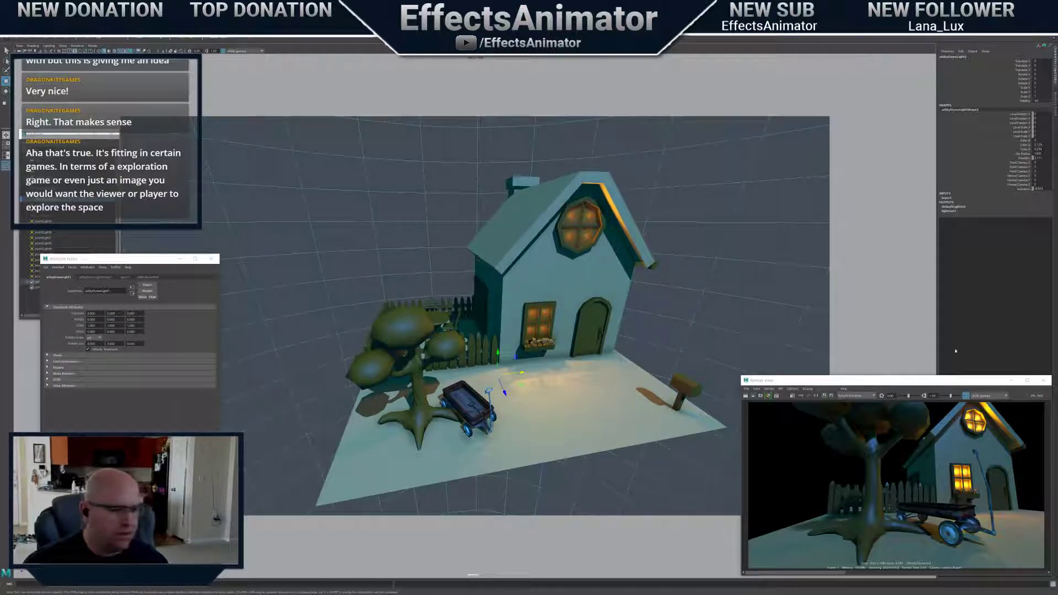
Shift the render window clear of the layer list and toggle the display layer's visibility off and on
left_click_drag(965, 379, 829, 372)
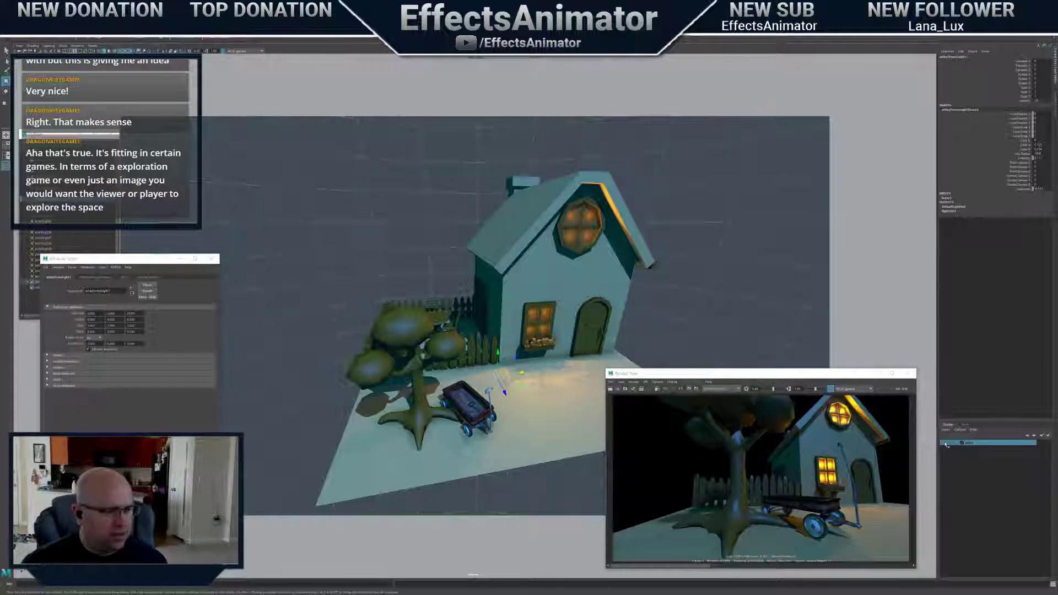
left_click(946, 444)
left_click(946, 445)
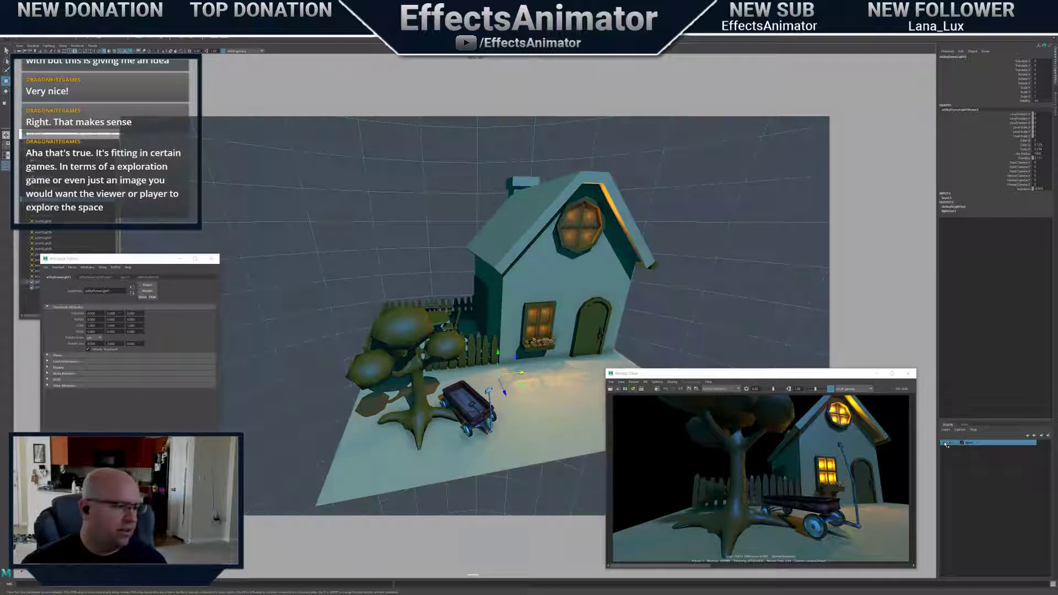
left_click(945, 444)
left_click(946, 444)
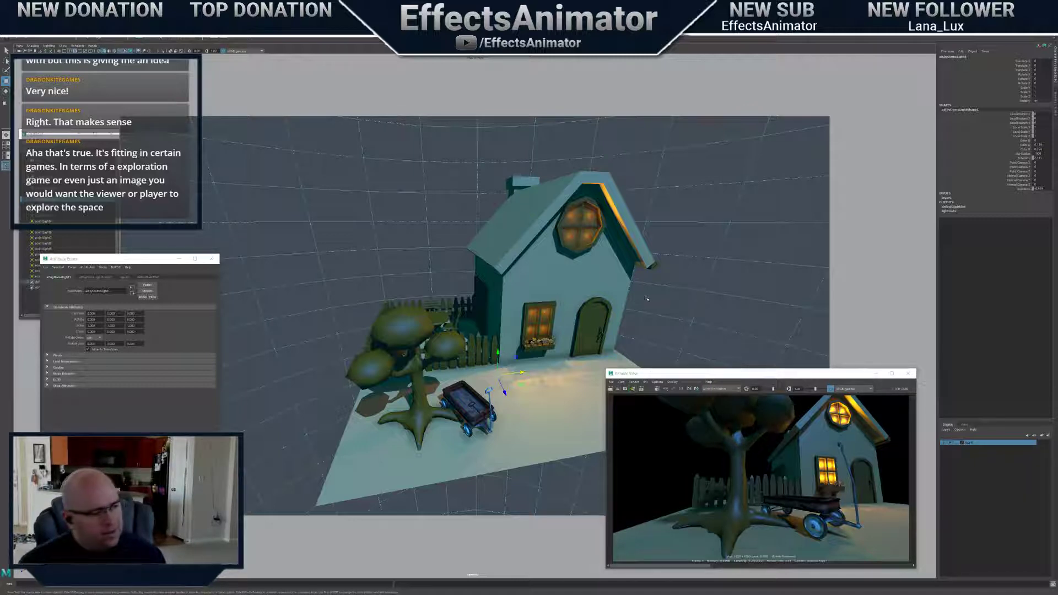
left_click_drag(648, 298, 681, 301, "alt")
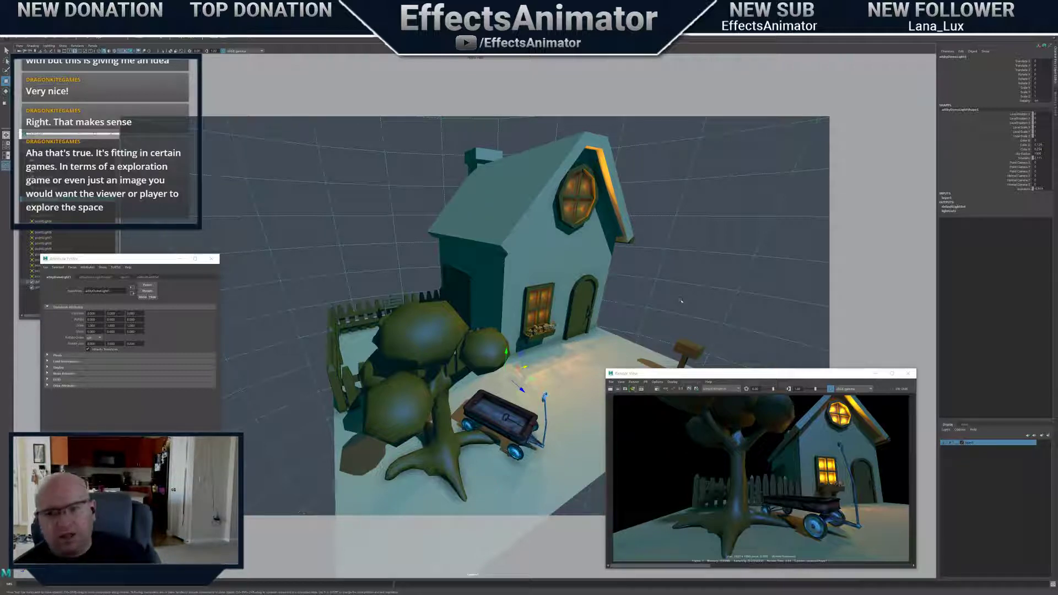
left_click_drag(684, 311, 544, 316, "alt")
scroll(544, 317, "down", 5)
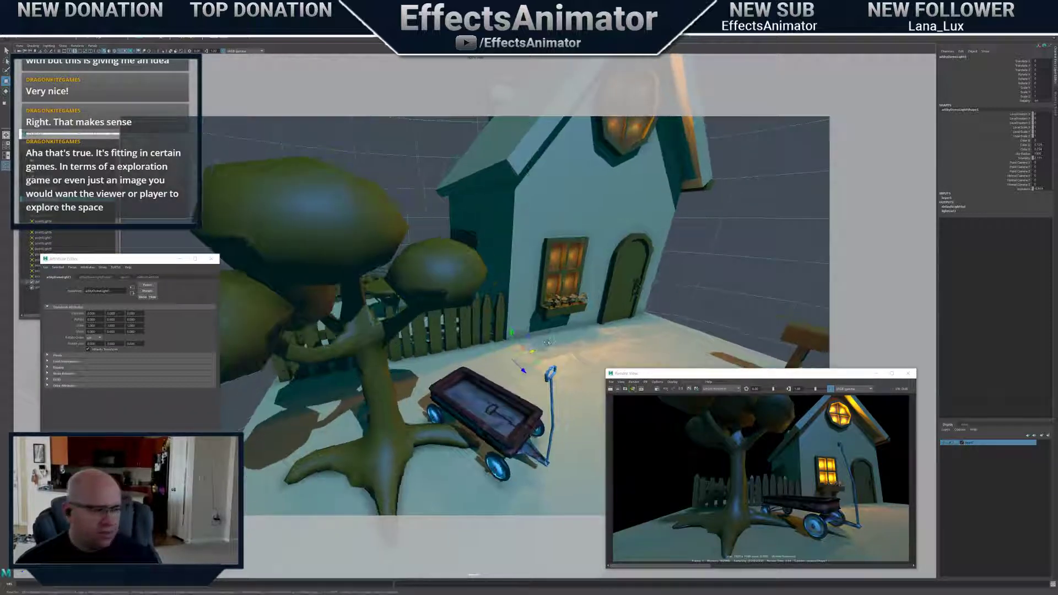
middle_click_drag(554, 325, 577, 318, "alt")
scroll(572, 302, "down", 2)
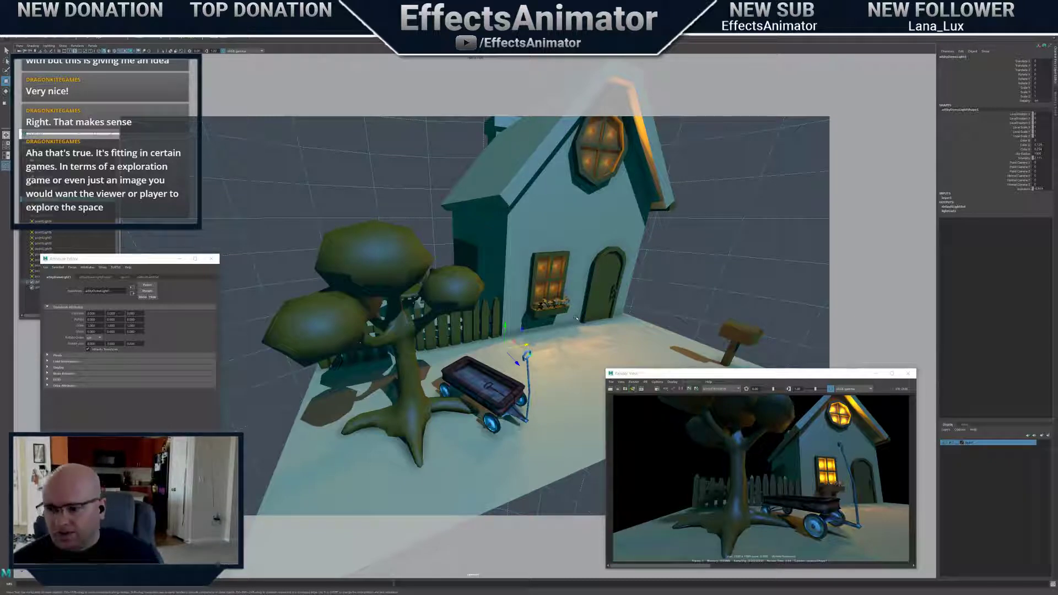
left_click_drag(566, 309, 573, 350, "alt")
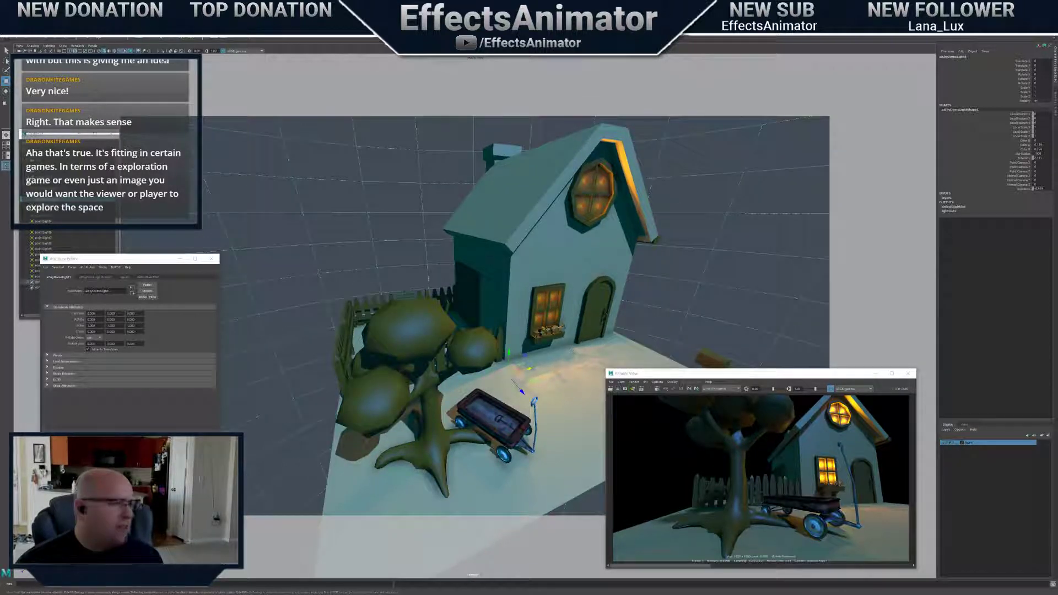
left_click(21, 13)
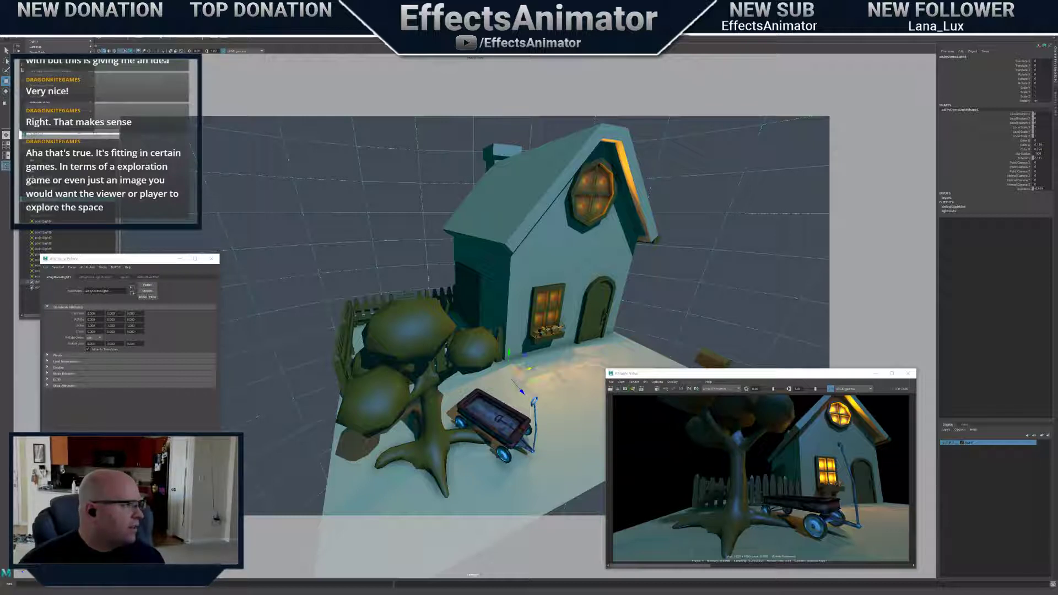
mouse_move(32, 15)
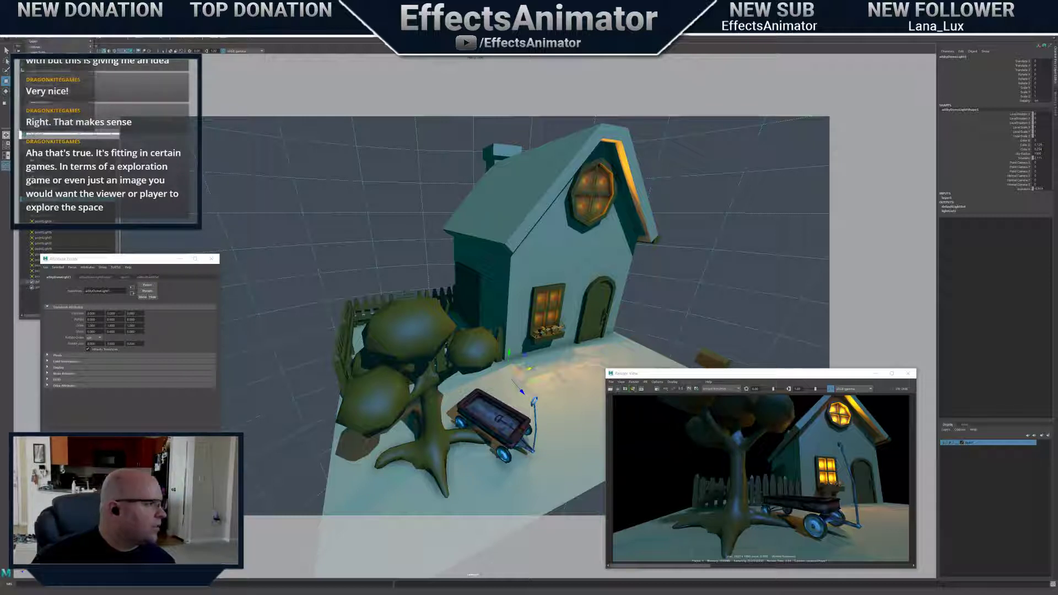
mouse_move(57, 41)
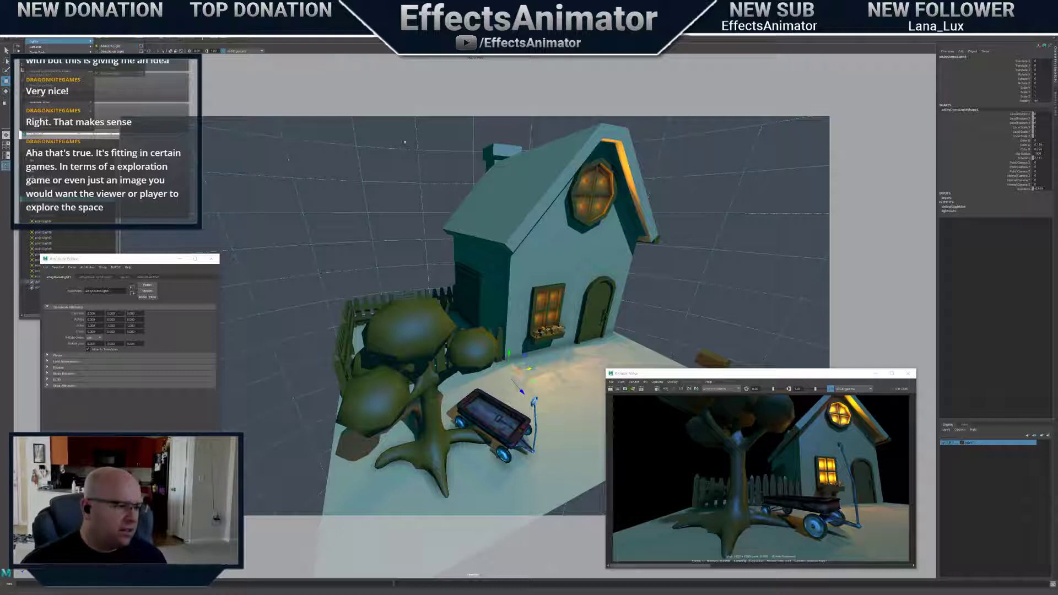
left_click_drag(420, 208, 540, 333, "alt")
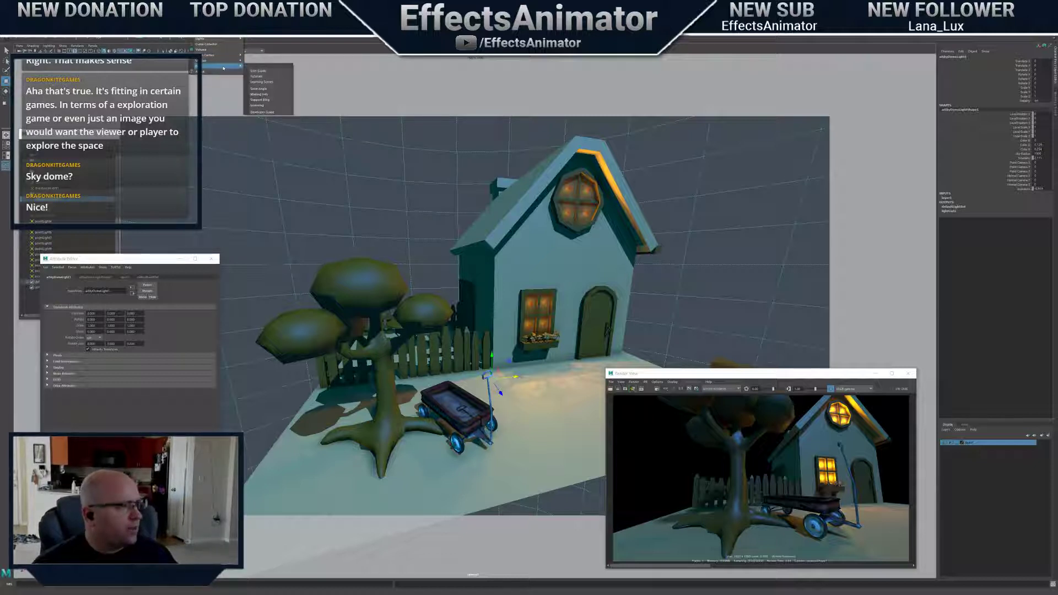
mouse_move(223, 55)
key("Escape")
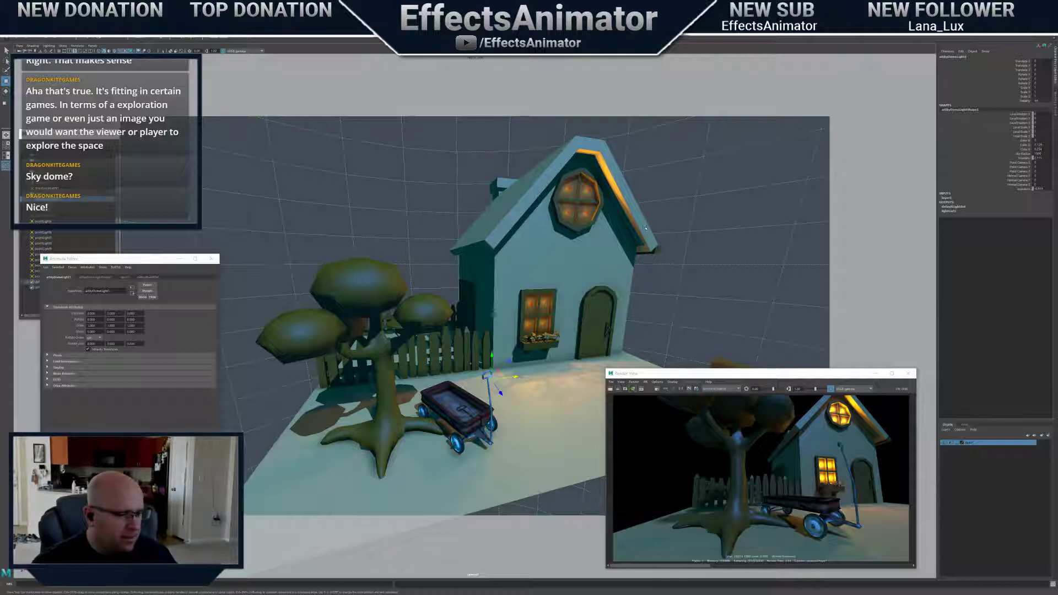
left_click_drag(558, 302, 527, 315, "alt")
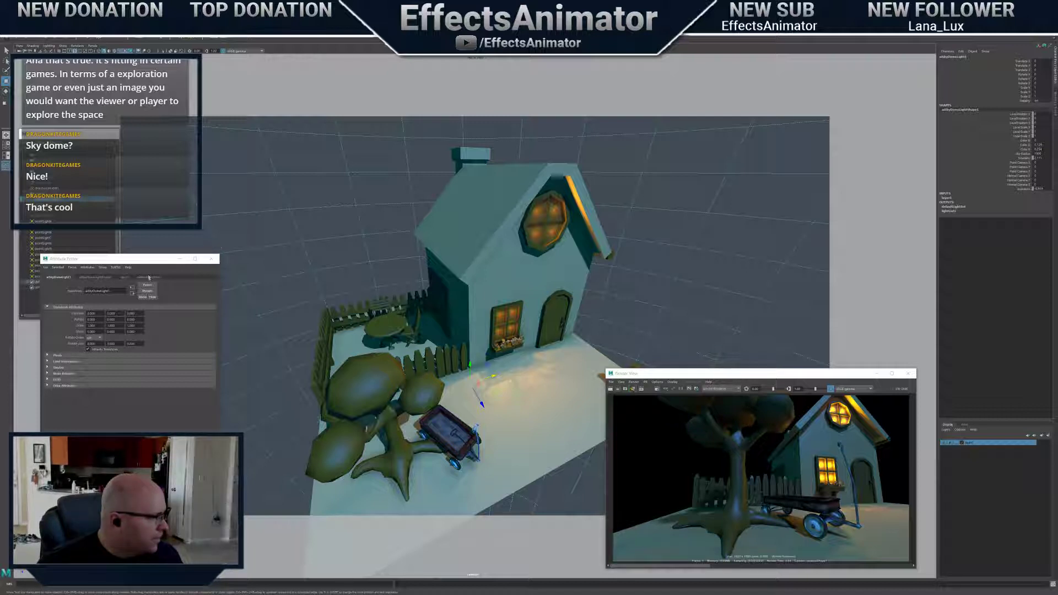
Brighten the blue colour of the sky dome light in its shape attributes
left_click(95, 277)
left_click(124, 277)
left_click(109, 279)
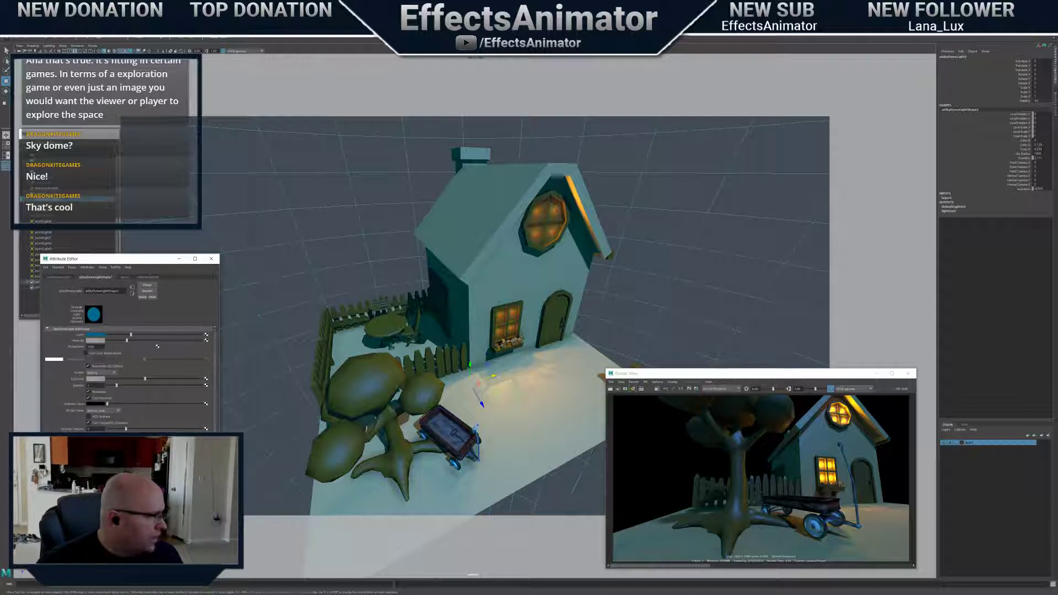
left_click_drag(513, 330, 475, 306, "alt")
left_click(131, 334)
left_click_drag(132, 335, 171, 334)
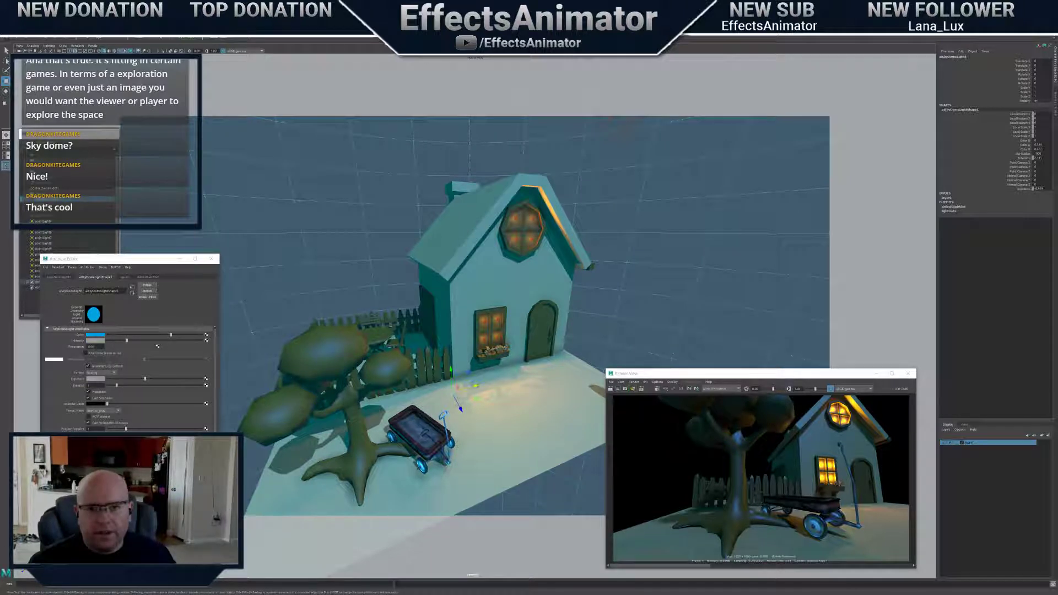
Map a File texture to the sky dome light's colour and load the playground panorama JPG into it
left_click(206, 335)
left_click_drag(757, 245, 560, 134)
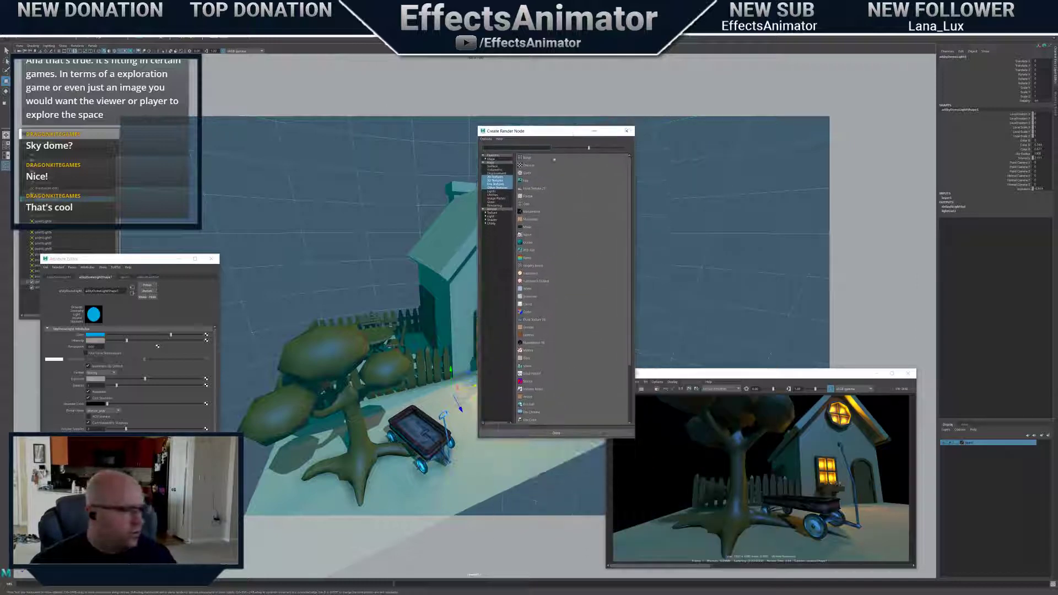
left_click(523, 181)
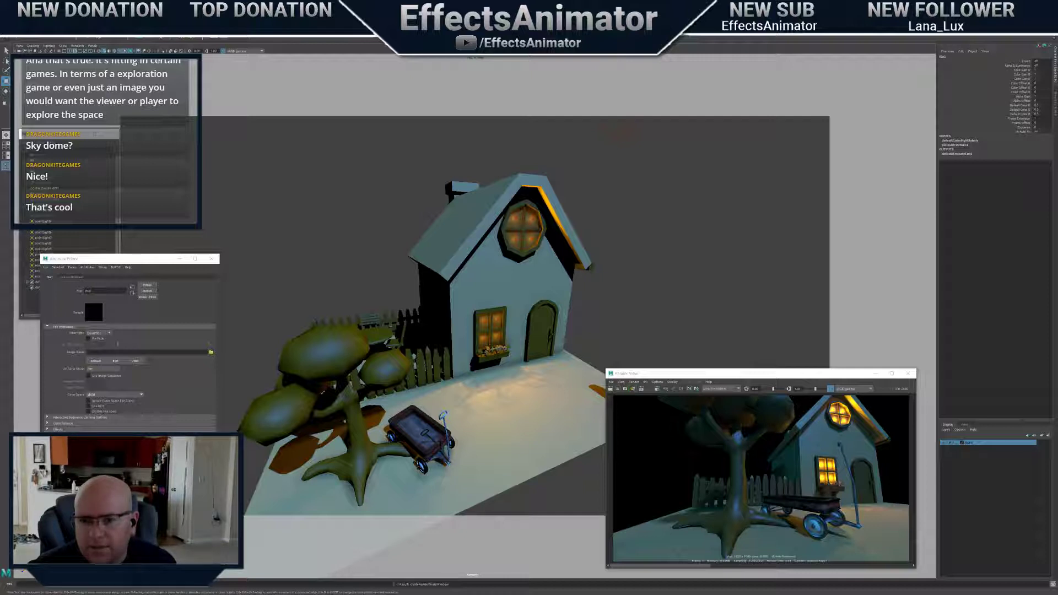
left_click_drag(524, 267, 538, 189)
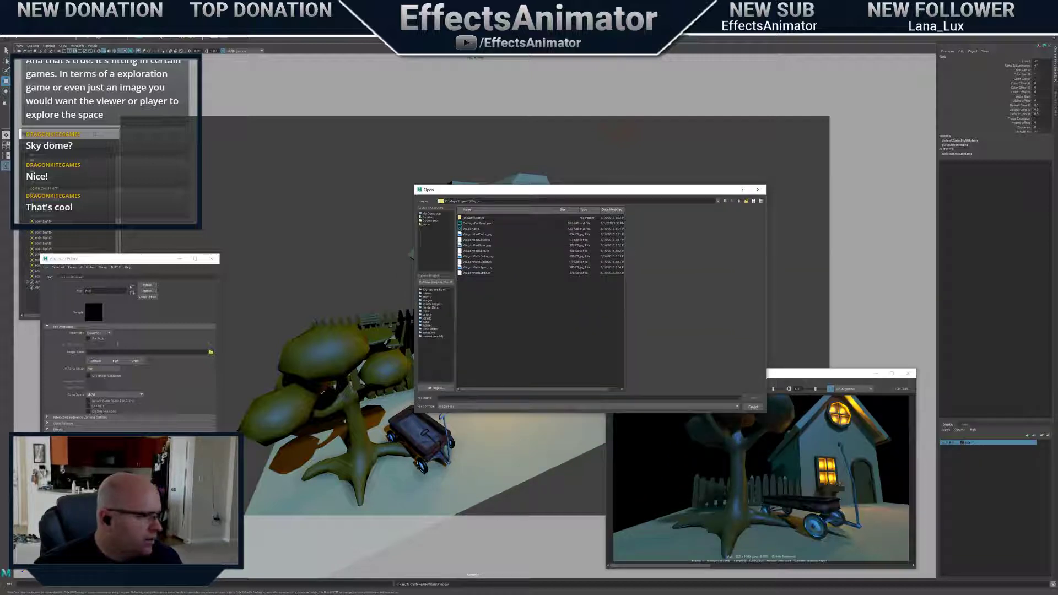
left_click(739, 202)
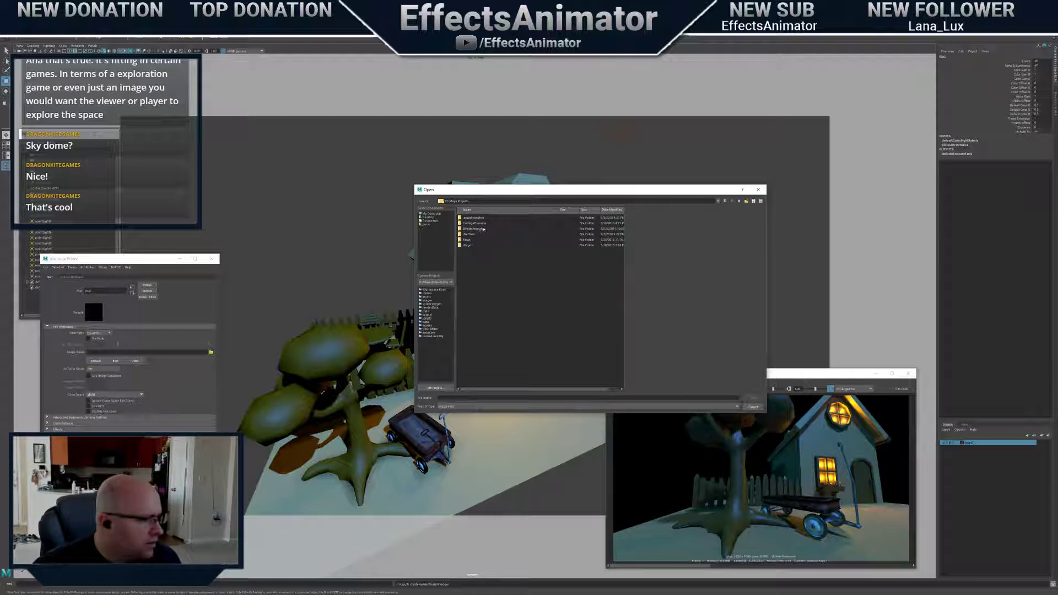
double_click(476, 224)
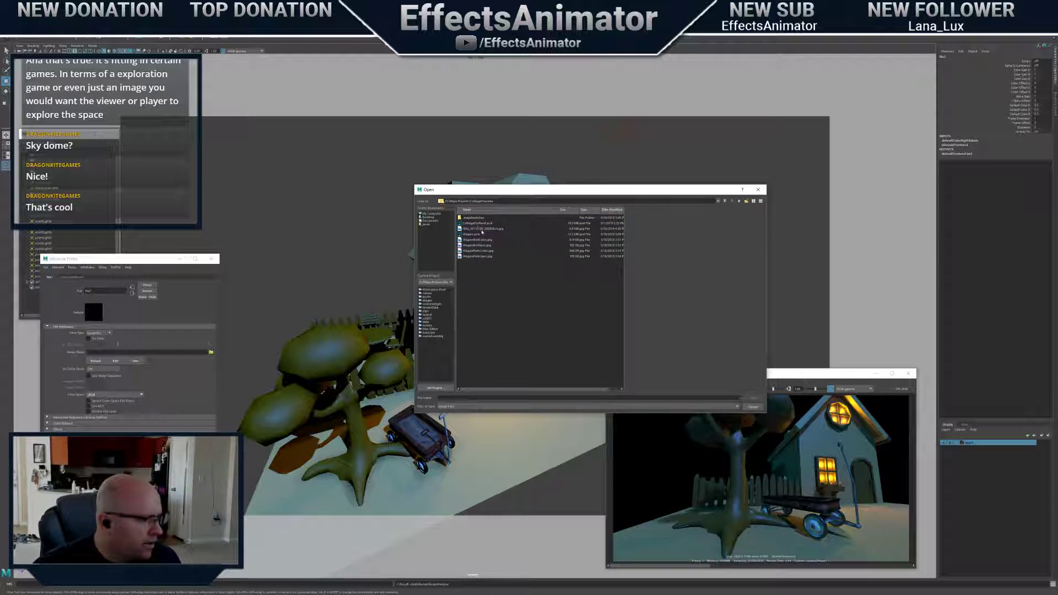
left_click(491, 229)
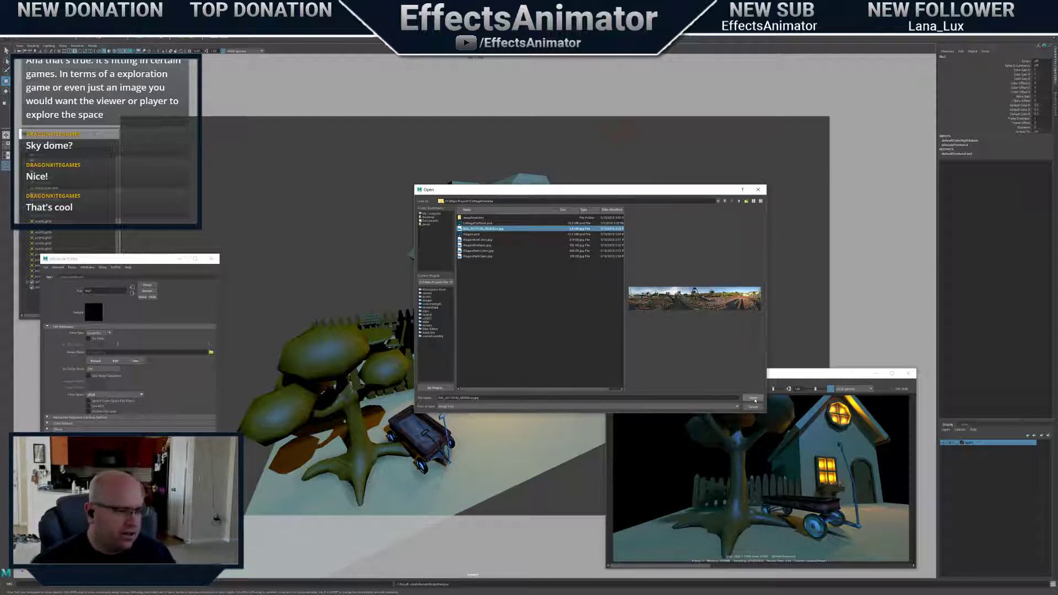
left_click(754, 398)
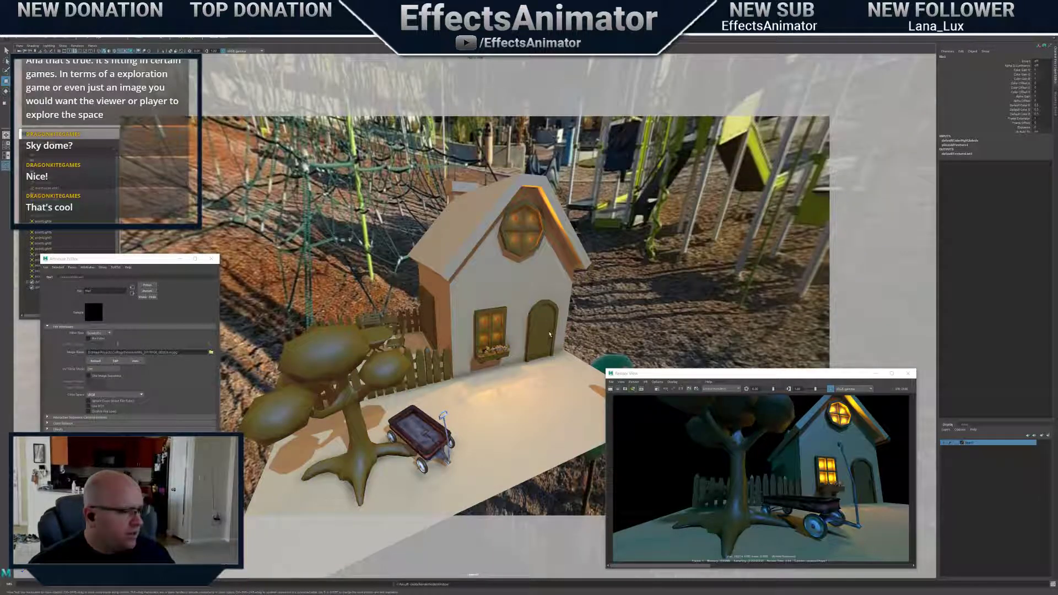
left_click_drag(552, 332, 588, 330, "alt")
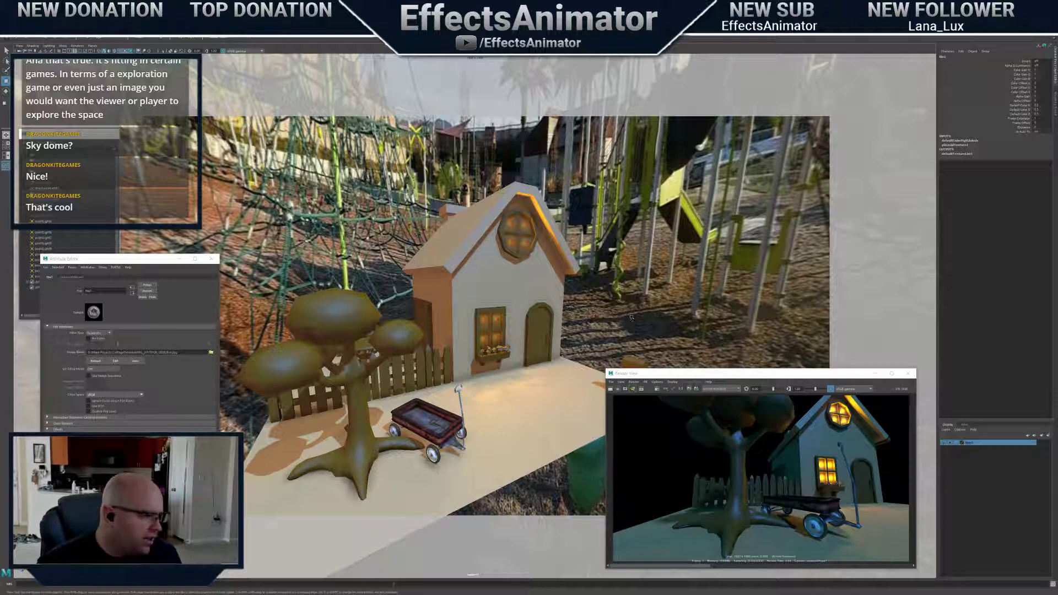
Try the Angular format on the sky dome light's panorama and restore the Latlong format
left_click(663, 264)
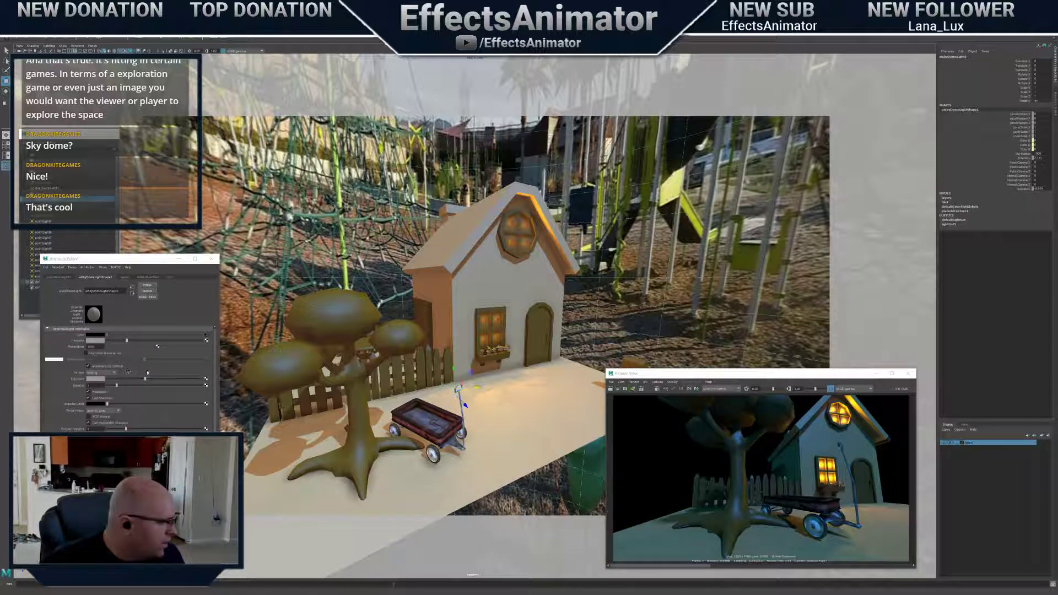
left_click(216, 357)
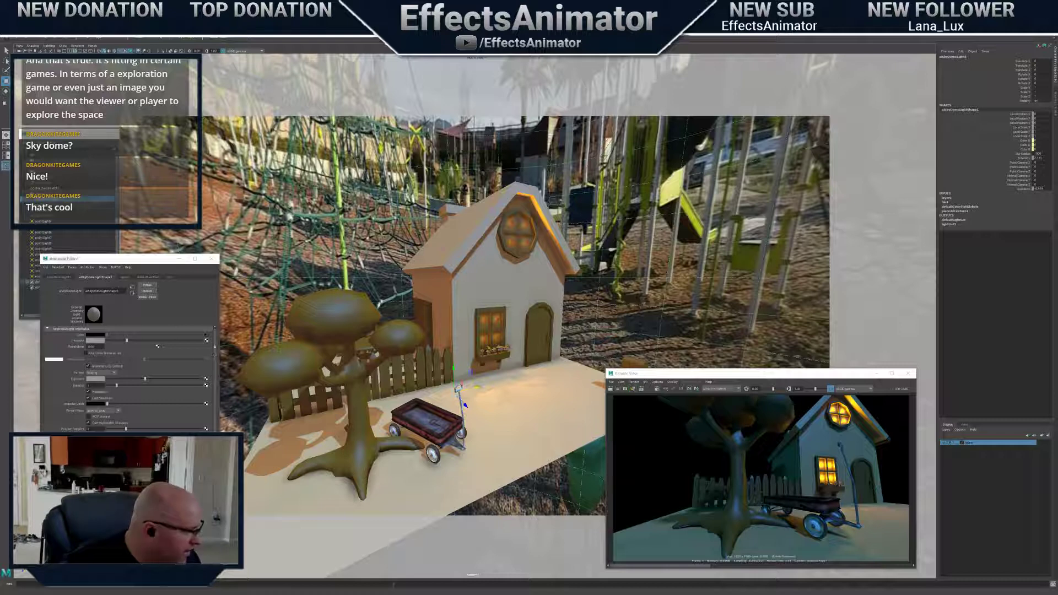
left_click(110, 375)
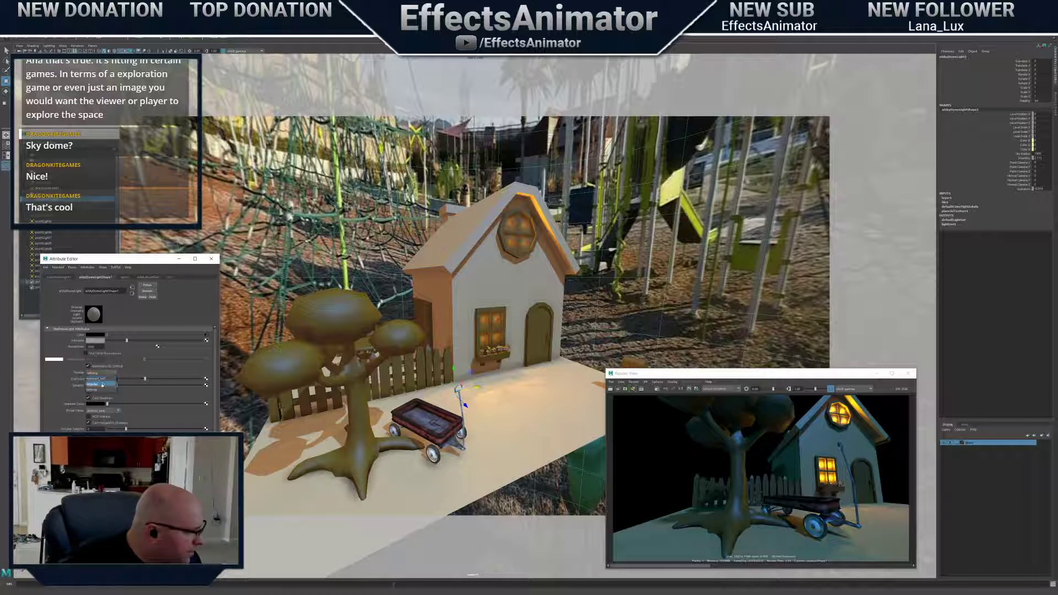
left_click(105, 383)
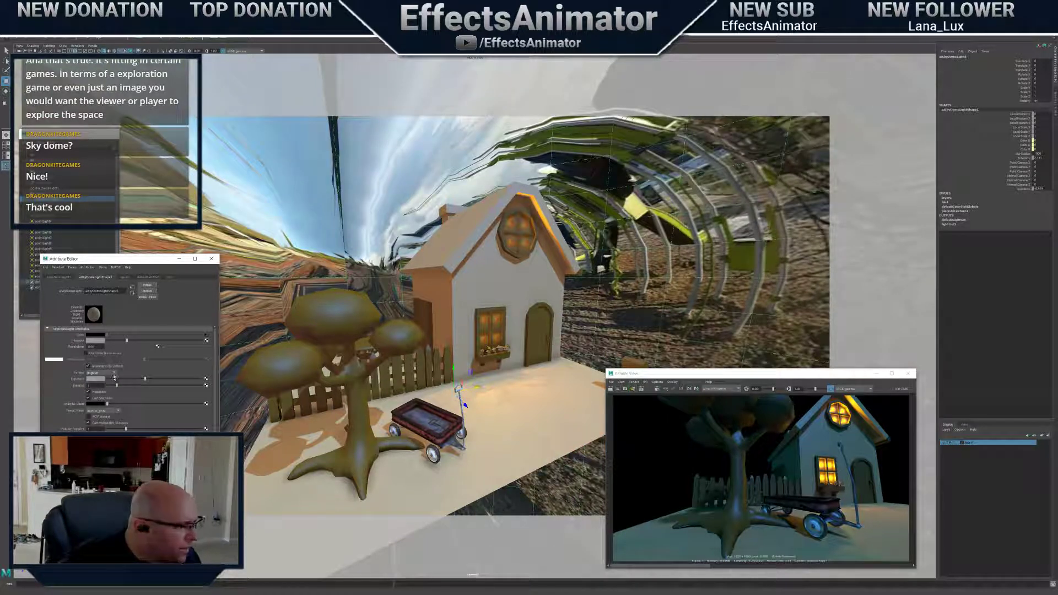
left_click(103, 374)
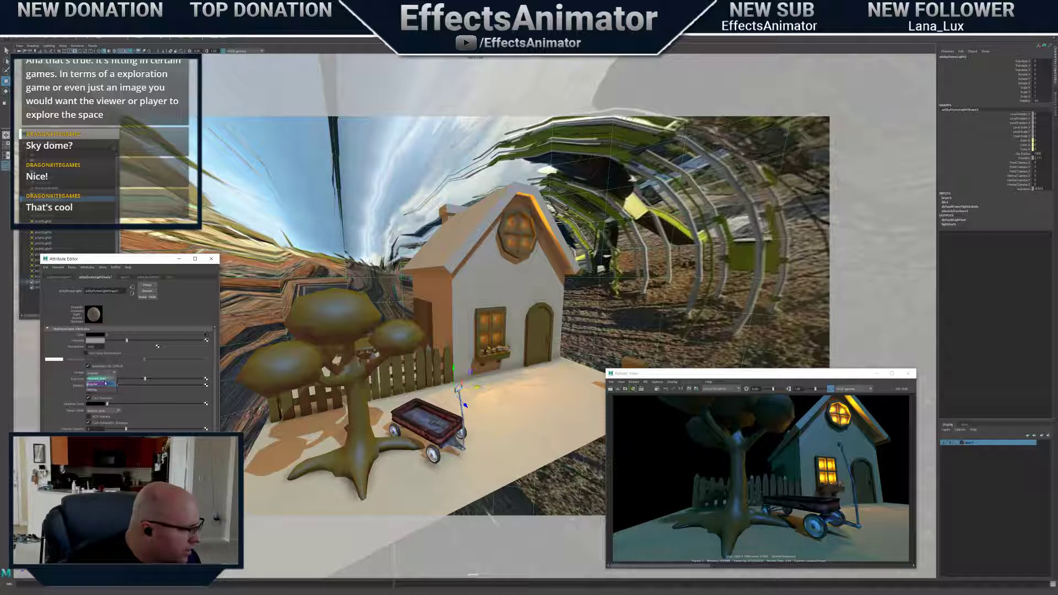
left_click(94, 390)
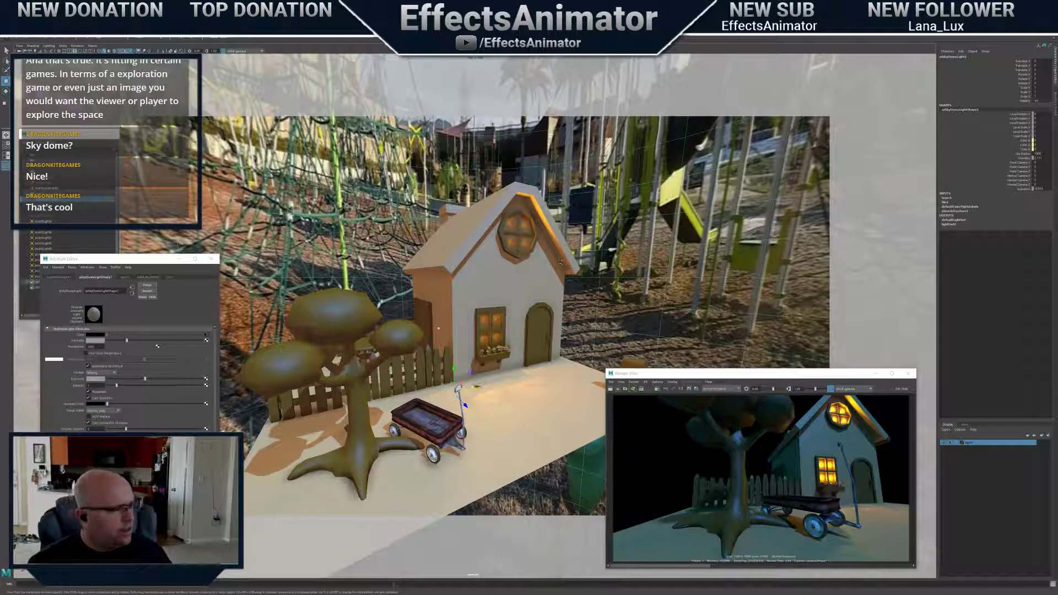
Lower the sky dome light vertically with the Move tool and a negative Translate Y value
left_click_drag(454, 368, 455, 573)
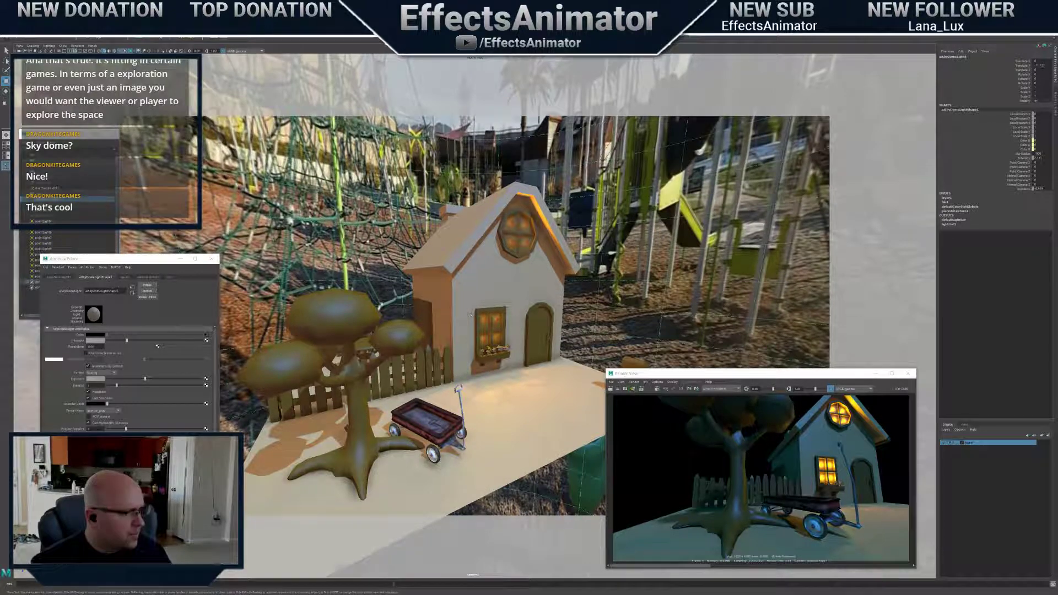
scroll(470, 314, "down", 3)
left_click_drag(558, 346, 503, 383, "alt")
scroll(502, 383, "down", 3)
scroll(502, 384, "down", 2)
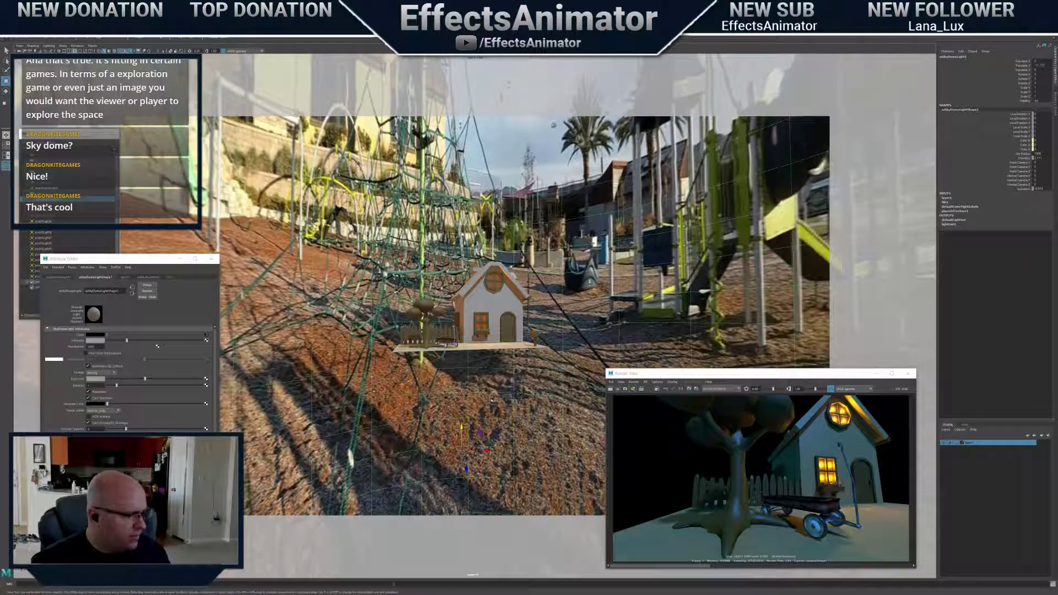
left_click_drag(461, 422, 462, 490)
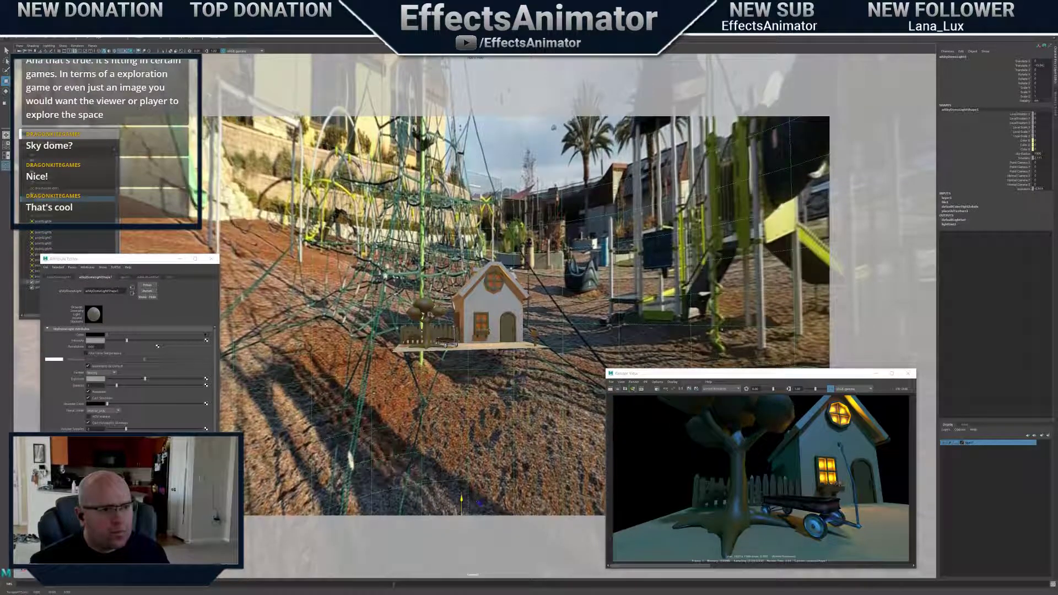
left_click(1042, 65)
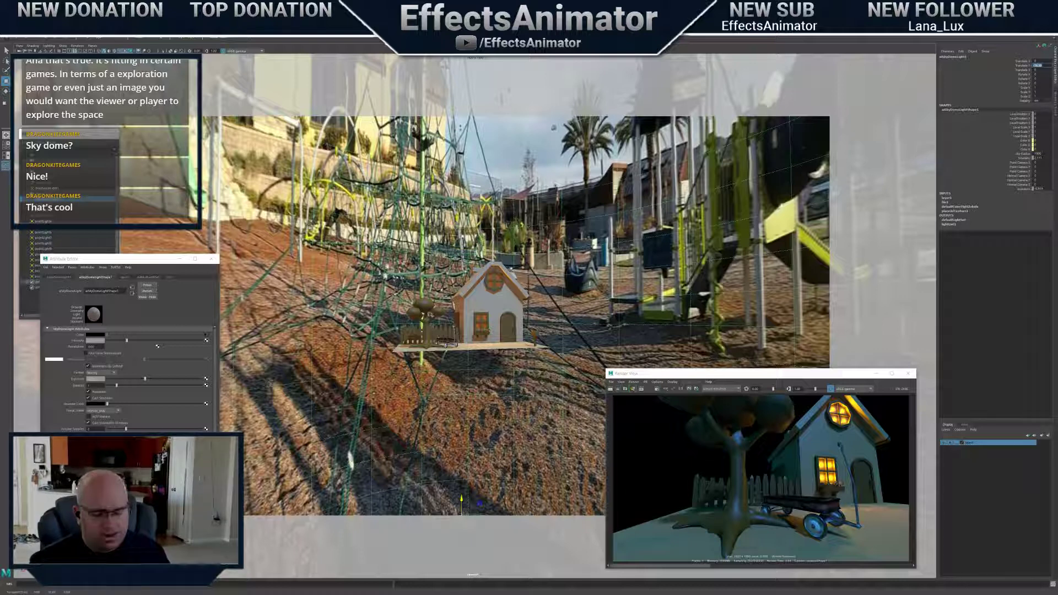
type("-18")
key("Return")
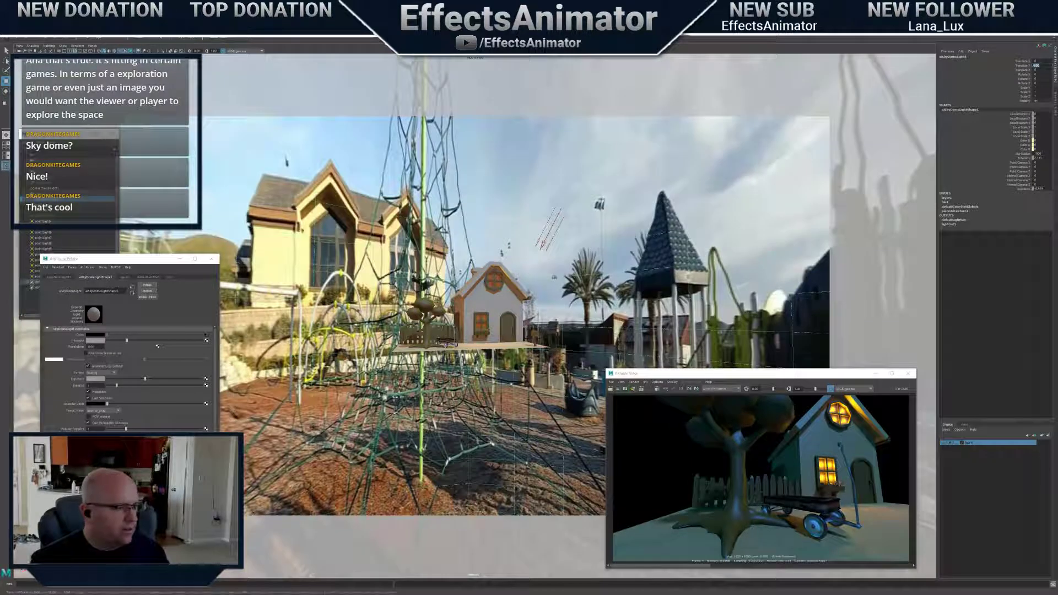
Examine from near and far how the house's ground plane sits against the playground panorama
left_click_drag(476, 258, 698, 280, "alt")
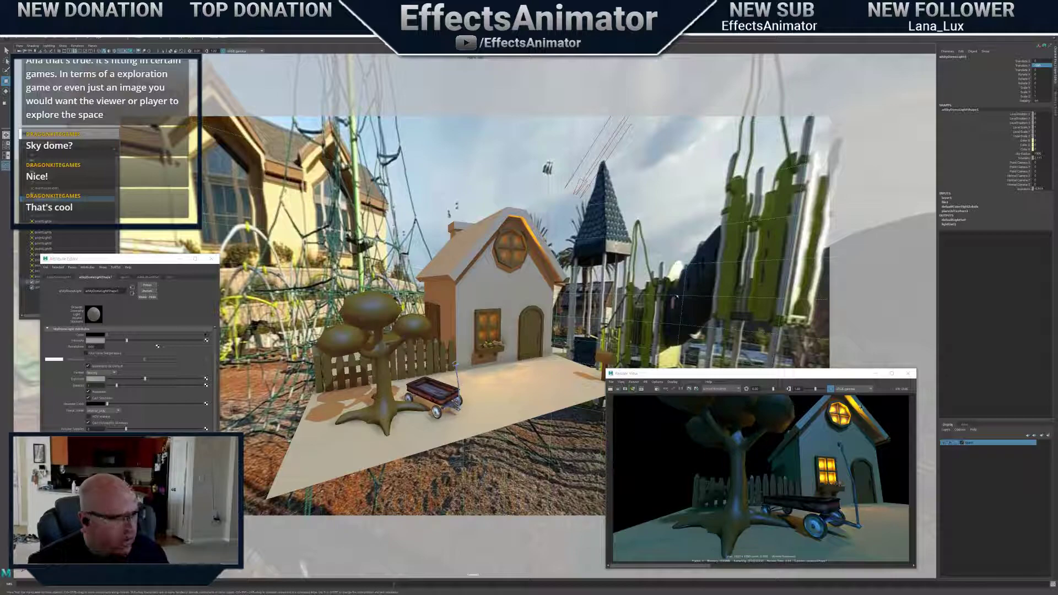
left_click_drag(636, 270, 579, 279, "alt")
right_click_drag(578, 279, 611, 276, "alt")
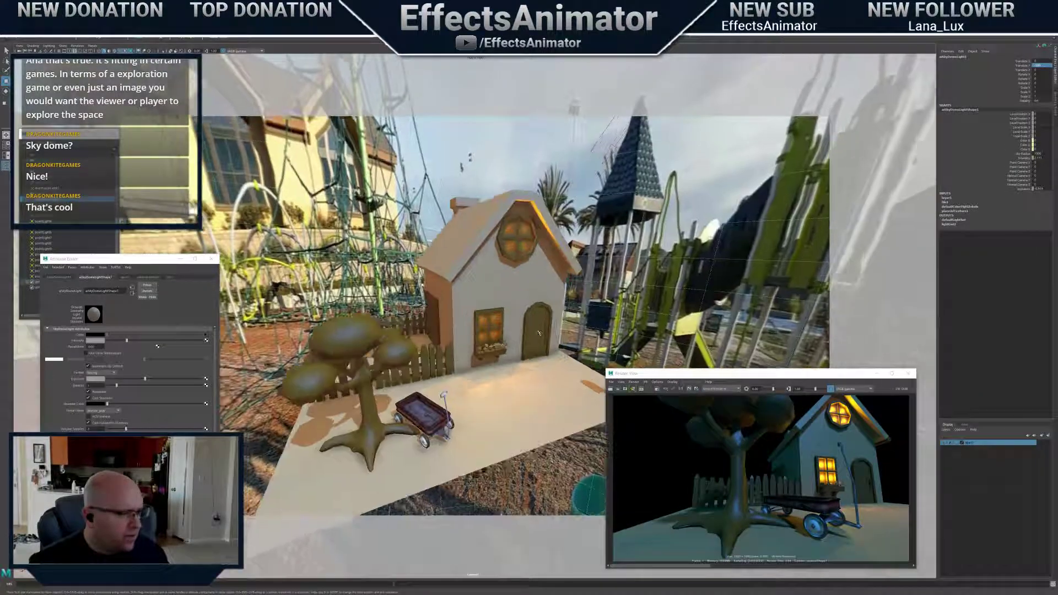
middle_click_drag(504, 217, 562, 160, "alt")
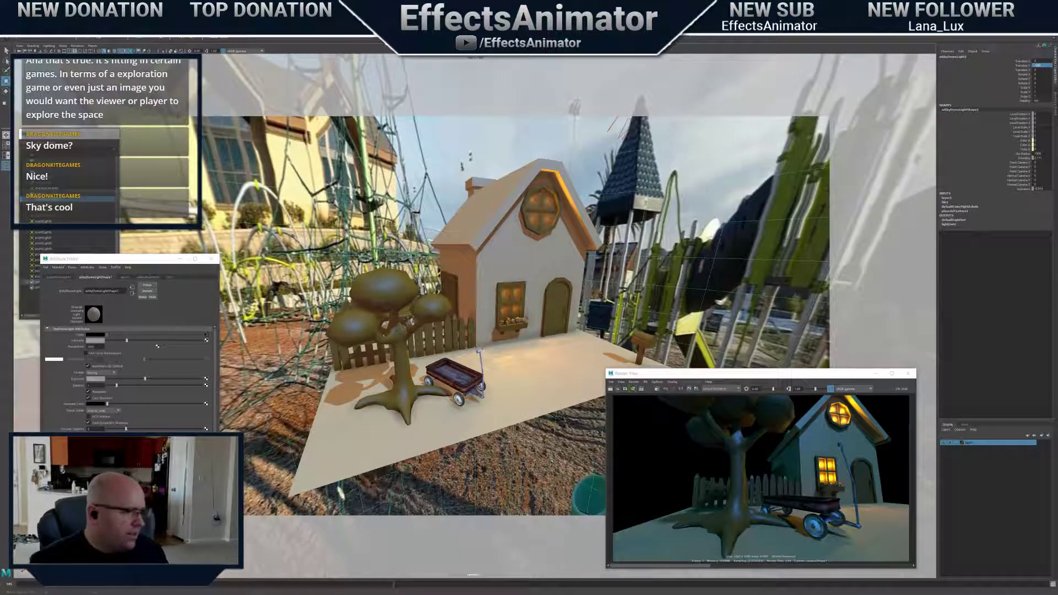
left_click_drag(563, 160, 530, 161, "alt")
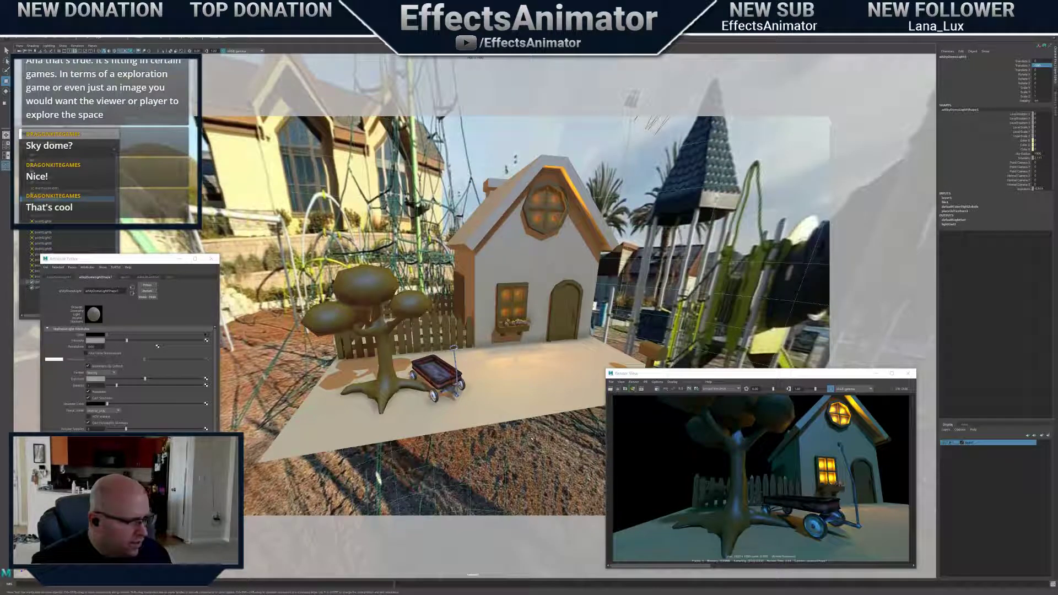
right_click_drag(516, 160, 468, 182, "alt")
right_click_drag(529, 308, 495, 331, "alt")
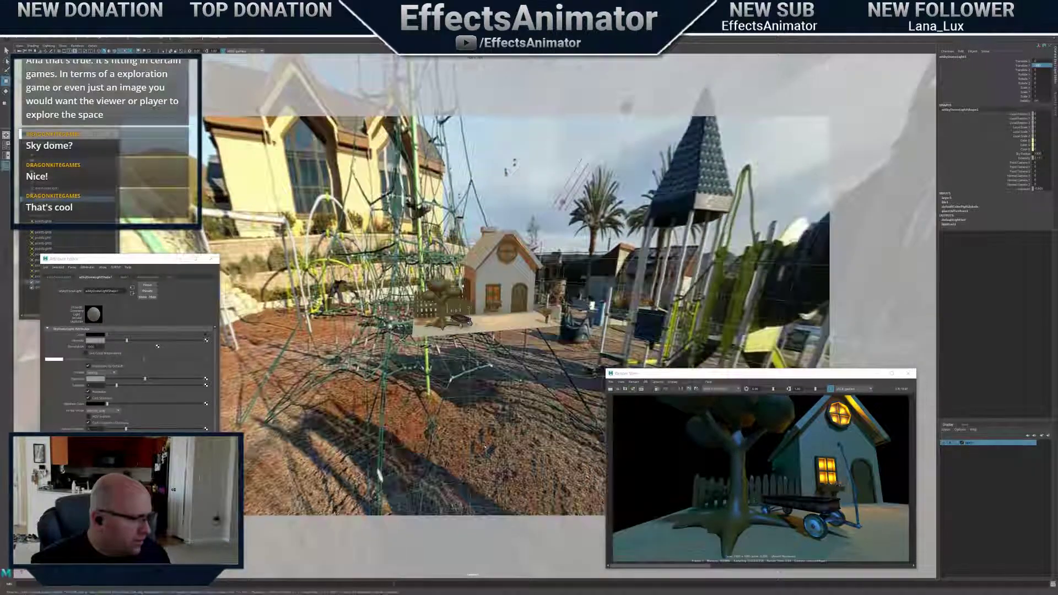
left_click_drag(496, 331, 941, 182, "alt")
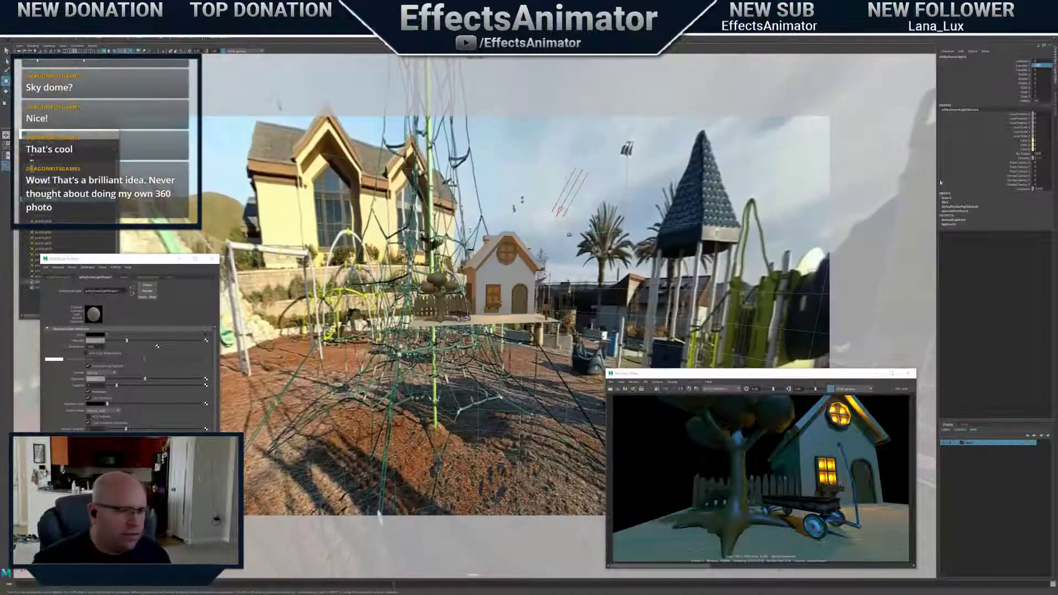
left_click_drag(953, 80, 976, 88, "alt")
Set the sky dome light's Translate Y to -100
left_click(1041, 65)
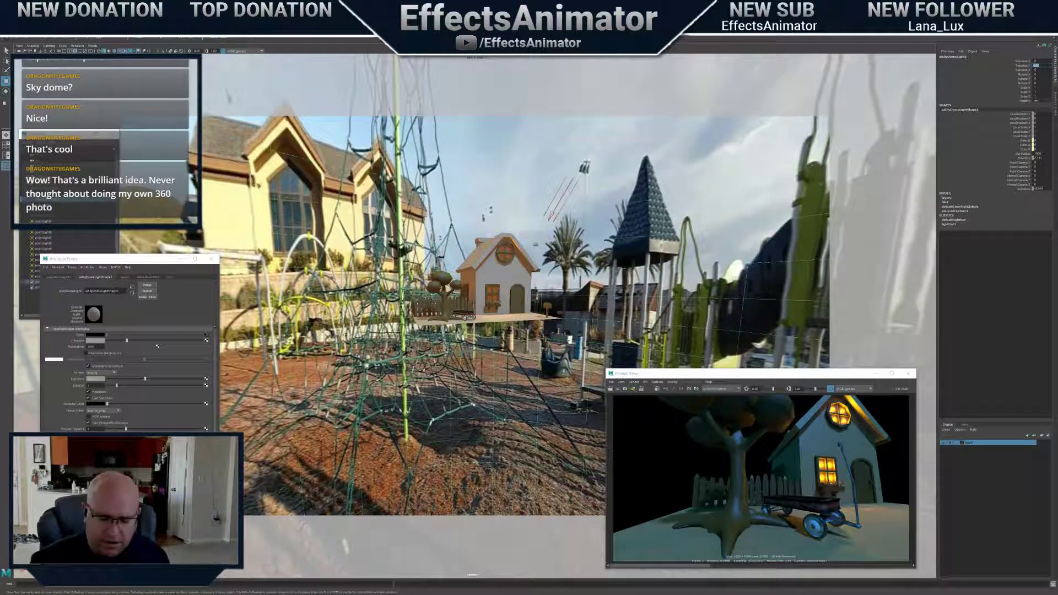
type("-")
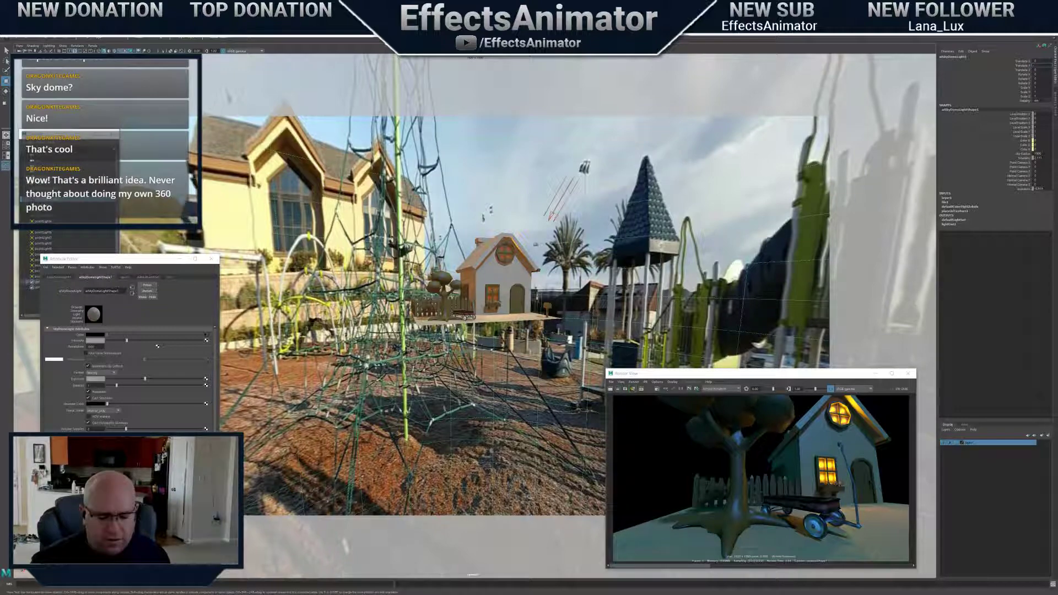
type("100")
key("Return")
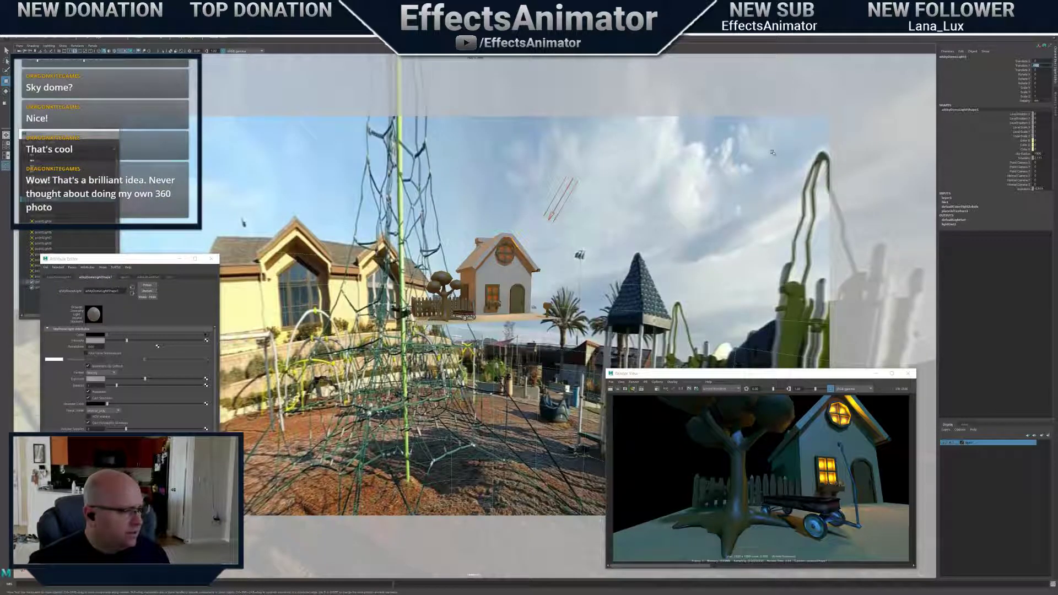
Inspect the house, tree and wagon against the lowered panorama from several closer angles
mouse_move(510, 284)
left_mouse_down("alt")
mouse_move(529, 320)
mouse_move(518, 295)
mouse_move(485, 289)
mouse_move(524, 295)
left_mouse_up("alt")
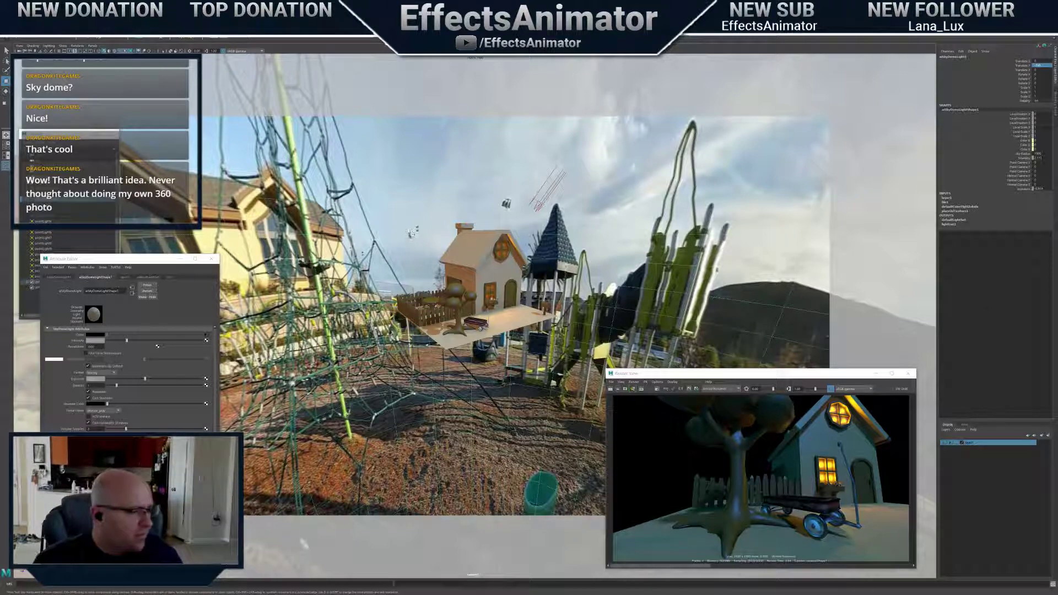
scroll(467, 235, "up", 6)
left_click_drag(484, 300, 546, 312, "alt")
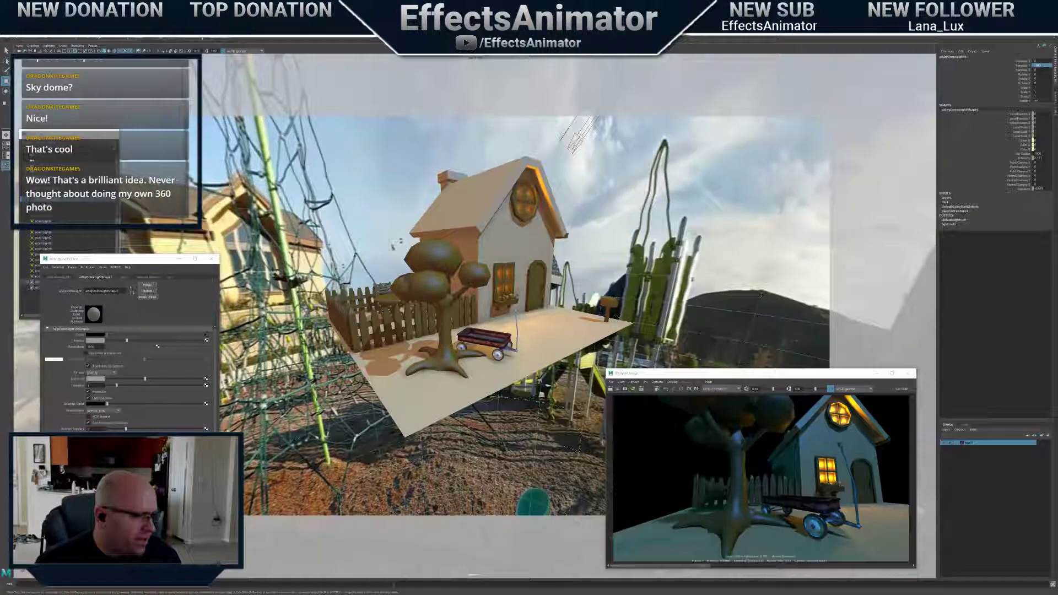
left_click_drag(622, 278, 592, 307, "alt")
scroll(593, 278, "up", 2)
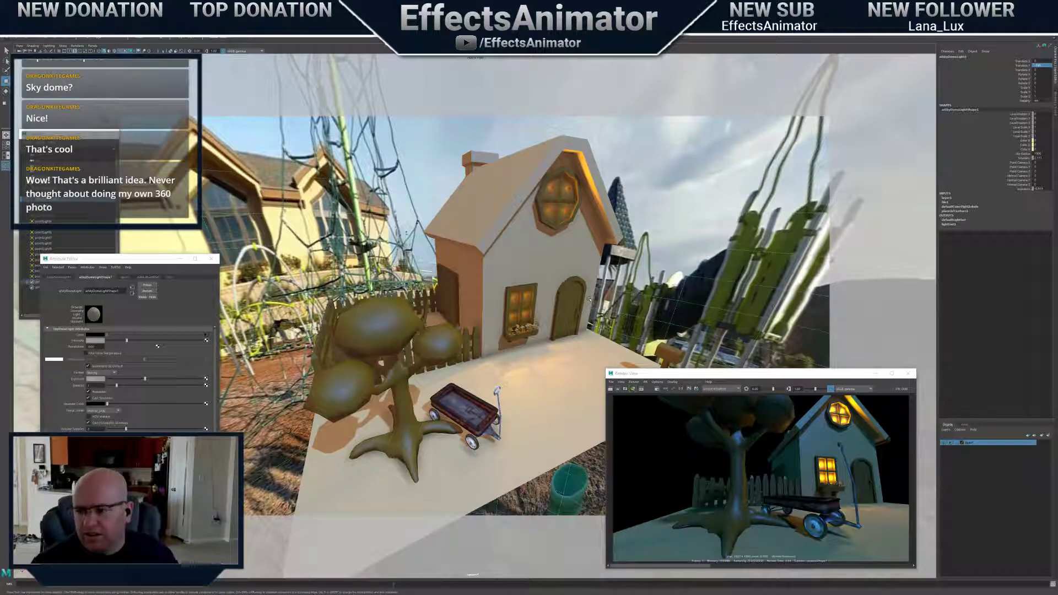
left_click_drag(589, 291, 589, 296, "alt")
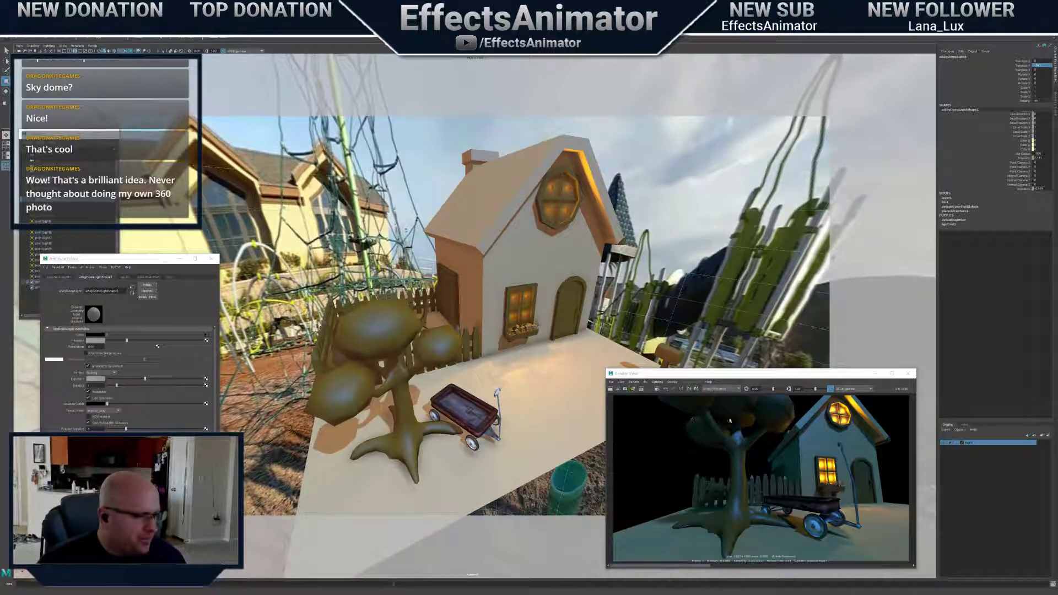
left_click_drag(603, 360, 571, 344, "alt")
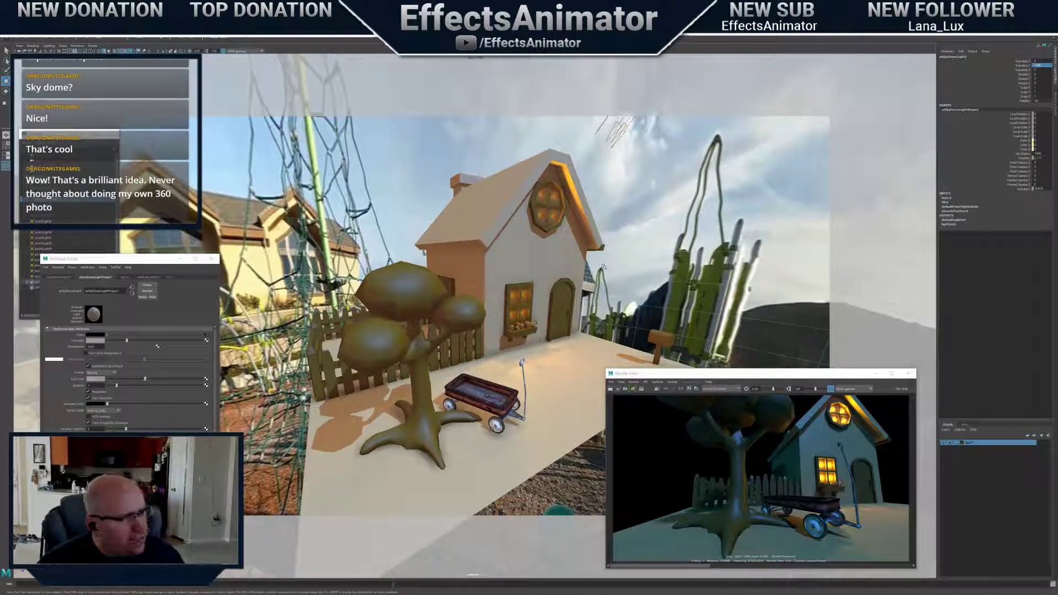
Examine the house and yard against the panorama's buildings and climbing frames while orbiting around the front corner
left_click_drag(603, 267, 625, 265, "alt")
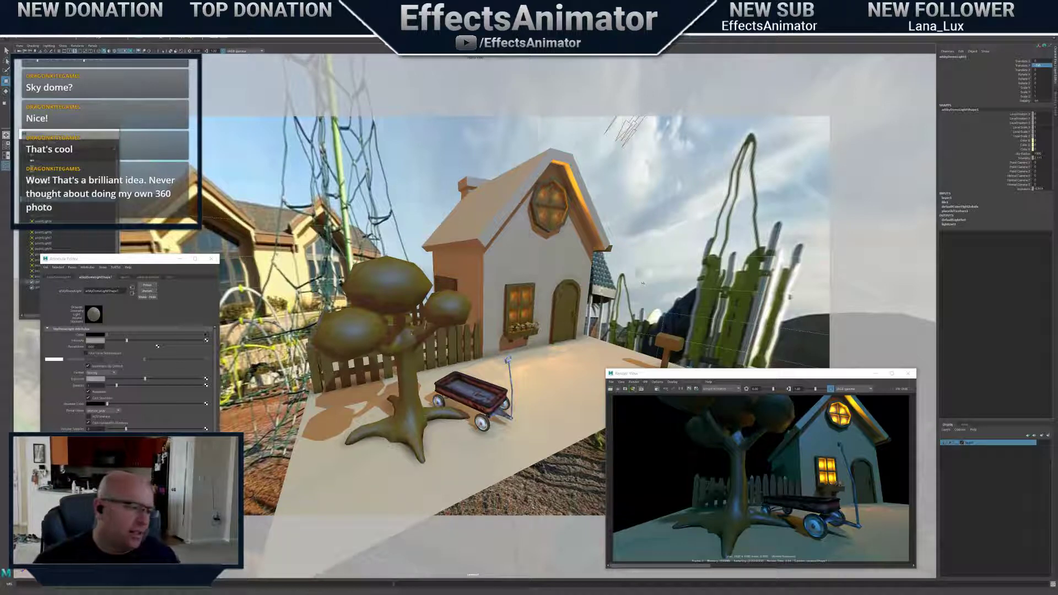
left_click_drag(642, 283, 632, 298, "alt")
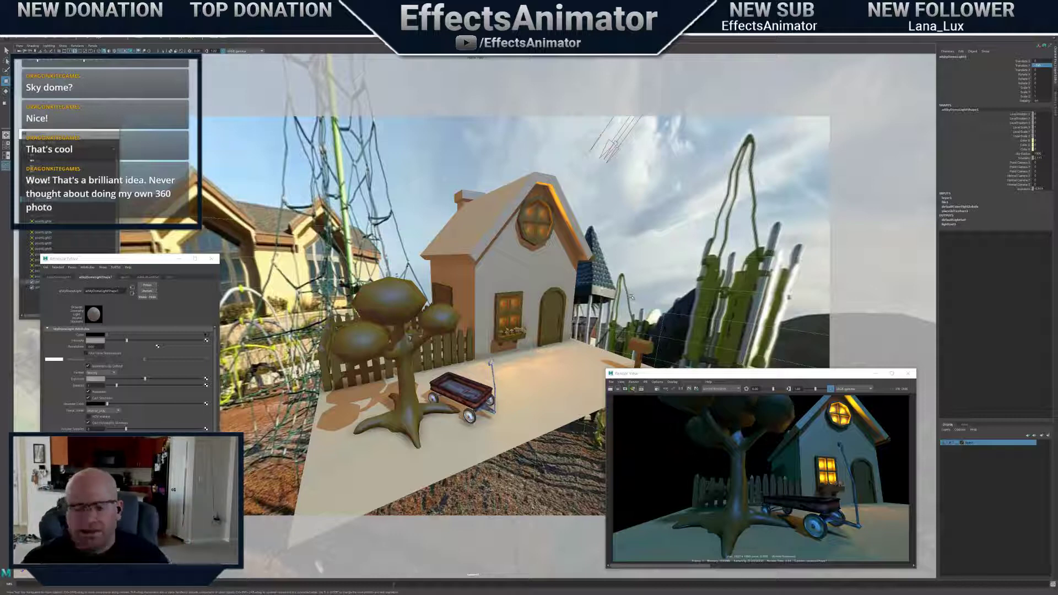
left_click_drag(632, 297, 539, 329, "alt")
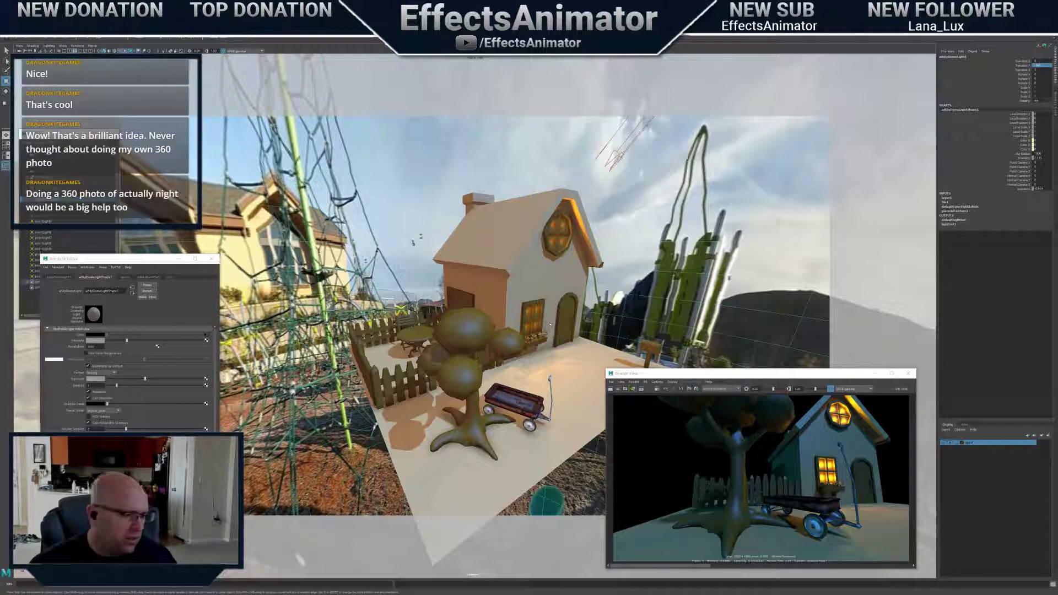
left_click_drag(541, 327, 558, 331, "alt")
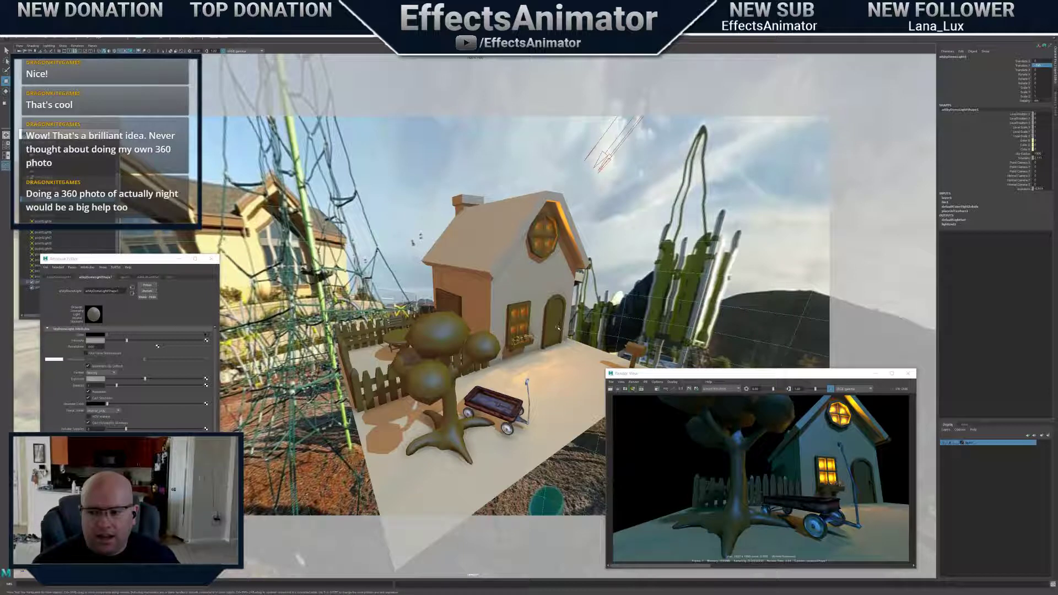
left_click_drag(556, 319, 567, 318, "alt")
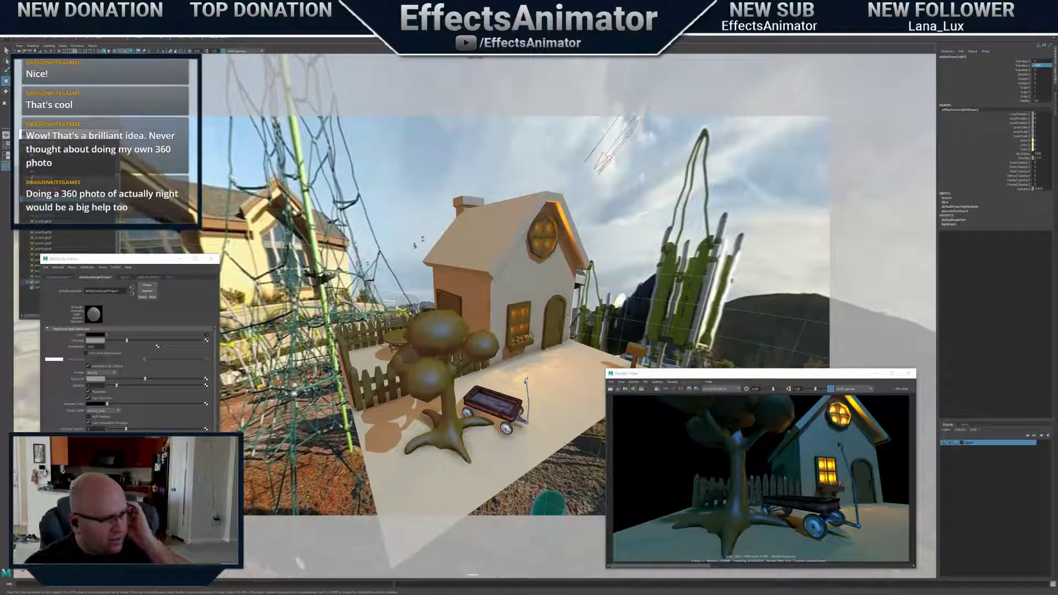
left_click_drag(504, 365, 513, 365, "alt")
right_click_drag(514, 365, 544, 404, "alt")
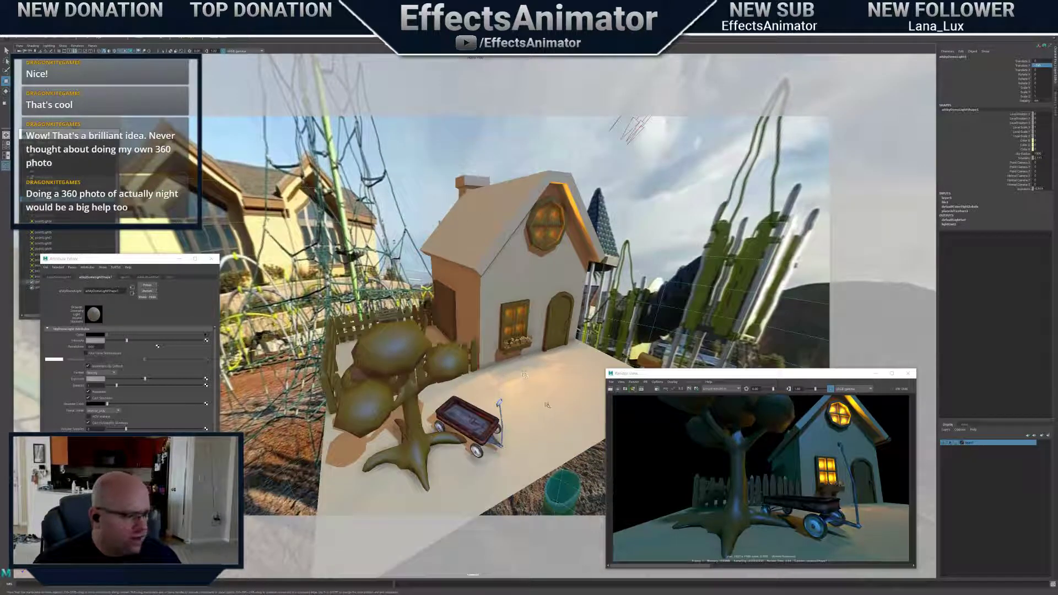
left_click_drag(545, 405, 550, 403, "alt")
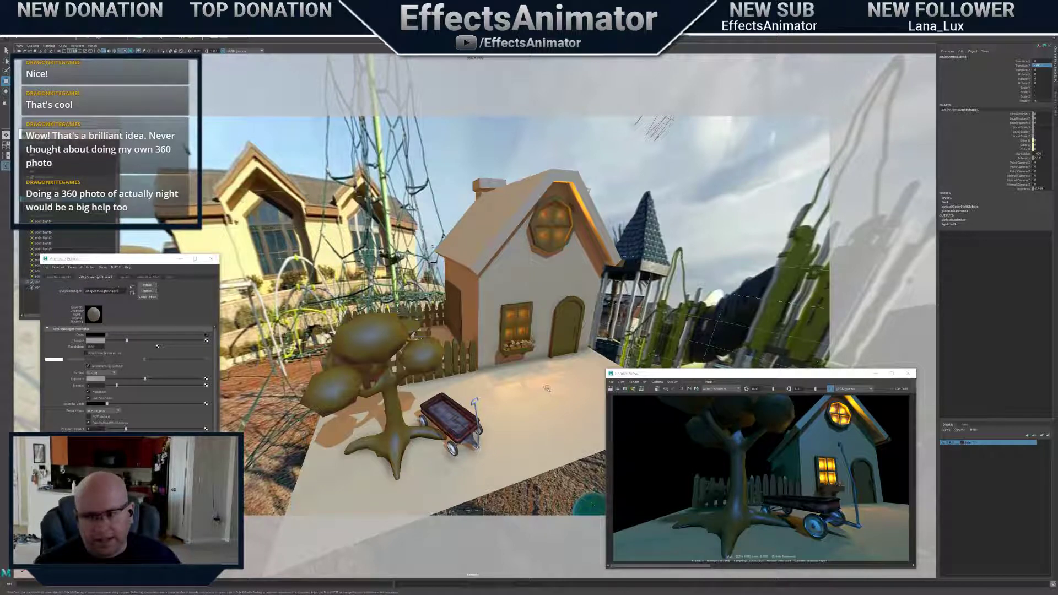
left_click_drag(545, 391, 565, 391, "alt")
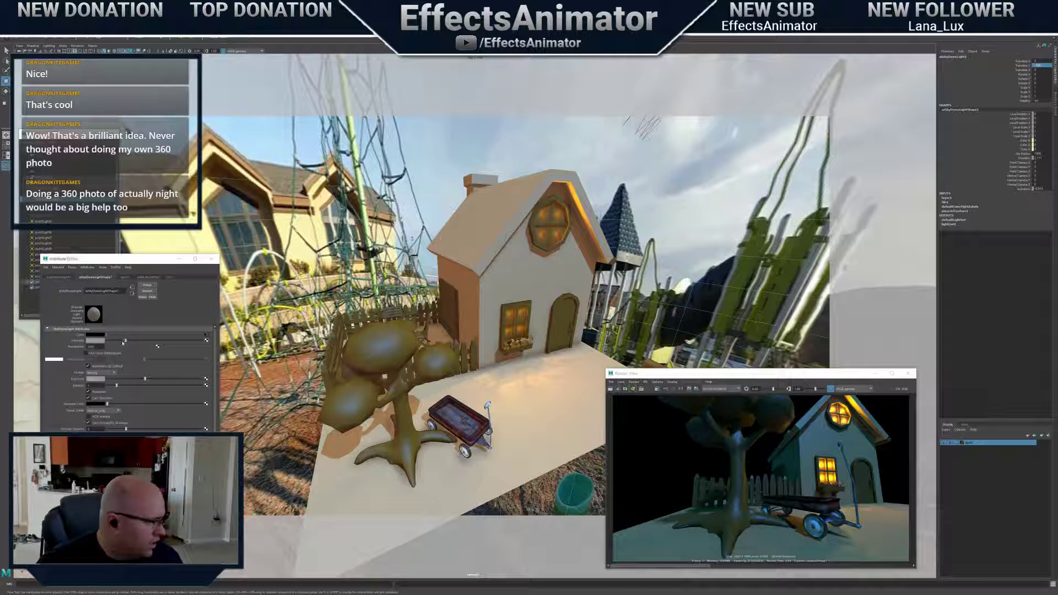
Fine-tune the sky dome light's intensity and exposure, and render the house from a raised corner angle
left_click_drag(127, 342, 130, 341)
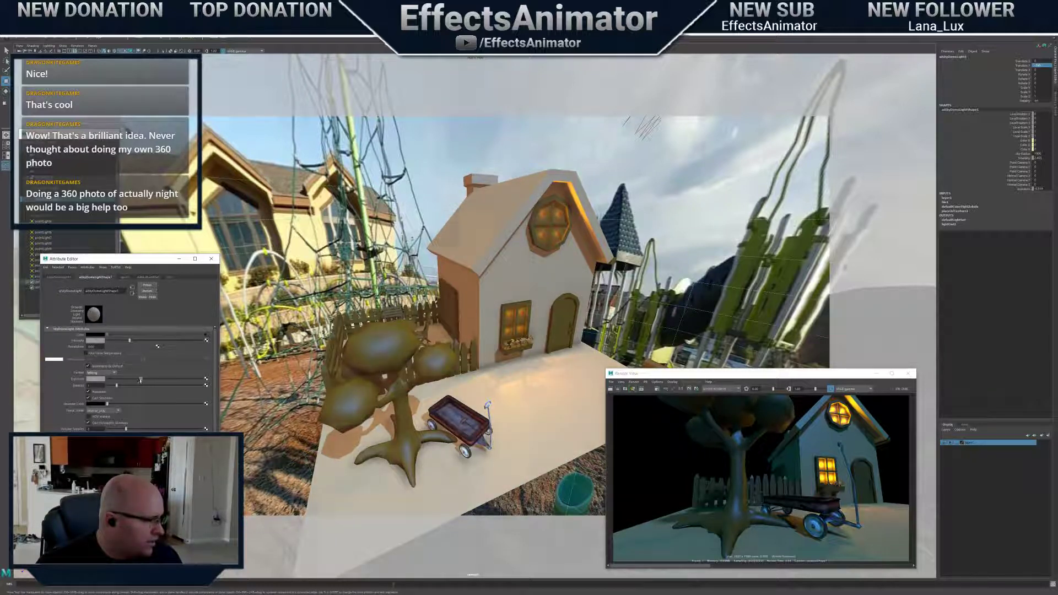
left_click_drag(141, 380, 146, 381)
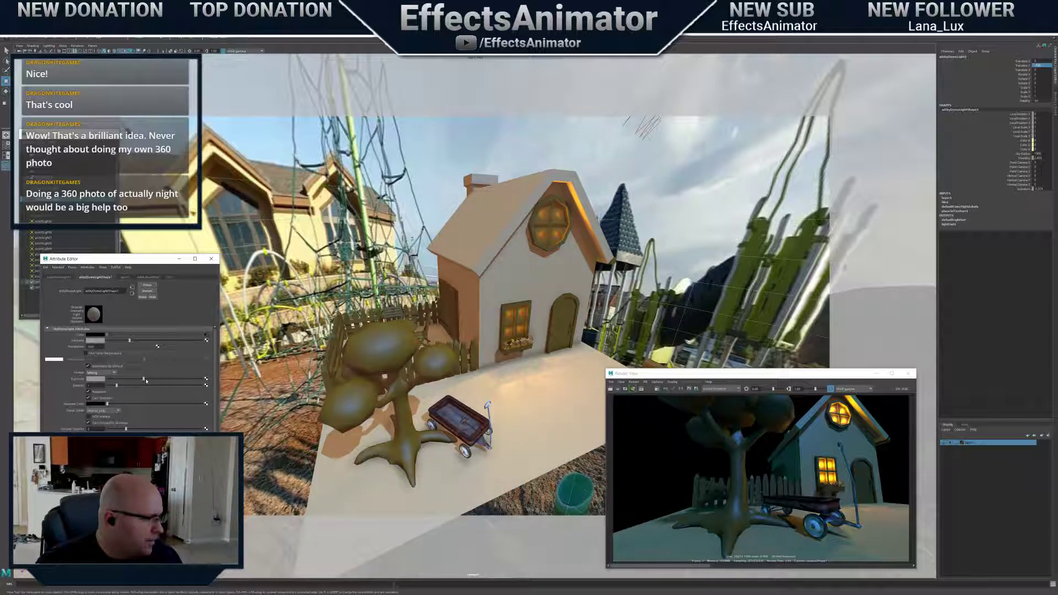
left_click_drag(496, 270, 585, 372, "alt")
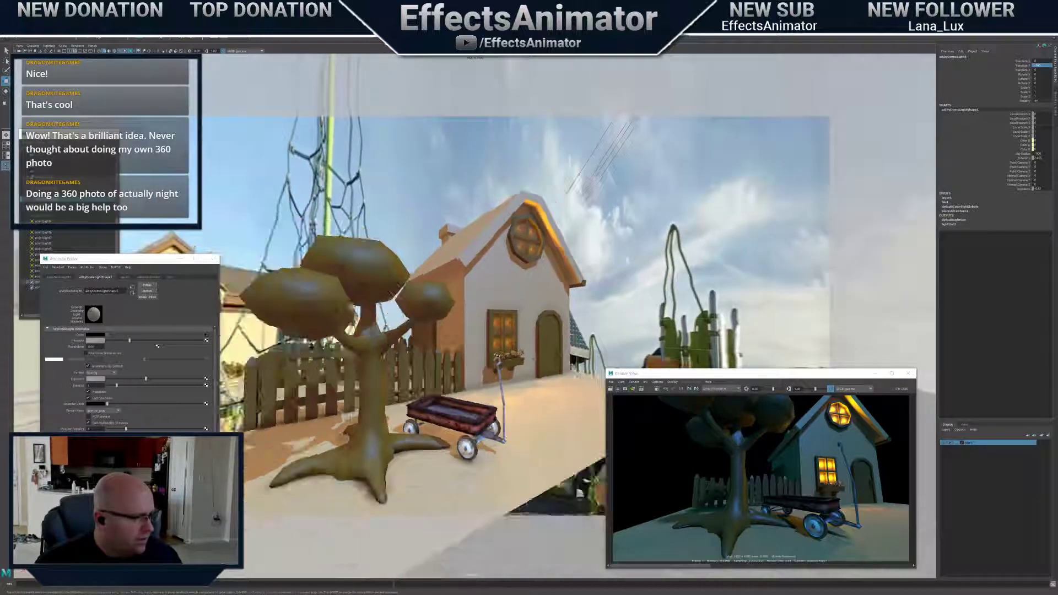
left_click_drag(499, 317, 504, 352, "alt")
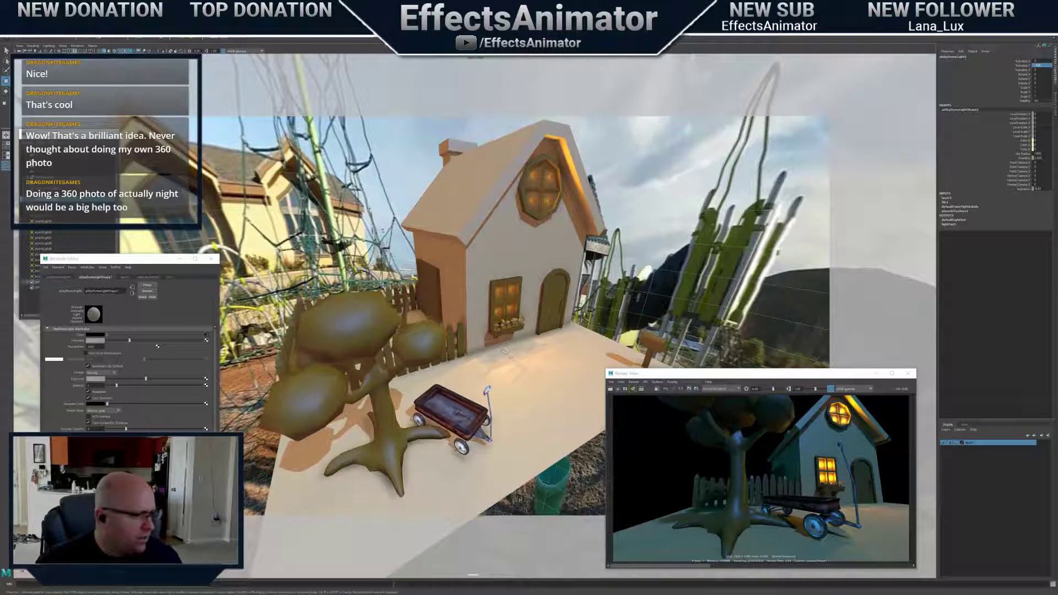
left_click(615, 391)
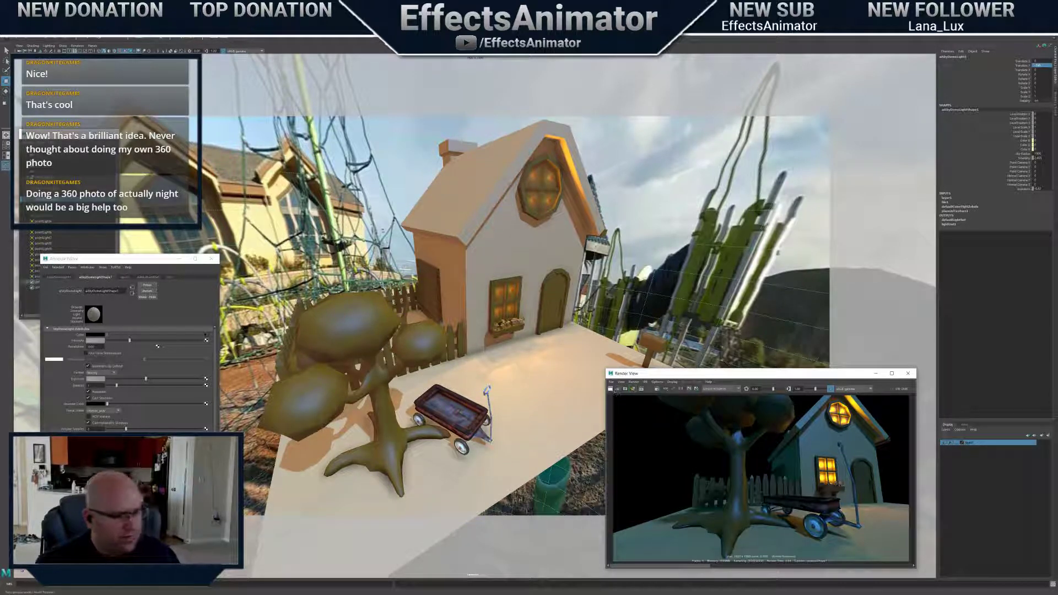
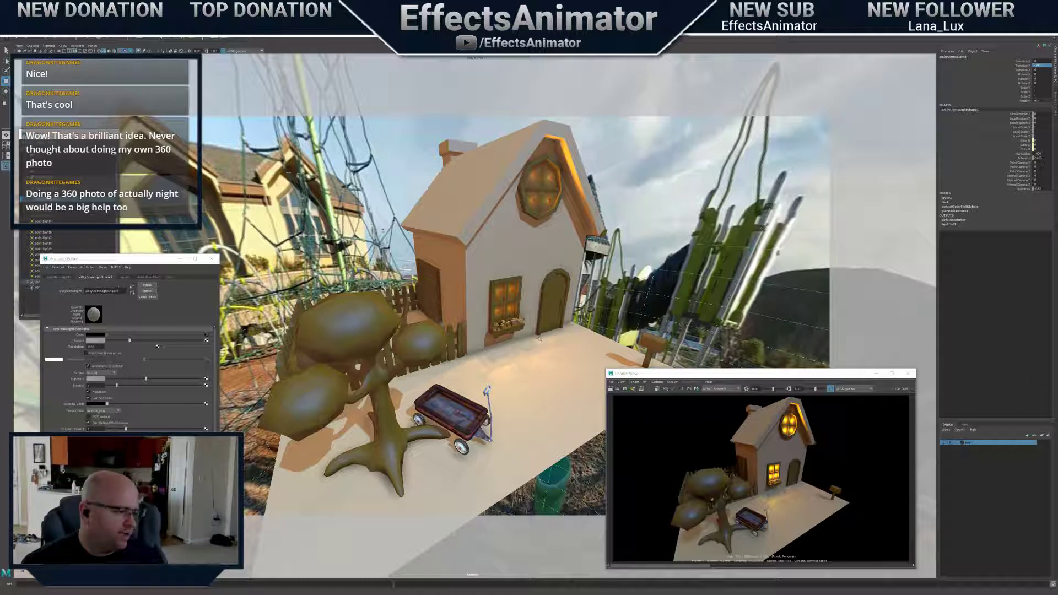
Compare the viewport with the finished render, enlarging the render to check the wagon, tree and window light up close
middle_click_drag(536, 340, 579, 344, "alt")
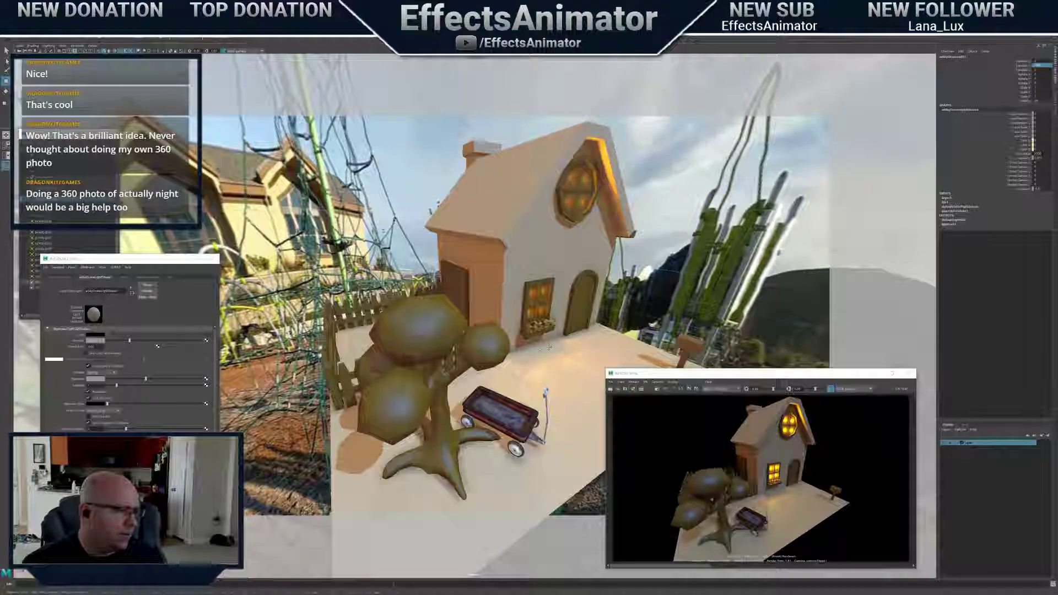
left_click_drag(578, 345, 485, 374, "alt")
left_click_drag(422, 354, 394, 290, "alt")
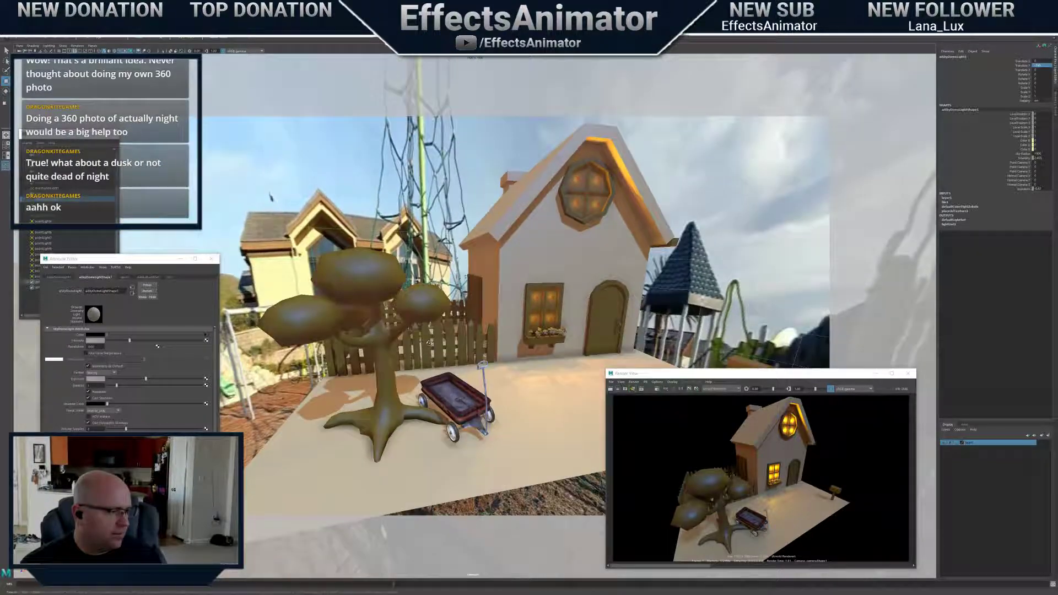
left_click_drag(270, 196, 511, 375, "alt")
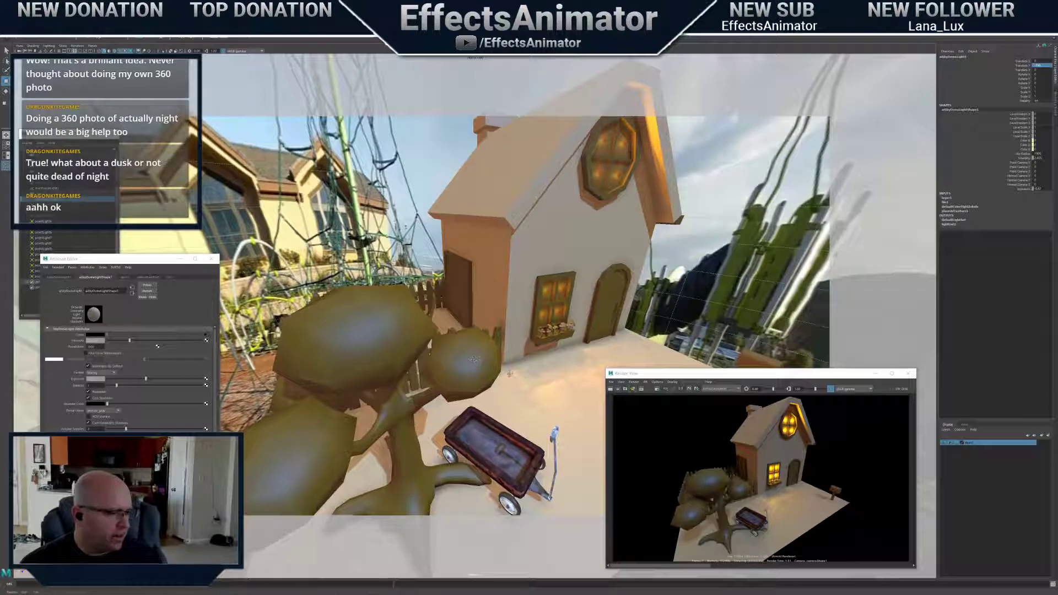
left_click(680, 388)
double_click(716, 373)
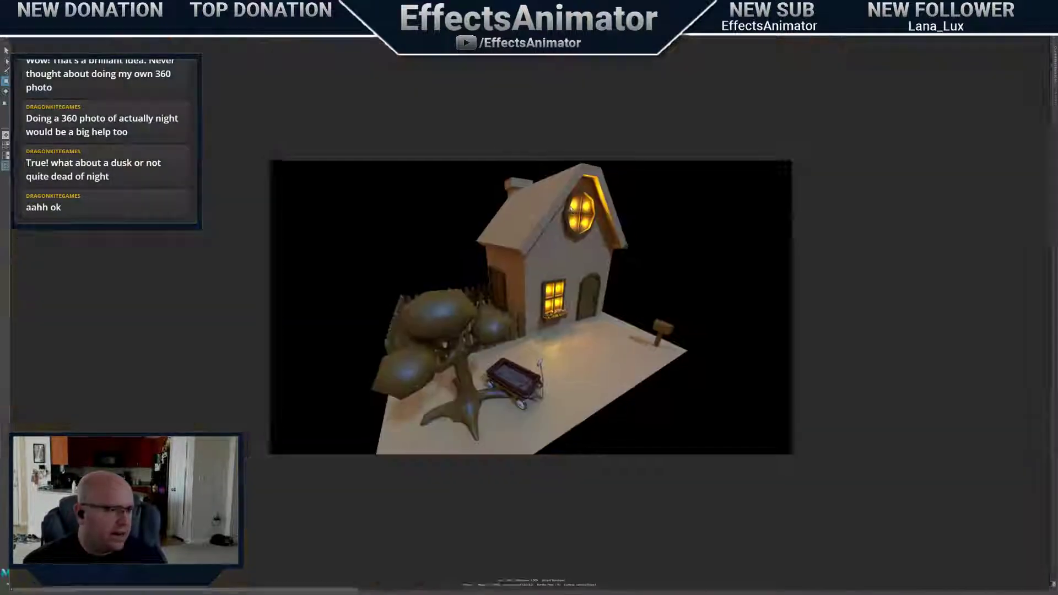
right_click_drag(575, 313, 566, 365, "alt")
middle_click_drag(566, 364, 590, 364, "alt")
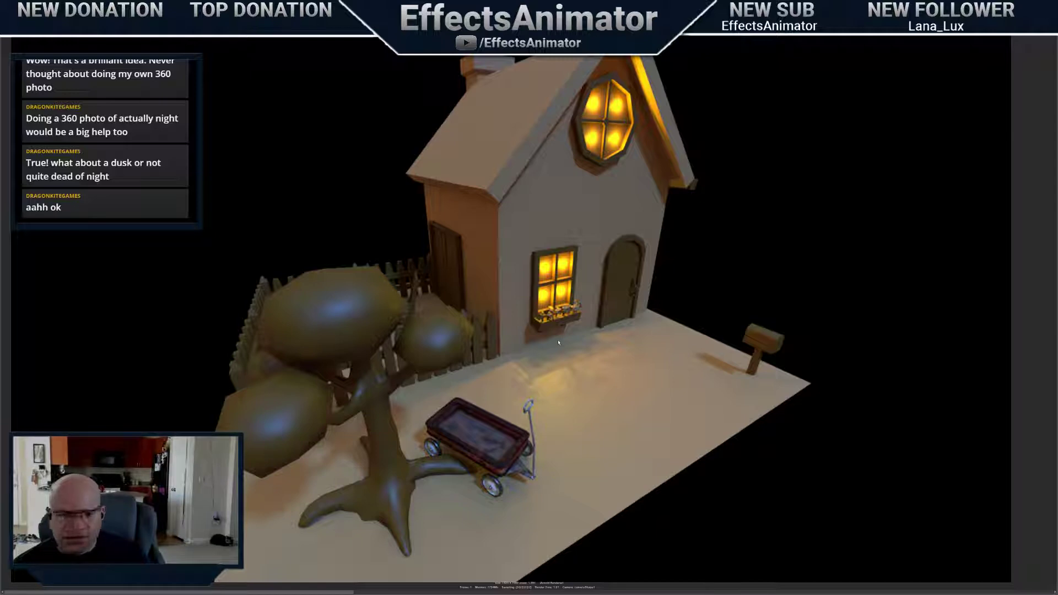
scroll(500, 481, "up", 5)
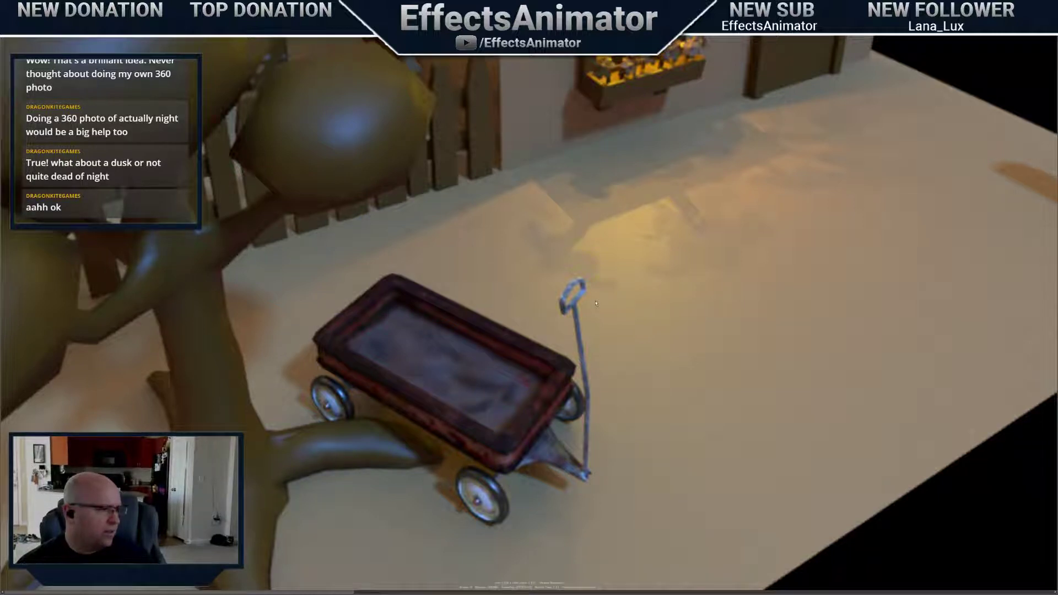
scroll(617, 342, "down", 5)
scroll(617, 341, "down", 3)
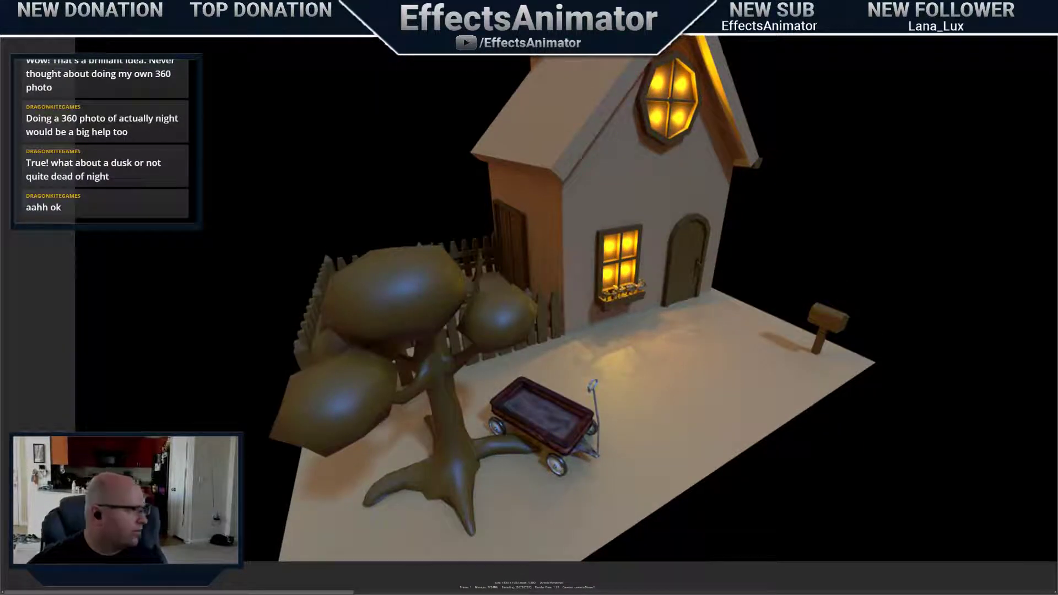
left_click_drag(491, 5, 829, 348)
Select the wagon's red body at close range and open its material attributes
left_click_drag(551, 298, 562, 346, "alt")
right_click_drag(518, 435, 543, 434, "alt")
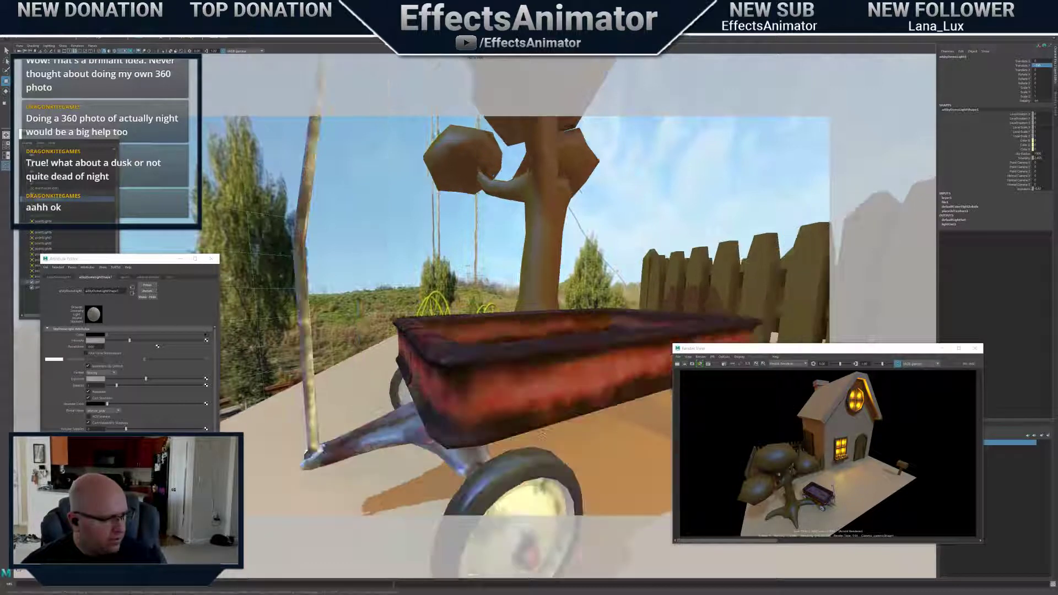
mouse_move(541, 435)
left_mouse_down("alt")
mouse_move(557, 385)
mouse_move(524, 434)
left_mouse_up("alt")
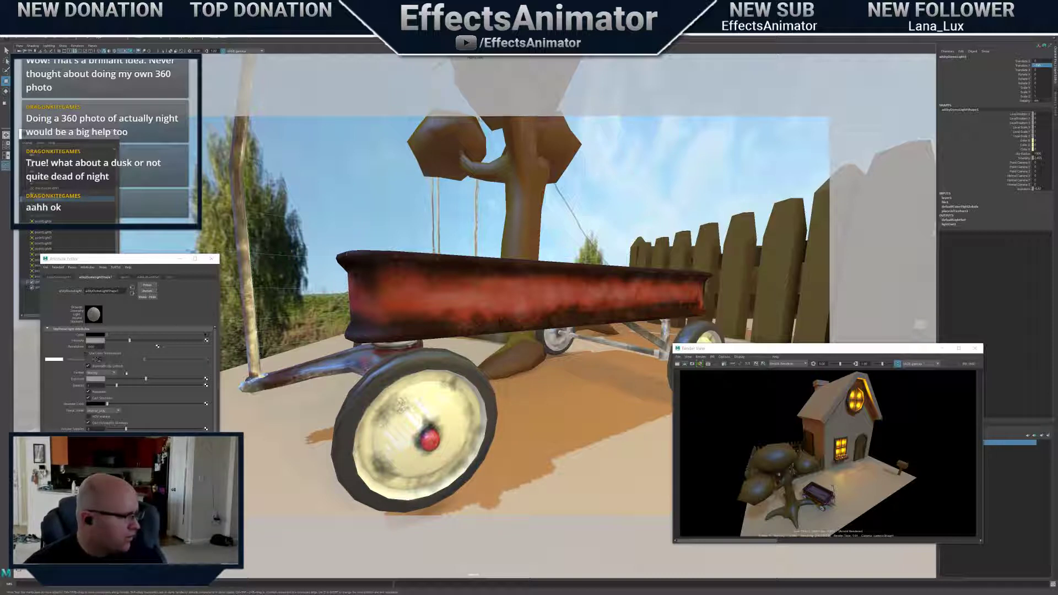
left_click(448, 272)
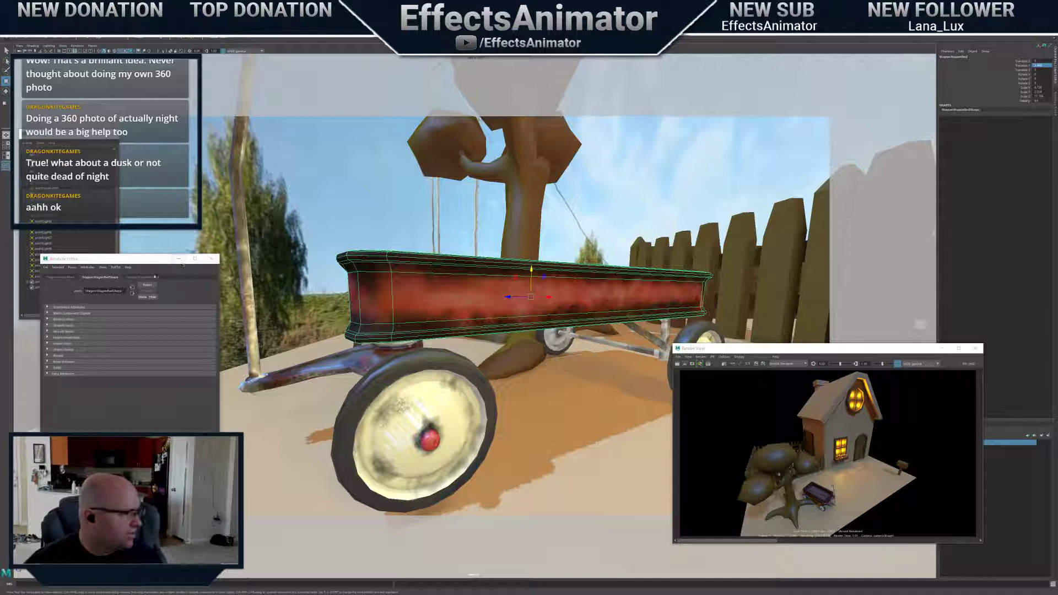
left_click(142, 276)
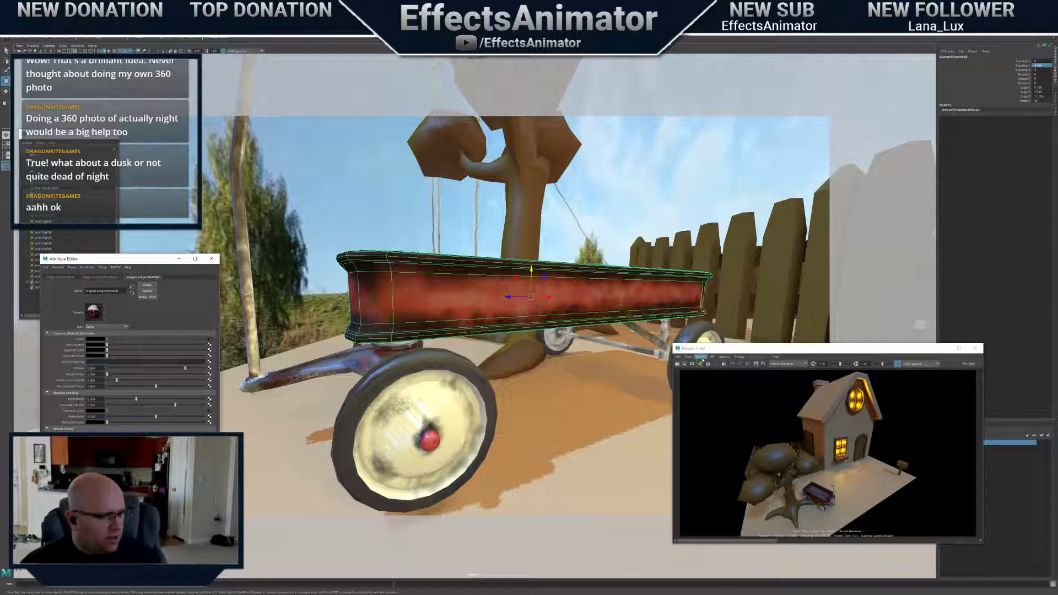
Render a low close-up of the wagon's side and front wheel, and move the render window clear of the wagon
scroll(602, 366, "up", 2)
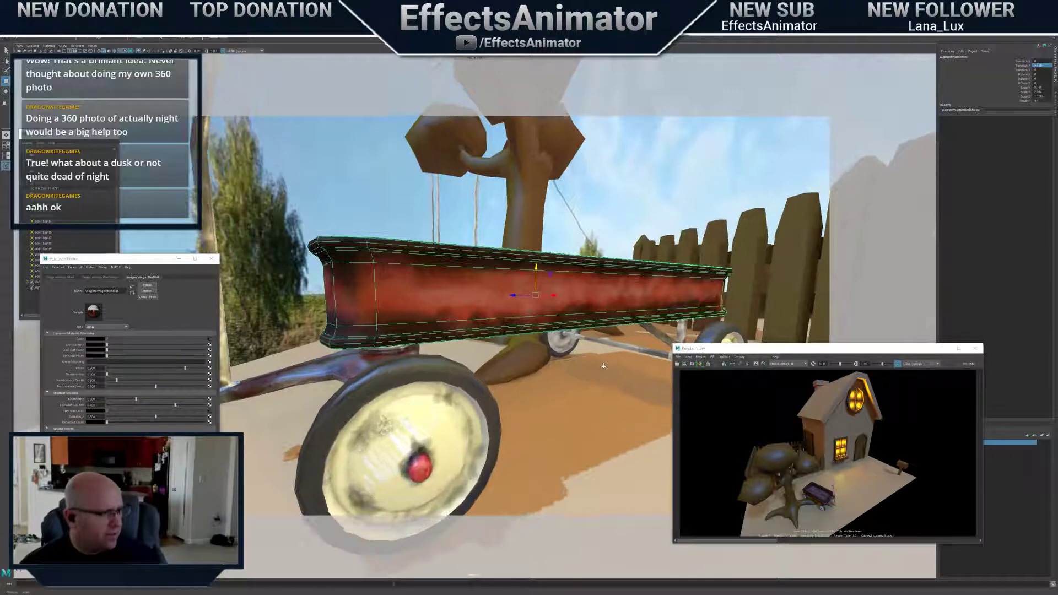
scroll(603, 366, "down", 1)
left_click_drag(543, 365, 602, 365, "alt")
middle_click_drag(602, 365, 548, 365, "alt")
left_click(678, 365)
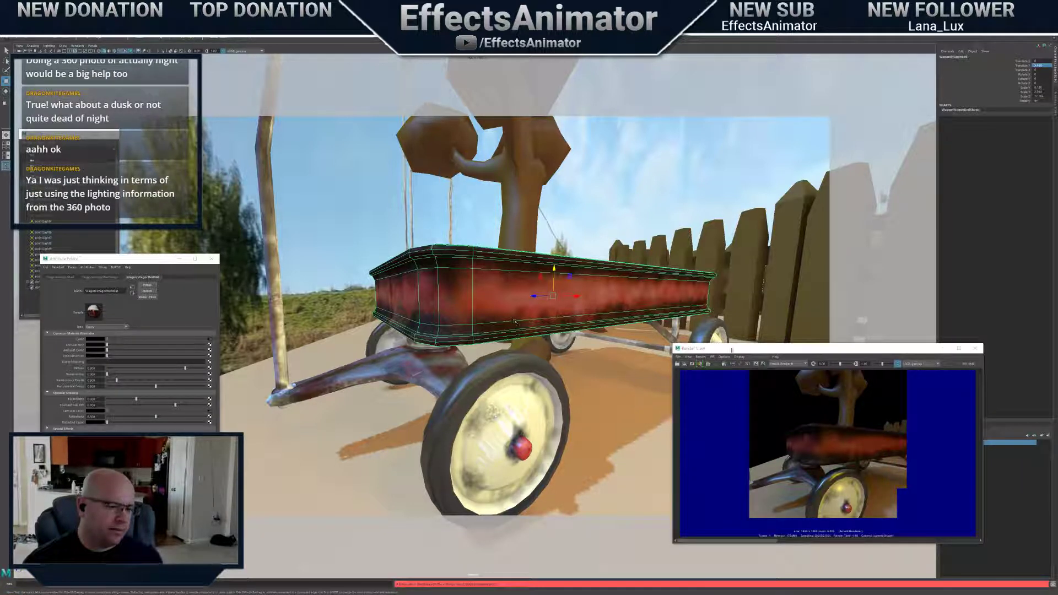
left_click_drag(731, 352, 755, 351)
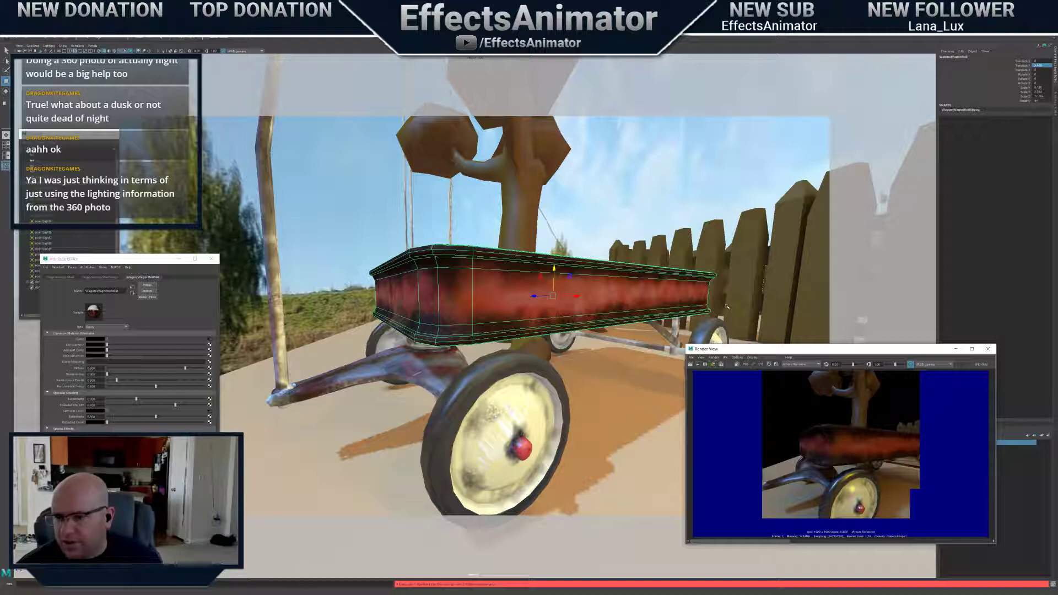
Examine the wagon, tree and house front against the panorama from behind, low and raised angles
left_click_drag(727, 307, 689, 341, "alt")
right_click_drag(689, 342, 639, 325, "alt")
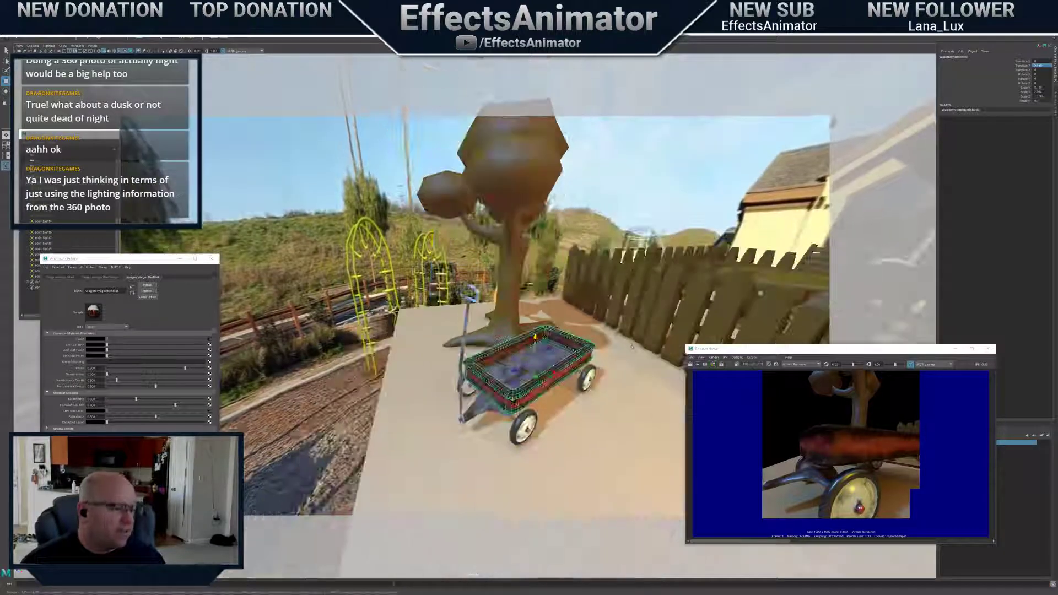
left_click_drag(639, 326, 615, 253, "alt")
left_click_drag(315, 244, 658, 324, "alt")
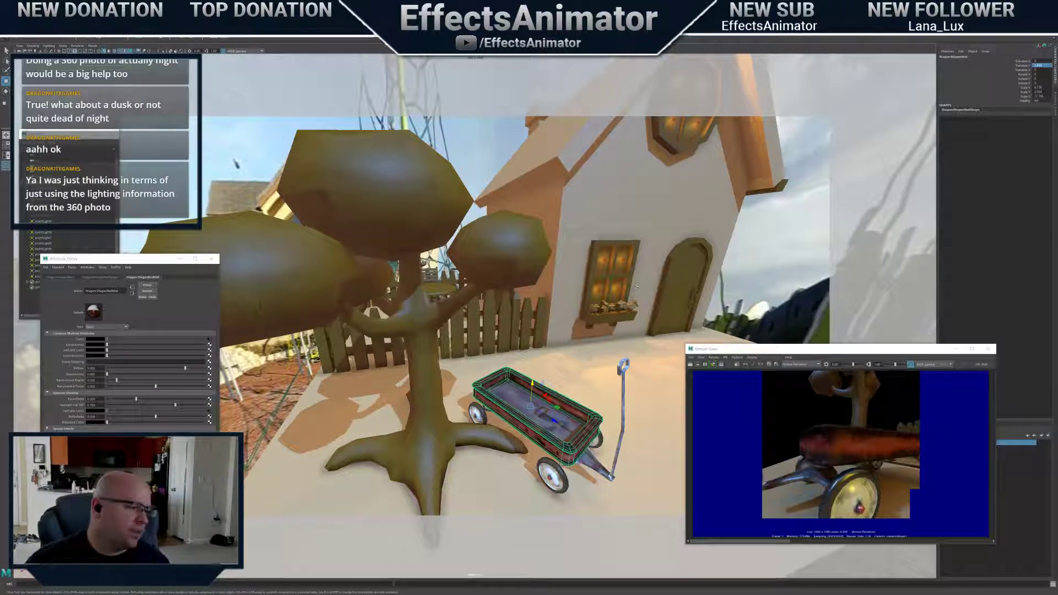
left_click_drag(640, 316, 587, 348, "alt")
right_click_drag(587, 348, 607, 365, "alt")
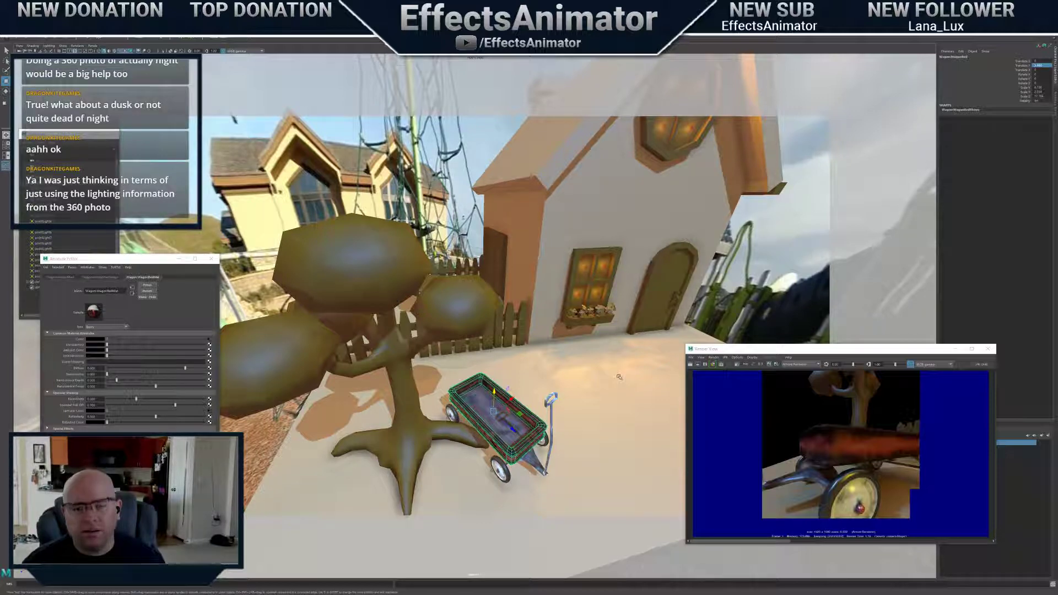
left_click_drag(619, 377, 562, 346, "alt")
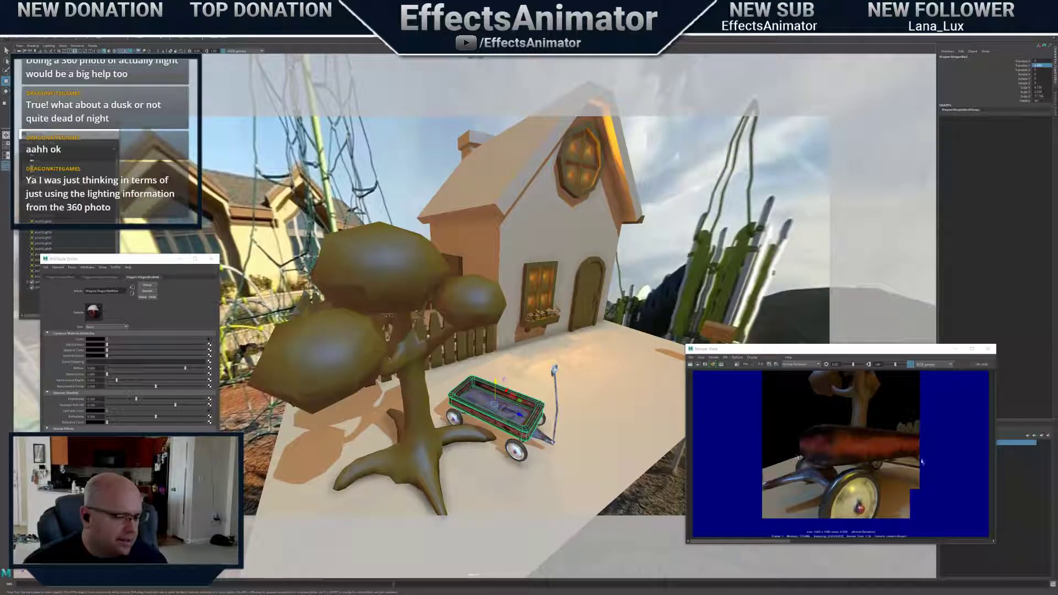
mouse_move(923, 459)
right_mouse_down("alt")
mouse_move(1009, 459)
mouse_move(911, 459)
right_mouse_up("alt")
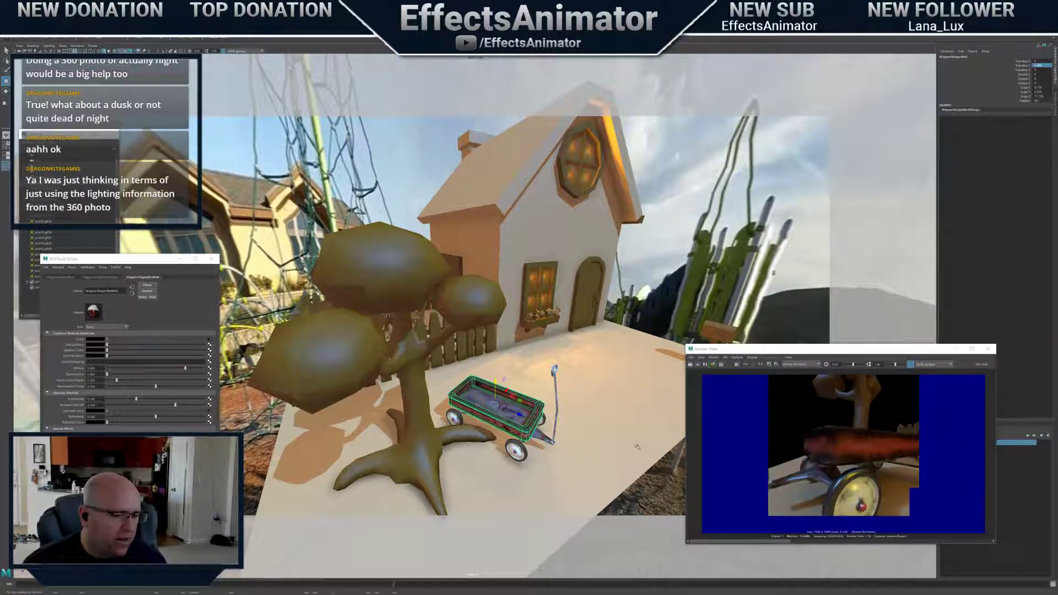
left_click_drag(557, 331, 551, 381, "alt")
right_click_drag(551, 380, 553, 400, "alt")
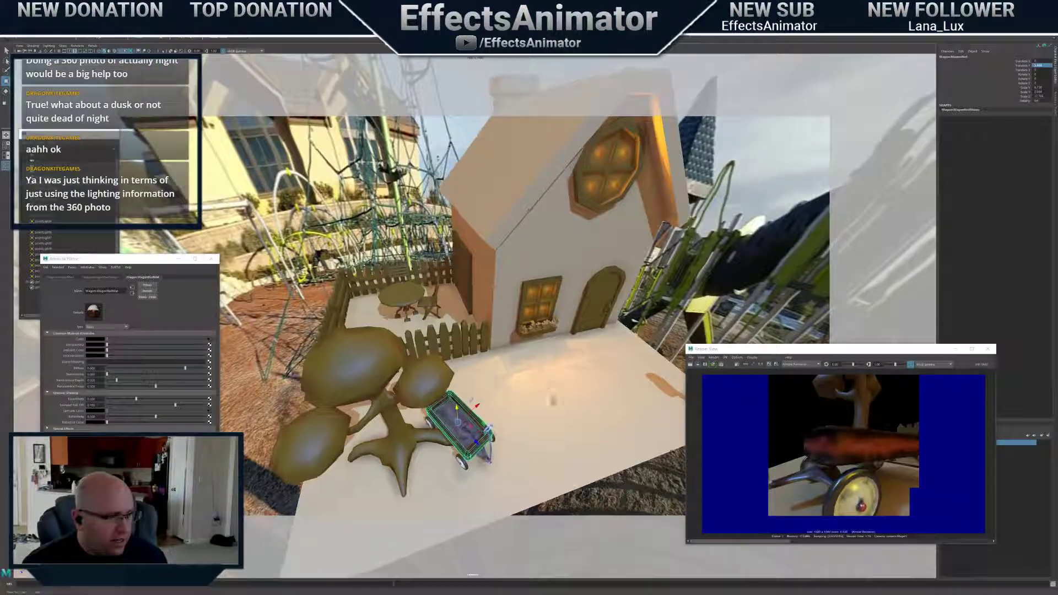
mouse_move(553, 399)
left_mouse_down("alt")
mouse_move(546, 375)
mouse_move(556, 410)
left_mouse_up("alt")
middle_click_drag(557, 410, 558, 391, "alt")
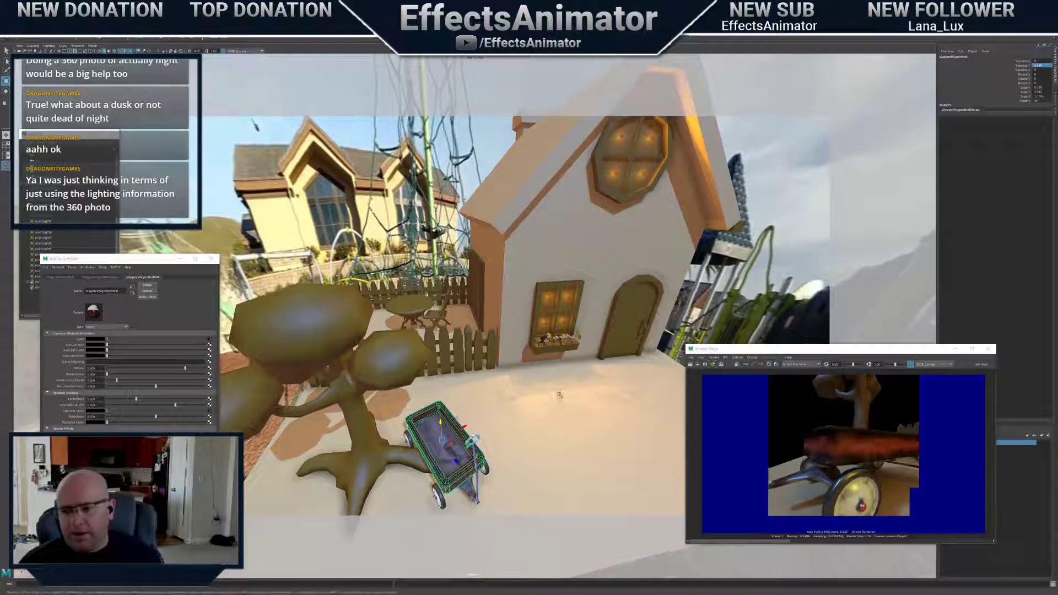
Inspect the house, tree and wagon against the panorama from a close front view and a wider raised view
left_click_drag(559, 392, 564, 391, "alt")
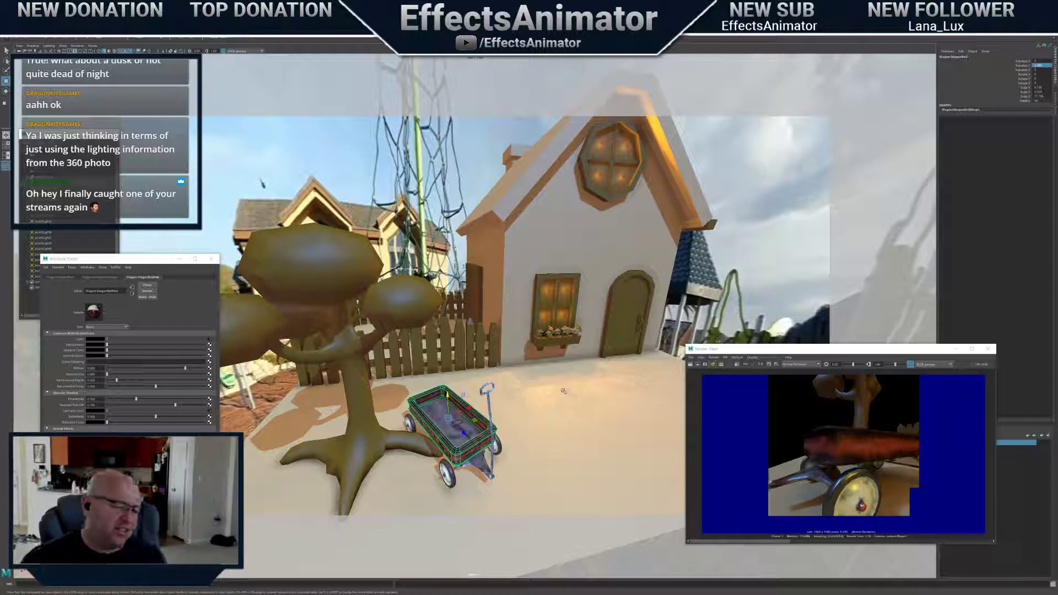
left_click_drag(563, 392, 563, 410, "alt")
right_click_drag(563, 411, 523, 369, "alt")
left_click_drag(523, 368, 587, 375, "alt")
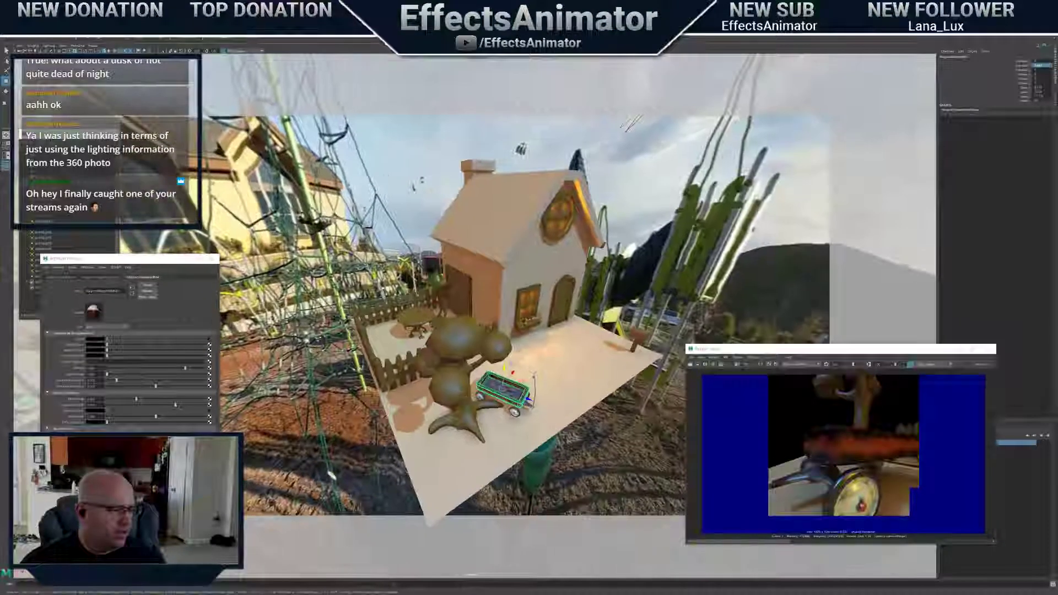
Move the render window clear of the display layer list and enlarge it over the lower part of the scene view
left_click_drag(904, 349, 848, 357)
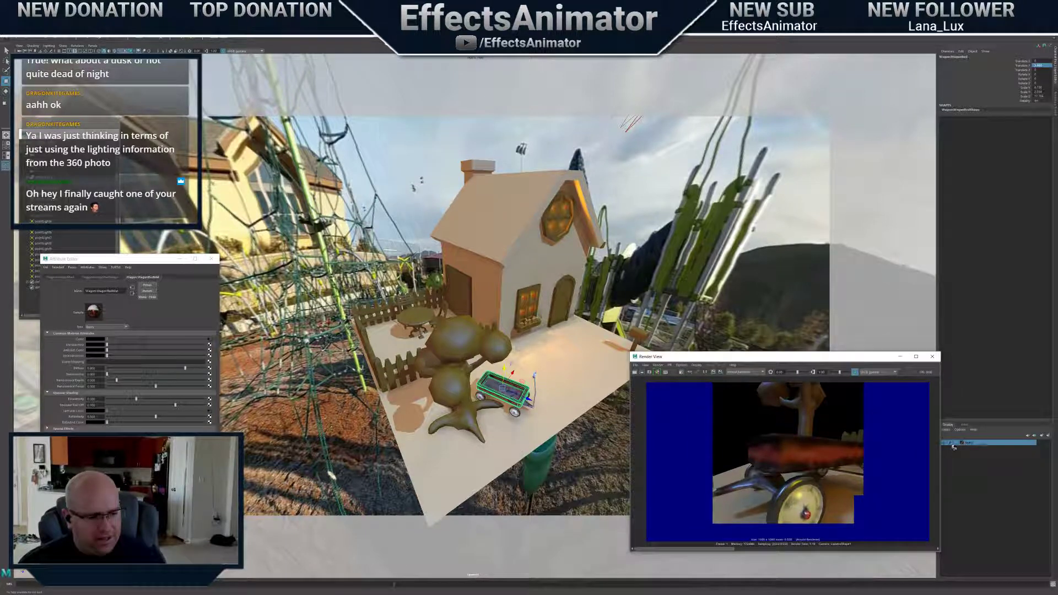
left_click(958, 443)
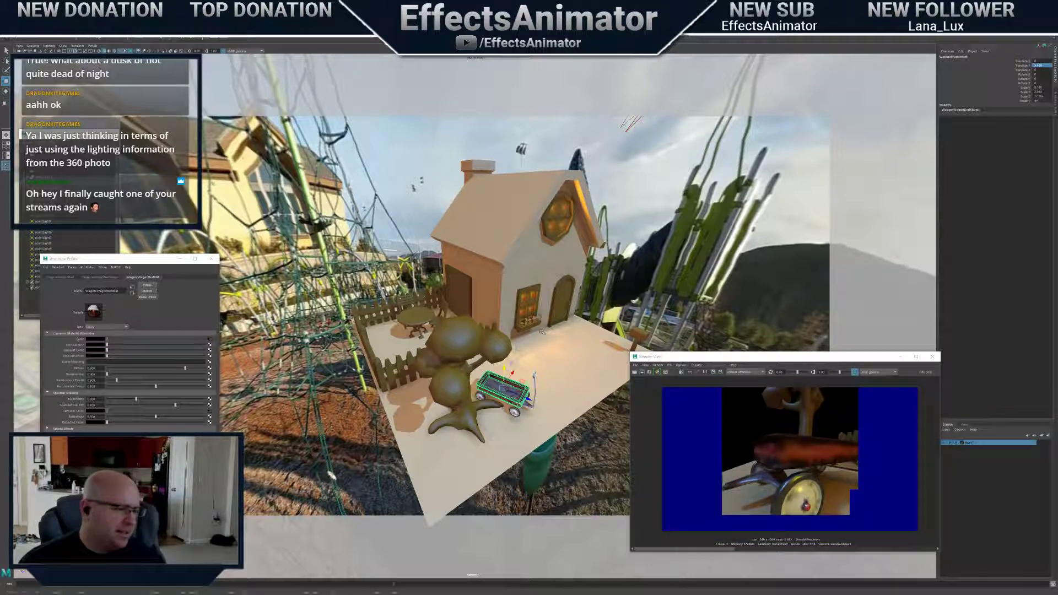
left_click_drag(542, 332, 626, 315, "alt")
right_click_drag(577, 372, 618, 361, "alt")
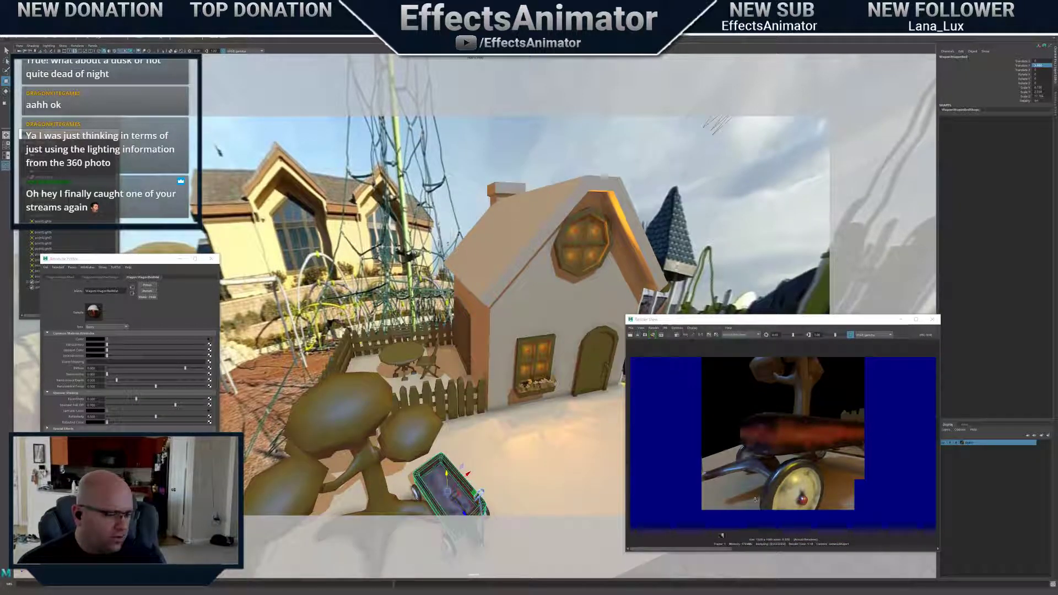
left_click(756, 549)
left_click(725, 549)
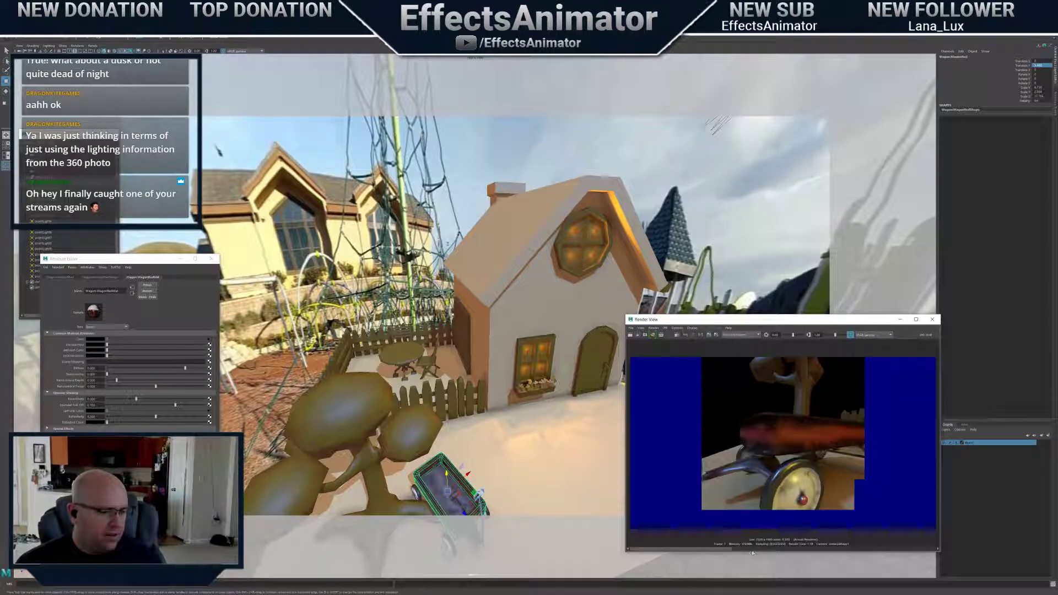
left_click(753, 549)
left_click(725, 549)
Check how the window glow and the lighting on the wagon and tree sit with the panorama from several front and side angles
middle_click_drag(558, 441, 549, 396, "alt")
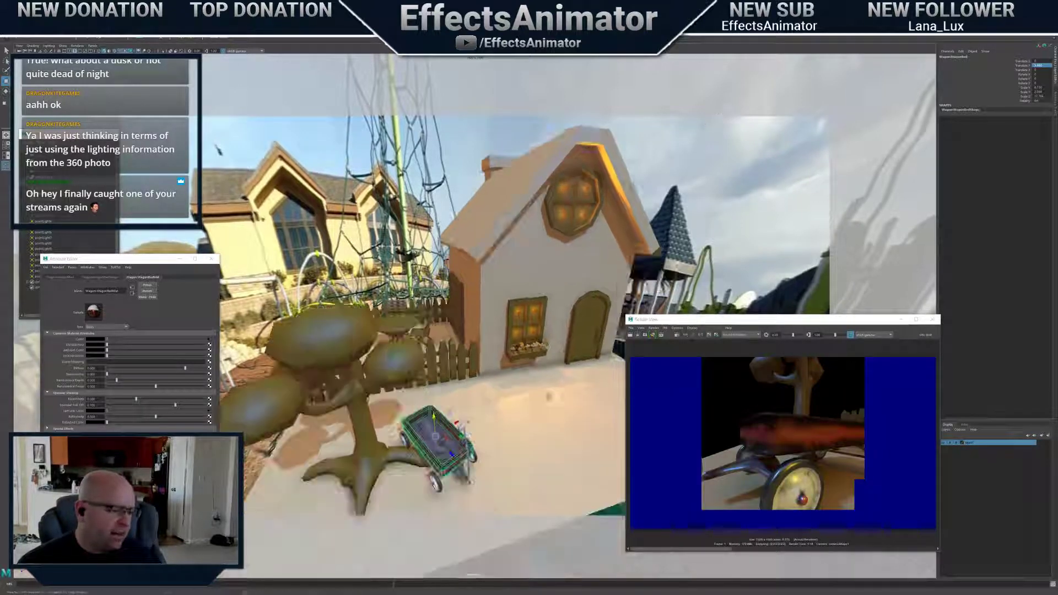
mouse_move(549, 395)
left_mouse_down("alt")
mouse_move(622, 389)
mouse_move(559, 380)
mouse_move(558, 389)
left_mouse_up("alt")
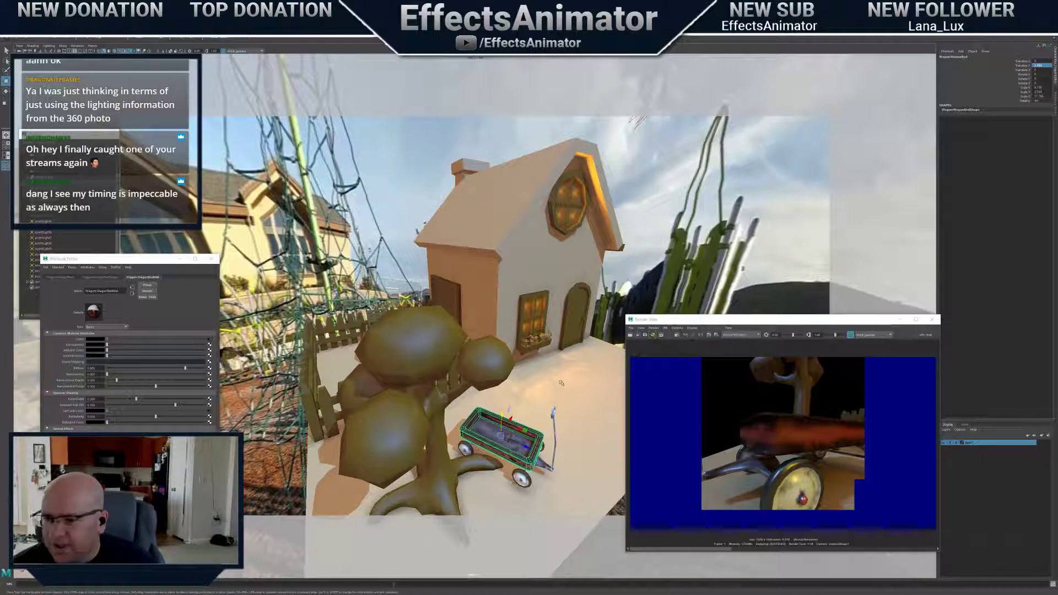
left_click_drag(557, 388, 510, 351, "alt")
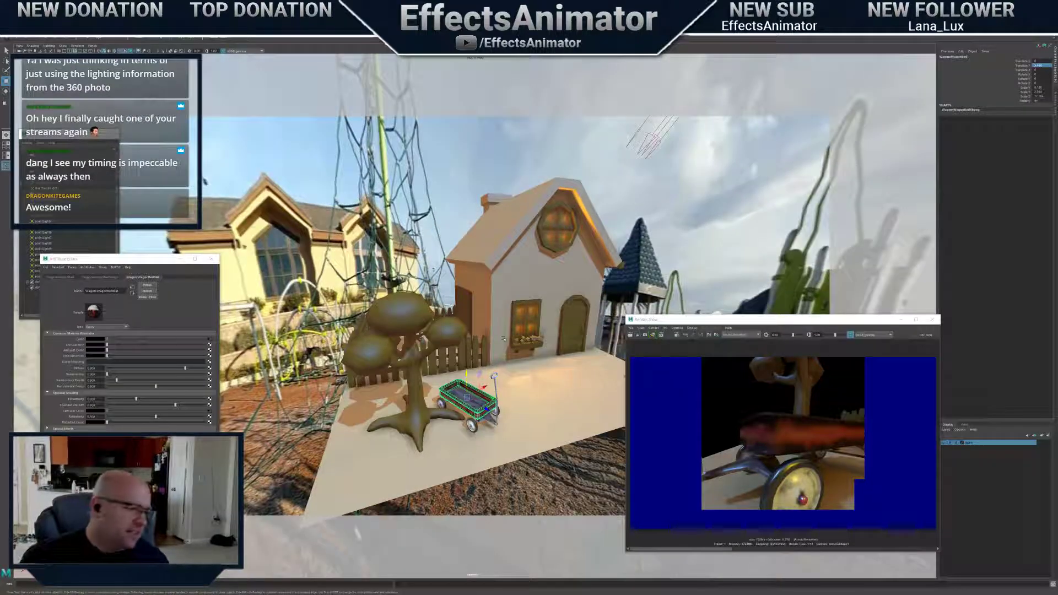
left_click_drag(503, 338, 546, 374, "alt")
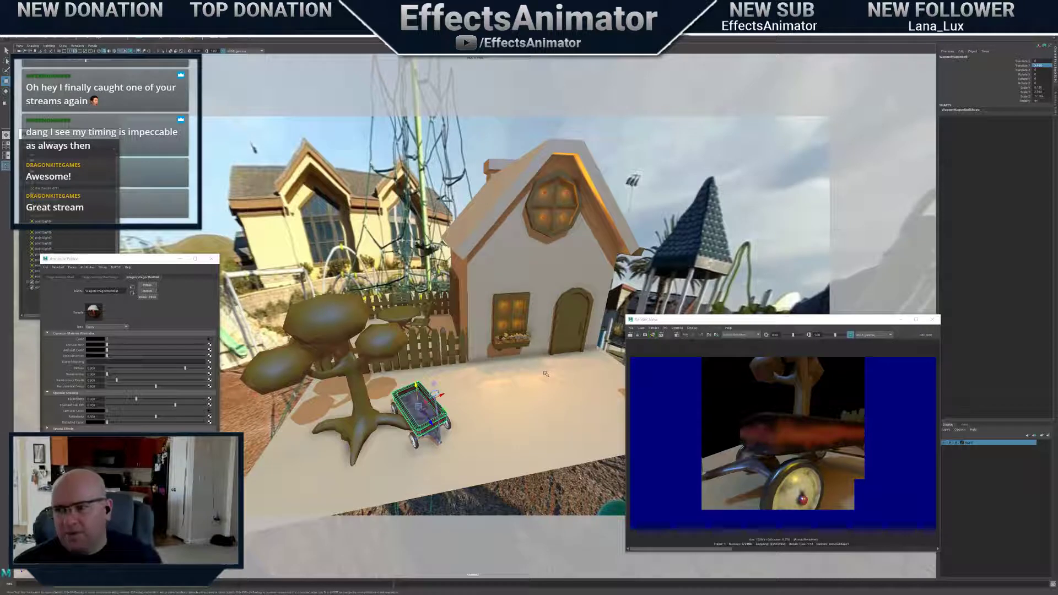